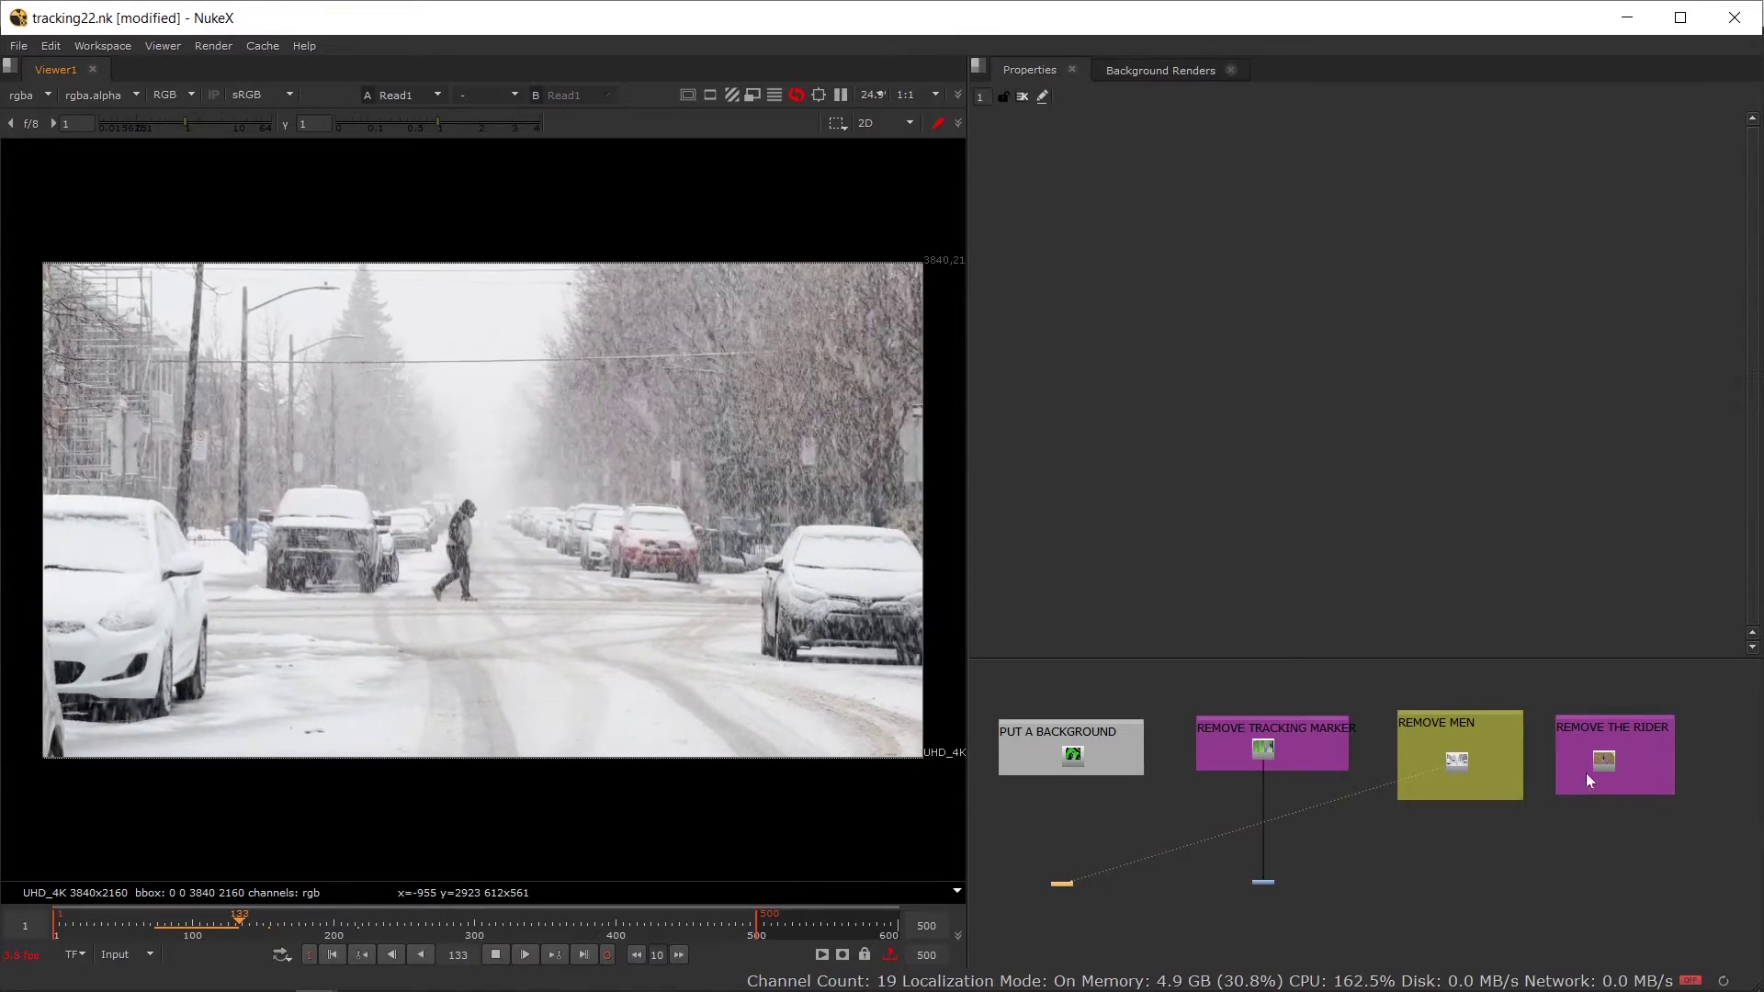
# Step: View Read2's horse-rider clip and jump back to an earlier frame
pyautogui.click(1607, 759)
pyautogui.press('1')
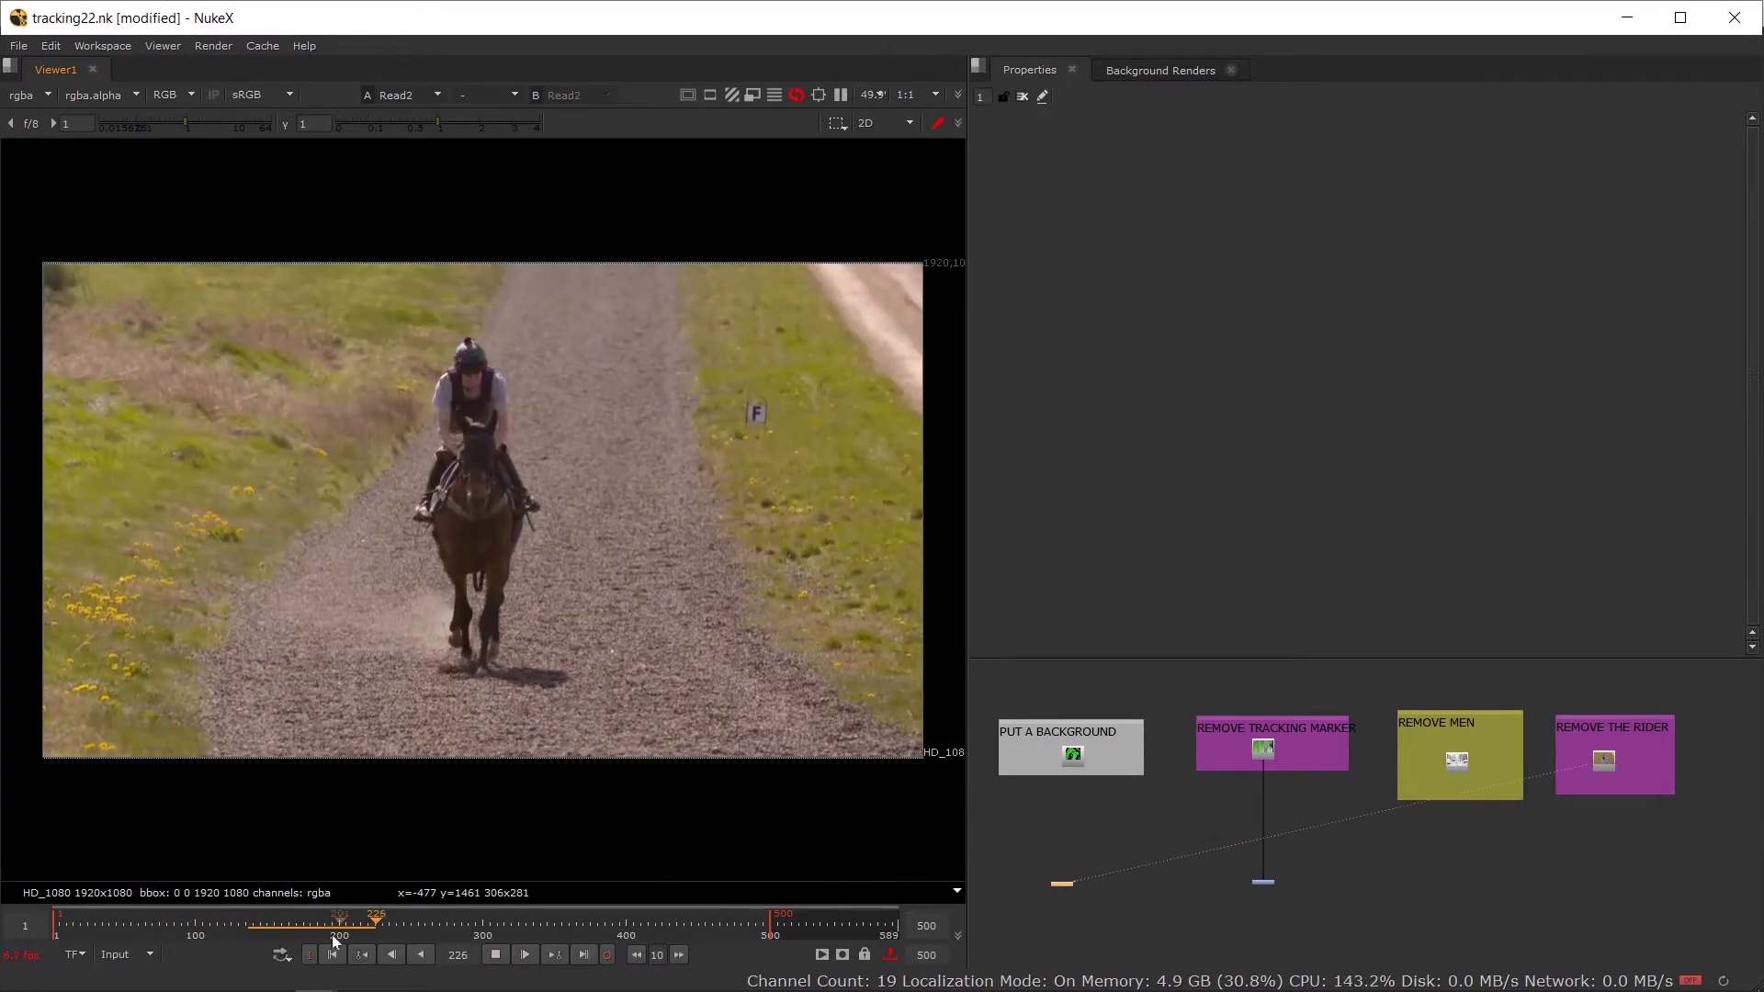
pyautogui.click(224, 931)
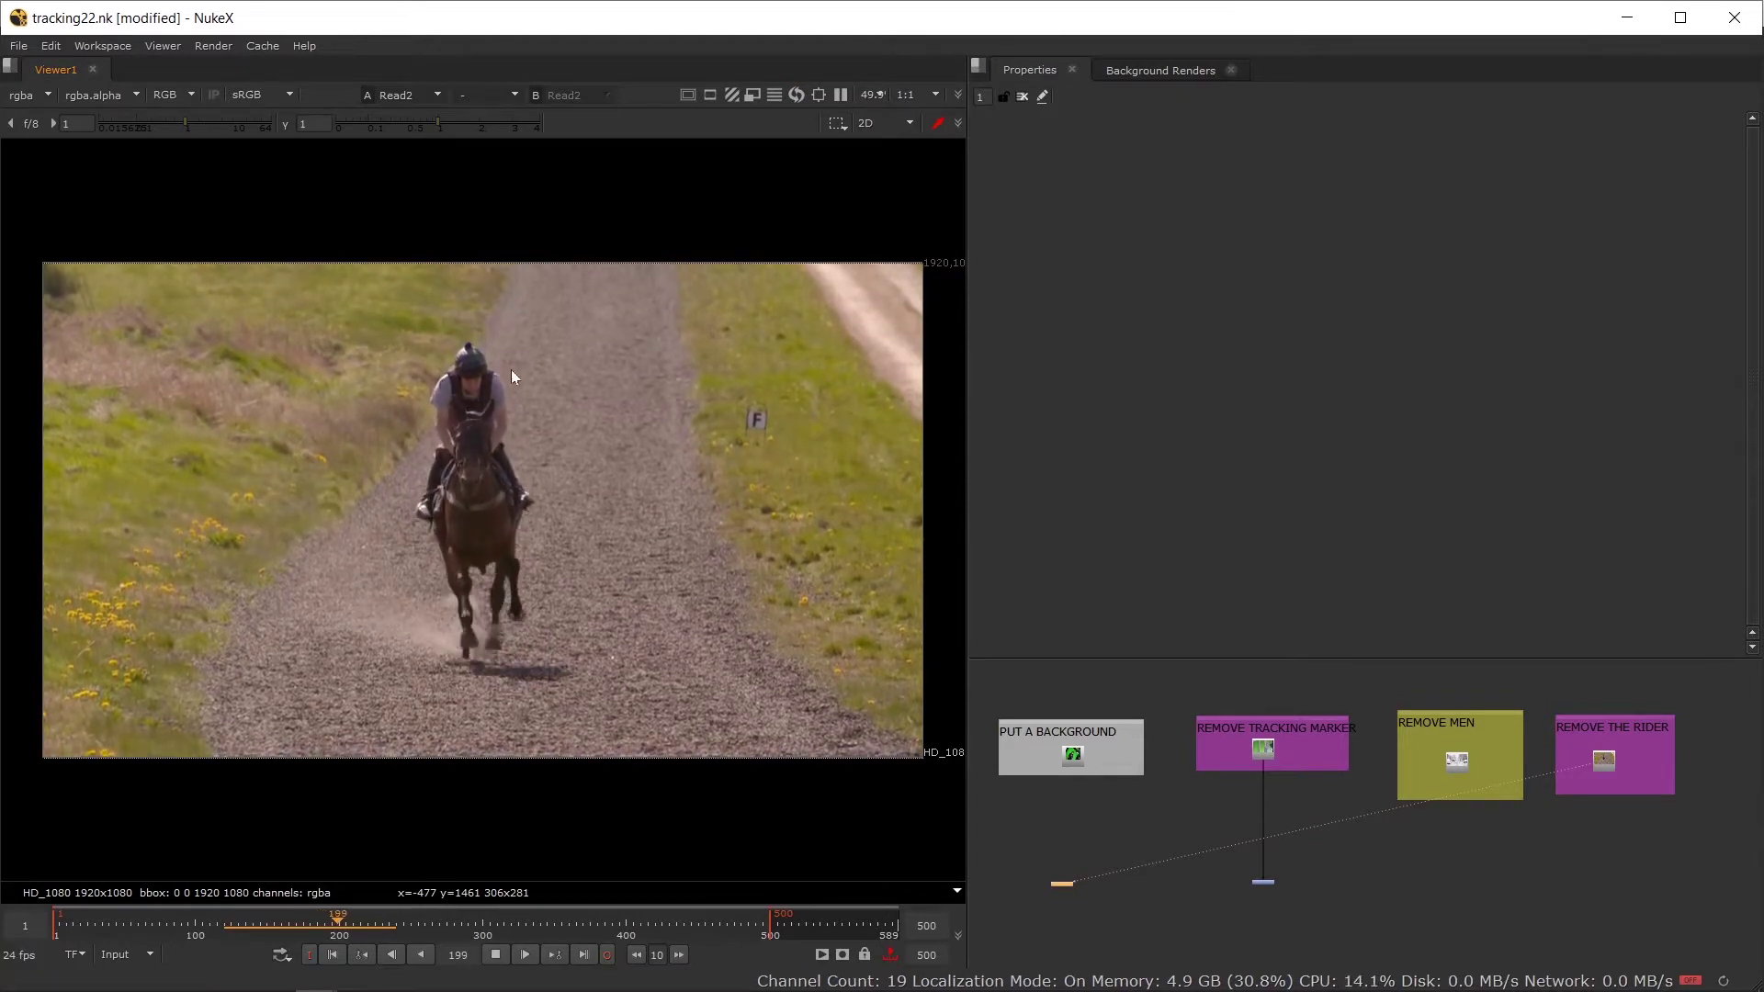
# Step: Drag region-of-interest boxes over the horse and rider
pyautogui.moveTo(353, 319)
pyautogui.mouseDown()
pyautogui.moveTo(452, 443)
pyautogui.moveTo(578, 700)
pyautogui.mouseUp()
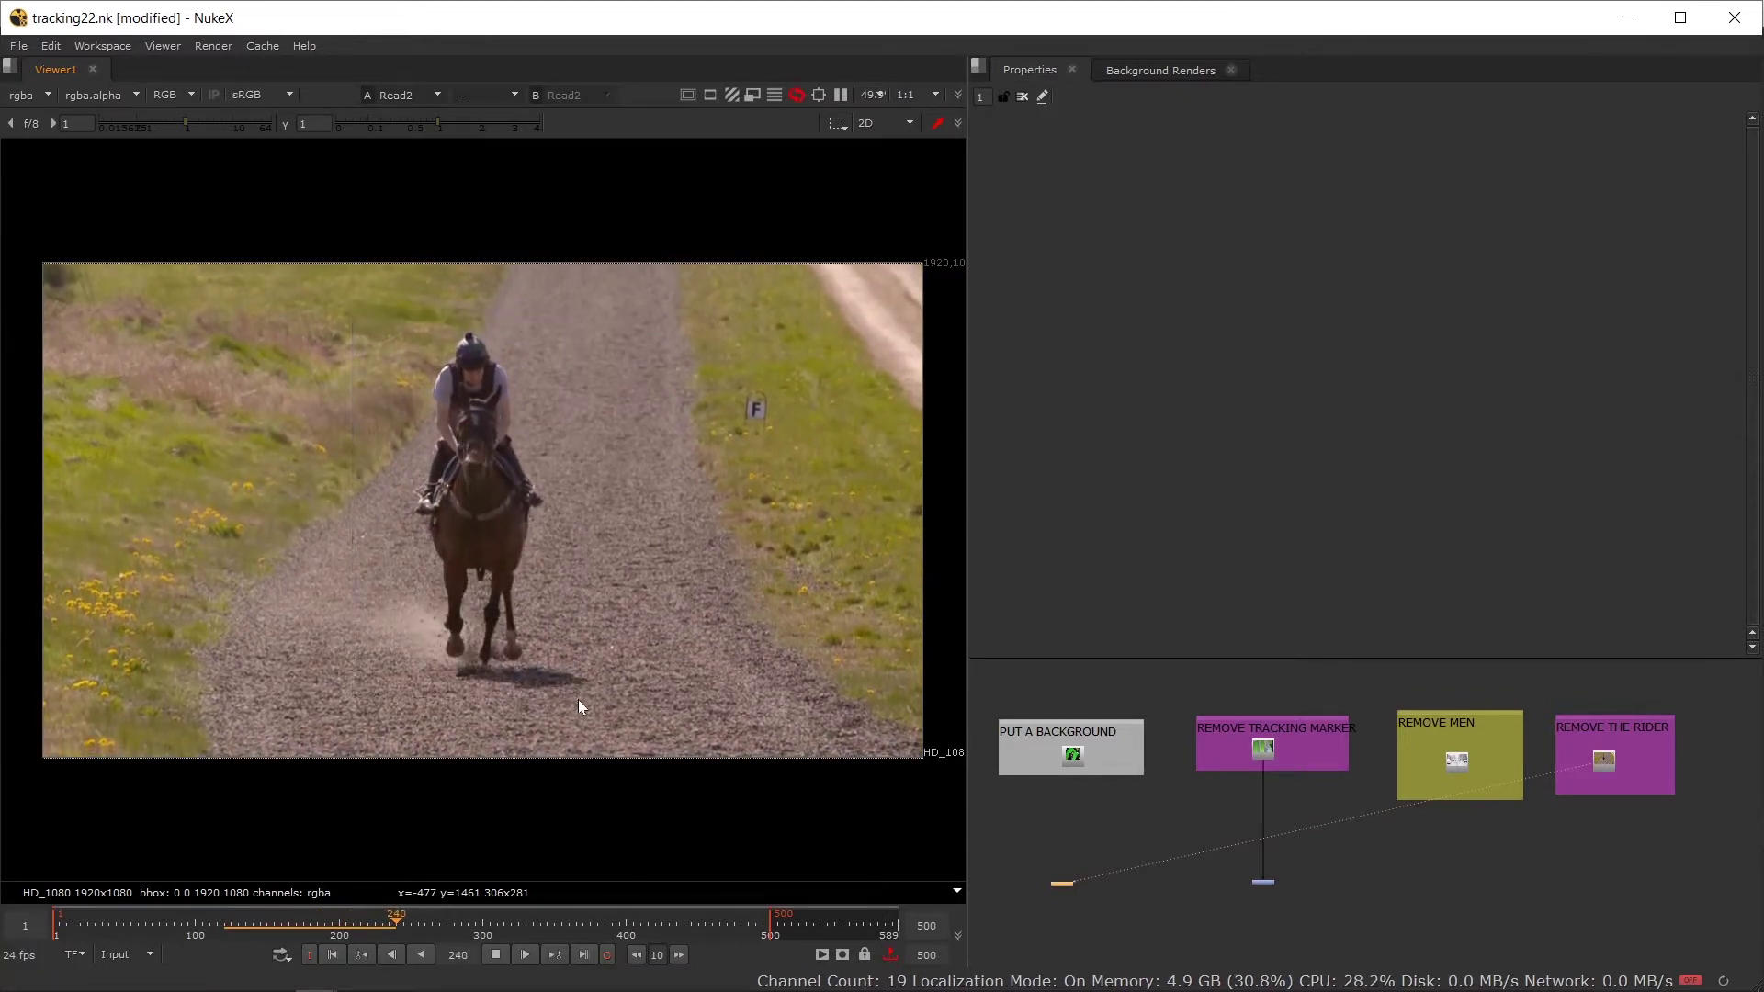
pyautogui.moveTo(366, 320); pyautogui.dragTo(570, 545)
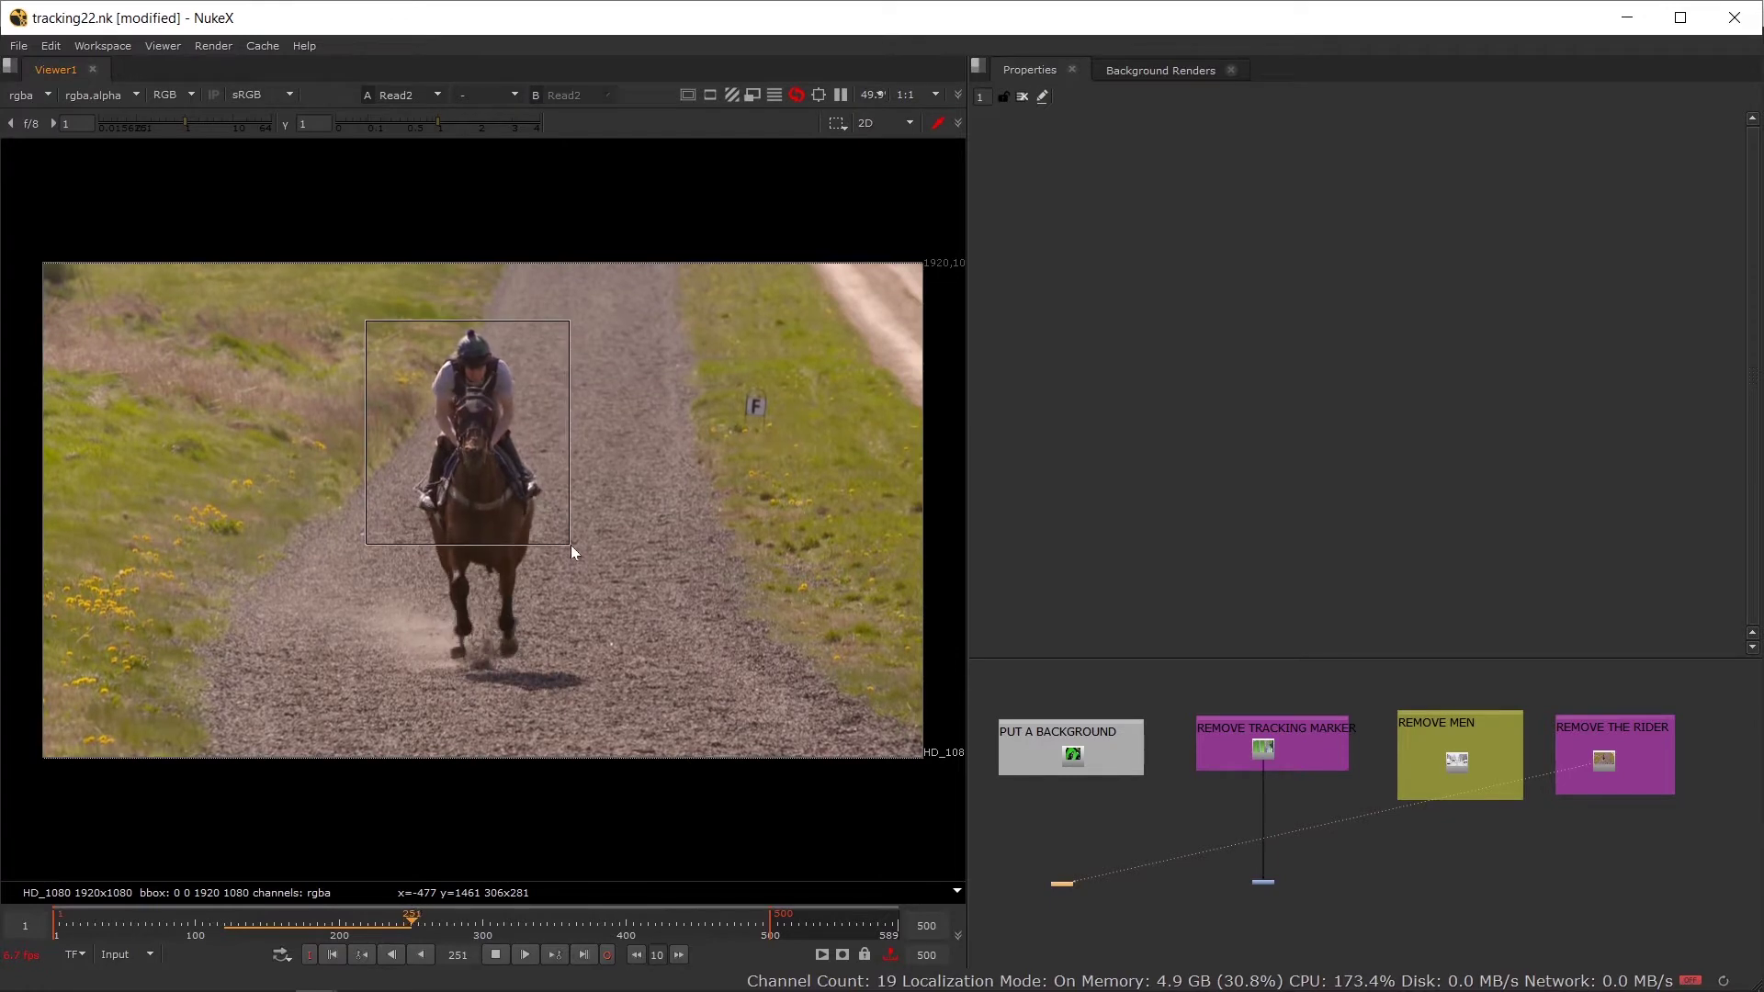
pyautogui.moveTo(588, 422); pyautogui.dragTo(422, 686)
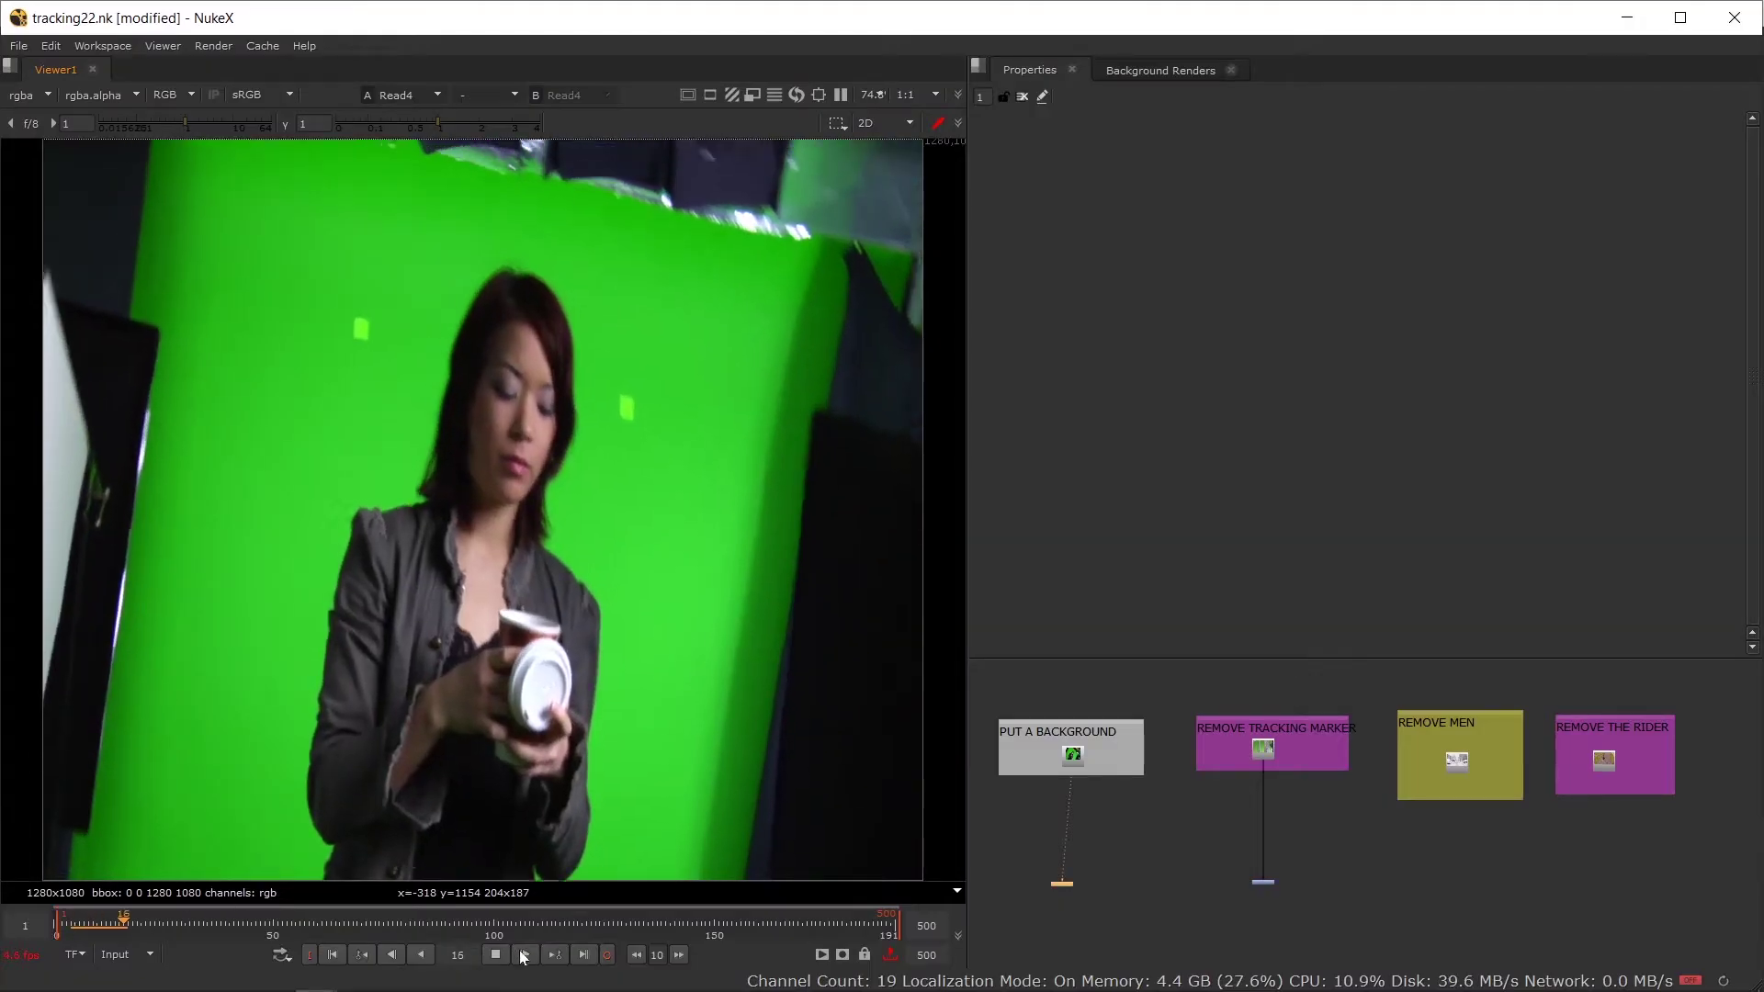
# Step: Stop playback, then move the PUT A BACKGROUND backdrop left and enlarge it downward
pyautogui.click(500, 953)
pyautogui.moveTo(1250, 812); pyautogui.dragTo(1455, 812)
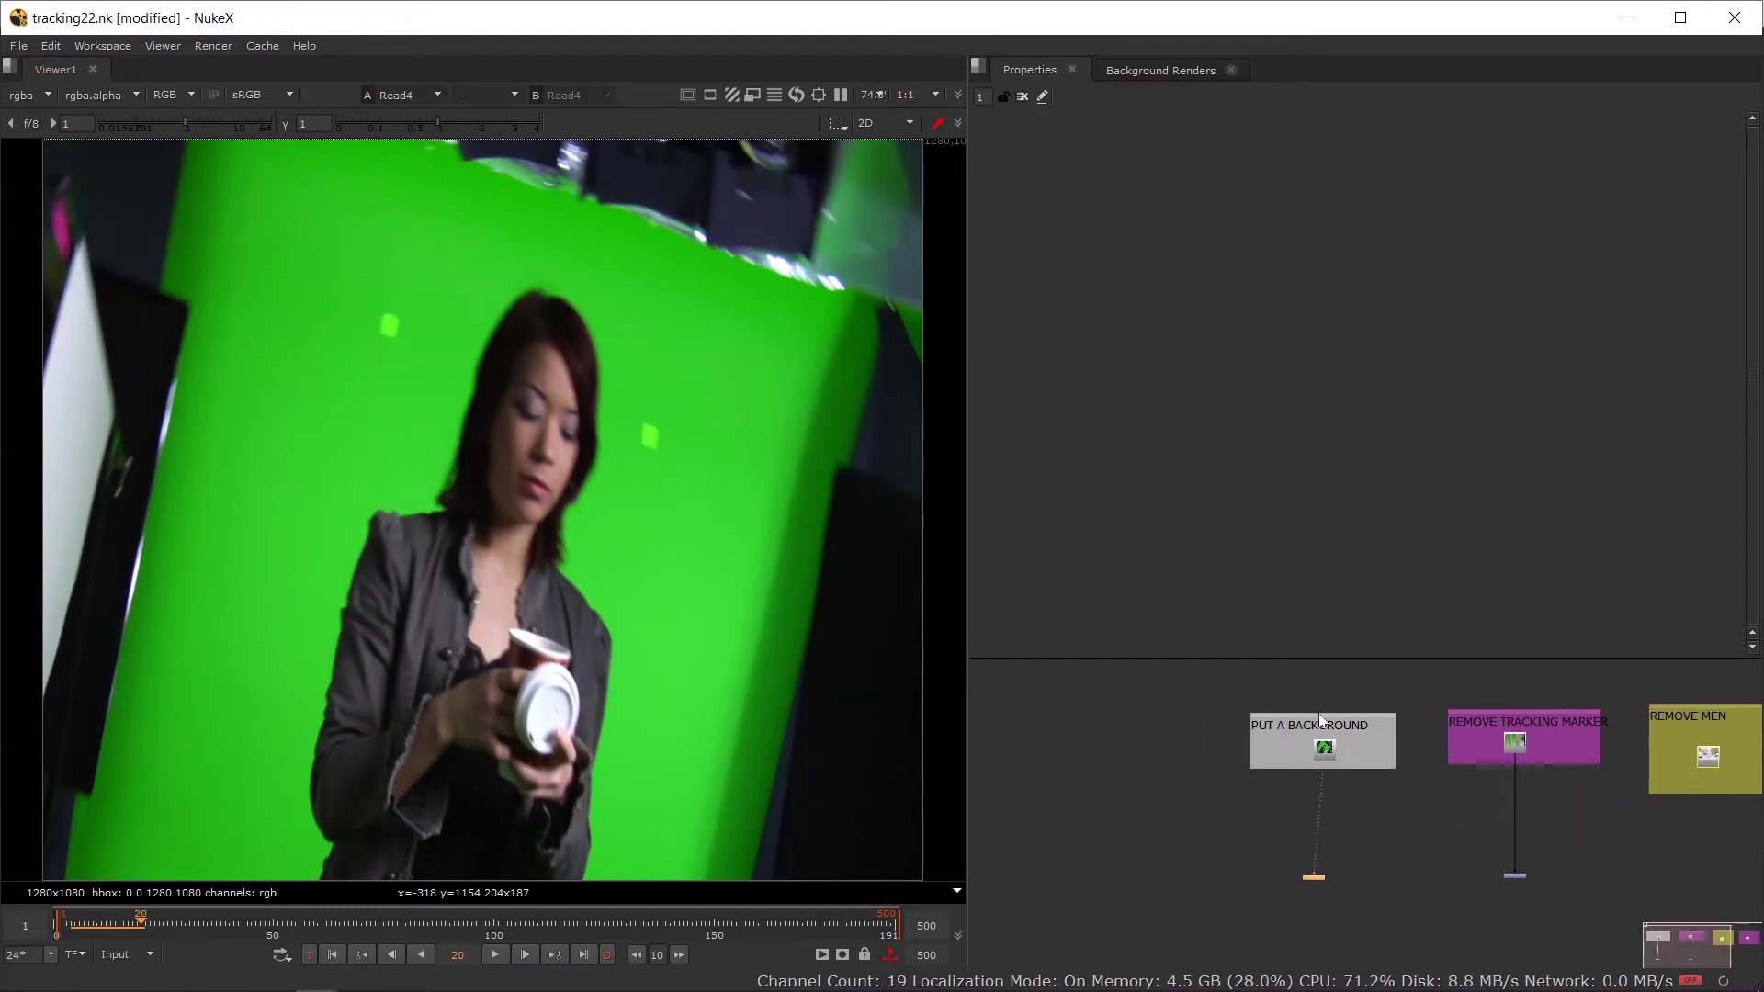
pyautogui.moveTo(1319, 713); pyautogui.dragTo(1187, 714)
pyautogui.click(1312, 879)
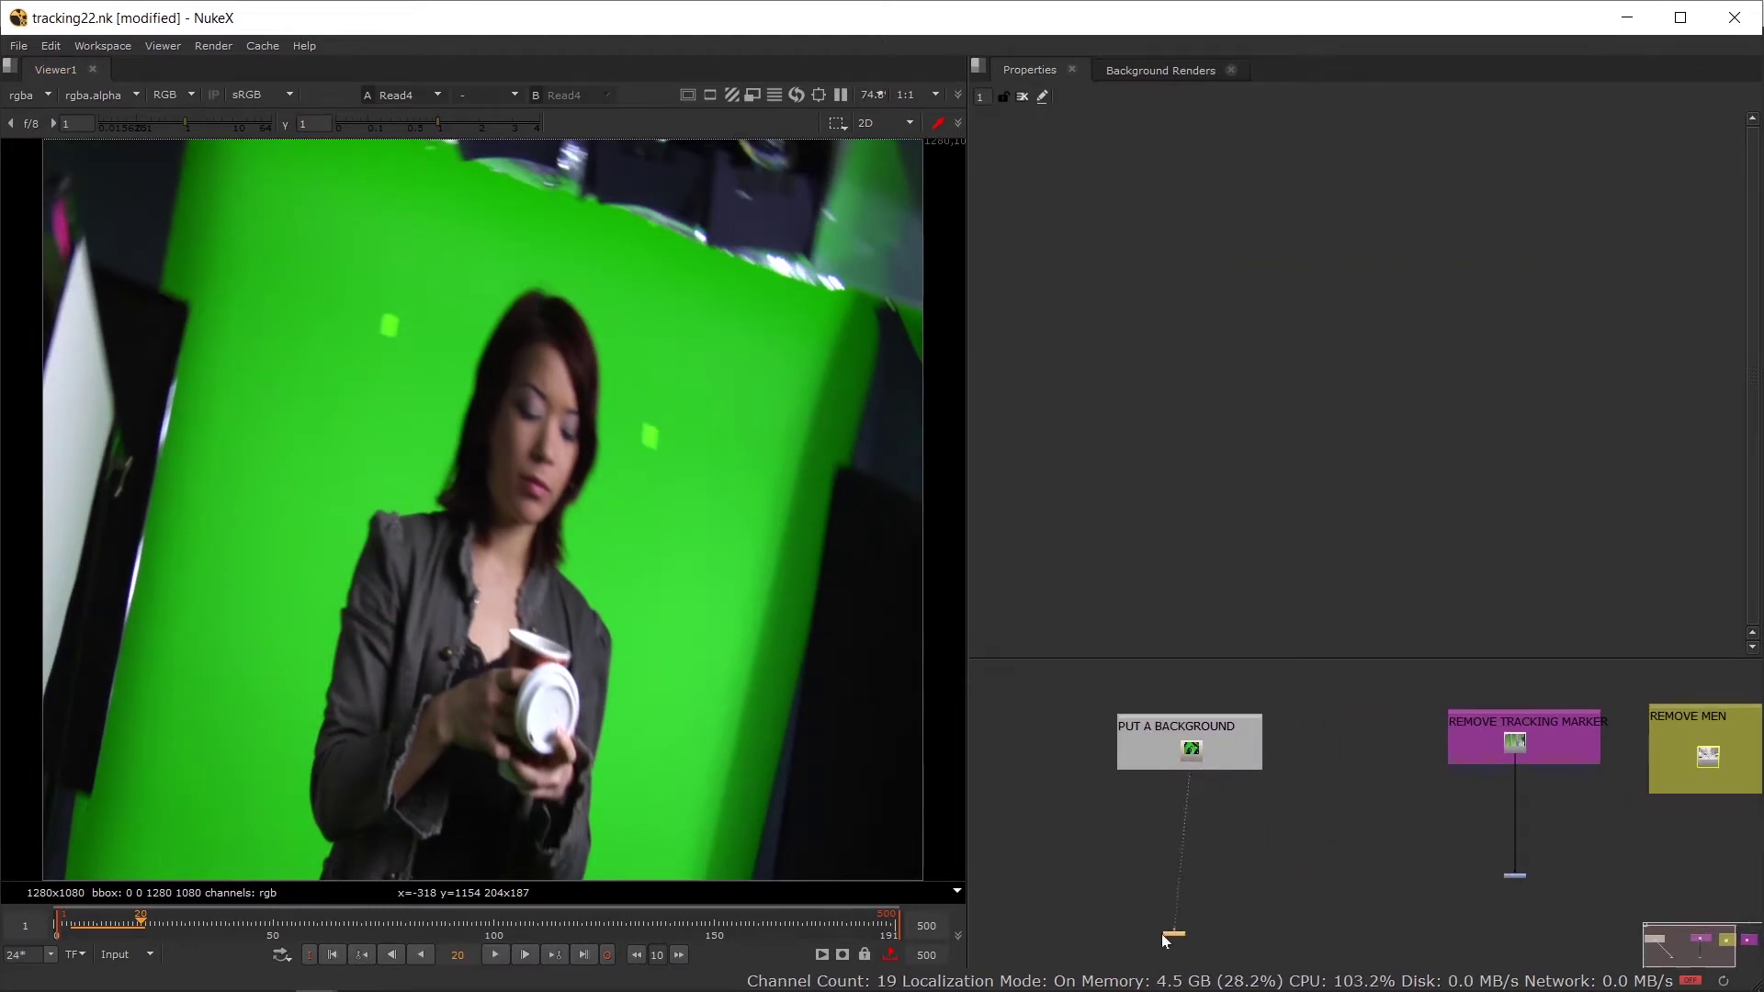
pyautogui.scroll(3, 1220, 769)
pyautogui.moveTo(1283, 774); pyautogui.dragTo(1319, 928)
pyautogui.scroll(5, 1166, 739)
pyautogui.scroll(-5, 1169, 749)
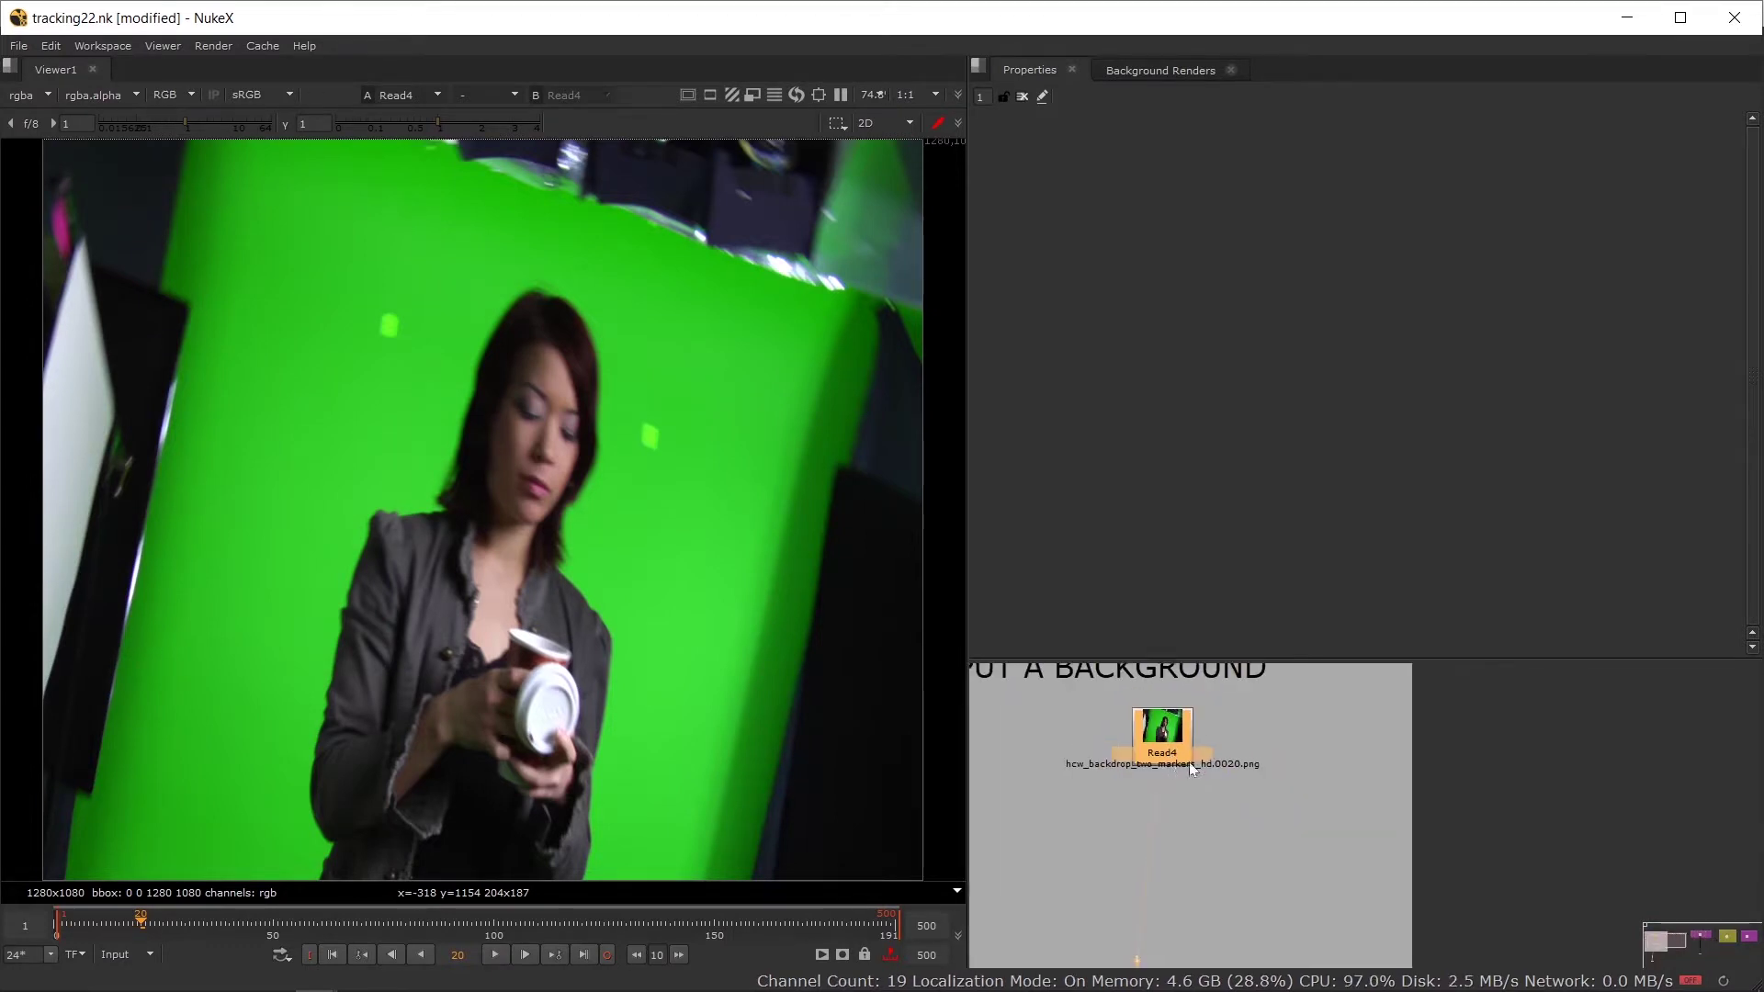
# Step: Move Read4 out of the backdrop and delete the PUT A BACKGROUND backdrop
pyautogui.moveTo(1221, 747); pyautogui.dragTo(1368, 746)
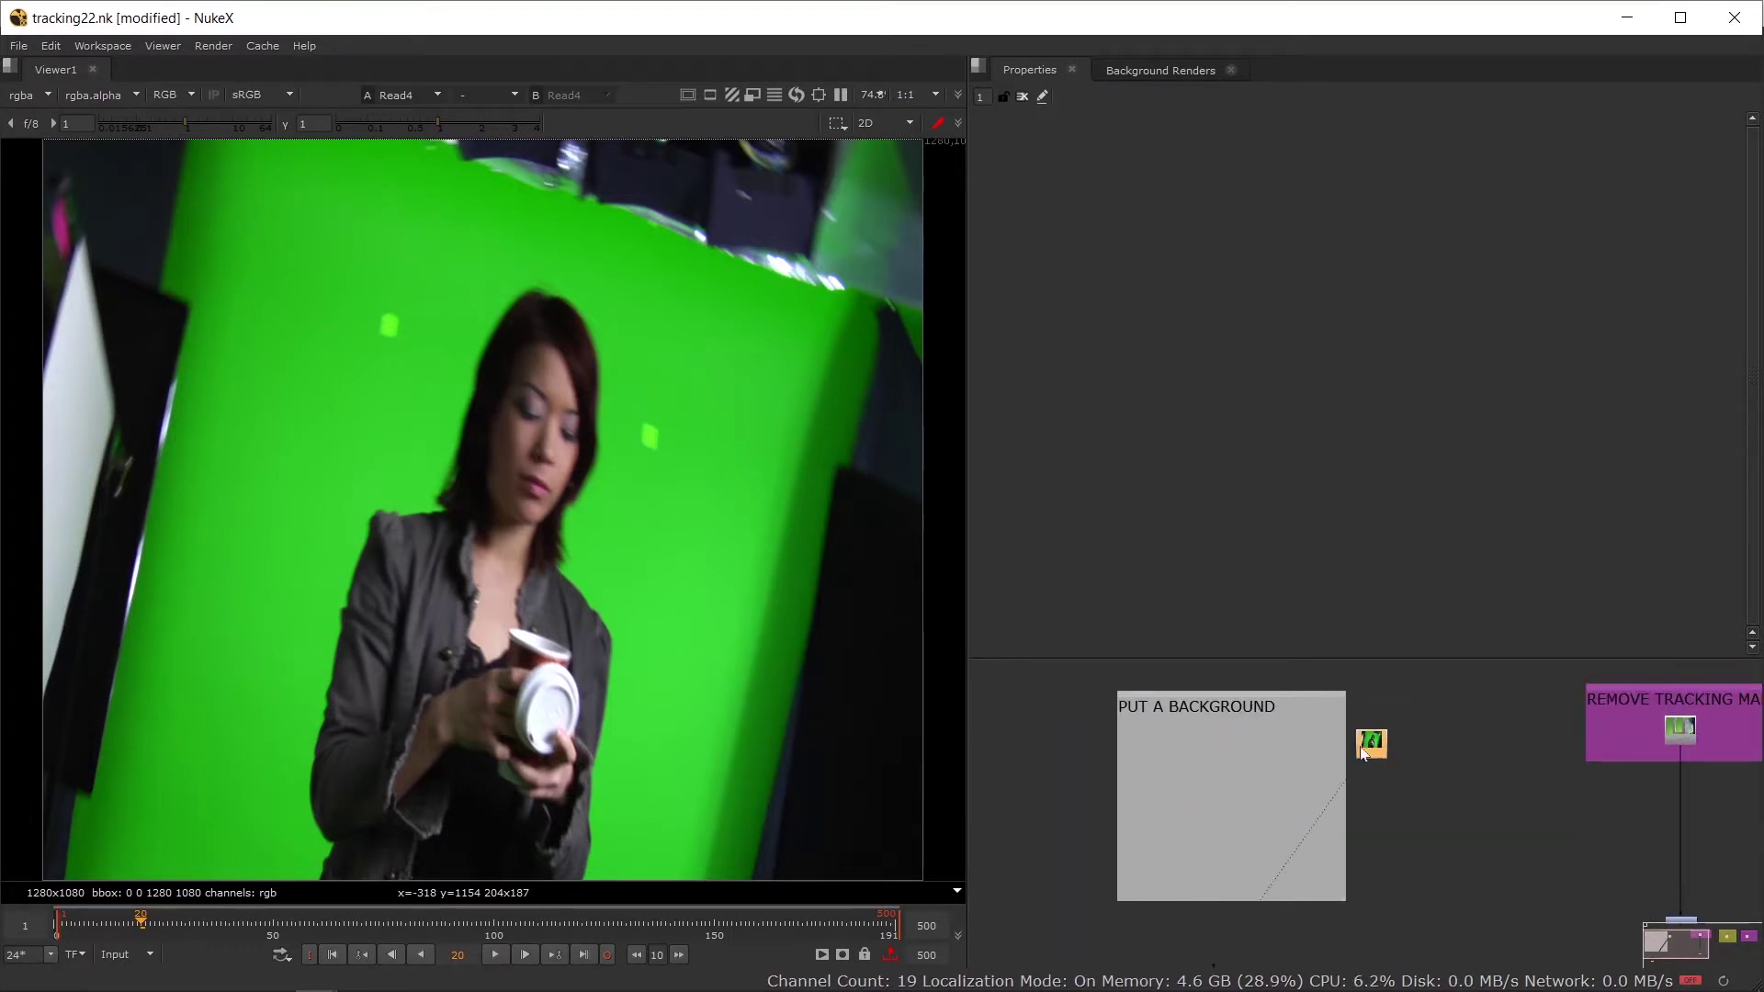
pyautogui.moveTo(1287, 700); pyautogui.dragTo(1142, 694)
pyautogui.press('Delete')
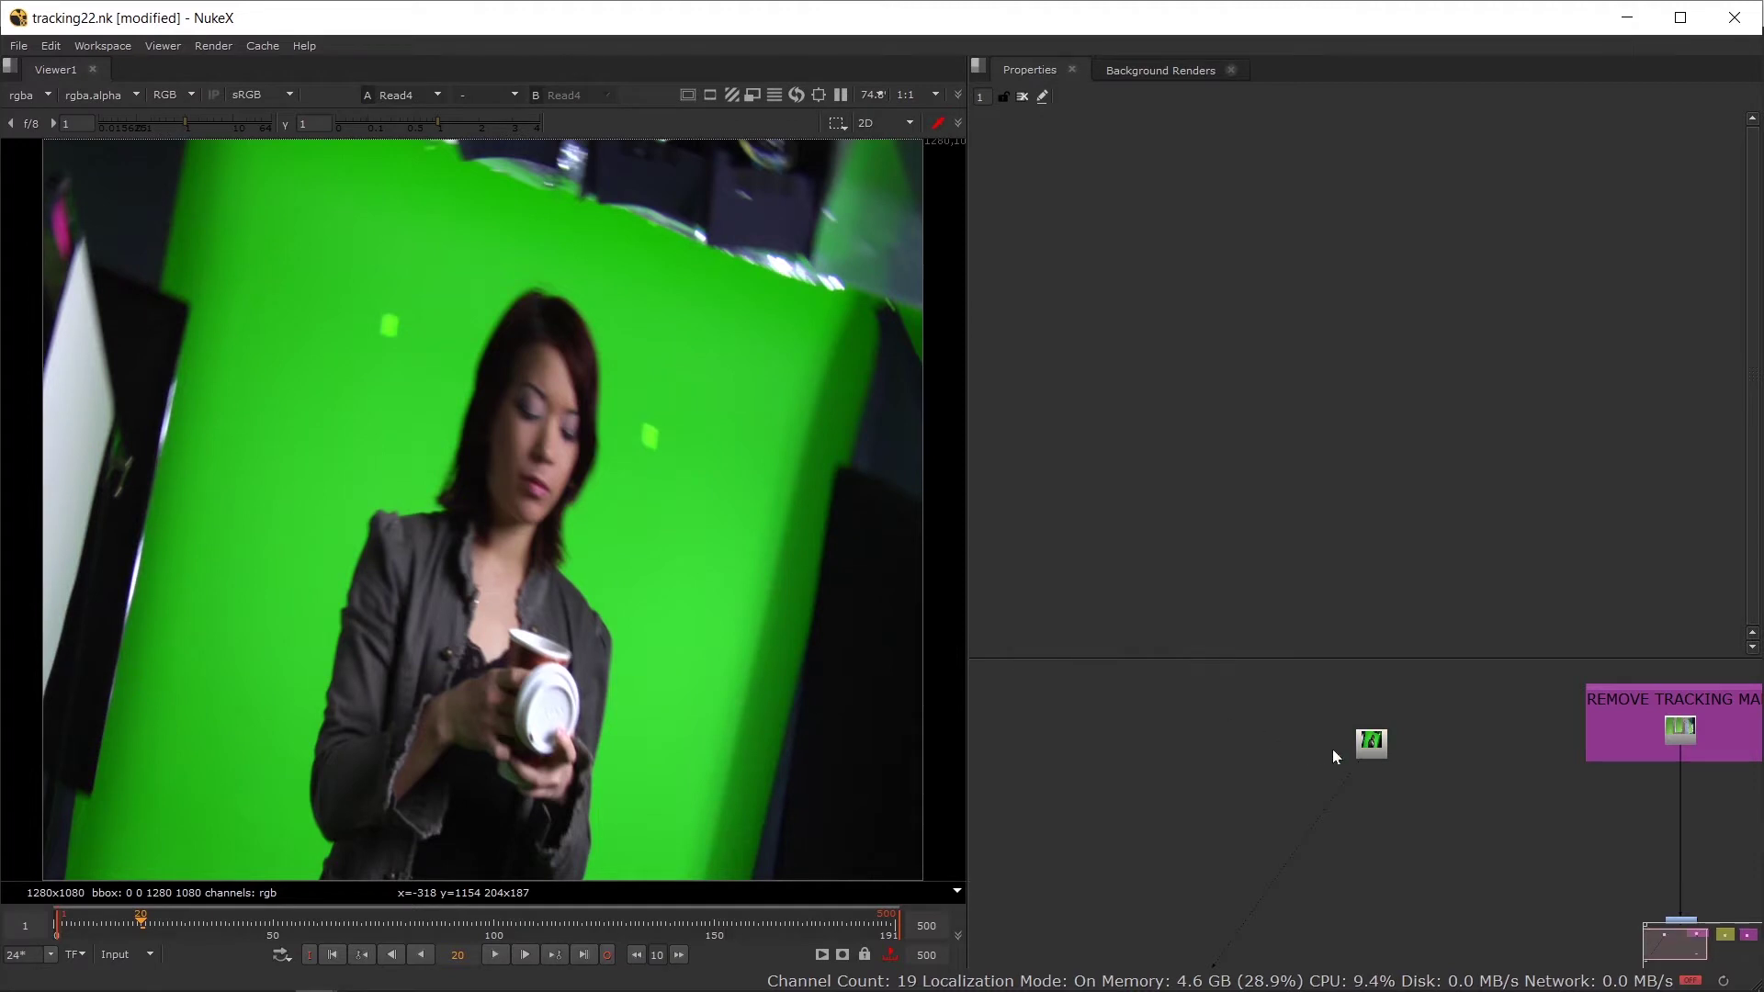
pyautogui.moveTo(1371, 746); pyautogui.dragTo(1100, 704)
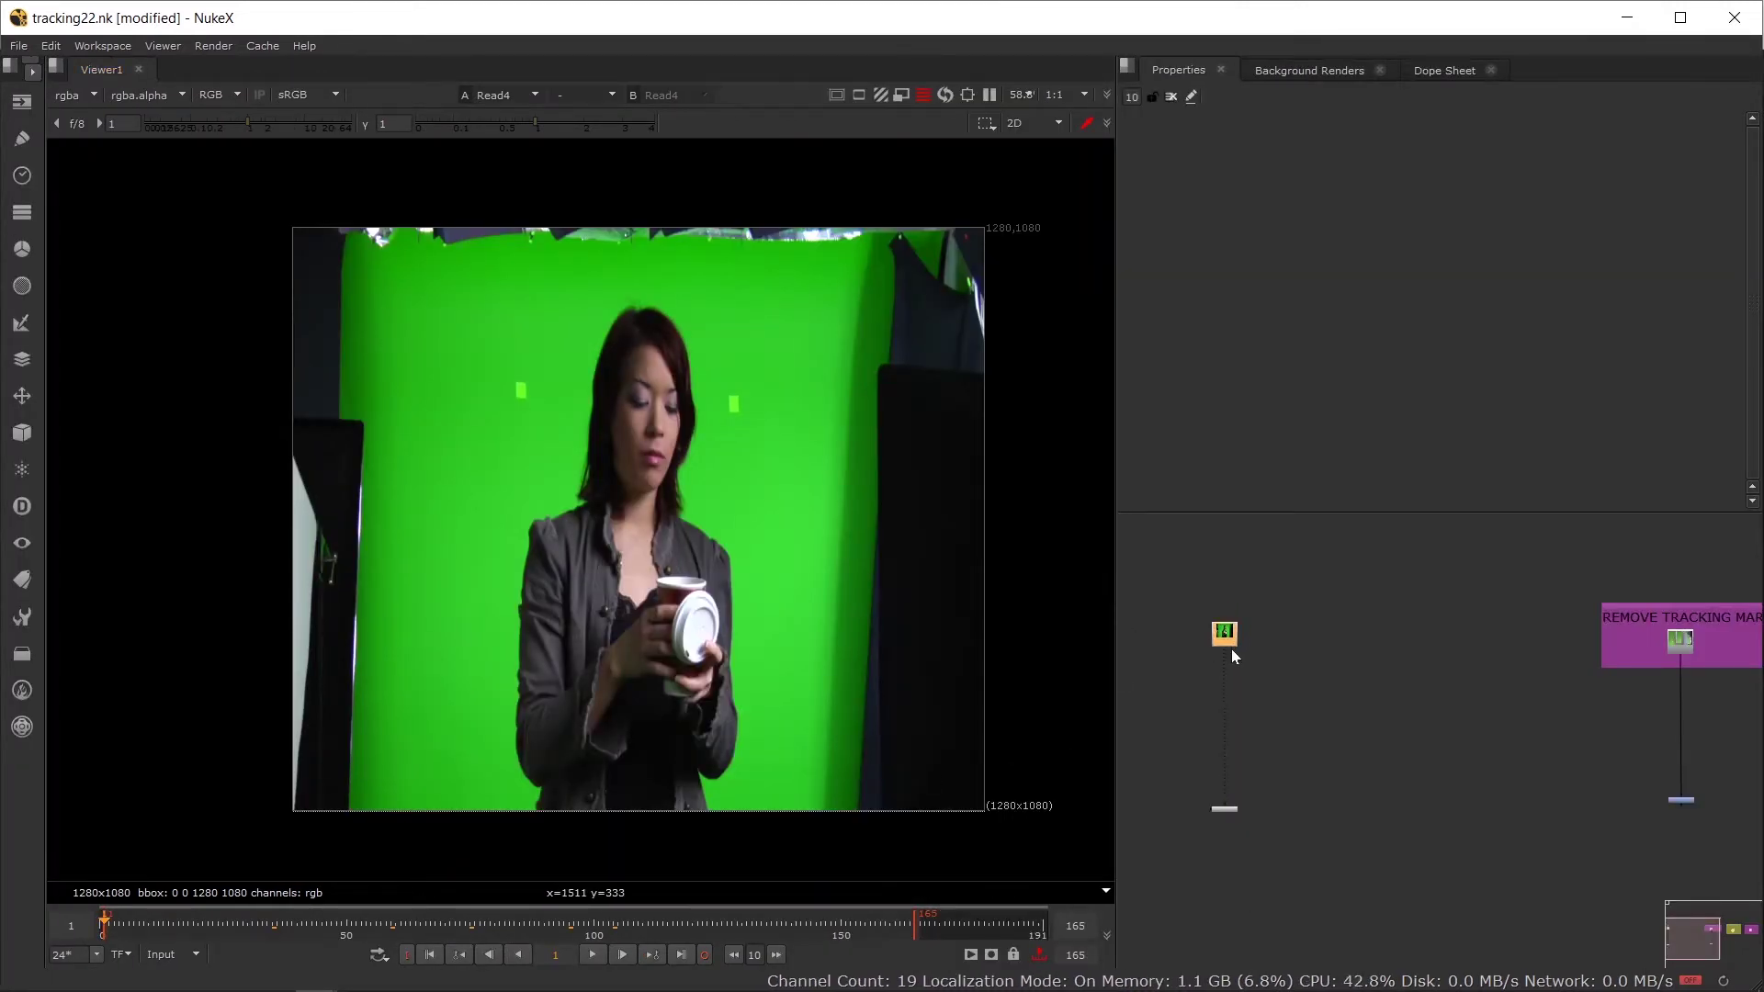
# Step: Create a Tracker node under Read4 by searching 'trac' in the node graph
pyautogui.scroll(4, 1231, 649)
pyautogui.moveTo(1236, 654); pyautogui.dragTo(1426, 659)
pyautogui.scroll(1, 1426, 660)
pyautogui.press('Tab')
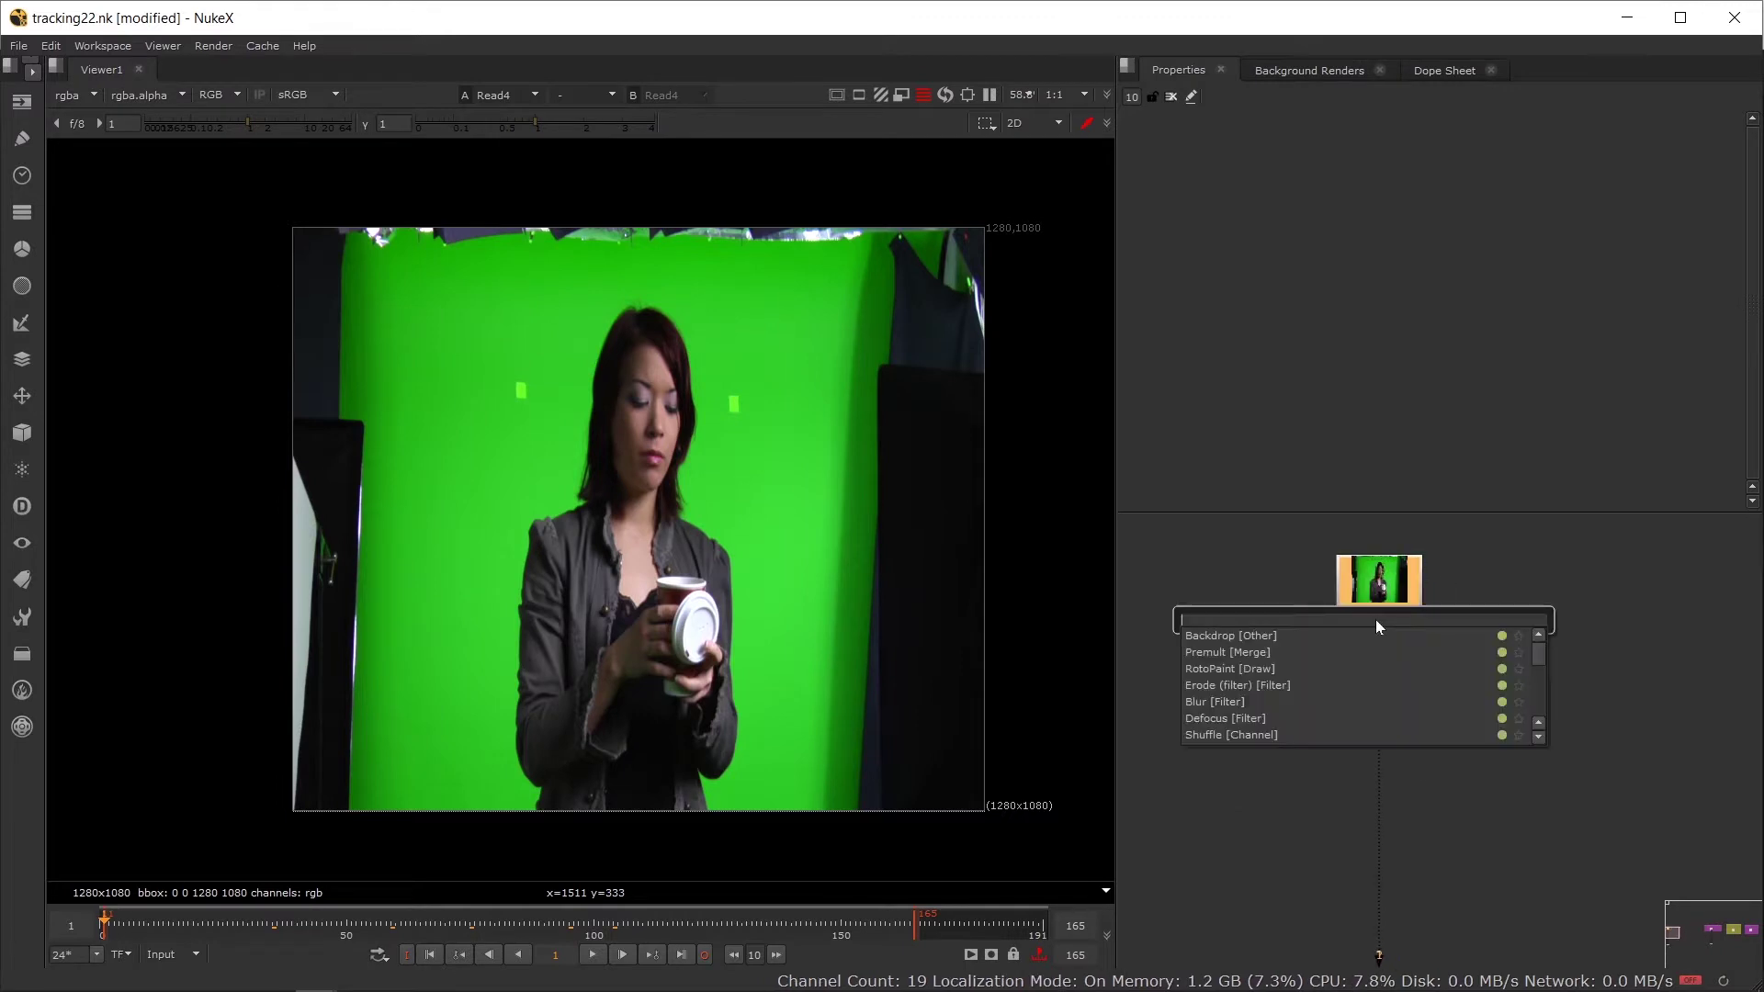
pyautogui.write('trac')
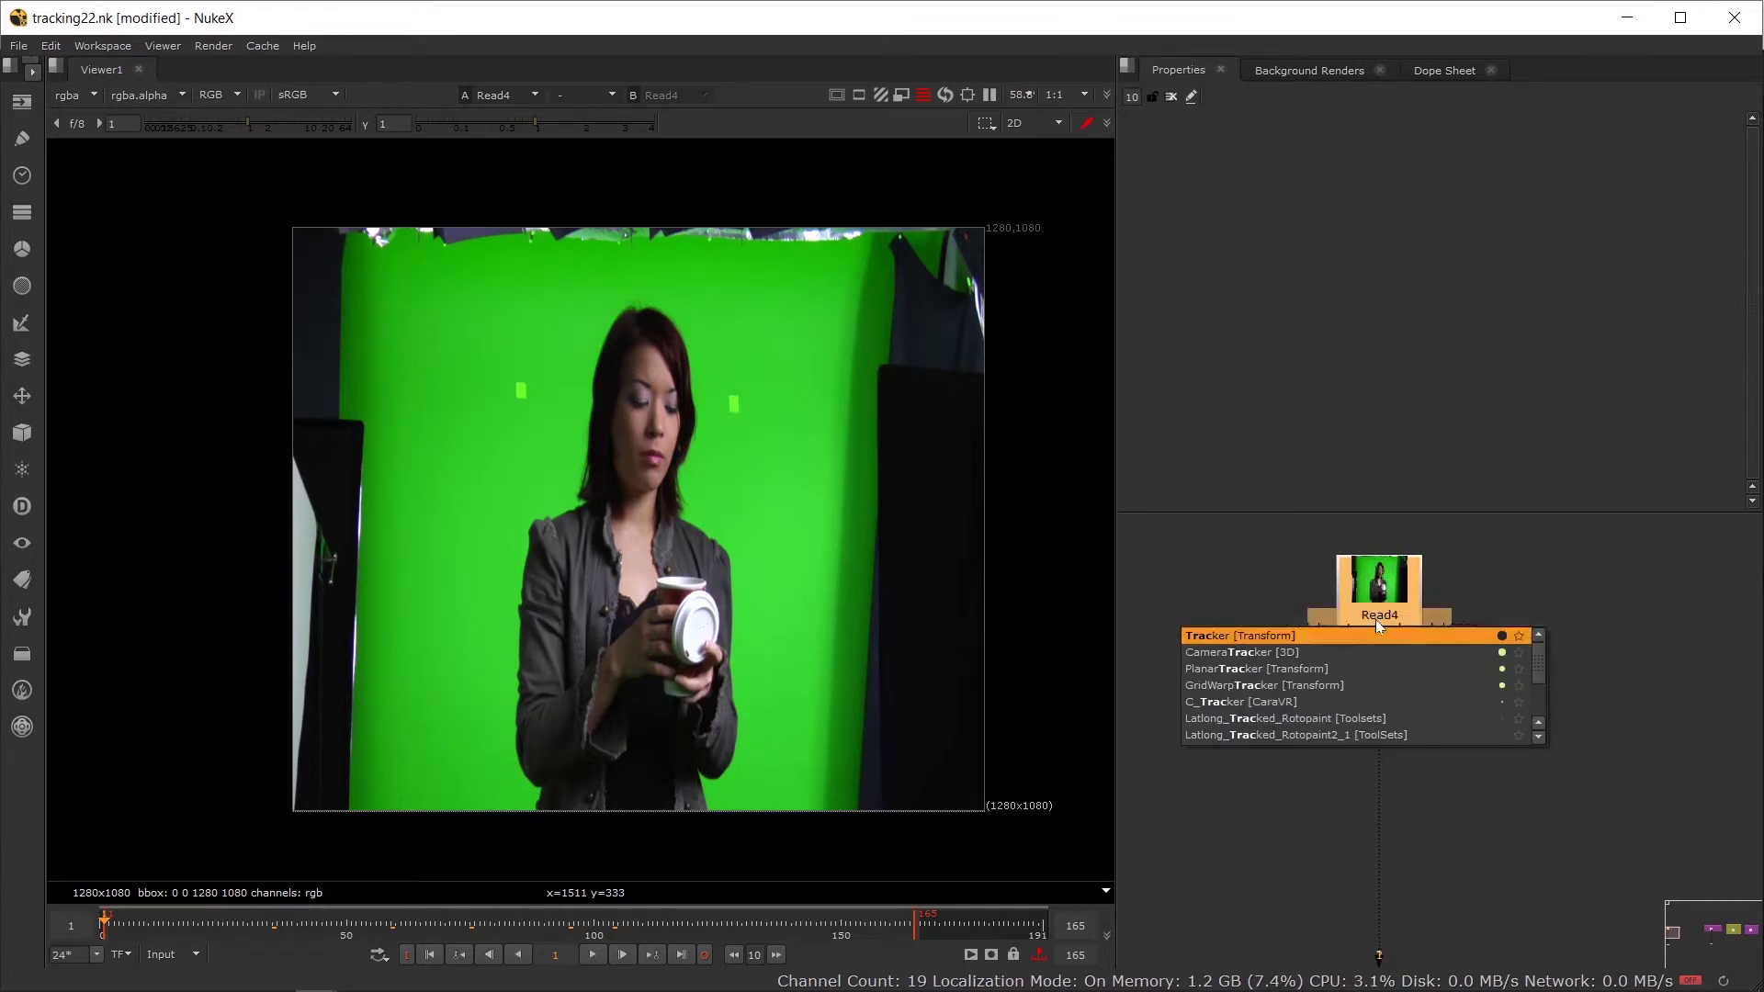
pyautogui.press('Return')
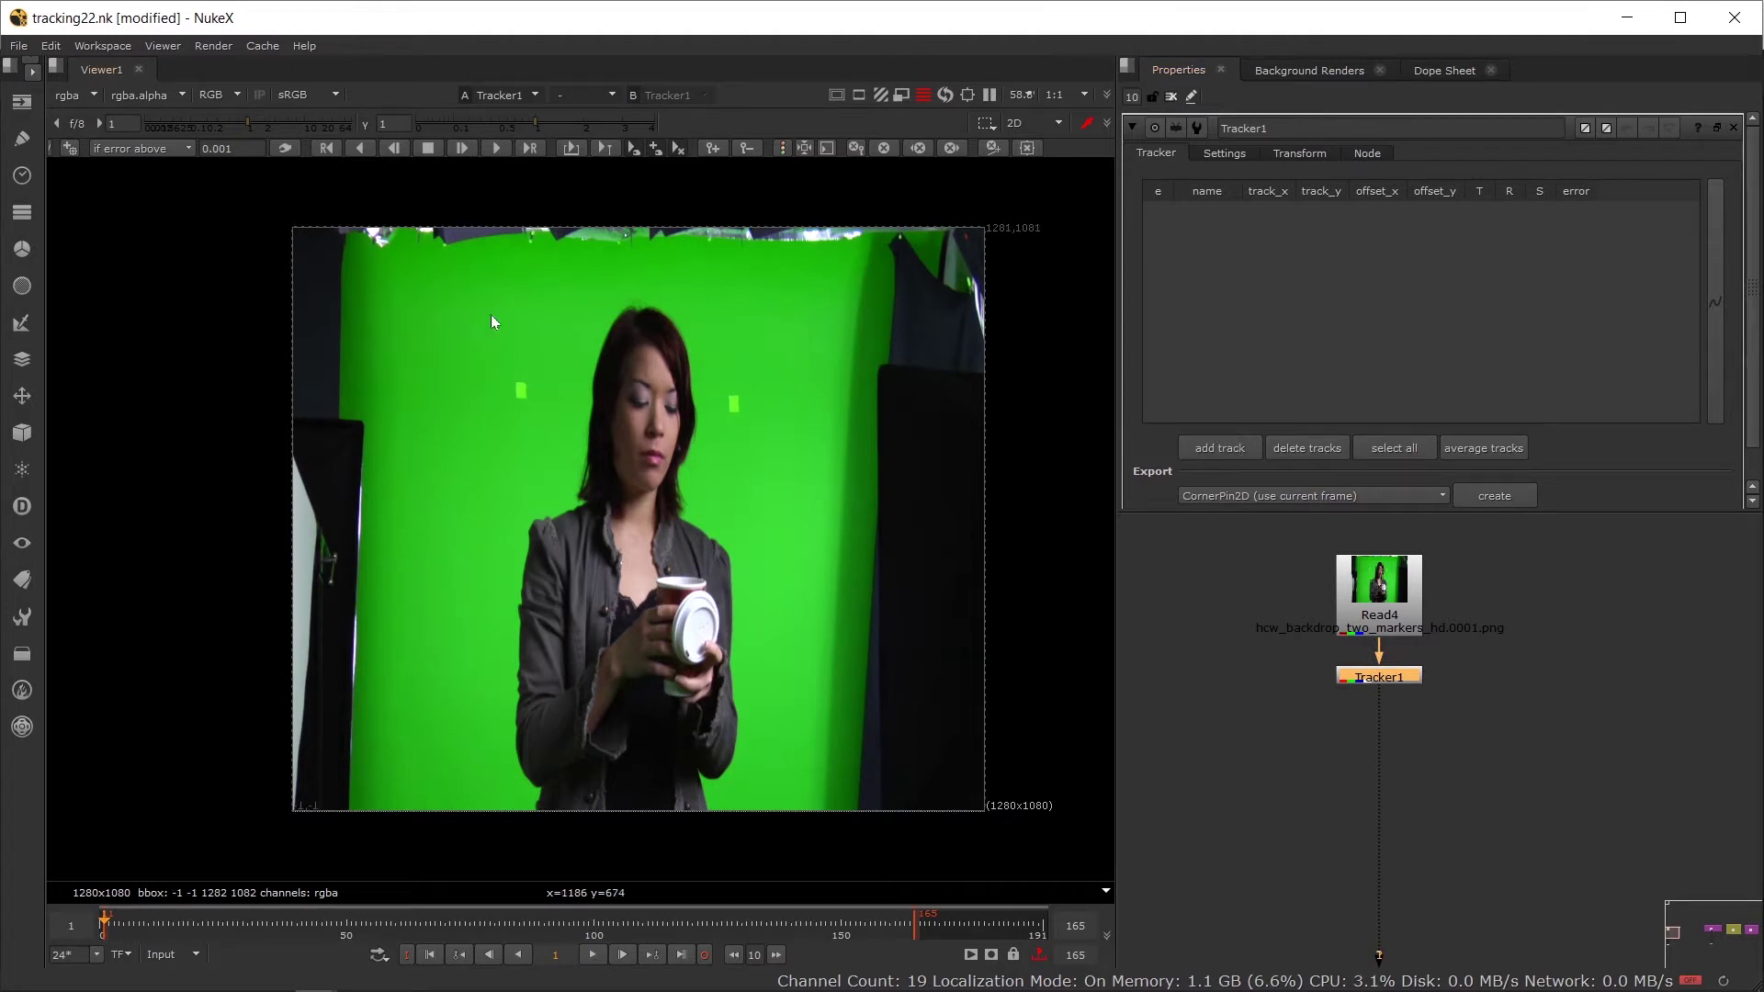
# Step: Add track 1 and track 2 on the two green markers
pyautogui.click(67, 147)
pyautogui.scroll(4, 552, 406)
pyautogui.scroll(4, 552, 406)
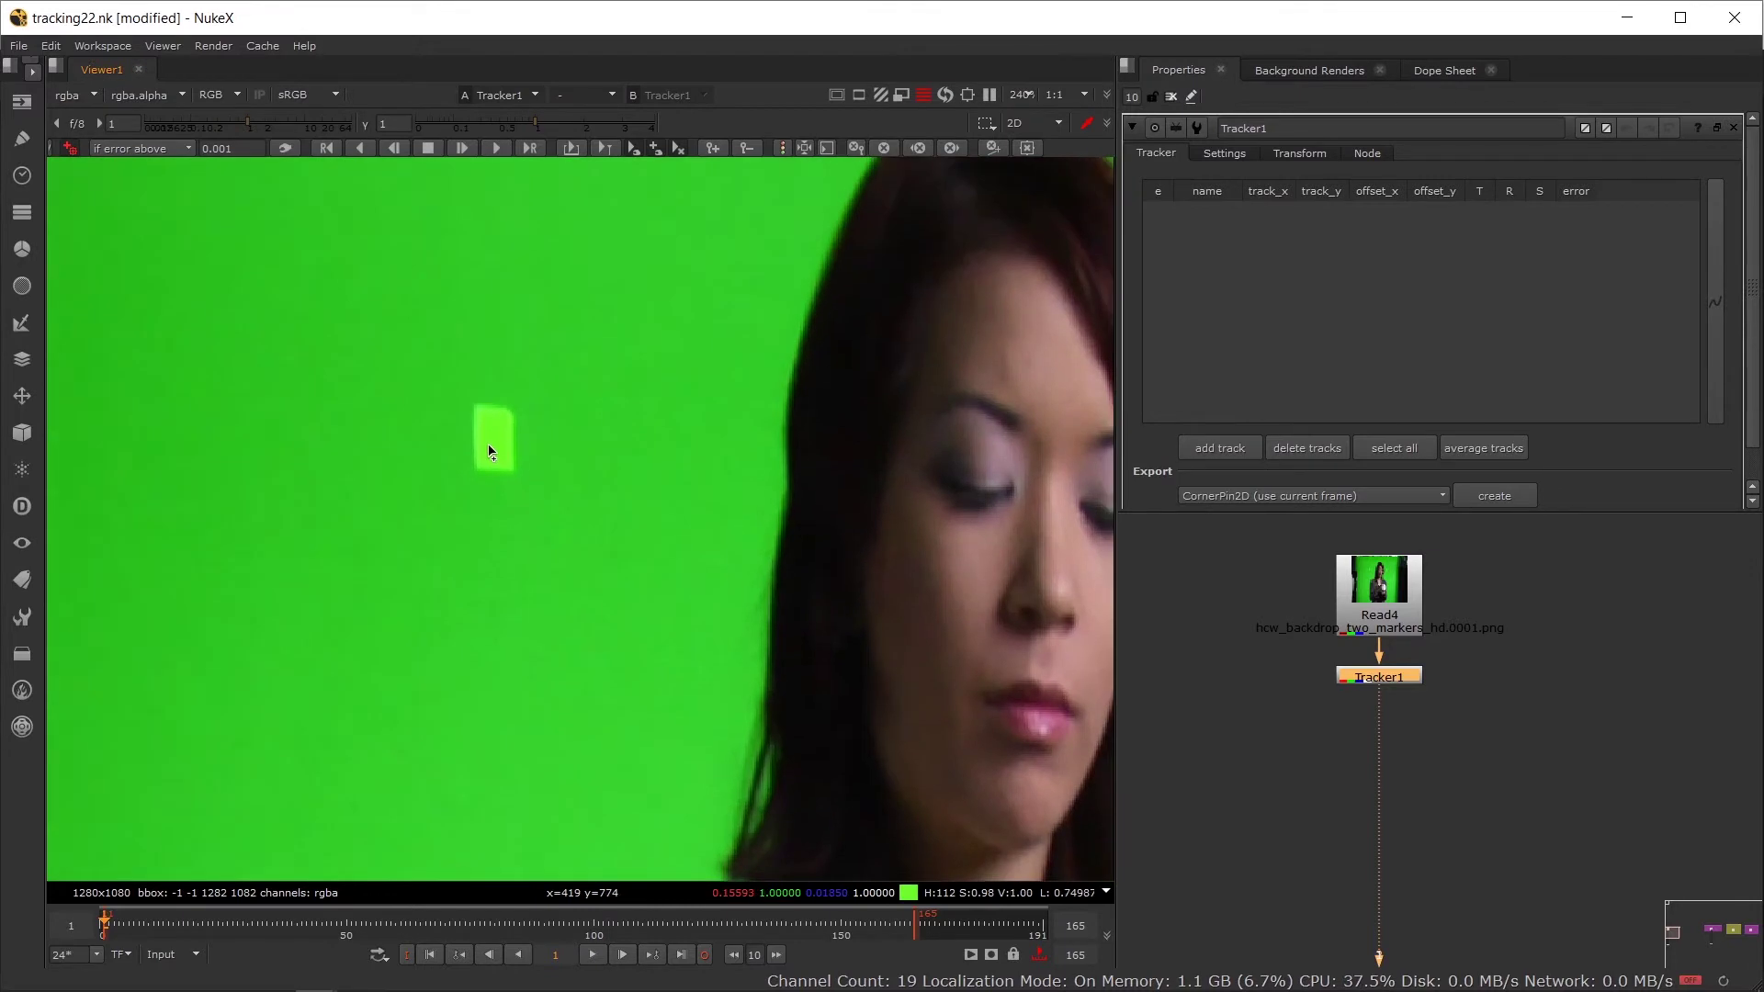
pyautogui.click(493, 445)
pyautogui.scroll(-3, 515, 554)
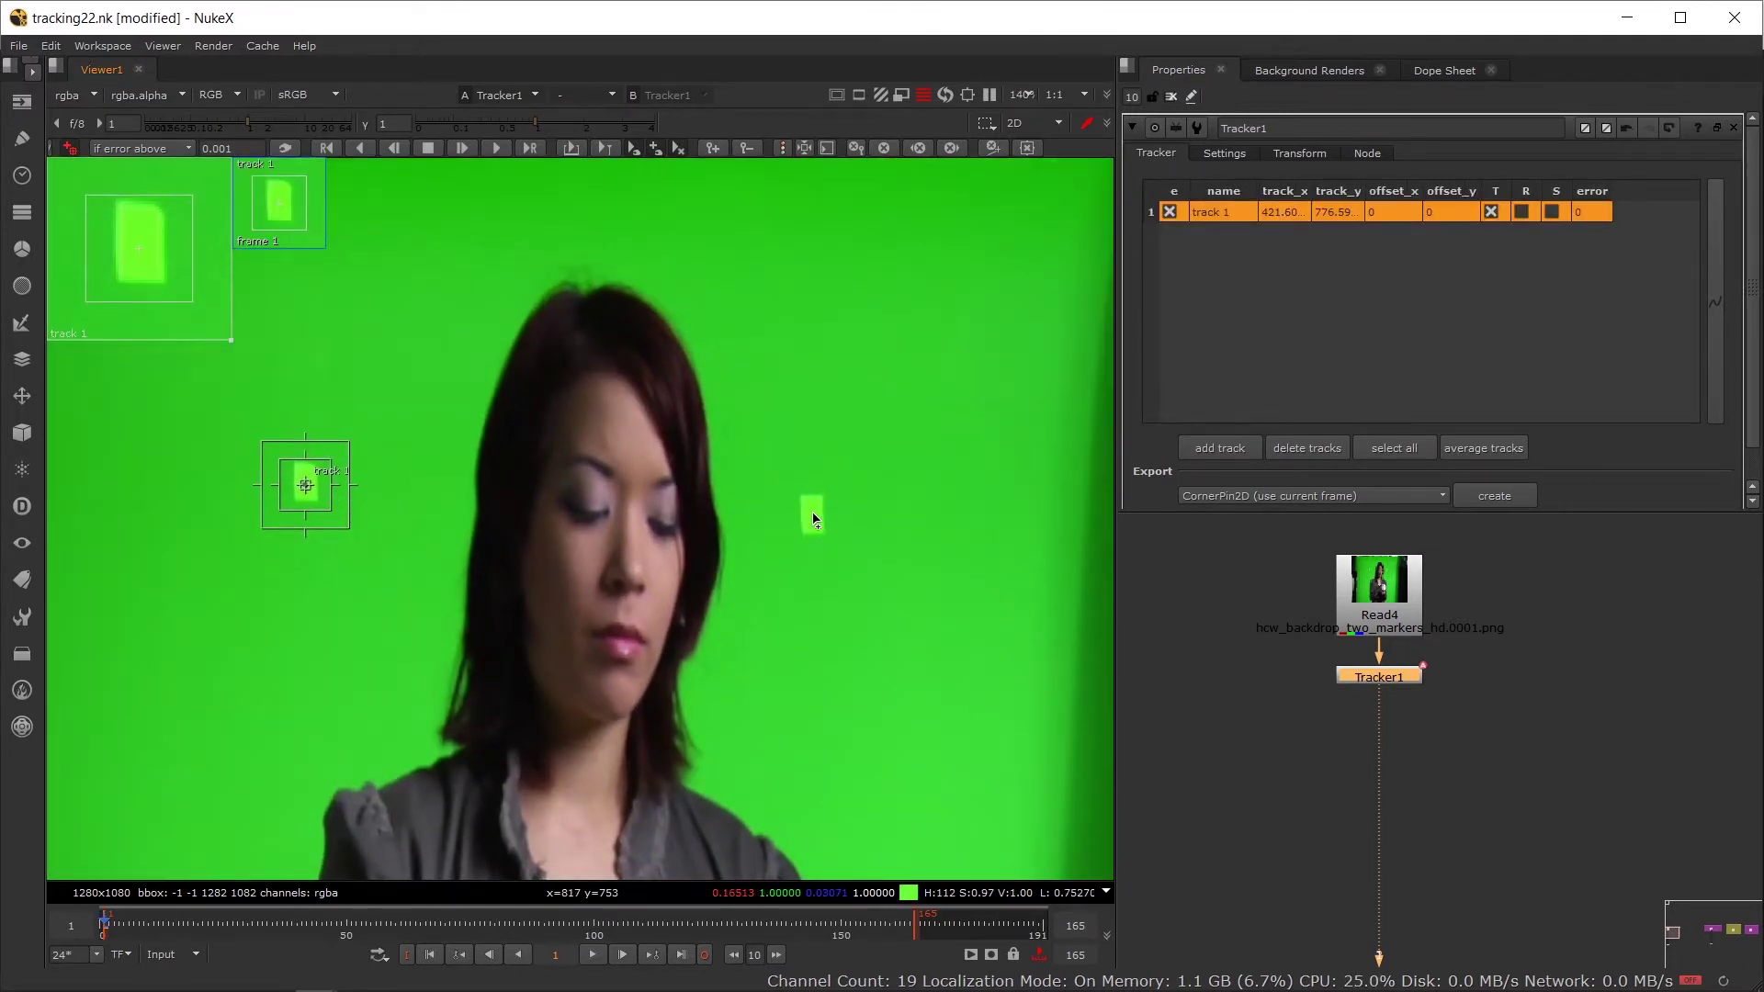
pyautogui.click(813, 517)
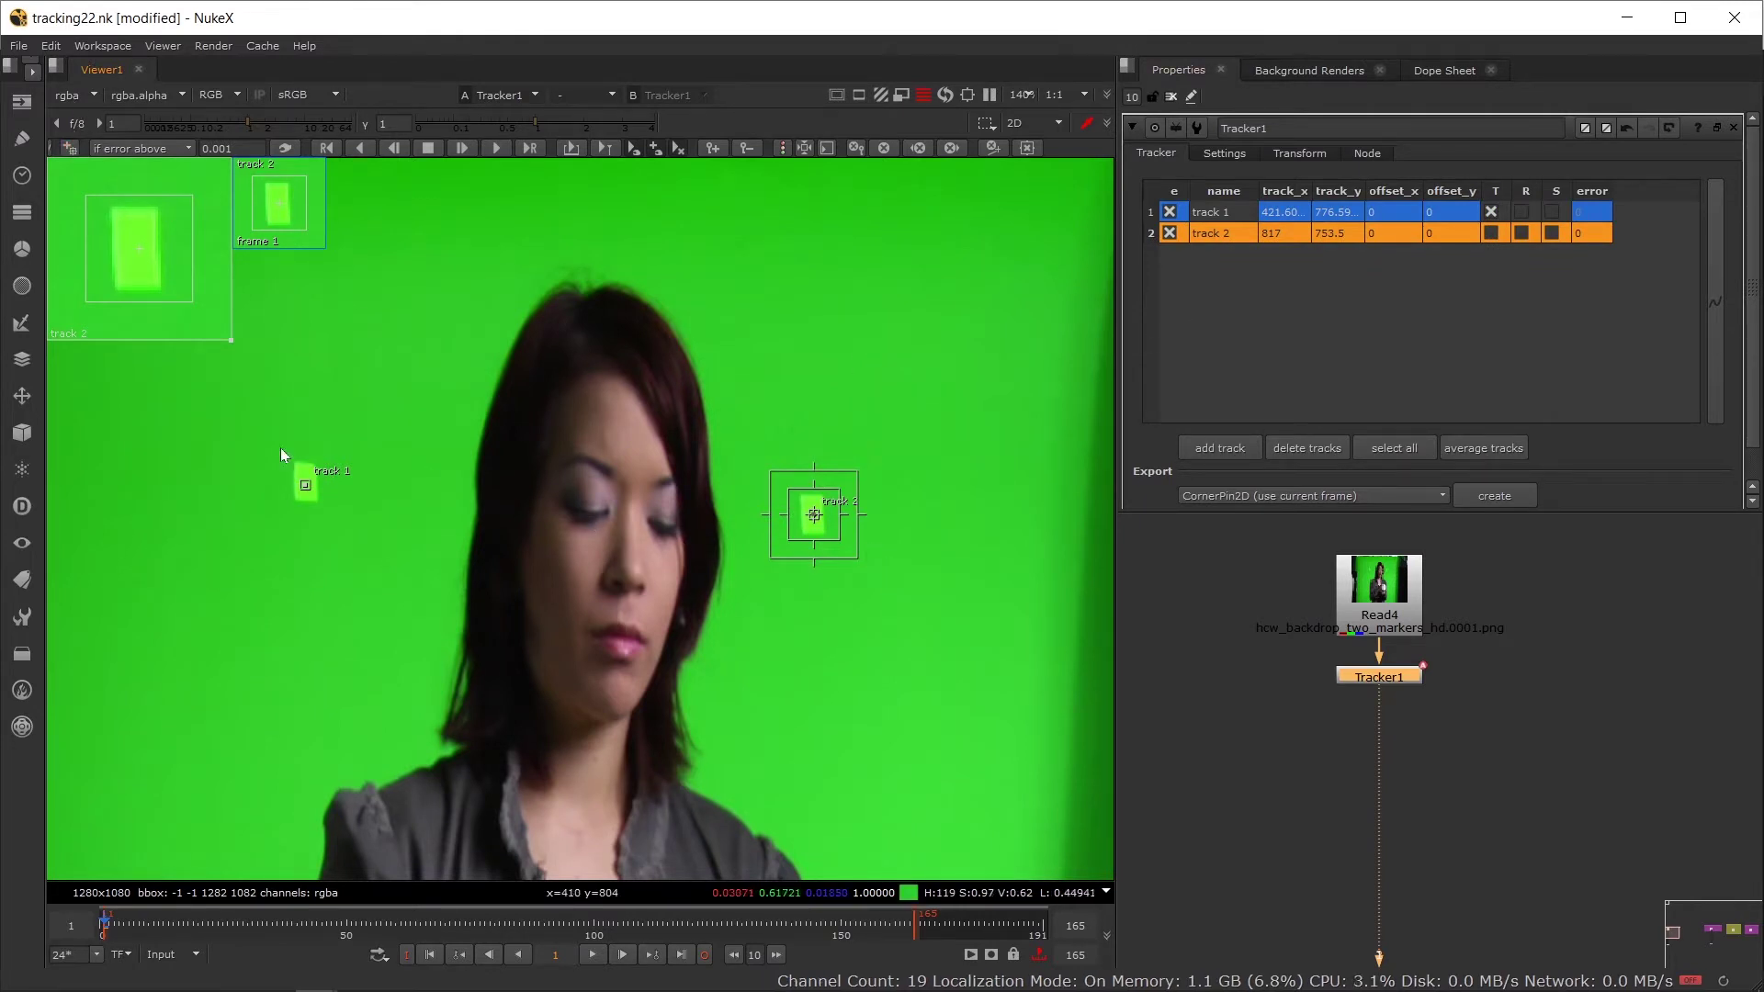
# Step: Select track 1 alone and enlarge its pattern and search areas
pyautogui.scroll(2, 310, 492)
pyautogui.click(307, 478)
pyautogui.scroll(-2, 653, 478)
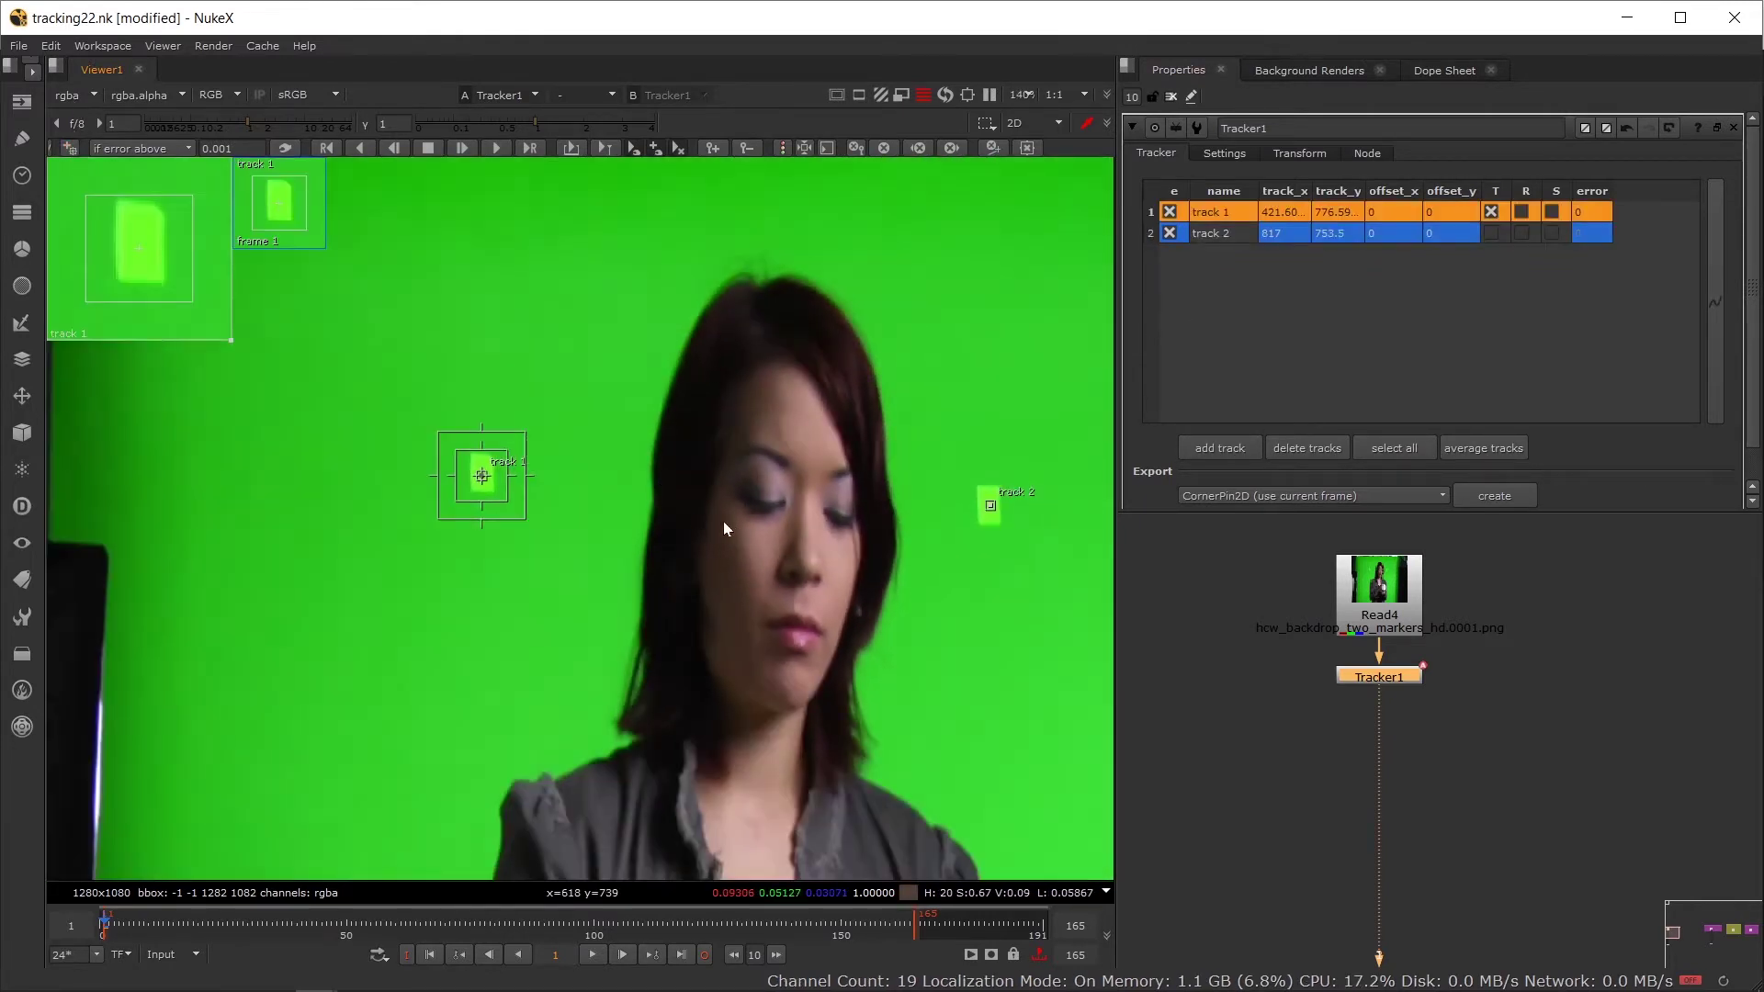
pyautogui.keyDown('shift'); pyautogui.click(1220, 231); pyautogui.keyUp('shift')
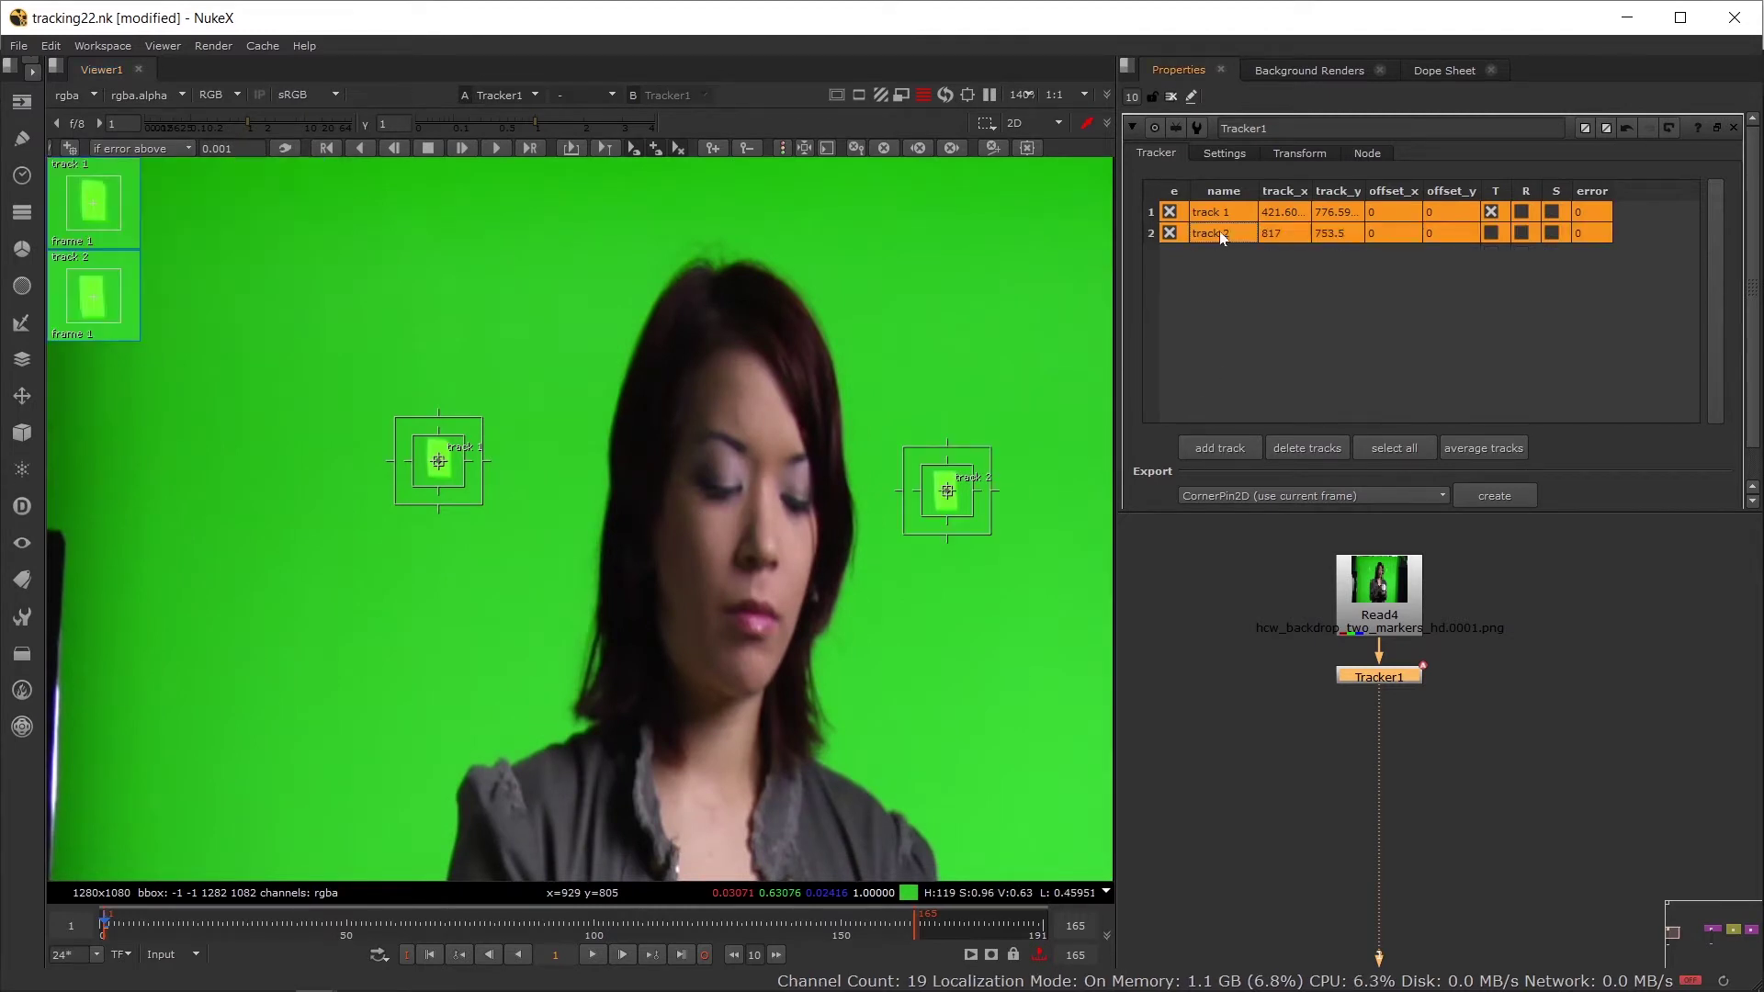
pyautogui.moveTo(274, 258); pyautogui.dragTo(1133, 781)
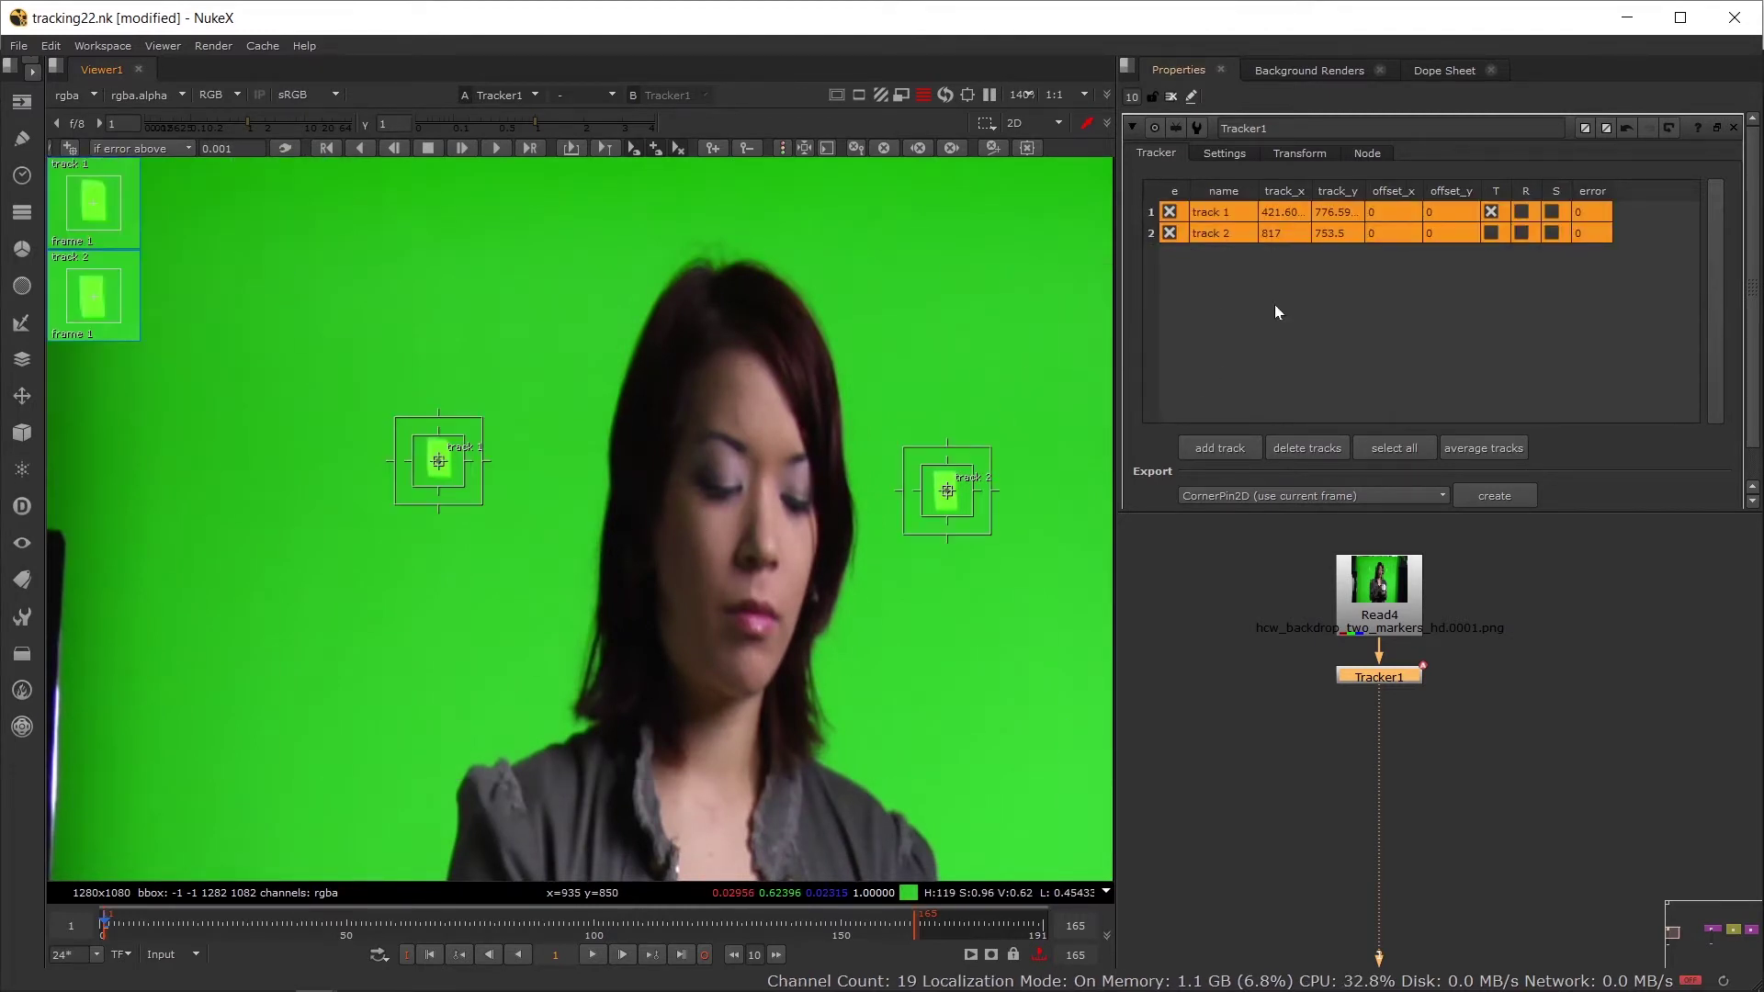
pyautogui.click(1237, 264)
pyautogui.click(1215, 213)
pyautogui.scroll(2, 438, 439)
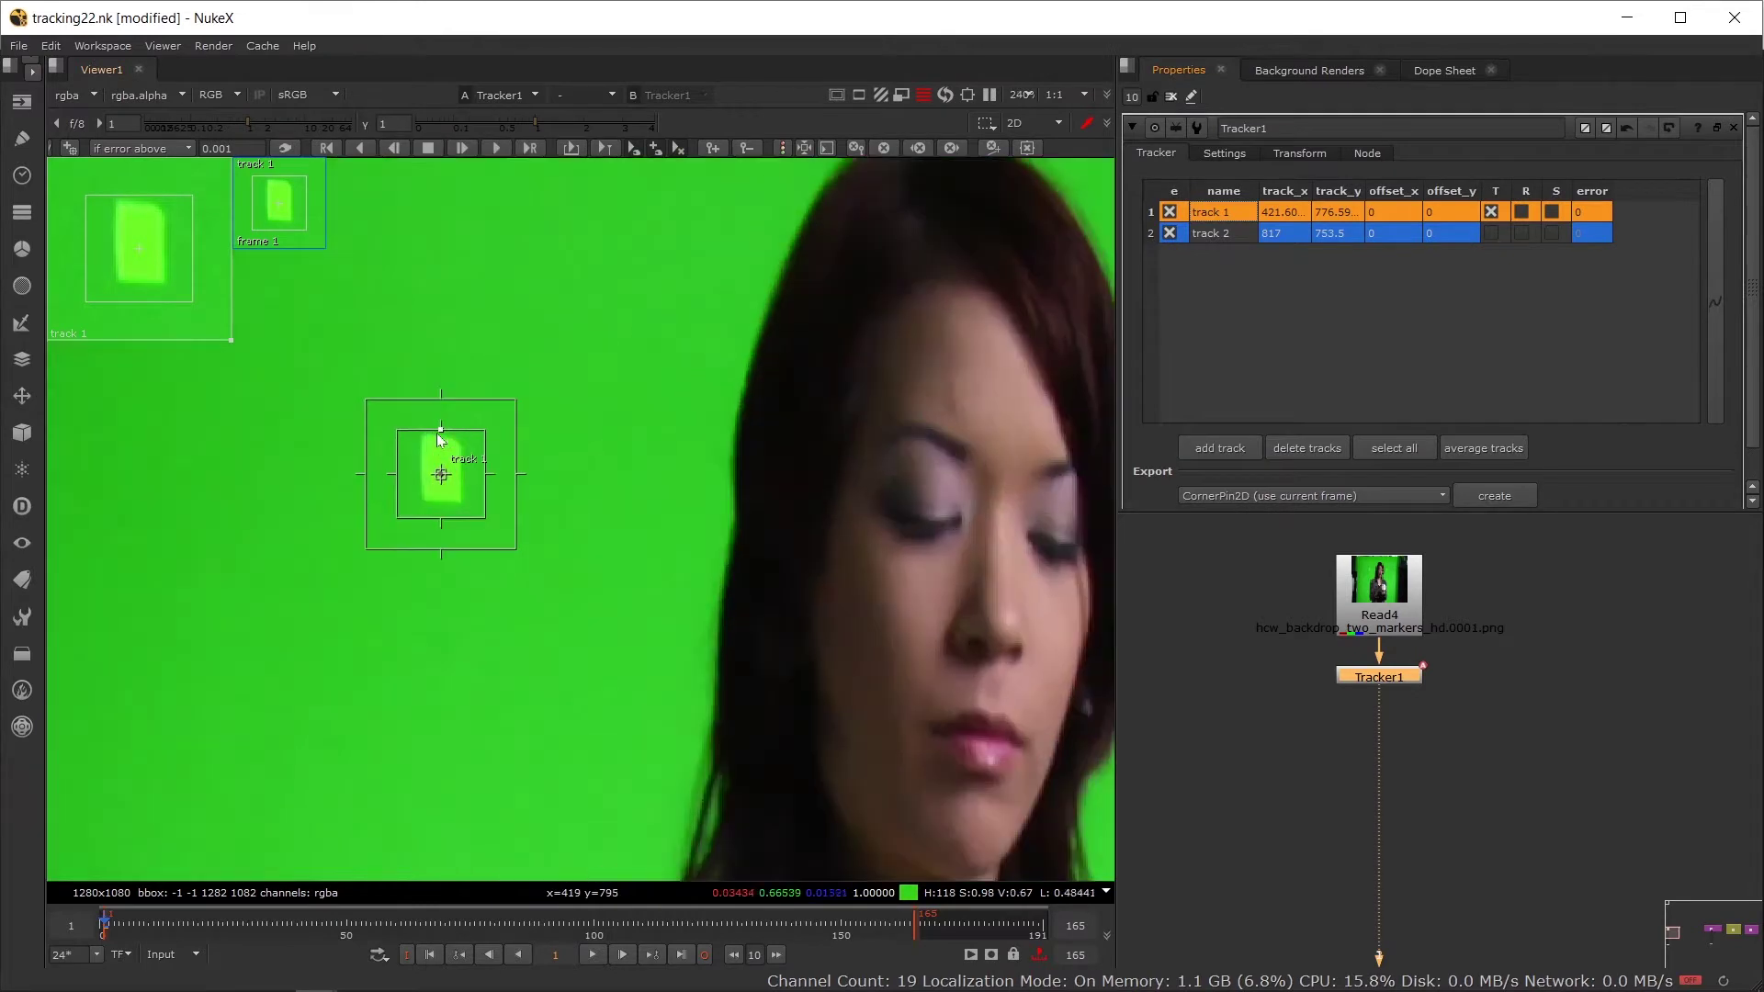
pyautogui.moveTo(487, 429); pyautogui.dragTo(523, 379)
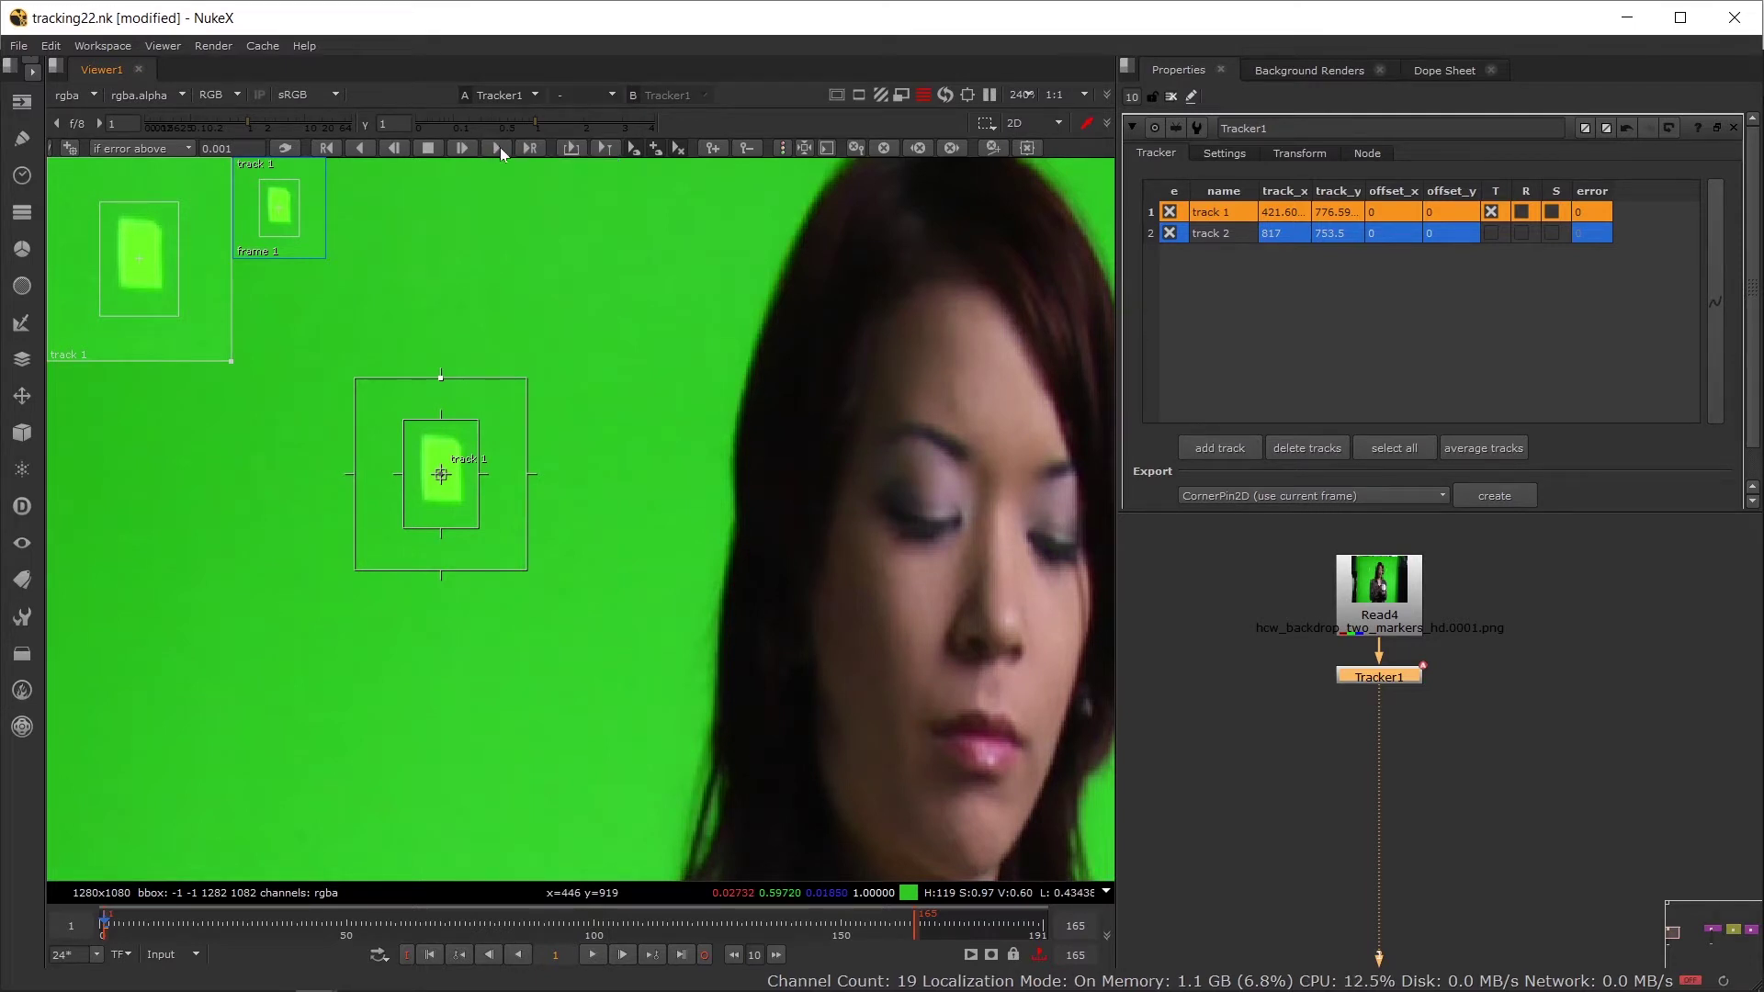
# Step: Track track 1 forward from its green marker, reaching about frame 29
pyautogui.click(531, 147)
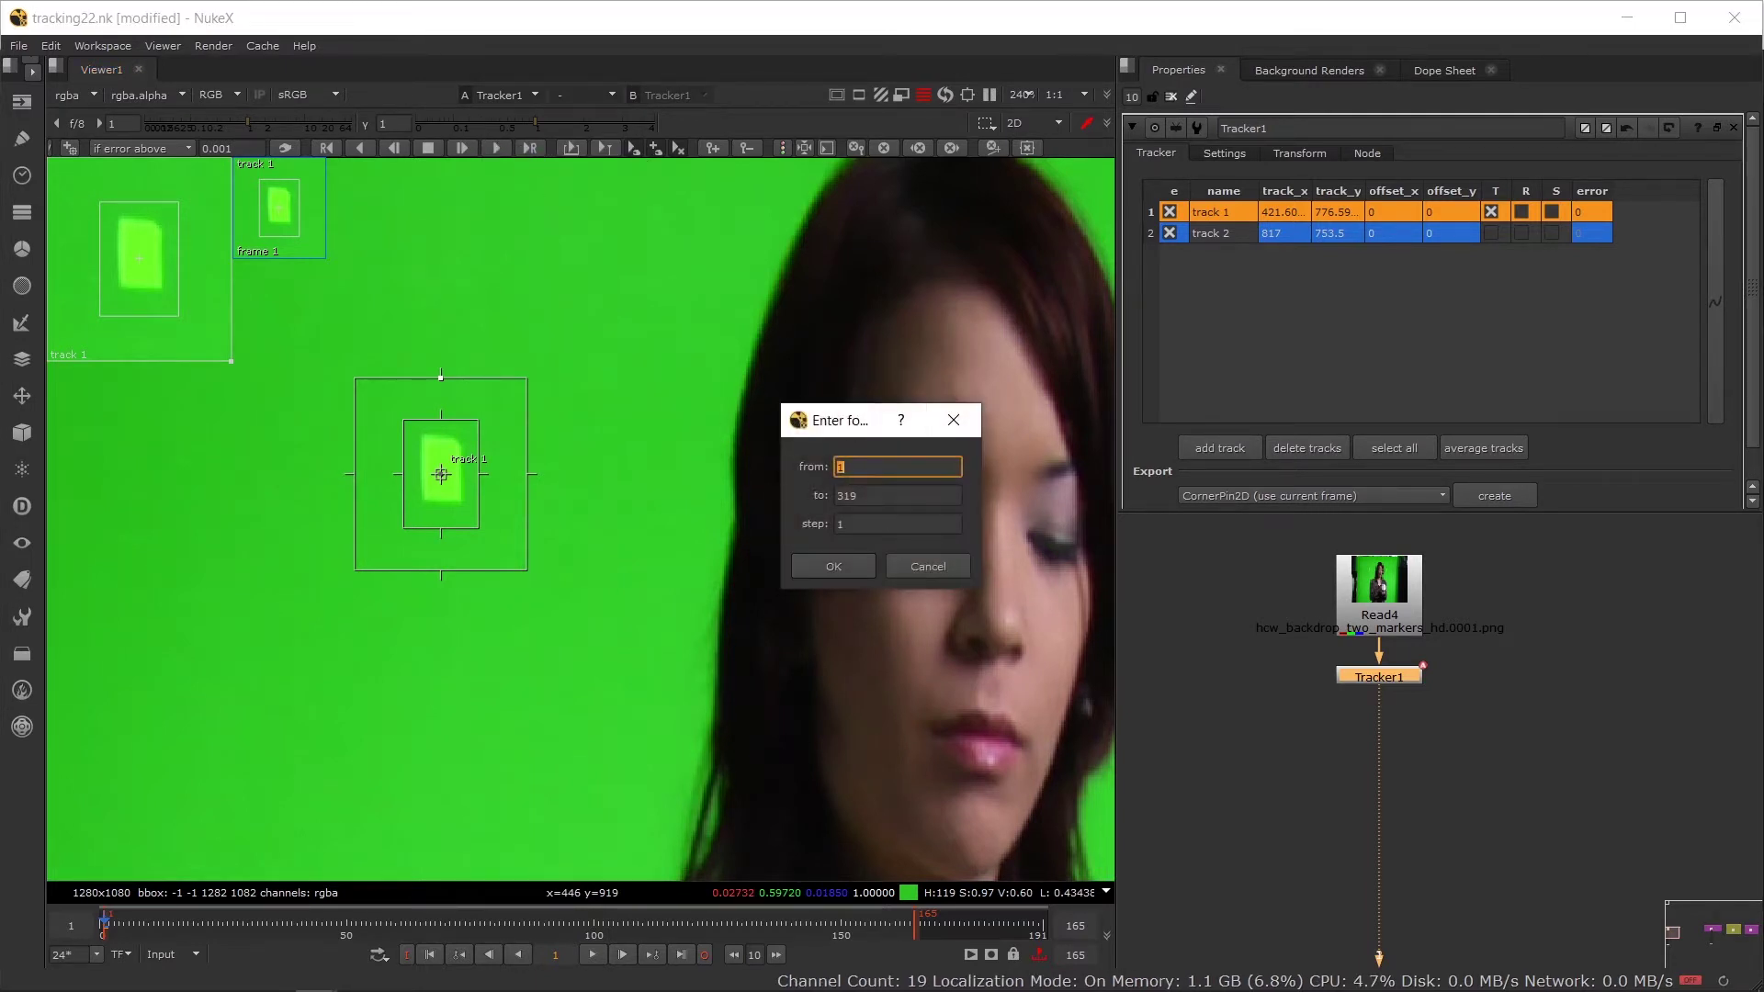
pyautogui.press('Tab')
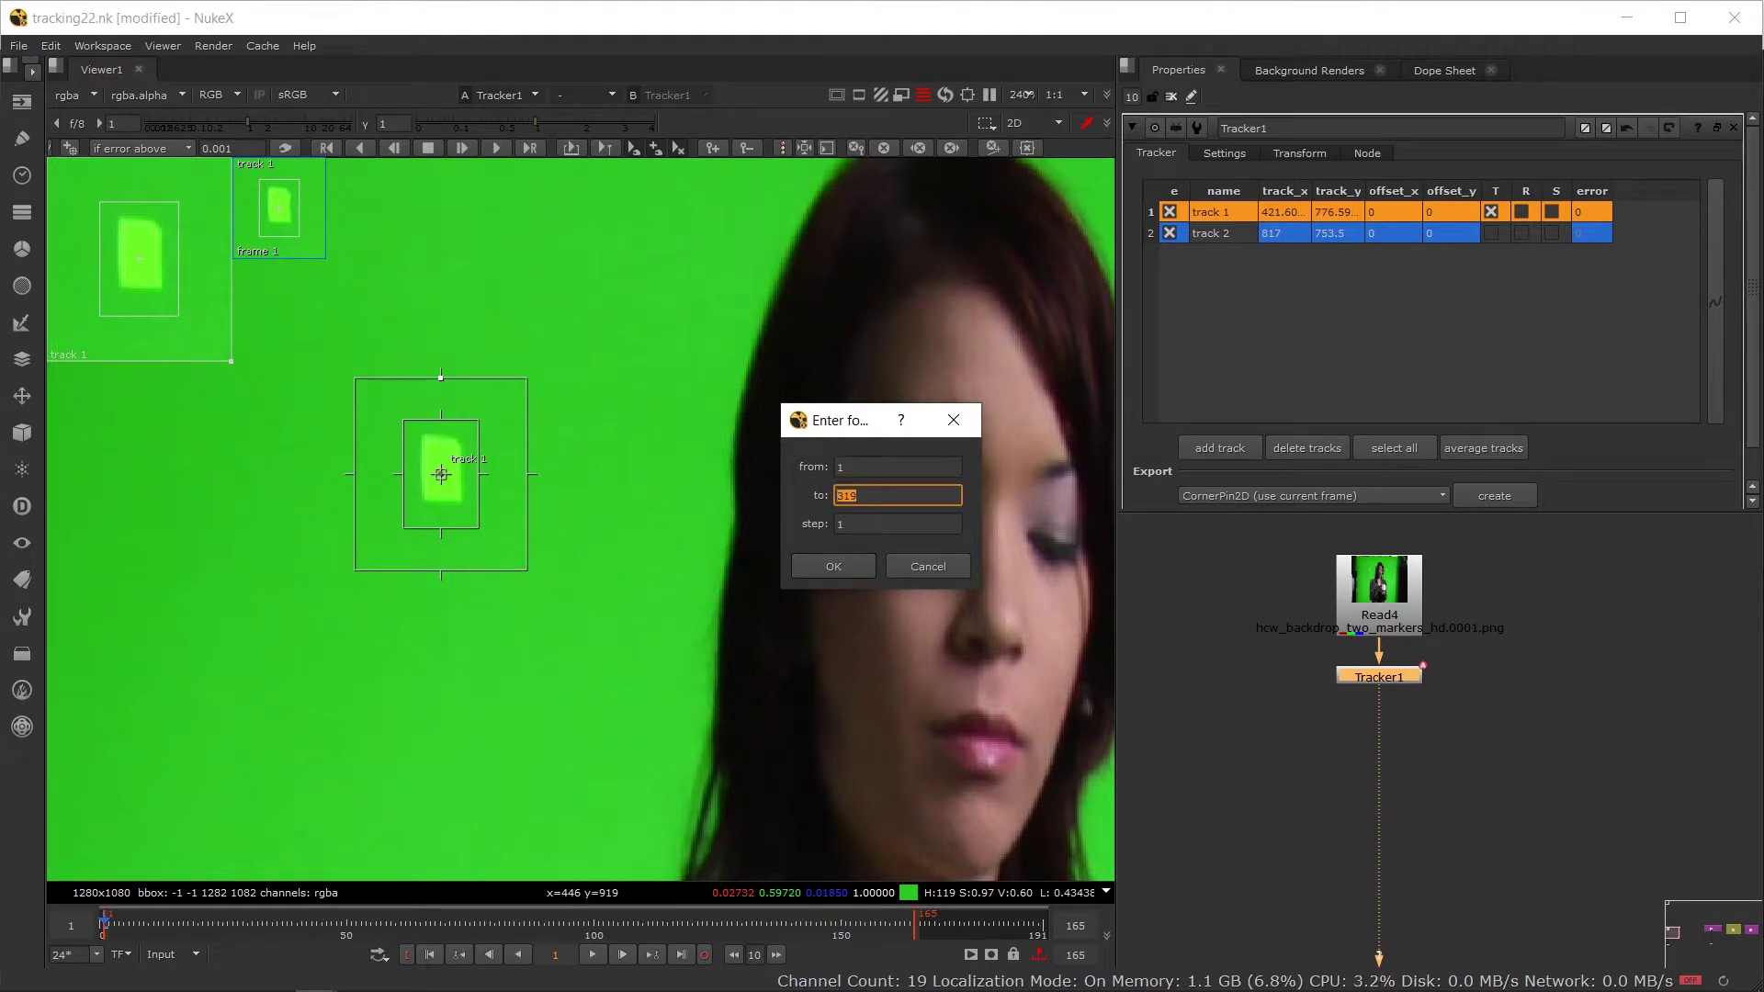
pyautogui.hotkey('shift', 'Tab')
pyautogui.press('Tab')
pyautogui.click(928, 566)
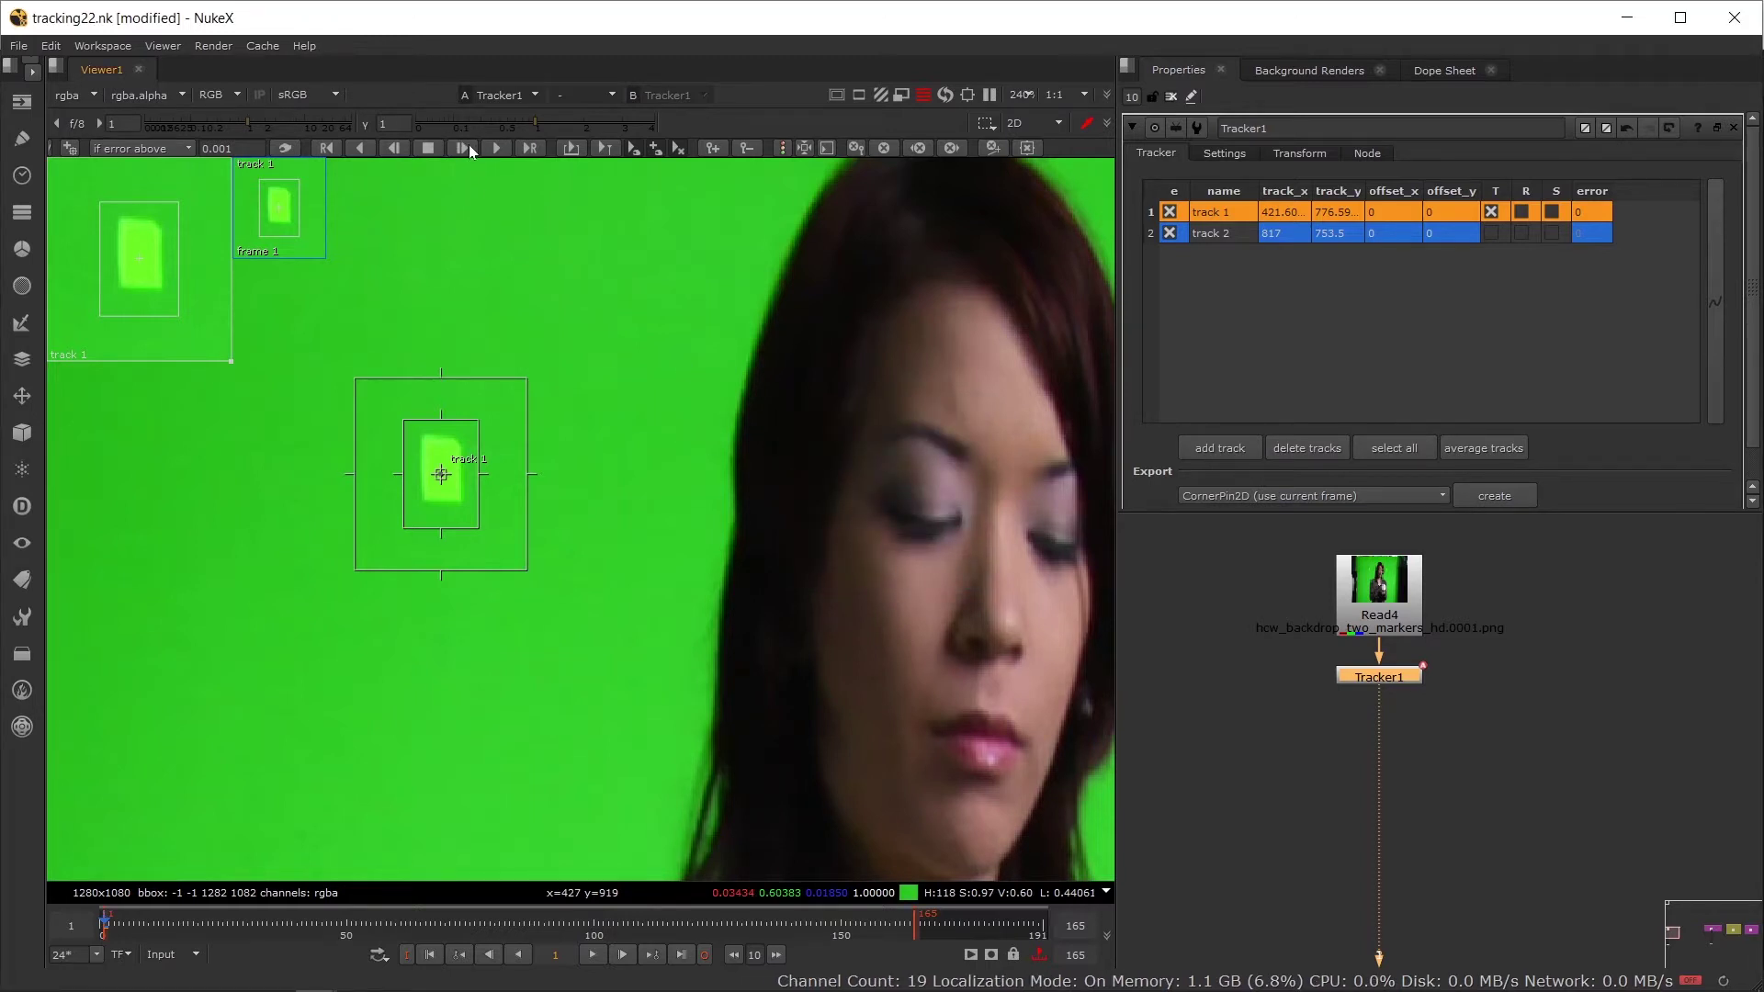
pyautogui.click(469, 147)
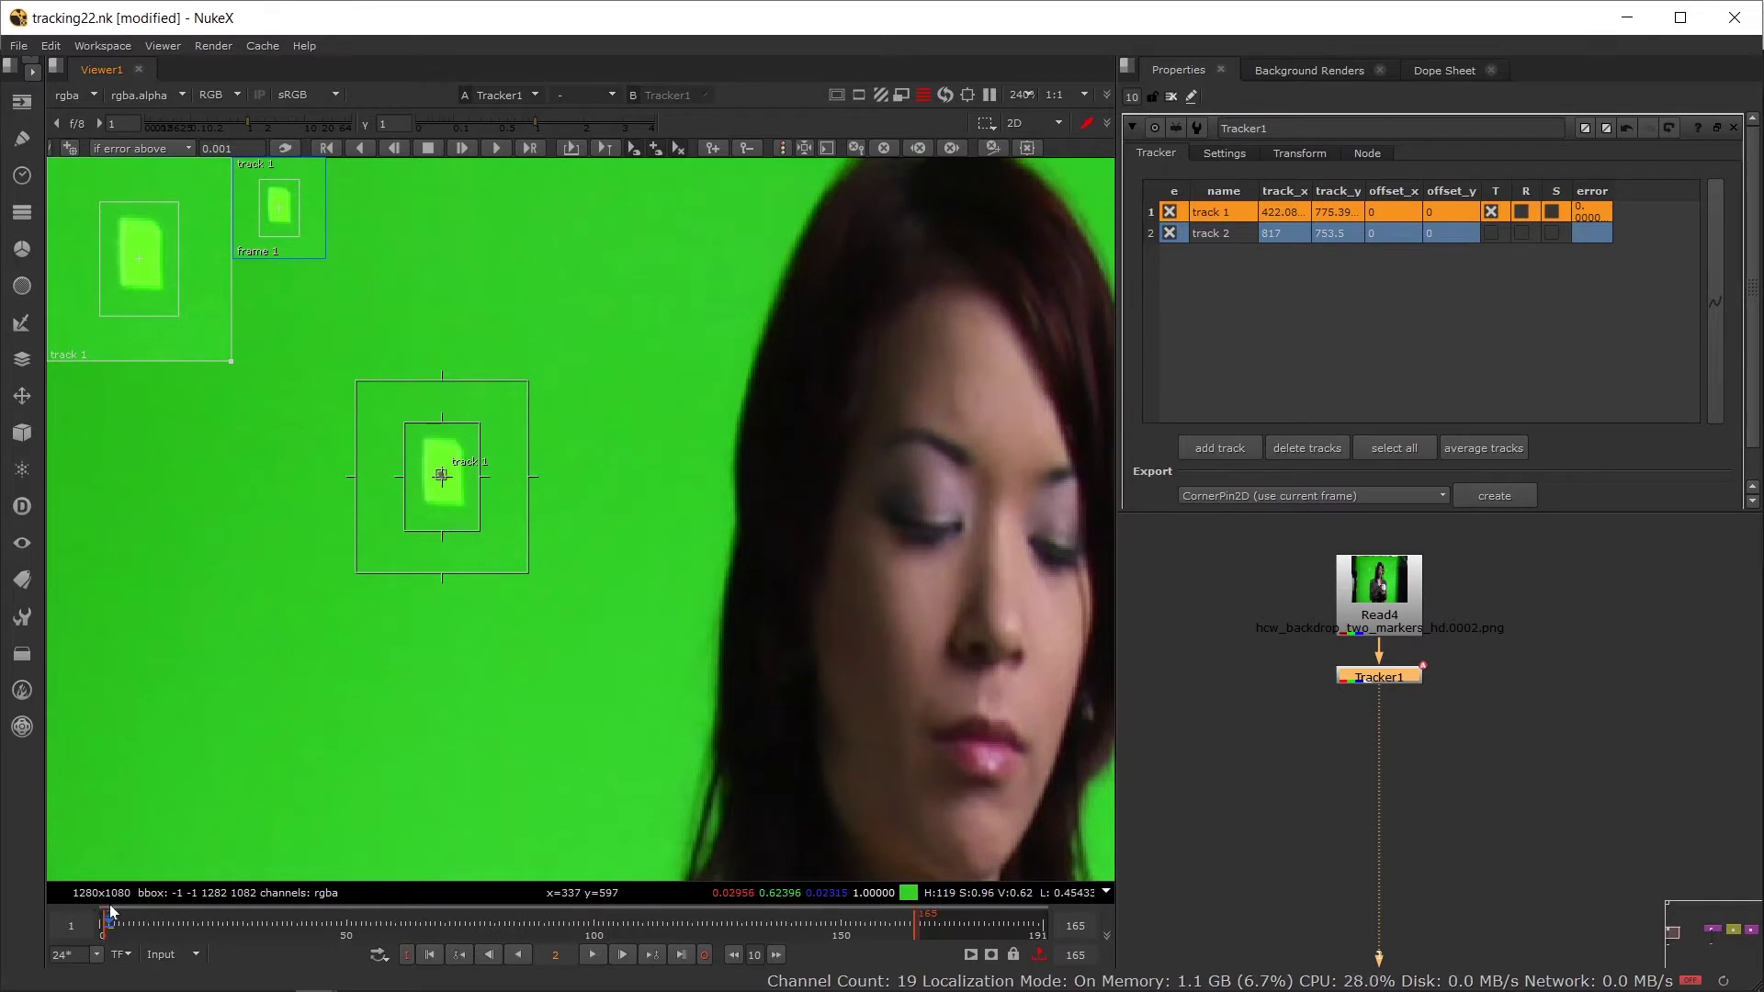
pyautogui.click(498, 147)
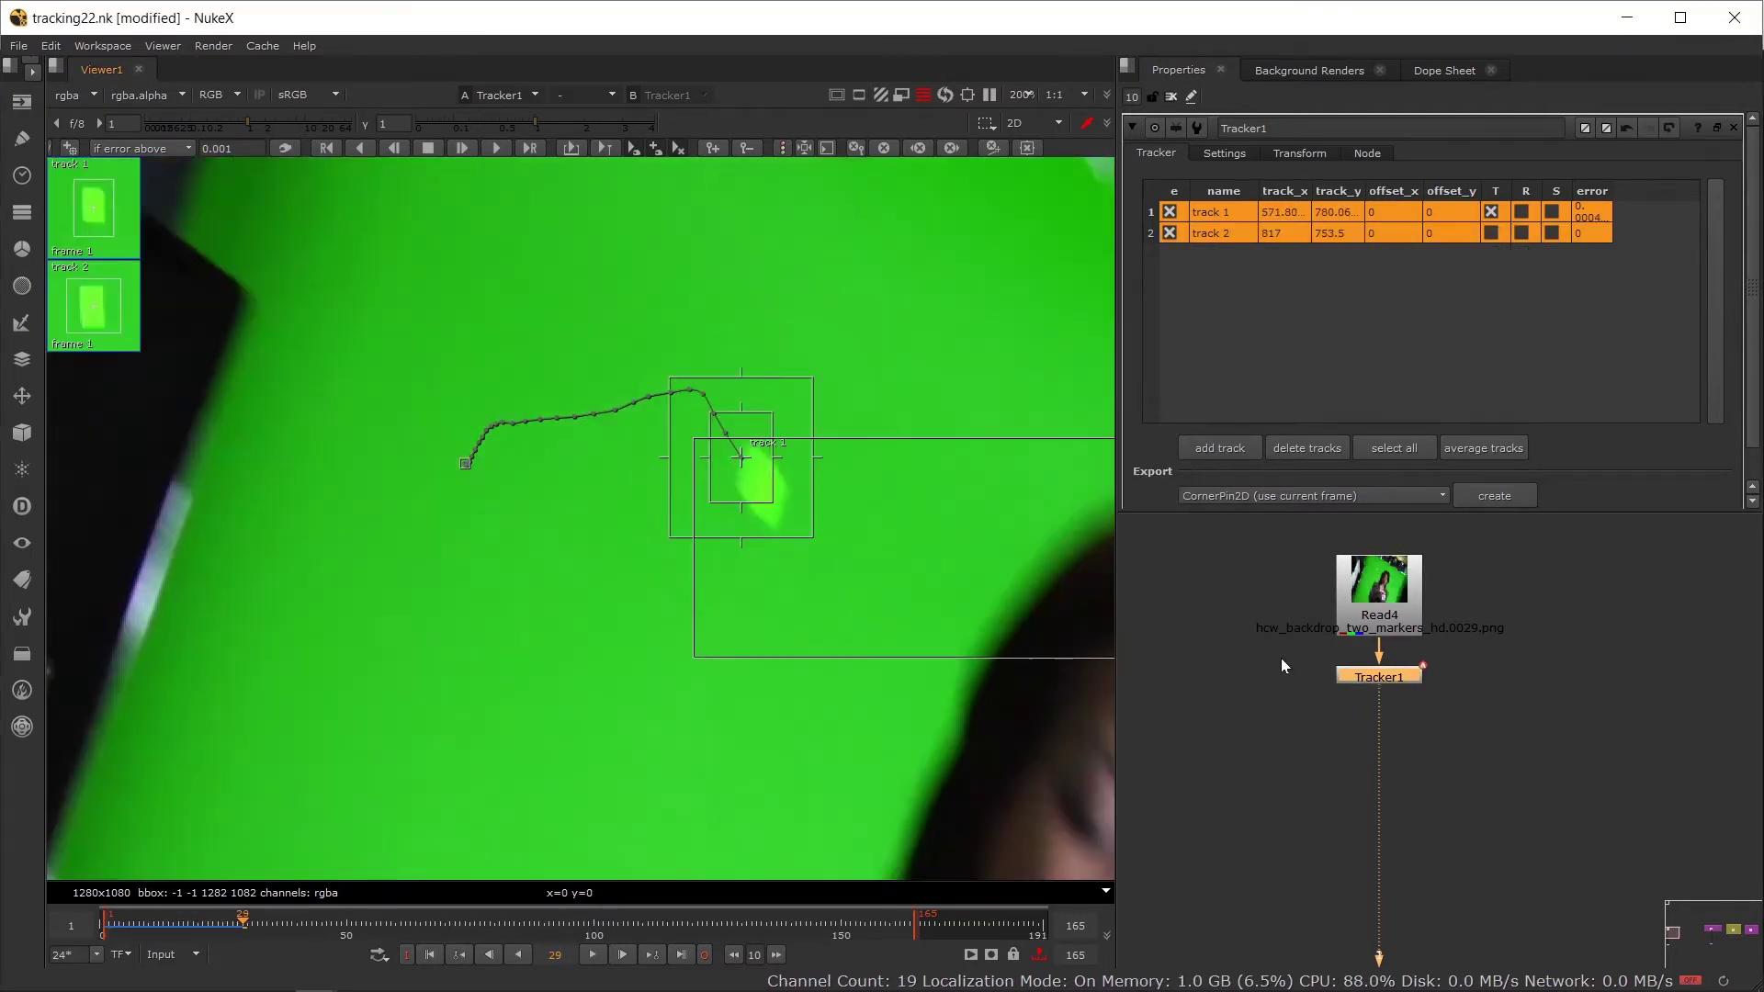
# Step: Set pattern grabbing to 'if error above' while comparing frames 28 and 29
pyautogui.scroll(-2, 691, 544)
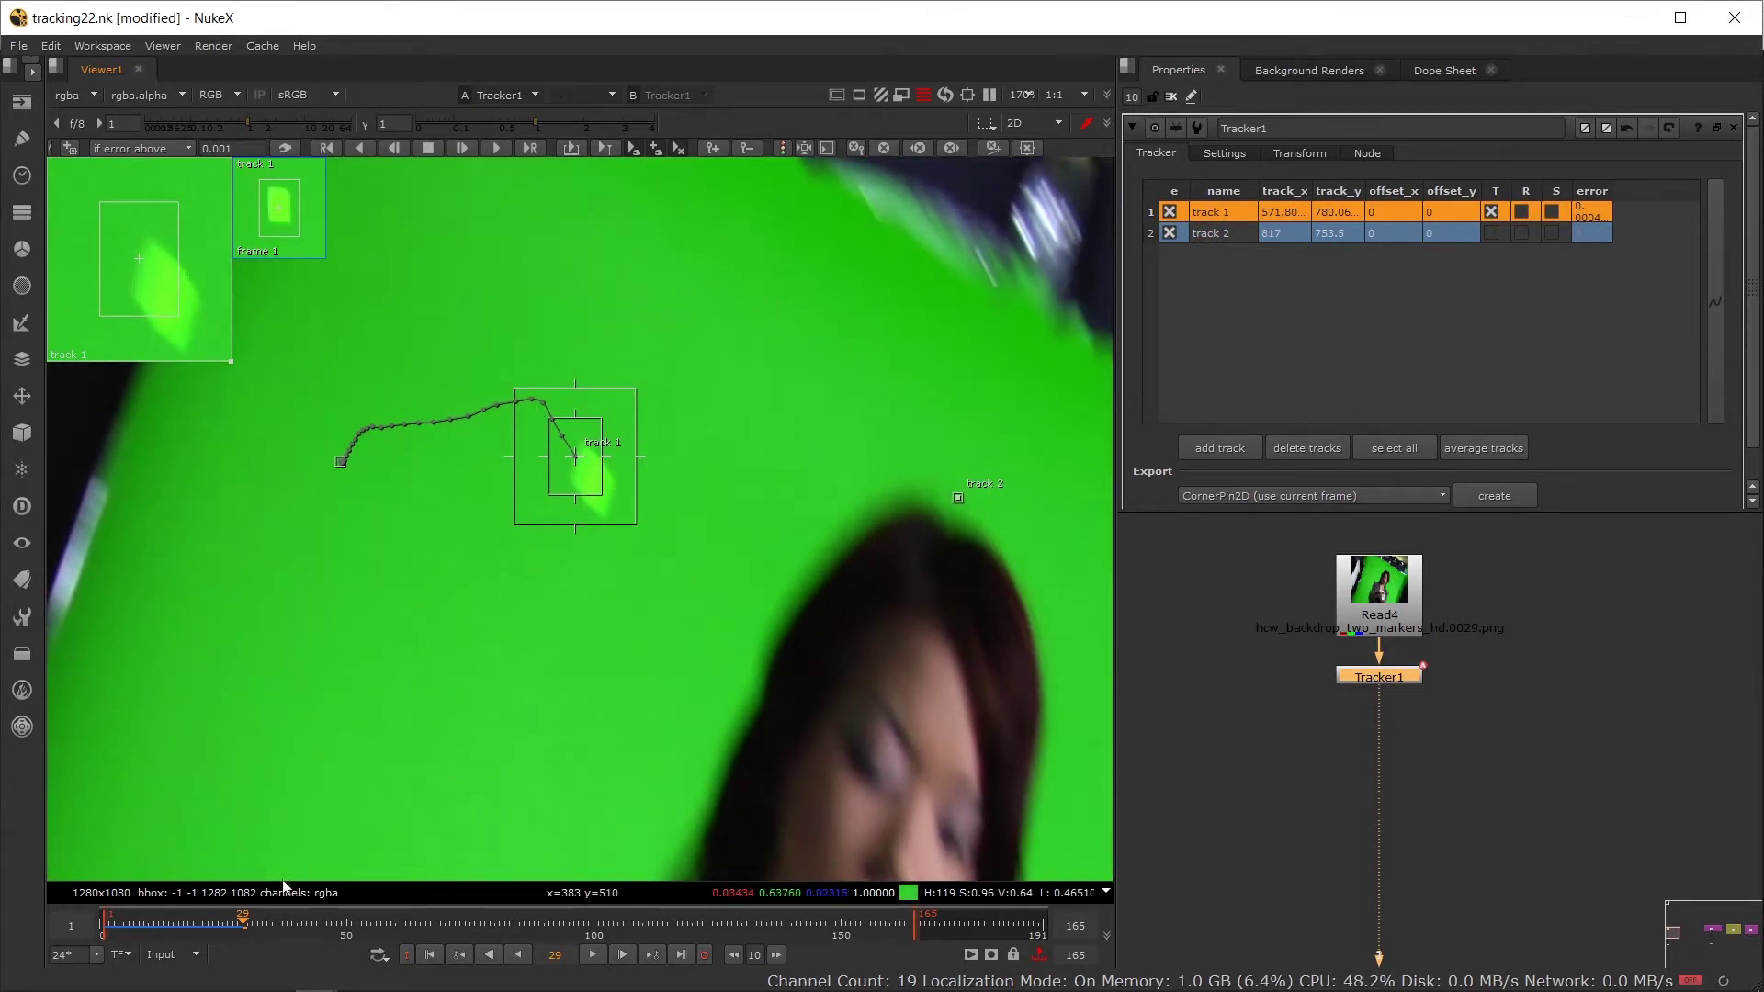
pyautogui.click(239, 924)
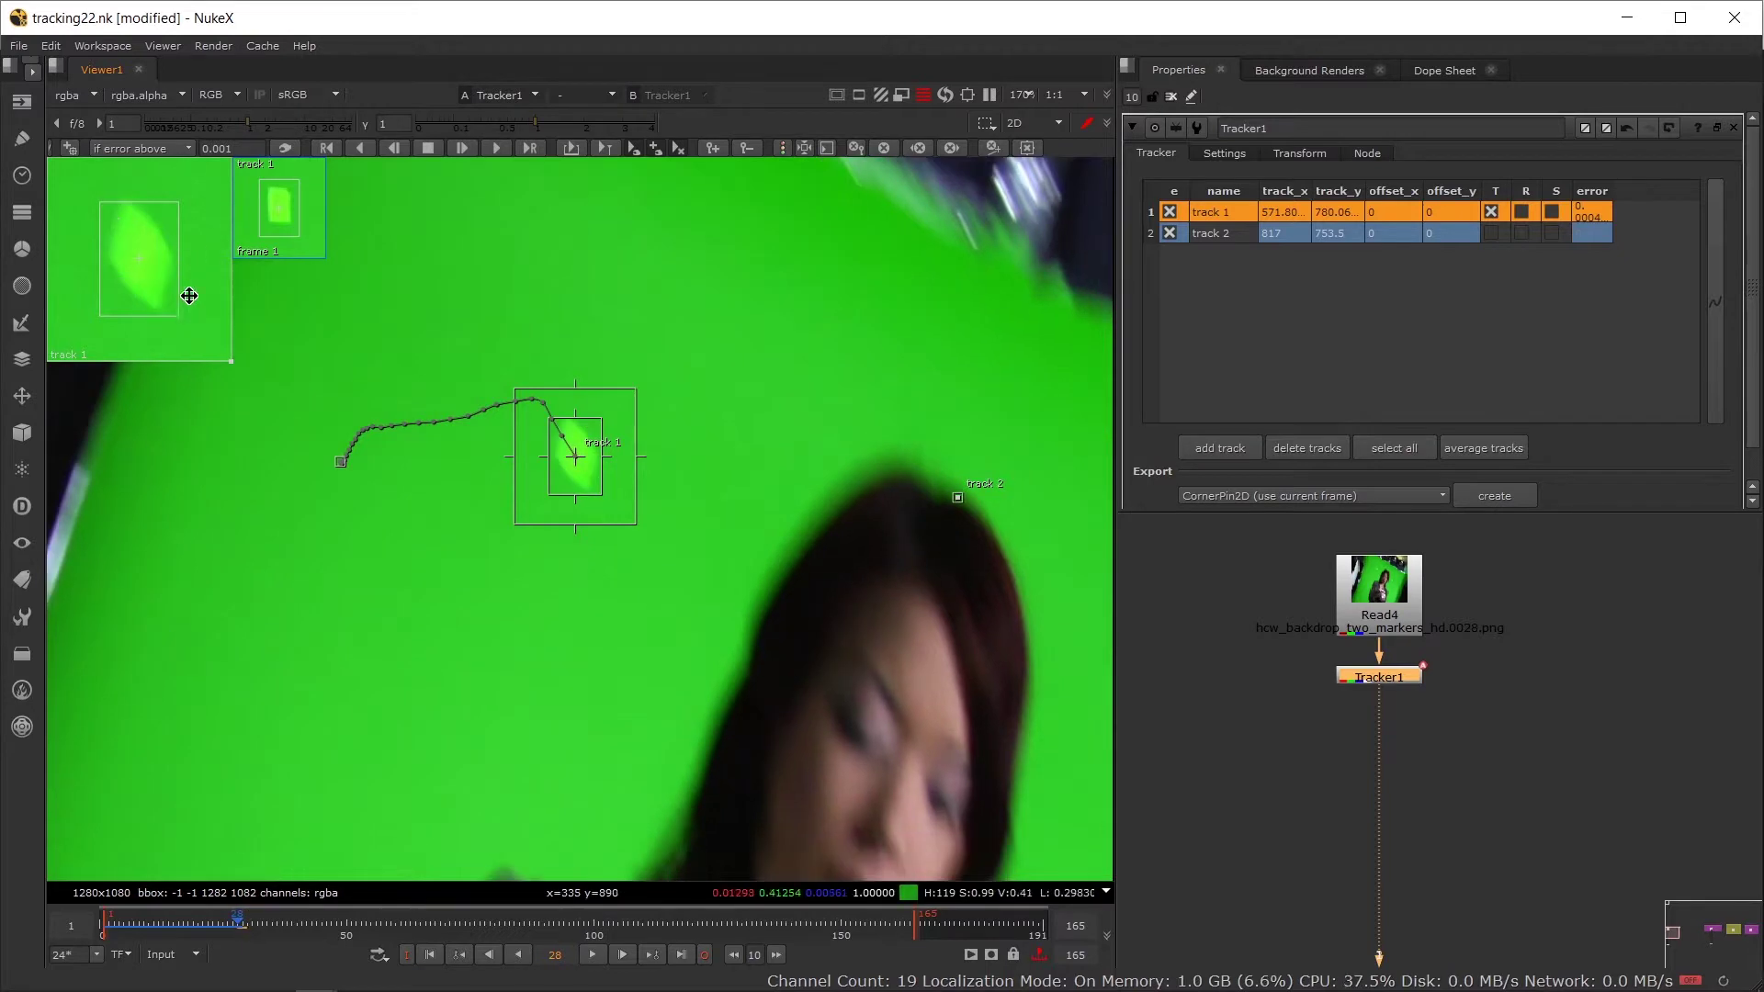
pyautogui.press('Right')
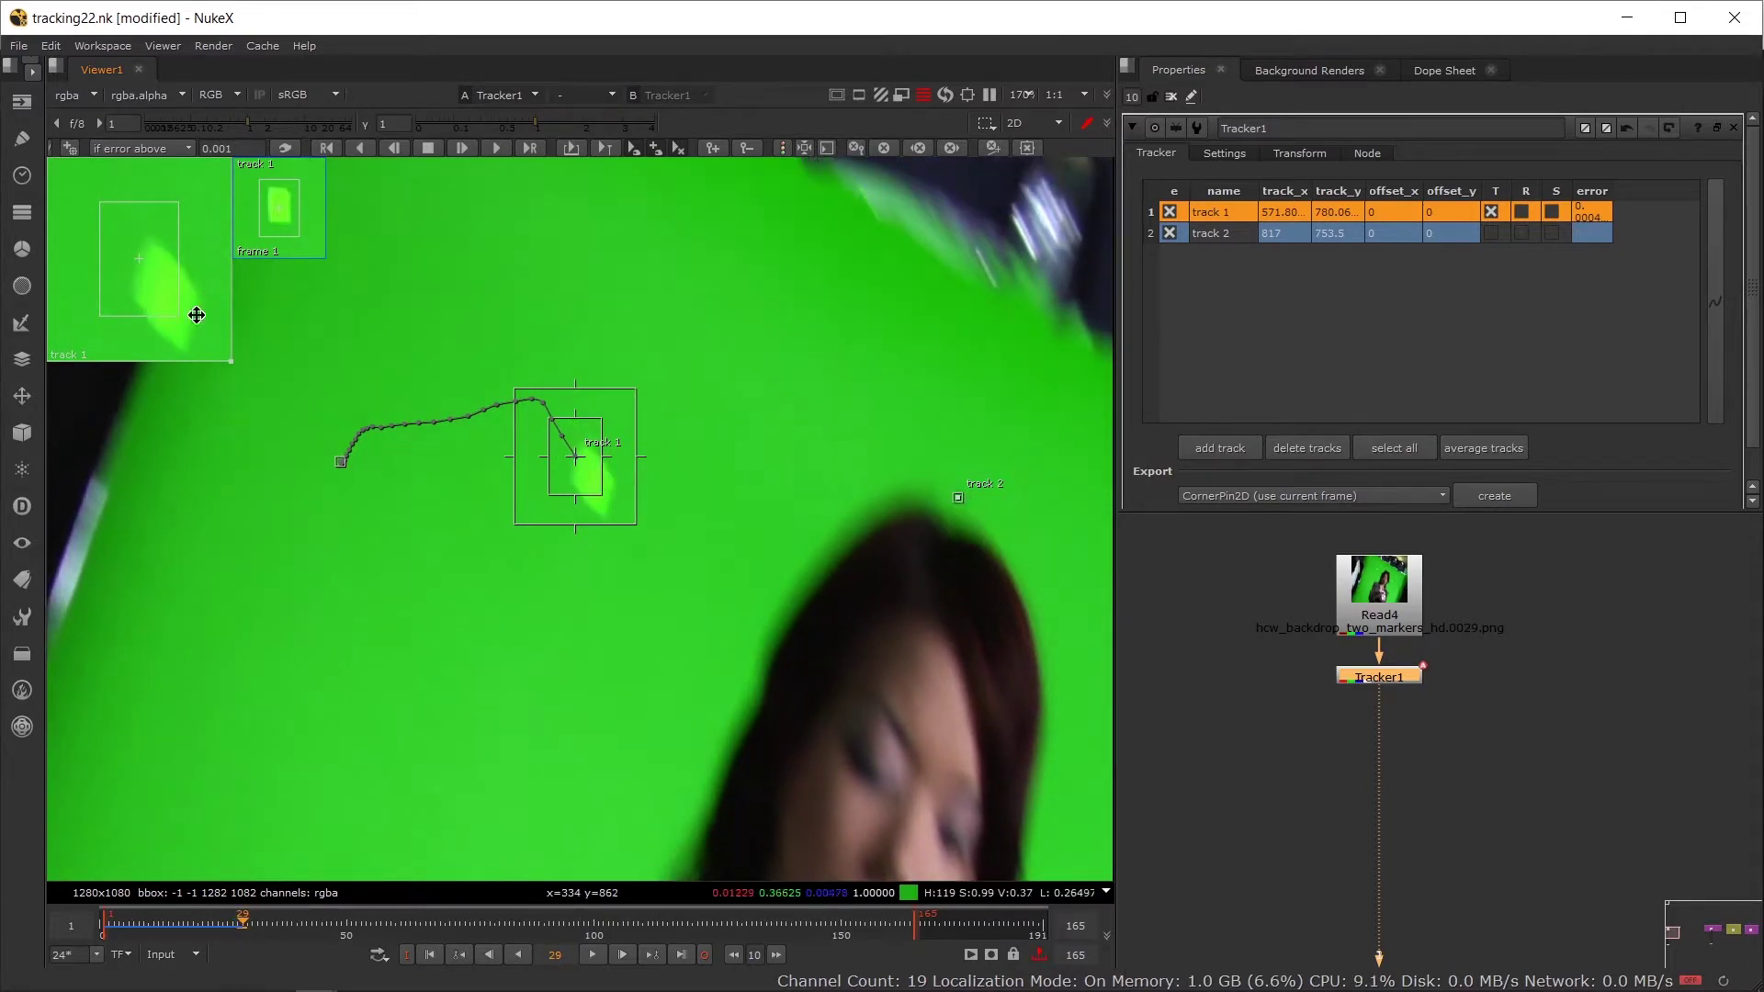
pyautogui.press('Left')
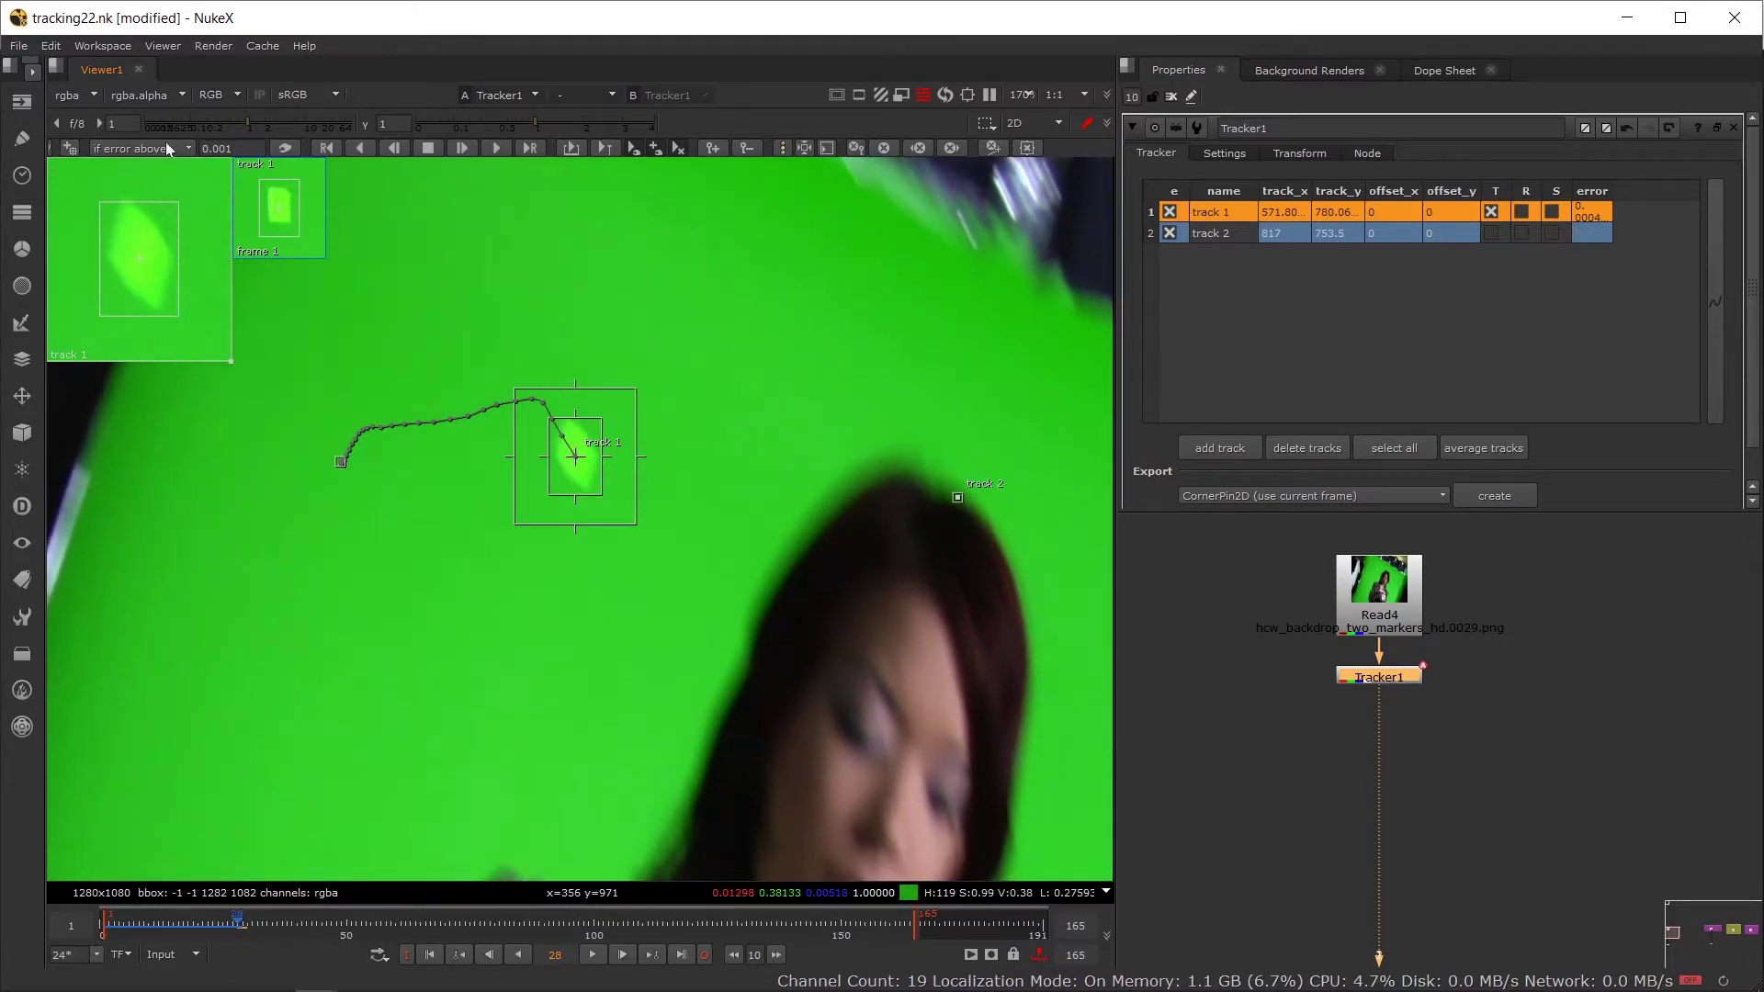
pyautogui.click(165, 148)
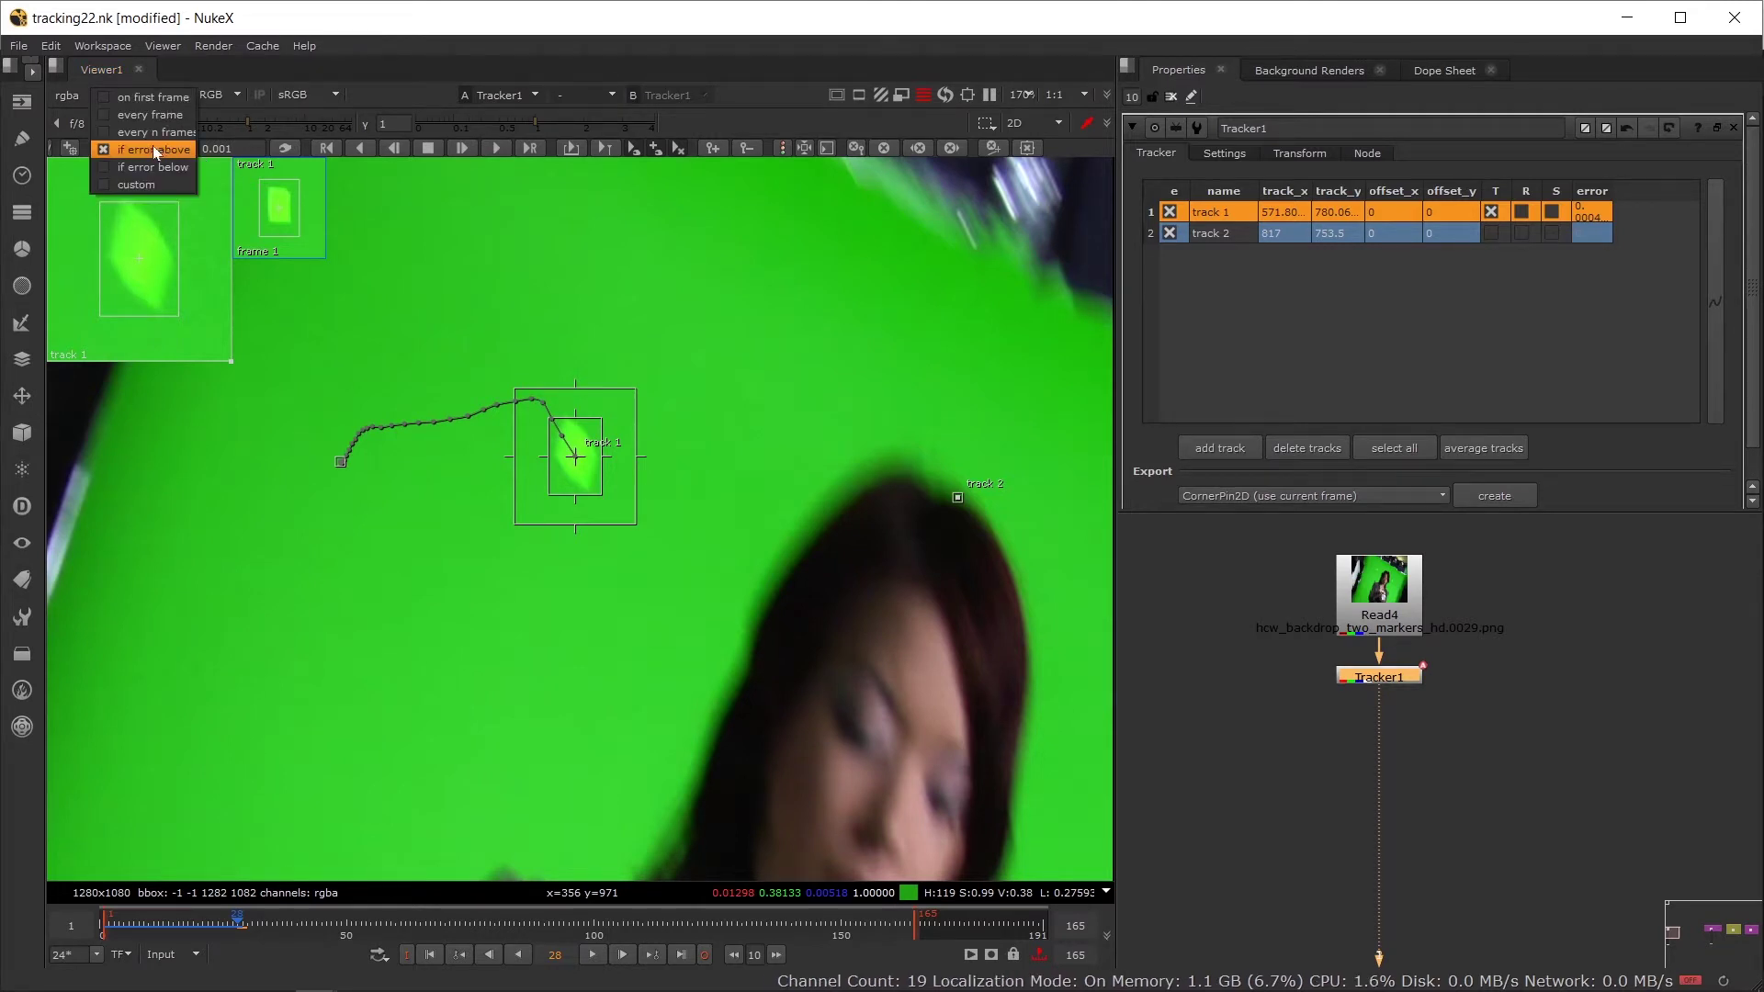
pyautogui.click(239, 145)
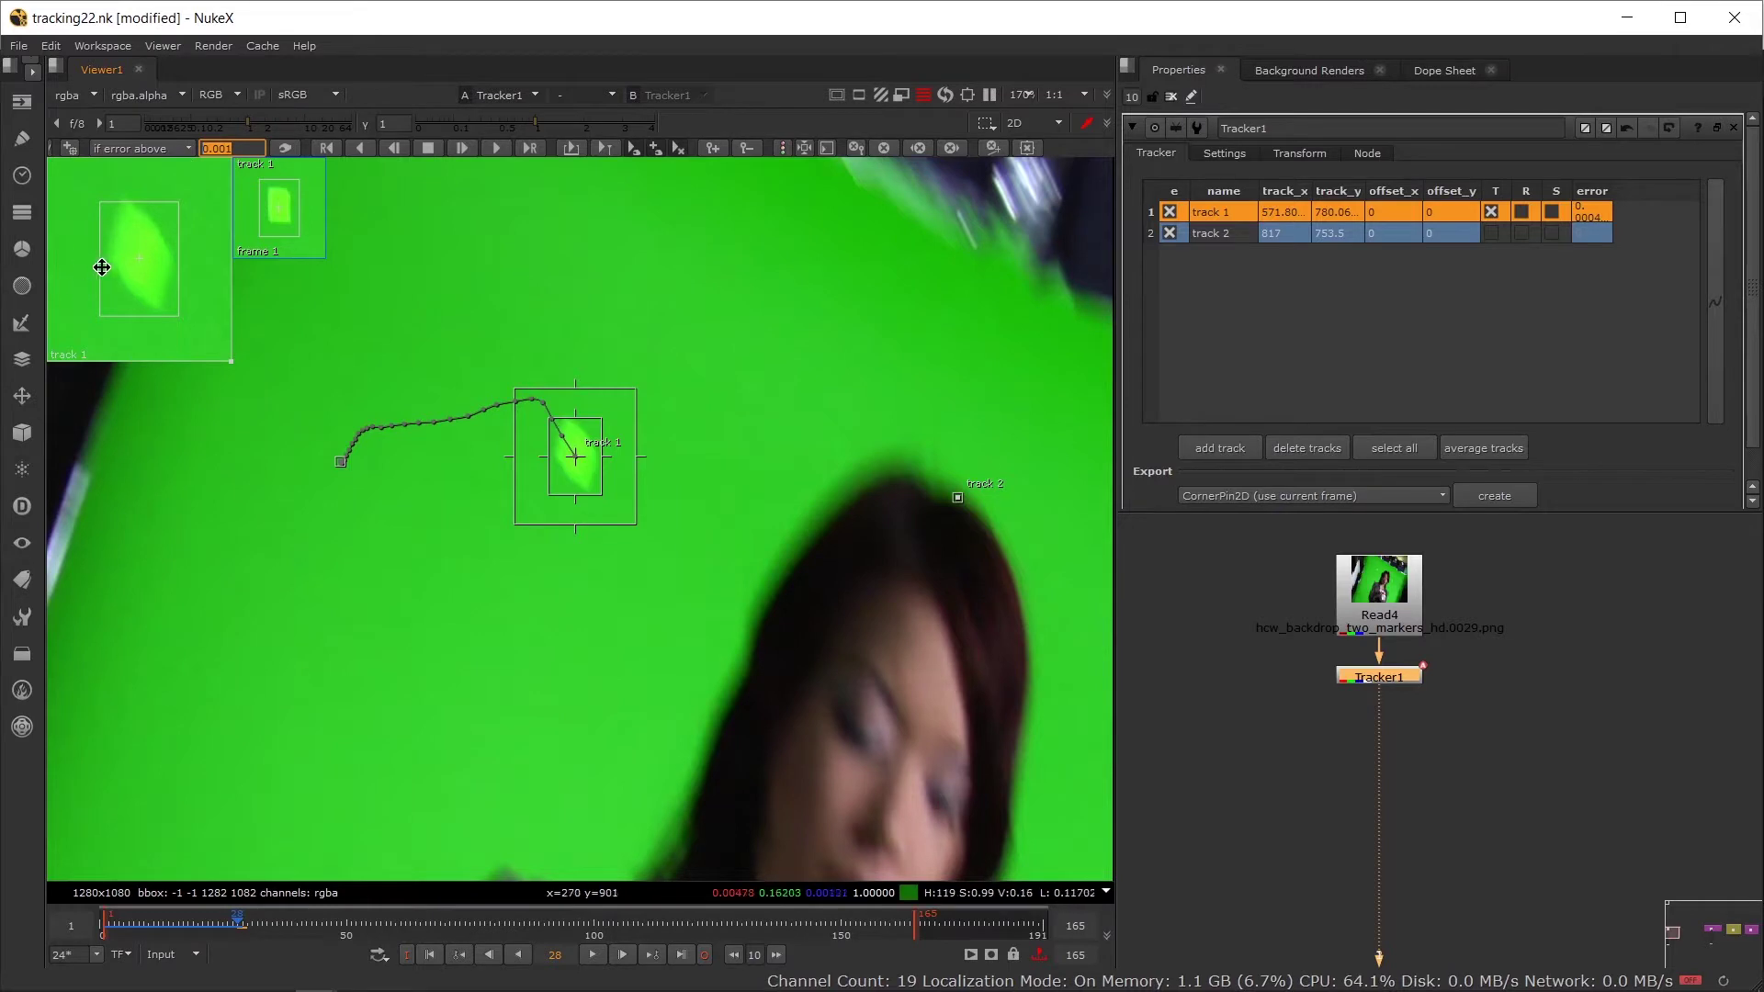
# Step: Drag track 1 onto the marker at frame 29 (x 571.80, y 780.06)
pyautogui.press('Left')
pyautogui.press('Left')
pyautogui.press('Left')
pyautogui.press('Left')
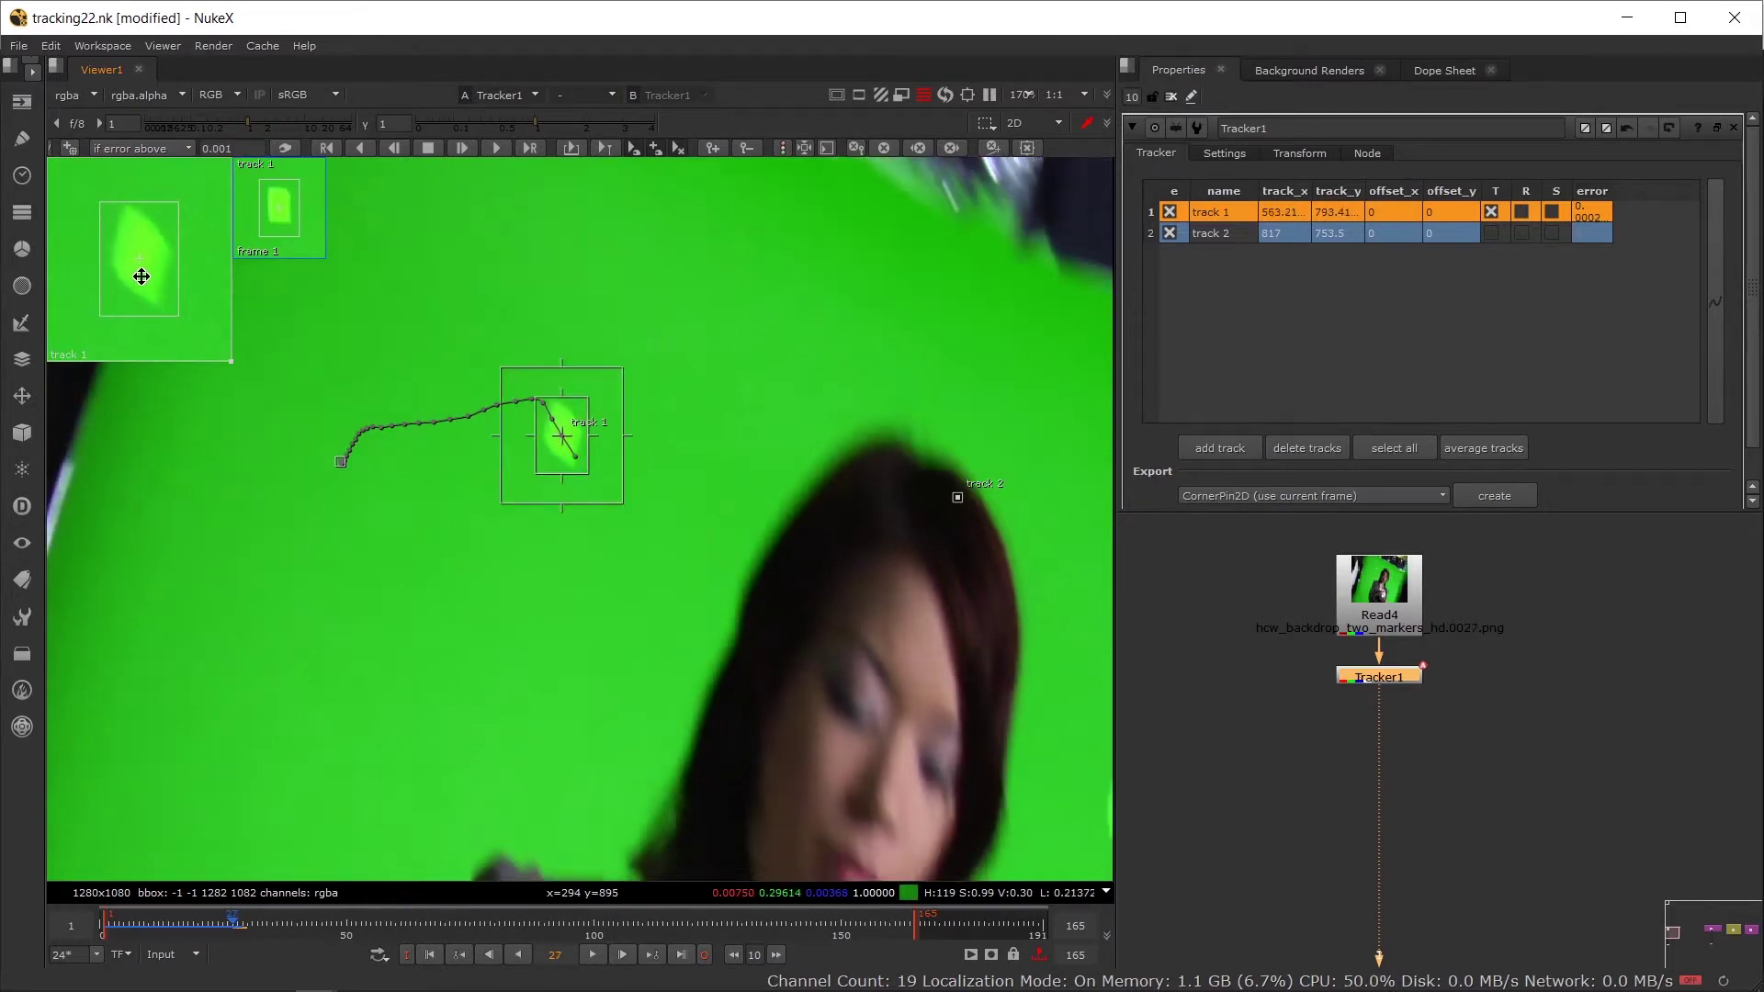
pyautogui.press('Right')
pyautogui.press('Right')
pyautogui.press('Right')
pyautogui.press('Right')
pyautogui.press('Right')
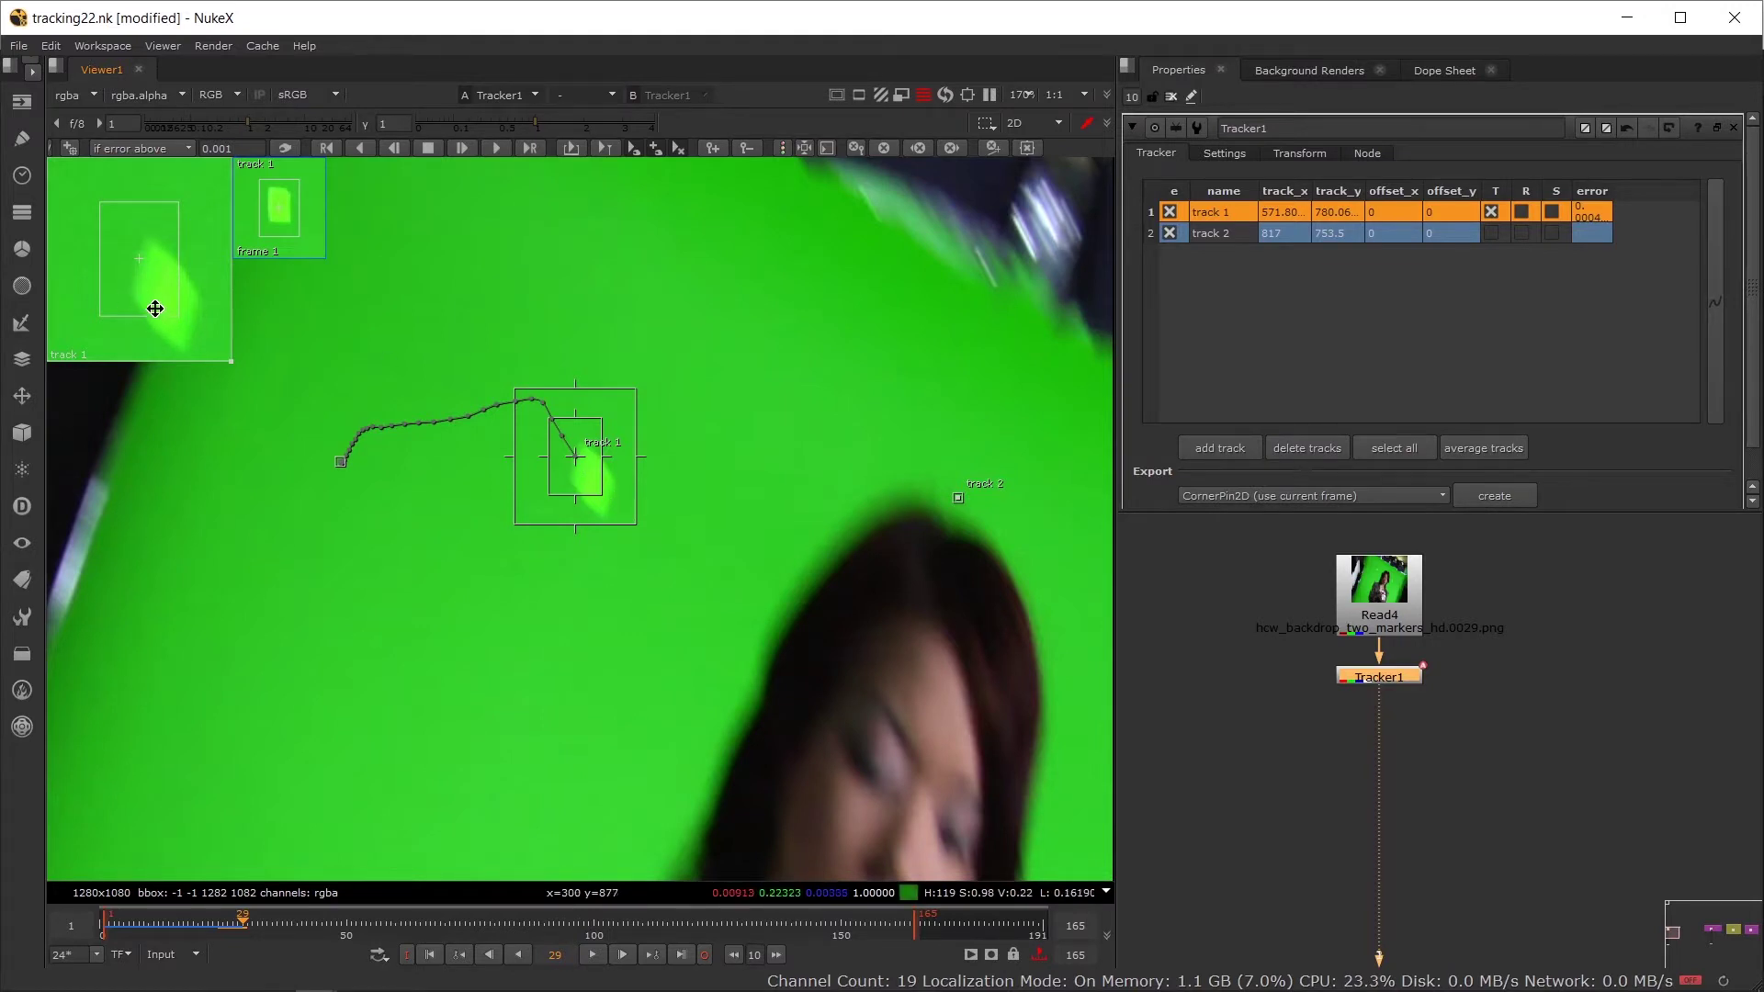
pyautogui.press('Left')
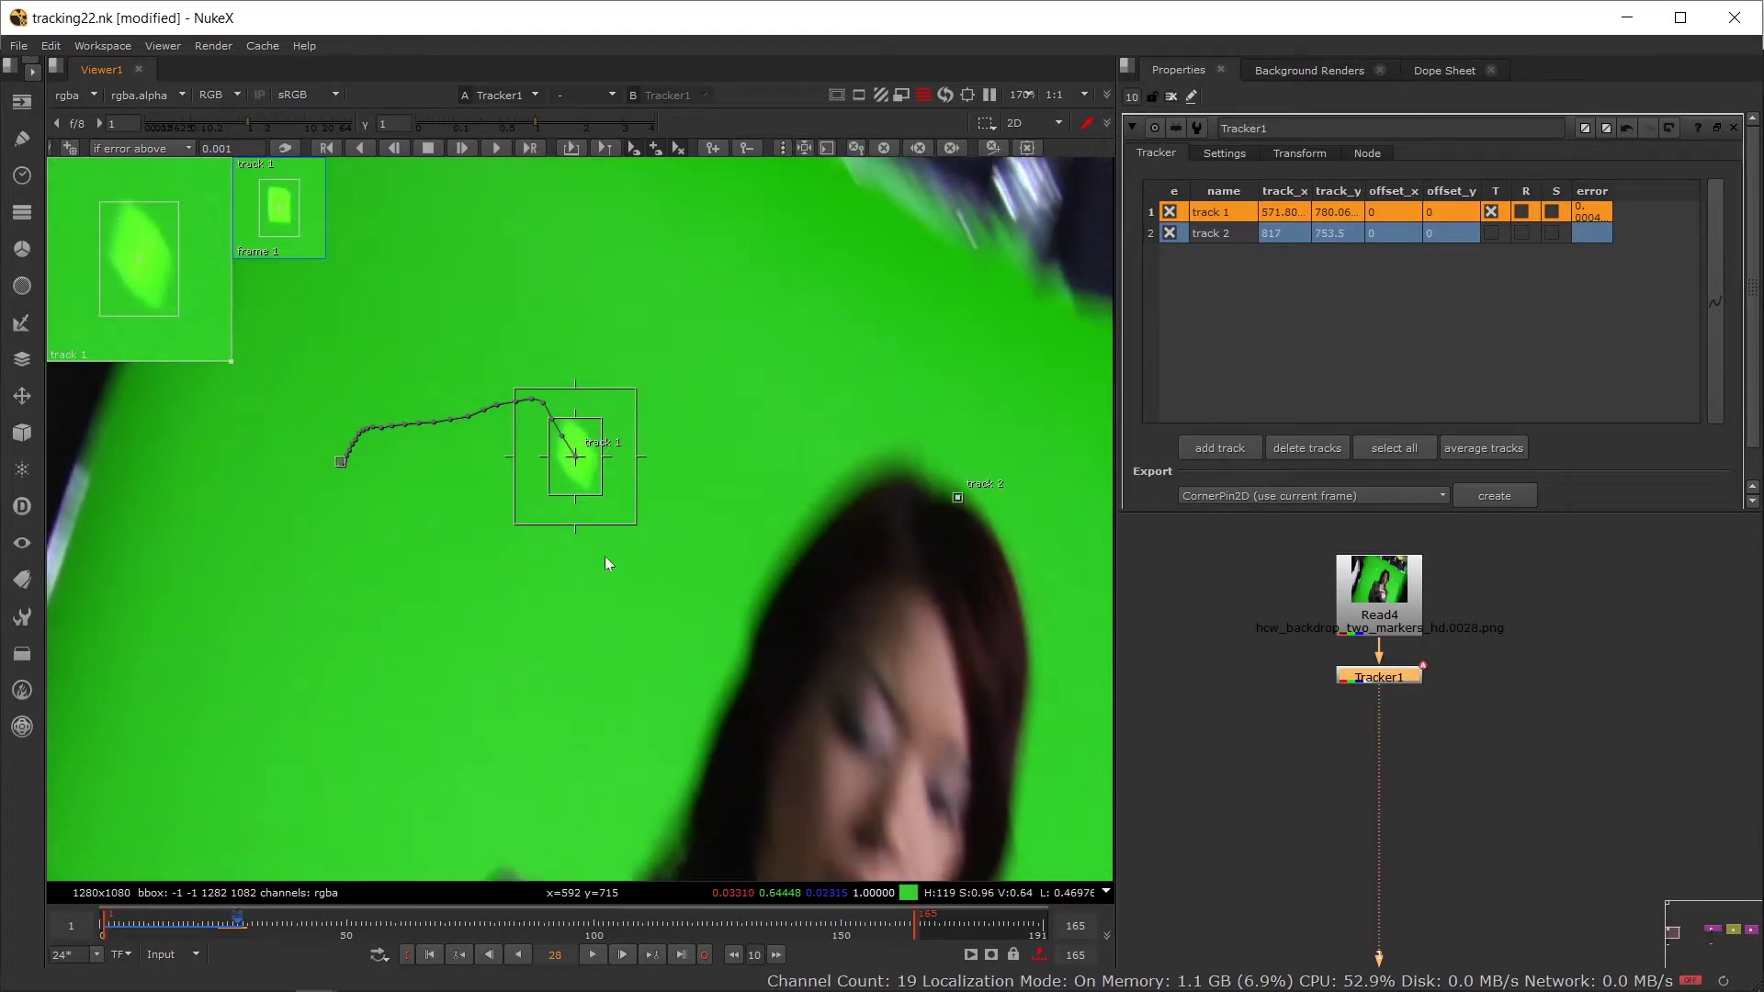
pyautogui.press('Right')
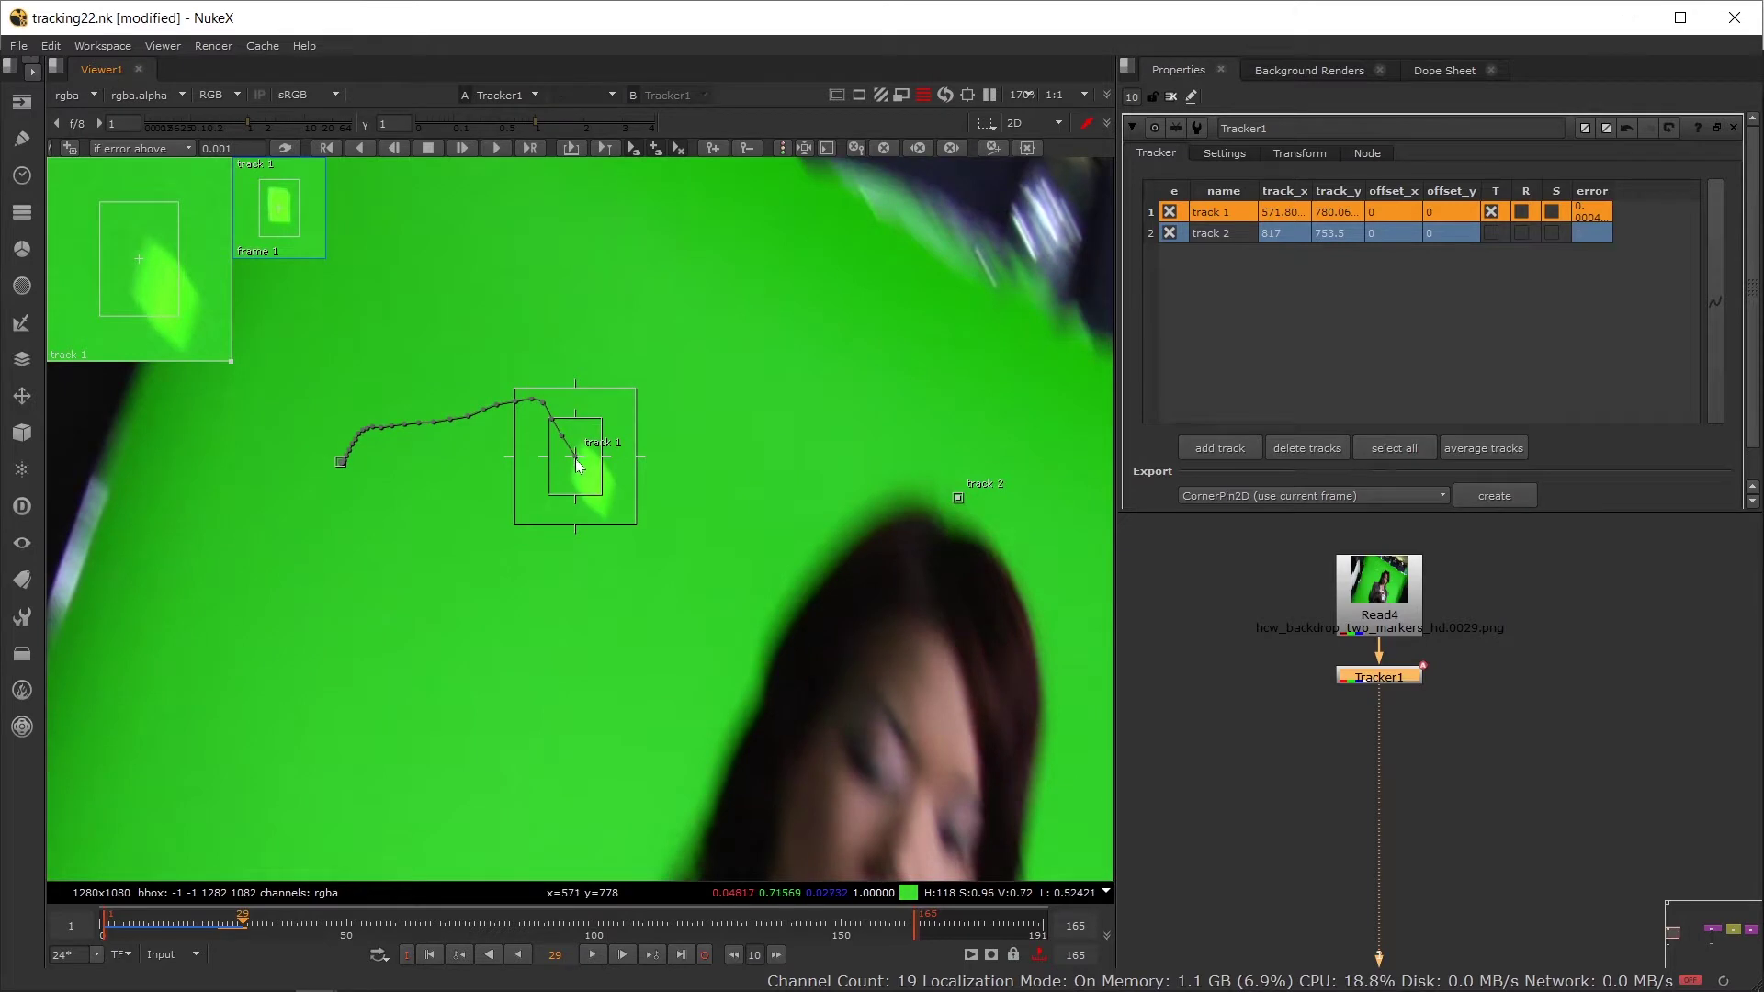
pyautogui.moveTo(579, 464); pyautogui.dragTo(597, 490)
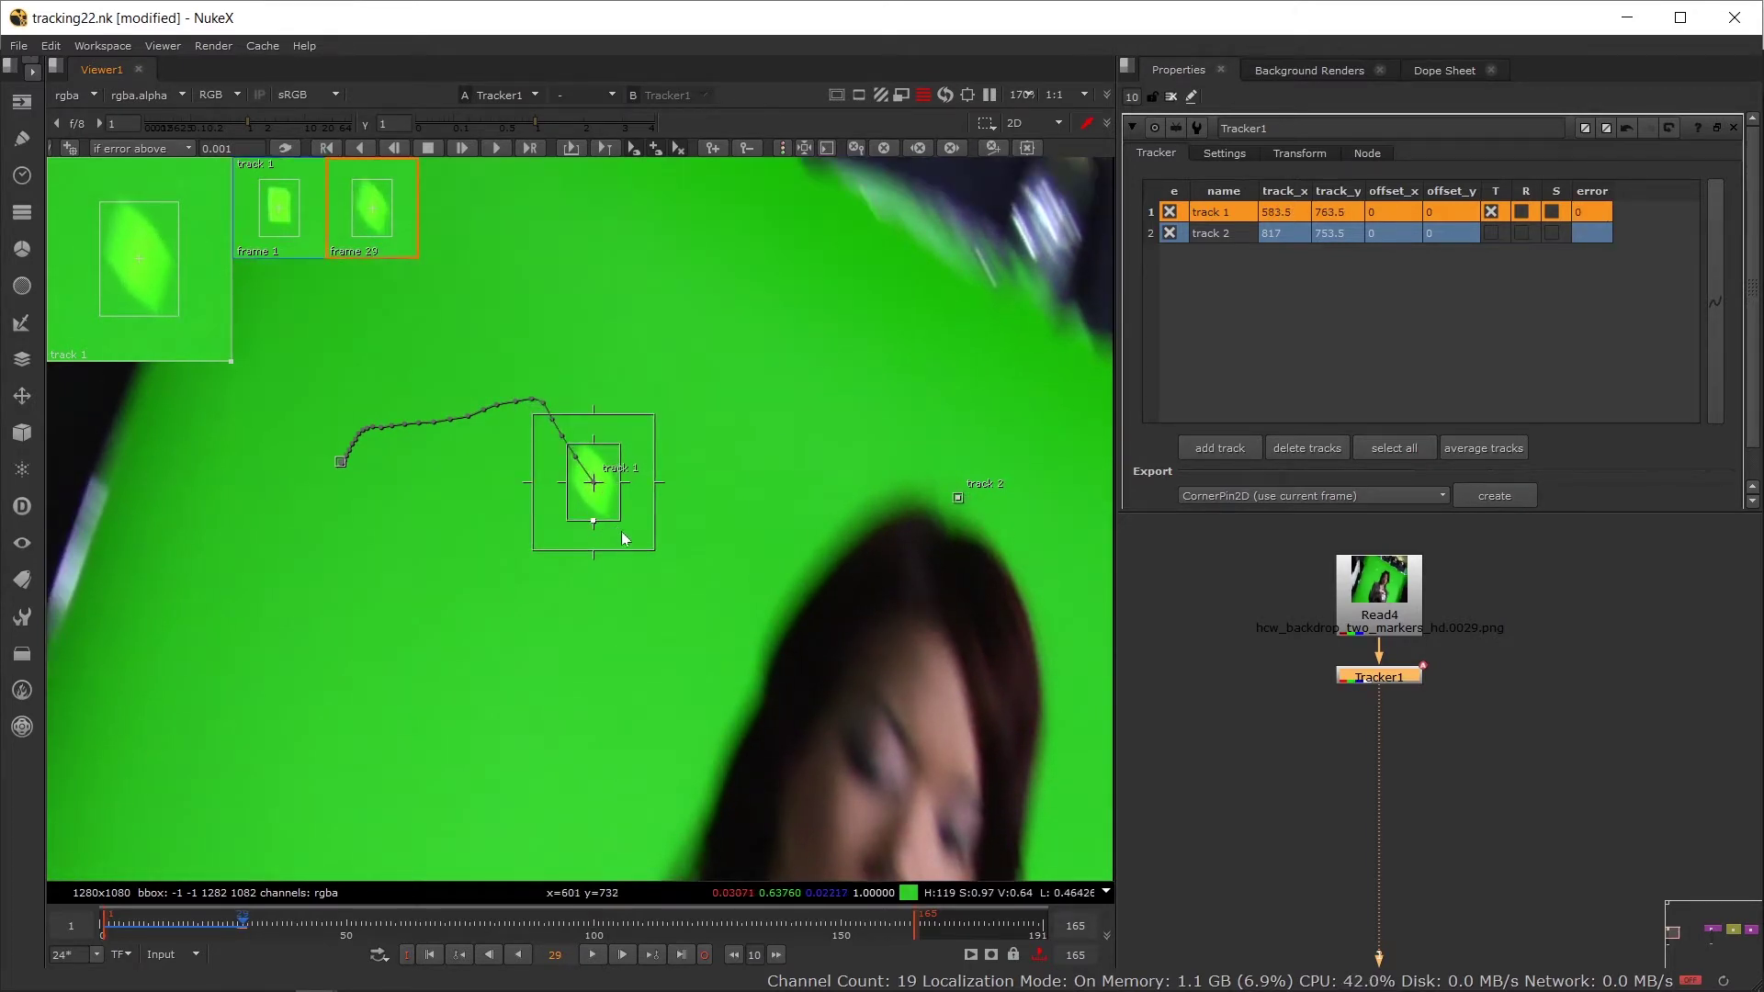
# Step: Track track 1 forward three frames and add a corrected keyframe at frame 31
pyautogui.click(466, 151)
pyautogui.click(466, 150)
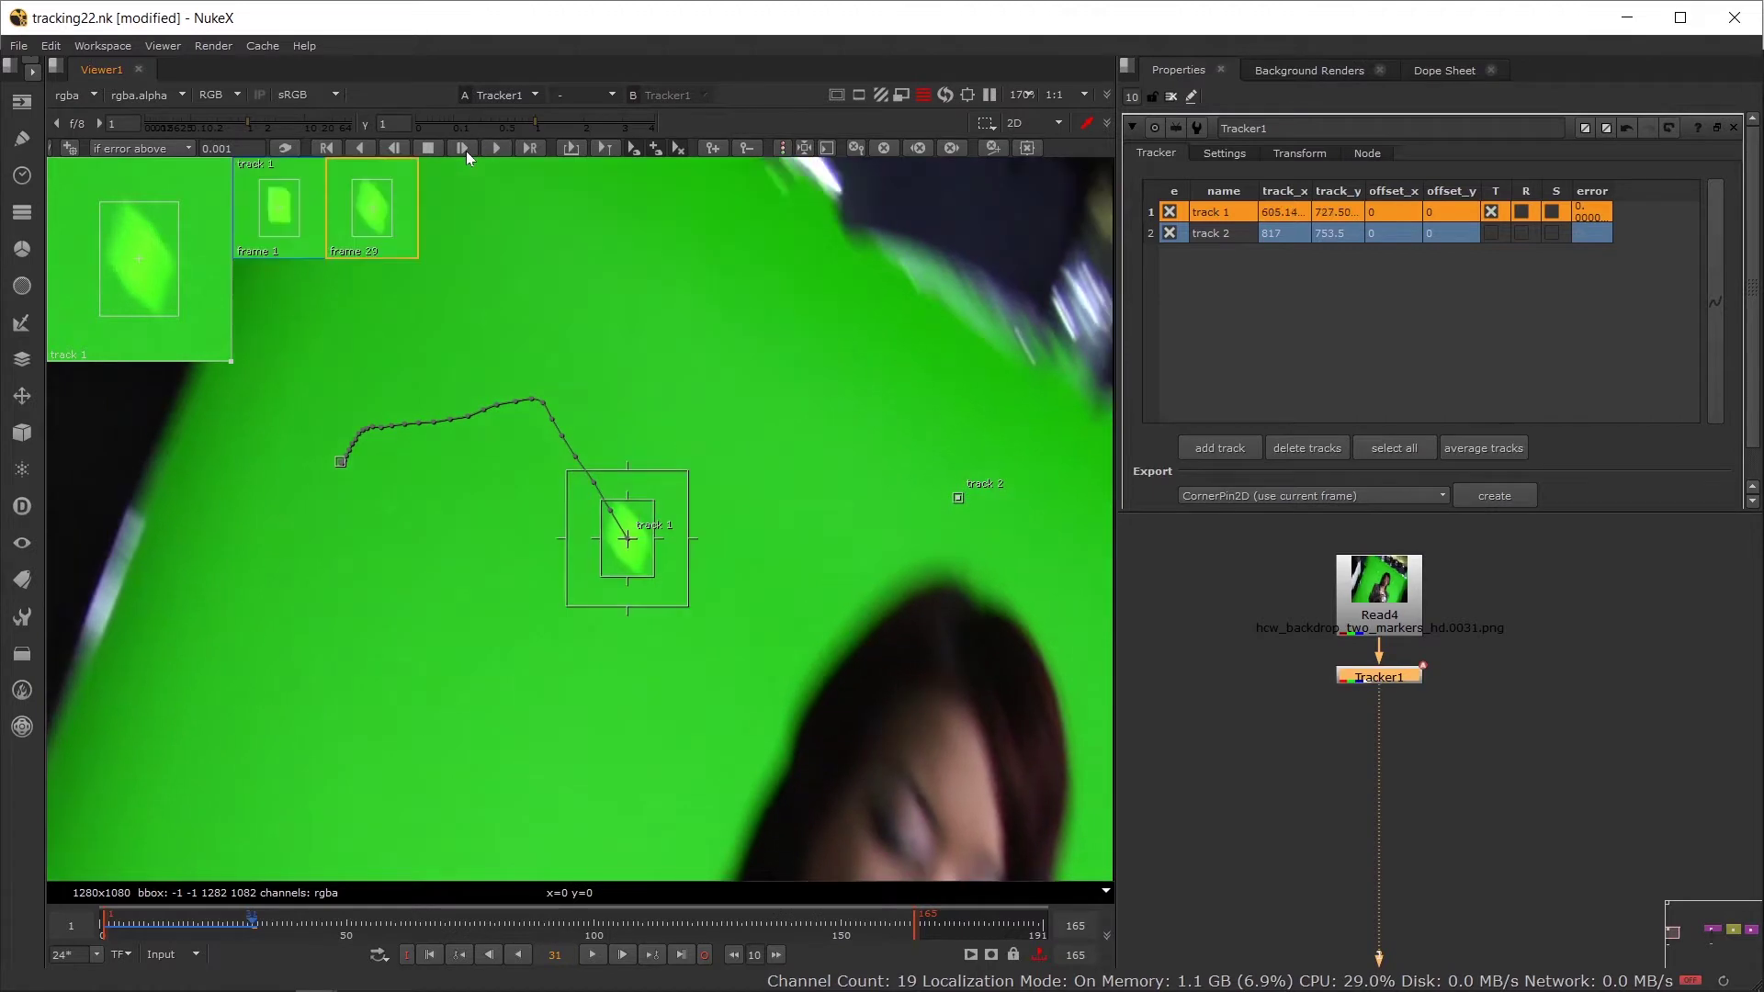
pyautogui.click(466, 151)
pyautogui.scroll(2, 629, 619)
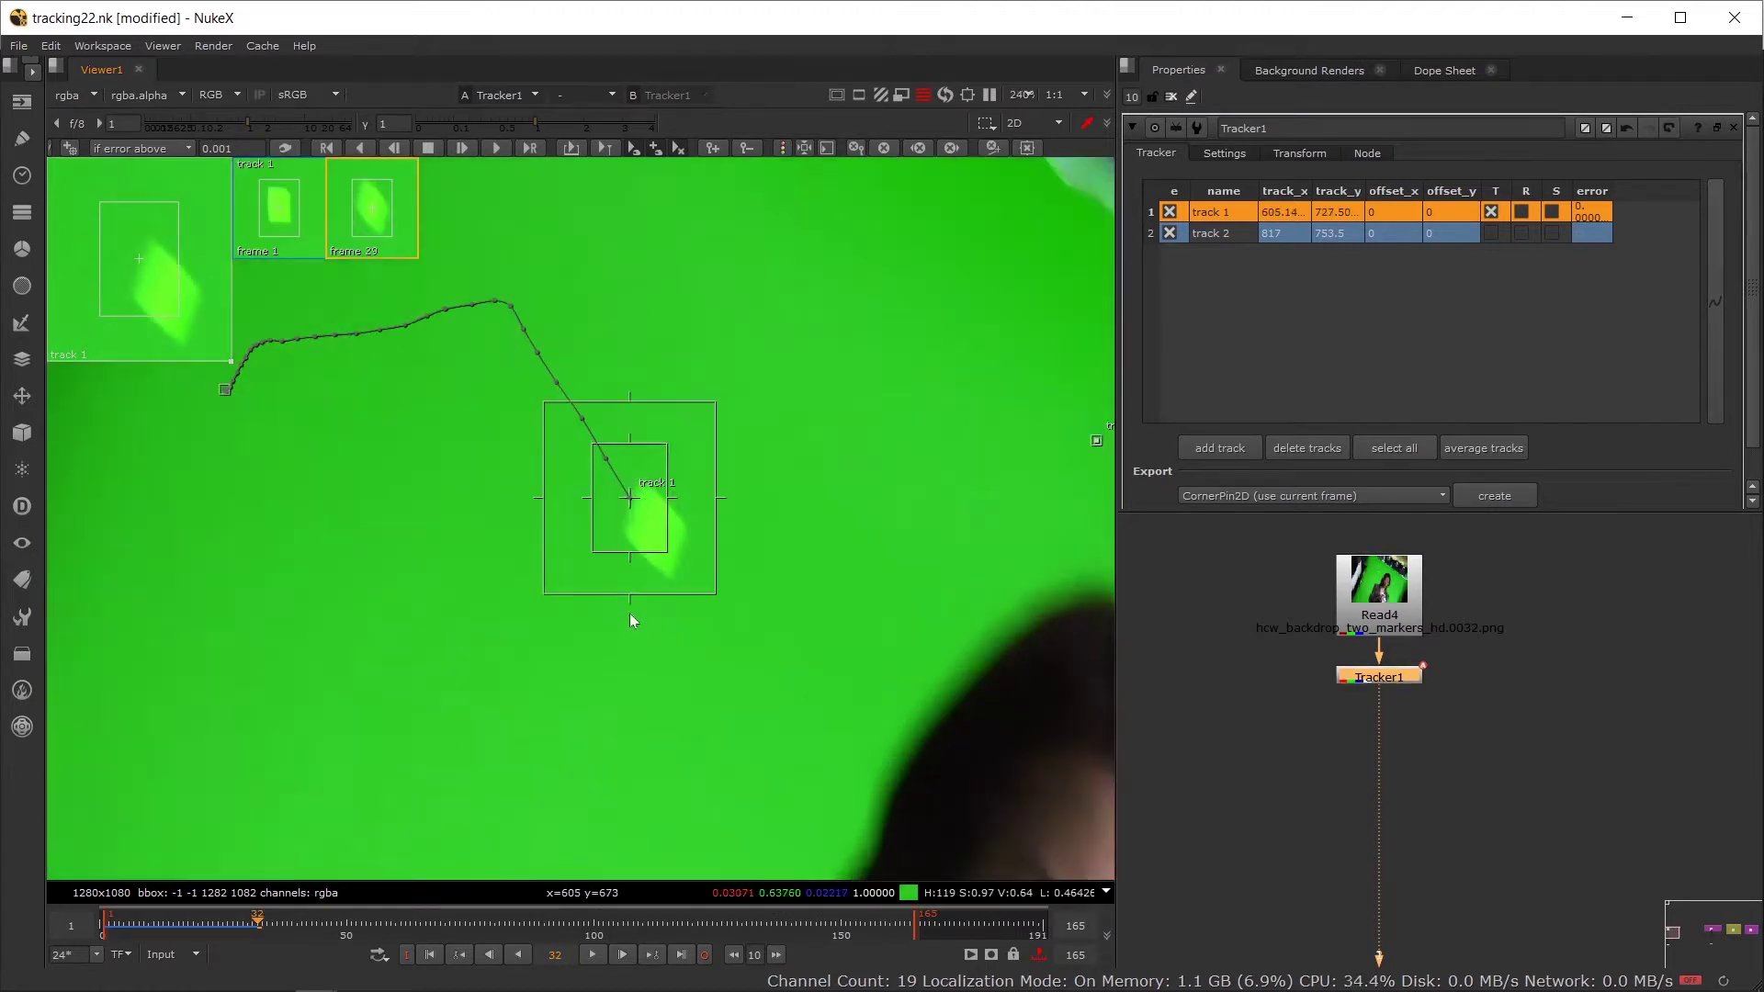
pyautogui.moveTo(631, 503); pyautogui.dragTo(657, 528)
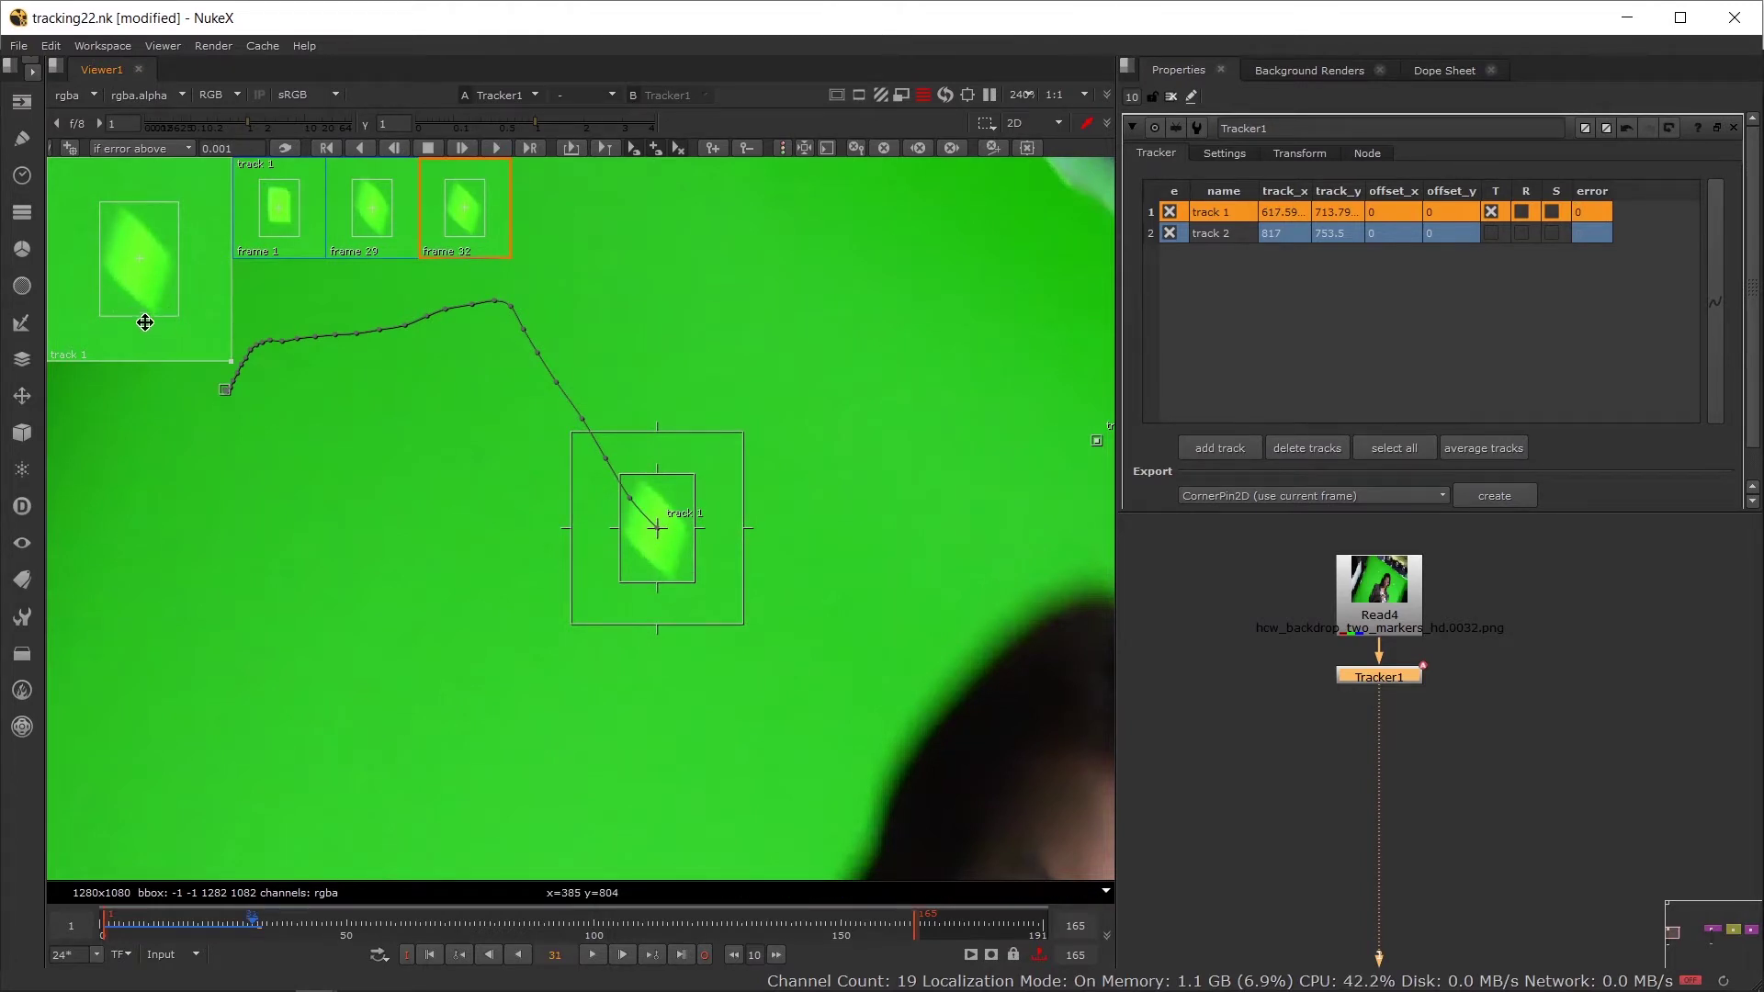
pyautogui.press('x')
pyautogui.moveTo(157, 313)
pyautogui.mouseDown()
pyautogui.moveTo(205, 288)
pyautogui.moveTo(157, 292)
pyautogui.moveTo(149, 320)
pyautogui.mouseUp()
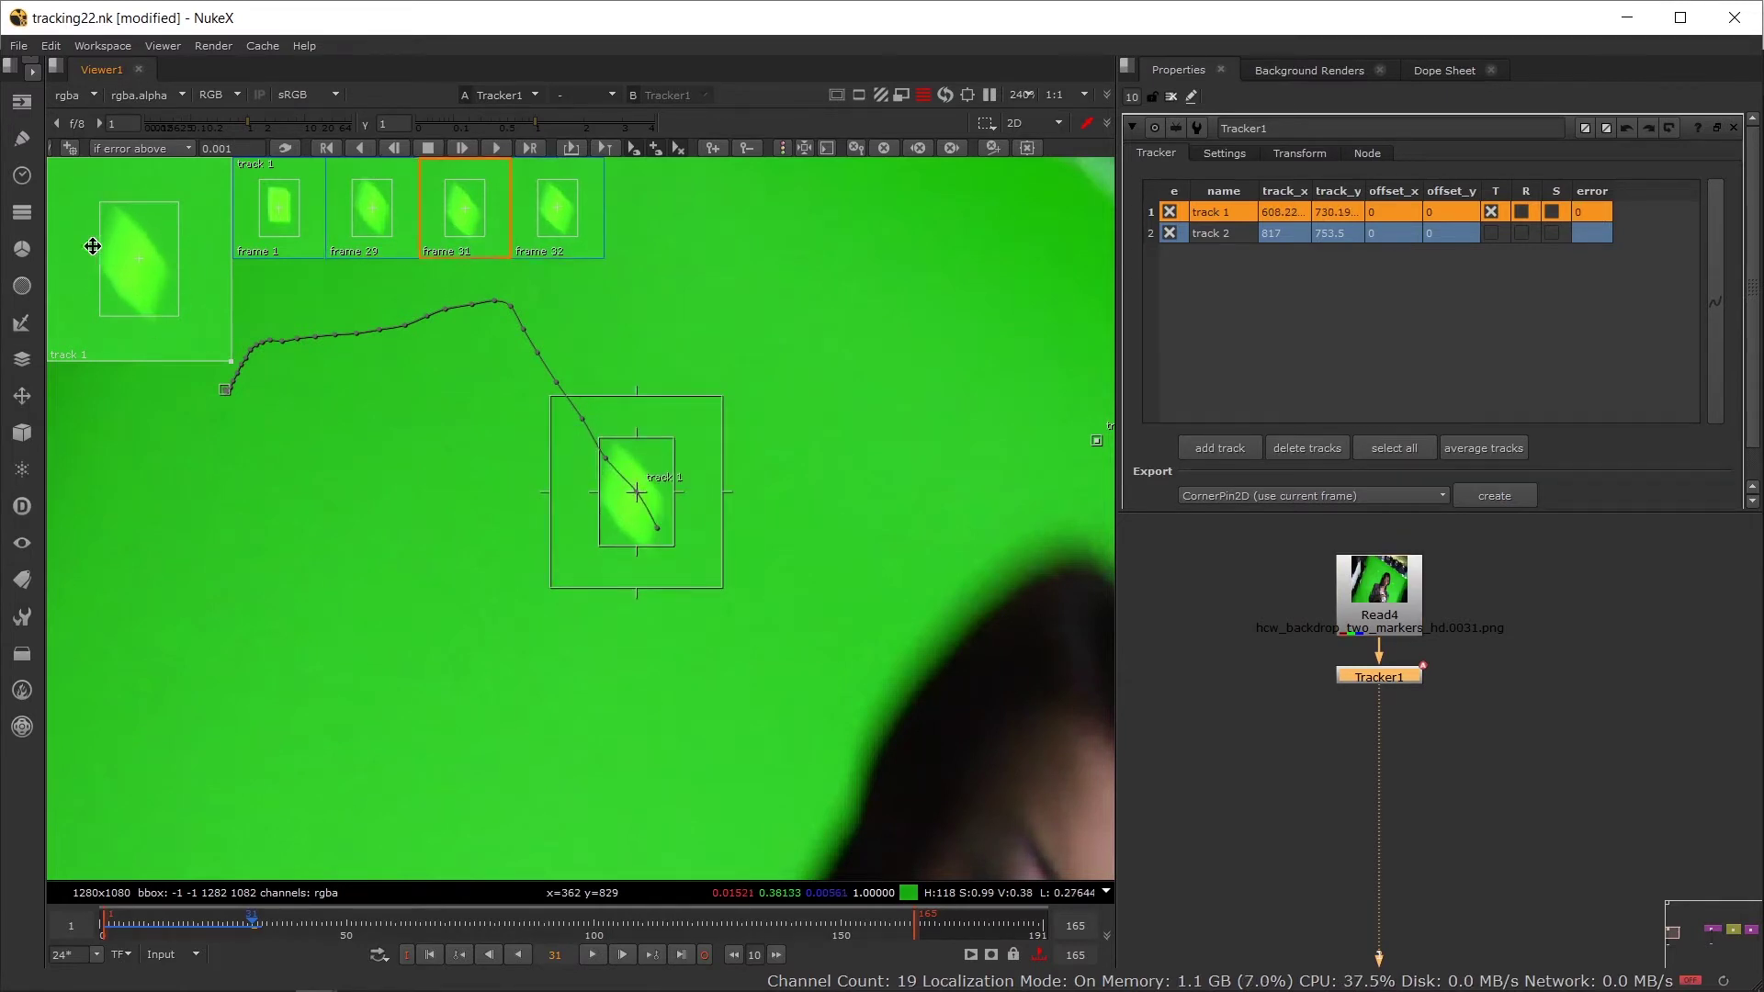
# Step: Track back to frame 27, then realign track 1 on the marker at frame 33
pyautogui.press('z')
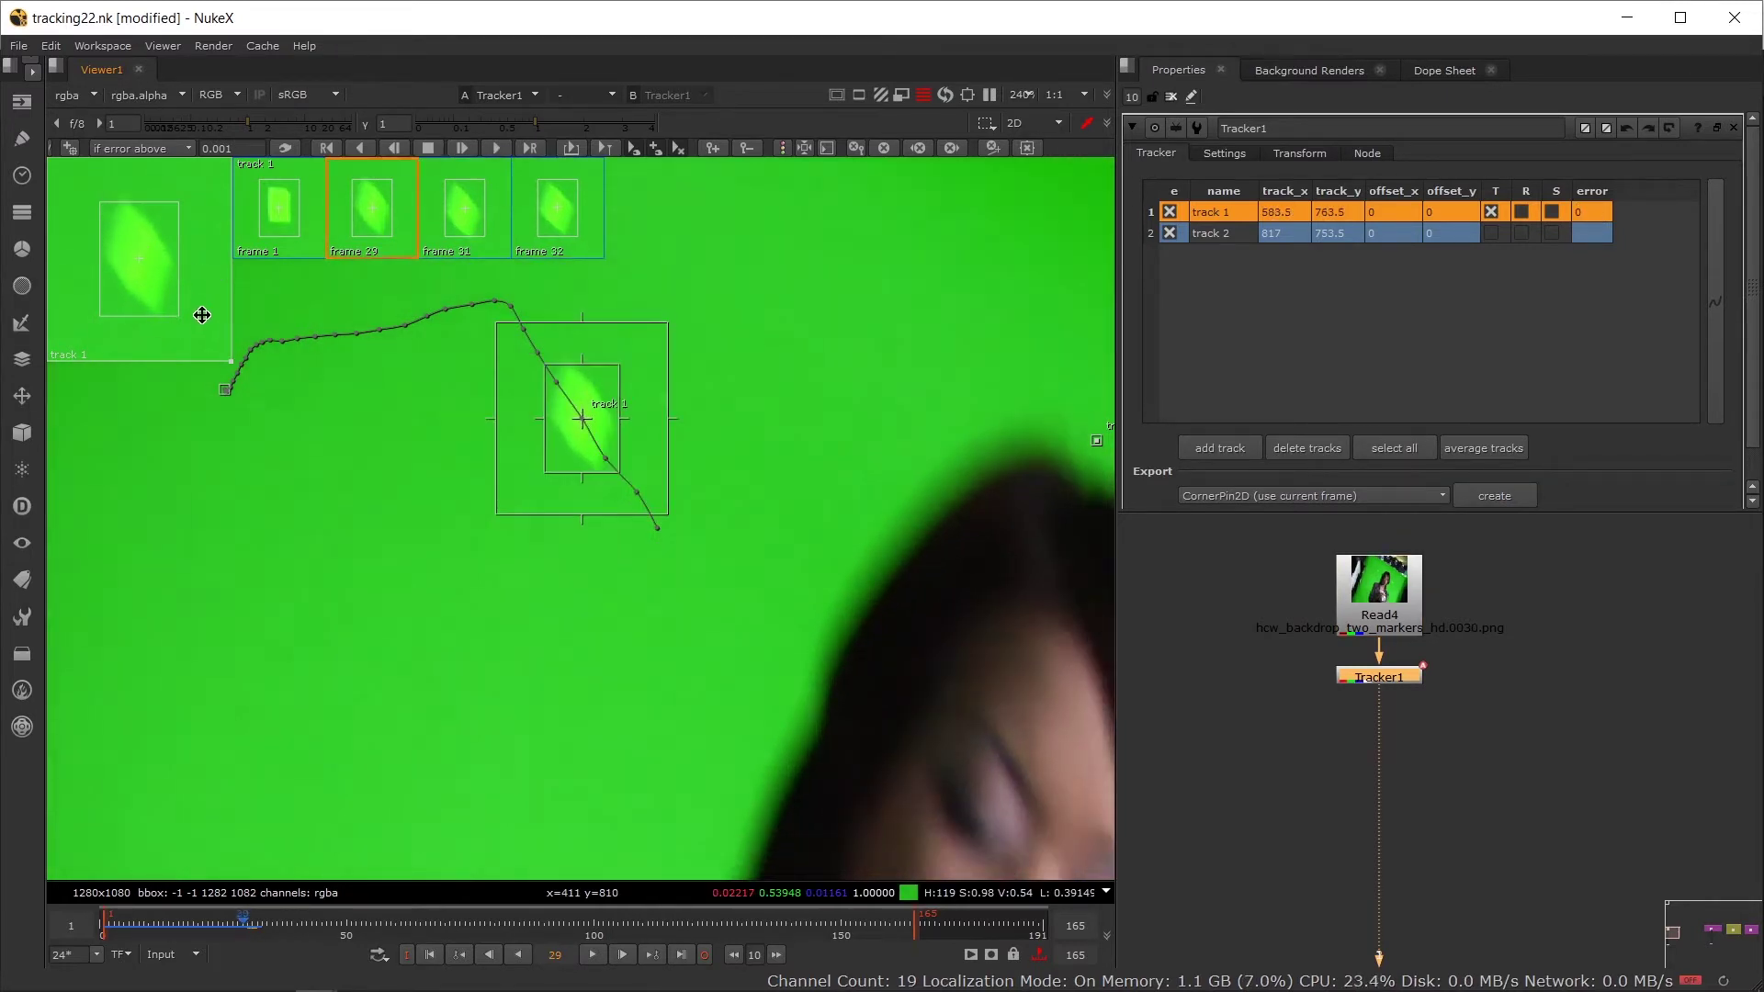
pyautogui.press('Right')
pyautogui.press('Right')
pyautogui.press('Right')
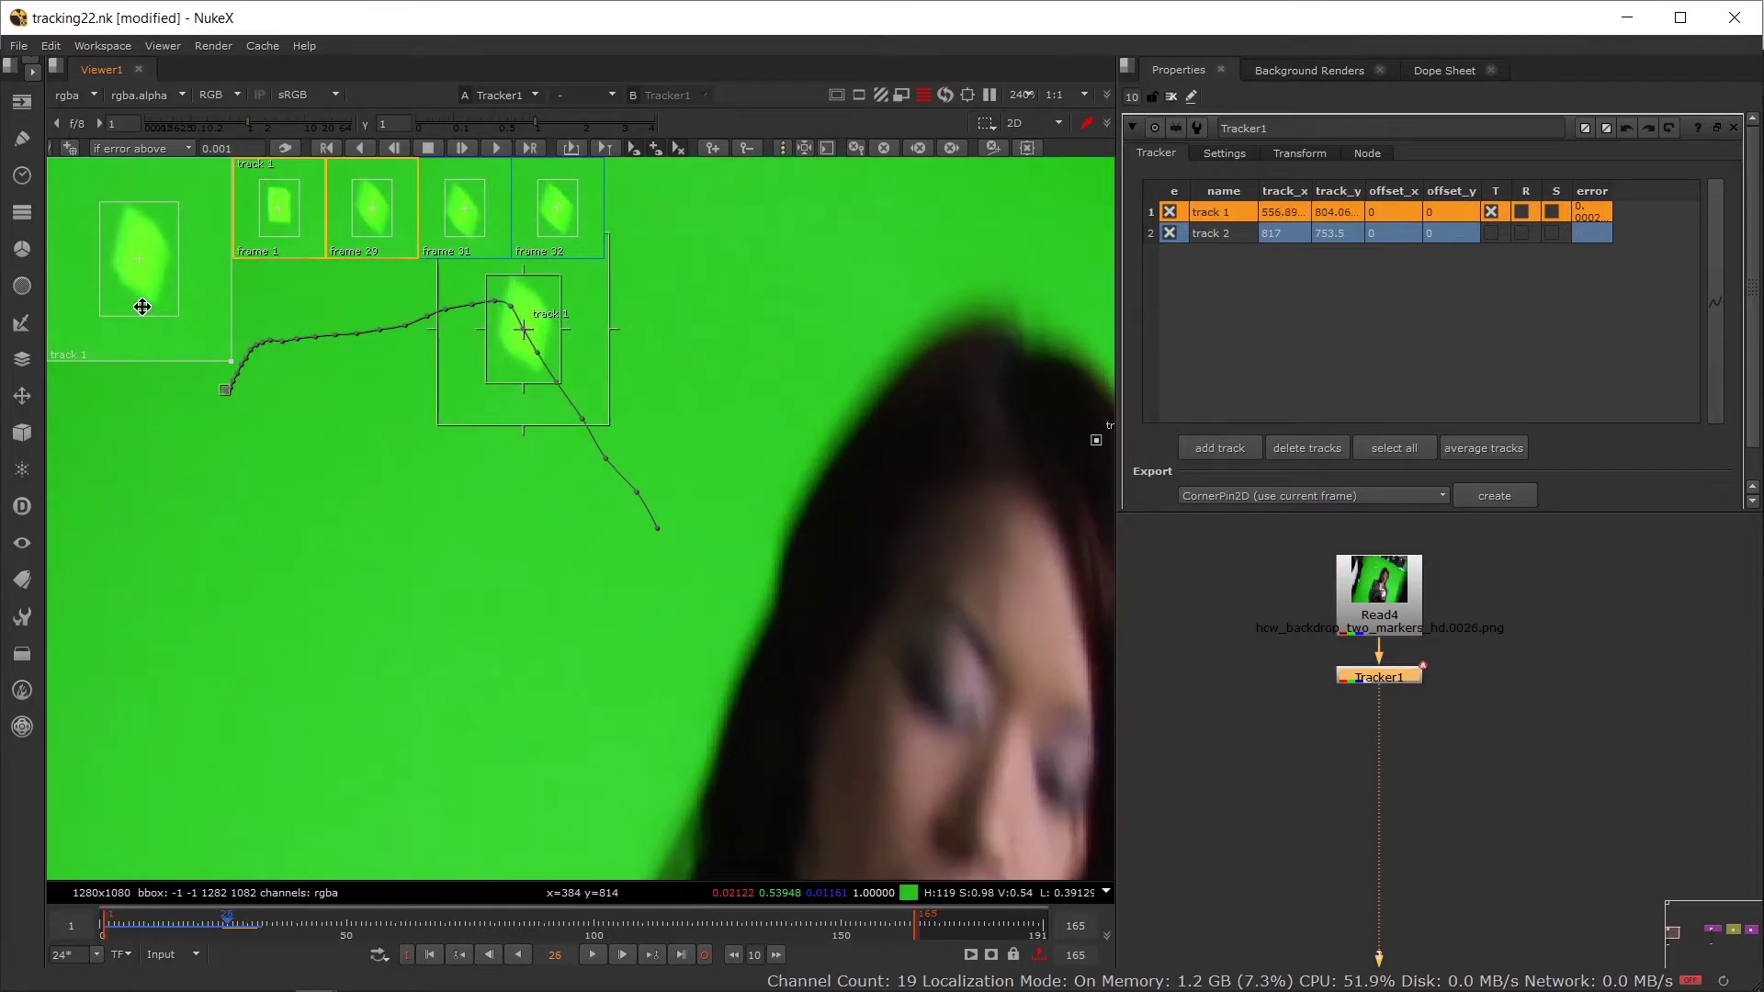
pyautogui.press('Right')
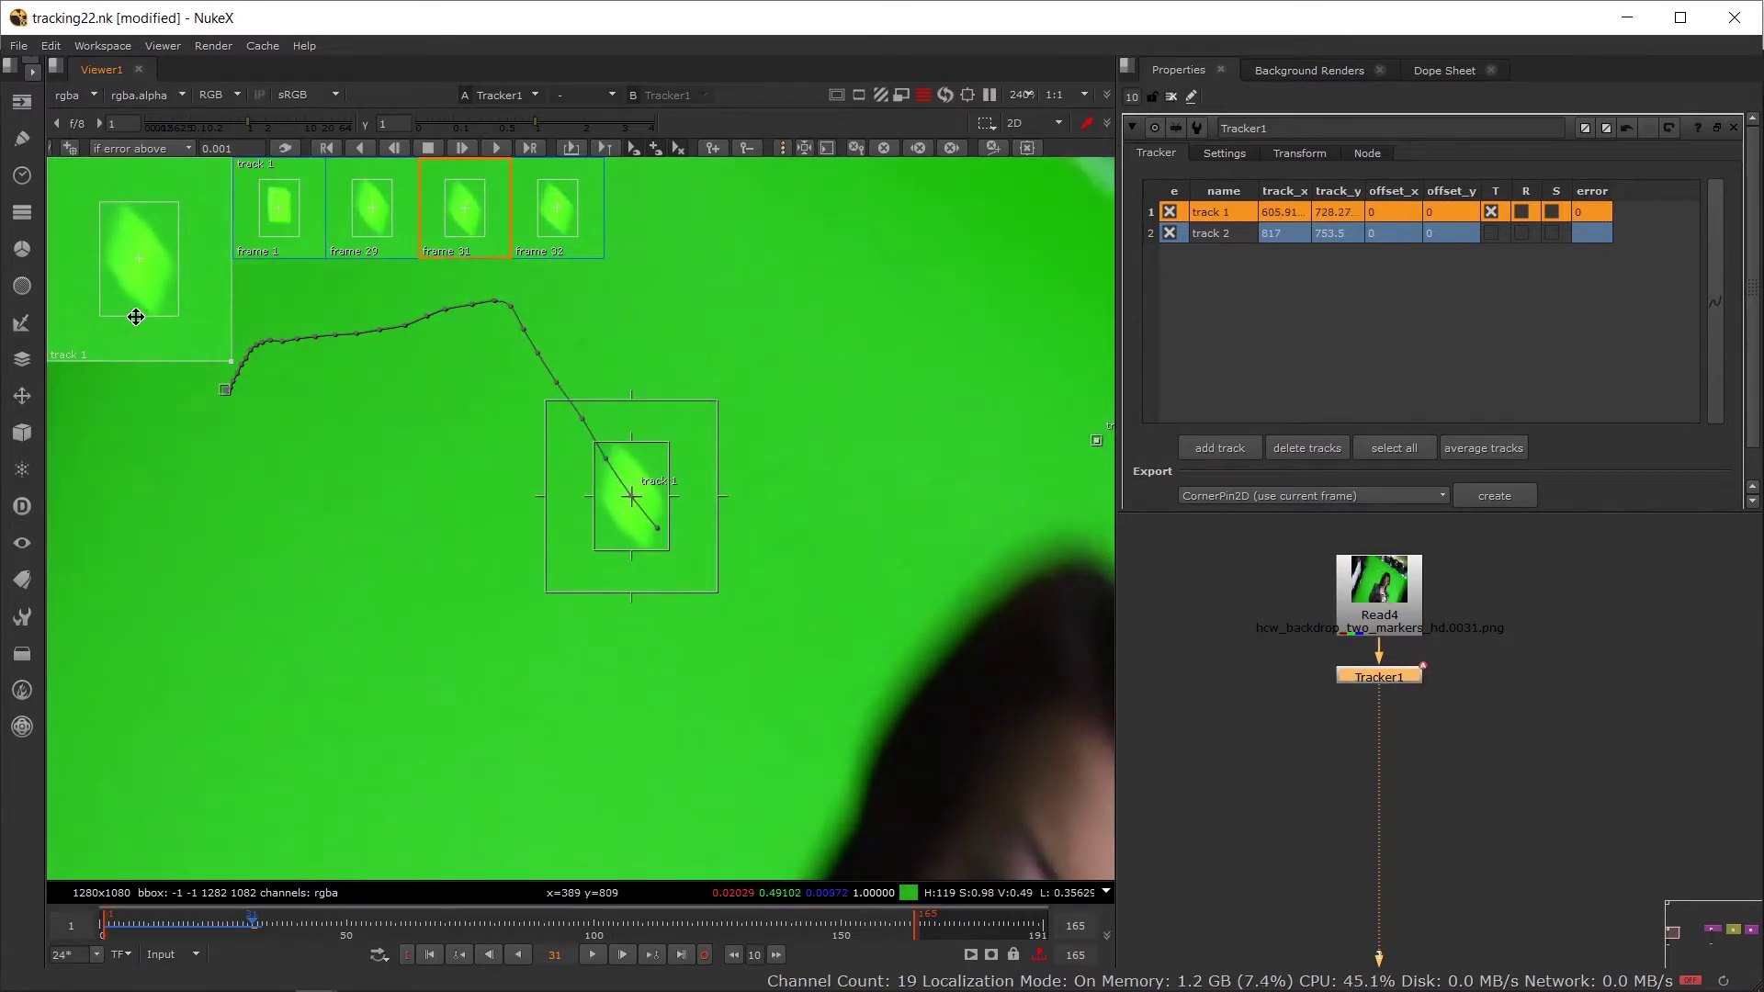
pyautogui.press('Left')
pyautogui.press('Left')
pyautogui.press('Left')
pyautogui.press('Right')
pyautogui.press('Right')
pyautogui.press('Right')
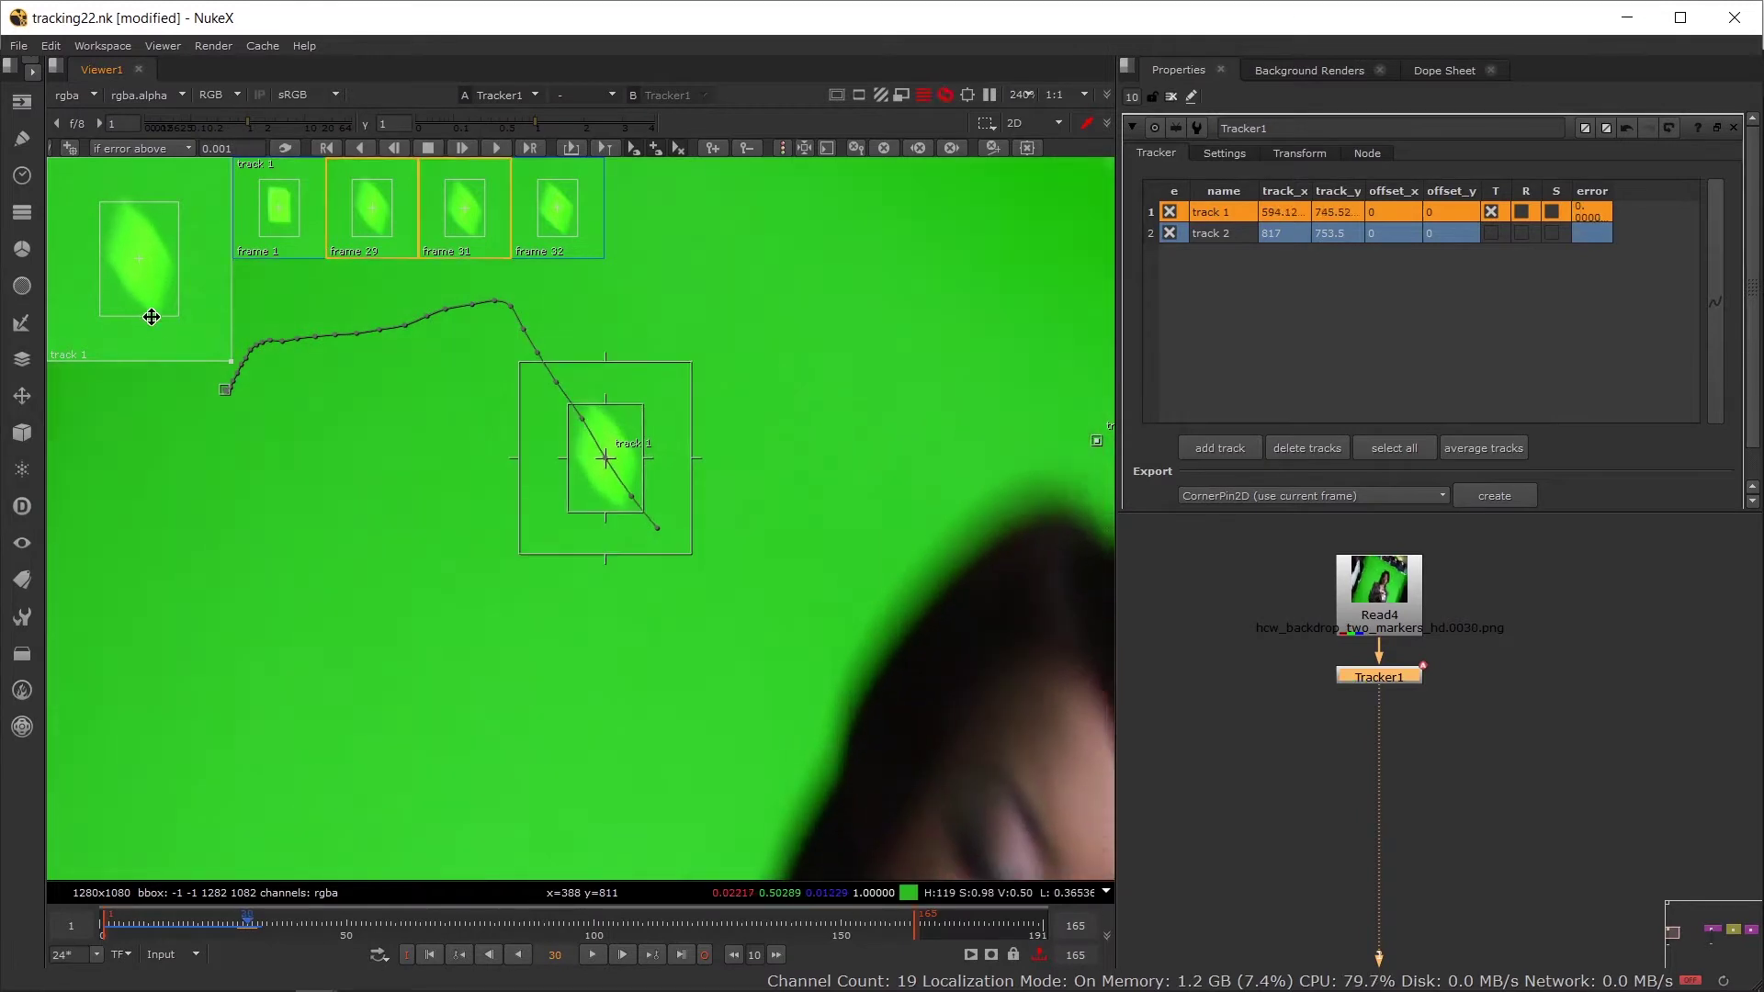
pyautogui.press('Right')
pyautogui.press('Right')
pyautogui.moveTo(164, 311)
pyautogui.mouseDown()
pyautogui.moveTo(136, 283)
pyautogui.moveTo(114, 297)
pyautogui.mouseUp()
# Step: At frame 34, enlarge track 1's pattern and search areas
pyautogui.press('Right')
pyautogui.press('Left')
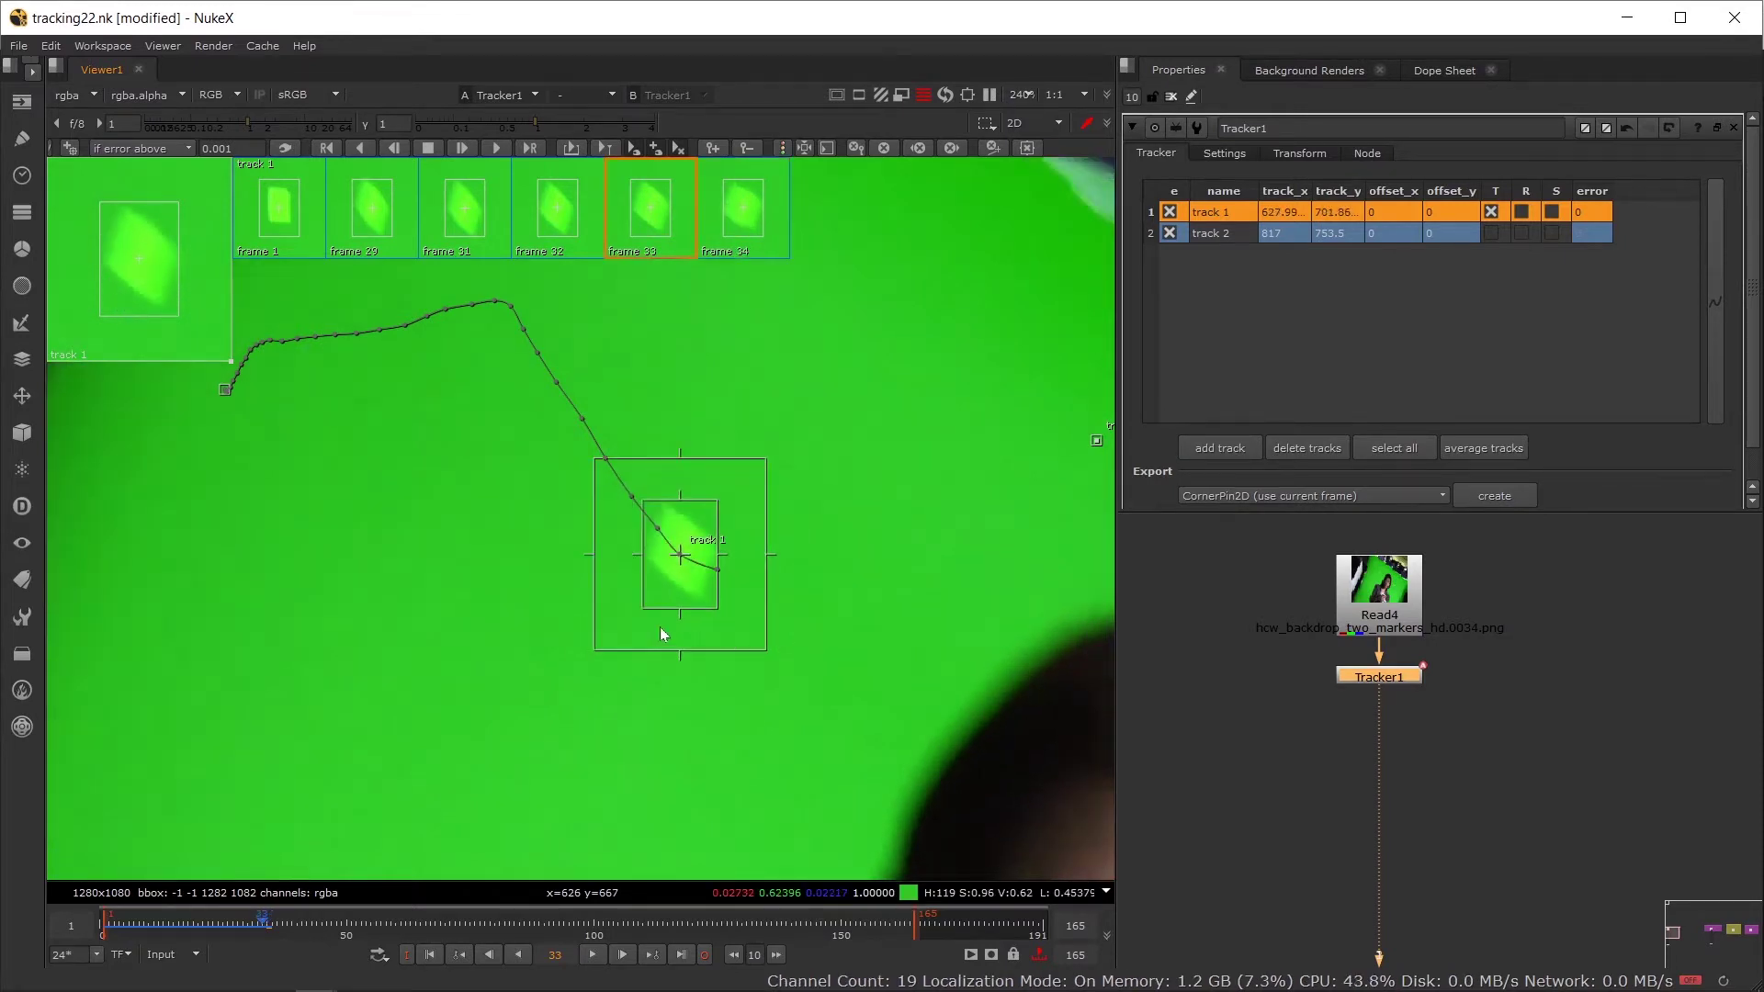
pyautogui.press('Right')
pyautogui.moveTo(755, 623); pyautogui.dragTo(854, 704)
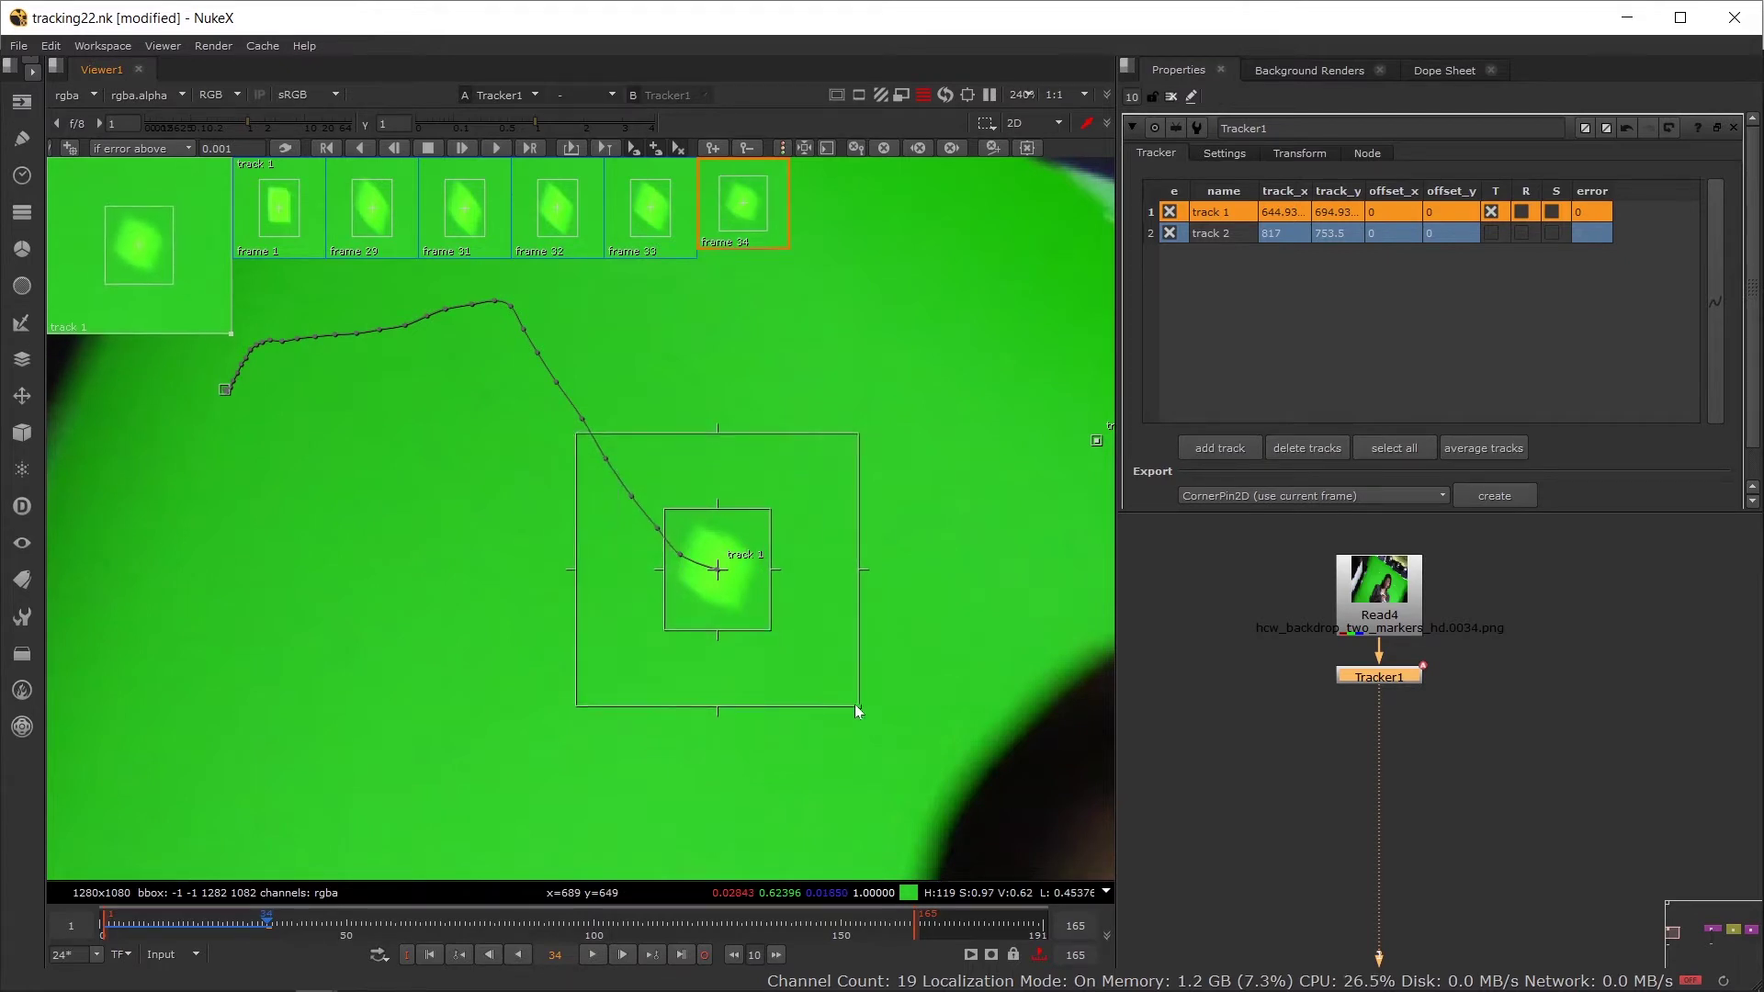
pyautogui.scroll(-2, 829, 643)
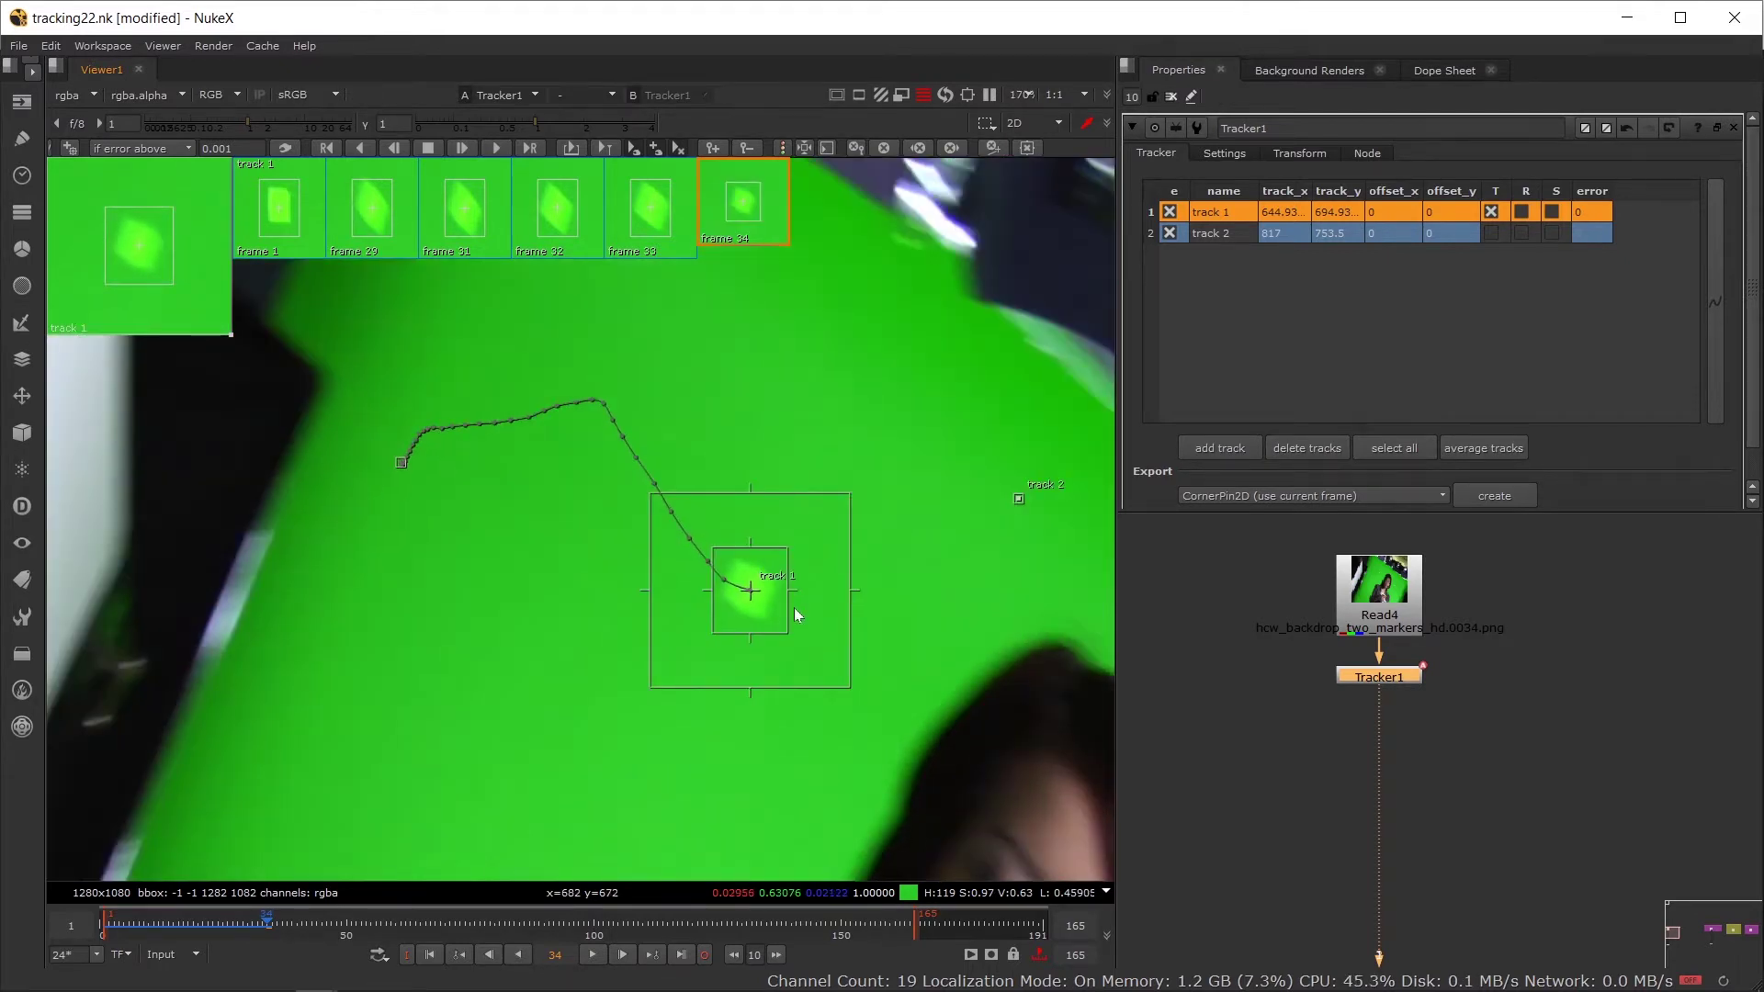
# Step: Track track 1 forward frame by frame to frame 40 (x 735.82, y 747.10)
pyautogui.click(461, 148)
pyautogui.click(462, 148)
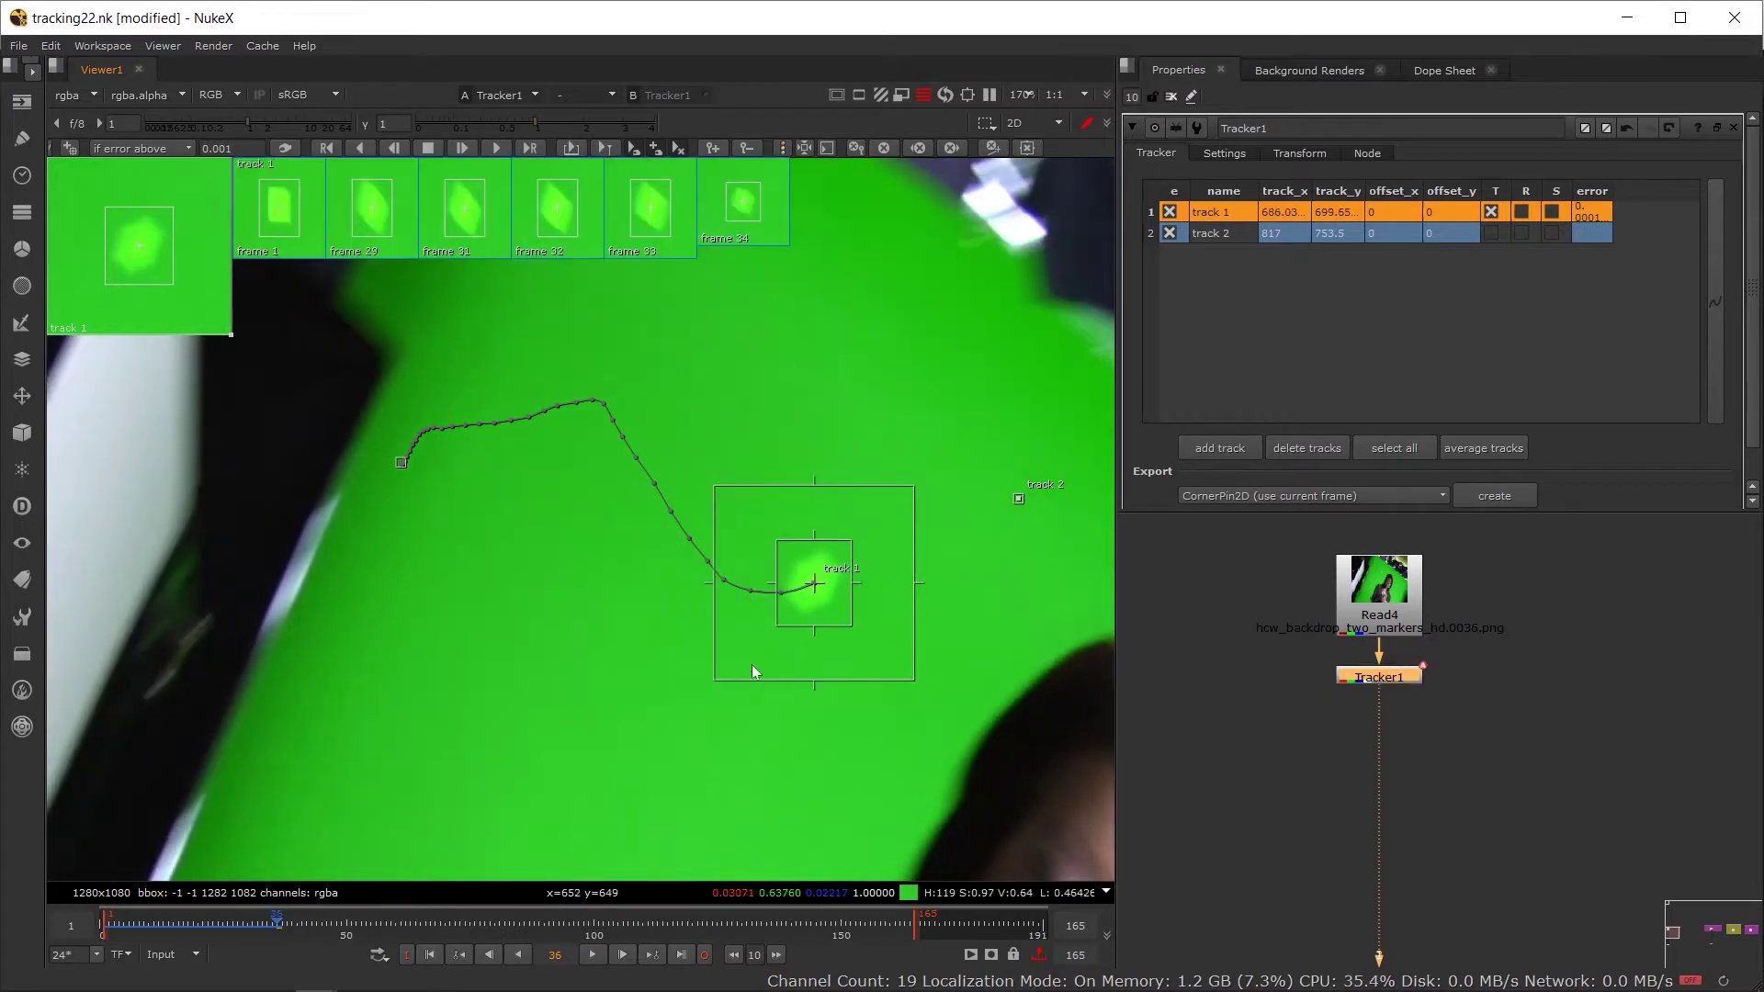
pyautogui.moveTo(751, 664); pyautogui.dragTo(575, 701)
pyautogui.click(466, 149)
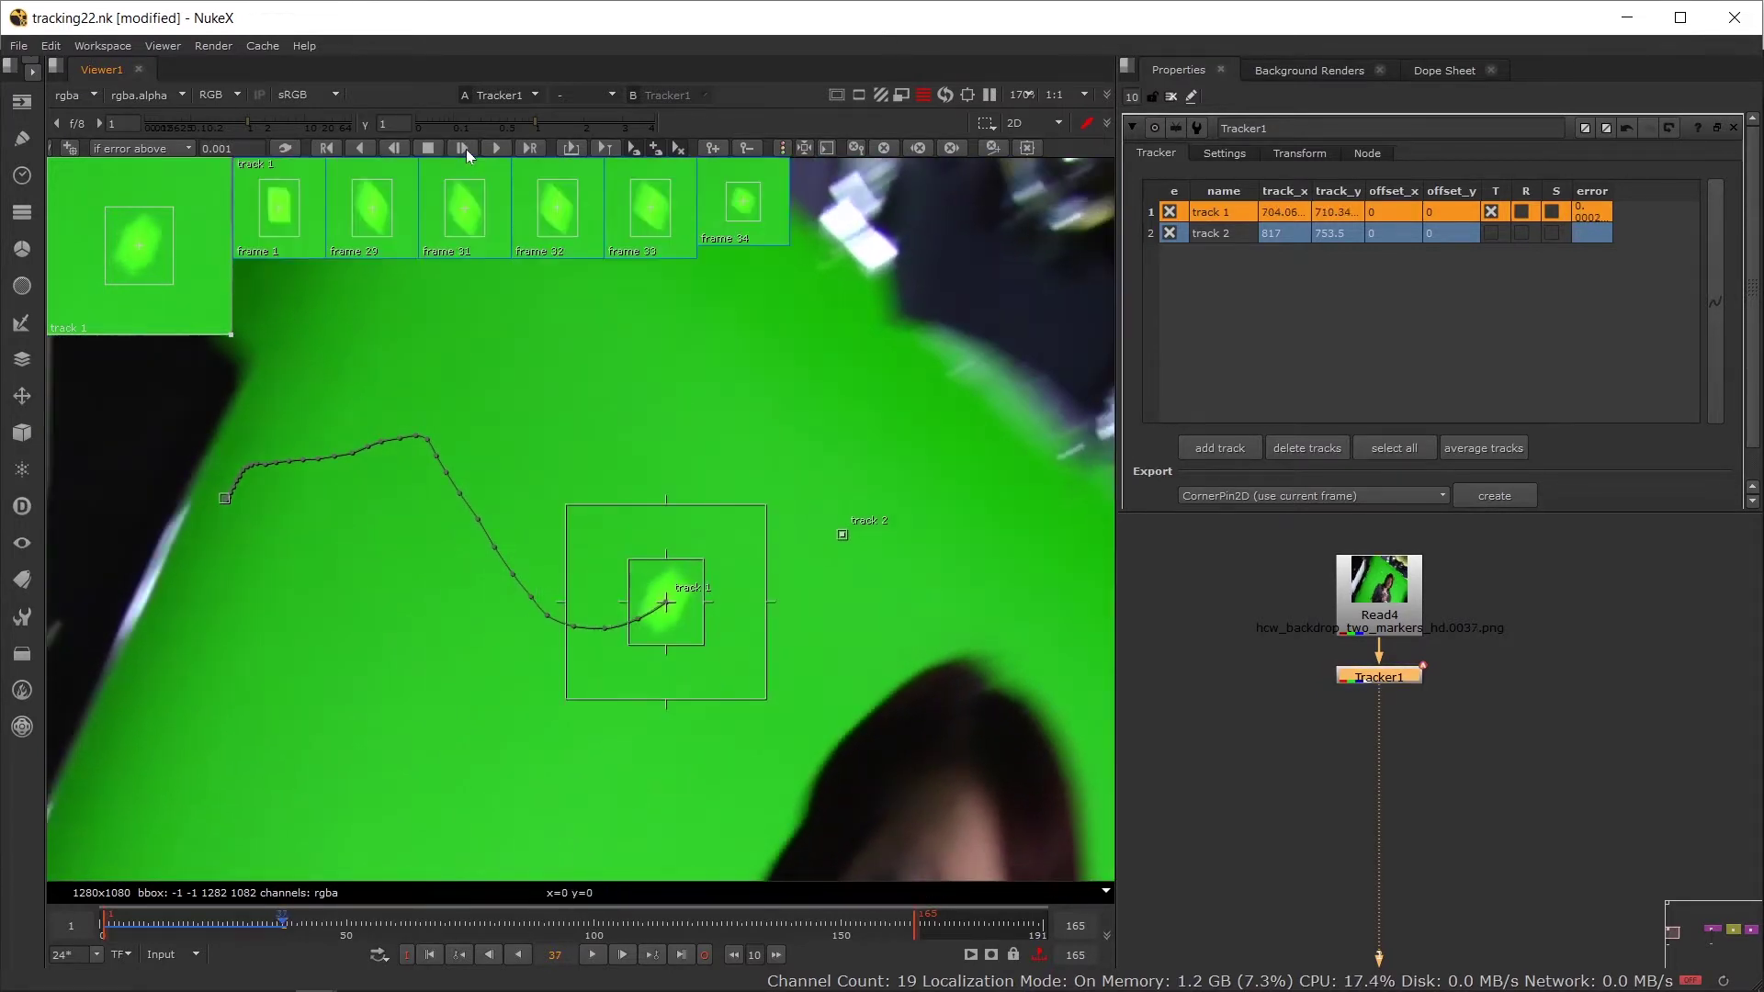
pyautogui.click(465, 148)
pyautogui.click(466, 148)
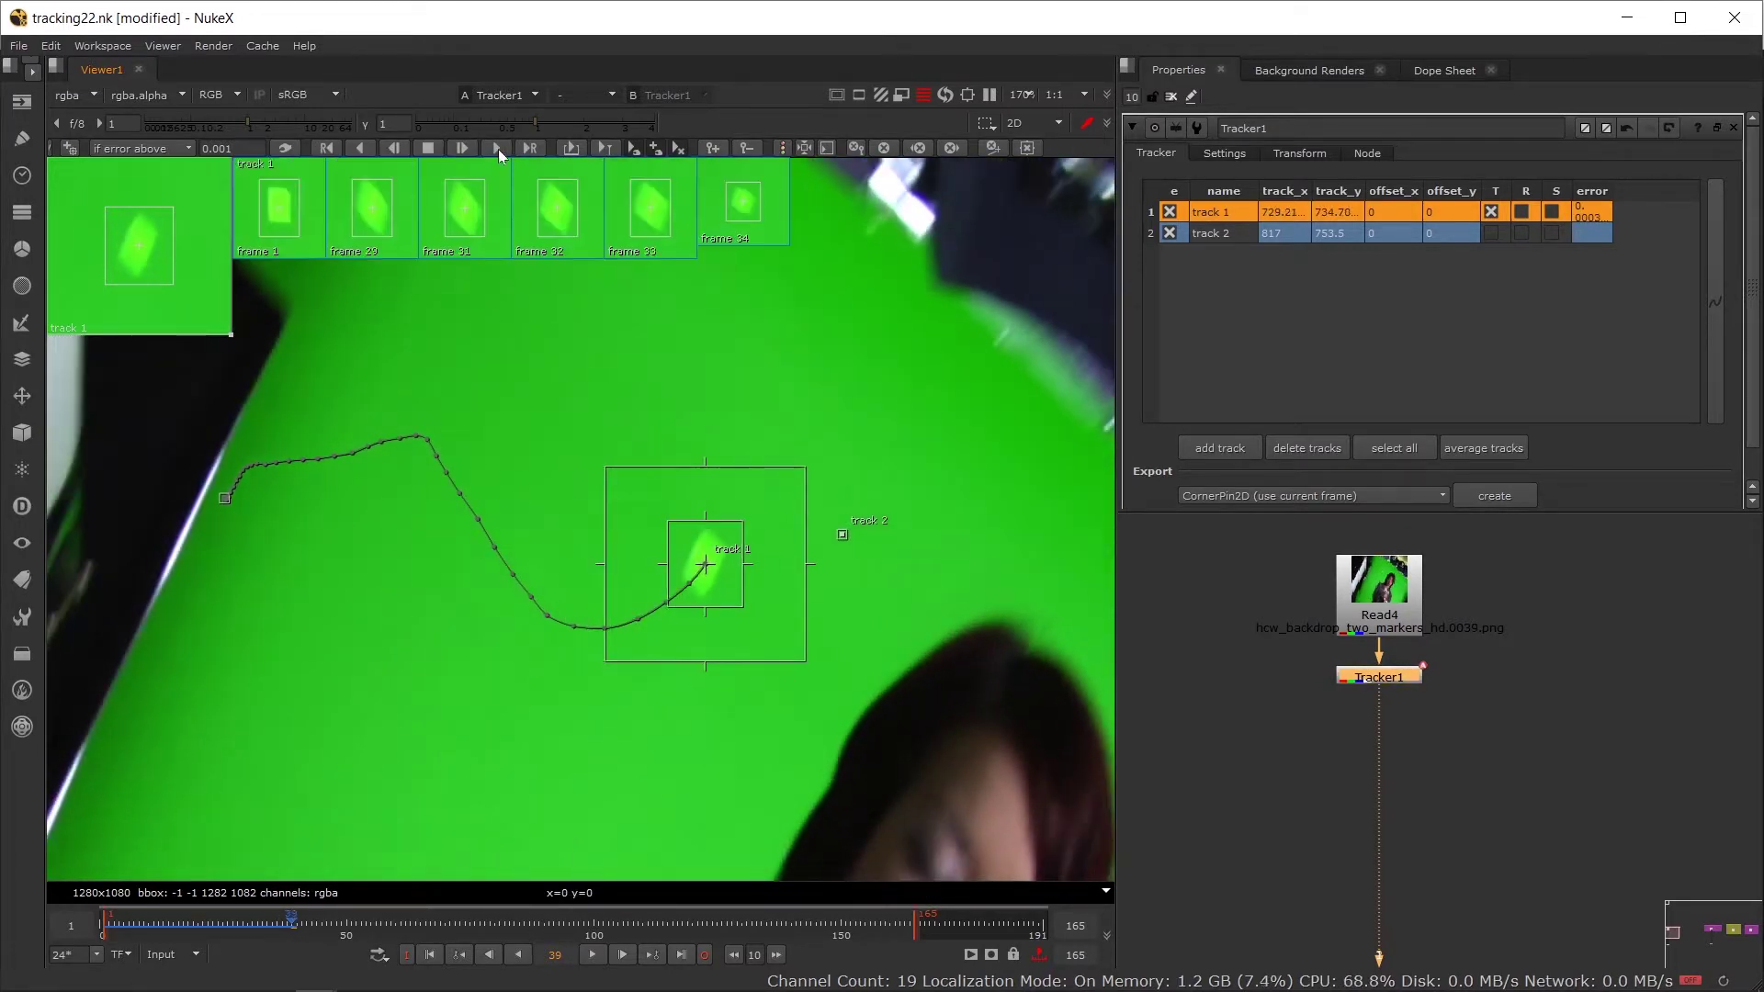
pyautogui.click(460, 151)
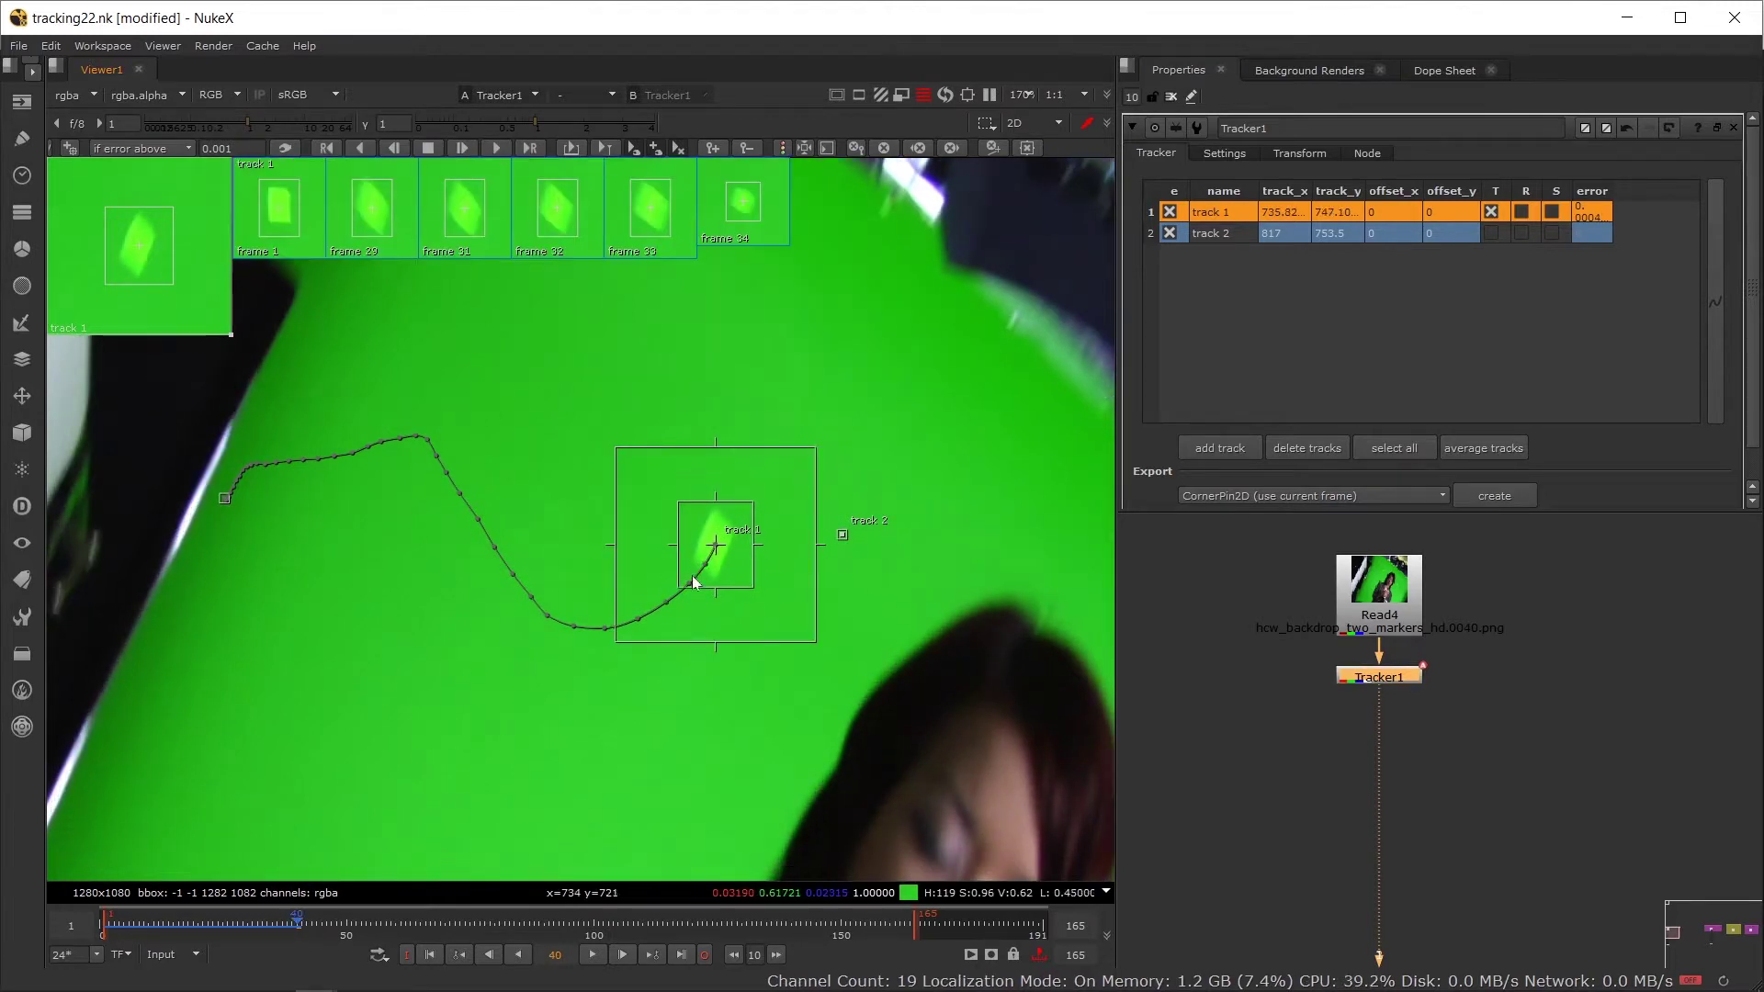
# Step: Track track 1 to the clip end, extending the playback range to frame 191, then scrub back
pyautogui.click(498, 147)
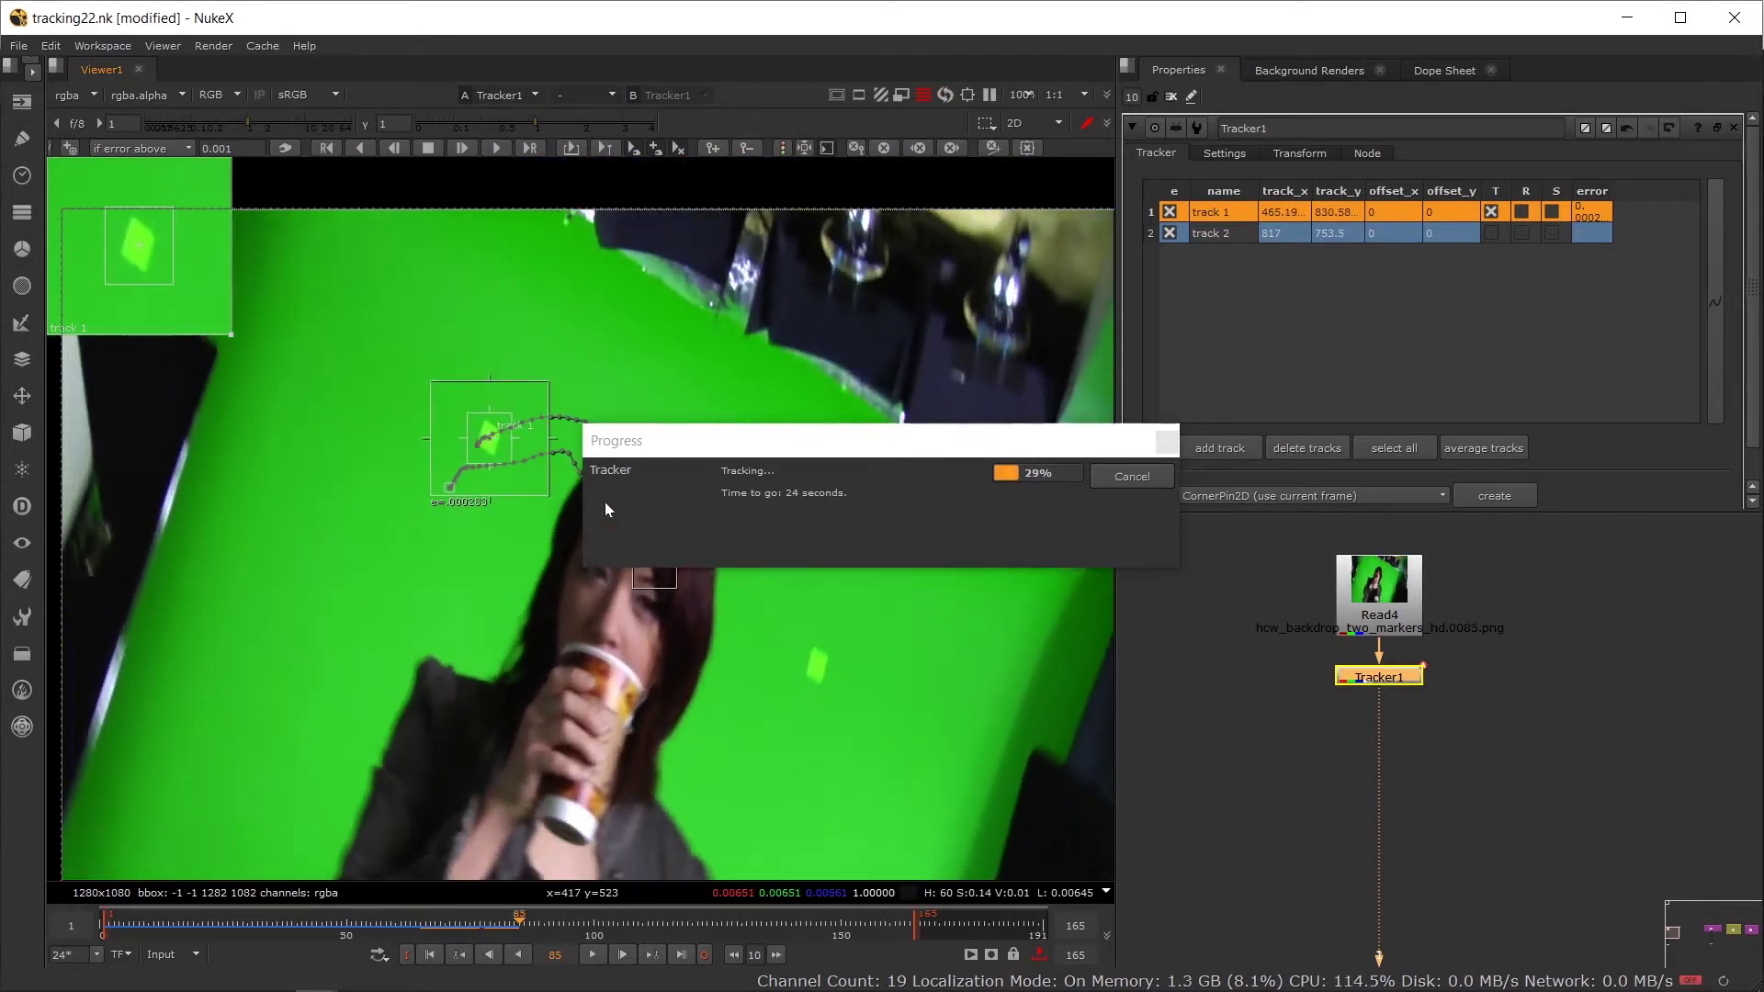
pyautogui.moveTo(646, 442); pyautogui.dragTo(1201, 636)
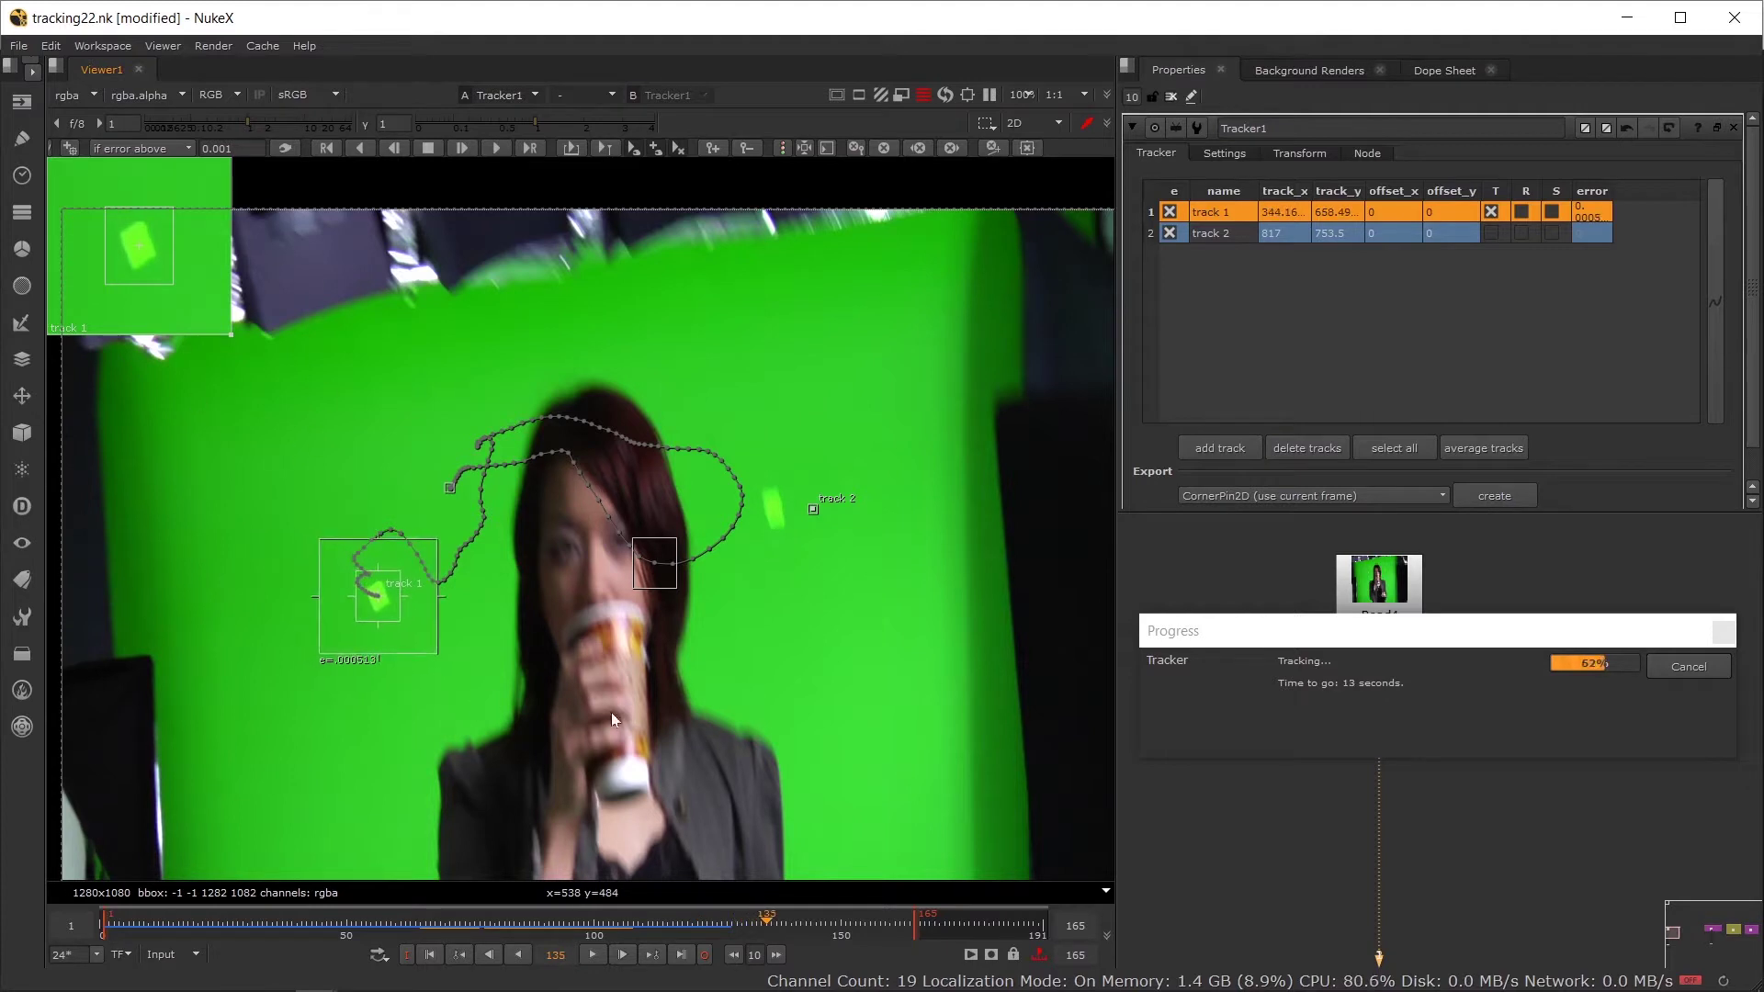
pyautogui.moveTo(915, 920); pyautogui.dragTo(1057, 919)
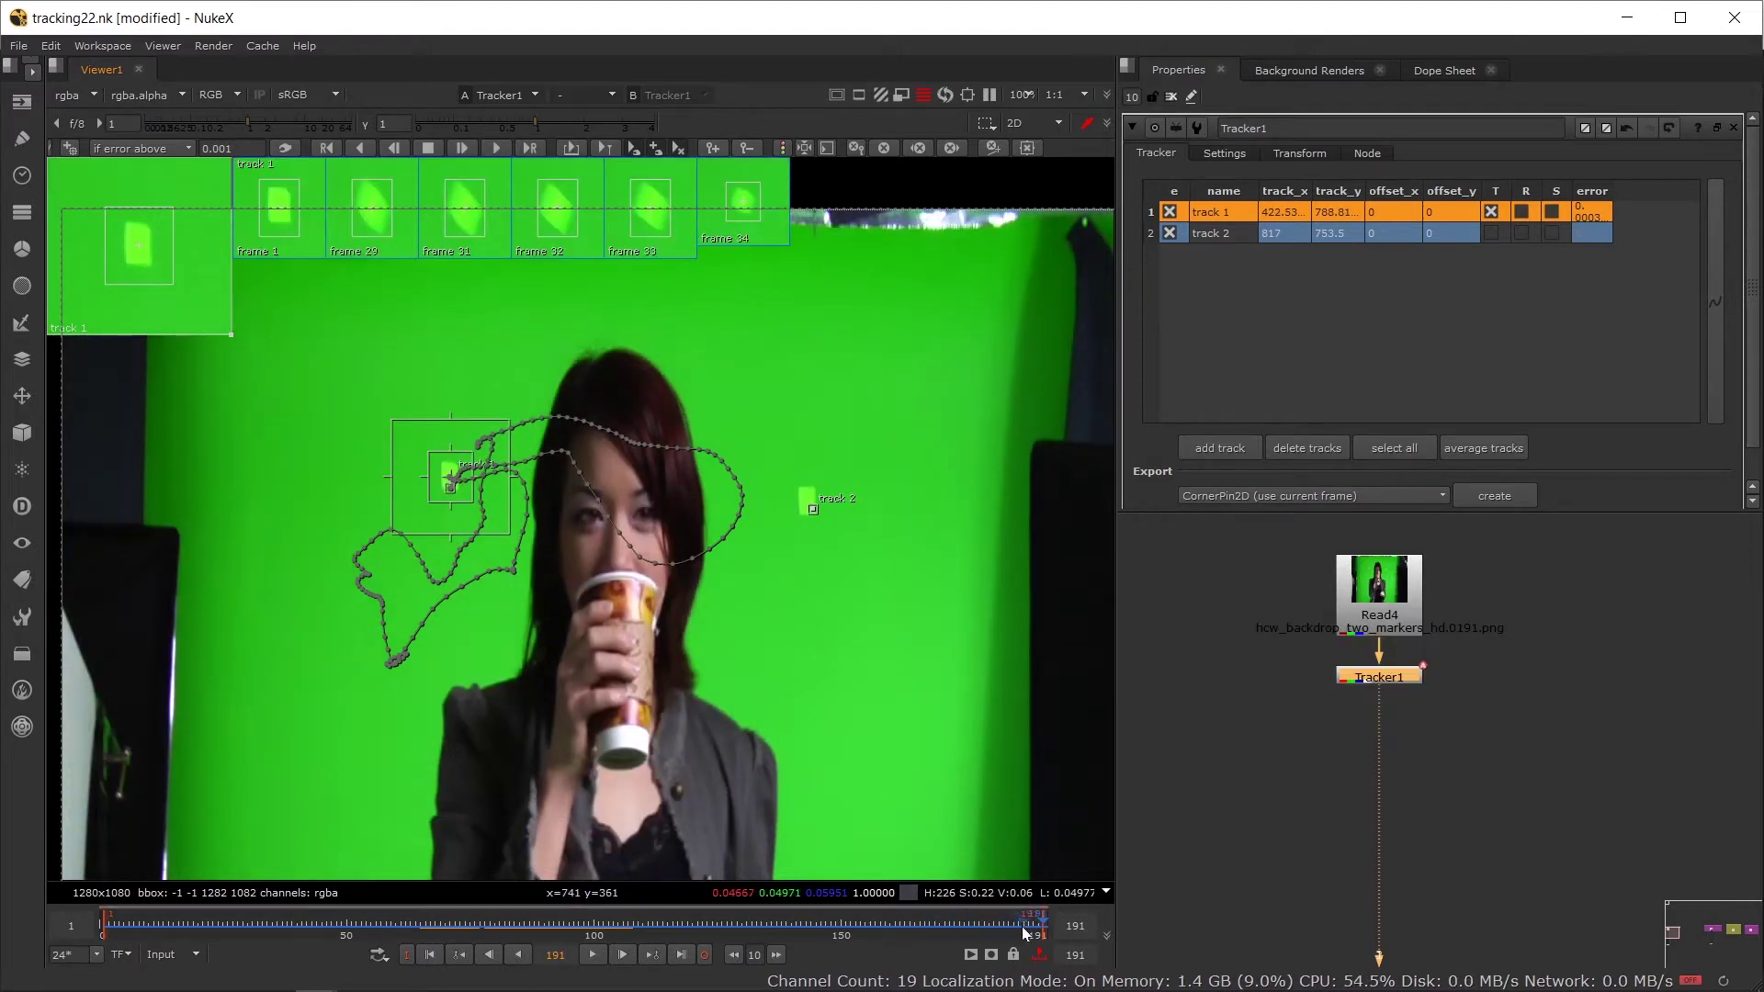
pyautogui.moveTo(1021, 927); pyautogui.dragTo(109, 935)
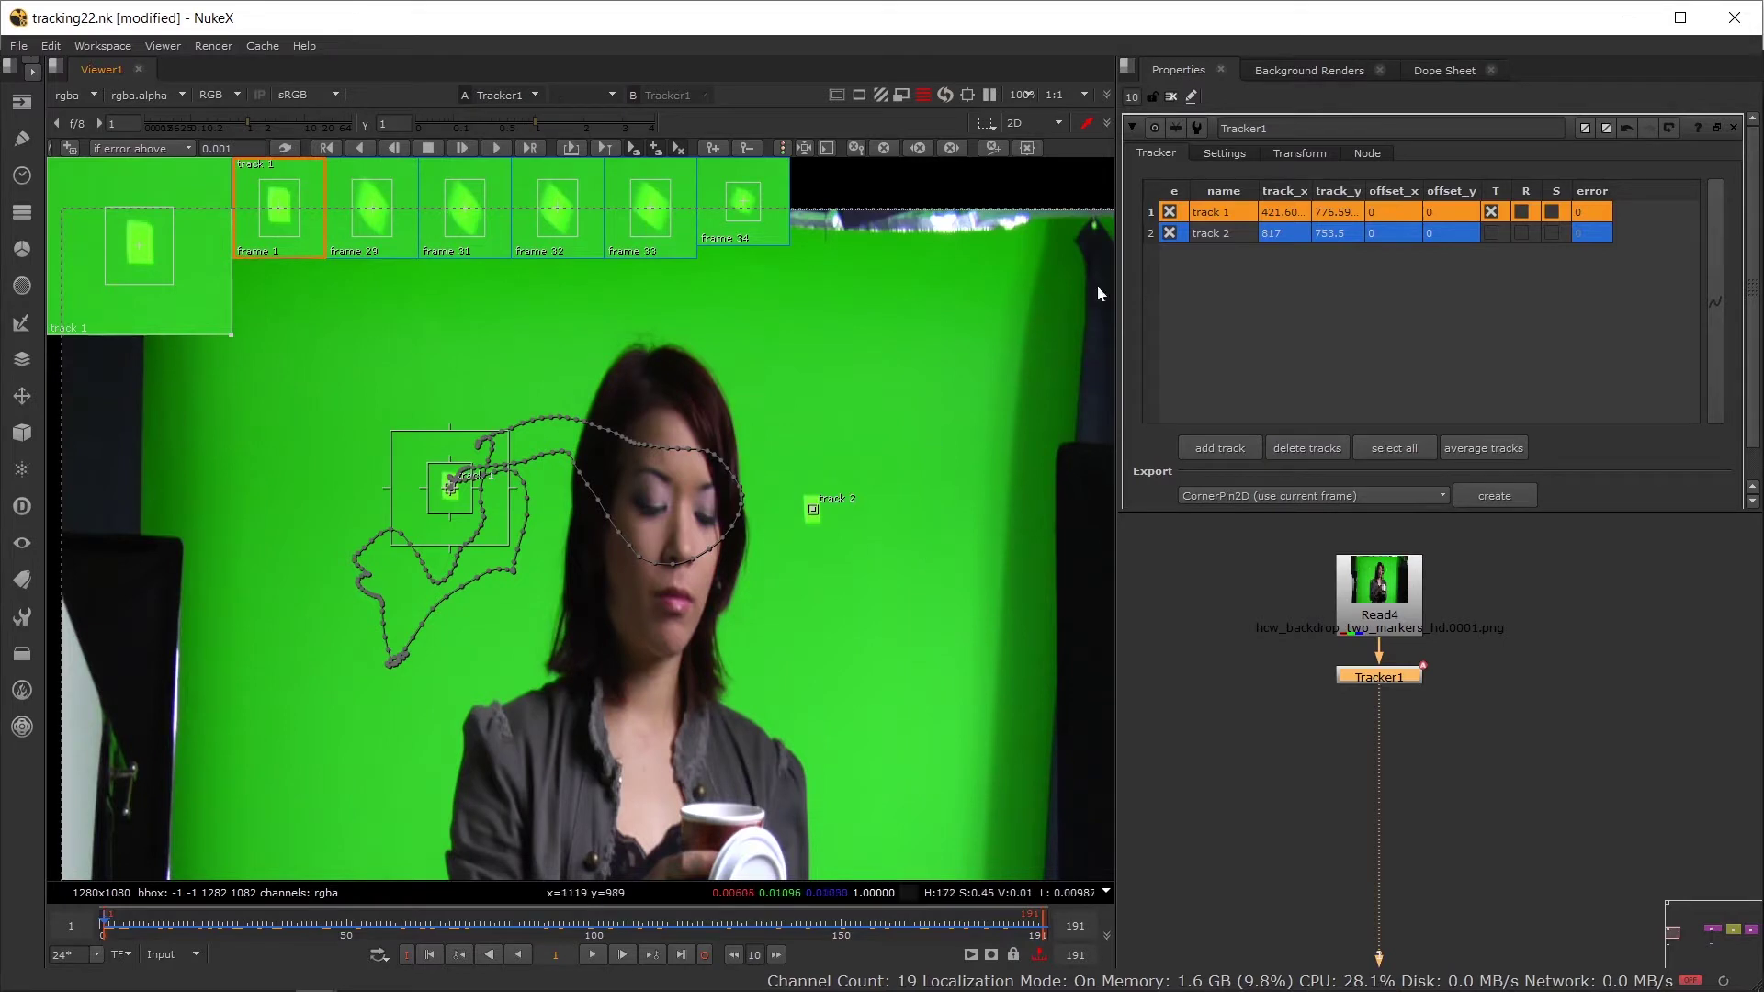
# Step: Select track 2, track it forward, and set a keyframe at frame 26
pyautogui.click(1218, 234)
pyautogui.scroll(2, 856, 549)
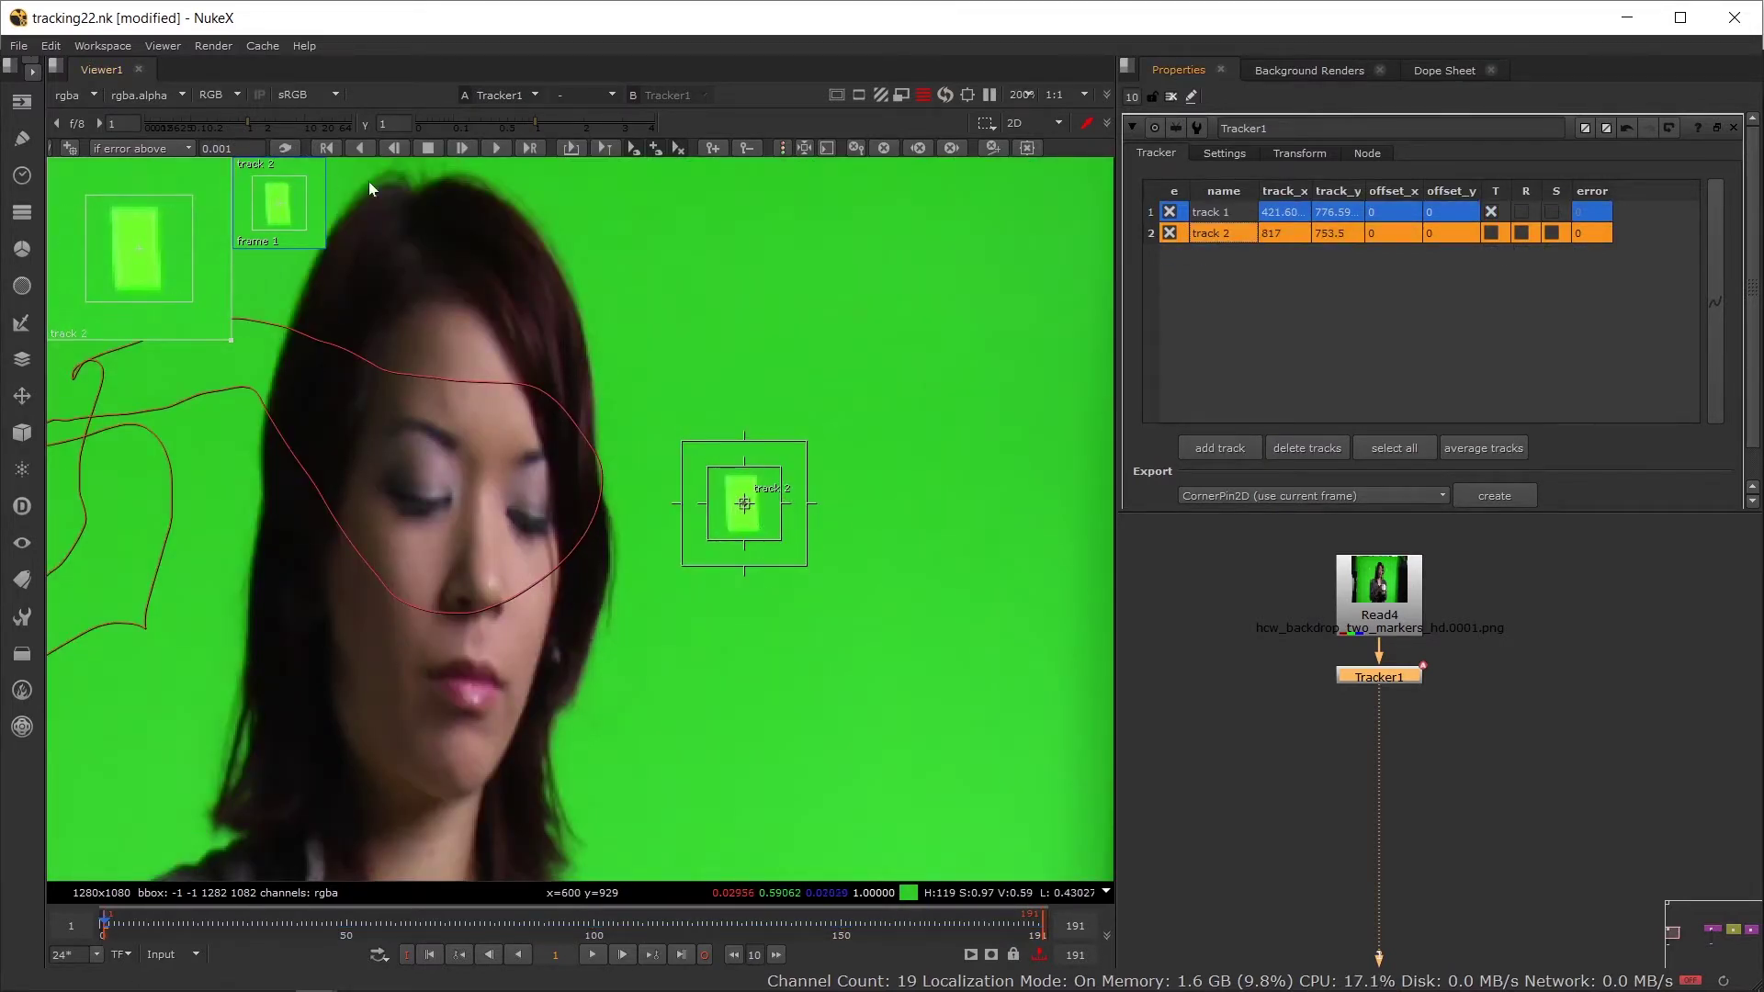
pyautogui.click(506, 146)
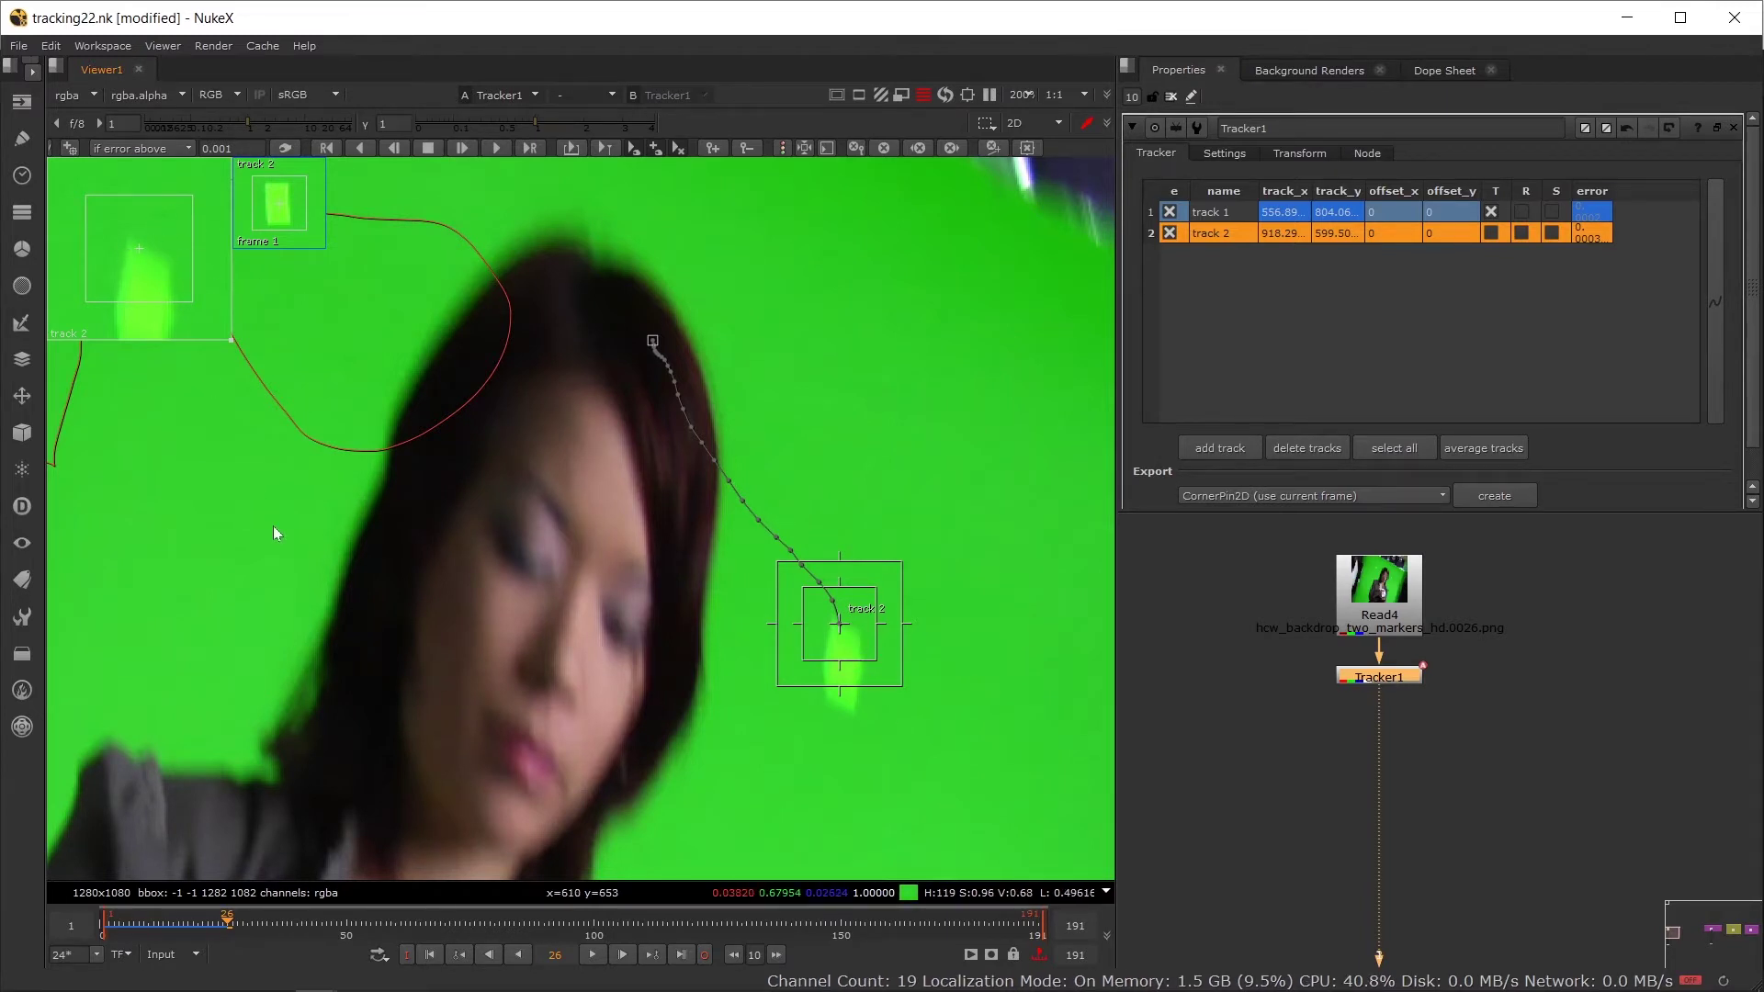
pyautogui.press('Left')
pyautogui.press('Left')
pyautogui.press('Left')
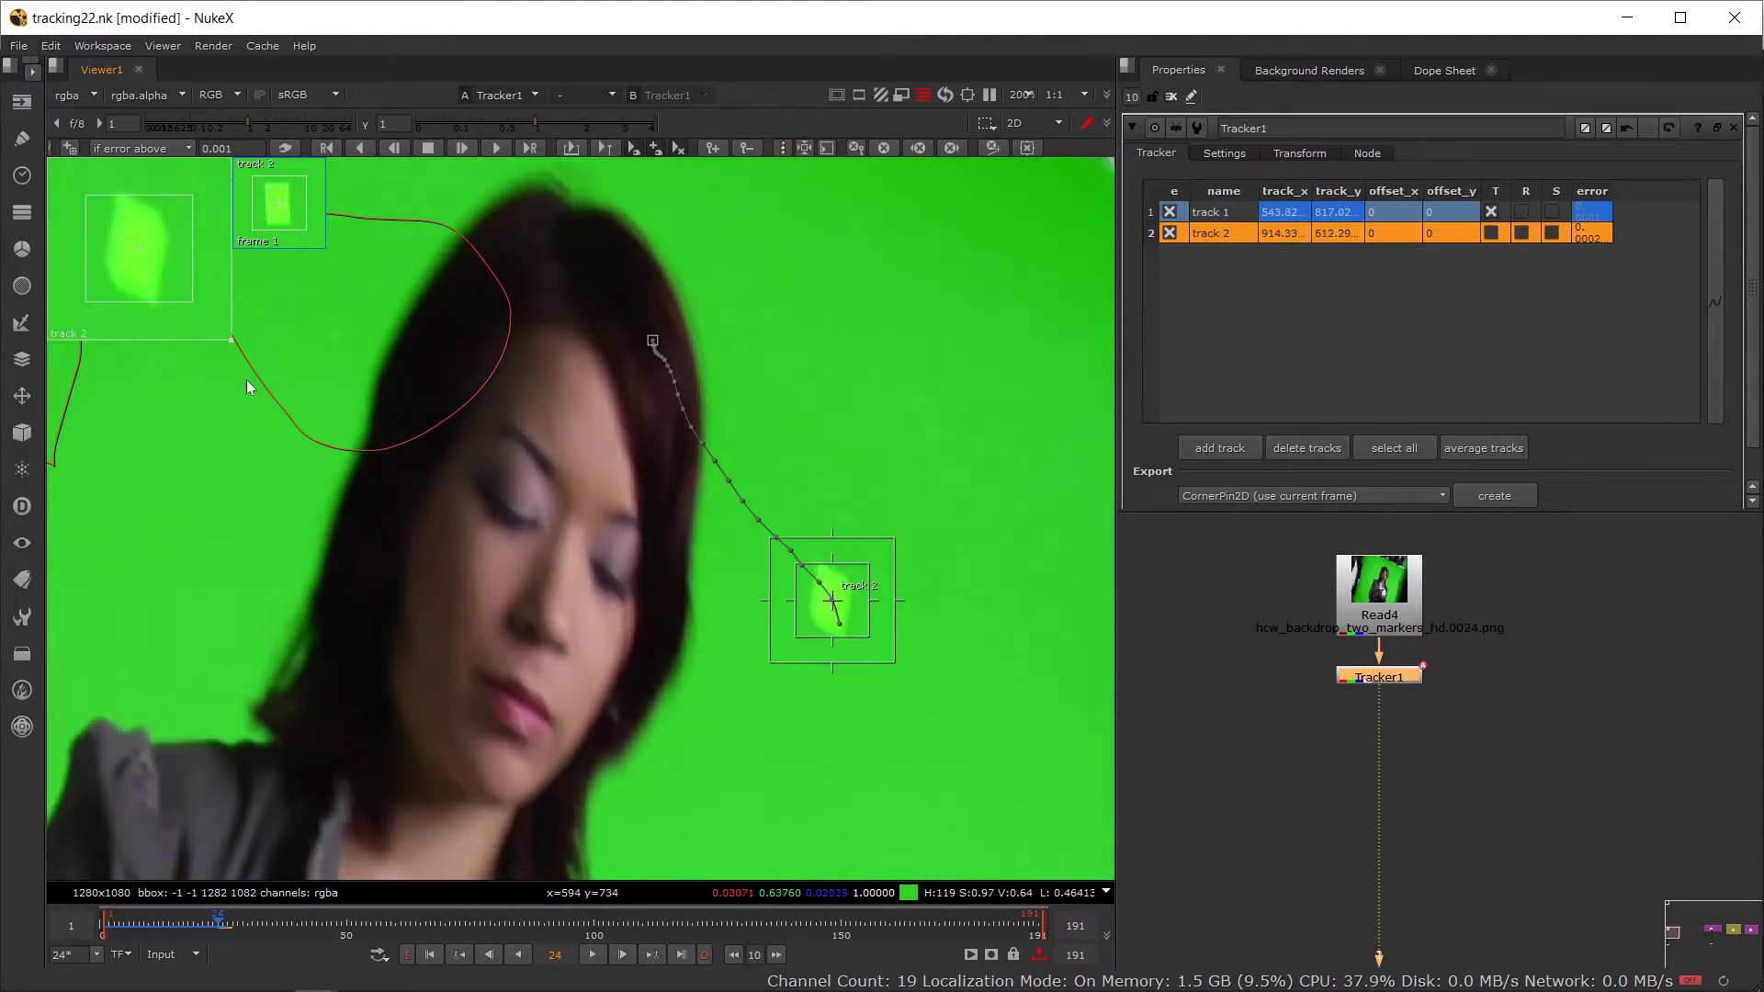
pyautogui.press('Right')
pyautogui.press('Right')
pyautogui.press('Right')
pyautogui.click(175, 243)
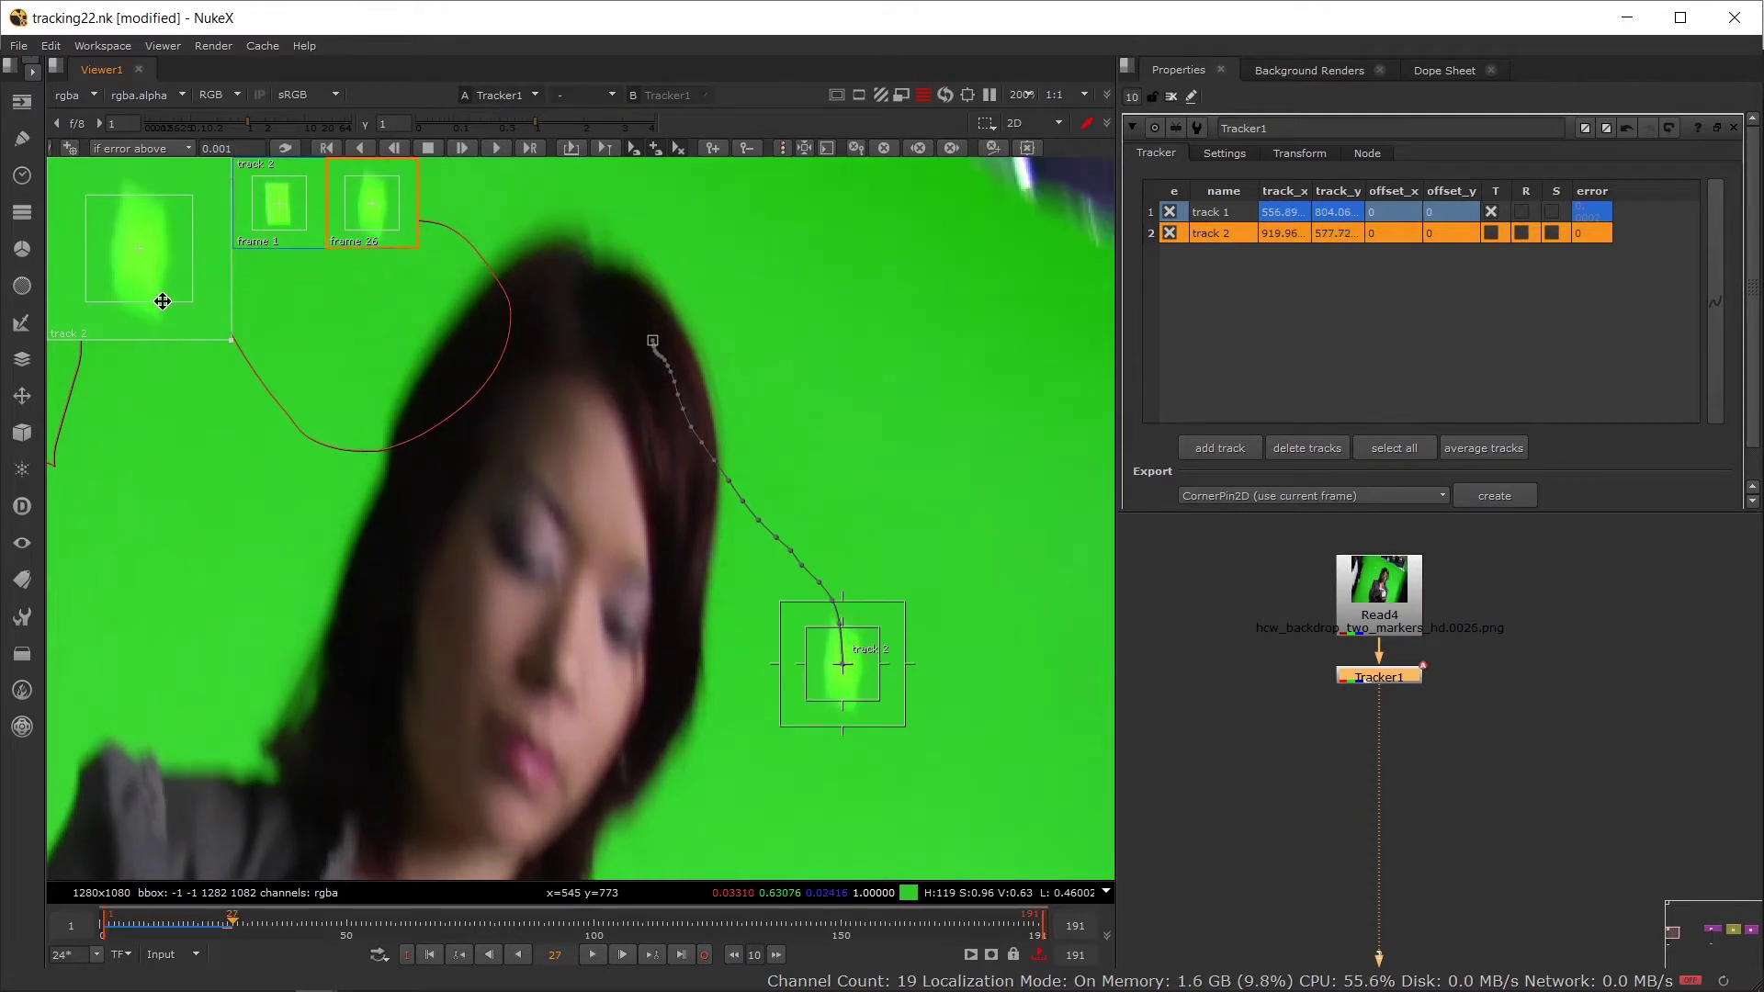
# Step: Re-centre track 2 on its marker at frames 27, 28 and 29
pyautogui.moveTo(162, 301); pyautogui.dragTo(157, 245)
pyautogui.press('Right')
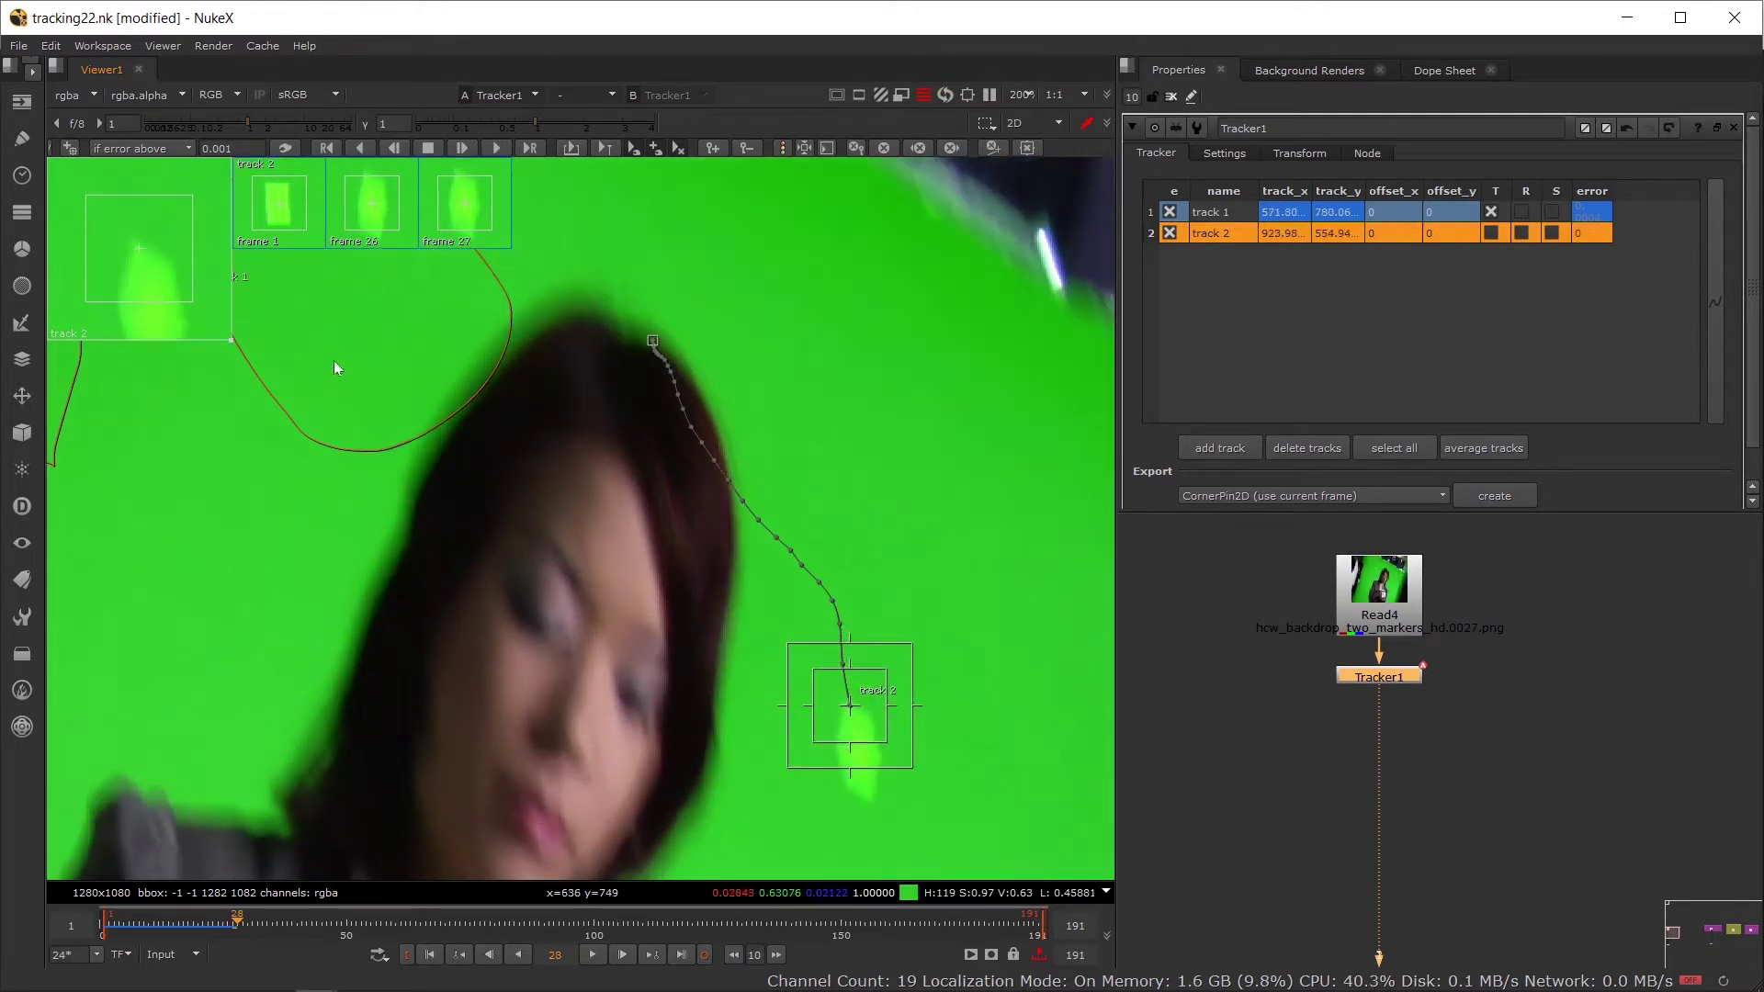
pyautogui.moveTo(199, 328); pyautogui.dragTo(203, 300)
pyautogui.press('Left')
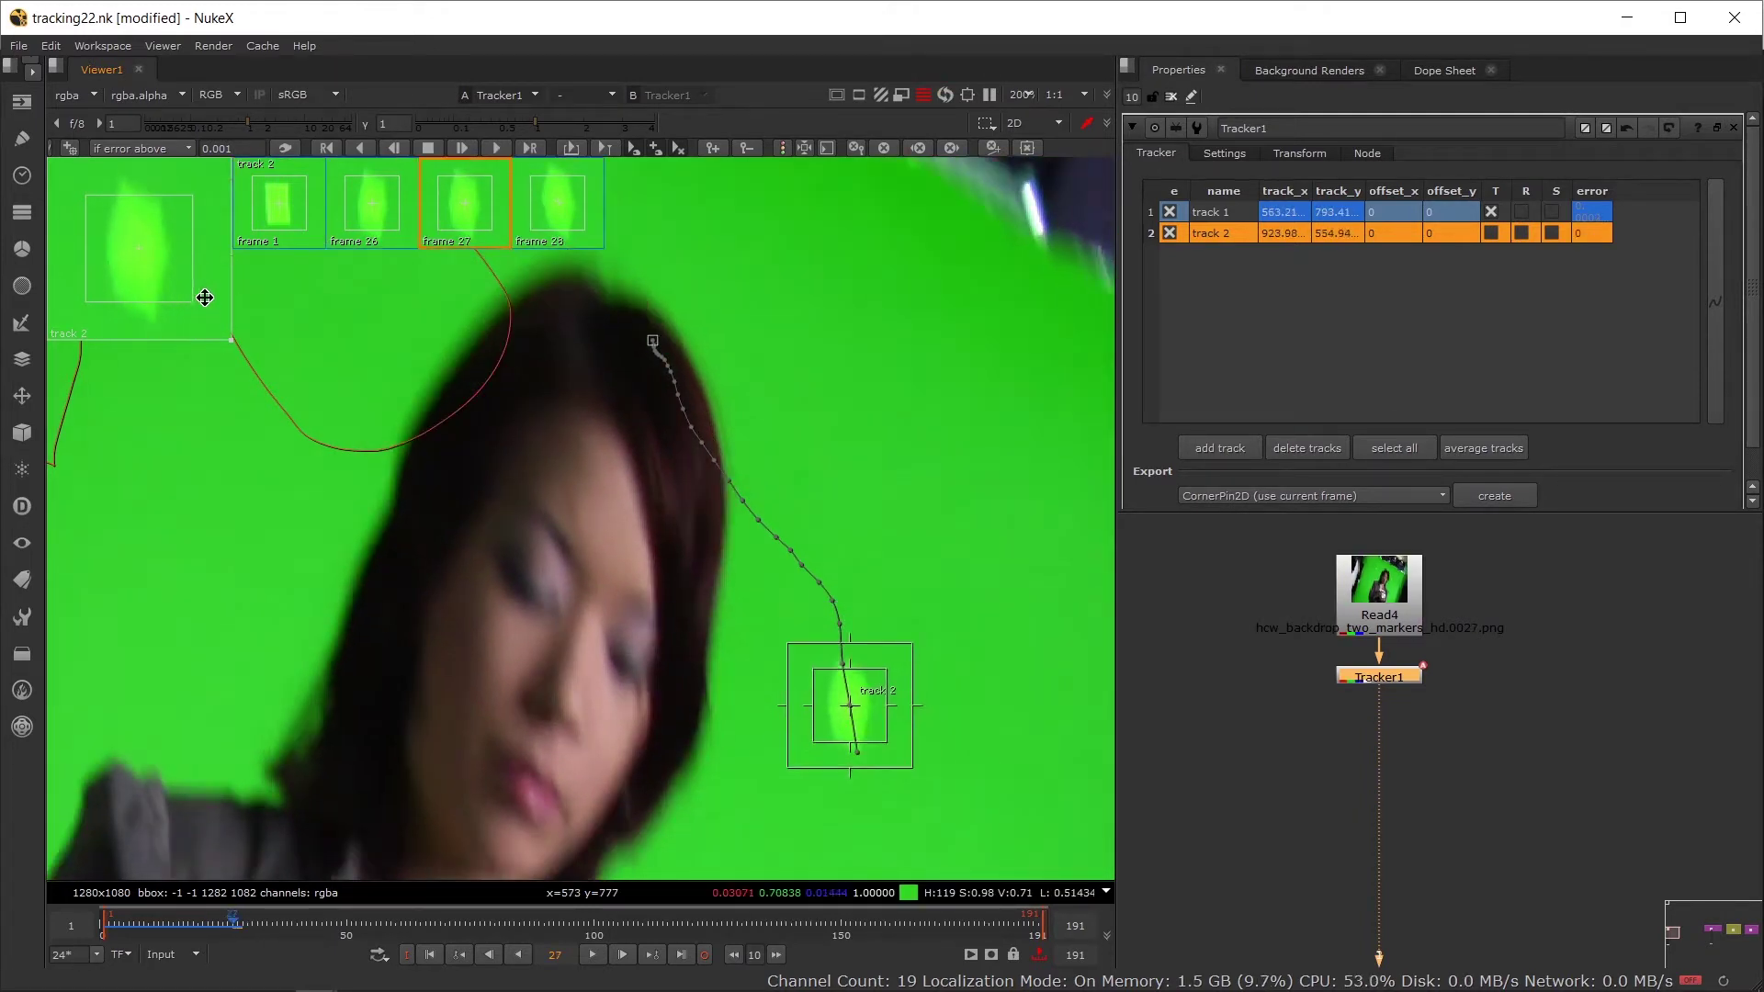
pyautogui.press('Left')
pyautogui.press('Left')
pyautogui.press('Left')
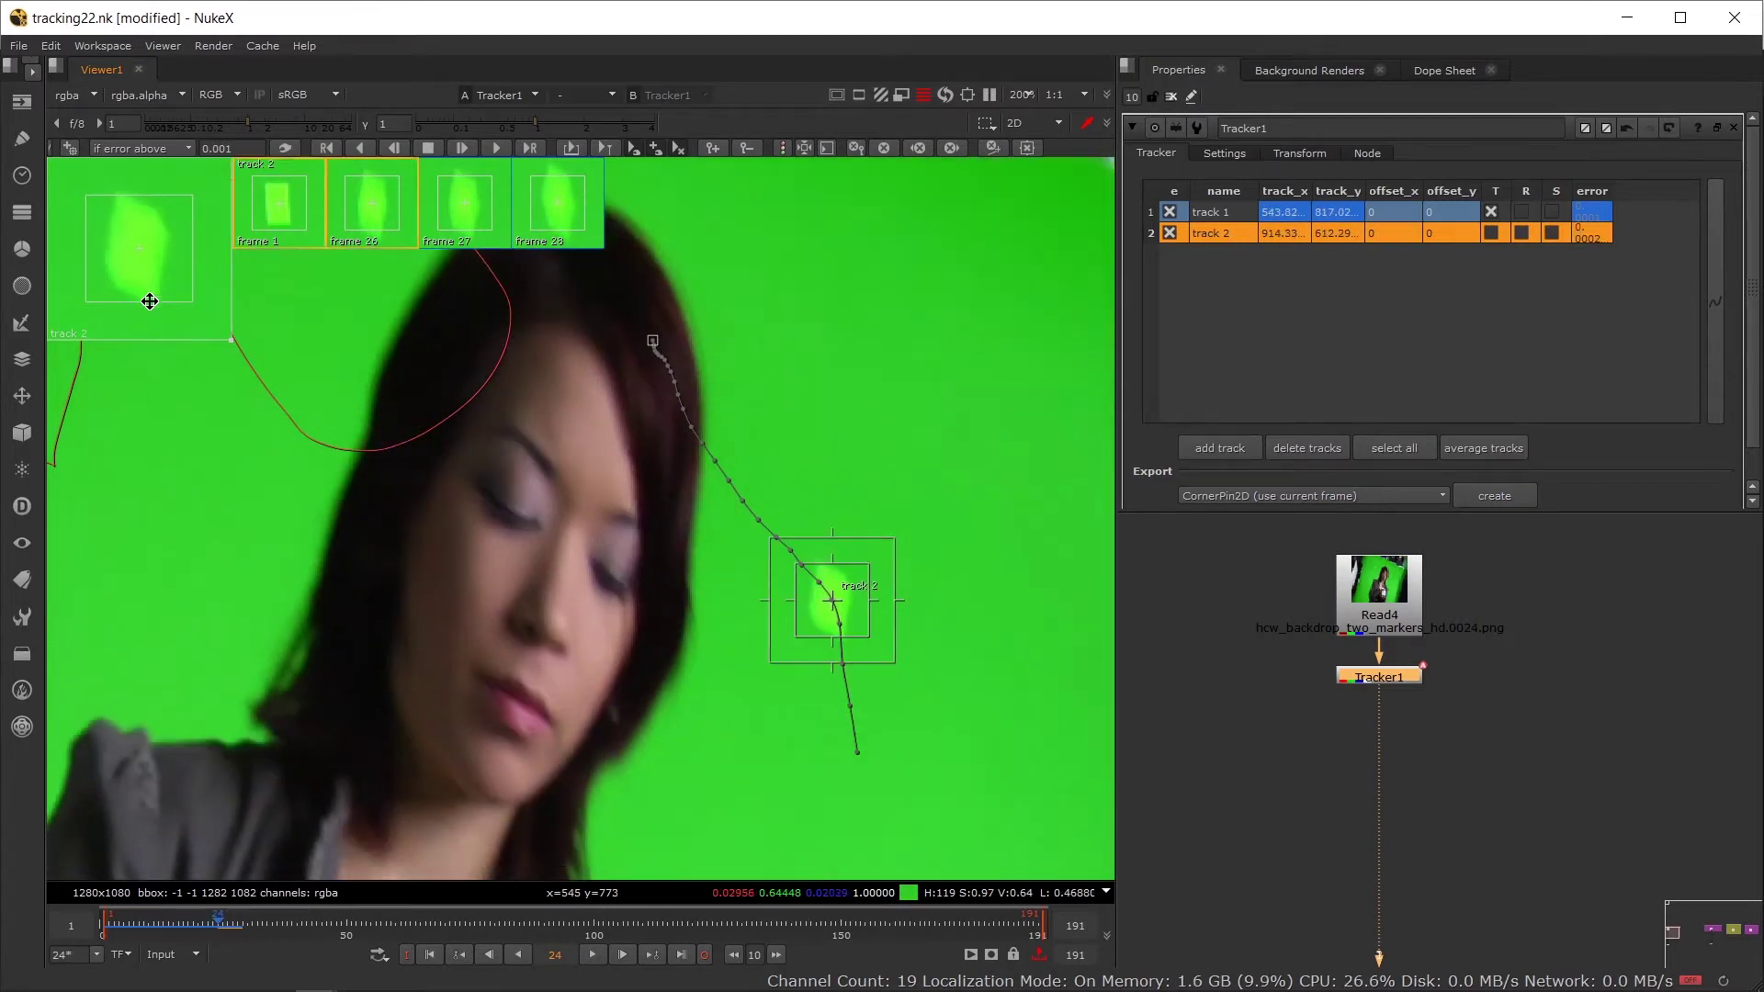
pyautogui.press('Right')
pyautogui.press('Right')
pyautogui.press('Right')
pyautogui.press('Right')
pyautogui.press('Right')
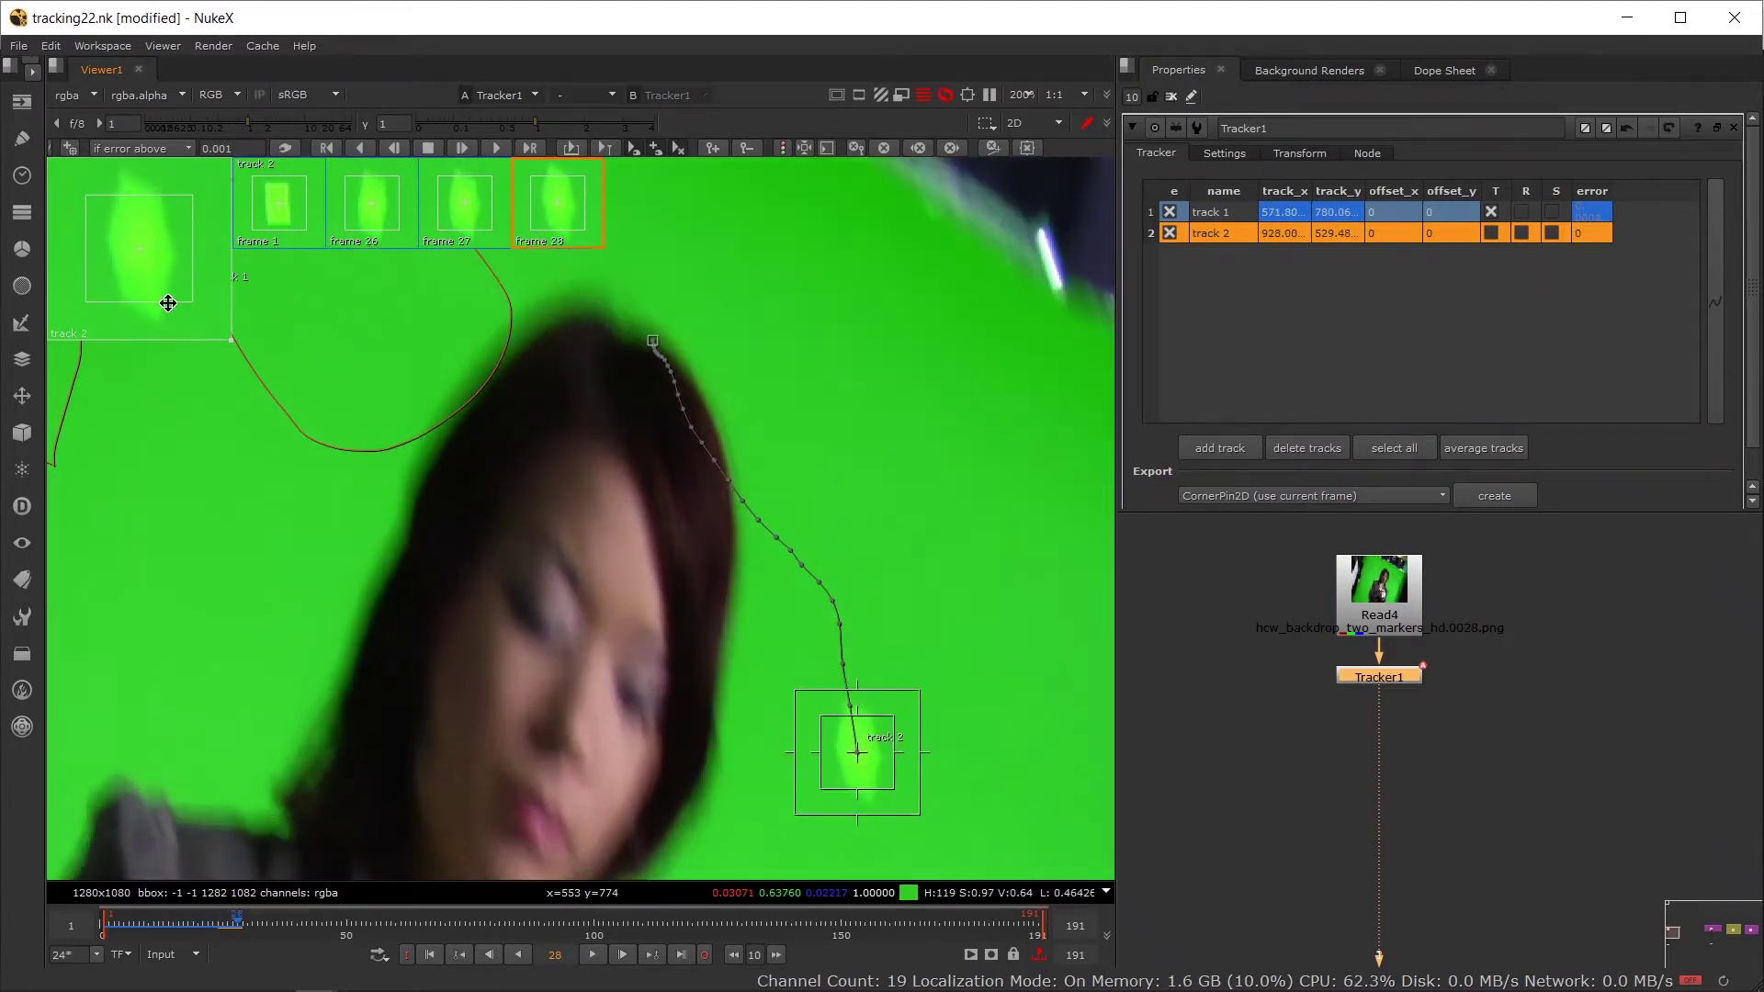
pyautogui.moveTo(158, 277); pyautogui.dragTo(138, 229)
# Step: Pan to follow the marker and compare track 2 across frames 29 and 30
pyautogui.press('Right')
pyautogui.scroll(-1, 798, 626)
pyautogui.moveTo(794, 628); pyautogui.dragTo(682, 432)
pyautogui.press('Right')
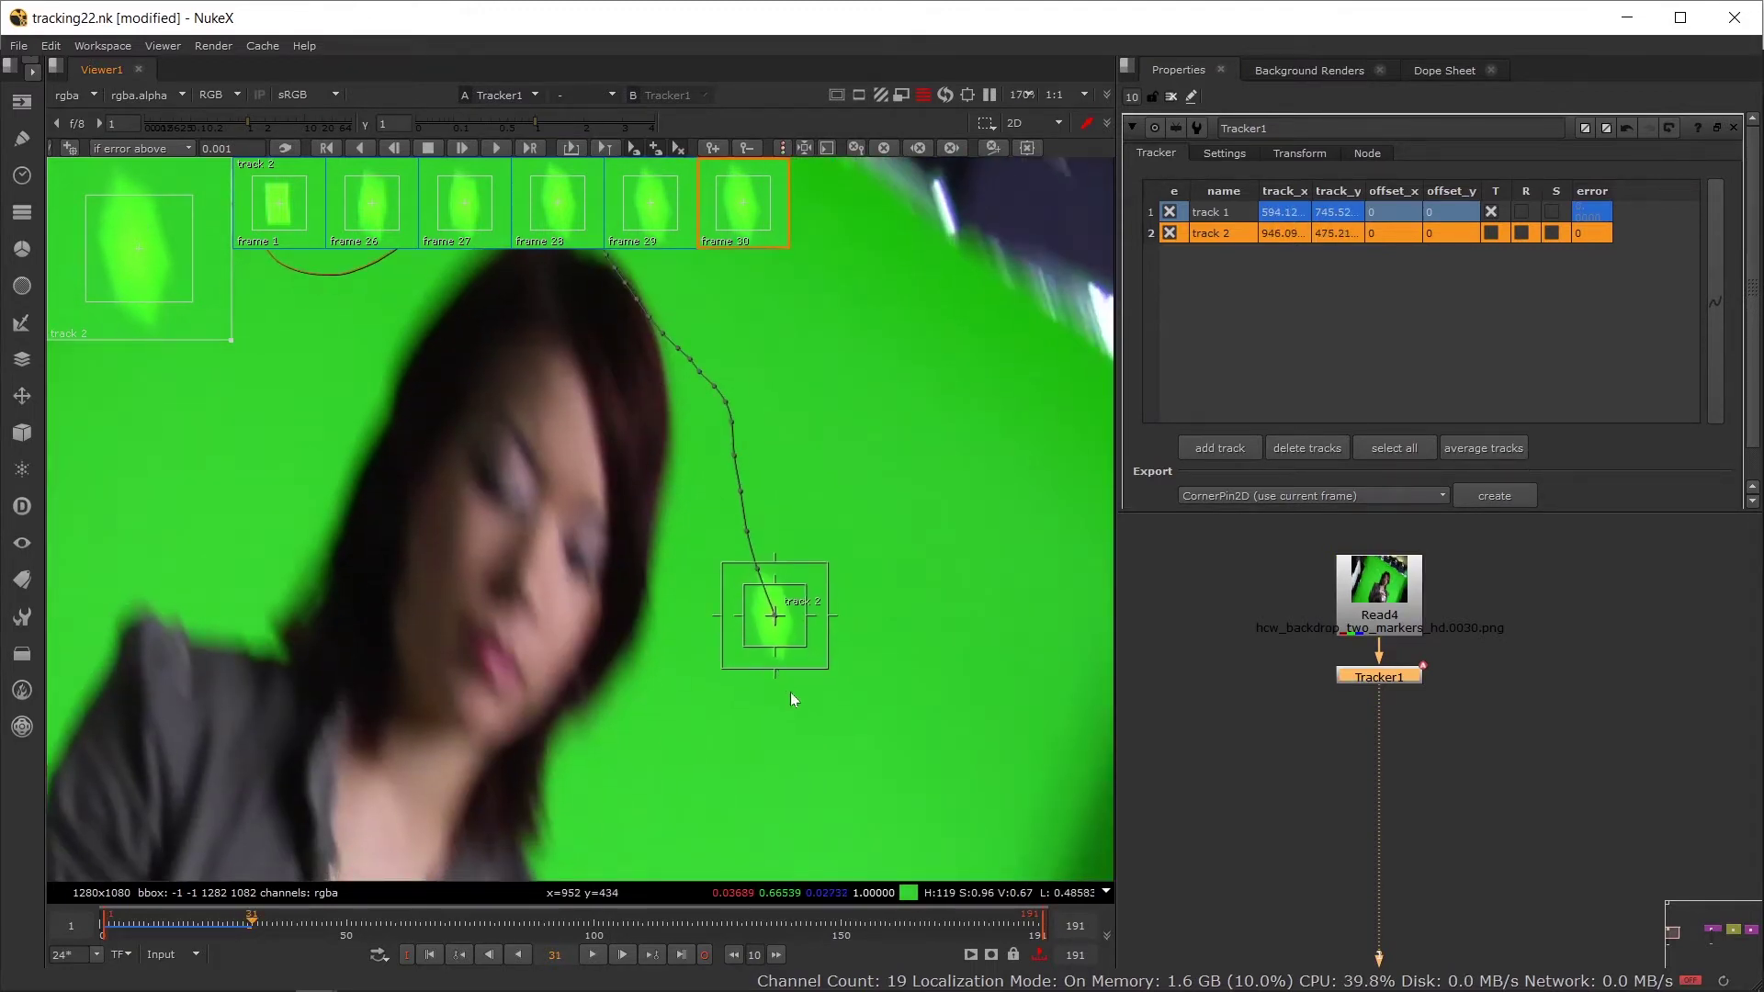
pyautogui.moveTo(790, 672); pyautogui.dragTo(768, 588)
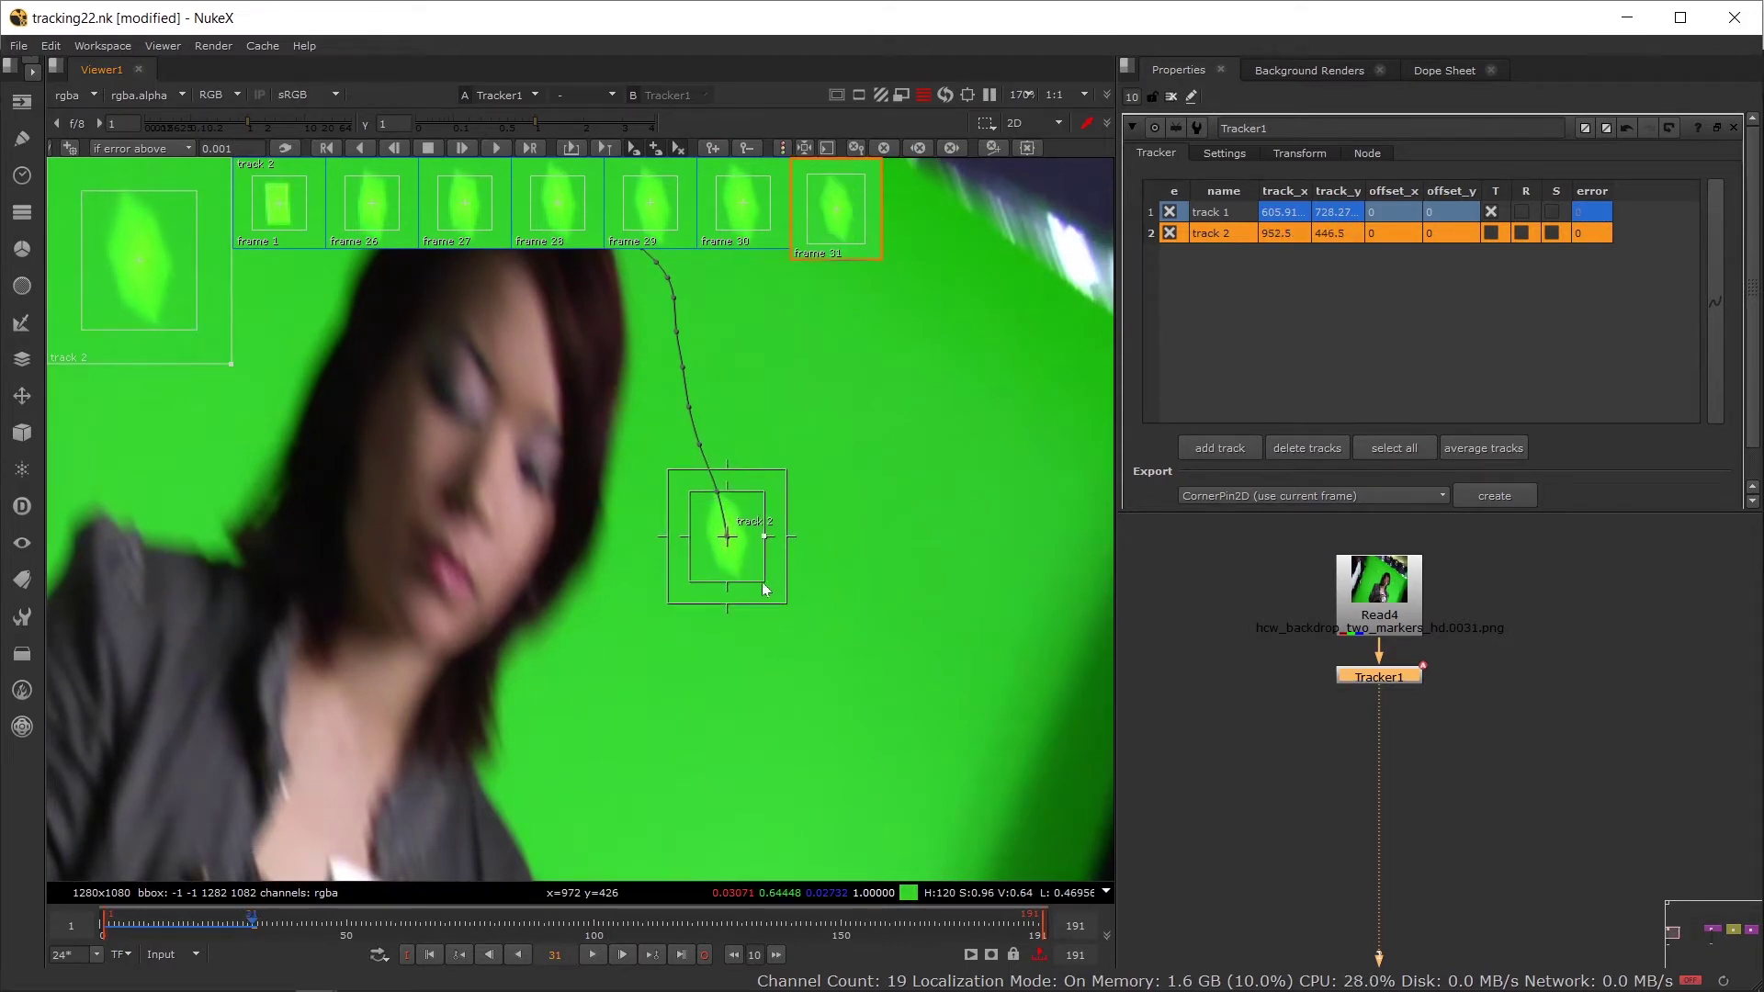
pyautogui.press('Left')
pyautogui.press('Left')
pyautogui.press('Left')
pyautogui.press('Left')
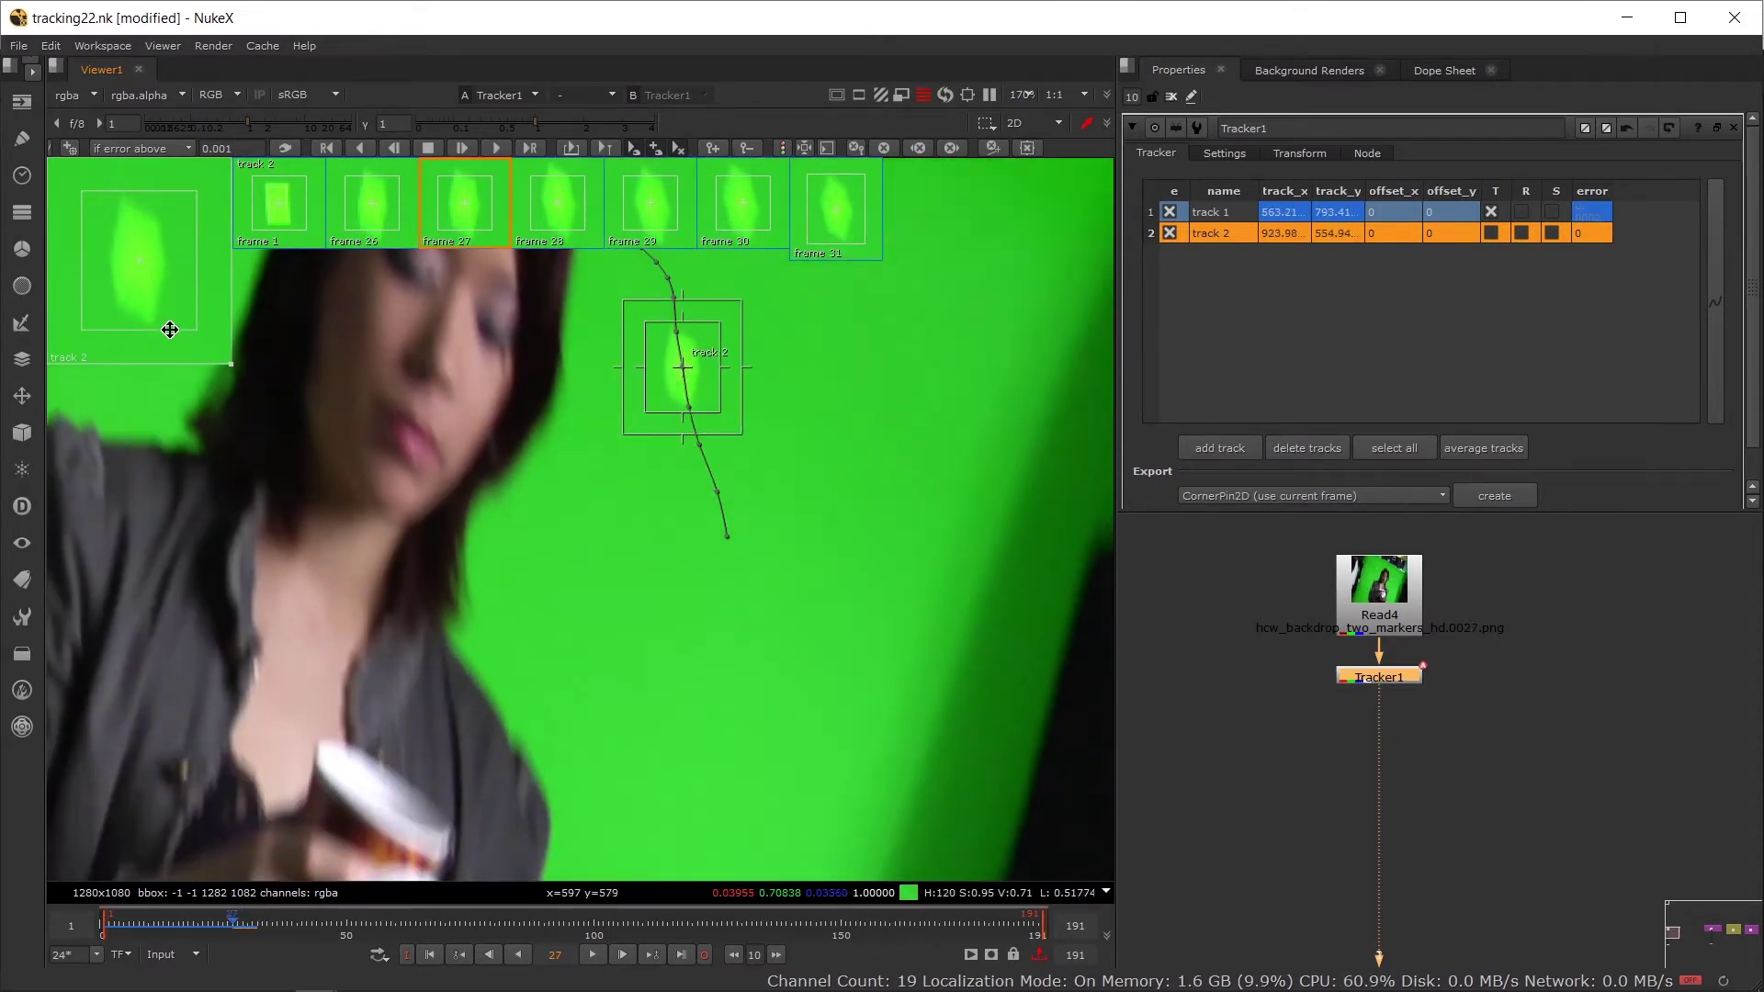
pyautogui.press('Right')
pyautogui.press('Right')
pyautogui.press('Right')
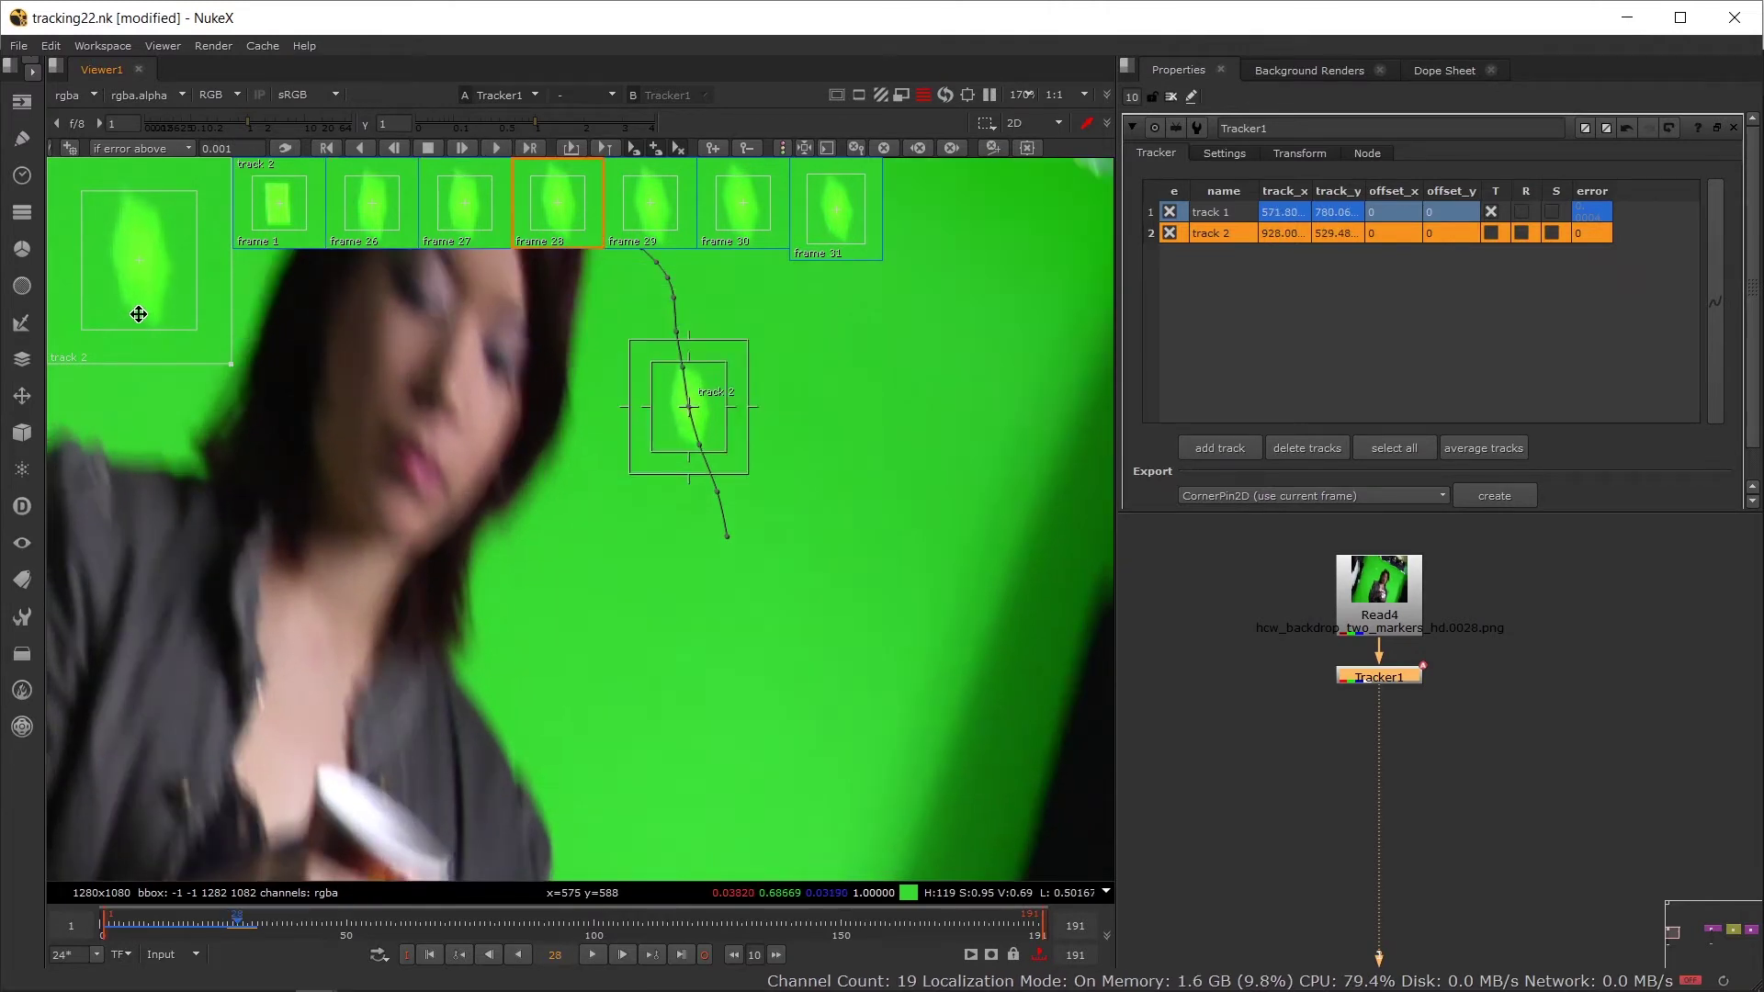
pyautogui.press('Left')
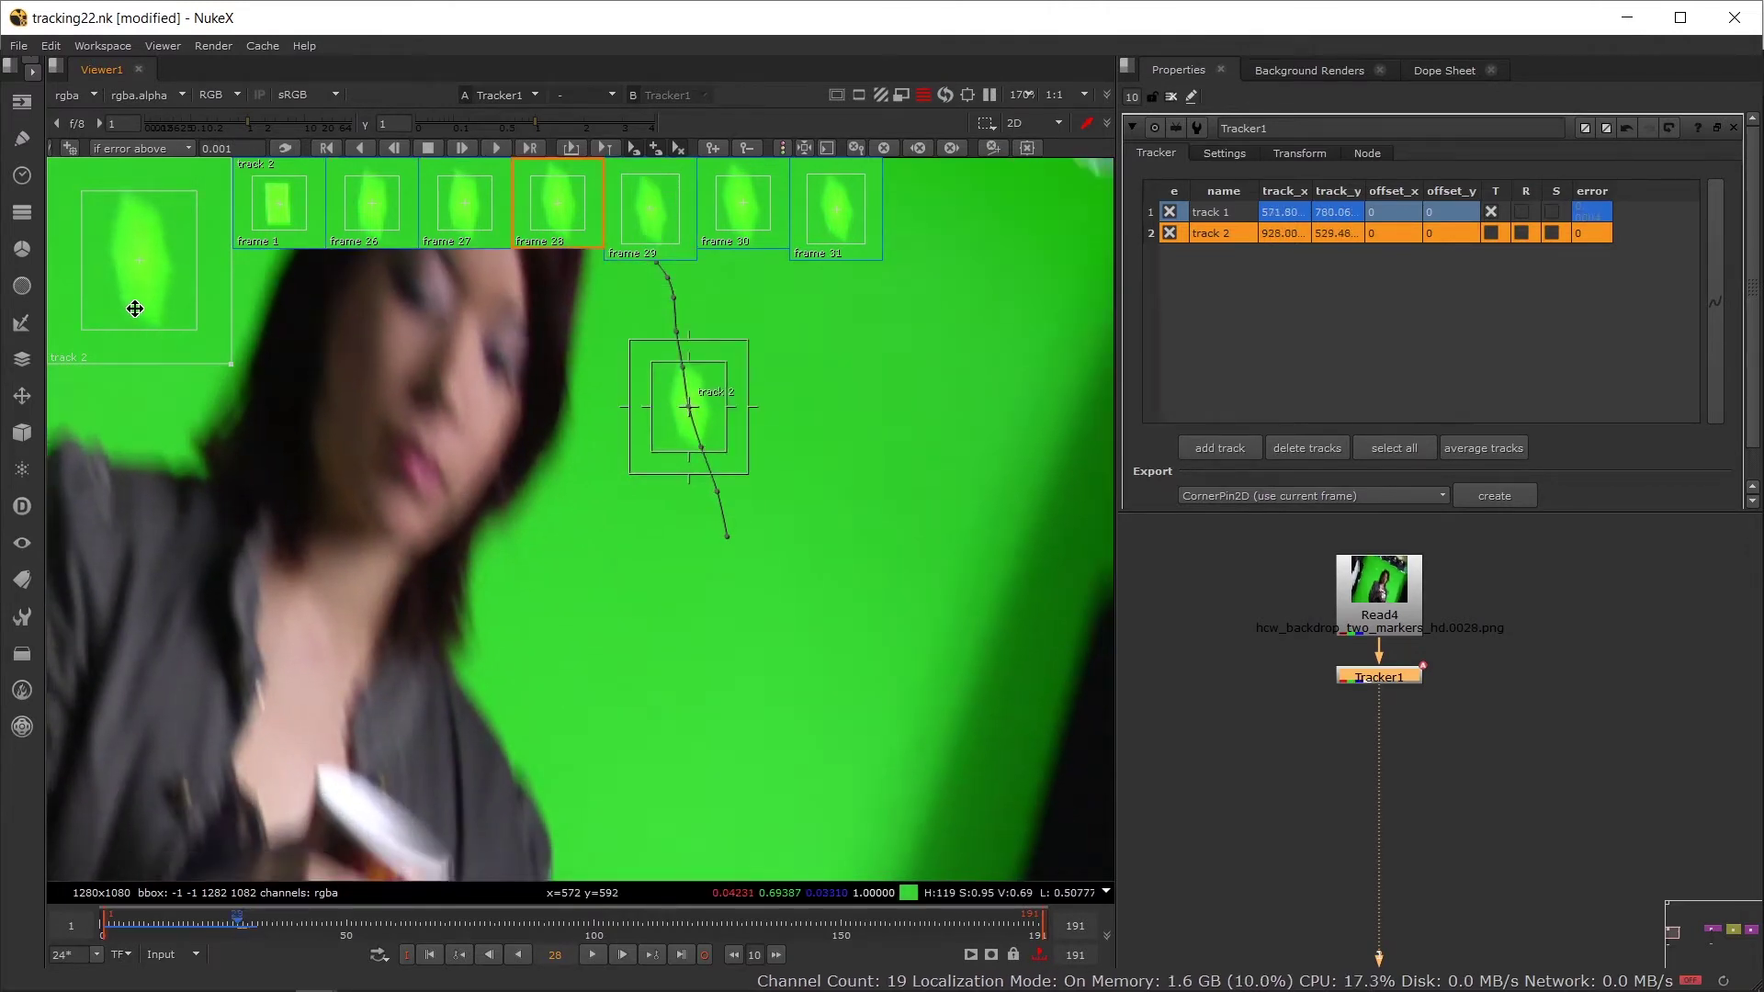
pyautogui.press('Right')
pyautogui.press('Right')
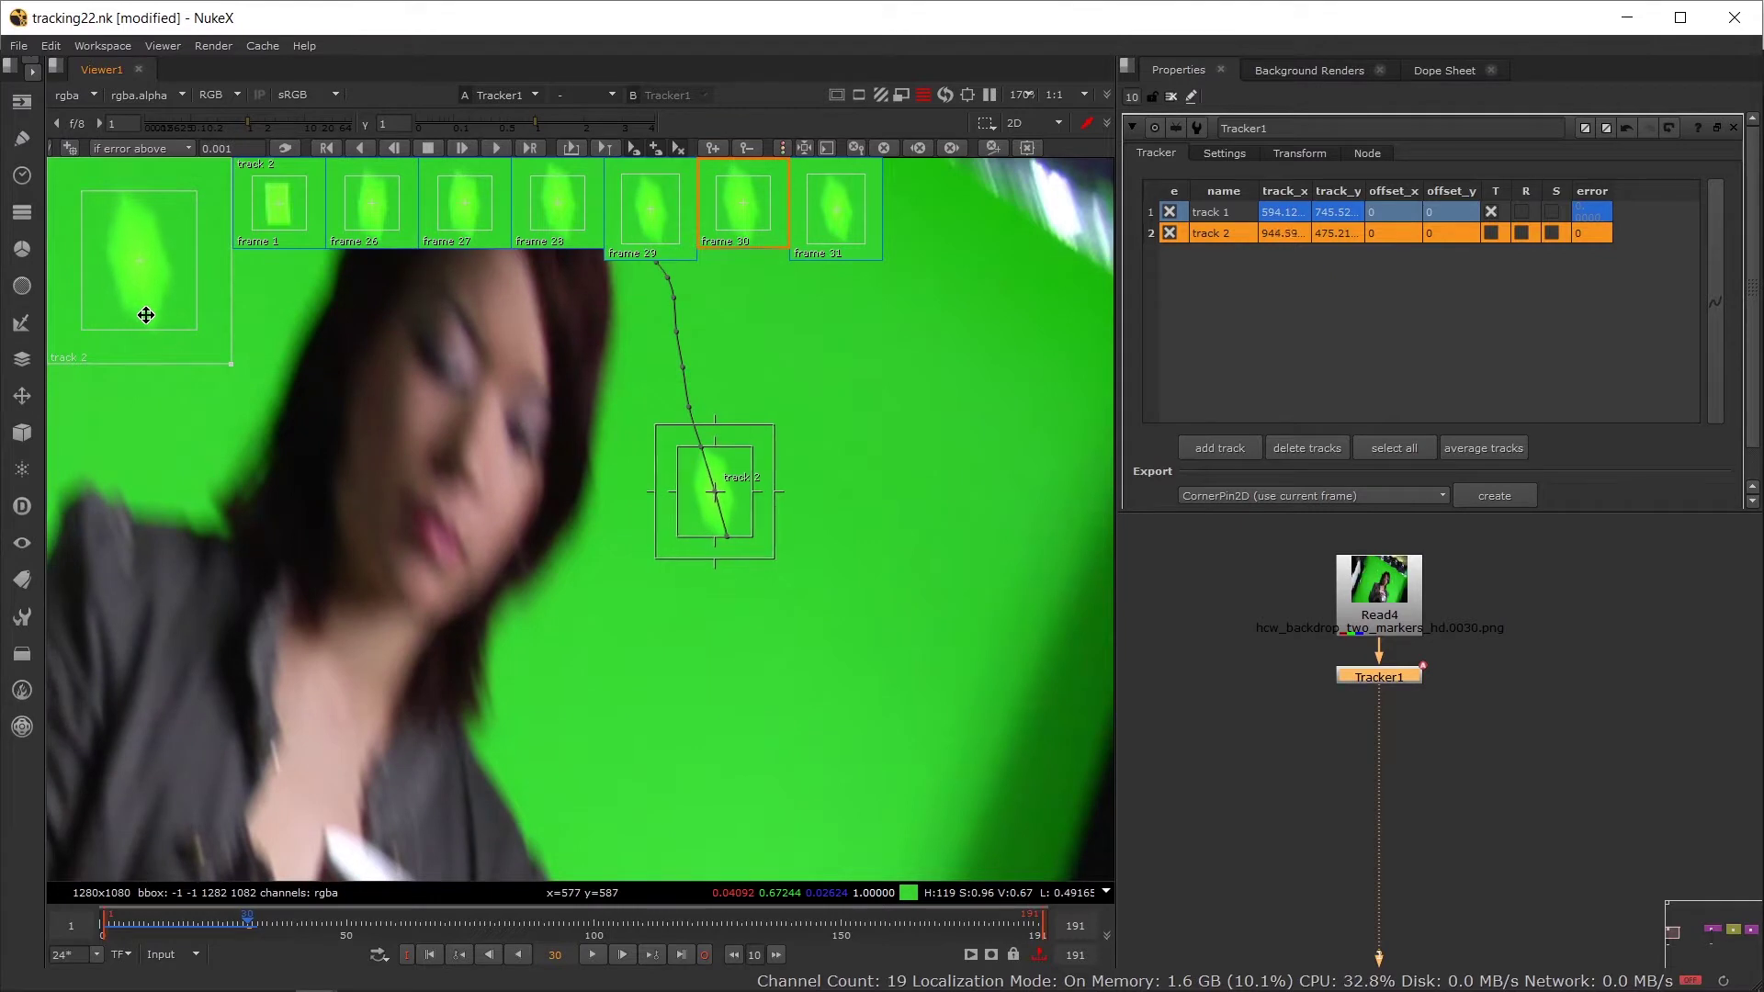
pyautogui.press('Left')
pyautogui.press('Left')
pyautogui.press('Right')
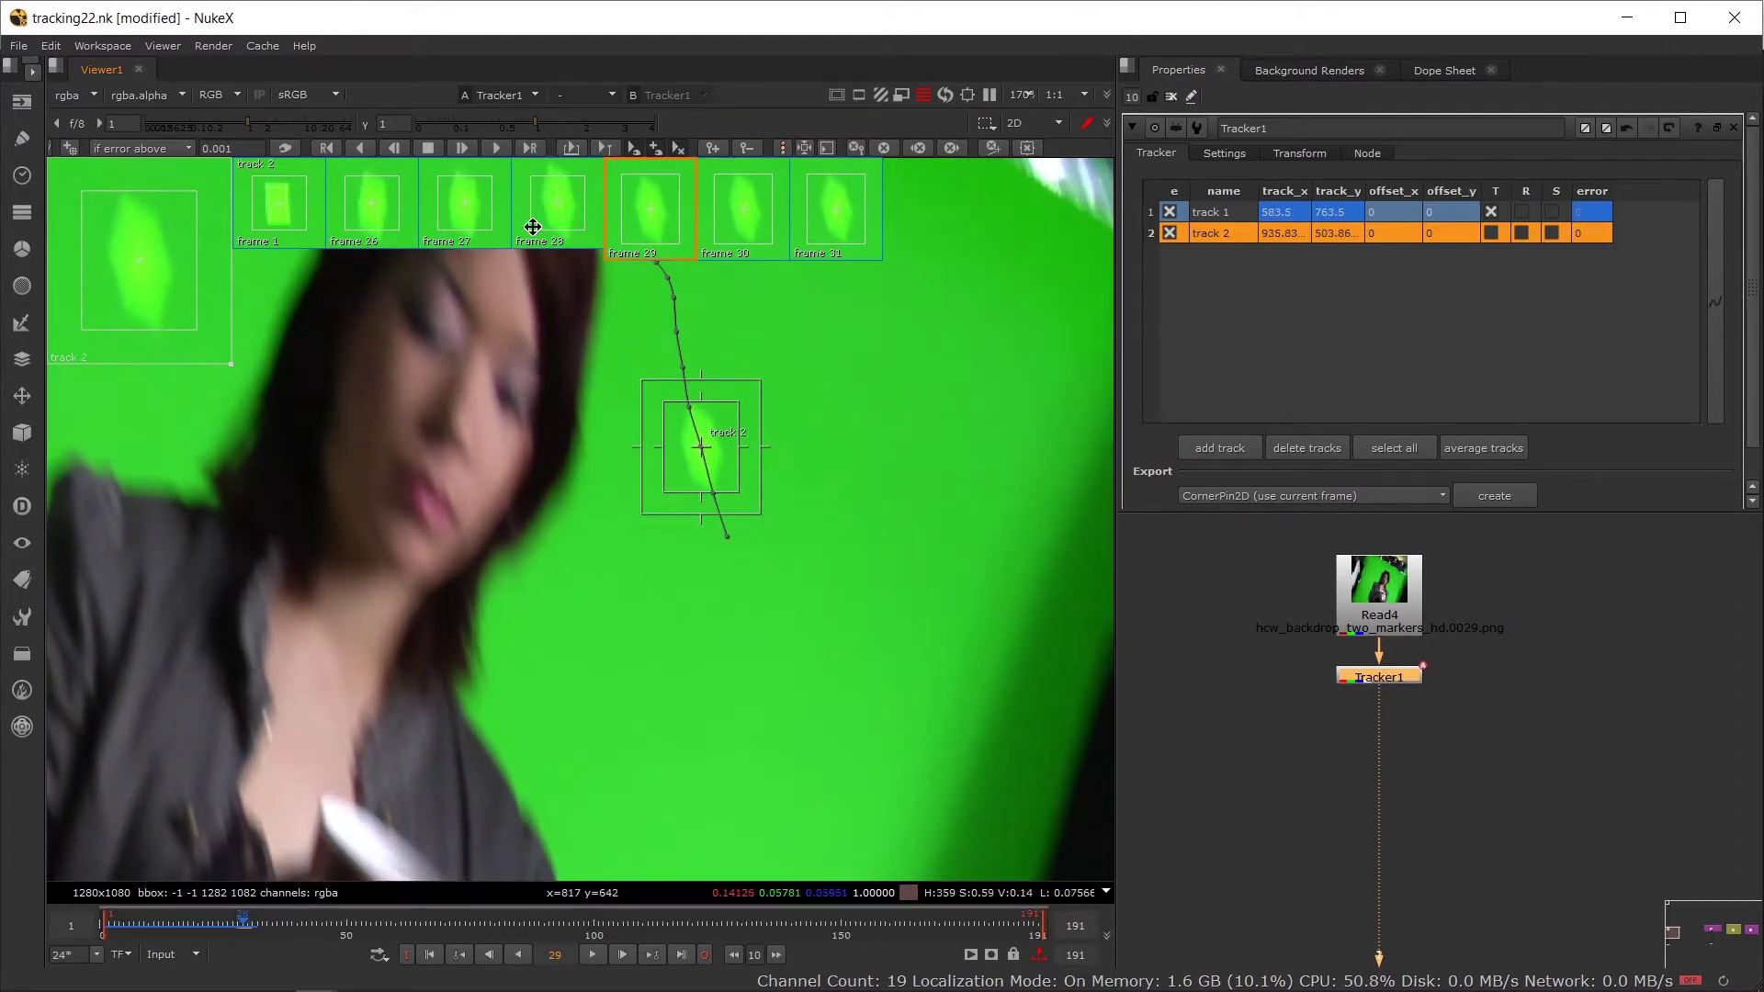
pyautogui.press('Left')
pyautogui.press('Left')
pyautogui.press('Left')
pyautogui.press('Right')
pyautogui.press('Right')
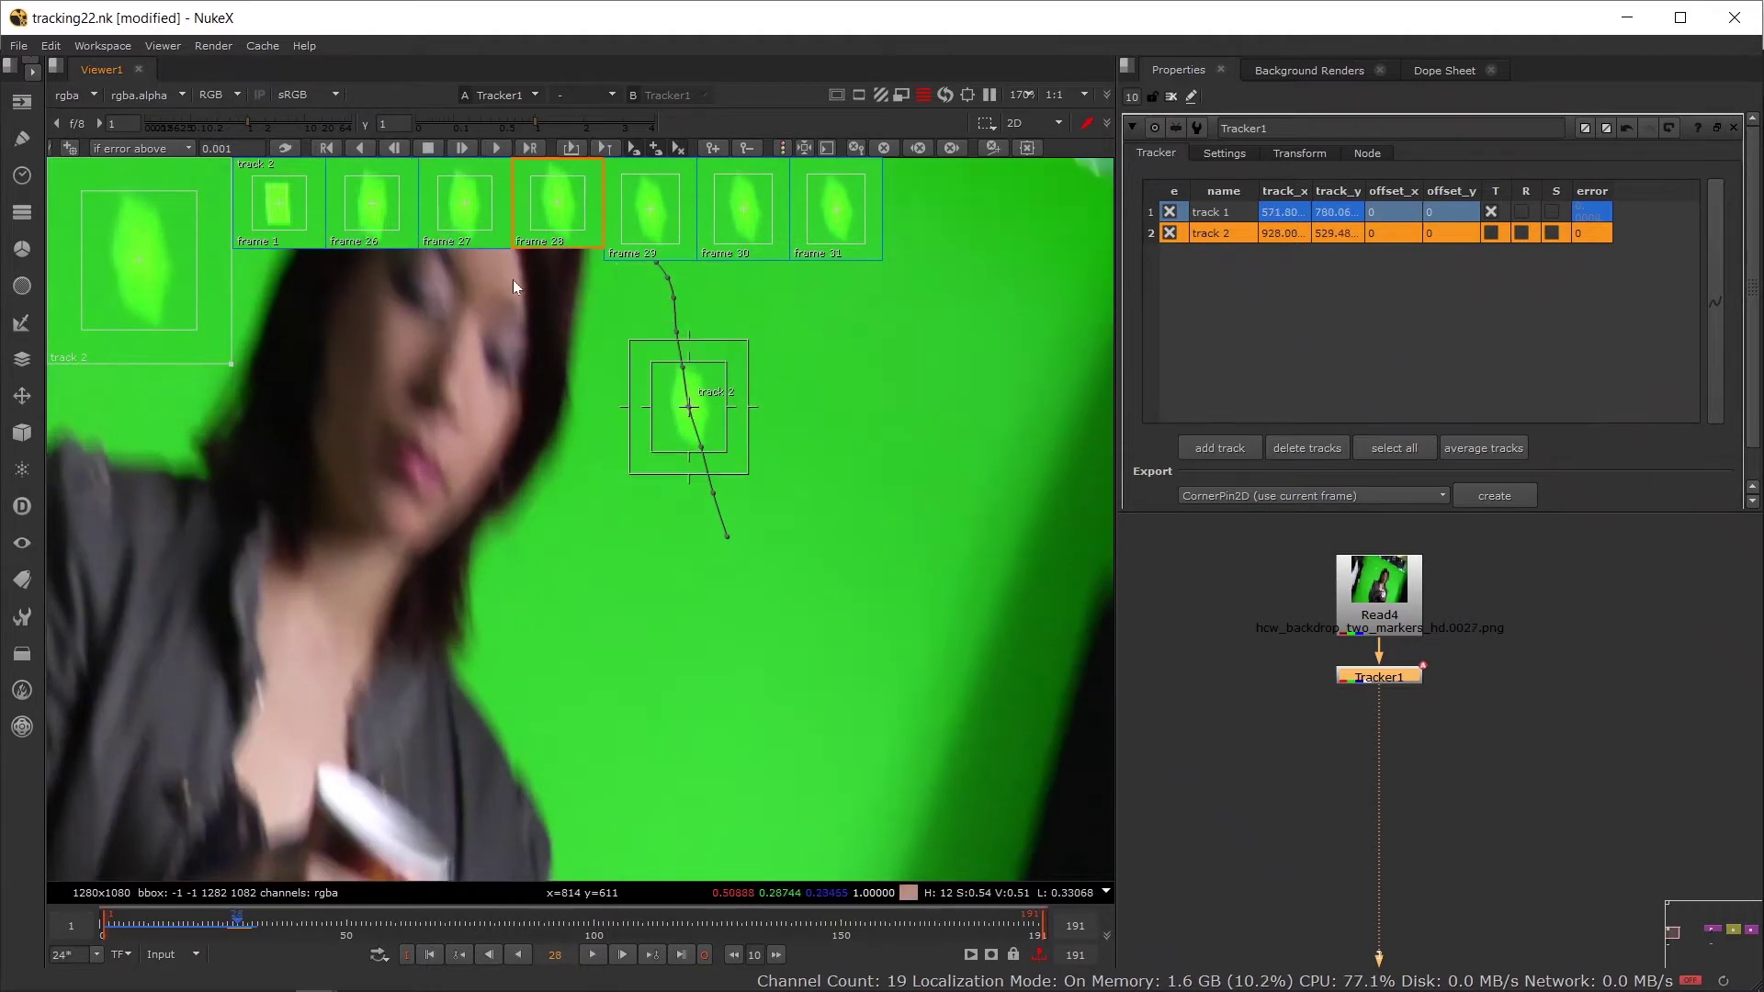
# Step: Re-centre track 2 on its marker at frame 32
pyautogui.press('Right')
pyautogui.press('Right')
pyautogui.press('Right')
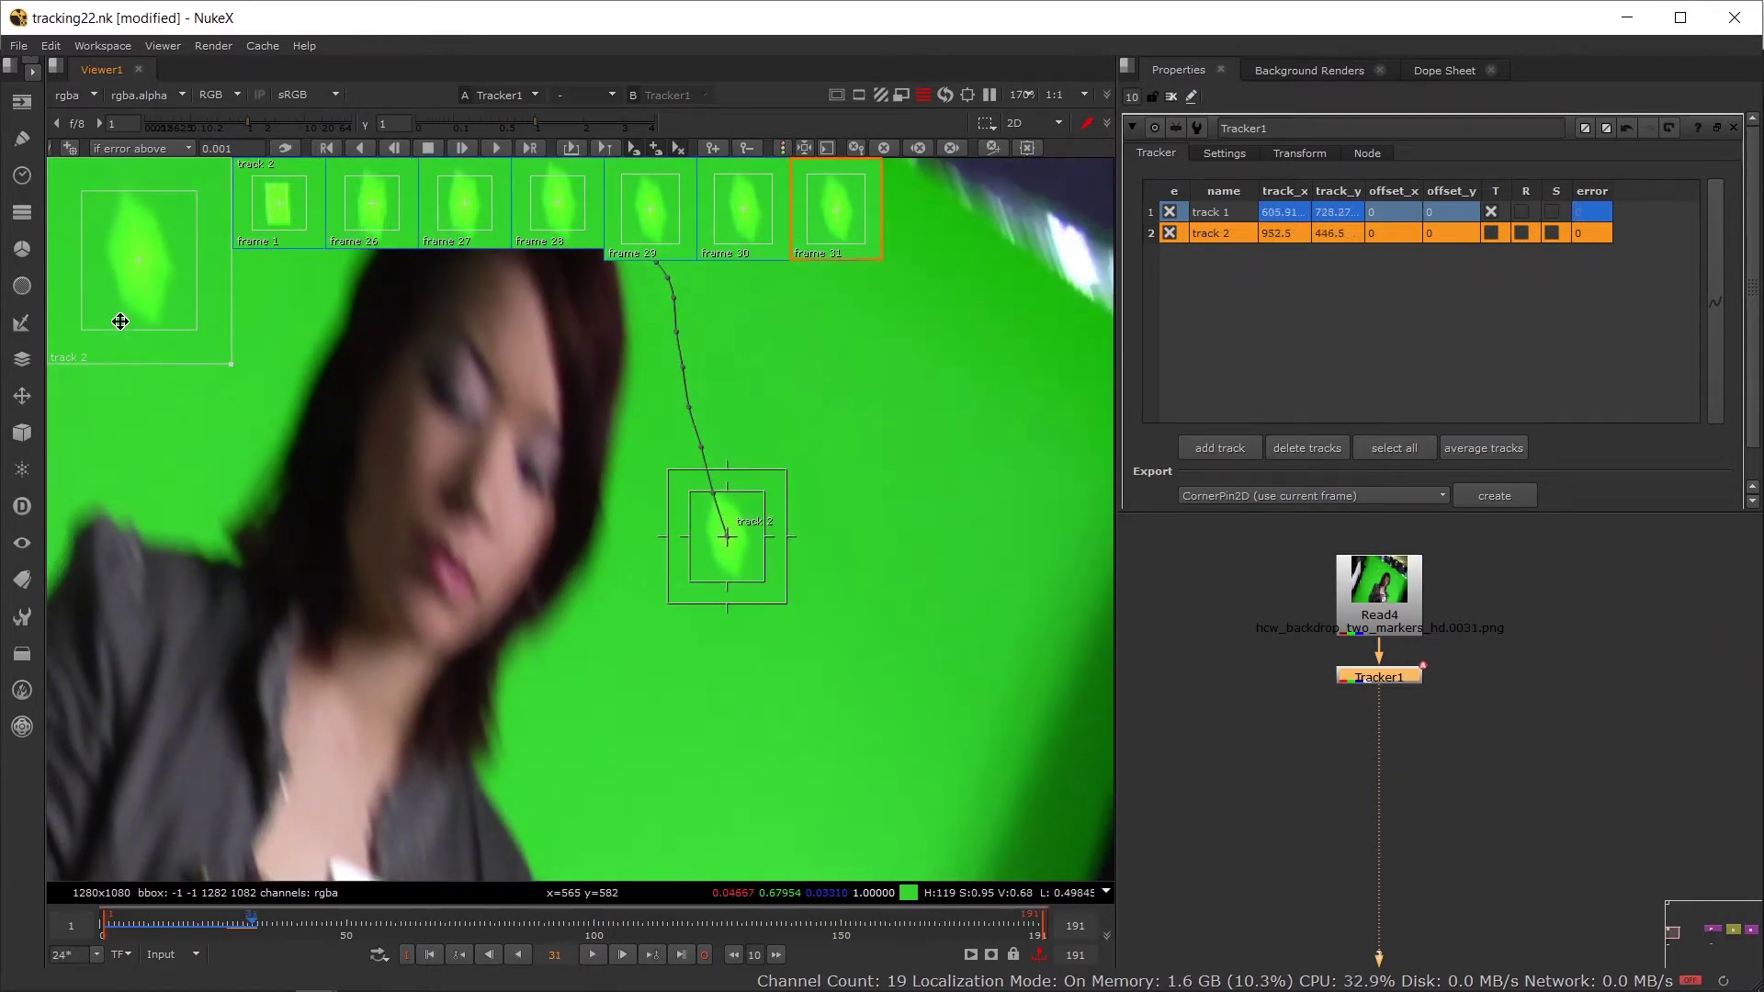
pyautogui.press('Right')
pyautogui.moveTo(147, 316); pyautogui.dragTo(129, 267)
pyautogui.press('Right')
pyautogui.press('Left')
pyautogui.press('Left')
pyautogui.press('Left')
pyautogui.press('Left')
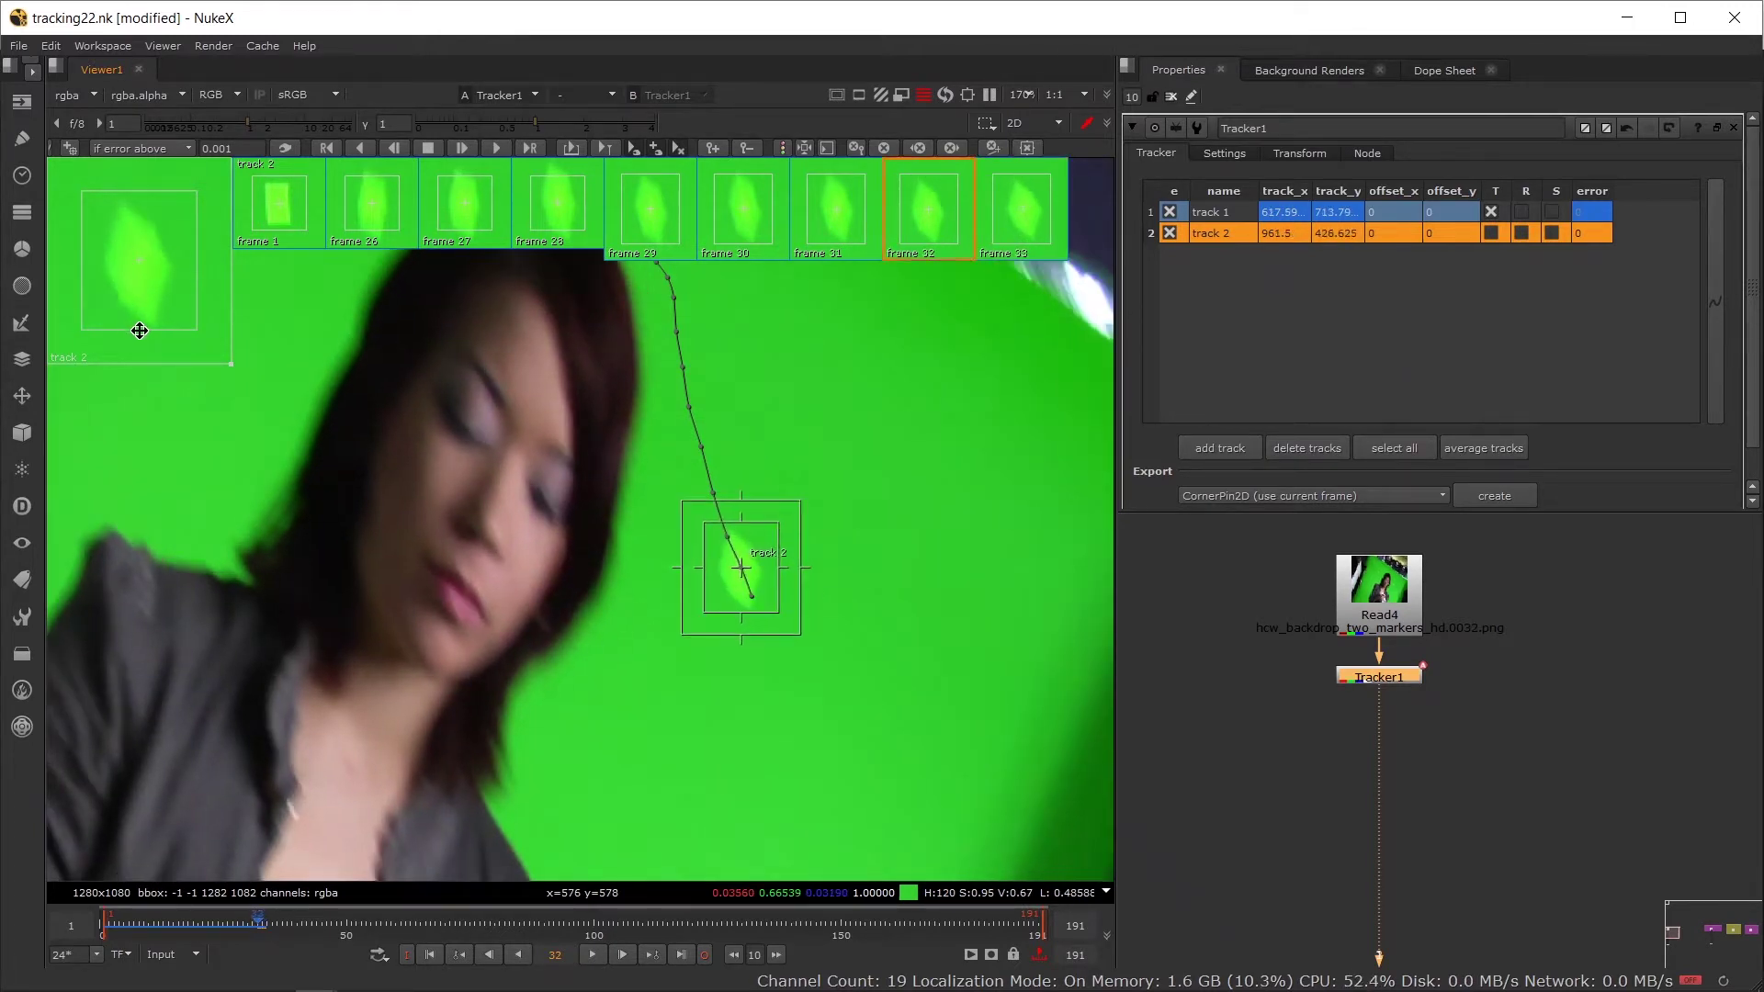
pyautogui.press('Right')
pyautogui.press('Right')
pyautogui.press('Right')
pyautogui.press('Right')
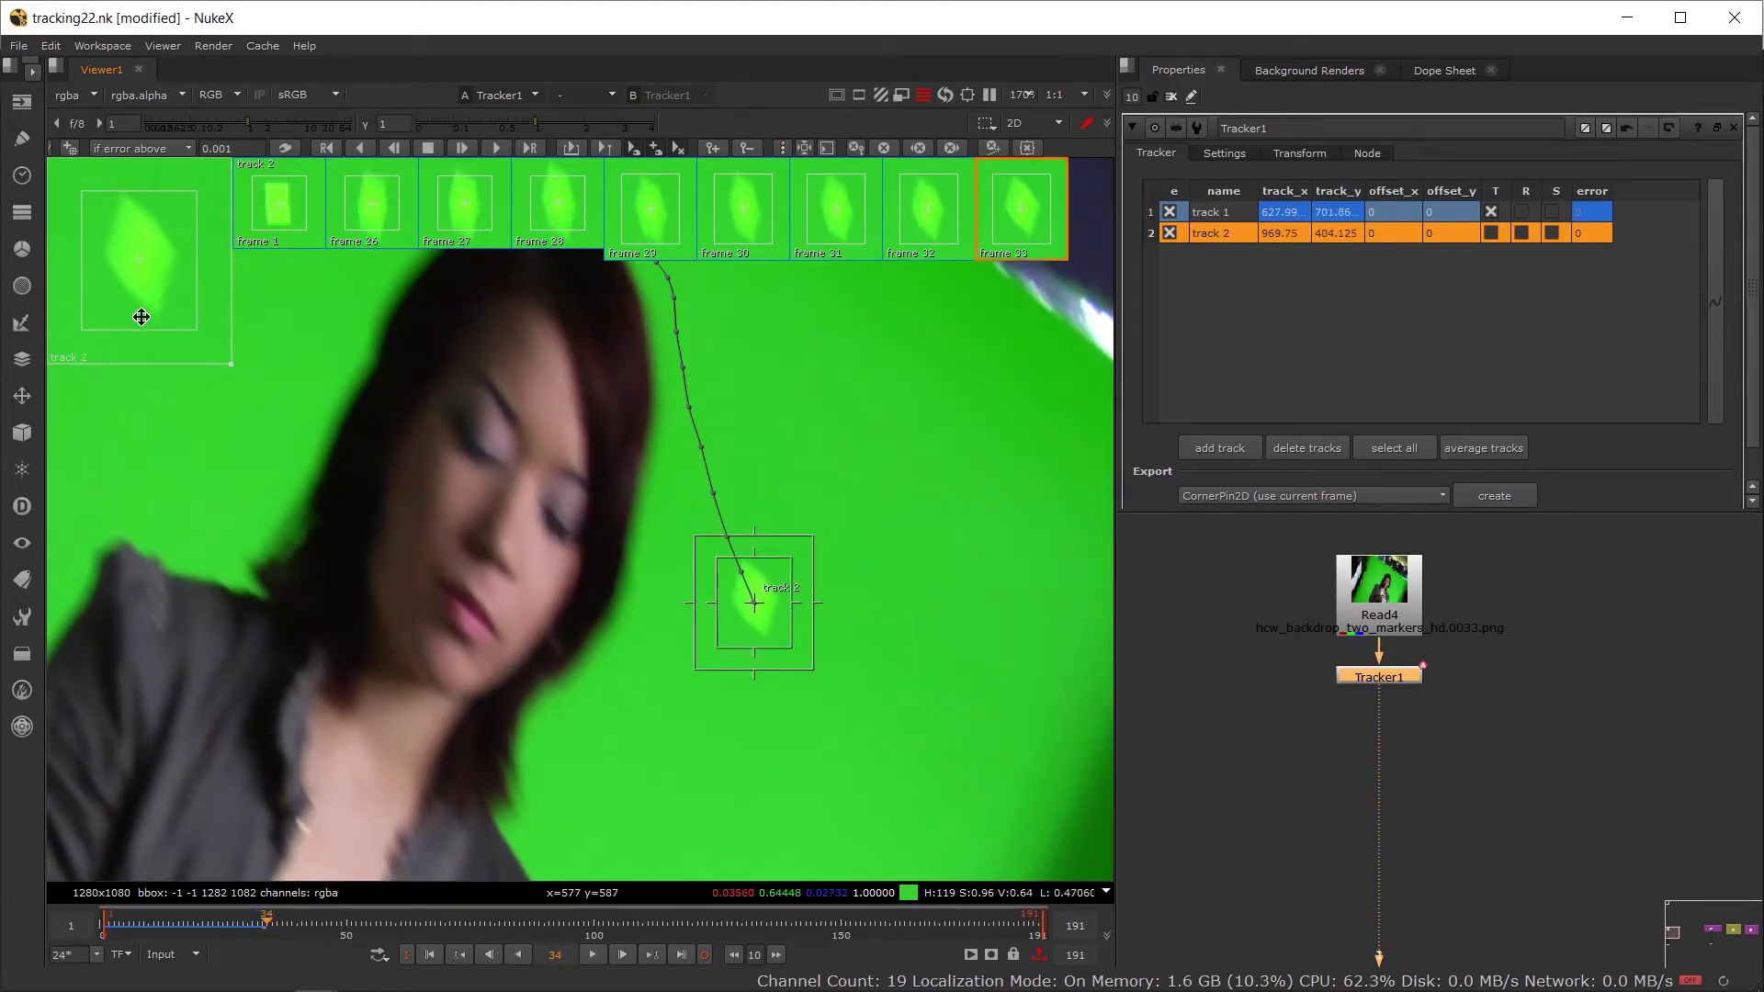
# Step: Correct track 2 on its marker at frames 34 and 37
pyautogui.press('Right')
pyautogui.moveTo(150, 307); pyautogui.dragTo(110, 288)
pyautogui.press('Right')
pyautogui.press('Left')
pyautogui.press('Left')
pyautogui.press('Left')
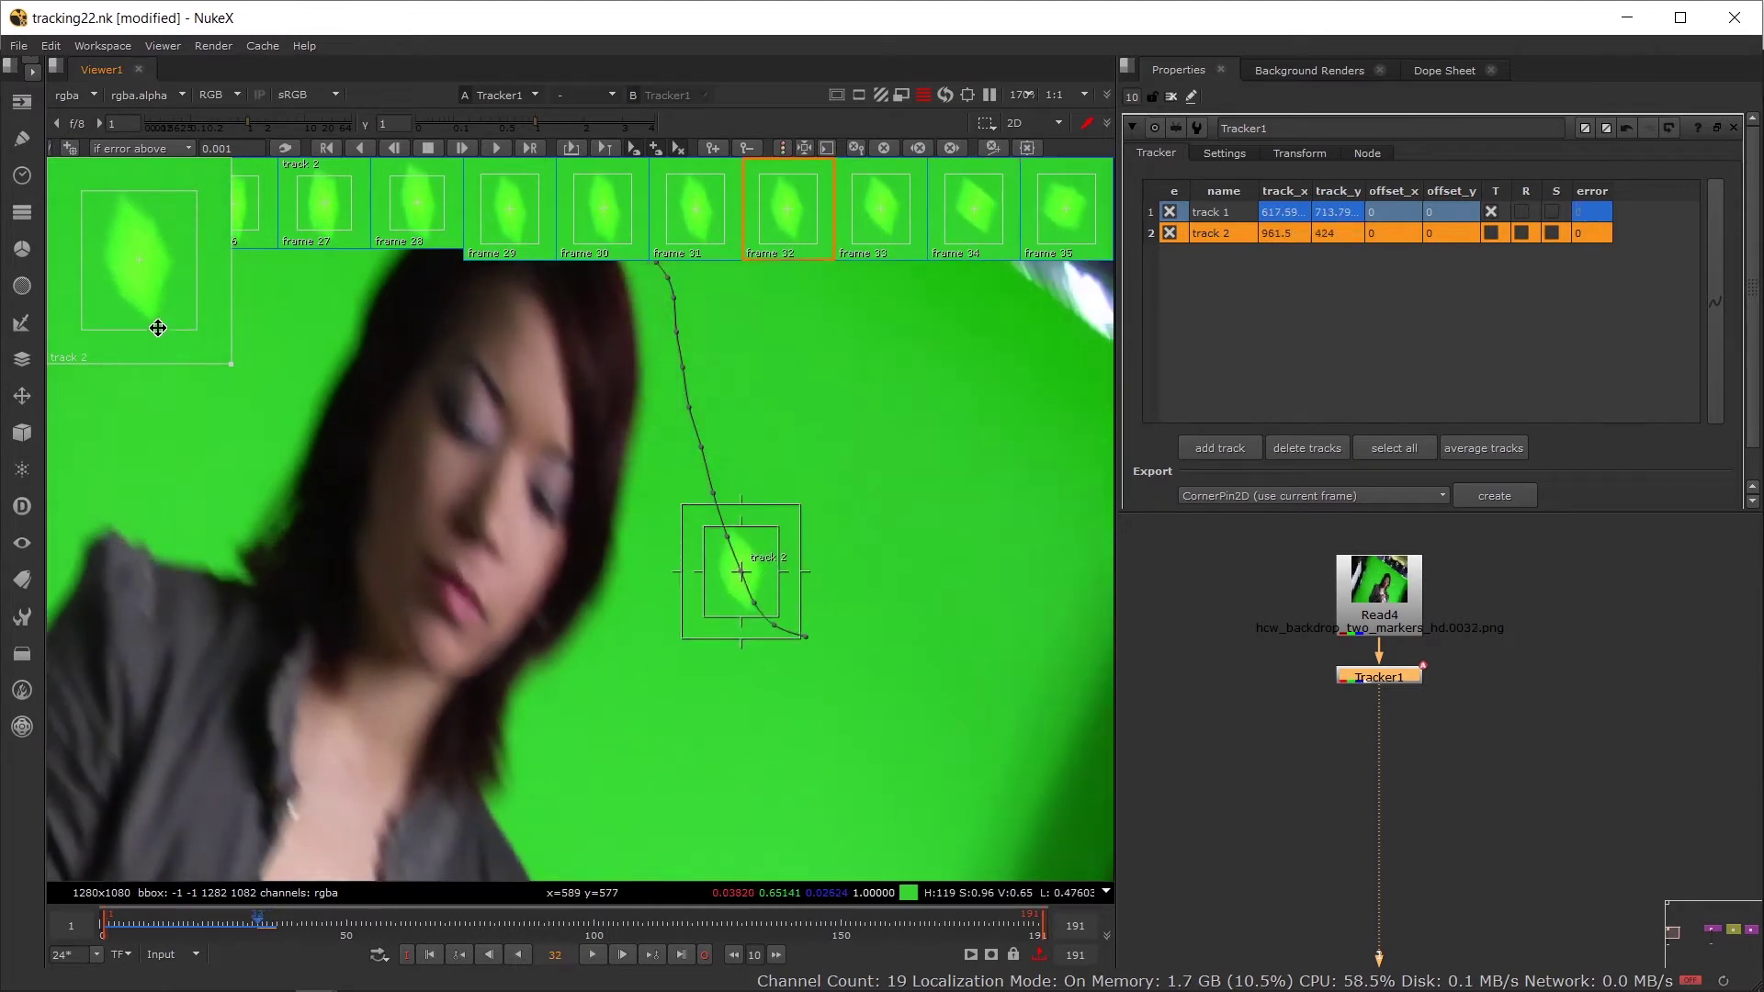
pyautogui.press('Right')
pyautogui.press('Right')
pyautogui.press('Right')
pyautogui.press('Right')
pyautogui.press('Right')
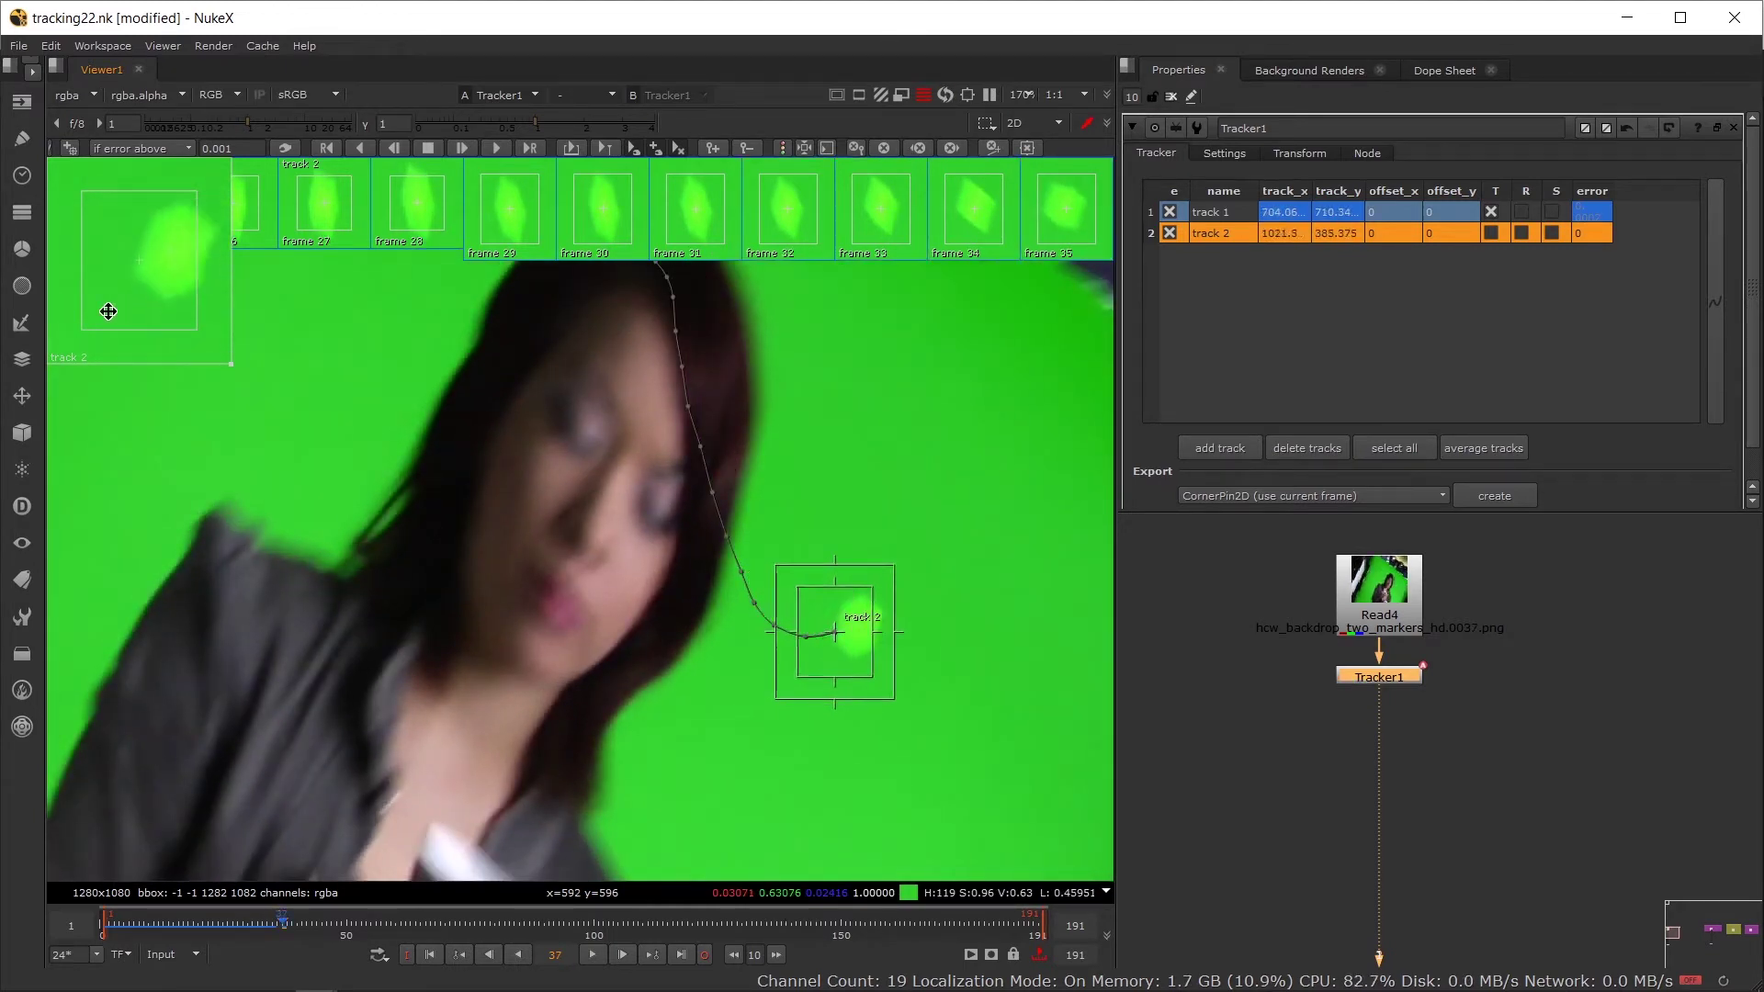
pyautogui.moveTo(109, 312); pyautogui.dragTo(157, 318)
# Step: Check frames 36–37 and enlarge track 2's search area
pyautogui.press('Left')
pyautogui.press('Right')
pyautogui.press('Right')
pyautogui.press('Right')
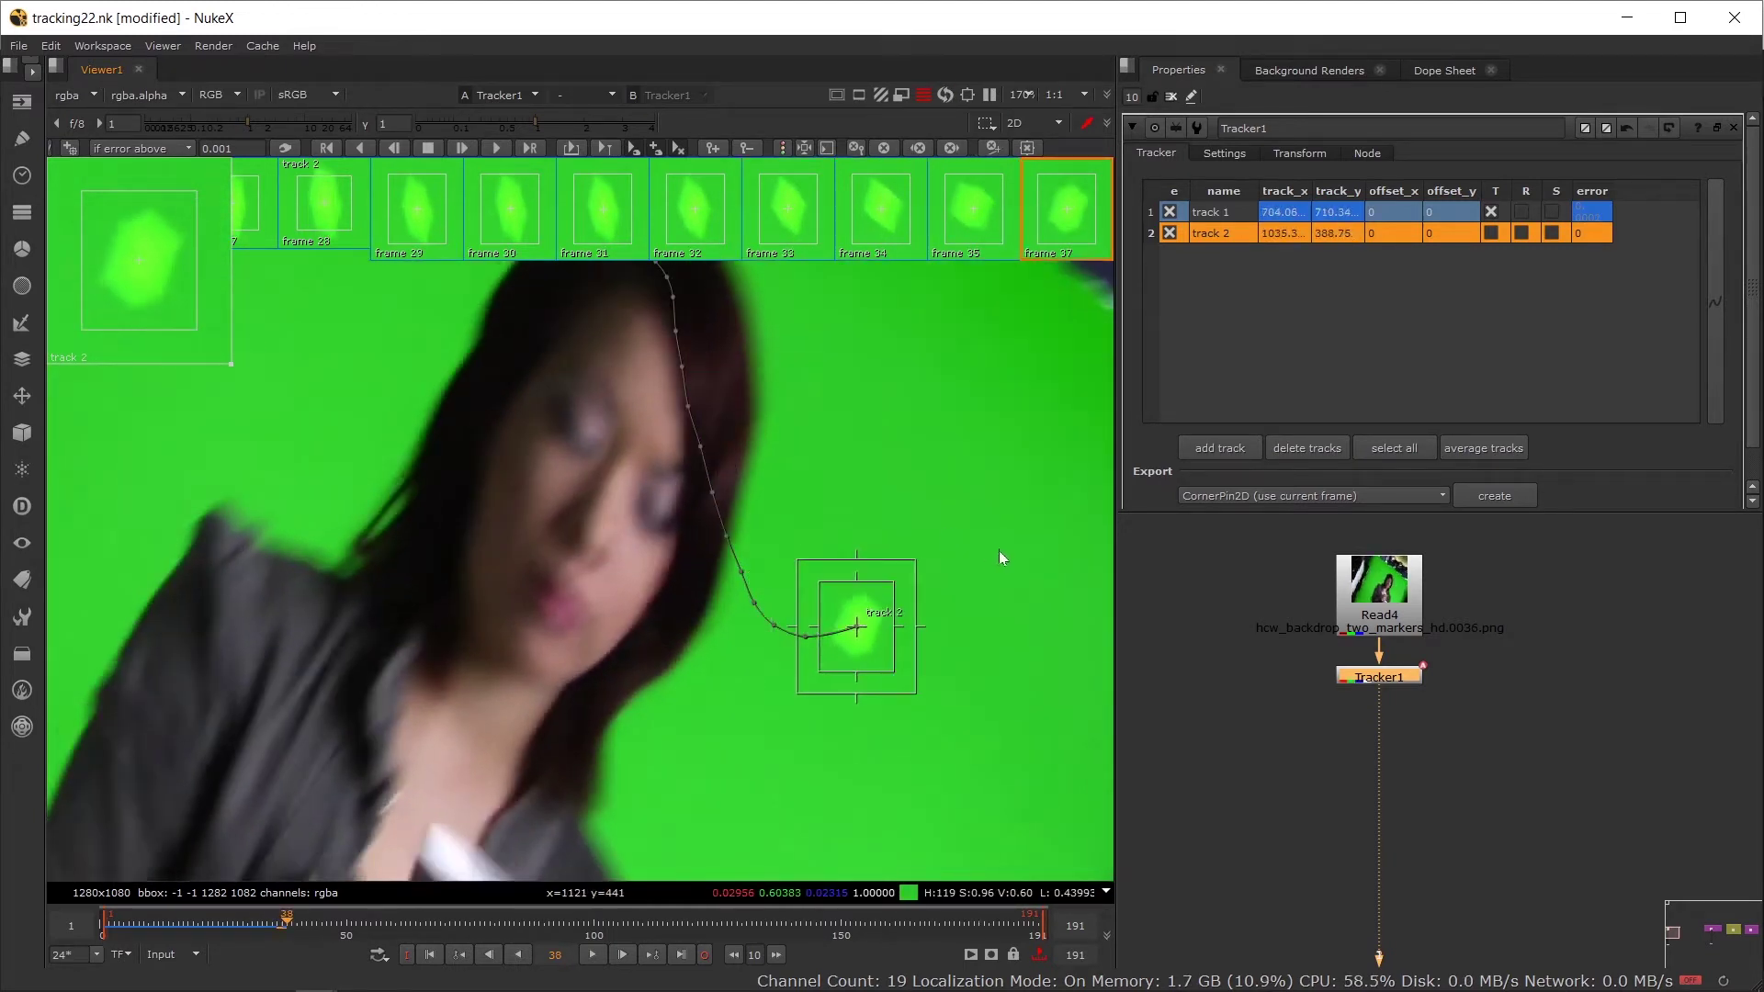
pyautogui.press('Left')
pyautogui.press('Left')
pyautogui.press('Left')
pyautogui.press('Right')
pyautogui.moveTo(914, 691)
pyautogui.mouseDown()
pyautogui.moveTo(923, 704)
pyautogui.moveTo(893, 675)
pyautogui.mouseUp()
# Step: Track both markers forward from frame 37, stopping around frame 170 (track 2 at x 871.60, y 773.32)
pyautogui.click(487, 151)
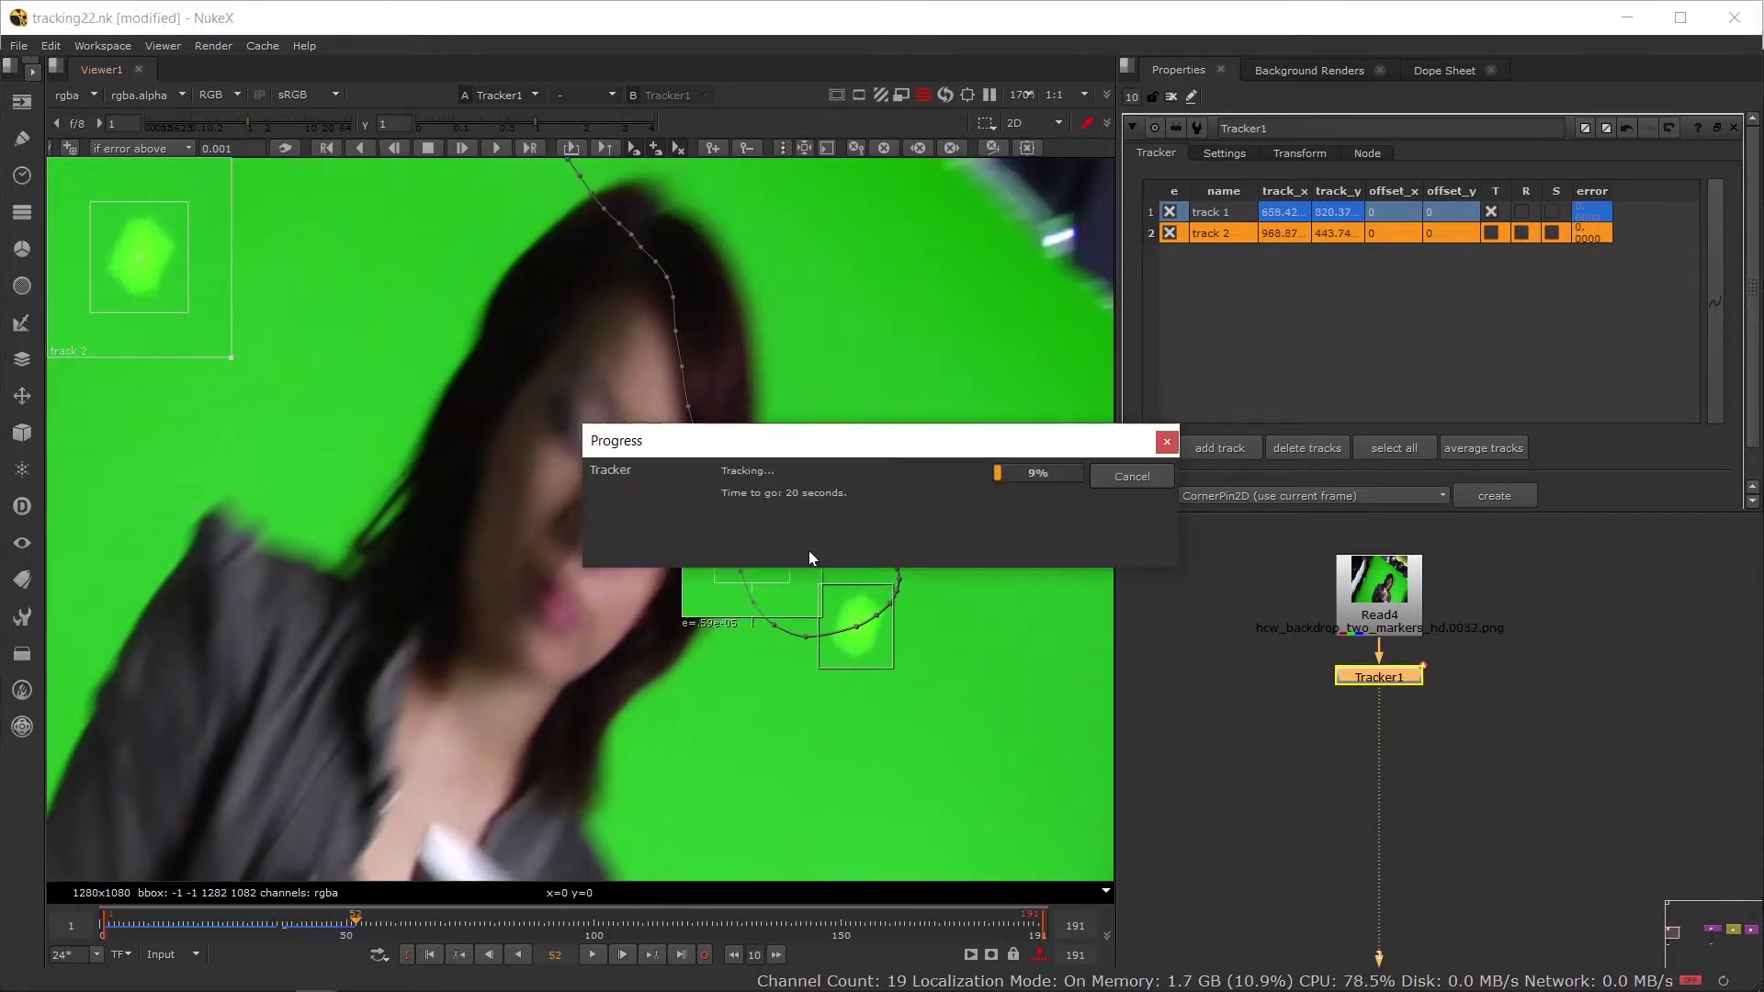
pyautogui.moveTo(716, 446); pyautogui.dragTo(1158, 602)
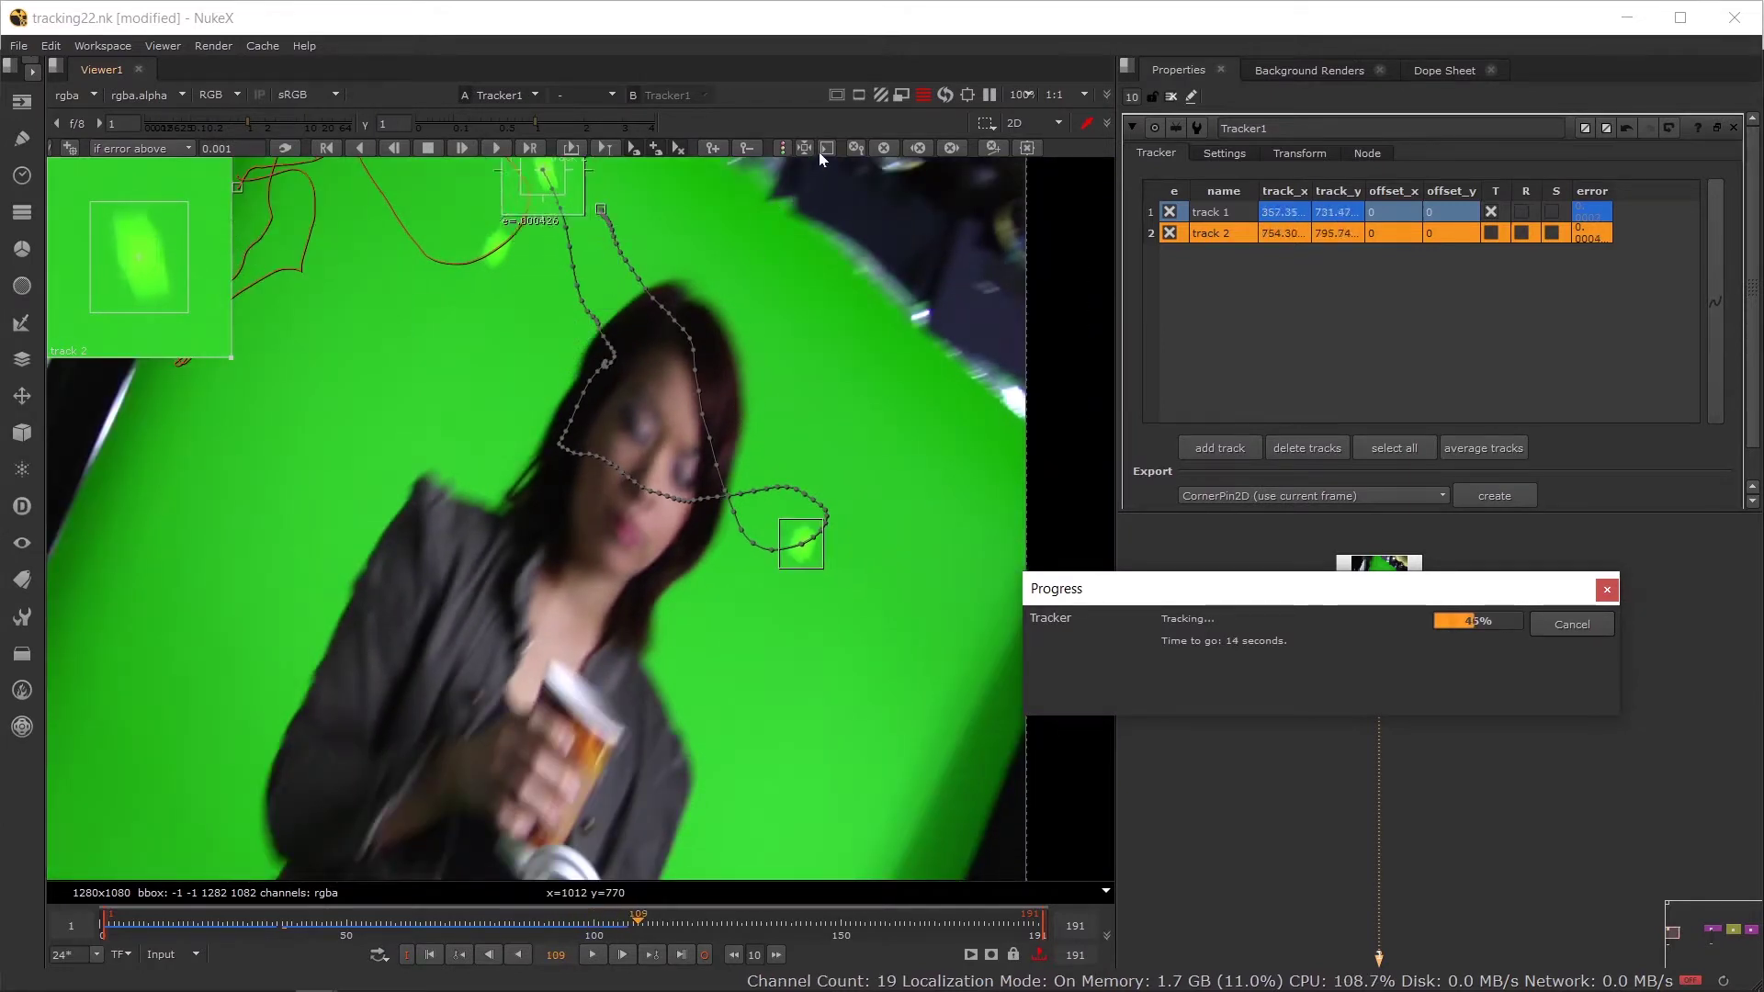
pyautogui.click(830, 148)
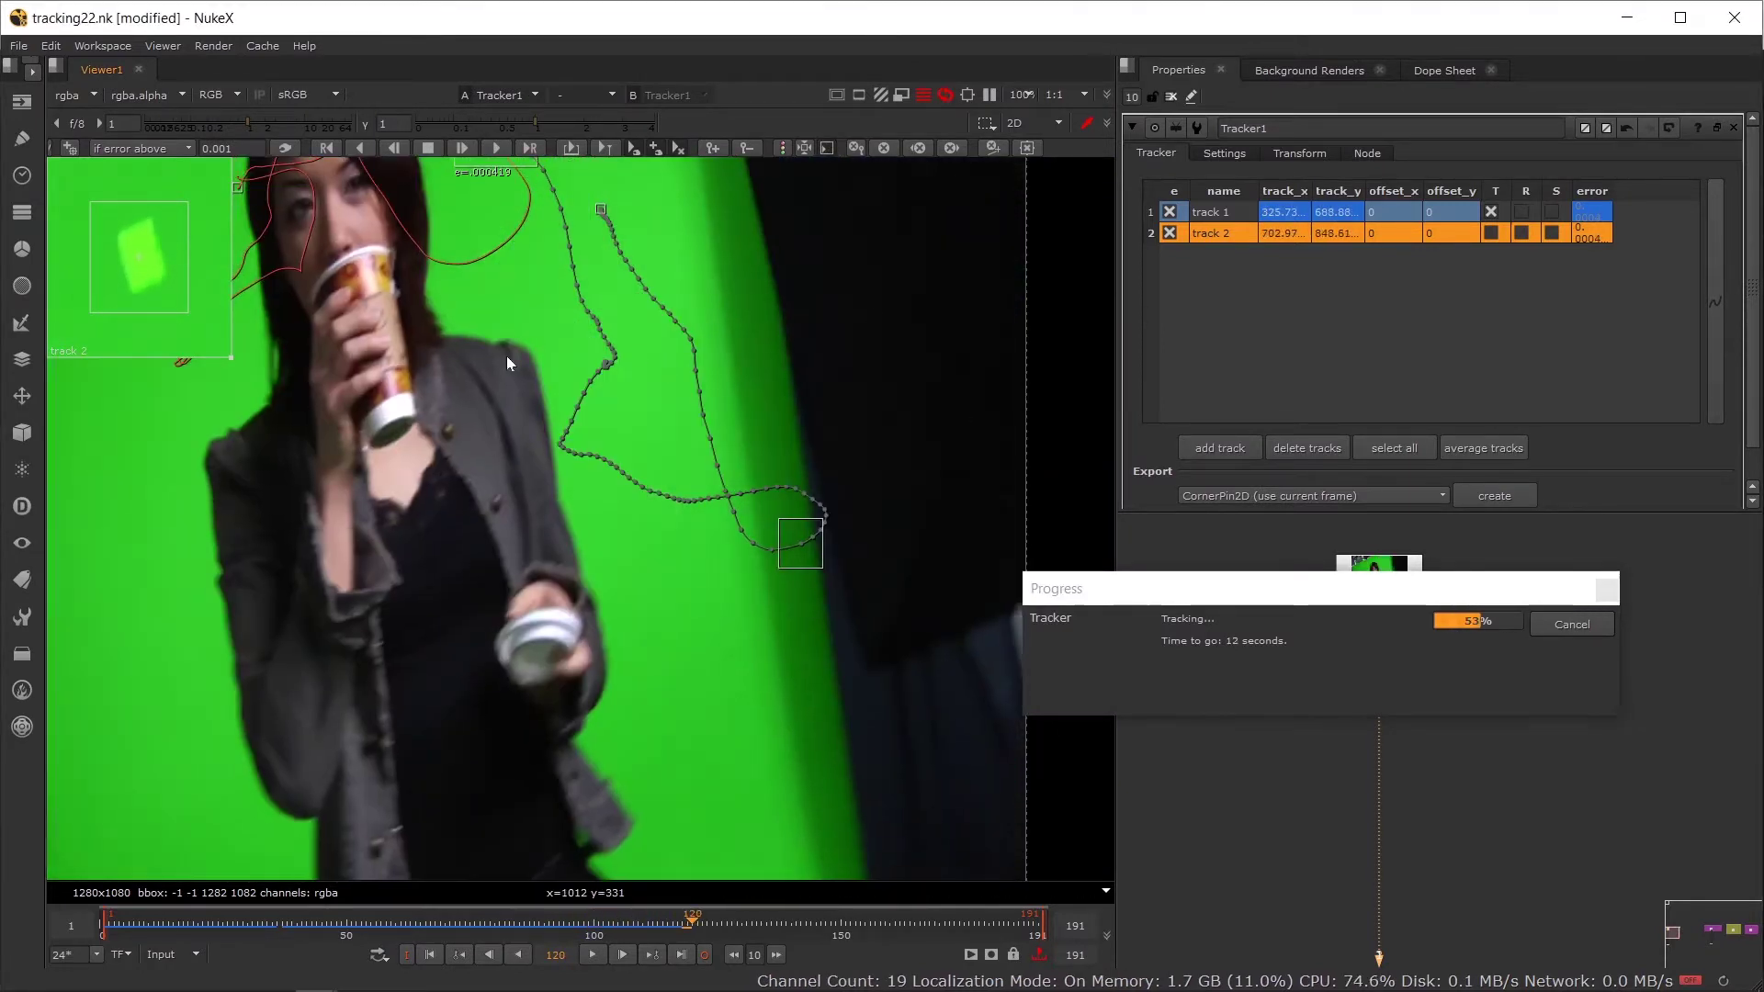
pyautogui.scroll(-2, 613, 487)
pyautogui.moveTo(422, 476); pyautogui.dragTo(473, 578)
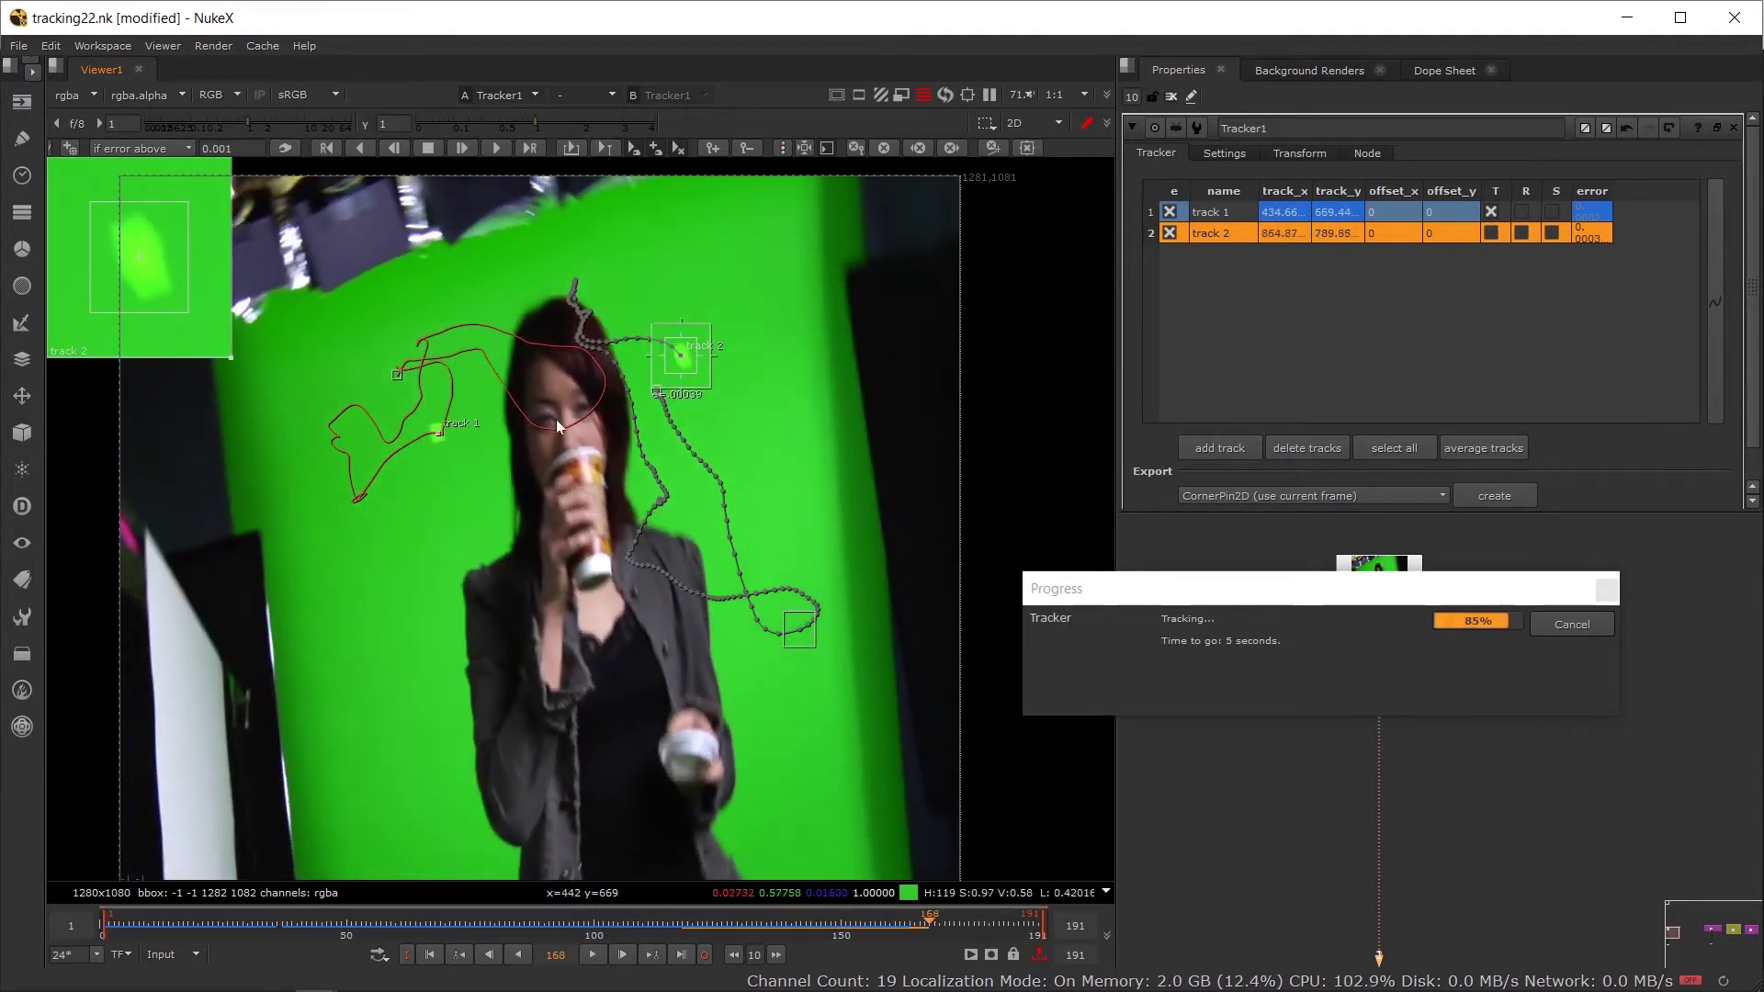
pyautogui.press('Escape')
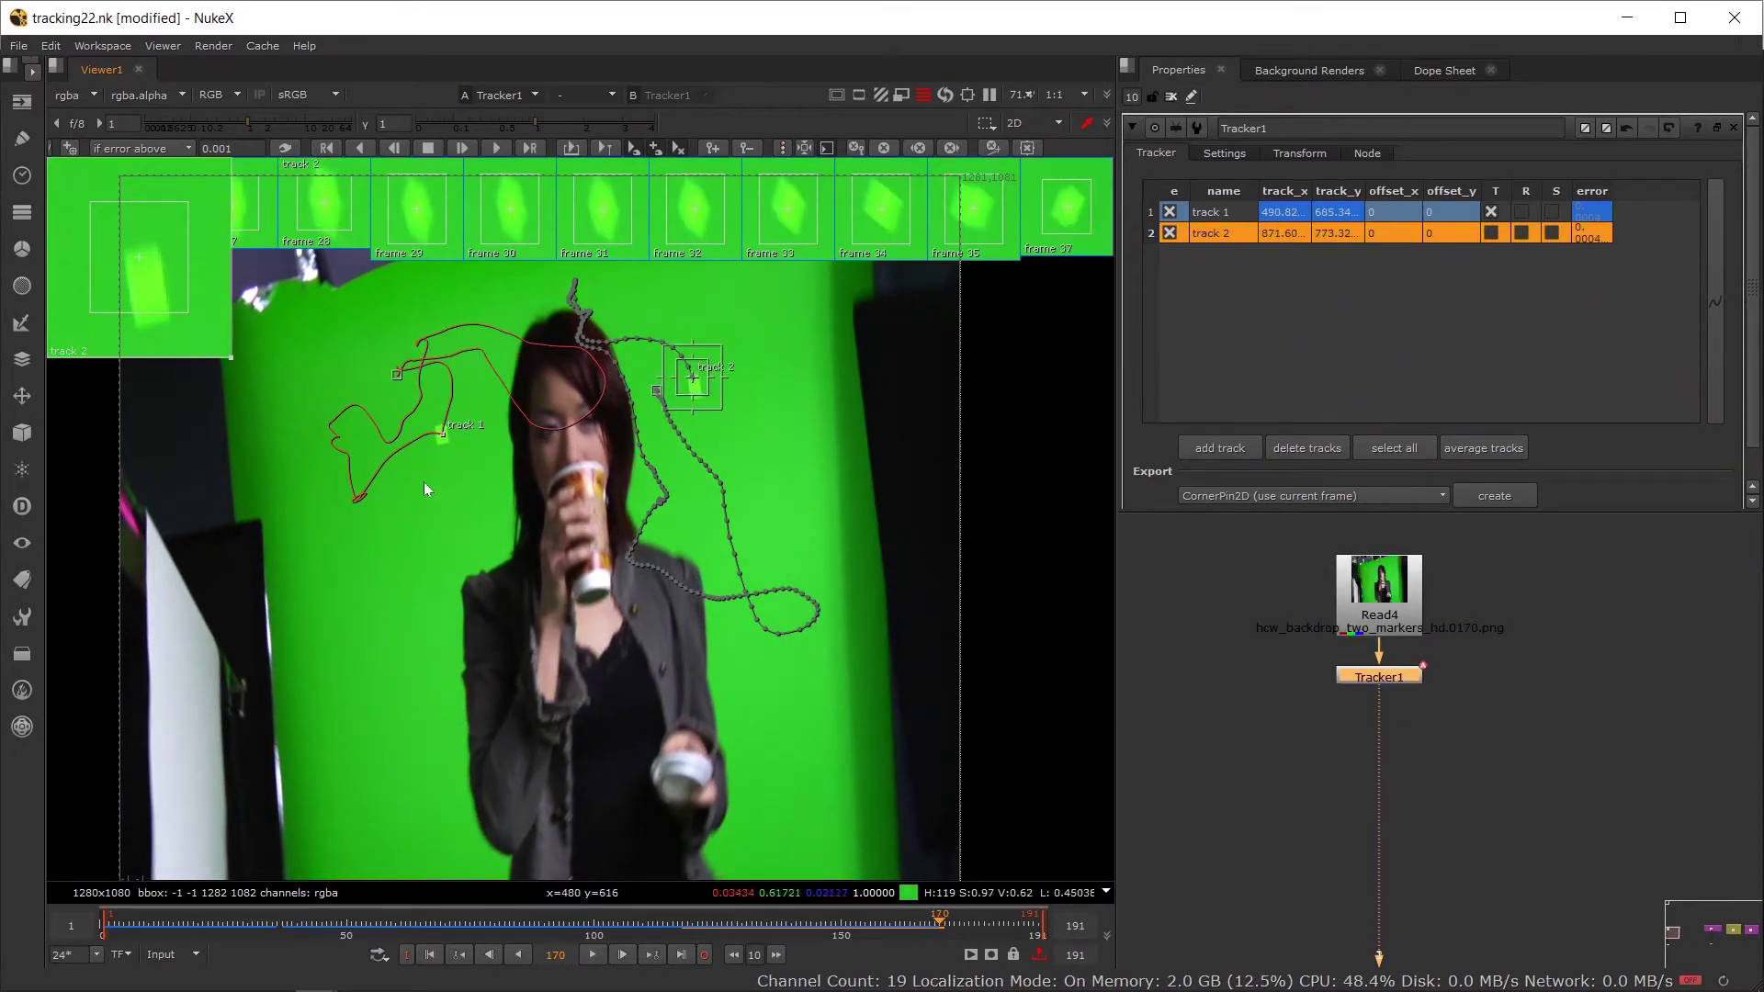
# Step: Correct track 2 onto its marker at frame 170, then track both markers forward to frame 191
pyautogui.scroll(5, 698, 390)
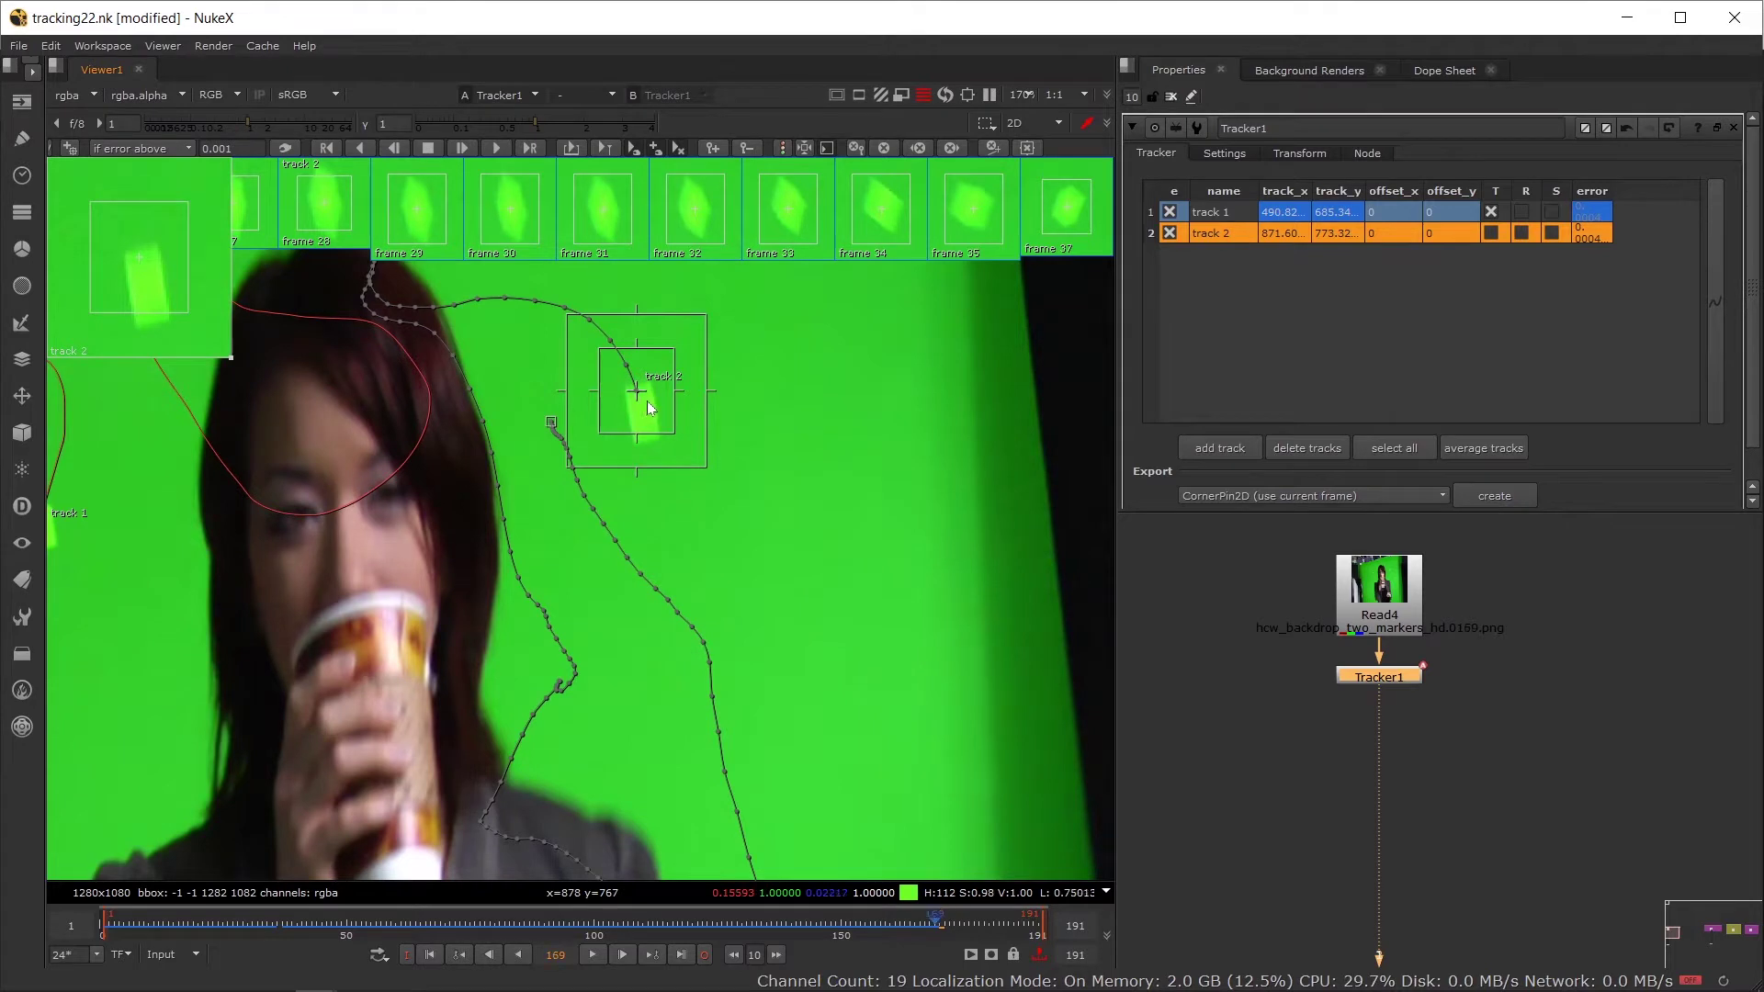
pyautogui.press('Left')
pyautogui.press('Right')
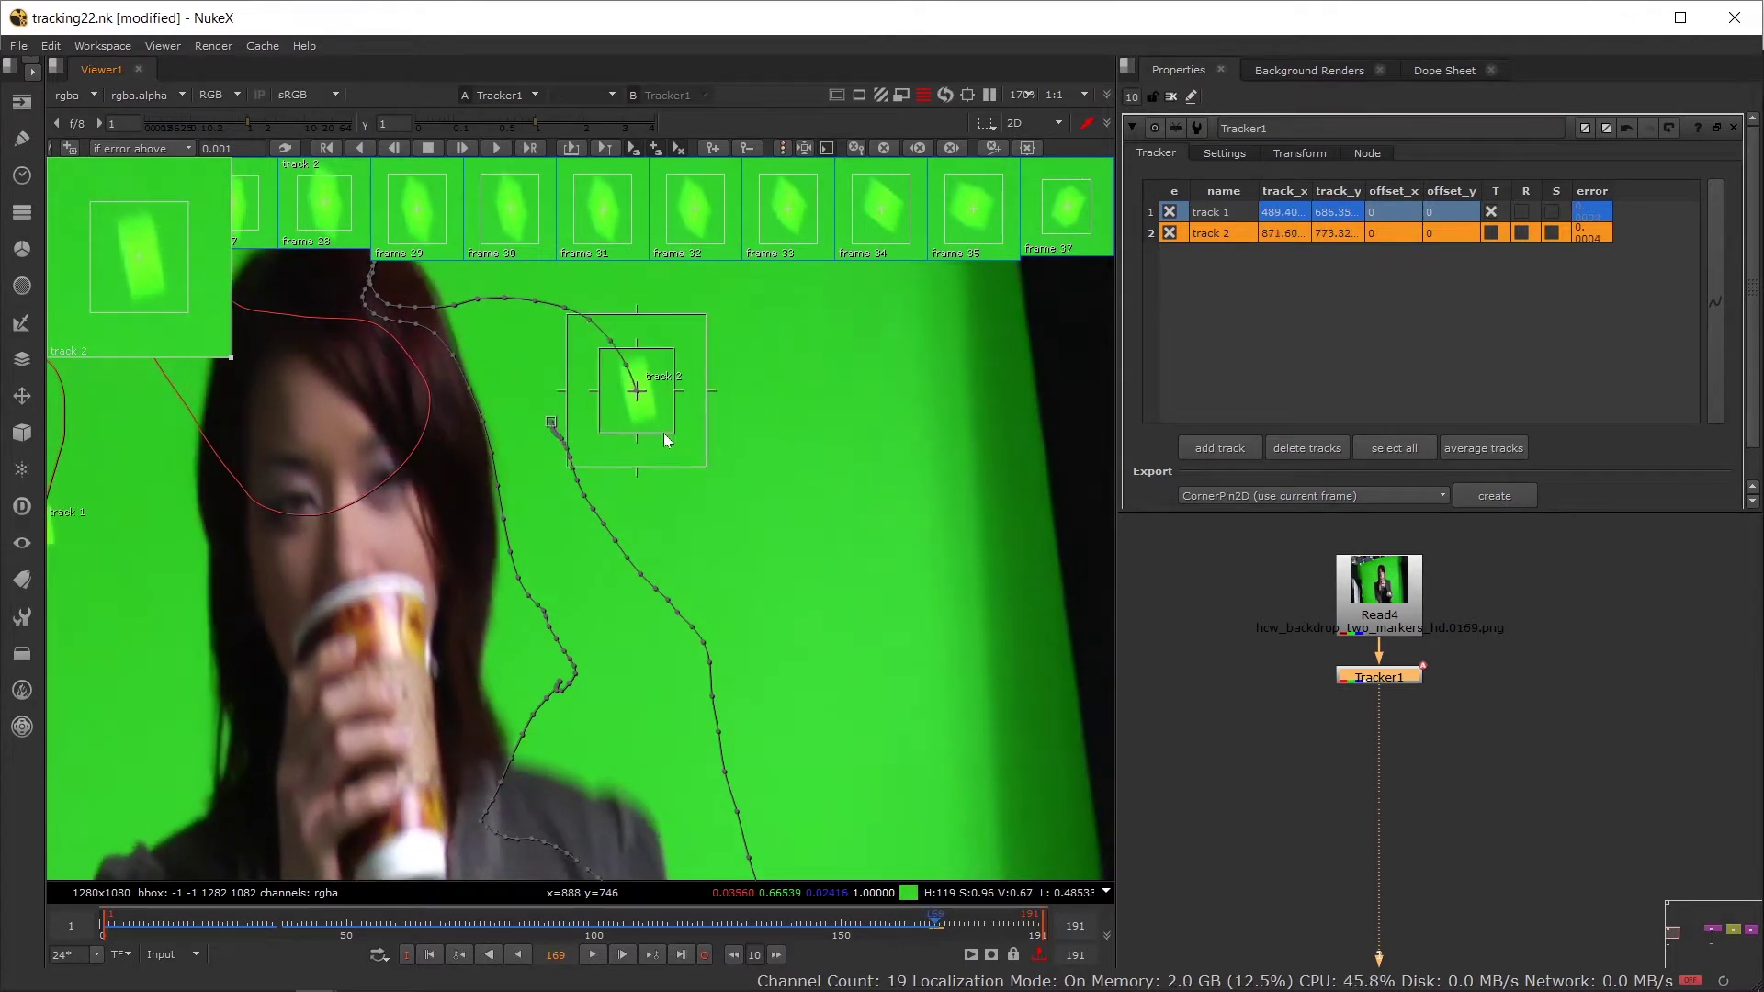
pyautogui.press('Right')
pyautogui.moveTo(637, 395); pyautogui.dragTo(646, 421)
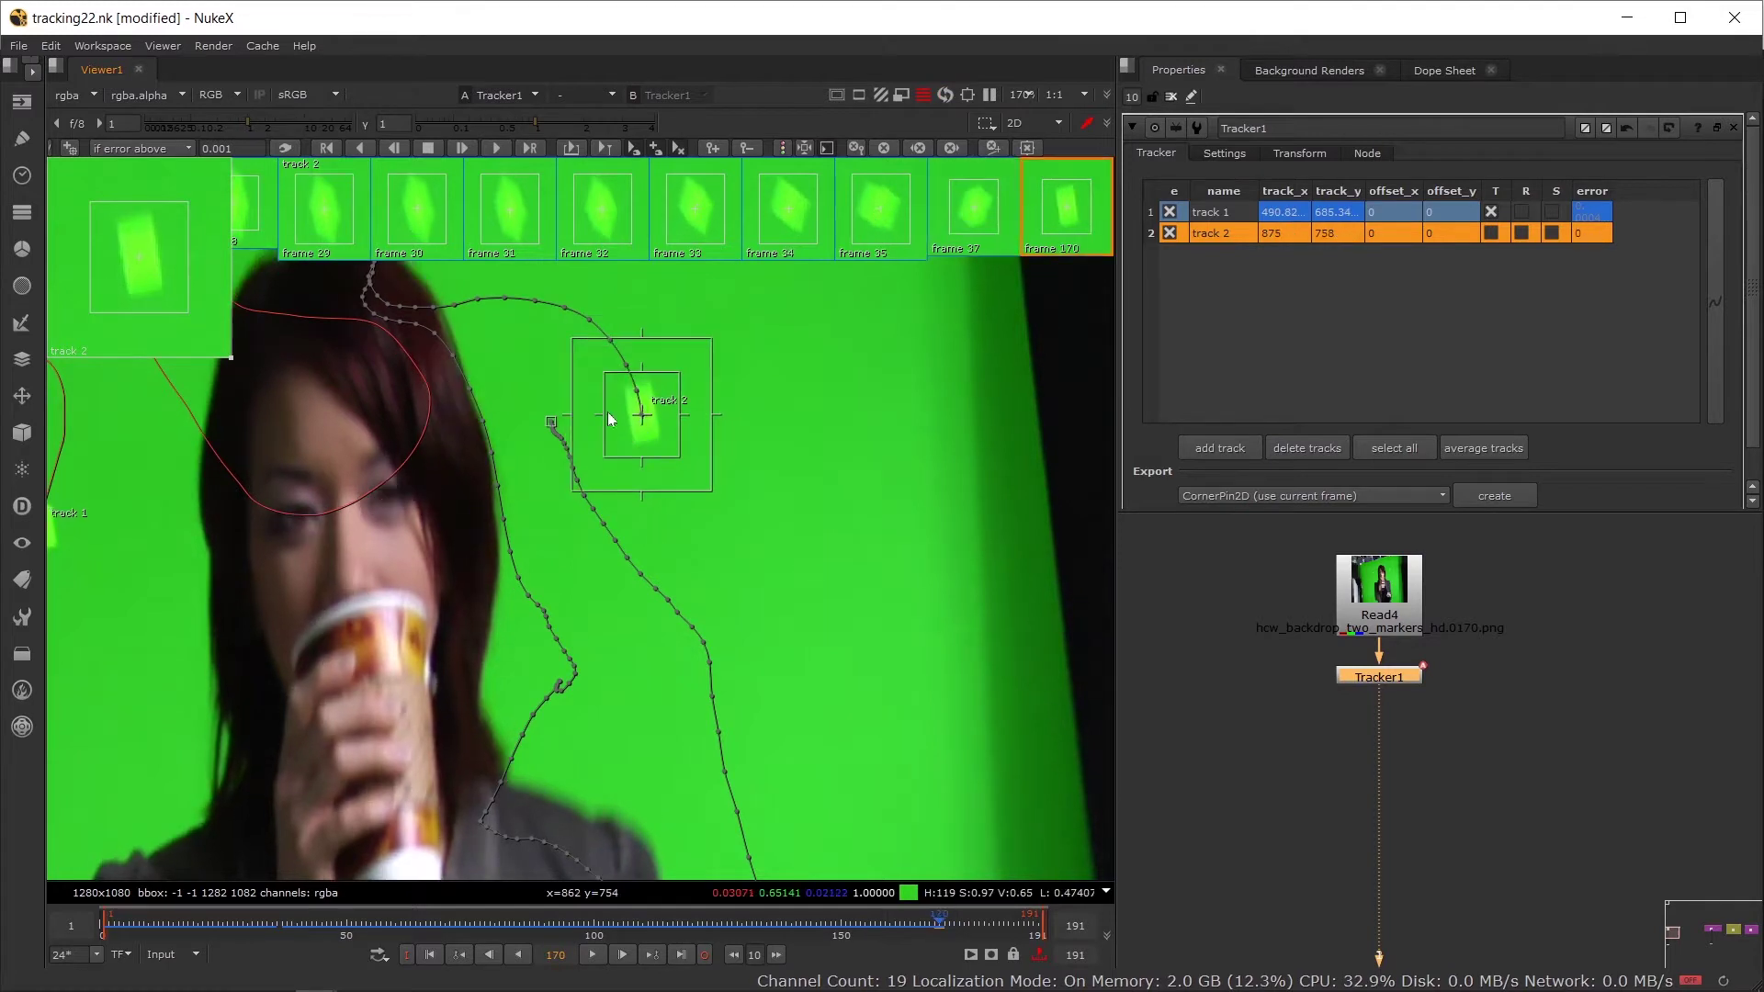
pyautogui.click(461, 147)
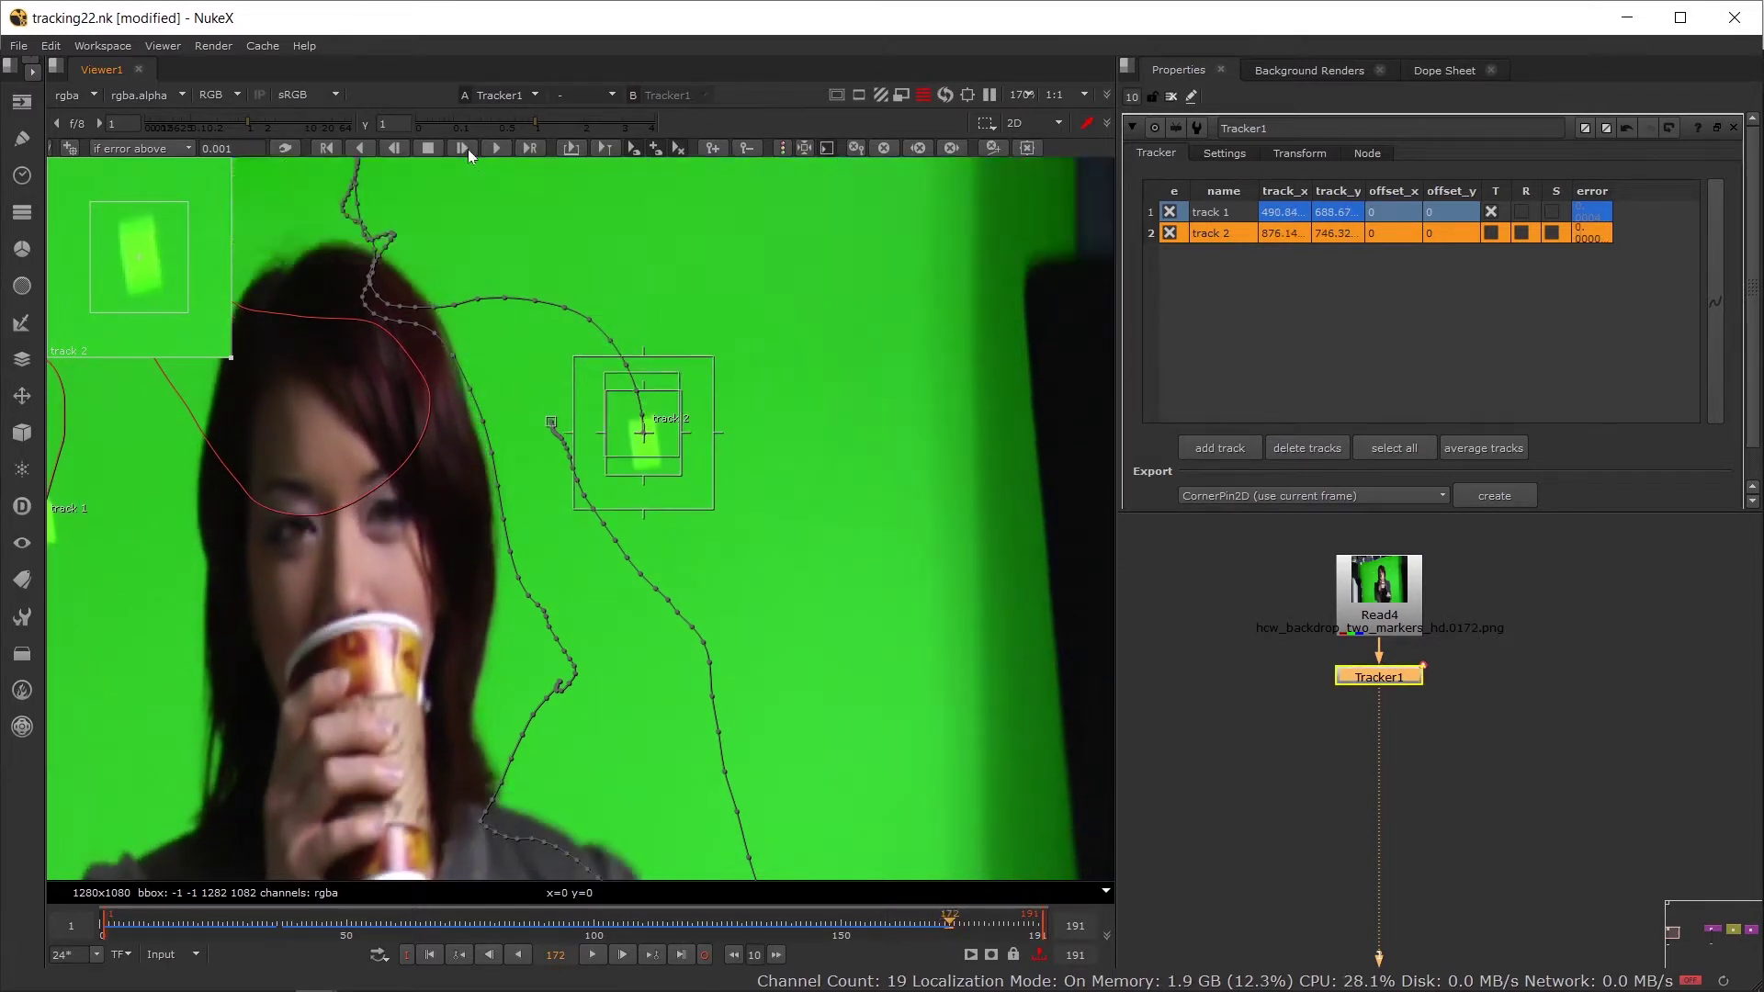
pyautogui.click(496, 148)
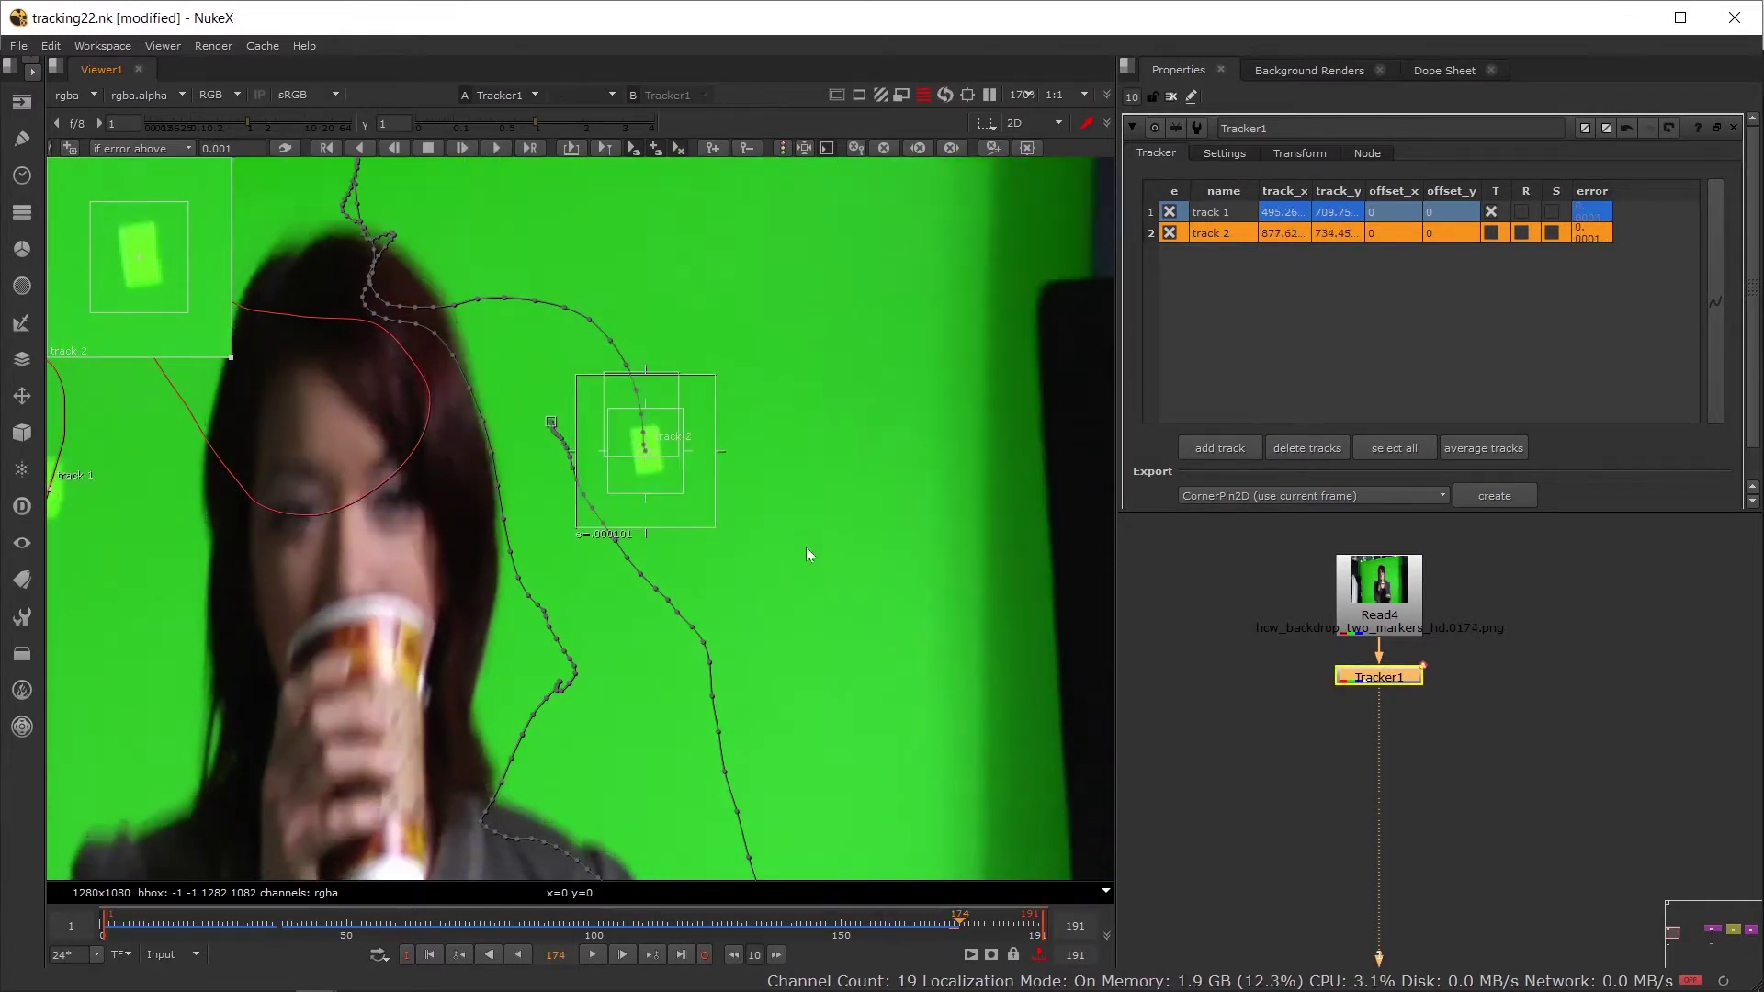
pyautogui.press('v')
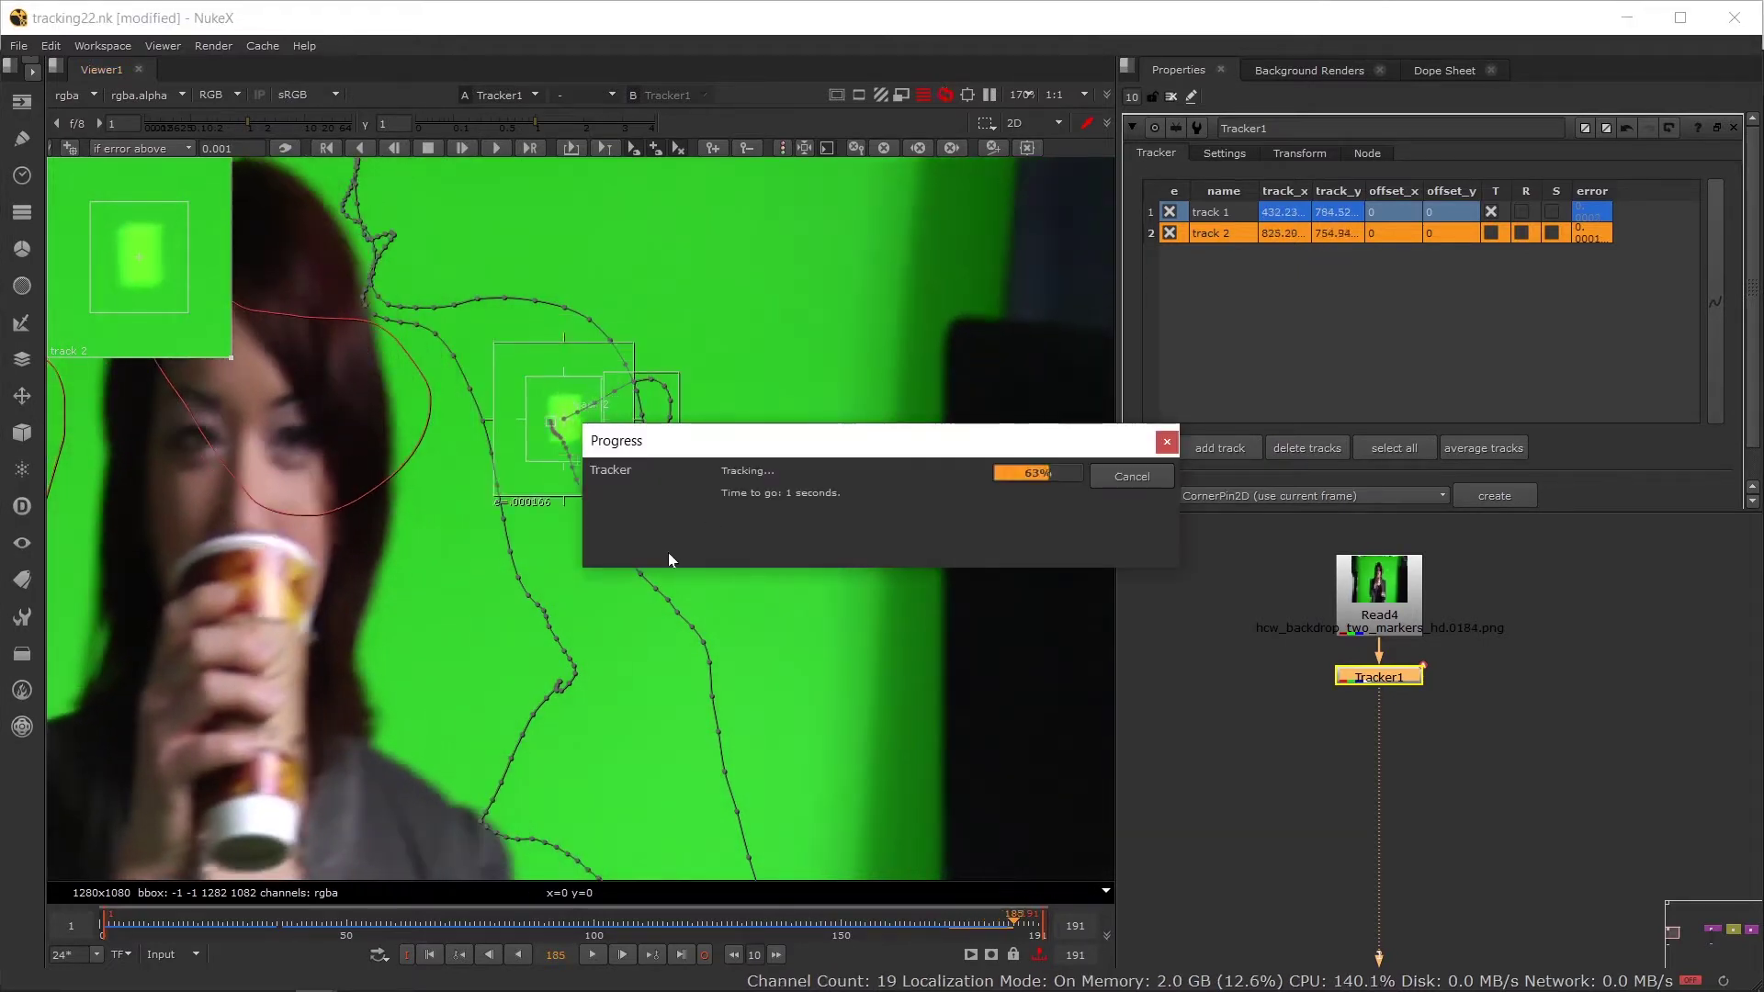
# Step: Select both tracks and scrub the timeline to review them across the clip
pyautogui.scroll(-3, 492, 700)
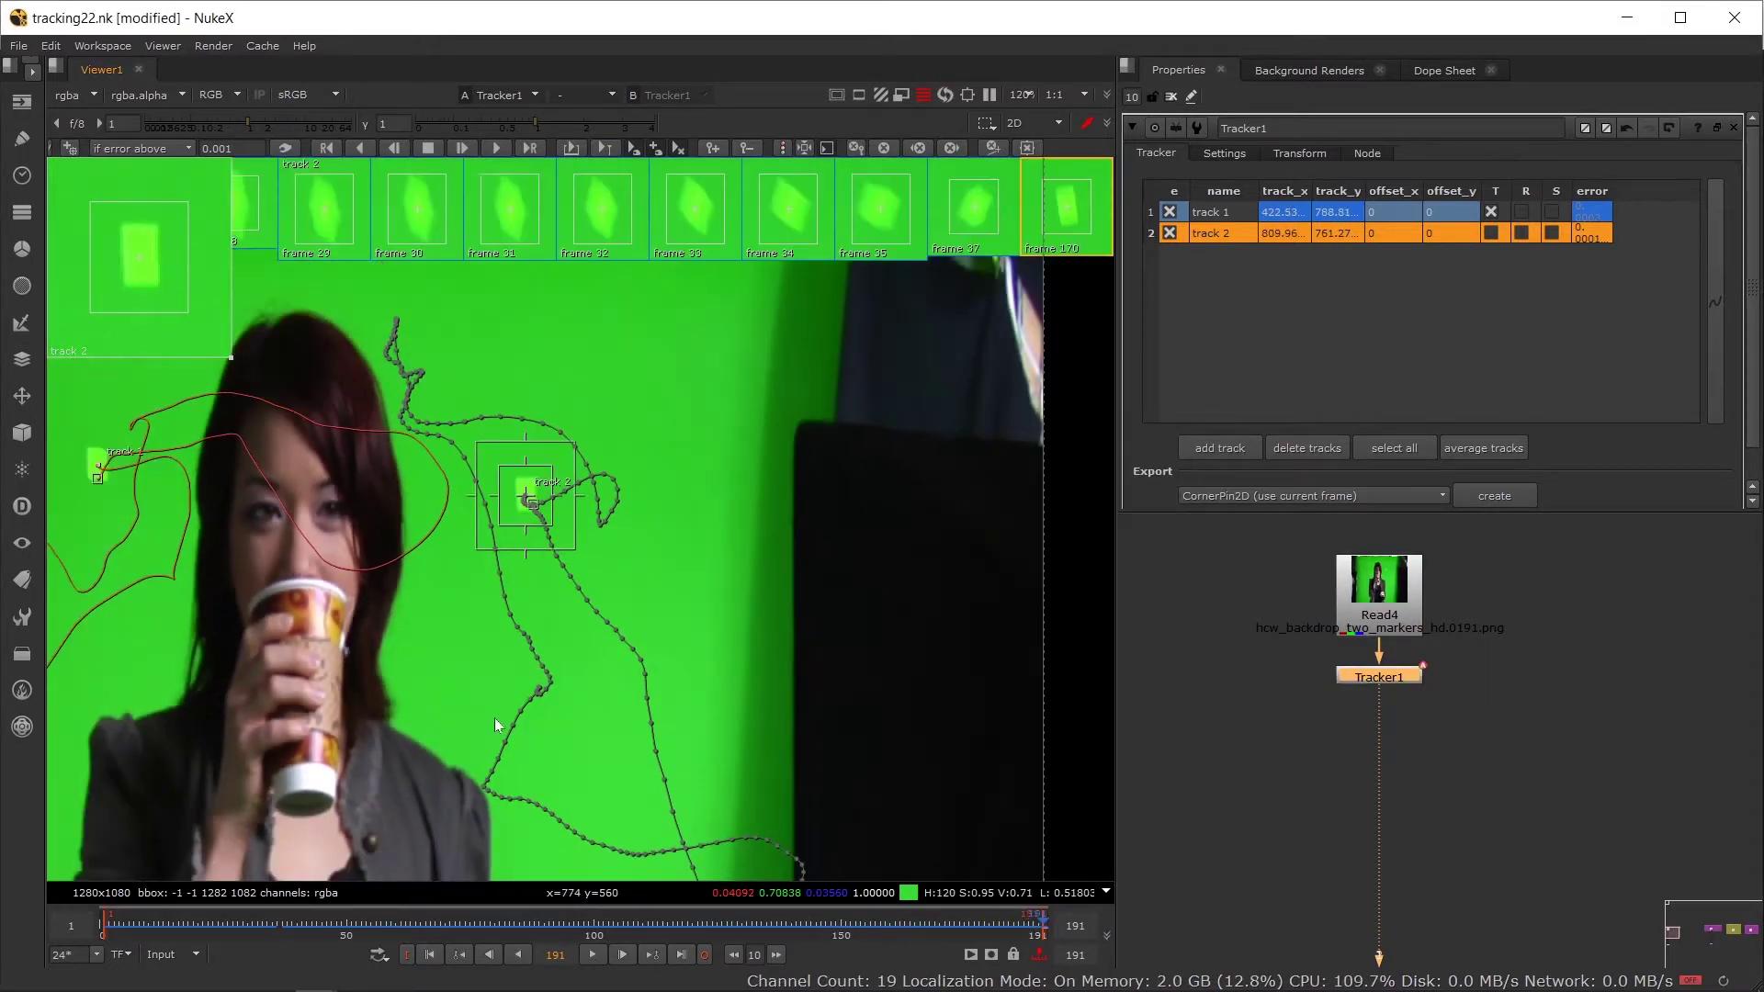
pyautogui.moveTo(488, 663); pyautogui.dragTo(774, 553)
pyautogui.scroll(-2, 818, 538)
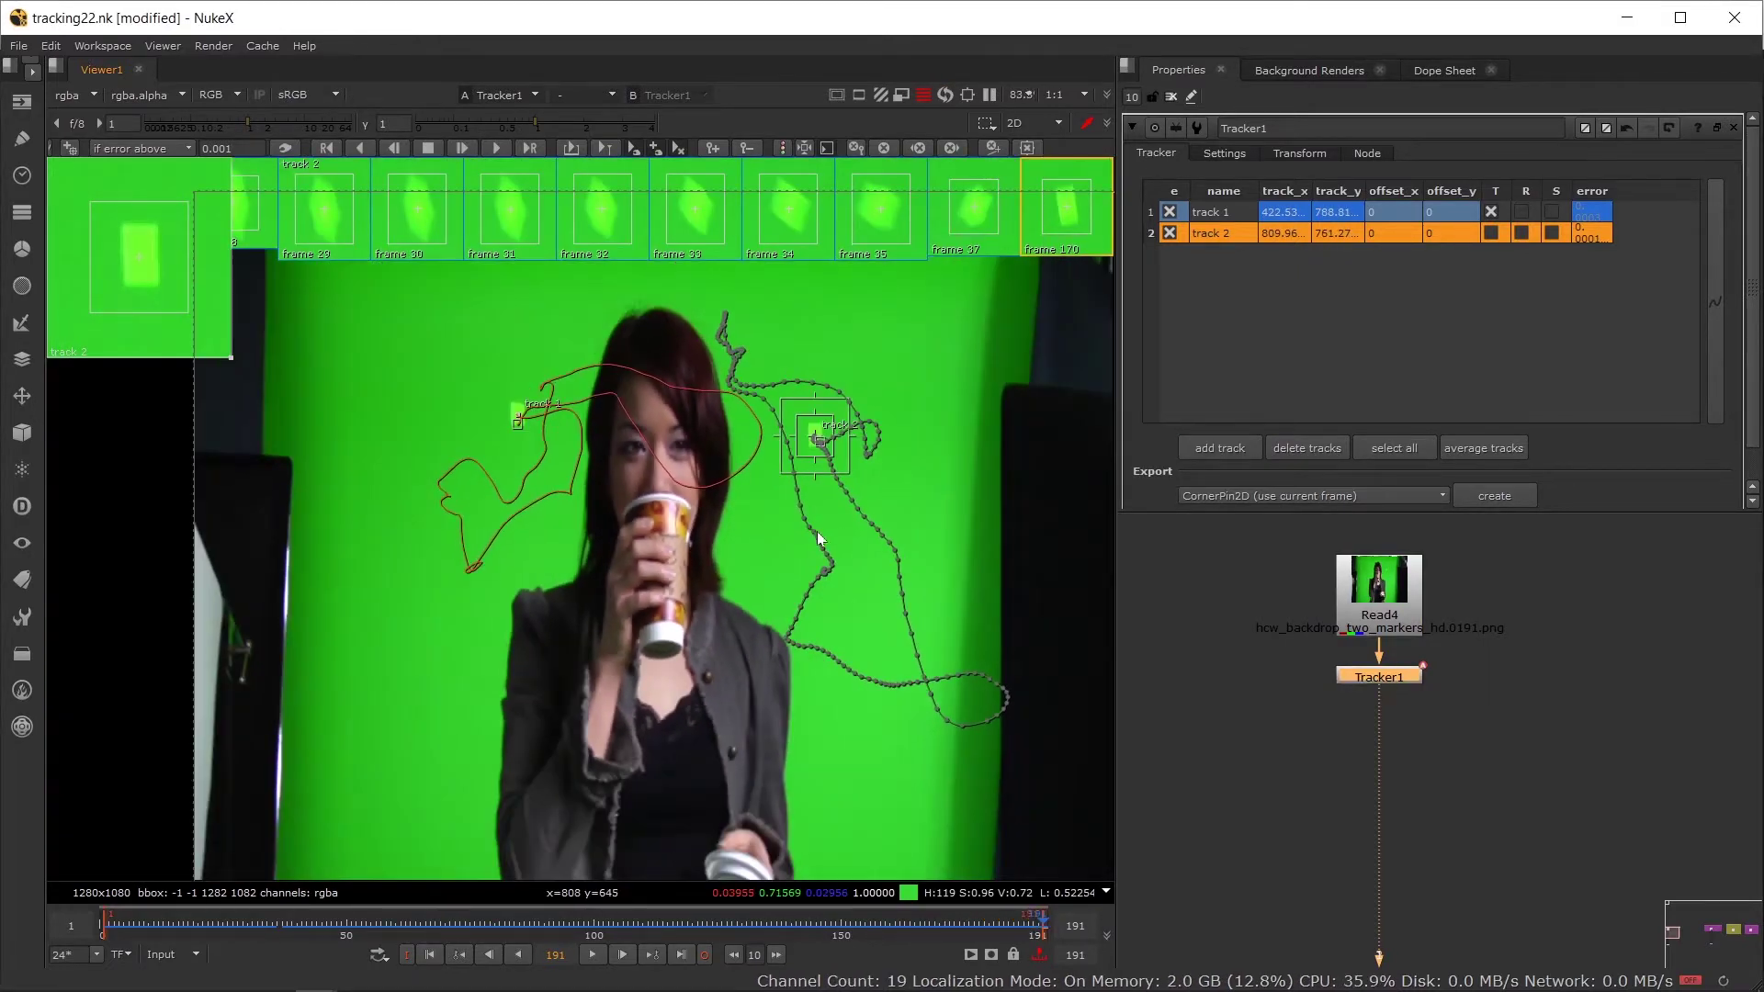
pyautogui.keyDown('ctrl'); pyautogui.click(1213, 213); pyautogui.keyUp('ctrl')
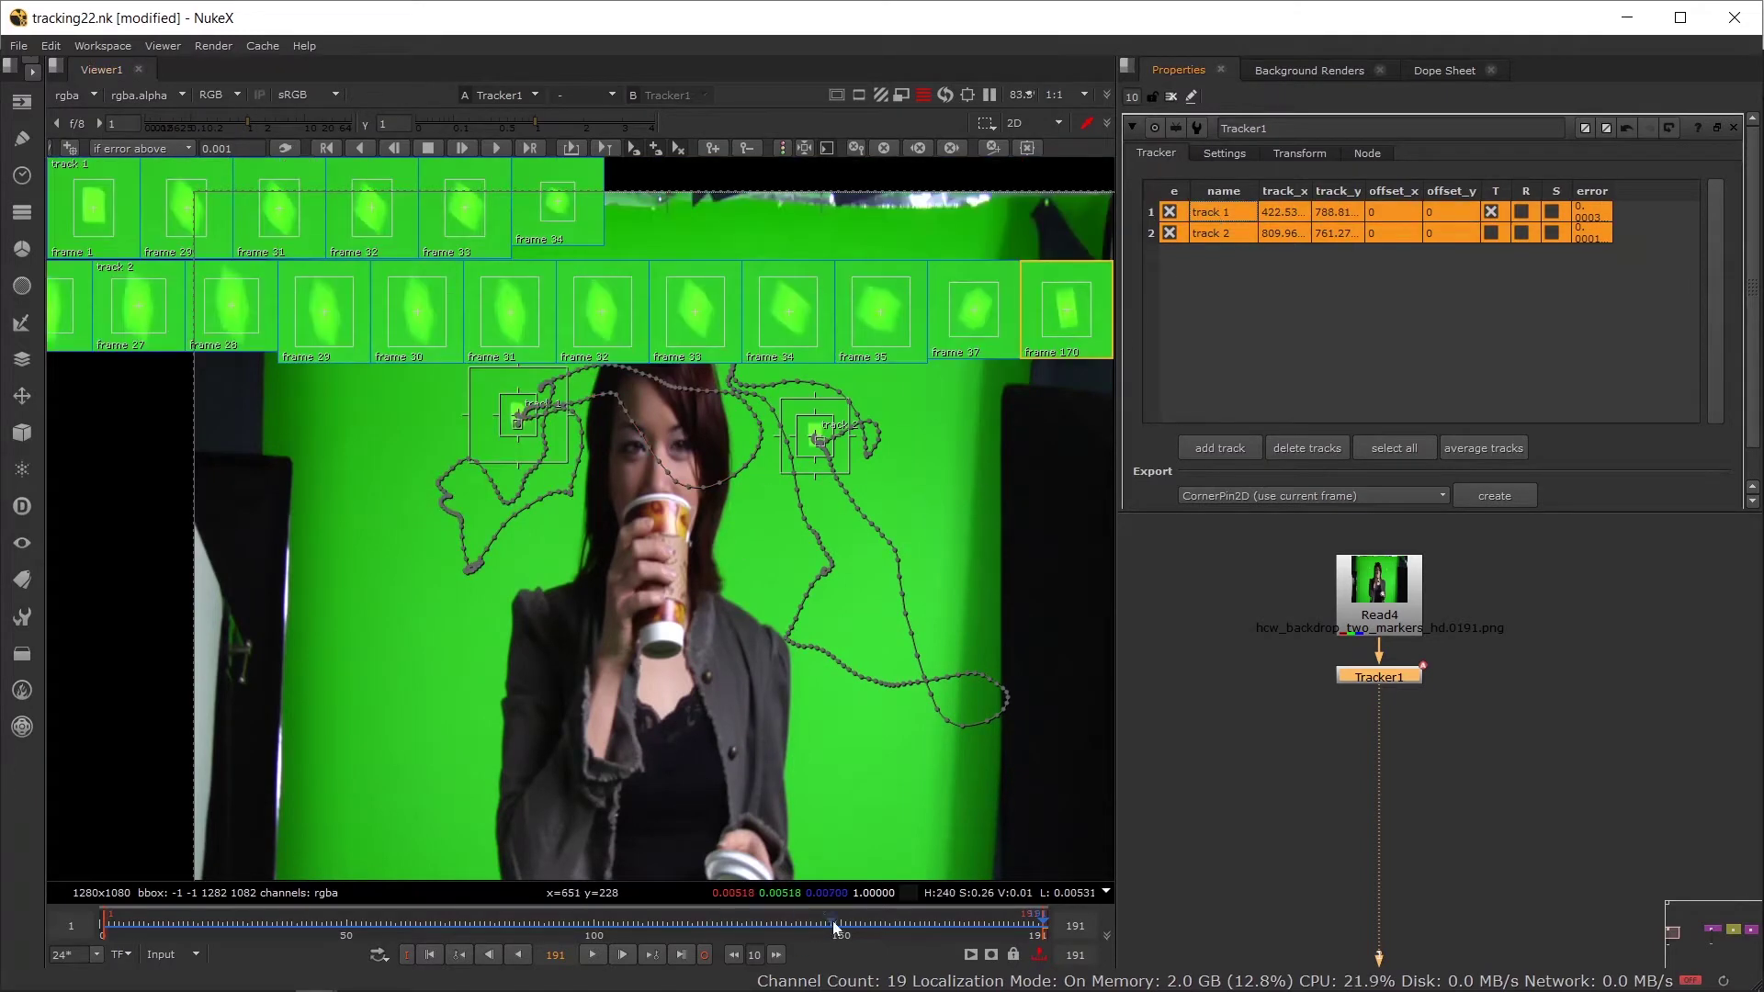
pyautogui.moveTo(833, 921); pyautogui.dragTo(1032, 921)
pyautogui.scroll(-2, 777, 565)
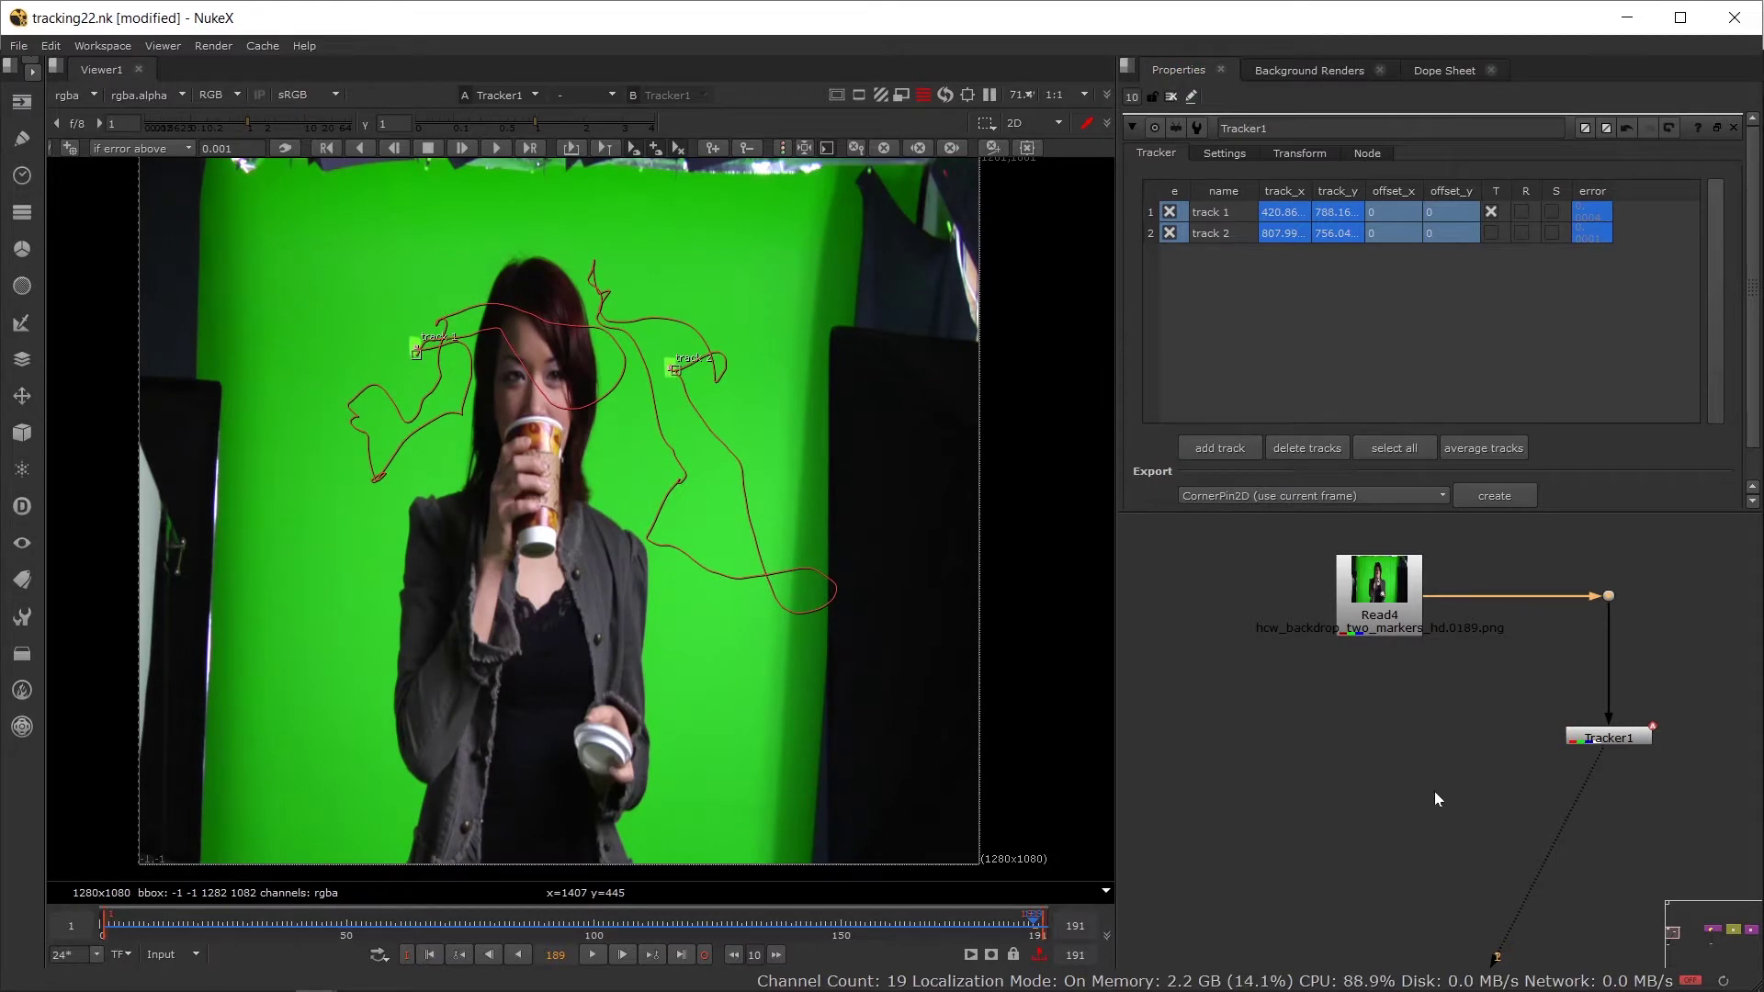
# Step: Drag the London BusNight mp4 from Explorer into the Node Graph as Read5
pyautogui.hotkey('alt', 'Tab')
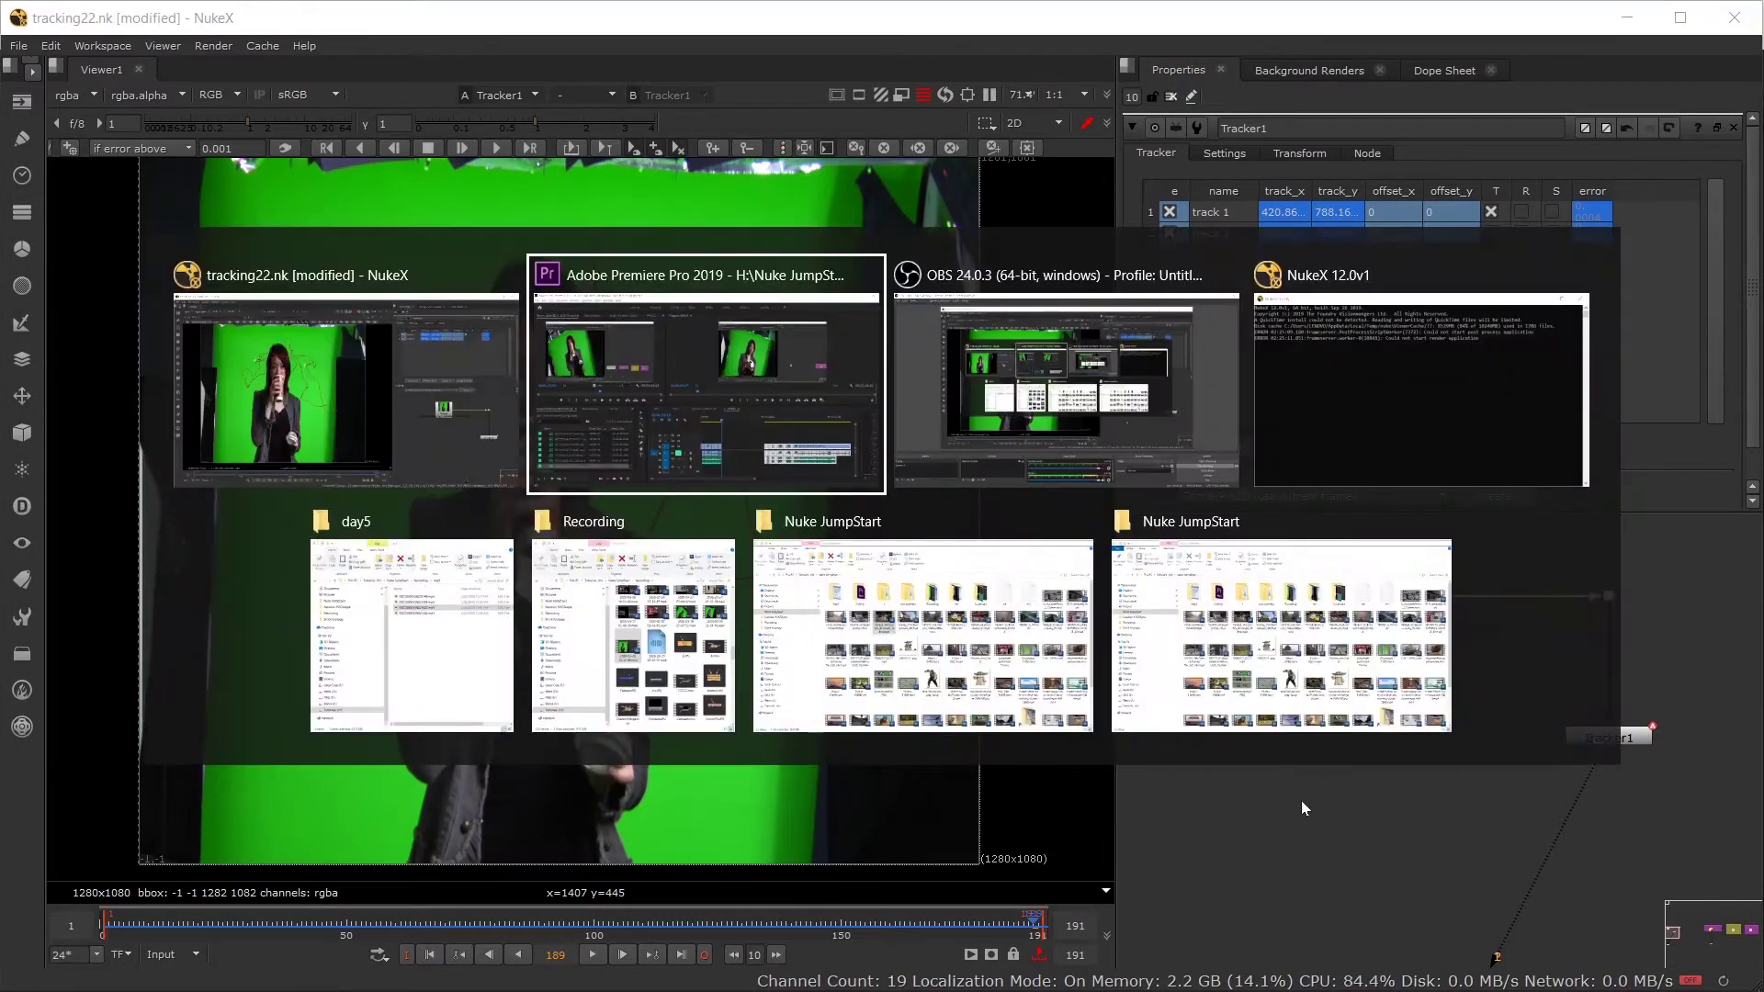
pyautogui.click(1029, 553)
pyautogui.moveTo(889, 721); pyautogui.dragTo(1367, 737)
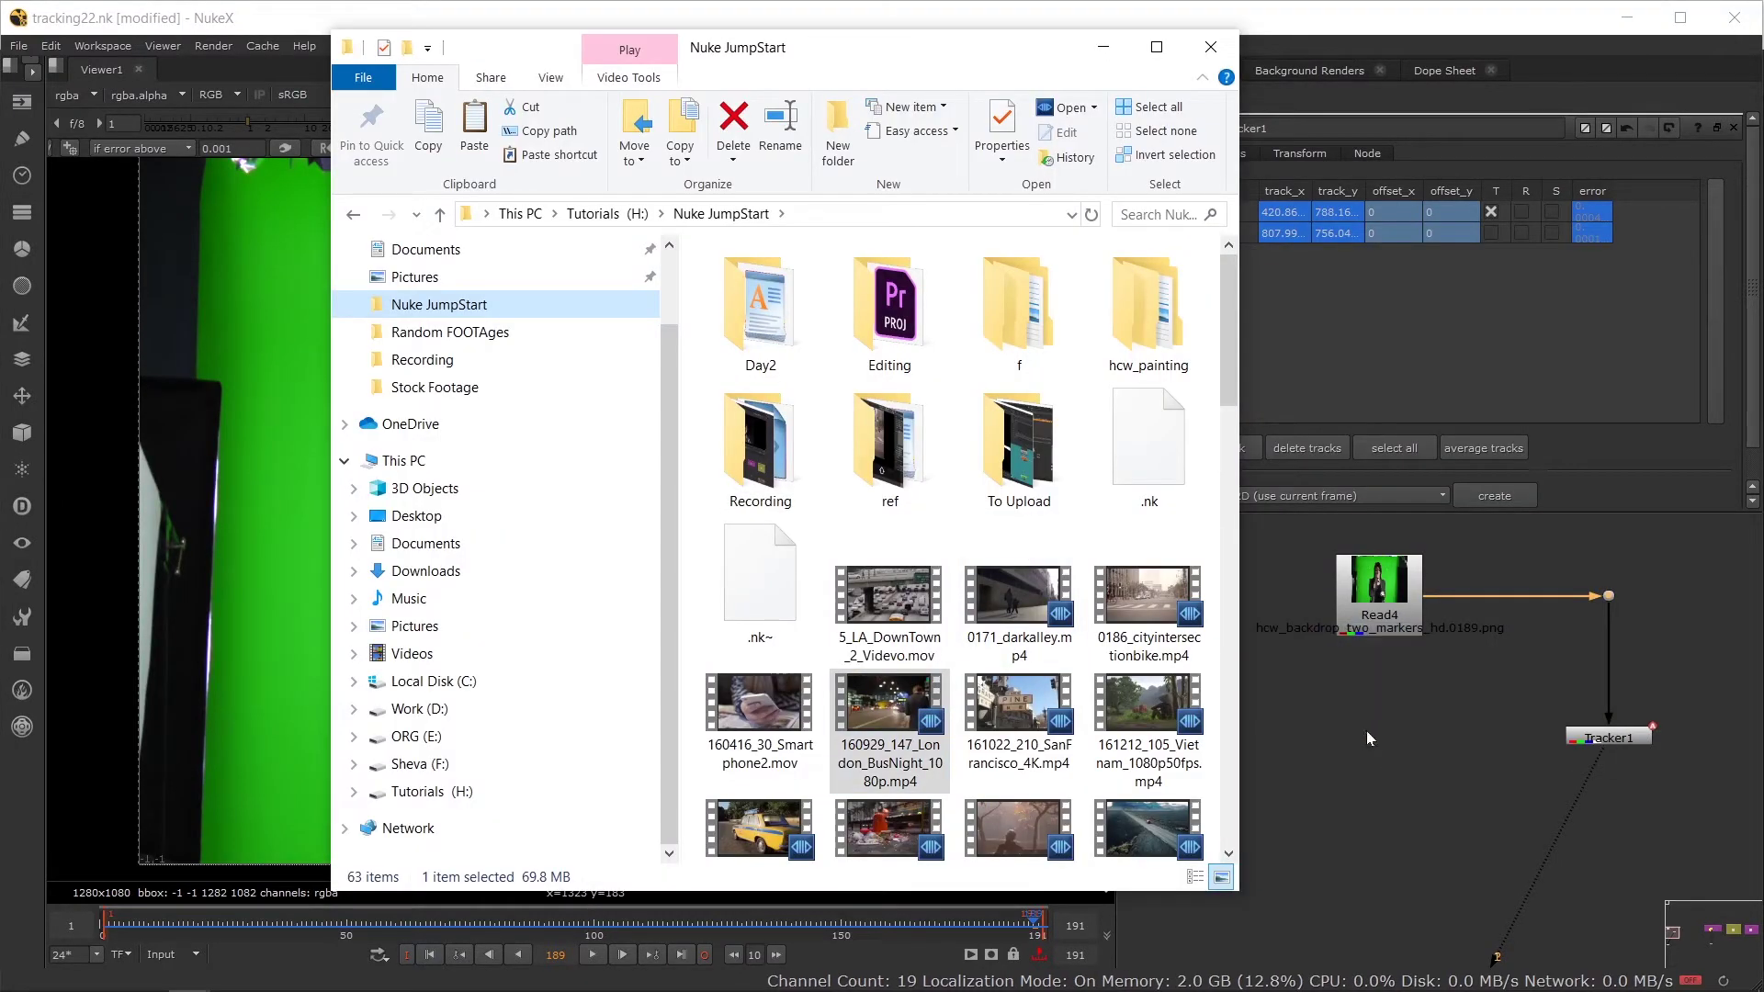
pyautogui.click(1348, 815)
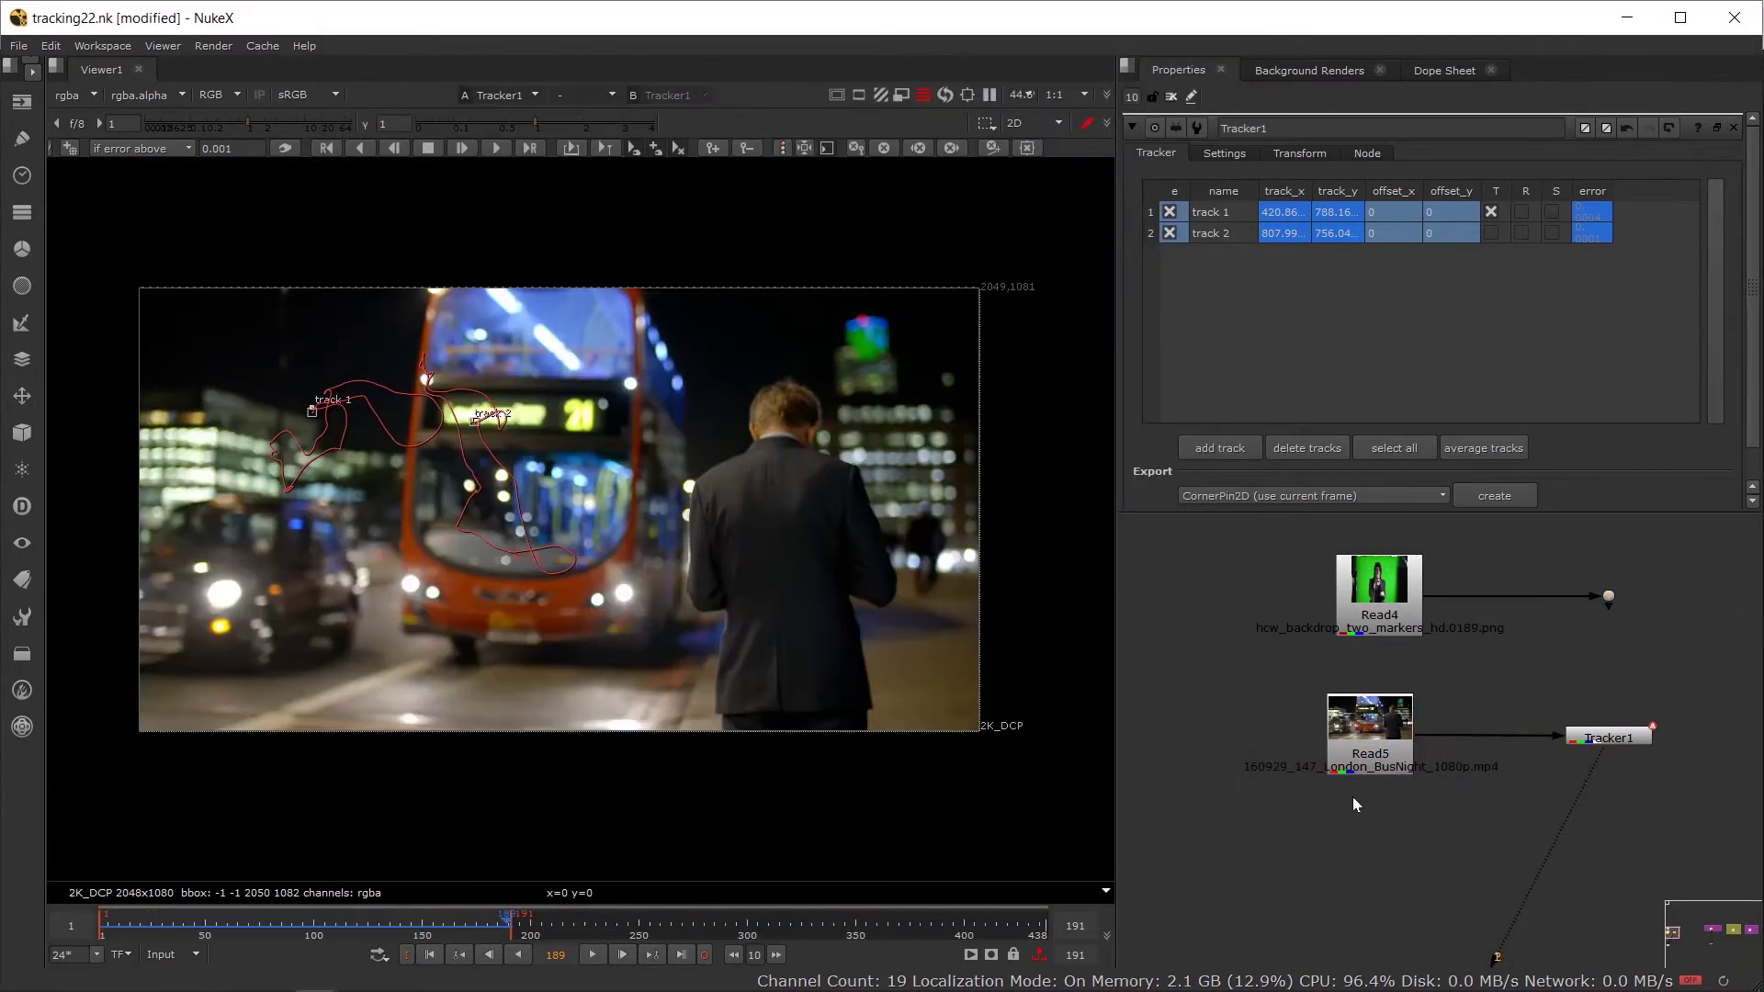
pyautogui.click(107, 921)
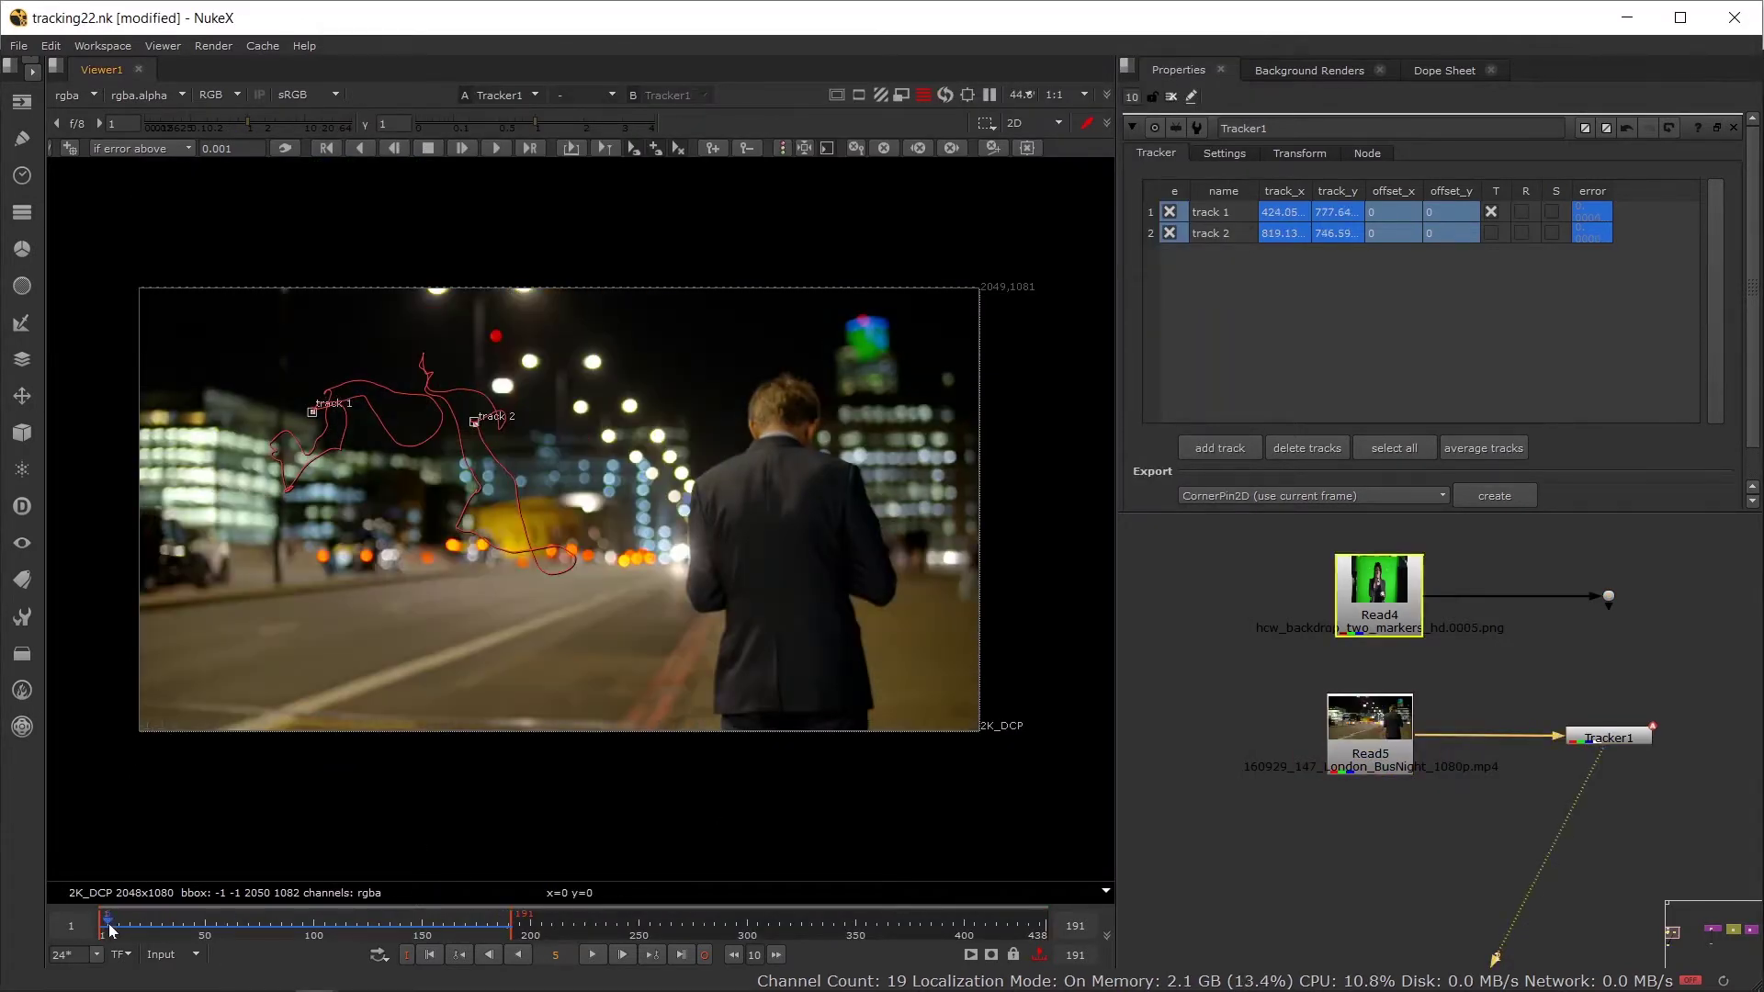
# Step: Arrange Read5 below the green-screen Read4, with Tracker1 directly under Read5, viewing Read4
pyautogui.moveTo(1364, 746); pyautogui.dragTo(1594, 675)
pyautogui.doubleClick(1633, 675)
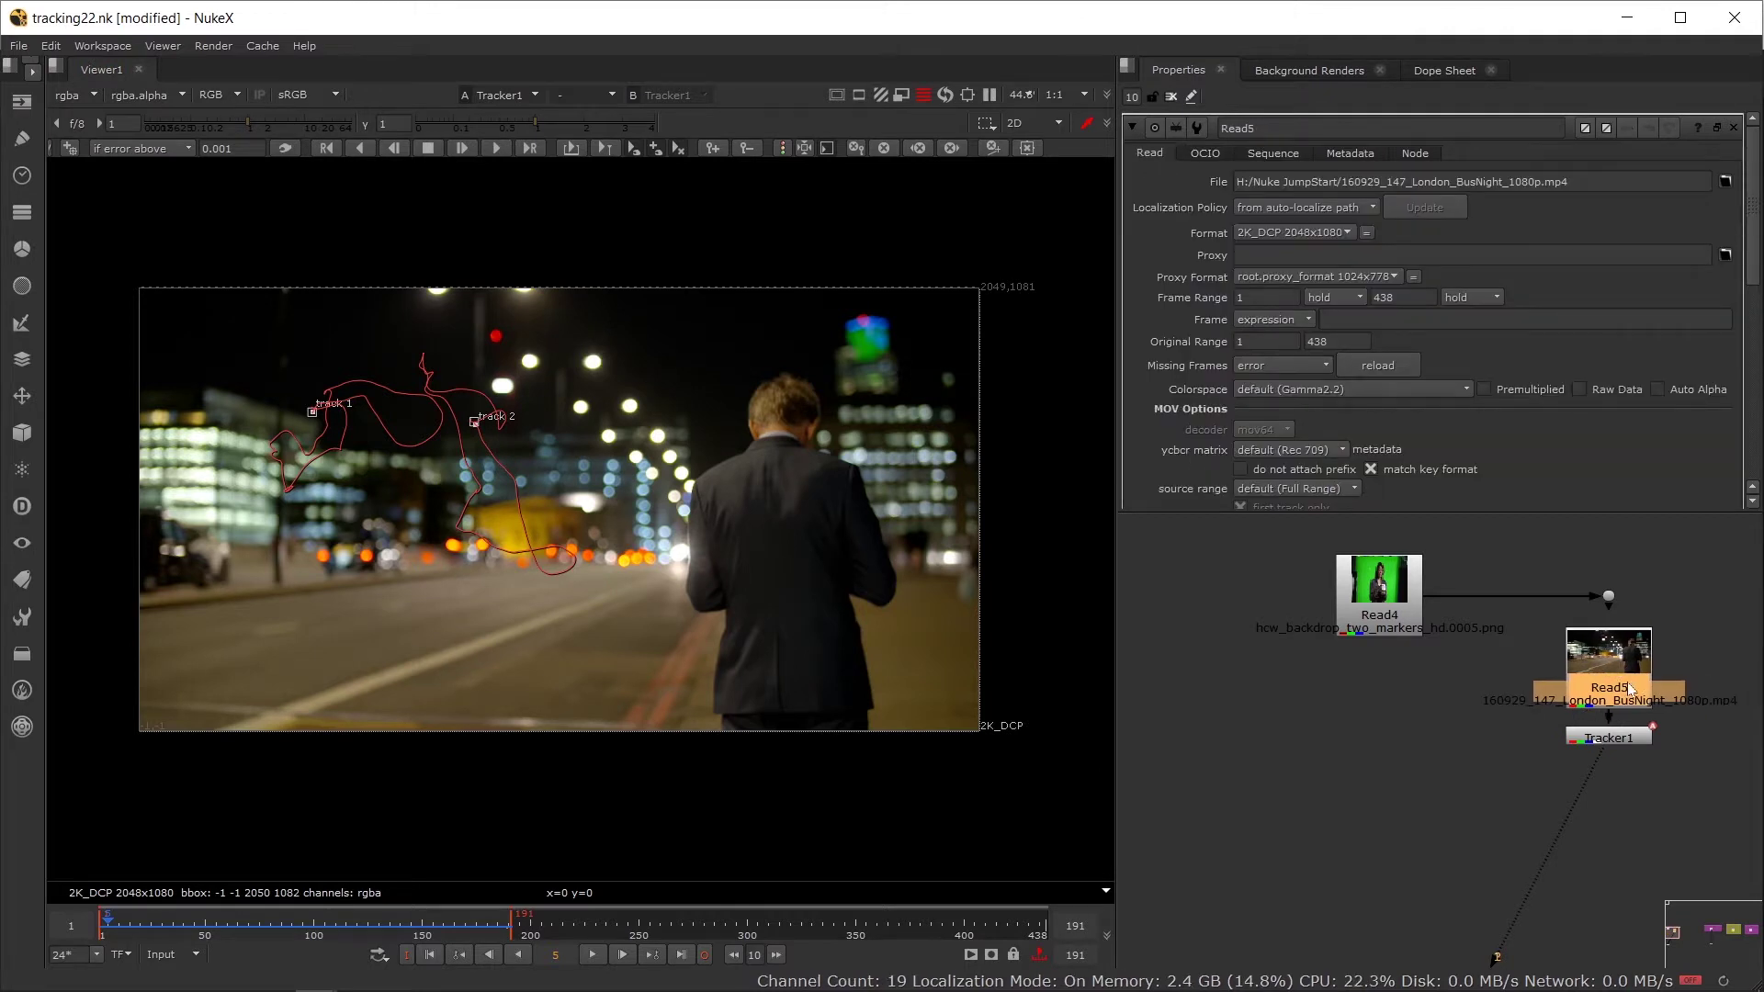
pyautogui.moveTo(1383, 611); pyautogui.dragTo(1324, 611)
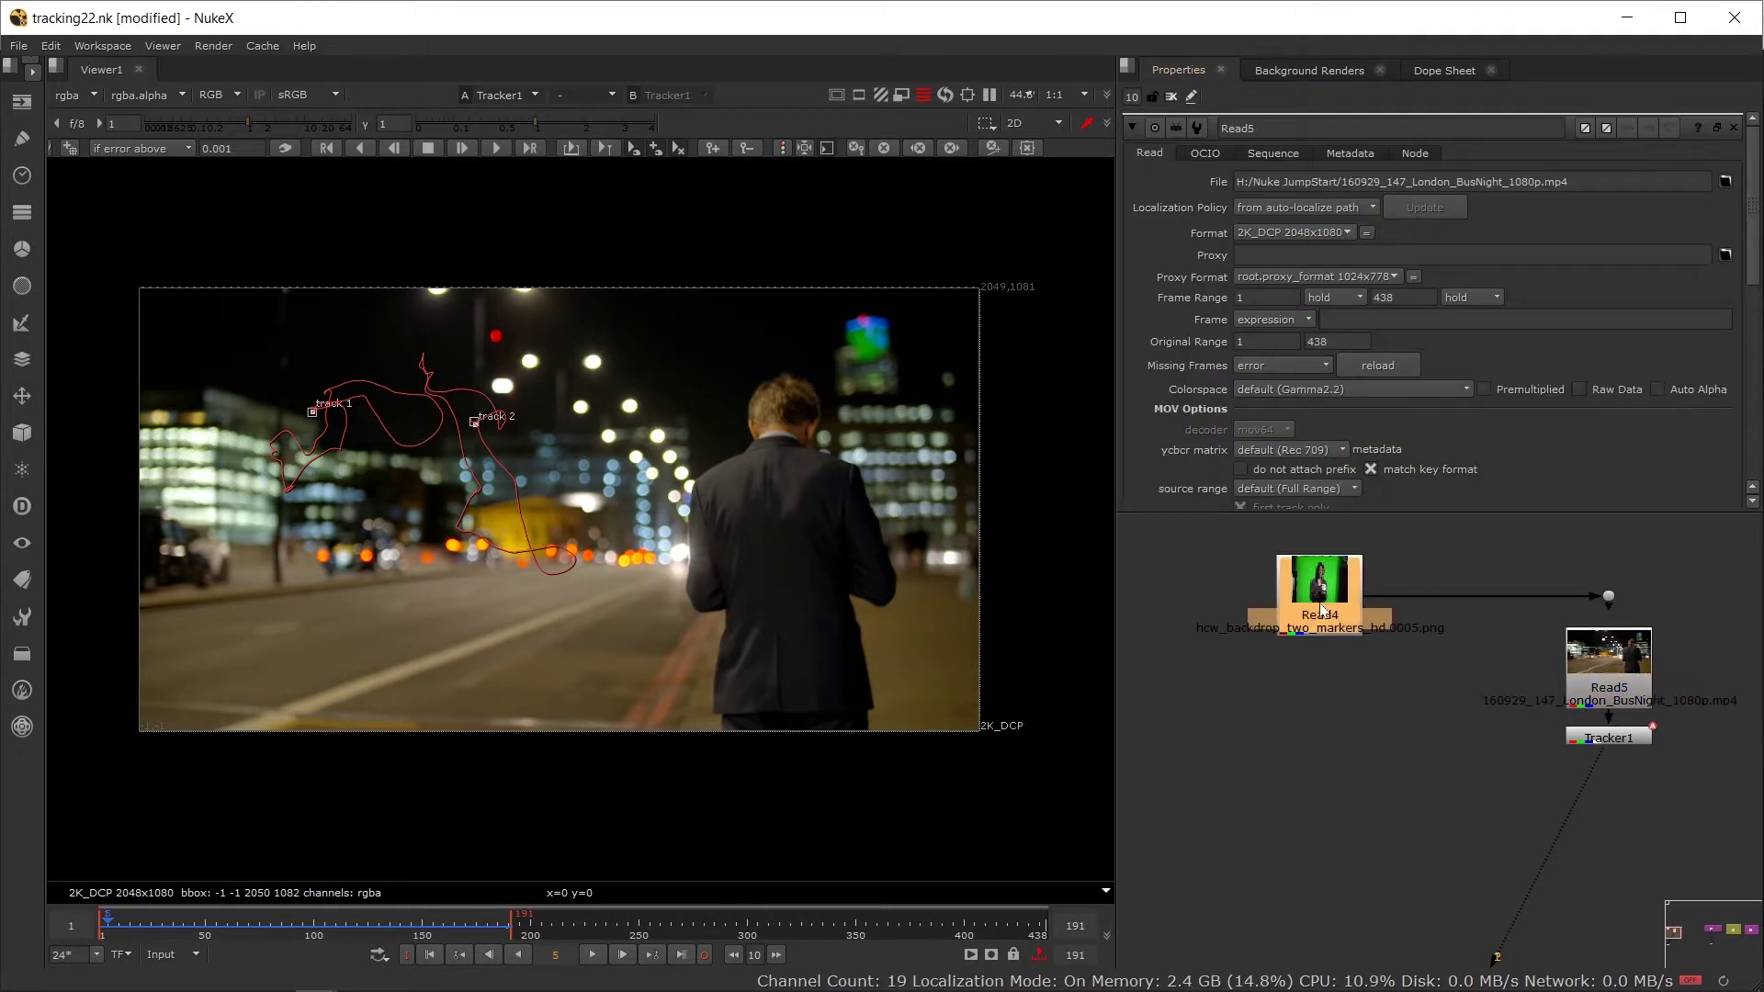
pyautogui.doubleClick(1323, 610)
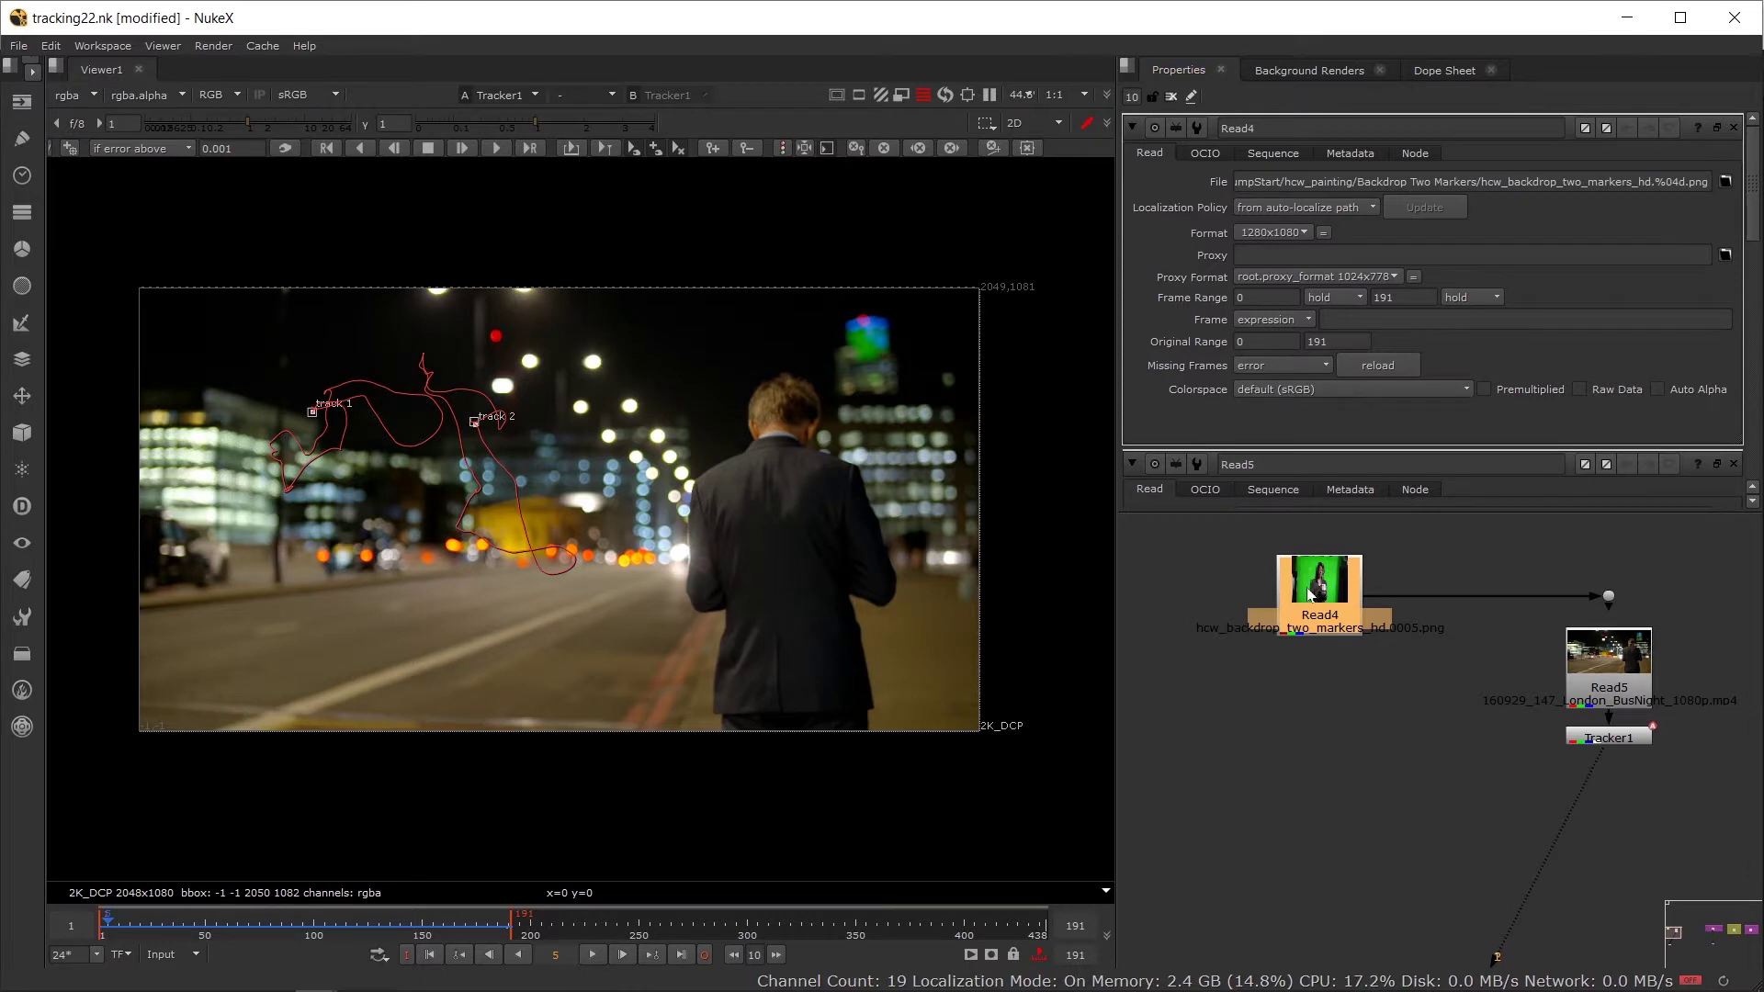
pyautogui.press('1')
pyautogui.moveTo(1589, 686); pyautogui.dragTo(1342, 725)
pyautogui.moveTo(1341, 726); pyautogui.dragTo(1238, 701)
pyautogui.scroll(-3, 1264, 732)
pyautogui.moveTo(1536, 618); pyautogui.dragTo(1214, 747)
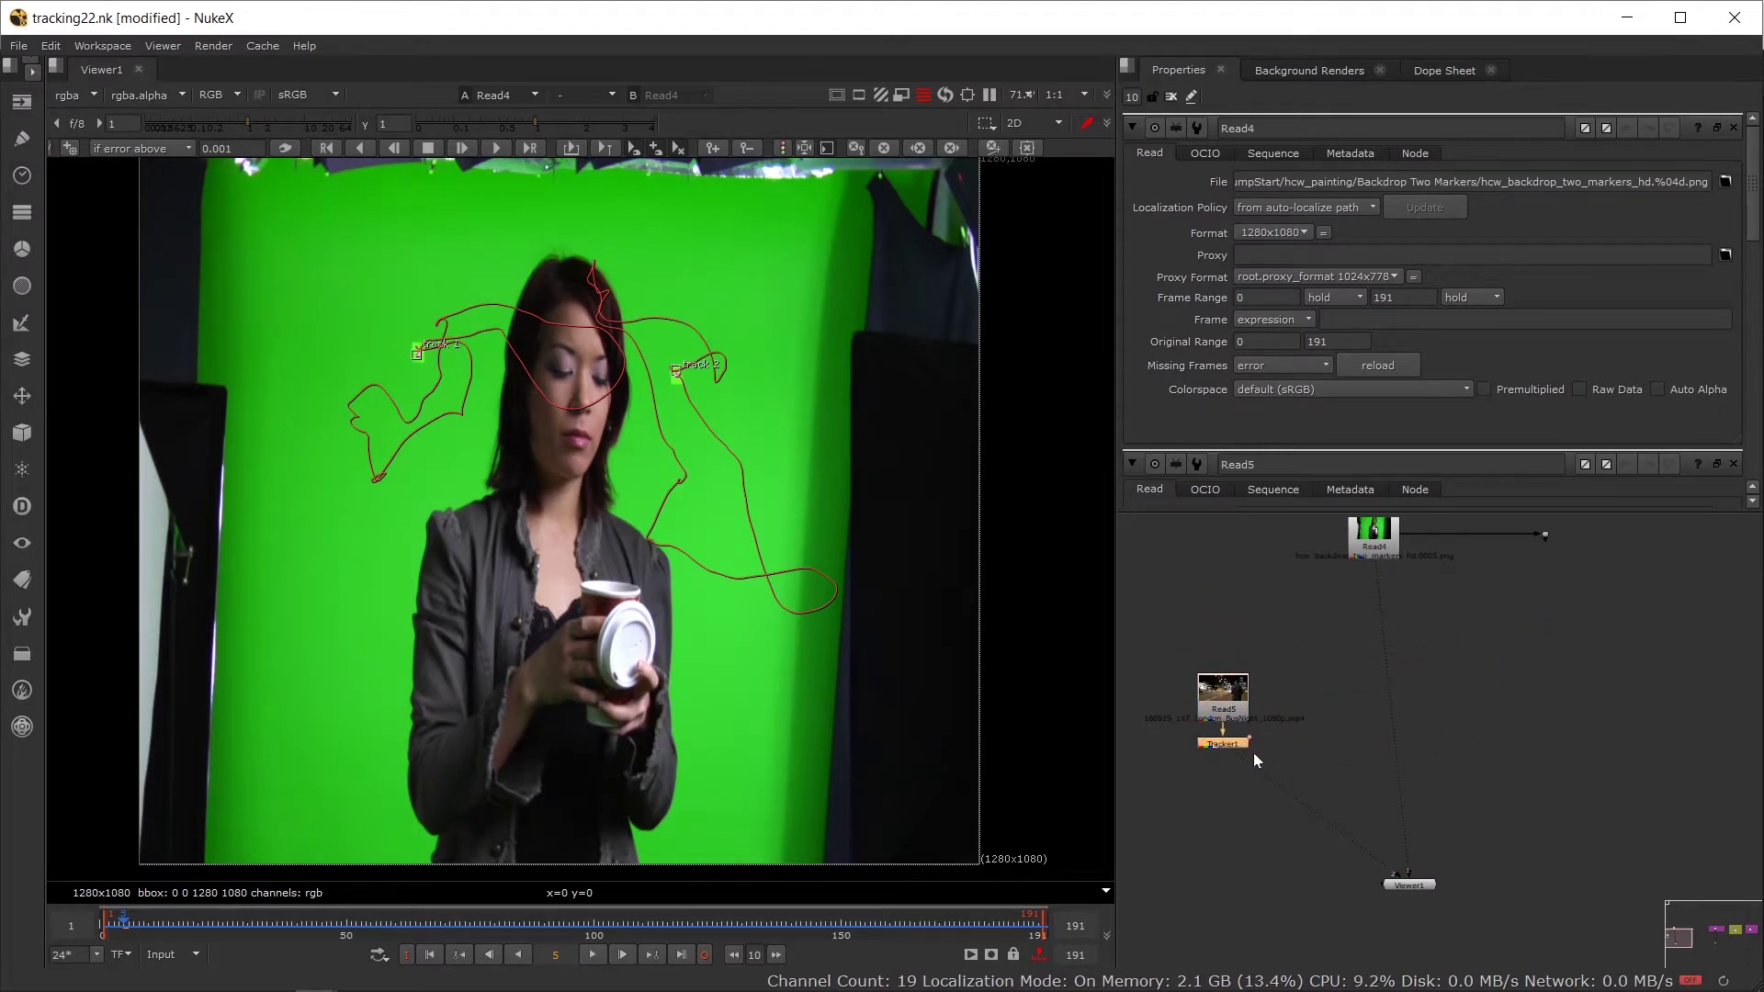
# Step: Insert a Merge node into the Read4-to-Viewer pipe under the plate and disable it
pyautogui.press('m')
pyautogui.moveTo(1323, 742); pyautogui.dragTo(1376, 743)
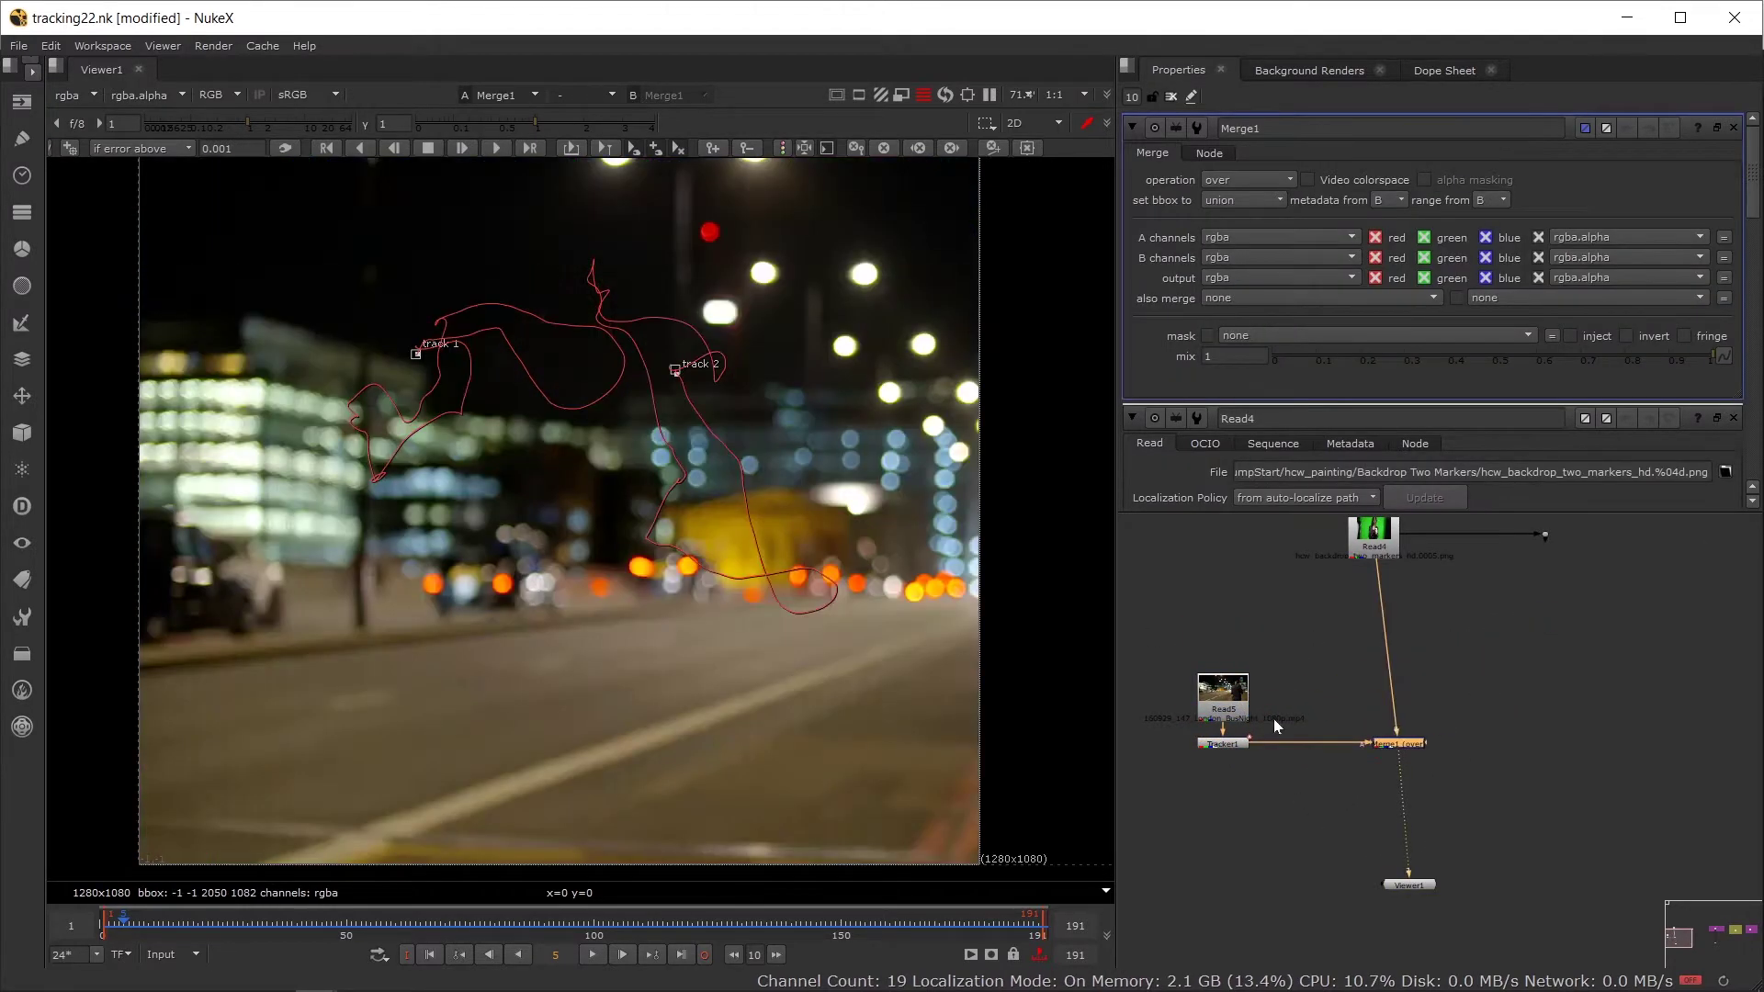
pyautogui.click(1195, 651)
pyautogui.moveTo(1196, 650)
pyautogui.mouseDown()
pyautogui.moveTo(1244, 756)
pyautogui.moveTo(1312, 808)
pyautogui.mouseUp()
pyautogui.moveTo(1406, 747); pyautogui.dragTo(1380, 747)
pyautogui.press('d')
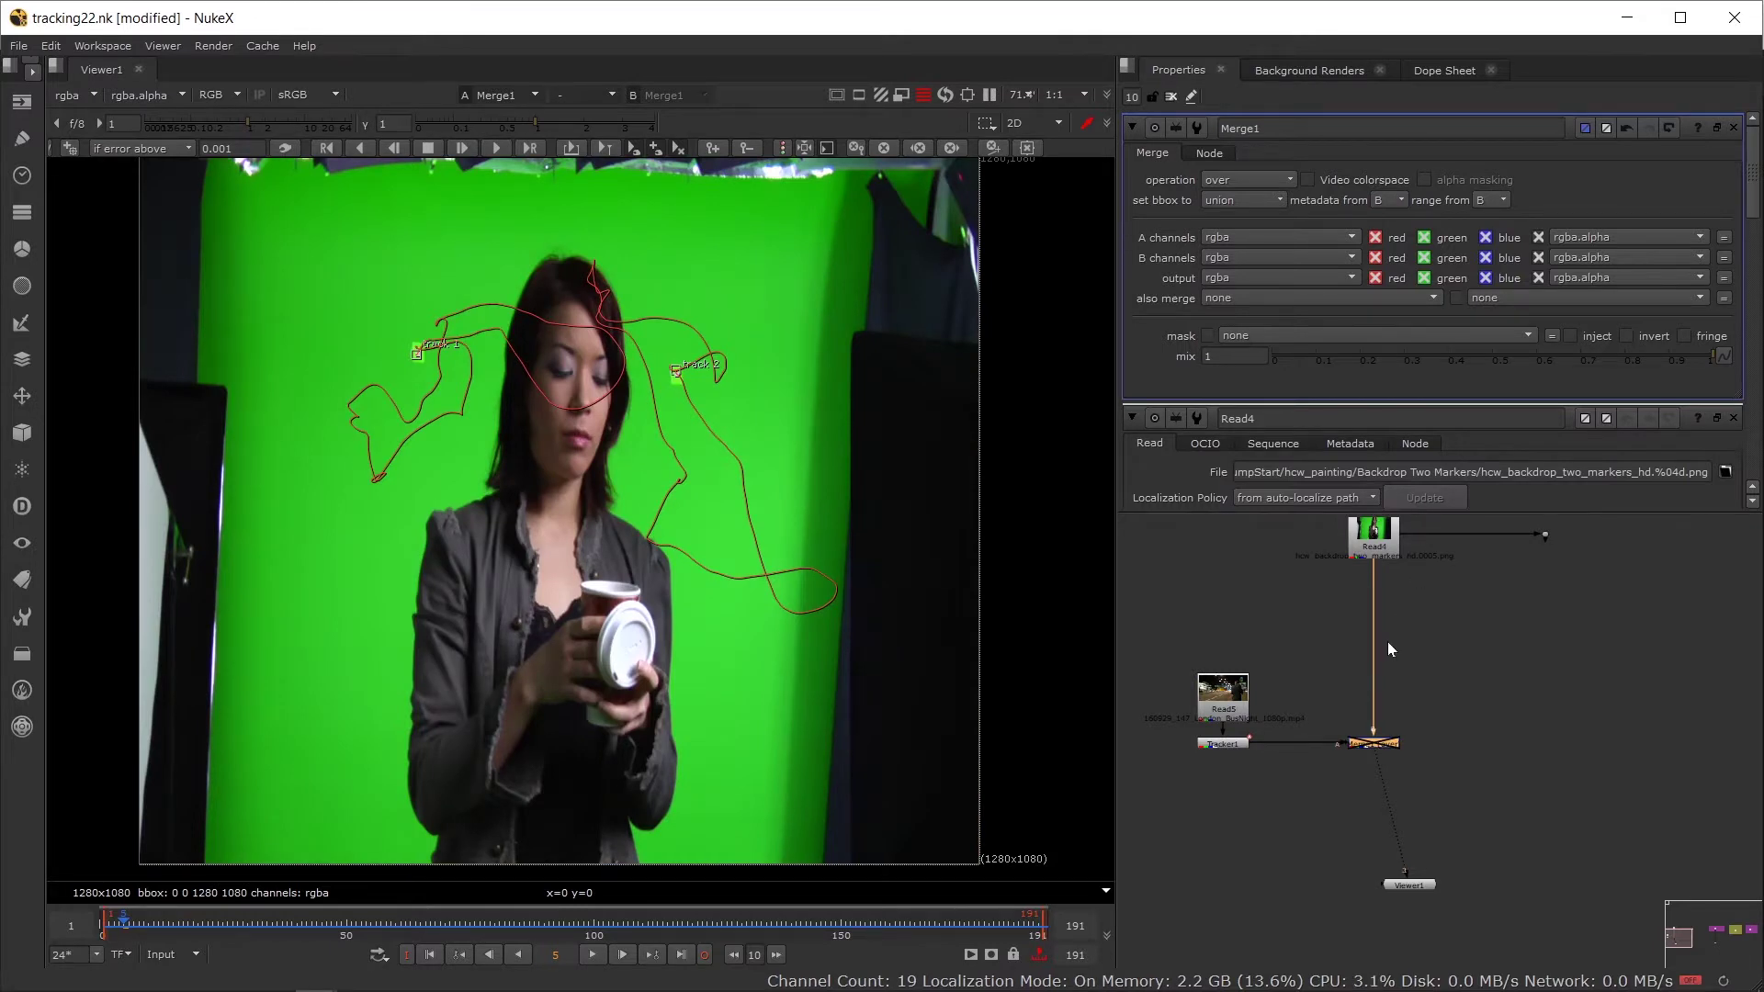
# Step: Move the green-screen Read4 node higher and search for a node starting with 'k'
pyautogui.moveTo(1390, 648); pyautogui.dragTo(1360, 705)
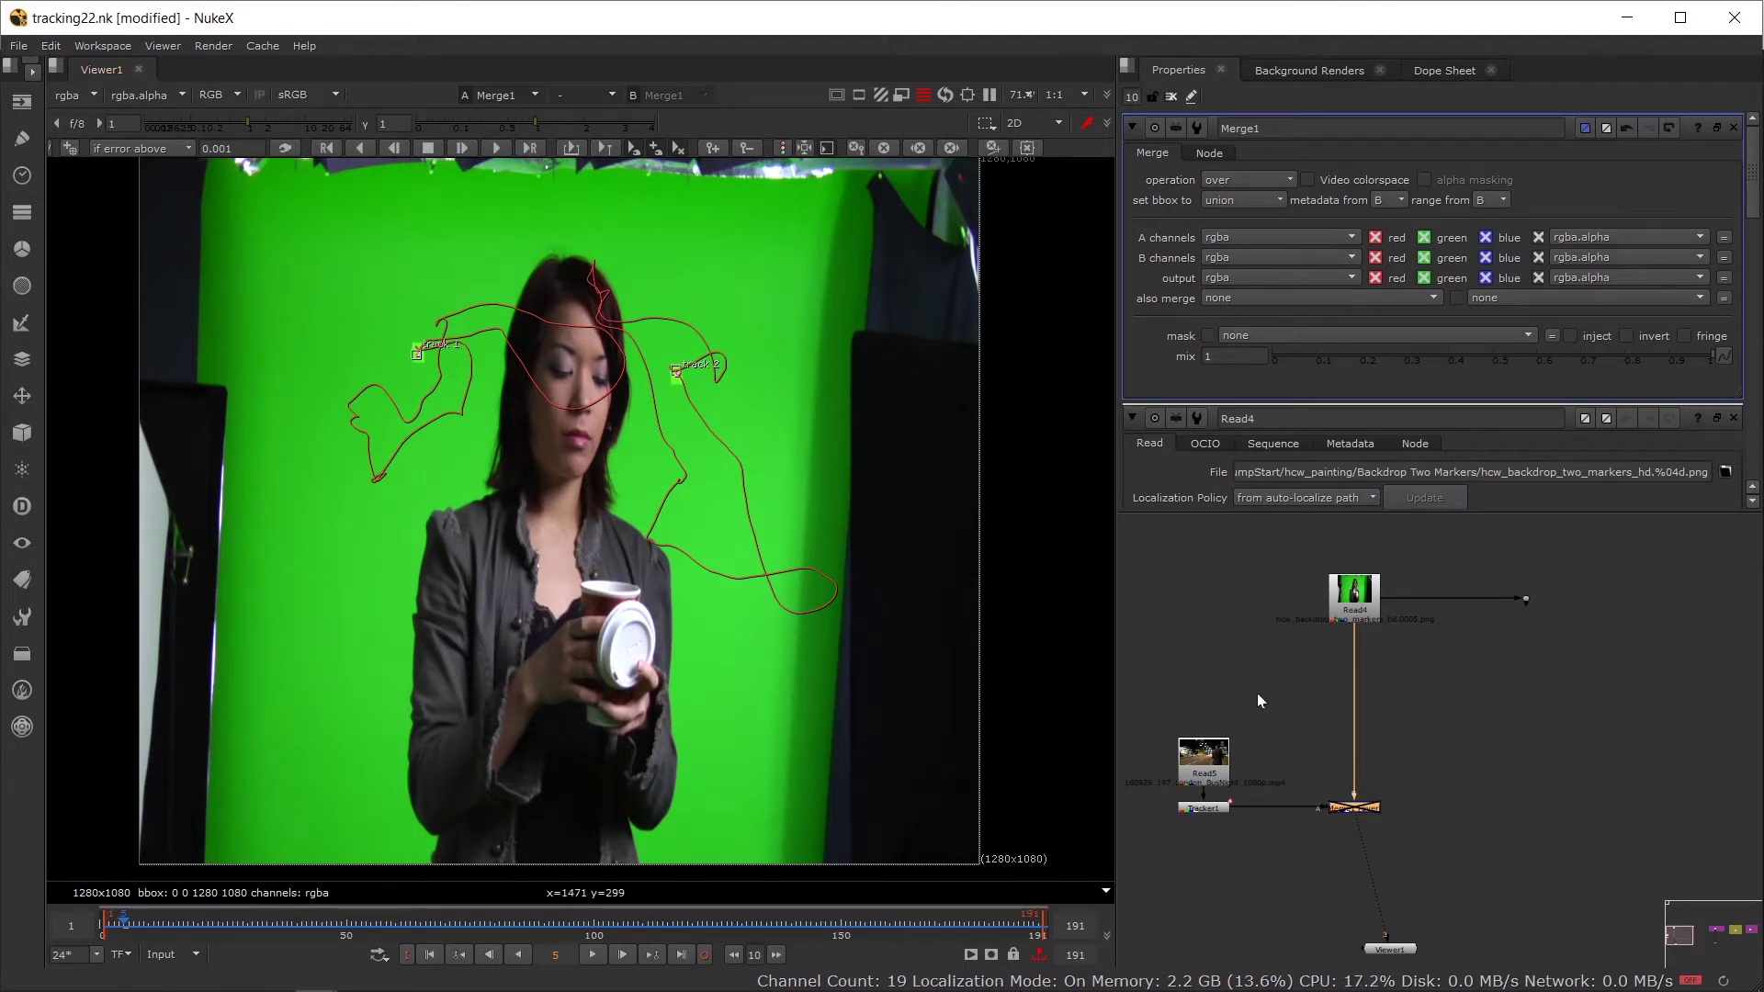
pyautogui.moveTo(1414, 673); pyautogui.dragTo(1391, 752)
pyautogui.moveTo(1537, 660); pyautogui.dragTo(1461, 715)
pyautogui.click(1330, 684)
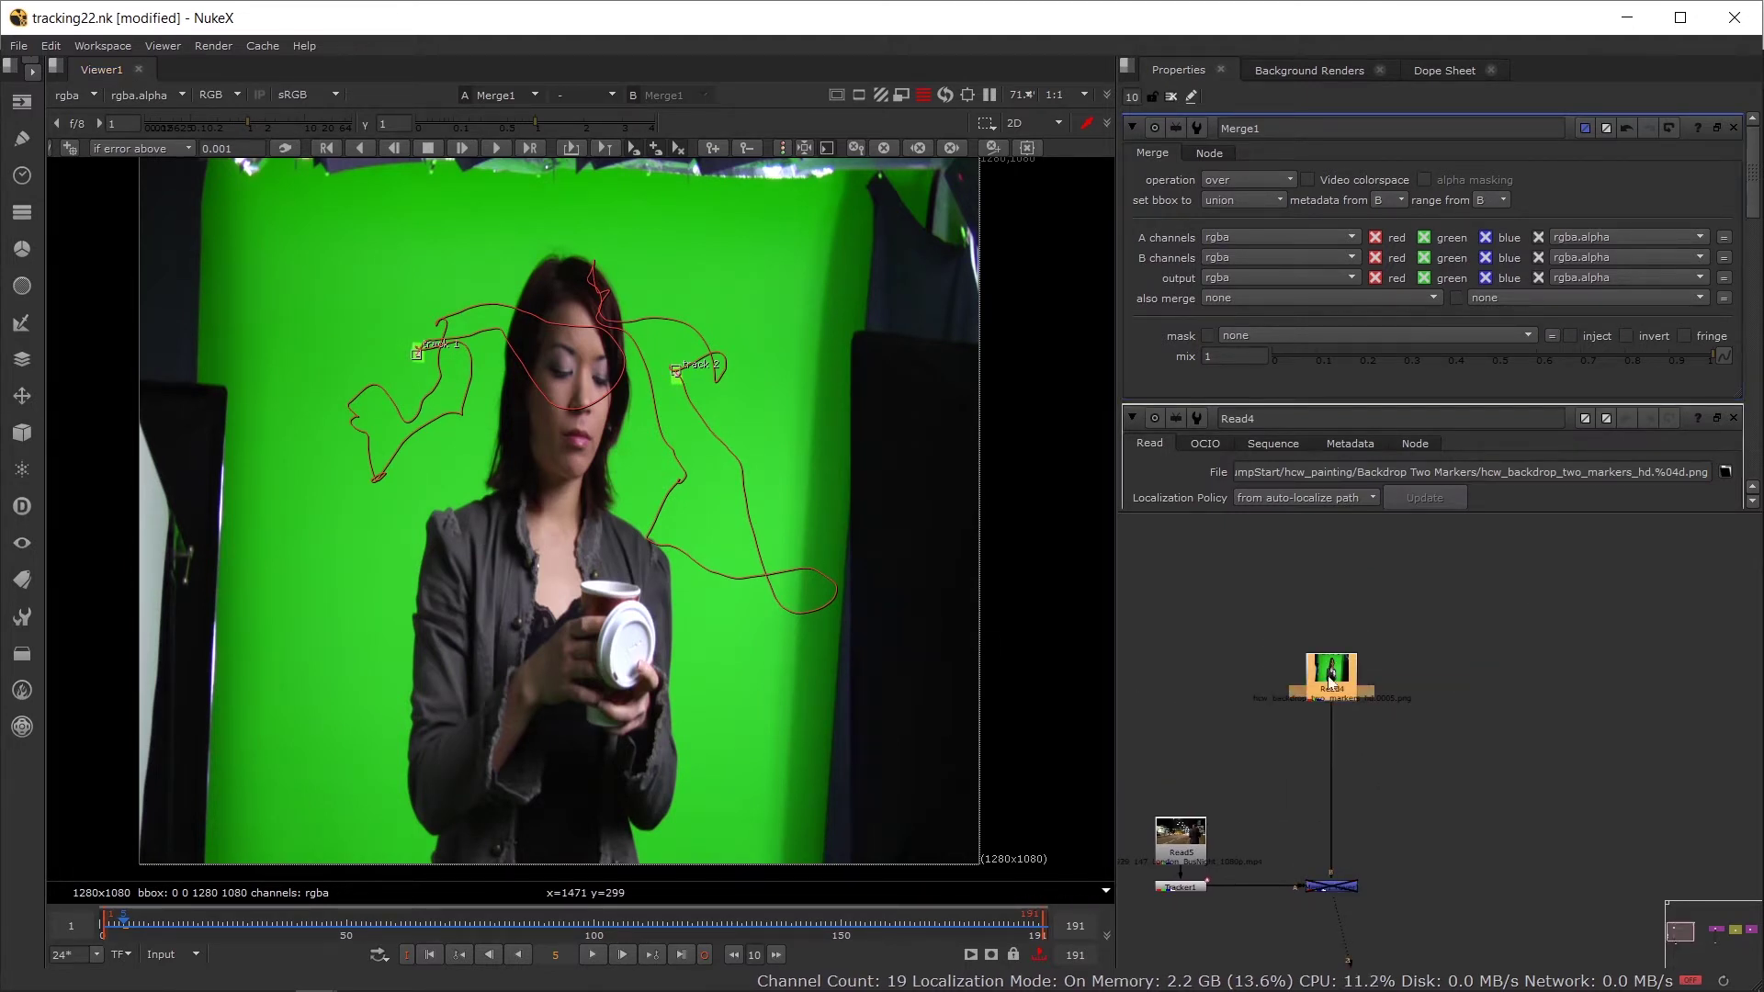
pyautogui.moveTo(1331, 684); pyautogui.dragTo(1330, 576)
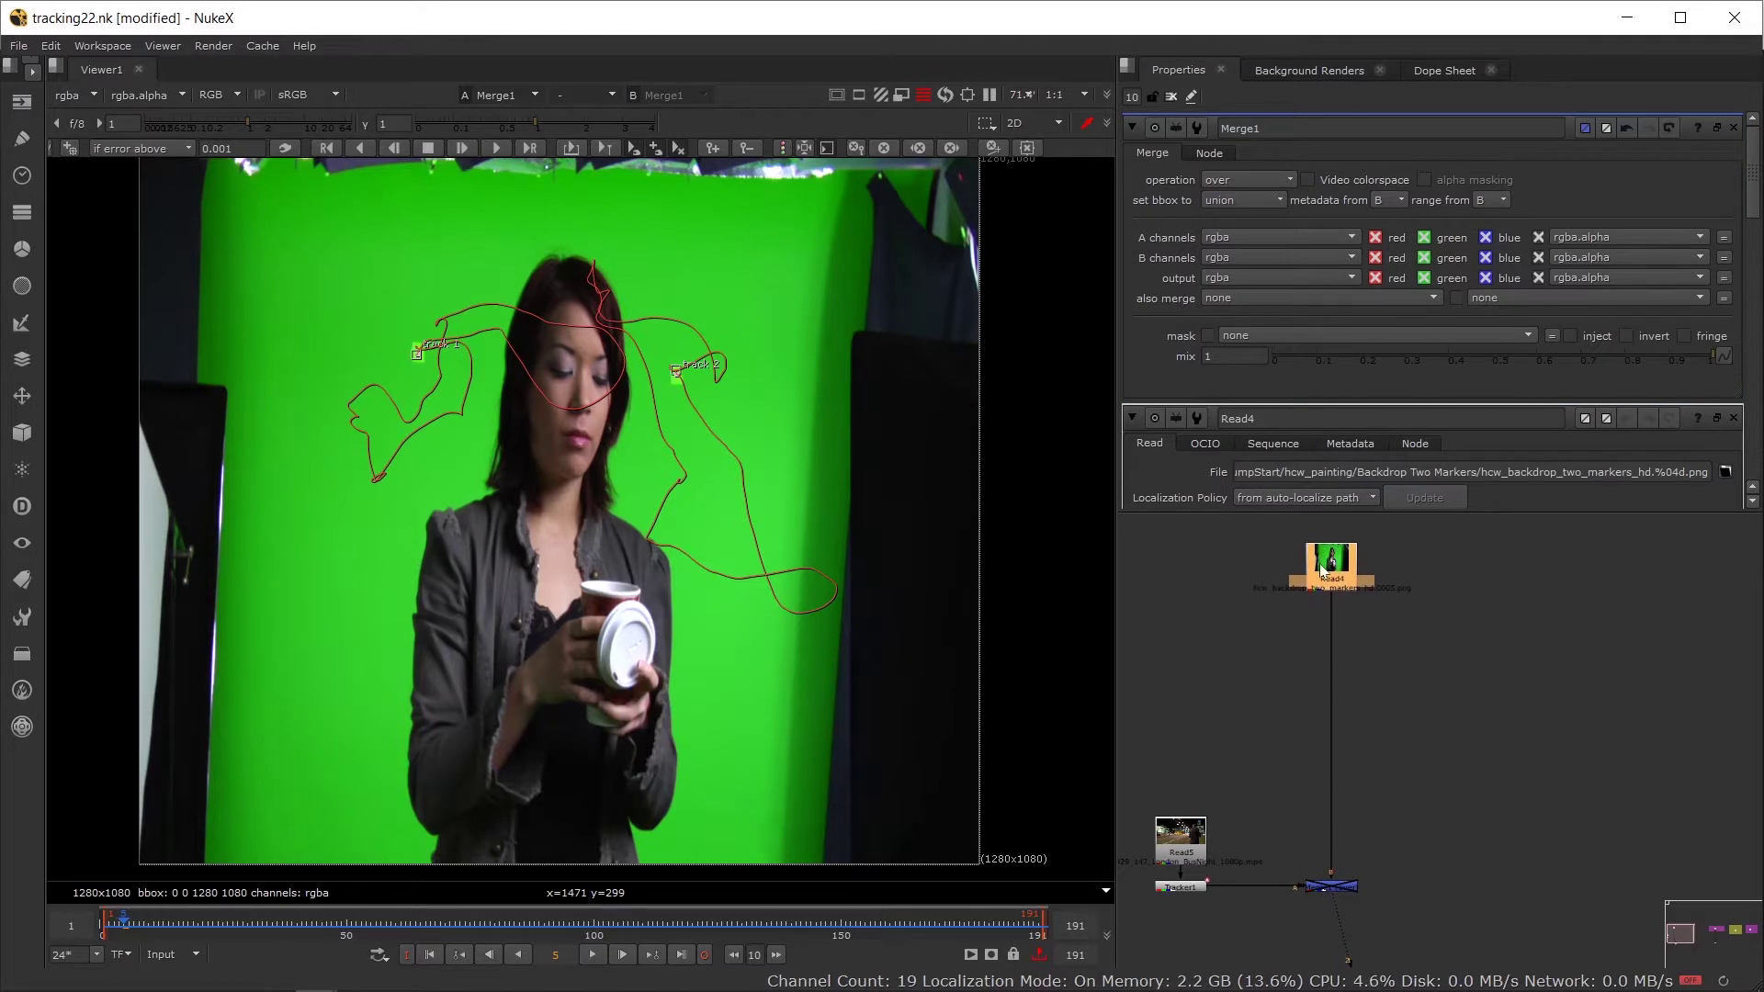
pyautogui.click(1311, 654)
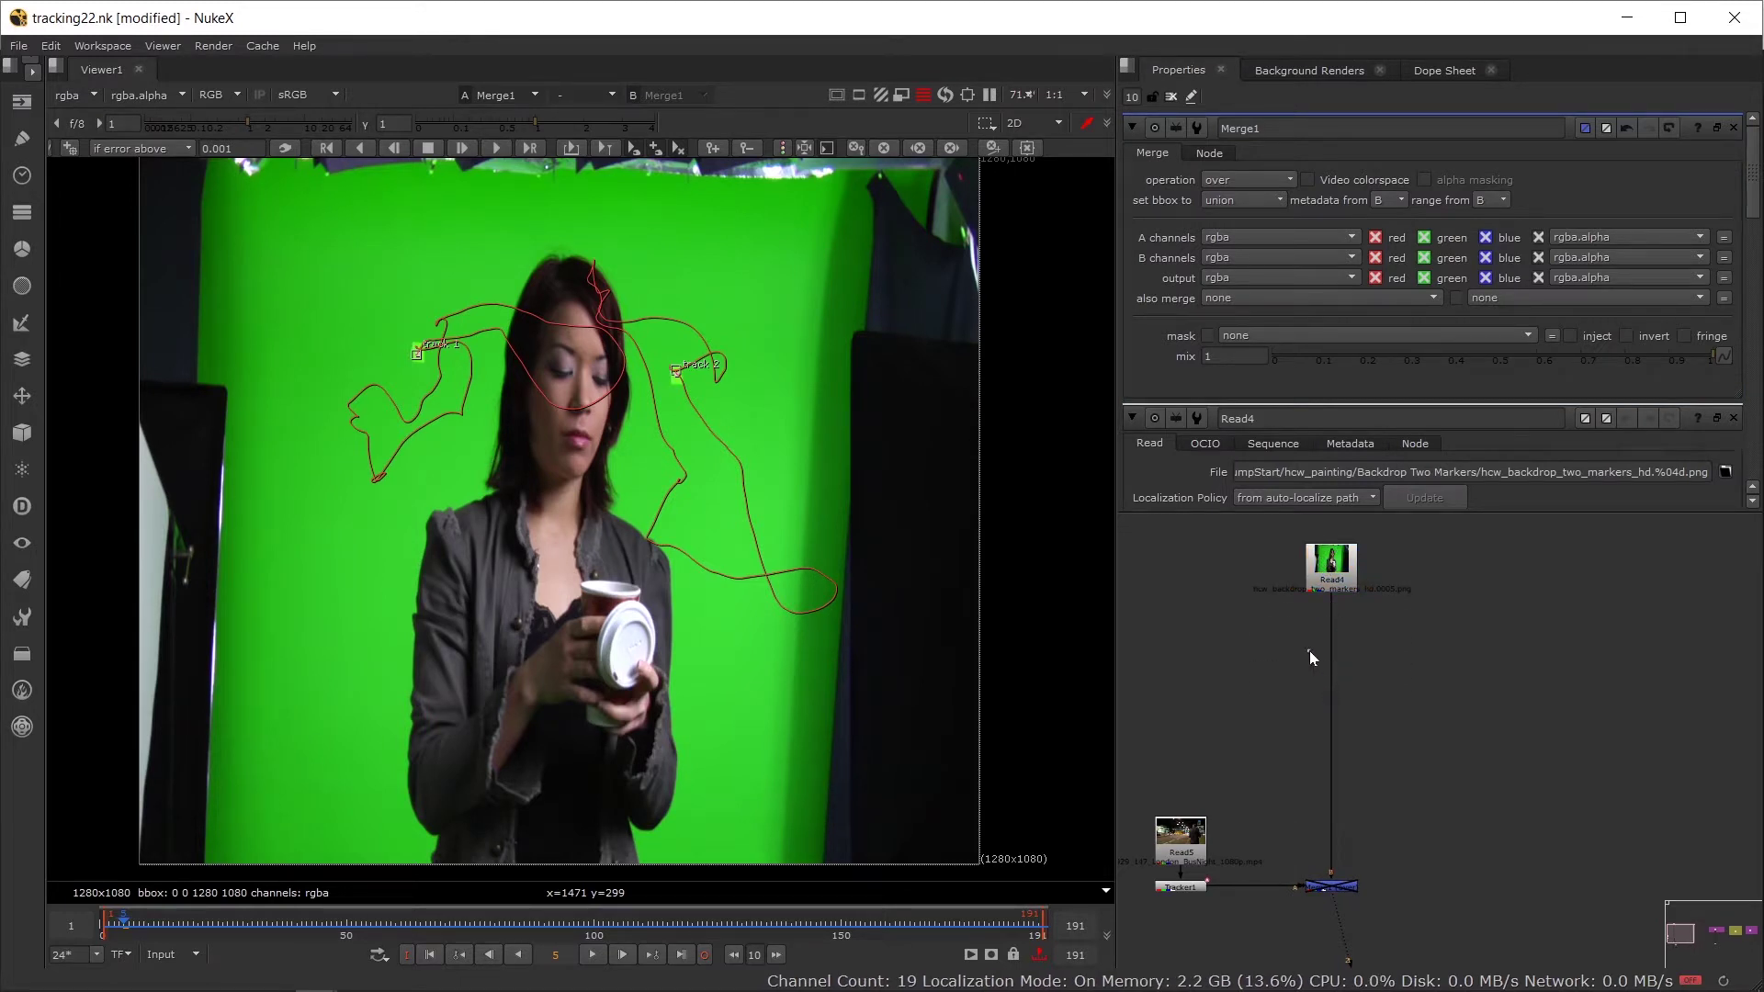
pyautogui.press('Tab')
pyautogui.write('k')
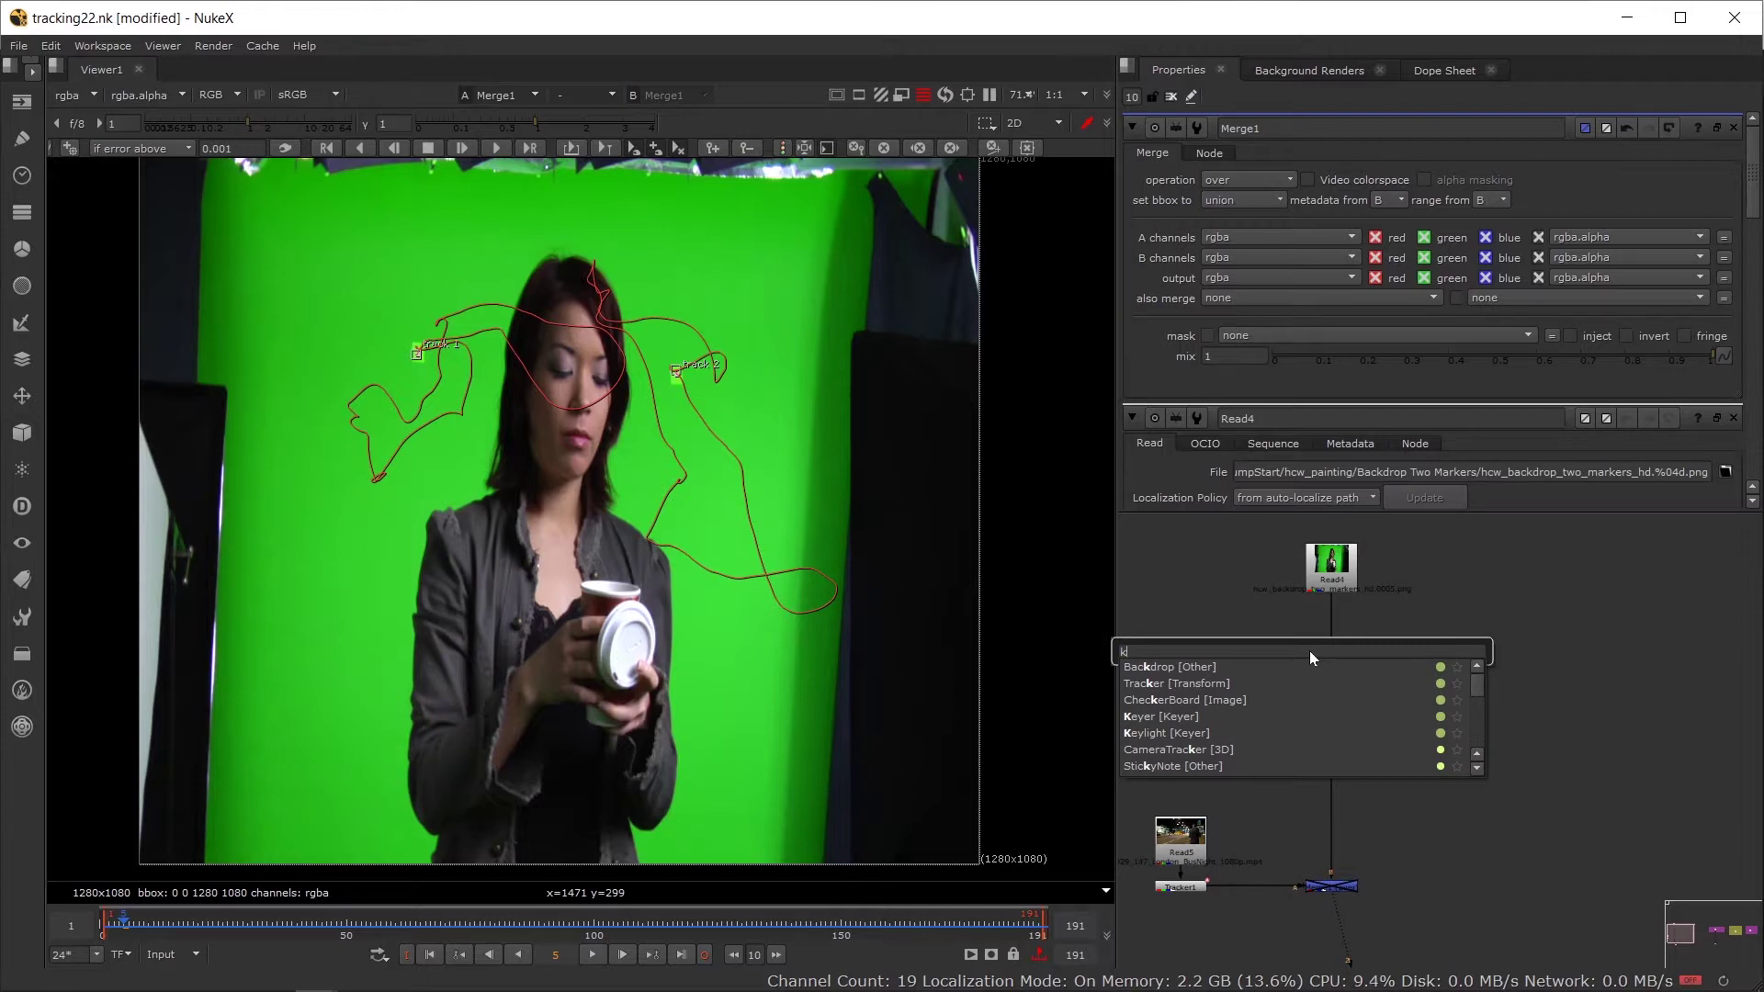
# Step: Create Keylight1 off Read4, add a bend in its input pipe, and view its output
pyautogui.press('Down')
pyautogui.press('Down')
pyautogui.press('Down')
pyautogui.press('Down')
pyautogui.press('Down')
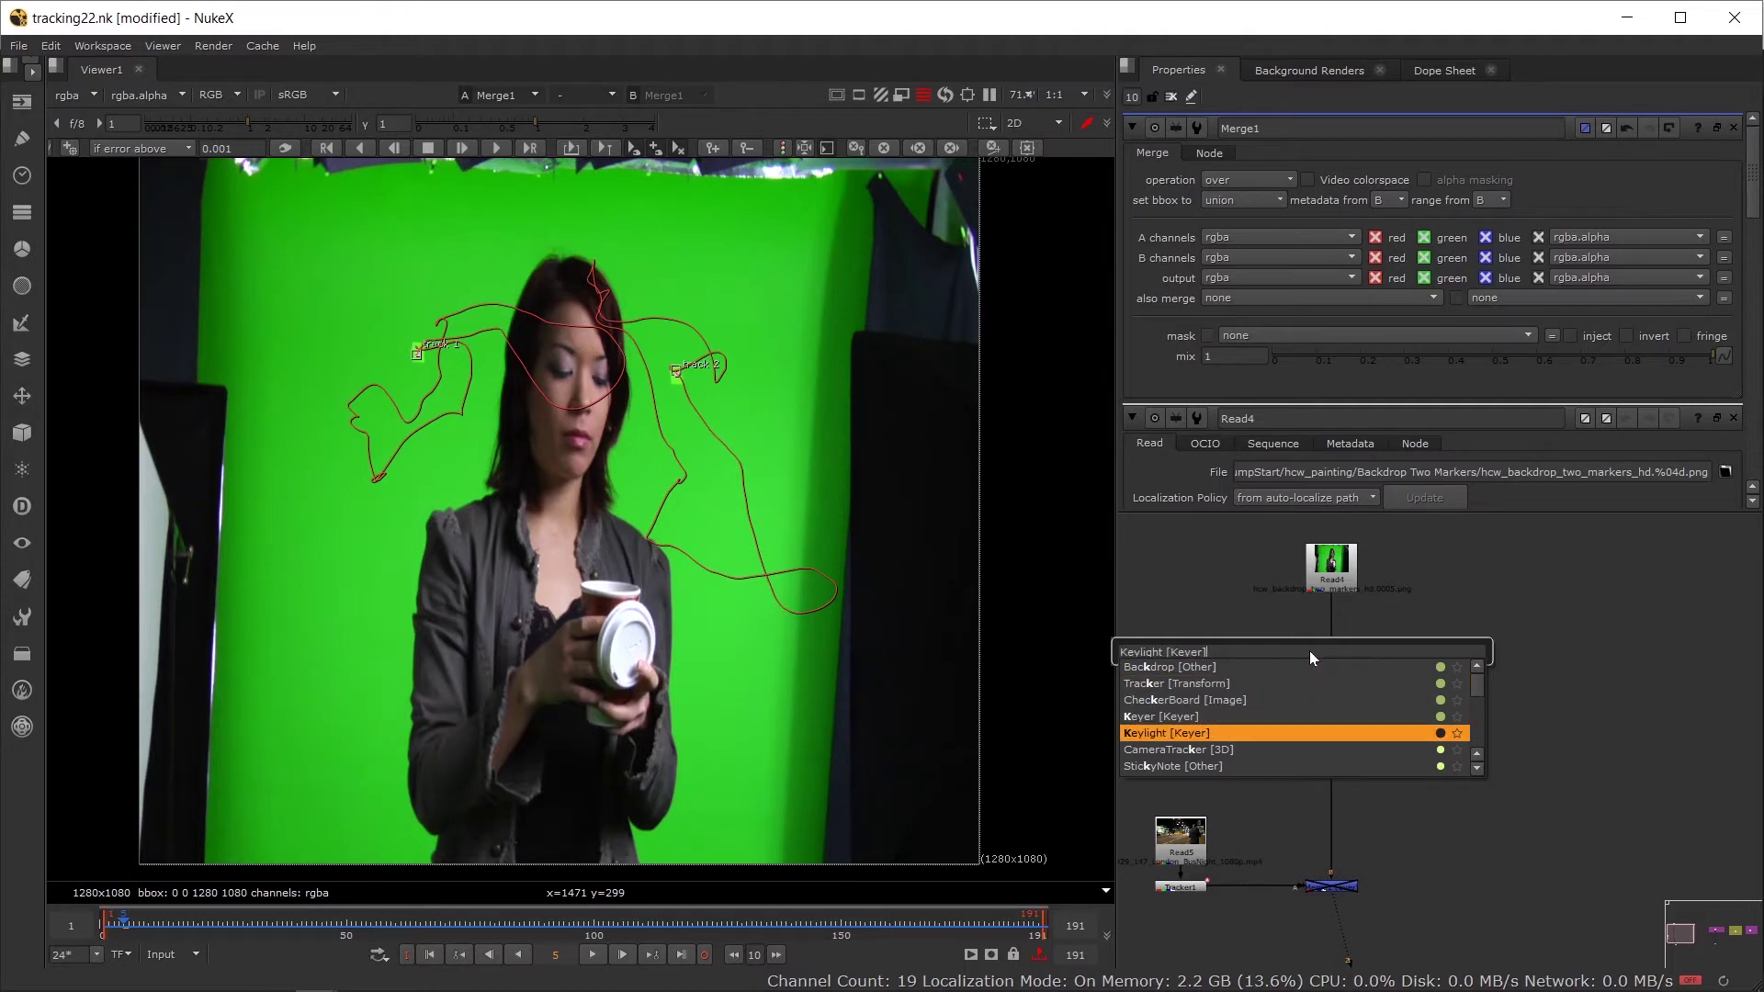
pyautogui.press('Return')
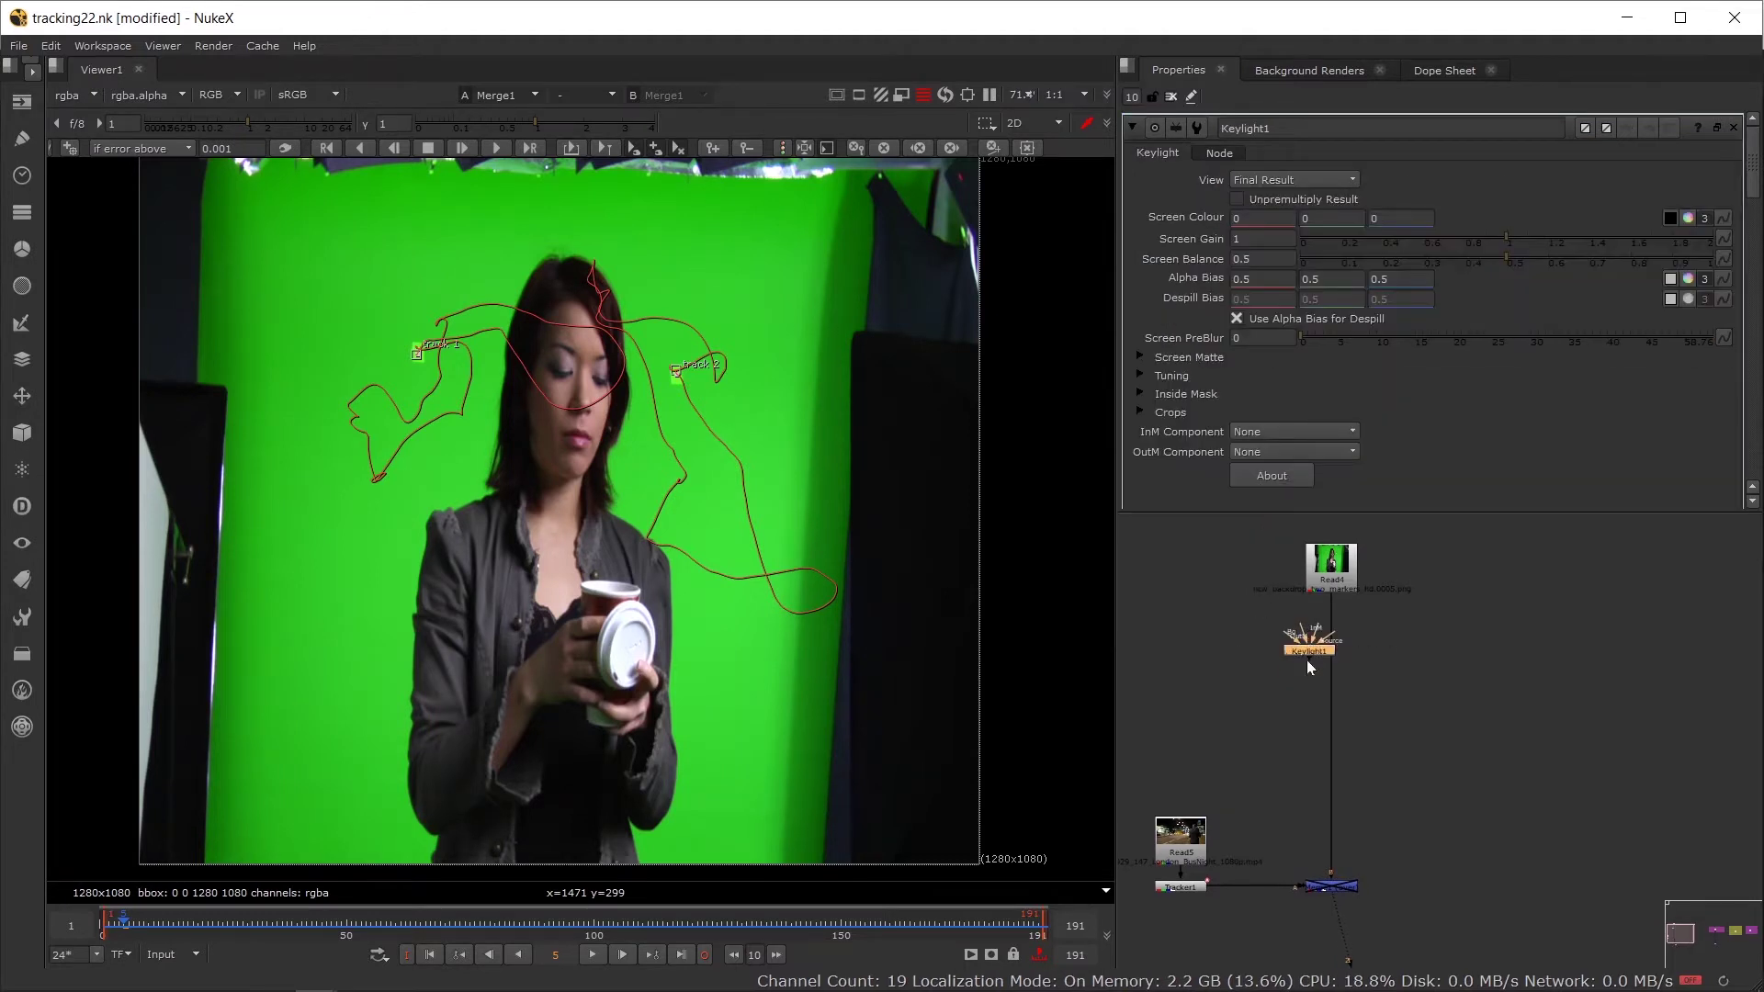
pyautogui.moveTo(1287, 705); pyautogui.dragTo(1369, 648)
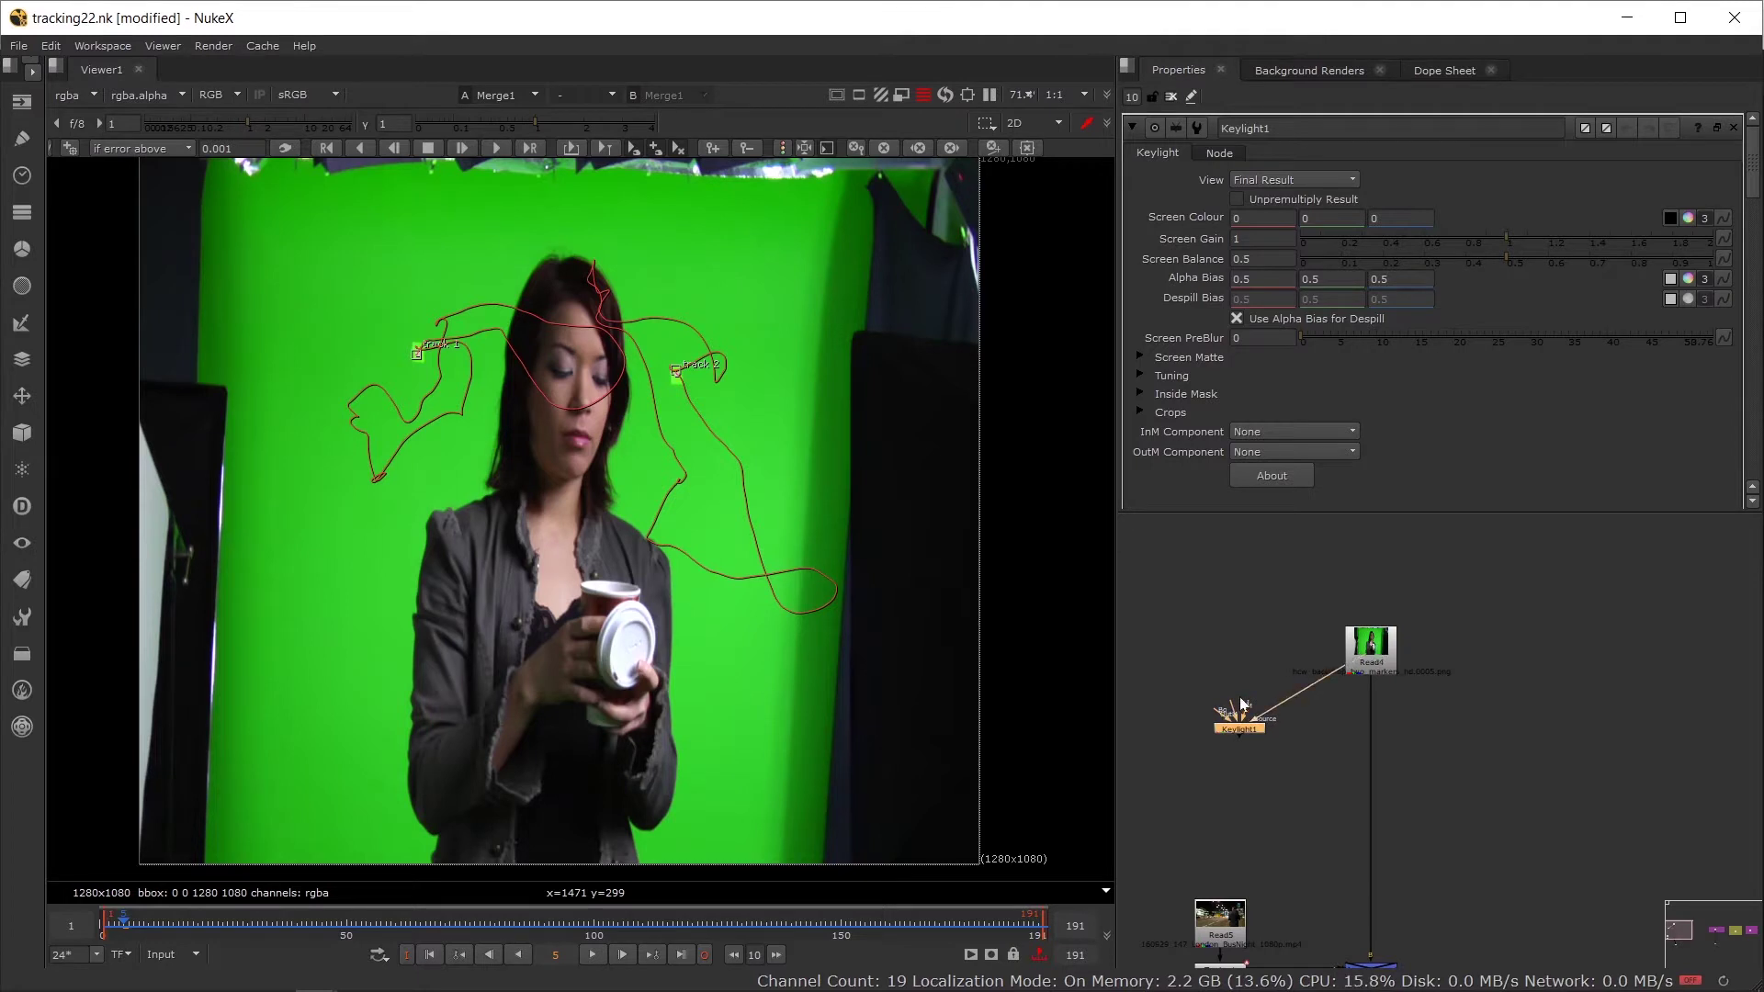
pyautogui.scroll(3, 1241, 698)
pyautogui.moveTo(1355, 693); pyautogui.dragTo(1244, 606)
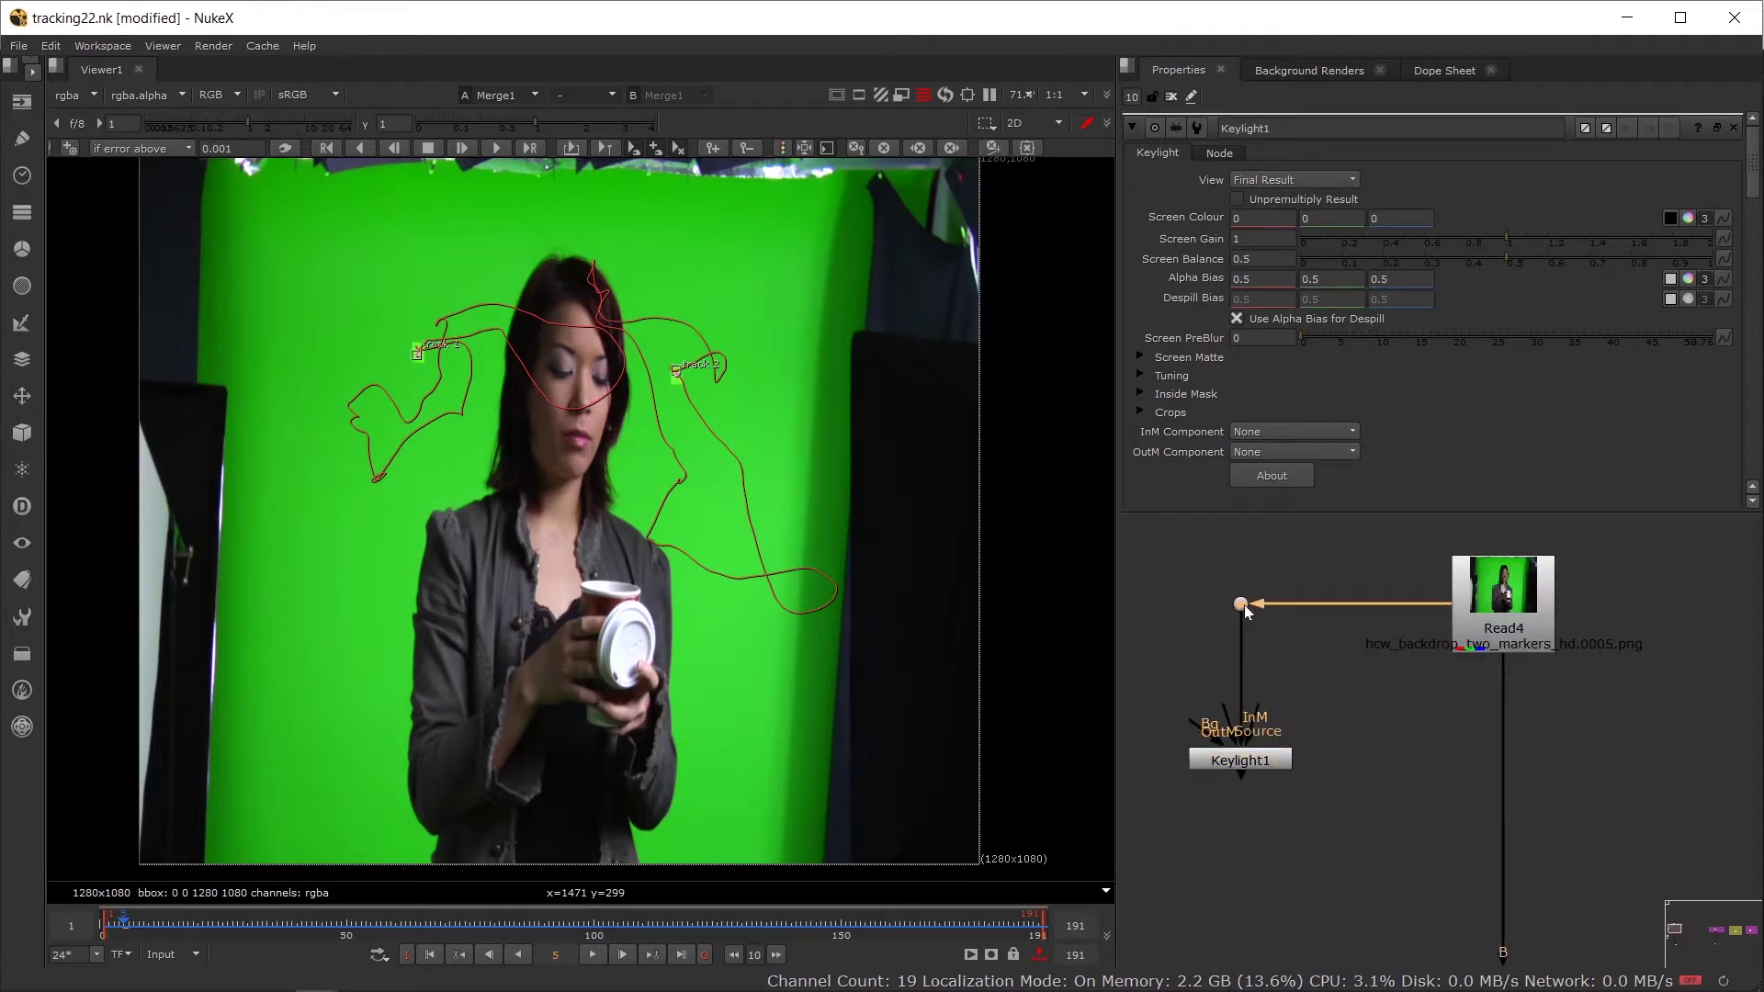
pyautogui.click(1257, 759)
pyautogui.press('1')
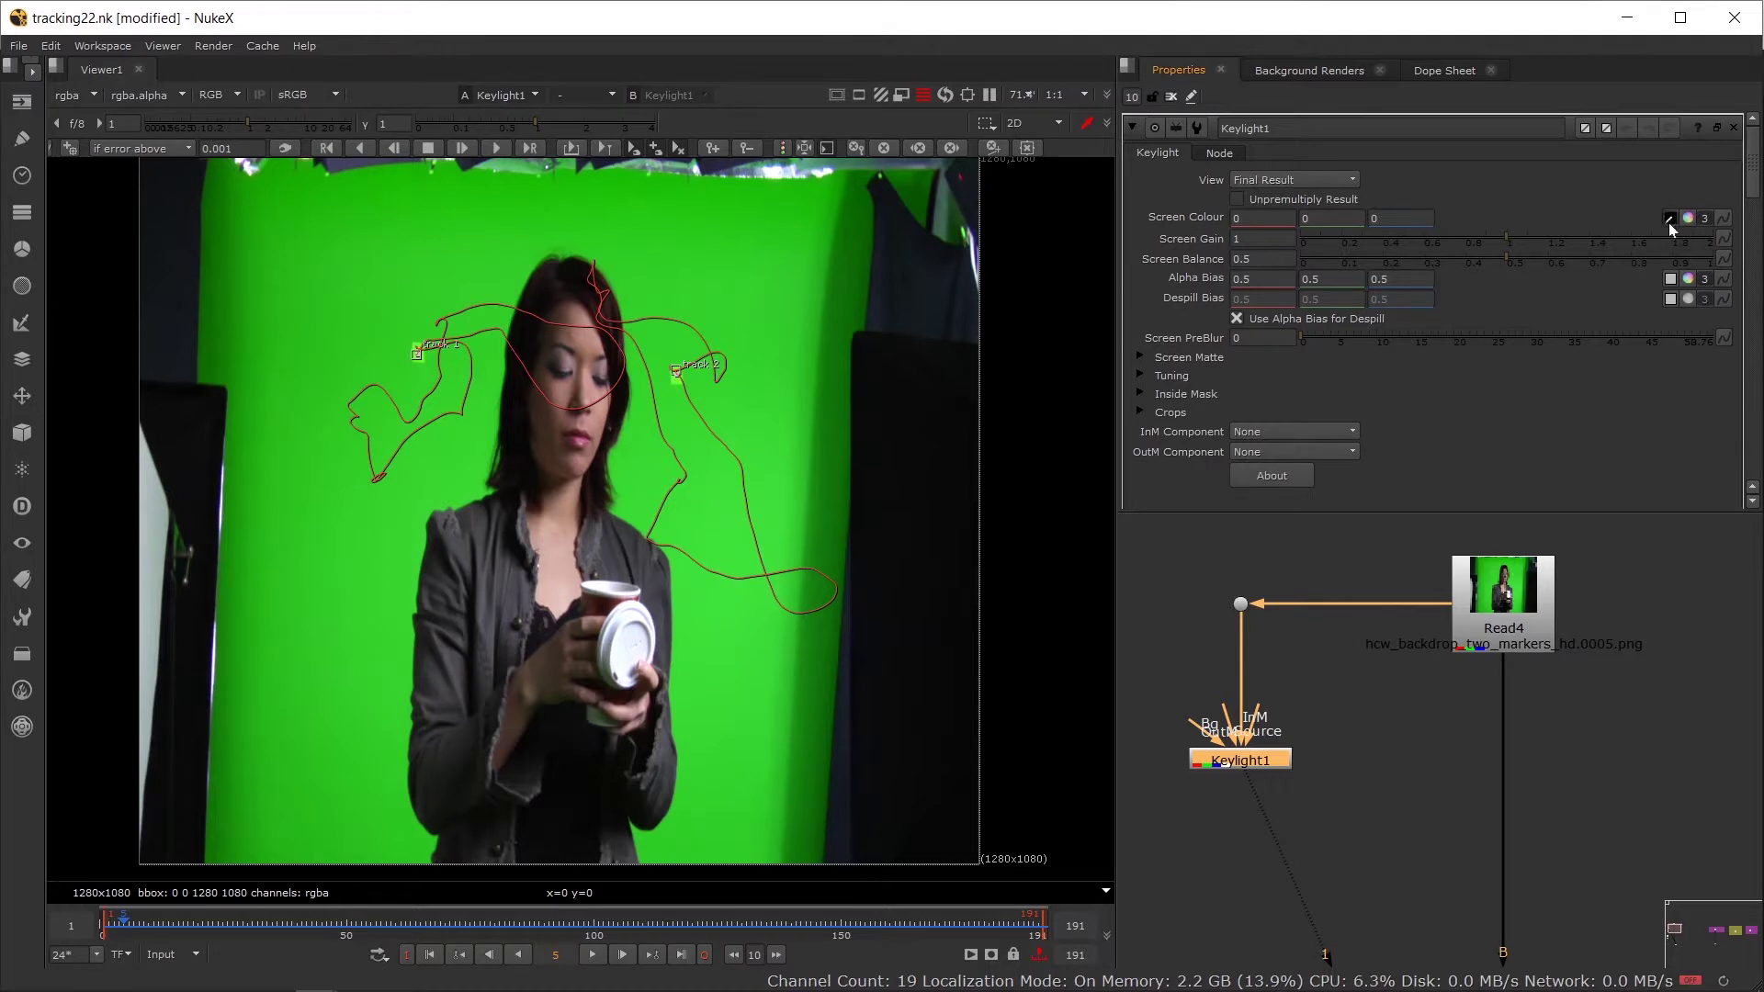
# Step: Limit Properties to 1 open panel and reopen only the Keylight1 settings
pyautogui.click(1132, 96)
pyautogui.click(1132, 96)
pyautogui.moveTo(1748, 179)
pyautogui.mouseDown()
pyautogui.moveTo(1754, 428)
pyautogui.moveTo(1747, 152)
pyautogui.mouseUp()
pyautogui.doubleClick(1134, 96)
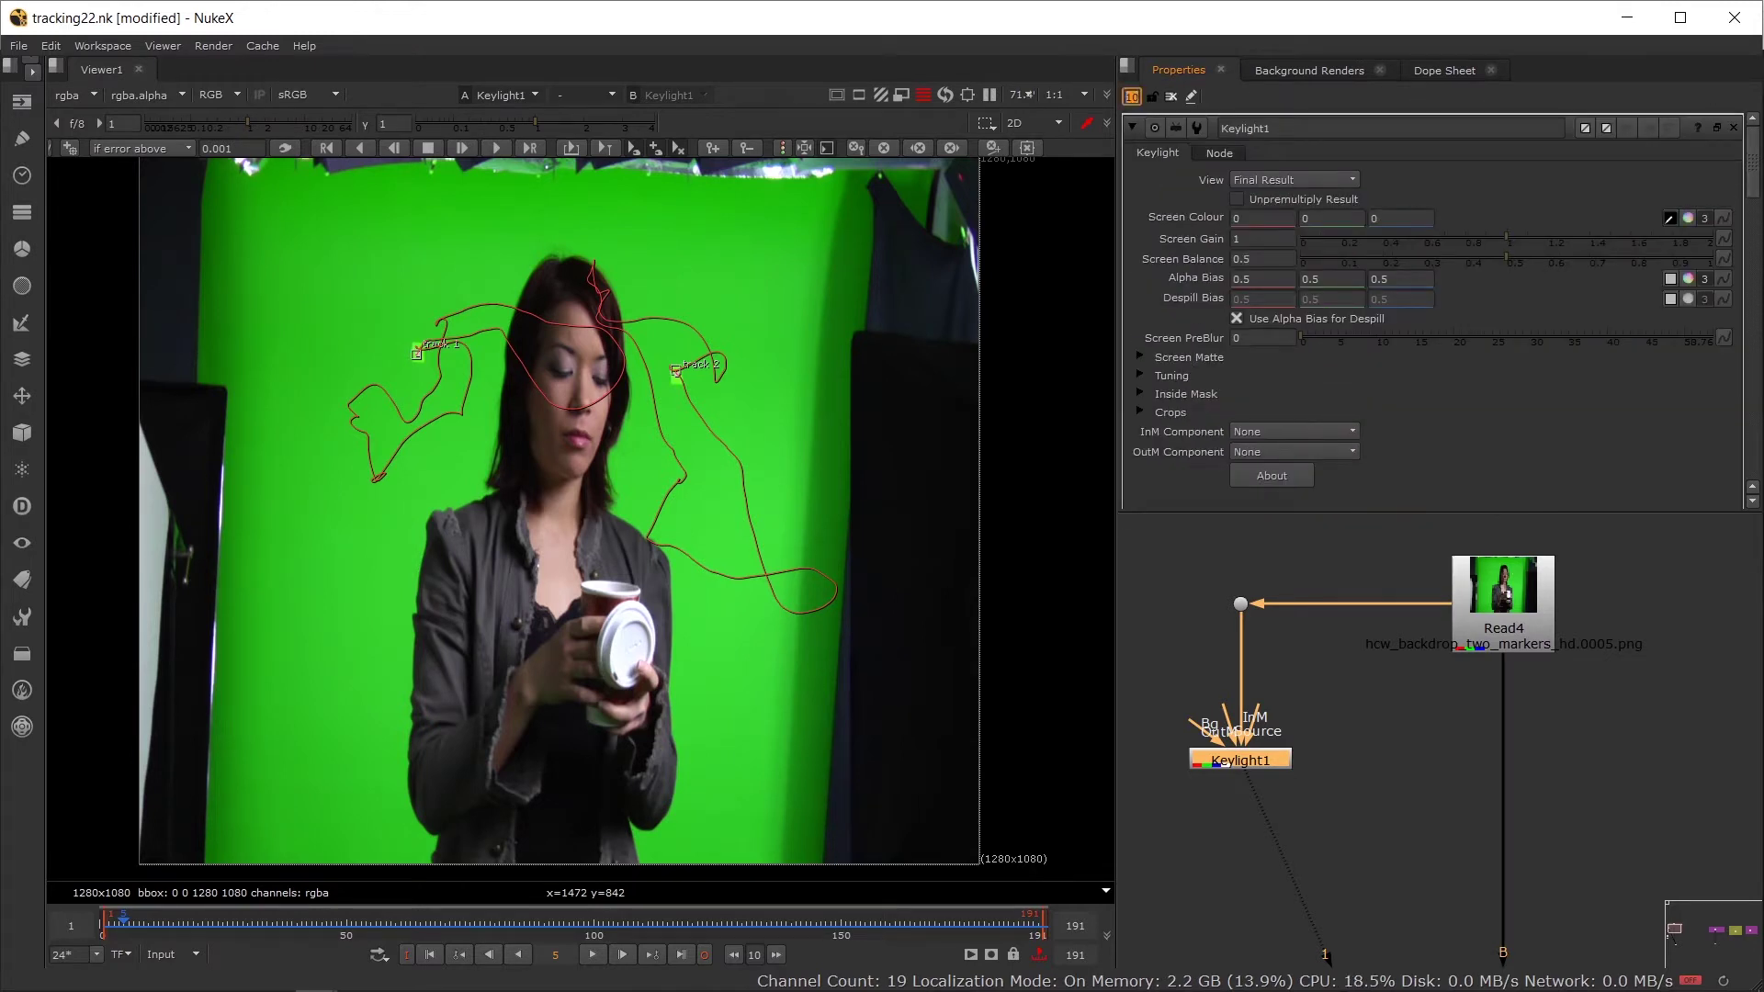
pyautogui.write('1')
pyautogui.click(1364, 591)
pyautogui.click(1264, 762)
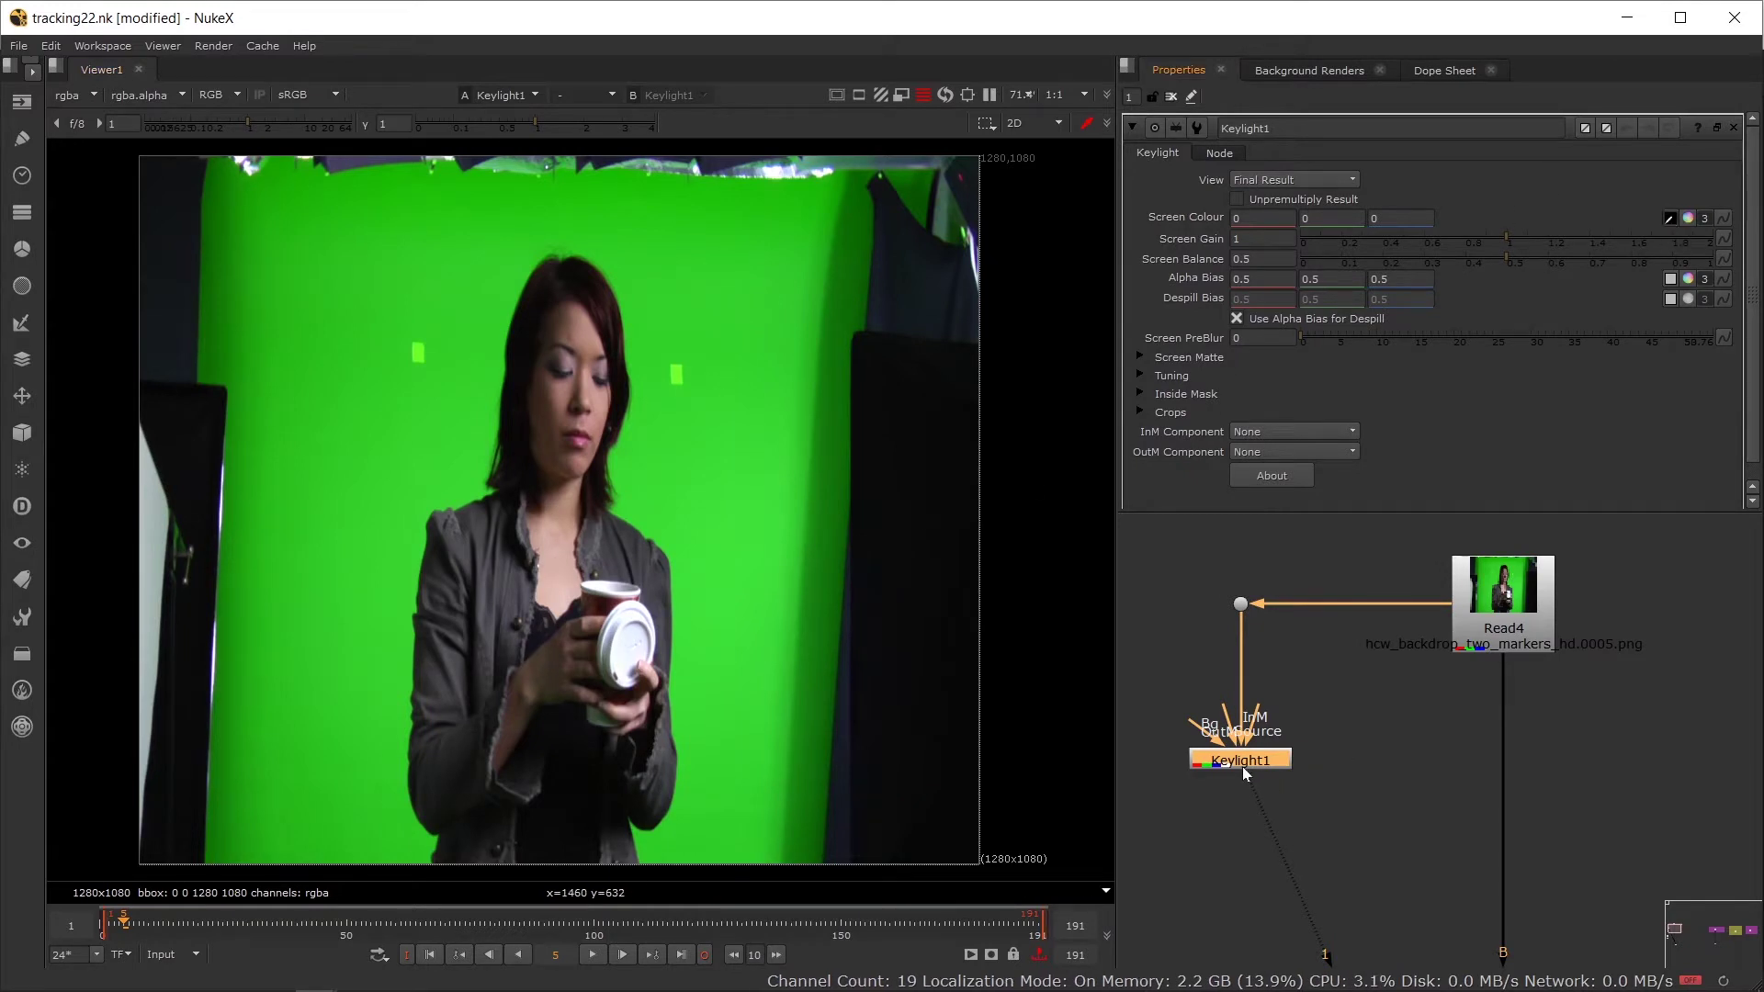
# Step: Sample patches of the green backing in the viewer to set Keylight1's Screen Colour
pyautogui.press('ctrl')
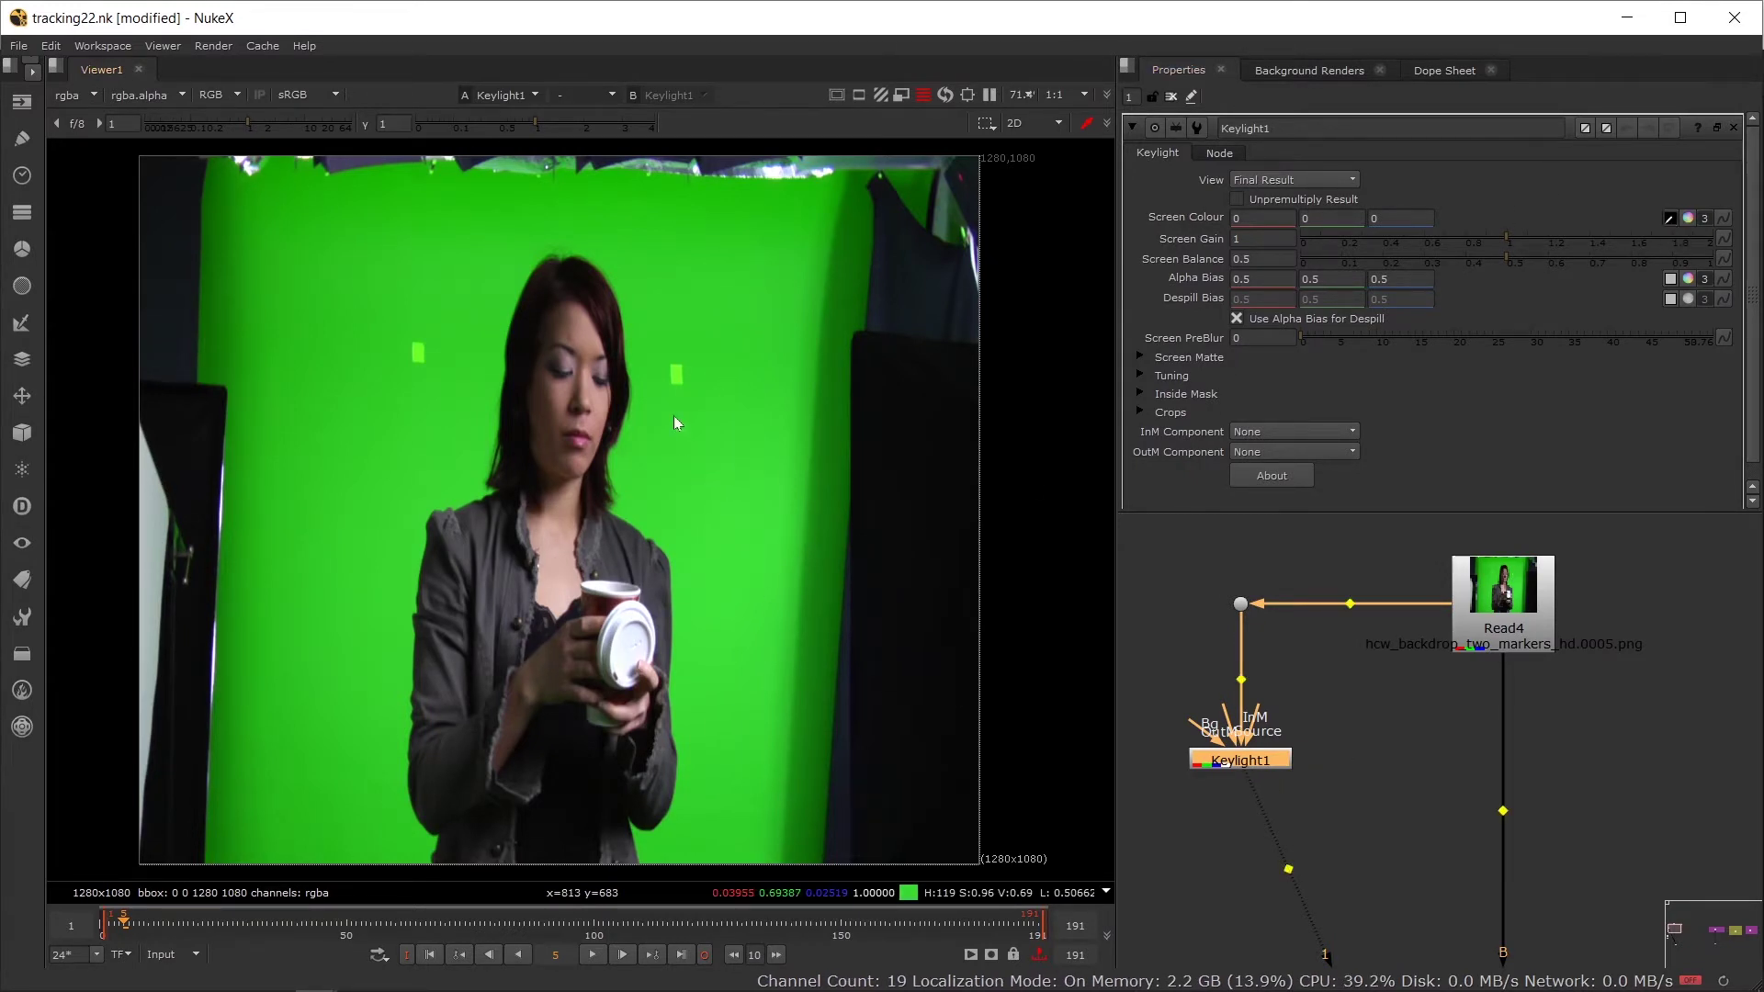
pyautogui.moveTo(674, 416); pyautogui.dragTo(717, 465)
pyautogui.moveTo(704, 370); pyautogui.dragTo(779, 504)
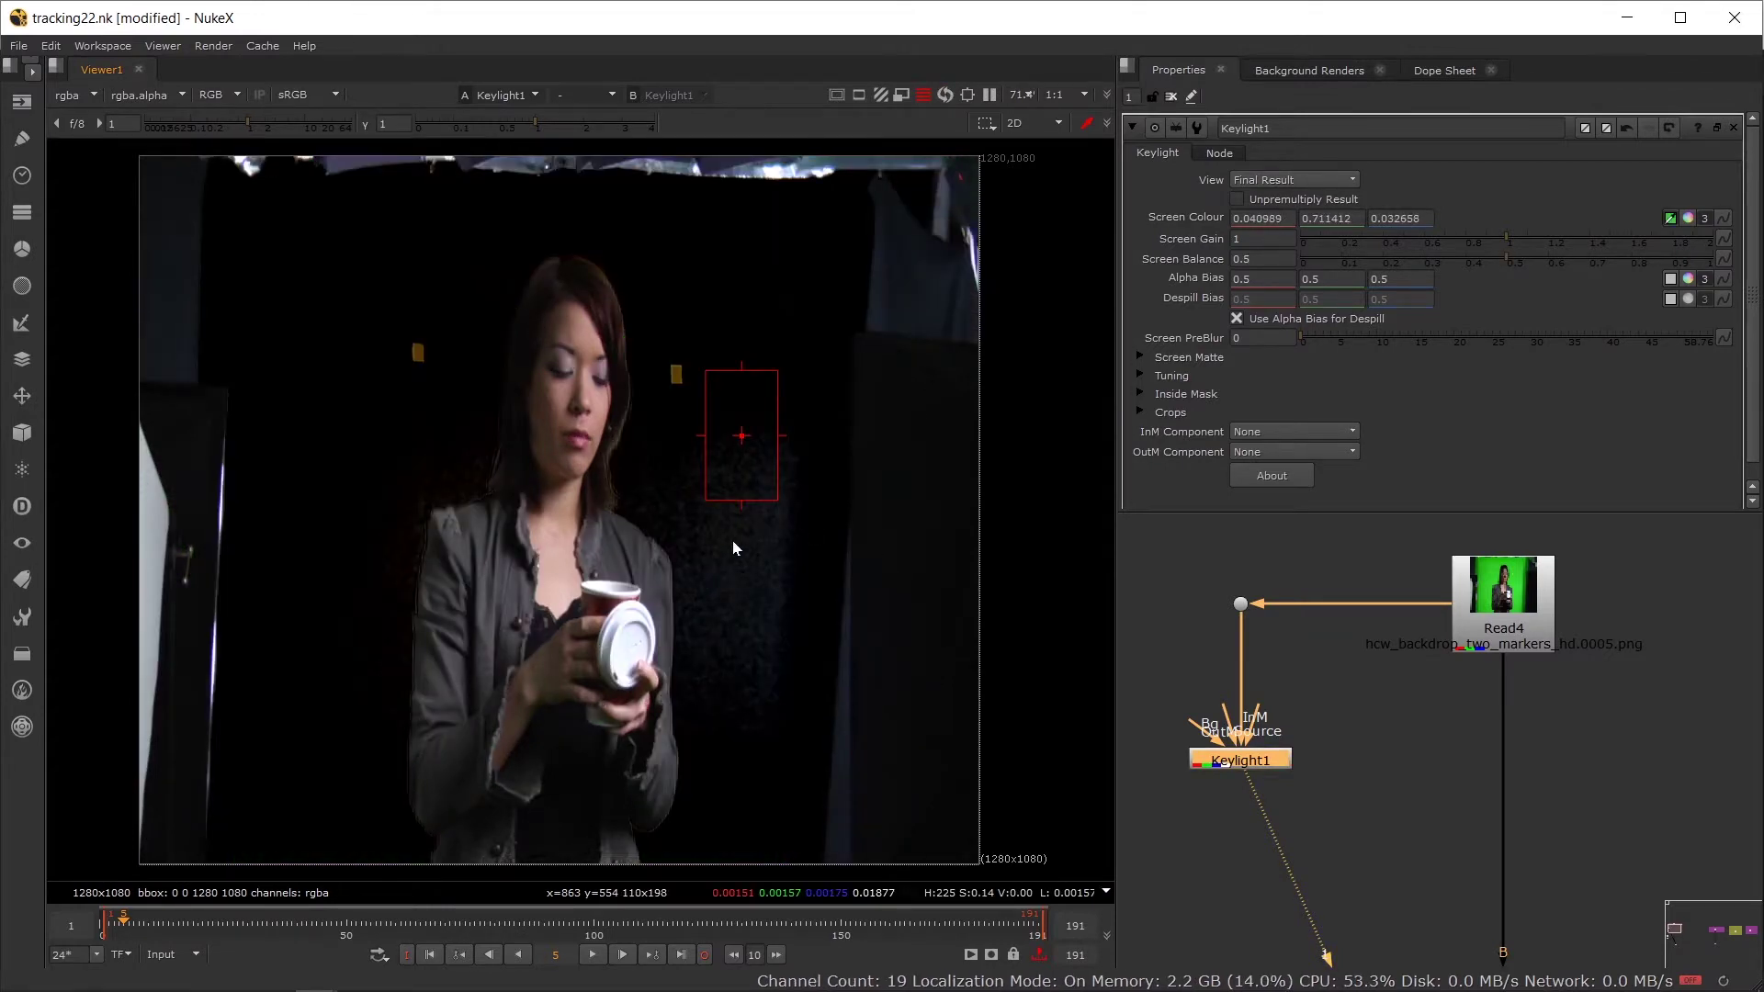
pyautogui.moveTo(693, 291); pyautogui.dragTo(779, 429)
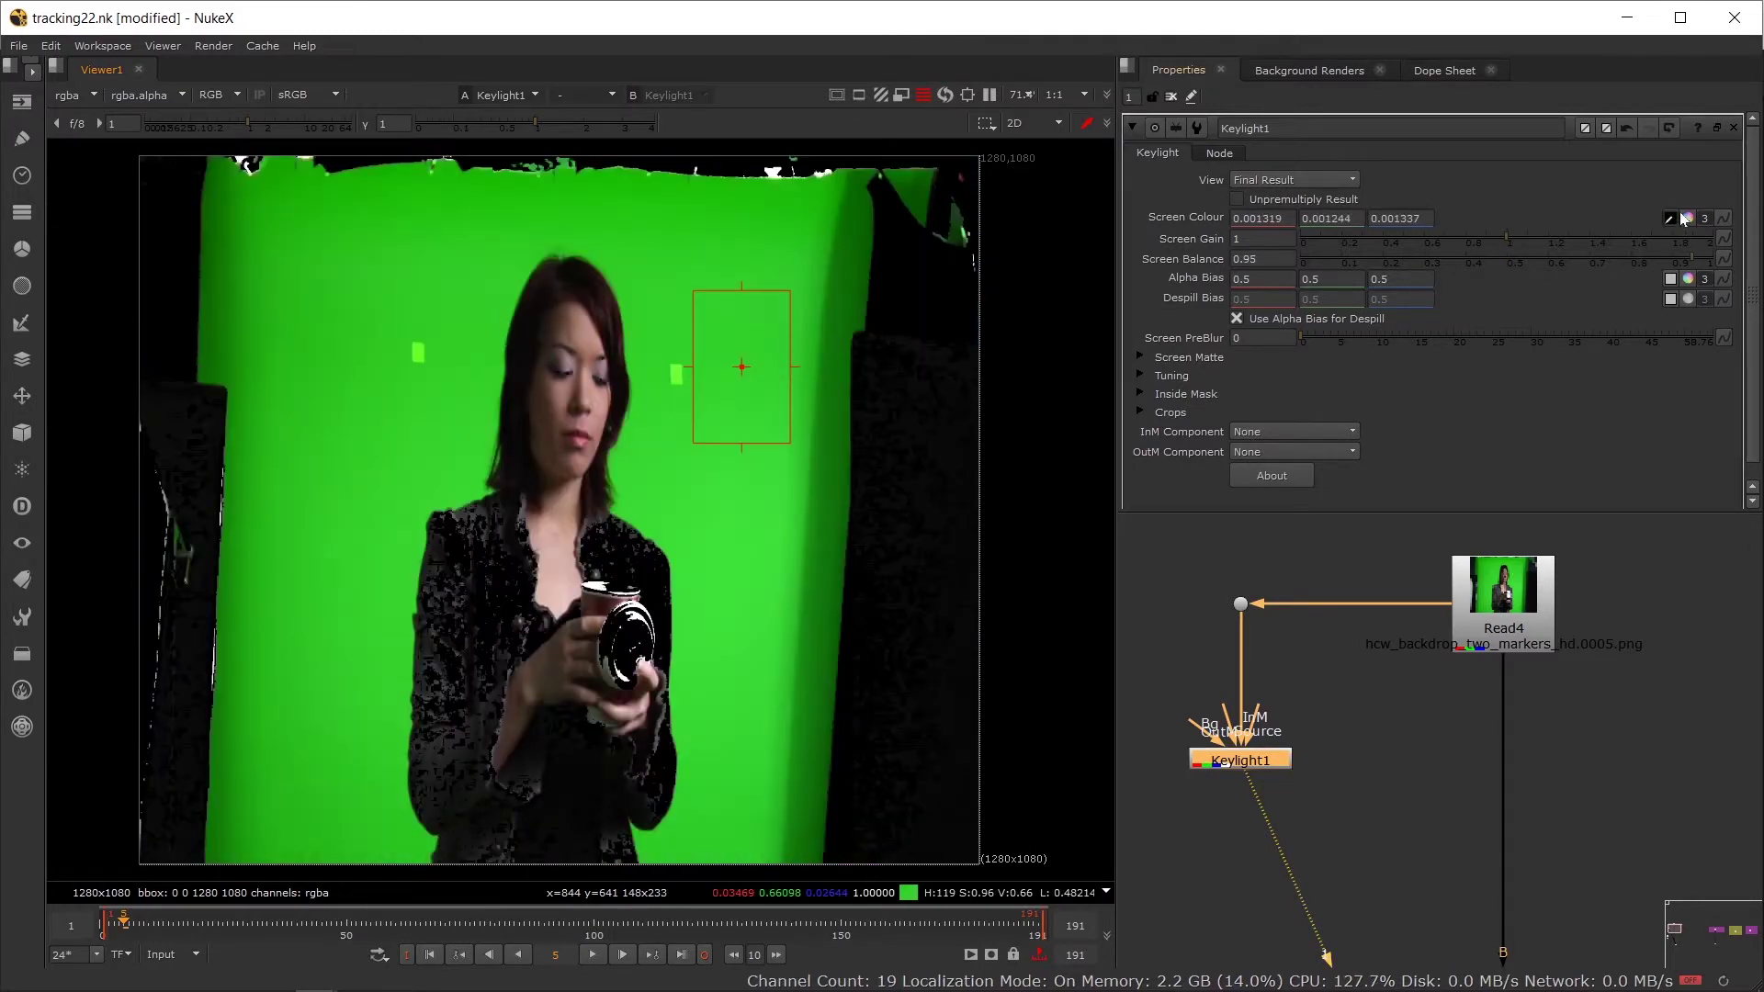
pyautogui.moveTo(713, 237); pyautogui.dragTo(763, 278)
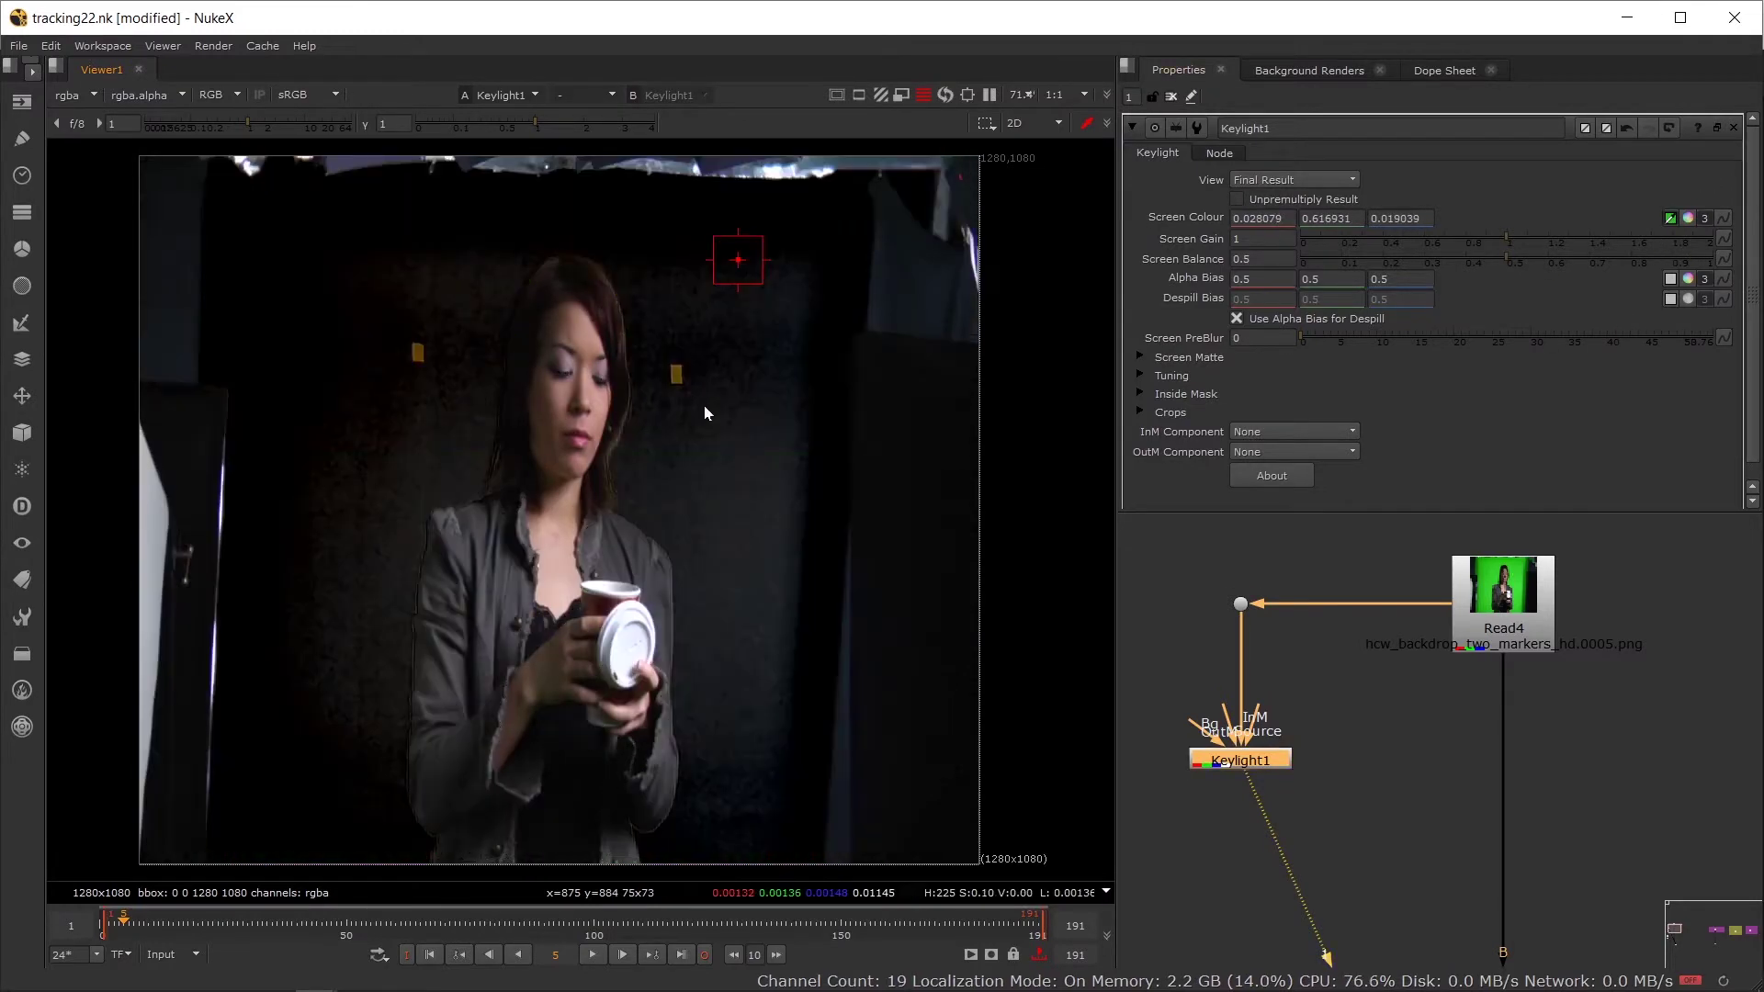
pyautogui.moveTo(721, 339); pyautogui.dragTo(758, 391)
pyautogui.moveTo(707, 298); pyautogui.dragTo(731, 332)
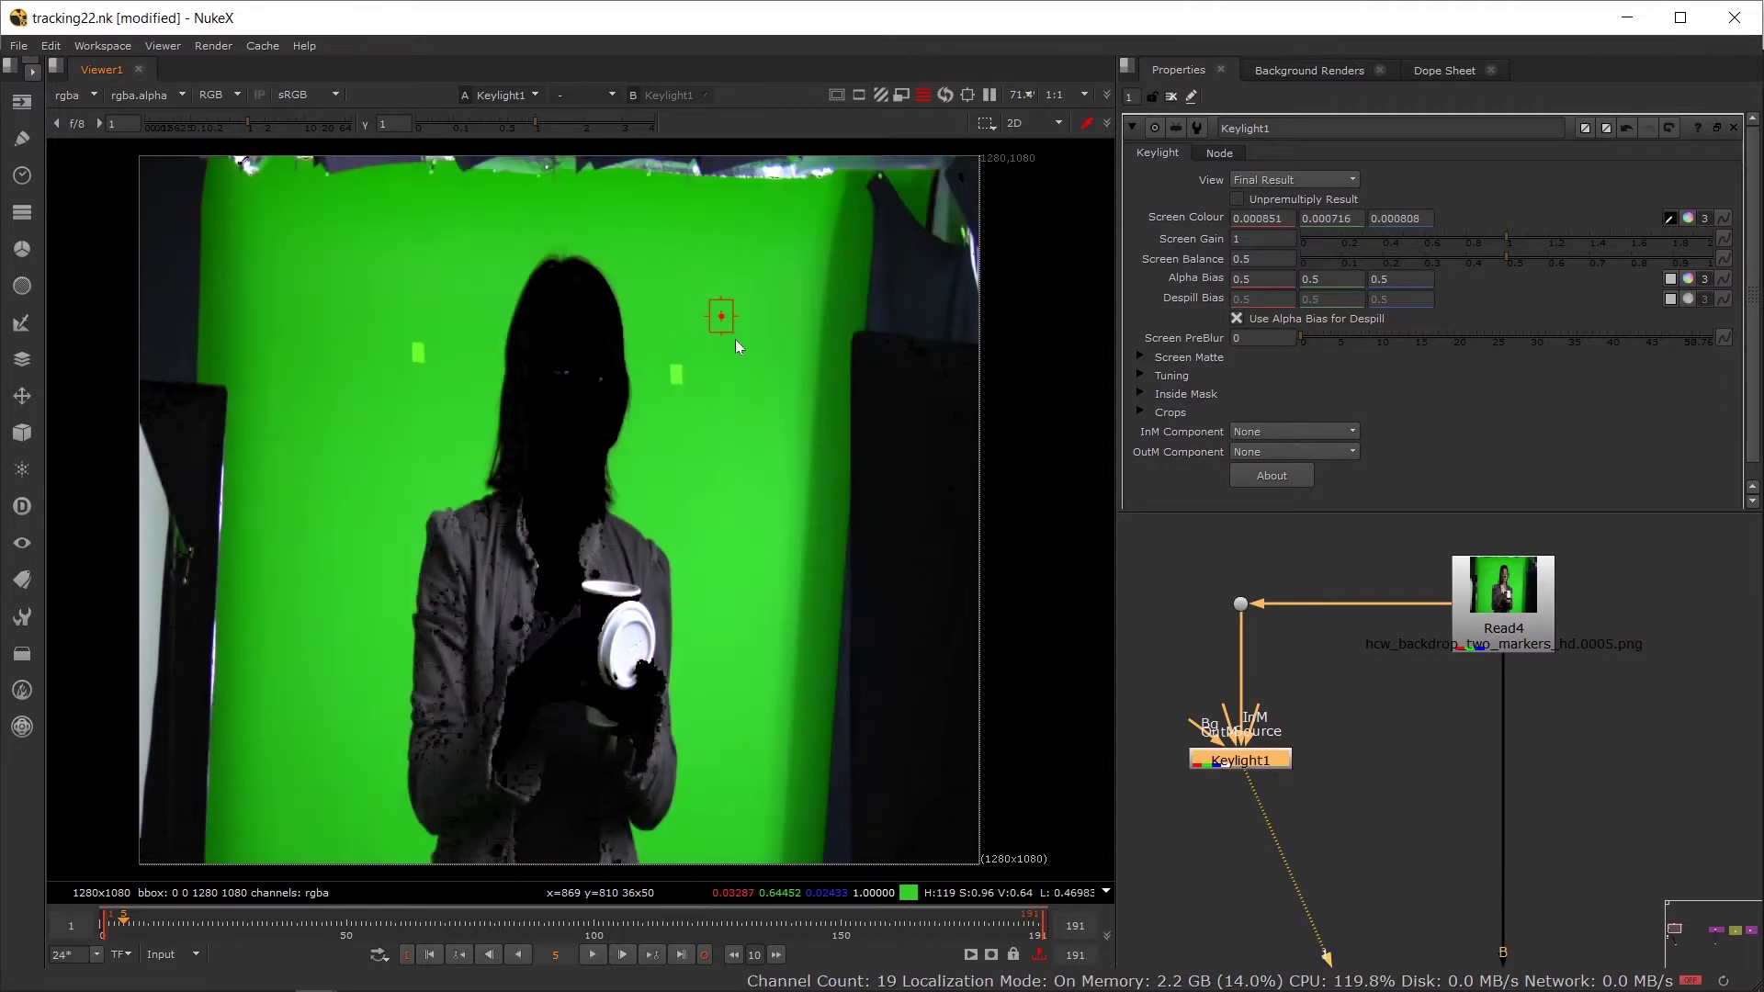
pyautogui.moveTo(686, 261); pyautogui.dragTo(728, 309)
pyautogui.moveTo(707, 228); pyautogui.dragTo(715, 236)
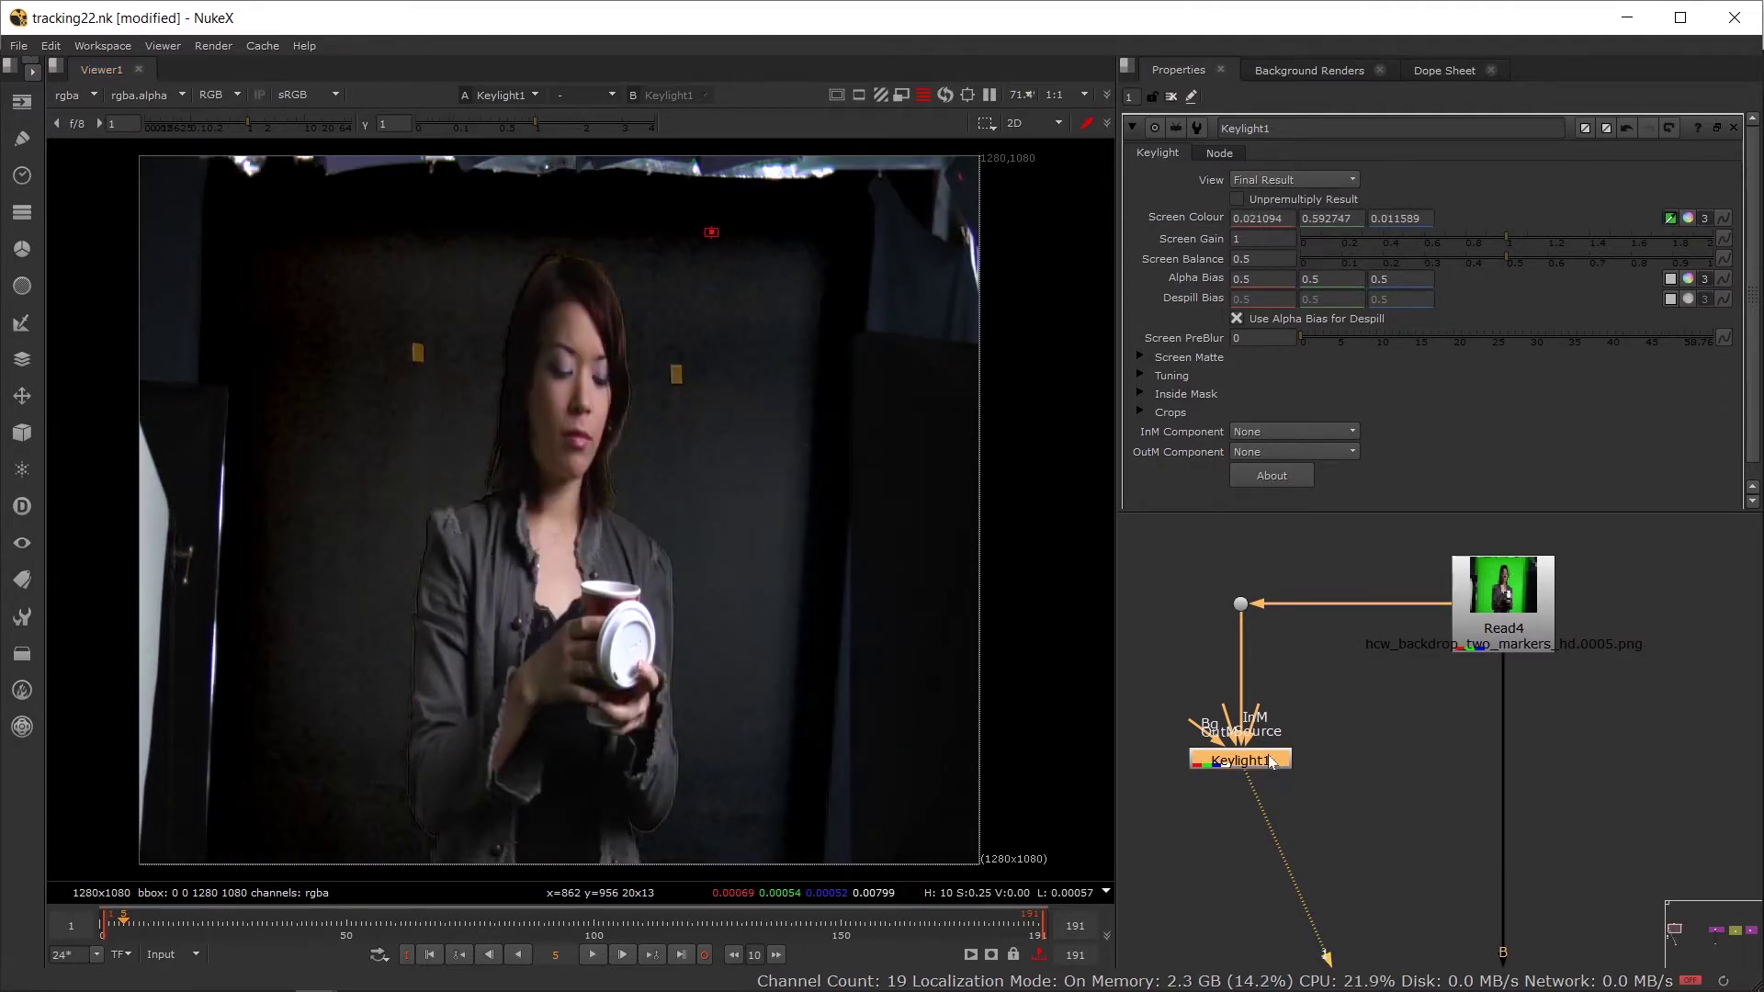
# Step: Resample green beside the woman for Screen Colour 0.042094, 0.721852, 0.034756, then view the alpha matte
pyautogui.press('d')
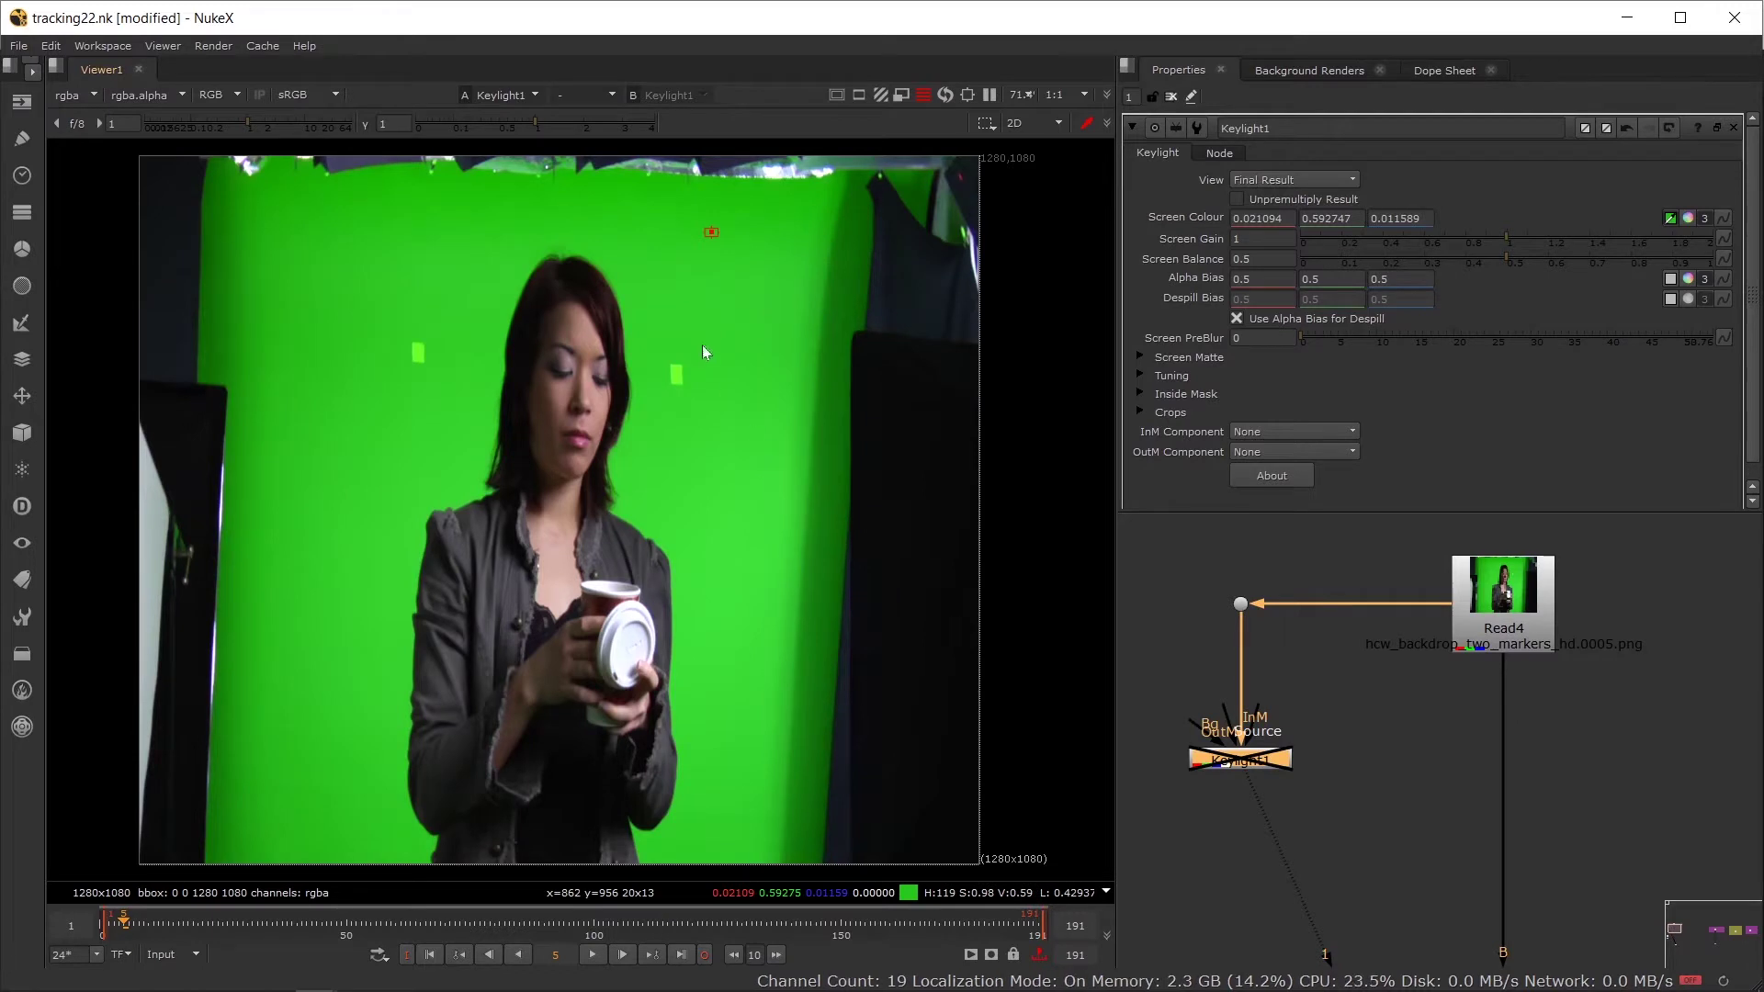
pyautogui.moveTo(698, 285); pyautogui.dragTo(760, 843)
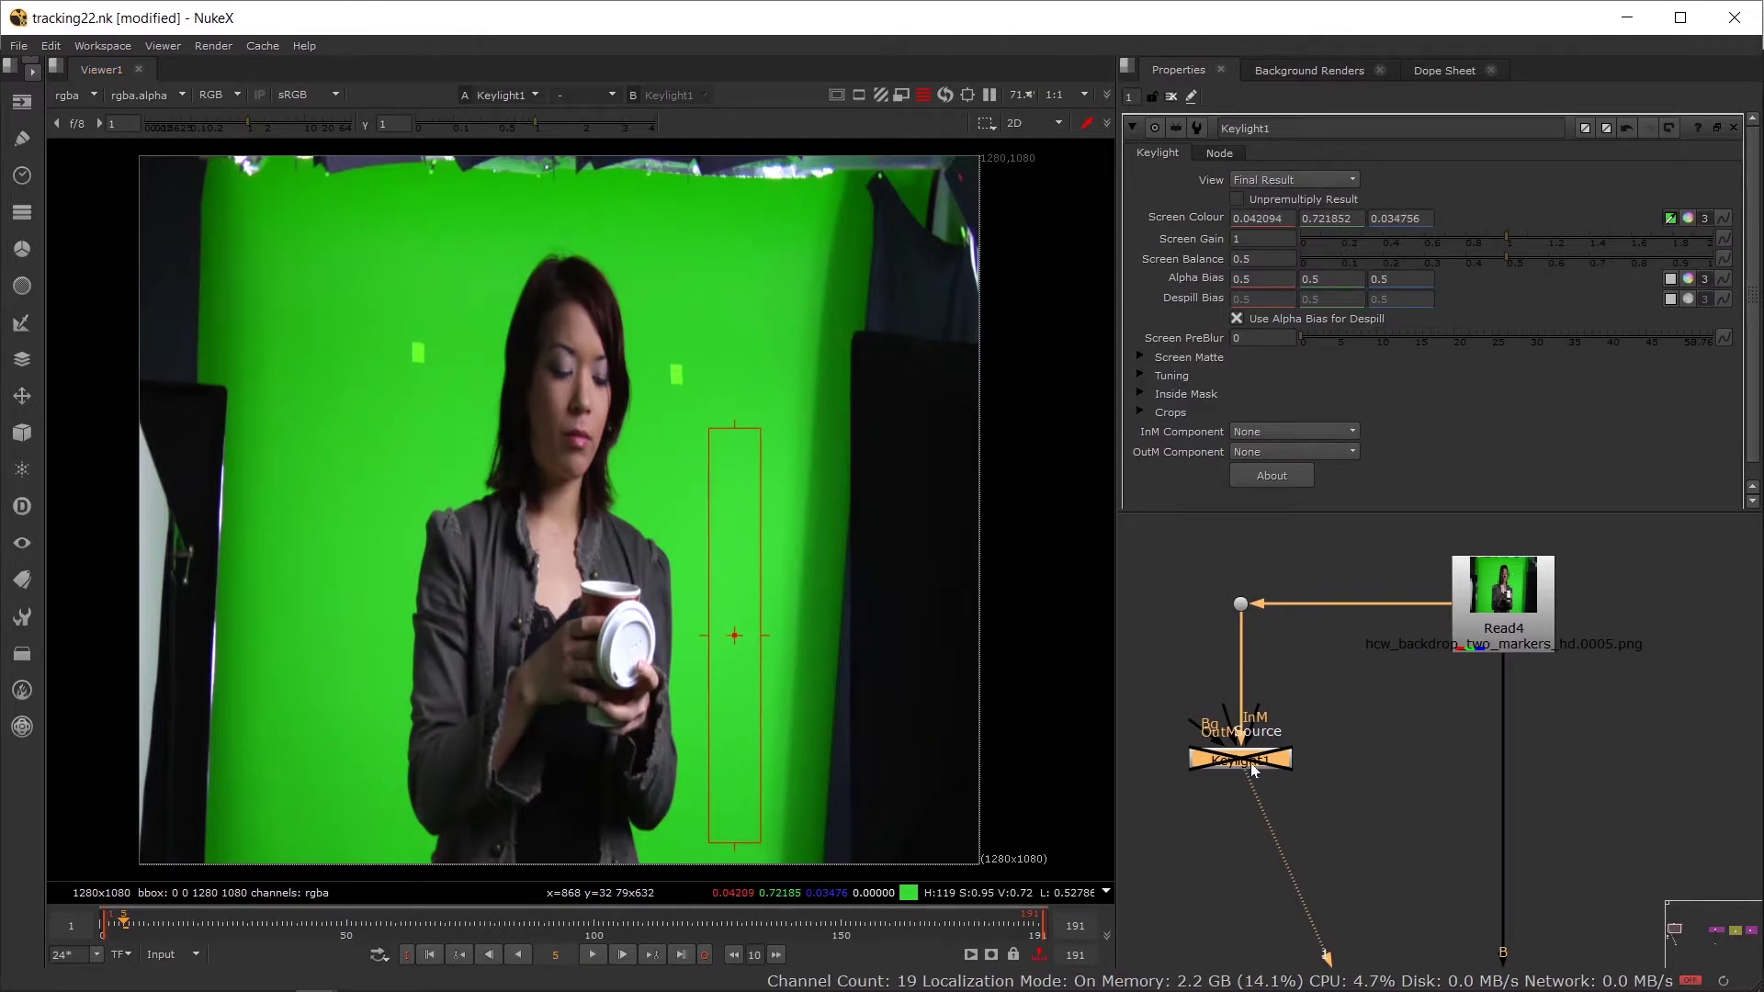
pyautogui.press('d')
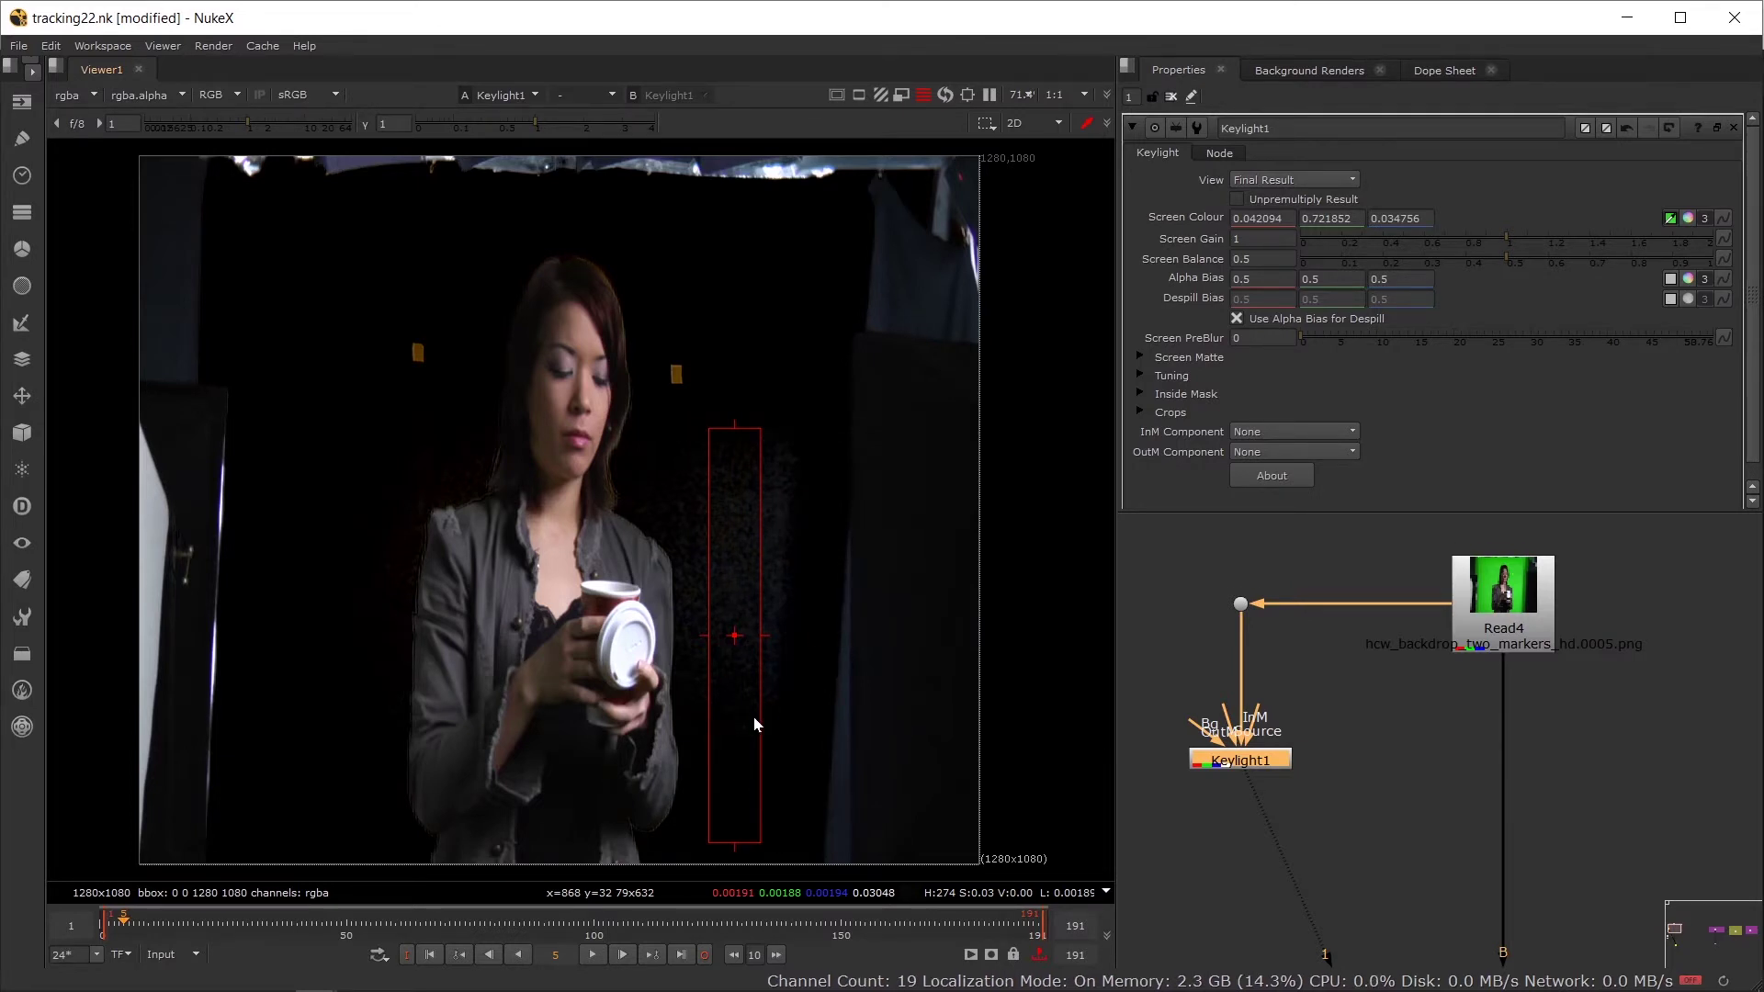
pyautogui.press('a')
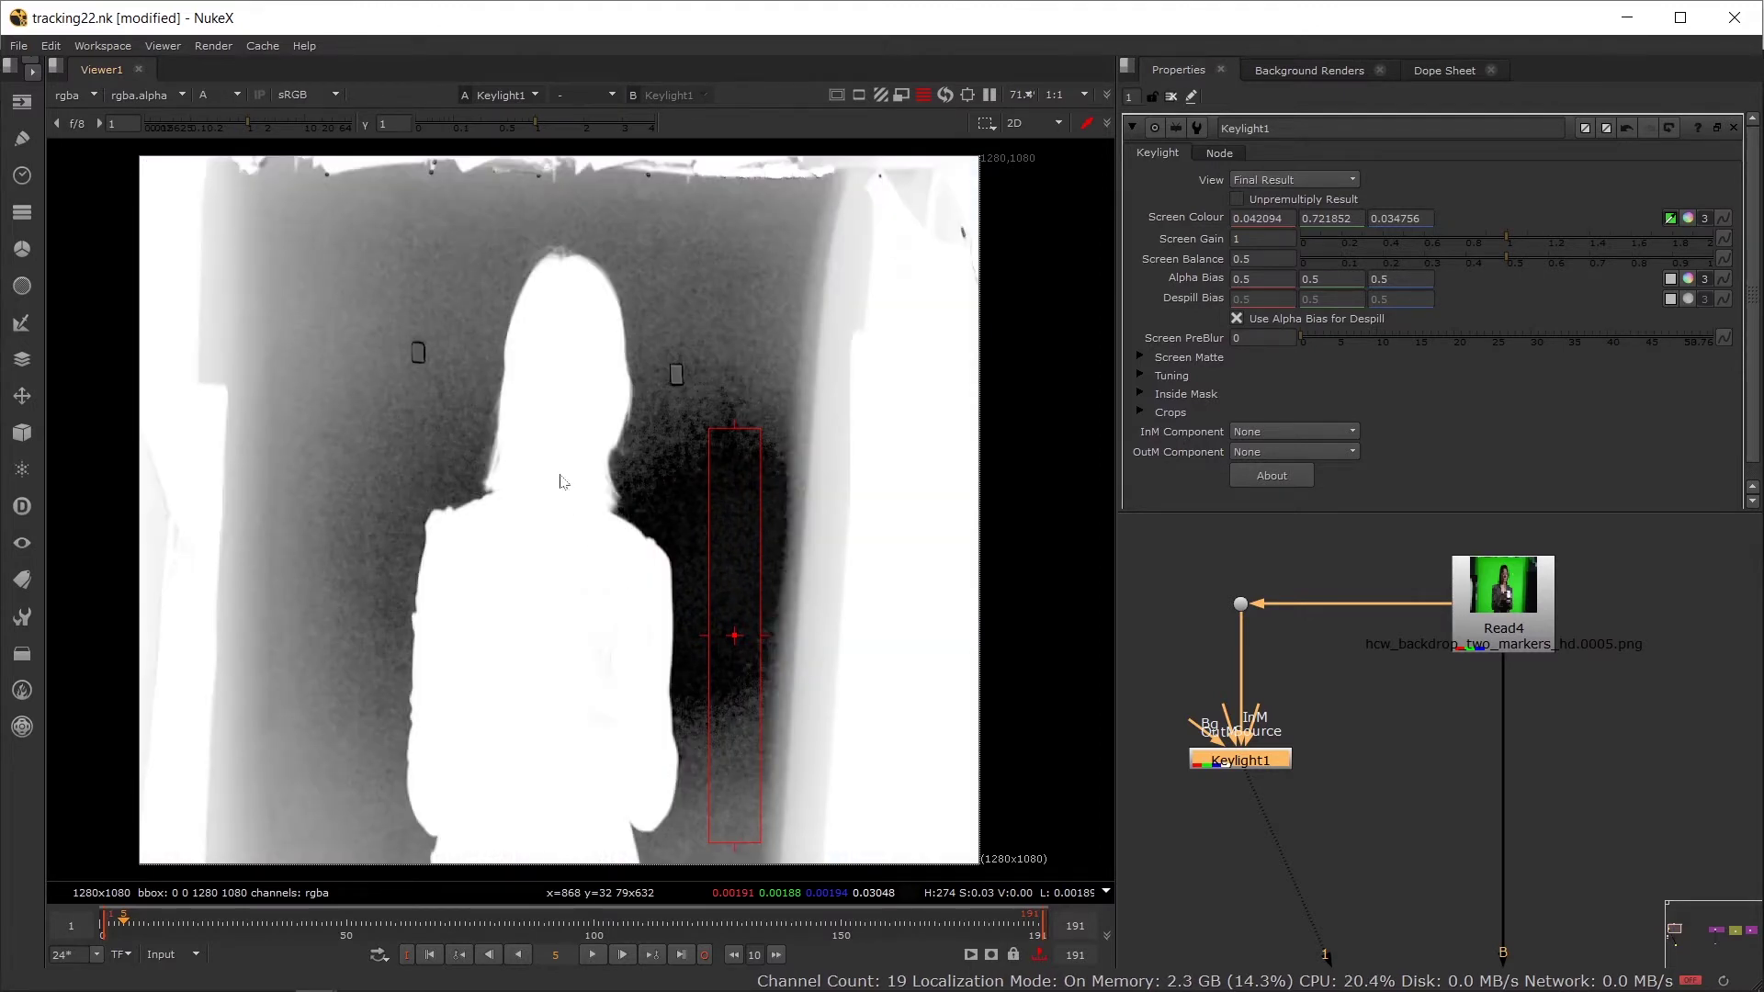
# Step: Set Keylight1's Screen Gain 1.055, Clip Black 0.165 and Clip White 0.945, then return to RGB
pyautogui.click(1139, 356)
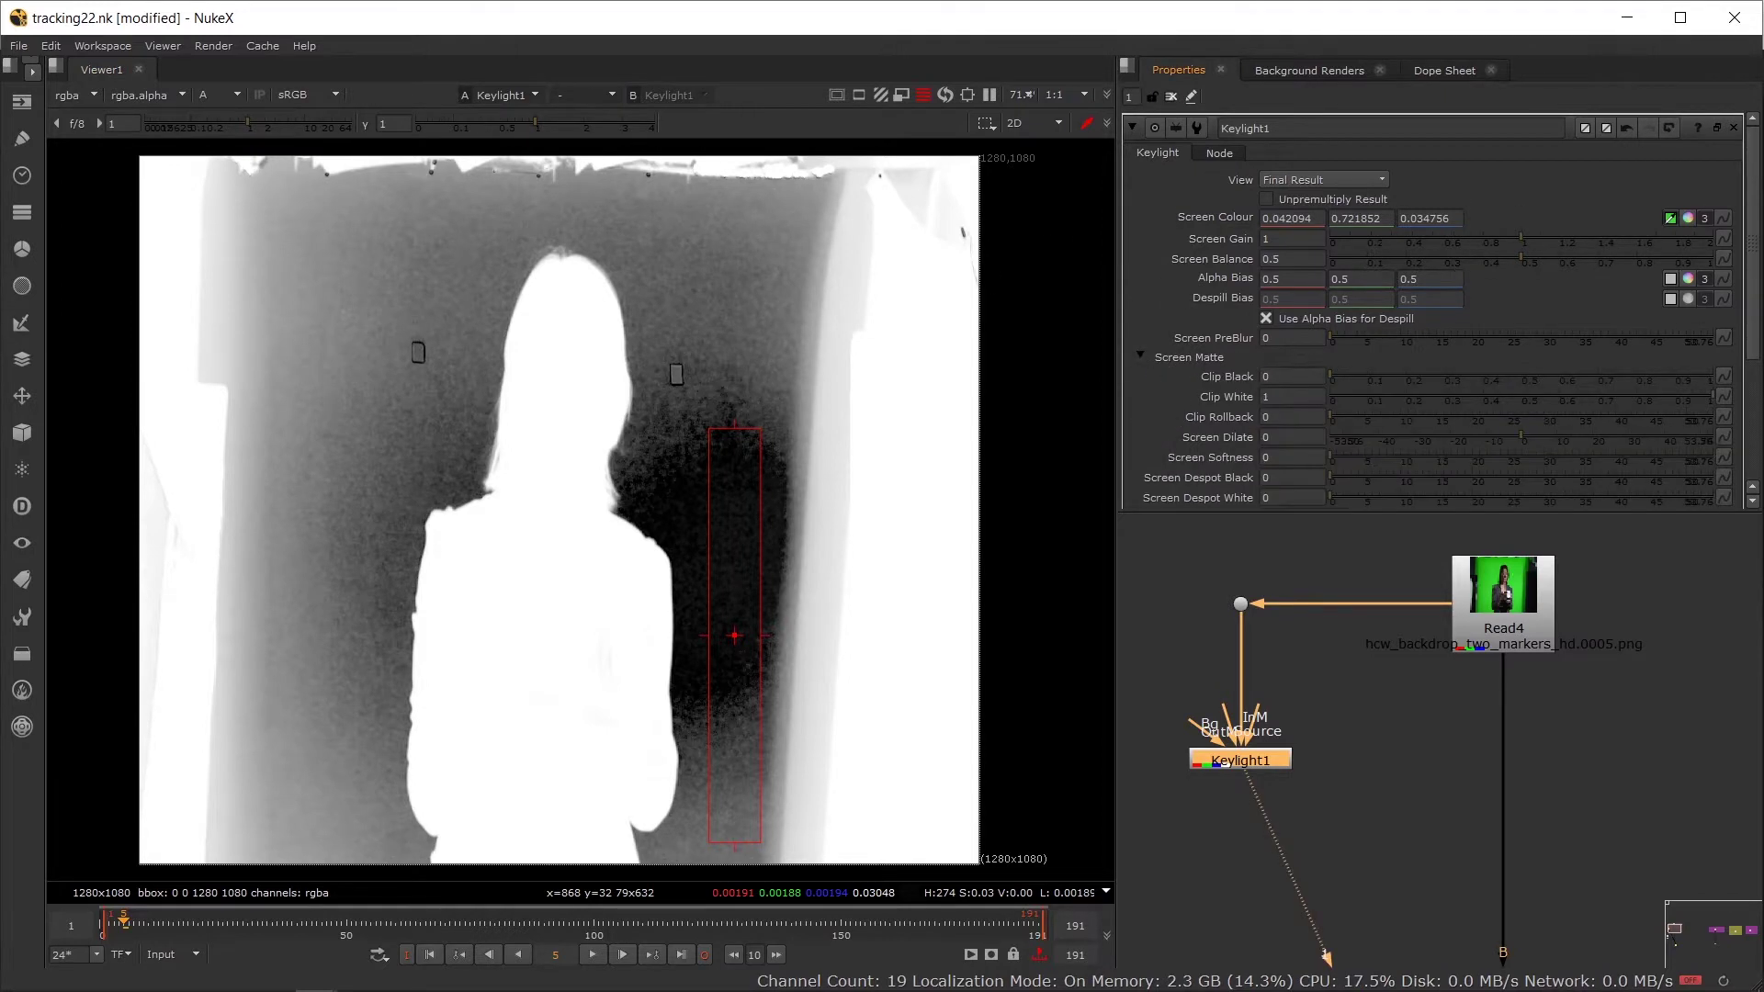
pyautogui.moveTo(1340, 377)
pyautogui.mouseDown()
pyautogui.moveTo(1362, 372)
pyautogui.moveTo(1343, 375)
pyautogui.mouseUp()
pyautogui.moveTo(1523, 236); pyautogui.dragTo(1522, 259)
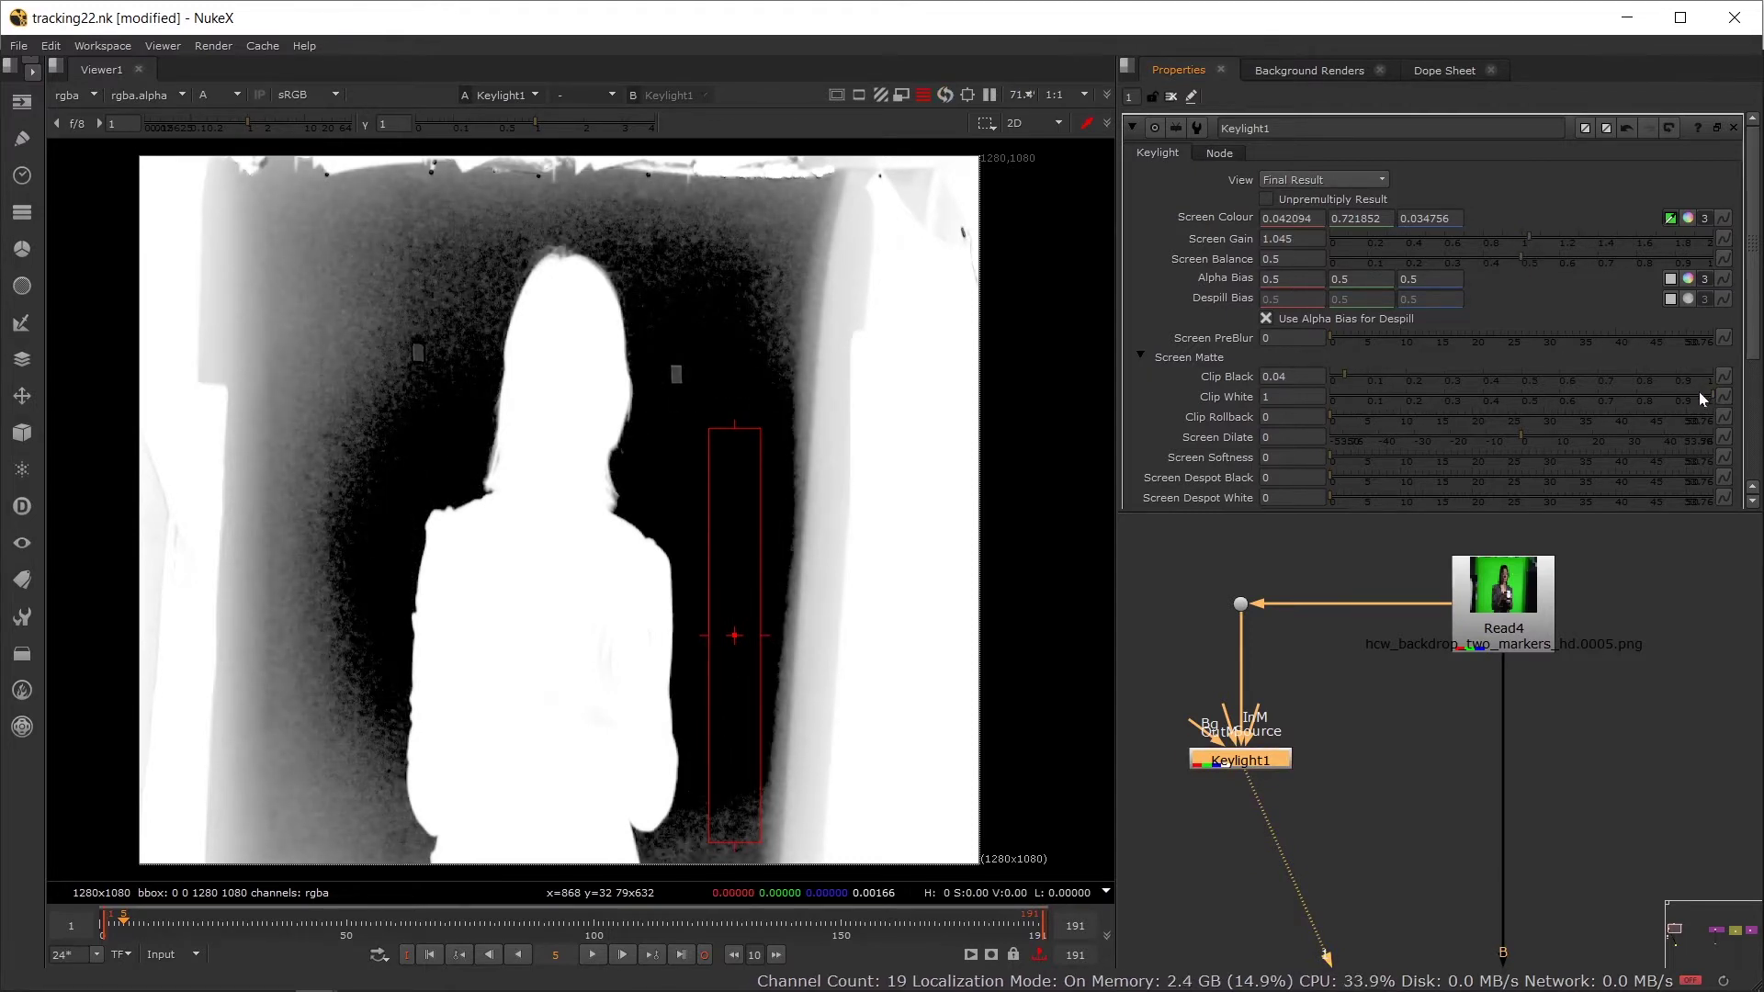
pyautogui.moveTo(1709, 396)
pyautogui.mouseDown()
pyautogui.moveTo(1679, 396)
pyautogui.moveTo(1717, 395)
pyautogui.mouseUp()
pyautogui.click(1398, 375)
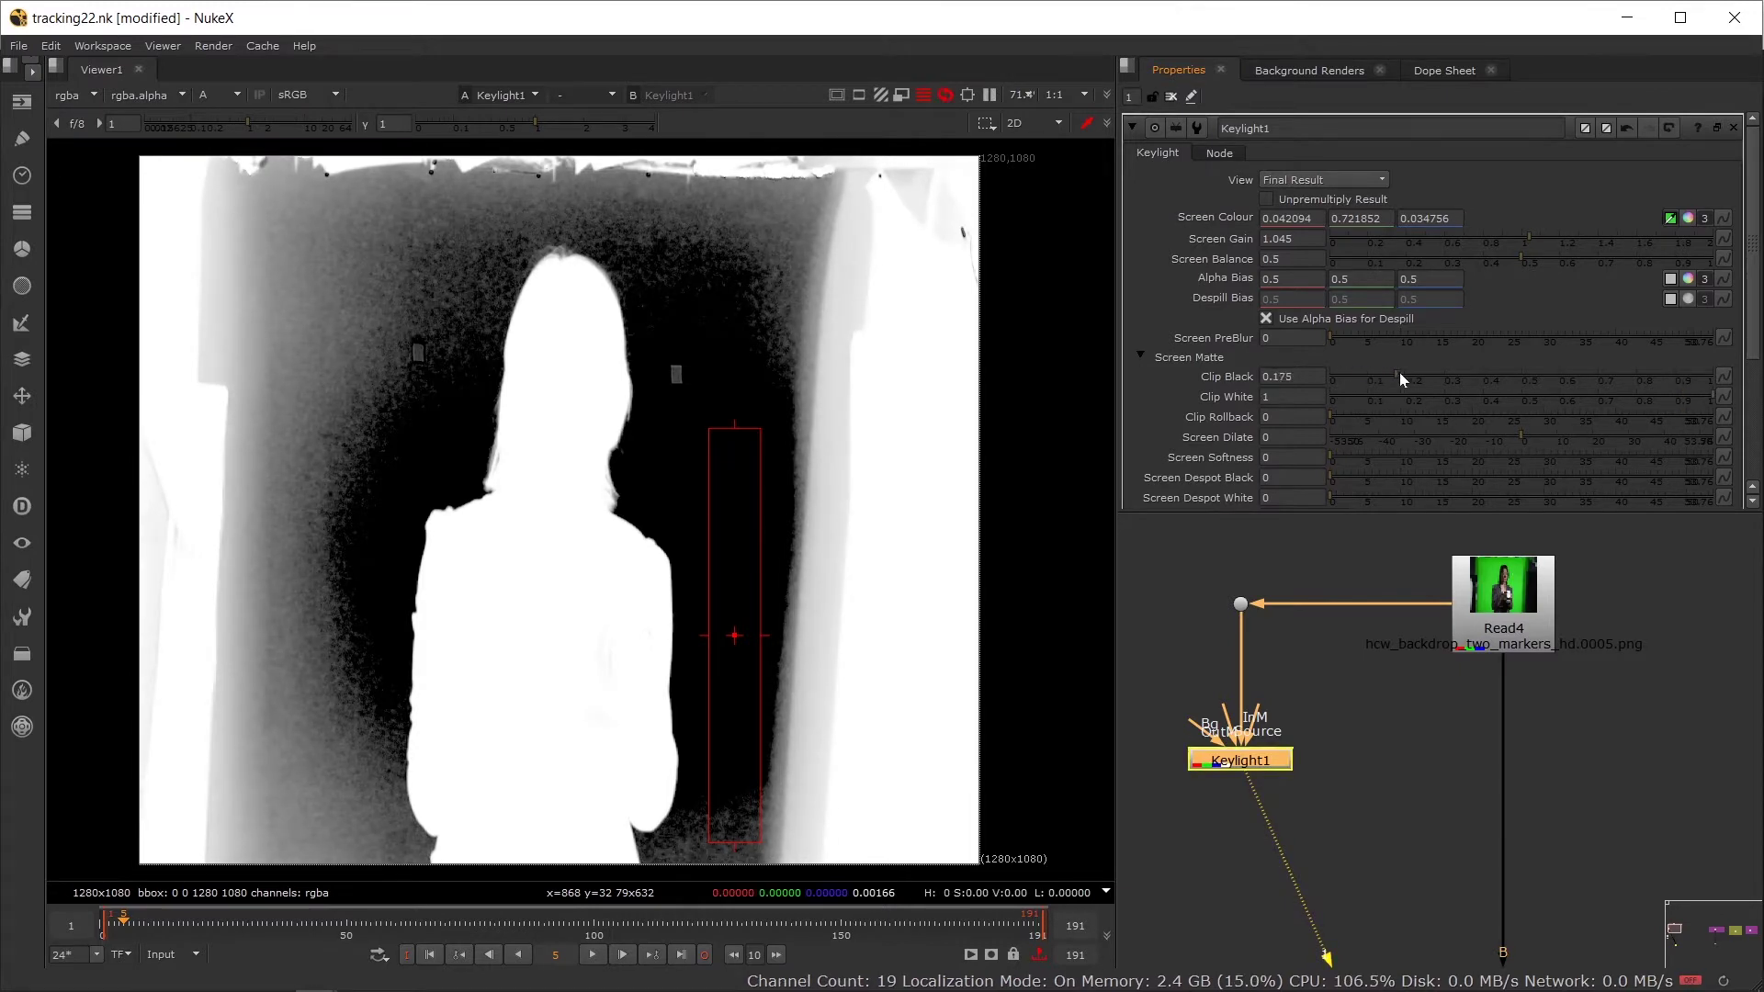
pyautogui.moveTo(1398, 372)
pyautogui.mouseDown()
pyautogui.moveTo(1416, 372)
pyautogui.moveTo(1393, 373)
pyautogui.mouseUp()
pyautogui.moveTo(1699, 395); pyautogui.dragTo(1693, 395)
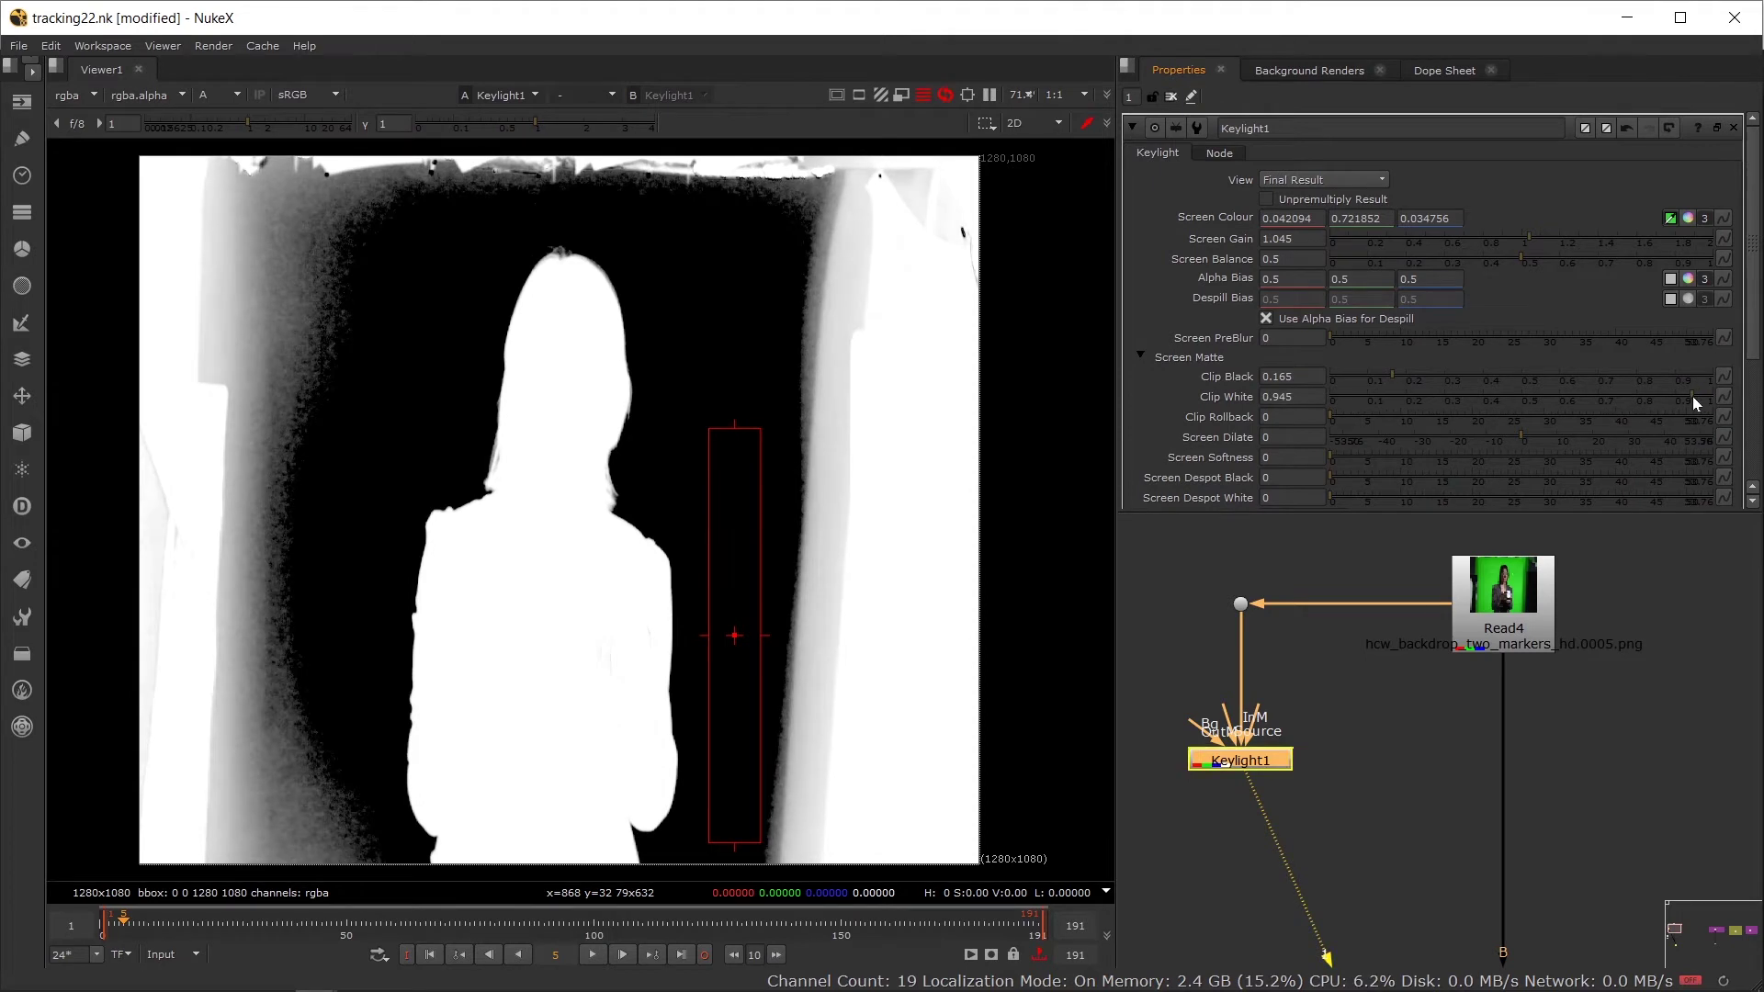
pyautogui.moveTo(1525, 244); pyautogui.dragTo(1531, 241)
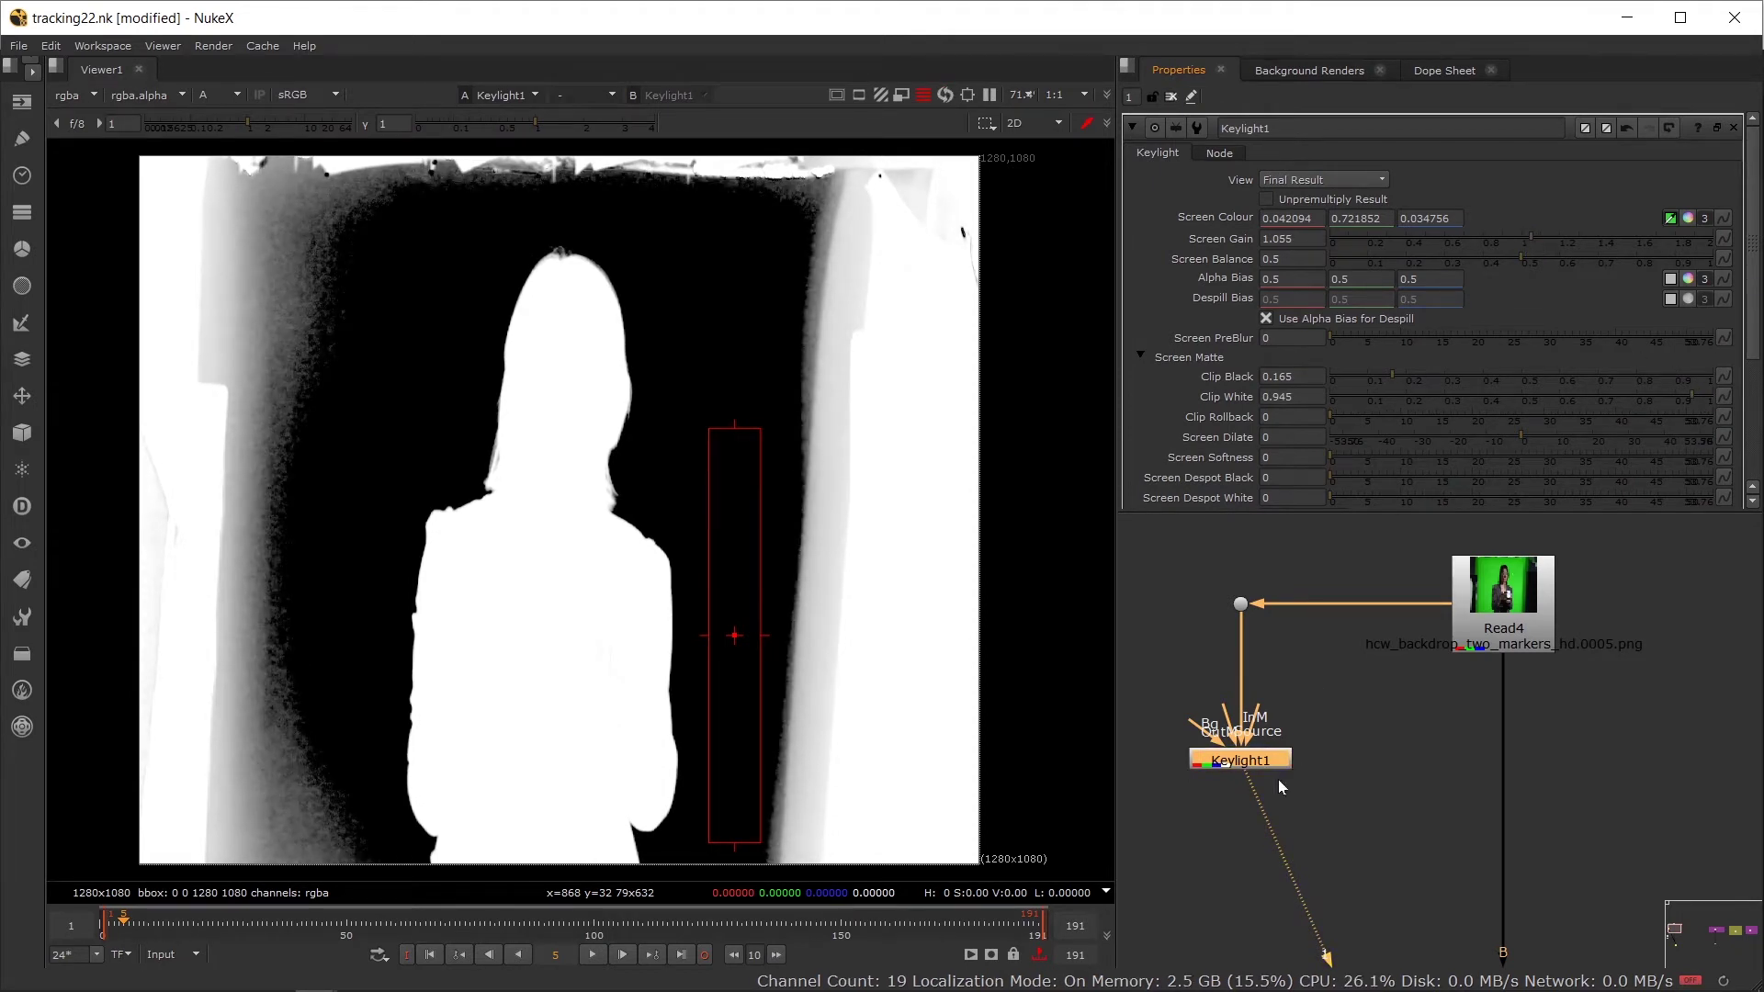
pyautogui.press('a')
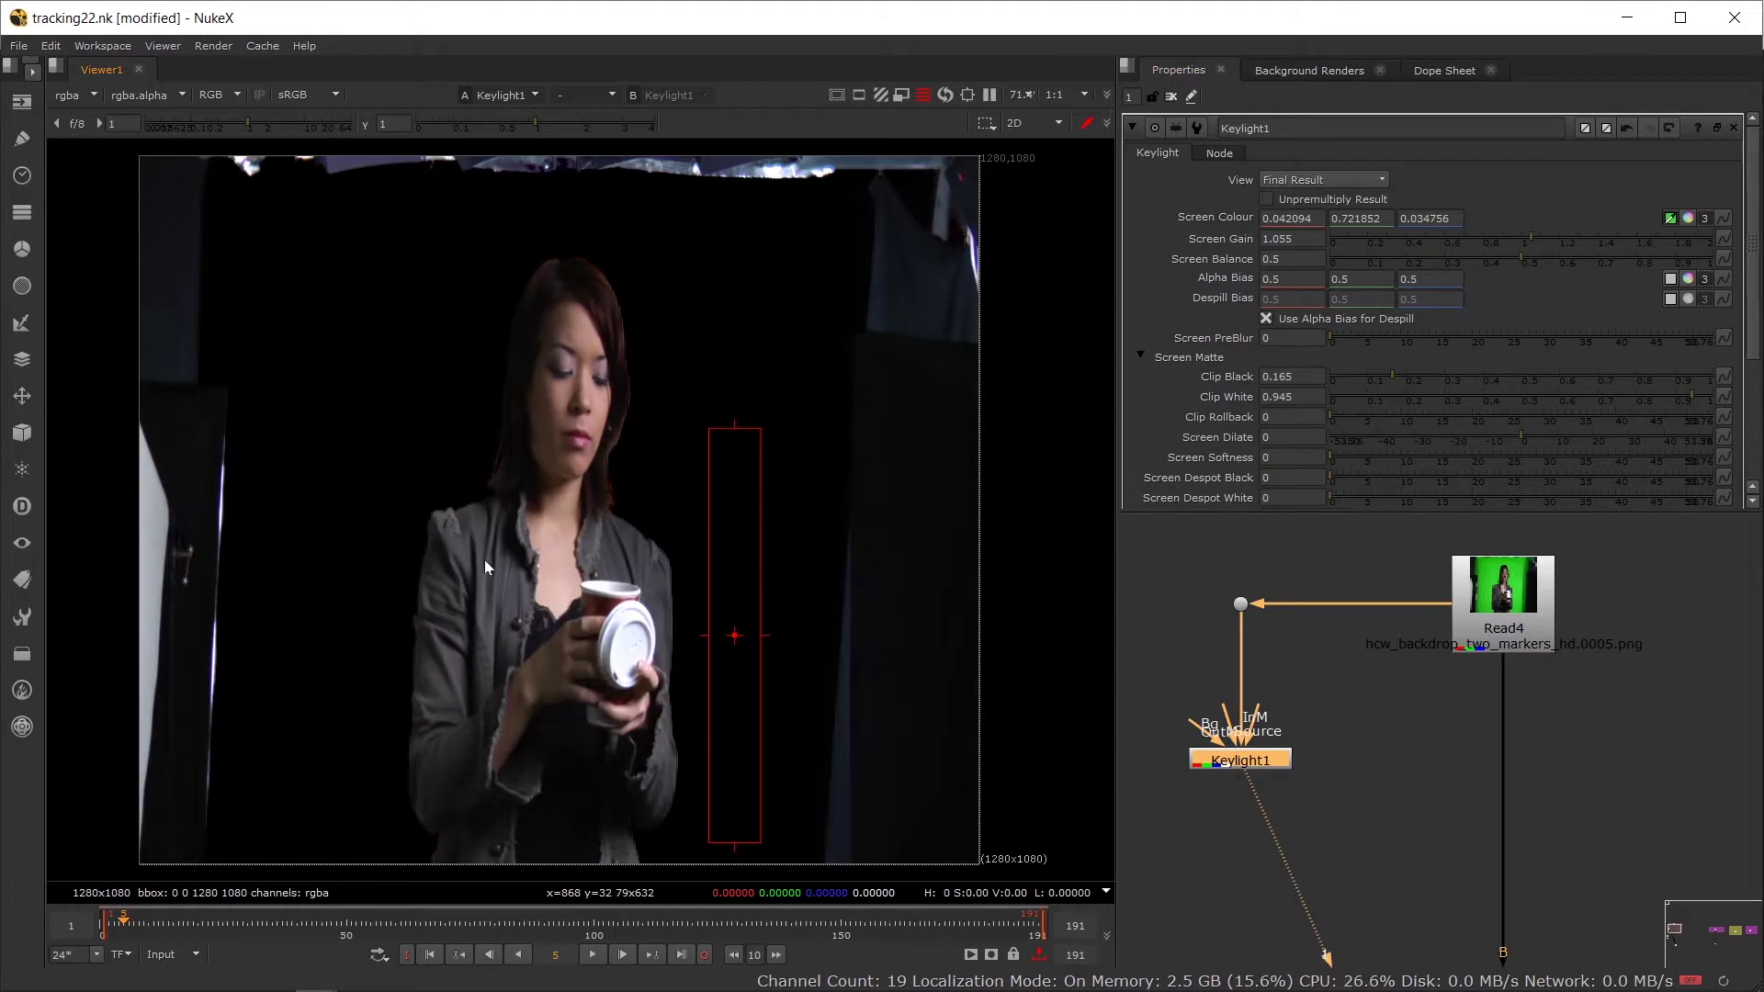
# Step: Connect Merge1's input to Keylight1 and view the merge result
pyautogui.scroll(-4, 1332, 843)
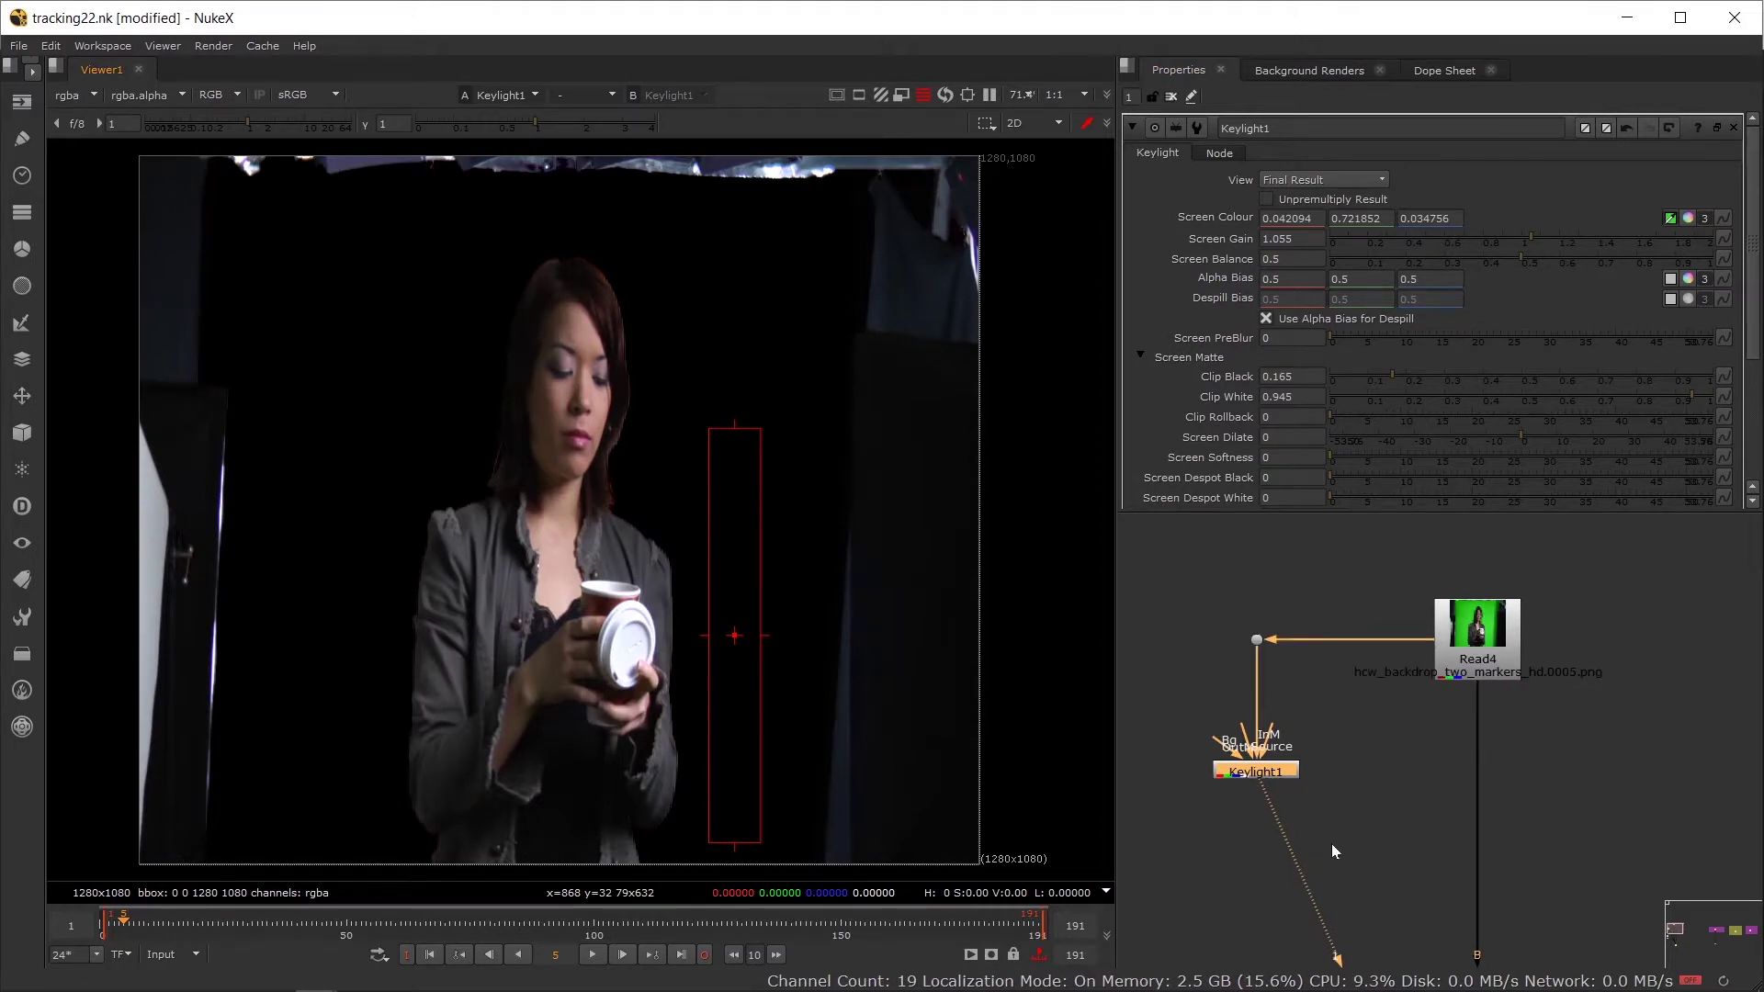
pyautogui.click(1402, 809)
pyautogui.press('1')
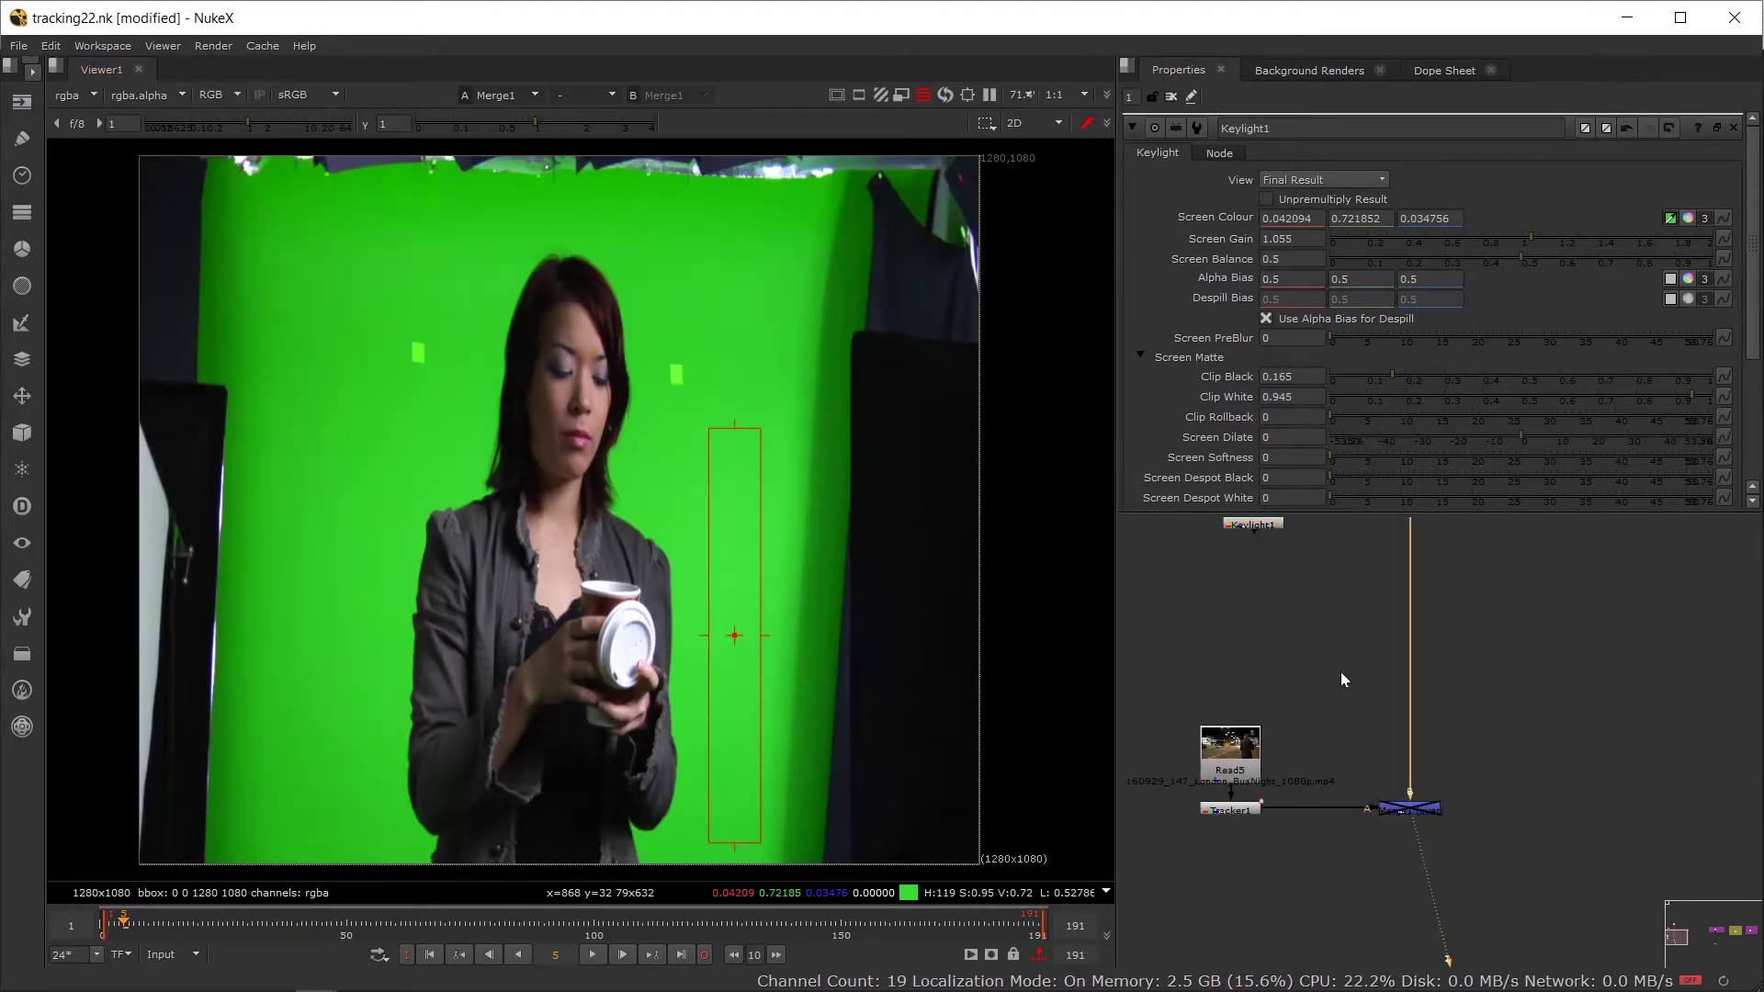
pyautogui.moveTo(1341, 673); pyautogui.dragTo(1338, 771)
pyautogui.moveTo(1405, 617); pyautogui.dragTo(1266, 623)
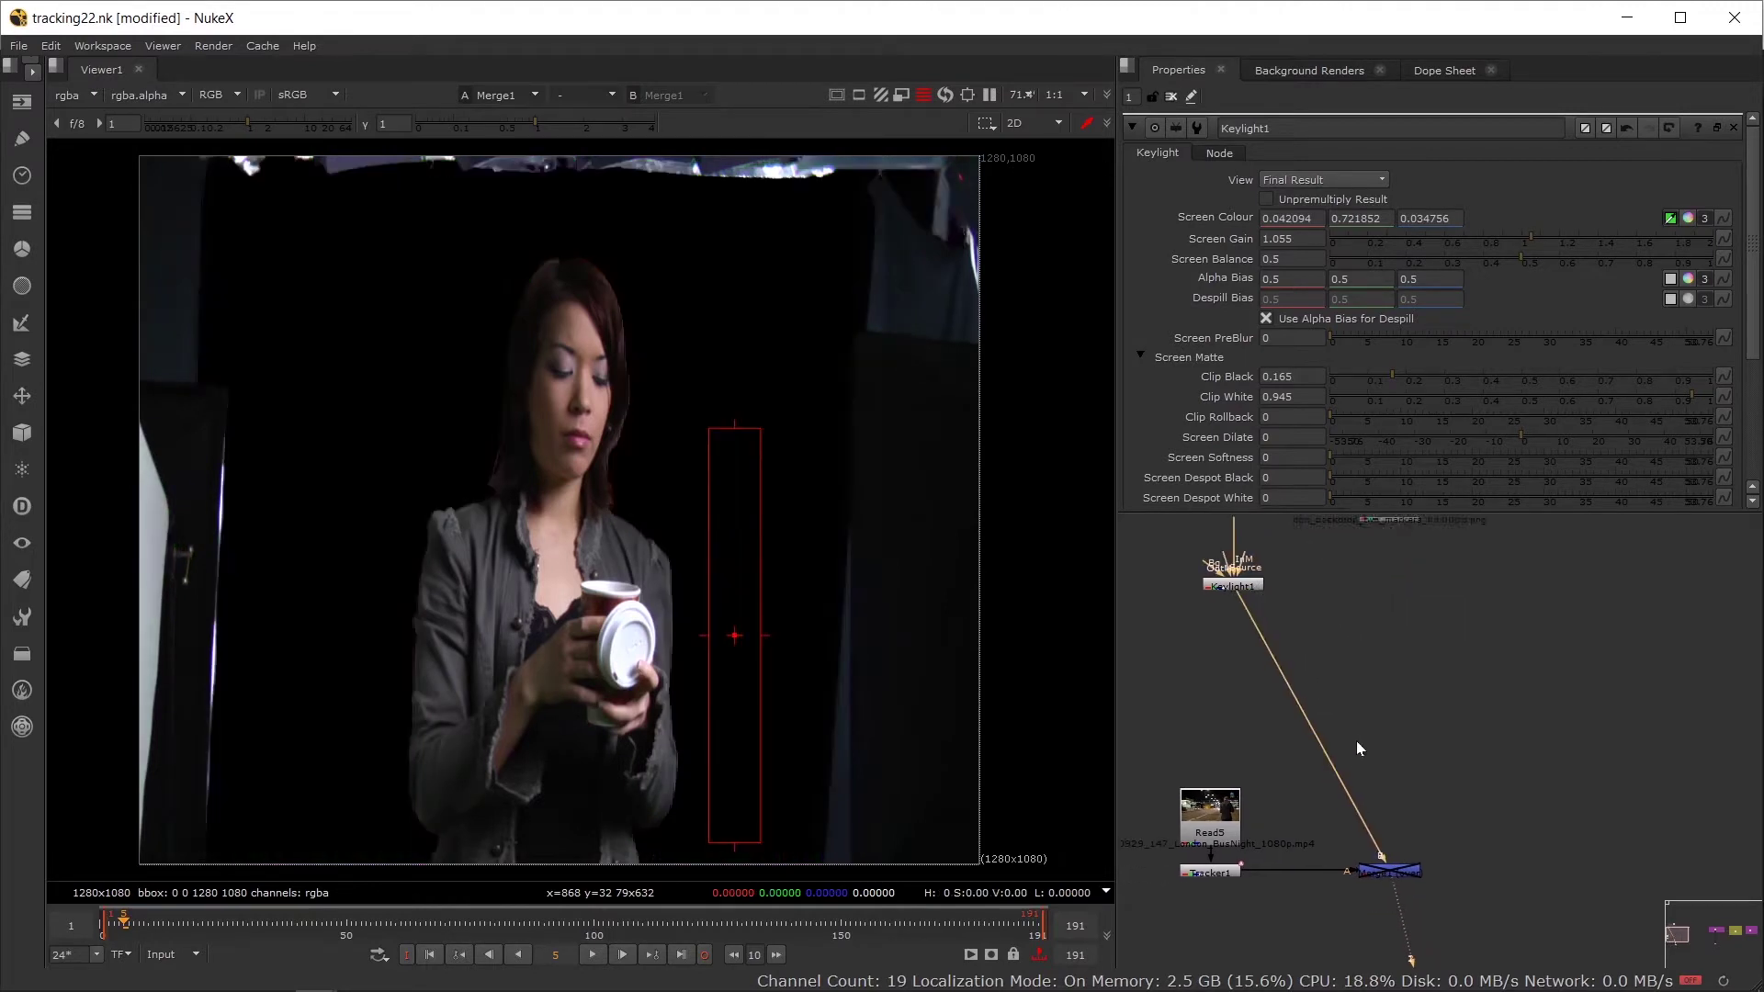
pyautogui.click(1389, 829)
# Step: Frame the node graph to check the Read5, Tracker1, Keylight1 and Merge1 connections
pyautogui.scroll(-2, 1380, 805)
pyautogui.middleClick(1383, 820)
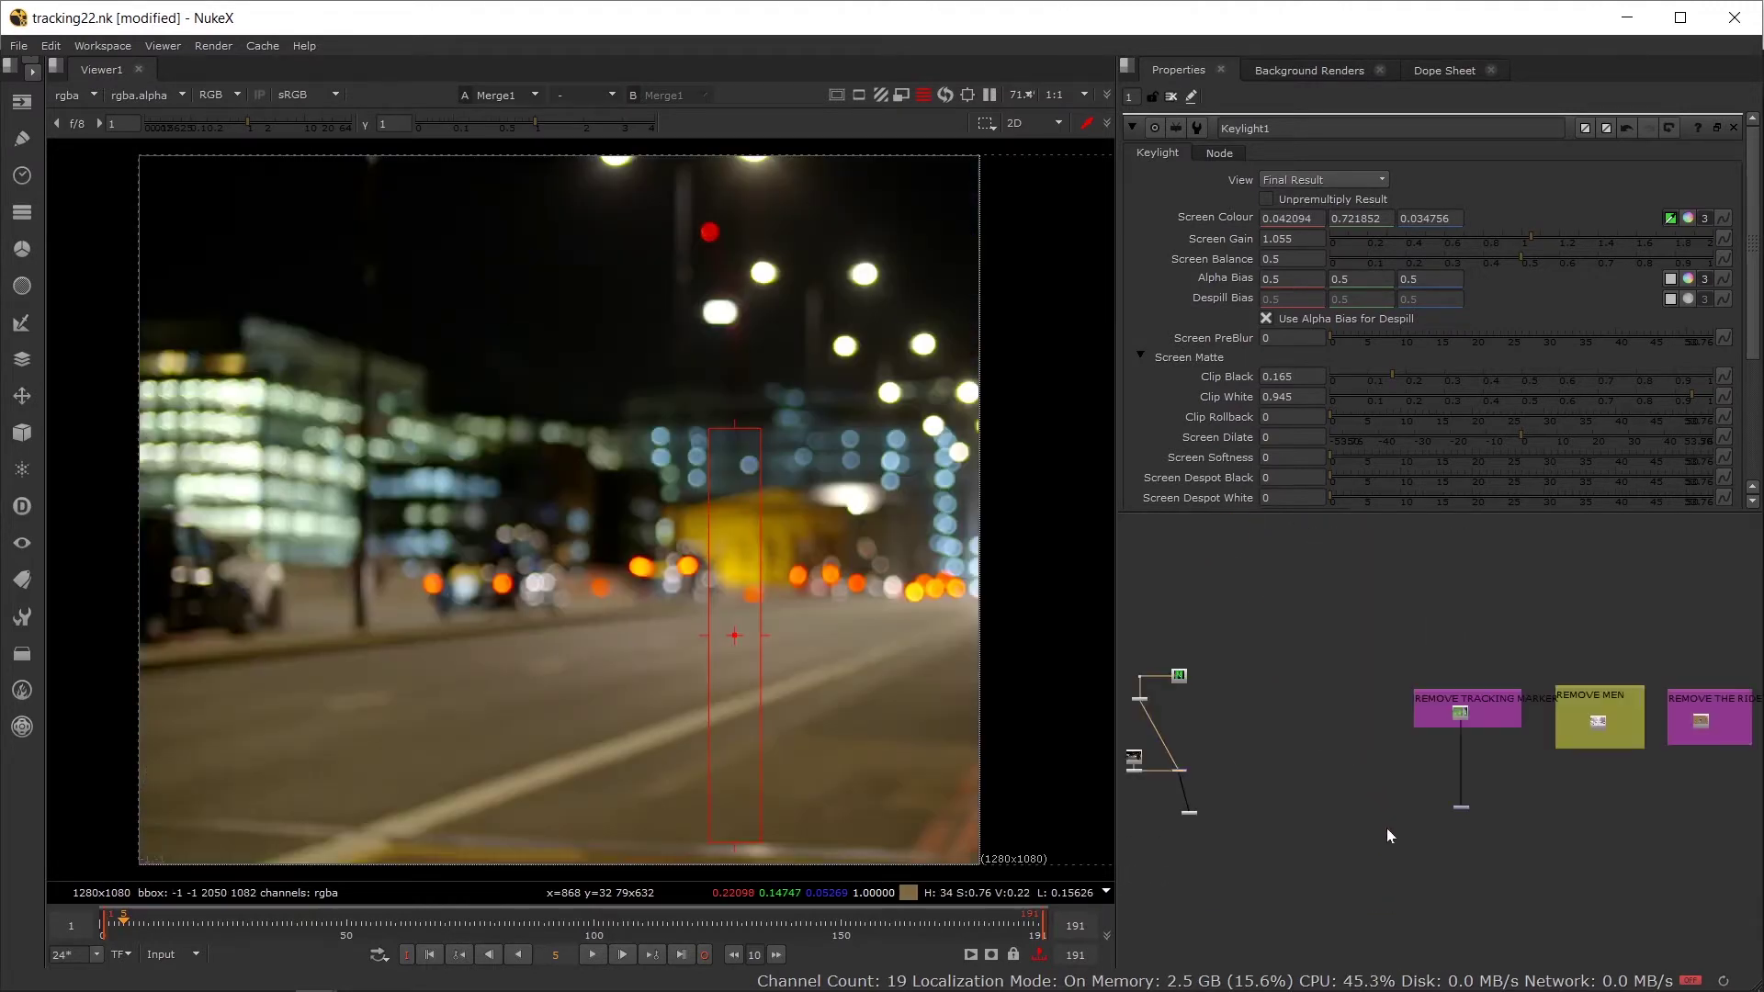
pyautogui.scroll(7, 1142, 770)
pyautogui.moveTo(1136, 774); pyautogui.dragTo(1419, 791)
pyautogui.scroll(-3, 1333, 777)
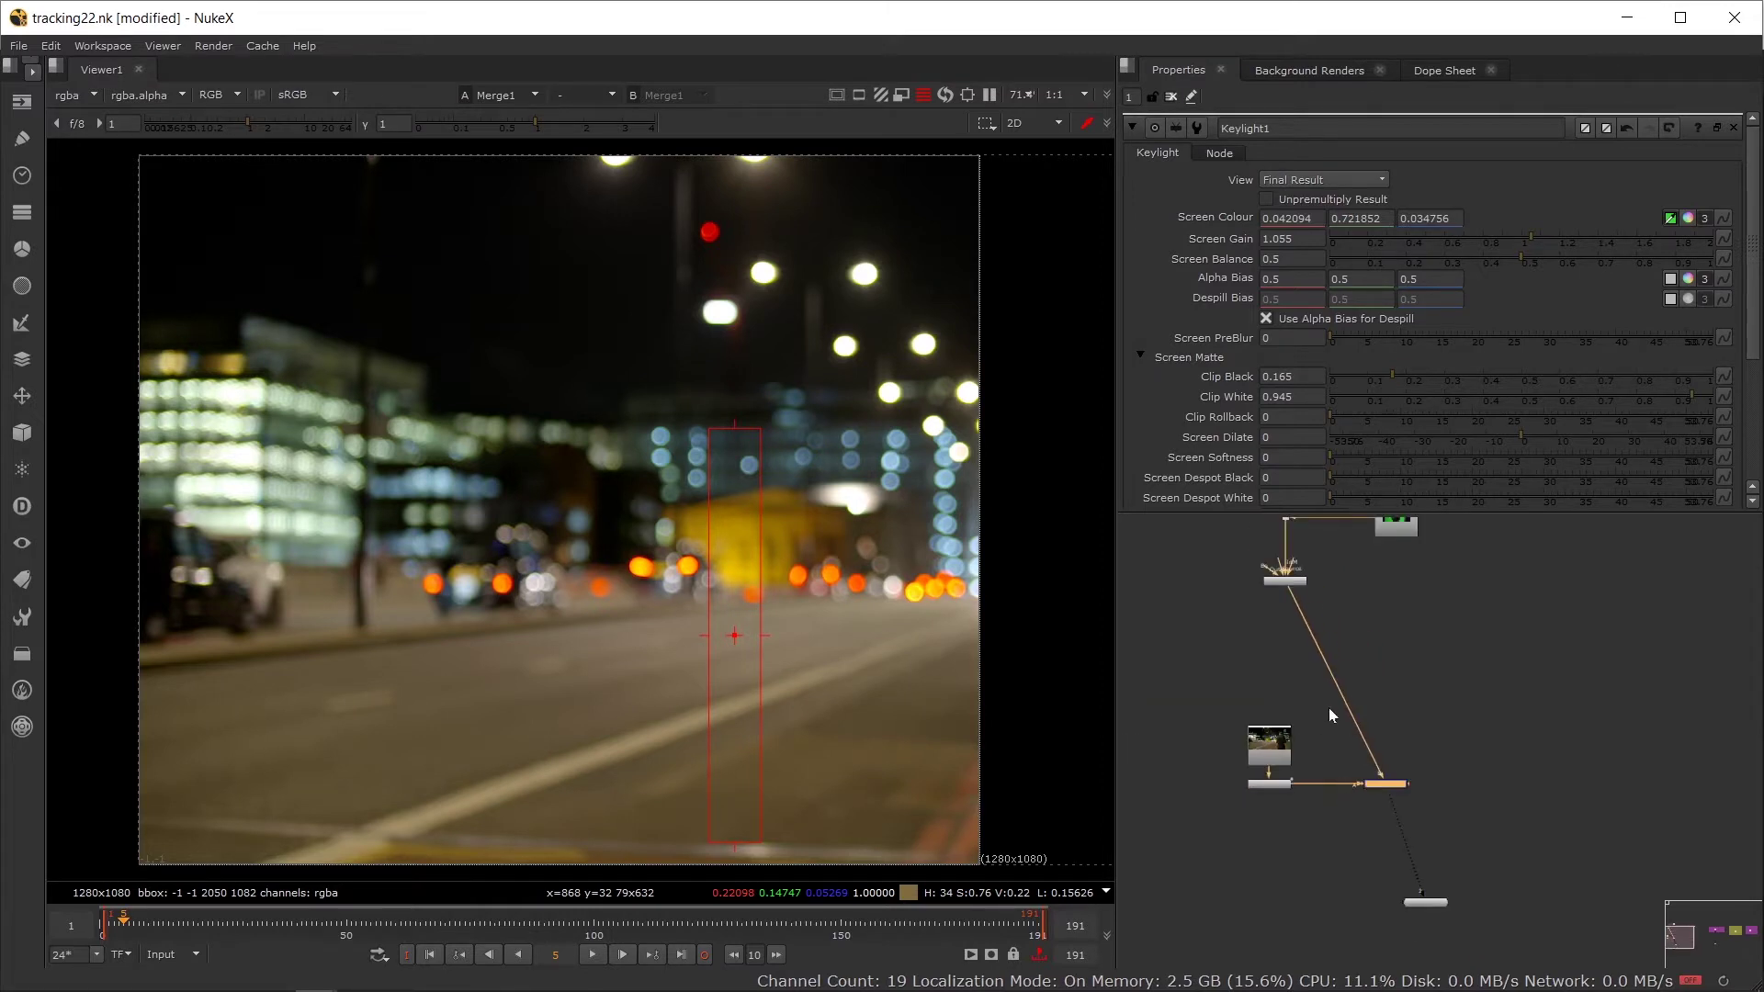
pyautogui.scroll(3, 1356, 783)
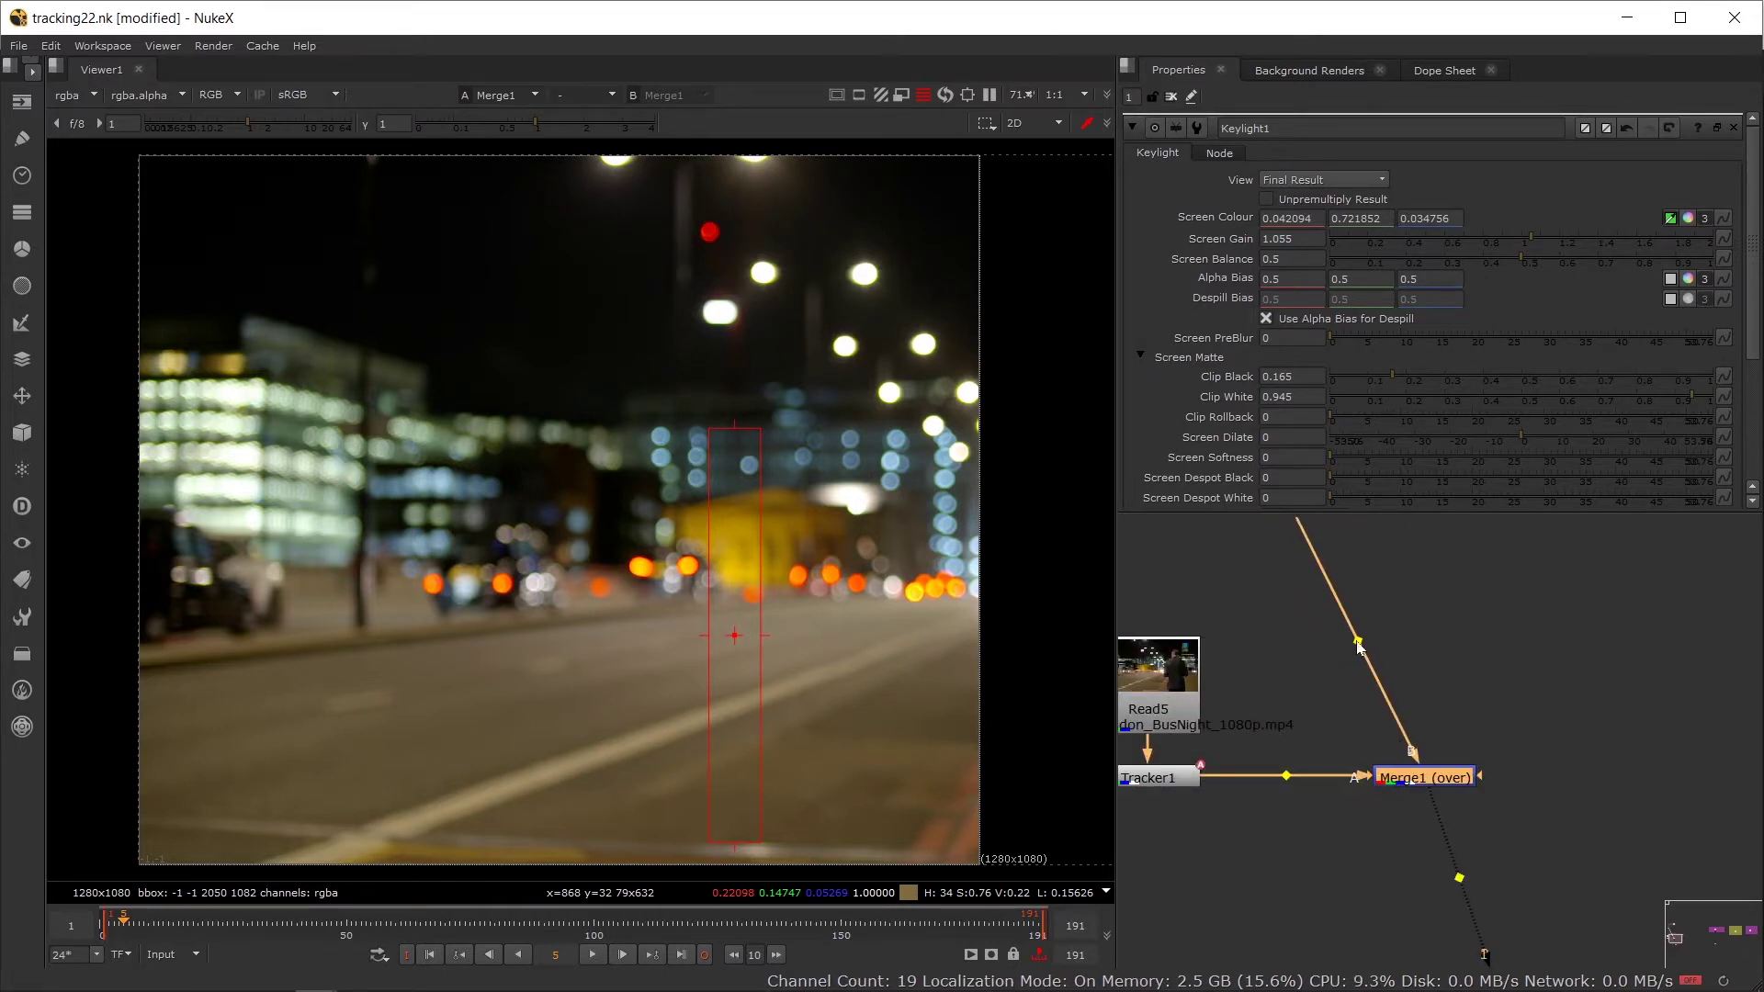
pyautogui.scroll(-3, 1364, 643)
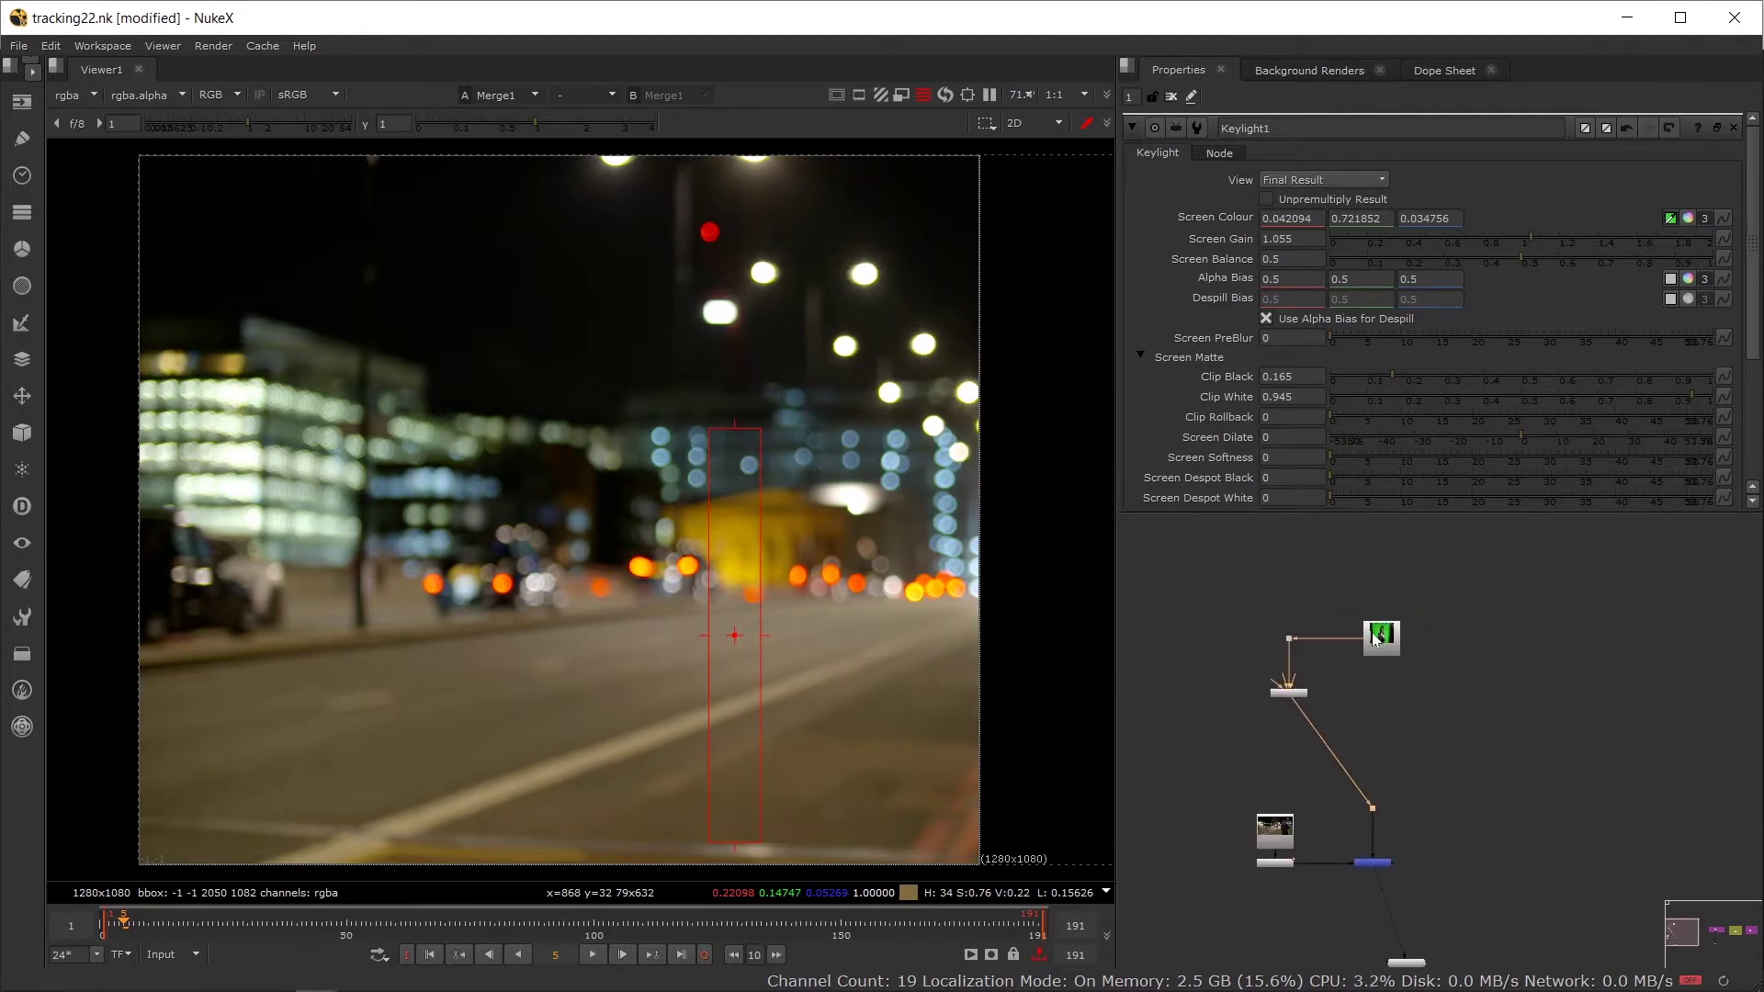
pyautogui.scroll(3, 1376, 639)
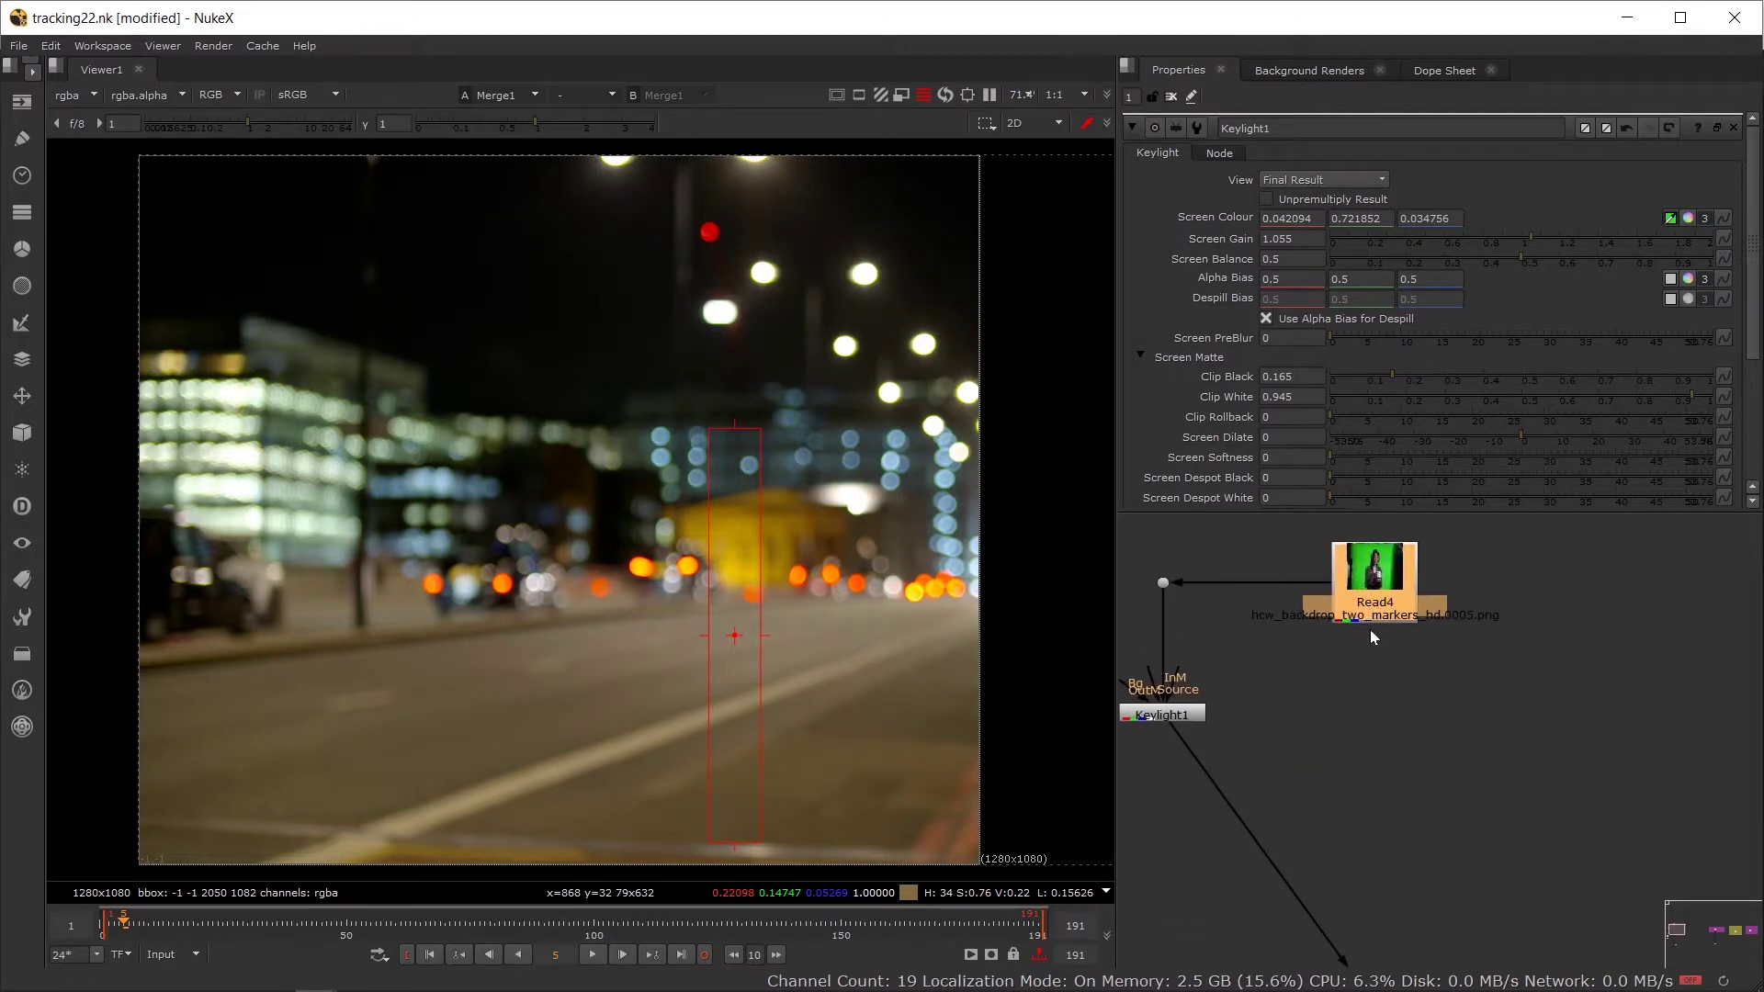
pyautogui.moveTo(1369, 800); pyautogui.dragTo(1364, 667)
pyautogui.scroll(-3, 1342, 797)
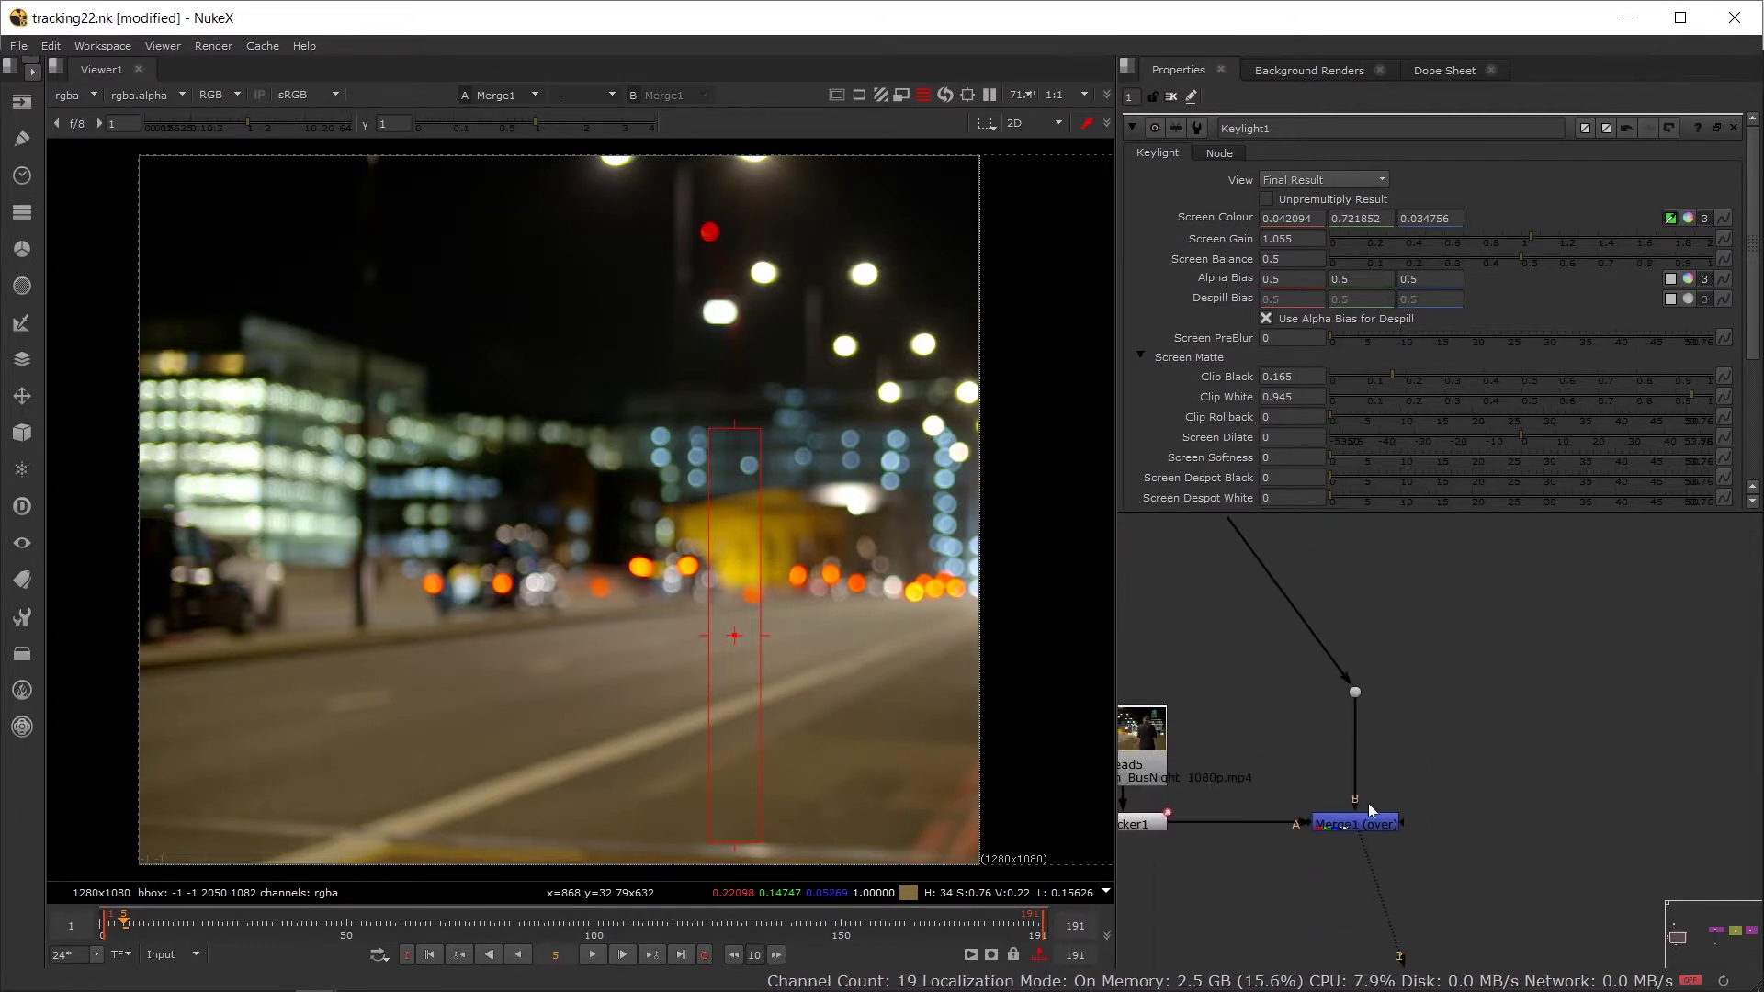
pyautogui.doubleClick(1353, 824)
# Step: Set Merge1's operation to under
pyautogui.click(1227, 184)
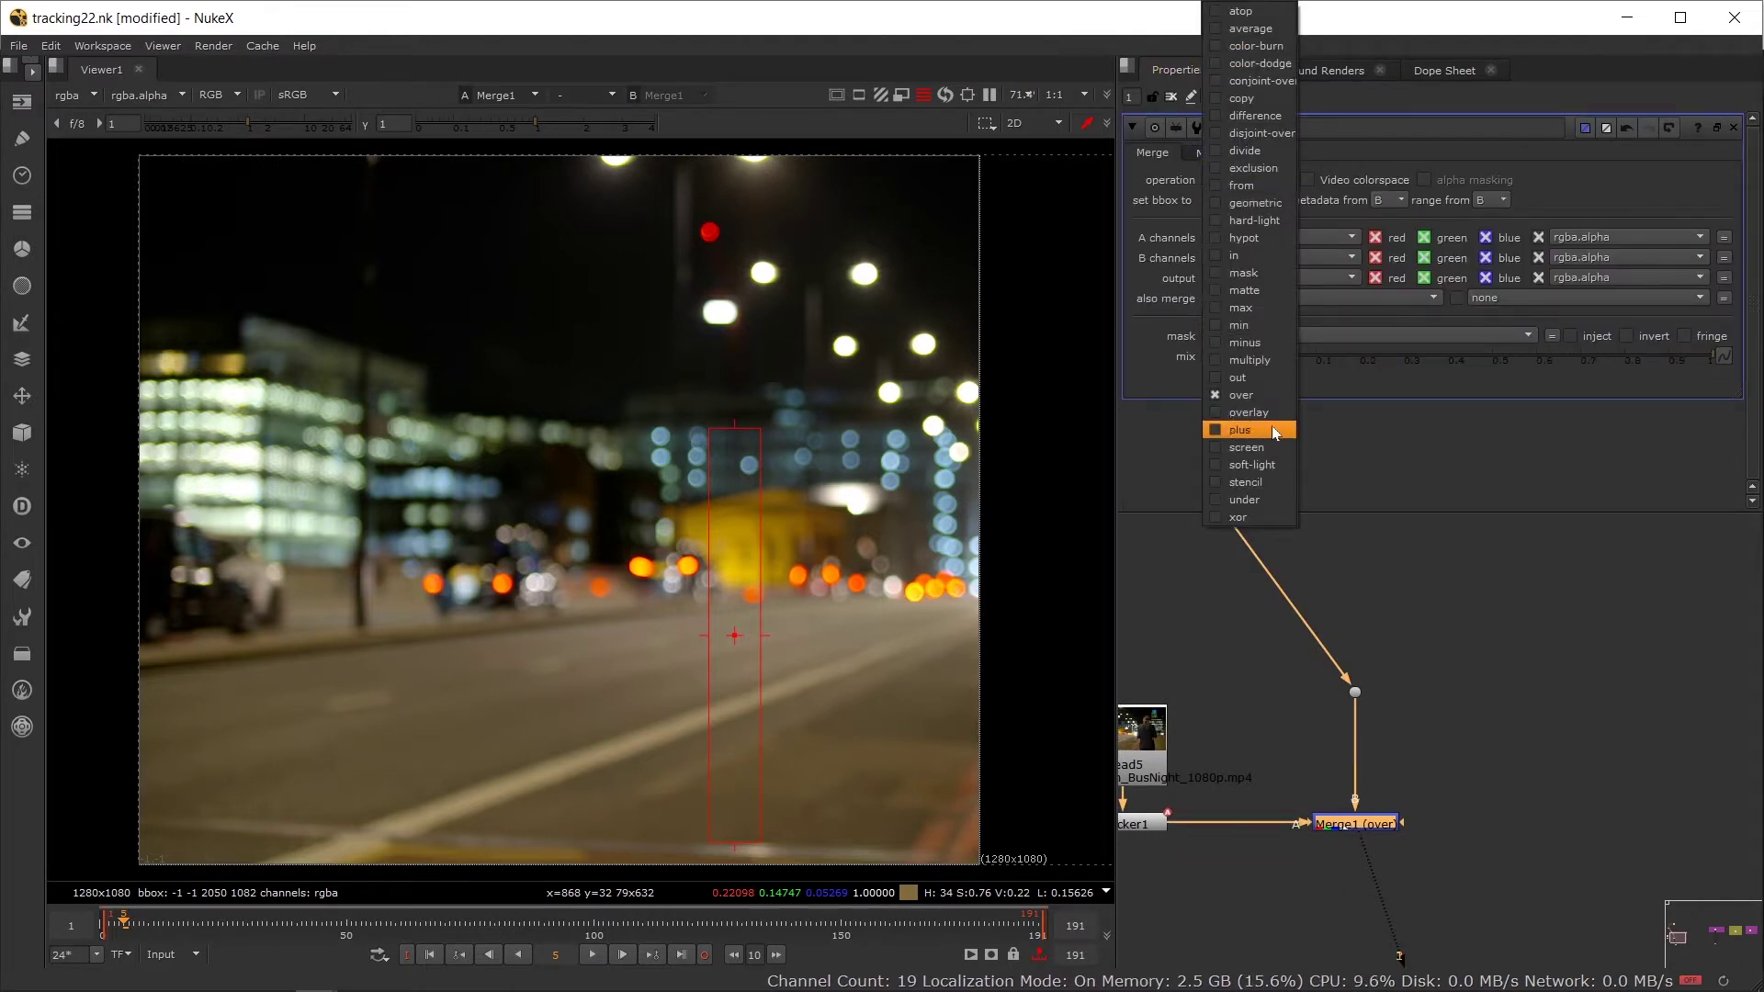
pyautogui.click(1252, 496)
pyautogui.scroll(-3, 1383, 726)
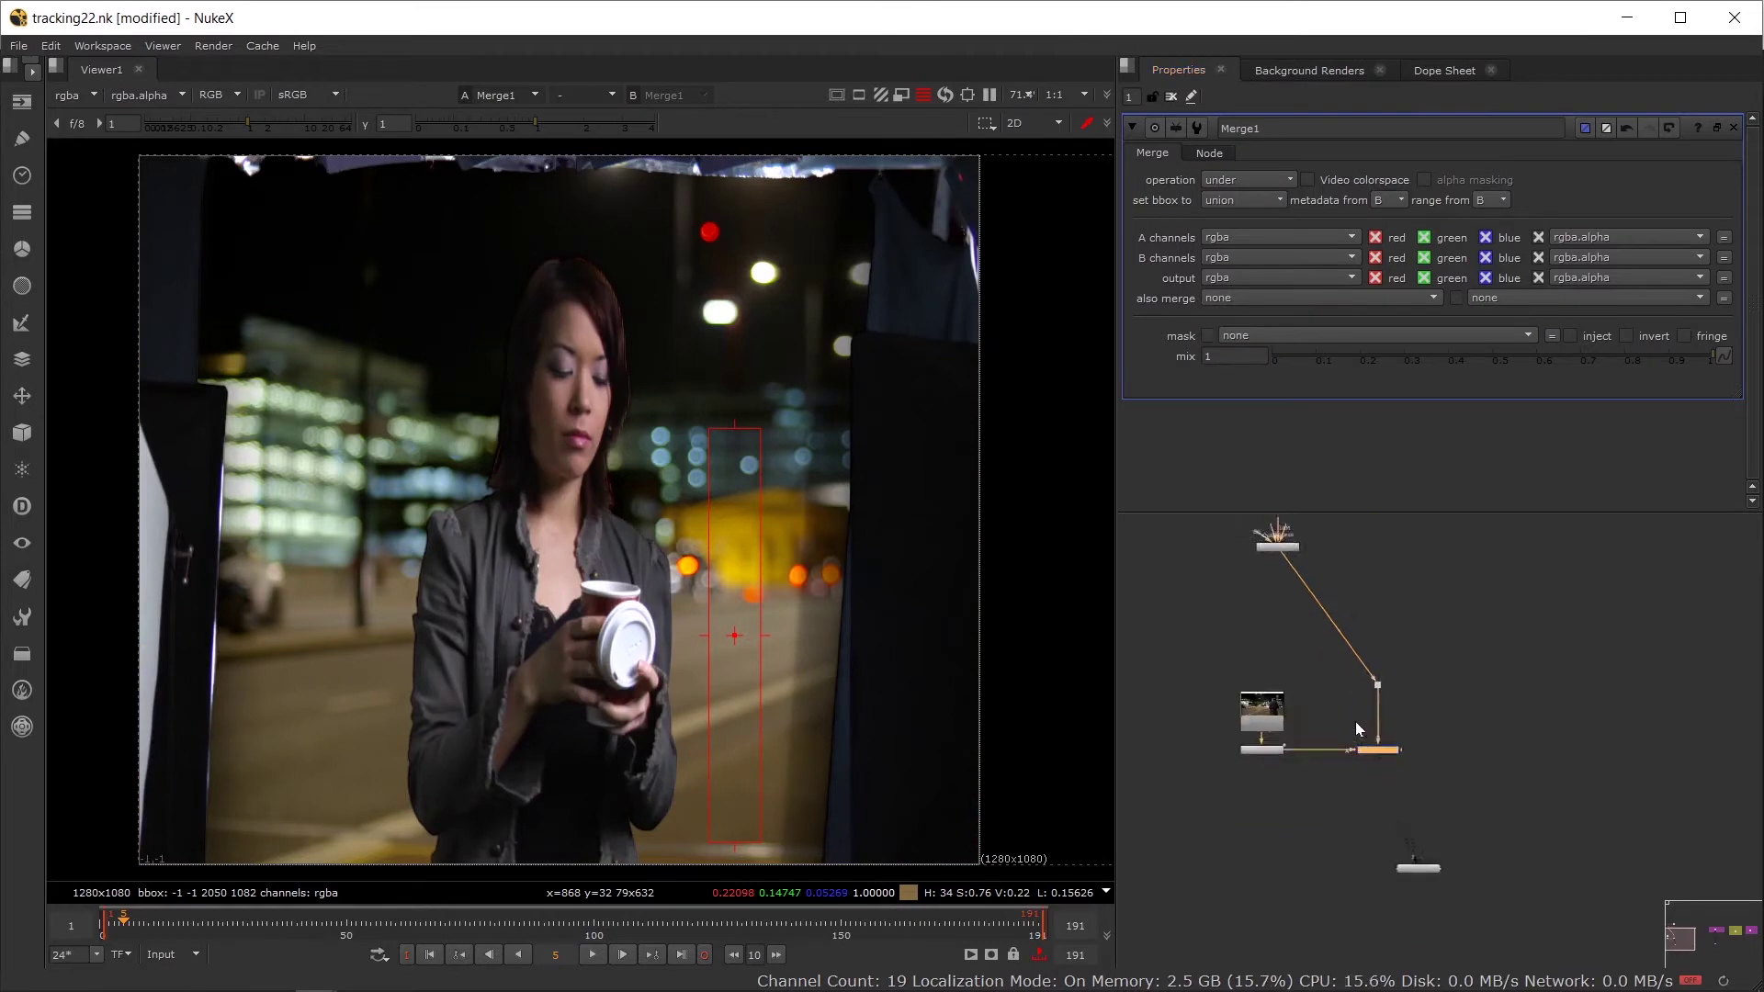
pyautogui.scroll(5, 1331, 733)
# Step: Rearrange Read5, Tracker1 and Merge1 in the node graph and return to frame 1
pyautogui.moveTo(1330, 726); pyautogui.dragTo(1424, 711)
pyautogui.moveTo(1338, 528); pyautogui.dragTo(1096, 823)
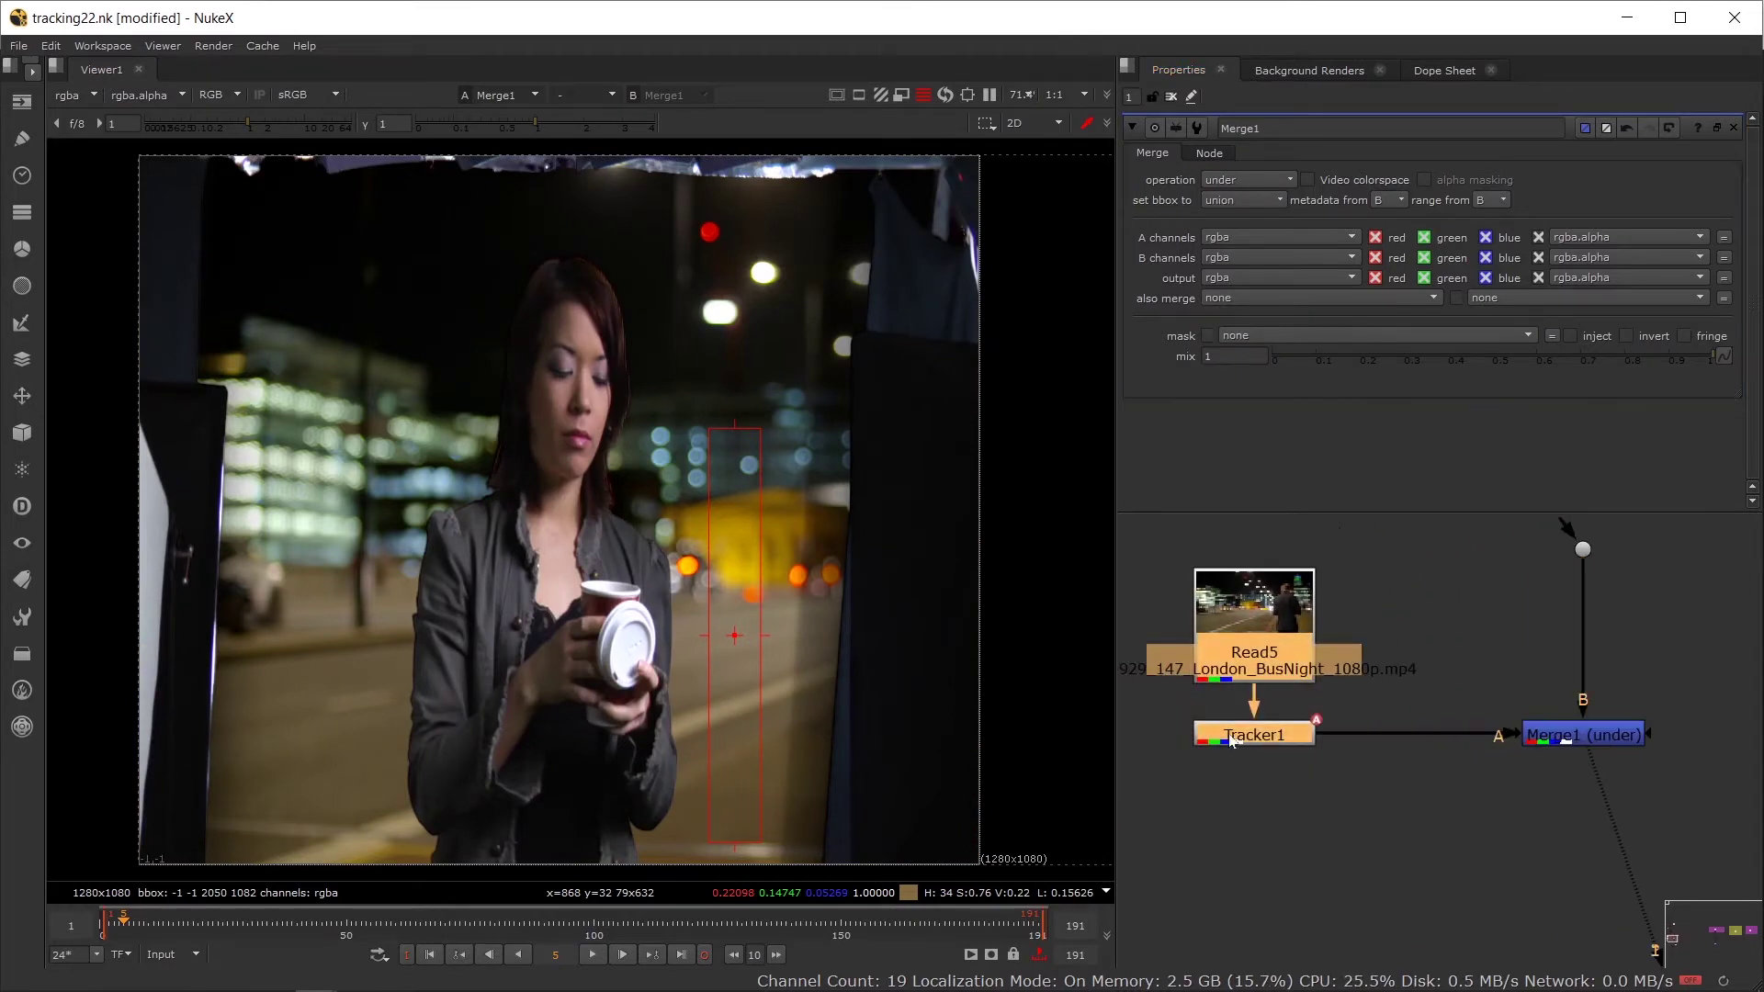
pyautogui.moveTo(1232, 738); pyautogui.dragTo(1258, 738)
pyautogui.moveTo(1632, 741); pyautogui.dragTo(1632, 741)
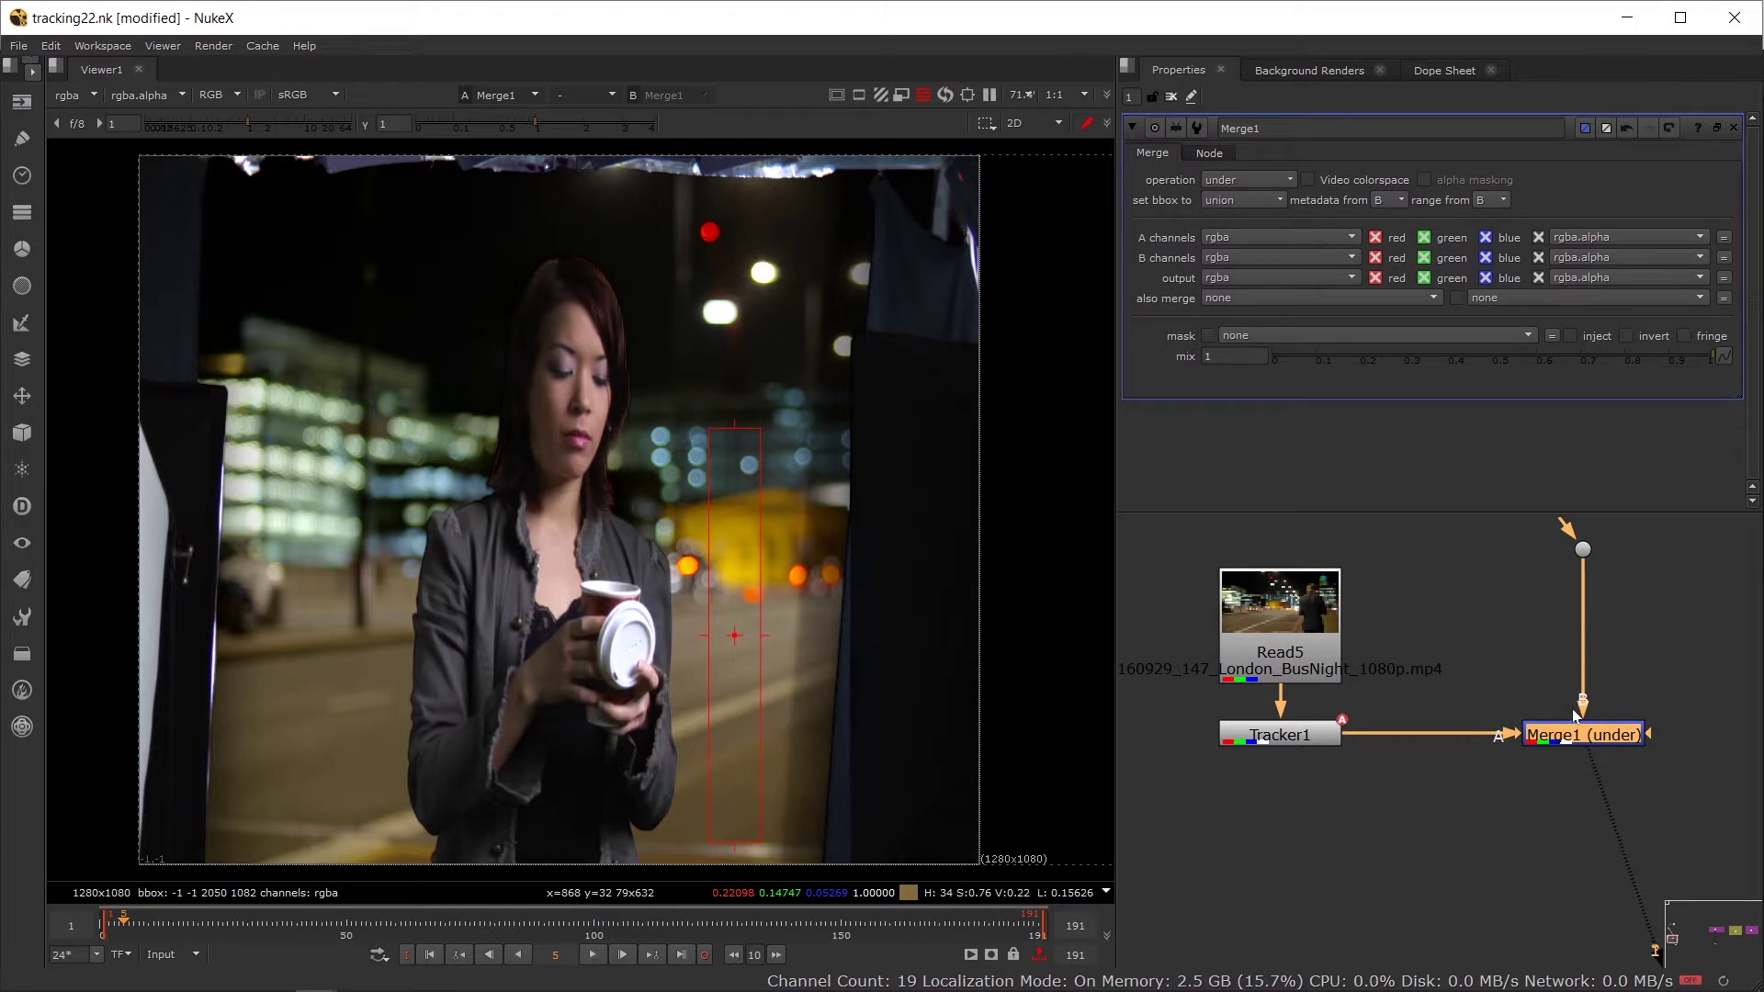
pyautogui.moveTo(1678, 669); pyautogui.dragTo(1480, 791)
pyautogui.scroll(-3, 1502, 716)
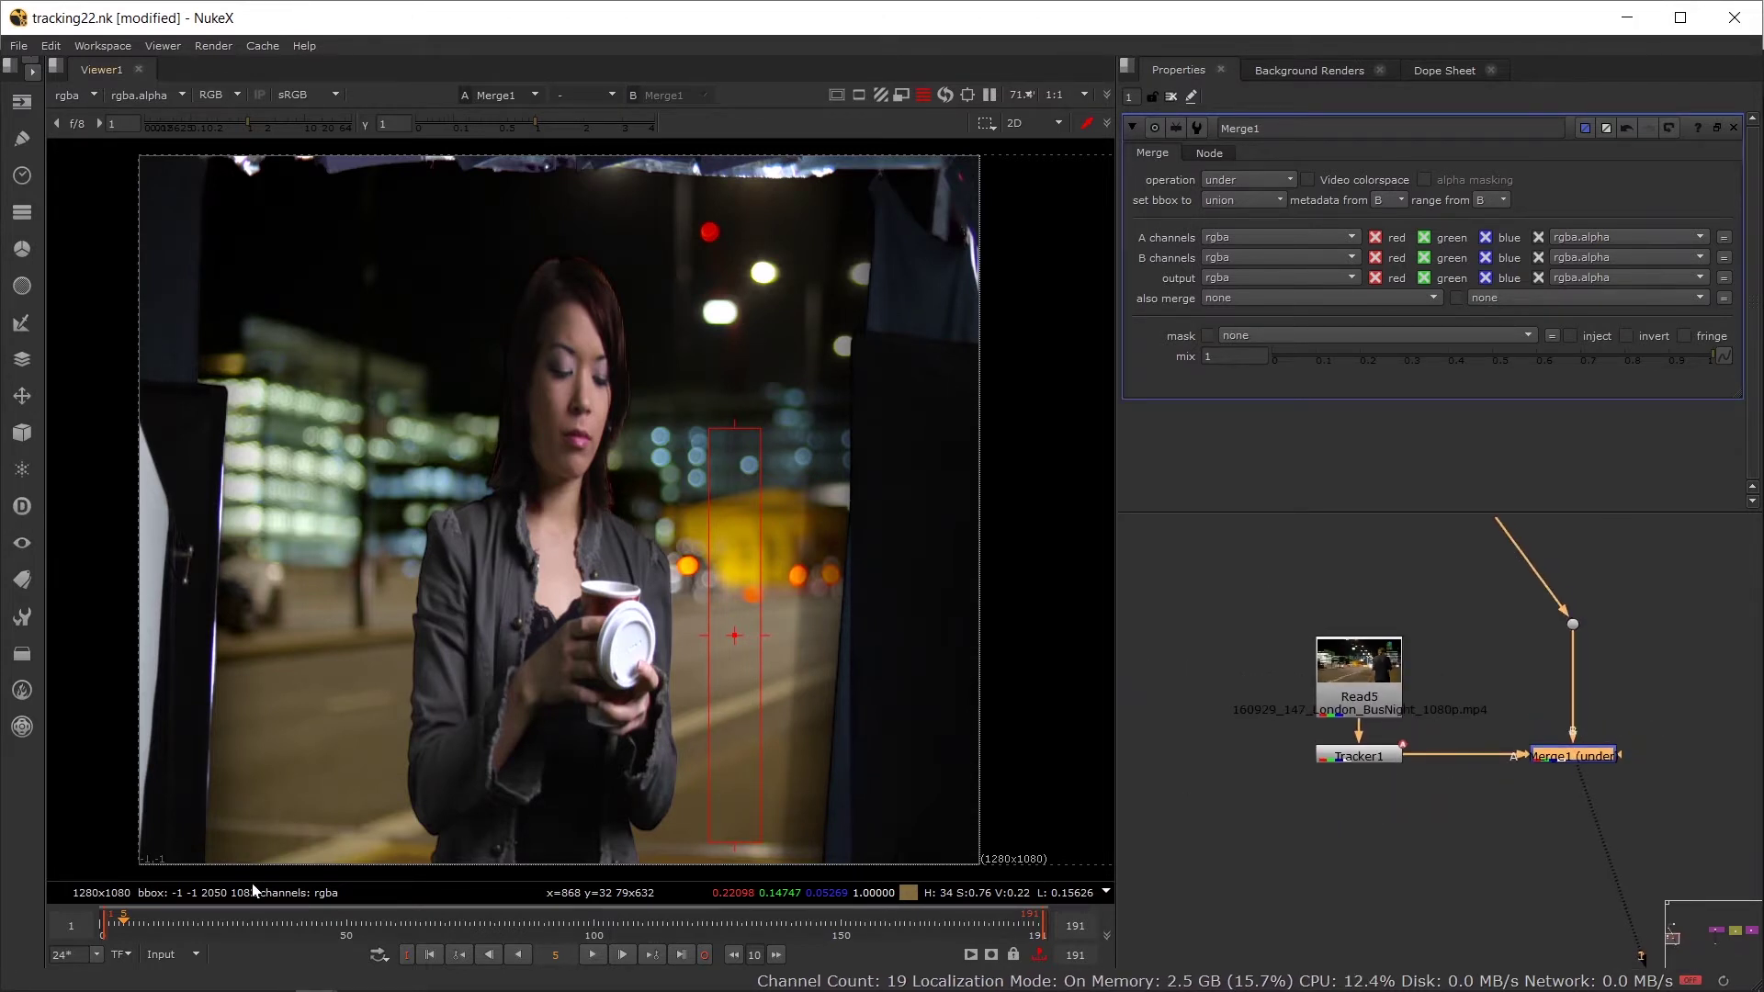
pyautogui.click(103, 929)
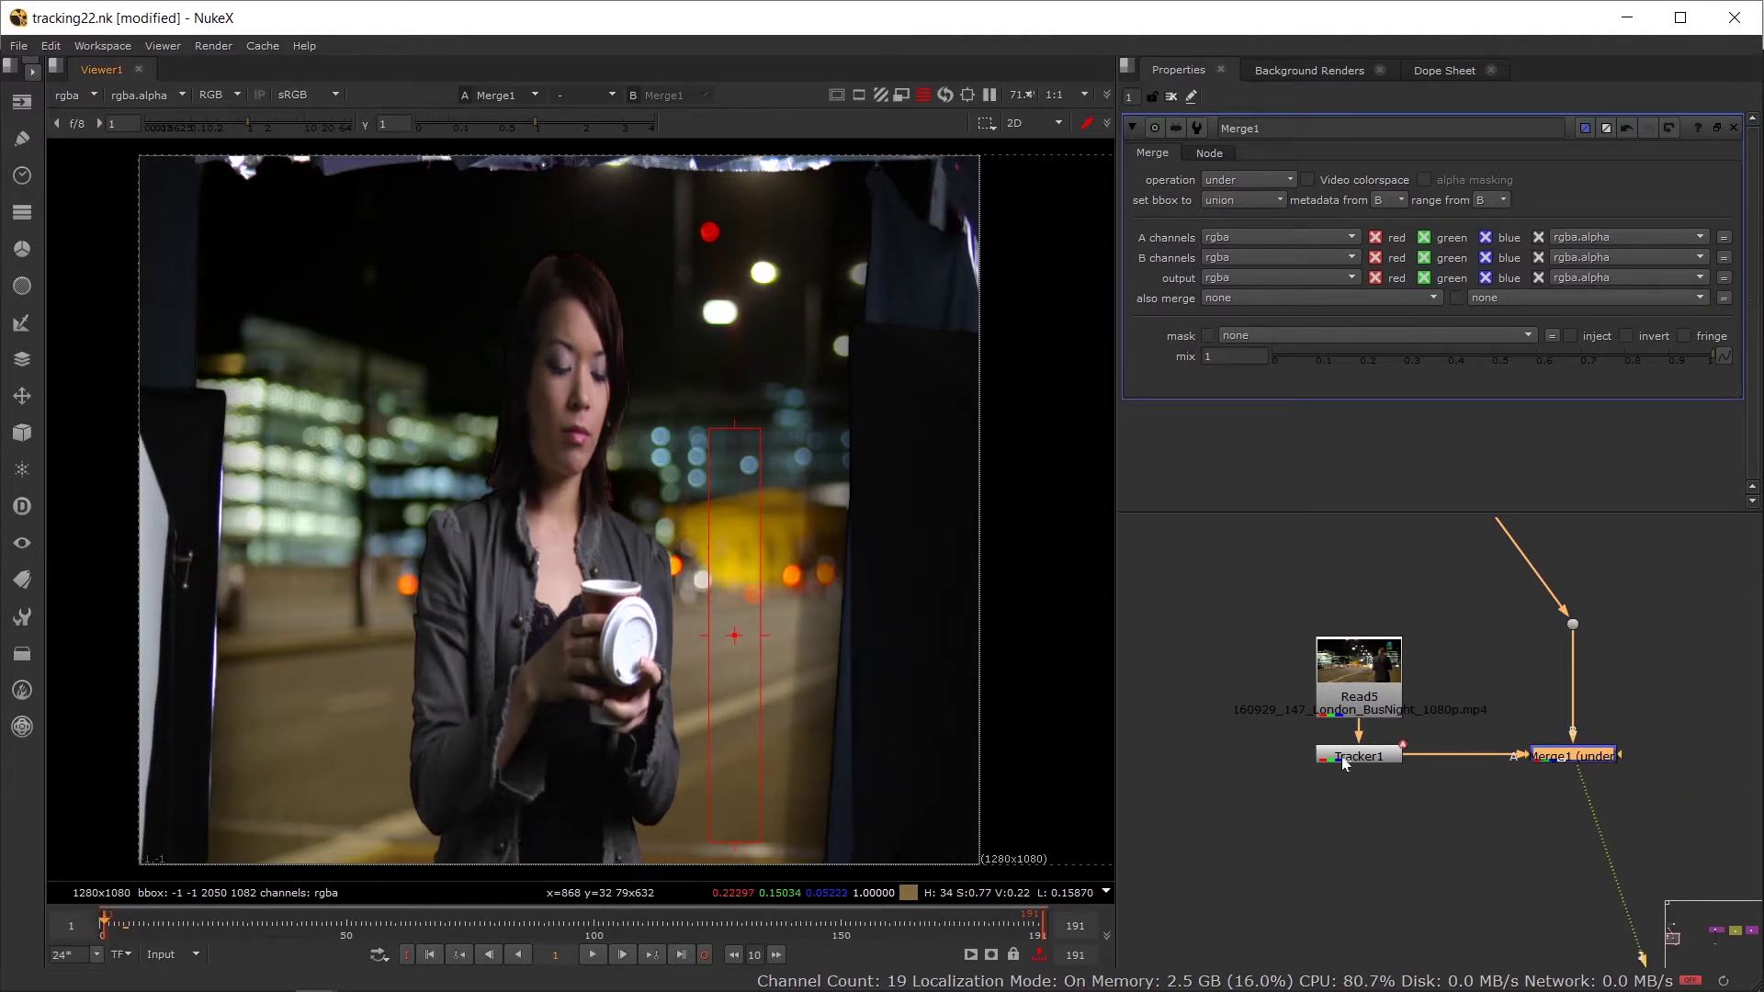
pyautogui.moveTo(1356, 691); pyautogui.dragTo(1346, 665)
# Step: Insert a Transform1 node between Read5 and Tracker1 and open its settings
pyautogui.press('t')
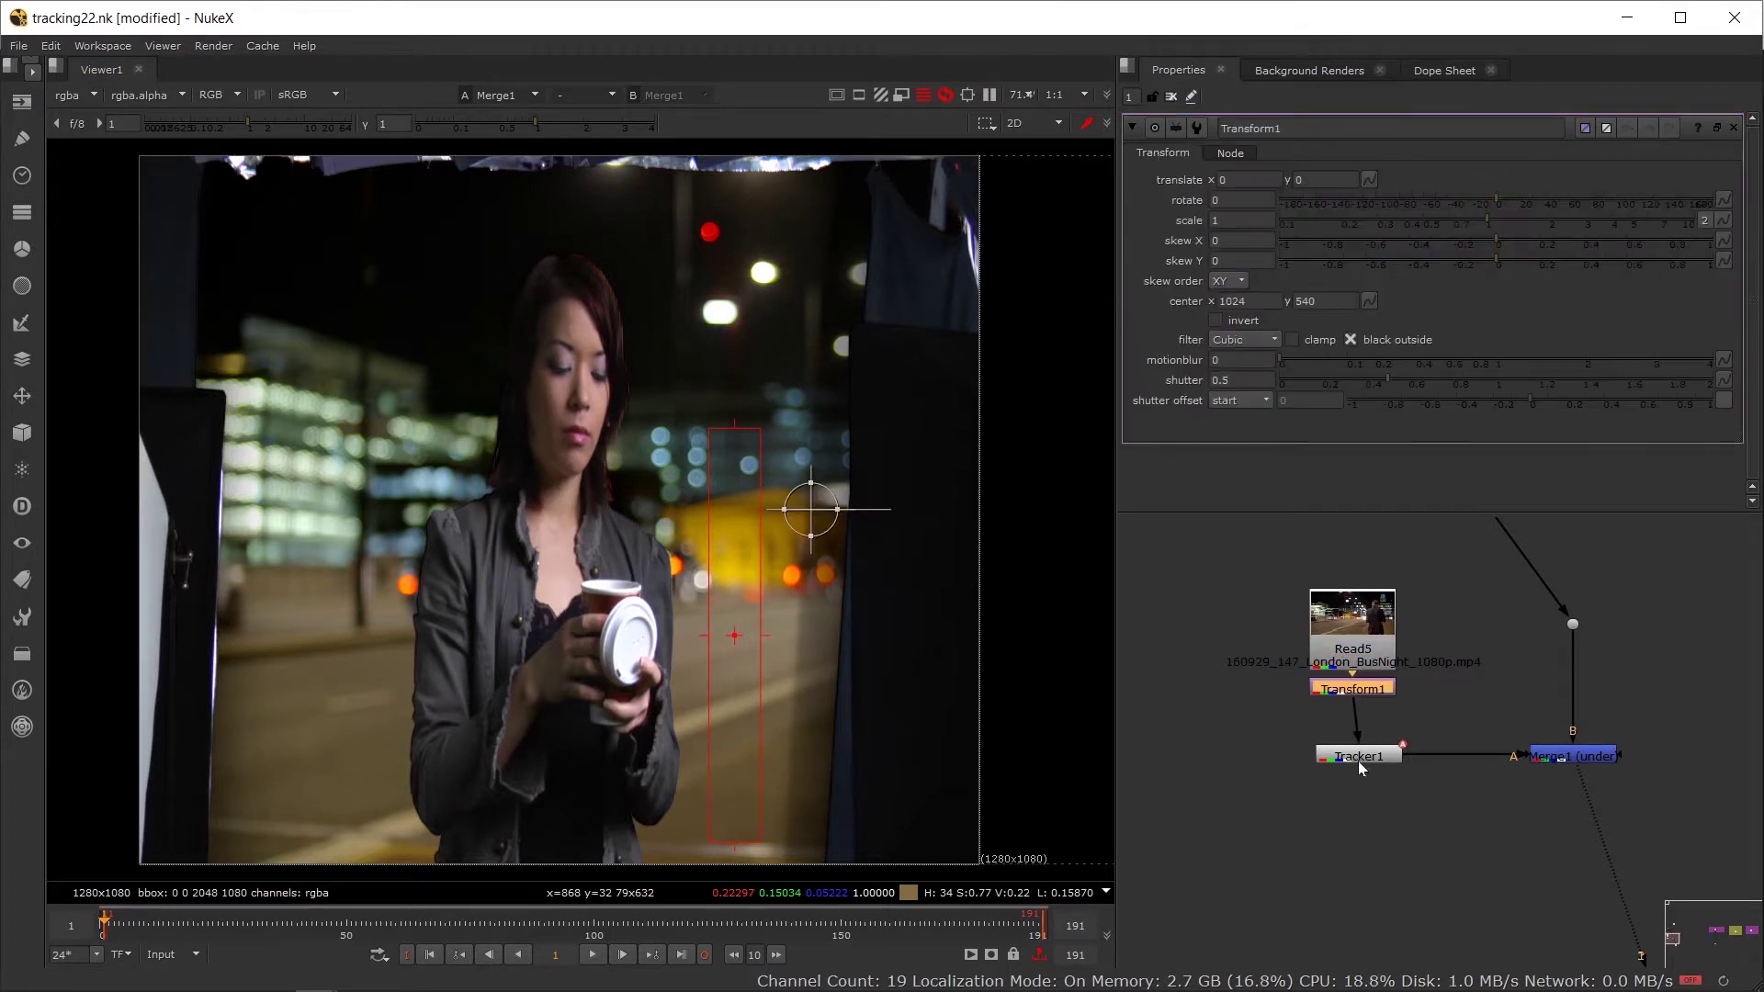
pyautogui.click(1363, 761)
pyautogui.doubleClick(1361, 761)
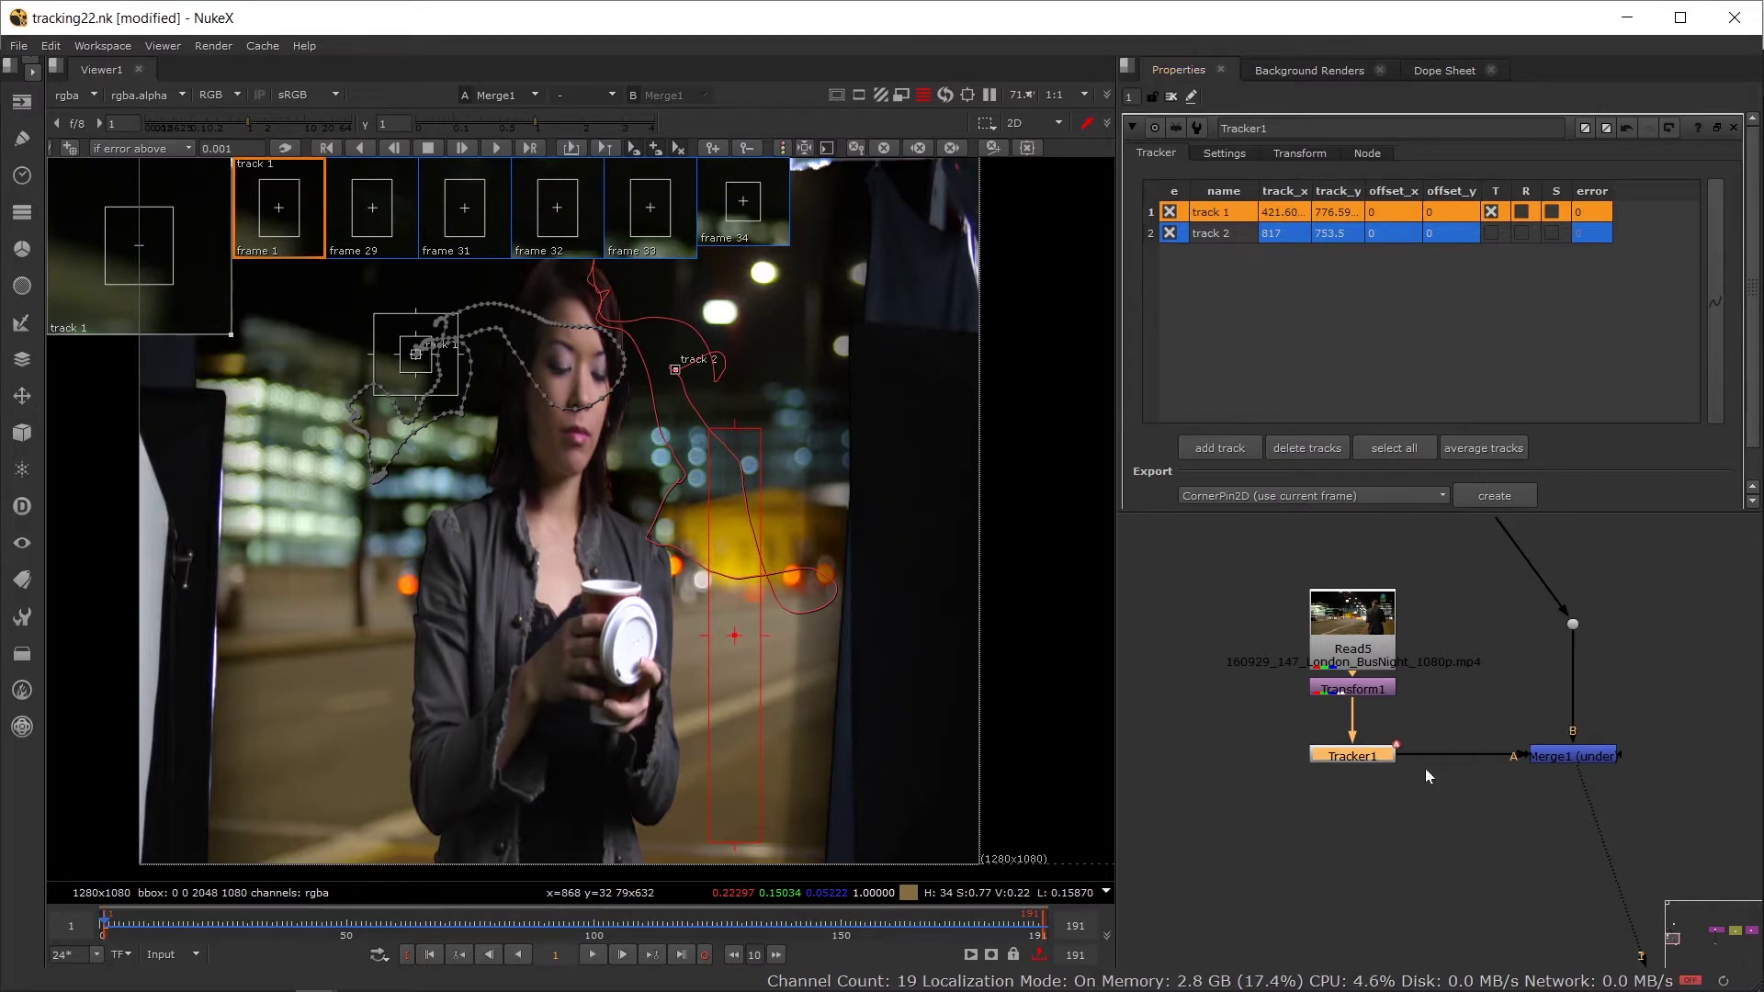
pyautogui.doubleClick(1370, 689)
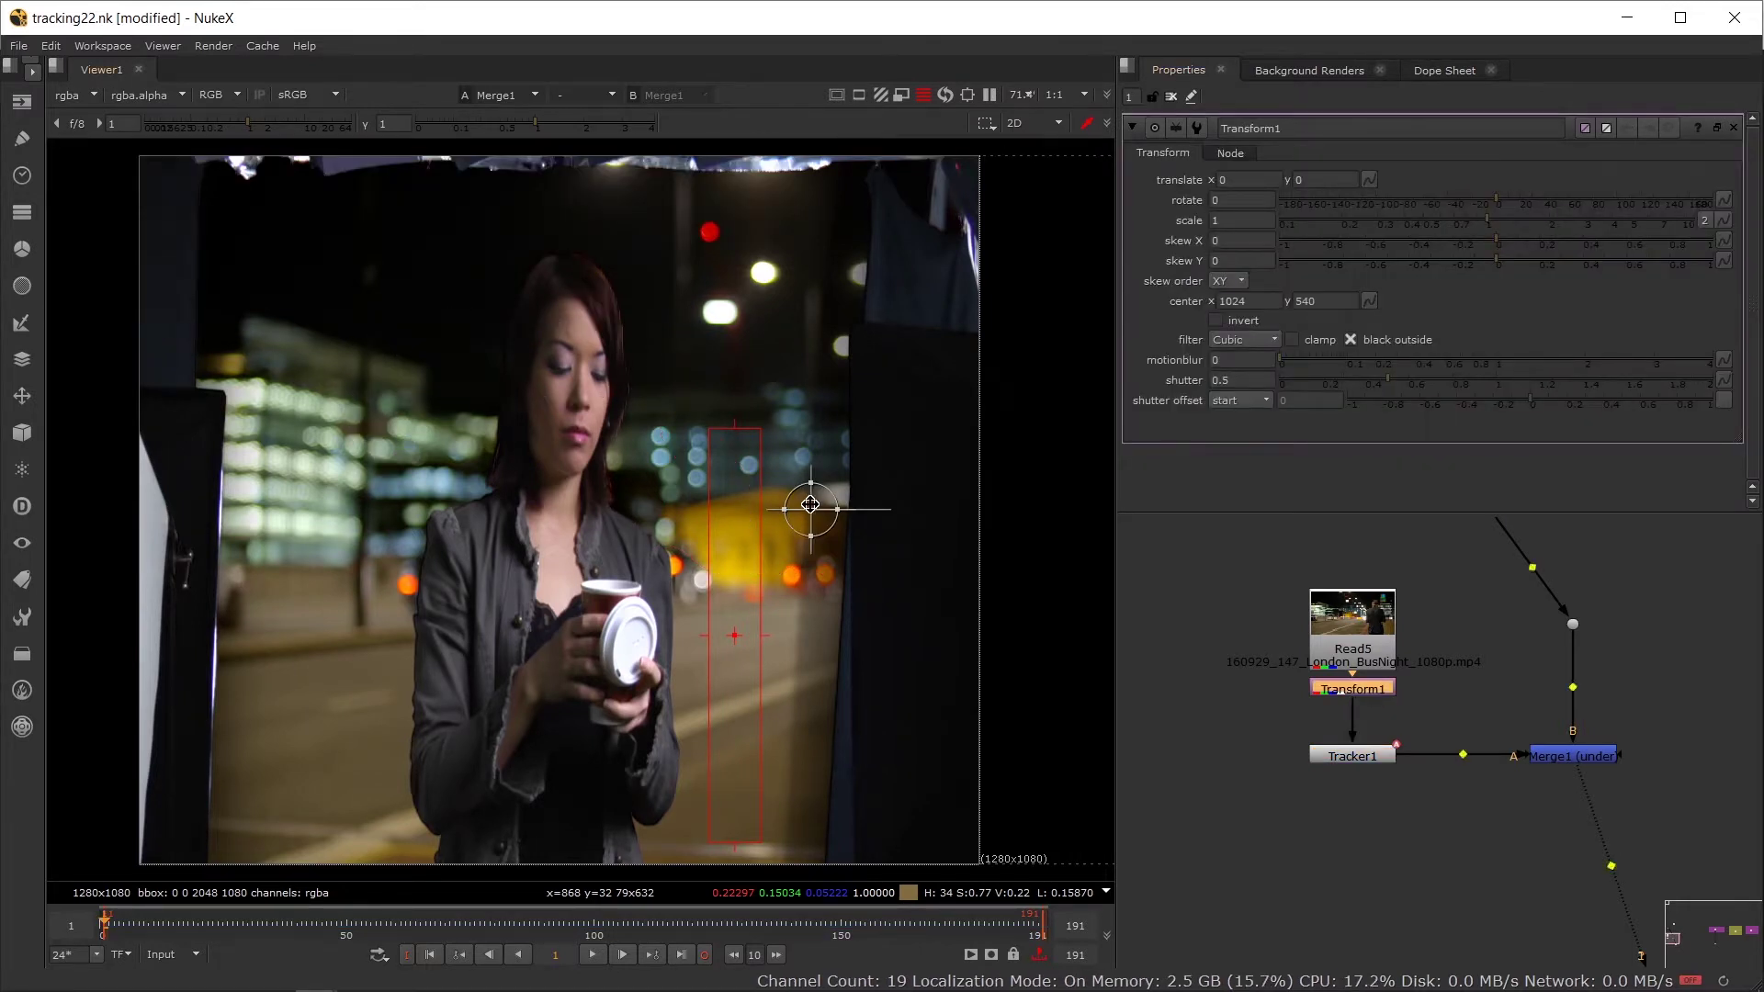
# Step: Pivot at the lower-left corner, scale the London plate to 1.834 and translate it to 194, -256
pyautogui.moveTo(810, 508); pyautogui.dragTo(188, 832)
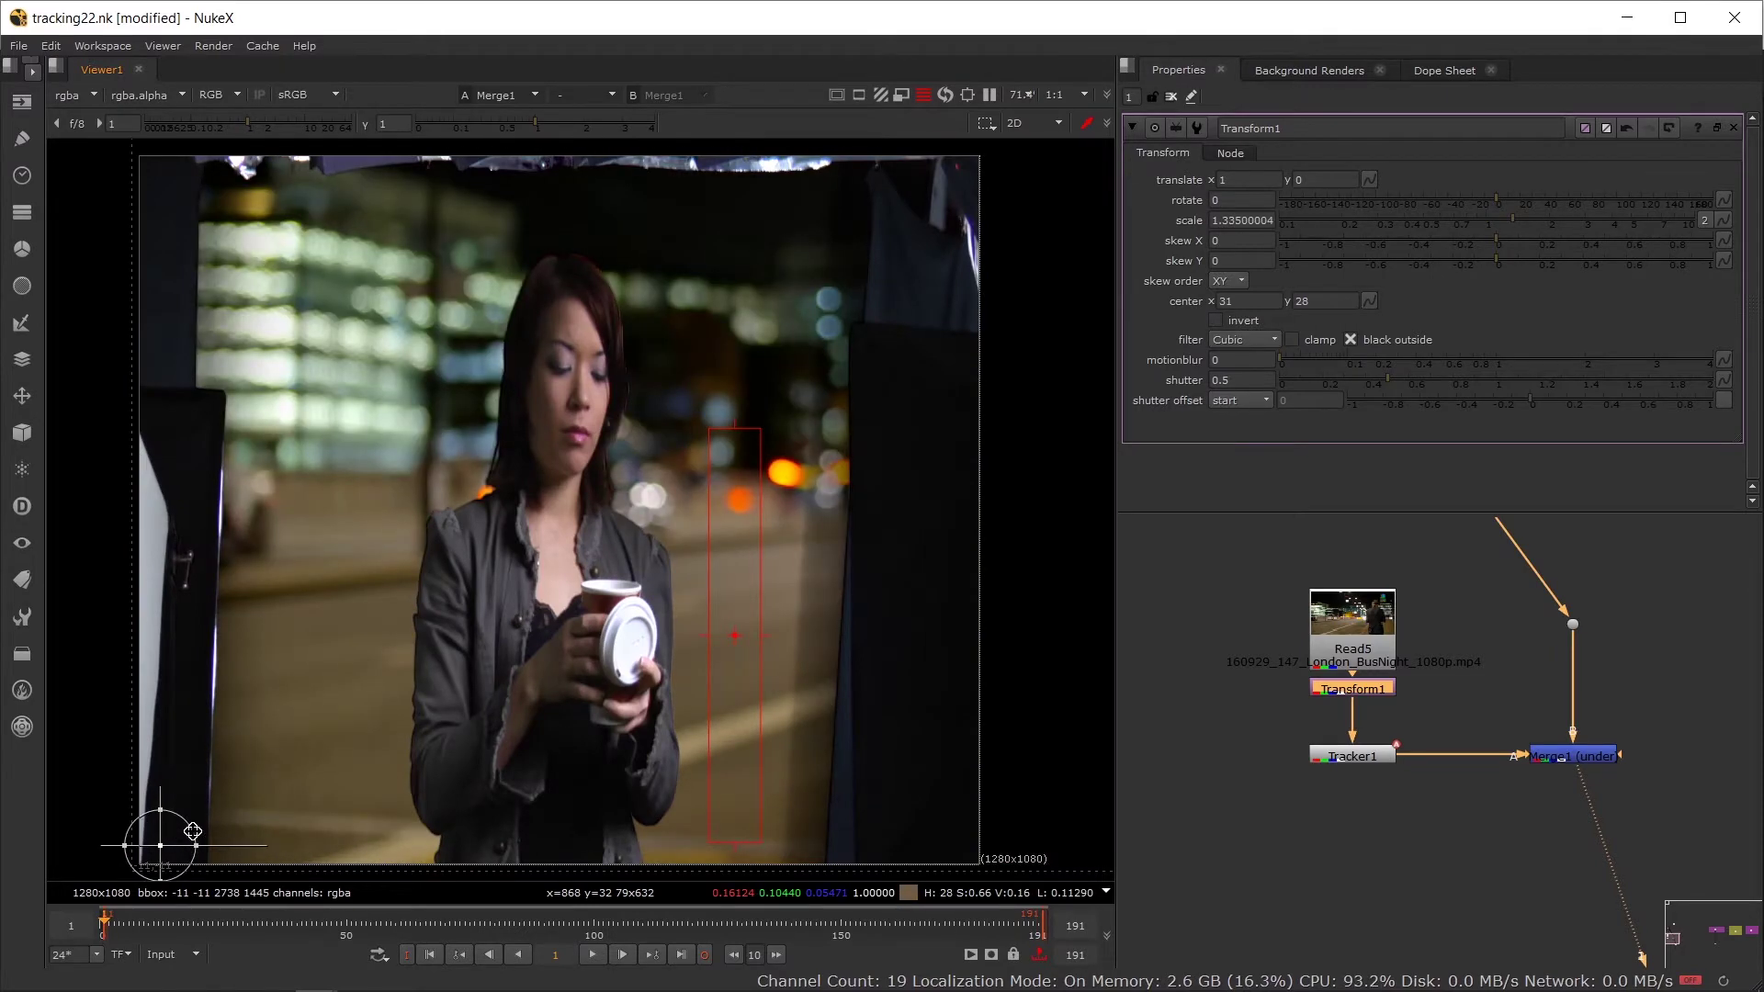
pyautogui.scroll(-2, 402, 639)
pyautogui.moveTo(400, 634); pyautogui.dragTo(410, 571)
pyautogui.moveTo(250, 715); pyautogui.dragTo(476, 738)
pyautogui.scroll(2, 515, 519)
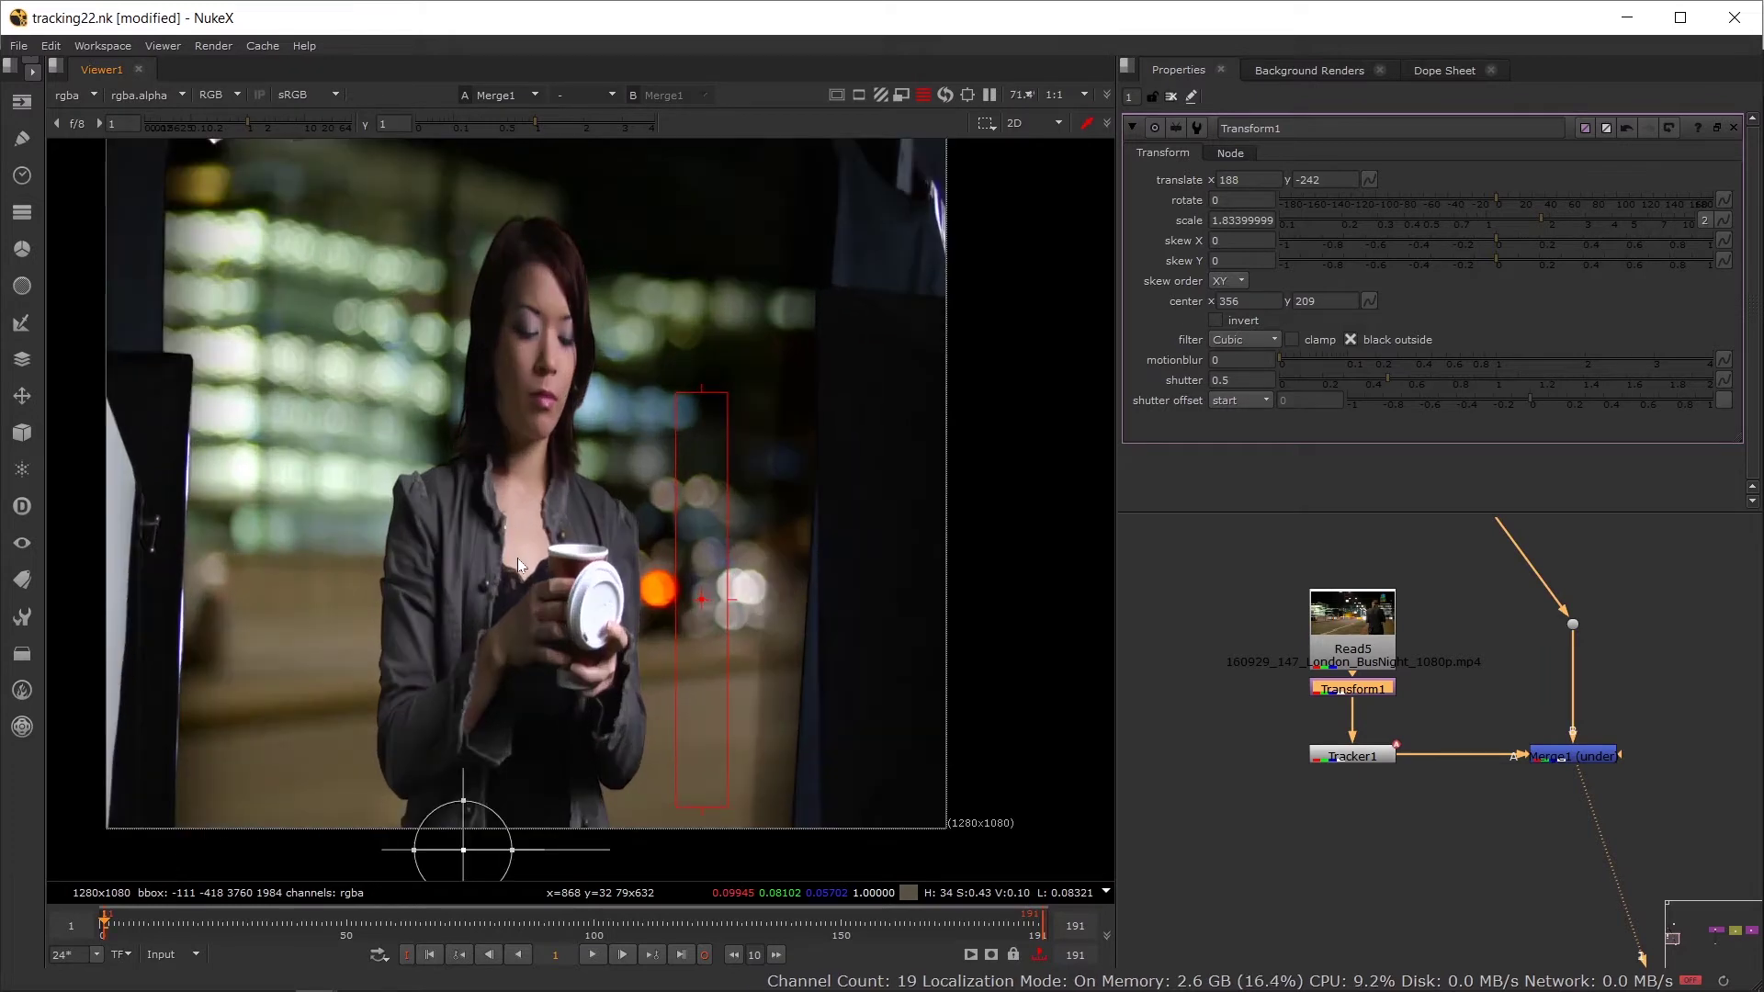
pyautogui.scroll(-2, 517, 559)
pyautogui.moveTo(481, 749); pyautogui.dragTo(487, 755)
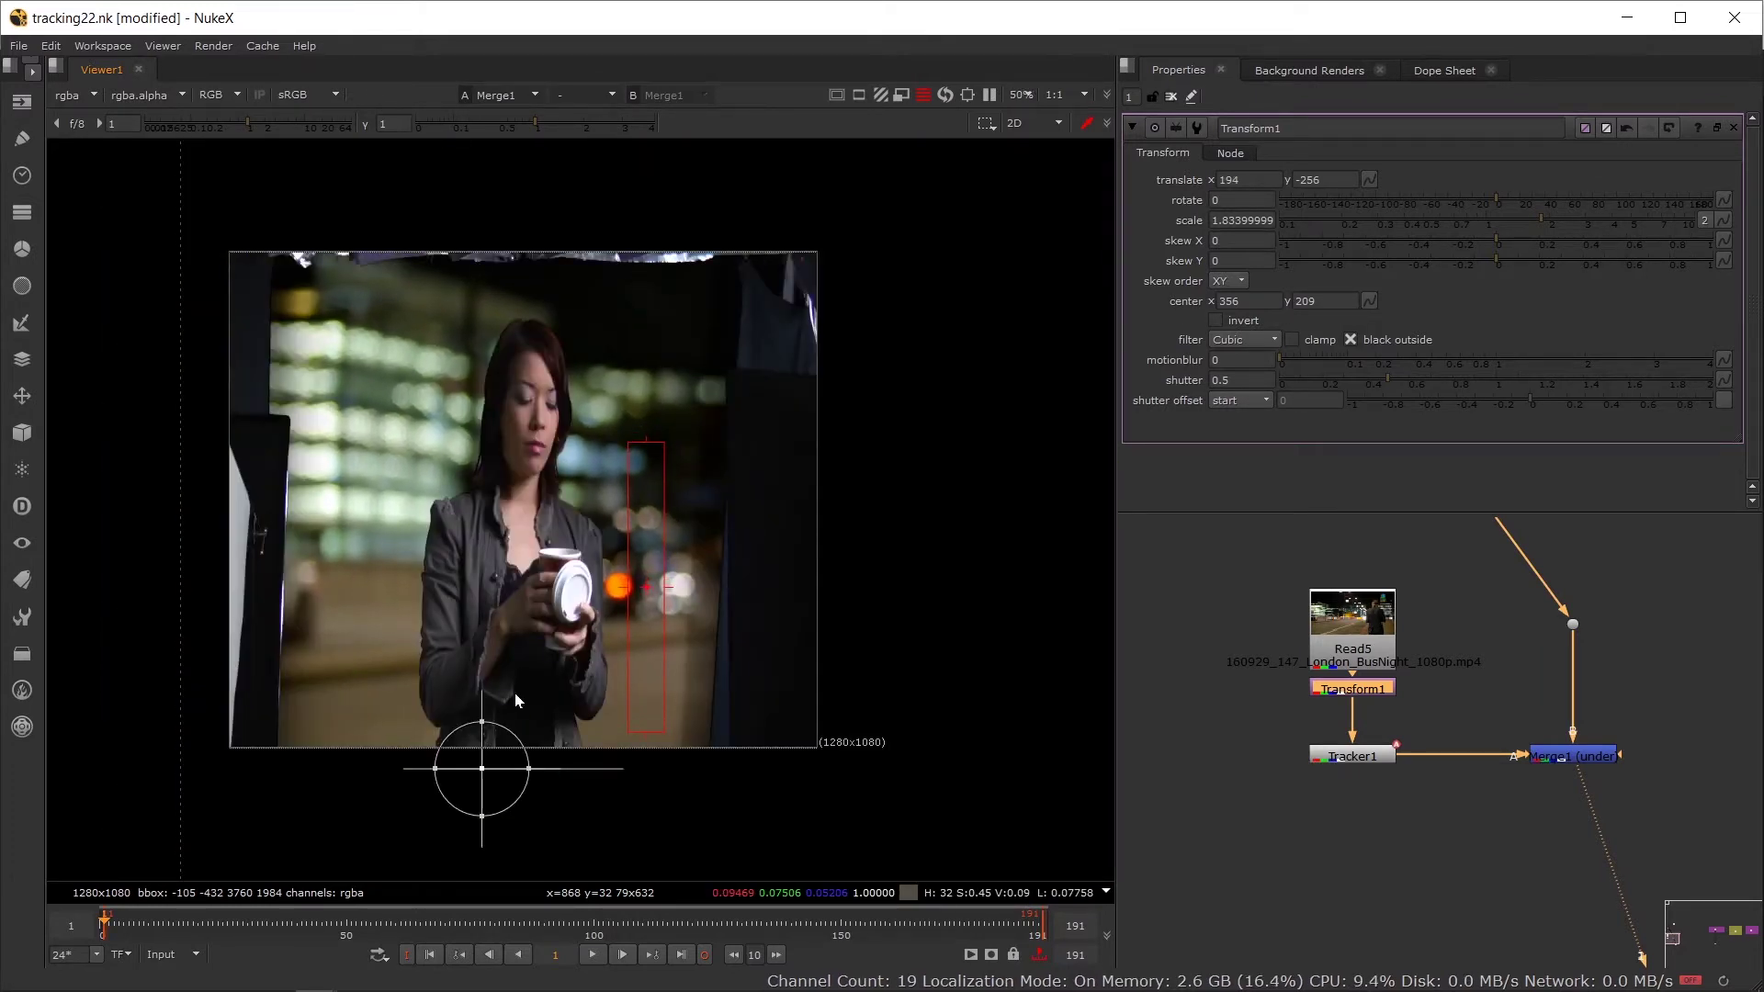
pyautogui.scroll(2, 514, 494)
pyautogui.scroll(-2, 1533, 777)
pyautogui.moveTo(1496, 795); pyautogui.dragTo(1426, 973)
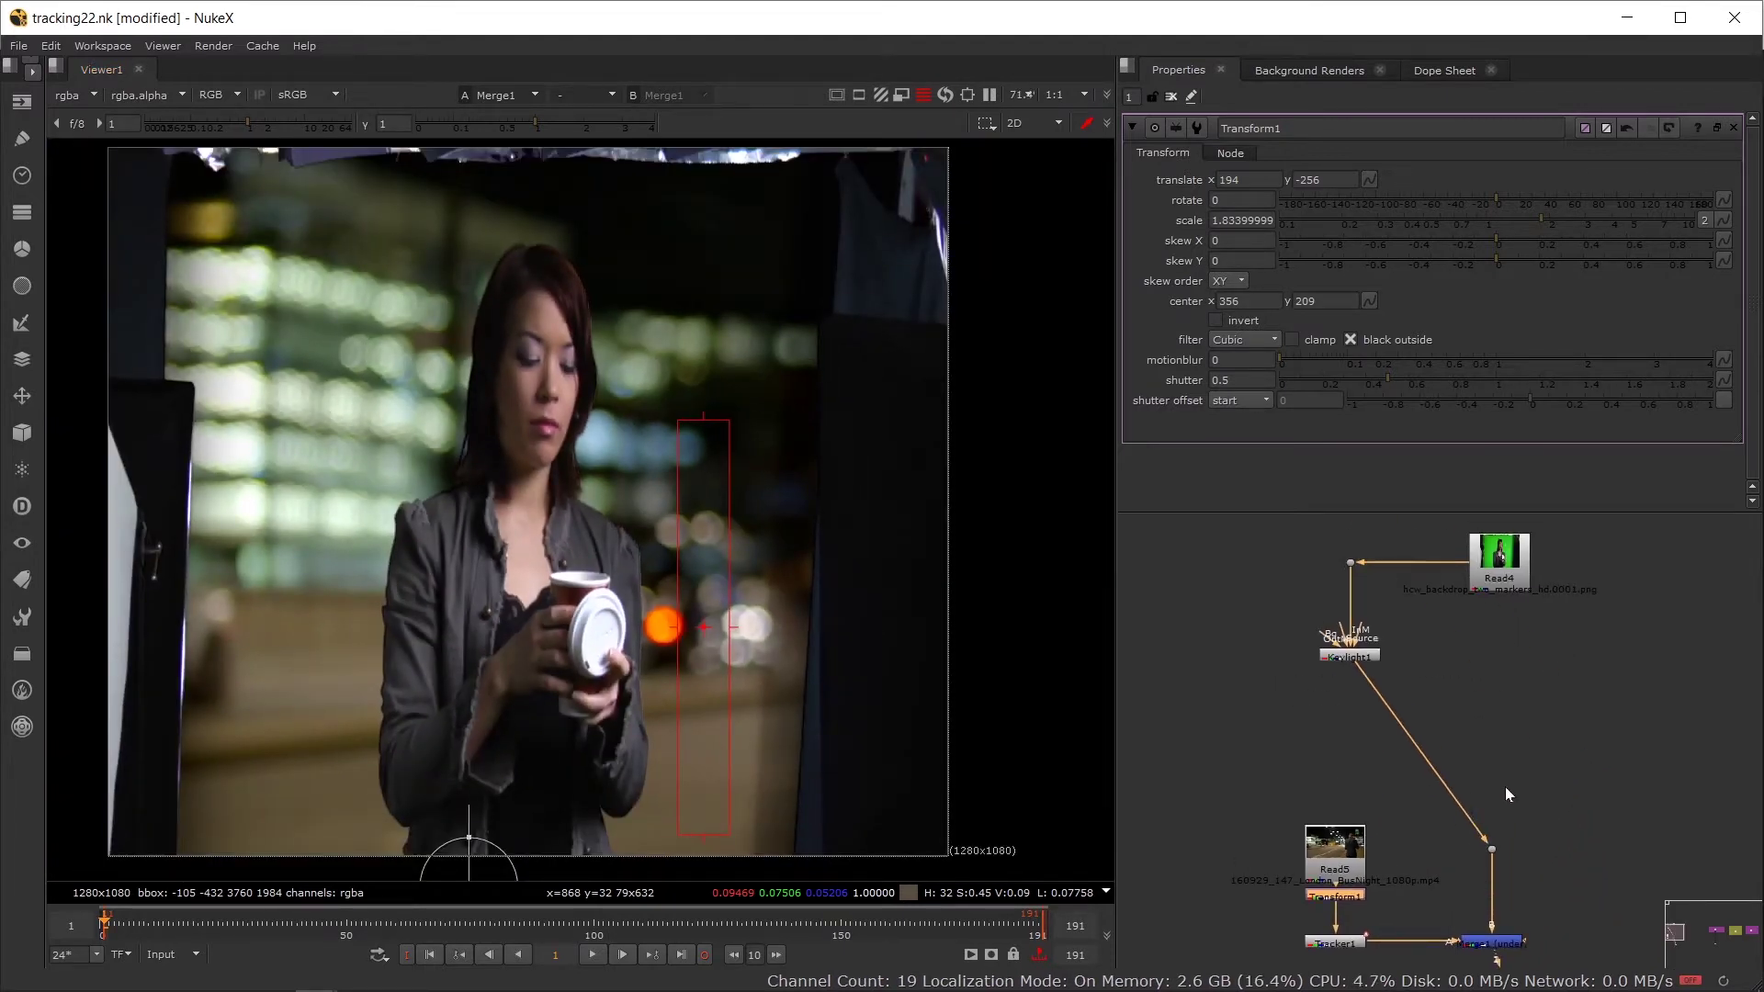
# Step: Select Keylight1 with its dot and move them left in the node graph
pyautogui.moveTo(1507, 893); pyautogui.dragTo(1514, 840)
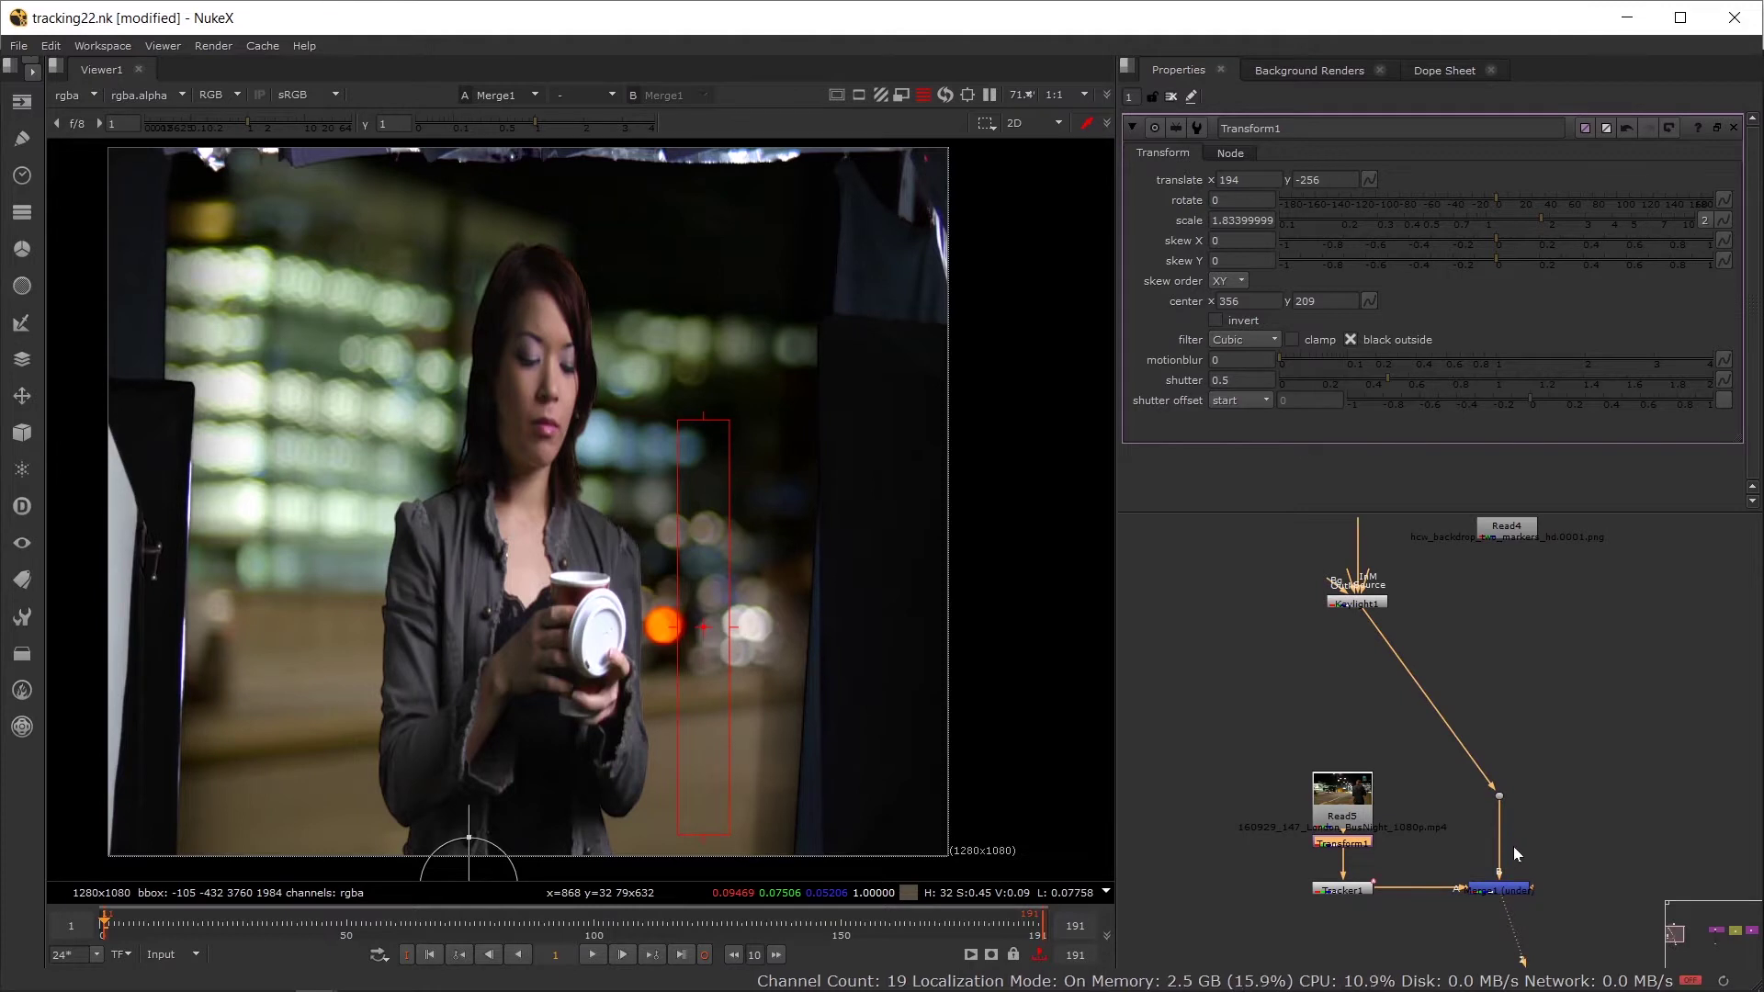
pyautogui.moveTo(1523, 737); pyautogui.dragTo(1517, 786)
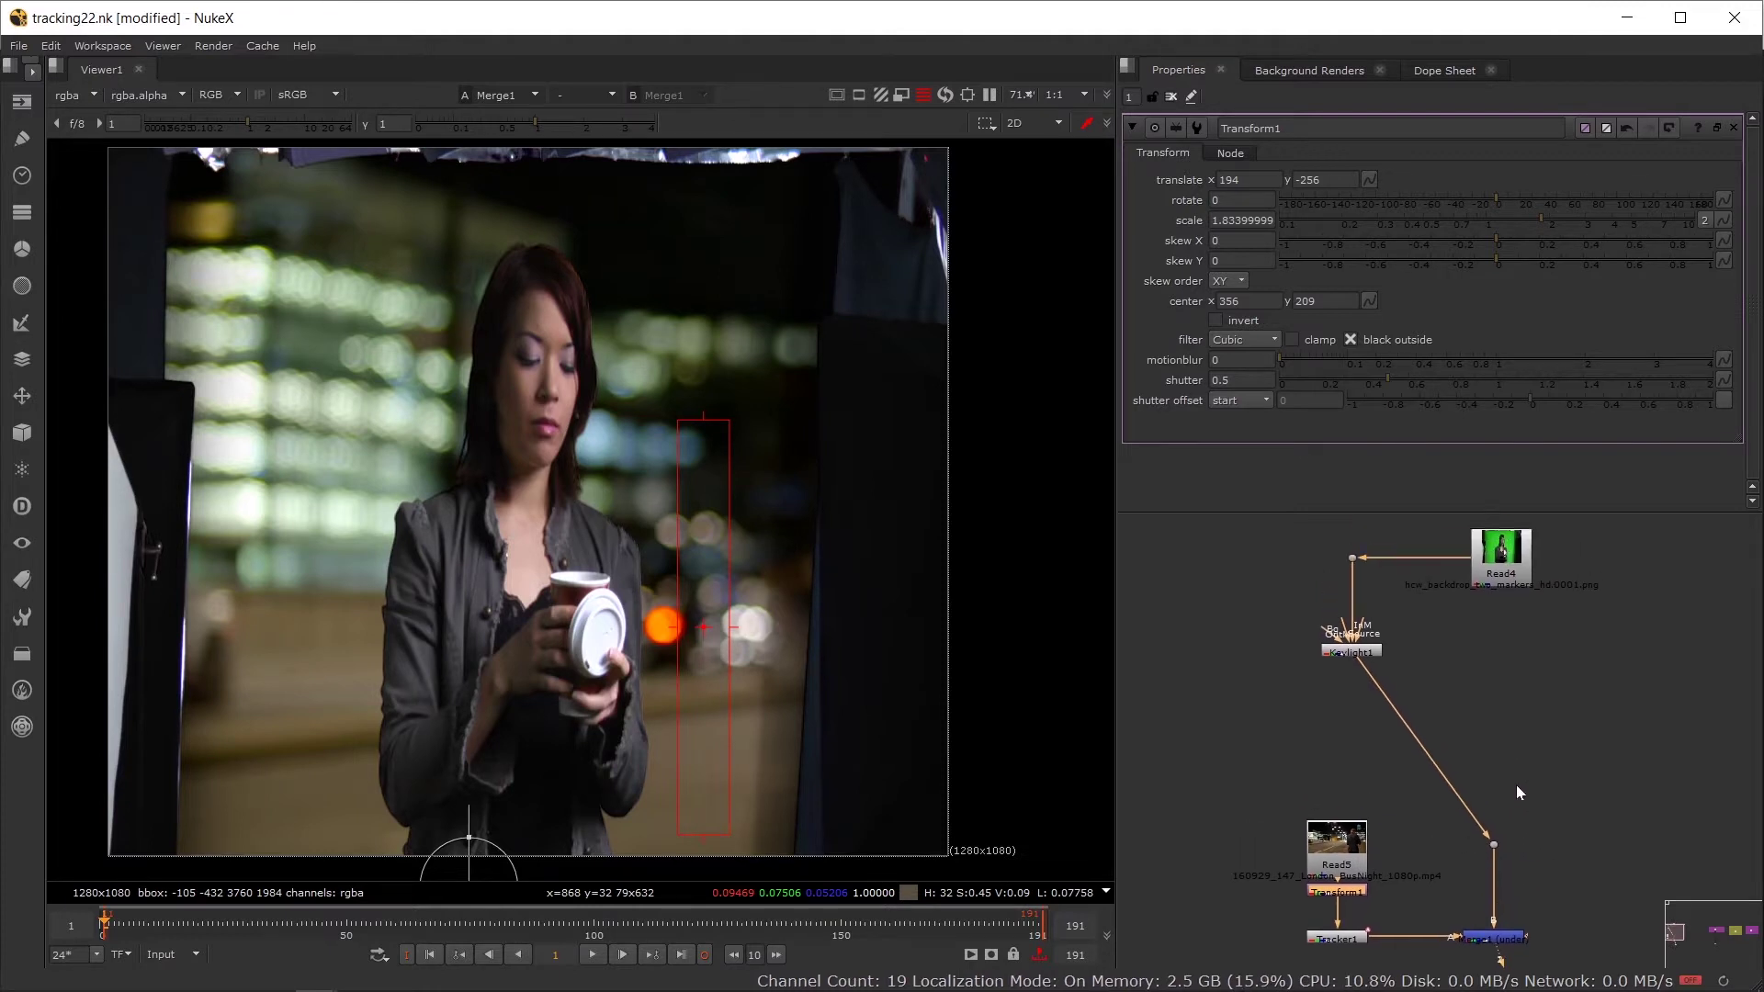
pyautogui.moveTo(1357, 656); pyautogui.dragTo(1354, 650)
pyautogui.scroll(2, 1349, 673)
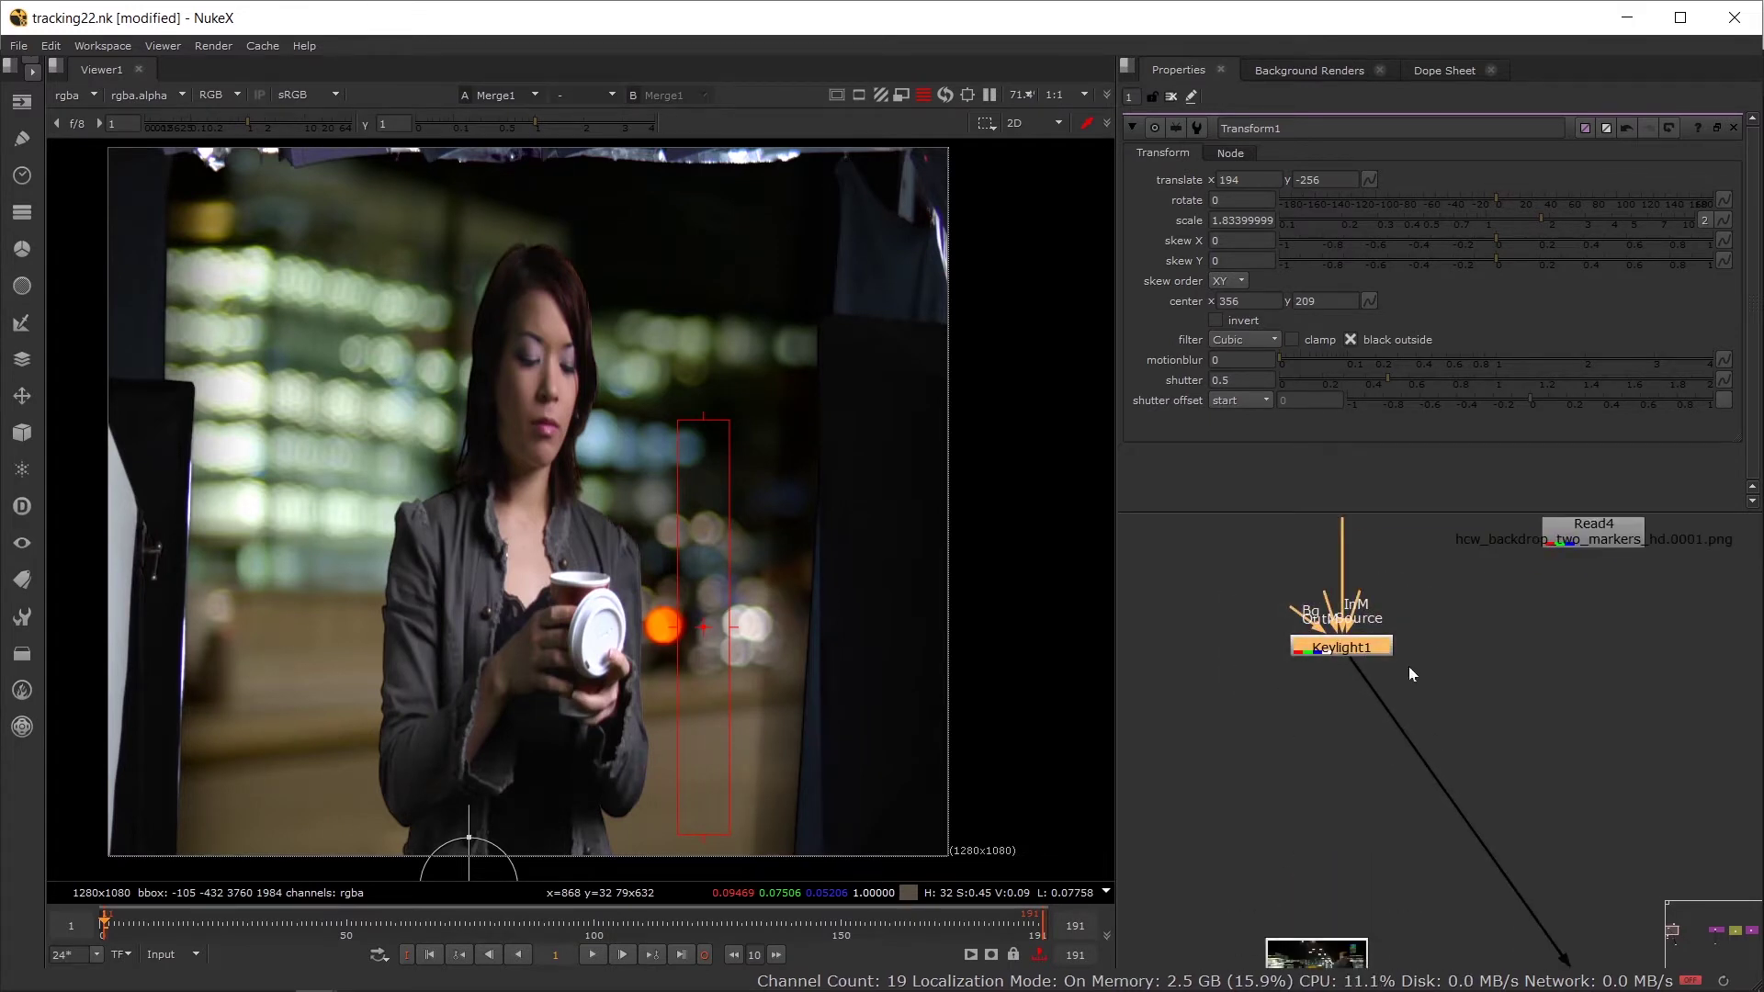
pyautogui.scroll(-3, 1272, 685)
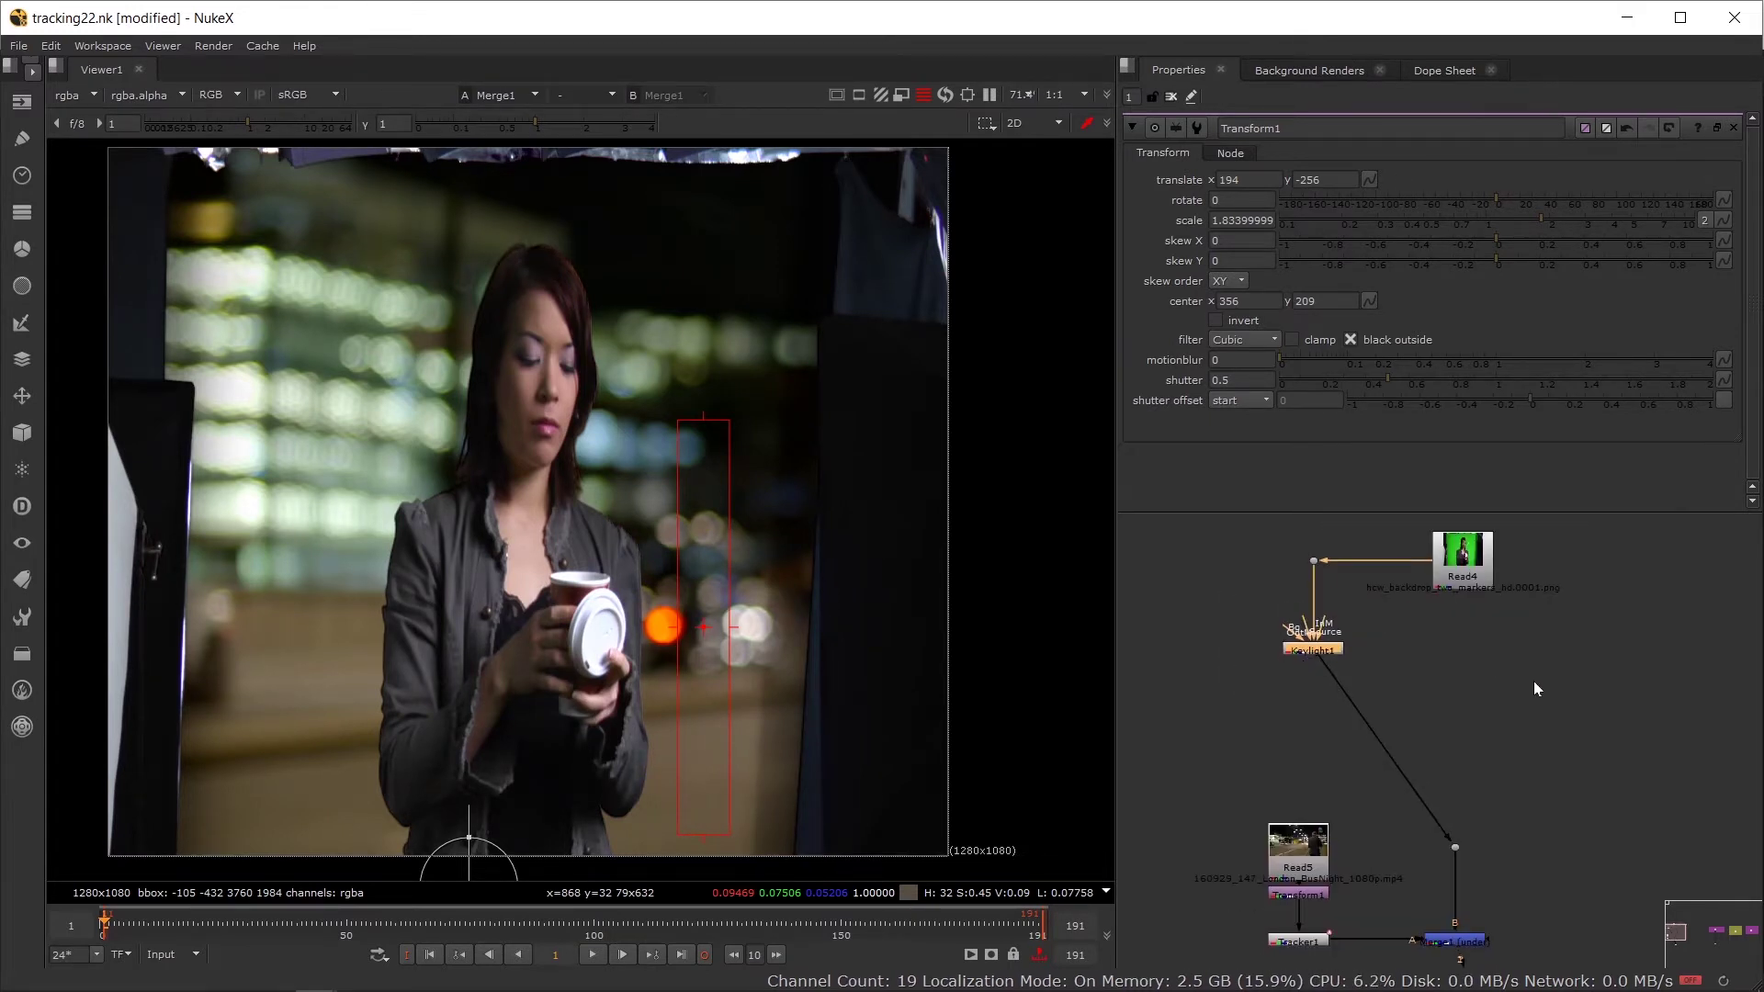
pyautogui.moveTo(1362, 557)
pyautogui.mouseDown()
pyautogui.moveTo(1242, 536)
pyautogui.moveTo(1402, 682)
pyautogui.moveTo(1551, 752)
pyautogui.mouseUp()
pyautogui.moveTo(1299, 689)
pyautogui.mouseDown()
pyautogui.moveTo(1410, 693)
pyautogui.moveTo(1315, 565)
pyautogui.mouseUp()
pyautogui.moveTo(1430, 673); pyautogui.dragTo(1369, 686)
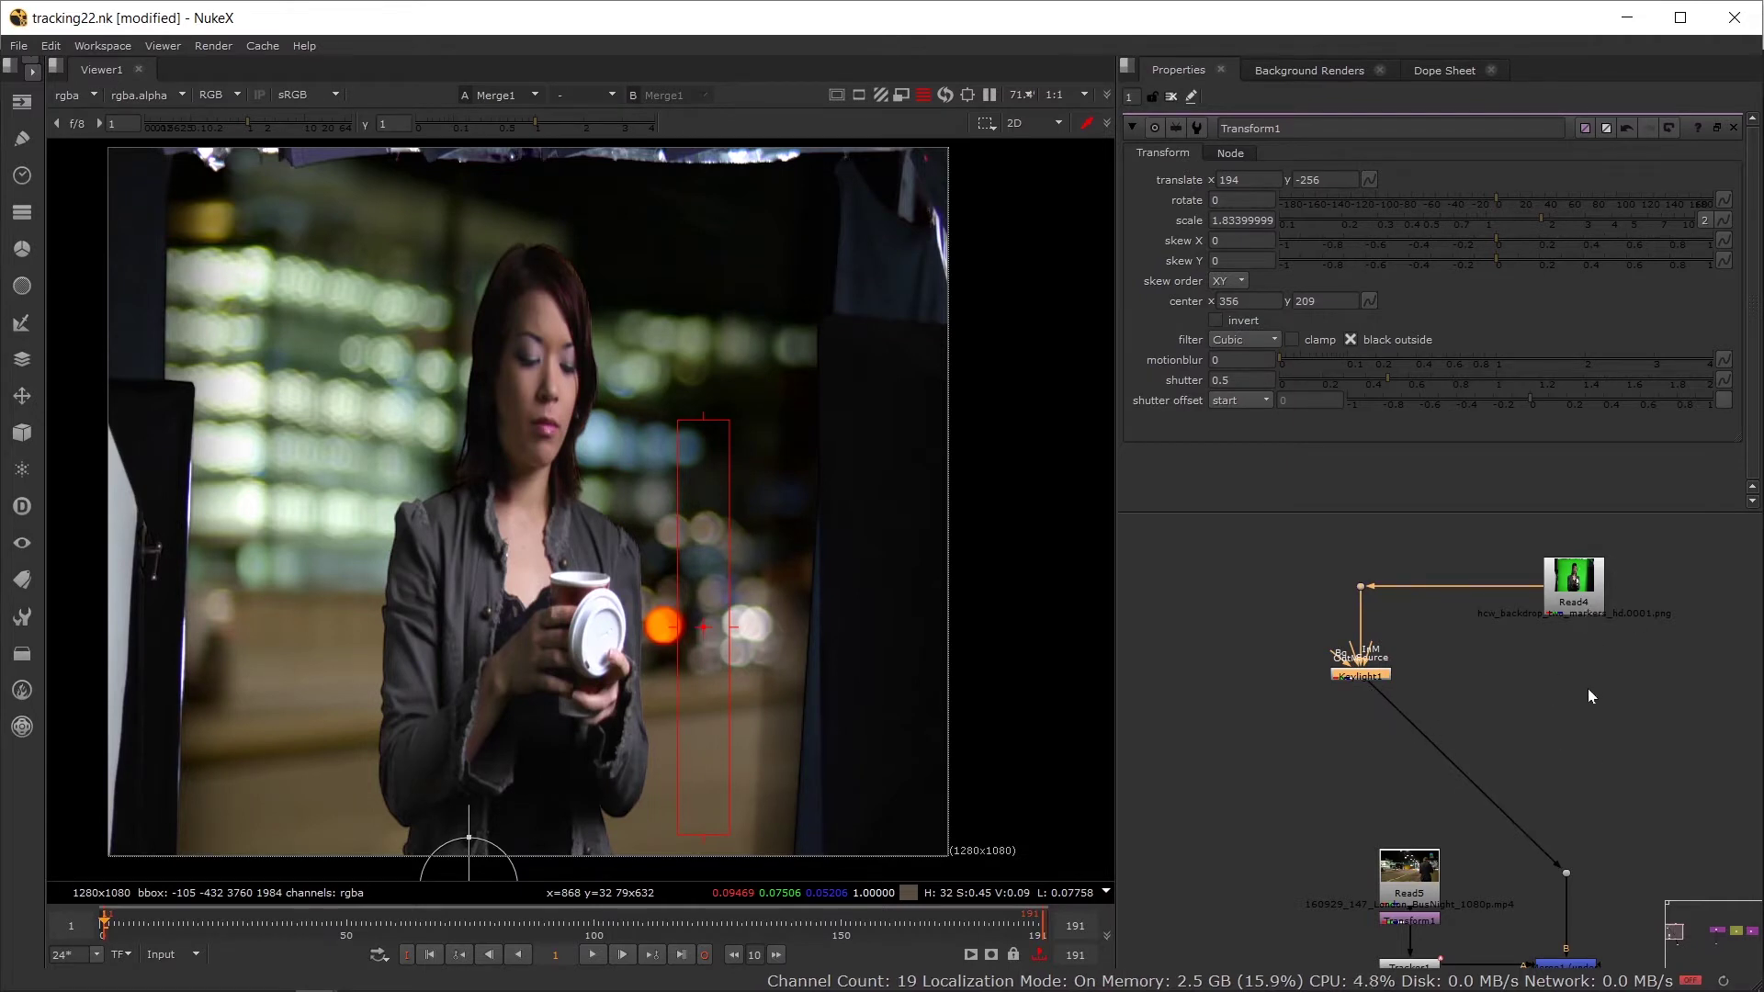
# Step: Deselect everything and create a new Roto1 node near Keylight1
pyautogui.moveTo(1589, 695); pyautogui.dragTo(1455, 690)
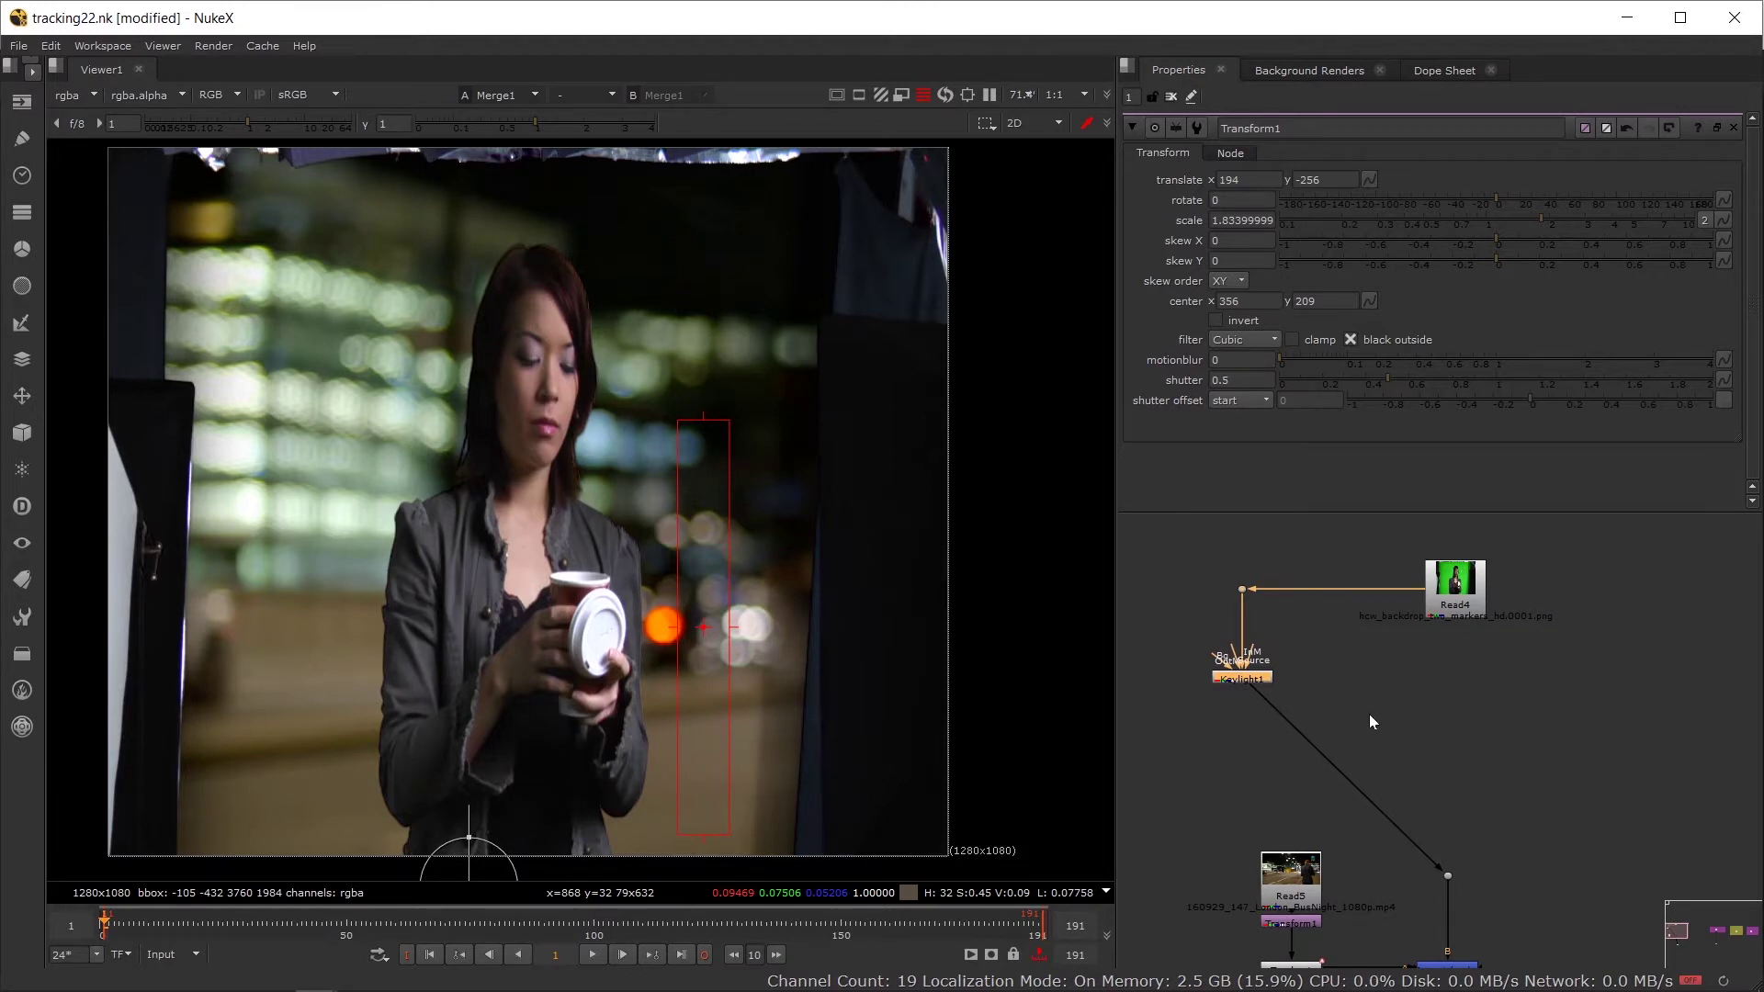
pyautogui.moveTo(1296, 717); pyautogui.dragTo(1362, 717)
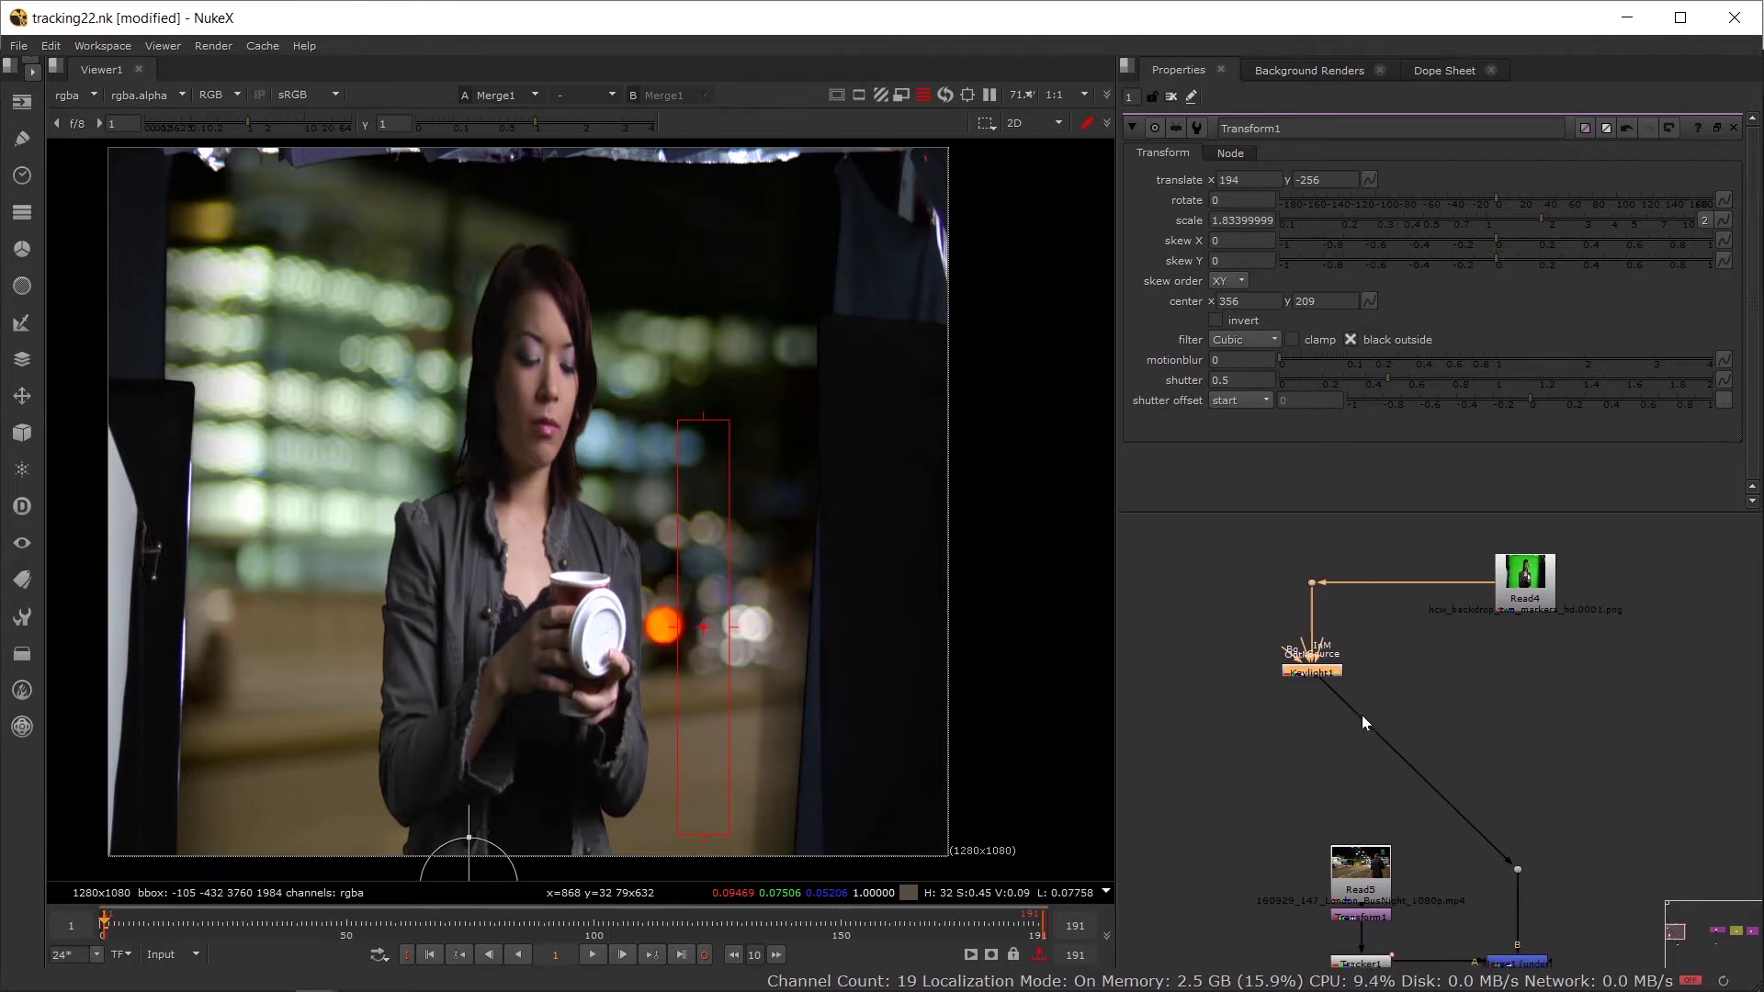
pyautogui.click(1231, 720)
pyautogui.press('o')
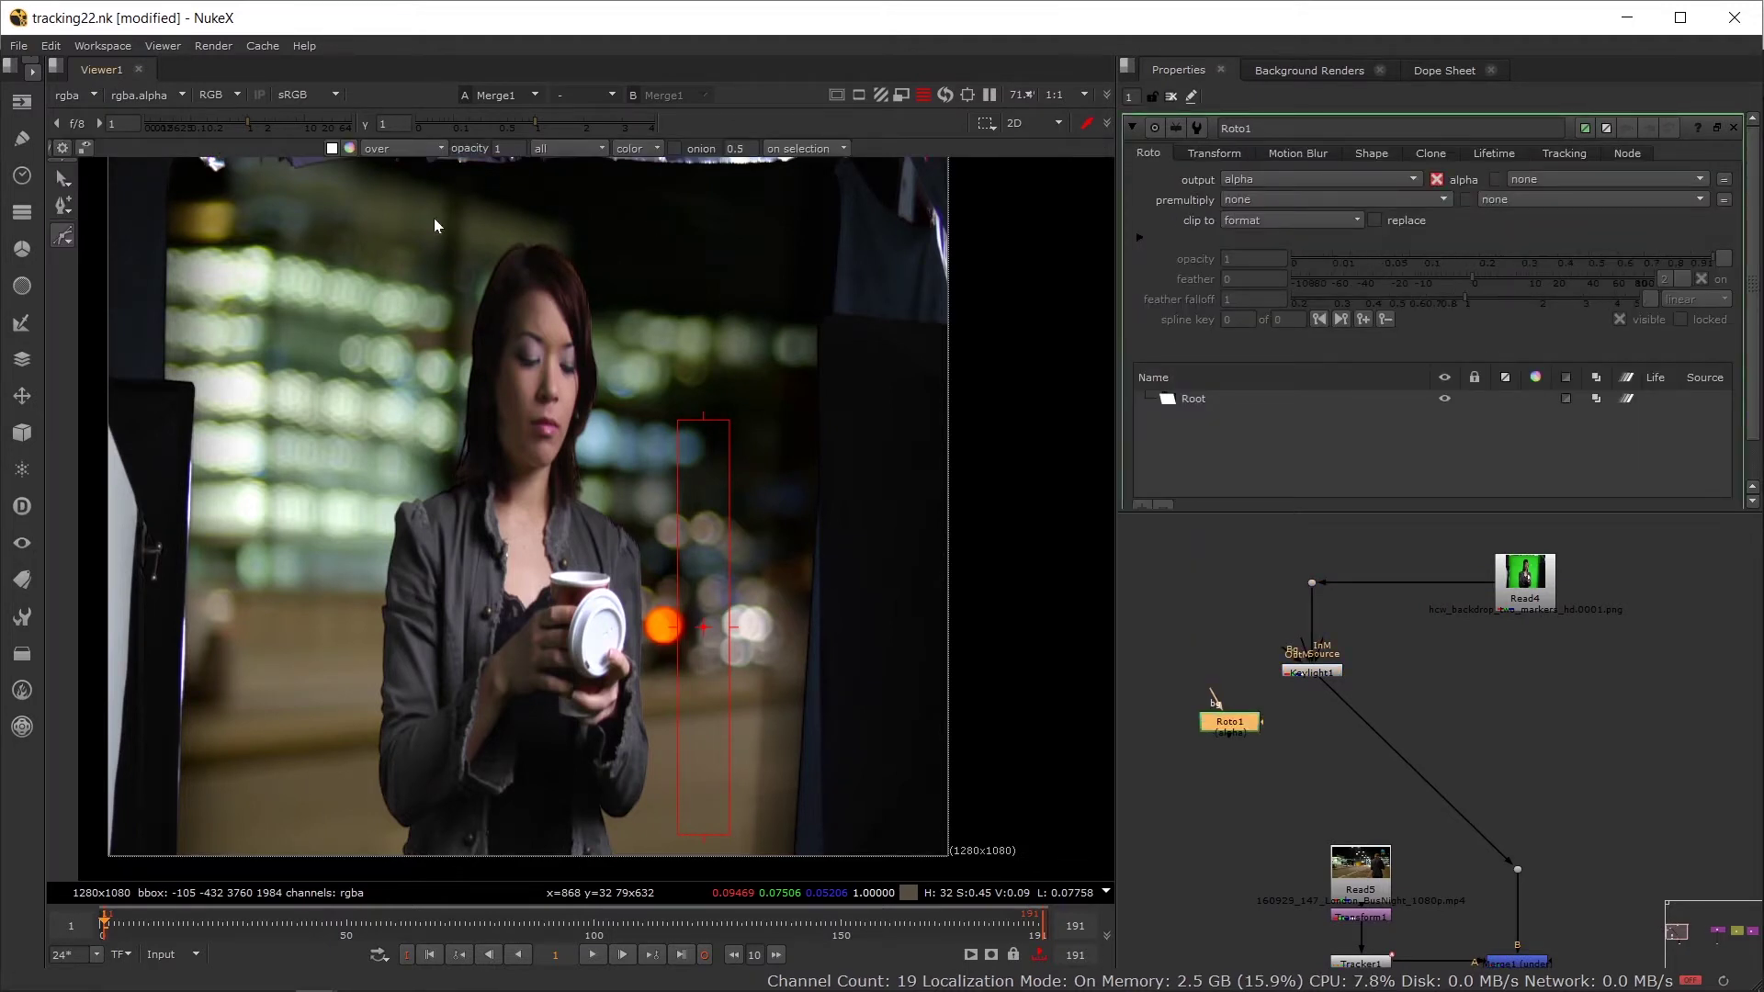
# Step: Draw a closed Bezier1 shape around the woman in Roto1 and insert Merge2 on Keylight1's output
pyautogui.scroll(2, 1242, 729)
pyautogui.press('m')
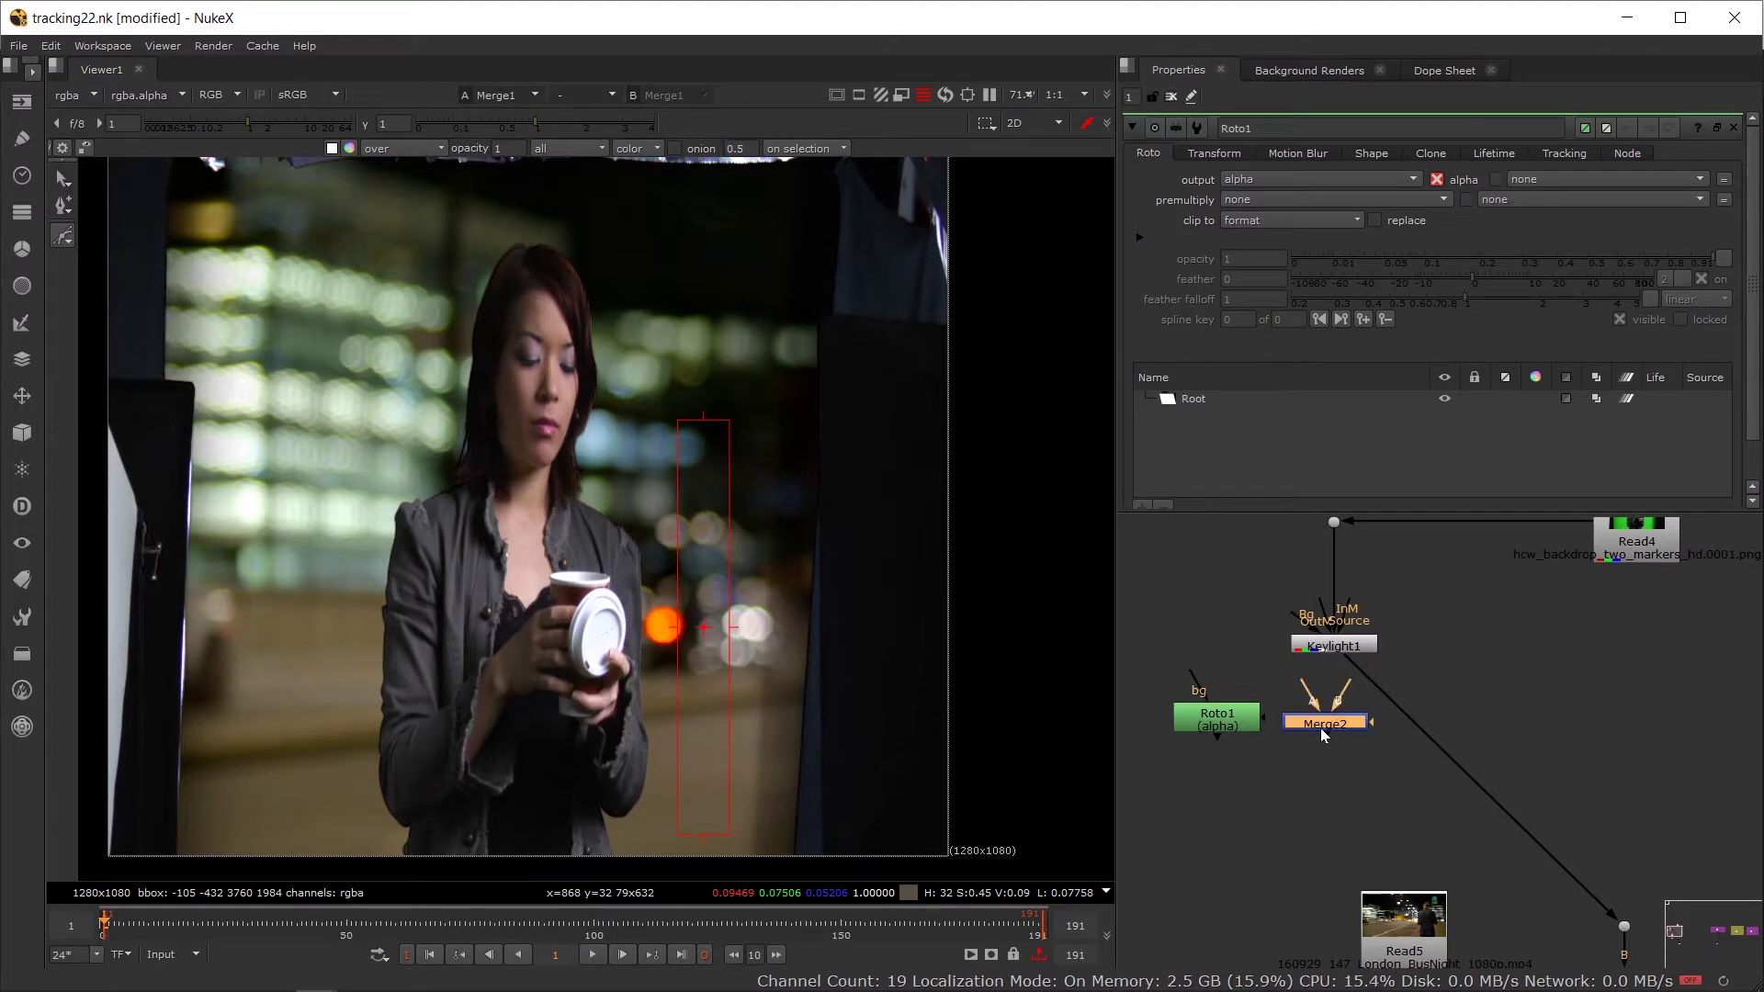
pyautogui.click(1251, 720)
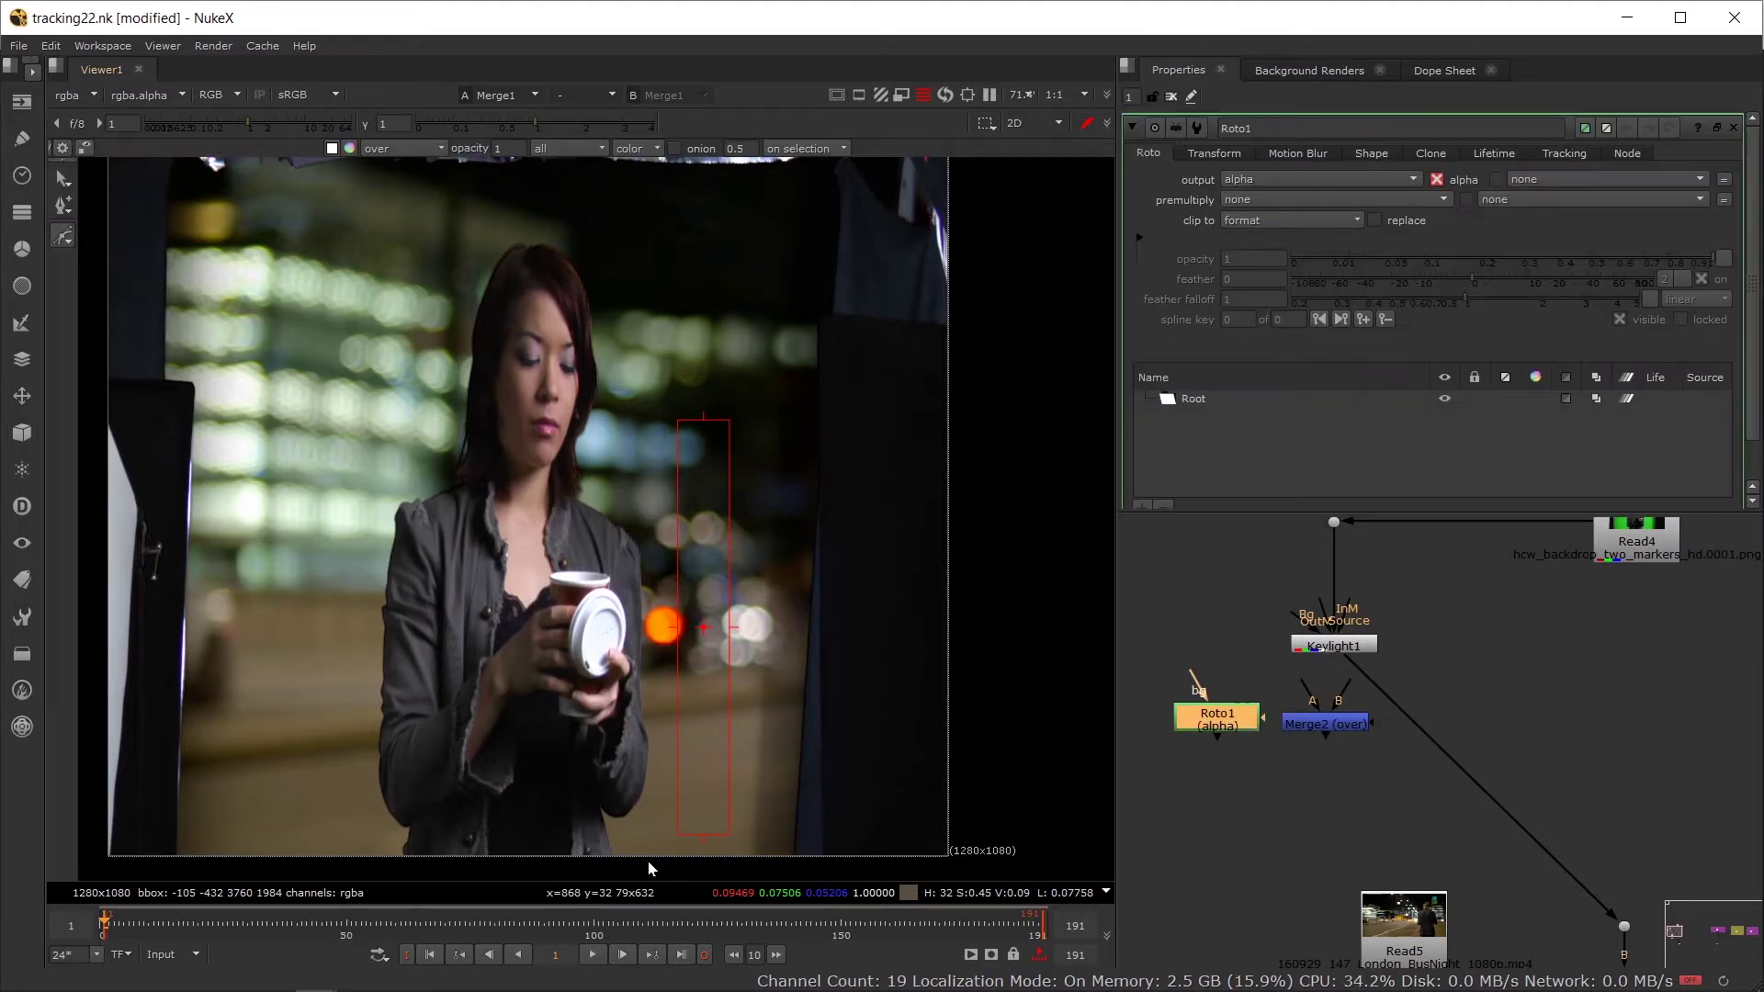
pyautogui.moveTo(647, 860); pyautogui.dragTo(654, 816)
pyautogui.moveTo(659, 306); pyautogui.dragTo(647, 248)
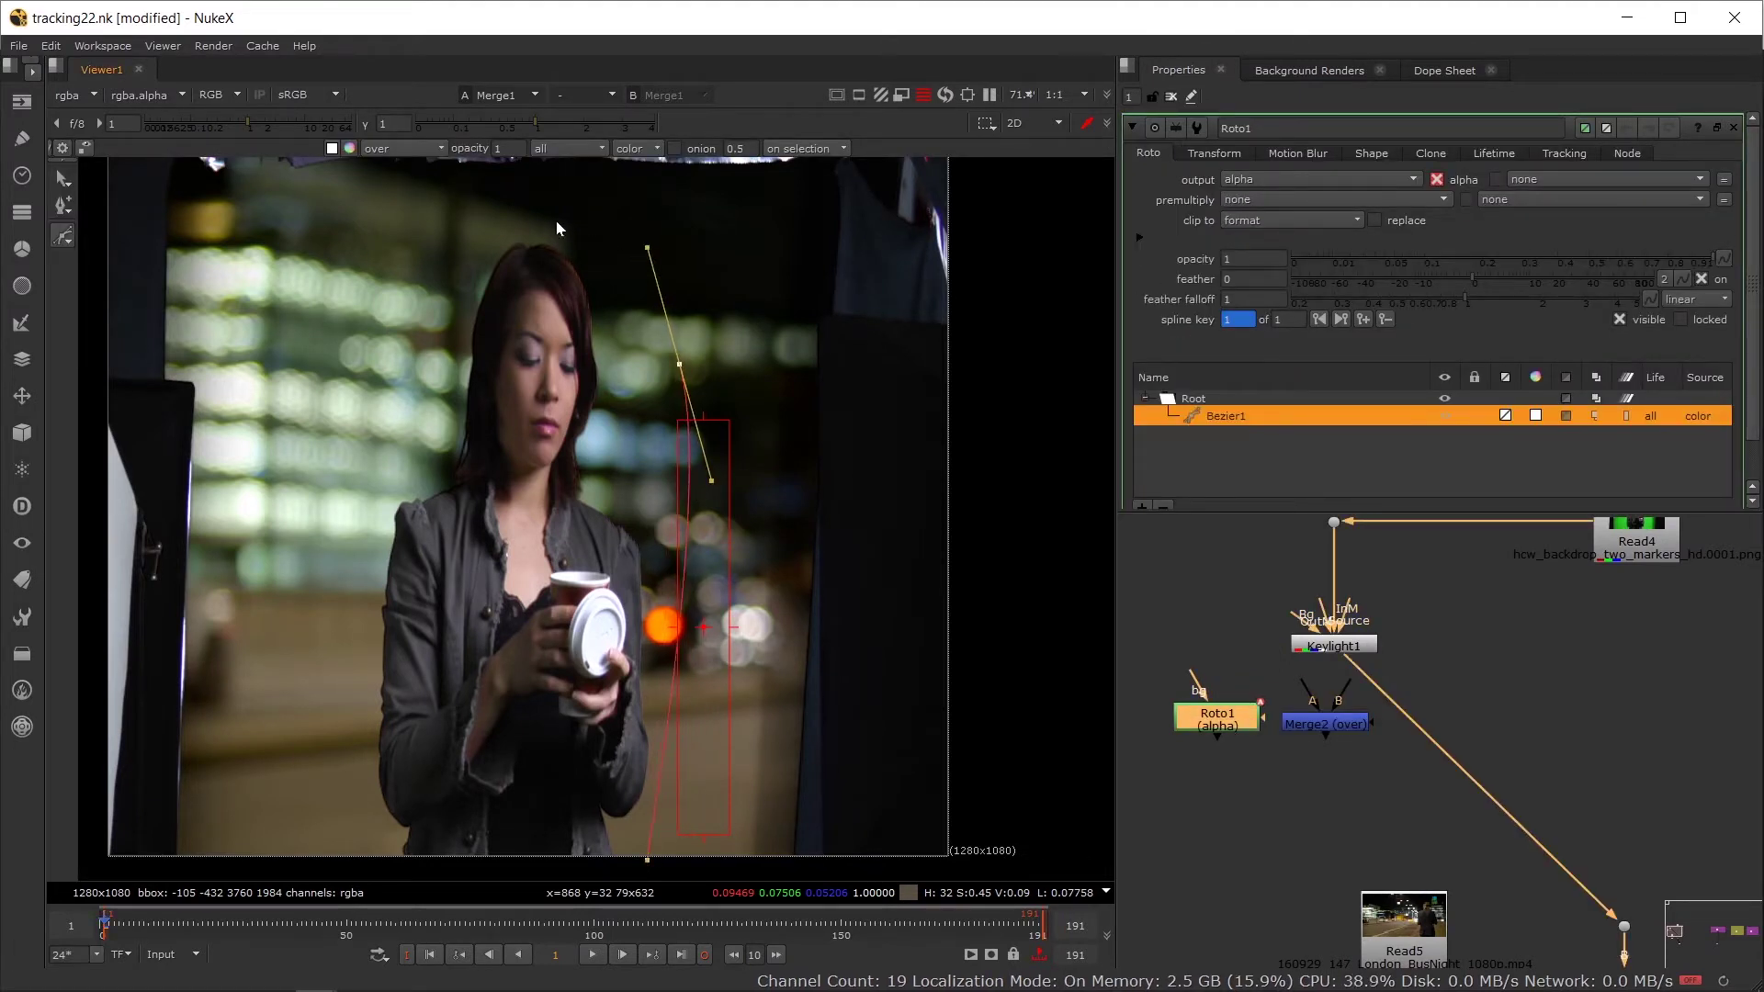
pyautogui.moveTo(536, 217); pyautogui.dragTo(386, 322)
pyautogui.moveTo(333, 493); pyautogui.dragTo(324, 525)
pyautogui.moveTo(292, 762); pyautogui.dragTo(299, 829)
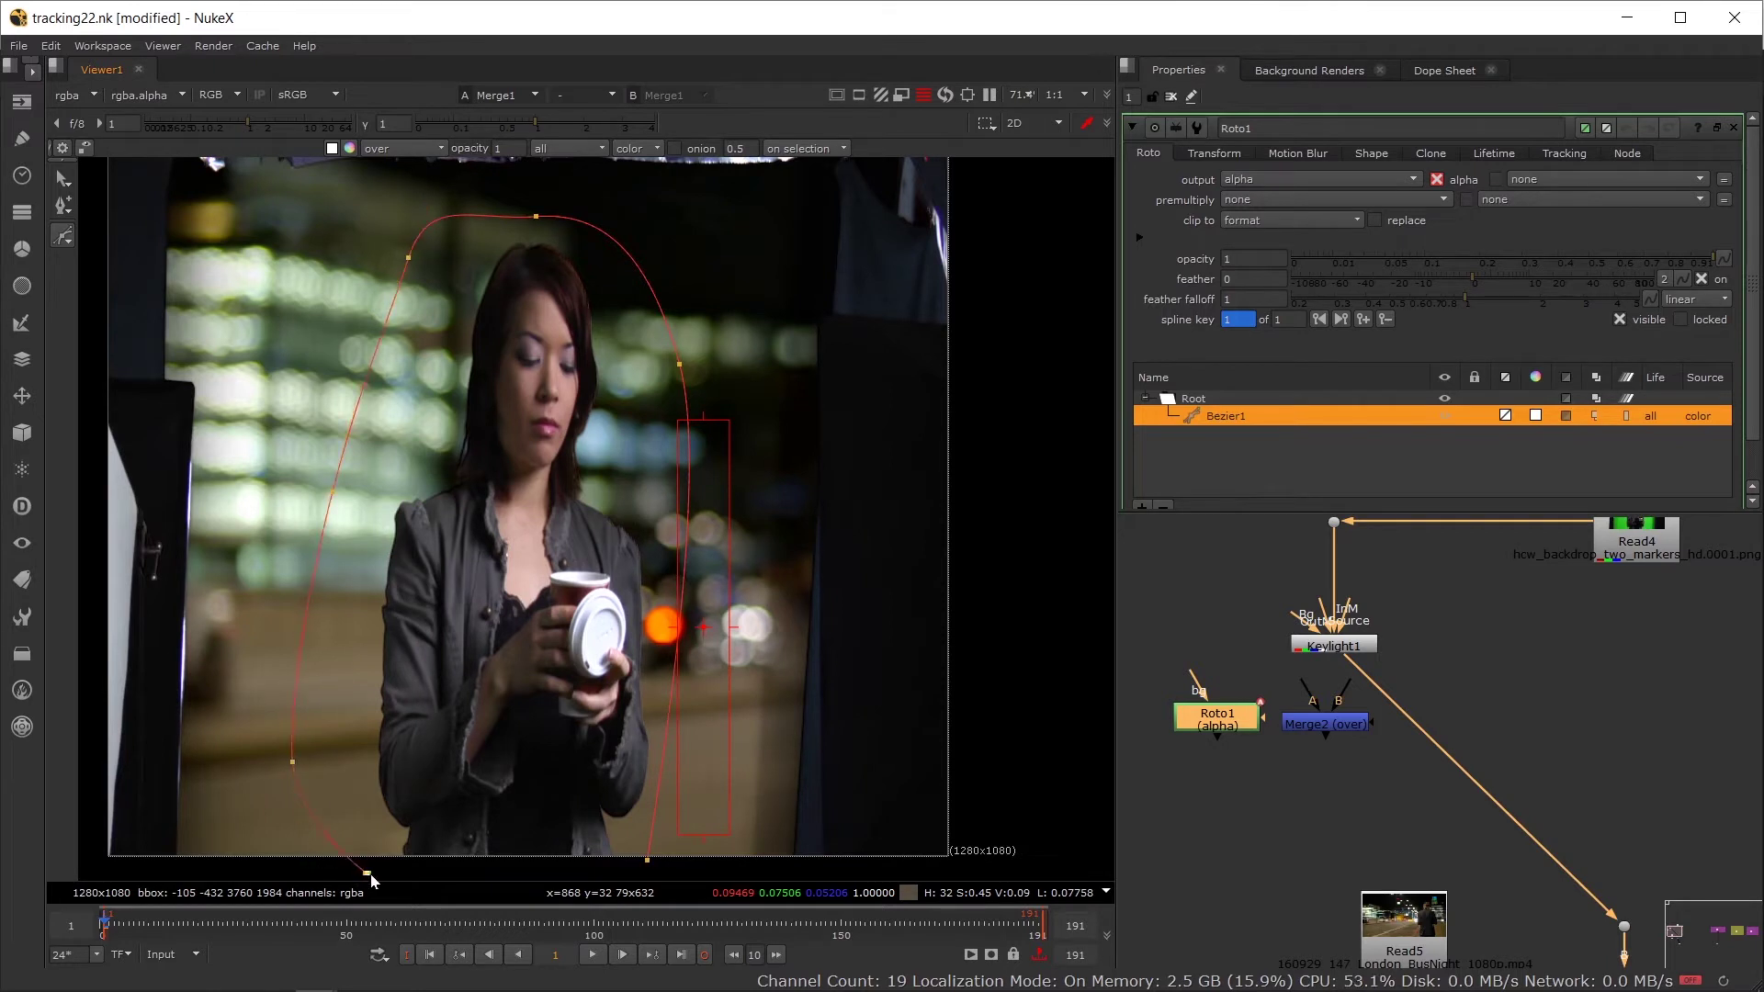
pyautogui.click(647, 861)
pyautogui.moveTo(1342, 732)
pyautogui.mouseDown()
pyautogui.moveTo(1212, 721)
pyautogui.moveTo(1323, 722)
pyautogui.mouseUp()
pyautogui.doubleClick(1324, 722)
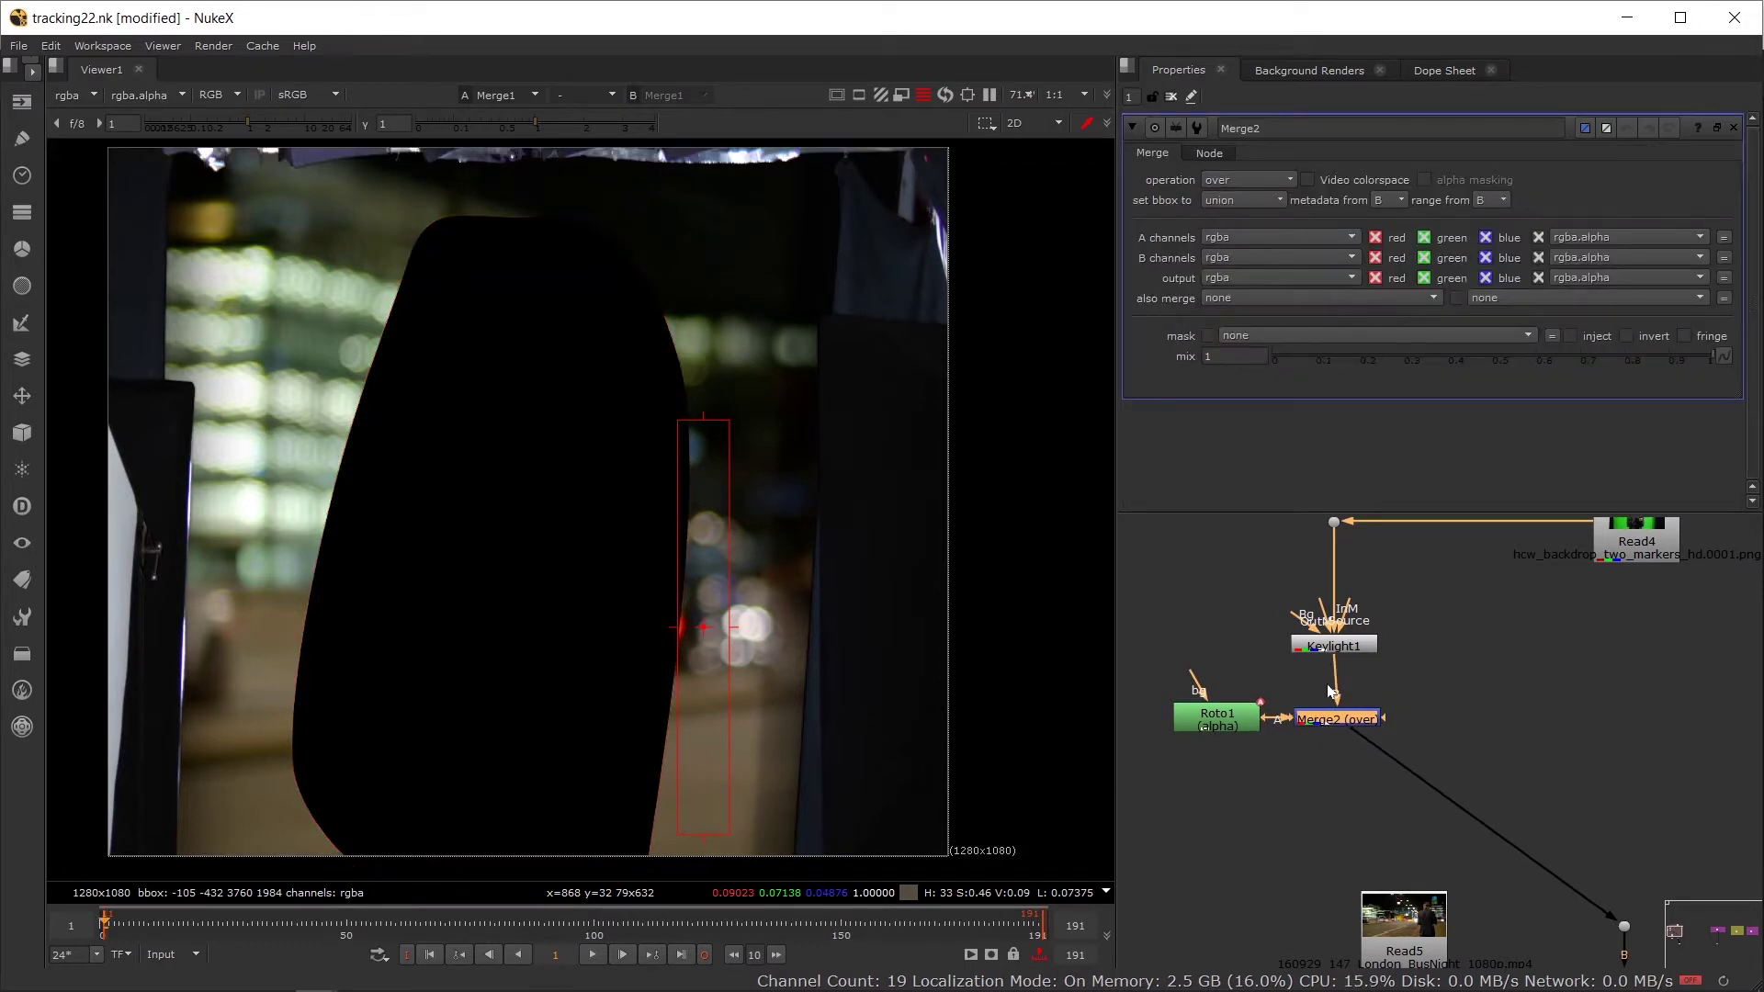
# Step: Set Merge2's operation to mask and align it under Keylight1
pyautogui.click(1257, 182)
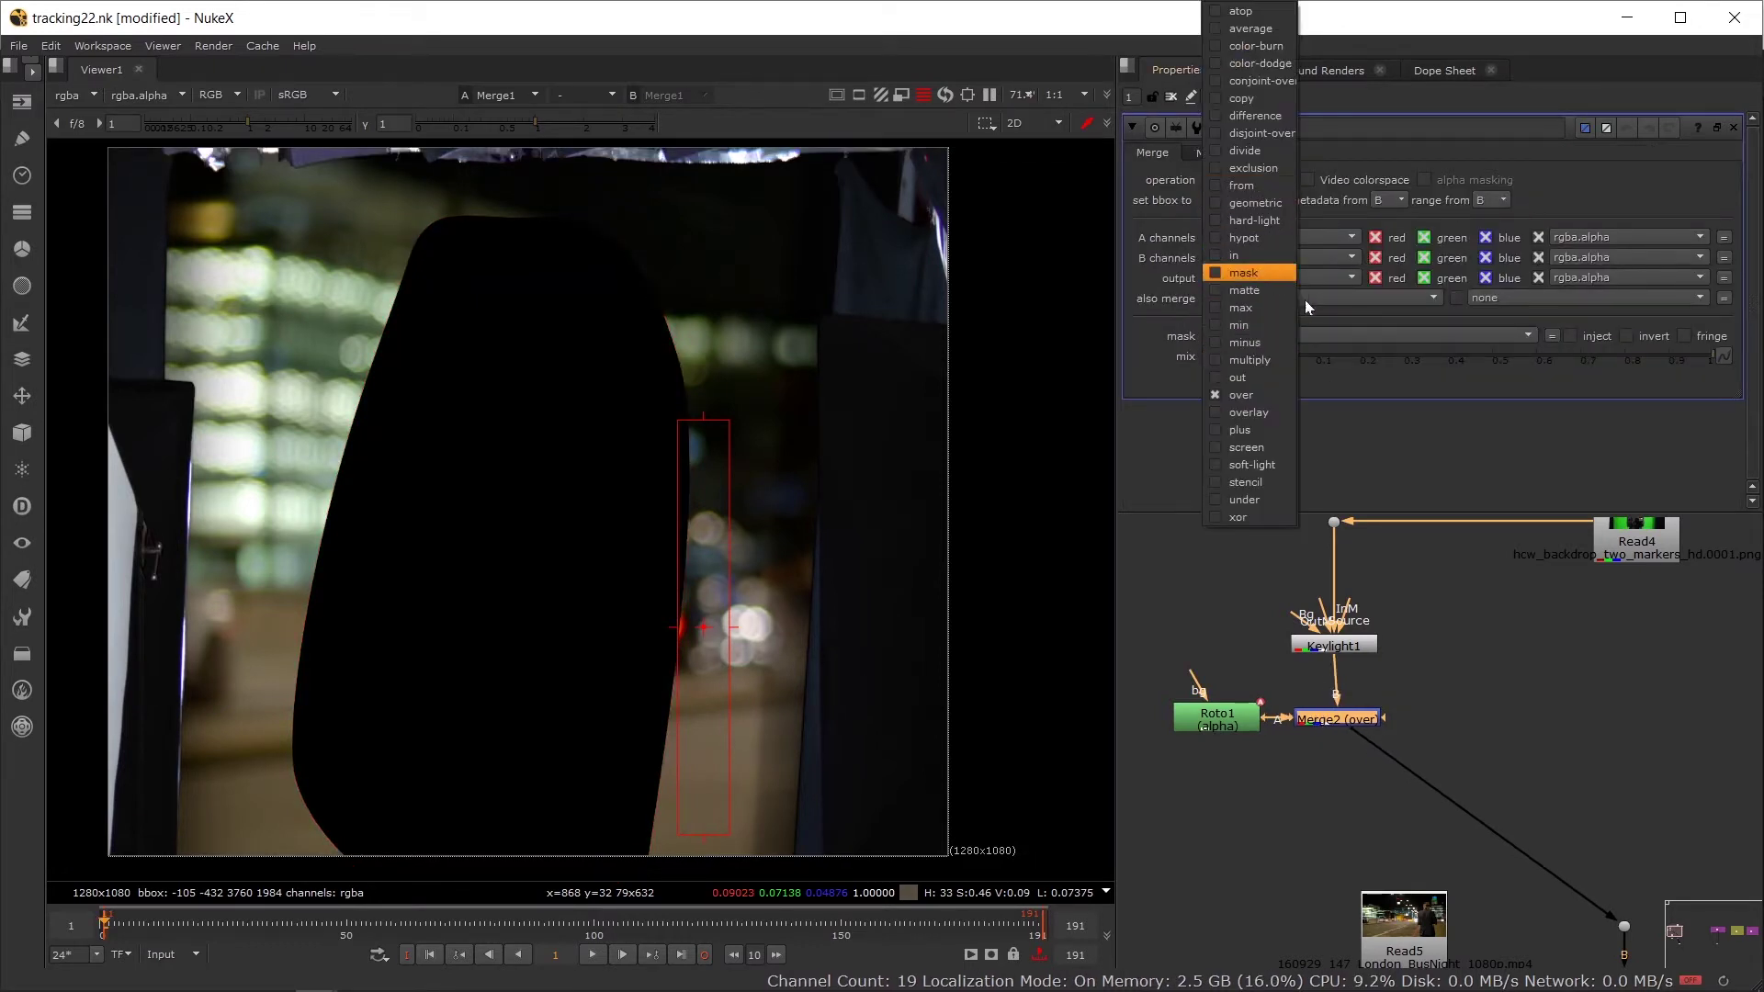
pyautogui.click(1270, 272)
pyautogui.moveTo(1433, 566); pyautogui.dragTo(1255, 673)
pyautogui.moveTo(1355, 717); pyautogui.dragTo(1352, 717)
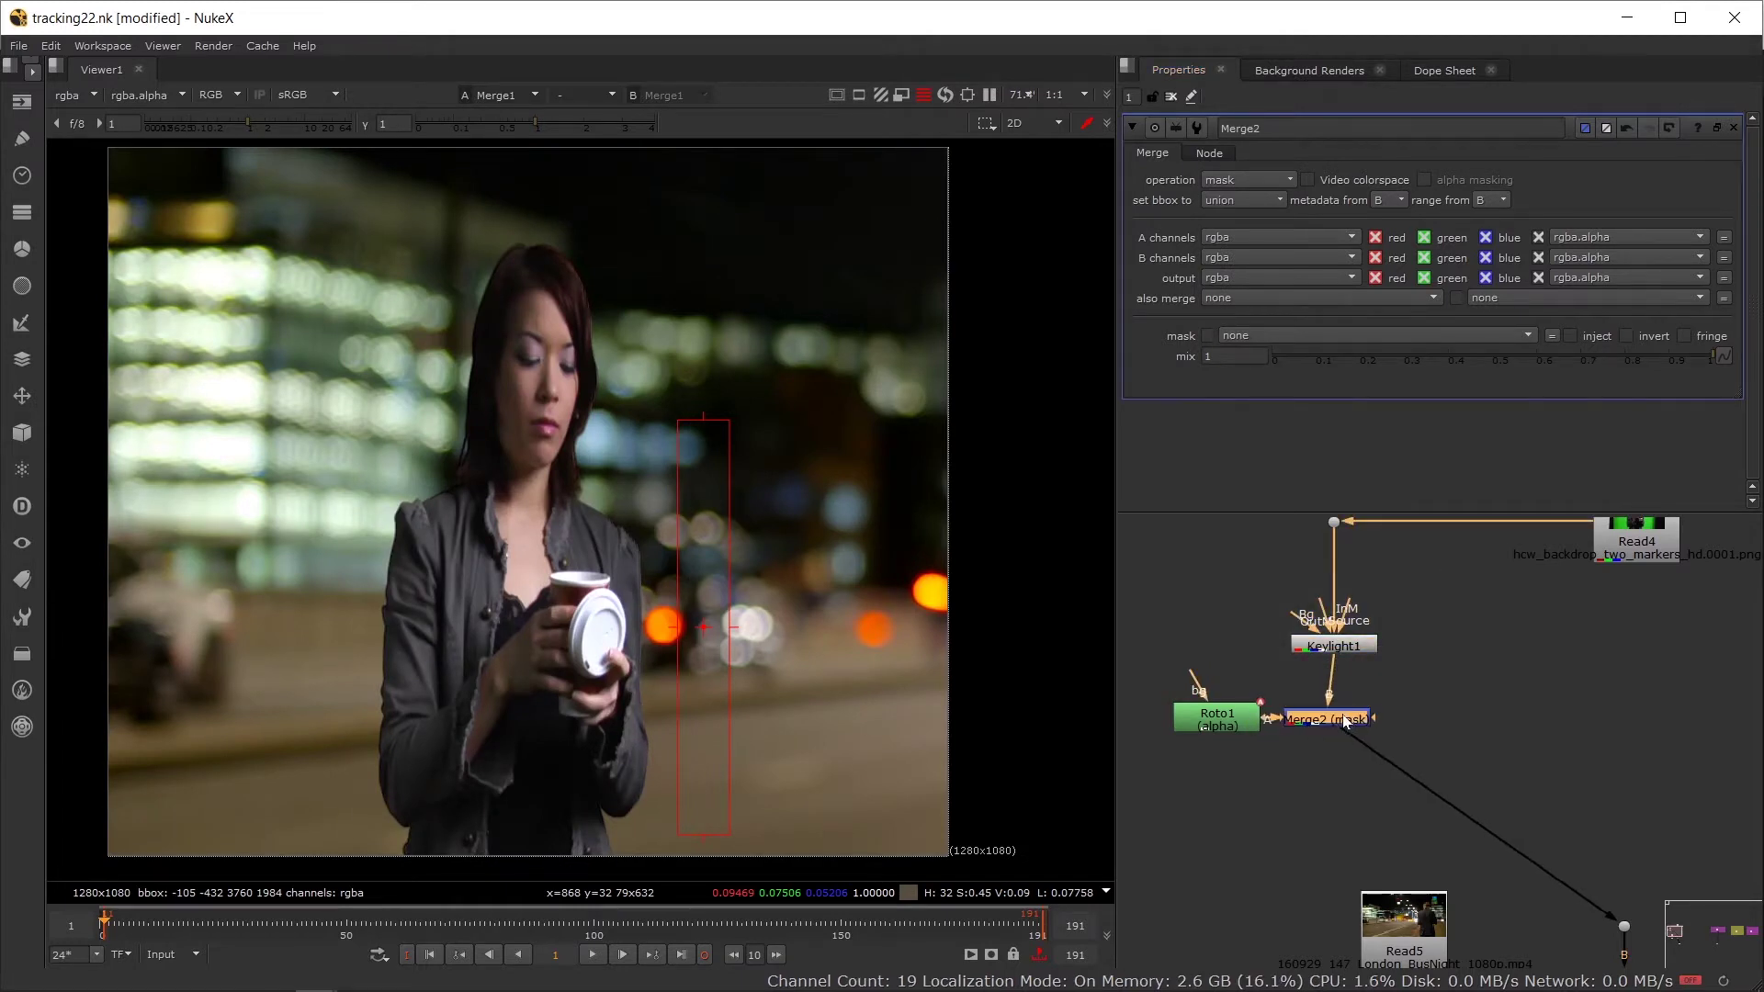
# Step: Try stencil as Merge2's operation and inspect Roto1's Bezier1 shape
pyautogui.click(1235, 725)
pyautogui.doubleClick(1235, 725)
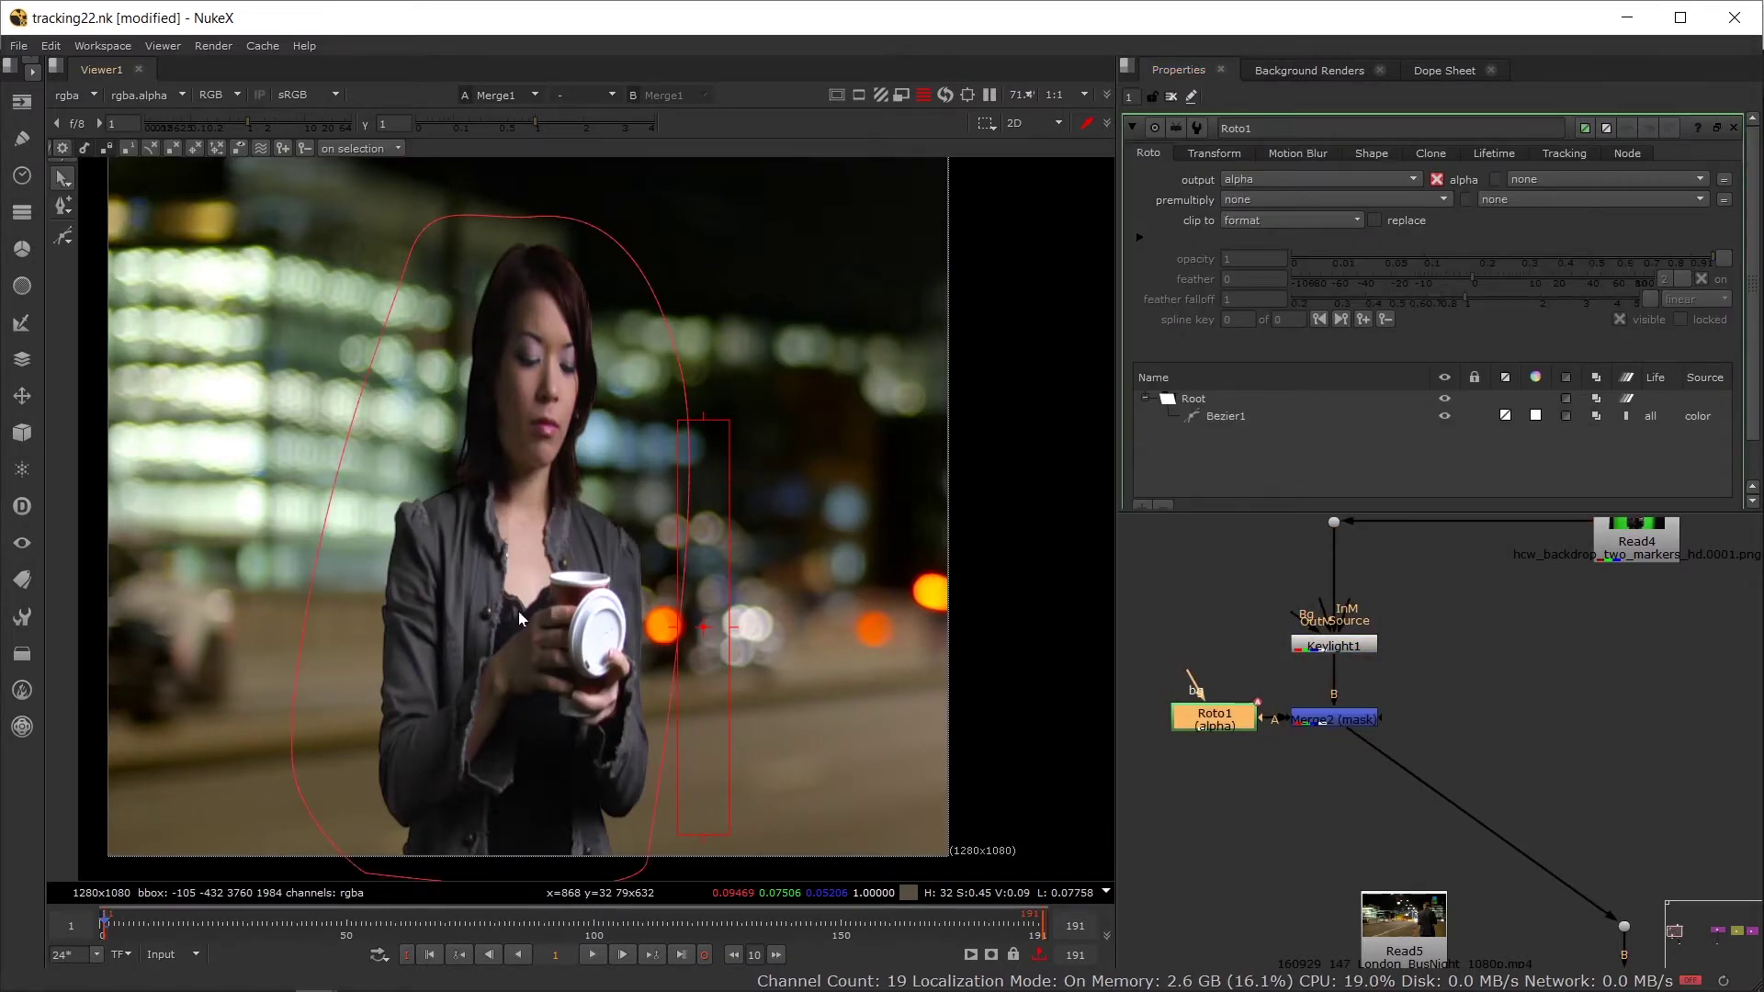
pyautogui.click(1342, 719)
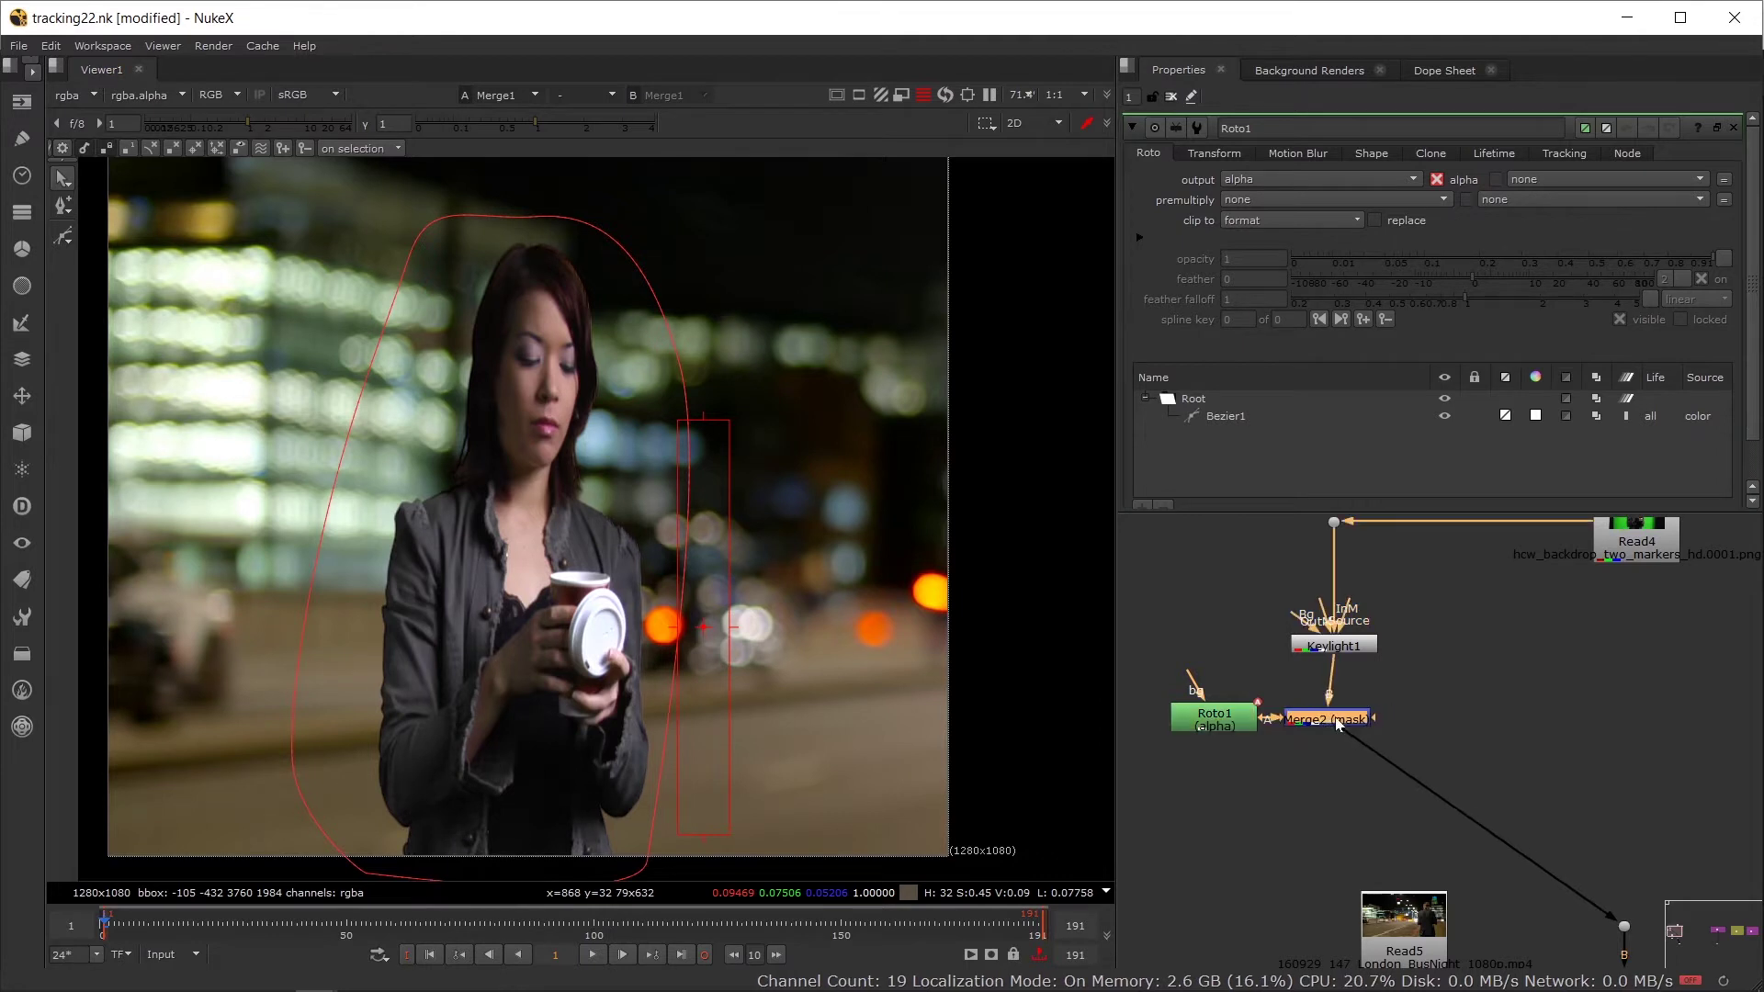
pyautogui.doubleClick(1323, 724)
pyautogui.click(1244, 179)
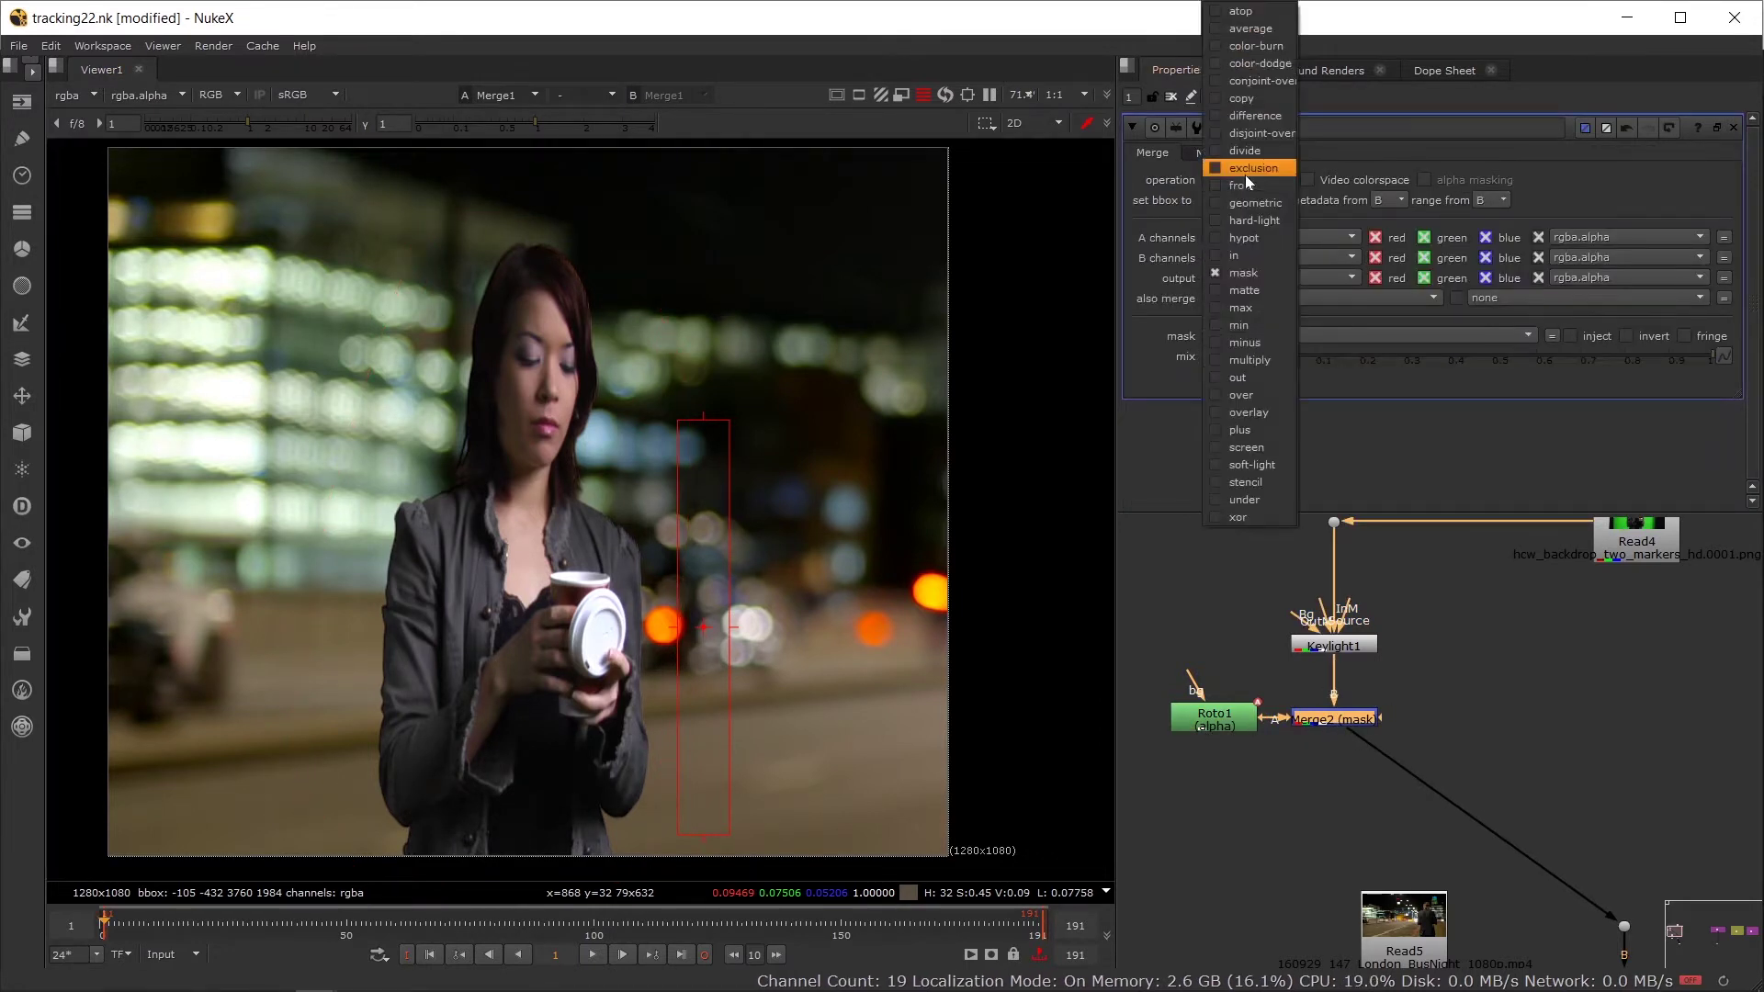
pyautogui.click(1248, 482)
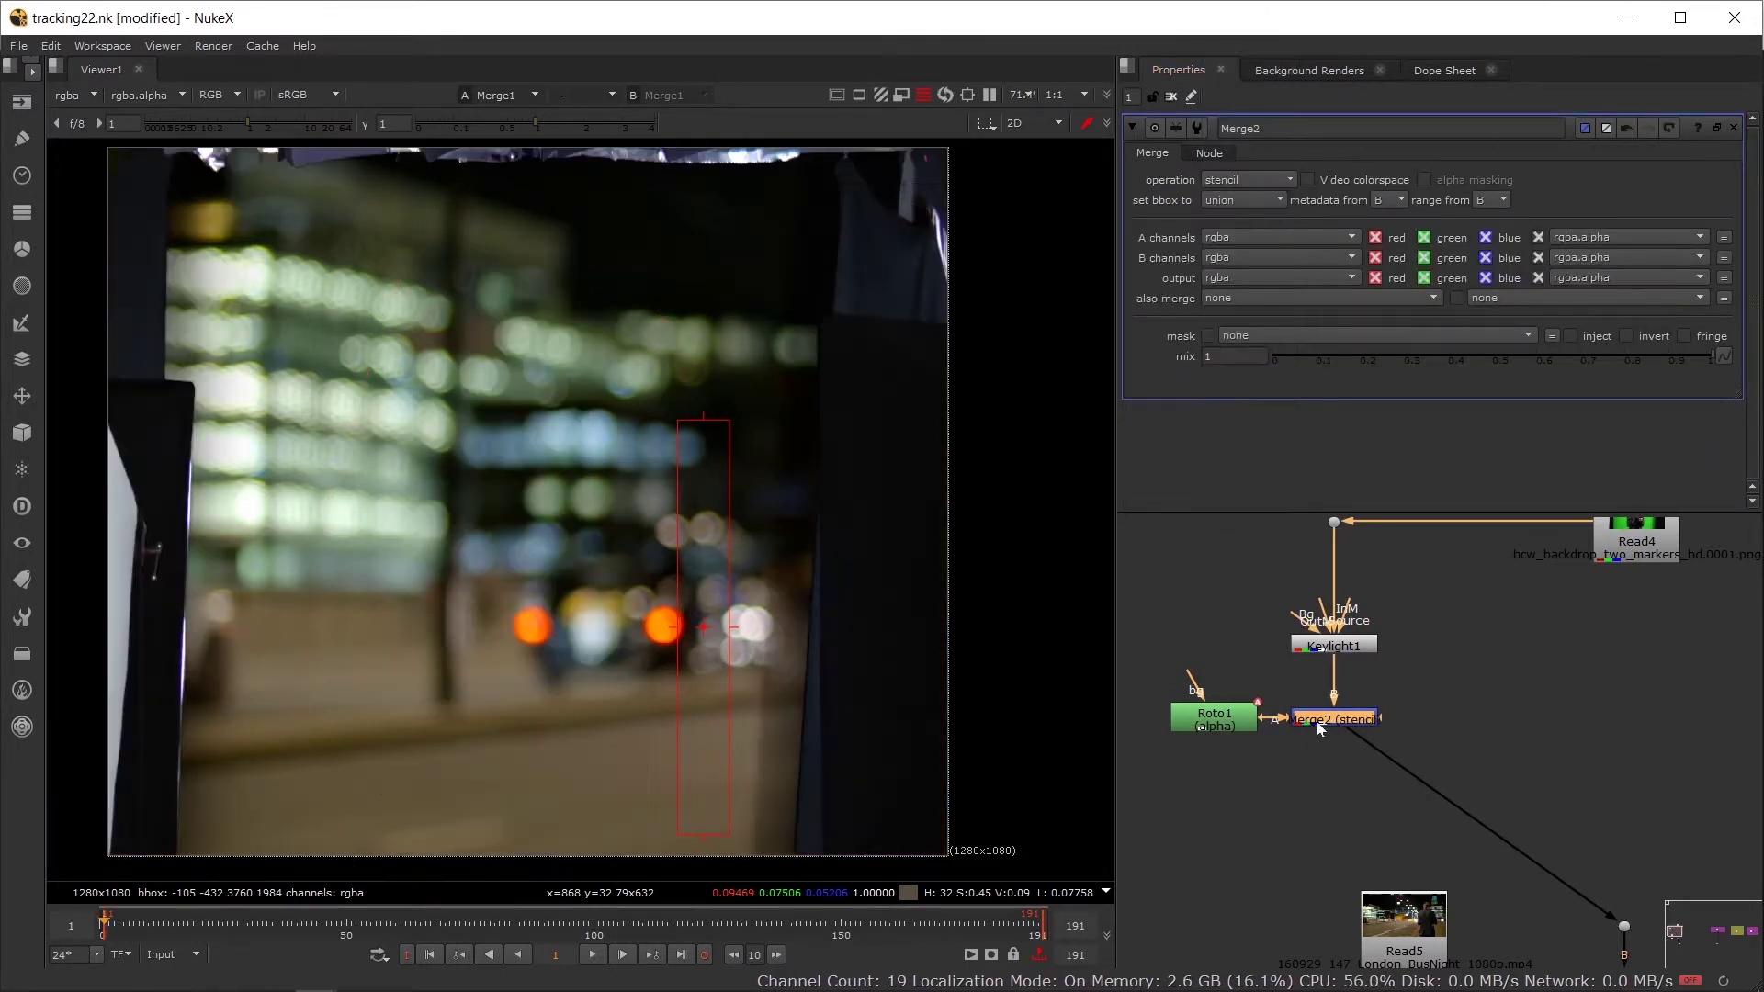
pyautogui.moveTo(1293, 713); pyautogui.dragTo(1276, 713)
pyautogui.doubleClick(1243, 709)
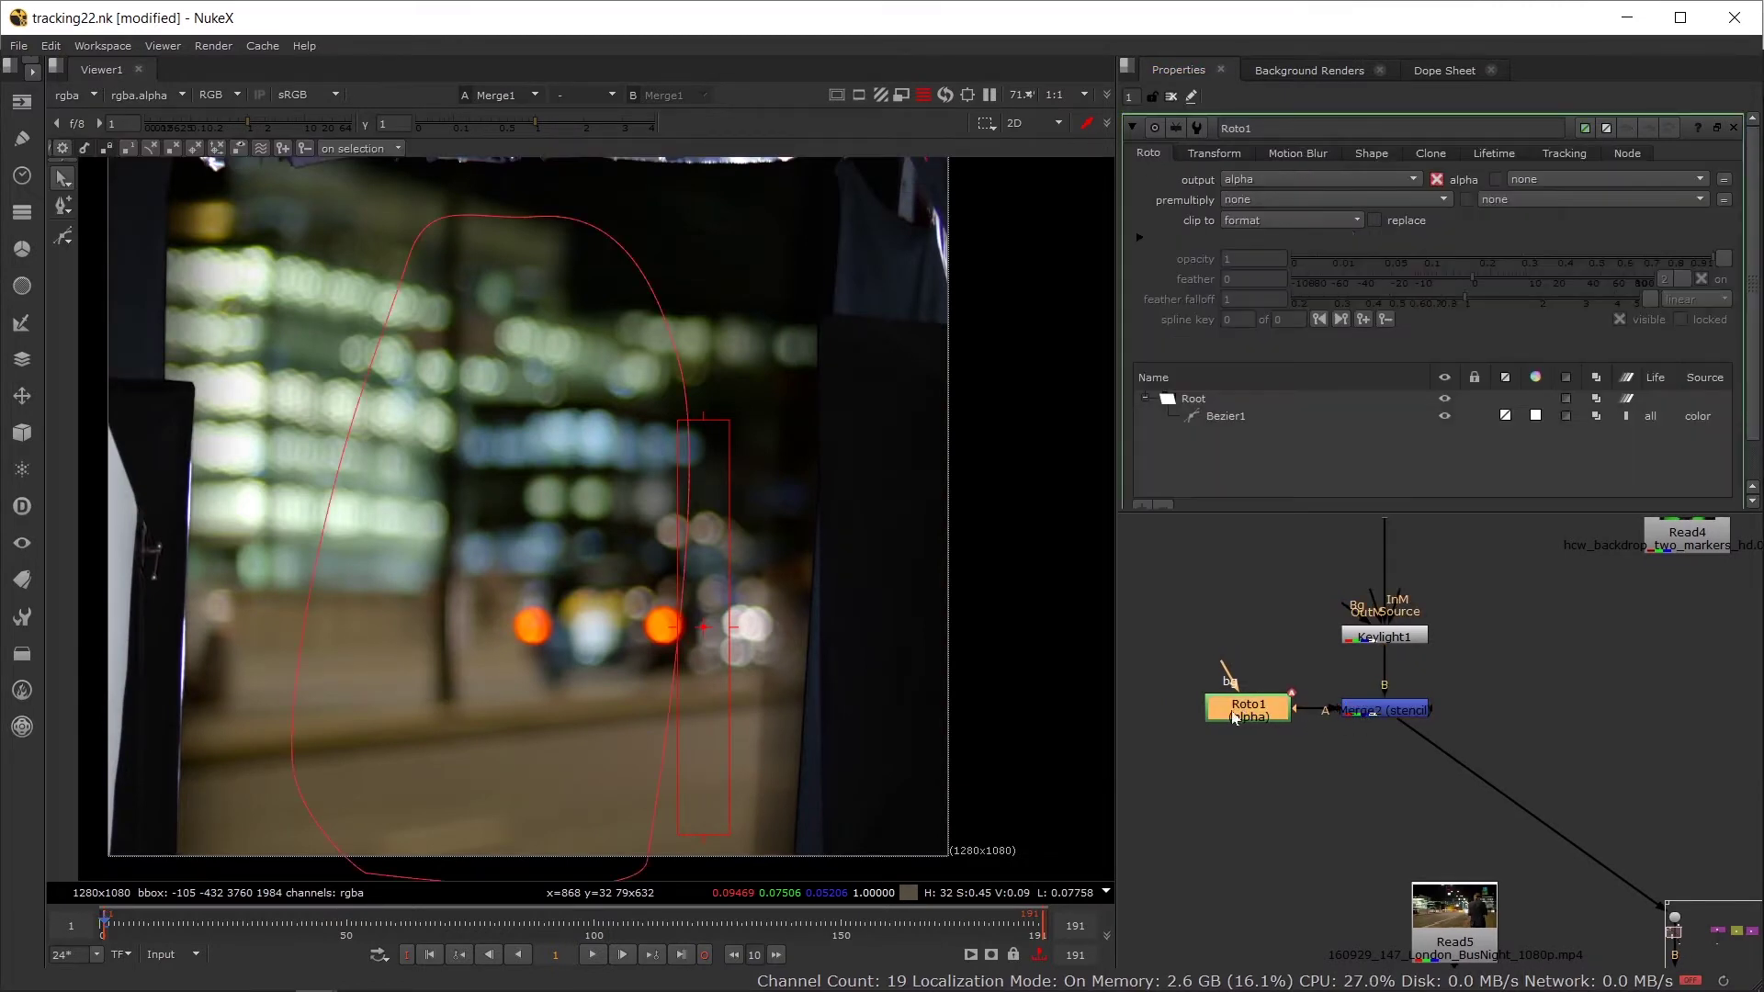
pyautogui.click(1562, 415)
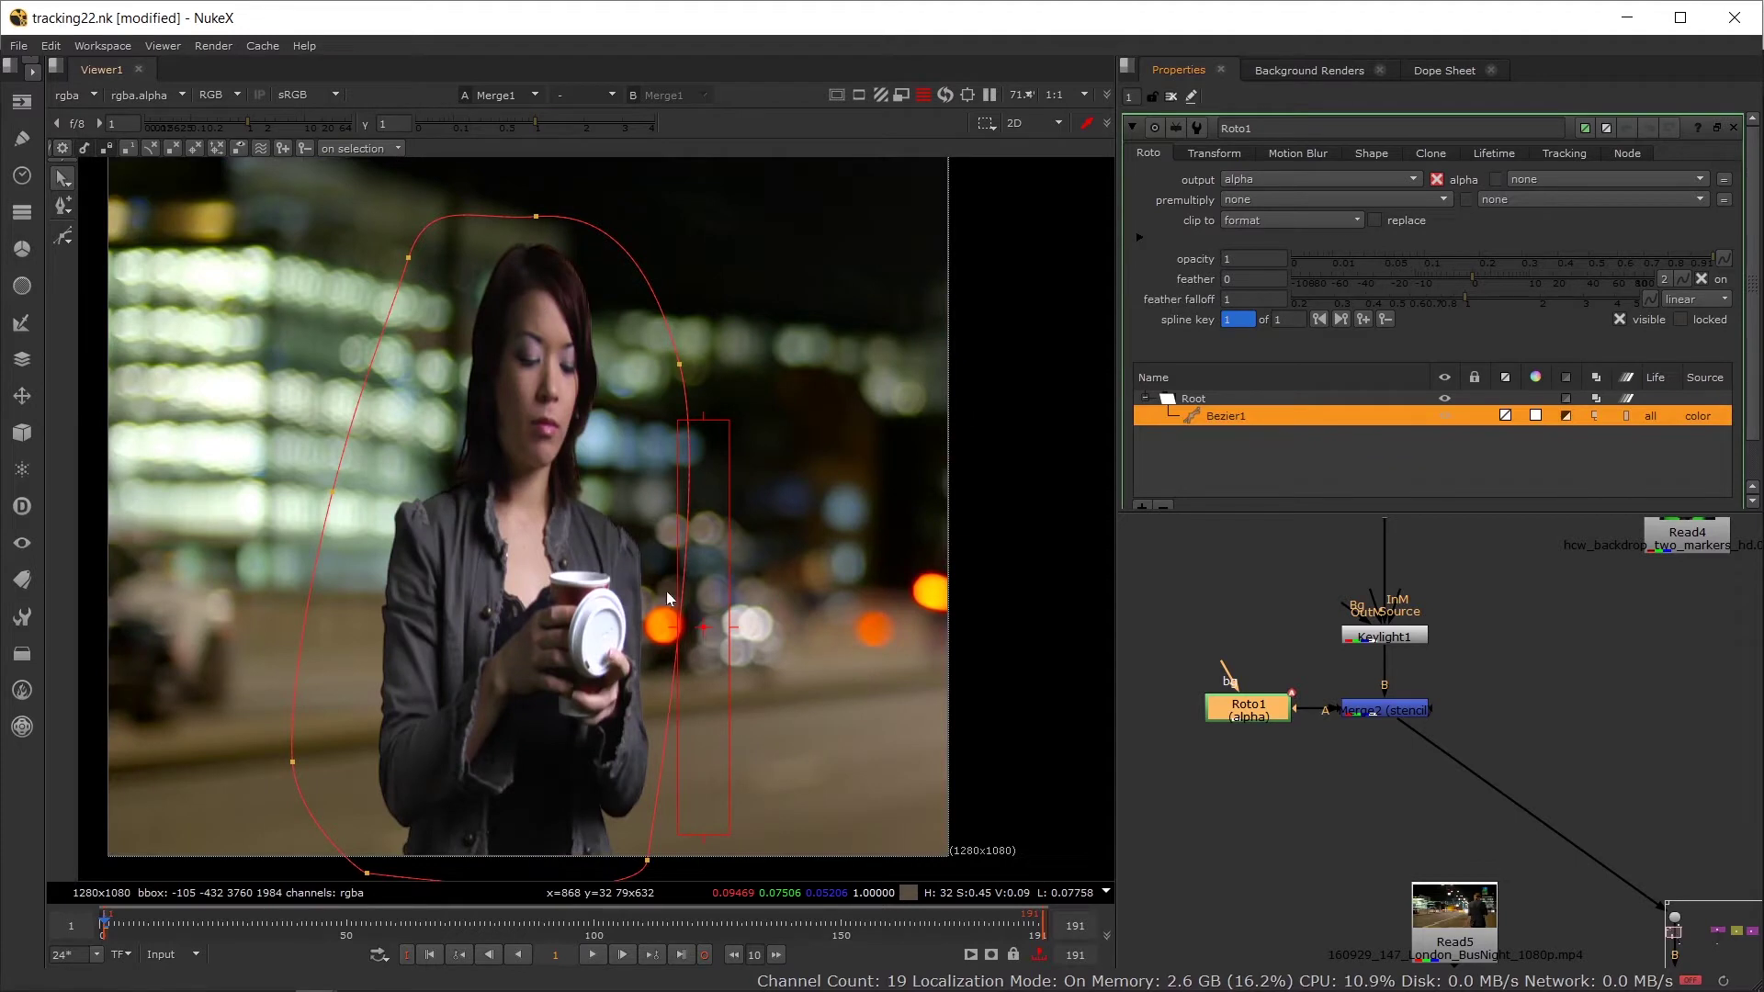
# Step: Switch Merge2 back to mask and show Bezier1's points
pyautogui.doubleClick(1385, 710)
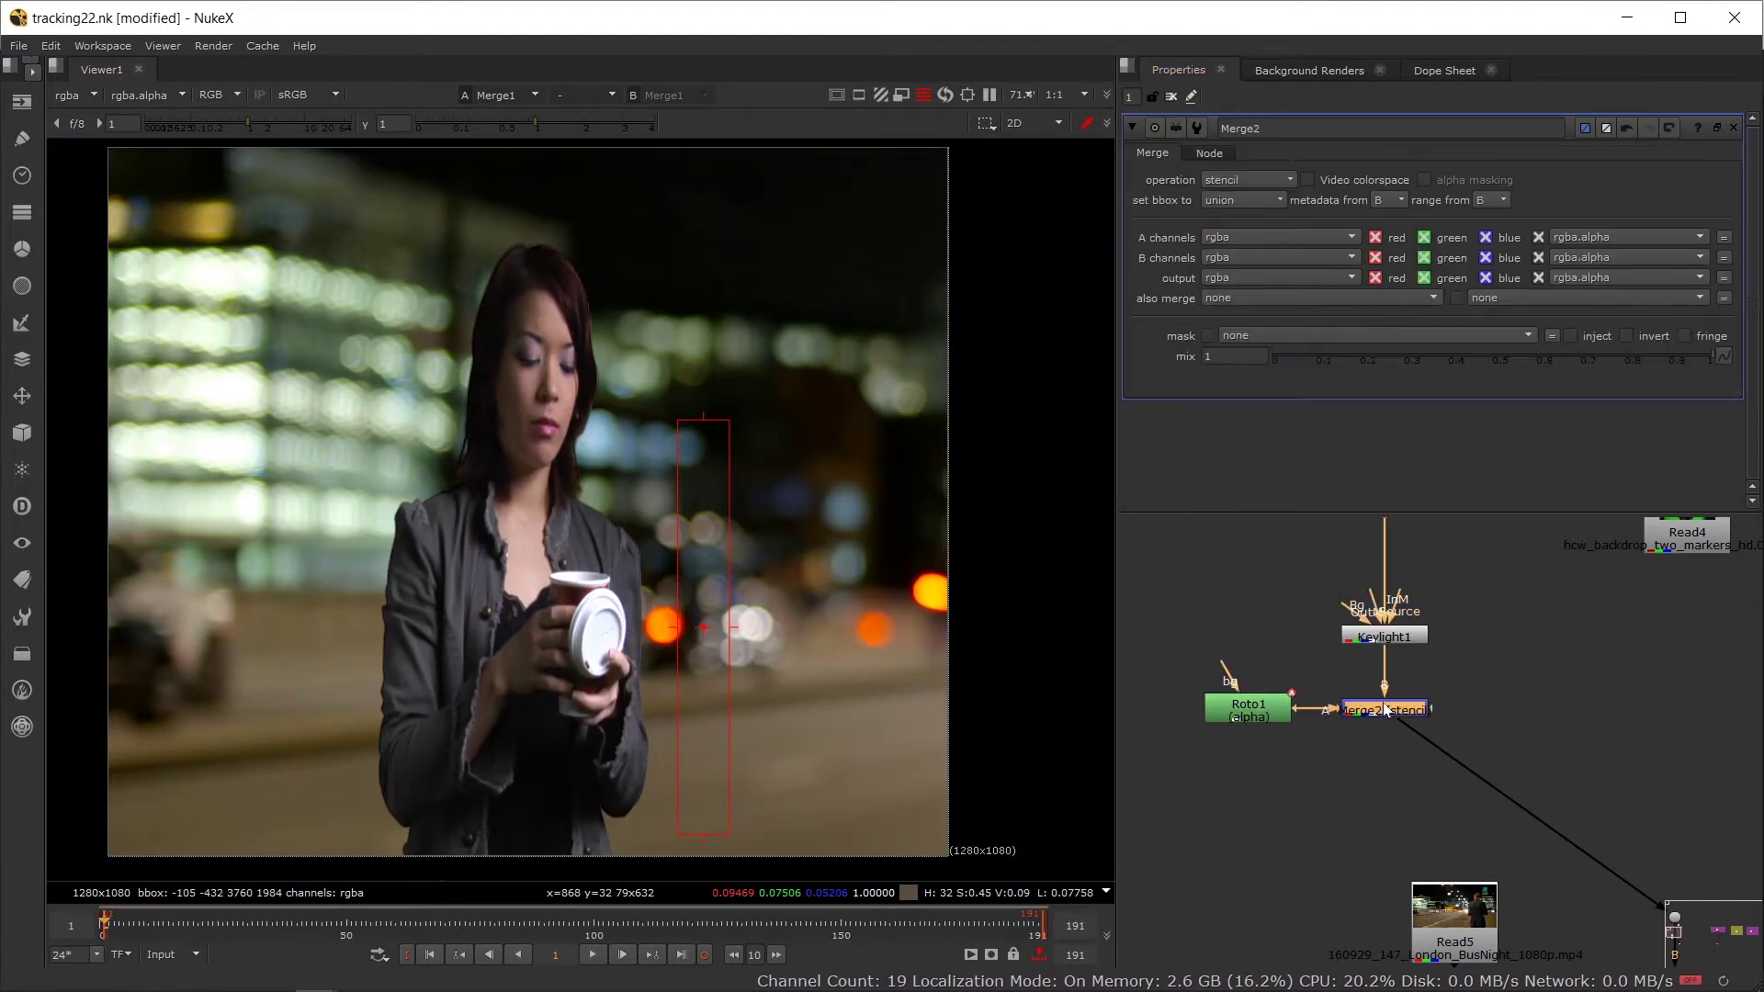
pyautogui.click(1237, 177)
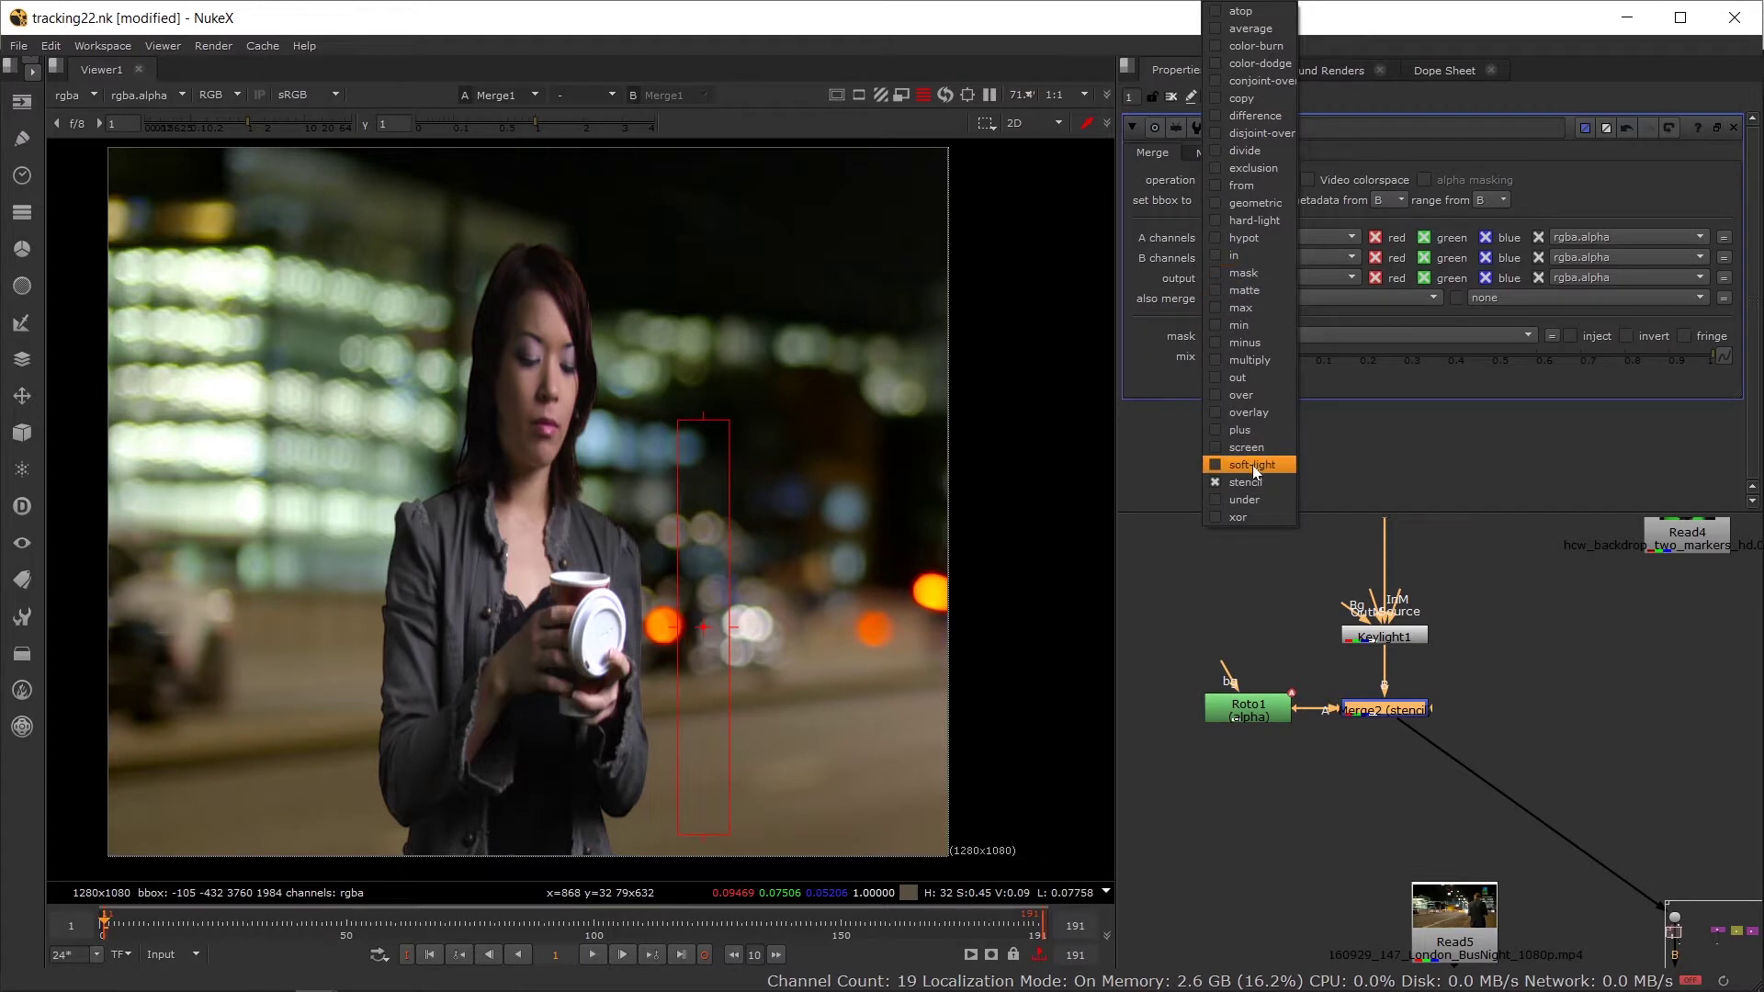
pyautogui.click(1253, 274)
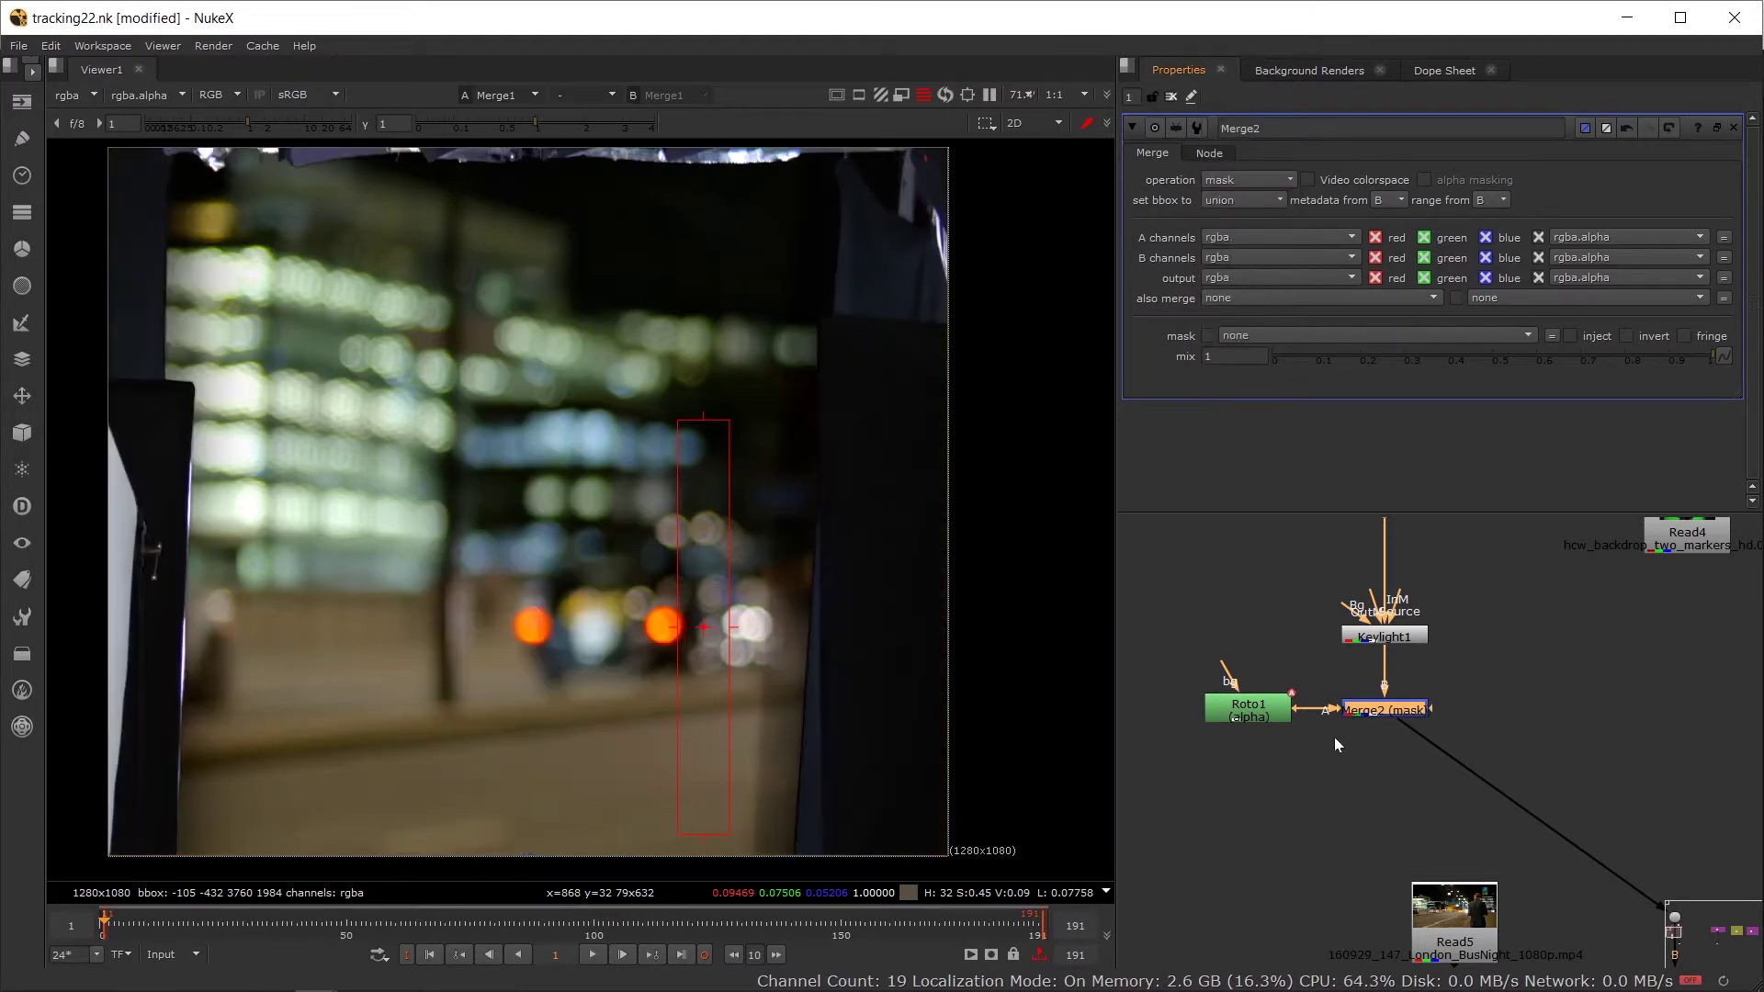
pyautogui.doubleClick(1244, 706)
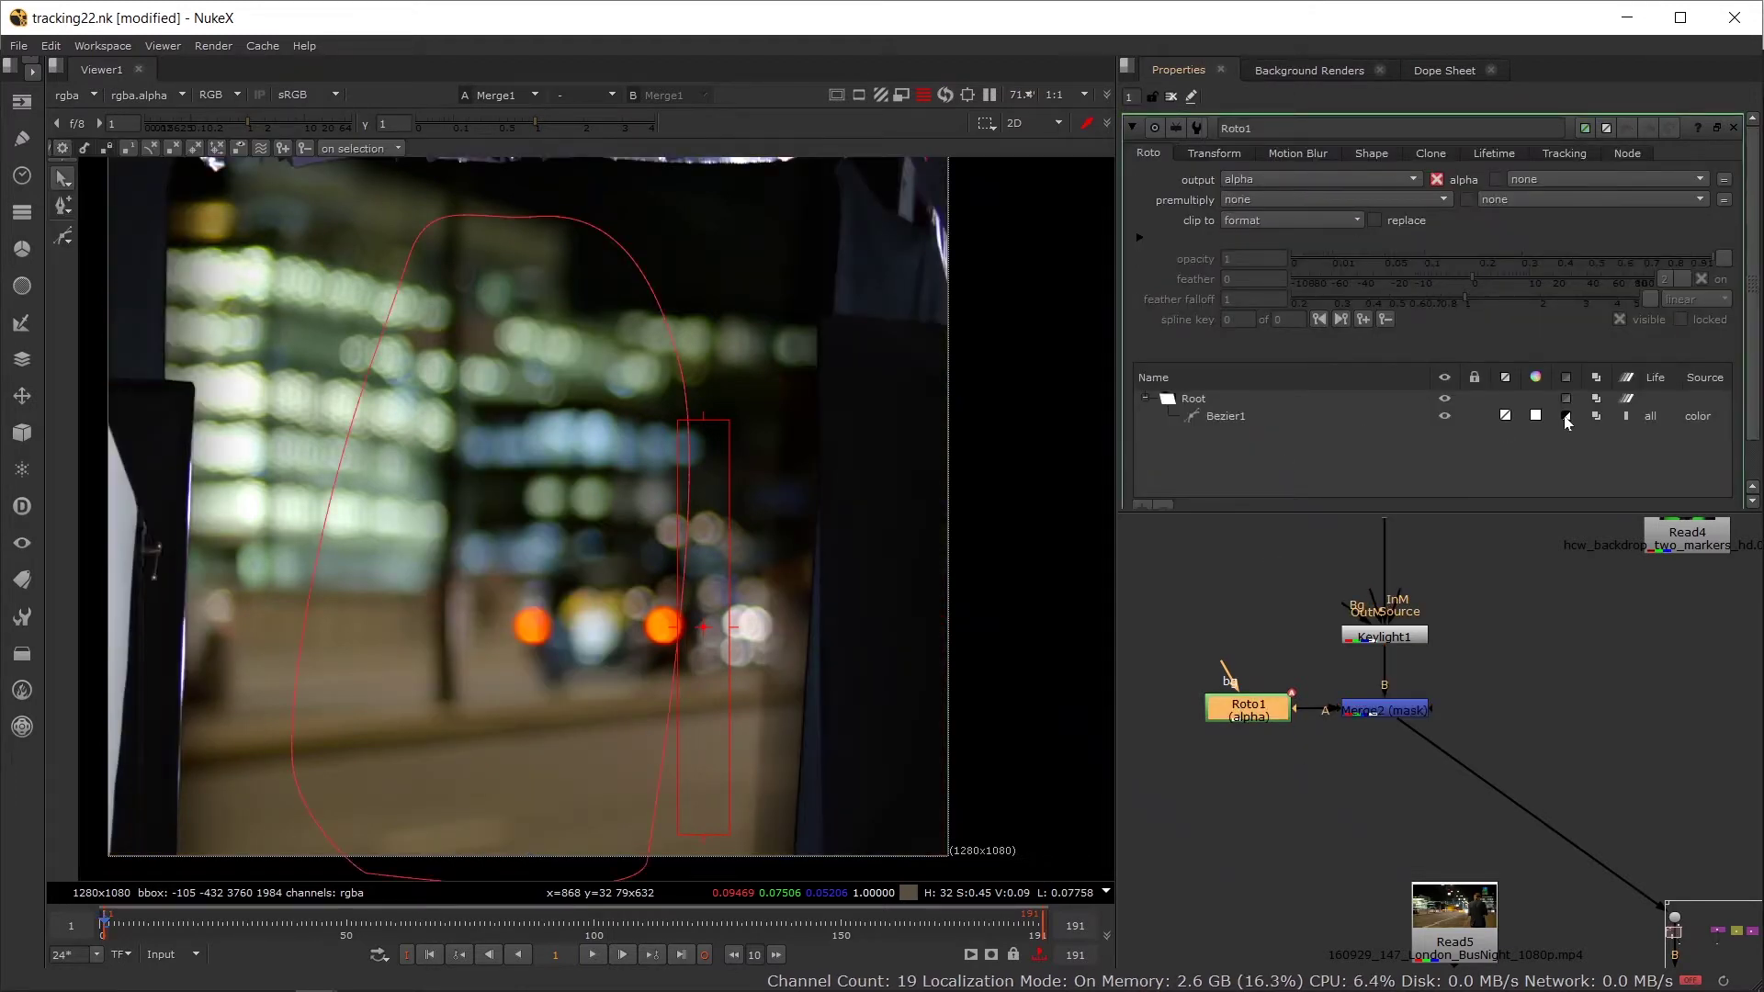
pyautogui.click(1573, 415)
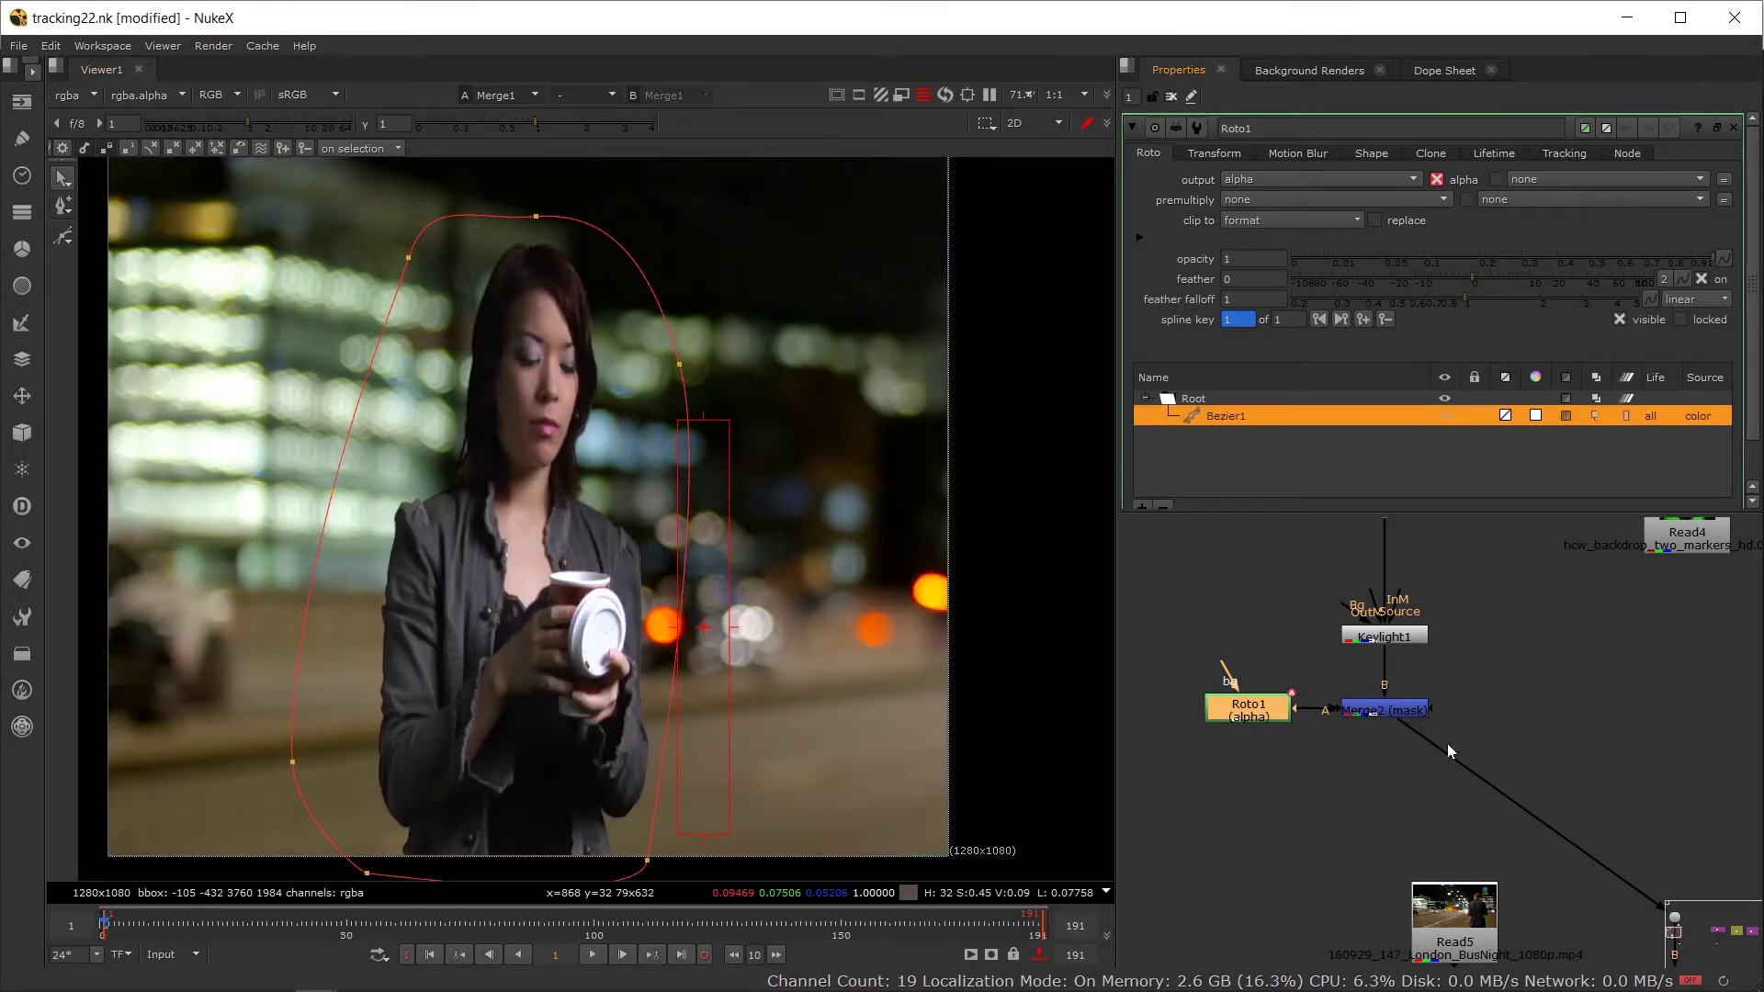
# Step: View Merge2's result in the alpha channel only
pyautogui.click(1420, 719)
pyautogui.moveTo(1454, 610); pyautogui.dragTo(1314, 680)
pyautogui.click(1387, 715)
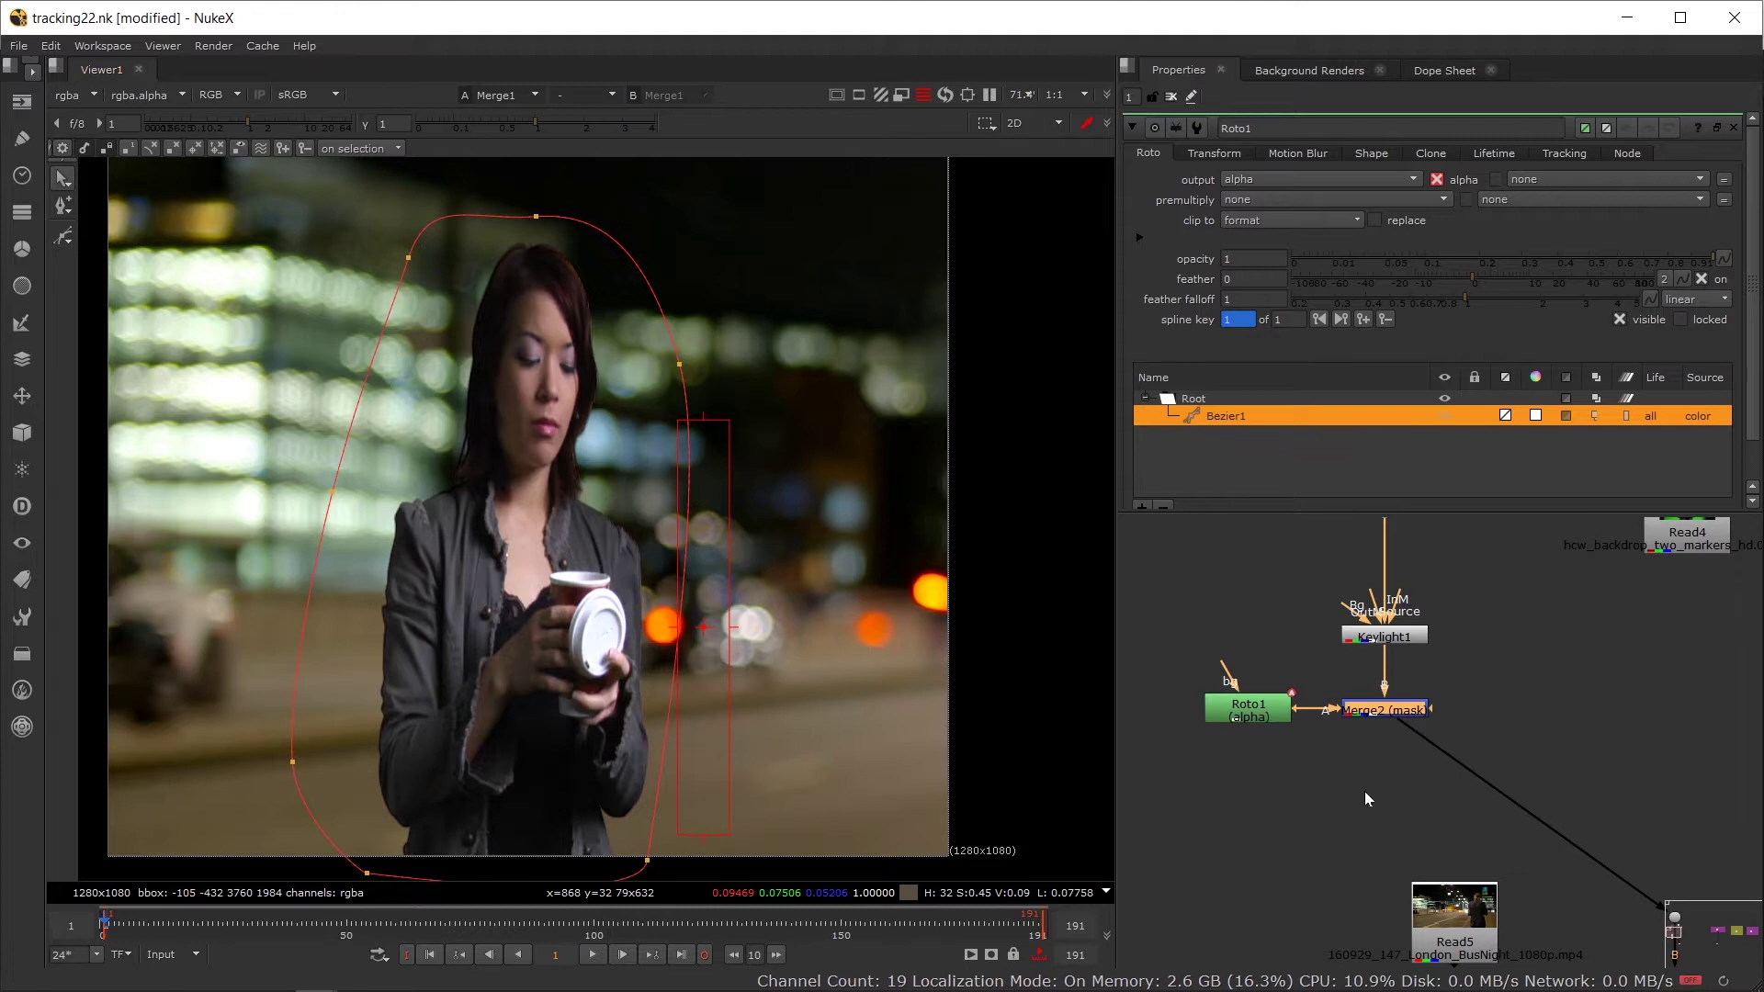
pyautogui.click(1263, 717)
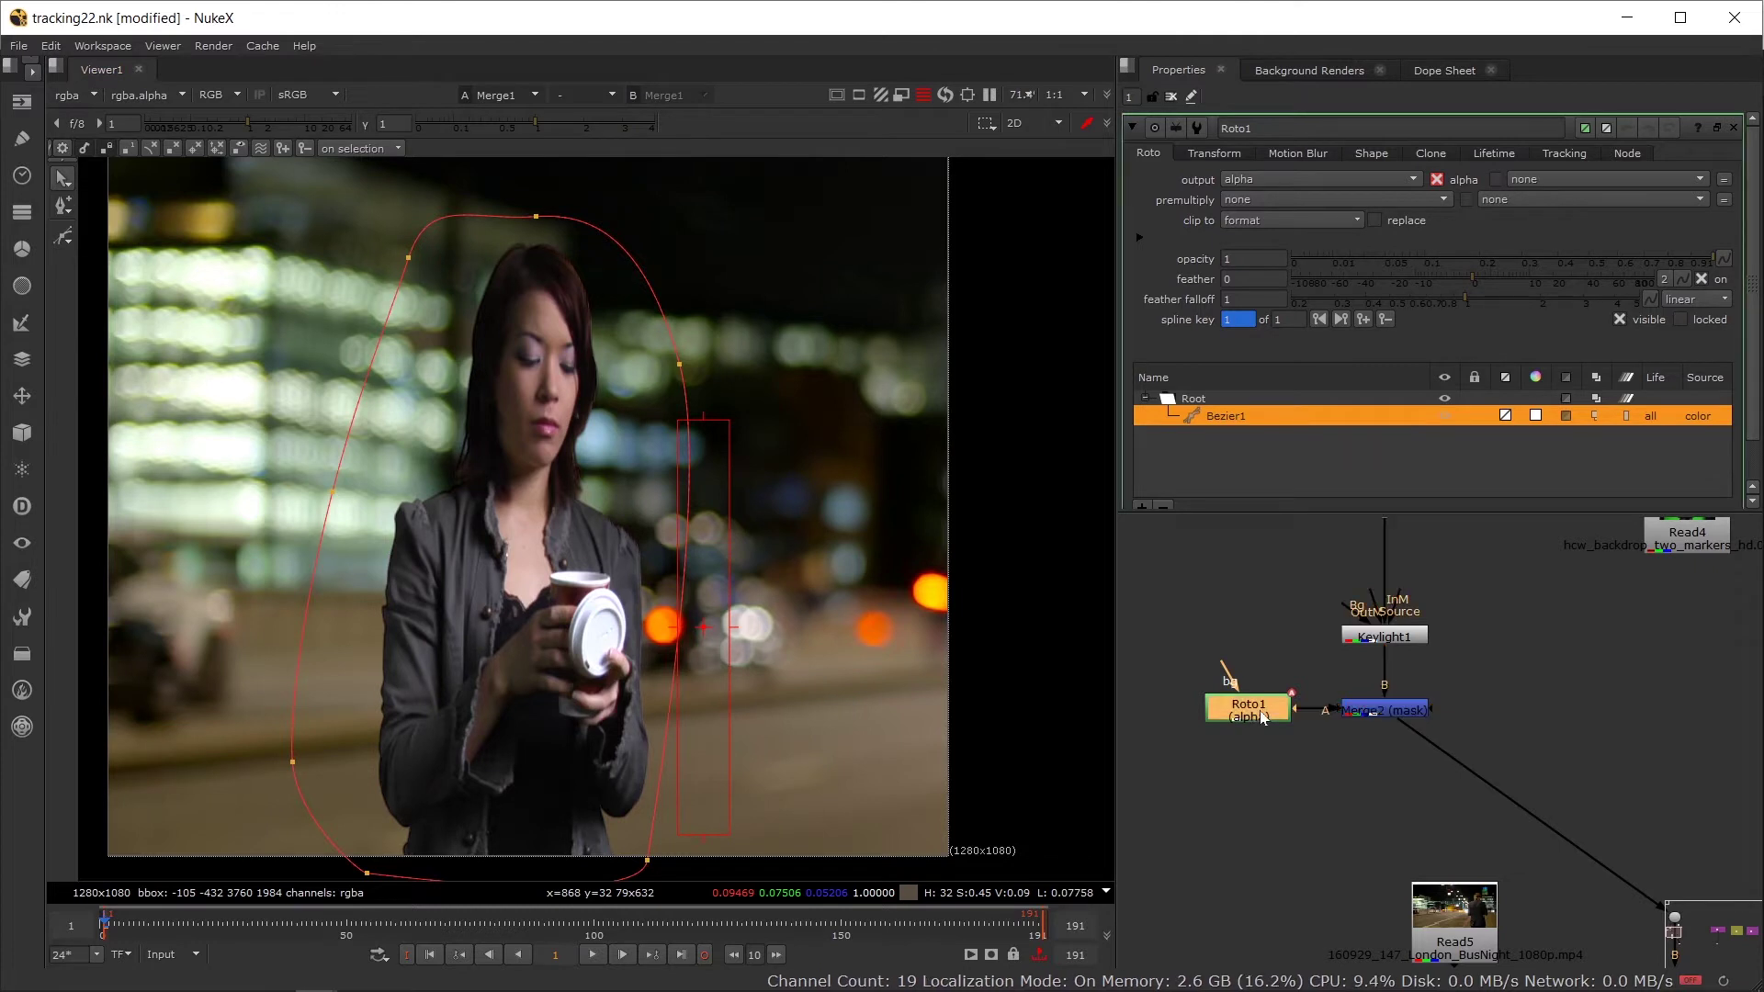
pyautogui.click(398, 601)
pyautogui.press('a')
pyautogui.keyDown('ctrl'); pyautogui.keyDown('shift'); pyautogui.click(1398, 713); pyautogui.keyUp('shift'); pyautogui.keyUp('ctrl')
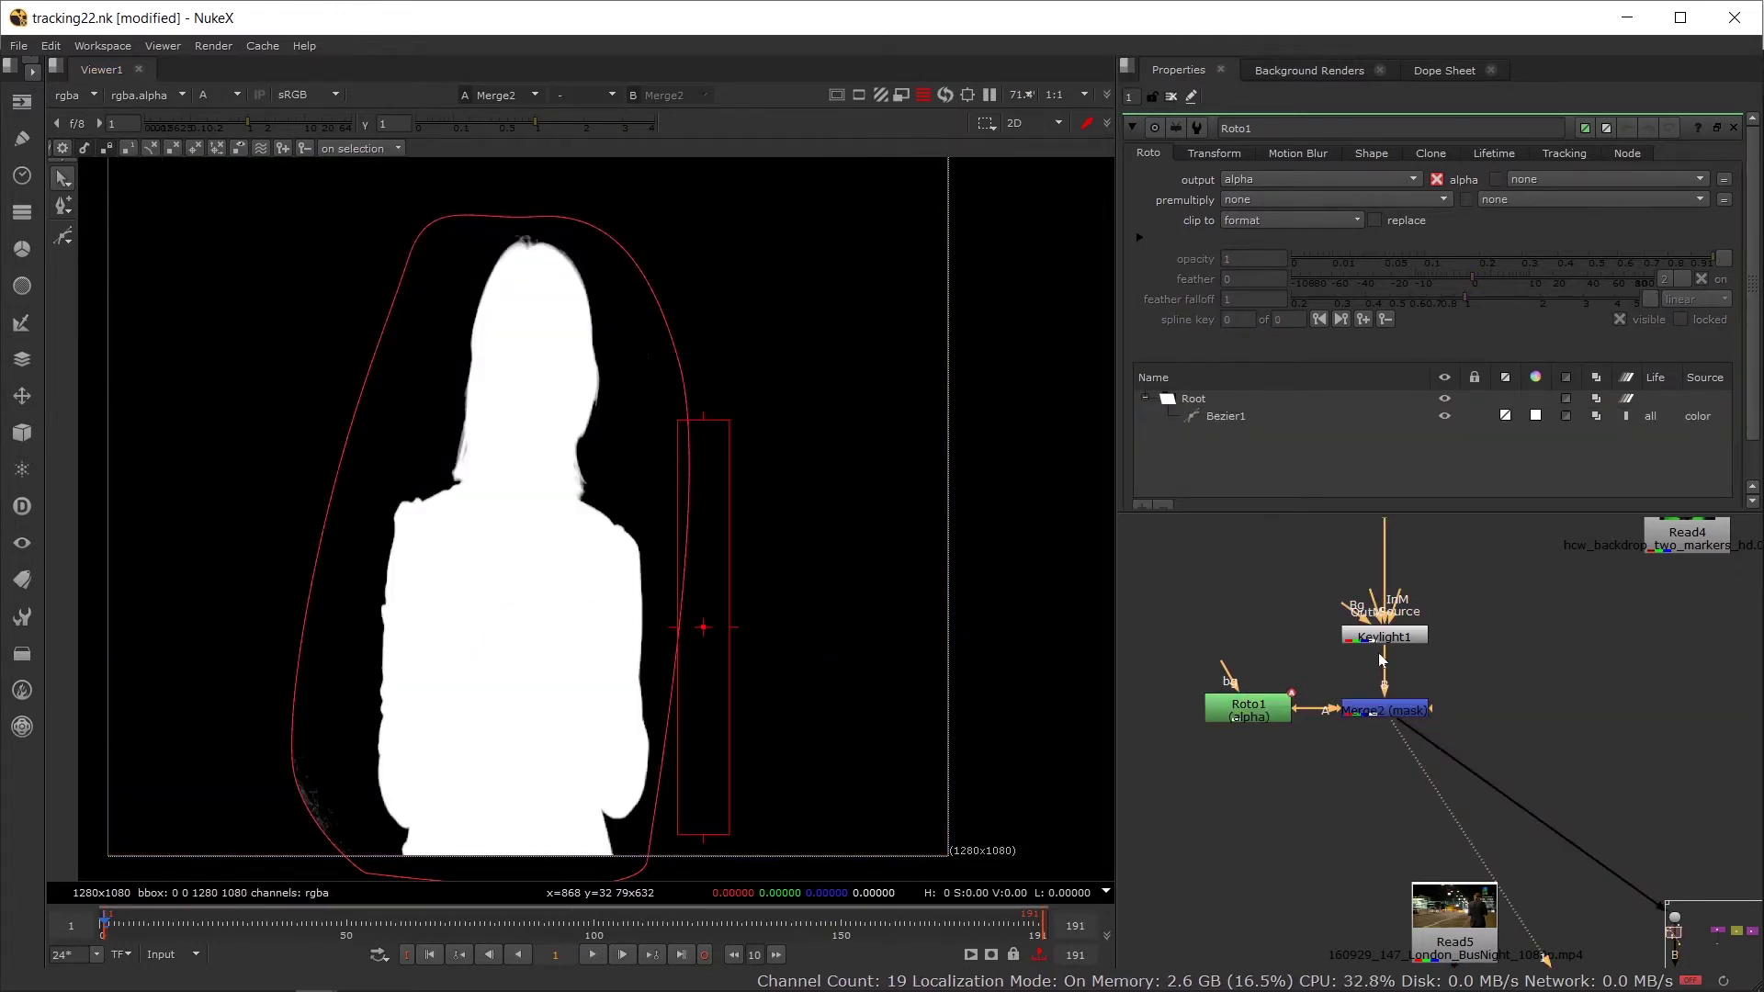
# Step: Disable Merge2 to expose the unmasked Keylight alpha
pyautogui.click(1377, 722)
pyautogui.press('d')
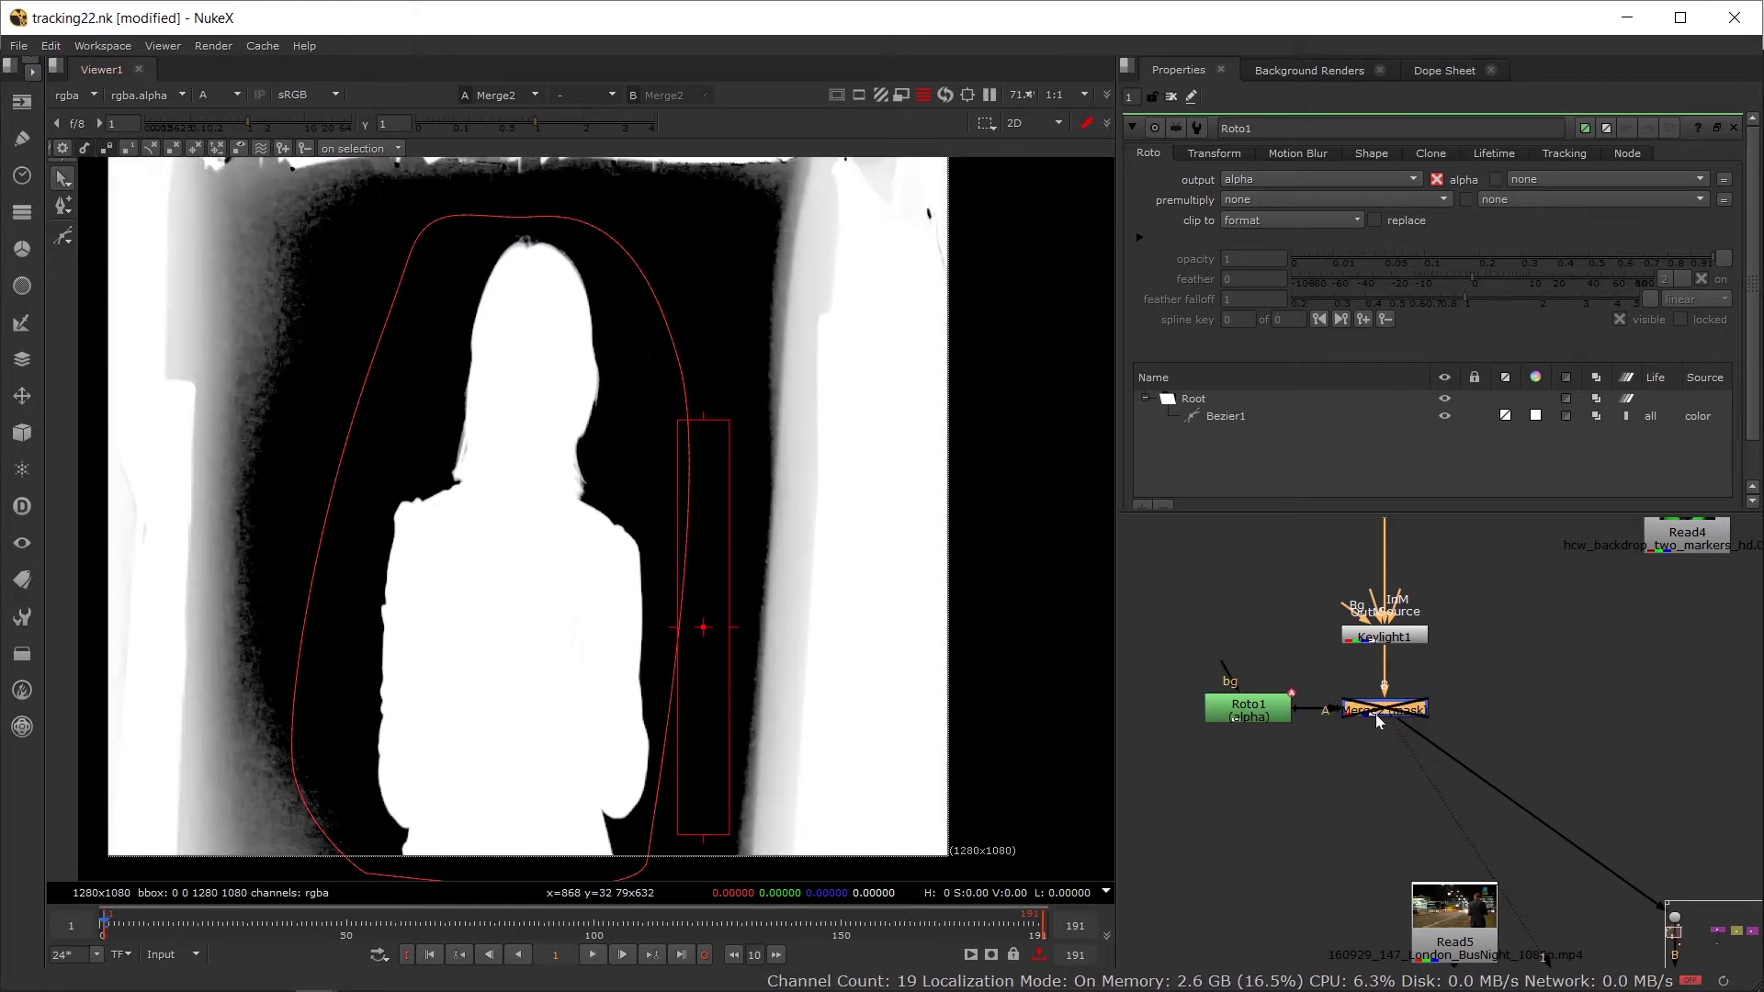
pyautogui.click(1271, 713)
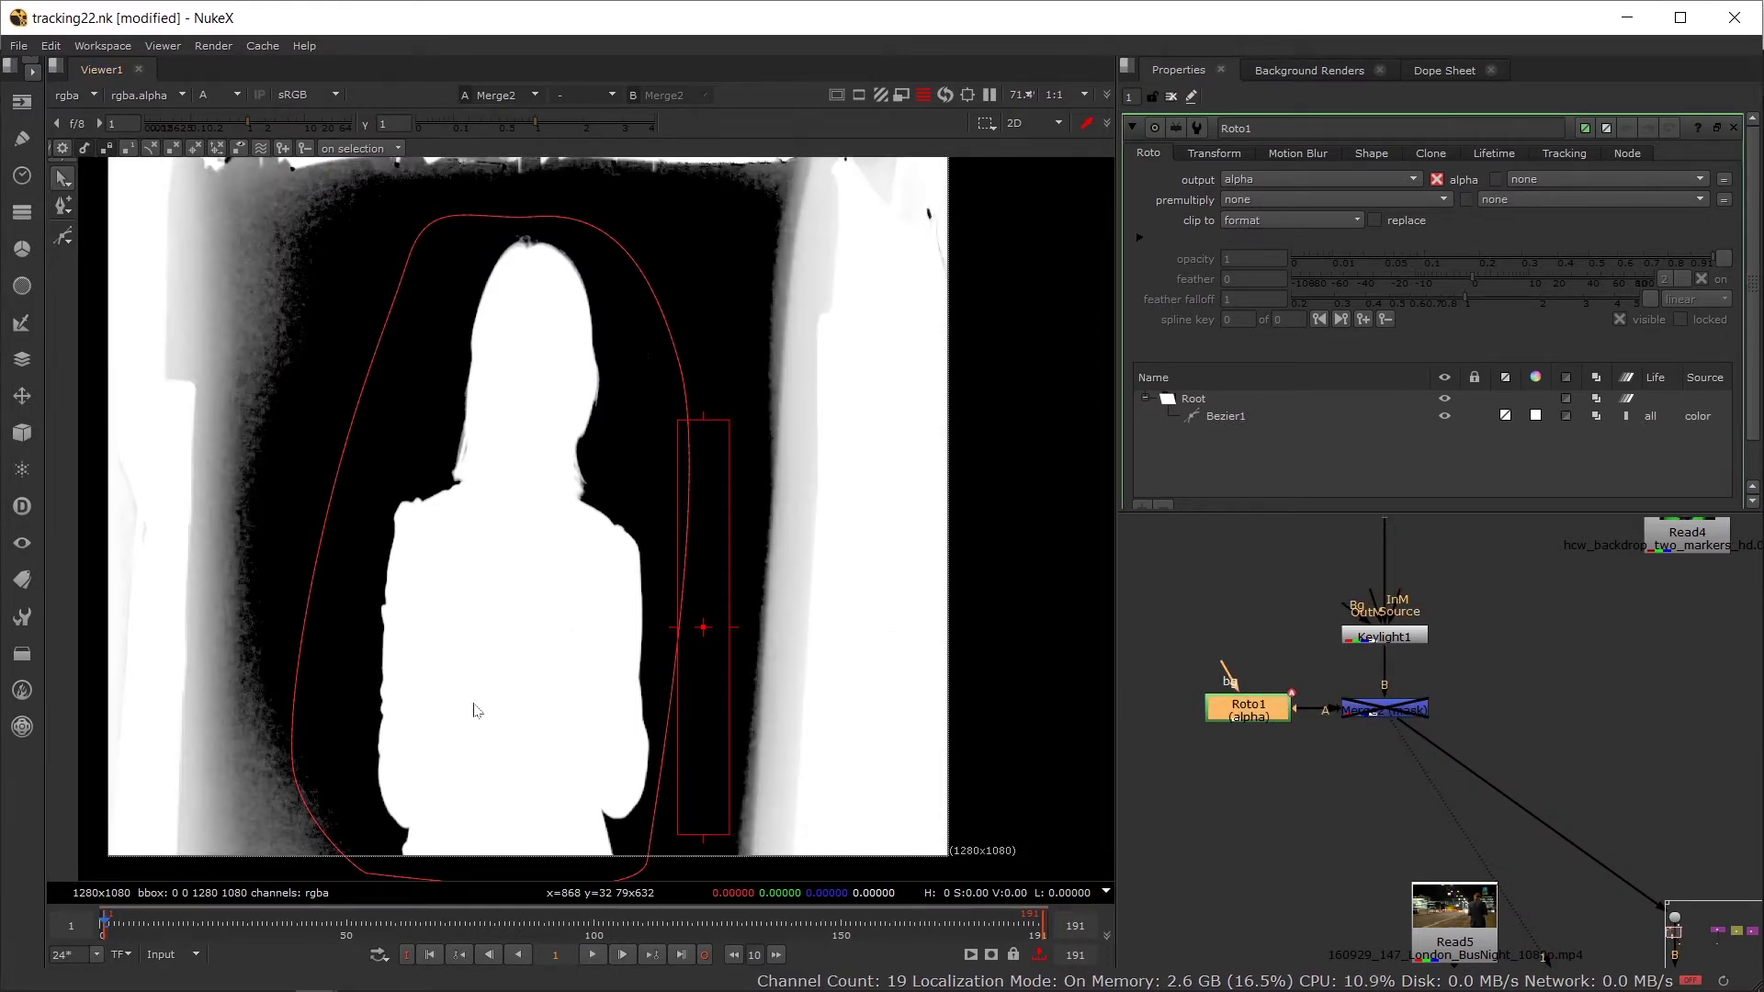
# Step: Move Bezier1's lower-left point right, select all points, and go to frame 9
pyautogui.moveTo(474, 706); pyautogui.dragTo(448, 650)
pyautogui.click(276, 755)
pyautogui.moveTo(267, 706); pyautogui.dragTo(307, 696)
pyautogui.hotkey('ctrl', 'a')
pyautogui.click(146, 935)
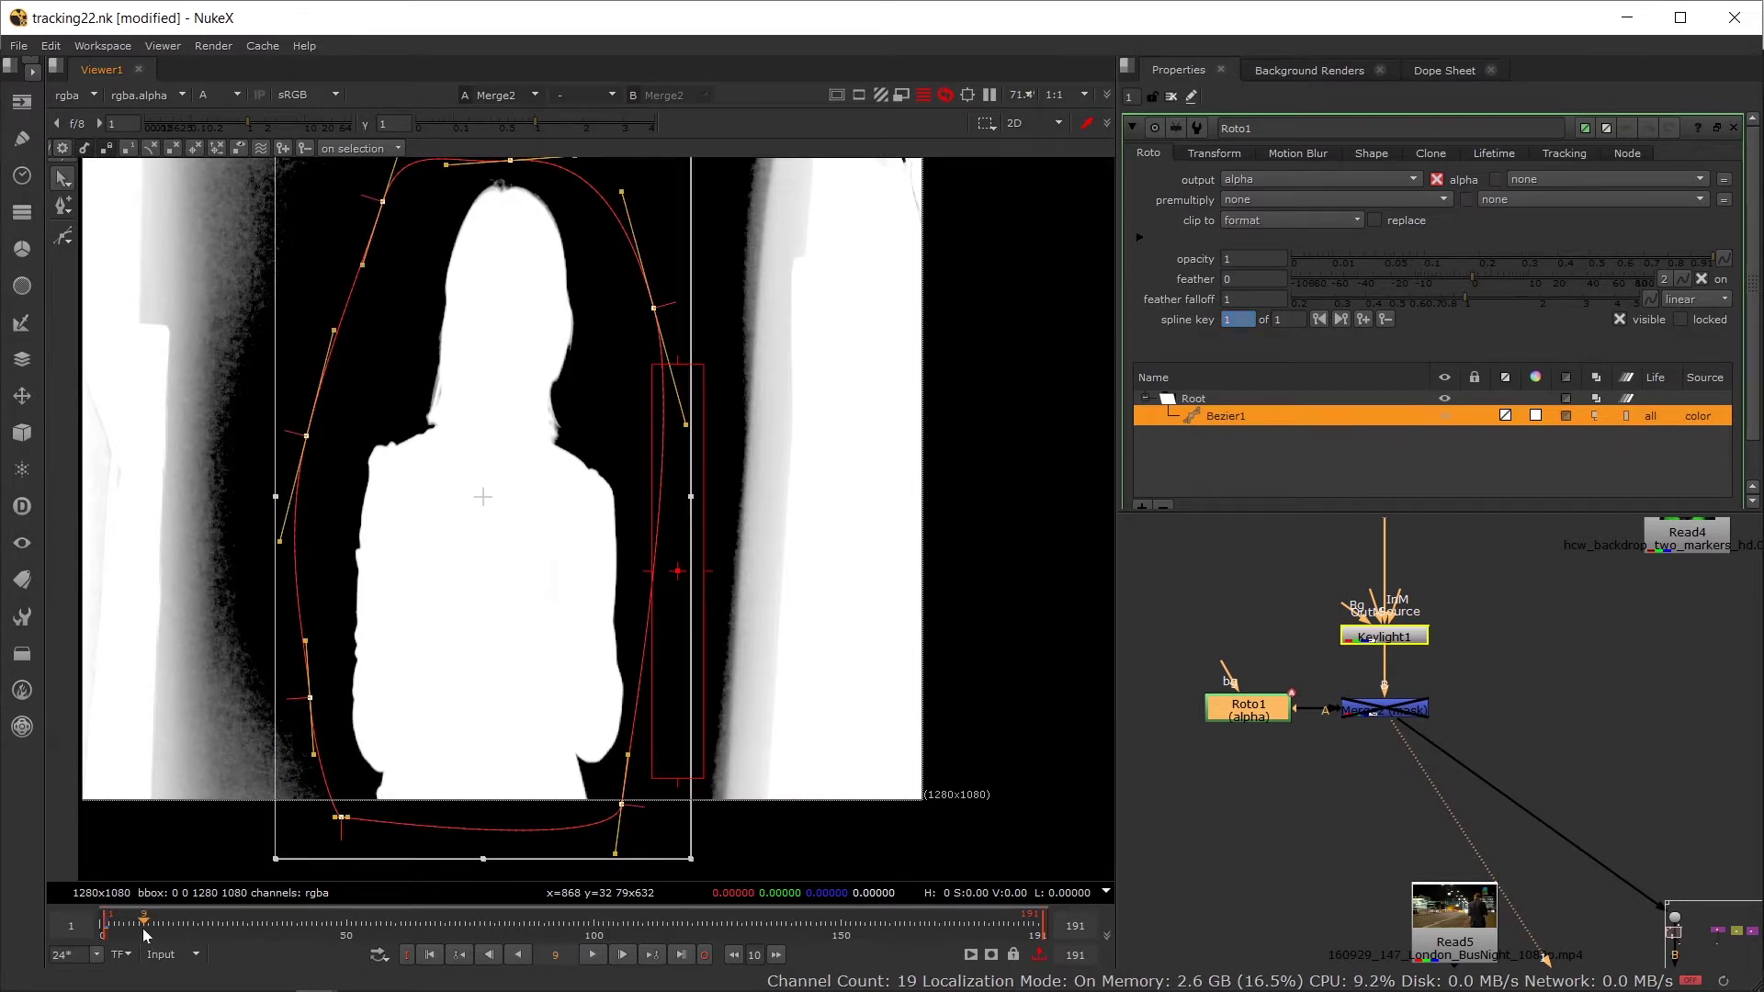
# Step: Key the matte at frames 9, 48 and 74, shifting and rotating it over the woman
pyautogui.moveTo(433, 630); pyautogui.dragTo(441, 632)
pyautogui.scroll(-2, 442, 633)
pyautogui.scroll(-1, 442, 632)
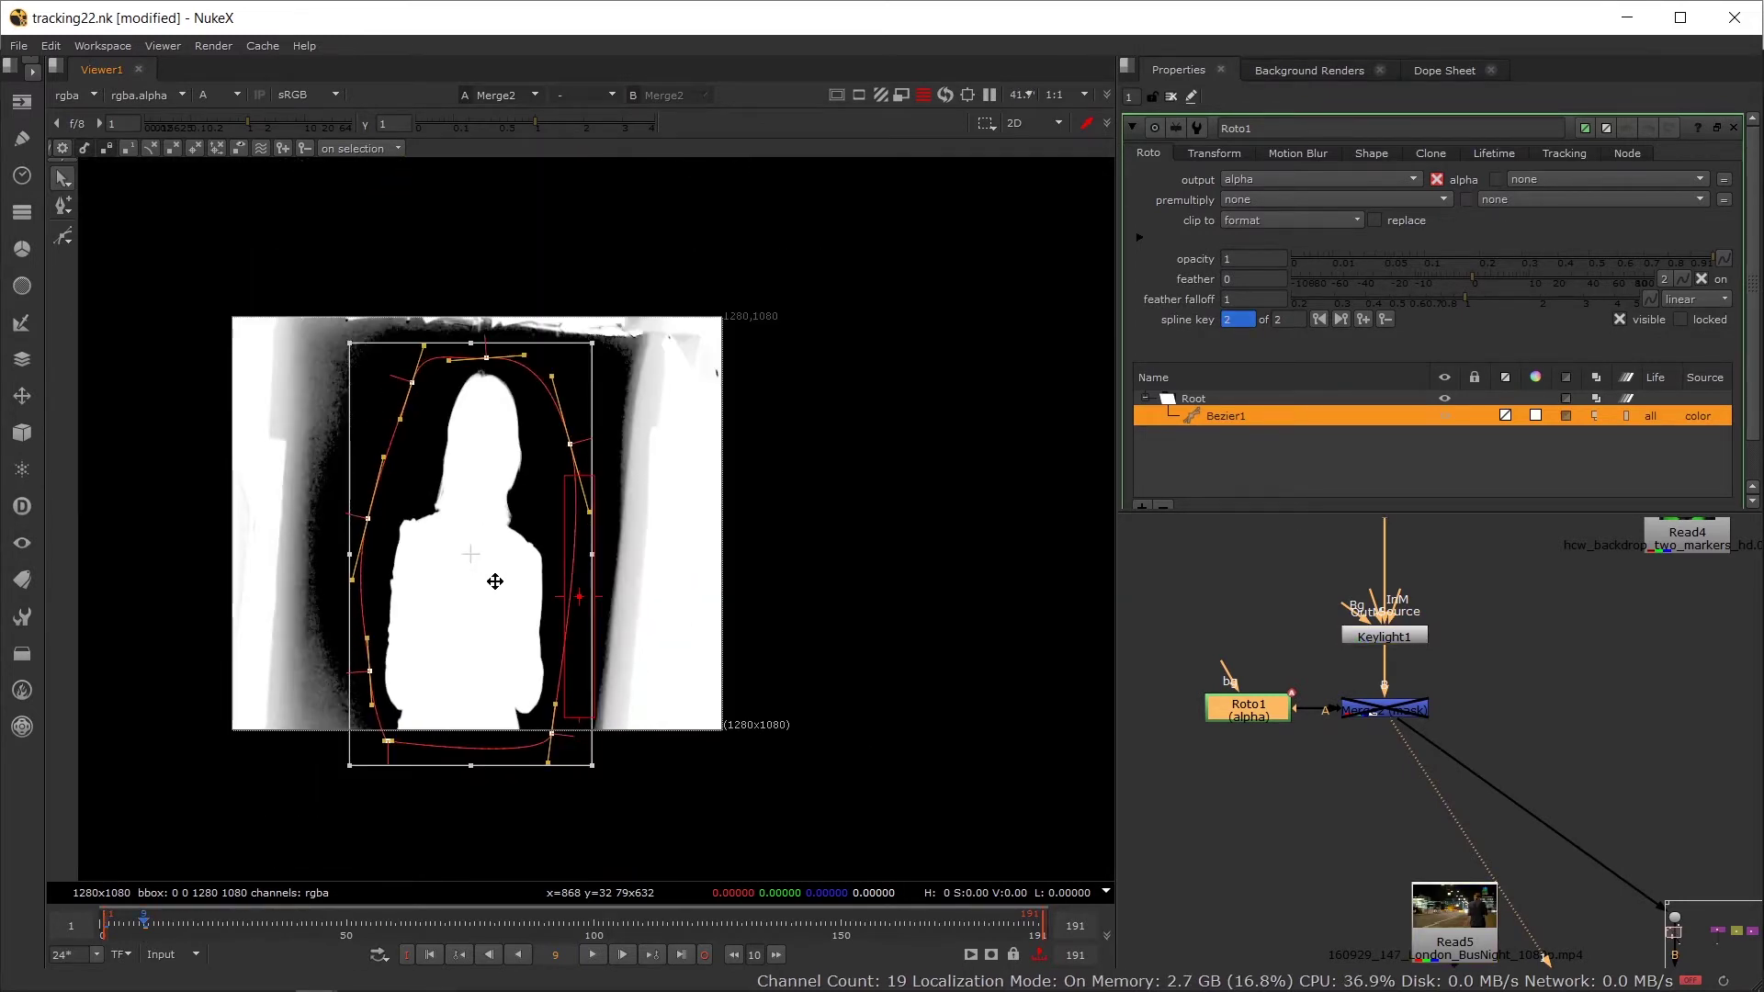
pyautogui.click(326, 922)
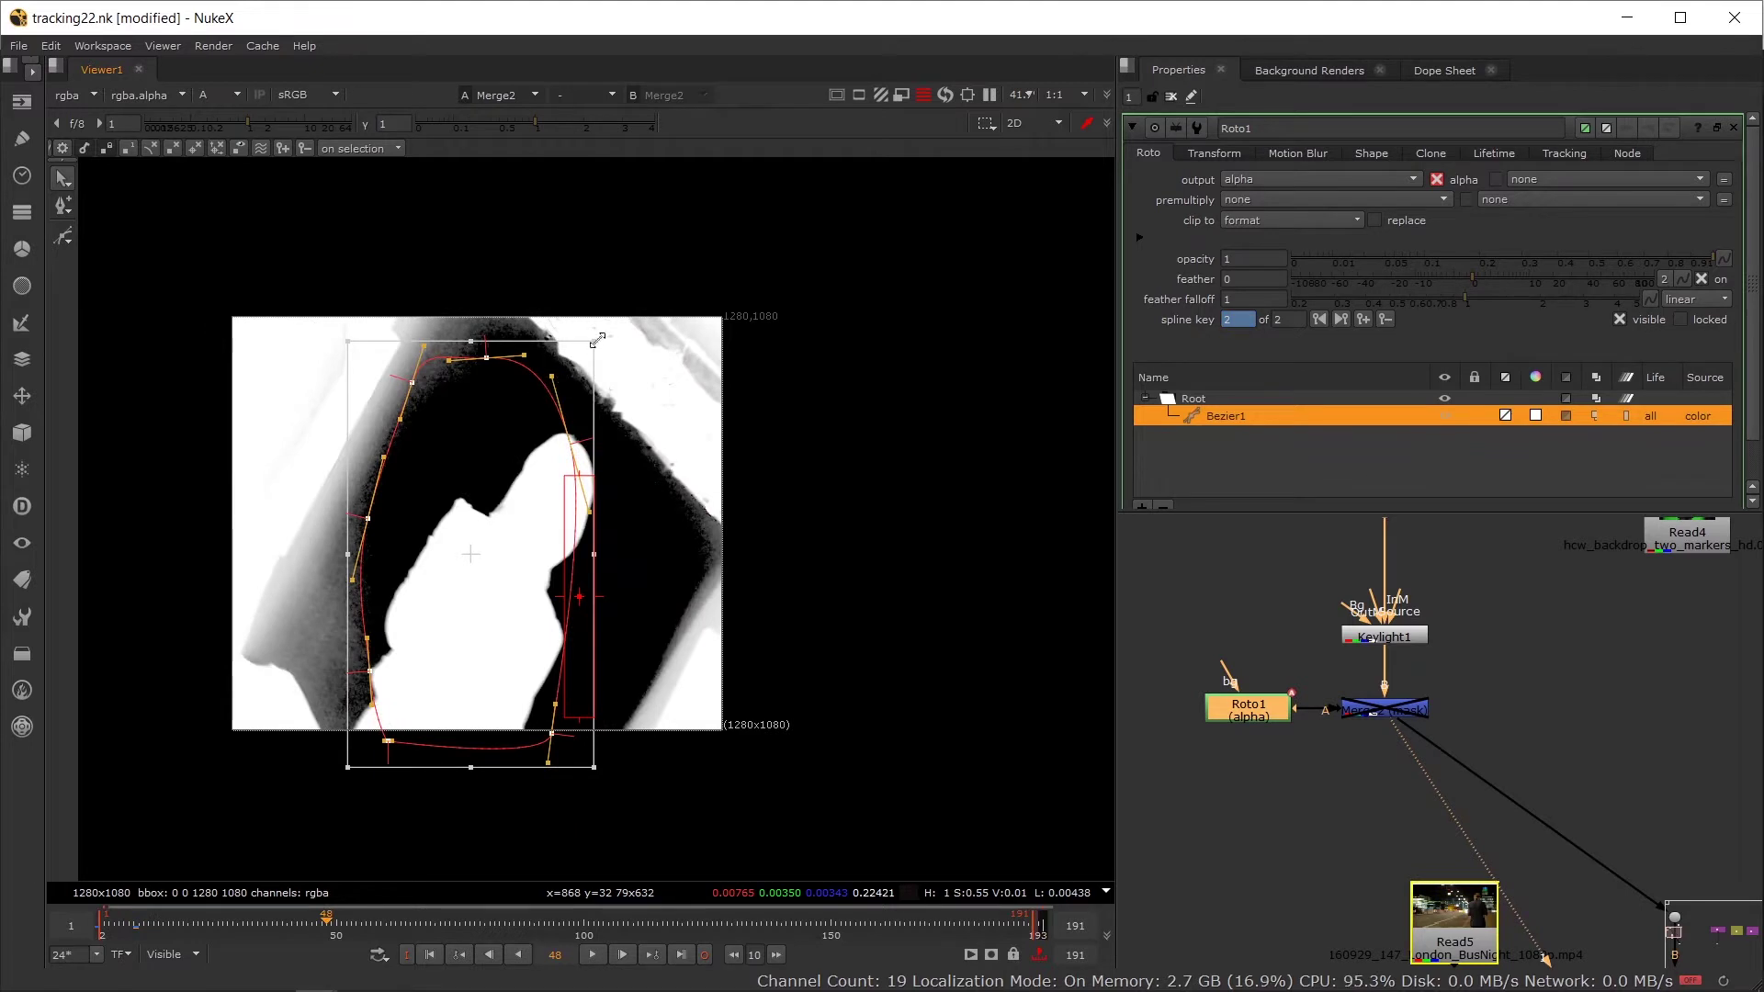
pyautogui.moveTo(607, 340); pyautogui.dragTo(634, 423)
pyautogui.moveTo(553, 462); pyautogui.dragTo(568, 510)
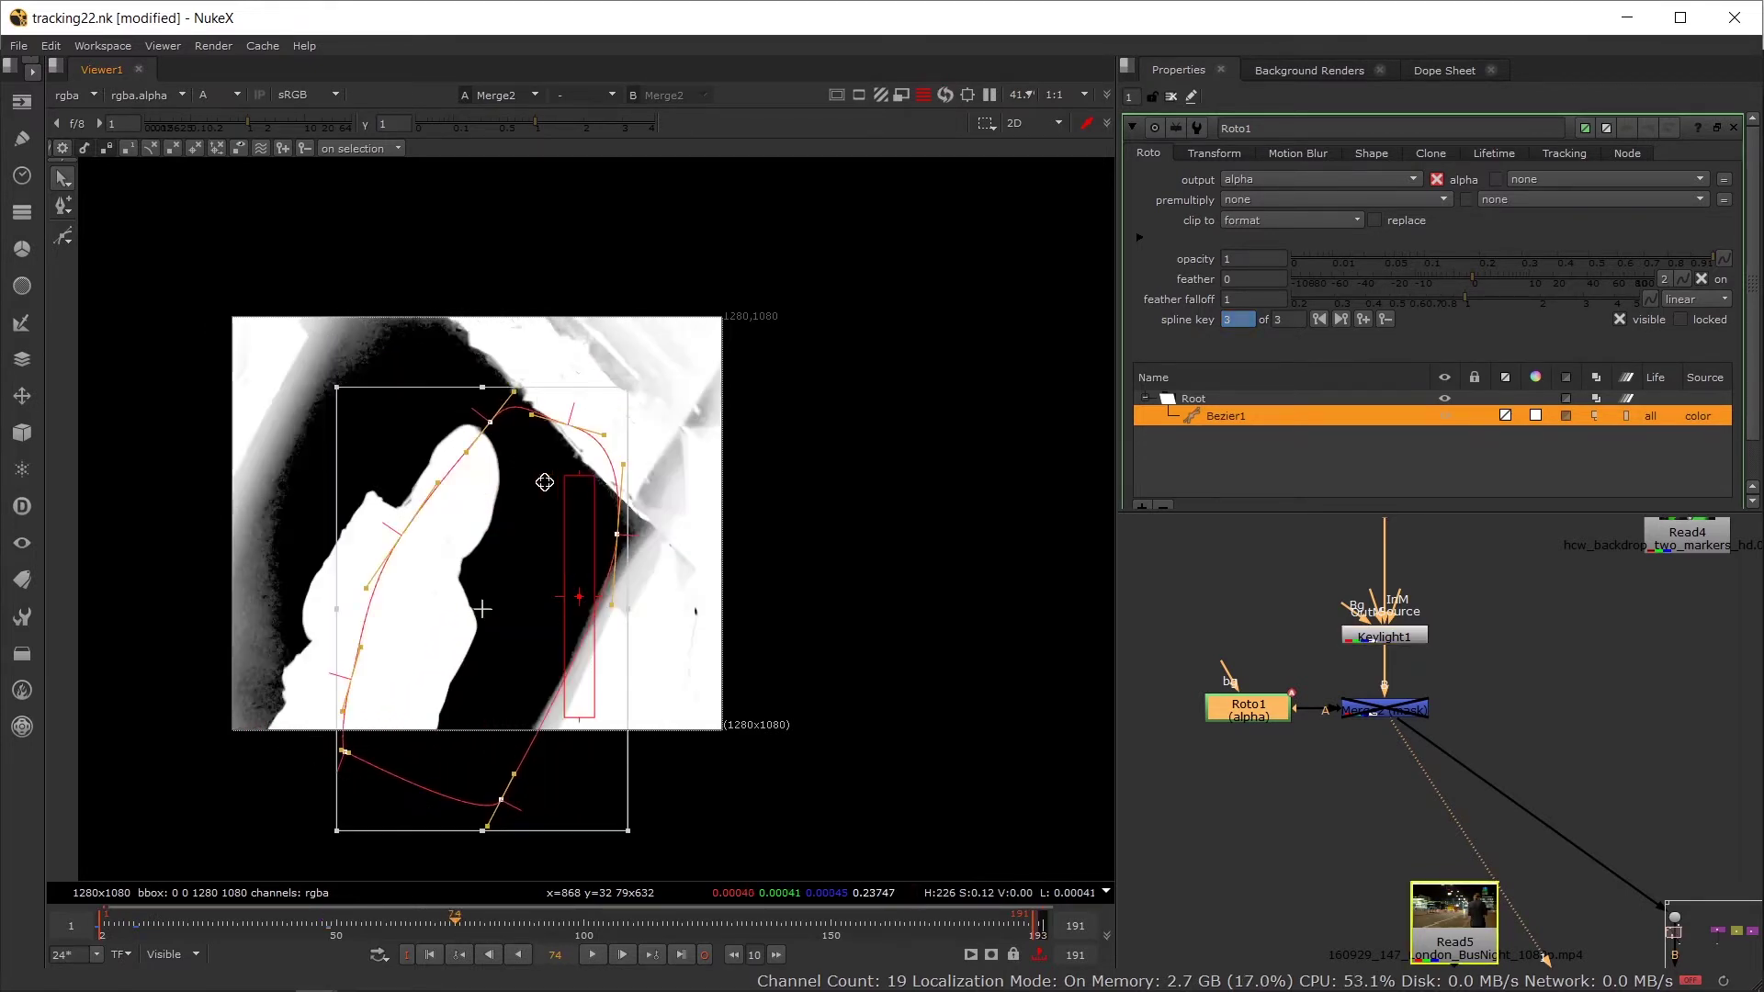
pyautogui.moveTo(548, 481); pyautogui.dragTo(409, 532)
# Step: Rotate and reposition the matte at frames 108 and 130 to match the plate
pyautogui.click(624, 924)
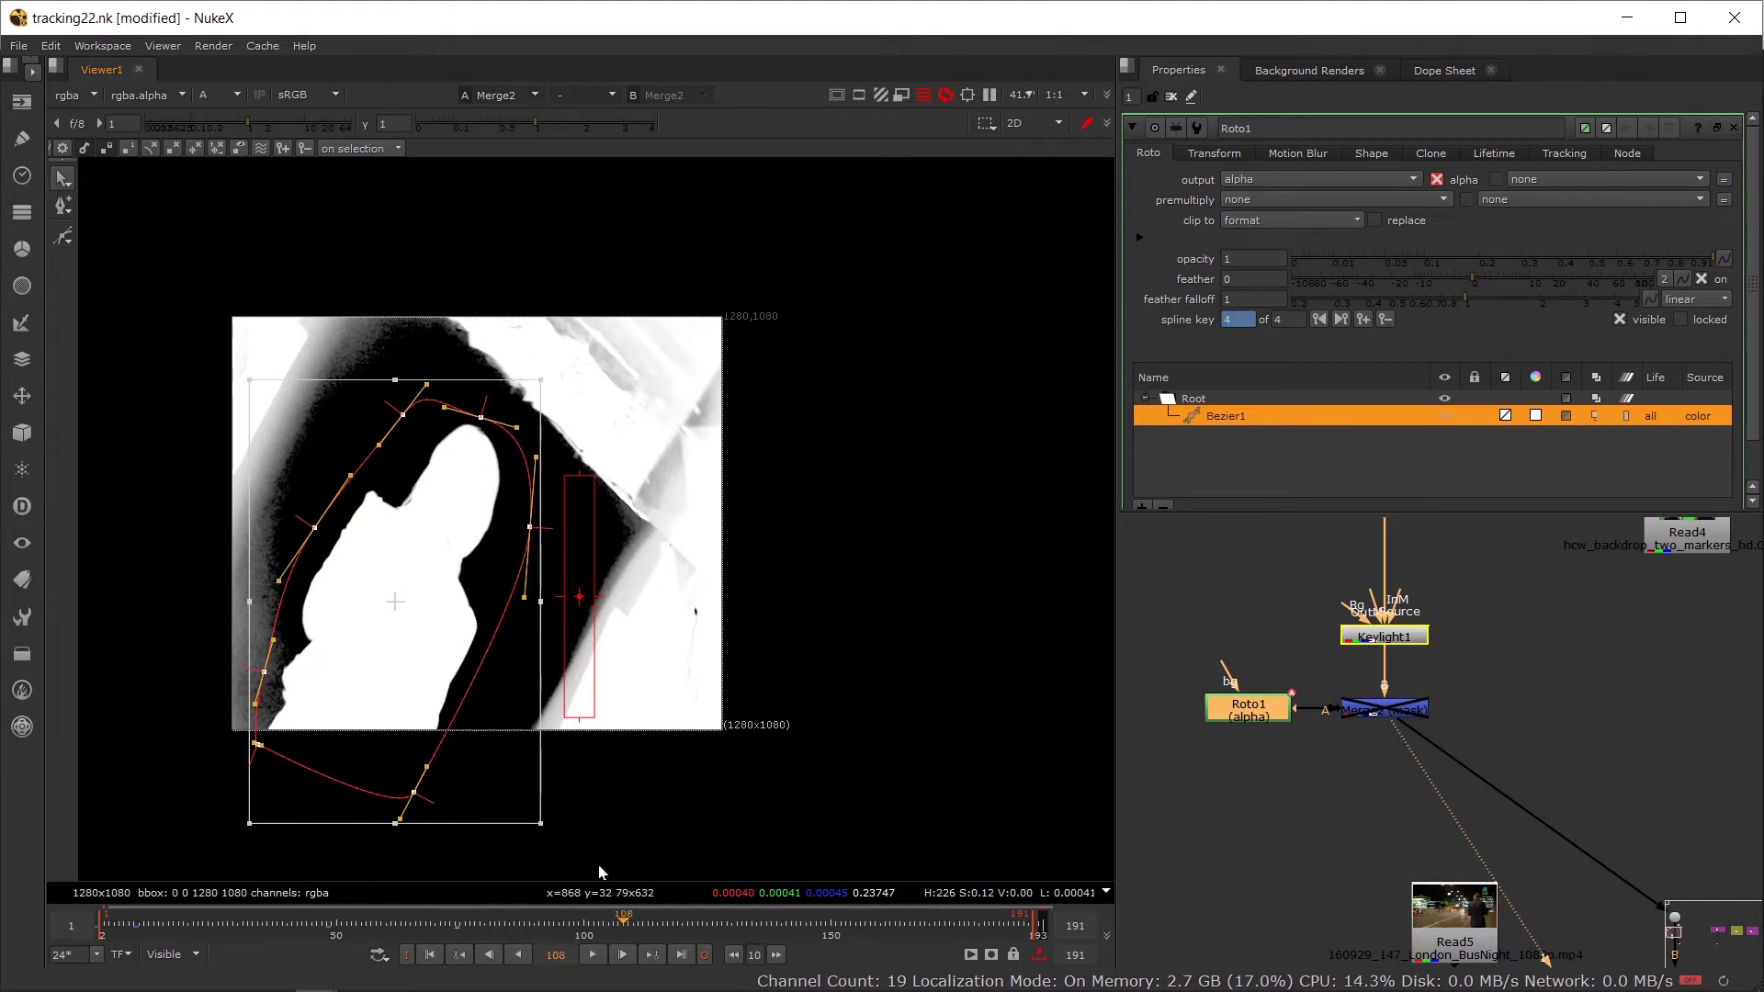
pyautogui.moveTo(558, 372); pyautogui.dragTo(422, 323)
pyautogui.moveTo(396, 517); pyautogui.dragTo(463, 491)
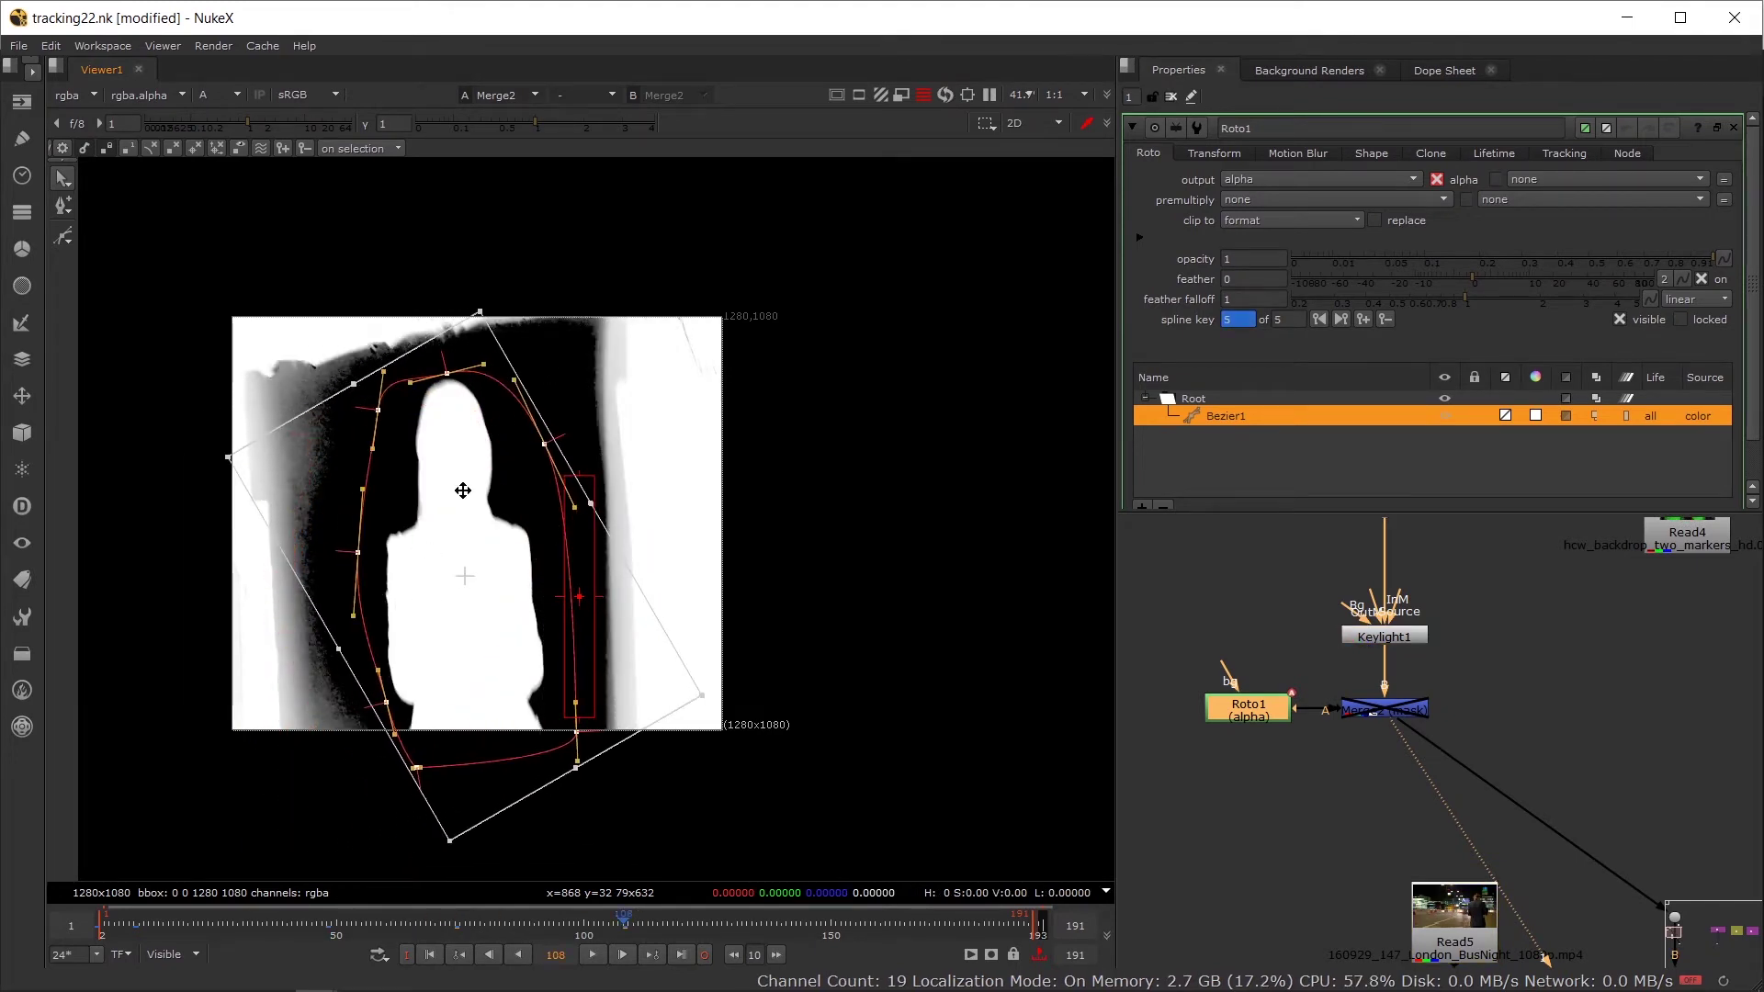
pyautogui.click(732, 919)
pyautogui.moveTo(599, 365); pyautogui.dragTo(530, 334)
pyautogui.moveTo(407, 550); pyautogui.dragTo(415, 527)
# Step: Adjust the matte at frames 118 and 94, lowering its lower-right point
pyautogui.click(673, 919)
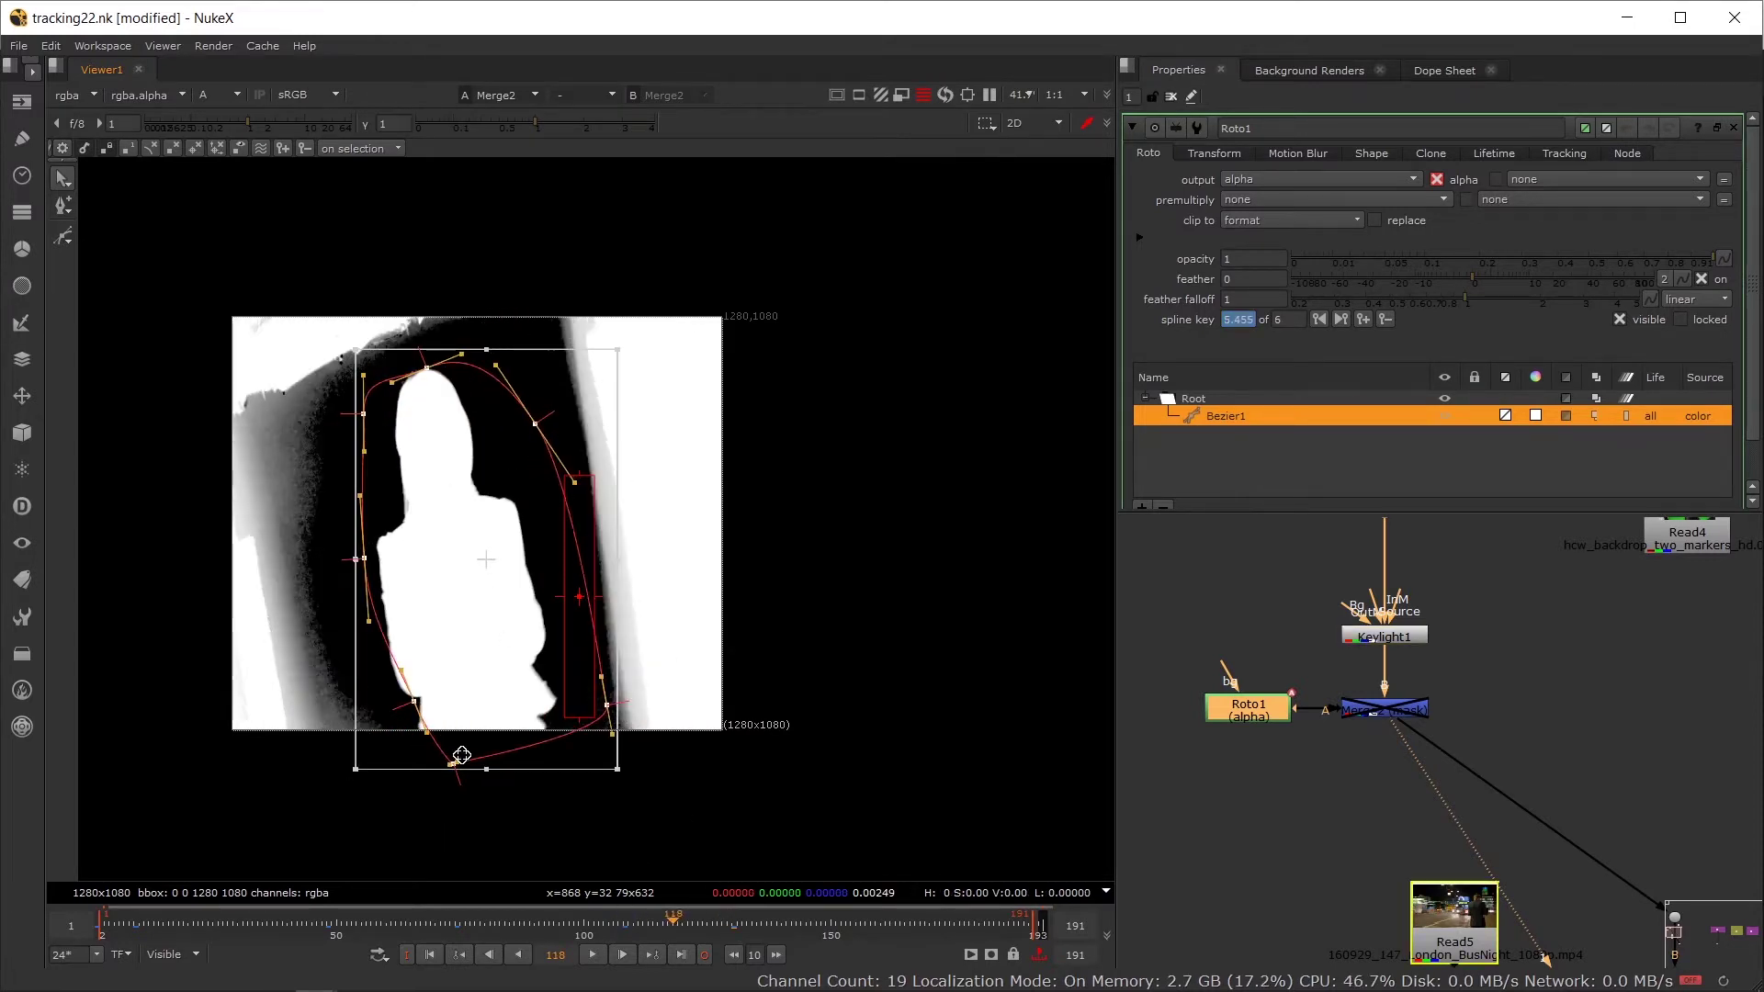
pyautogui.moveTo(535, 719); pyautogui.dragTo(593, 753)
pyautogui.click(581, 715)
pyautogui.click(554, 920)
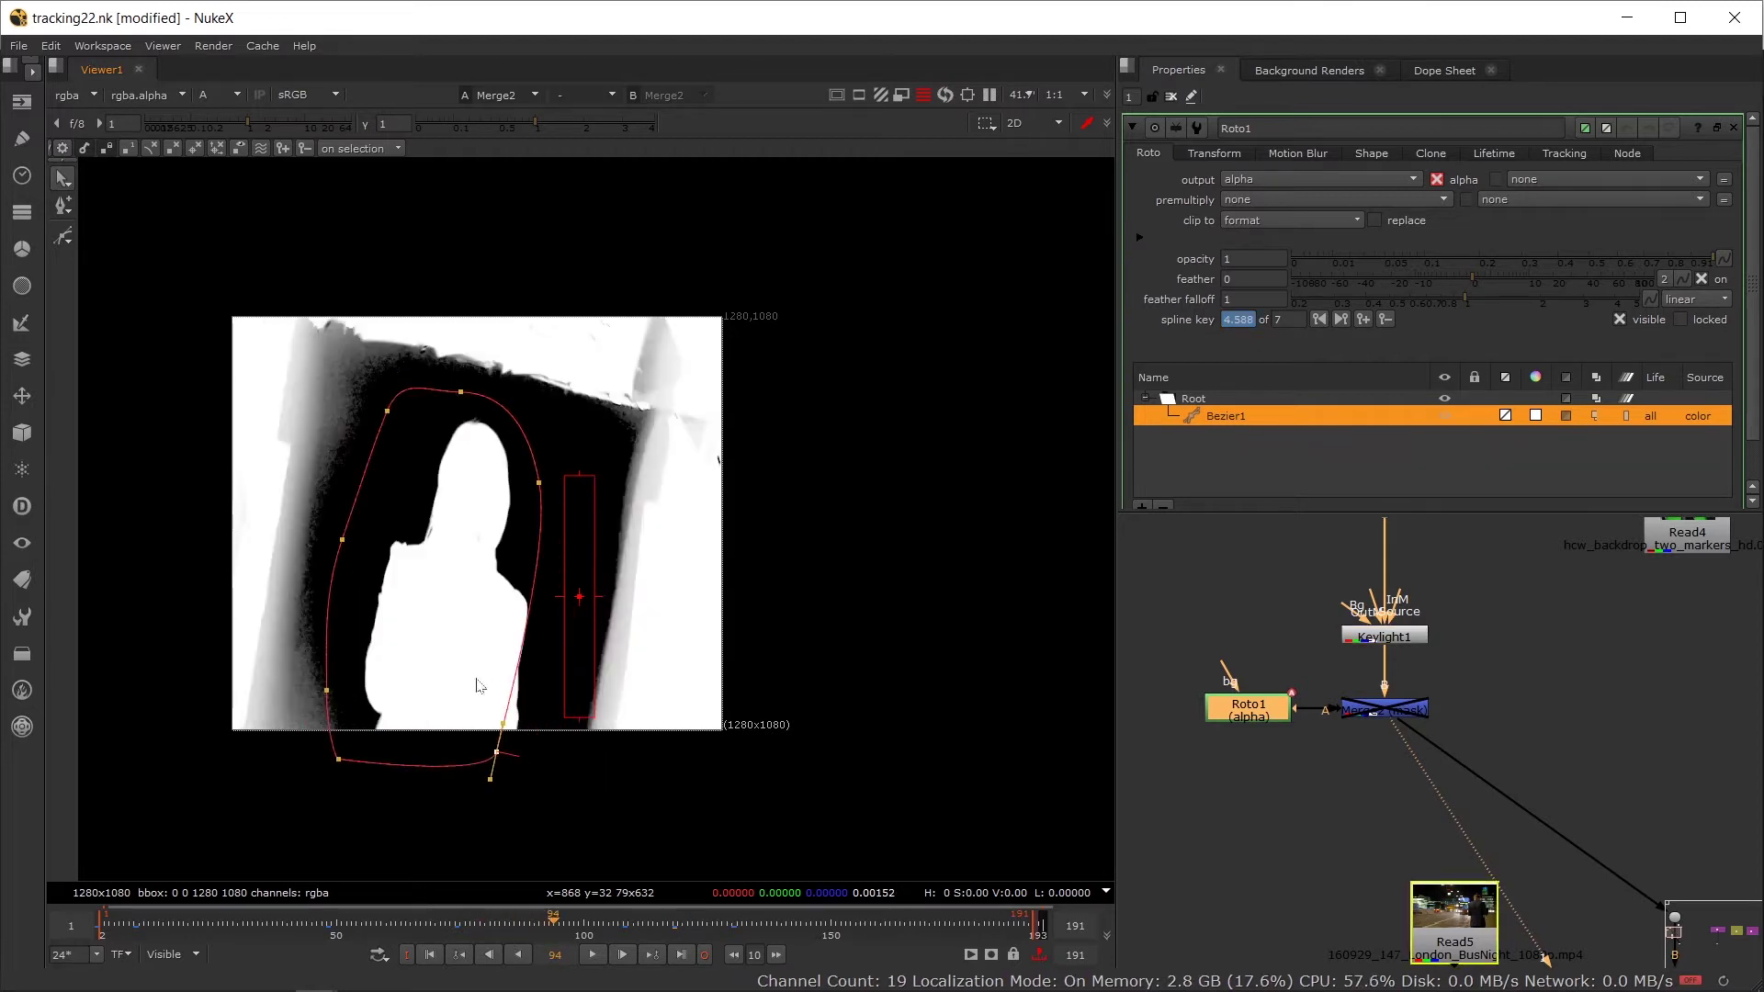
pyautogui.hotkey('ctrl', 'a')
pyautogui.moveTo(450, 668); pyautogui.dragTo(472, 679)
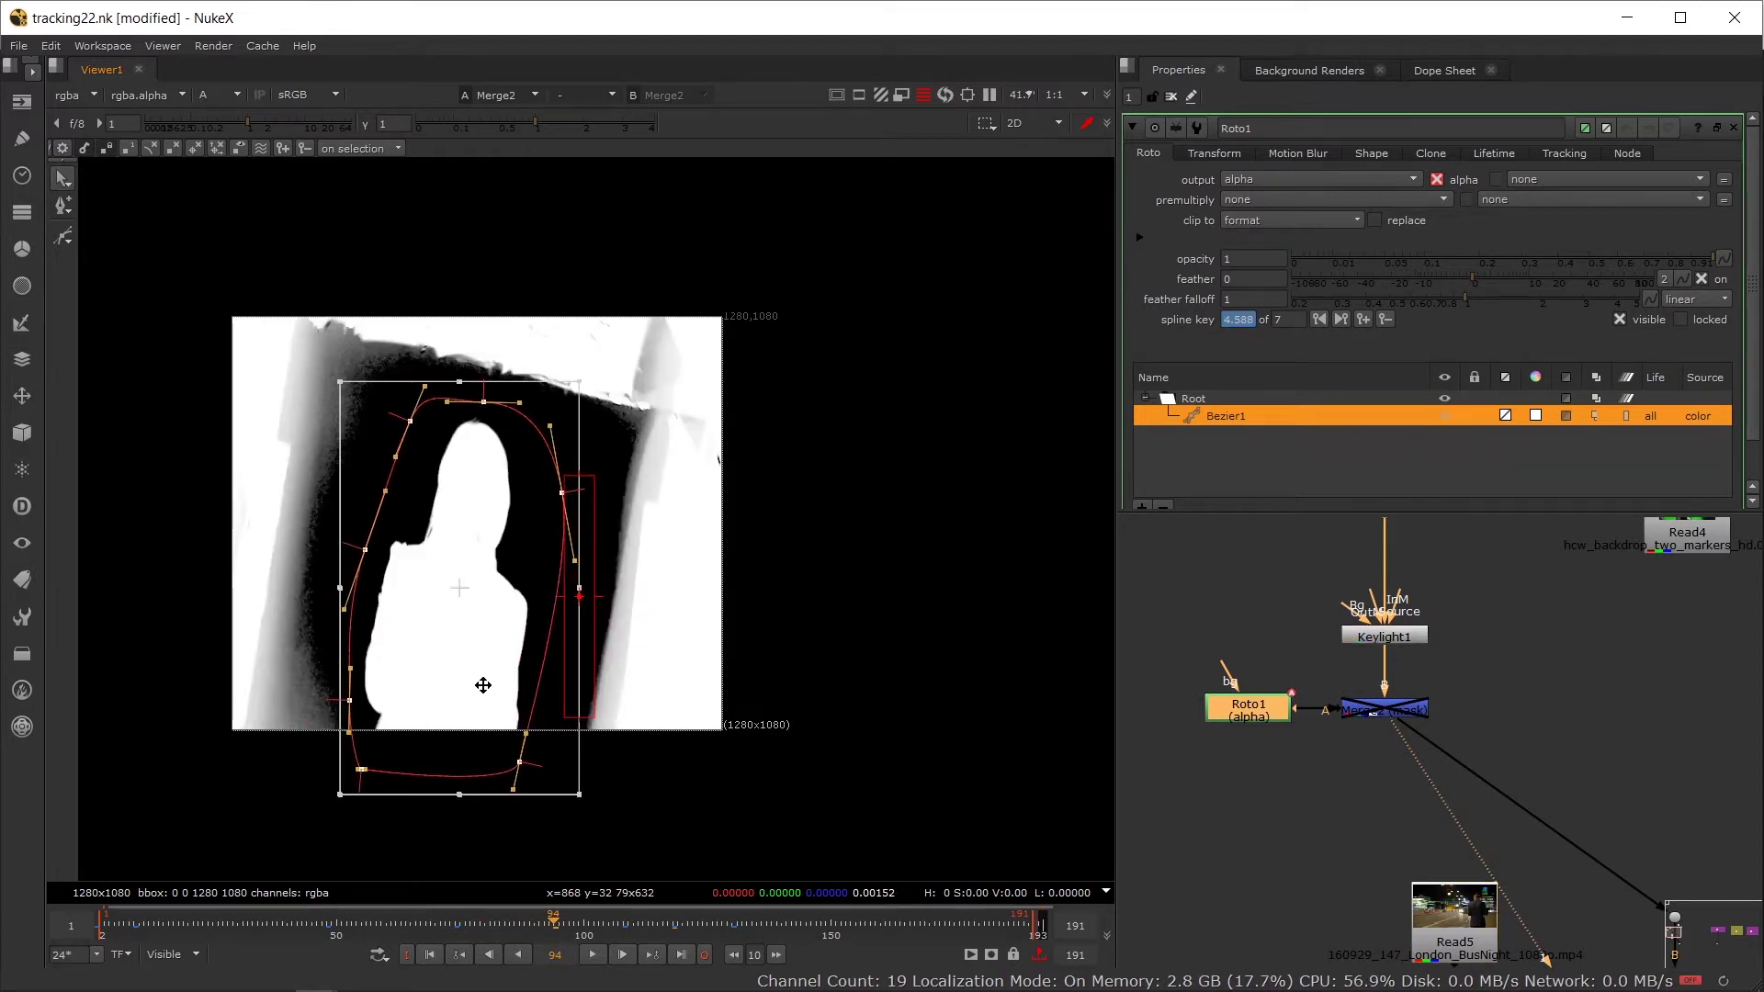
# Step: Refit the matte at frames 123 and 141, pulling the lower-right point down
pyautogui.click(697, 924)
pyautogui.moveTo(465, 658); pyautogui.dragTo(467, 653)
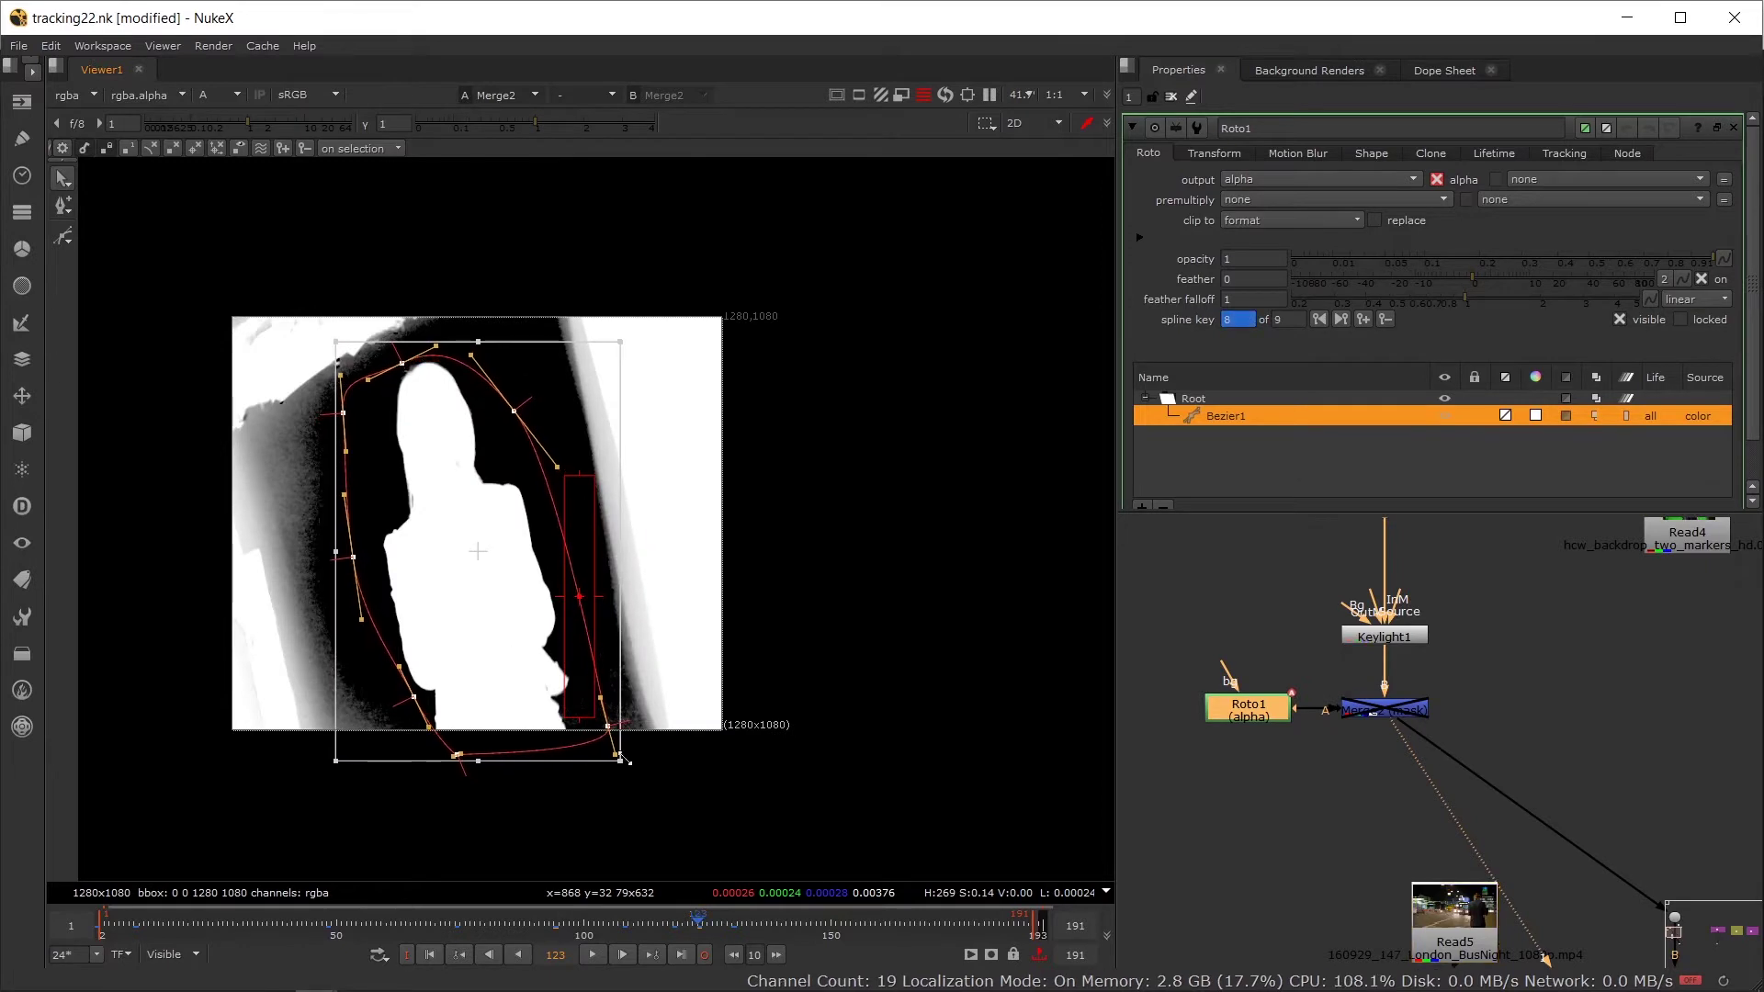
pyautogui.click(786, 919)
pyautogui.moveTo(522, 602); pyautogui.dragTo(522, 612)
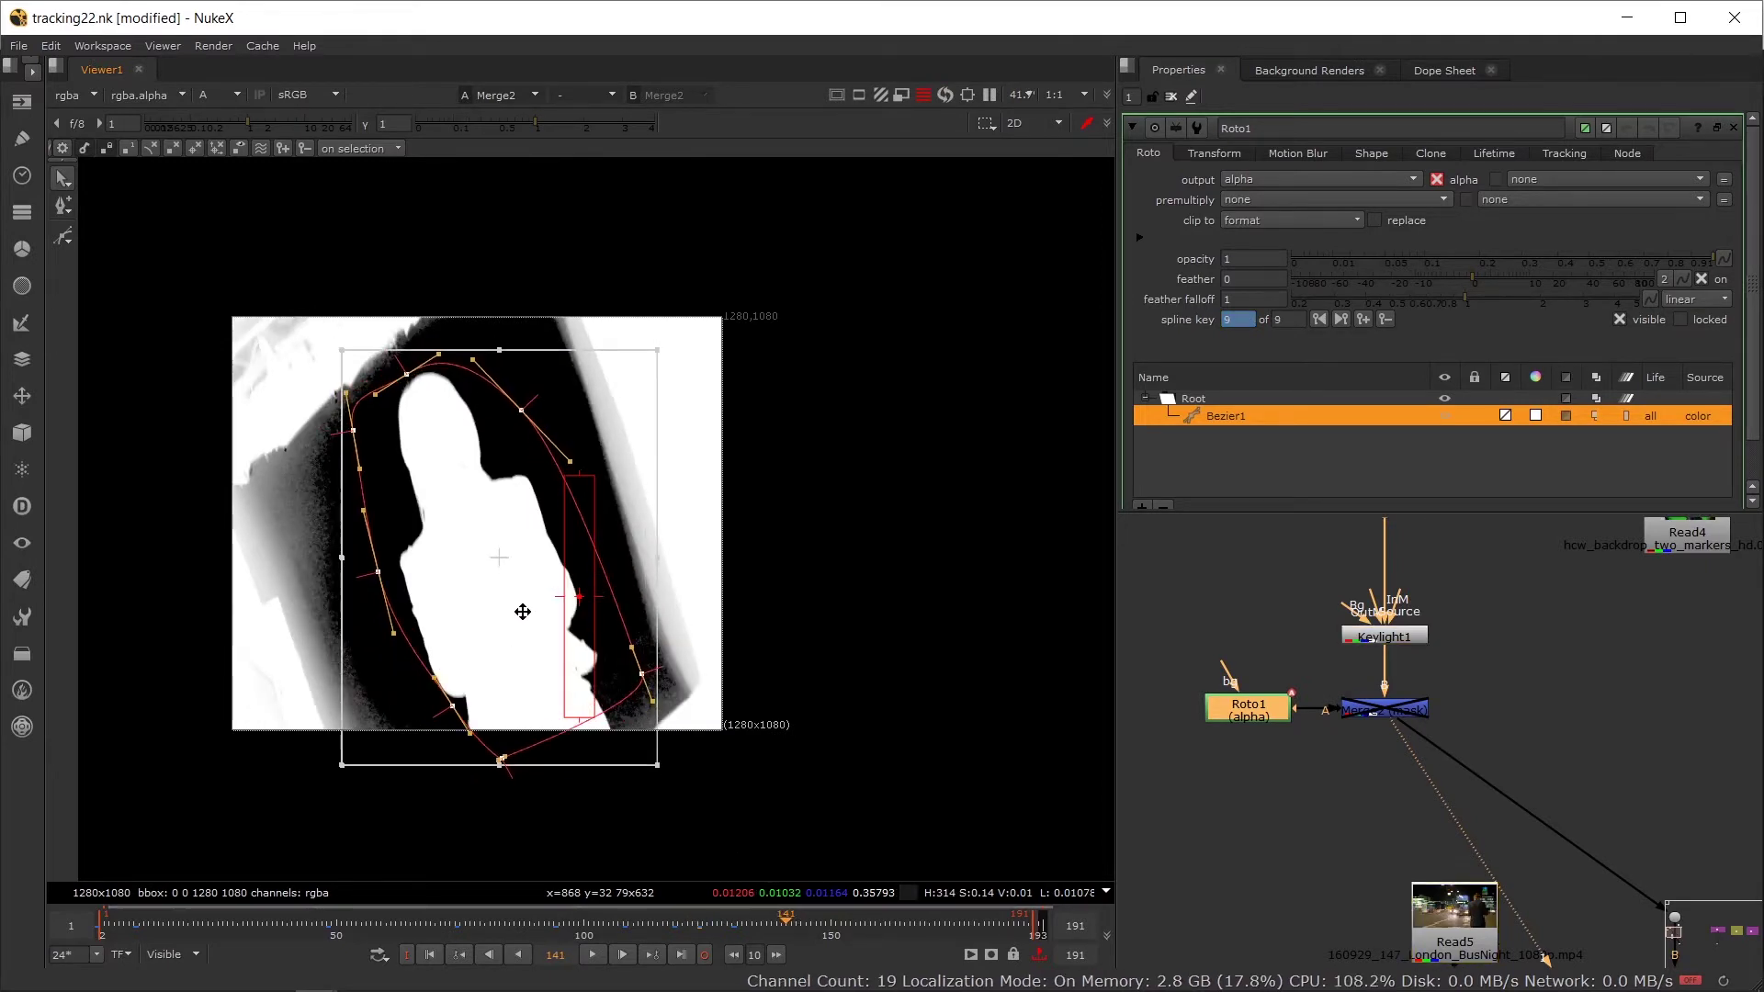
pyautogui.click(604, 841)
pyautogui.moveTo(643, 676); pyautogui.dragTo(644, 741)
# Step: At frame 165, rotate the matte clockwise and move its bottom-right point
pyautogui.click(905, 919)
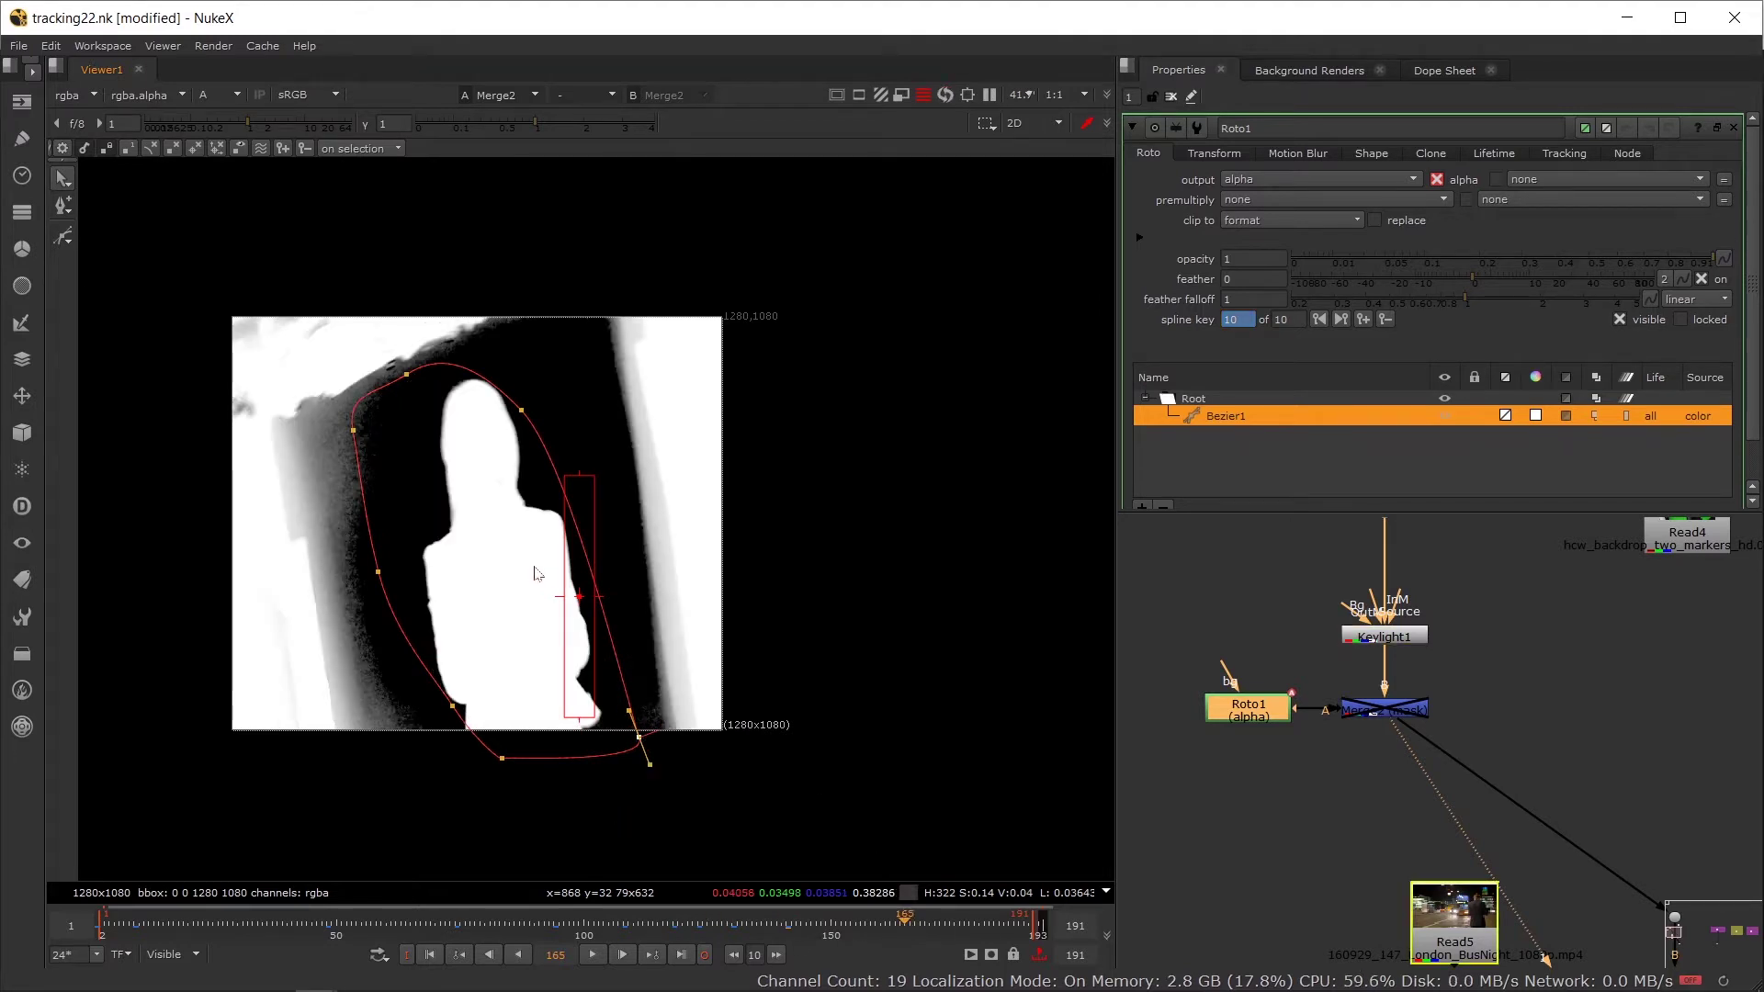
pyautogui.hotkey('ctrl', 'a')
pyautogui.moveTo(674, 351); pyautogui.dragTo(676, 497)
pyautogui.moveTo(503, 471); pyautogui.dragTo(507, 465)
pyautogui.click(812, 675)
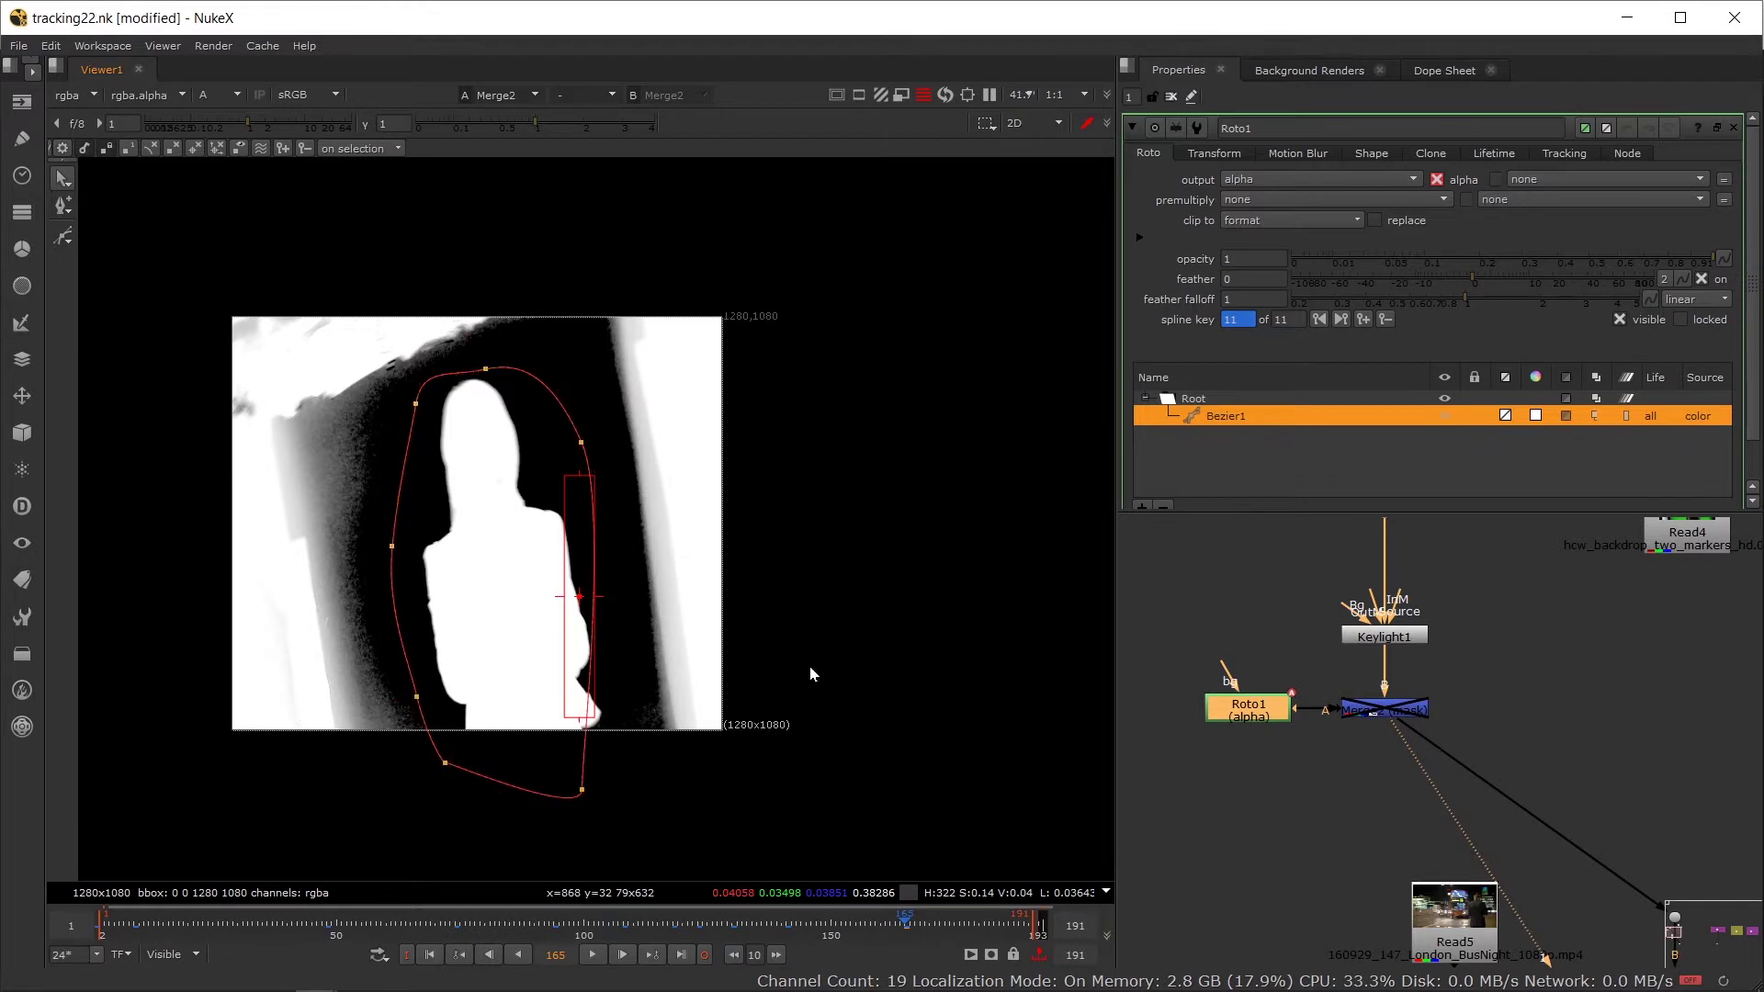
pyautogui.moveTo(582, 790); pyautogui.dragTo(623, 761)
# Step: Follow the woman at frames 181 and 172, moving the shape and bottom-right point
pyautogui.click(984, 922)
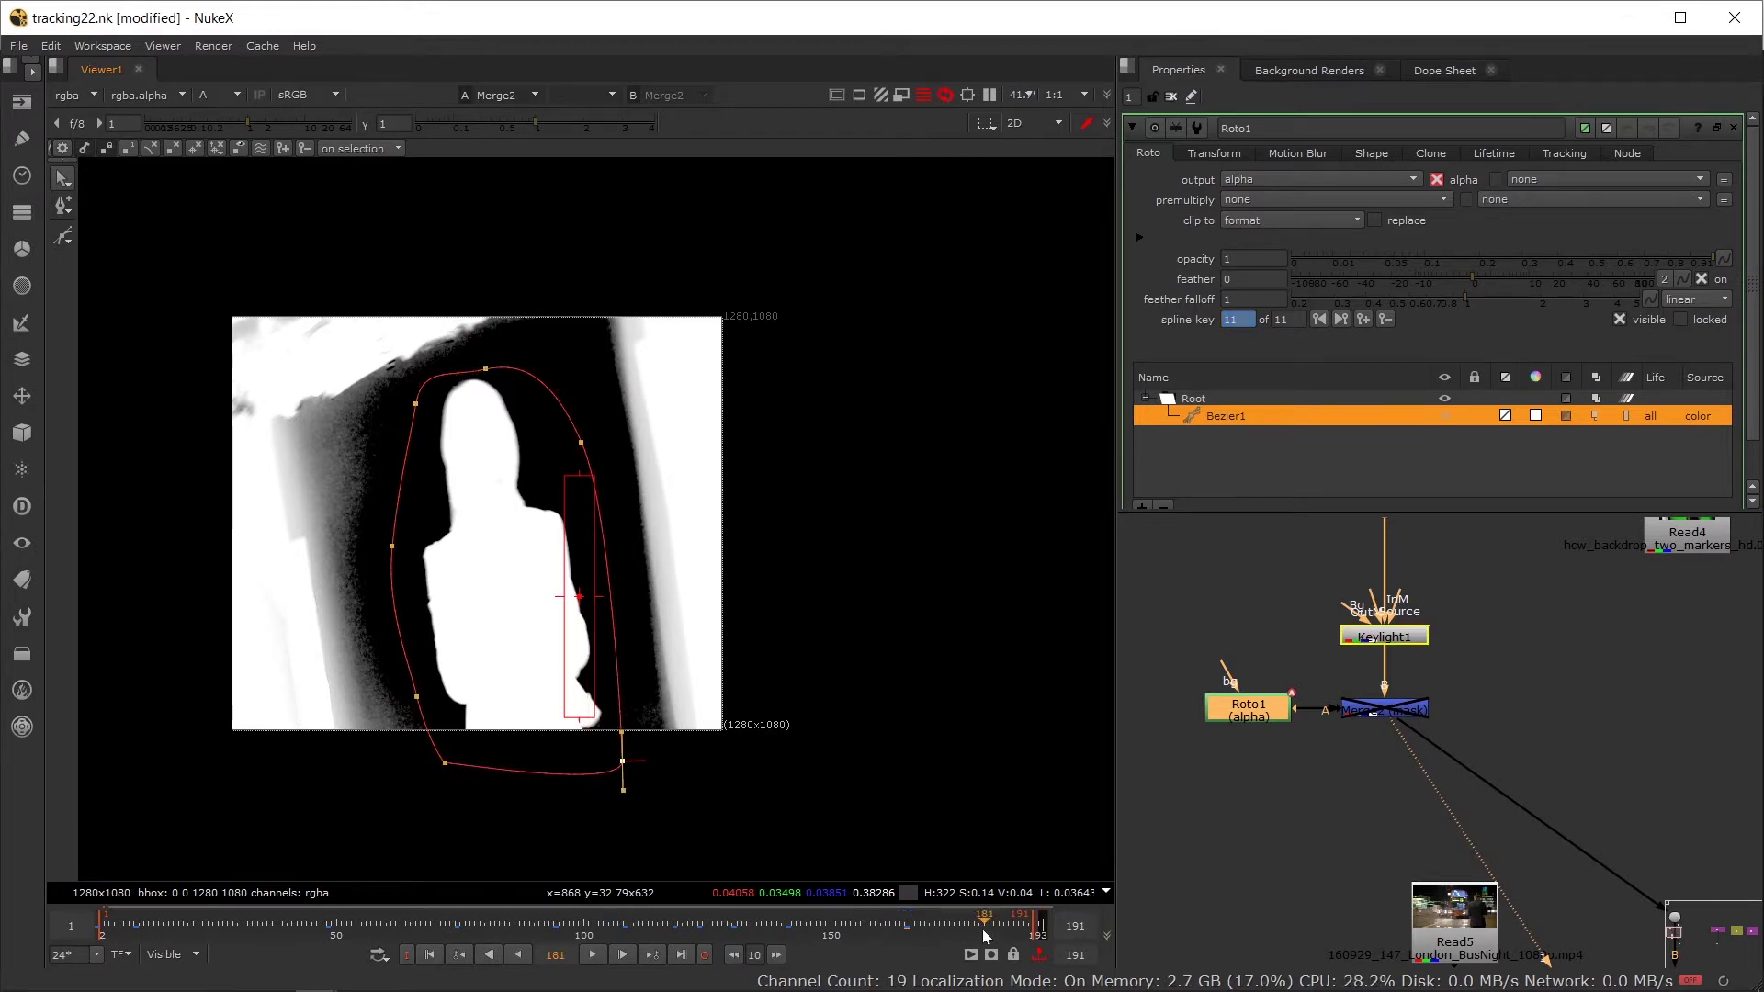
pyautogui.hotkey('ctrl', 'a')
pyautogui.moveTo(477, 721); pyautogui.dragTo(390, 787)
pyautogui.click(422, 768)
pyautogui.moveTo(601, 757); pyautogui.dragTo(562, 771)
pyautogui.click(938, 928)
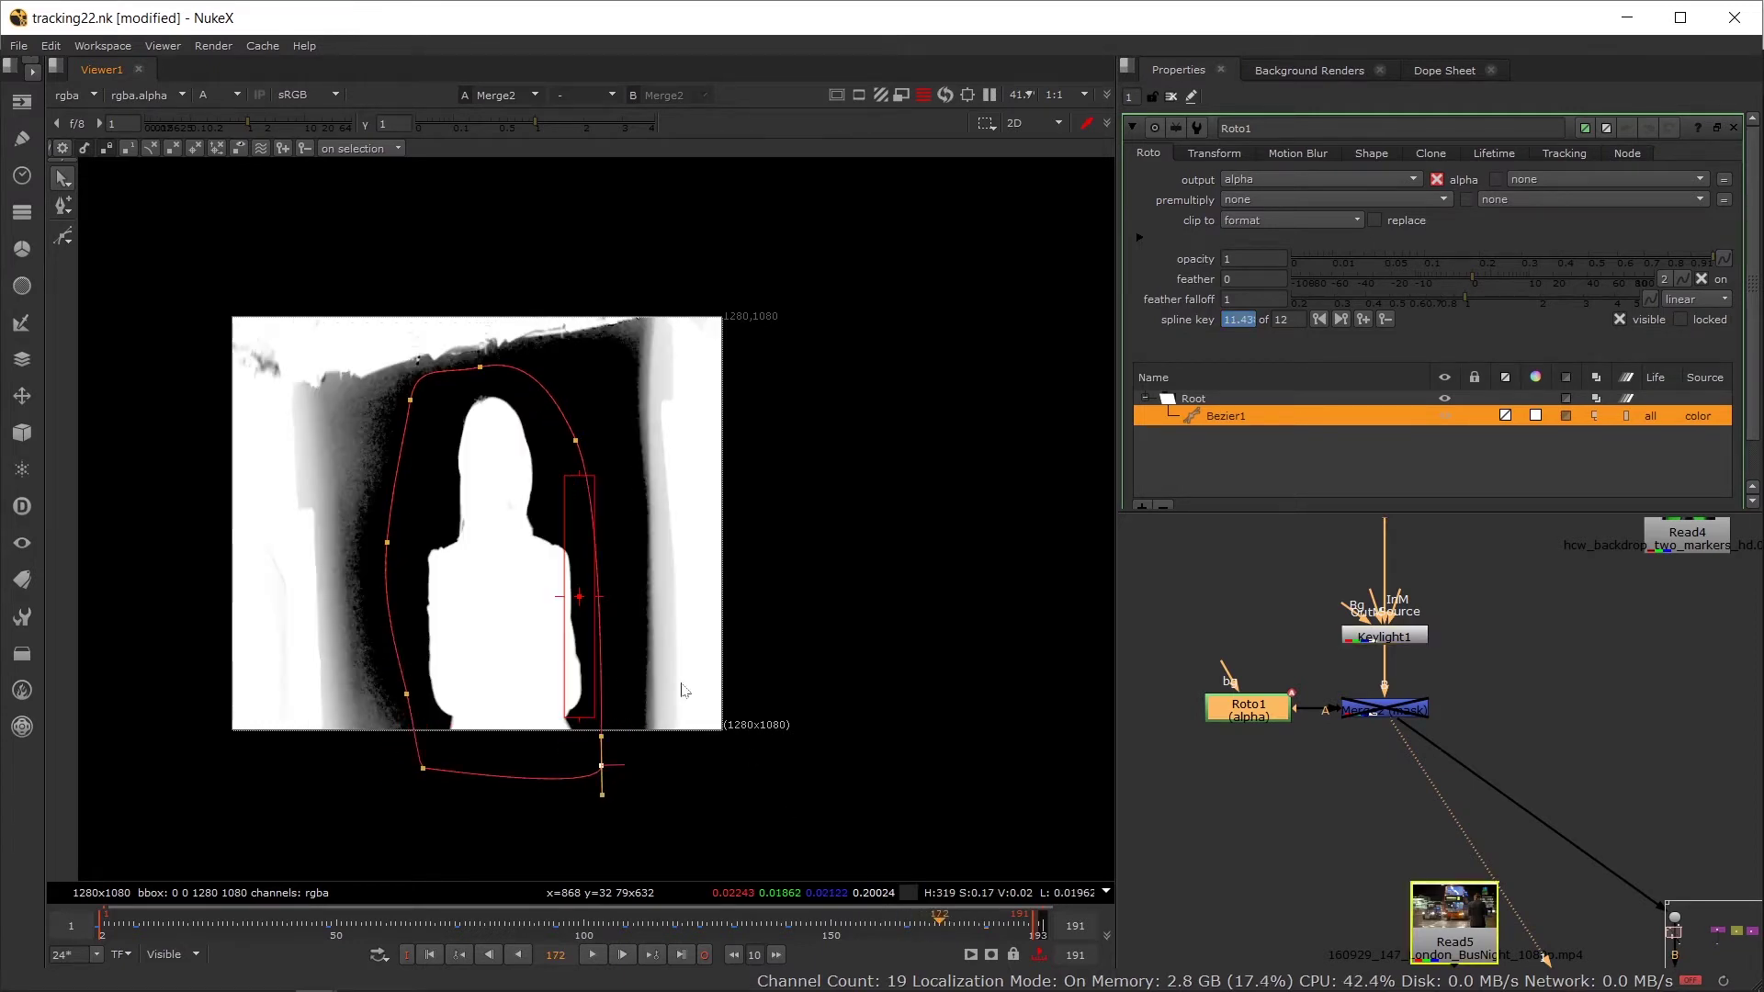
pyautogui.hotkey('ctrl', 'a')
pyautogui.moveTo(512, 653); pyautogui.dragTo(436, 723)
# Step: Check frames 61, 33 and 20, and reposition the matte at frames 20 and 40
pyautogui.click(390, 930)
pyautogui.click(252, 930)
pyautogui.click(188, 926)
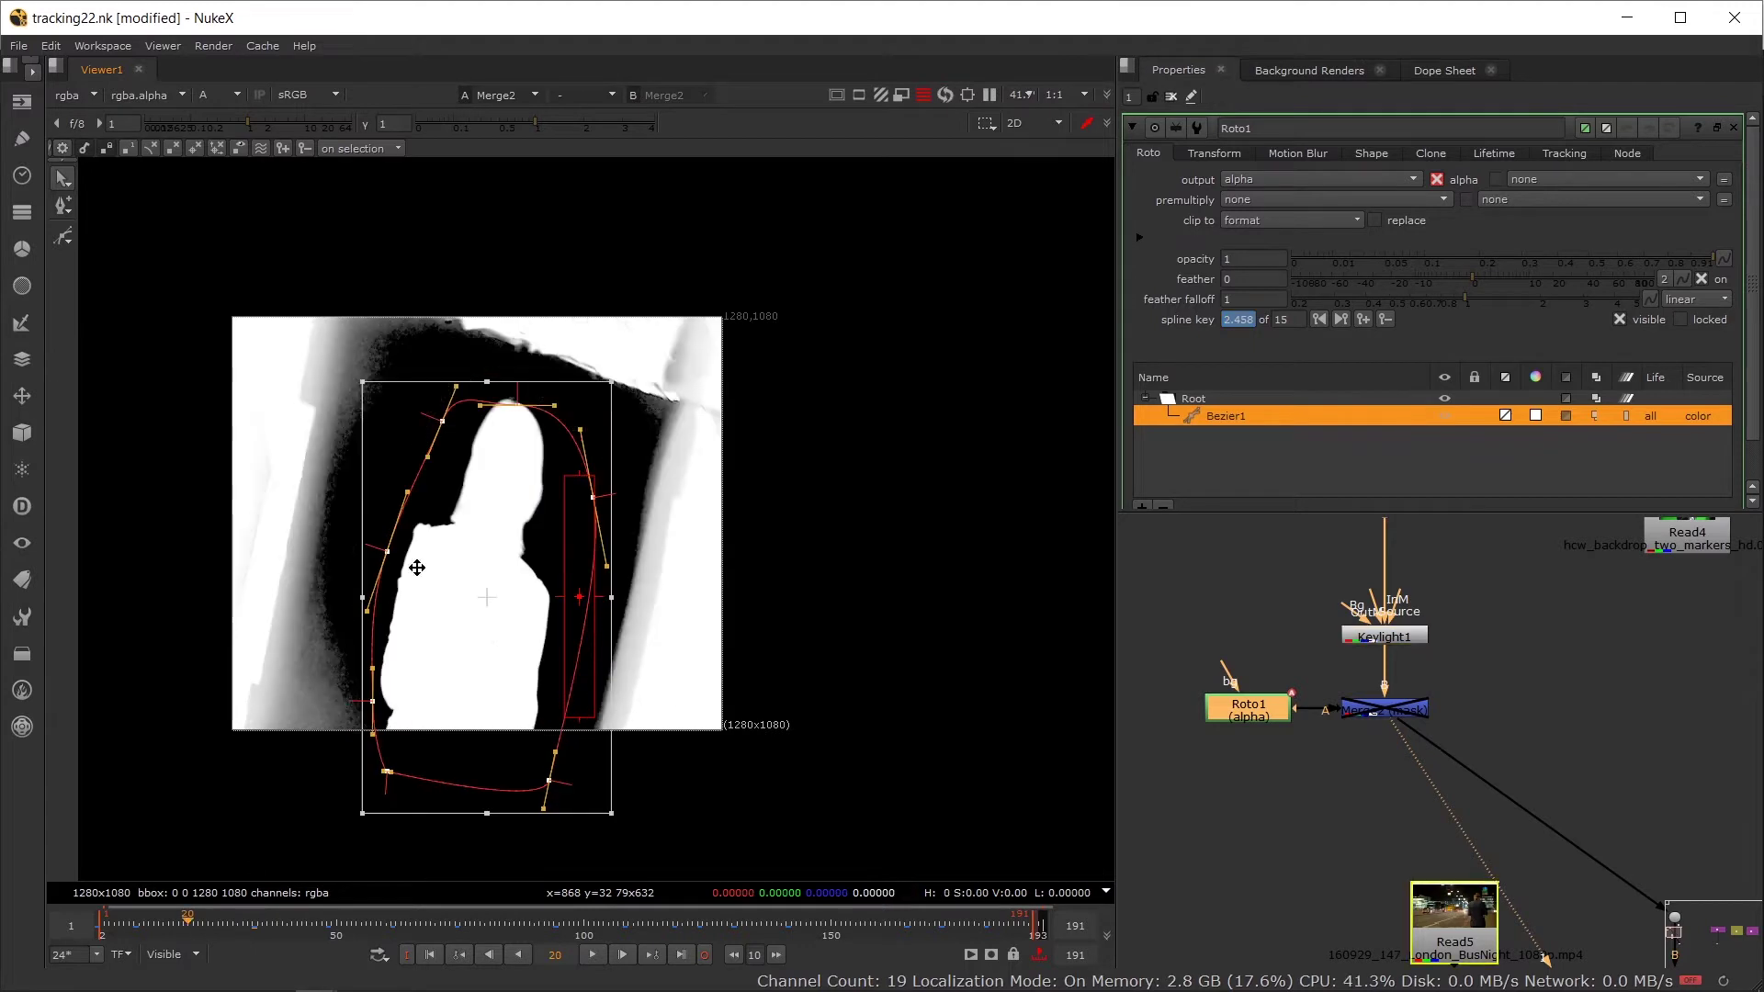
pyautogui.moveTo(487, 561); pyautogui.dragTo(481, 545)
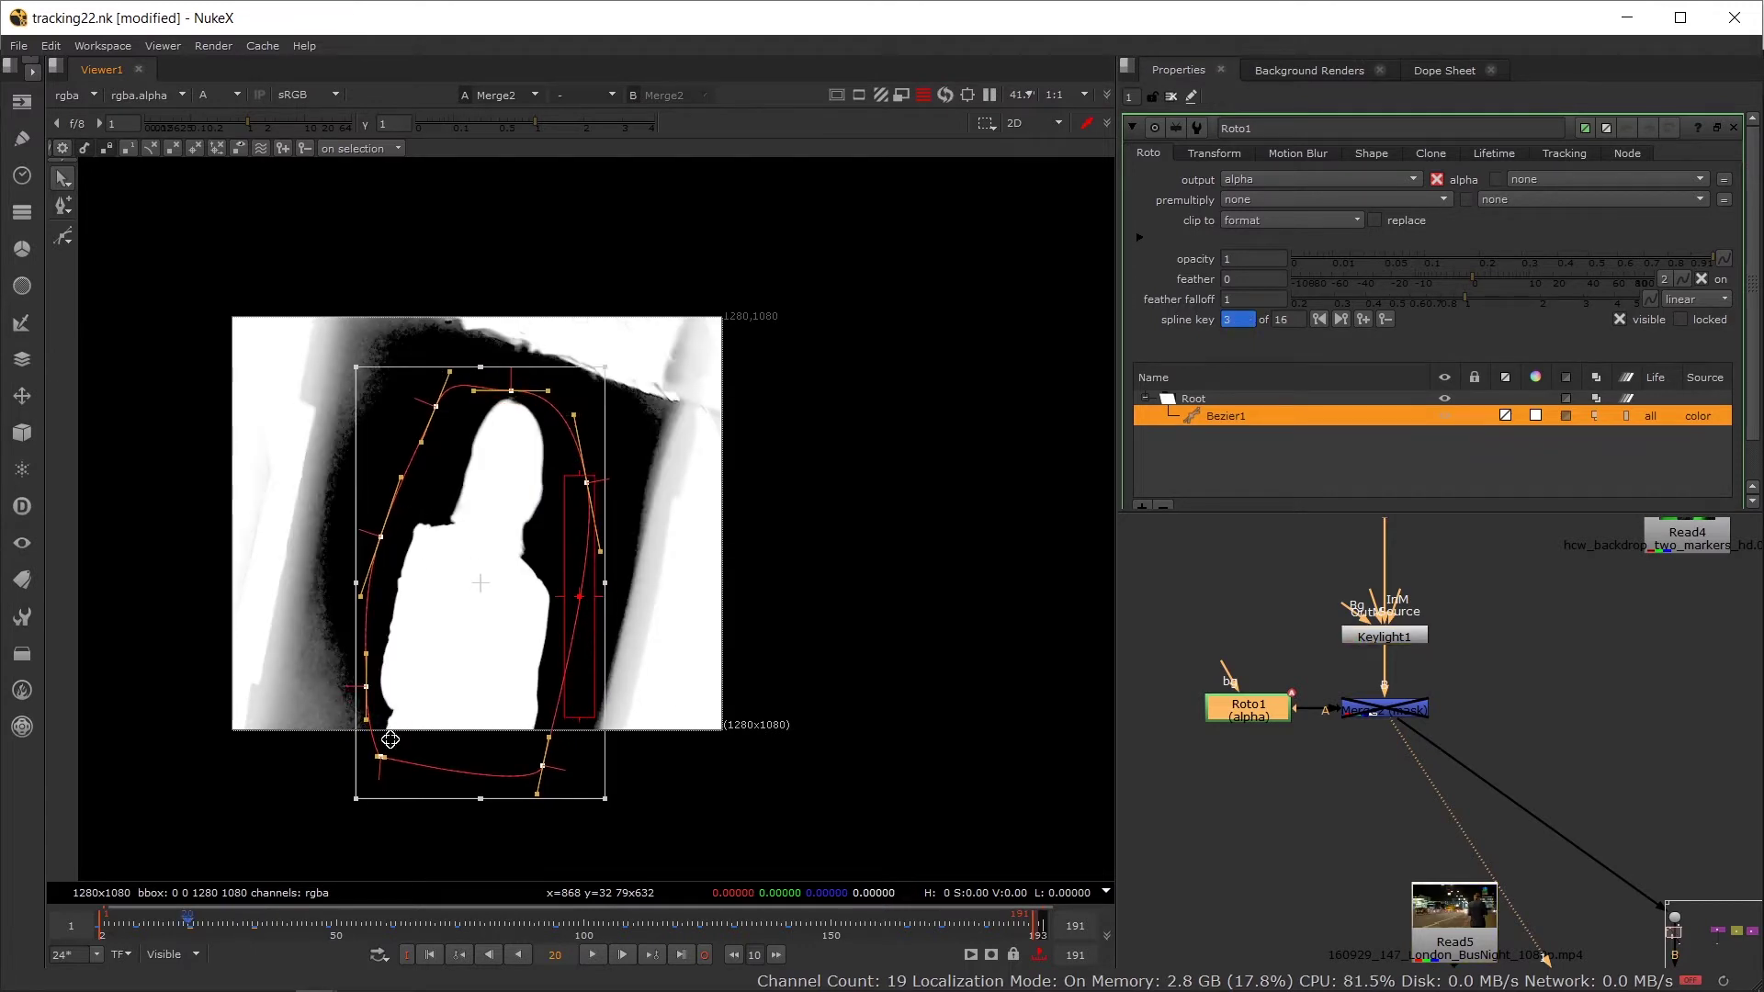
pyautogui.click(287, 927)
pyautogui.moveTo(481, 653); pyautogui.dragTo(488, 660)
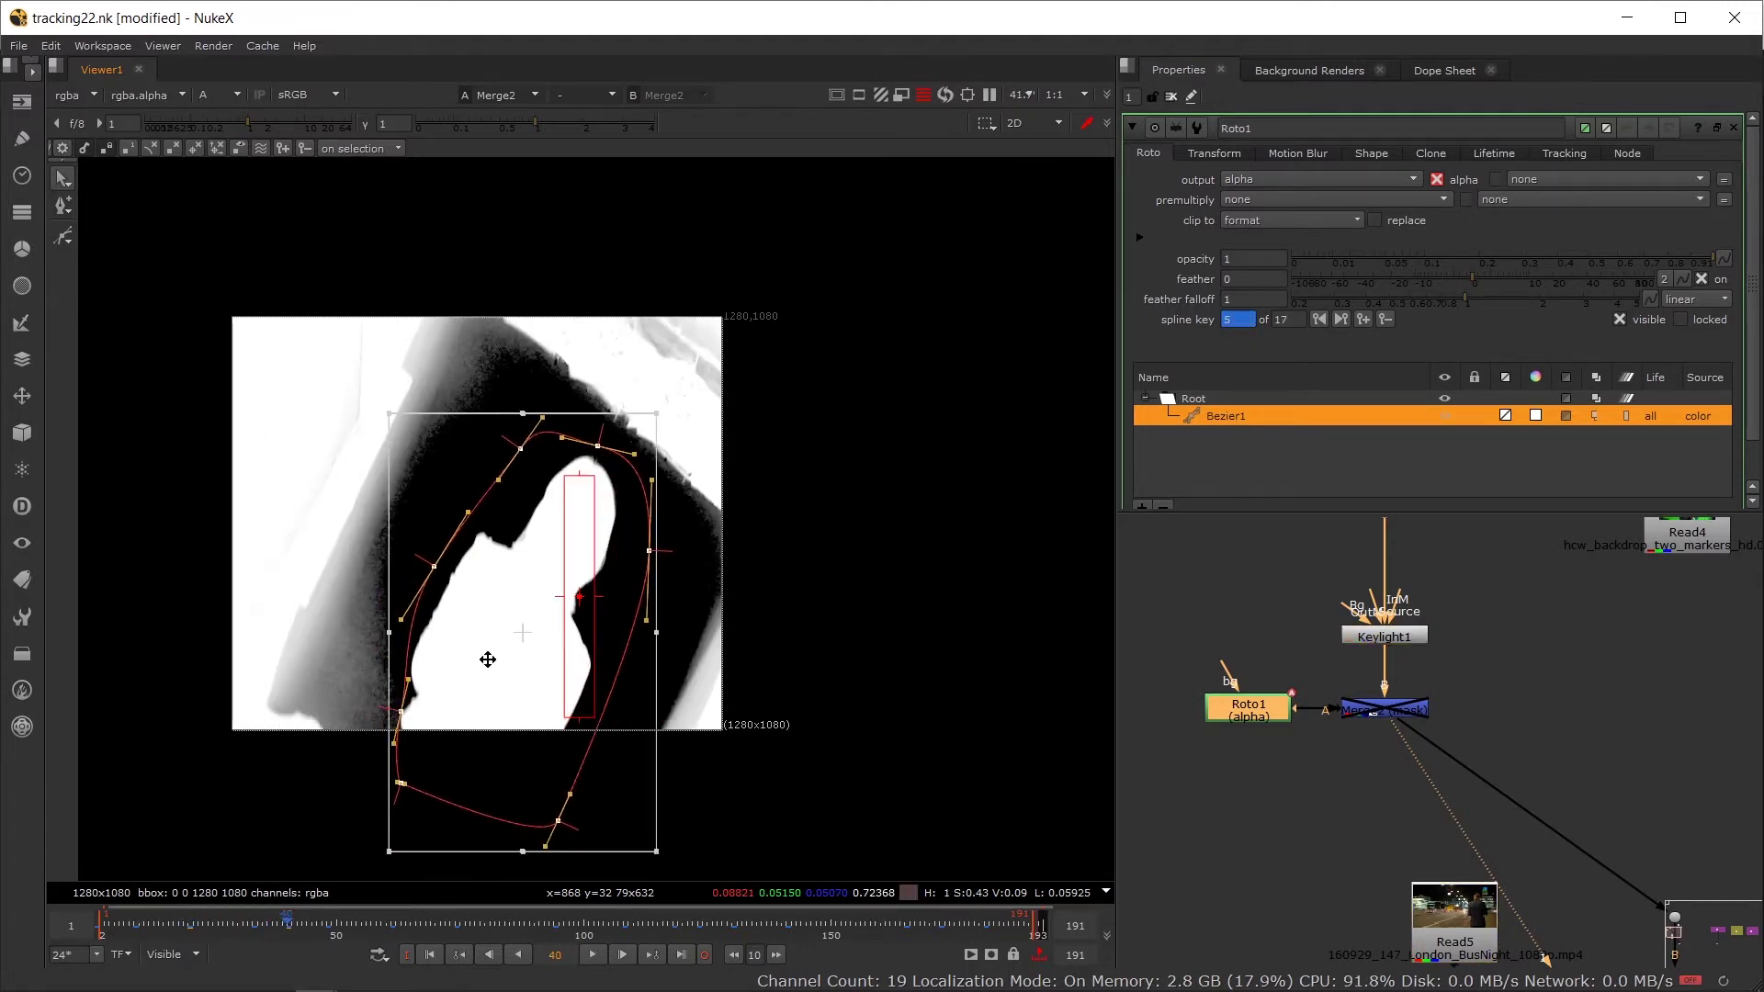
# Step: Refit the matte at frames 67, 84, 154 and 178
pyautogui.click(419, 925)
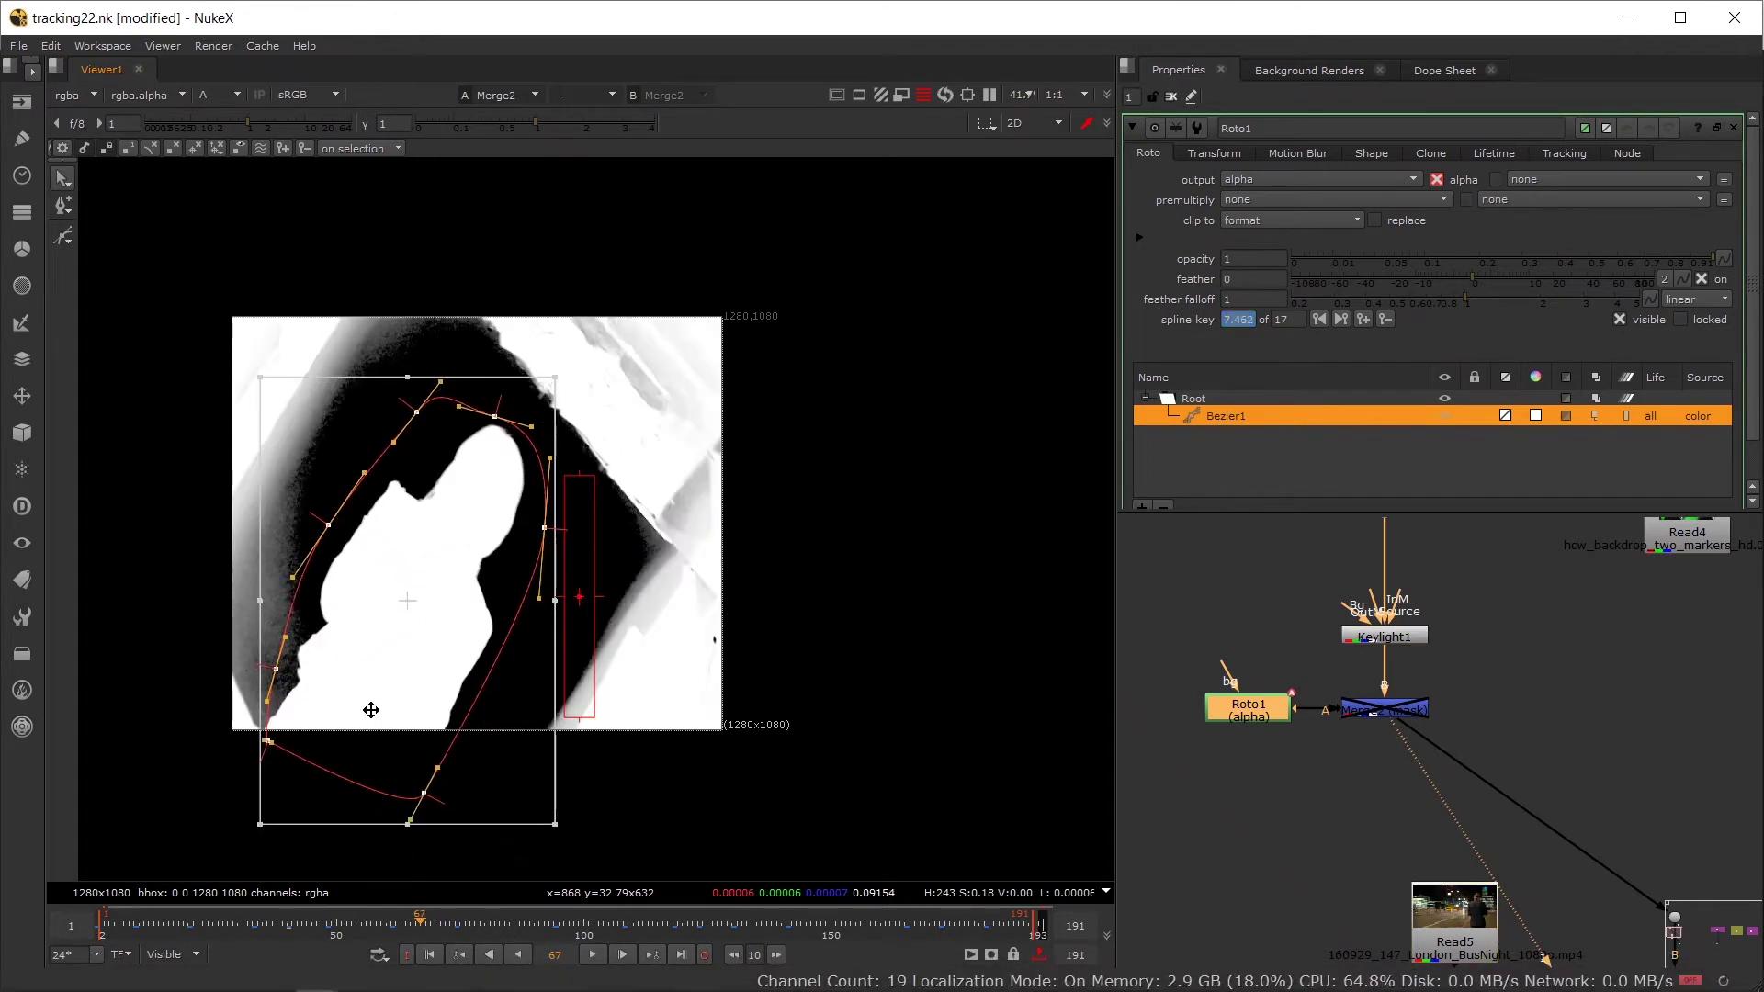
pyautogui.moveTo(267, 741); pyautogui.dragTo(252, 748)
pyautogui.click(503, 925)
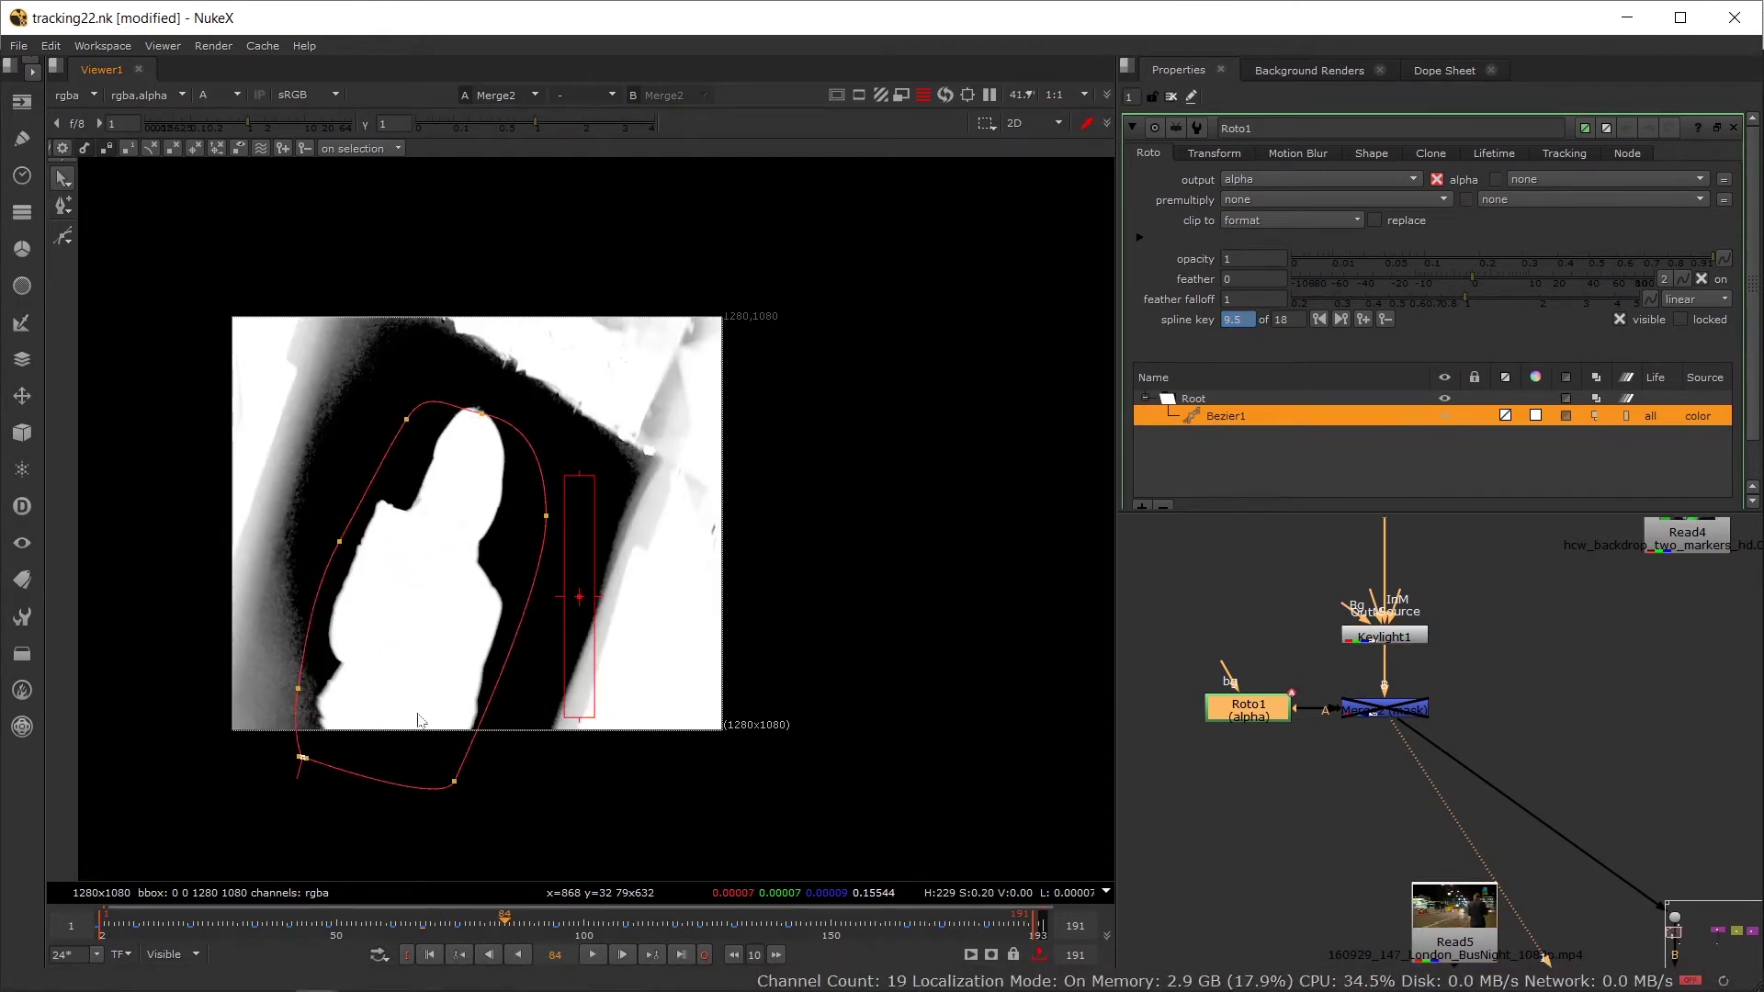
pyautogui.moveTo(461, 765); pyautogui.dragTo(562, 775)
pyautogui.click(629, 927)
pyautogui.click(852, 926)
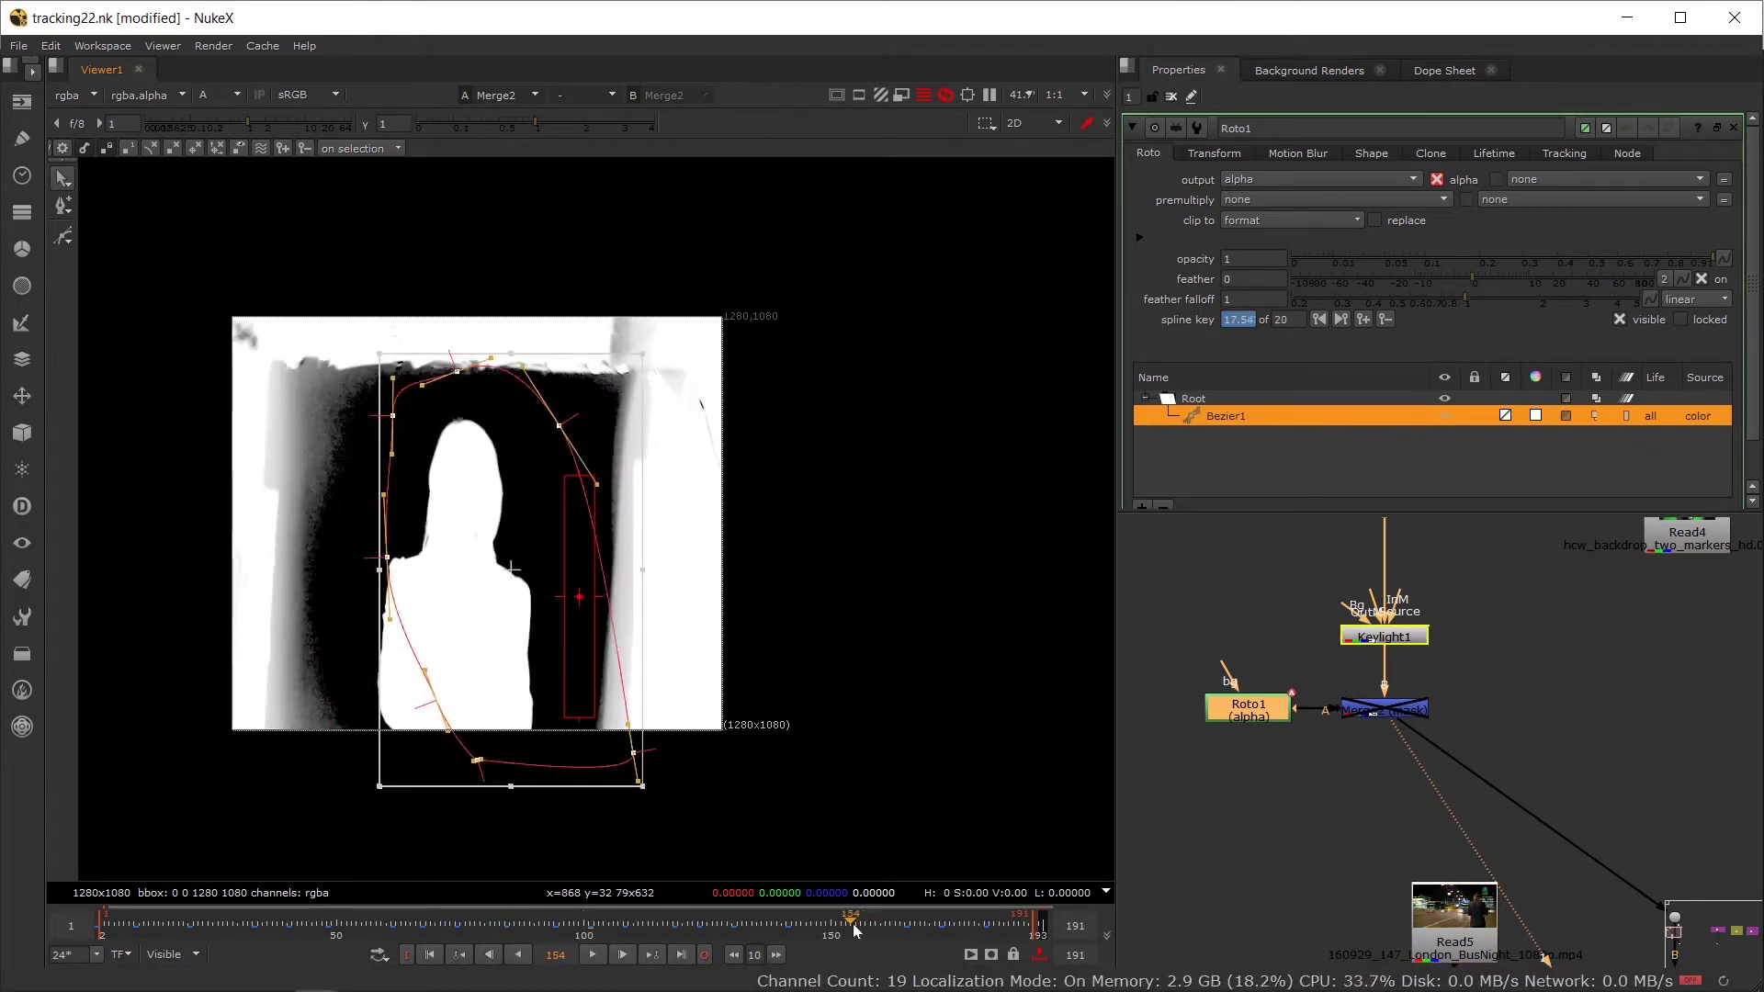
pyautogui.moveTo(488, 664); pyautogui.dragTo(472, 669)
pyautogui.click(970, 926)
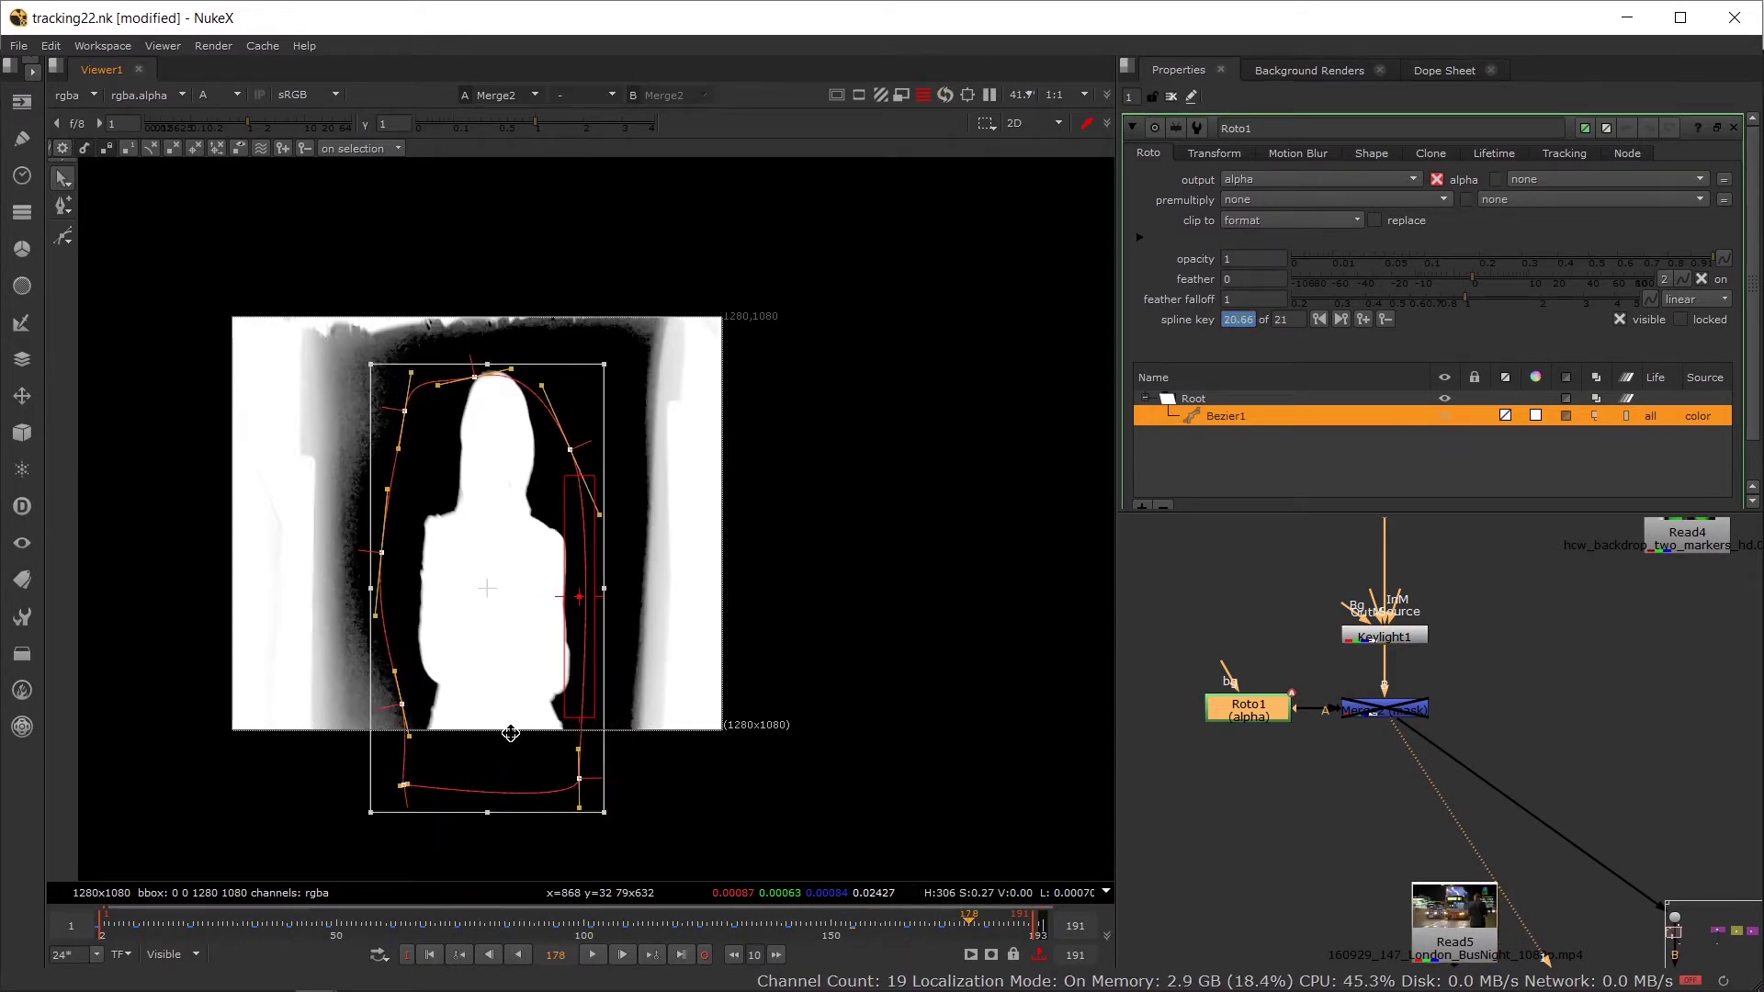
pyautogui.moveTo(511, 733); pyautogui.dragTo(516, 715)
# Step: Pan the node graph to the merges and select Merge1
pyautogui.scroll(-3, 1430, 863)
pyautogui.moveTo(1525, 956); pyautogui.dragTo(1441, 820)
pyautogui.click(1493, 793)
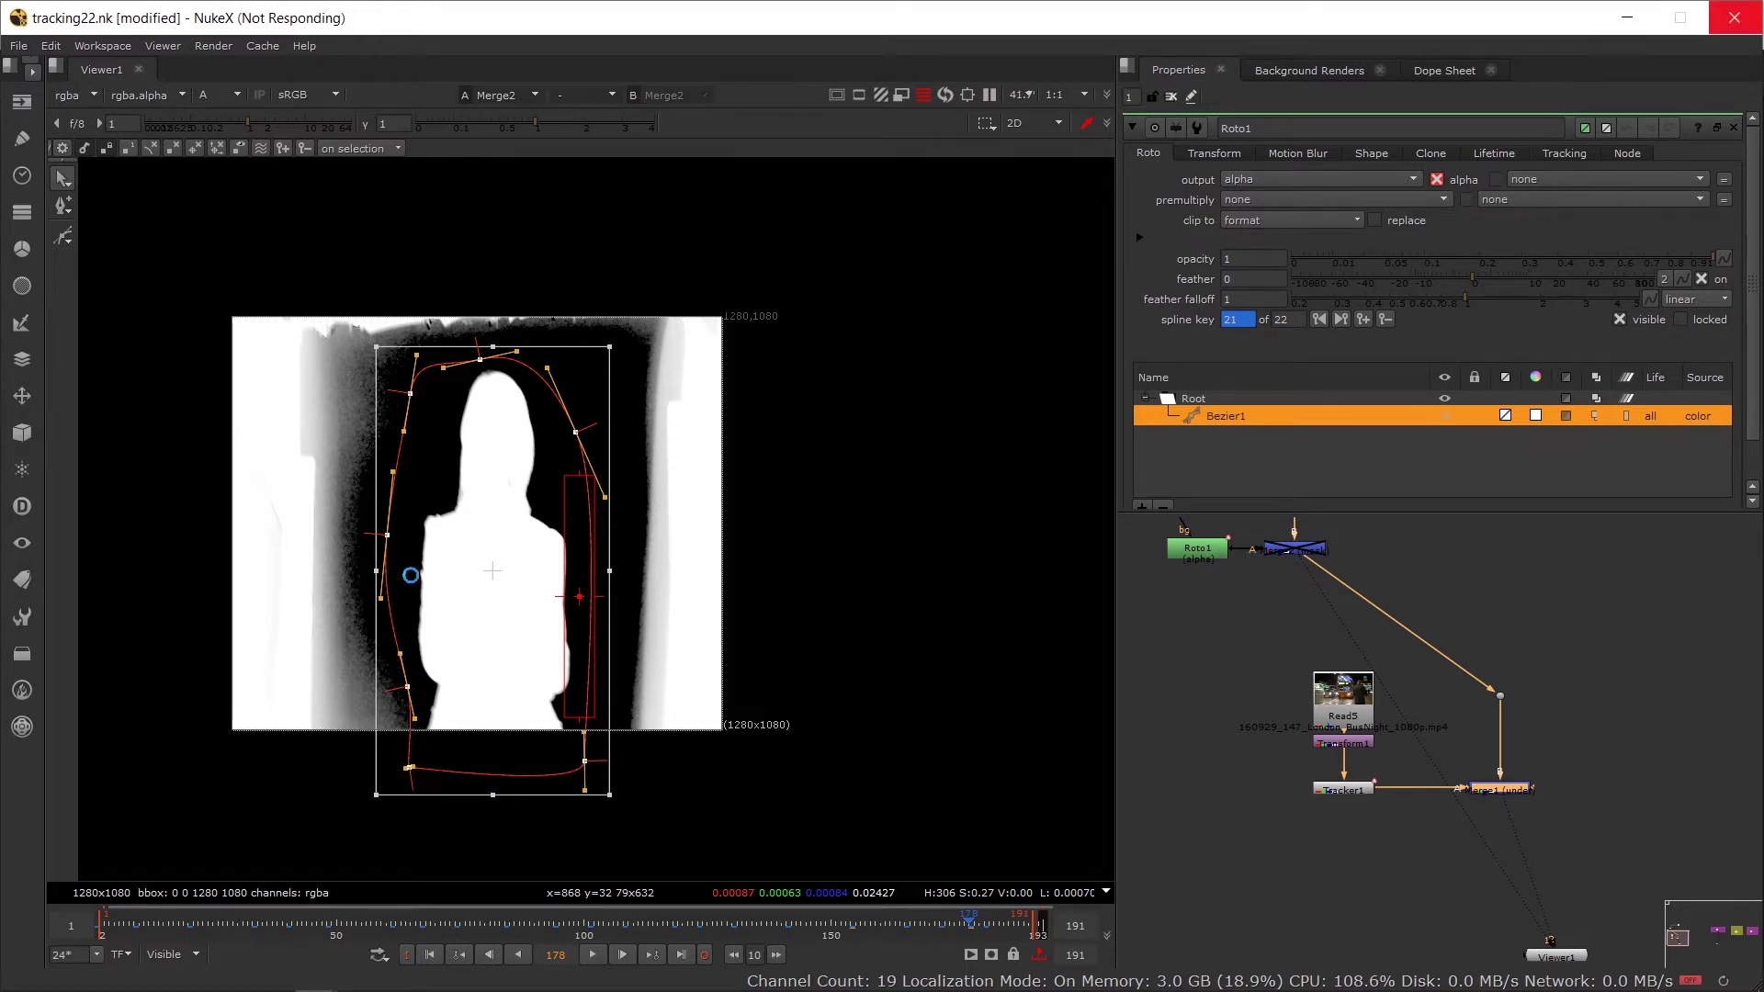
# Step: View the Merge1 composite of the woman over the night street
pyautogui.press('a')
pyautogui.scroll(3, 430, 515)
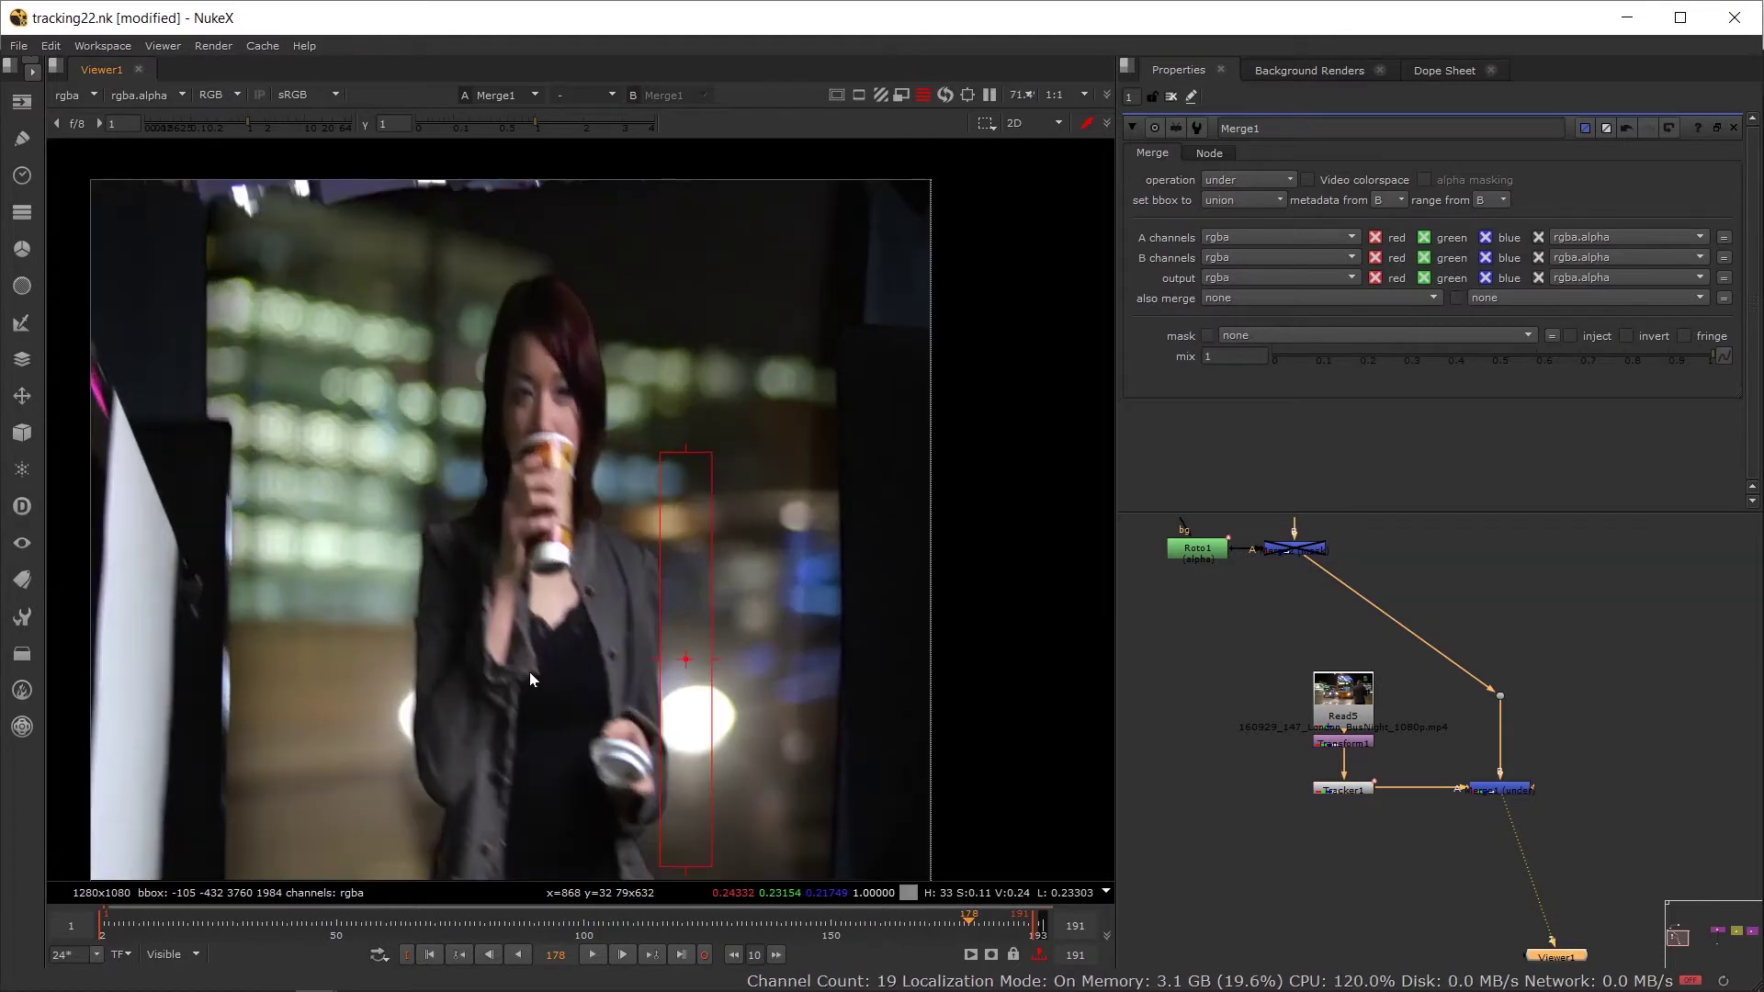
pyautogui.moveTo(529, 673); pyautogui.dragTo(549, 604)
pyautogui.scroll(3, 1375, 709)
# Step: Move Roto1 and Merge2 up beside Keylight1 in the node graph
pyautogui.moveTo(1355, 560); pyautogui.dragTo(1336, 724)
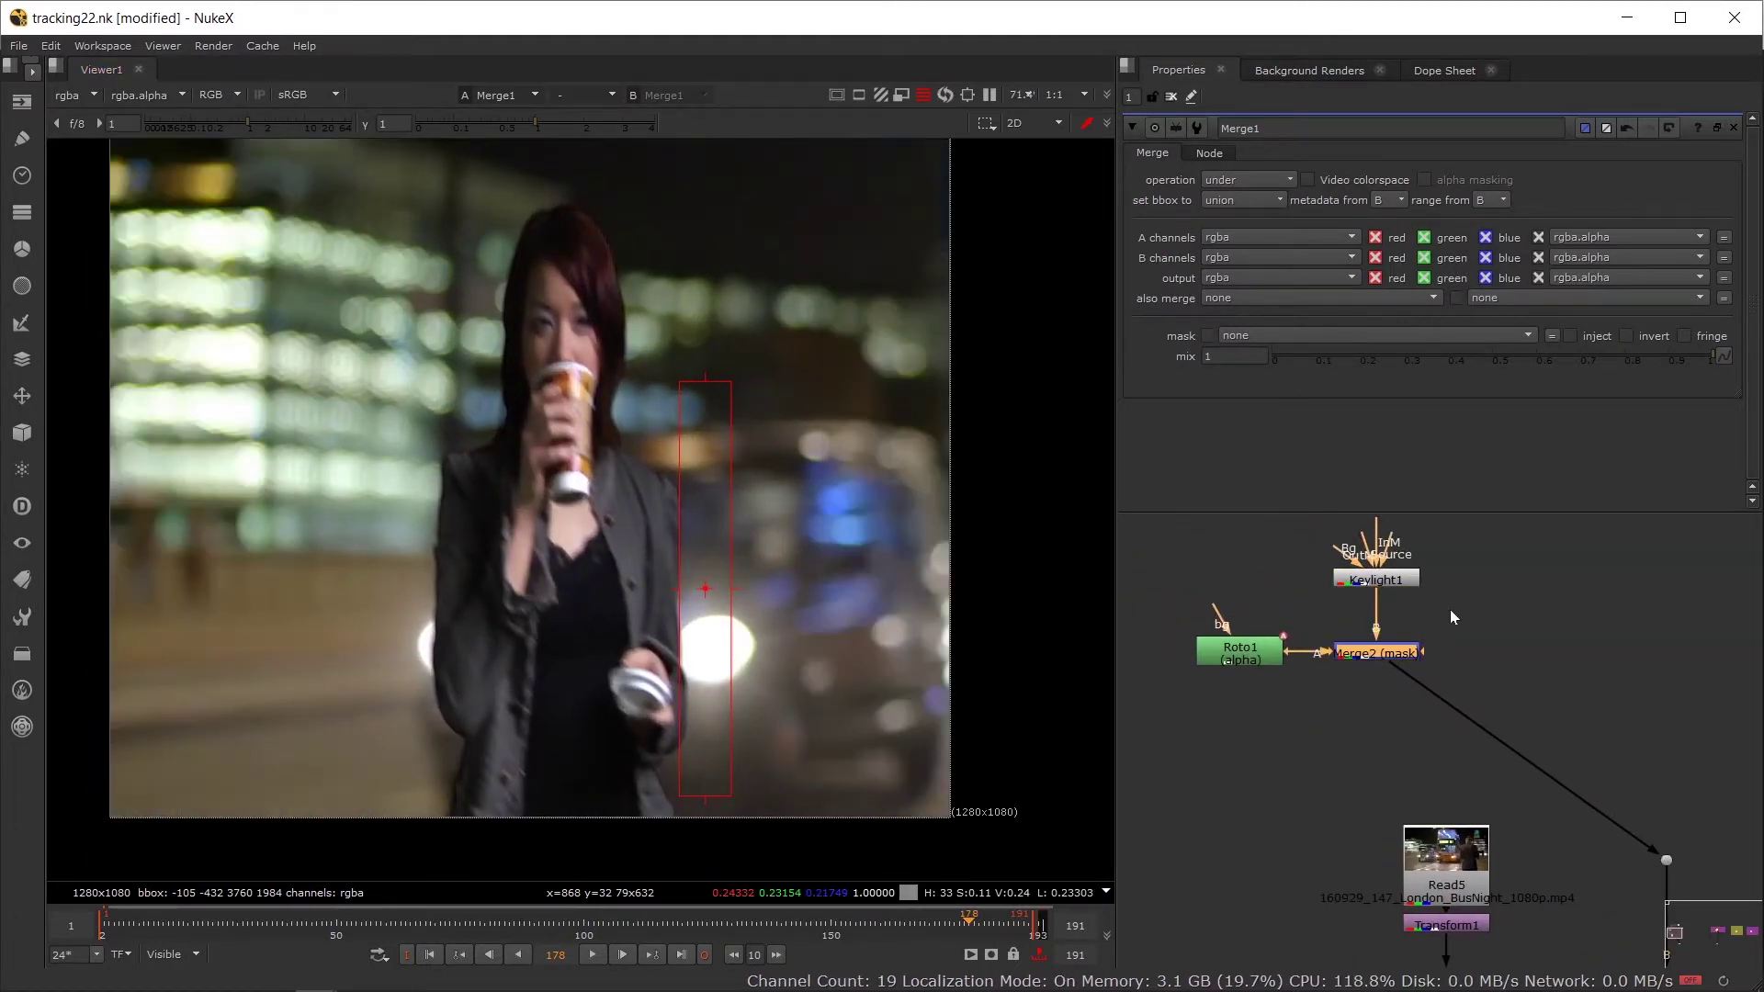
pyautogui.moveTo(1452, 606); pyautogui.dragTo(1167, 694)
pyautogui.moveTo(1258, 656)
pyautogui.mouseDown()
pyautogui.moveTo(1258, 625)
pyautogui.moveTo(1274, 634)
pyautogui.mouseUp()
pyautogui.scroll(-1, 1277, 645)
pyautogui.click(1283, 694)
# Step: Bring Tracker1 into view and open its settings
pyautogui.scroll(-1, 537, 685)
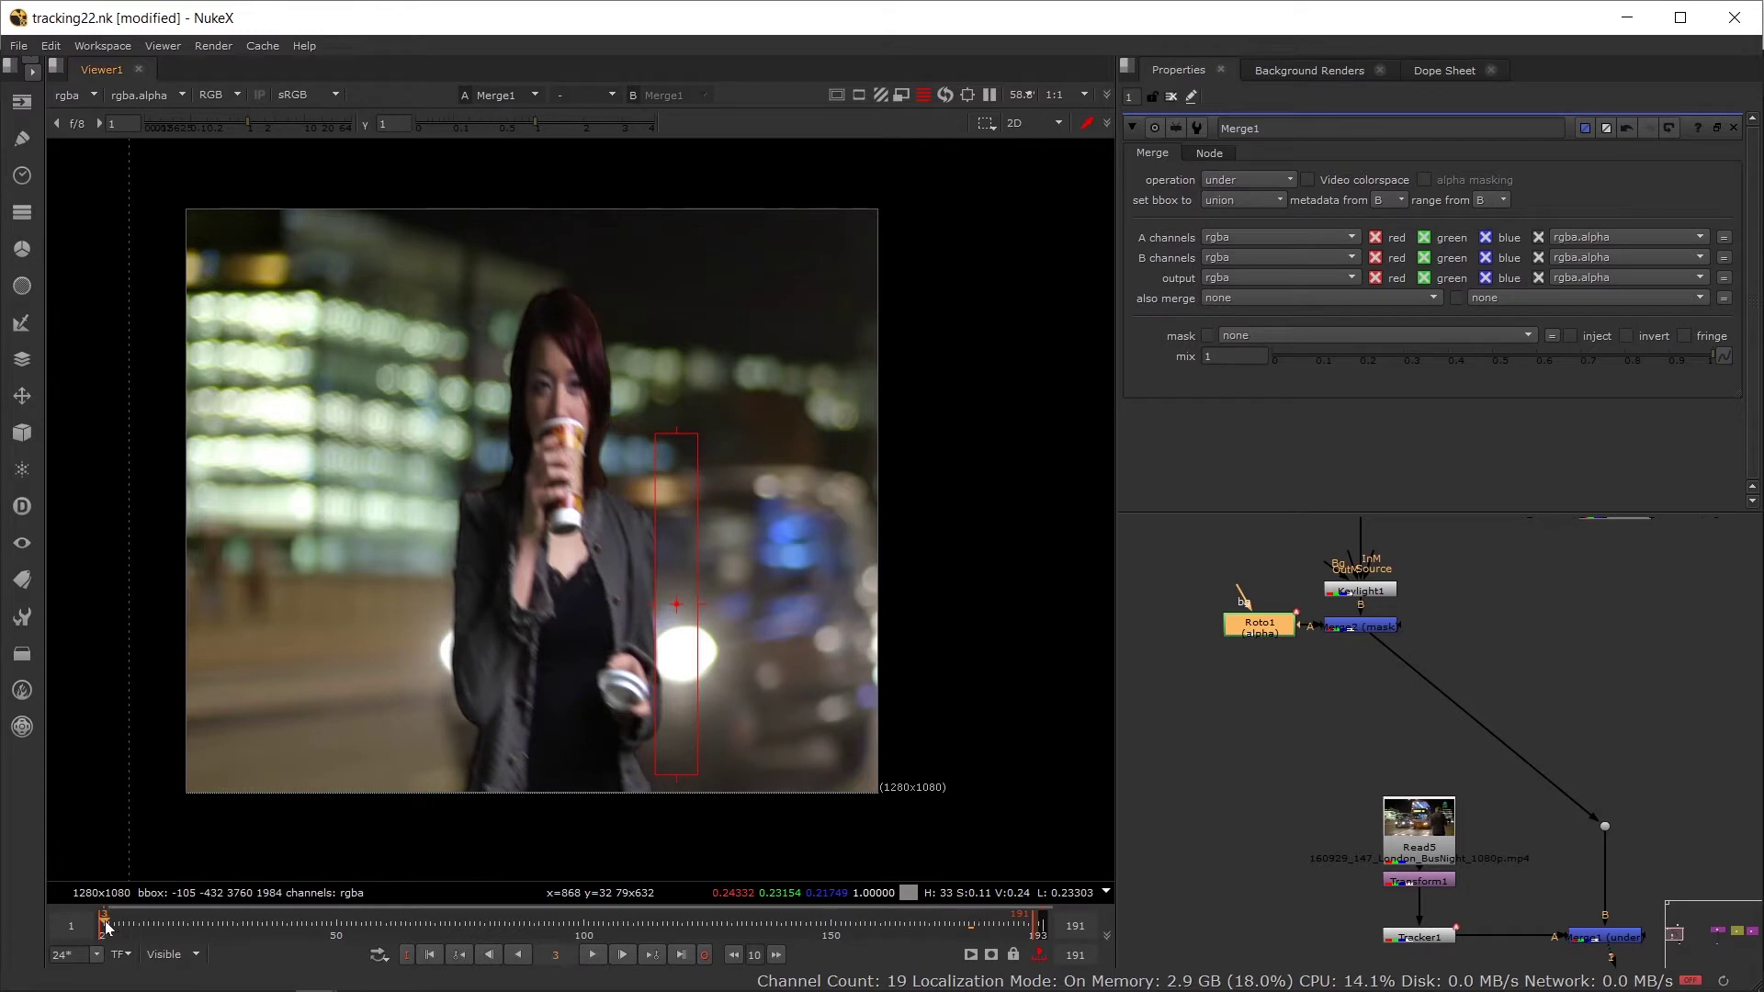
pyautogui.scroll(-1, 1597, 825)
pyautogui.moveTo(1597, 827); pyautogui.dragTo(1599, 751)
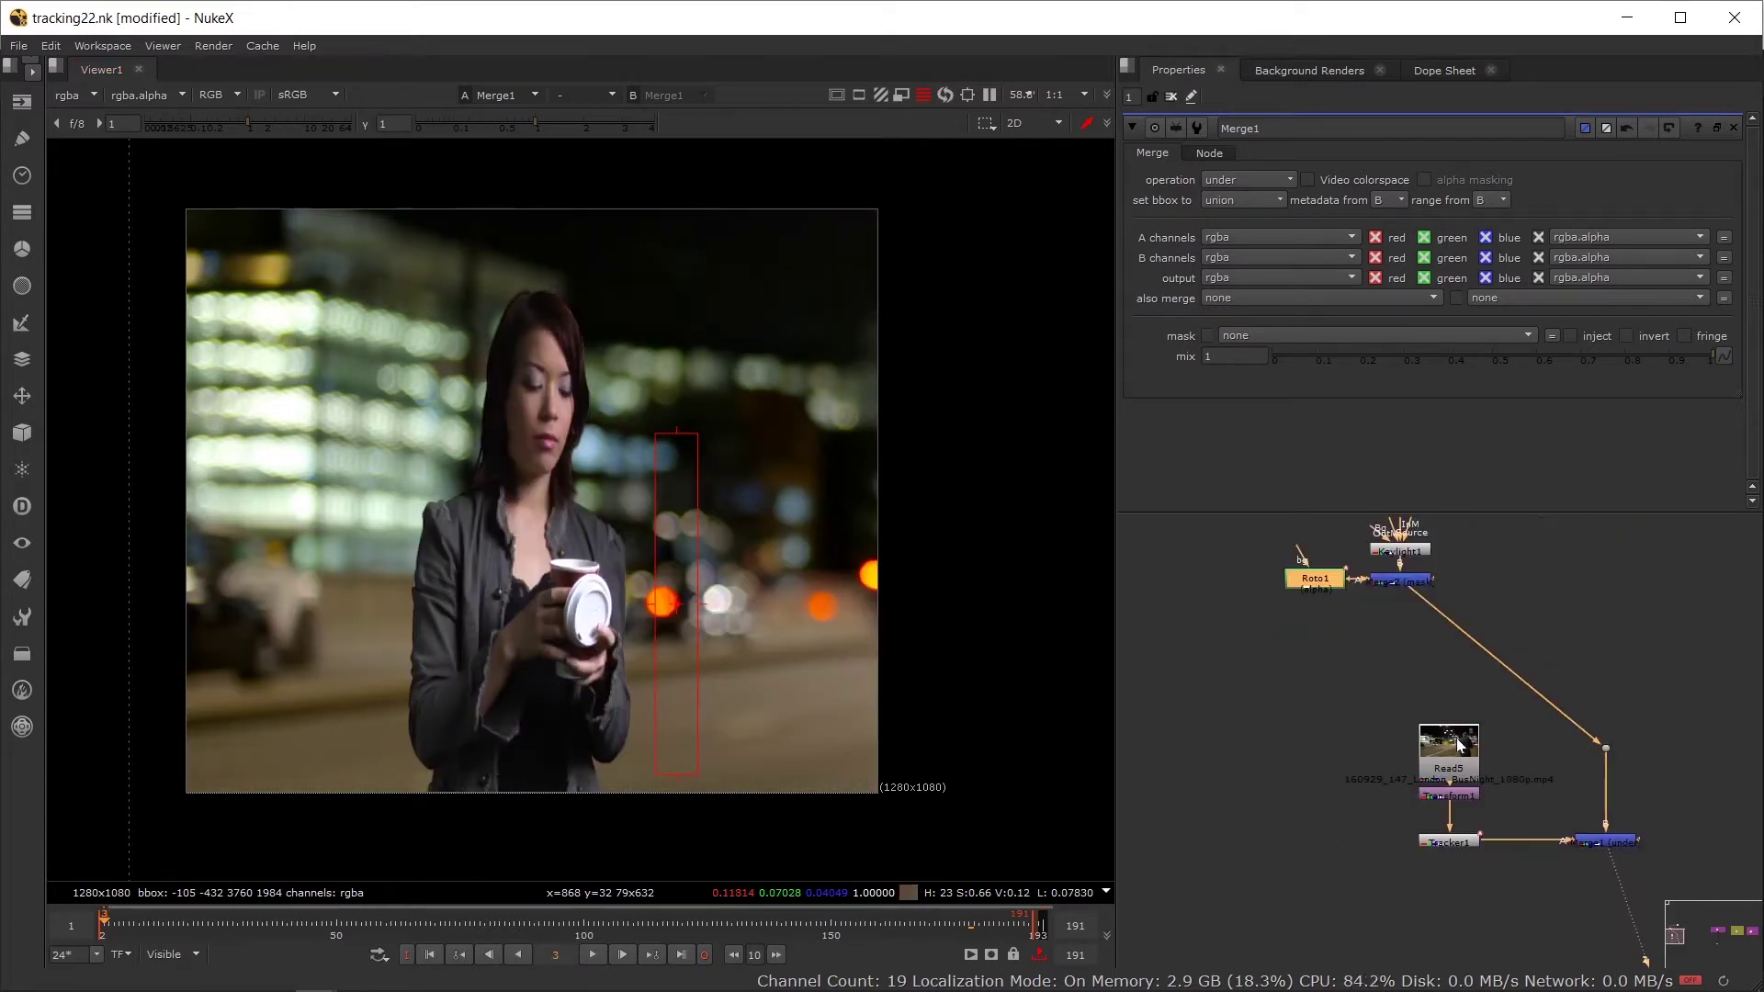
pyautogui.doubleClick(1459, 845)
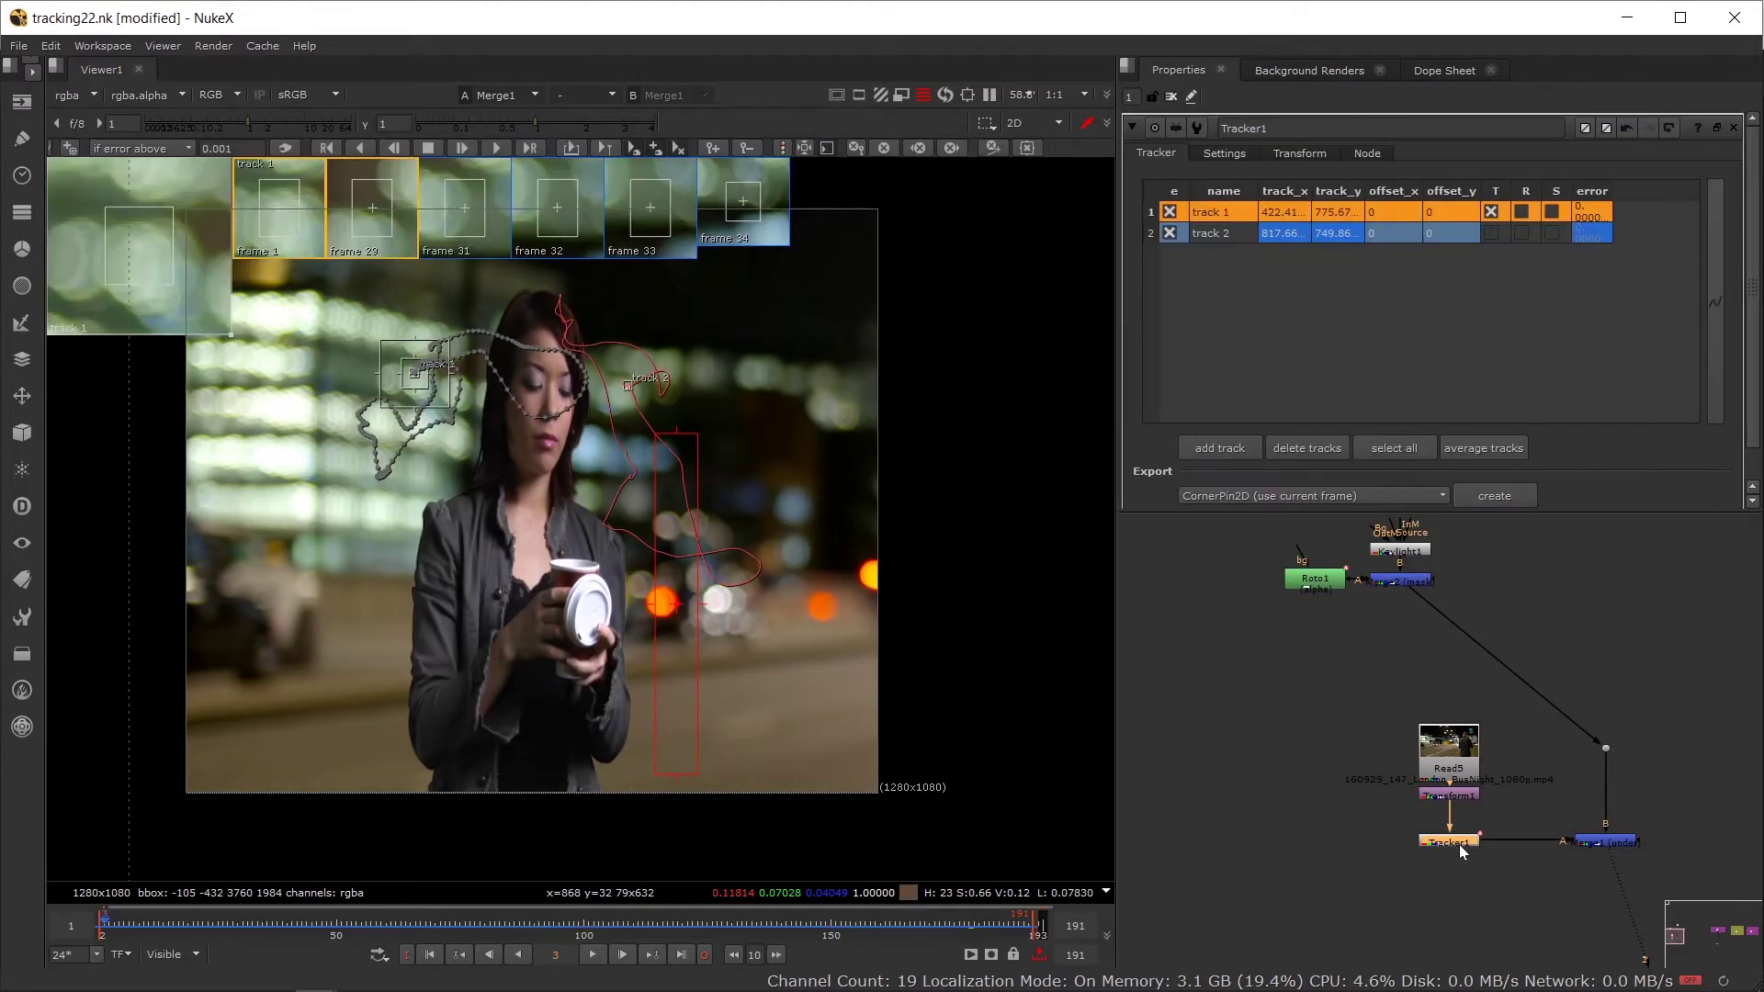
# Step: Set Tracker1's transform to match-move with frame 3 as the reference frame
pyautogui.click(1221, 238)
pyautogui.click(1228, 216)
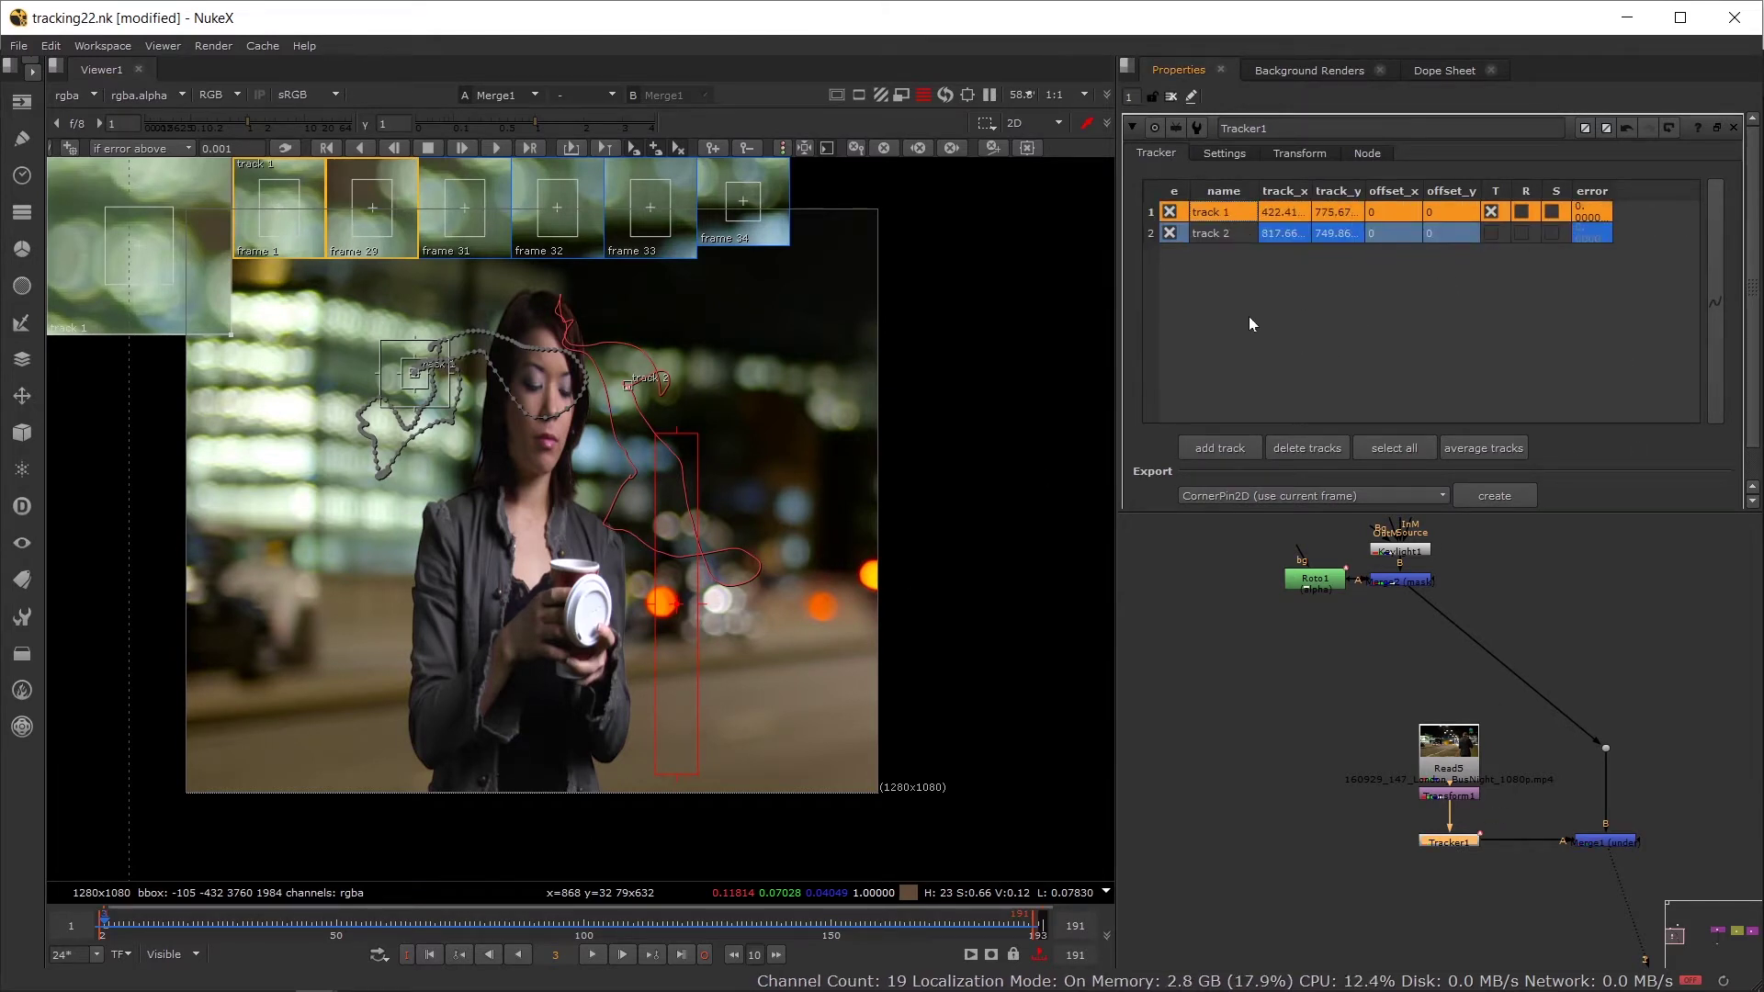
pyautogui.click(1300, 153)
pyautogui.click(1283, 180)
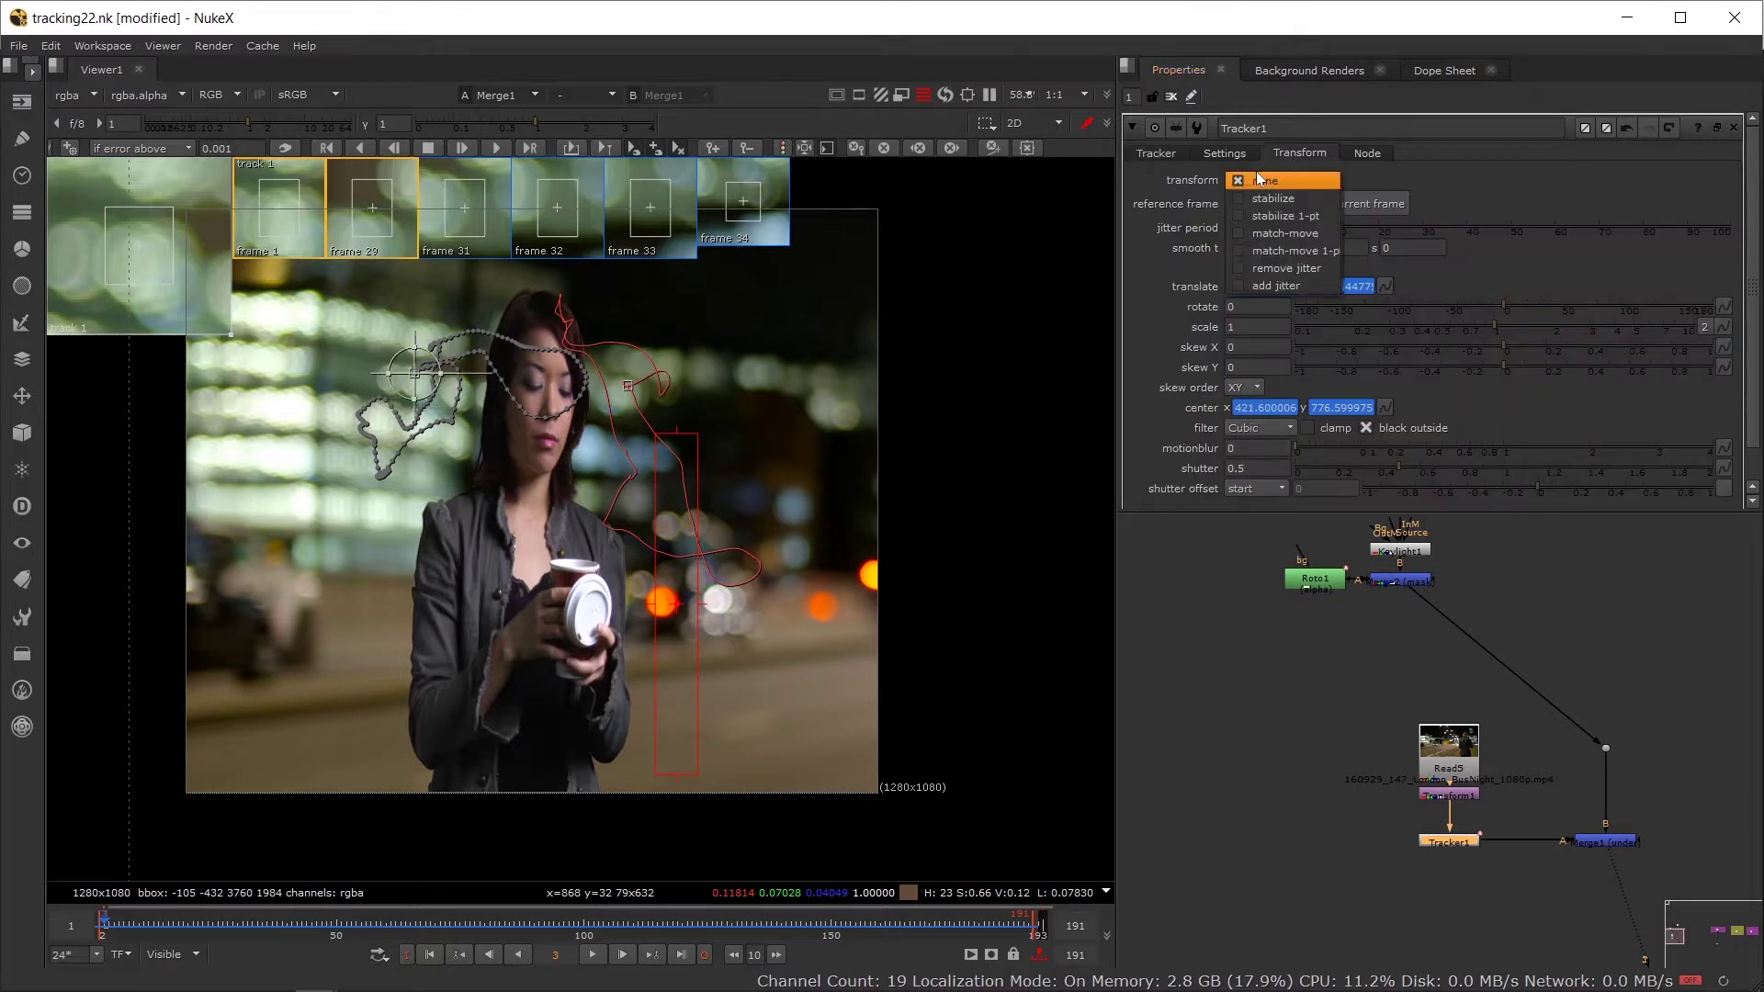
pyautogui.click(1286, 233)
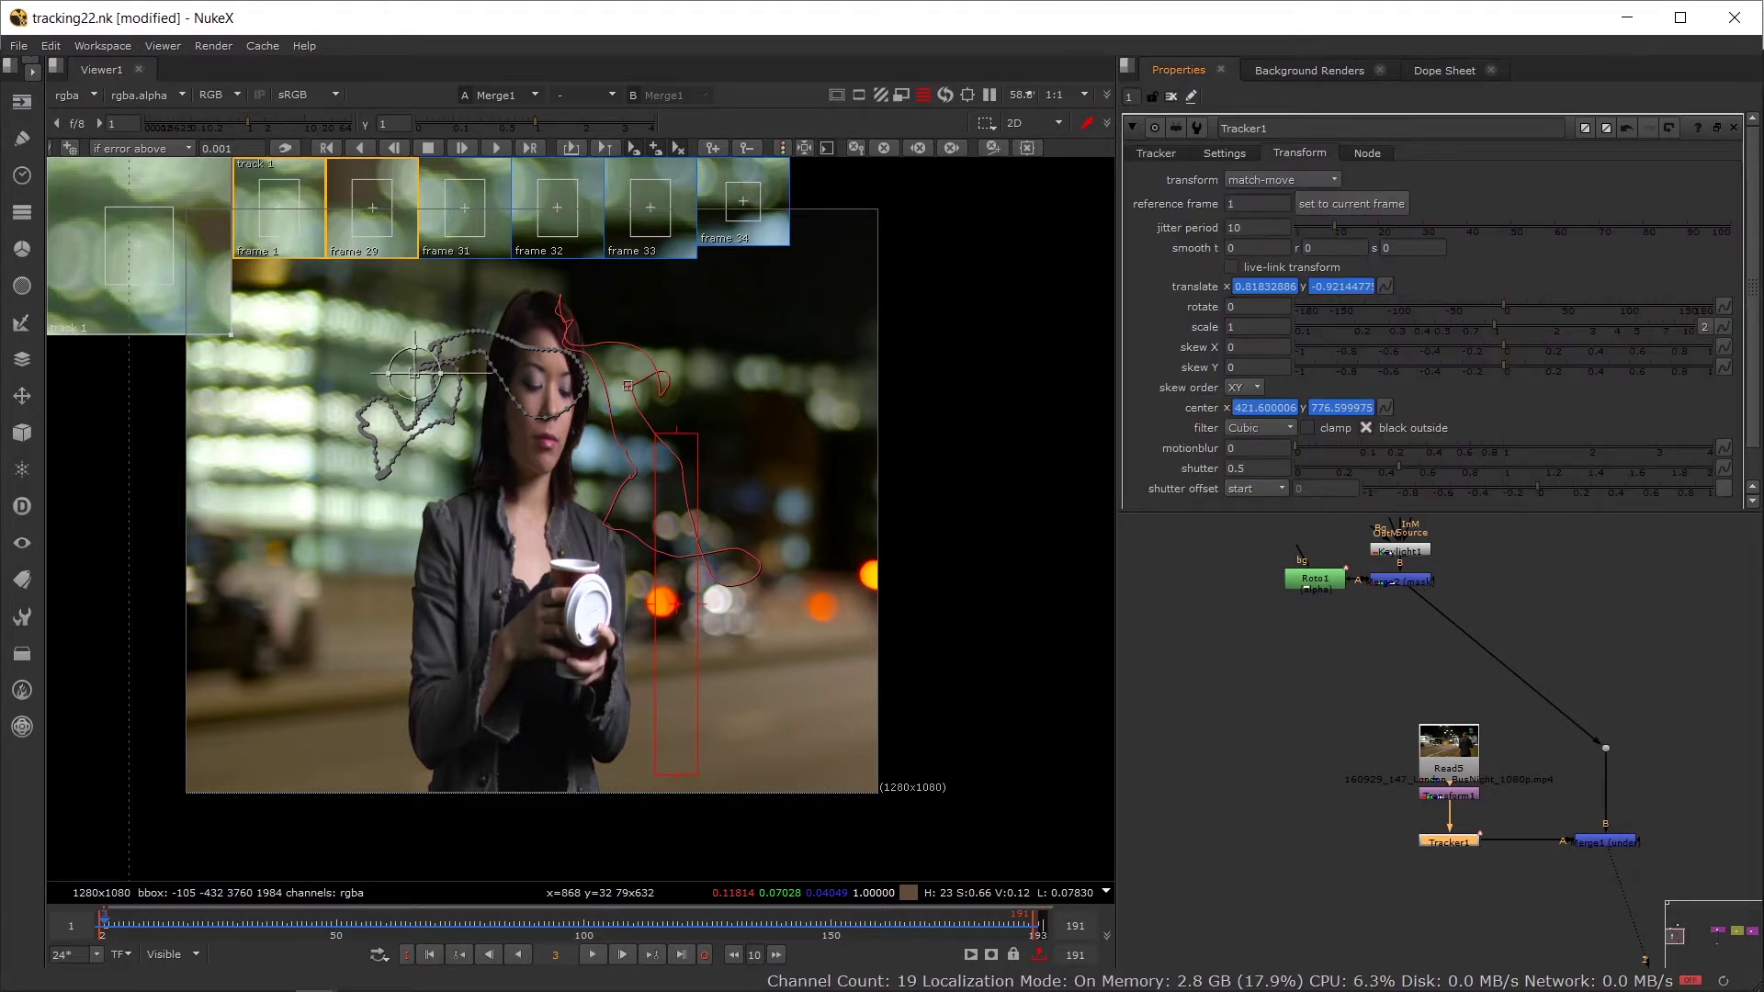
pyautogui.click(1342, 200)
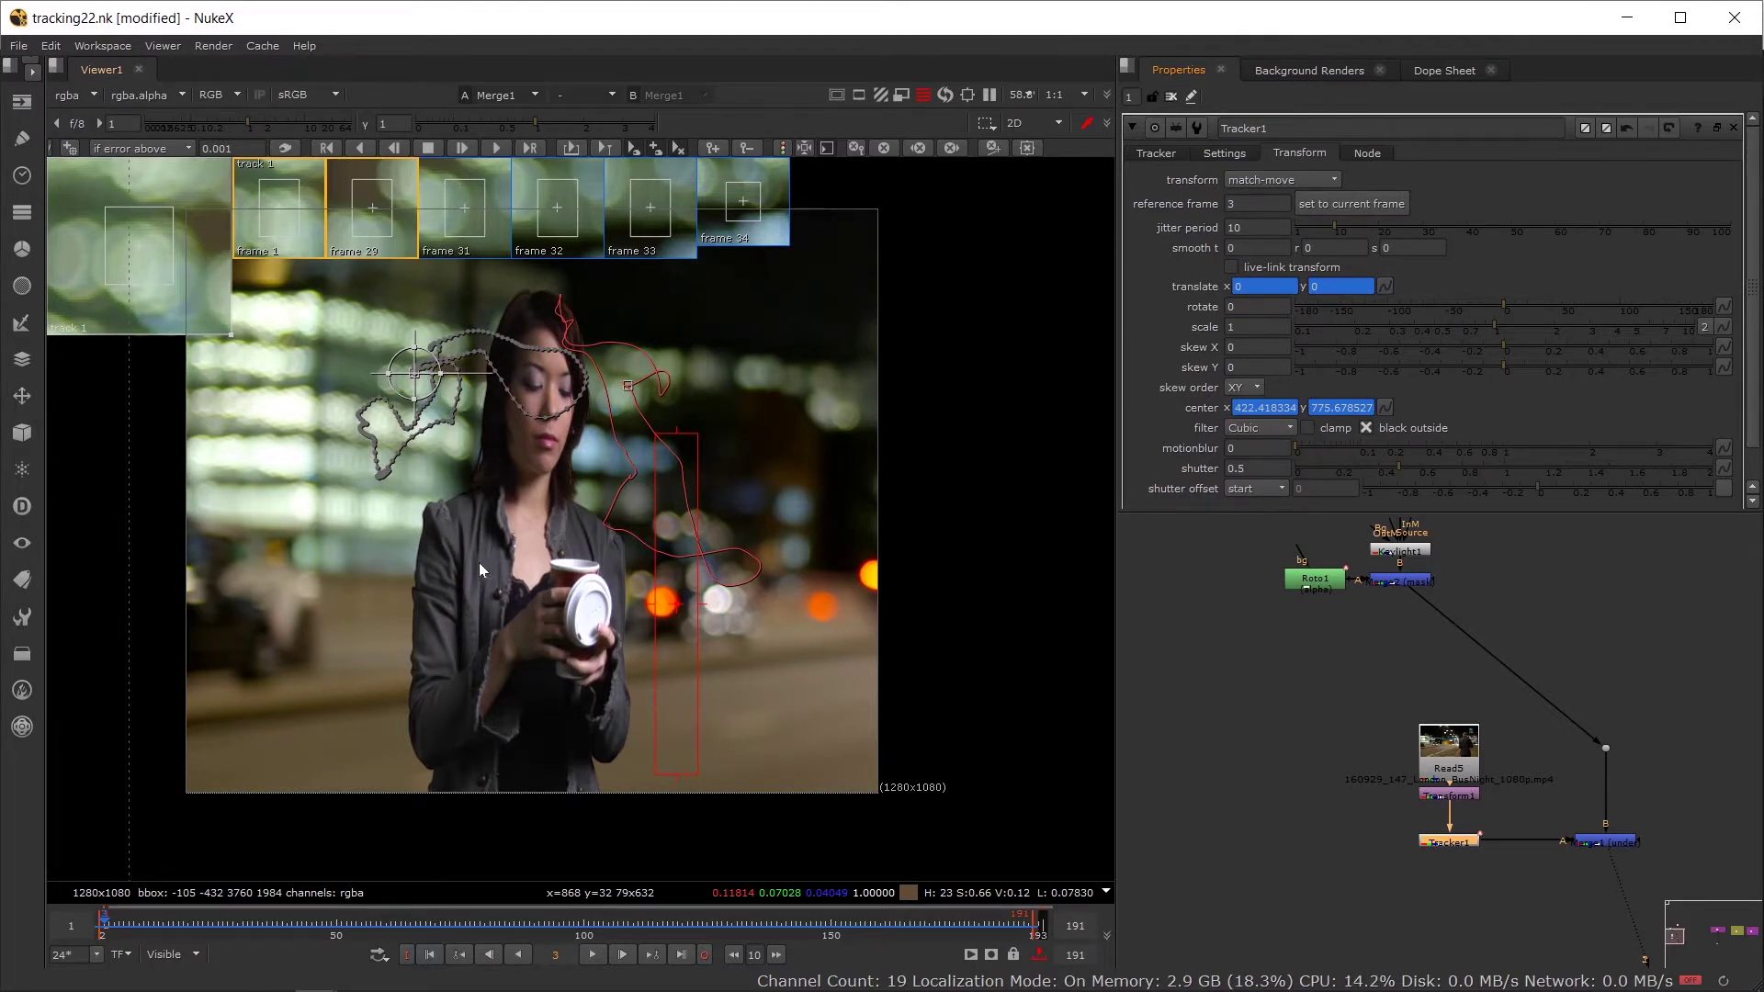
pyautogui.click(1165, 156)
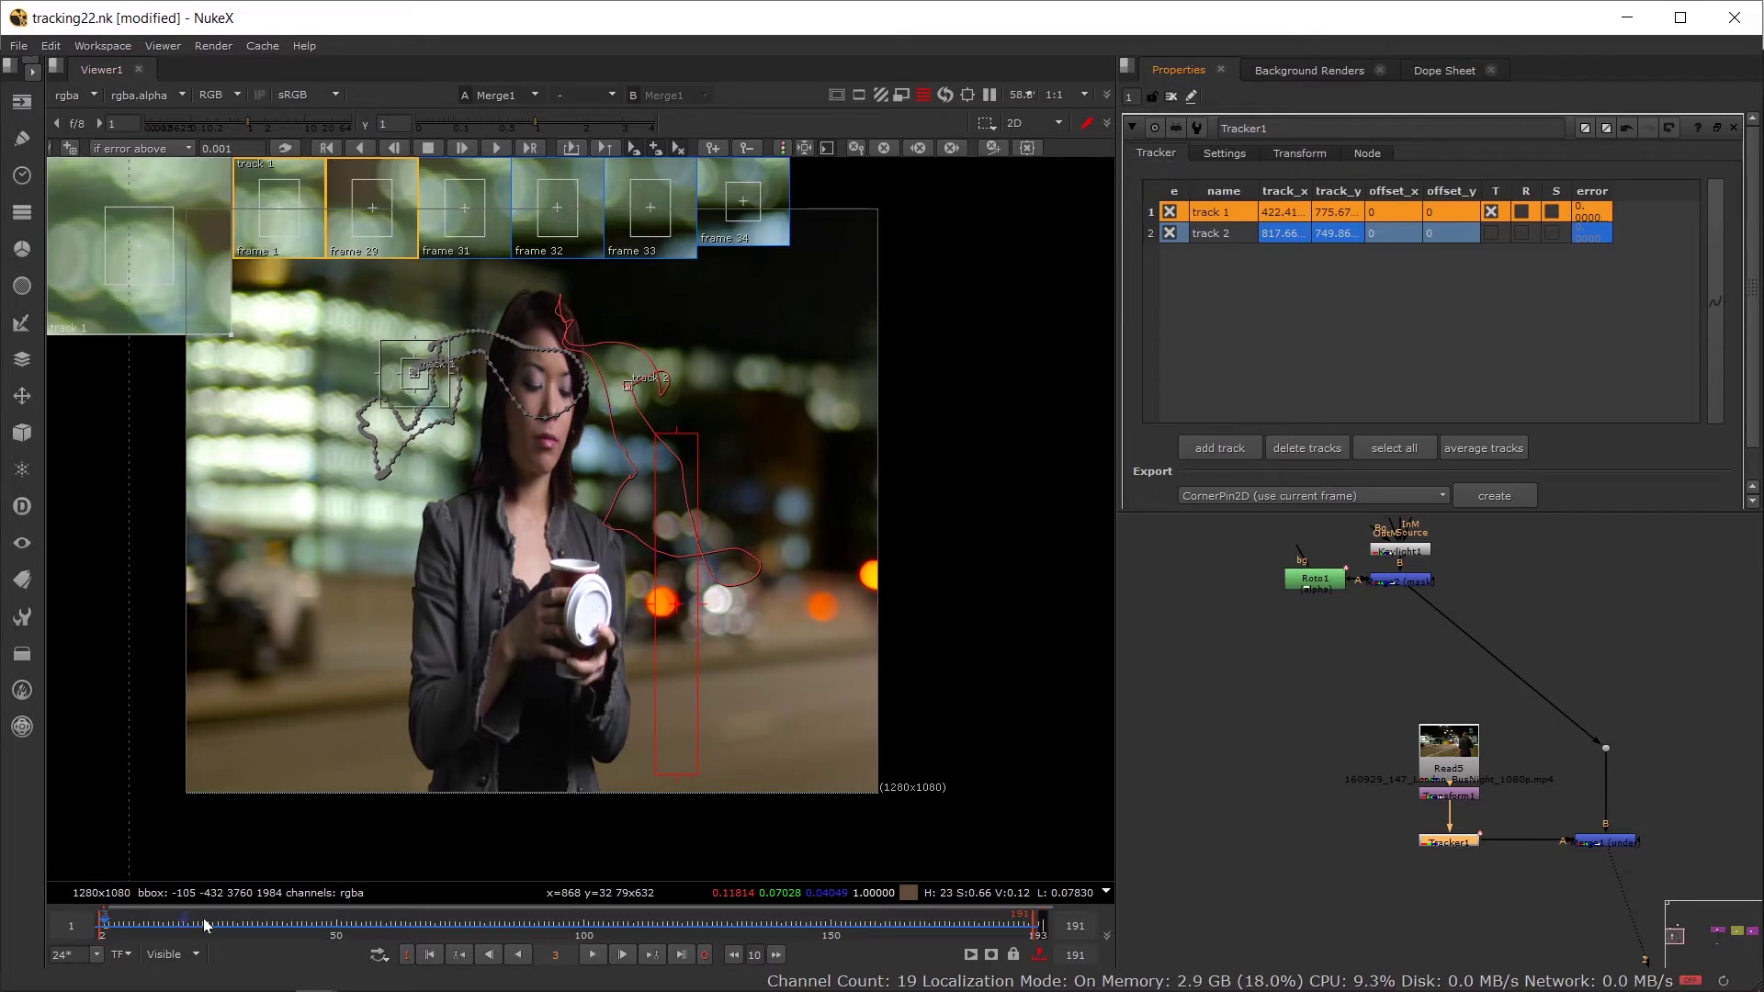
# Step: At frame 85, enable translate, rotate and scale for both tracks
pyautogui.moveTo(452, 924); pyautogui.dragTo(508, 917)
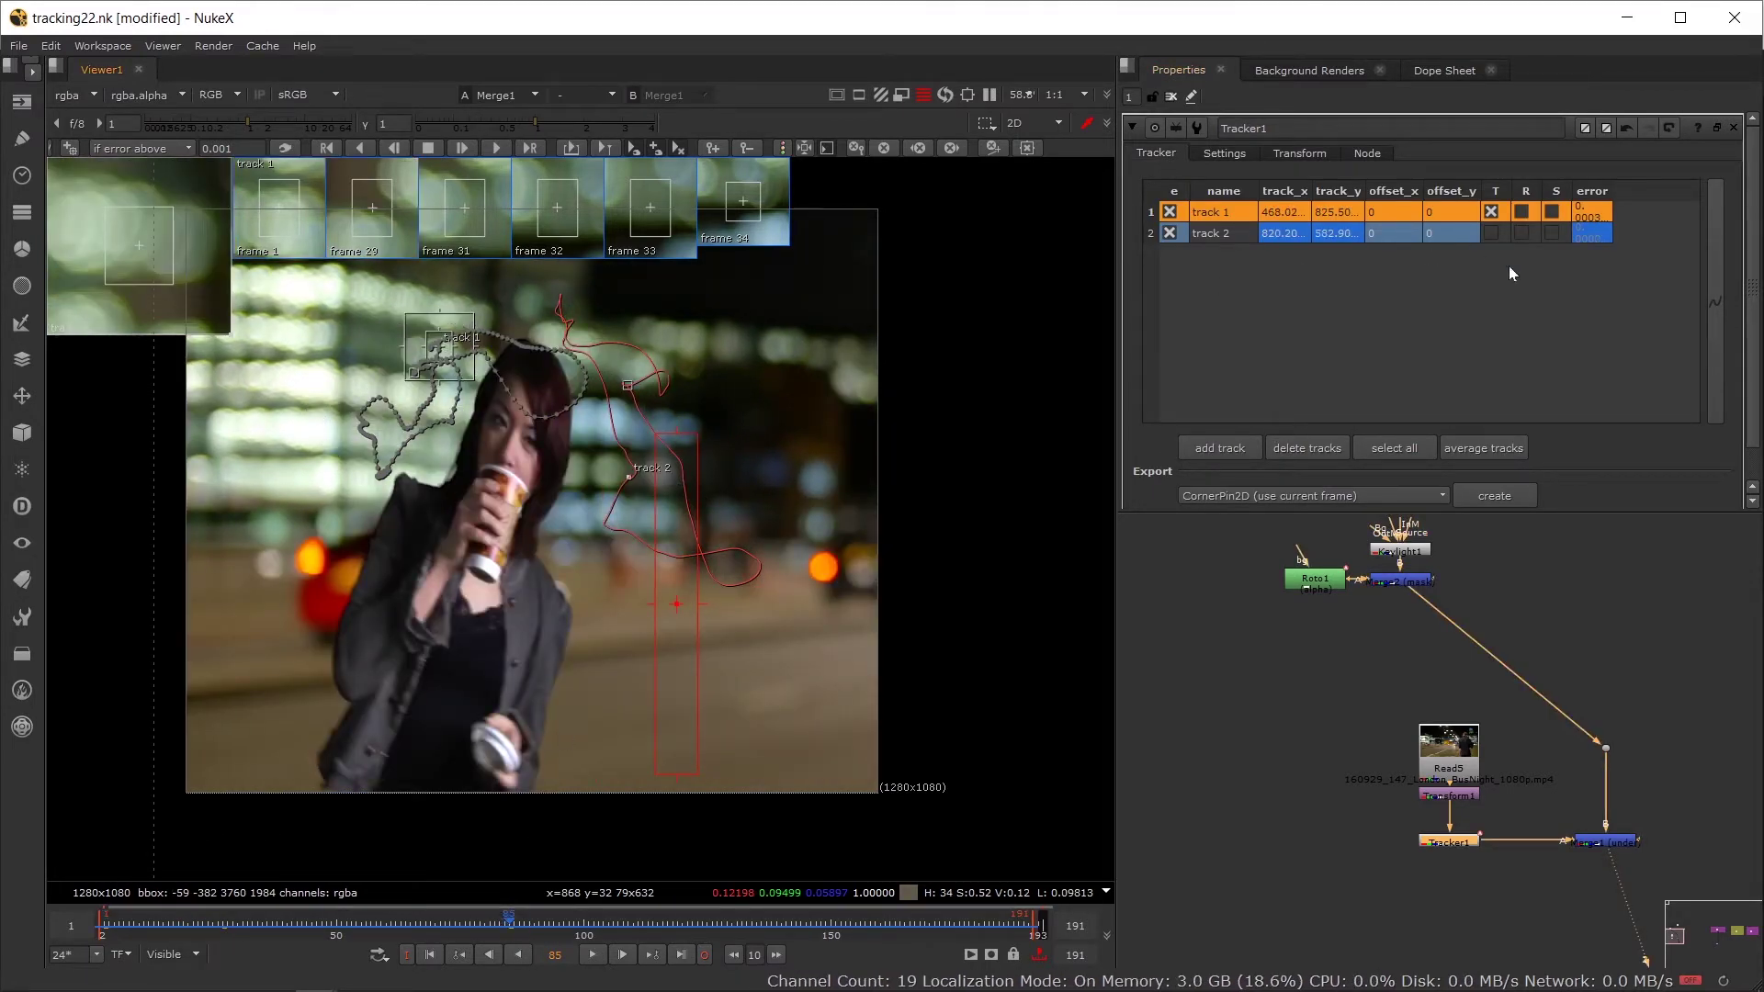
pyautogui.click(1487, 234)
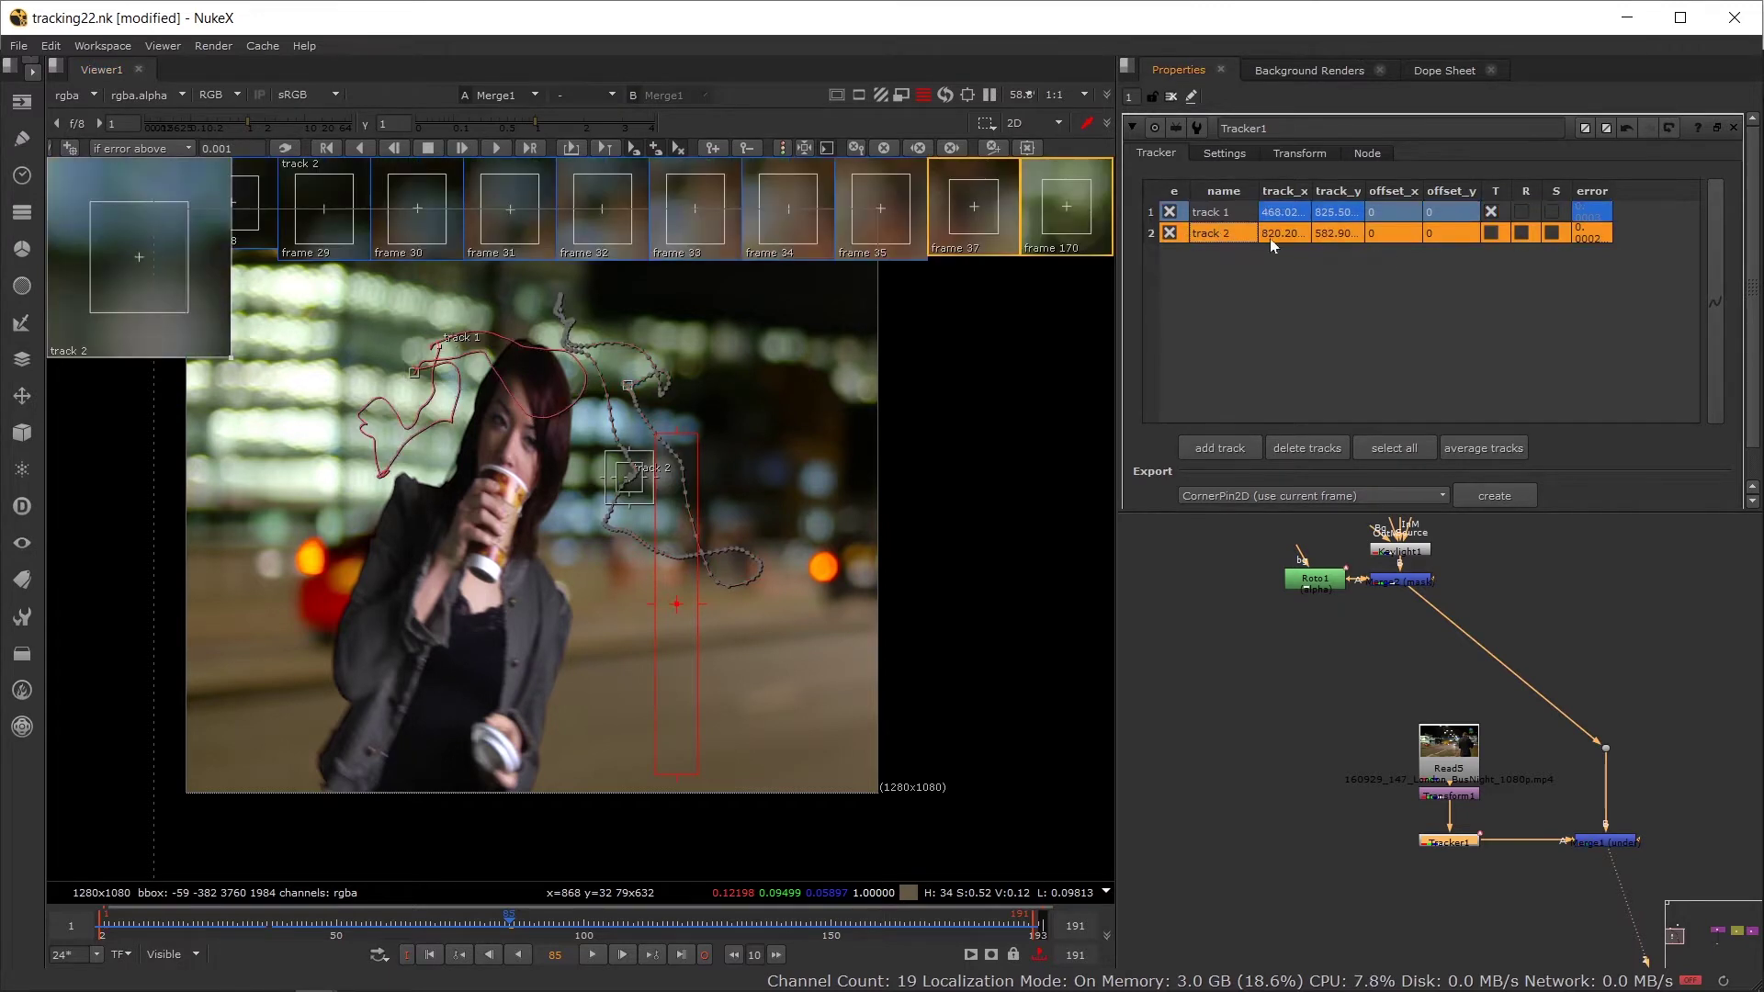
pyautogui.click(1489, 233)
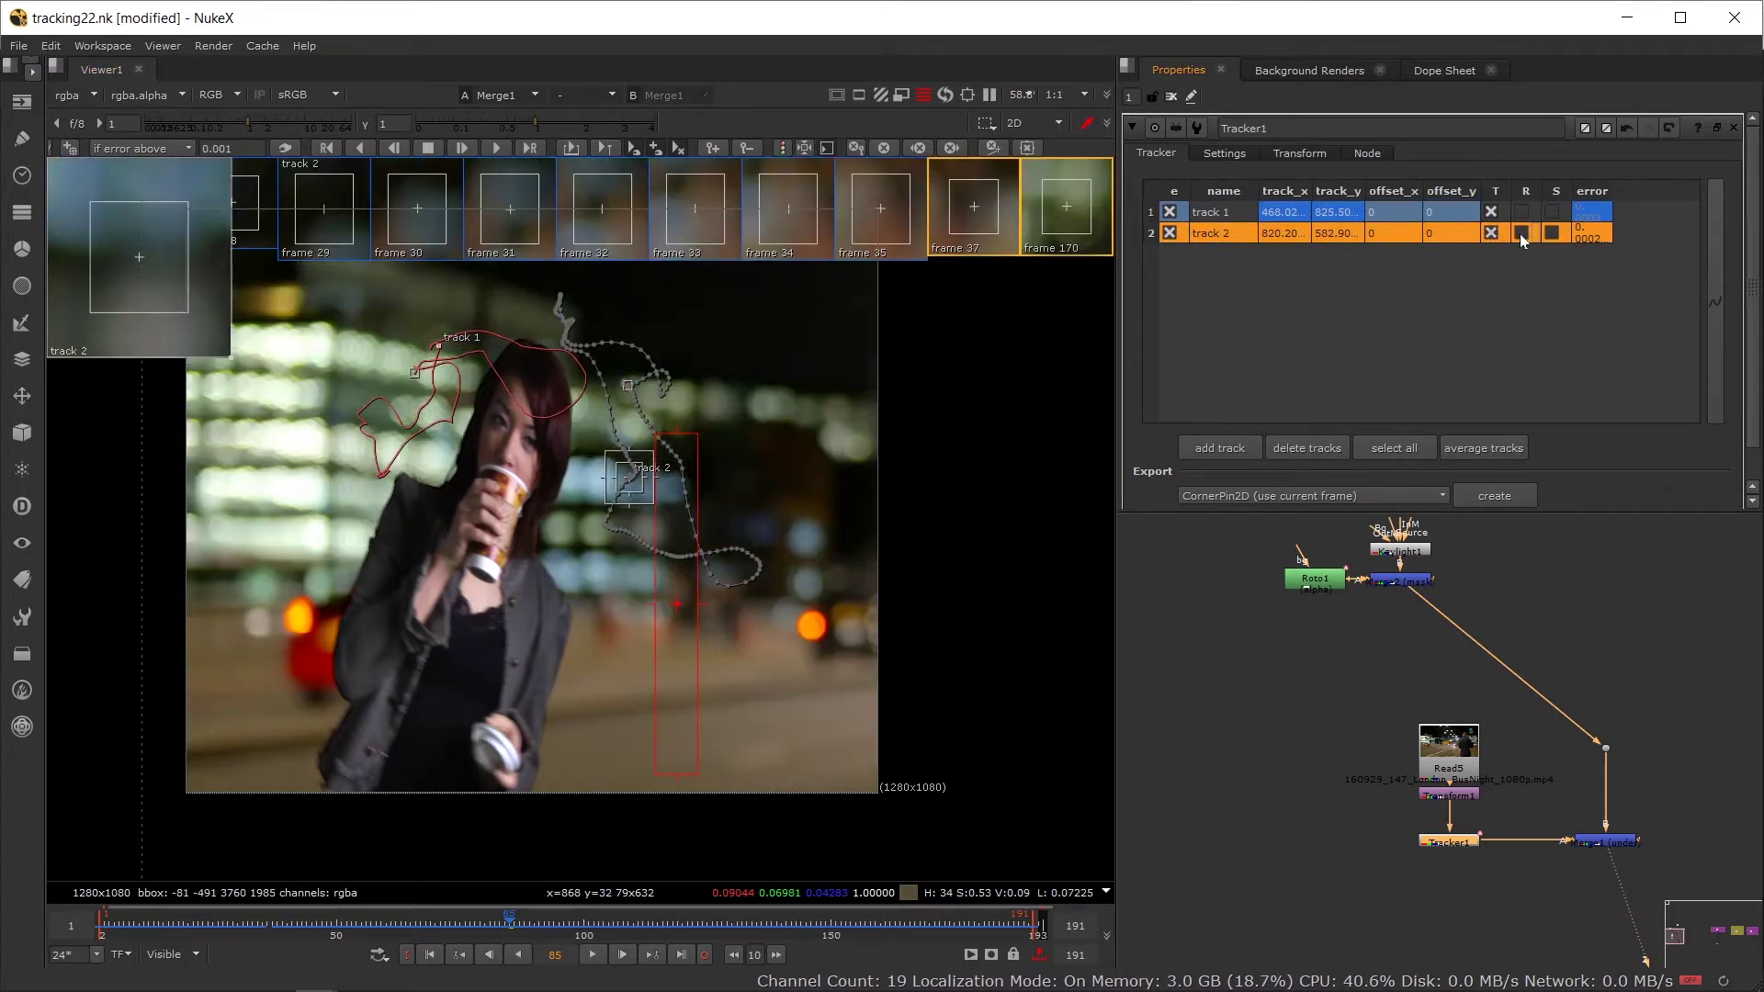
pyautogui.click(1521, 234)
pyautogui.click(1522, 212)
pyautogui.click(1552, 234)
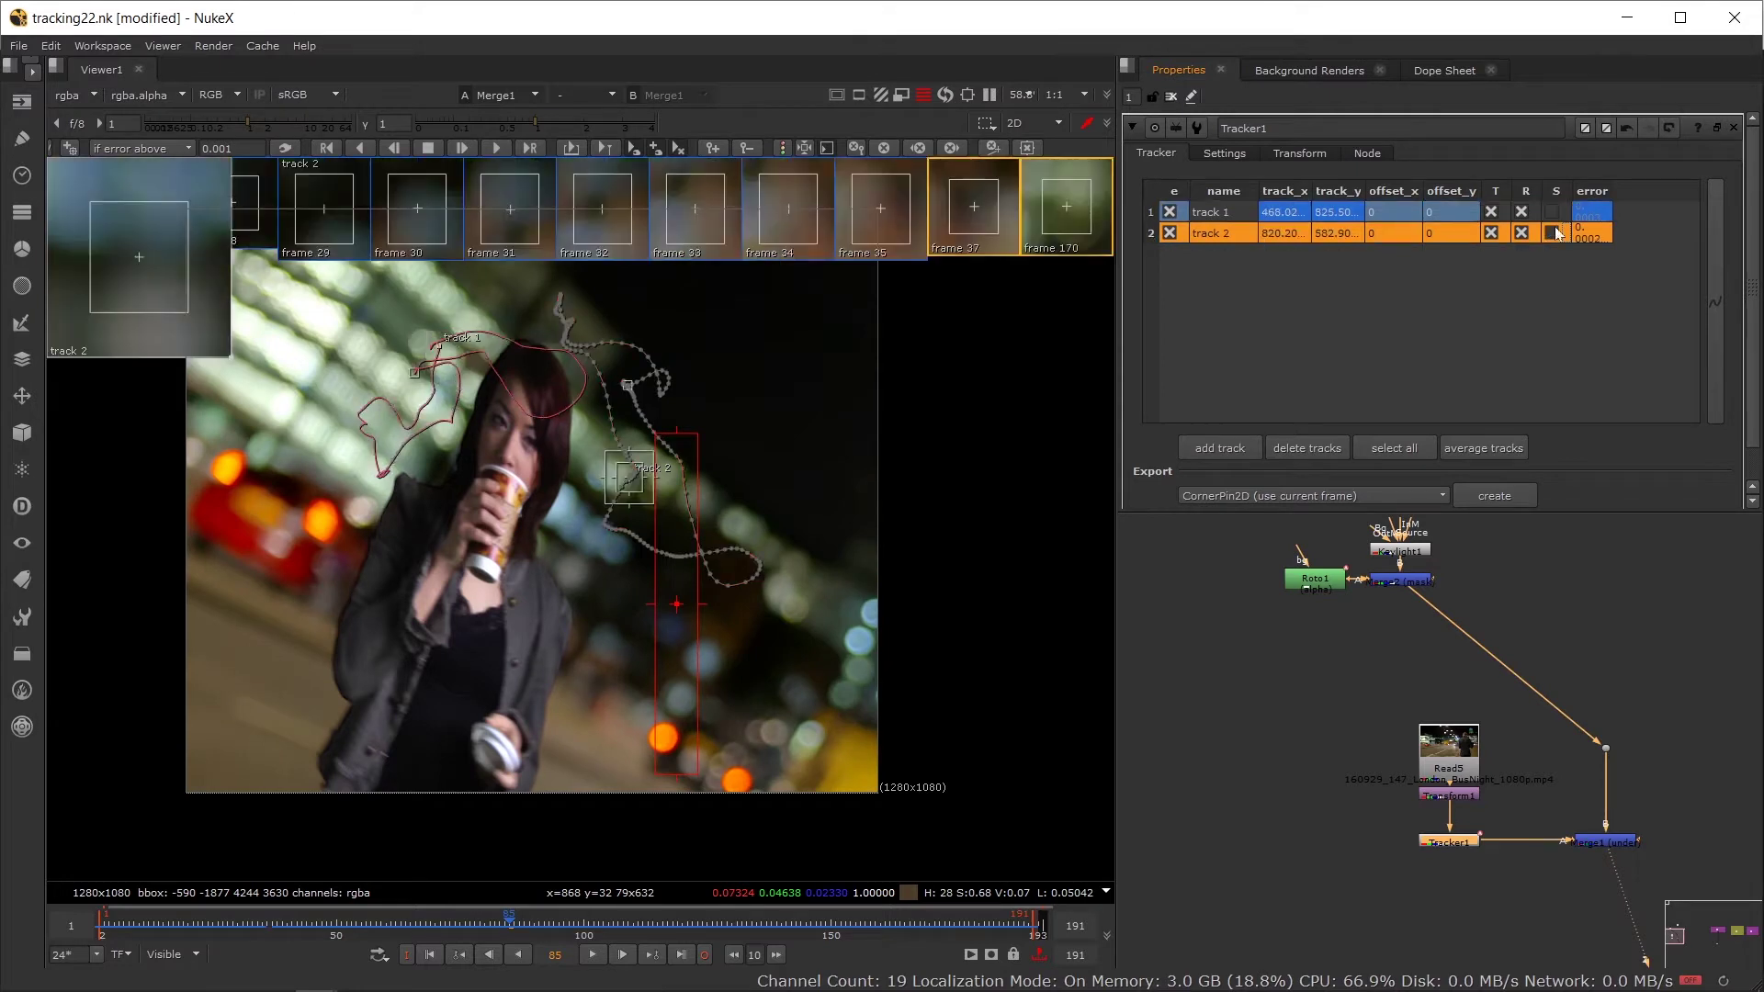
pyautogui.click(1551, 212)
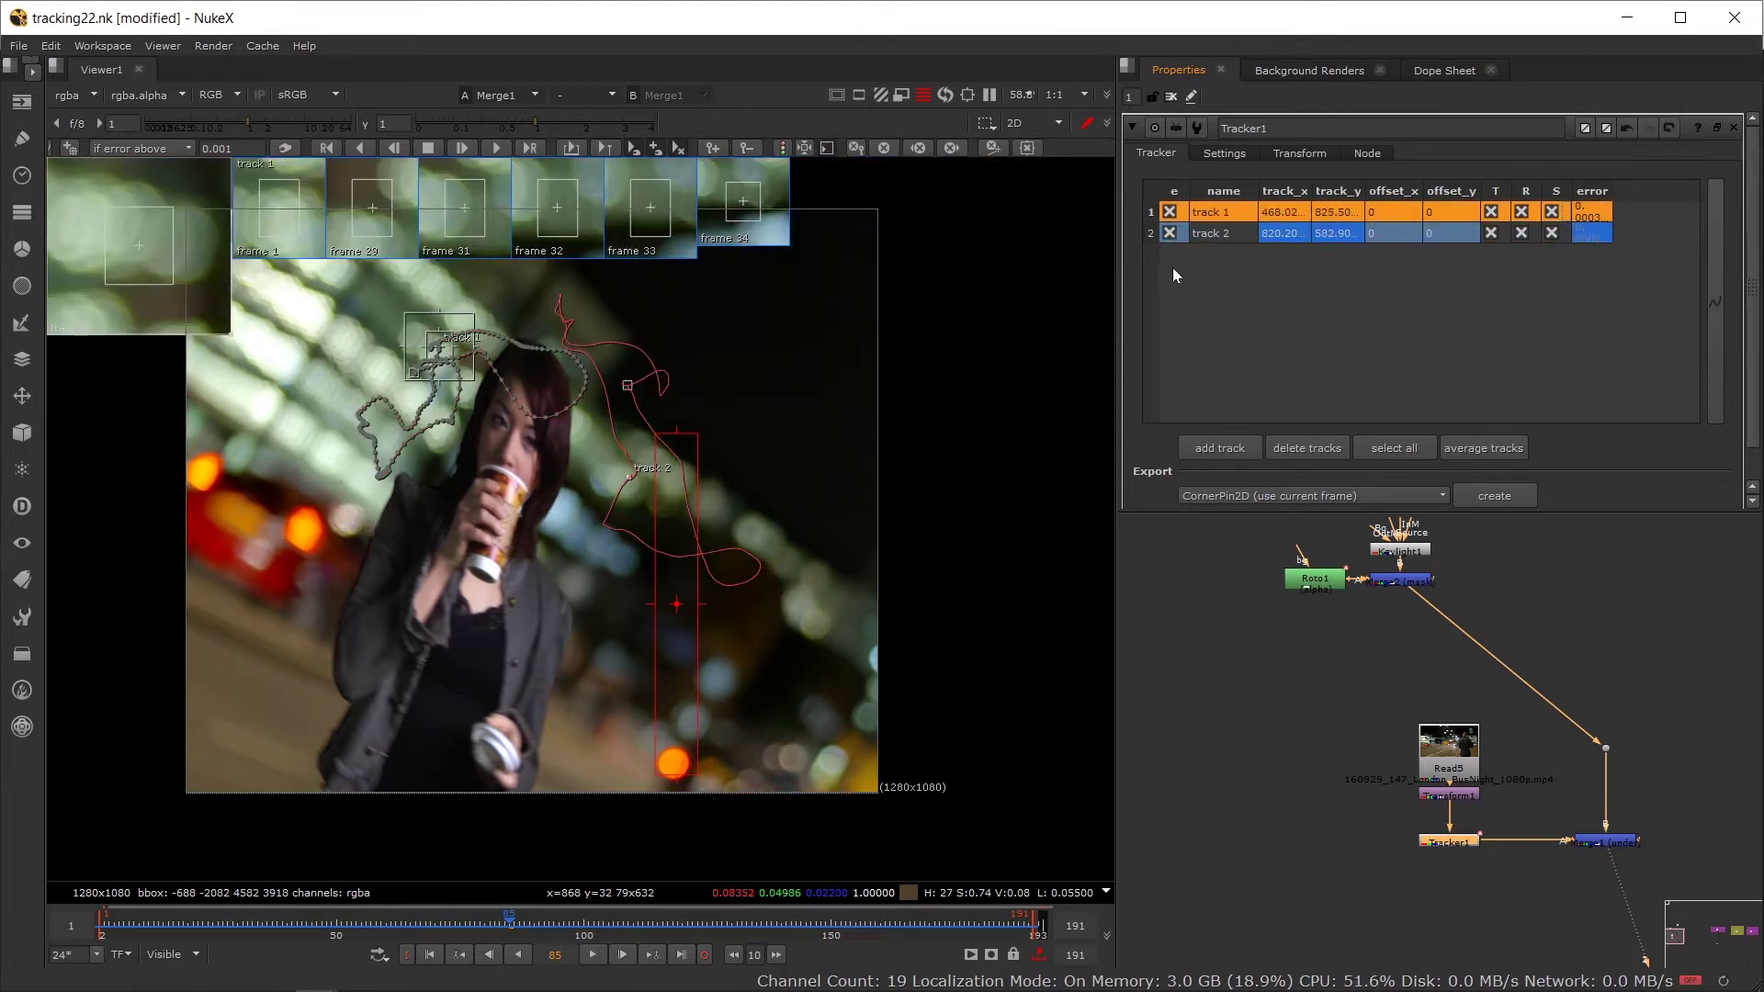
# Step: Select both tracks, return to frame 4, and close the tracker settings
pyautogui.keyDown('shift'); pyautogui.click(1208, 237); pyautogui.keyUp('shift')
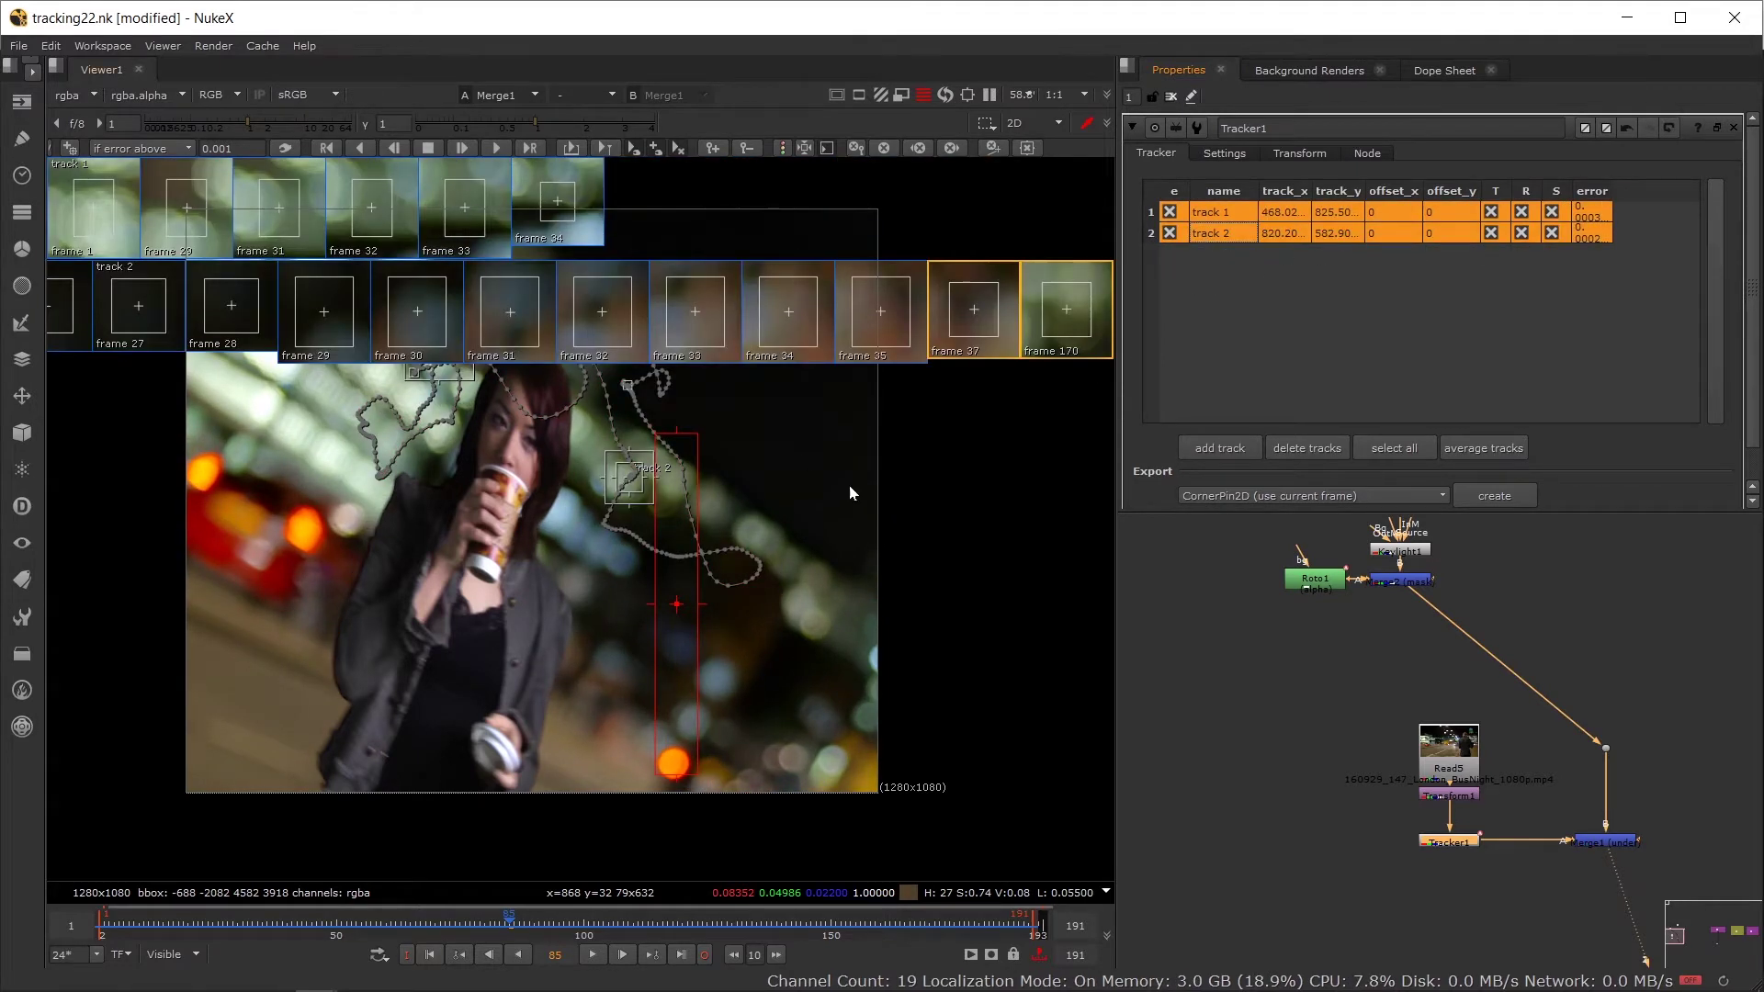
pyautogui.click(111, 926)
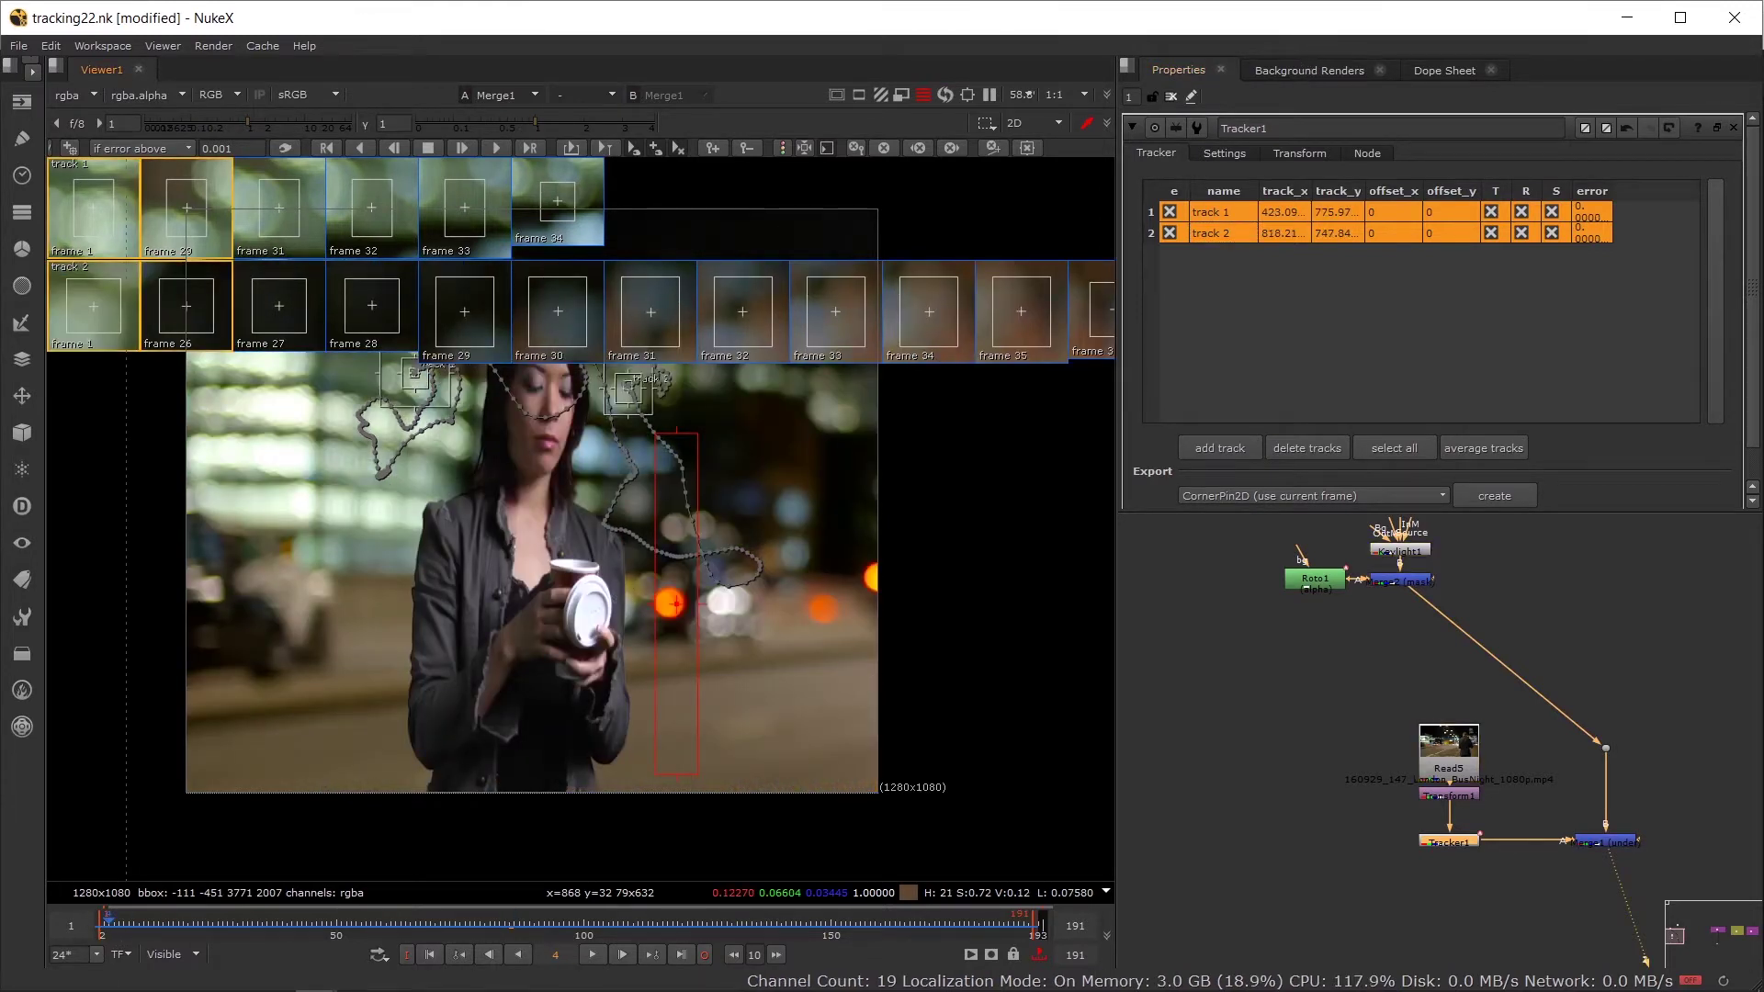
pyautogui.click(1172, 96)
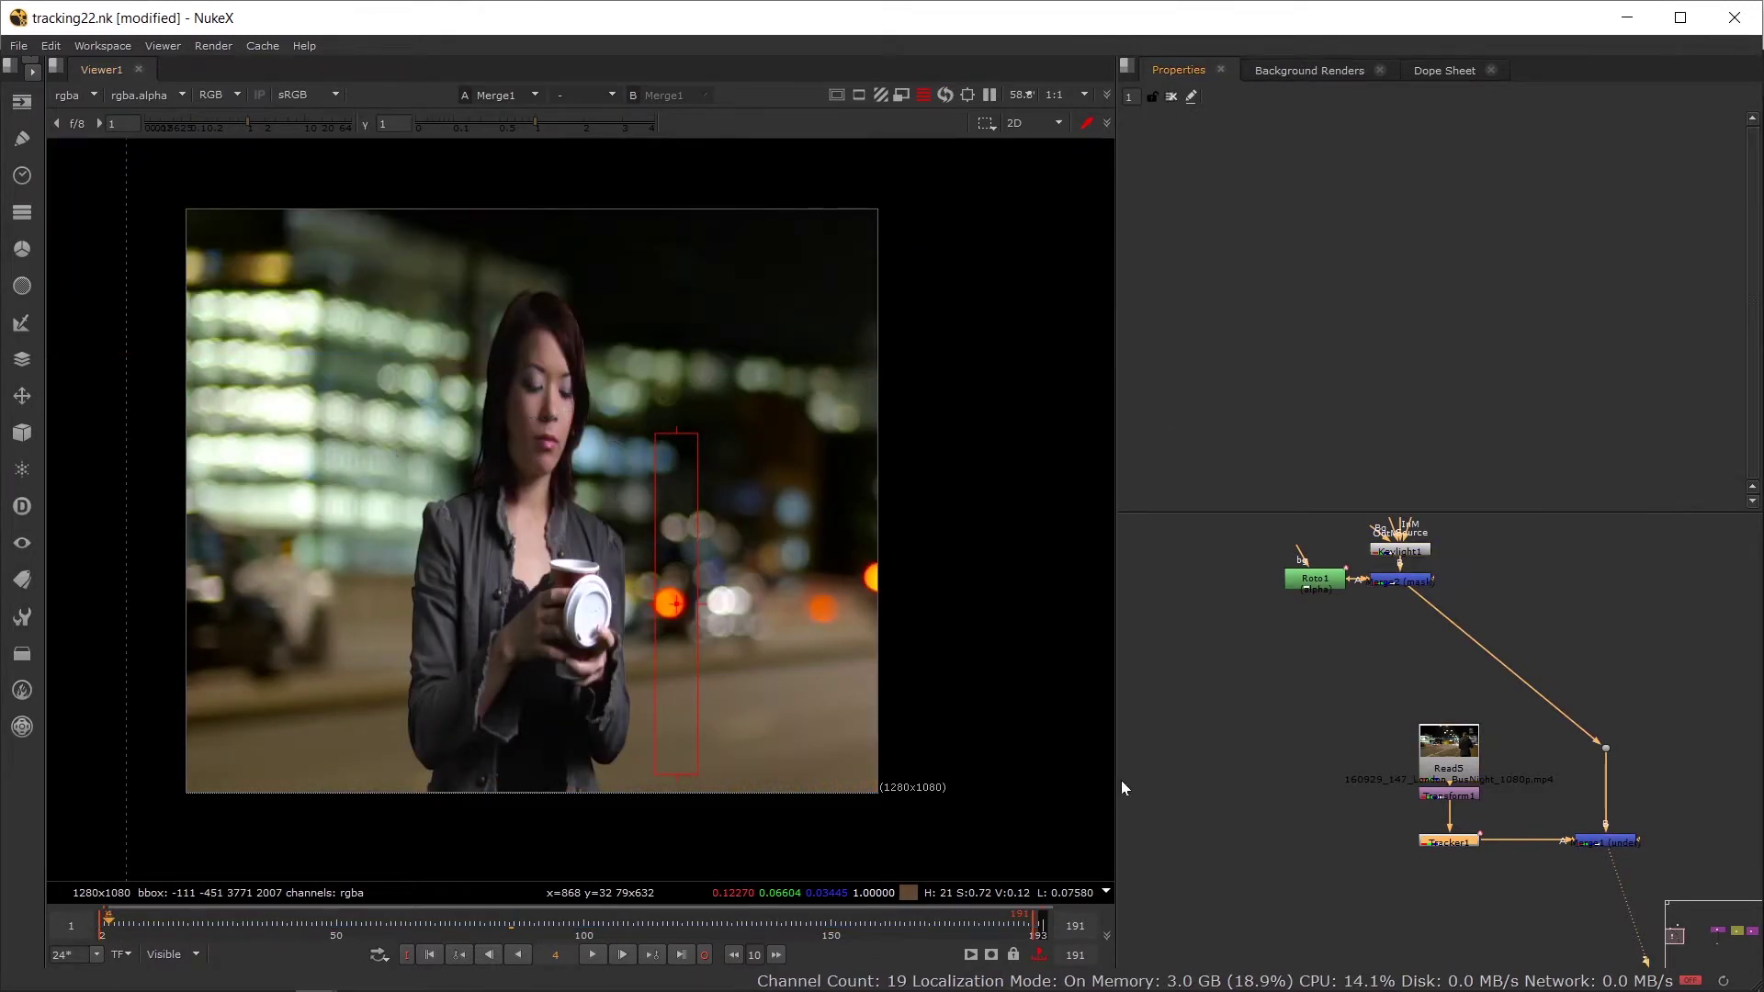
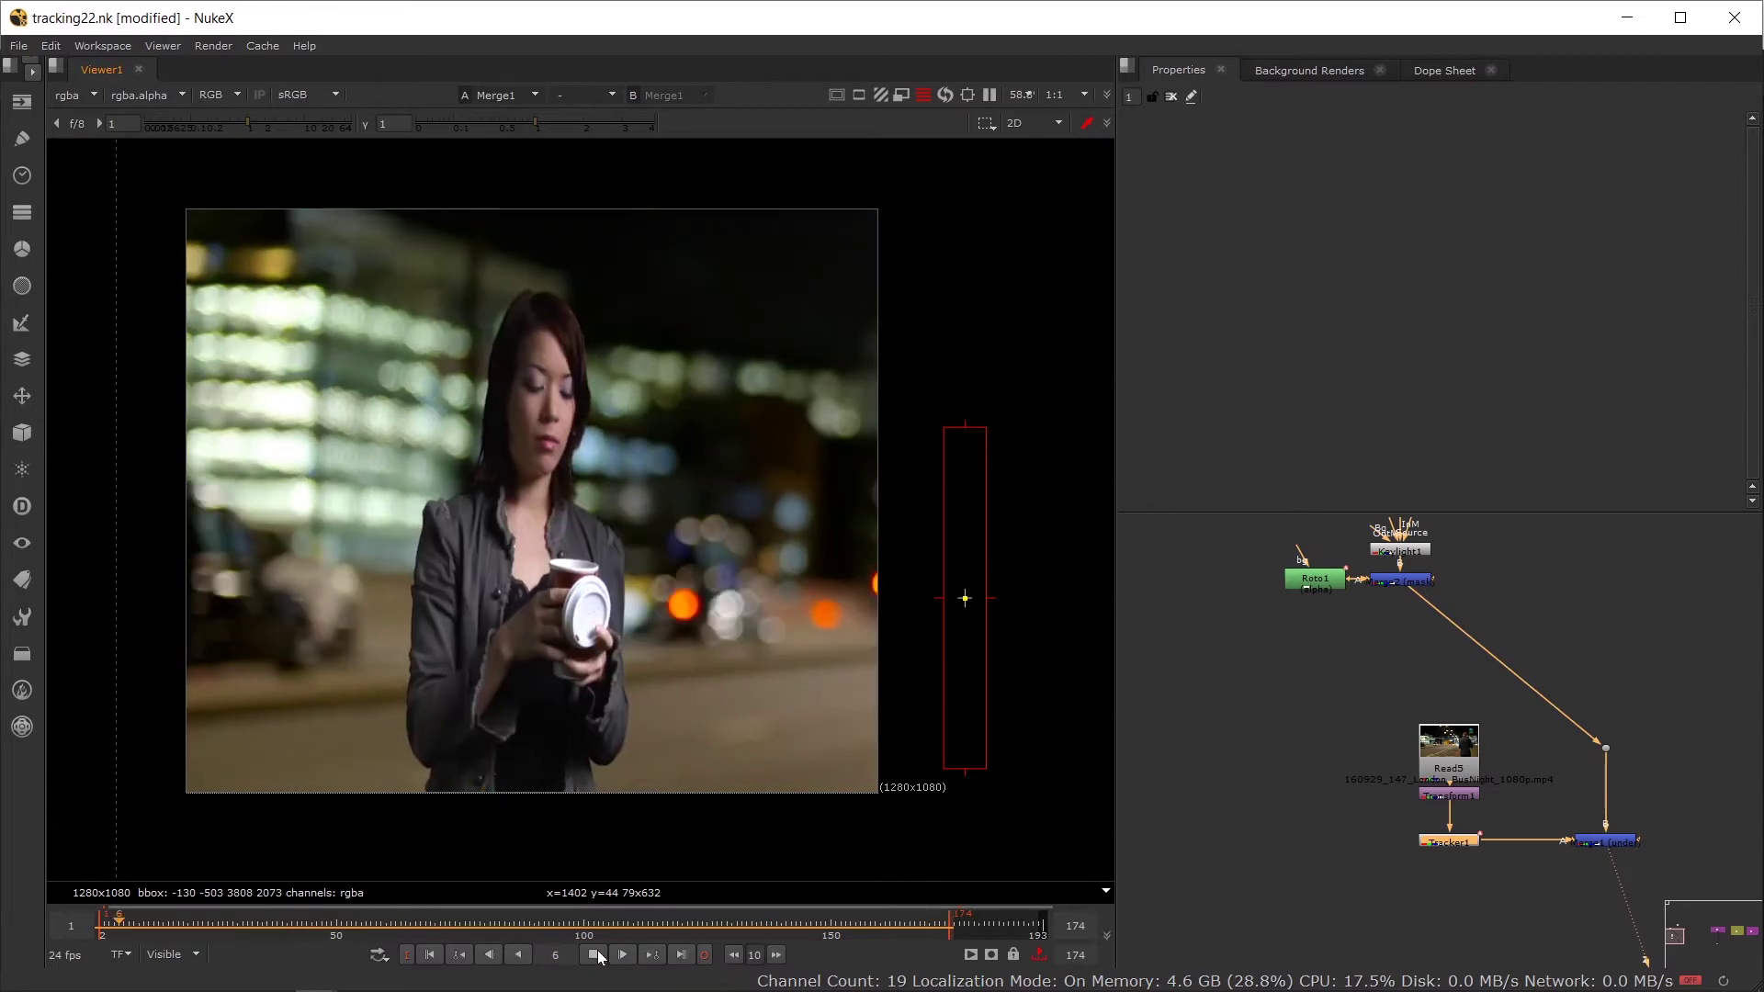
# Step: Stop playback and untick scale (S) for track 1 and track 2 in Tracker1
pyautogui.click(595, 956)
pyautogui.doubleClick(1469, 842)
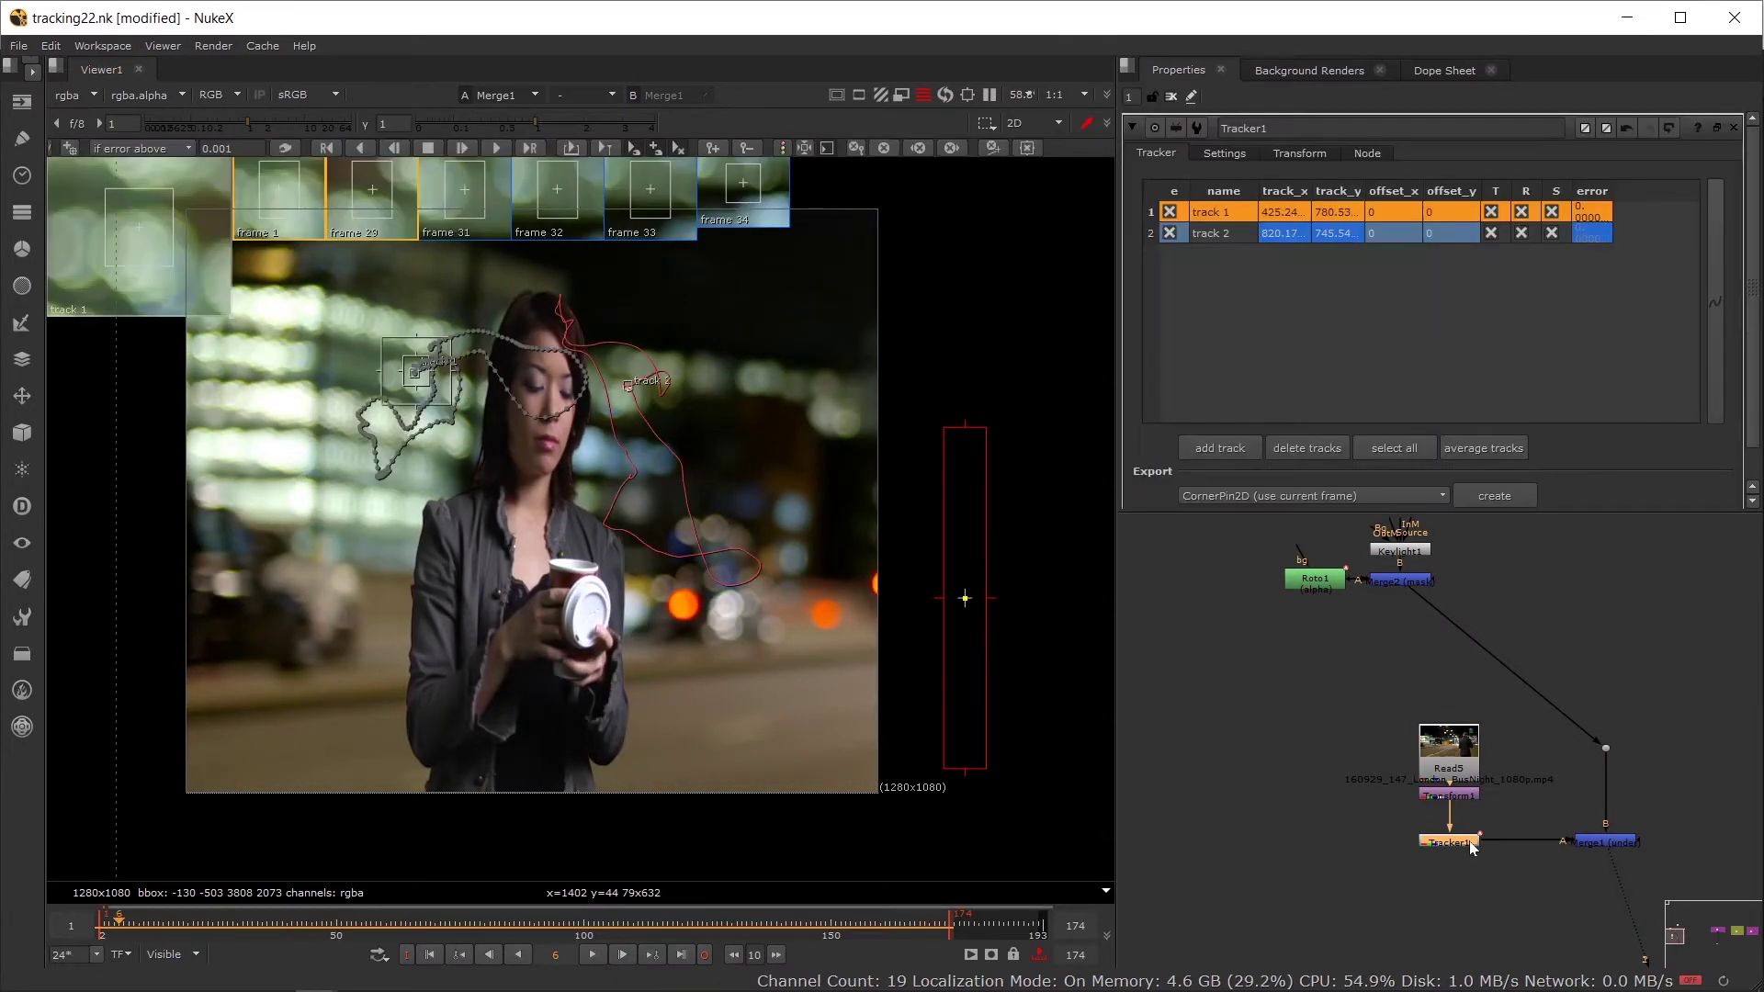
pyautogui.click(1553, 233)
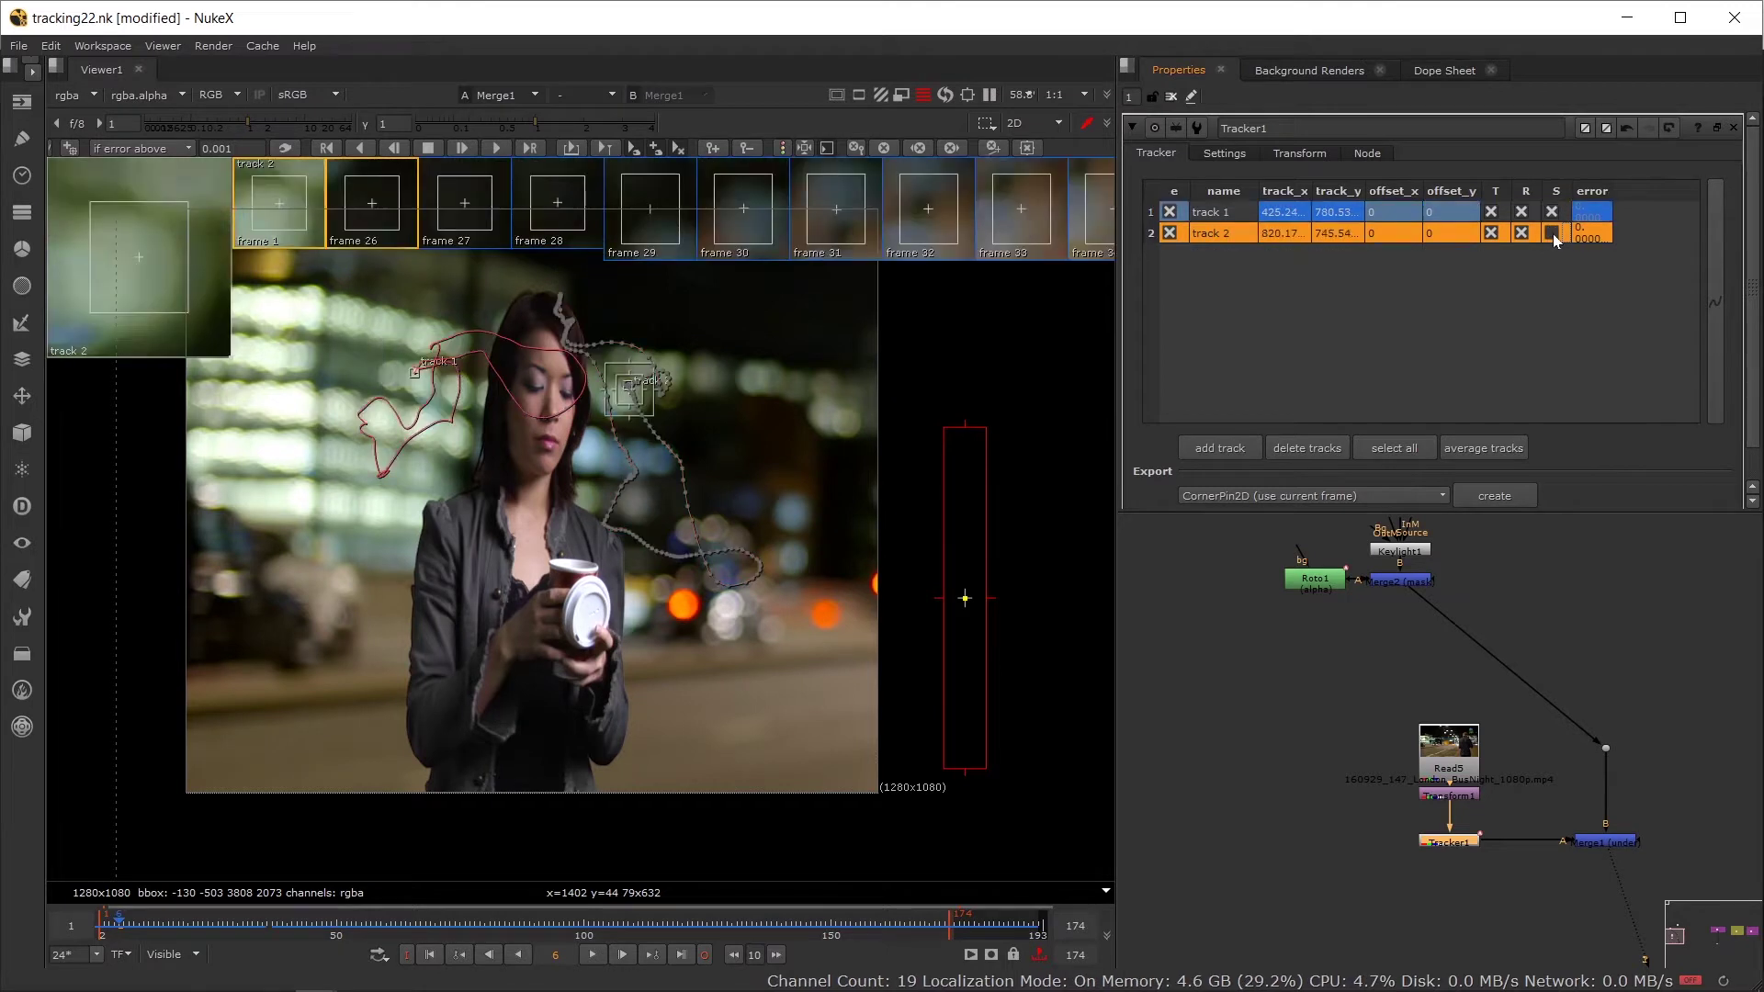
pyautogui.click(1553, 212)
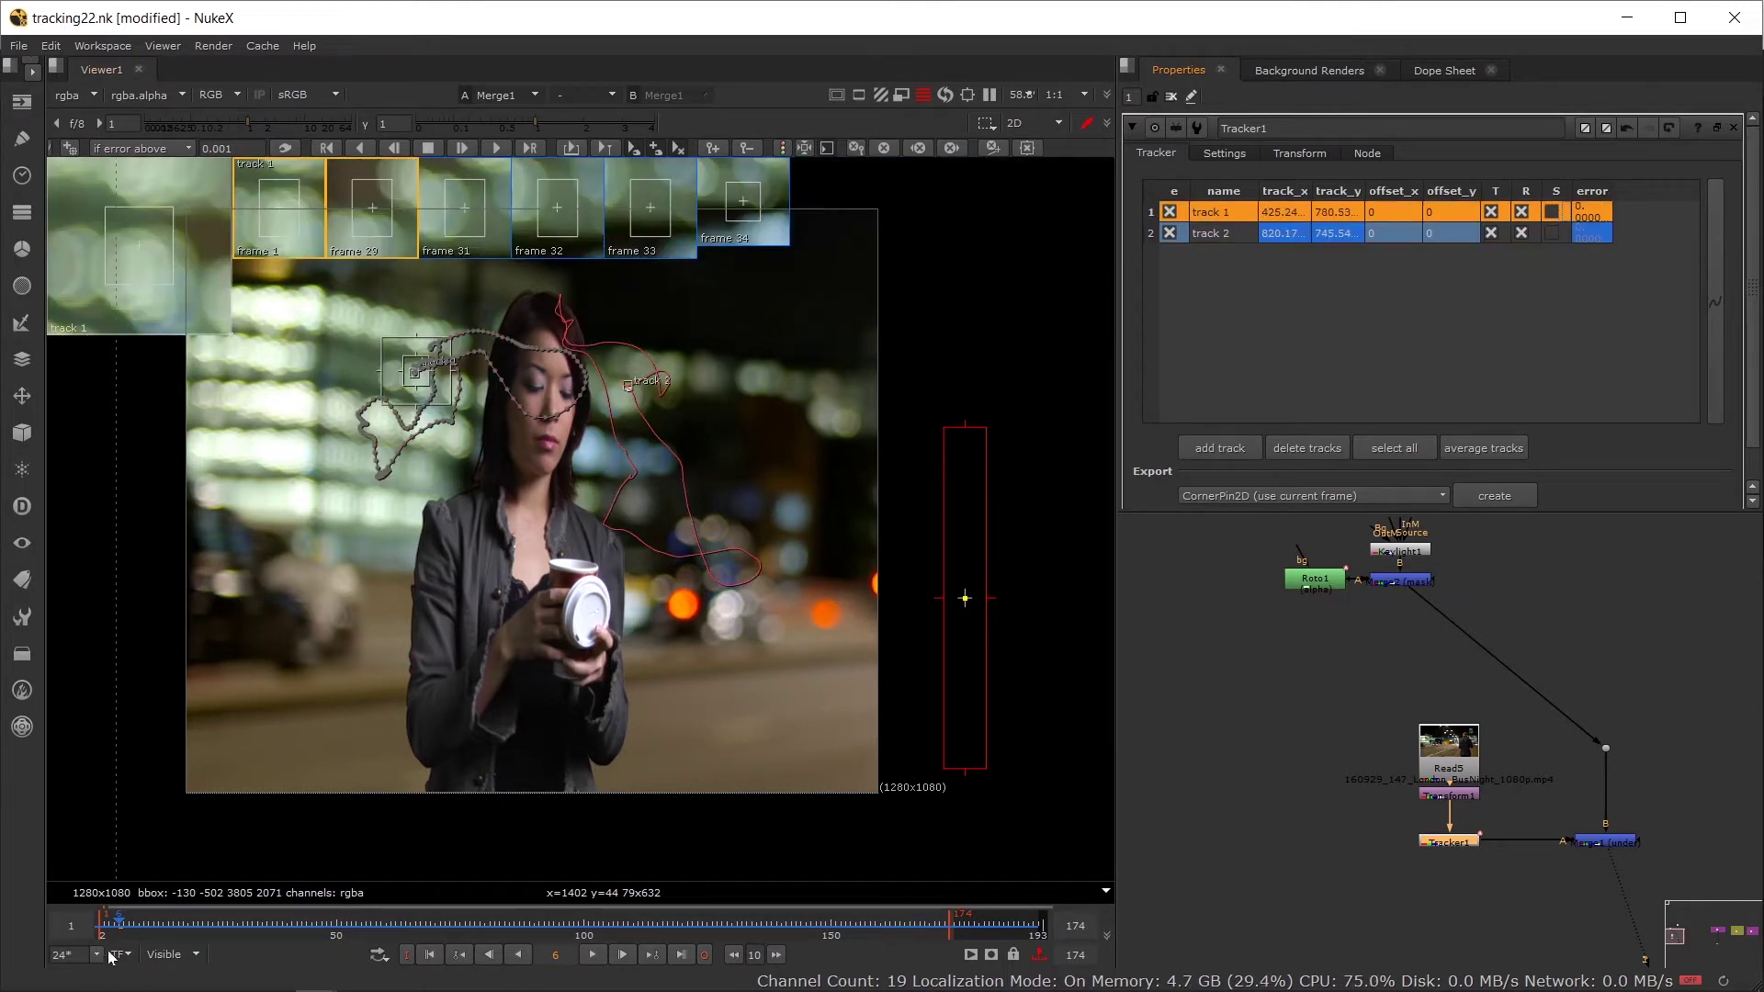
# Step: Scrub through frames 72 to 137 to check the match-move, then bring up Transform1
pyautogui.moveTo(107, 926); pyautogui.dragTo(480, 926)
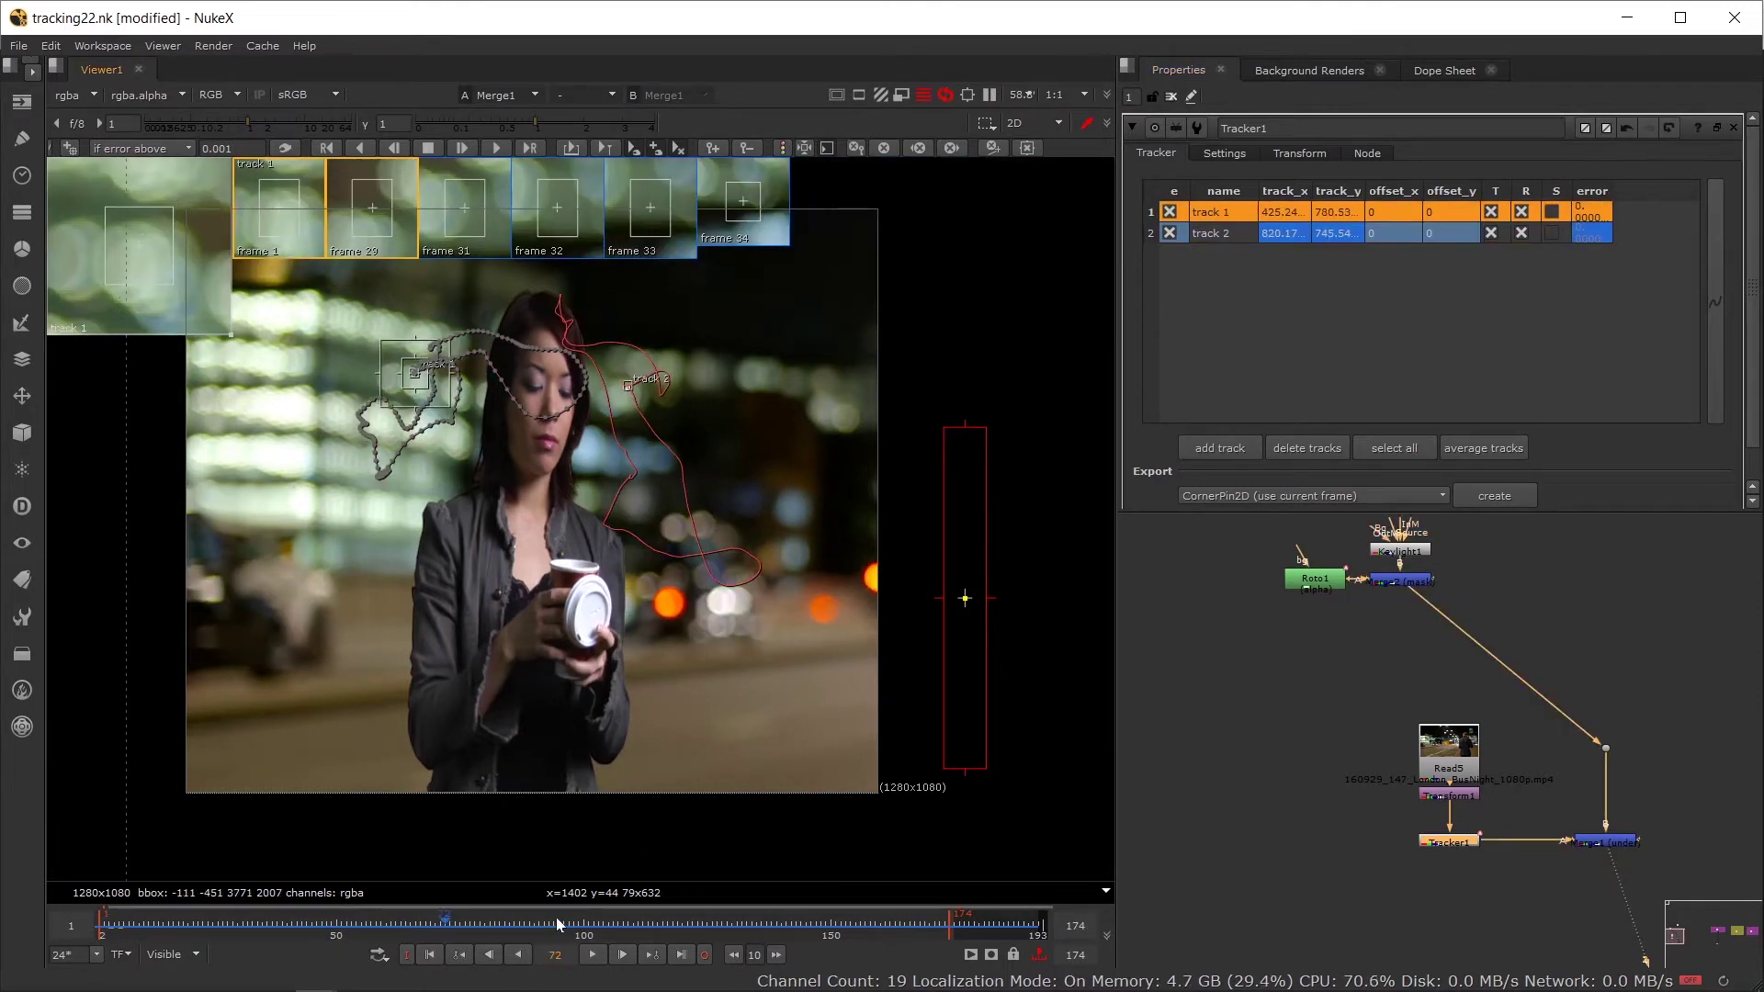
pyautogui.moveTo(590, 925); pyautogui.dragTo(772, 919)
pyautogui.click(772, 919)
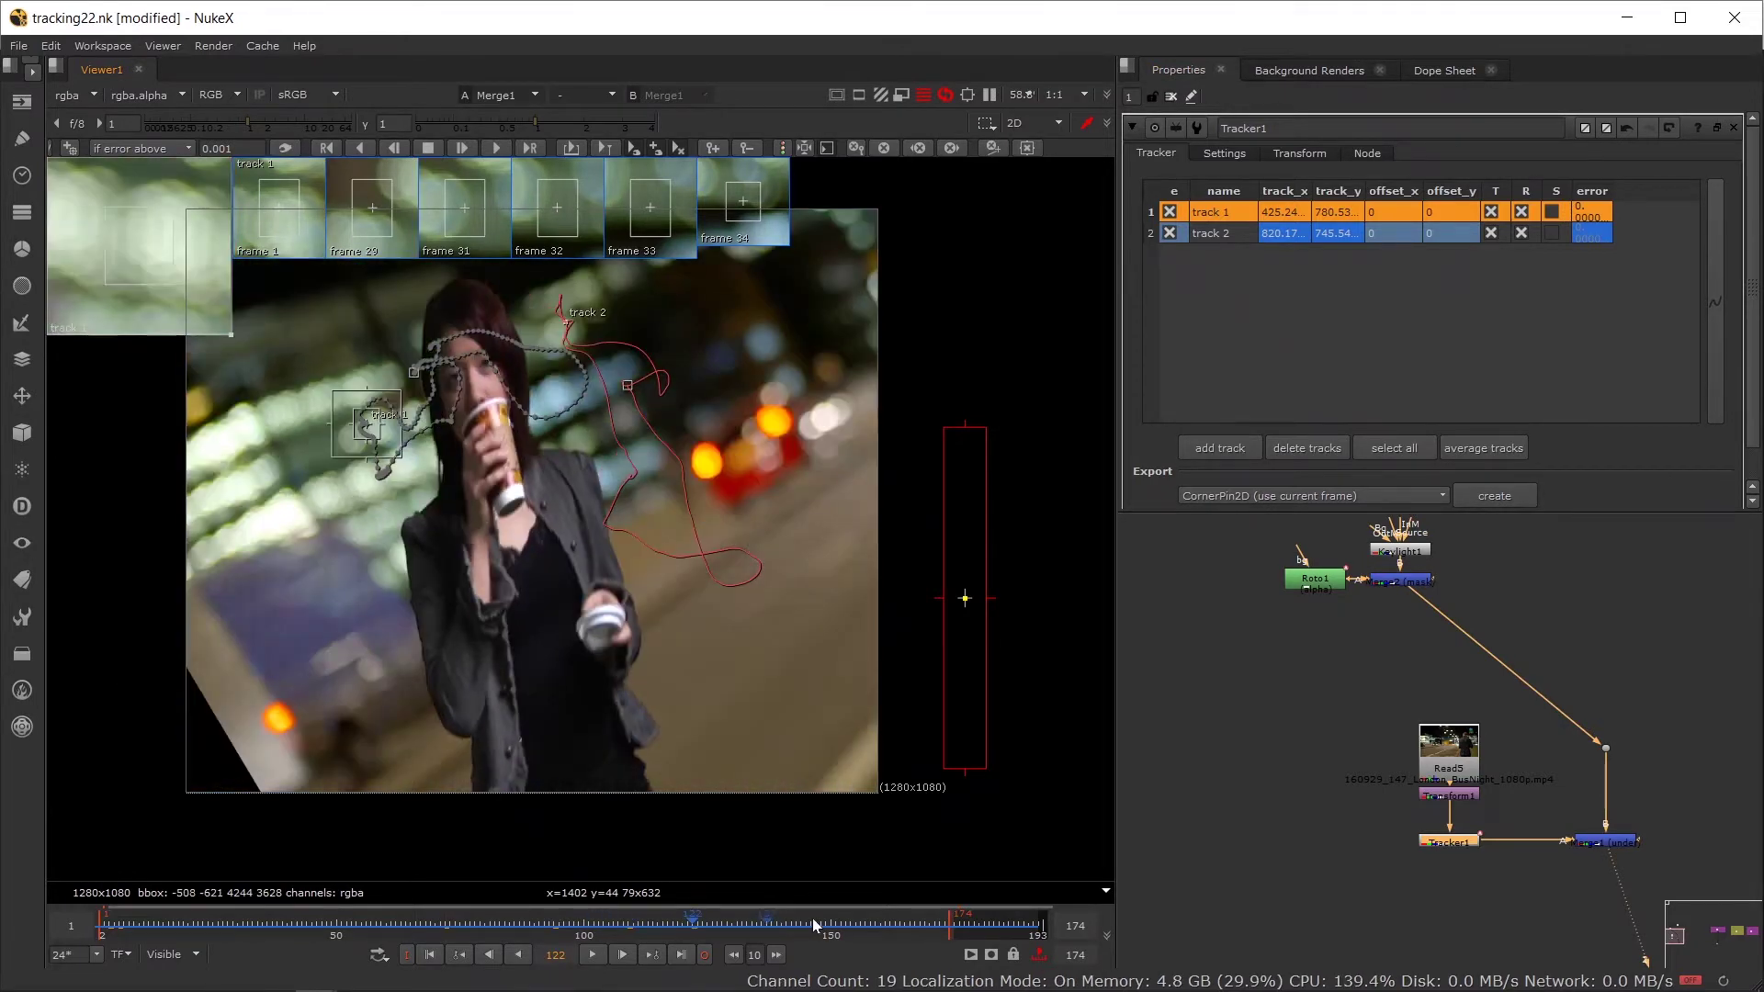
pyautogui.doubleClick(1463, 796)
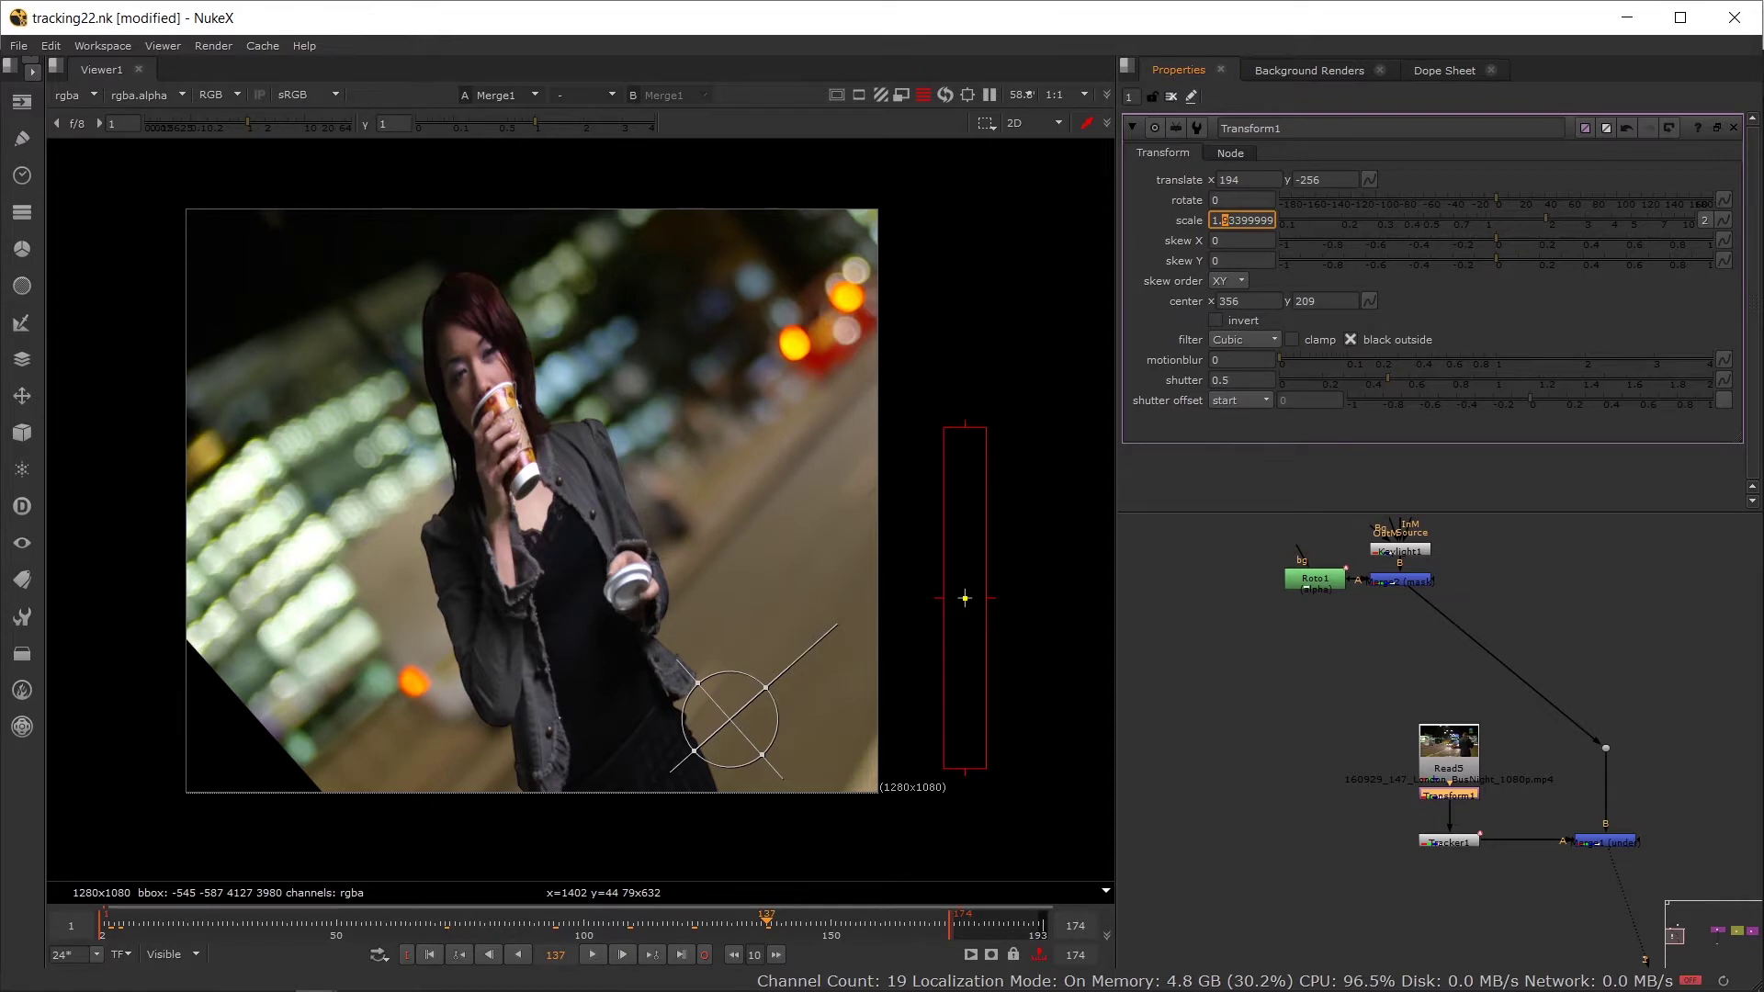
# Step: Keep Transform1 scale at about 1.934 and move the plate to translate 38, -234, back at frame 3
pyautogui.click(1226, 181)
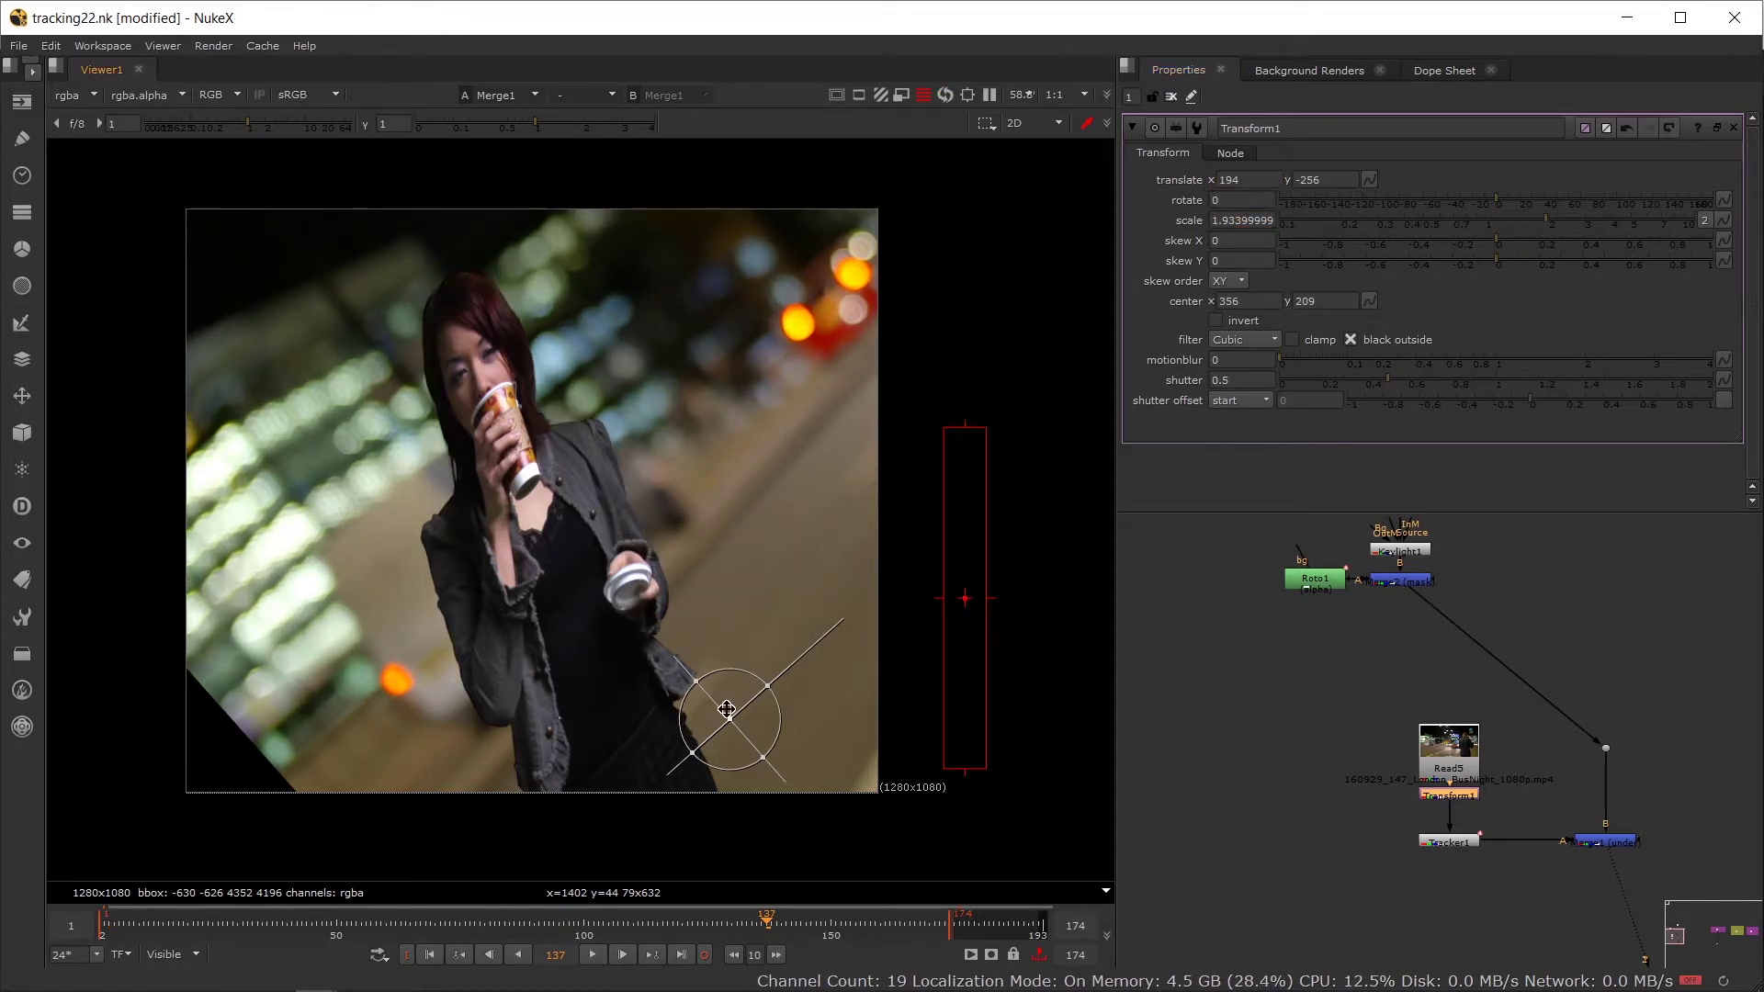
pyautogui.moveTo(728, 716); pyautogui.dragTo(663, 760)
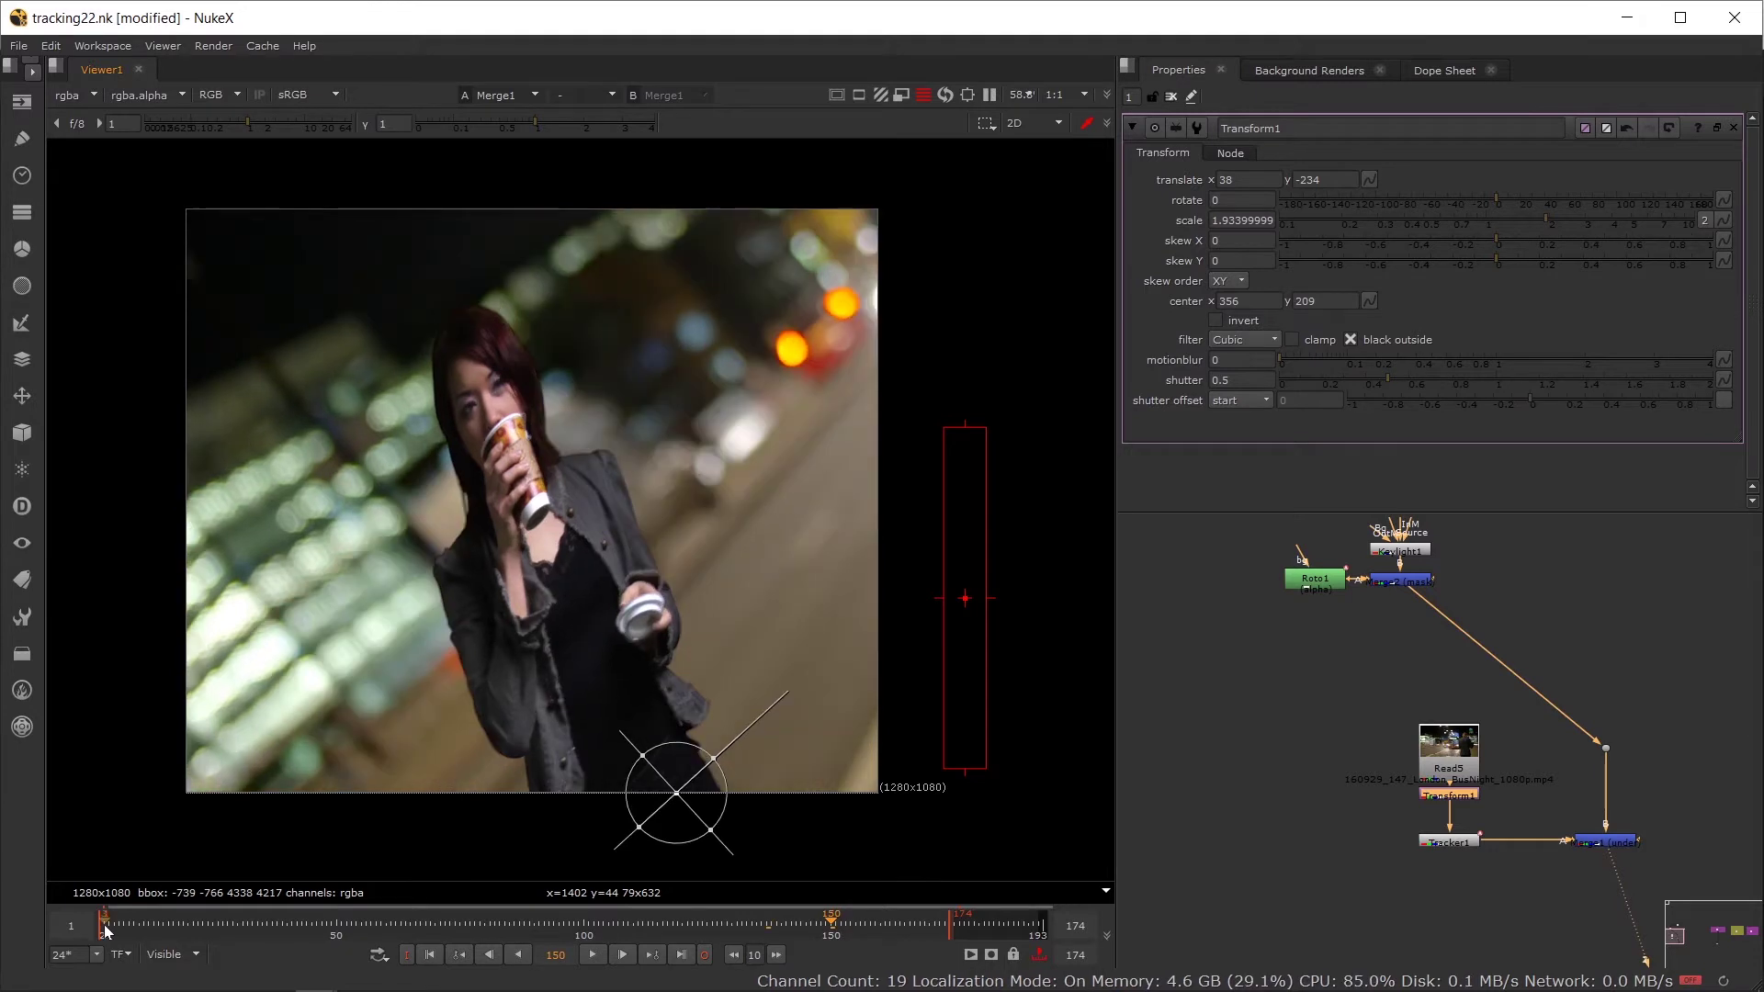
pyautogui.click(102, 924)
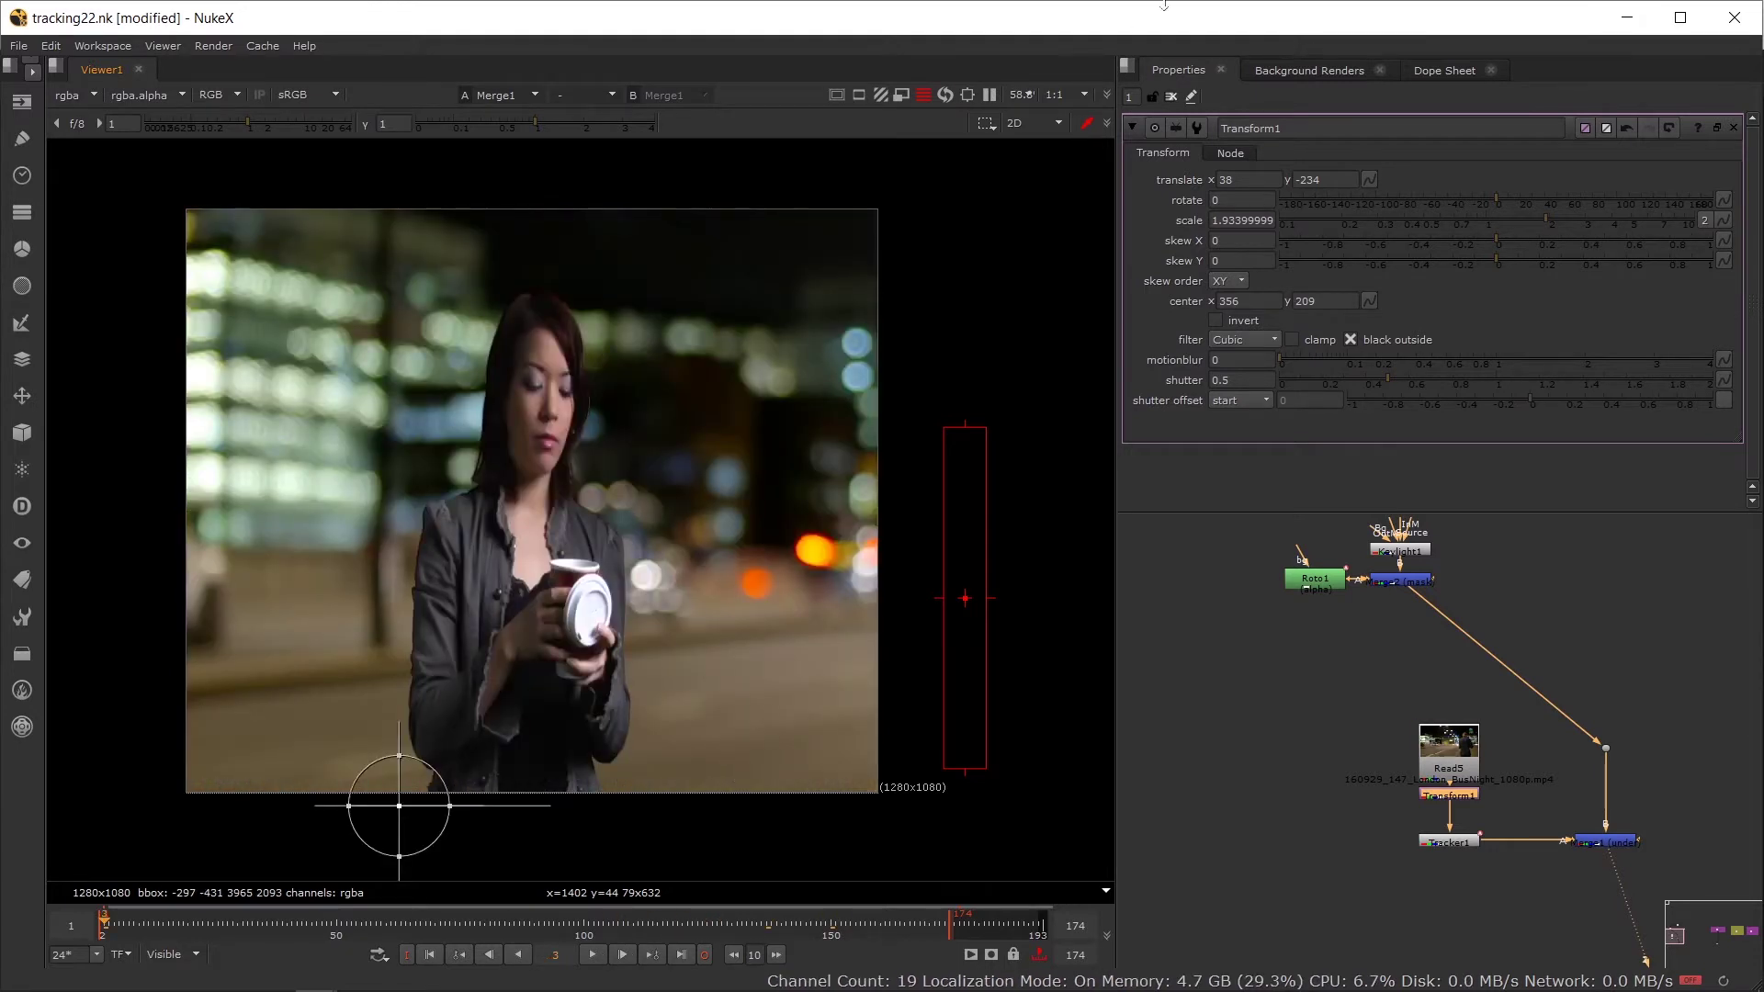
pyautogui.click(1158, 95)
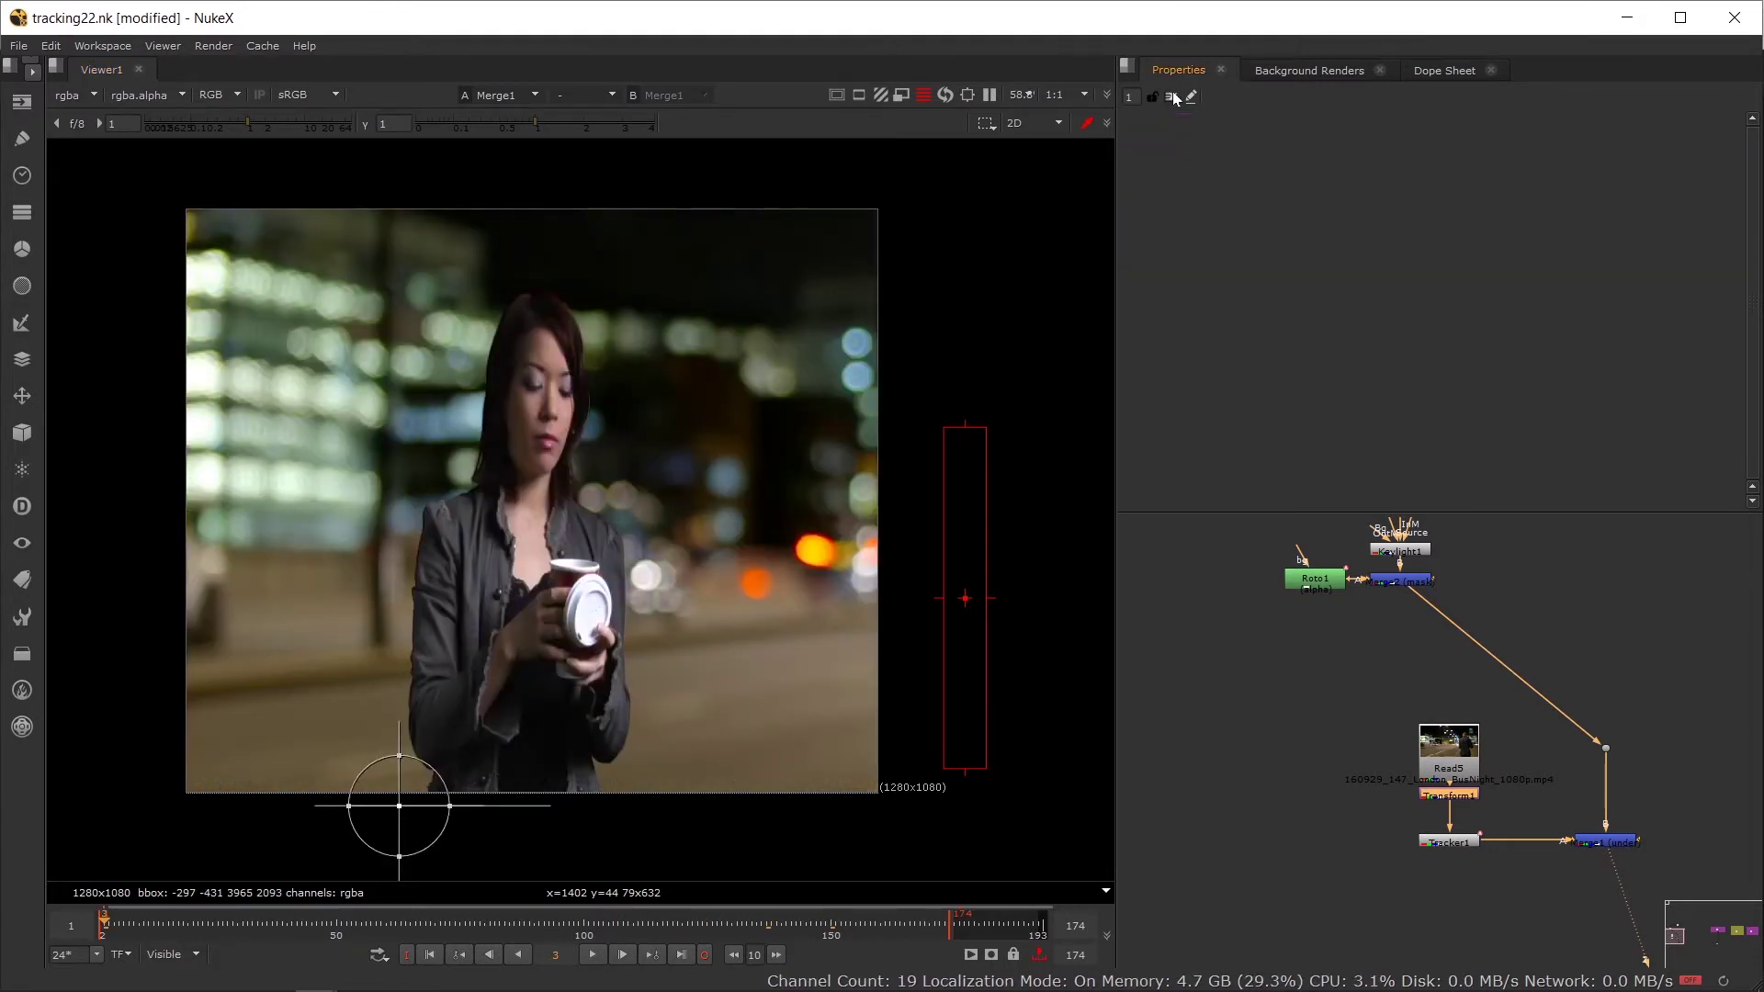
pyautogui.doubleClick(1450, 842)
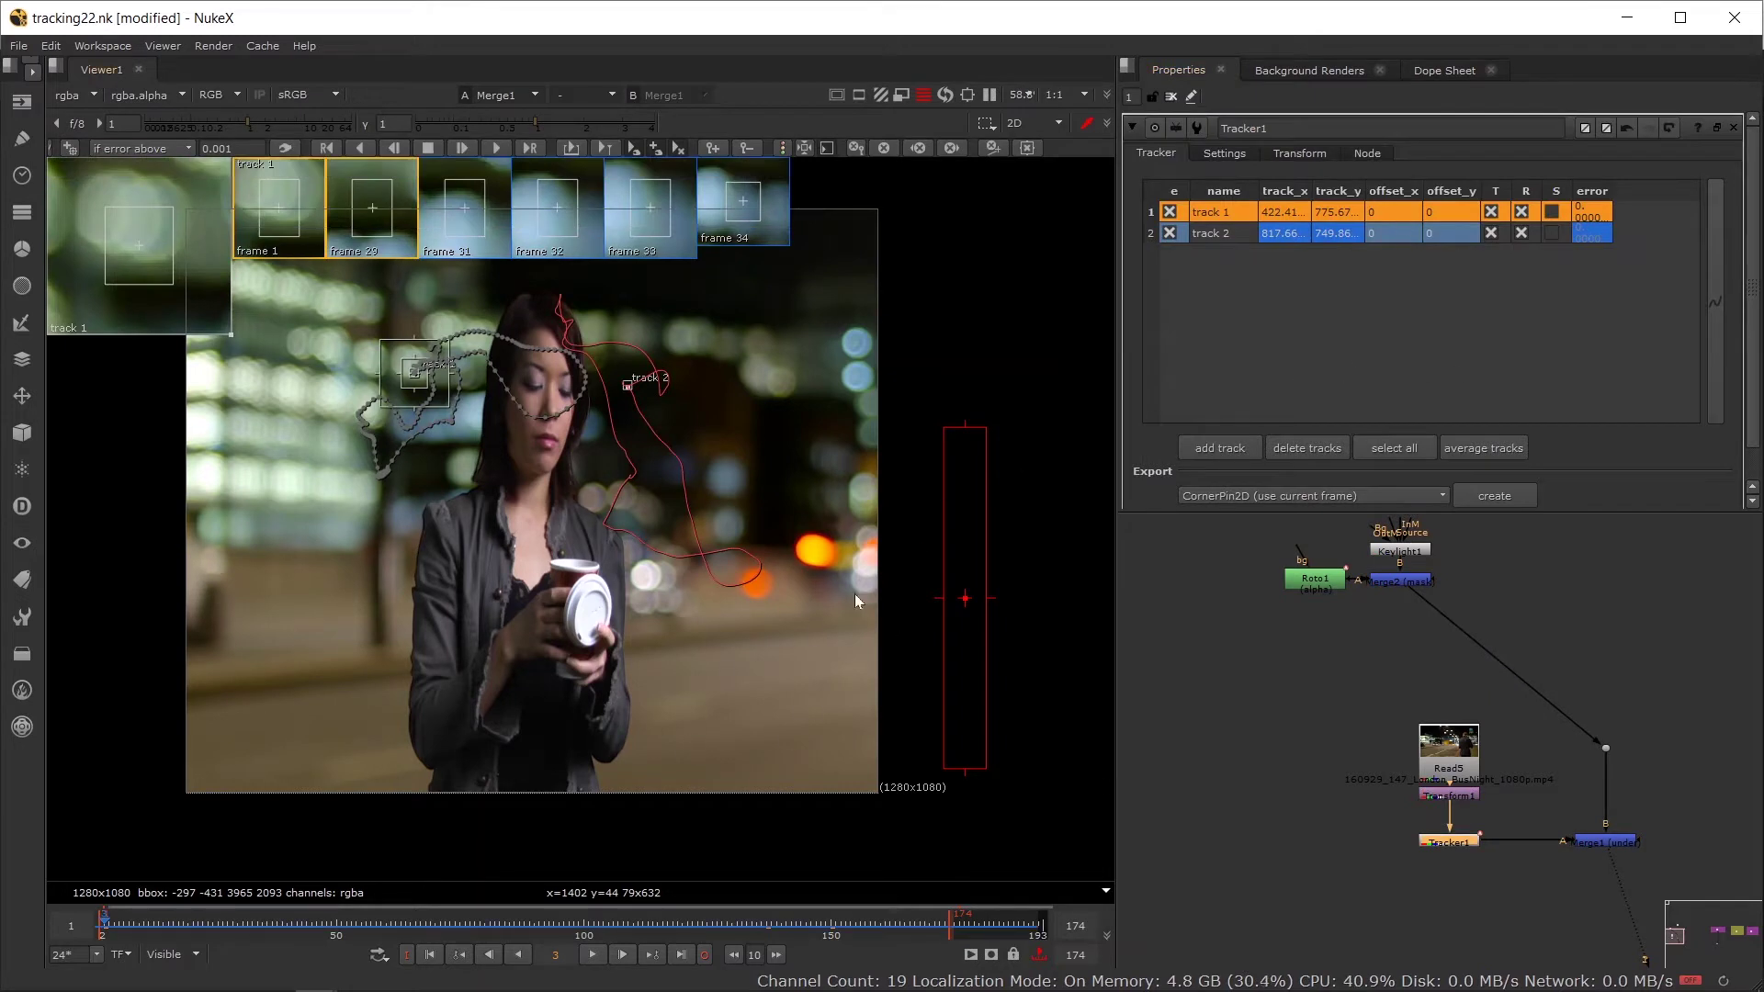
pyautogui.click(1173, 98)
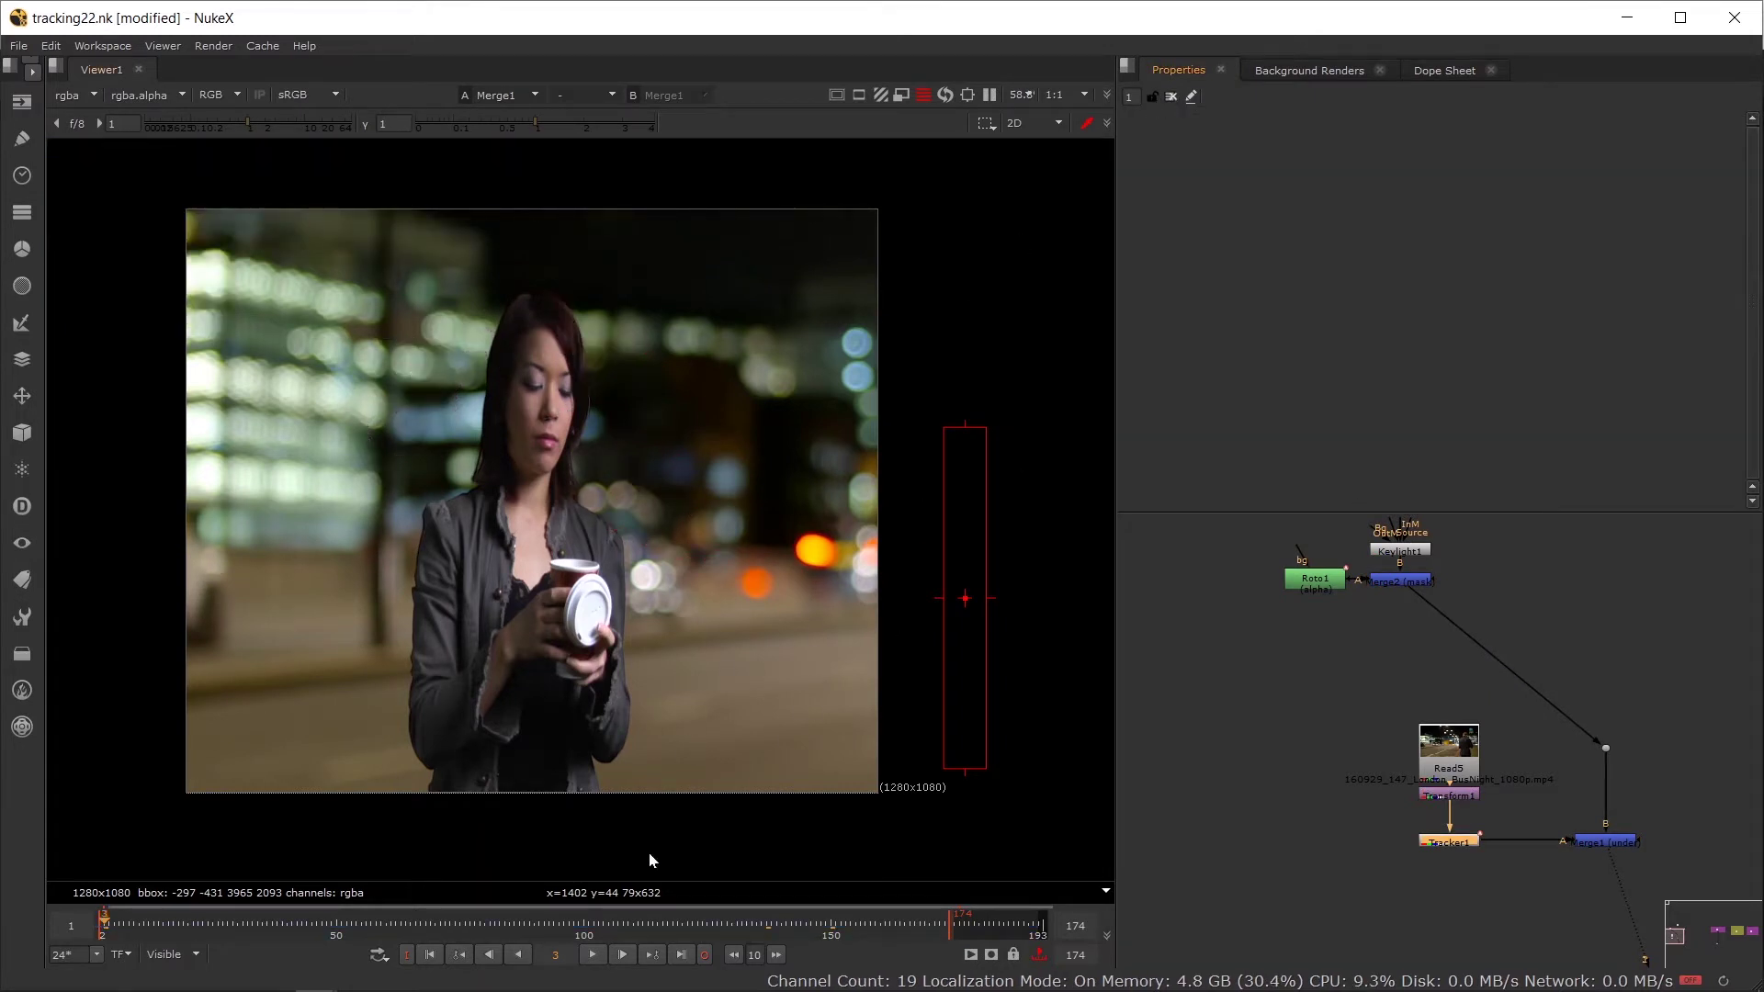
pyautogui.click(594, 954)
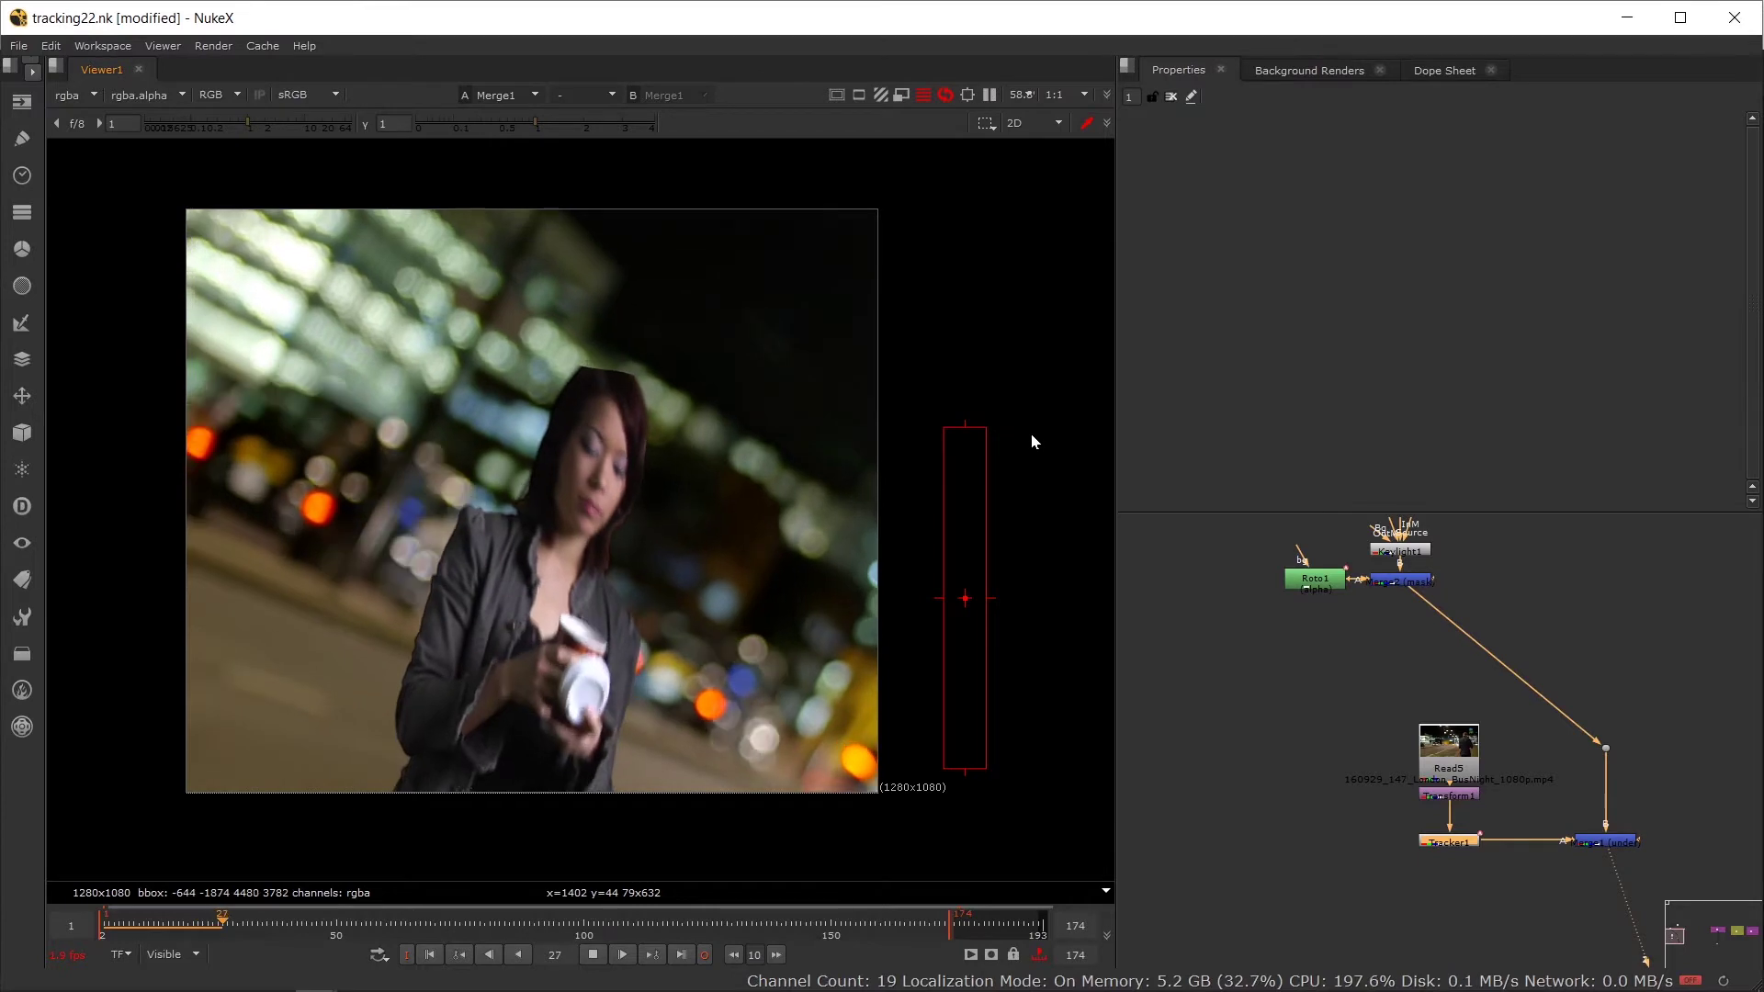
pyautogui.click(591, 955)
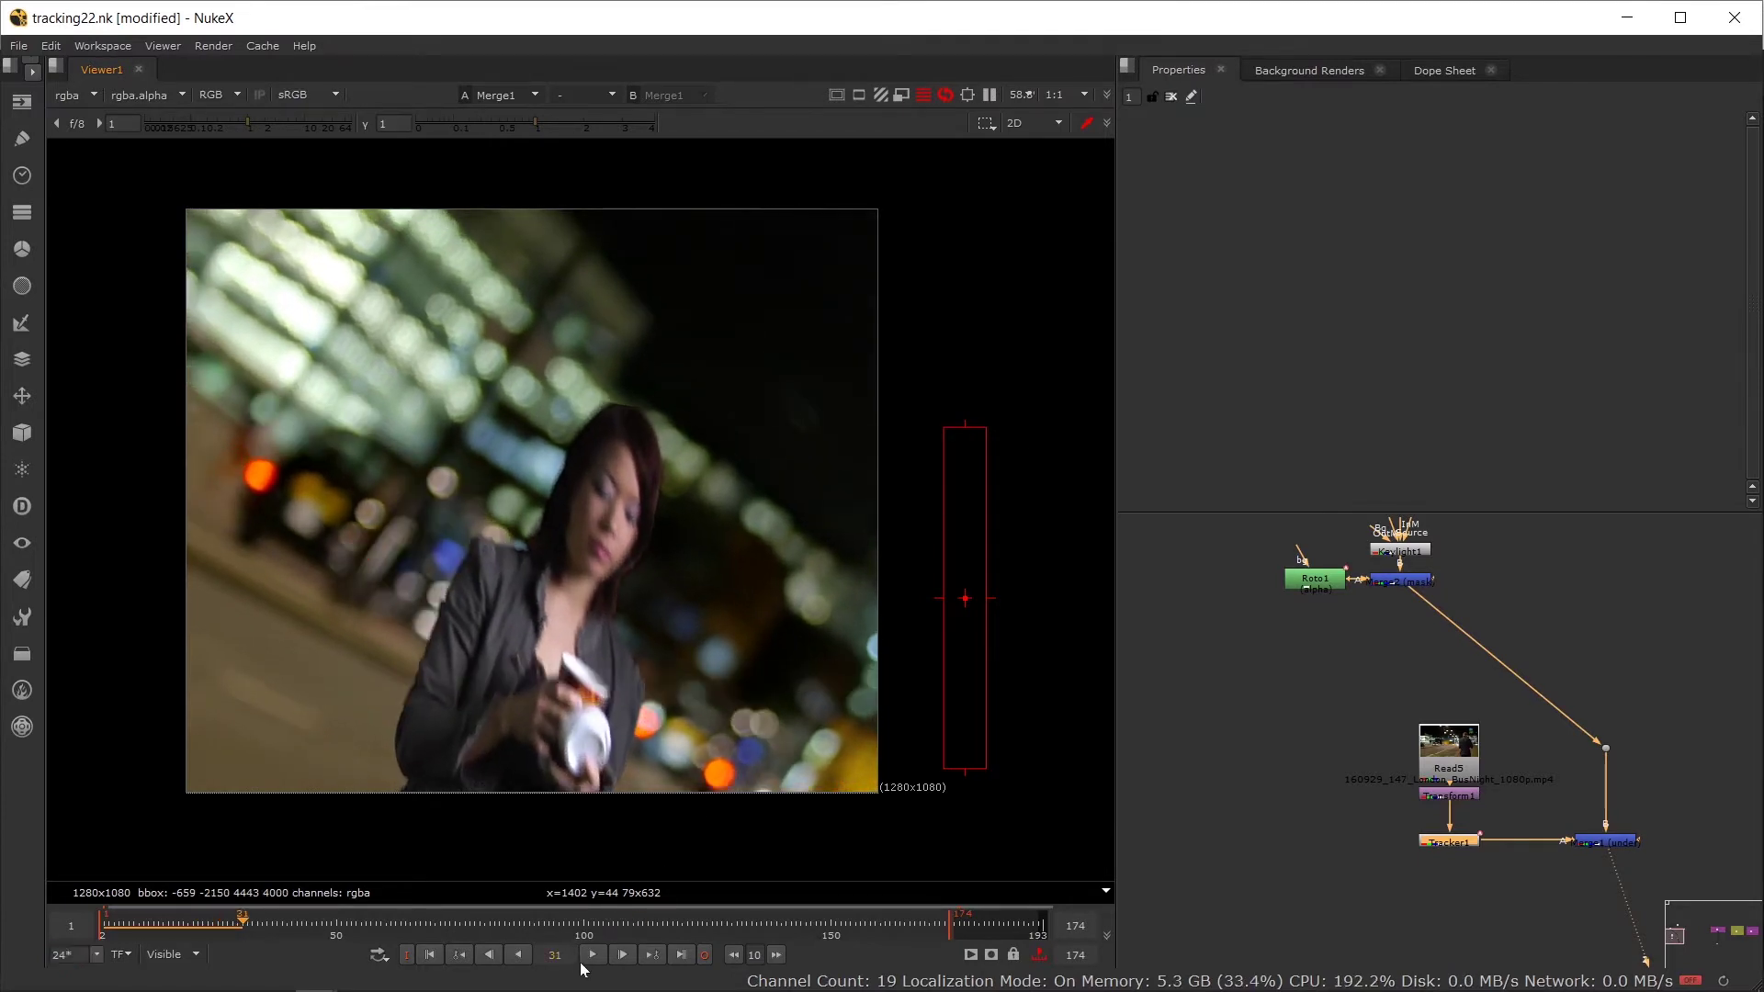
# Step: In Roto1 at frame 24, pull Bezier1's top point up above the woman's head
pyautogui.doubleClick(1315, 580)
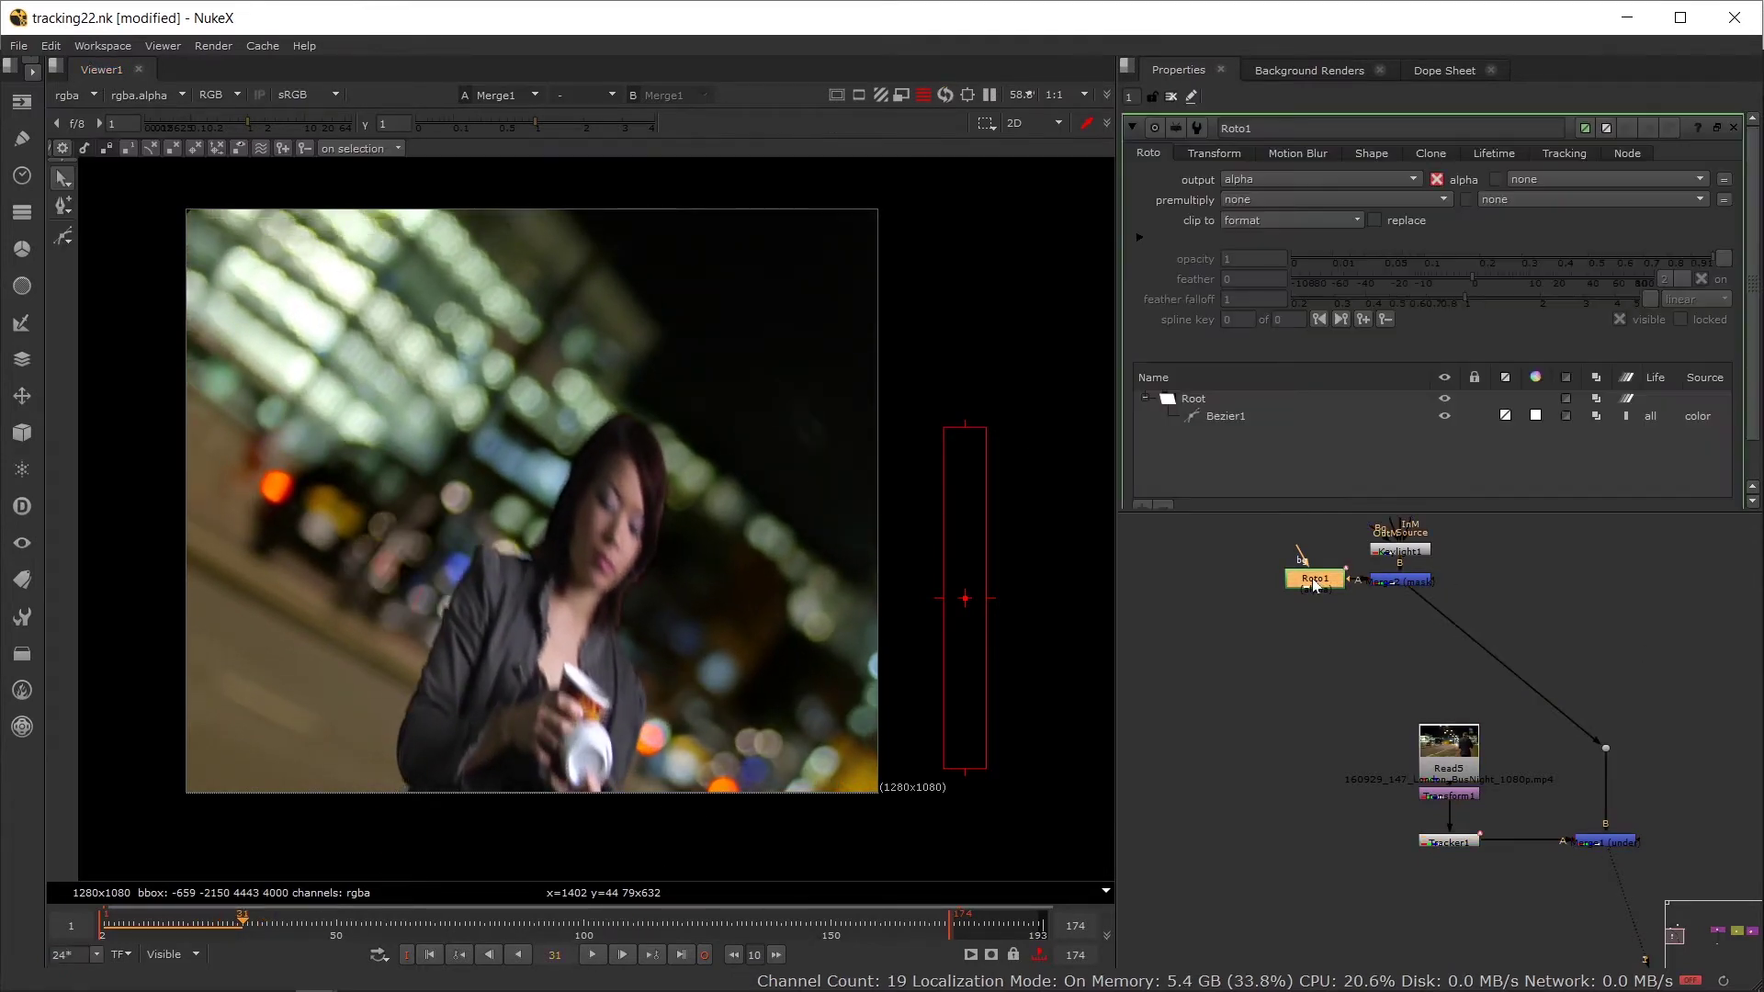
pyautogui.moveTo(238, 926); pyautogui.dragTo(209, 930)
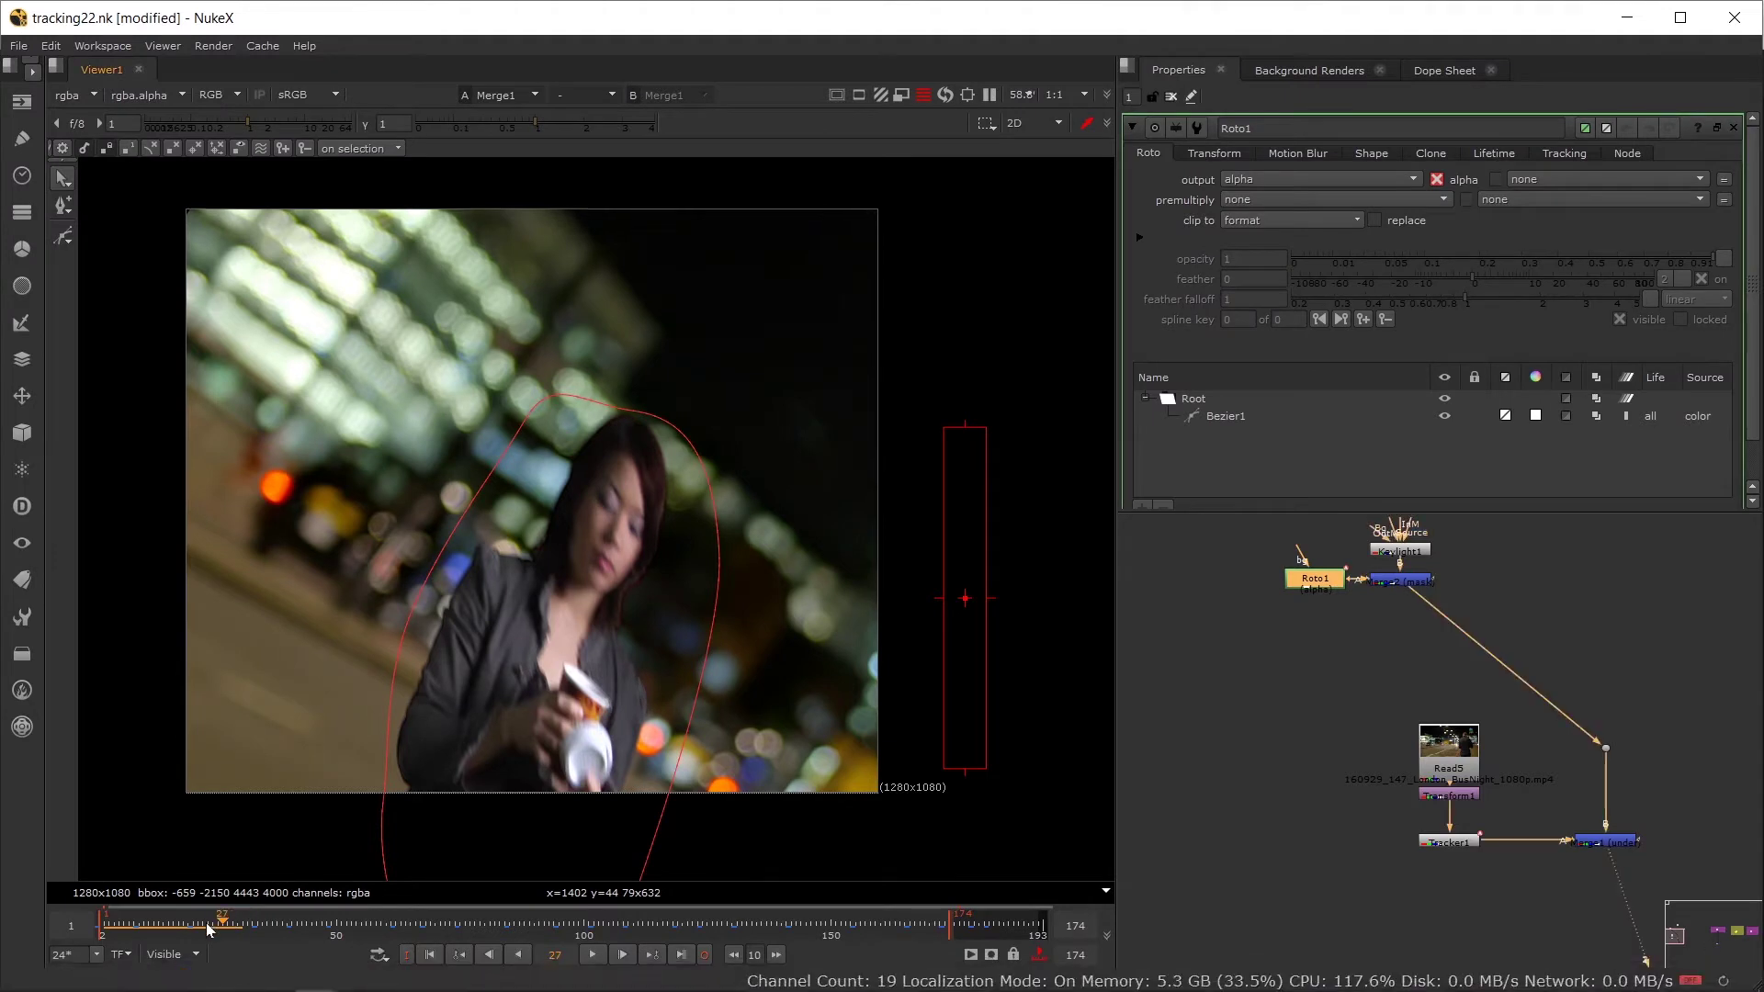
pyautogui.press('Left')
pyautogui.press('Left')
pyautogui.press('Left')
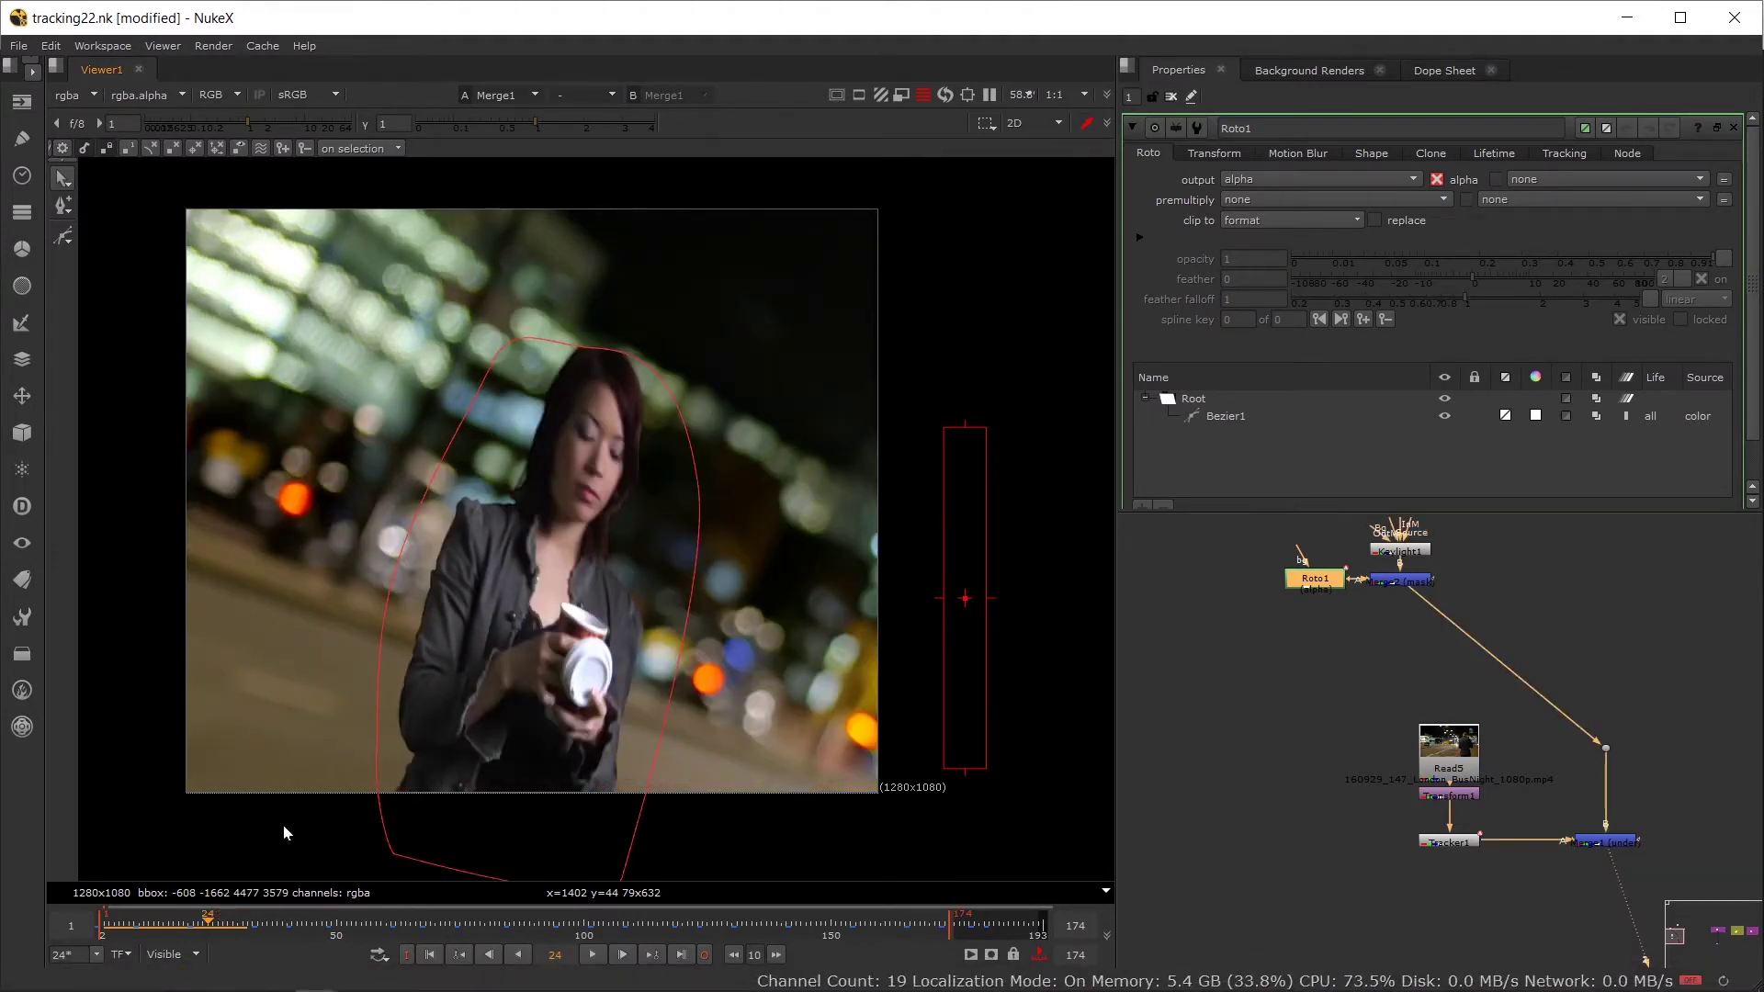
pyautogui.click(544, 341)
pyautogui.moveTo(603, 349); pyautogui.dragTo(612, 319)
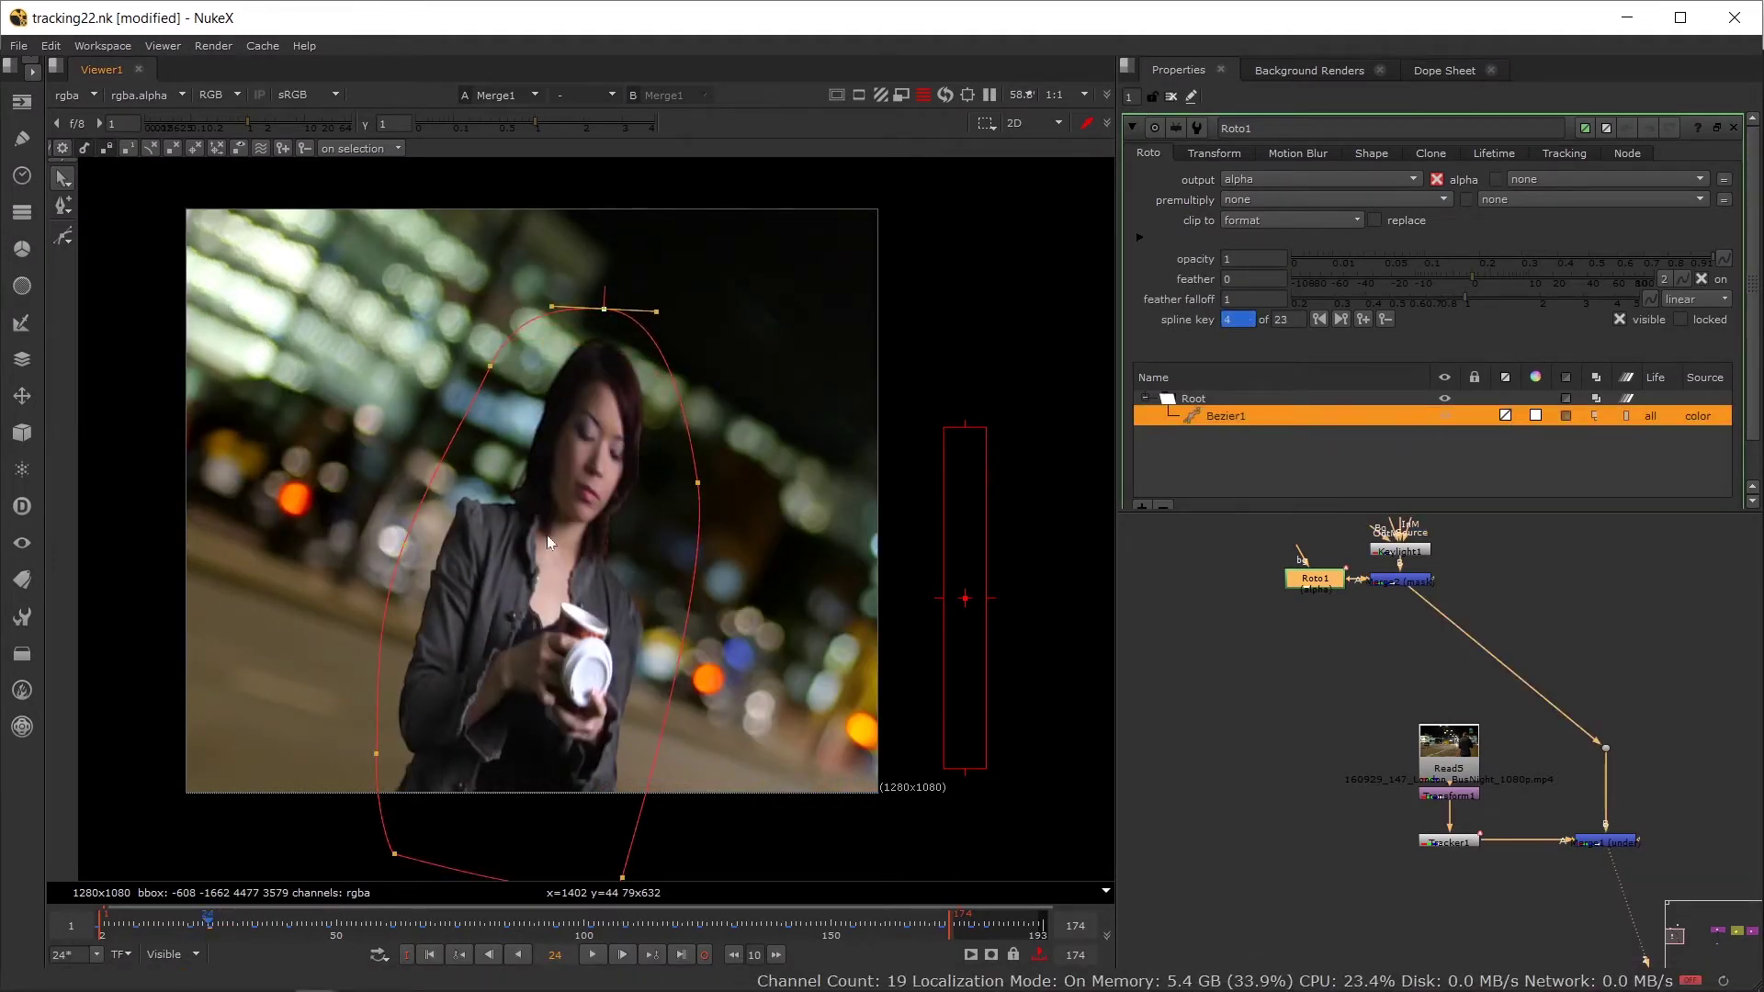
# Step: At frame 33, nudge the top roto point slightly right, then return to frame 5
pyautogui.click(190, 930)
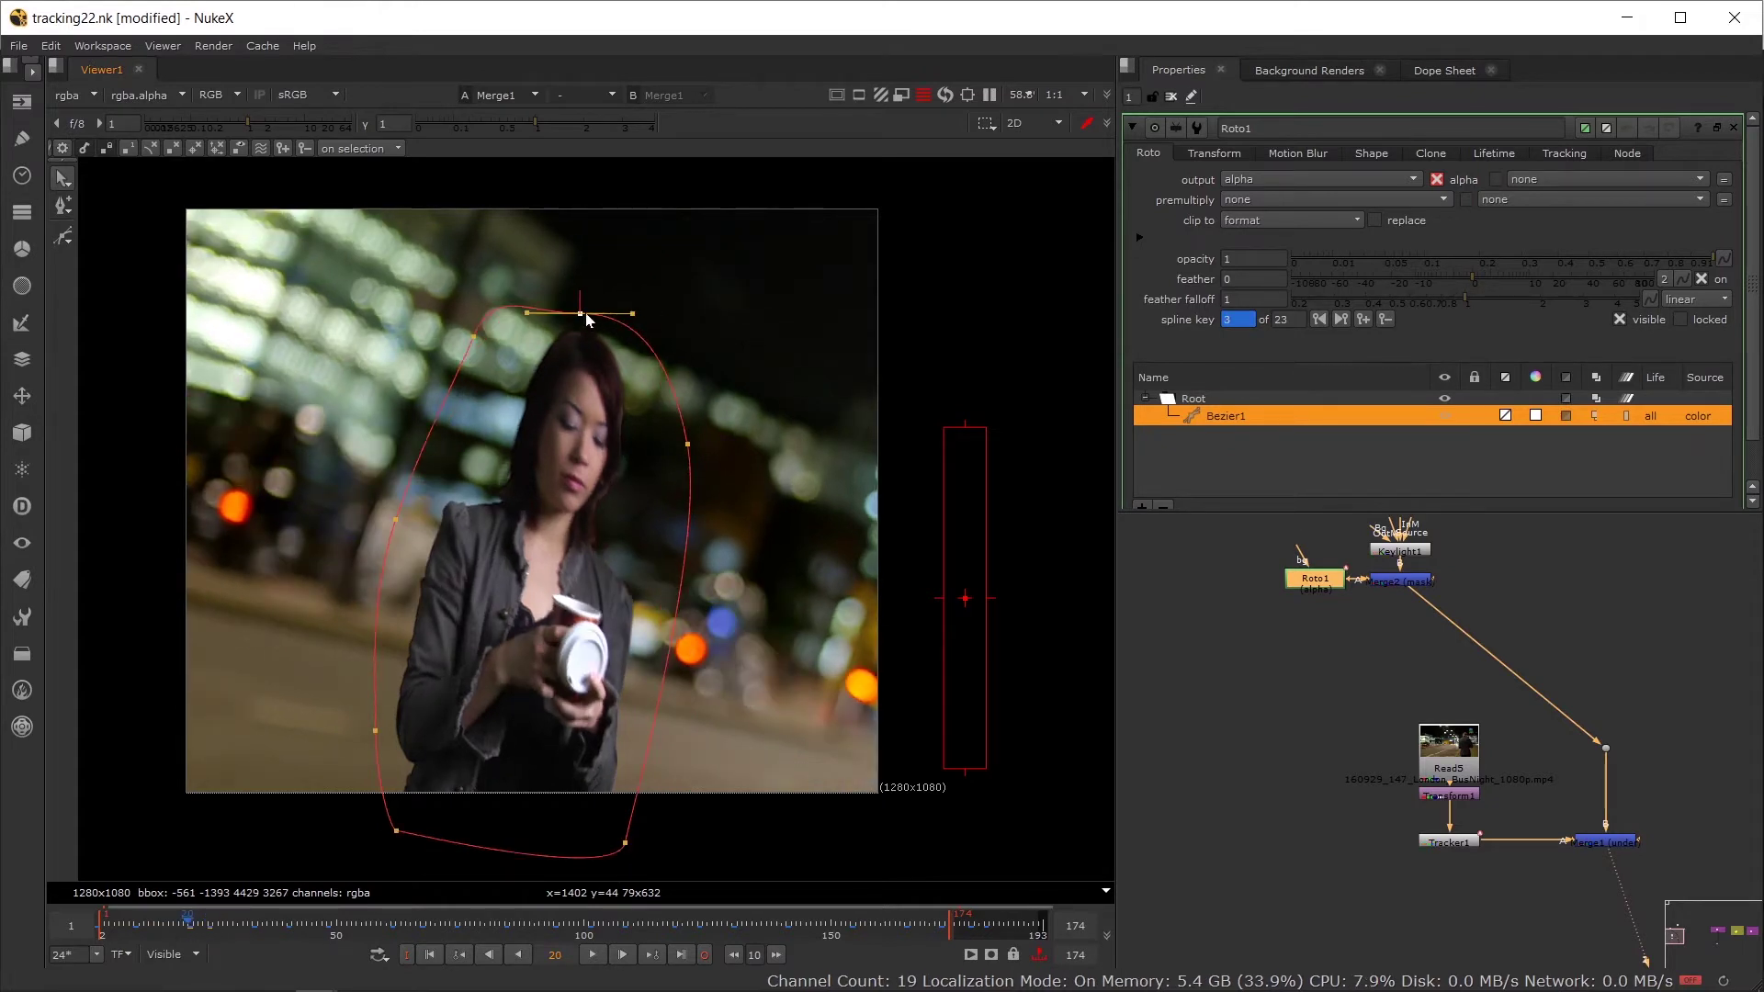
pyautogui.click(254, 921)
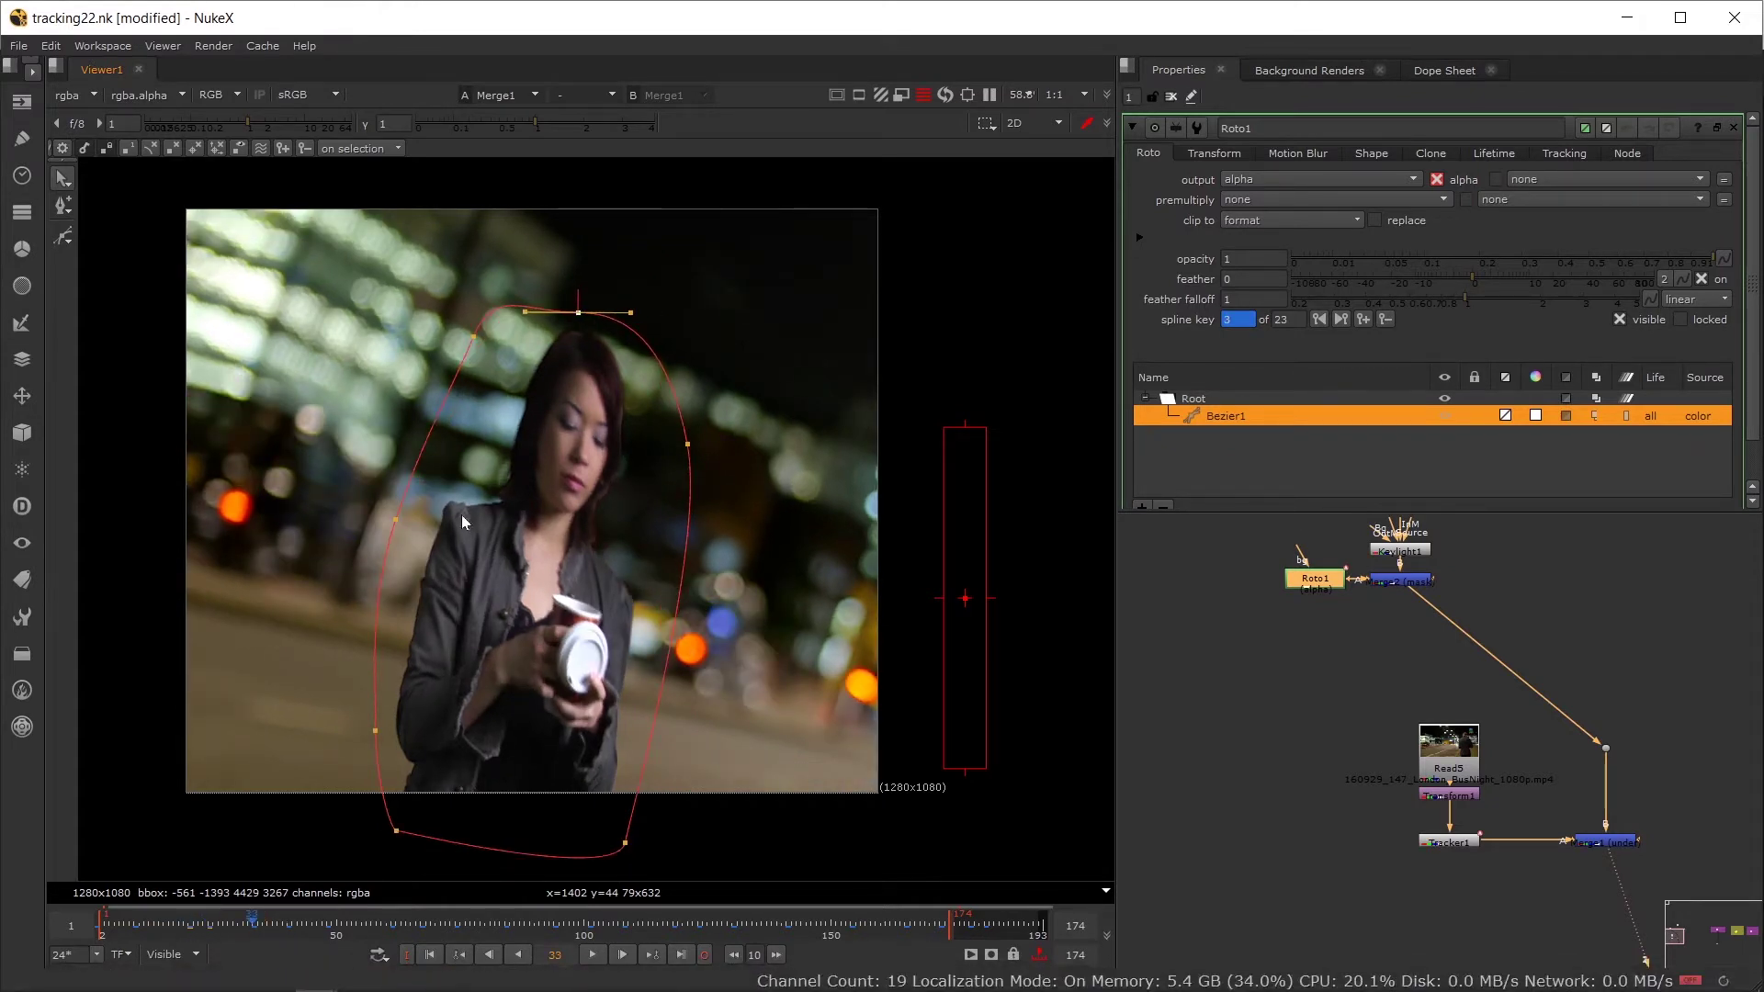
pyautogui.moveTo(652, 415); pyautogui.dragTo(662, 415)
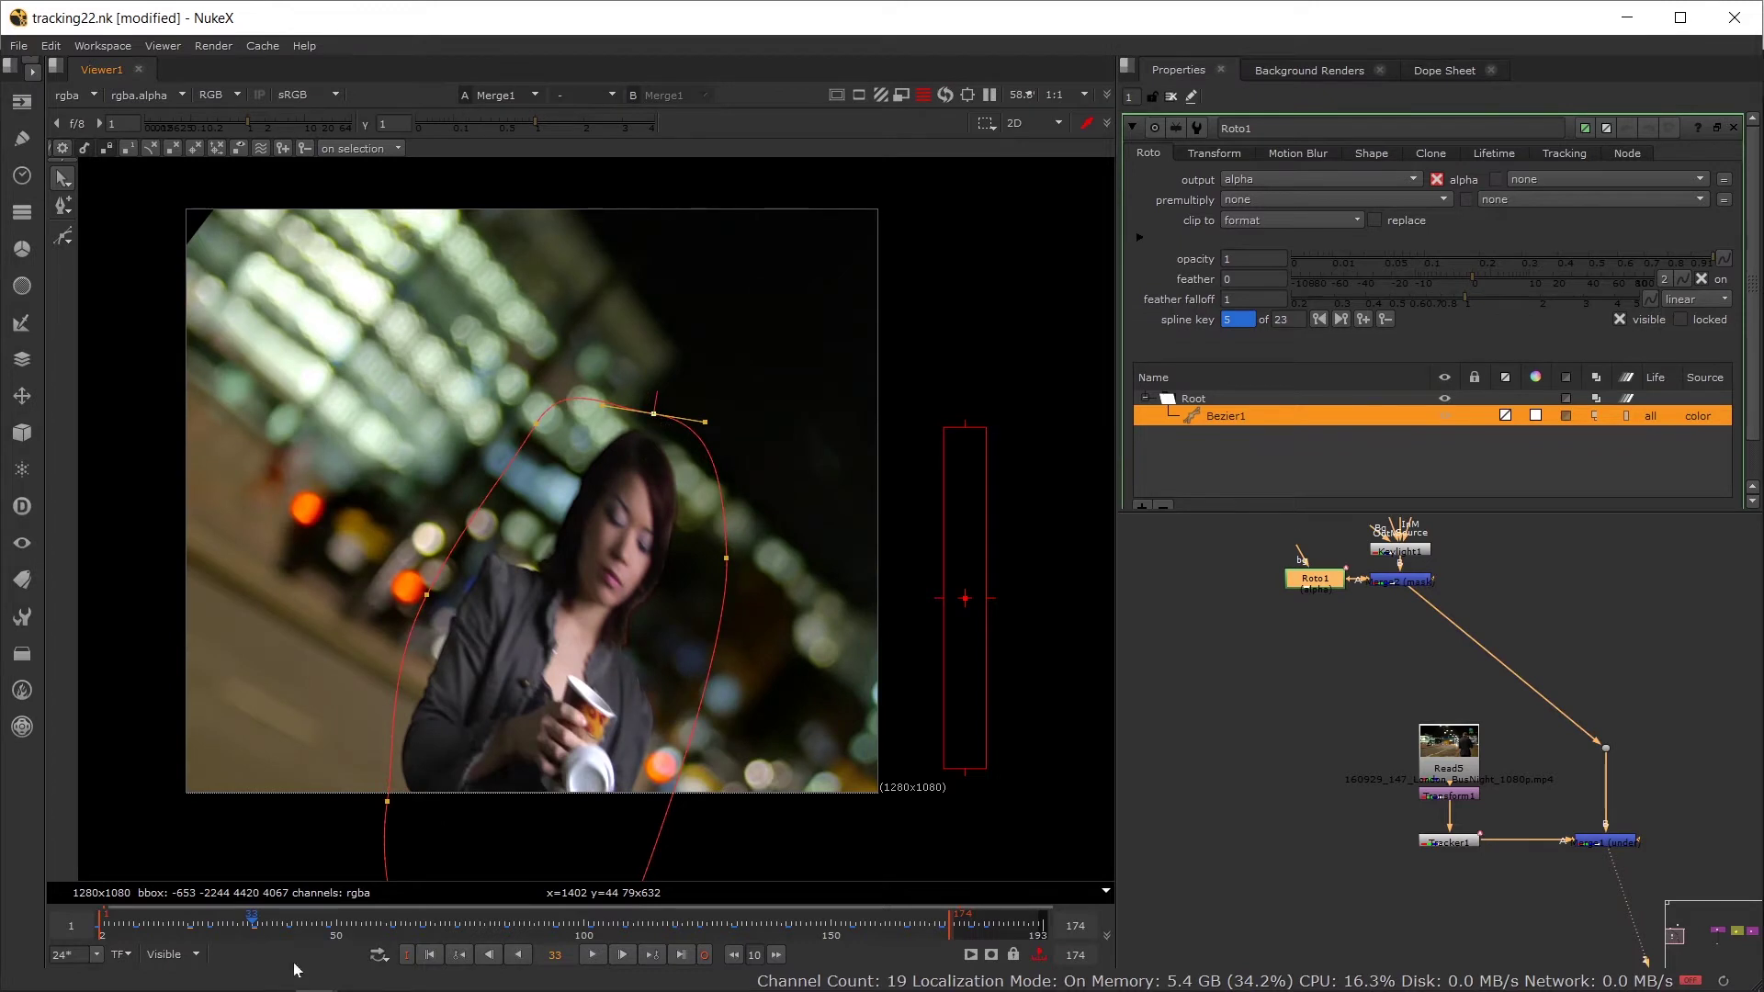
pyautogui.click(115, 923)
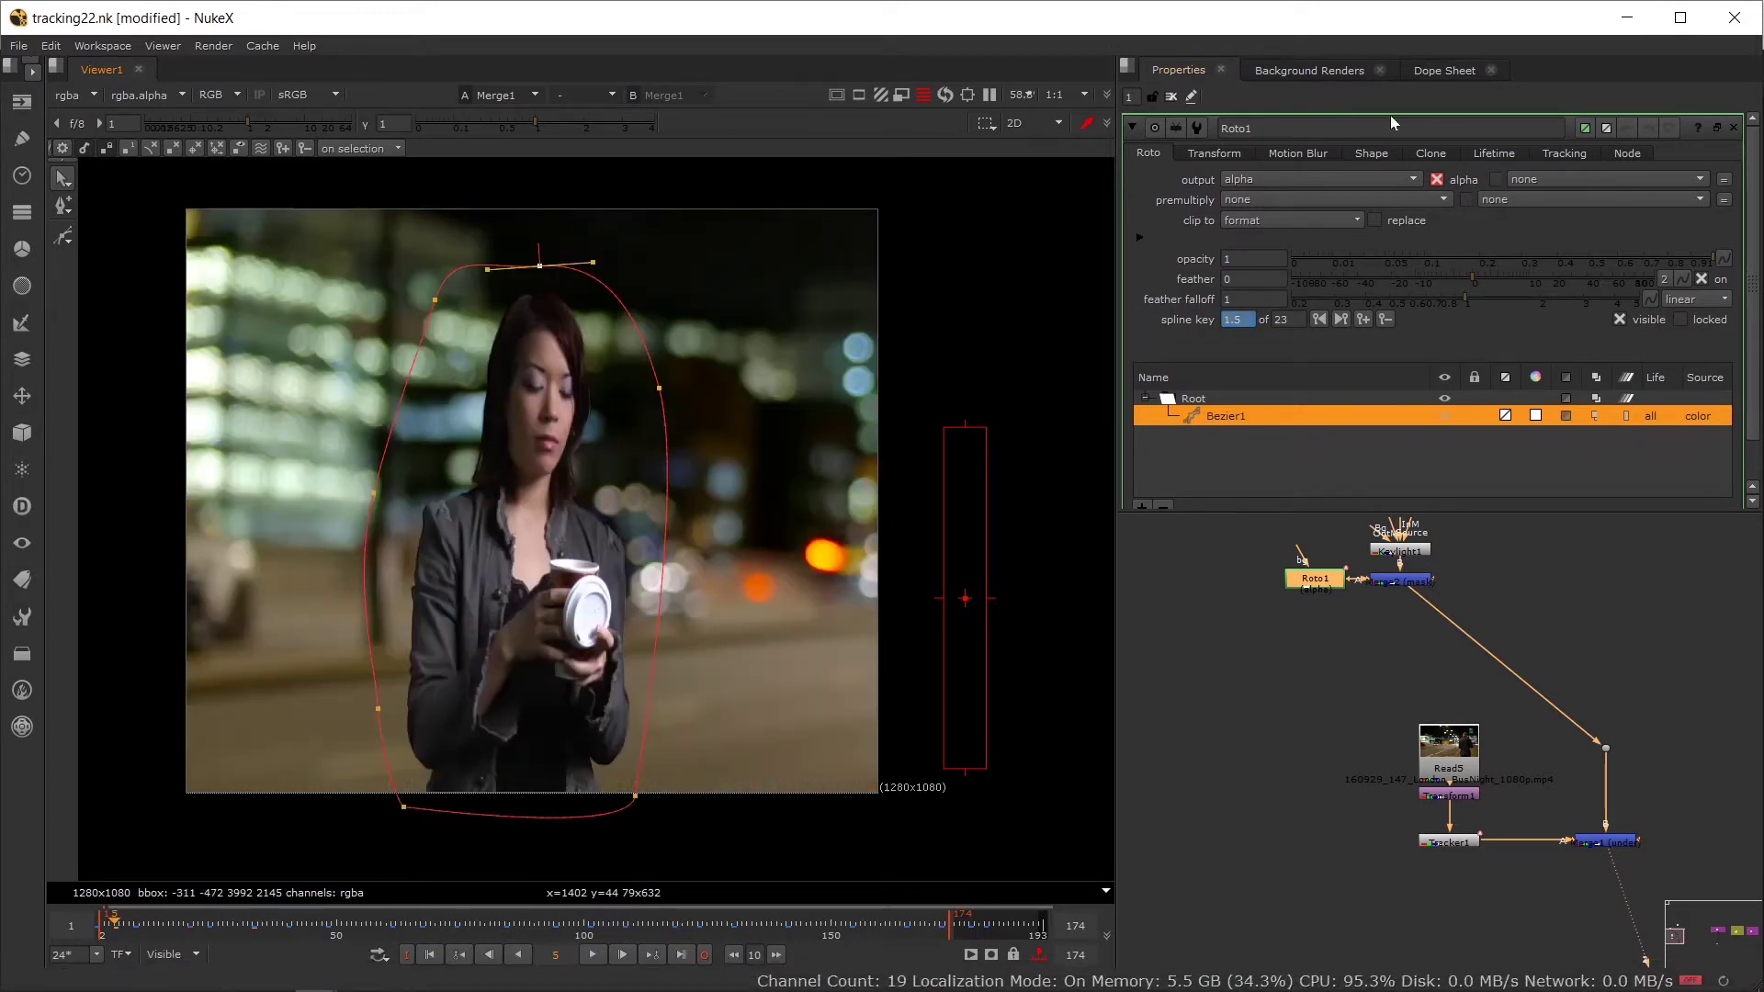
pyautogui.click(1171, 97)
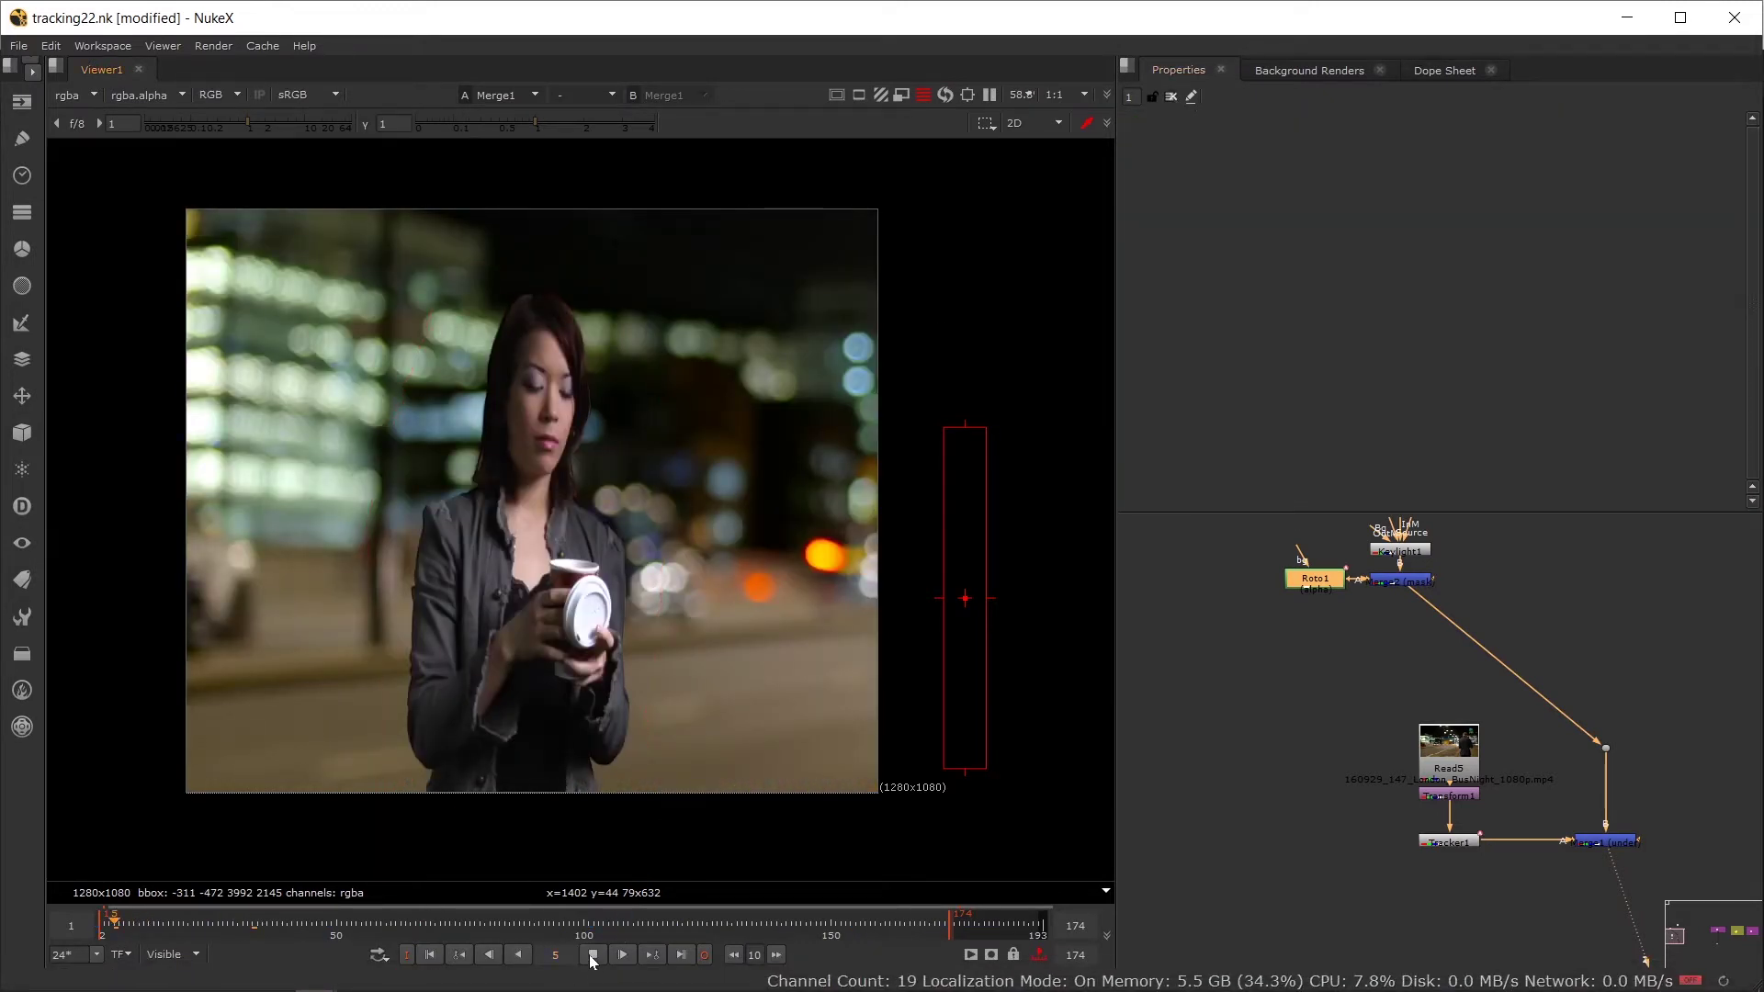
# Step: Play the composite, then view the raw green-screen Read4 footage around frame 34
pyautogui.click(622, 954)
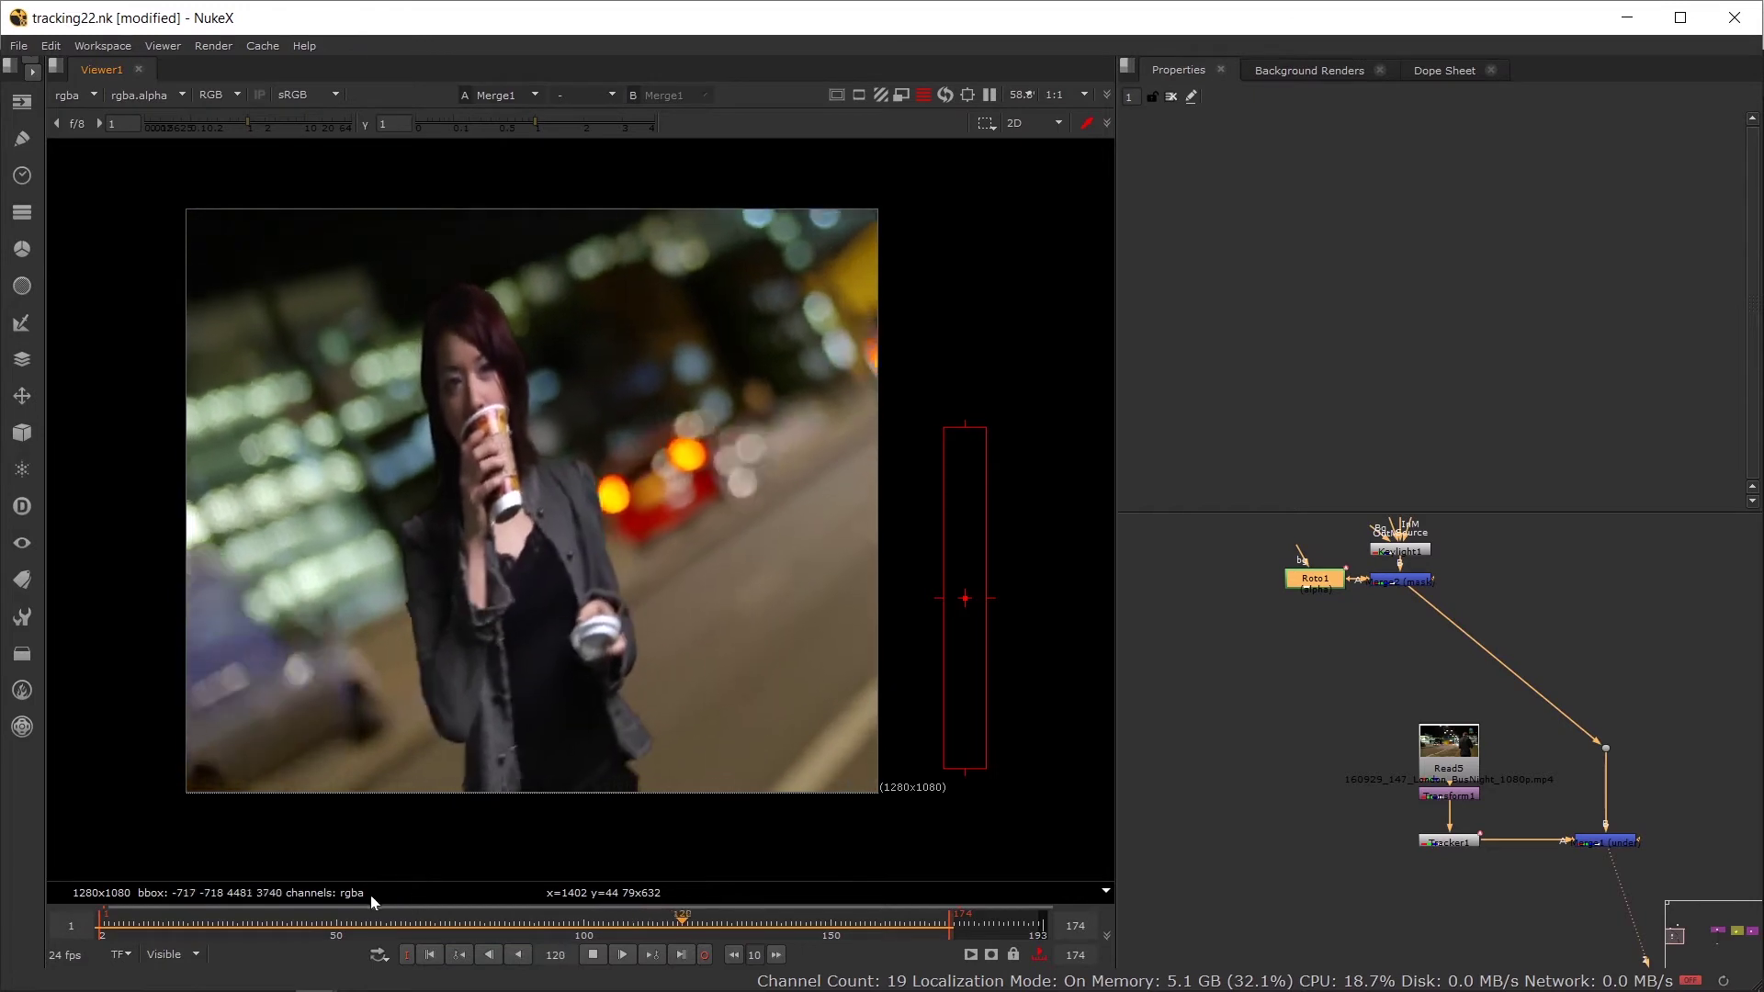
pyautogui.scroll(-3, 1359, 776)
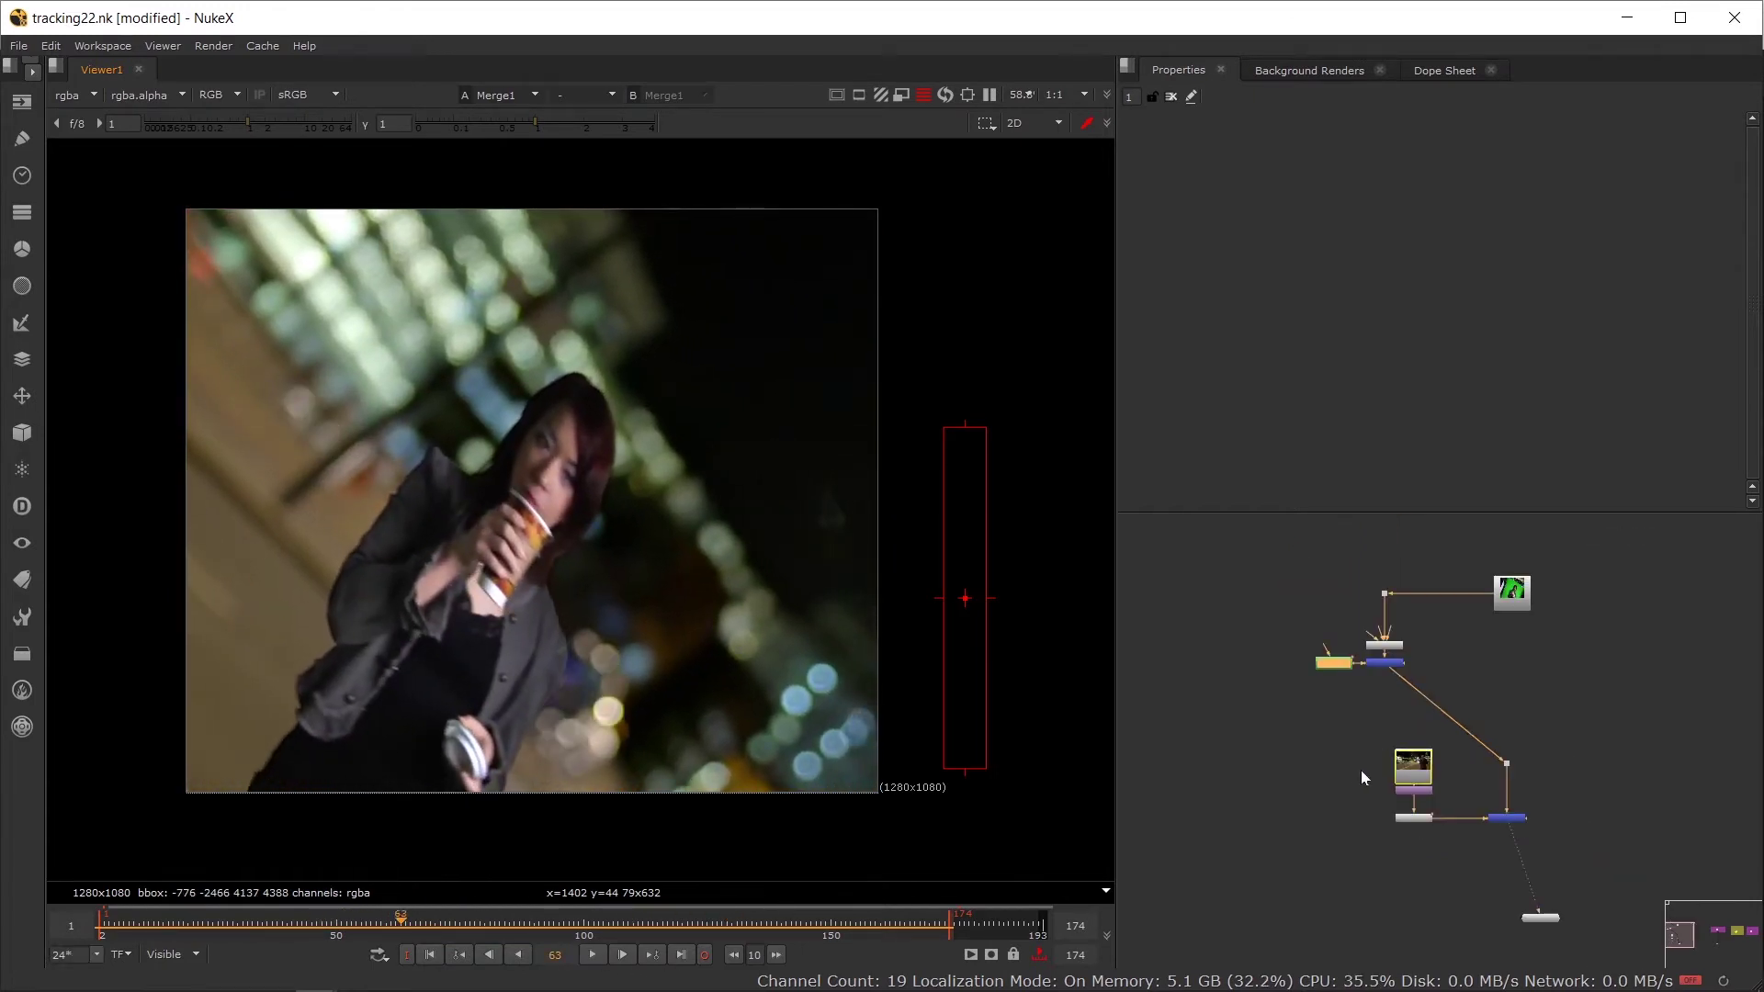
pyautogui.moveTo(1361, 777); pyautogui.dragTo(1284, 734)
pyautogui.click(1441, 557)
pyautogui.press('1')
pyautogui.moveTo(401, 924); pyautogui.dragTo(258, 928)
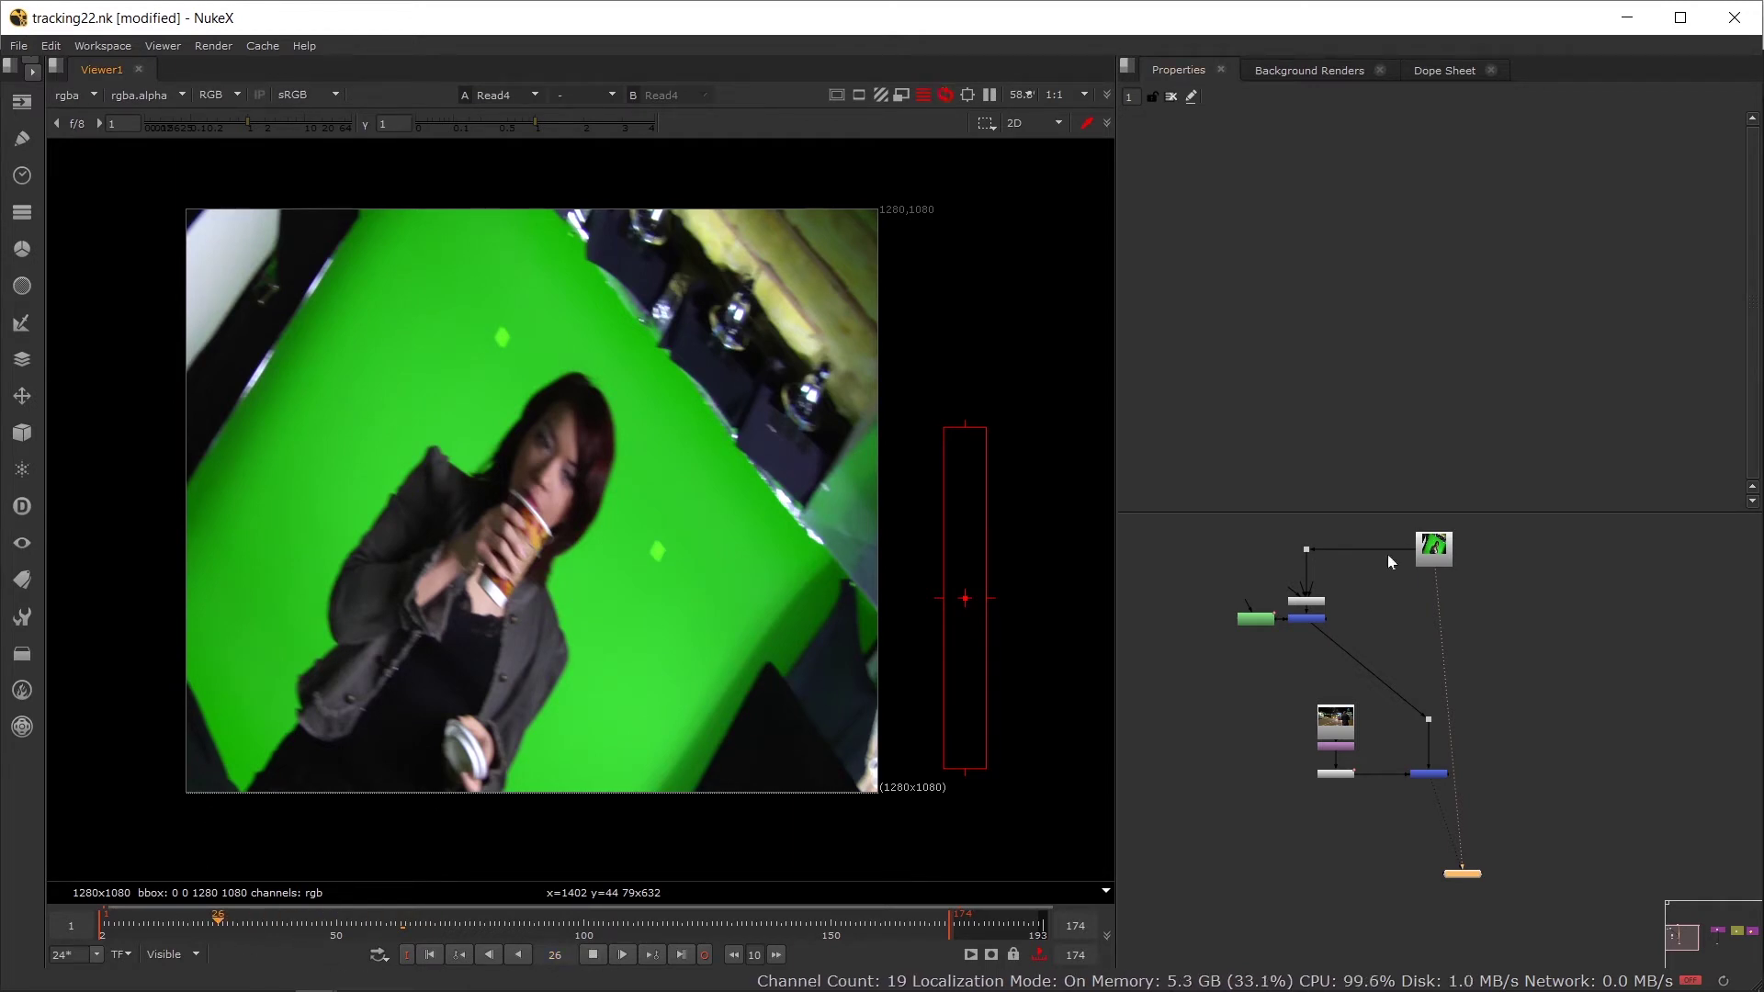
# Step: Review the green-screen clip, stop at frame 133, and view Merge1 with its under-operation settings
pyautogui.press('l')
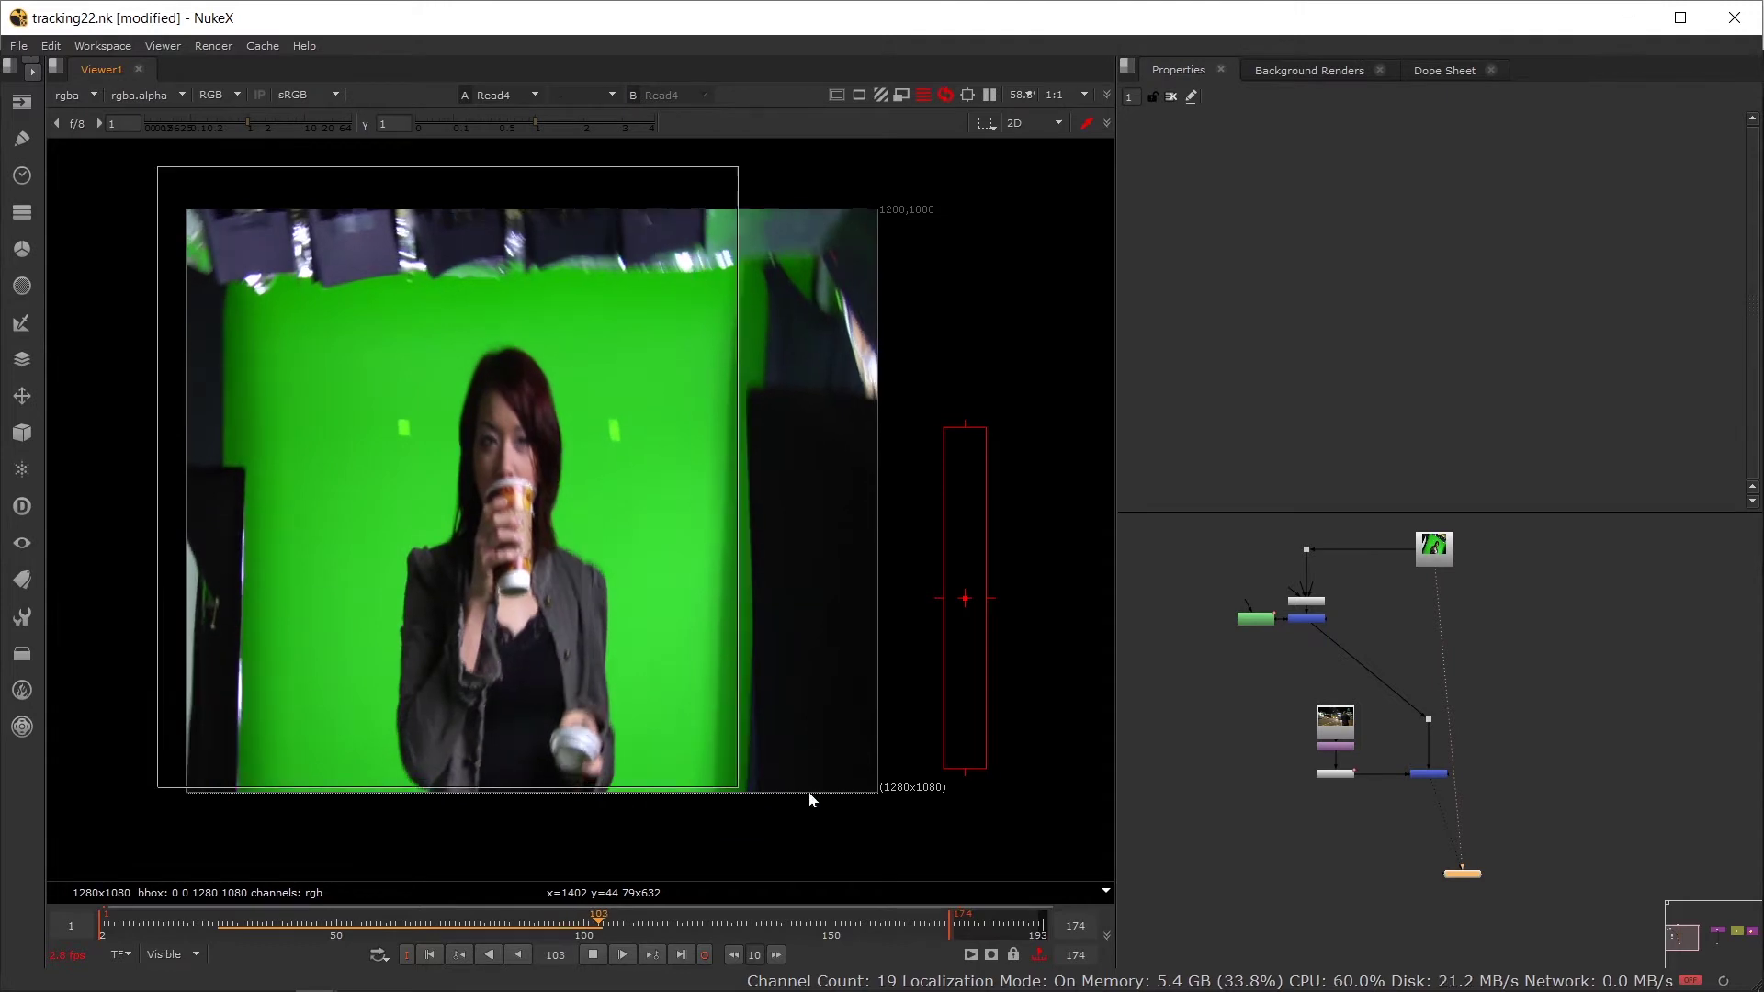
pyautogui.click(230, 923)
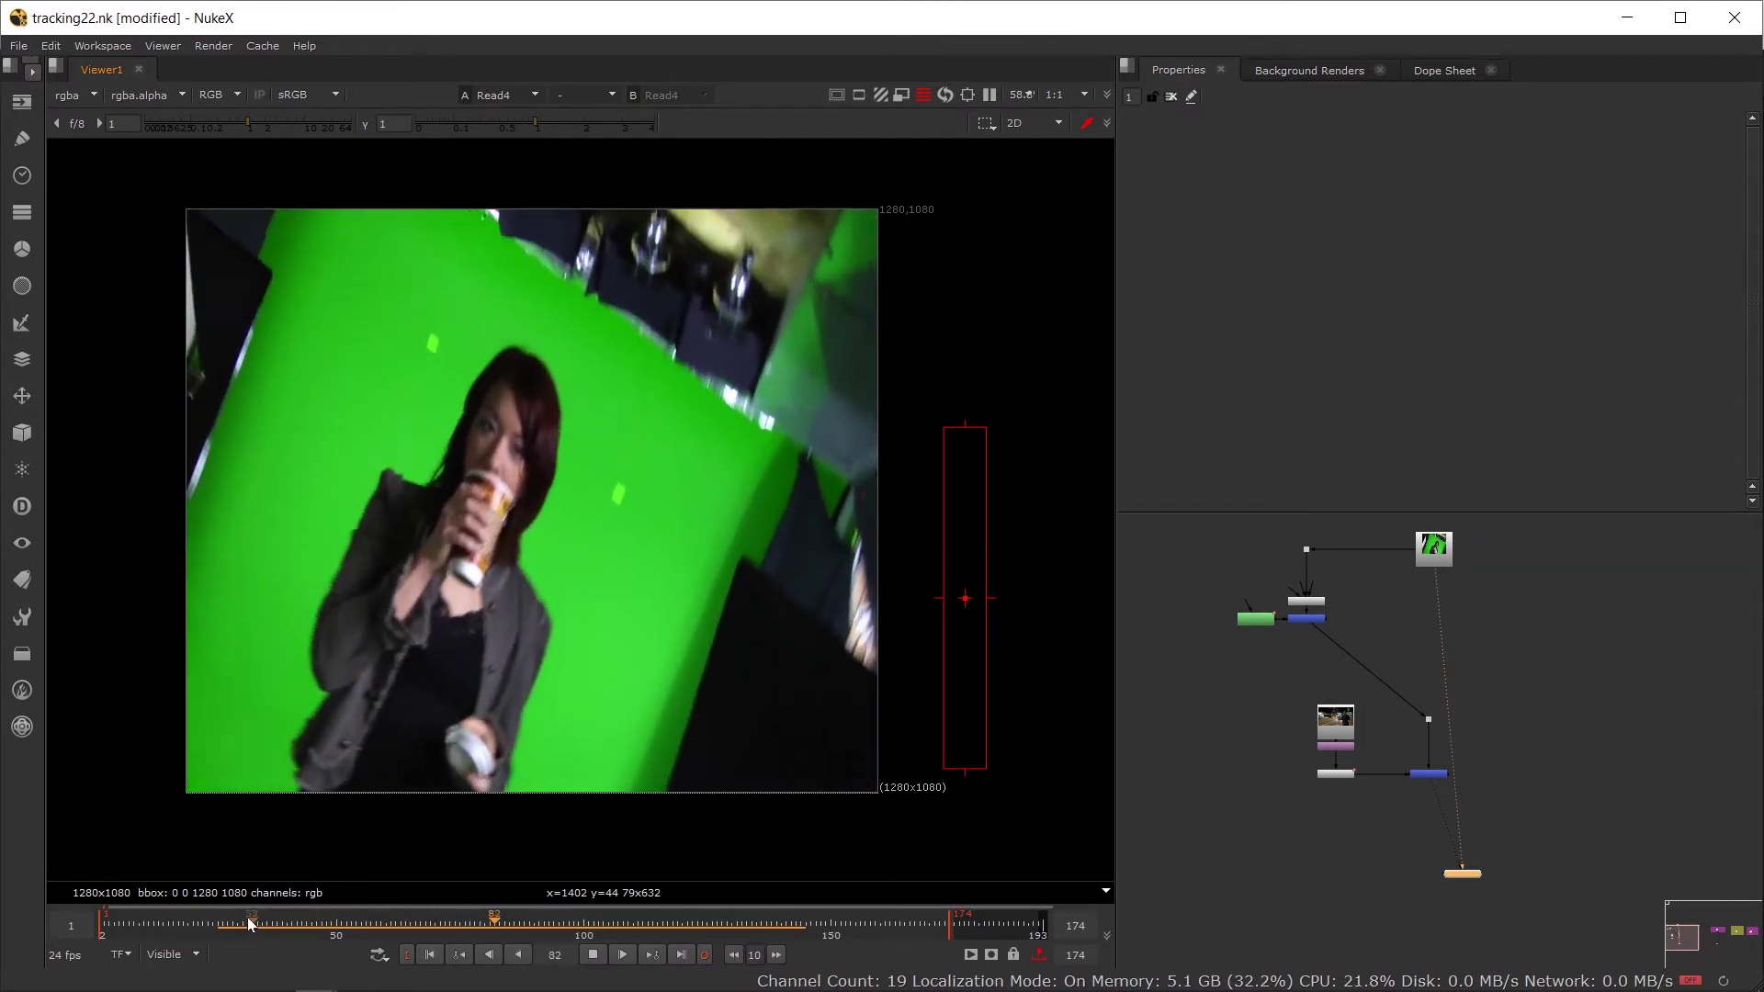
pyautogui.click(241, 919)
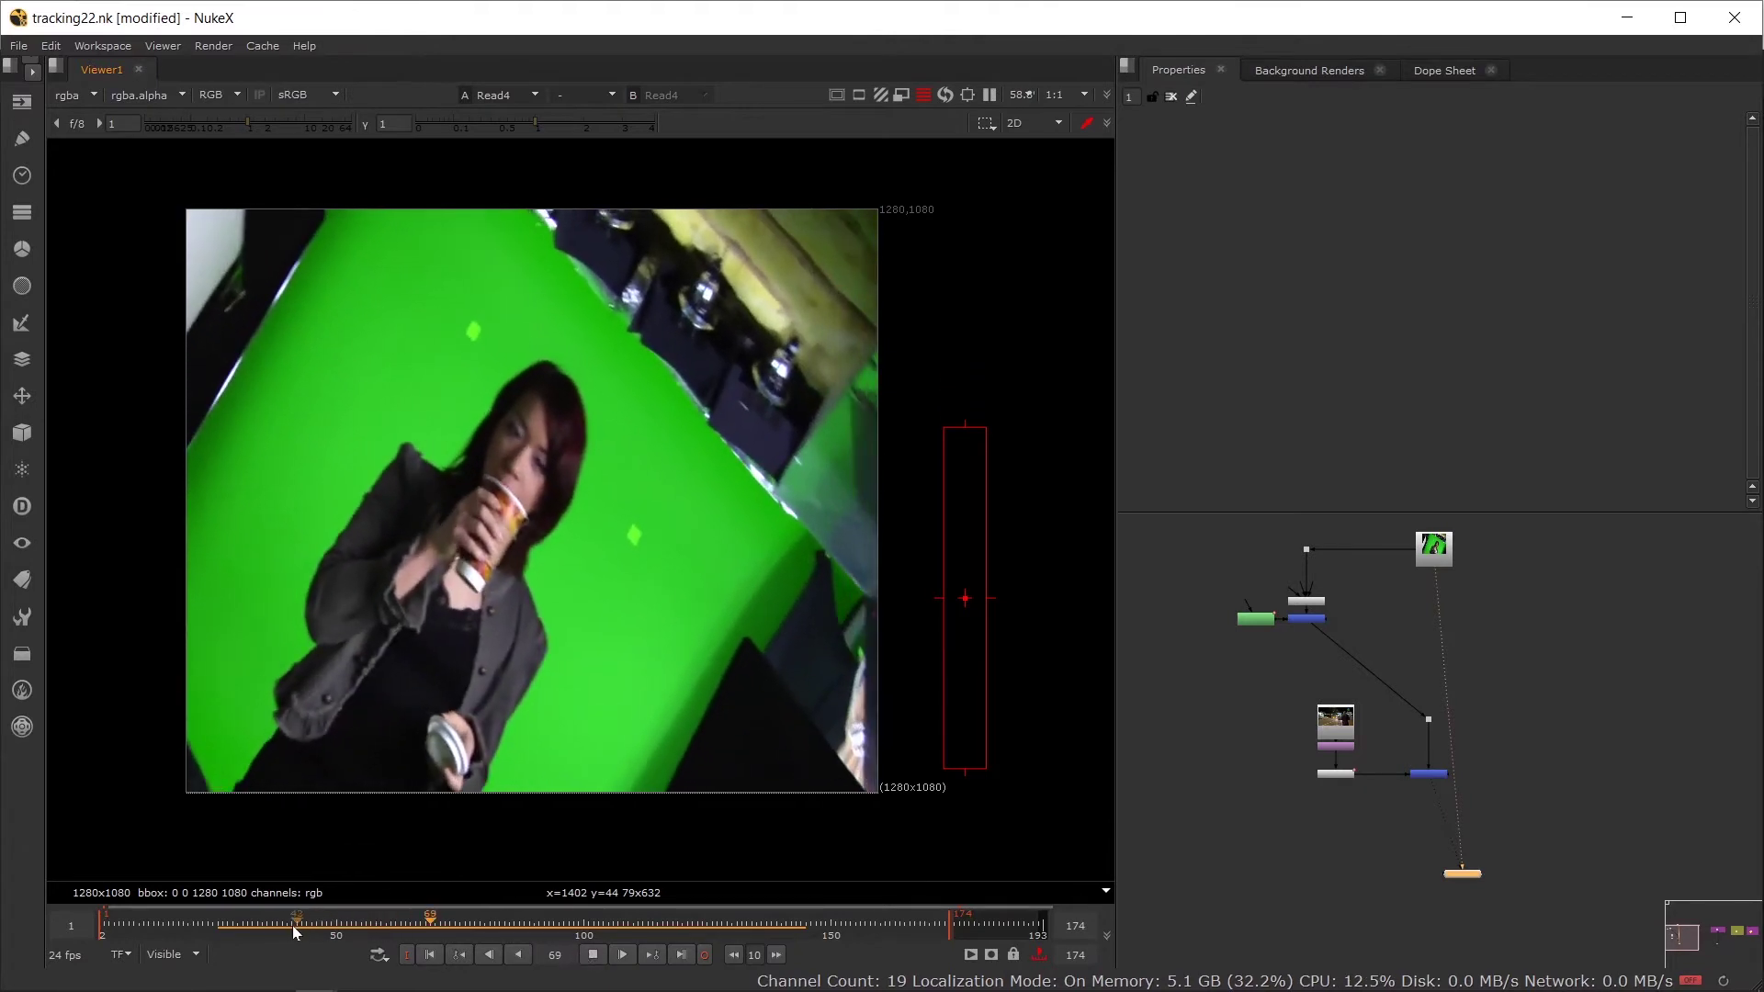
pyautogui.click(593, 955)
pyautogui.click(1429, 774)
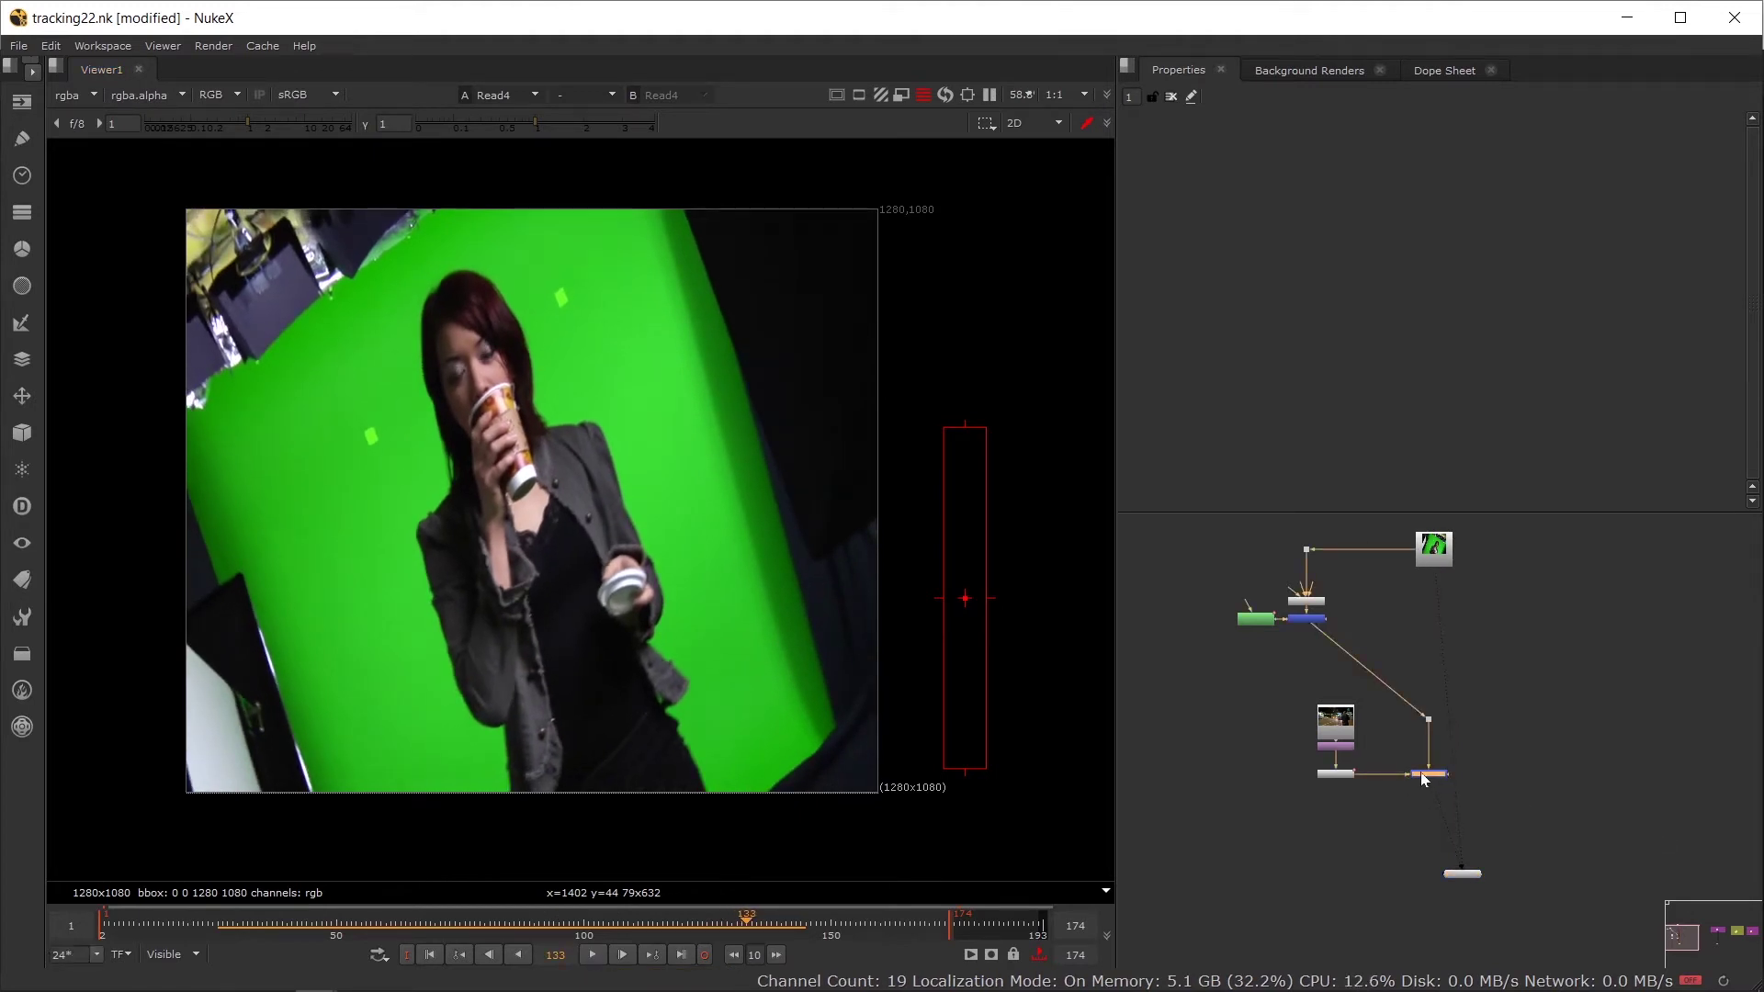
pyautogui.doubleClick(1424, 775)
pyautogui.press('1')
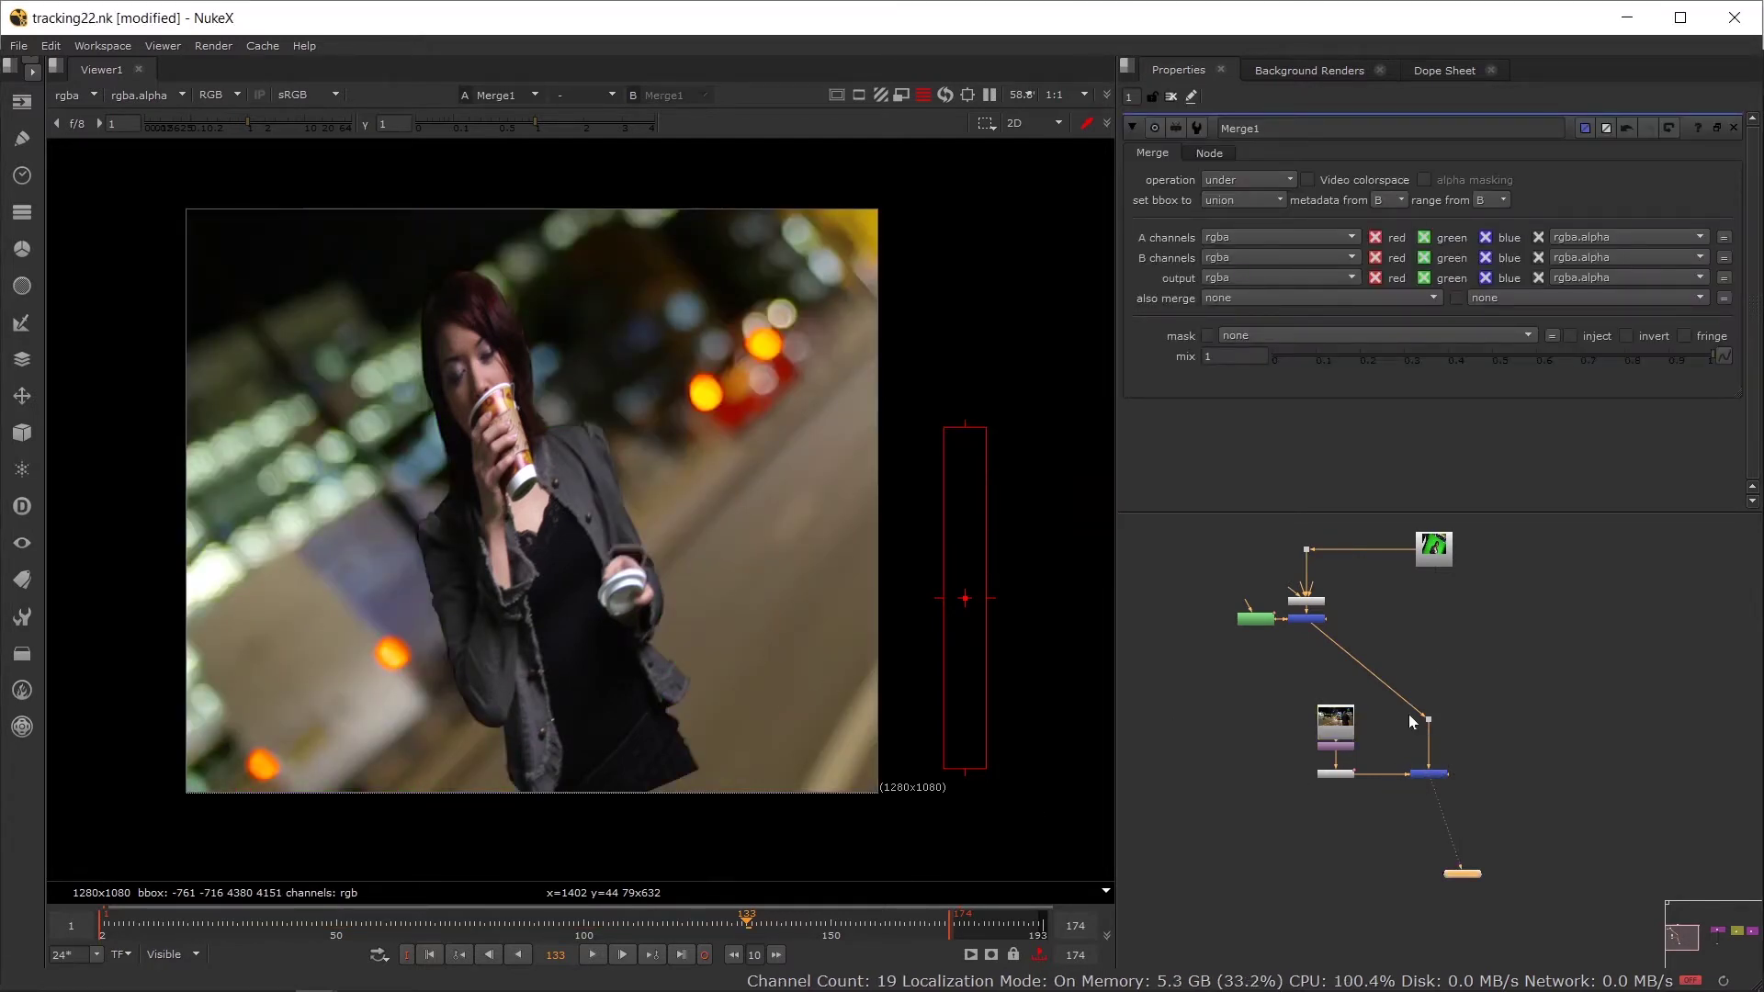
# Step: At frame 133, drag Bezier1's lower-right curve further down around the woman
pyautogui.scroll(2, 704, 796)
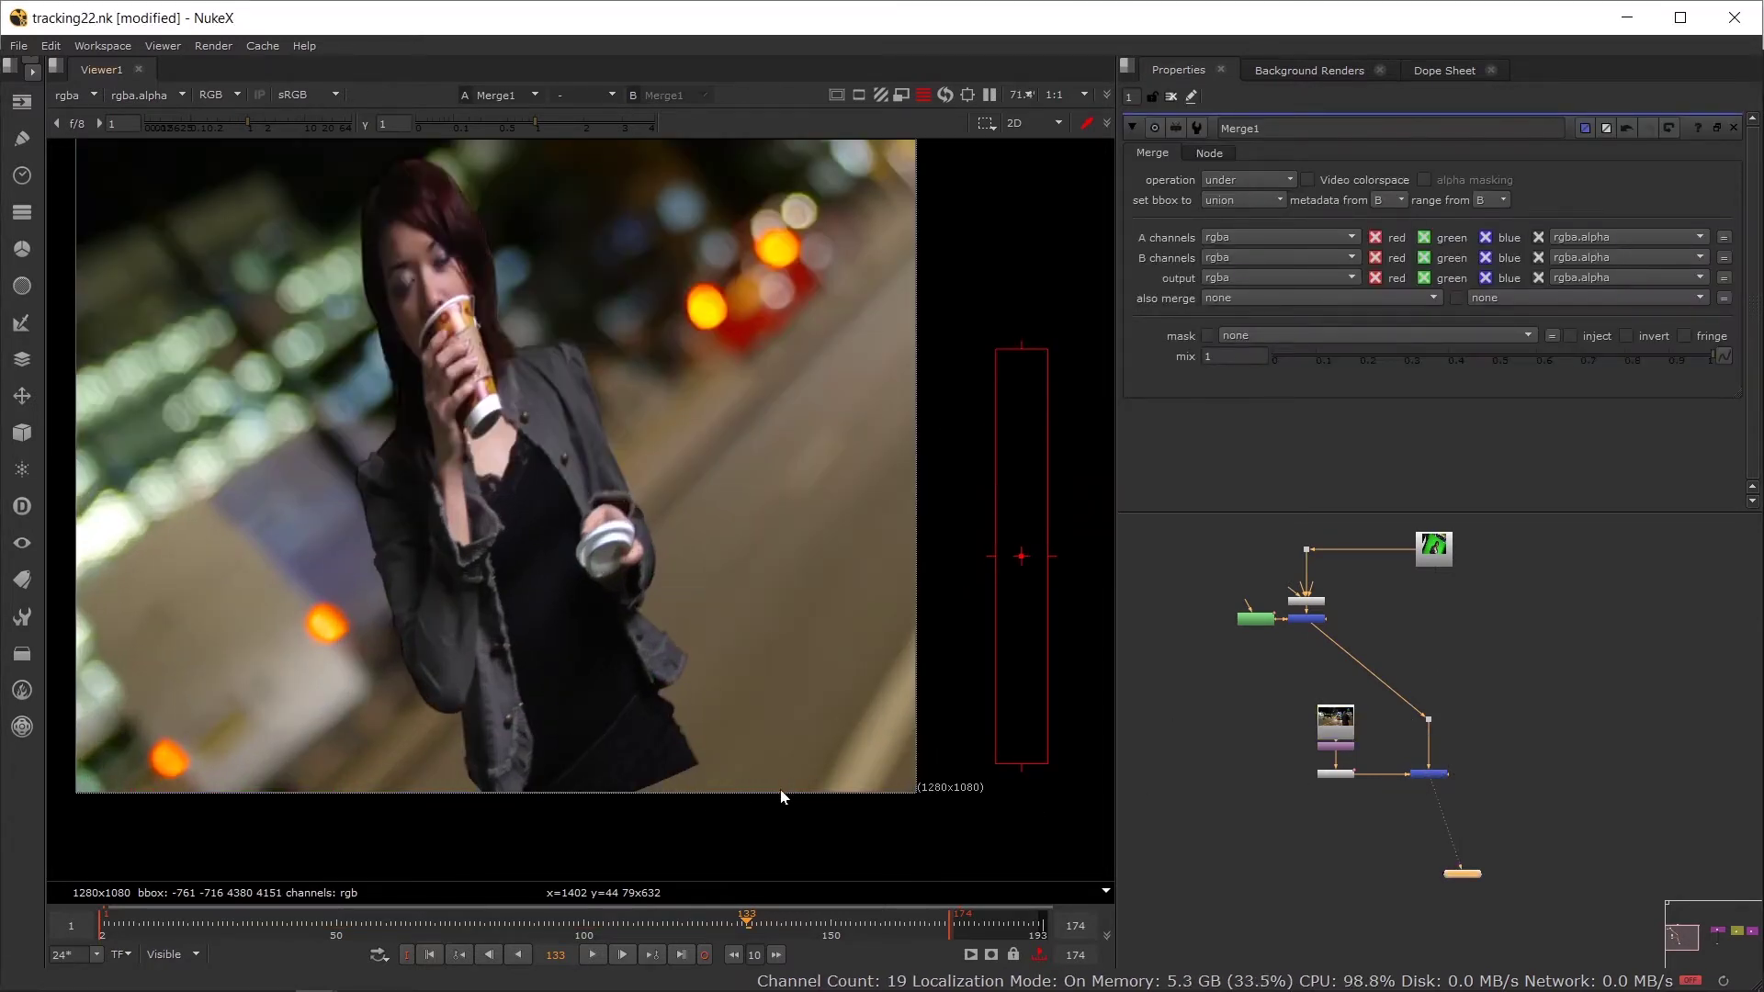
pyautogui.keyDown('ctrl'); pyautogui.keyDown('shift'); pyautogui.click(1309, 619); pyautogui.keyUp('shift'); pyautogui.keyUp('ctrl')
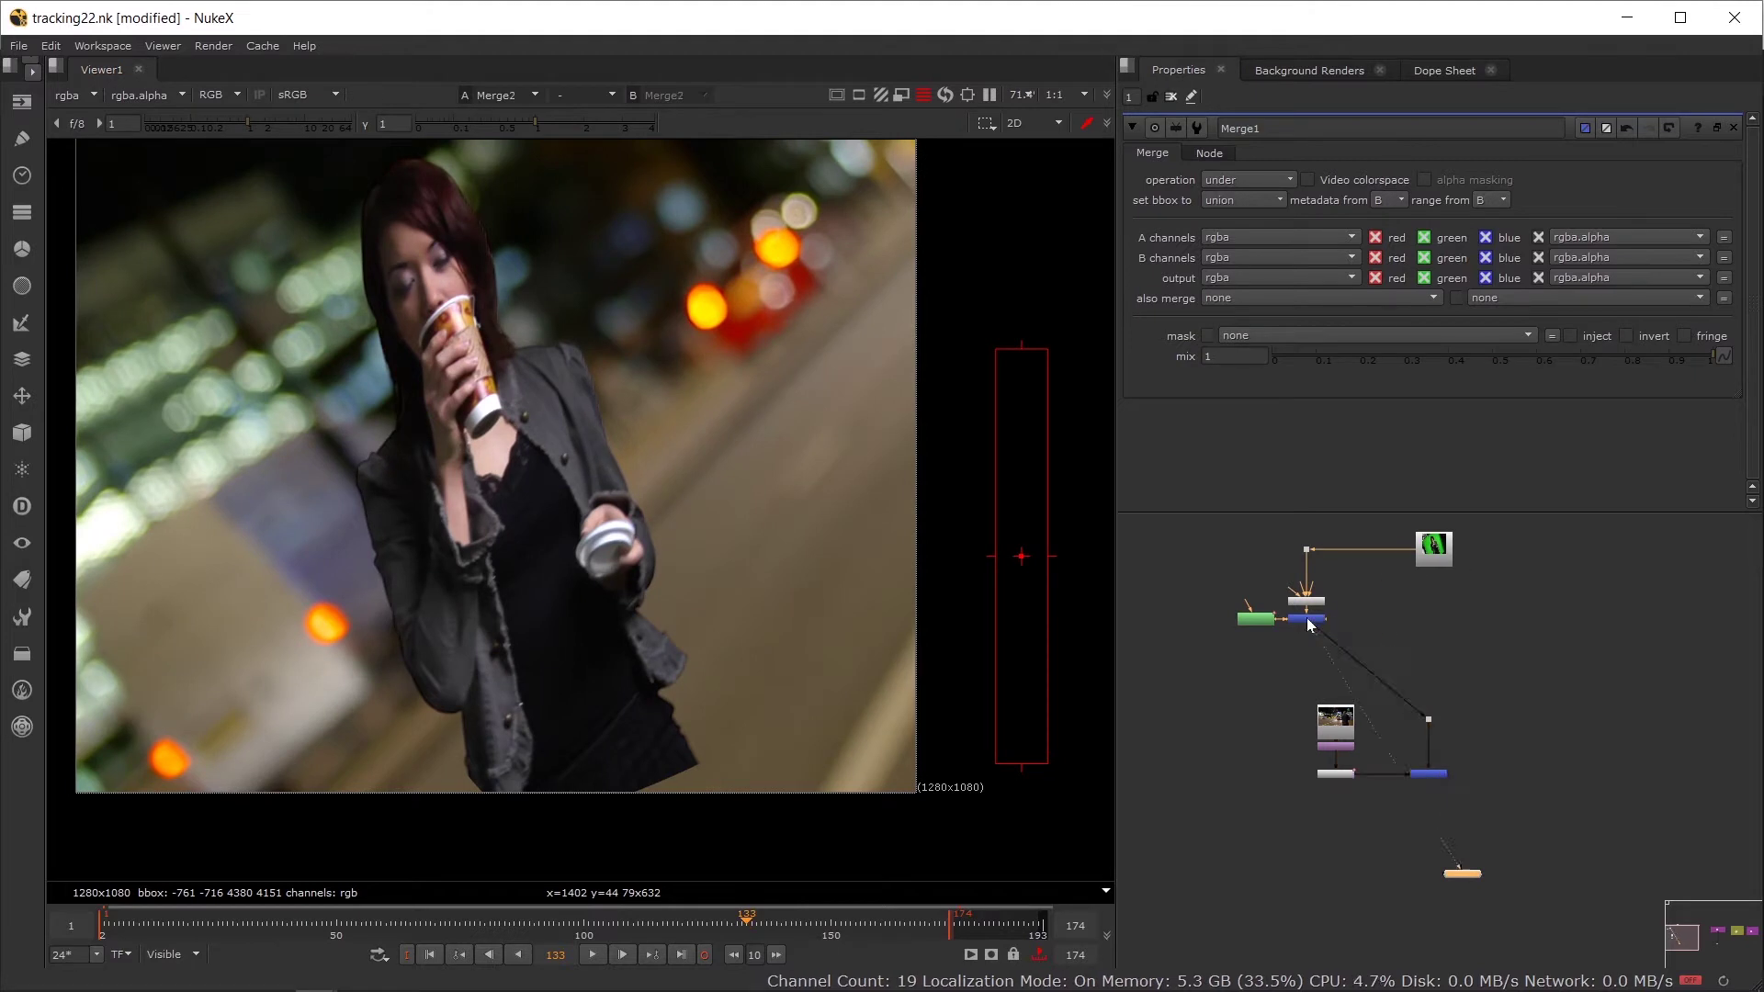
pyautogui.press('a')
pyautogui.press('a')
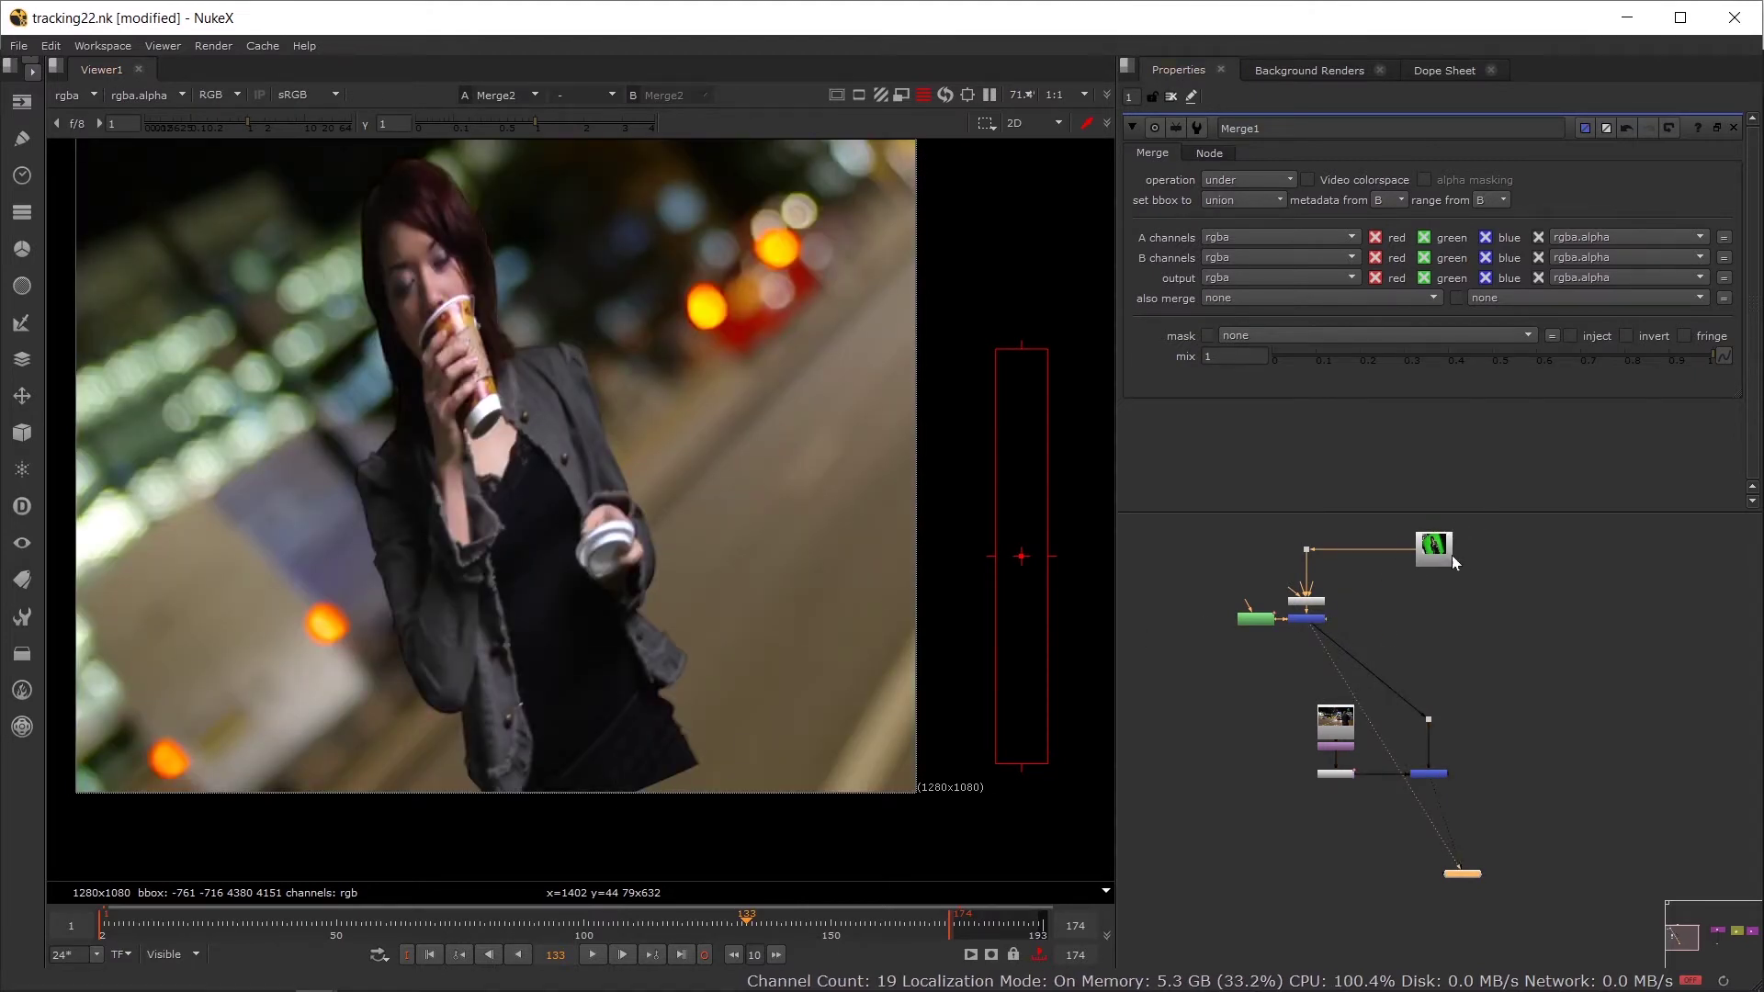
pyautogui.click(1433, 549)
pyautogui.click(1240, 620)
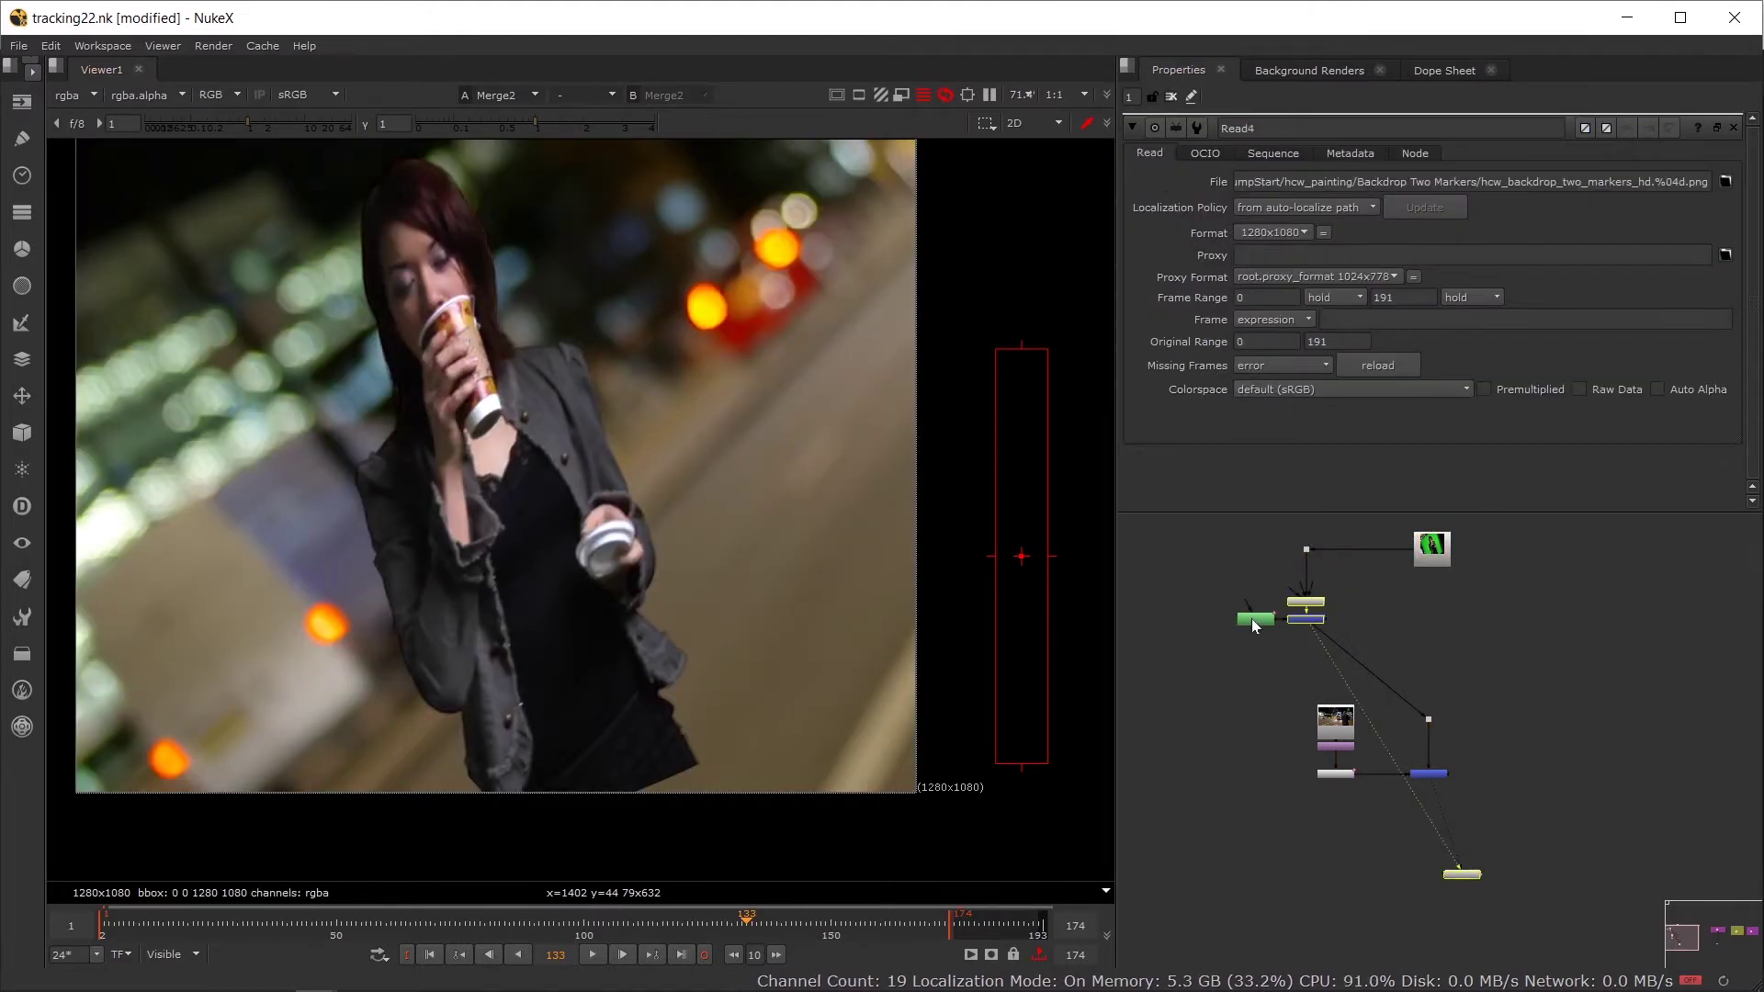
pyautogui.click(715, 755)
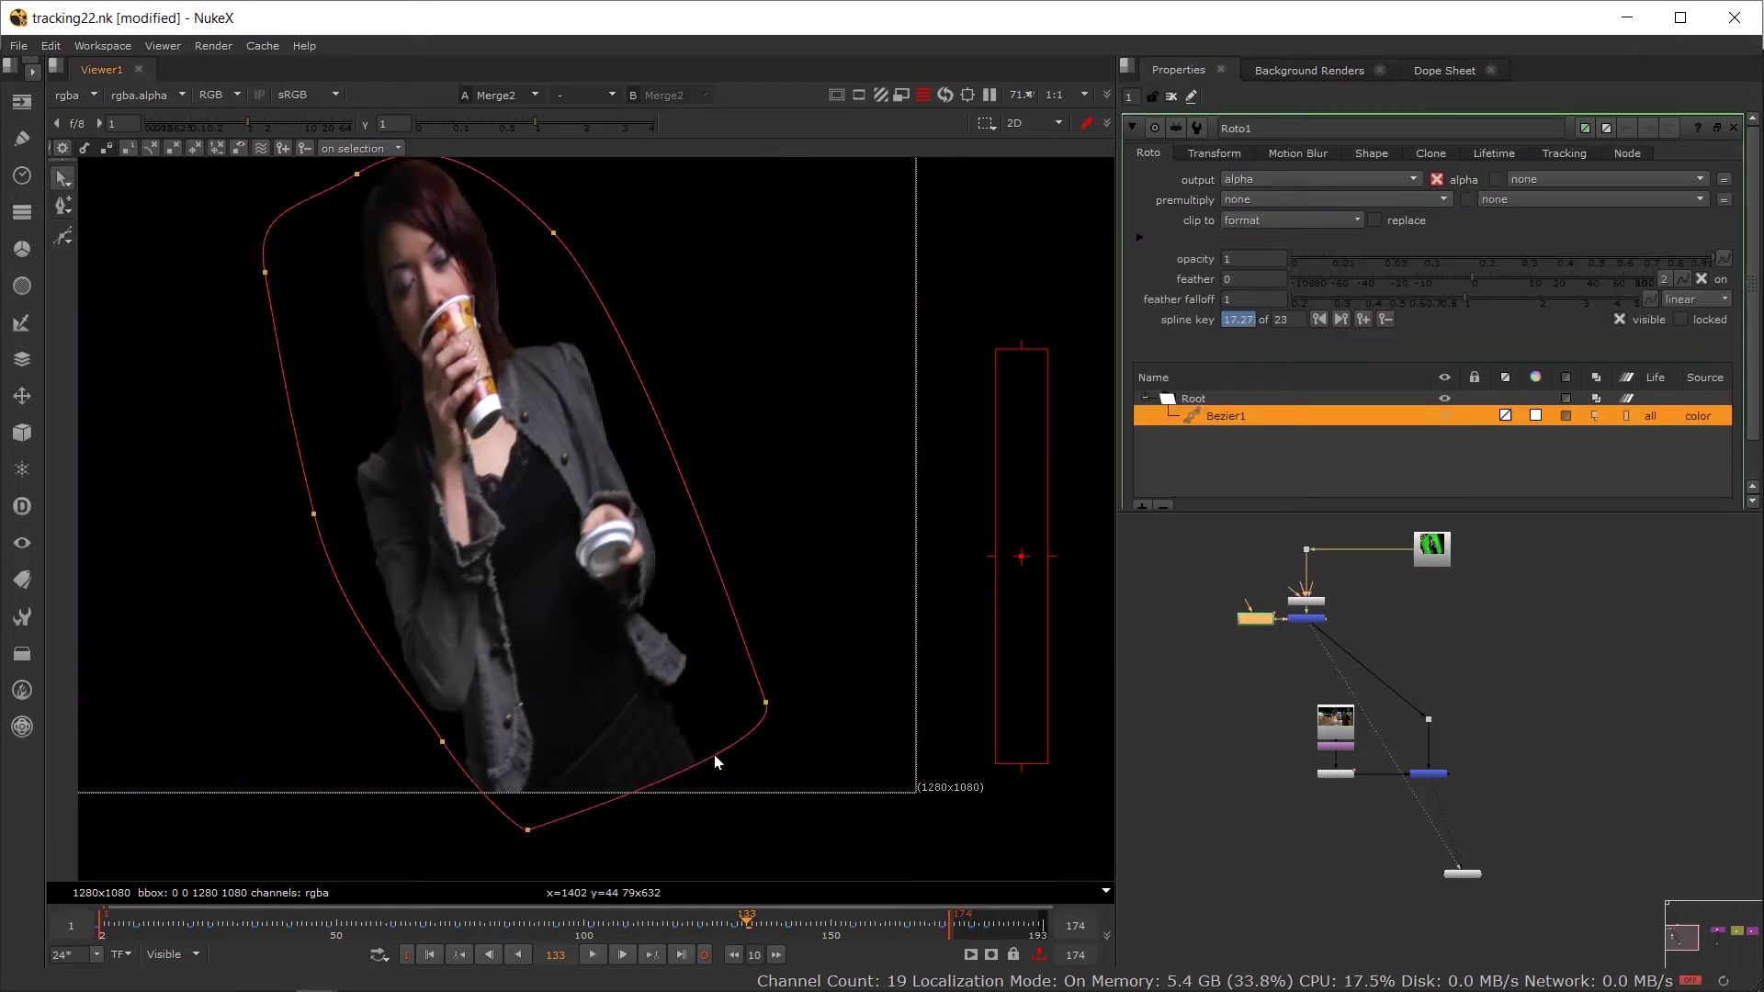
pyautogui.click(765, 704)
pyautogui.moveTo(783, 749); pyautogui.dragTo(815, 922)
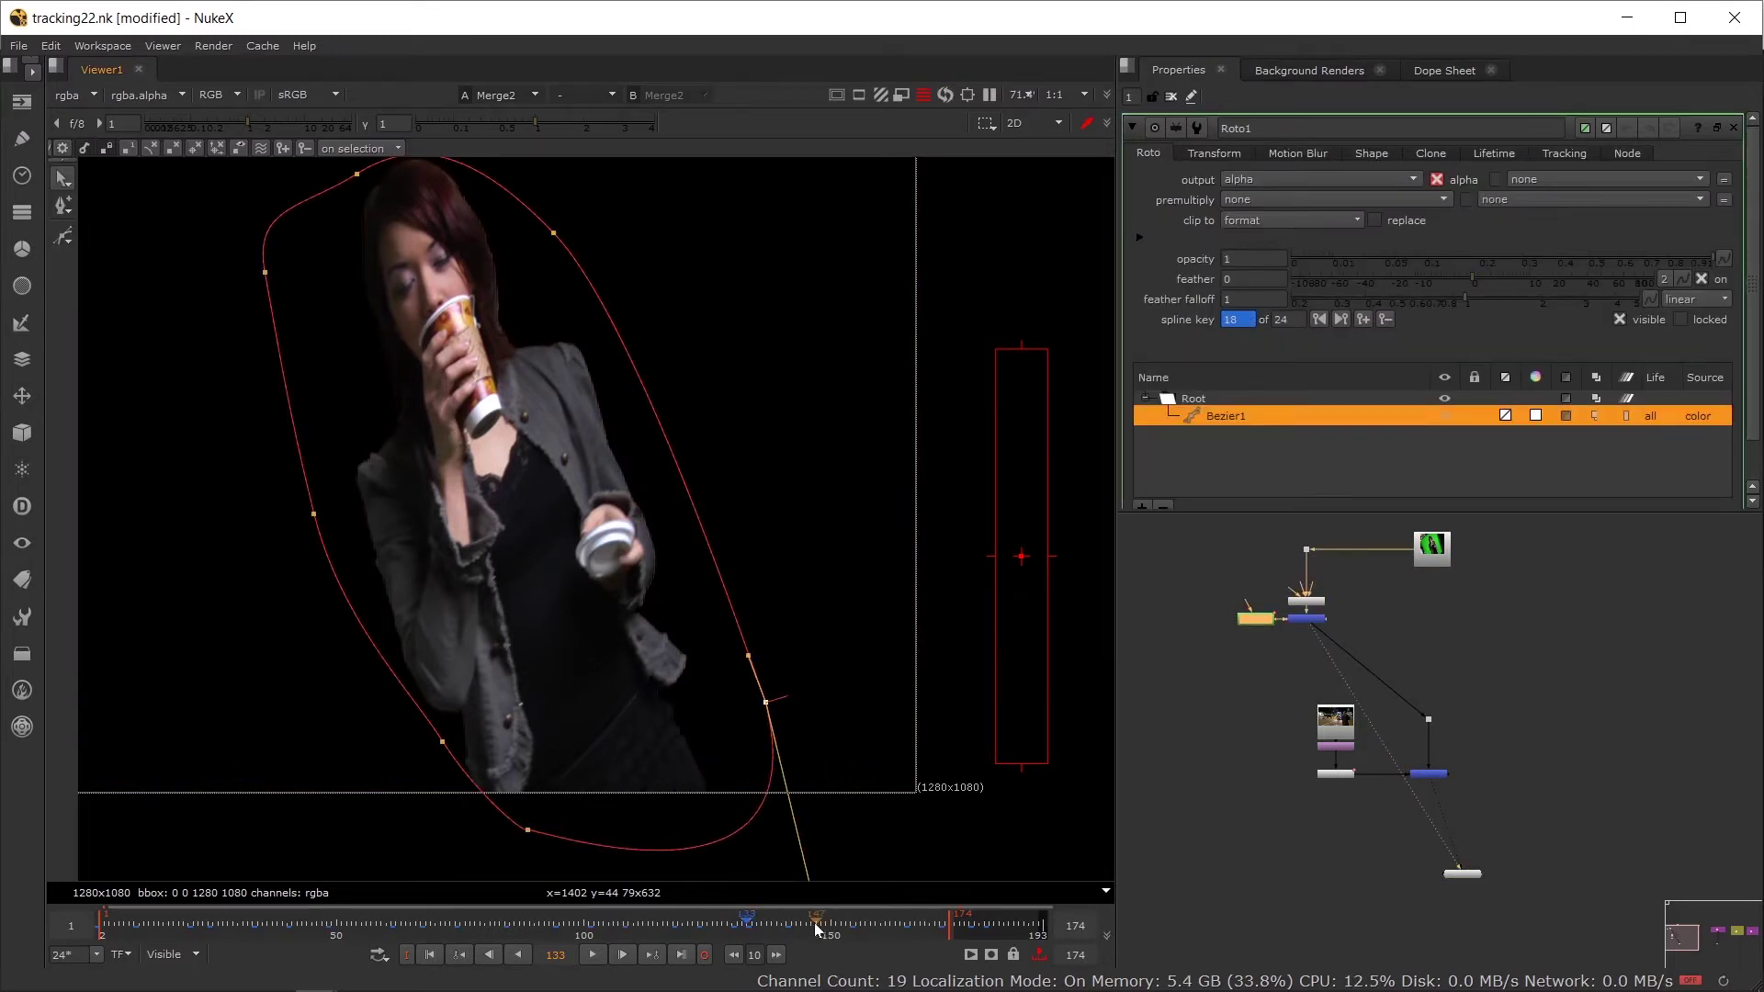
# Step: Check the matte on the final composite at frames 130, 26 and 7
pyautogui.click(732, 930)
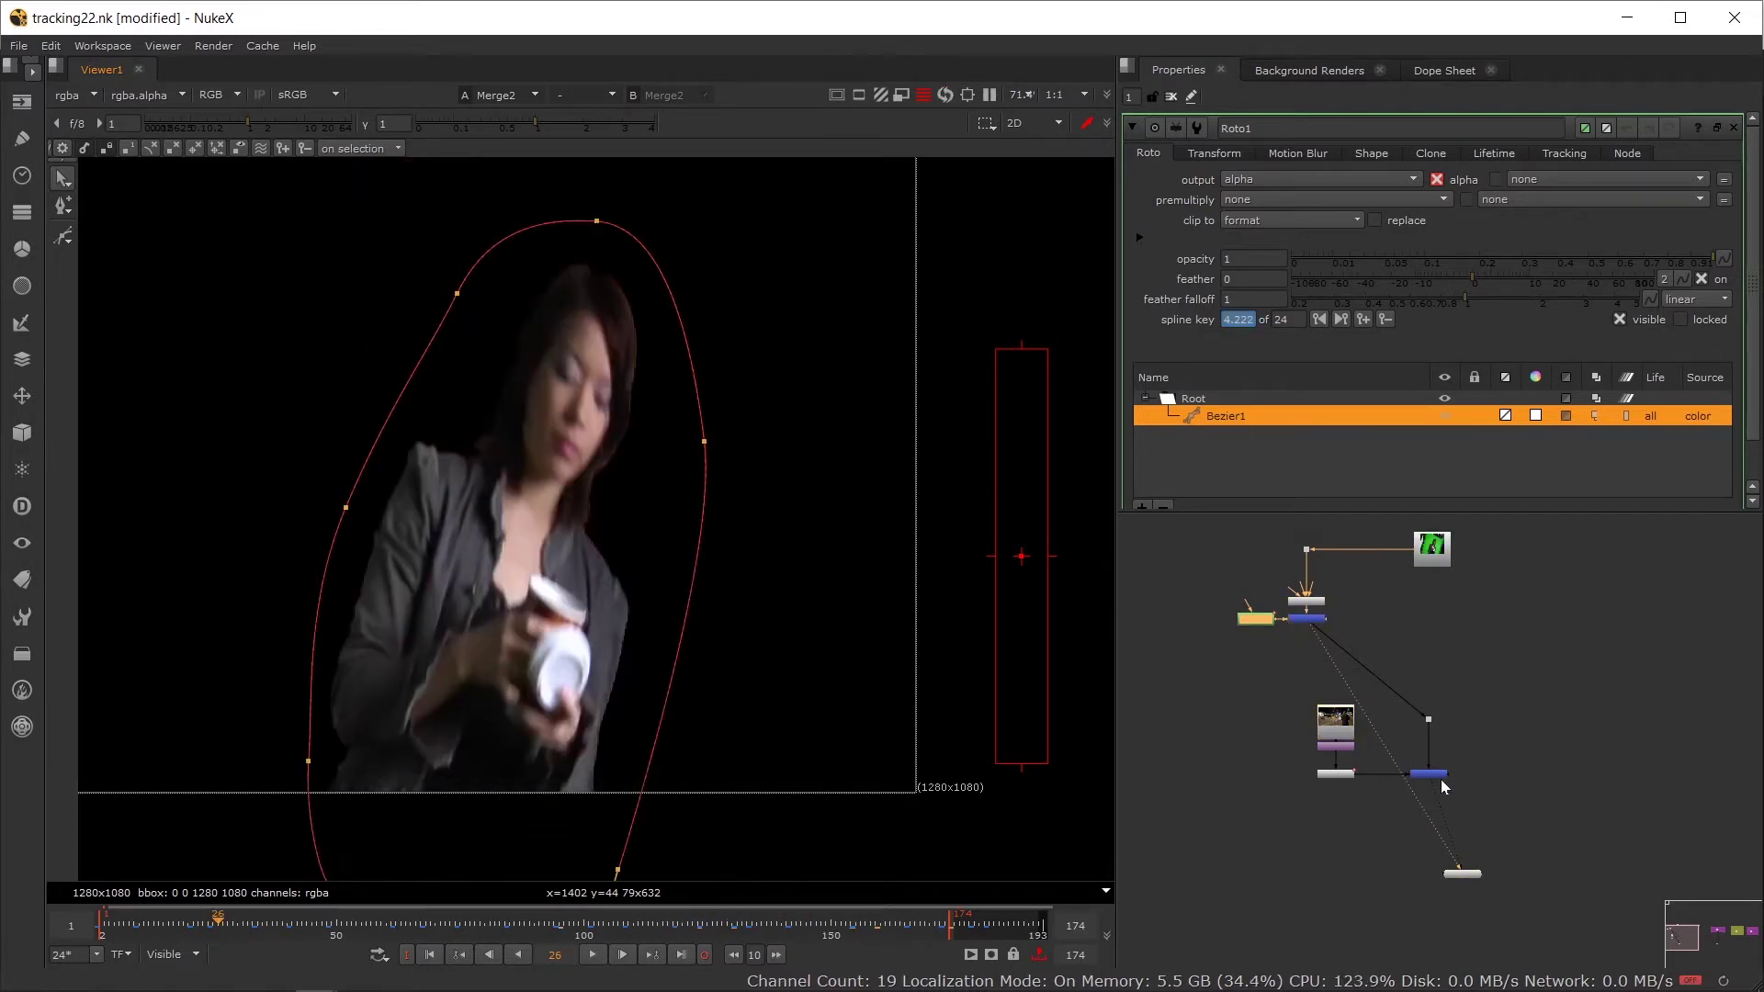
pyautogui.click(1433, 777)
pyautogui.press('1')
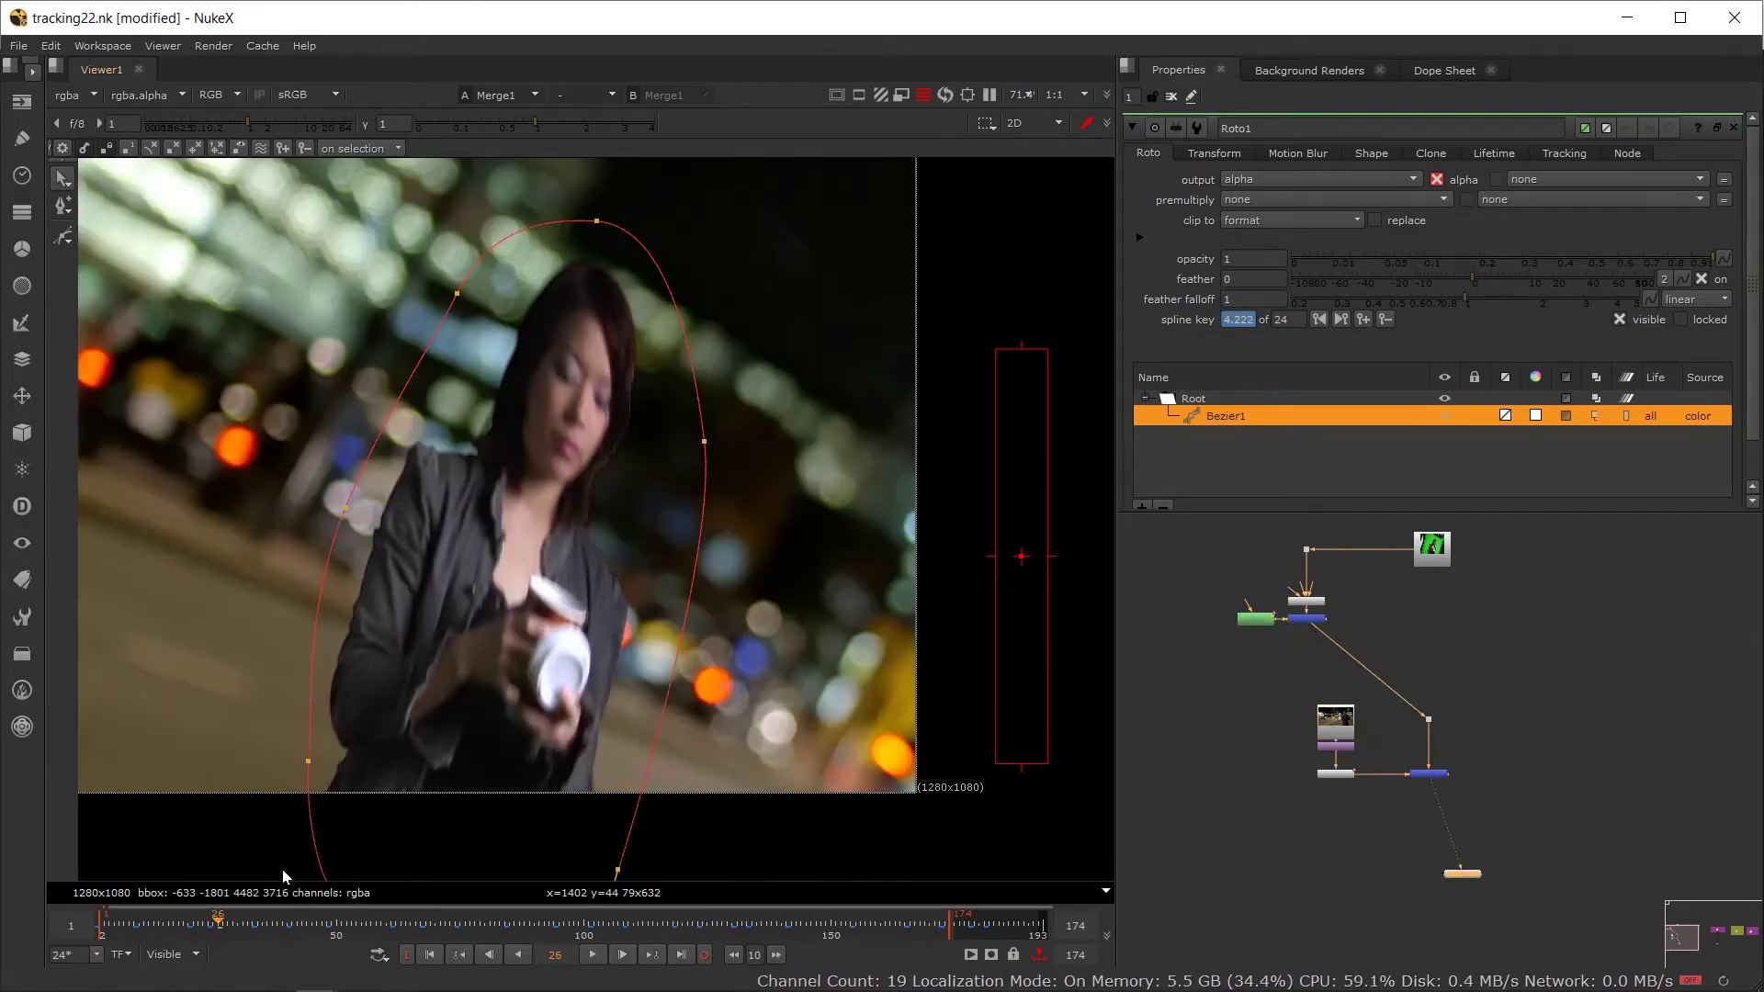
pyautogui.click(149, 924)
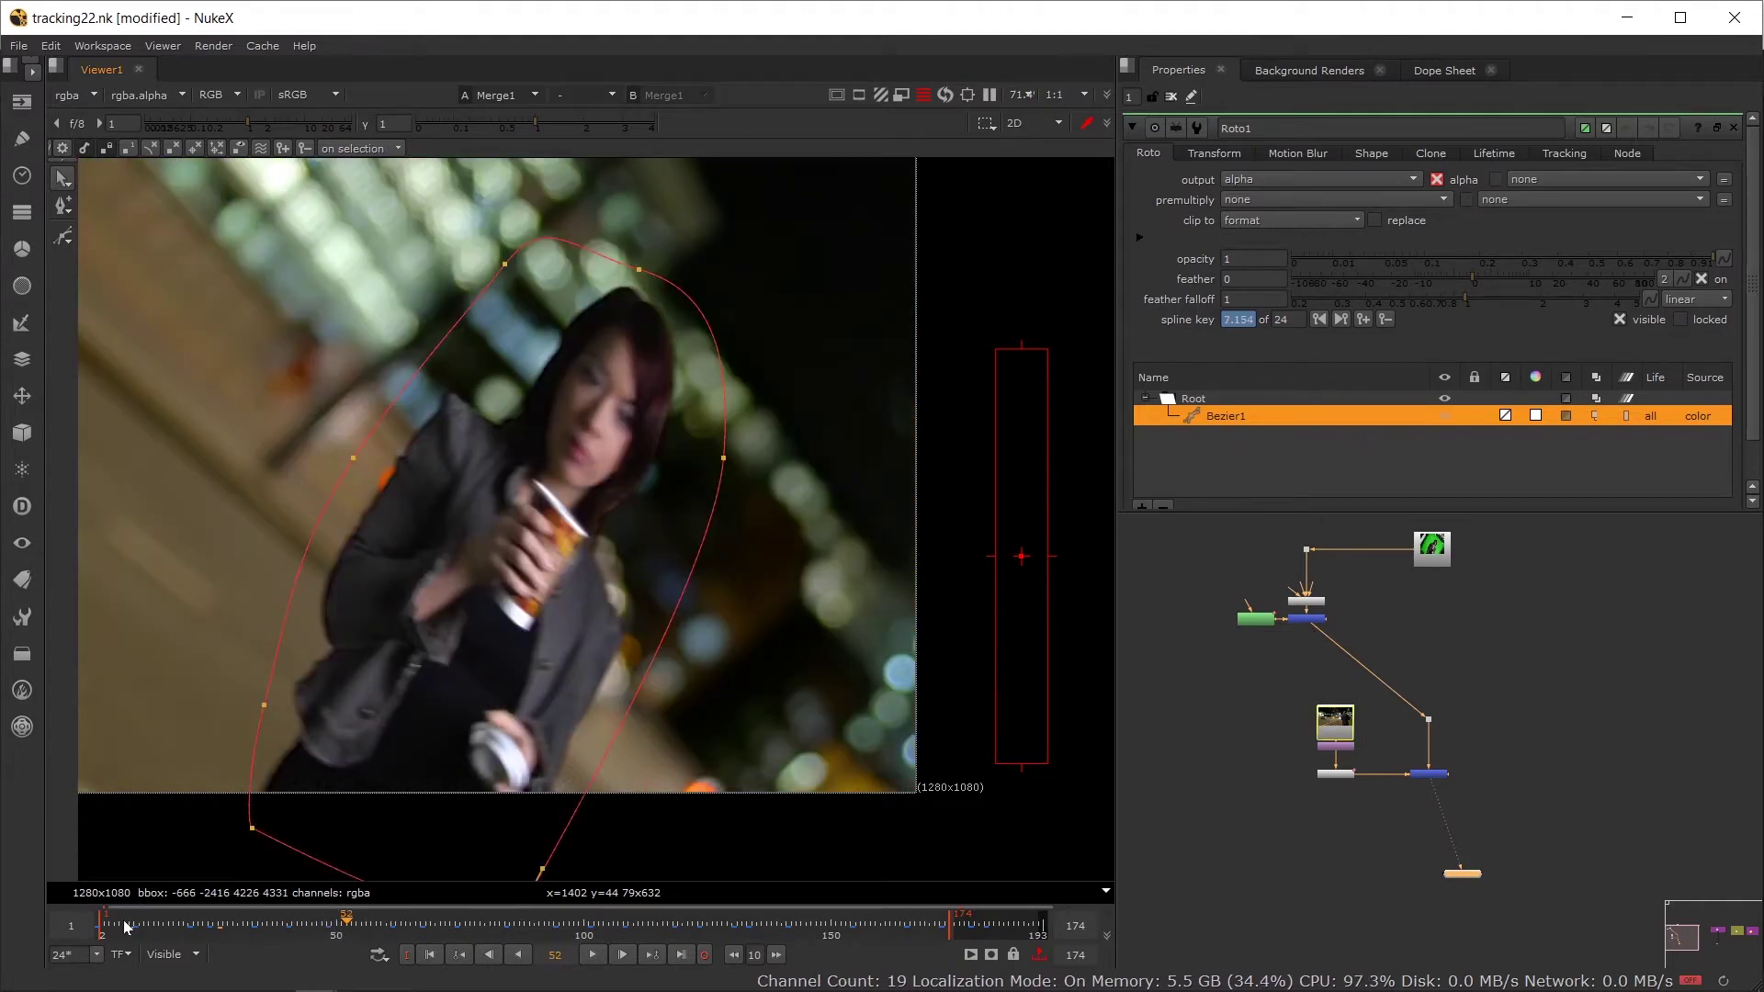
pyautogui.click(127, 926)
pyautogui.scroll(2, 1392, 672)
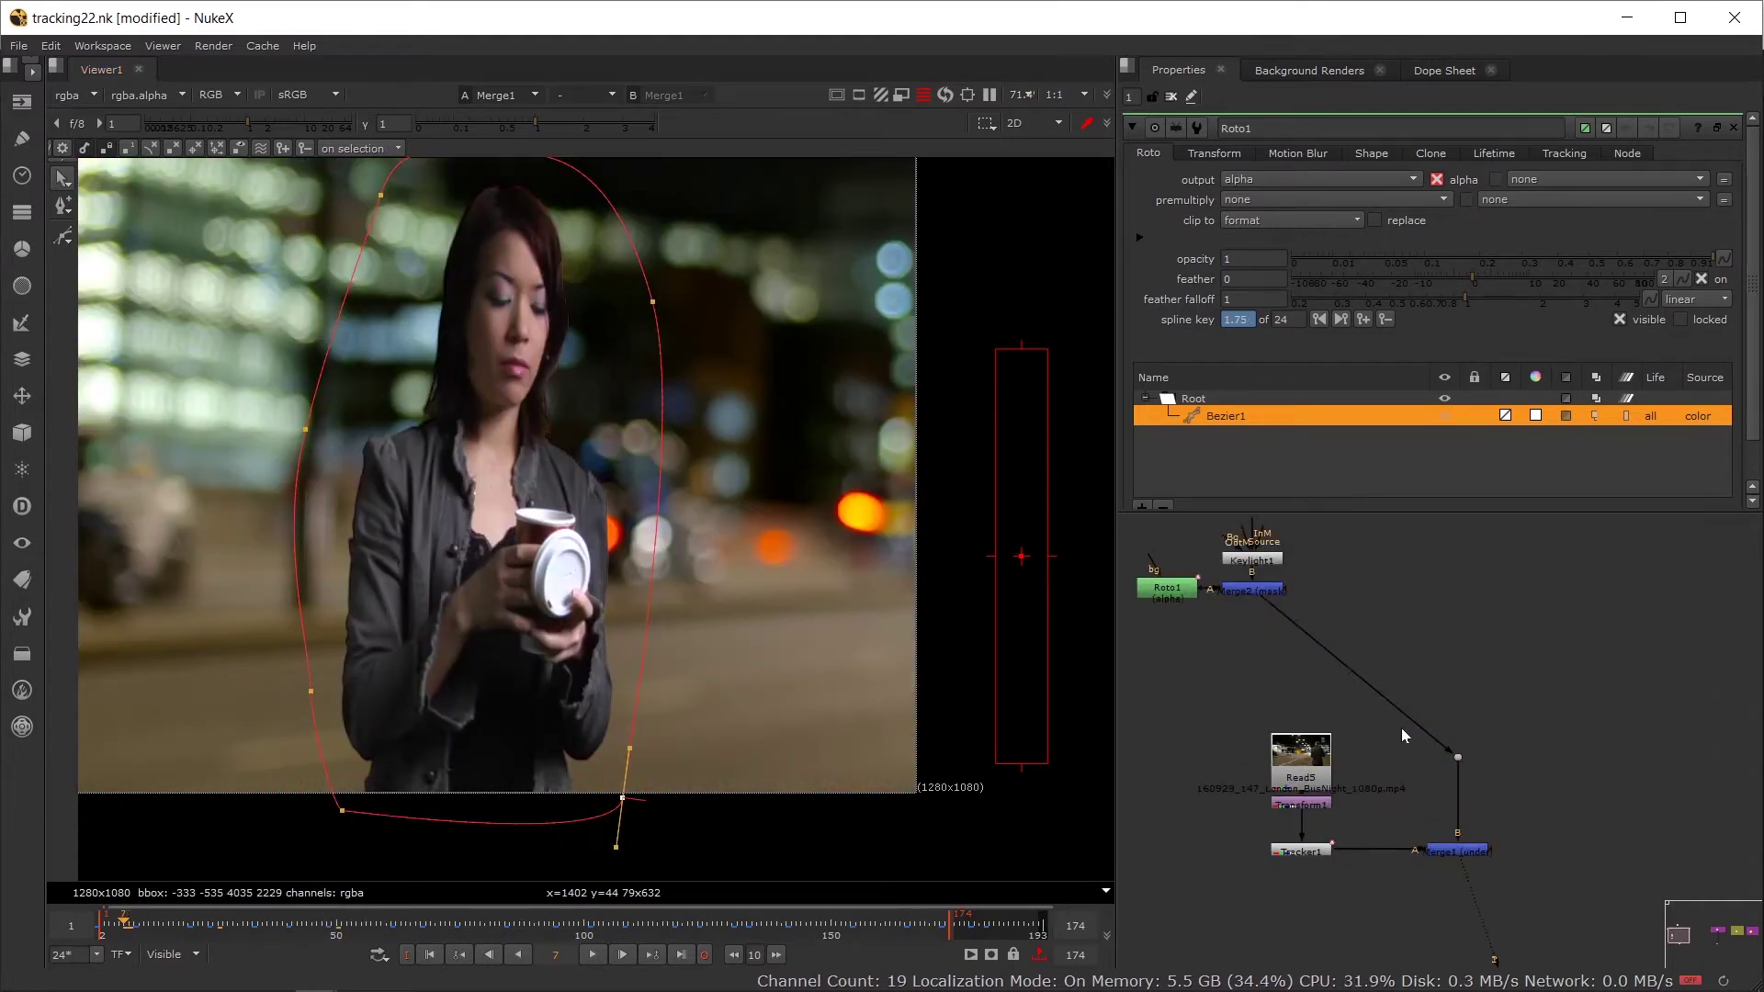
# Step: Insert a LightWrap node above Merge1, with its B input fed from Tracker1
pyautogui.press('Tab')
pyautogui.write('ligh')
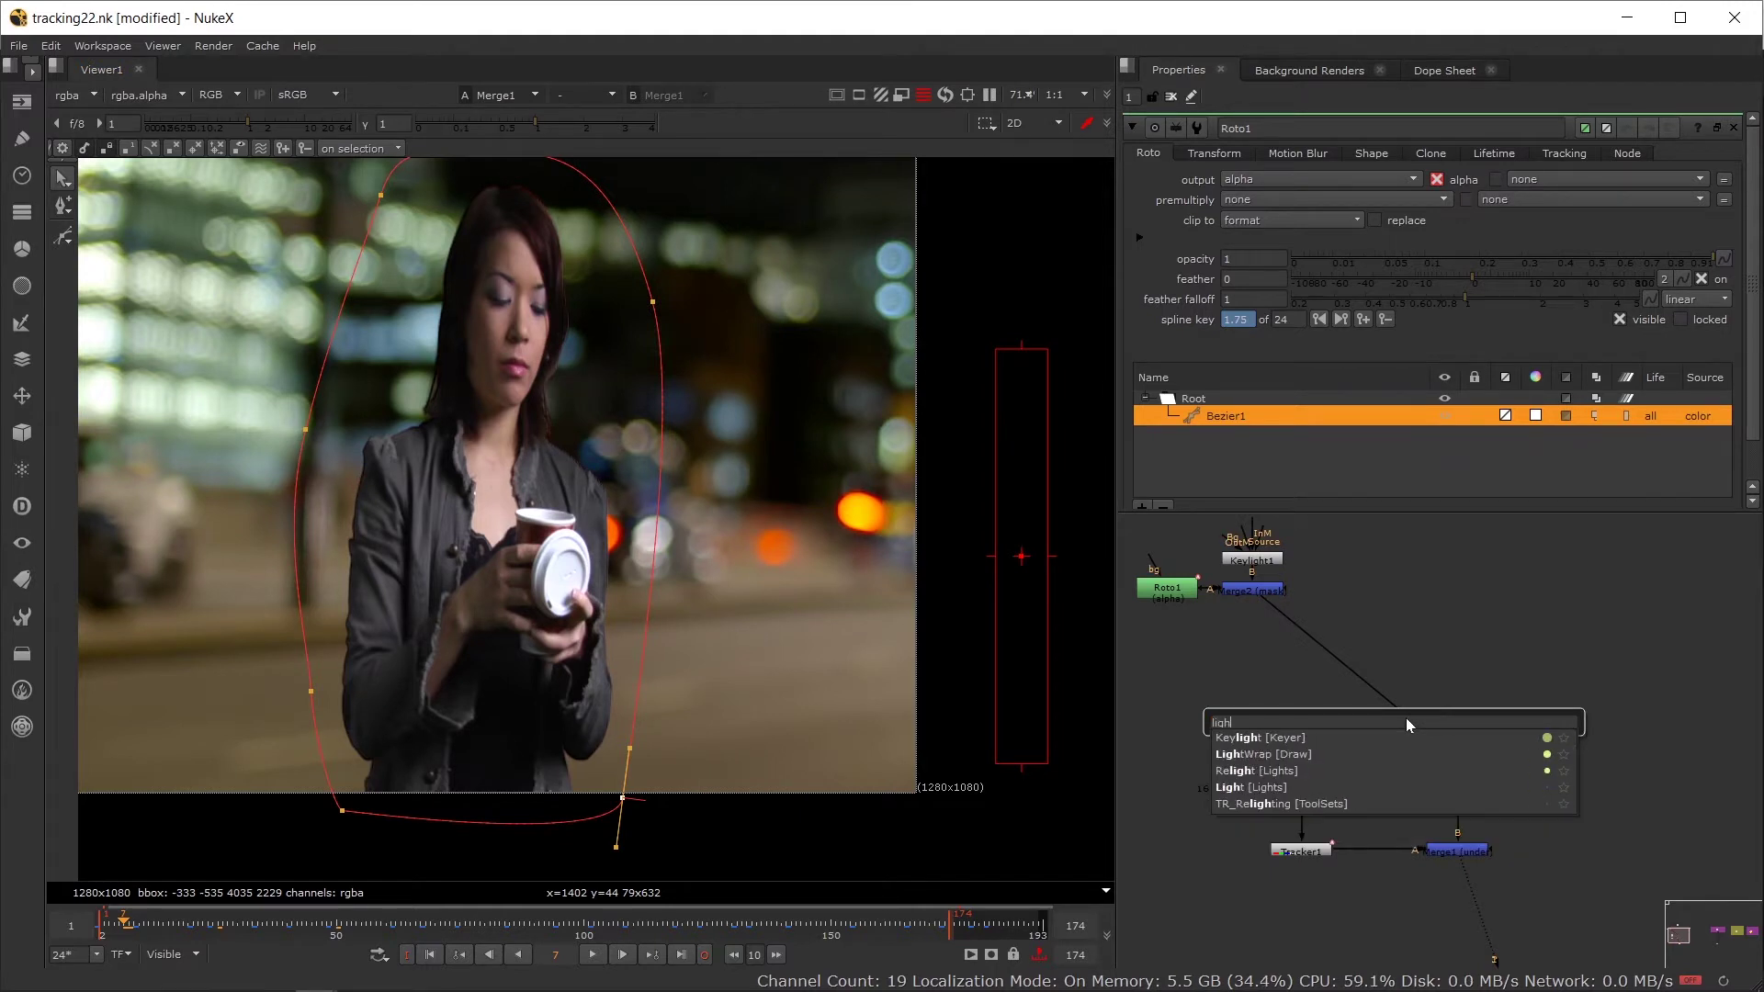
pyautogui.click(1365, 757)
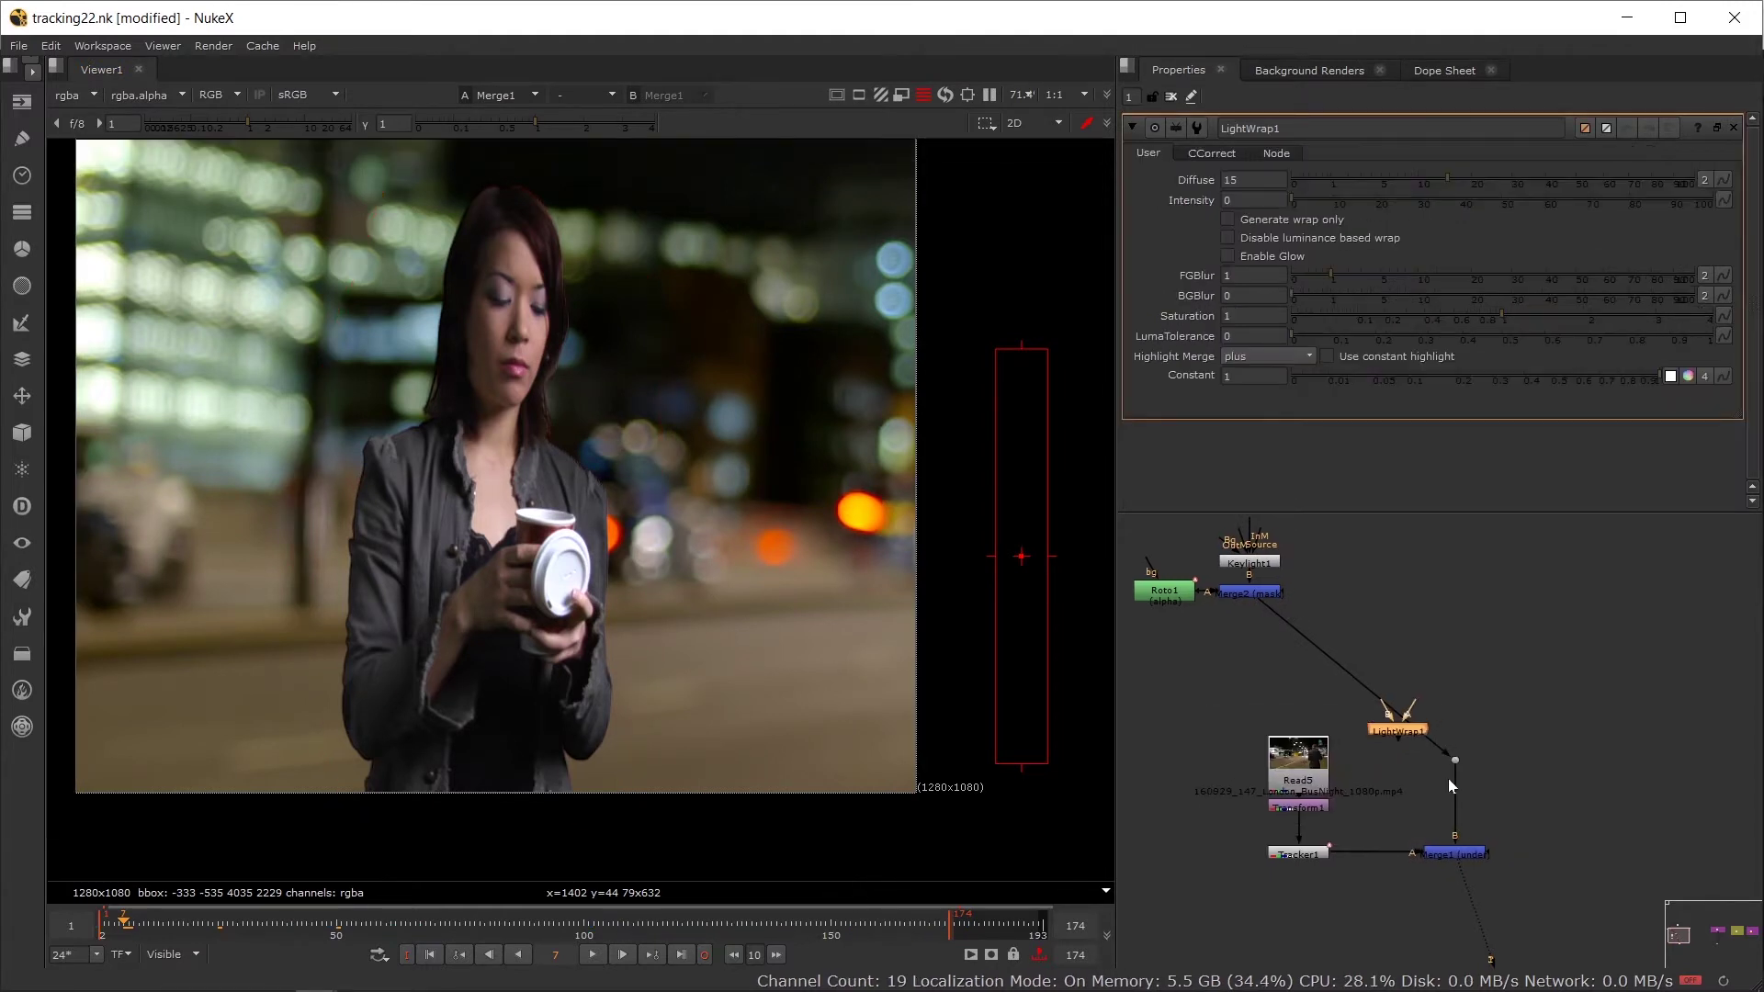
pyautogui.moveTo(1449, 780); pyautogui.dragTo(1438, 812)
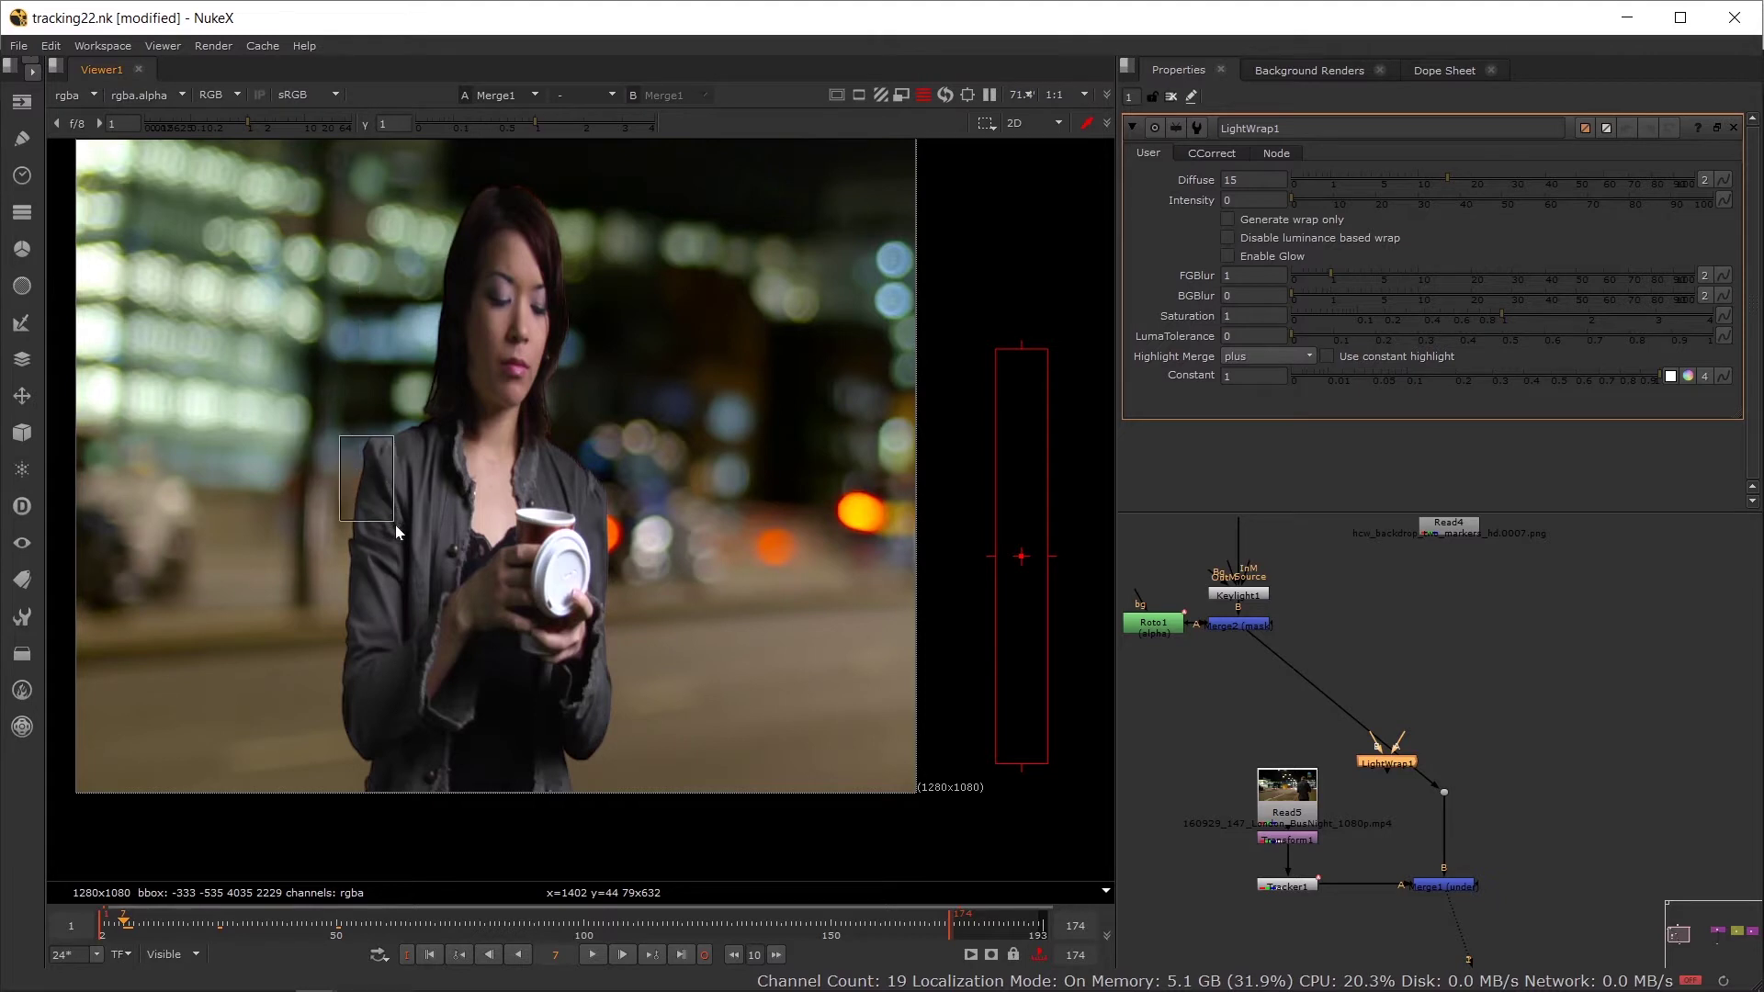
pyautogui.moveTo(395, 525); pyautogui.dragTo(397, 533)
pyautogui.moveTo(1391, 798); pyautogui.dragTo(1458, 827)
pyautogui.moveTo(1479, 760); pyautogui.dragTo(1447, 719)
pyautogui.moveTo(1397, 796); pyautogui.dragTo(1259, 883)
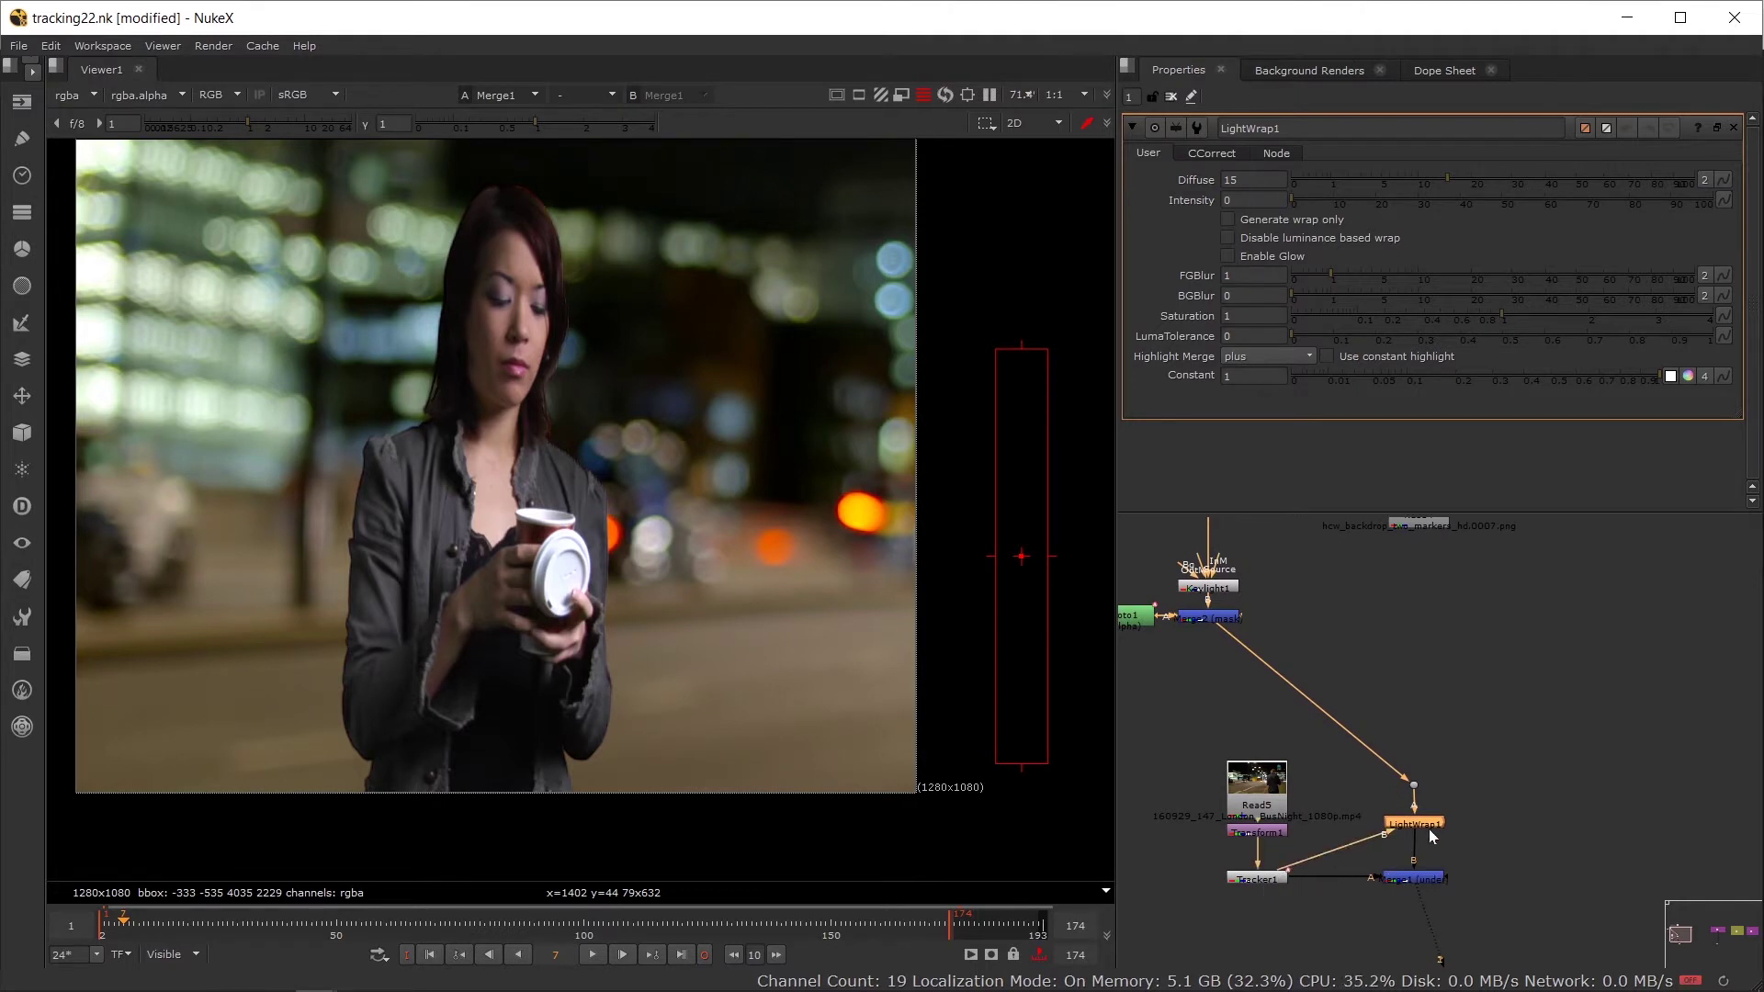
# Step: Try LightWrap intensities up to 41.5, settling on 17.5 for subtler edges
pyautogui.moveTo(1303, 202); pyautogui.dragTo(1351, 197)
pyautogui.scroll(5, 355, 438)
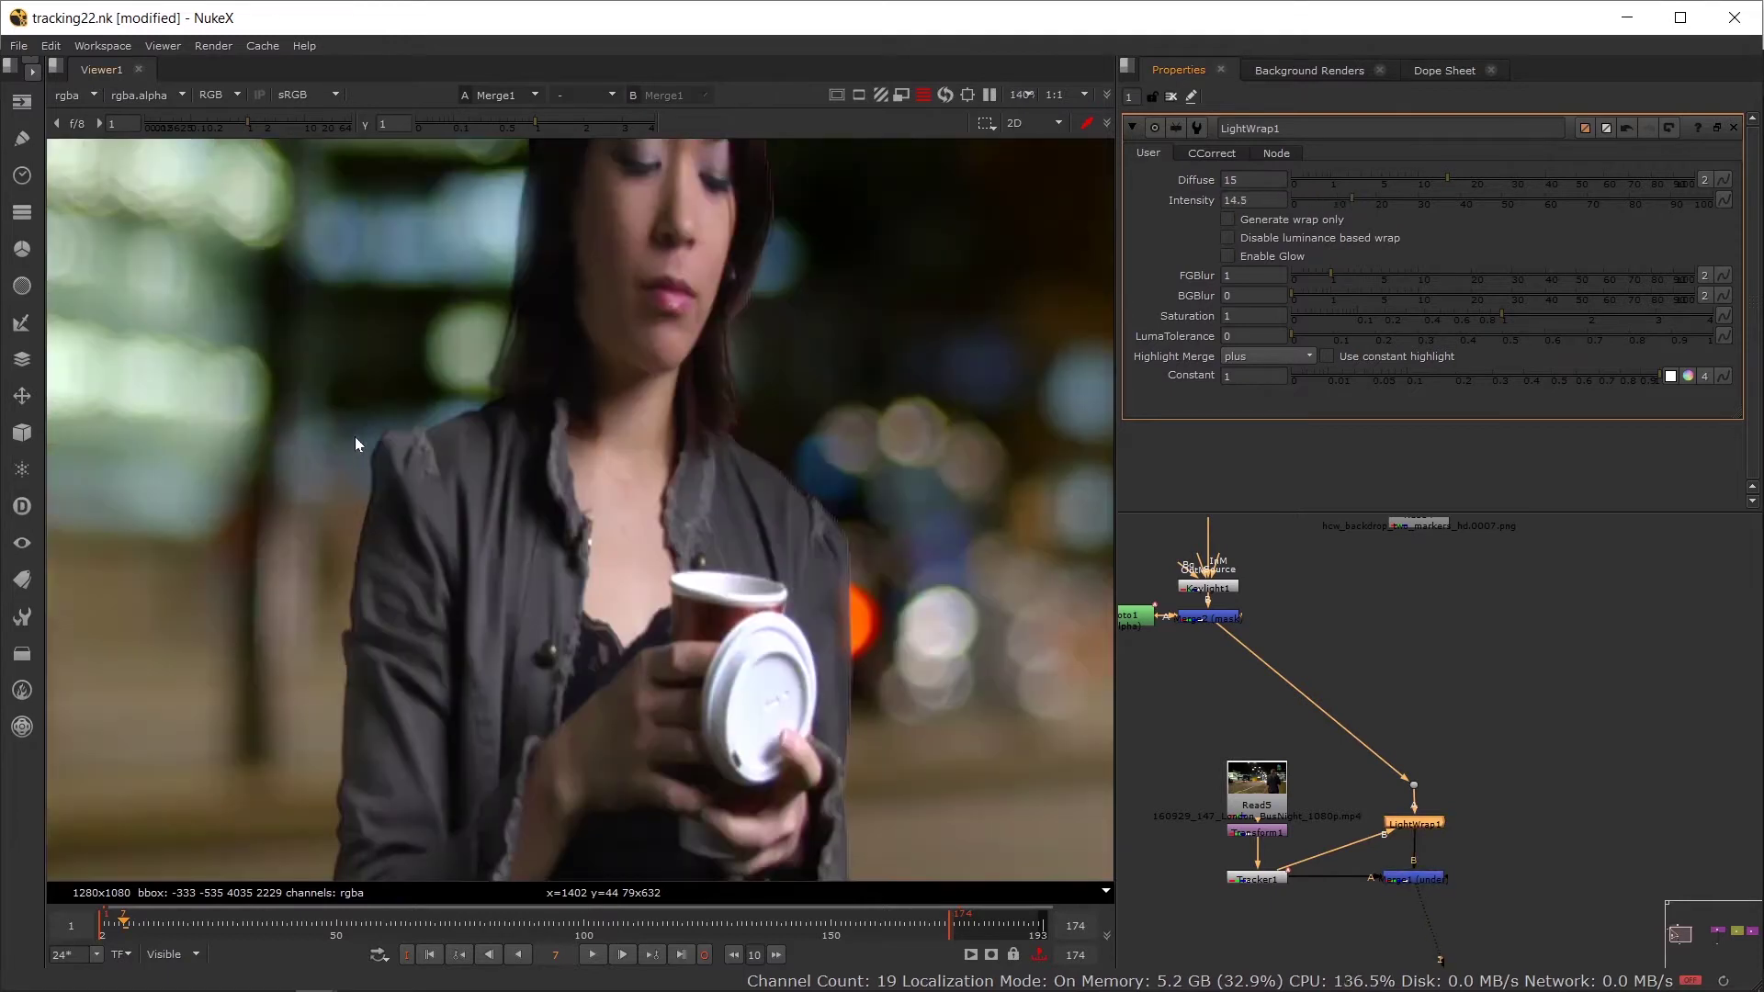
pyautogui.moveTo(461, 474); pyautogui.dragTo(547, 600)
pyautogui.moveTo(1358, 204); pyautogui.dragTo(1466, 201)
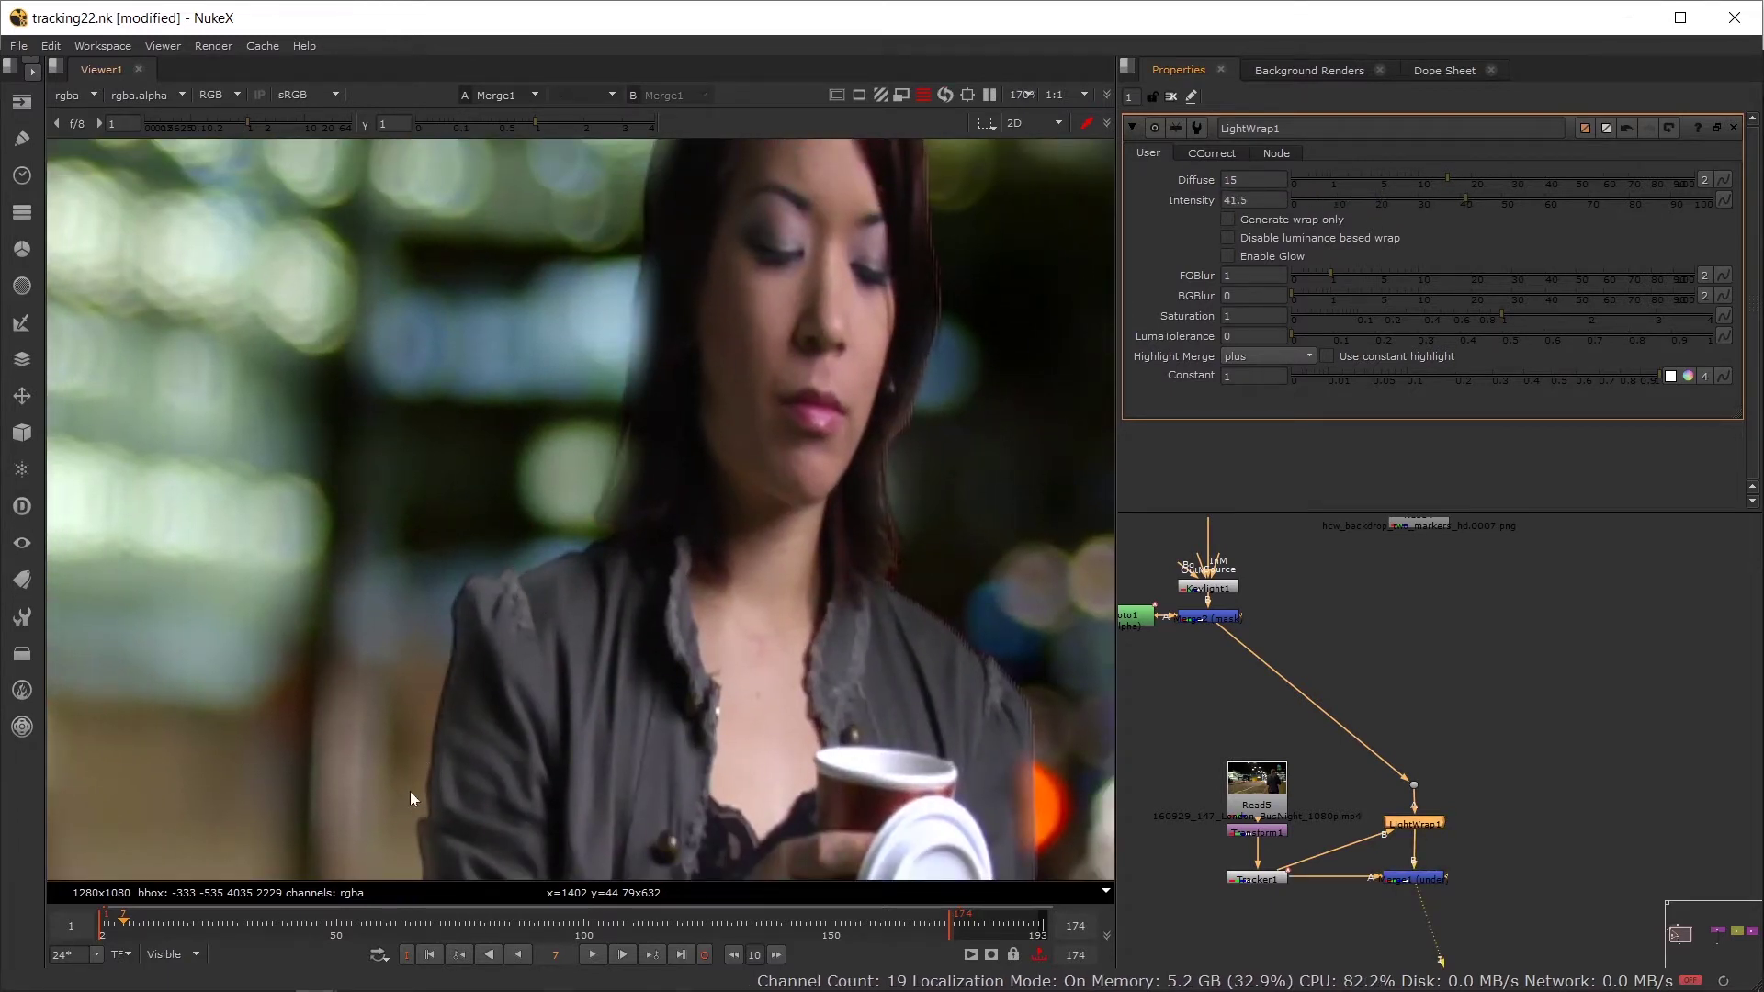
pyautogui.scroll(-3, 410, 791)
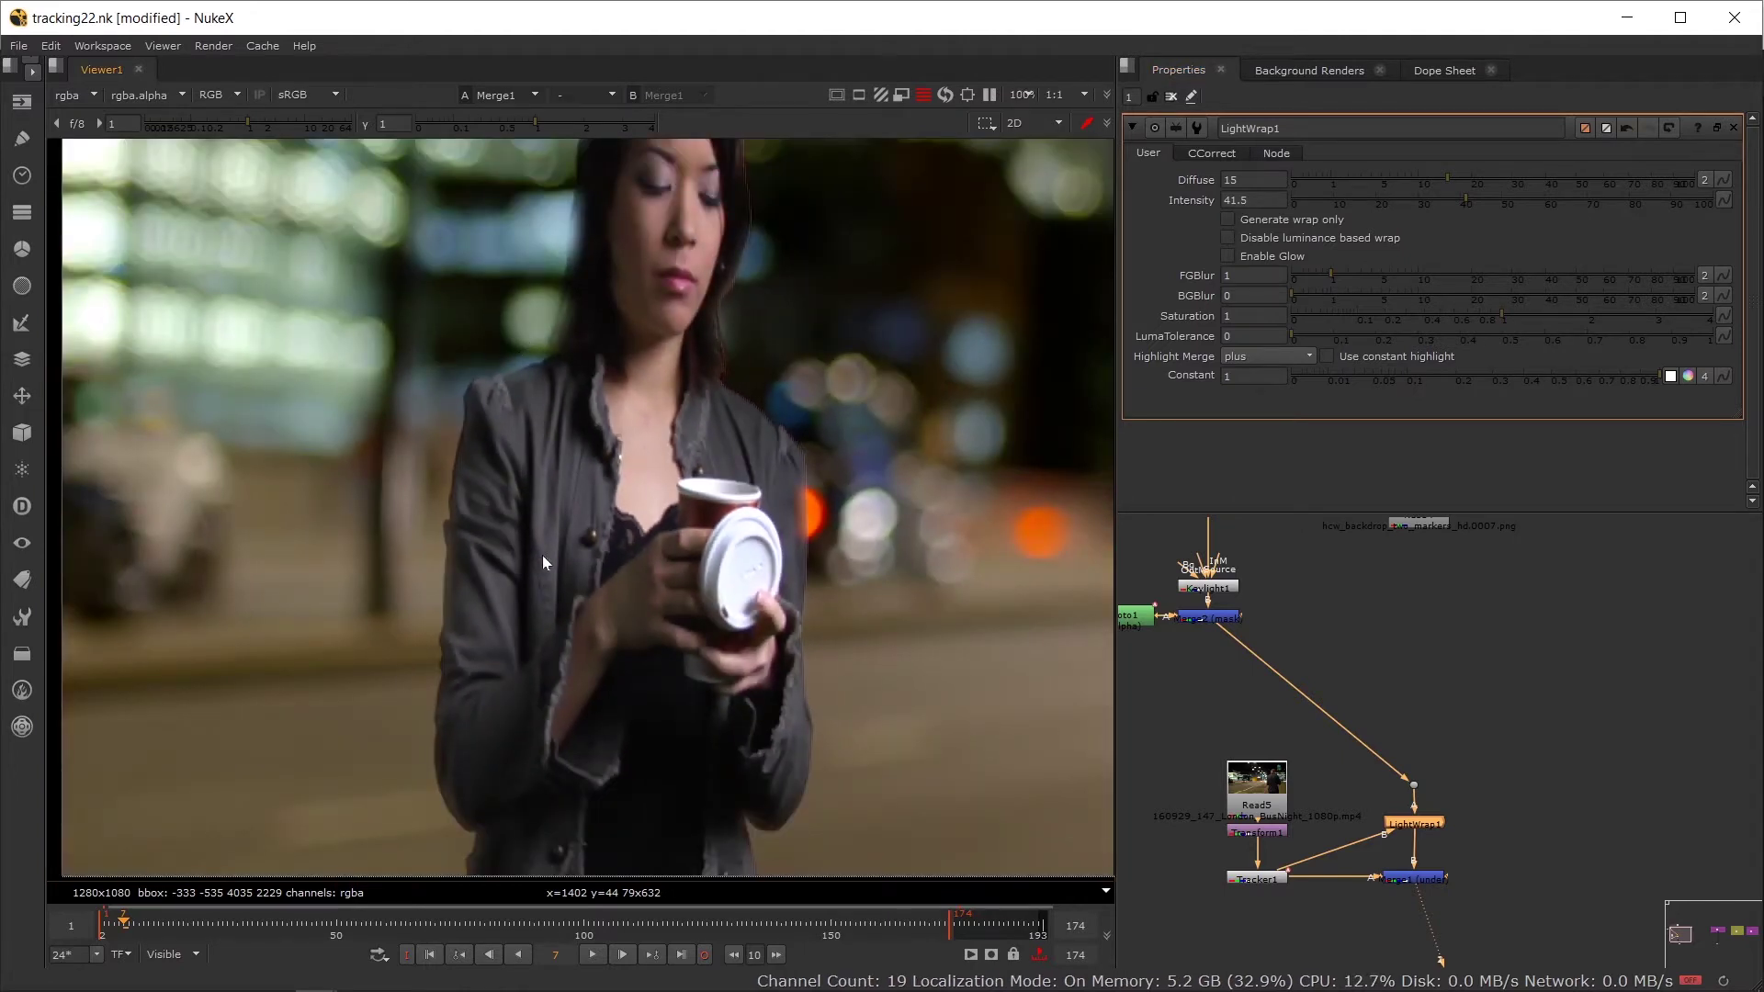
pyautogui.moveTo(1465, 199); pyautogui.dragTo(1363, 201)
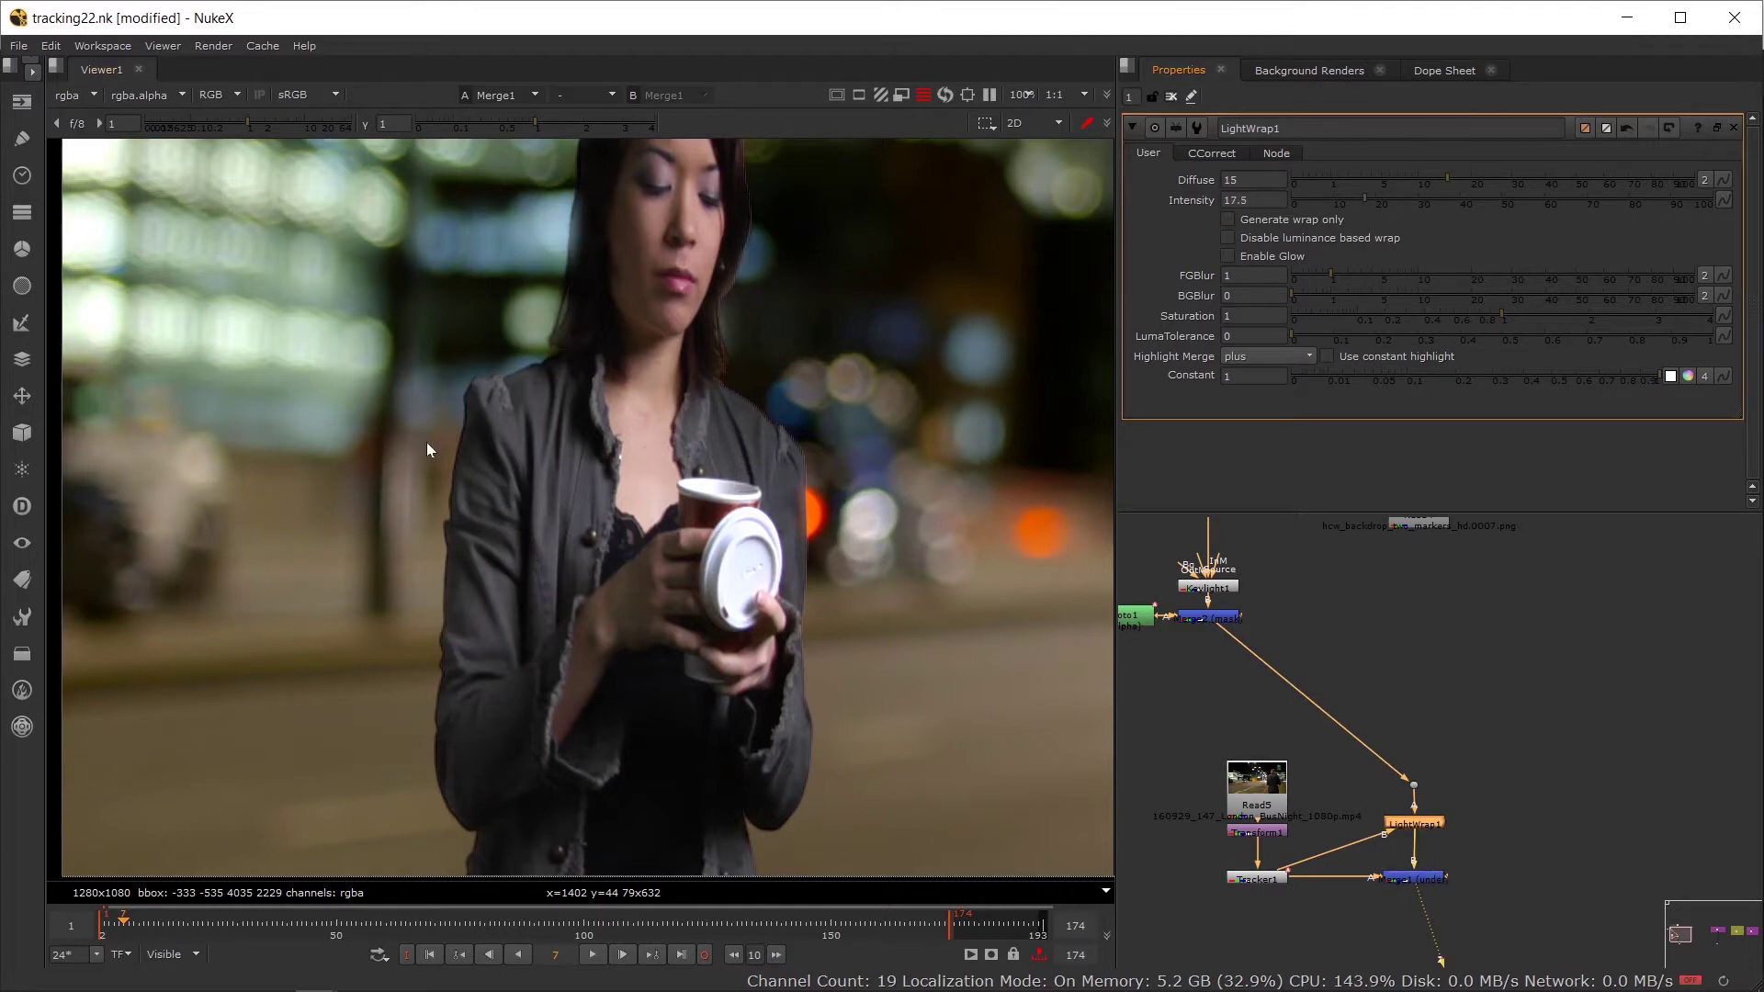
pyautogui.scroll(3, 426, 443)
pyautogui.scroll(-3, 560, 456)
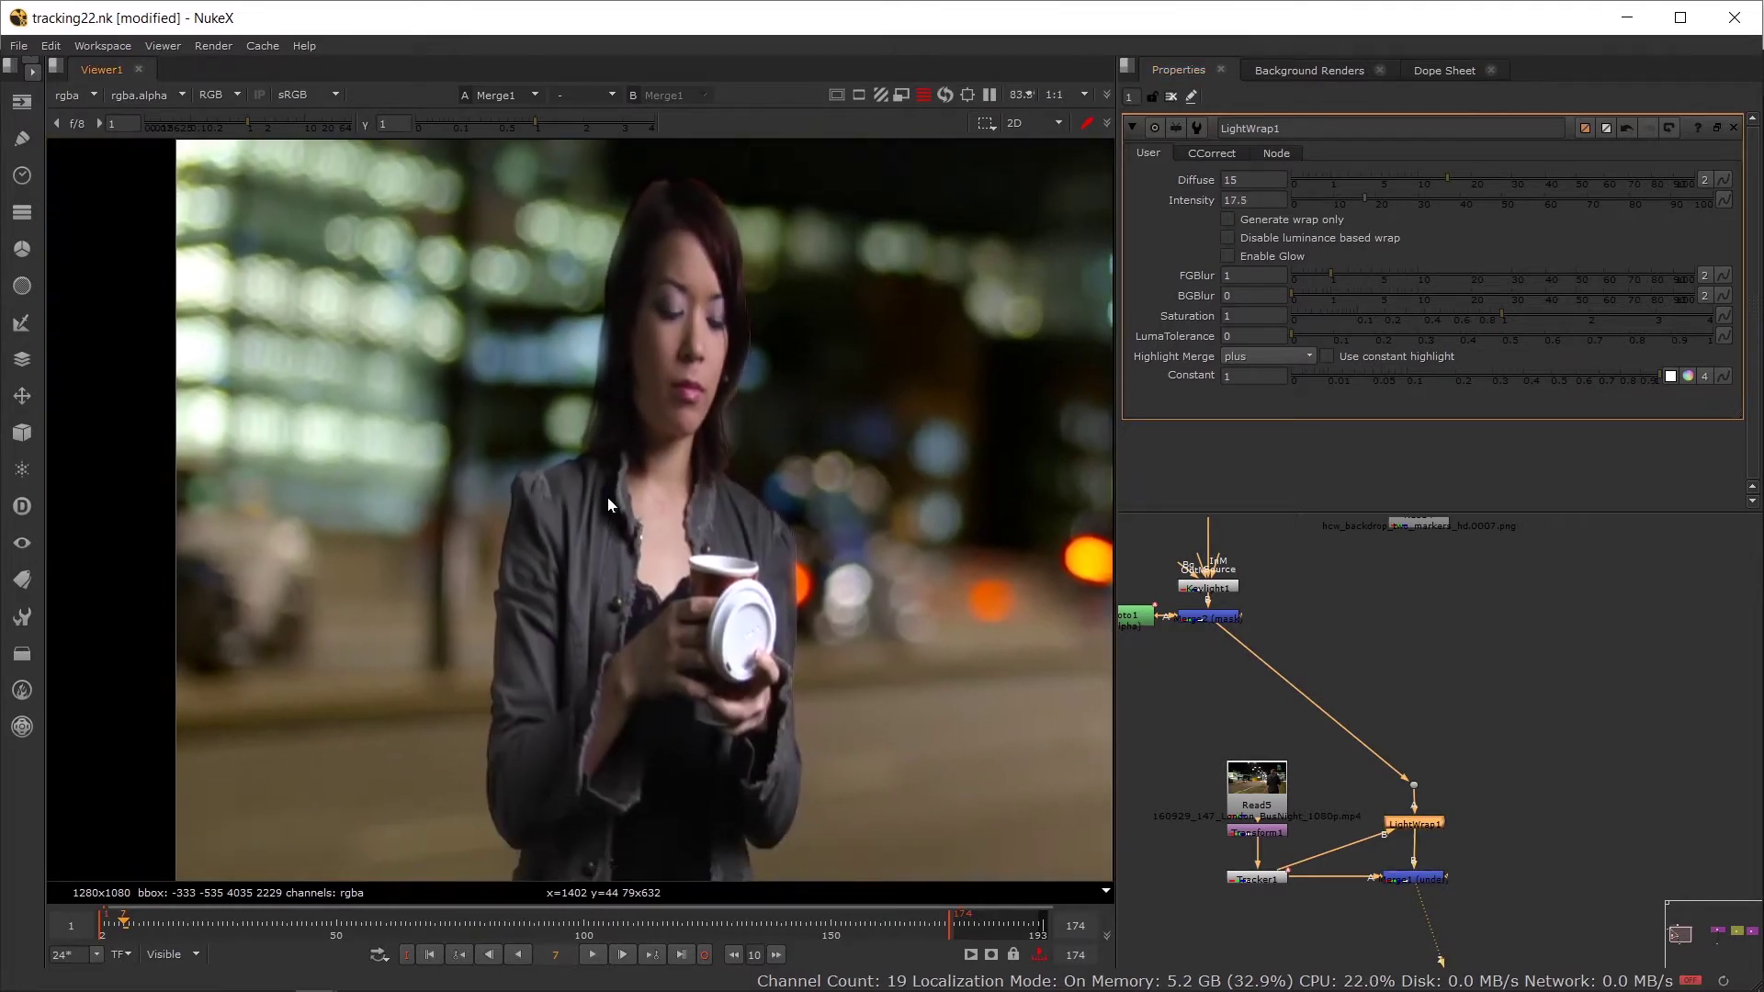
pyautogui.scroll(4, 762, 717)
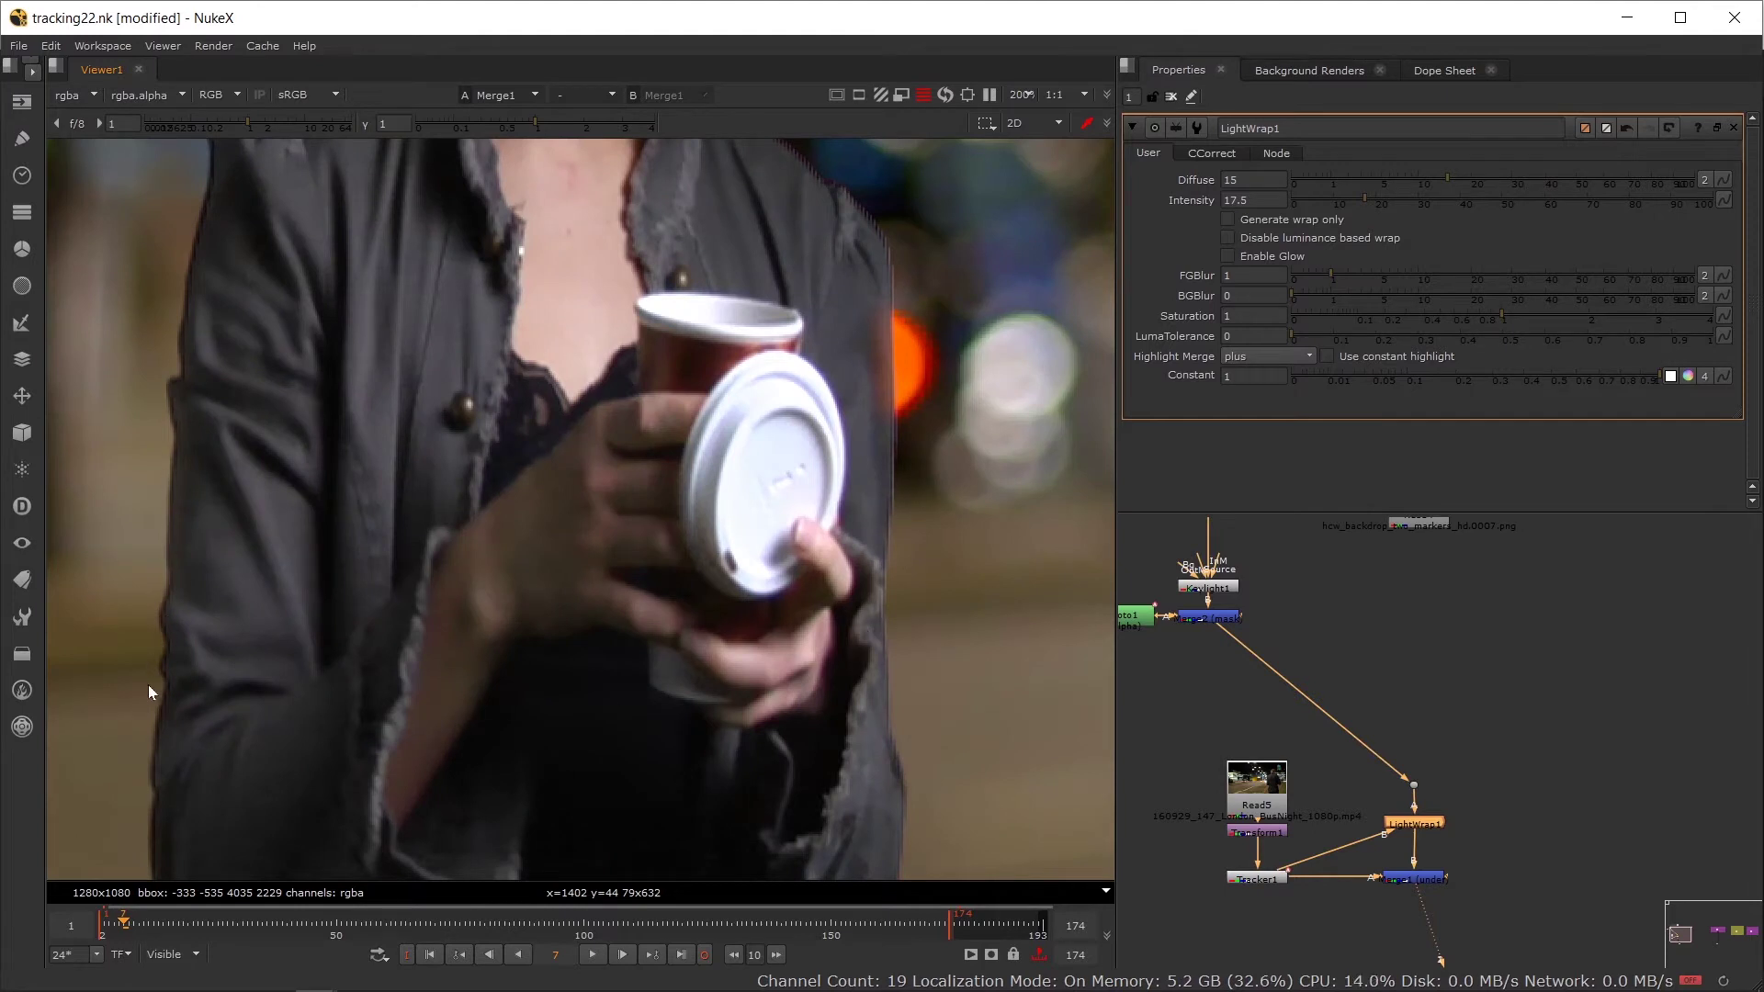
pyautogui.scroll(-4, 356, 615)
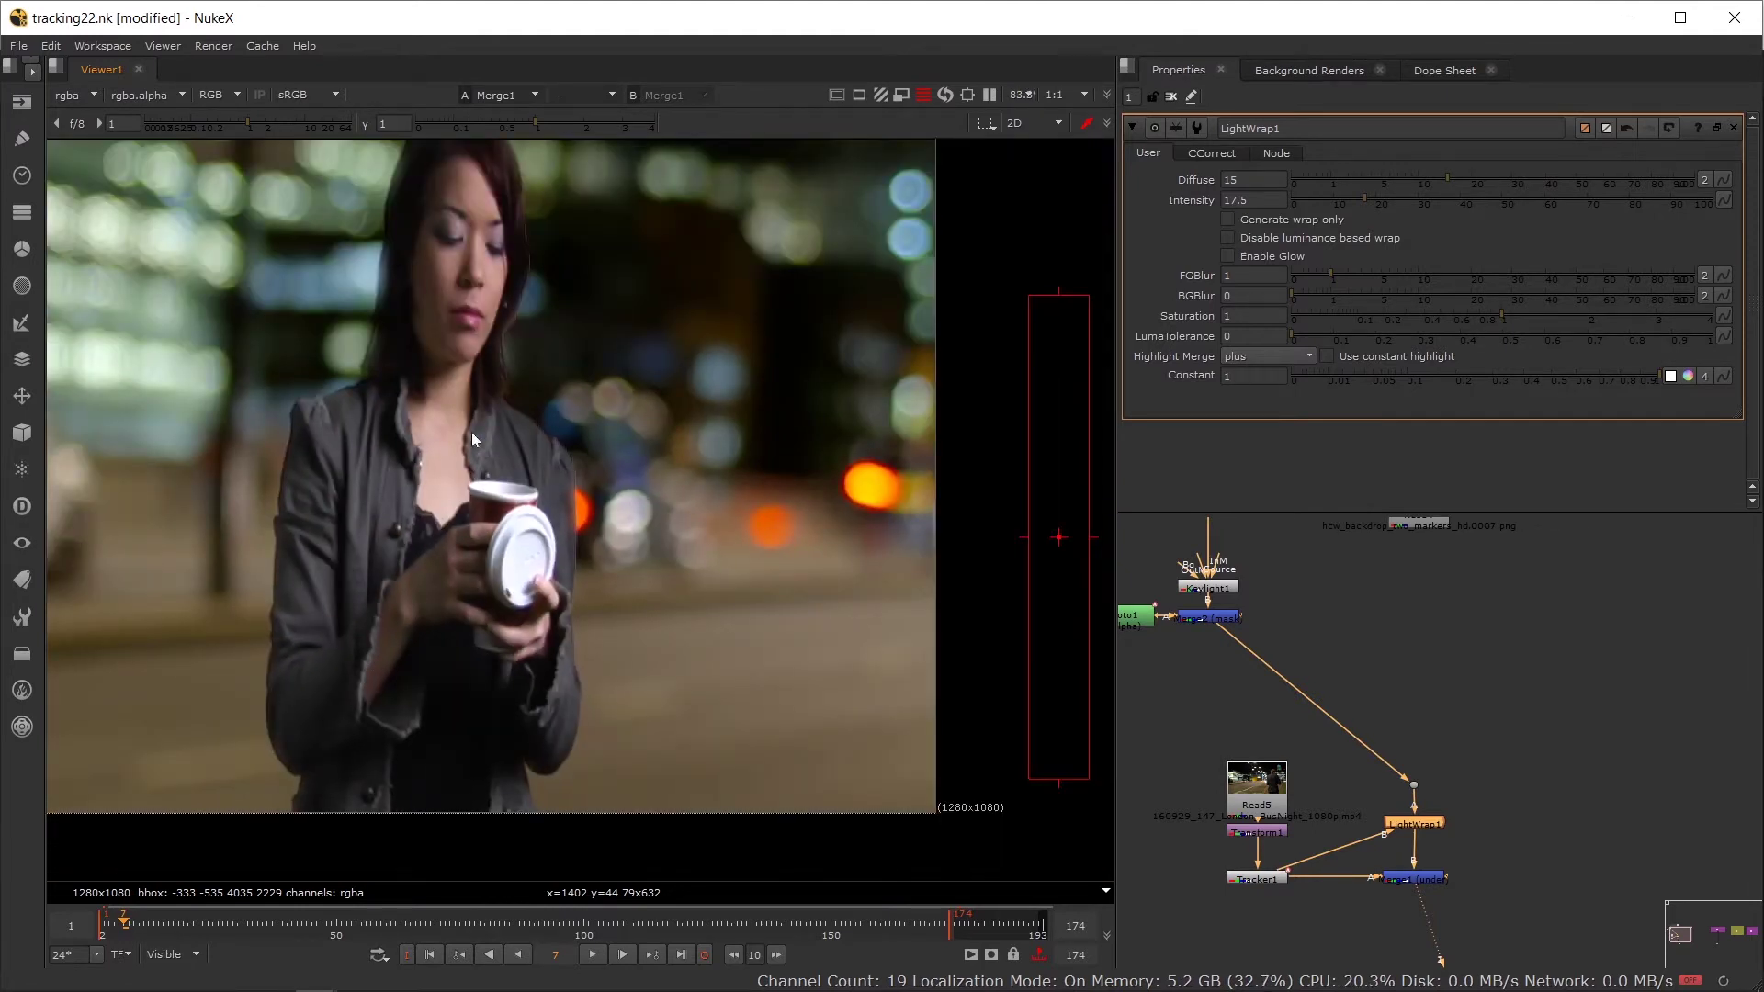
pyautogui.scroll(-3, 1342, 652)
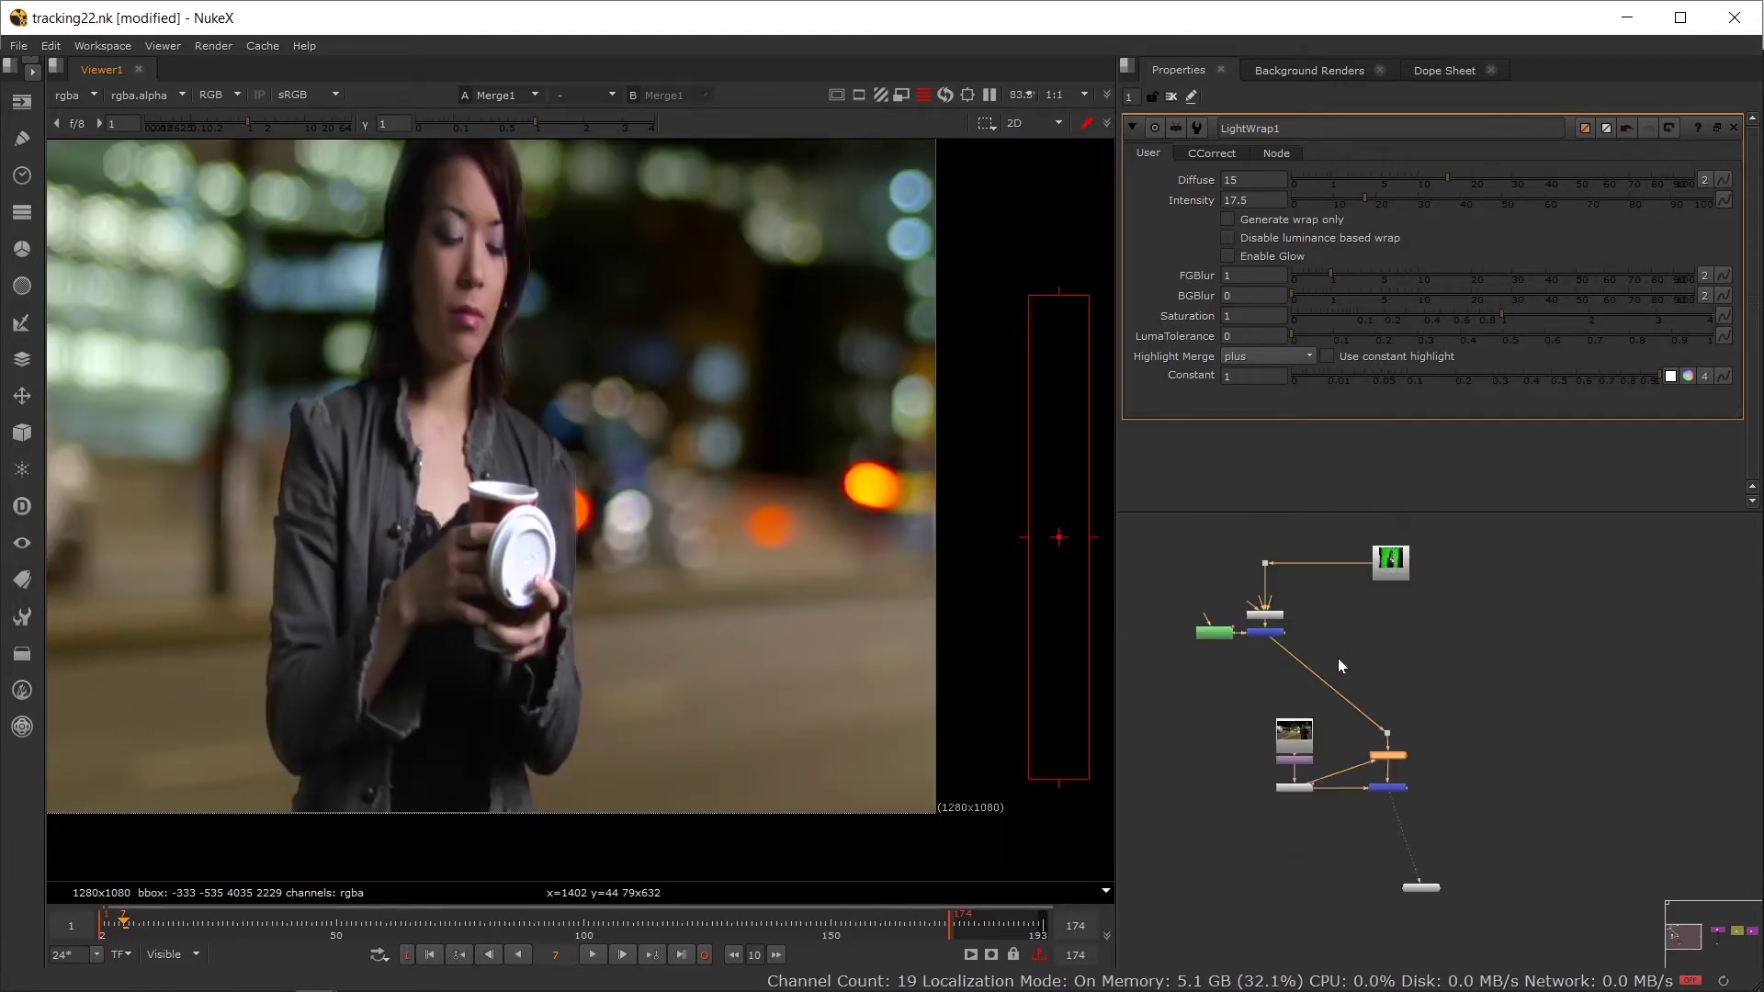
# Step: Add a Dot on the Merge2-to-LightWrap1 pipe and select the keying nodes with it
pyautogui.moveTo(1292, 626); pyautogui.dragTo(1299, 666)
pyautogui.scroll(3, 1282, 680)
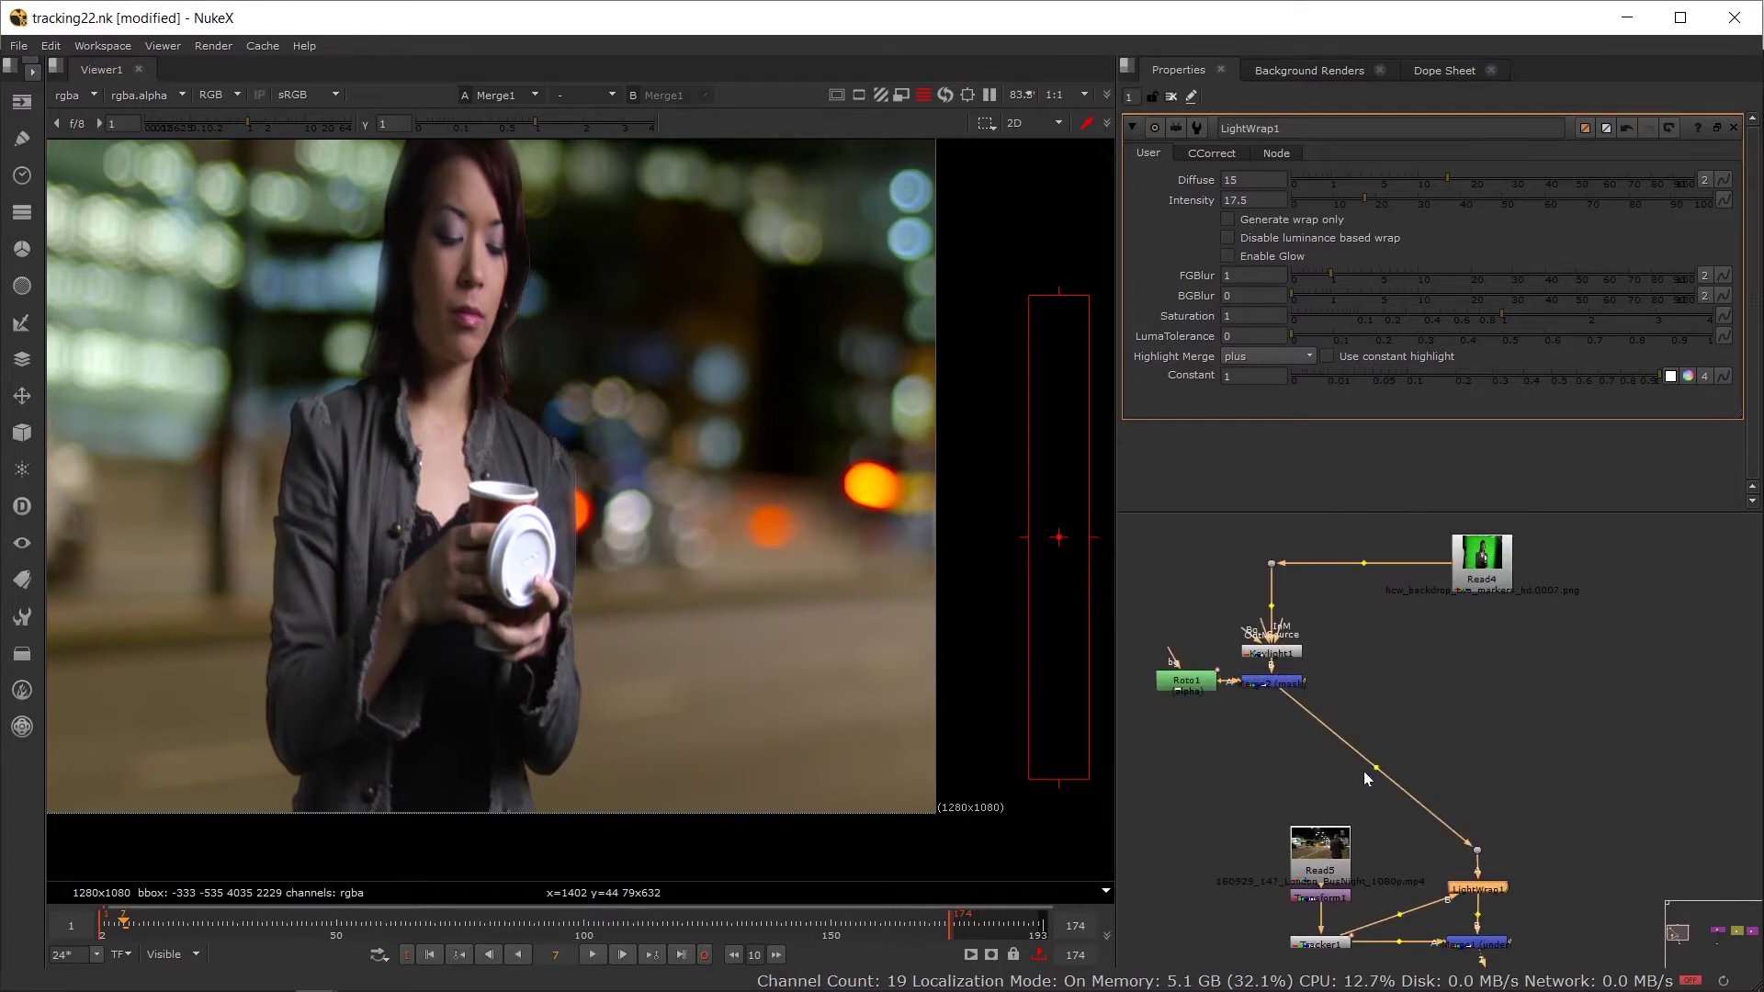
pyautogui.moveTo(1376, 768); pyautogui.dragTo(1459, 785)
pyautogui.moveTo(1171, 538); pyautogui.dragTo(1301, 734)
# Step: Wrap the keying nodes in a backdrop
pyautogui.press('Tab')
pyautogui.write('back')
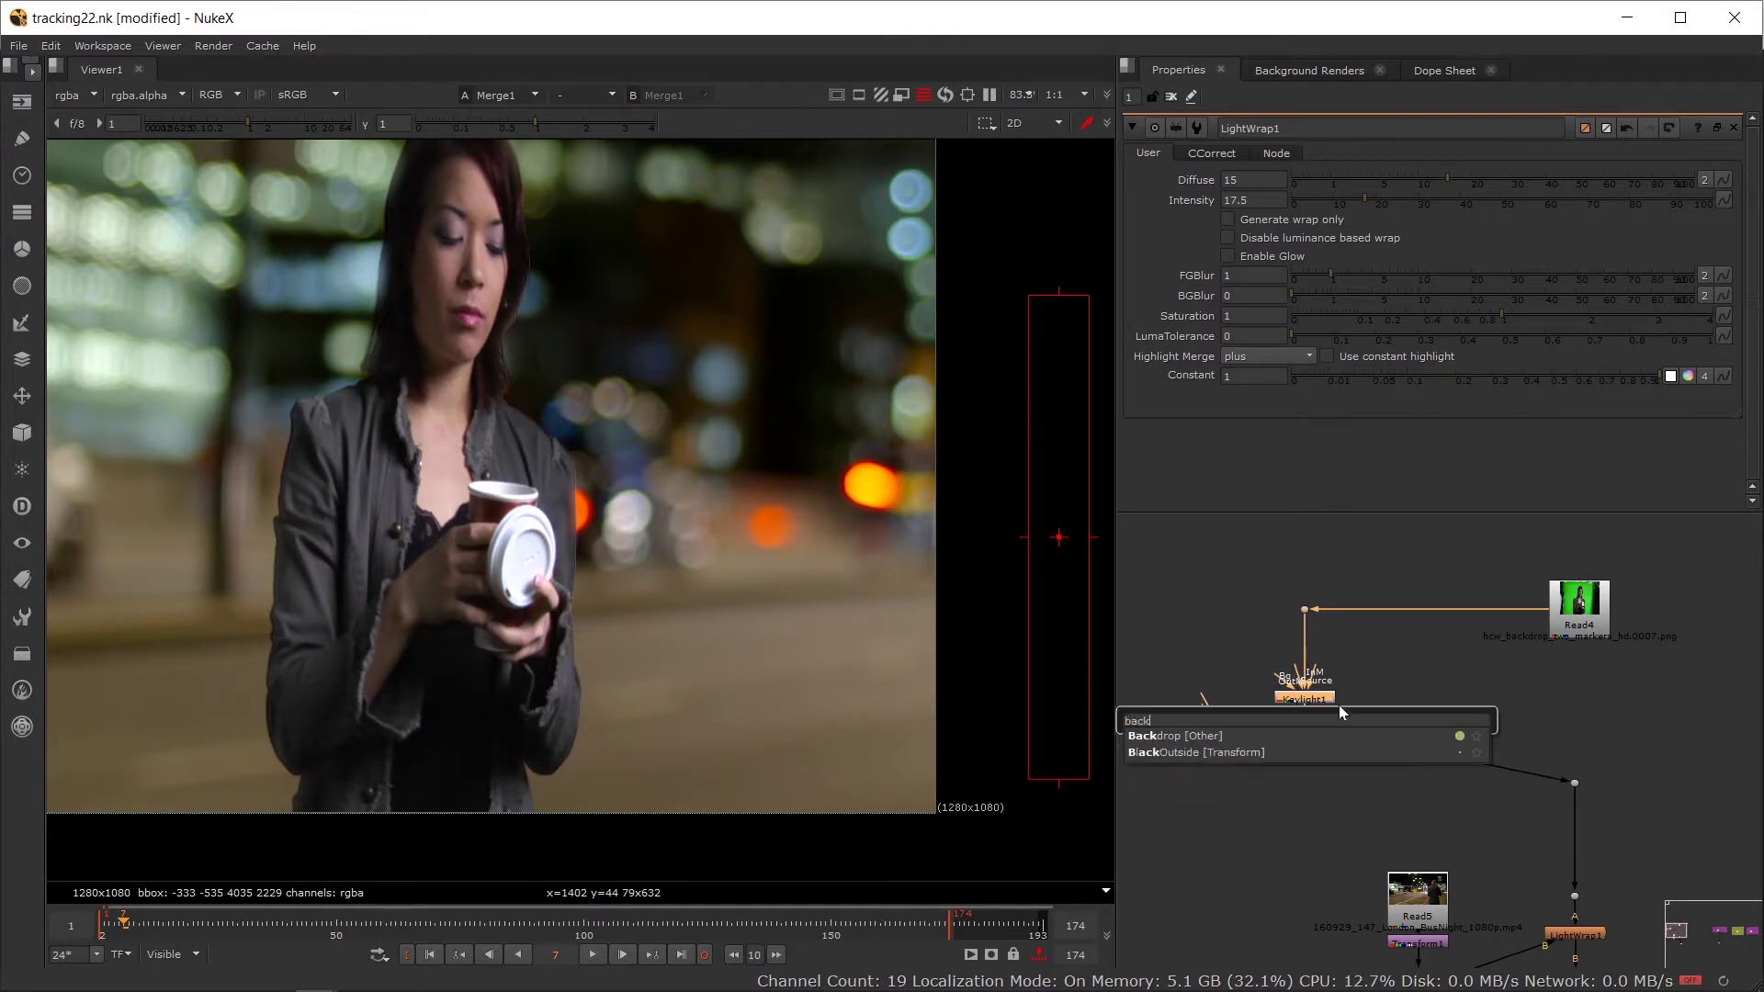
pyautogui.press('Return')
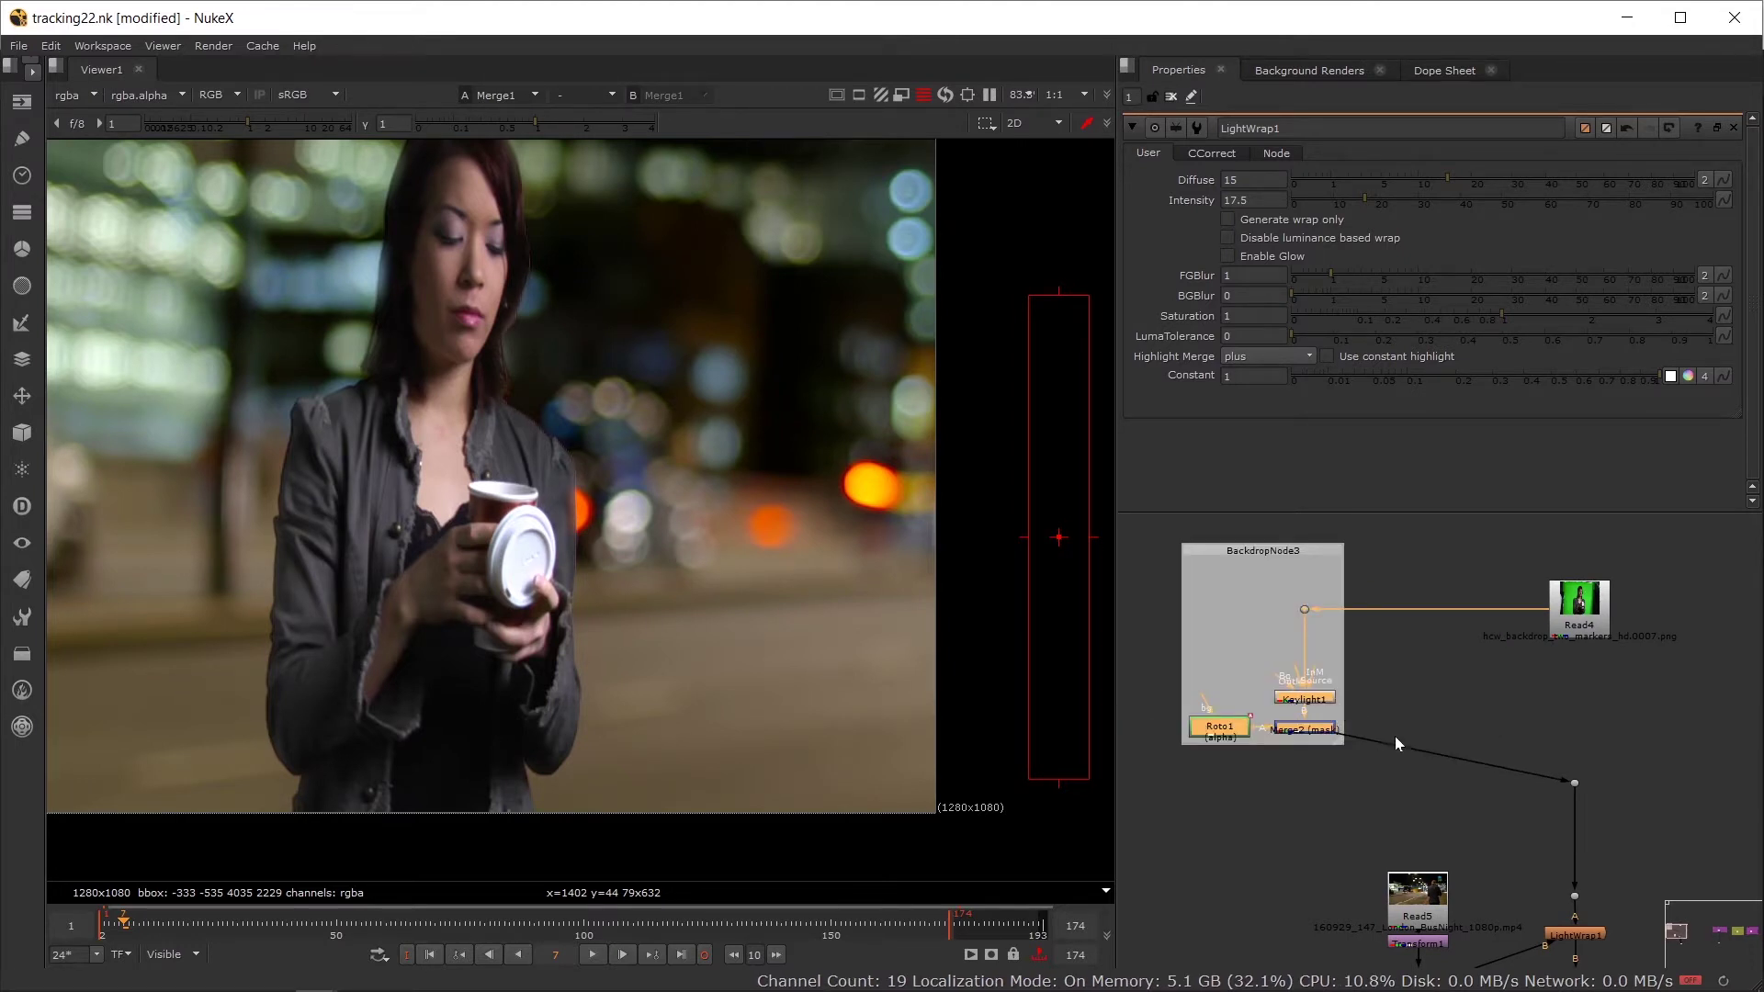
pyautogui.click(1432, 720)
# Step: Add a Copy node under Read4 with its A input taken from Merge2
pyautogui.press('k')
pyautogui.moveTo(1463, 746)
pyautogui.mouseDown()
pyautogui.moveTo(1328, 722)
pyautogui.moveTo(1430, 702)
pyautogui.moveTo(1467, 751)
pyautogui.mouseUp()
pyautogui.scroll(4, 1428, 696)
pyautogui.scroll(-2, 1426, 696)
pyautogui.scroll(-2, 1467, 752)
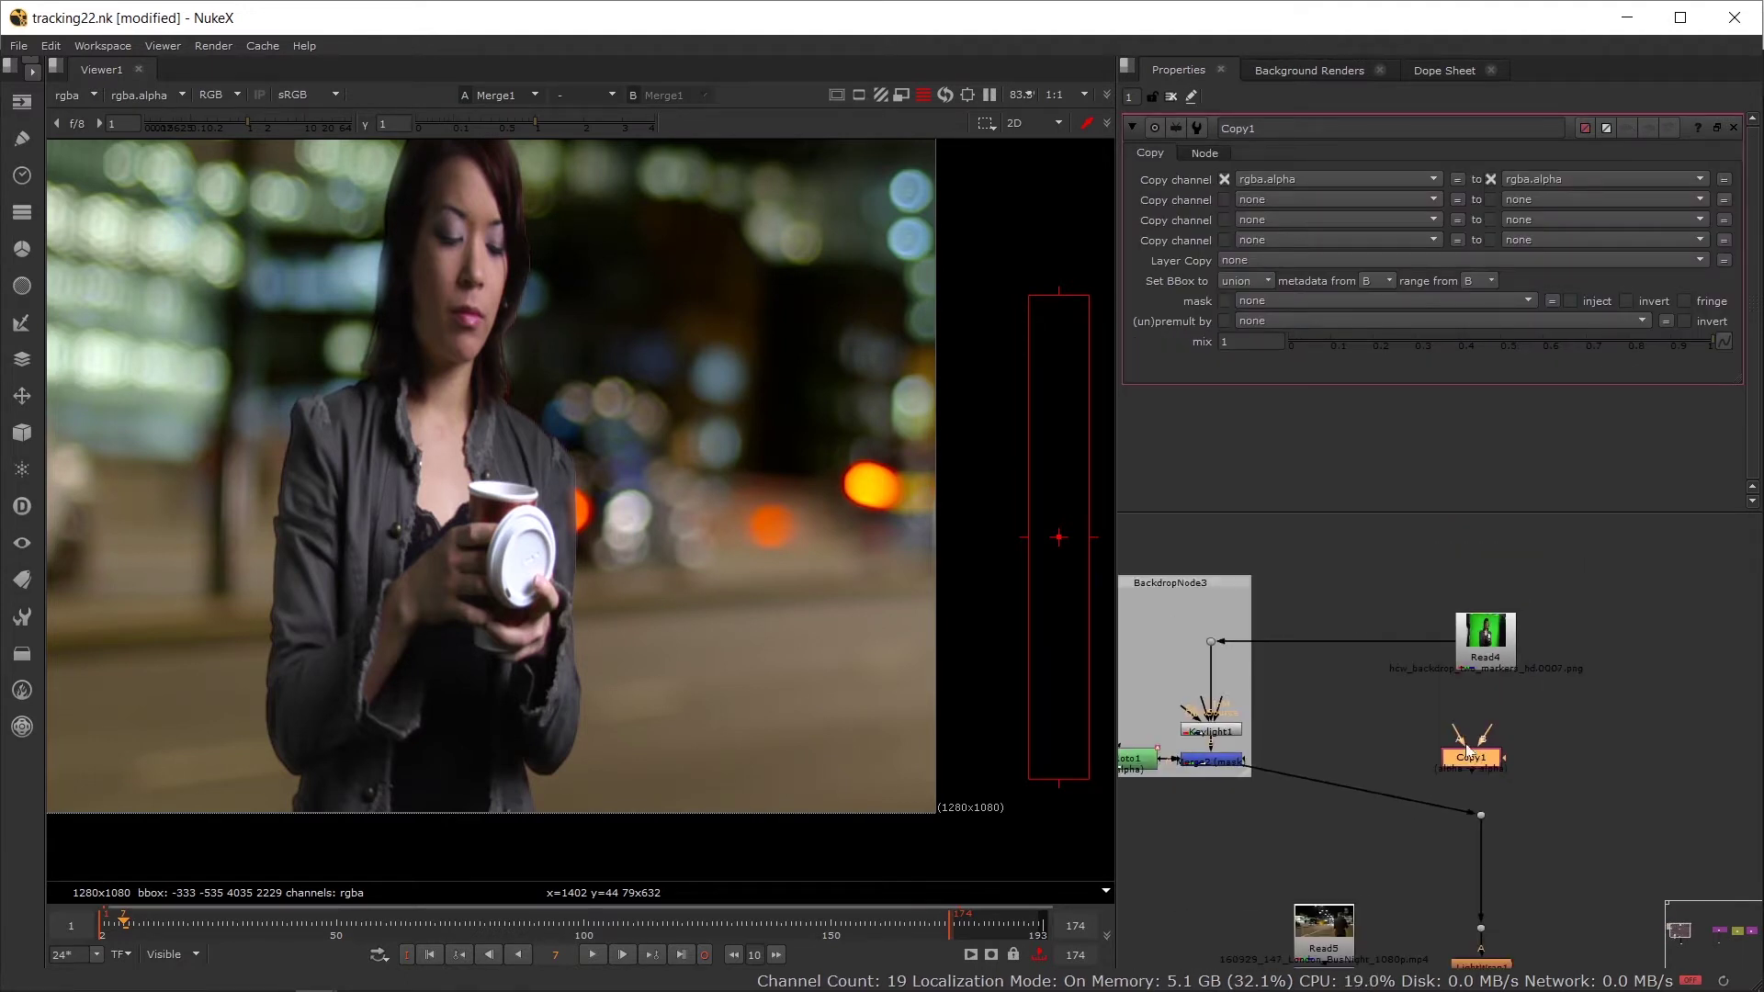
pyautogui.moveTo(1277, 768); pyautogui.dragTo(1280, 765)
pyautogui.moveTo(1294, 701); pyautogui.dragTo(1109, 805)
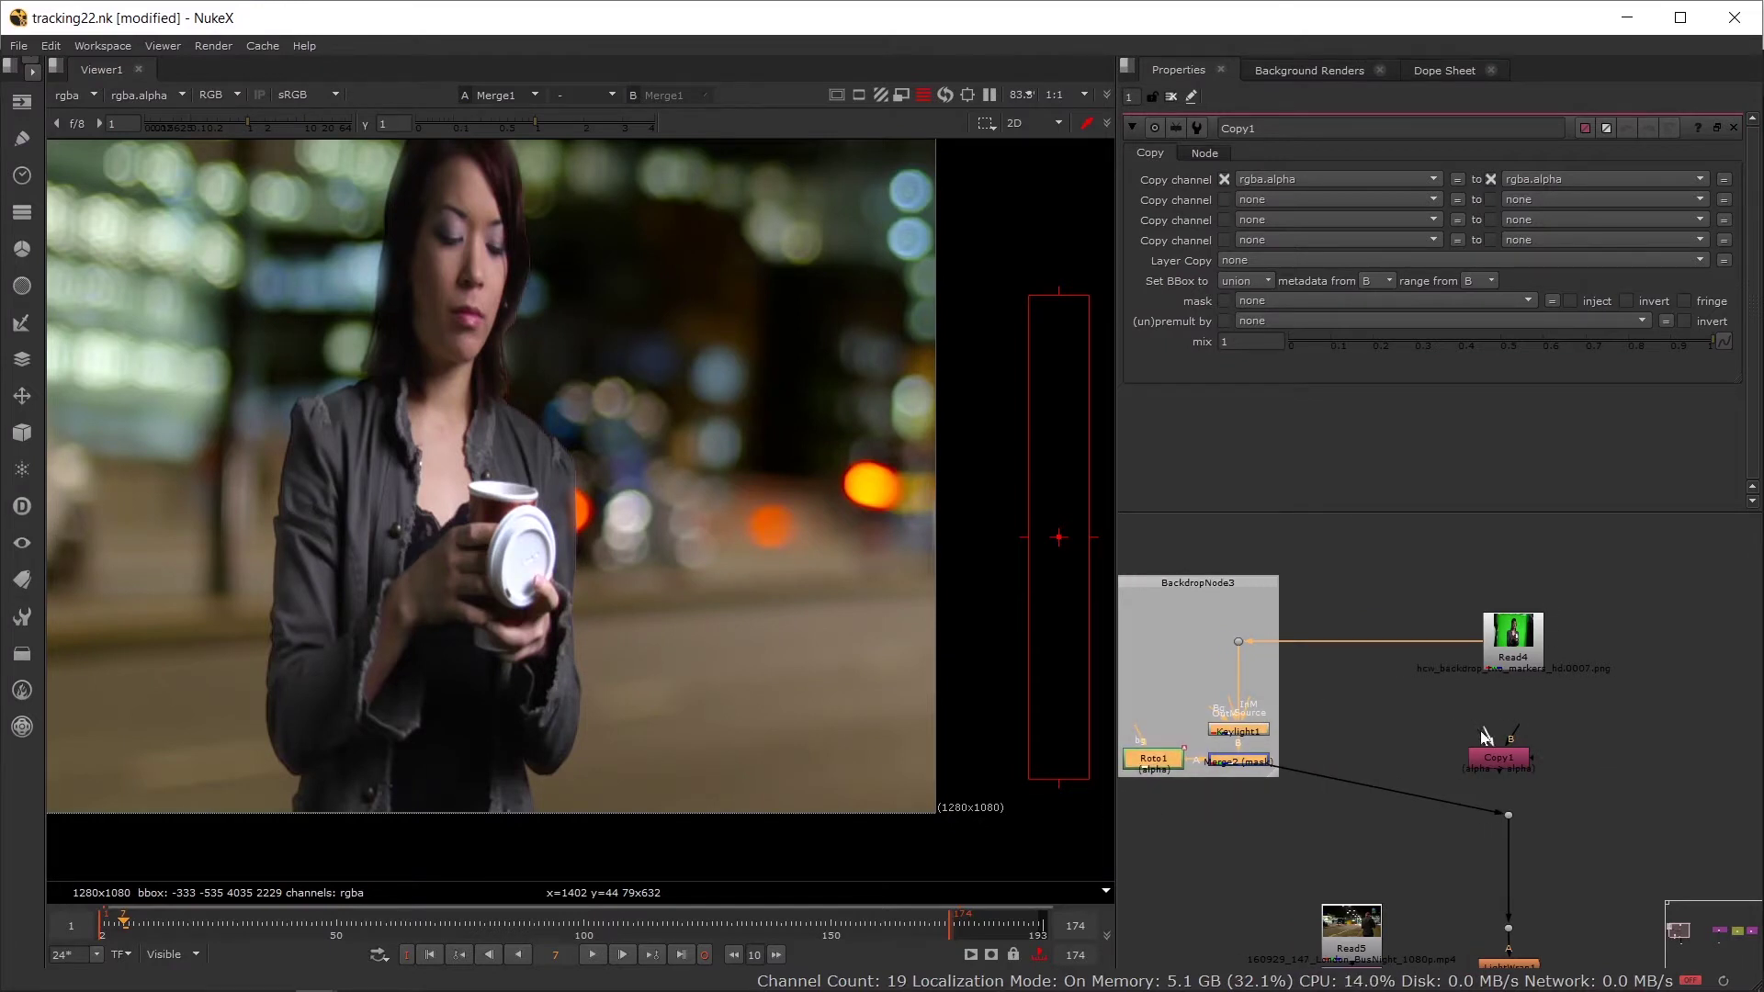
pyautogui.moveTo(1480, 732); pyautogui.dragTo(1233, 768)
pyautogui.moveTo(1510, 759); pyautogui.dragTo(1524, 759)
# Step: View Copy1's alpha channel, toggling the node off and on to compare
pyautogui.press('1')
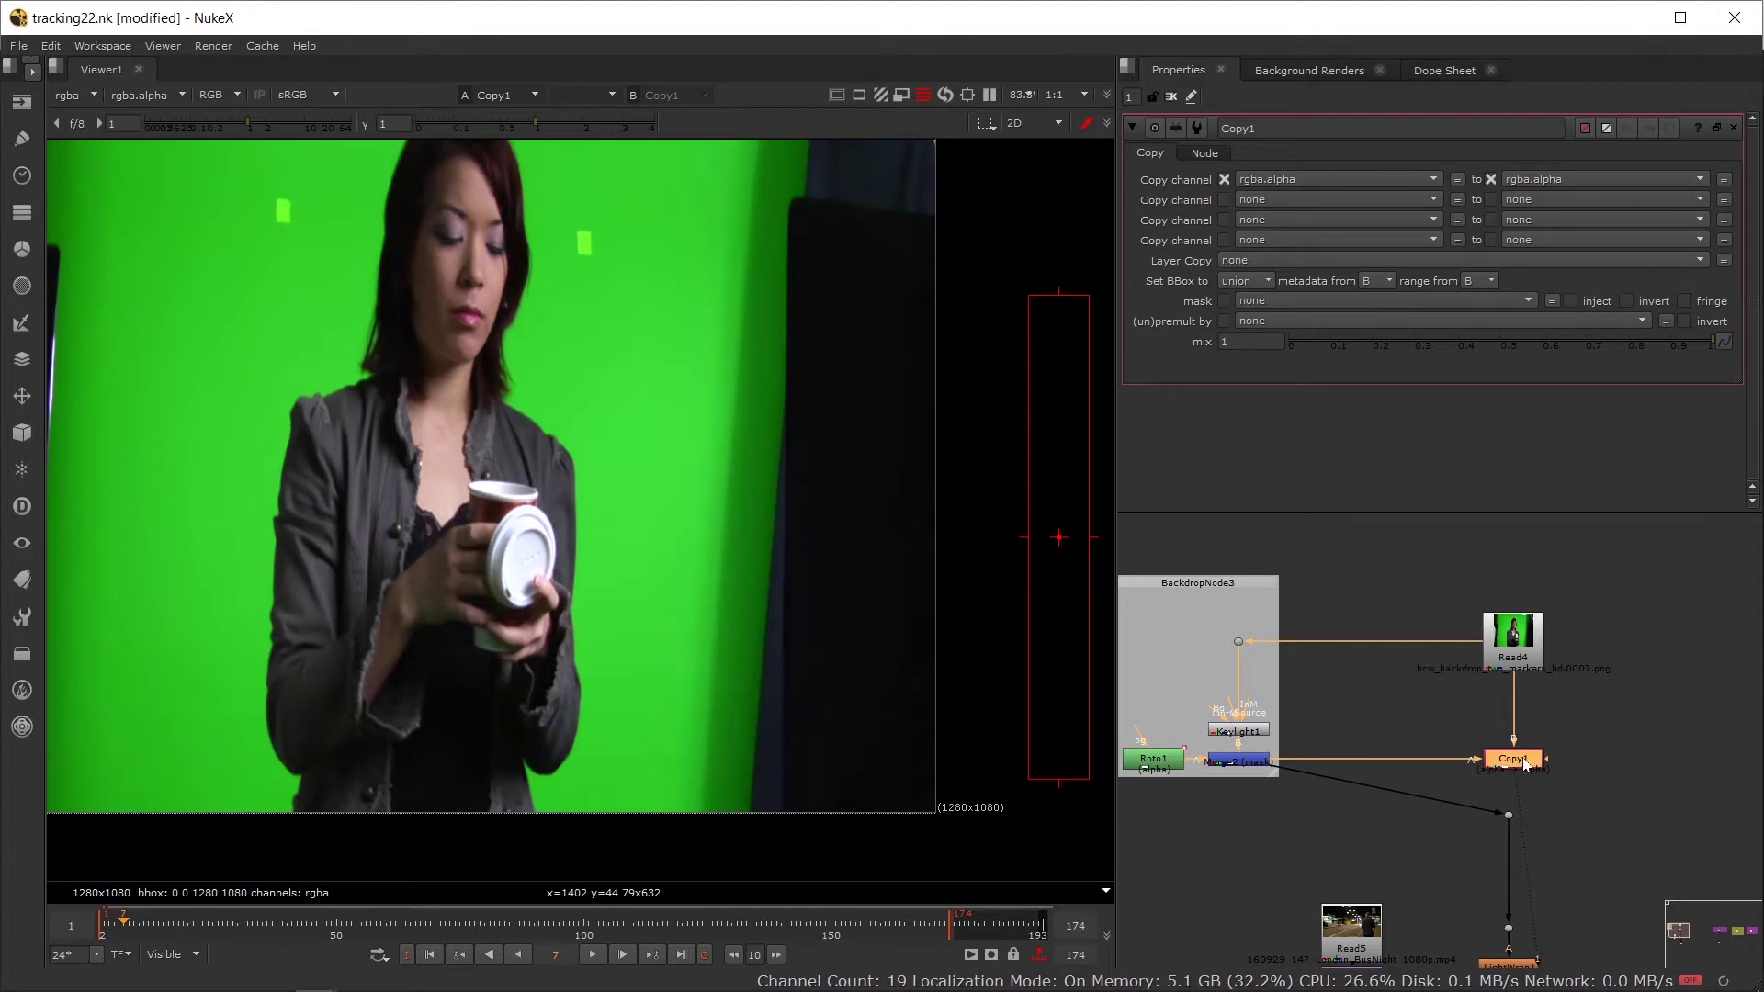
pyautogui.press('a')
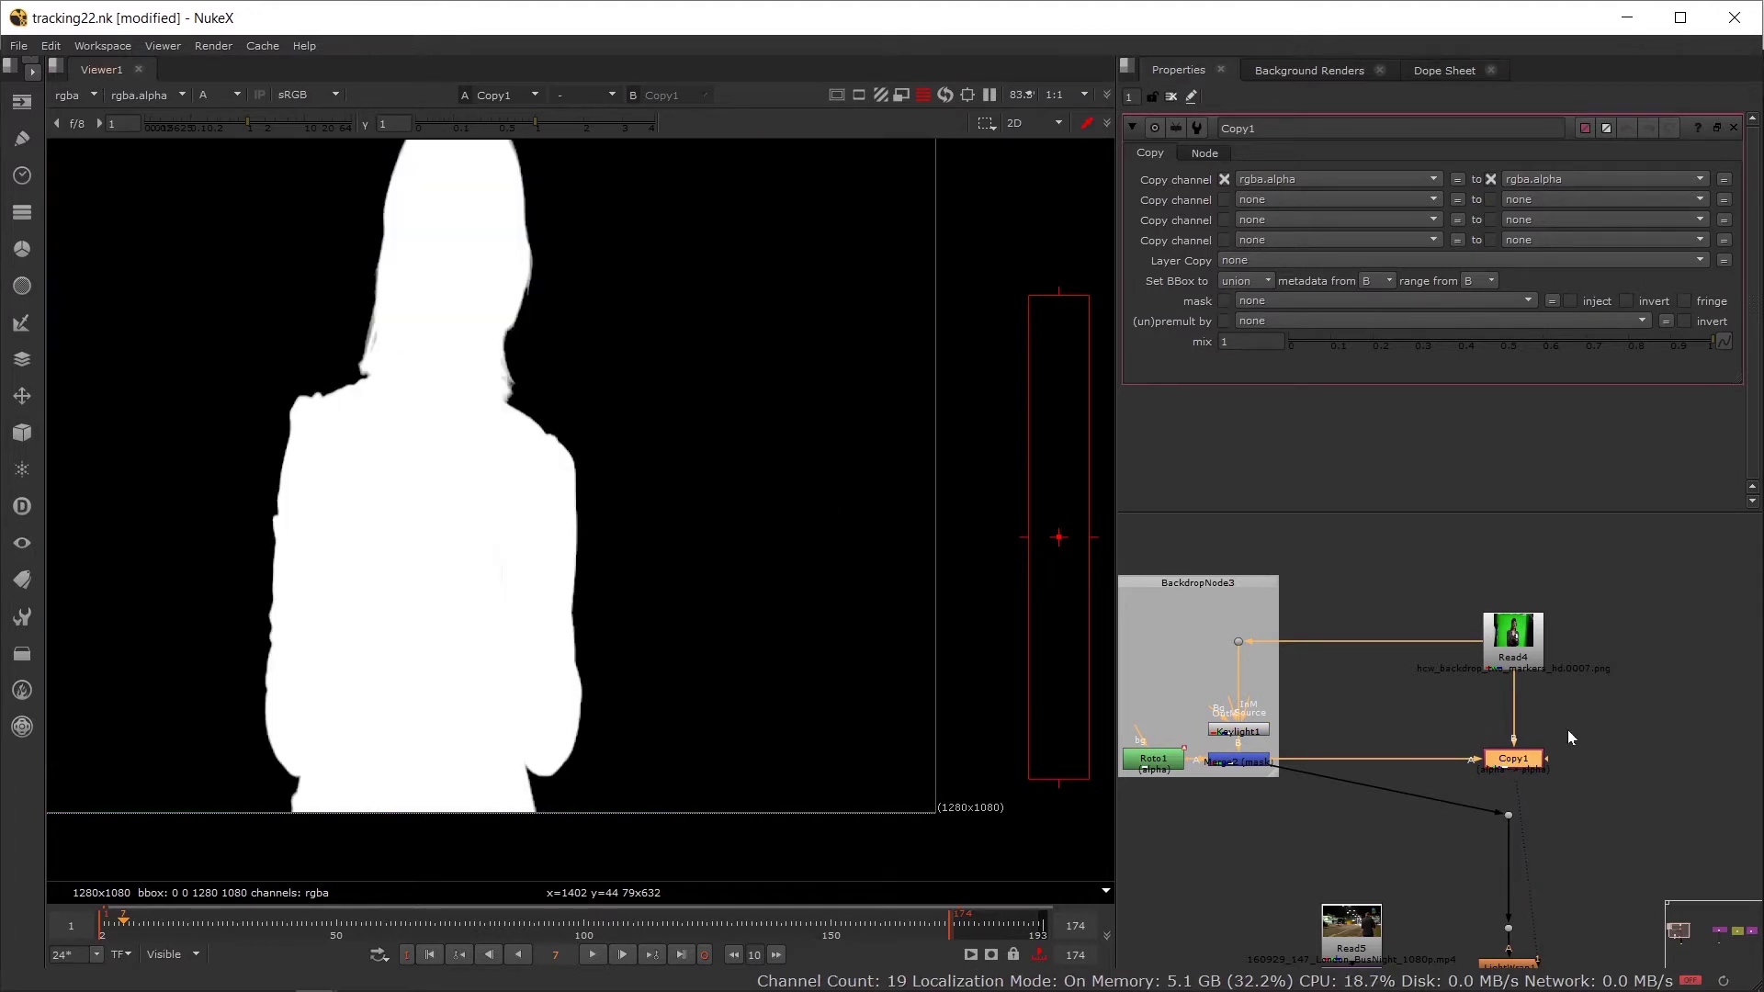
pyautogui.press('d')
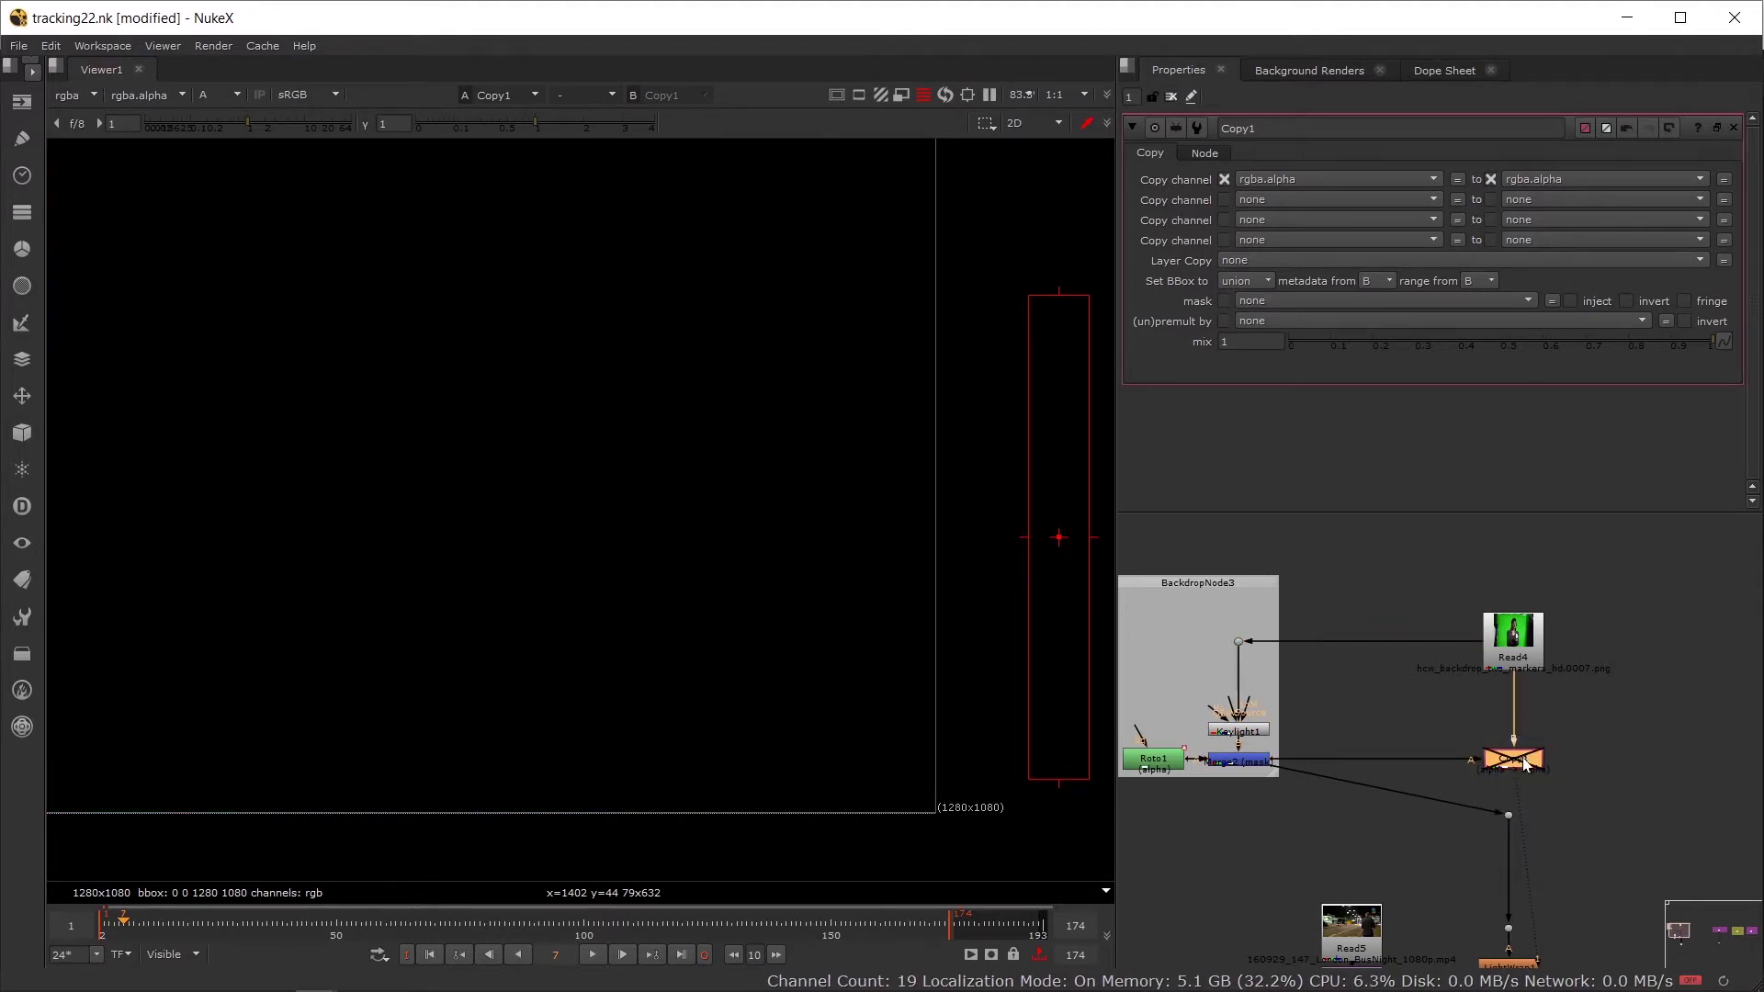
pyautogui.press('d')
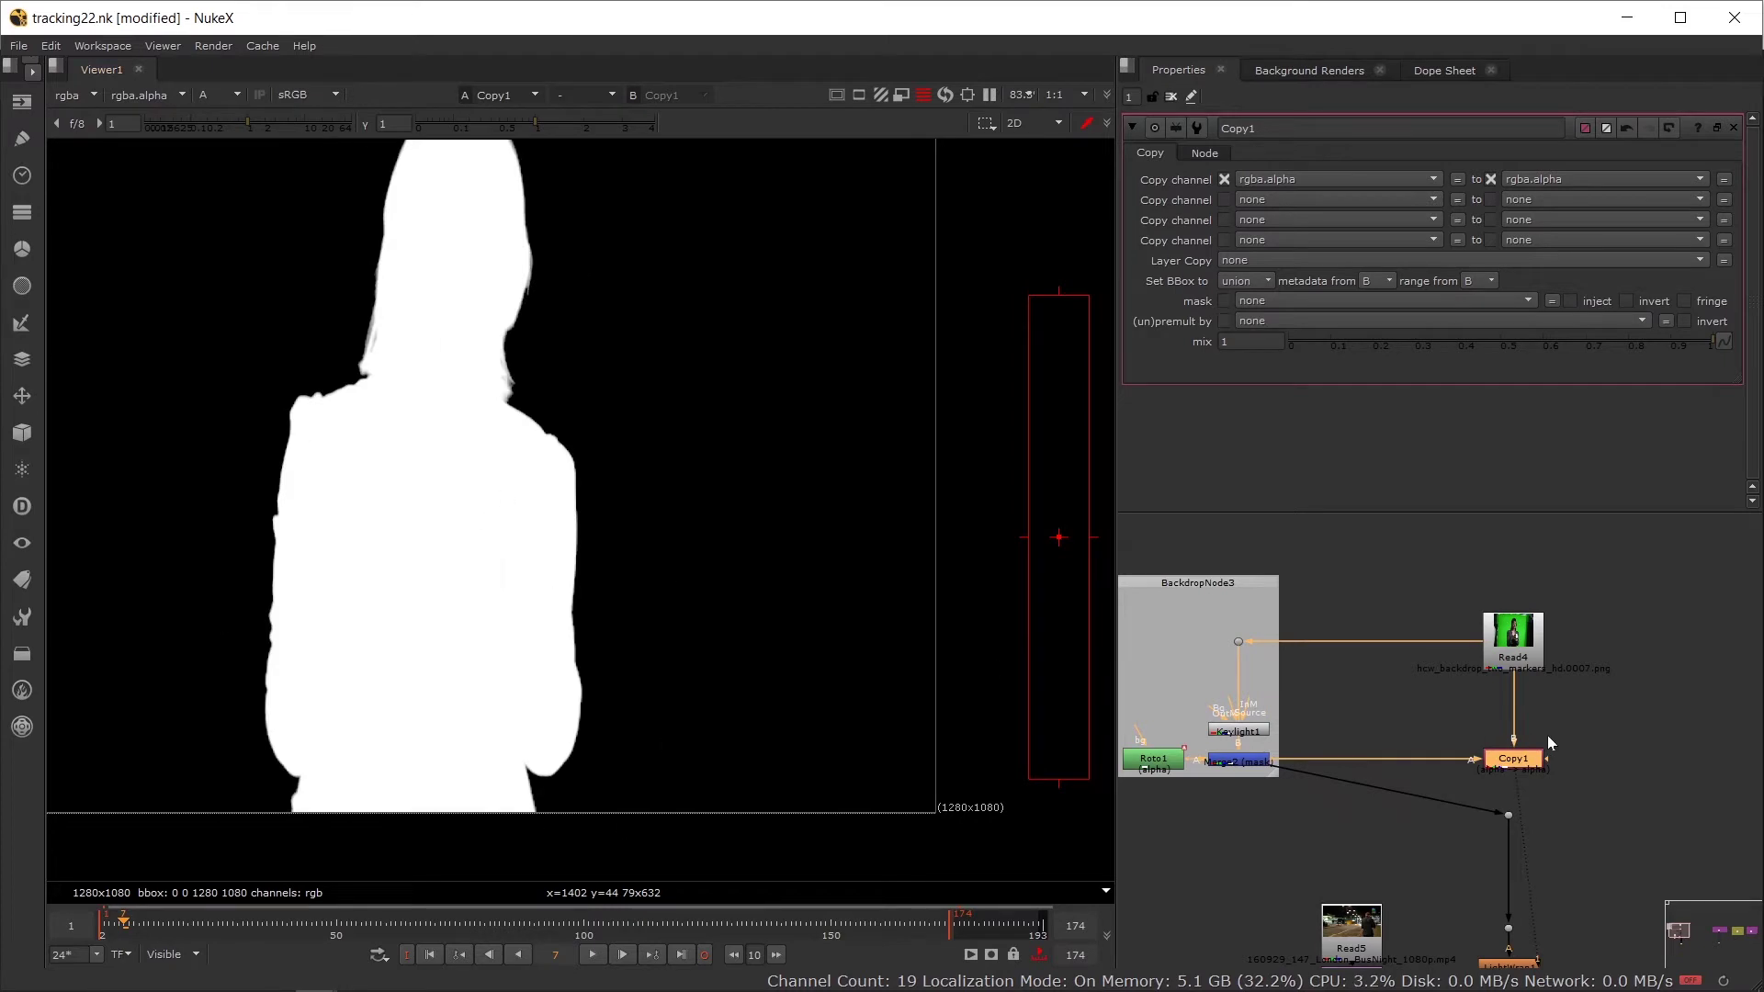
# Step: Add a Premult node under Copy1 and compare it on and off
pyautogui.moveTo(1557, 806); pyautogui.dragTo(1524, 736)
pyautogui.scroll(1, 1522, 733)
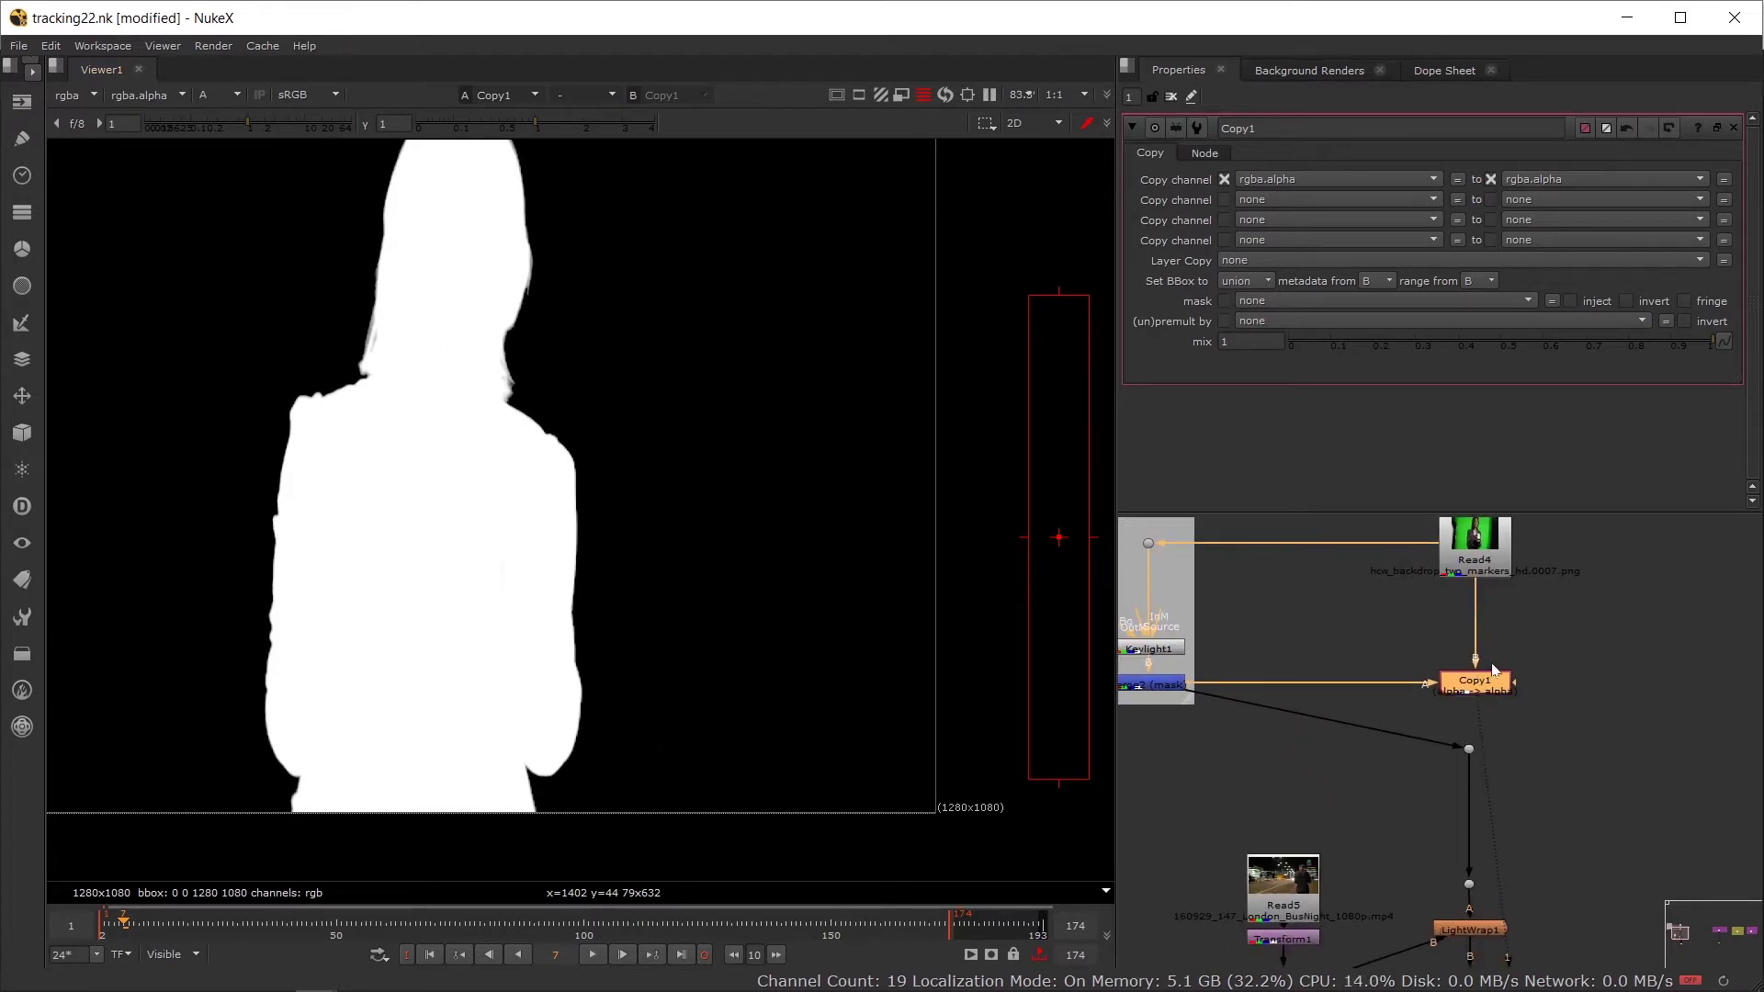
pyautogui.press('Tab')
pyautogui.write('pre')
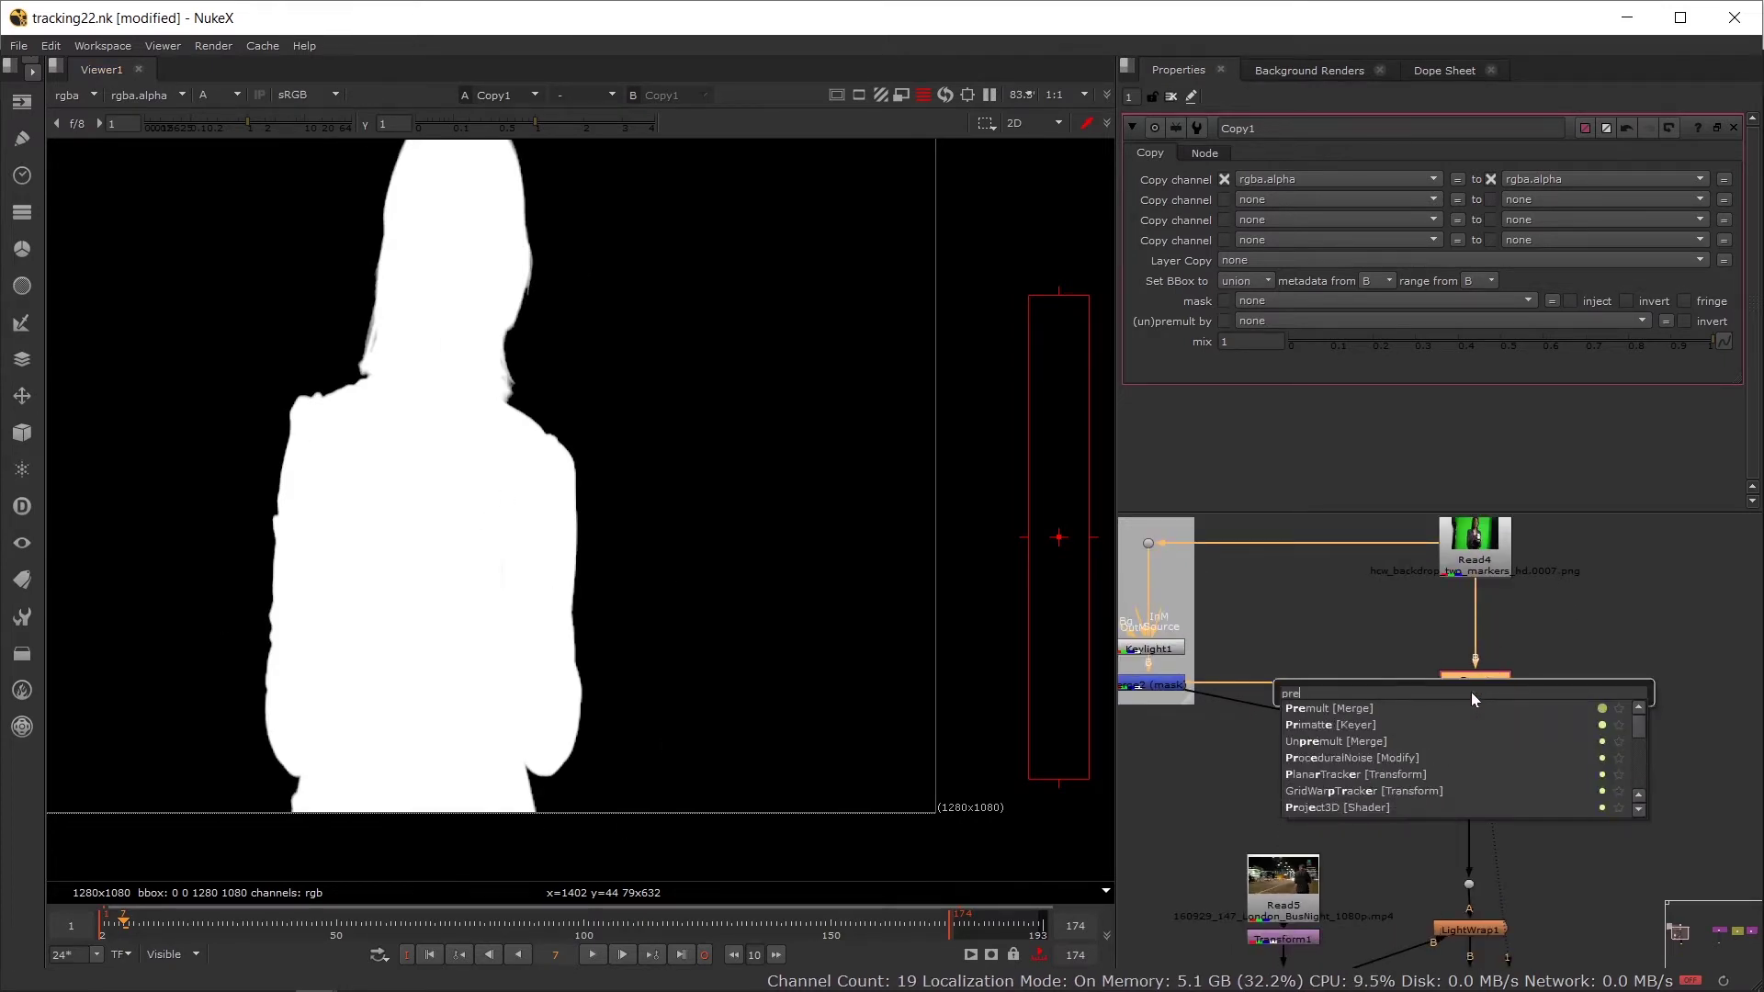
pyautogui.press('Return')
pyautogui.press('a')
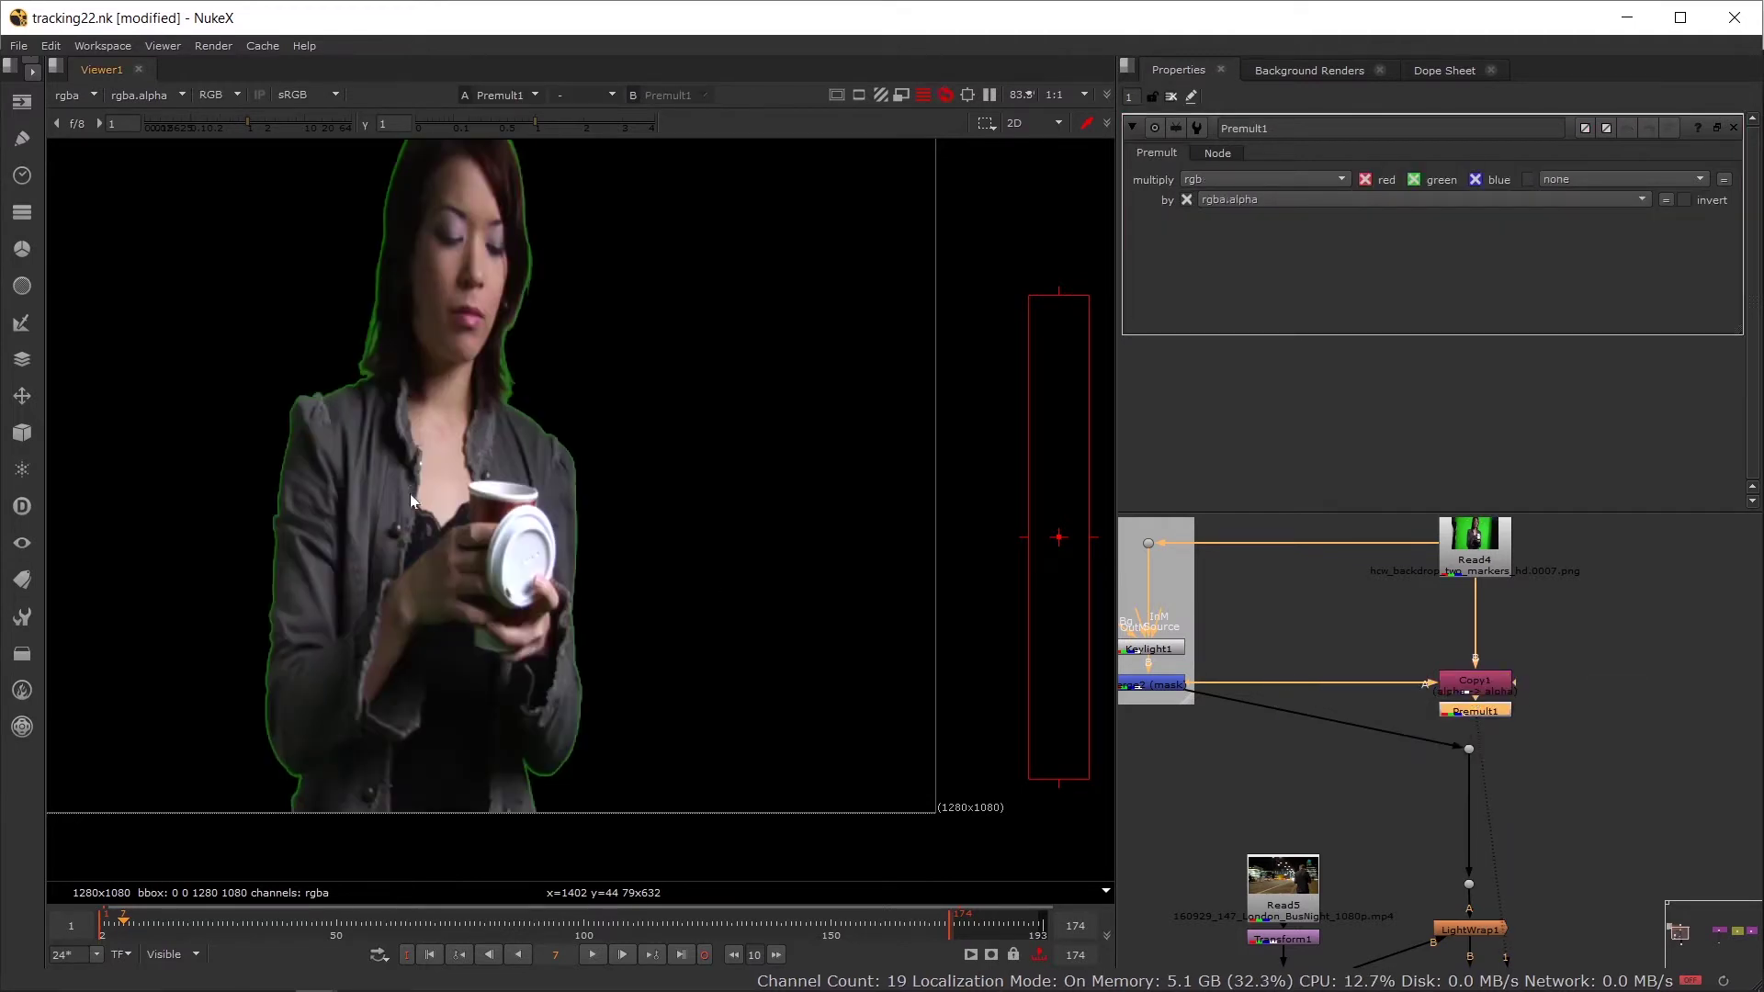
pyautogui.press('d')
pyautogui.press('d')
# Step: View the Merge1 composite, nudge the Dot below Premult1 down, and select Premult1
pyautogui.press('f')
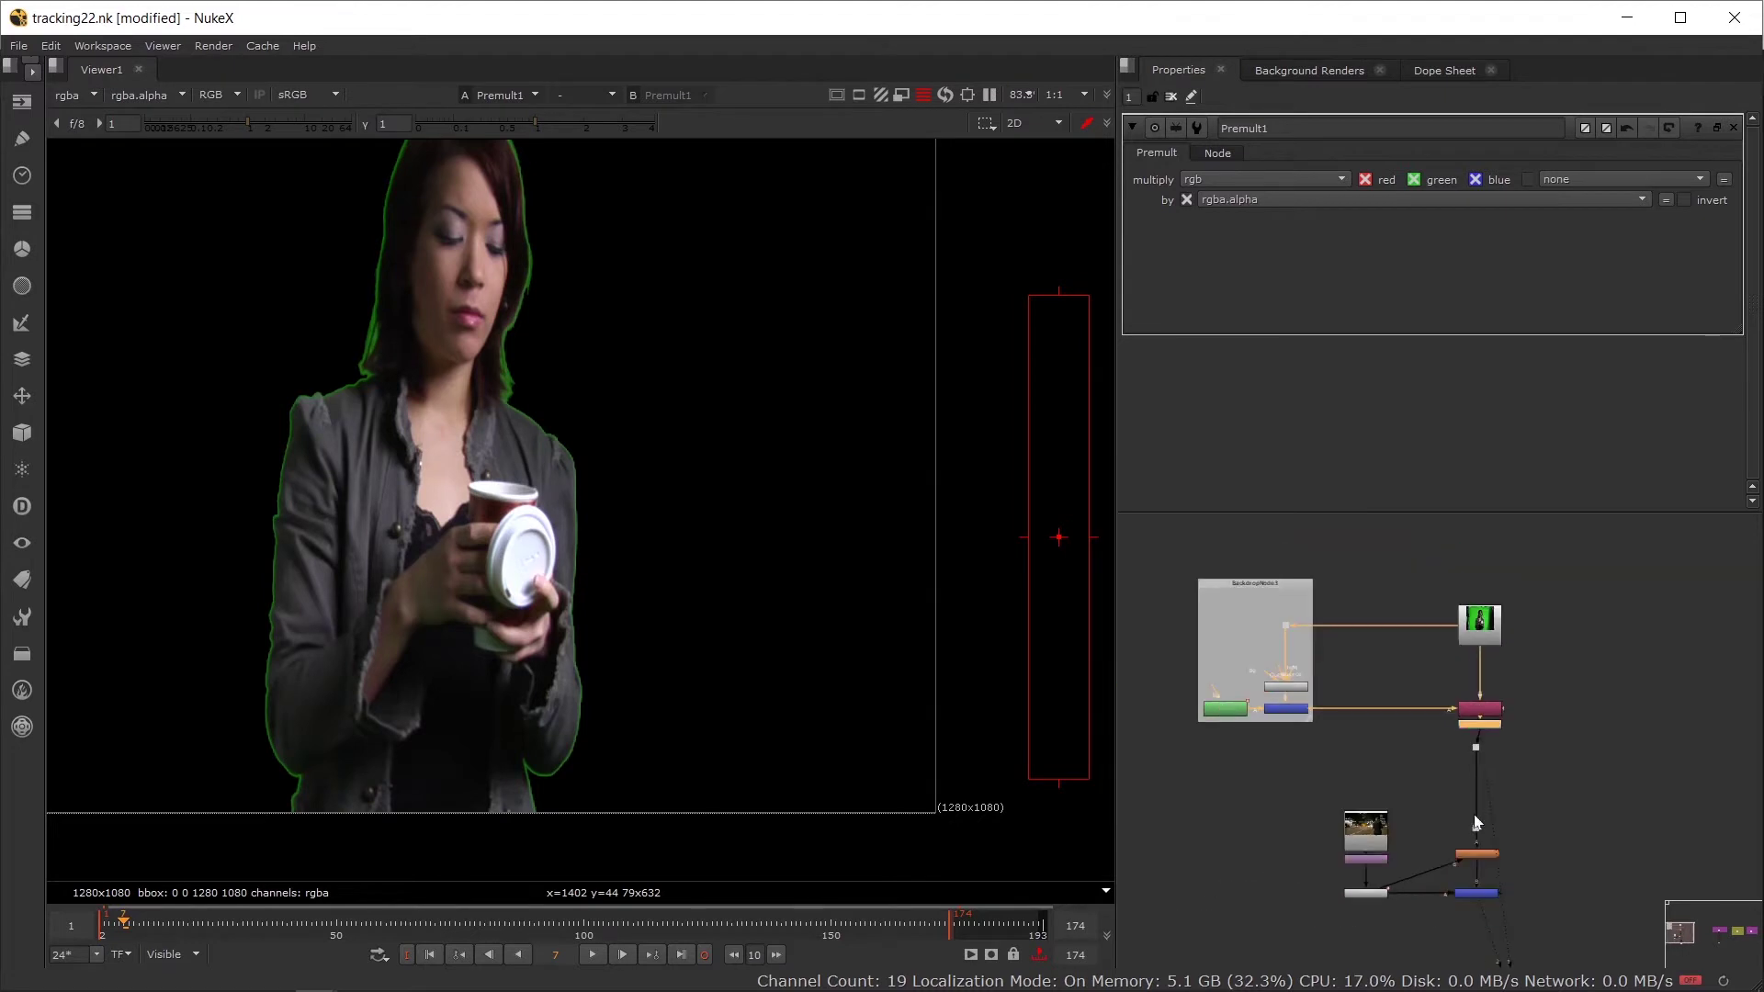
pyautogui.click(1483, 789)
pyautogui.press('1')
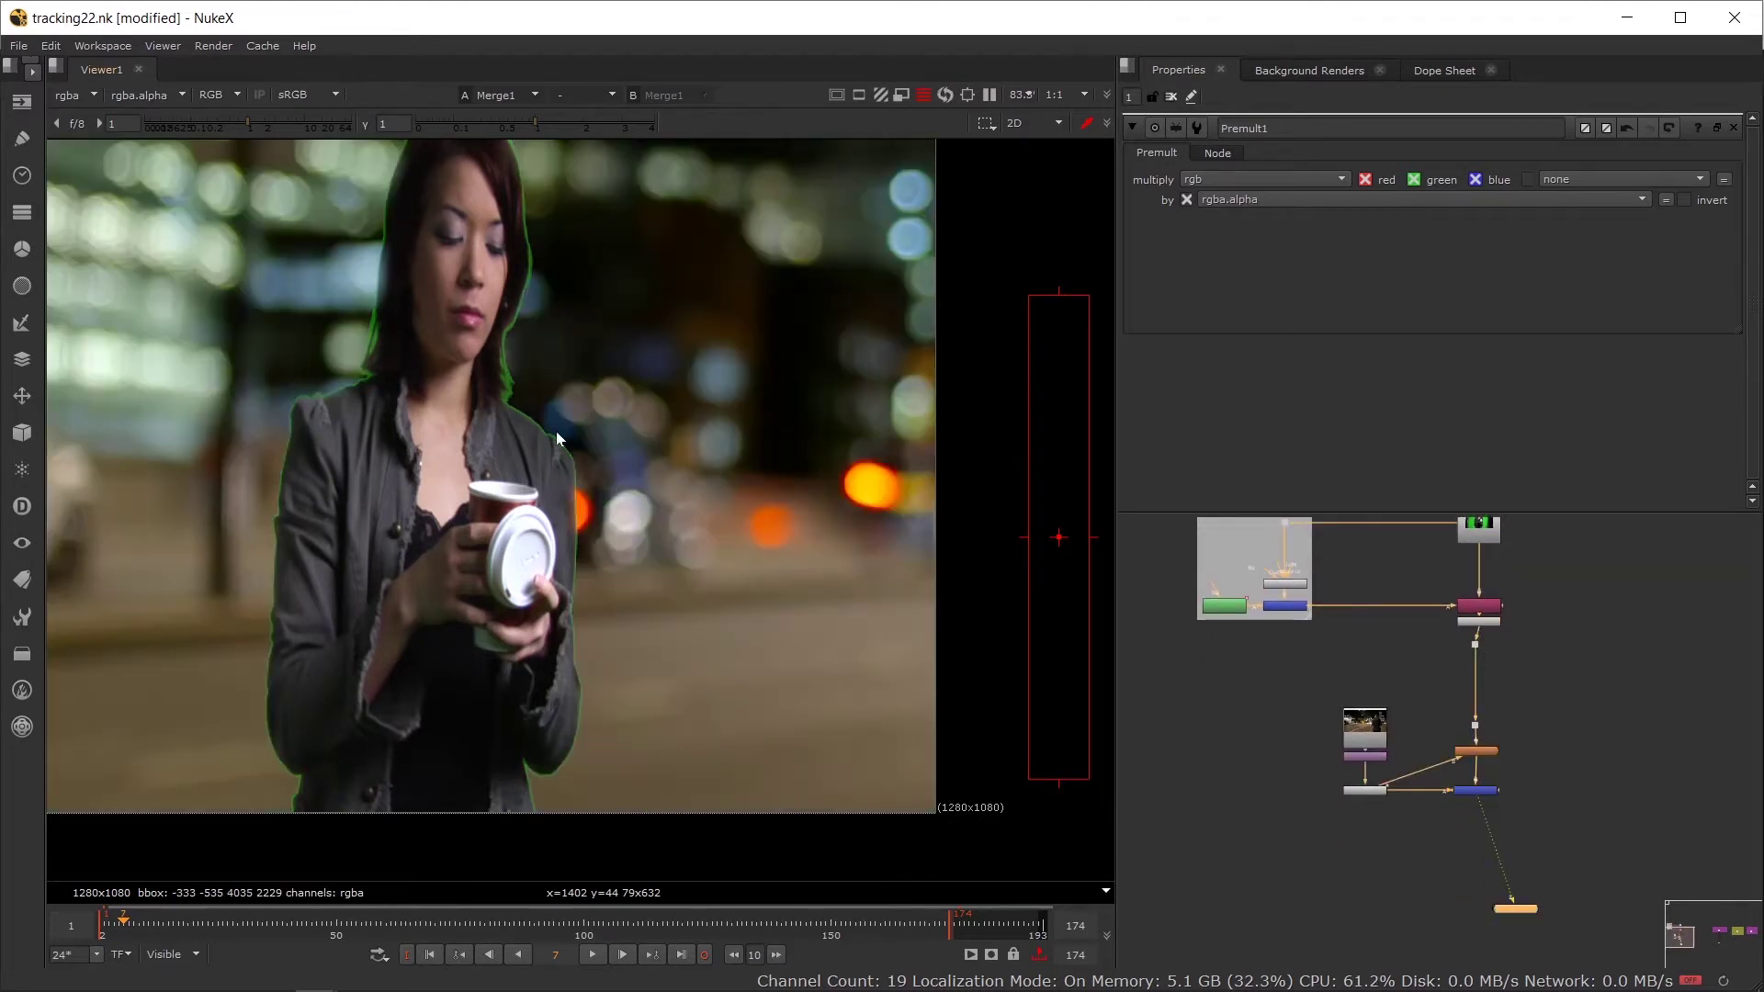
pyautogui.scroll(5, 1498, 620)
pyautogui.moveTo(1419, 659); pyautogui.dragTo(1429, 687)
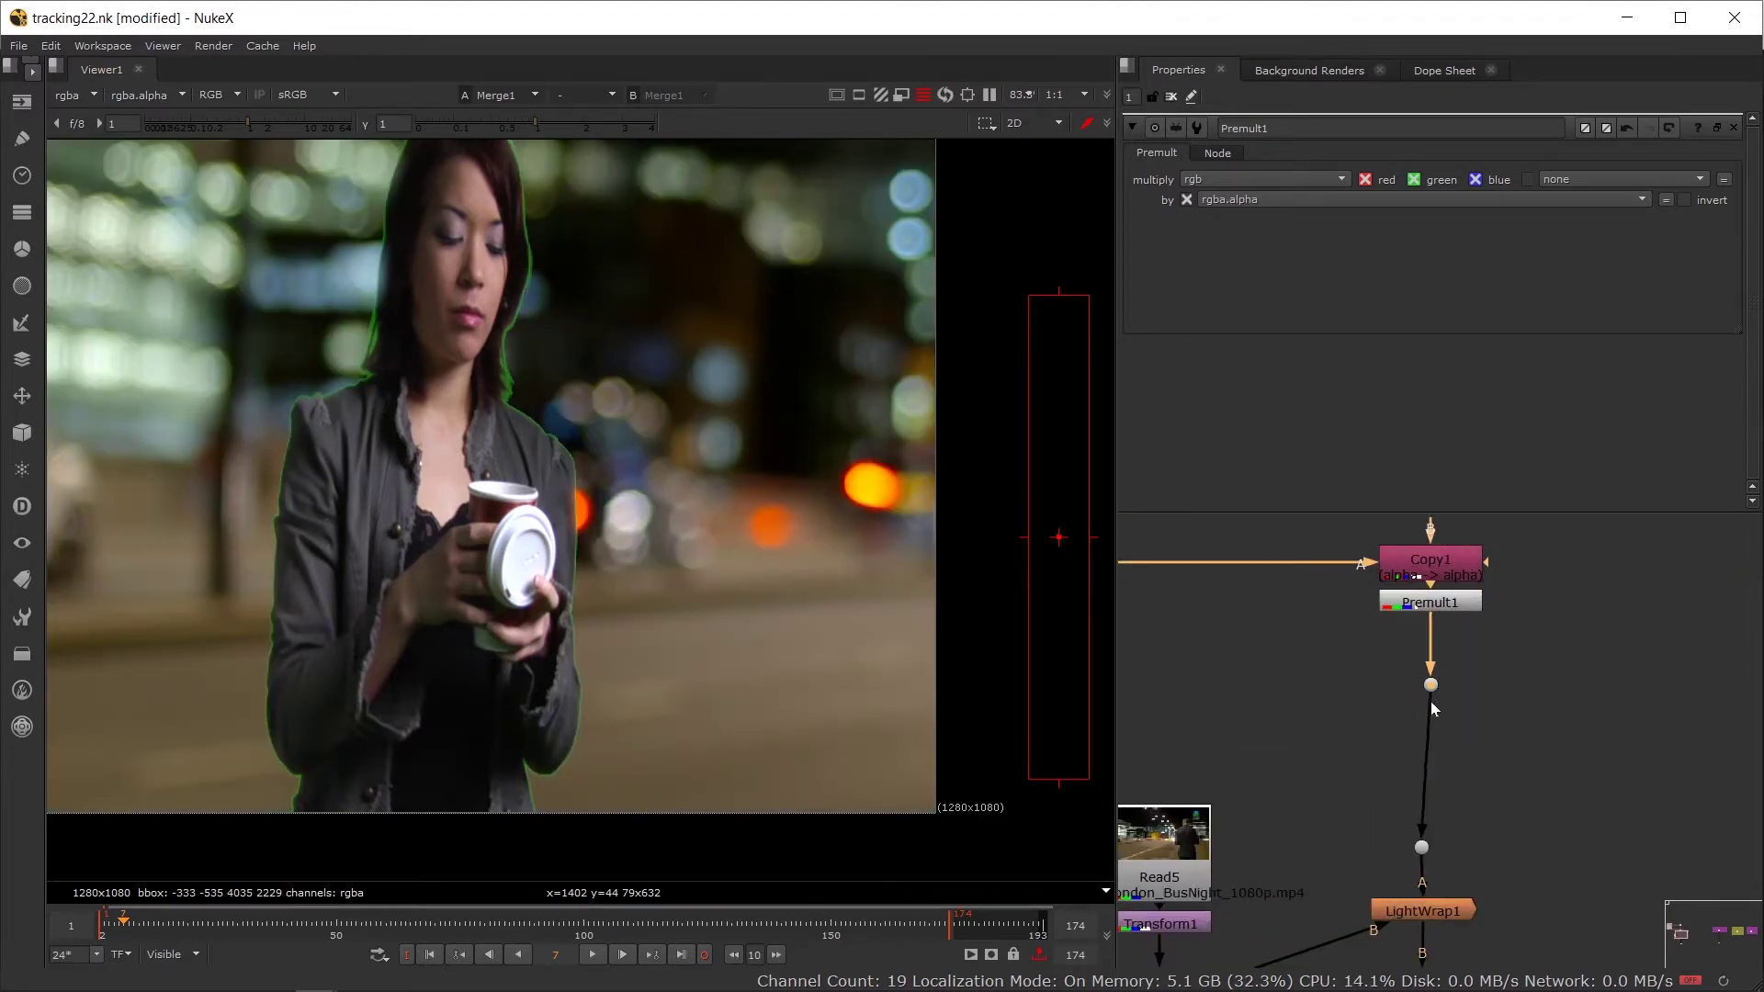
pyautogui.click(1425, 607)
# Step: Add a HueCorrect node under Premult1 and sample the green spill on the neck edge
pyautogui.press('Tab')
pyautogui.write('hue')
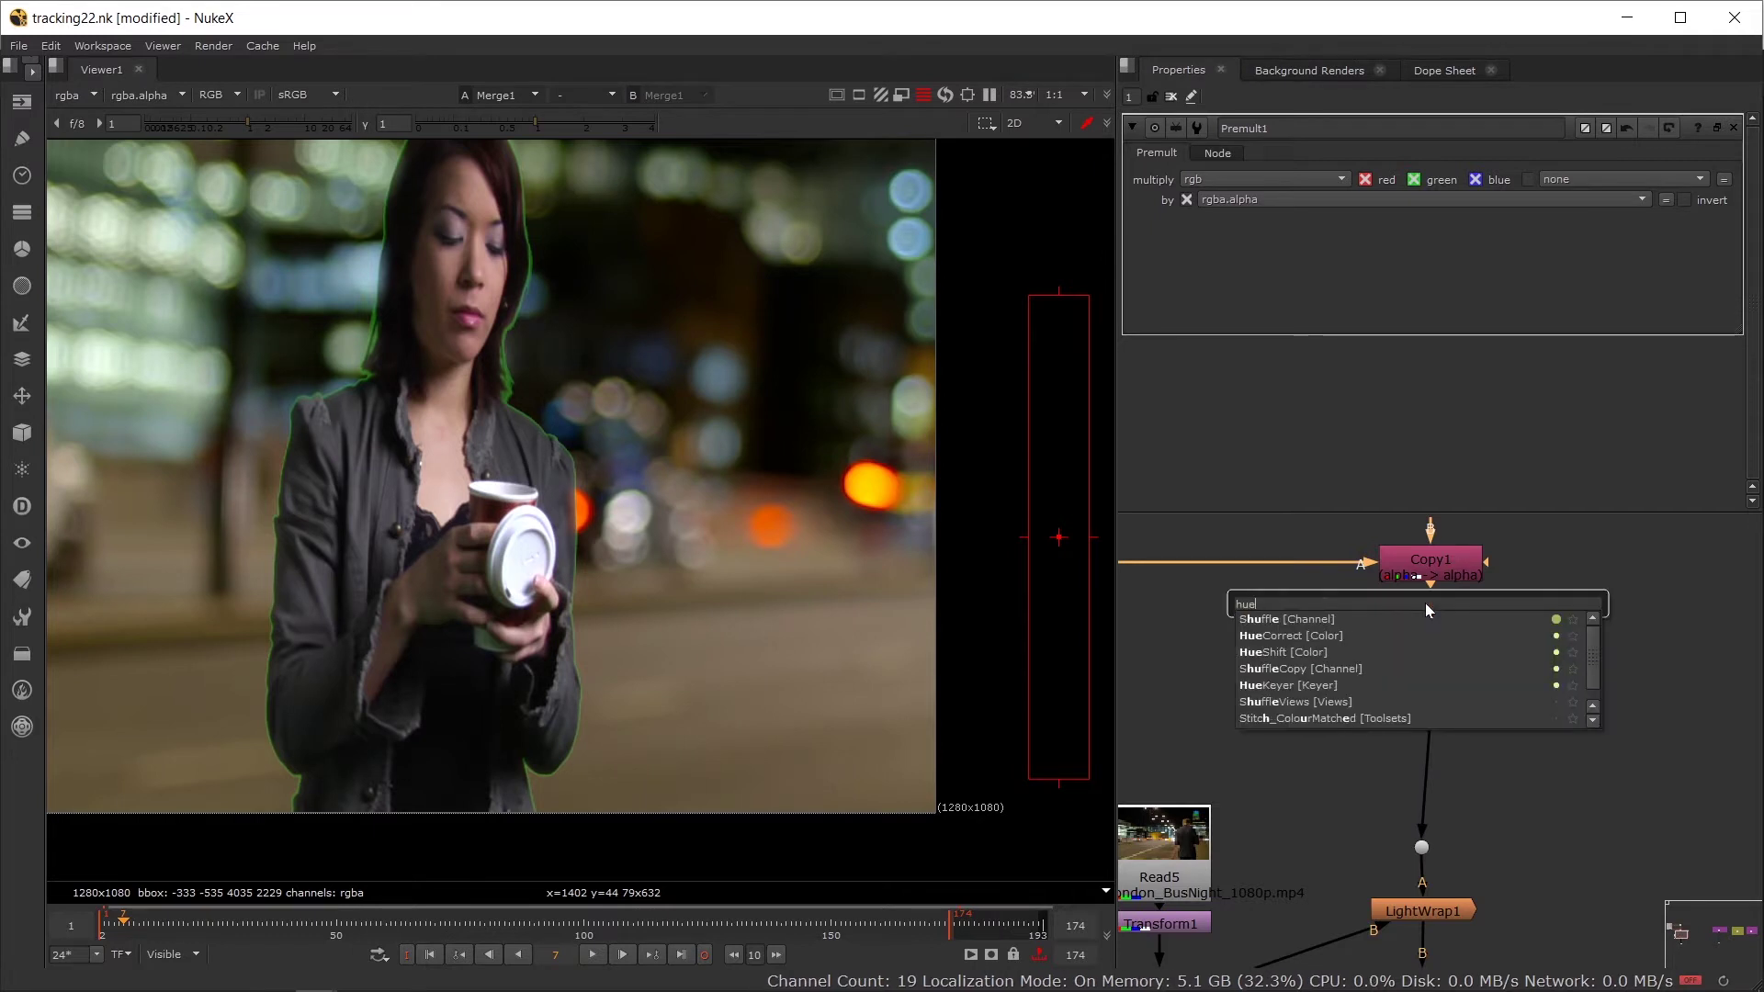
pyautogui.press('Down')
pyautogui.press('Return')
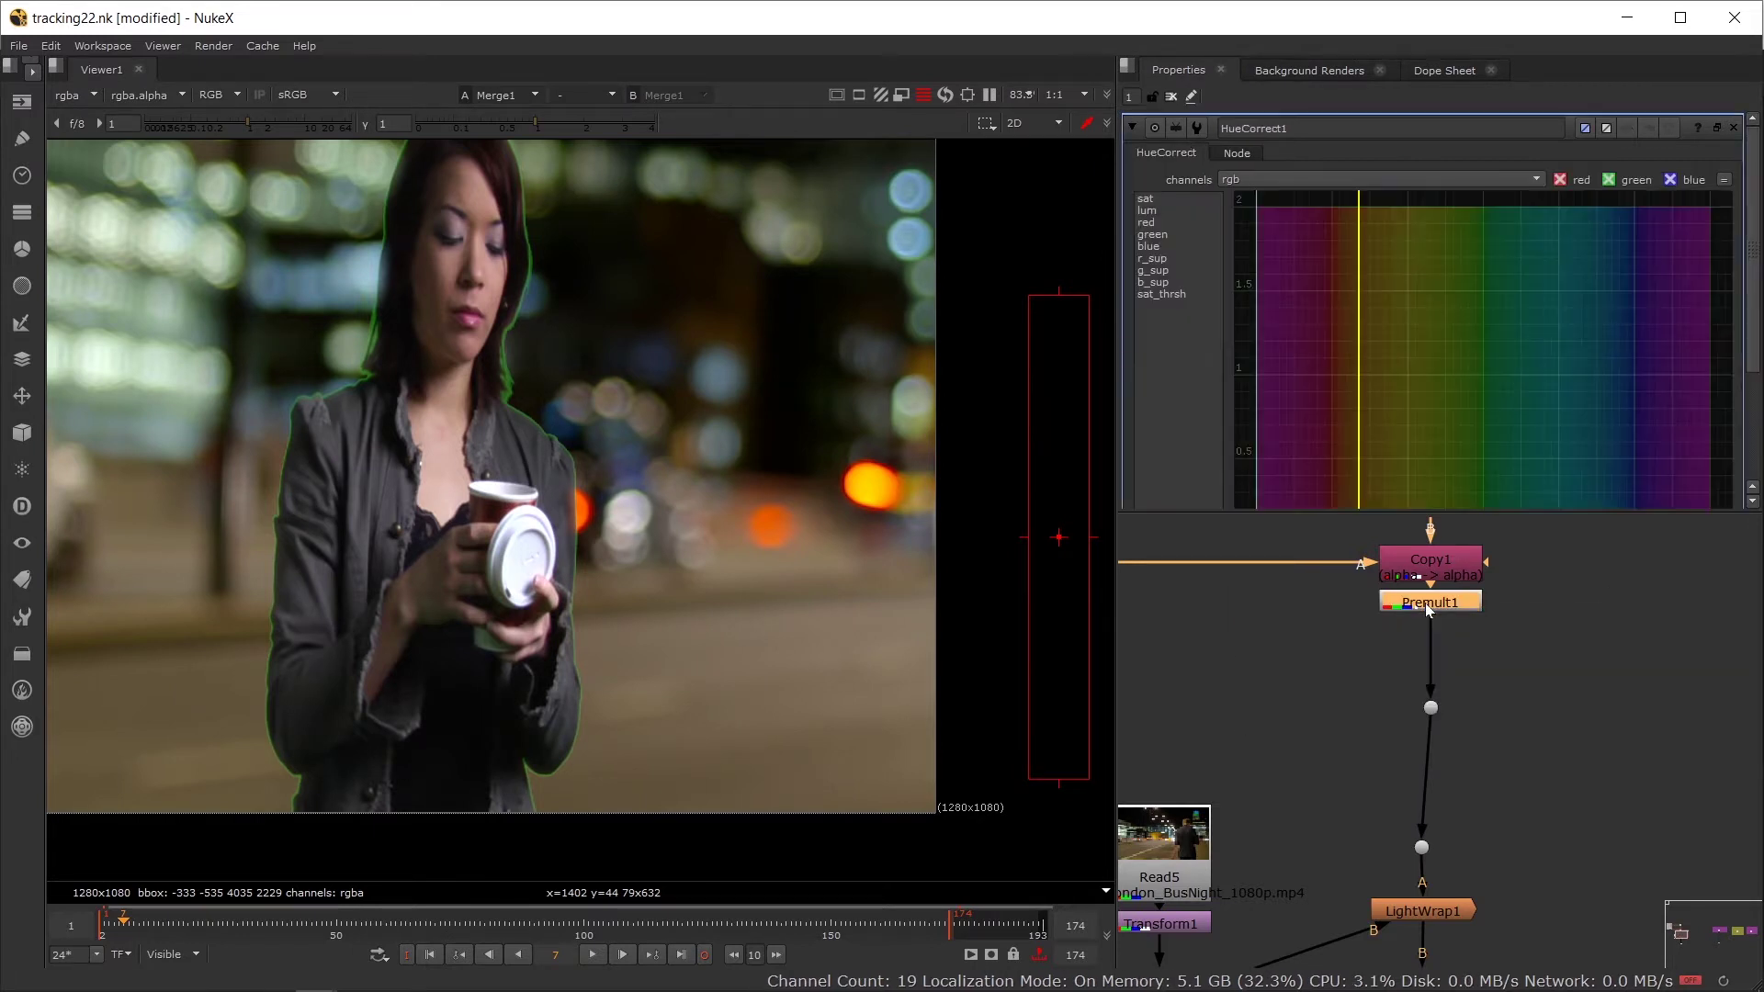
pyautogui.press('d')
pyautogui.scroll(7, 588, 307)
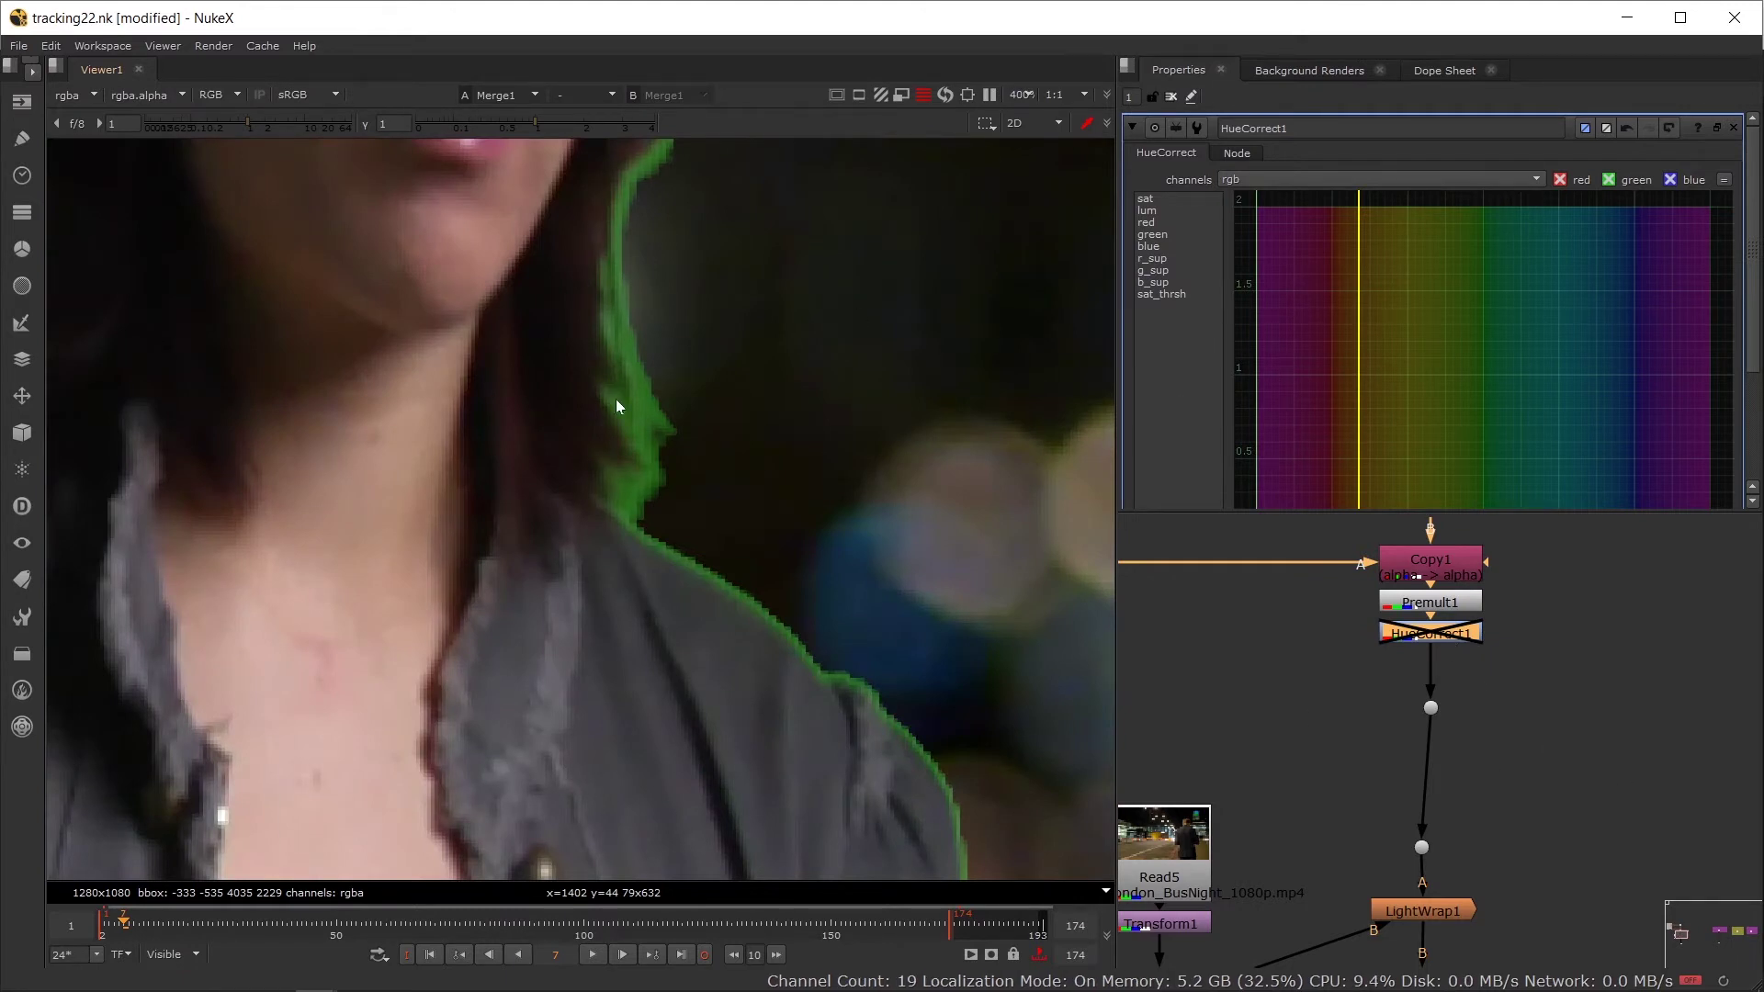
pyautogui.scroll(3, 617, 405)
pyautogui.keyDown('ctrl'); pyautogui.keyDown('shift'); pyautogui.moveTo(634, 519); pyautogui.dragTo(649, 538); pyautogui.keyUp('shift'); pyautogui.keyUp('ctrl')
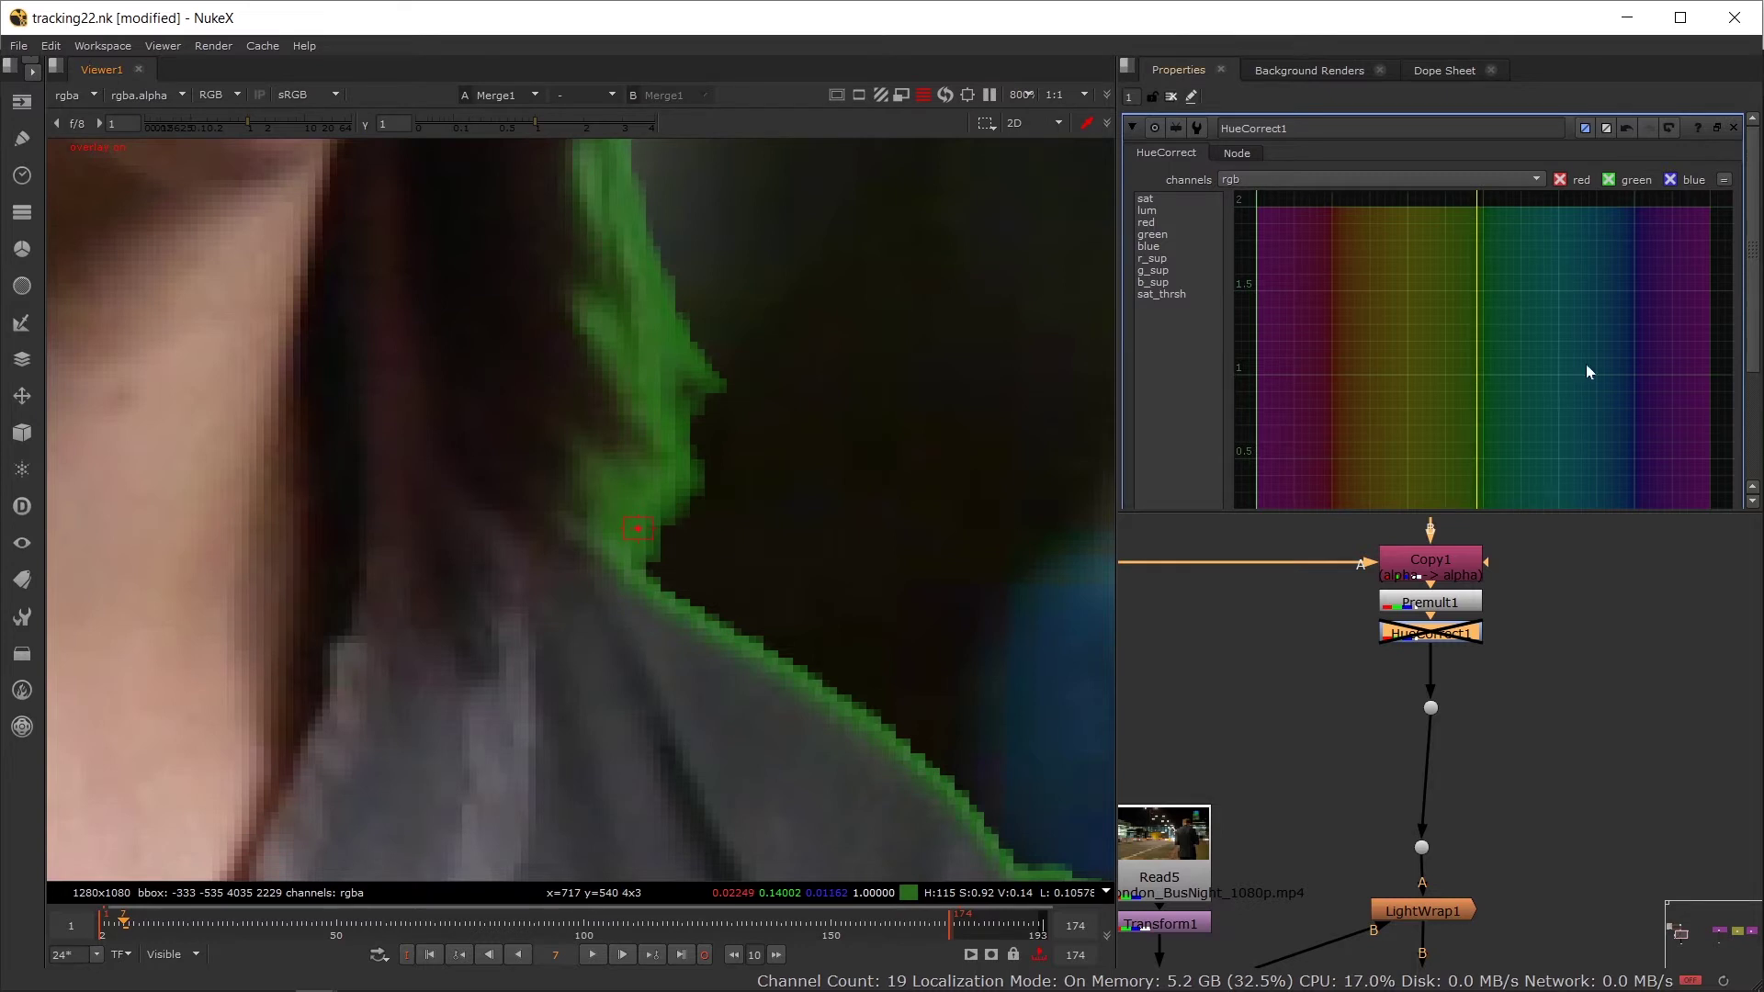
# Step: Pull the g_sup curve down to near 0 at the green hue
pyautogui.click(1139, 283)
pyautogui.click(1159, 272)
pyautogui.scroll(-3, 1383, 393)
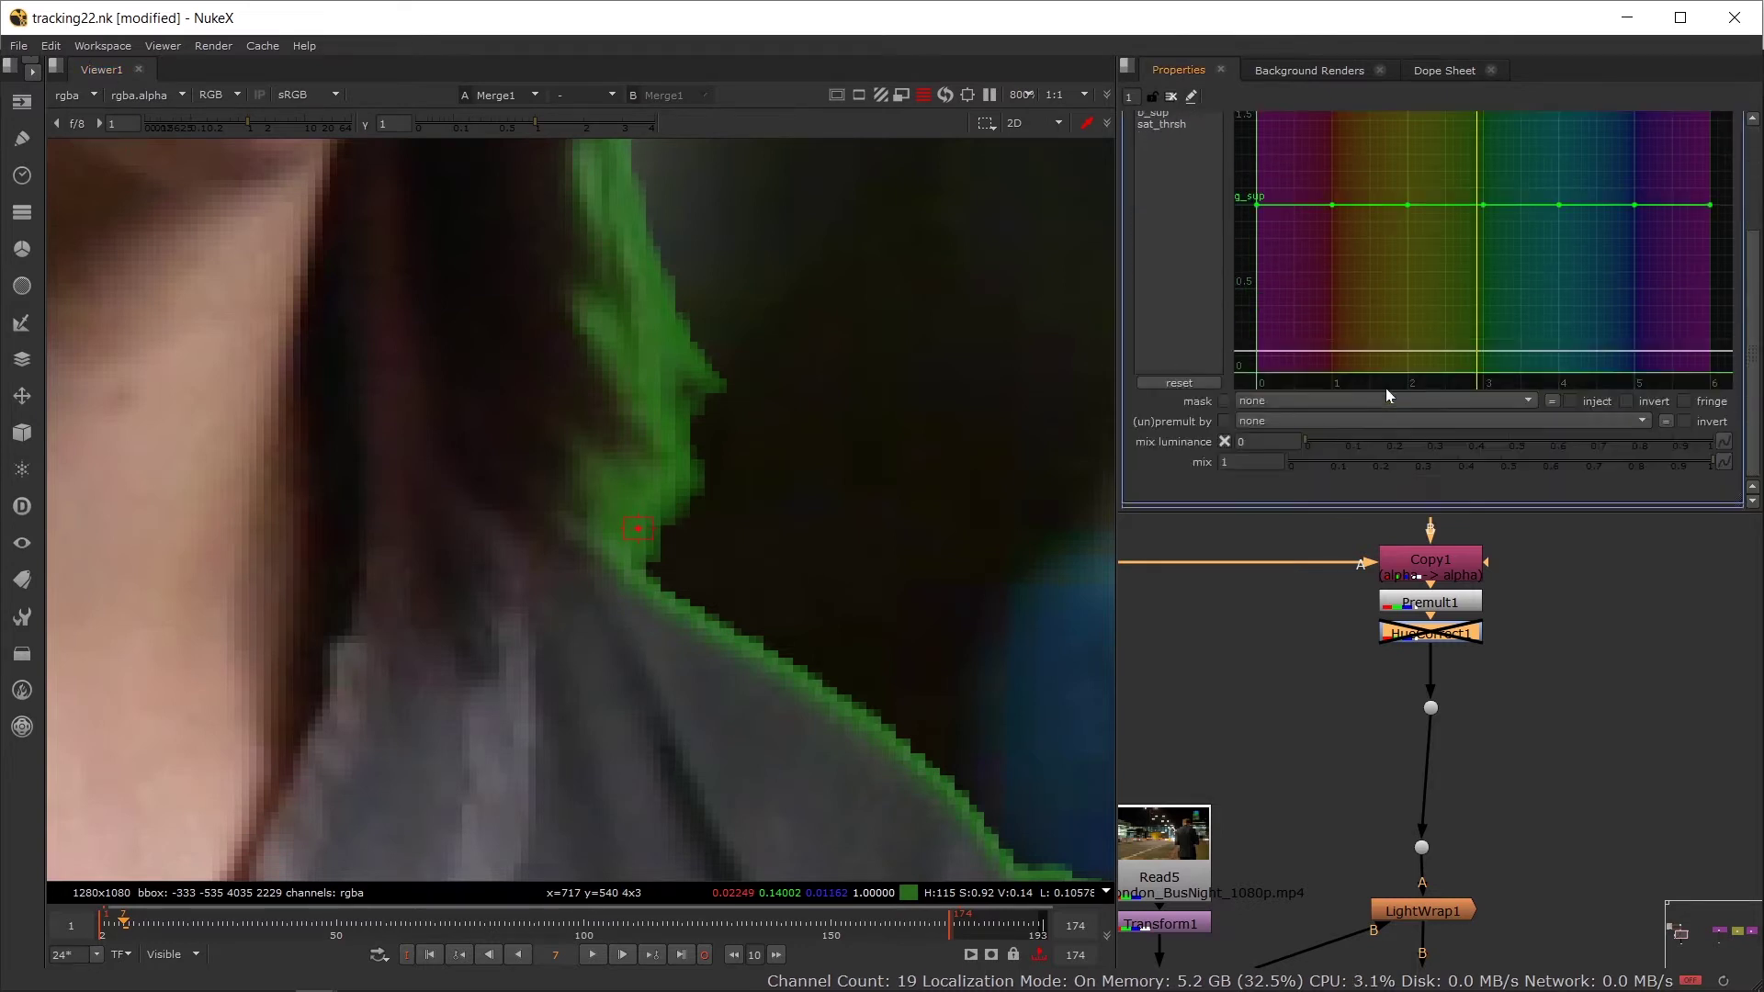
pyautogui.press('d')
pyautogui.scroll(-10, 405, 444)
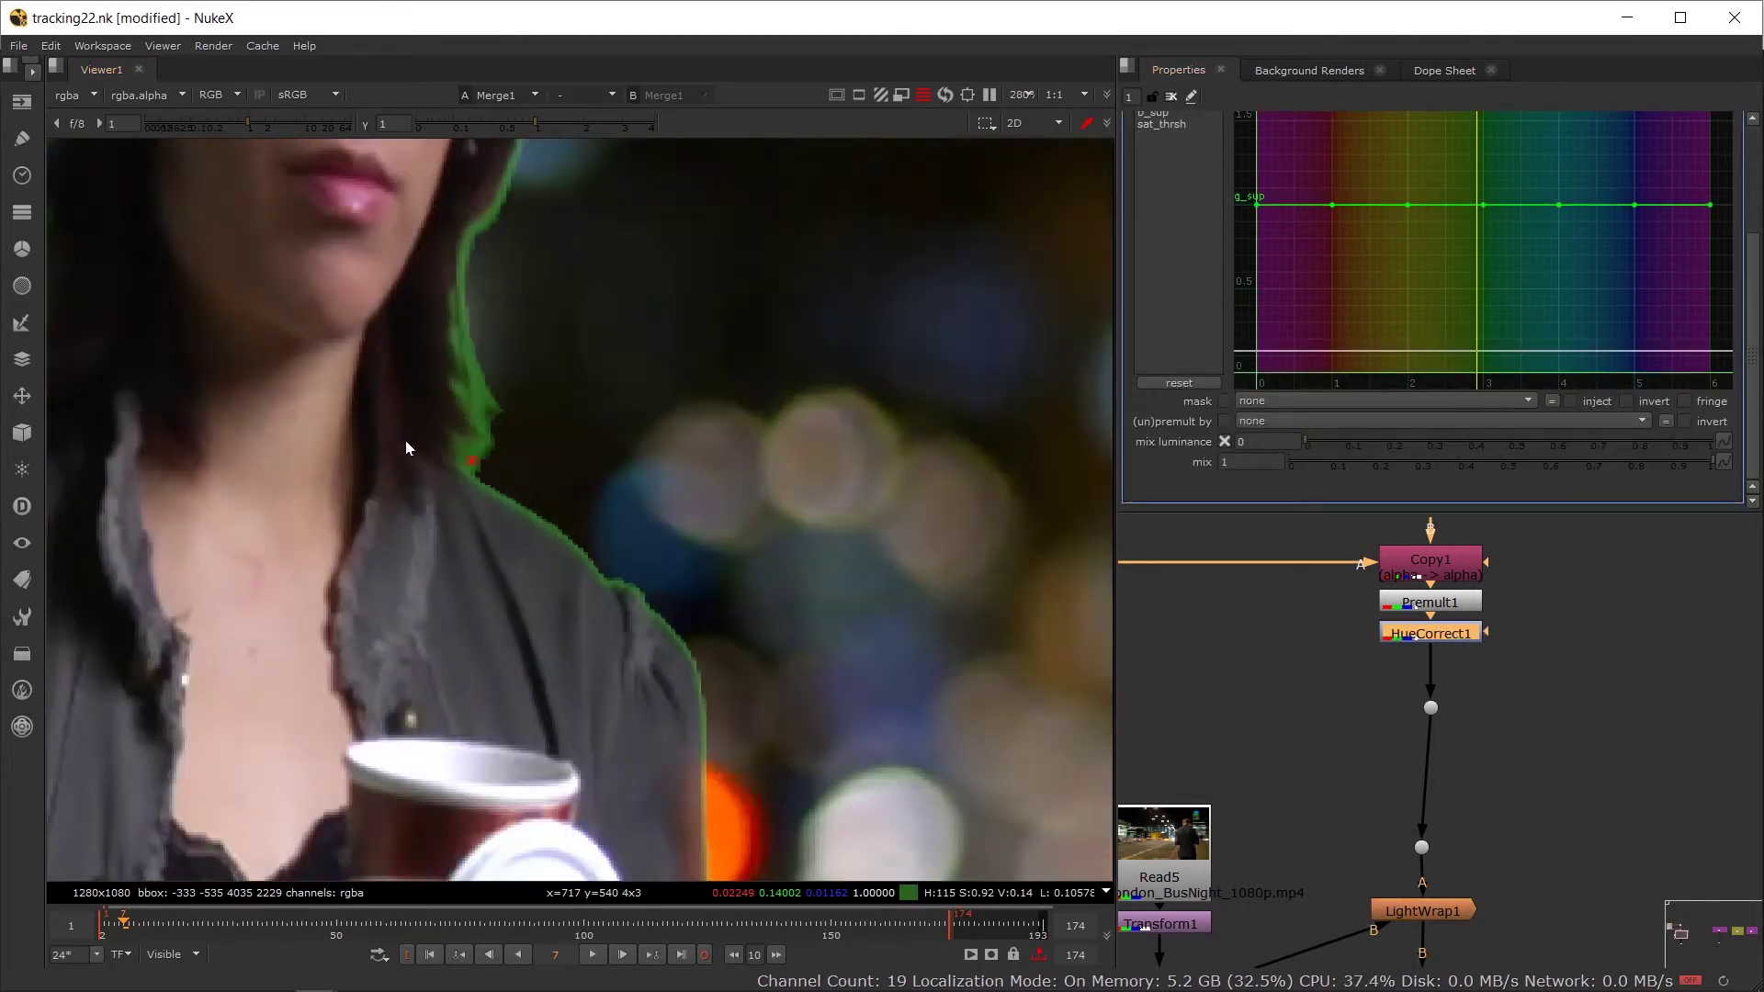
pyautogui.keyDown('alt'); pyautogui.moveTo(516, 545); pyautogui.dragTo(533, 567); pyautogui.keyUp('alt')
pyautogui.moveTo(1453, 218); pyautogui.dragTo(1483, 367)
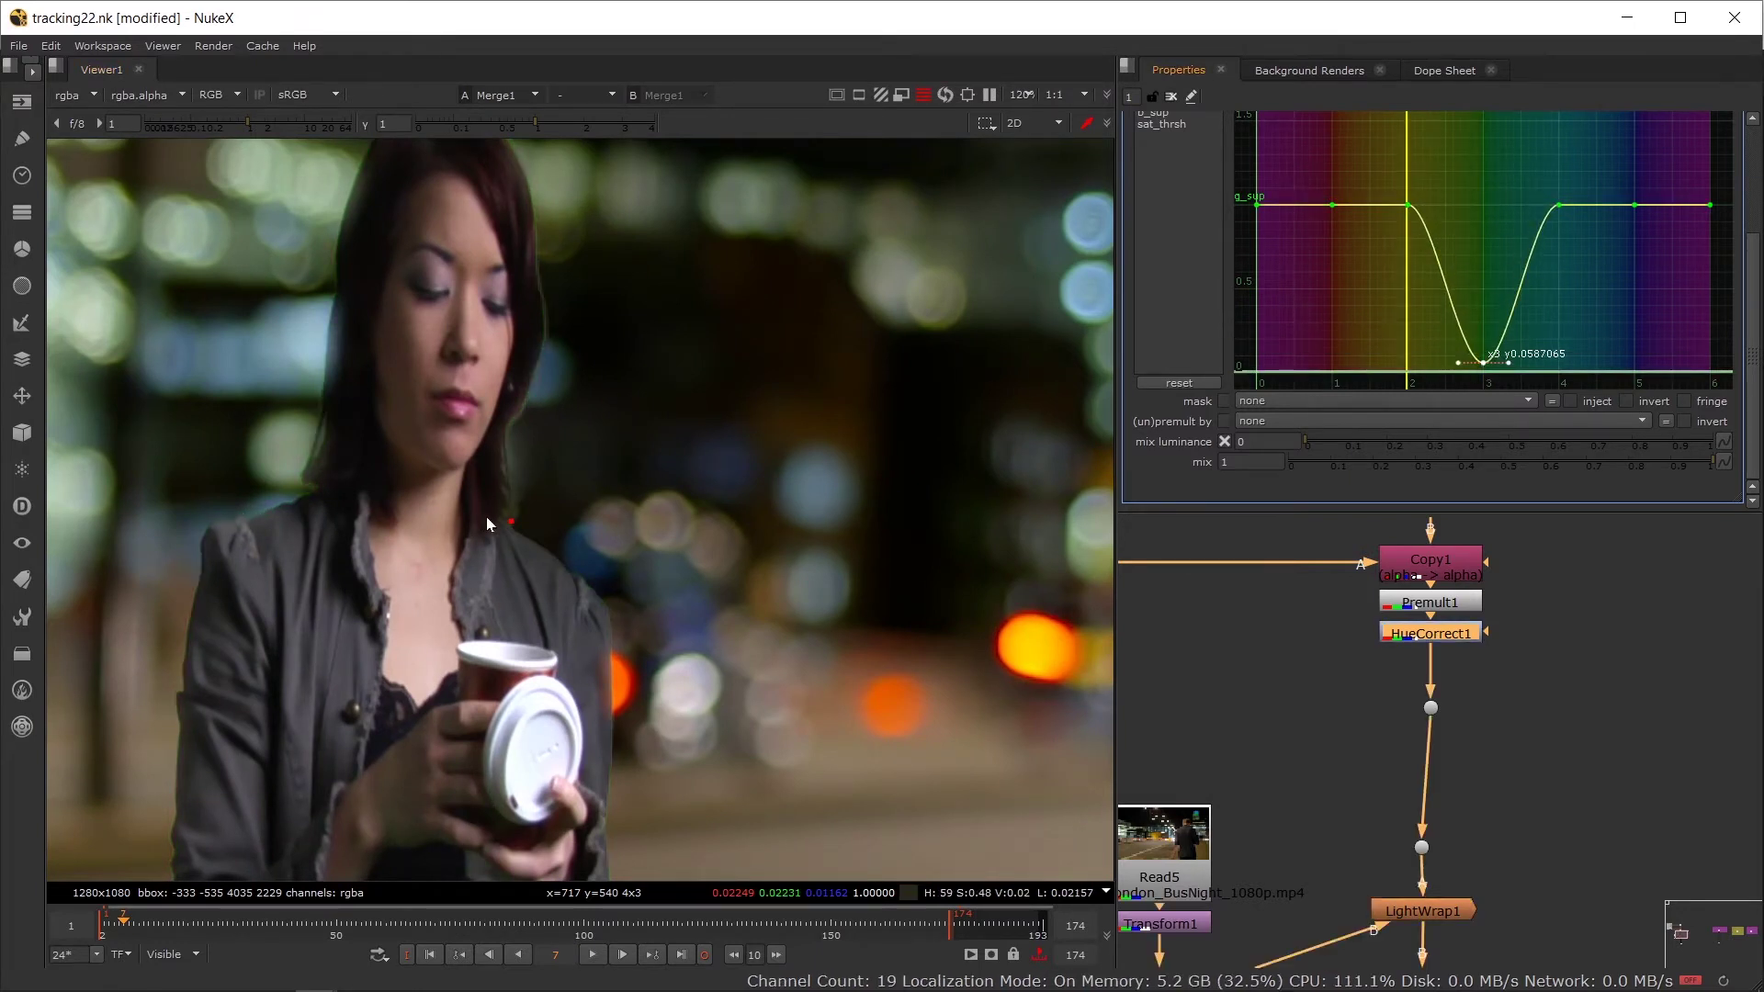
pyautogui.scroll(-2, 487, 523)
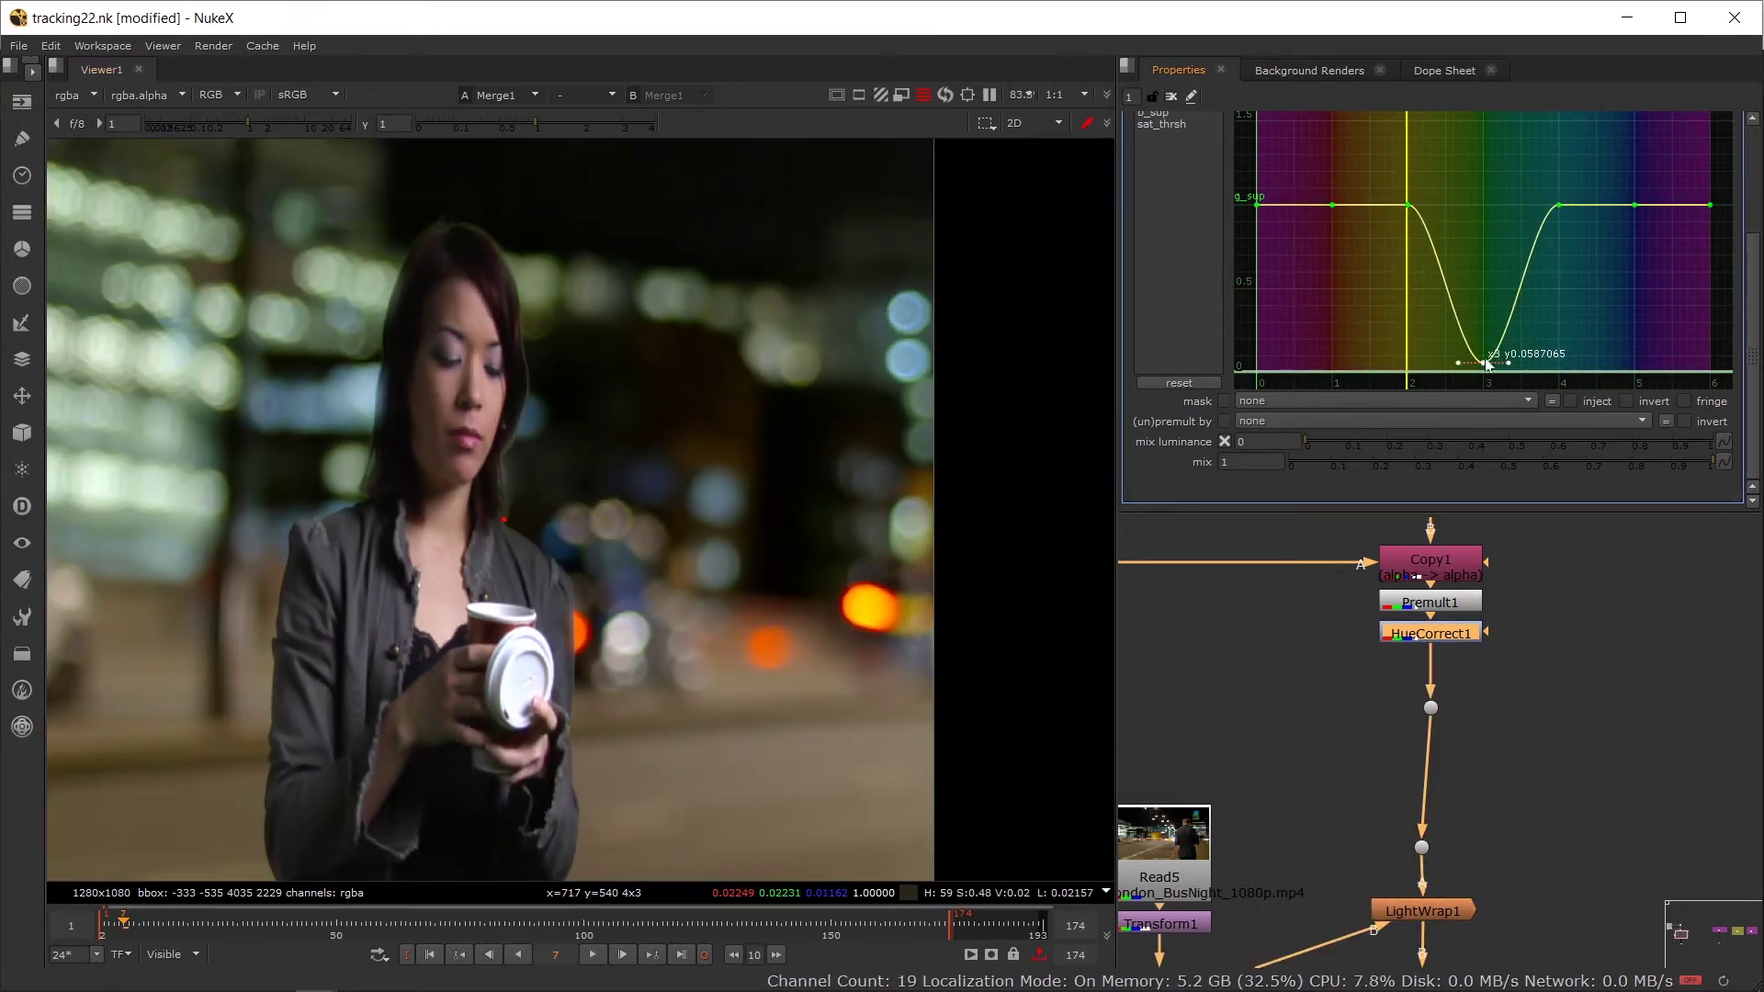
pyautogui.moveTo(1483, 364); pyautogui.dragTo(1483, 367)
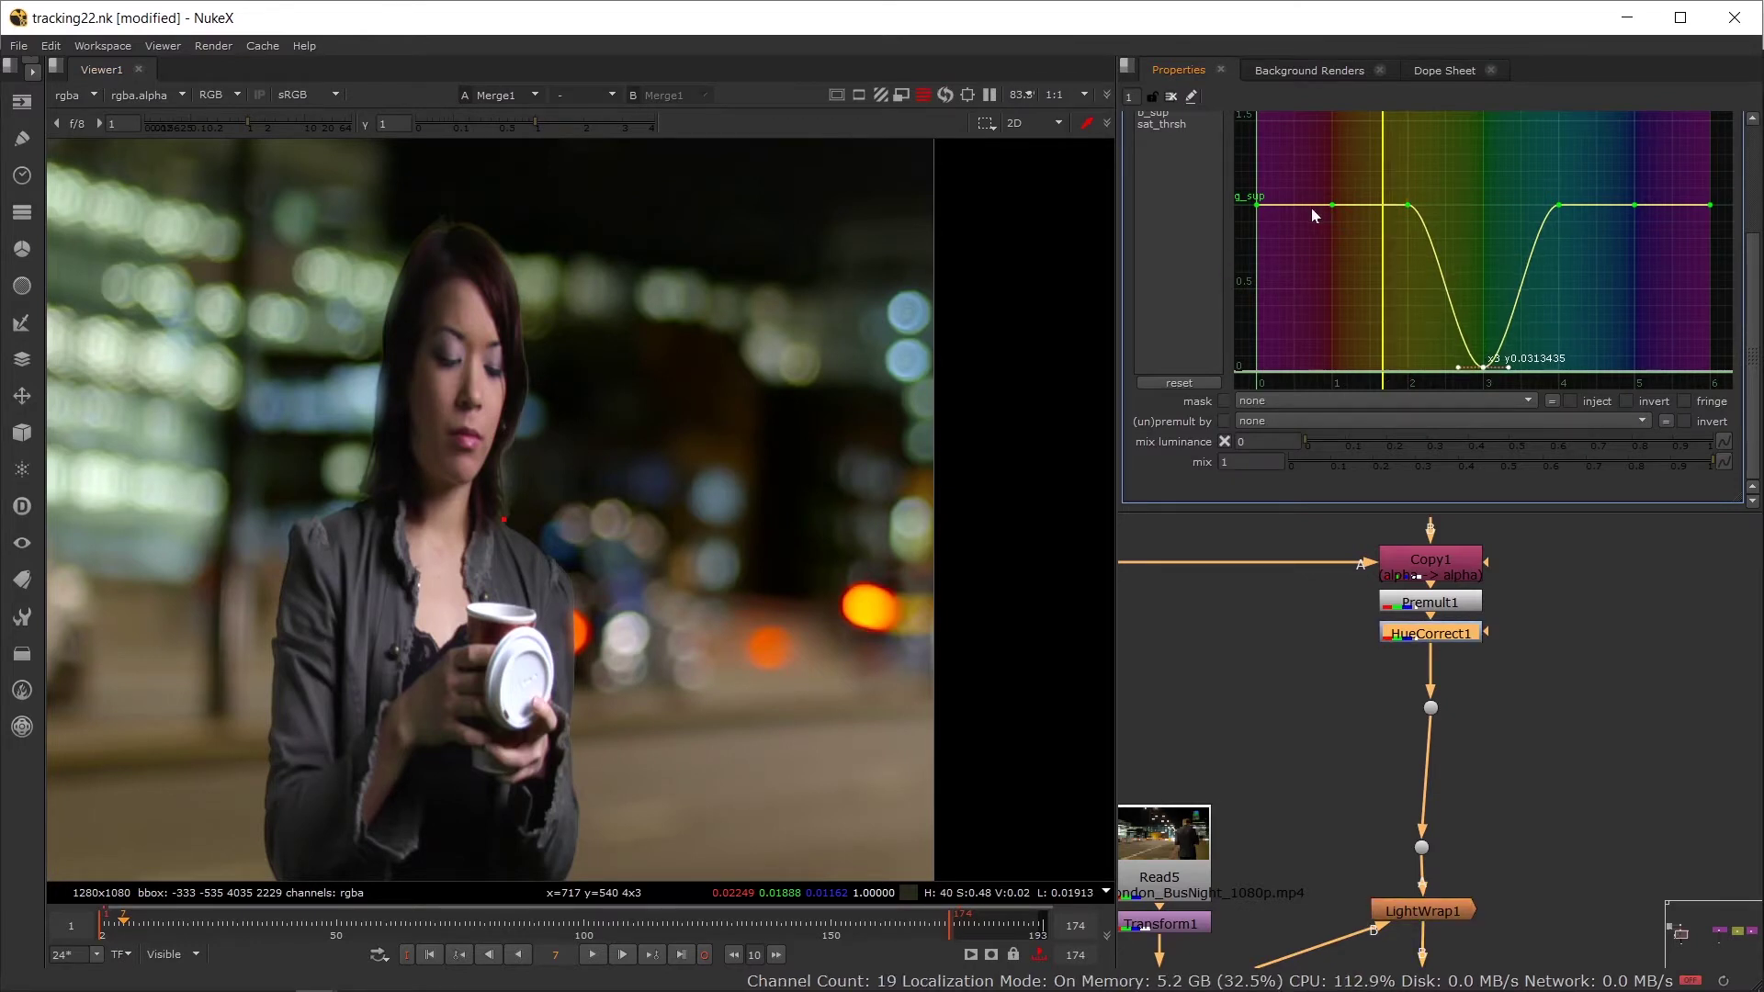
# Step: Lower the sat curve to about 0.73 around the green hues
pyautogui.scroll(3, 1311, 210)
pyautogui.scroll(-2, 1270, 222)
pyautogui.scroll(3, 1171, 230)
pyautogui.click(1155, 258)
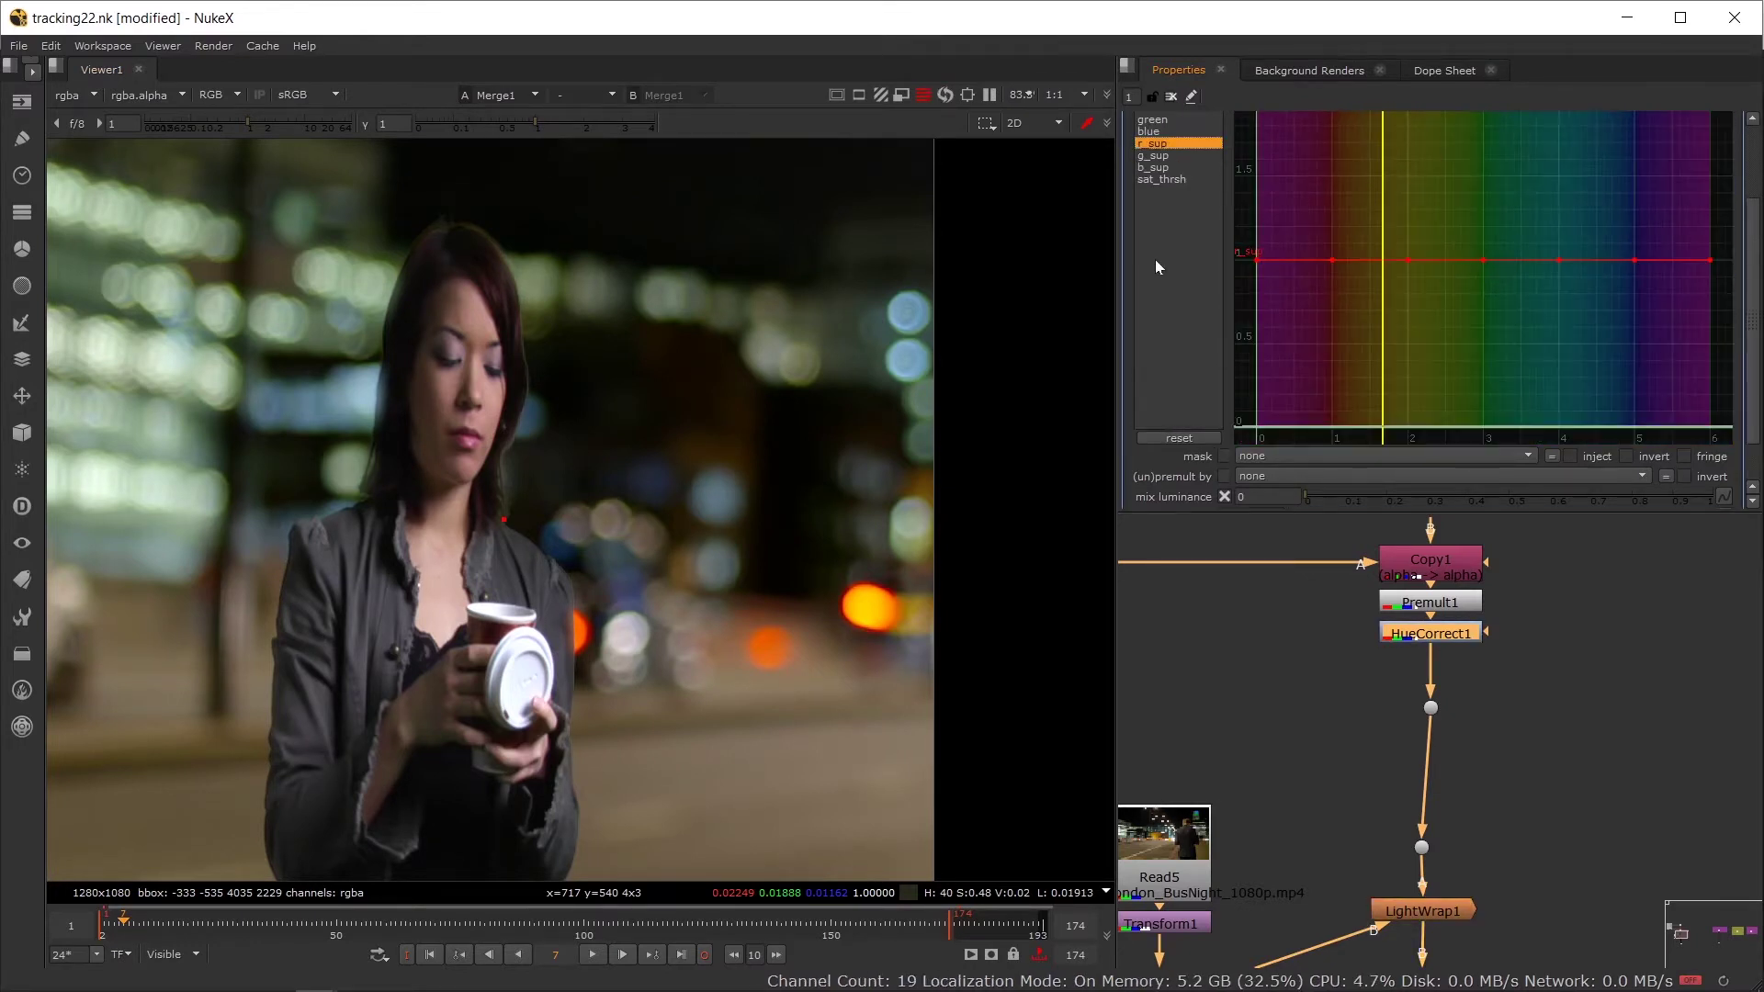
pyautogui.click(1173, 120)
pyautogui.scroll(2, 1177, 171)
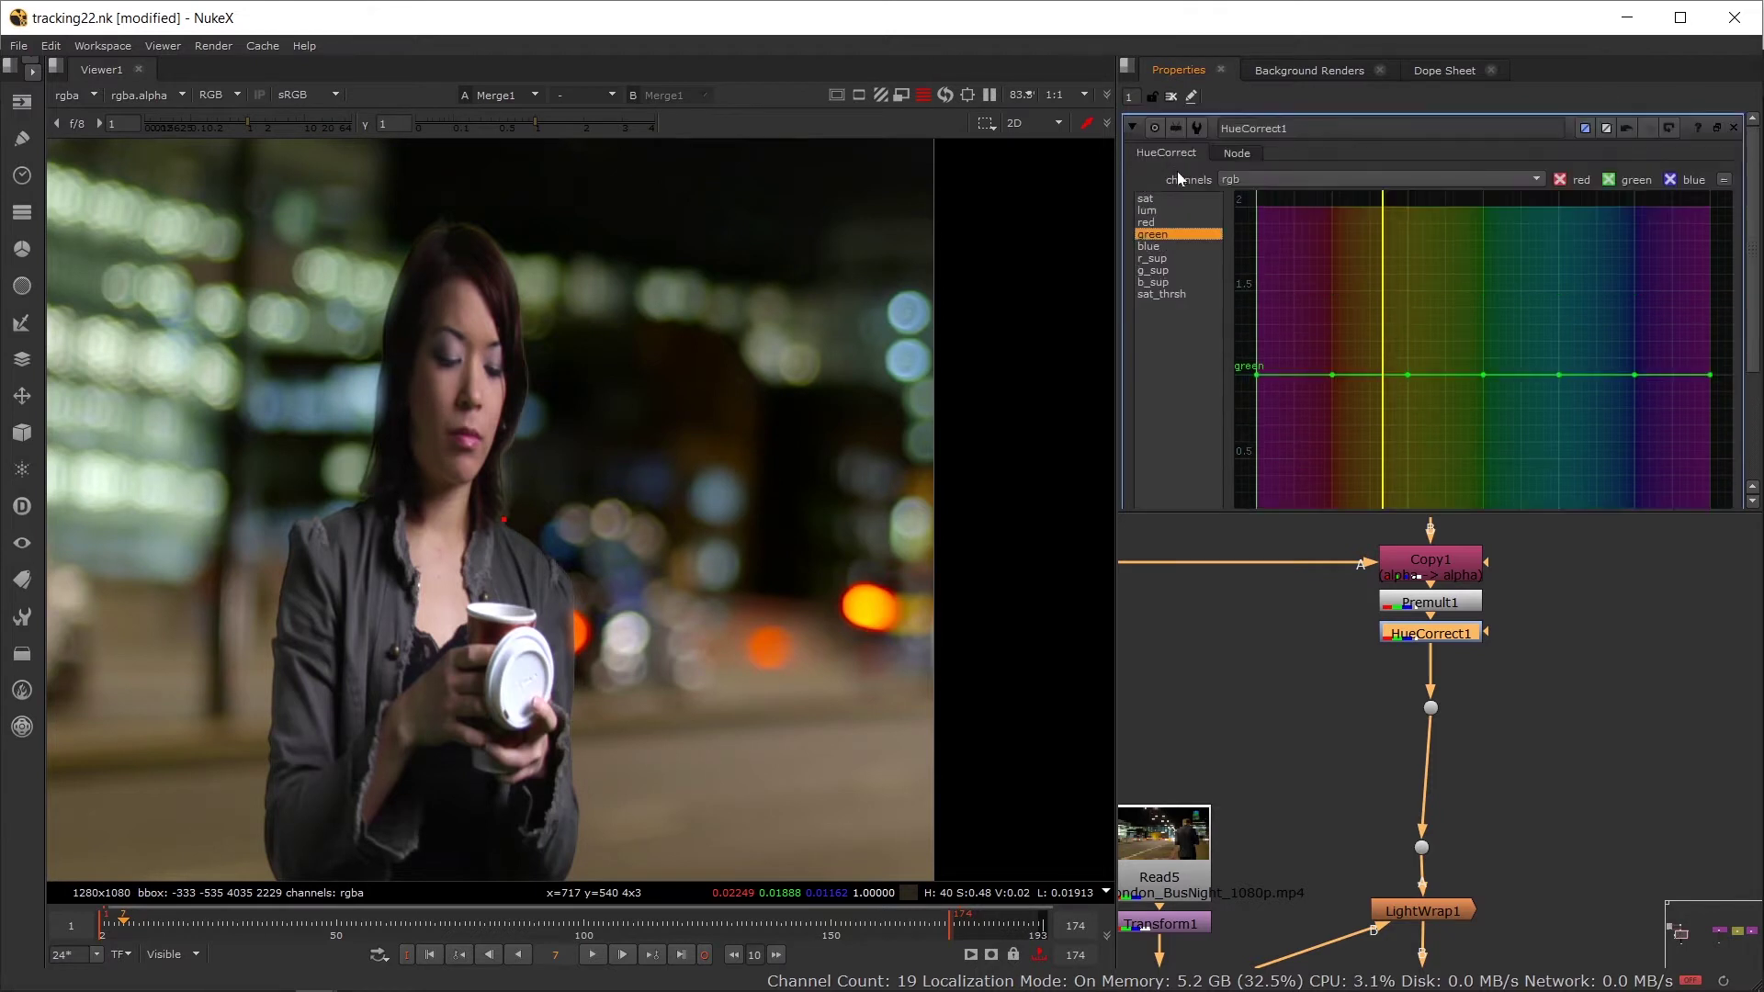
pyautogui.click(1482, 376)
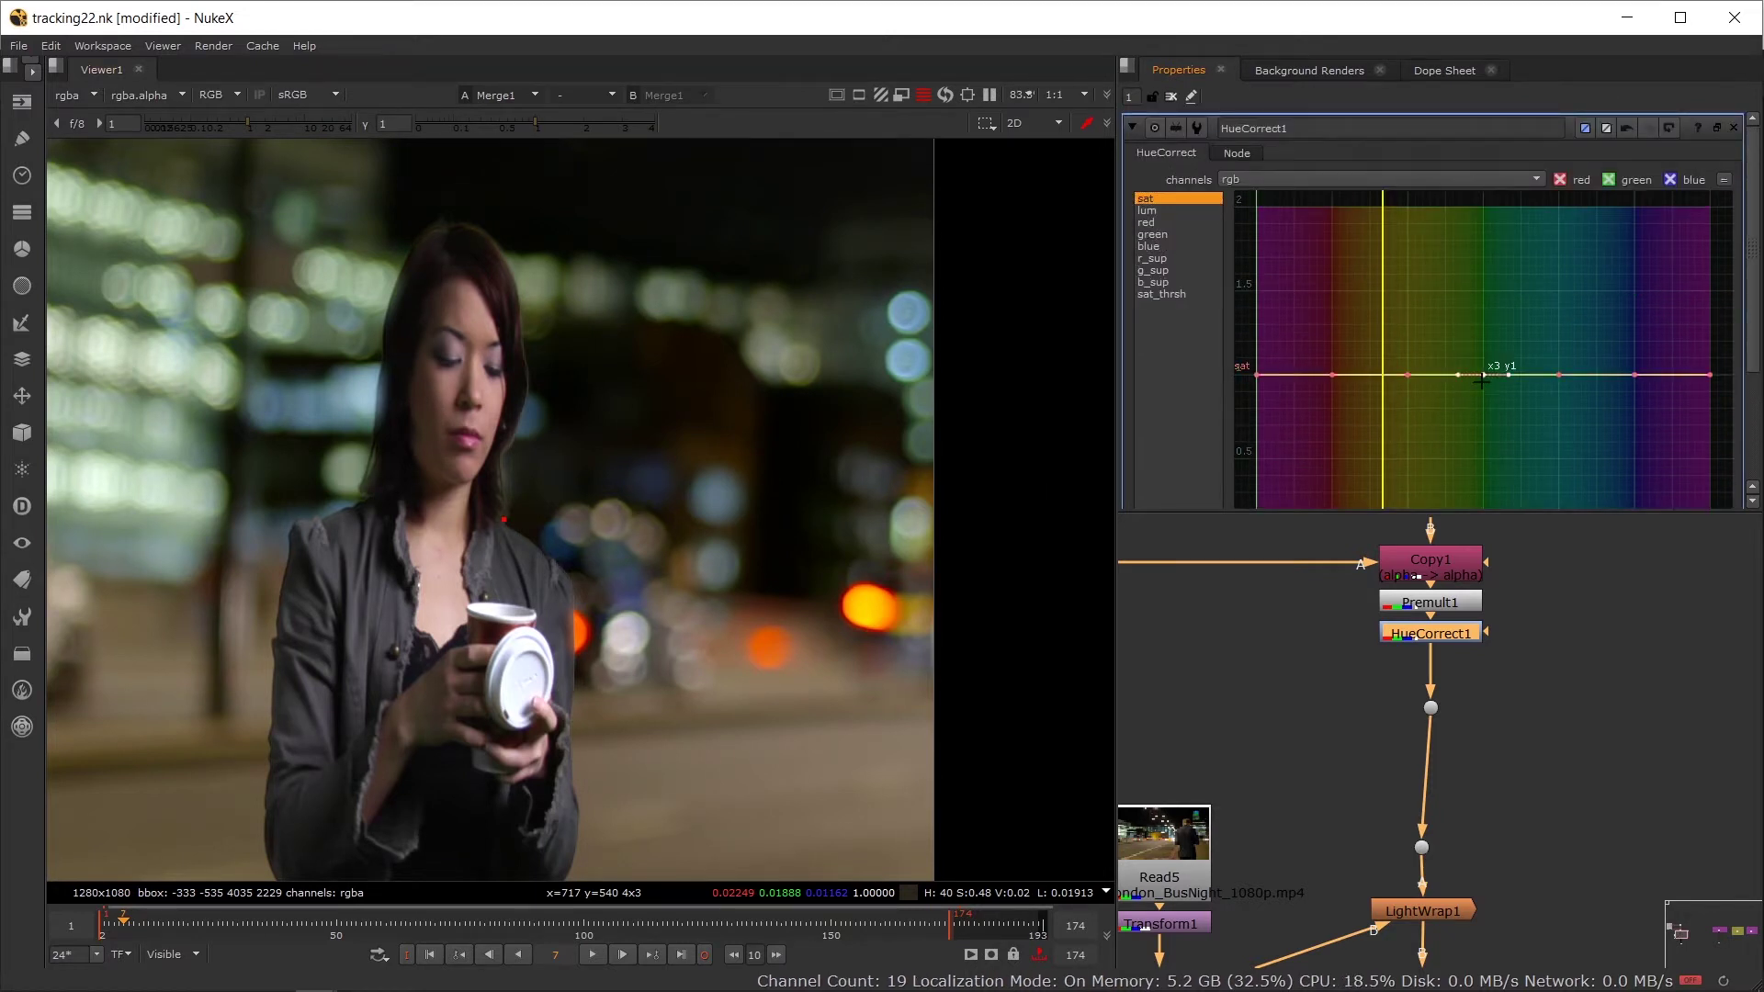
pyautogui.moveTo(1482, 376); pyautogui.dragTo(1482, 421)
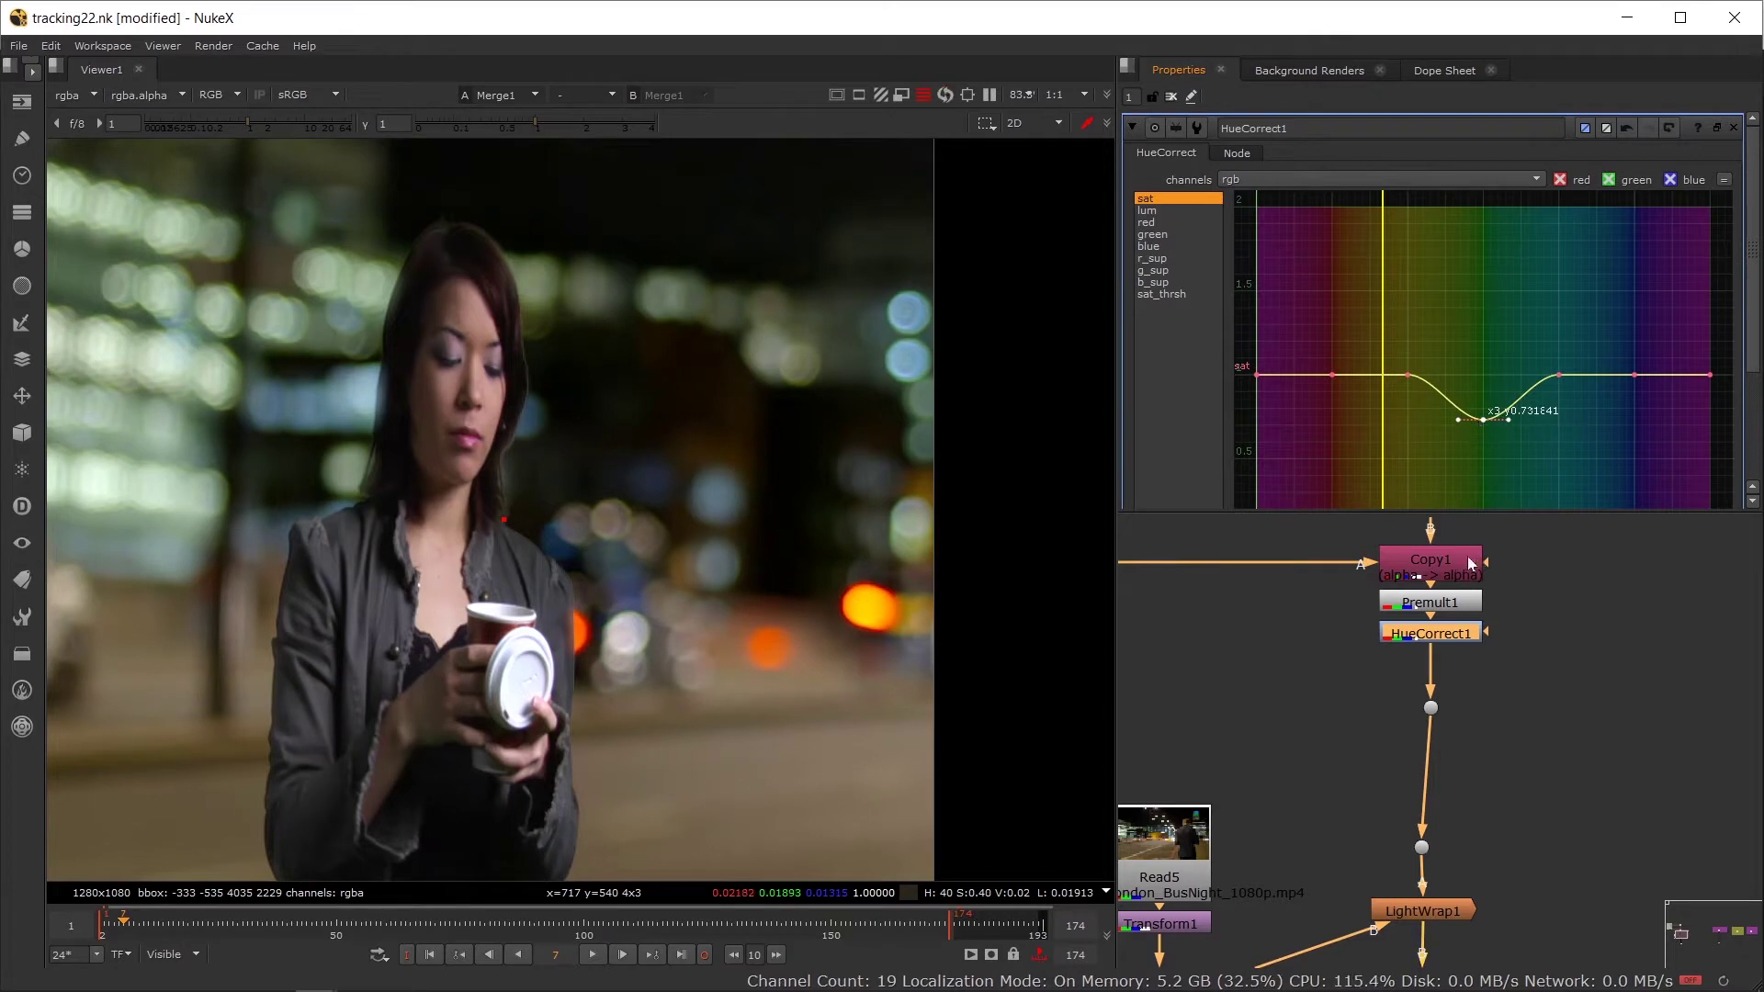
pyautogui.scroll(-4, 1507, 691)
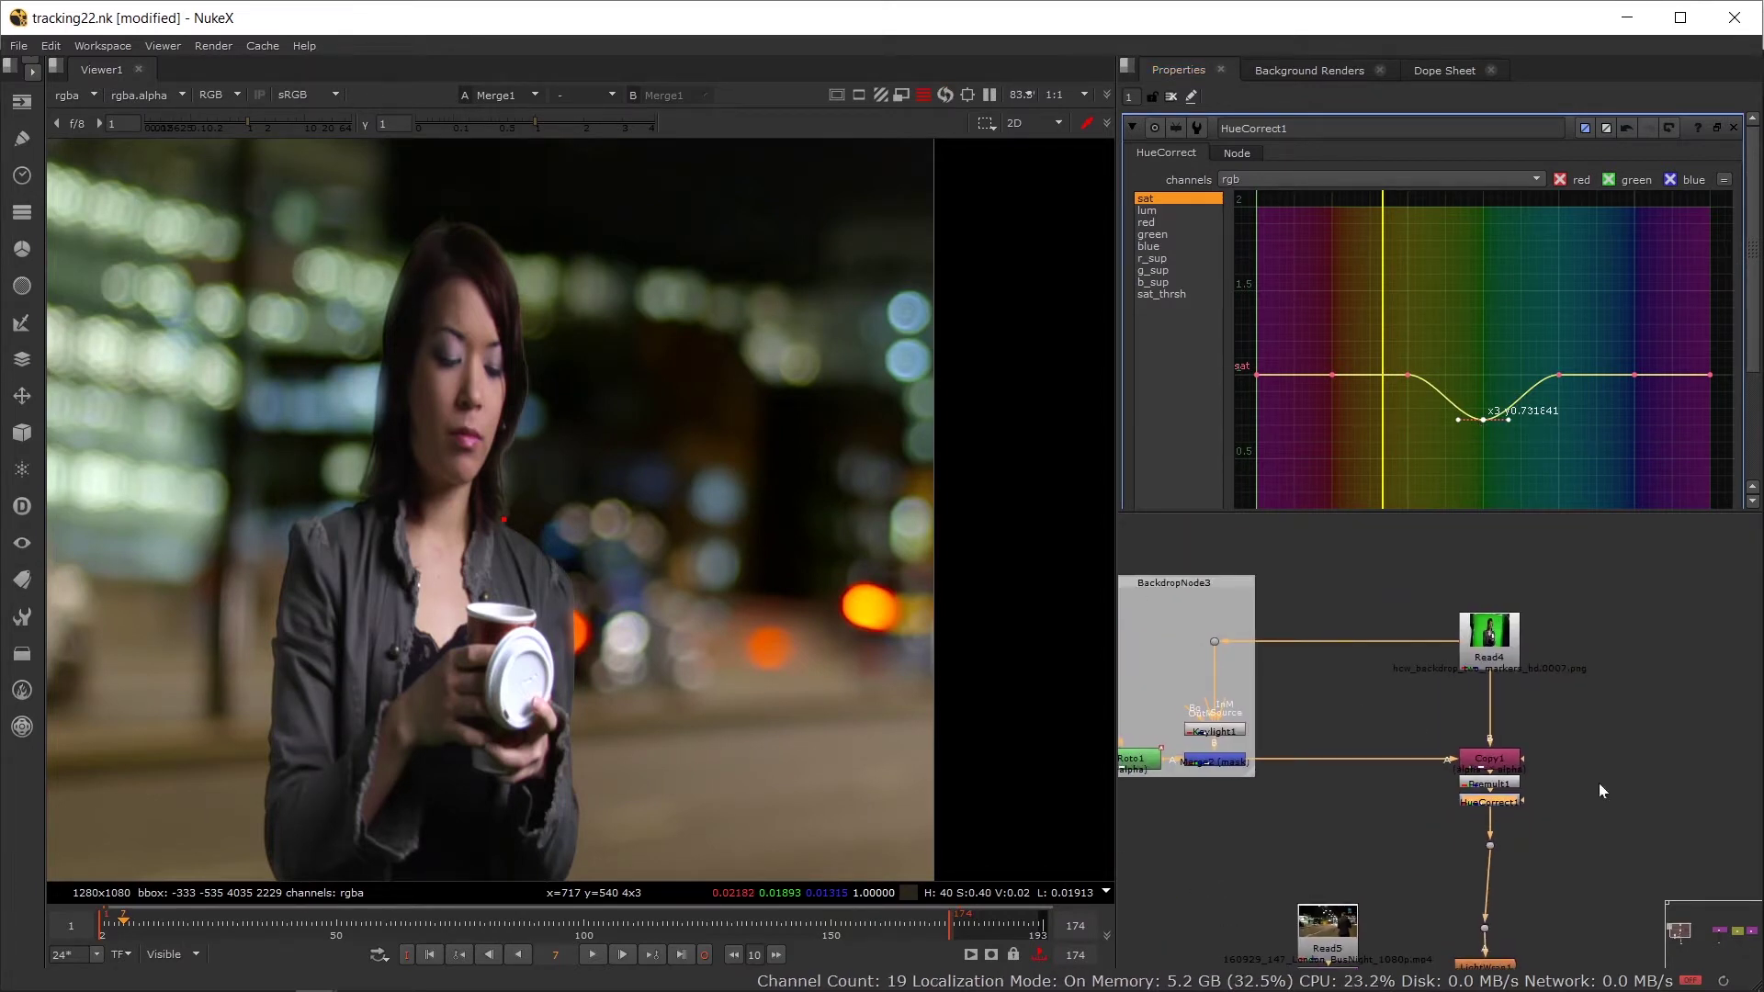
# Step: Label the keying backdrop 'Alpha'
pyautogui.moveTo(1381, 827); pyautogui.dragTo(1500, 827)
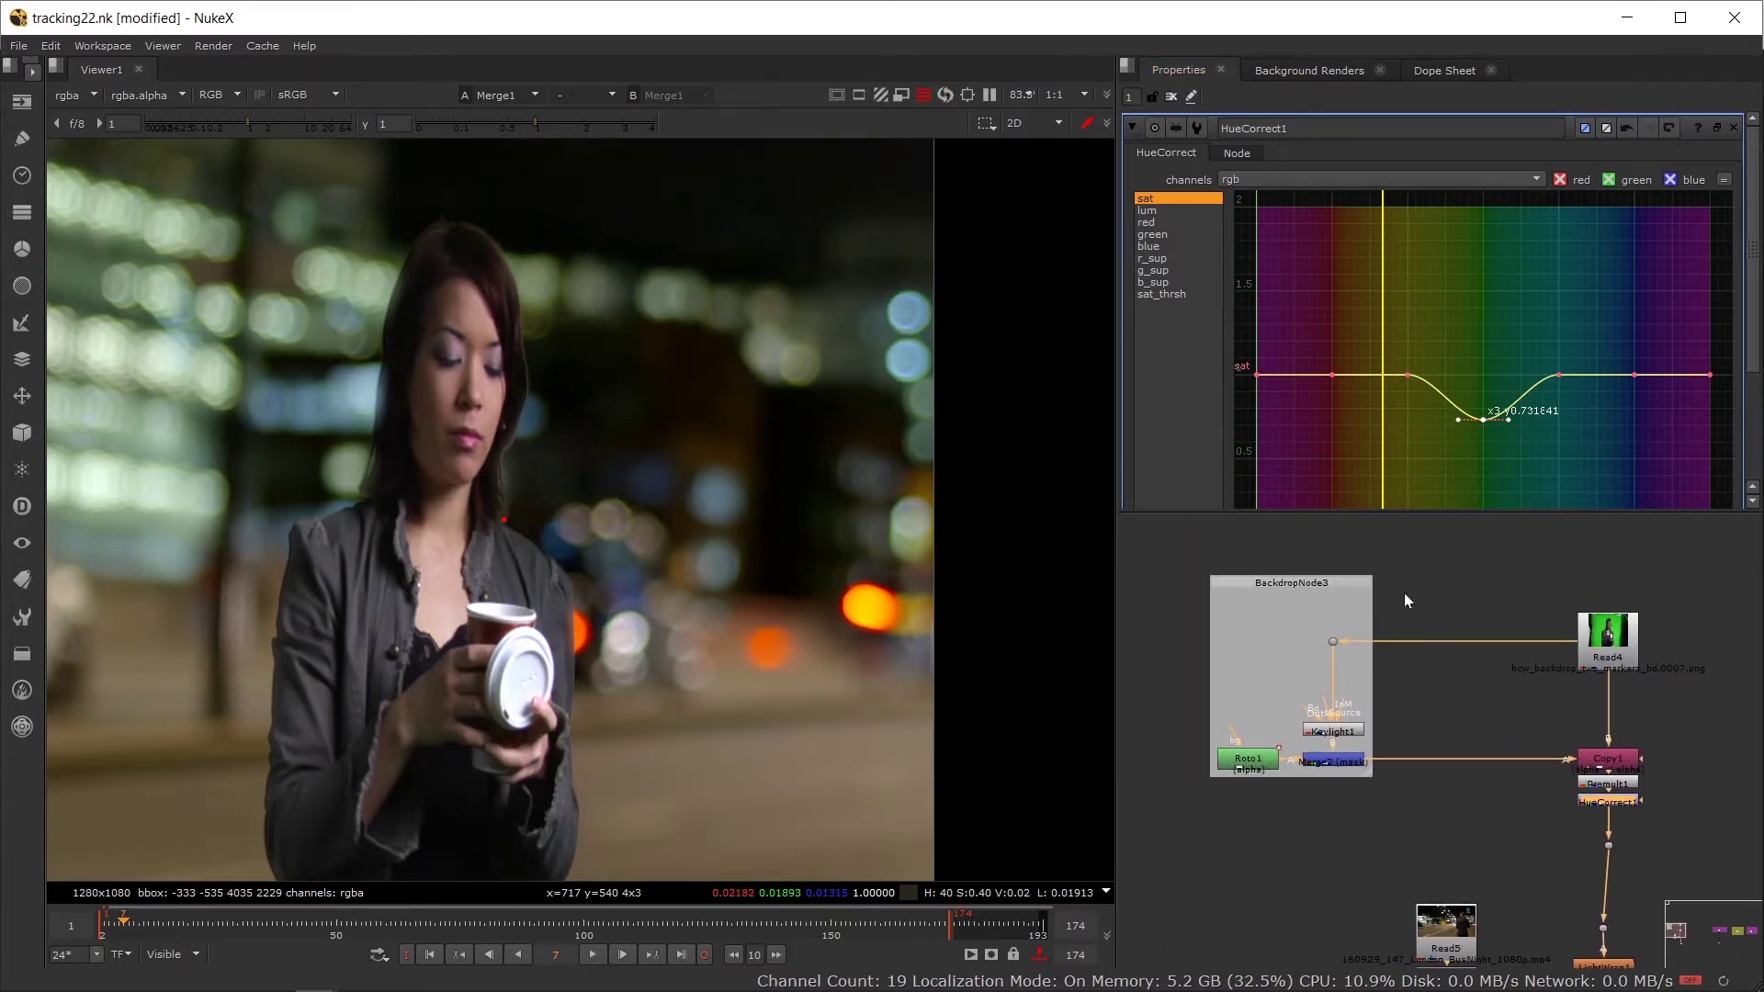
pyautogui.doubleClick(1336, 581)
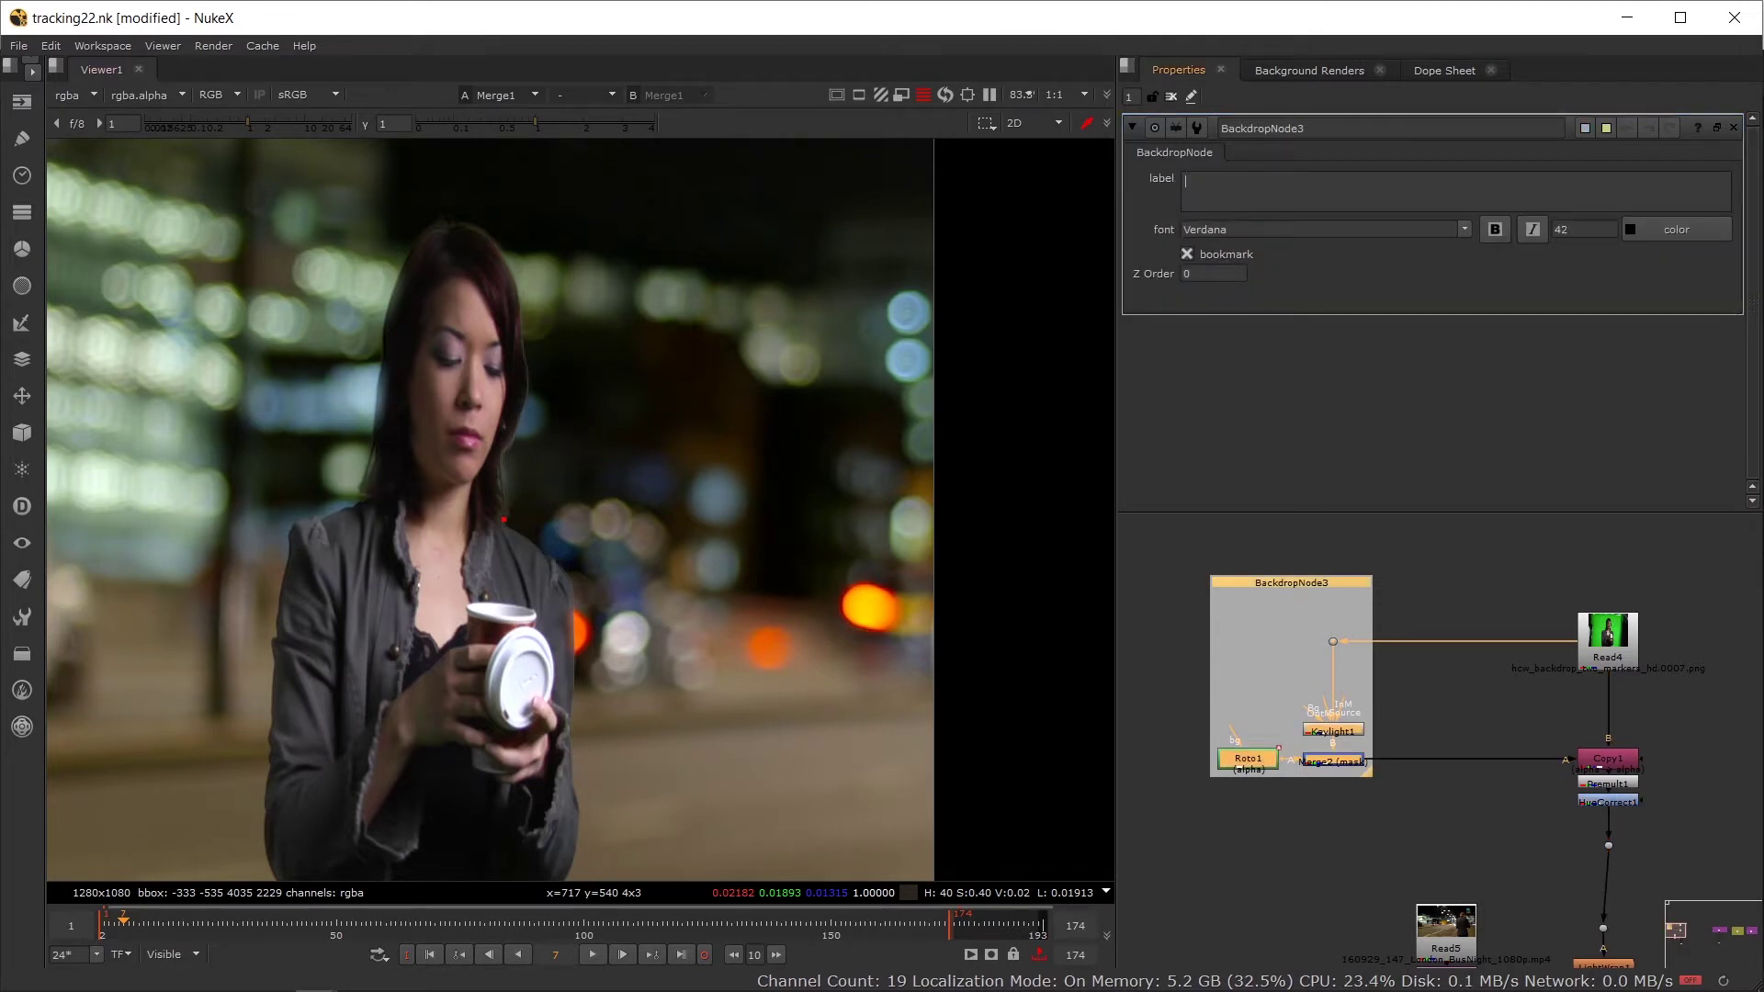
pyautogui.write('Alpha')
# Step: Wrap the green-screen plate Read4 in a new backdrop labelled 'PLATE'
pyautogui.moveTo(1682, 567); pyautogui.dragTo(1492, 713)
pyautogui.write('bac')
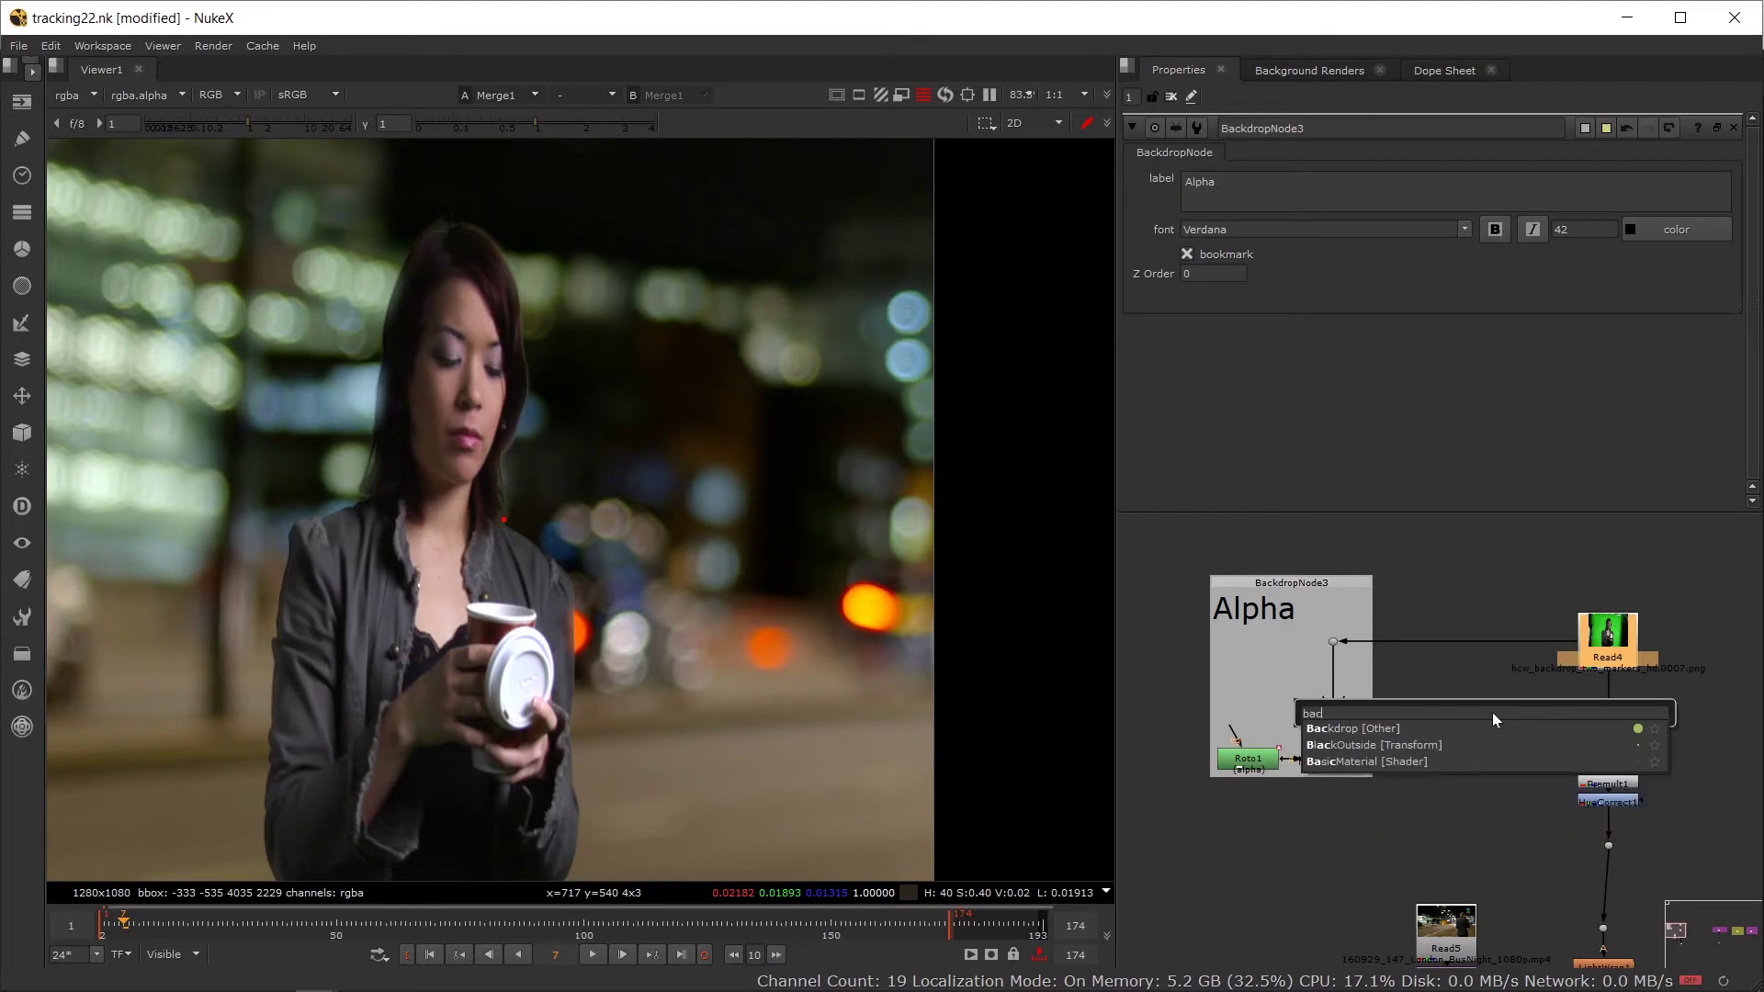
pyautogui.click(1395, 727)
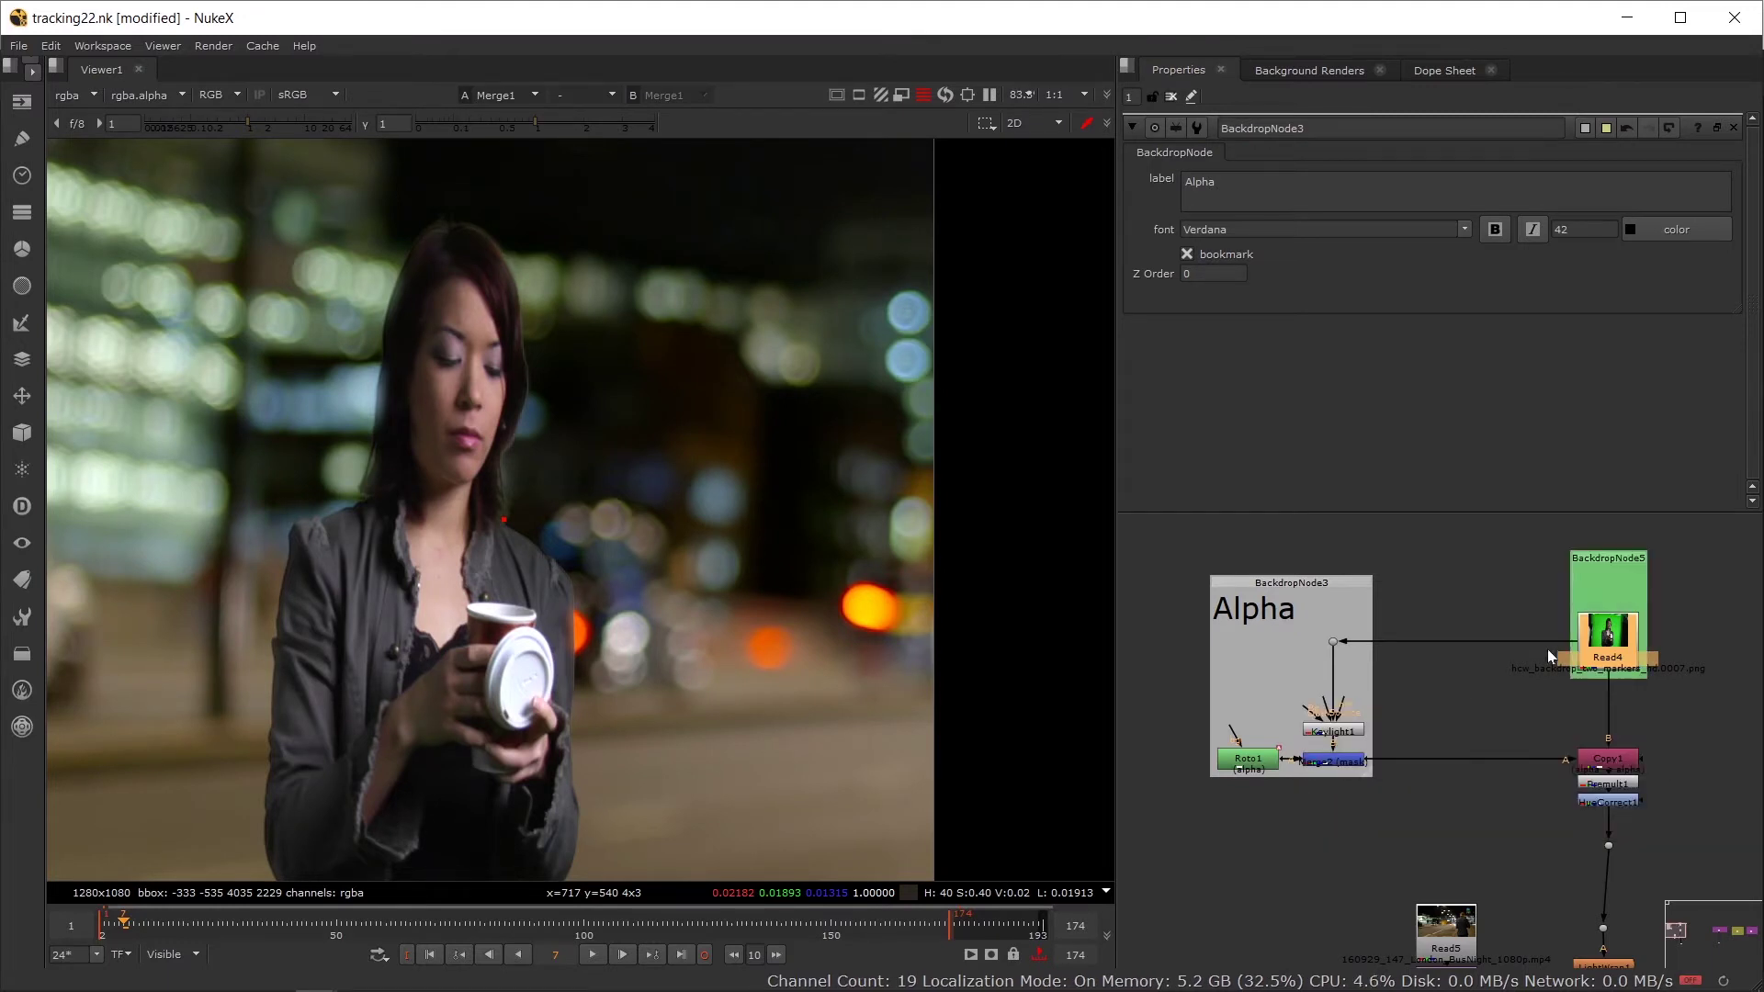
pyautogui.doubleClick(1603, 562)
pyautogui.write('PLATE')
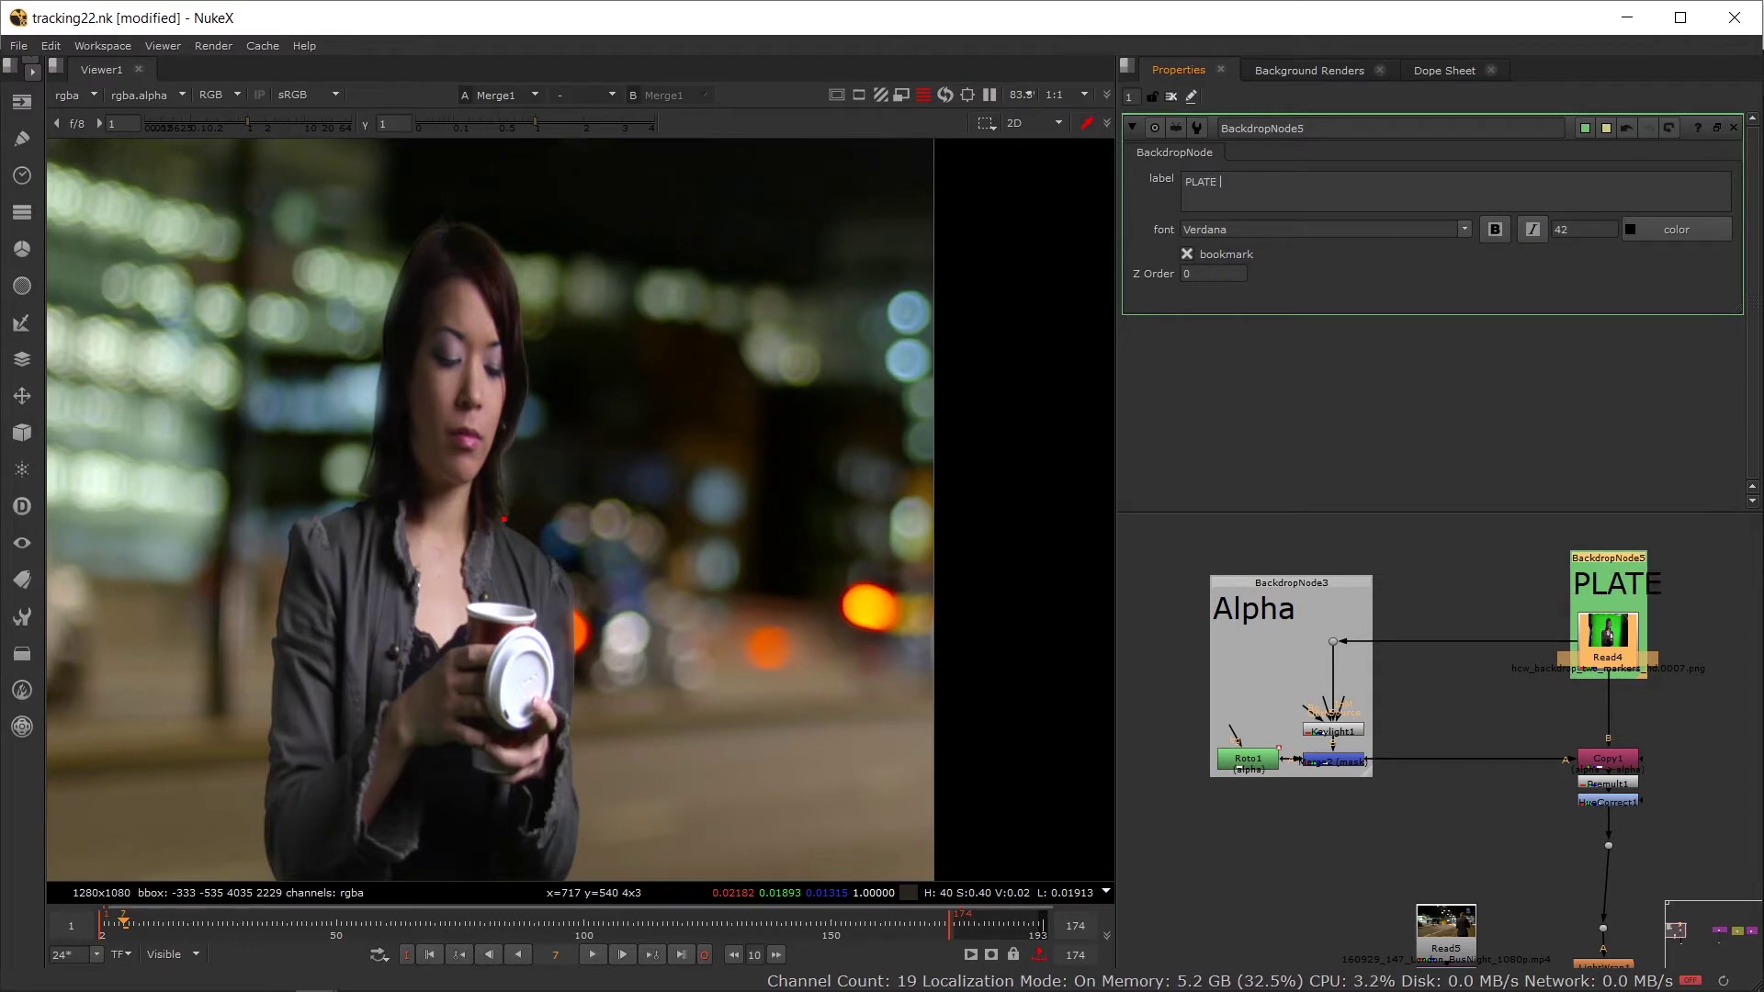
# Step: Reselect the PLATE and Alpha backdrop nodes, then open HueCorrect1's curve settings
pyautogui.click(1477, 797)
pyautogui.moveTo(1430, 862); pyautogui.dragTo(1350, 885)
pyautogui.moveTo(1622, 531); pyautogui.dragTo(1454, 749)
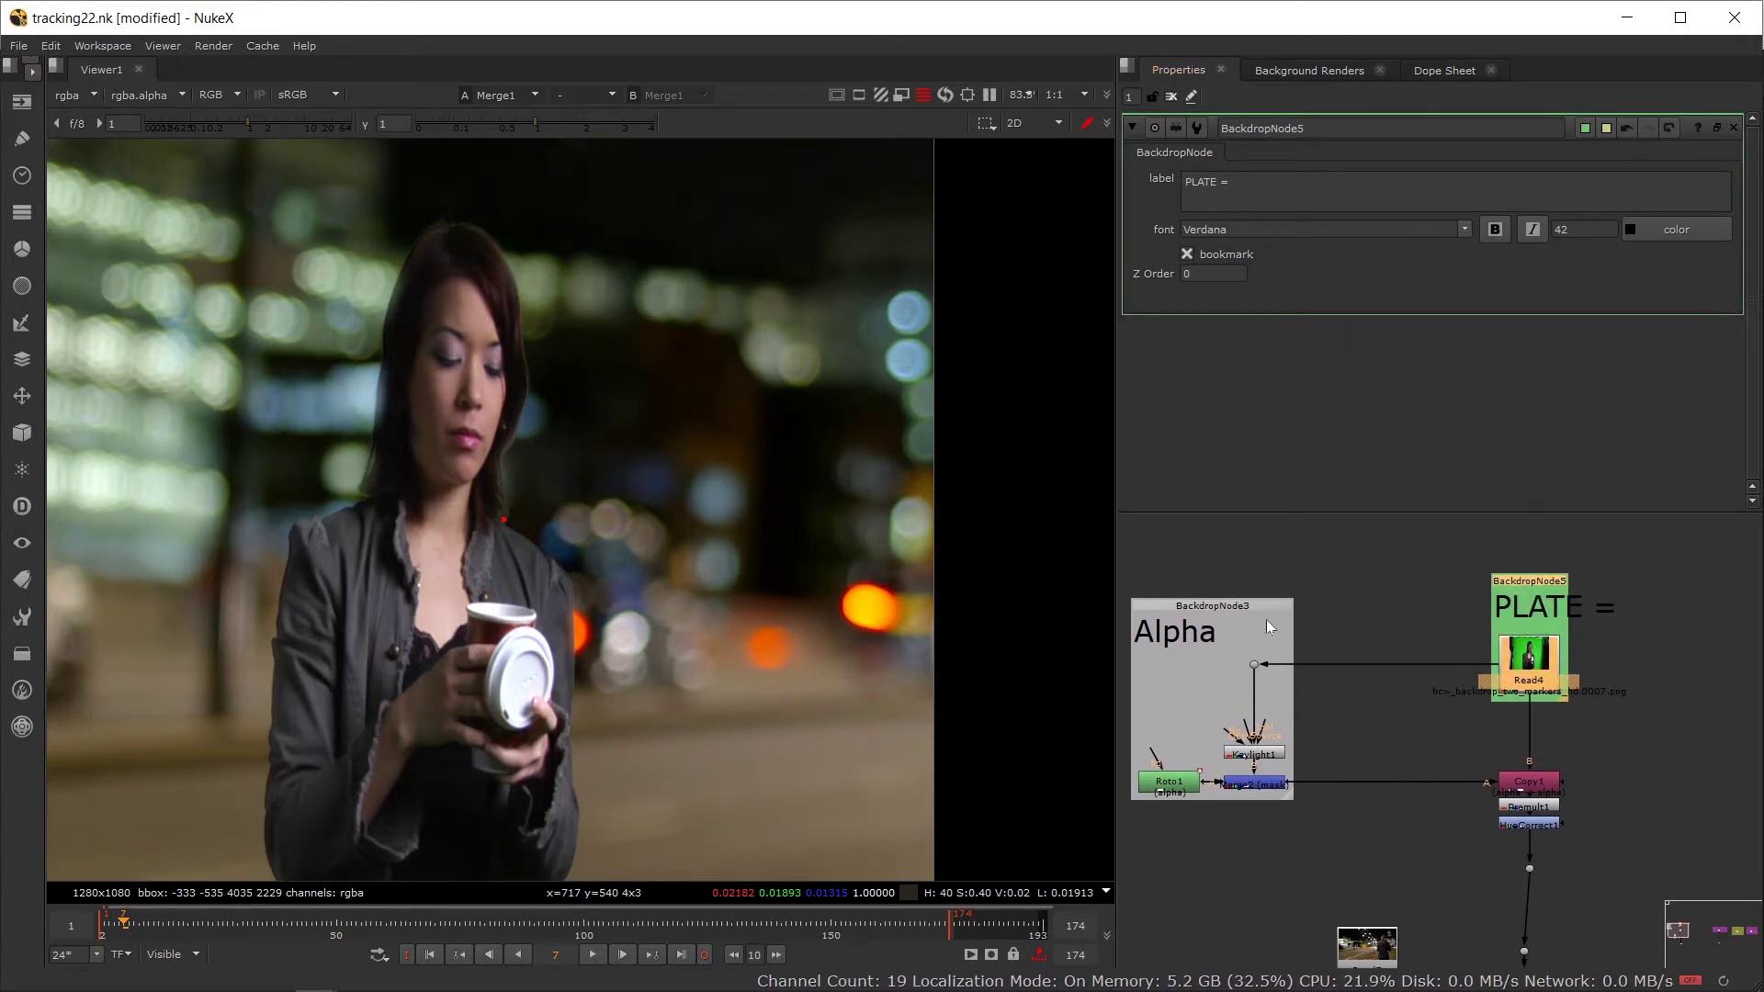
pyautogui.moveTo(1357, 556); pyautogui.dragTo(1179, 786)
pyautogui.moveTo(1408, 879); pyautogui.dragTo(1420, 749)
pyautogui.moveTo(1615, 612); pyautogui.dragTo(1458, 683)
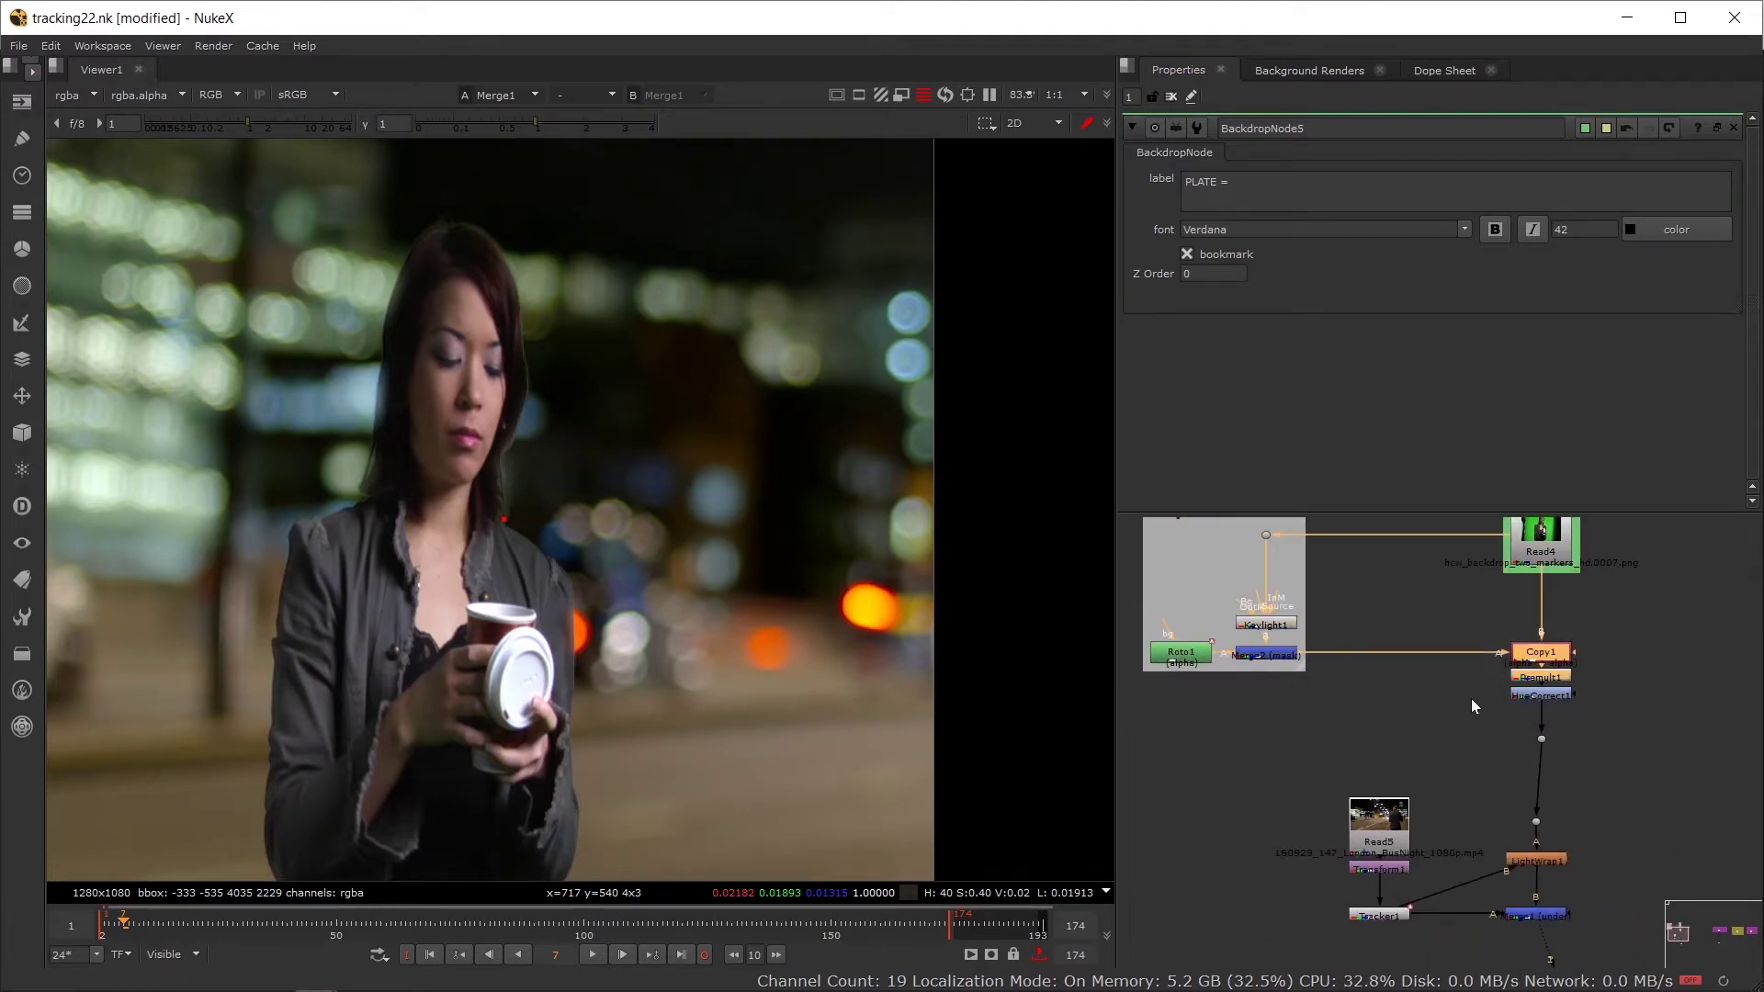
pyautogui.scroll(4, 1562, 706)
pyautogui.click(1557, 691)
pyautogui.doubleClick(1557, 691)
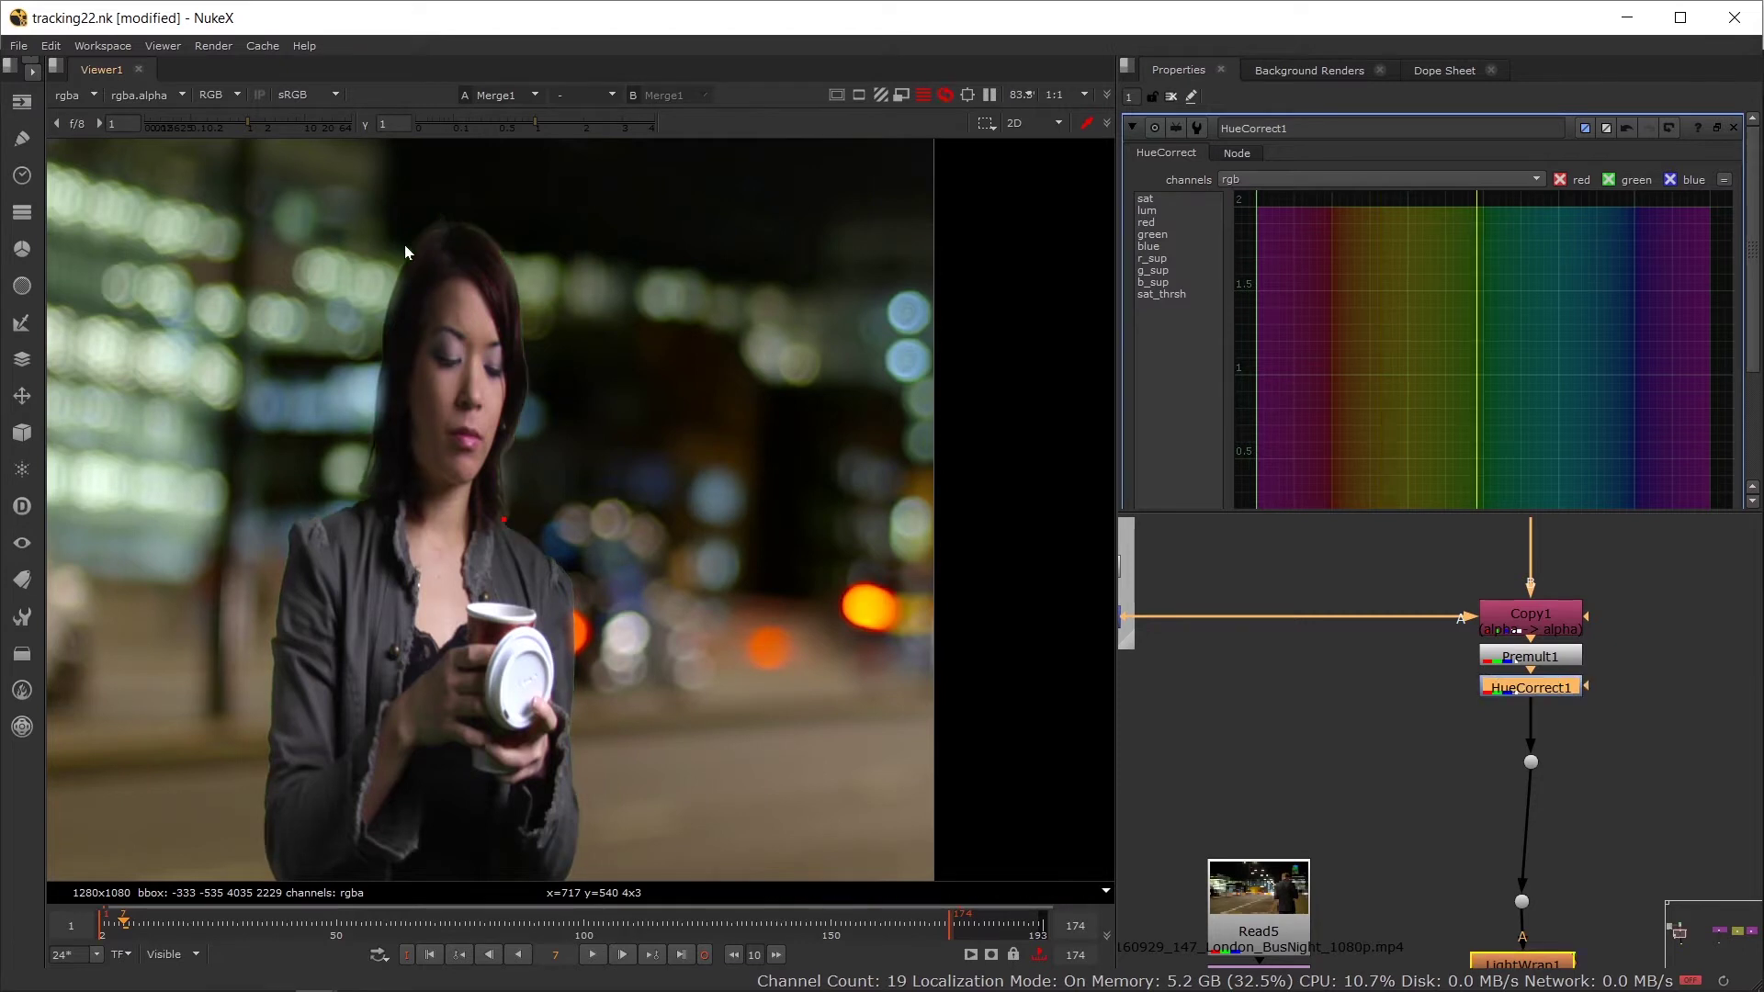
# Step: Insert a FilterErode node and then an EdgeBlur node between Keylight1 and Merge2
pyautogui.moveTo(1130, 629); pyautogui.dragTo(1447, 746)
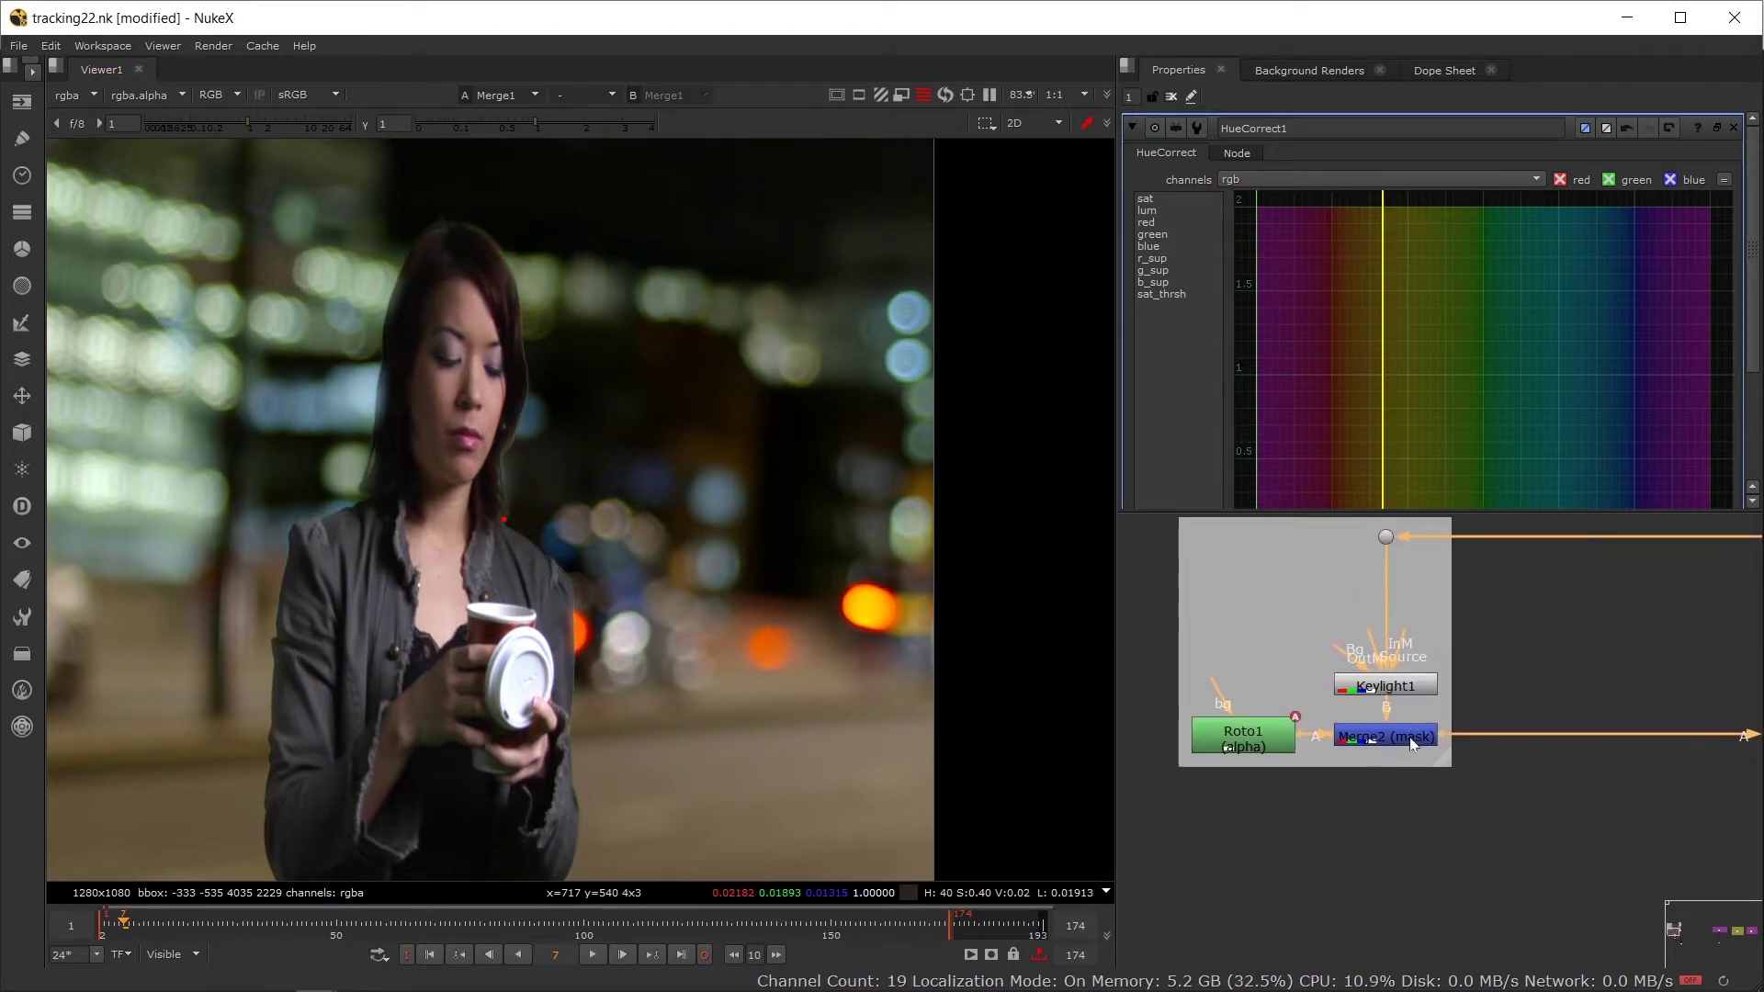
pyautogui.press('Tab')
pyautogui.write('ed')
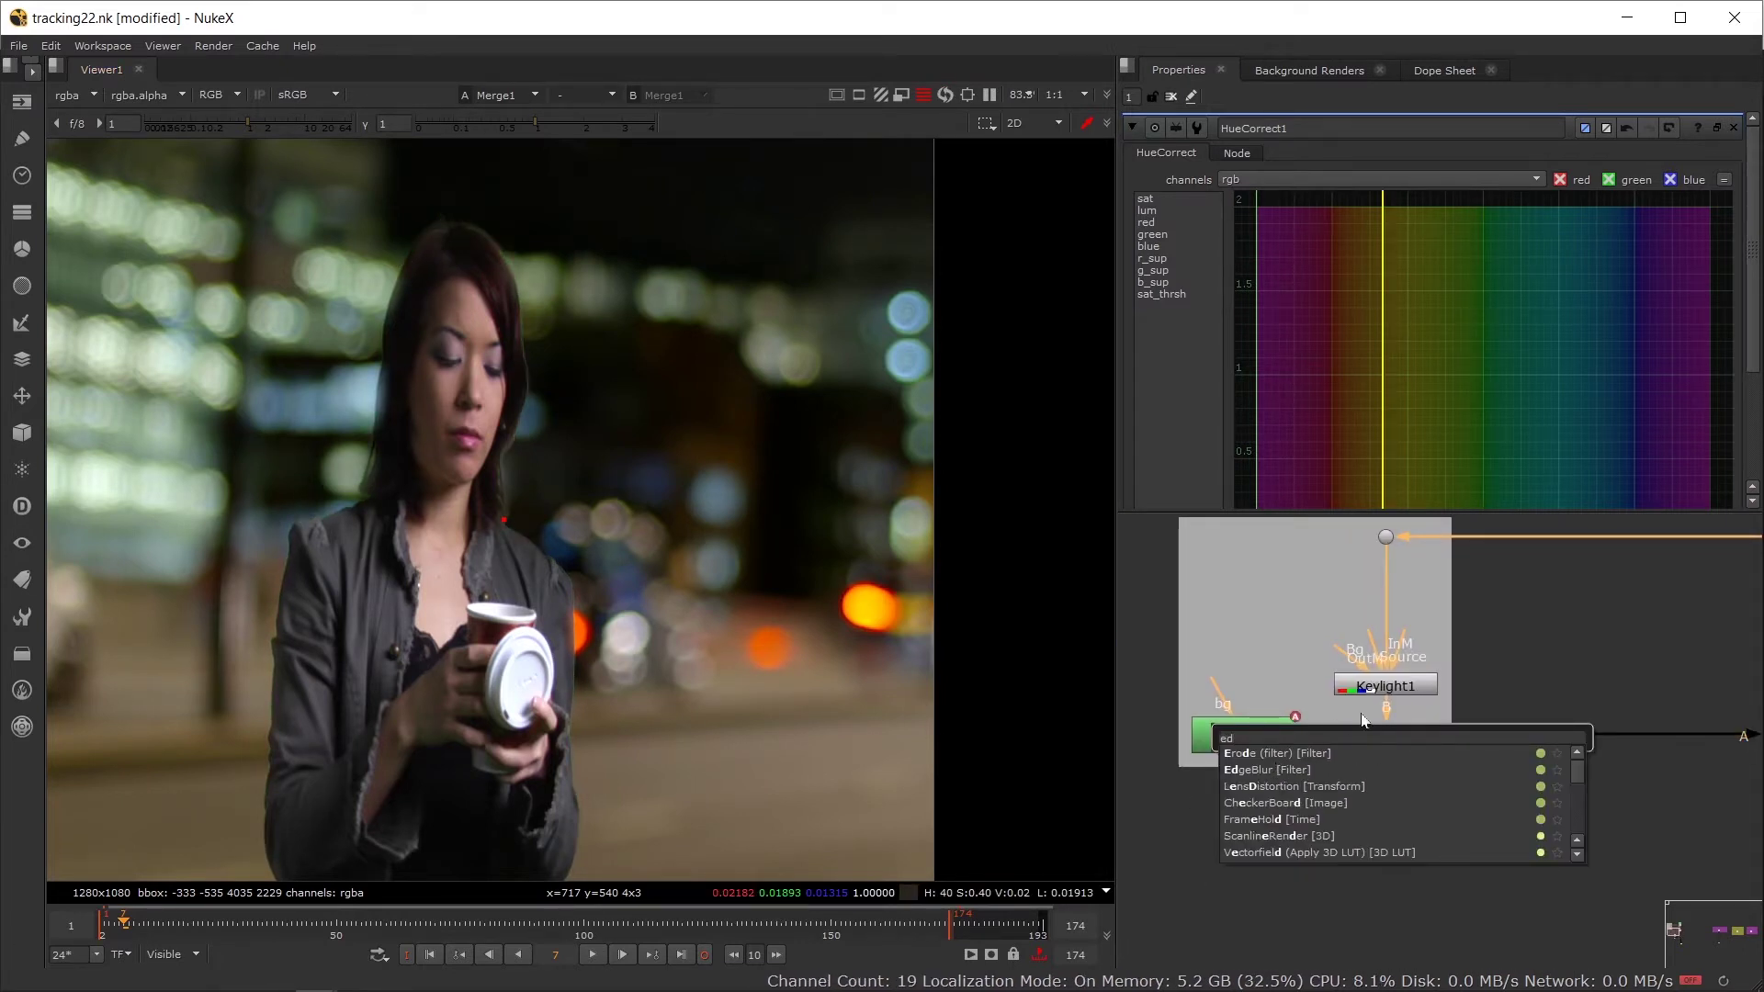
pyautogui.press('Return')
pyautogui.press('Tab')
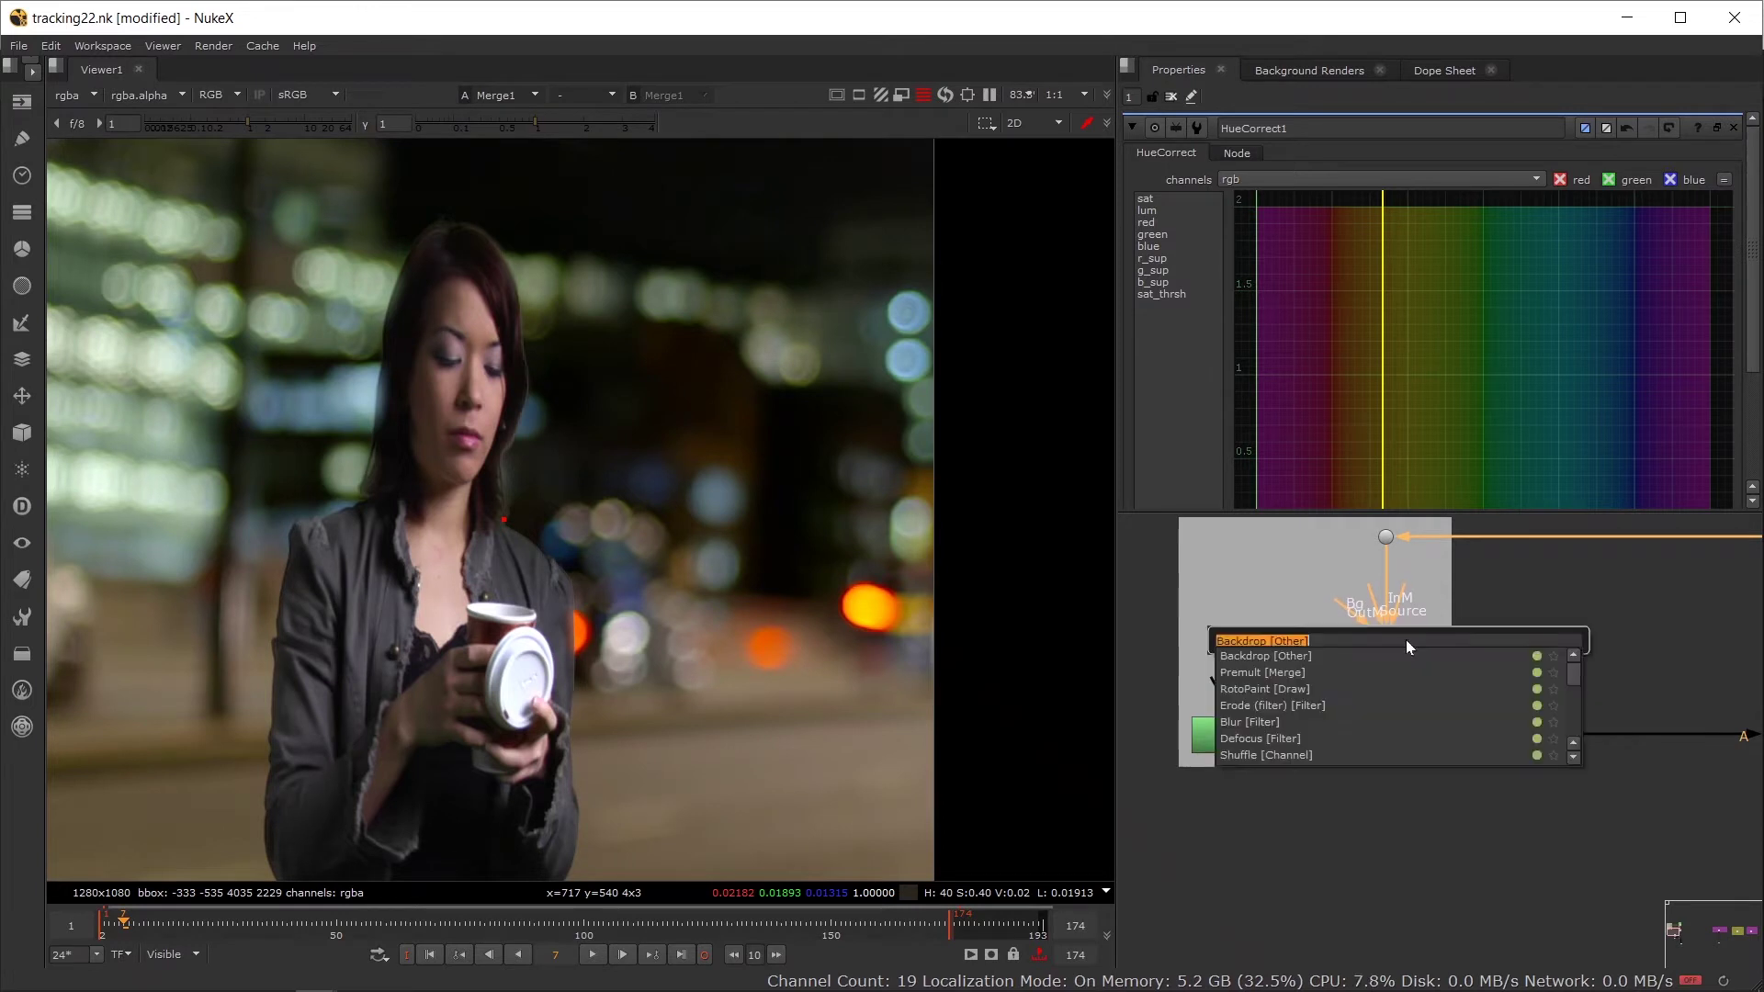
pyautogui.write('ed')
pyautogui.click(1287, 656)
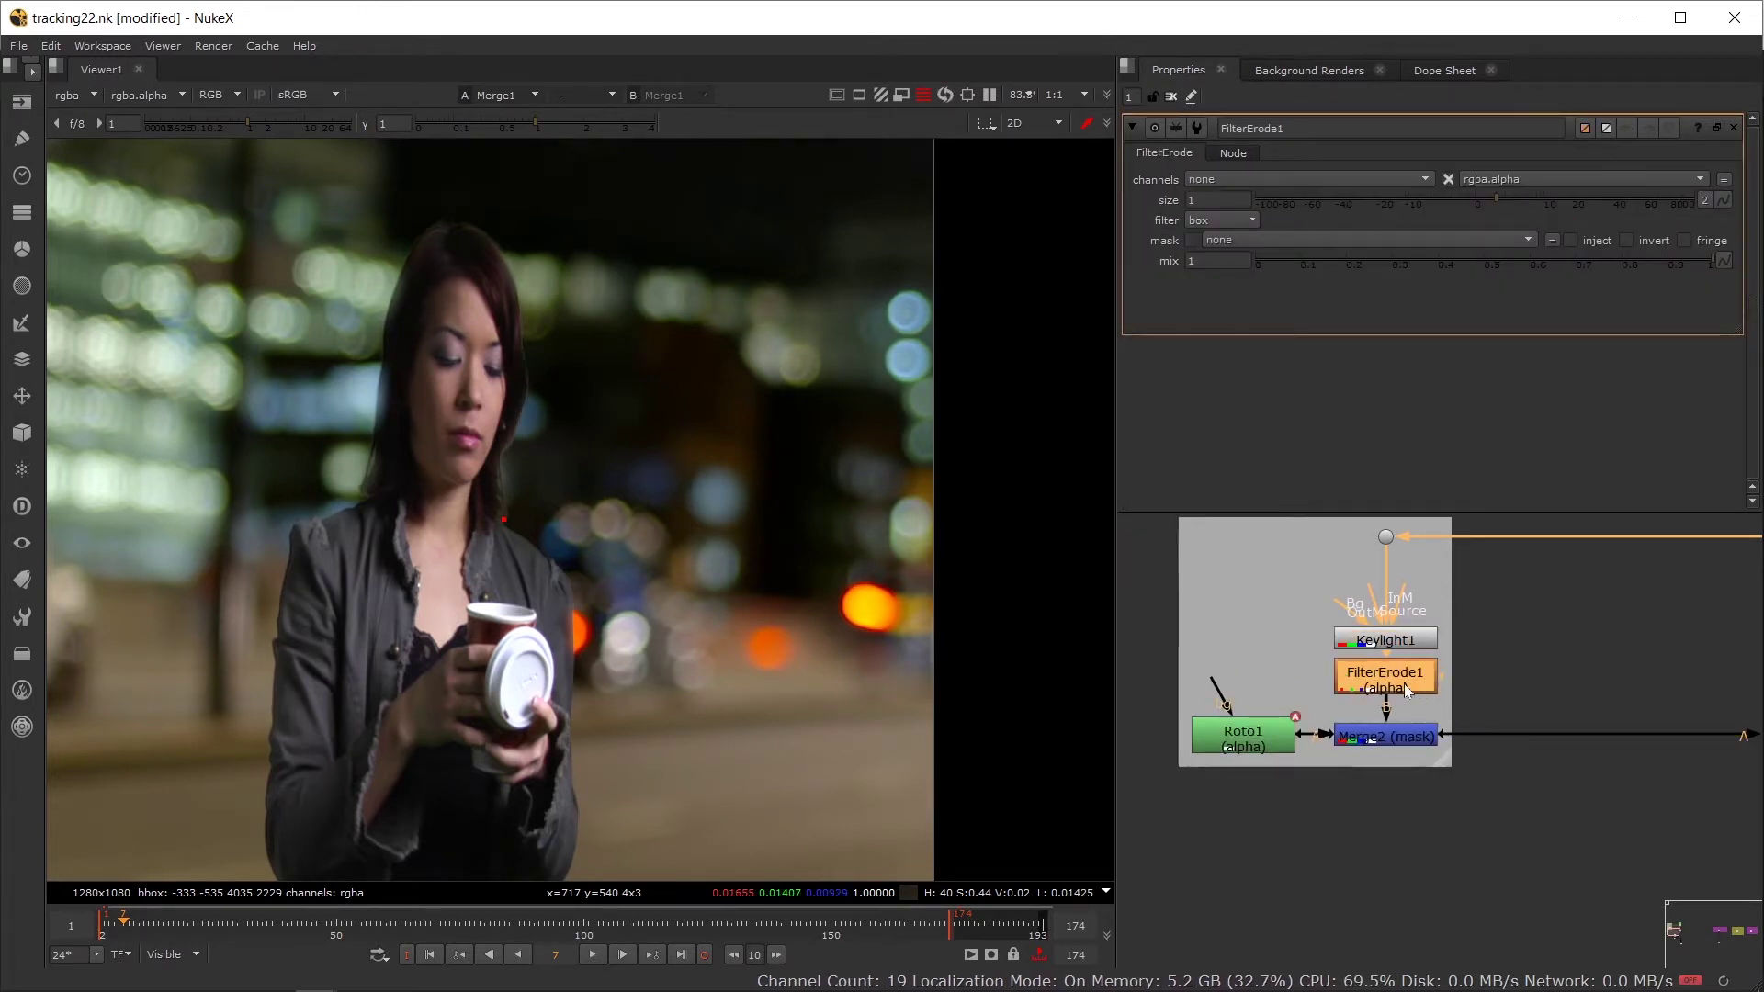
pyautogui.press('Tab')
pyautogui.write('ed')
pyautogui.click(1263, 717)
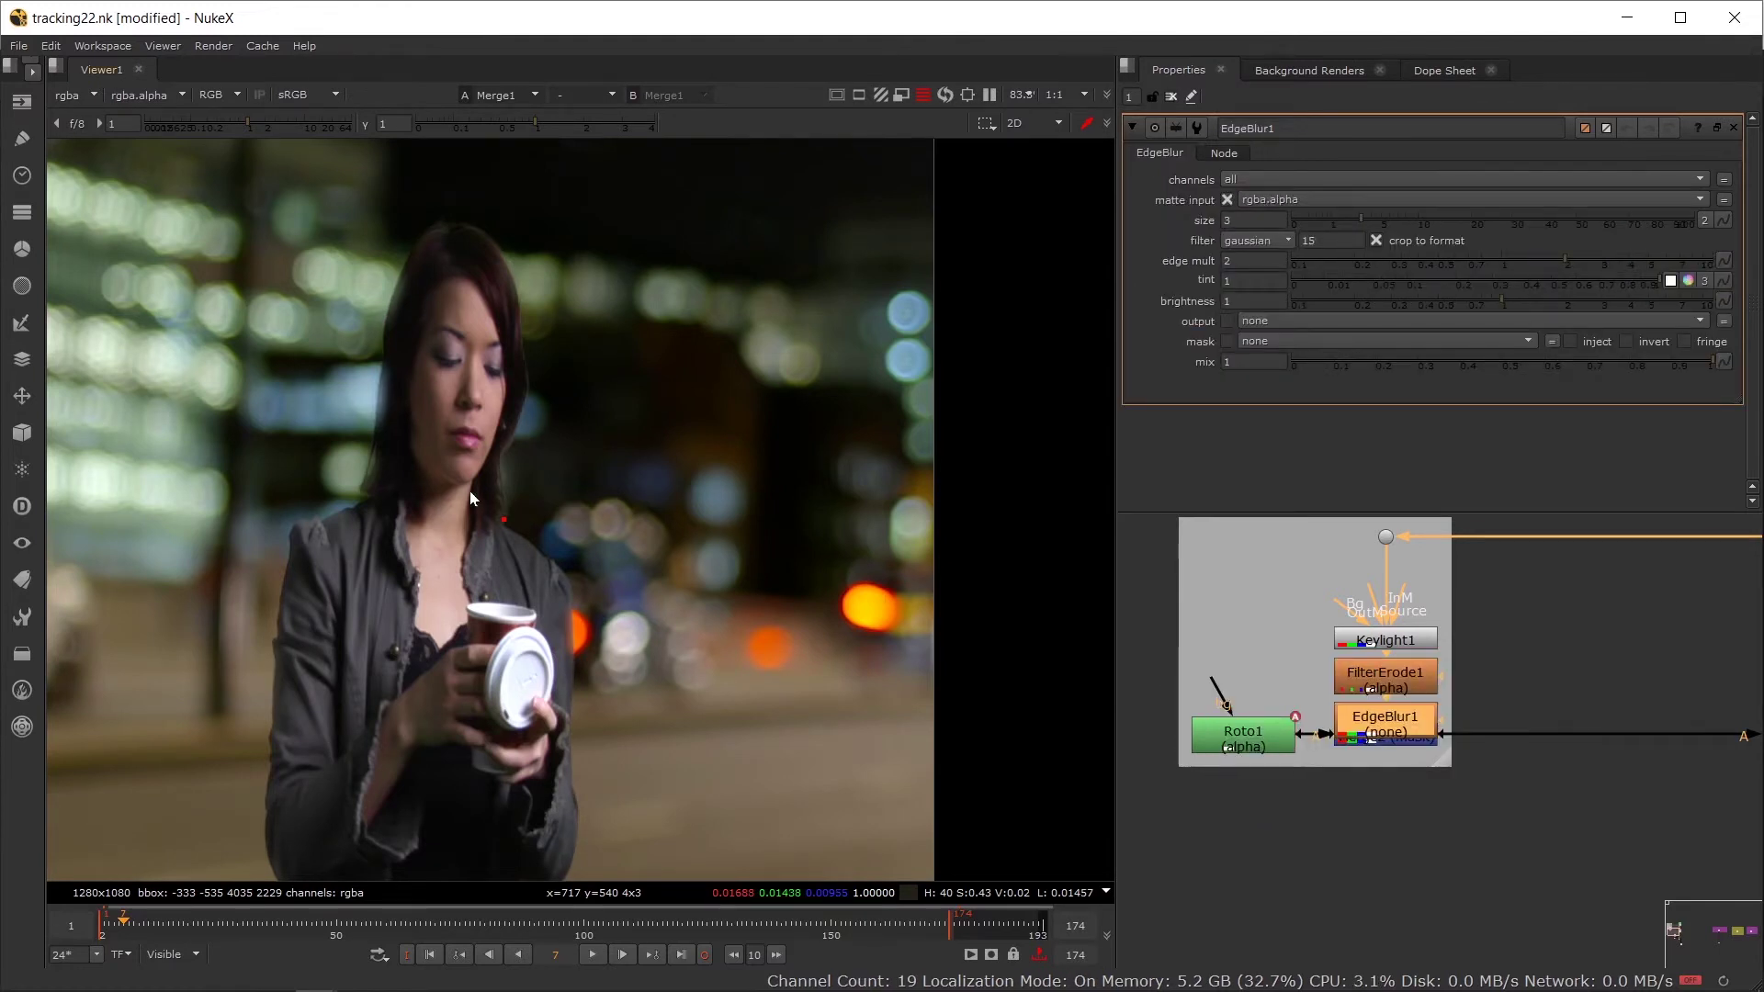
# Step: Move Keylight1, FilterErode1 and EdgeBlur1 up slightly inside the Alpha backdrop
pyautogui.moveTo(1484, 614); pyautogui.dragTo(1318, 743)
pyautogui.moveTo(1391, 685); pyautogui.dragTo(1391, 652)
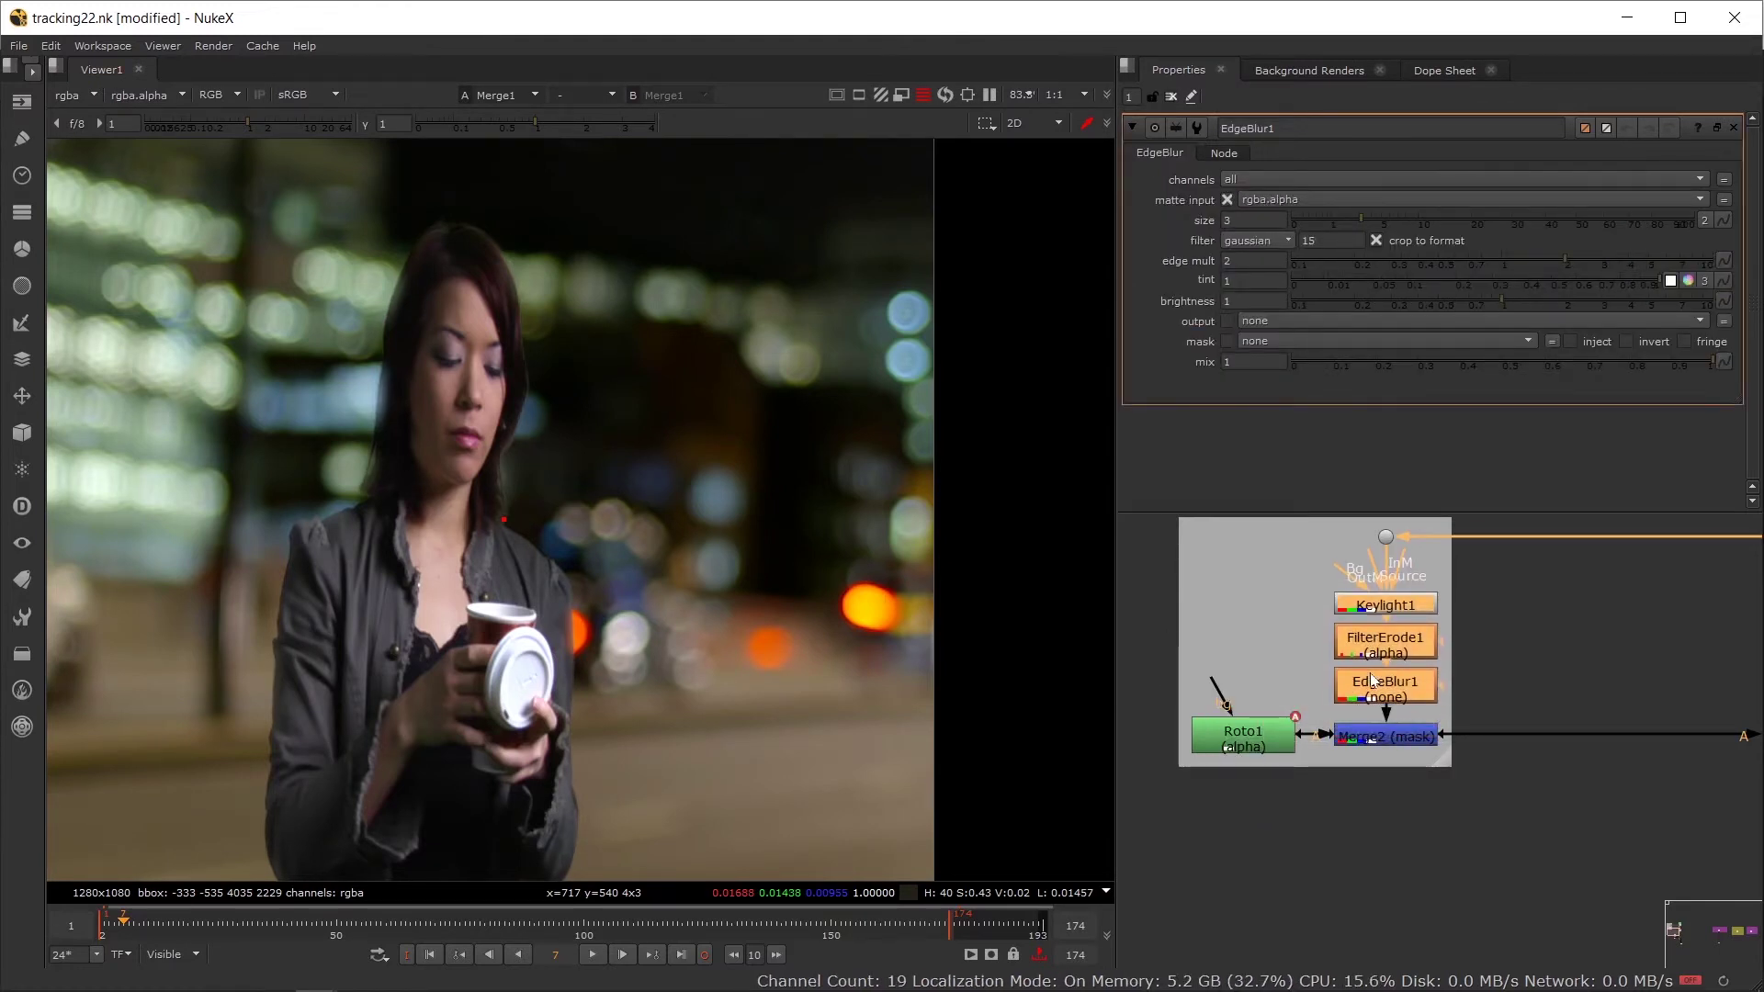
pyautogui.scroll(-4, 1396, 674)
pyautogui.moveTo(1532, 758); pyautogui.dragTo(1459, 739)
pyautogui.scroll(-2, 493, 619)
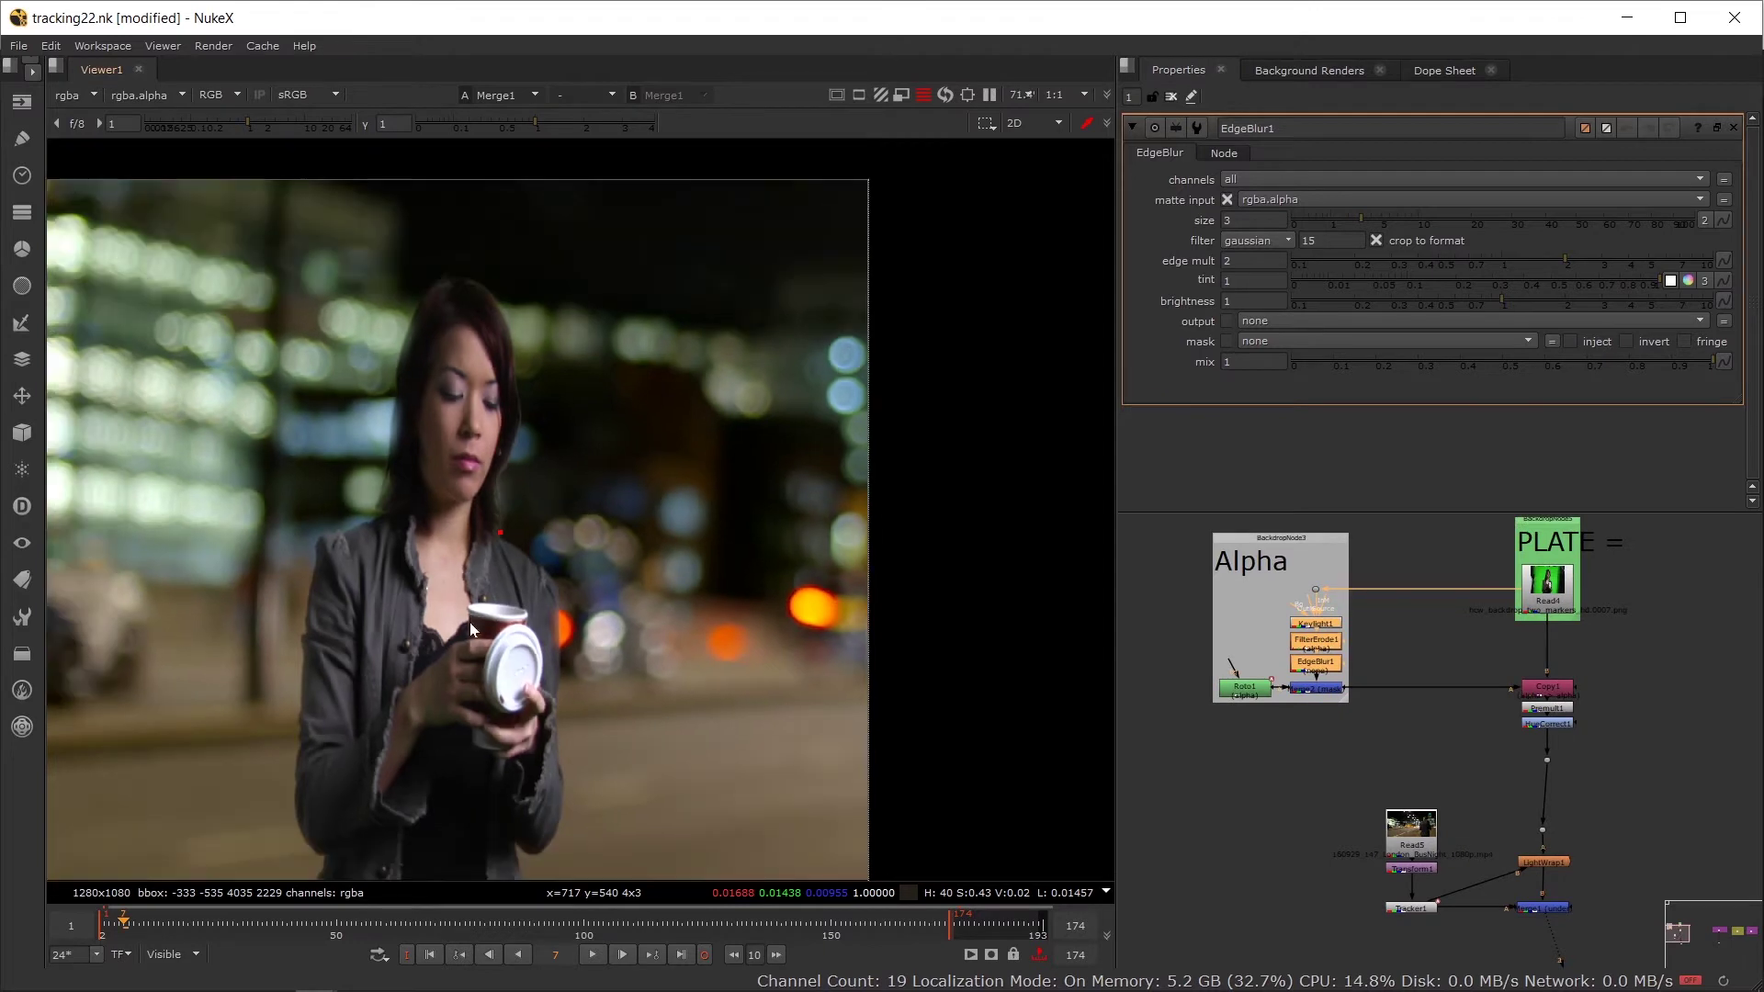
# Step: Select the Alpha and PLATE groups and connect the lower dot to the Alpha branch output
pyautogui.scroll(-2, 1587, 793)
pyautogui.moveTo(1657, 530); pyautogui.dragTo(1240, 764)
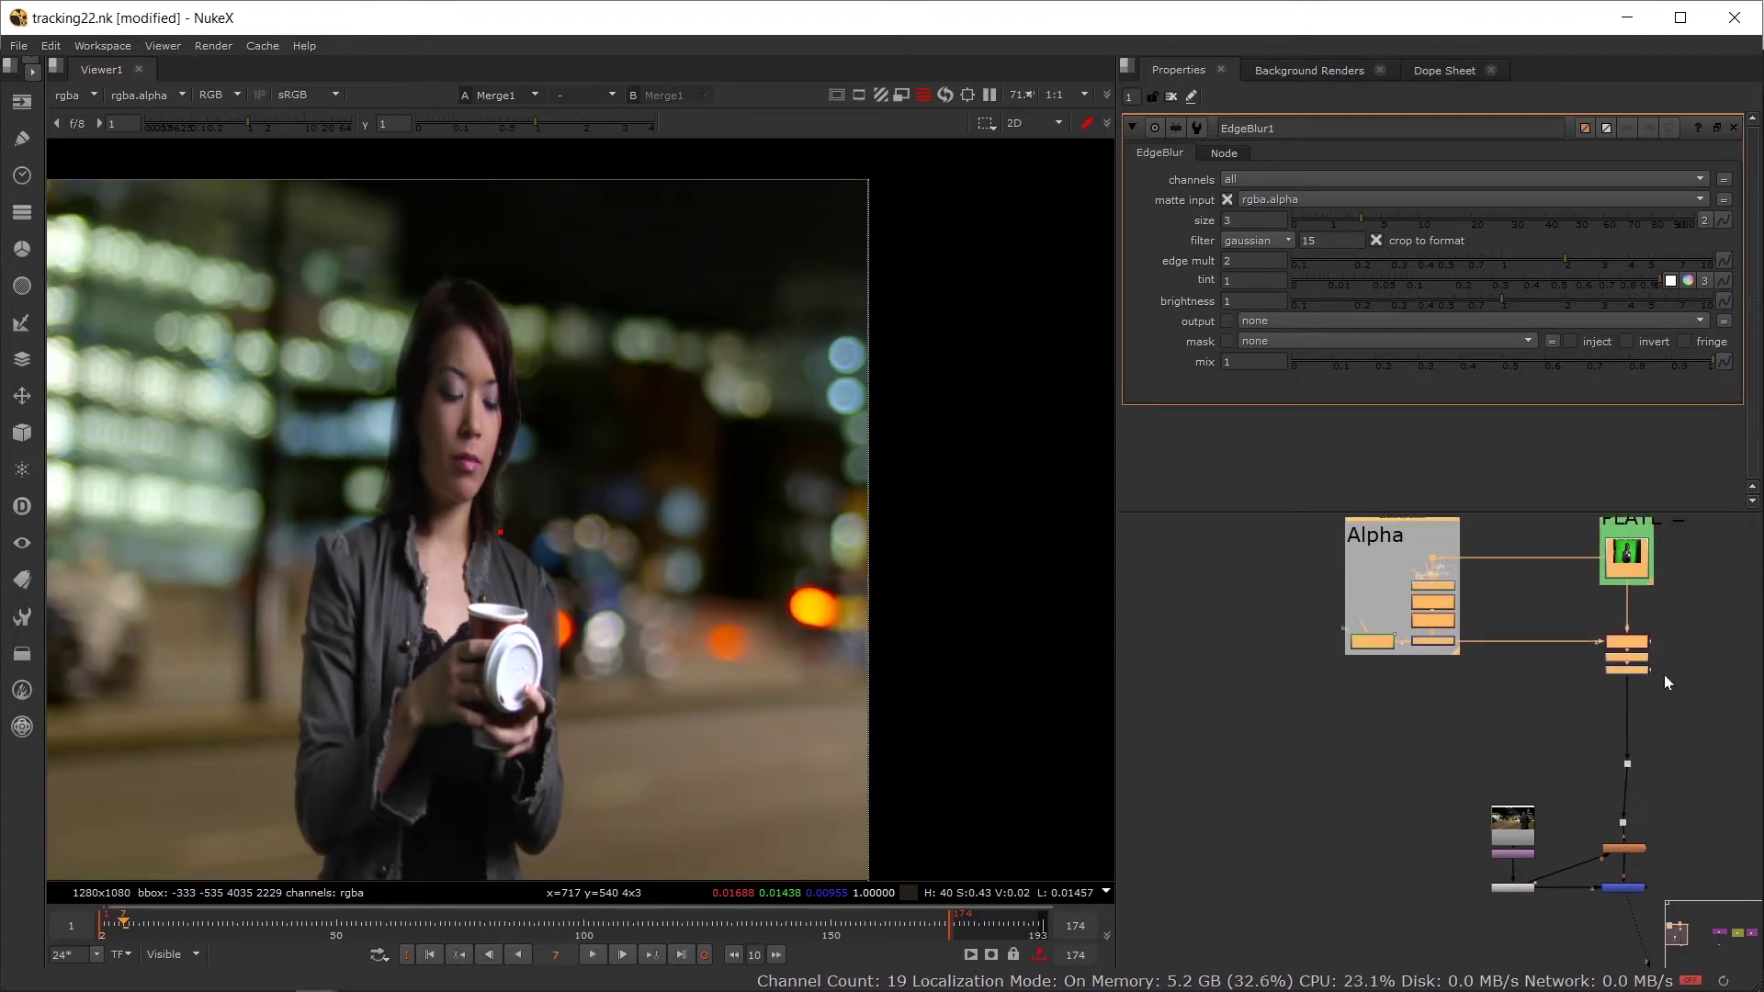
pyautogui.scroll(3, 1649, 698)
pyautogui.scroll(-3, 1662, 718)
pyautogui.moveTo(1630, 725); pyautogui.dragTo(1644, 686)
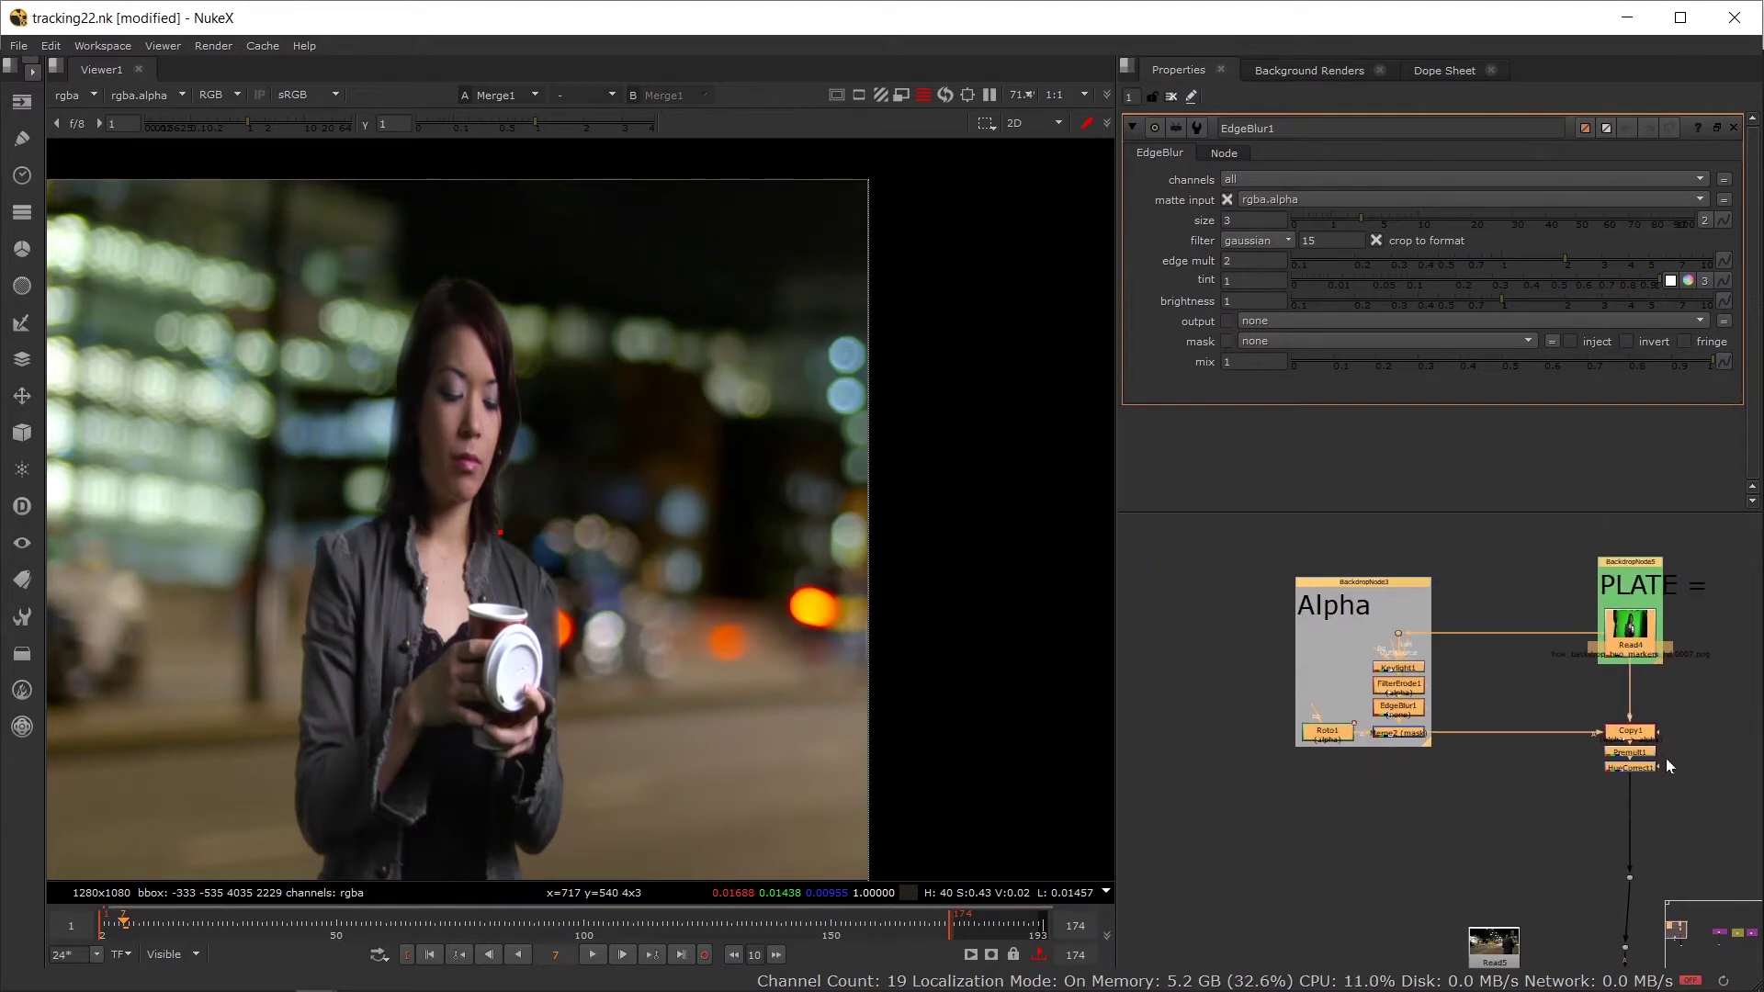
pyautogui.scroll(2, 1667, 758)
pyautogui.moveTo(1614, 796); pyautogui.dragTo(1308, 703)
# Step: Disable FilterErode1 and EdgeBlur1 and reconnect the lower dot to HueCorrect1
pyautogui.moveTo(1366, 631); pyautogui.dragTo(1222, 711)
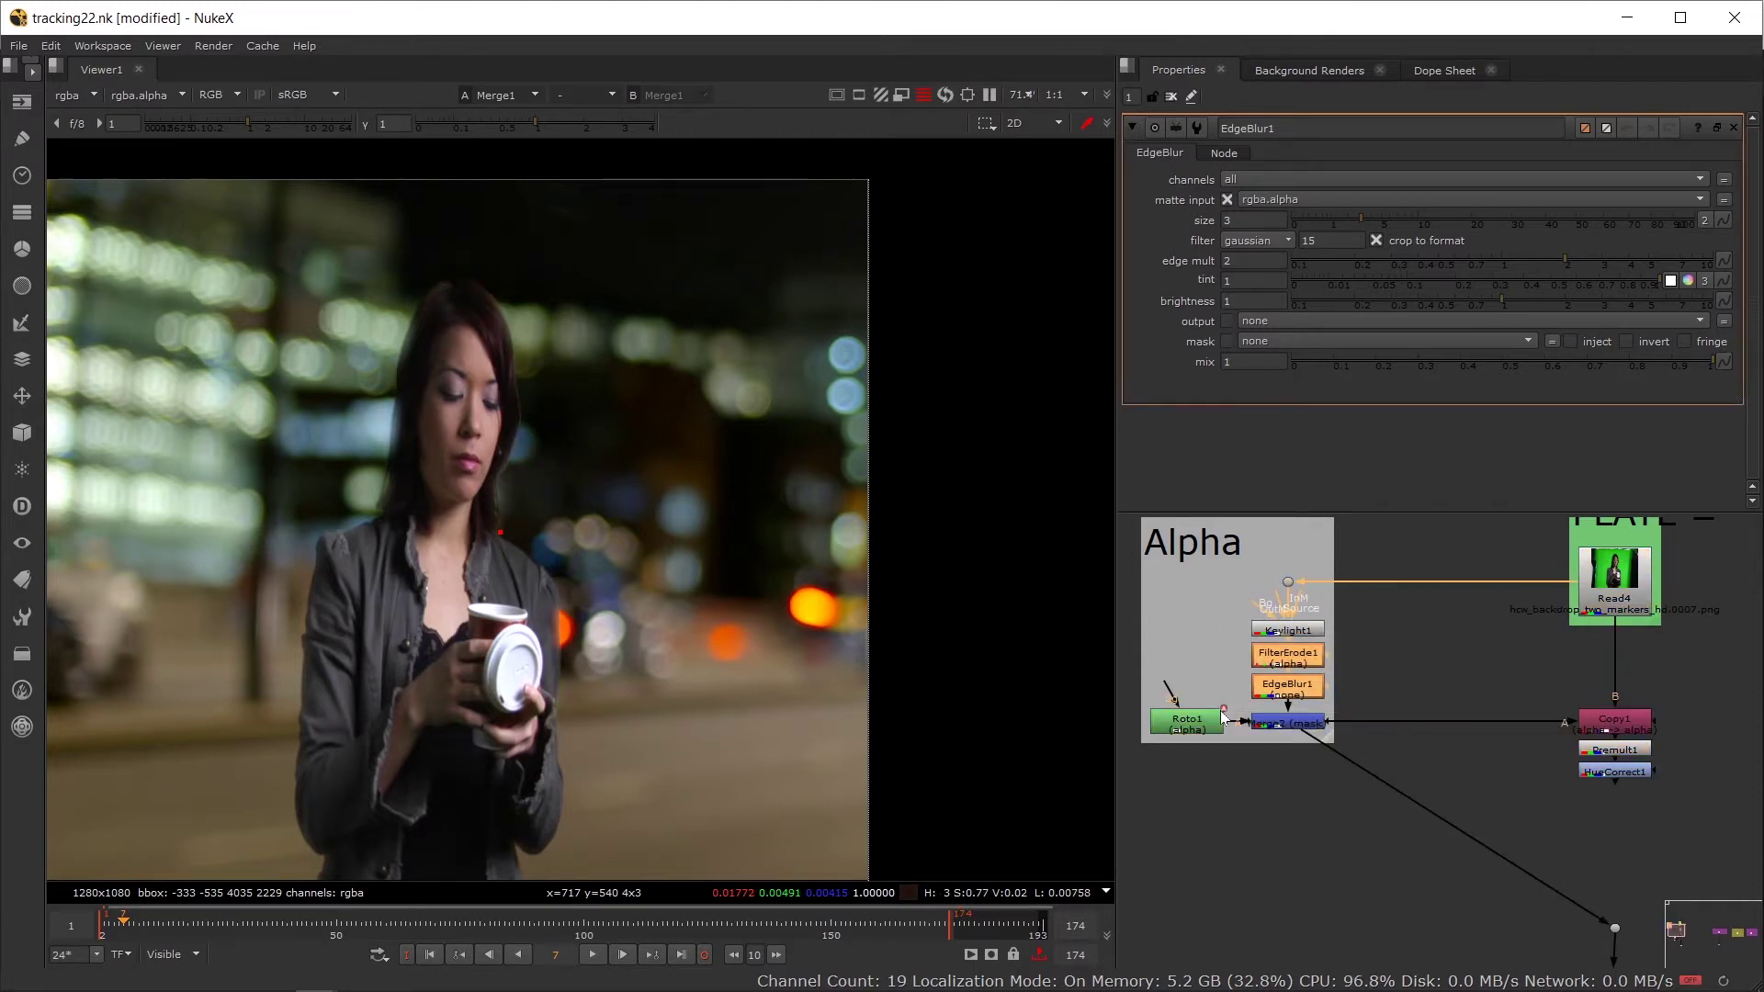
pyautogui.press('d')
pyautogui.press('d')
pyautogui.press('d')
pyautogui.press('d')
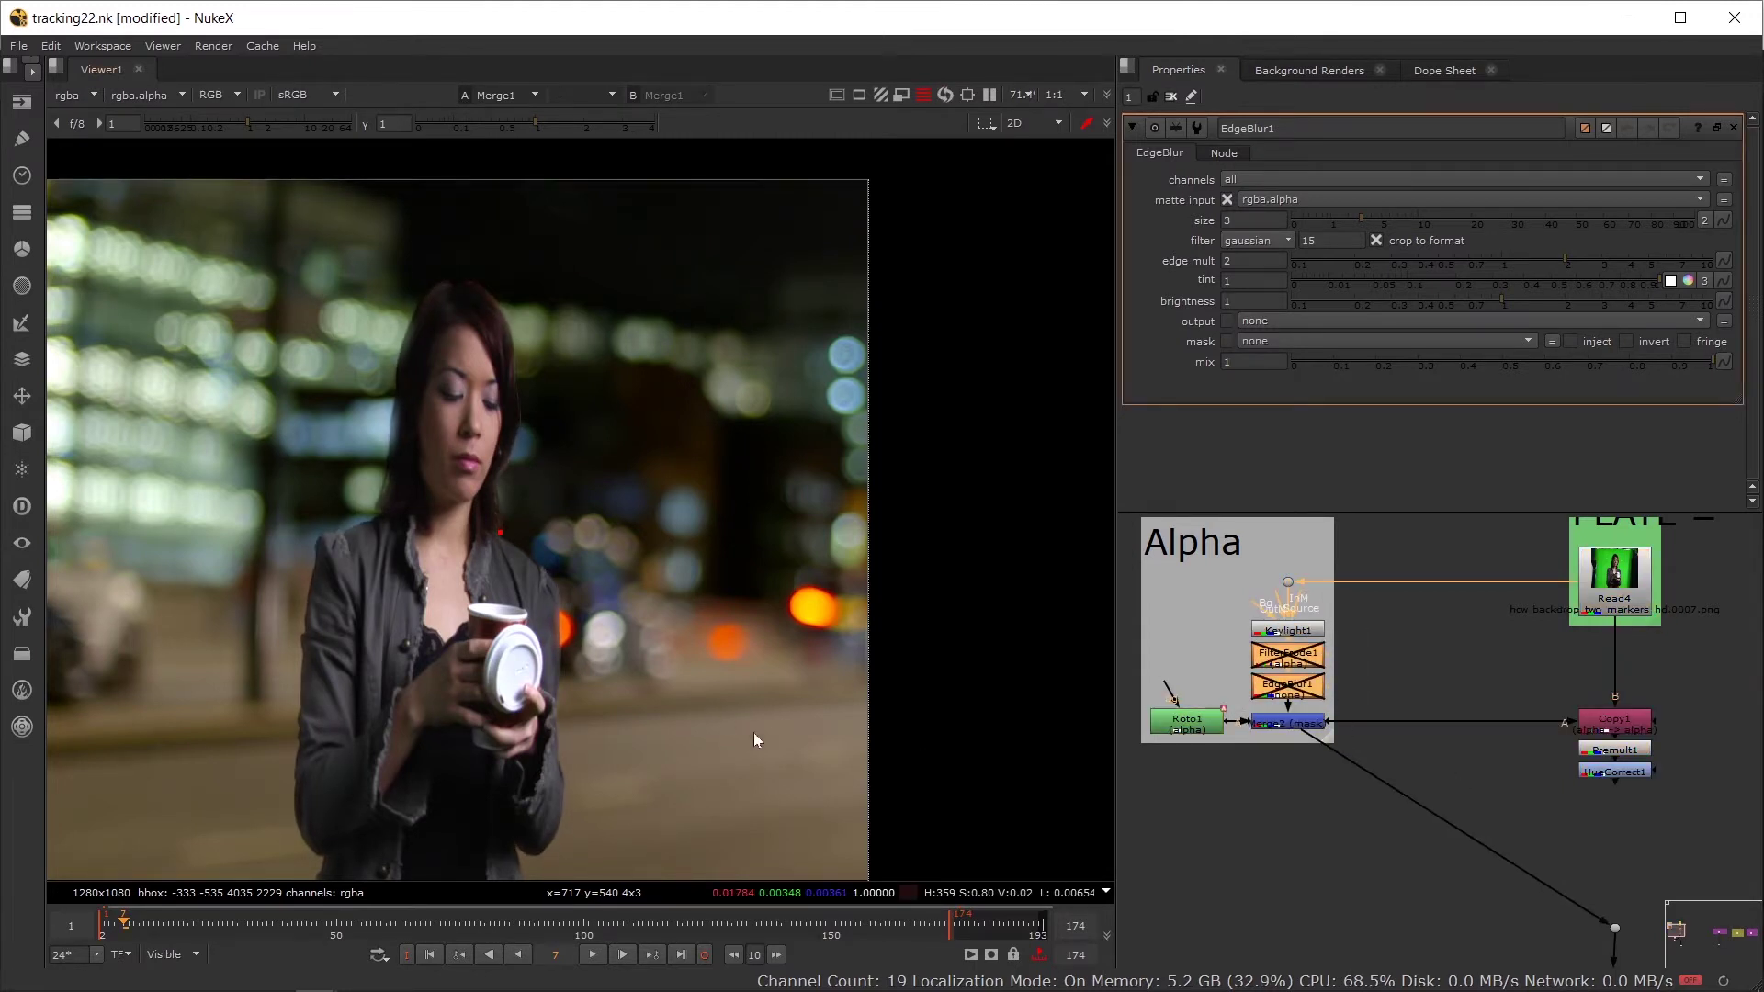
pyautogui.scroll(-1, 1407, 772)
pyautogui.moveTo(1408, 770); pyautogui.dragTo(1498, 714)
# Step: Neatly align LightWrap1, Merge1 and their dot
pyautogui.scroll(-2, 1501, 726)
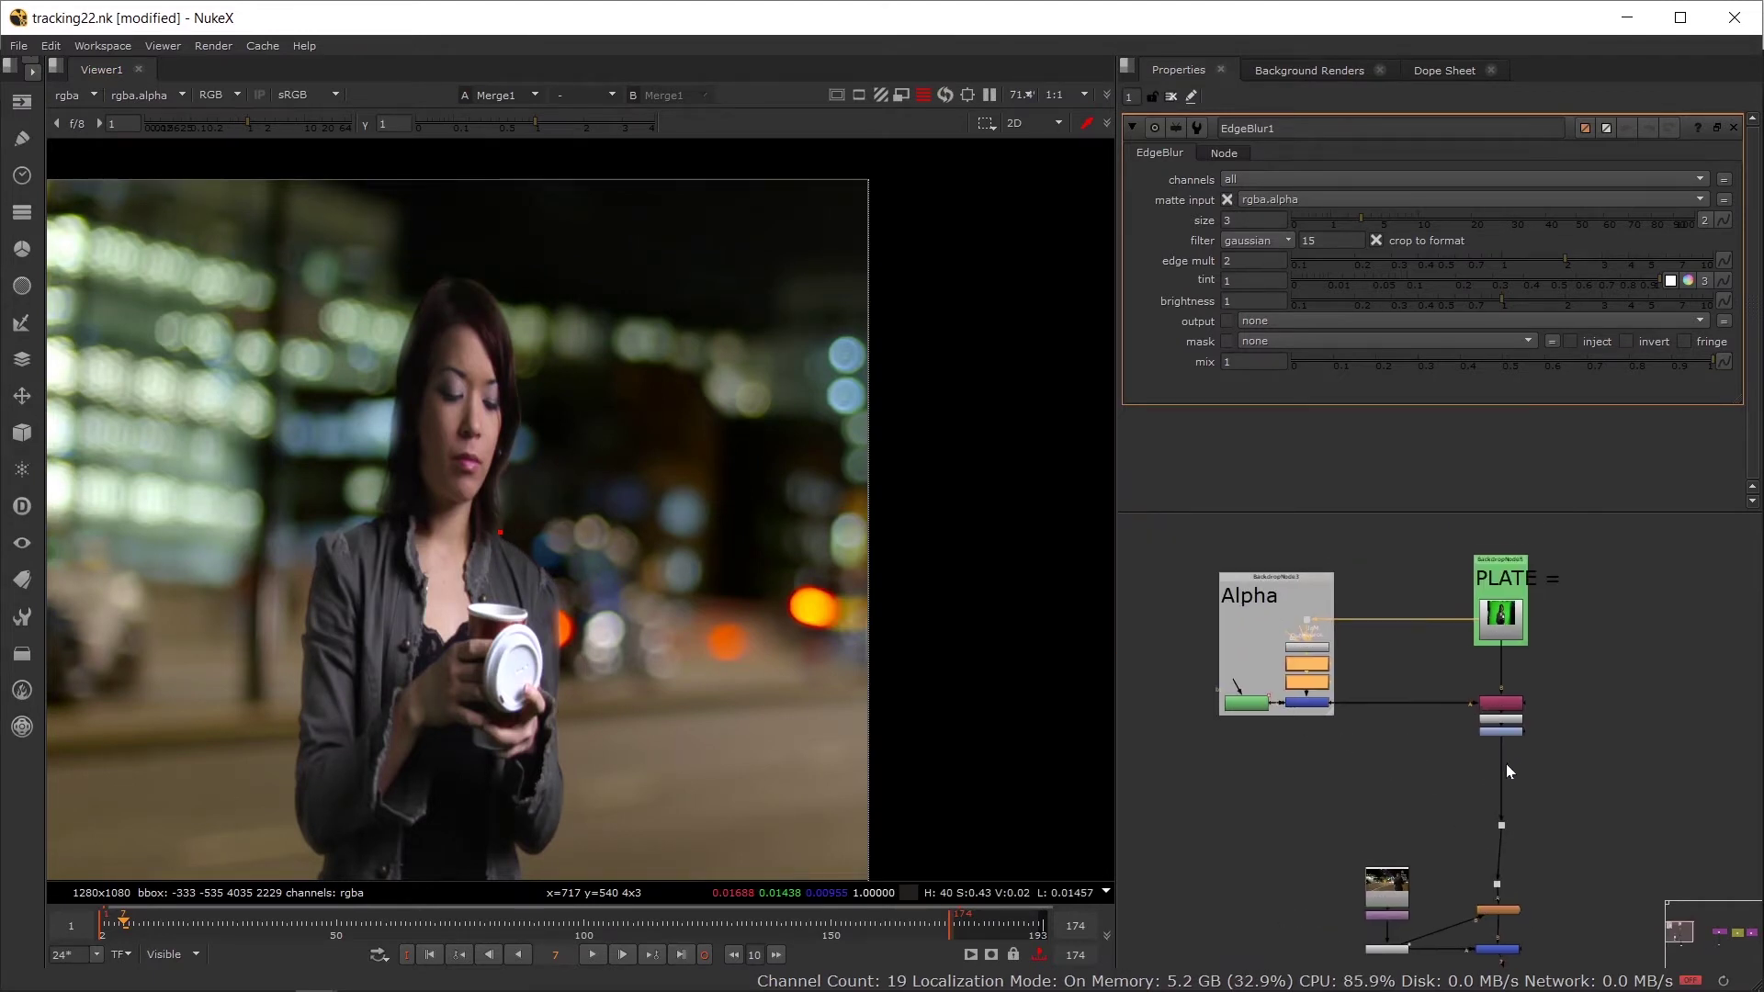
pyautogui.moveTo(1501, 835); pyautogui.dragTo(1486, 733)
pyautogui.scroll(3, 1495, 779)
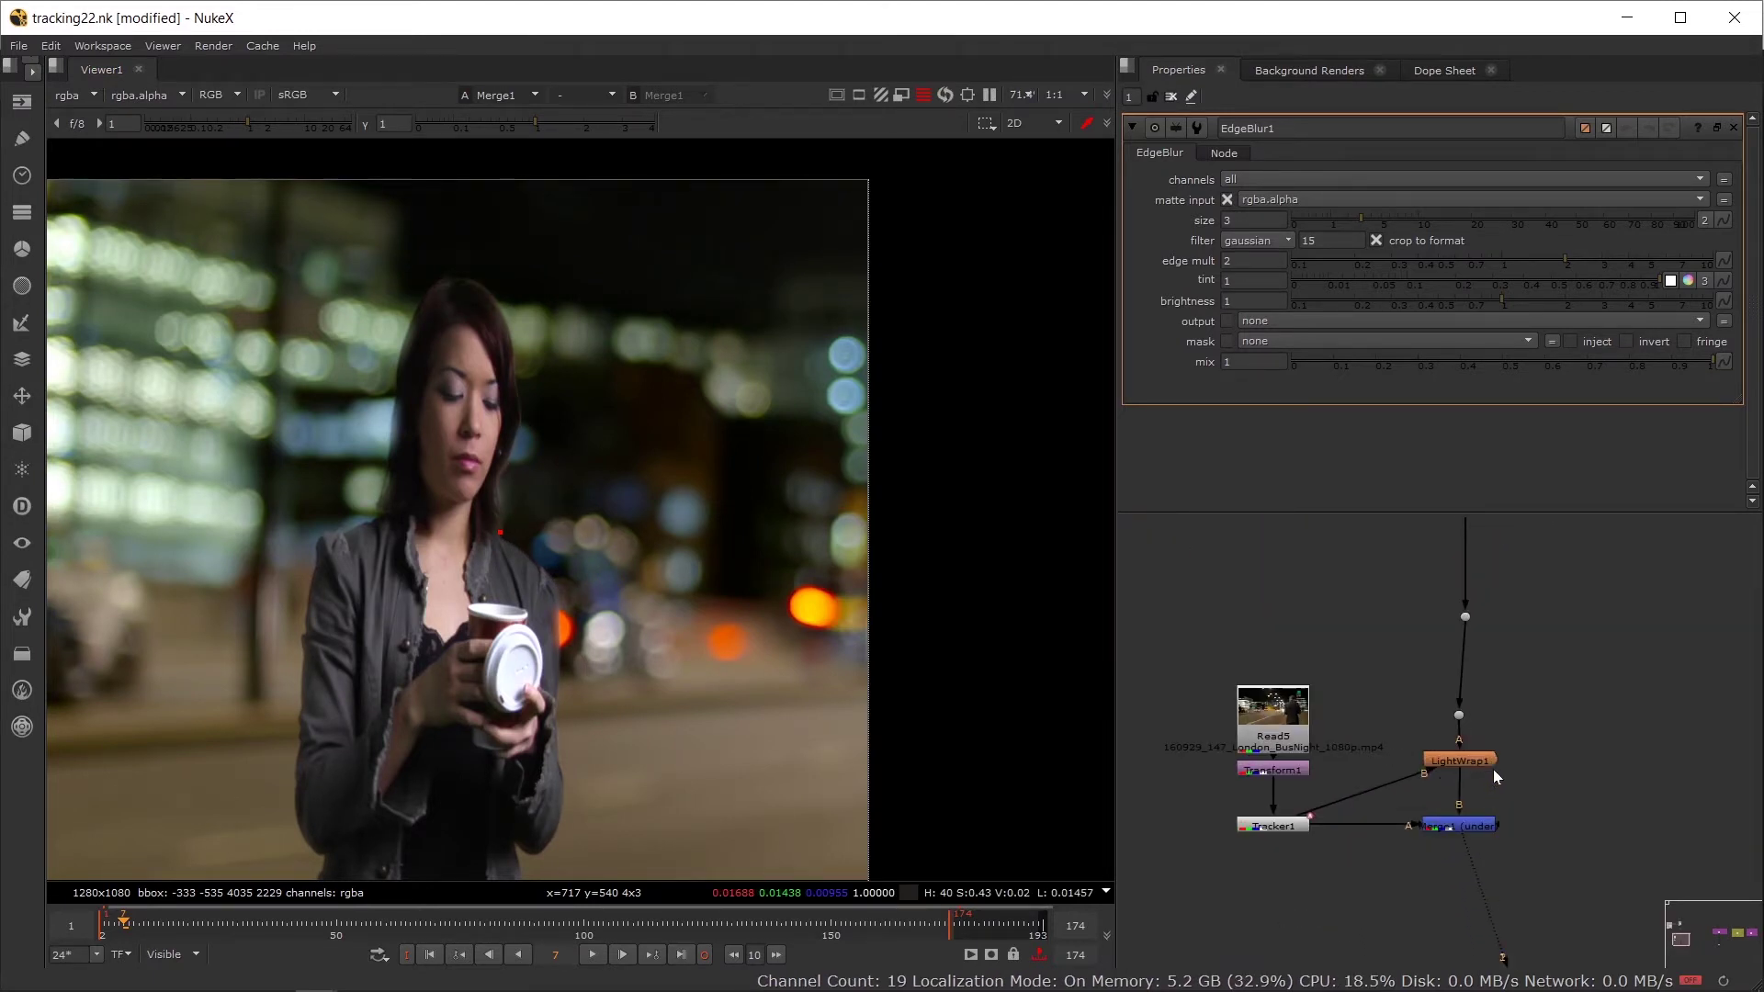
pyautogui.moveTo(1544, 639); pyautogui.dragTo(1192, 872)
pyautogui.moveTo(1493, 821); pyautogui.dragTo(1500, 823)
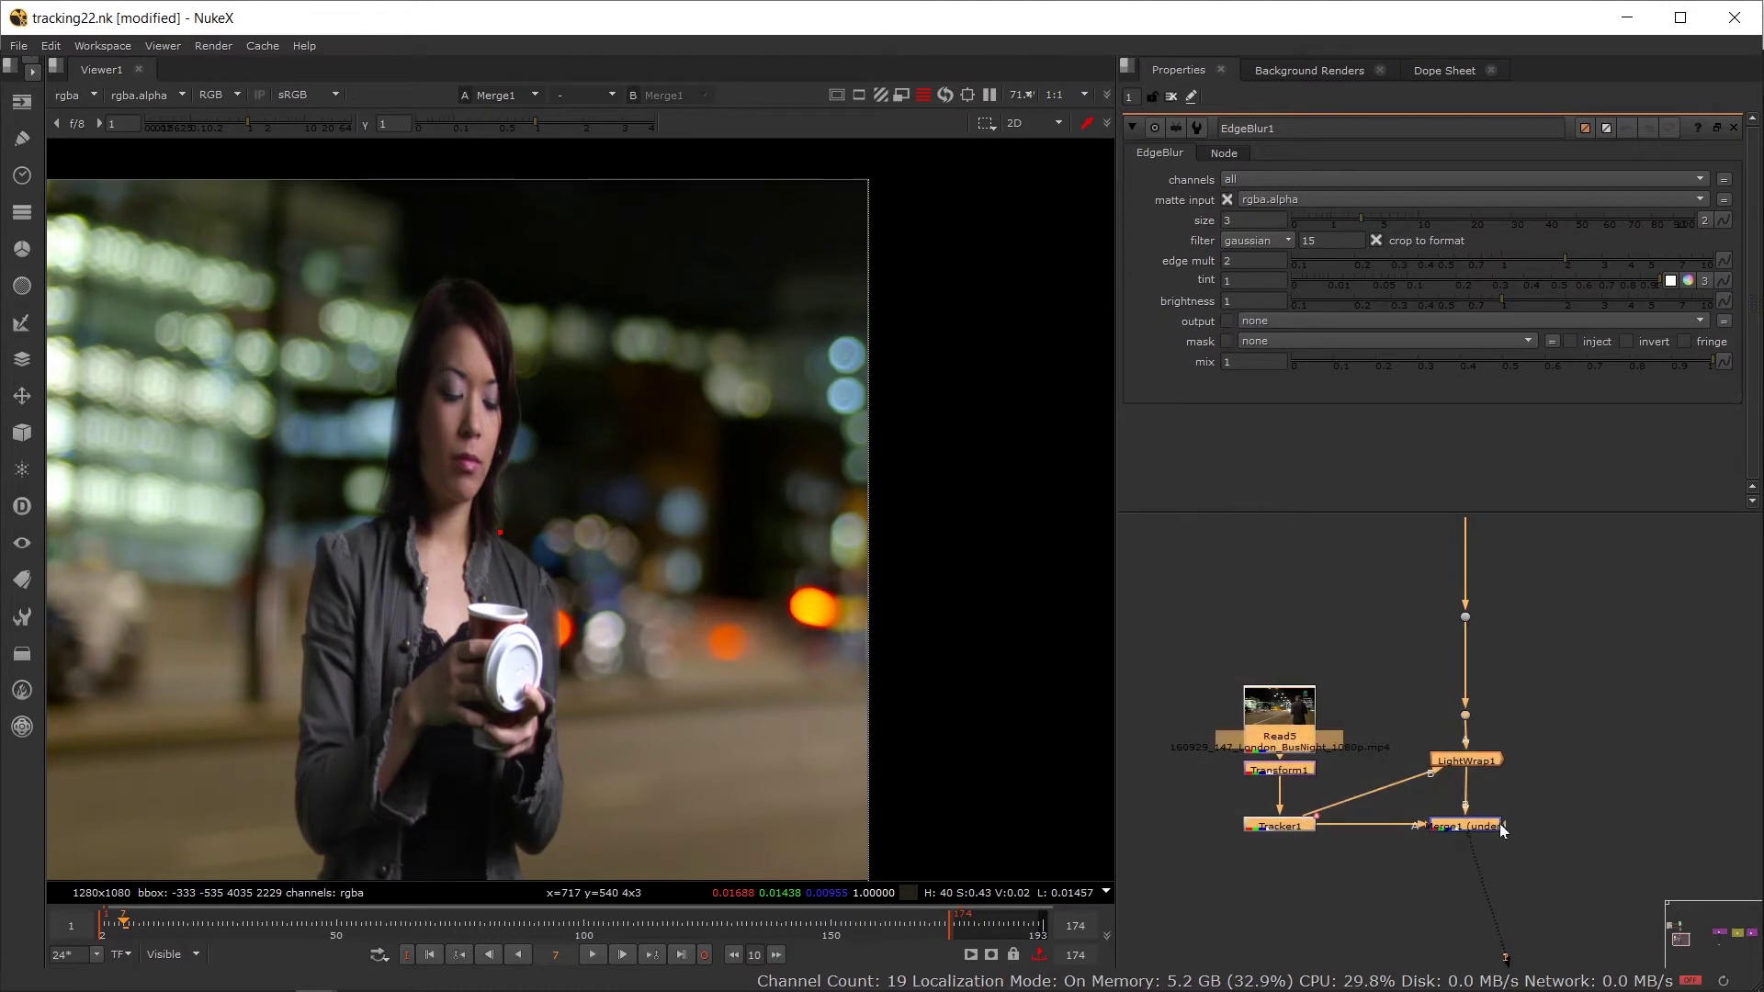
pyautogui.click(1556, 766)
# Step: Open Tracker1's controls and review its Settings and Transform tabs
pyautogui.doubleClick(1266, 827)
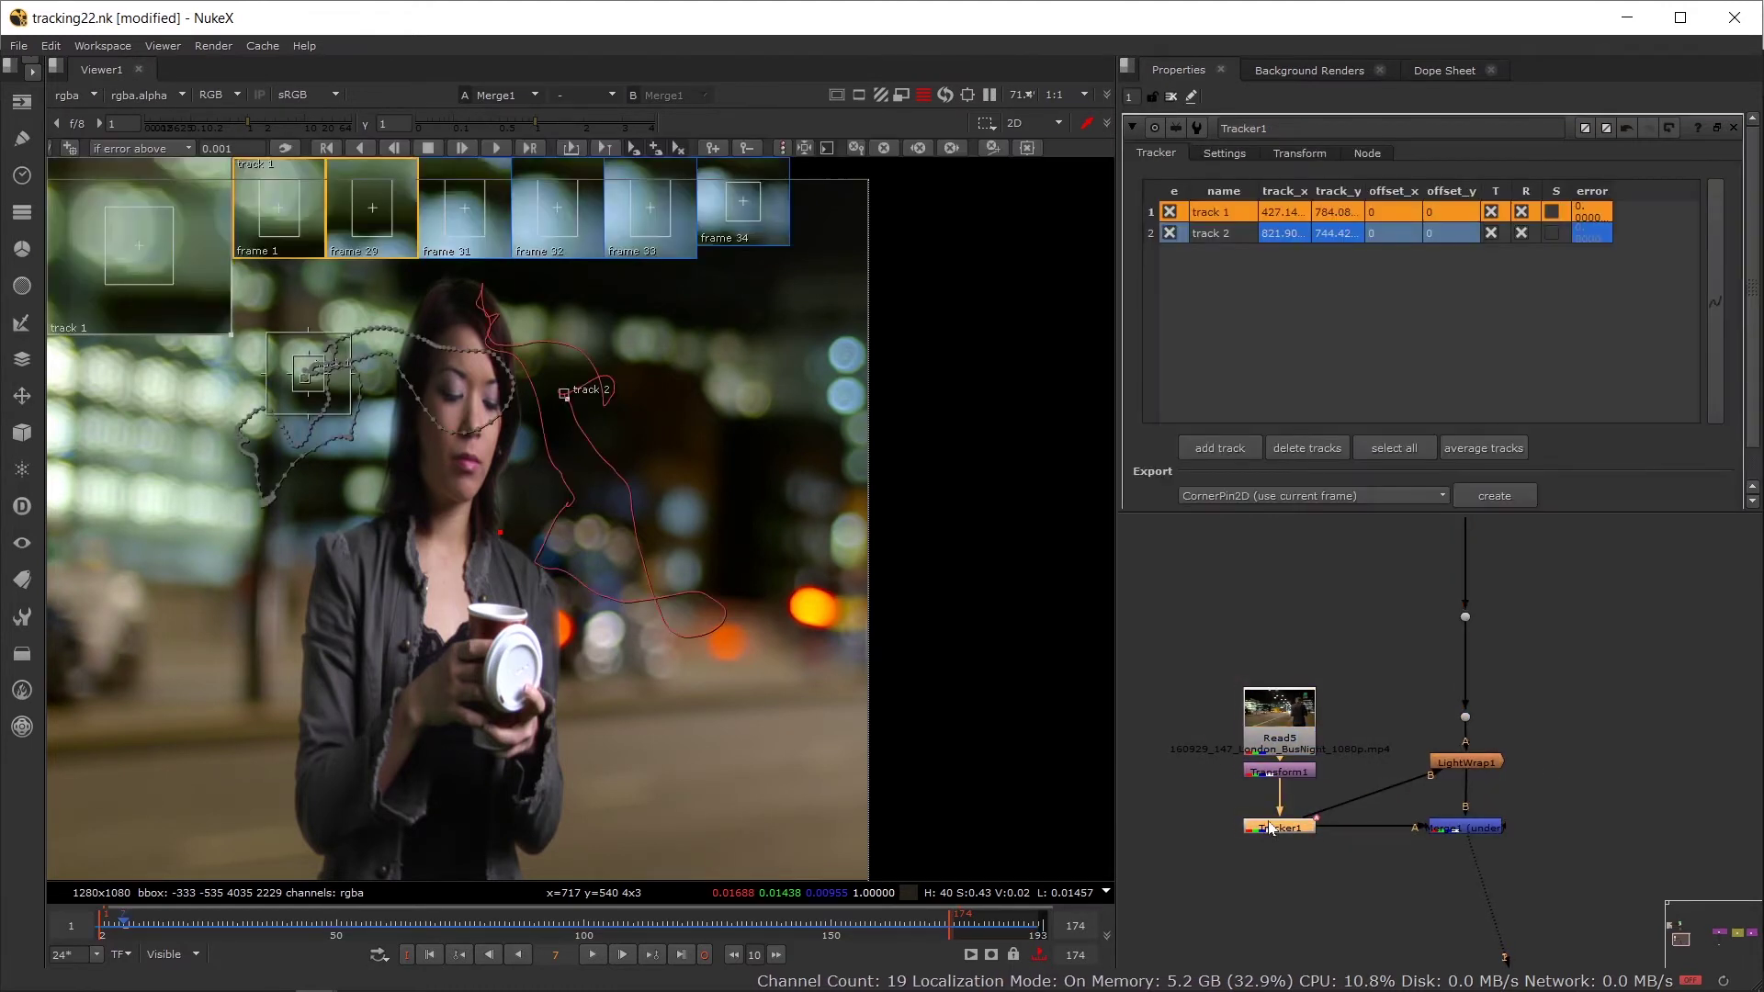
pyautogui.click(1225, 152)
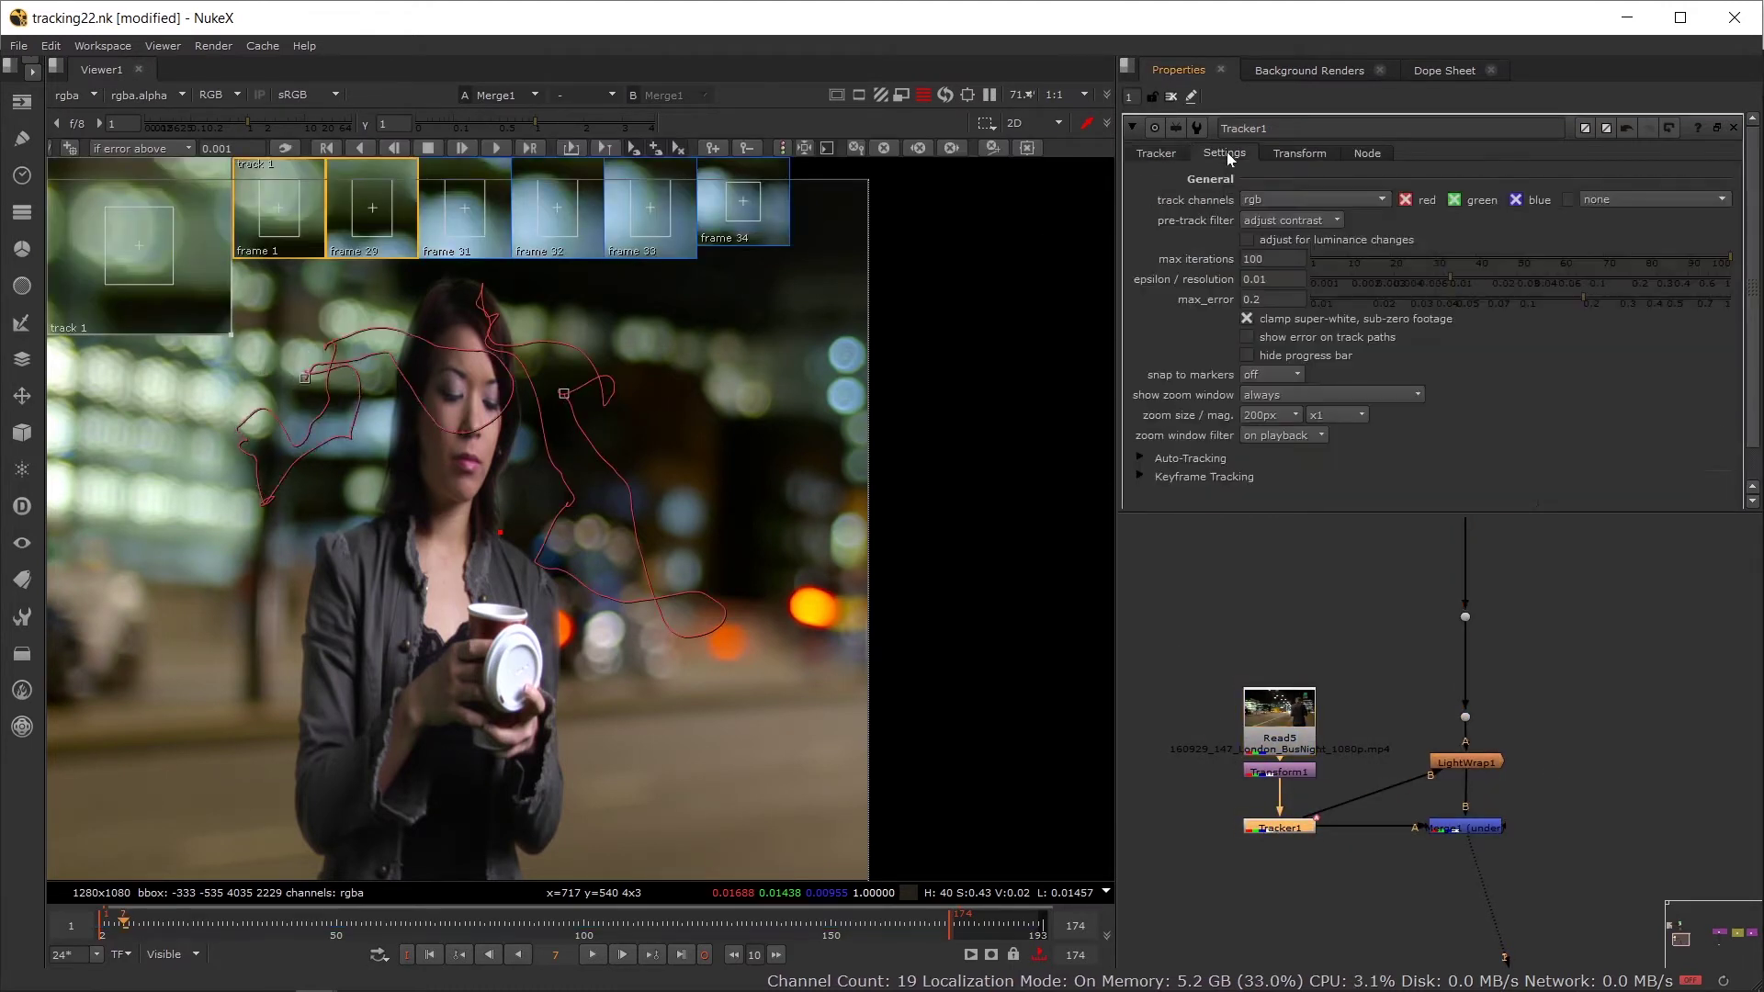
pyautogui.click(1297, 155)
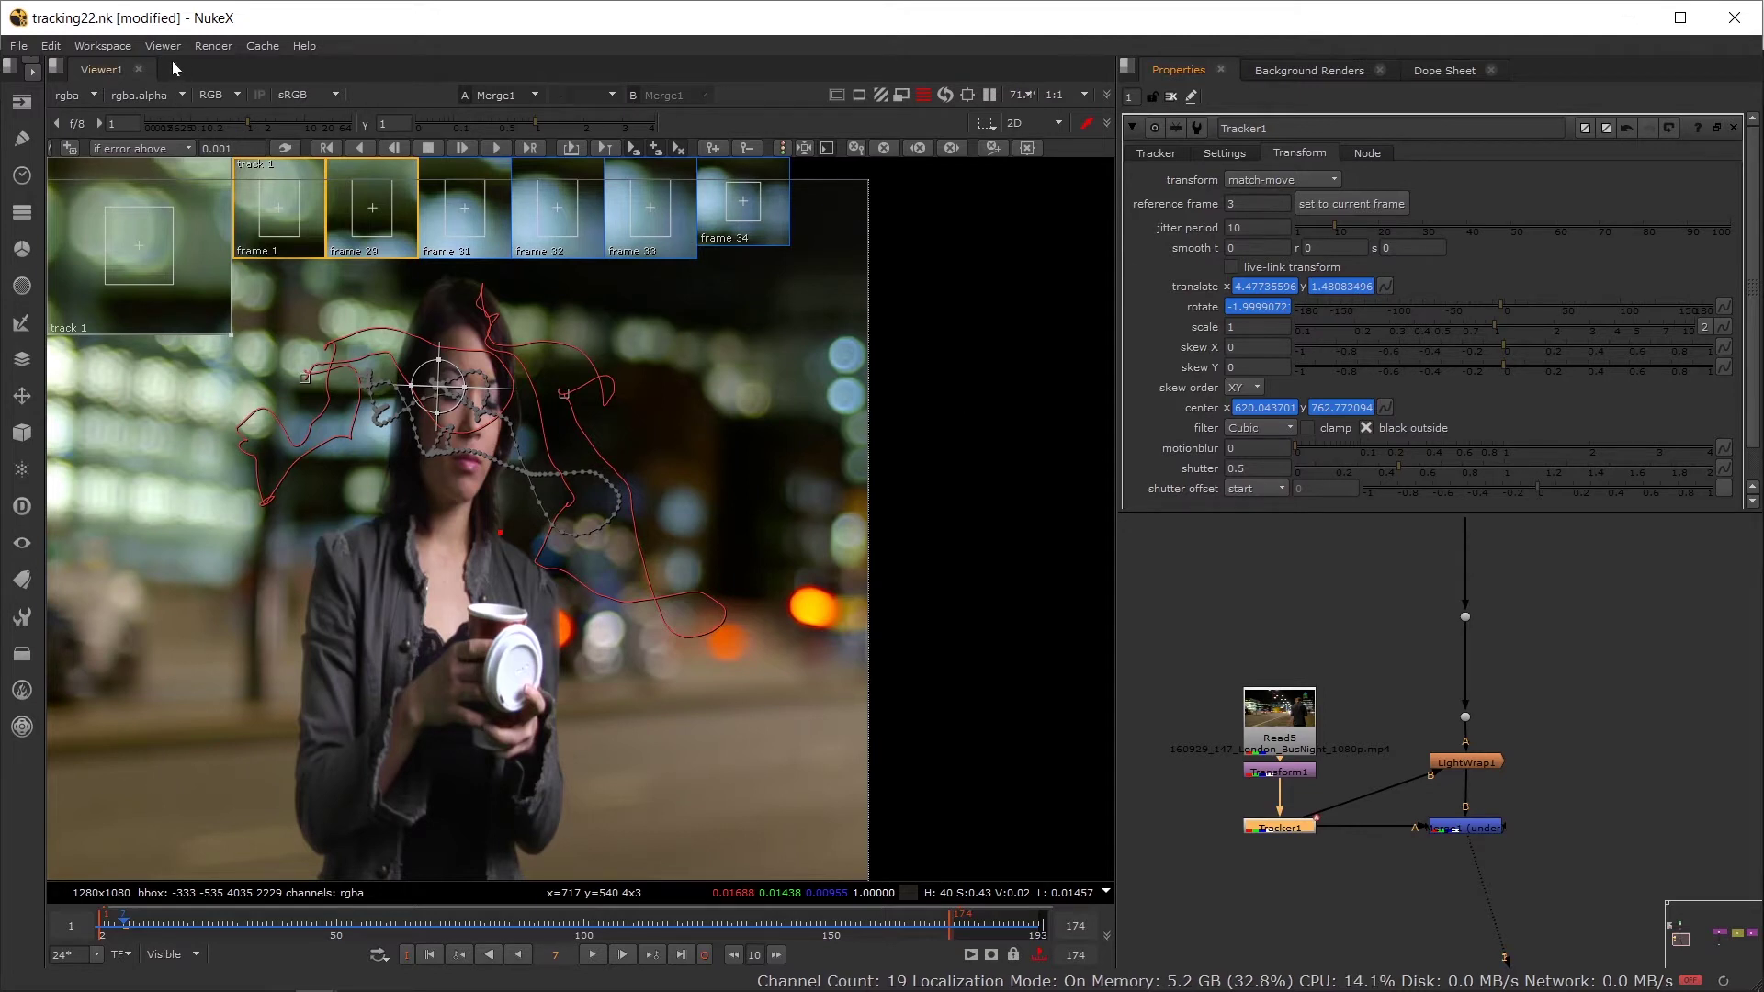
pyautogui.click(56, 66)
# Step: Show only Tracker1's translate curves in the Curve Editor and select all their keyframes
pyautogui.moveTo(113, 229)
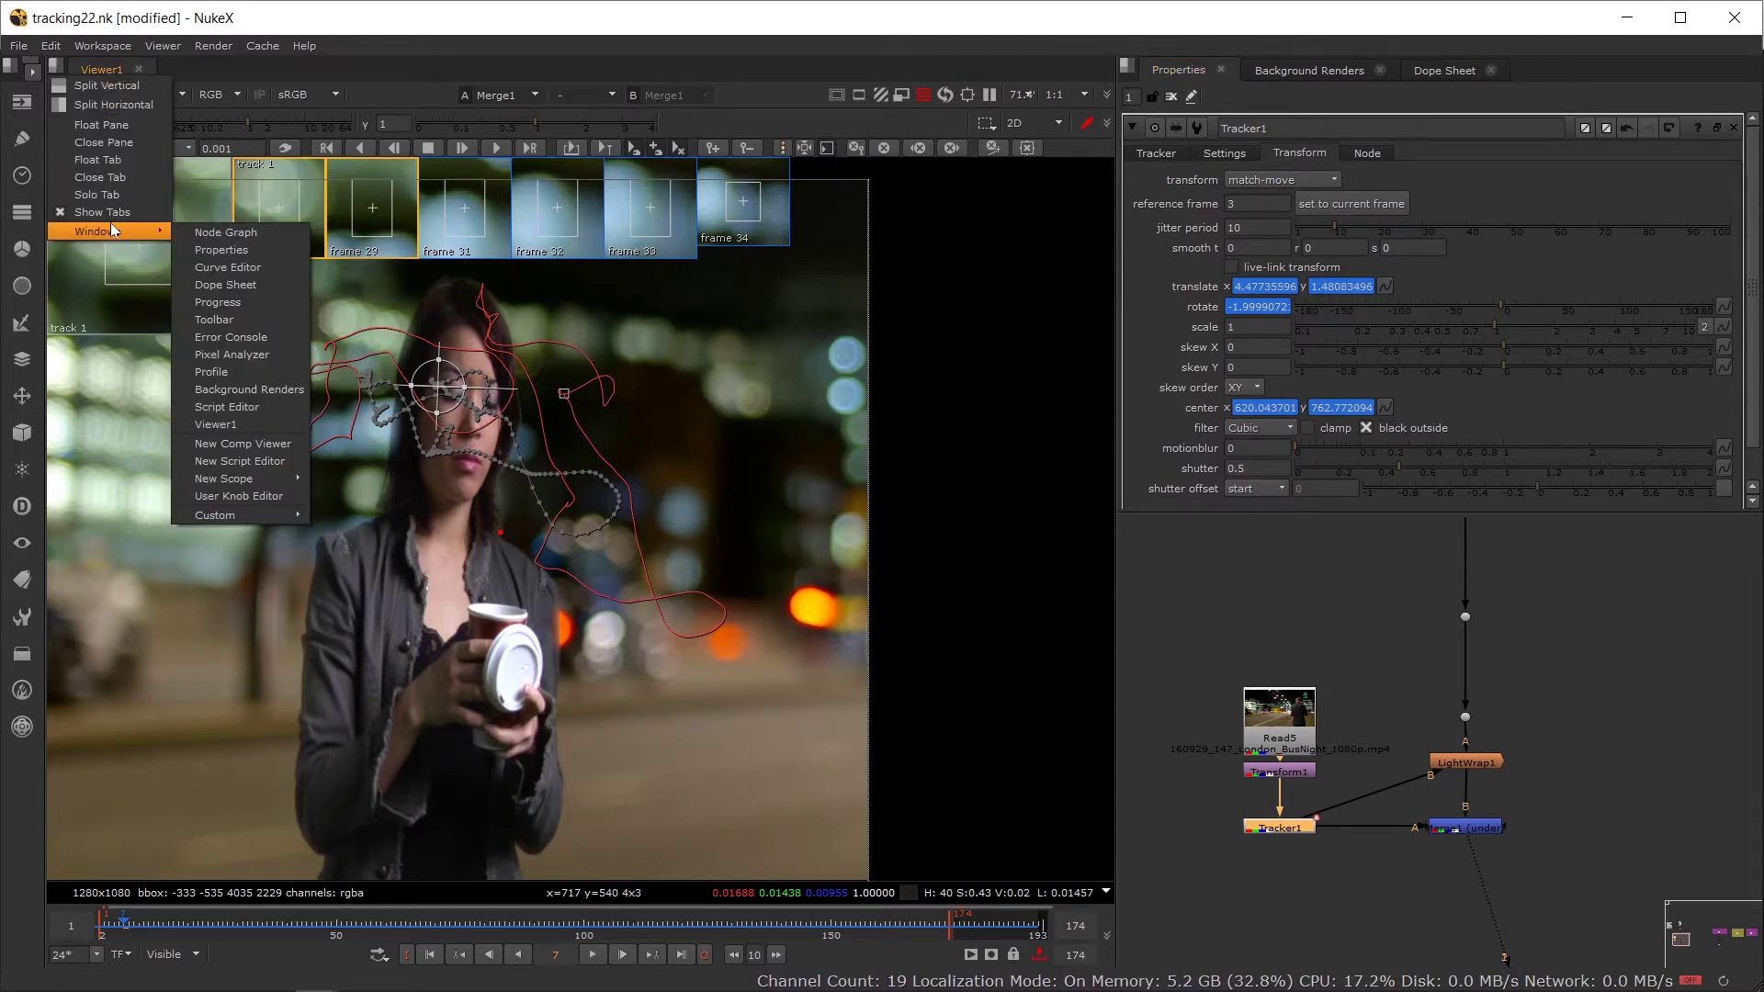
pyautogui.click(254, 267)
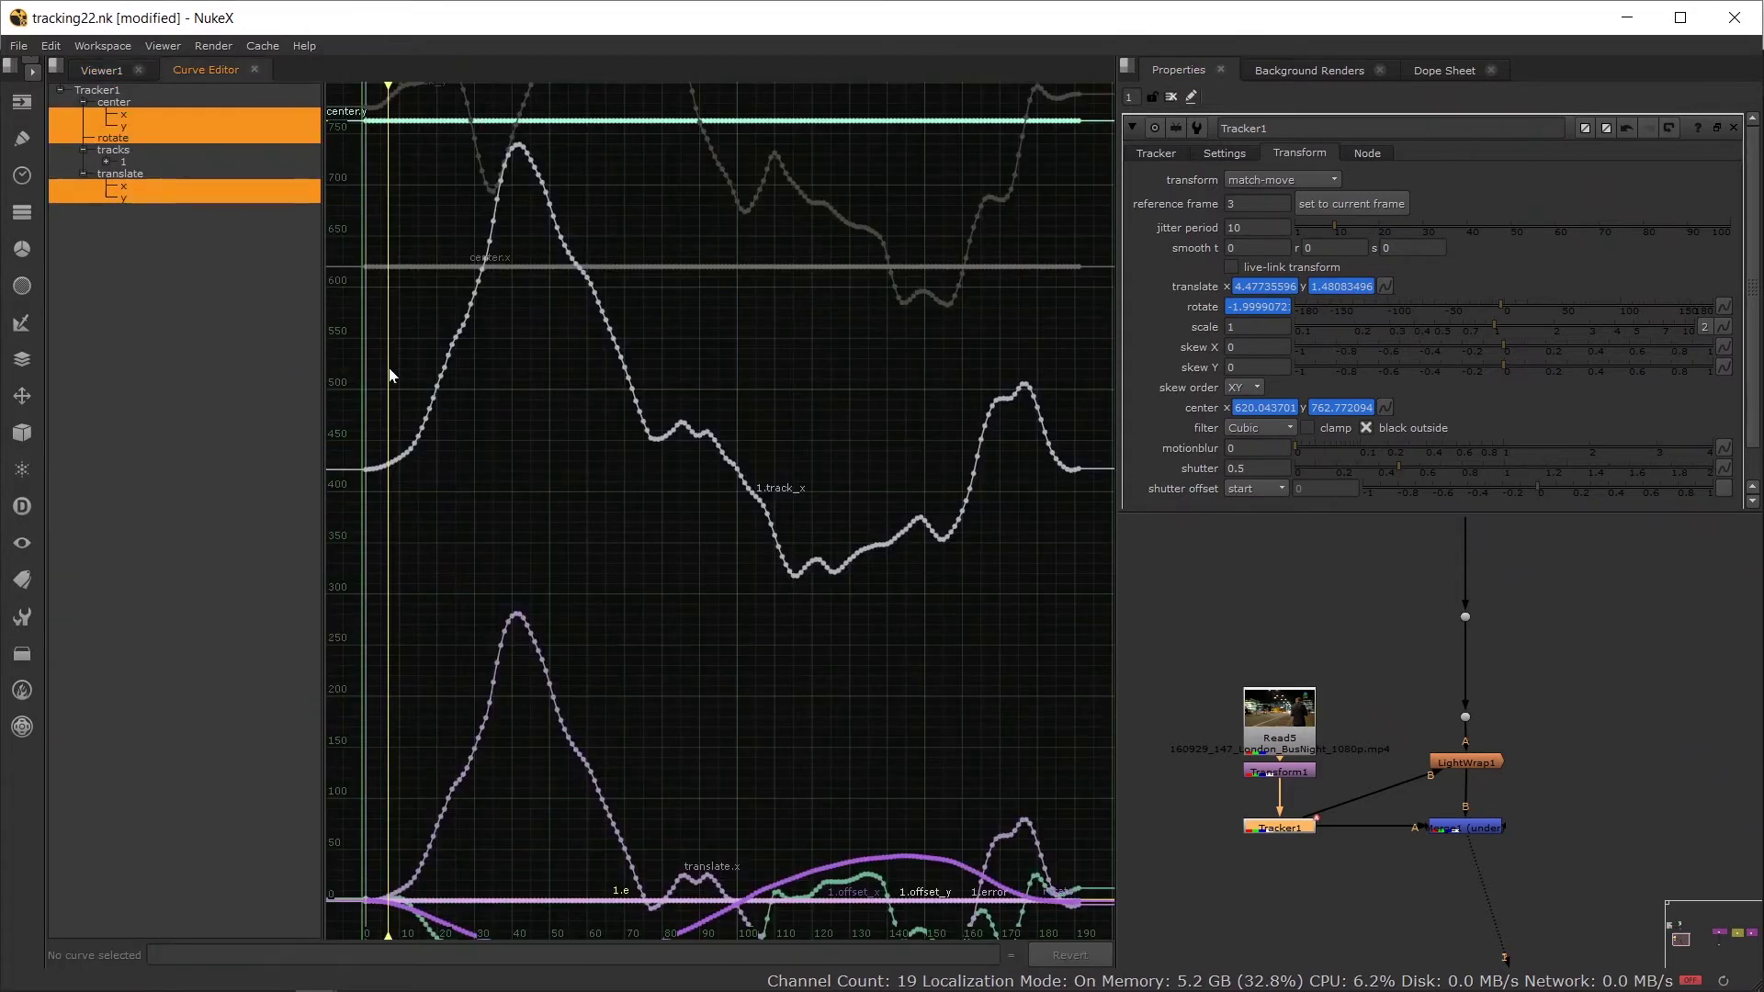
pyautogui.scroll(-2, 835, 596)
pyautogui.press('f')
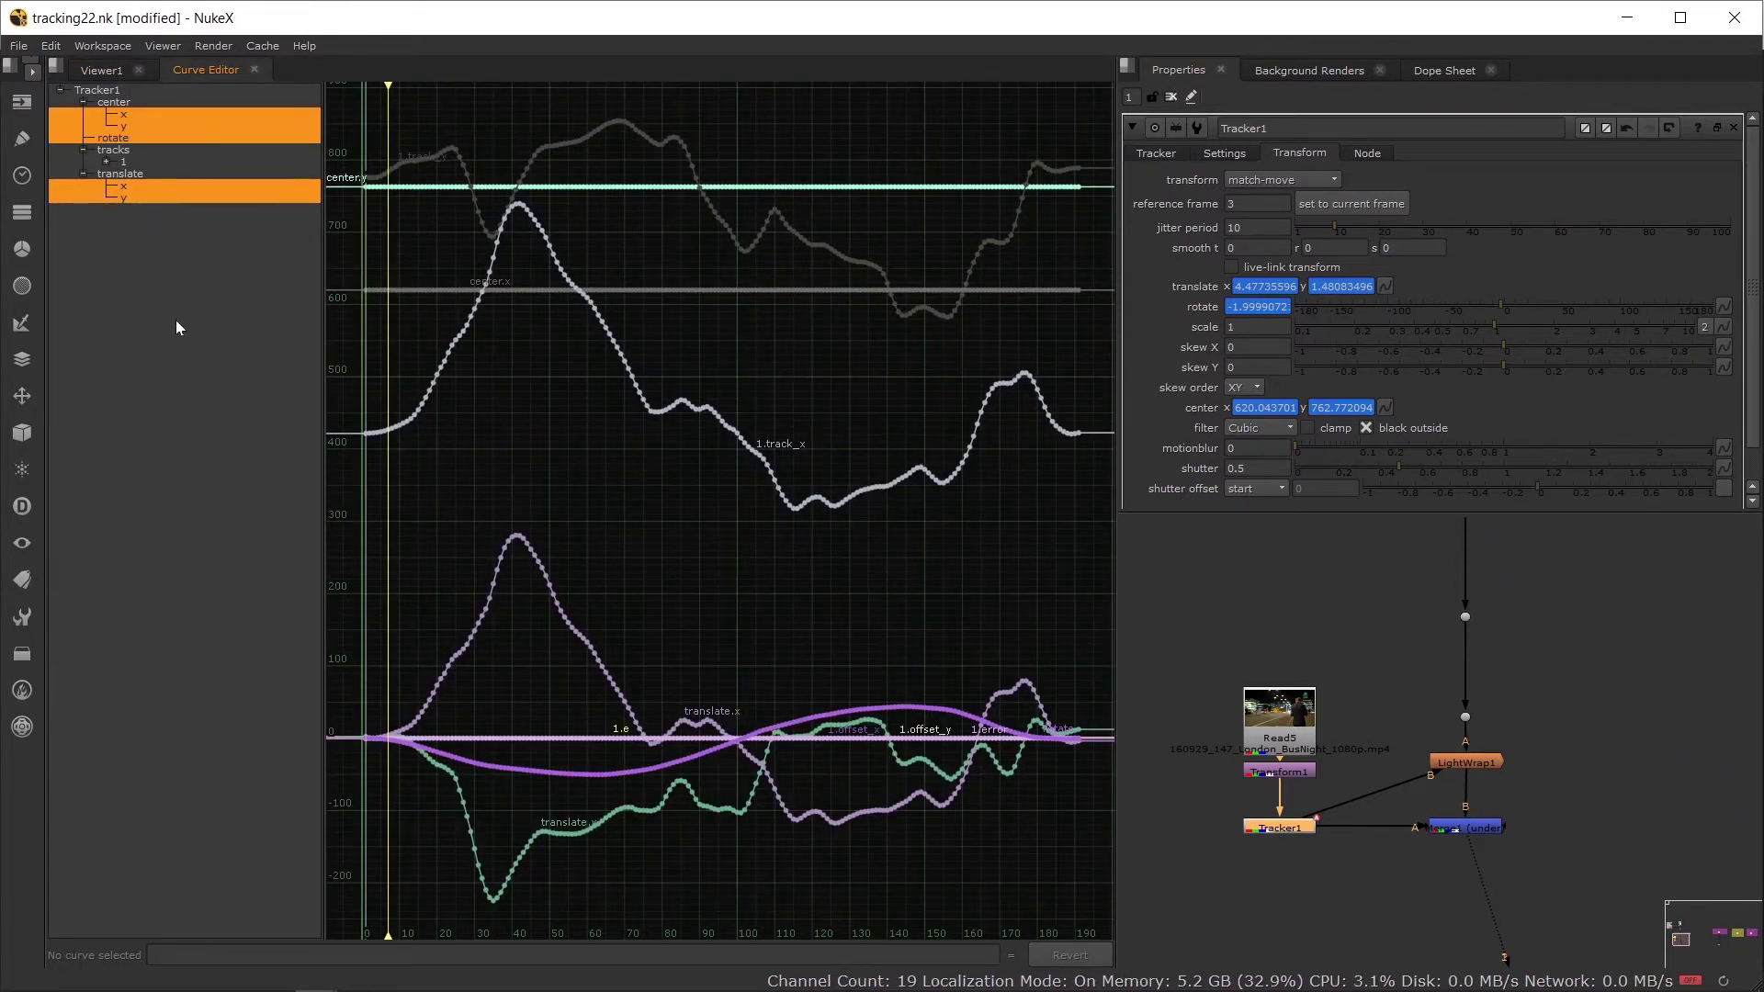
pyautogui.click(145, 292)
pyautogui.click(132, 177)
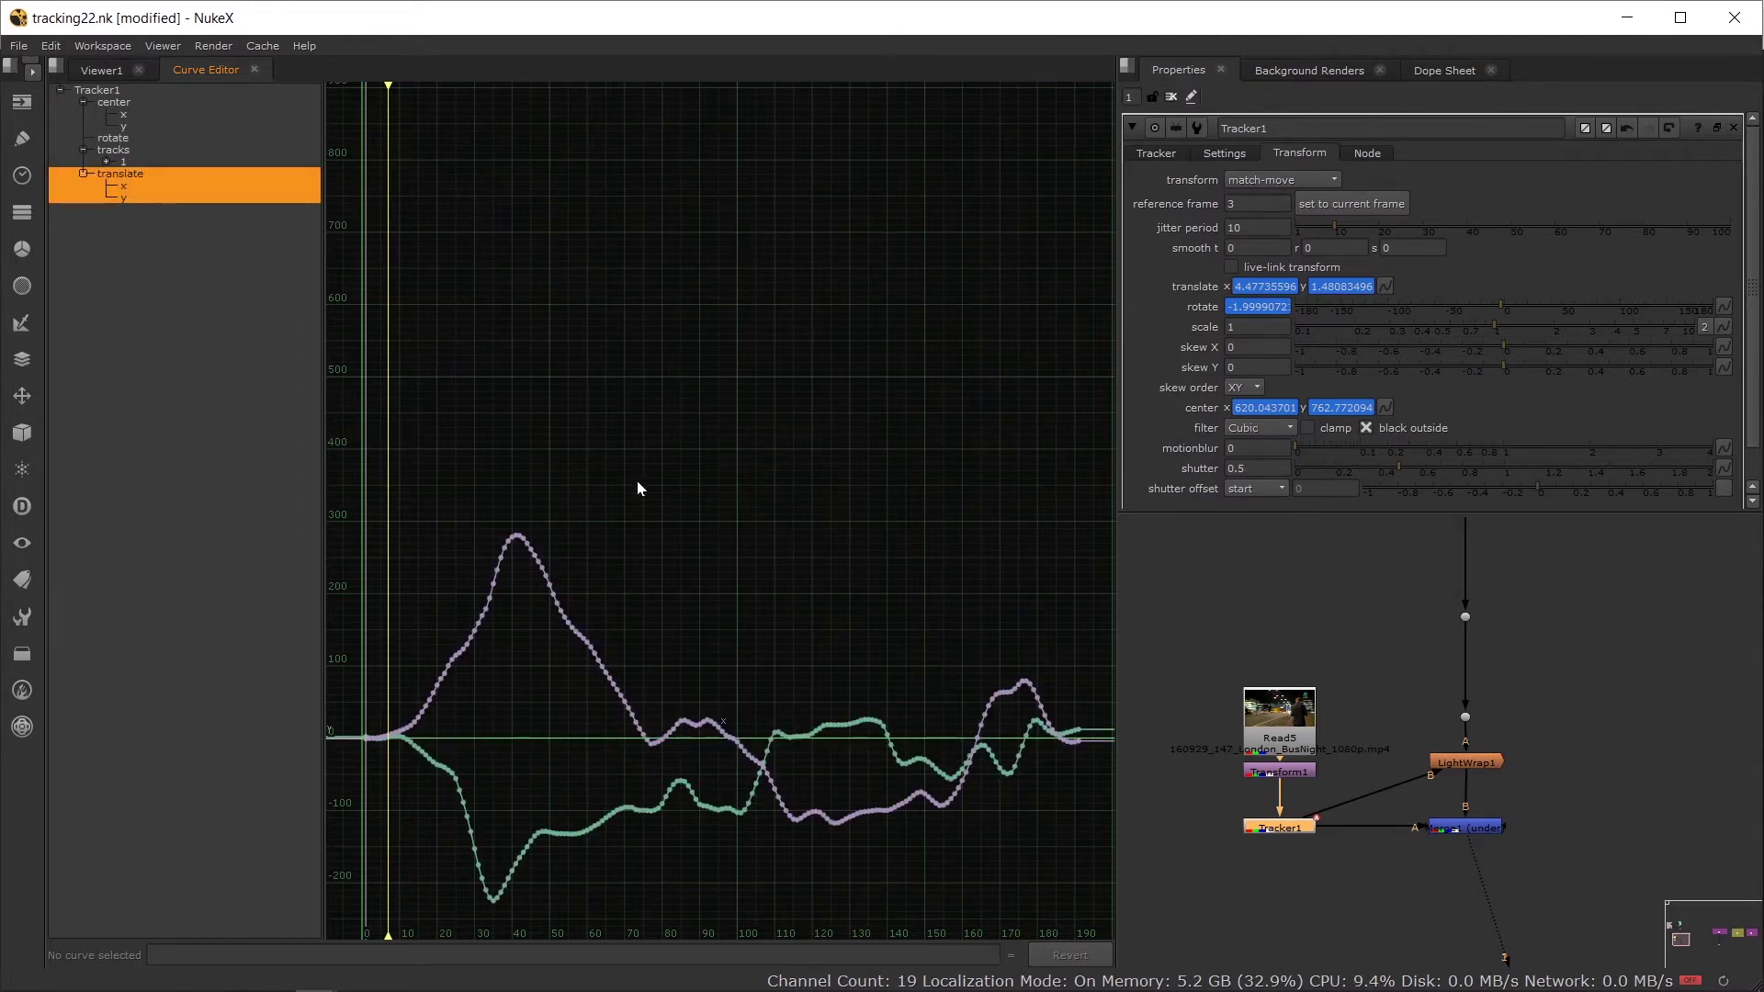
pyautogui.scroll(-3, 640, 488)
pyautogui.moveTo(1039, 451); pyautogui.dragTo(342, 874)
# Step: Set smooth t to 6 and undo/redo to compare the smoothed curves
pyautogui.scroll(6, 453, 628)
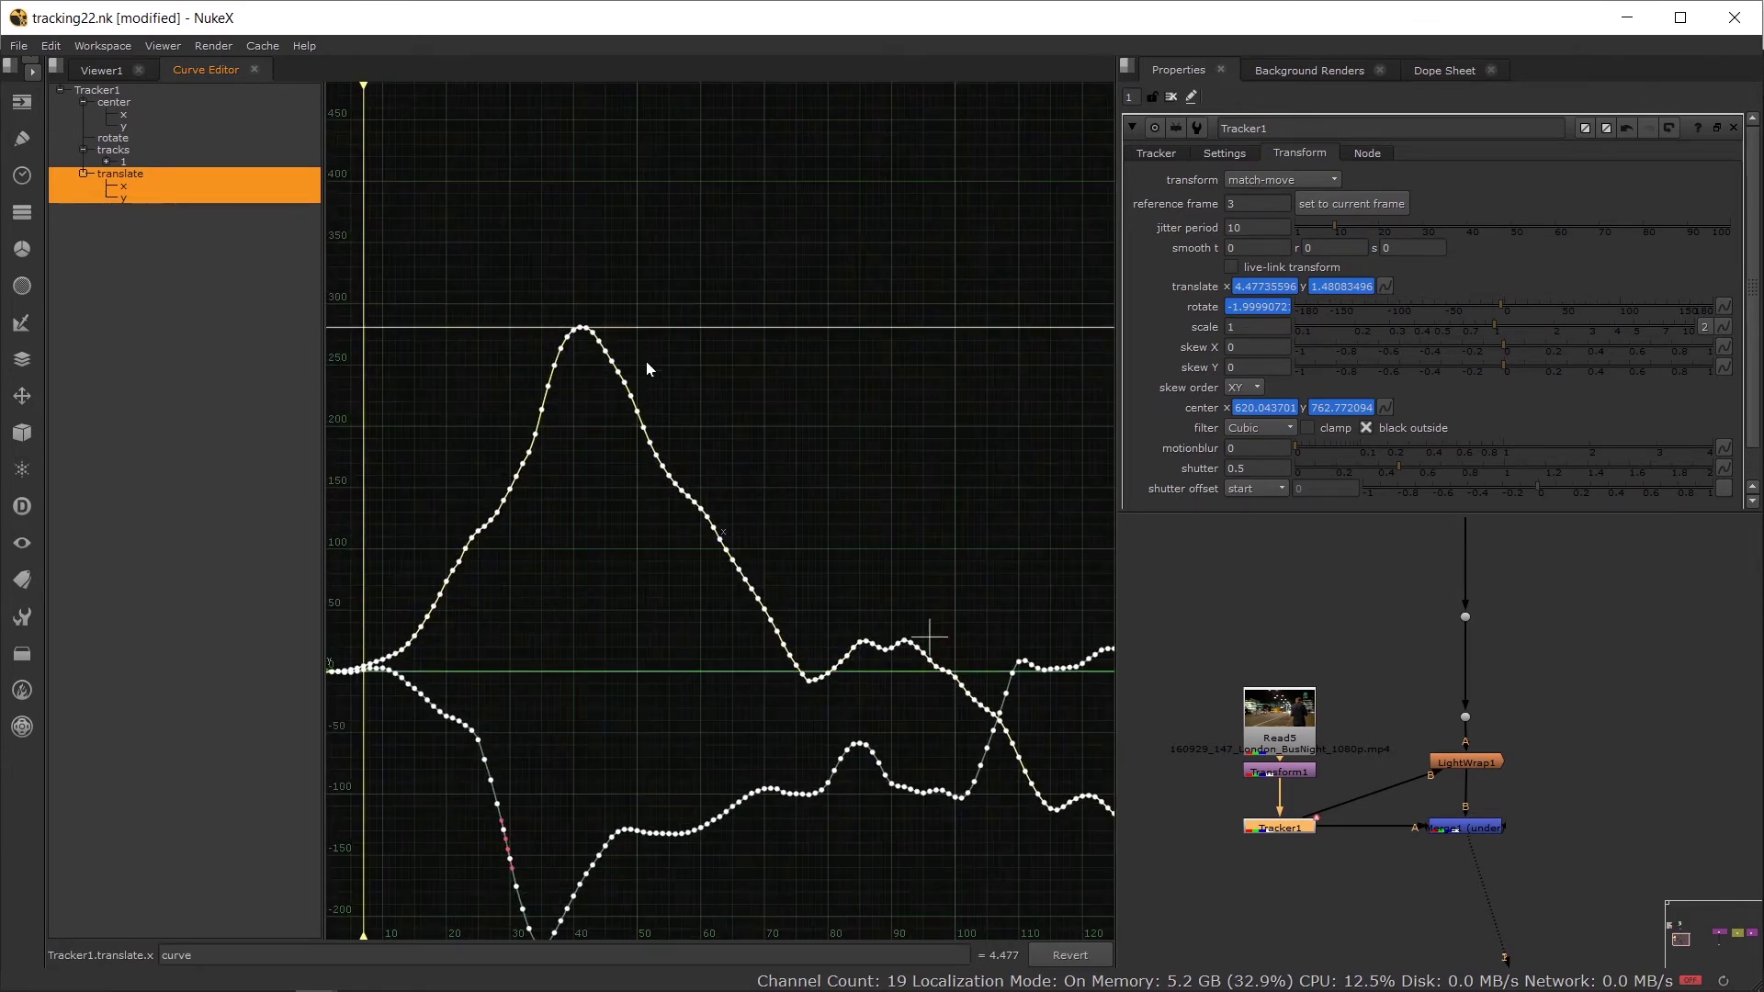
pyautogui.scroll(-1, 662, 675)
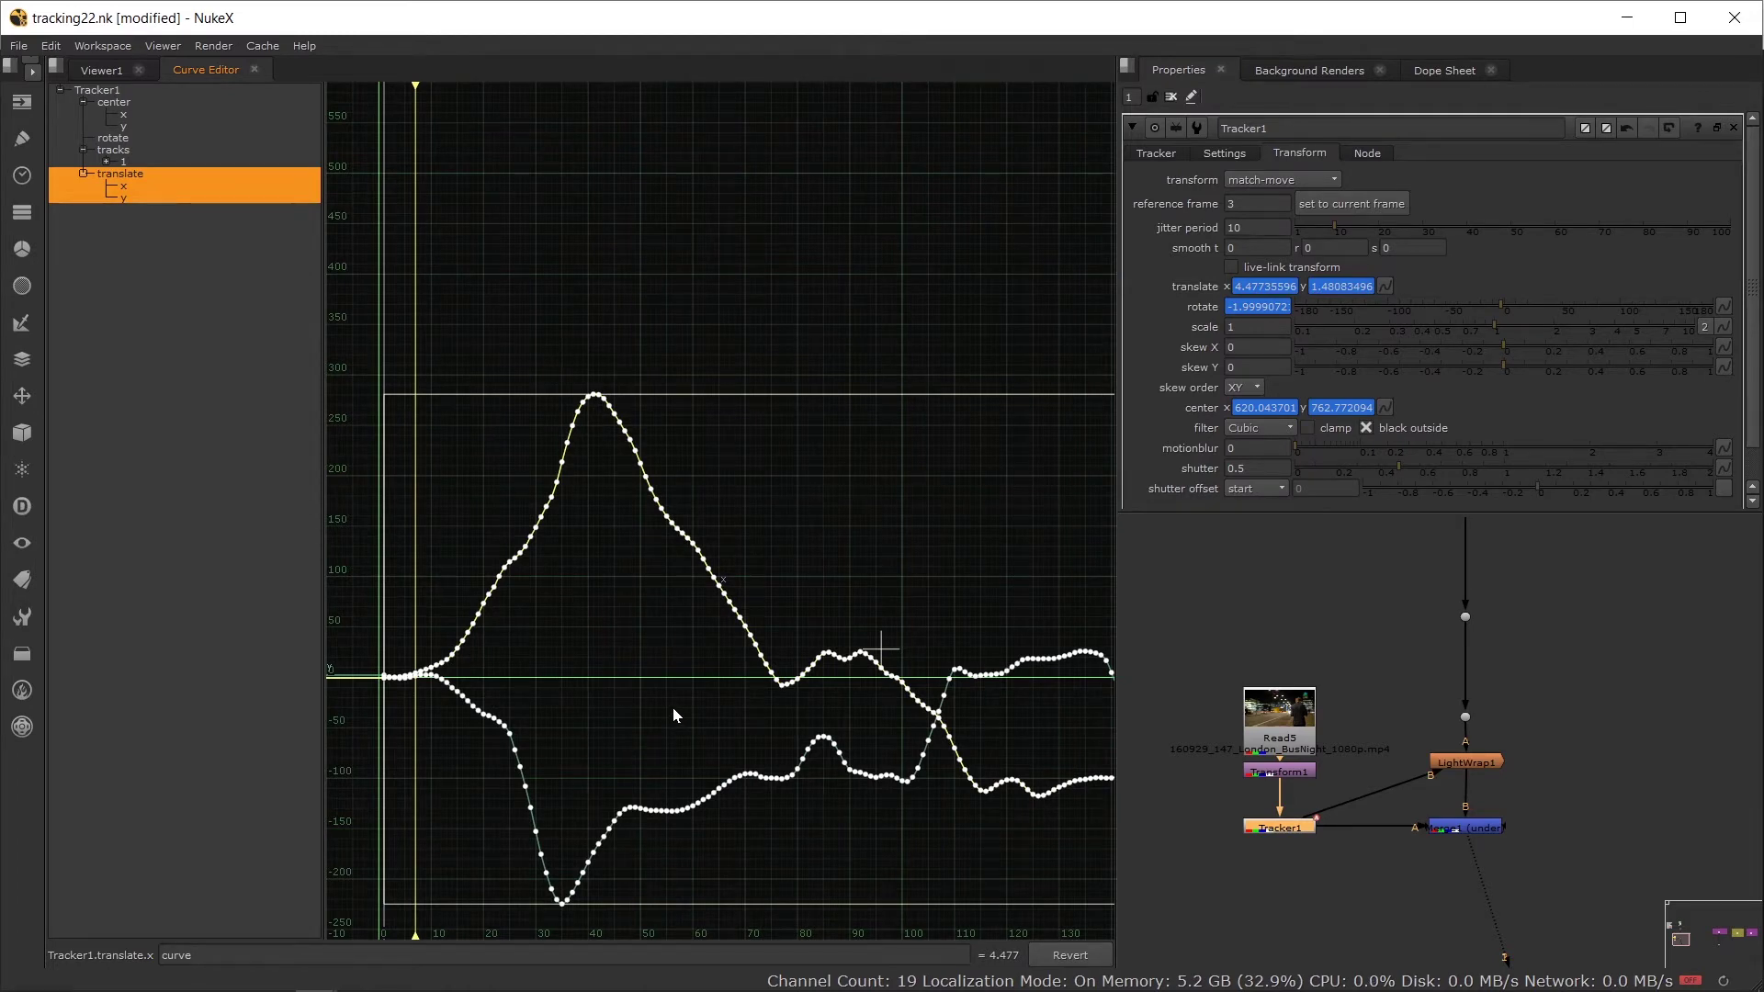
pyautogui.scroll(-1, 673, 707)
pyautogui.scroll(-1, 712, 609)
pyautogui.scroll(-1, 719, 608)
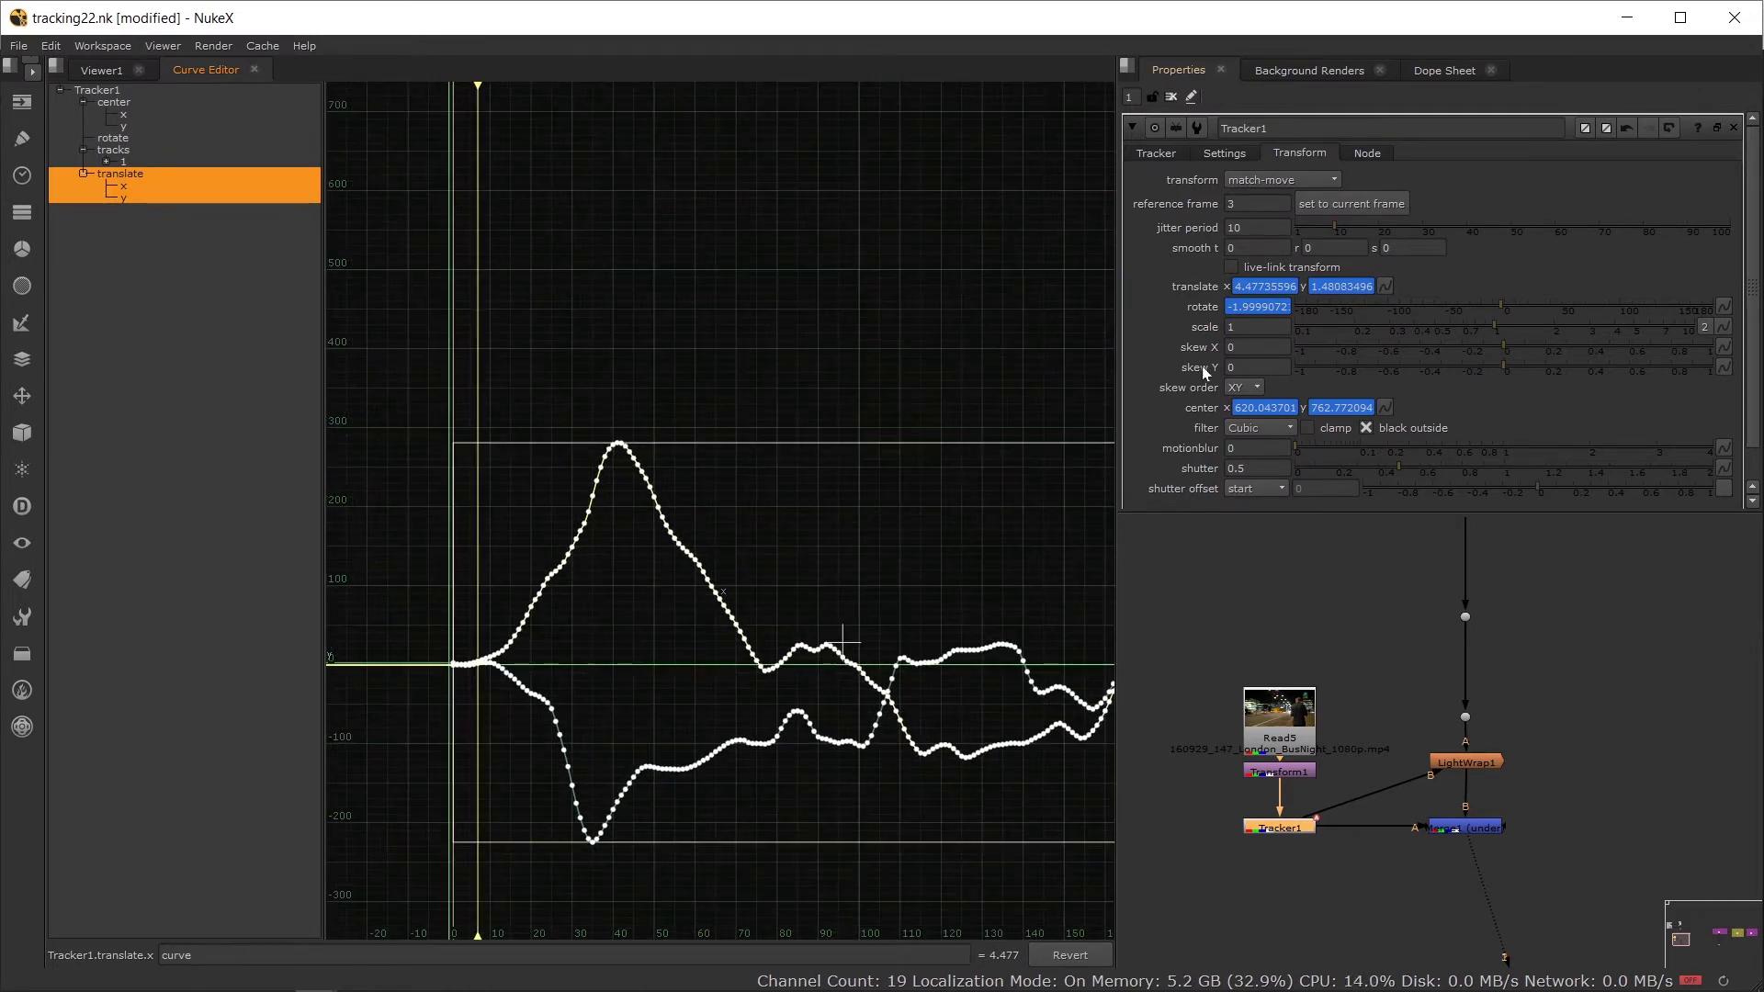
pyautogui.moveTo(1250, 248); pyautogui.dragTo(1207, 279)
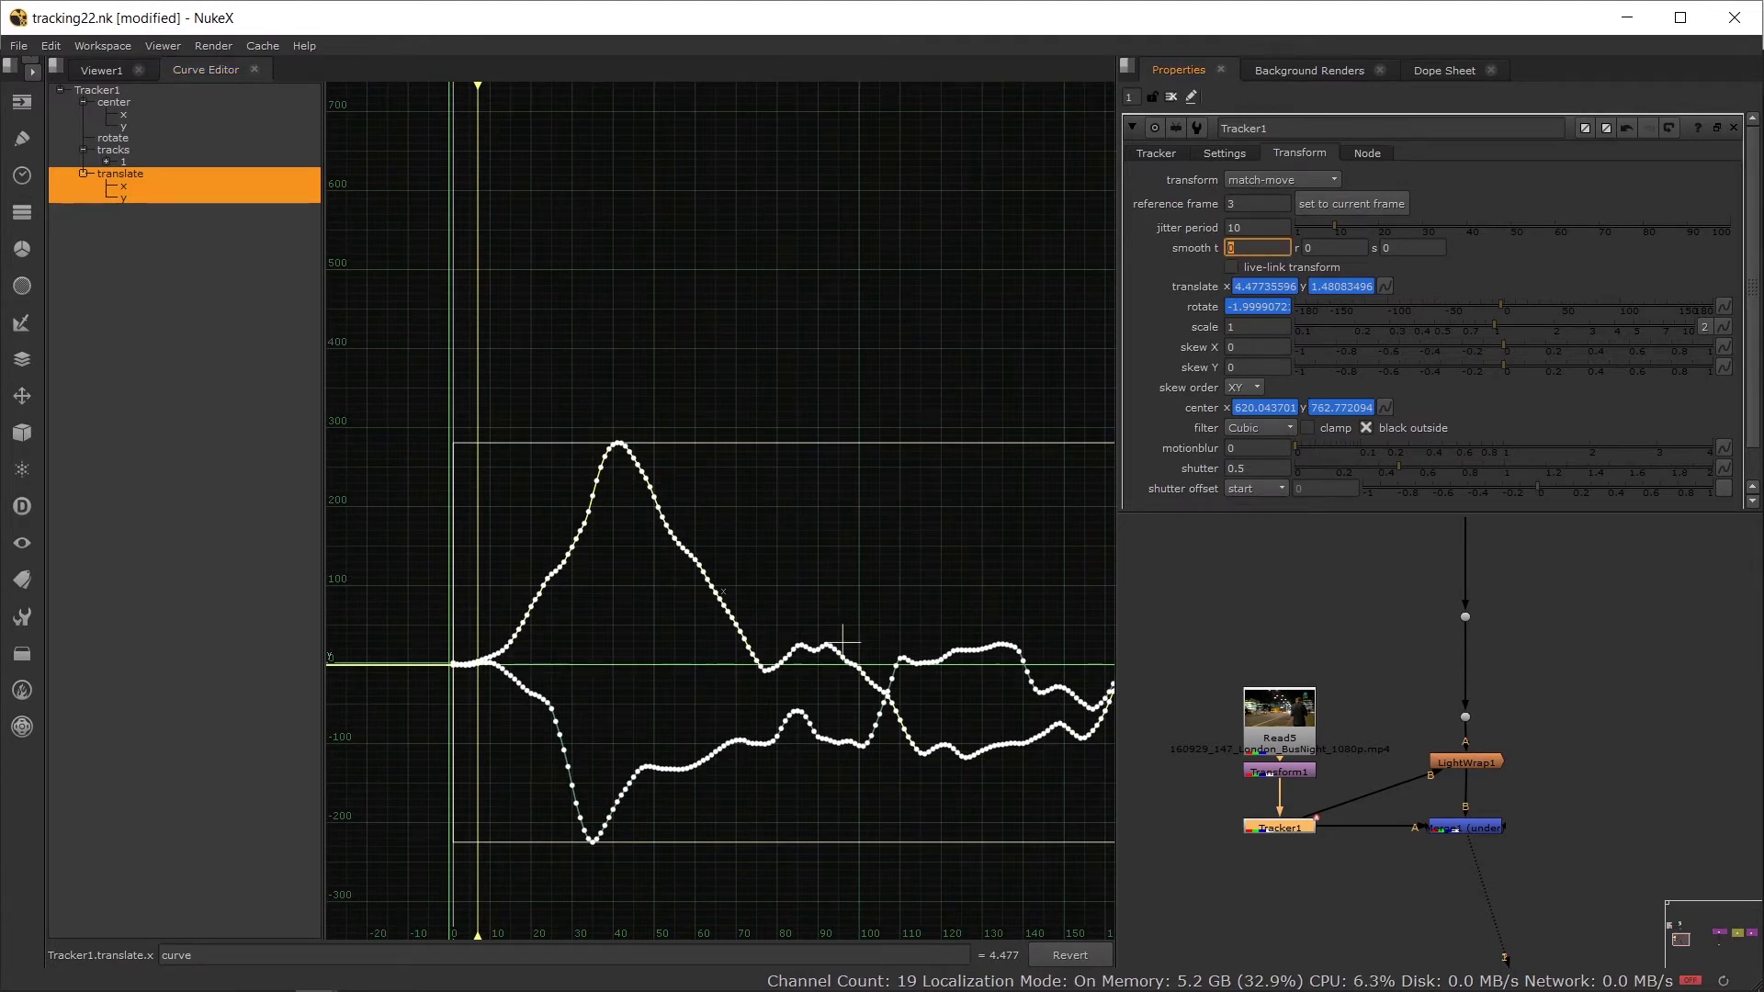
pyautogui.write('6')
pyautogui.click(902, 279)
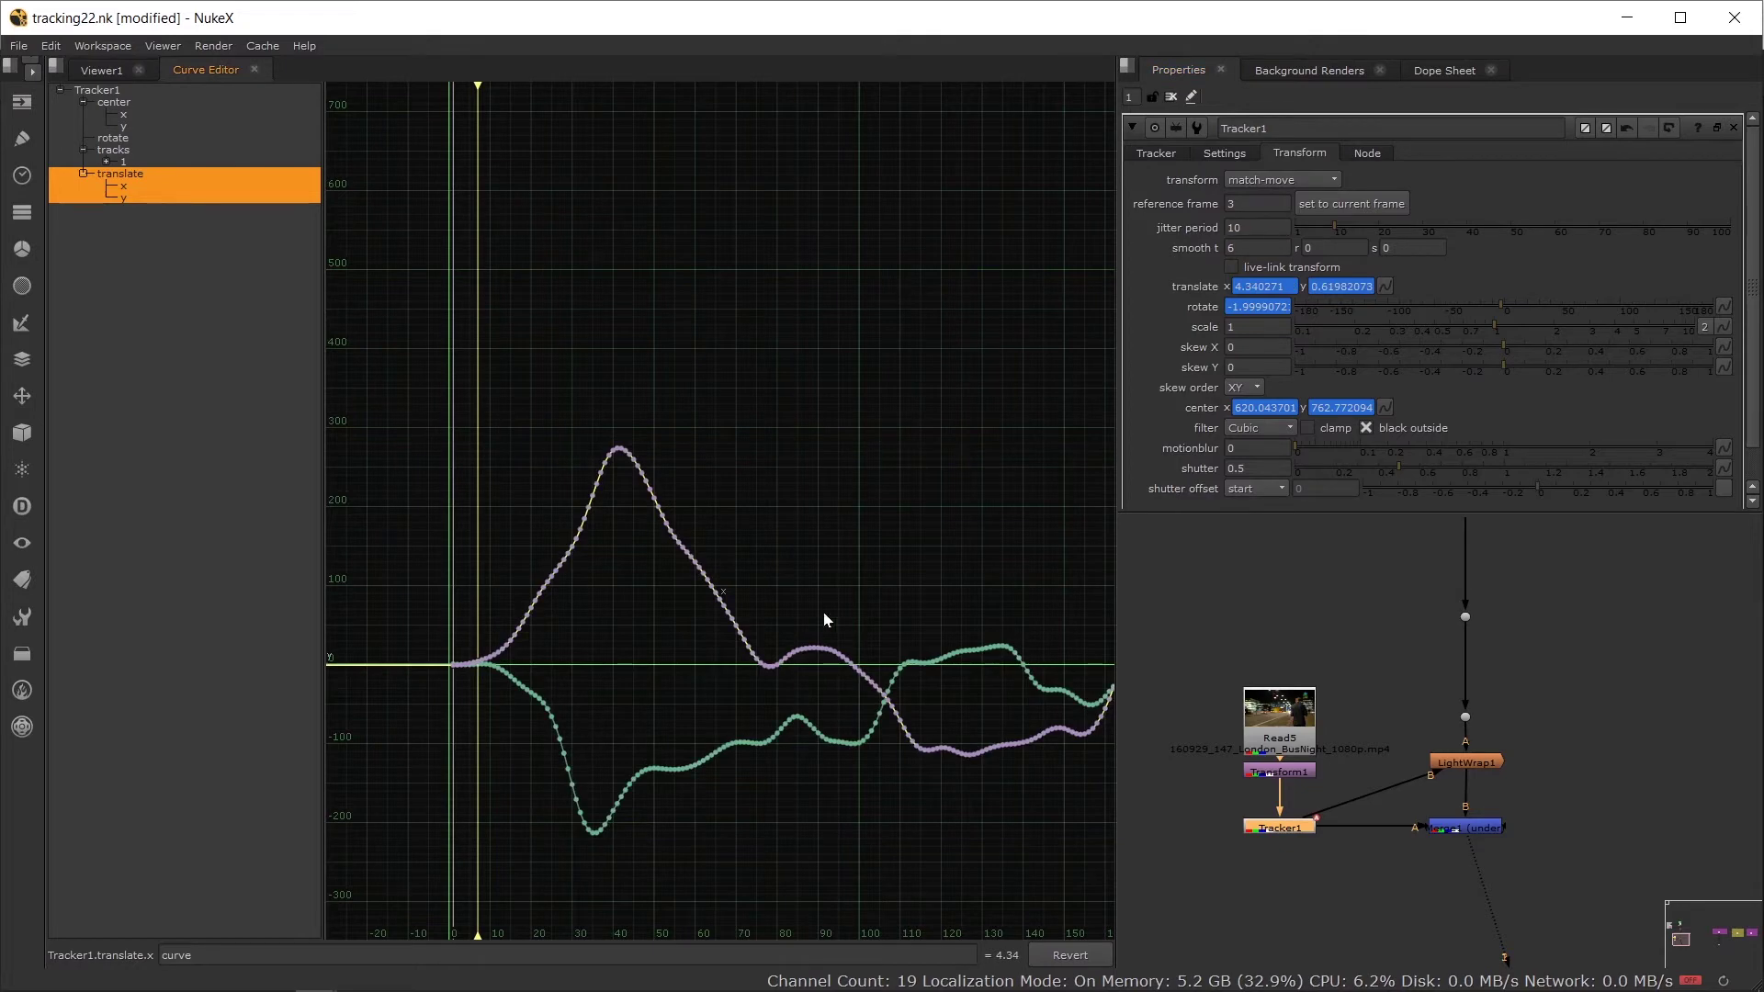
pyautogui.scroll(3, 823, 611)
pyautogui.scroll(2, 788, 700)
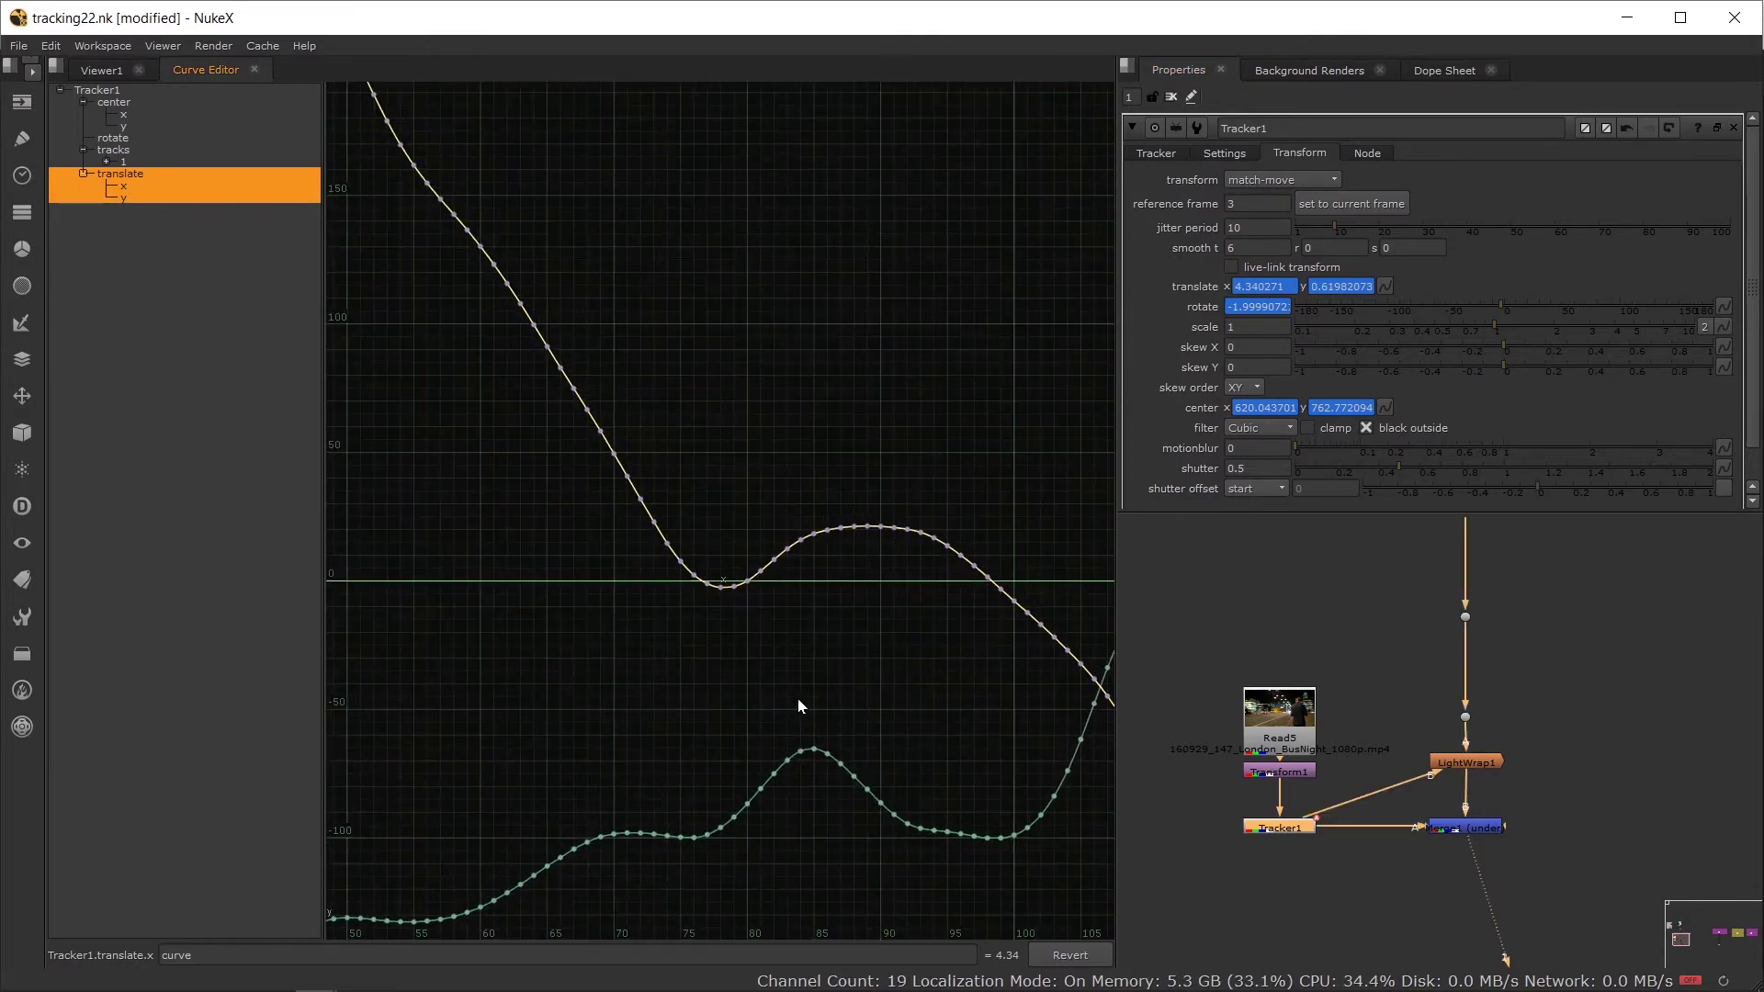
pyautogui.hotkey('ctrl', 'z')
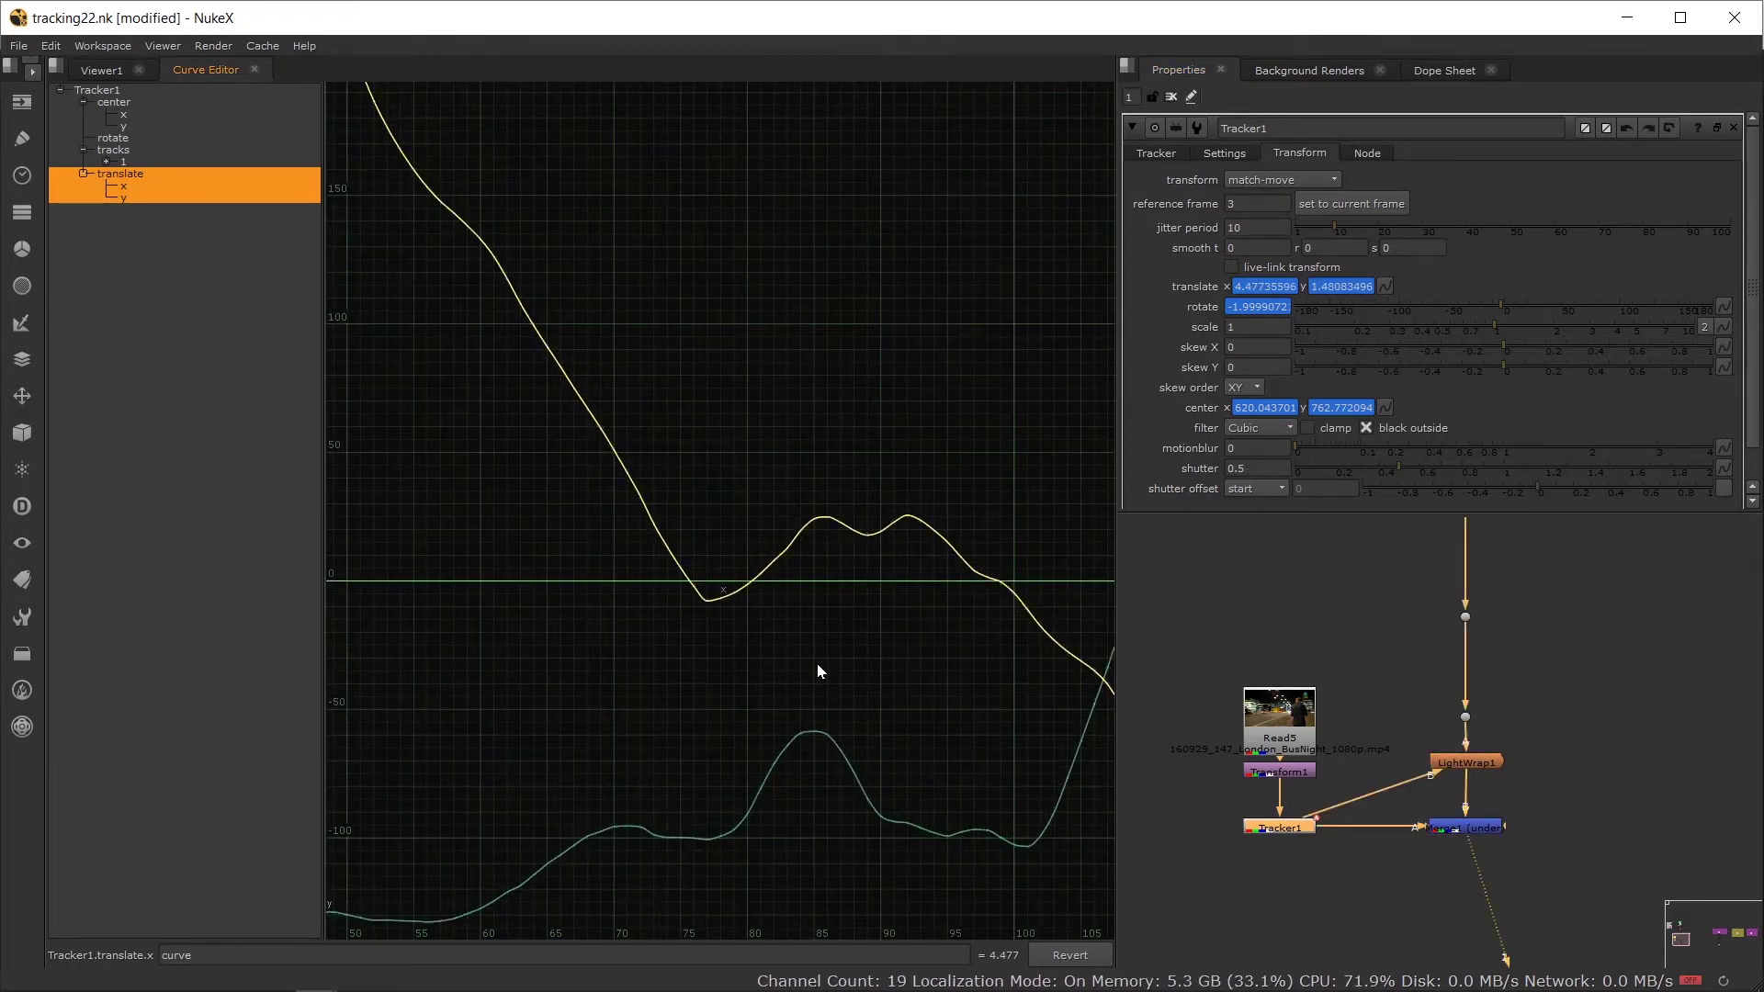
pyautogui.hotkey('ctrl', 'shift', 'z')
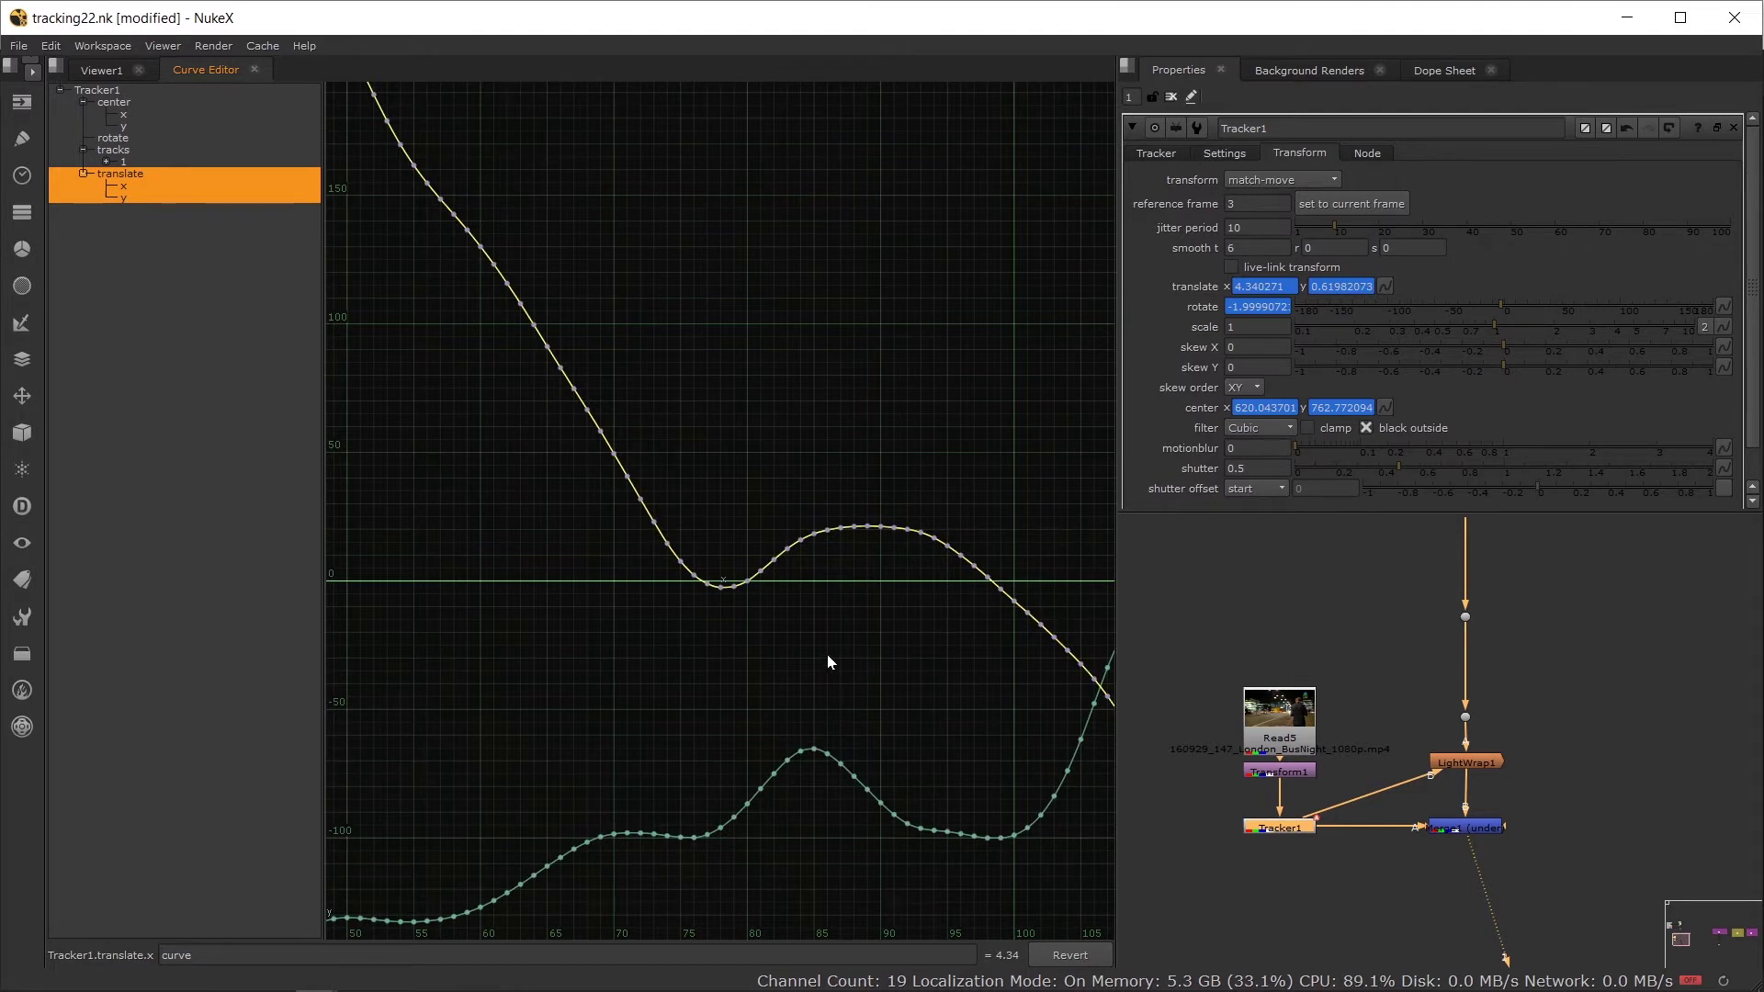
# Step: Change Tracker1's smooth t to 3
pyautogui.press('f')
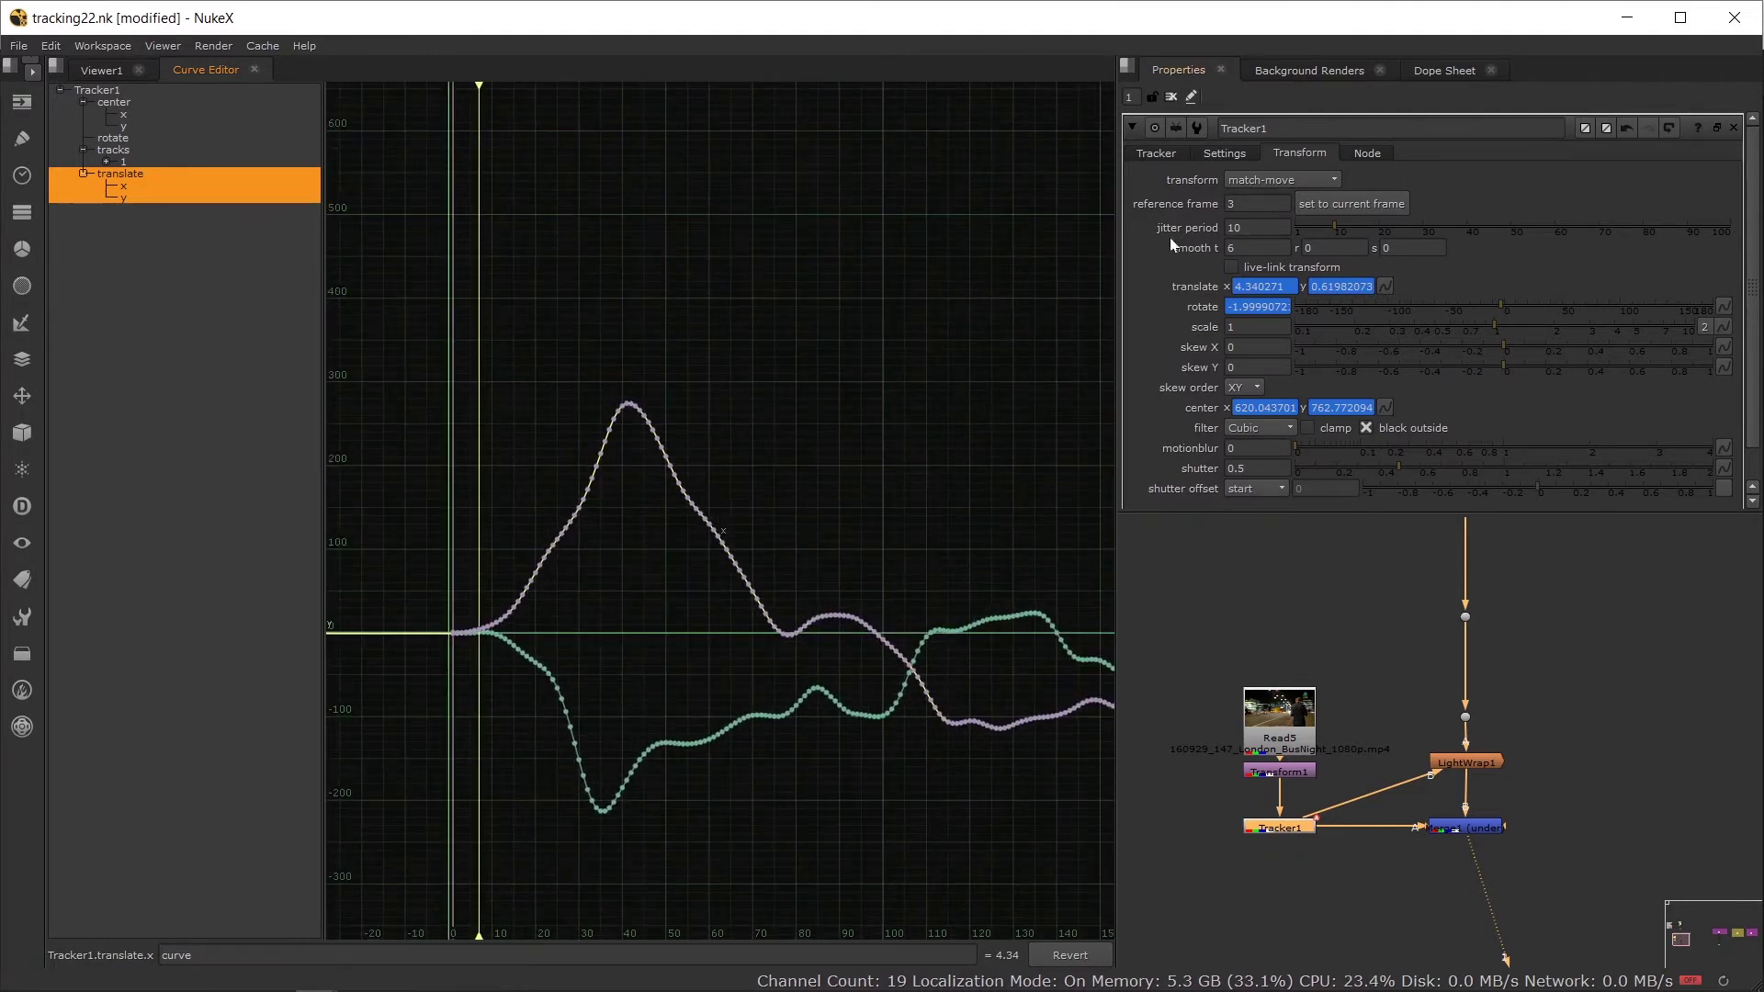
pyautogui.doubleClick(1253, 248)
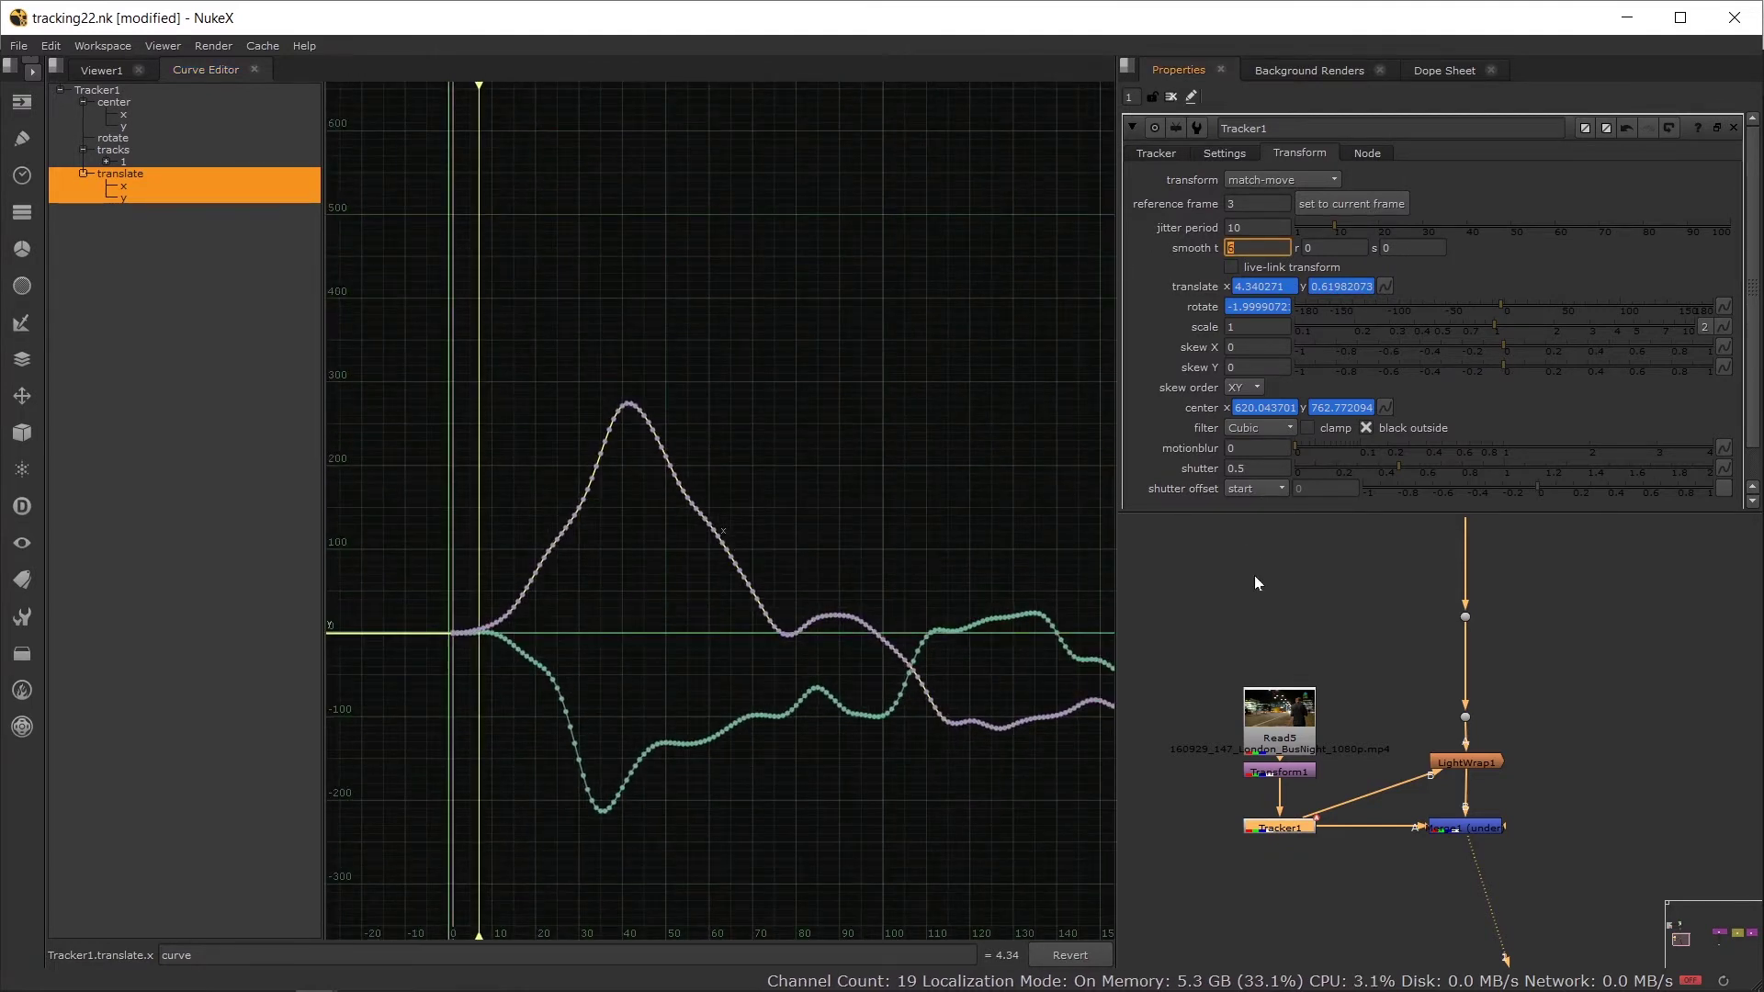
pyautogui.write('3')
pyautogui.press('Return')
# Step: Apply a keyframe filter of 1 to both translate curves, then undo it
pyautogui.press('f')
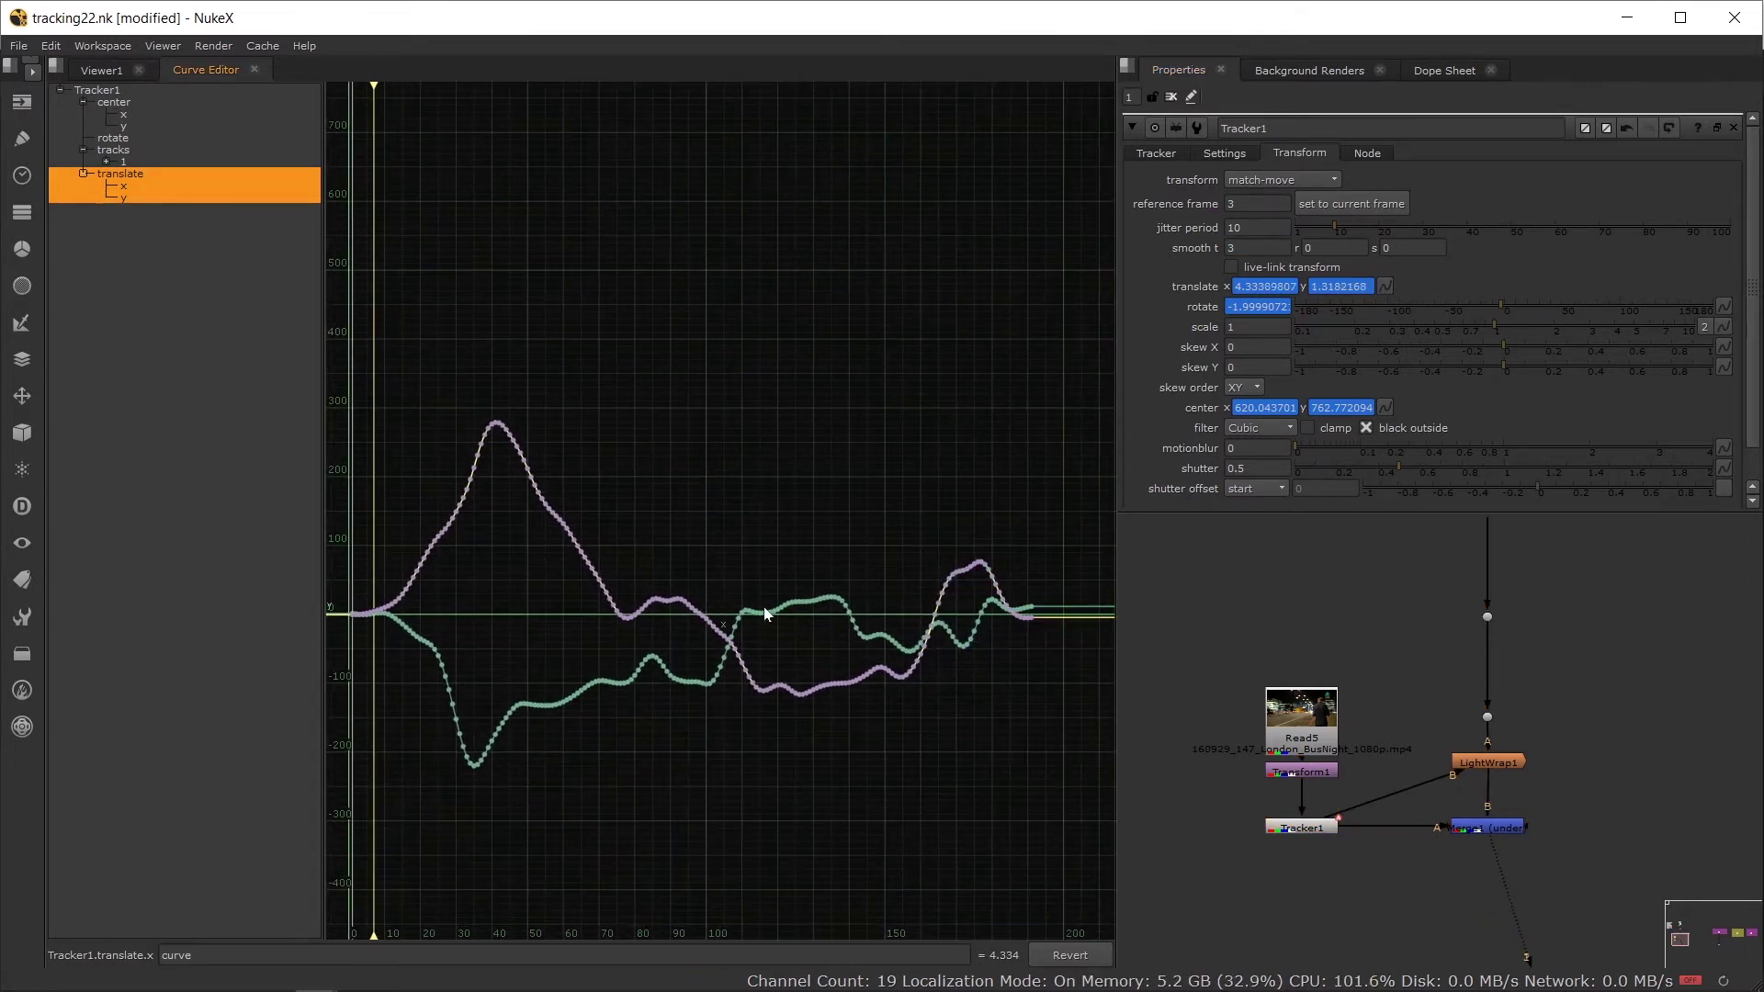
pyautogui.moveTo(791, 575); pyautogui.dragTo(851, 590)
pyautogui.moveTo(378, 309); pyautogui.dragTo(1116, 882)
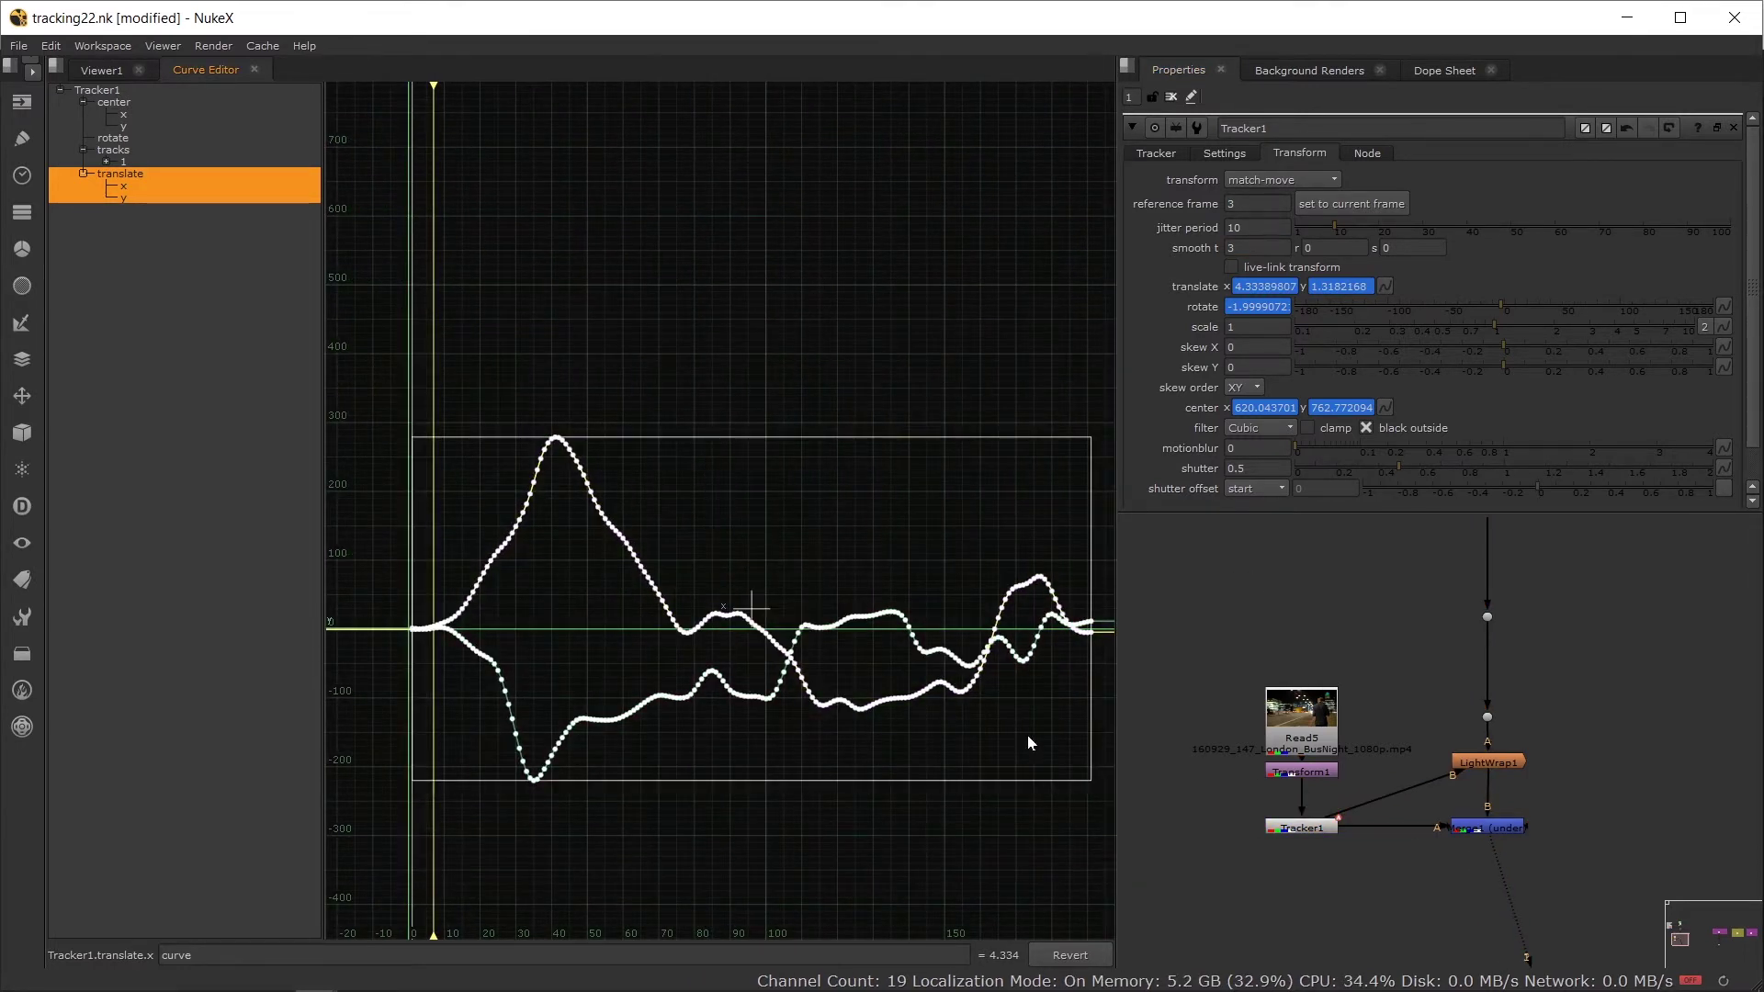
pyautogui.rightClick(915, 696)
pyautogui.moveTo(946, 721)
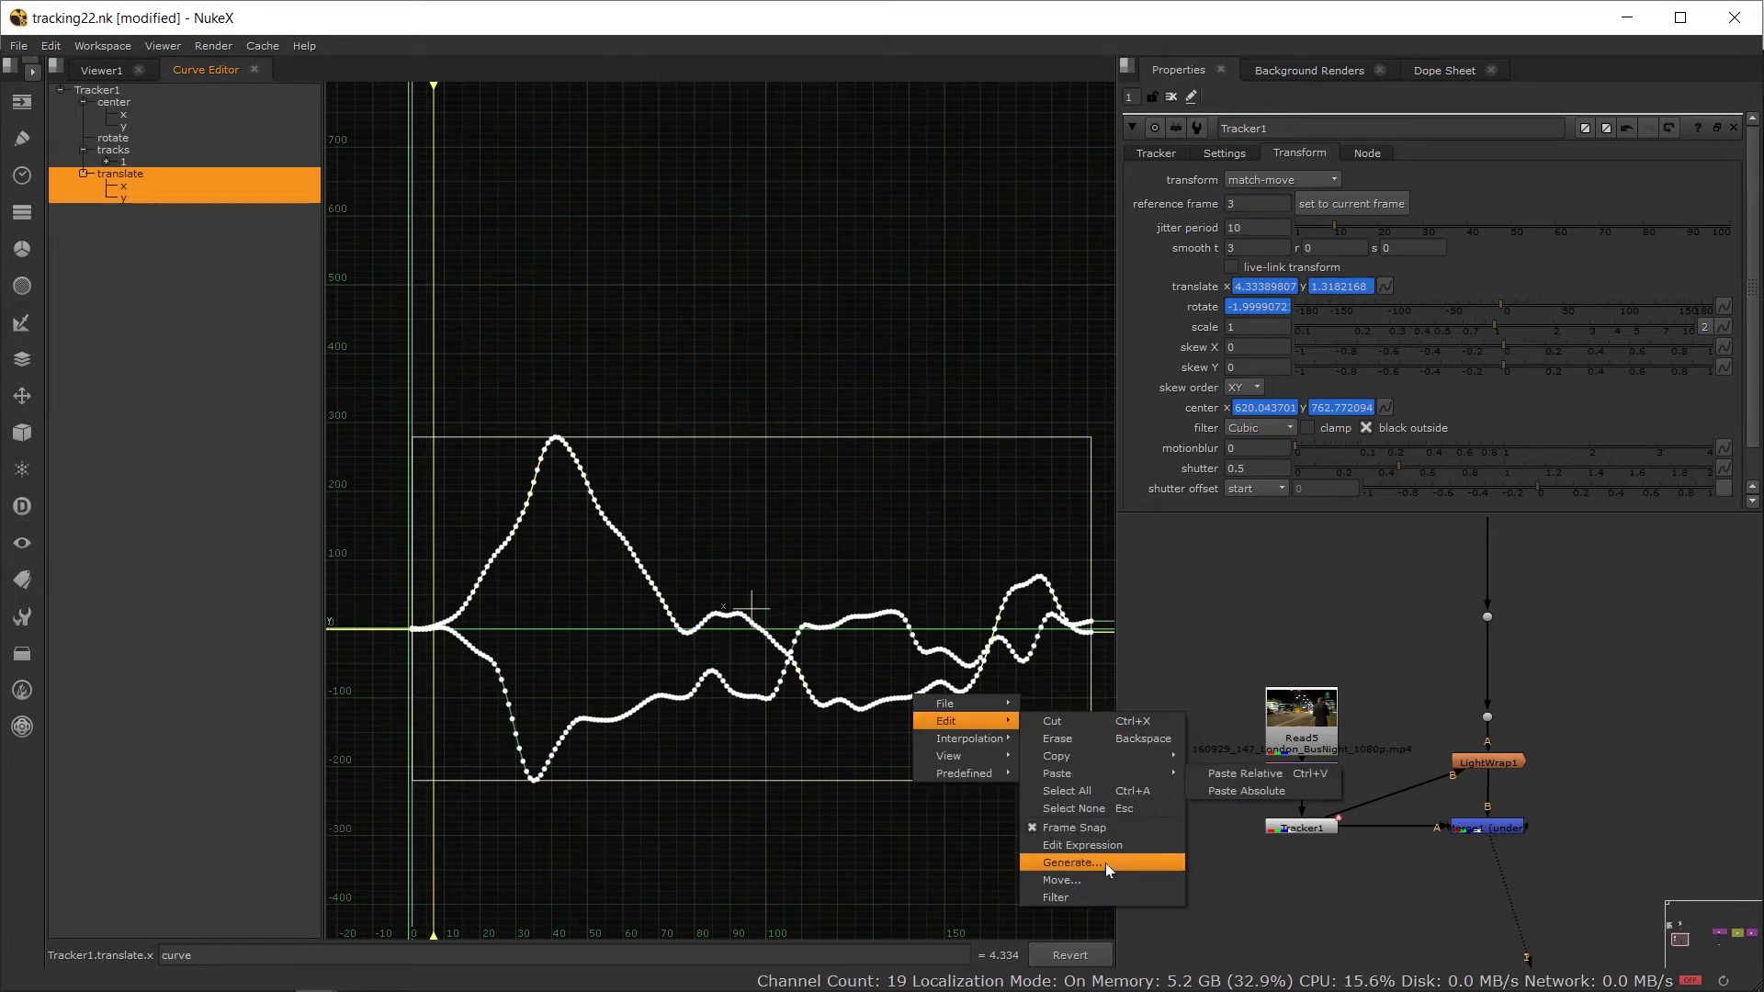
pyautogui.click(1086, 896)
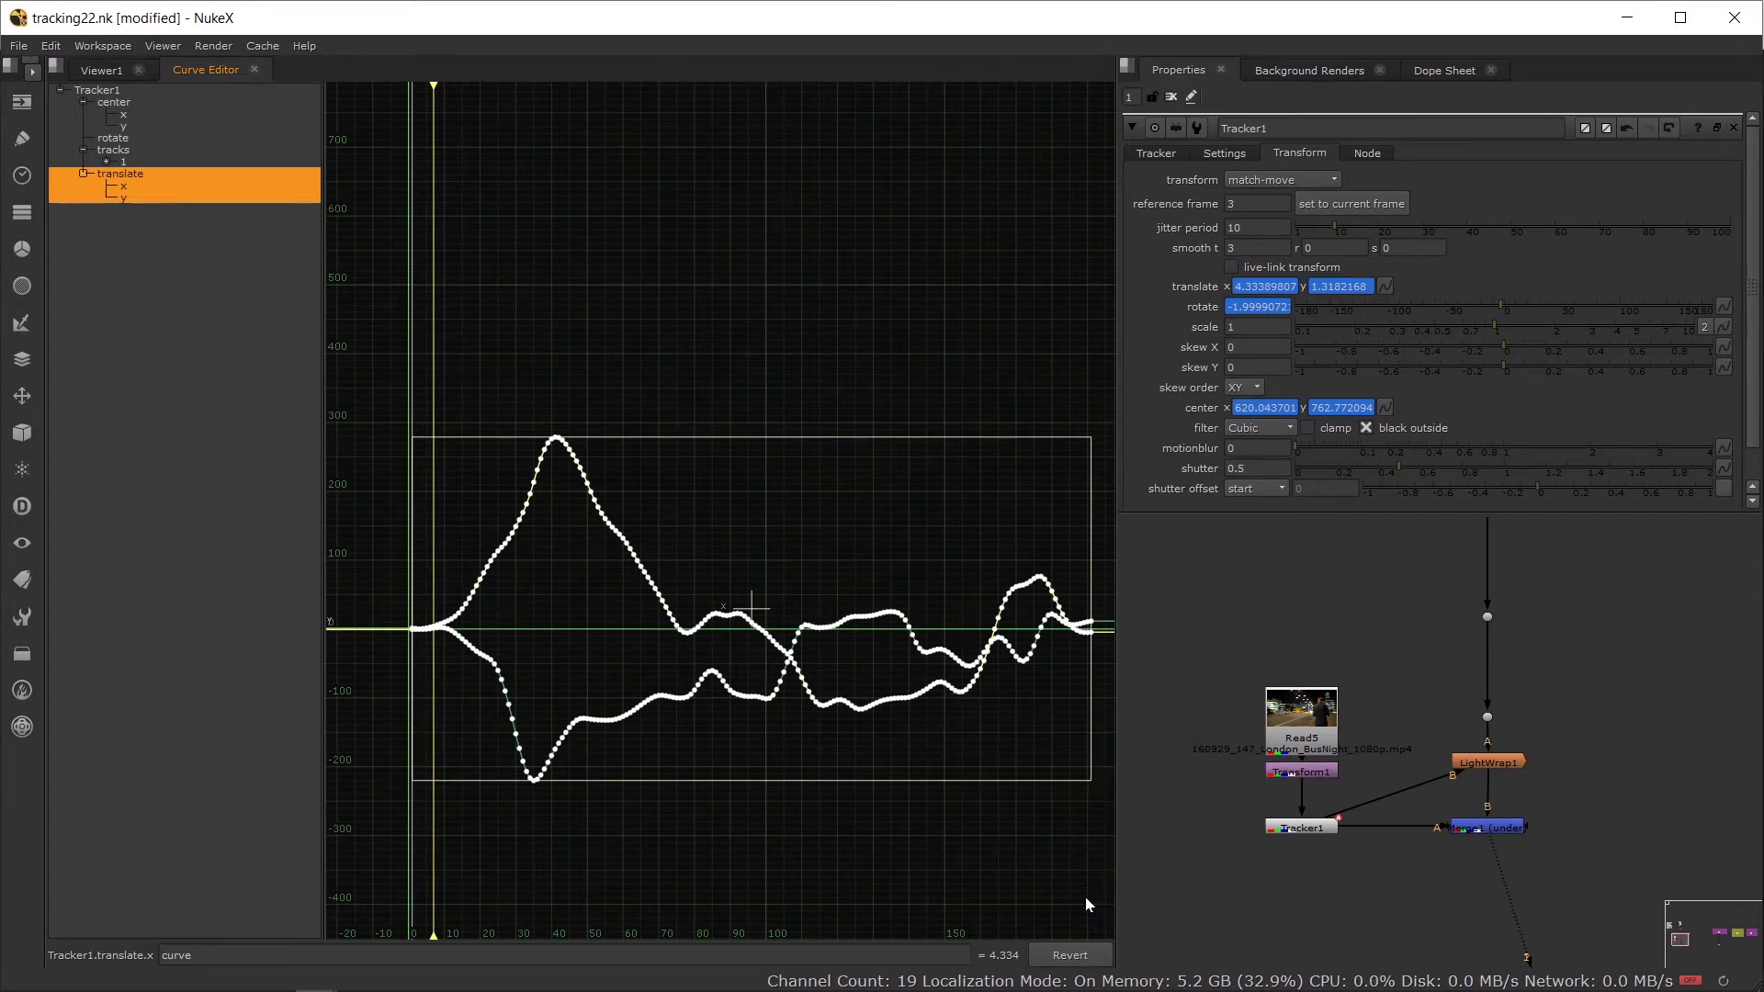
pyautogui.write('1')
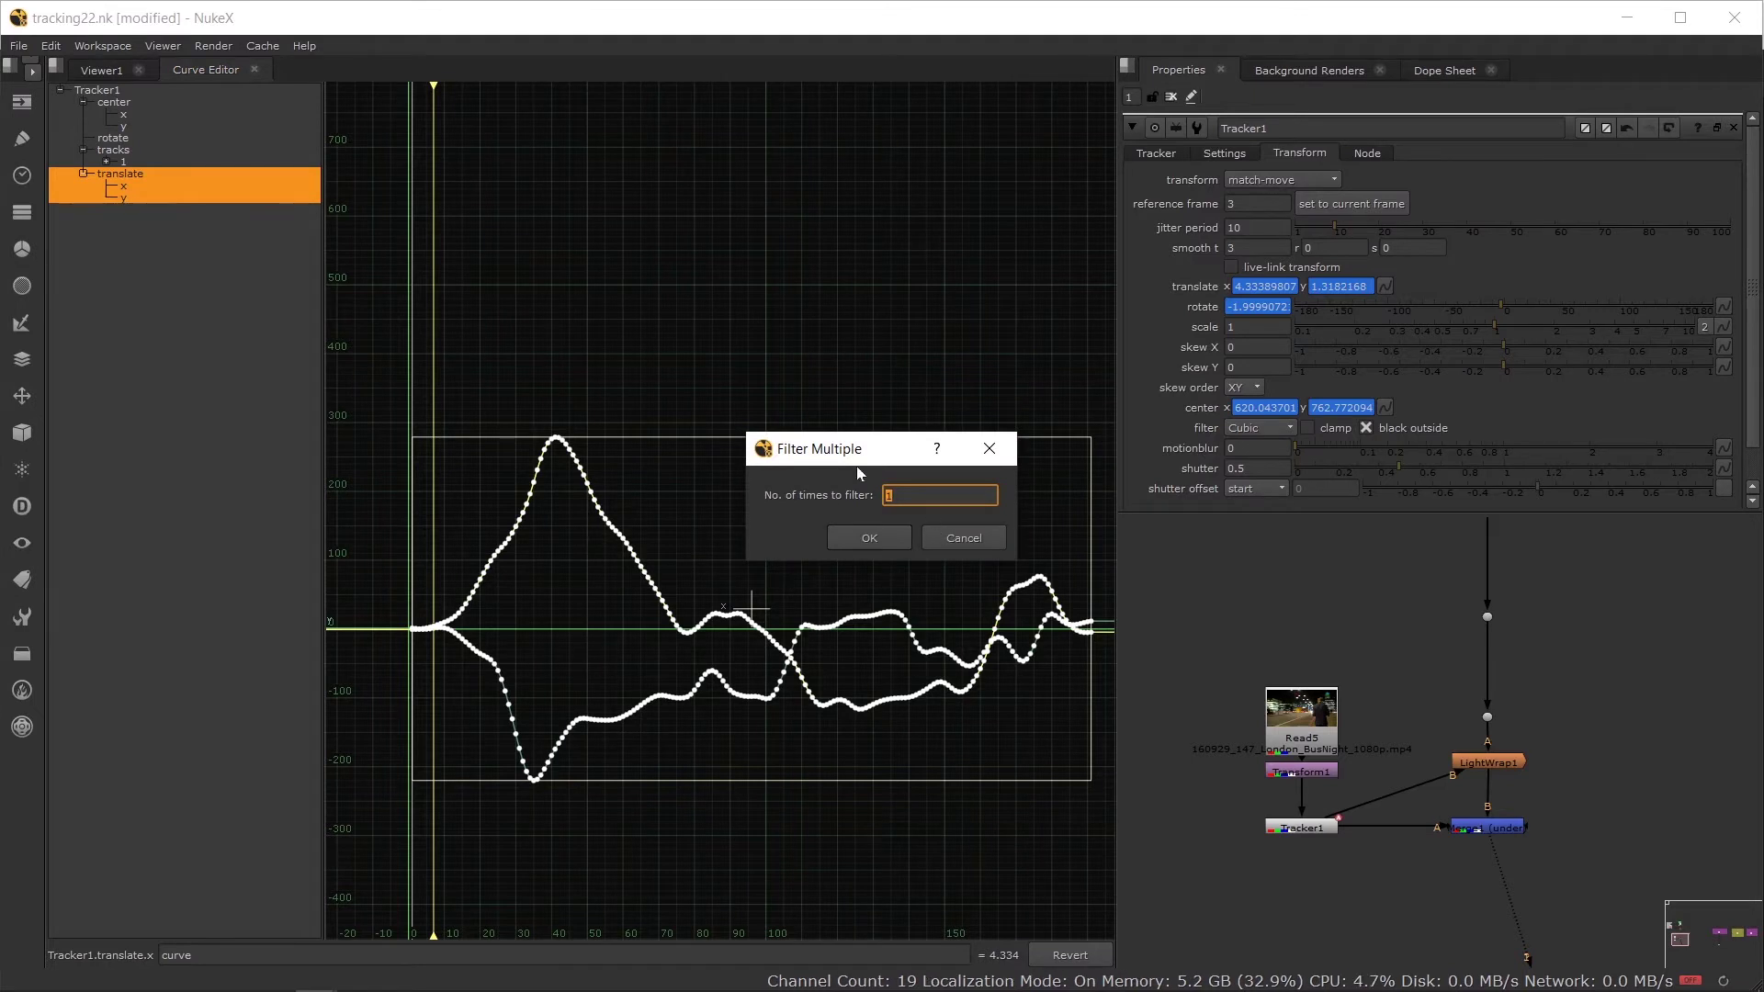
pyautogui.click(870, 537)
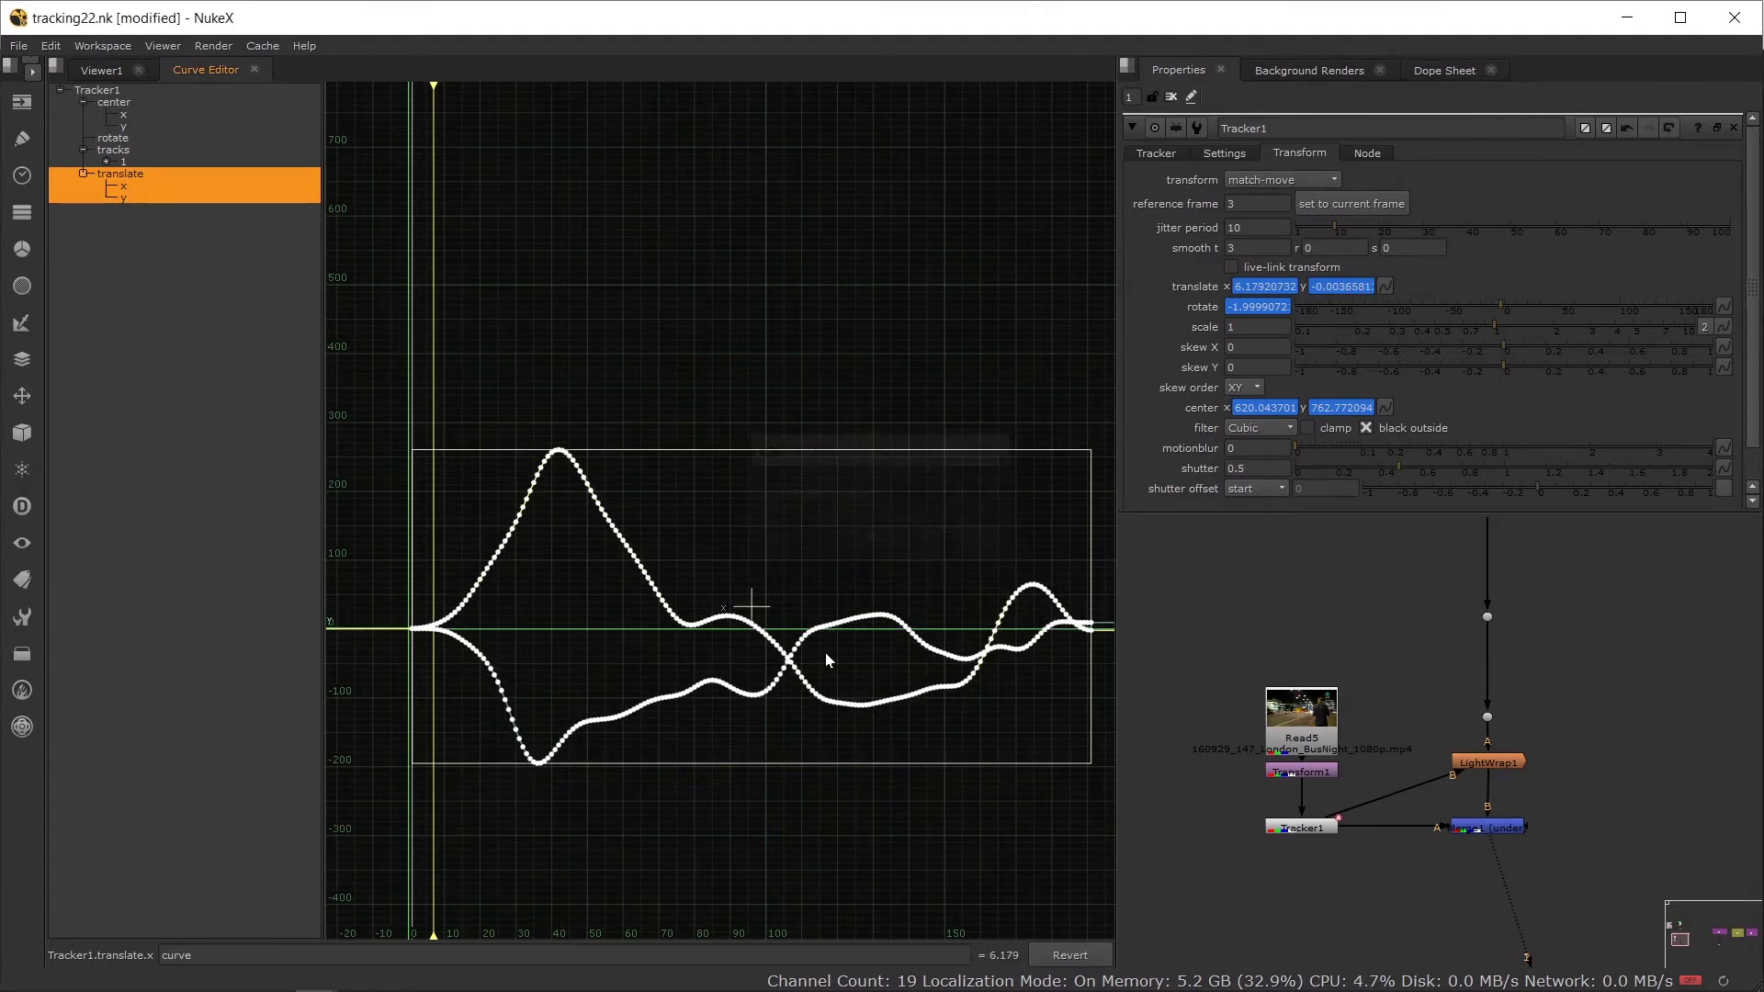
pyautogui.moveTo(363, 363); pyautogui.dragTo(1054, 835)
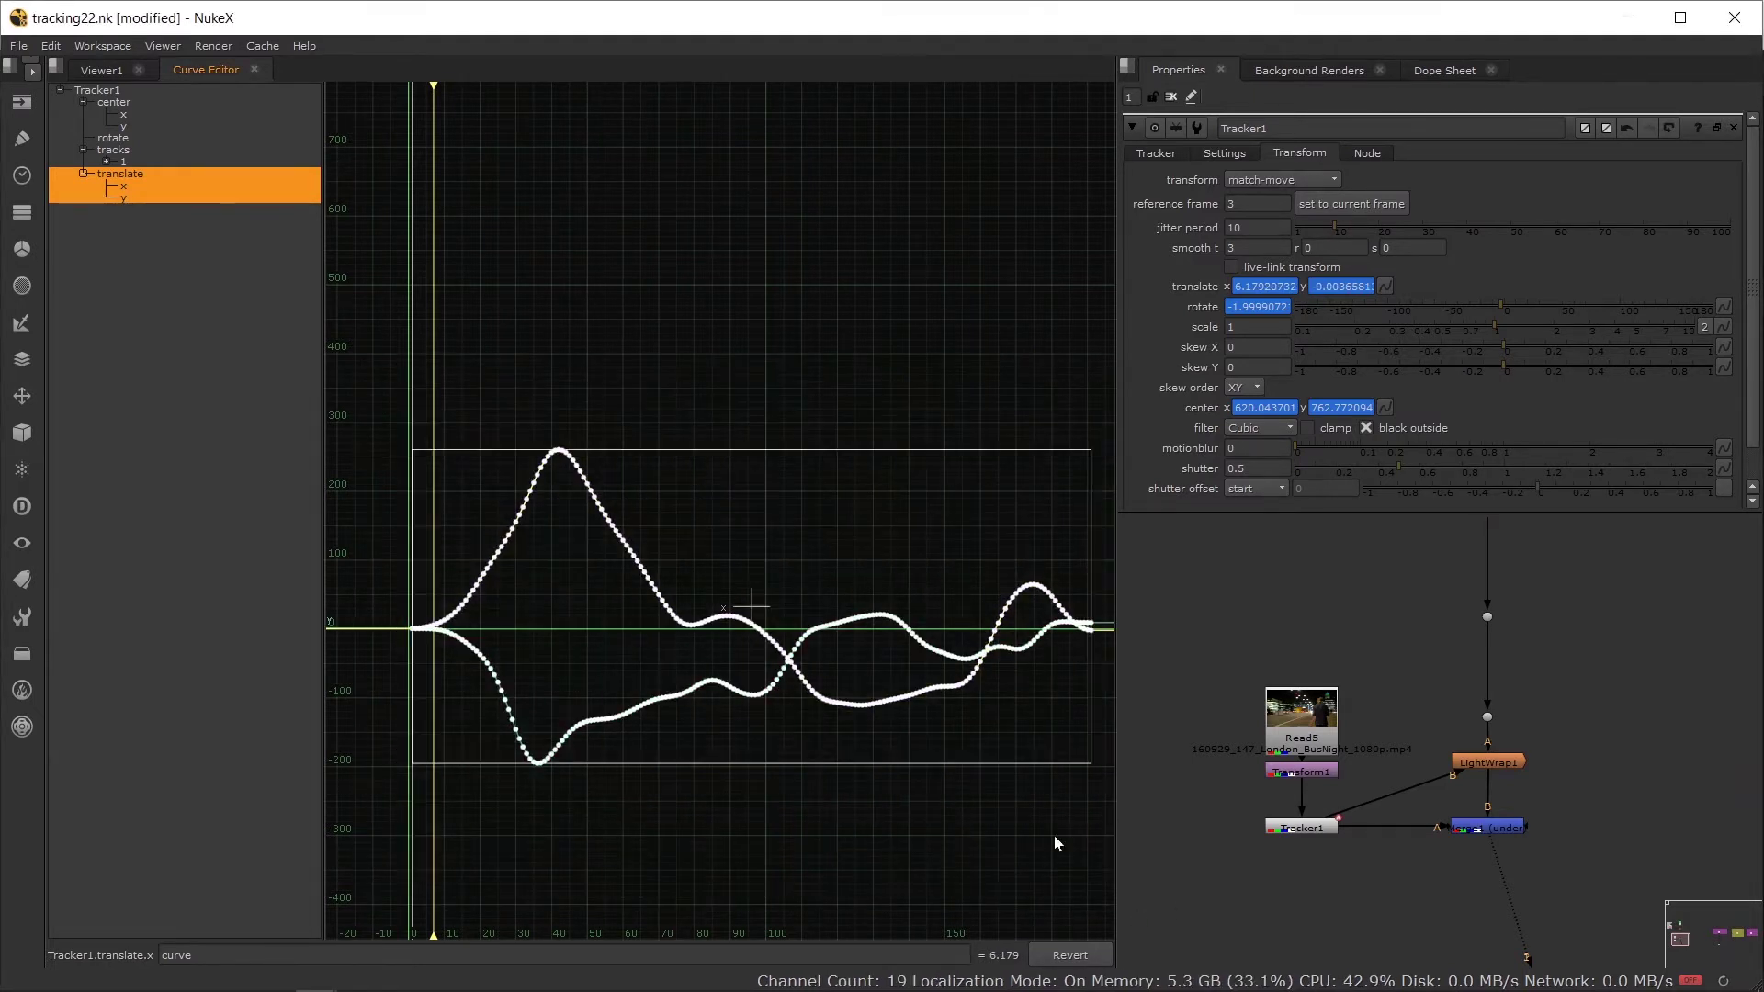
pyautogui.scroll(3, 507, 503)
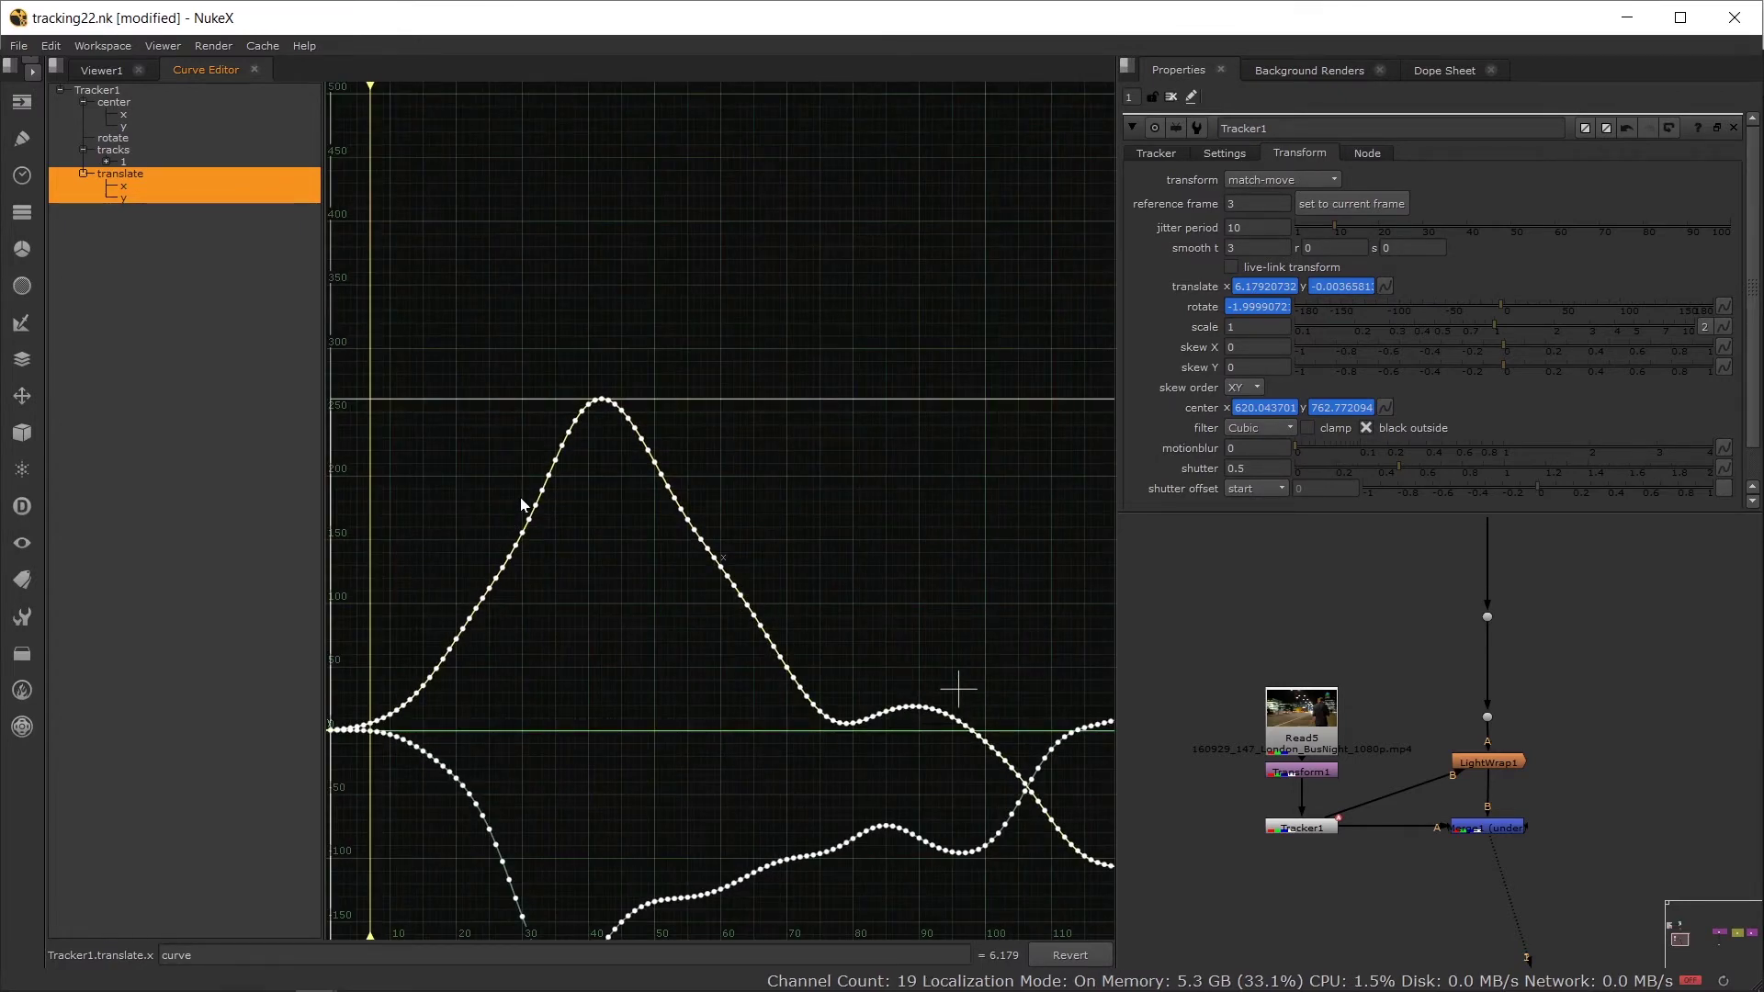
pyautogui.press('f')
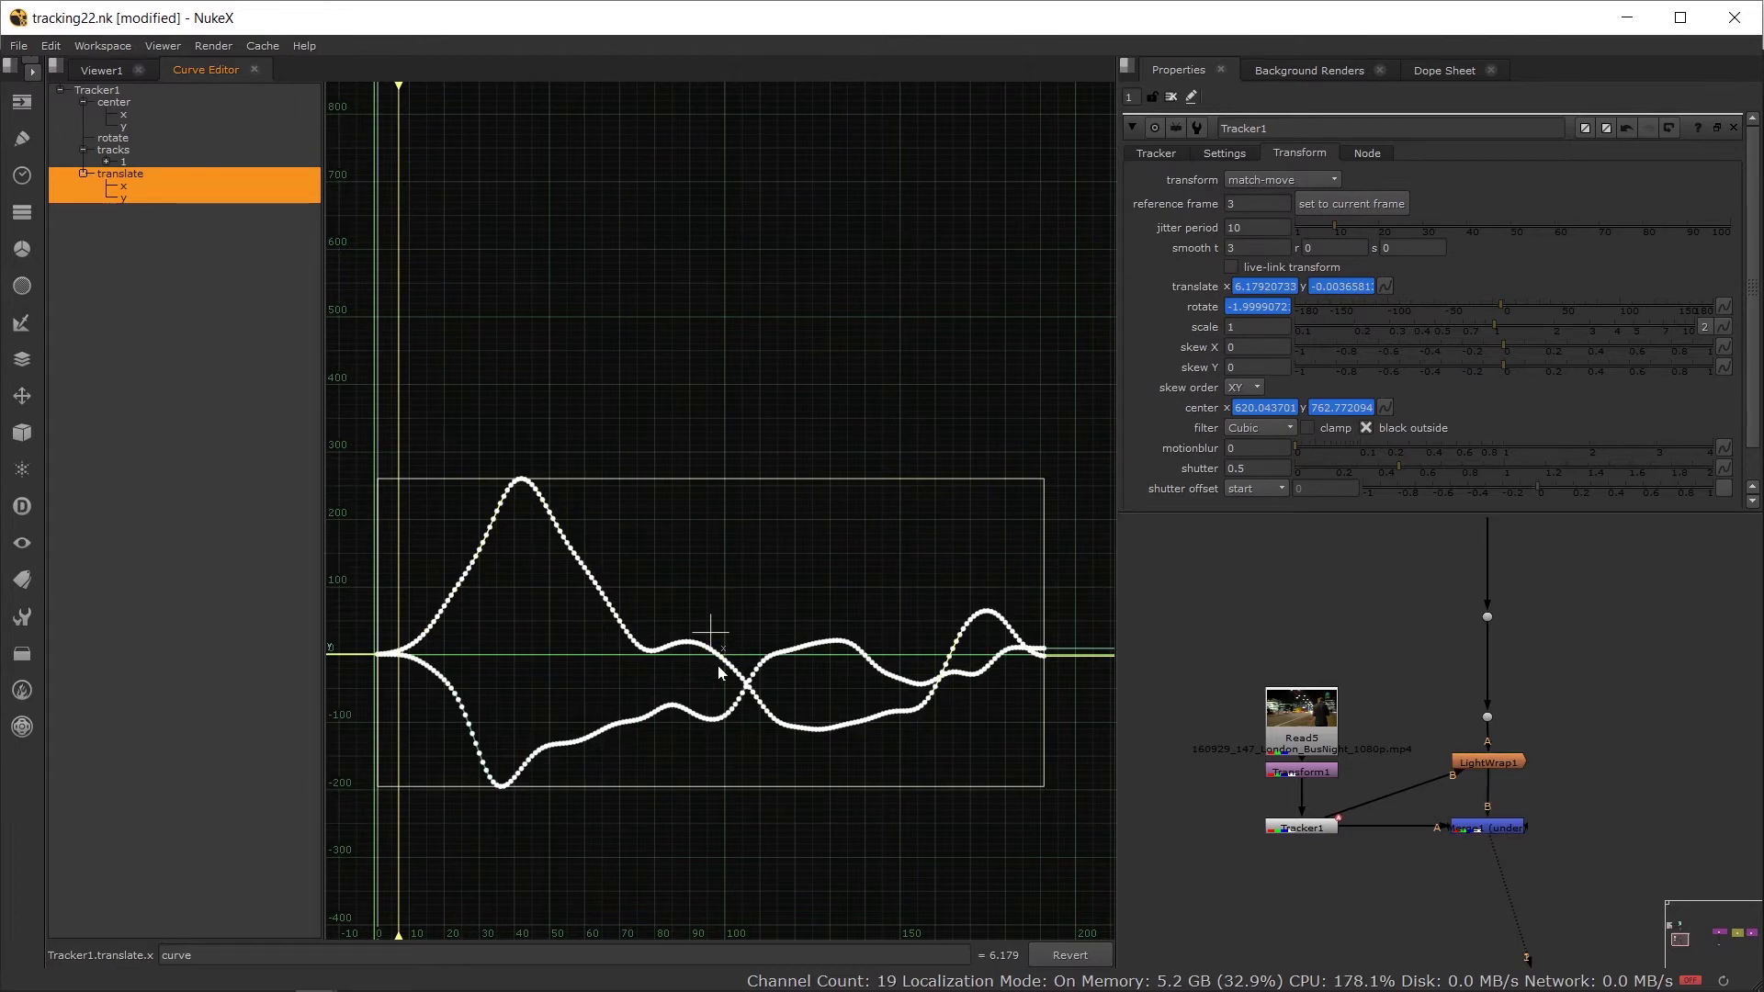
pyautogui.hotkey('ctrl', 'z')
# Step: Adjust the translation smoothing and set rotation smoothing smooth r to 3 on the rotate curve
pyautogui.click(1257, 247)
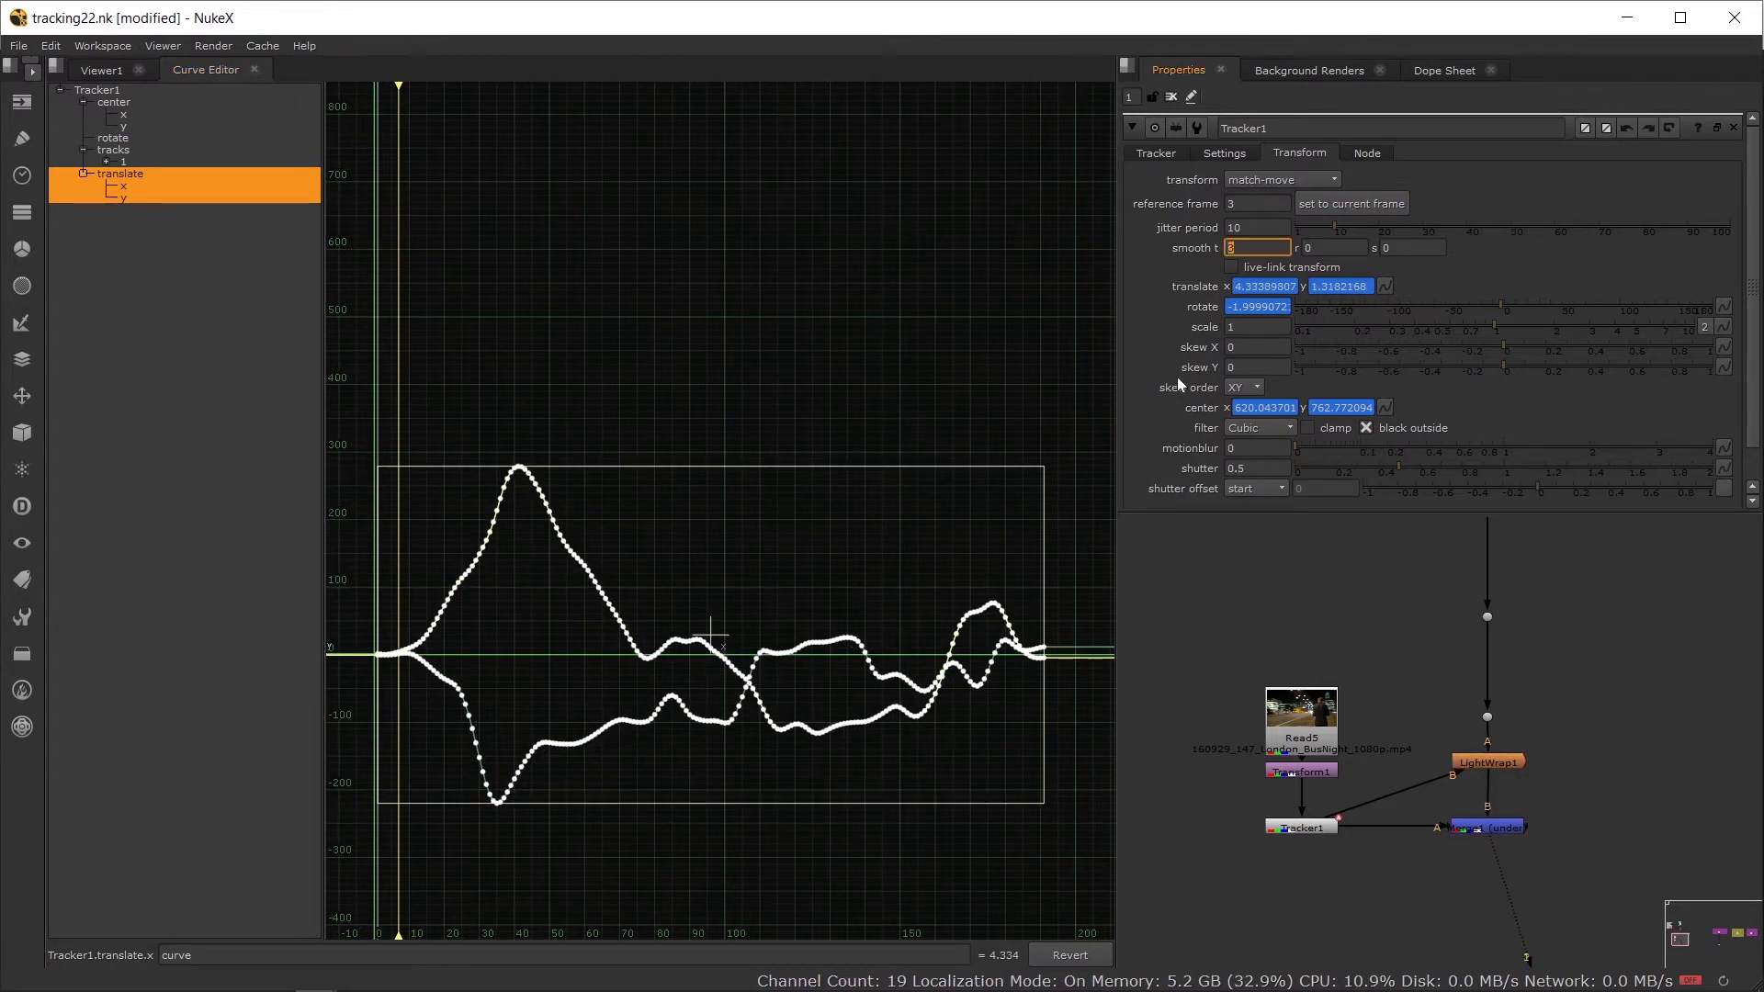
pyautogui.write('1')
pyautogui.press('Return')
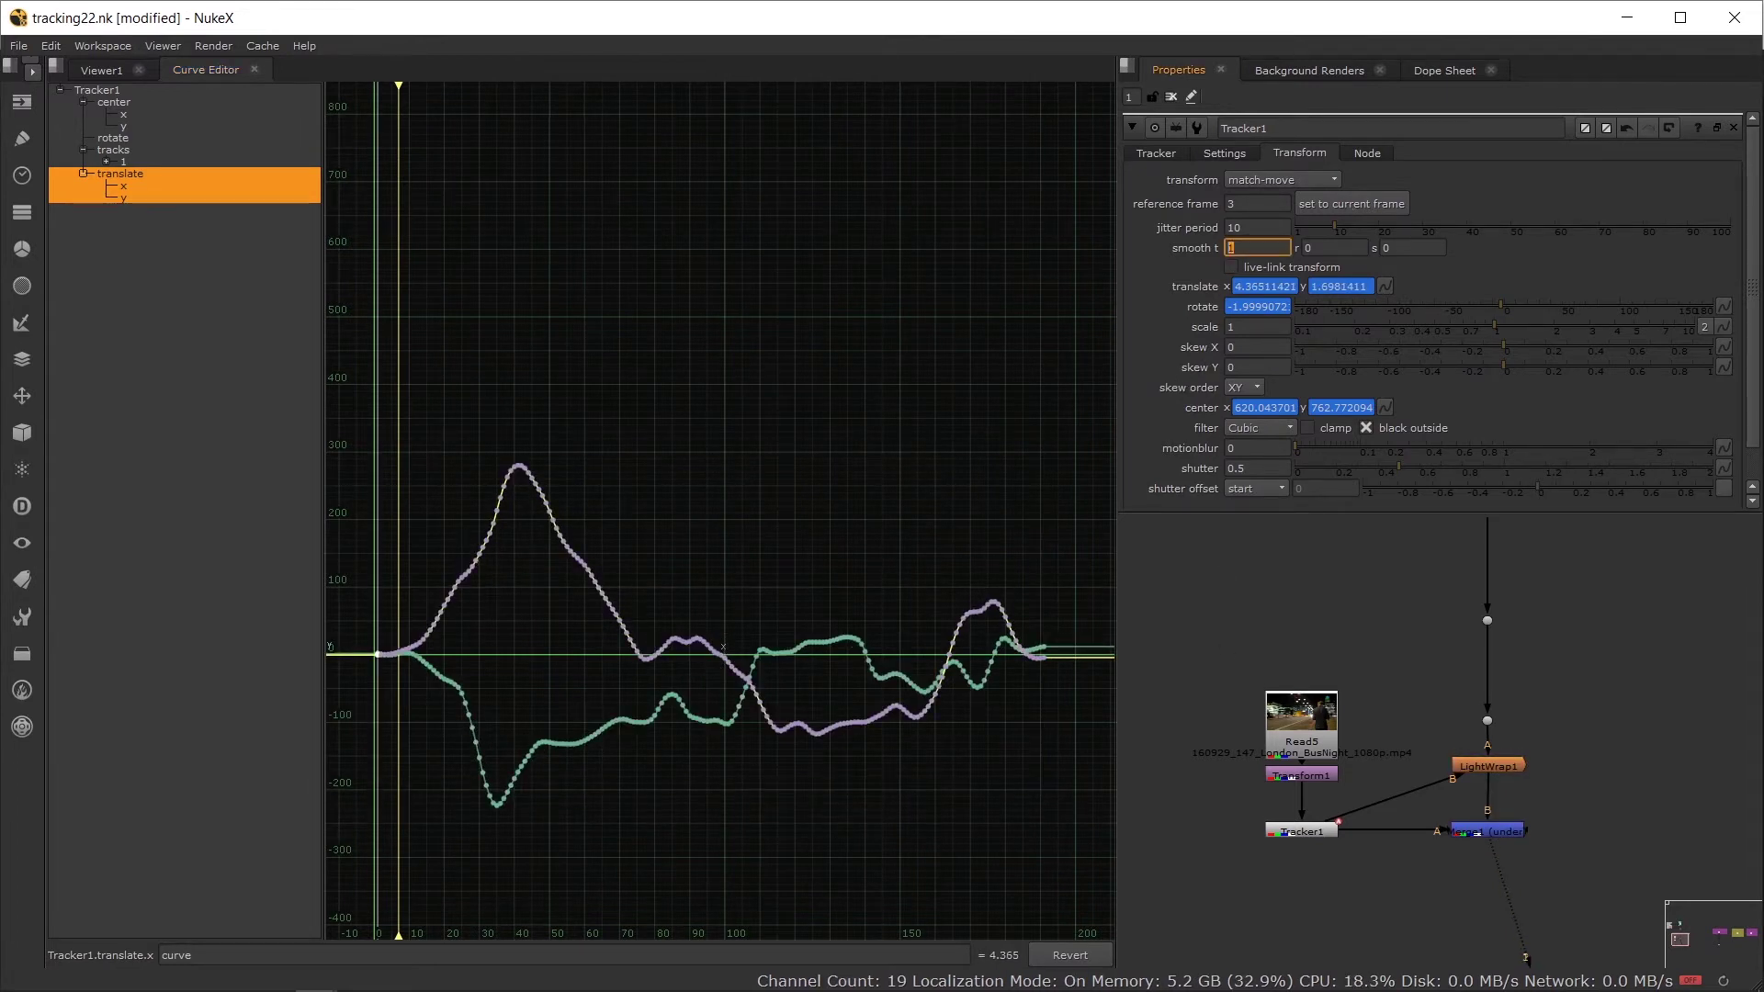
pyautogui.press('Return')
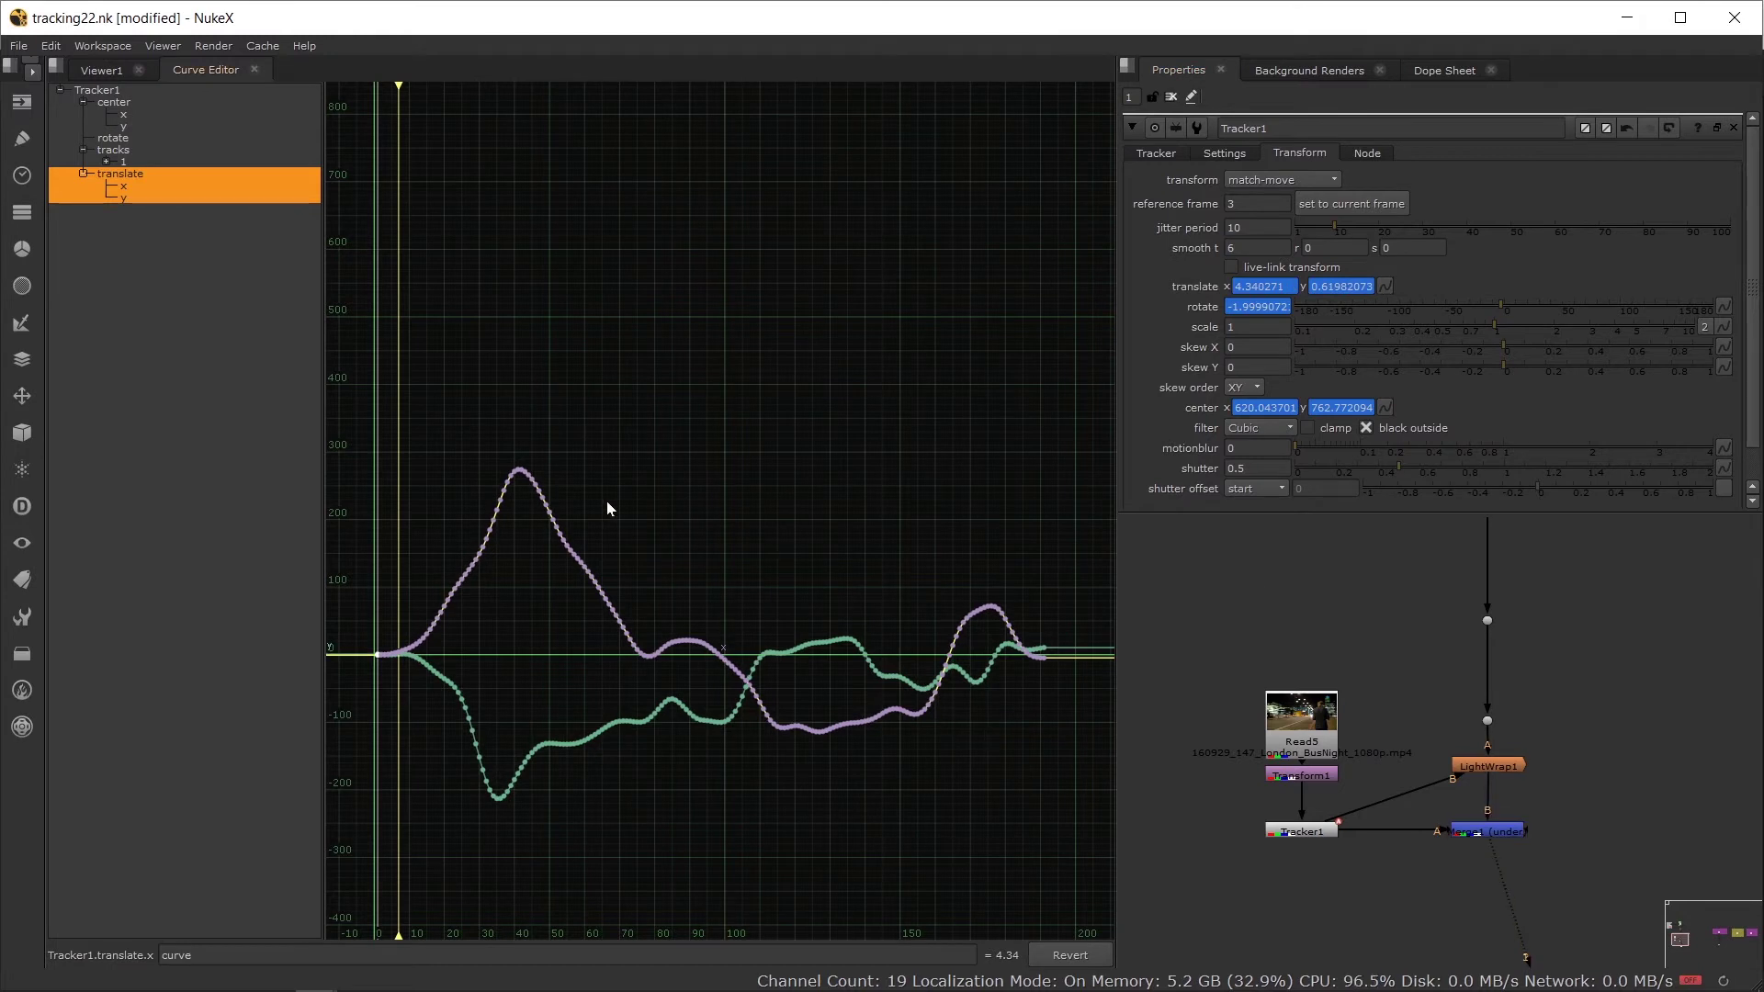
pyautogui.click(1333, 249)
pyautogui.click(113, 138)
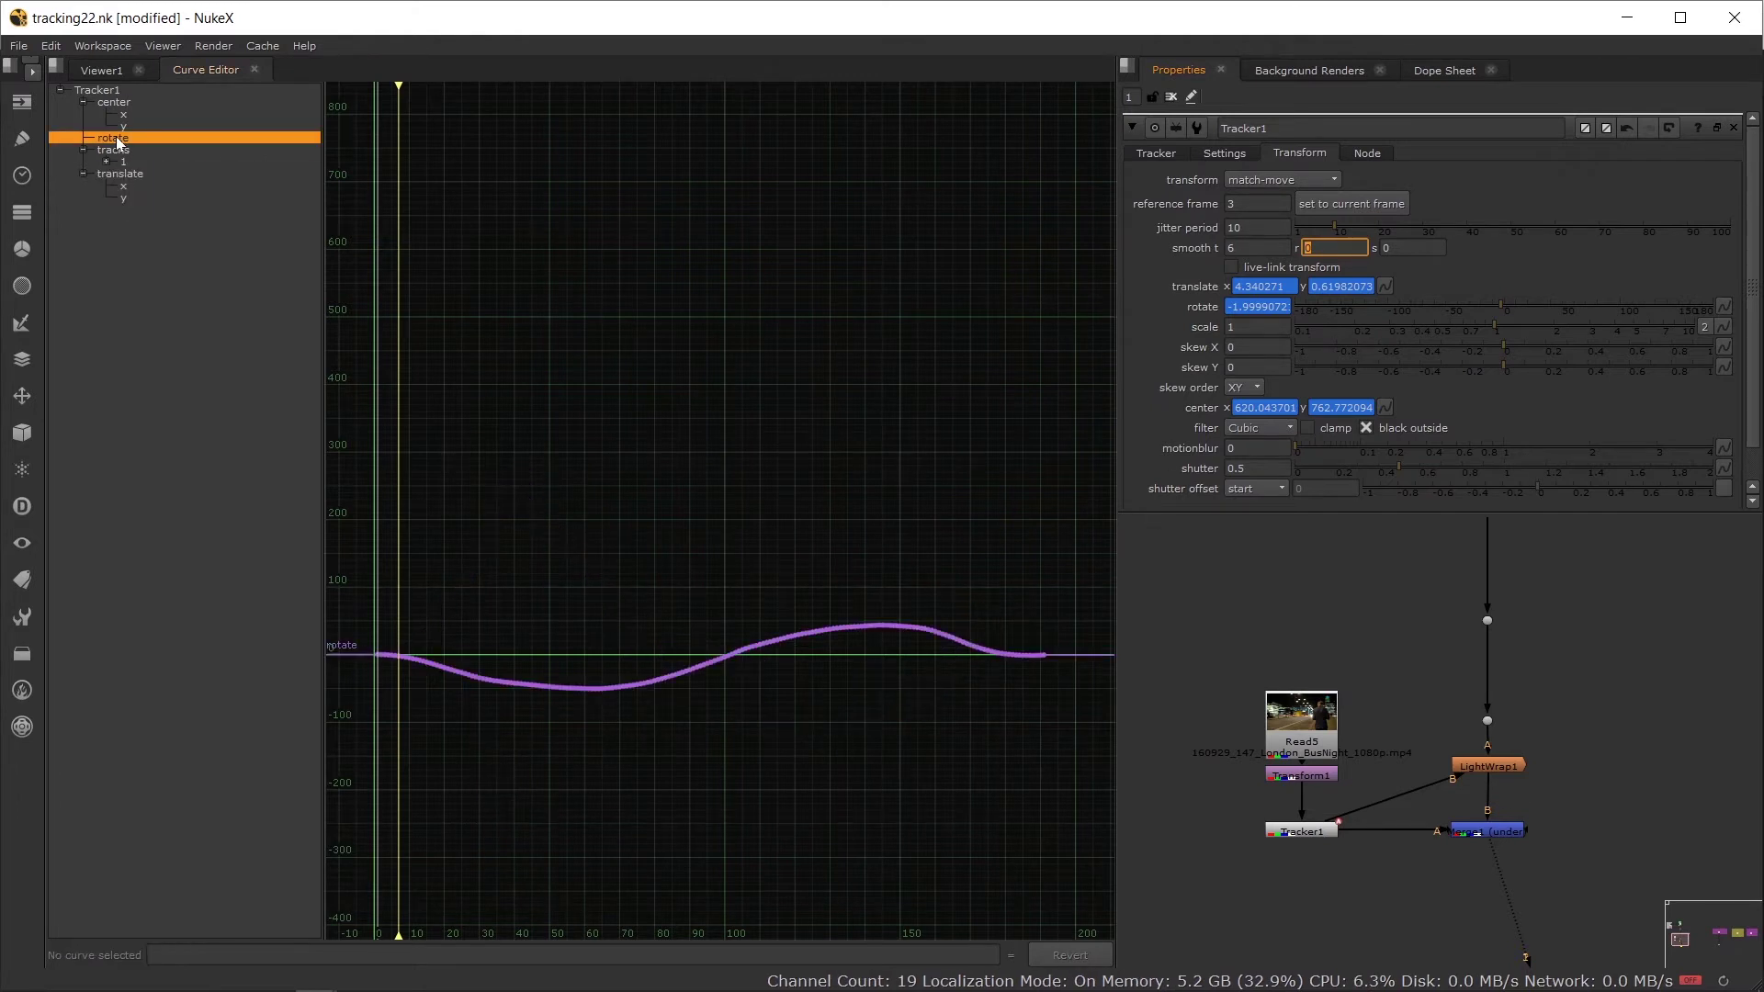
pyautogui.scroll(2, 397, 611)
pyautogui.scroll(-2, 396, 611)
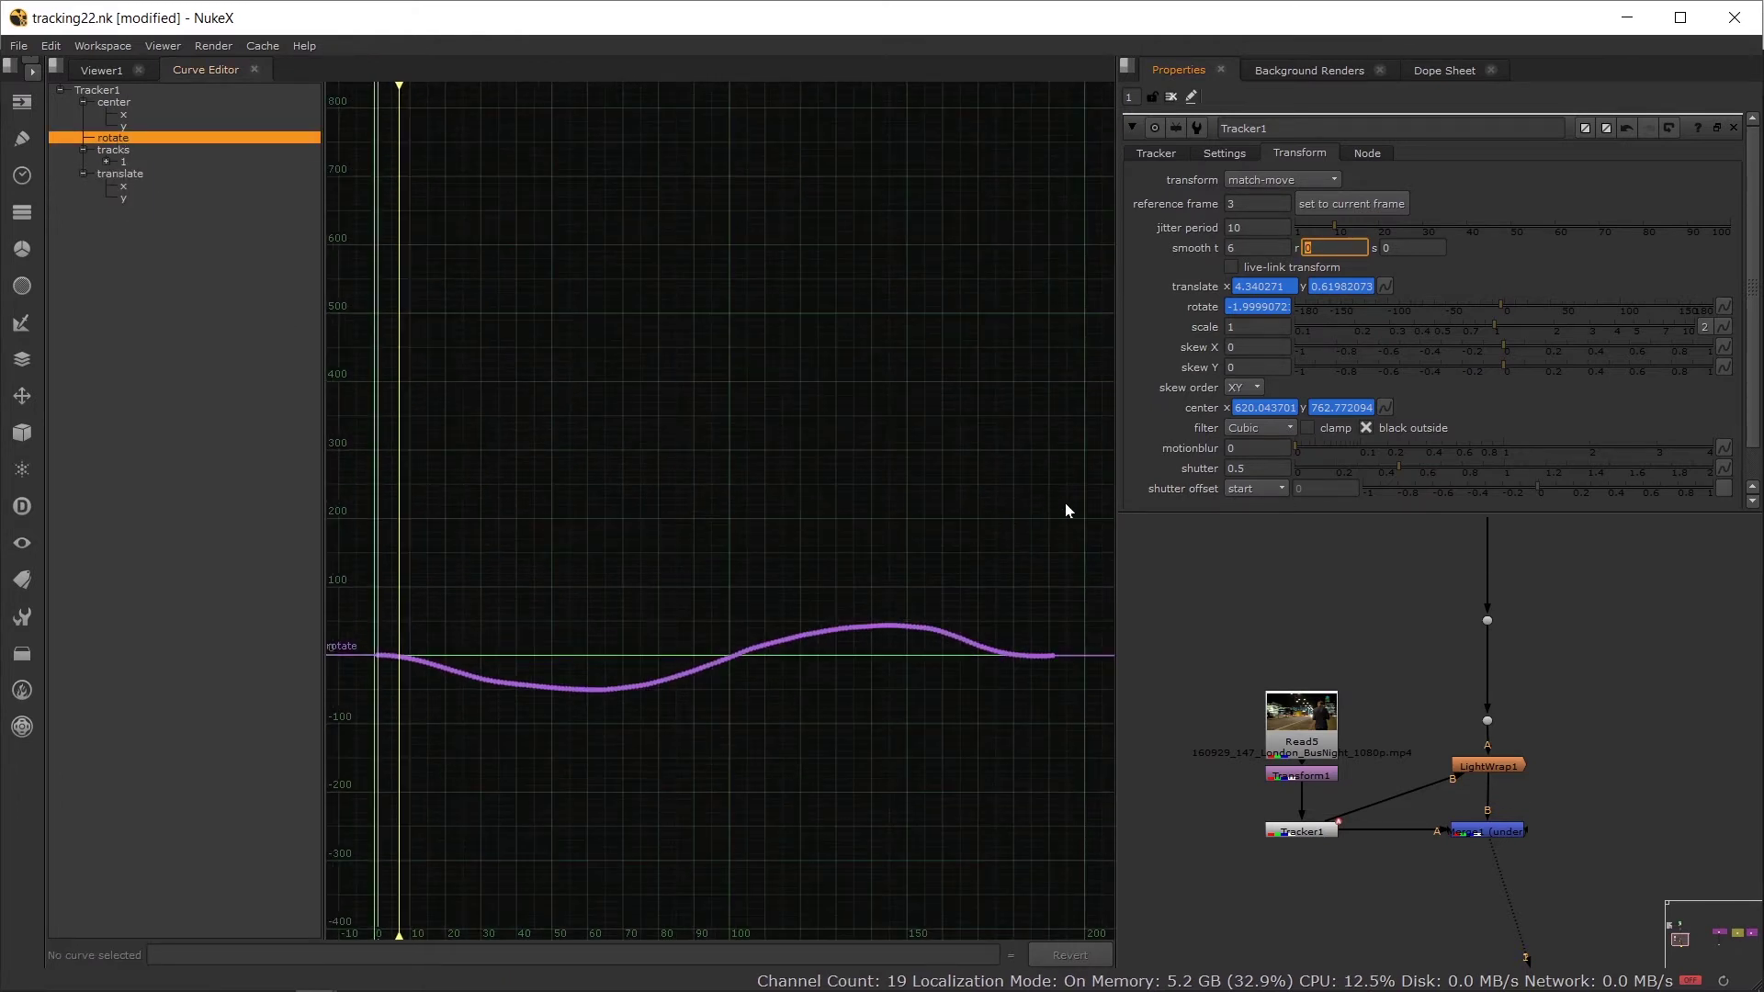
pyautogui.moveTo(1077, 521); pyautogui.dragTo(331, 791)
pyautogui.click(1334, 247)
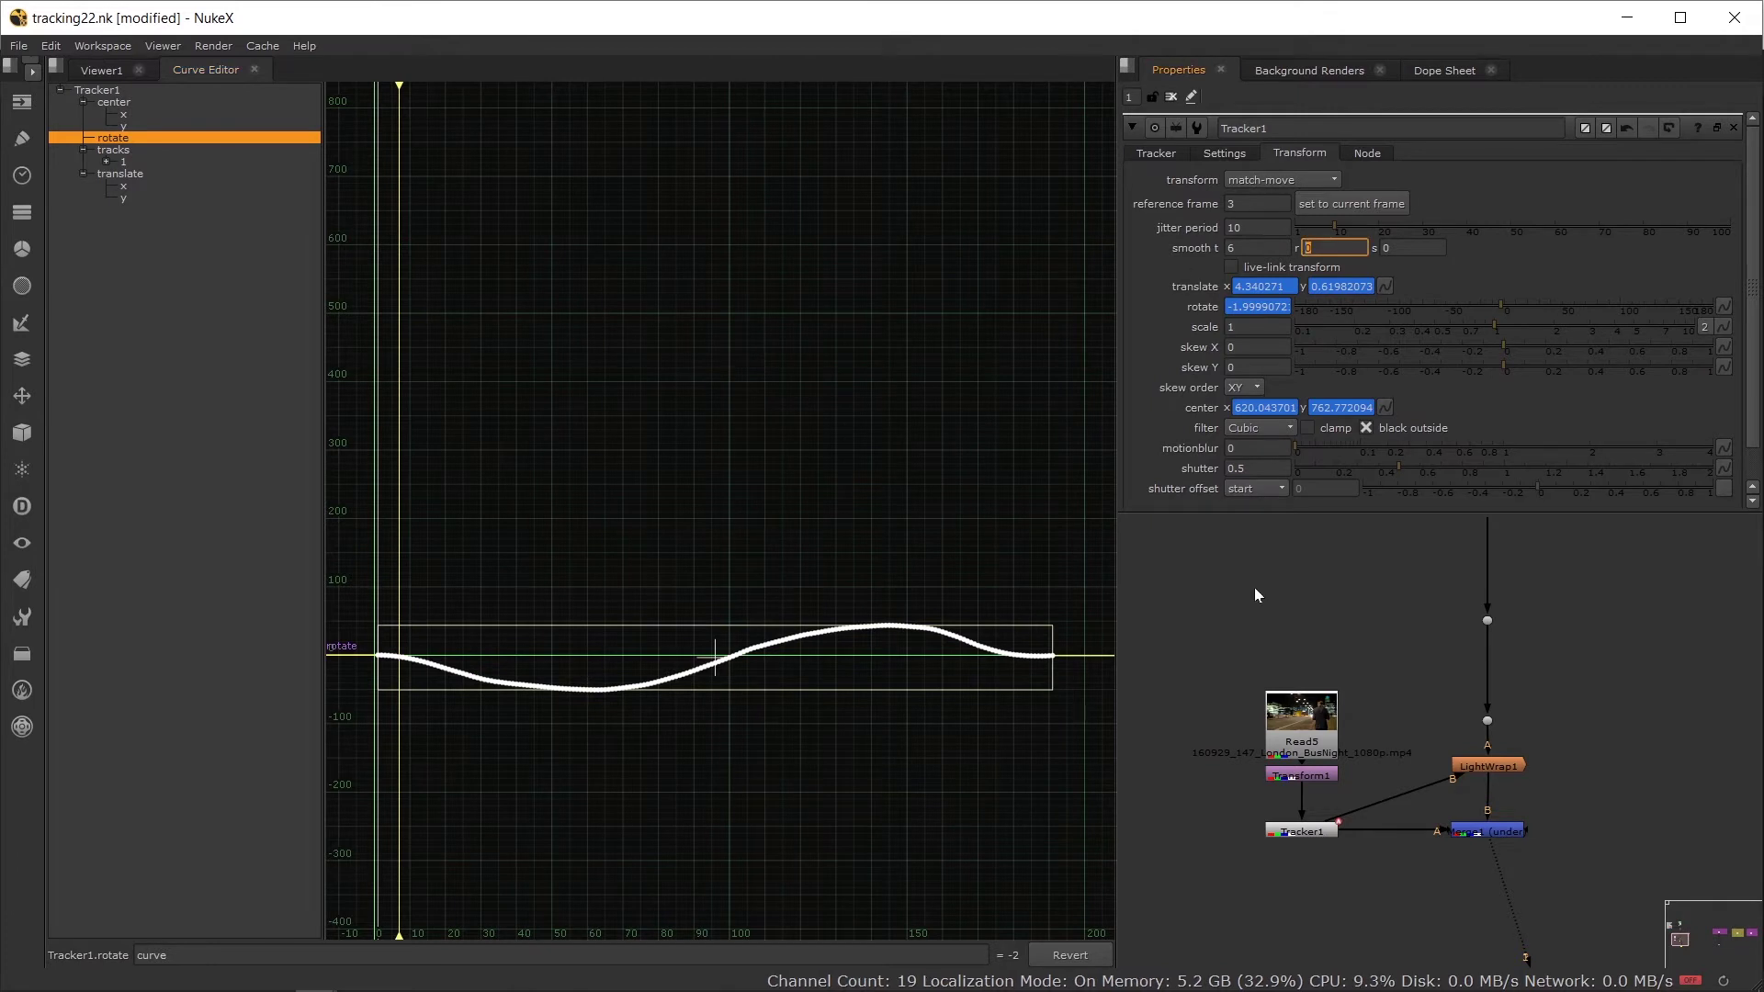
pyautogui.press('Return')
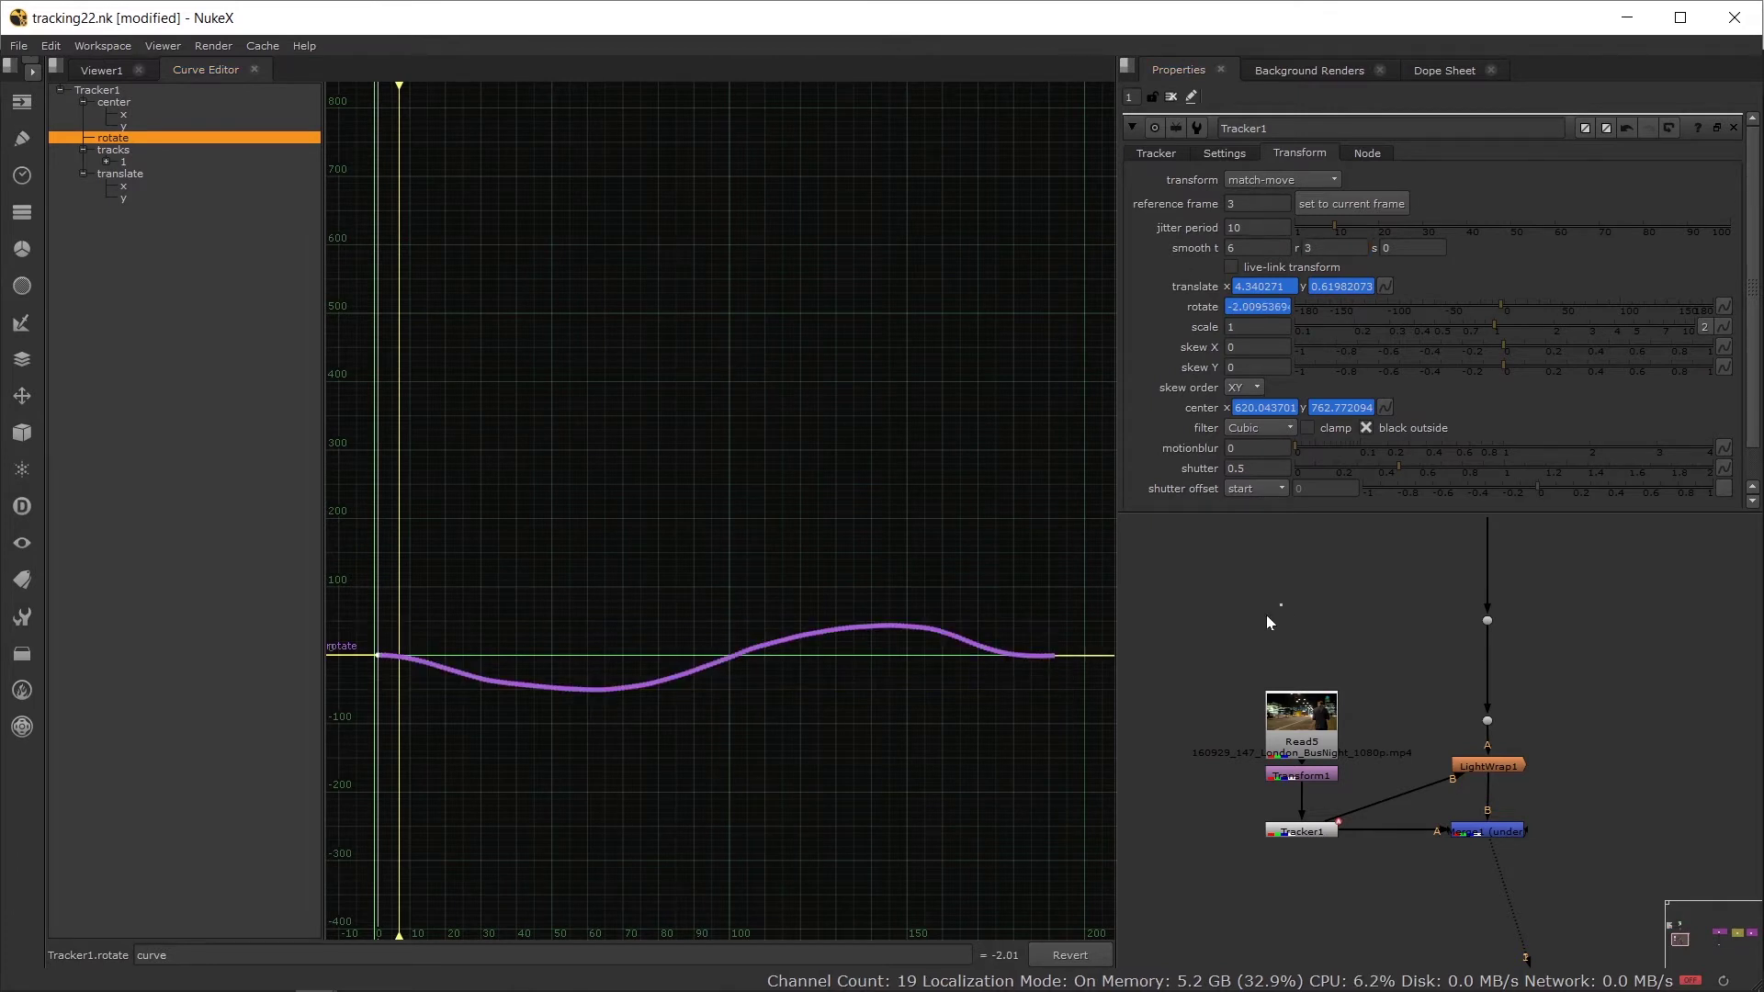
# Step: Set smooth t back to 3 on the translate curves and return to the Viewer1 footage
pyautogui.moveTo(1267, 614); pyautogui.dragTo(1281, 615)
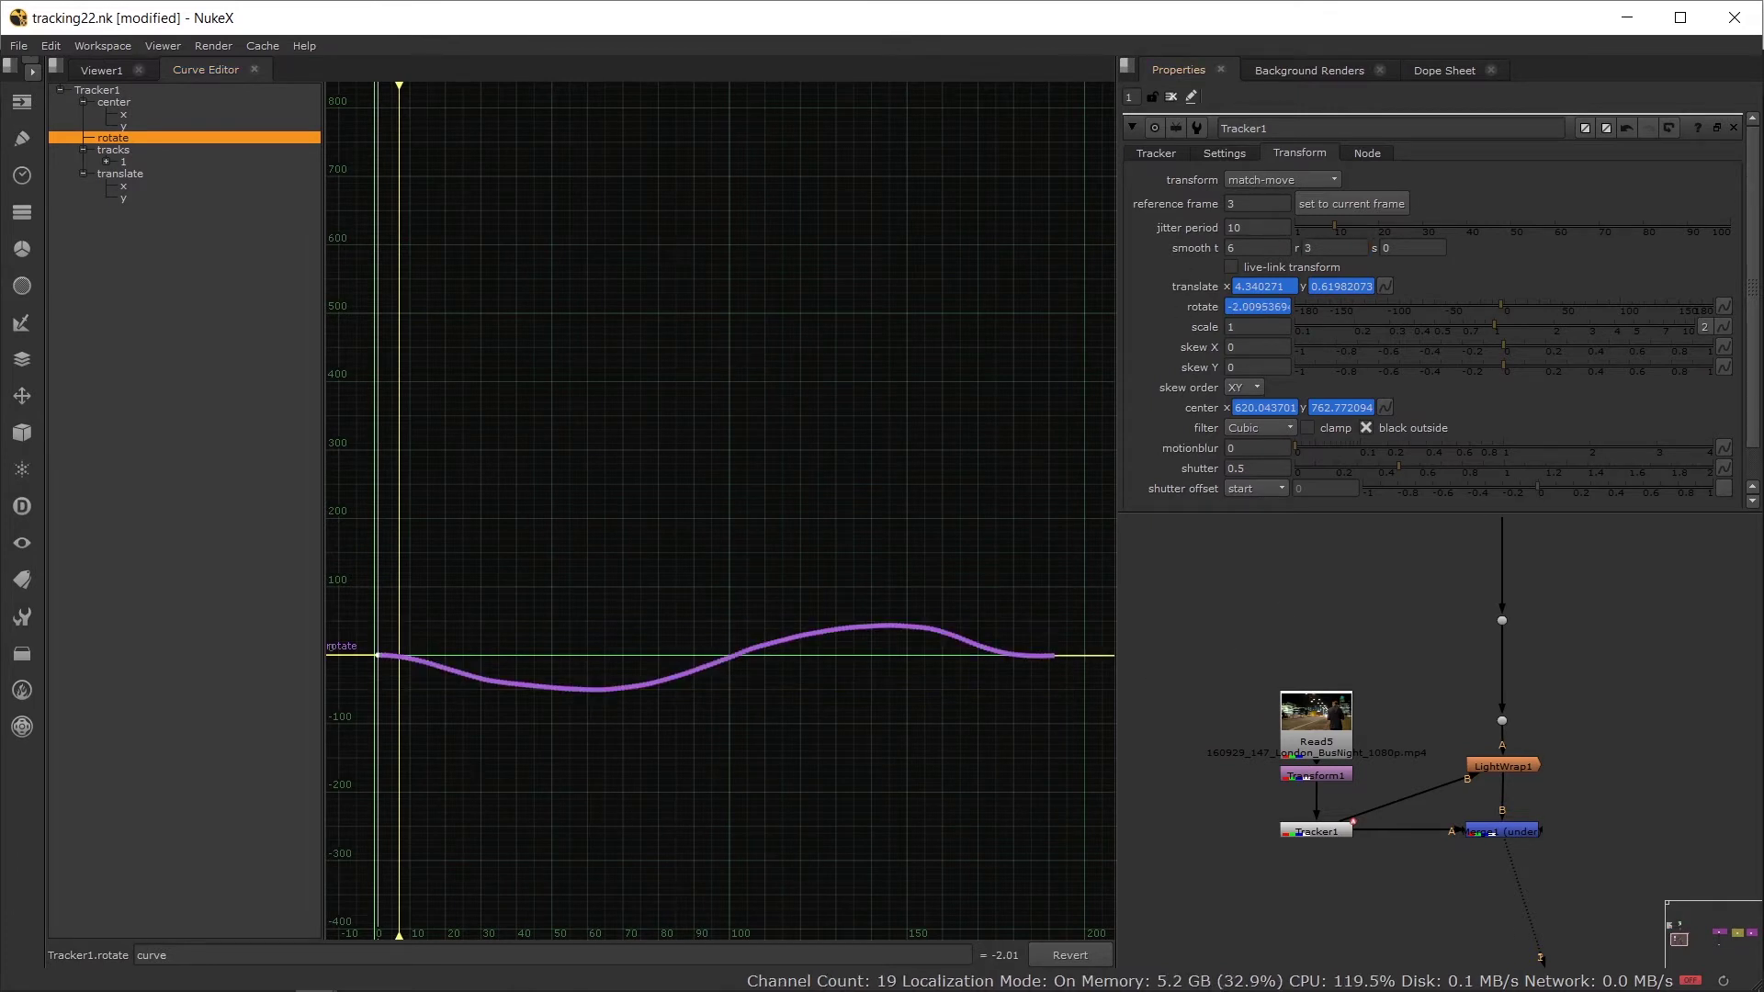
pyautogui.click(120, 175)
pyautogui.click(1257, 247)
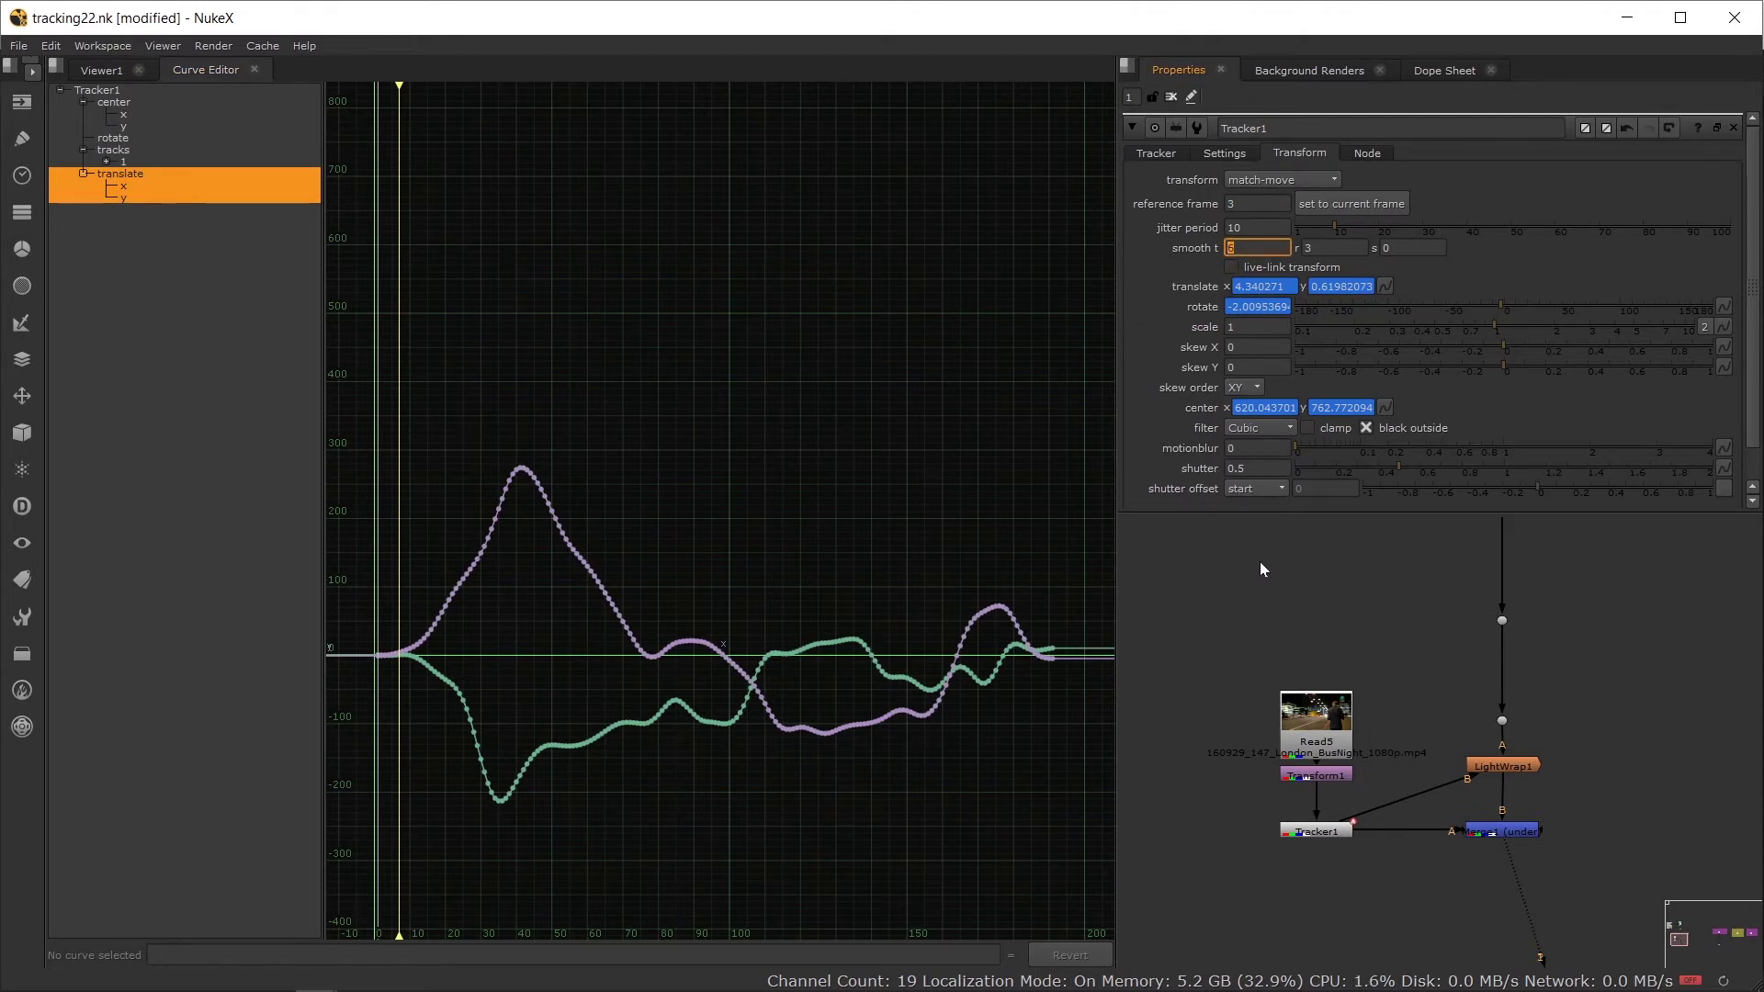
pyautogui.press('Return')
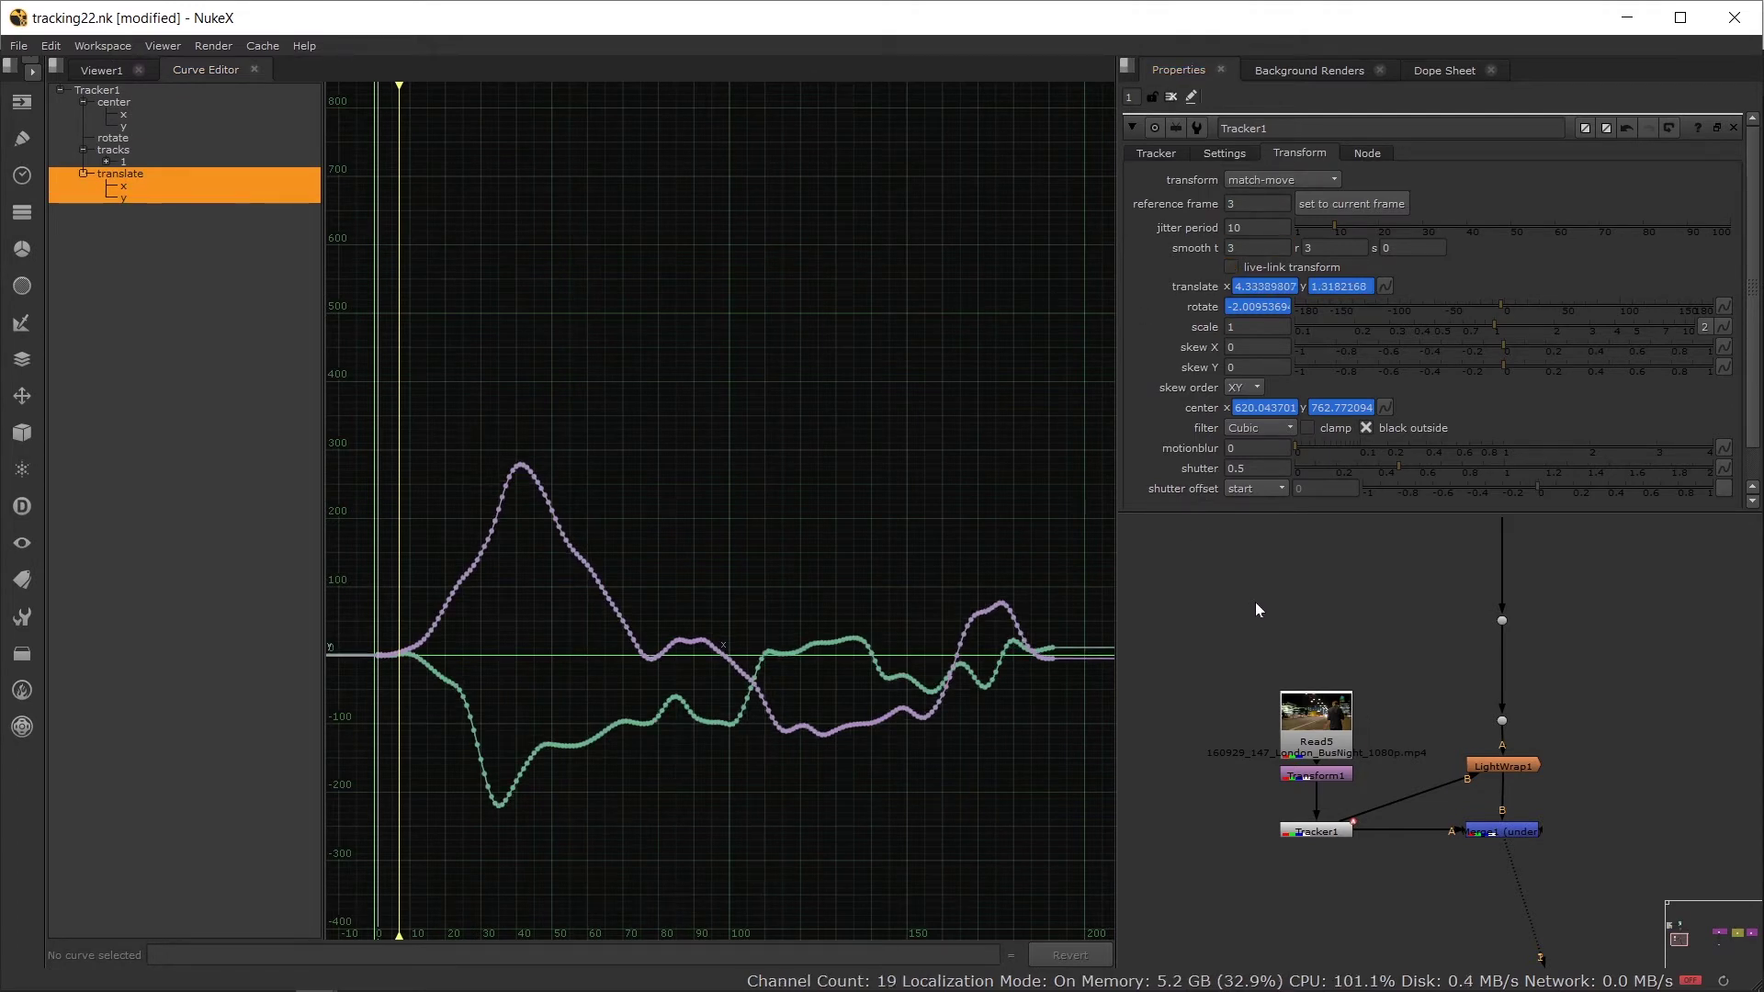
pyautogui.moveTo(1072, 303); pyautogui.dragTo(360, 835)
pyautogui.click(908, 347)
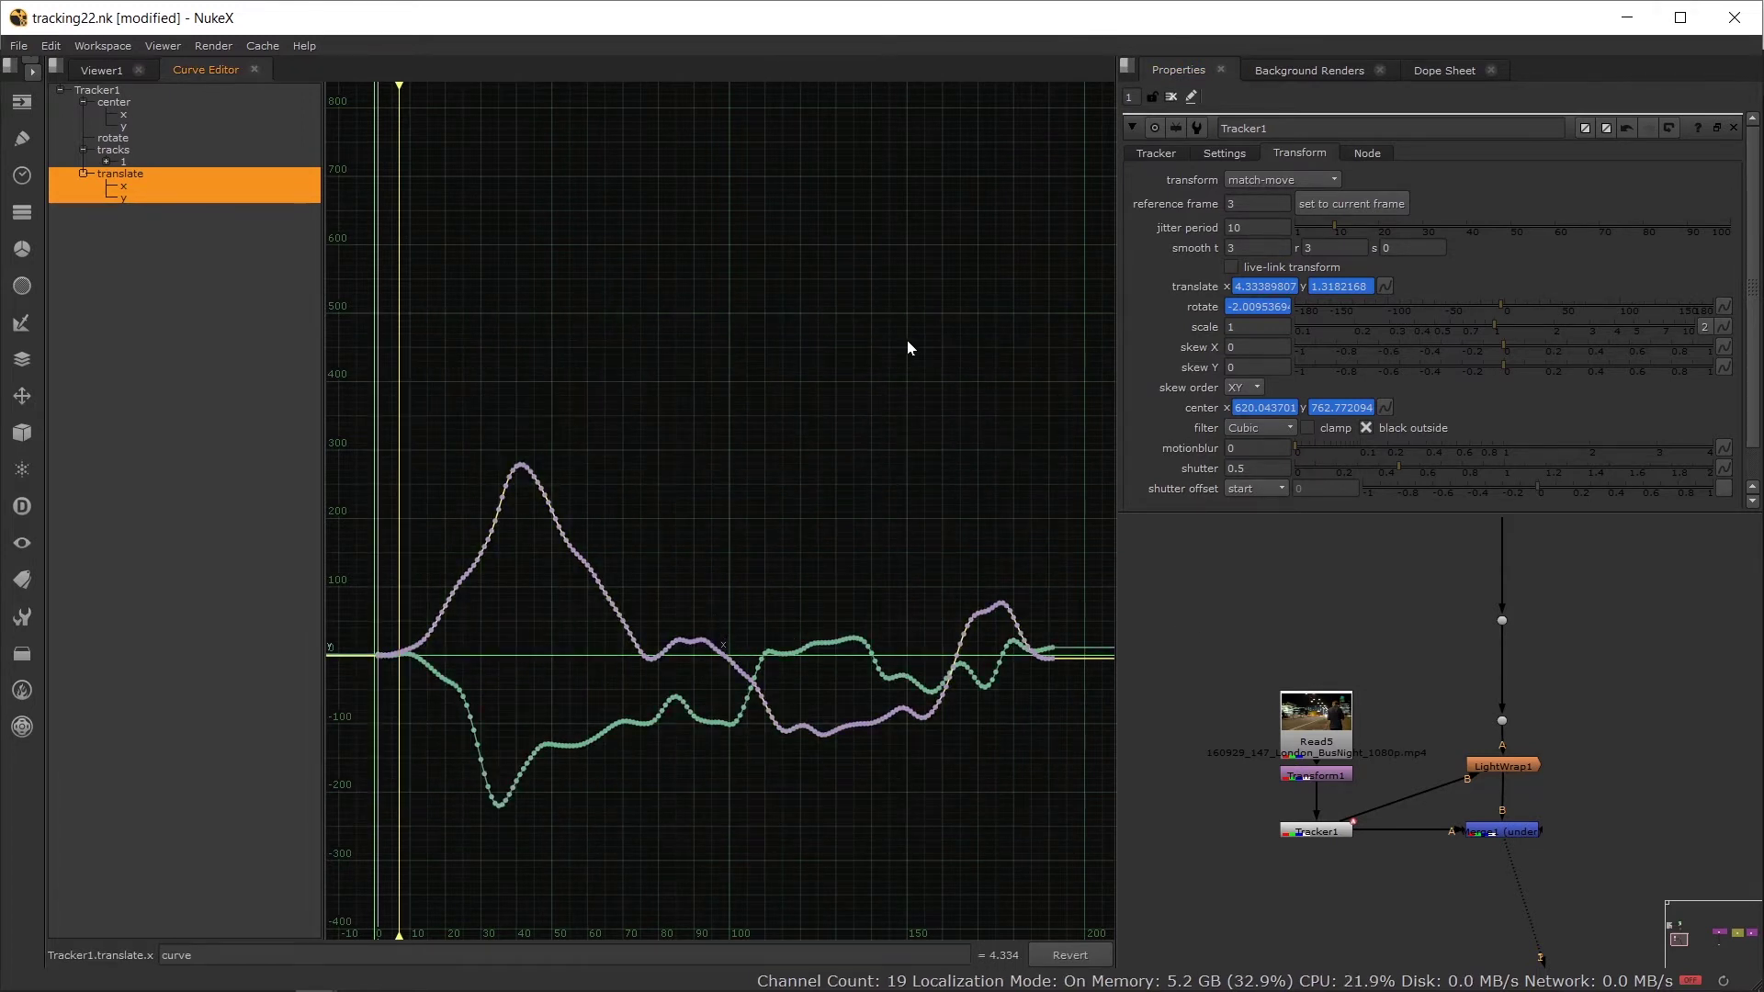
pyautogui.click(97, 71)
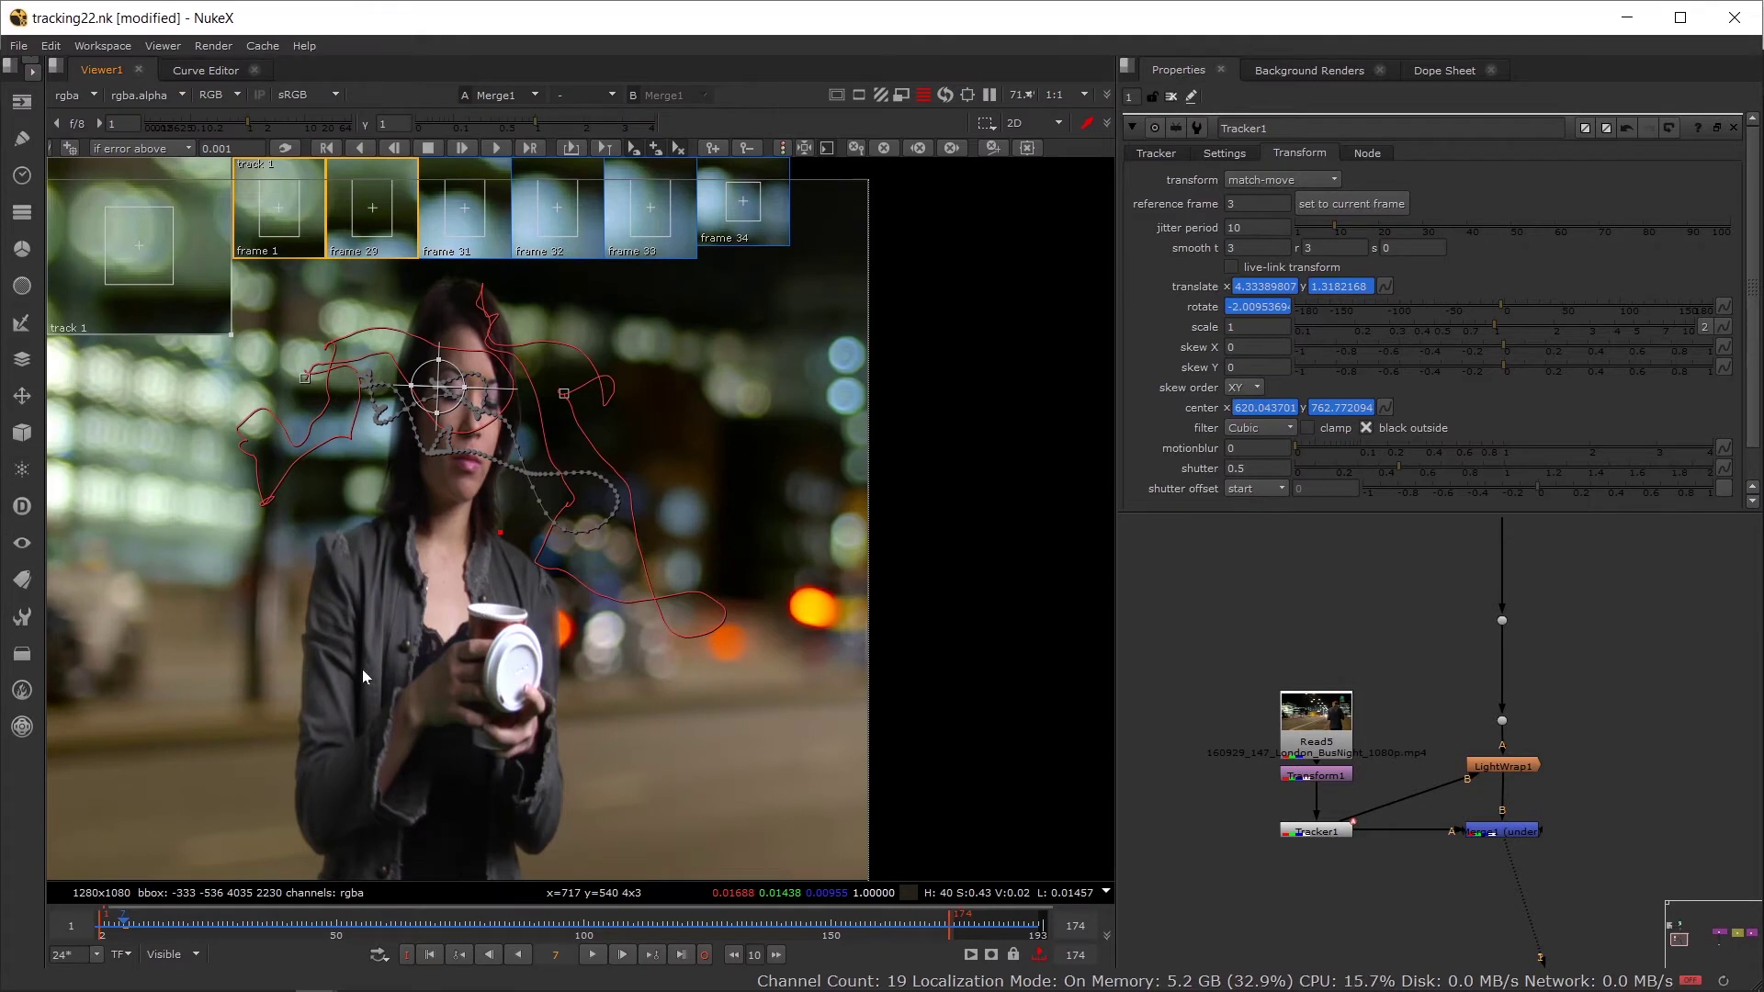
# Step: Close Tracker1's settings and scrub the shot from frame 3 to frame 19
pyautogui.press('f')
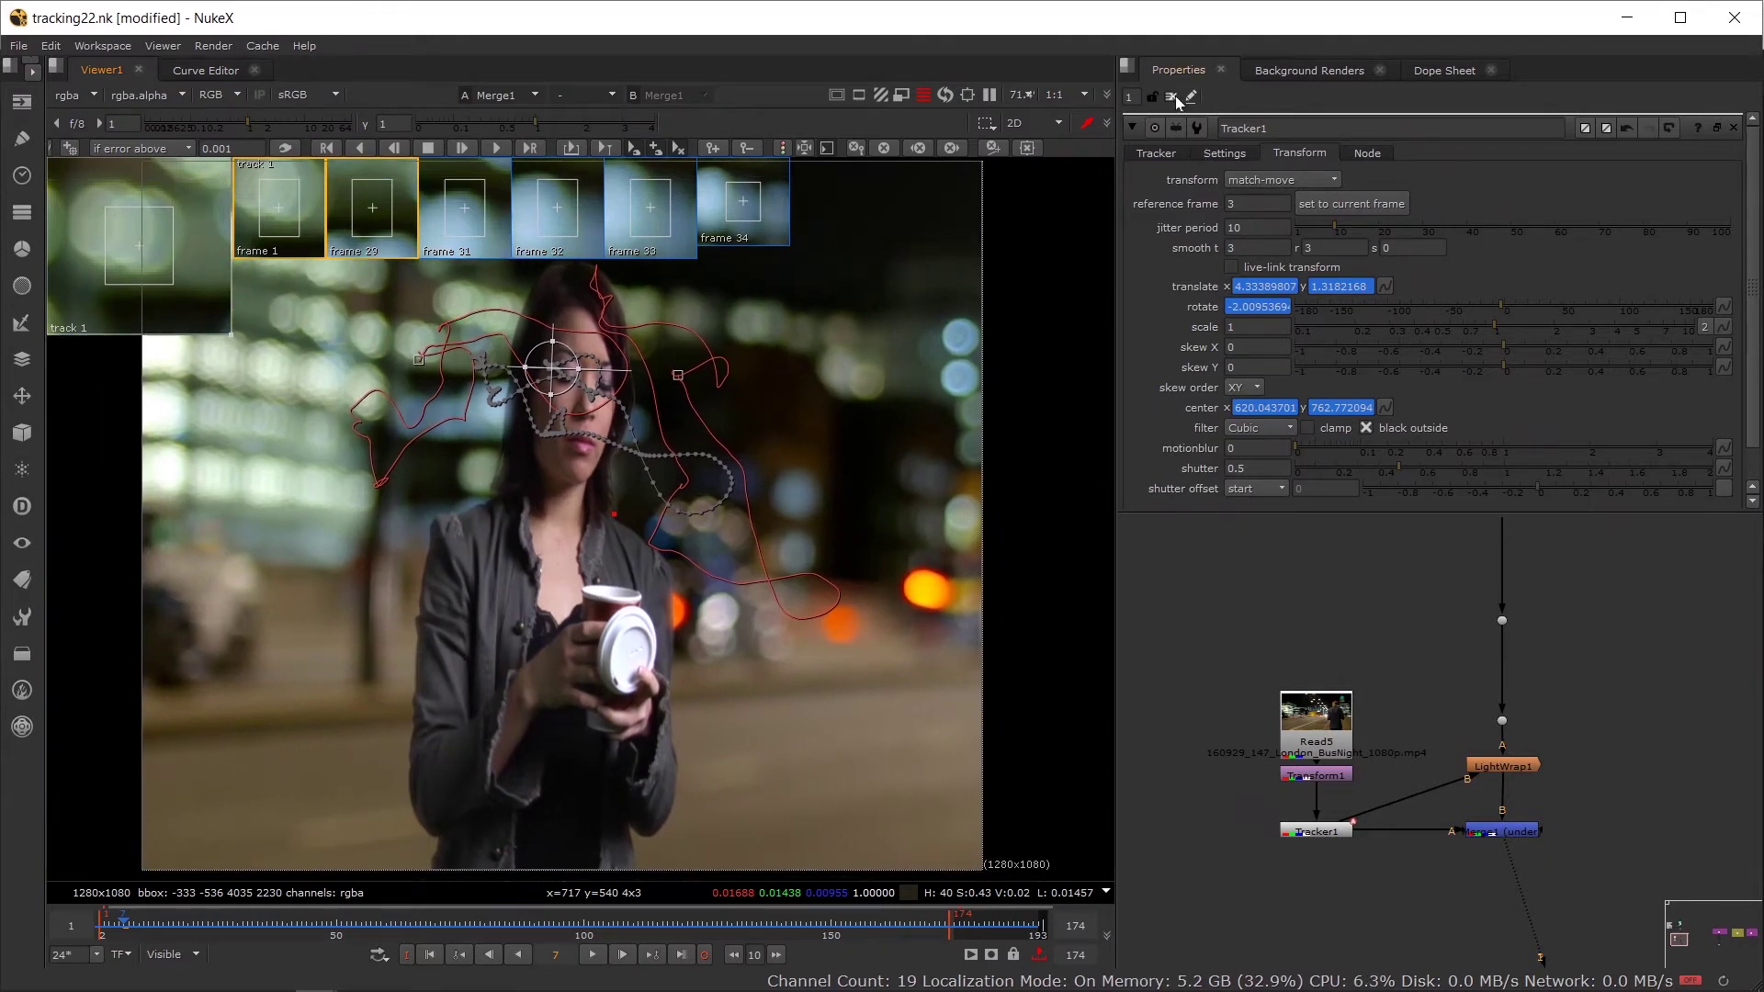
pyautogui.click(1173, 97)
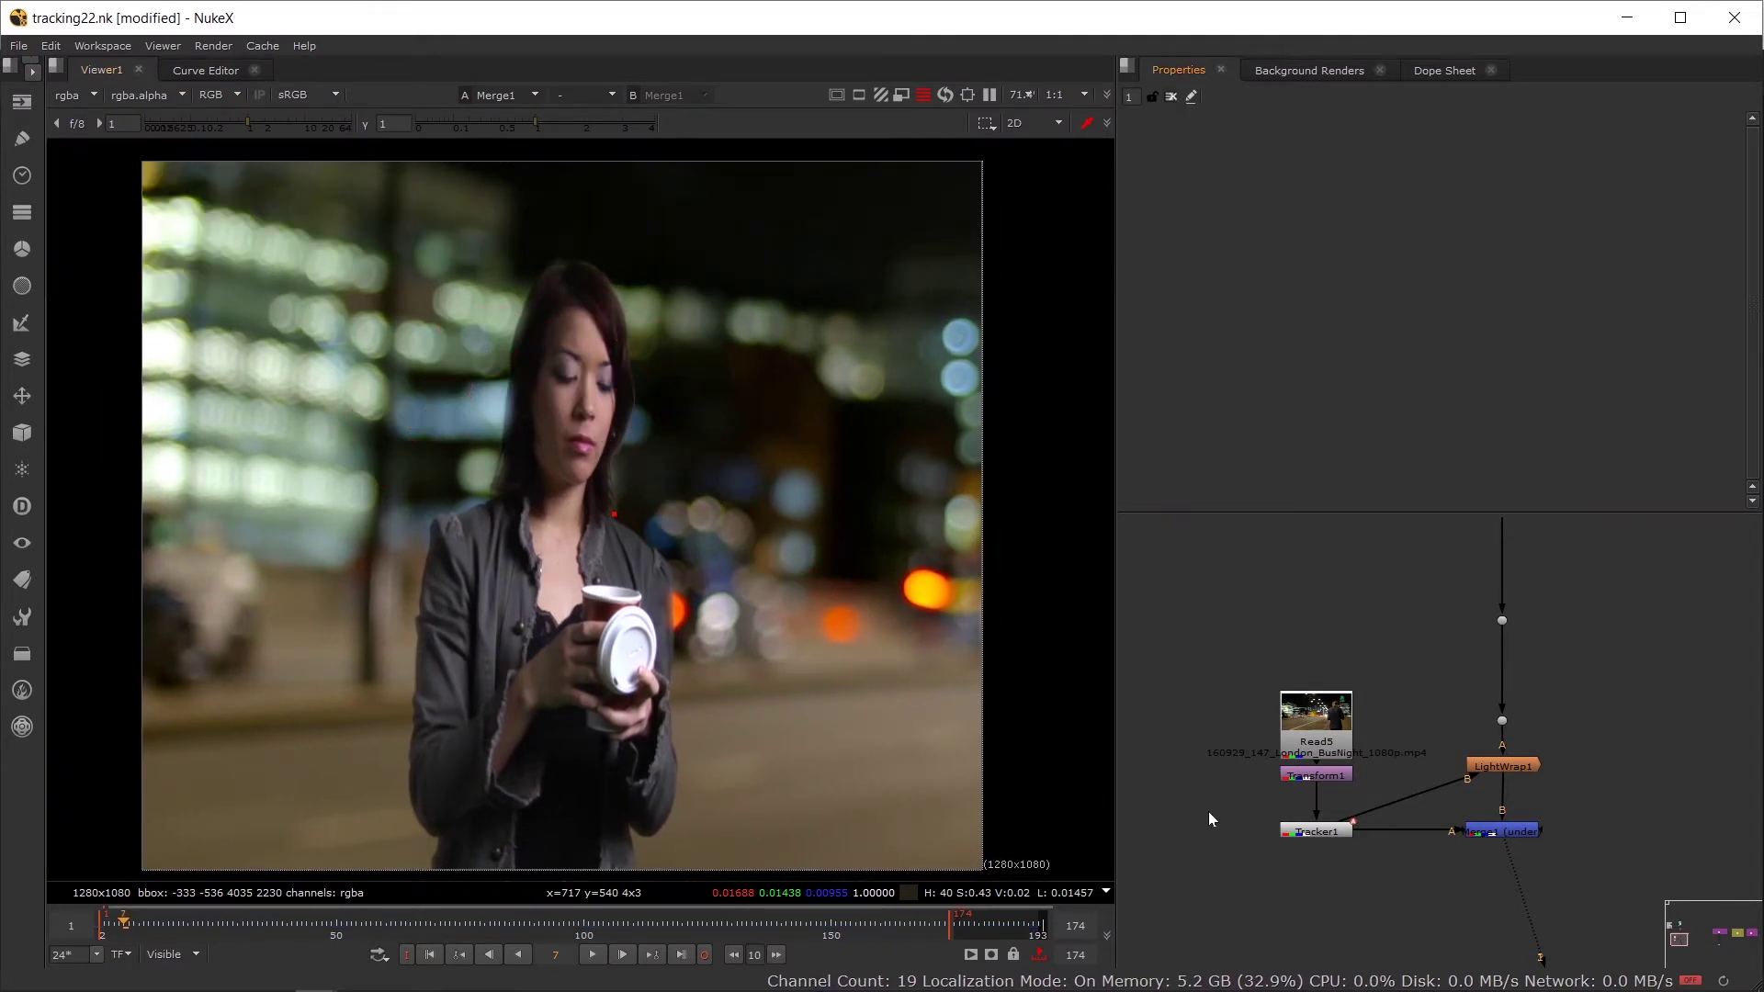
pyautogui.click(109, 929)
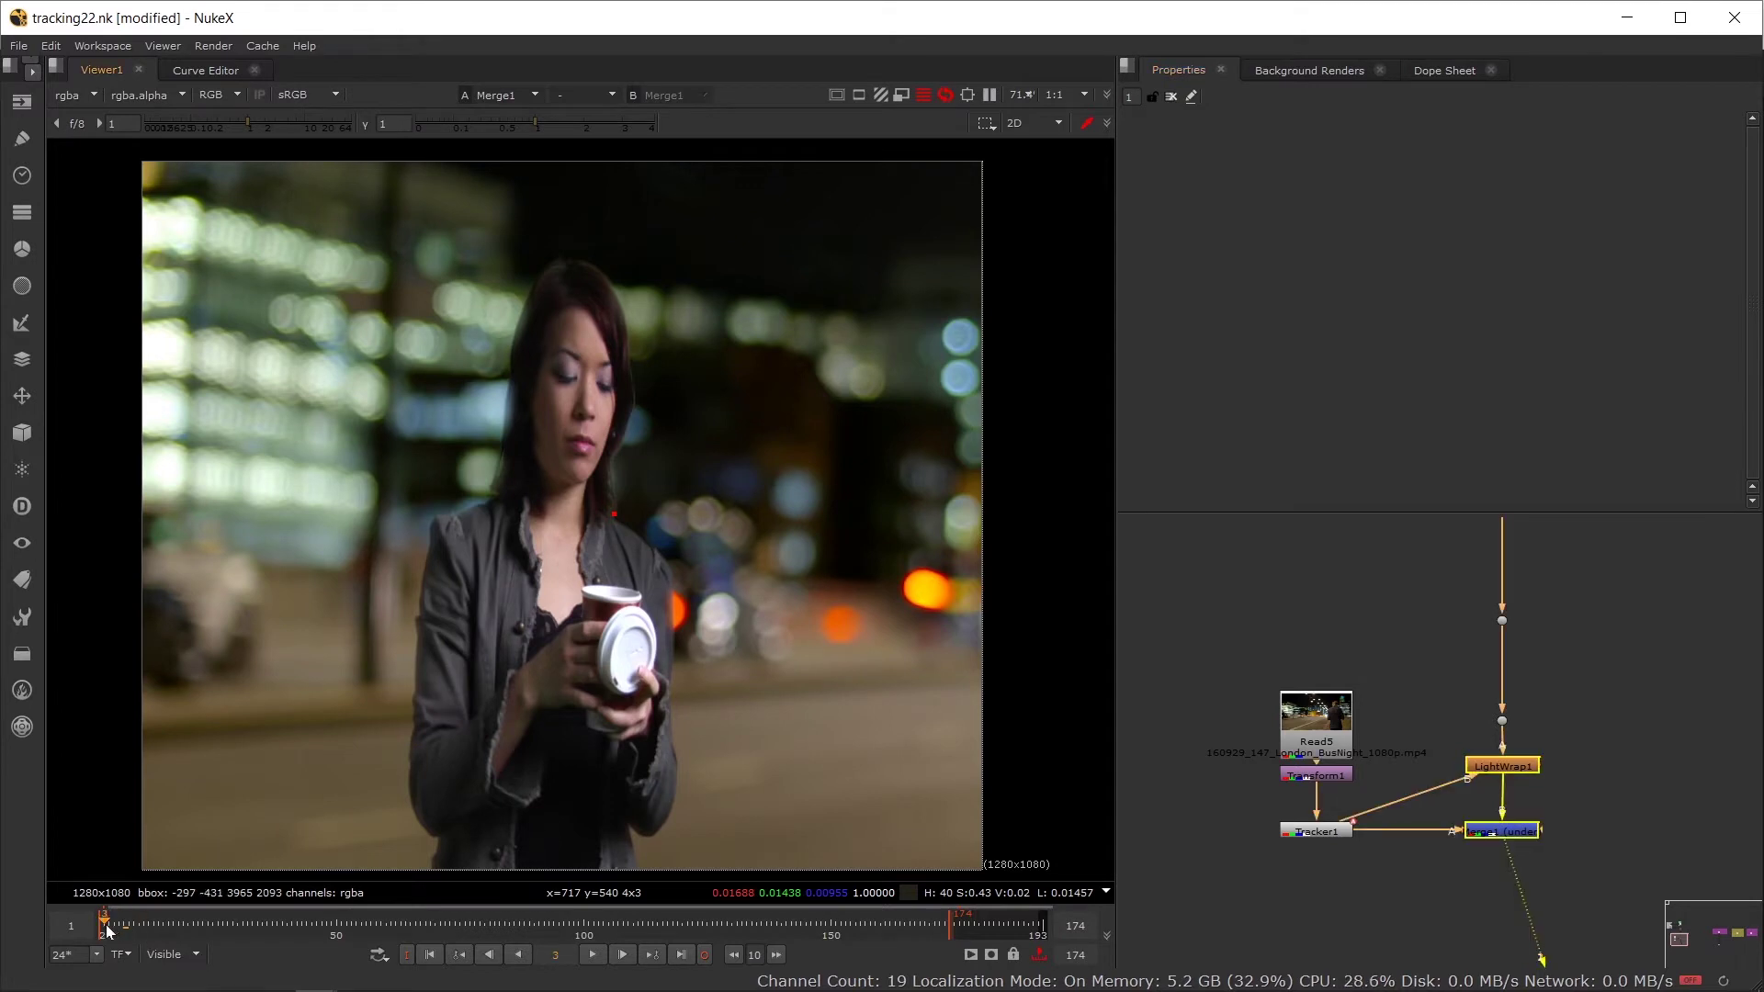
pyautogui.moveTo(107, 932); pyautogui.dragTo(236, 932)
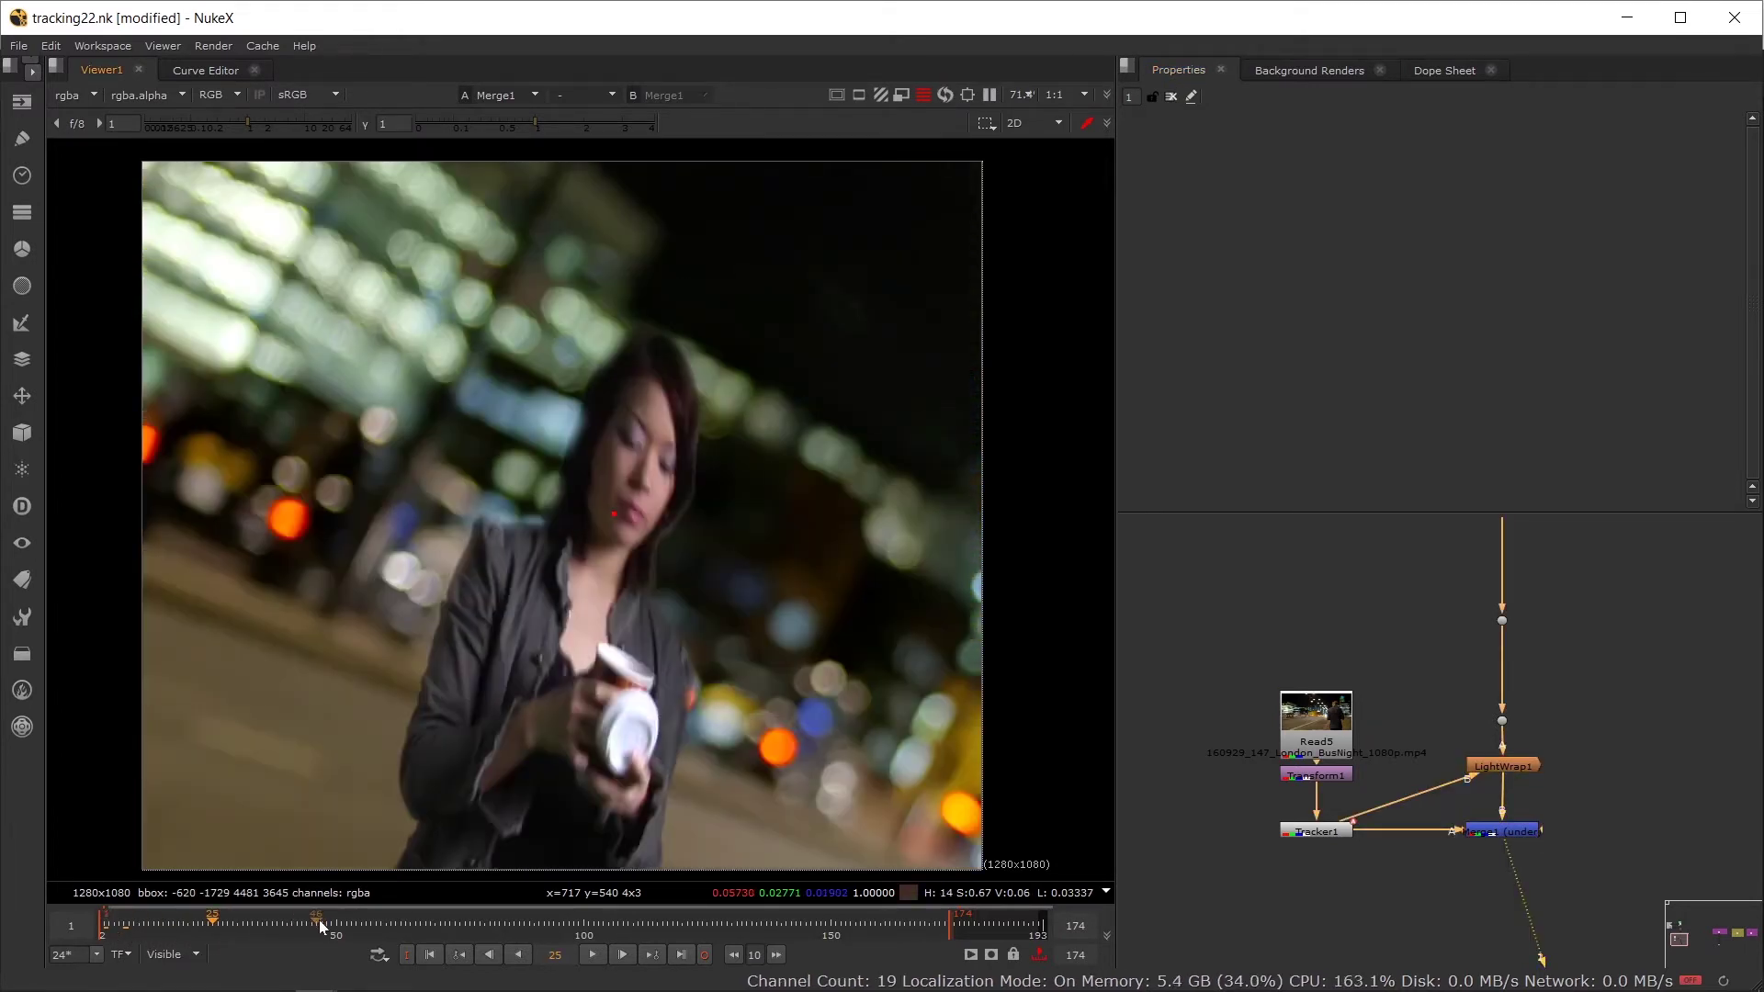
pyautogui.click(183, 922)
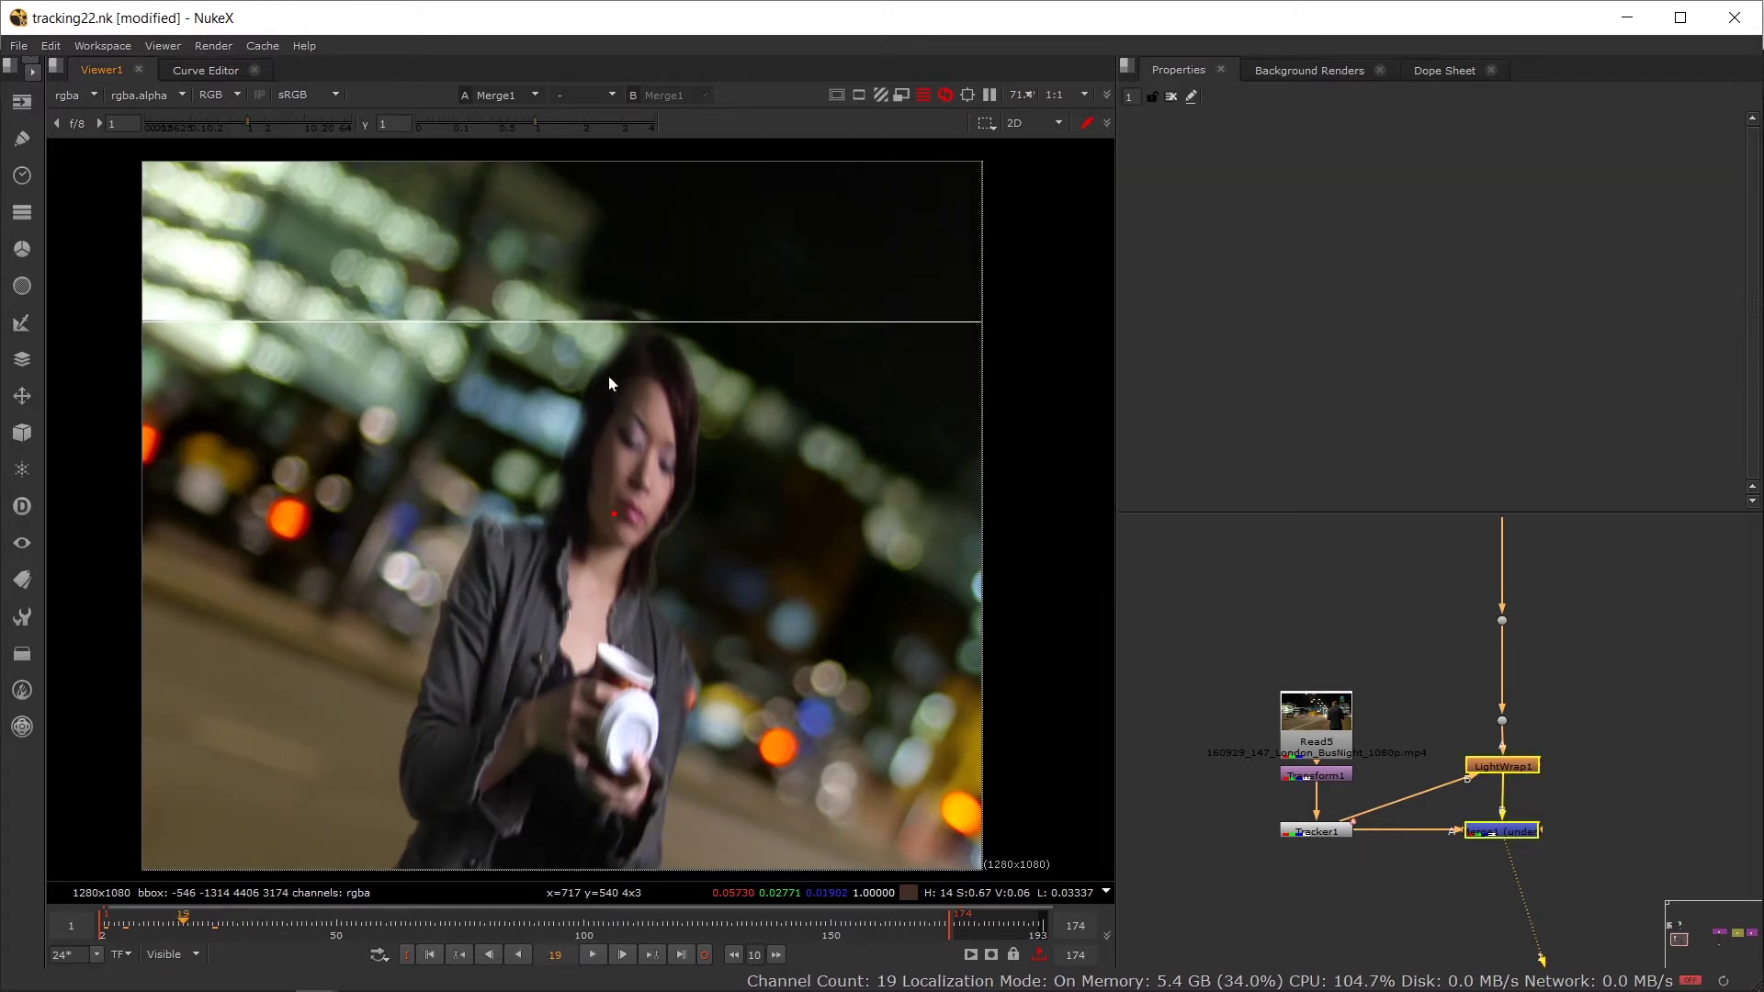
# Step: Compare LightWrap1 on and off, then lower its Intensity to 12 and then 8
pyautogui.doubleClick(1510, 763)
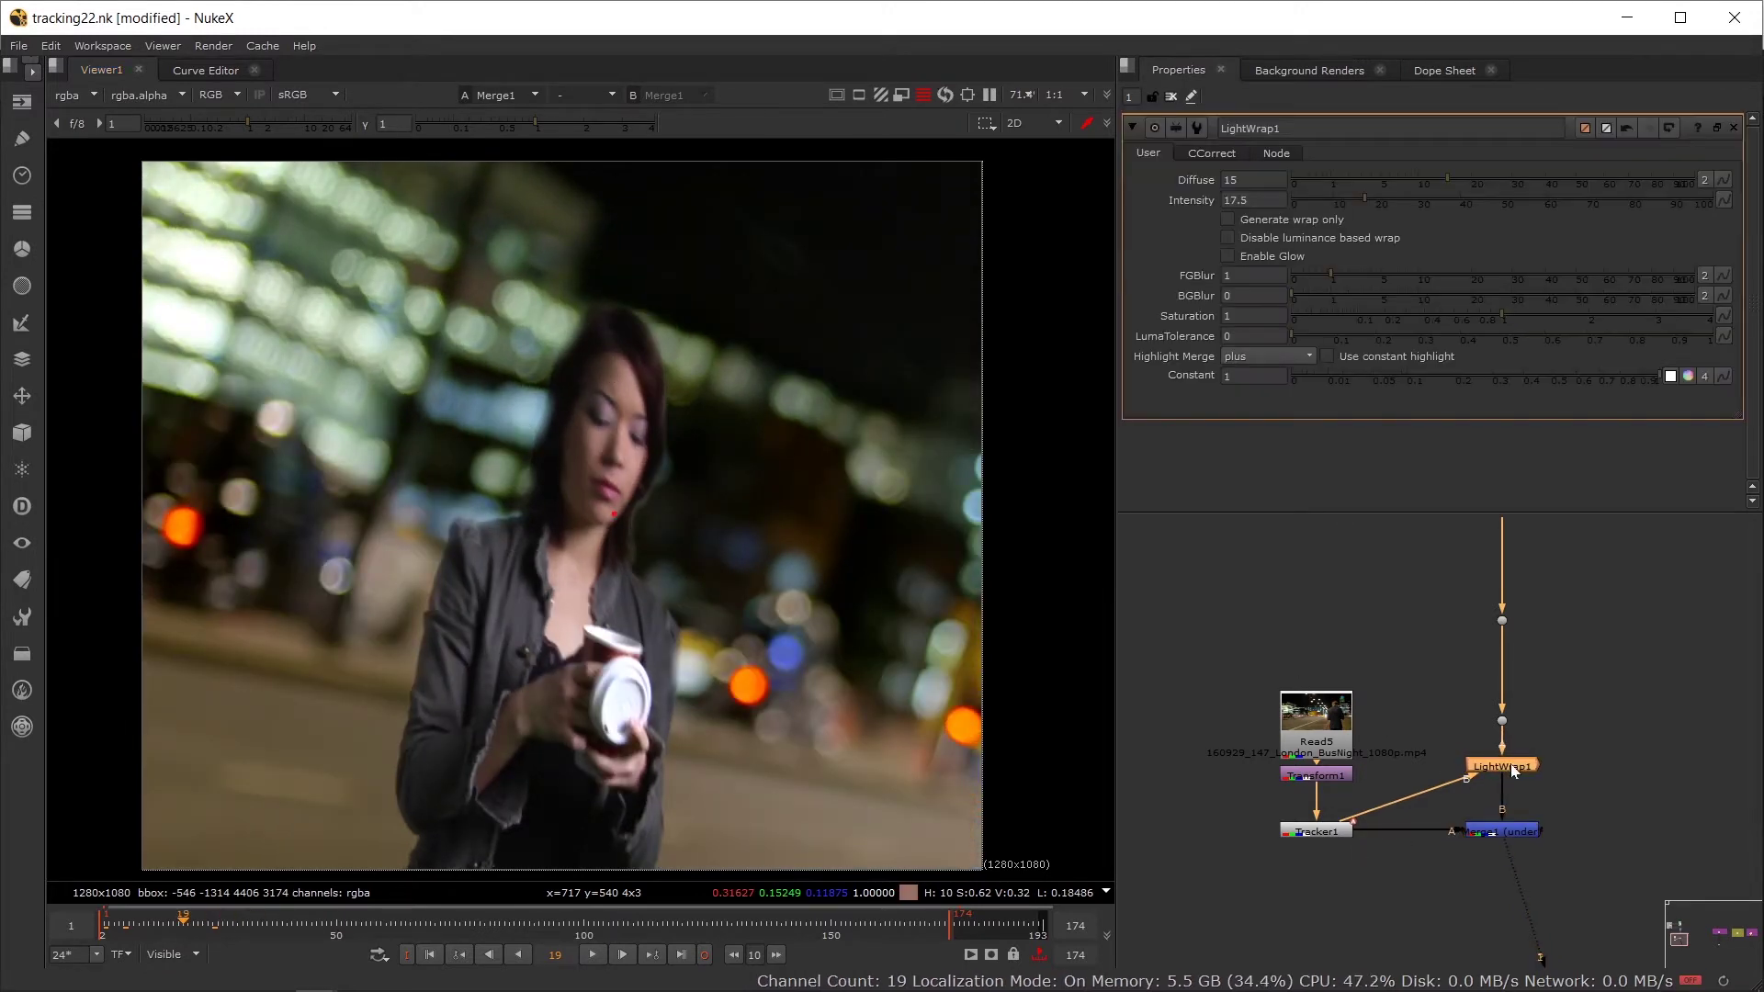
pyautogui.press('d')
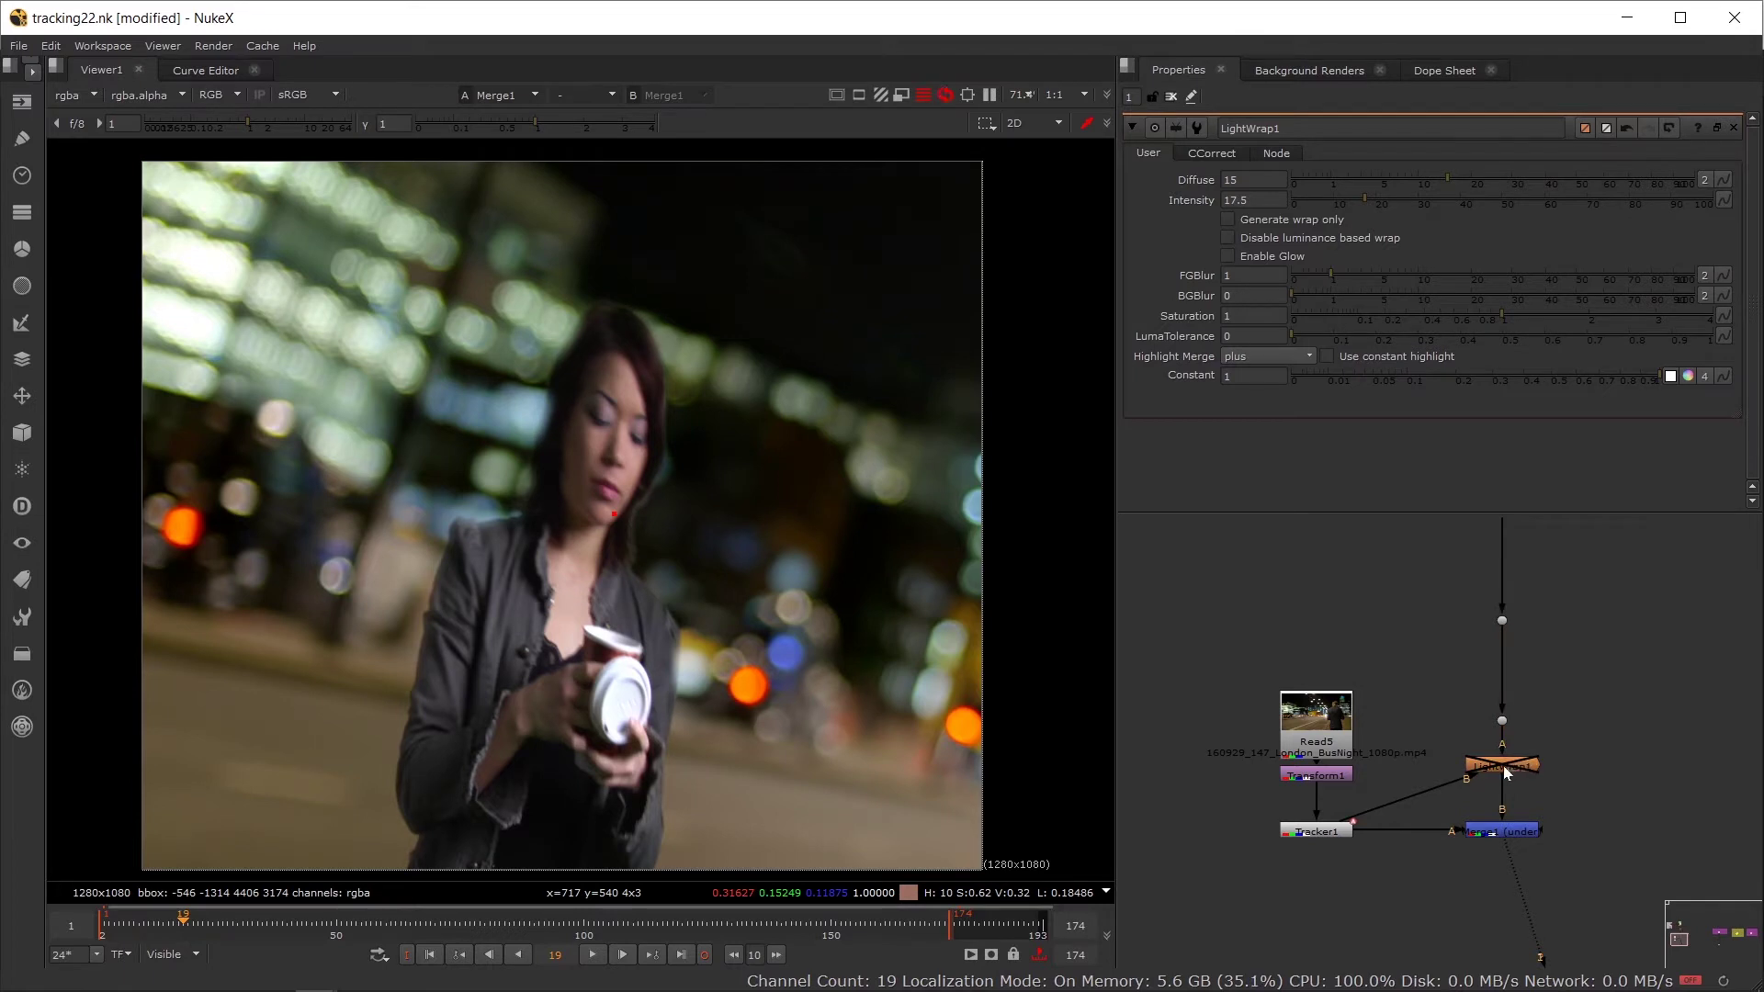
pyautogui.press('d')
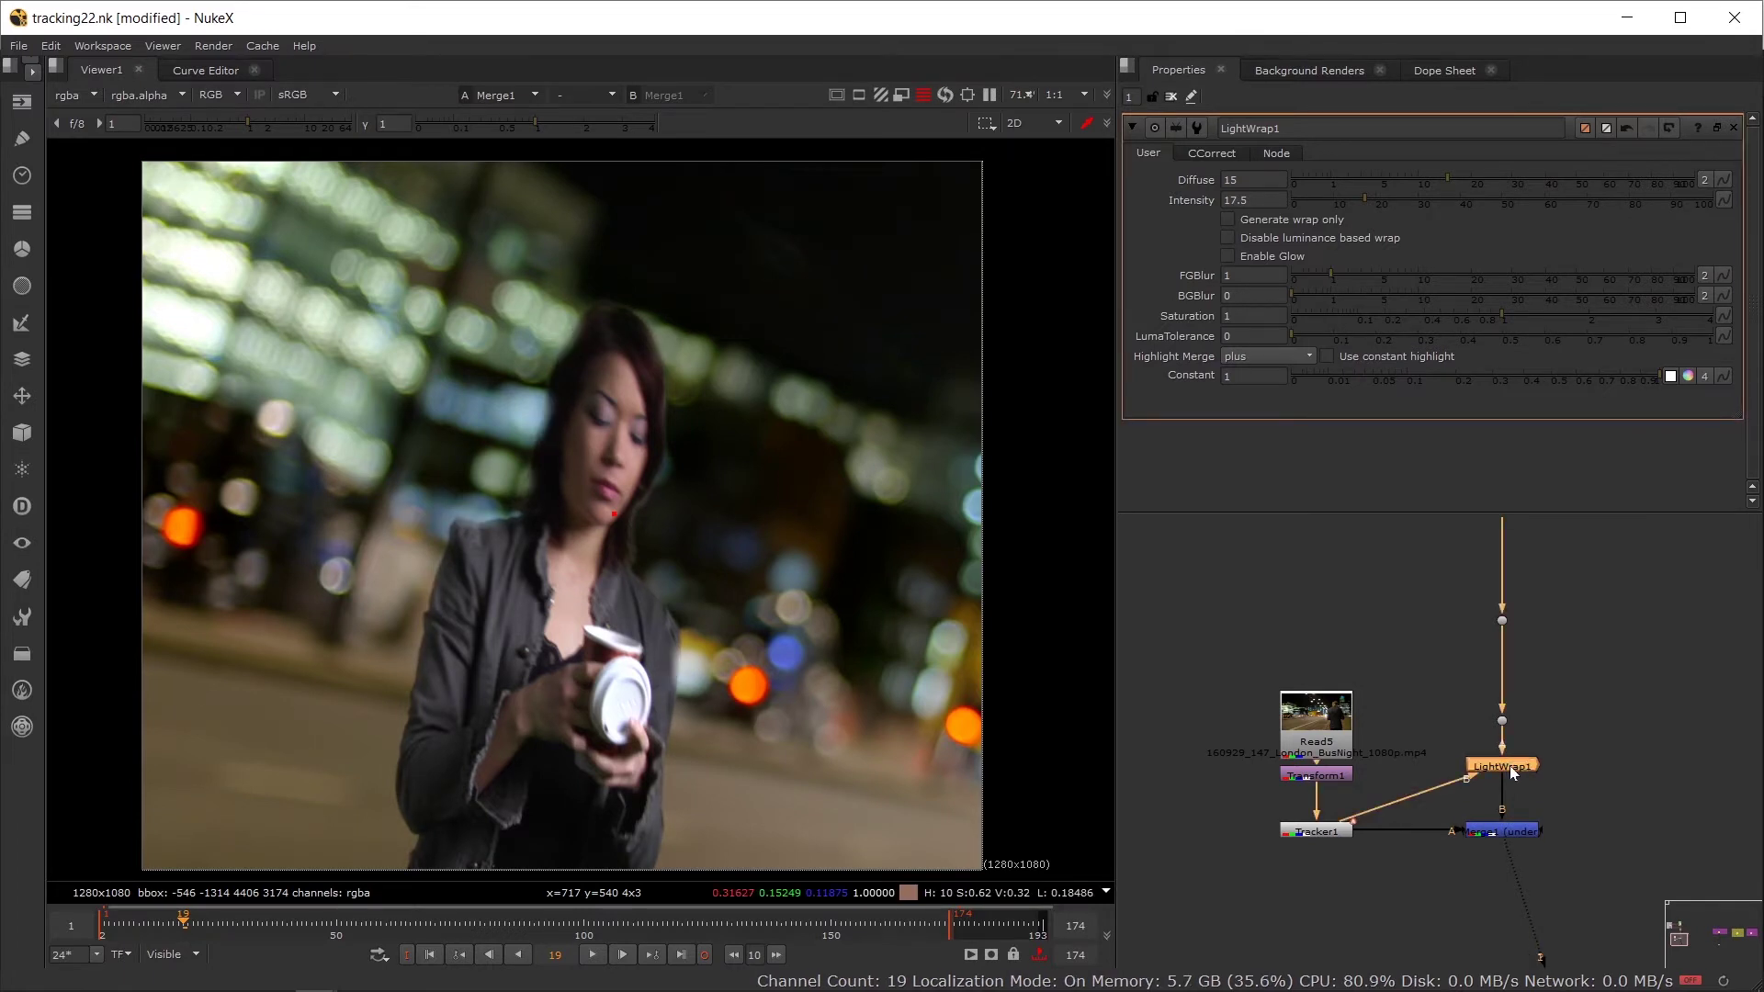
pyautogui.moveTo(1277, 200); pyautogui.dragTo(1231, 200)
pyautogui.write('2')
pyautogui.click(1589, 700)
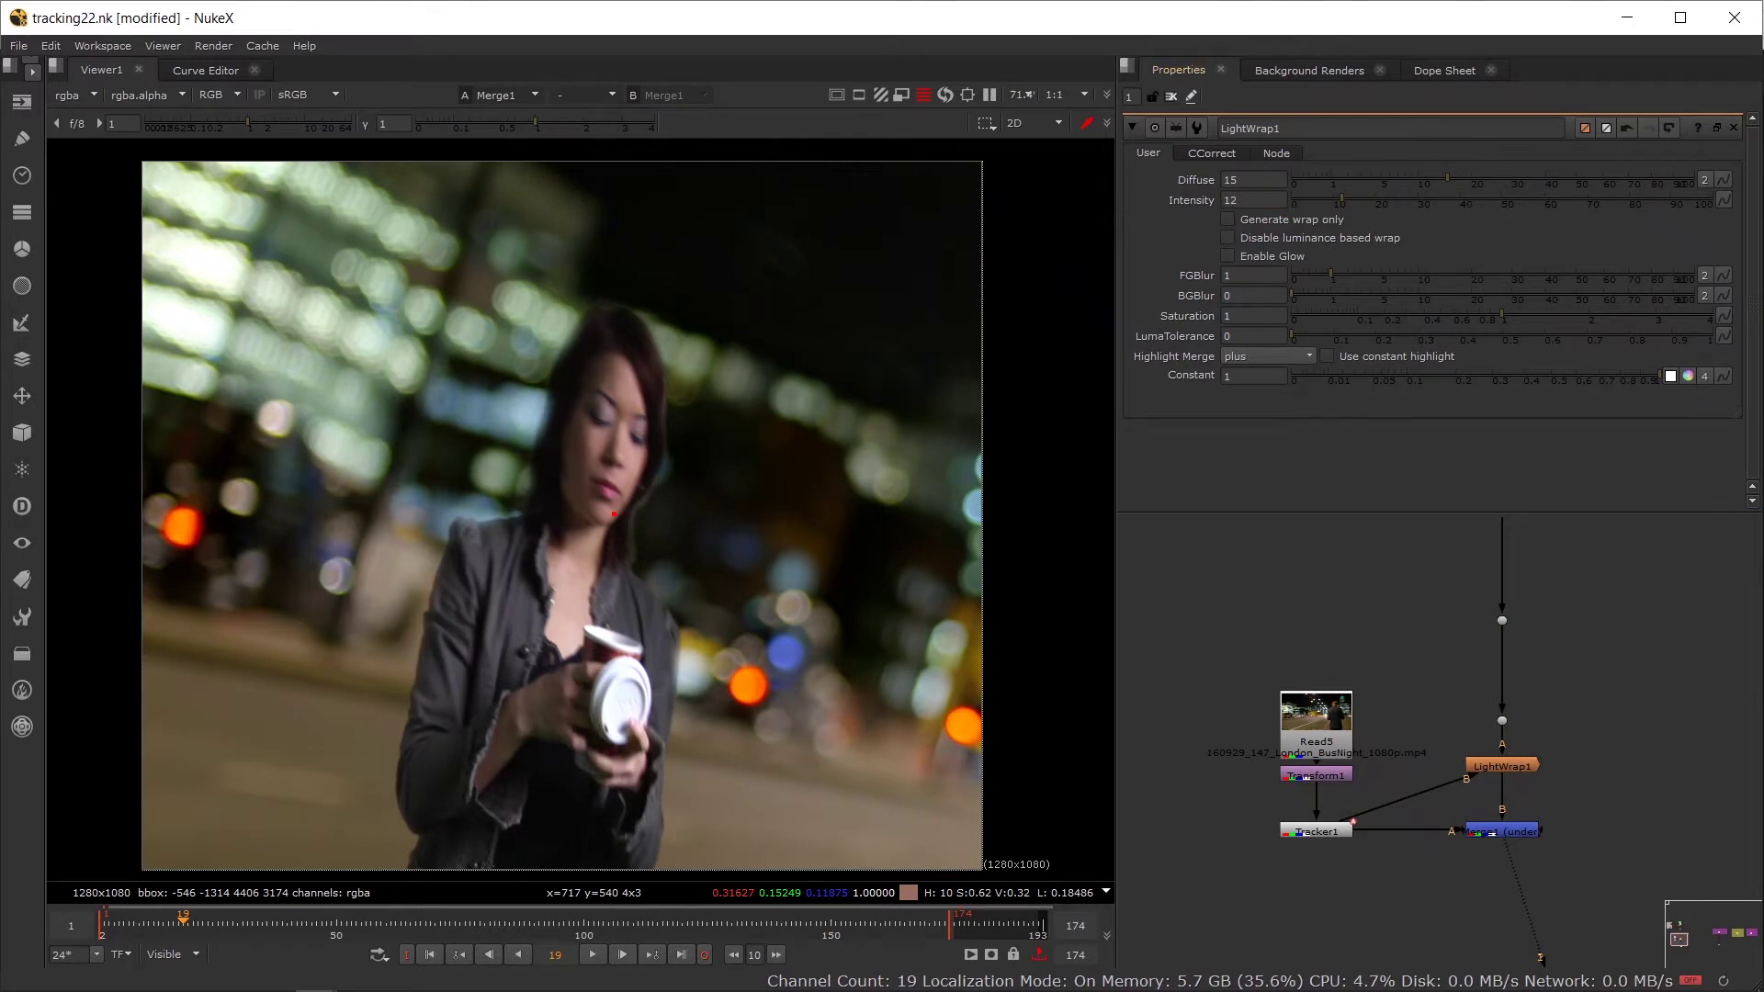
pyautogui.moveTo(1265, 201); pyautogui.dragTo(1223, 200)
pyautogui.write('8')
pyautogui.press('Return')
# Step: Play the composite from near the start and rearrange the Alpha backdrop nodes
pyautogui.click(112, 923)
pyautogui.click(593, 954)
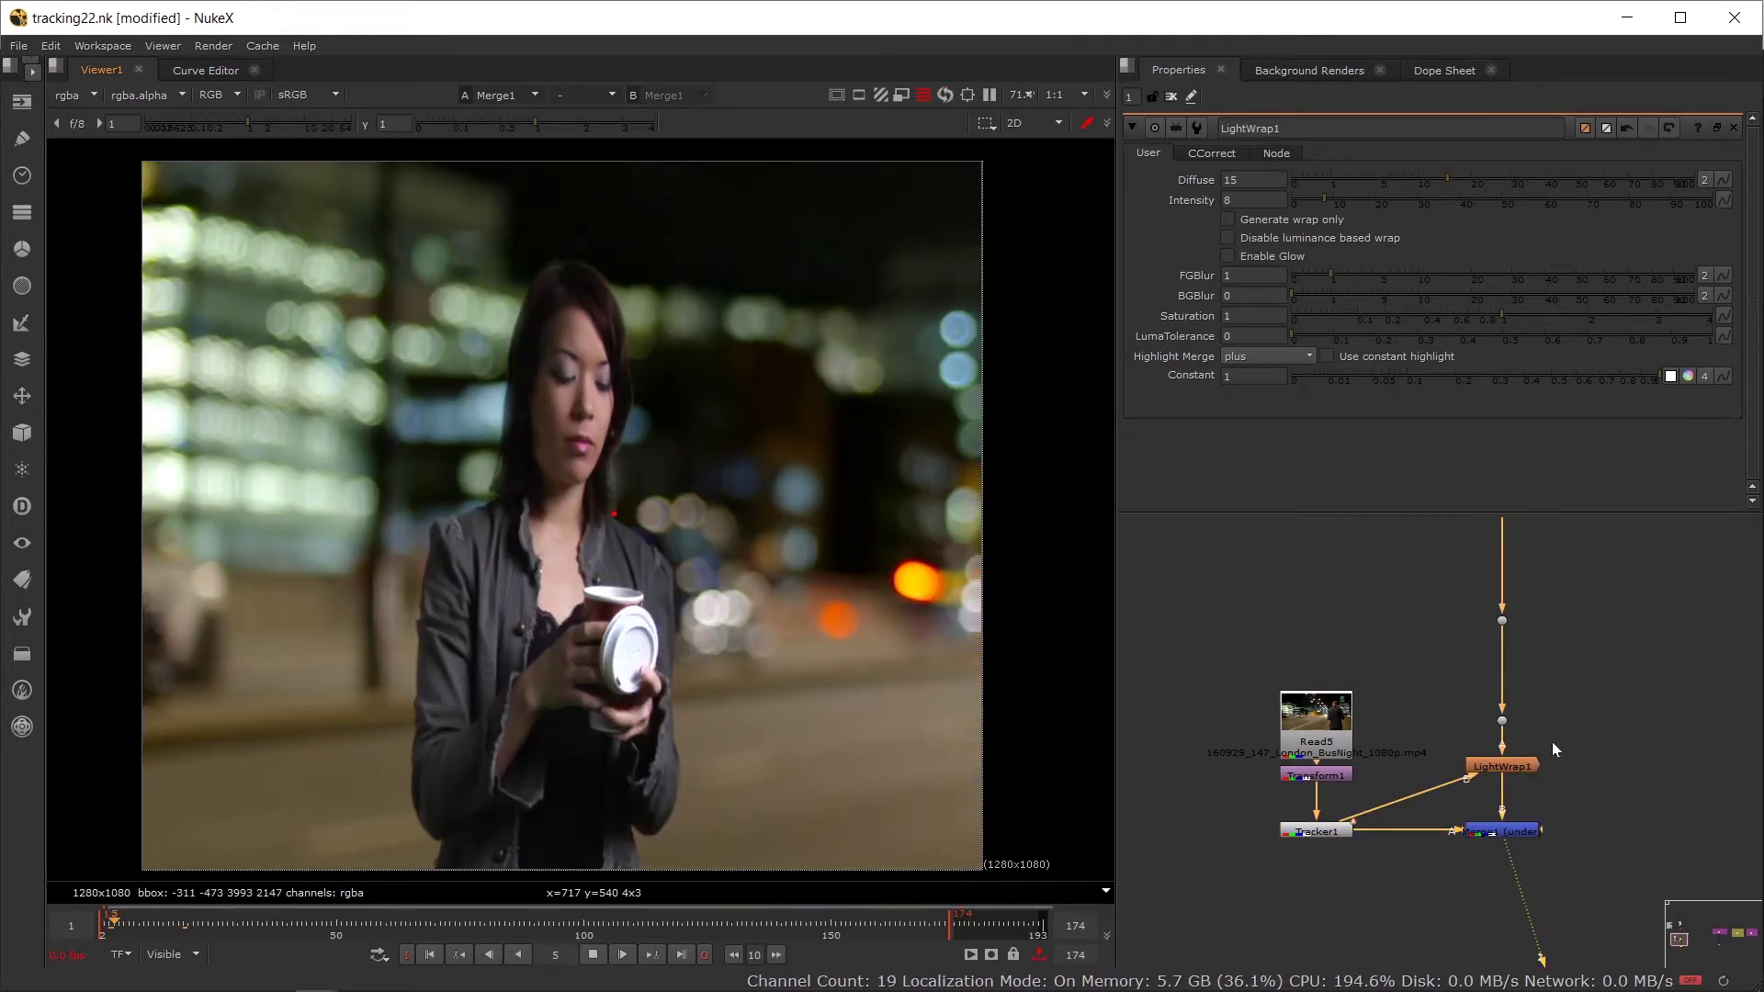
pyautogui.scroll(-5, 1534, 735)
pyautogui.moveTo(1527, 728); pyautogui.dragTo(1418, 735)
pyautogui.moveTo(1529, 549); pyautogui.dragTo(1272, 759)
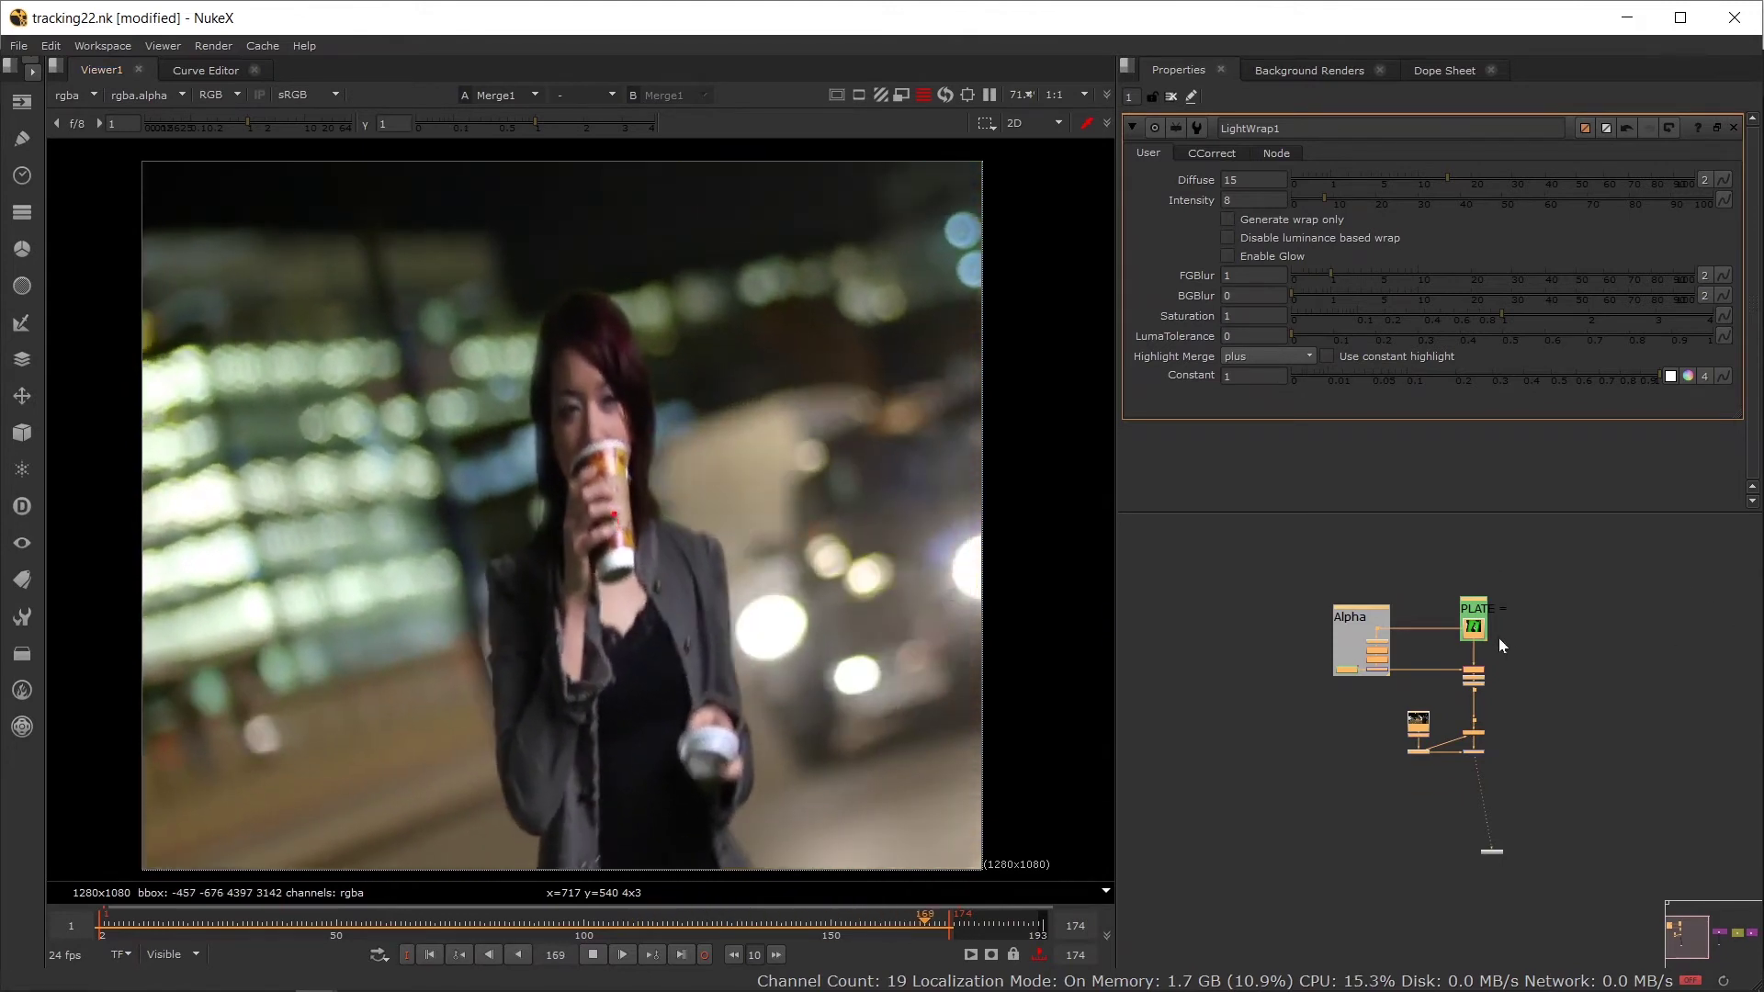
# Step: View Merge1 in the viewer and replay the composite from around frames 44–47
pyautogui.click(321, 922)
pyautogui.click(1478, 632)
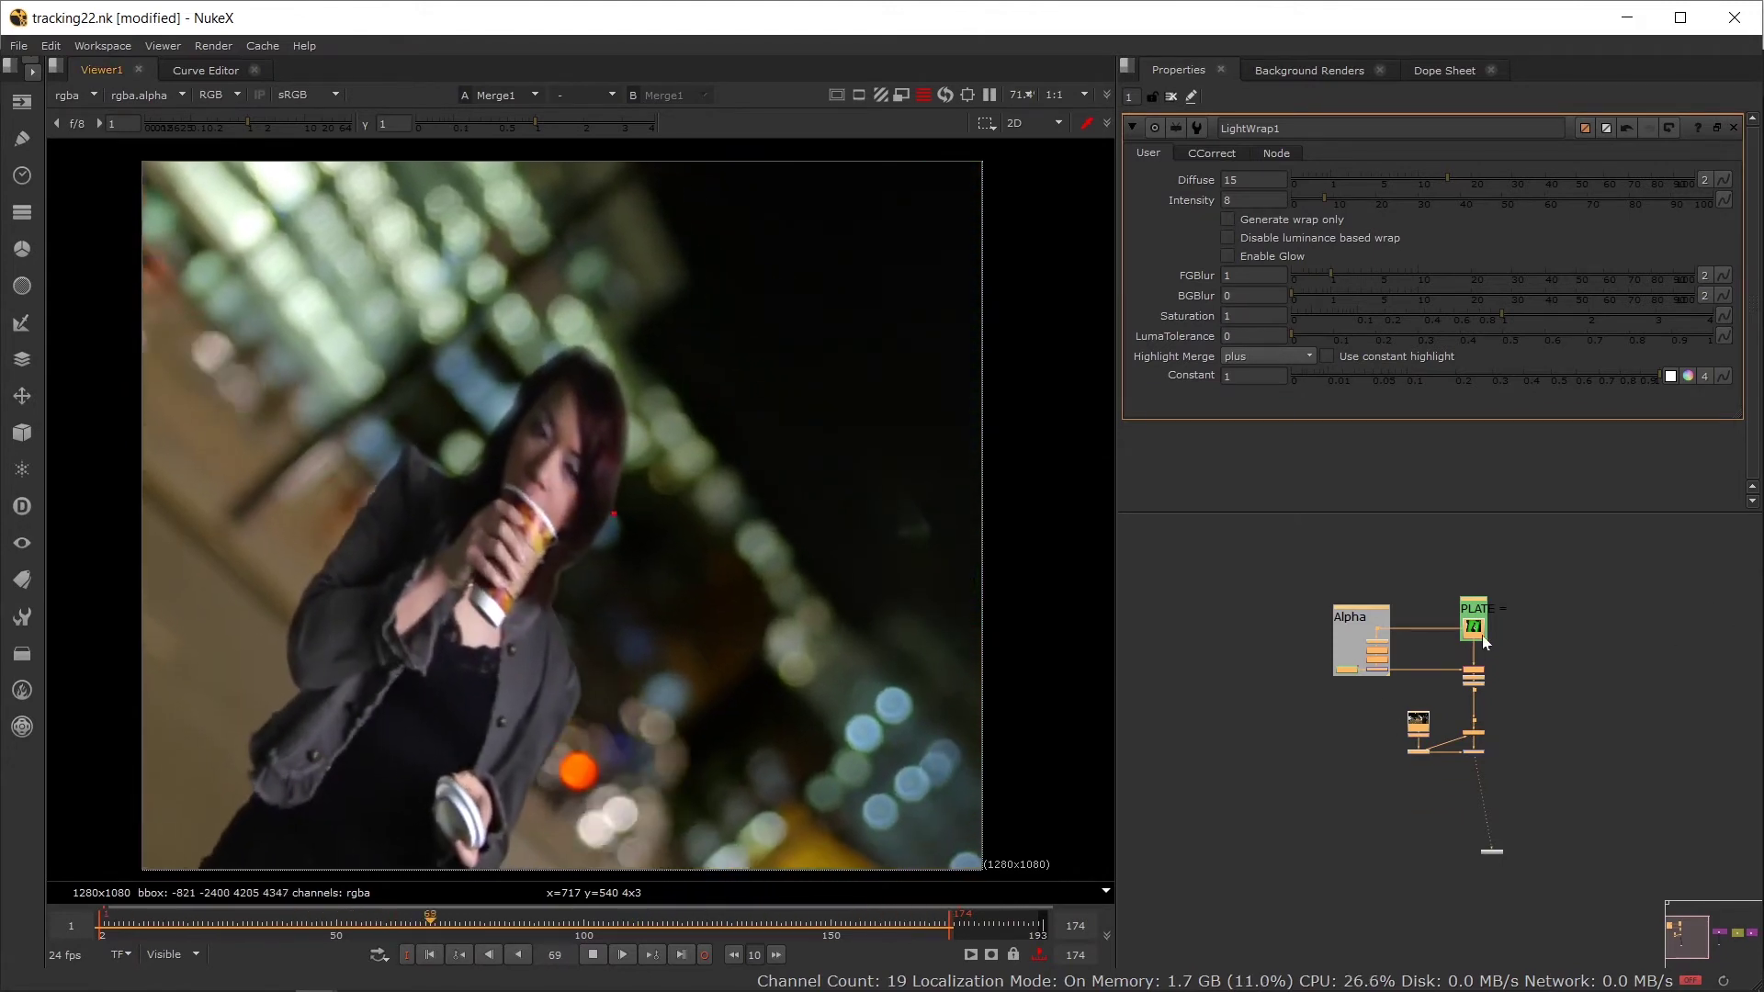
pyautogui.press('1')
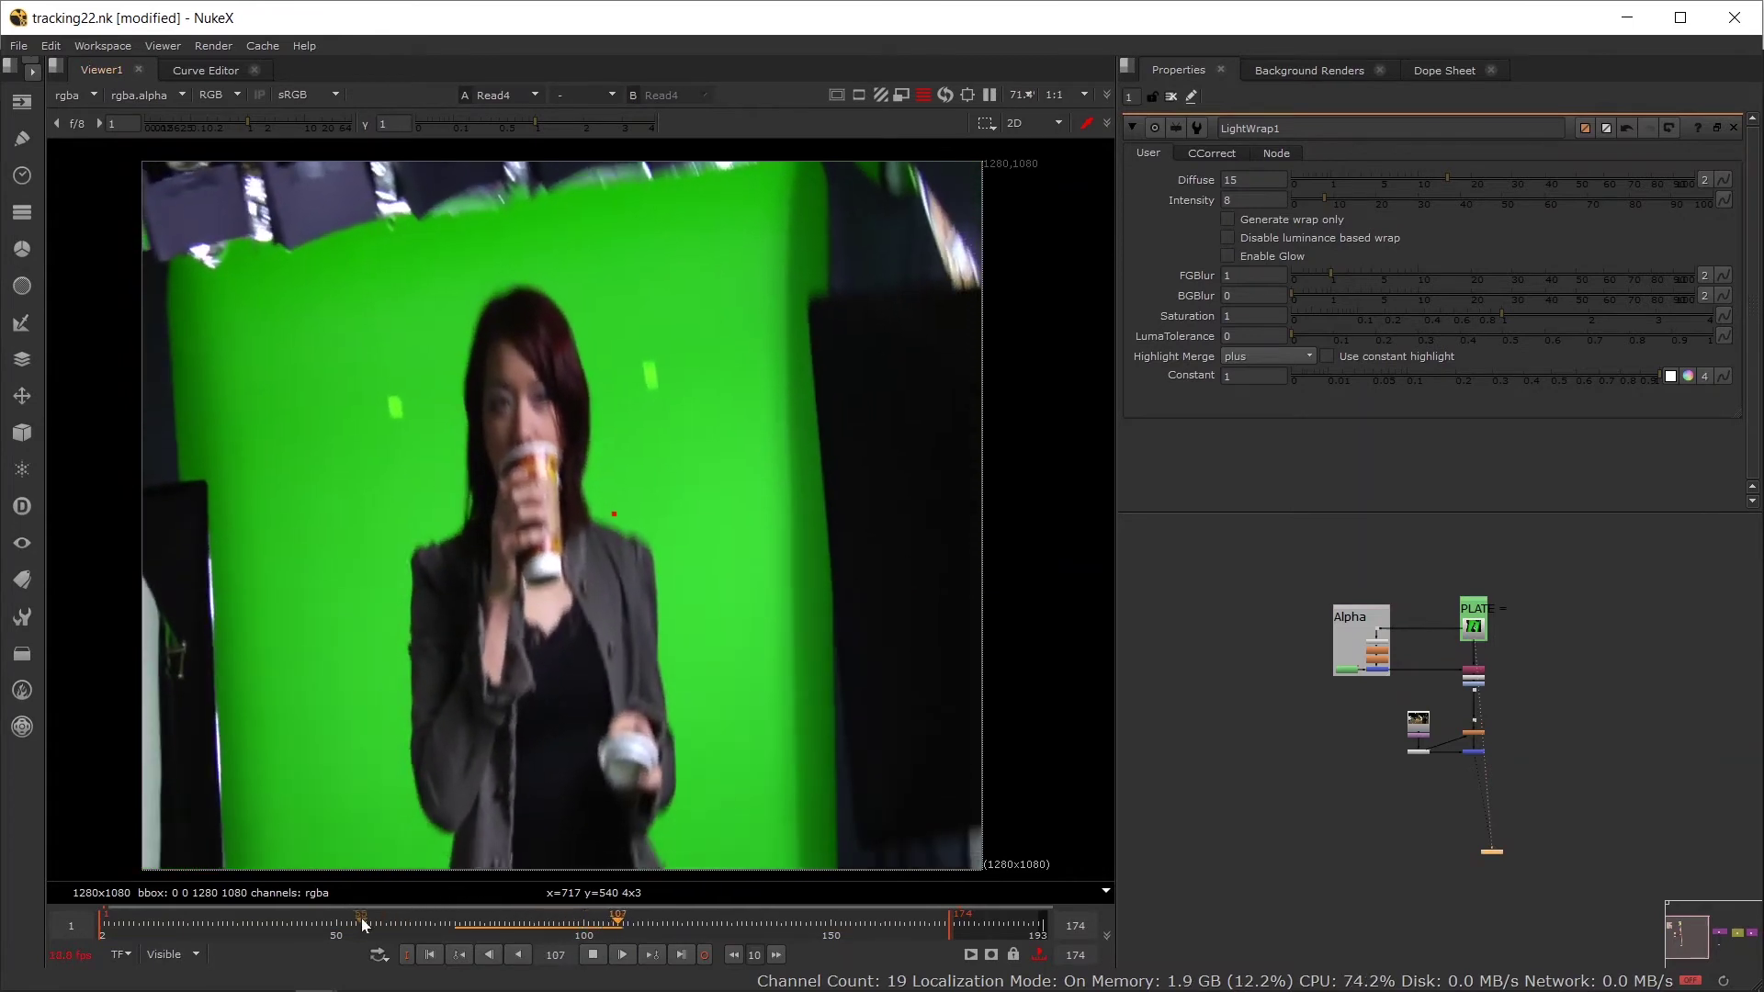
pyautogui.click(328, 920)
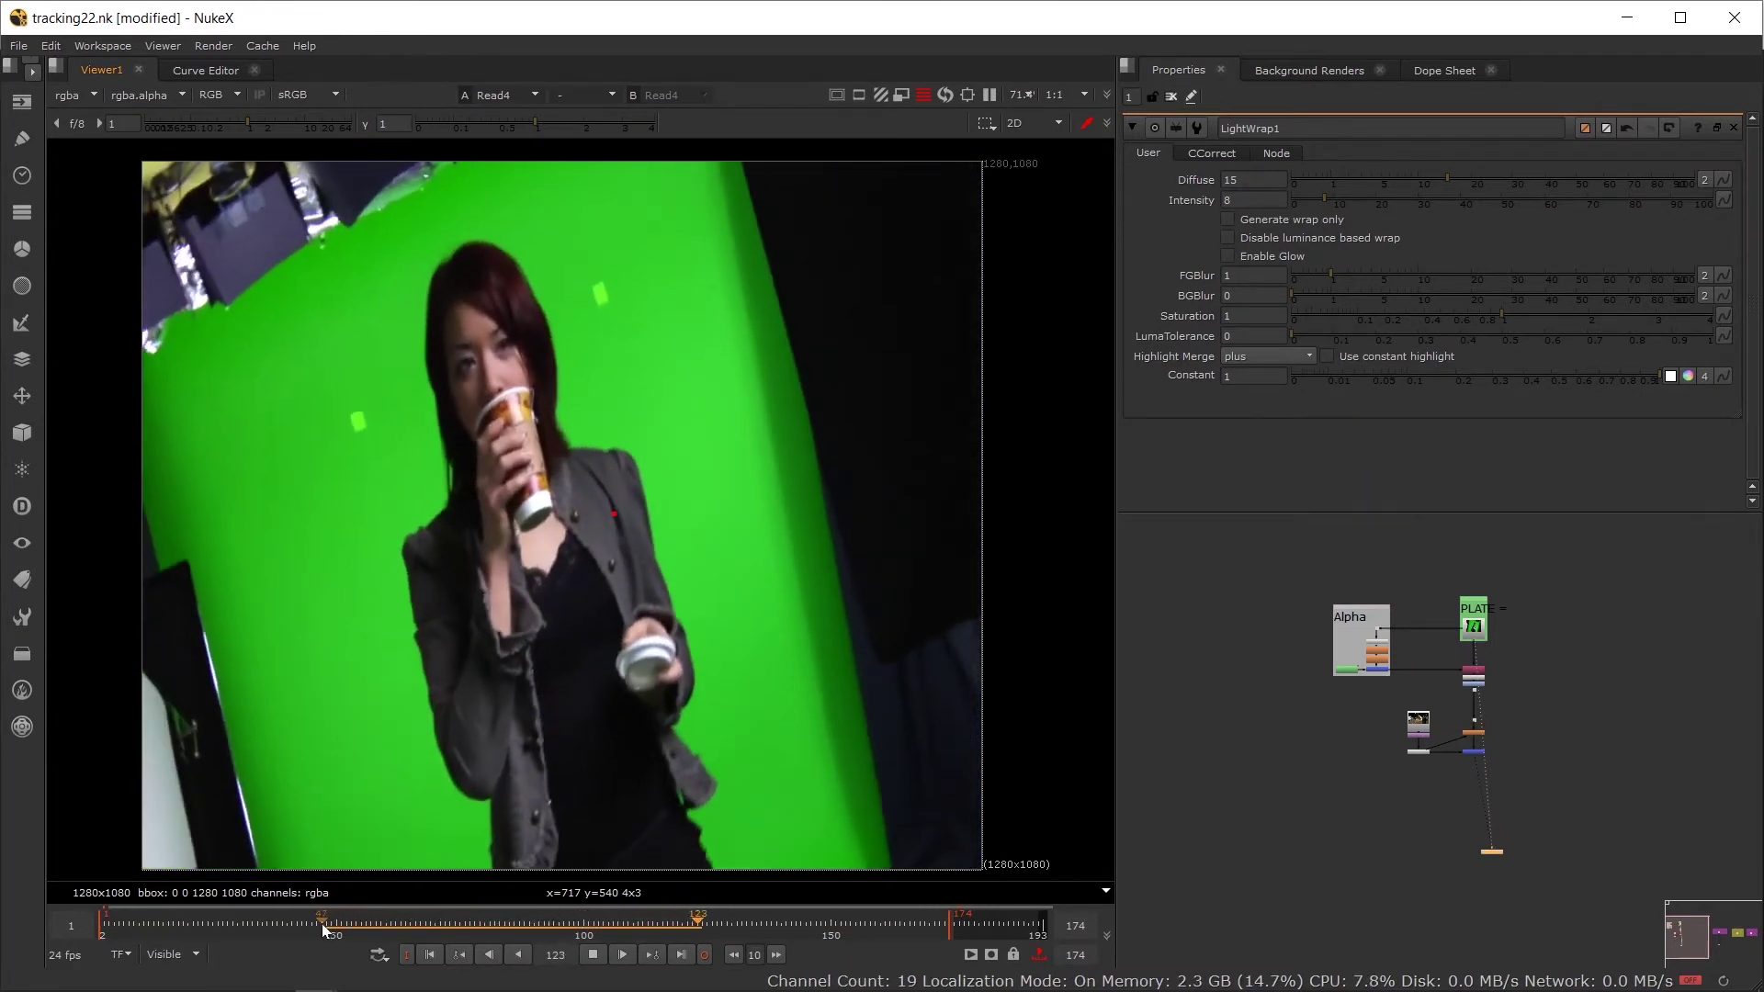
pyautogui.click(323, 924)
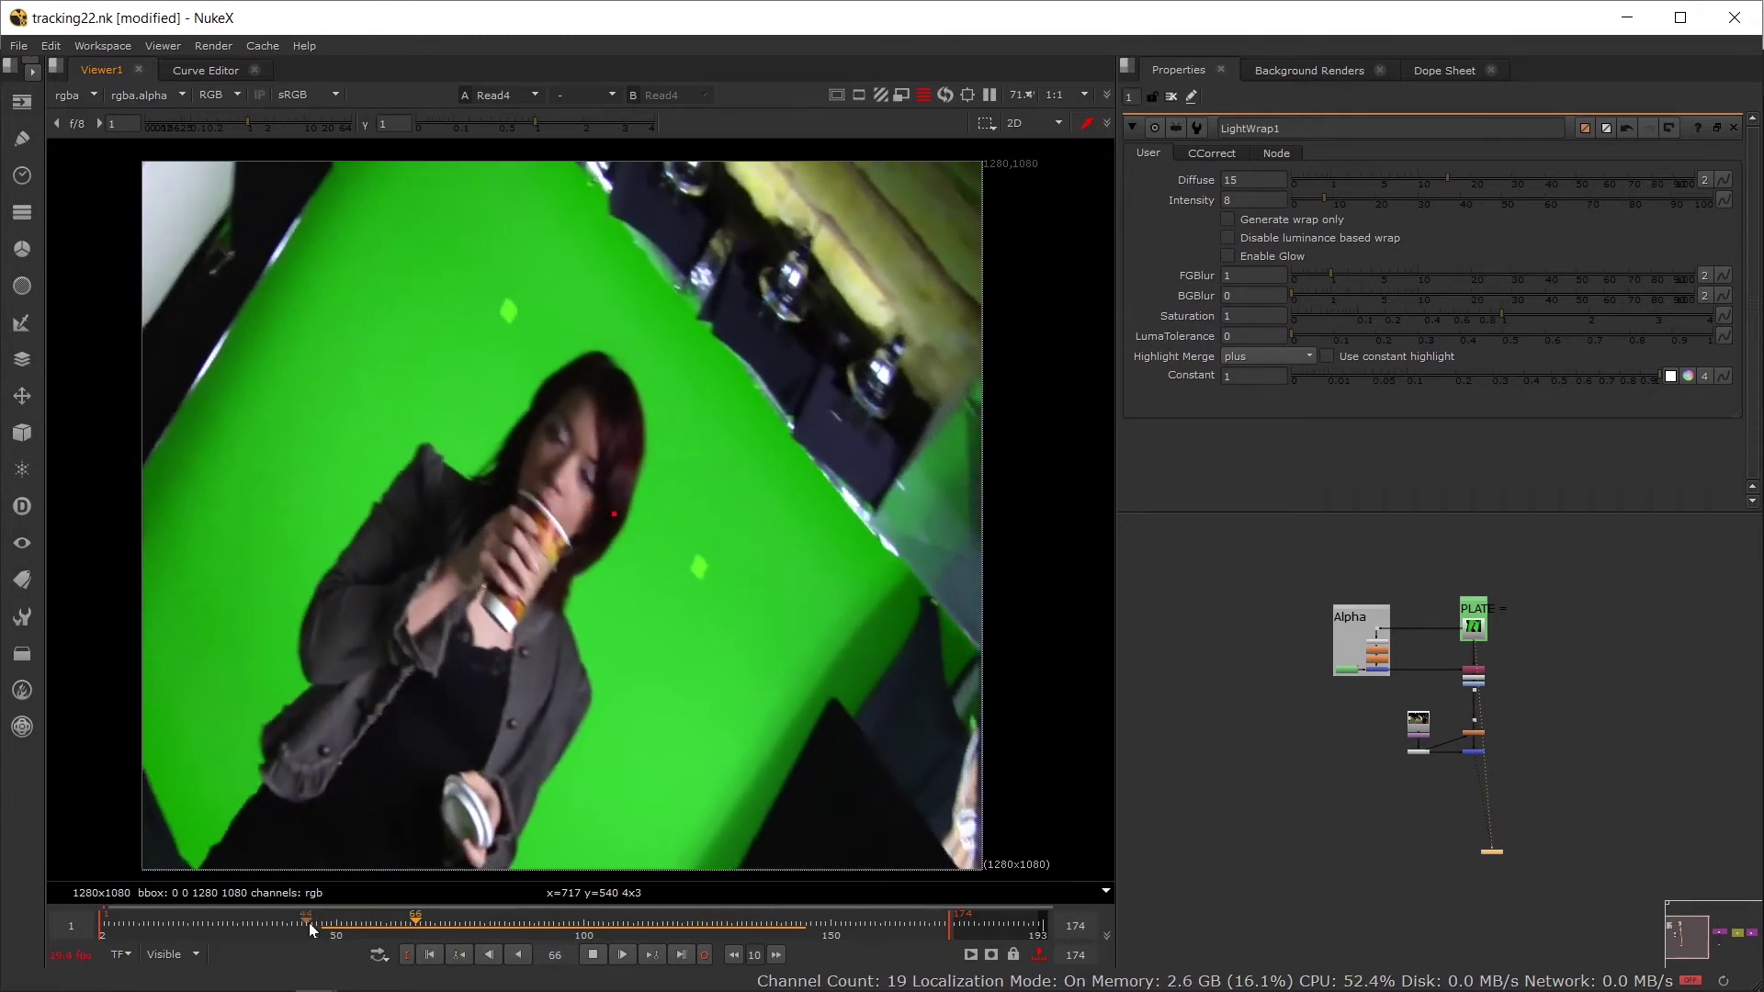
pyautogui.click(309, 923)
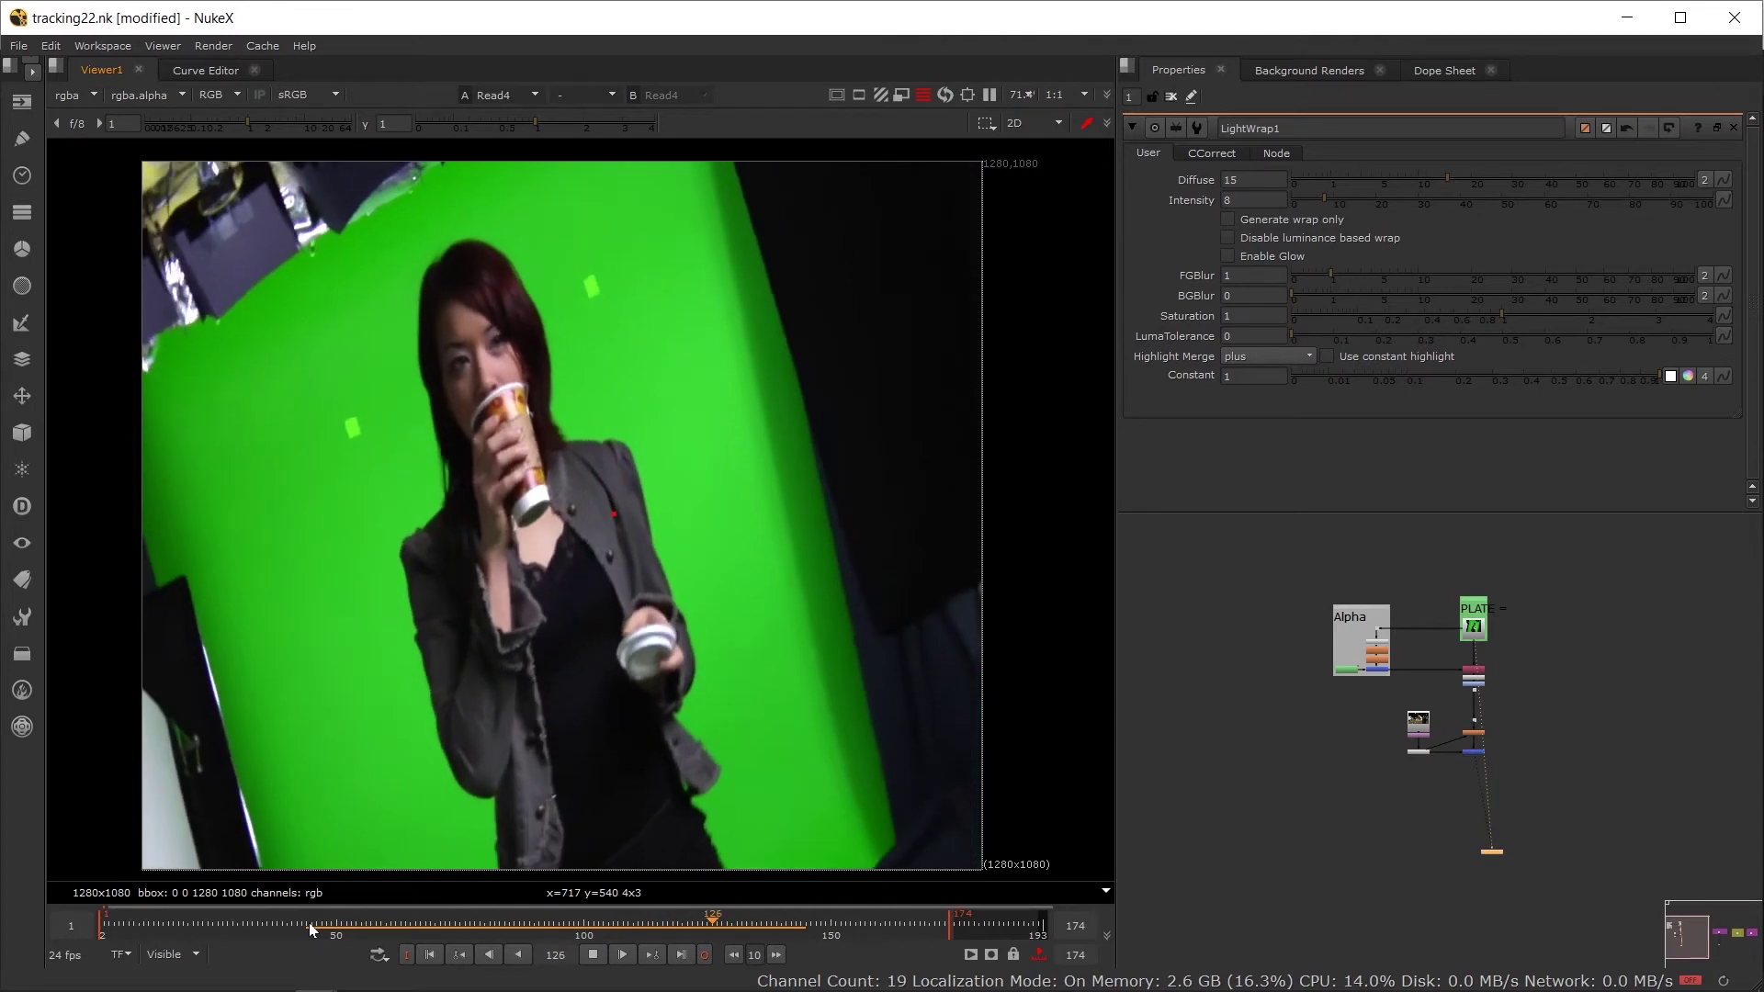
pyautogui.click(302, 922)
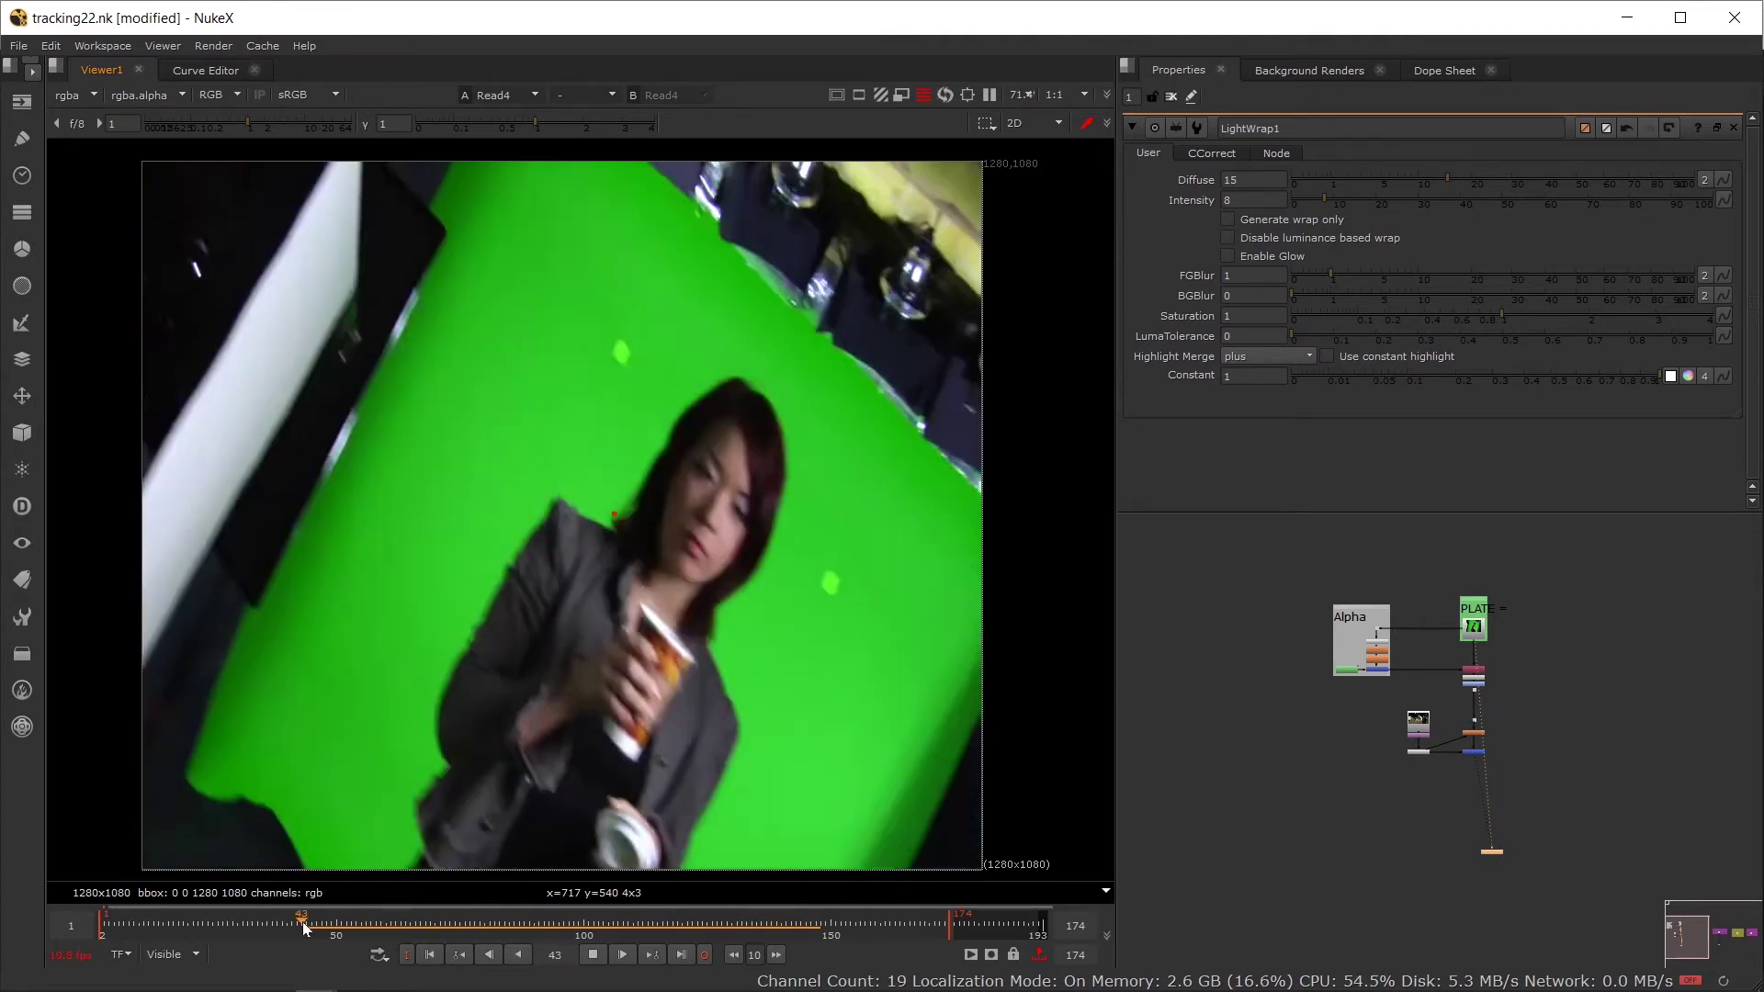
pyautogui.click(592, 954)
pyautogui.scroll(5, 1452, 756)
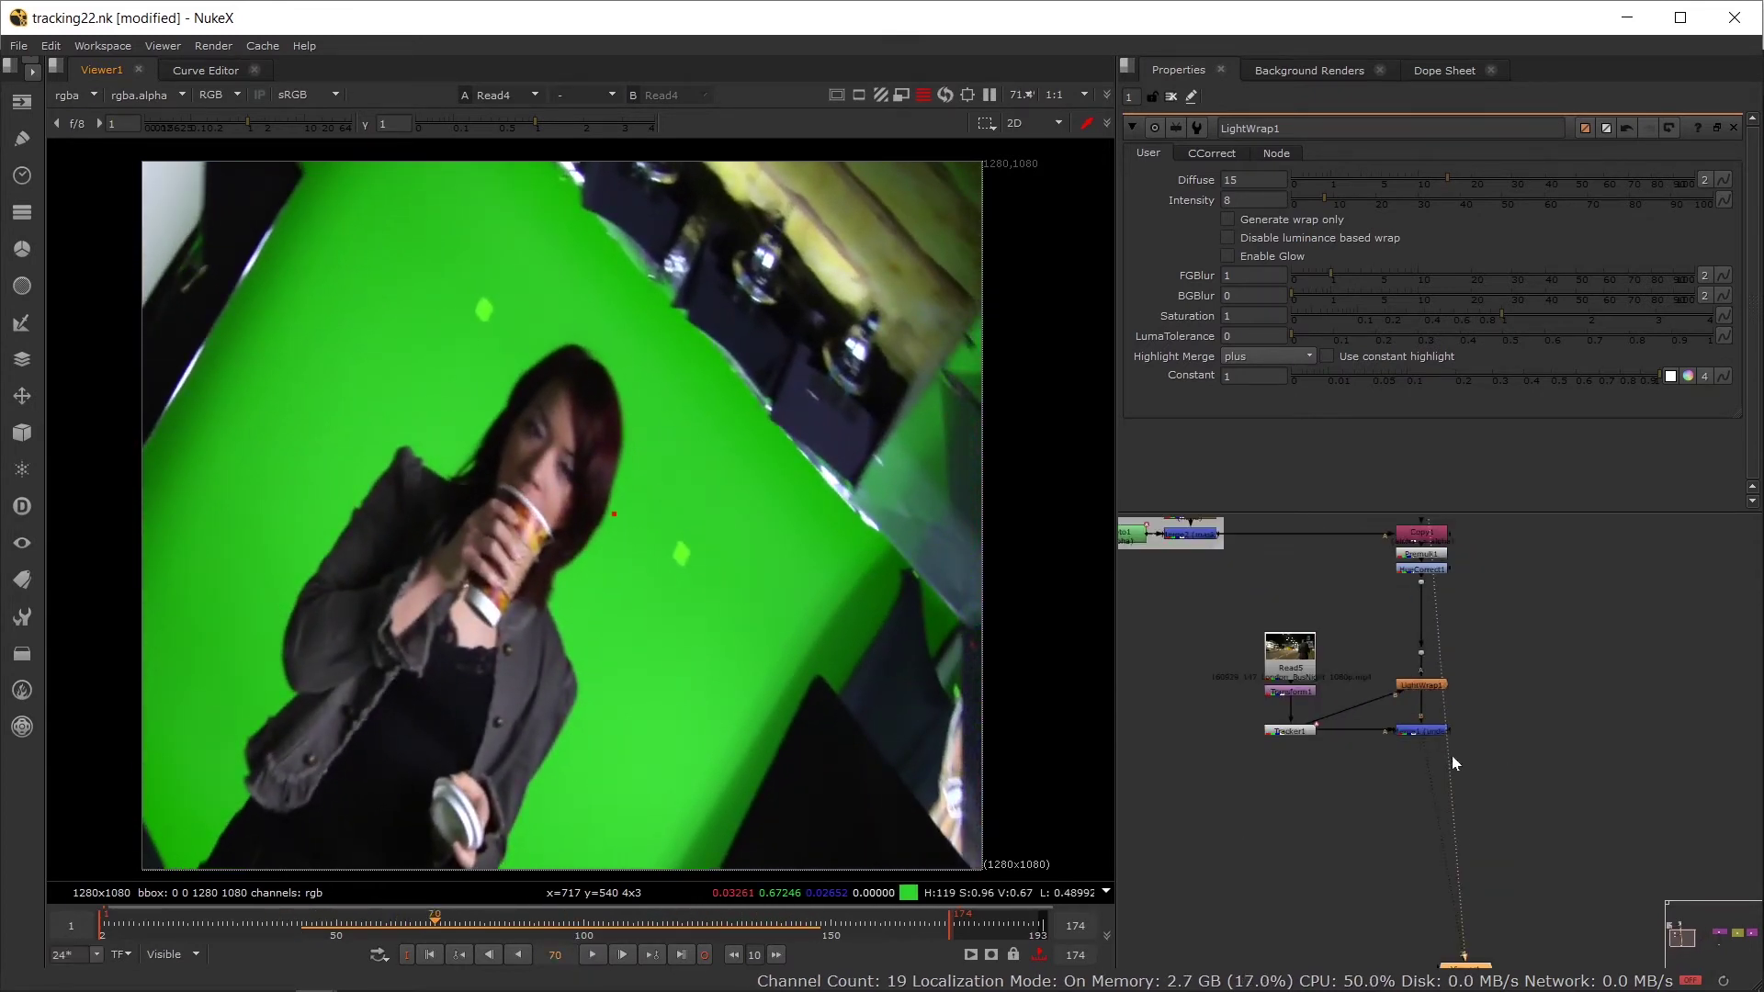
# Step: Turn on scale for track 2 in Tracker1's track table and edit the scale smoothing
pyautogui.press('1')
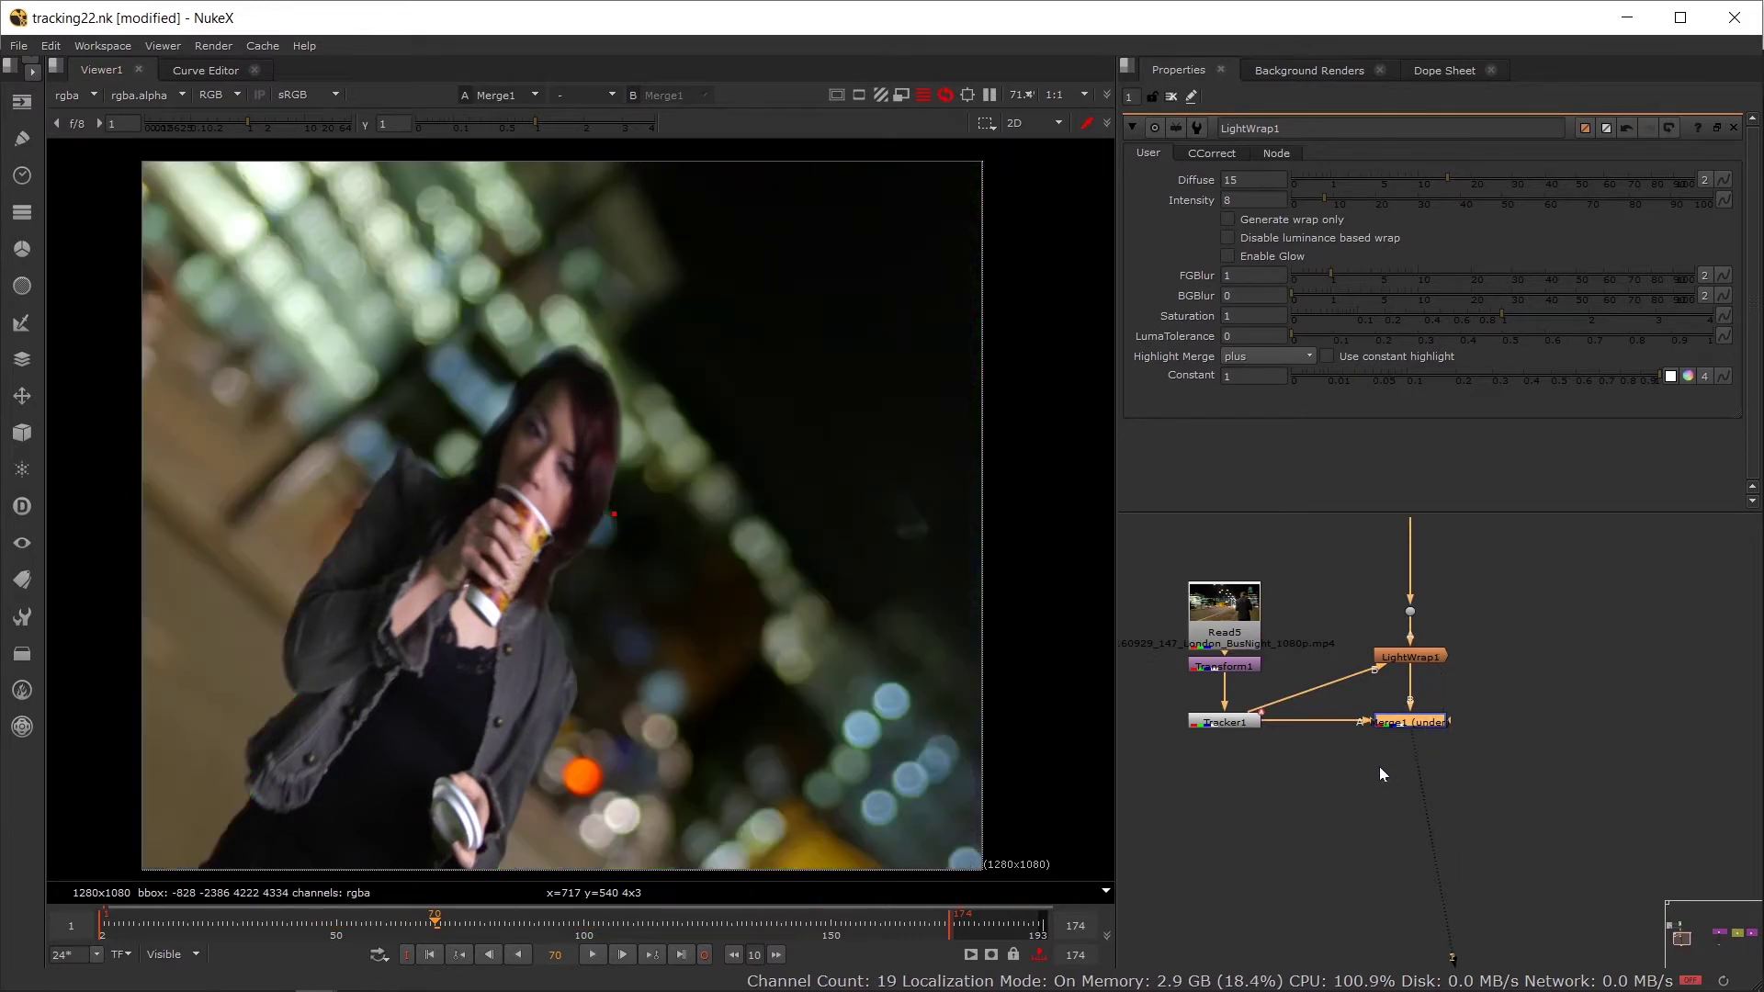
pyautogui.doubleClick(1224, 723)
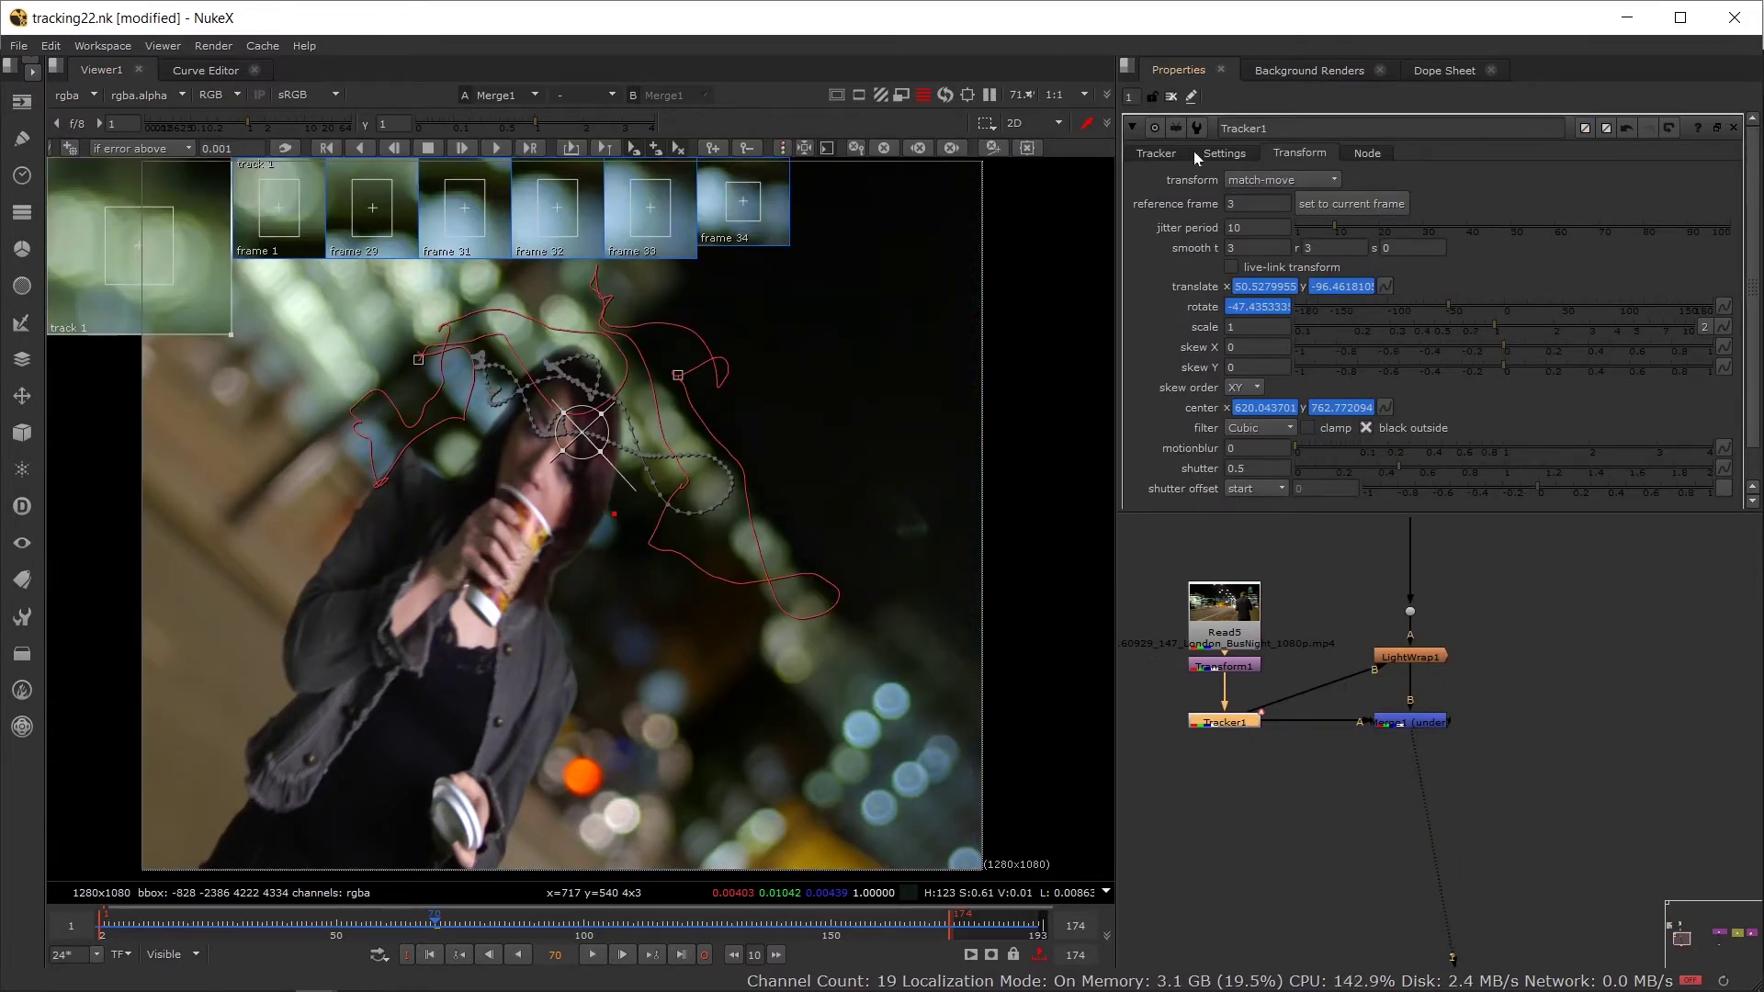
pyautogui.click(1177, 154)
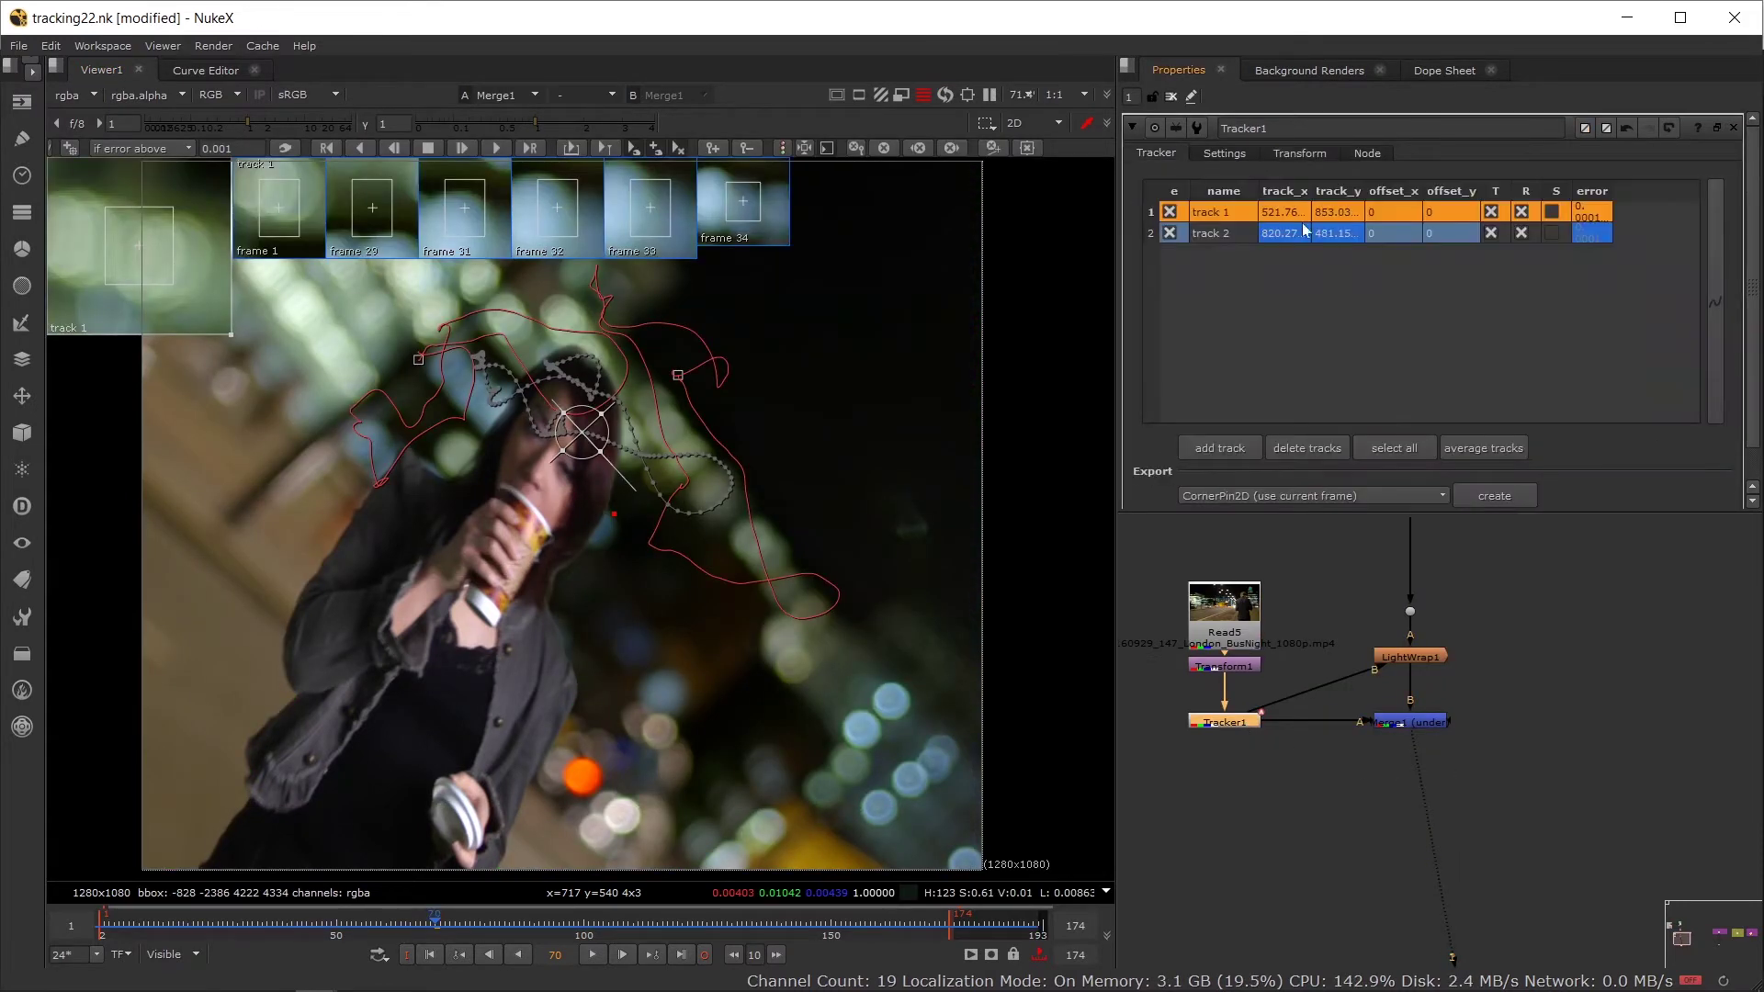
pyautogui.click(1552, 231)
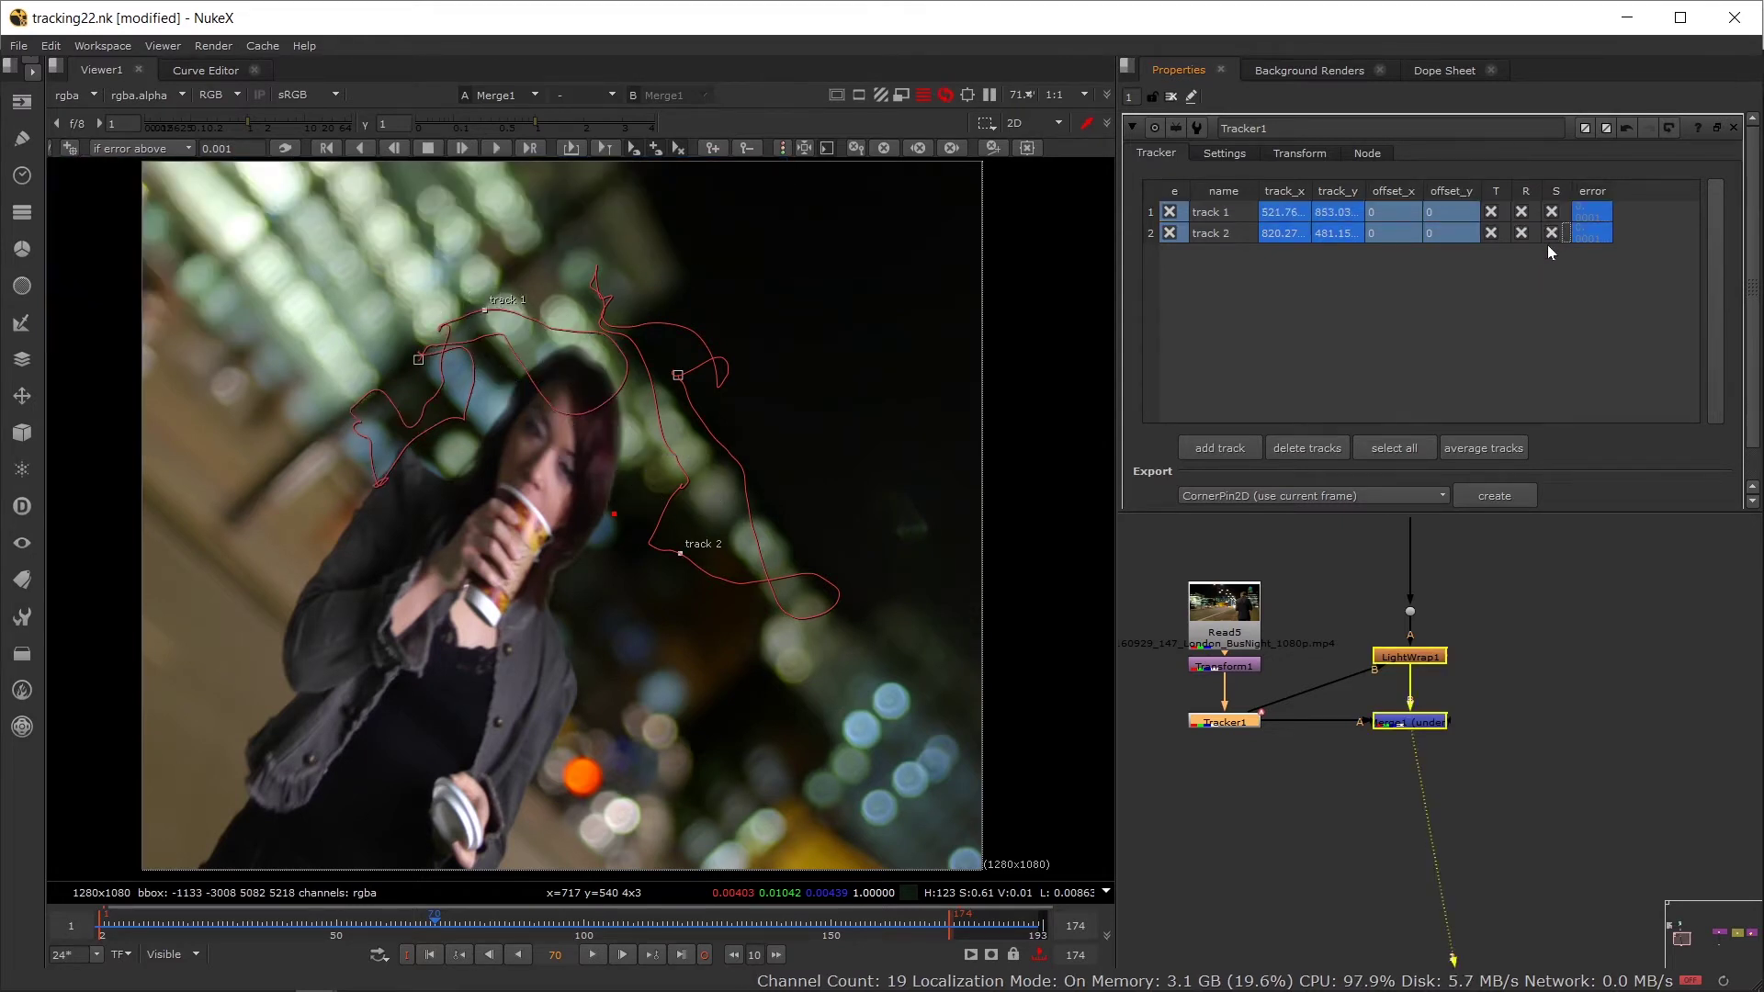
pyautogui.click(1299, 152)
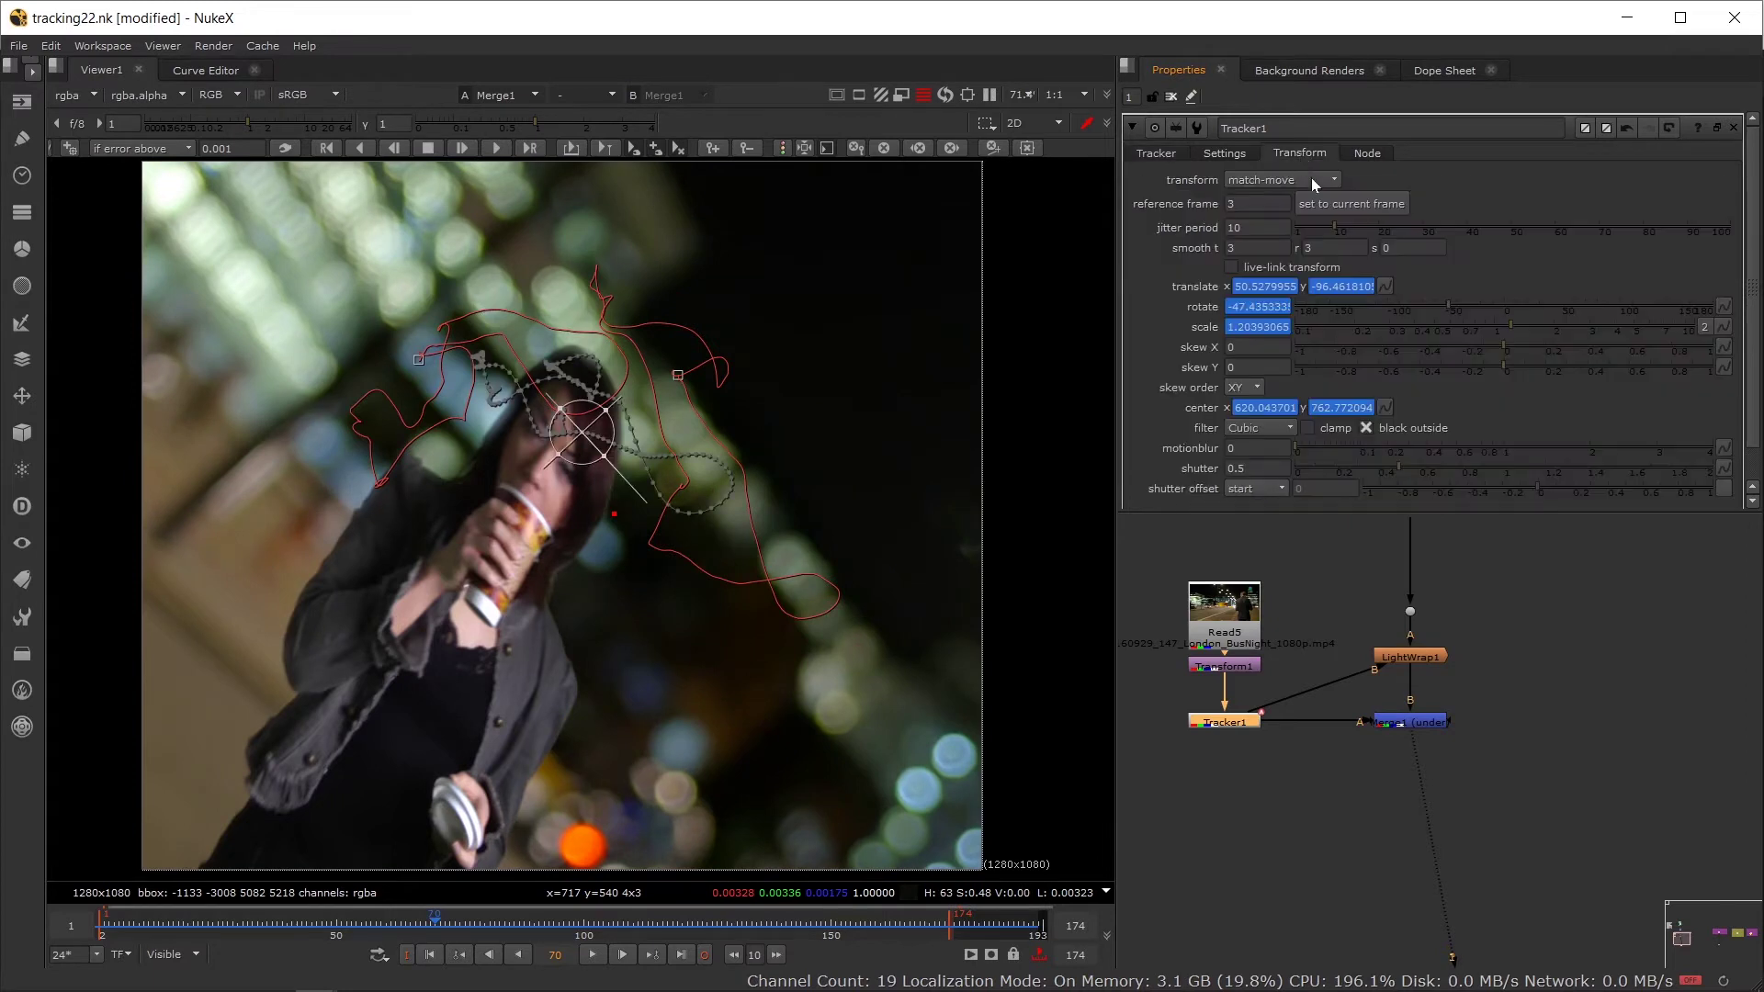
pyautogui.doubleClick(1399, 248)
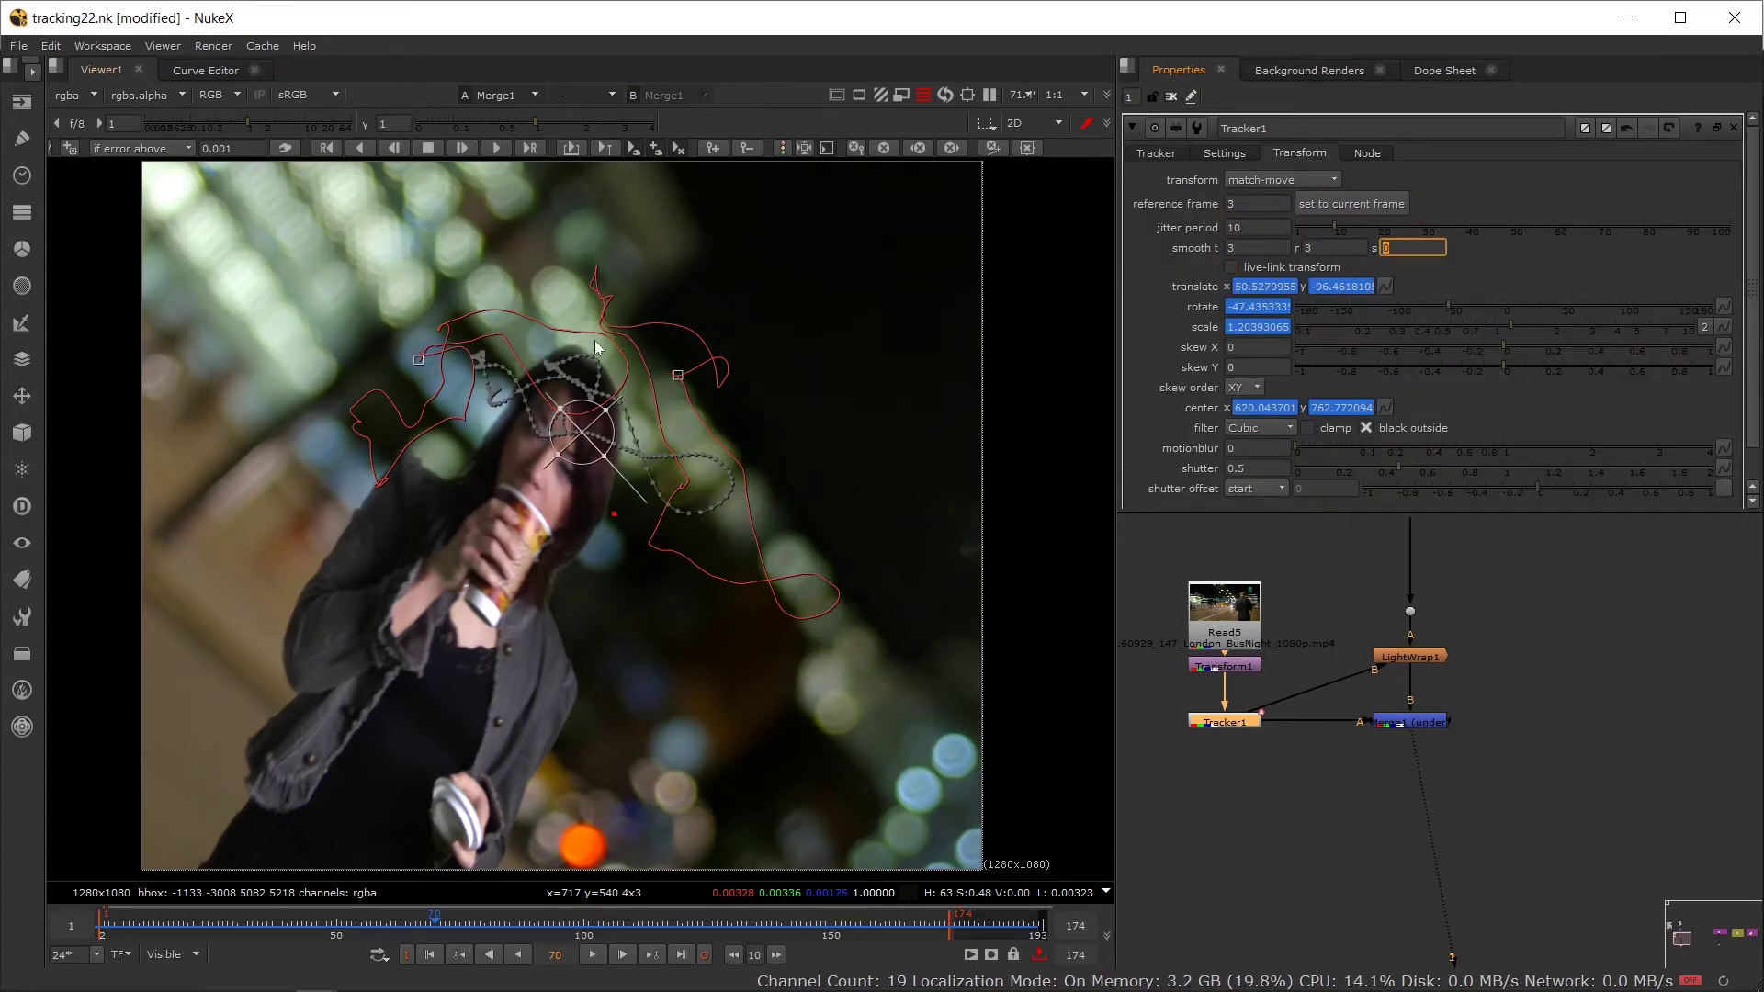
# Step: Isolate Tracker1's scale curve in the Curve Editor and select all its keyframes
pyautogui.click(206, 72)
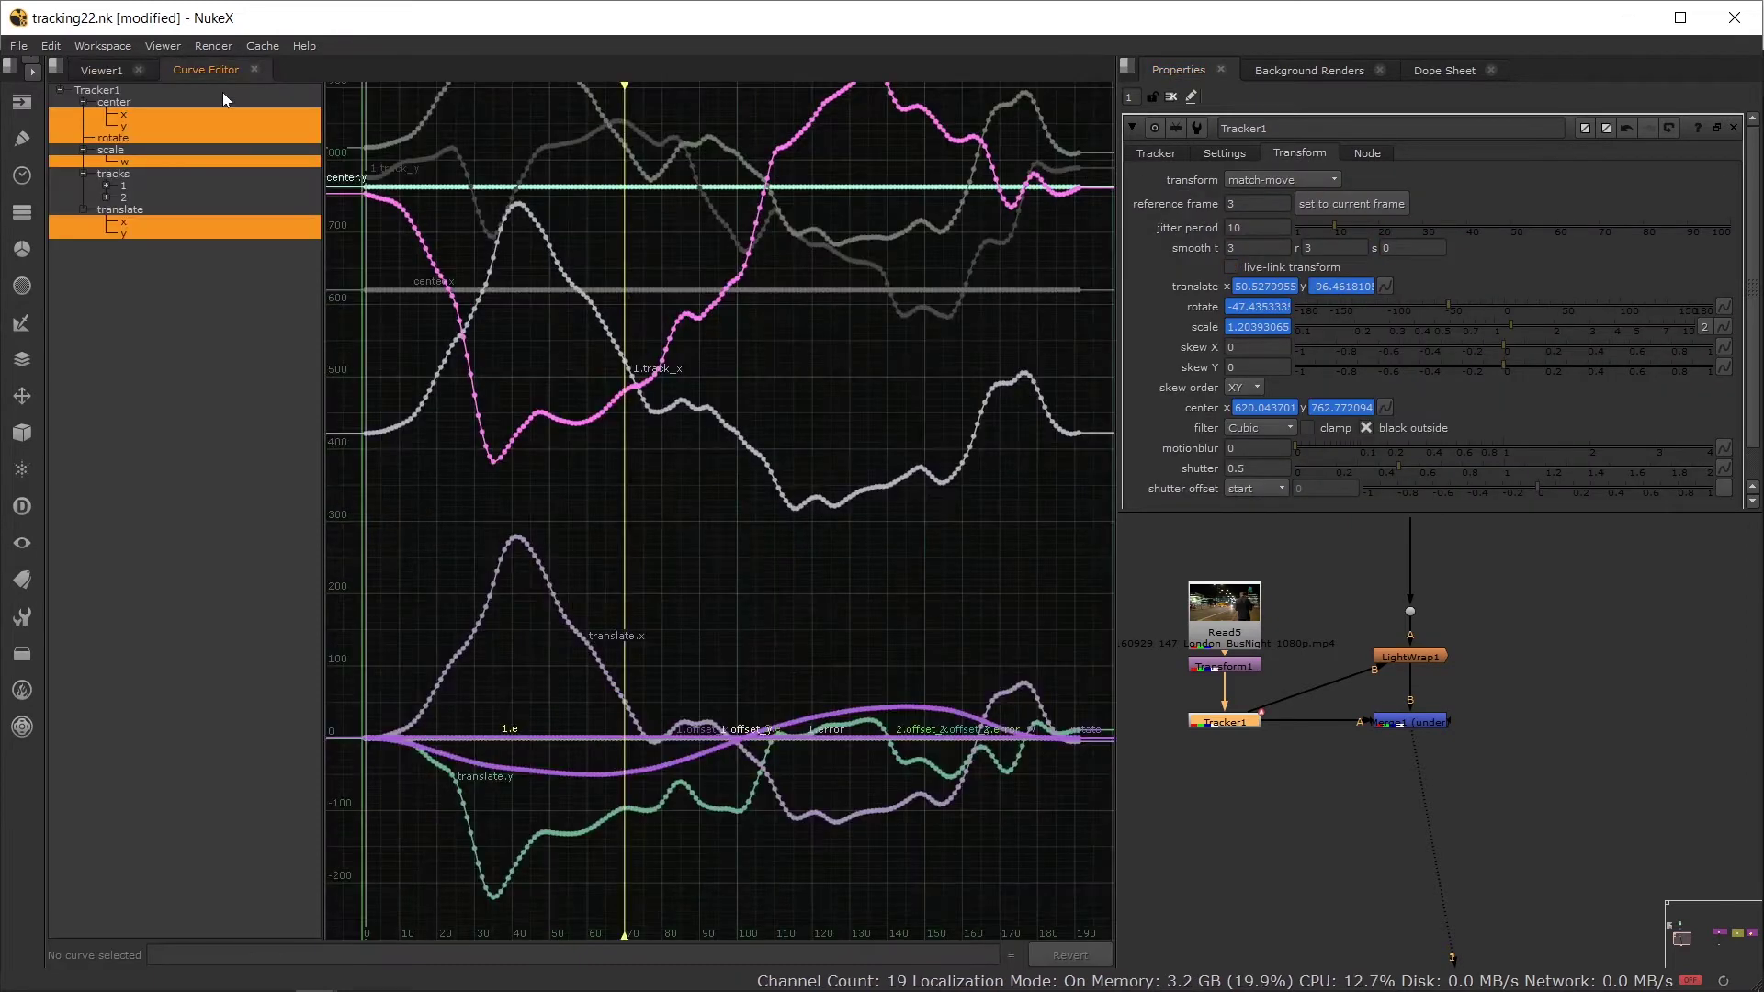
pyautogui.click(178, 368)
pyautogui.click(118, 154)
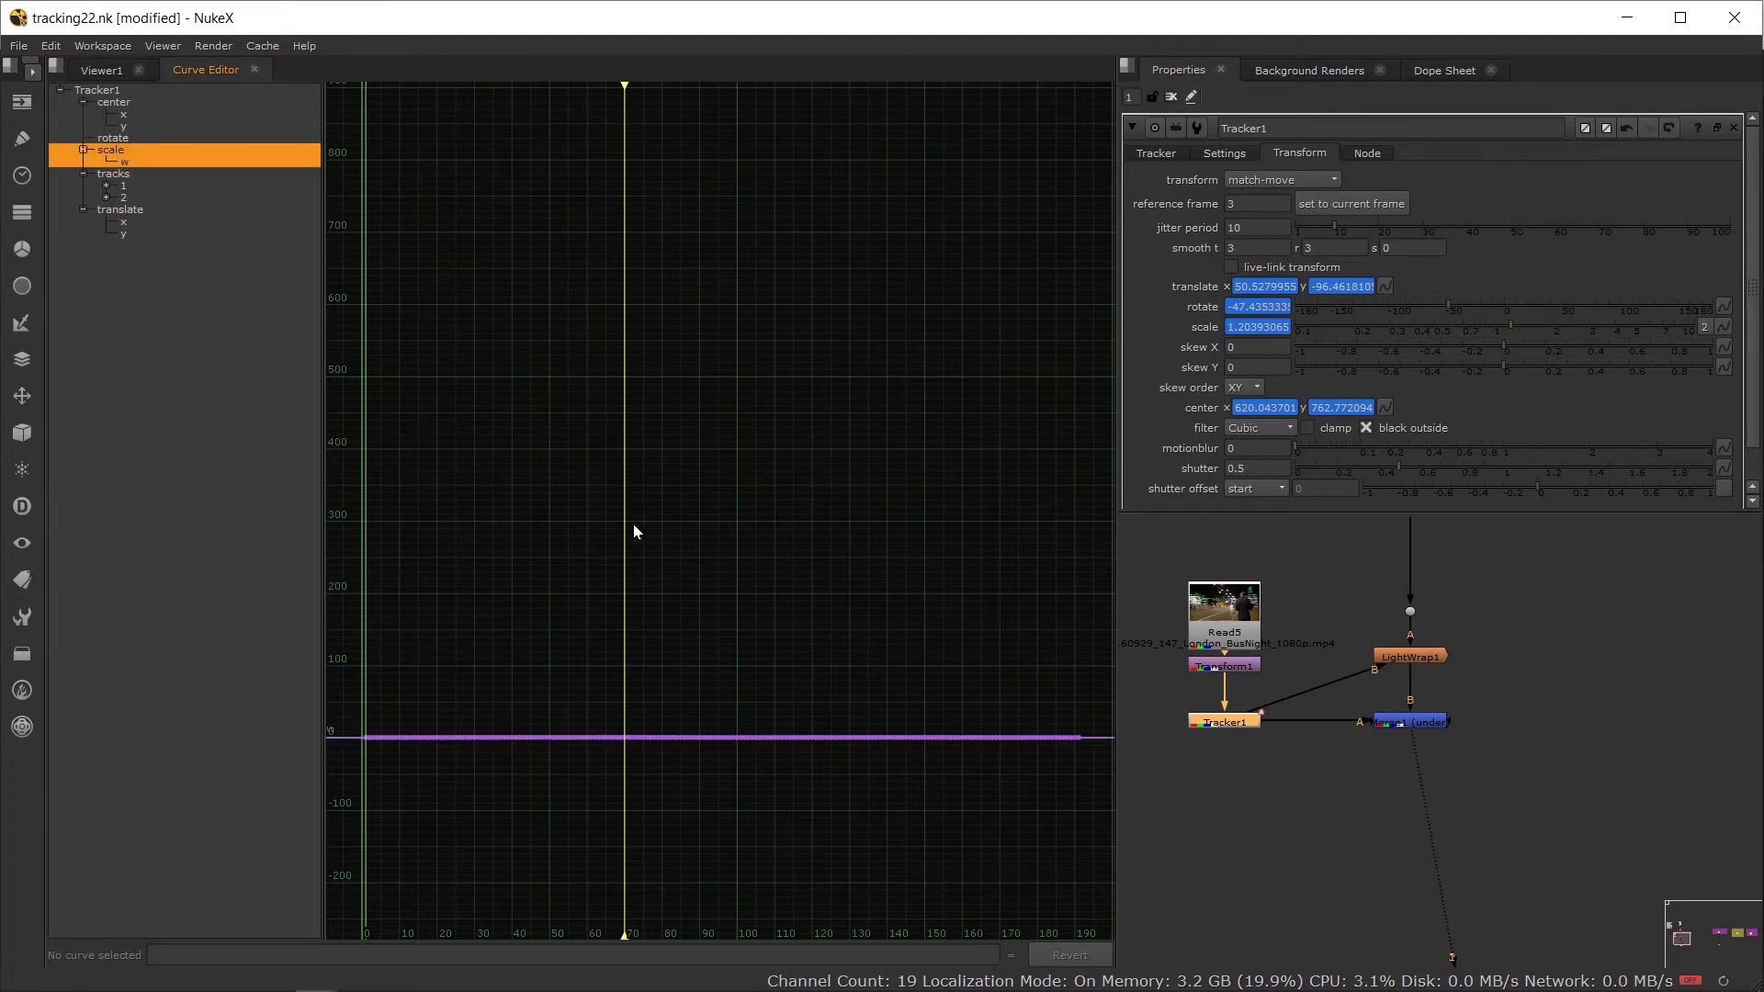
pyautogui.press('f')
pyautogui.scroll(-4, 764, 527)
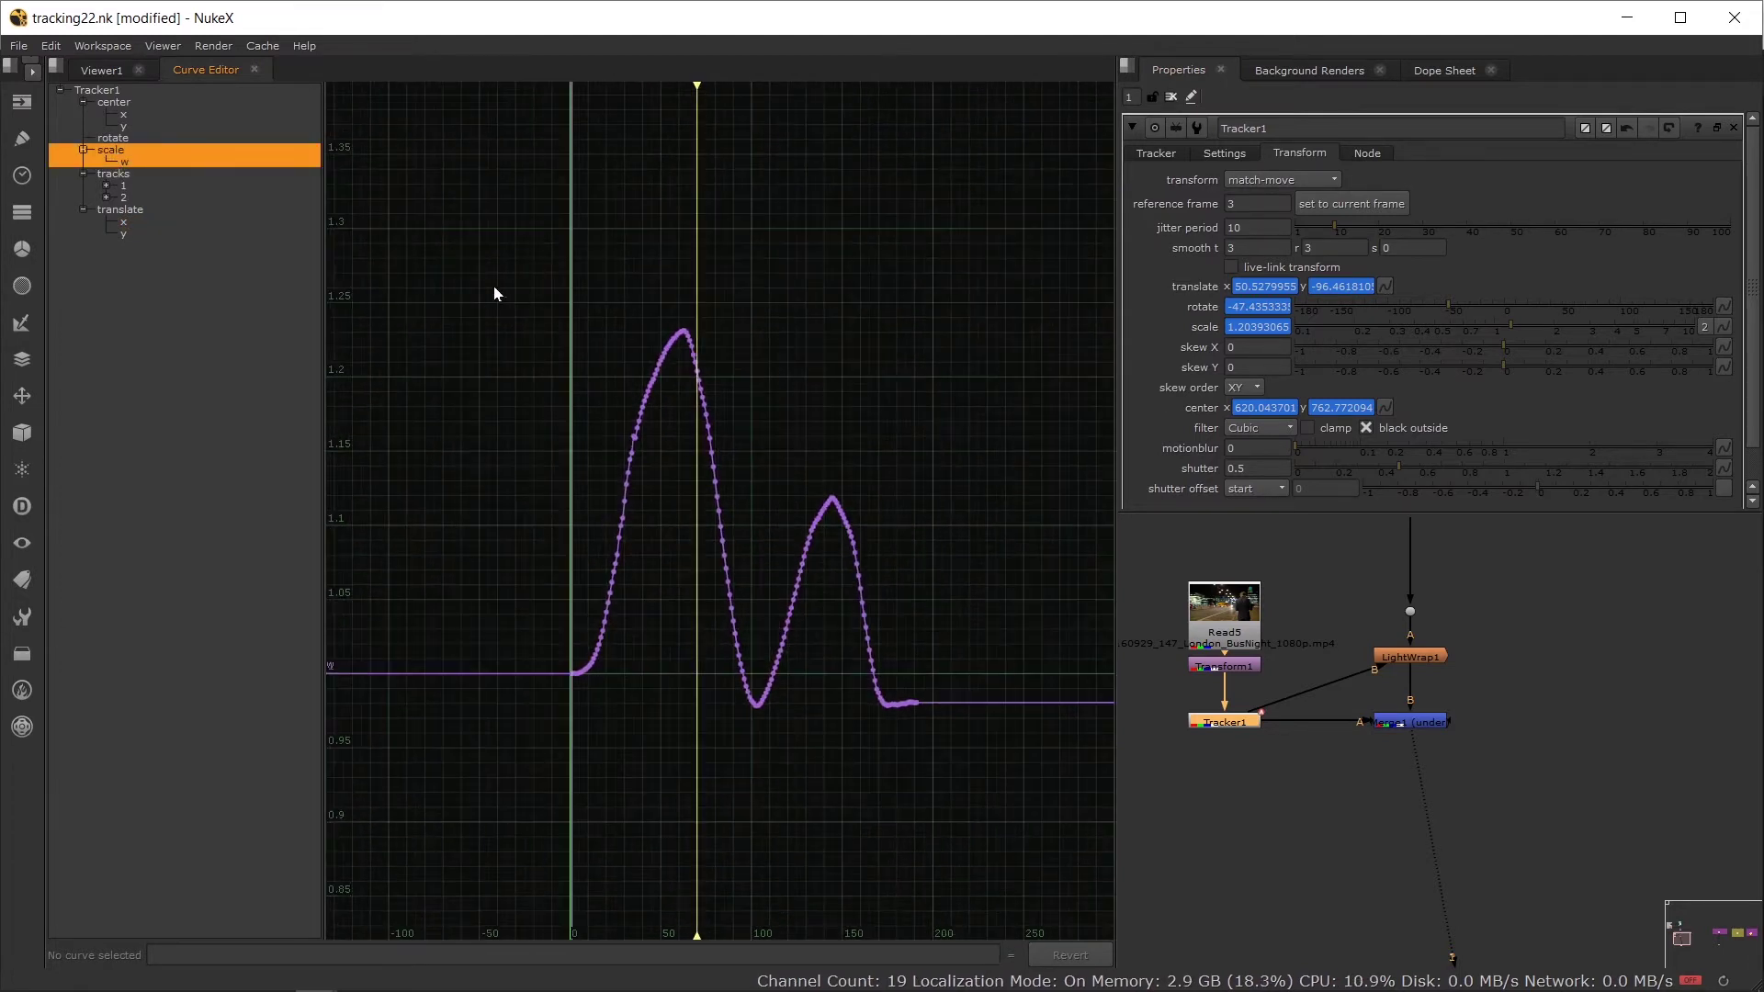
pyautogui.scroll(-4, 450, 279)
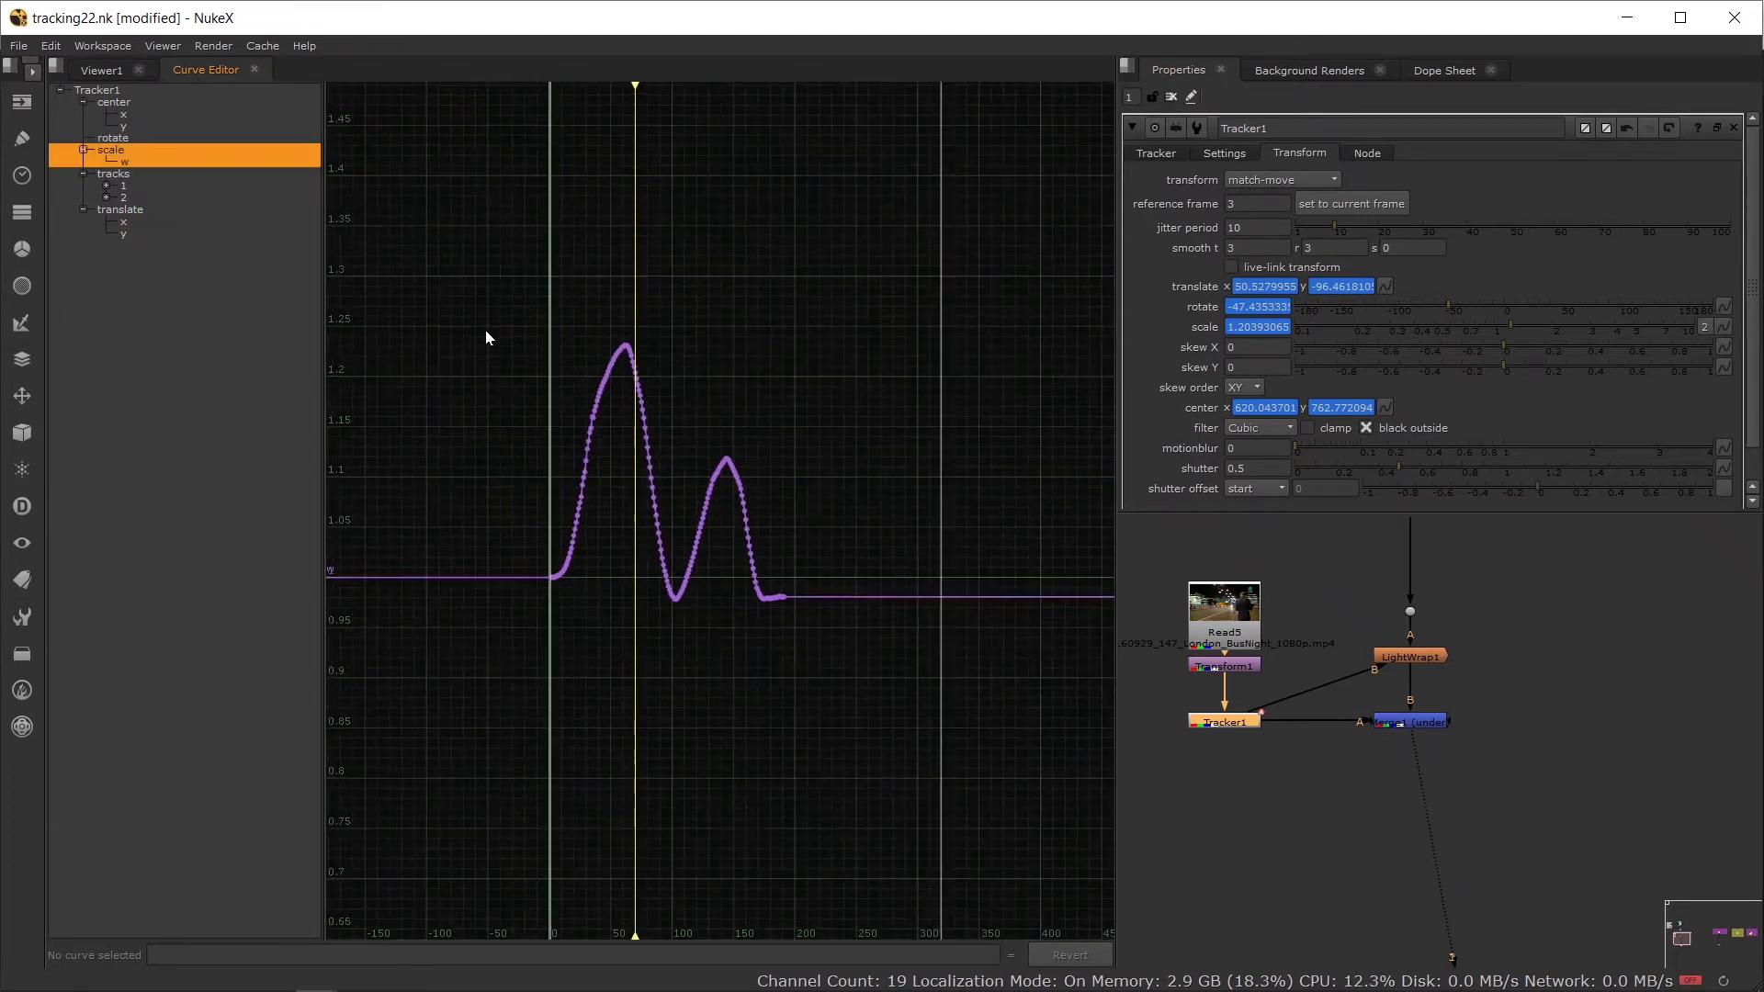
pyautogui.moveTo(427, 259); pyautogui.dragTo(750, 608)
# Step: Filter the scale keys and squash the peaks, lowering frame 70's scale to about 1.149
pyautogui.scroll(2, 720, 582)
pyautogui.rightClick(696, 529)
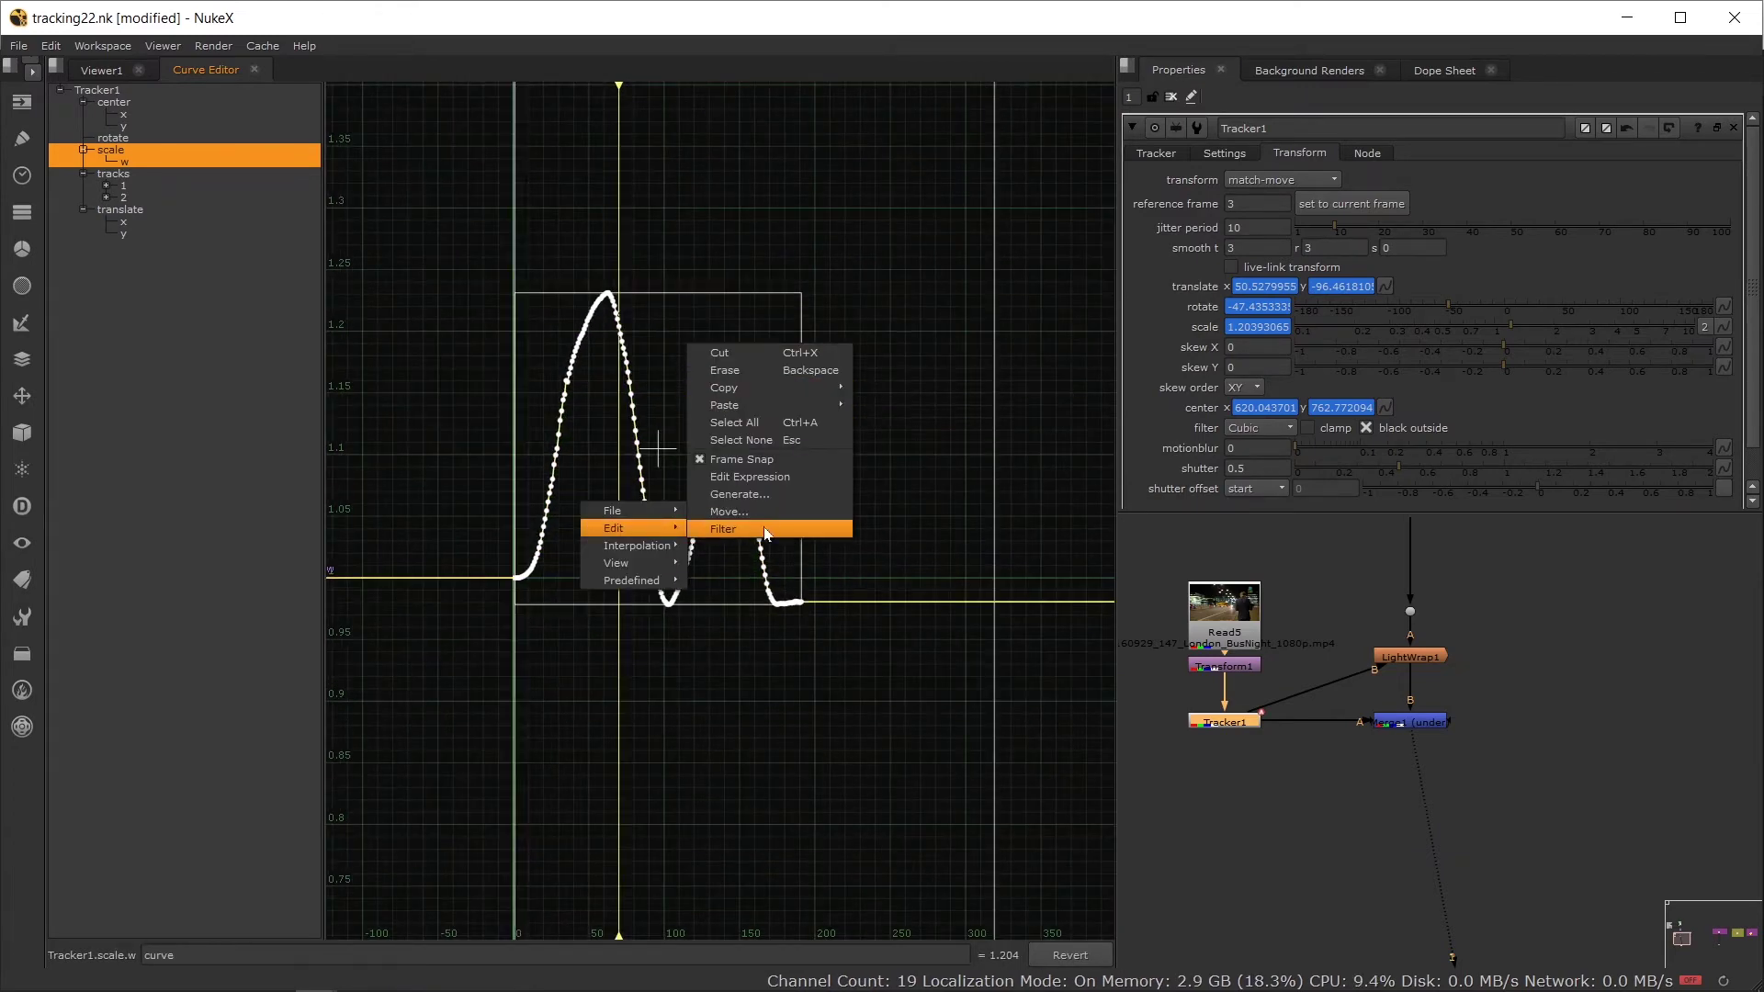
pyautogui.click(794, 530)
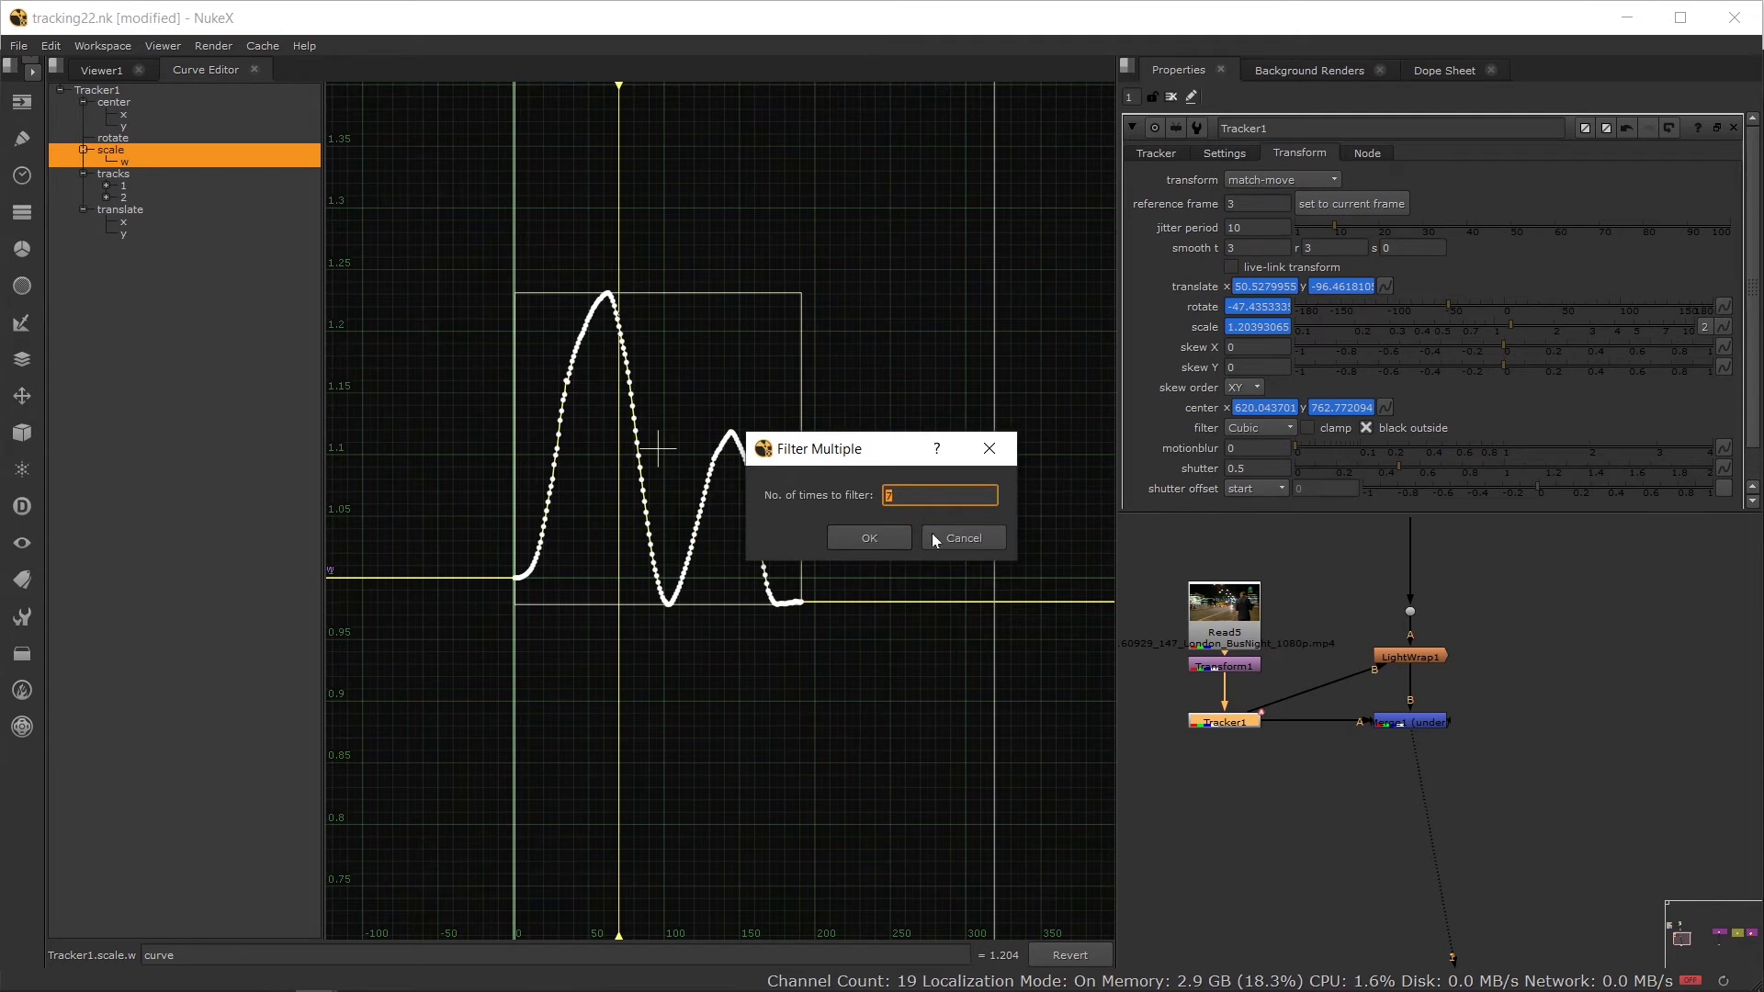
pyautogui.click(892, 542)
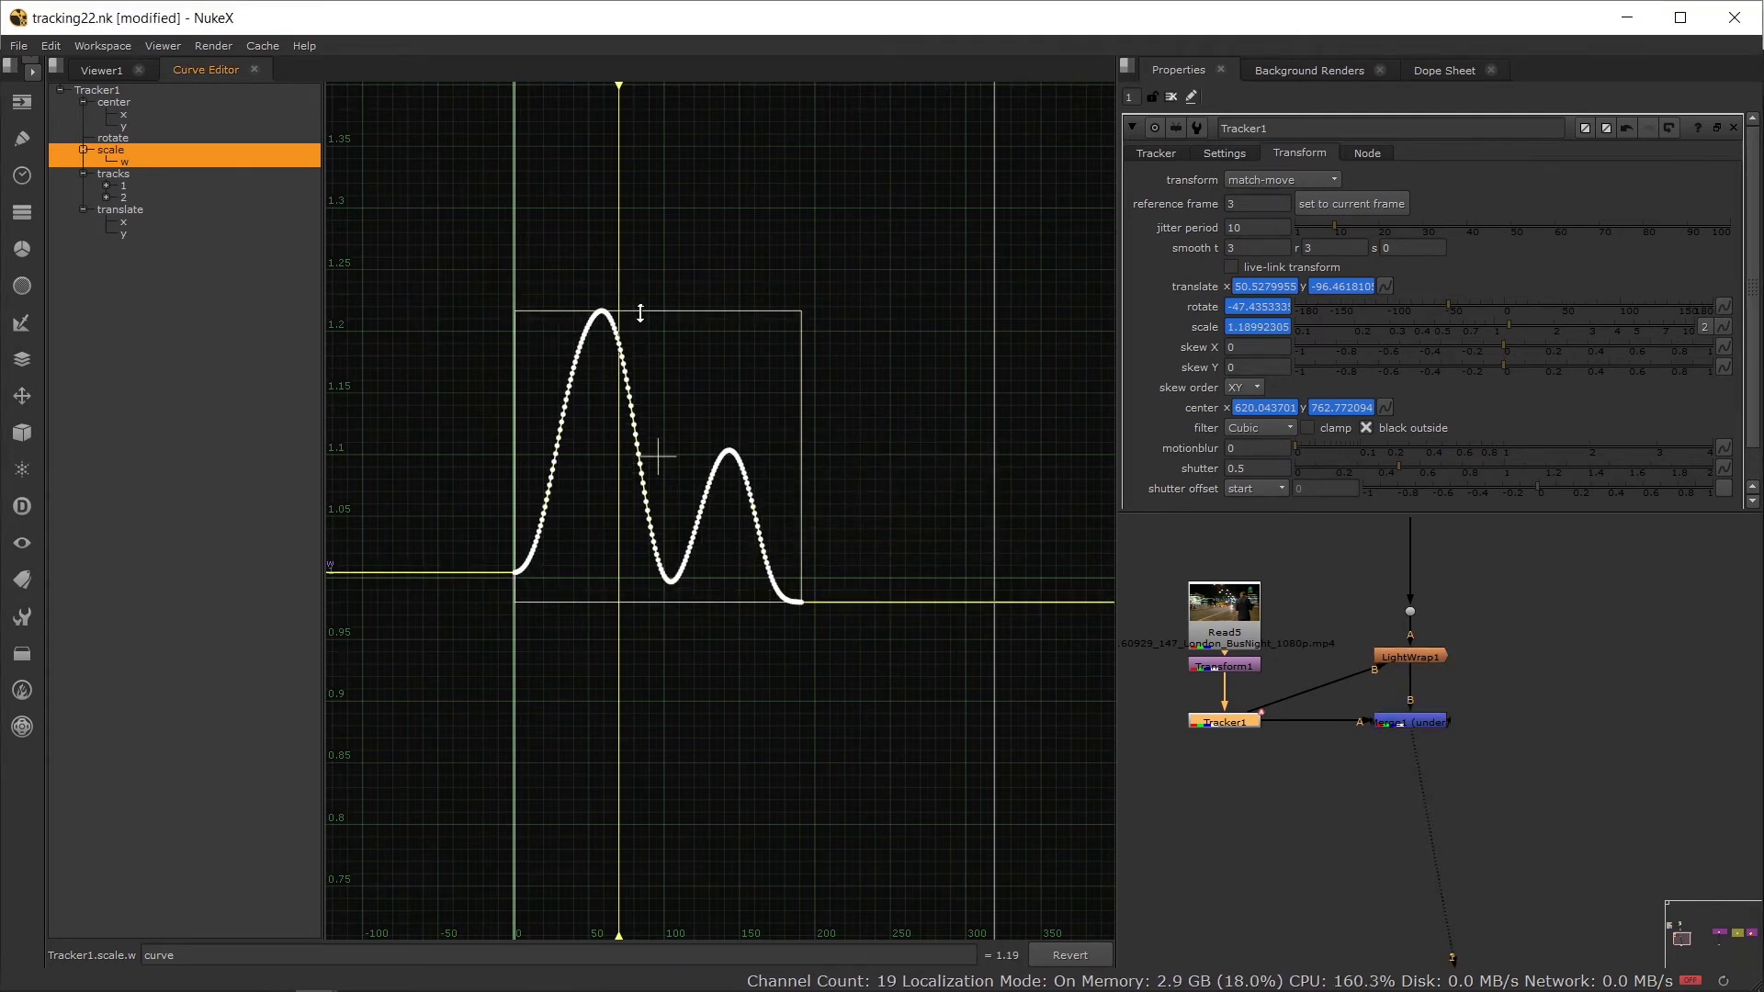
pyautogui.moveTo(640, 314); pyautogui.dragTo(634, 367)
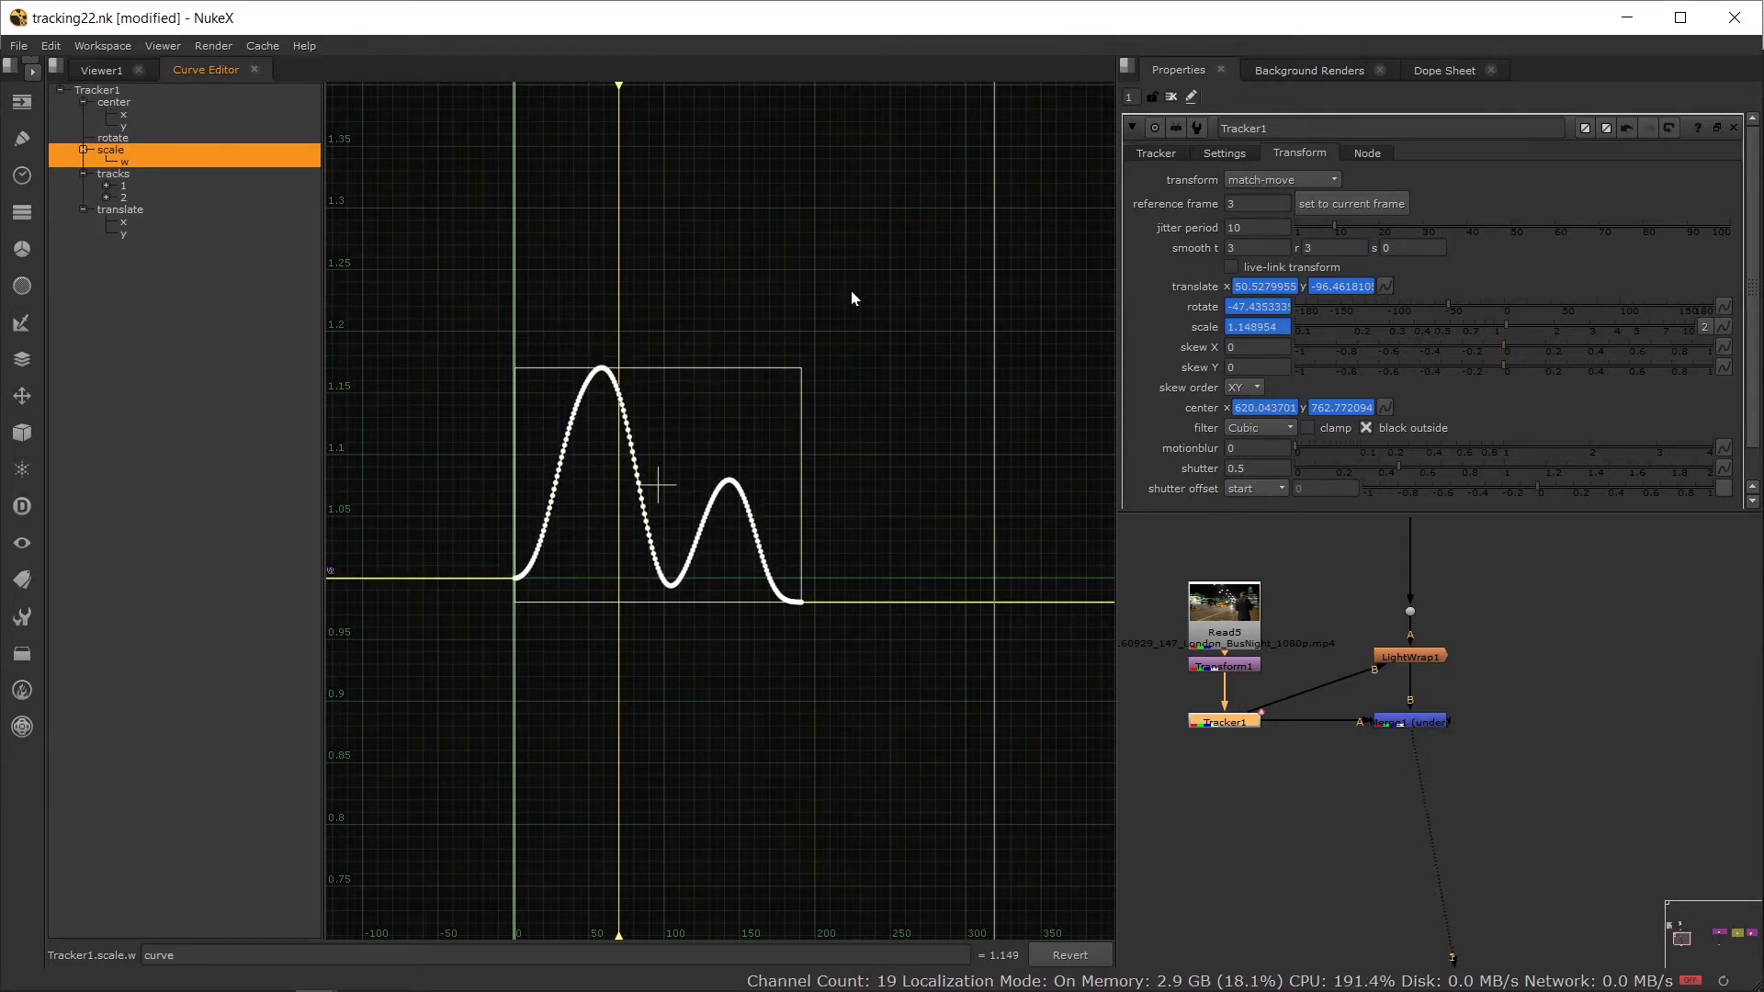
pyautogui.moveTo(851, 292); pyautogui.dragTo(418, 681)
pyautogui.scroll(4, 421, 606)
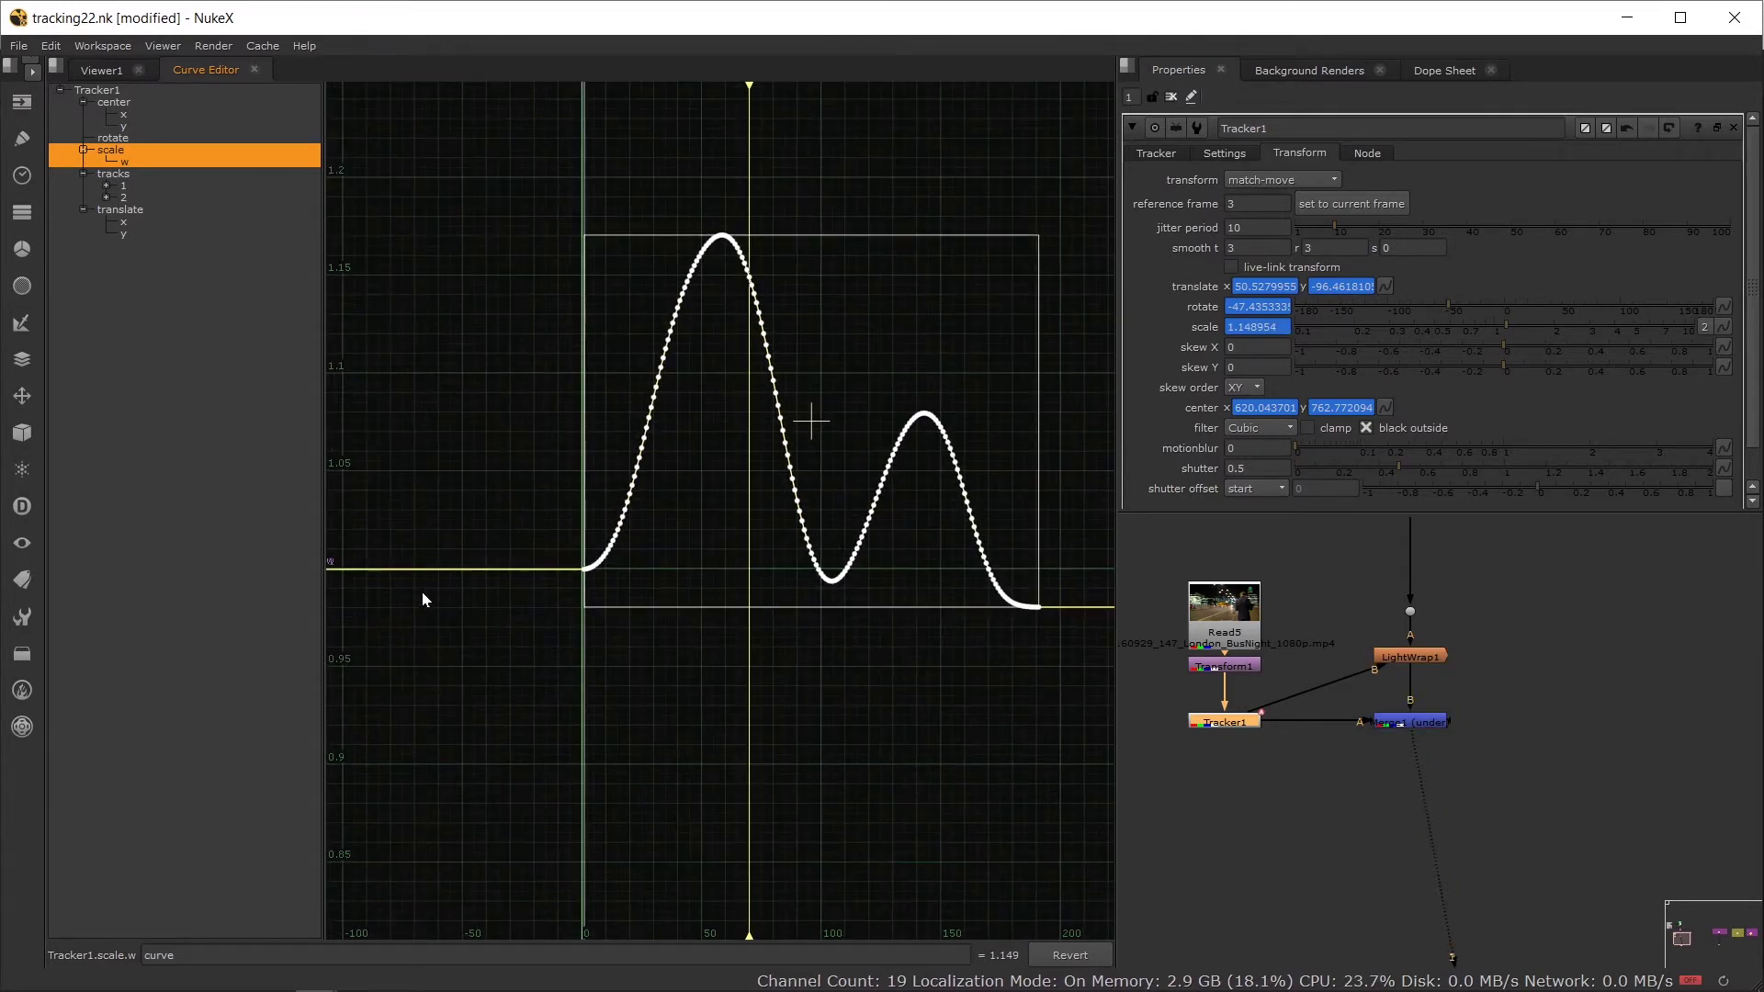
pyautogui.scroll(-5, 826, 608)
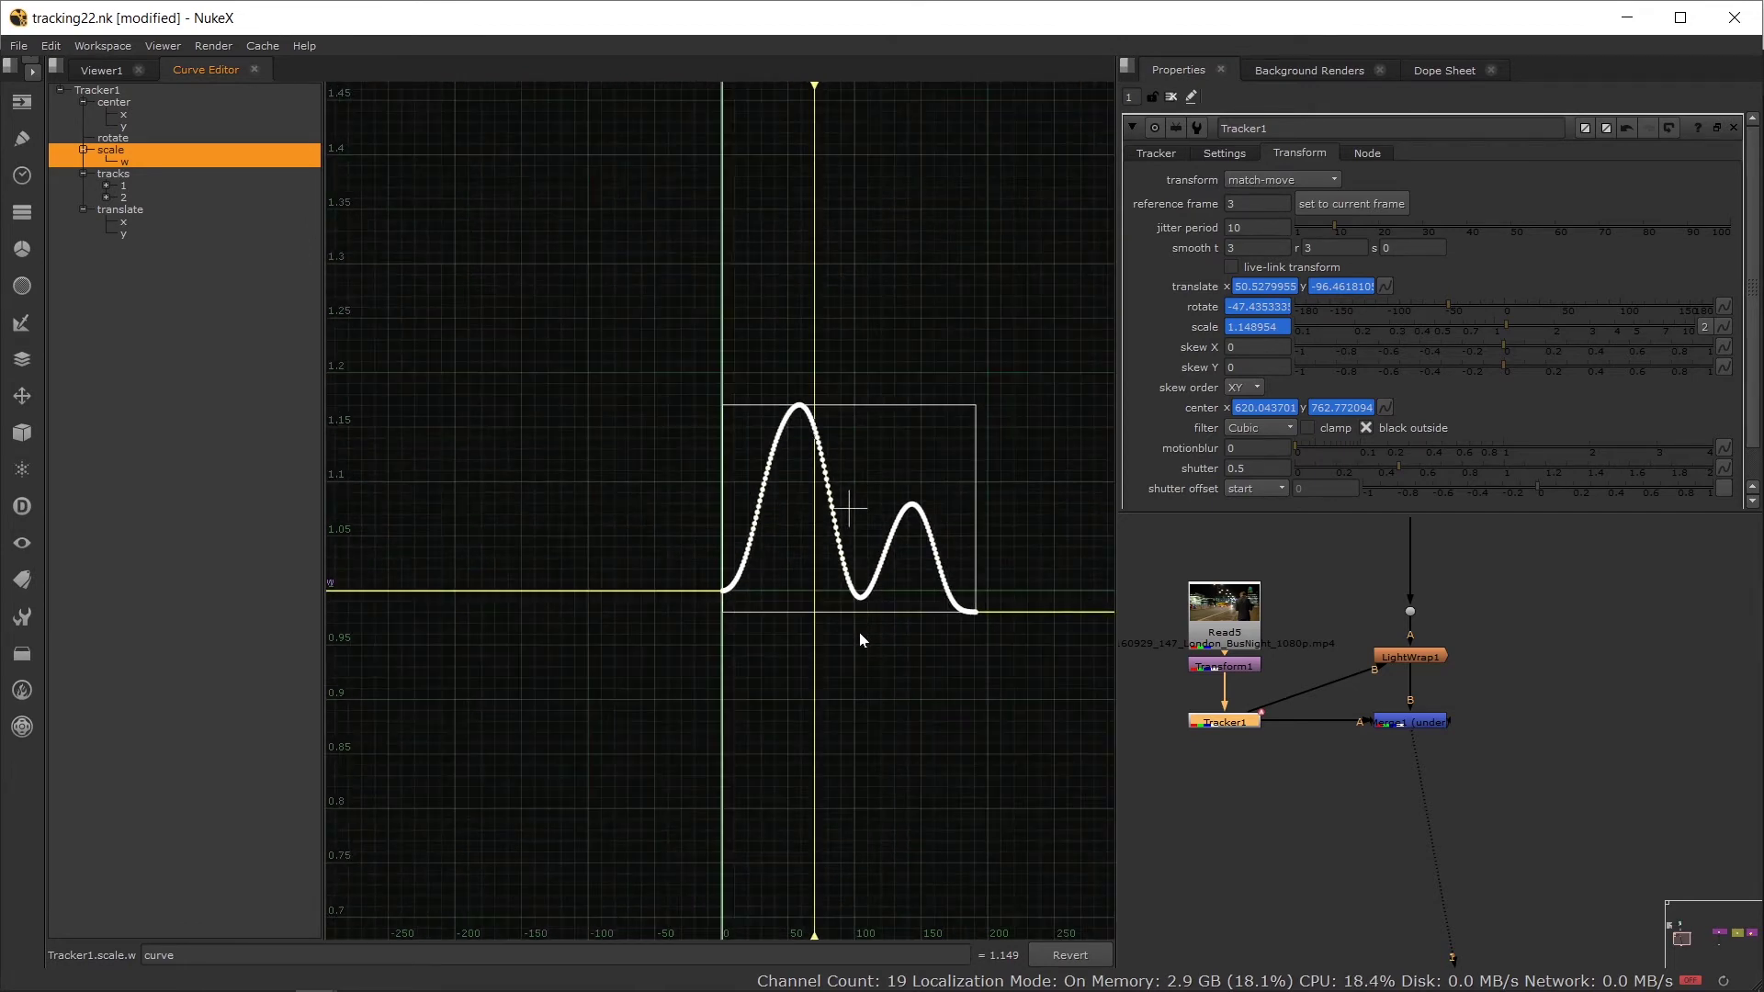
pyautogui.click(100, 74)
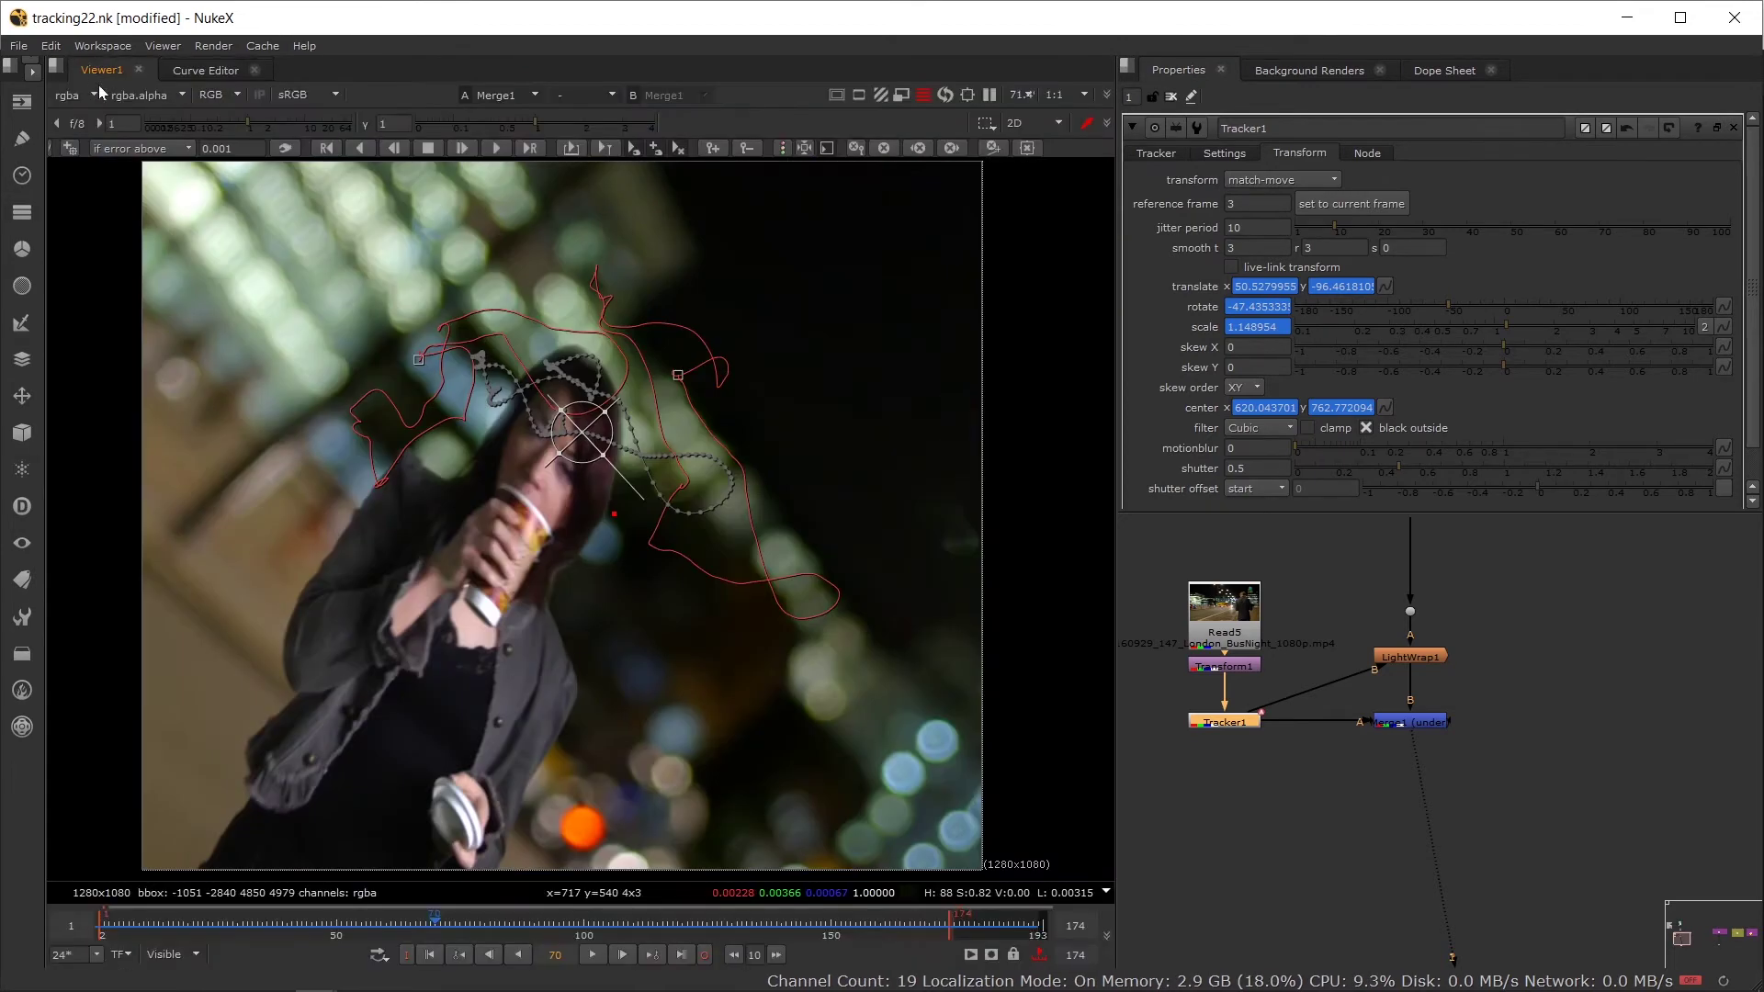
# Step: Set the match-move transform's scale smoothing value and clear the properties bin
pyautogui.click(1412, 248)
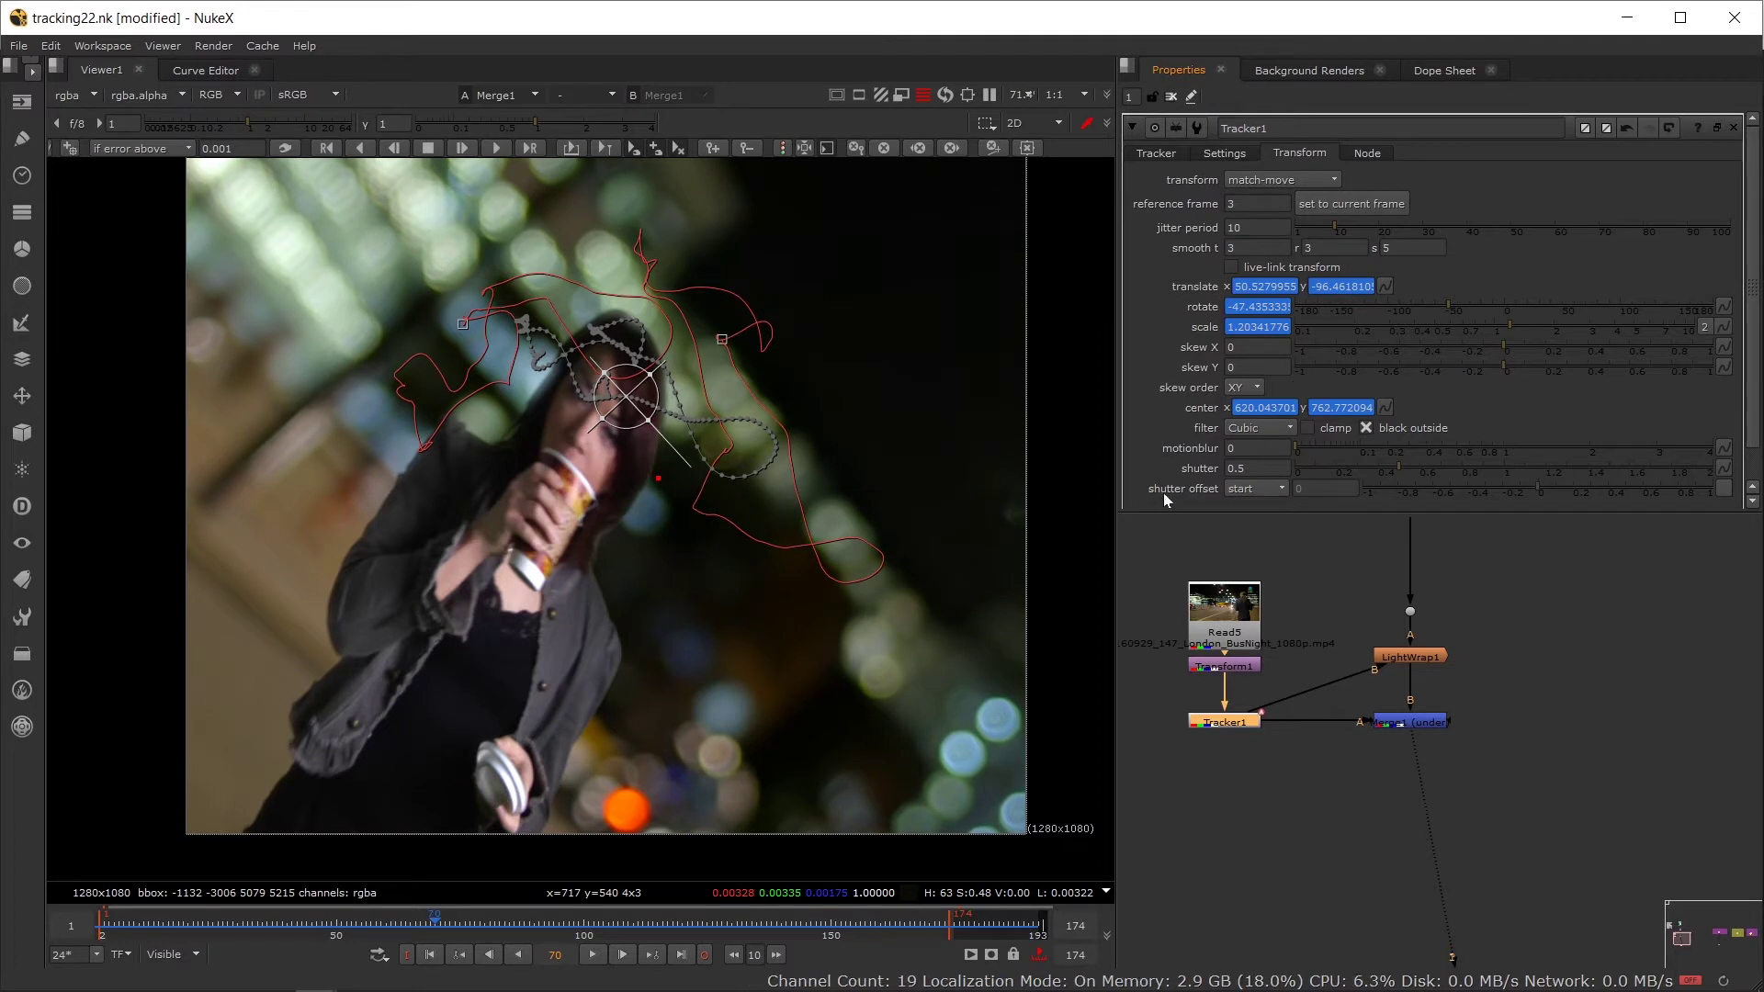
pyautogui.press('Down')
pyautogui.moveTo(1302, 561); pyautogui.dragTo(1155, 672)
pyautogui.click(1172, 96)
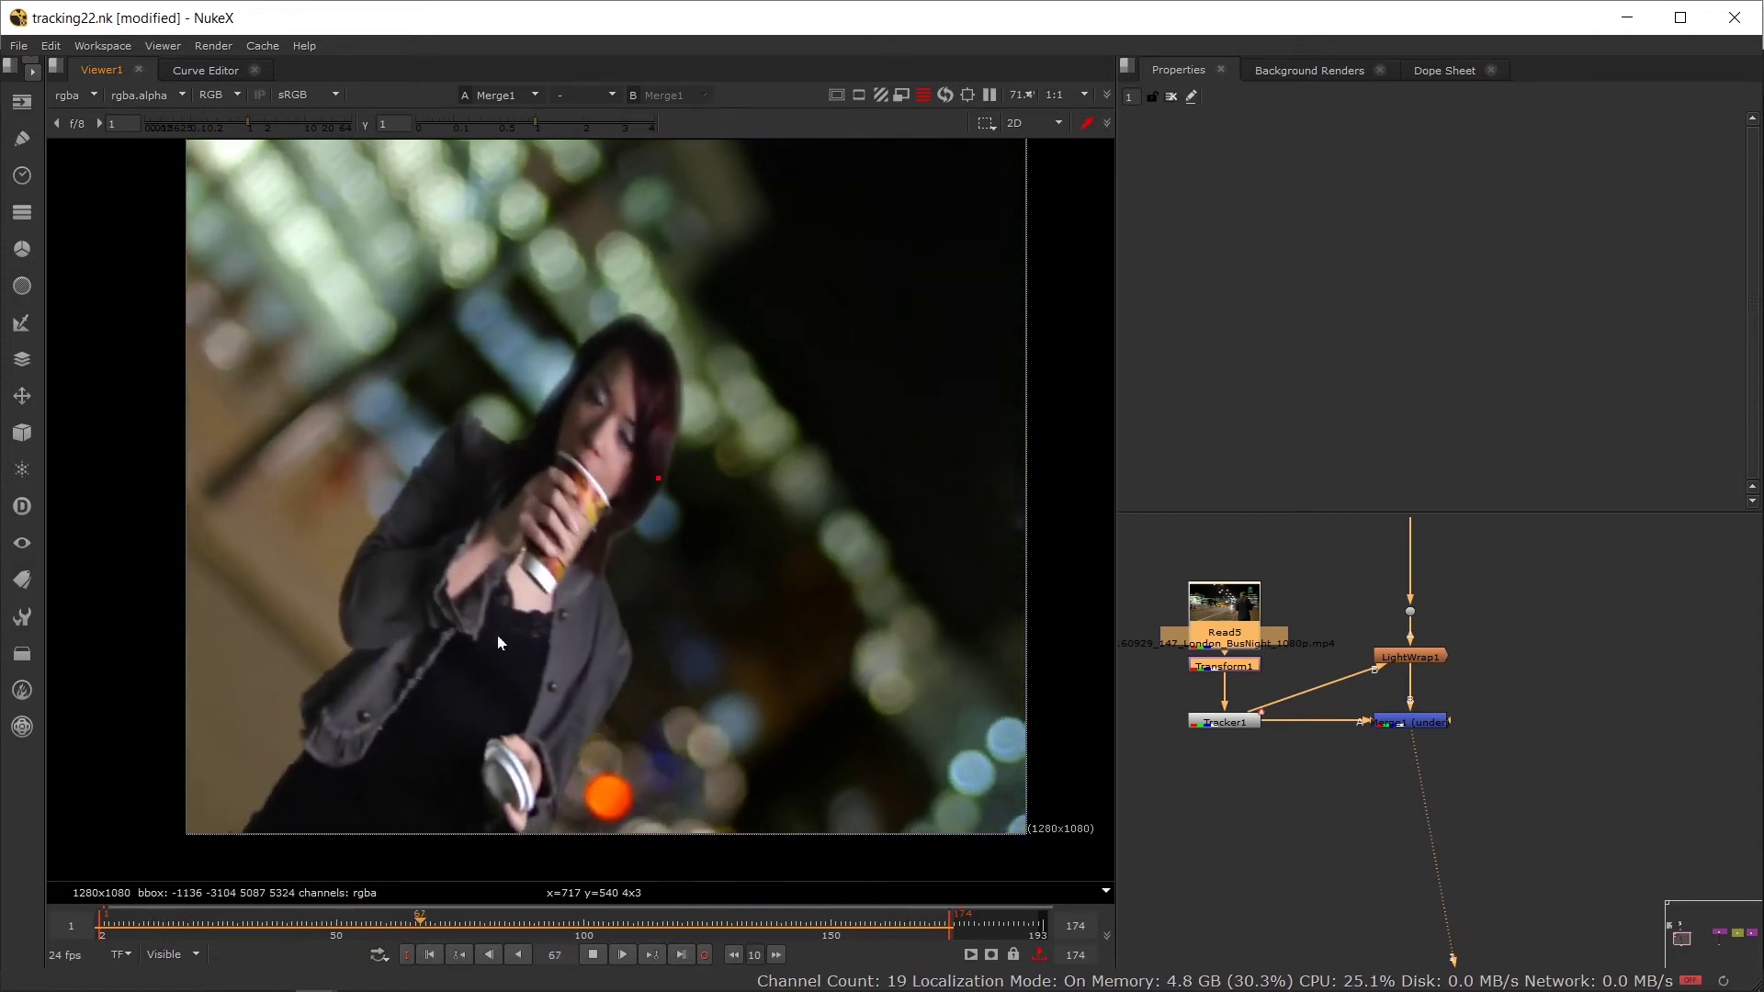
# Step: Play back the composite, then stop and park on frame 3
pyautogui.click(411, 924)
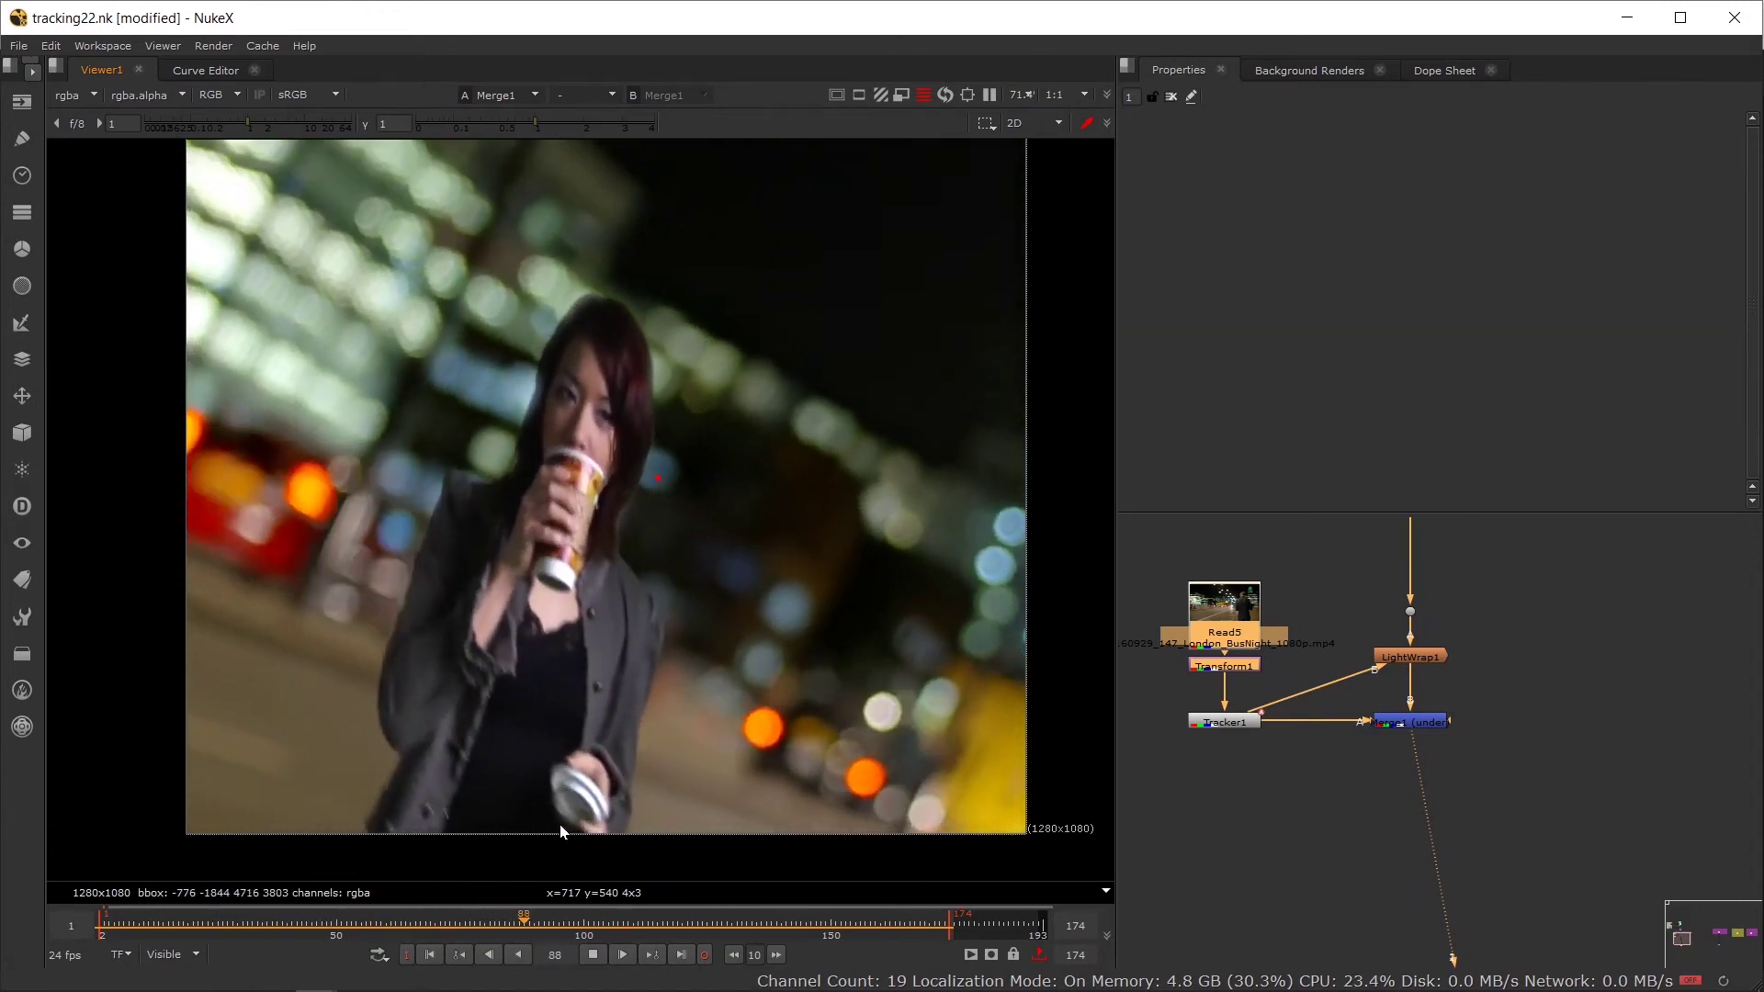
pyautogui.click(147, 923)
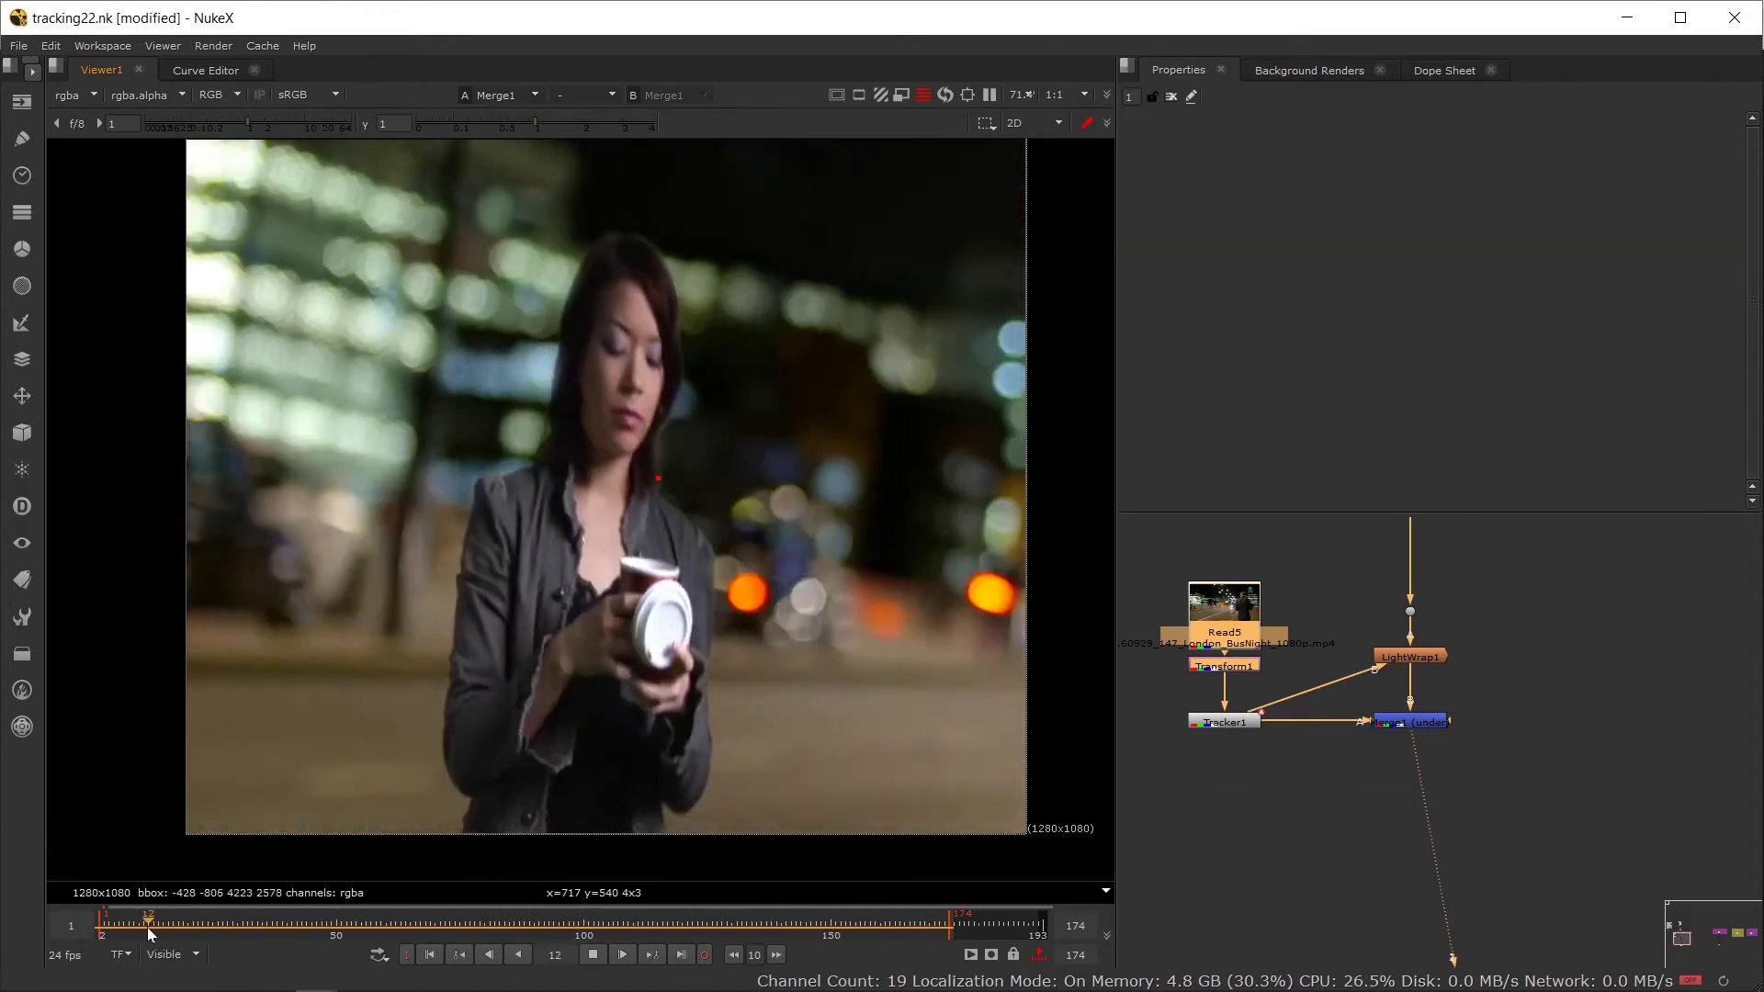
pyautogui.click(593, 955)
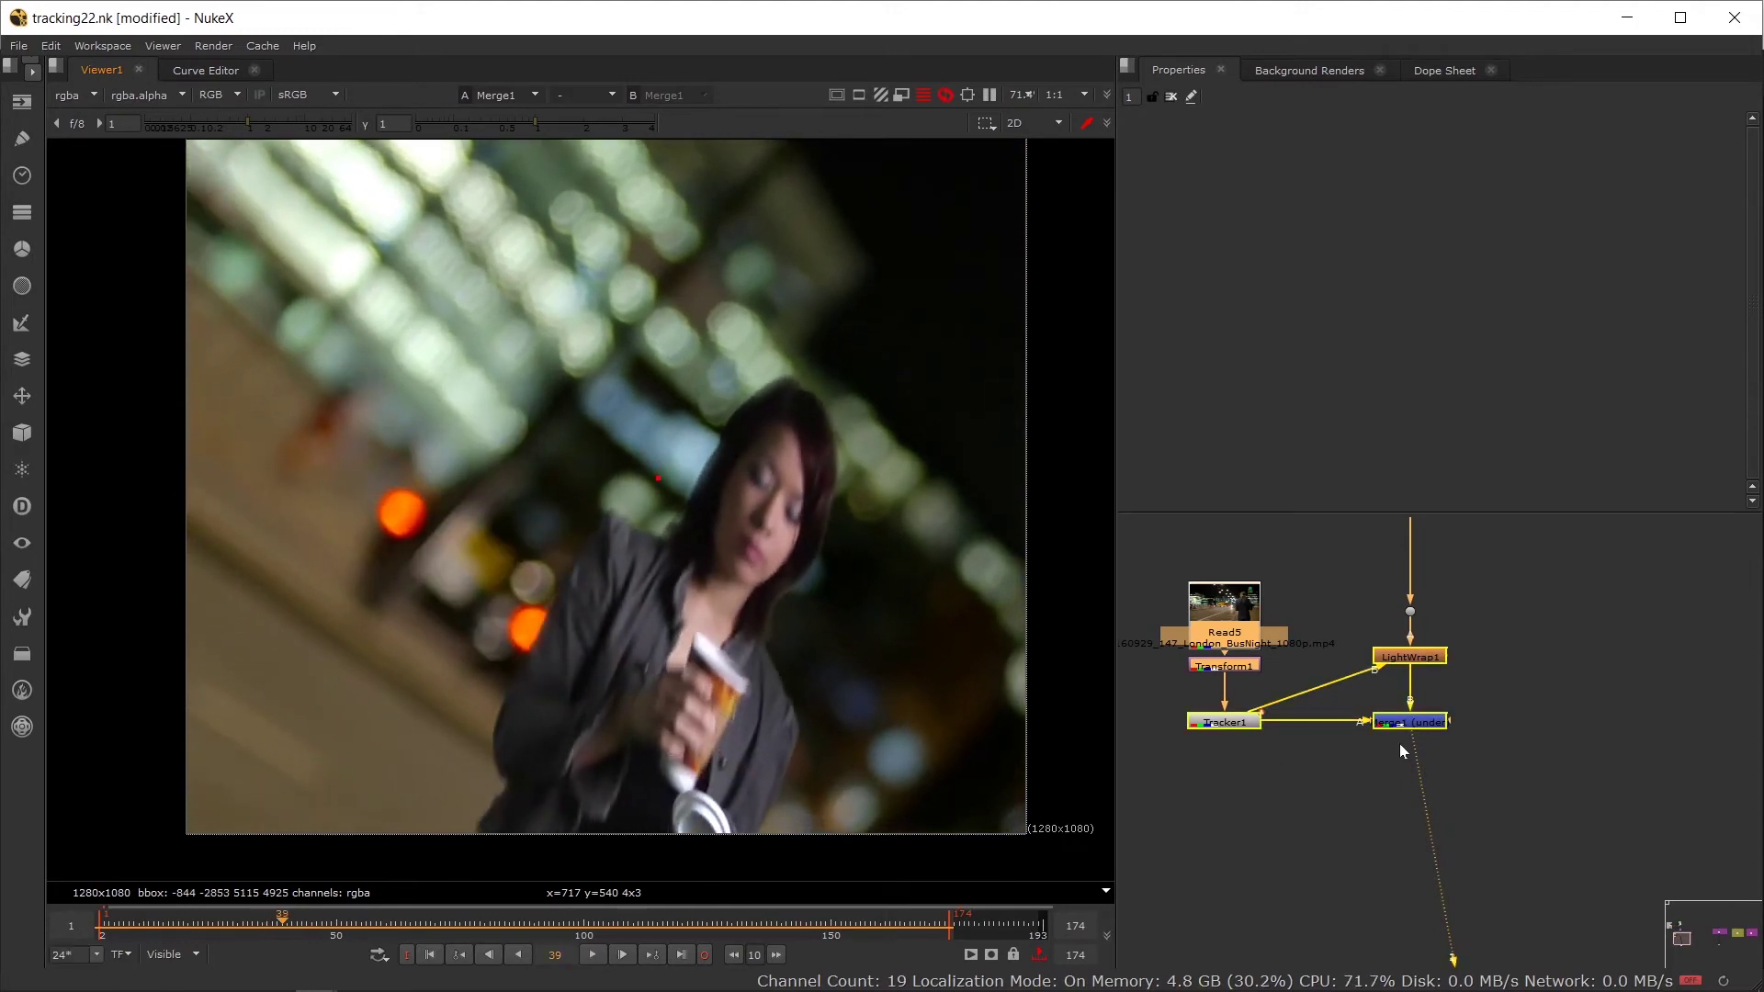
pyautogui.click(1398, 742)
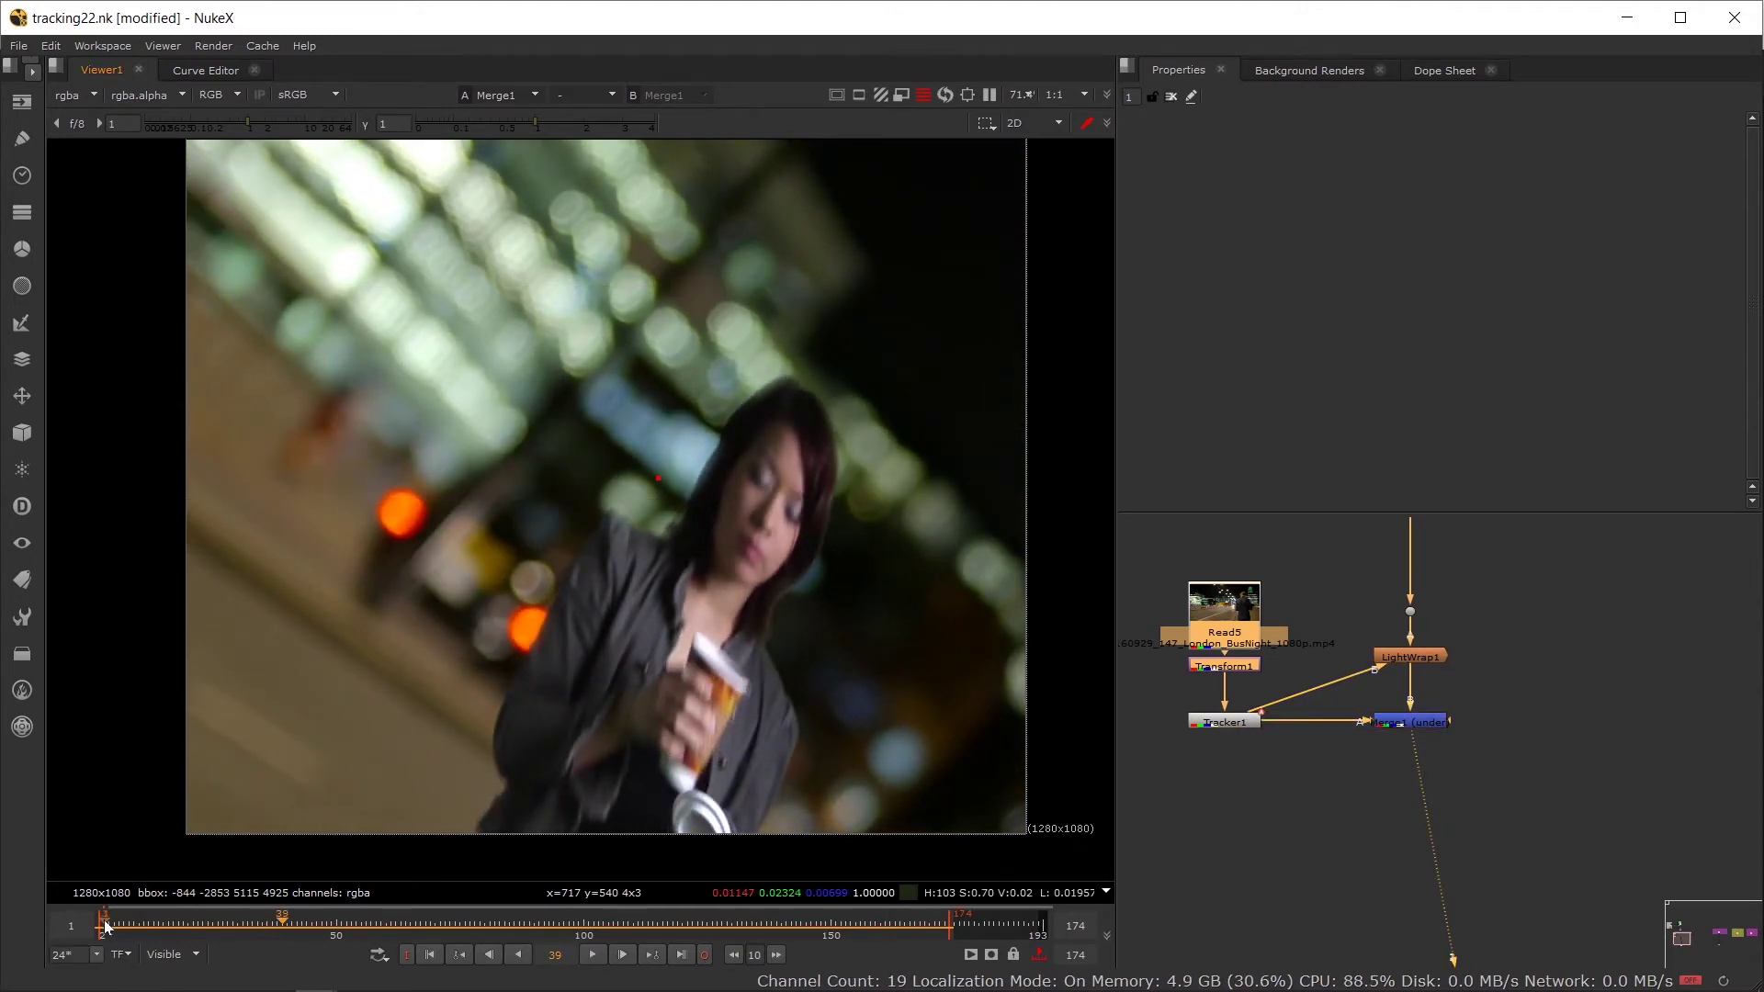
pyautogui.click(104, 926)
# Step: Open Read4's settings and view the raw green-screen plate
pyautogui.scroll(-3, 1334, 686)
pyautogui.scroll(1, 1334, 685)
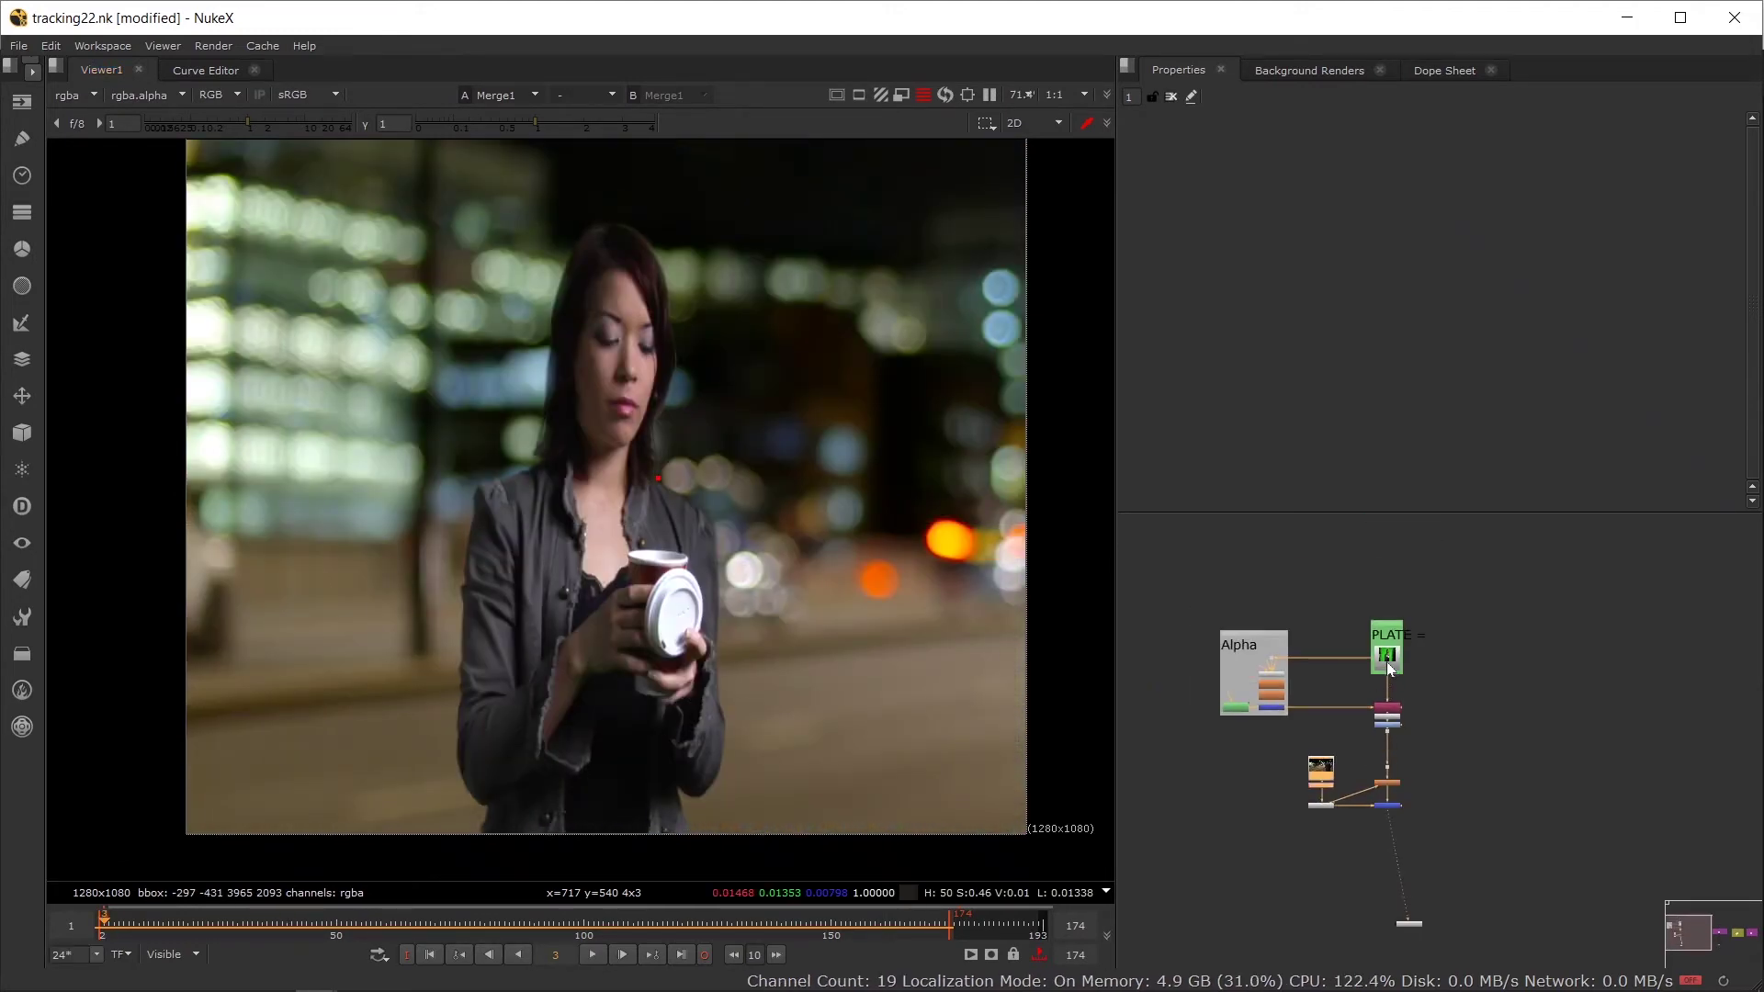
pyautogui.scroll(3, 1387, 661)
pyautogui.doubleClick(1384, 663)
pyautogui.press('1')
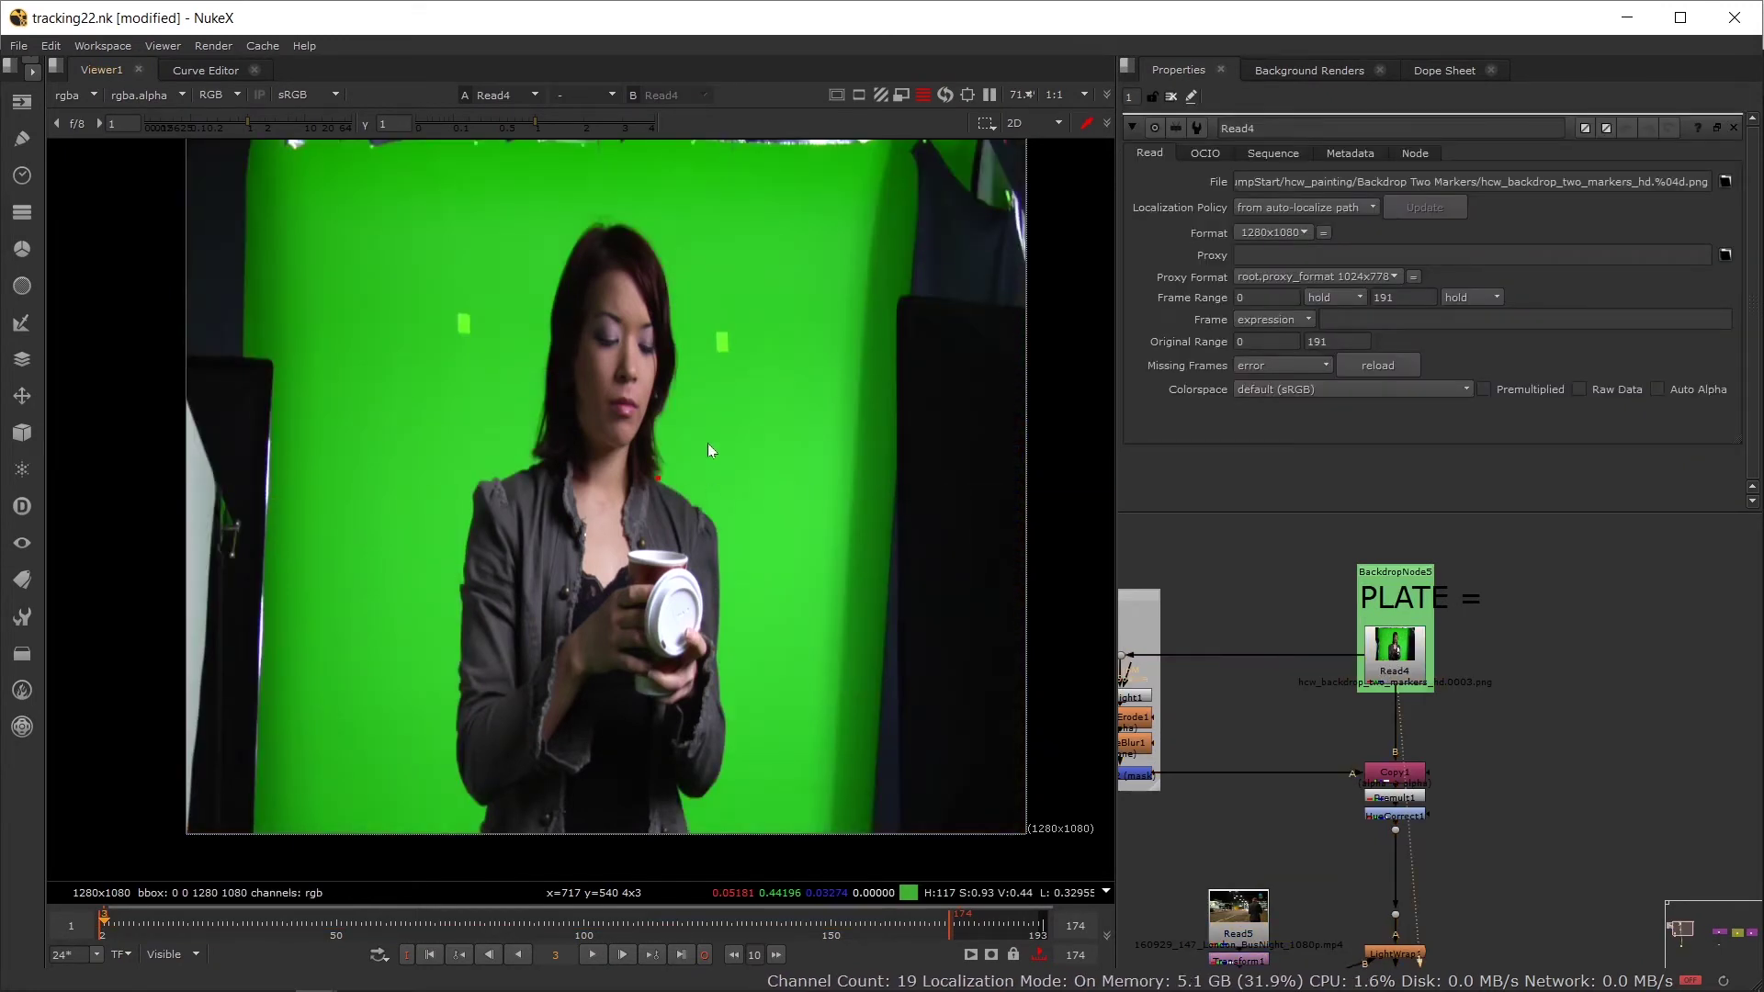
# Step: Review Read4's plate at frames 67, 120 and 167, then return to frame 17
pyautogui.press('f')
pyautogui.scroll(-1, 808, 544)
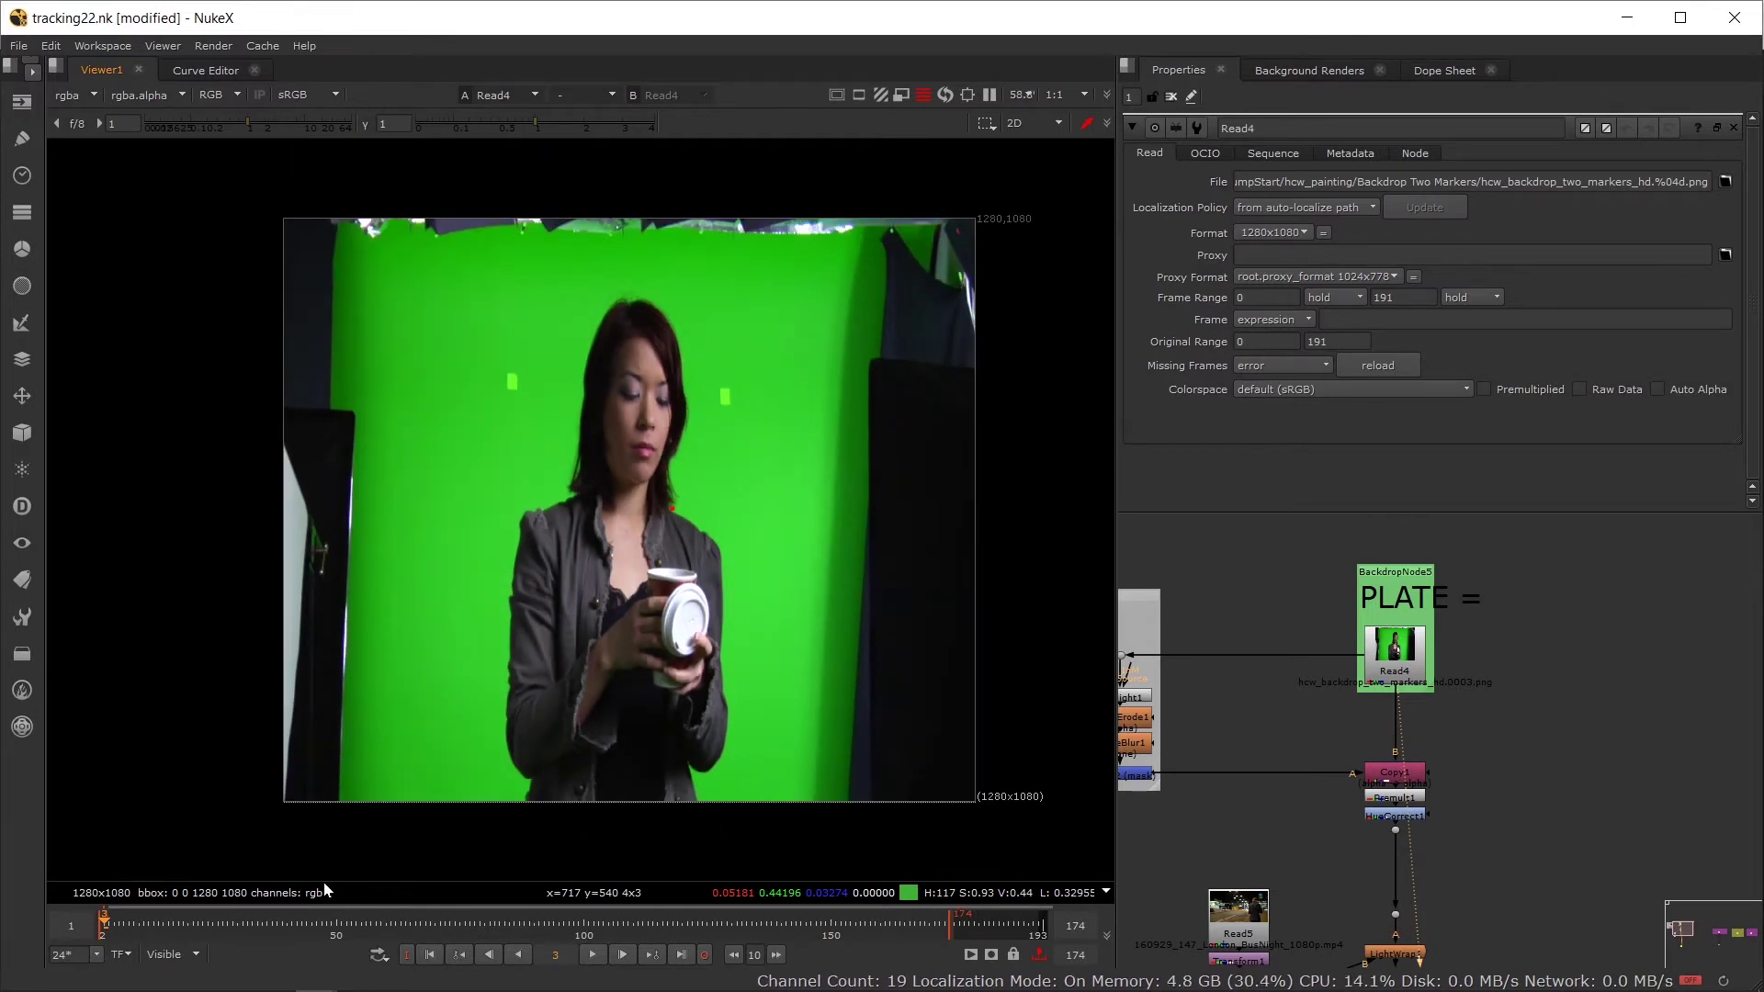
pyautogui.moveTo(244, 921); pyautogui.dragTo(609, 923)
pyautogui.click(683, 922)
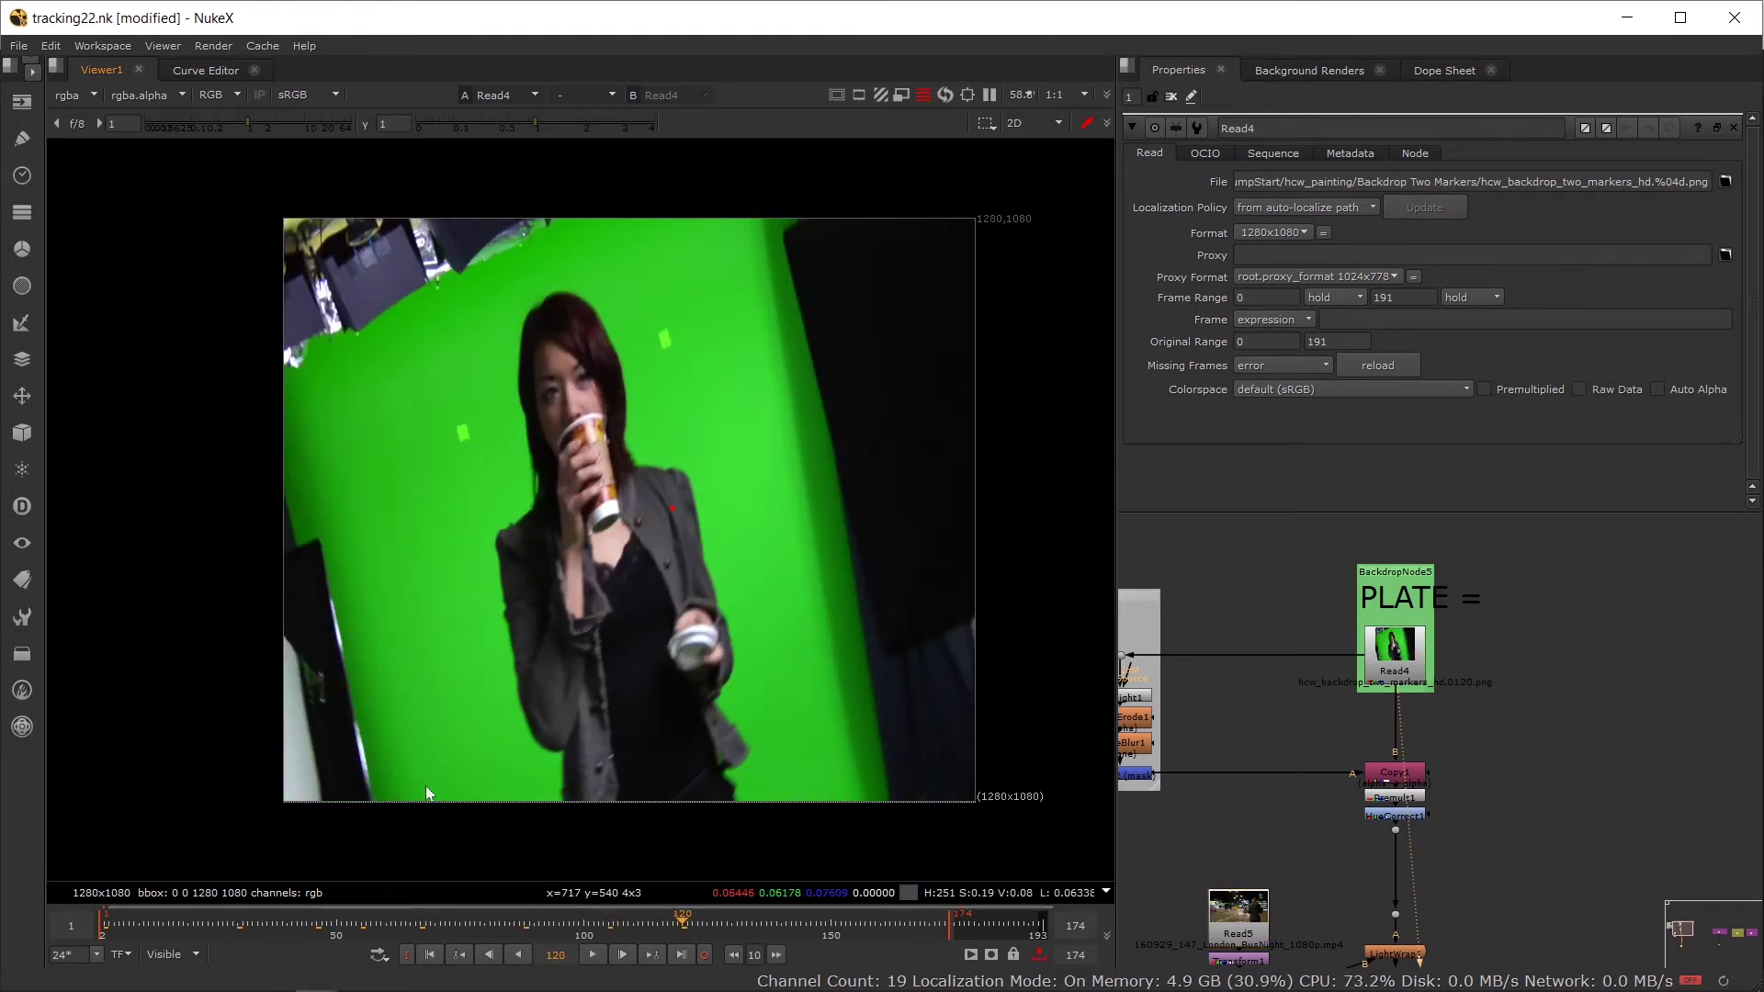
pyautogui.moveTo(313, 525); pyautogui.dragTo(179, 222)
pyautogui.moveTo(89, 288); pyautogui.dragTo(444, 955)
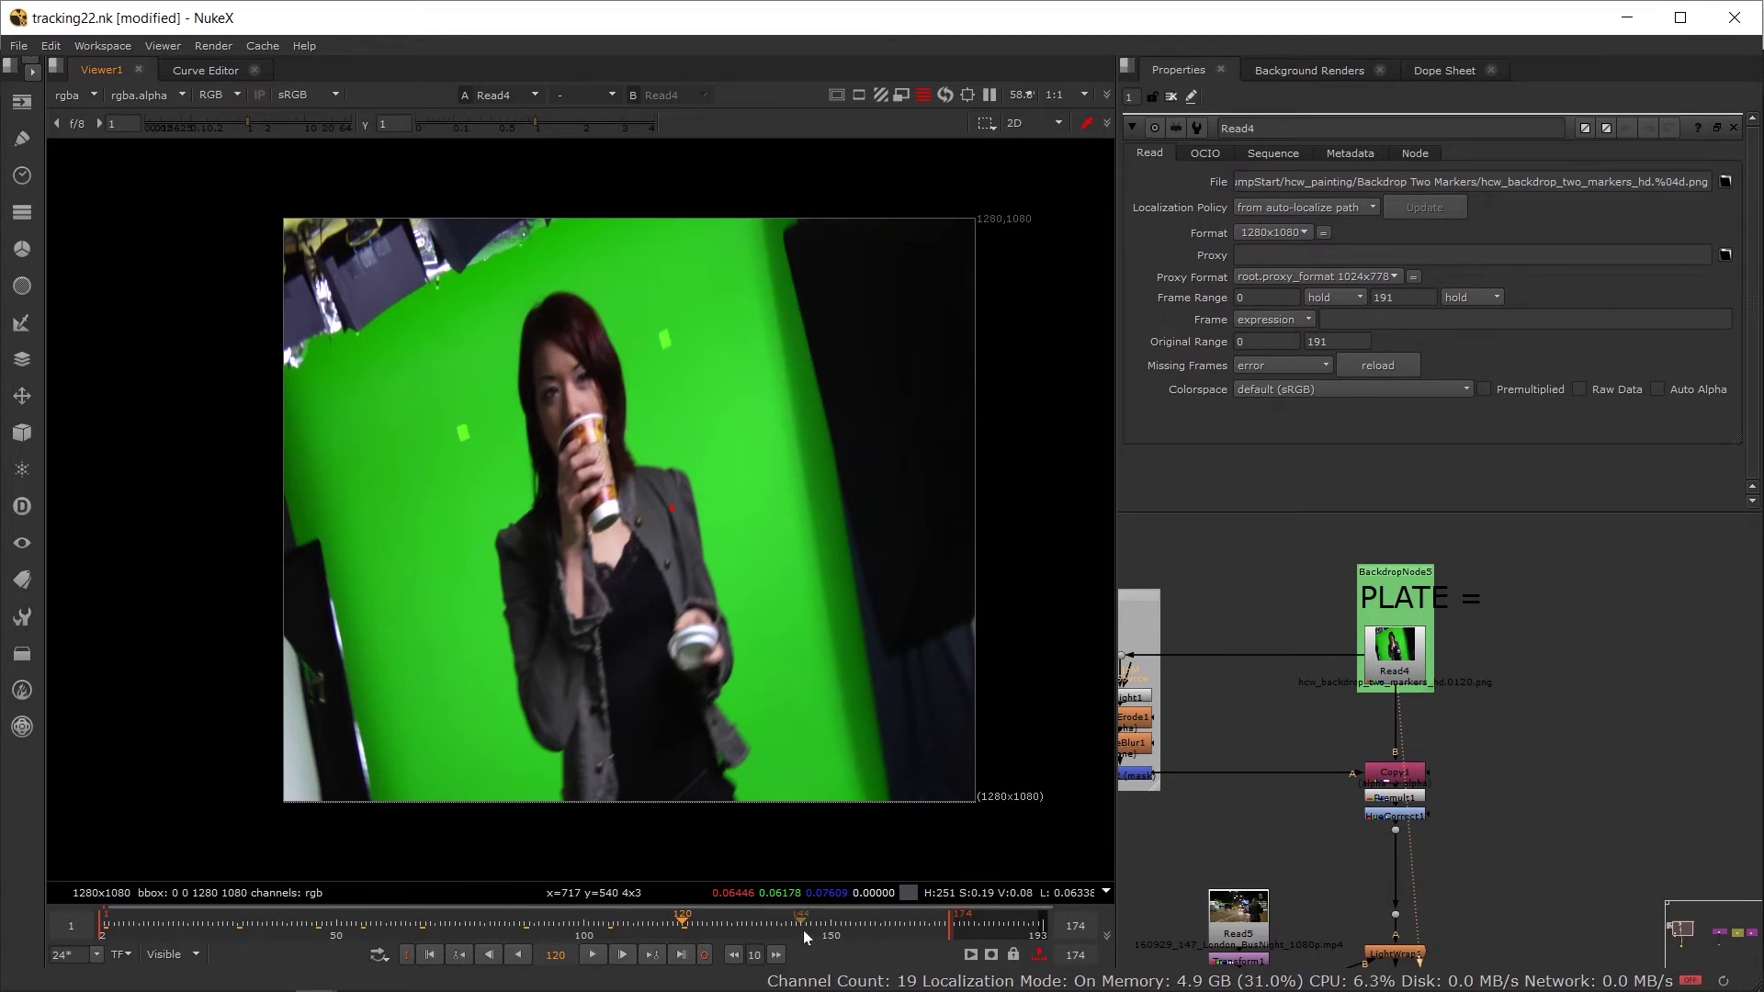
pyautogui.moveTo(803, 926); pyautogui.dragTo(915, 920)
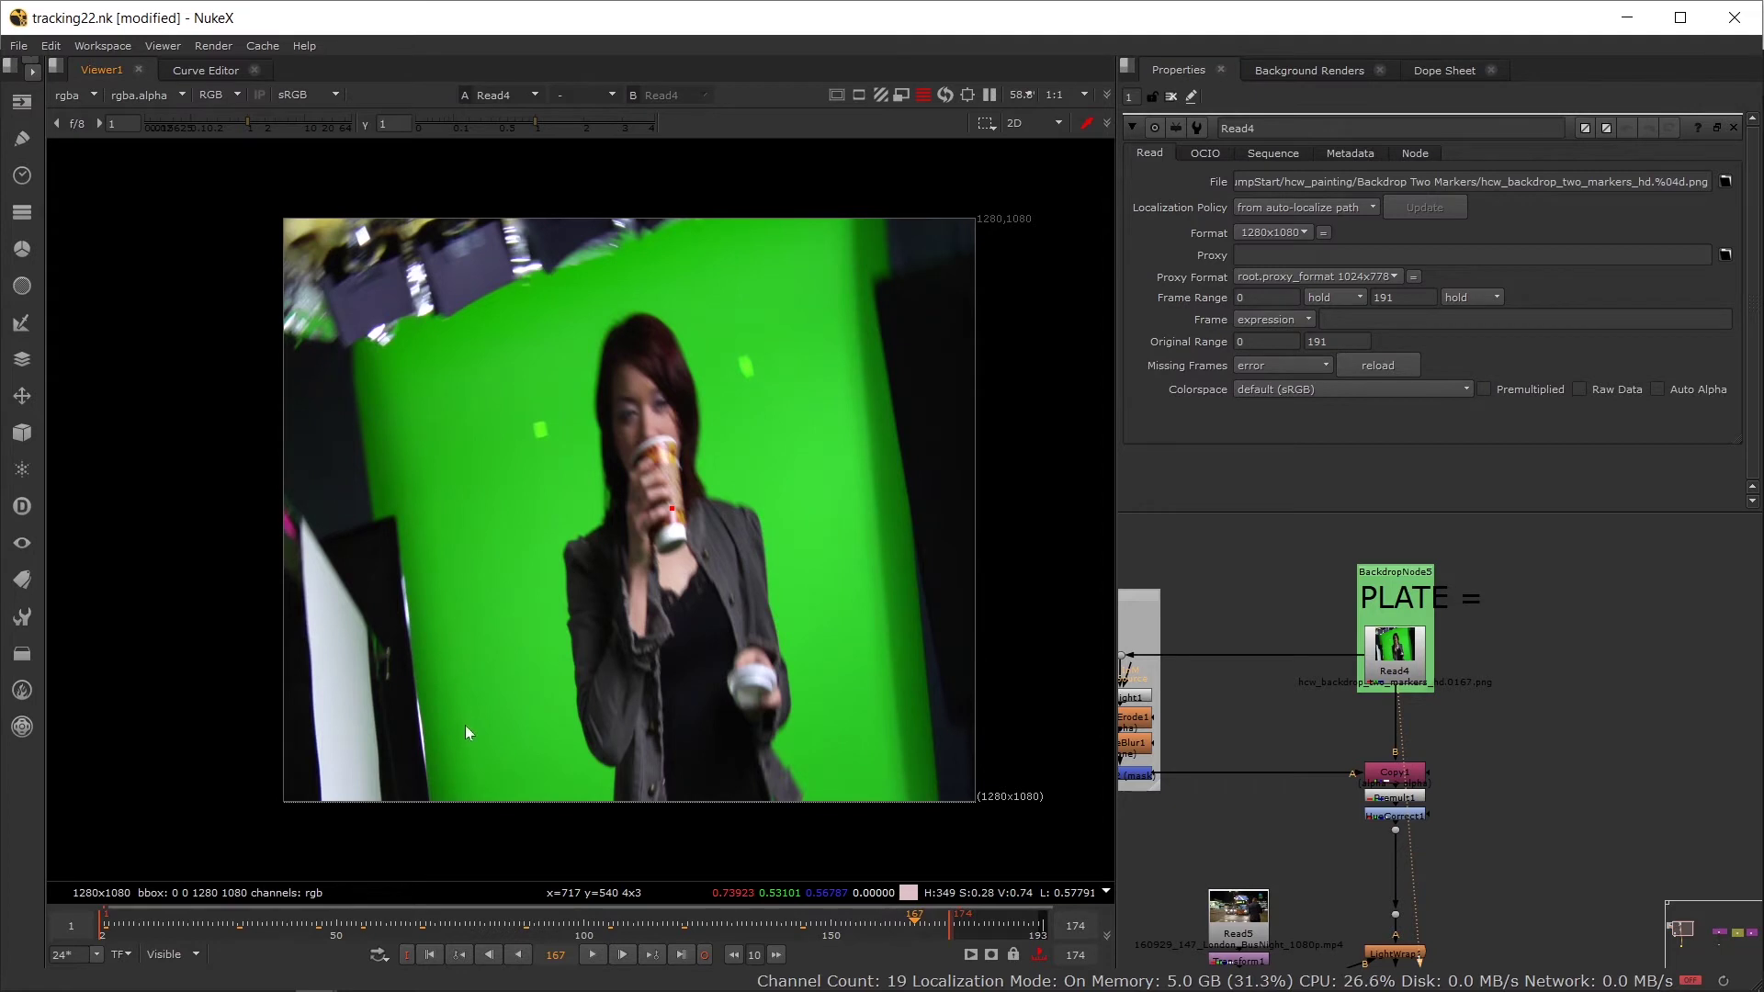
pyautogui.click(331, 924)
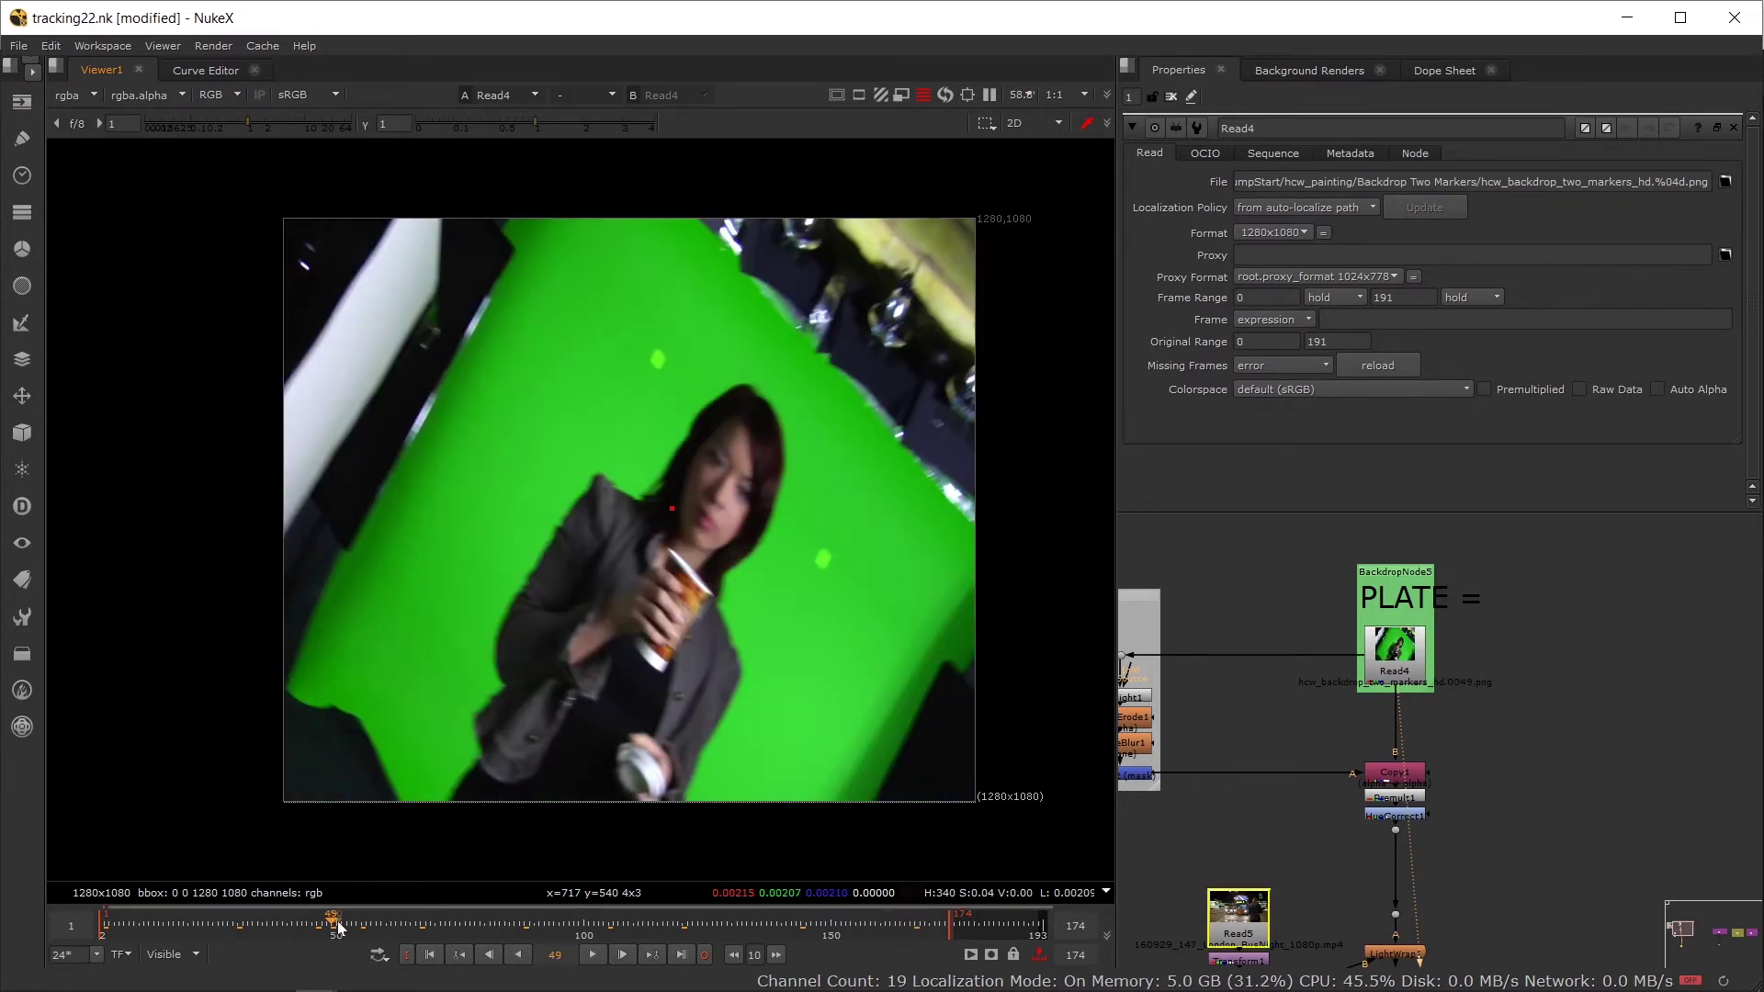
pyautogui.click(174, 922)
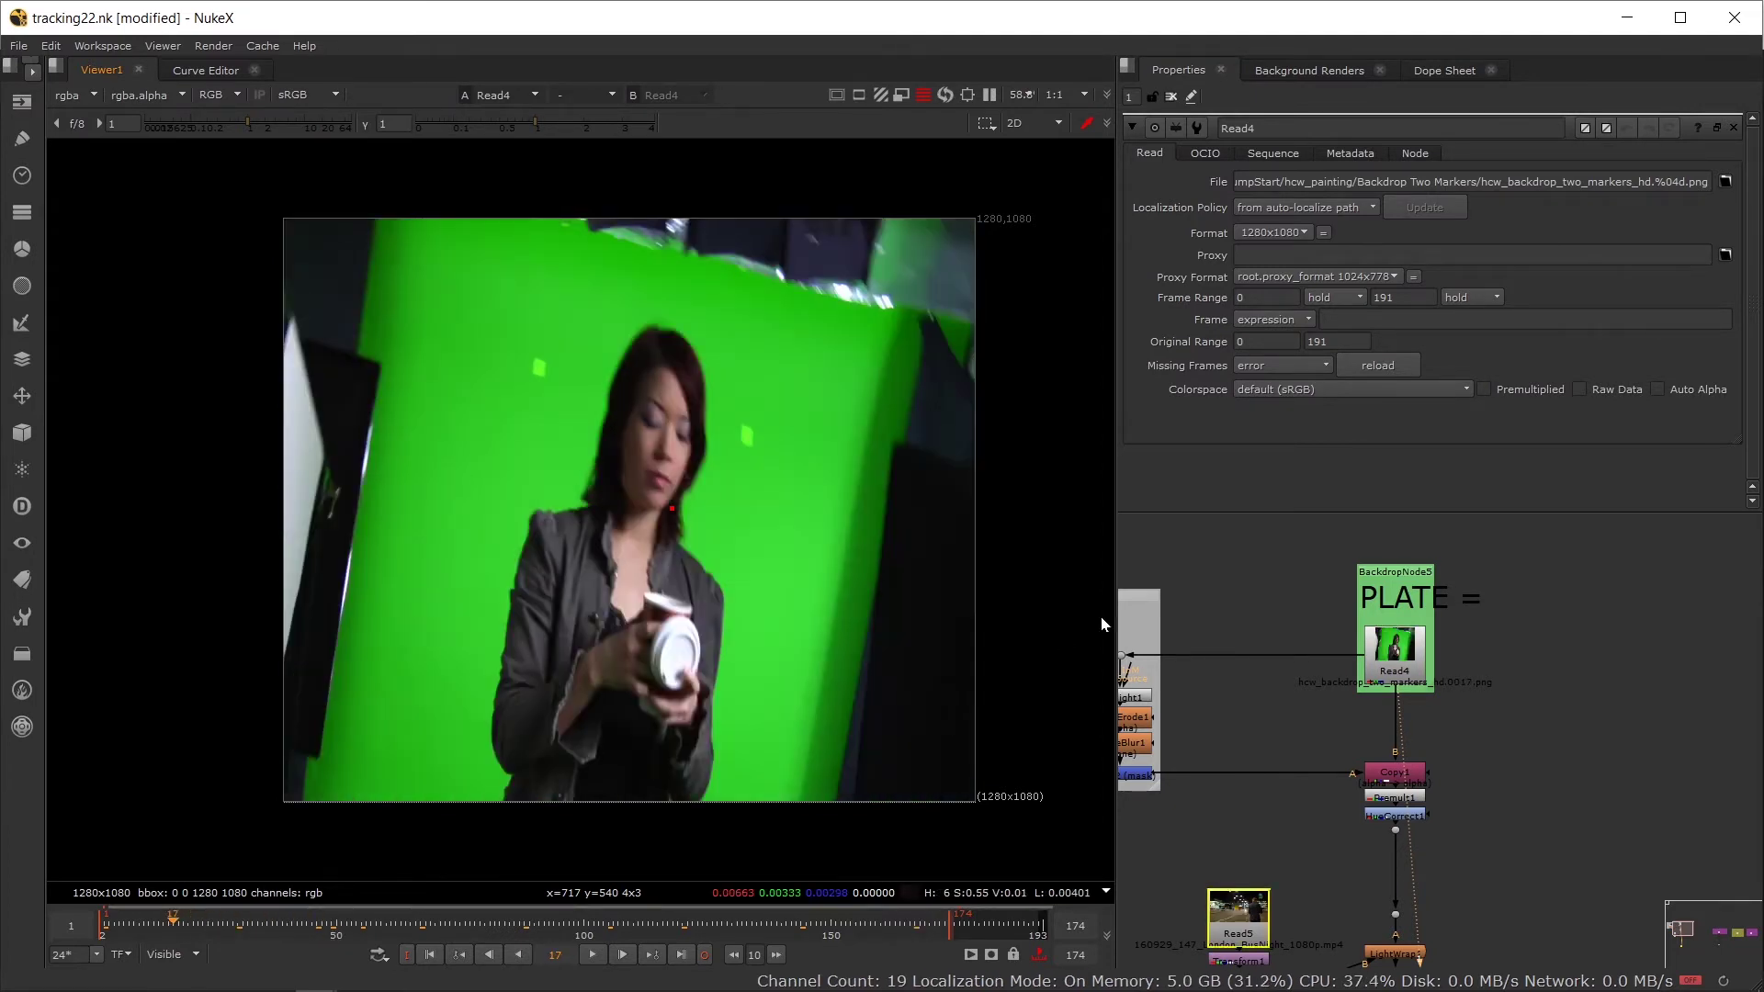
# Step: View the Merge1 composite of the woman over the night street
pyautogui.scroll(-3, 1312, 740)
pyautogui.scroll(4, 1312, 740)
pyautogui.click(1349, 806)
pyautogui.press('1')
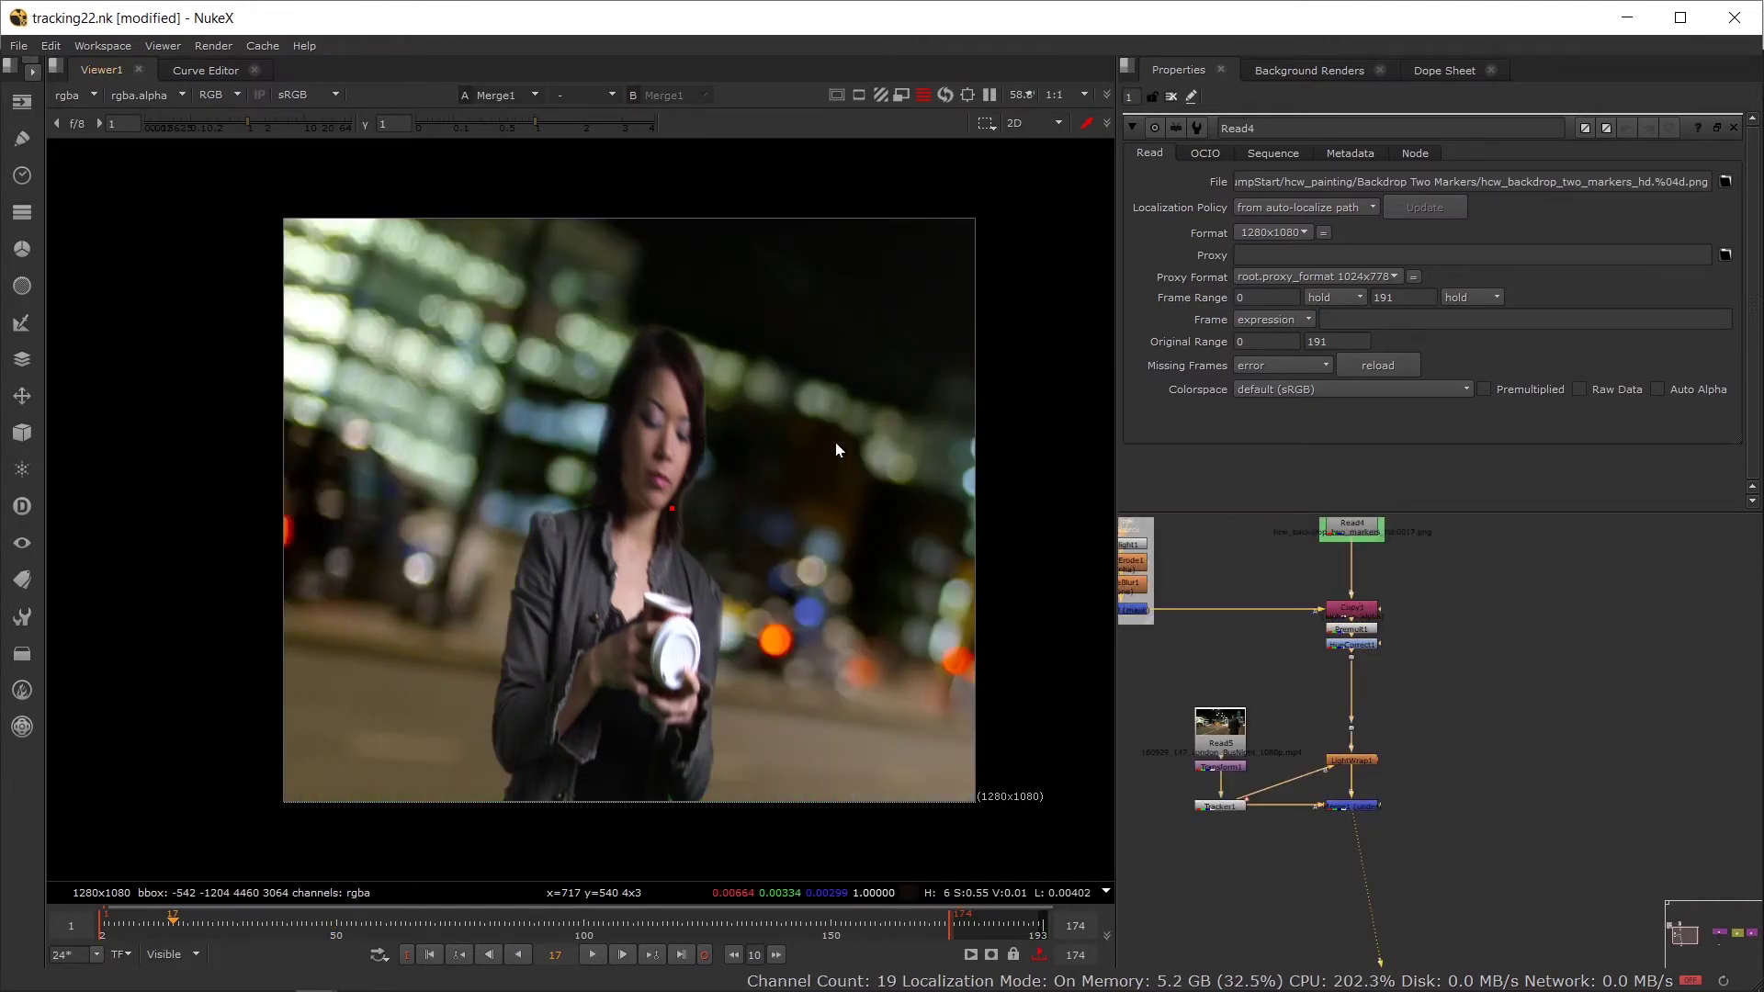
# Step: Enclose the Alpha, PLATE and compositing nodes in a new backdrop and open its settings
pyautogui.scroll(-2, 1391, 751)
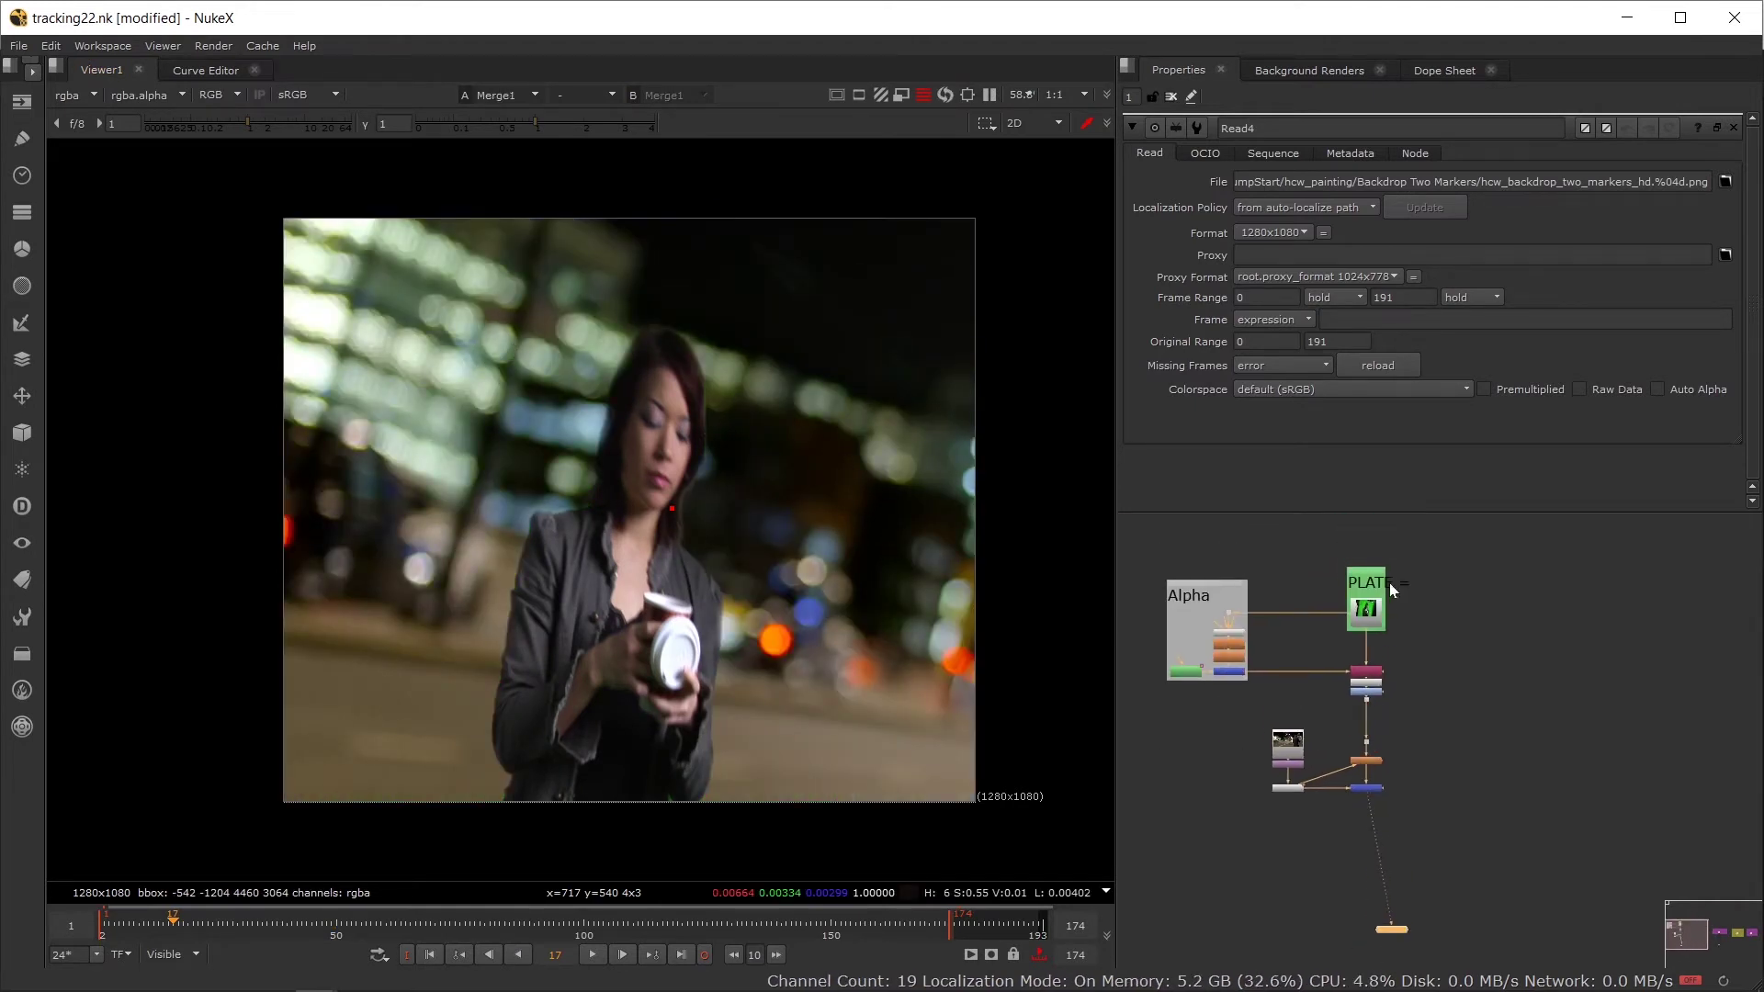
pyautogui.moveTo(1315, 647); pyautogui.dragTo(1144, 830)
pyautogui.press('Tab')
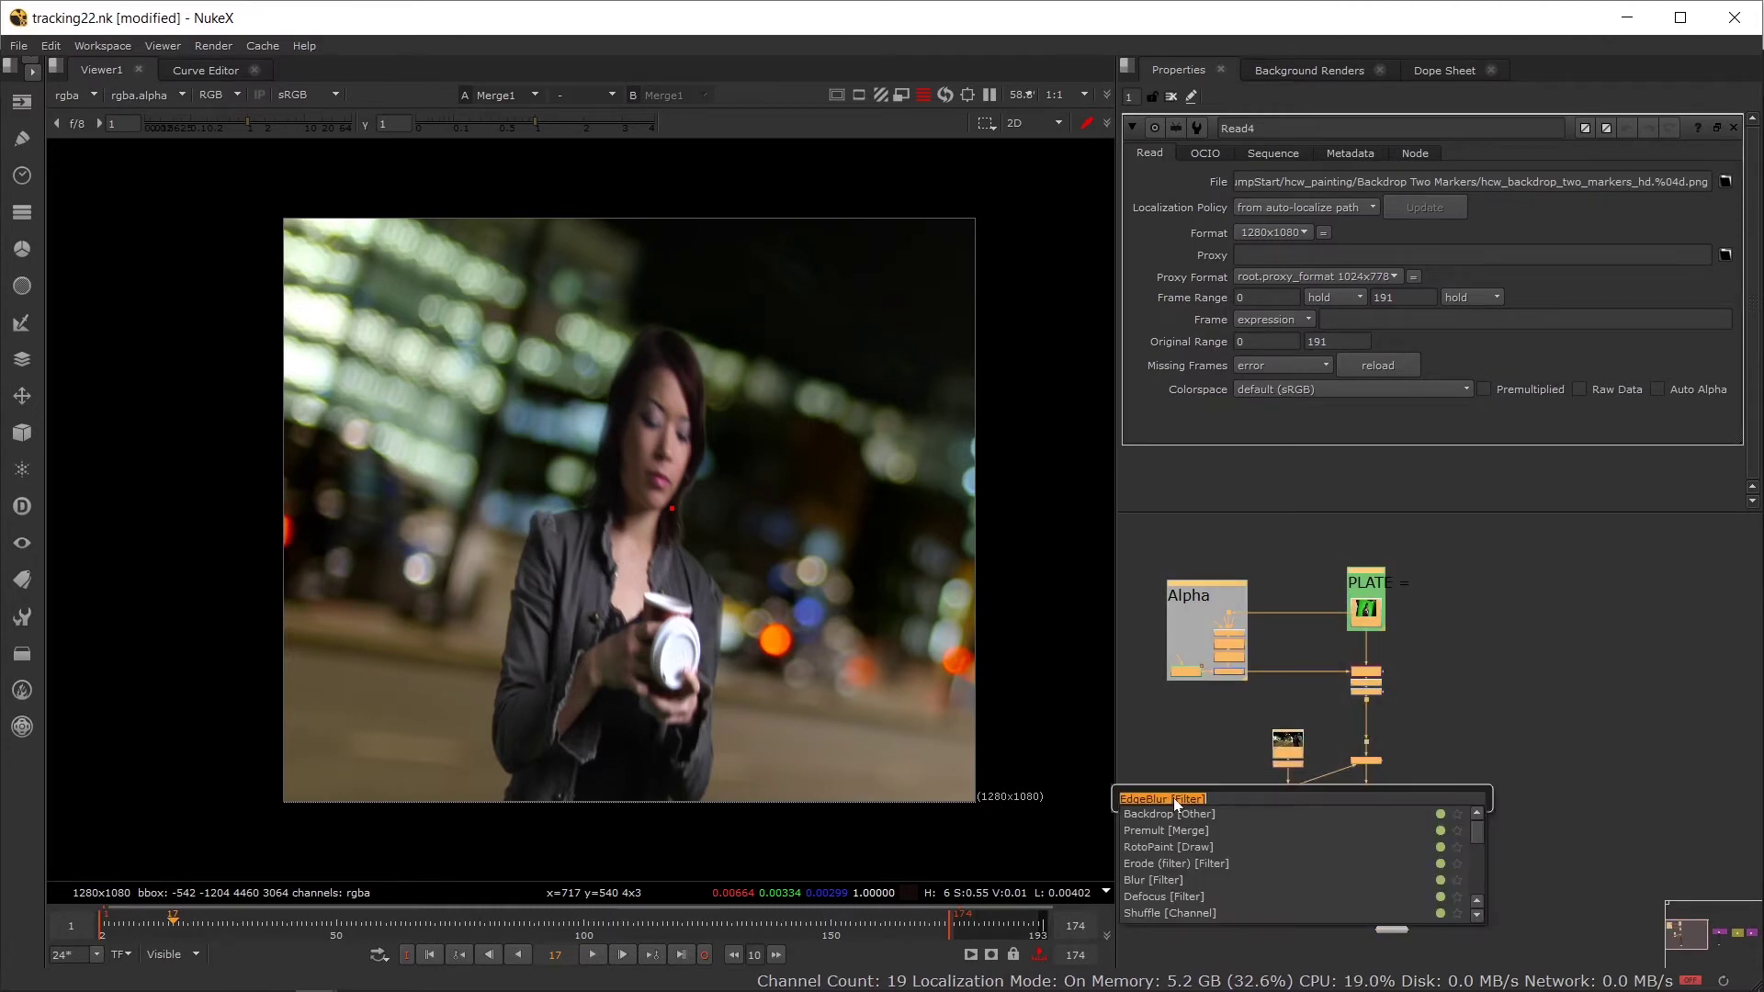
pyautogui.write('bac')
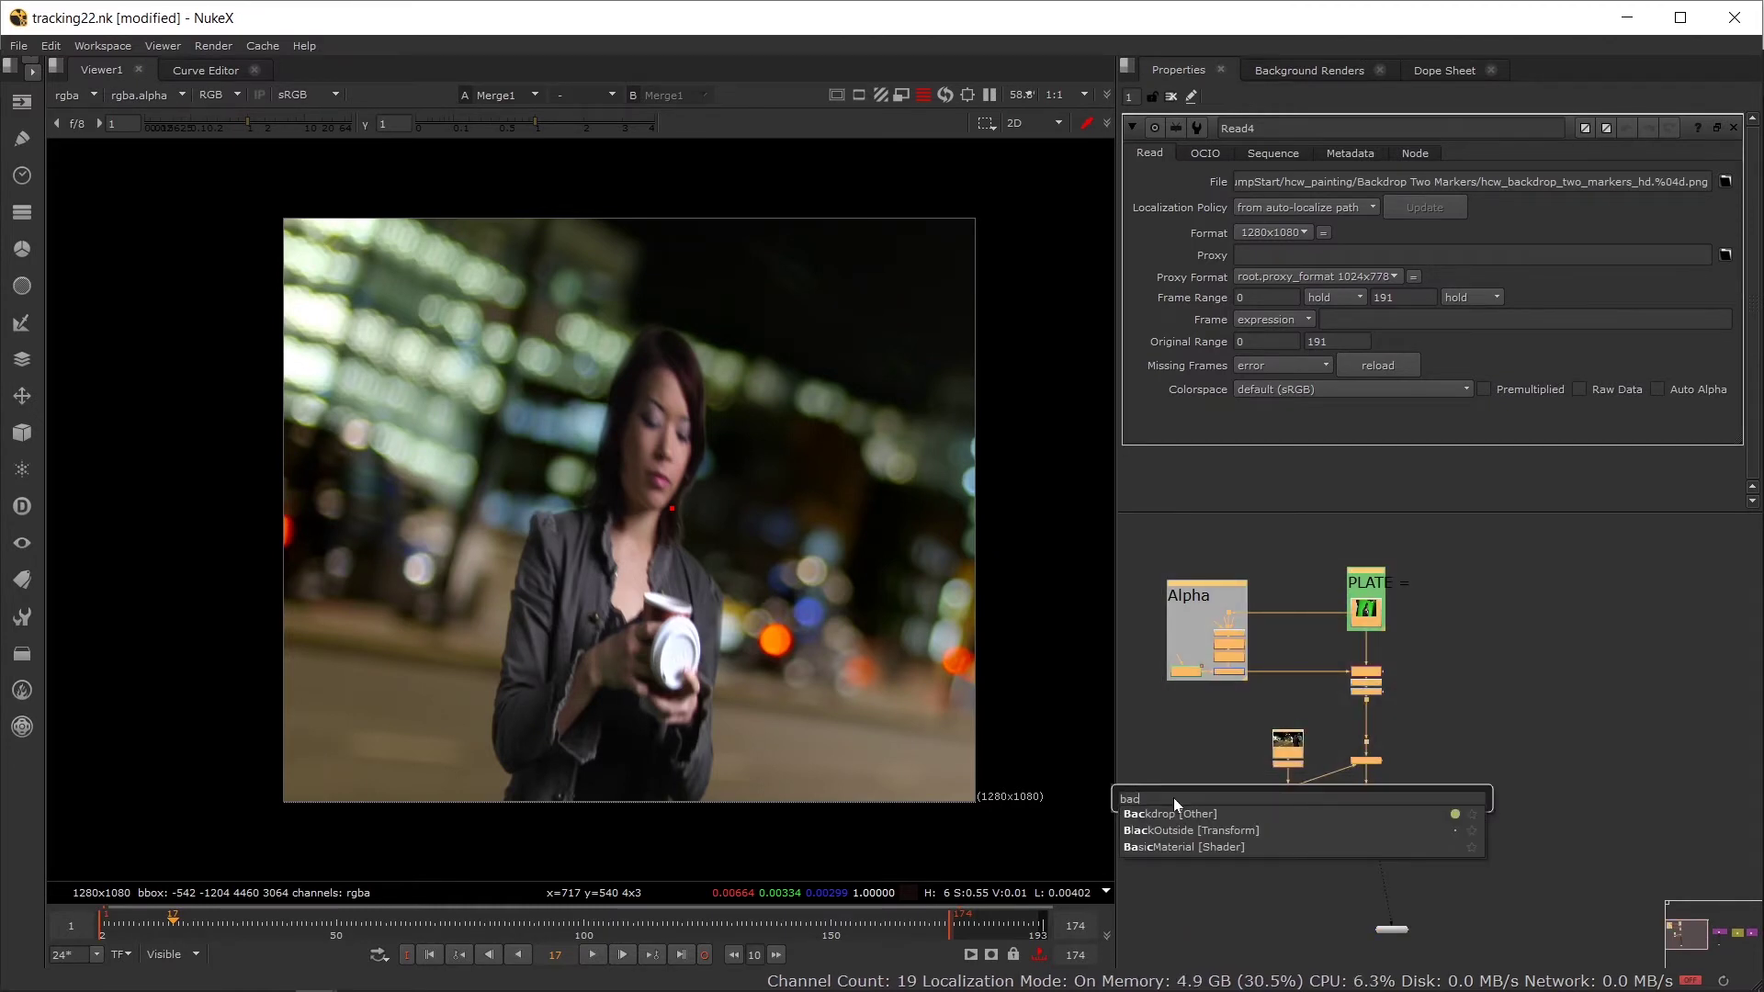
pyautogui.press('Return')
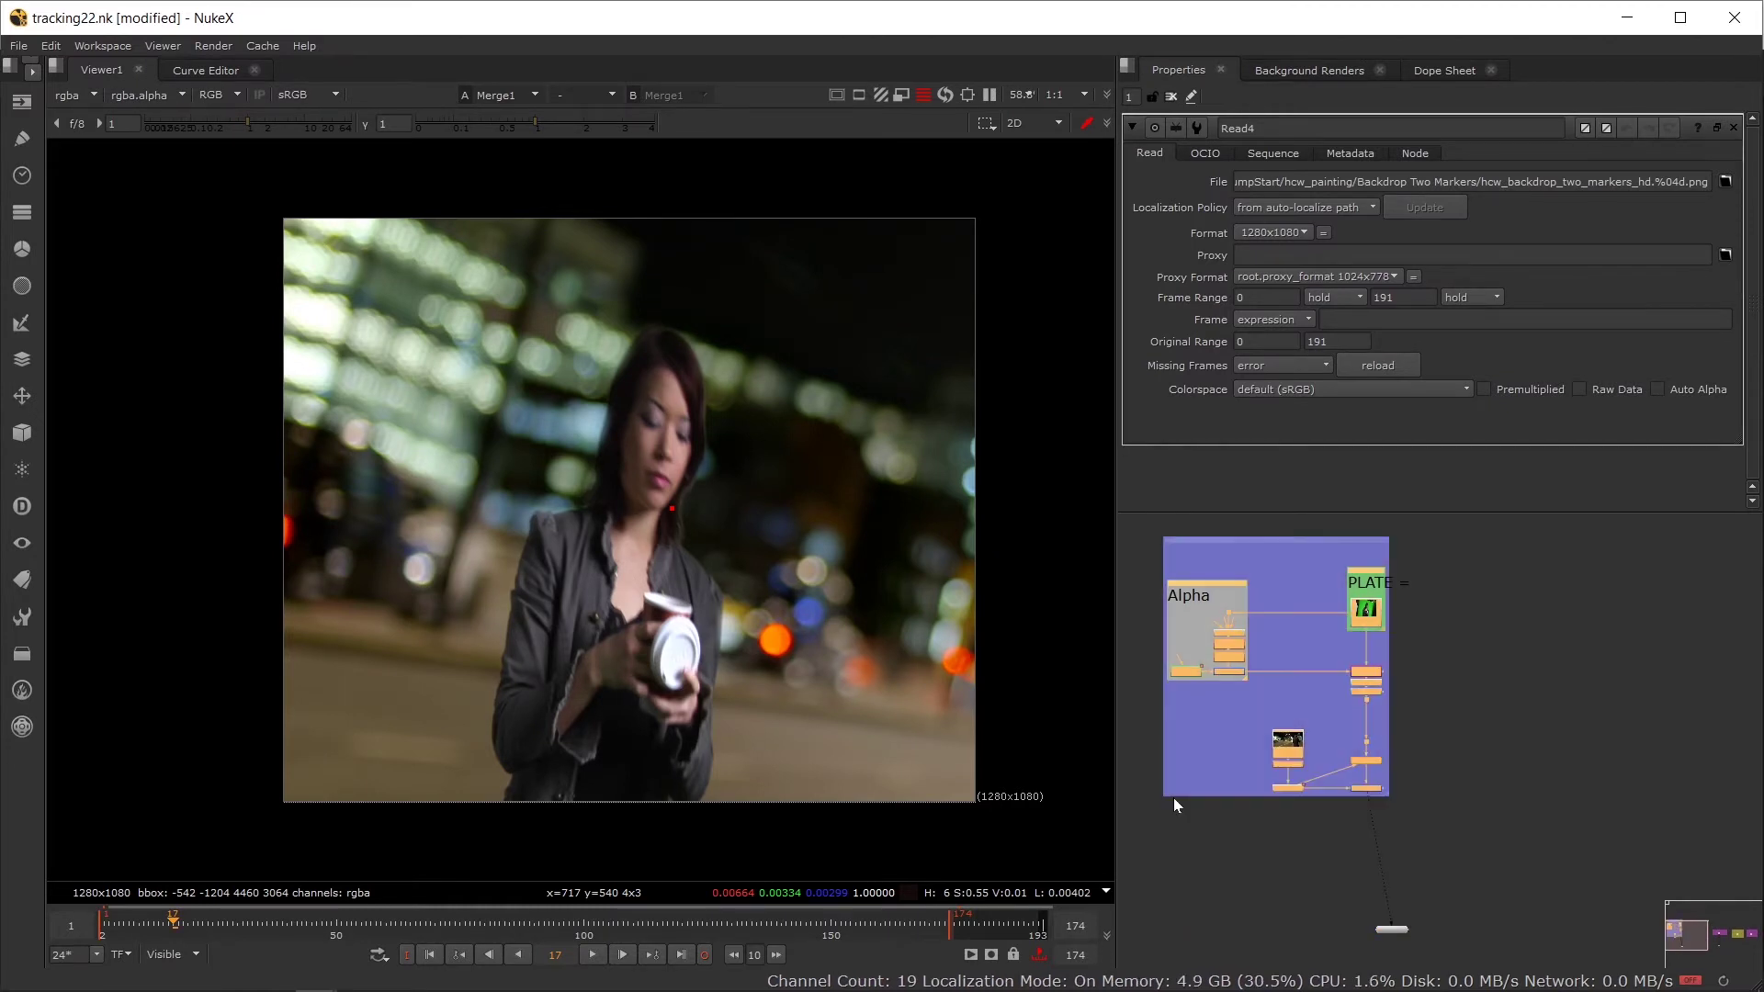
pyautogui.doubleClick(1275, 547)
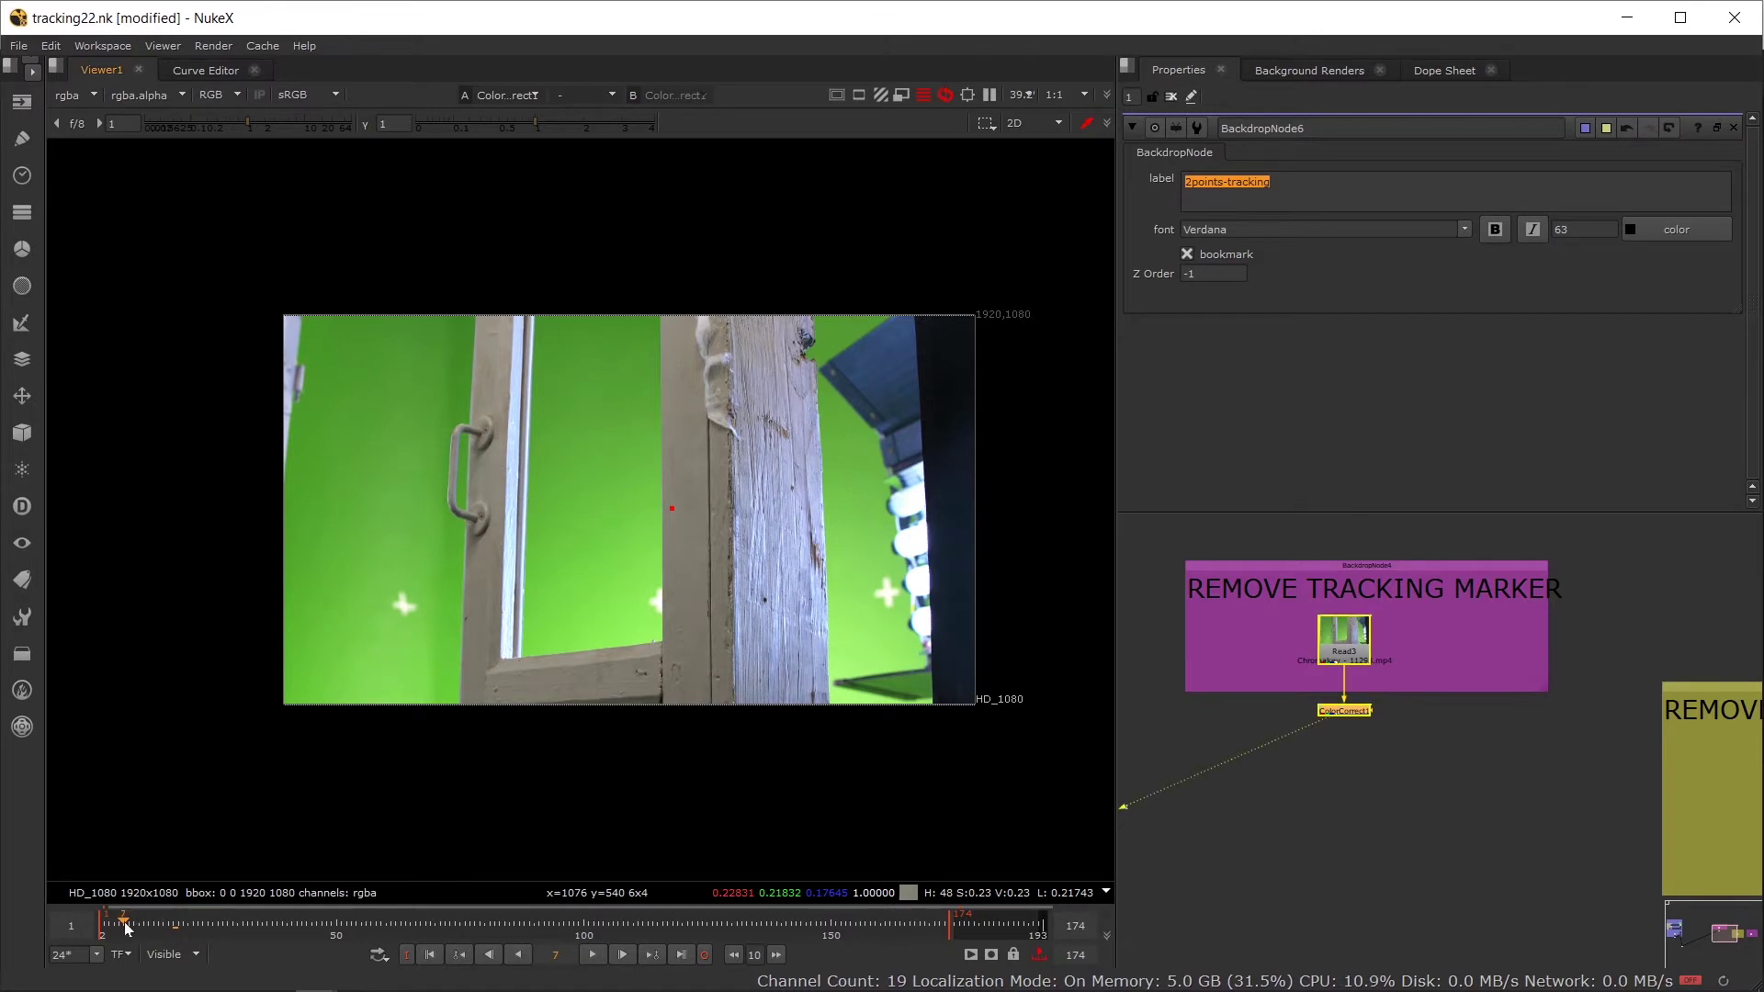
# Step: Centre the cross marker in the green-screen shot and go to frame 8
pyautogui.moveTo(162, 932); pyautogui.dragTo(181, 932)
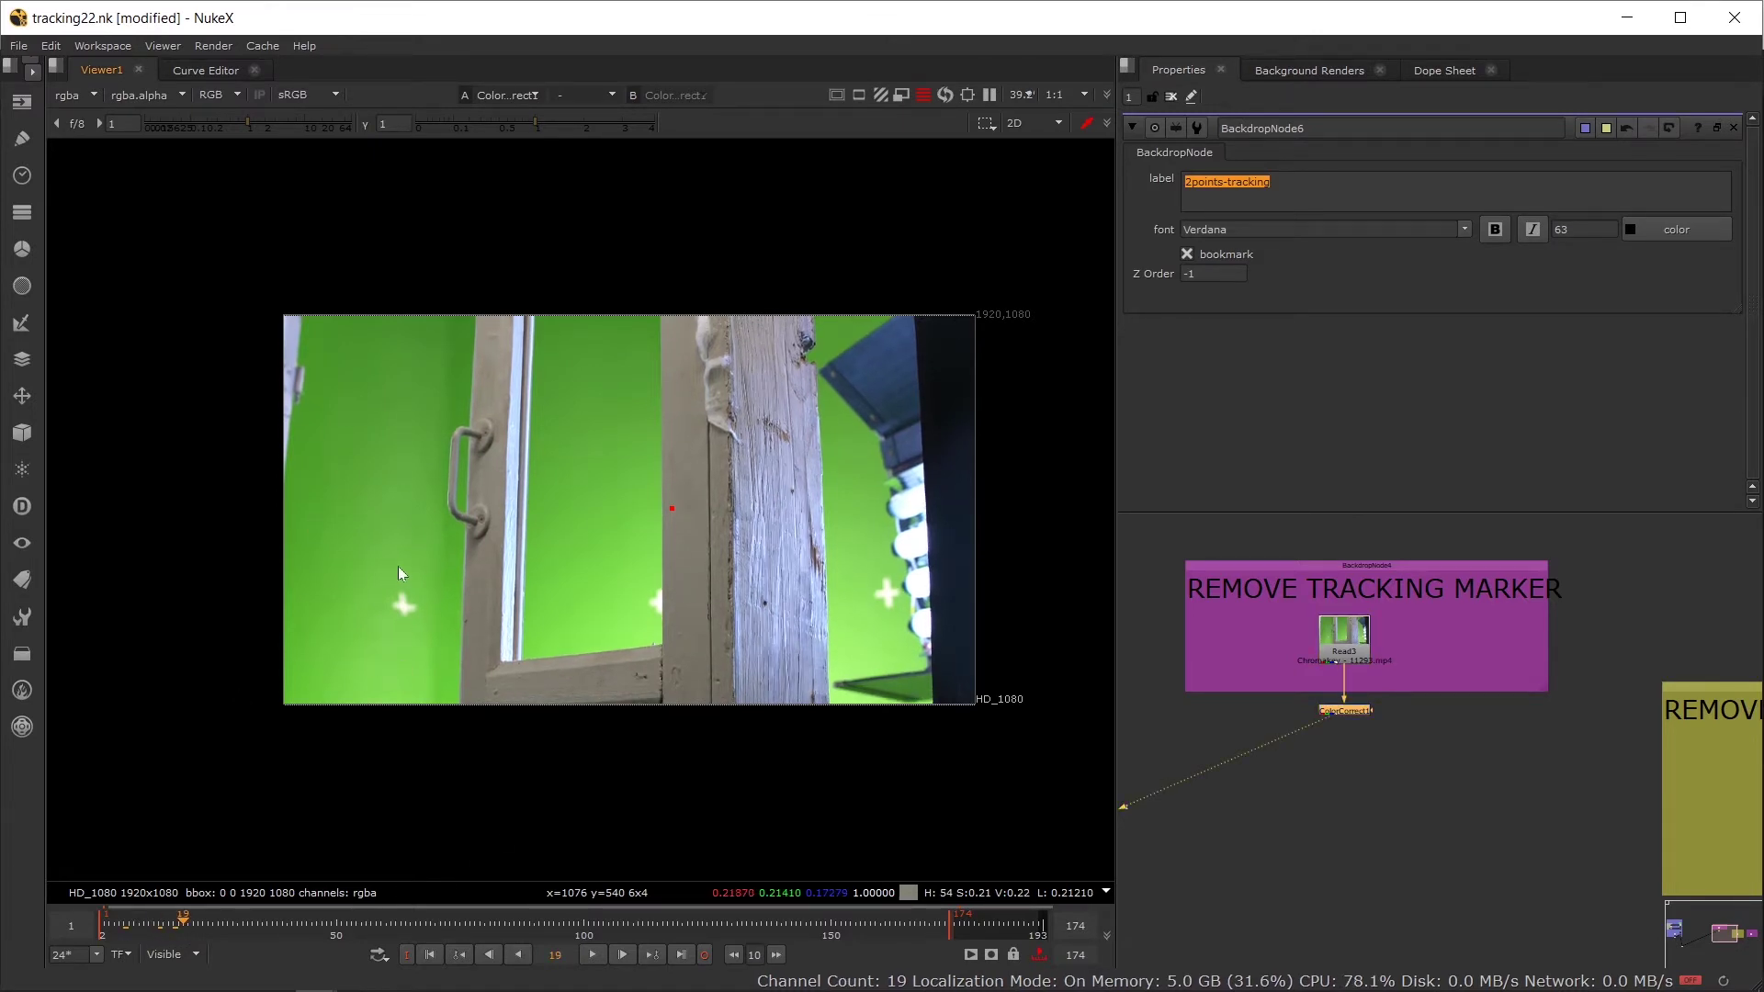
pyautogui.scroll(5, 399, 566)
pyautogui.scroll(-2, 614, 731)
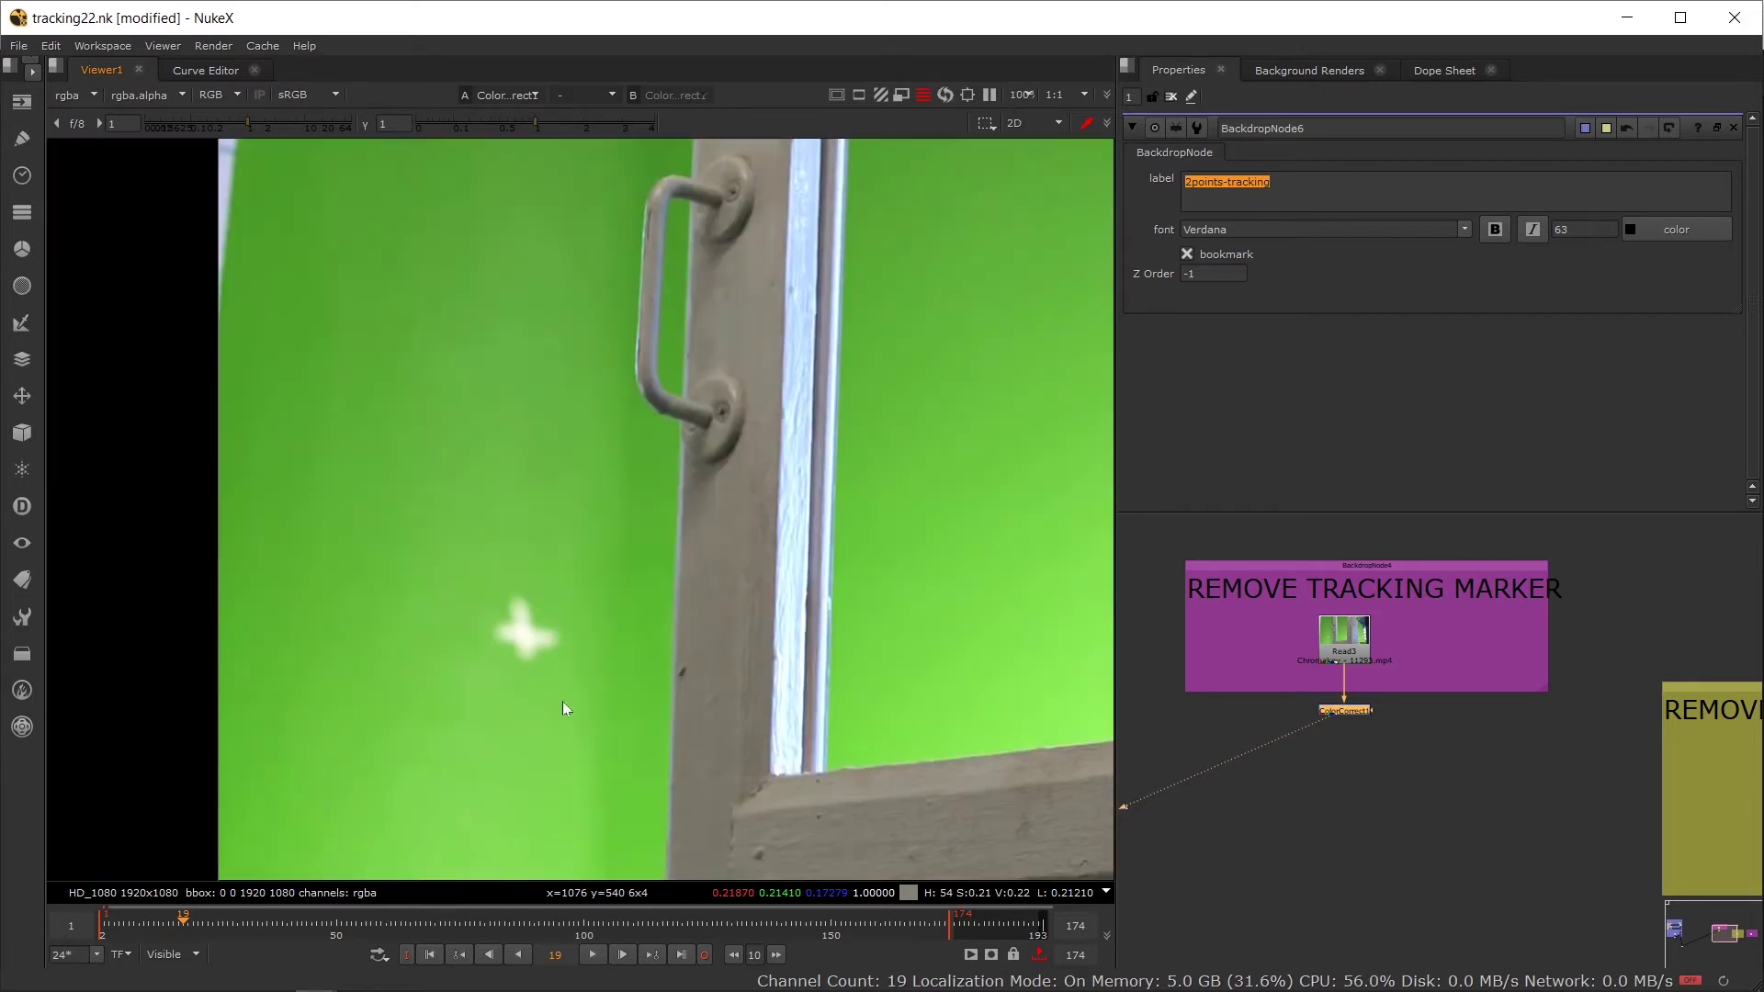
pyautogui.moveTo(562, 702); pyautogui.dragTo(500, 582)
pyautogui.scroll(-3, 510, 587)
pyautogui.scroll(5, 460, 579)
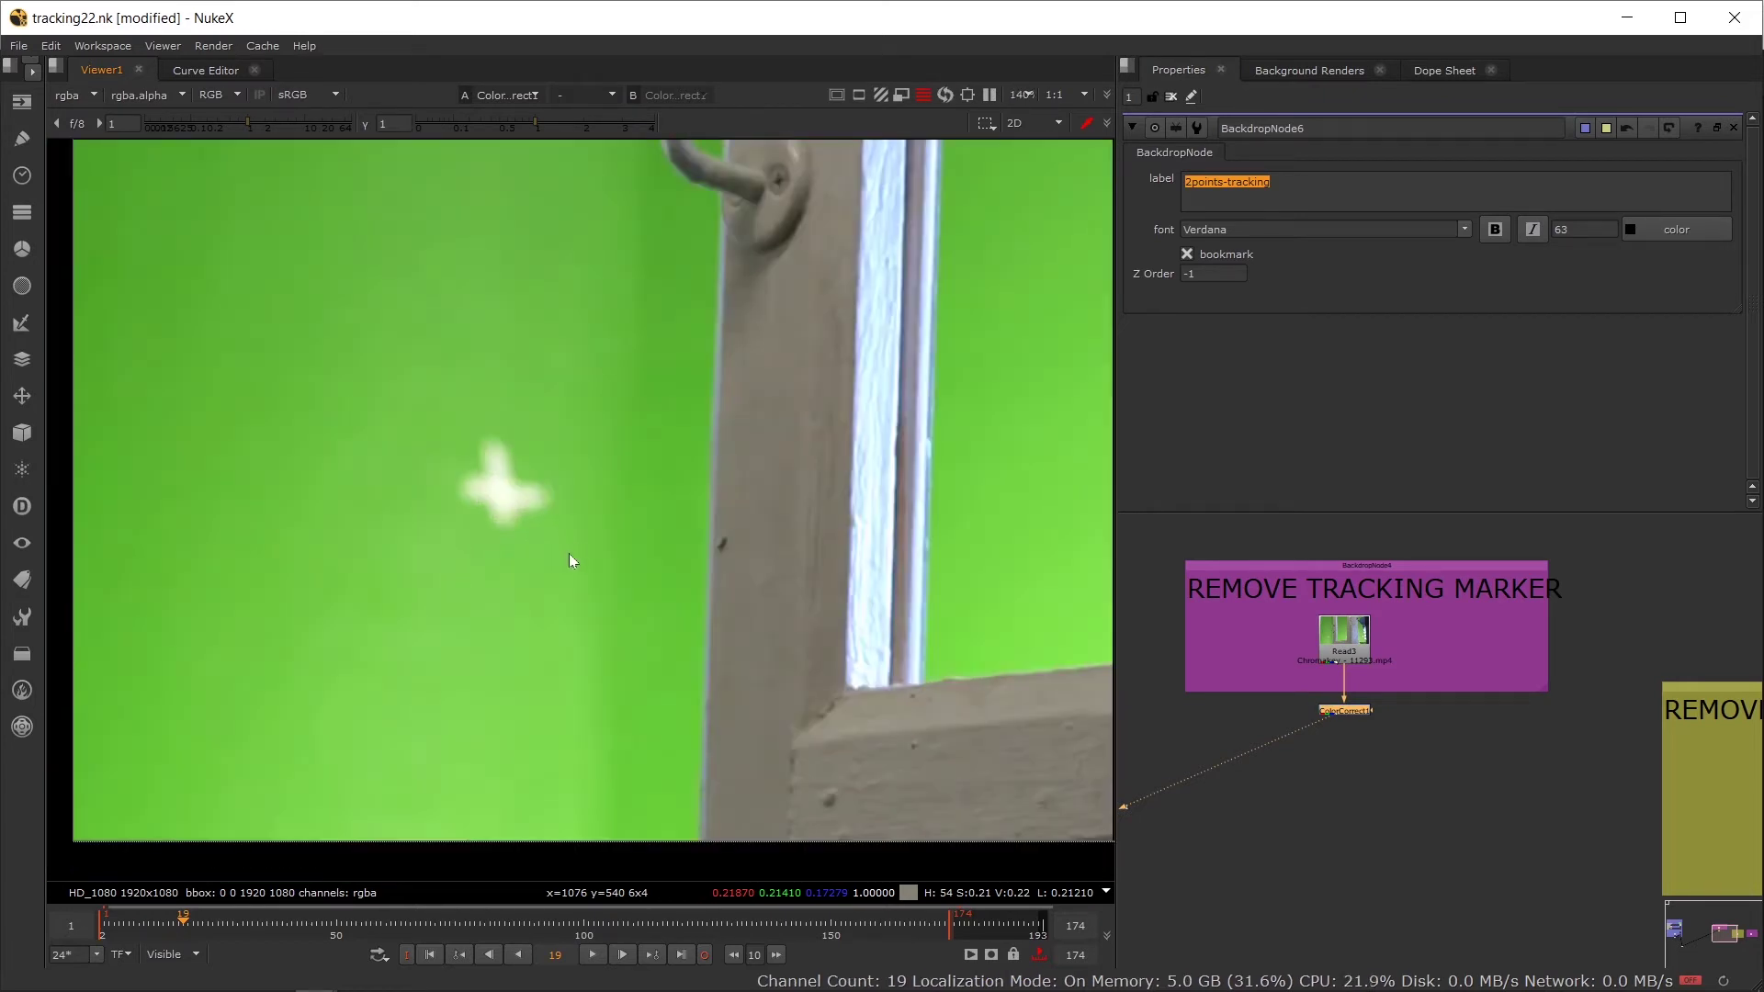
pyautogui.click(130, 920)
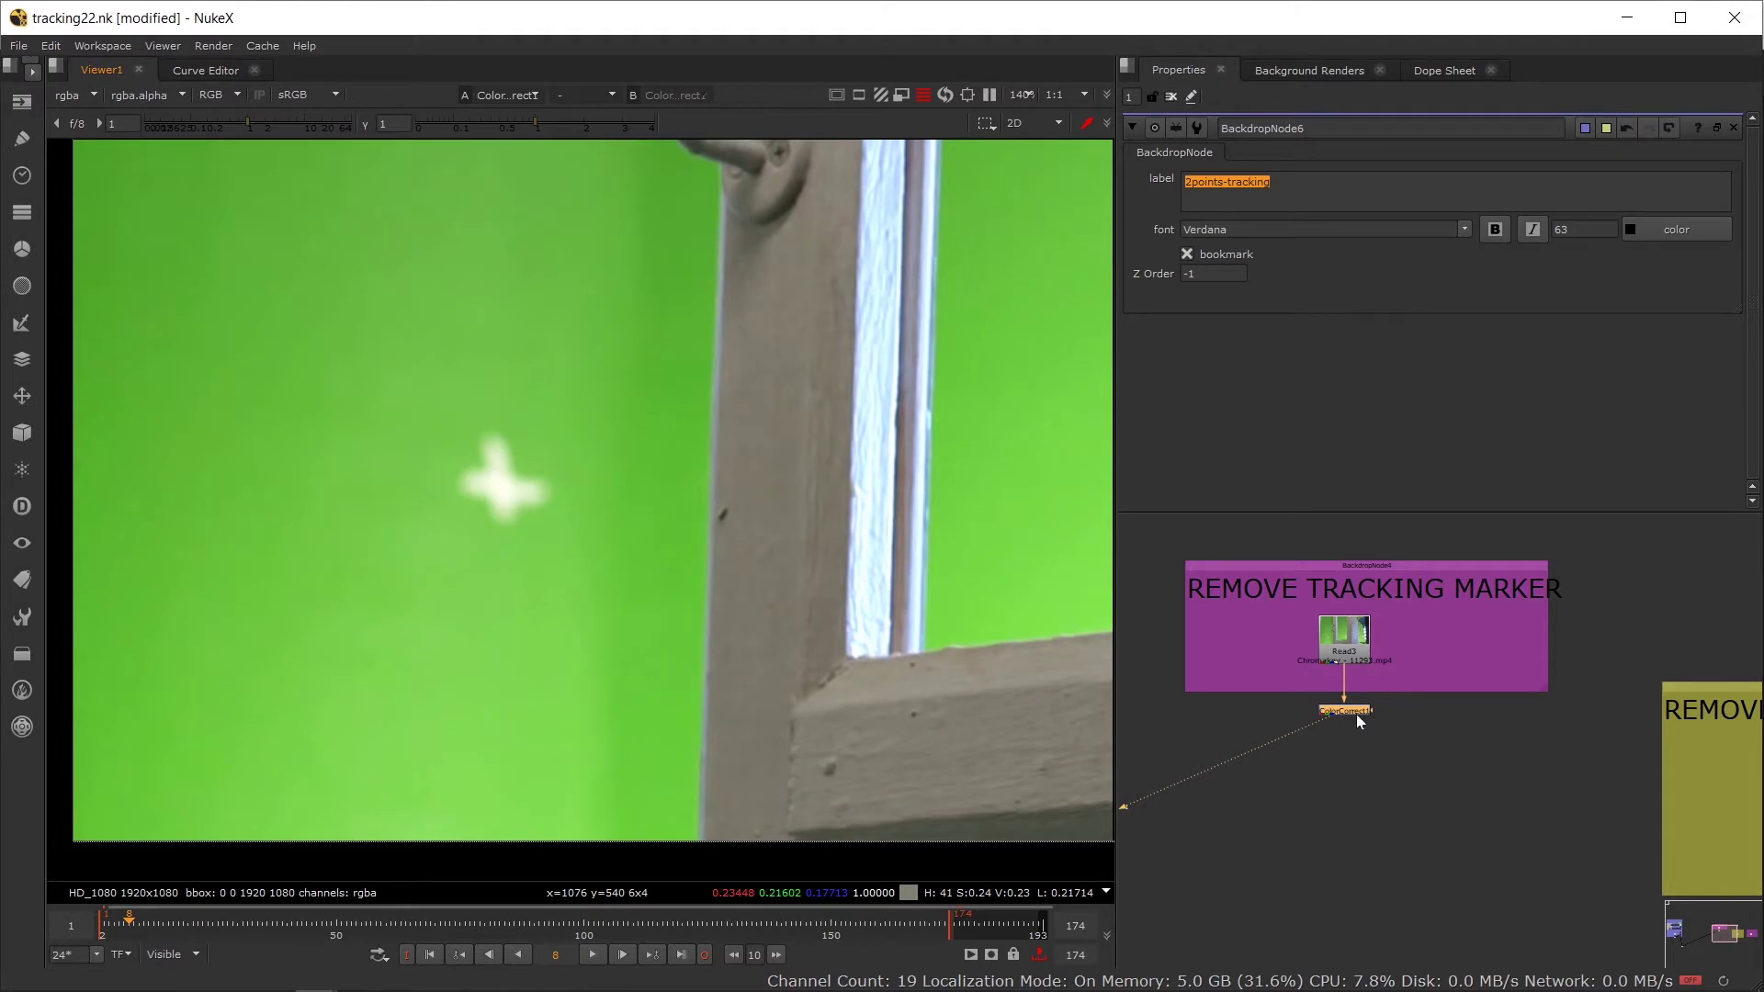
# Step: Delete the colour-correct under Read3, enlarge the backdrop, and add a Tracker below Read3
pyautogui.press('Delete')
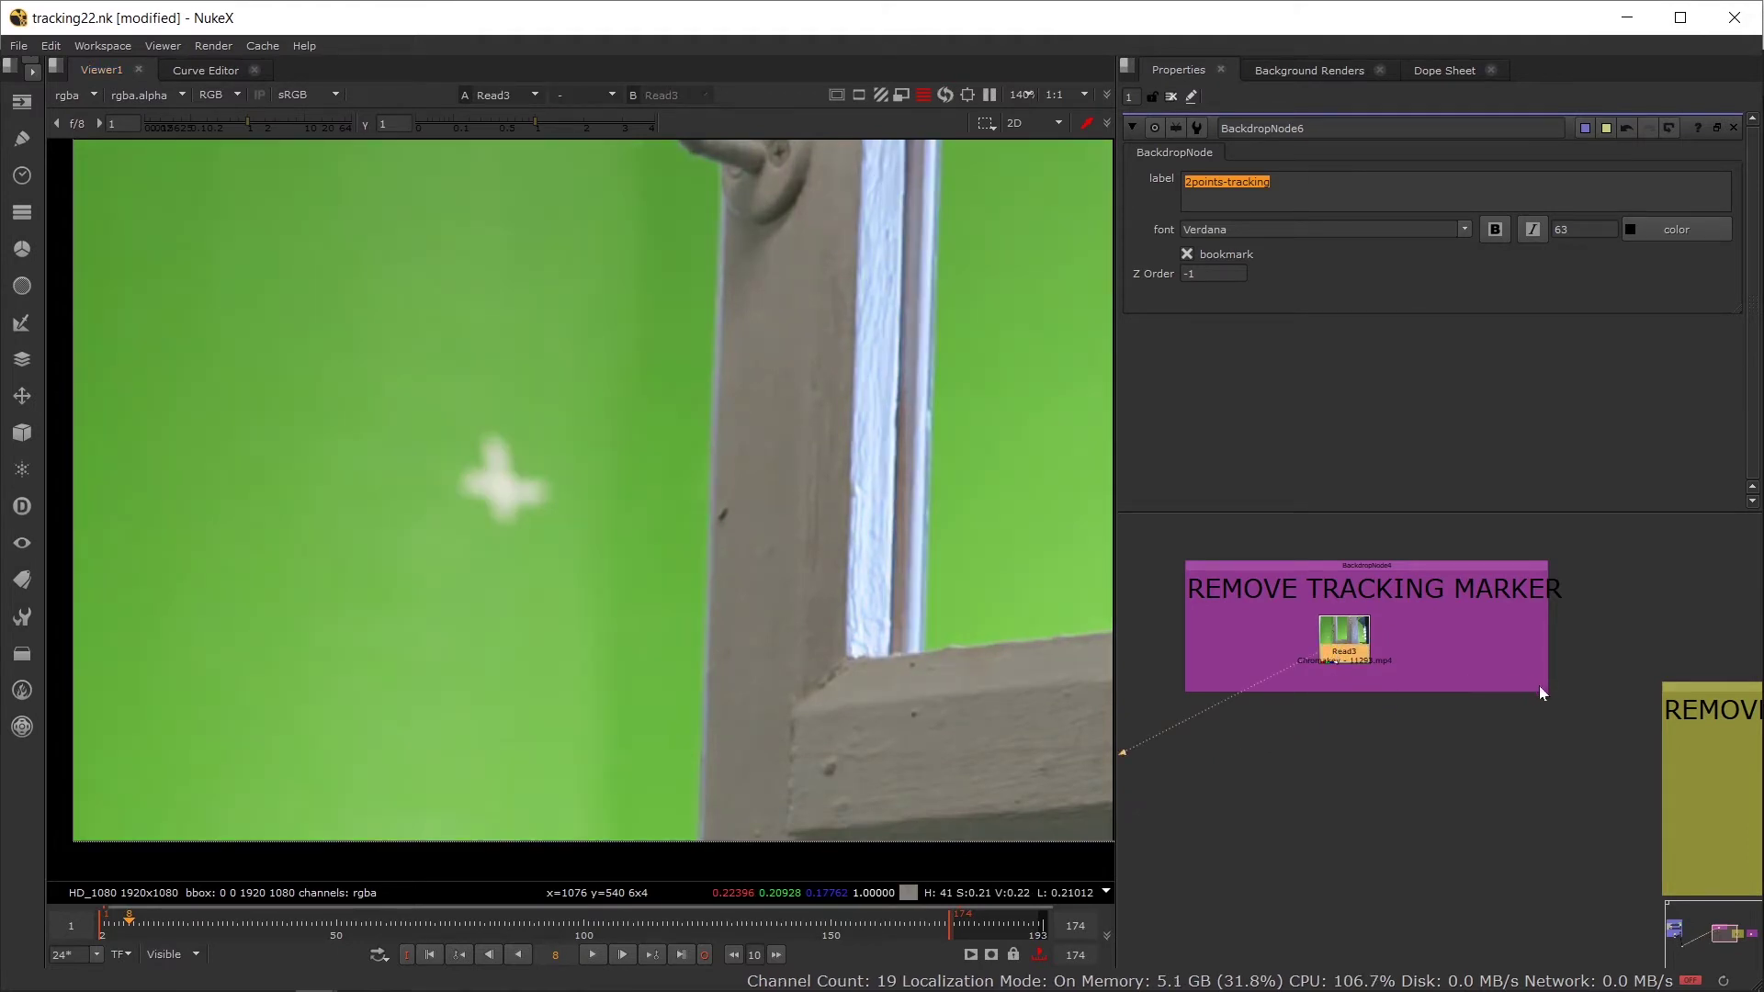
pyautogui.moveTo(1541, 694); pyautogui.dragTo(1557, 896)
pyautogui.moveTo(1544, 698); pyautogui.dragTo(1549, 847)
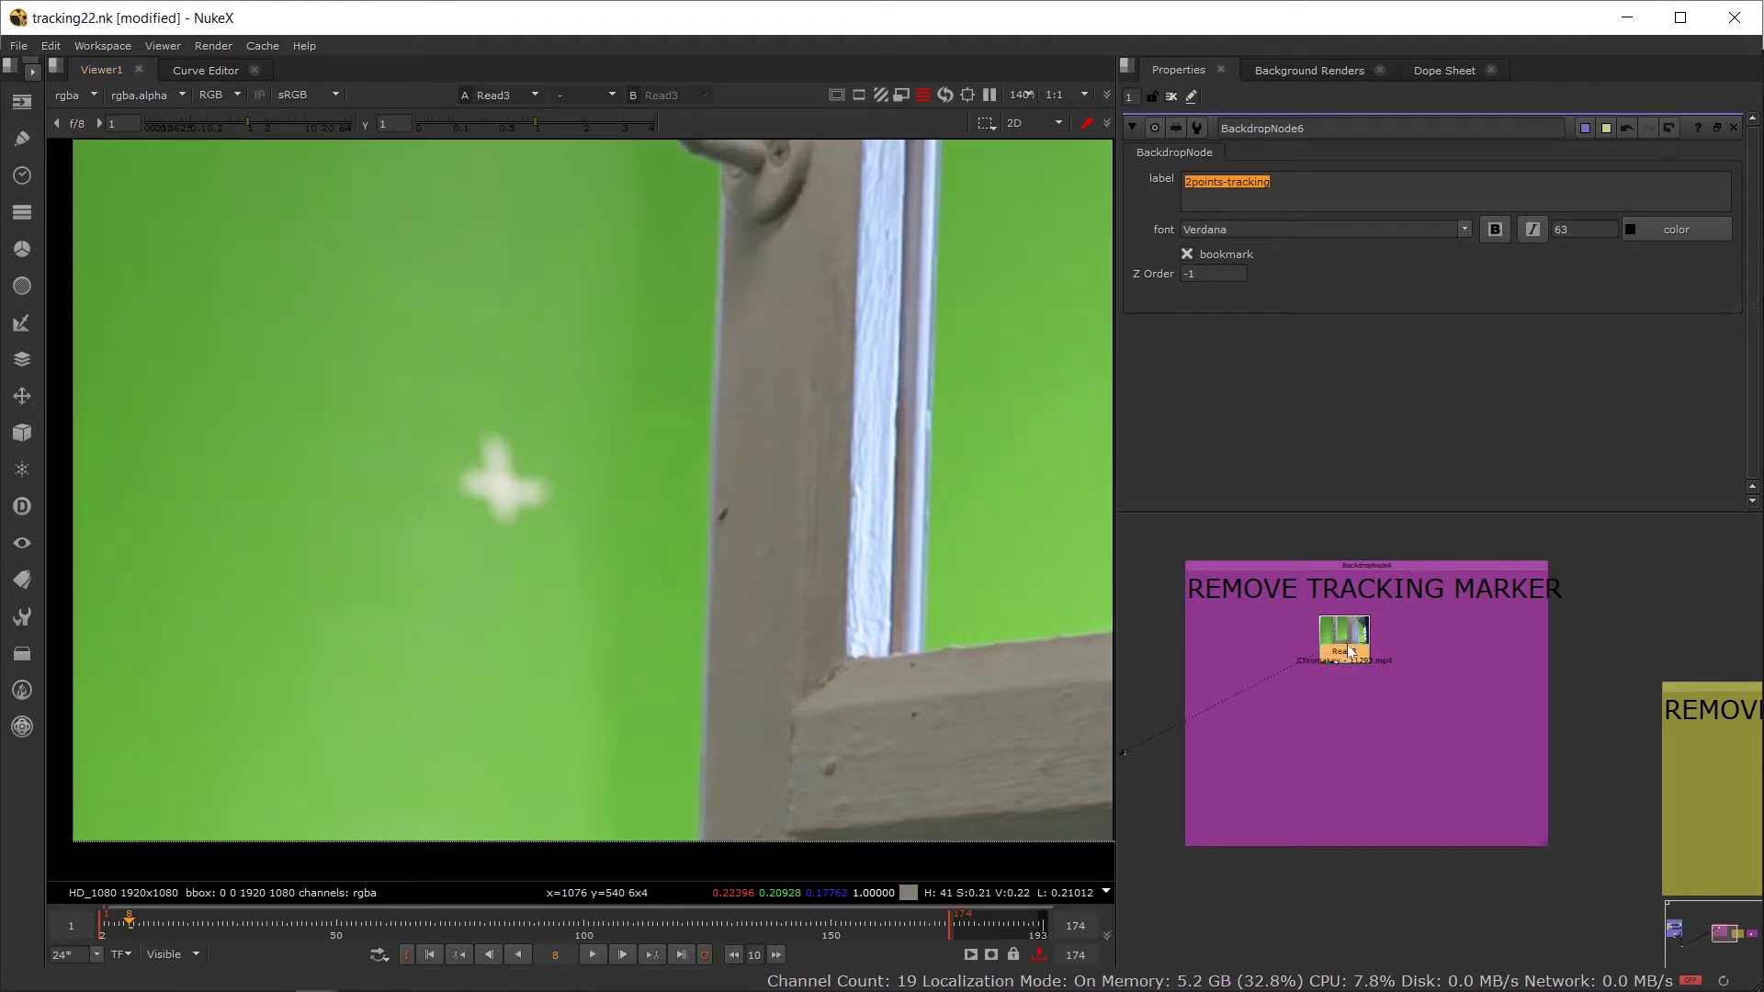
pyautogui.press('Tab')
pyautogui.write('track')
pyautogui.press('Return')
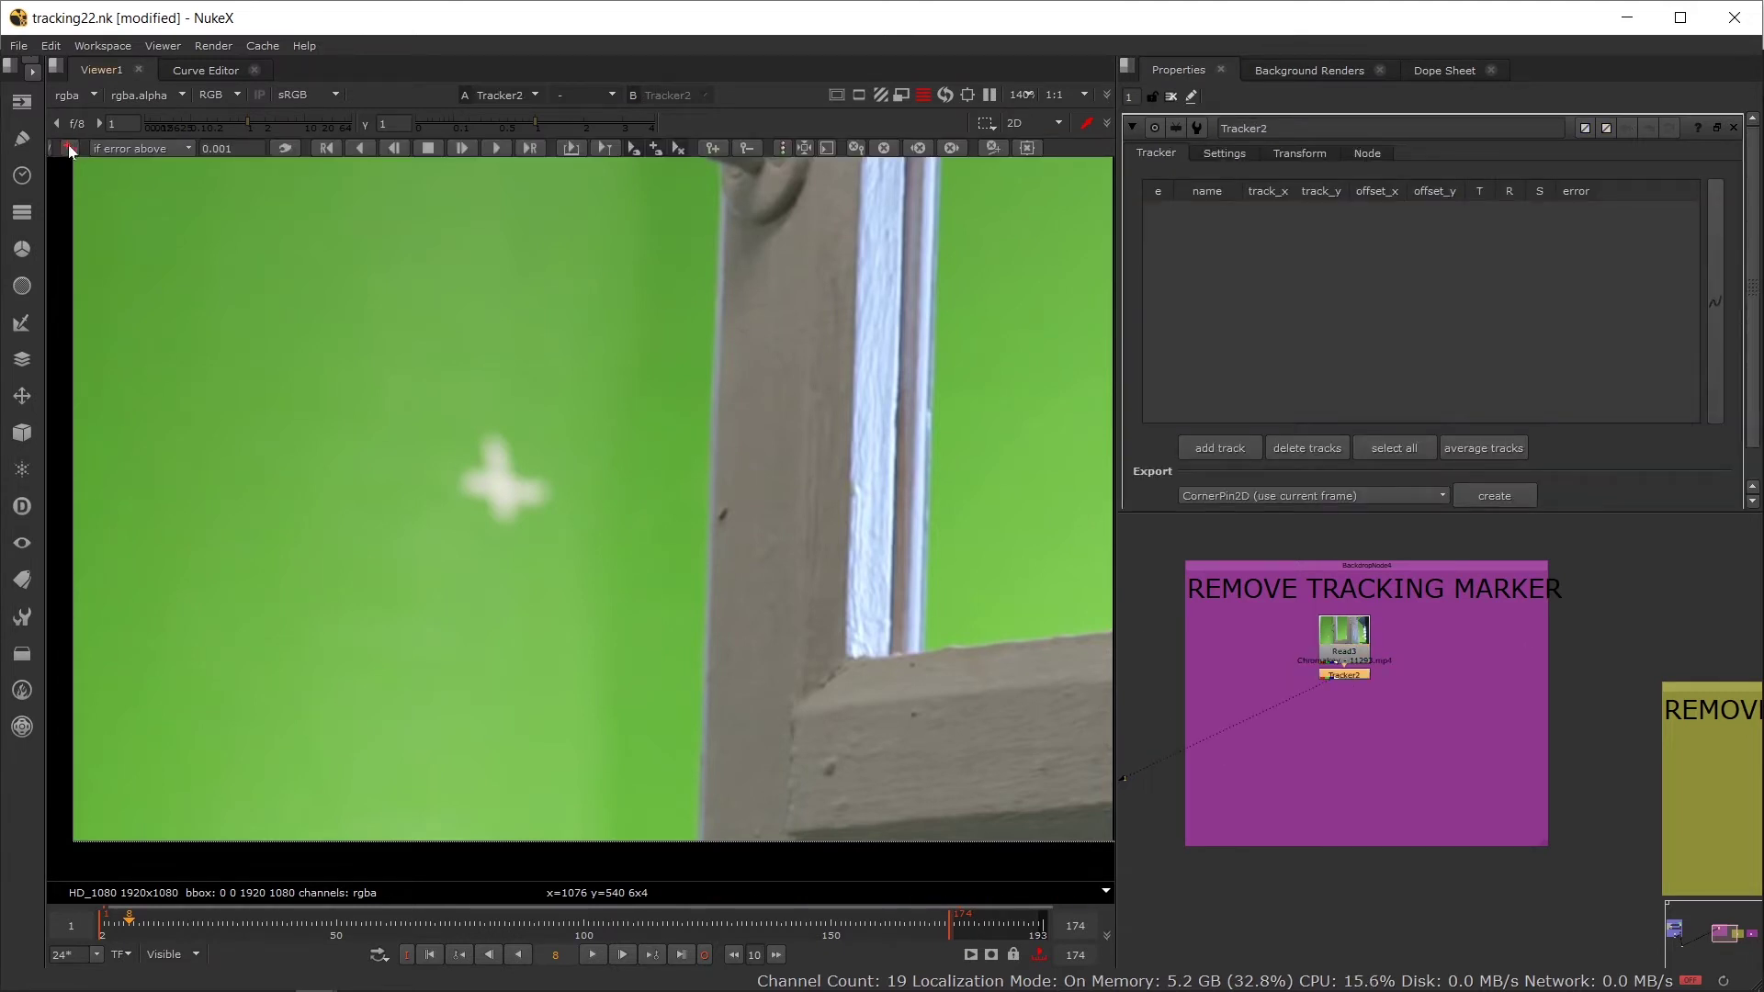
# Step: Place track 1 on the cross marker with larger pattern and search boxes, and test-track briefly
pyautogui.keyDown('ctrl'); pyautogui.keyDown('alt'); pyautogui.click(503, 496); pyautogui.keyUp('alt'); pyautogui.keyUp('ctrl')
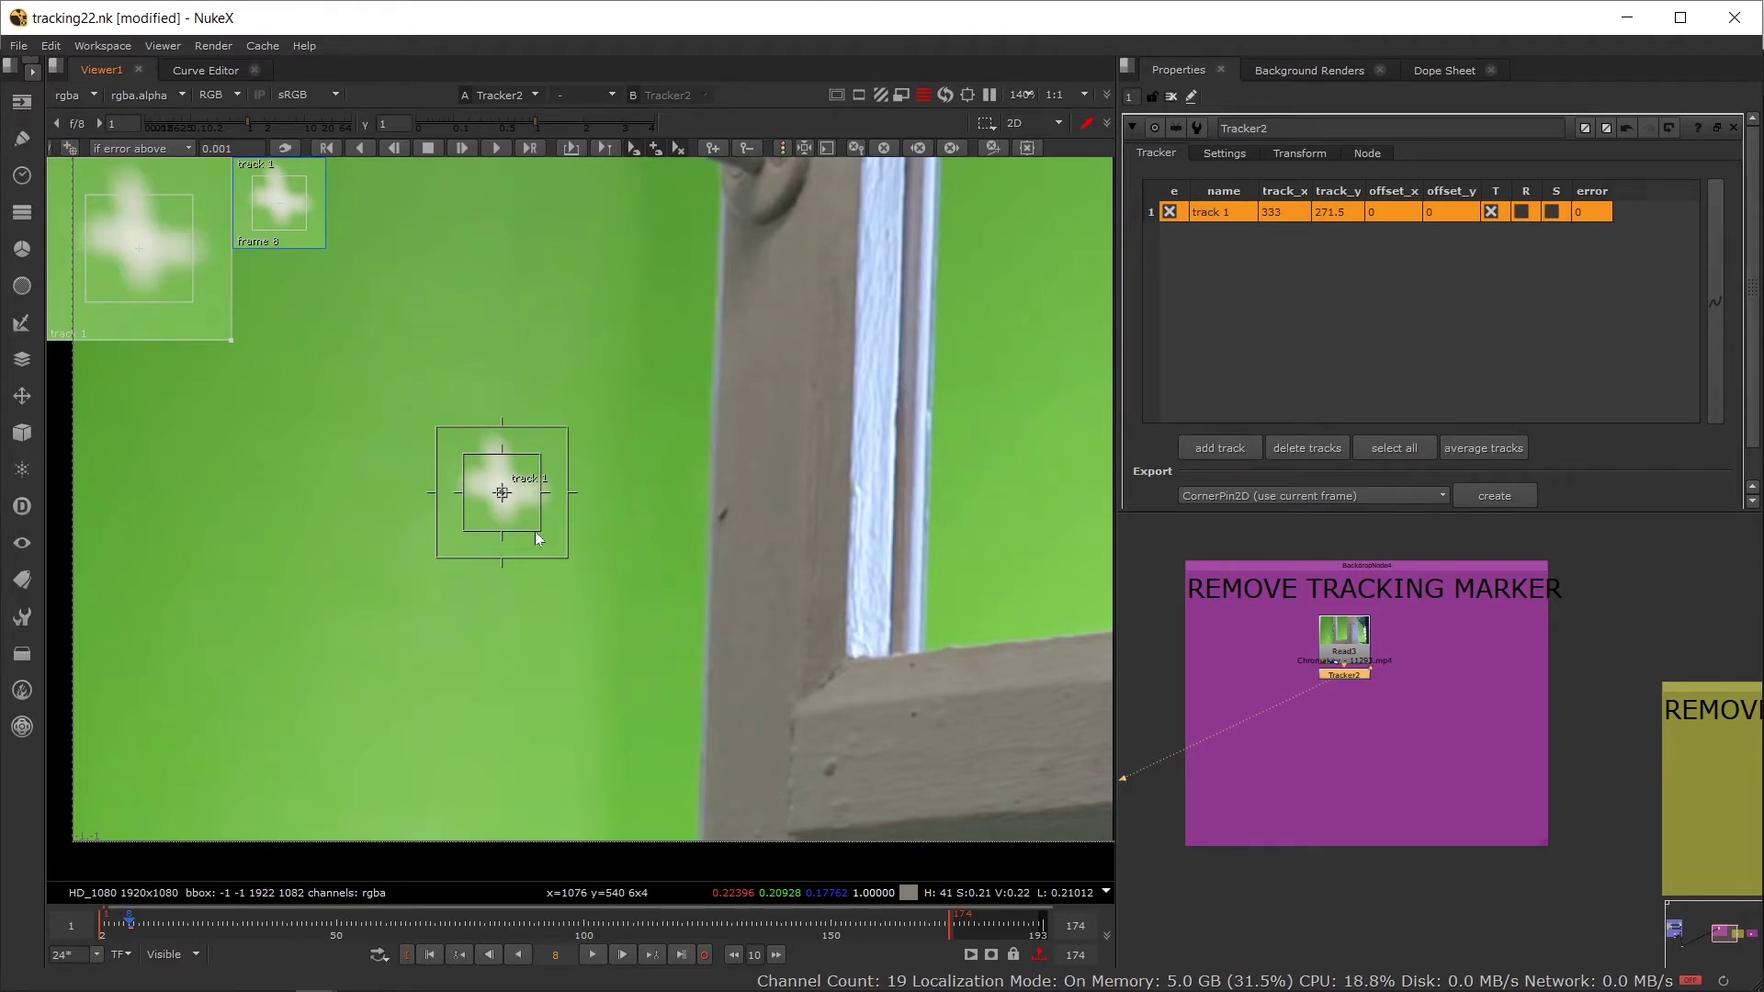
pyautogui.moveTo(535, 531); pyautogui.dragTo(562, 559)
pyautogui.moveTo(491, 504); pyautogui.dragTo(509, 493)
pyautogui.moveTo(603, 575); pyautogui.dragTo(641, 629)
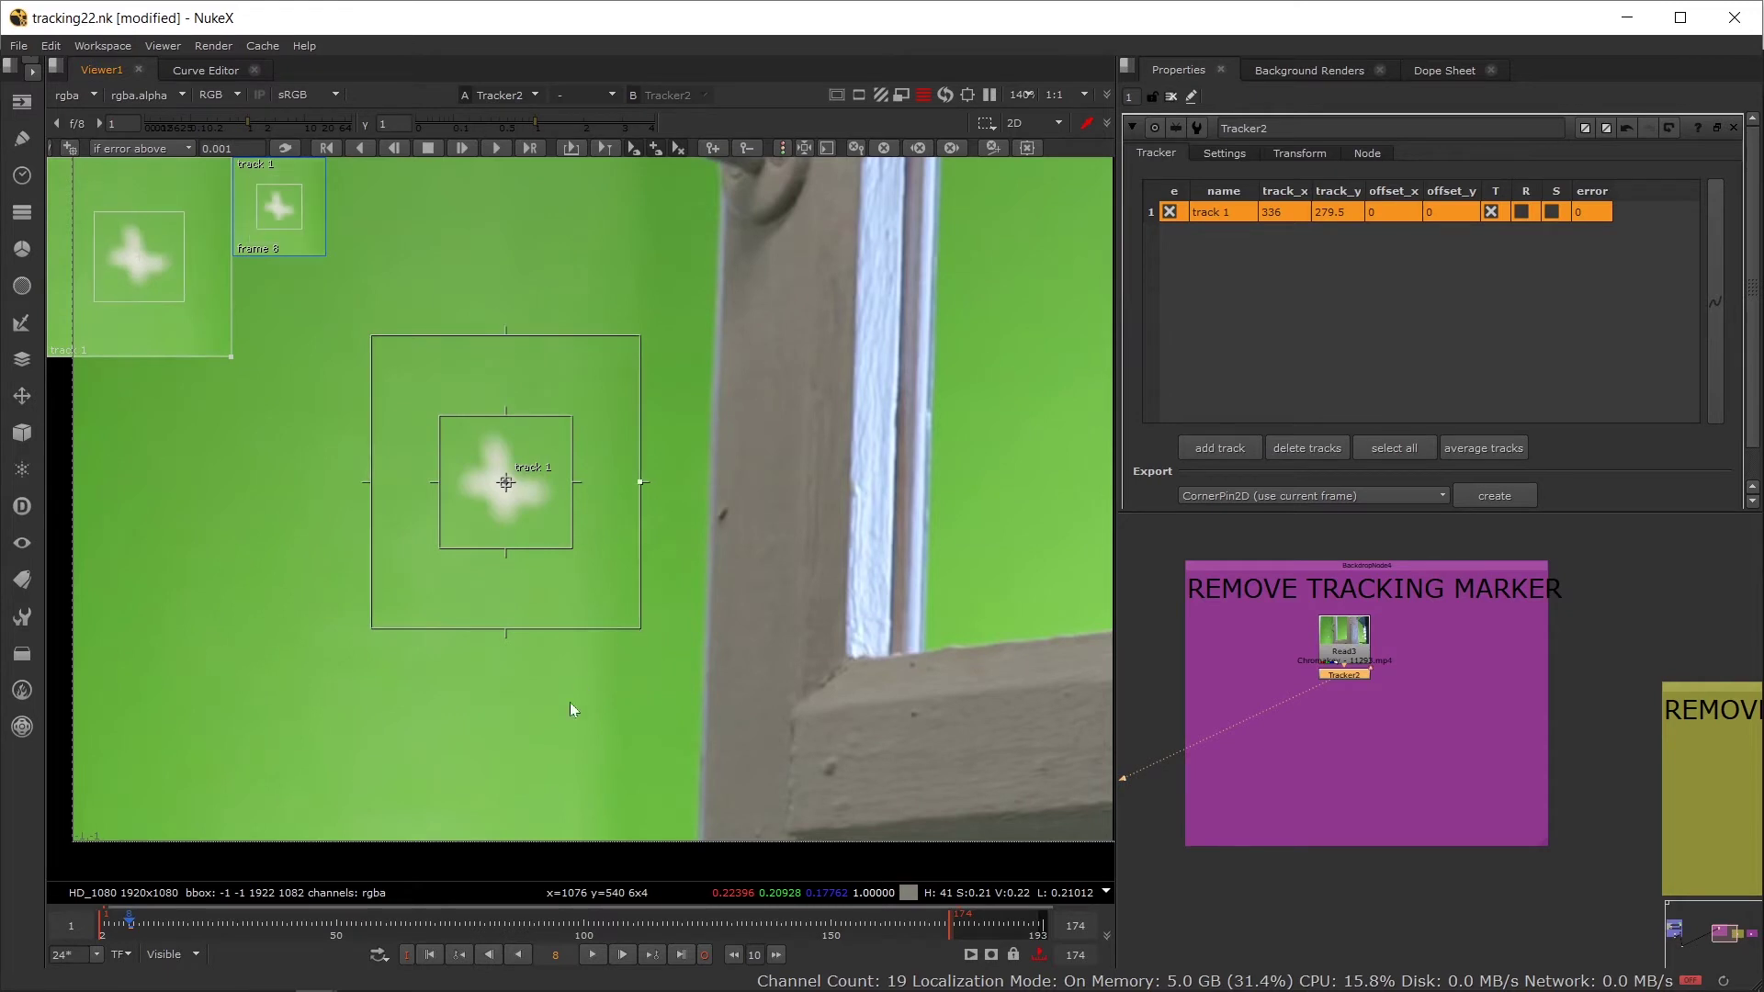
pyautogui.click(358, 147)
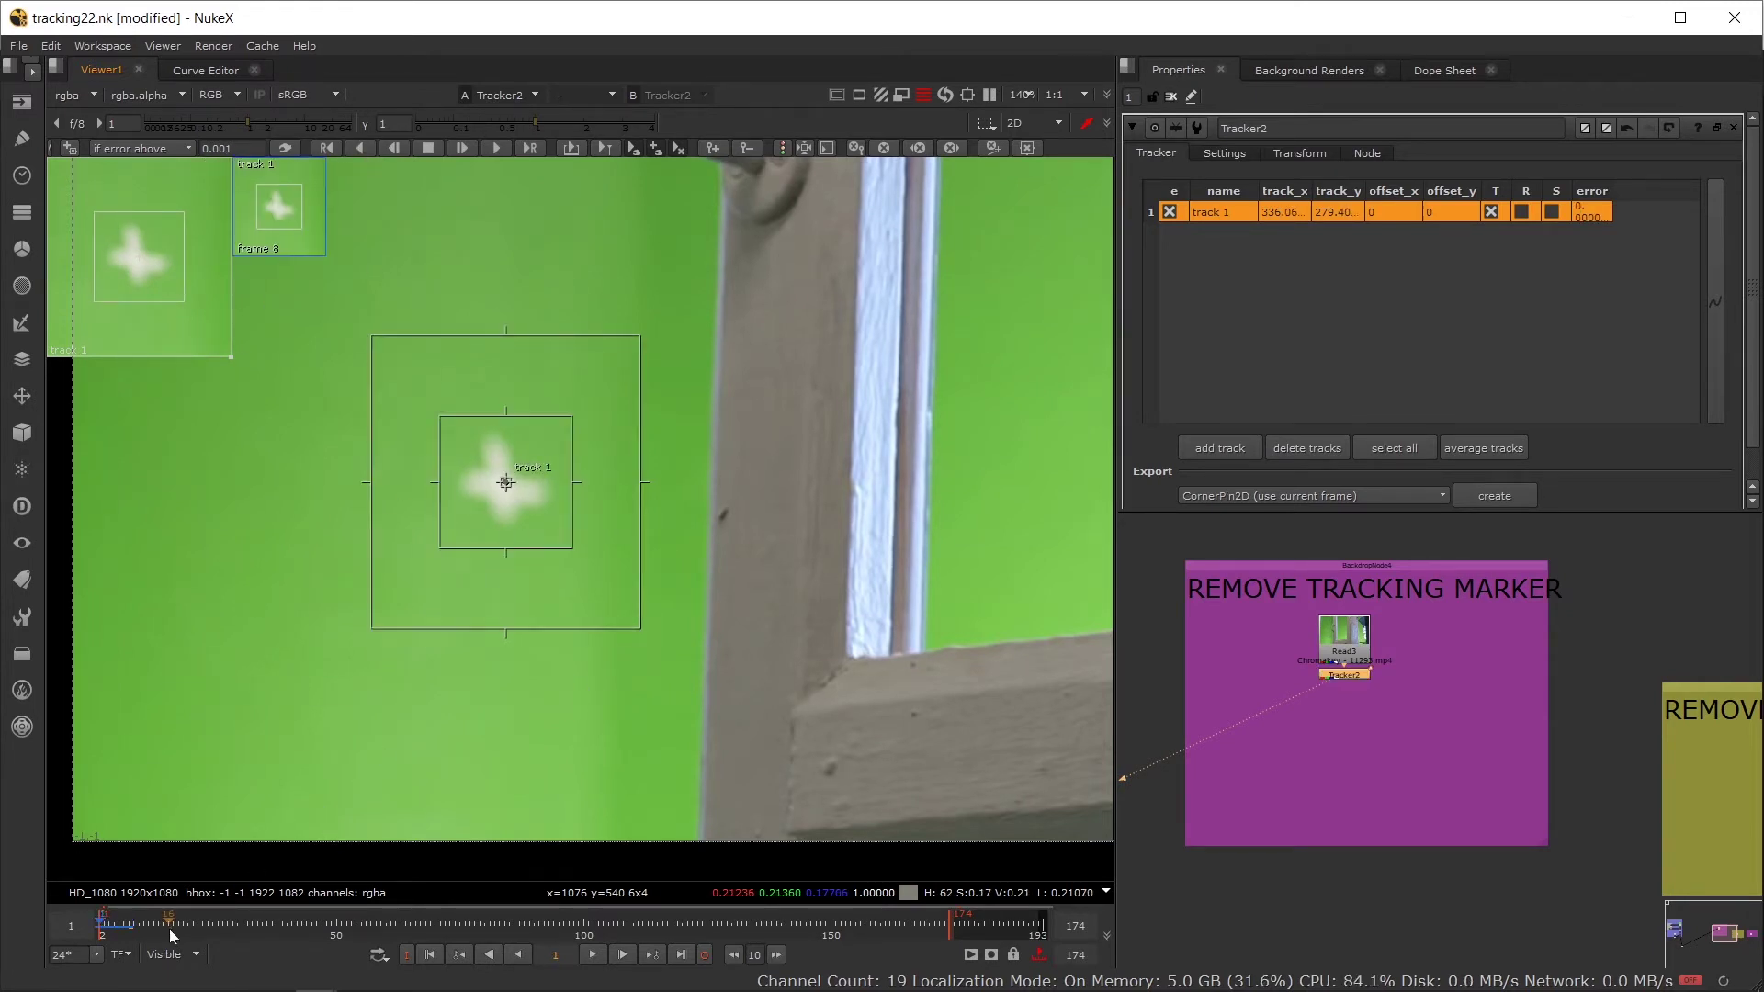
pyautogui.moveTo(127, 930); pyautogui.dragTo(128, 930)
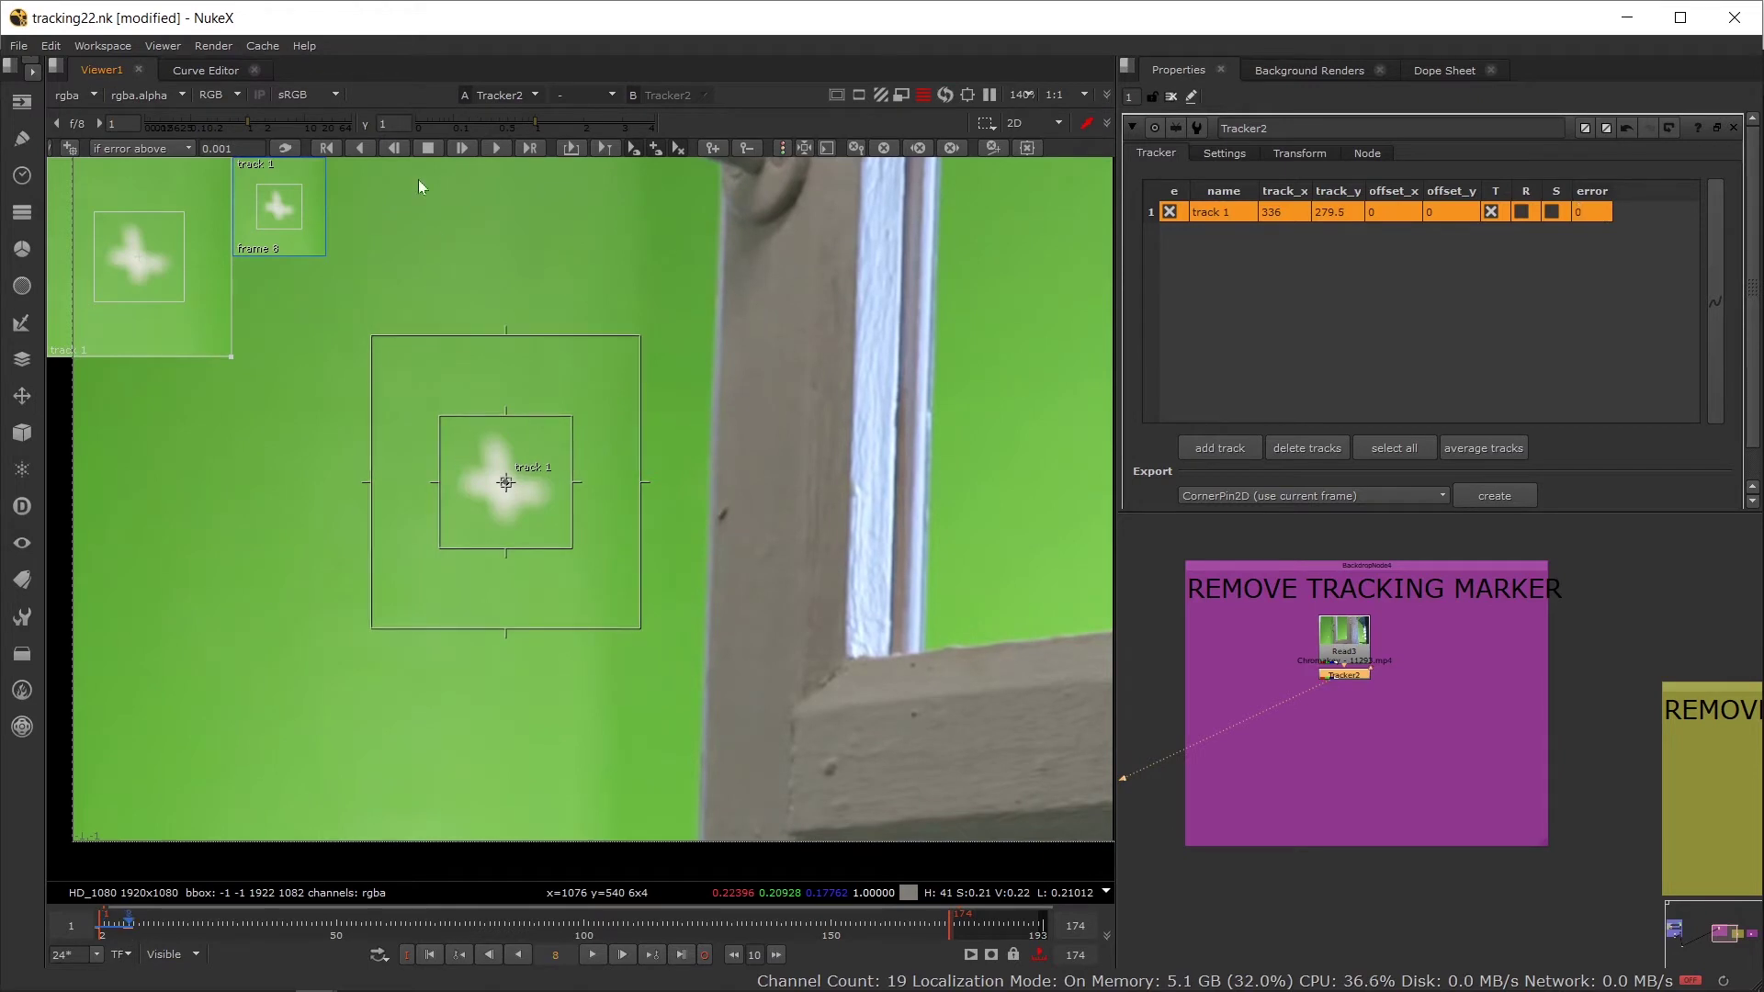
pyautogui.click(504, 147)
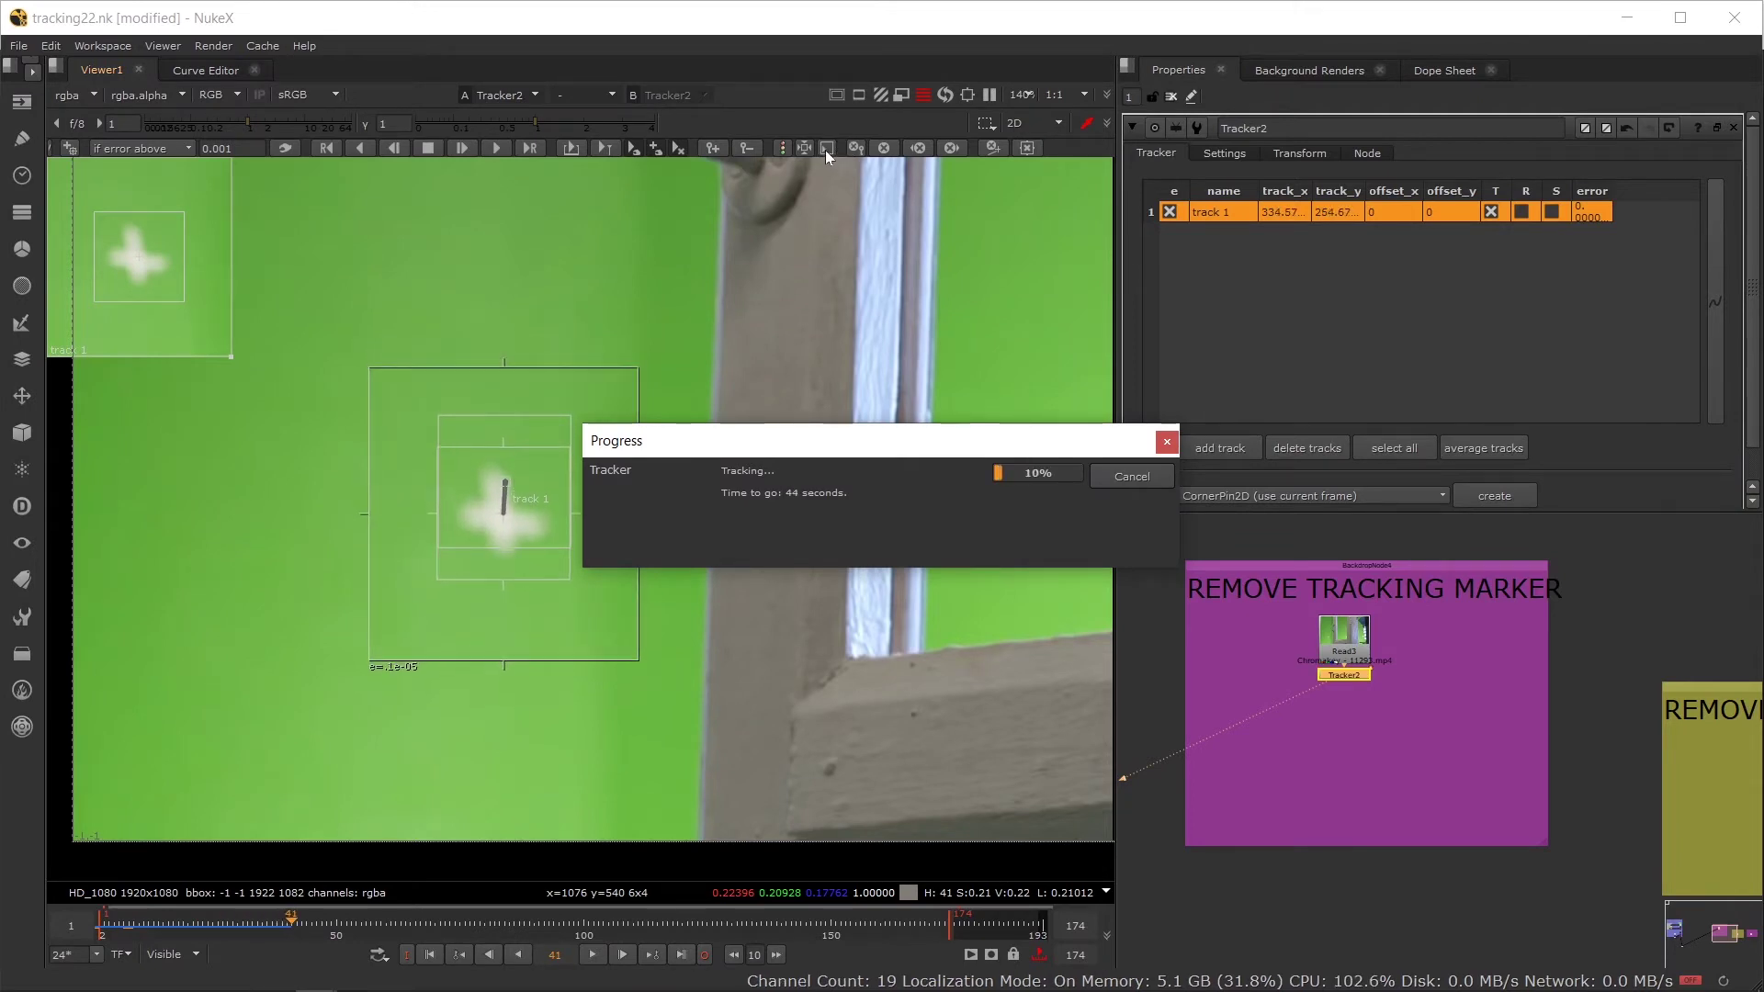
# Step: Track the marker forward over the full 1–319 input range, stopping at frame 273
pyautogui.scroll(-5, 504, 460)
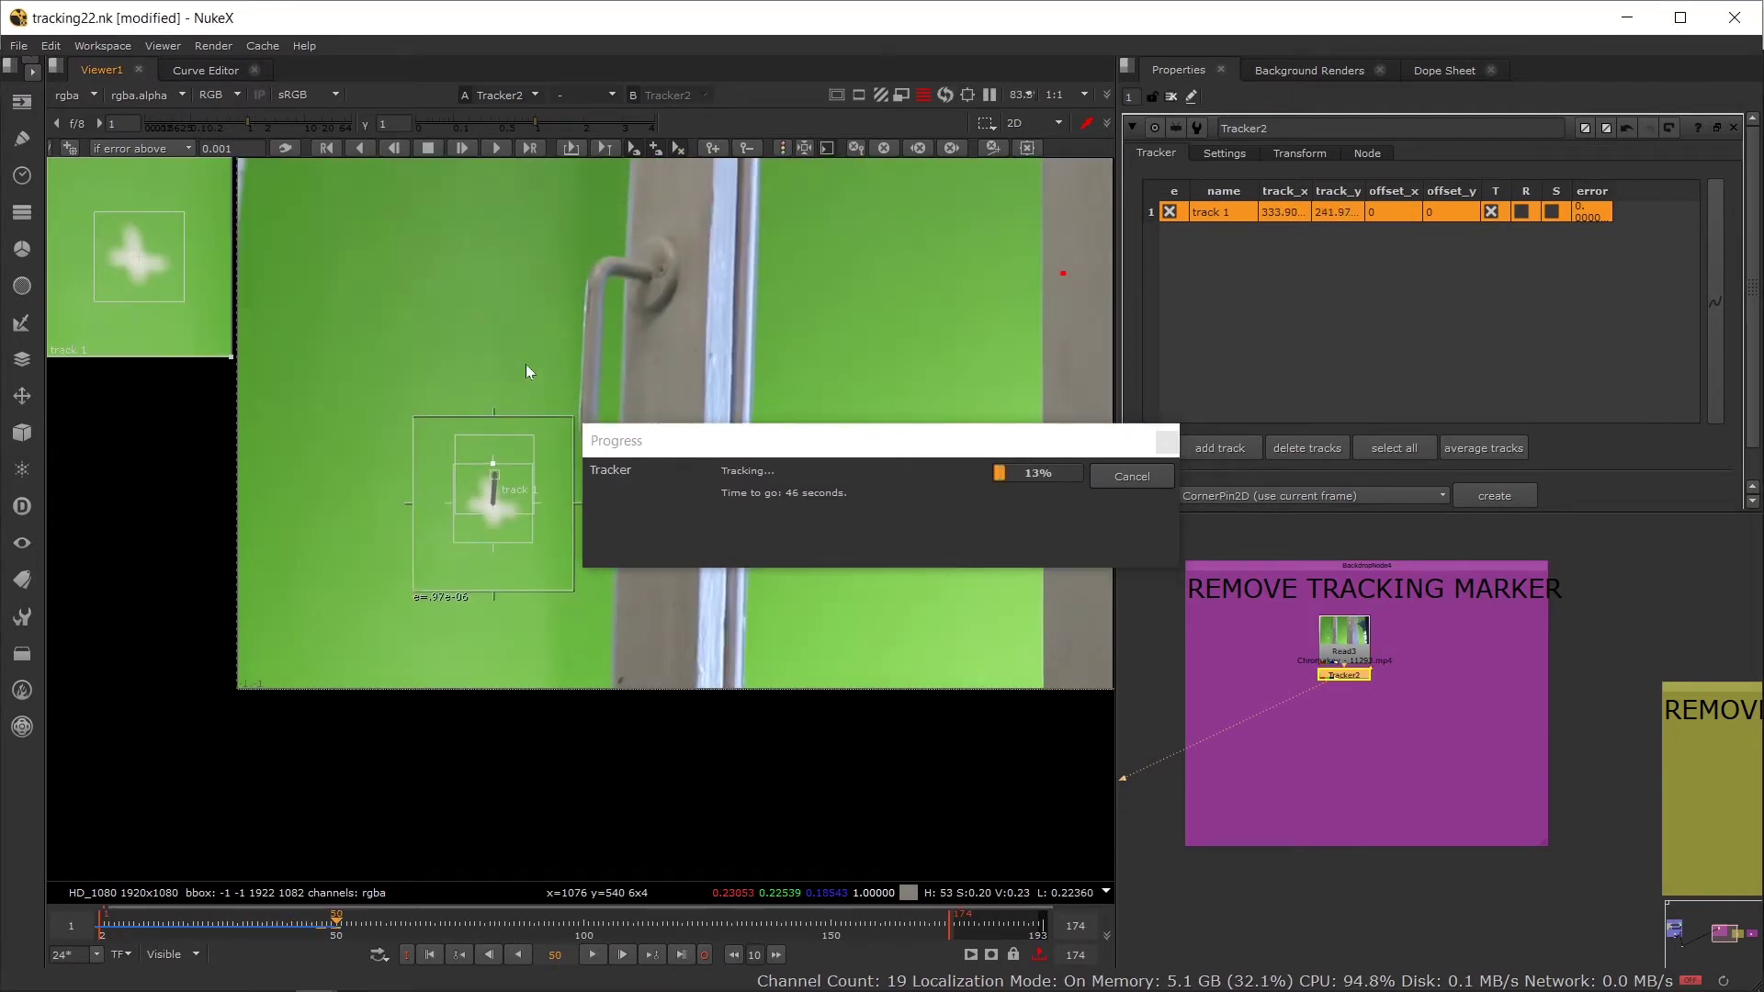
pyautogui.moveTo(482, 420); pyautogui.dragTo(454, 473)
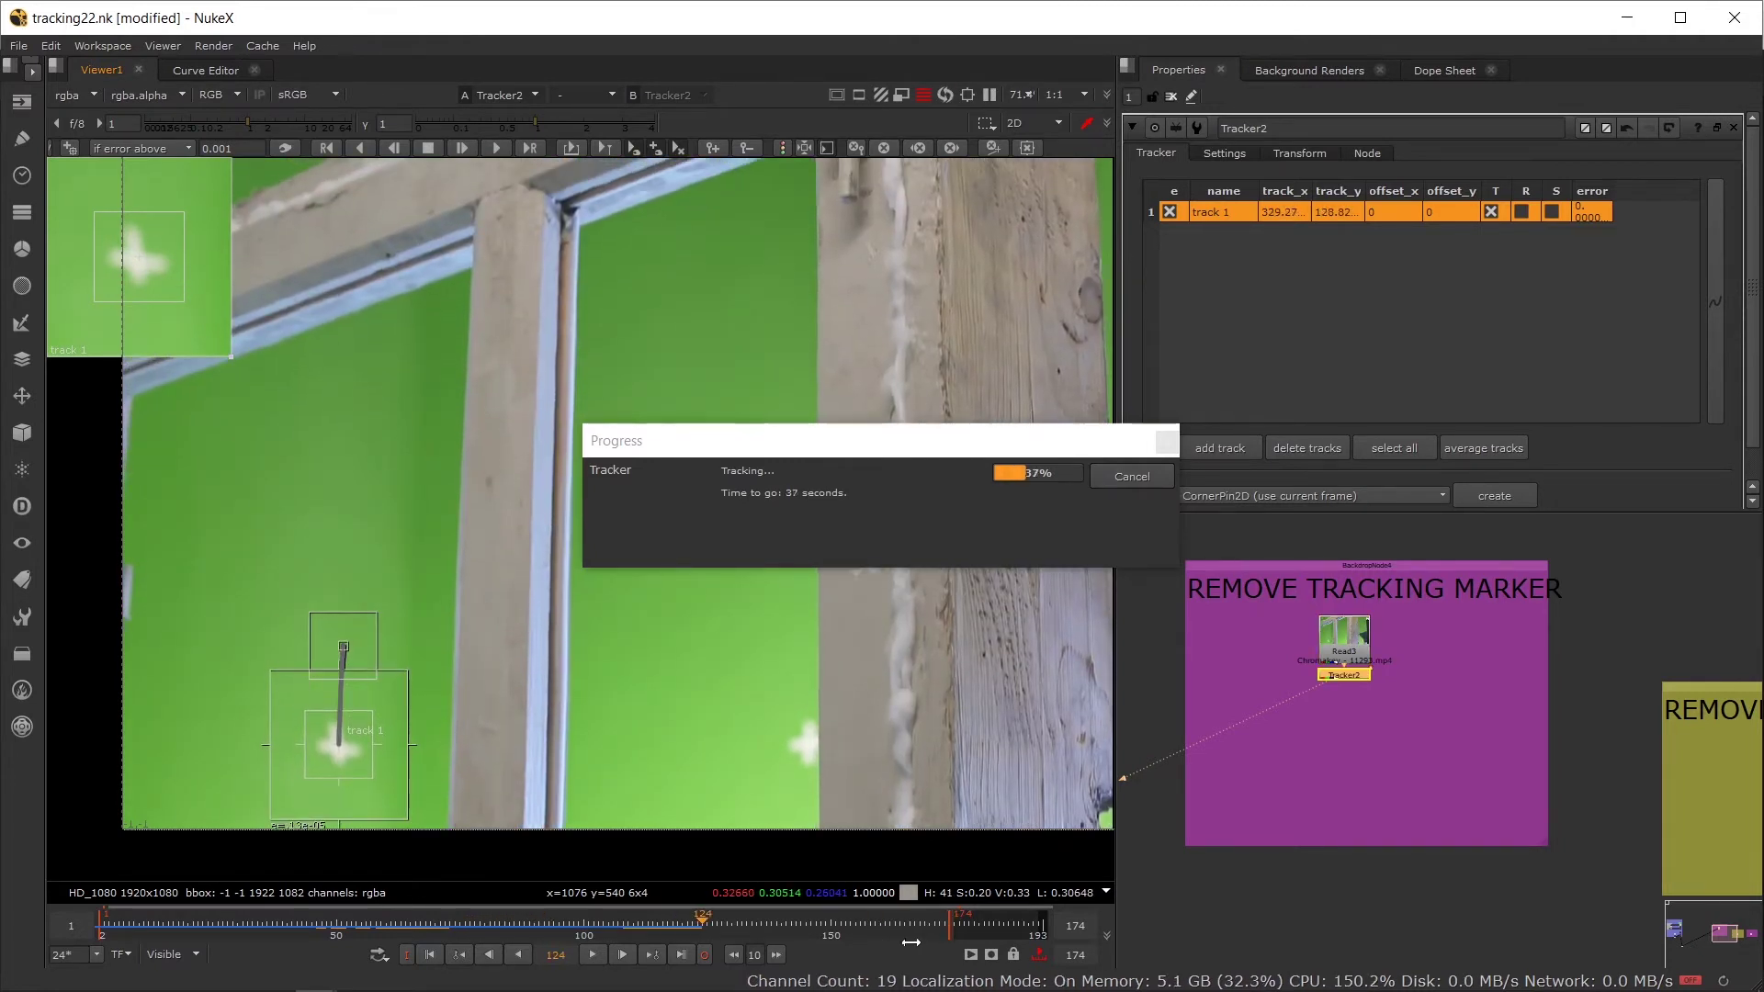
pyautogui.moveTo(947, 931)
pyautogui.mouseDown()
pyautogui.moveTo(833, 947)
pyautogui.moveTo(999, 937)
pyautogui.mouseUp()
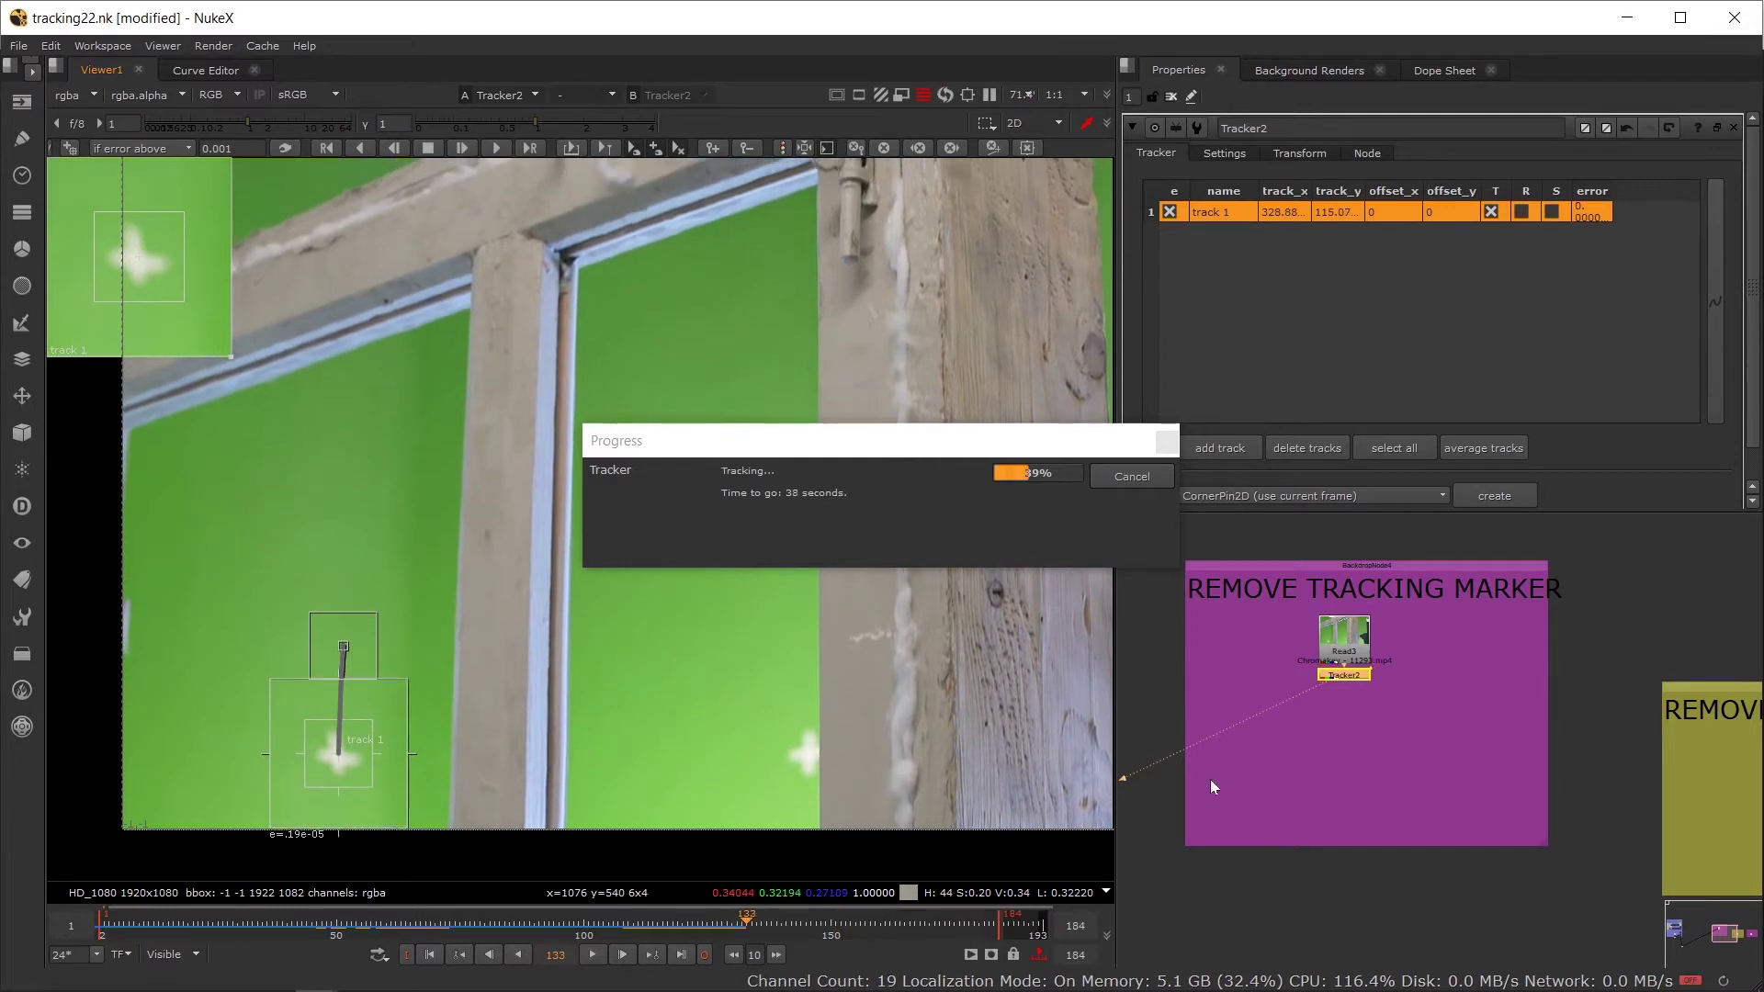
pyautogui.doubleClick(1344, 634)
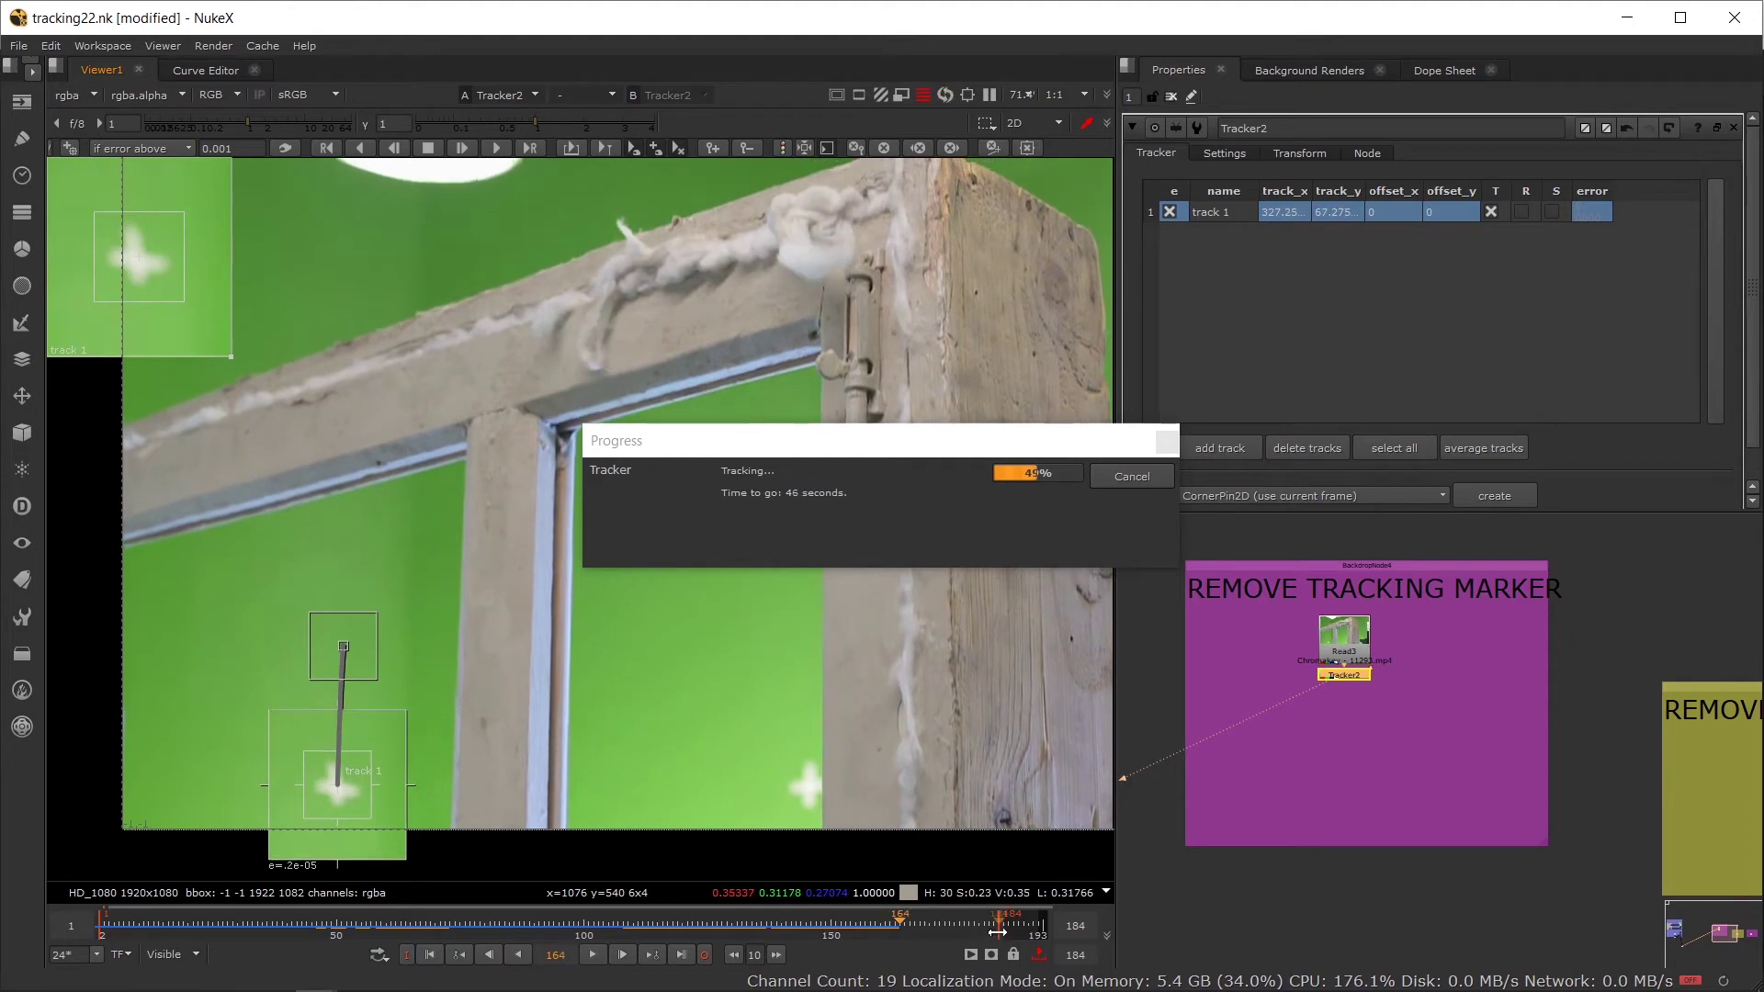
pyautogui.moveTo(1000, 933); pyautogui.dragTo(1026, 942)
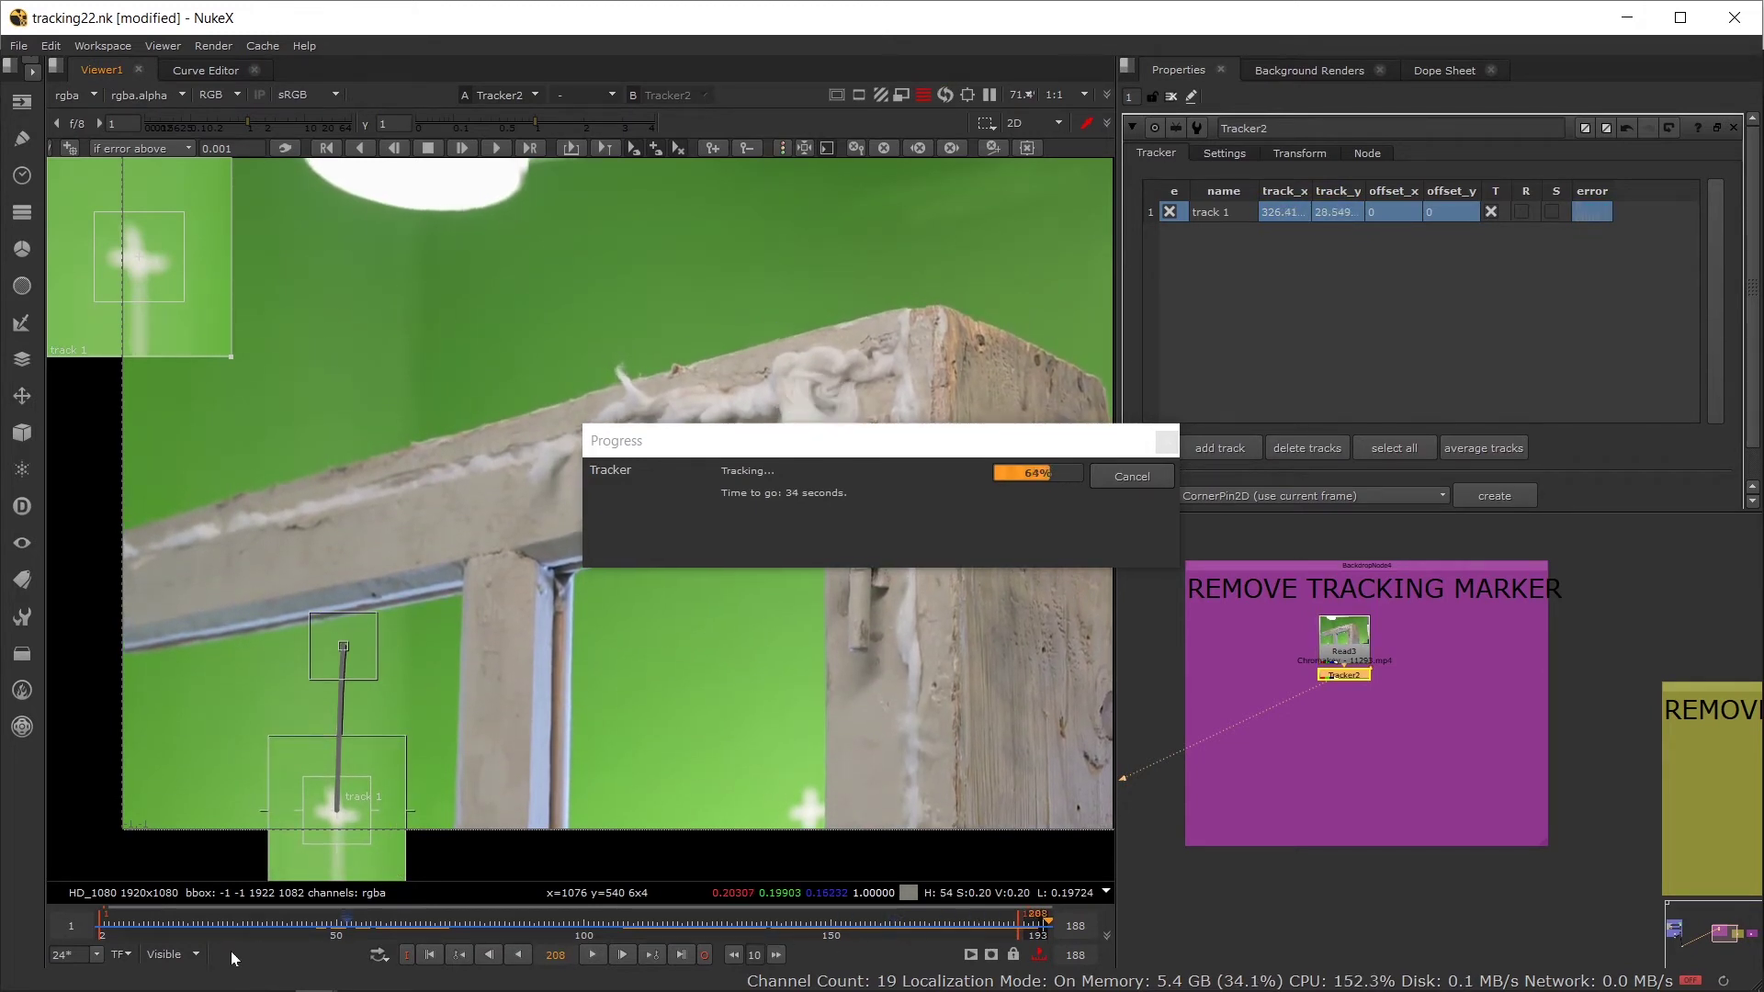
pyautogui.click(187, 955)
pyautogui.click(176, 905)
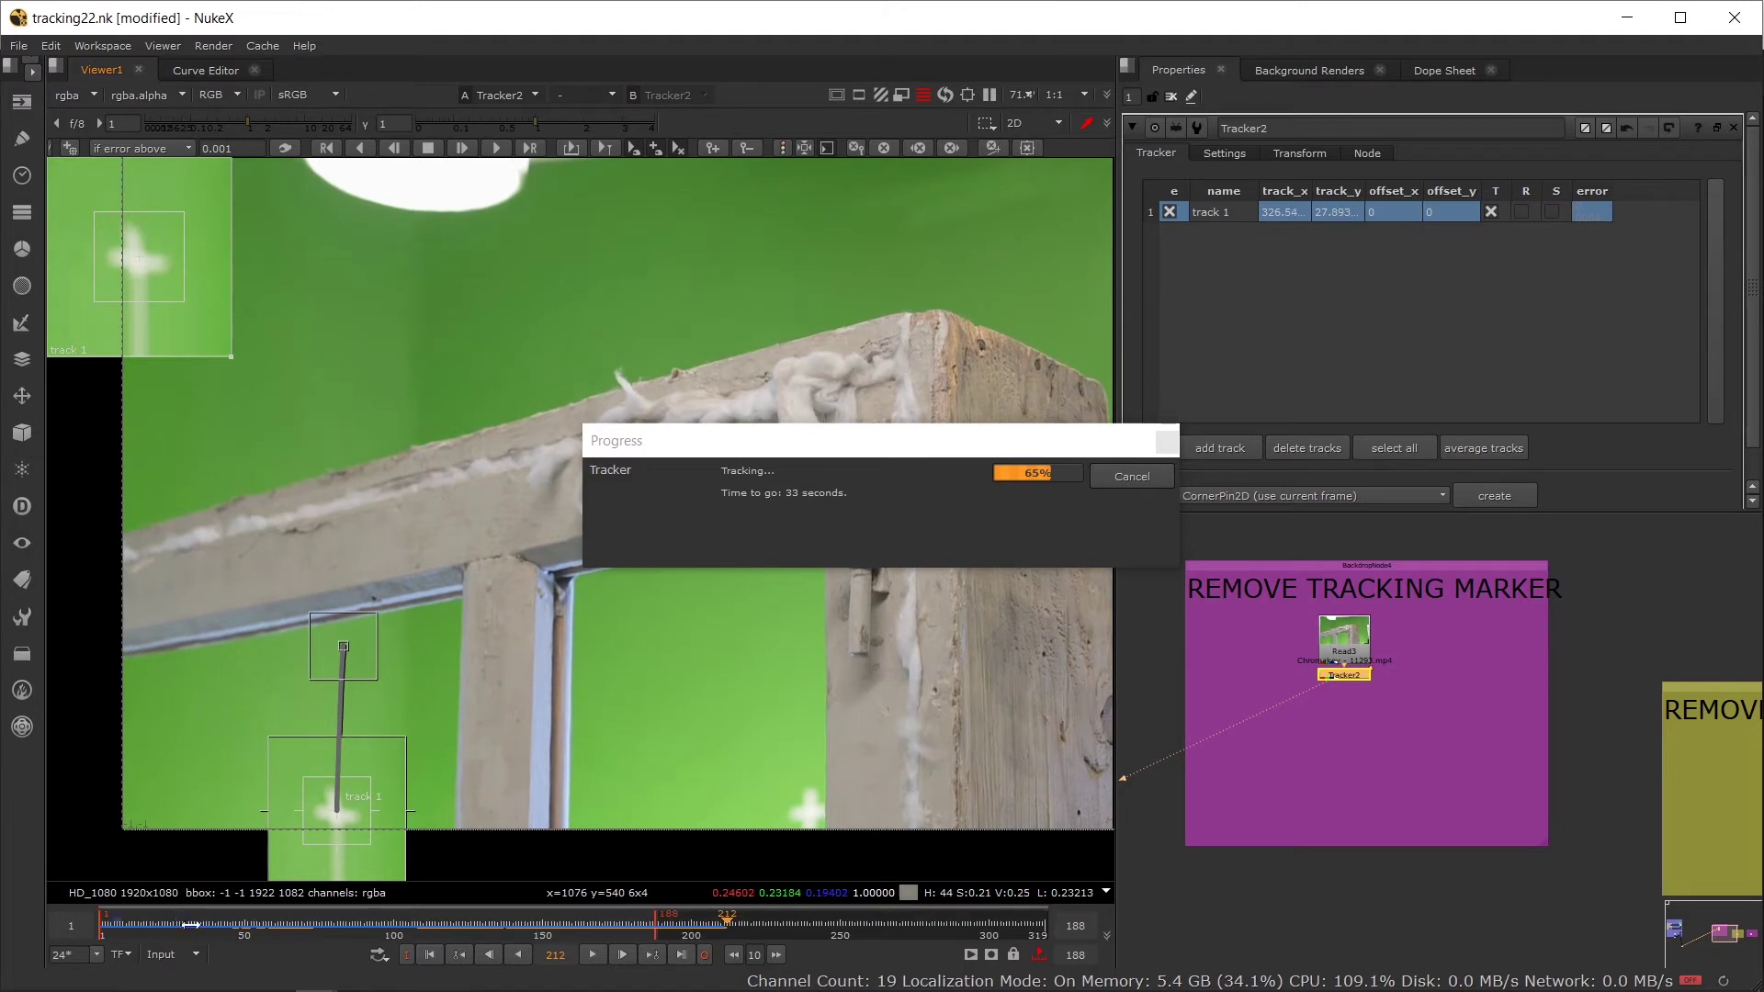
pyautogui.moveTo(652, 920)
pyautogui.mouseDown()
pyautogui.moveTo(994, 921)
pyautogui.moveTo(984, 944)
pyautogui.mouseUp()
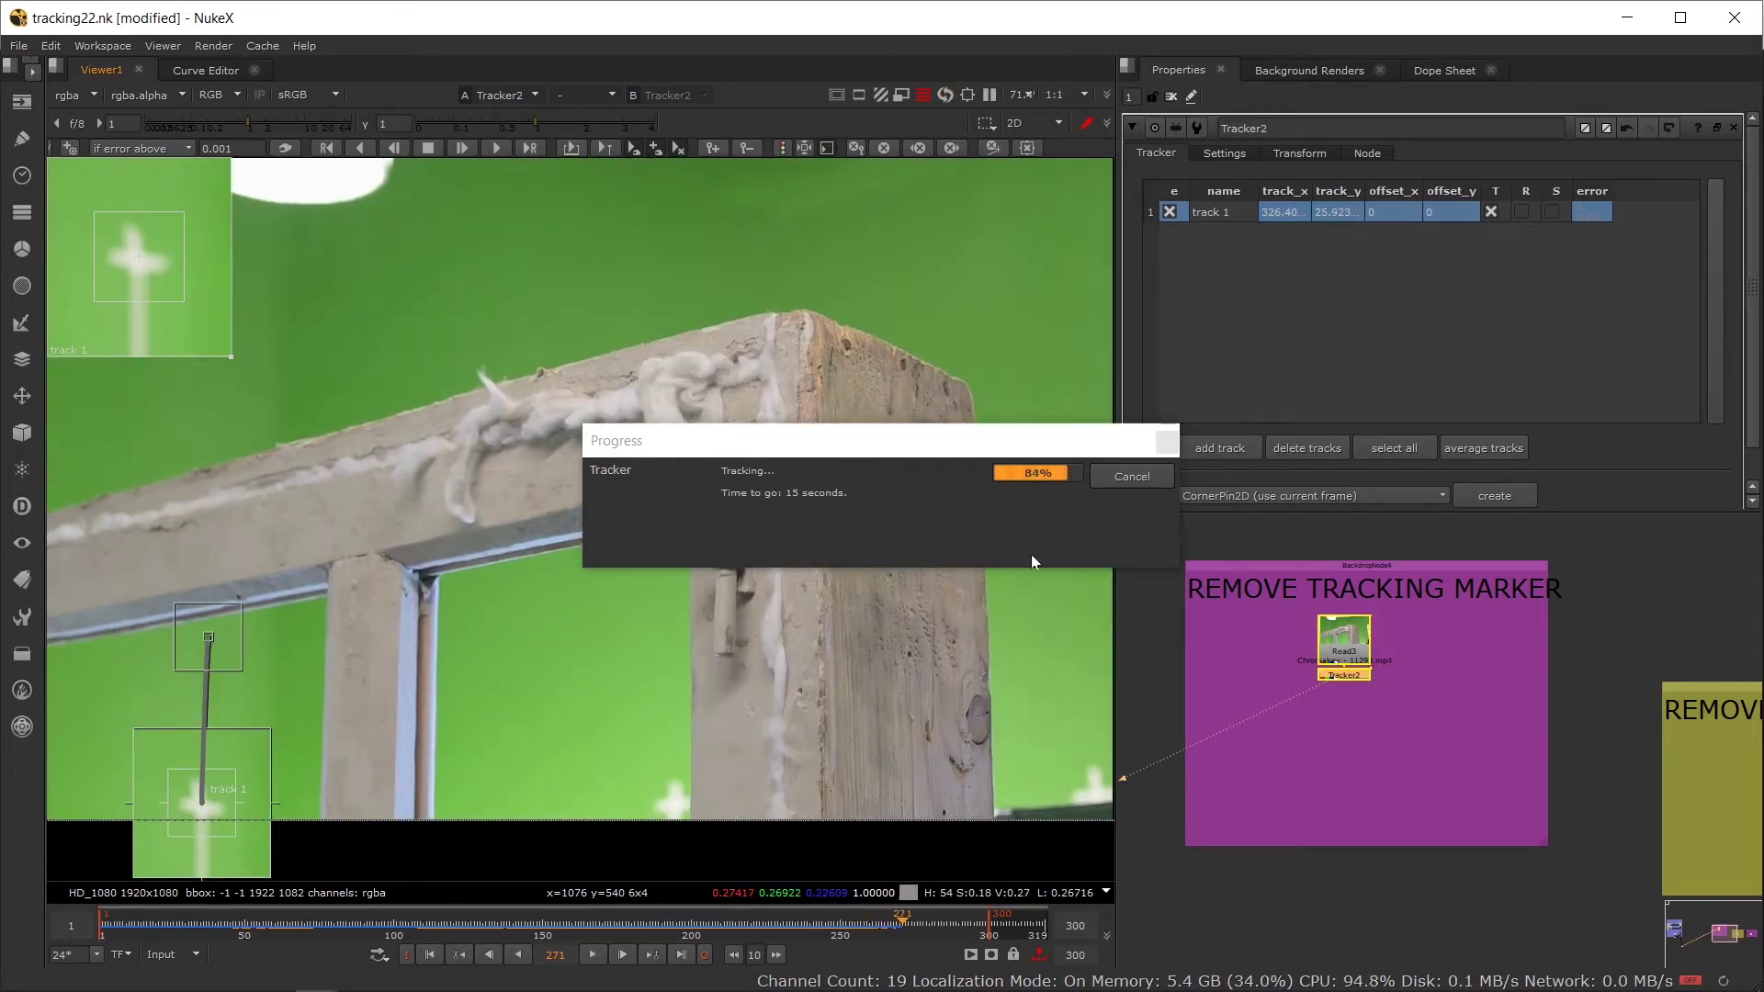
pyautogui.click(1123, 477)
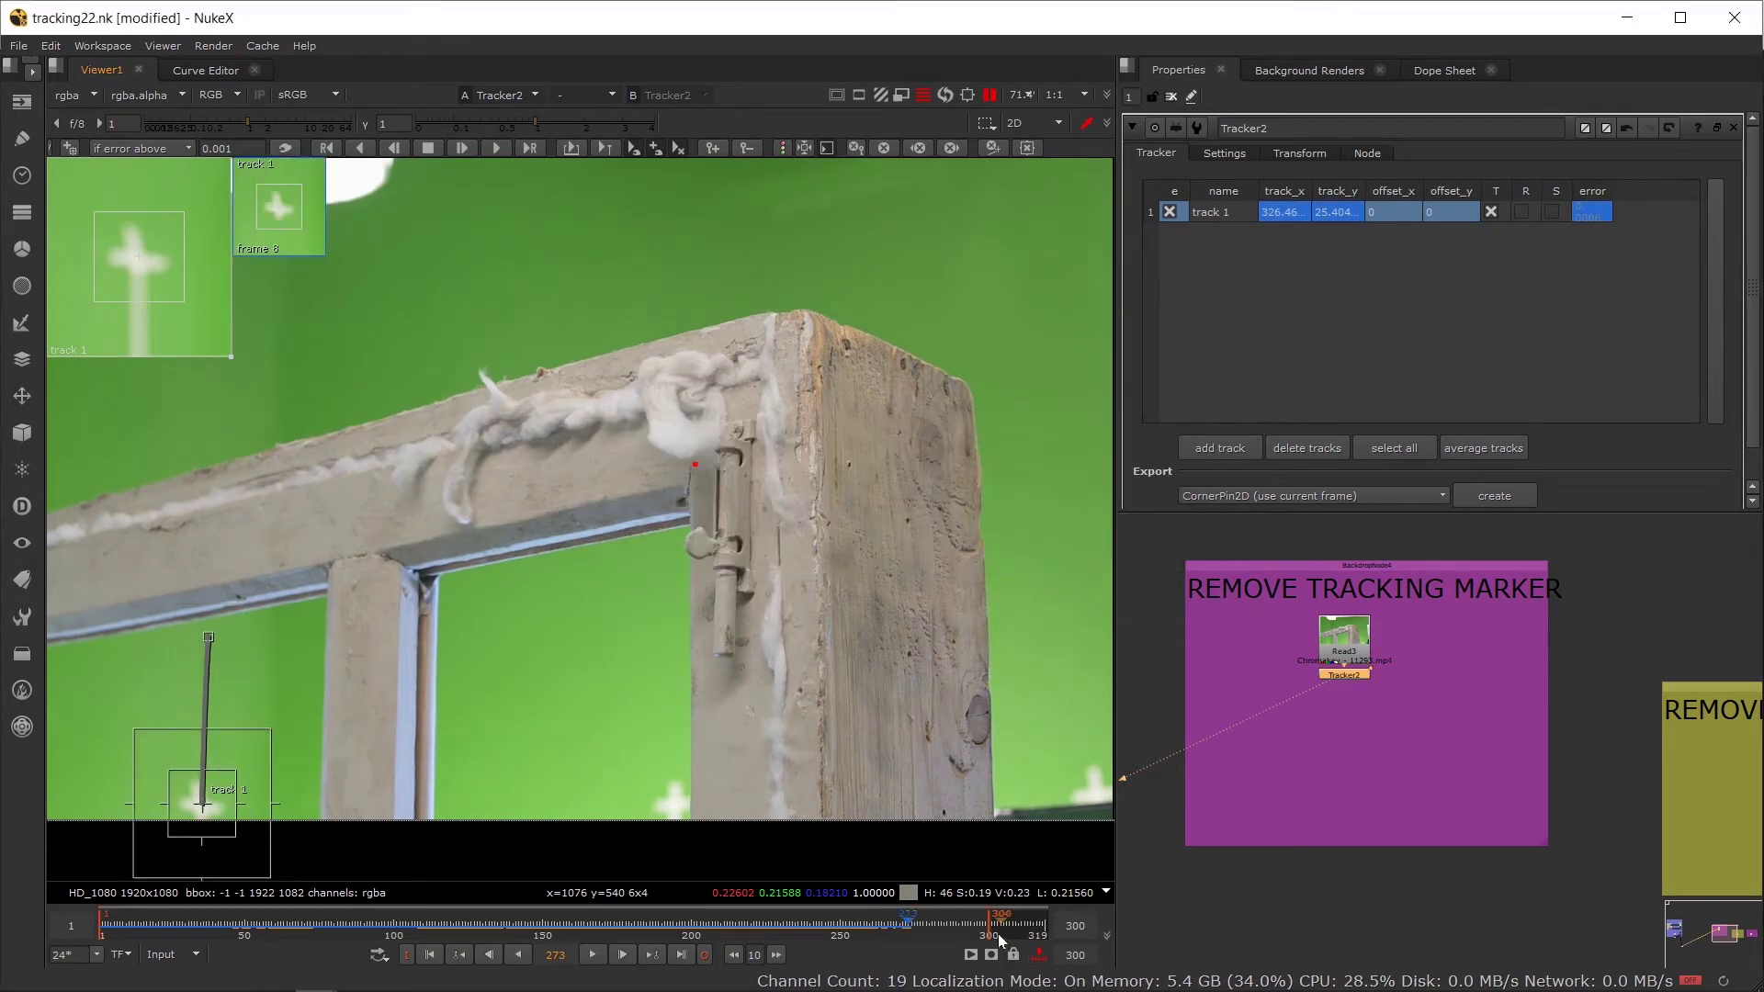
# Step: Set the timeline out point to 268 and scrub back to frame 28 to check the track
pyautogui.click(901, 930)
pyautogui.moveTo(994, 924); pyautogui.dragTo(894, 924)
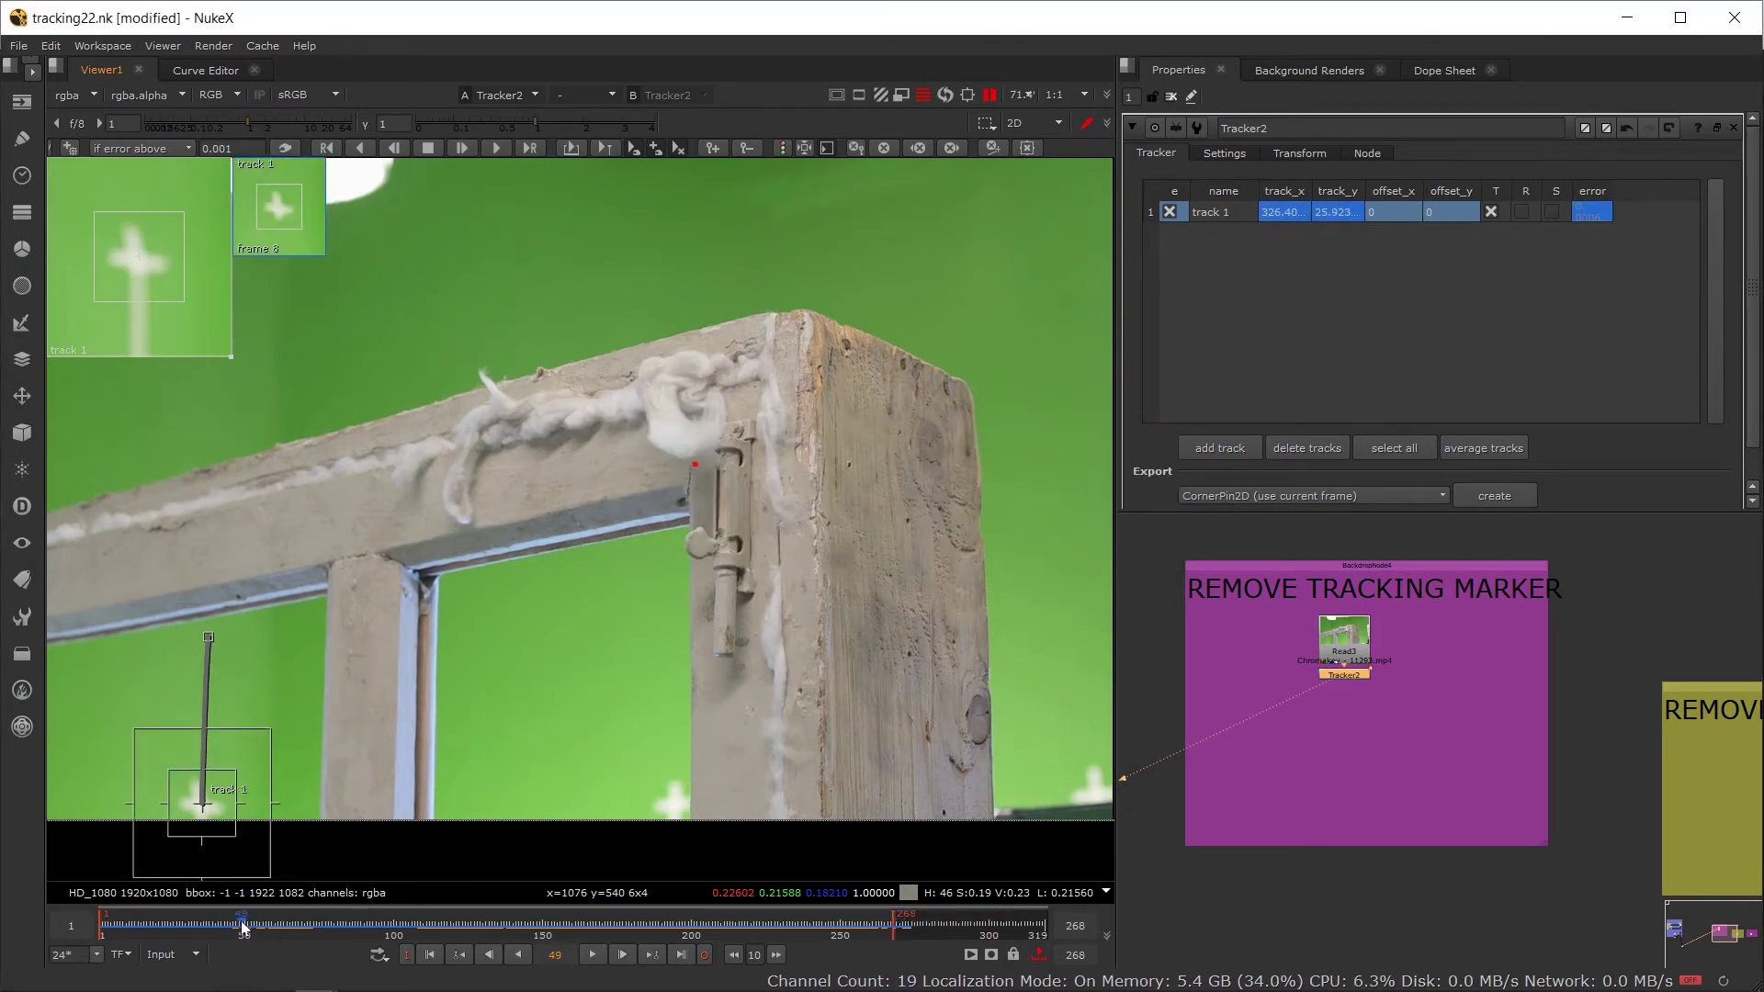
pyautogui.moveTo(355, 651); pyautogui.dragTo(668, 625)
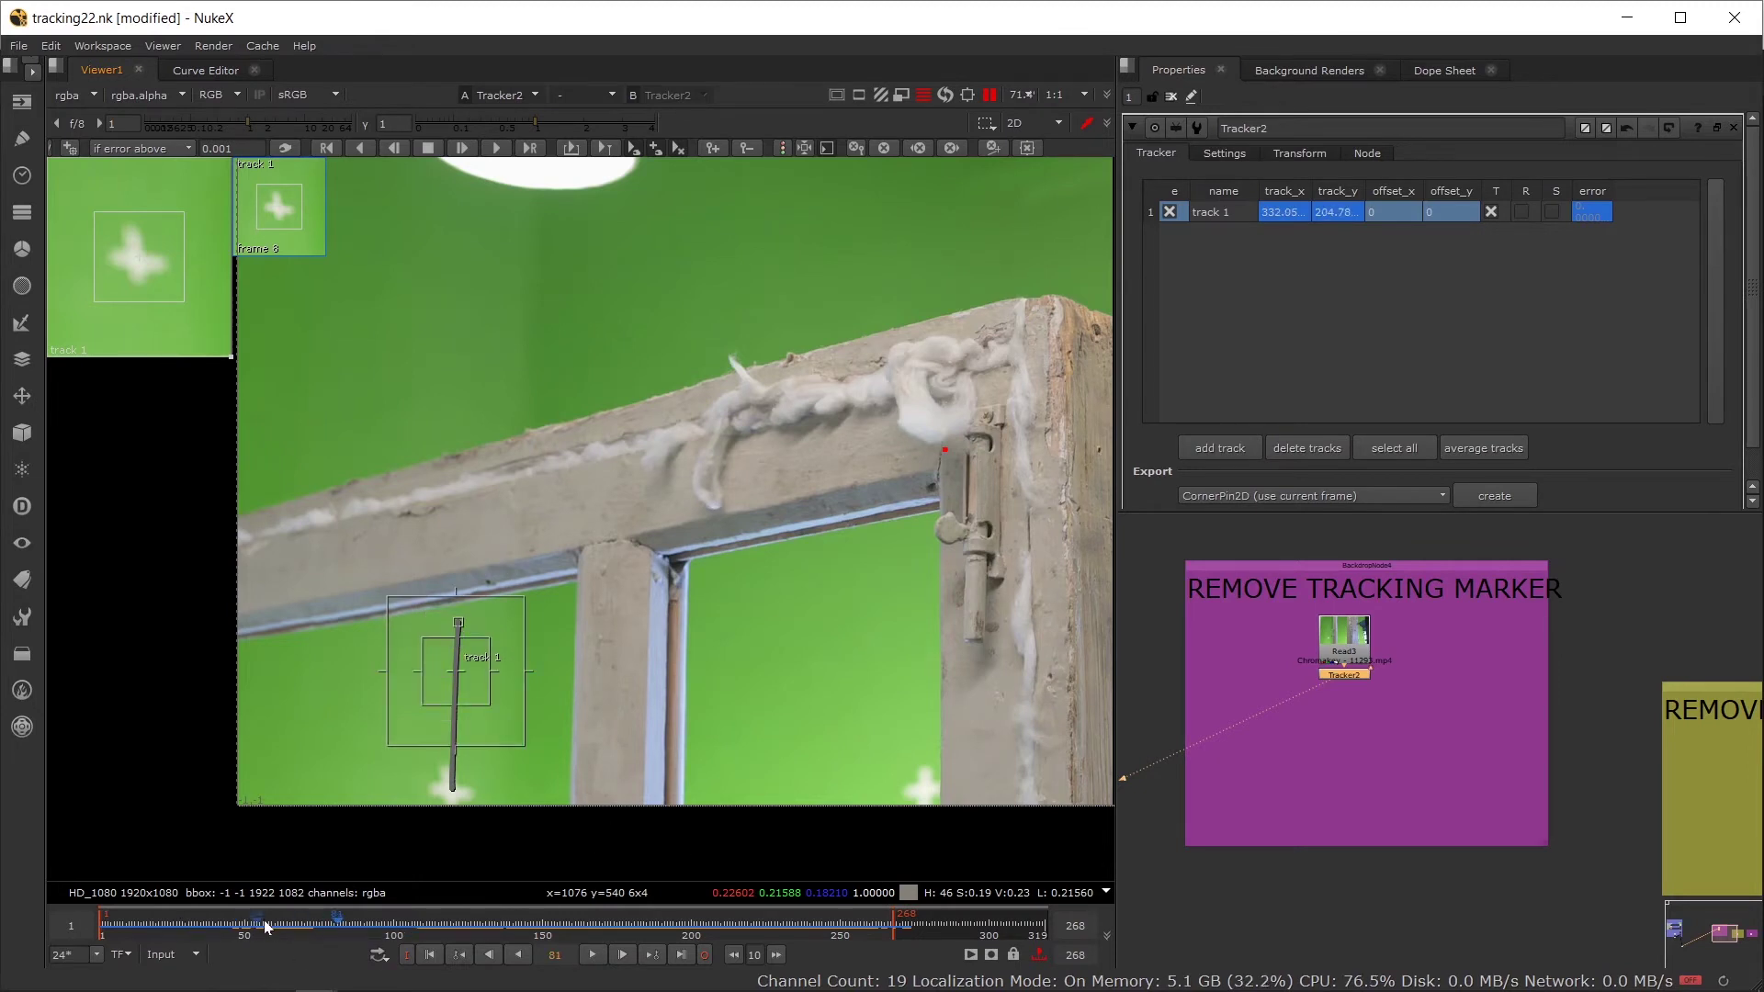
pyautogui.moveTo(265, 922); pyautogui.dragTo(180, 922)
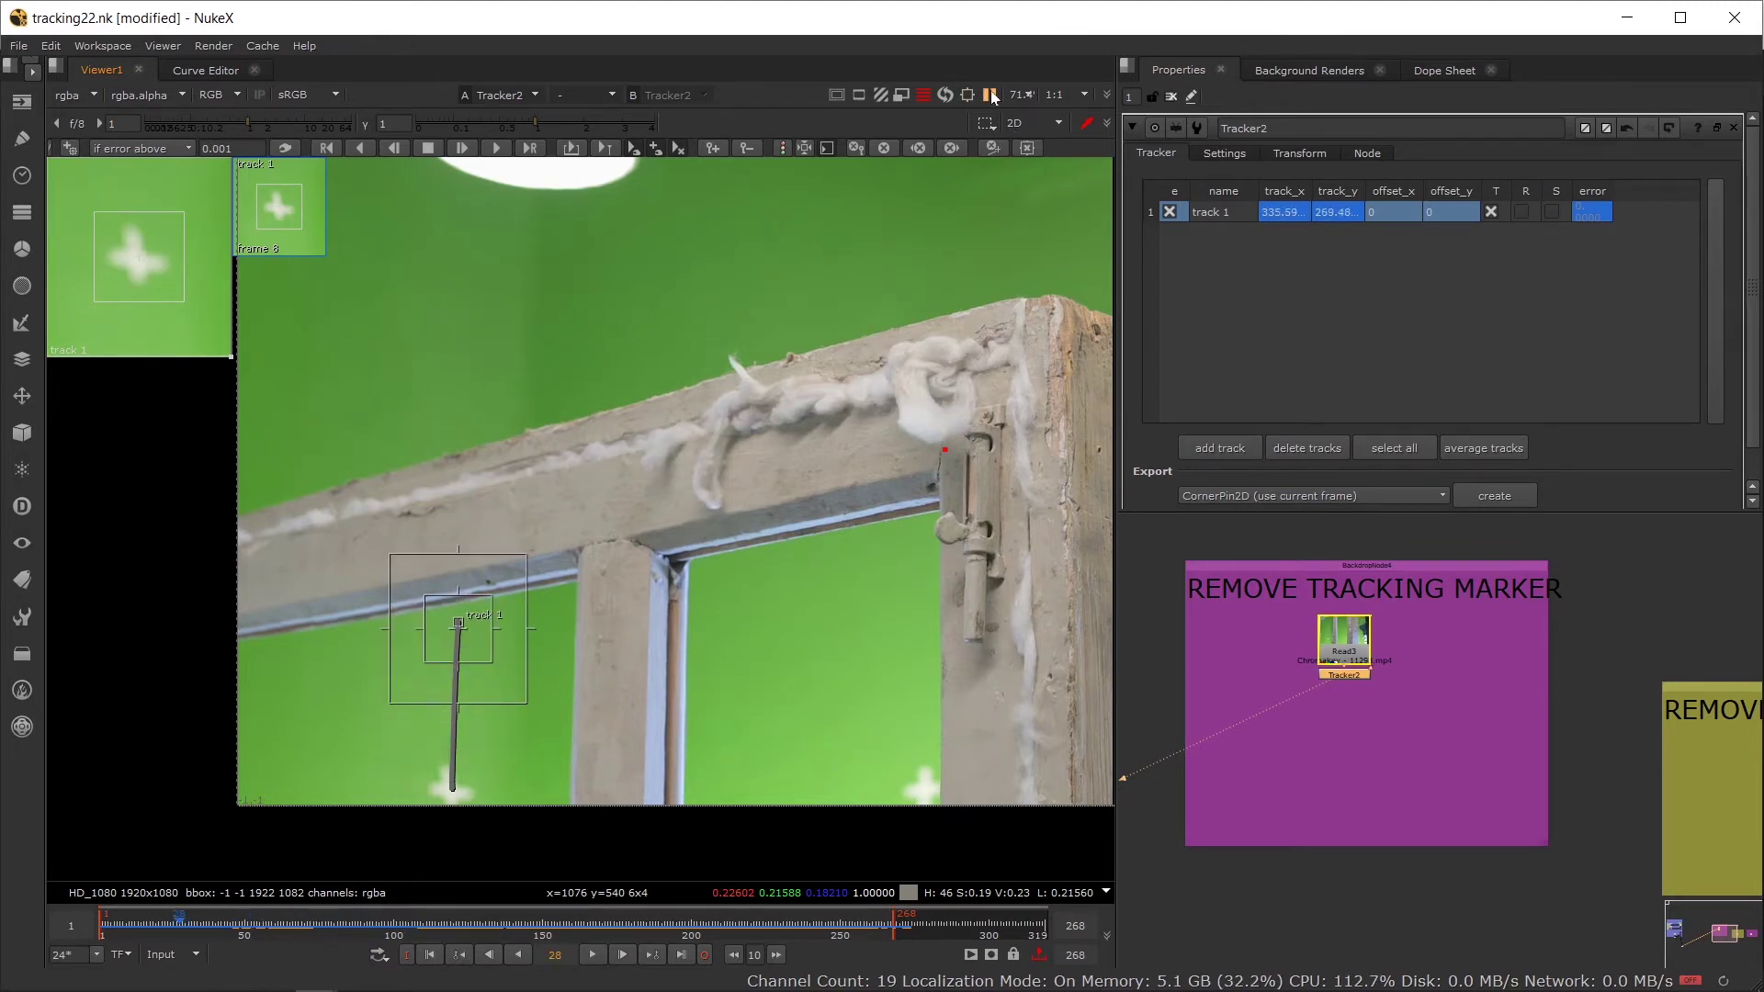
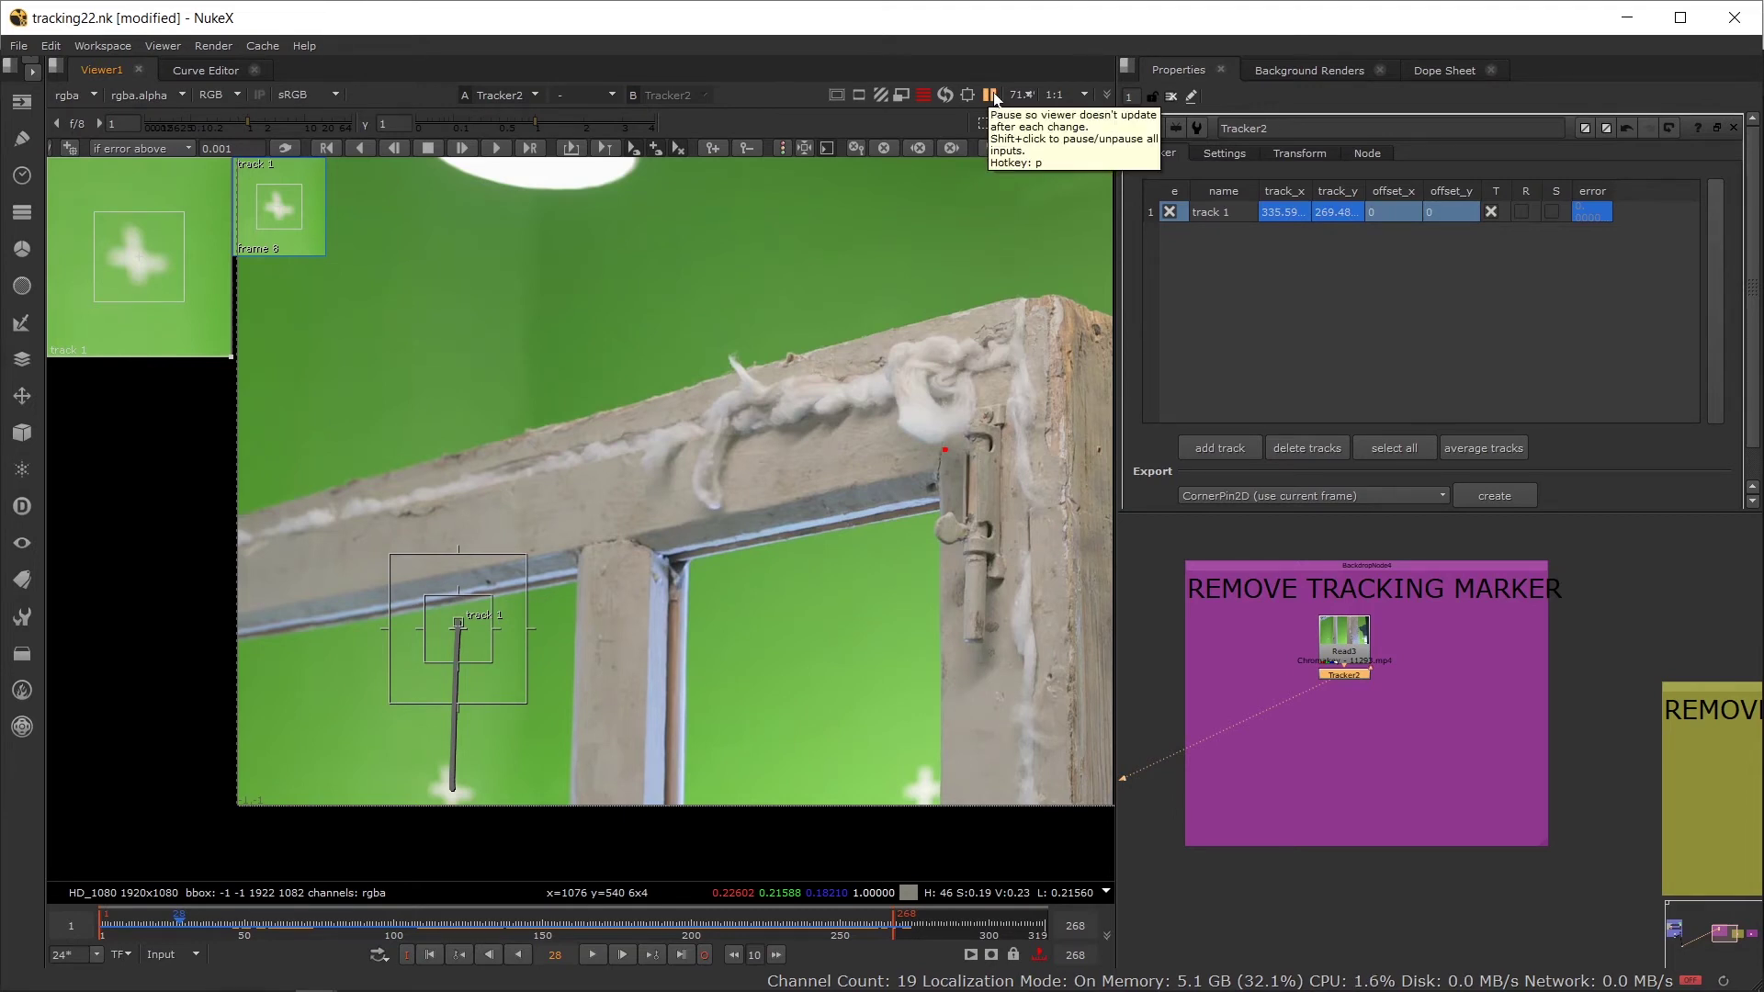
# Step: Frame the cross marker and check track 1 at frames 70, 87 and 106
pyautogui.click(990, 95)
pyautogui.scroll(-2, 746, 433)
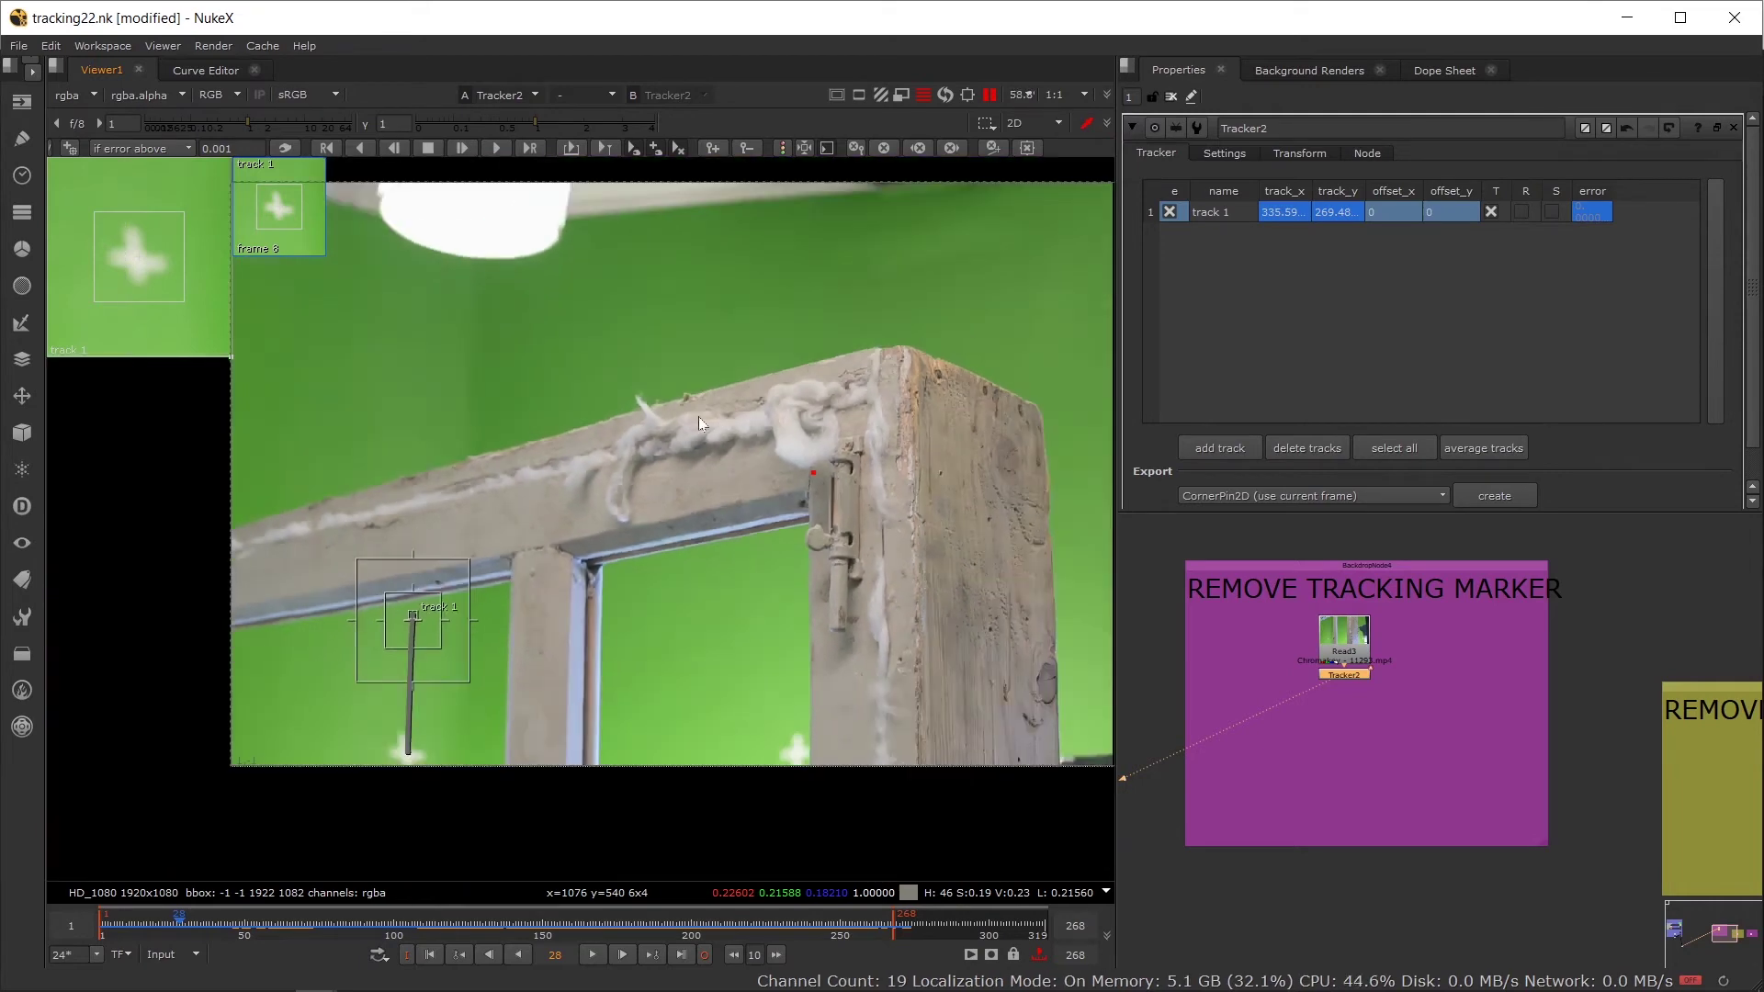
pyautogui.moveTo(653, 416); pyautogui.dragTo(547, 492)
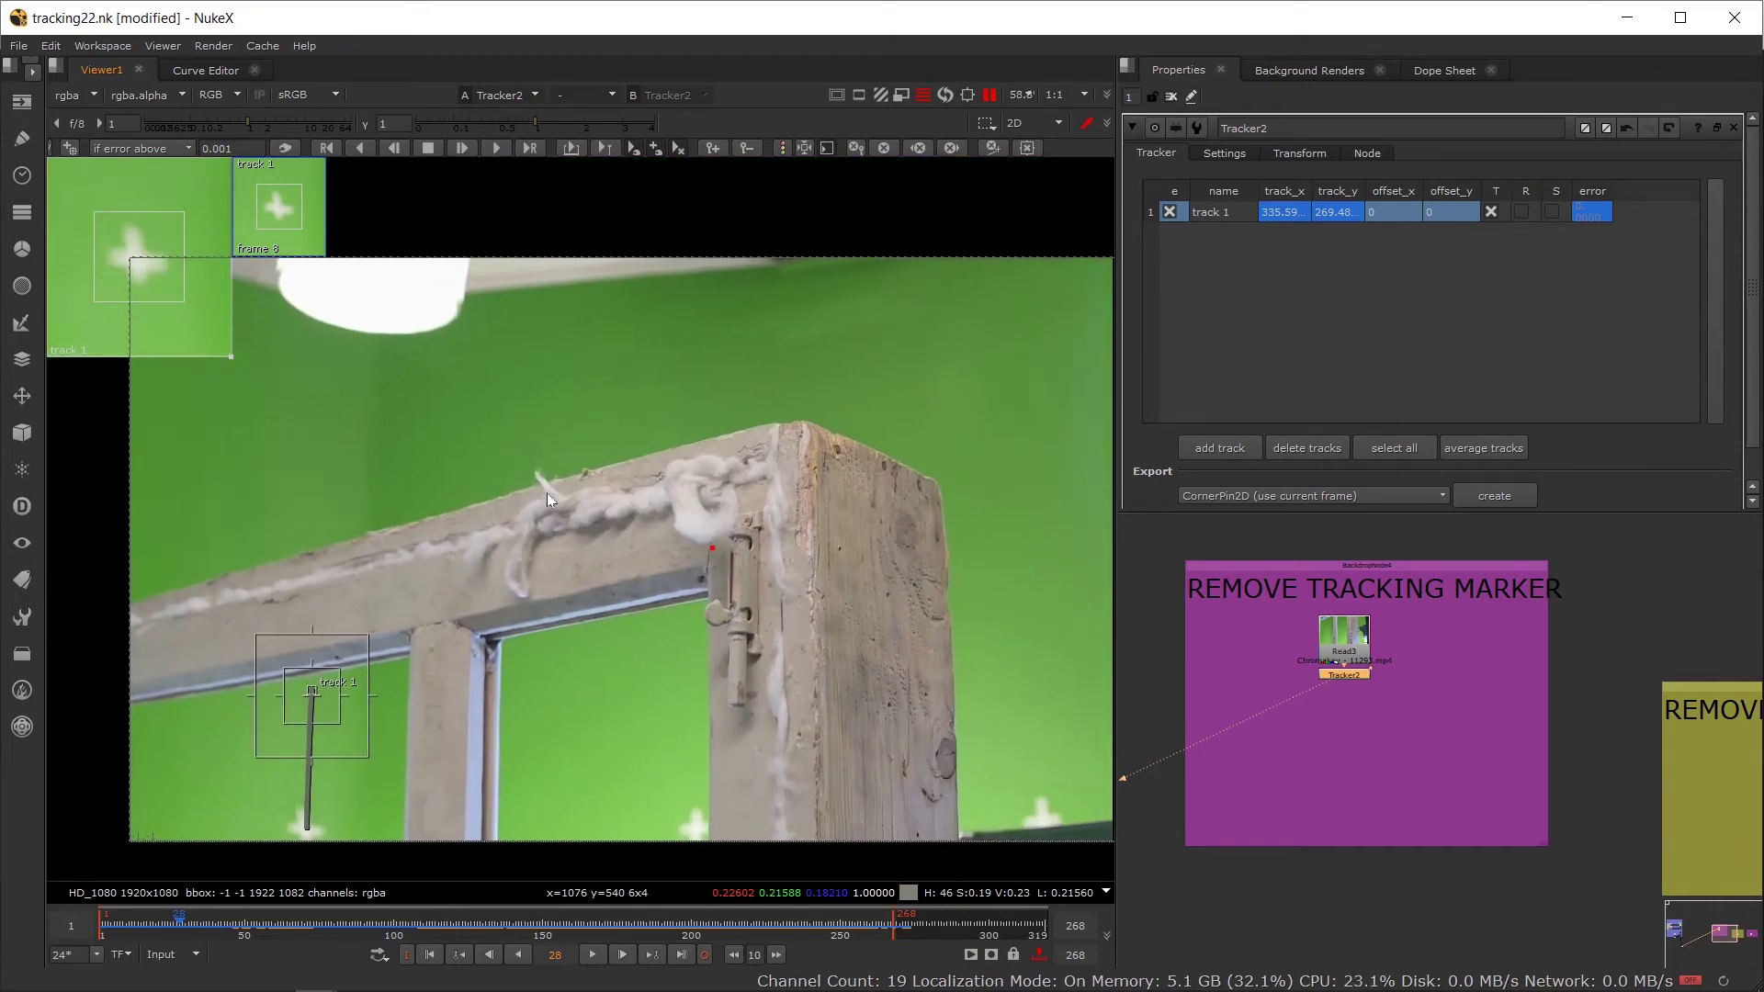
pyautogui.click(989, 96)
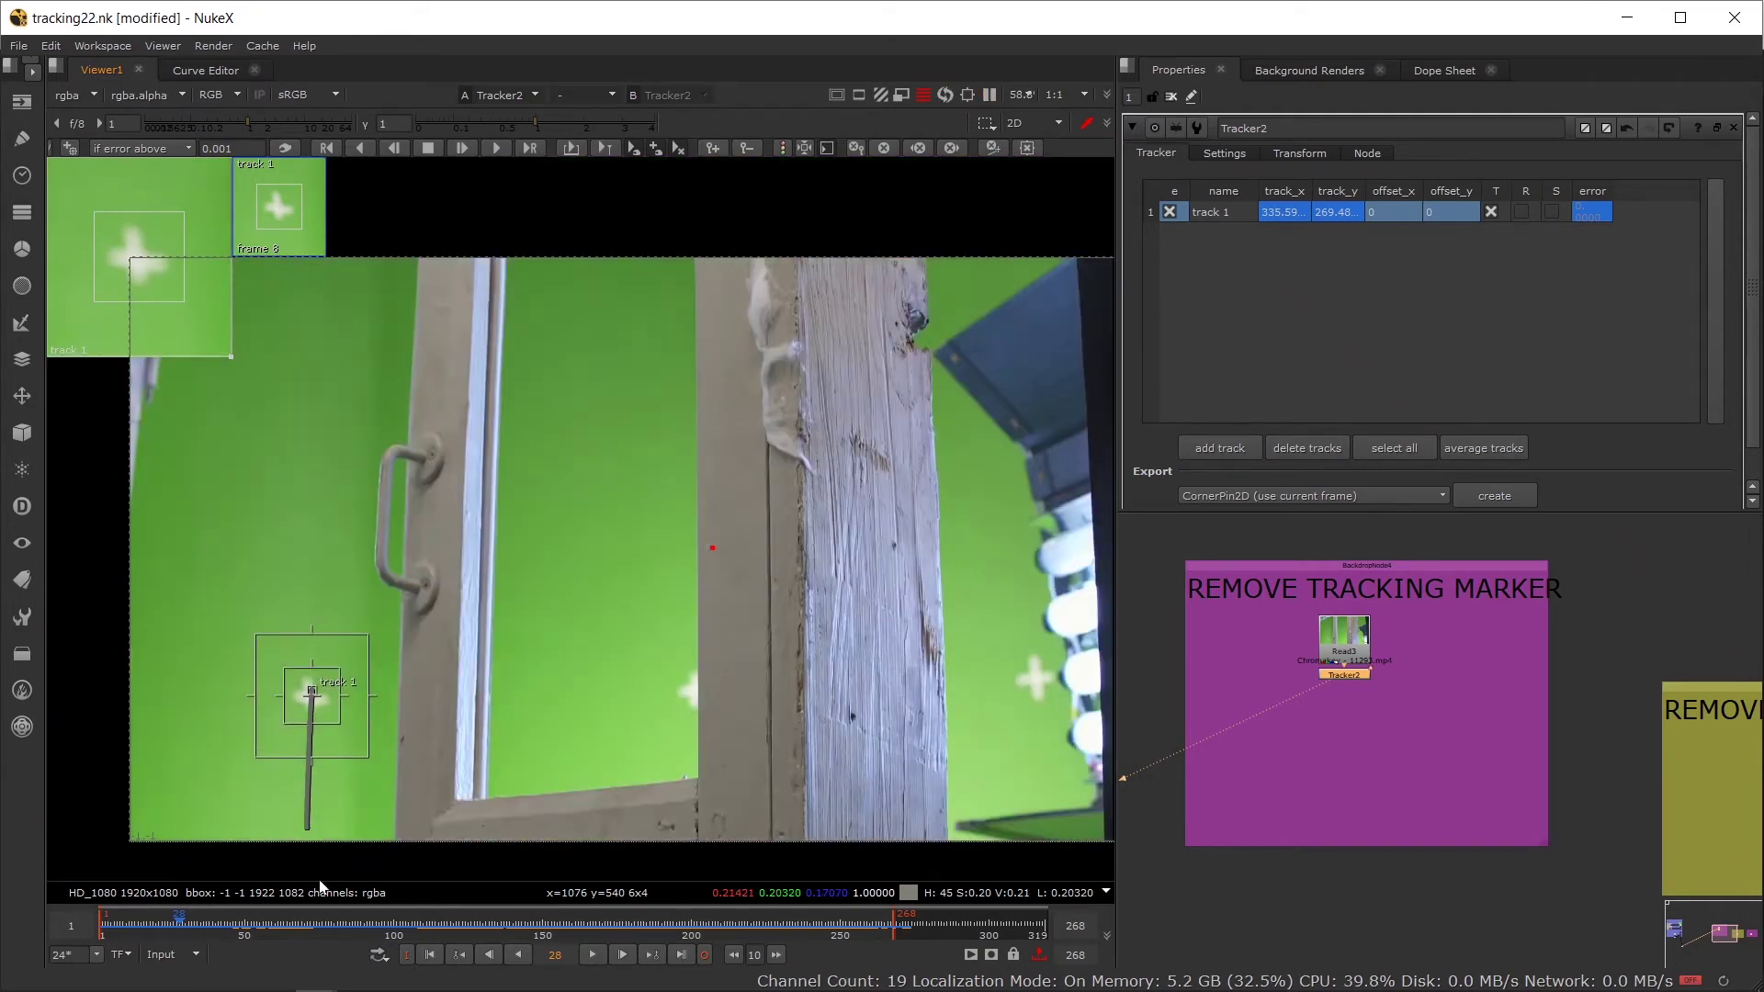
pyautogui.click(304, 913)
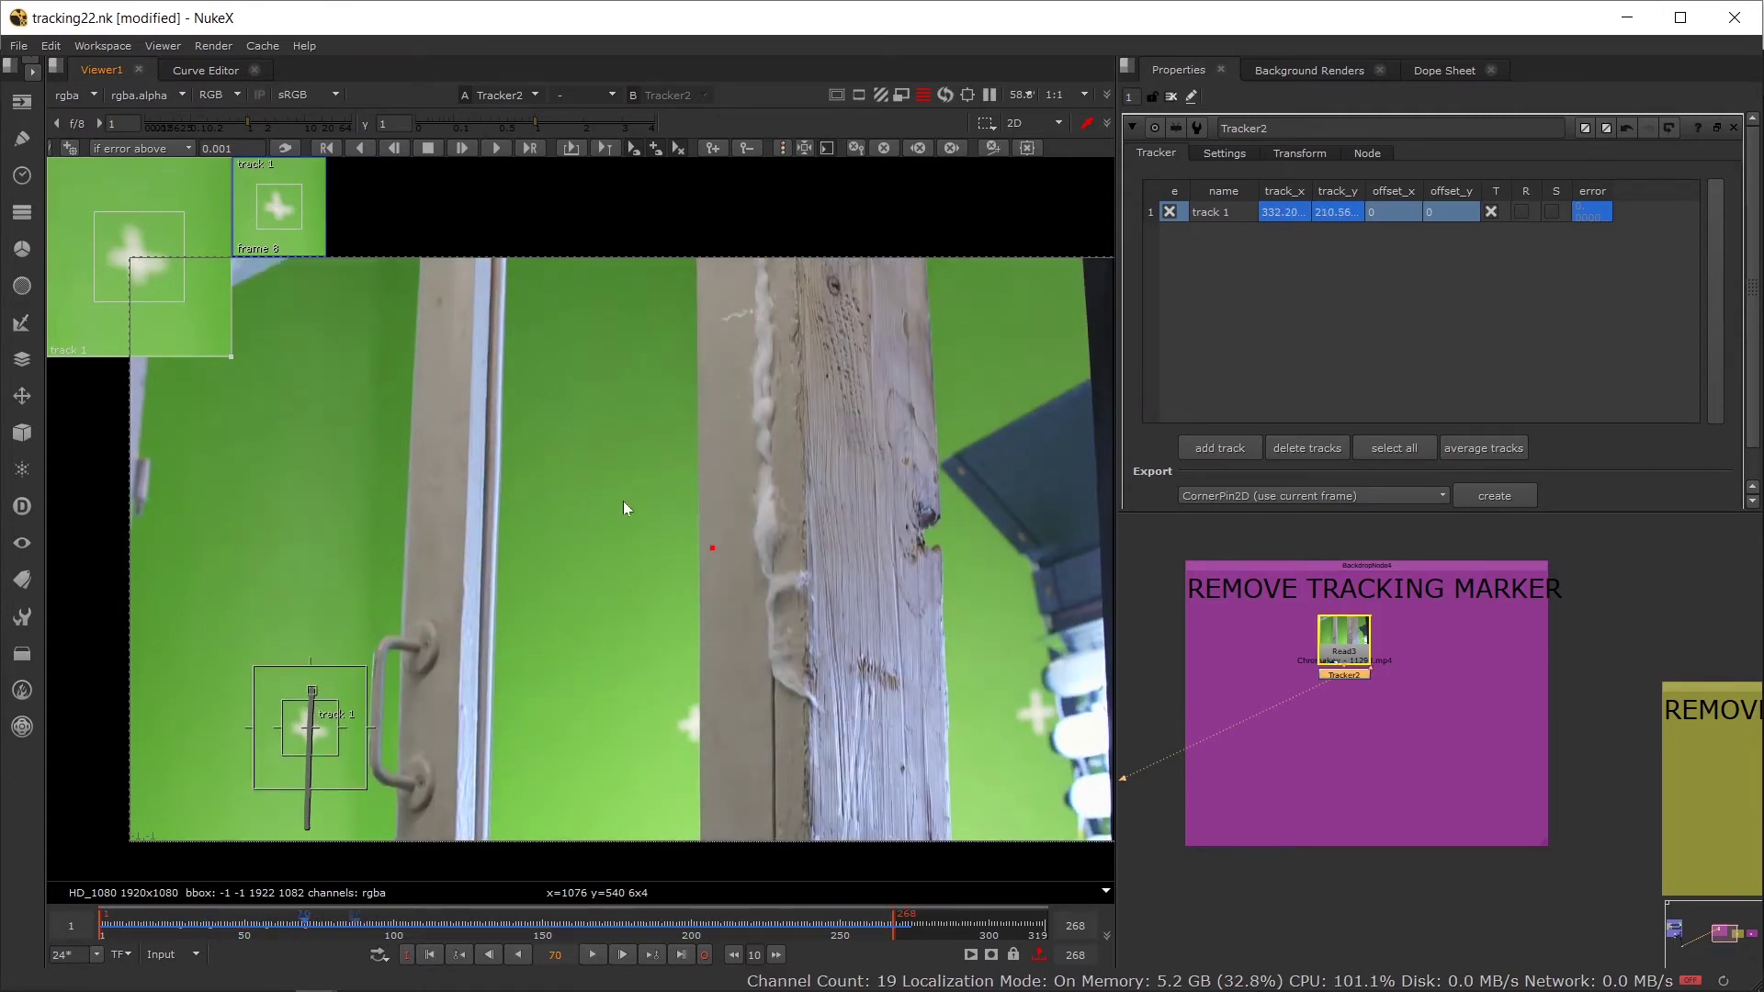
pyautogui.click(990, 95)
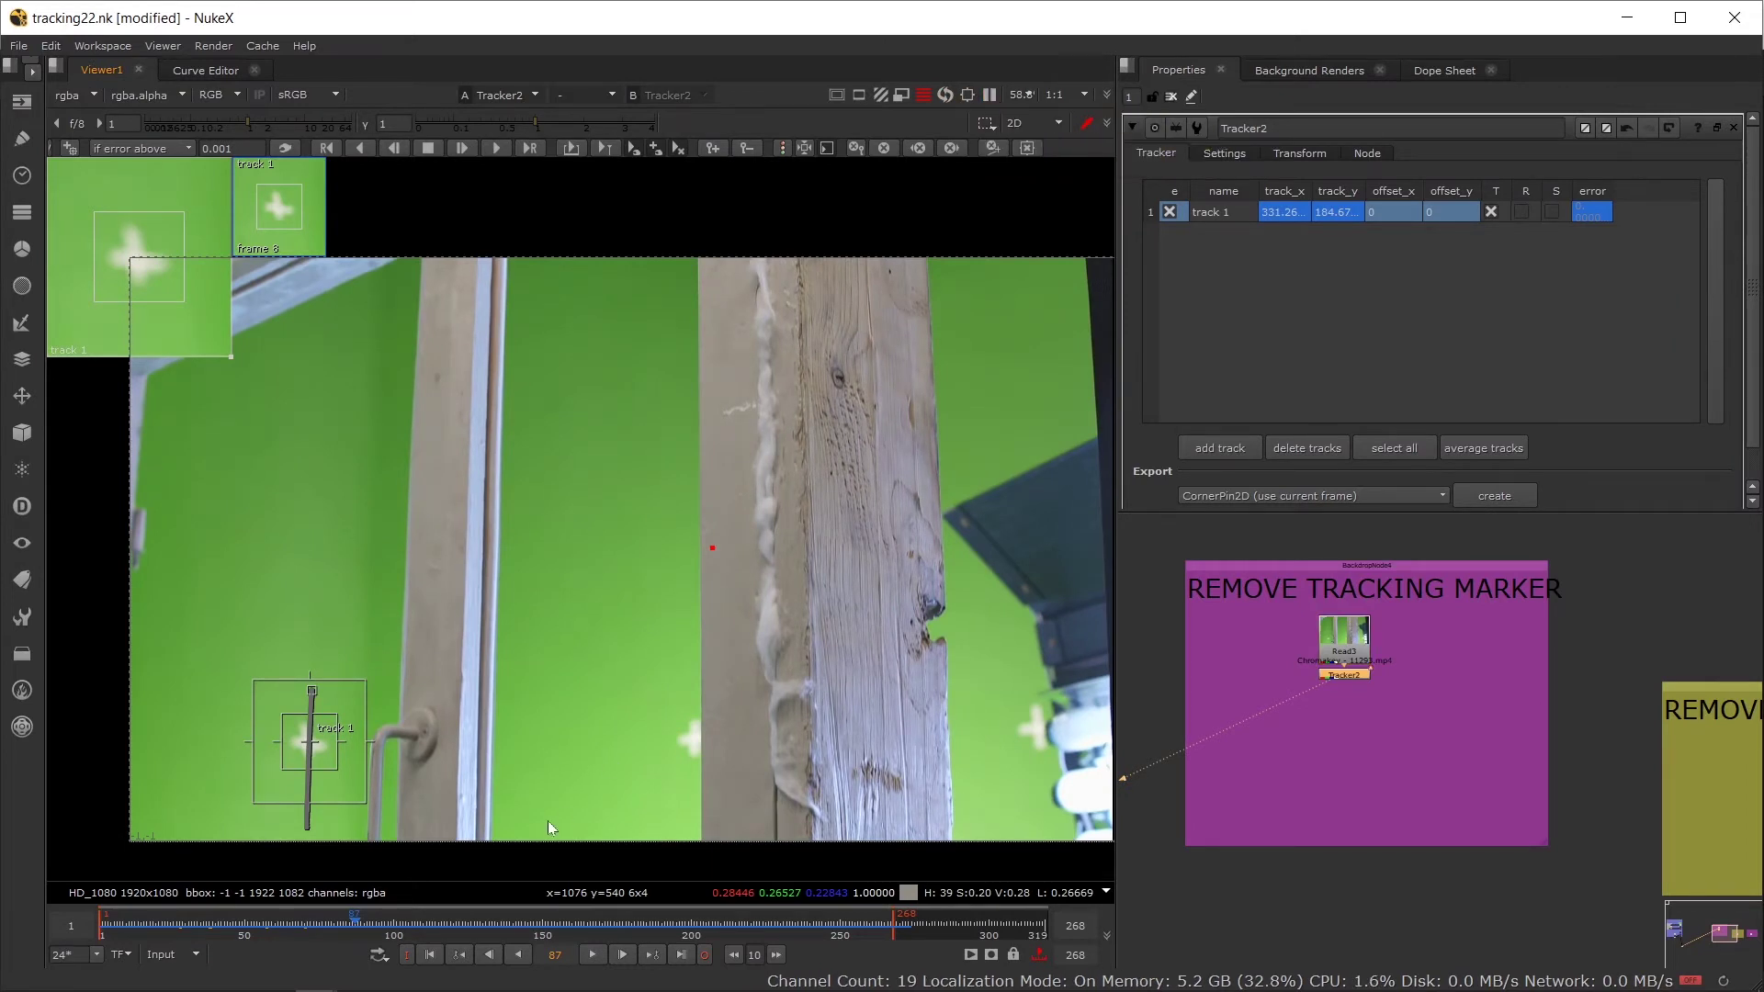
pyautogui.click(411, 919)
# Step: Recheck track 1 at frames 35, 14, 65 and 17, recentring on the marker
pyautogui.click(201, 924)
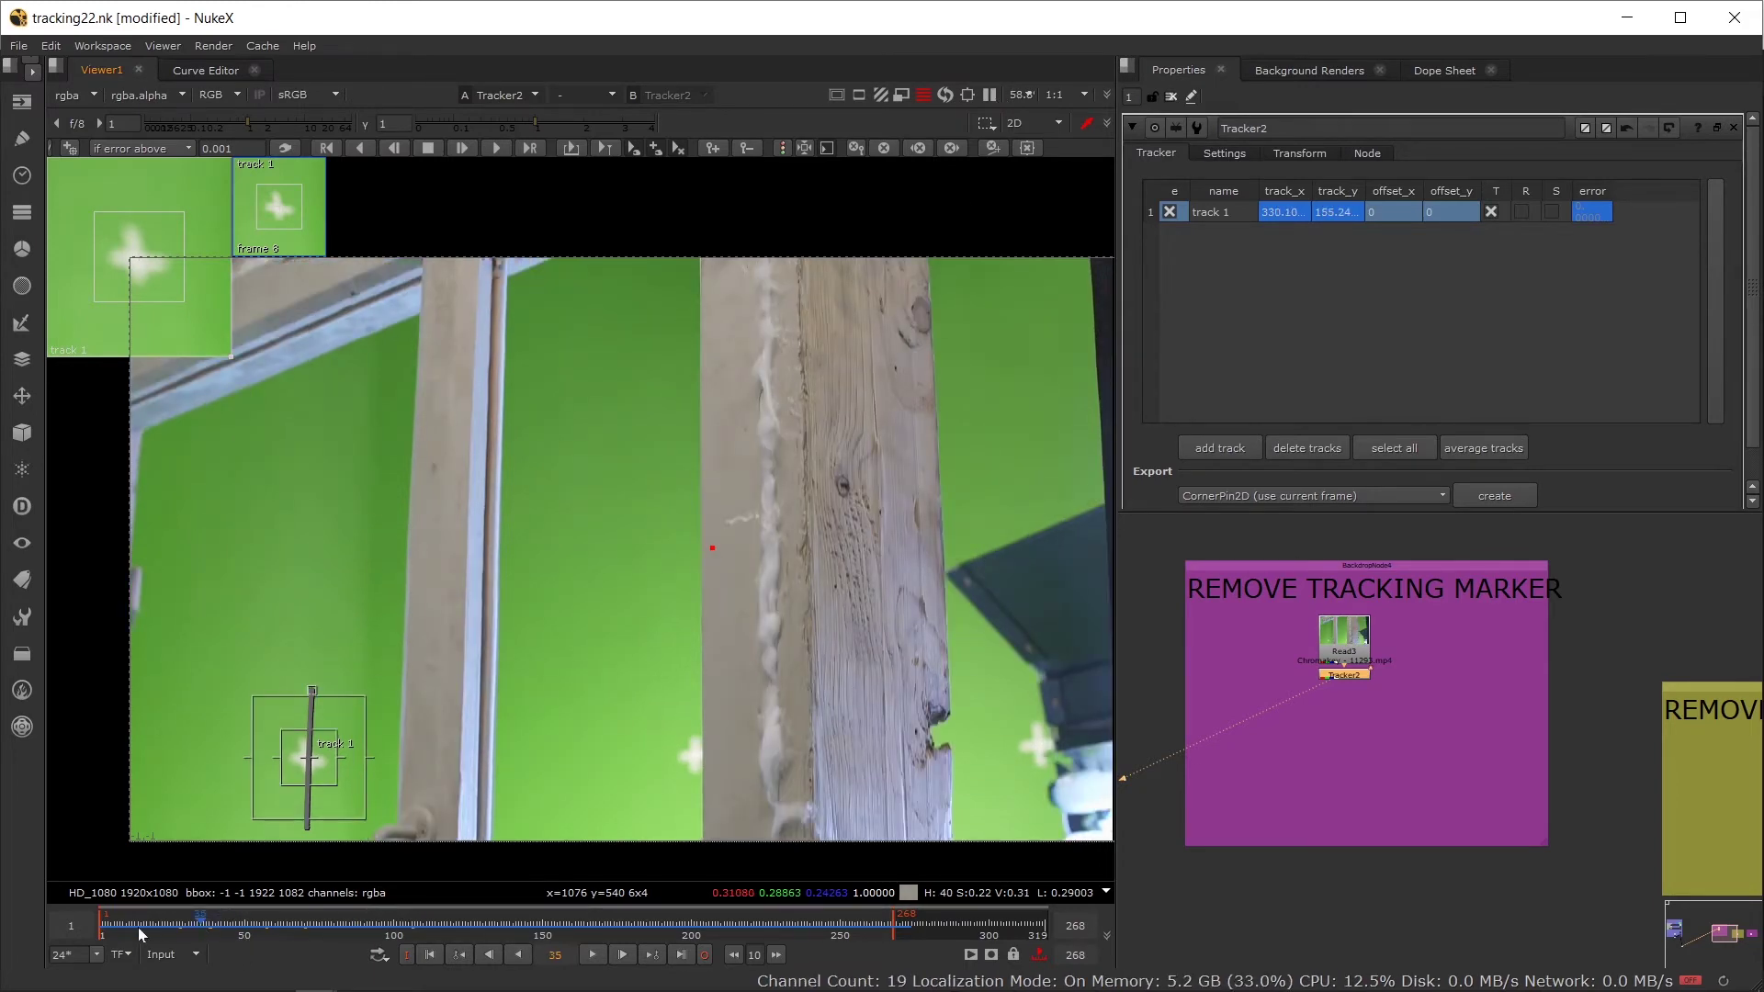
pyautogui.click(140, 928)
pyautogui.scroll(4, 280, 740)
pyautogui.scroll(-3, 375, 698)
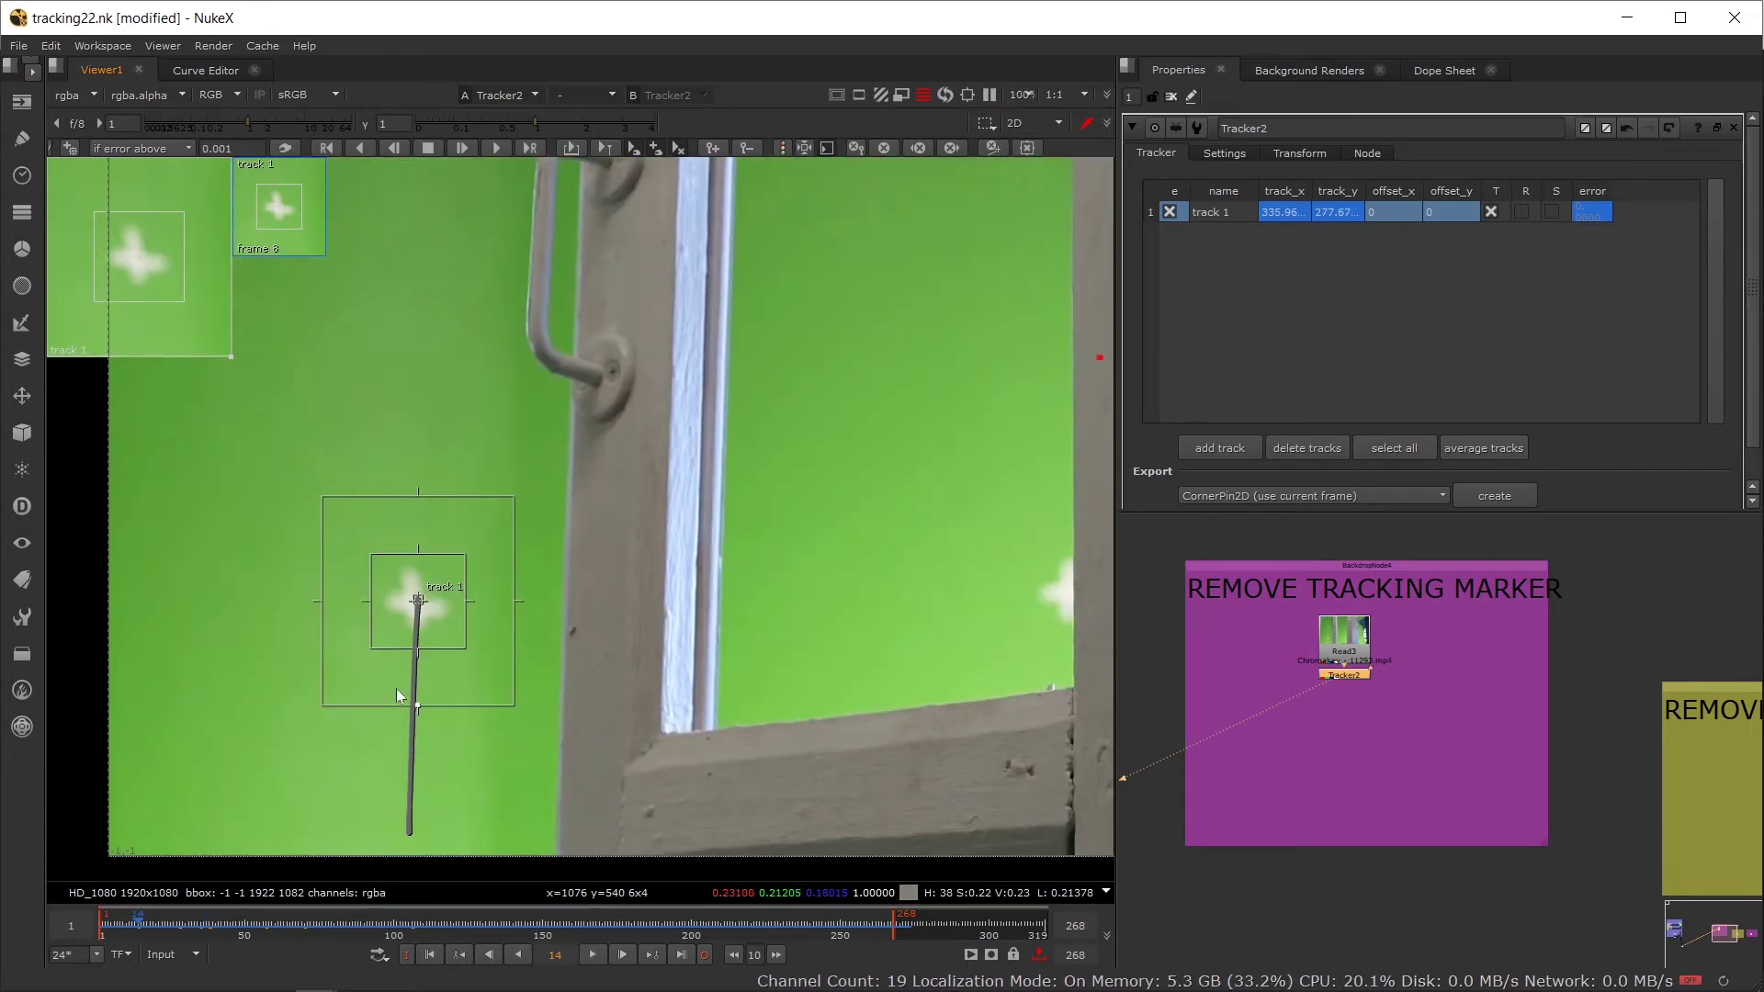
pyautogui.moveTo(397, 689); pyautogui.dragTo(430, 654)
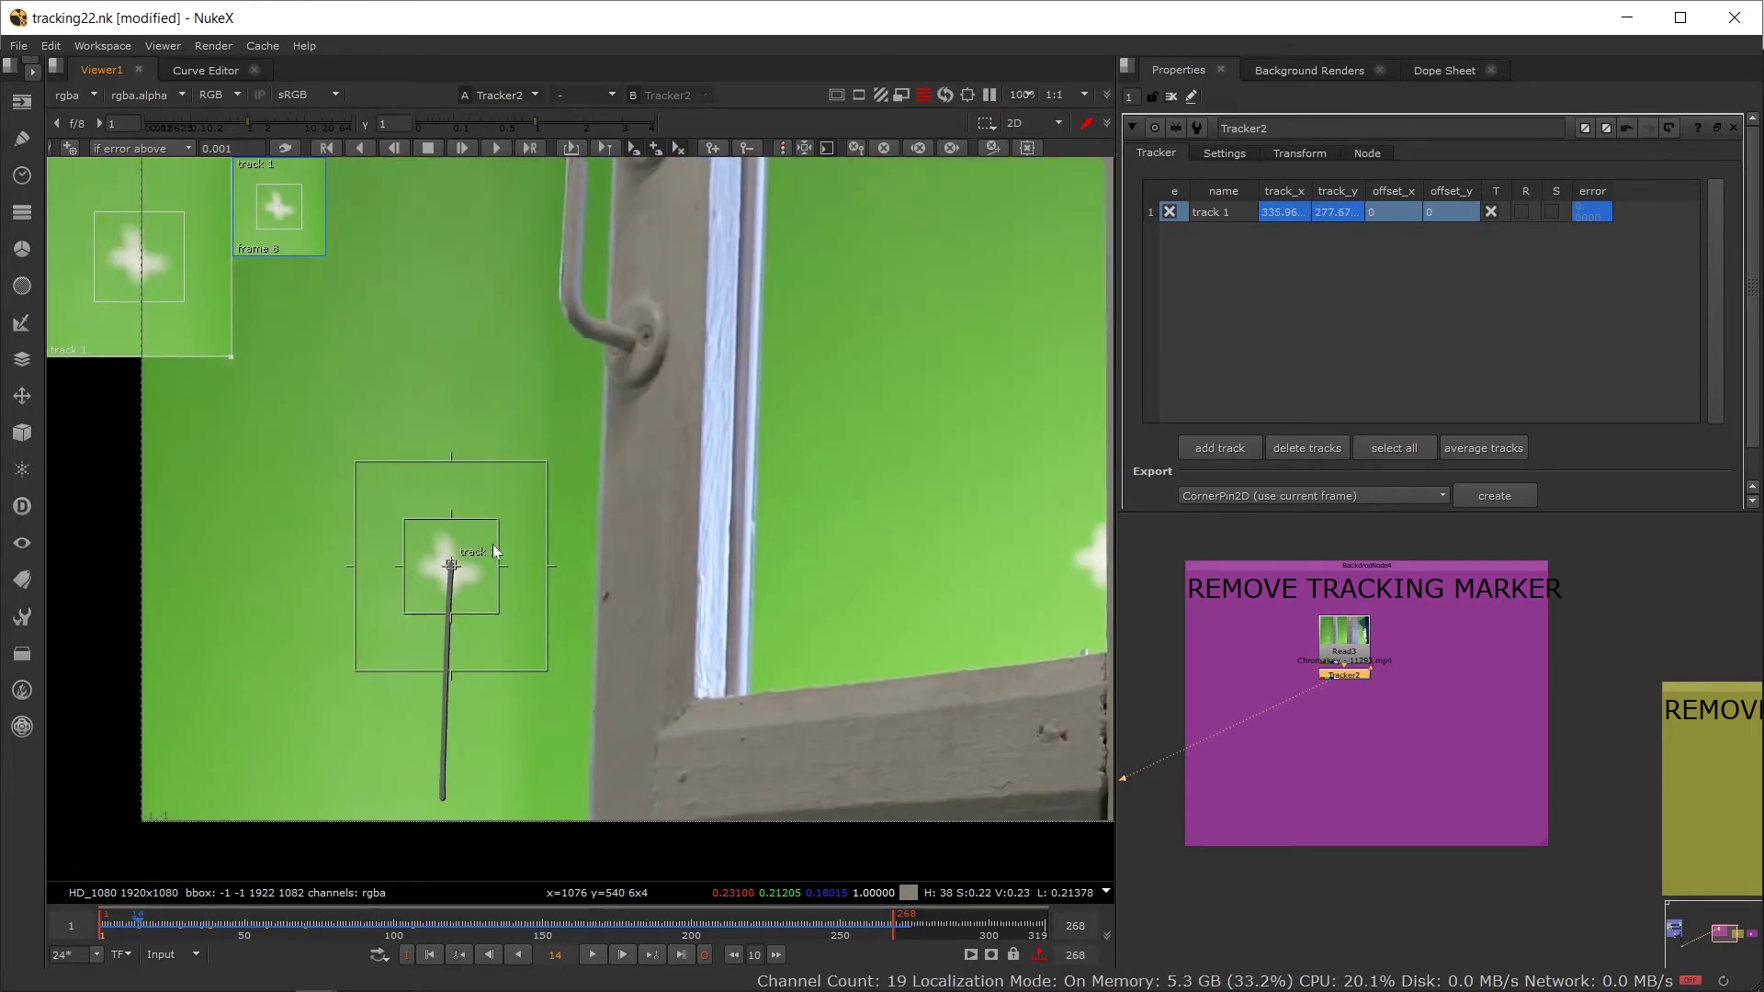
pyautogui.click(289, 919)
pyautogui.click(146, 919)
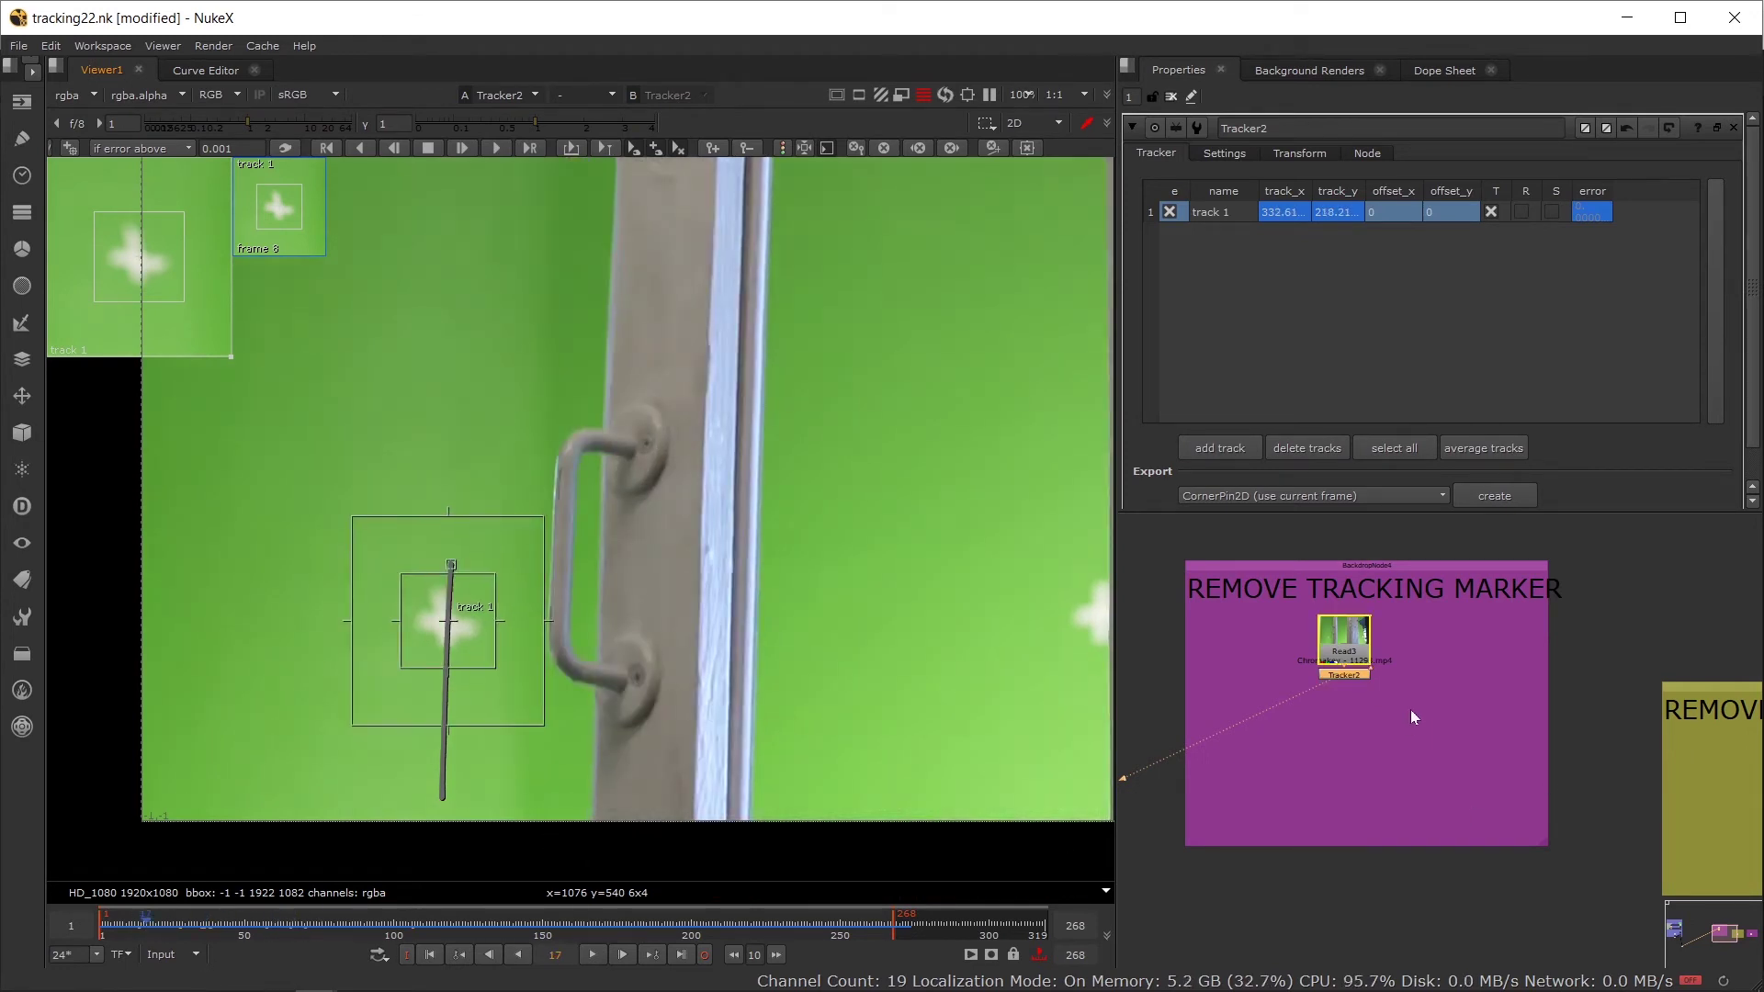
# Step: Nudge the Read3 node slightly down-right in the Node Graph
pyautogui.moveTo(1411, 710); pyautogui.dragTo(1261, 631)
pyautogui.click(1368, 641)
pyautogui.moveTo(1373, 603); pyautogui.dragTo(1379, 625)
# Step: Add a RotoPaint node under Read3 and draw an ellipse over the cross marker
pyautogui.press('Tab')
pyautogui.write('rotopain')
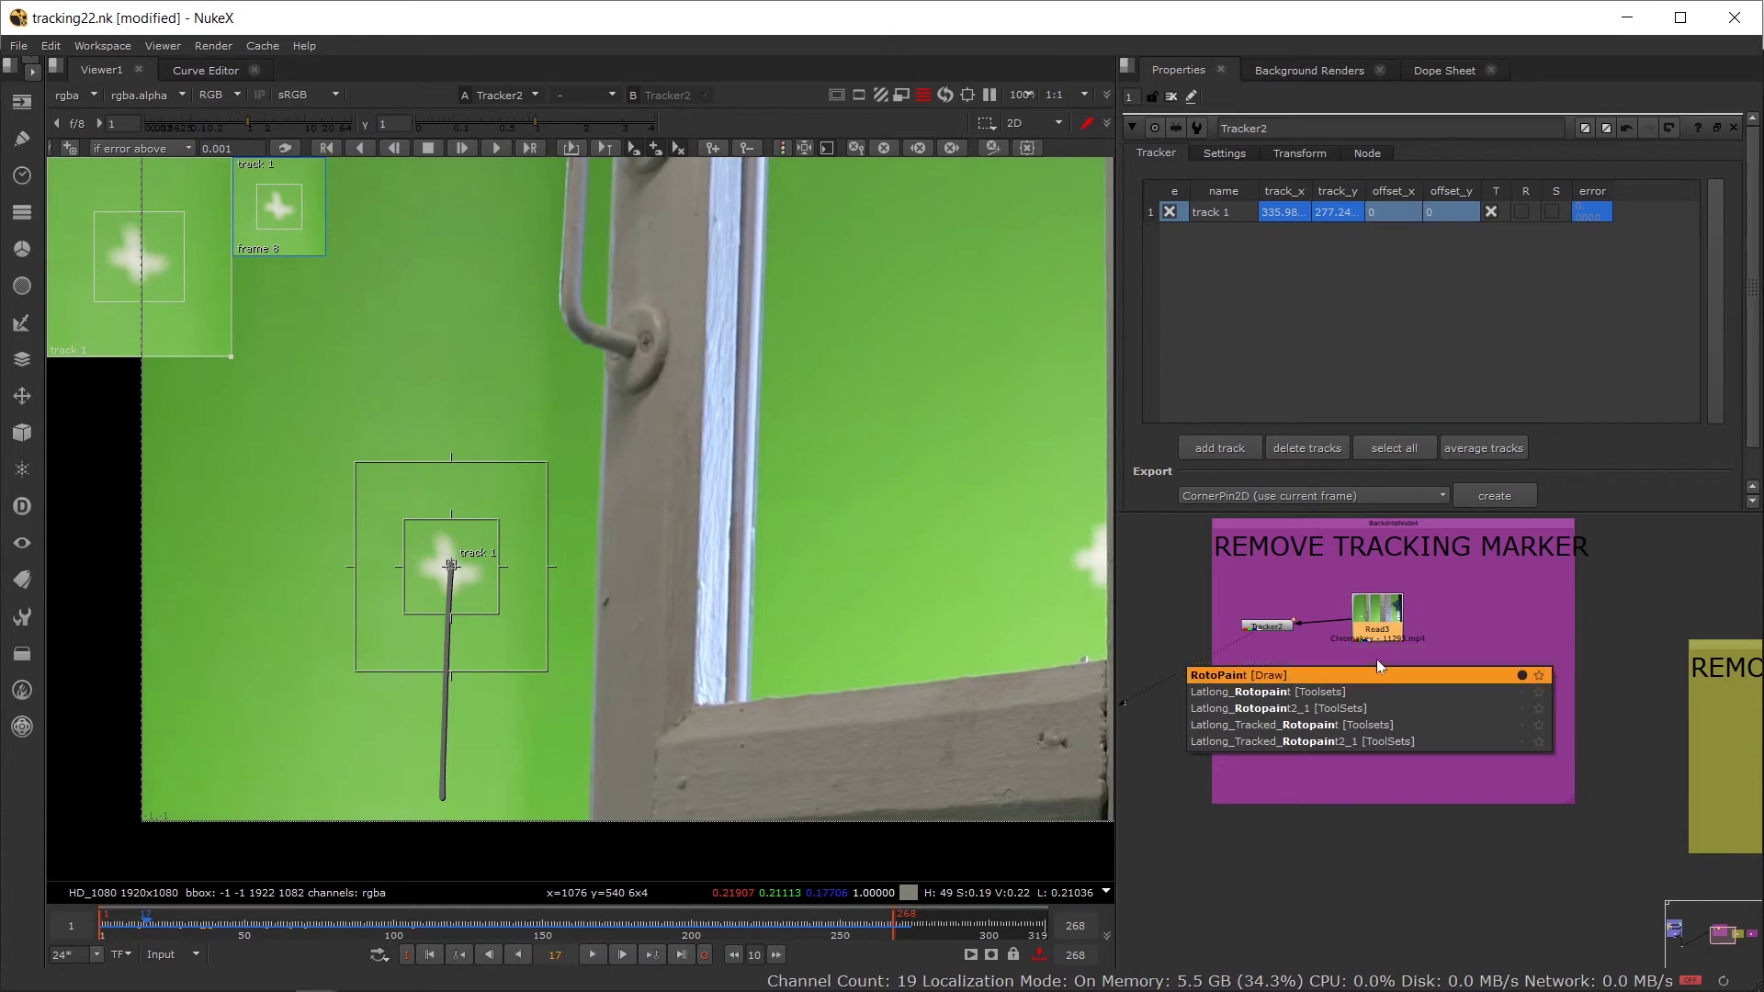
pyautogui.press('Return')
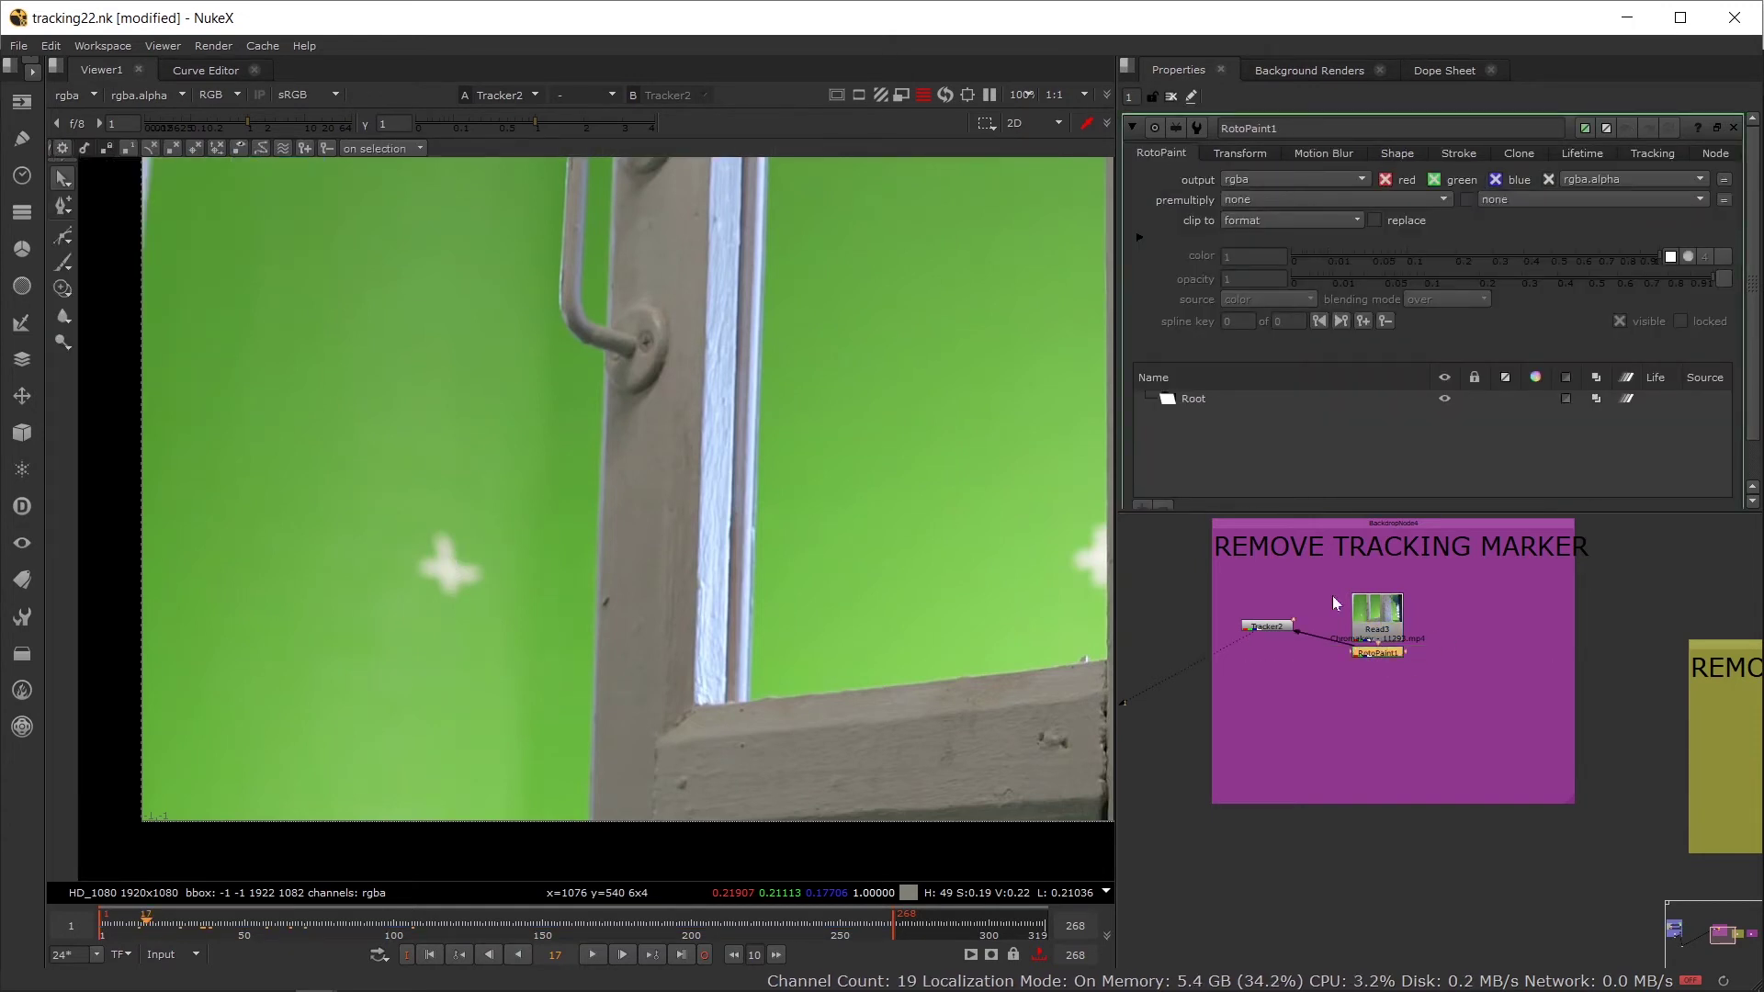
pyautogui.moveTo(67, 248); pyautogui.dragTo(64, 294)
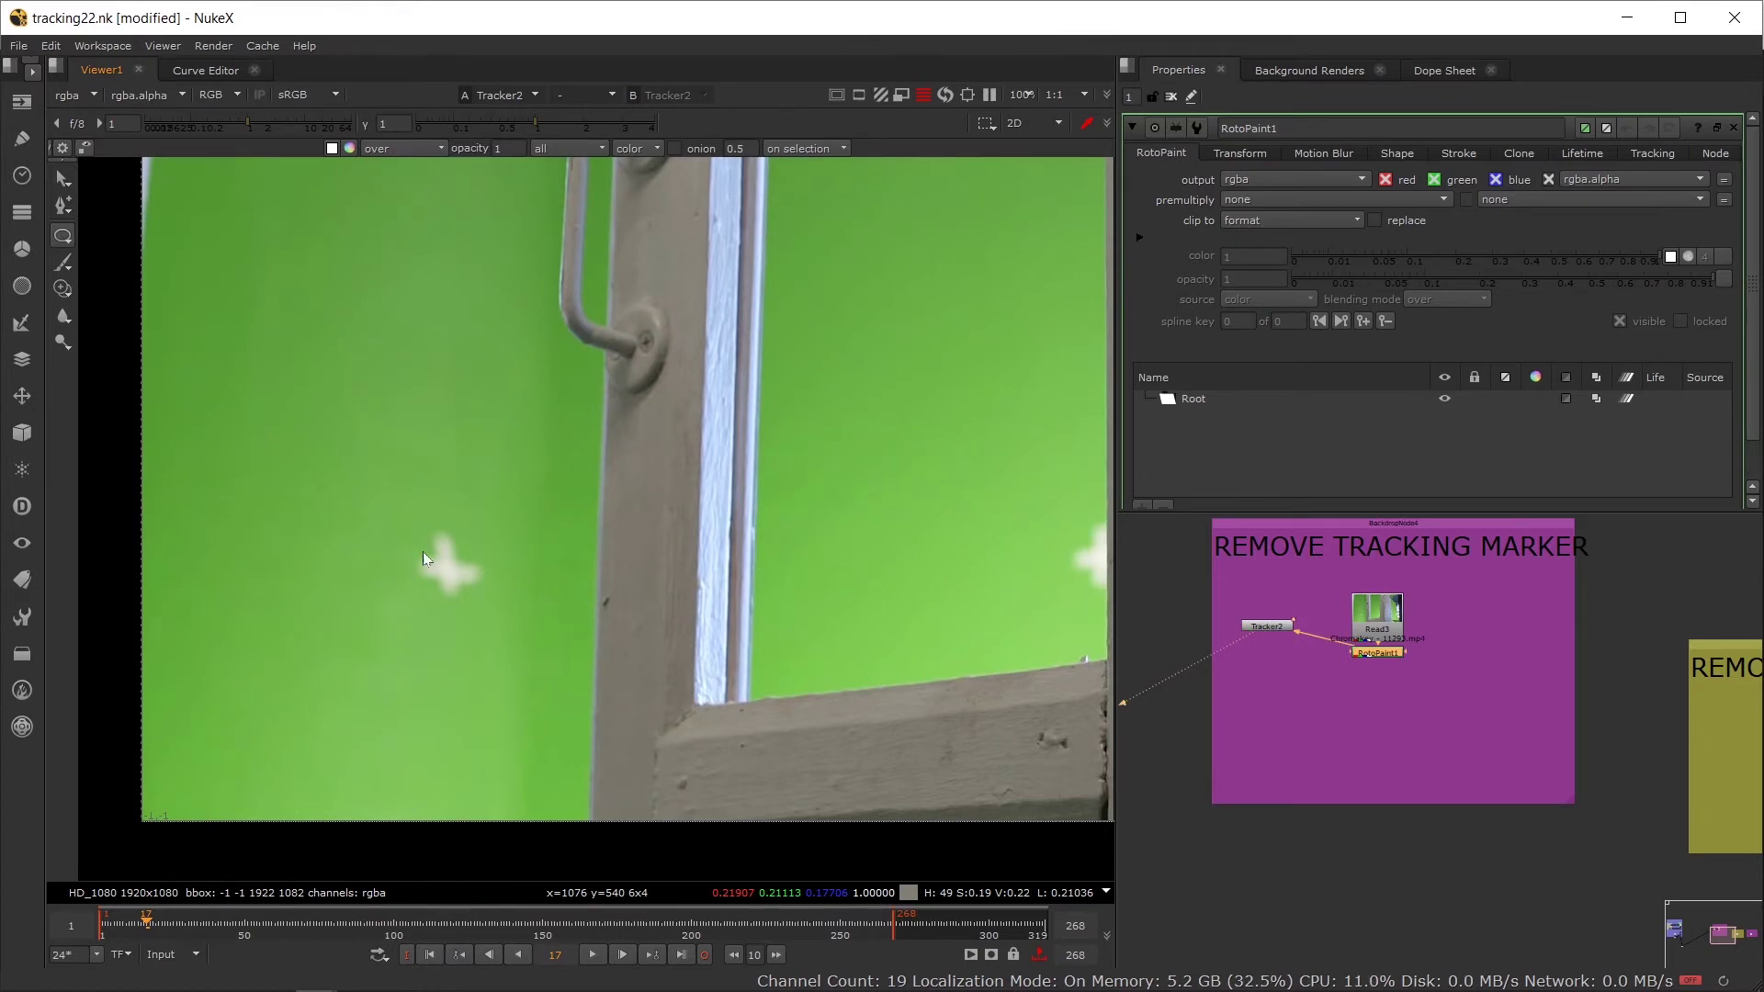
pyautogui.moveTo(443, 576); pyautogui.dragTo(494, 619)
# Step: Set Ellipse1's source to foreground and nudge Read3 up slightly
pyautogui.scroll(2, 494, 619)
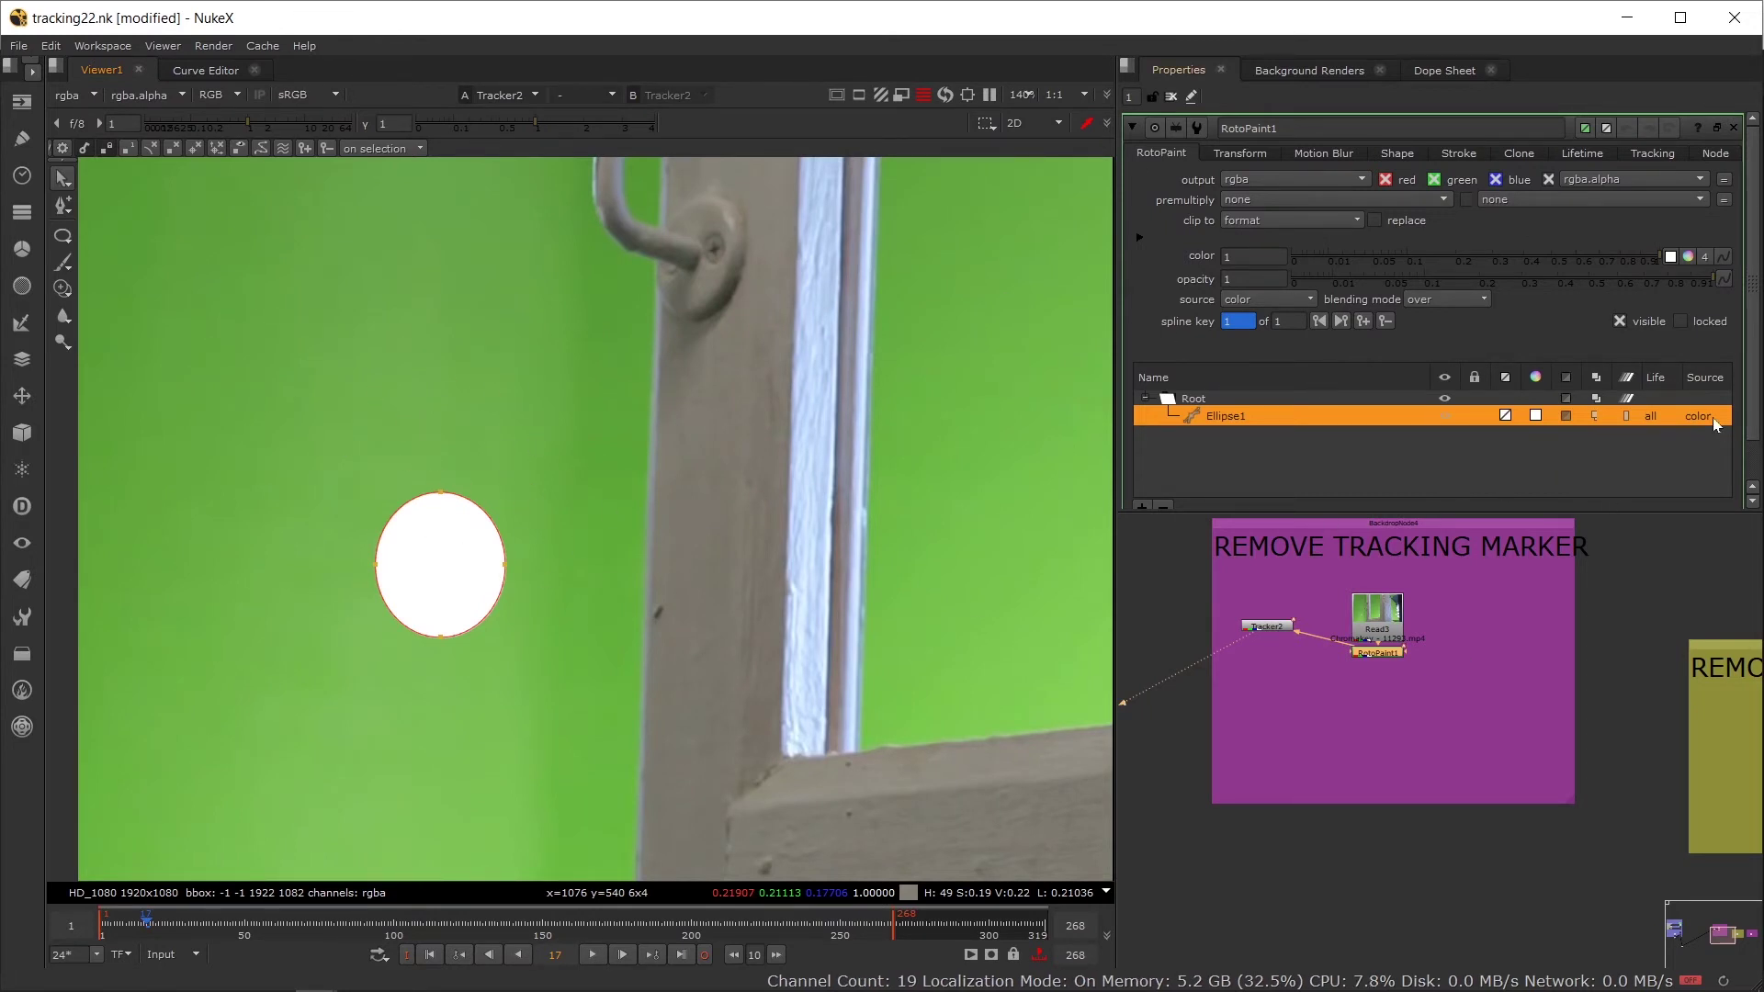
pyautogui.click(1698, 418)
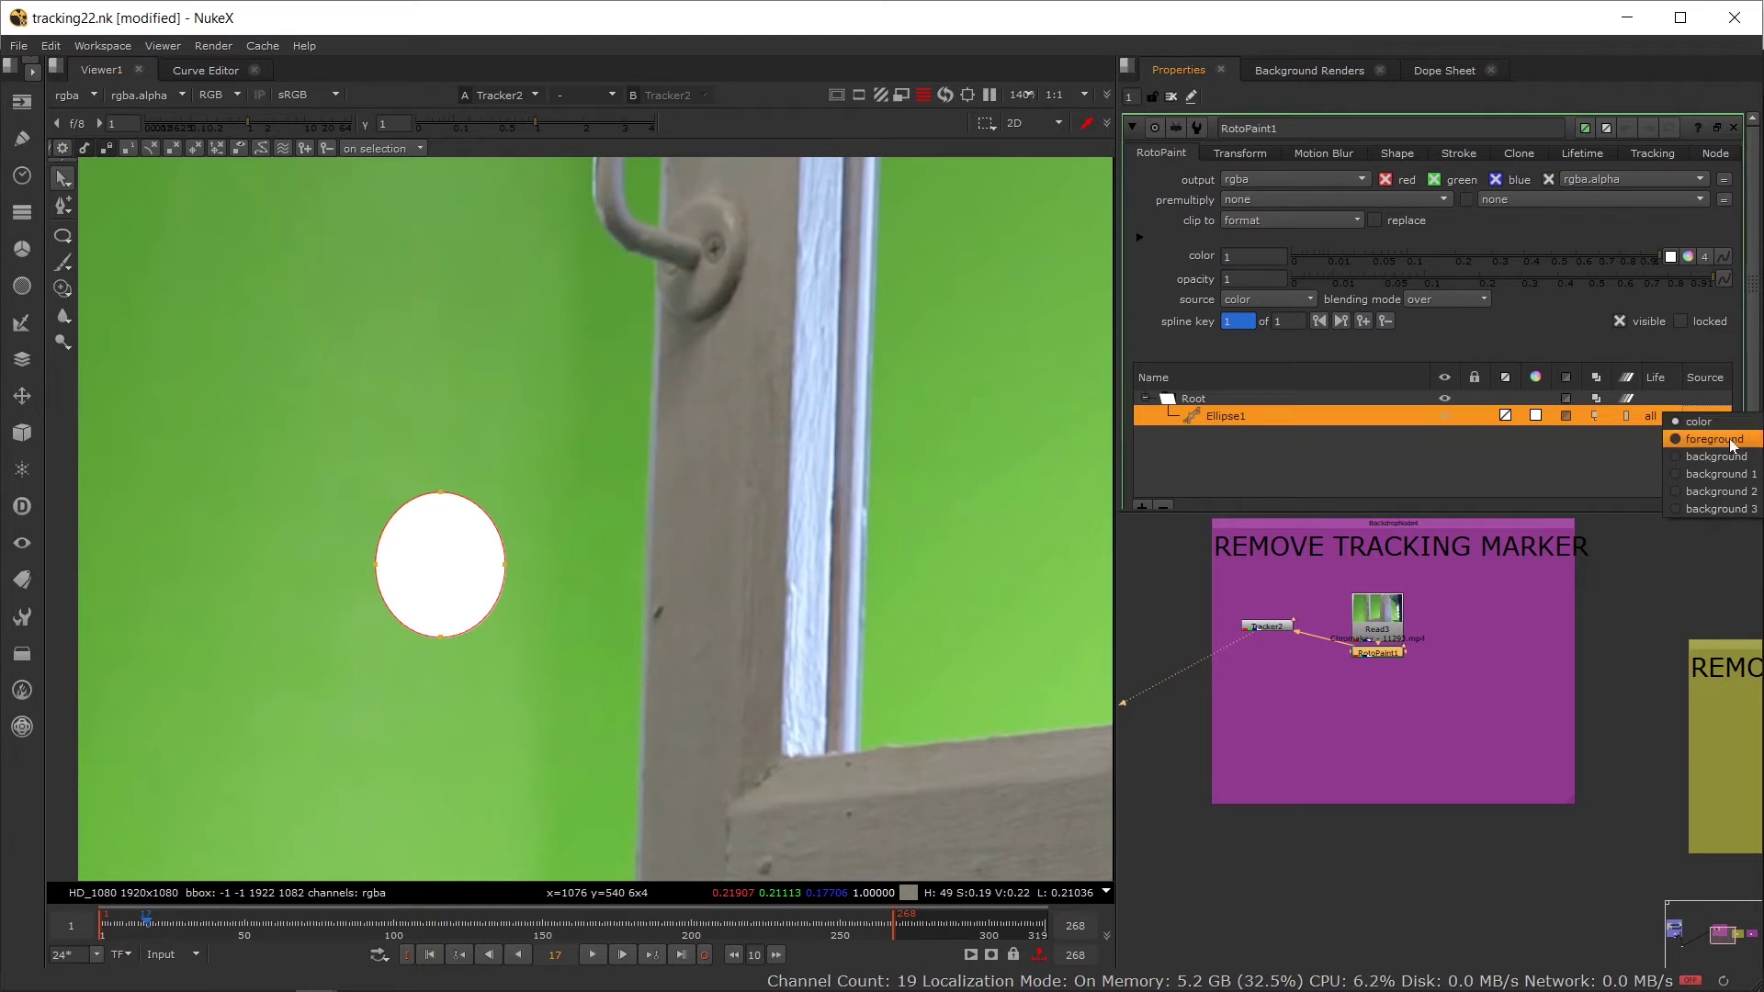
pyautogui.click(1712, 437)
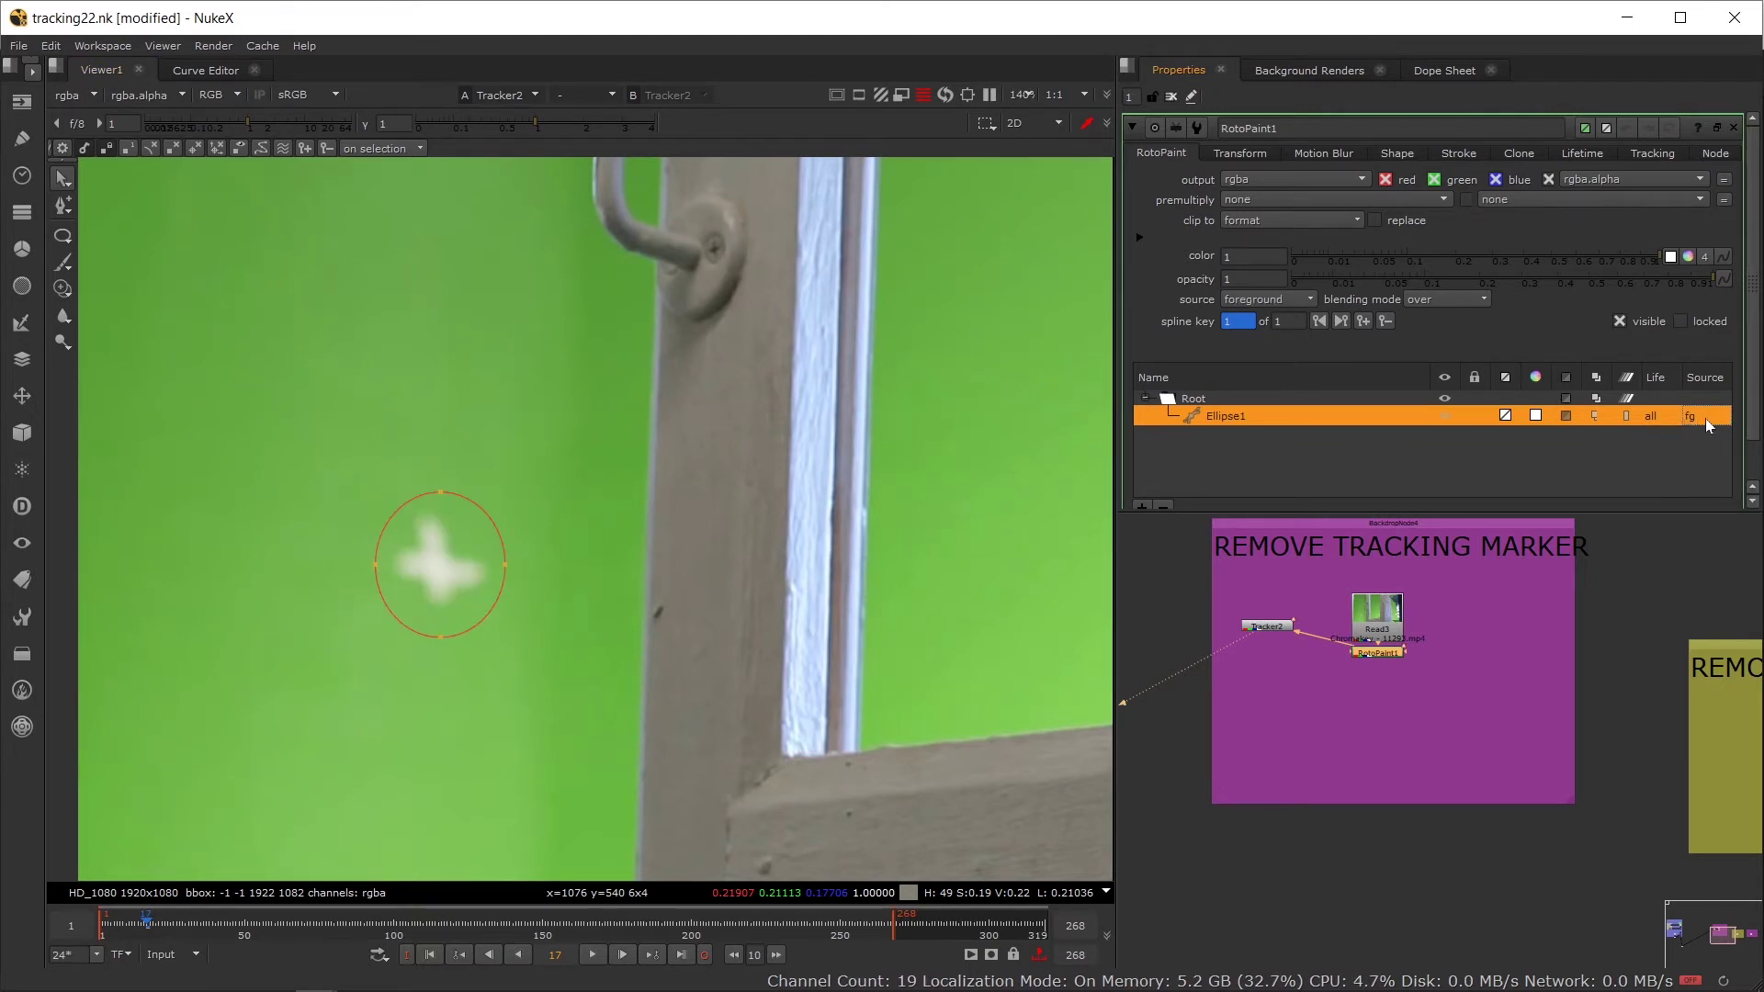
pyautogui.moveTo(1385, 629); pyautogui.dragTo(1384, 610)
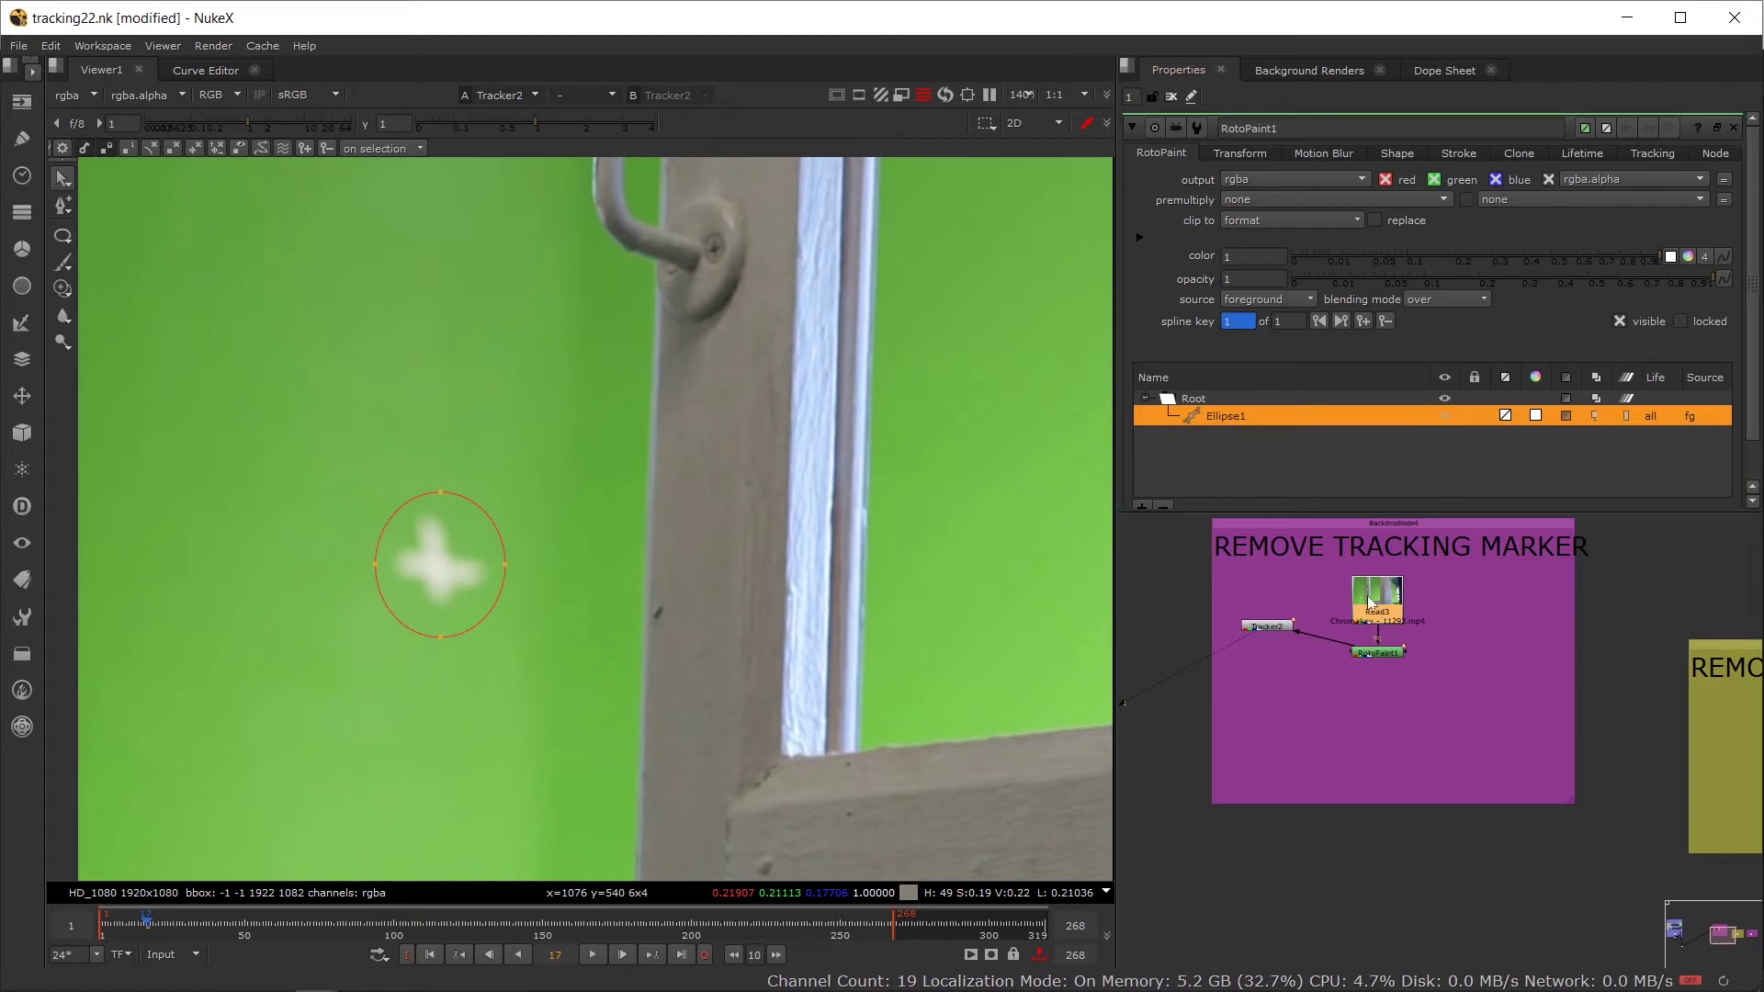
# Step: Move the clone transform centre onto the cross marker
pyautogui.click(1518, 152)
pyautogui.scroll(-5, 726, 414)
pyautogui.scroll(3, 696, 401)
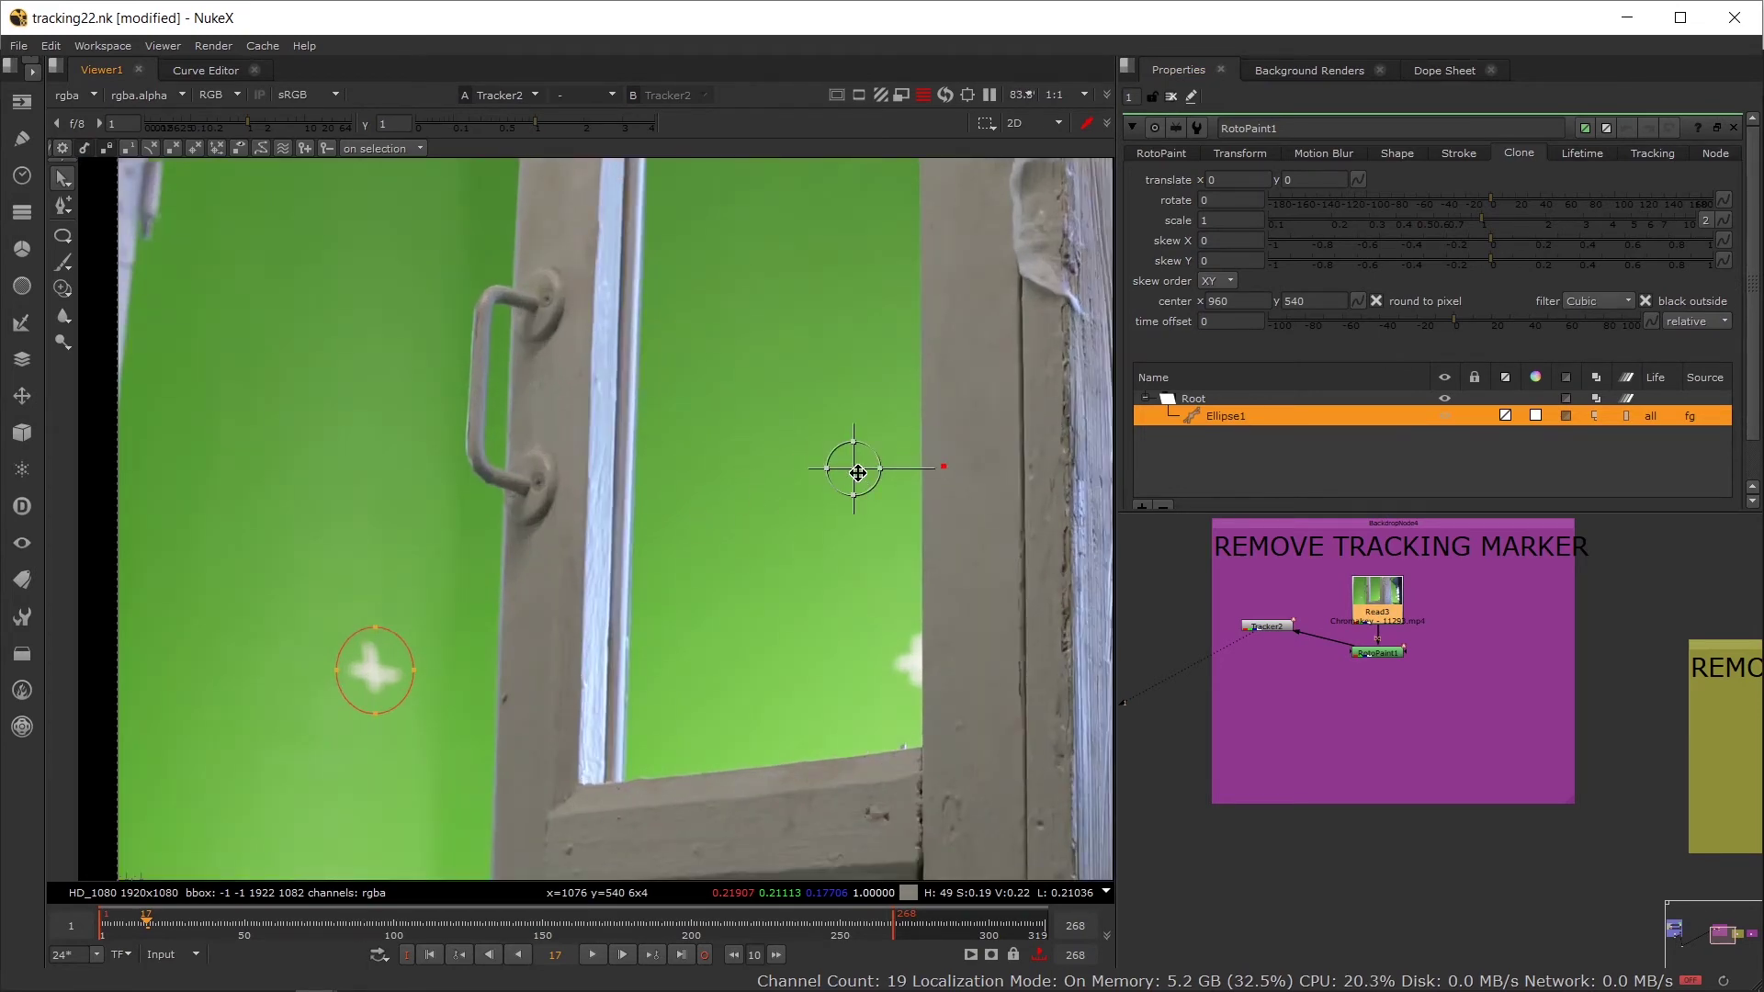
pyautogui.moveTo(867, 478)
pyautogui.mouseDown()
pyautogui.moveTo(703, 531)
pyautogui.moveTo(598, 627)
pyautogui.moveTo(348, 713)
pyautogui.moveTo(370, 689)
pyautogui.moveTo(323, 690)
pyautogui.moveTo(664, 636)
pyautogui.mouseUp()
pyautogui.scroll(2, 343, 732)
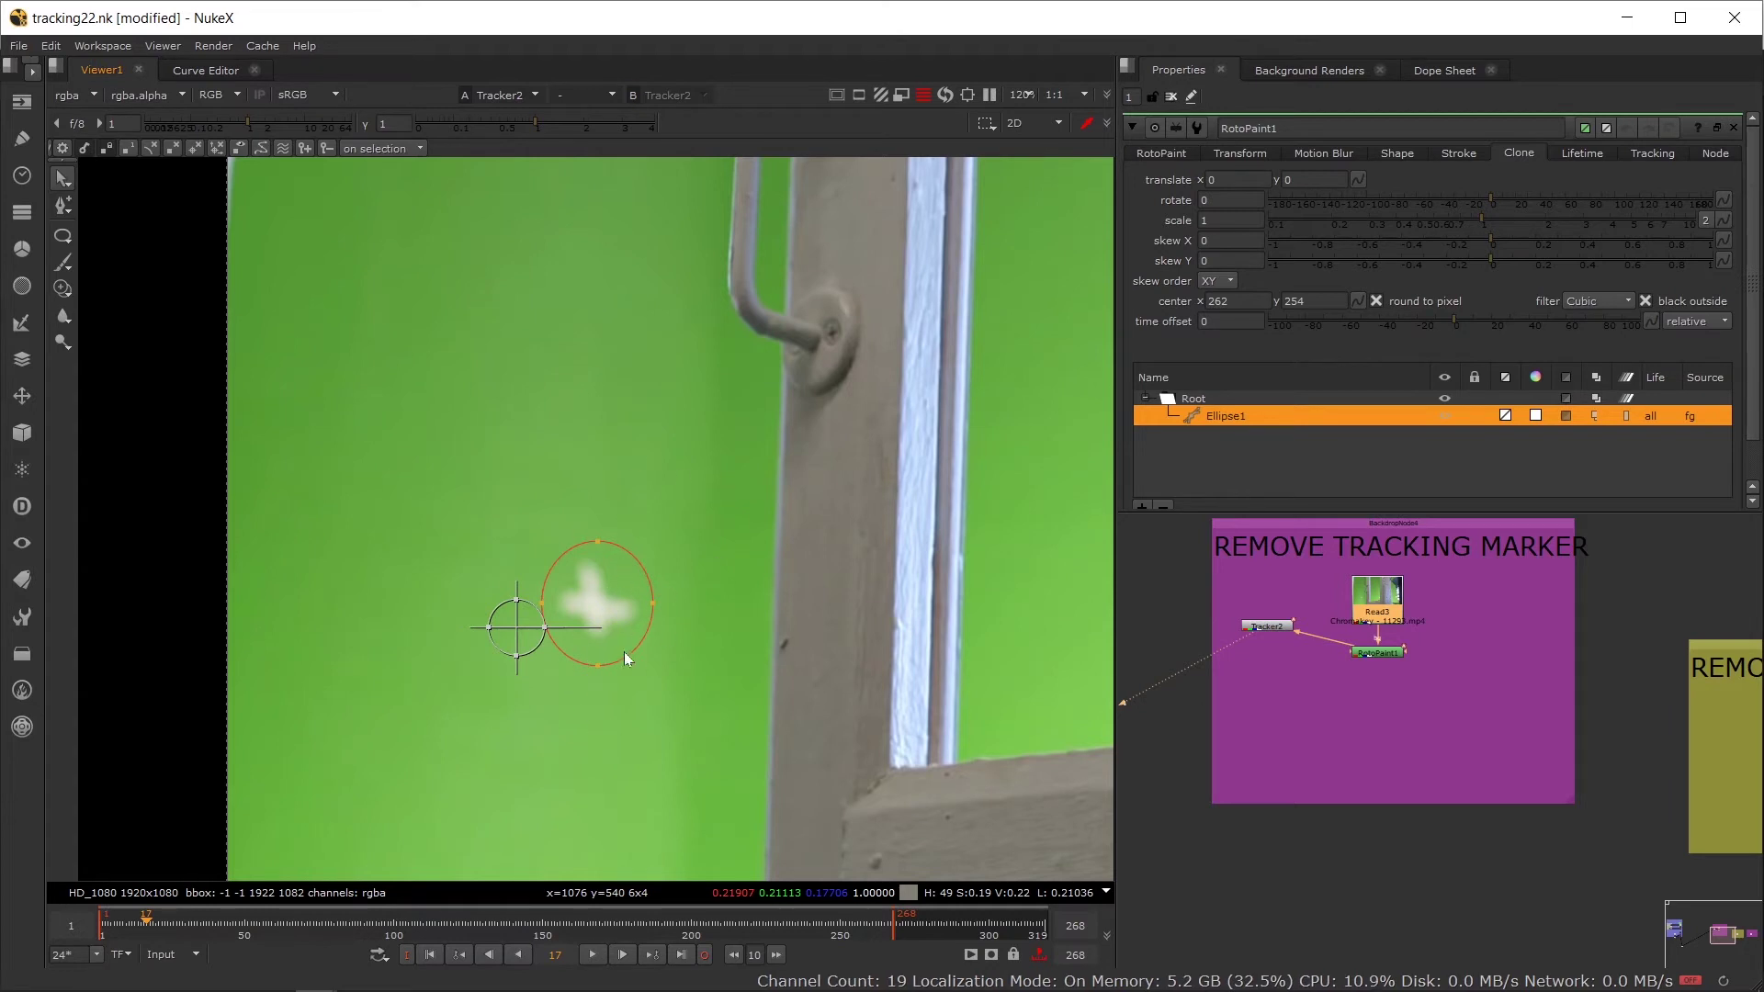
# Step: Check the patch at frame 262 and set the range start near frame 3
pyautogui.moveTo(151, 913); pyautogui.dragTo(107, 928)
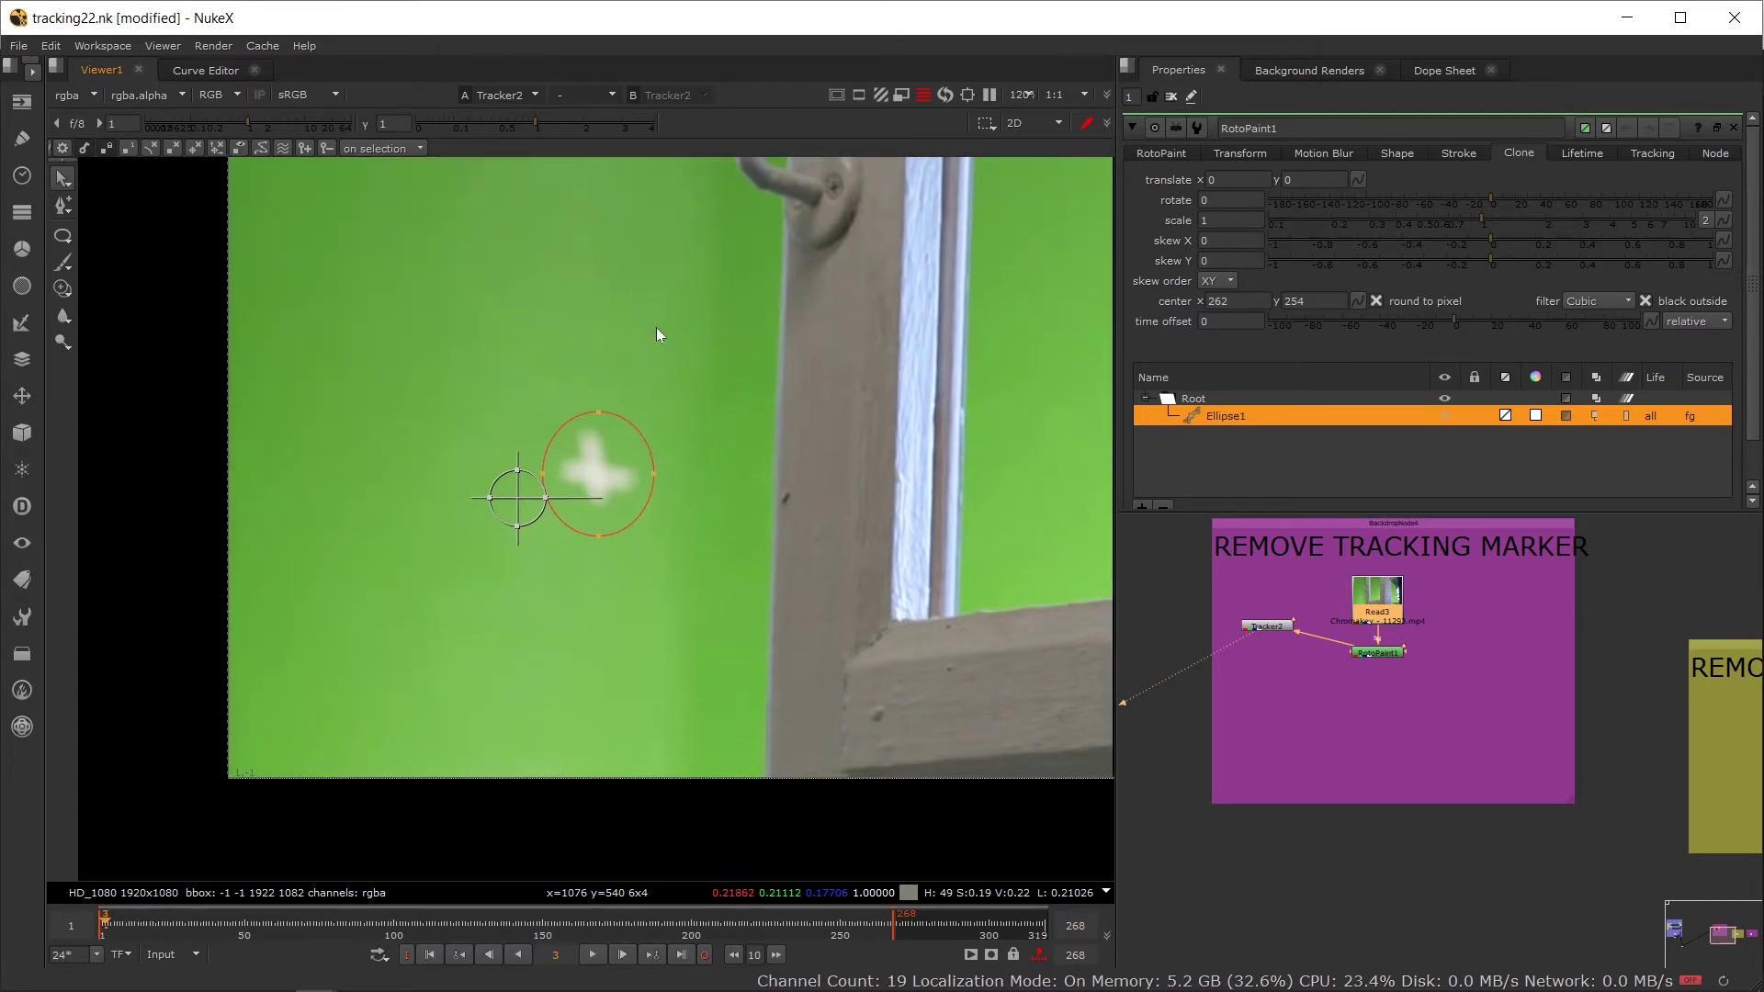
pyautogui.click(875, 925)
pyautogui.scroll(-3, 698, 551)
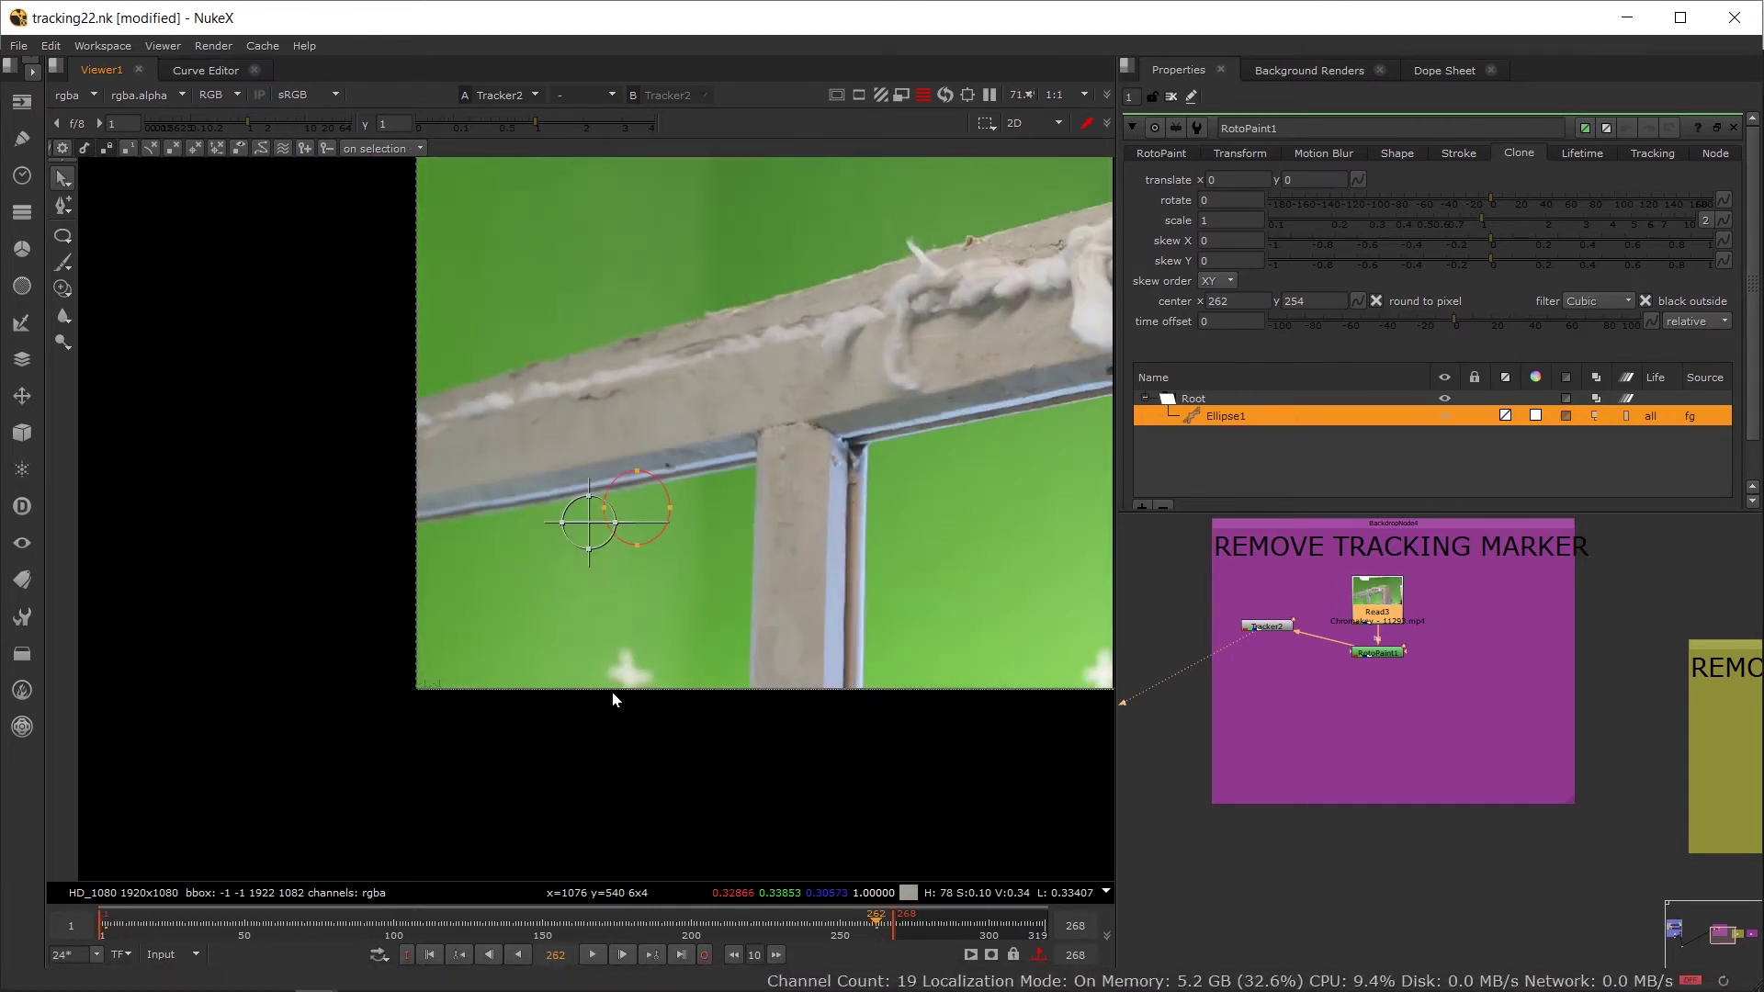
pyautogui.scroll(3, 646, 682)
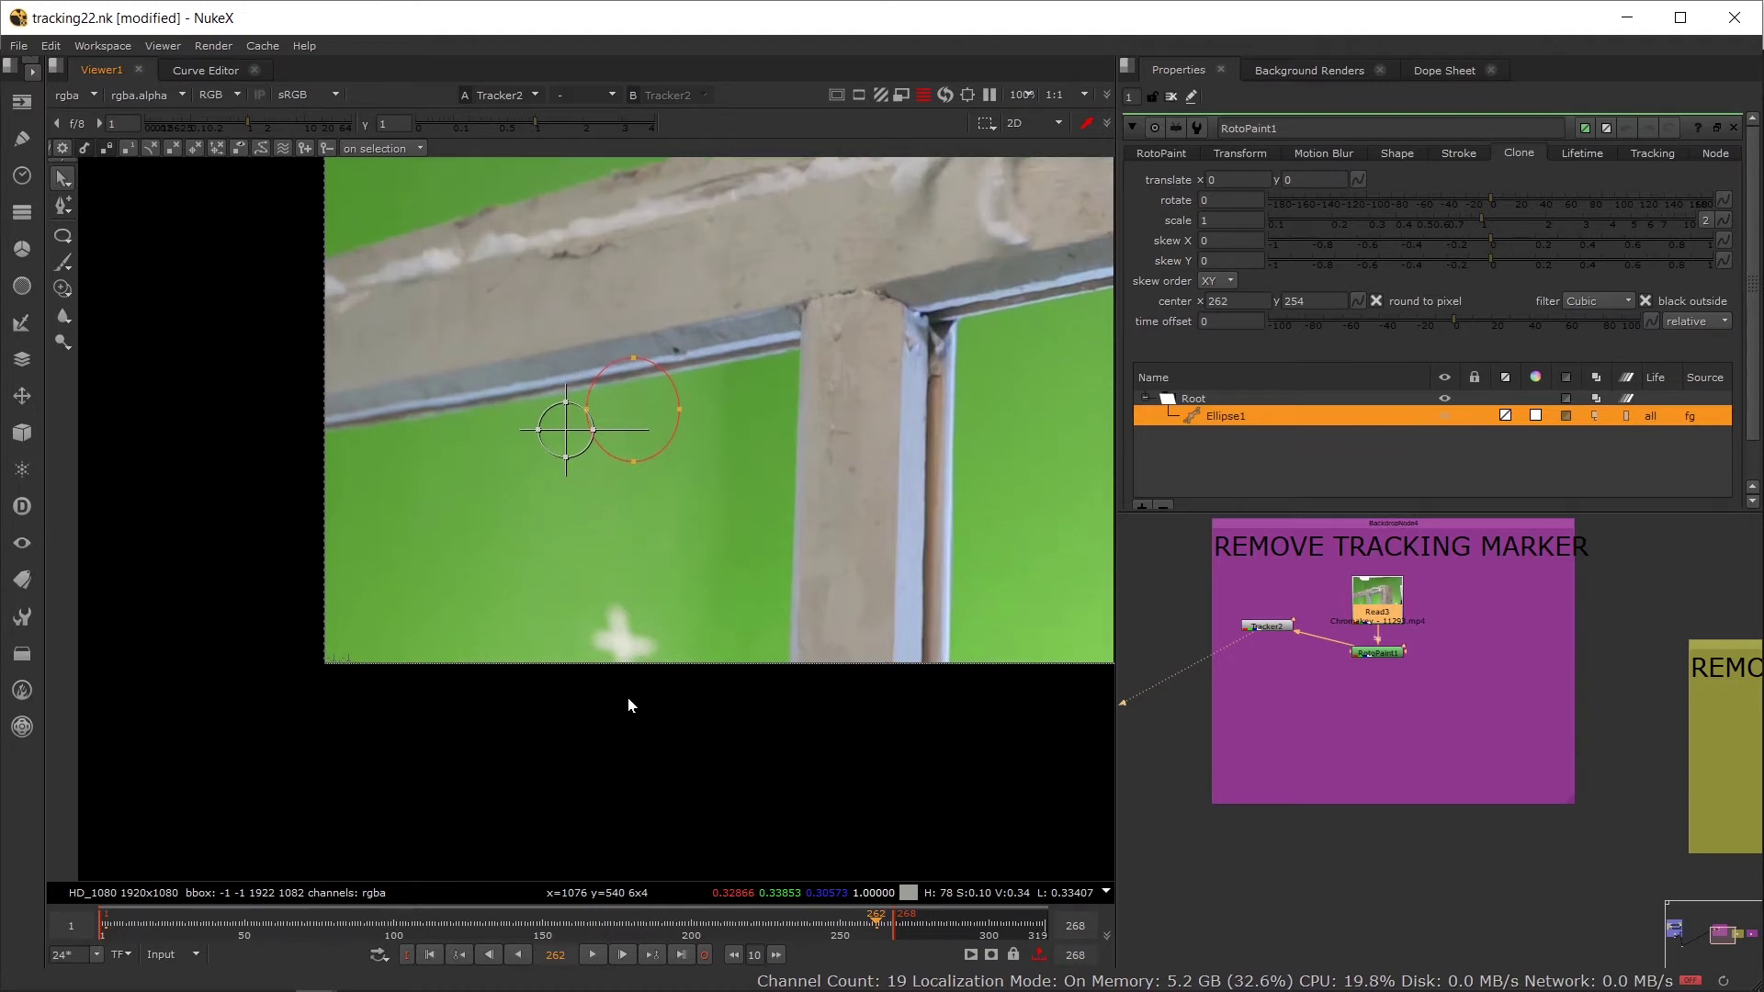
pyautogui.moveTo(125, 928); pyautogui.dragTo(103, 931)
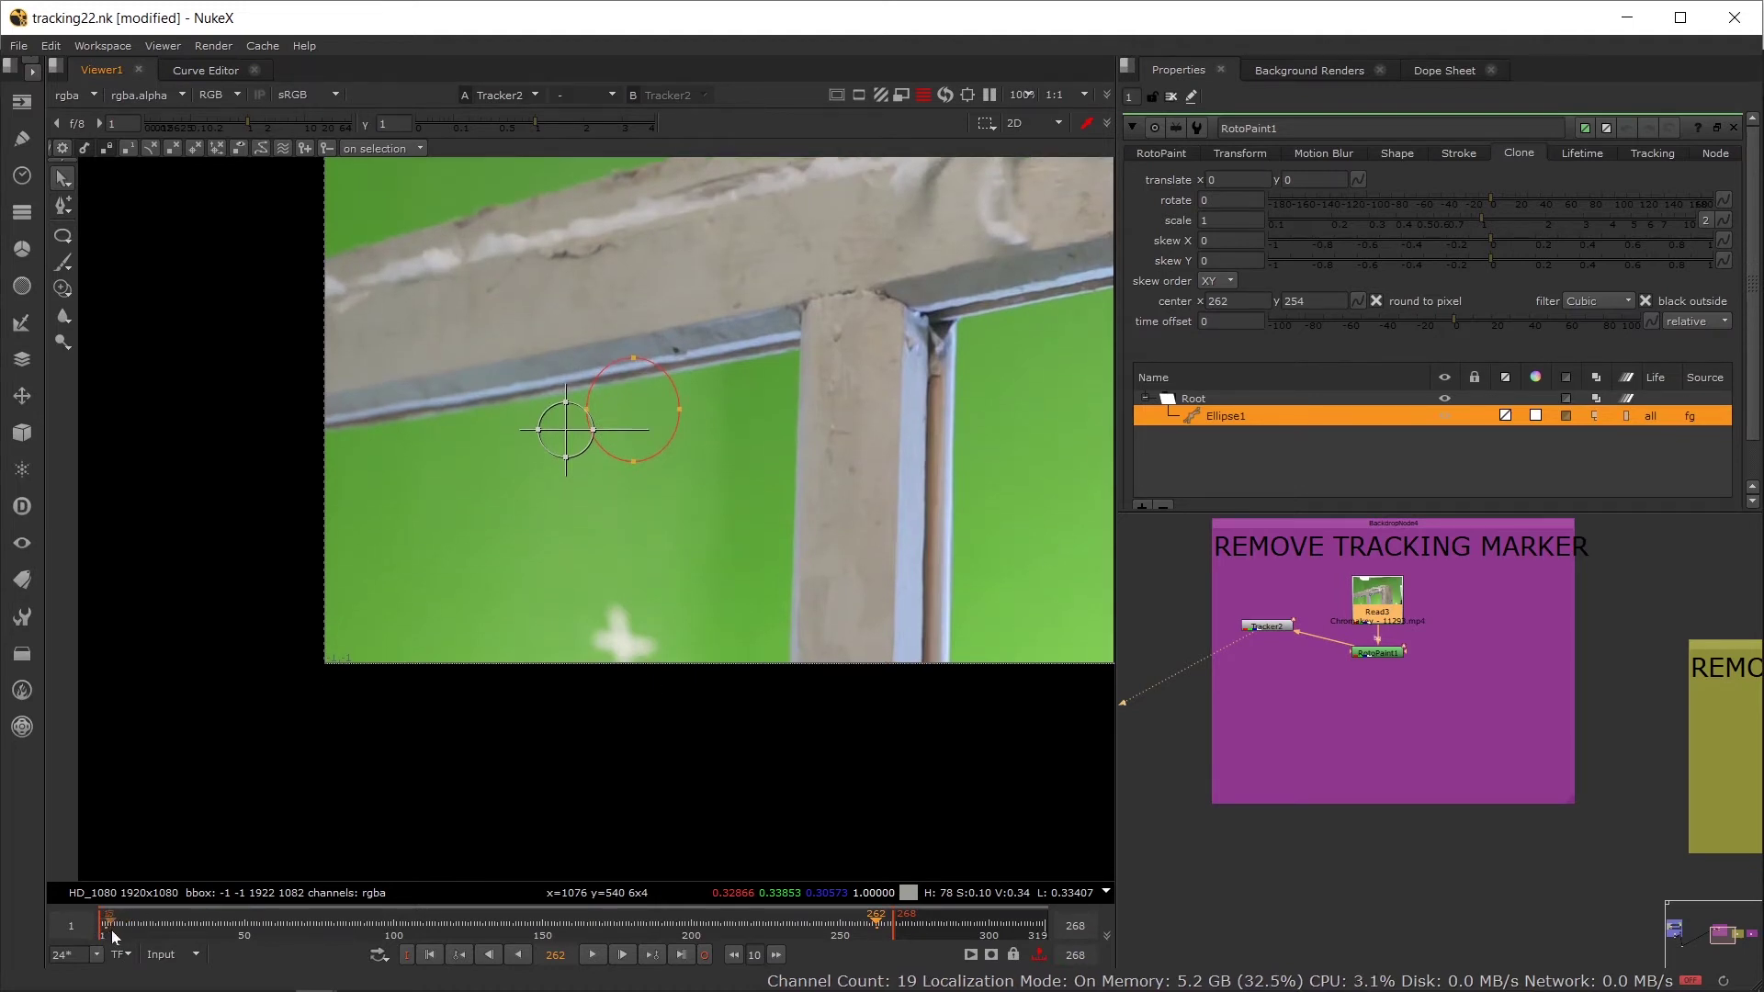
pyautogui.click(106, 934)
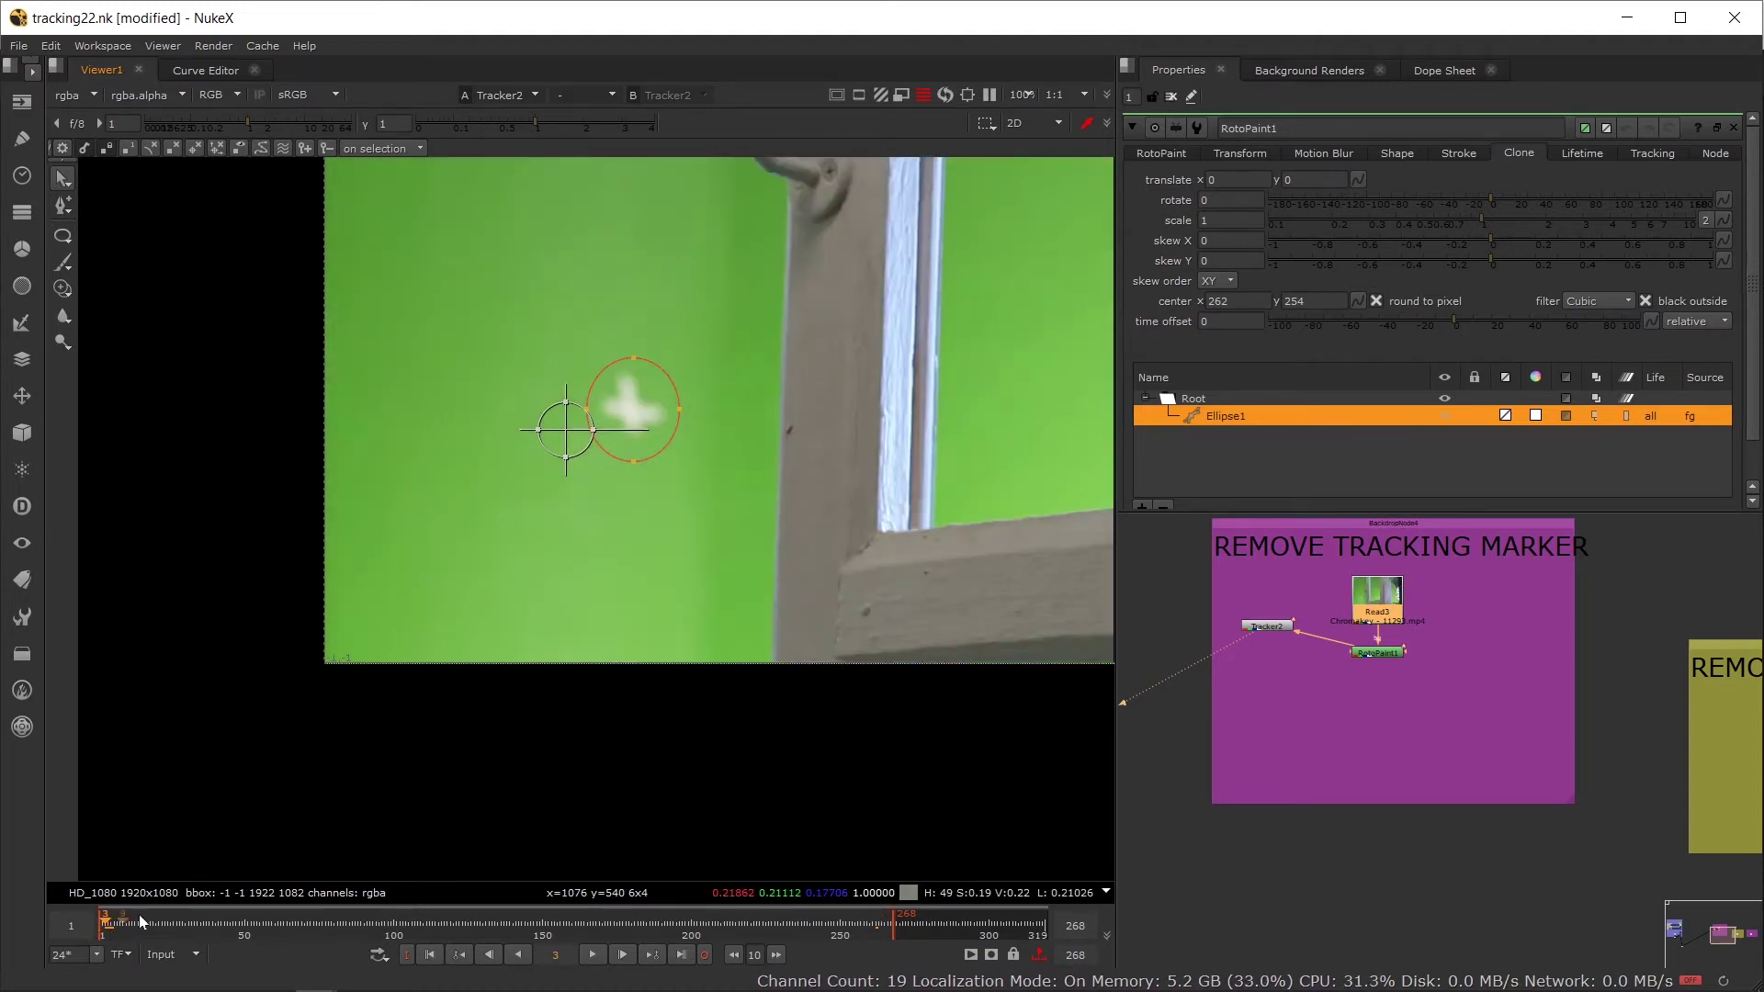
# Step: Offset the clone source down onto clean green screen (y -137.6) and judge the patch
pyautogui.scroll(4, 694, 358)
pyautogui.scroll(-1, 583, 635)
pyautogui.moveTo(552, 647); pyautogui.dragTo(583, 707)
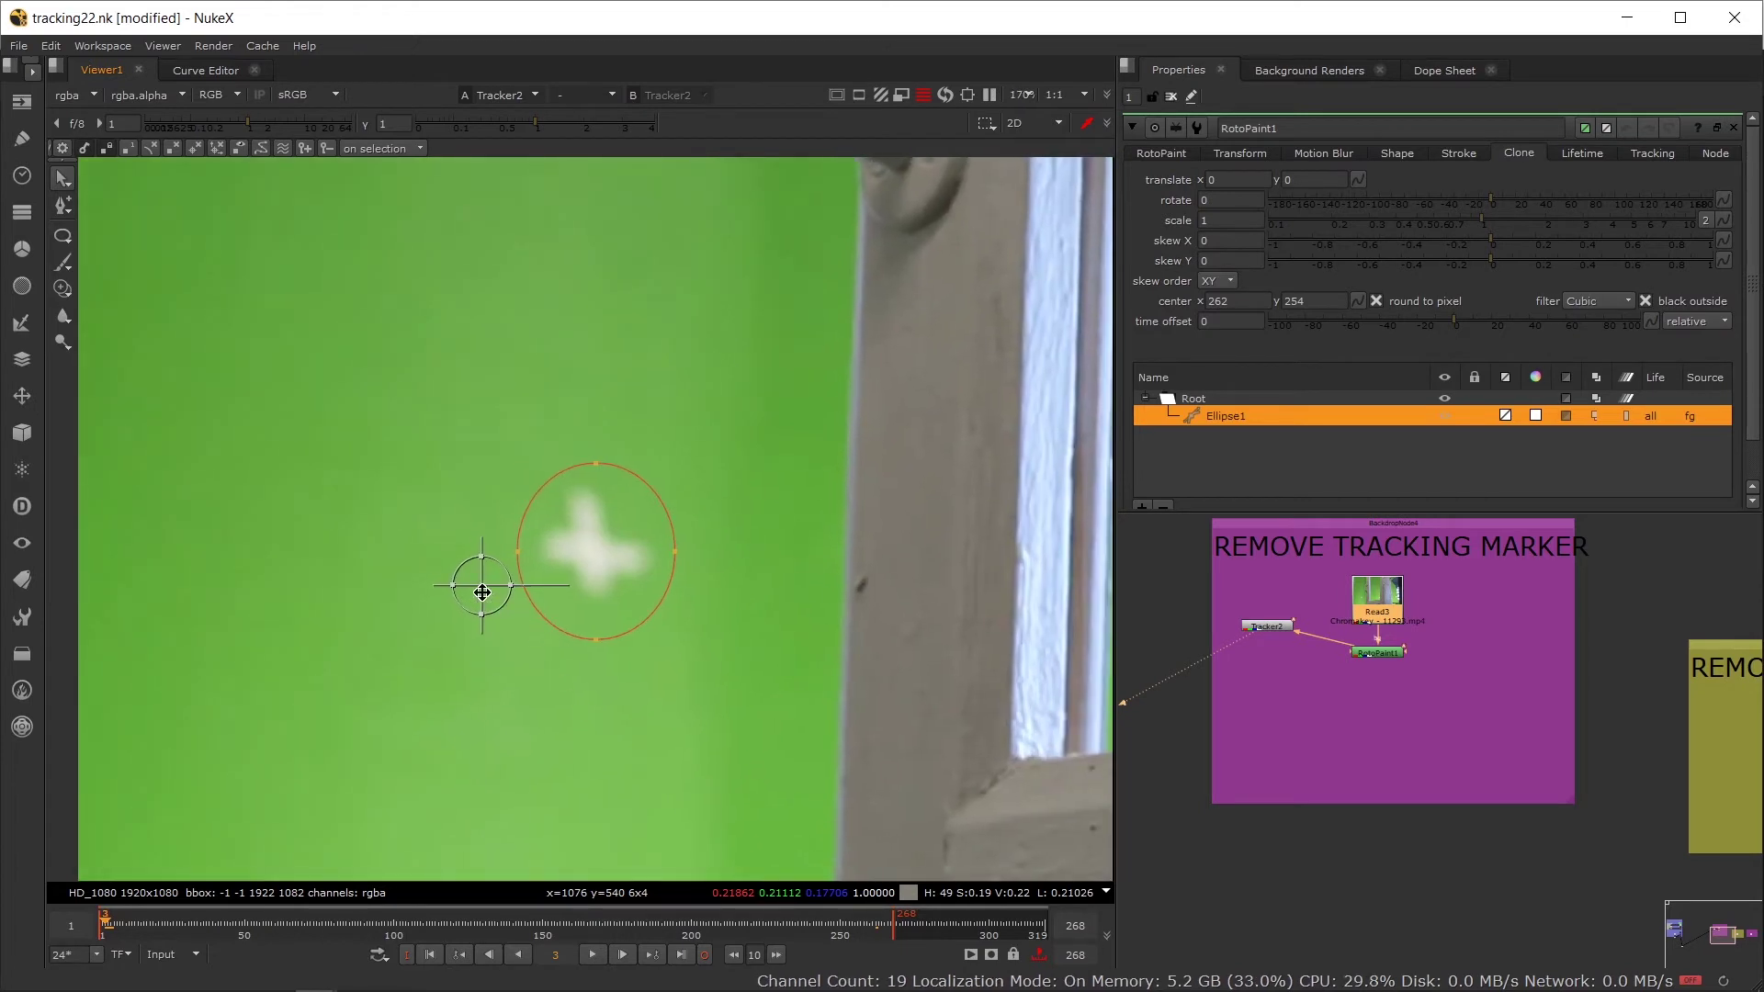
pyautogui.moveTo(483, 593)
pyautogui.mouseDown()
pyautogui.moveTo(598, 563)
pyautogui.moveTo(601, 731)
pyautogui.mouseUp()
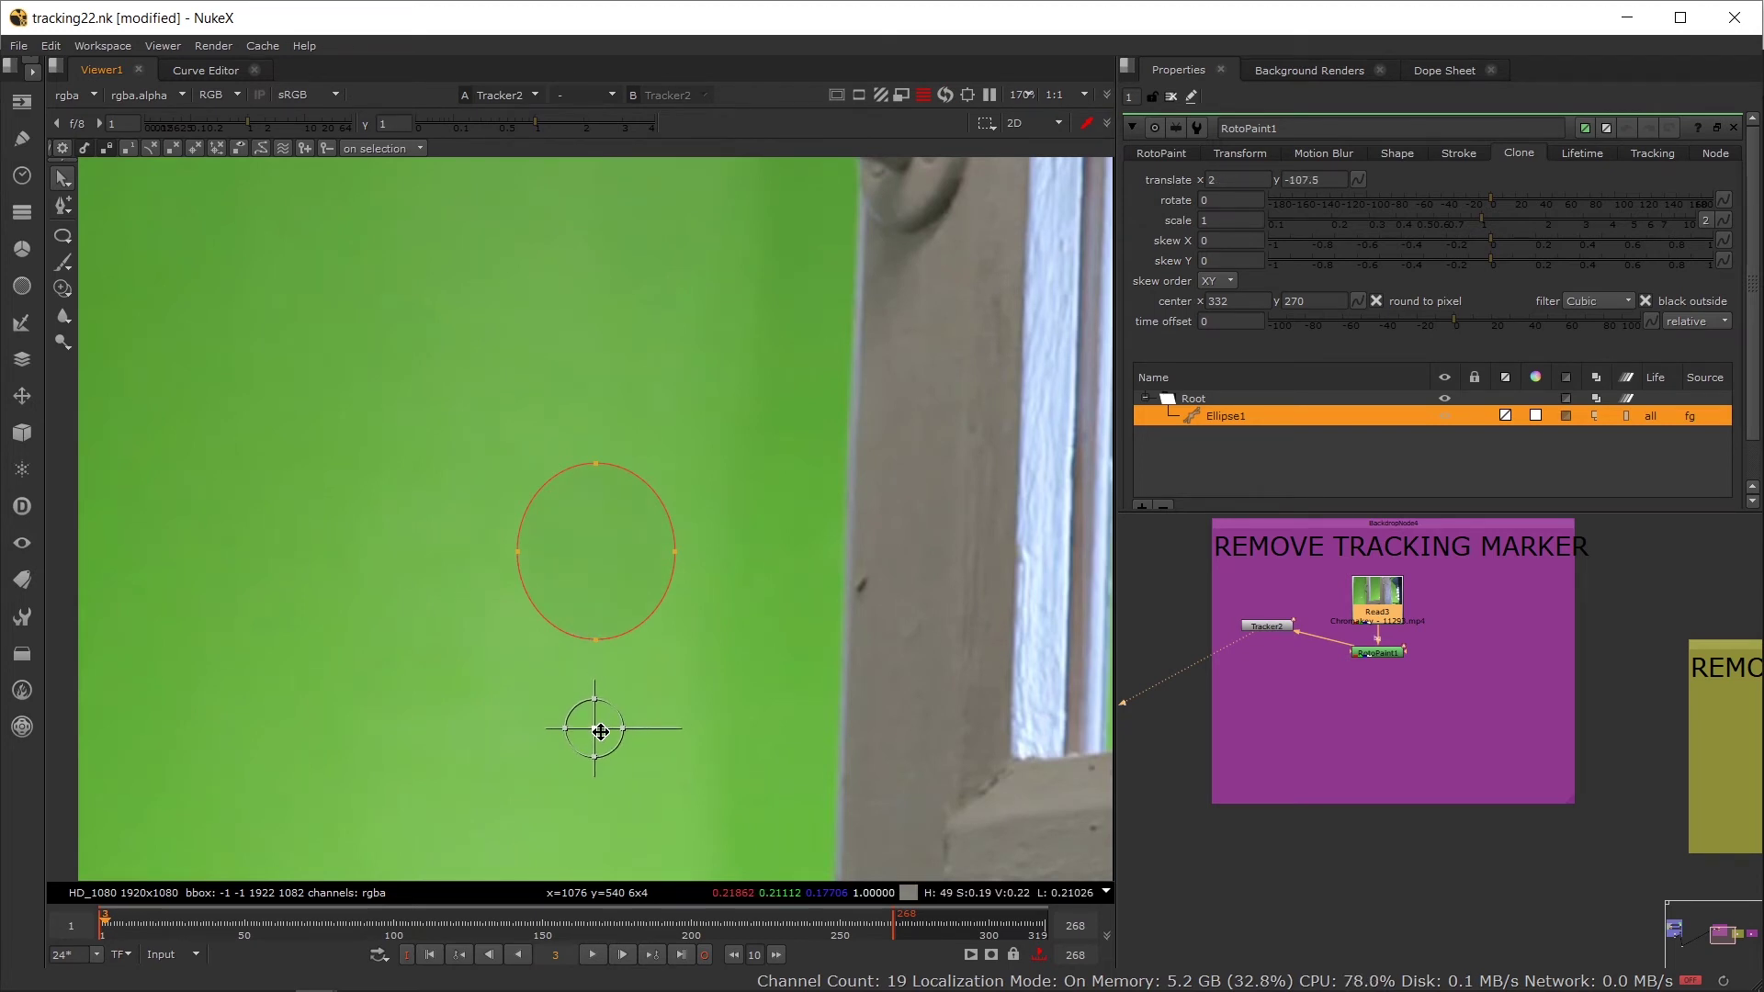
pyautogui.press('o')
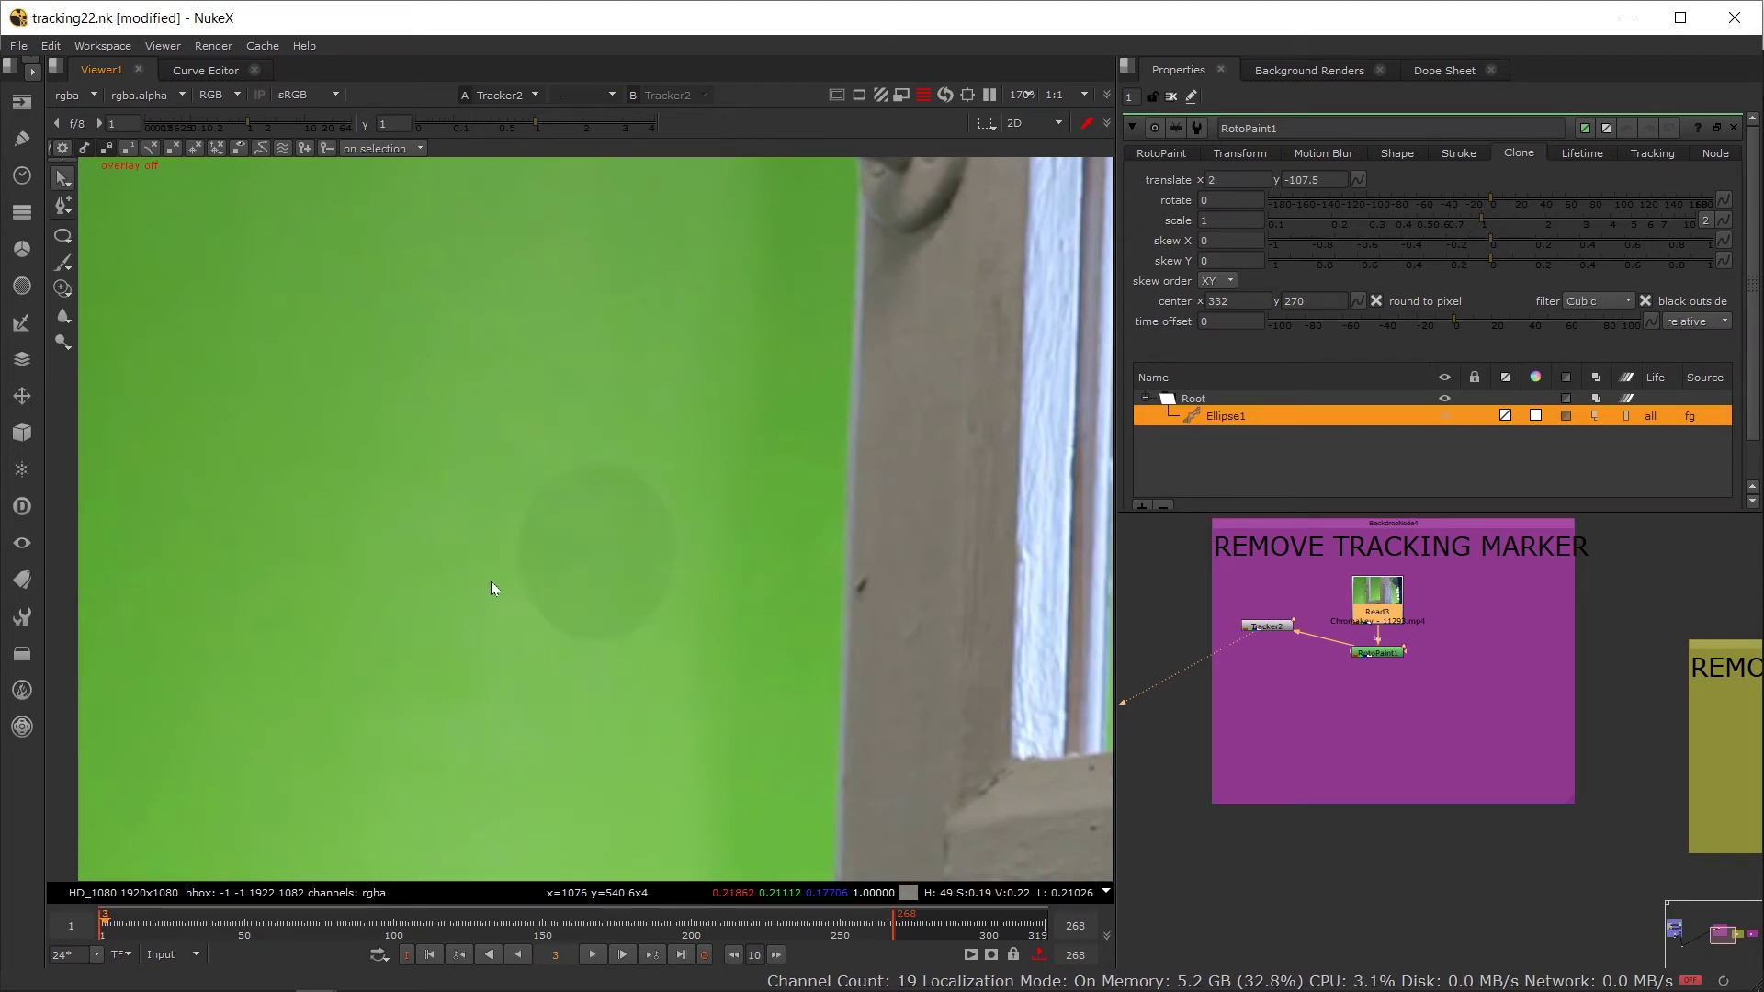
pyautogui.scroll(3, 527, 516)
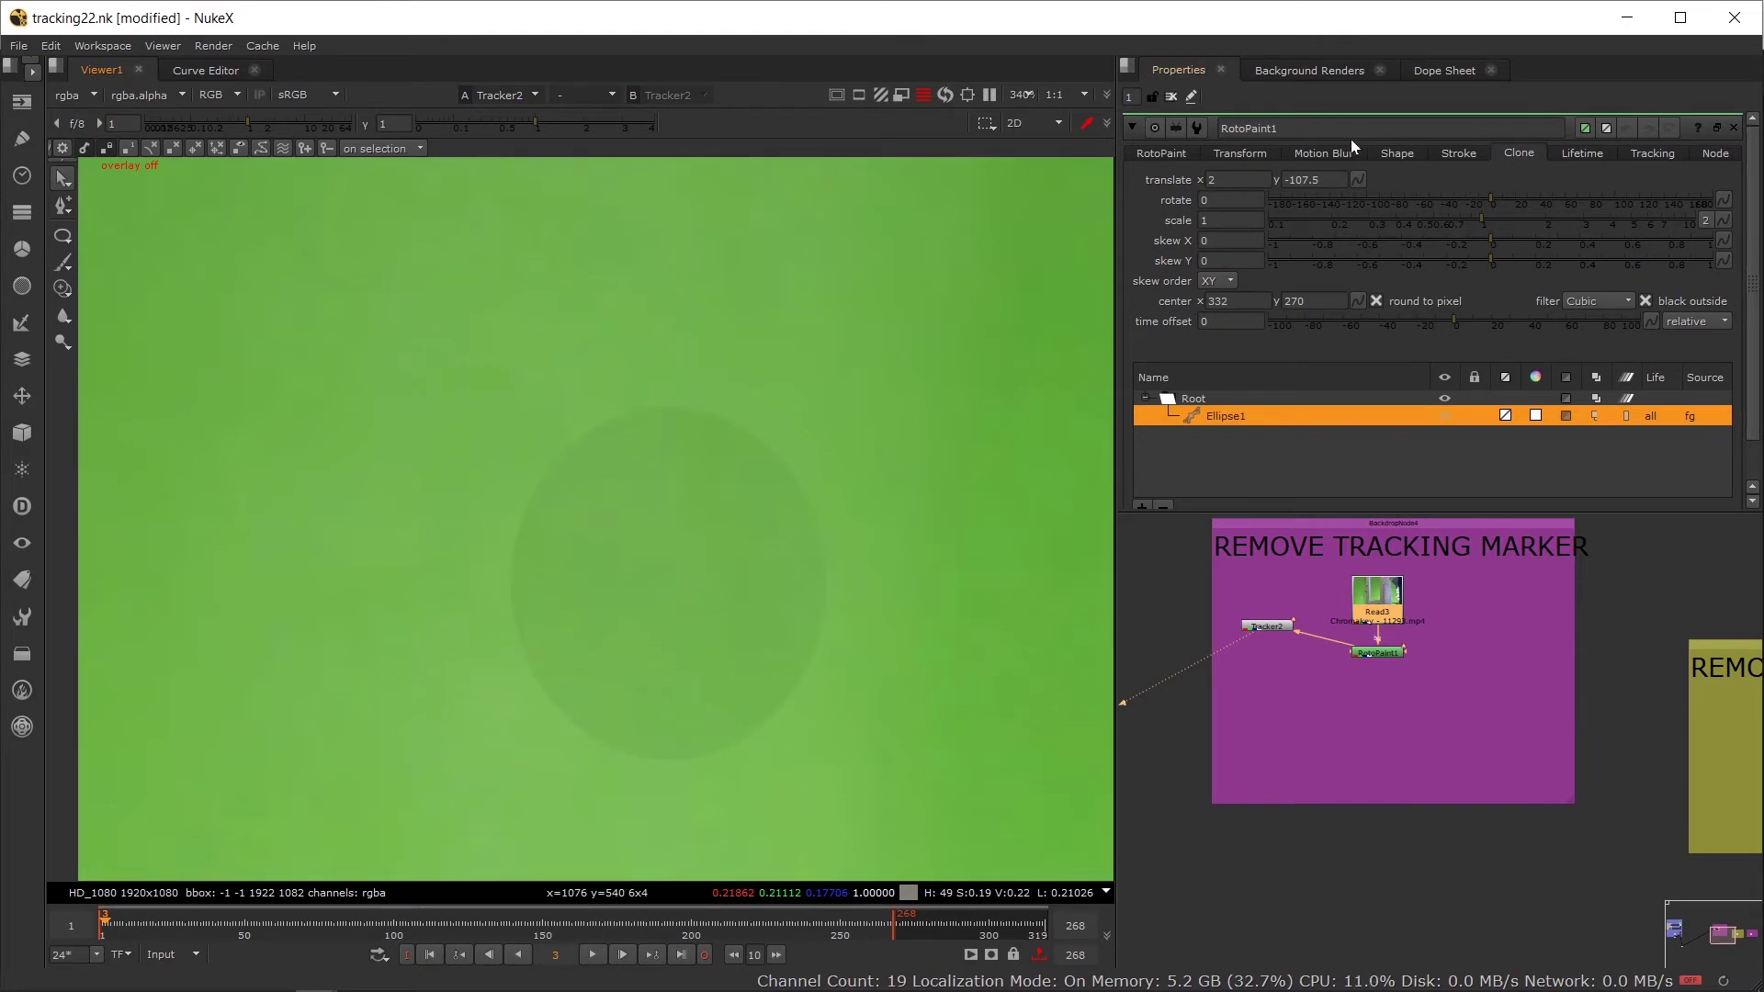
pyautogui.press('o')
# Step: Select Ellipse1 and widen its feather, checking the blend without overlays
pyautogui.click(673, 404)
pyautogui.moveTo(692, 301); pyautogui.dragTo(694, 296)
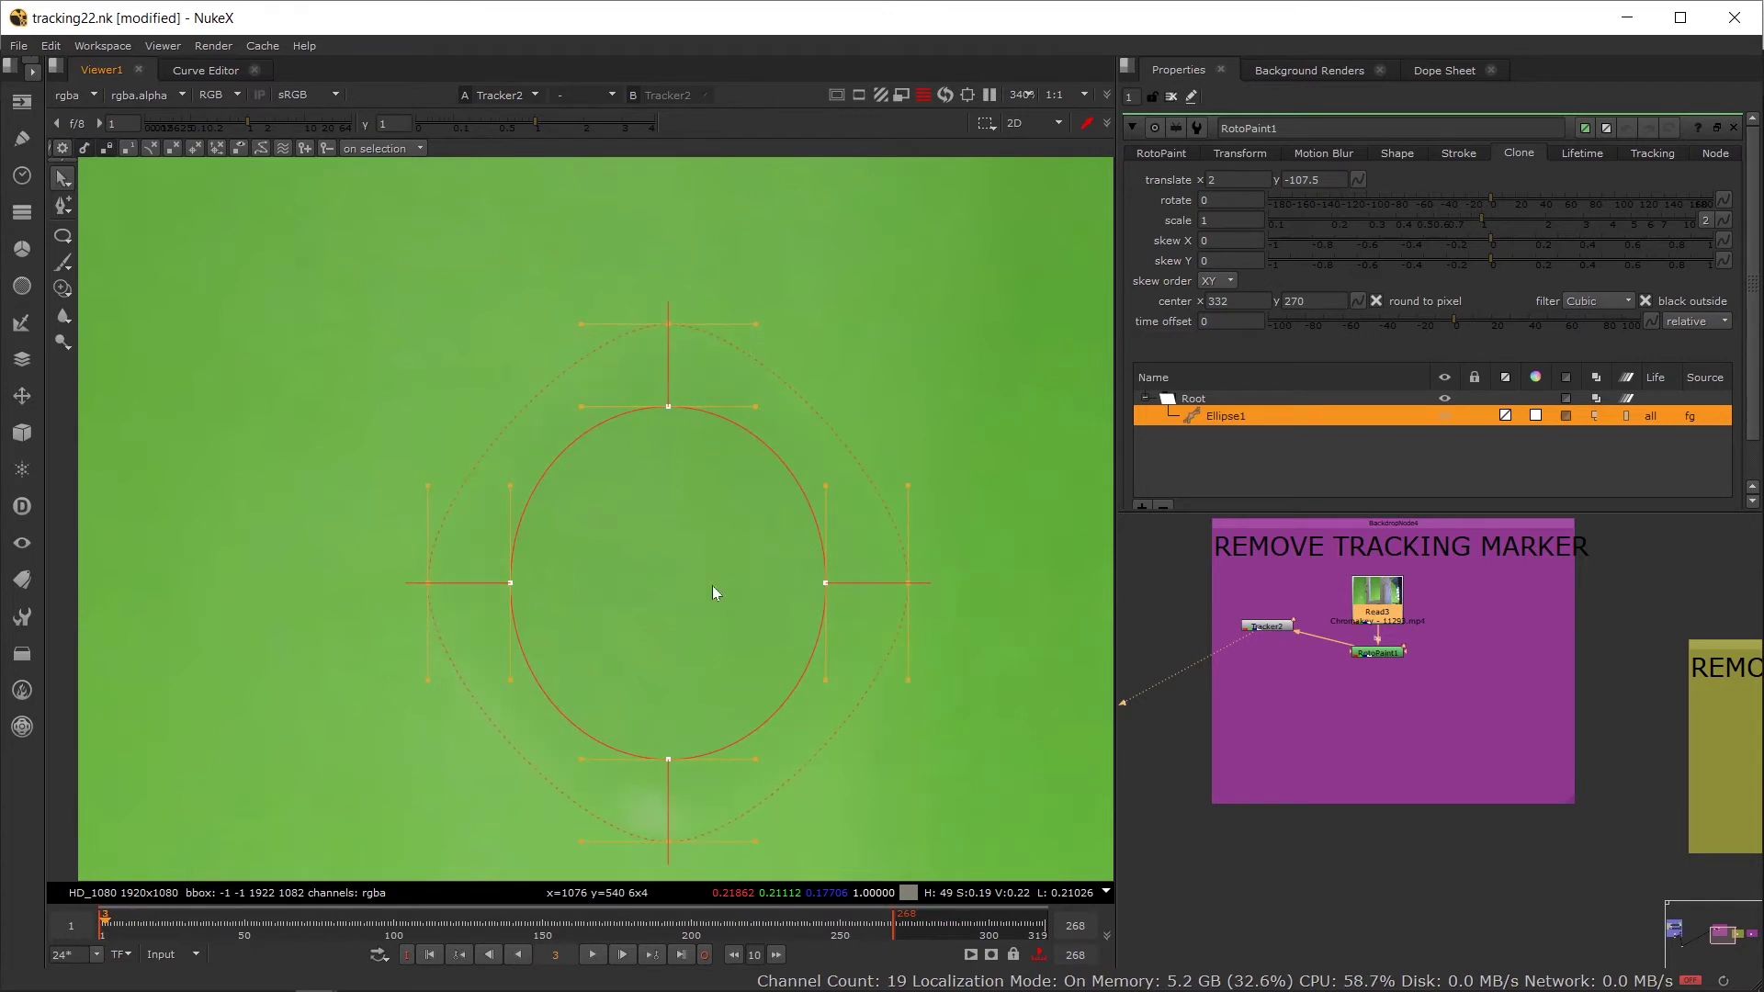
pyautogui.press('o')
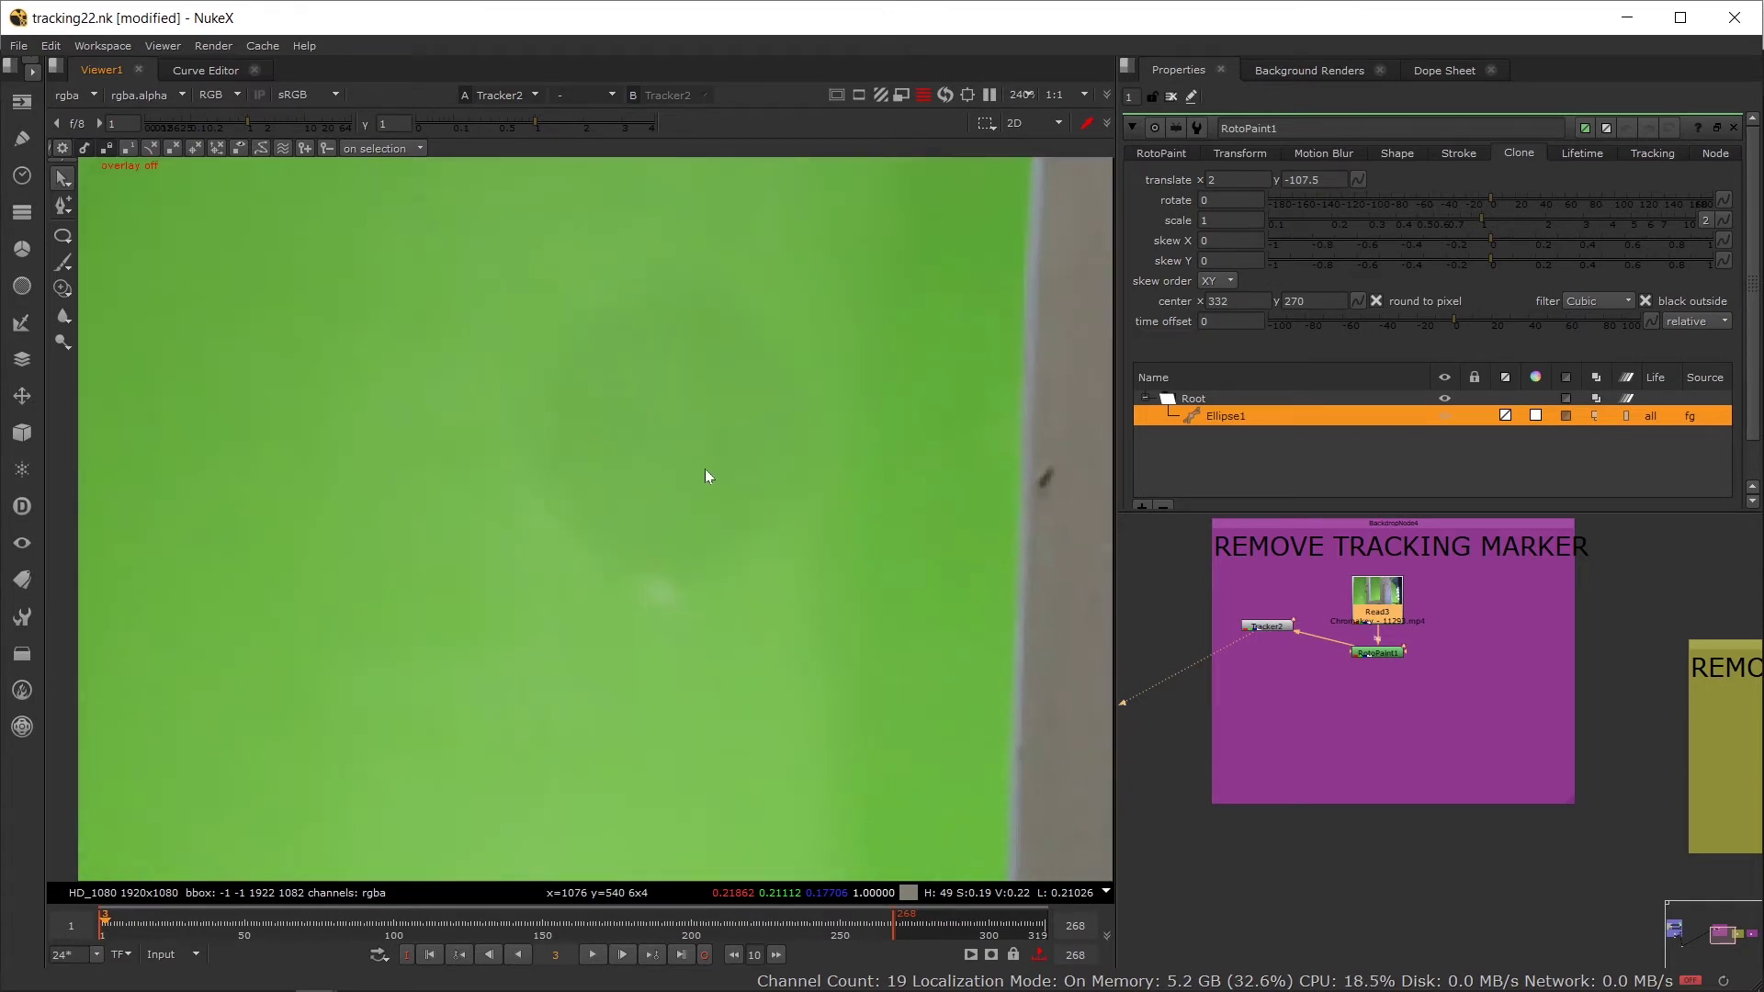
pyautogui.press('o')
pyautogui.moveTo(671, 231); pyautogui.dragTo(668, 190)
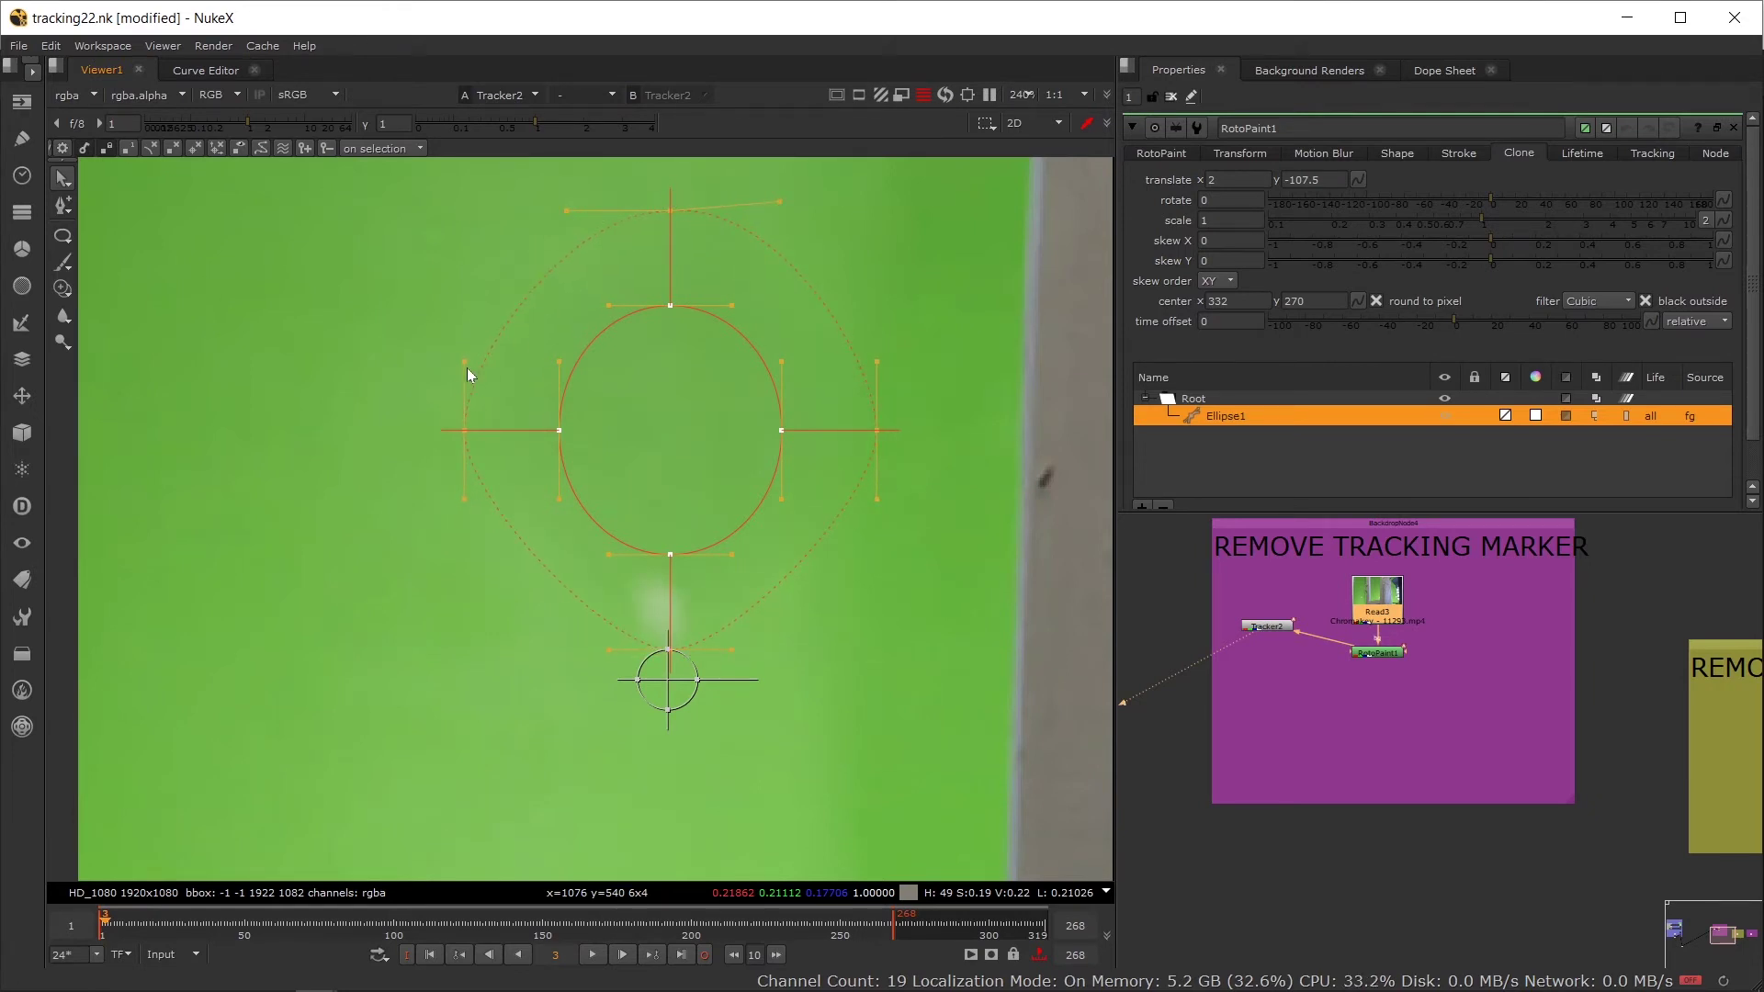
# Step: Stretch the left, bottom and right feather tangents, then hide overlays to inspect
pyautogui.moveTo(467, 368); pyautogui.dragTo(464, 548)
pyautogui.moveTo(735, 654); pyautogui.dragTo(774, 654)
pyautogui.moveTo(875, 506); pyautogui.dragTo(874, 542)
pyautogui.moveTo(707, 700)
pyautogui.mouseDown()
pyautogui.moveTo(710, 648)
pyautogui.moveTo(669, 632)
pyautogui.moveTo(674, 693)
pyautogui.mouseUp()
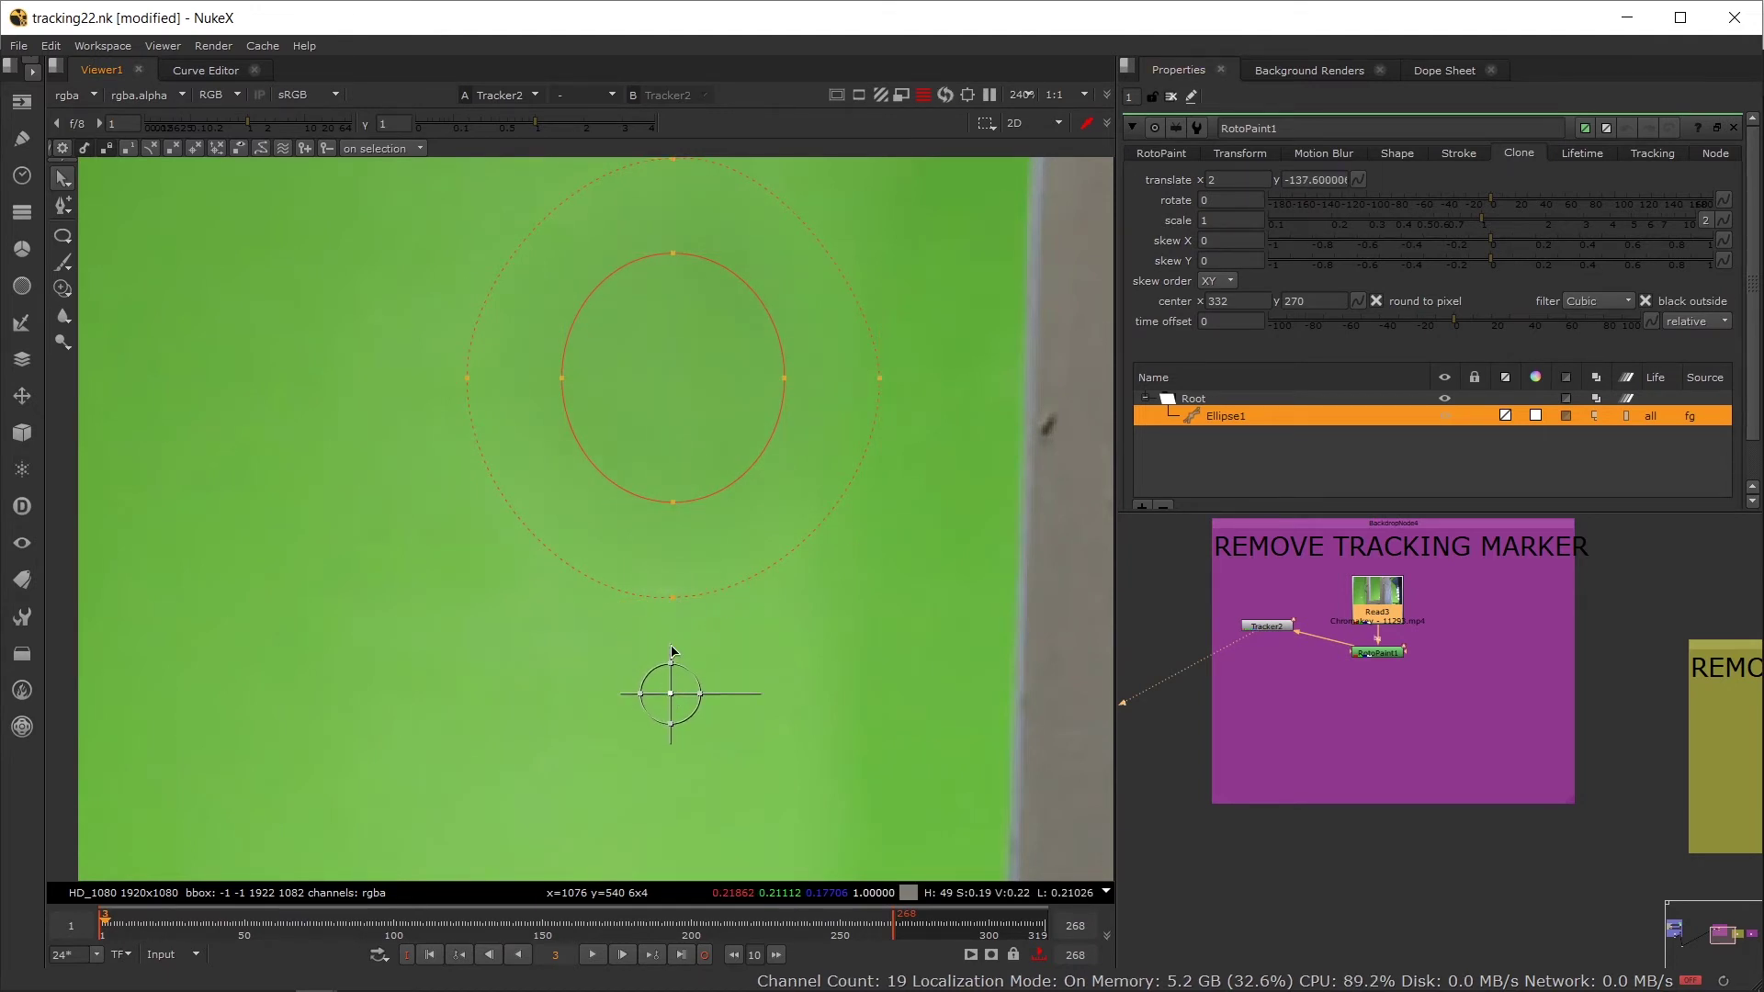
pyautogui.scroll(-3, 694, 602)
pyautogui.press('o')
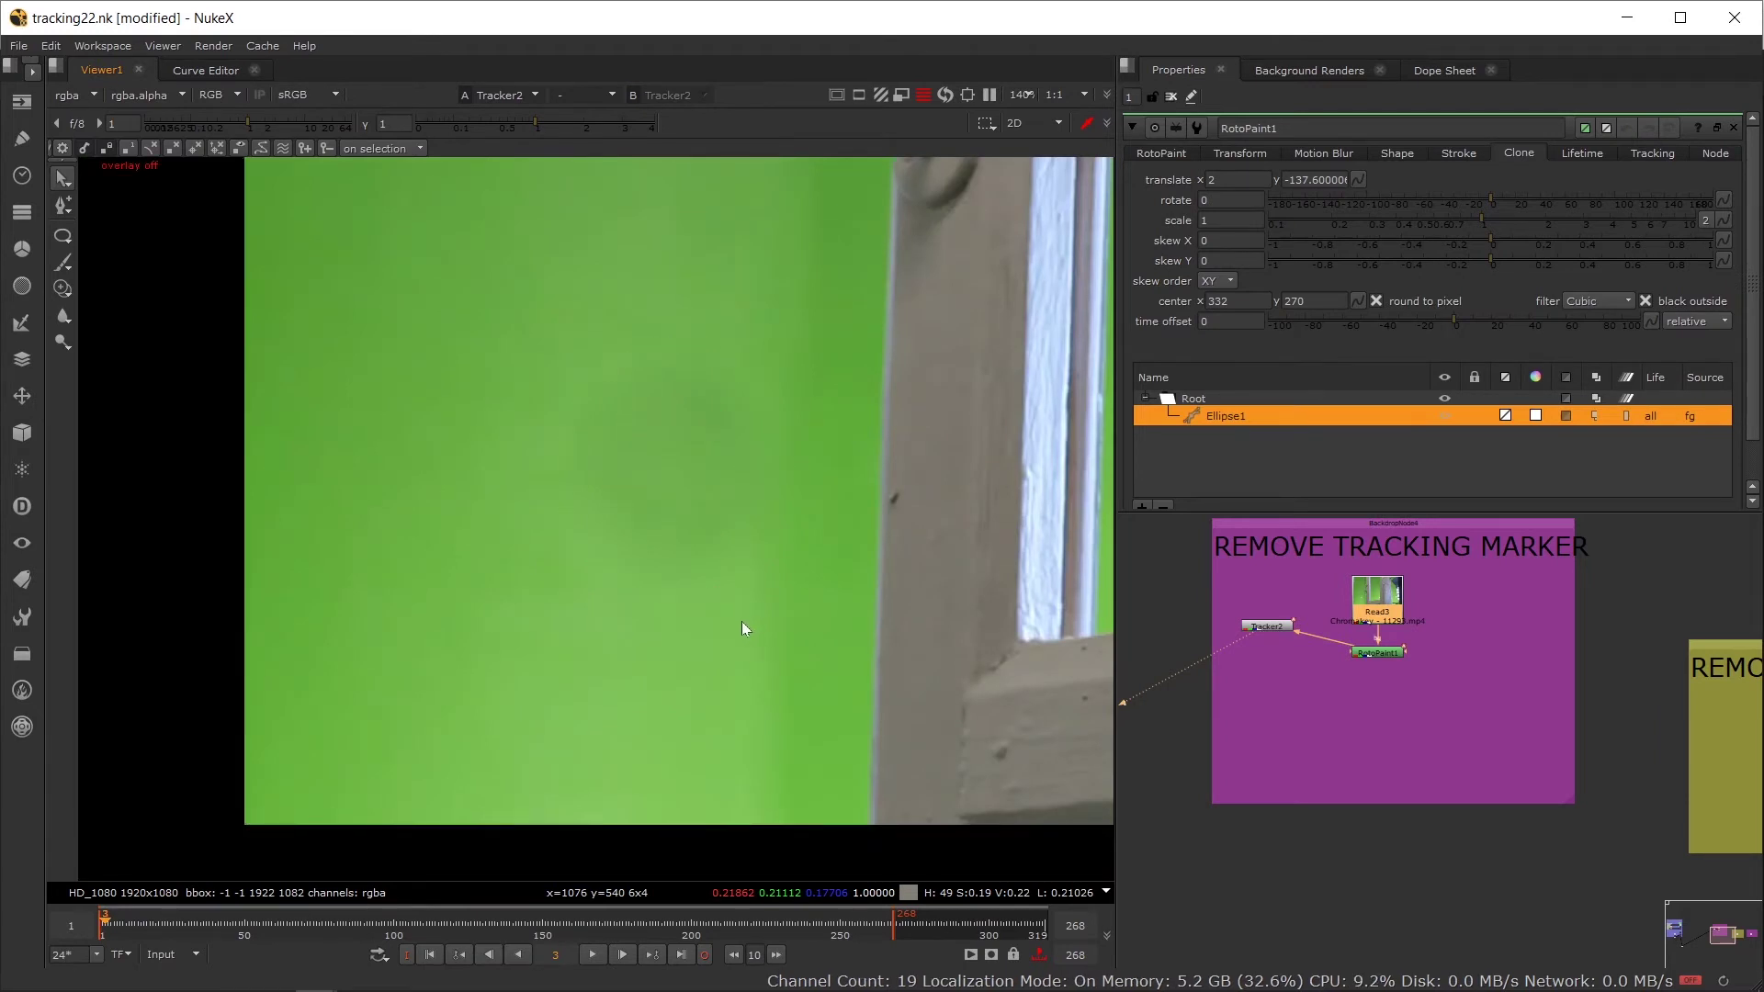
pyautogui.scroll(3, 691, 493)
pyautogui.scroll(-3, 704, 504)
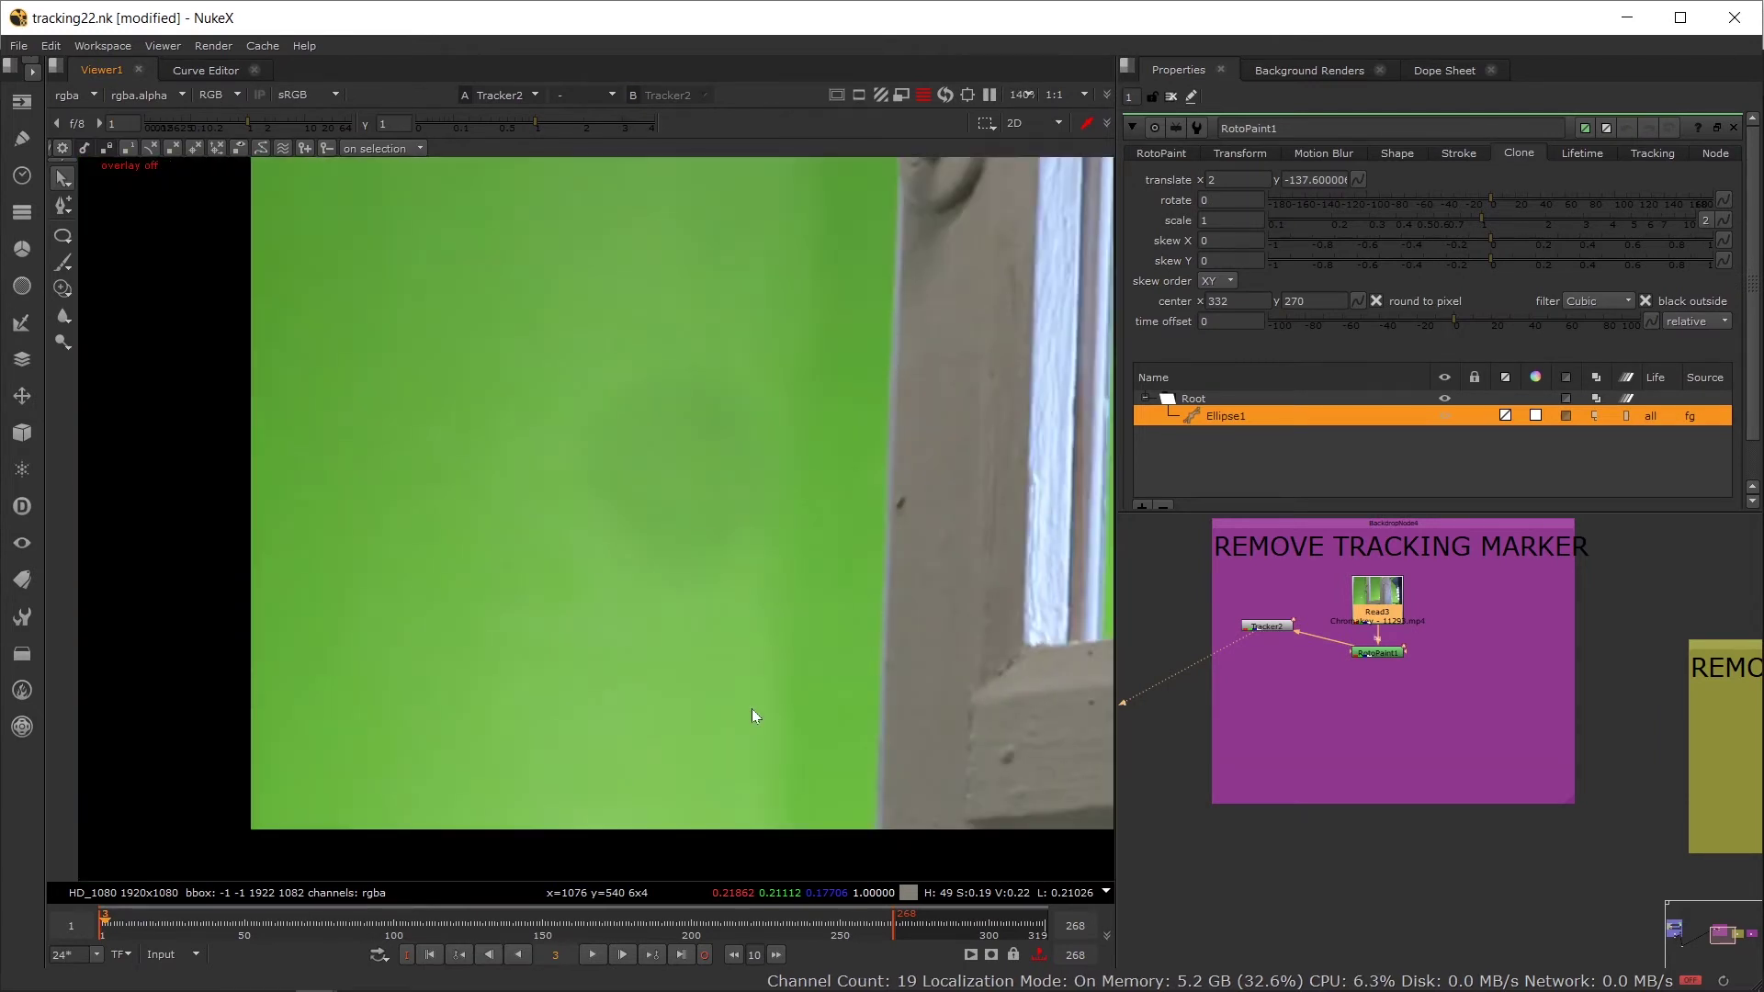
# Step: Set viewer gain to 2.1 and gamma to 0.52 to reveal the patch edges
pyautogui.moveTo(258, 118)
pyautogui.mouseDown()
pyautogui.moveTo(274, 119)
pyautogui.moveTo(234, 123)
pyautogui.mouseUp()
pyautogui.moveTo(537, 123); pyautogui.dragTo(493, 121)
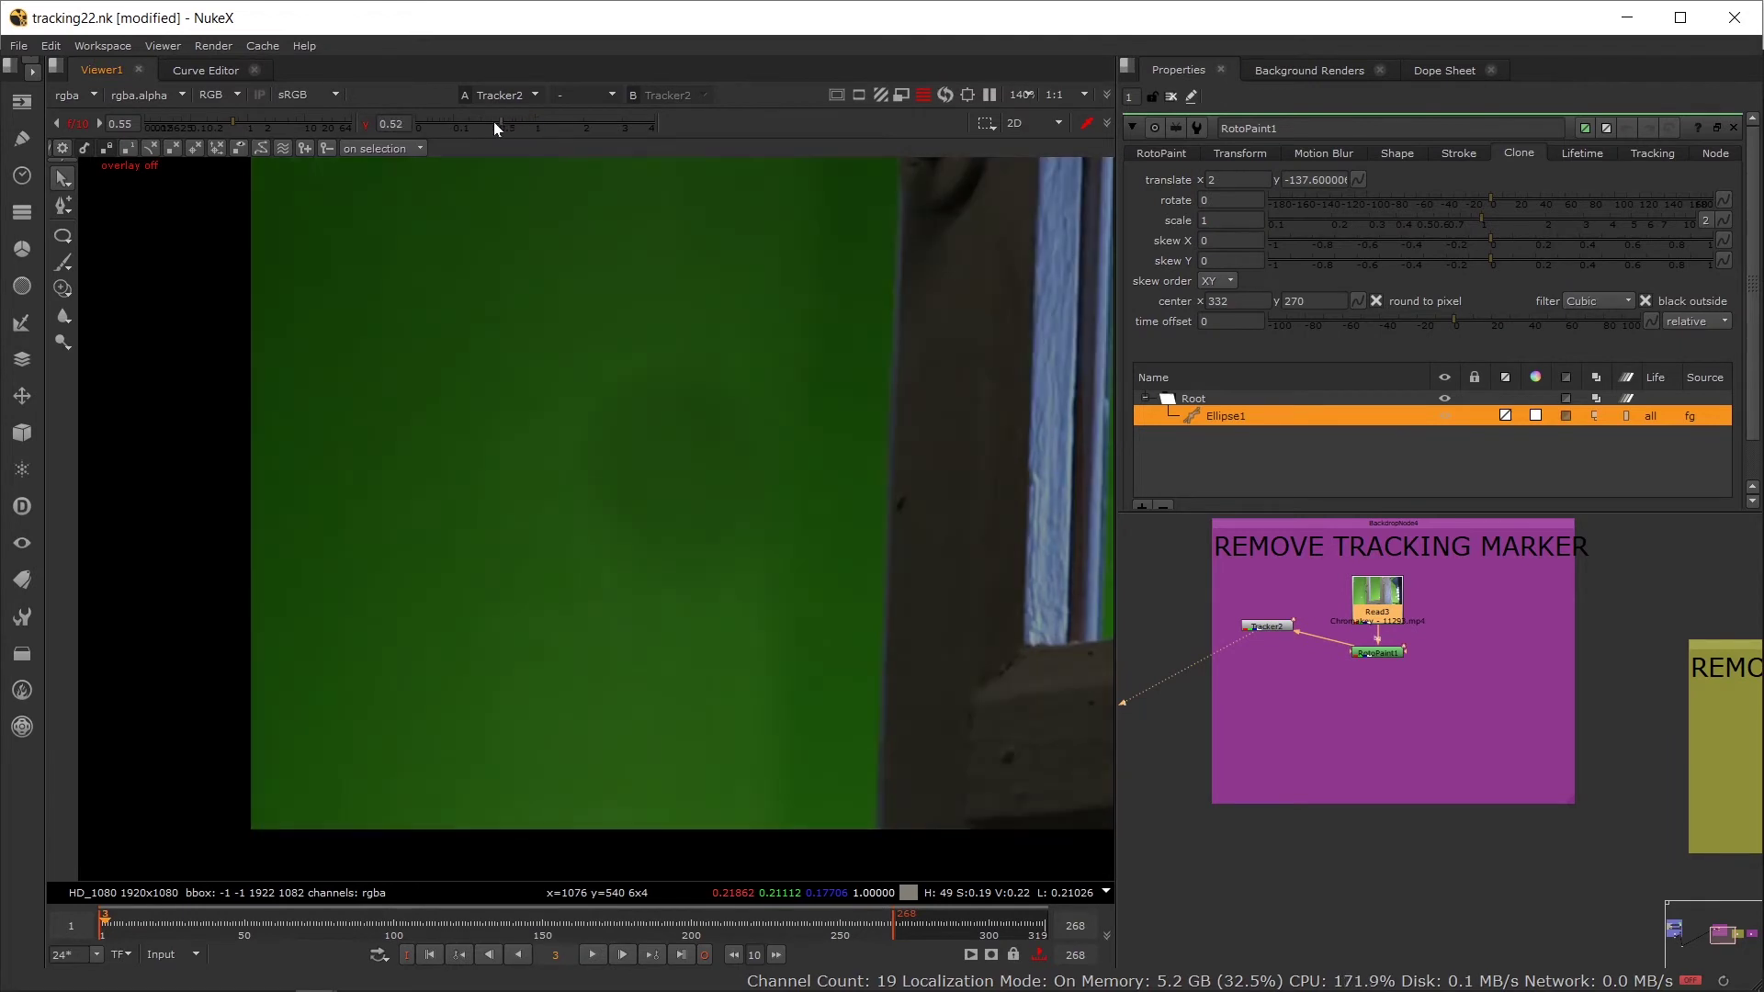
pyautogui.moveTo(255, 127); pyautogui.dragTo(267, 125)
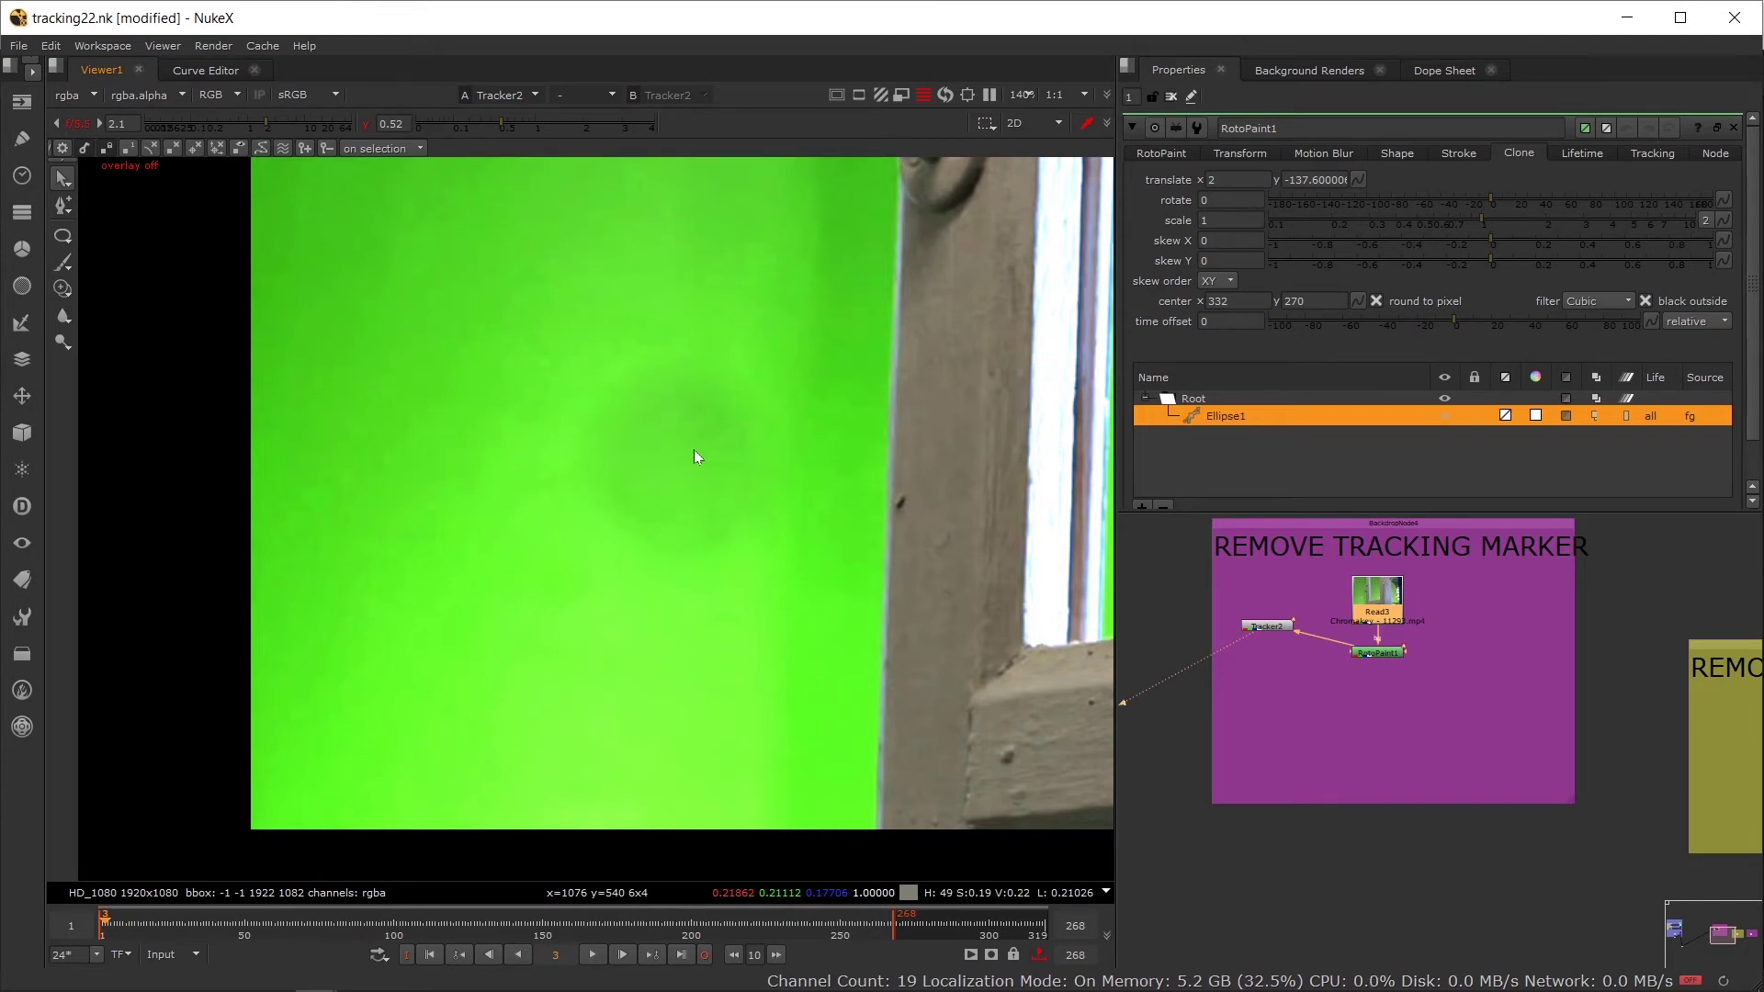
# Step: Pan the plate around the patched area and move RotoPaint1 in the node graph
pyautogui.moveTo(684, 358); pyautogui.dragTo(669, 419)
pyautogui.moveTo(662, 577); pyautogui.dragTo(642, 632)
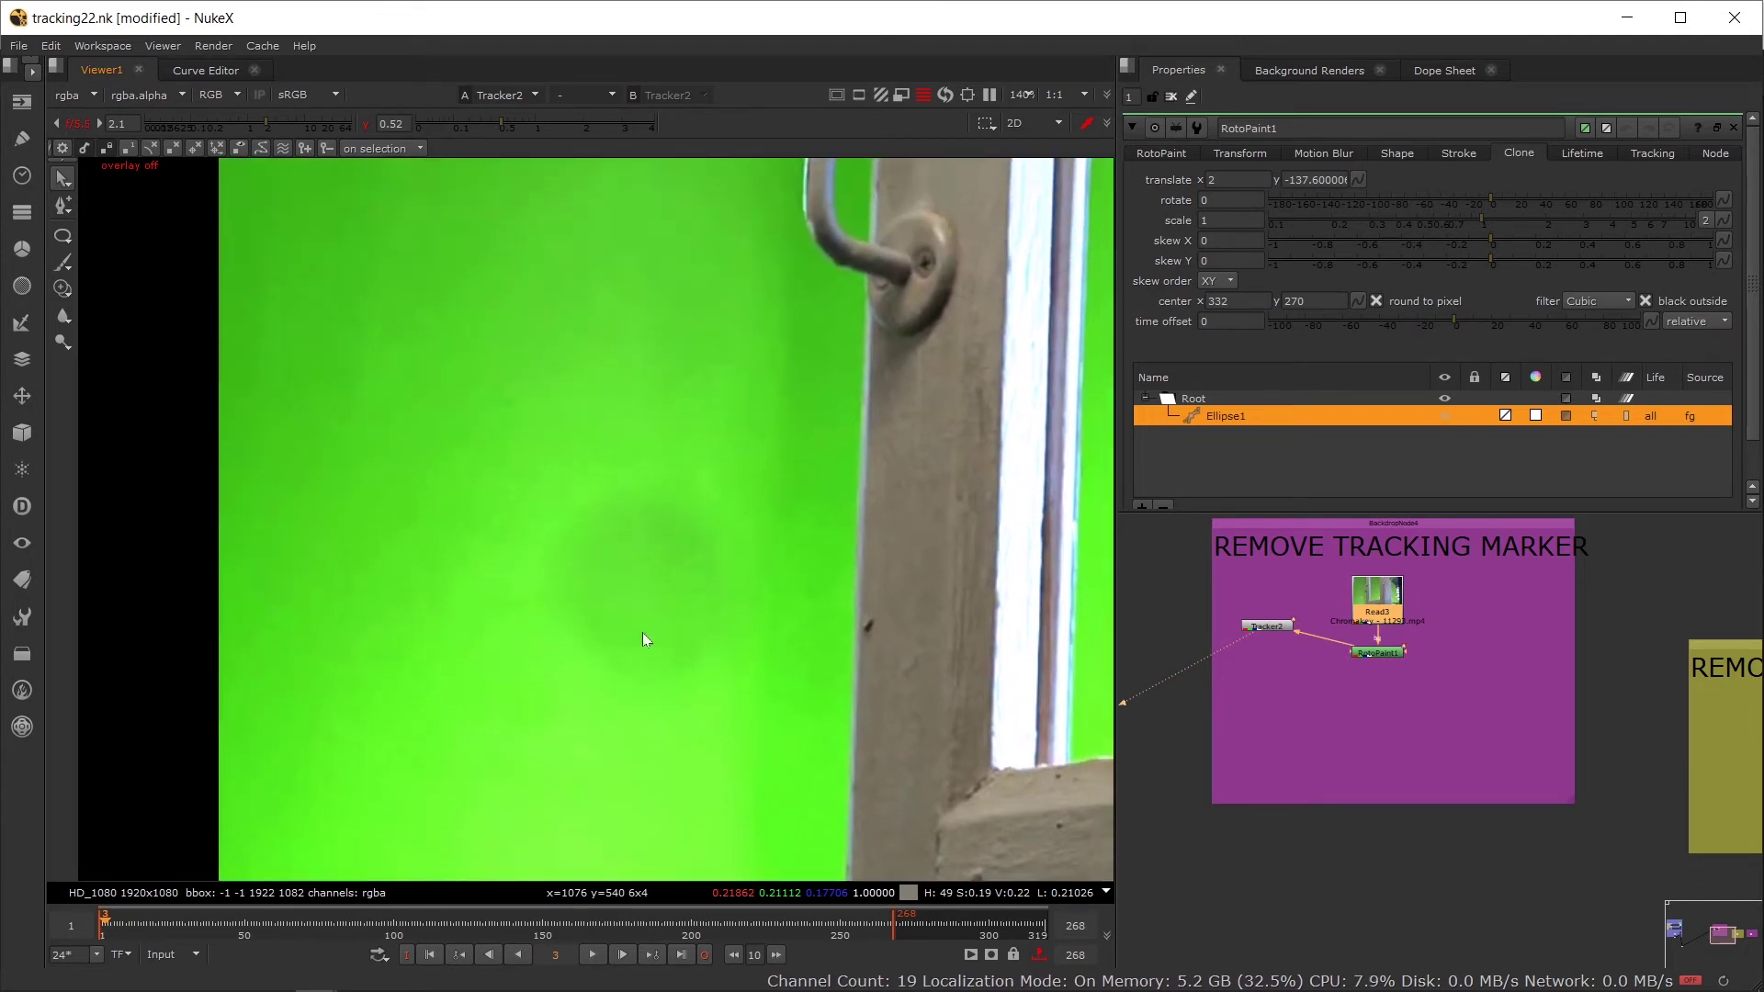
pyautogui.moveTo(605, 691); pyautogui.dragTo(602, 605)
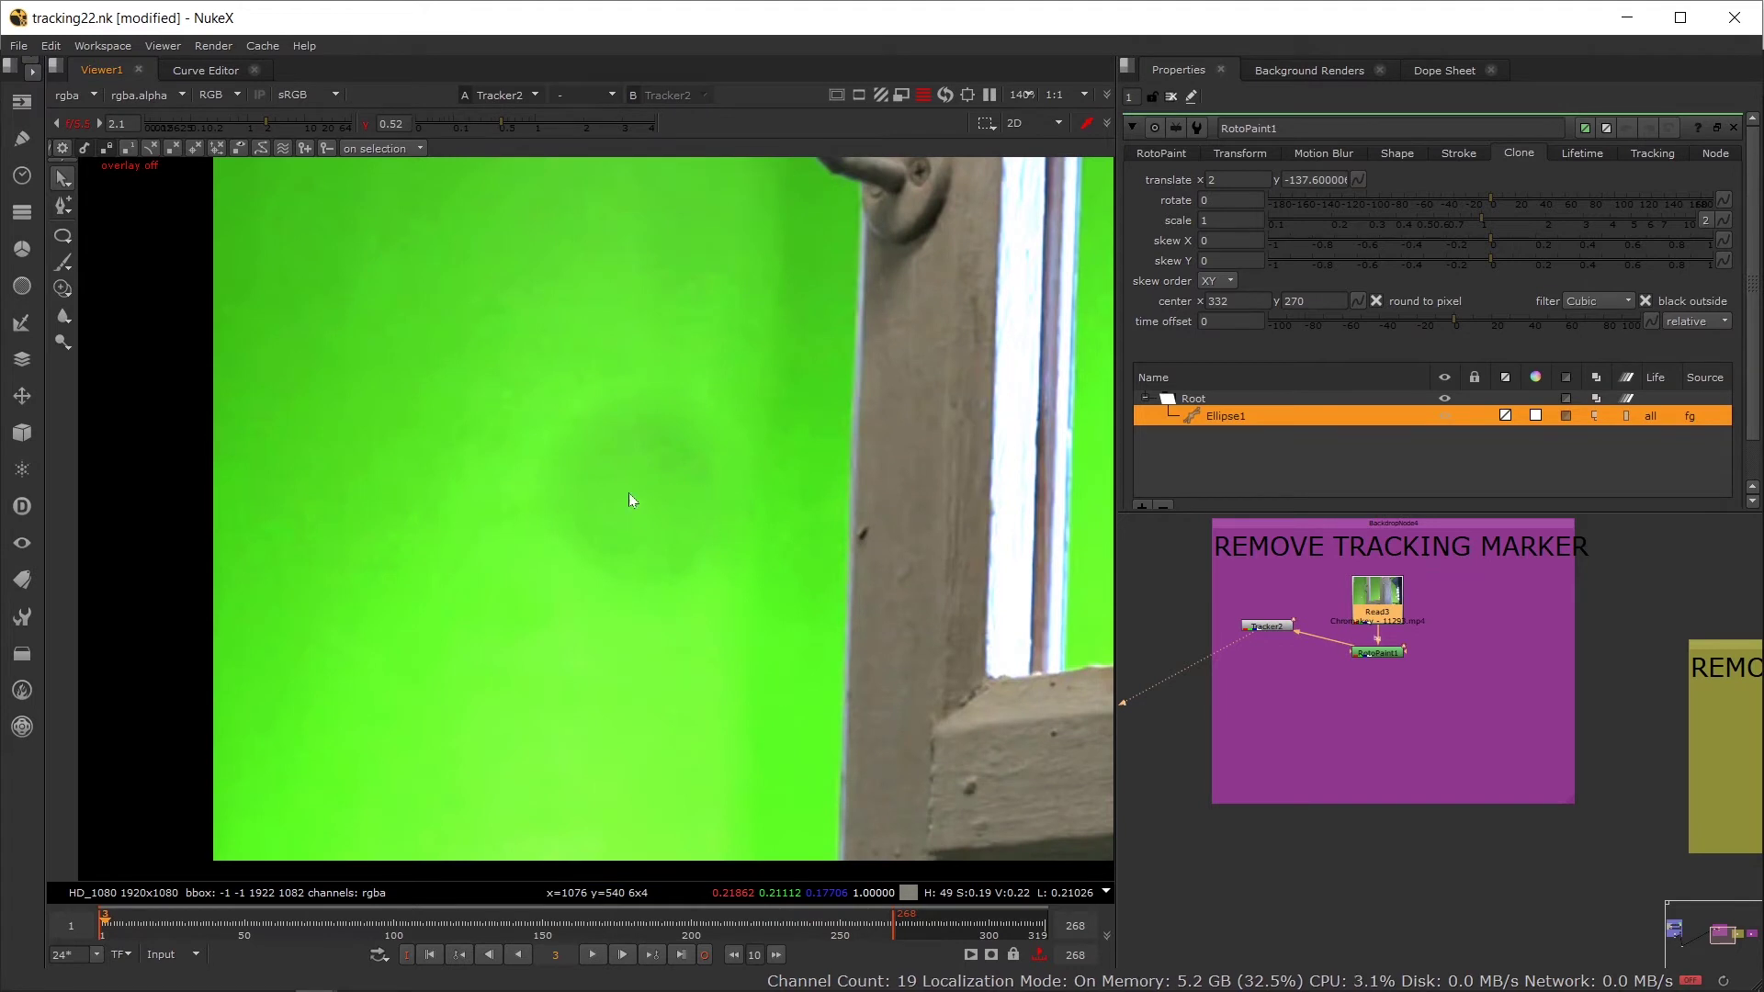
pyautogui.moveTo(643, 536); pyautogui.dragTo(596, 609)
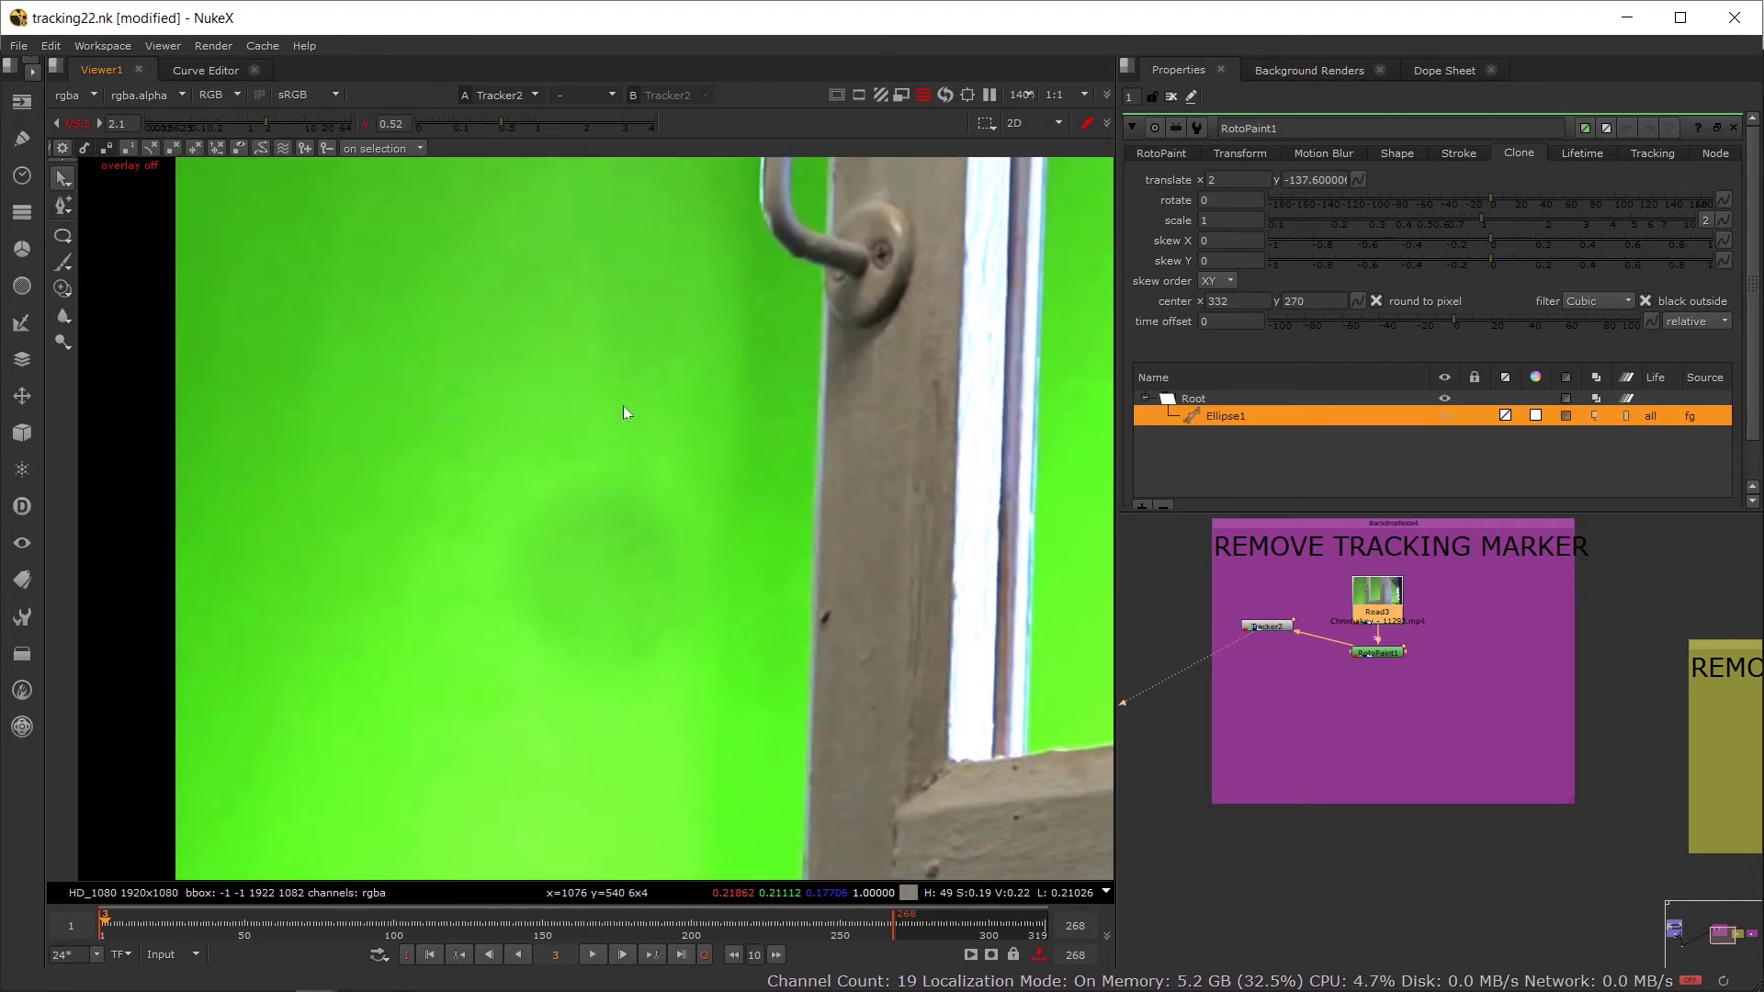
pyautogui.moveTo(1317, 701); pyautogui.dragTo(1317, 552)
pyautogui.scroll(2, 1383, 638)
pyautogui.scroll(1, 1387, 646)
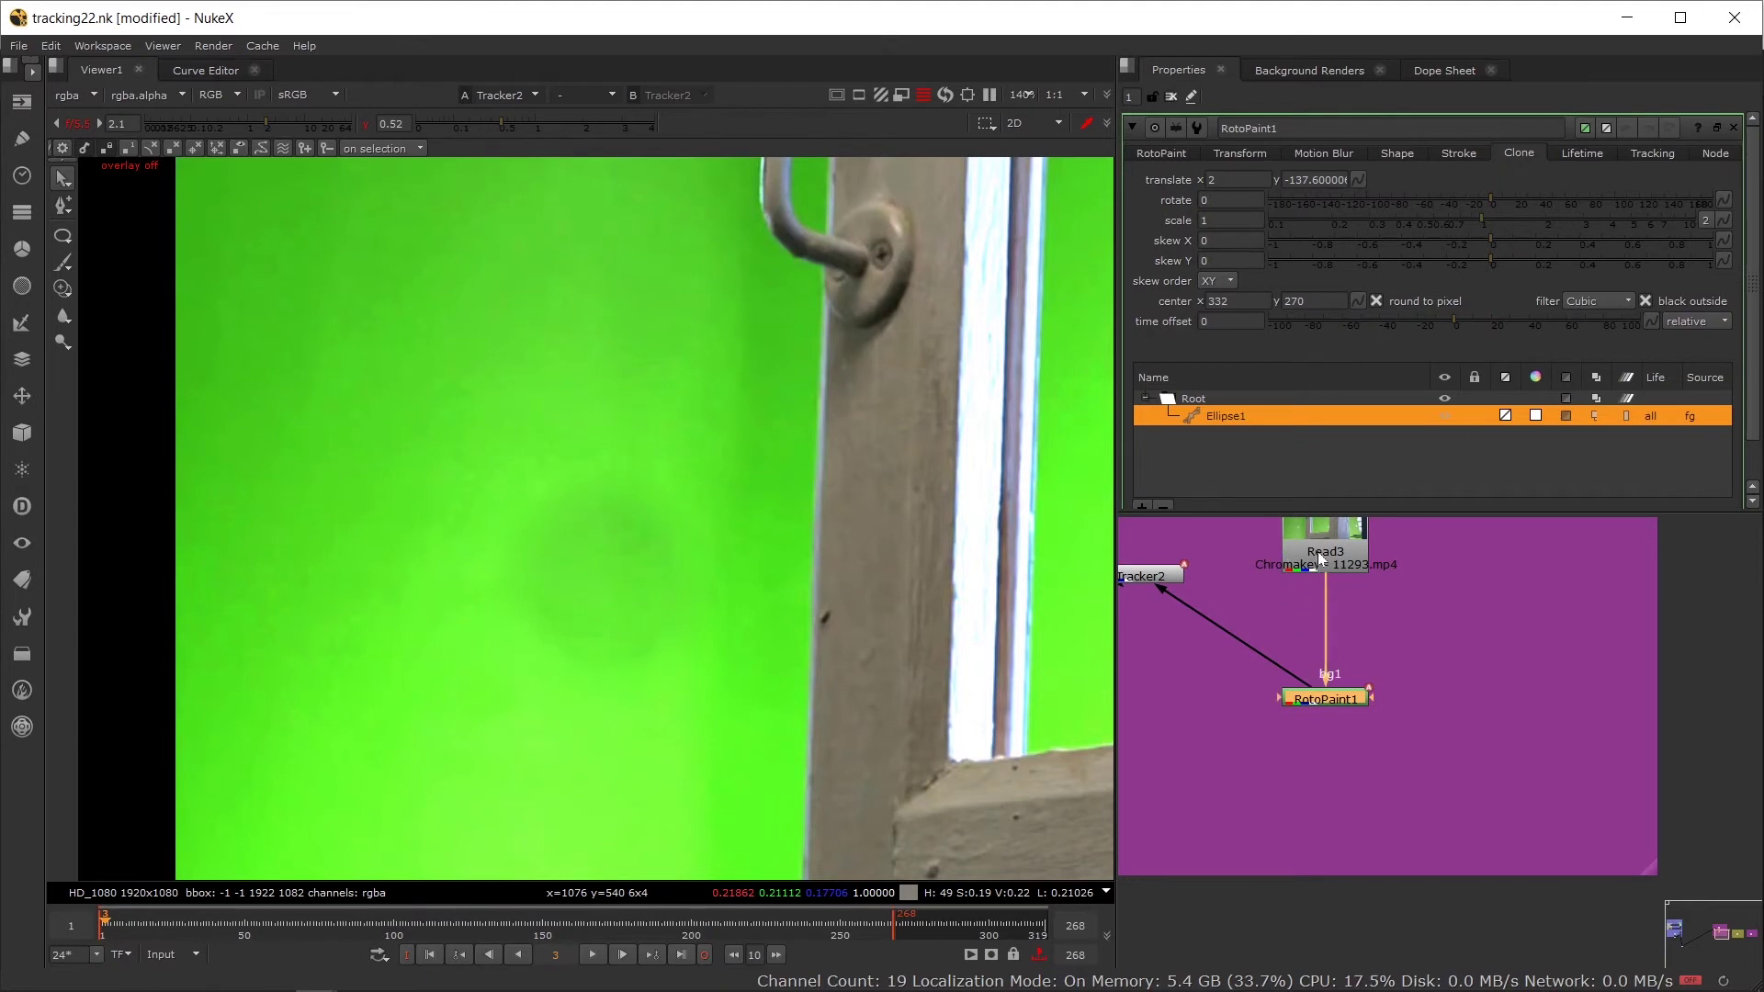
# Step: Pipe Read3 into RotoPaint1's bg1 input via a Dot and move Tracker2 beside RotoPaint1
pyautogui.keyDown('ctrl'); pyautogui.click(1328, 631); pyautogui.keyUp('ctrl')
pyautogui.moveTo(1325, 631); pyautogui.dragTo(1163, 689)
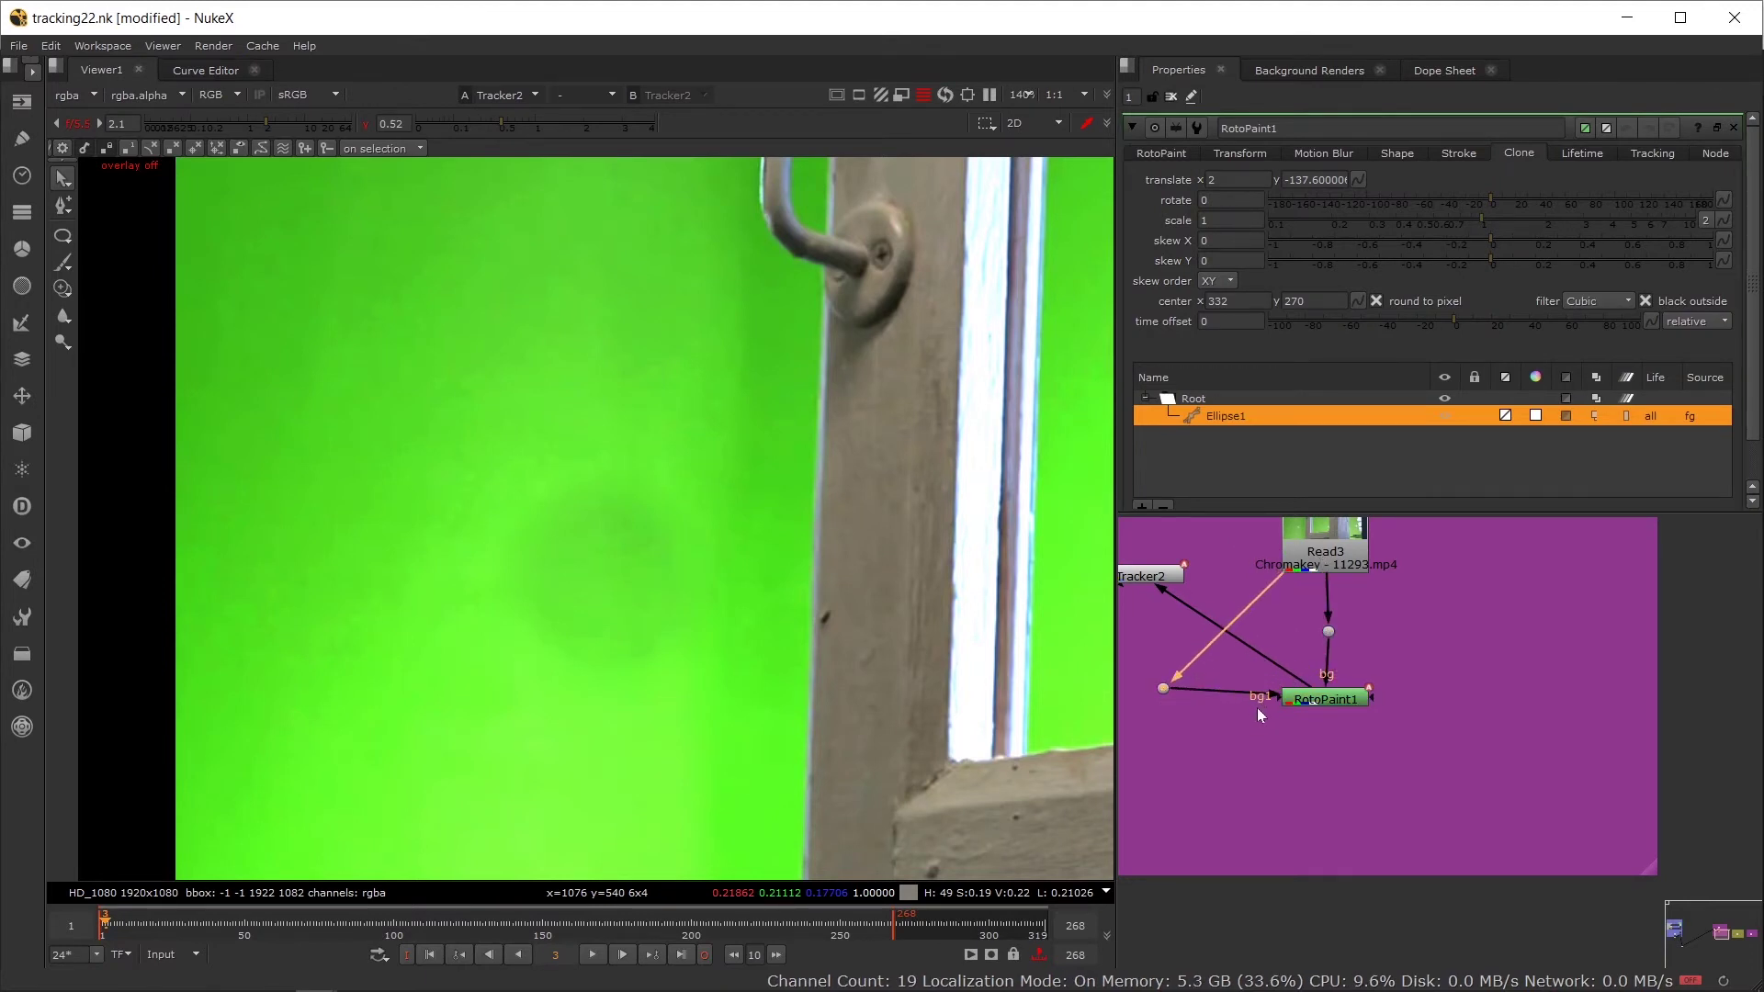
pyautogui.moveTo(1260, 715); pyautogui.dragTo(1352, 722)
pyautogui.moveTo(1238, 581); pyautogui.dragTo(1677, 715)
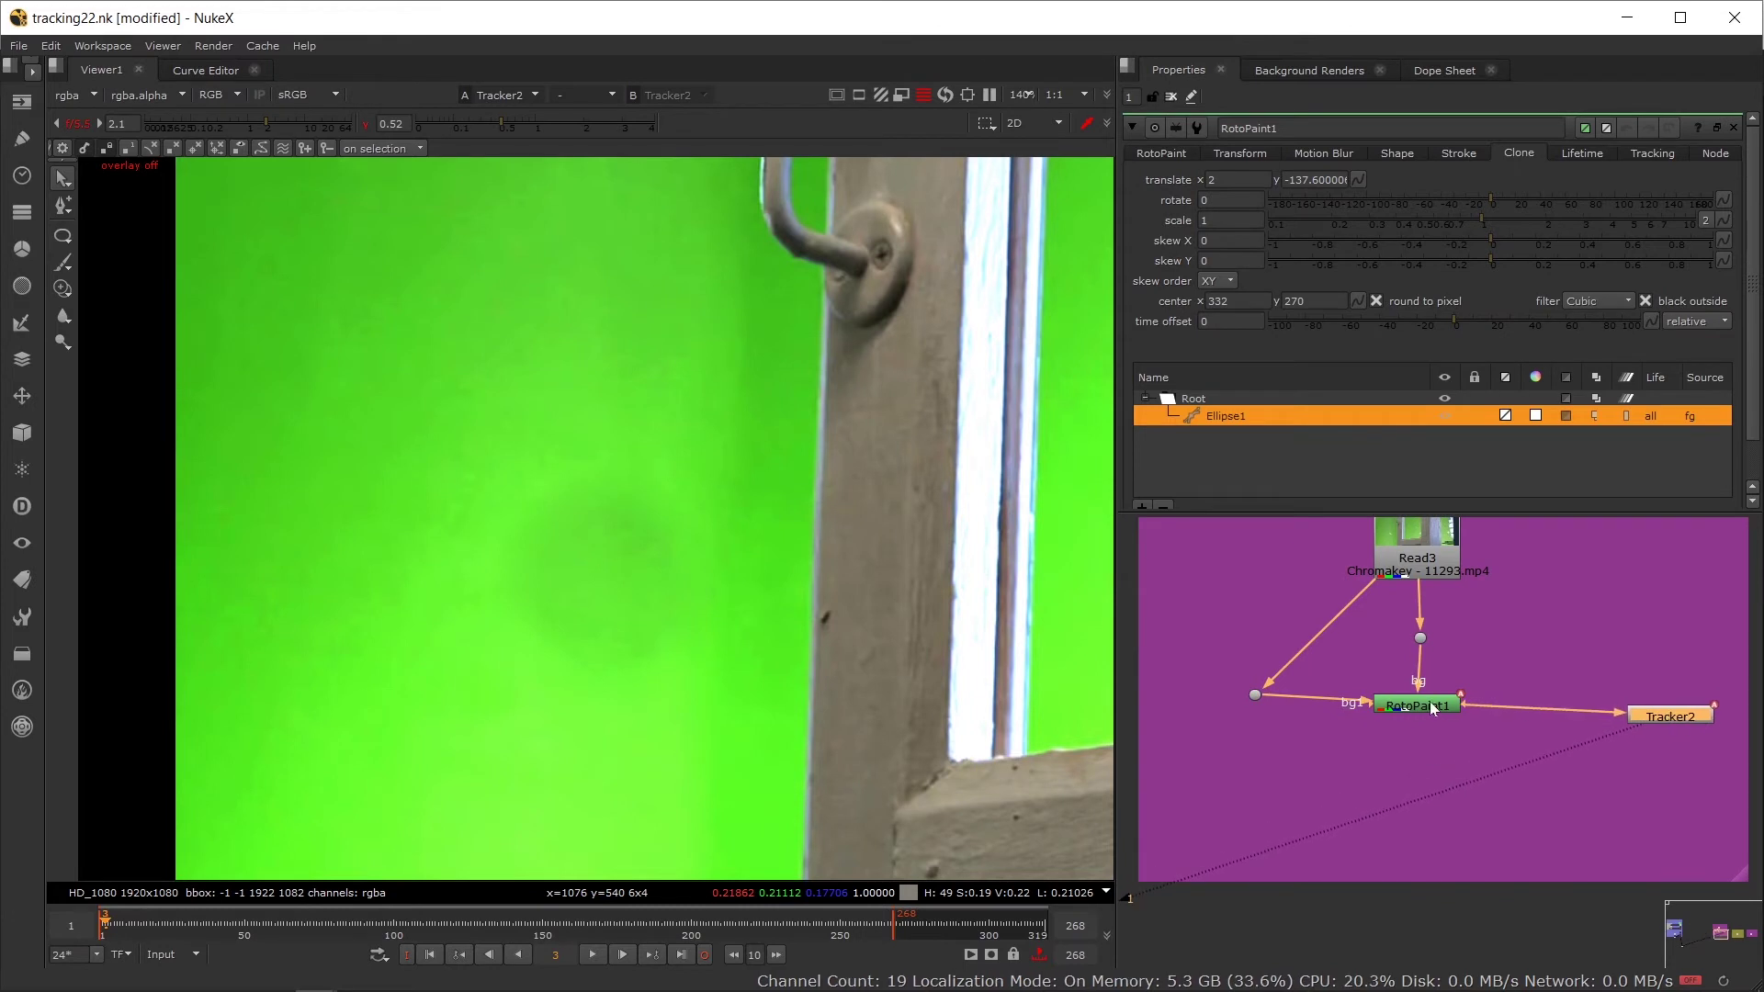
pyautogui.click(1430, 702)
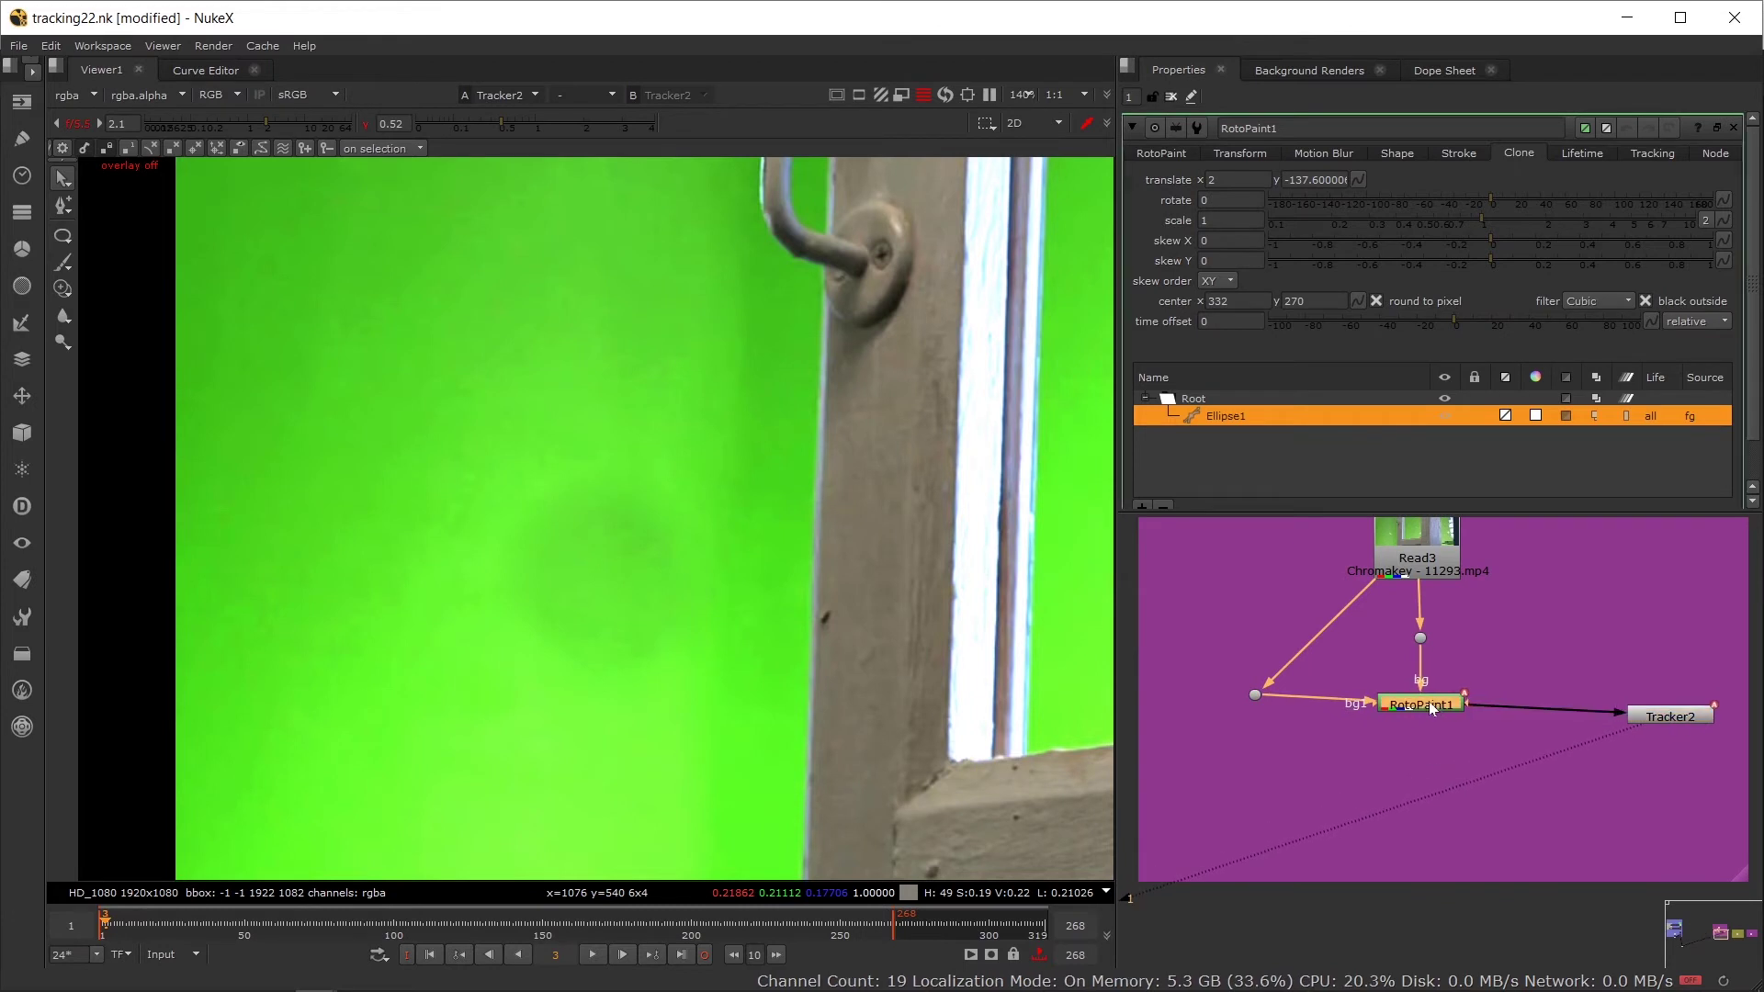
# Step: Set Ellipse1 to clone from background 1 and square off the Read3 pipe with Dots
pyautogui.click(1691, 416)
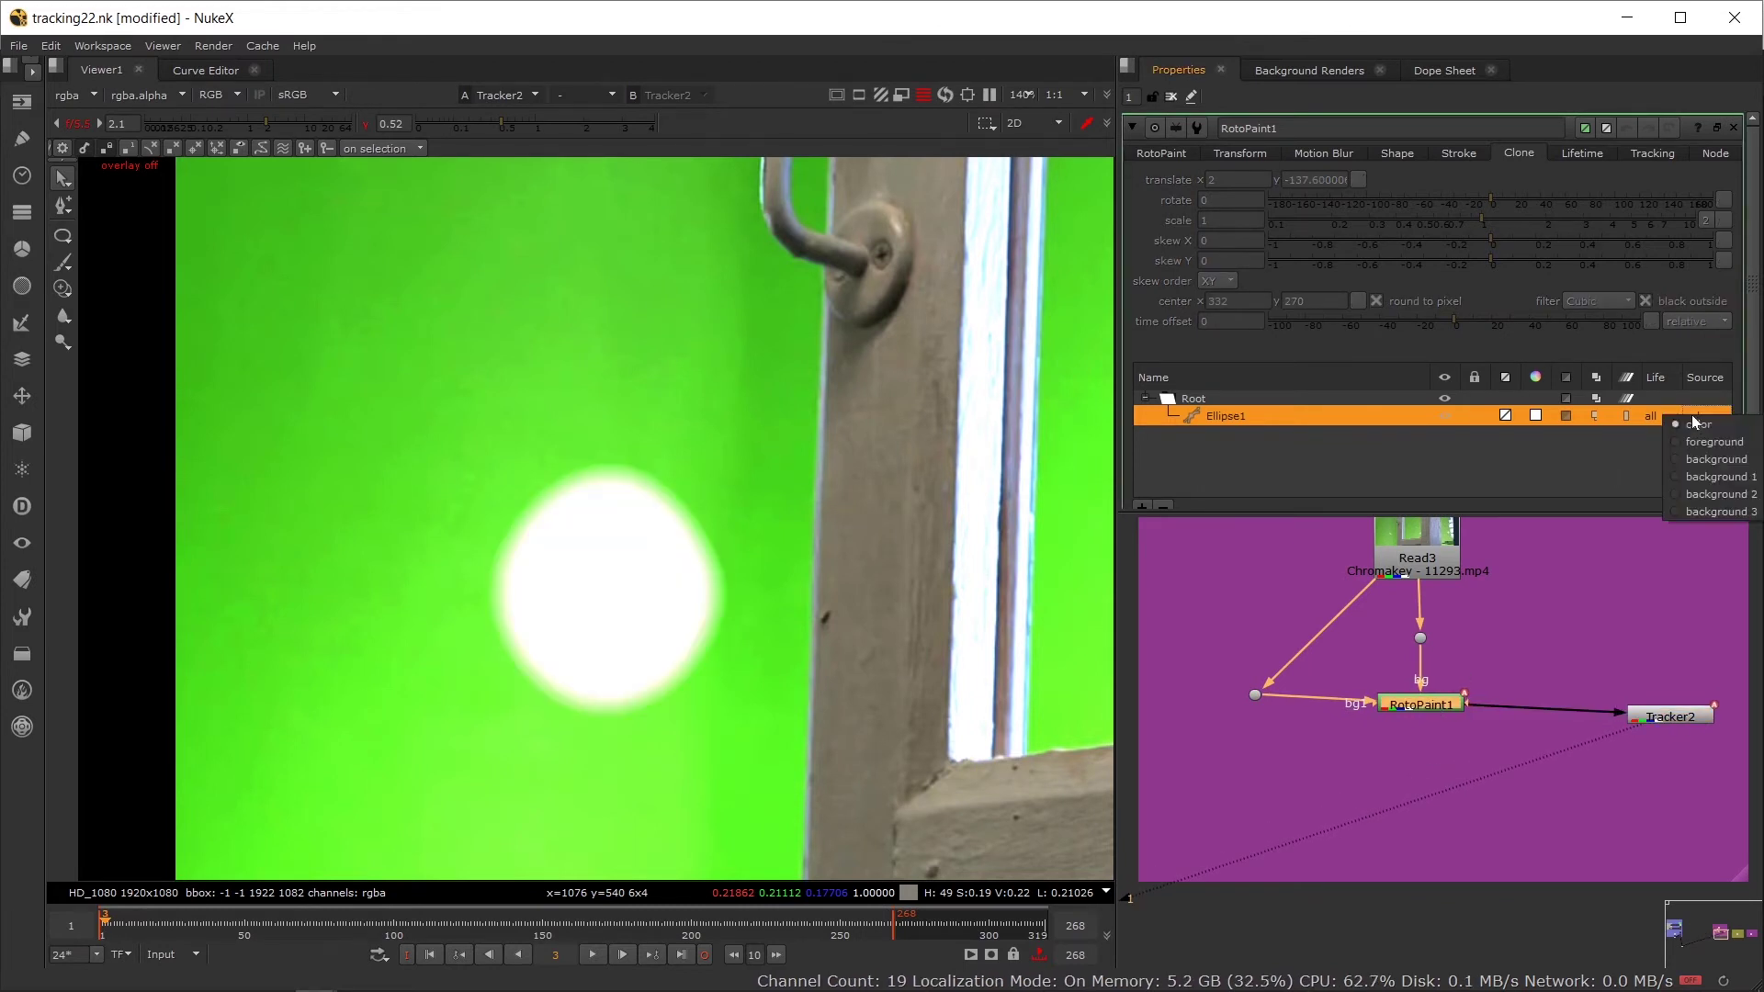
pyautogui.click(1714, 476)
pyautogui.moveTo(1255, 695); pyautogui.dragTo(1213, 695)
pyautogui.moveTo(1295, 637); pyautogui.dragTo(1212, 552)
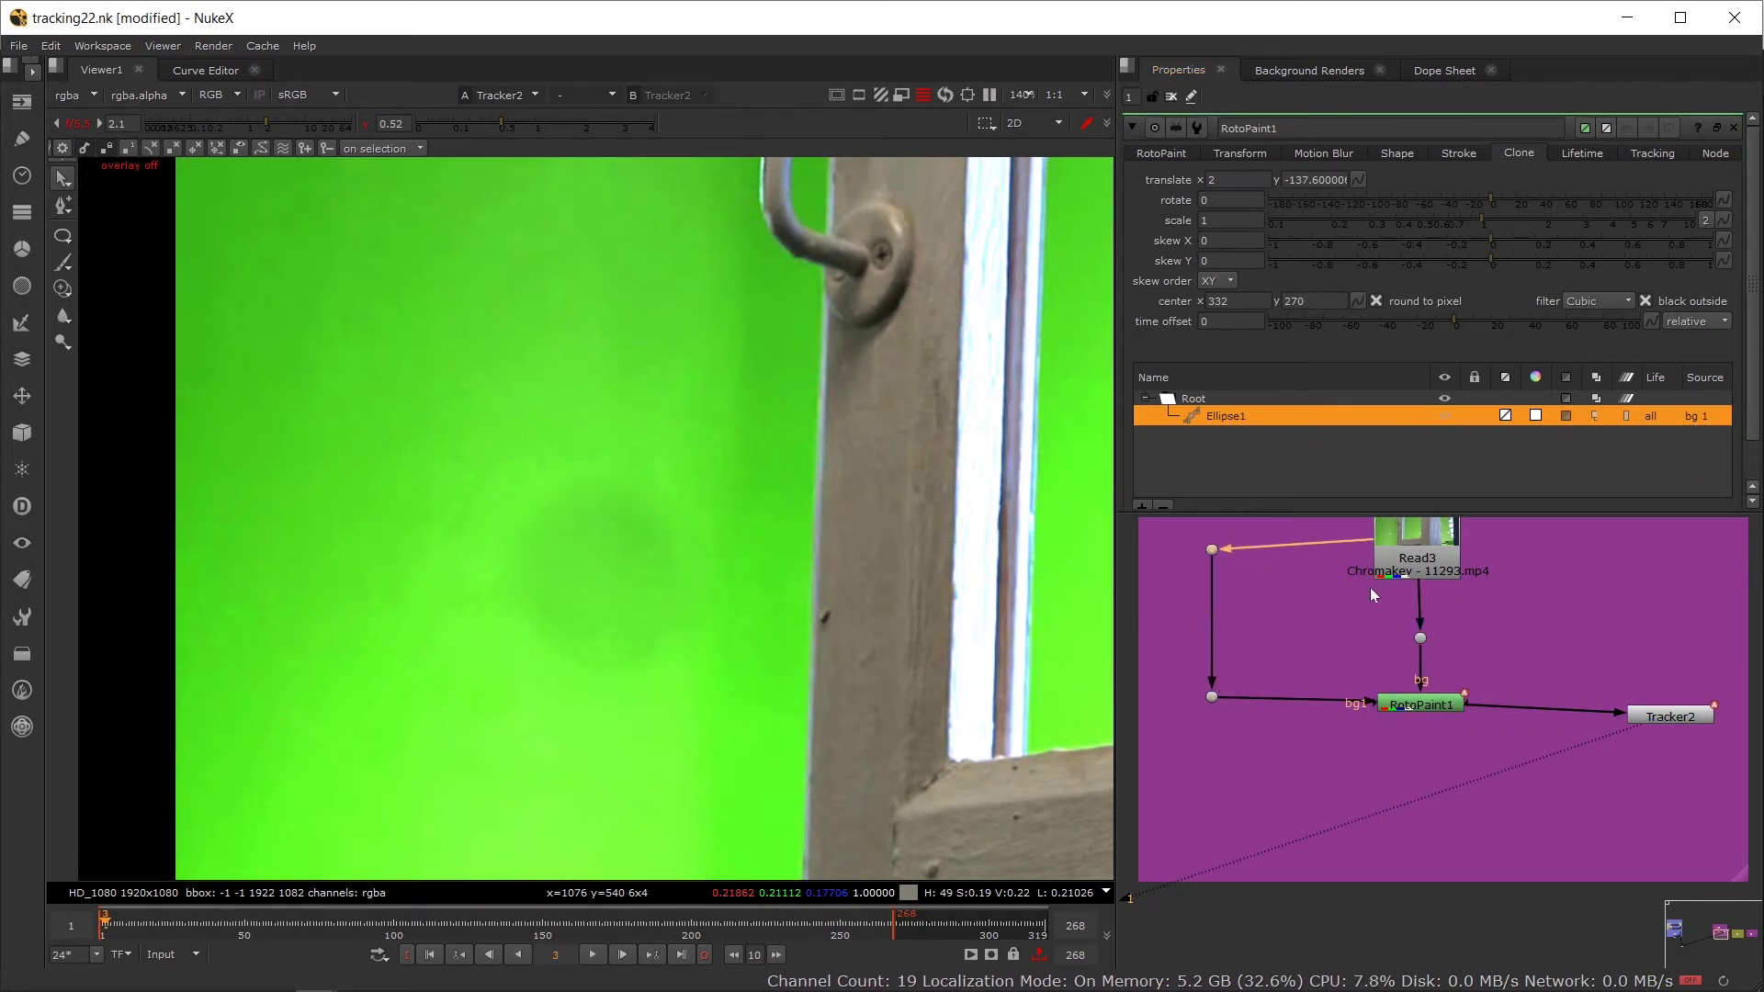
# Step: Insert ColorCorrect1 into the bg1 pipe with master gain 1.1
pyautogui.press('c')
pyautogui.moveTo(1309, 622); pyautogui.dragTo(1276, 696)
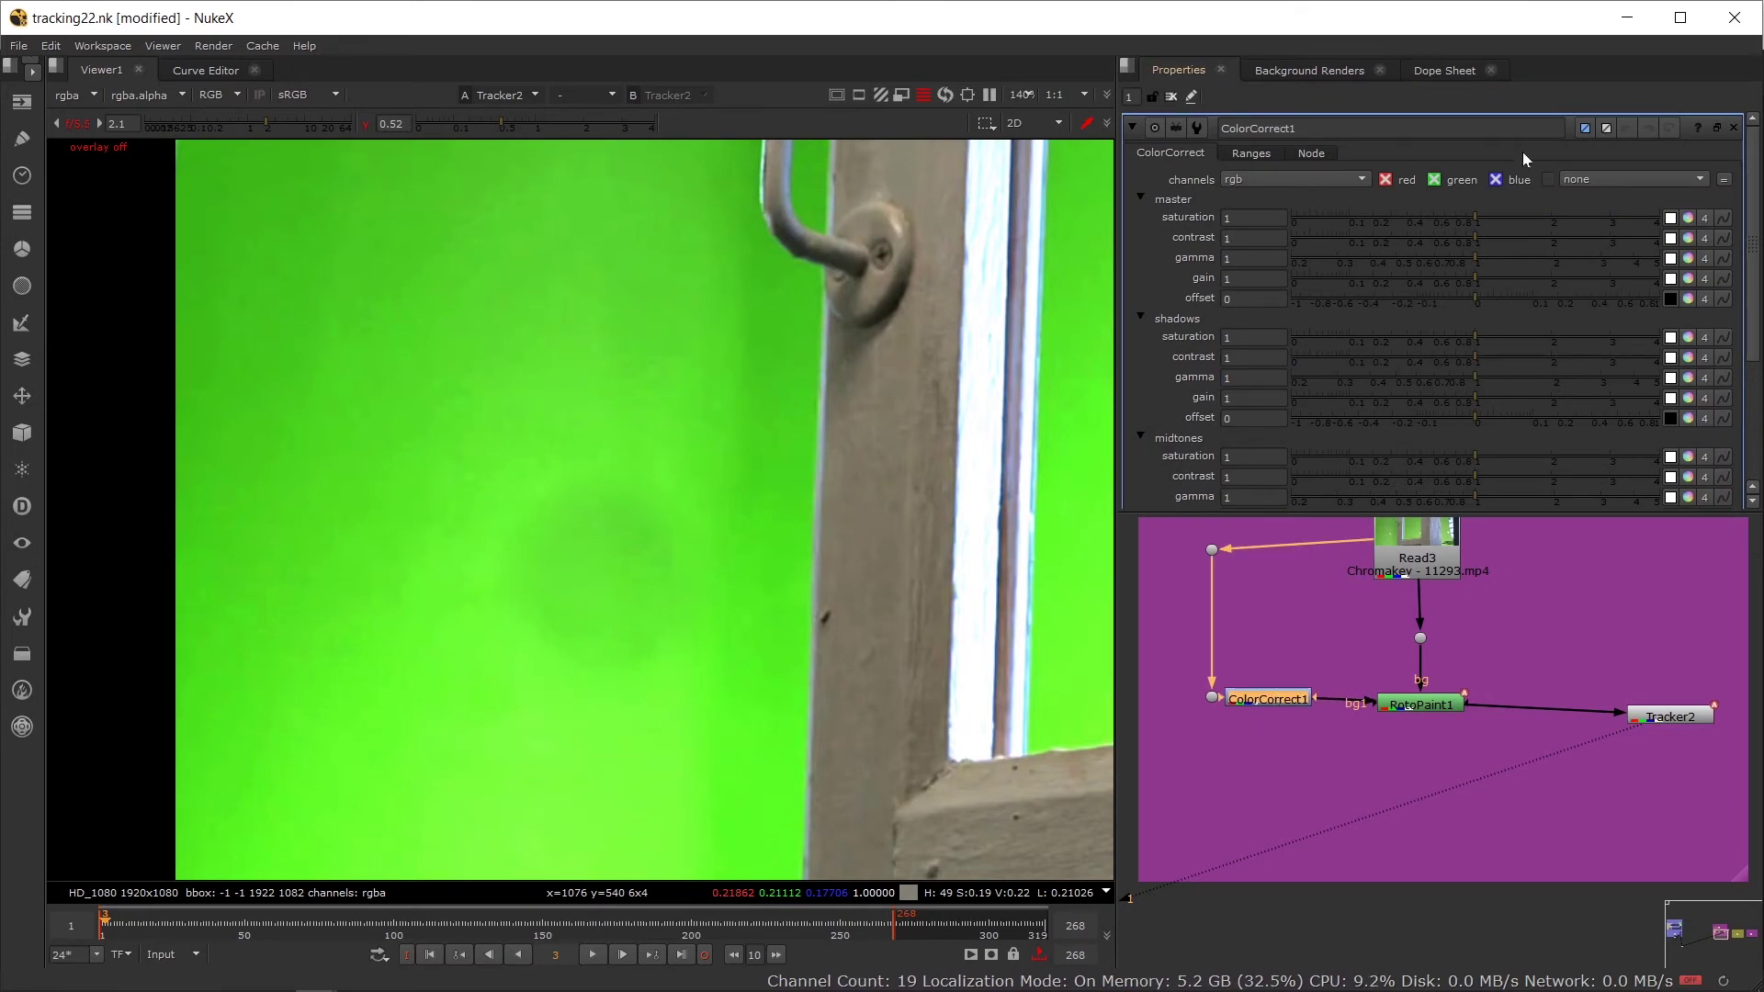
pyautogui.click(1478, 277)
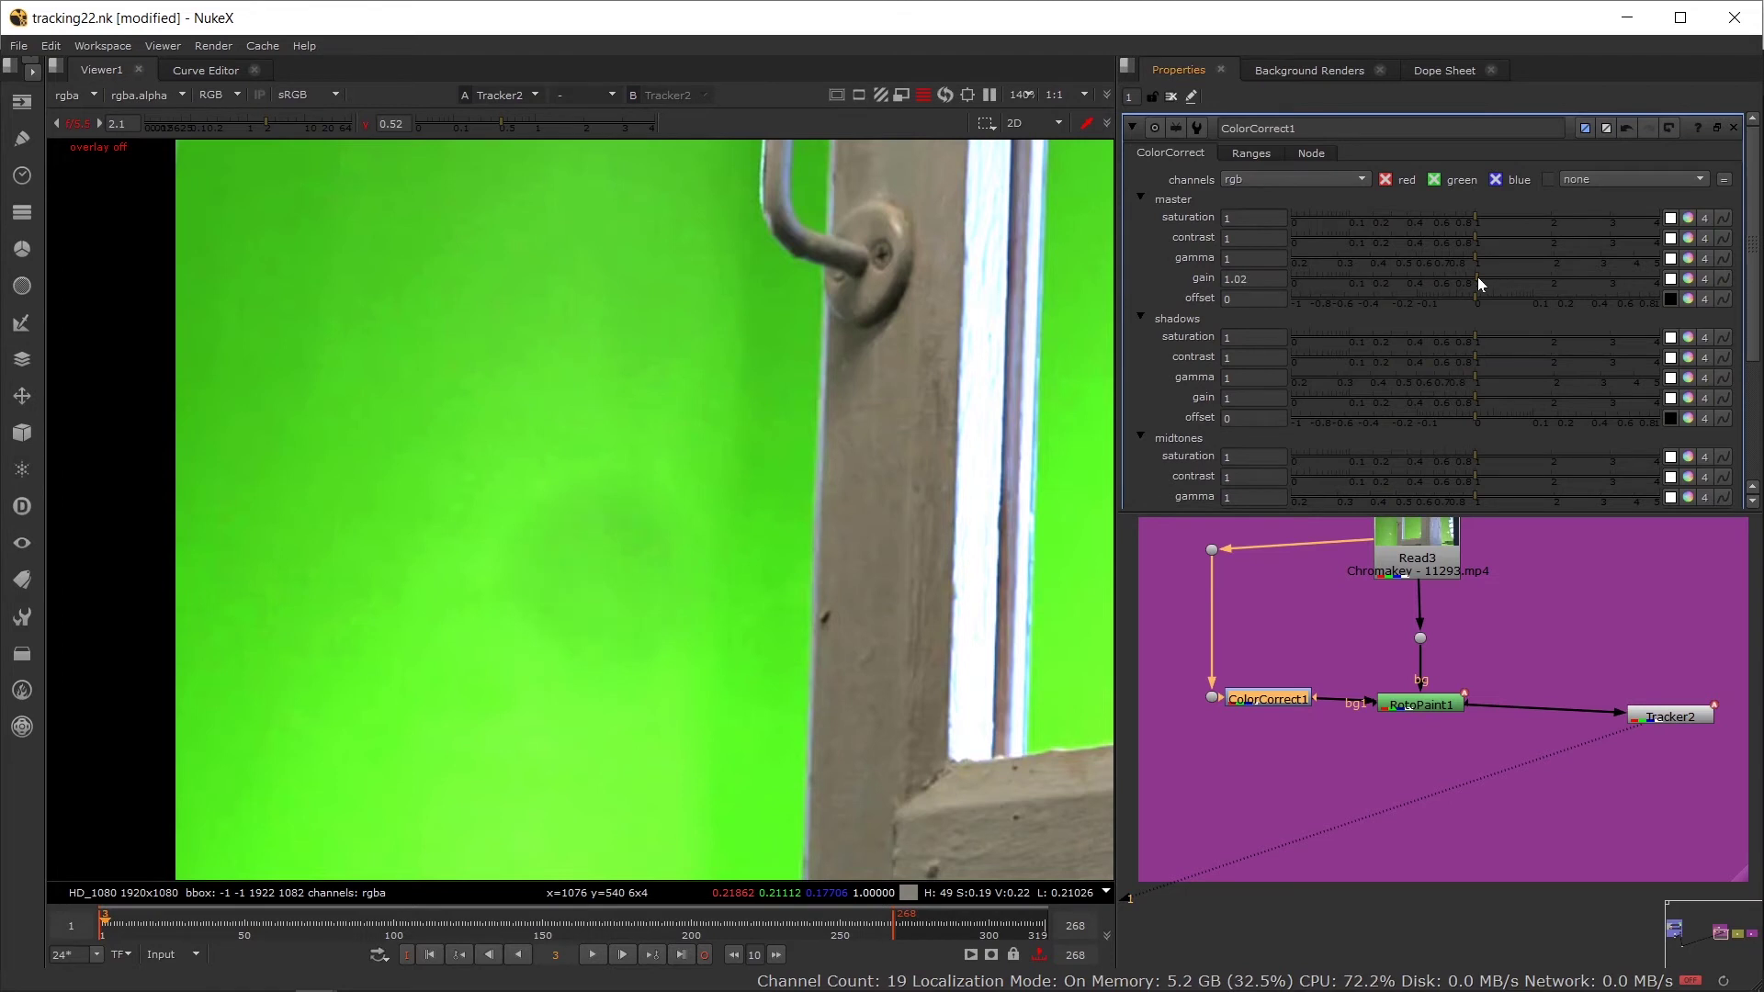
pyautogui.moveTo(1477, 277); pyautogui.dragTo(1485, 274)
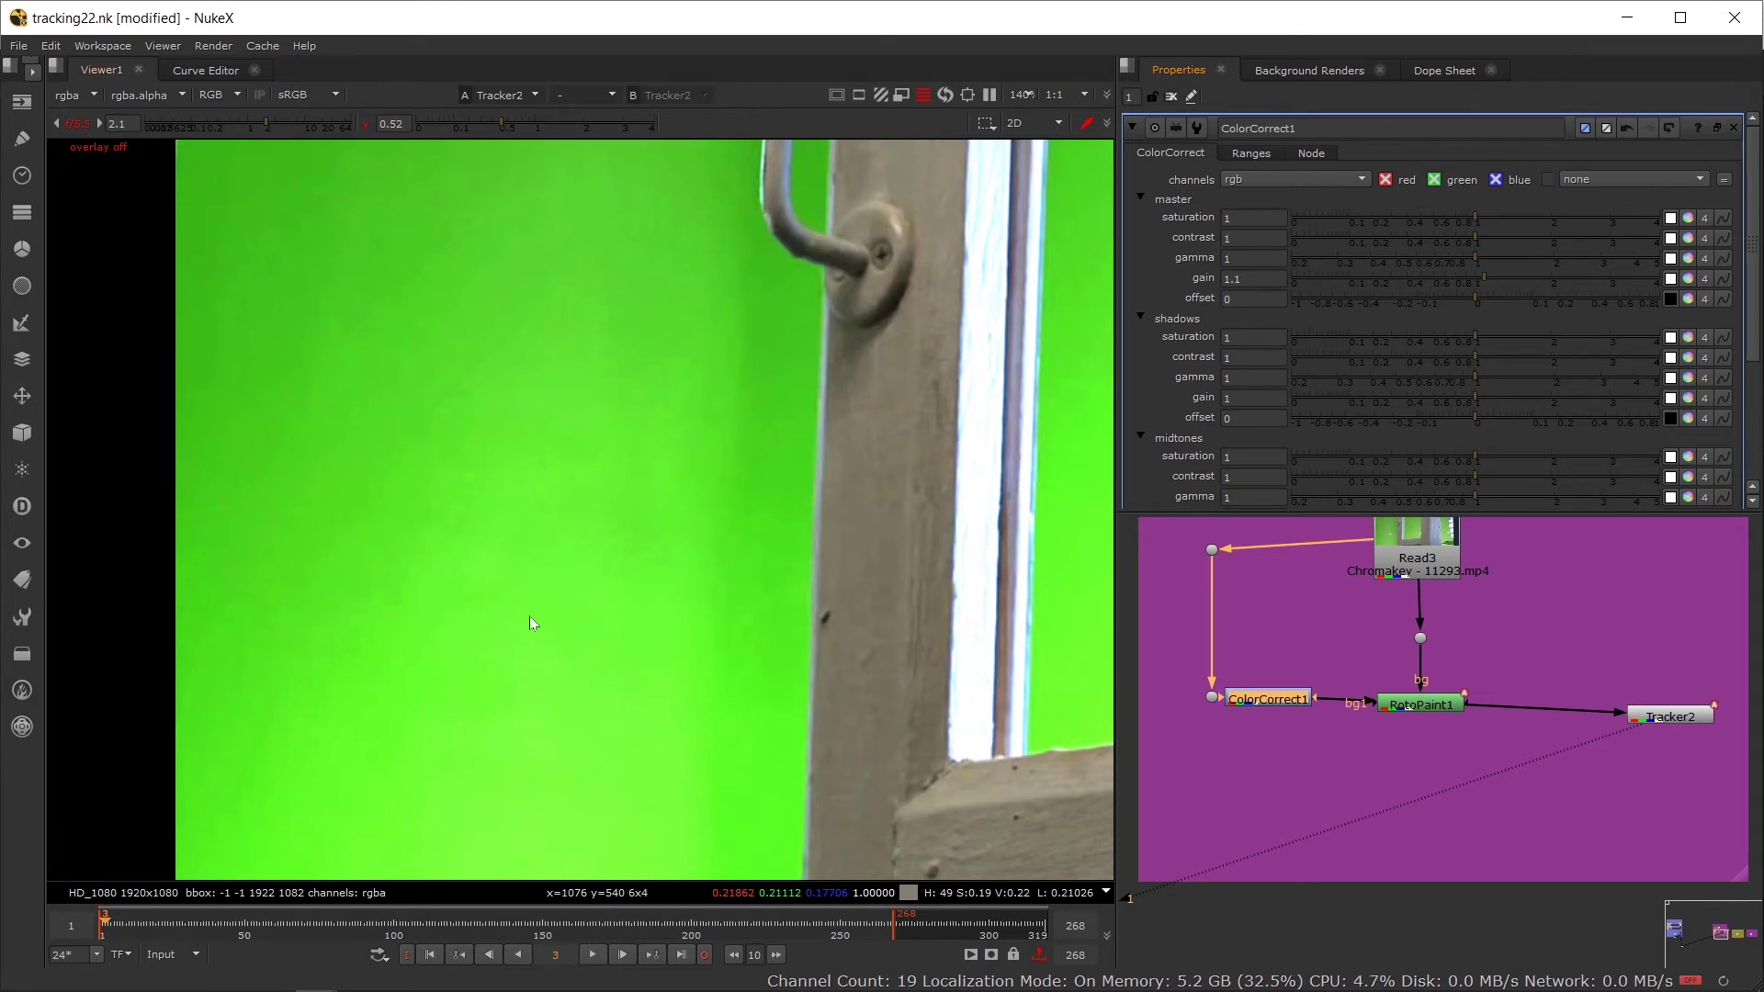
# Step: Toggle RotoPaint1 to compare, view its output, and reset viewer gain and gamma to 1
pyautogui.click(1421, 705)
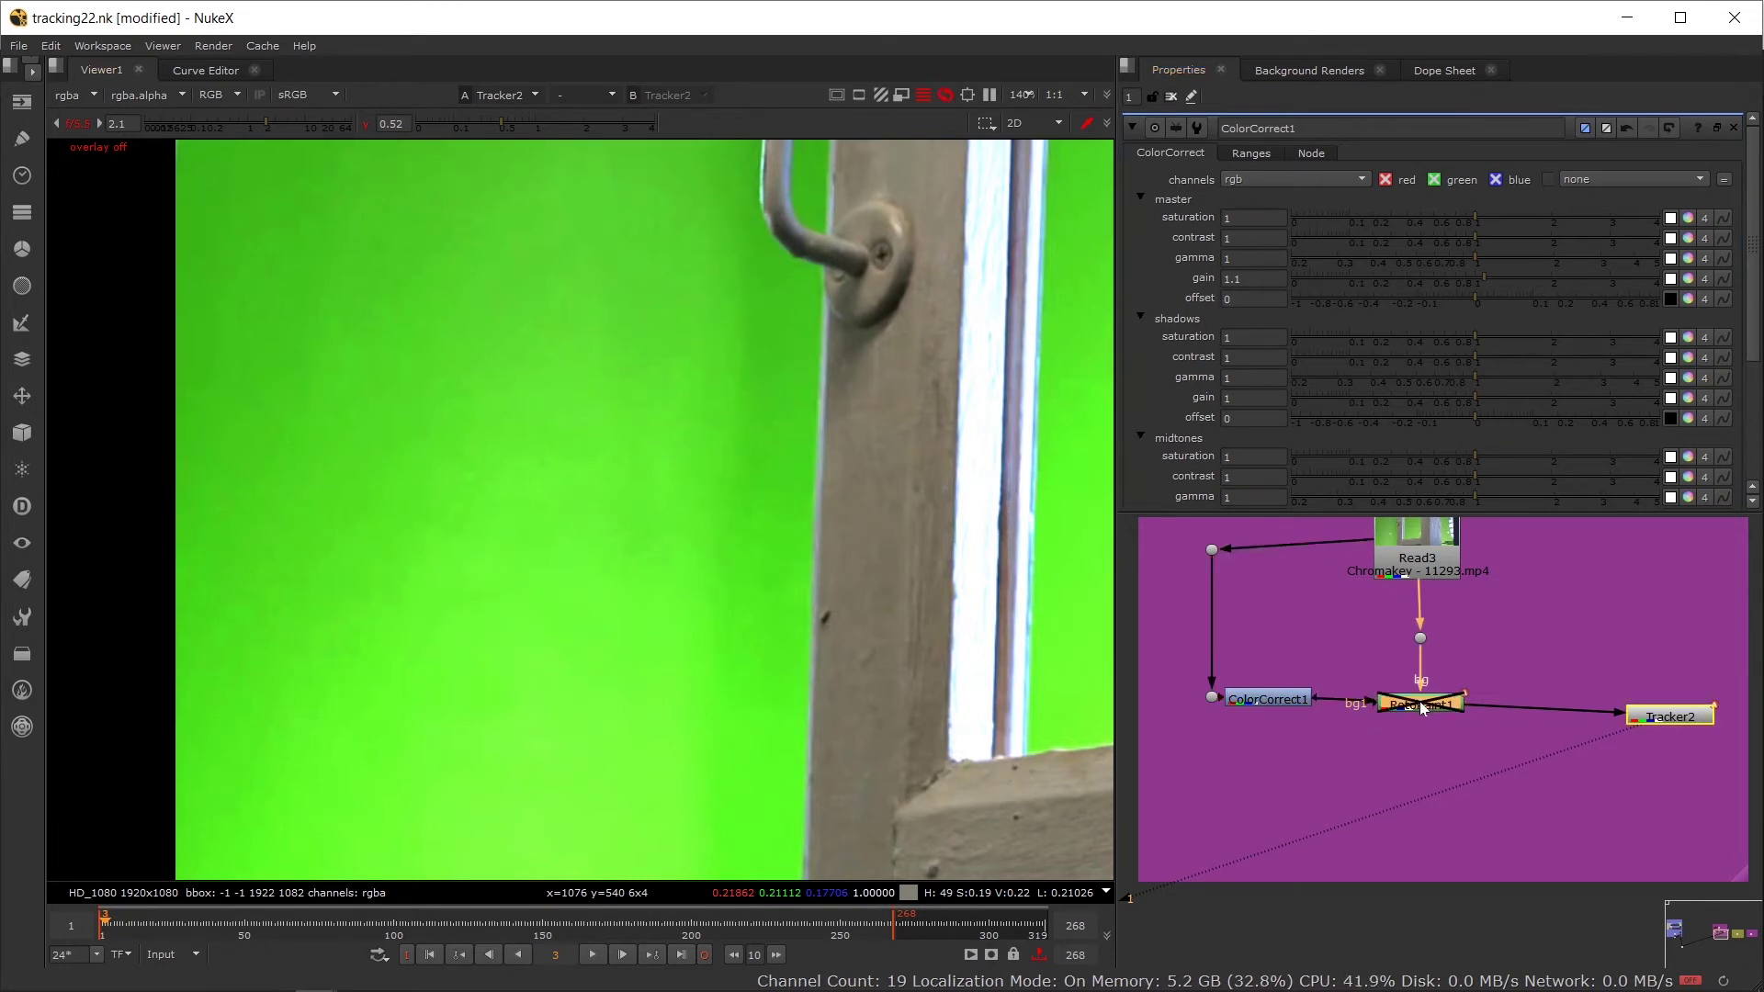
pyautogui.press('d')
pyautogui.press('d')
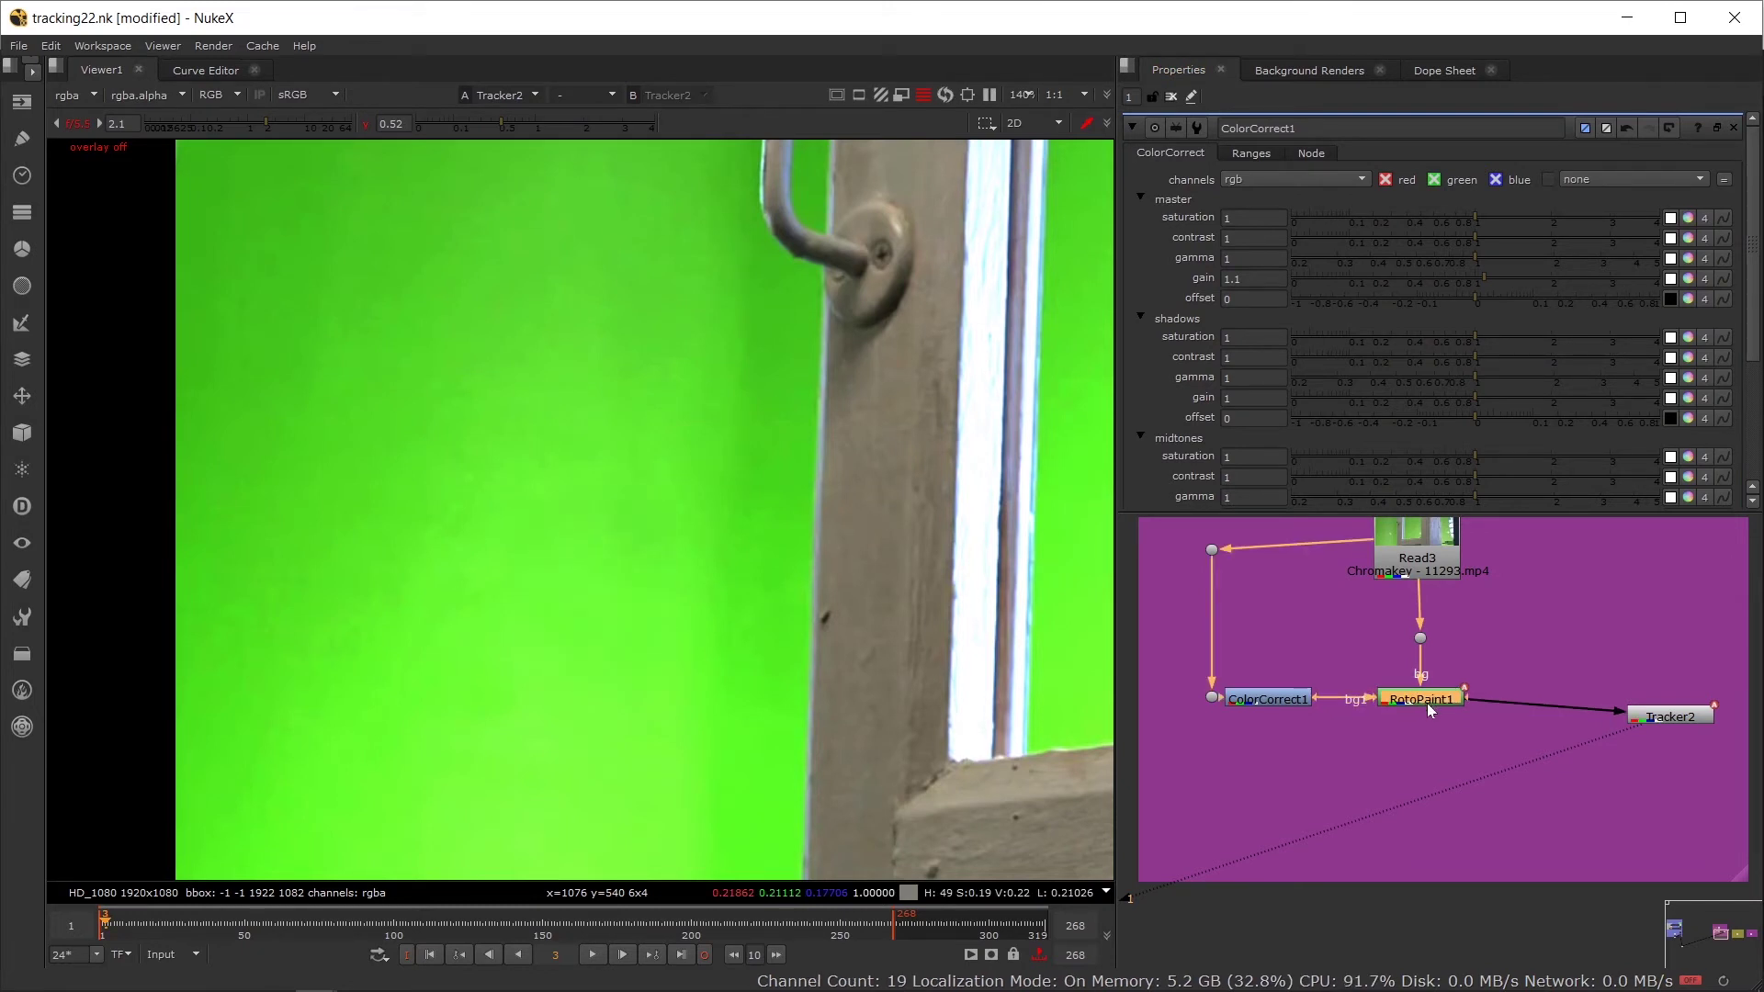
pyautogui.press('1')
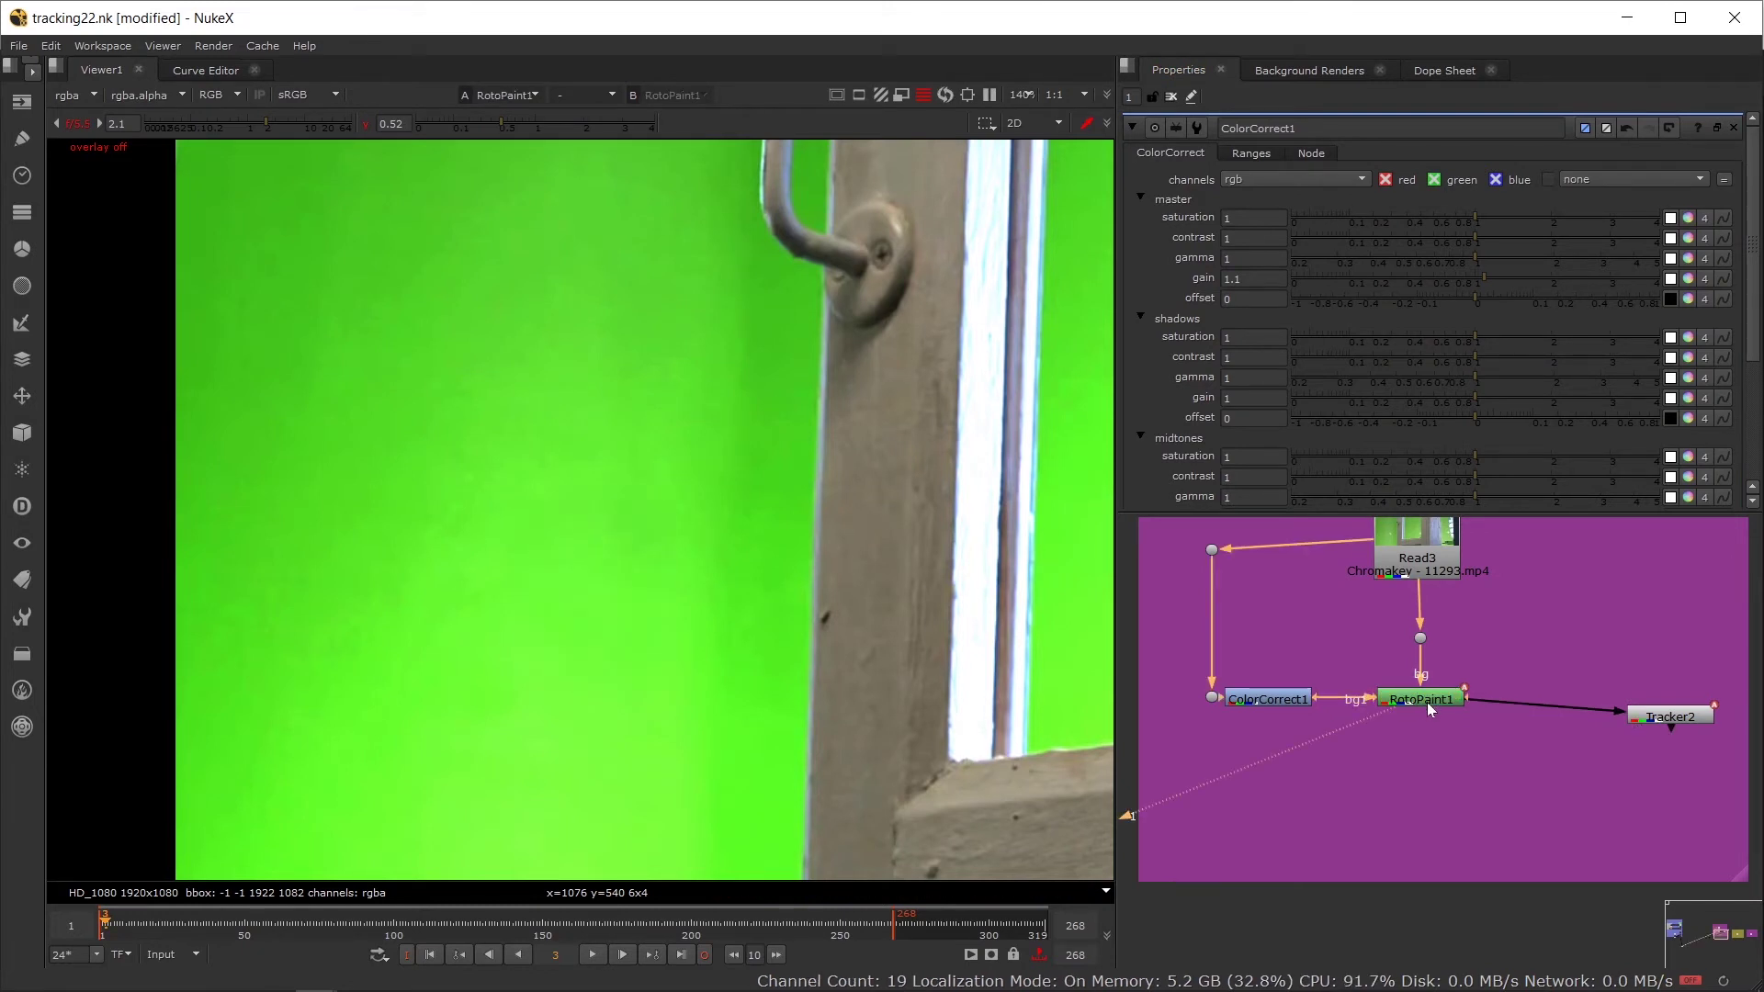
pyautogui.click(77, 123)
pyautogui.click(366, 124)
pyautogui.scroll(-3, 604, 542)
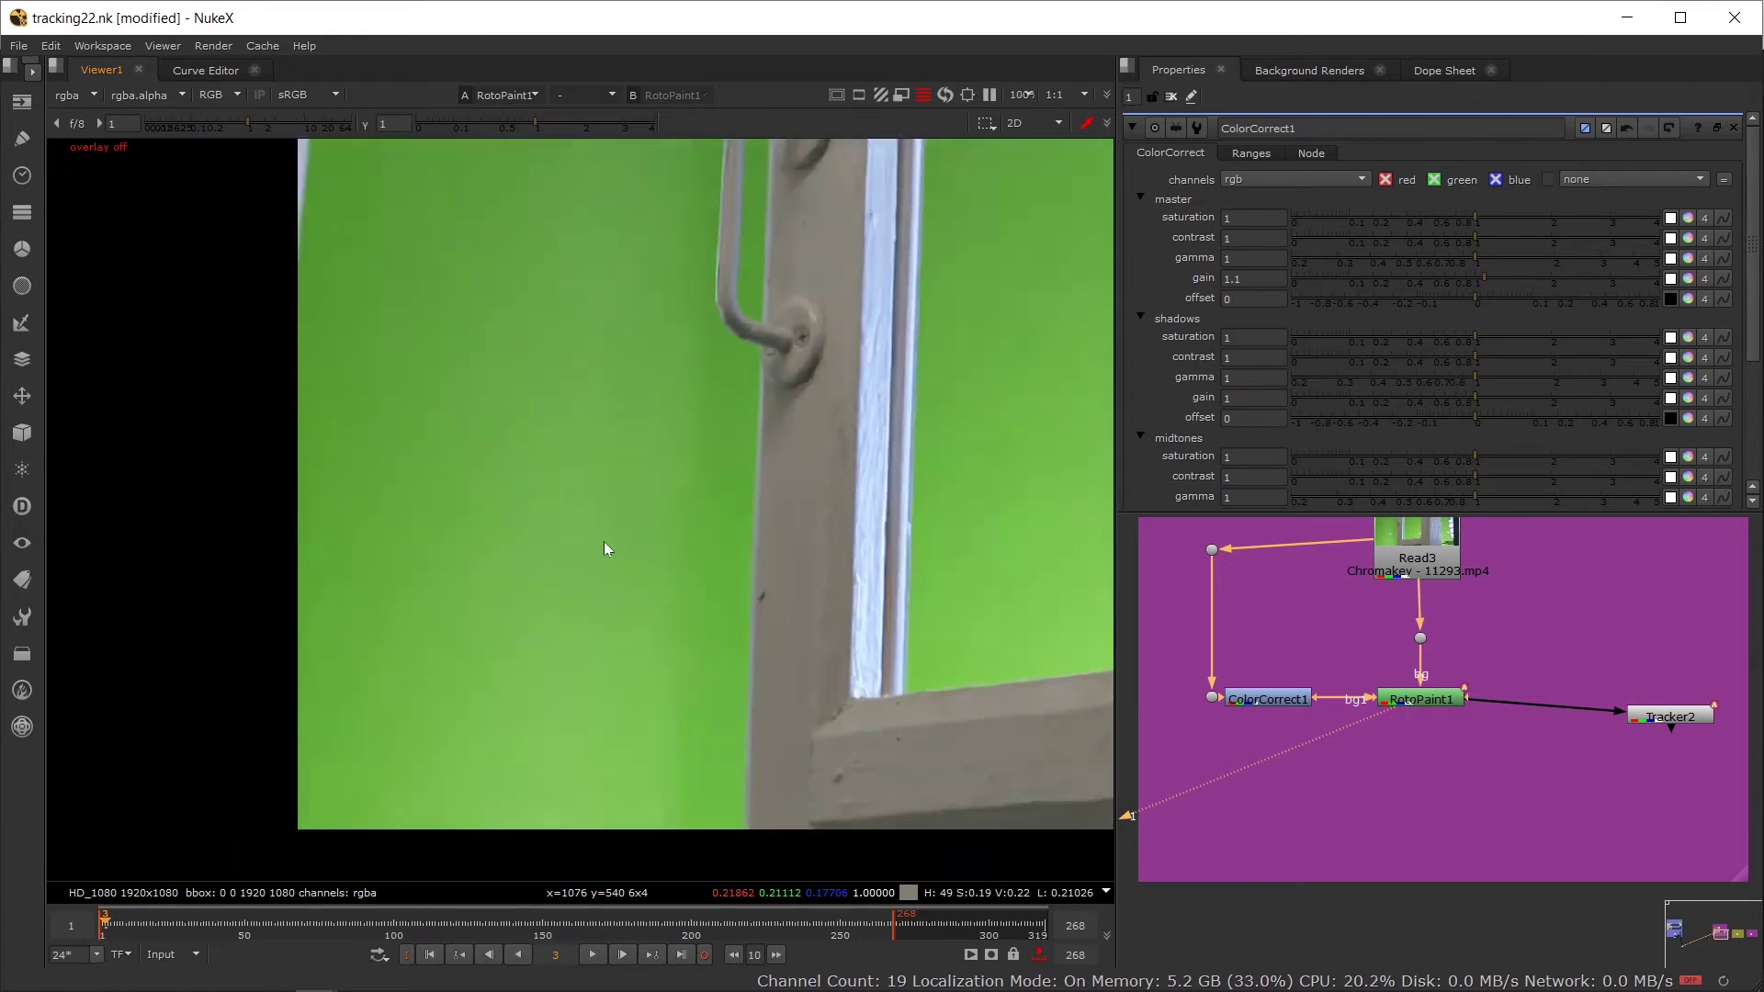
pyautogui.moveTo(542, 586); pyautogui.dragTo(421, 542)
pyautogui.scroll(2, 411, 574)
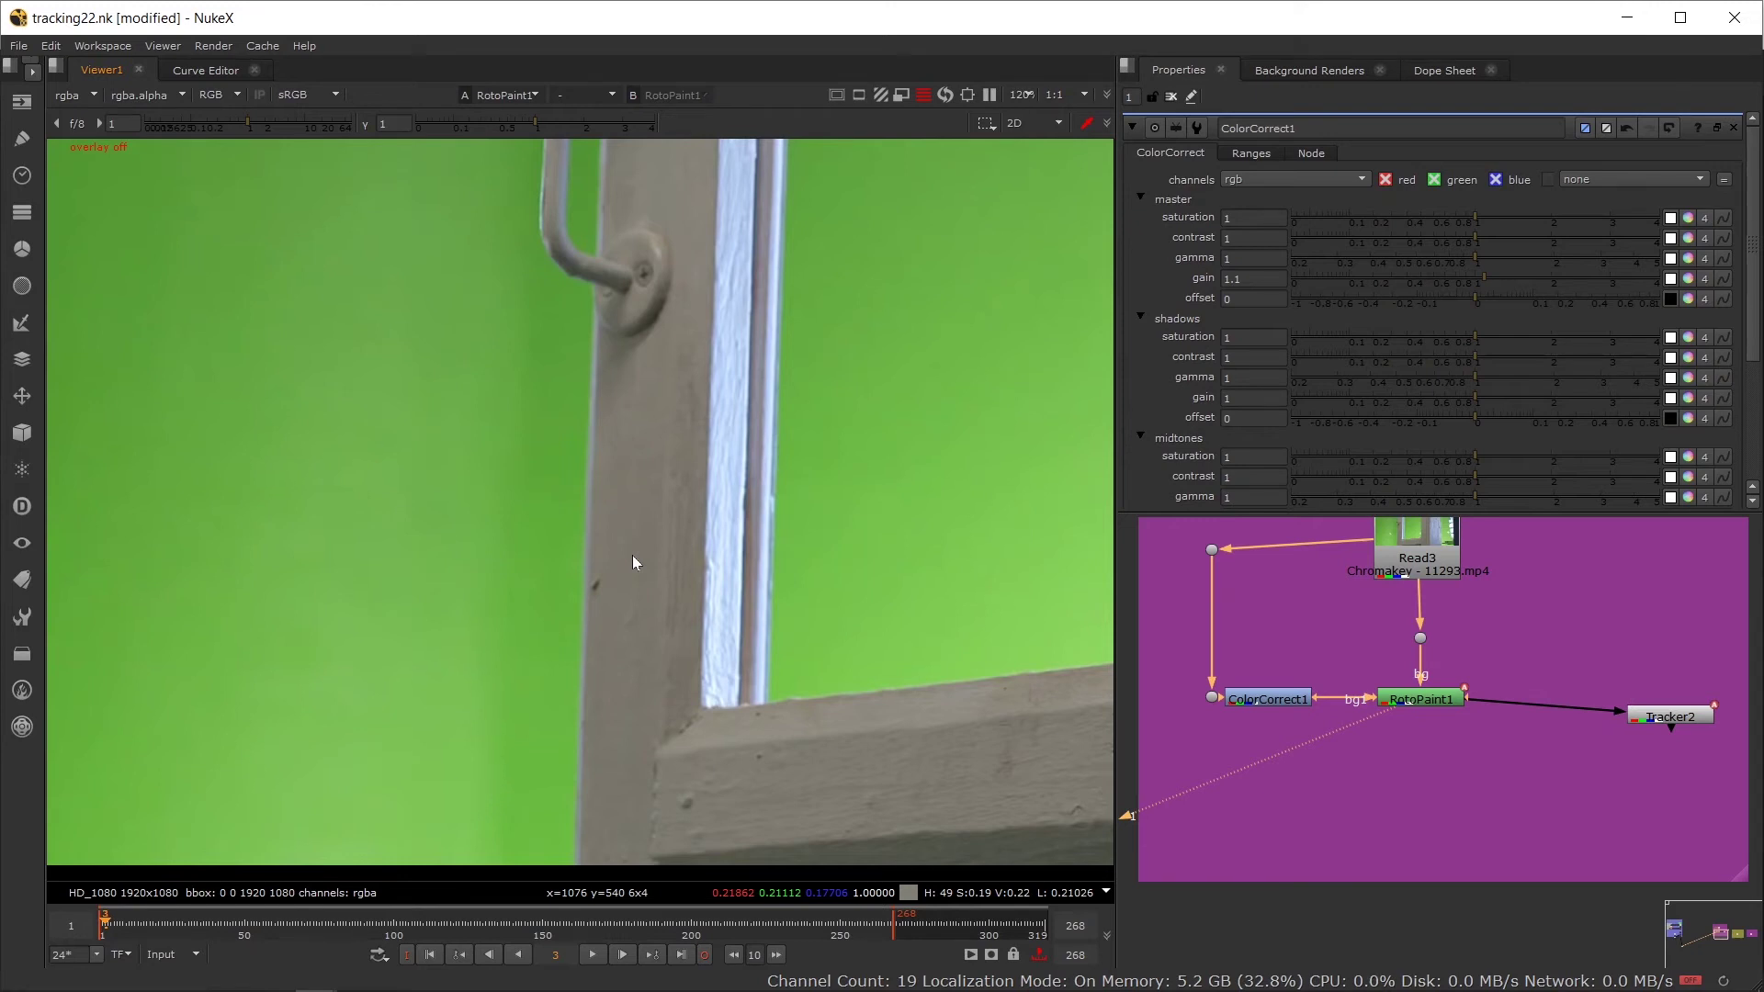
# Step: Check the red, green and blue channels and toggle RotoPaint1 for comparison
pyautogui.press('r')
pyautogui.press('g')
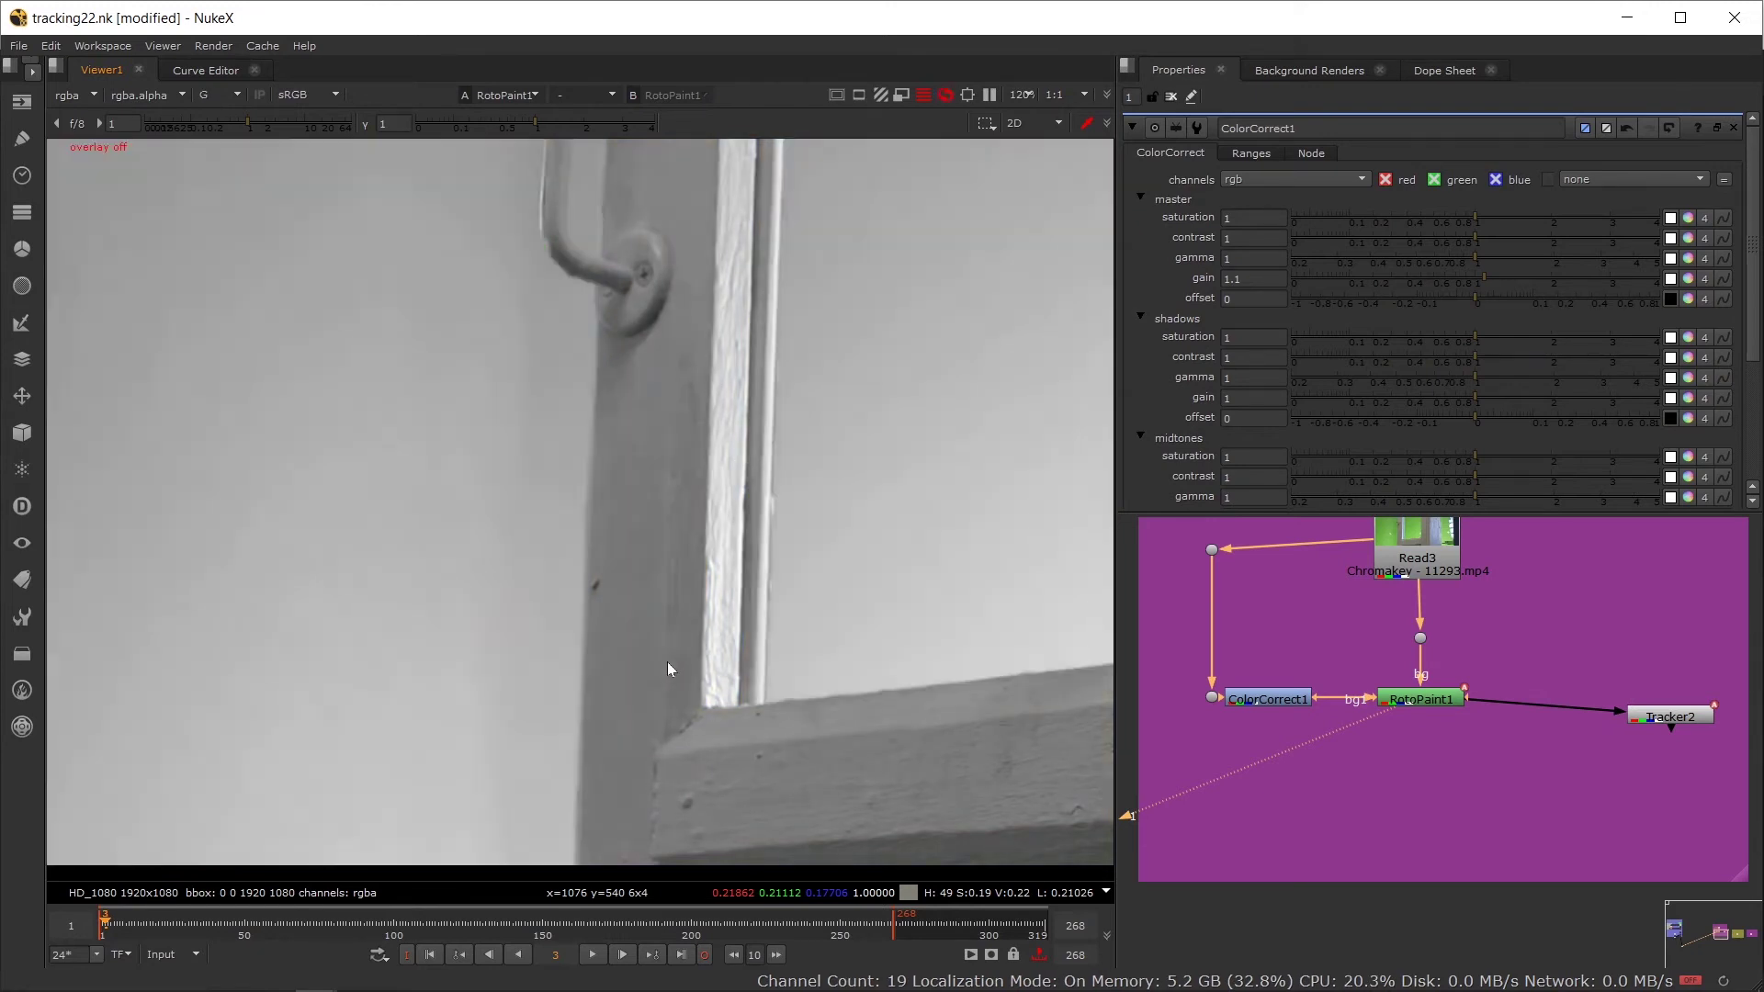
pyautogui.press('b')
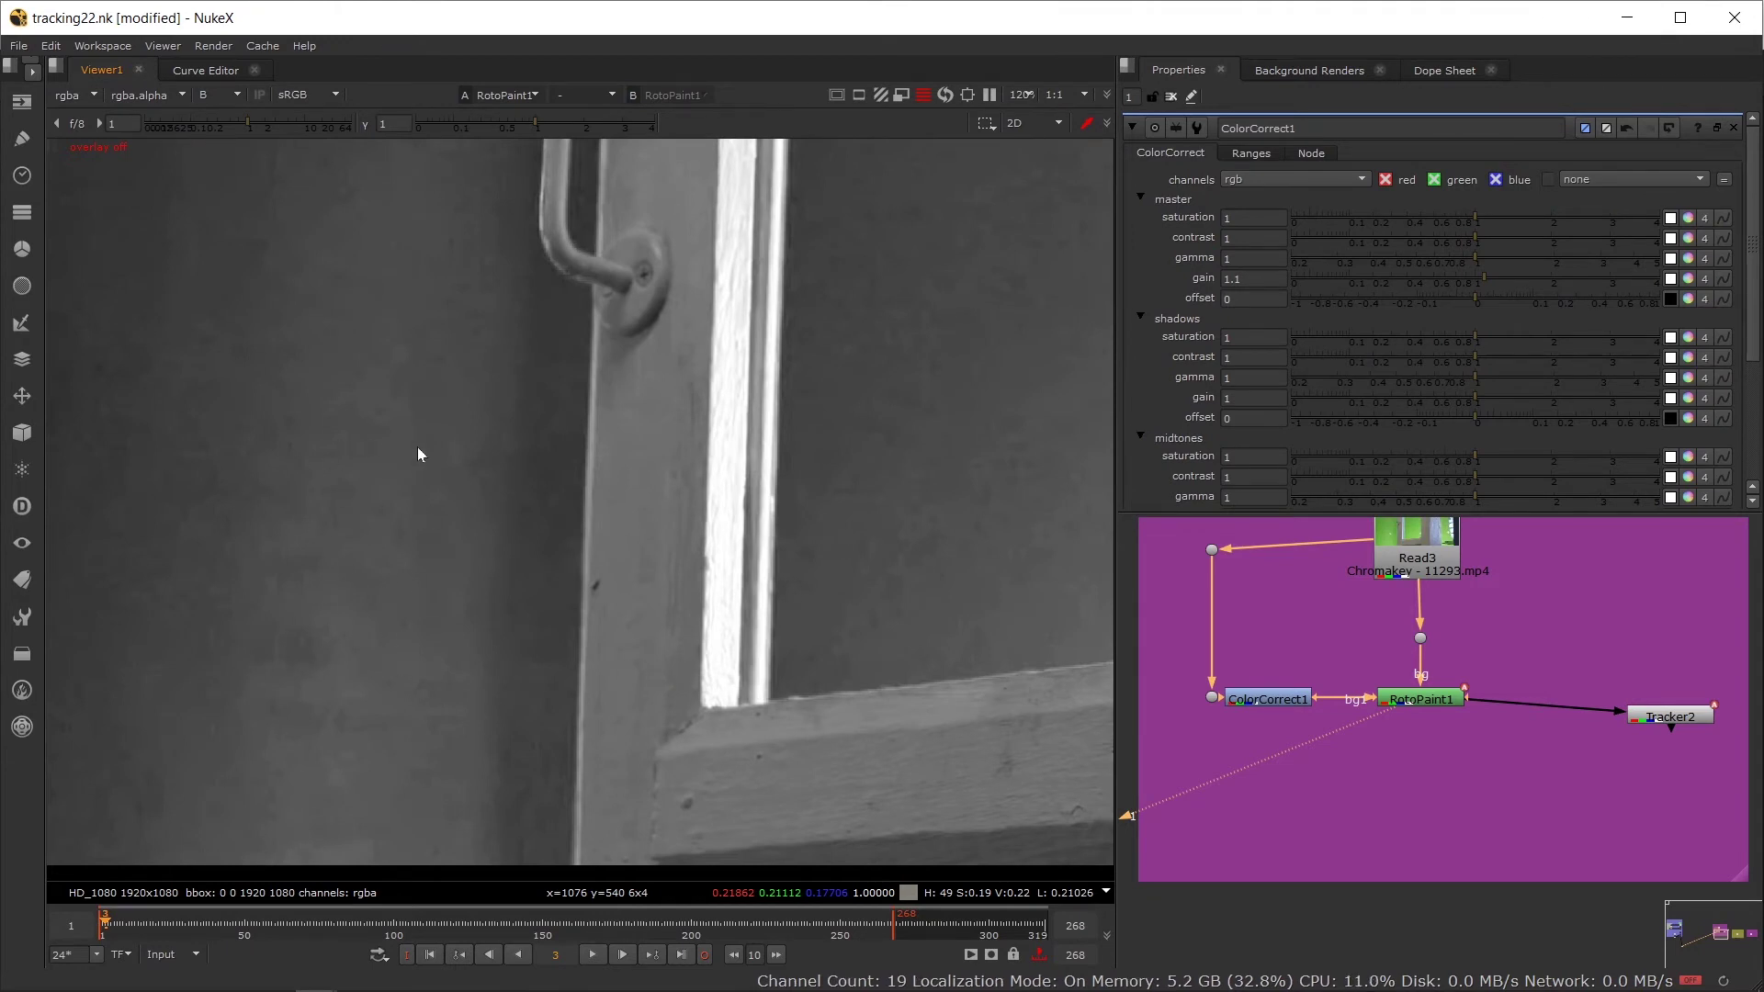
pyautogui.scroll(3, 389, 418)
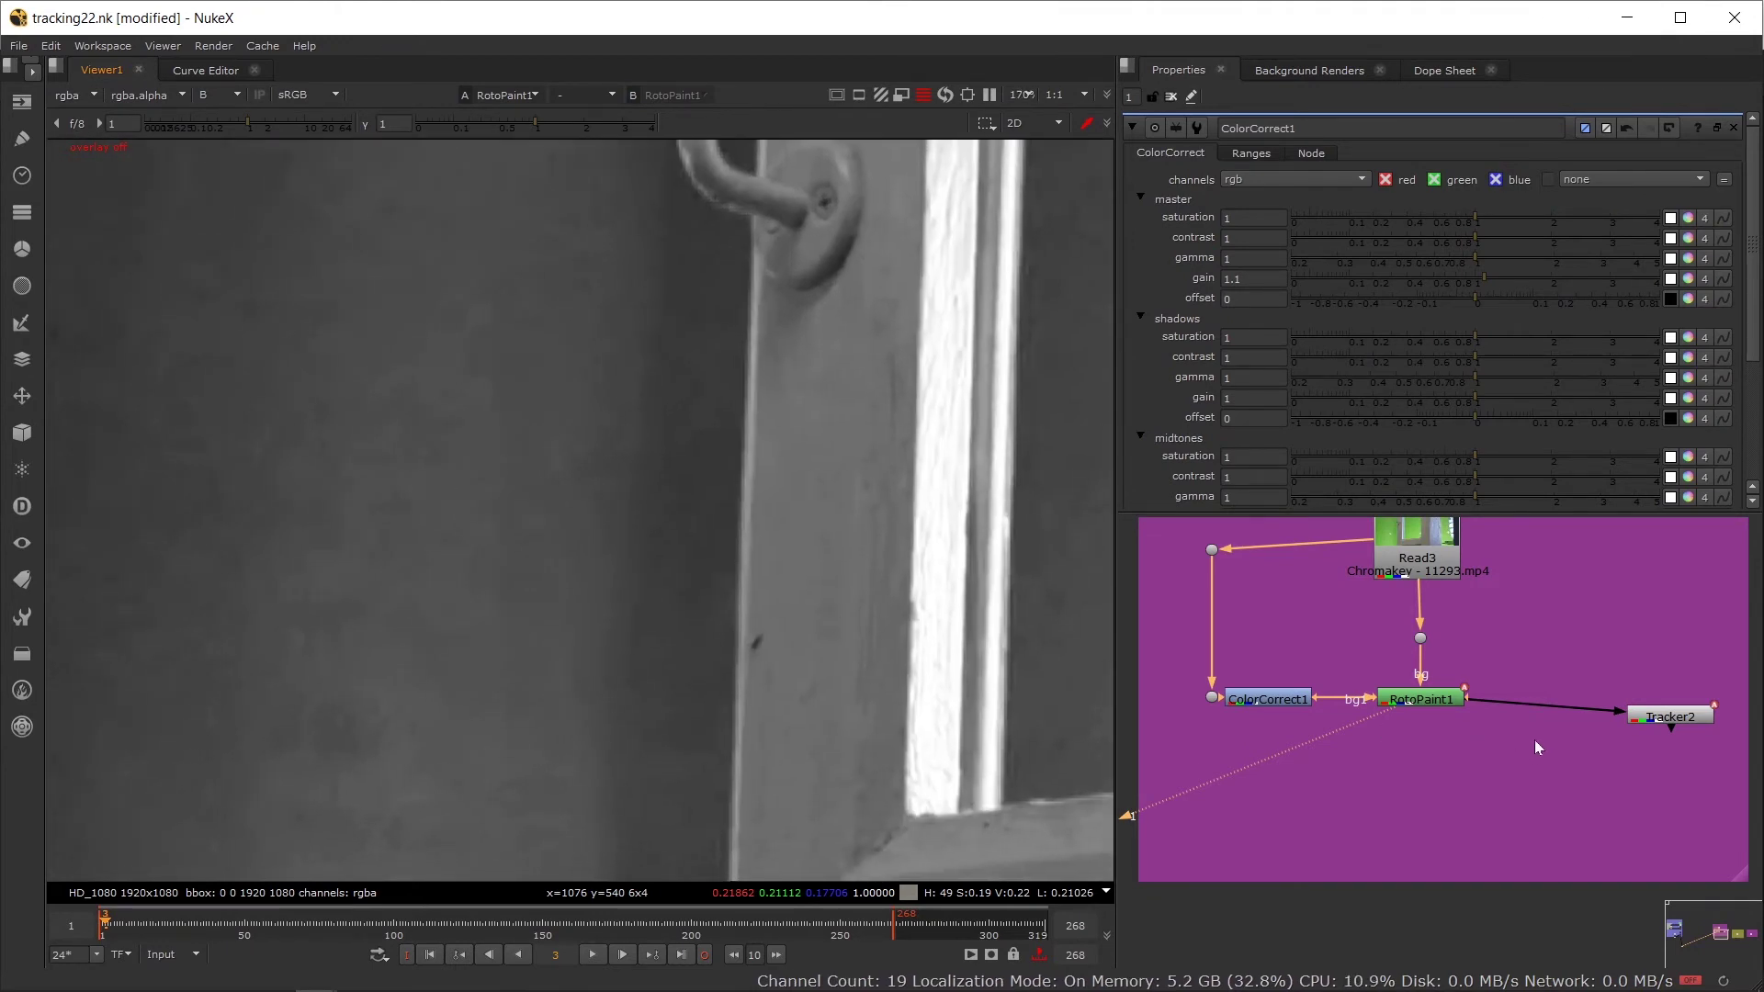
pyautogui.press('d')
pyautogui.press('d')
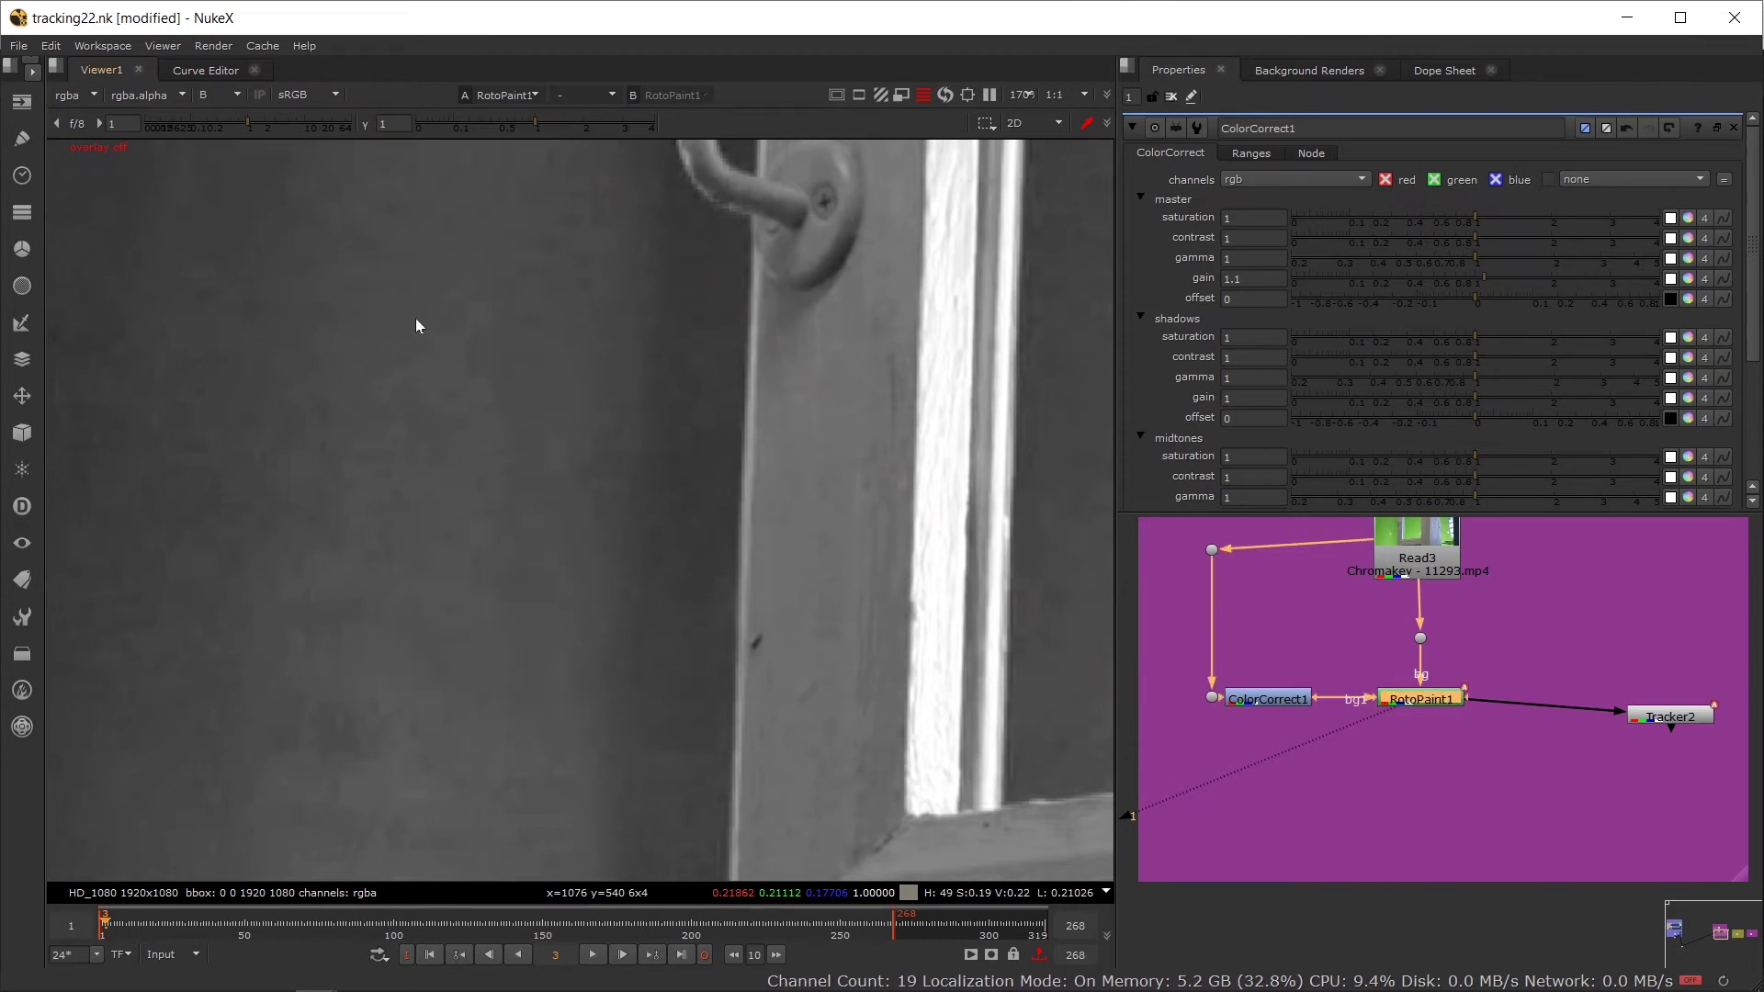
pyautogui.moveTo(383, 295); pyautogui.dragTo(526, 466)
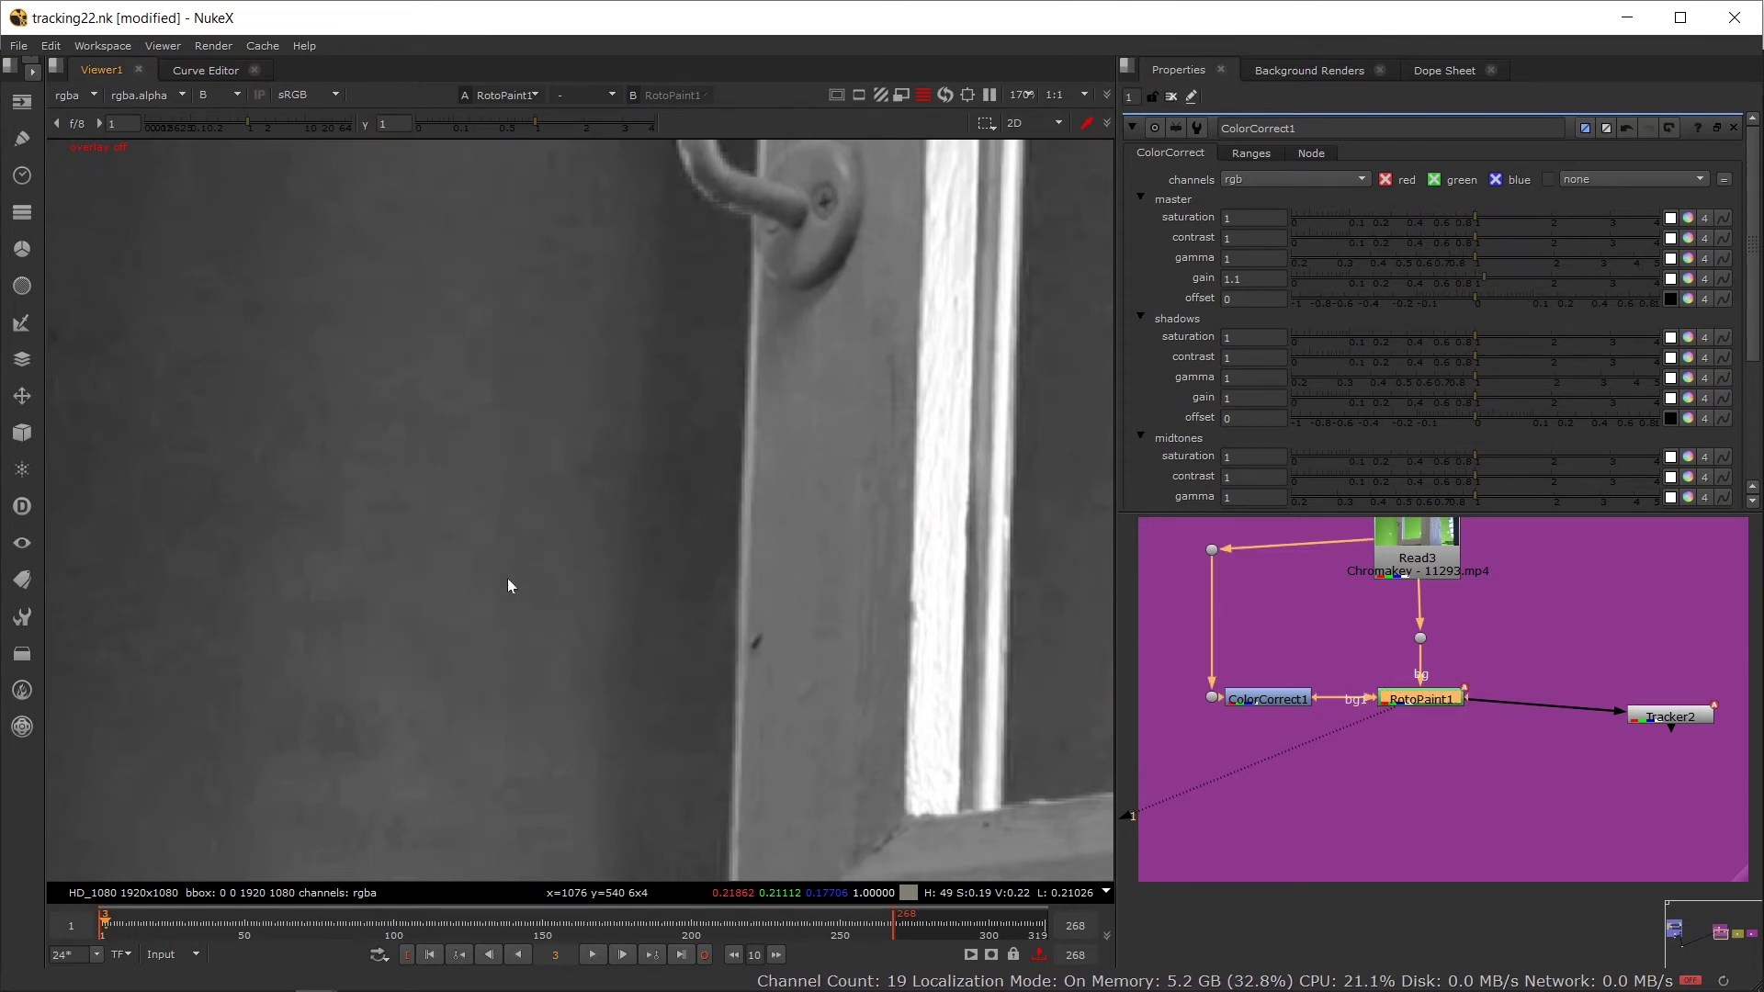
# Step: Set viewer gain to 2.6 and gamma to 0.66 and inspect the patch
pyautogui.moveTo(507, 122)
pyautogui.mouseDown()
pyautogui.moveTo(492, 124)
pyautogui.moveTo(512, 124)
pyautogui.mouseUp()
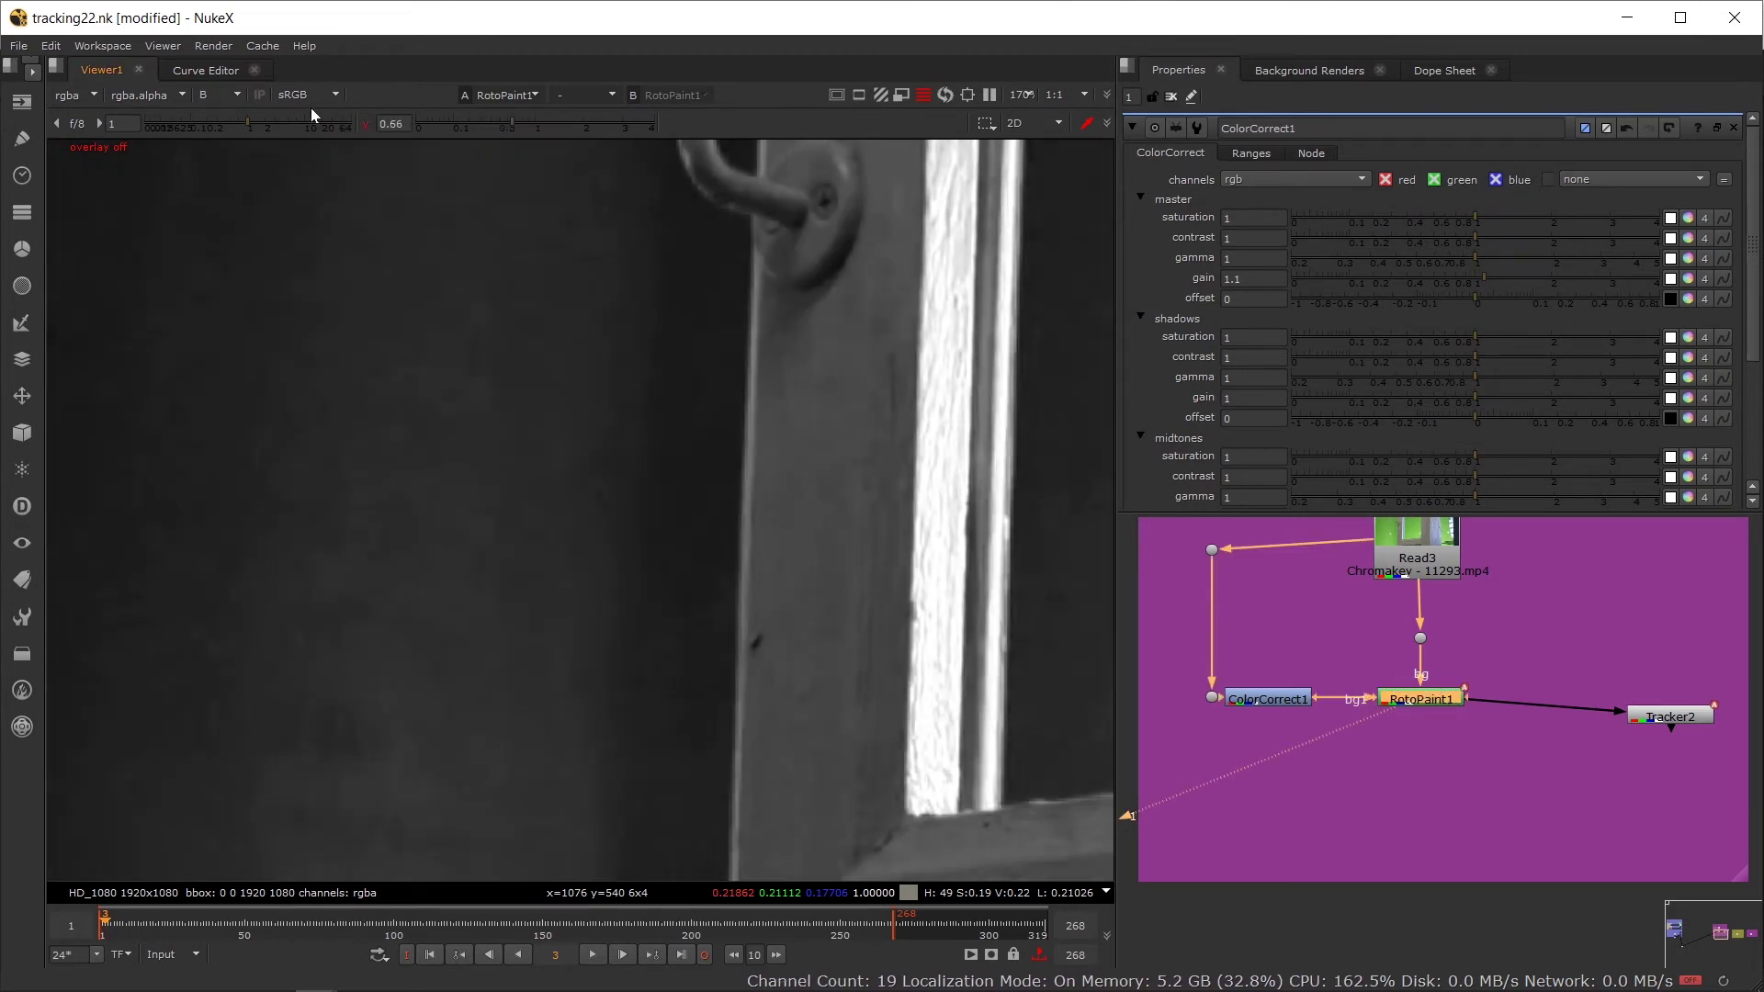
pyautogui.click(291, 125)
pyautogui.moveTo(292, 125); pyautogui.dragTo(272, 129)
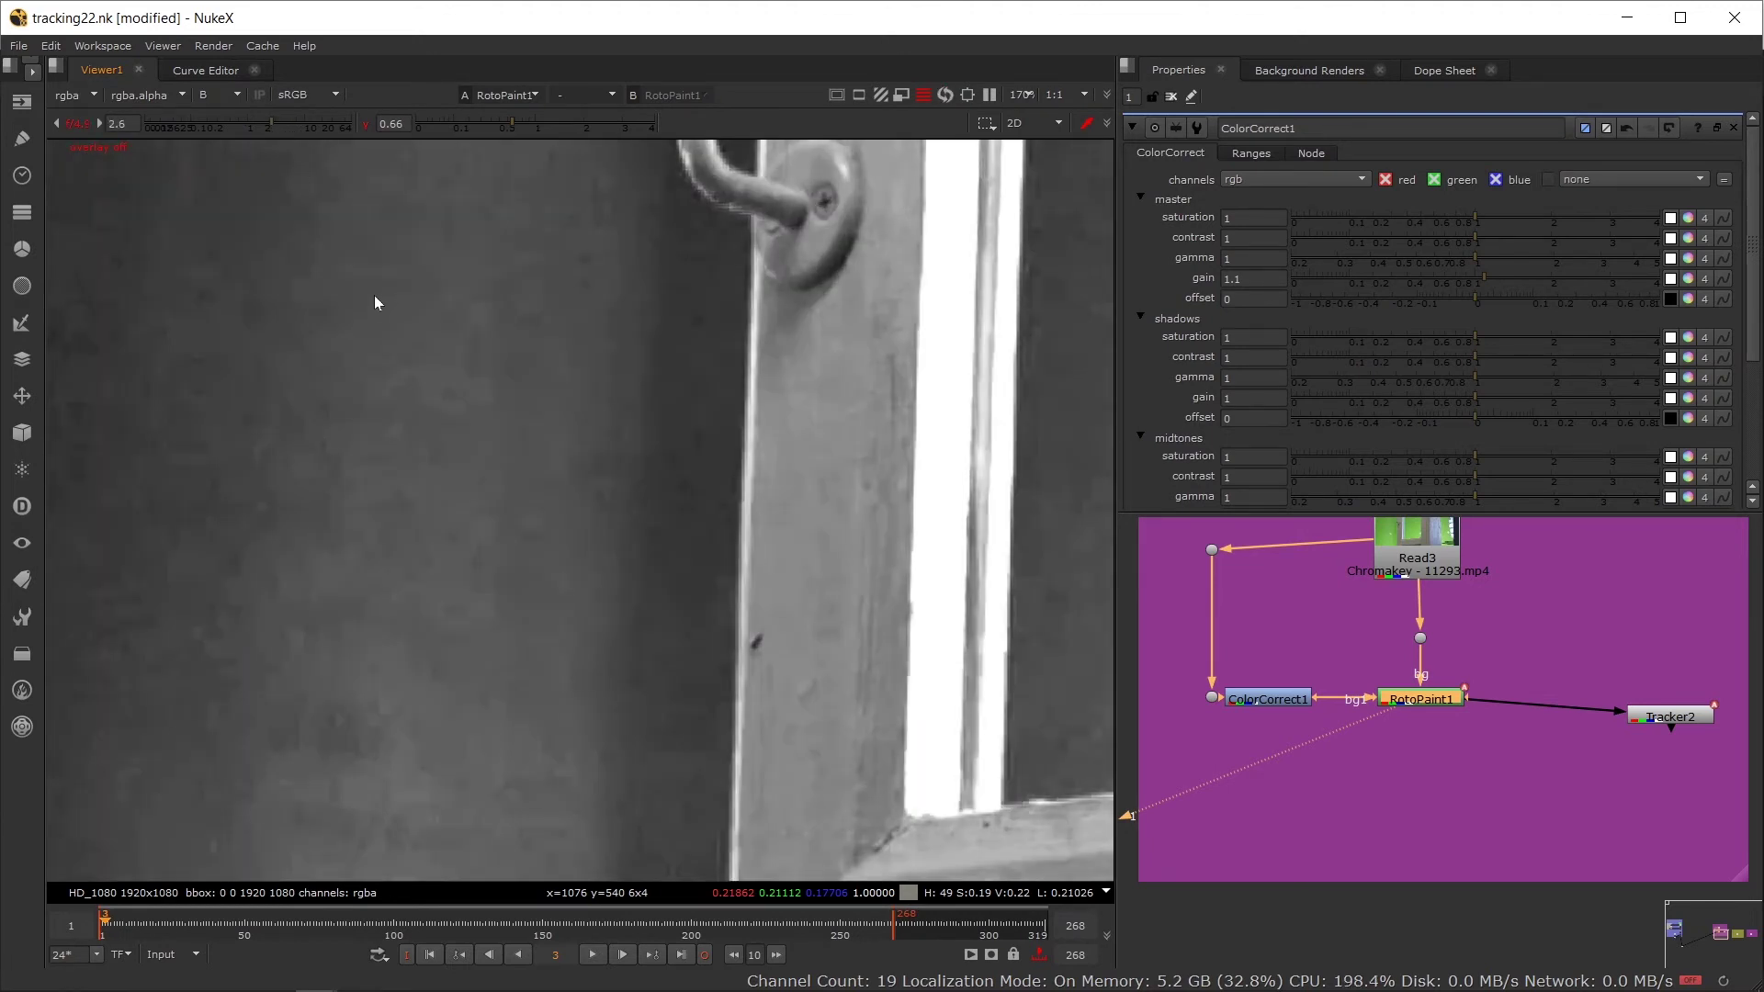
pyautogui.moveTo(368, 283); pyautogui.dragTo(528, 428)
pyautogui.moveTo(421, 469); pyautogui.dragTo(519, 670)
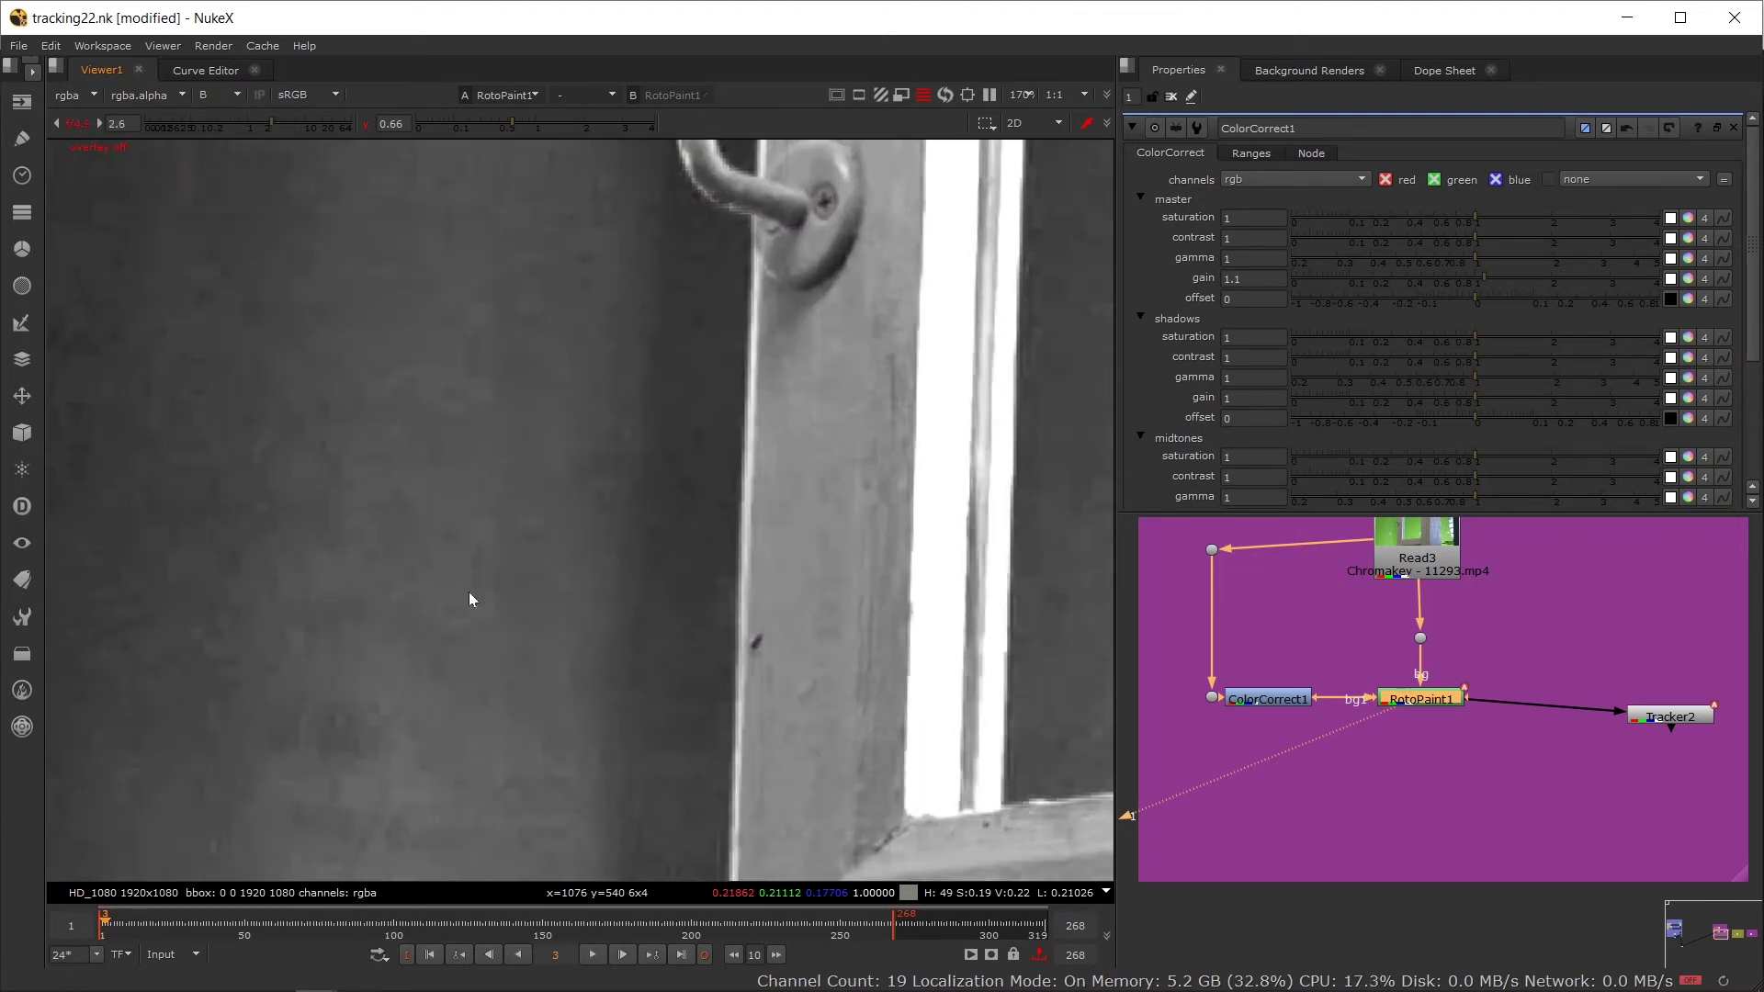
pyautogui.moveTo(355, 264); pyautogui.dragTo(531, 461)
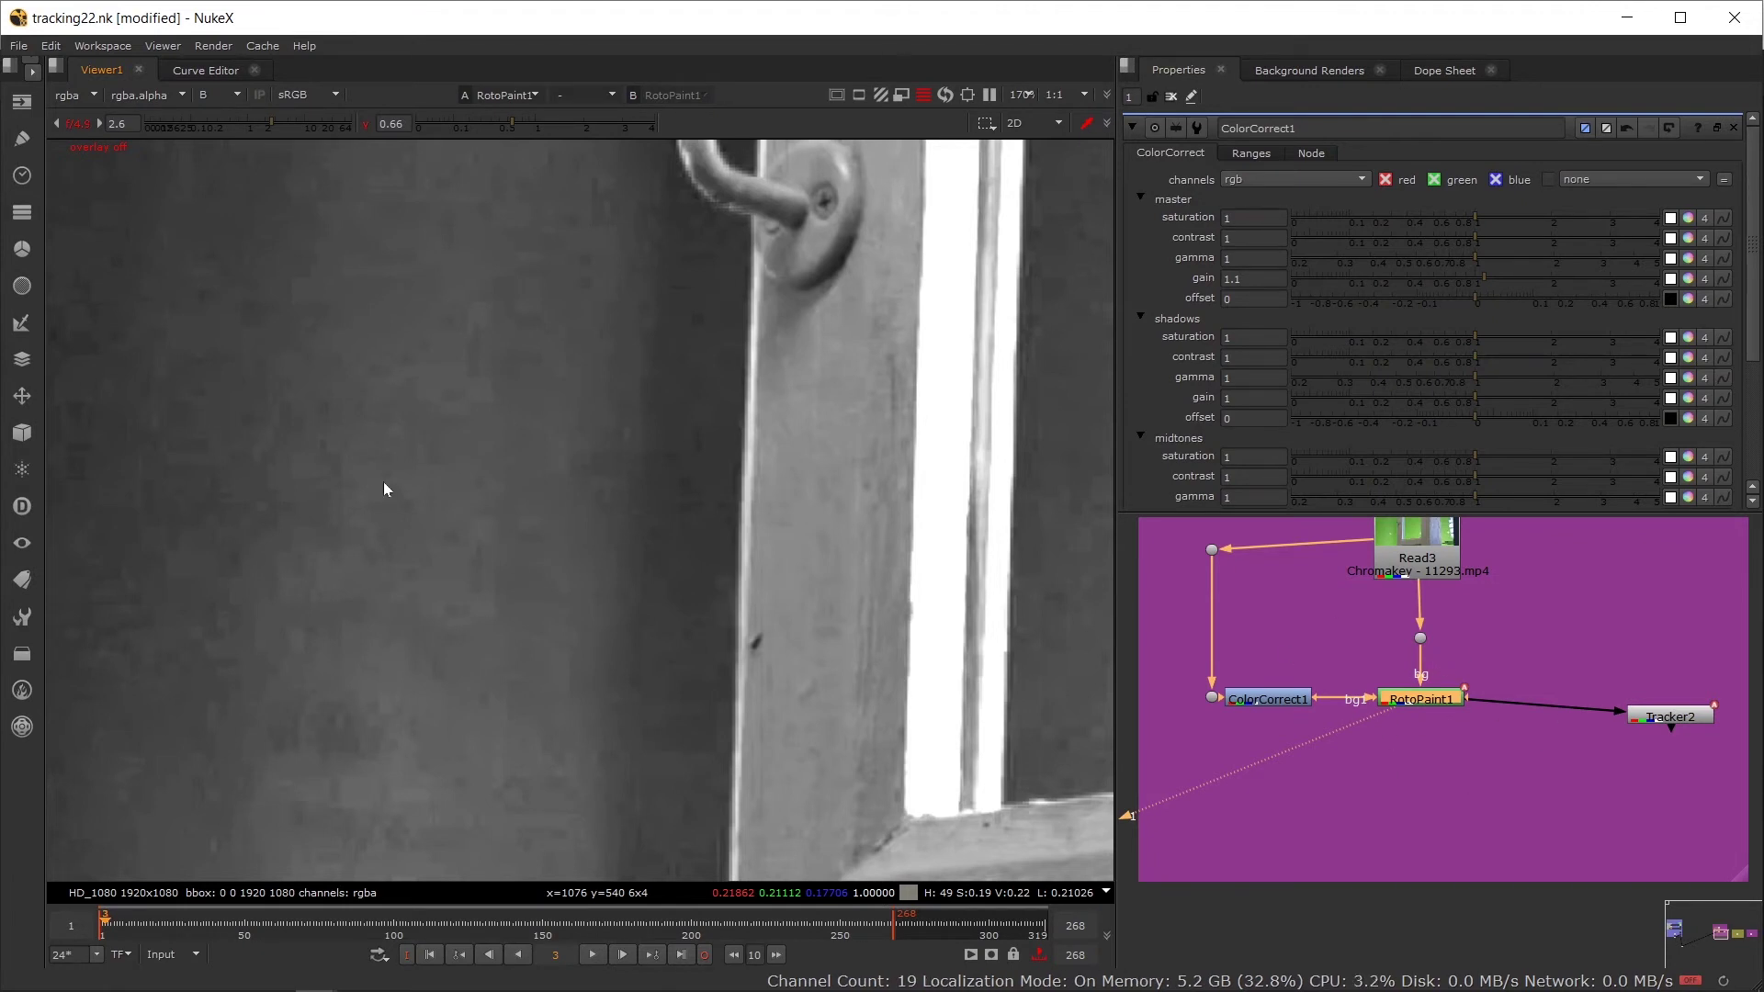
pyautogui.moveTo(347, 259); pyautogui.dragTo(590, 503)
# Step: Return the viewer to full RGB and frame the door handle
pyautogui.press('f')
pyautogui.scroll(3, 386, 484)
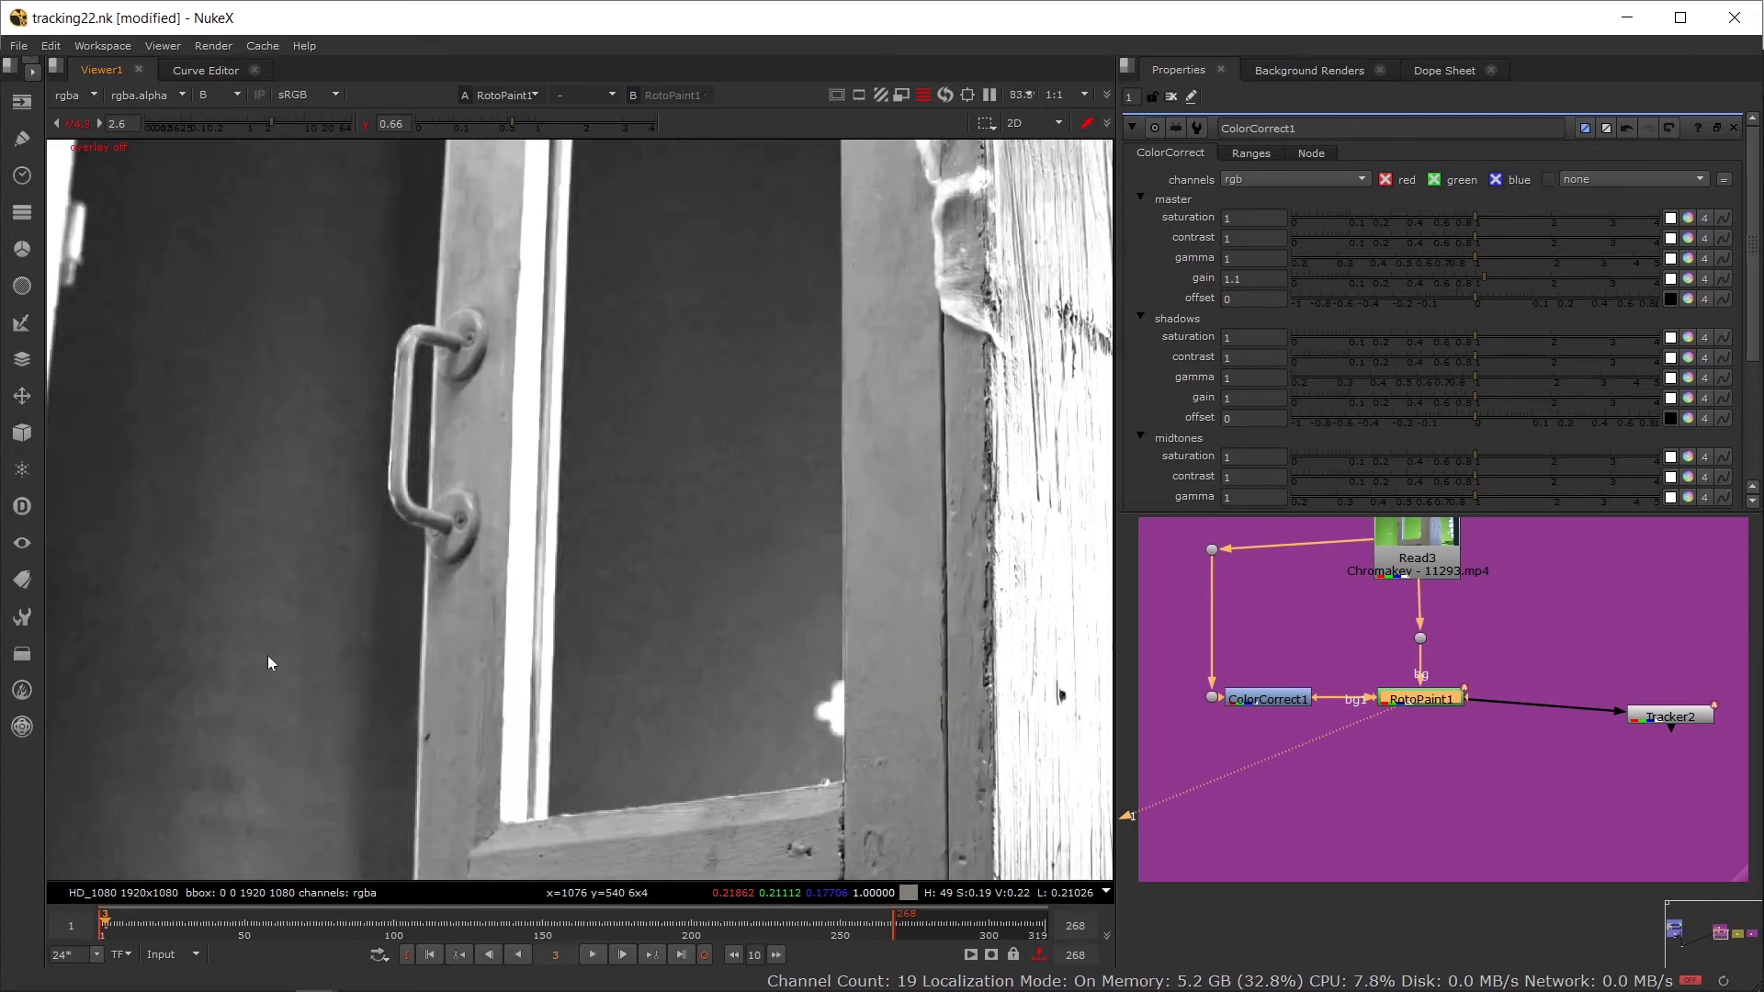
pyautogui.press('r')
pyautogui.press('r')
pyautogui.moveTo(273, 672); pyautogui.dragTo(422, 601)
pyautogui.scroll(1, 421, 601)
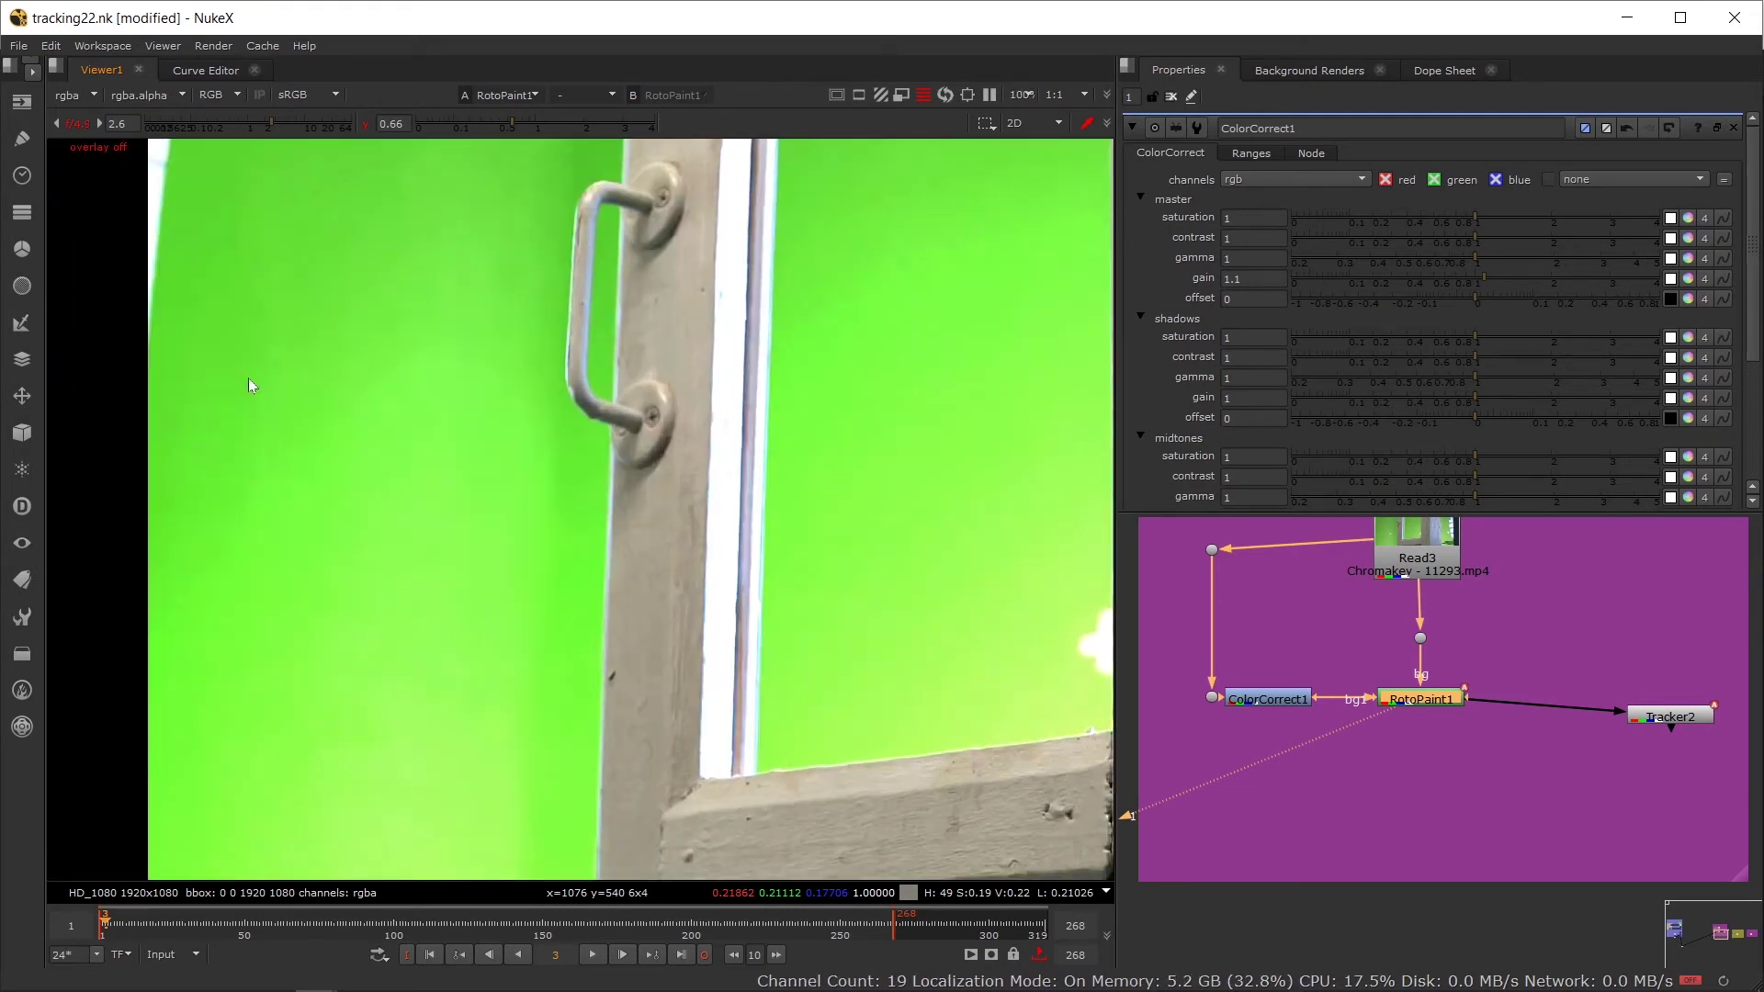
# Step: Reset viewer gain and gamma to 1, open RotoPaint1 and select Ellipse1
pyautogui.click(76, 124)
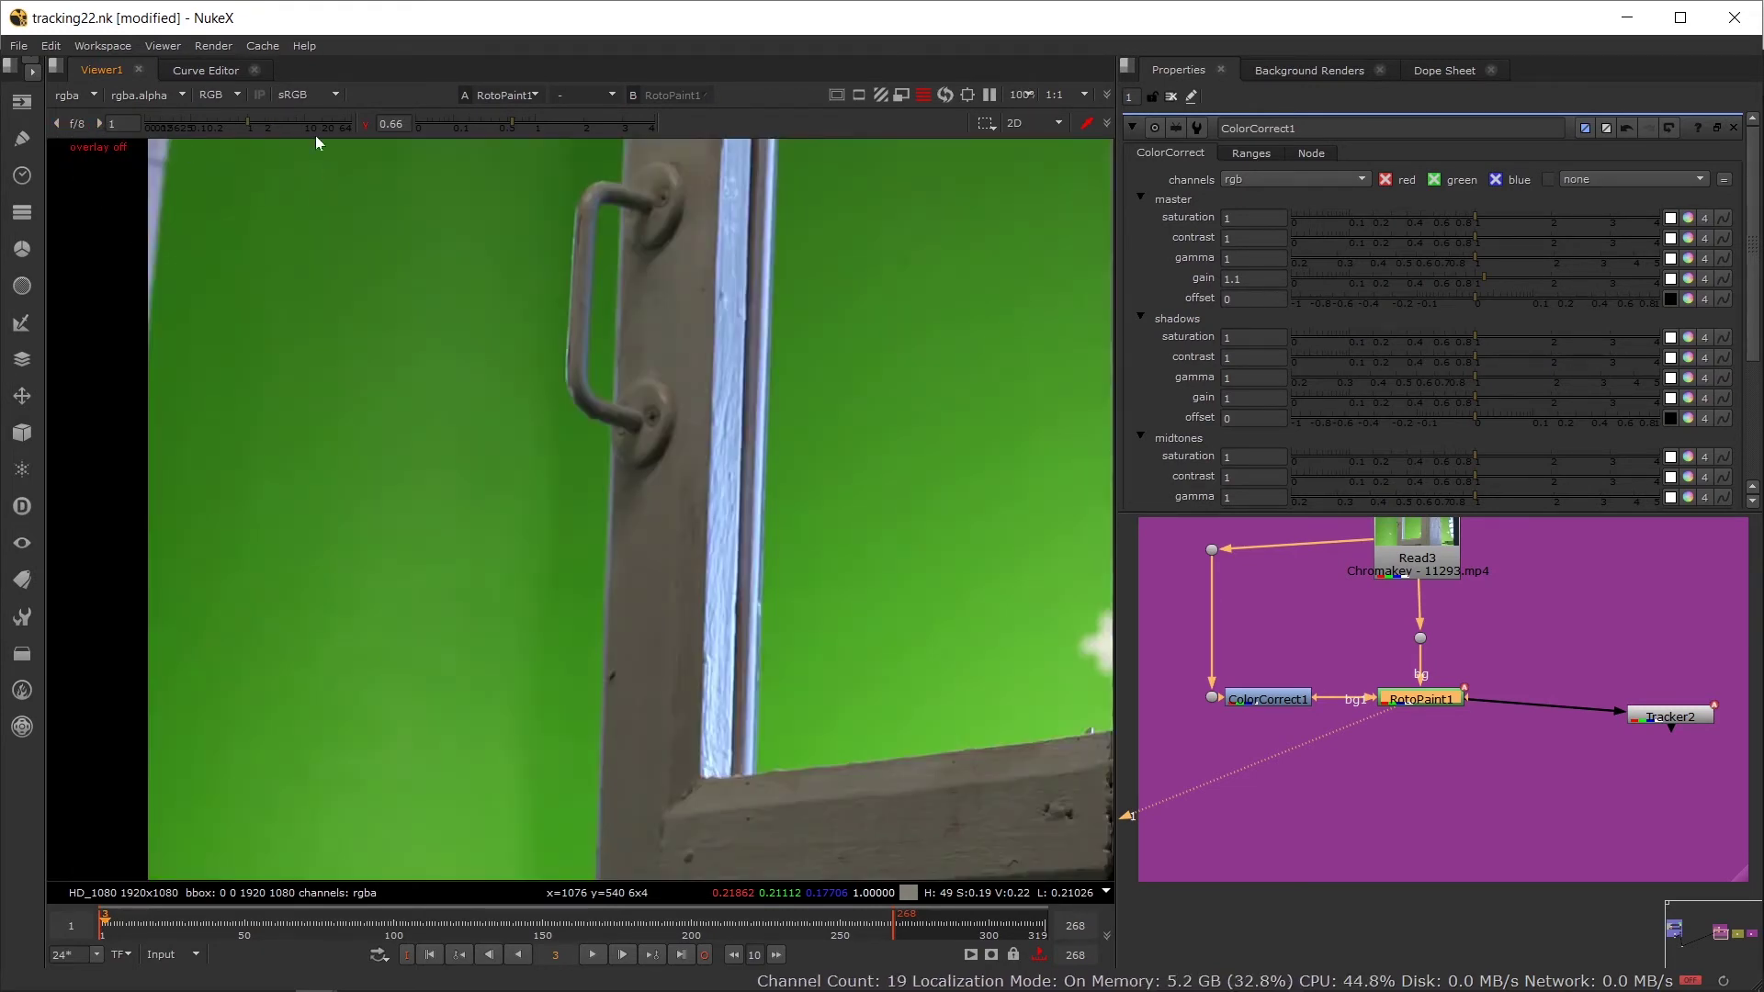
pyautogui.click(367, 123)
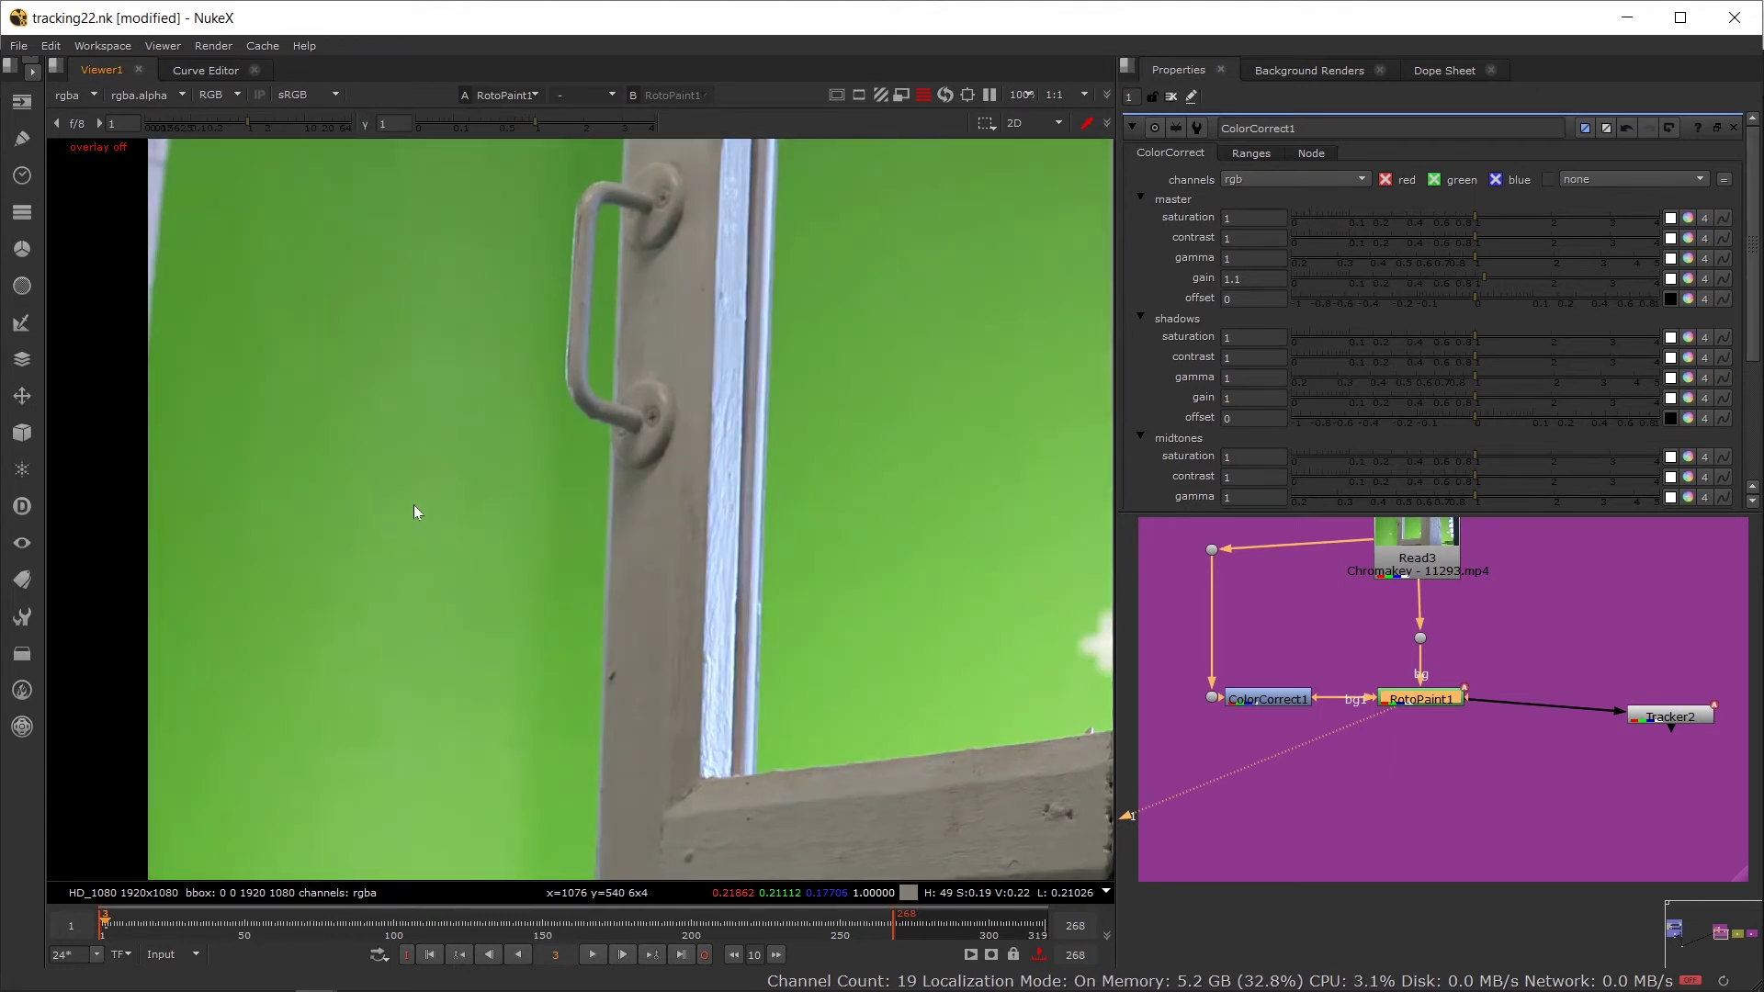
pyautogui.scroll(-2, 1443, 763)
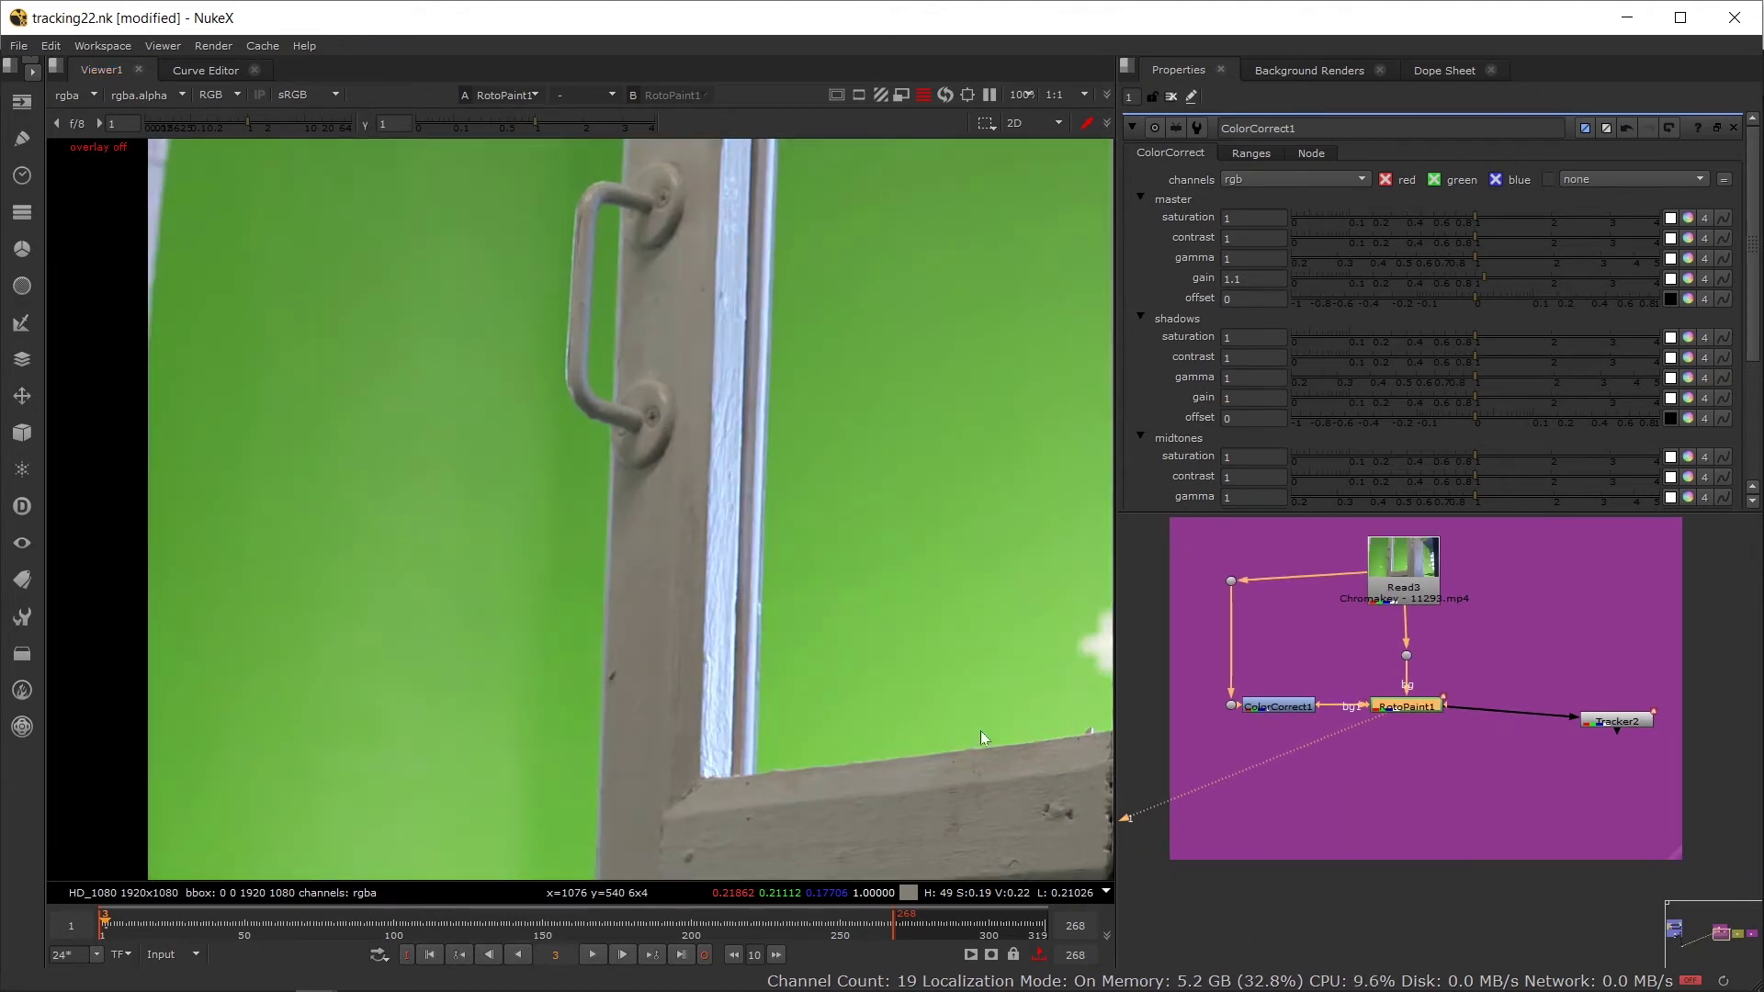
pyautogui.doubleClick(1408, 713)
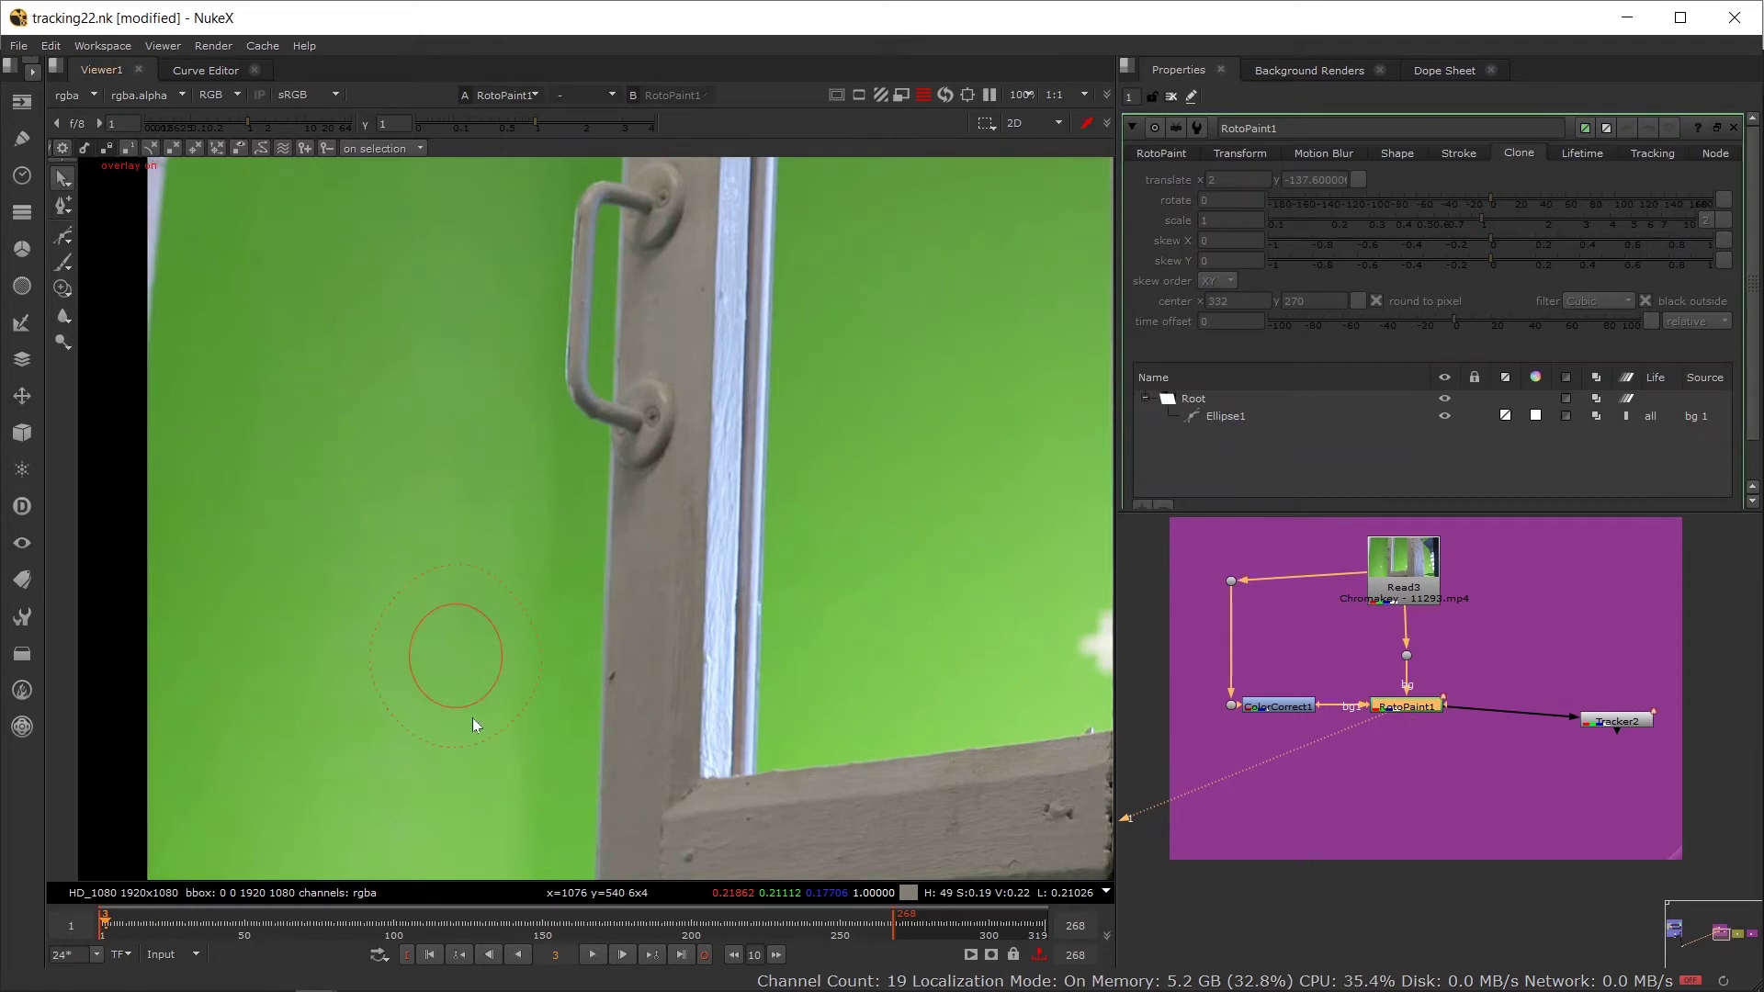
pyautogui.moveTo(276, 480); pyautogui.dragTo(644, 875)
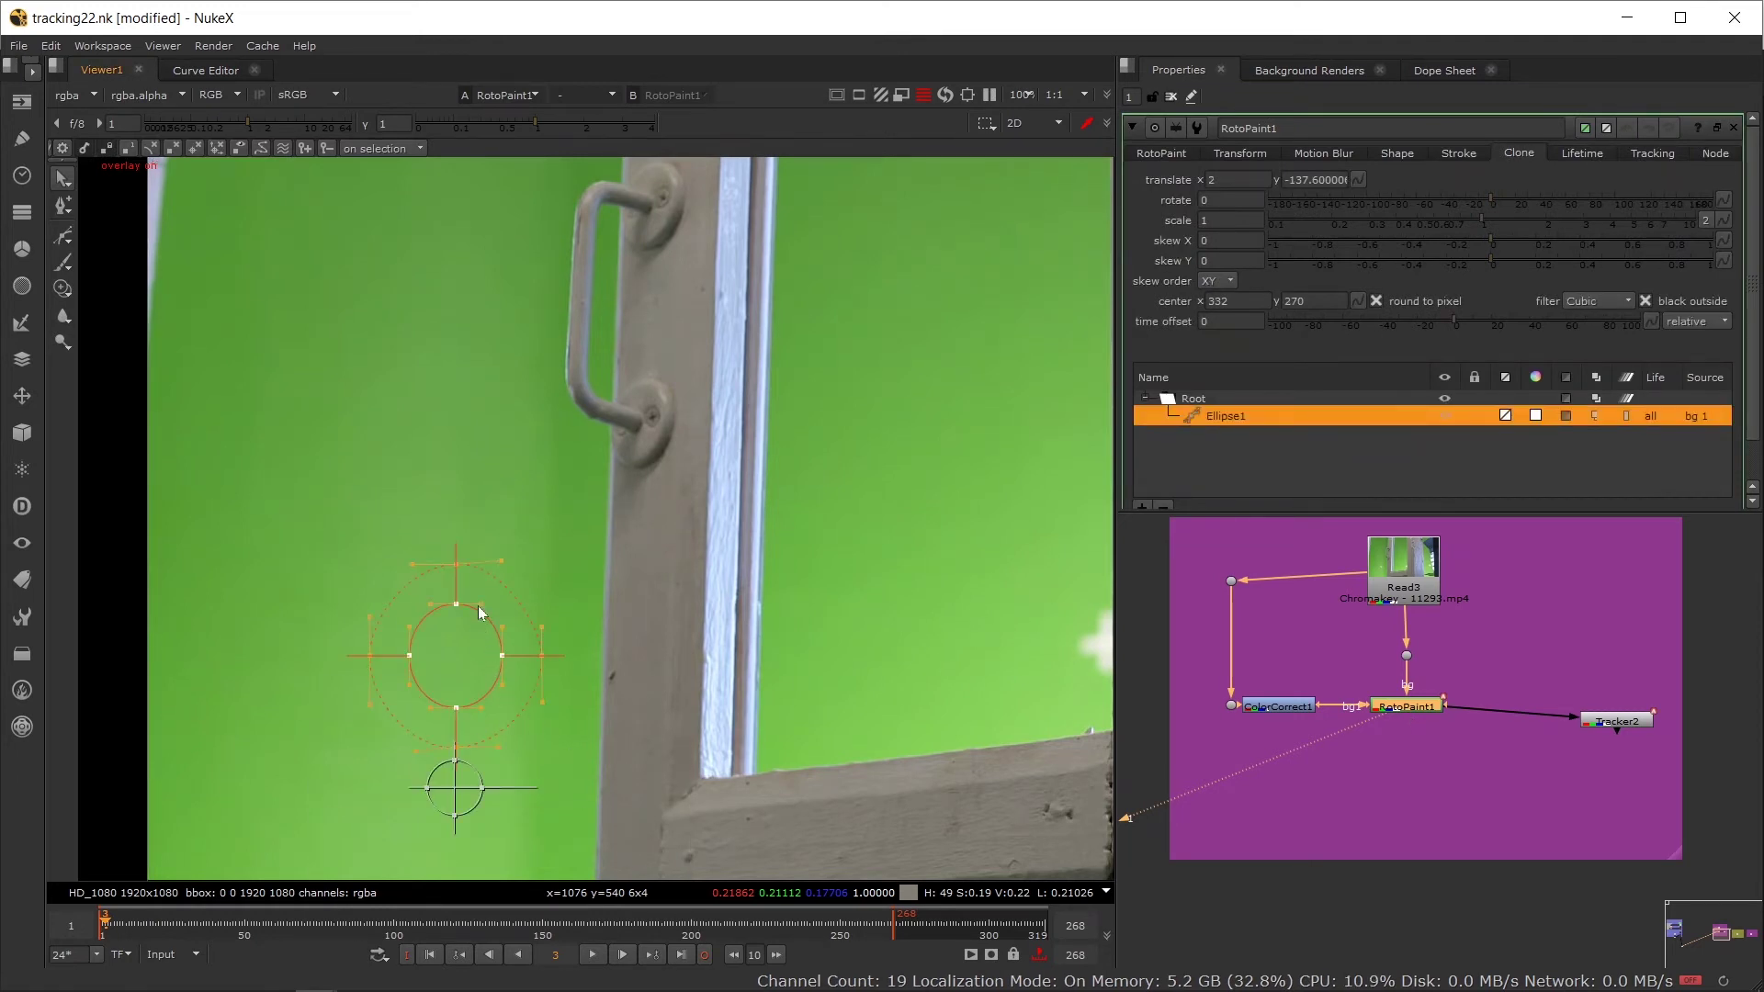
# Step: Reconnect Tracker2's input from RotoPaint1 to Read3 and view Tracker2's output
pyautogui.moveTo(1612, 730)
pyautogui.mouseDown()
pyautogui.moveTo(1588, 748)
pyautogui.moveTo(1569, 733)
pyautogui.moveTo(1607, 714)
pyautogui.mouseUp()
pyautogui.moveTo(1465, 701); pyautogui.dragTo(1426, 572)
pyautogui.doubleClick(1607, 709)
pyautogui.press('1')
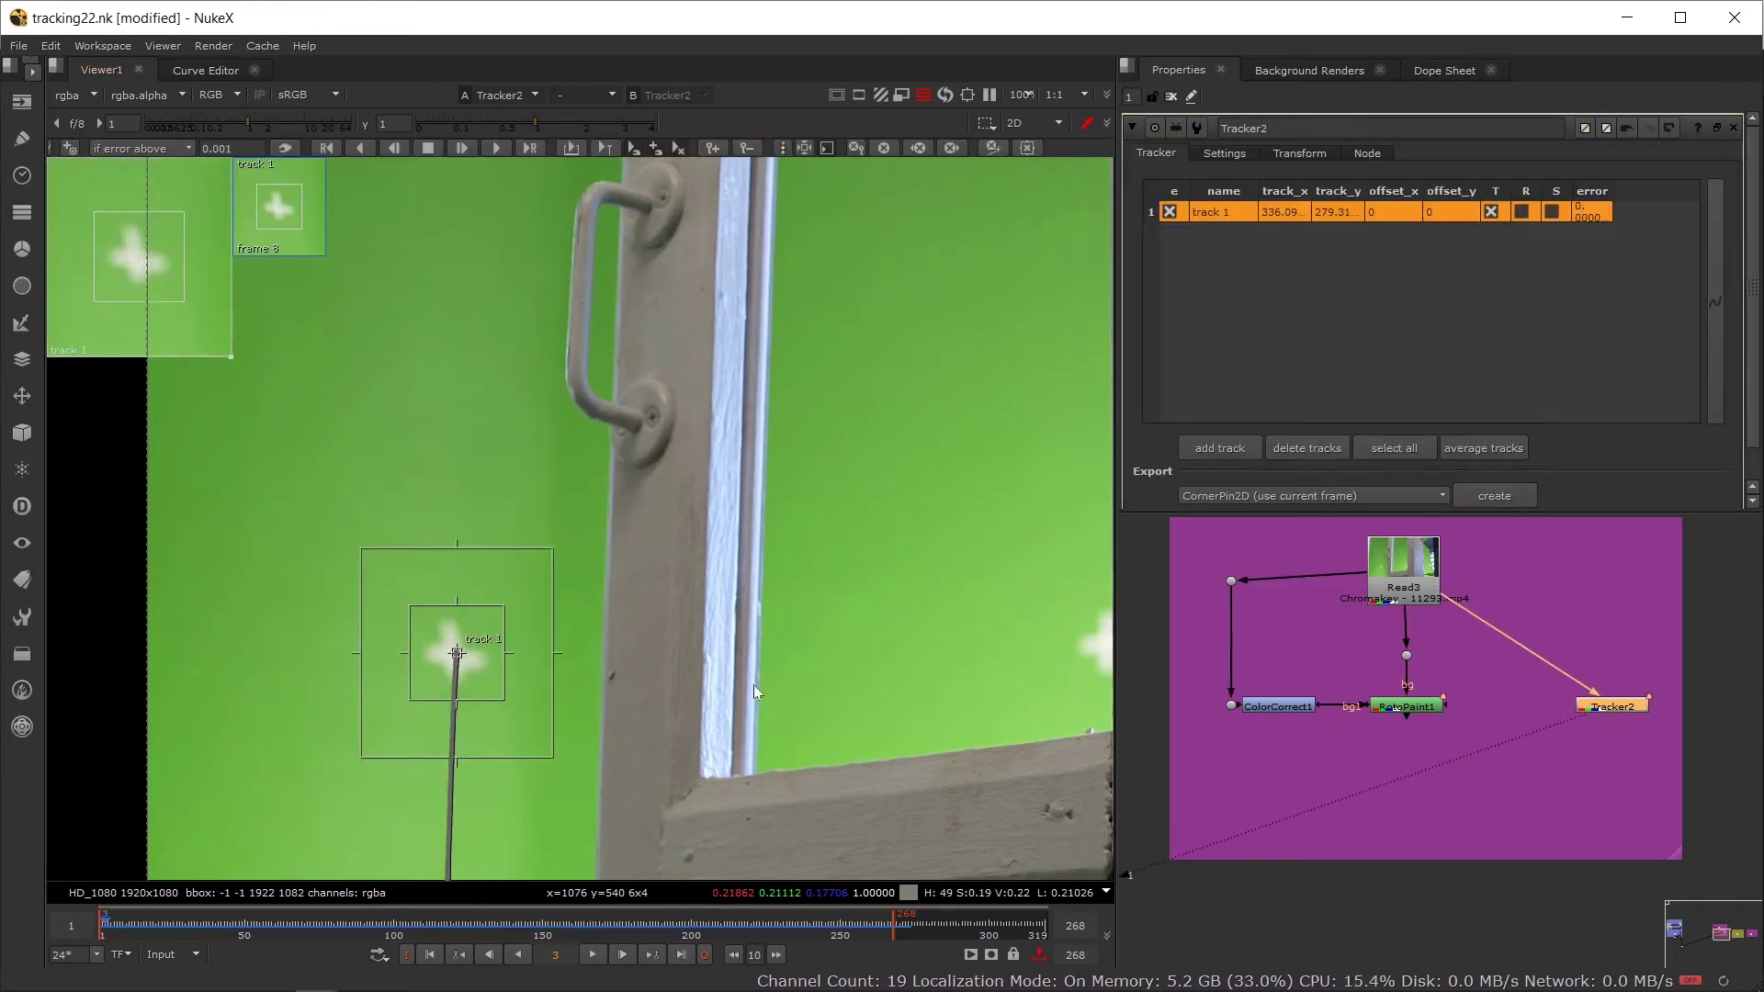
# Step: Add a Dot on the Read3-to-Tracker2 pipe, shift RotoPaint1 left, and show Tracker2's Transform tab
pyautogui.moveTo(1516, 648); pyautogui.dragTo(1609, 572)
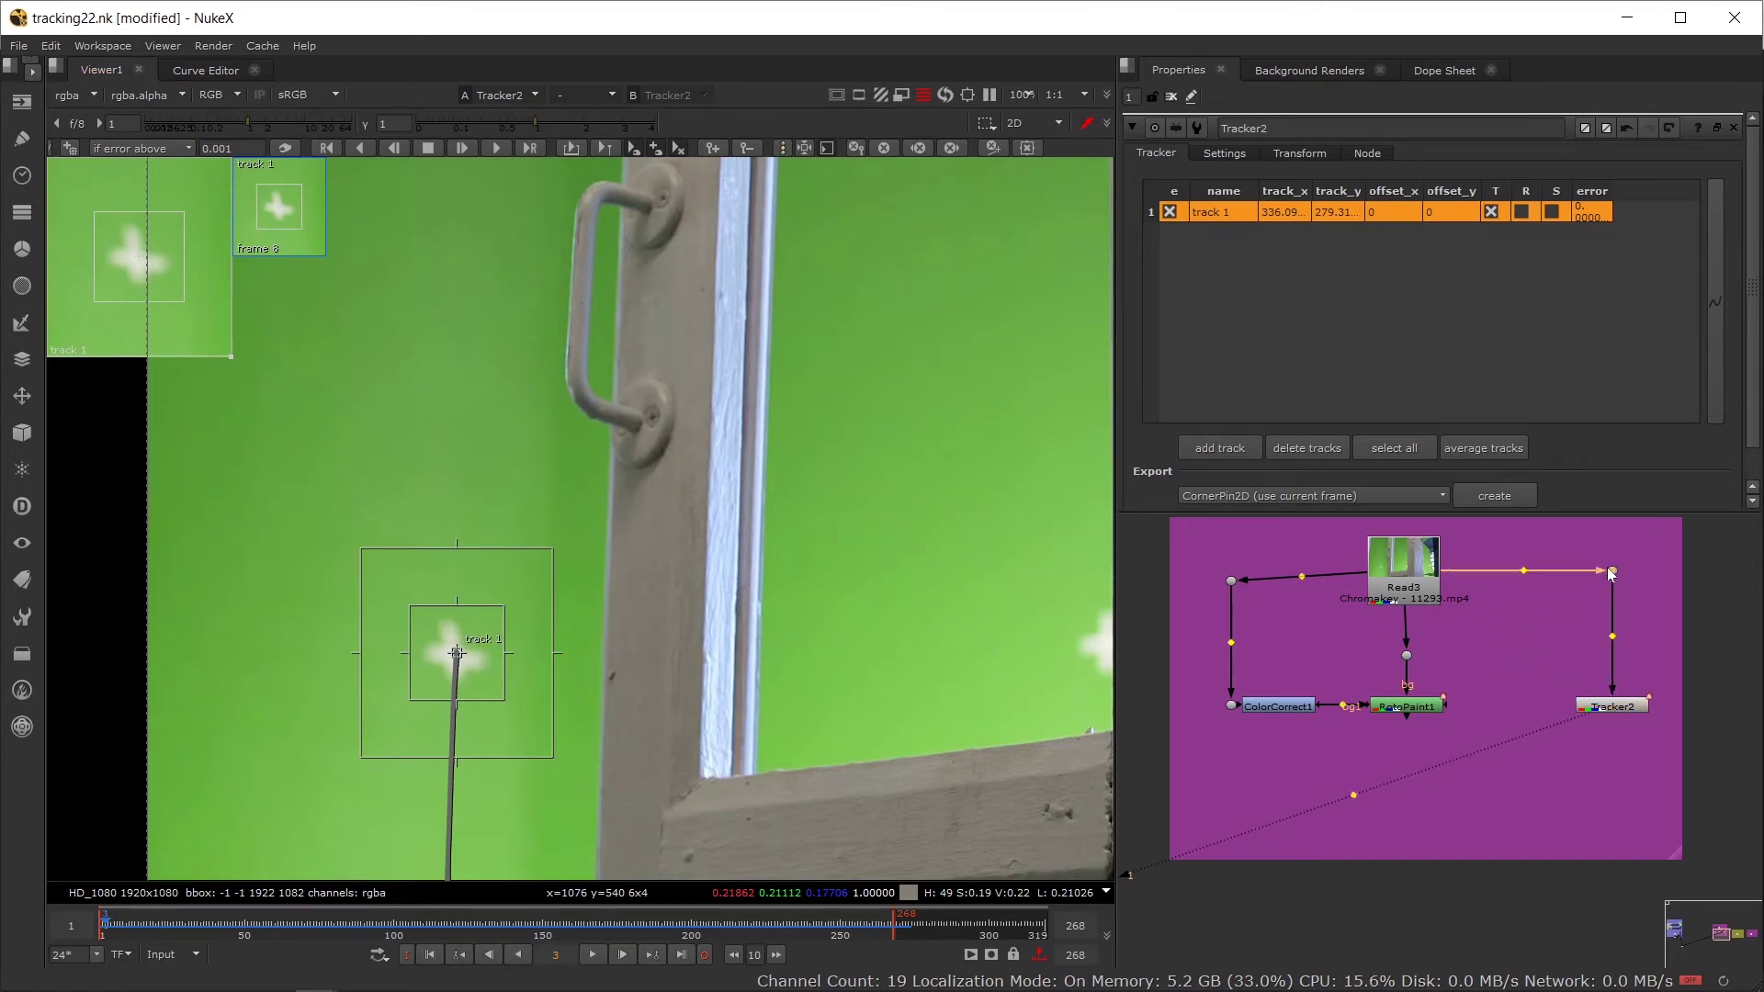
pyautogui.moveTo(1417, 708); pyautogui.dragTo(1405, 707)
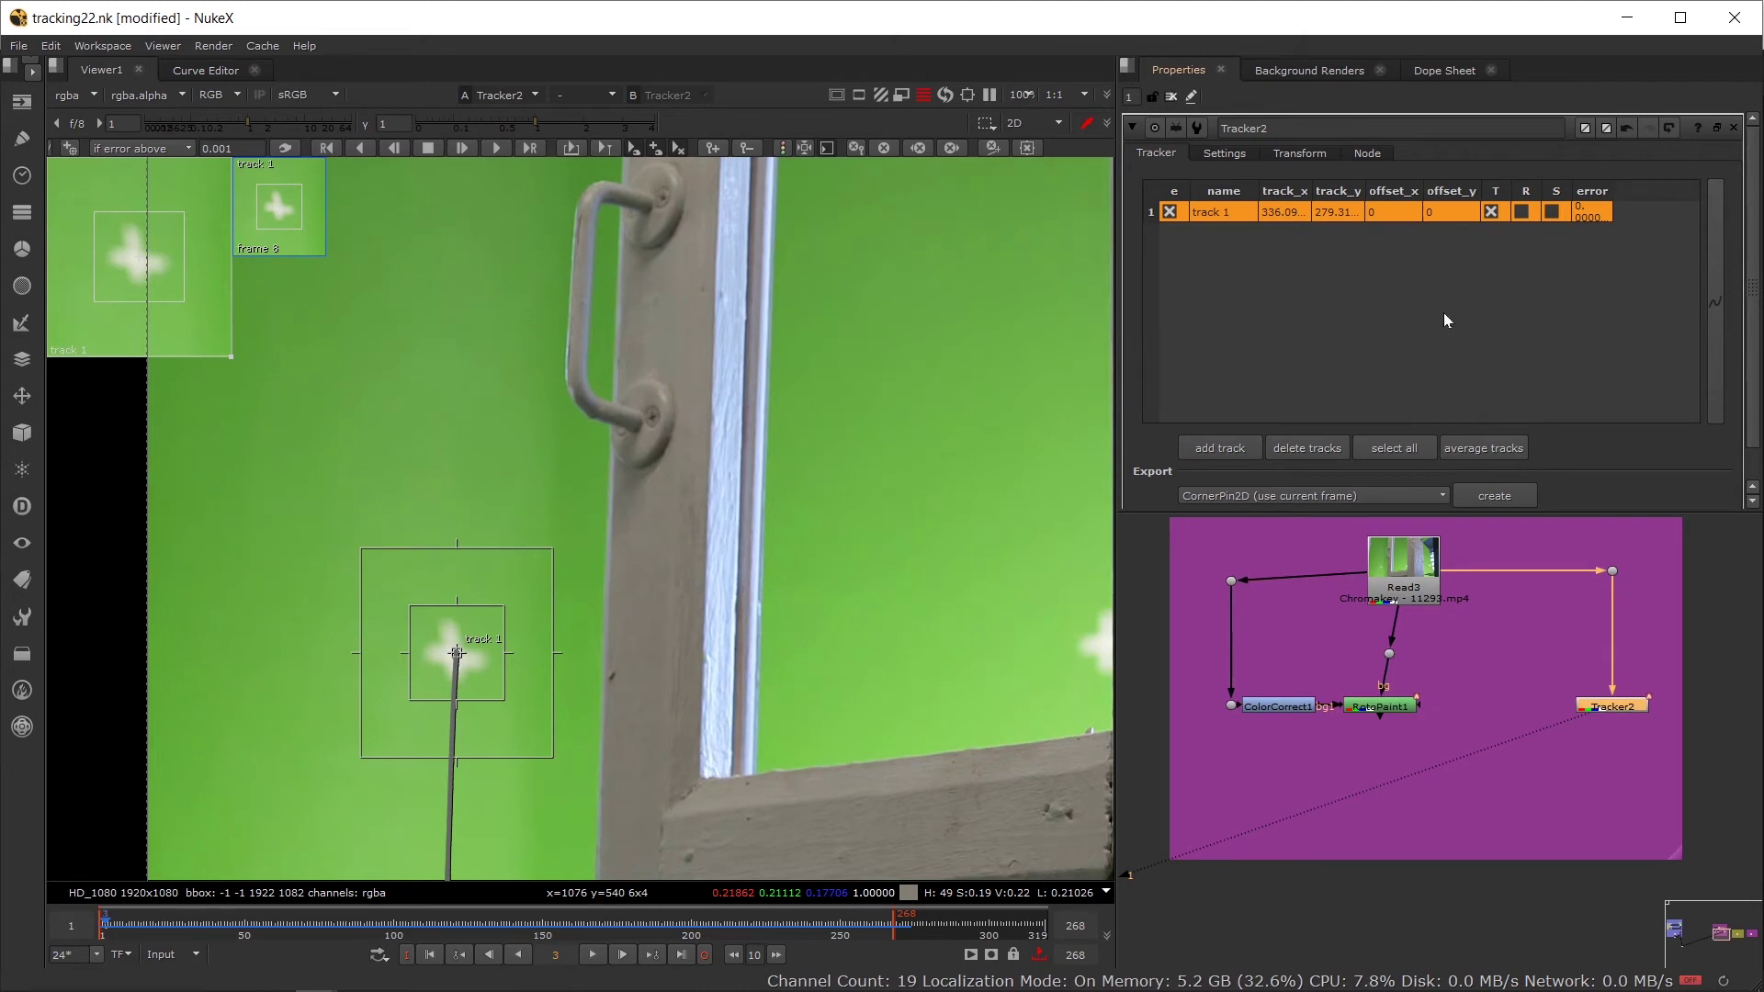
pyautogui.click(1297, 153)
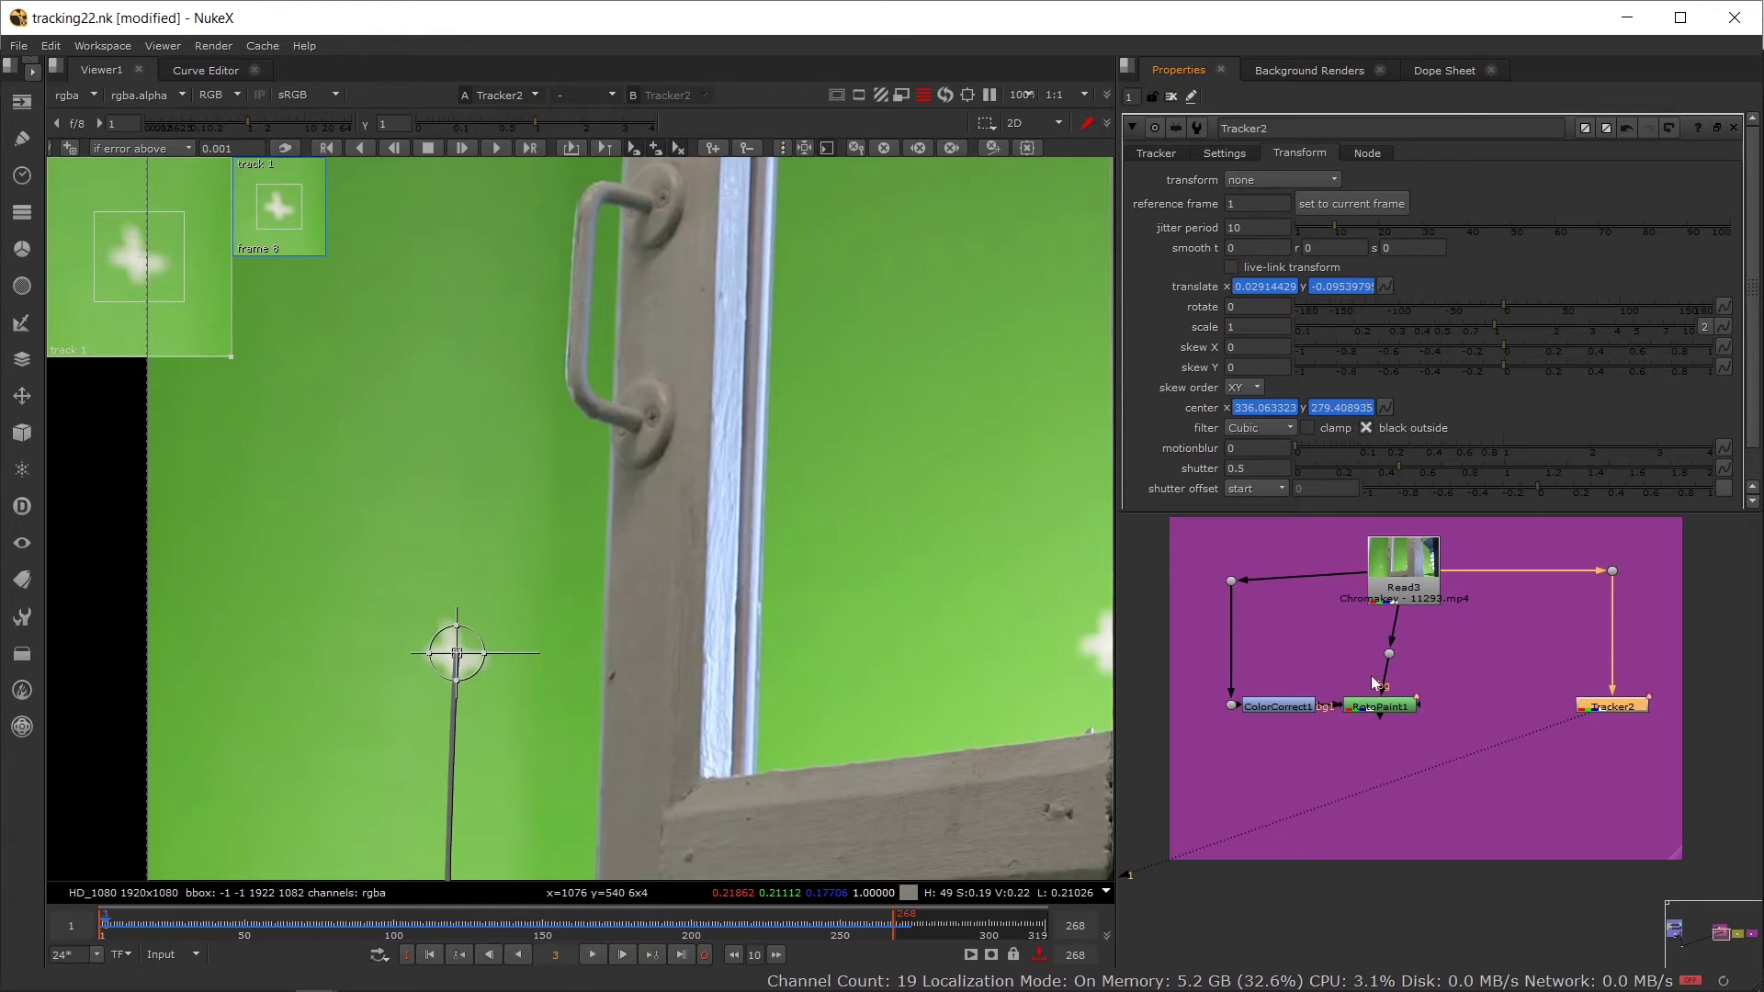
# Step: Inspect RotoPaint1's transform settings and Ellipse1 in its output, then reopen Tracker2
pyautogui.click(1365, 704)
pyautogui.doubleClick(1365, 703)
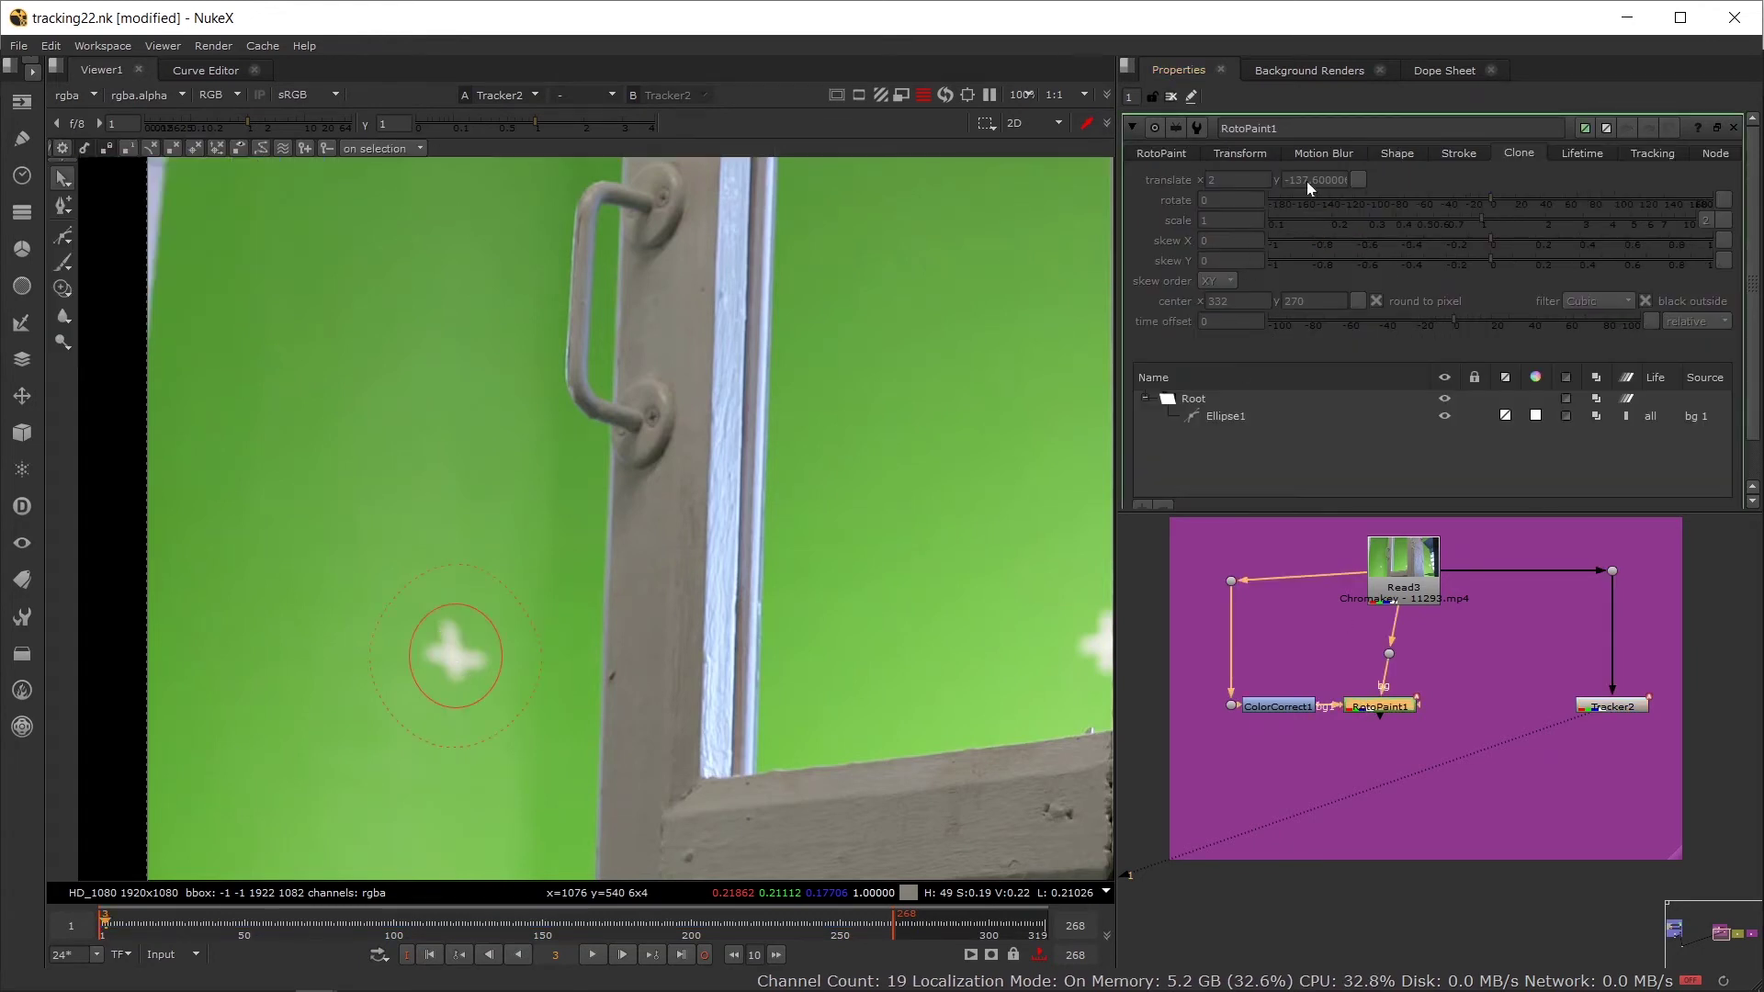
pyautogui.click(1240, 153)
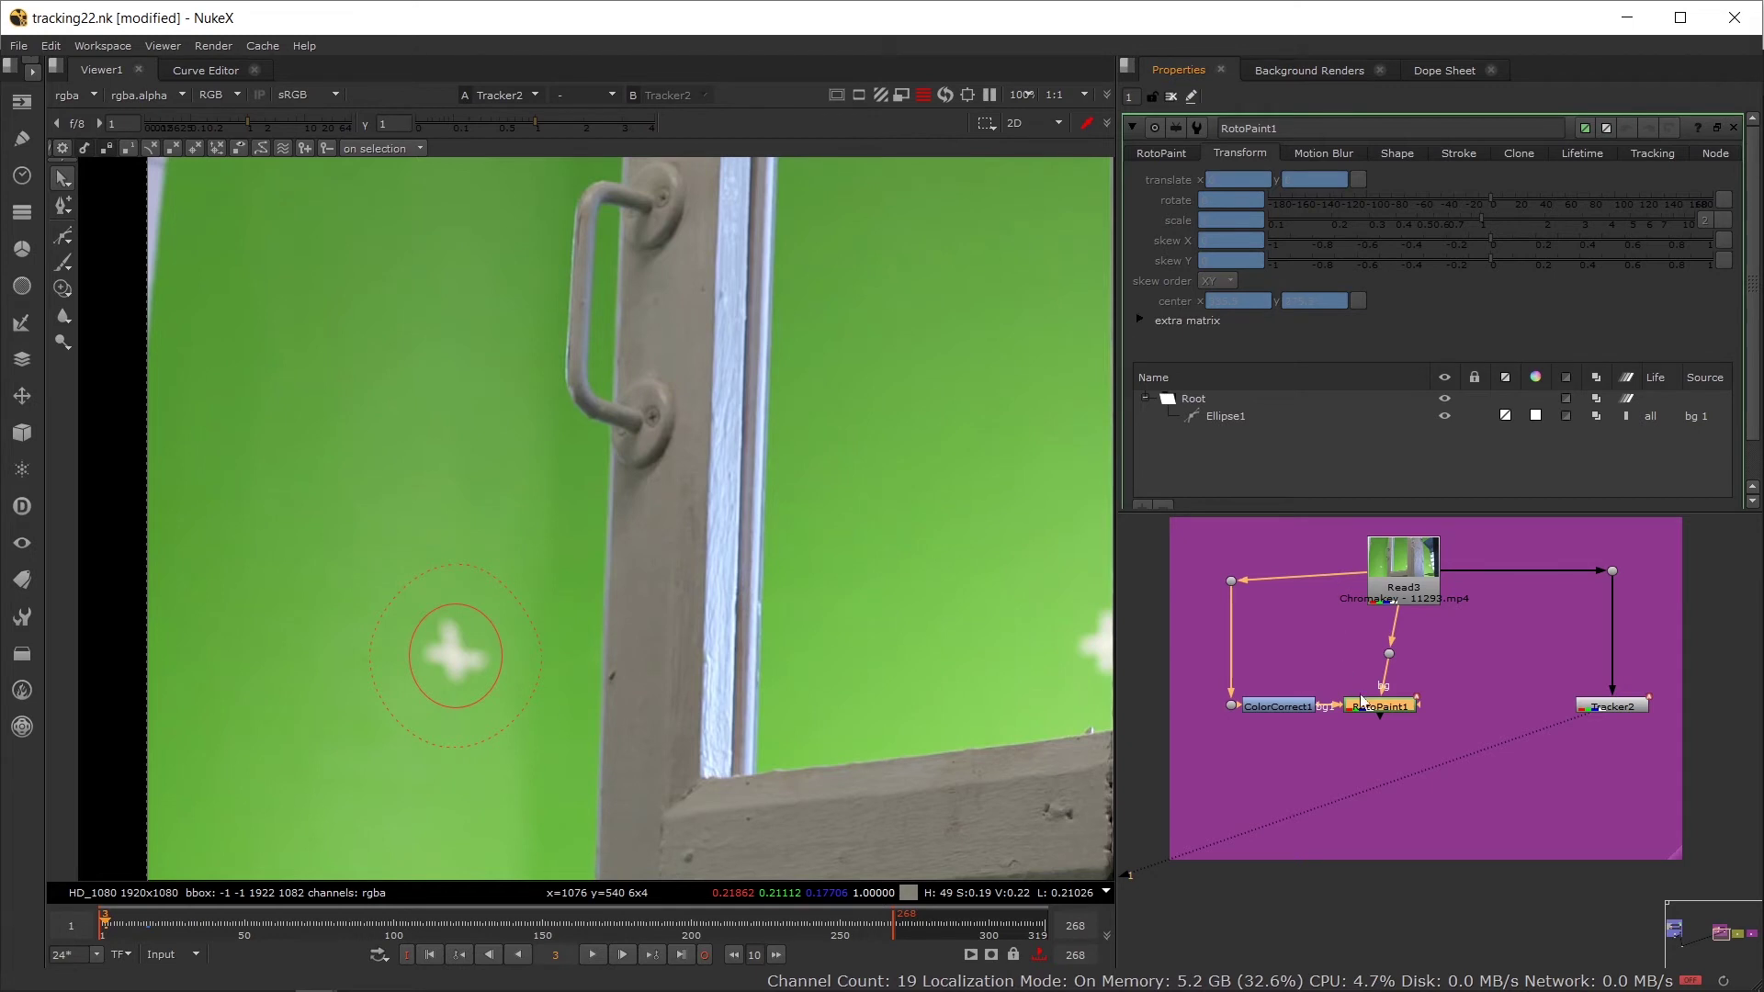
pyautogui.press('1')
pyautogui.click(1232, 418)
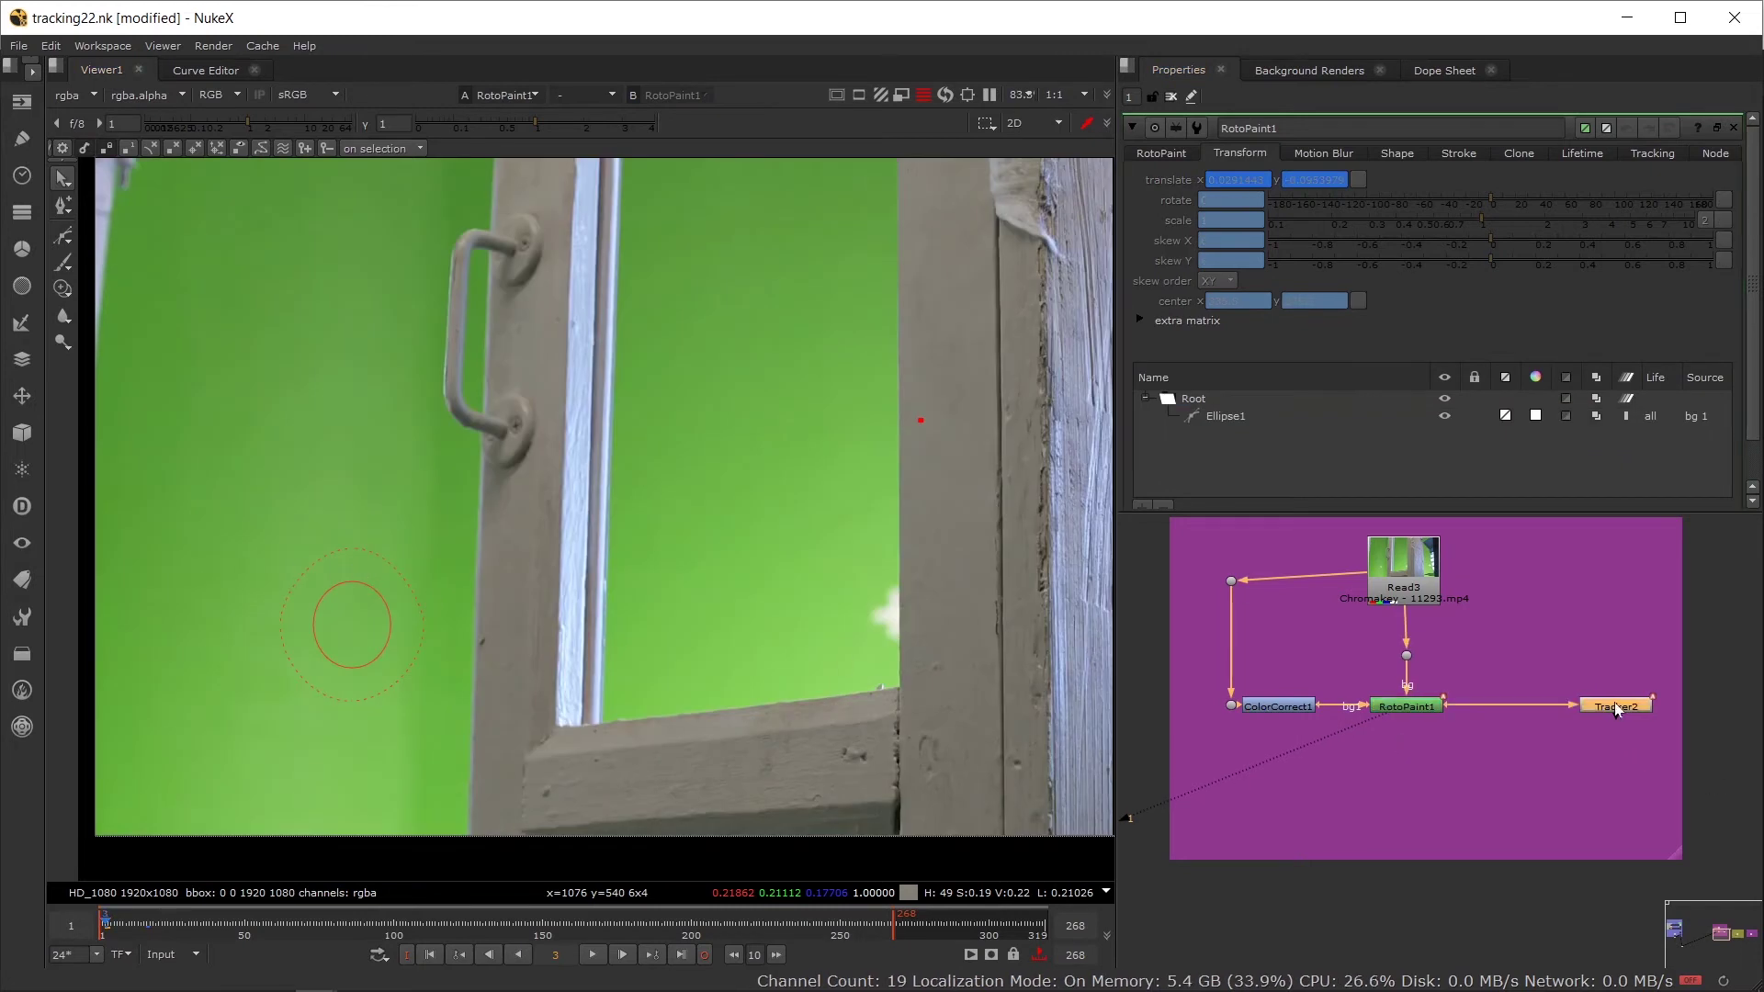
pyautogui.doubleClick(1614, 706)
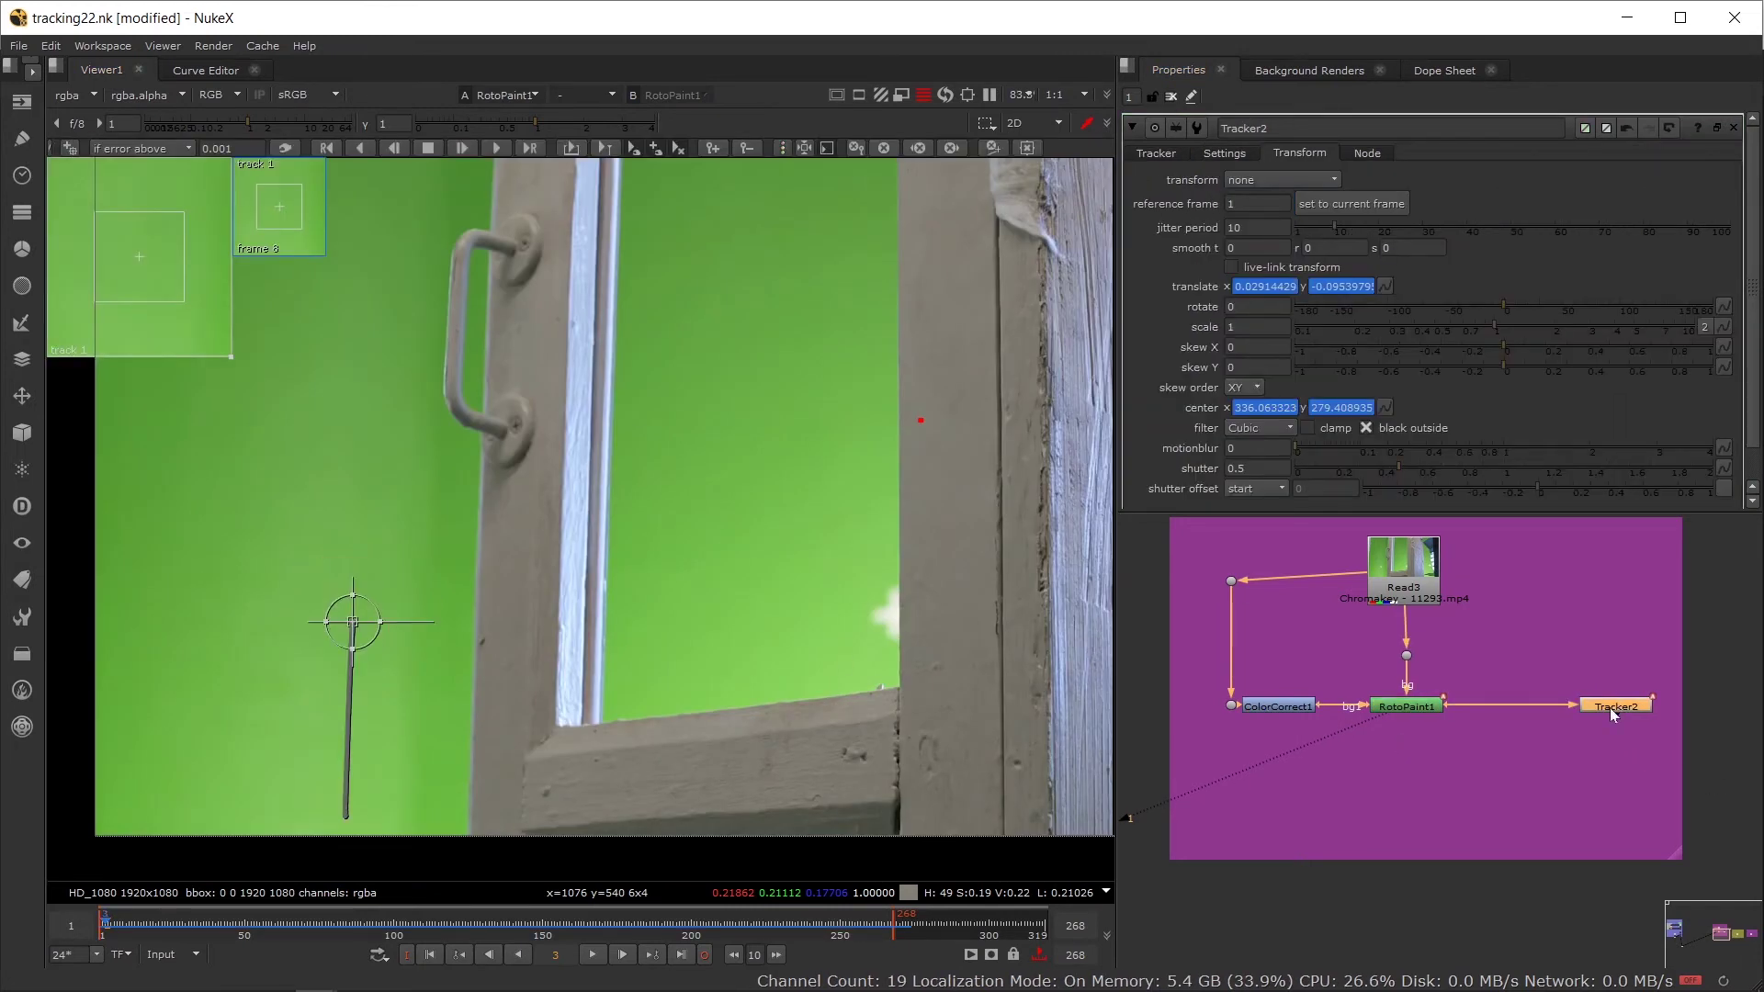
# Step: Copy Tracker2's translate animation and paste it onto RotoPaint1 Ellipse1's translate
pyautogui.click(1388, 286)
pyautogui.moveTo(1429, 423)
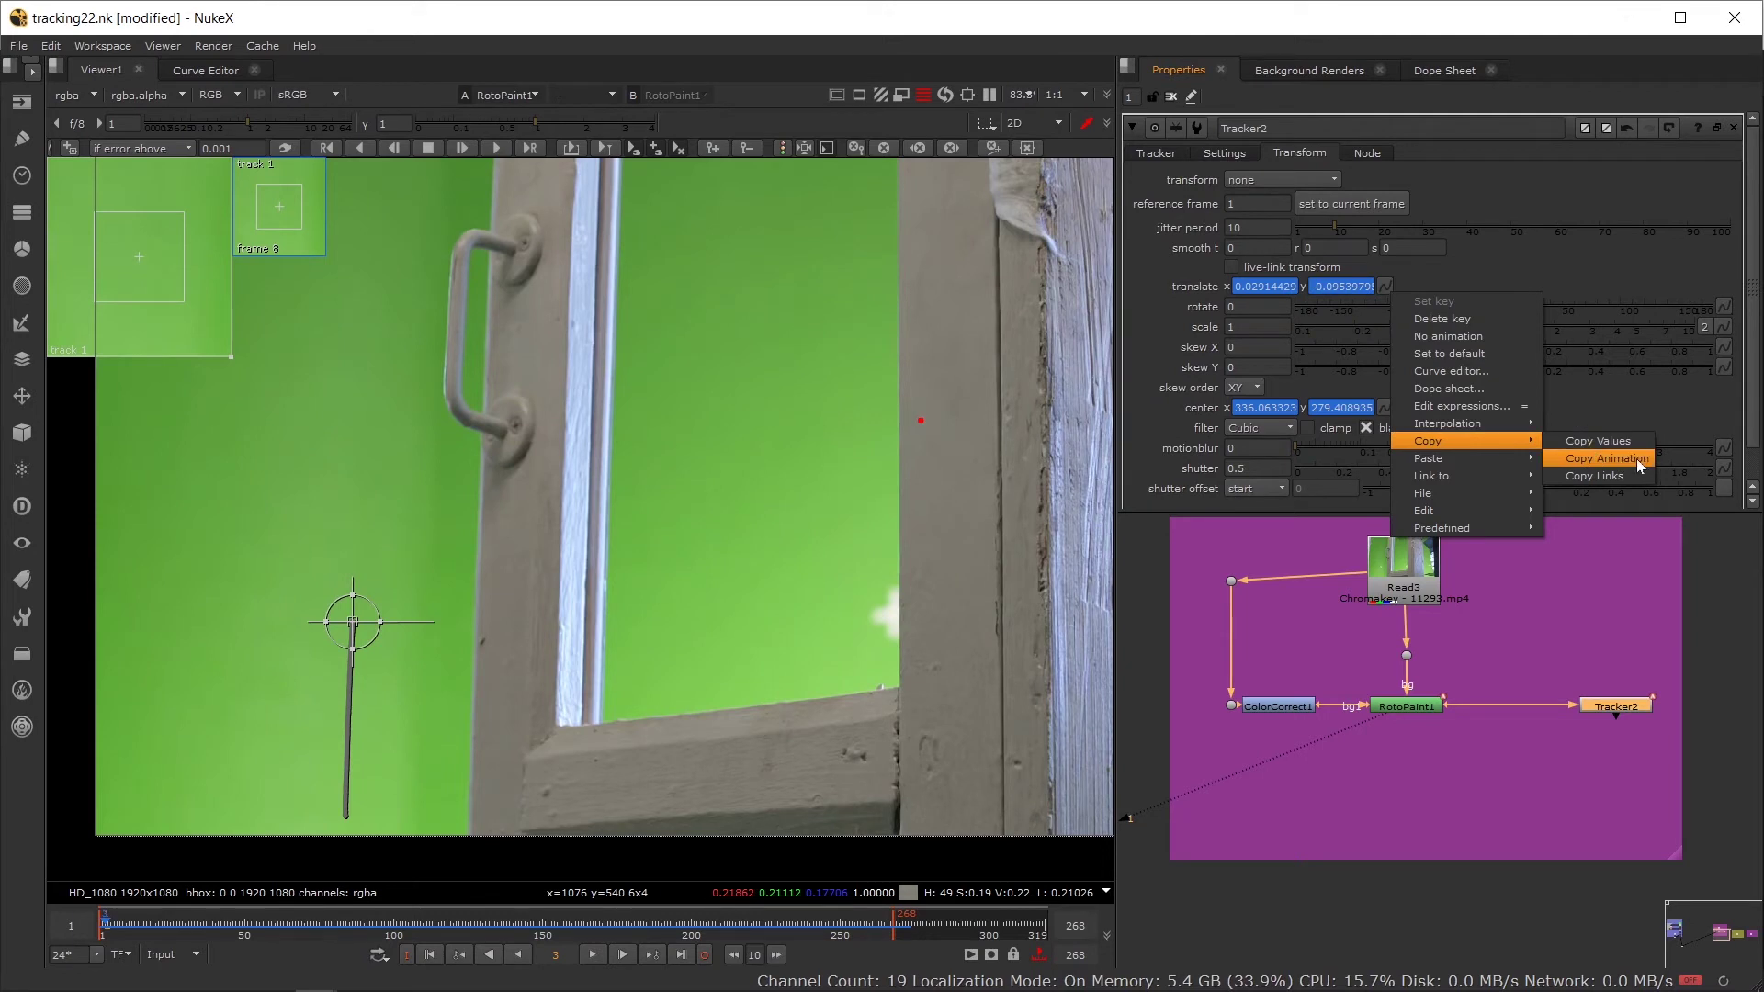
pyautogui.click(1244, 290)
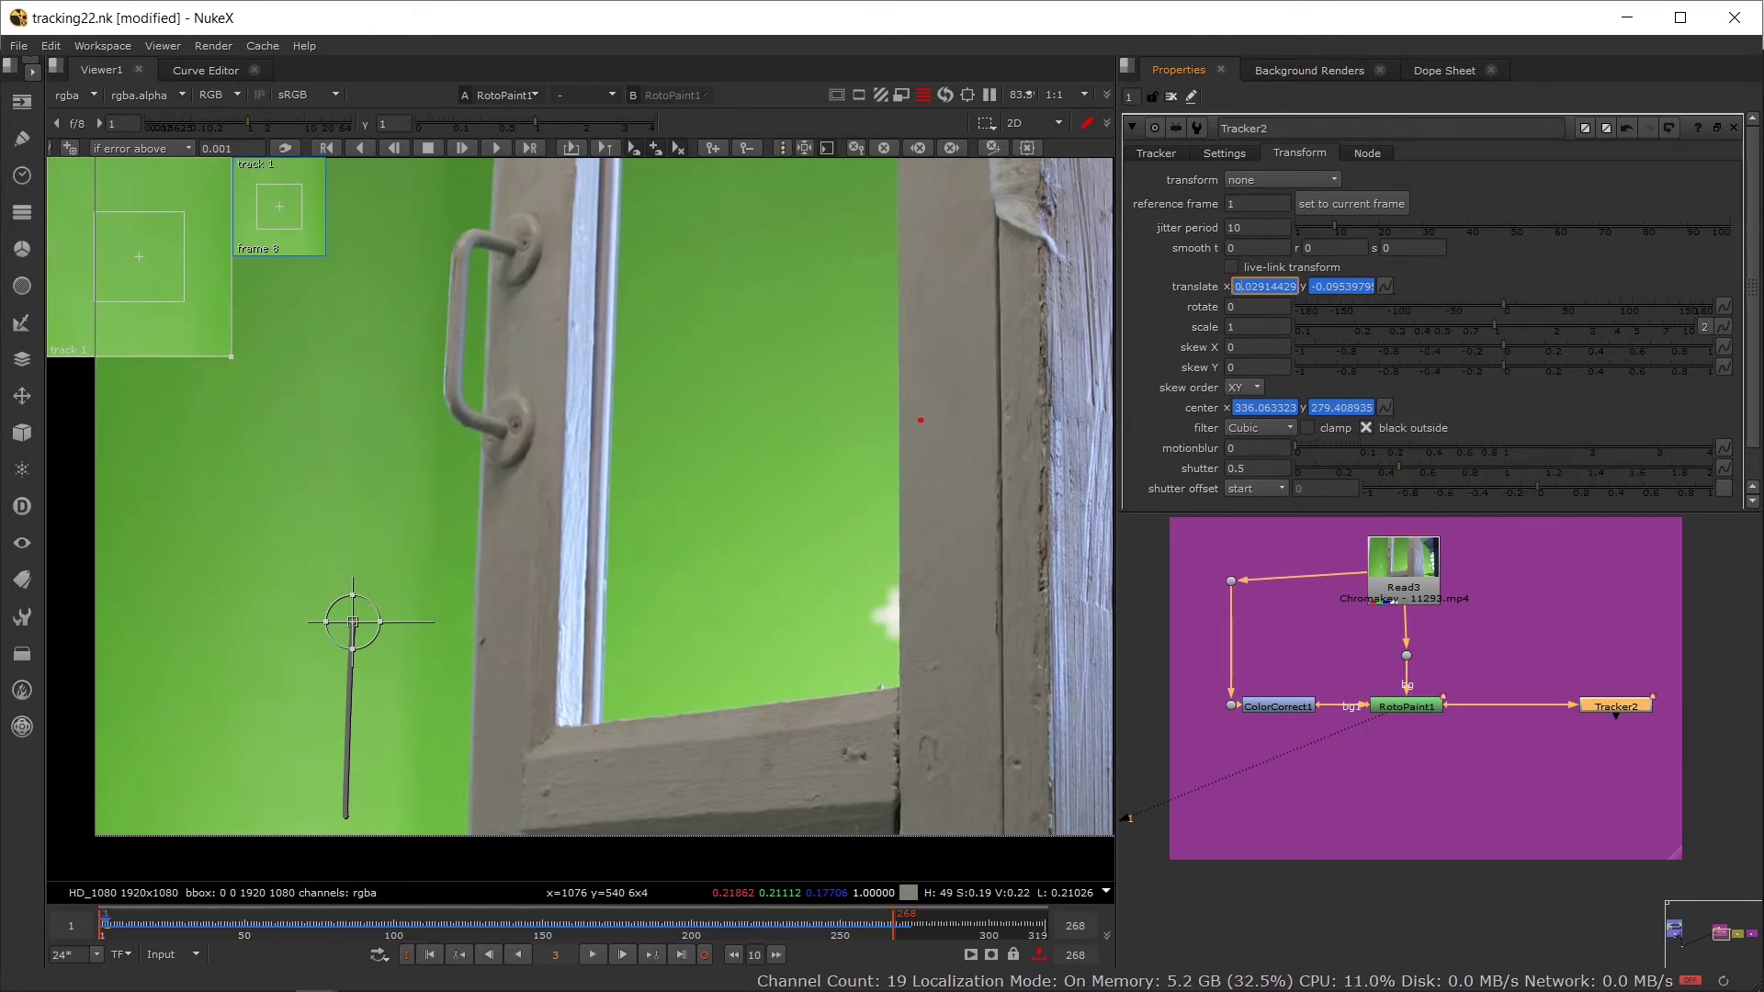
pyautogui.moveTo(1235, 287); pyautogui.dragTo(1359, 286)
pyautogui.click(1385, 286)
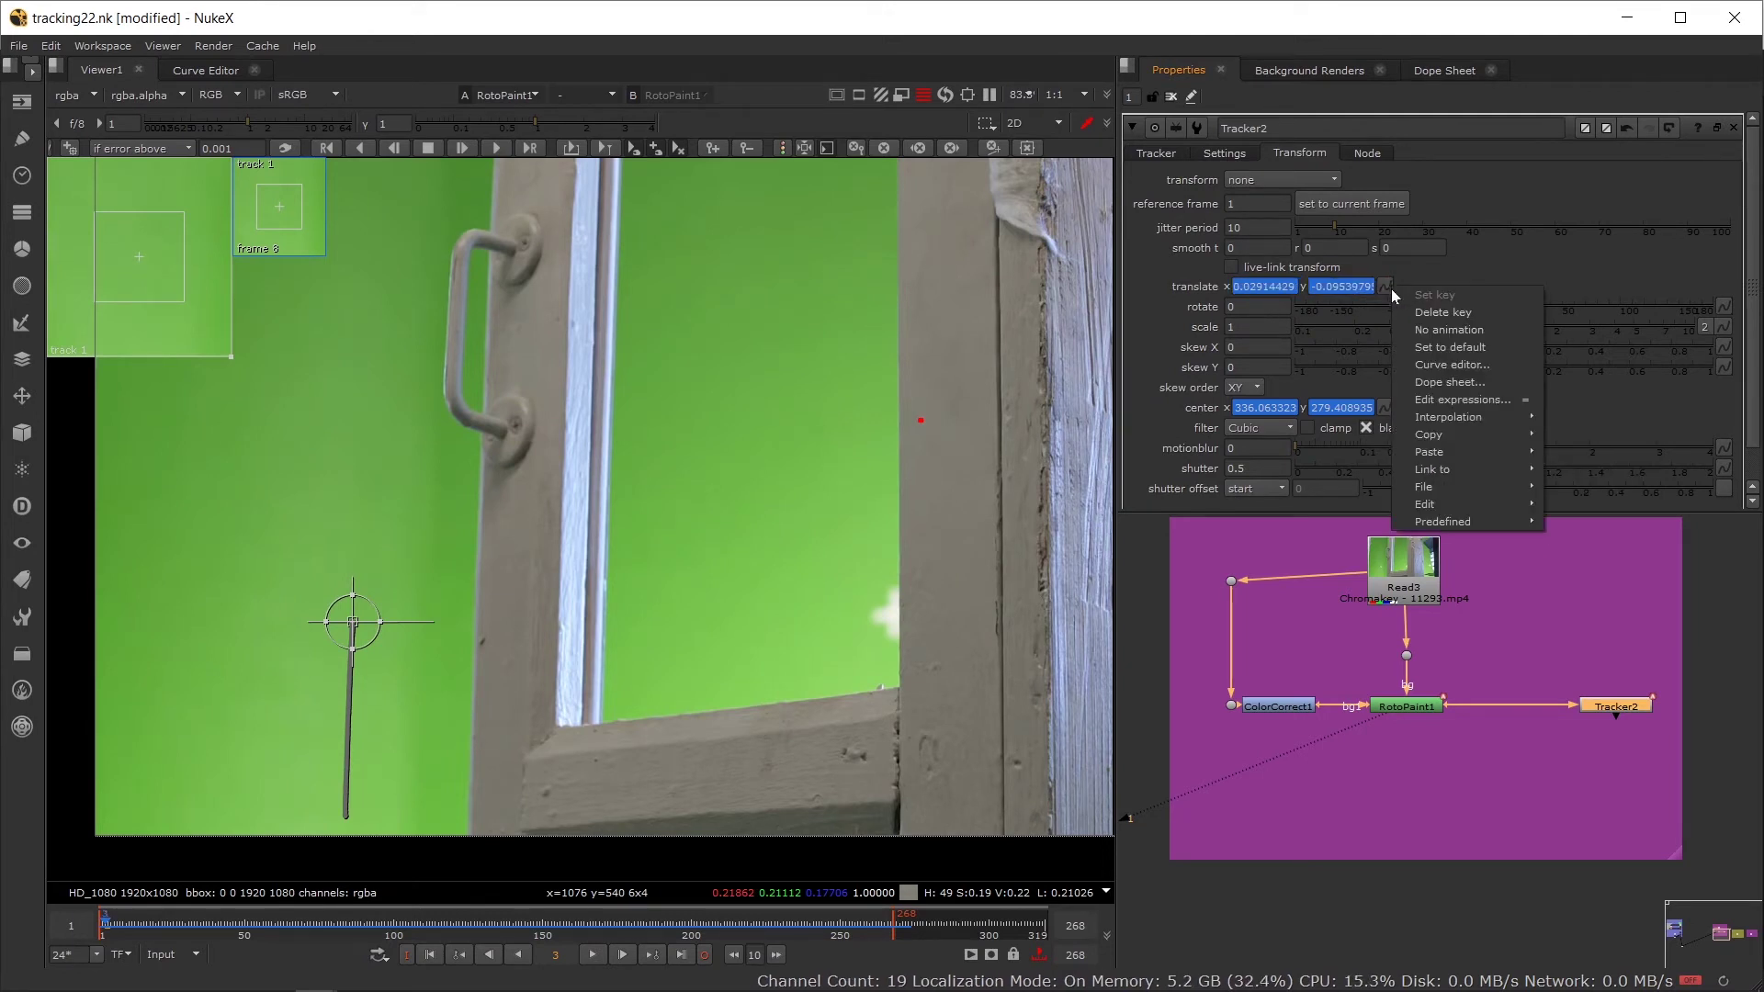
pyautogui.moveTo(1466, 436)
pyautogui.click(1615, 447)
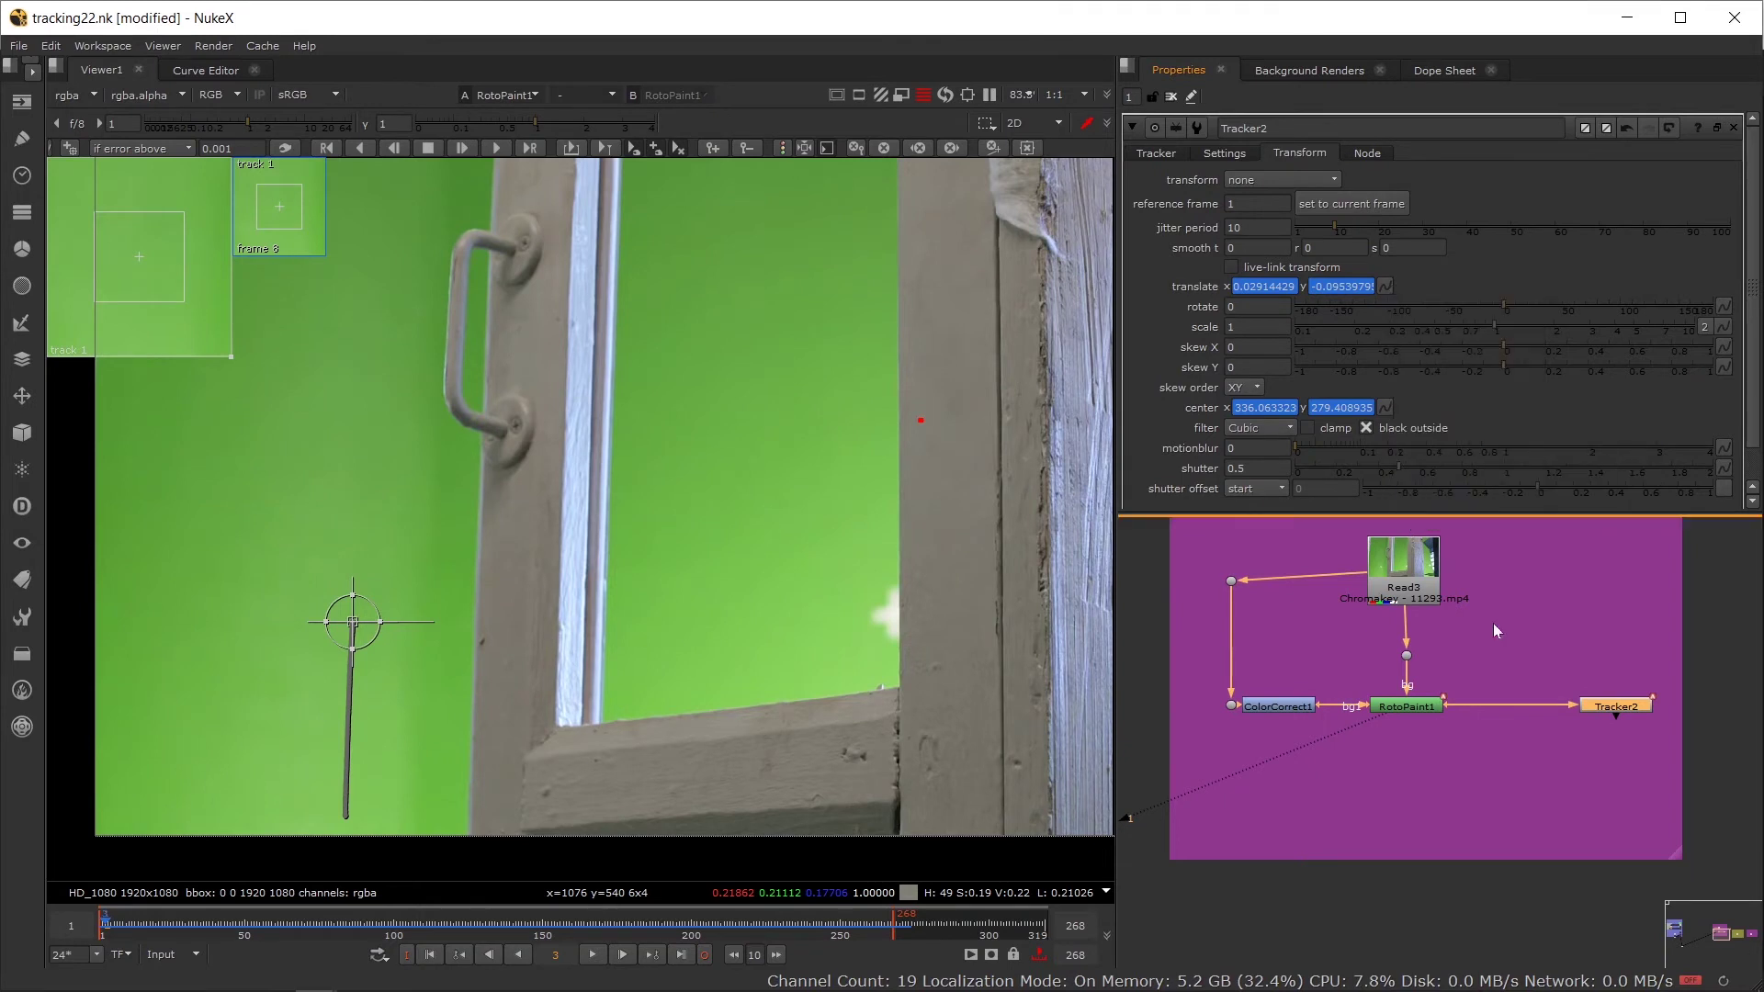
pyautogui.doubleClick(1413, 703)
pyautogui.click(1228, 415)
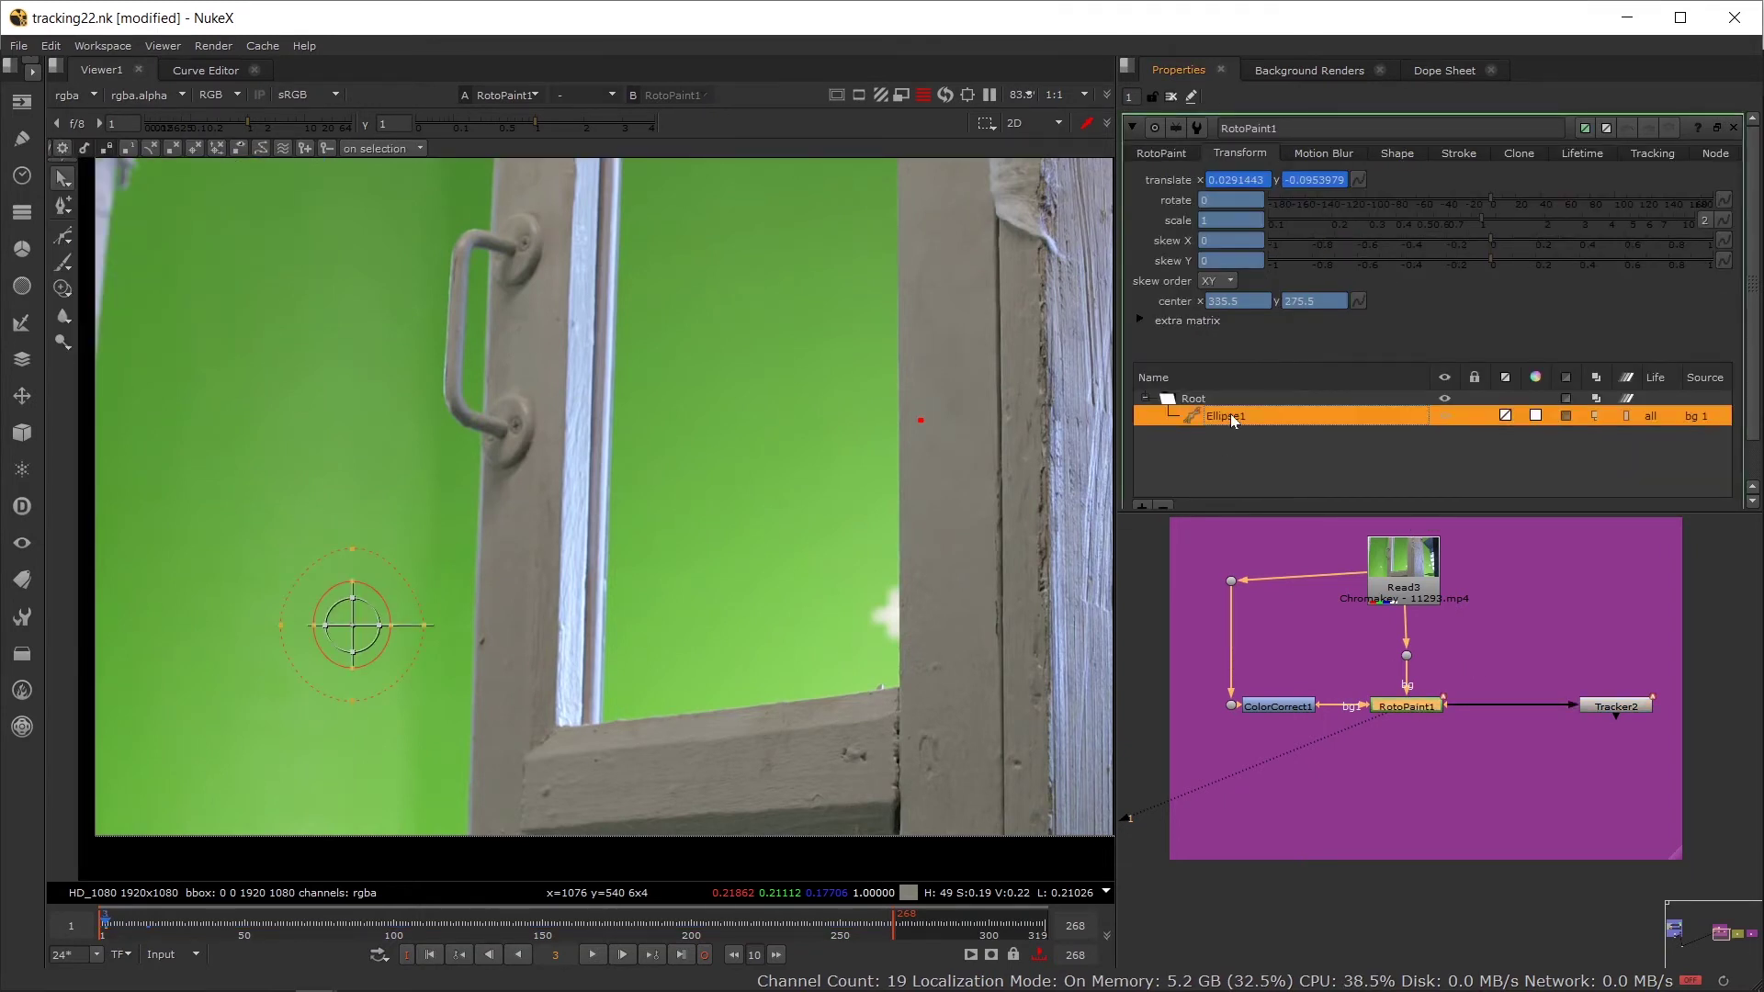
pyautogui.click(1356, 178)
pyautogui.moveTo(1450, 313)
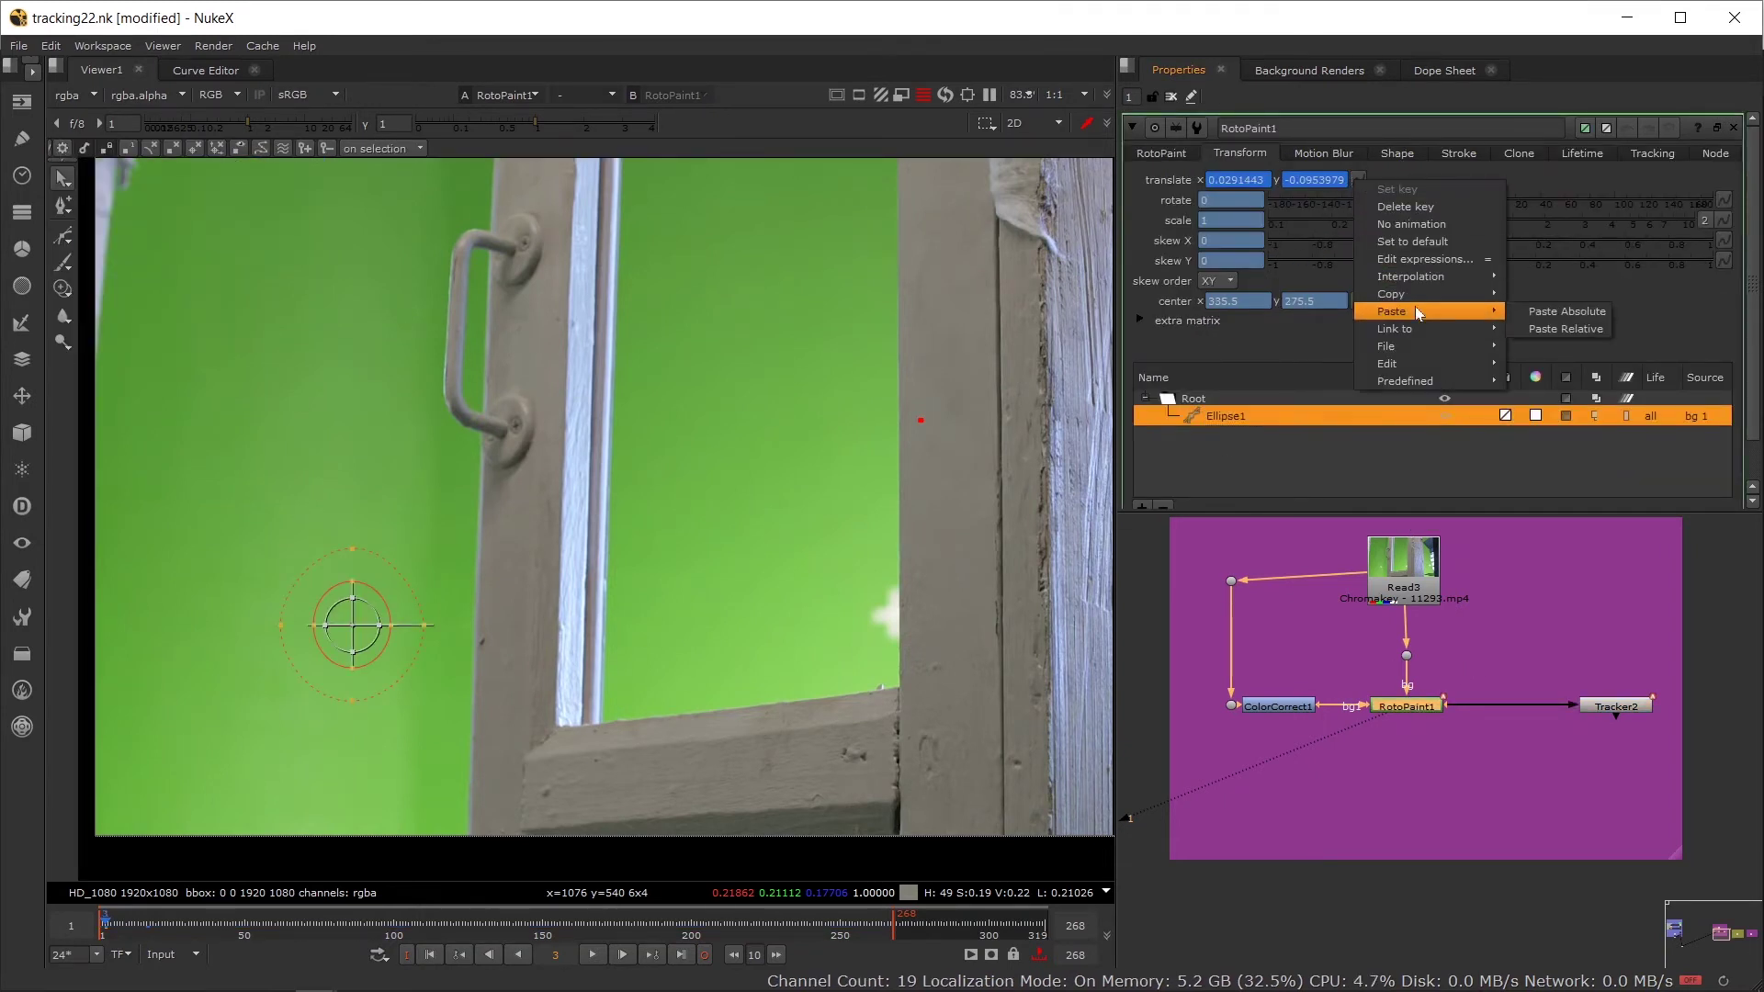
pyautogui.click(1573, 312)
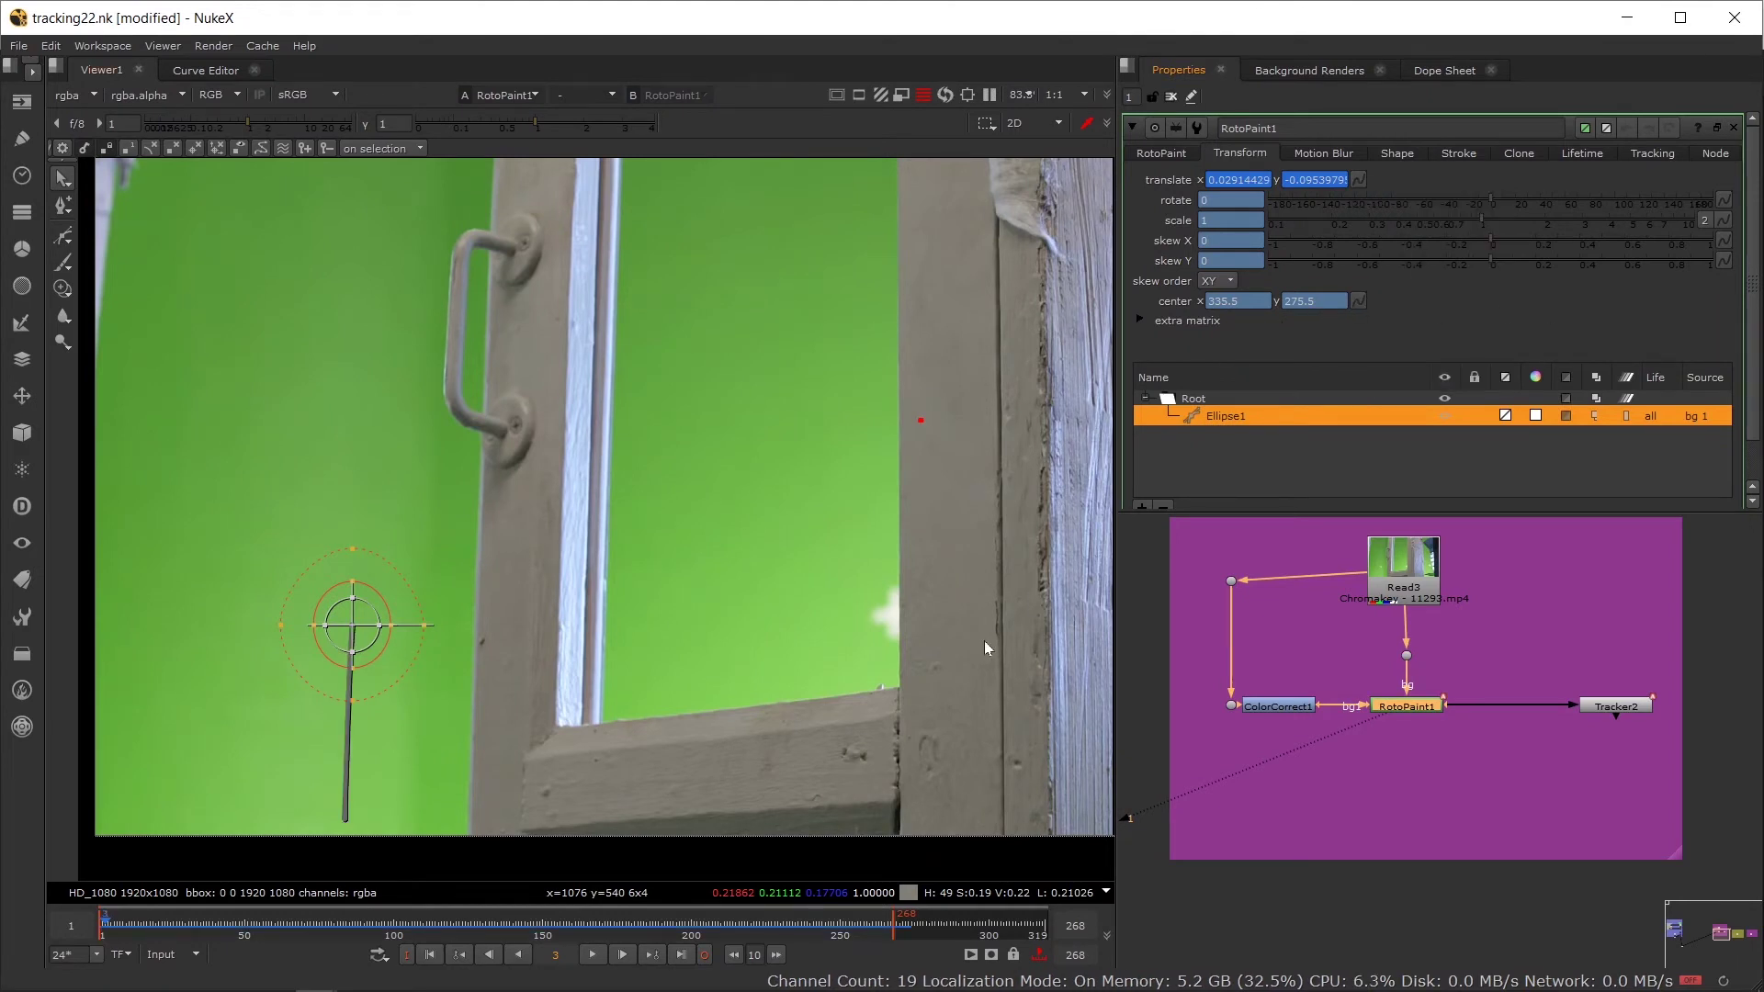
# Step: Copy Tracker2's center animation and paste it onto Ellipse1's center in RotoPaint1
pyautogui.click(1601, 706)
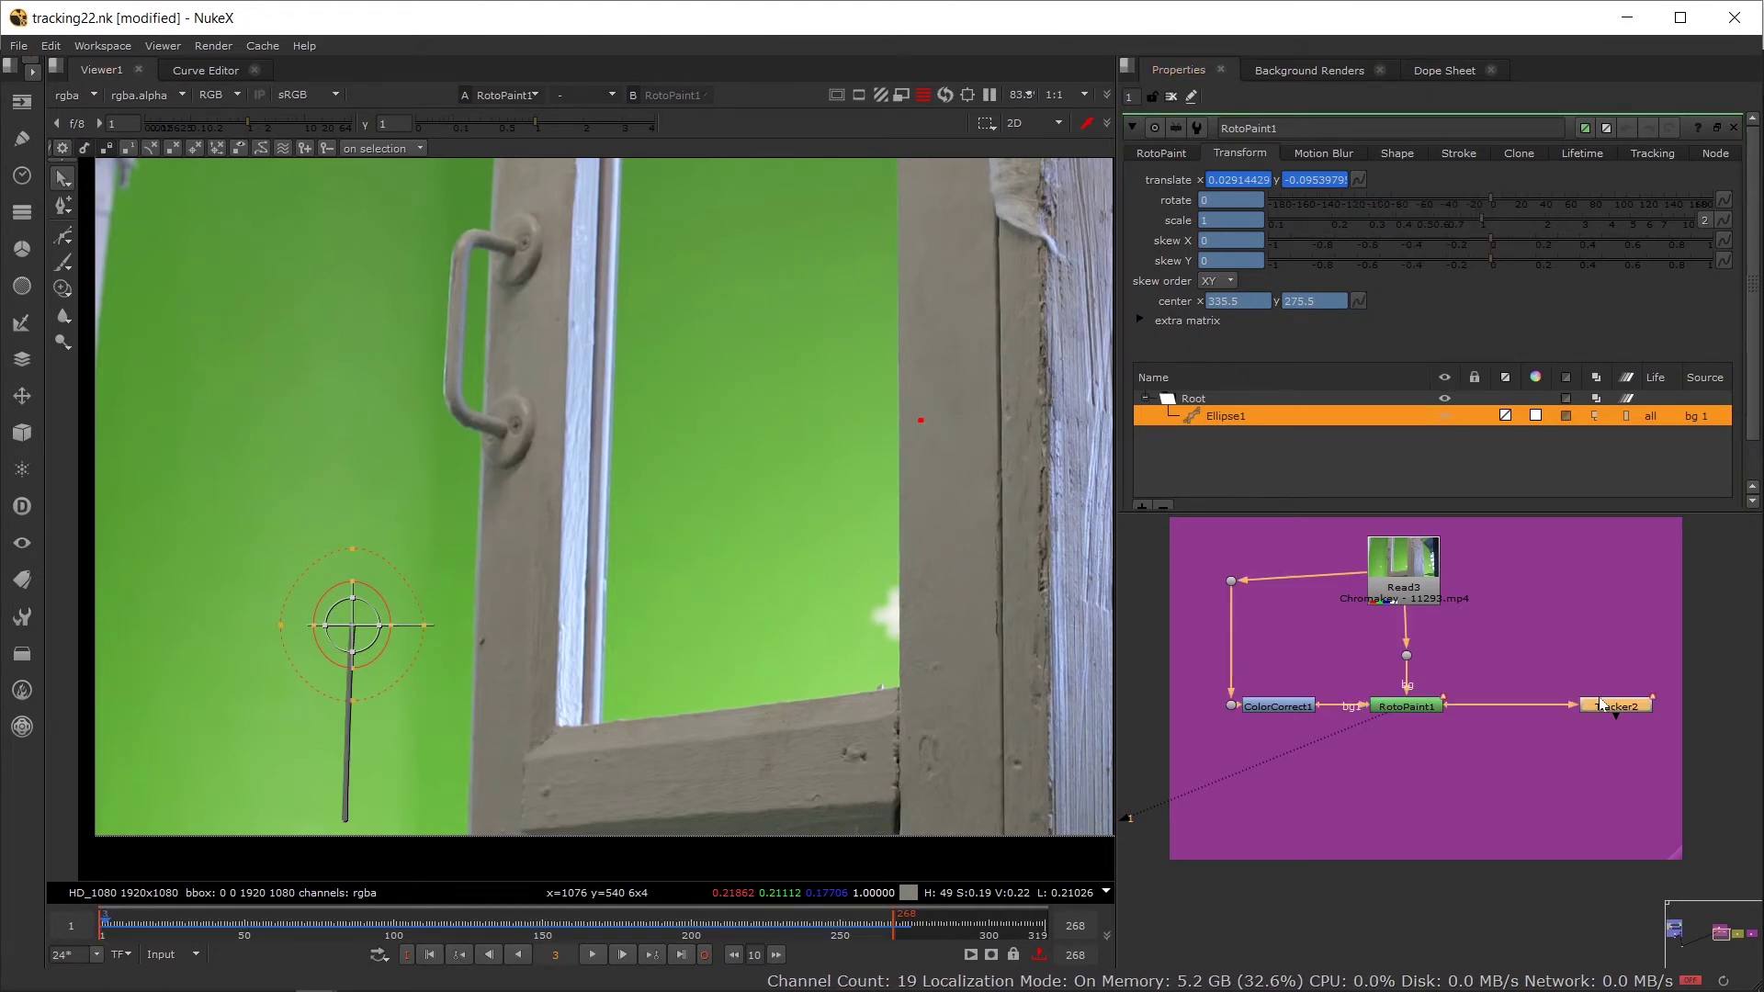
pyautogui.doubleClick(1600, 706)
pyautogui.rightClick(1390, 412)
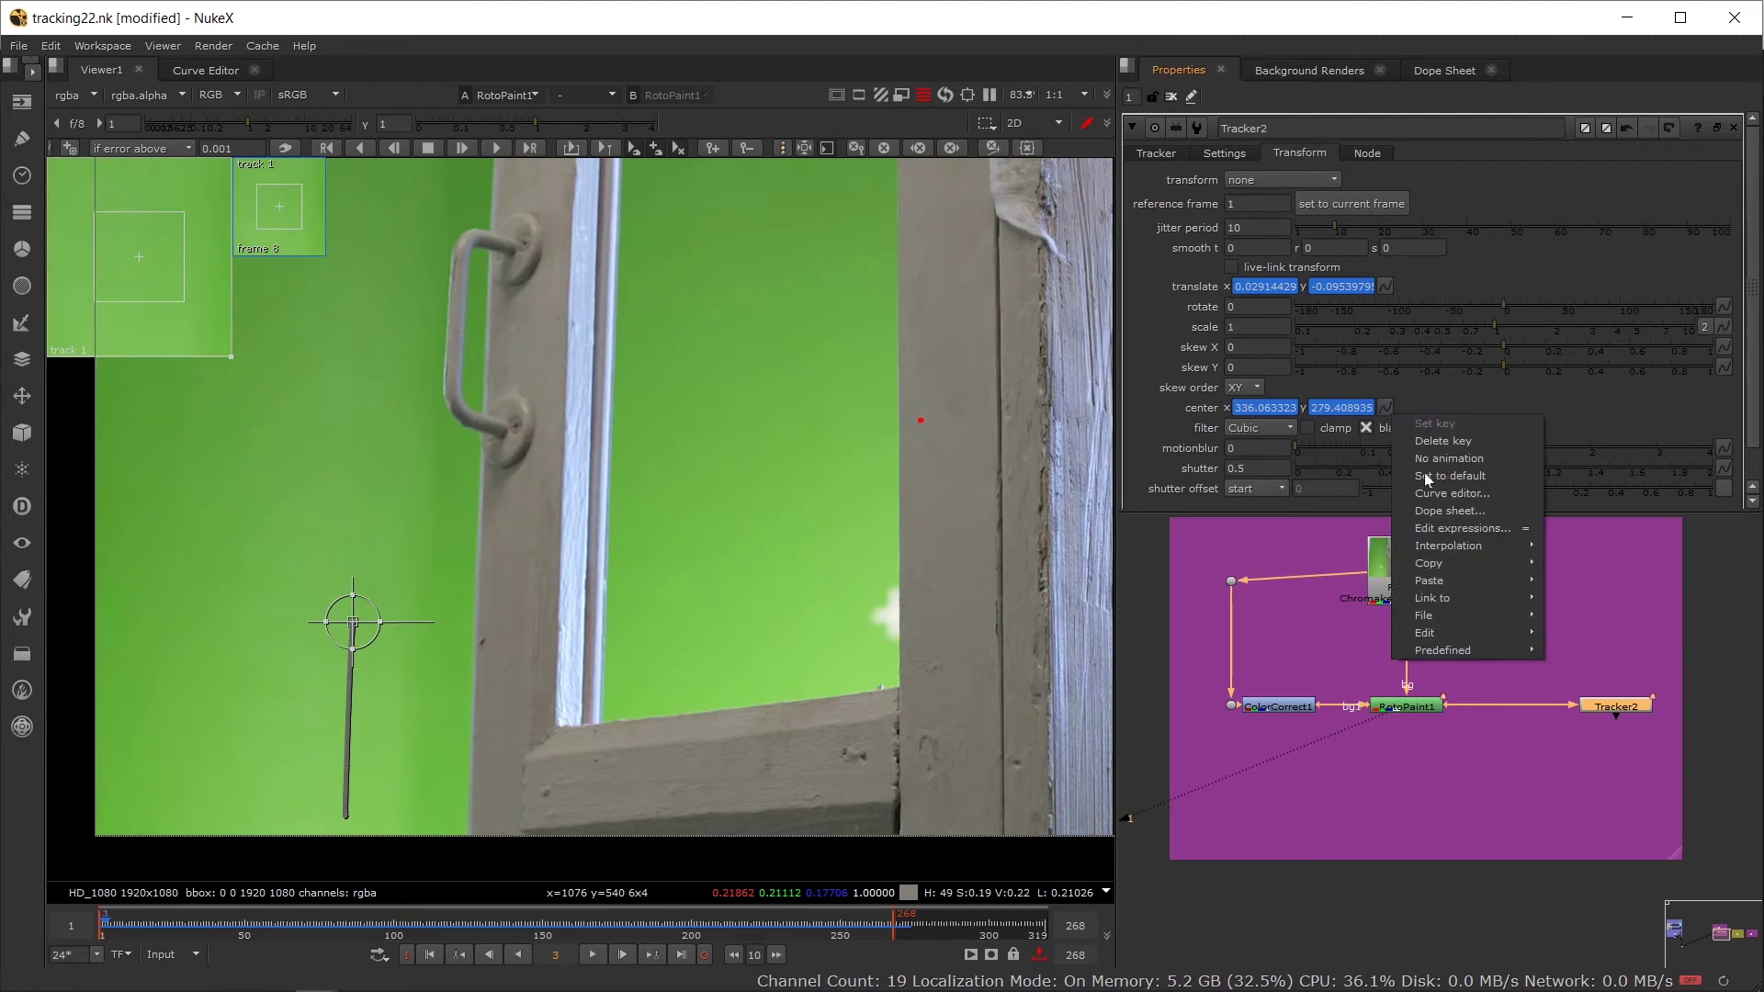
pyautogui.moveTo(1470, 564)
pyautogui.click(1631, 581)
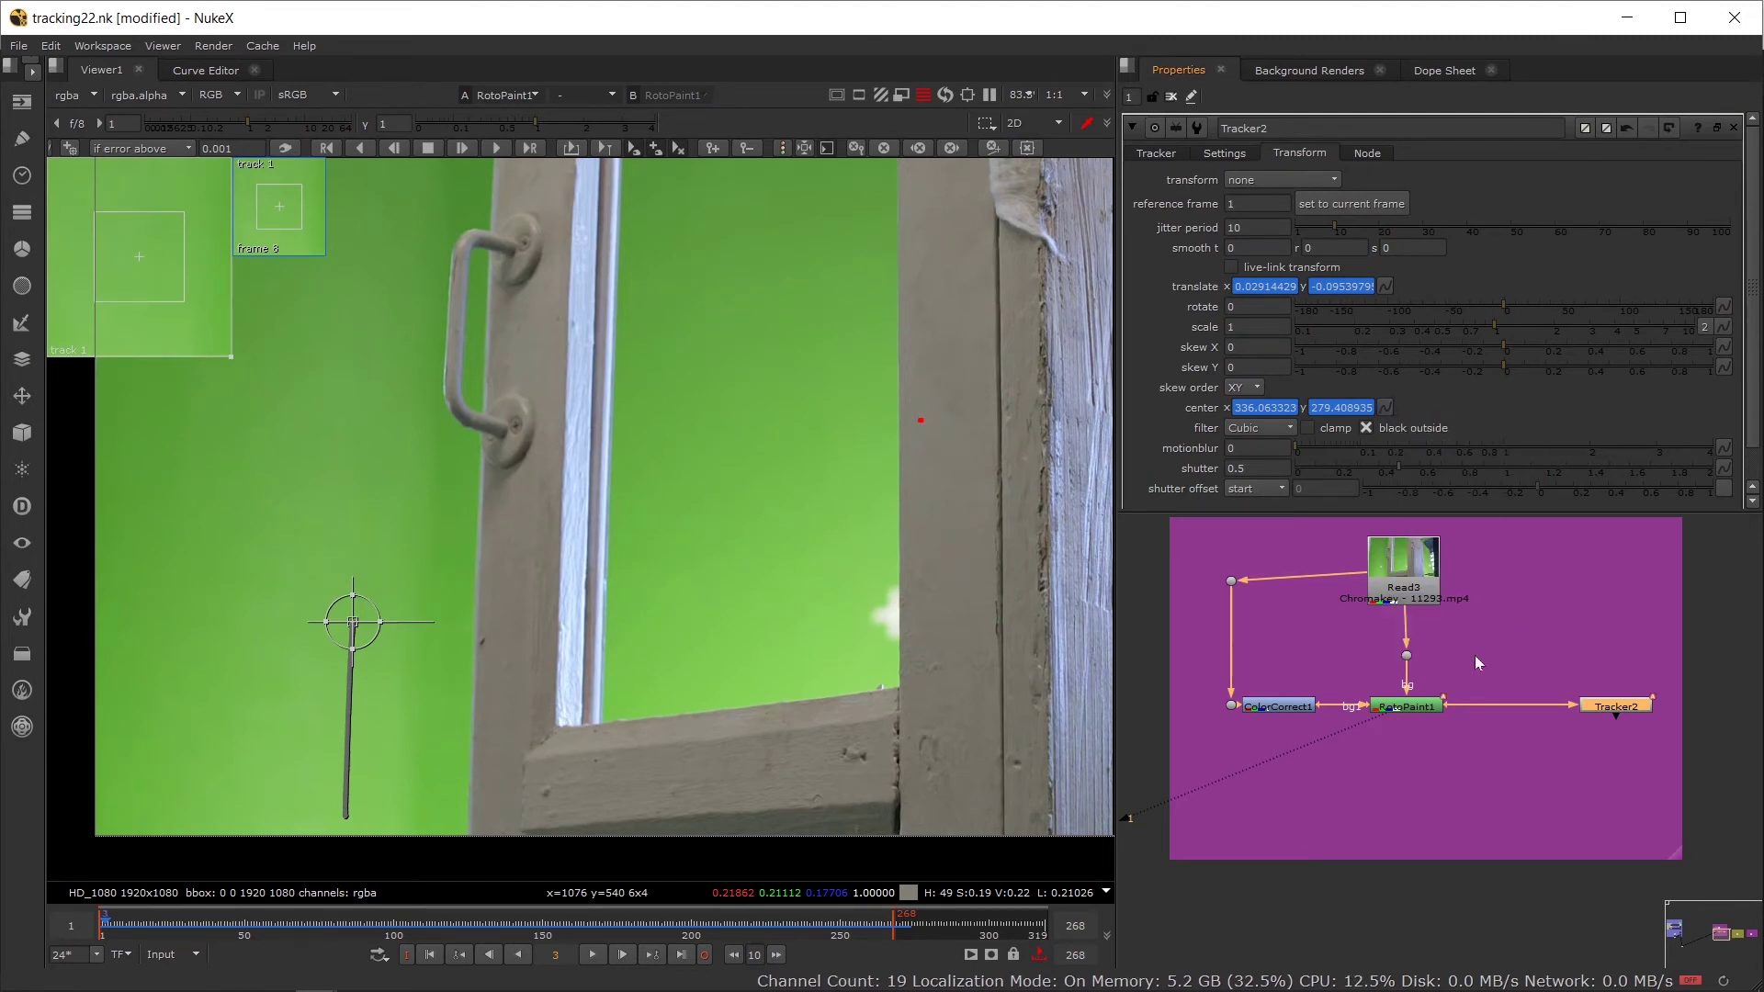
pyautogui.doubleClick(1415, 707)
pyautogui.click(1235, 415)
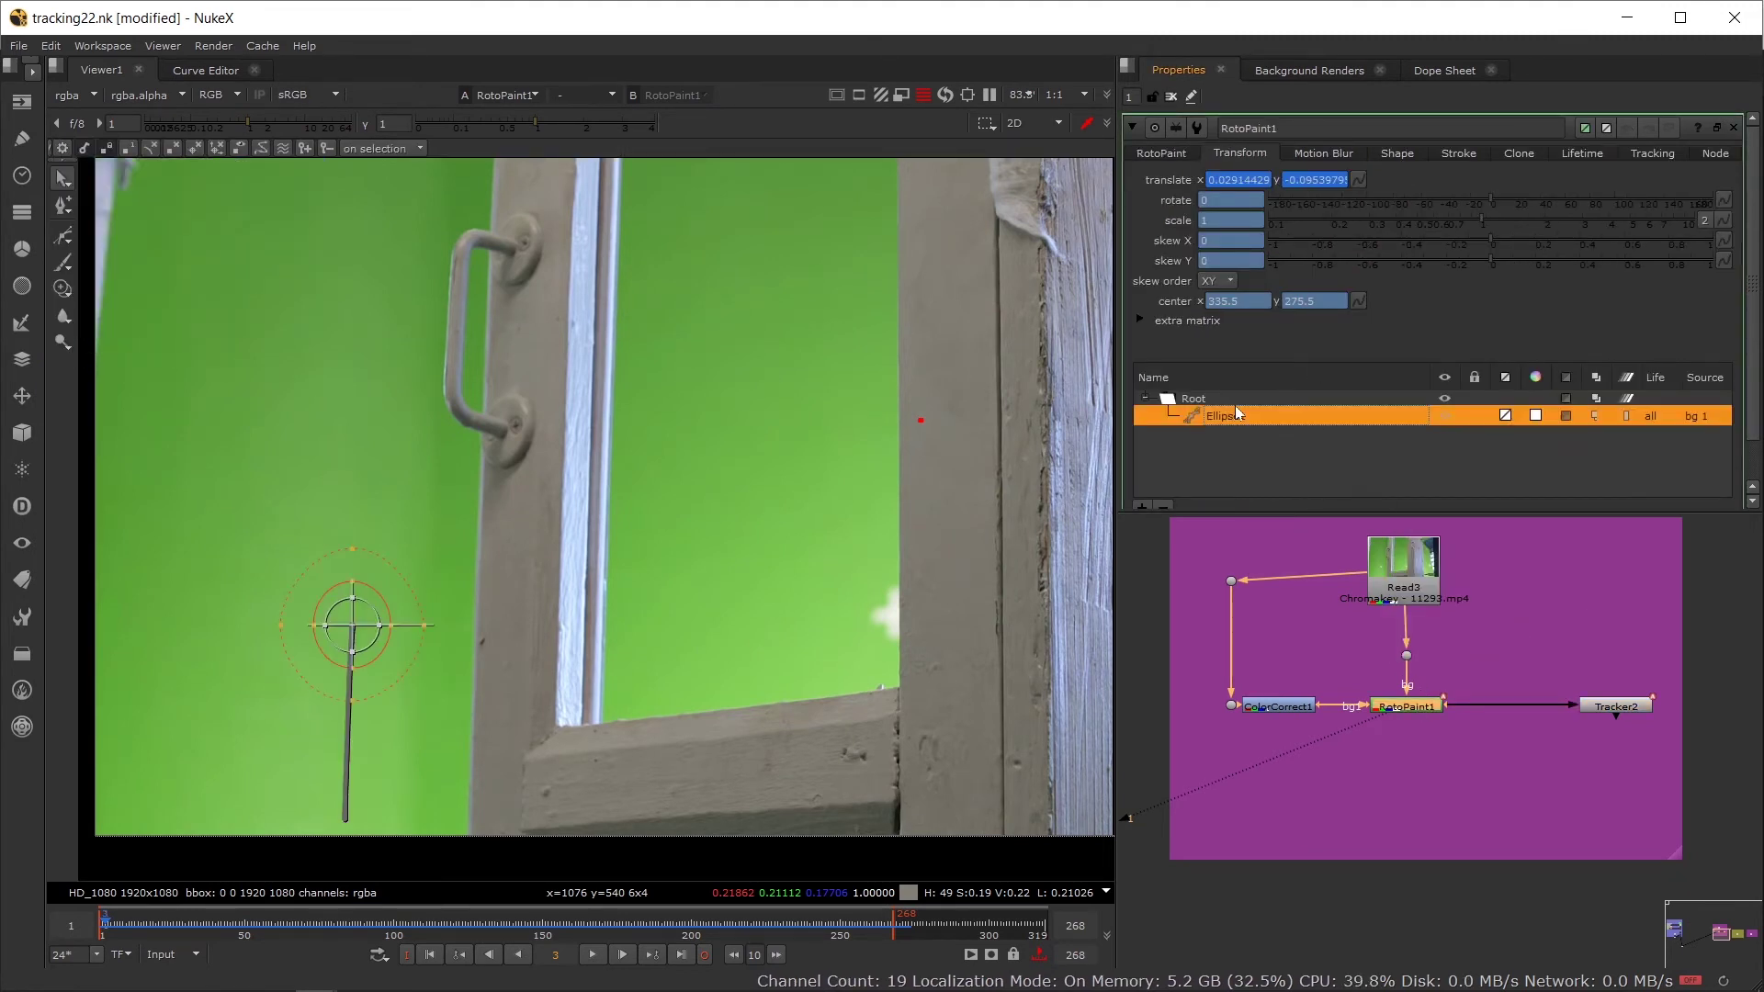
pyautogui.rightClick(1357, 301)
pyautogui.moveTo(1397, 415)
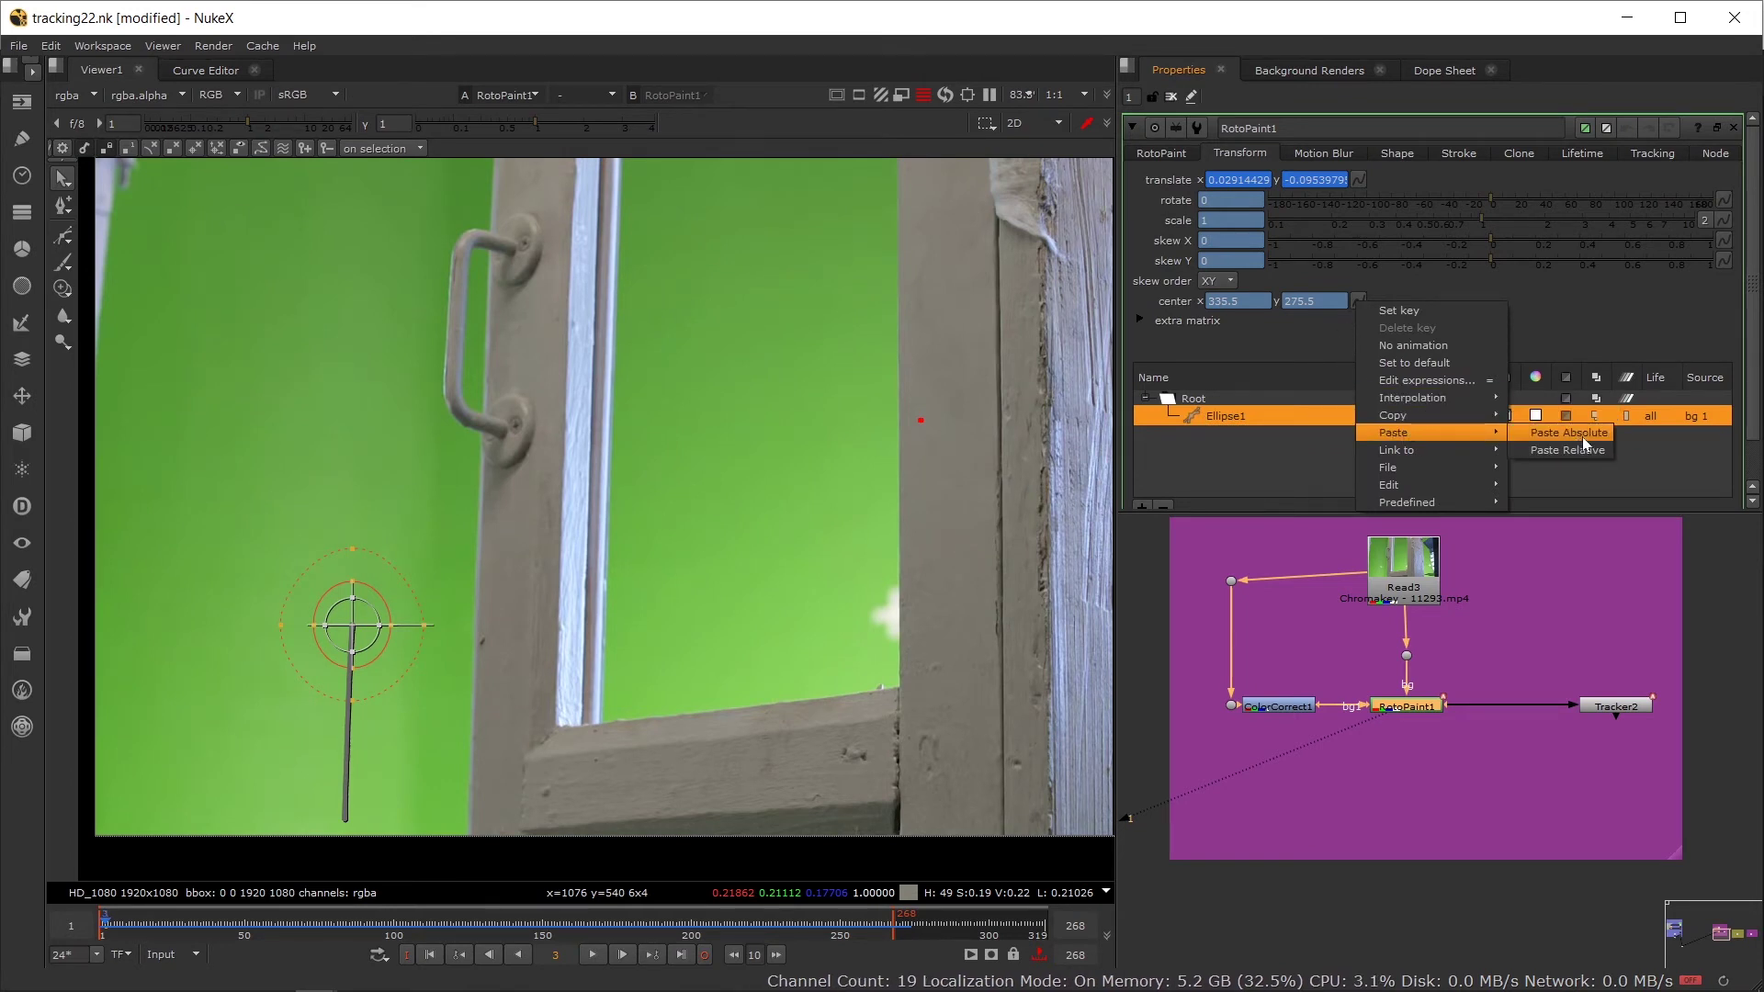
pyautogui.click(1582, 437)
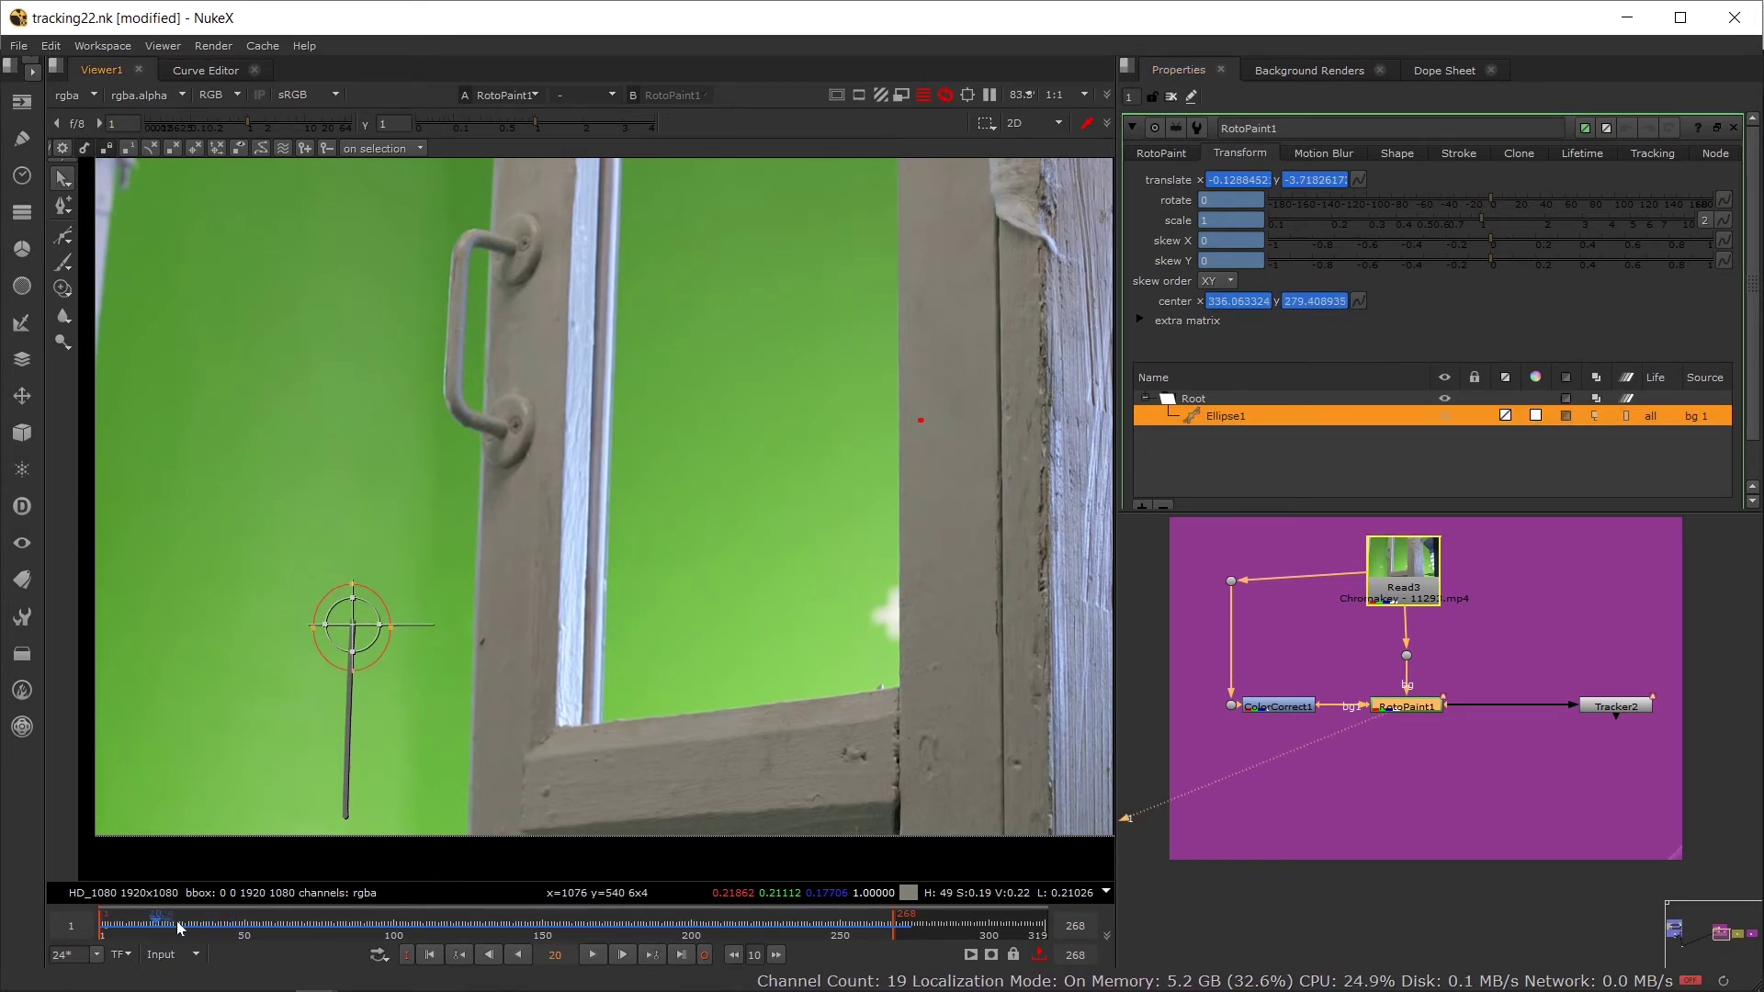
# Step: Scrub to frames 120, 12 and 16 to check the ellipse tracks the marker
pyautogui.click(215, 924)
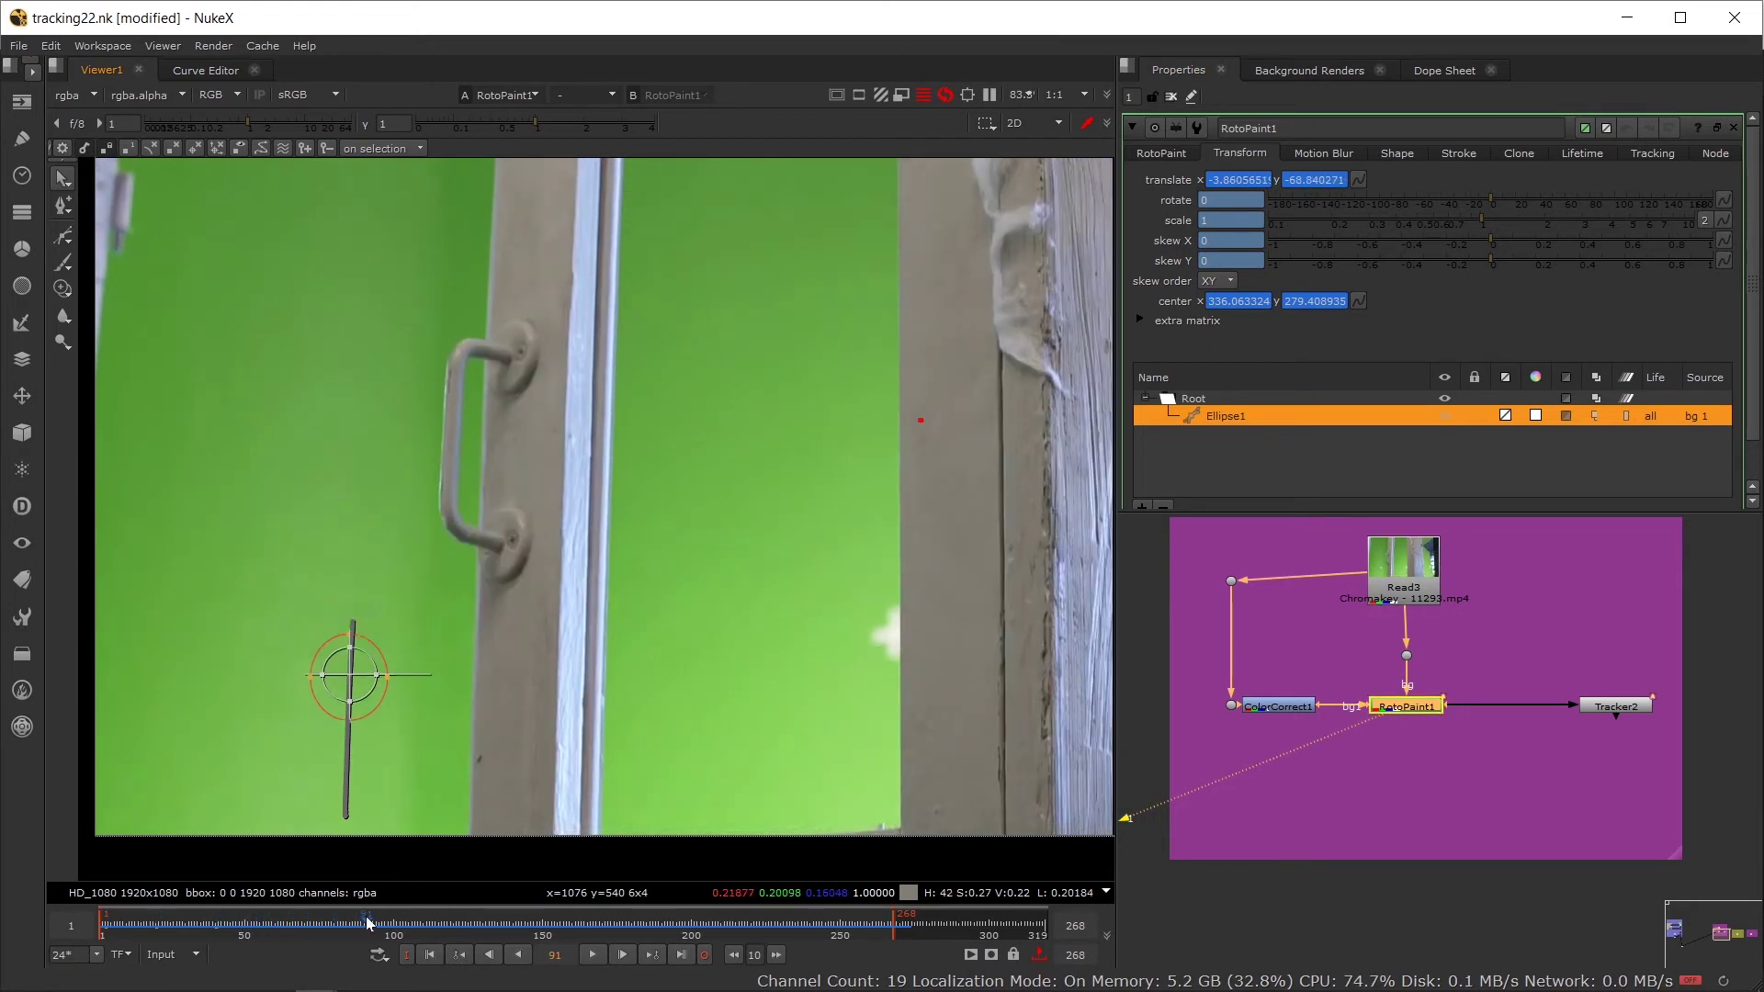
pyautogui.click(454, 926)
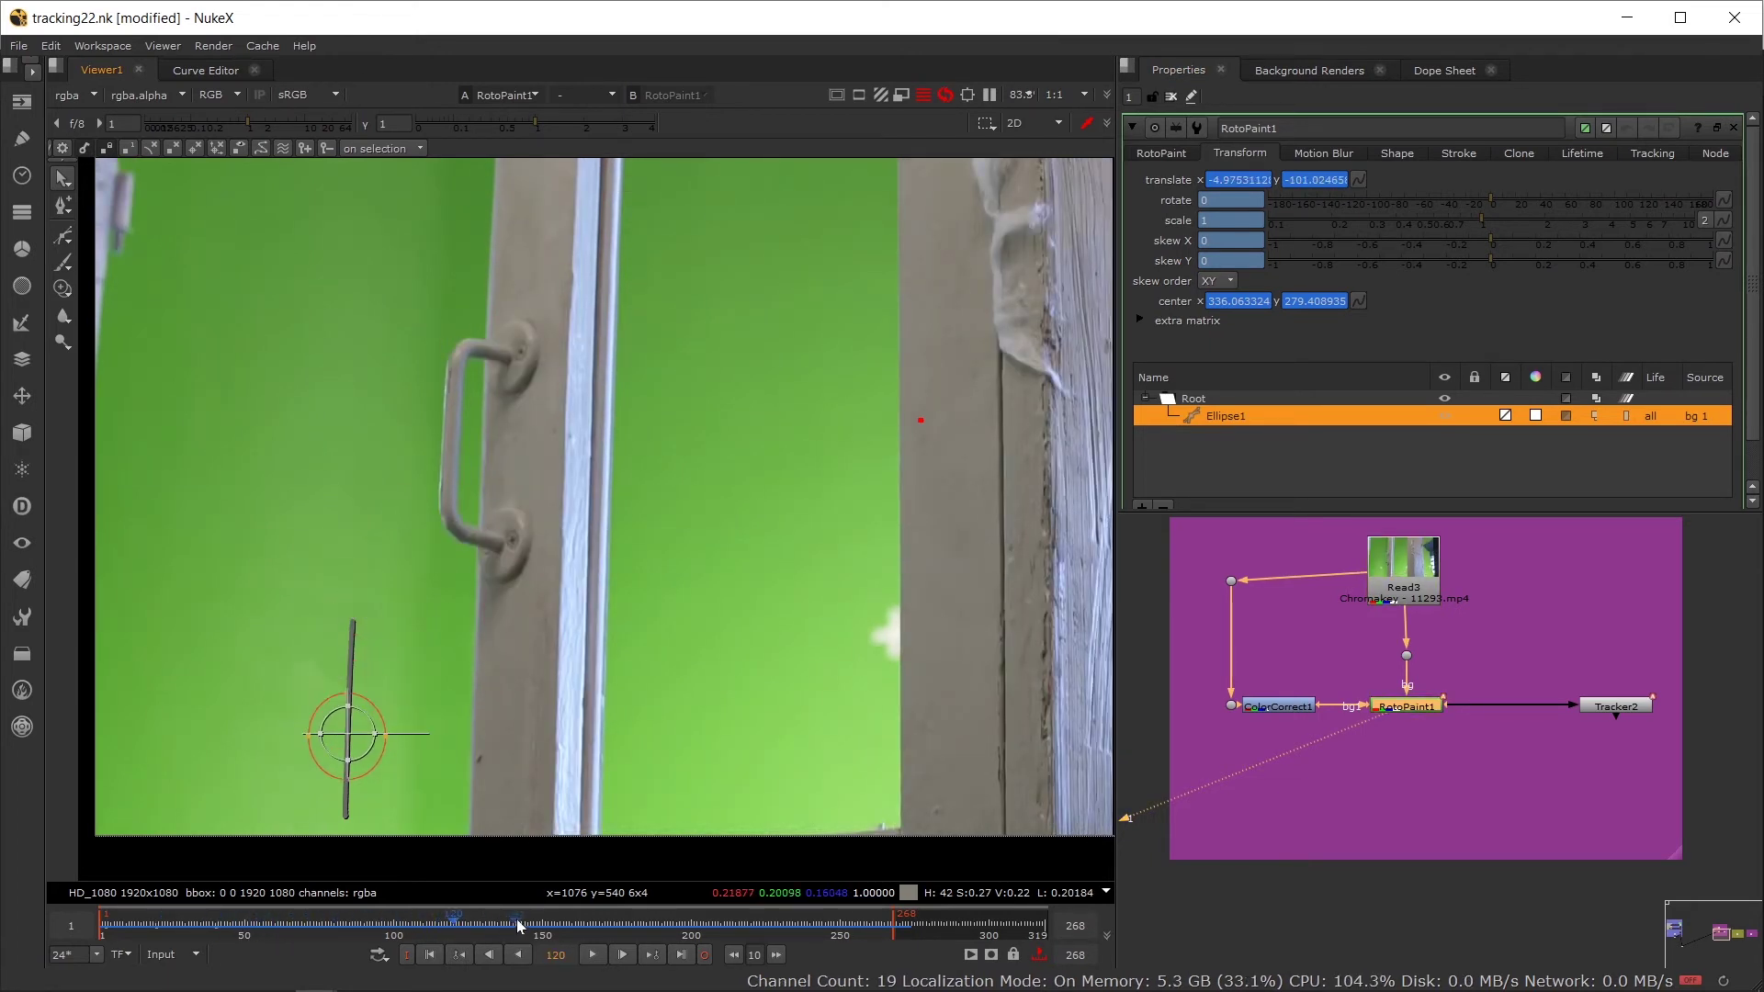
pyautogui.click(477, 819)
pyautogui.click(134, 926)
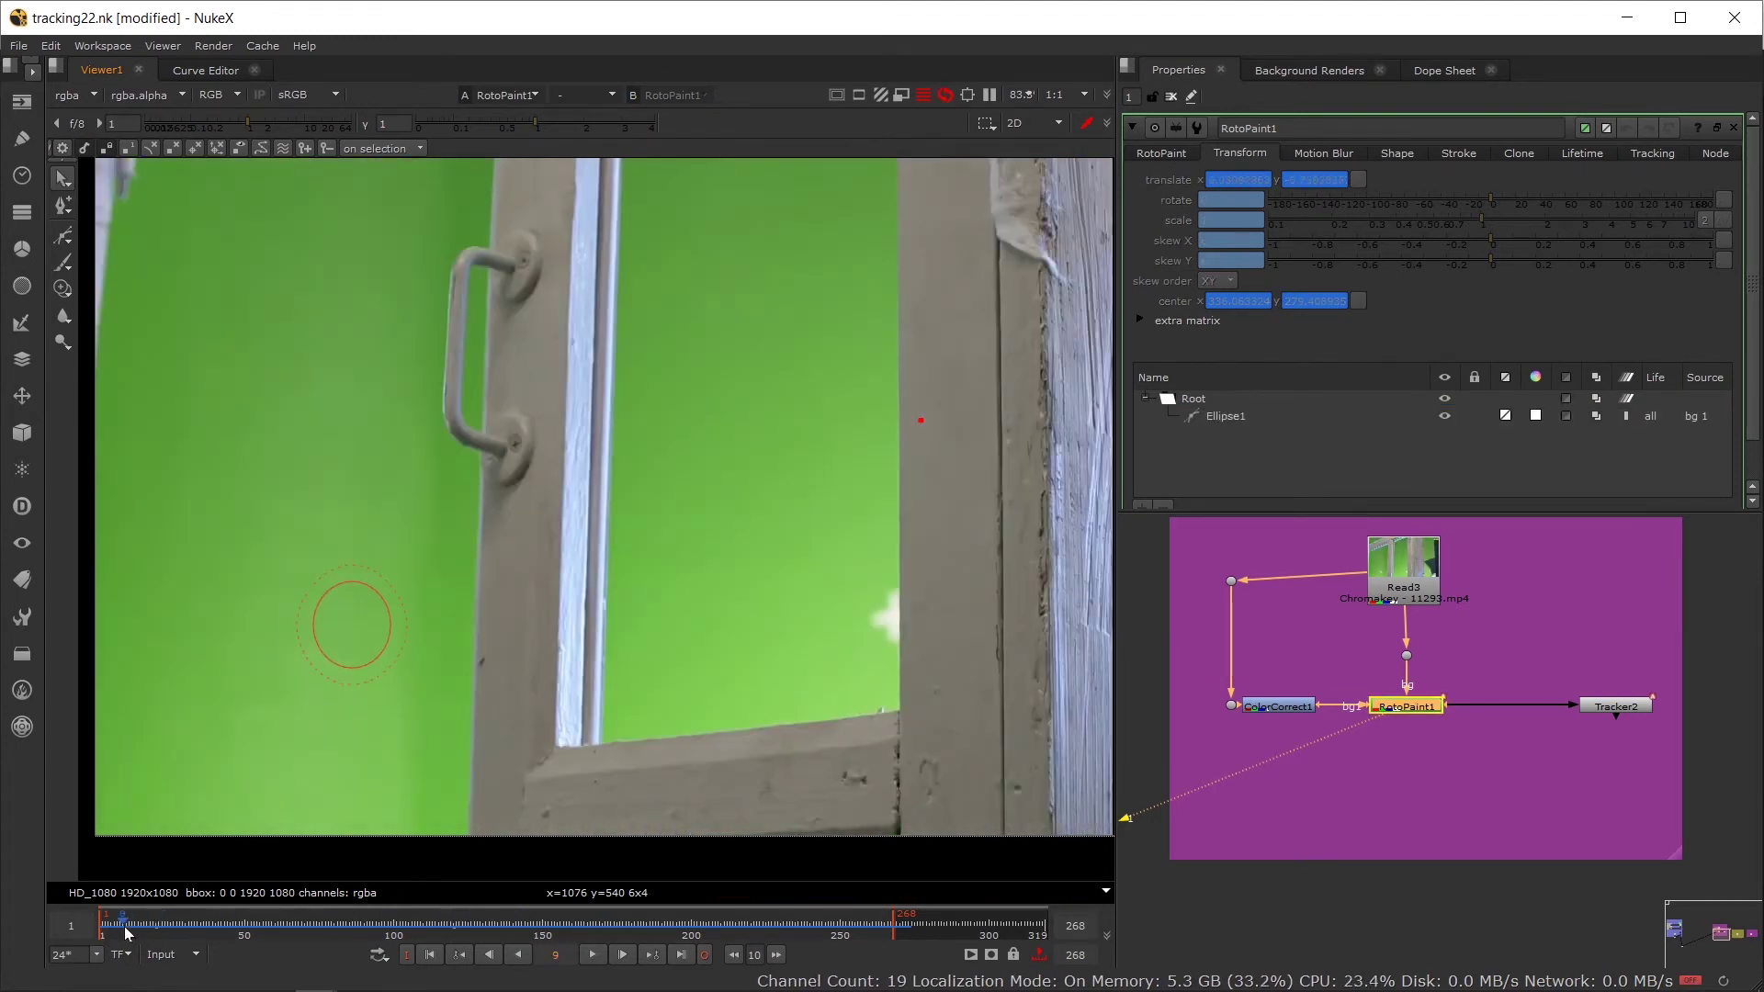
pyautogui.moveTo(133, 932); pyautogui.dragTo(144, 927)
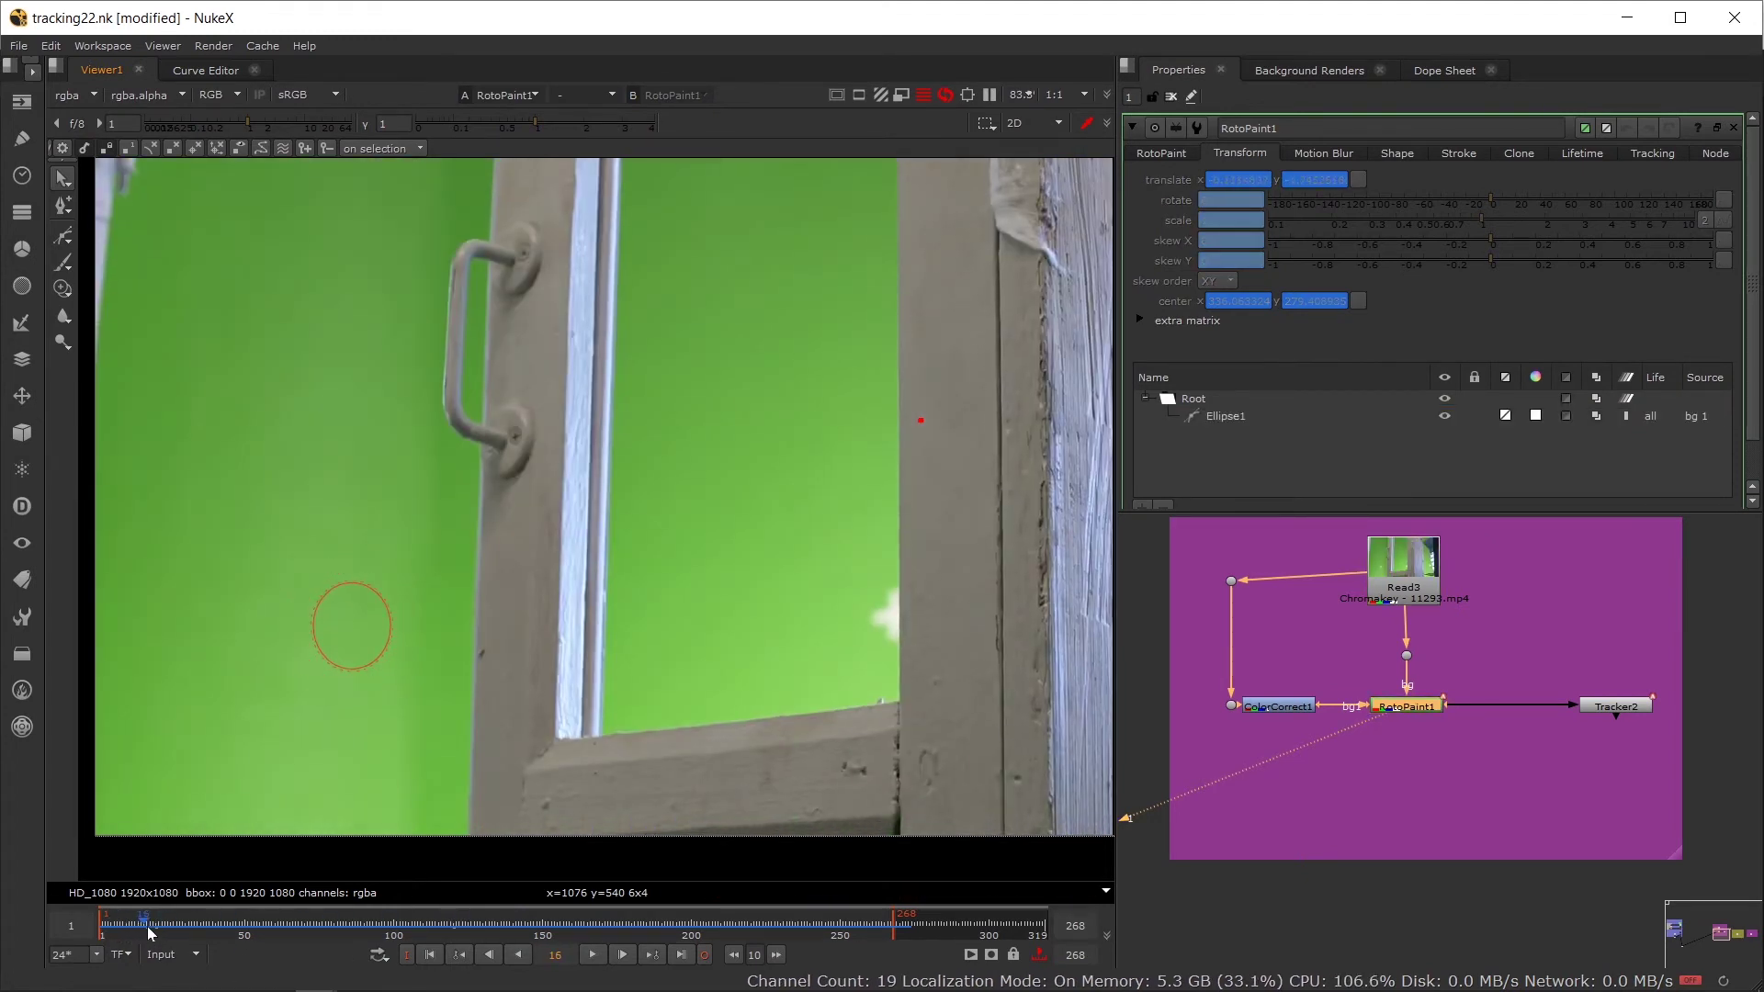
# Step: Delete Ellipse1's extra shape keyframe so only one key remains
pyautogui.click(372, 591)
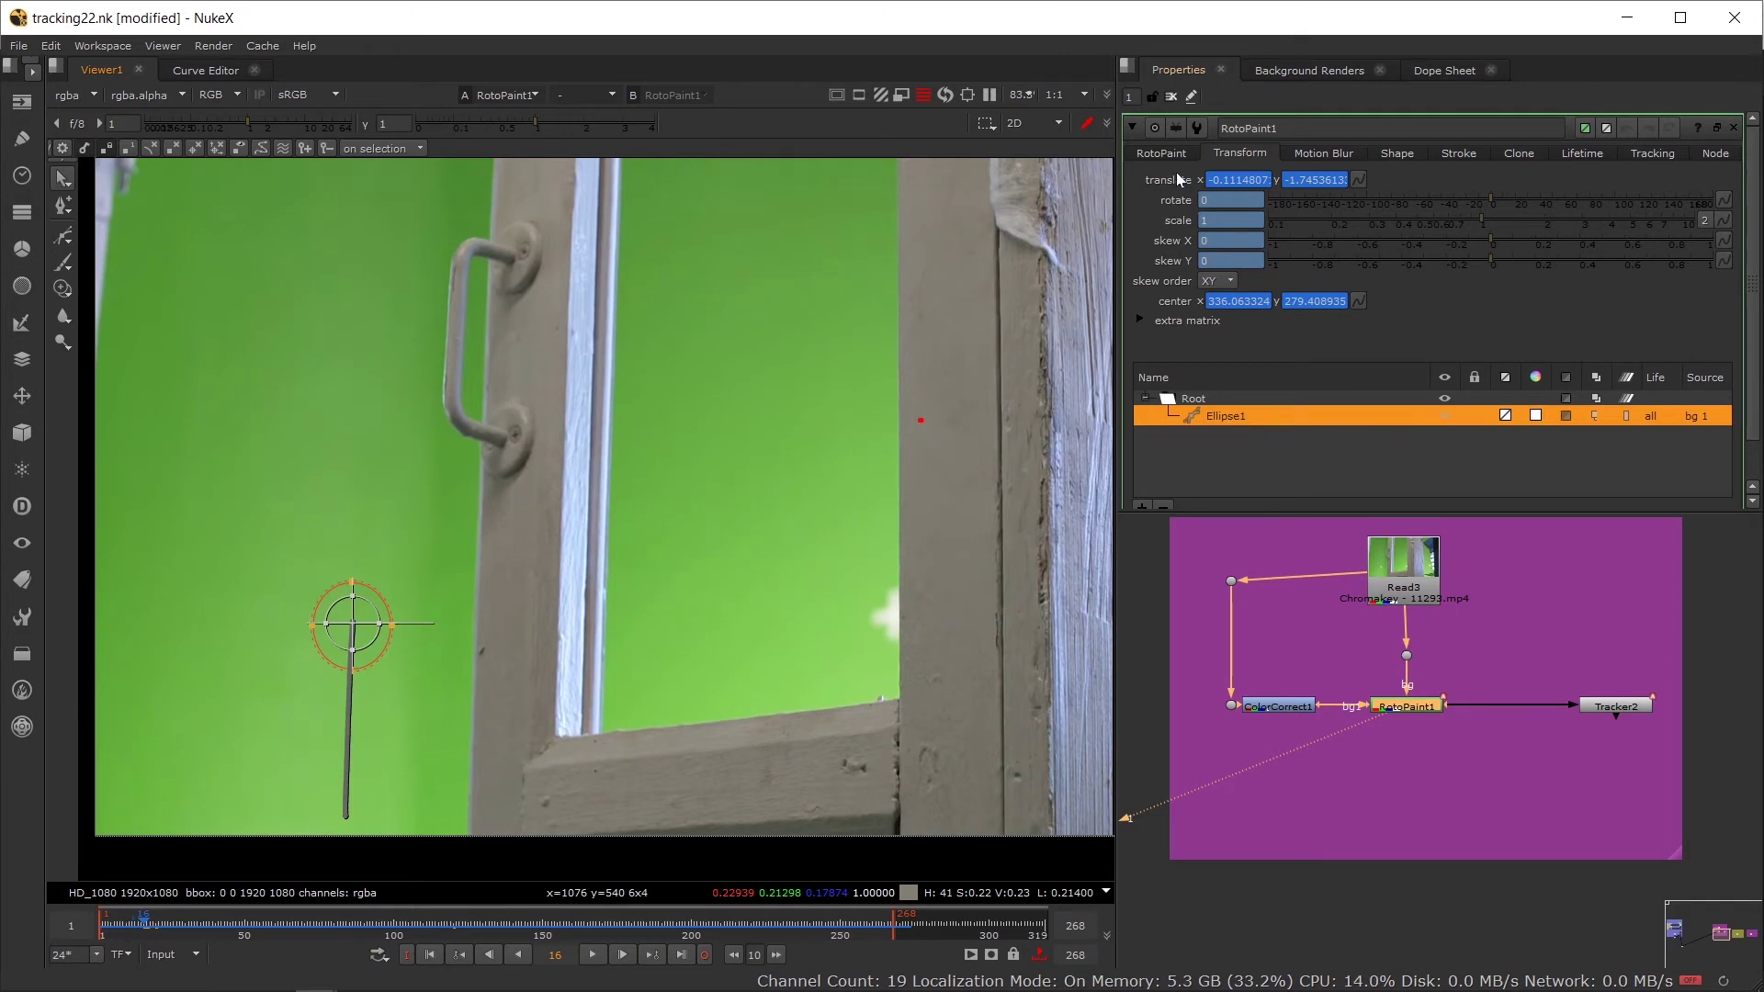
pyautogui.click(1173, 158)
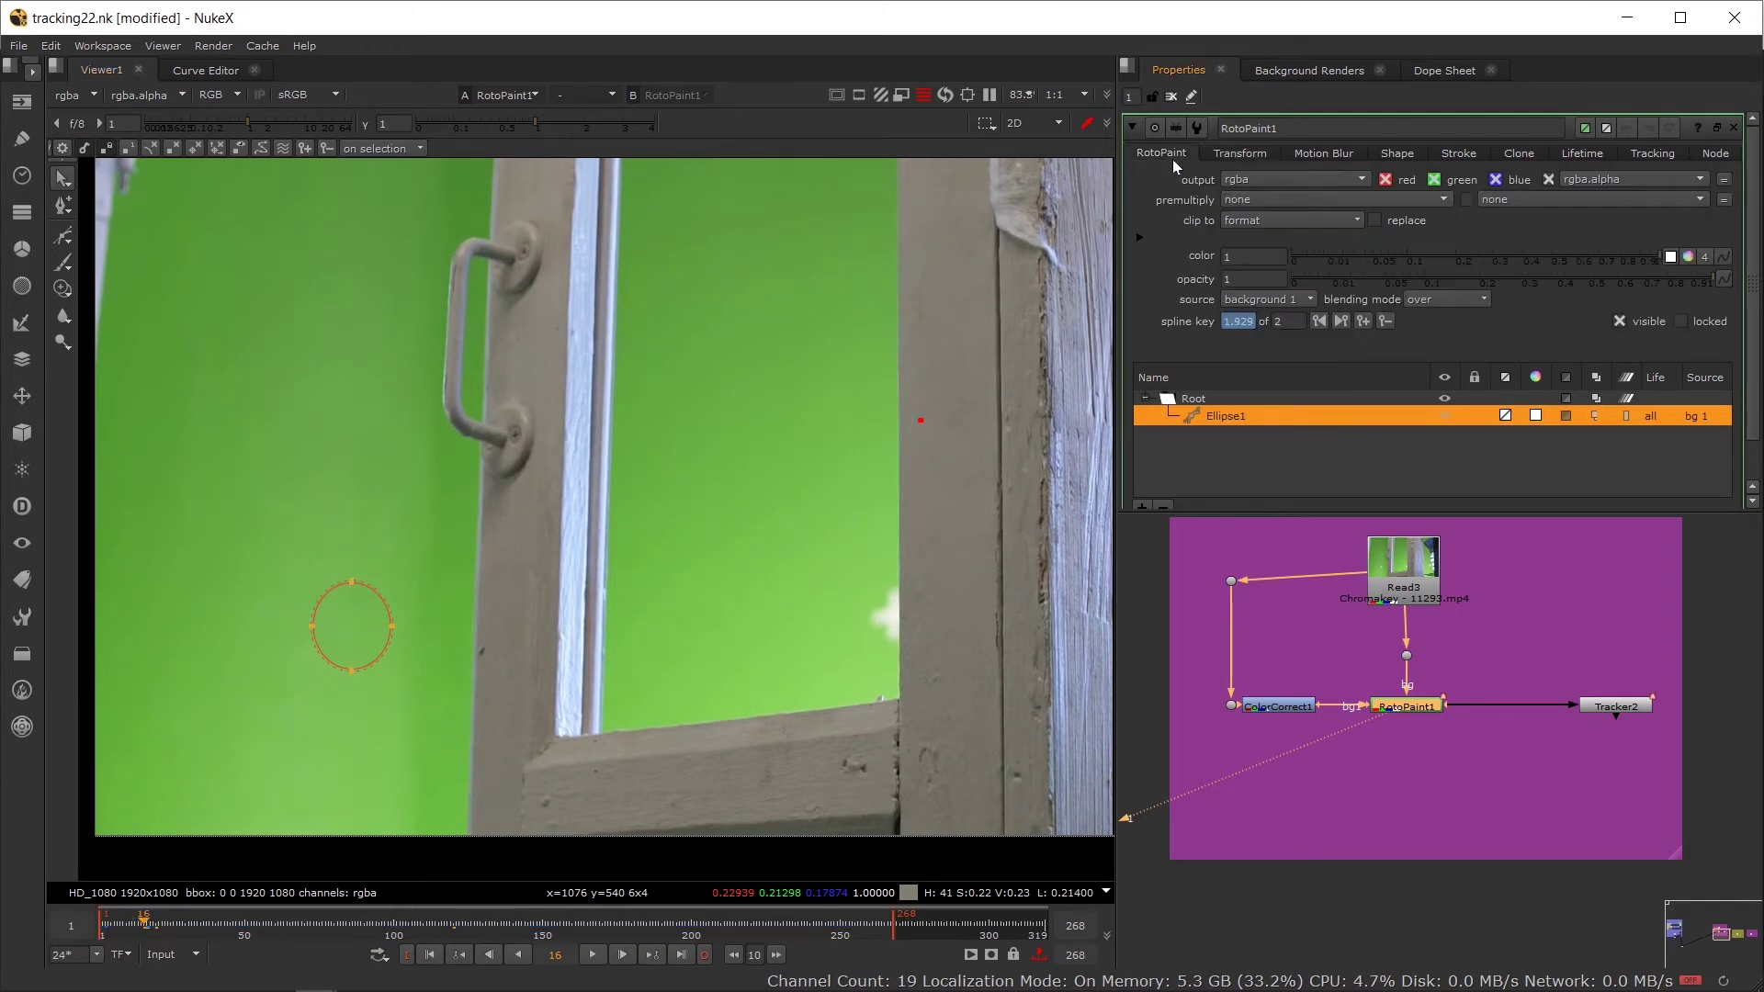
pyautogui.click(149, 935)
pyautogui.moveTo(149, 935)
pyautogui.mouseDown()
pyautogui.moveTo(109, 933)
pyautogui.moveTo(146, 934)
pyautogui.mouseUp()
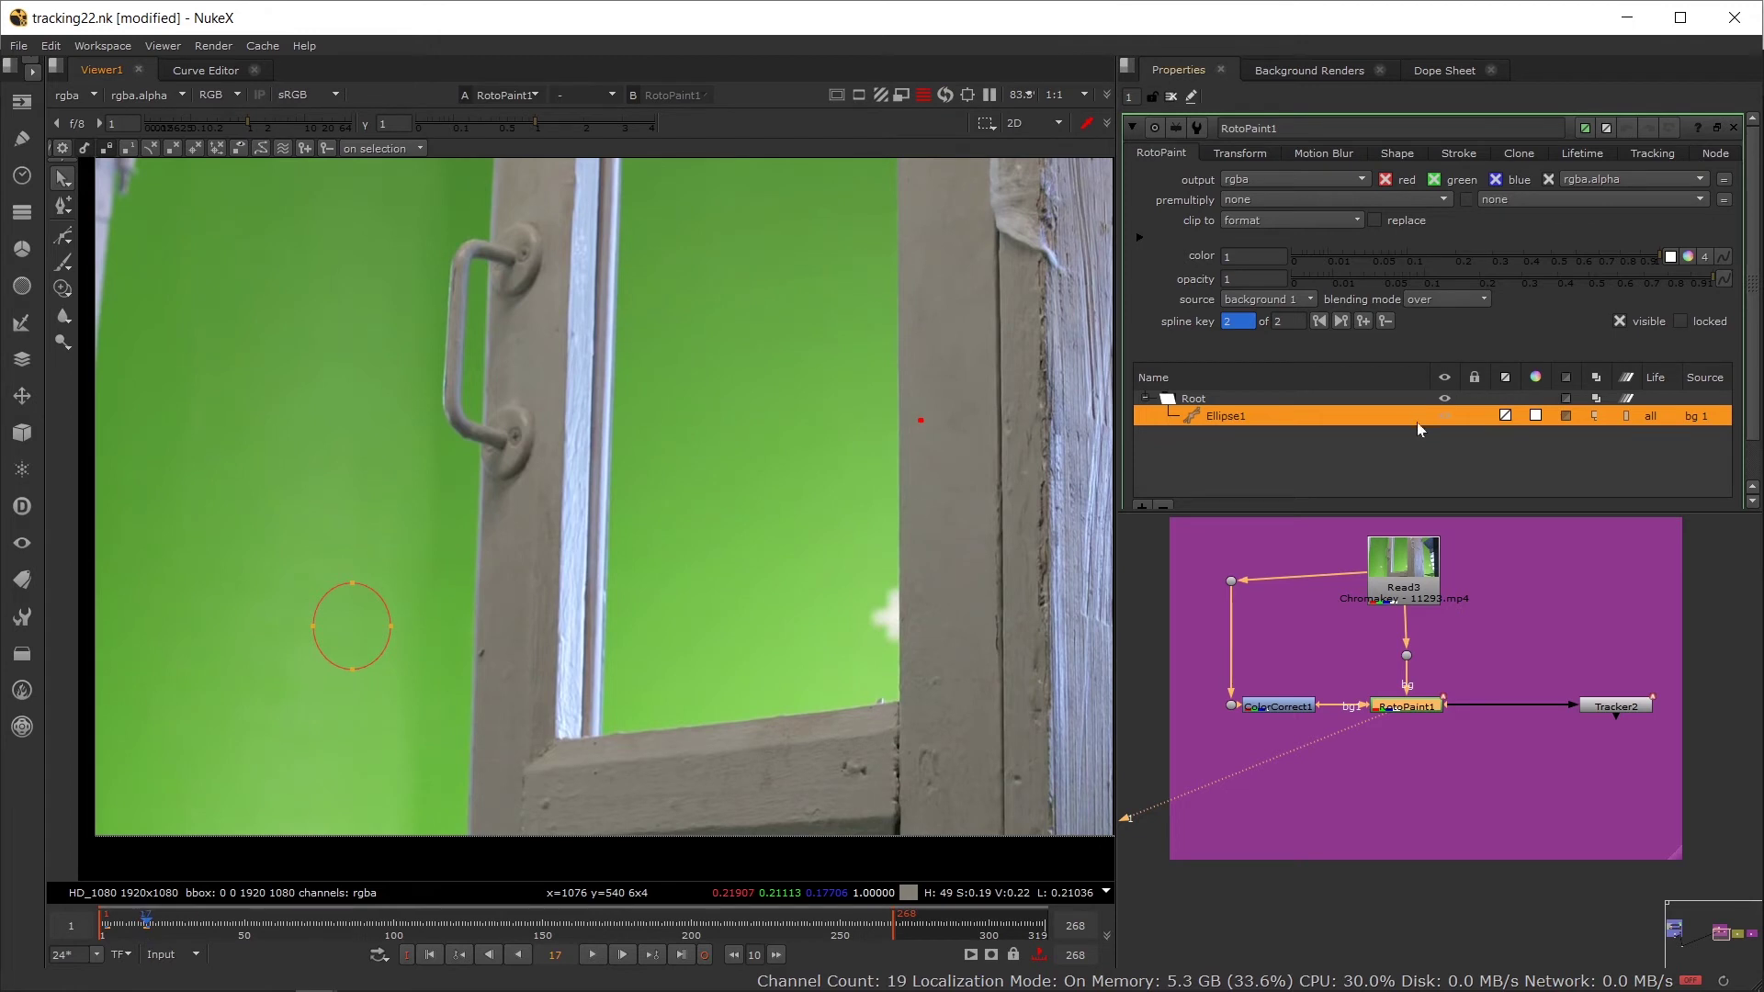
pyautogui.click(1385, 322)
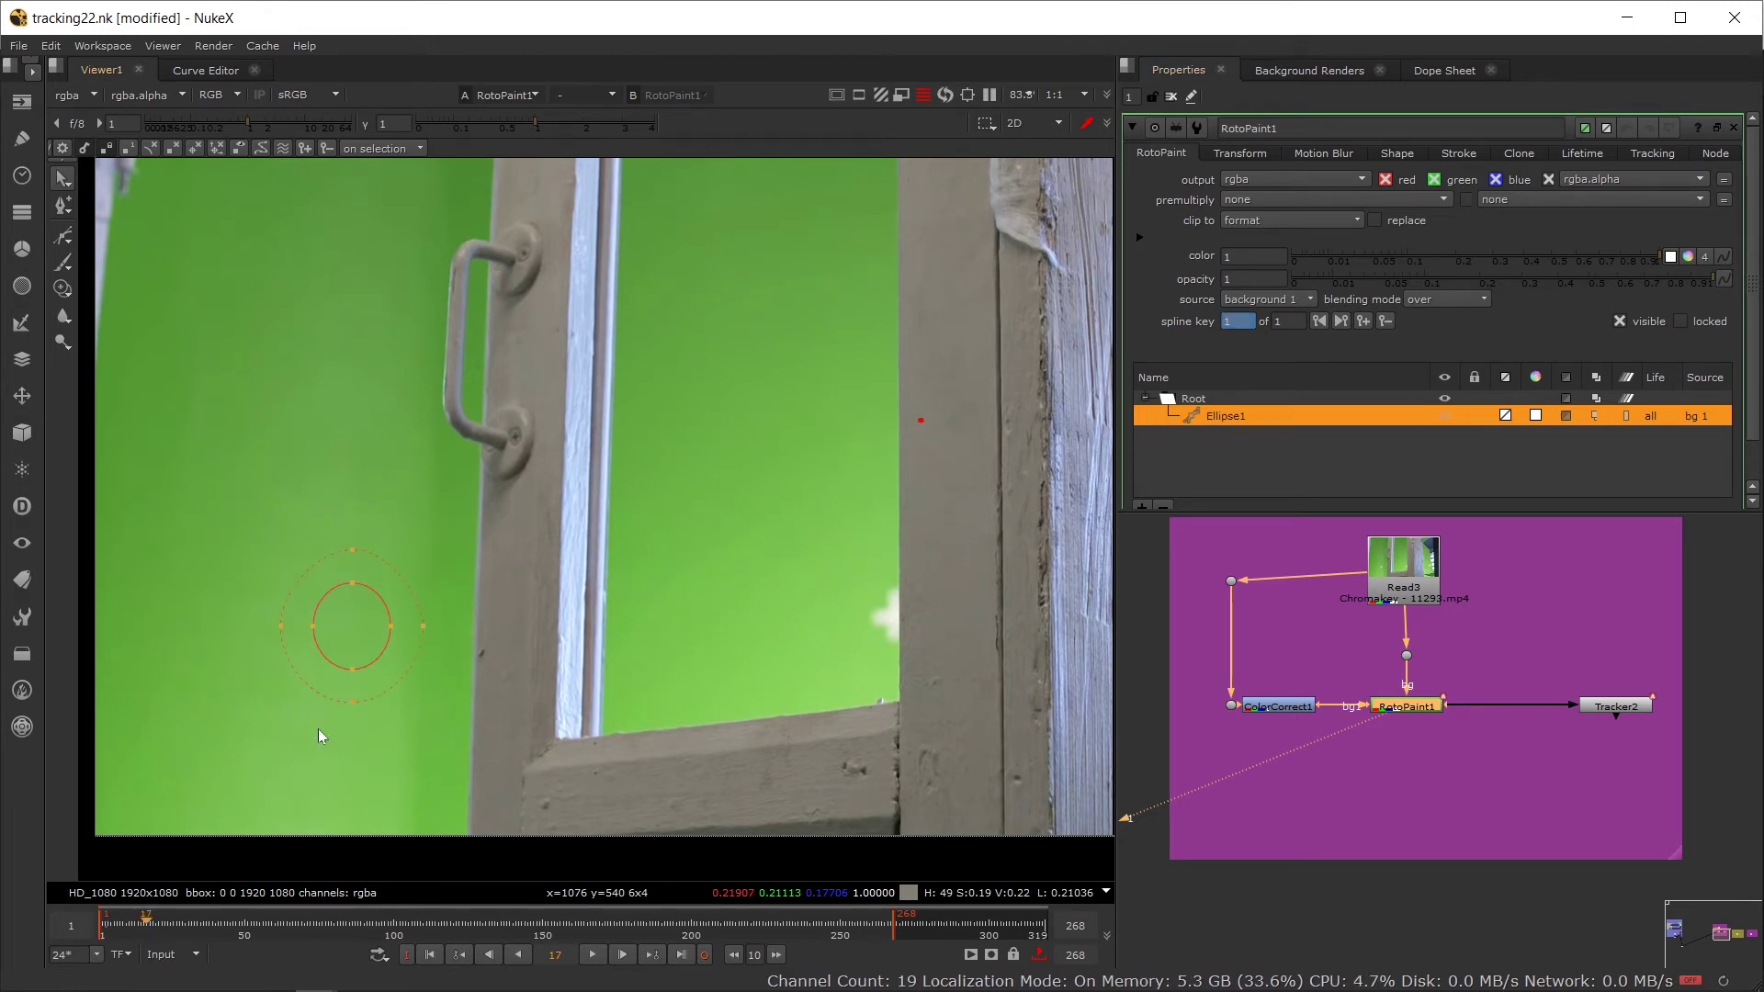
# Step: Scrub frames 4 to 70 with viewer overlays hidden to inspect the clone patch
pyautogui.click(110, 940)
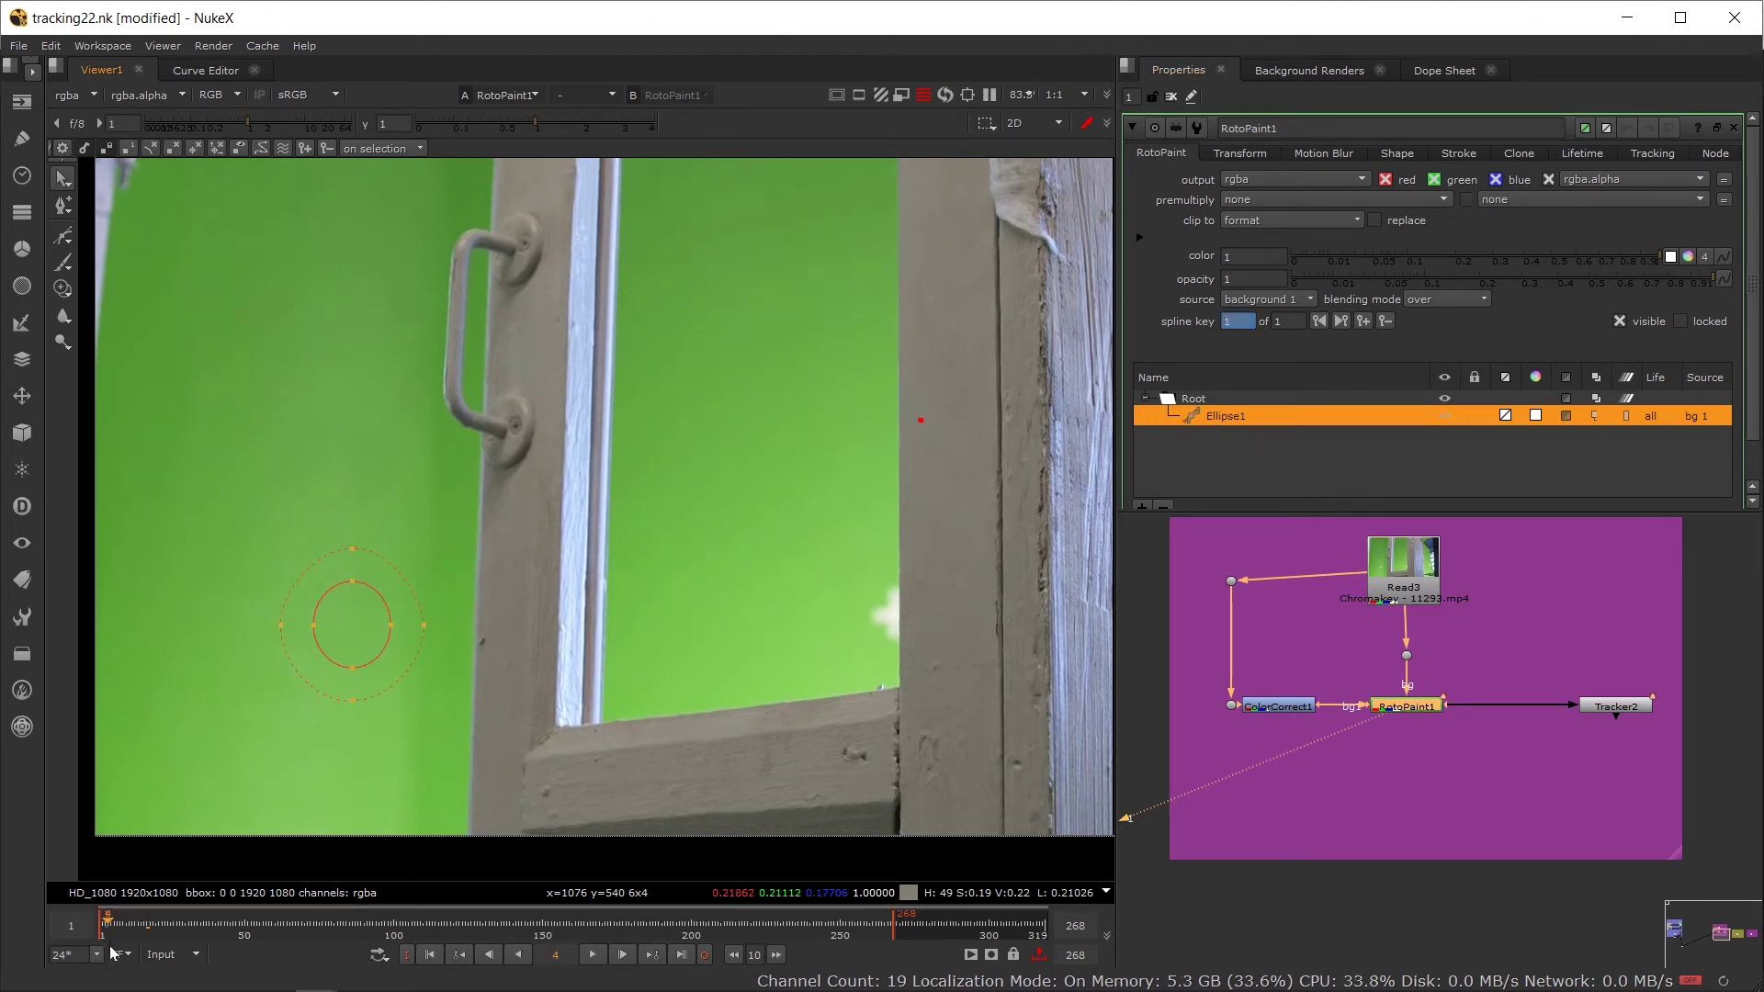
pyautogui.moveTo(110, 947); pyautogui.dragTo(218, 931)
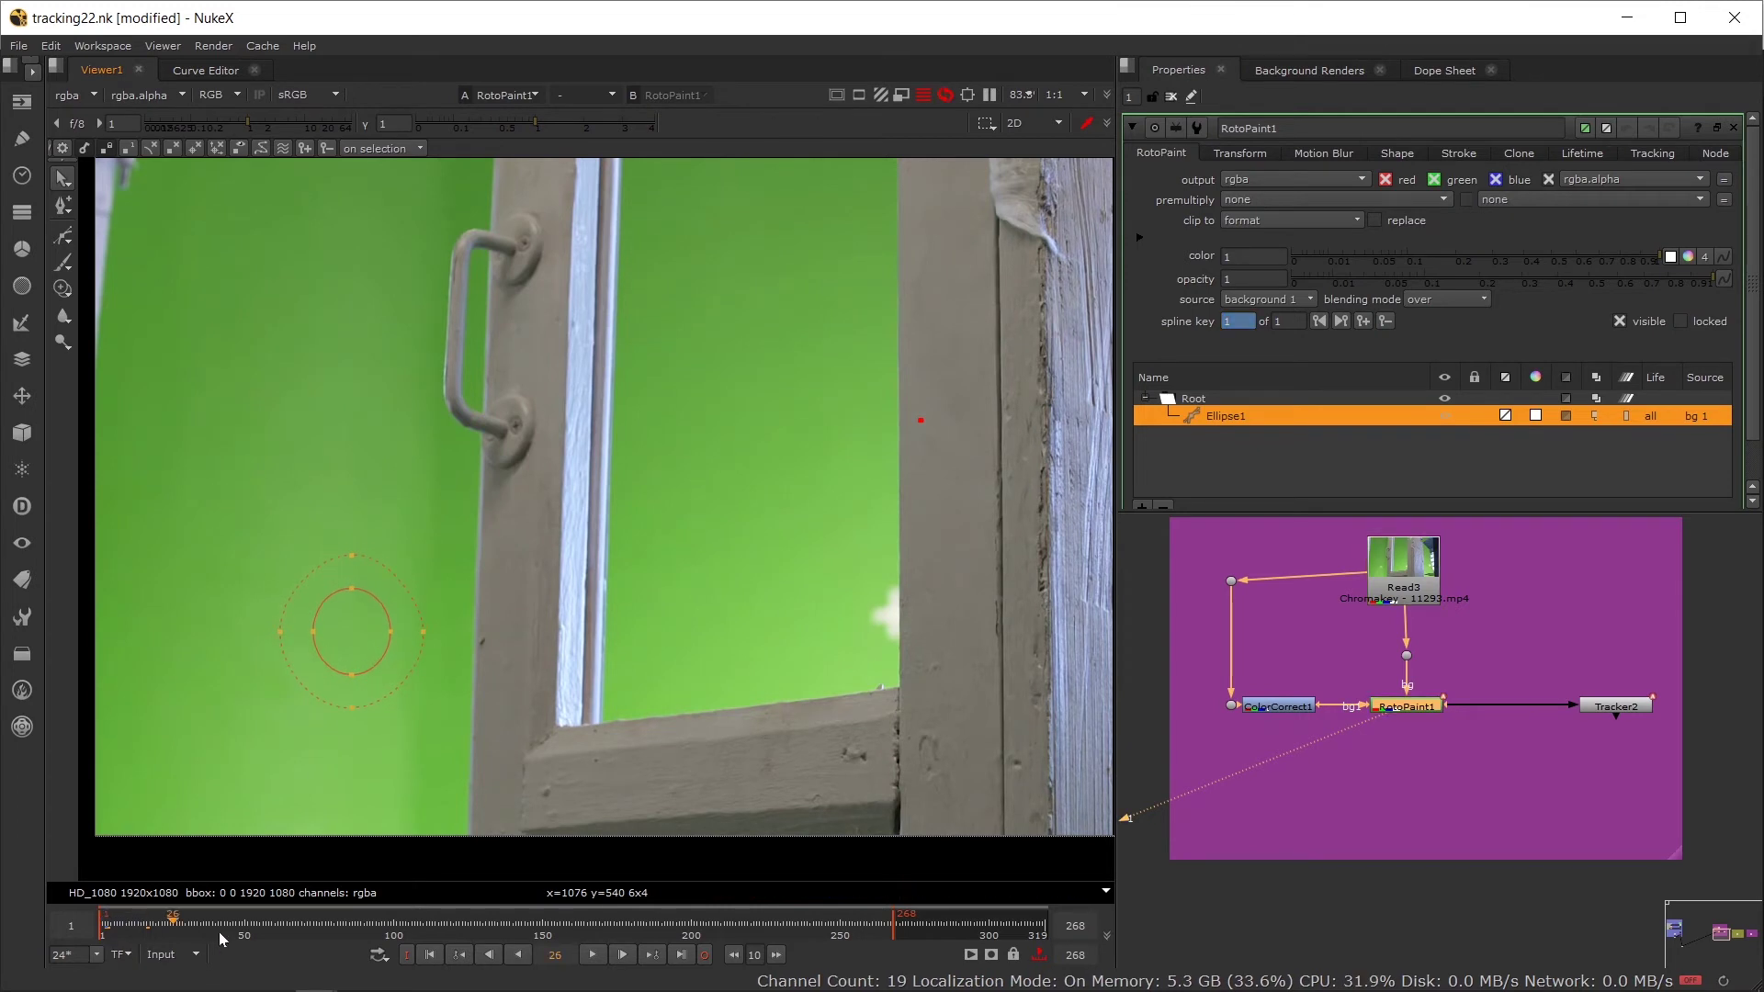
pyautogui.click(305, 918)
pyautogui.click(401, 787)
pyautogui.press('q')
pyautogui.moveTo(400, 787); pyautogui.dragTo(546, 626)
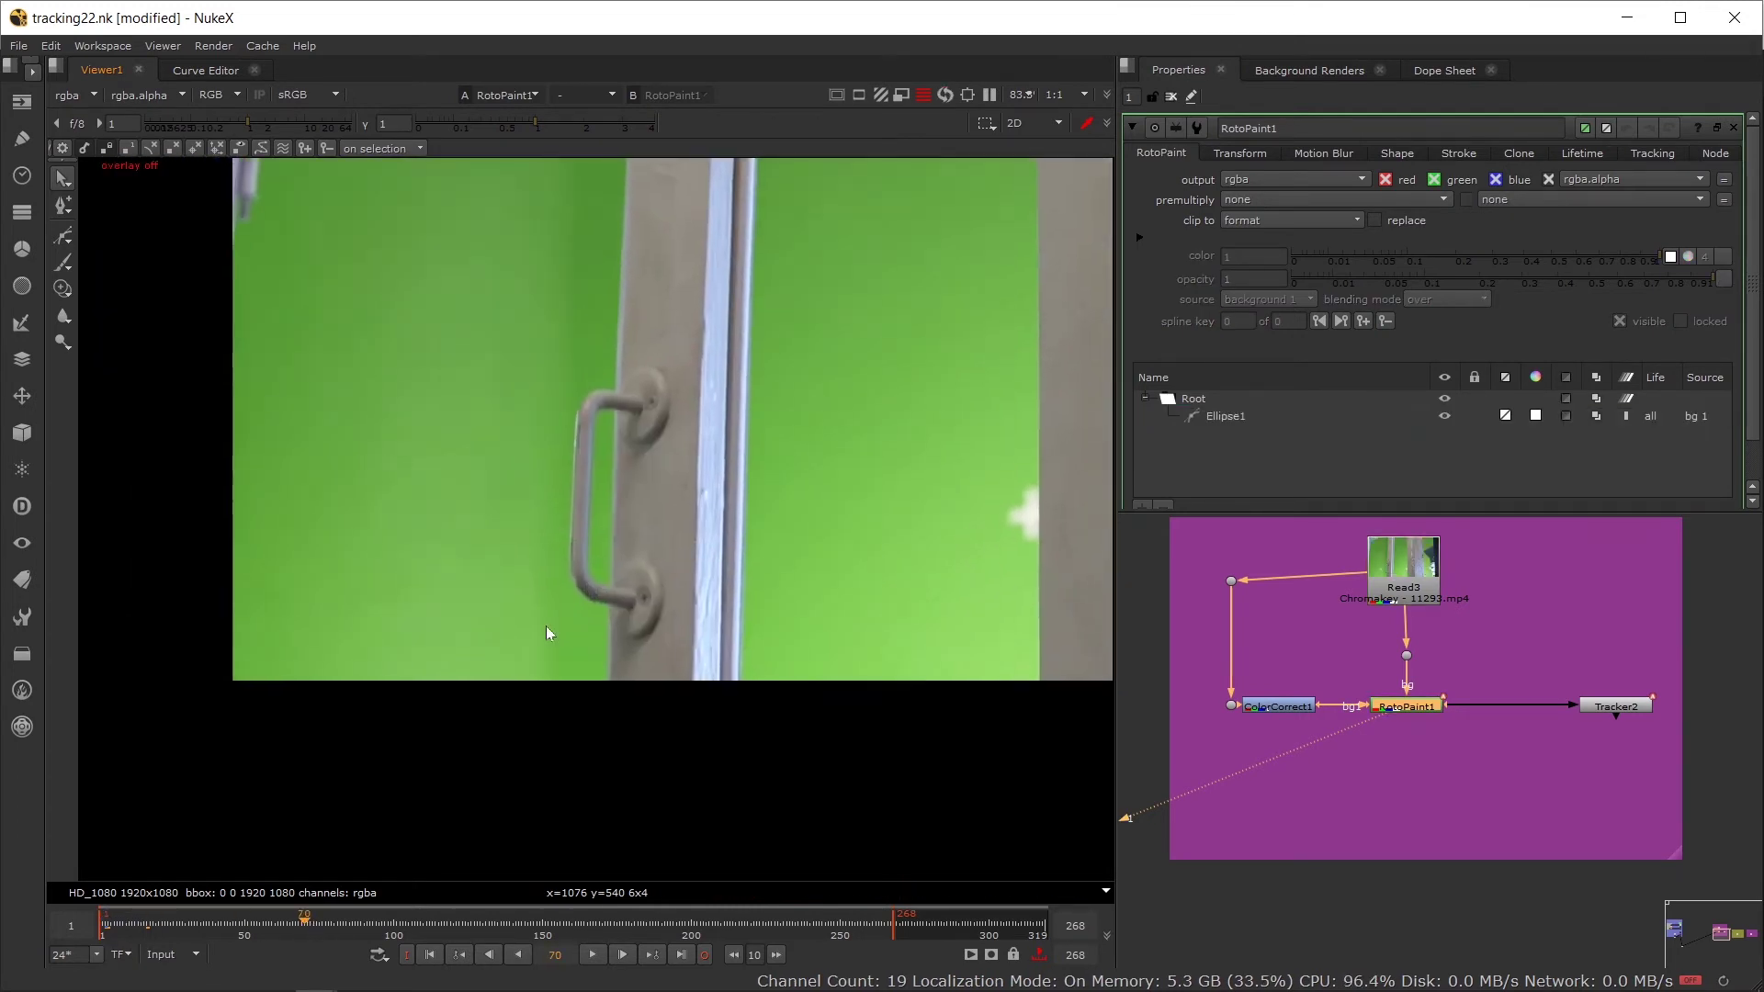
# Step: Review frames 81 to 183, disabling RotoPaint1 to compare against the original plate
pyautogui.click(338, 934)
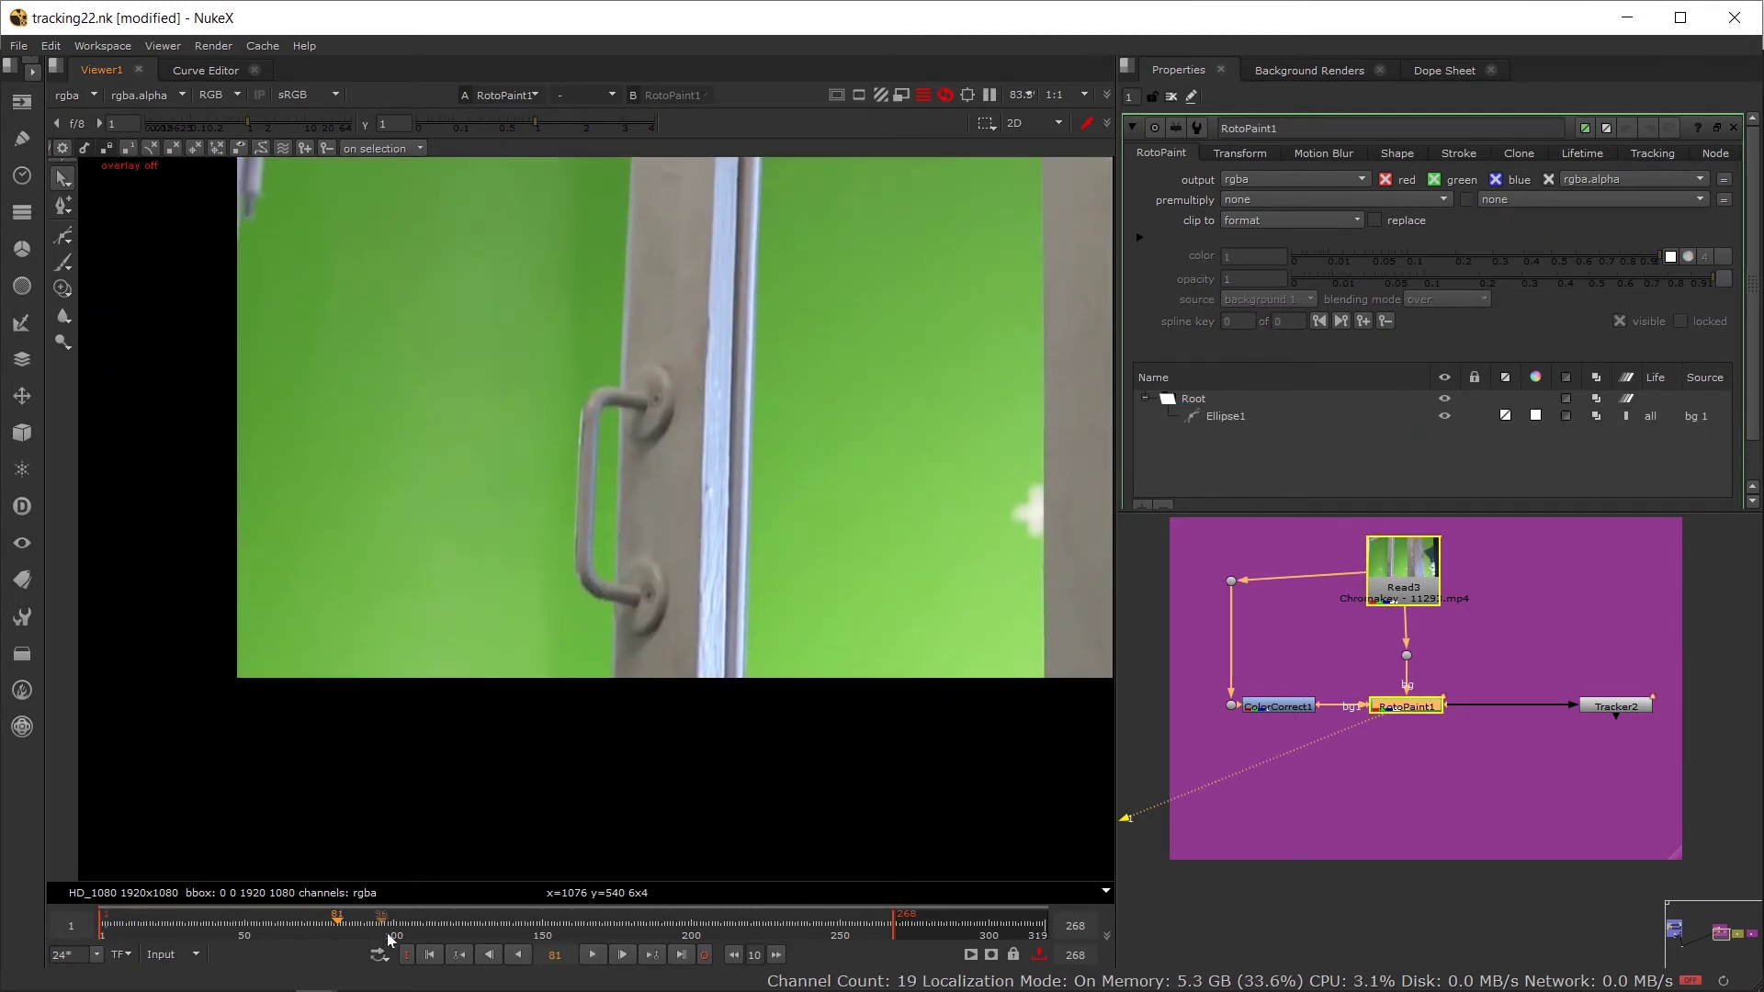
pyautogui.click(436, 930)
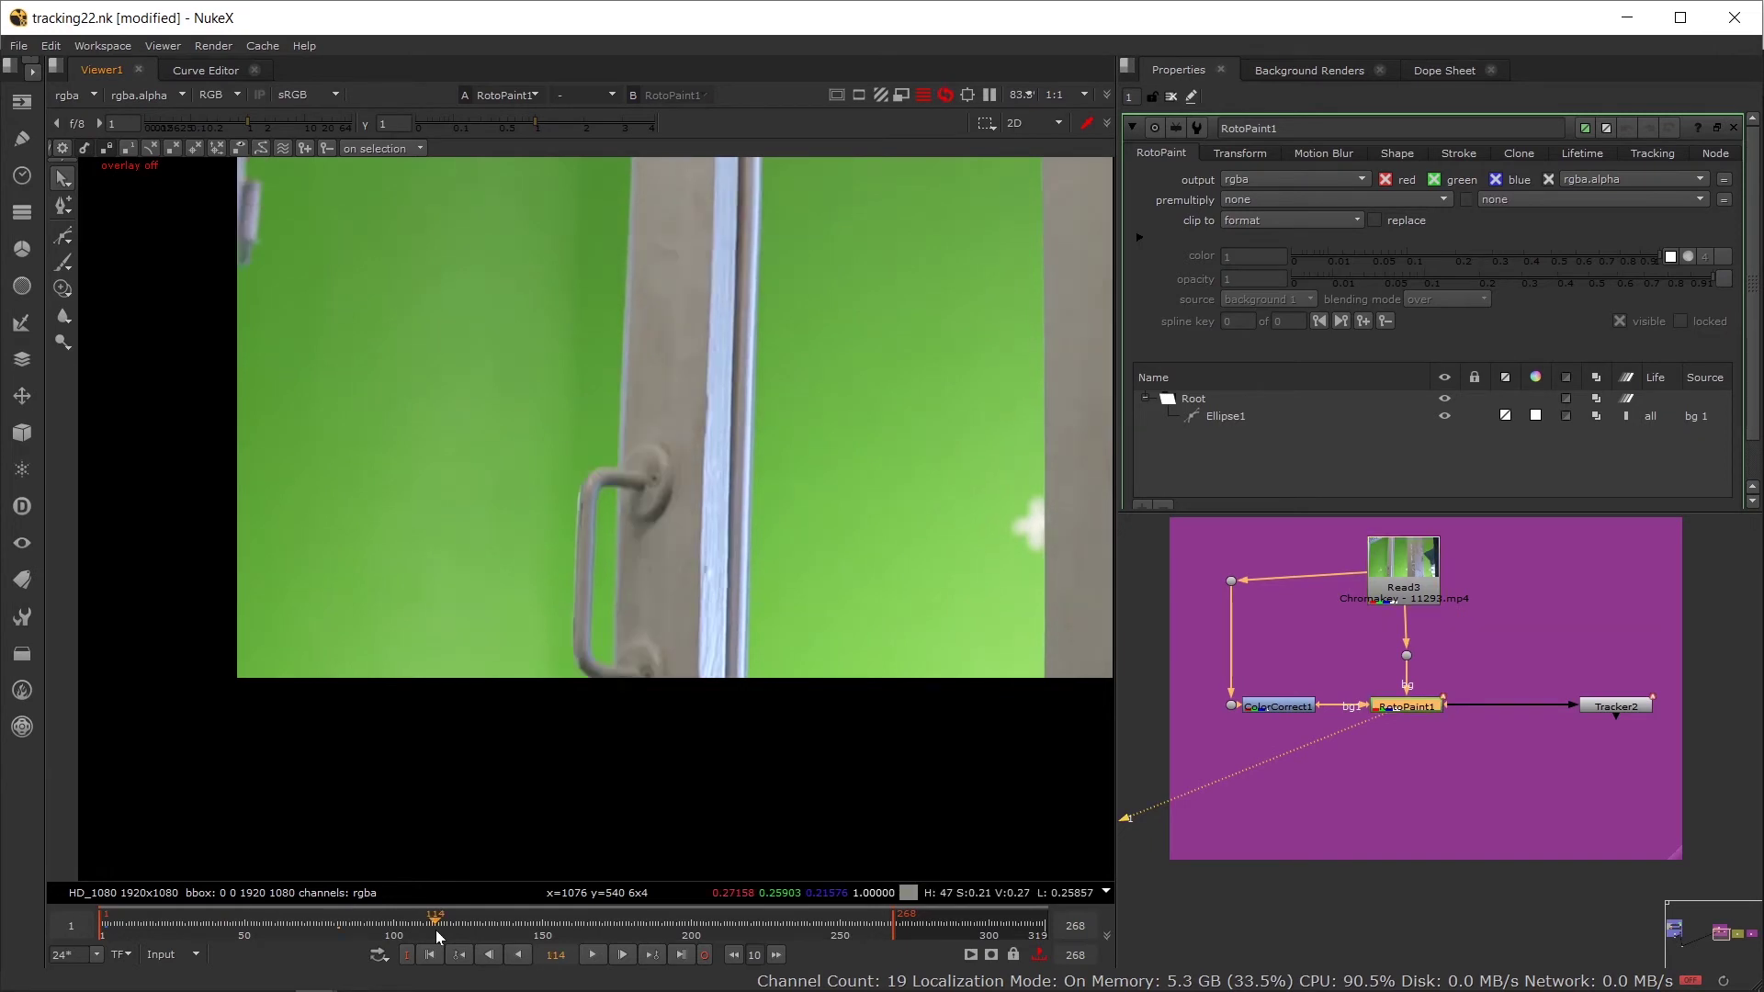
pyautogui.click(505, 923)
pyautogui.scroll(2, 463, 638)
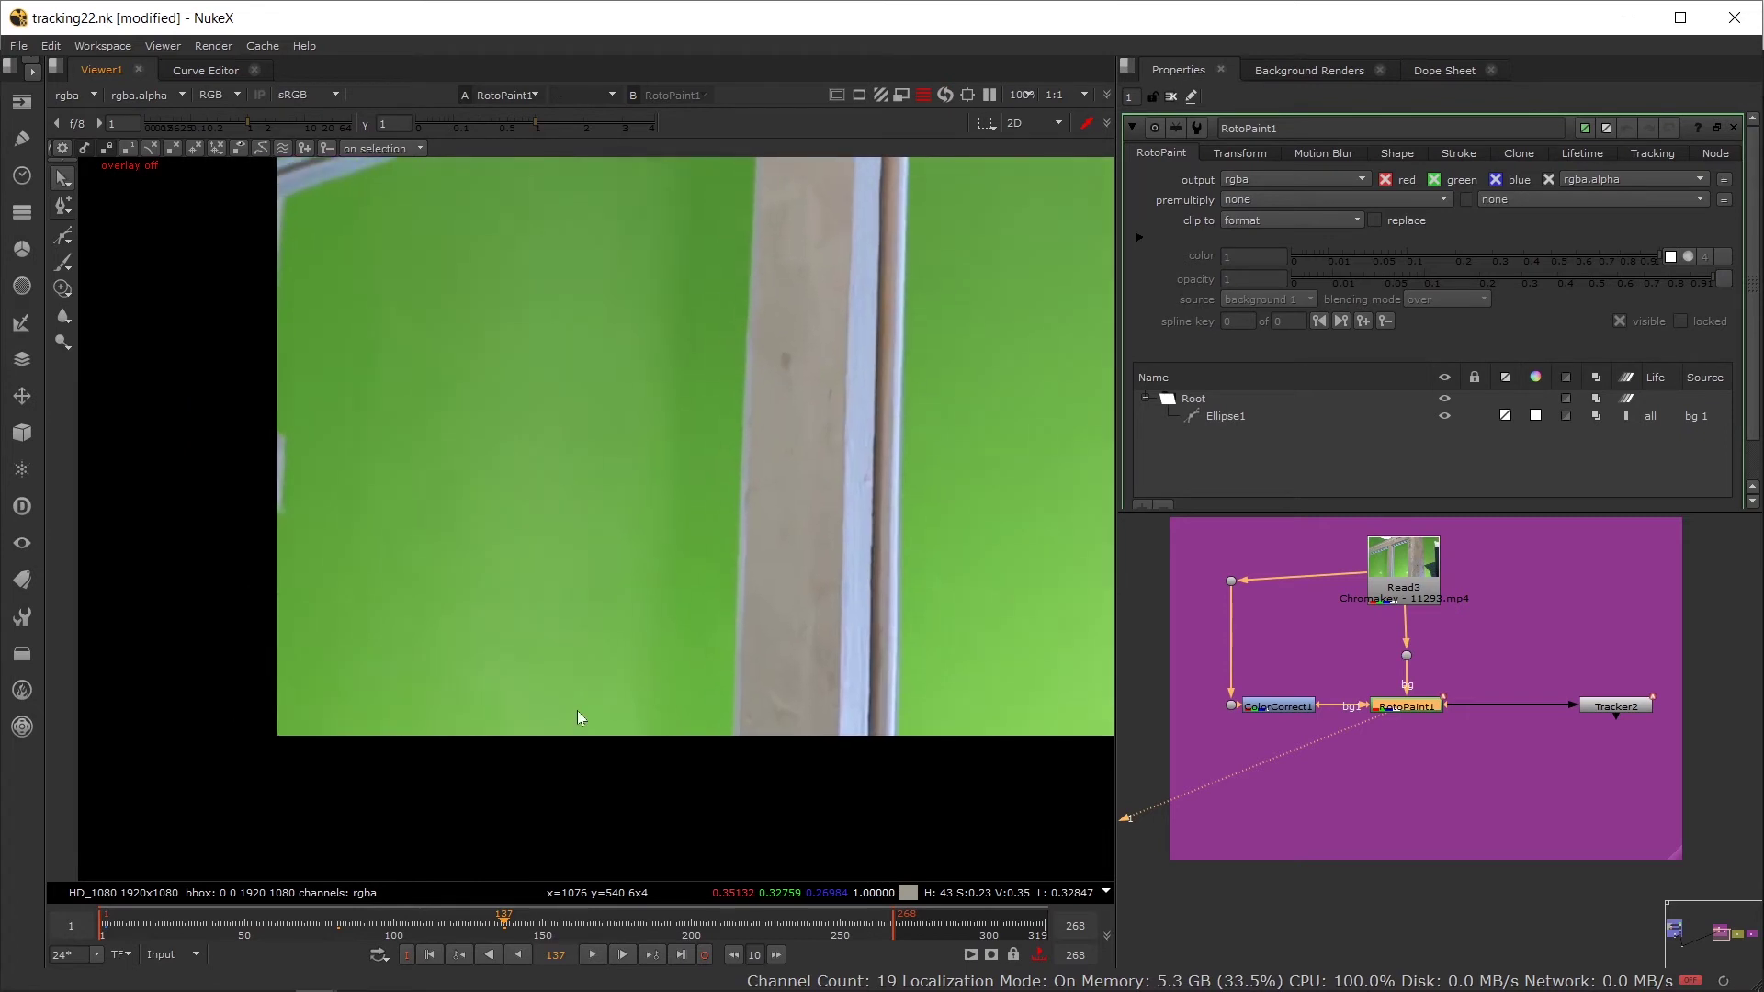
pyautogui.moveTo(505, 926); pyautogui.dragTo(570, 921)
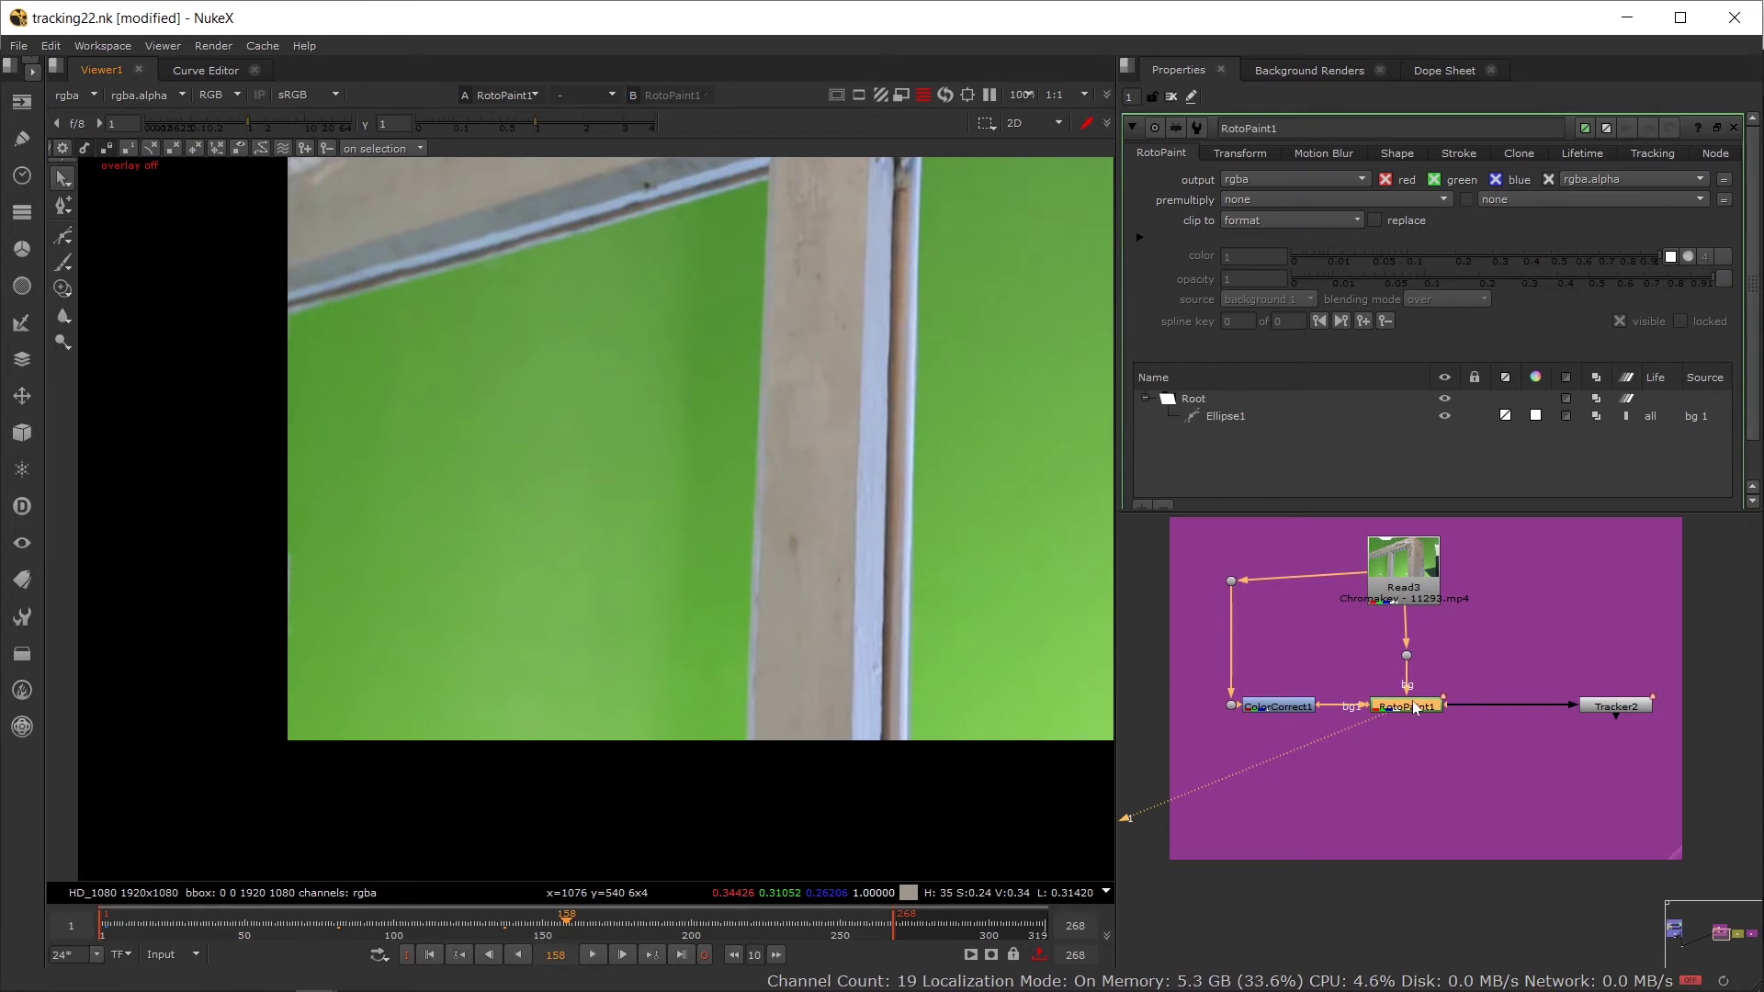
pyautogui.press('d')
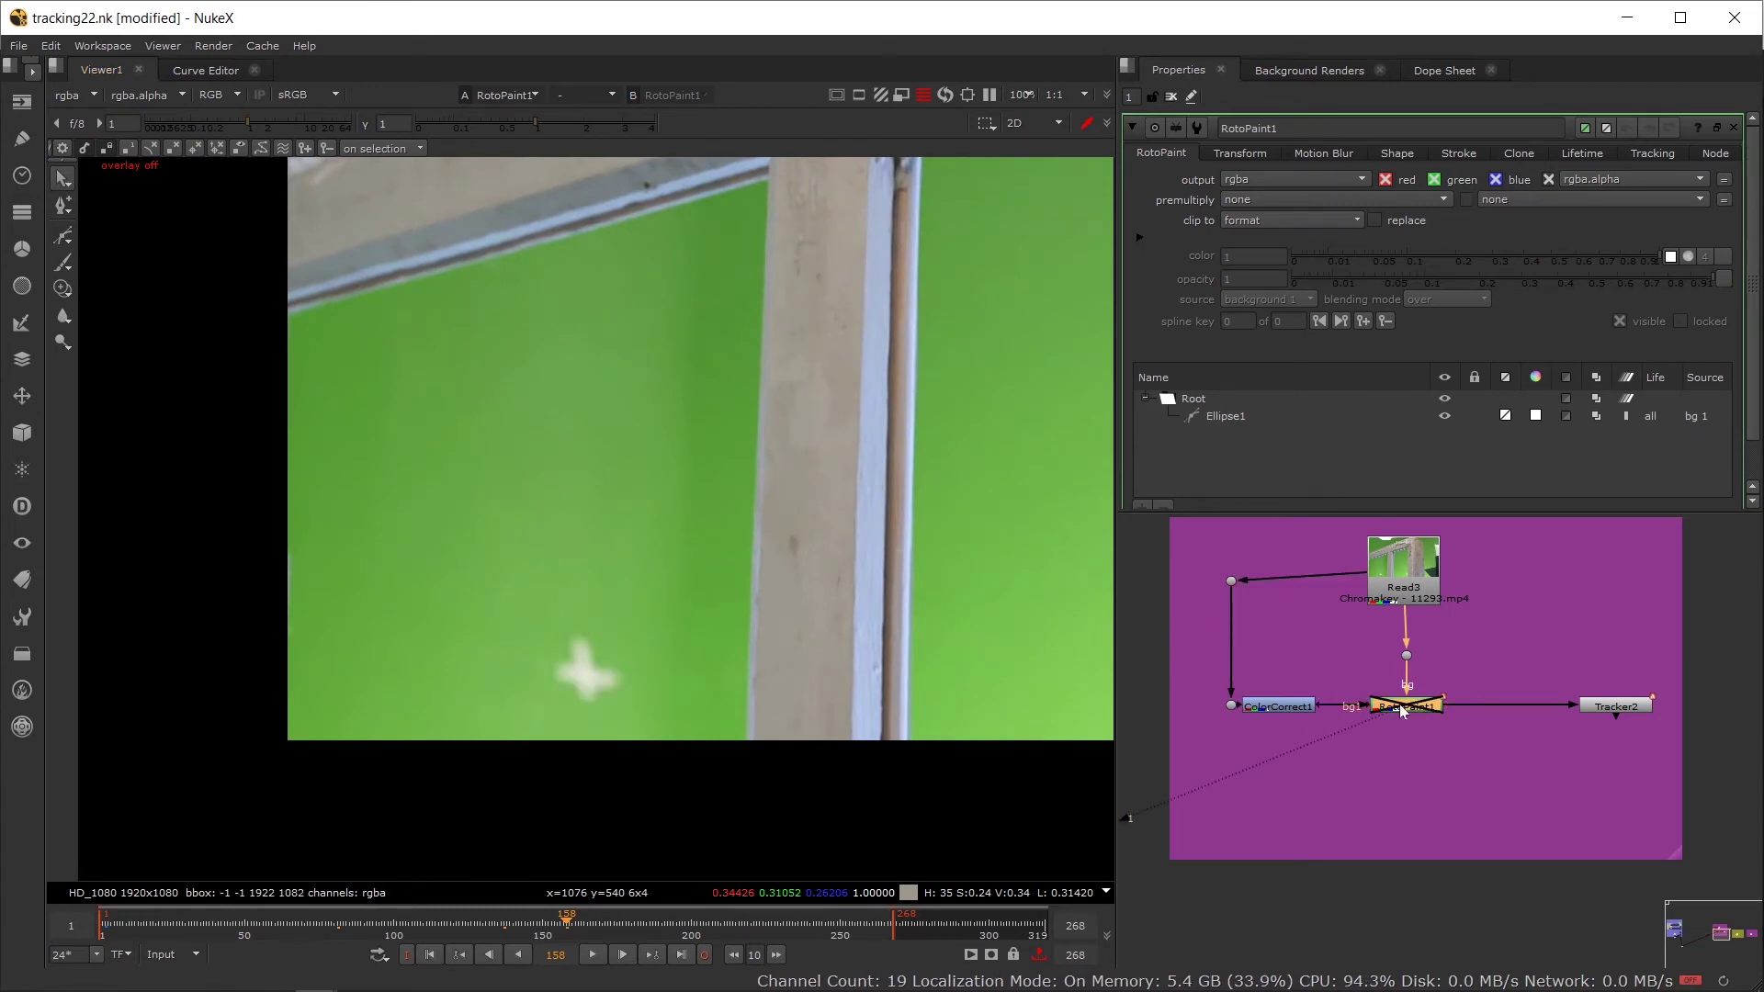
pyautogui.press('o')
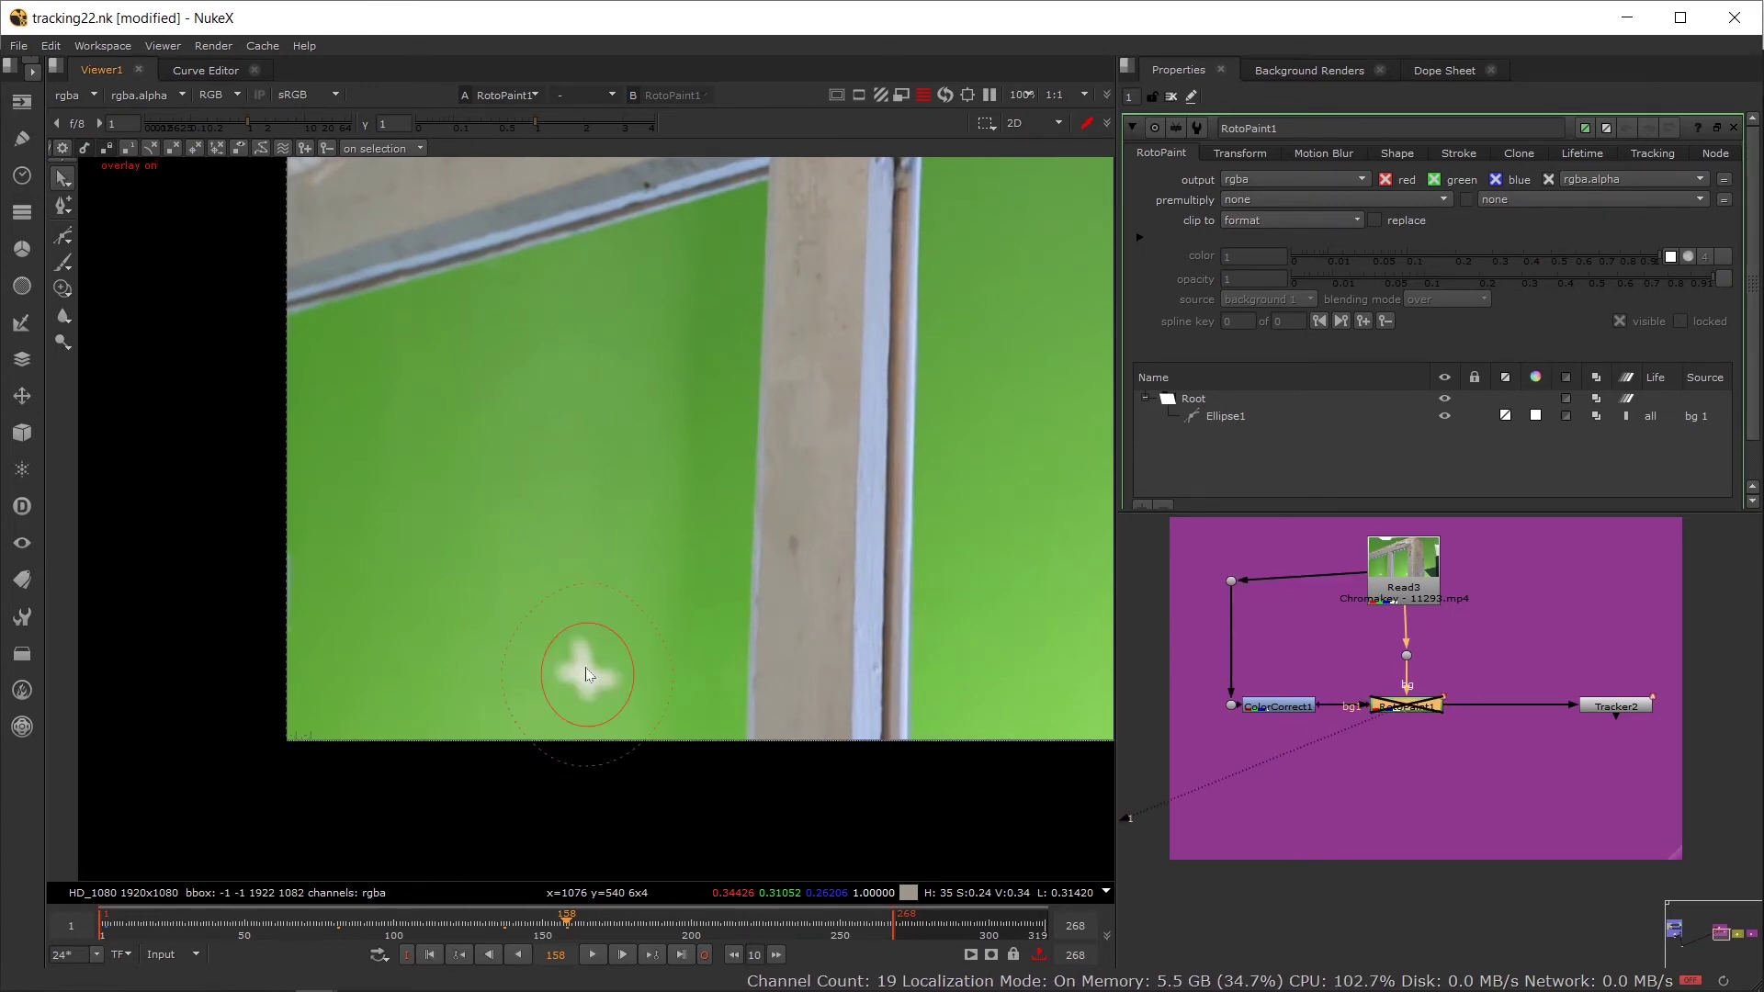
pyautogui.click(639, 922)
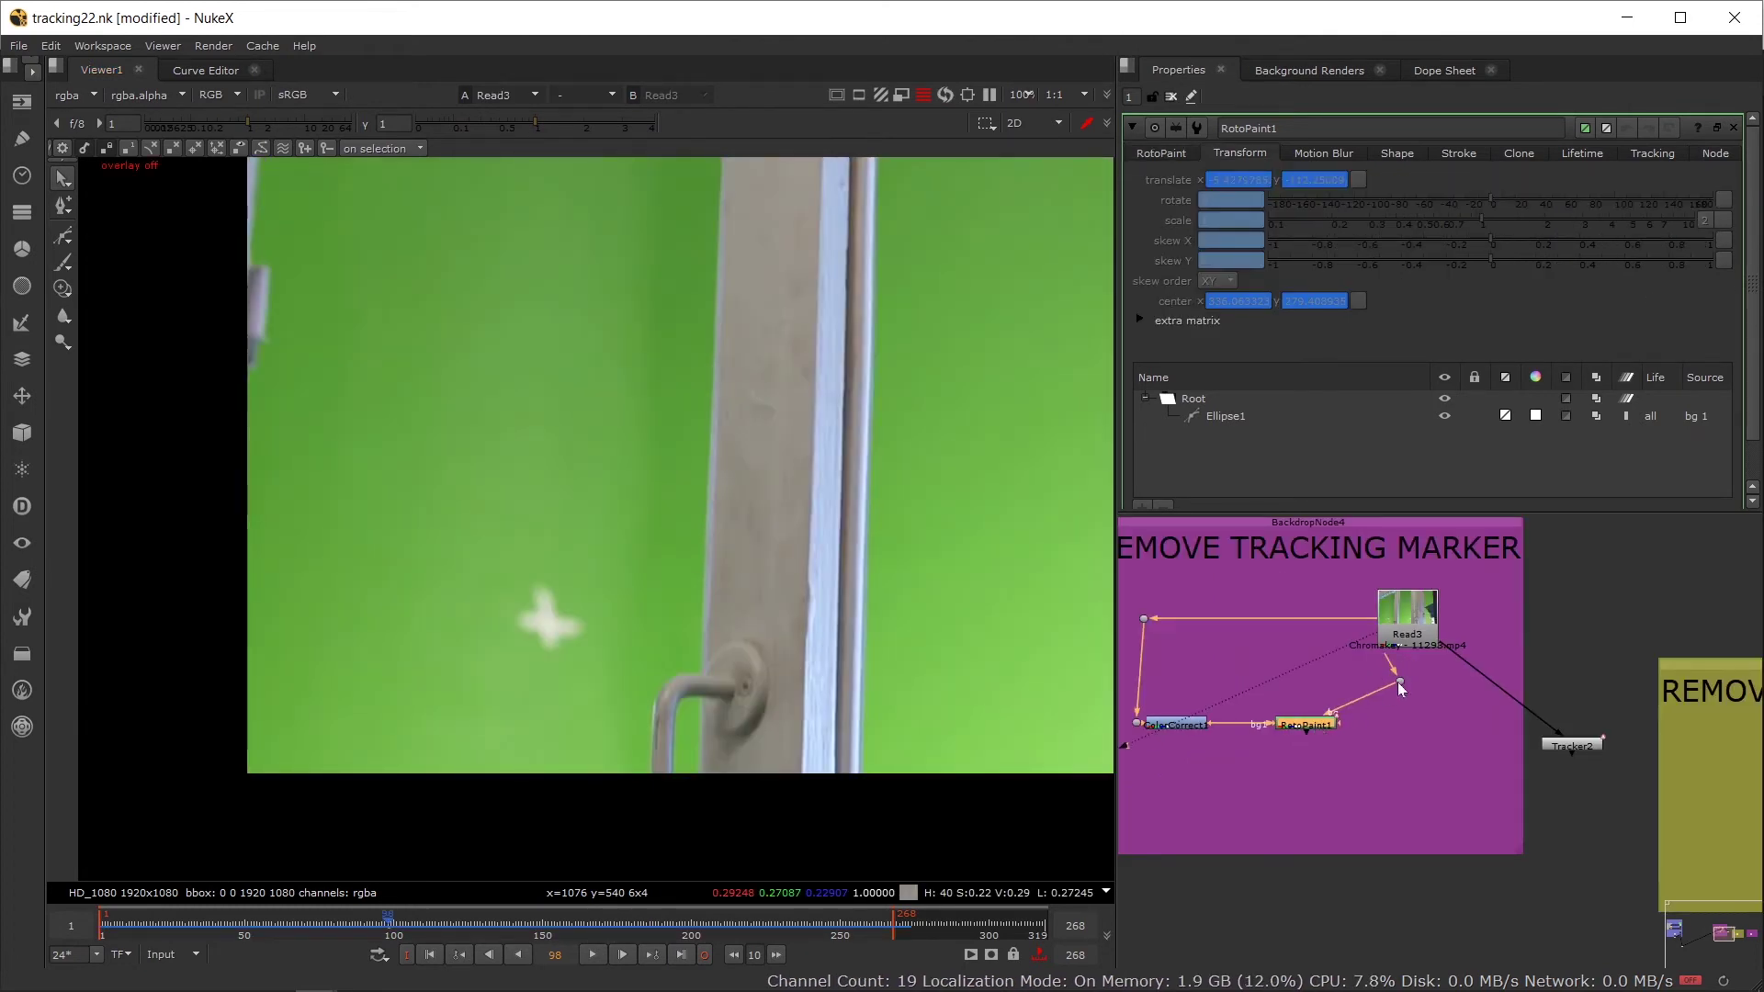
# Step: Create a Roto2 node and draw an ellipse around the white tracking marker
pyautogui.moveTo(1400, 681); pyautogui.dragTo(1281, 682)
pyautogui.press('1')
pyautogui.click(1414, 730)
pyautogui.press('o')
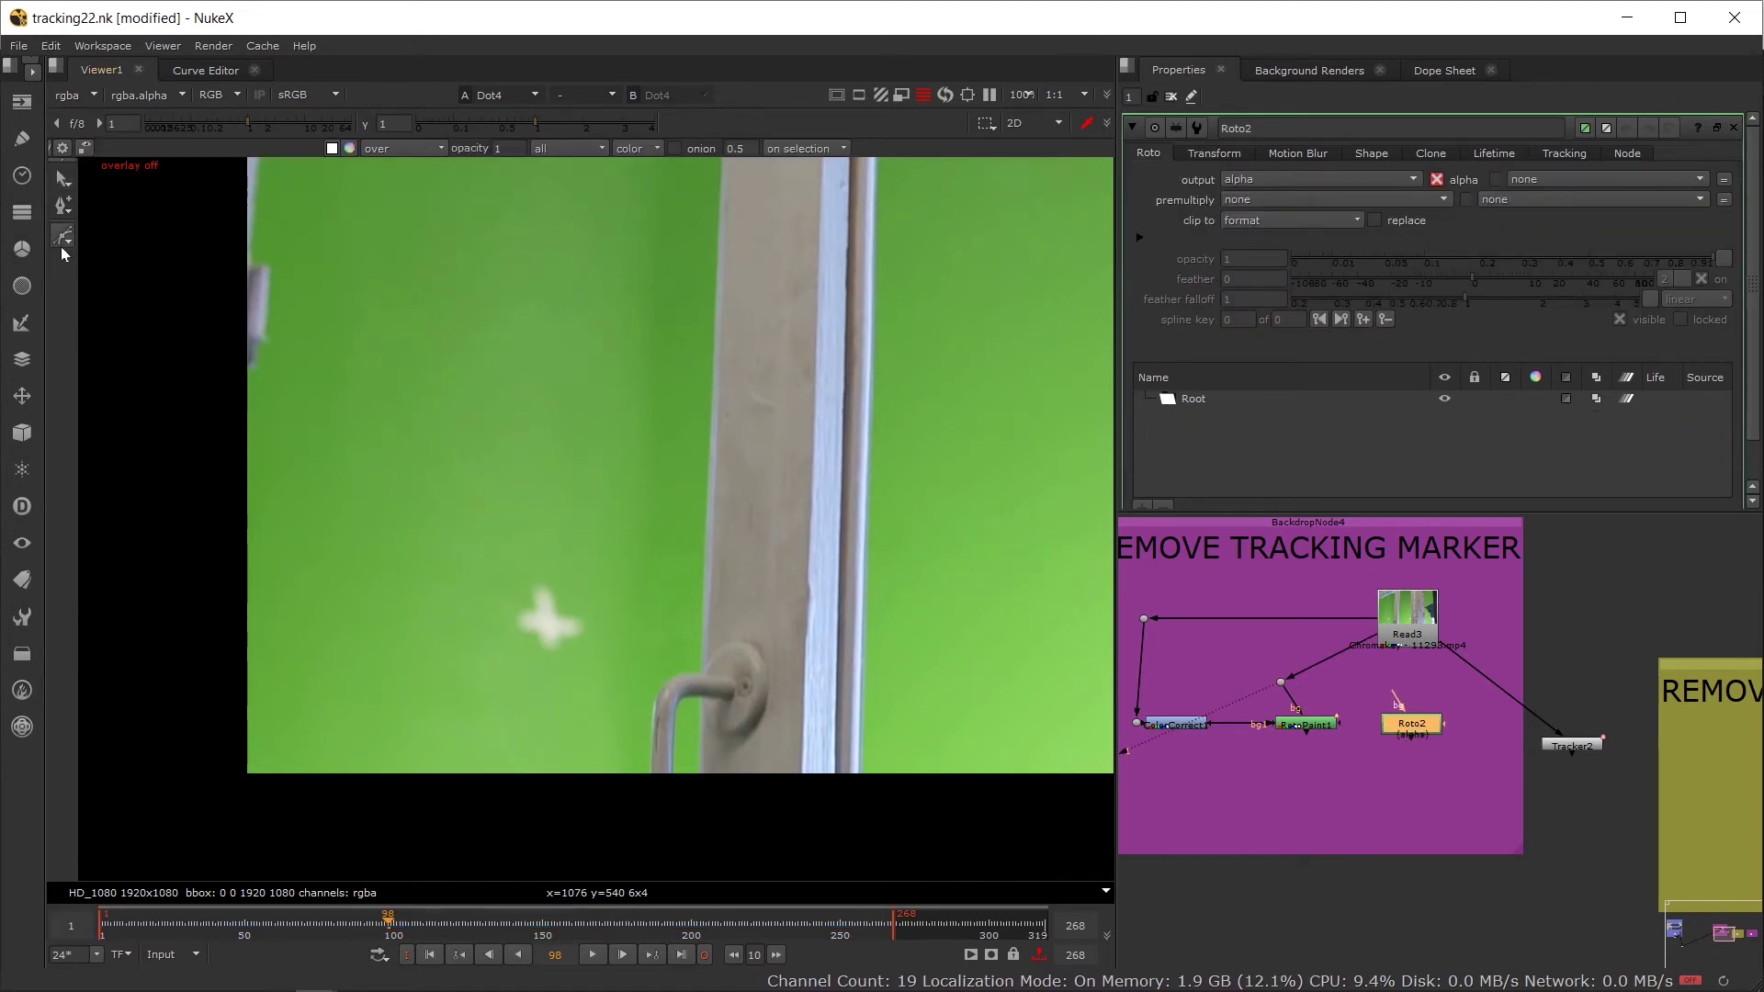
pyautogui.moveTo(63, 236); pyautogui.dragTo(104, 306)
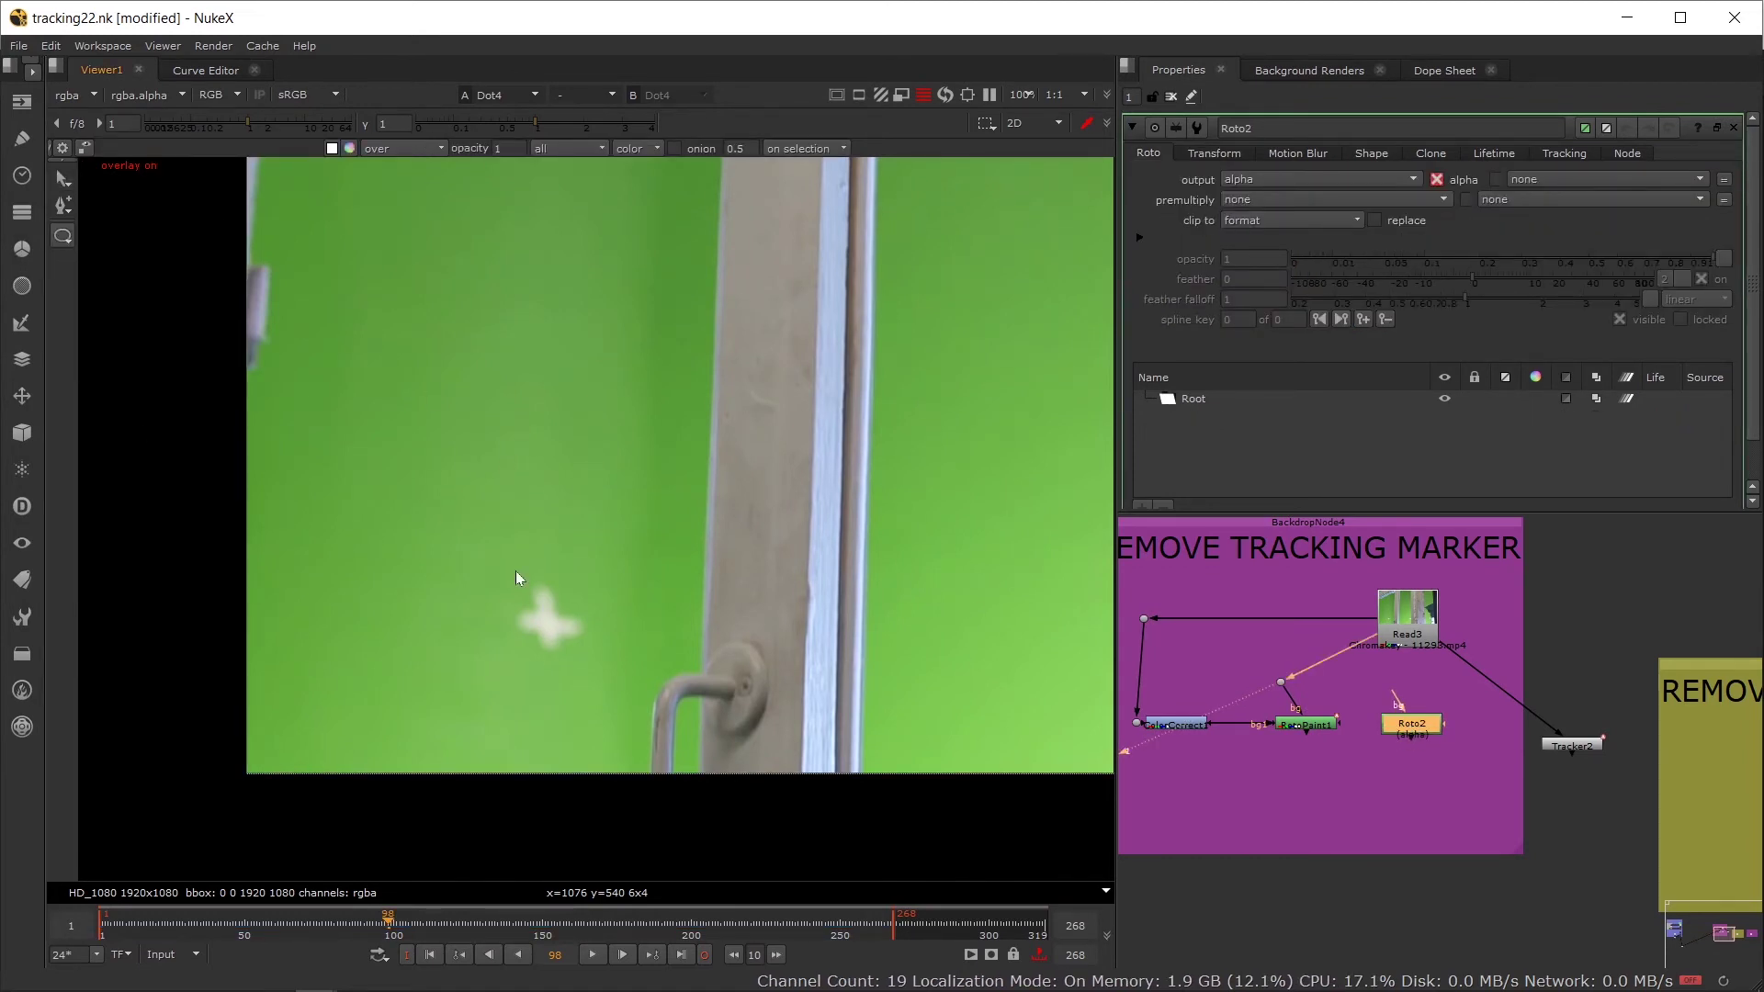
pyautogui.moveTo(516, 570)
pyautogui.mouseDown()
pyautogui.moveTo(610, 665)
pyautogui.moveTo(564, 631)
pyautogui.mouseUp()
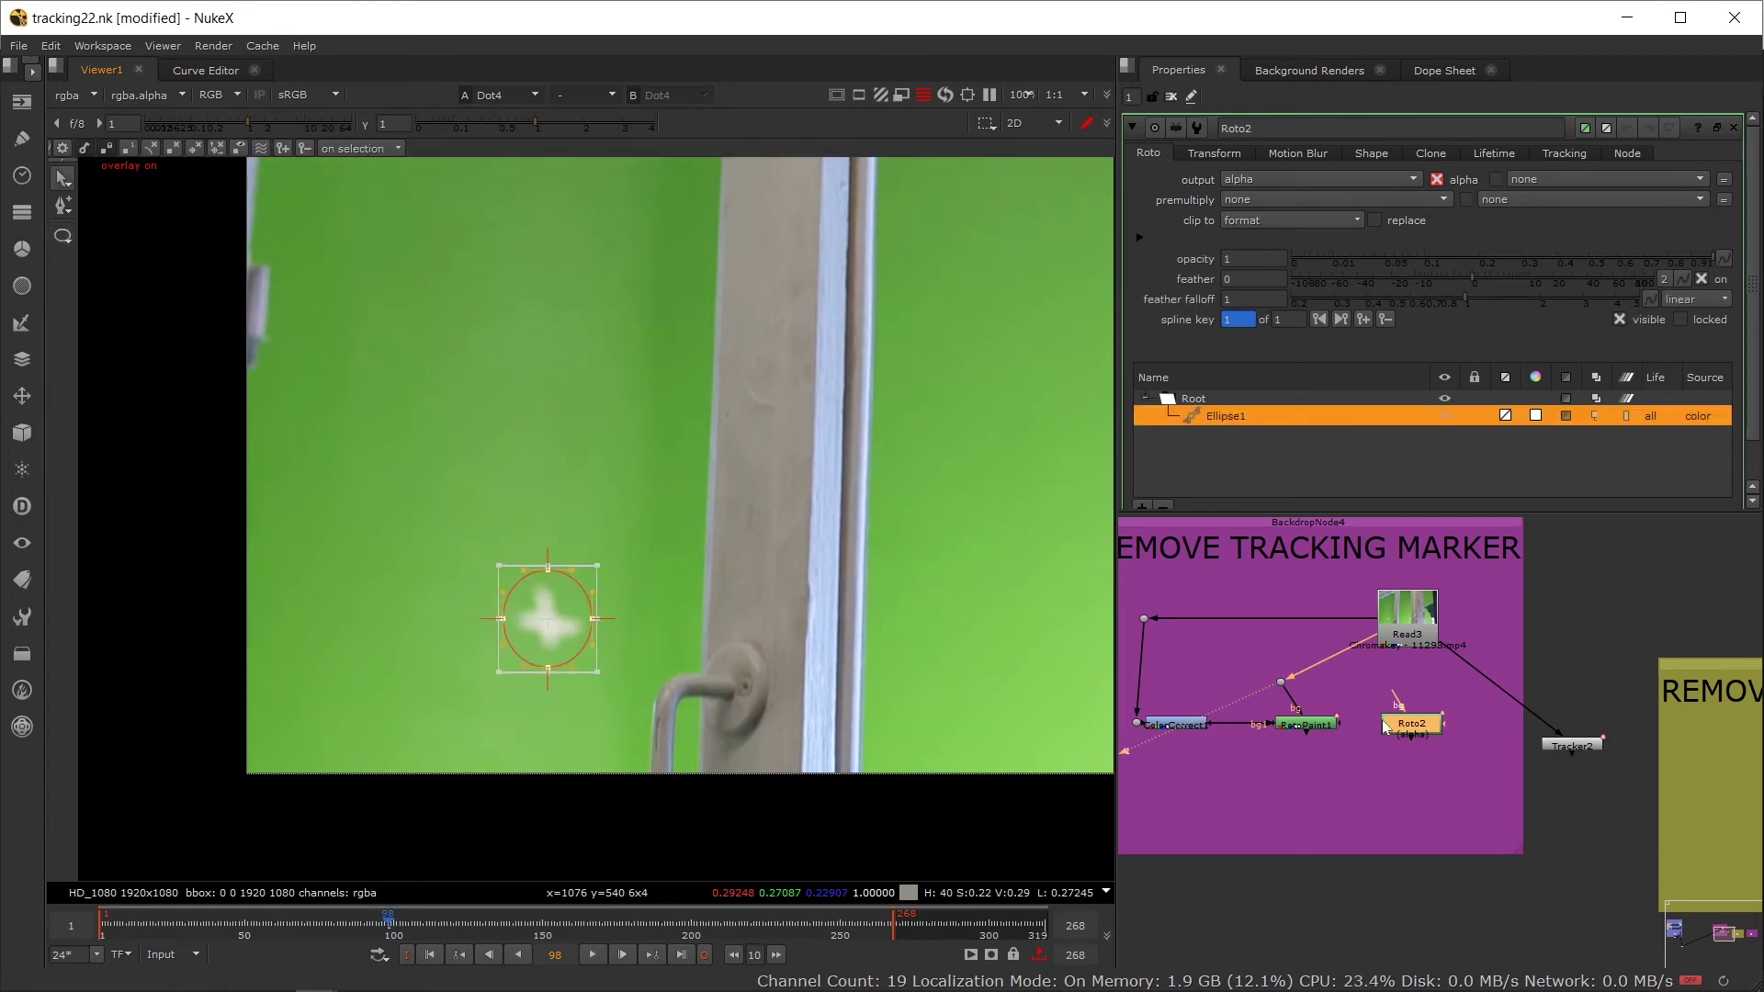
pyautogui.moveTo(1421, 722); pyautogui.dragTo(1420, 723)
# Step: Disconnect Tracker2 from Read3 and bring up Roto2's transform settings
pyautogui.moveTo(1580, 750); pyautogui.dragTo(1585, 743)
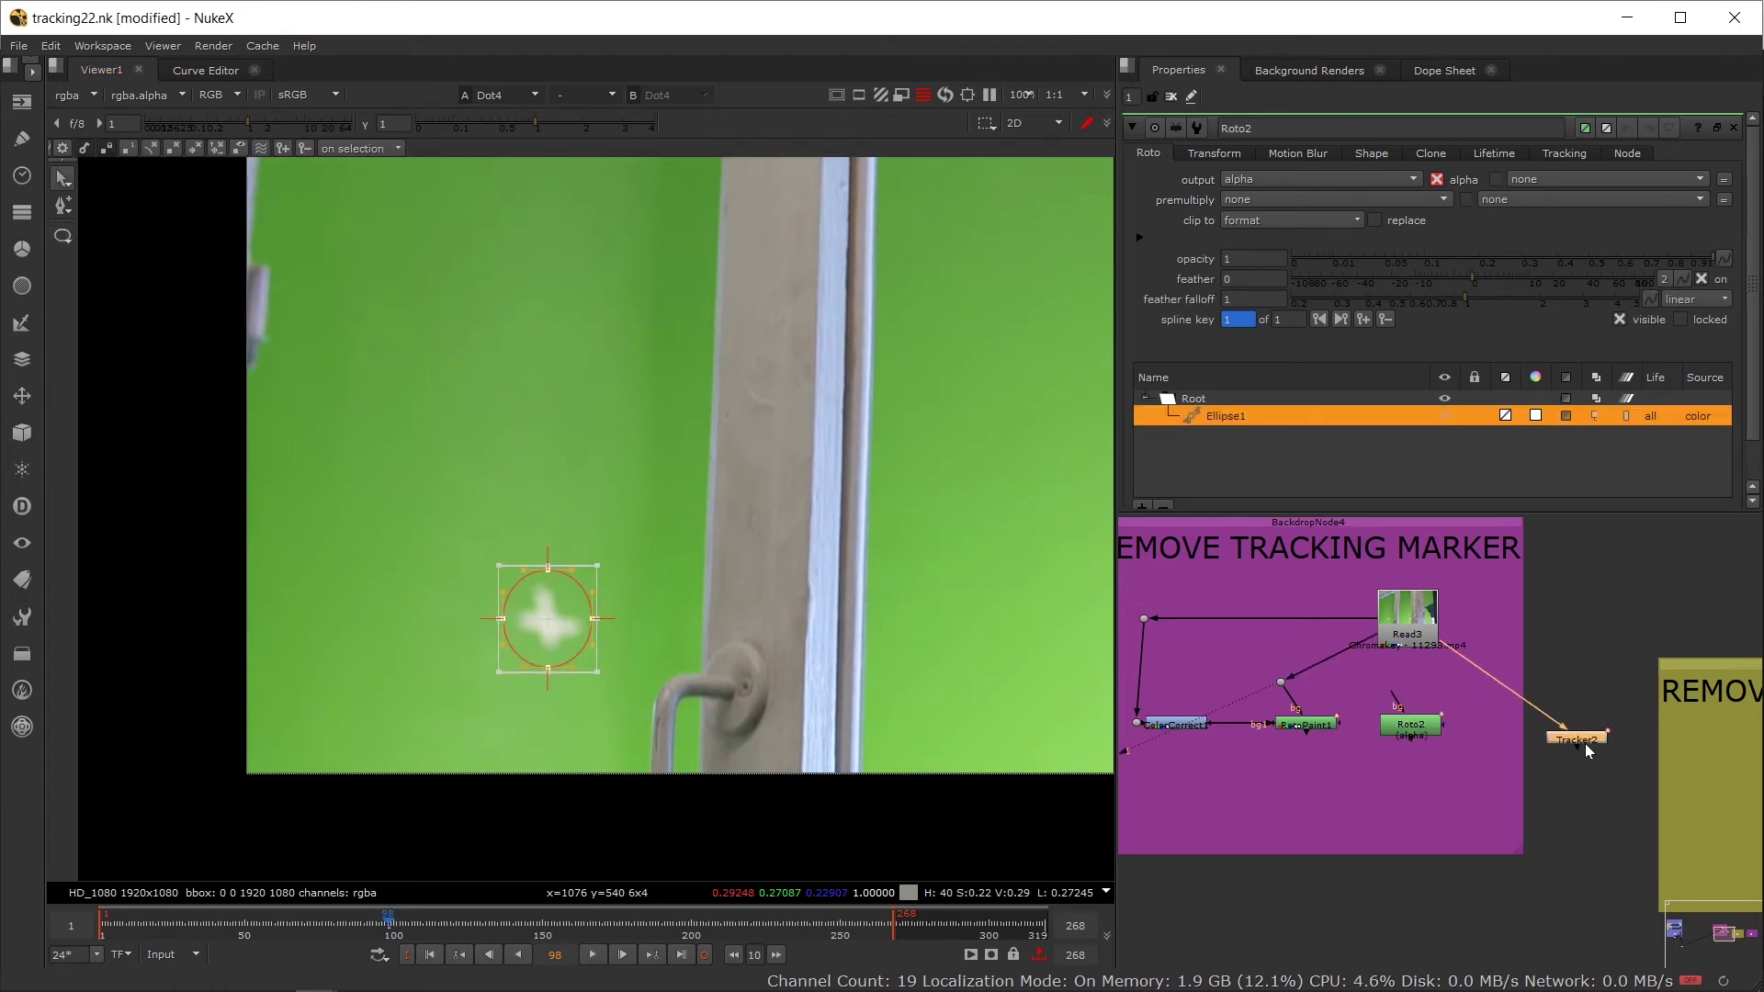
pyautogui.moveTo(1459, 659); pyautogui.dragTo(1535, 703)
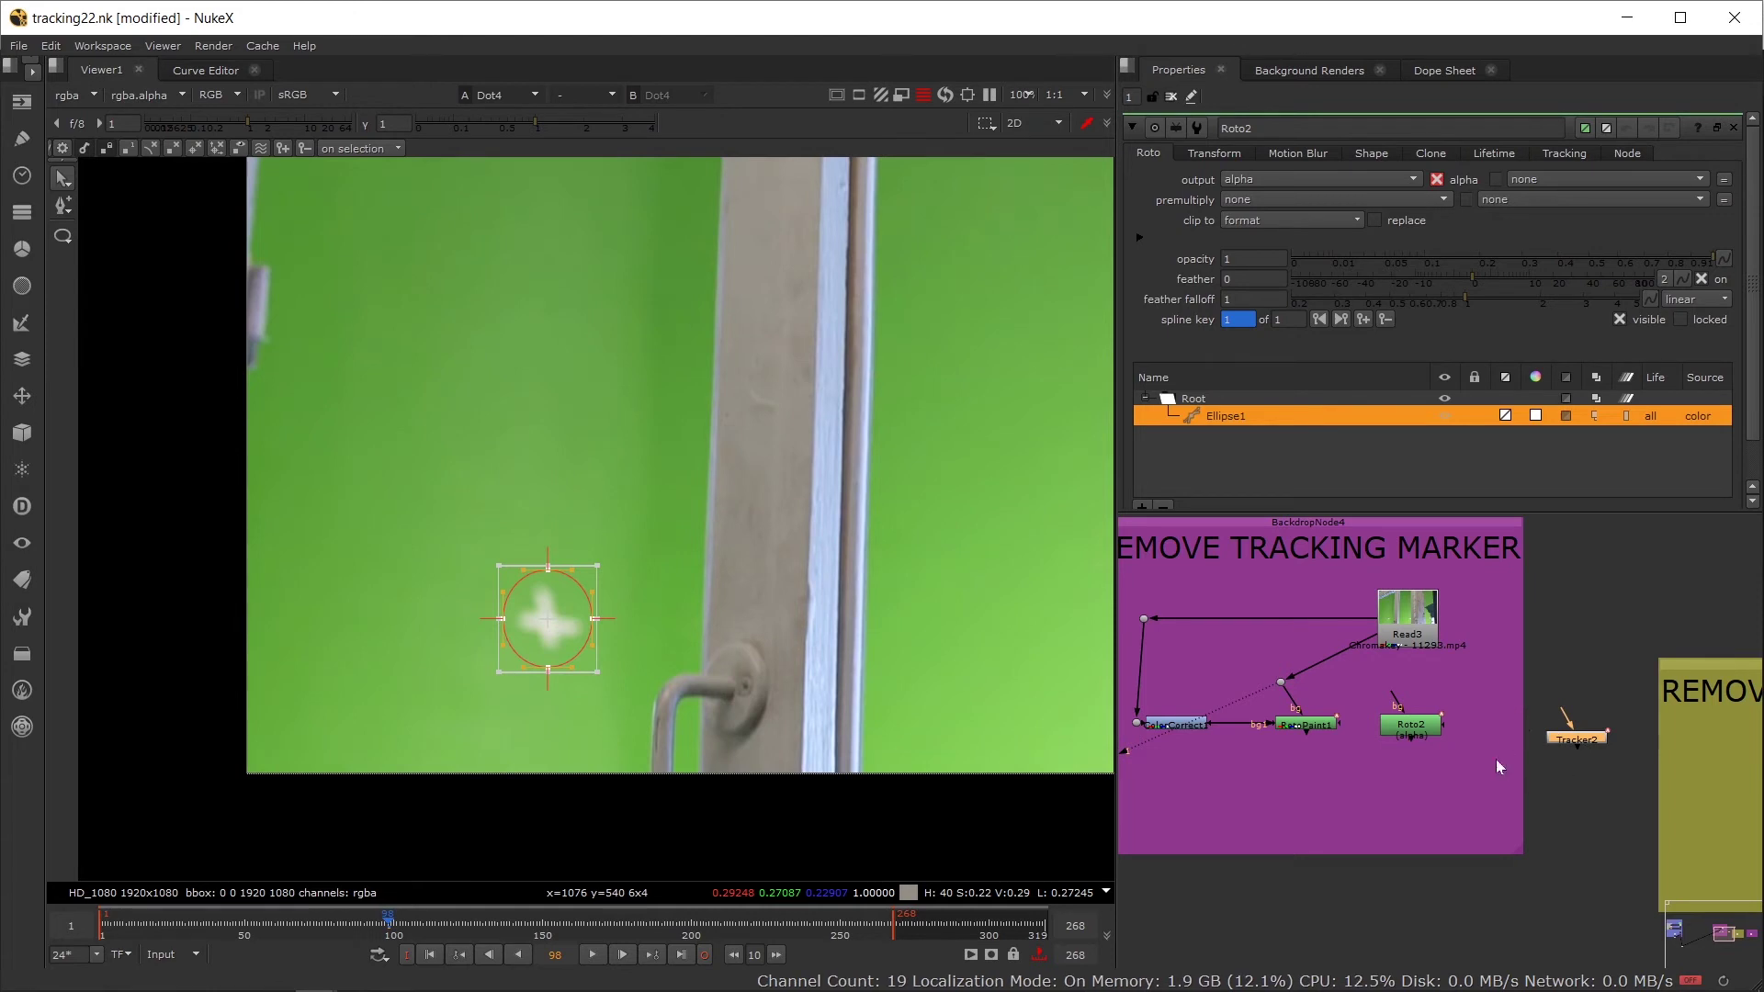
pyautogui.click(1423, 724)
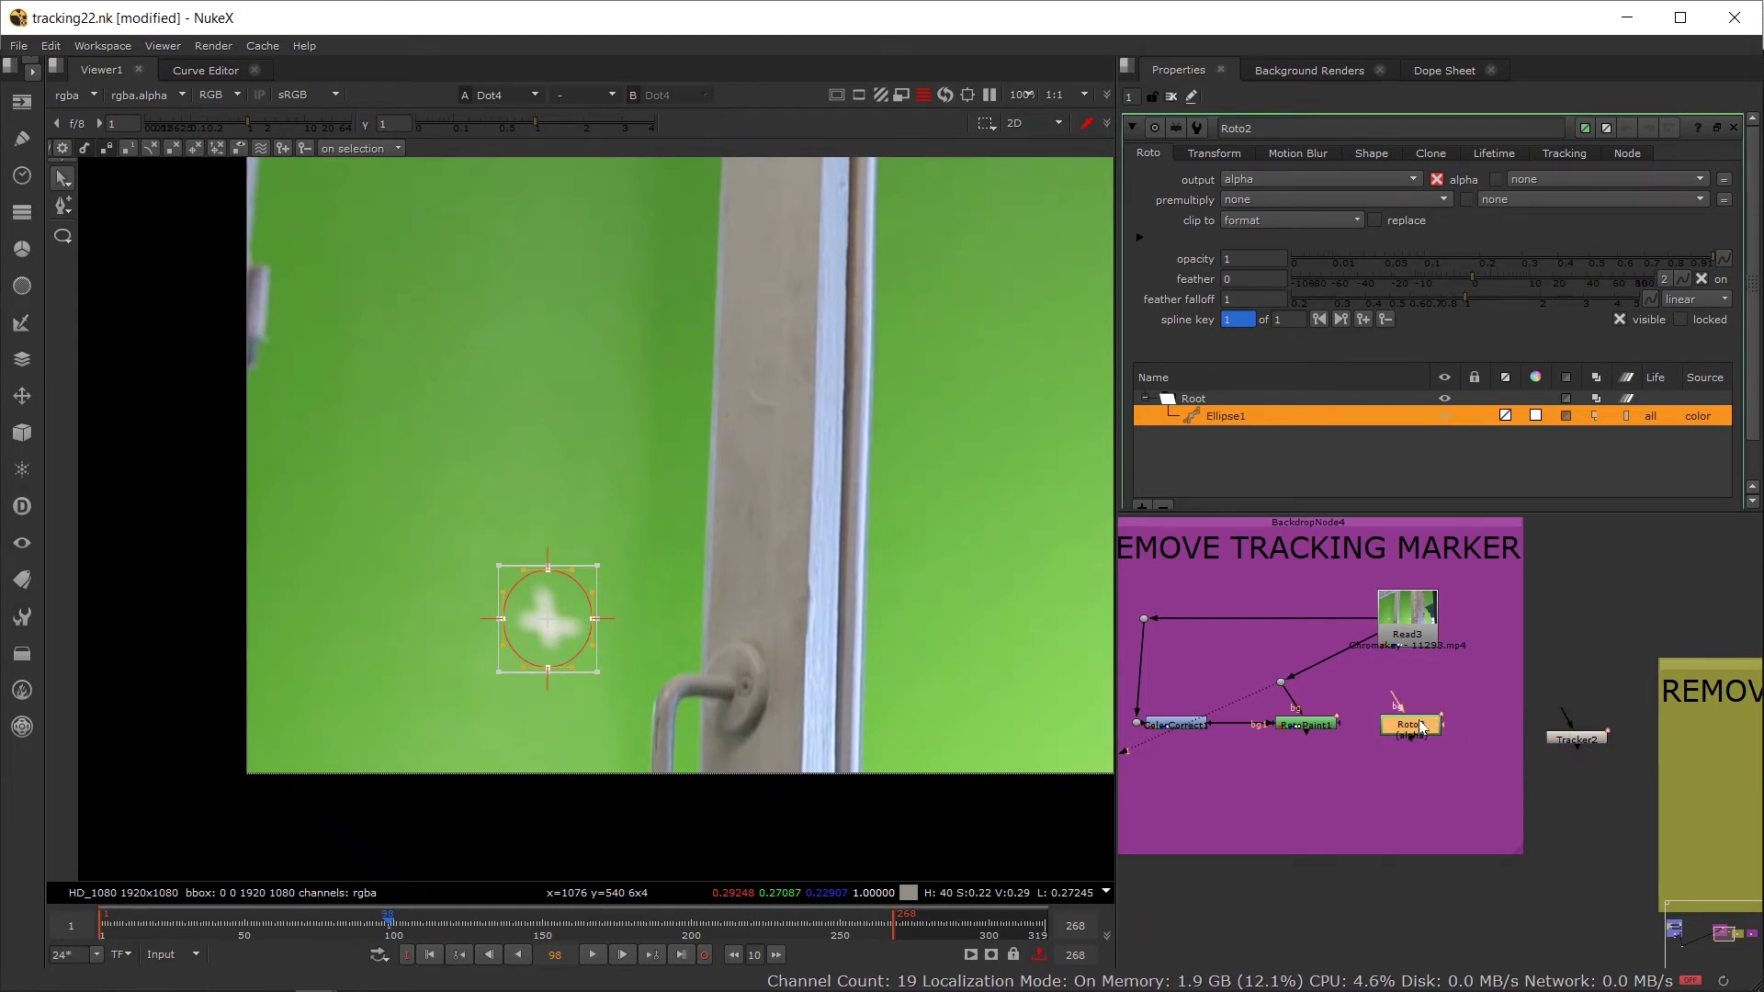
pyautogui.click(1232, 153)
# Step: Connect Roto2's background input to Read3 and place Tracker2 beside it
pyautogui.click(1357, 179)
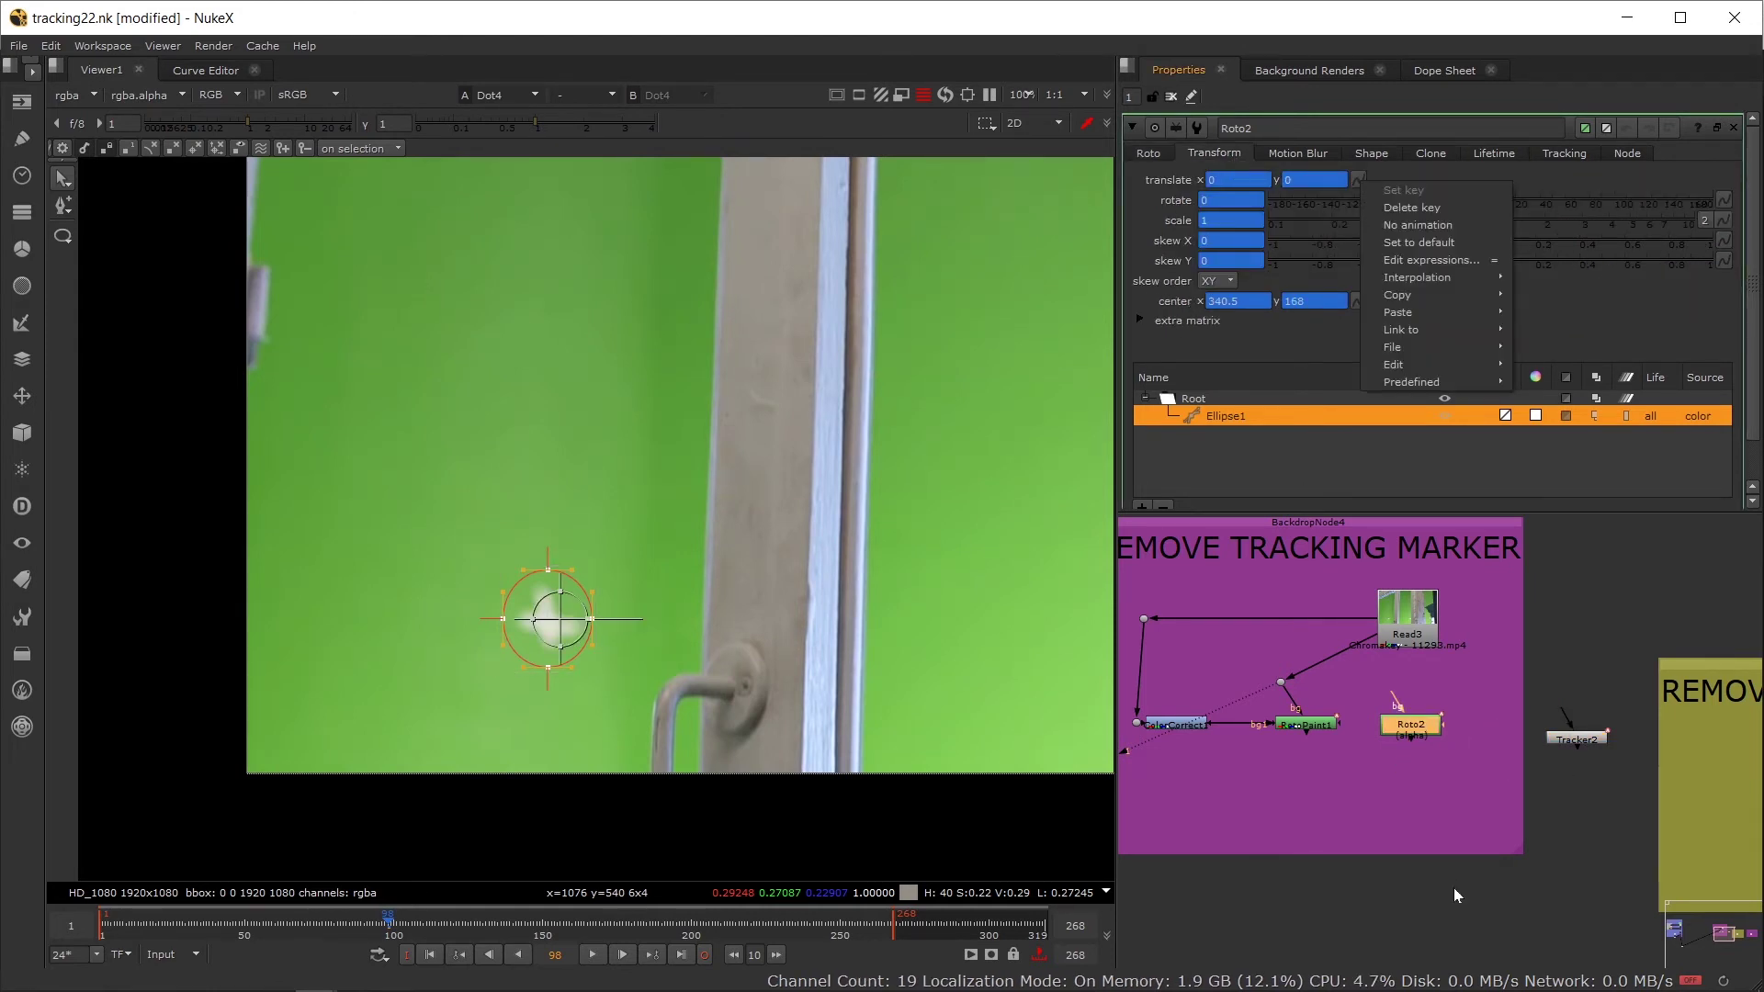
pyautogui.click(1419, 731)
pyautogui.press('1')
pyautogui.moveTo(1394, 697); pyautogui.dragTo(1398, 608)
pyautogui.moveTo(1420, 727); pyautogui.dragTo(1421, 723)
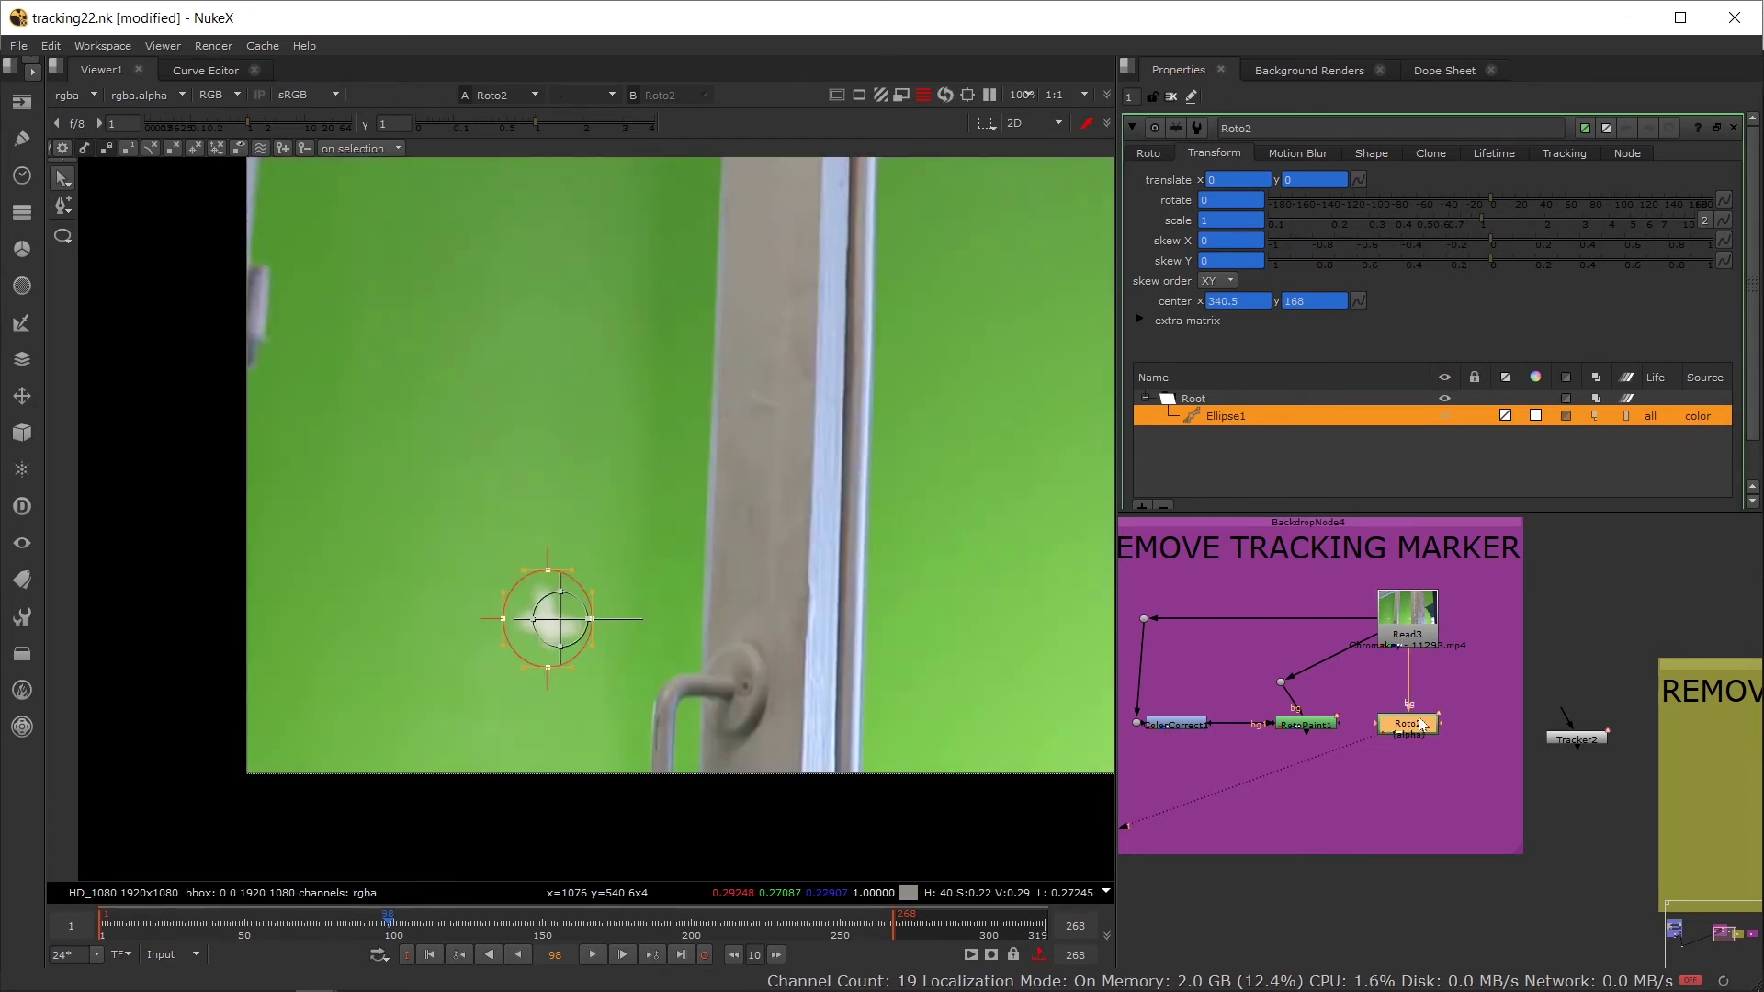
pyautogui.click(1358, 180)
pyautogui.moveTo(1449, 328)
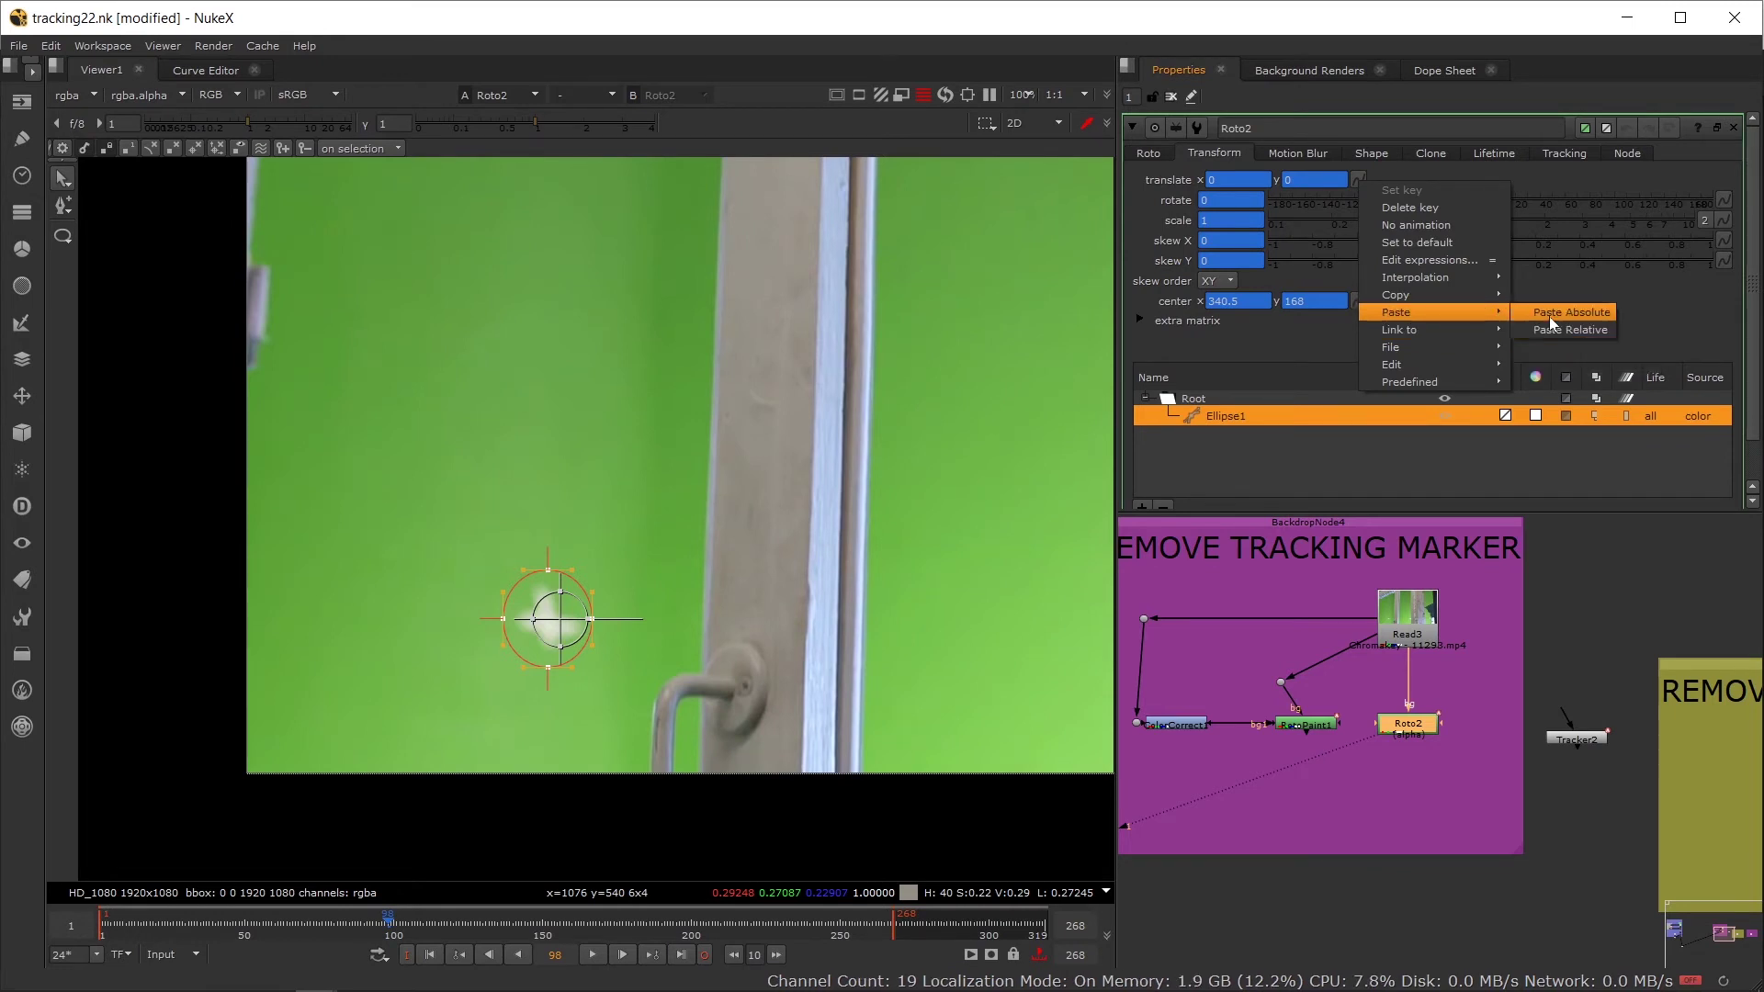
pyautogui.moveTo(1591, 746); pyautogui.dragTo(1518, 726)
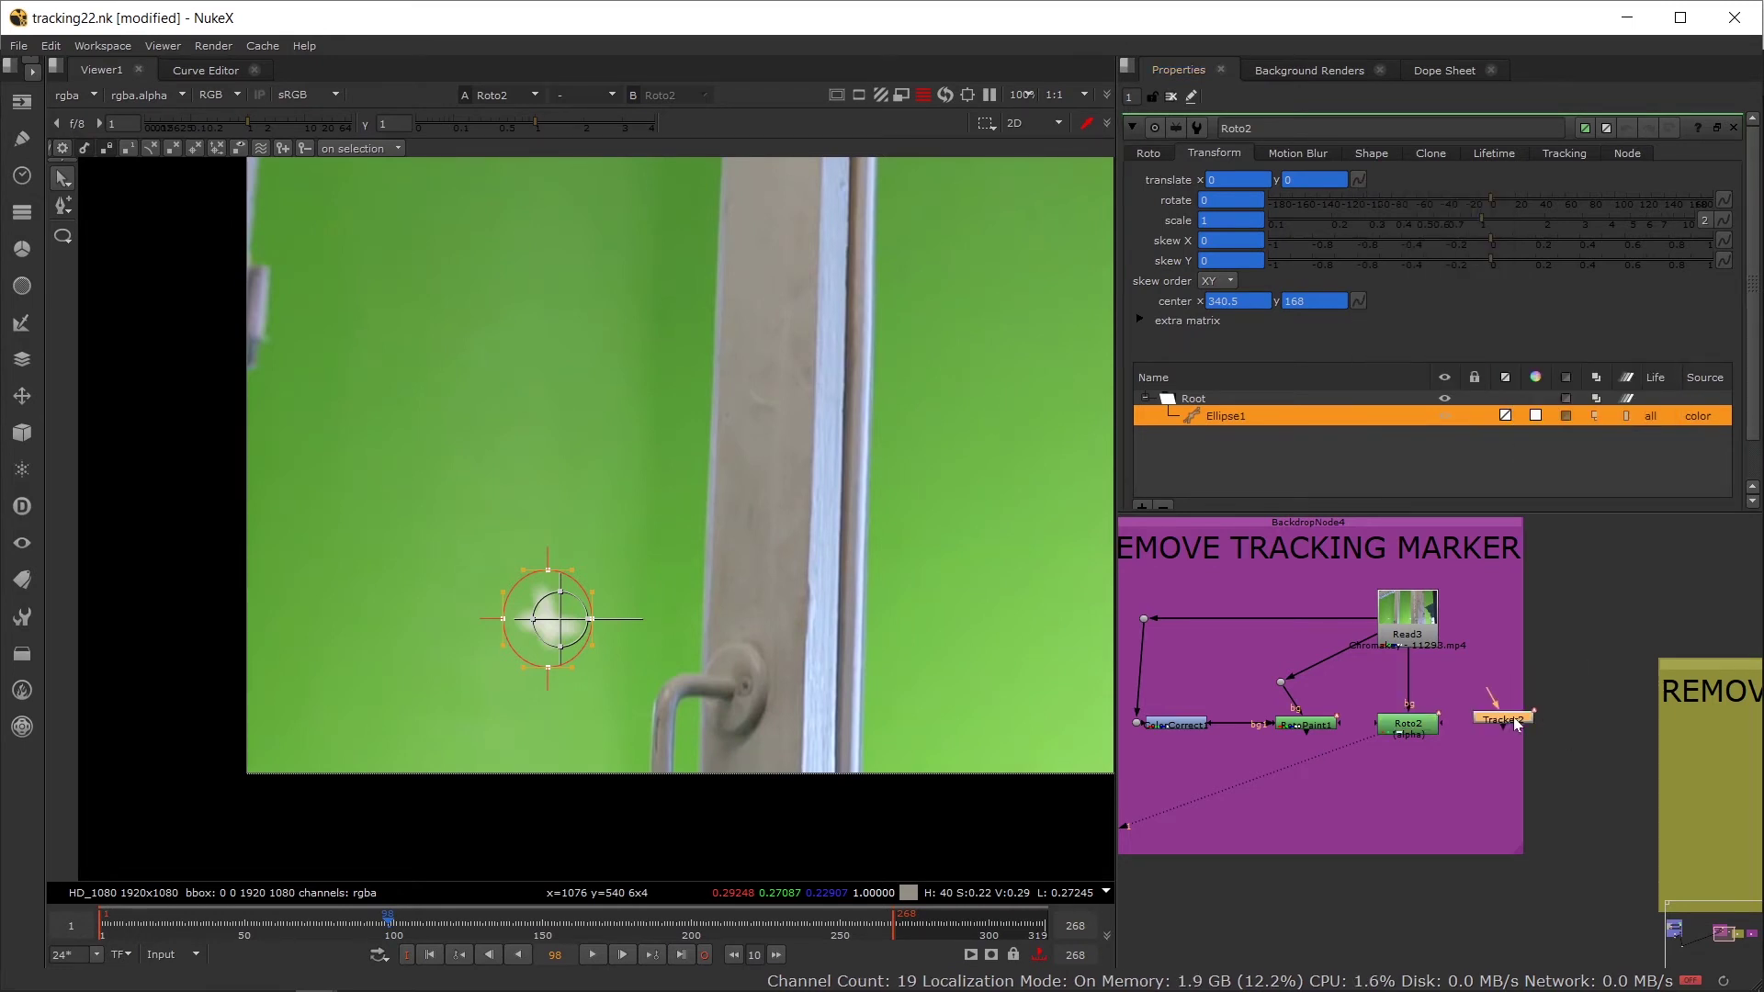
# Step: Link Ellipse1's translate to Tracker2's translate as an offset
pyautogui.click(1357, 180)
pyautogui.moveTo(1463, 335)
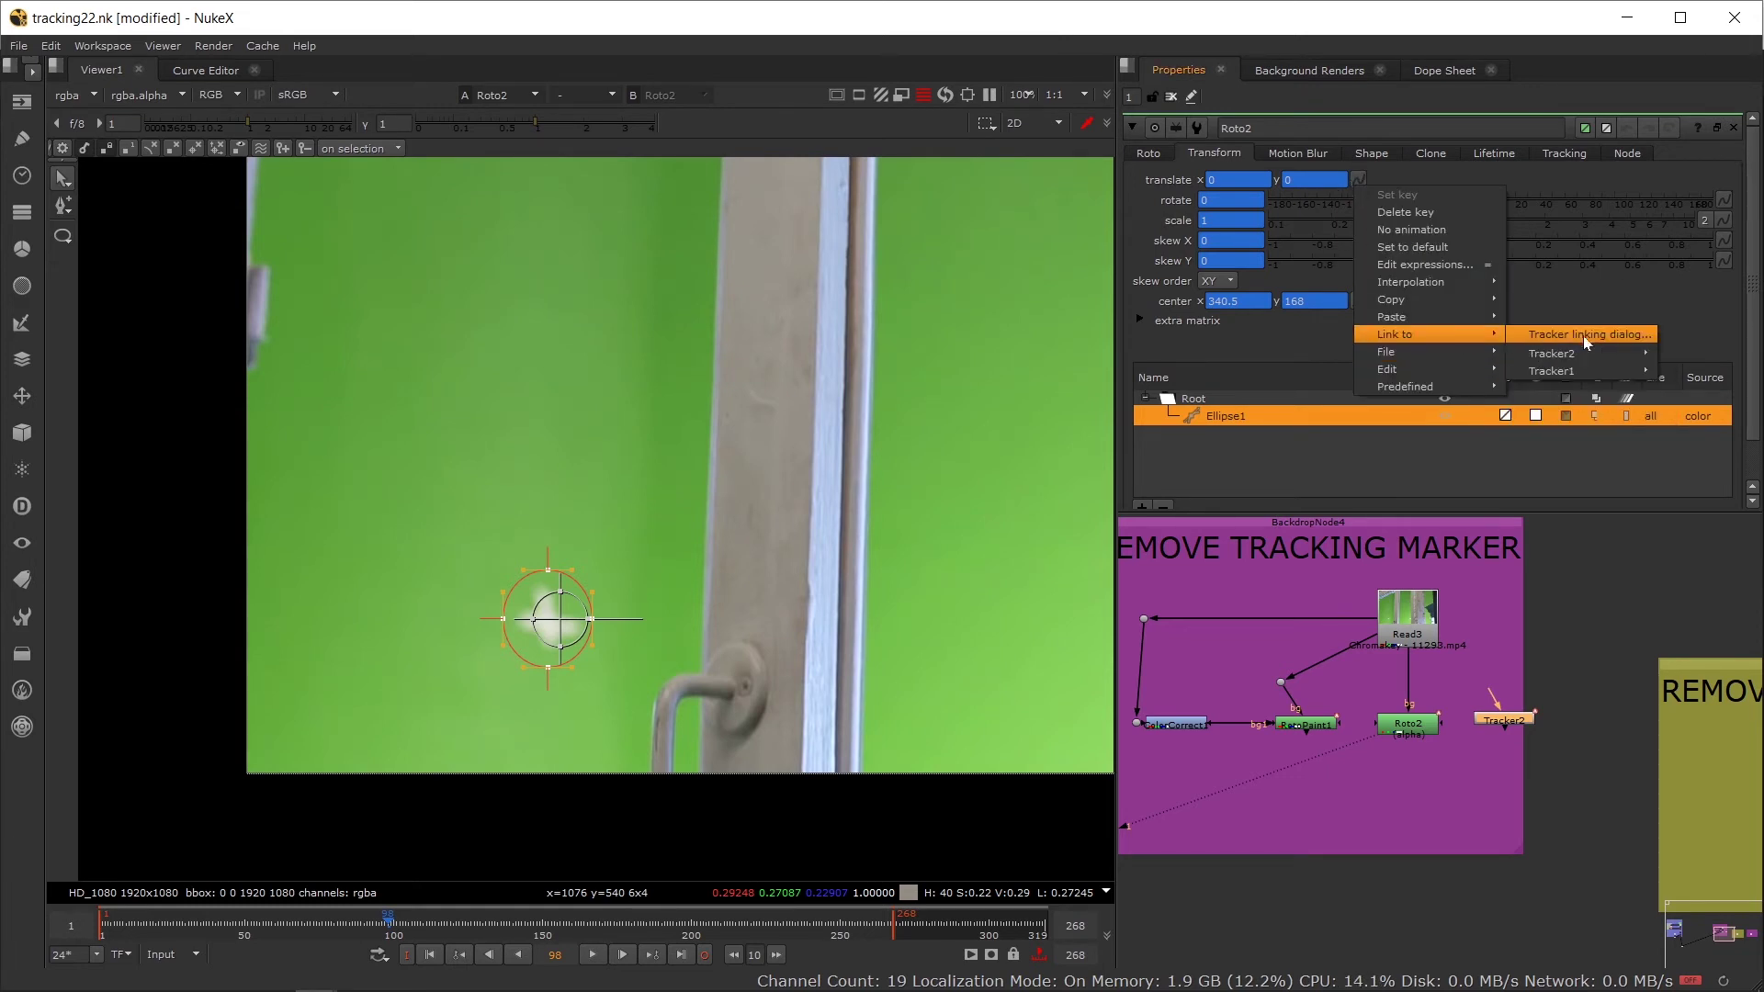
pyautogui.moveTo(1556, 353)
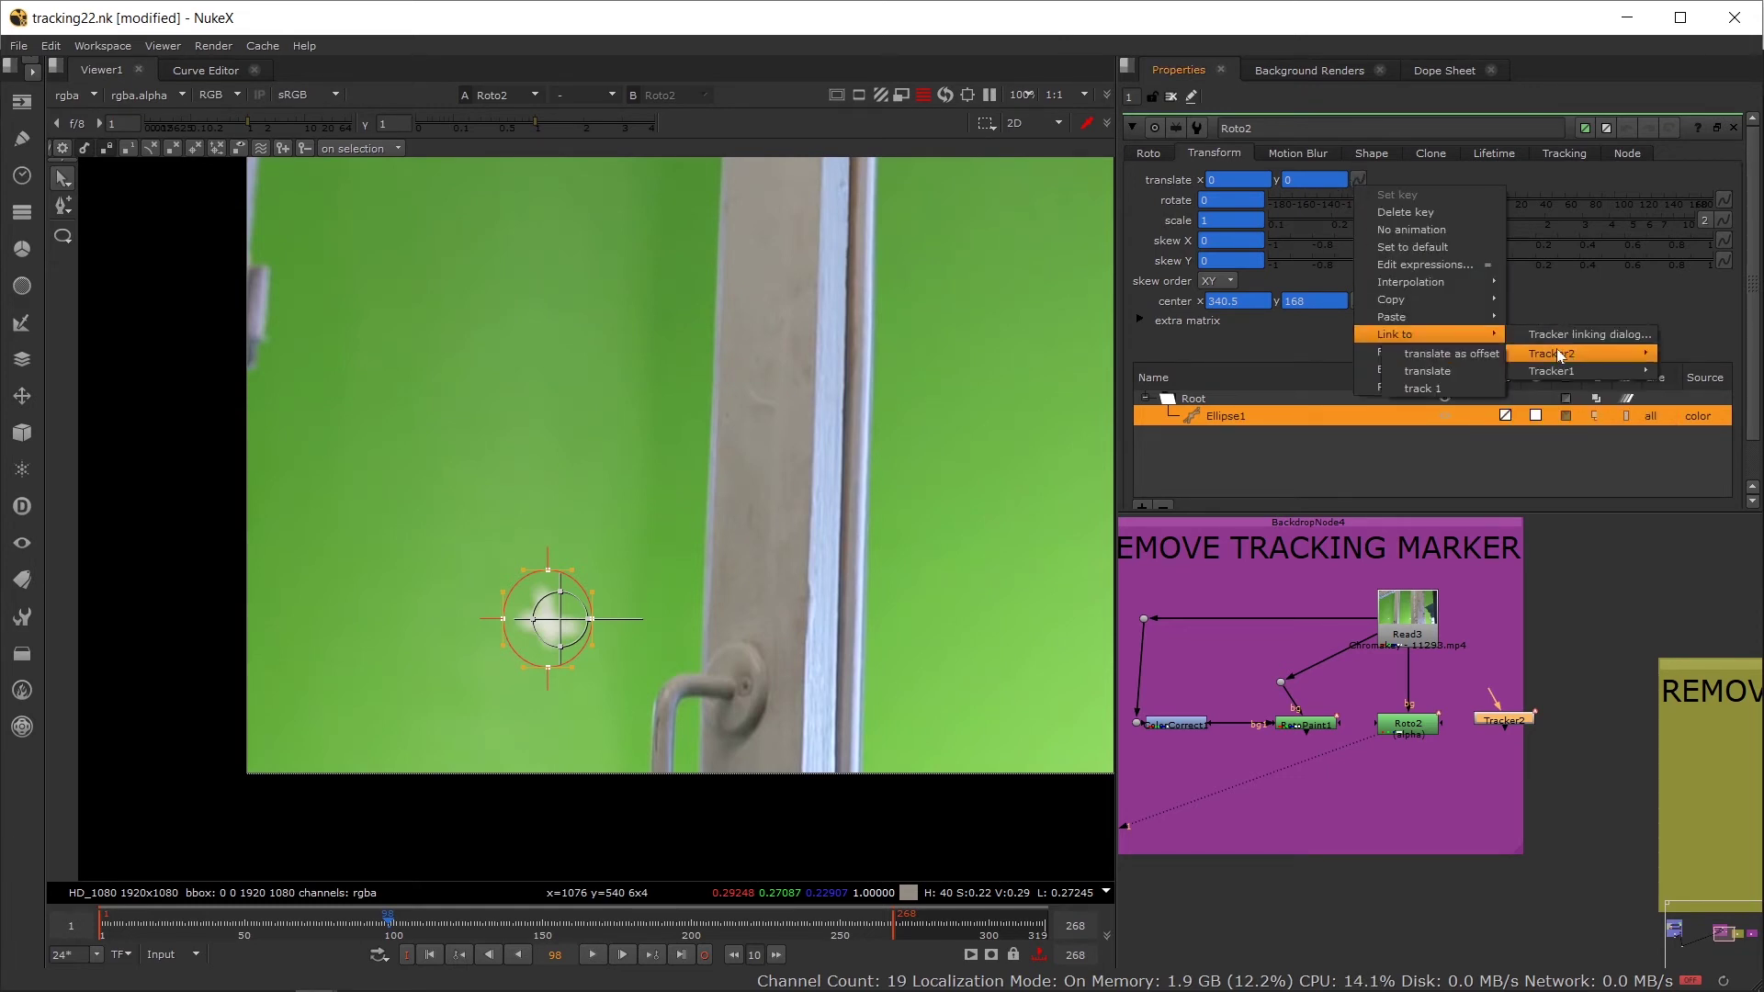
pyautogui.click(1439, 351)
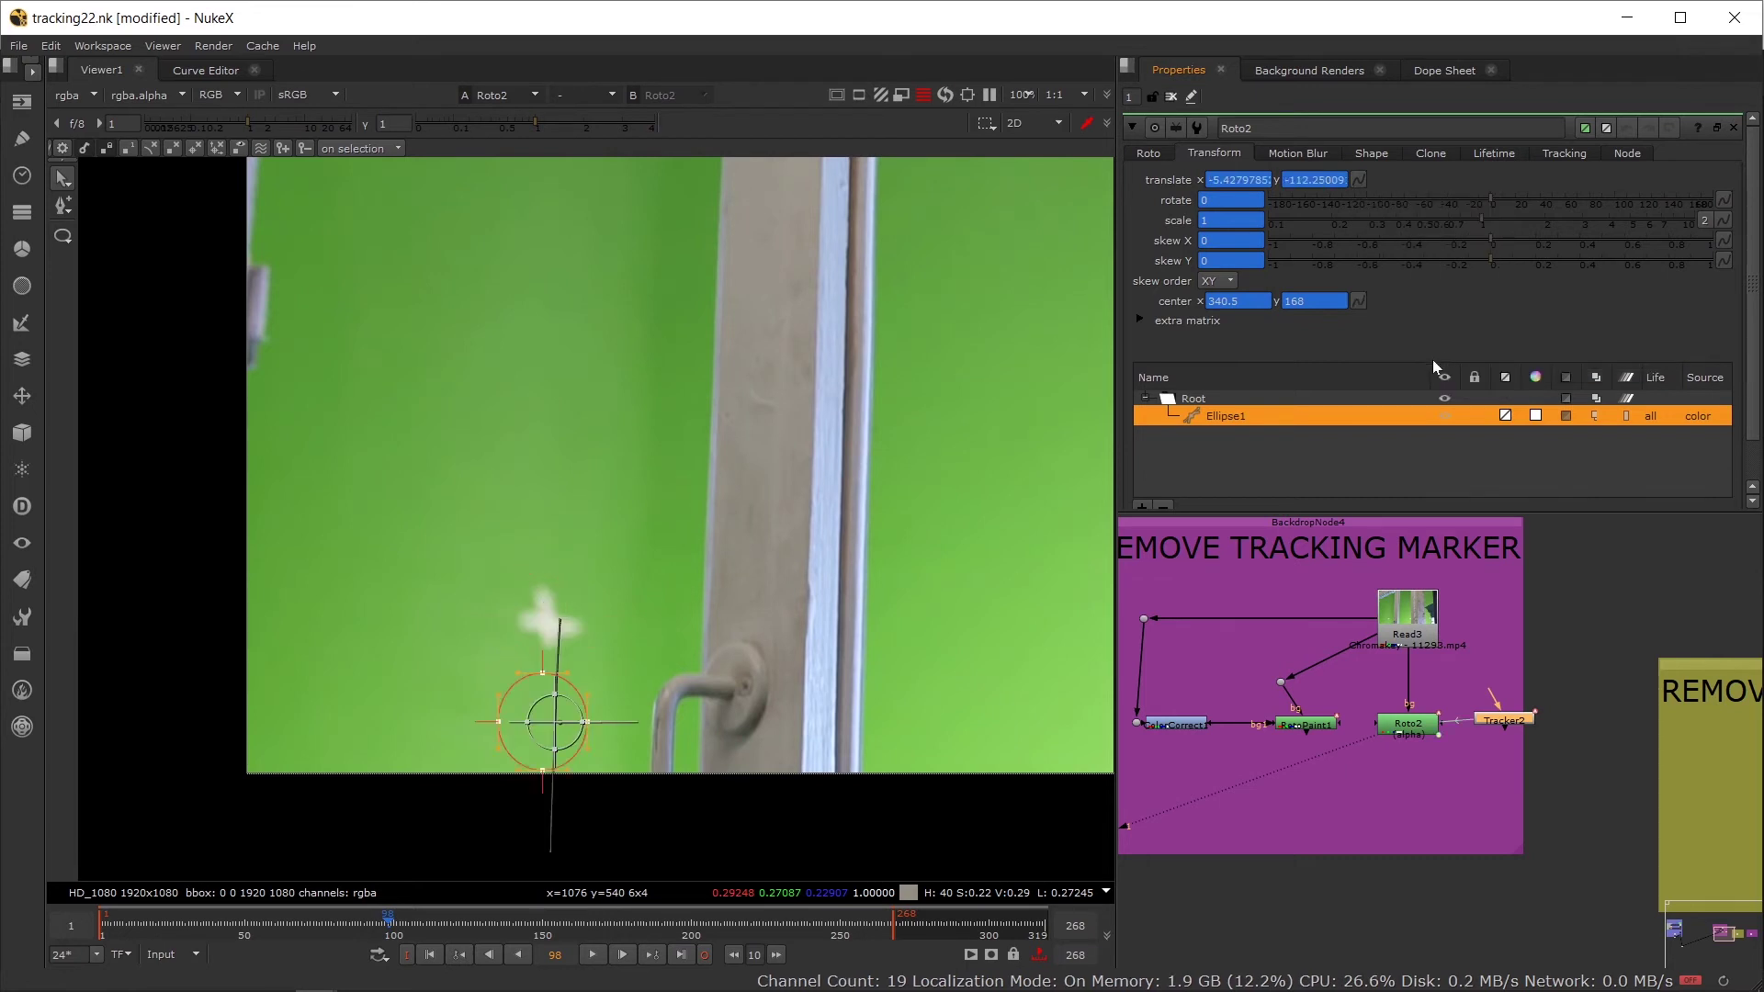
pyautogui.hotkey('ctrl', 'z')
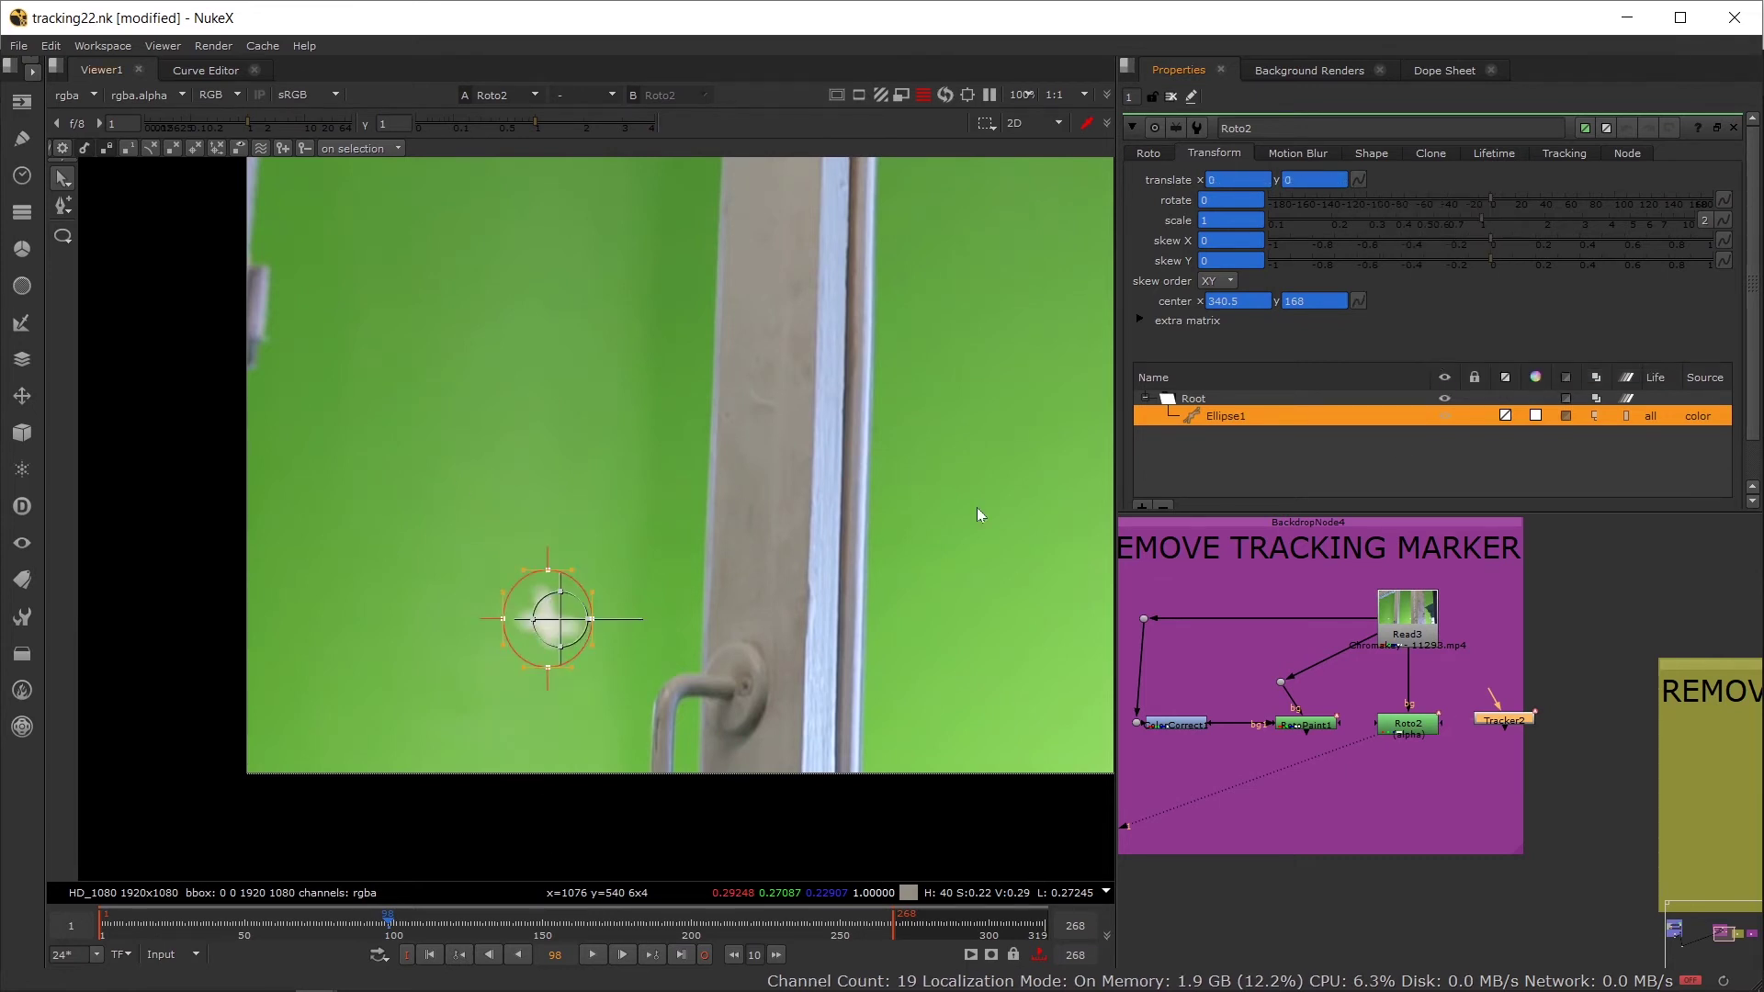
pyautogui.rightClick(1358, 180)
pyautogui.moveTo(1474, 329)
pyautogui.moveTo(1571, 347)
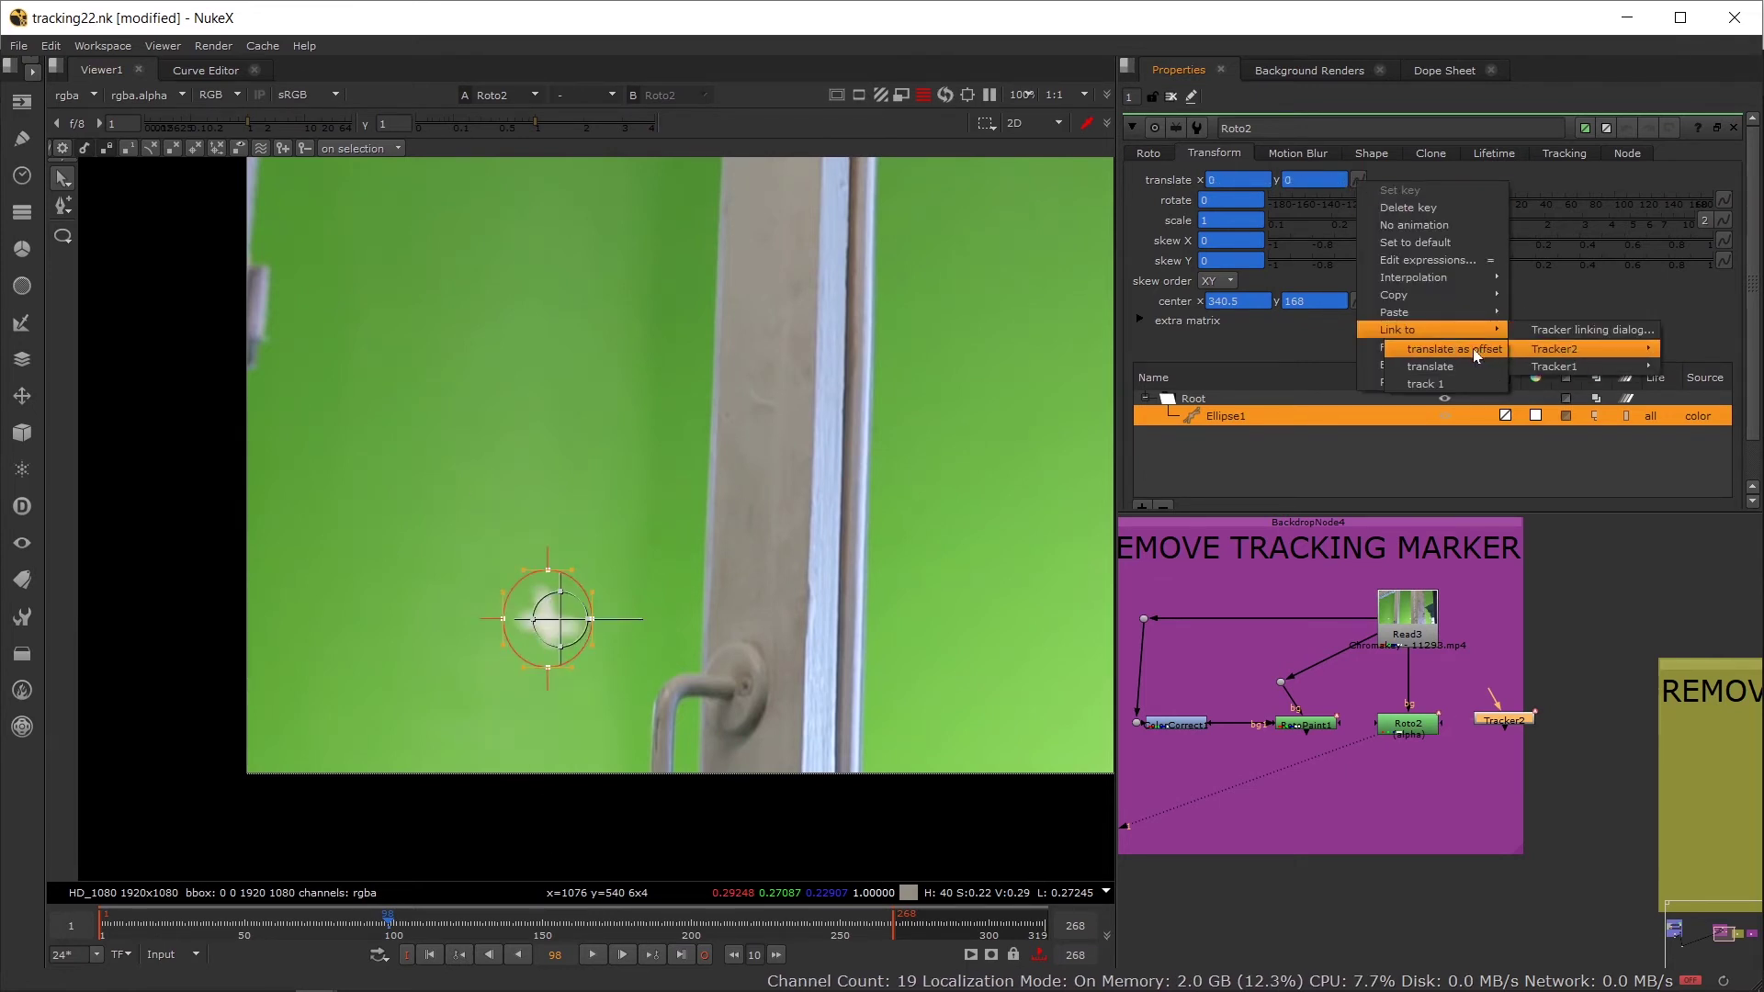
pyautogui.click(1447, 358)
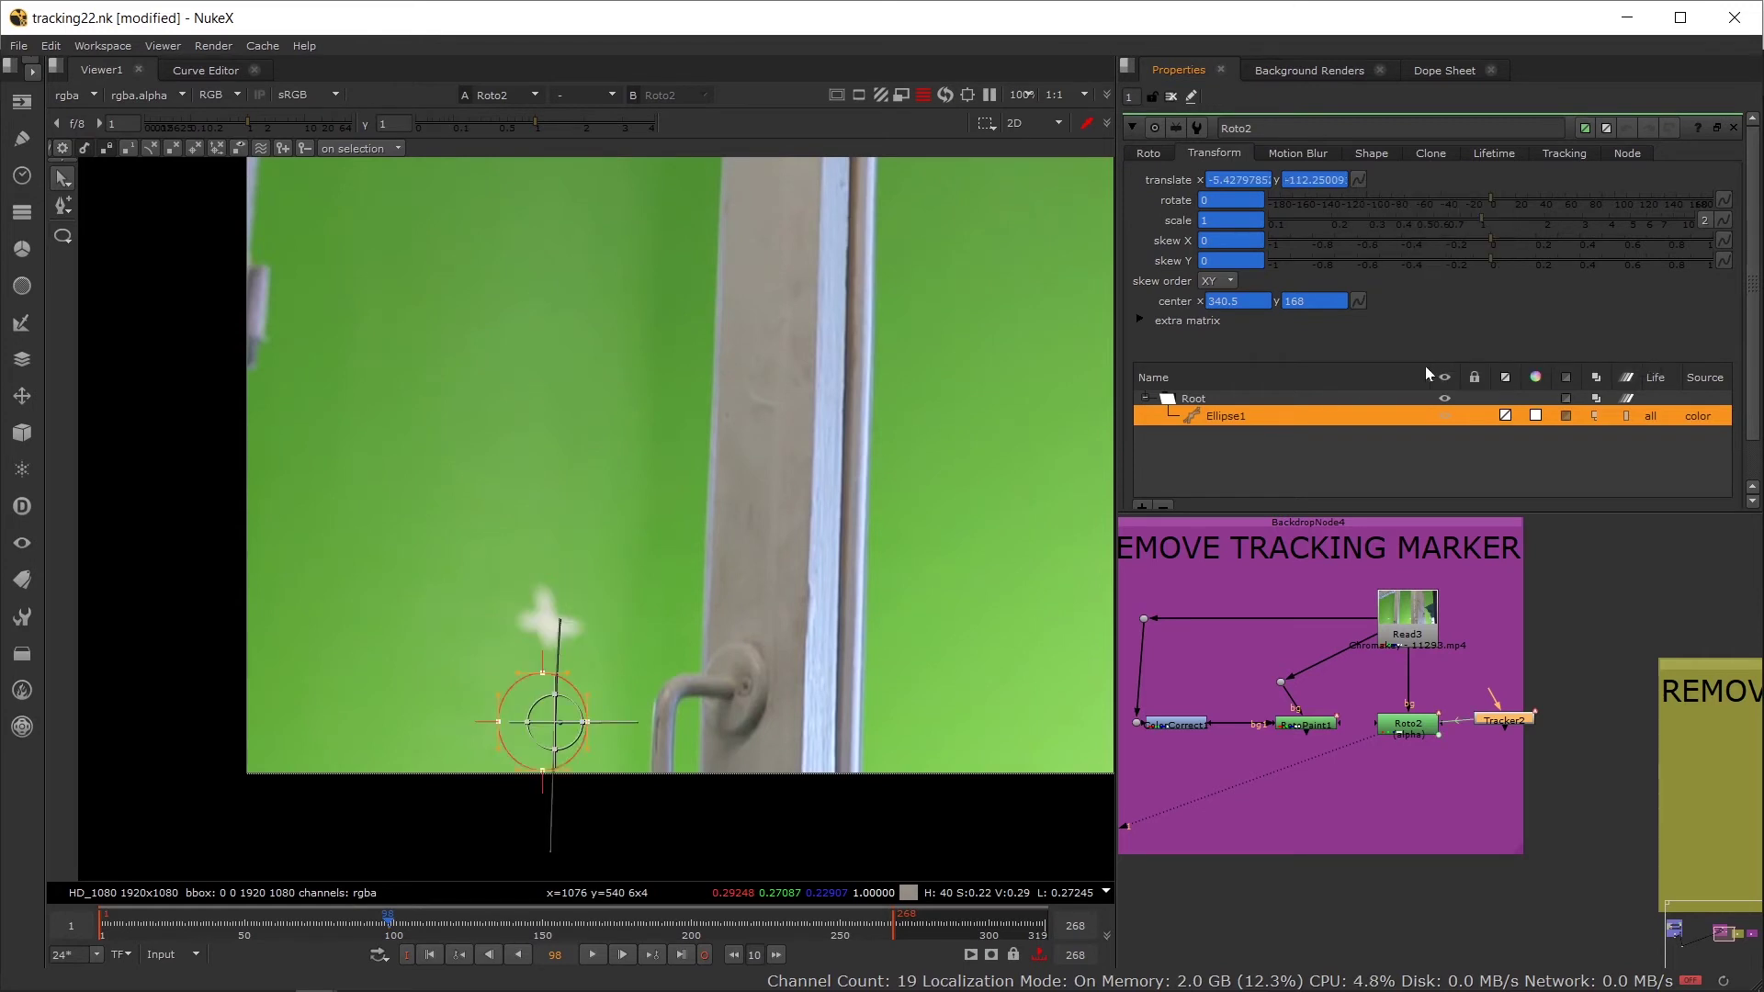
# Step: Link Ellipse1's center to Tracker2 as an offset
pyautogui.rightClick(1358, 302)
pyautogui.moveTo(1454, 450)
pyautogui.moveTo(1573, 473)
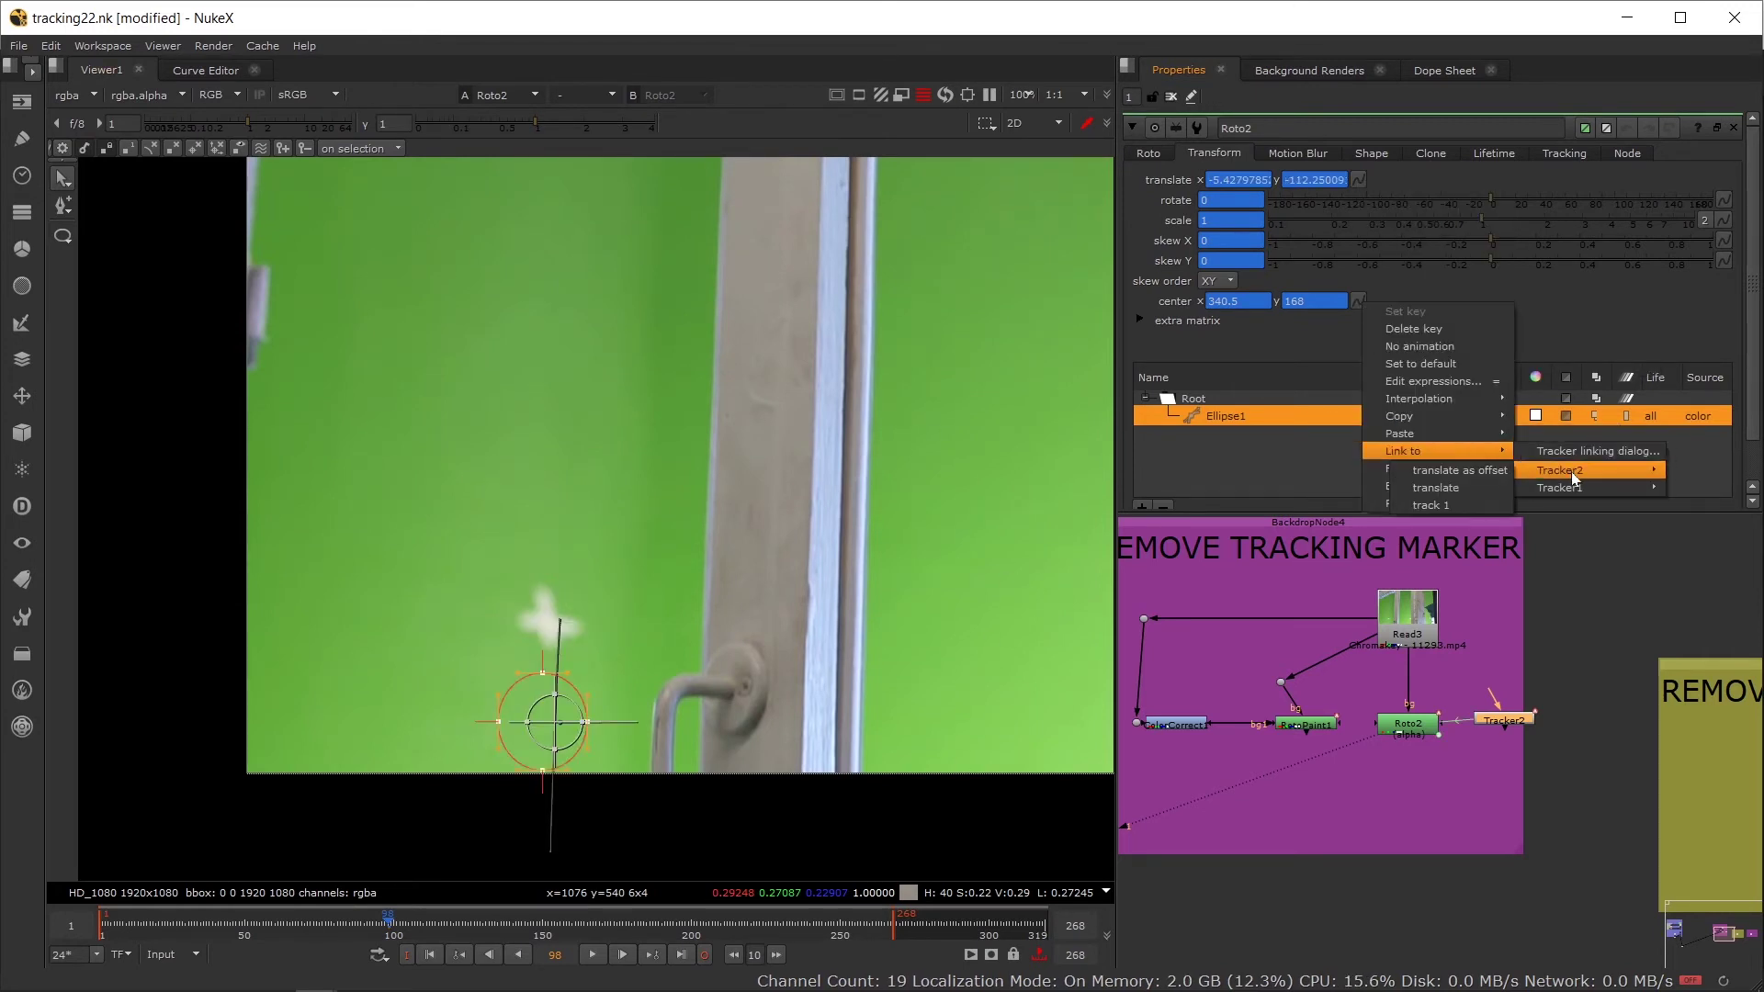
pyautogui.click(1426, 468)
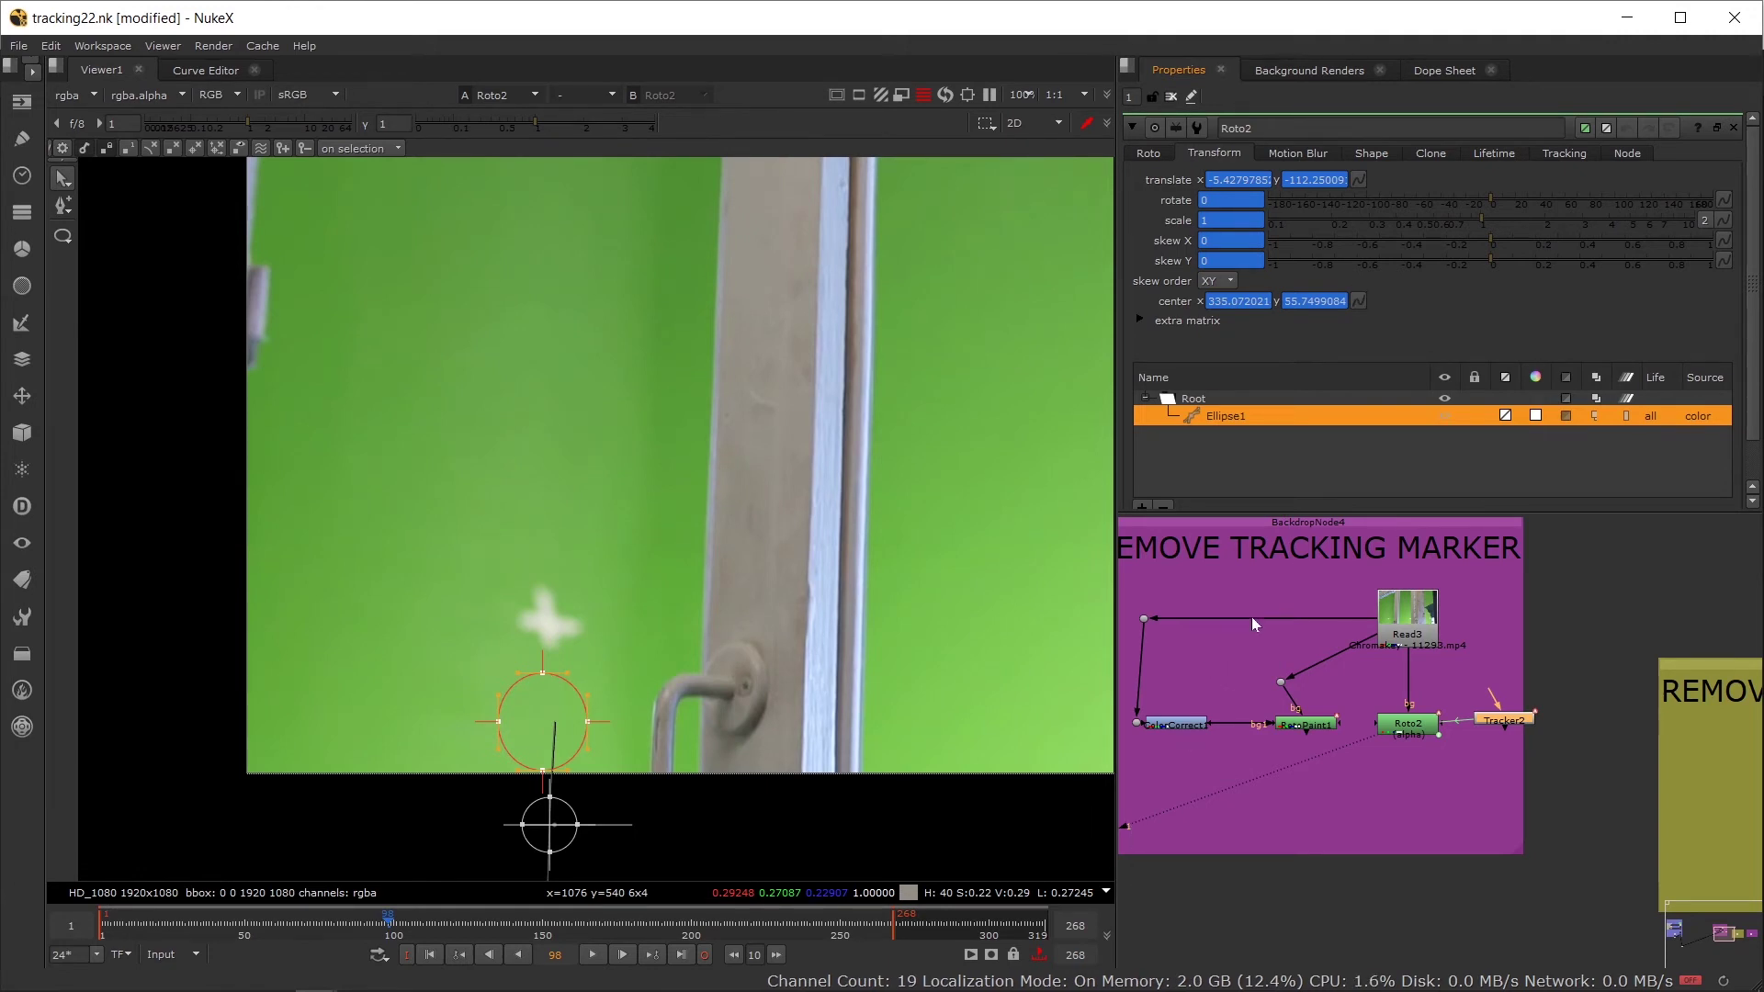
# Step: Set Tracker2's reference frame to frame 98, then reopen Roto2's settings
pyautogui.doubleClick(1495, 727)
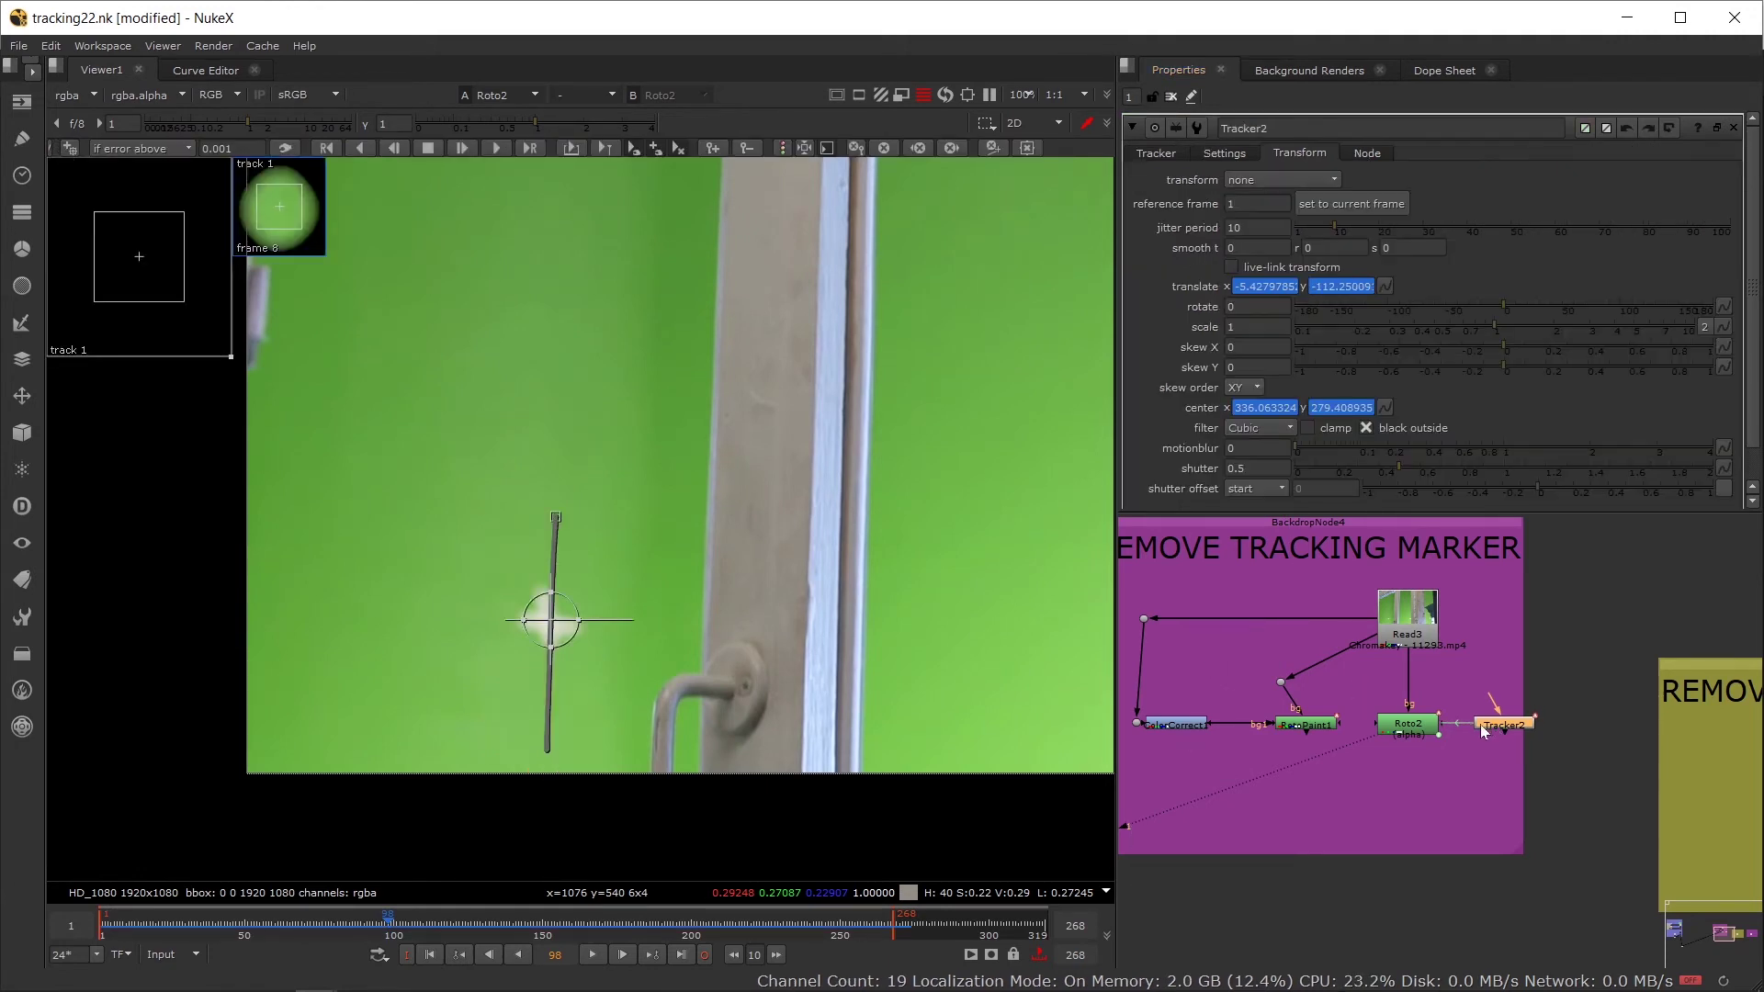
pyautogui.click(1347, 203)
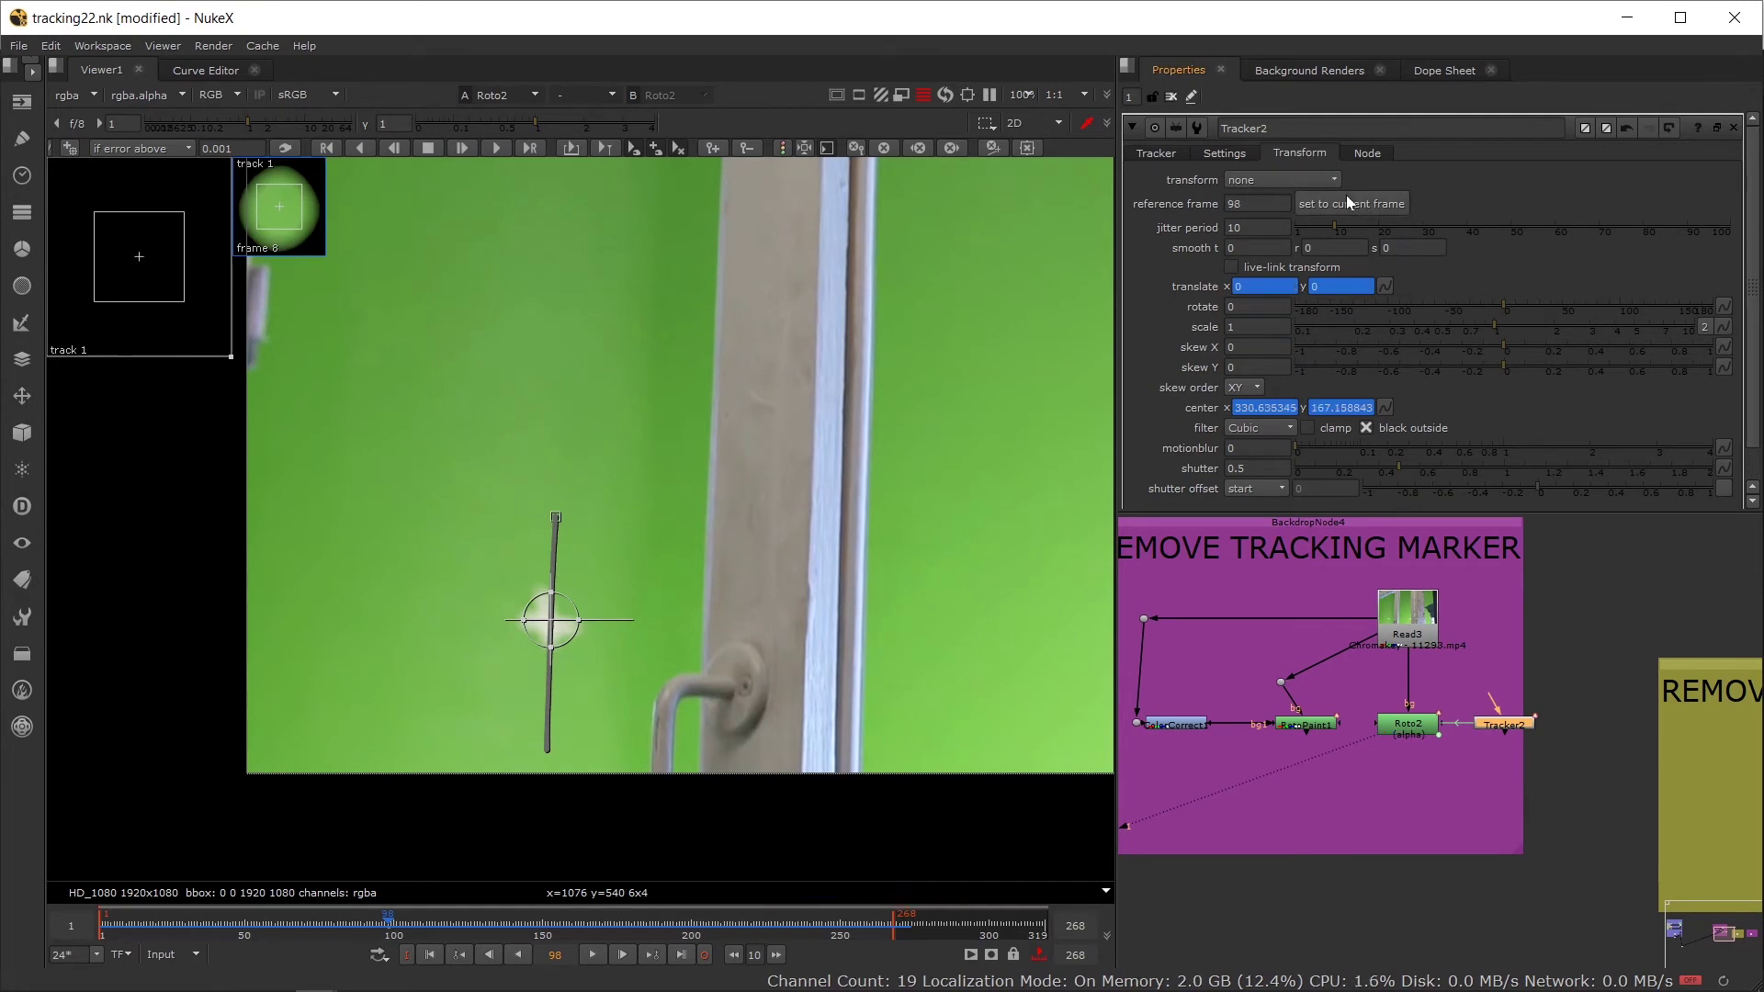
pyautogui.click(1421, 727)
pyautogui.doubleClick(1420, 728)
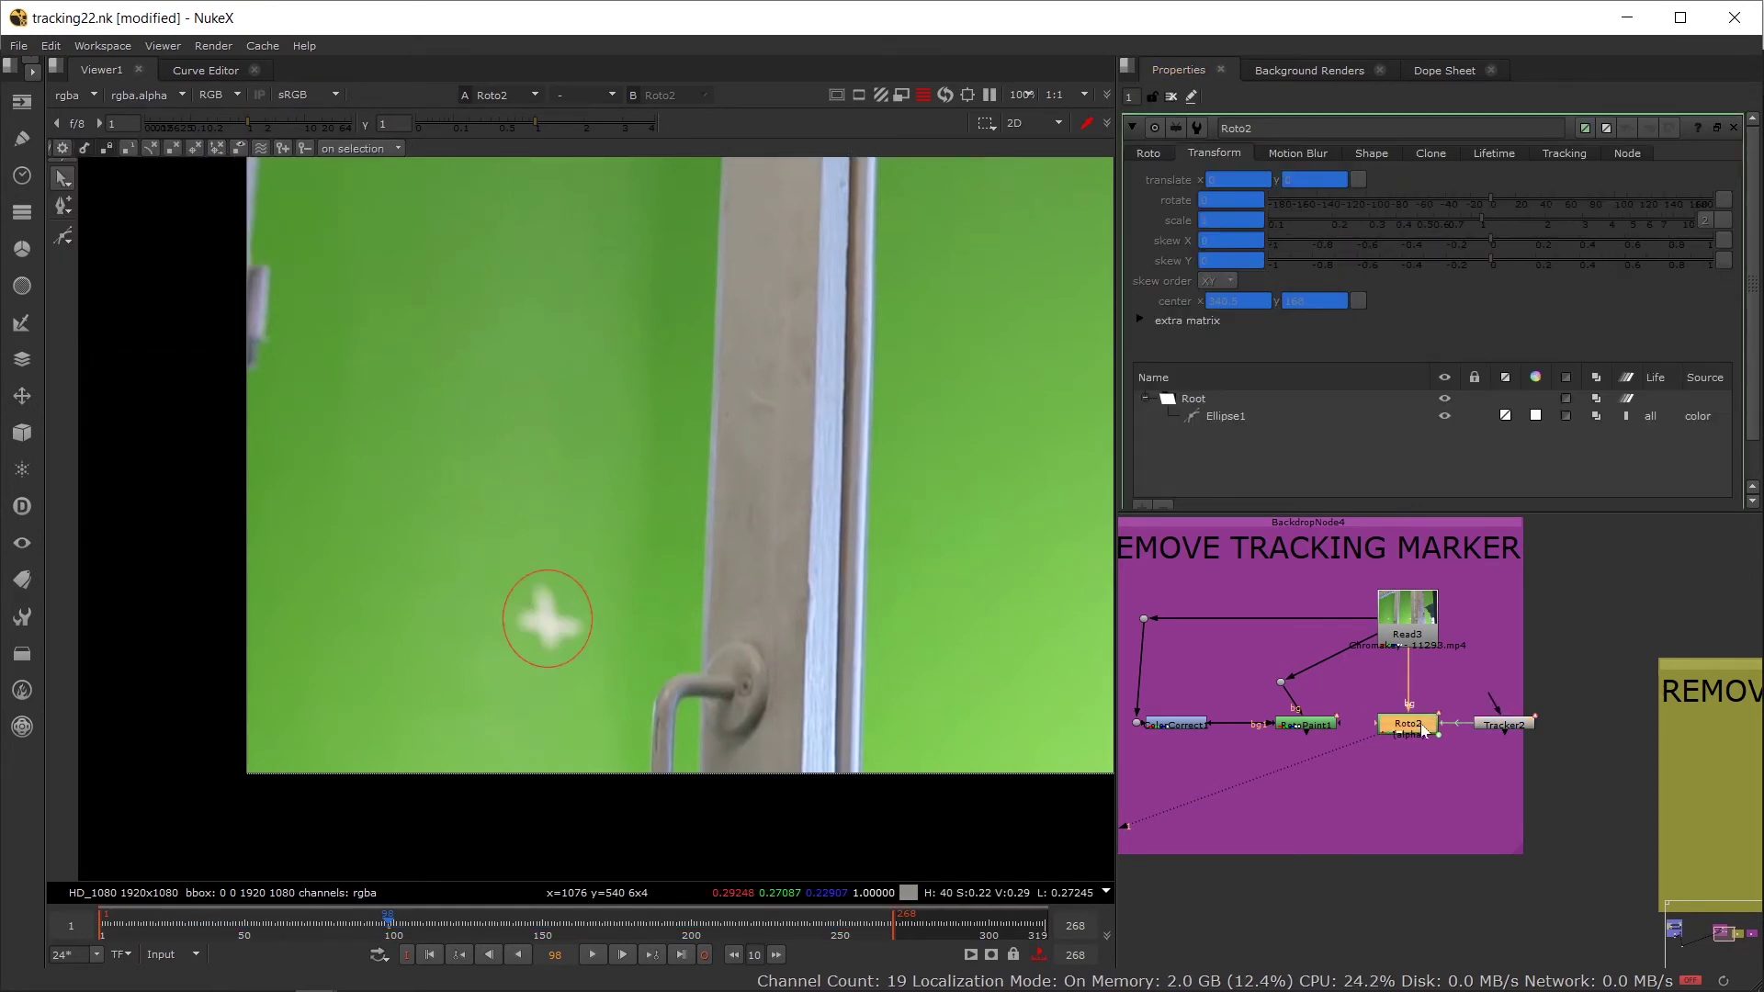
pyautogui.doubleClick(1506, 726)
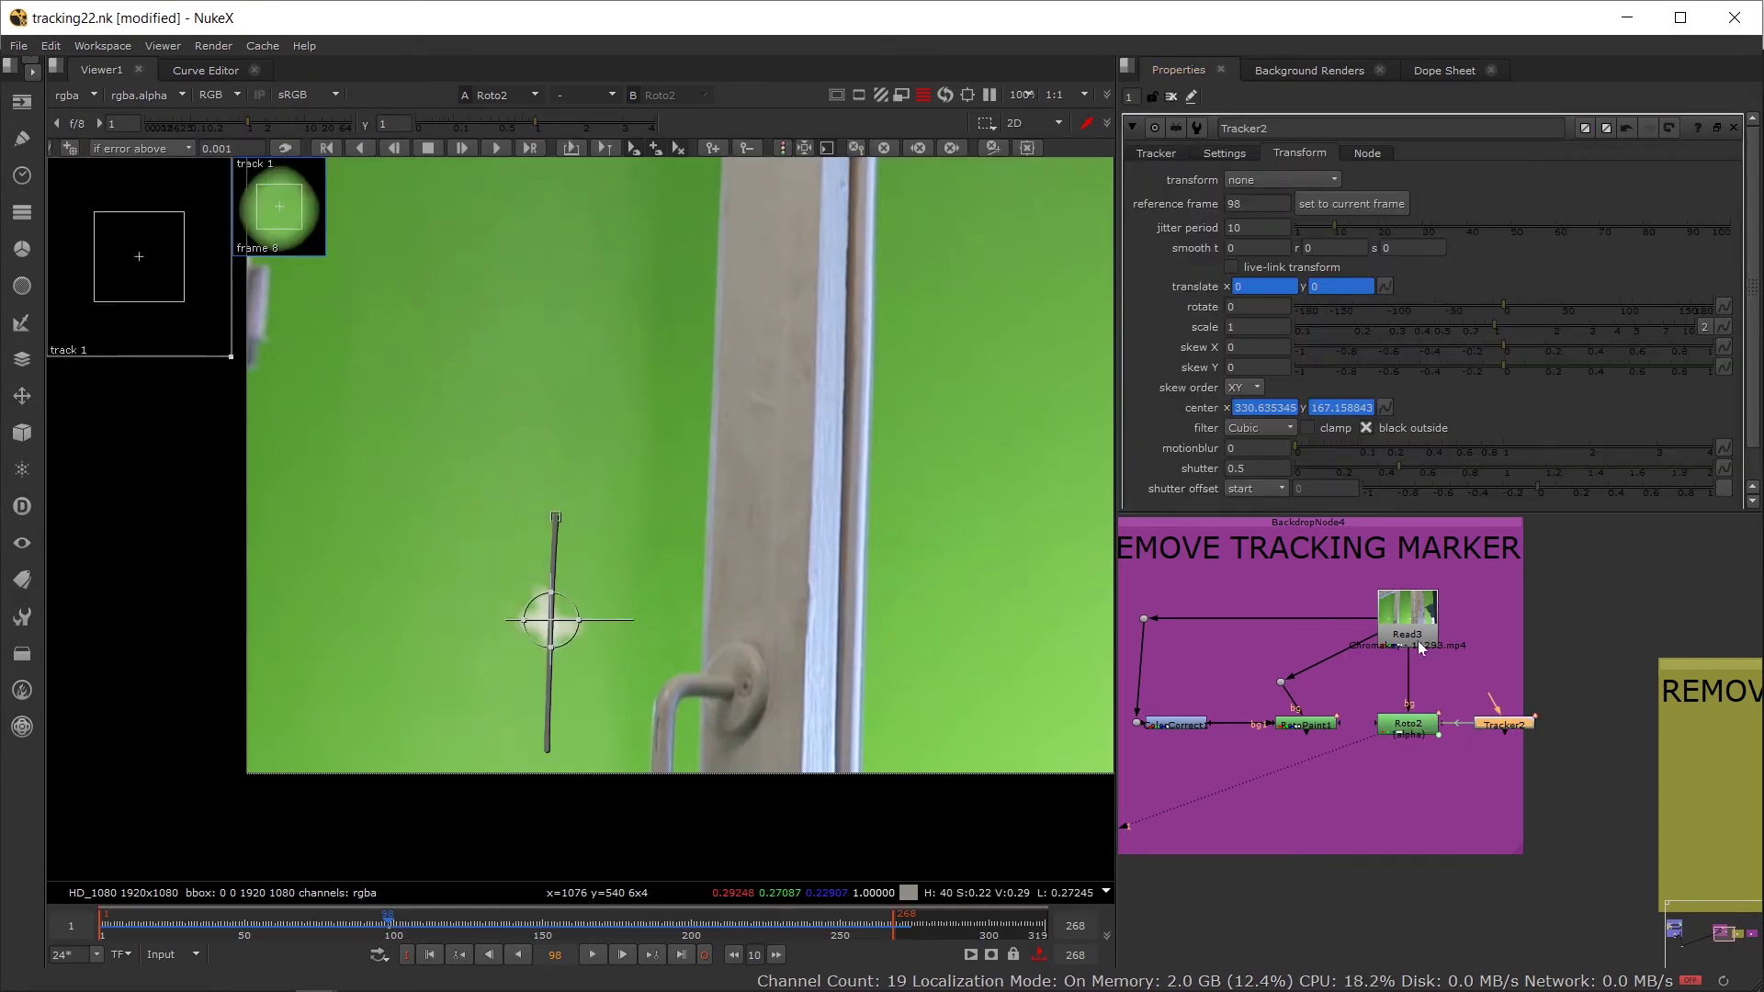
pyautogui.click(1408, 724)
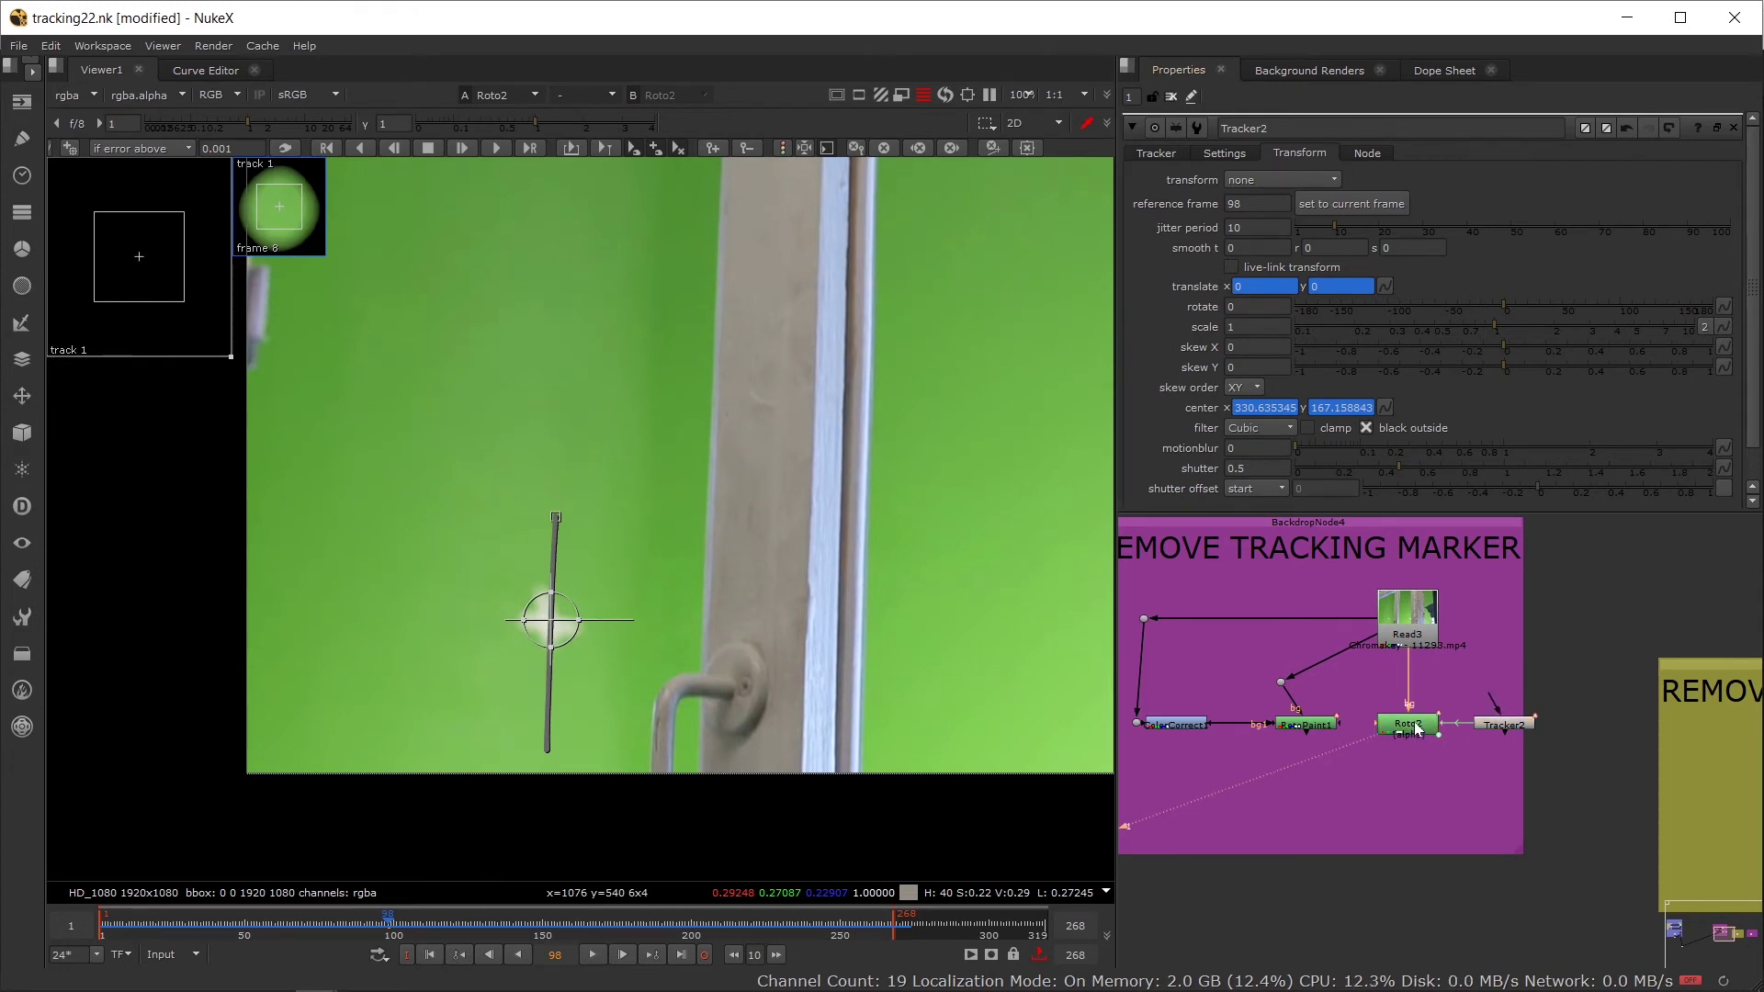
pyautogui.doubleClick(1407, 724)
# Step: Check frames 91, 57 and 34 that the ellipse follows the marker, then select Roto2's Ellipse1
pyautogui.click(366, 919)
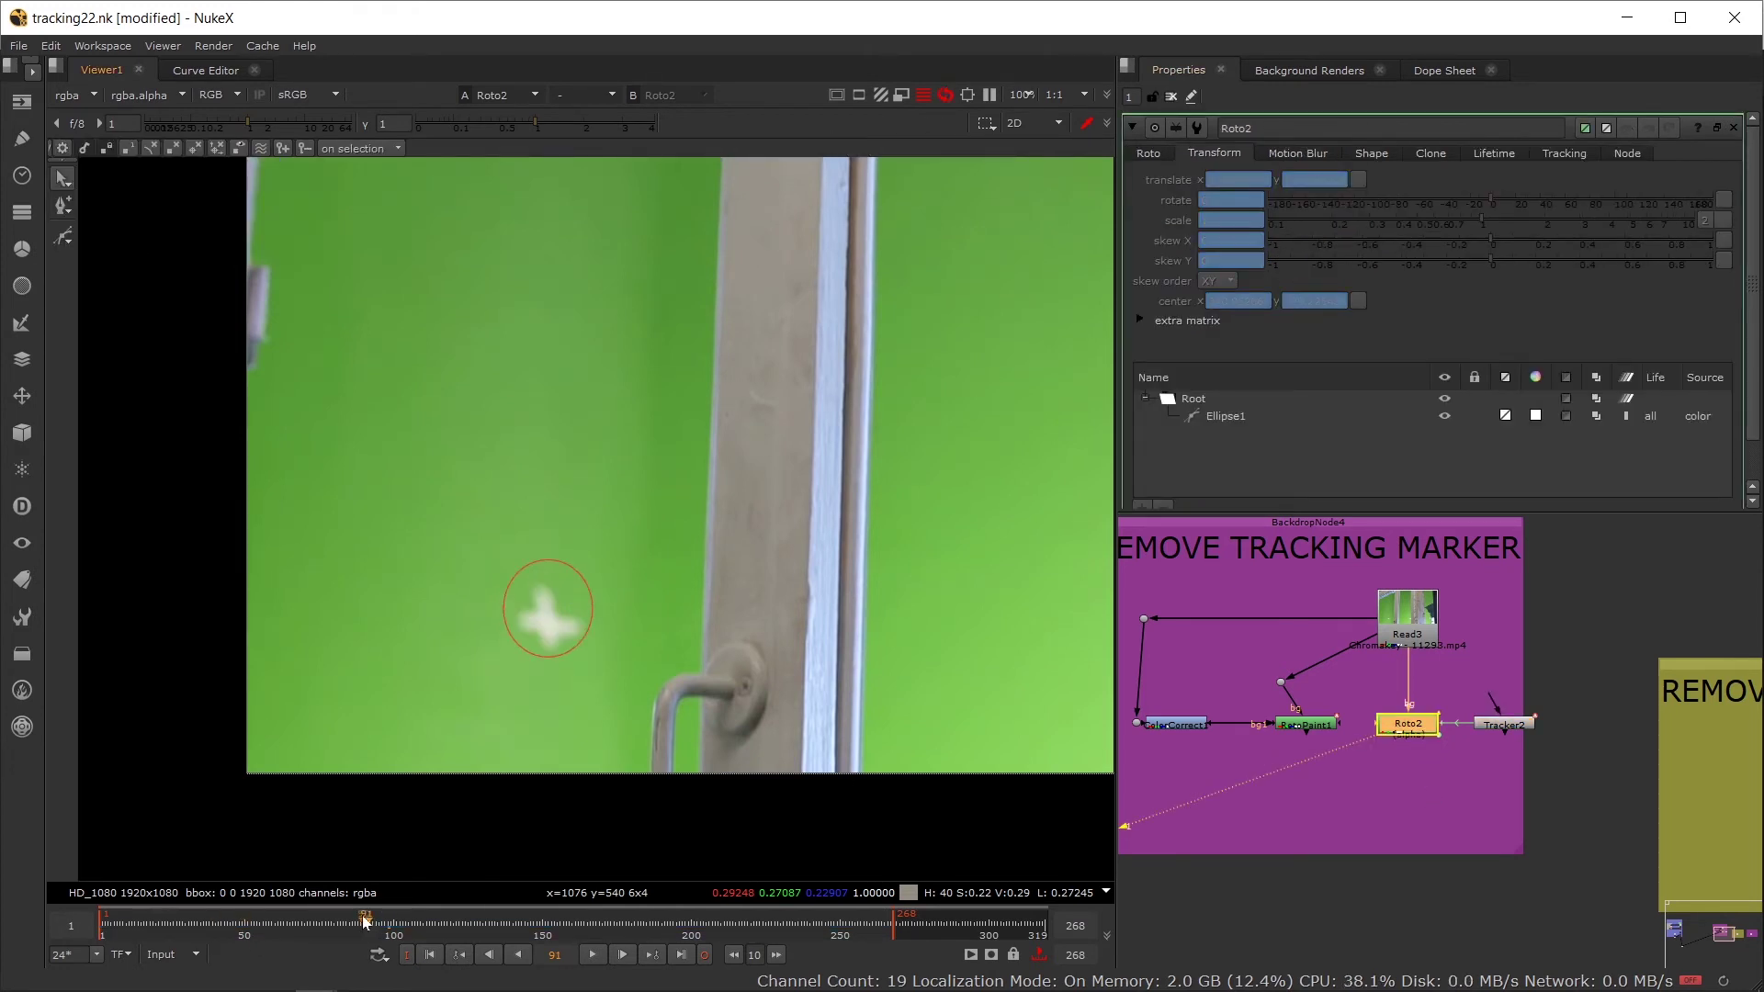
pyautogui.click(265, 919)
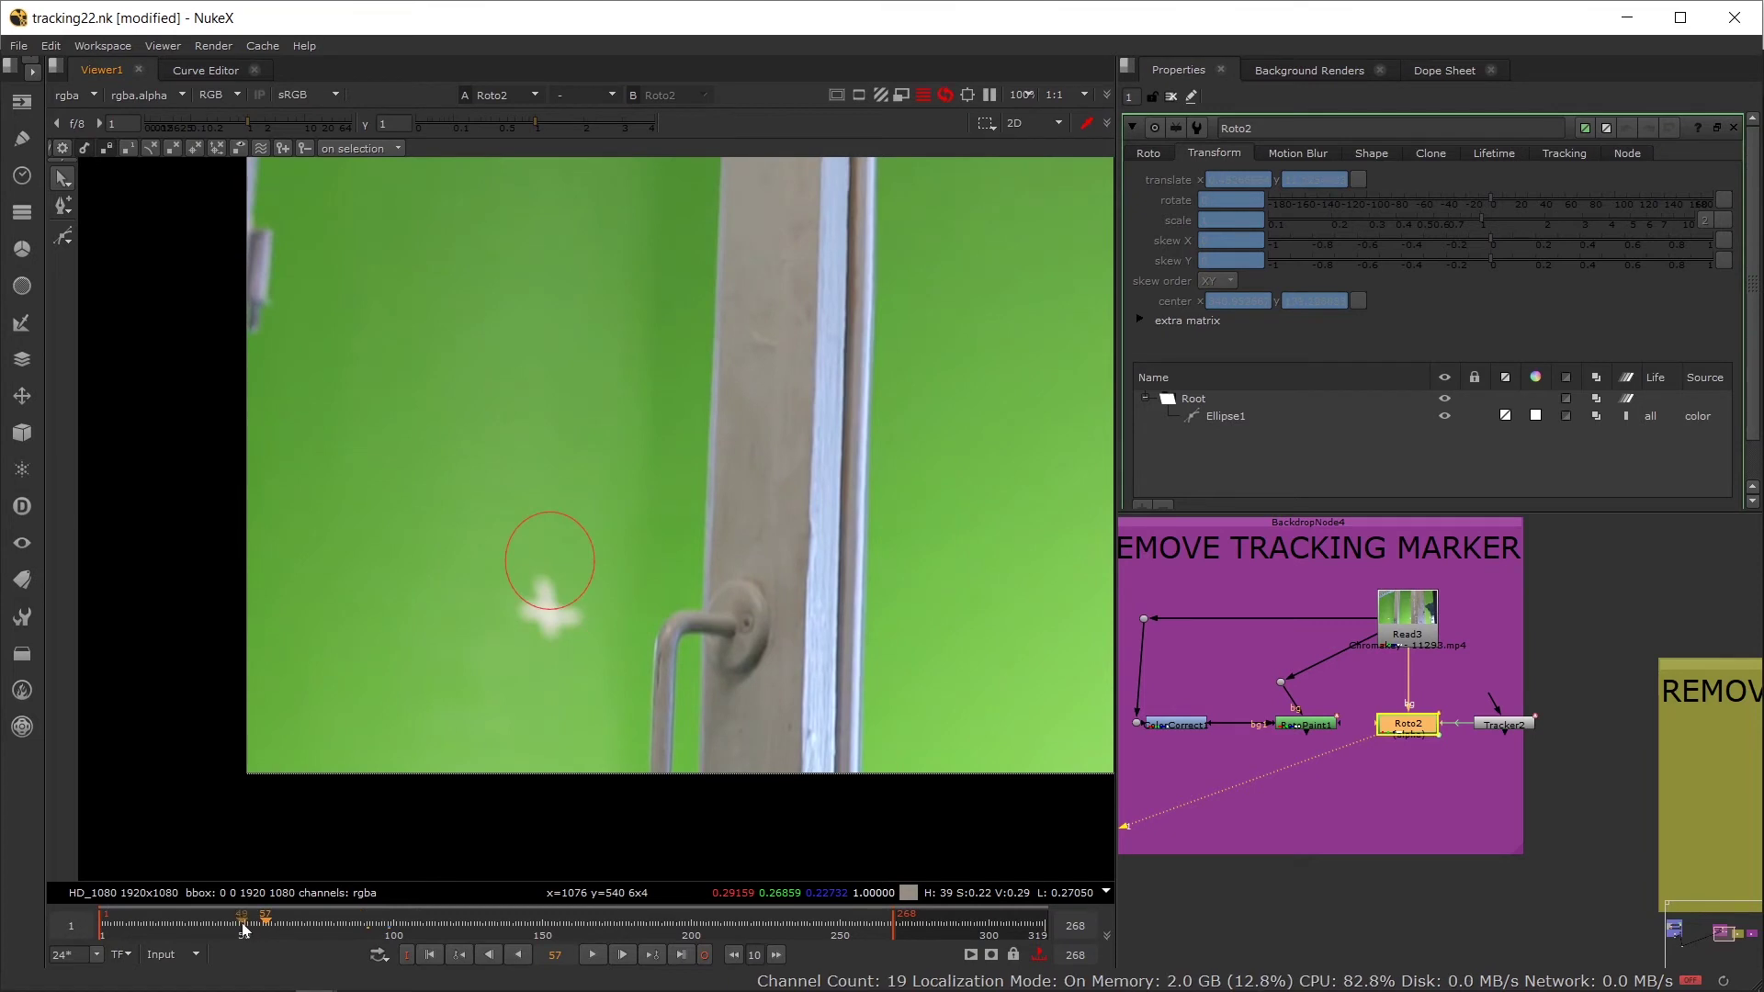
pyautogui.click(198, 920)
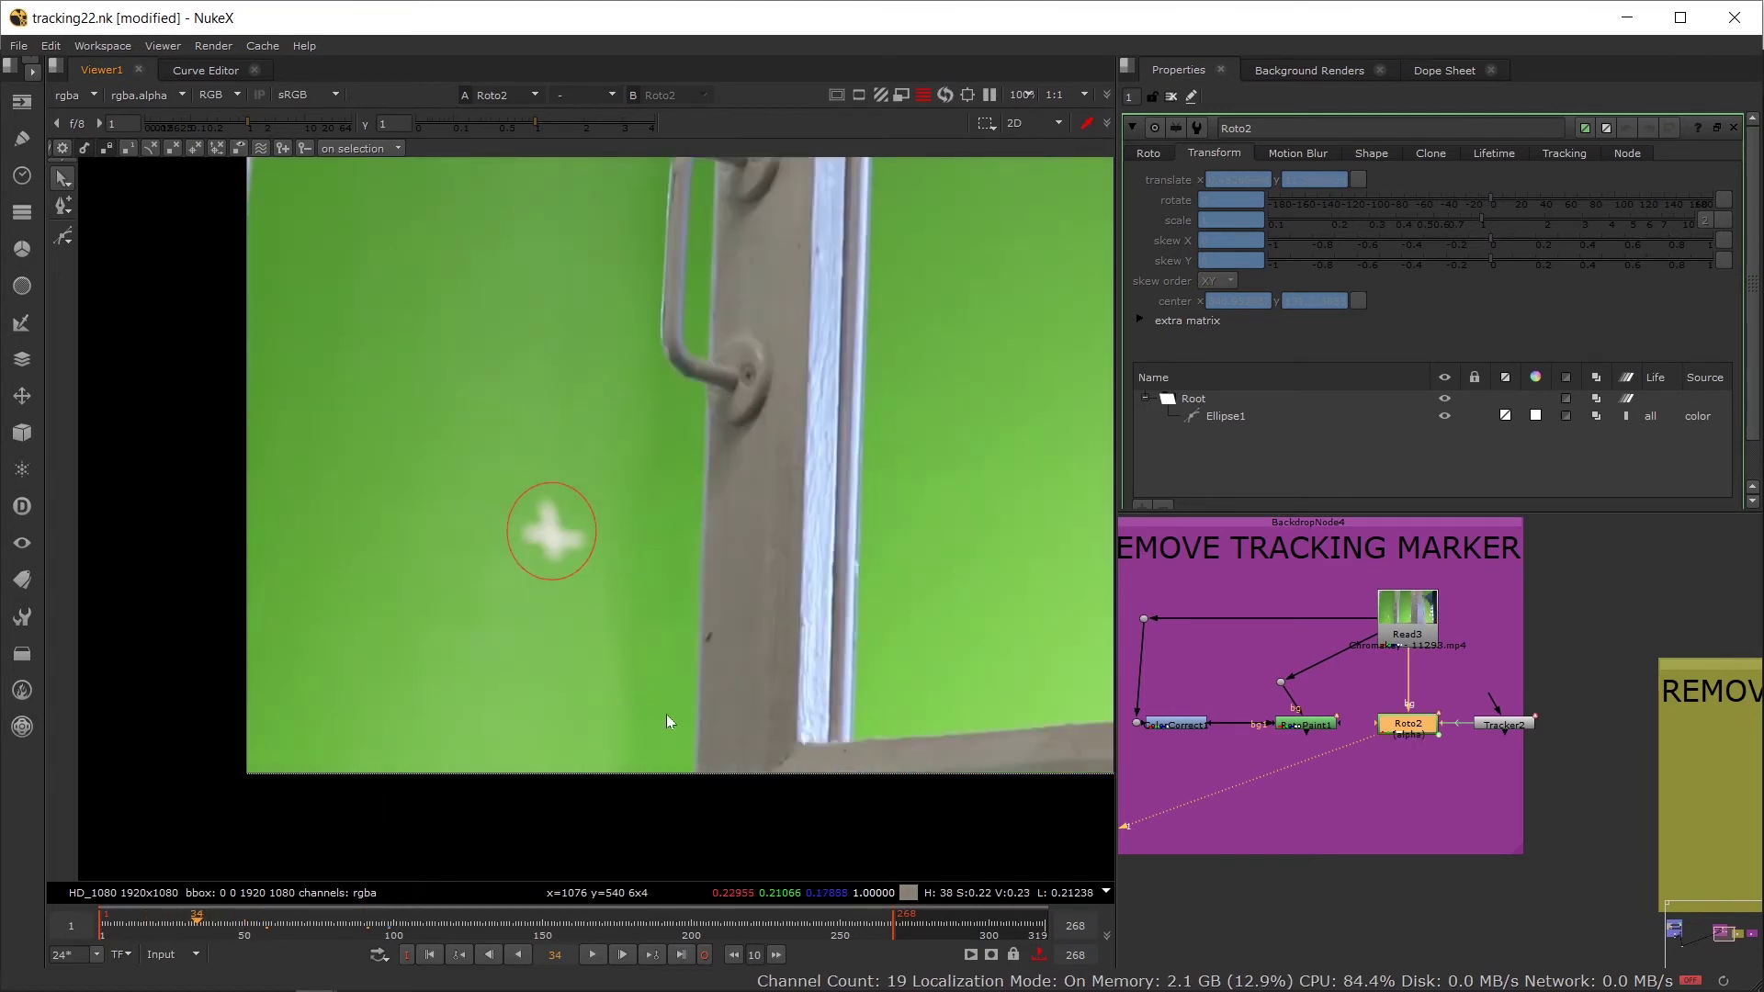
pyautogui.moveTo(1535, 740); pyautogui.dragTo(1476, 696)
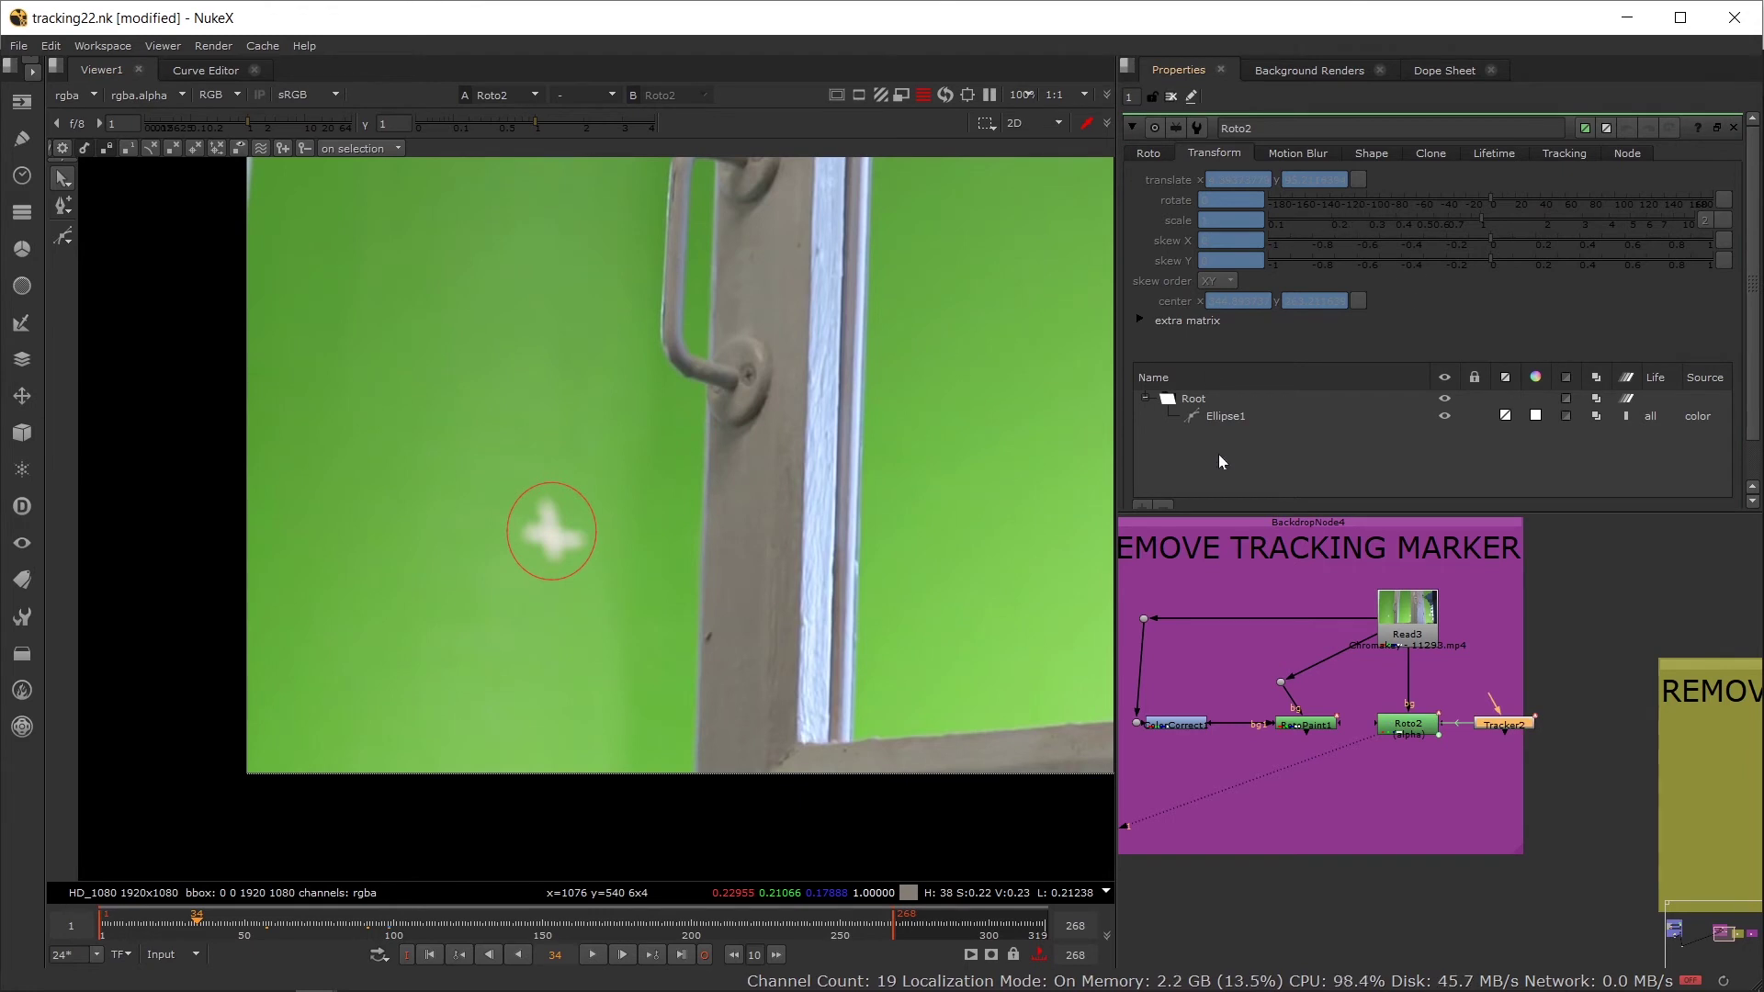
pyautogui.click(1433, 729)
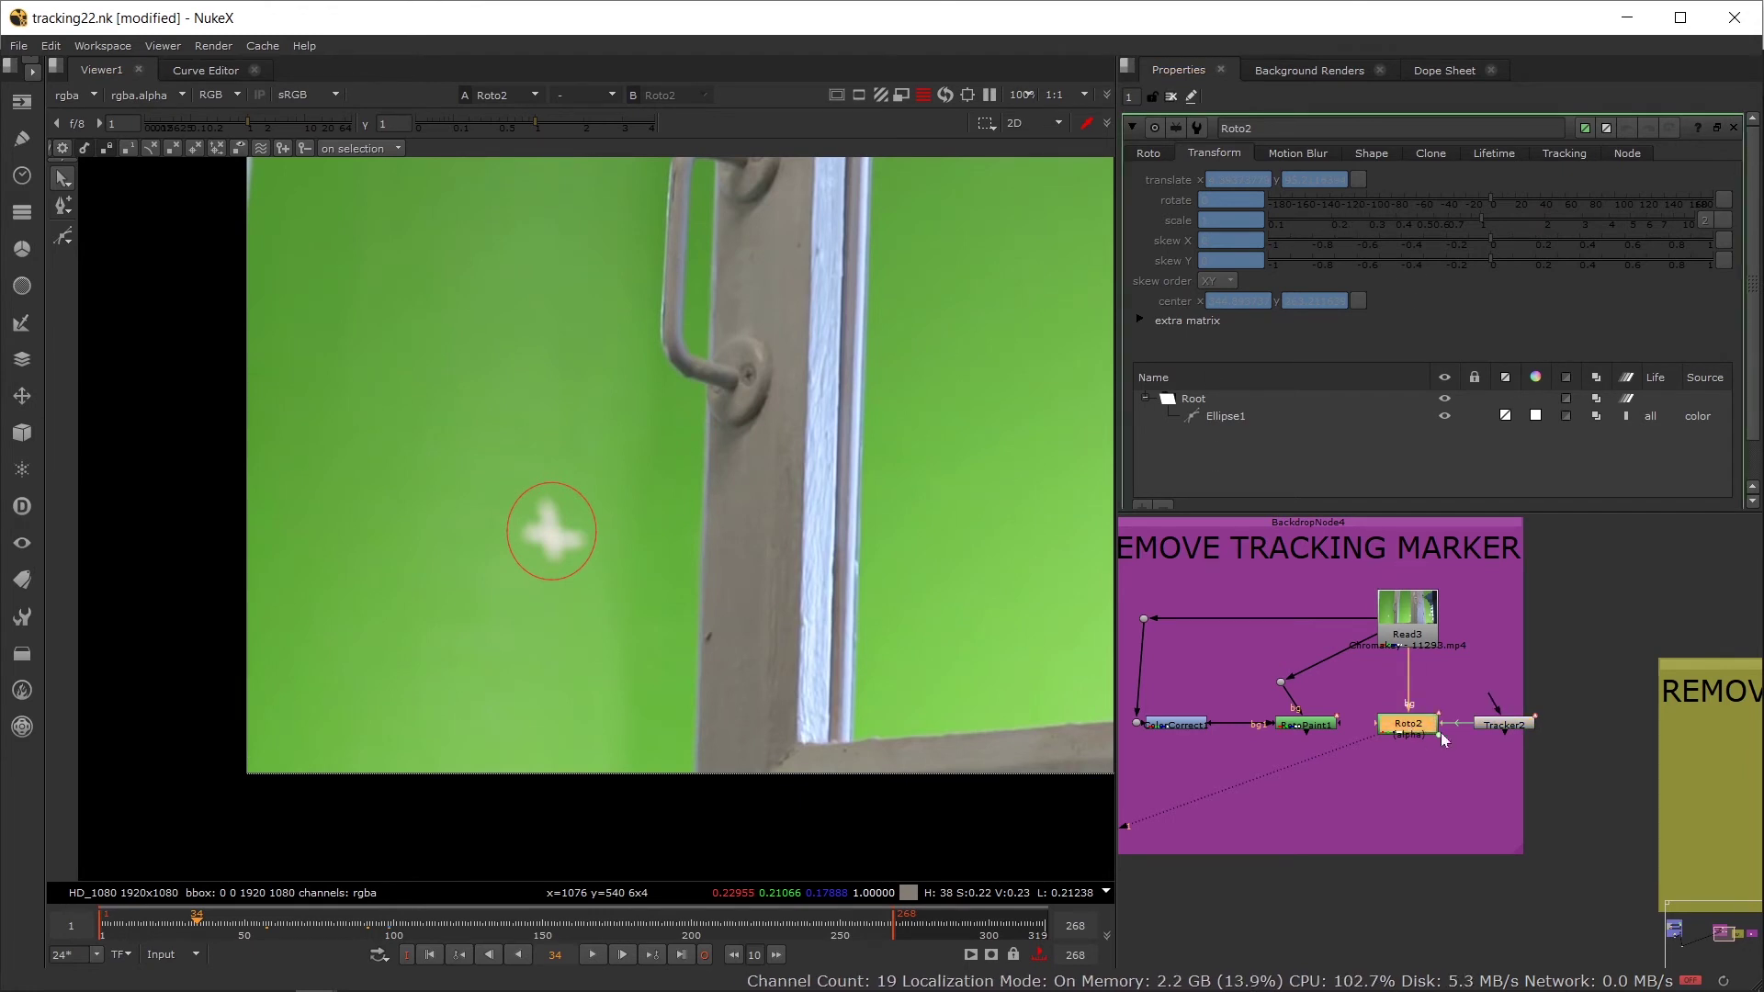
pyautogui.click(1229, 418)
# Step: Inspect Ellipse1's translate link options and rearrange Tracker2 and Roto2 in the node graph
pyautogui.click(1362, 179)
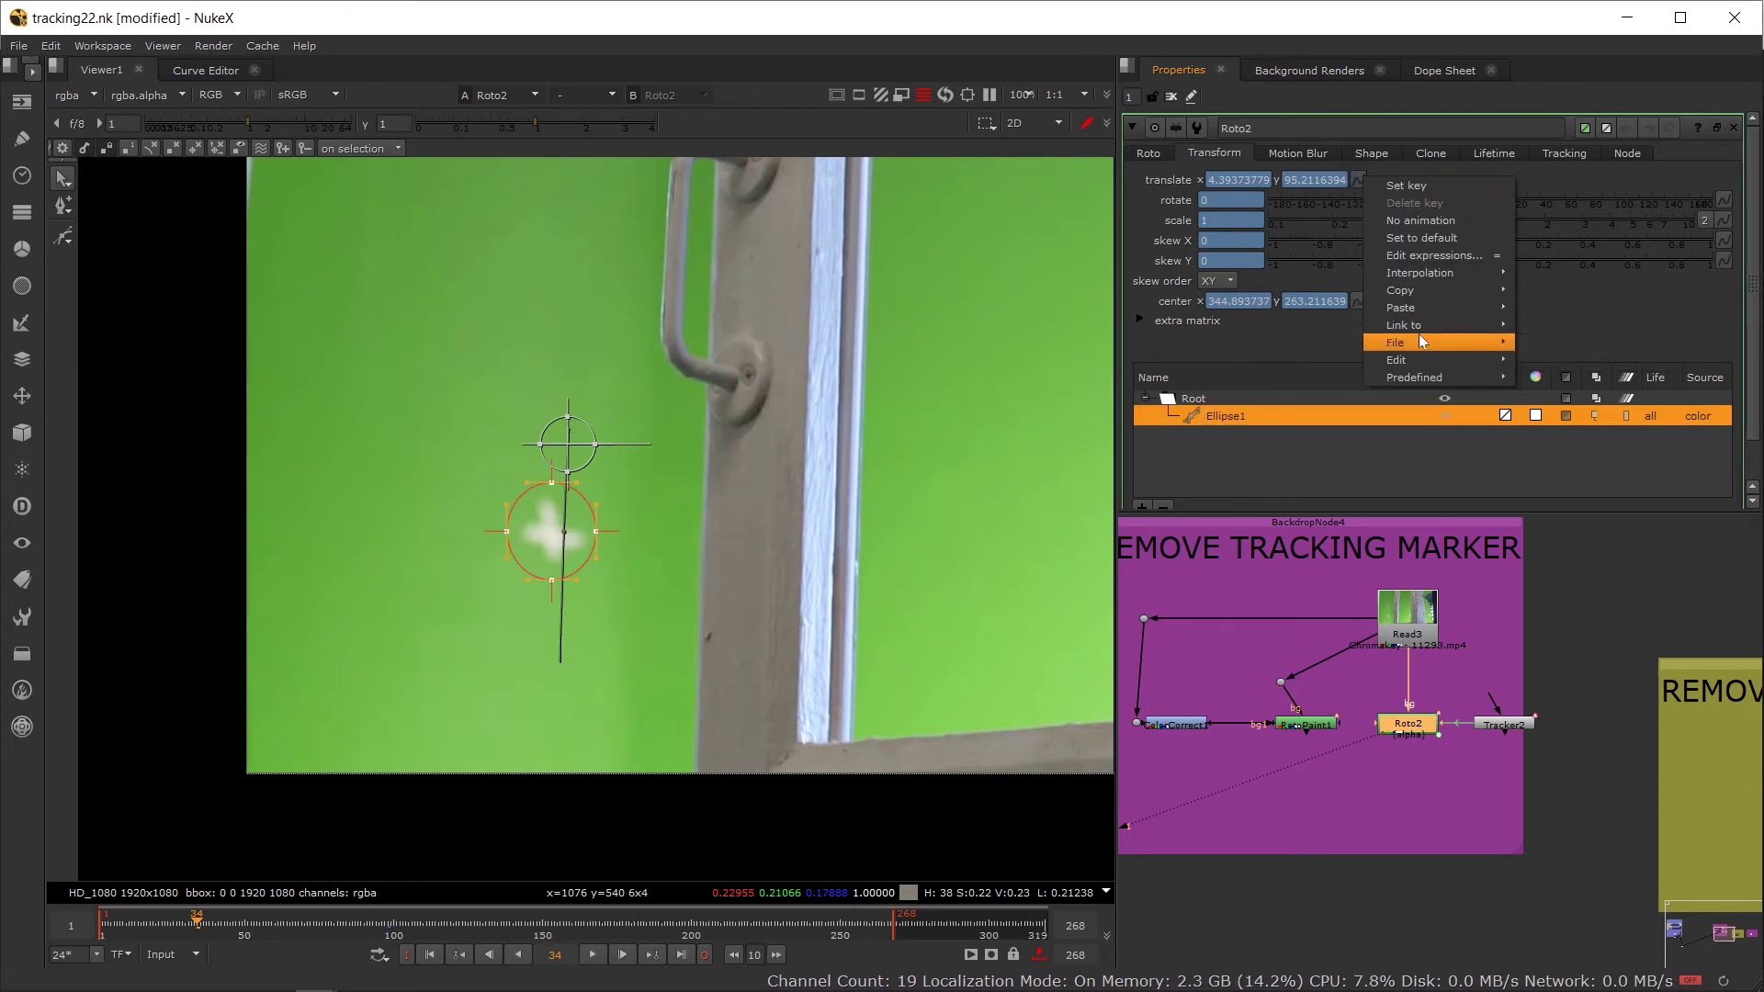
pyautogui.moveTo(1424, 324)
pyautogui.moveTo(1639, 343)
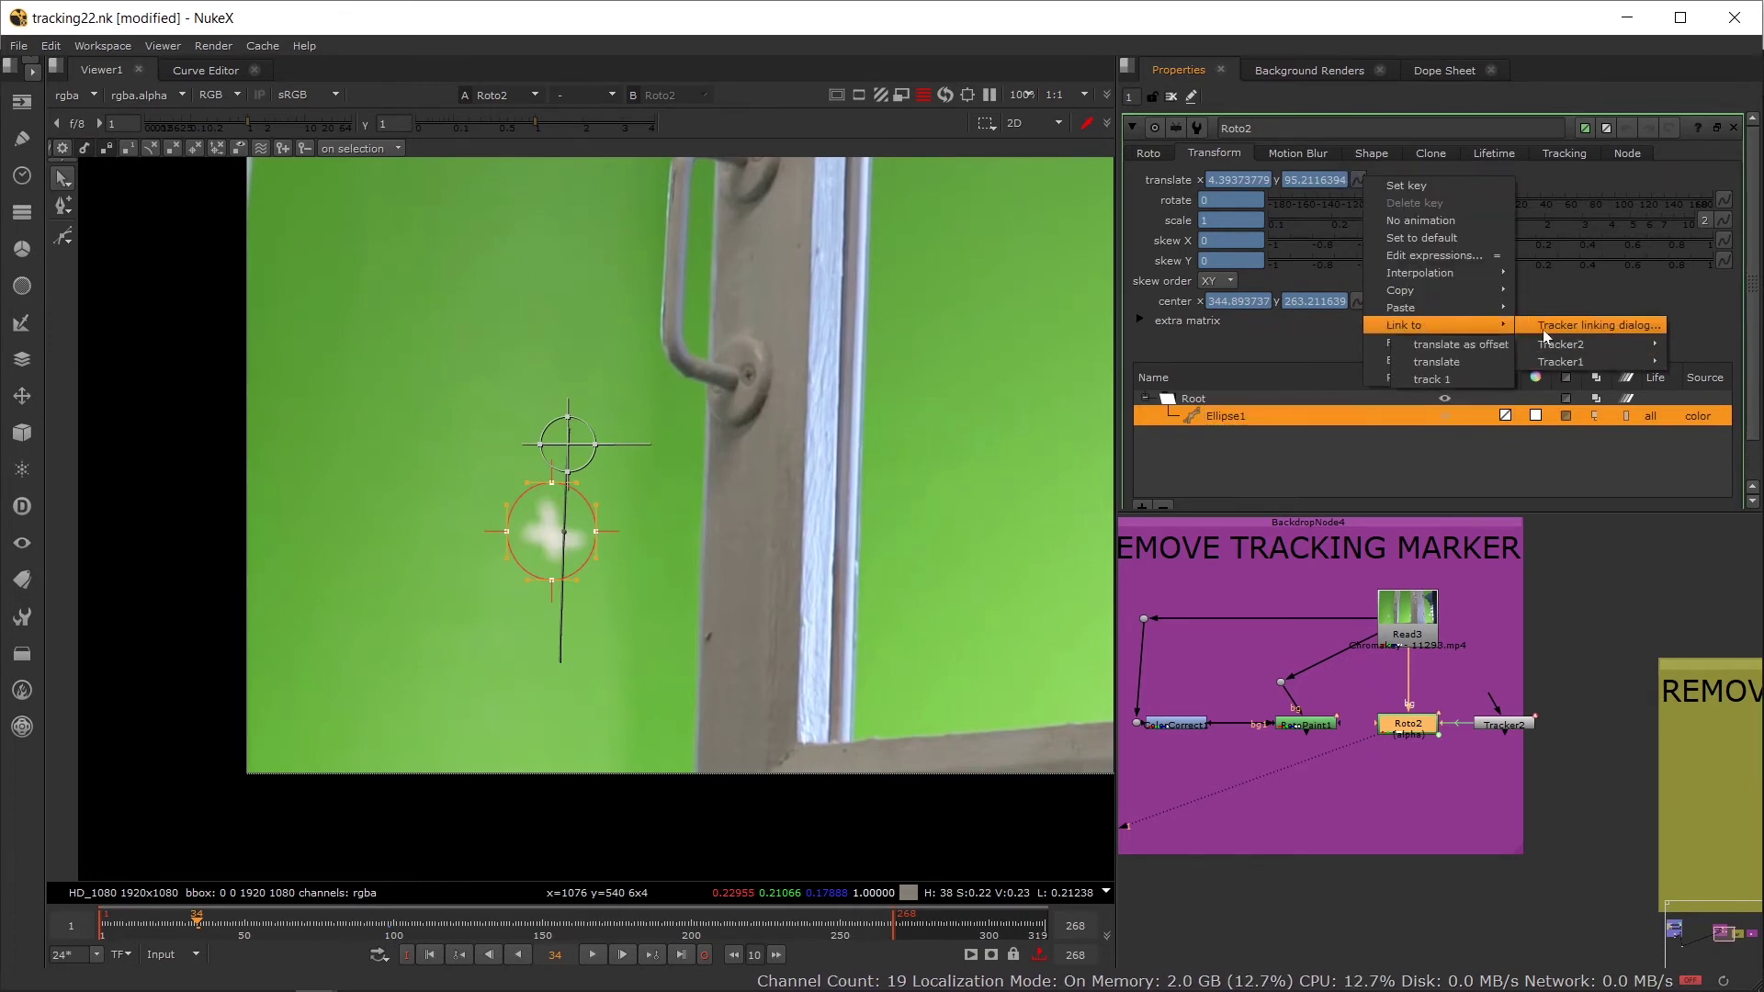
pyautogui.click(1502, 720)
pyautogui.moveTo(1504, 724)
pyautogui.mouseDown()
pyautogui.moveTo(1529, 675)
pyautogui.moveTo(1576, 713)
pyautogui.moveTo(1500, 704)
pyautogui.mouseUp()
pyautogui.scroll(3, 1491, 731)
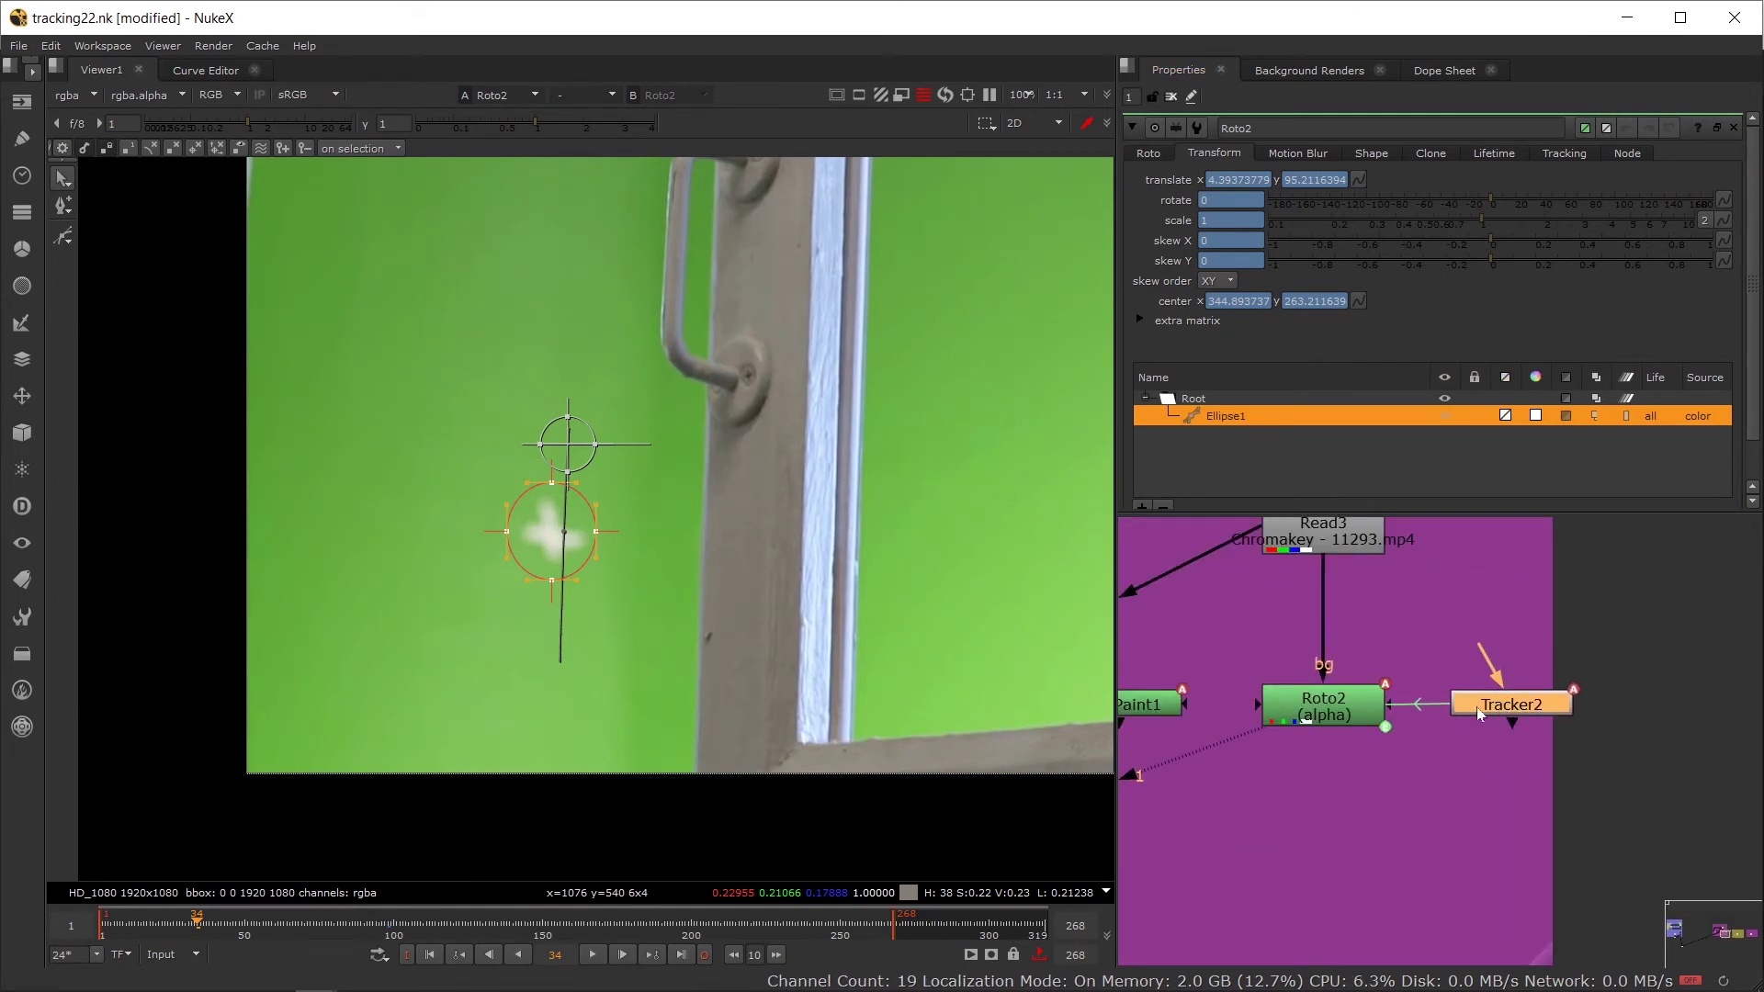
pyautogui.moveTo(1425, 637); pyautogui.dragTo(1194, 774)
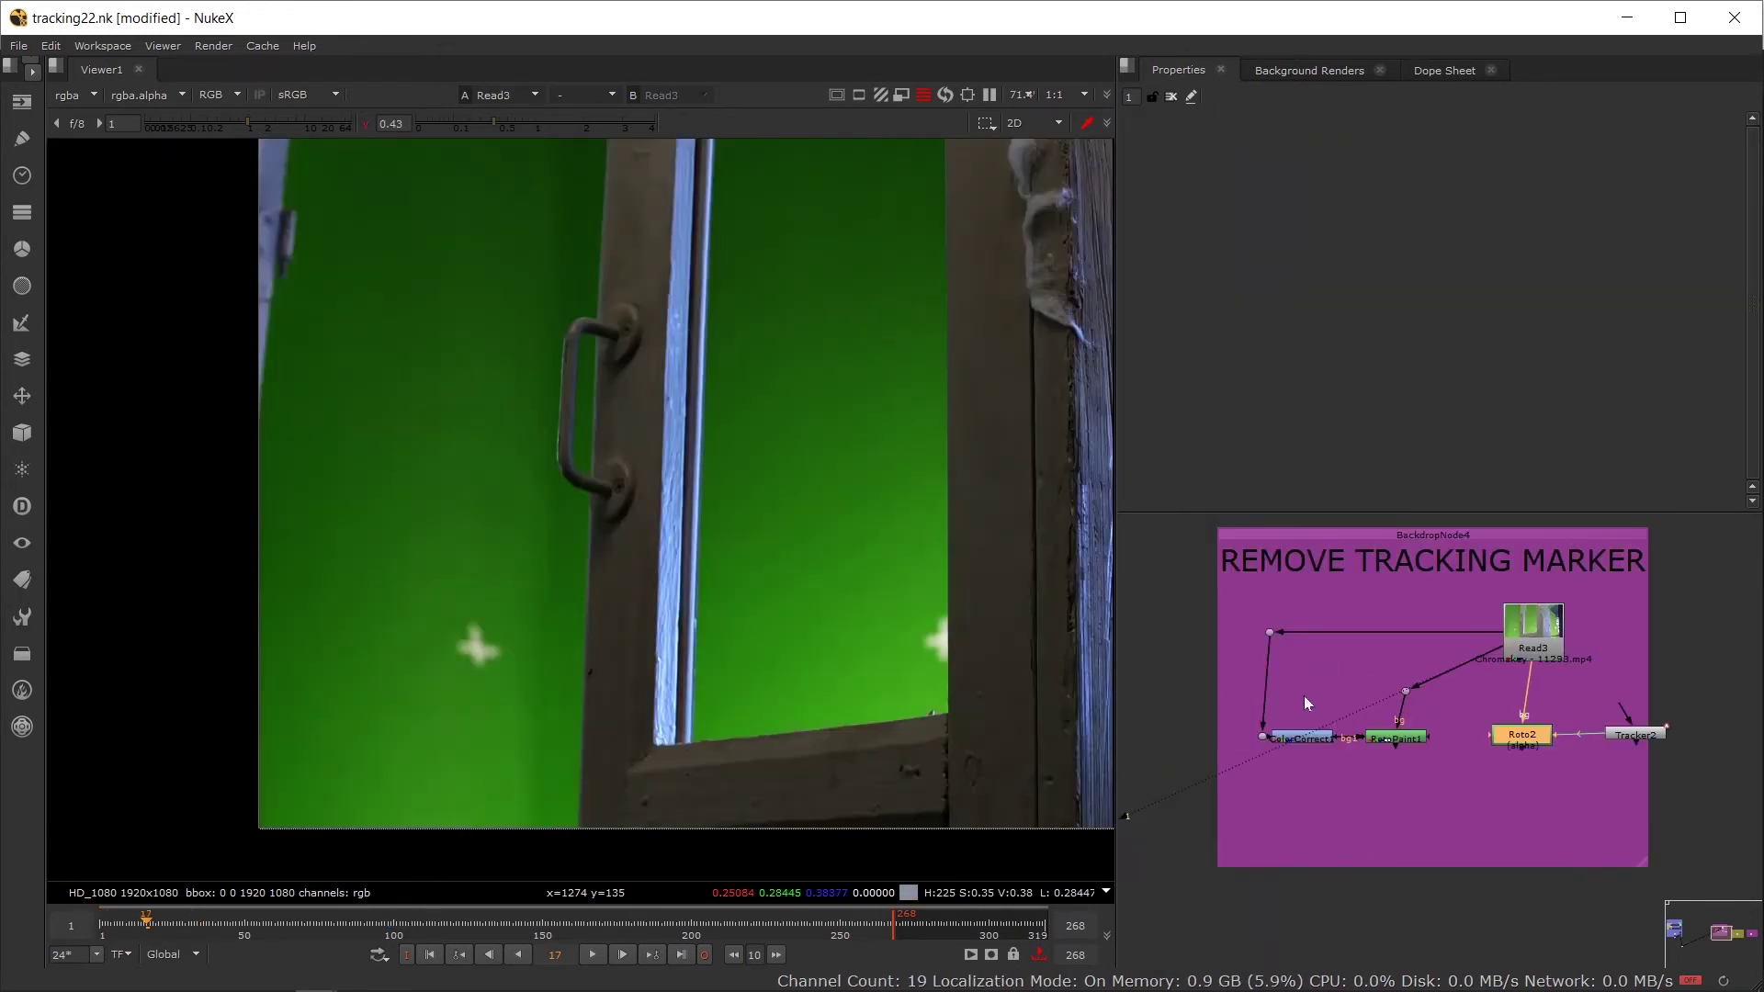
# Step: Move Roto2 up beside Tracker2 inside the REMOVE TRACKING MARKER backdrop
pyautogui.scroll(5, 830, 742)
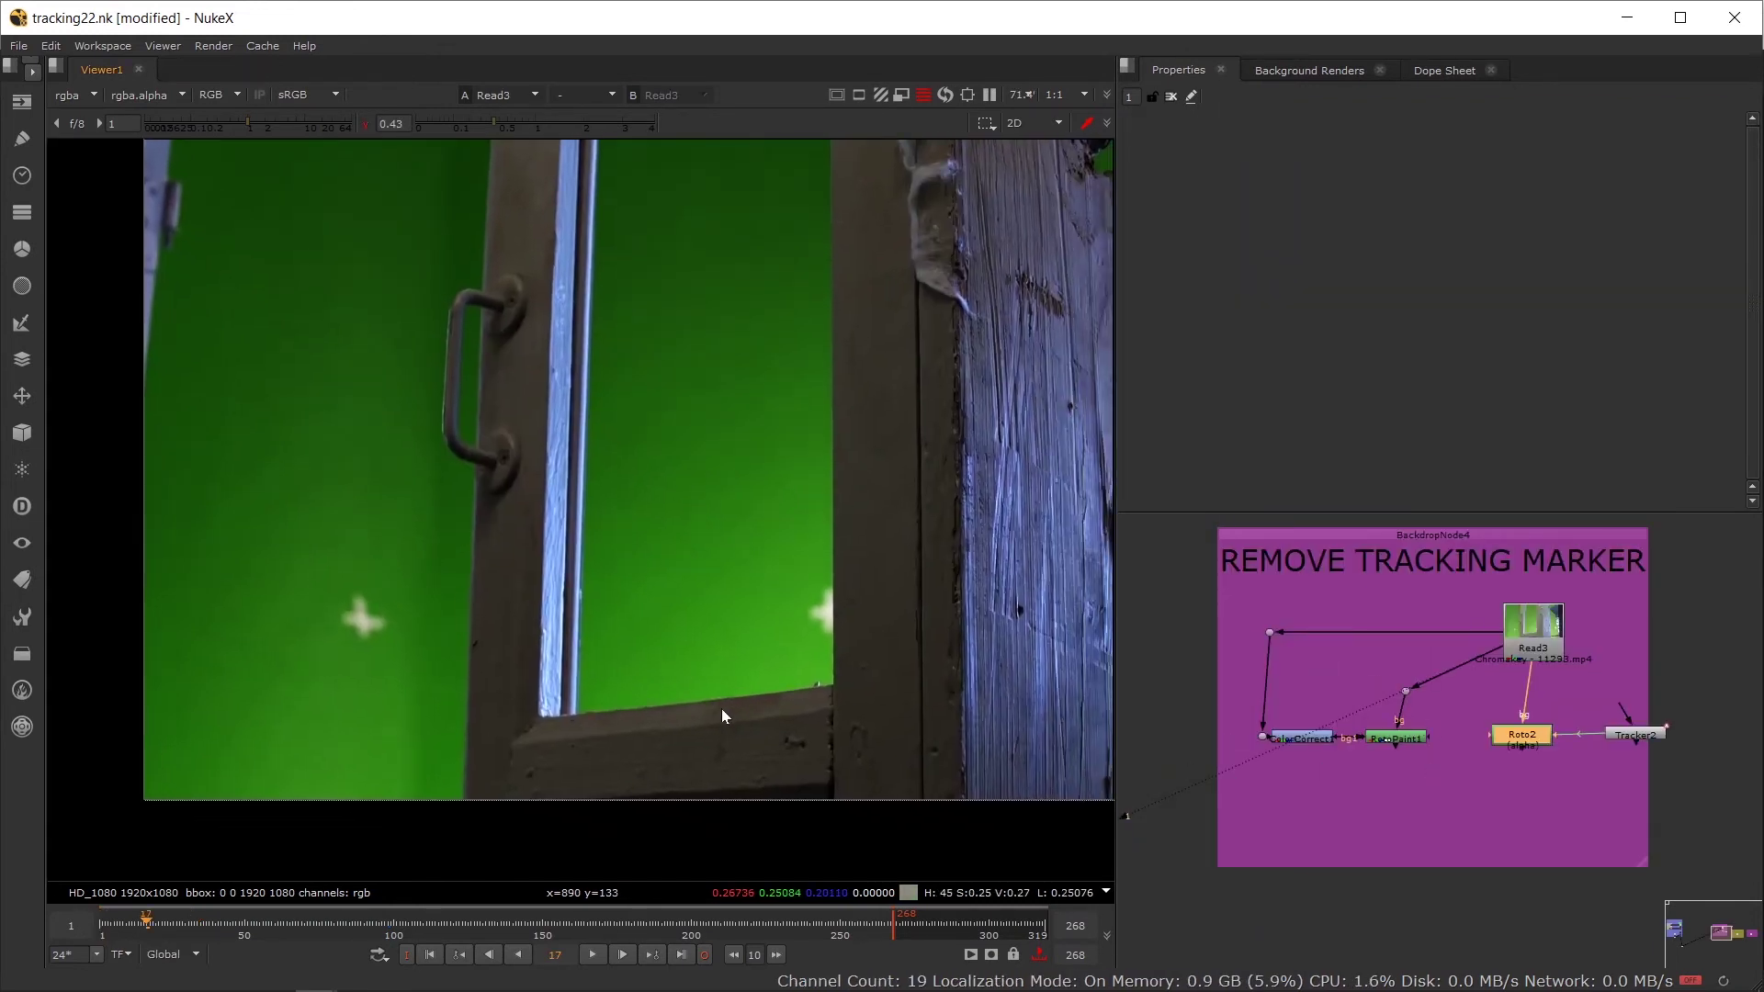
pyautogui.moveTo(647, 466); pyautogui.dragTo(801, 601)
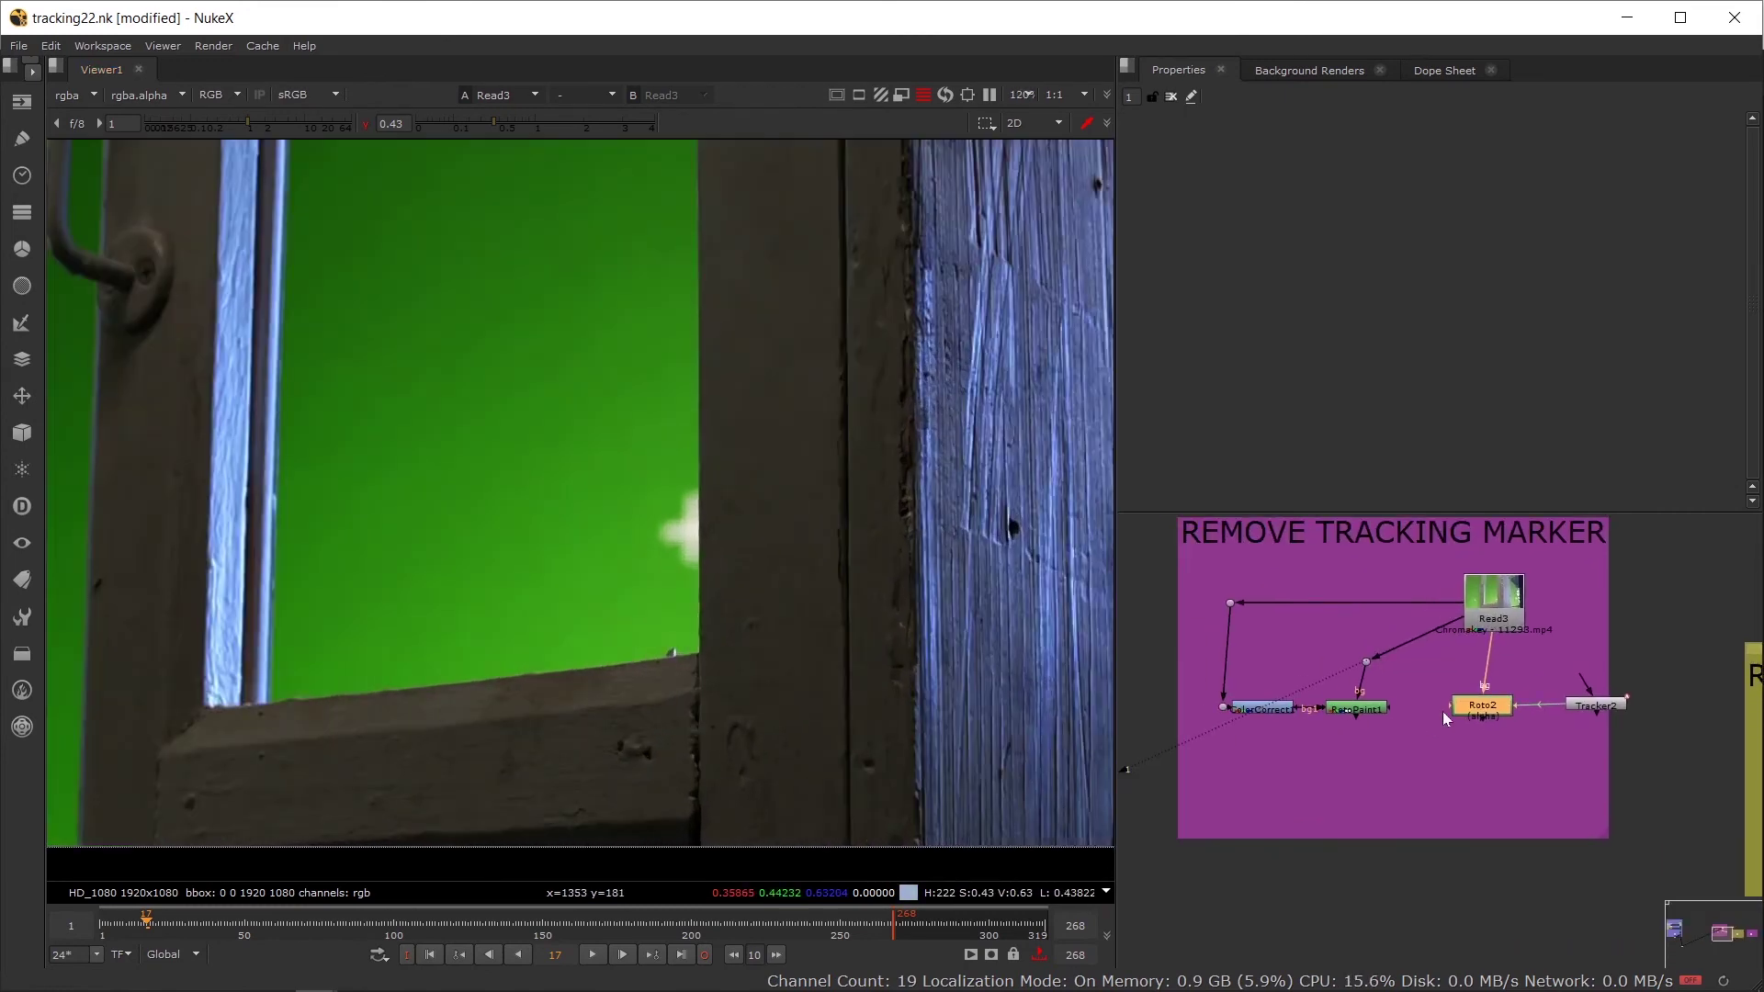
pyautogui.moveTo(1476, 709); pyautogui.dragTo(1615, 649)
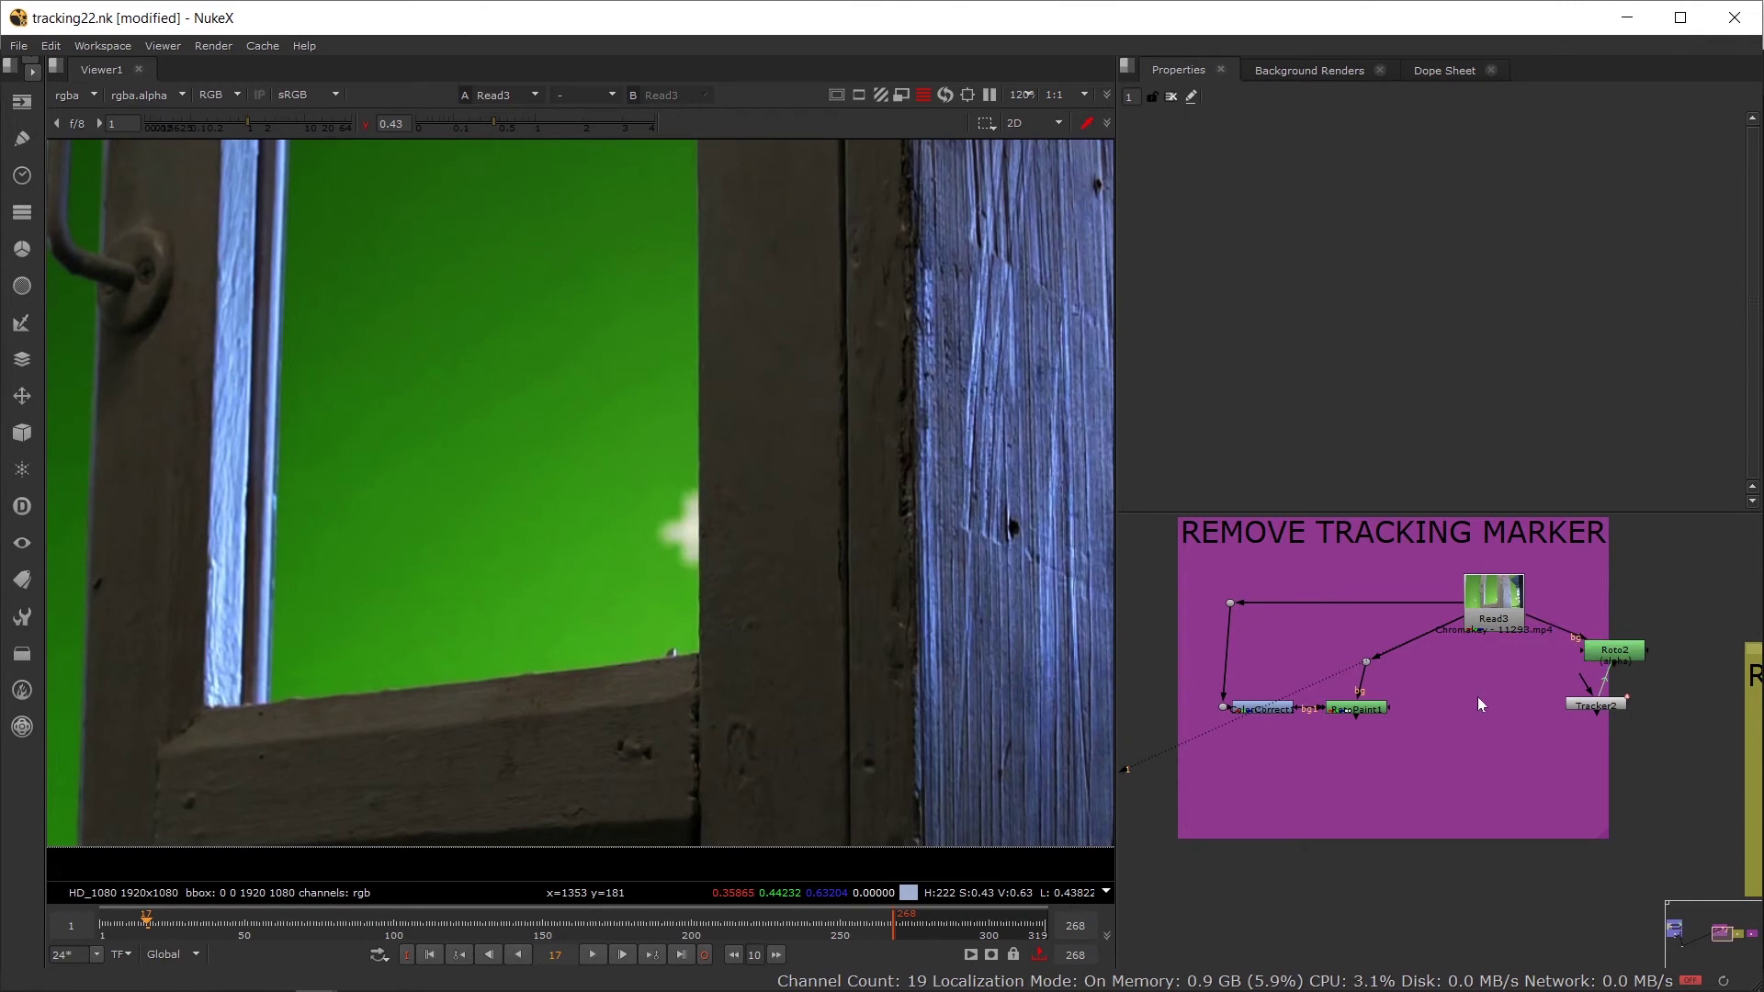
# Step: Add a Roto3 node and draw a feathered ellipse over the right tracking marker
pyautogui.press('o')
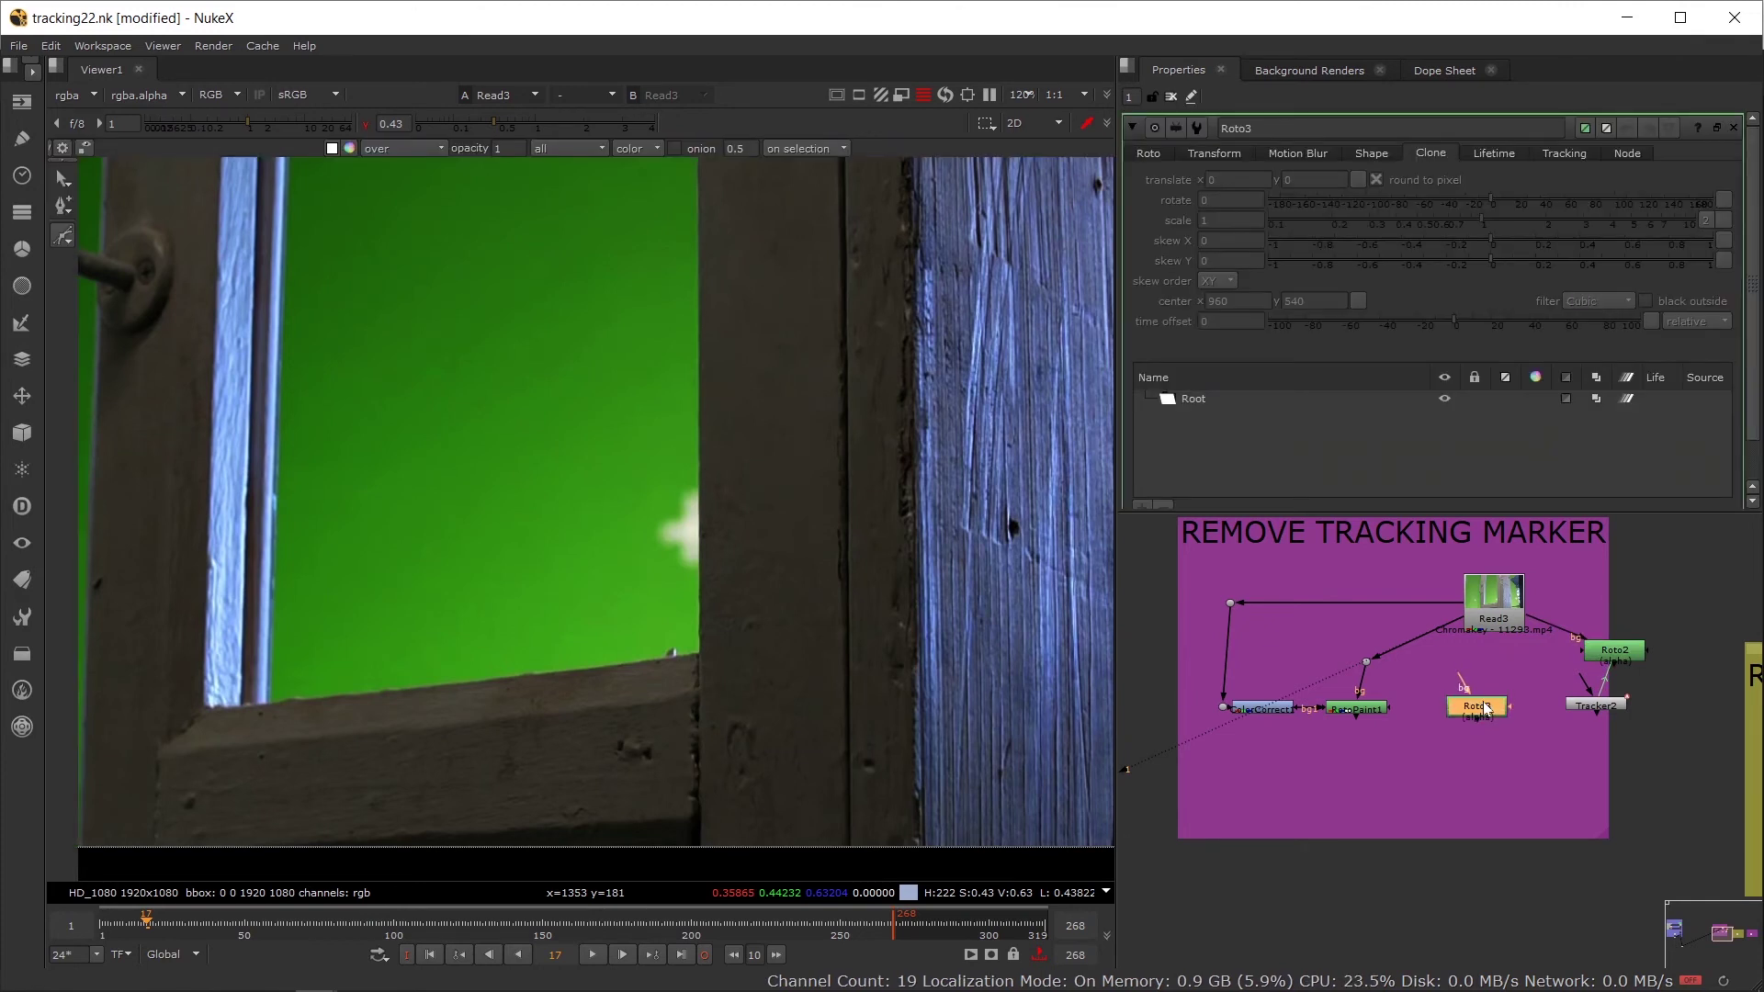
pyautogui.click(63, 236)
pyautogui.click(118, 302)
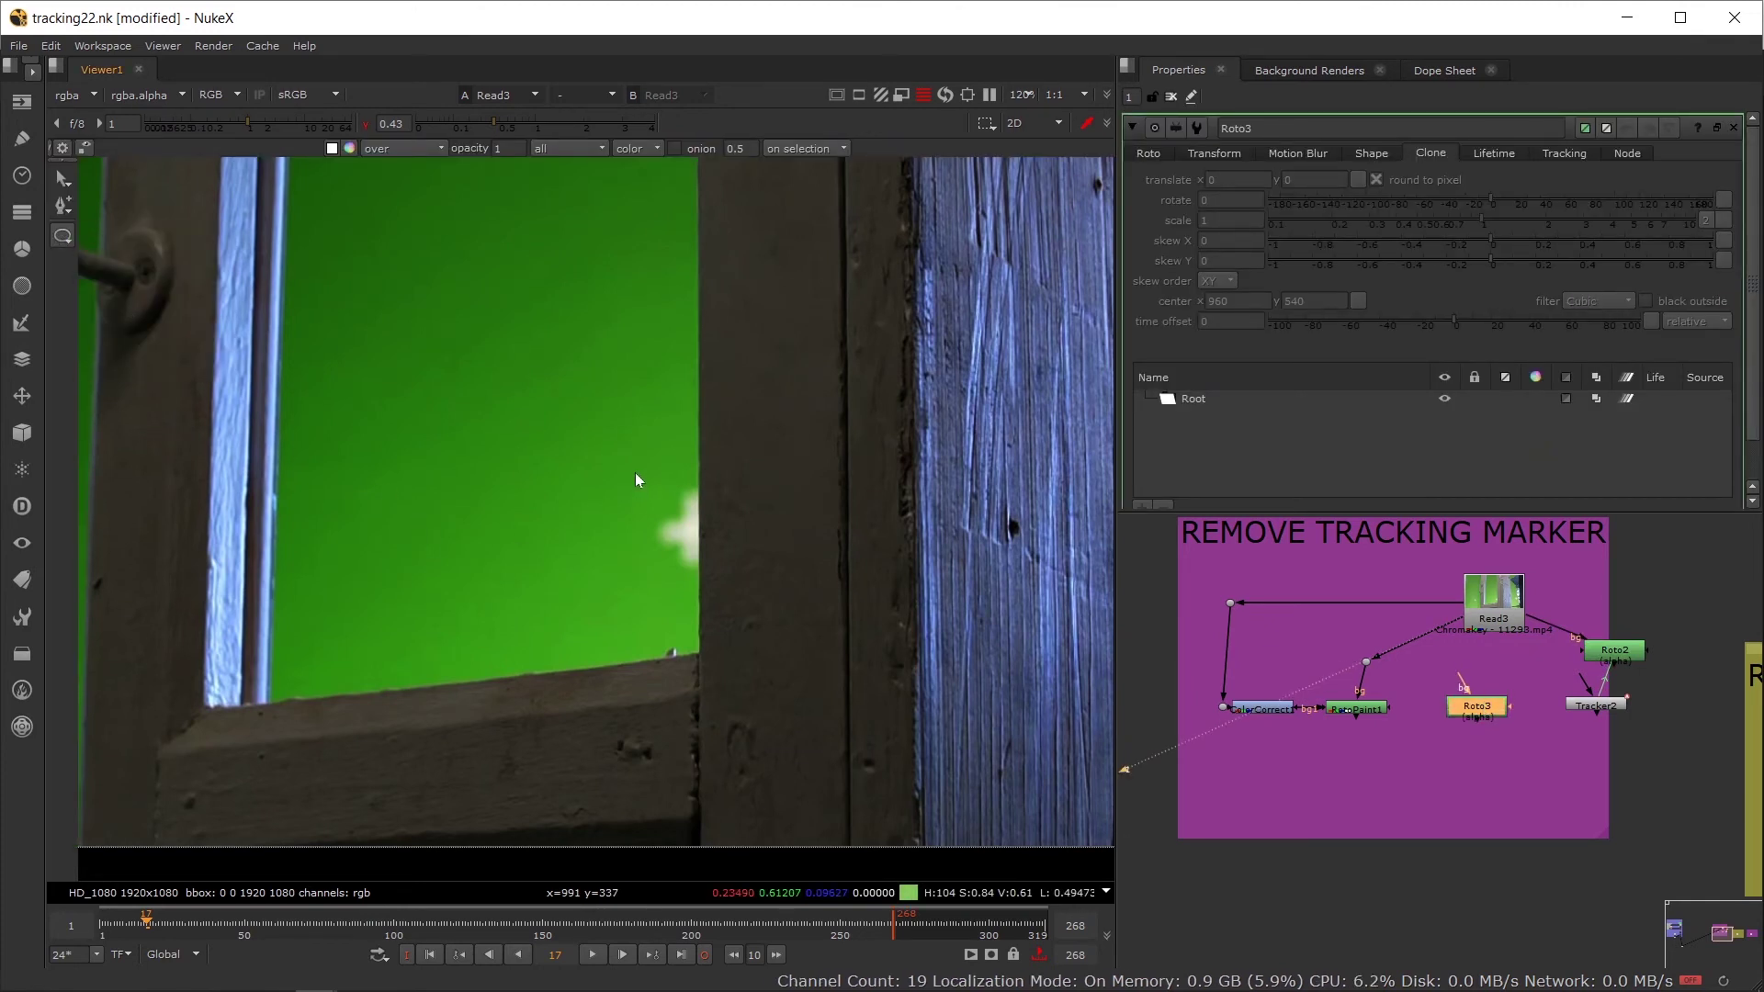
pyautogui.moveTo(636, 474); pyautogui.dragTo(737, 587)
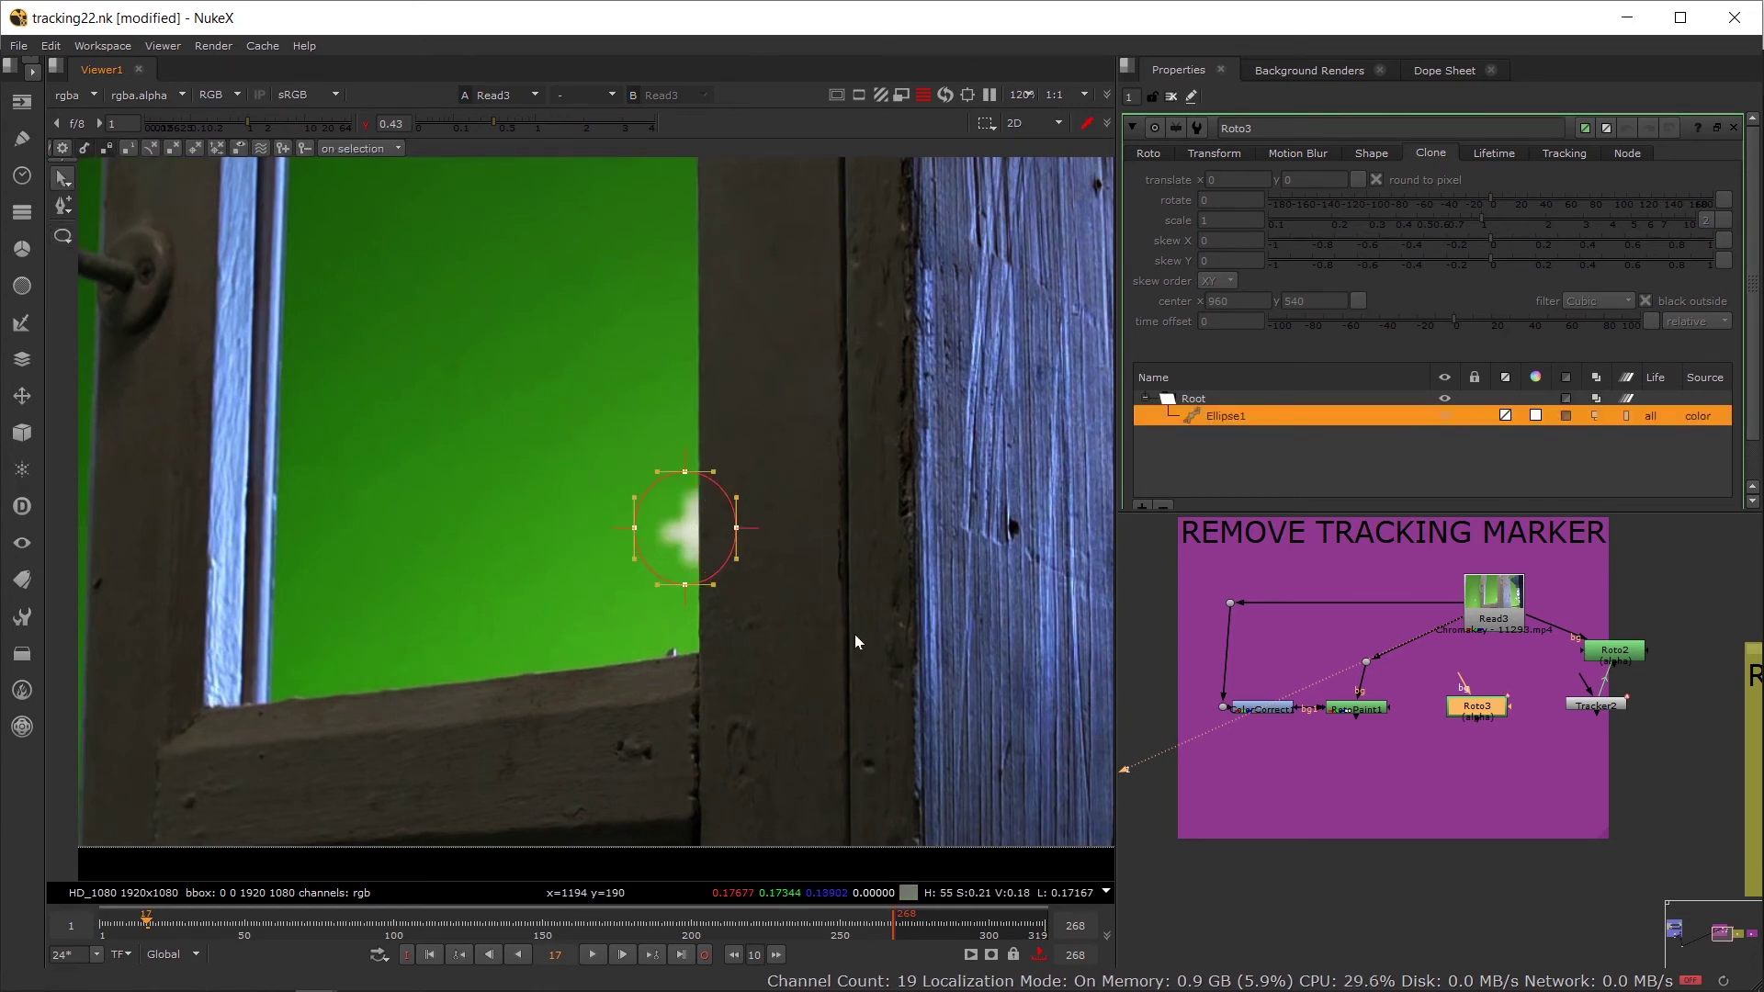
pyautogui.moveTo(689, 477); pyautogui.dragTo(697, 475)
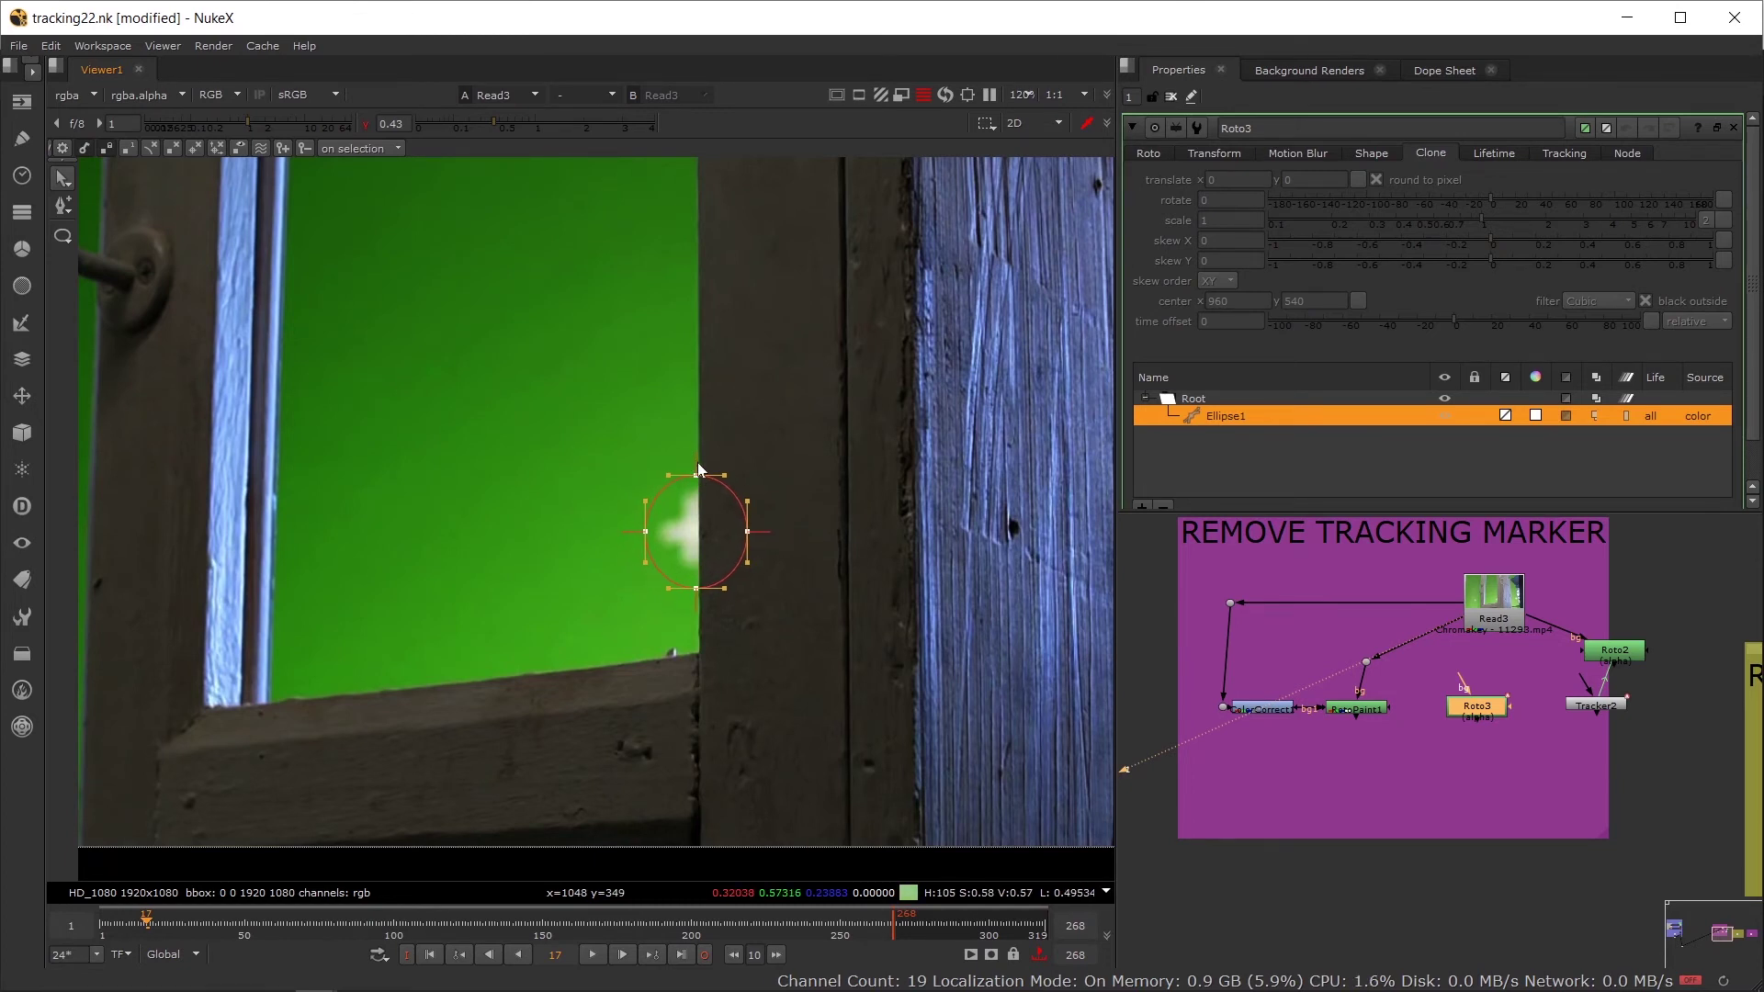
pyautogui.press('e')
pyautogui.press('e')
pyautogui.press('e')
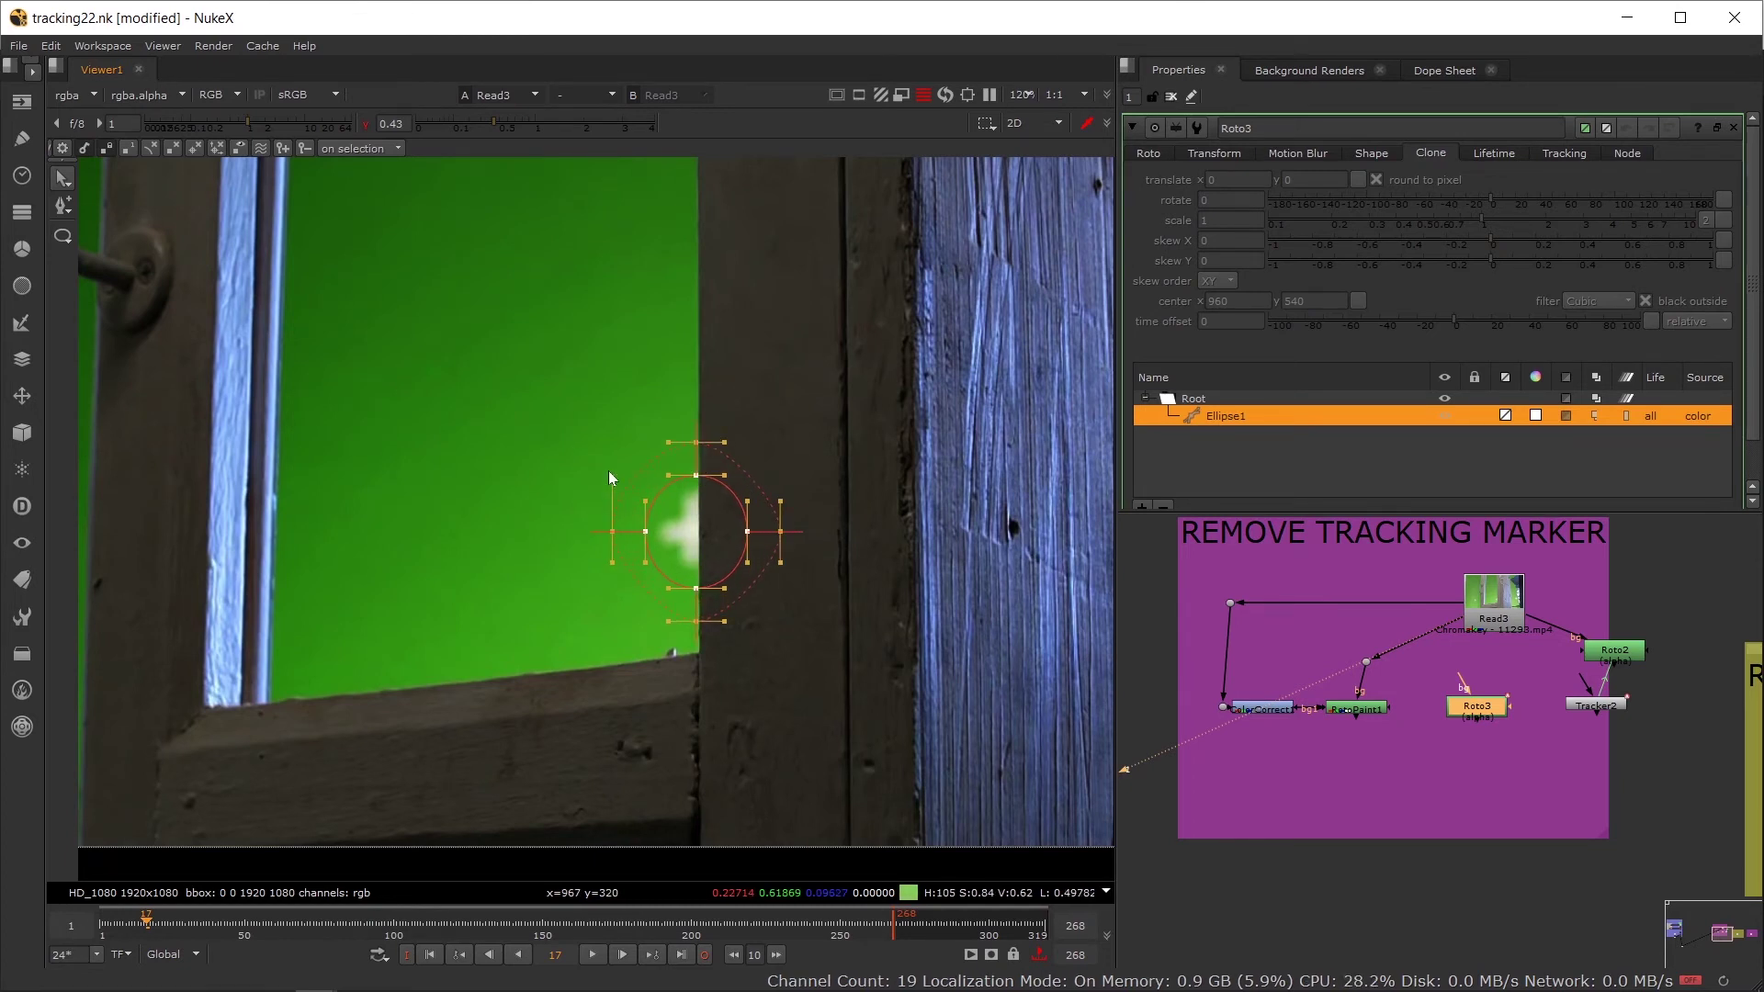
# Step: Marquee-select all points of the Ellipse1 mask
pyautogui.click(610, 555)
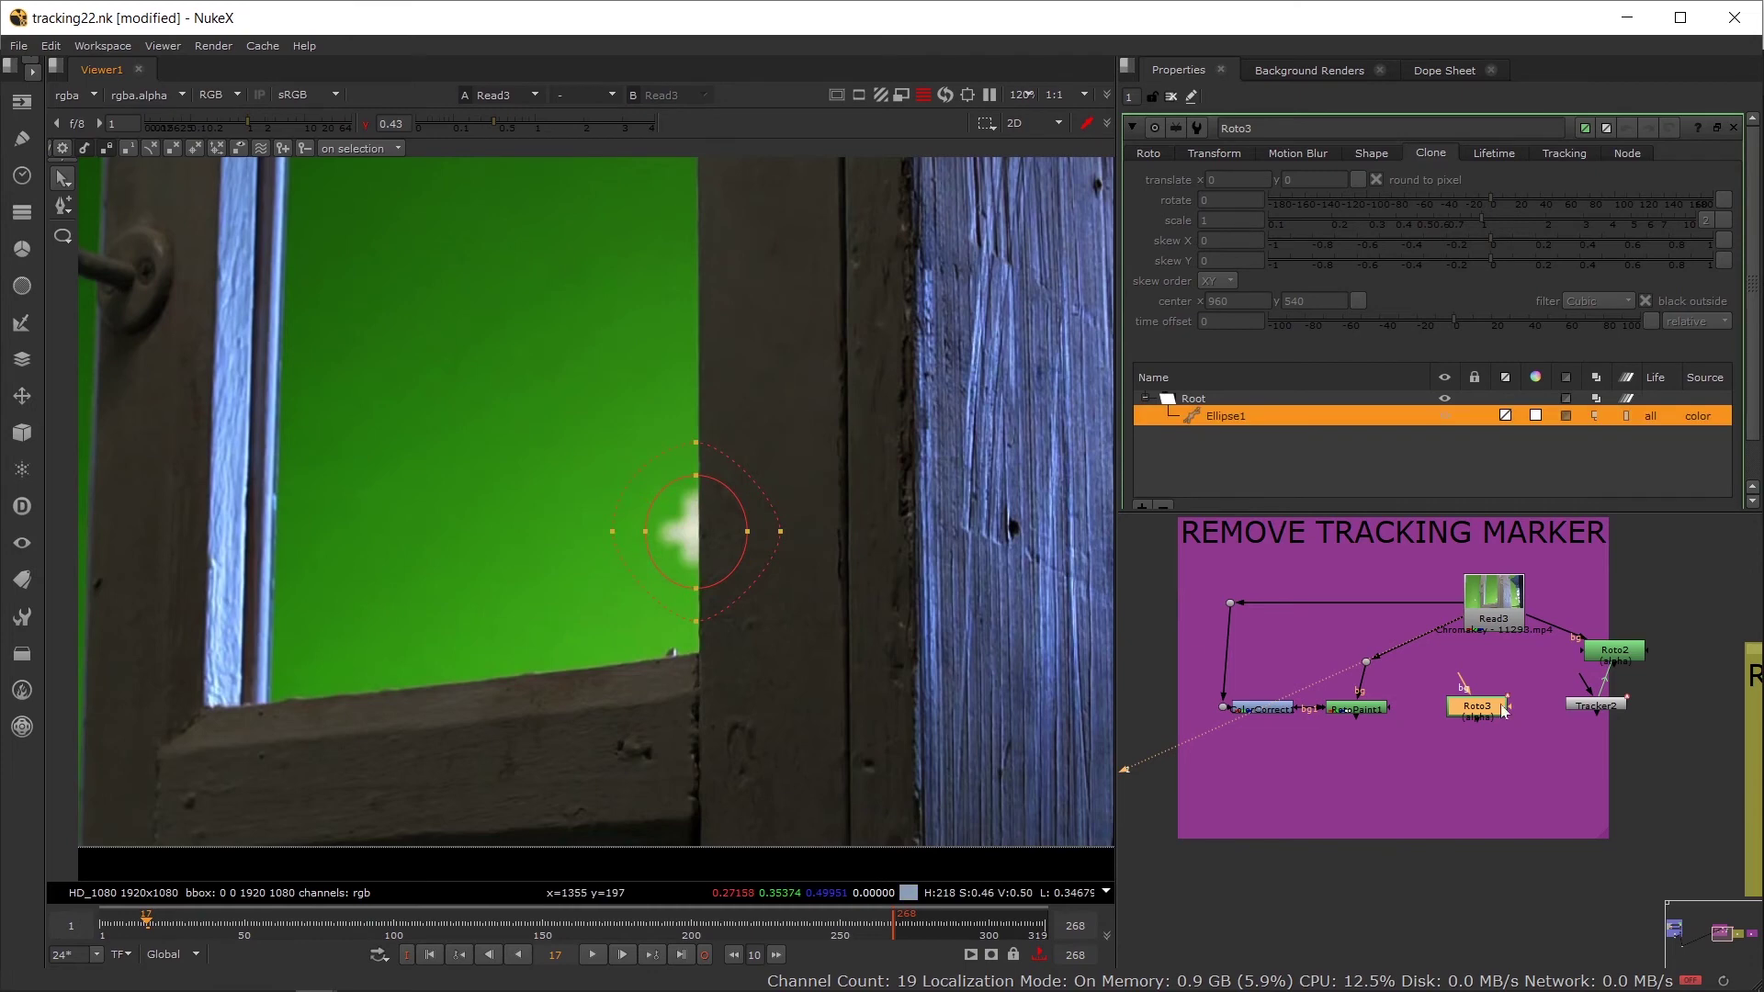
pyautogui.scroll(-5, 390, 458)
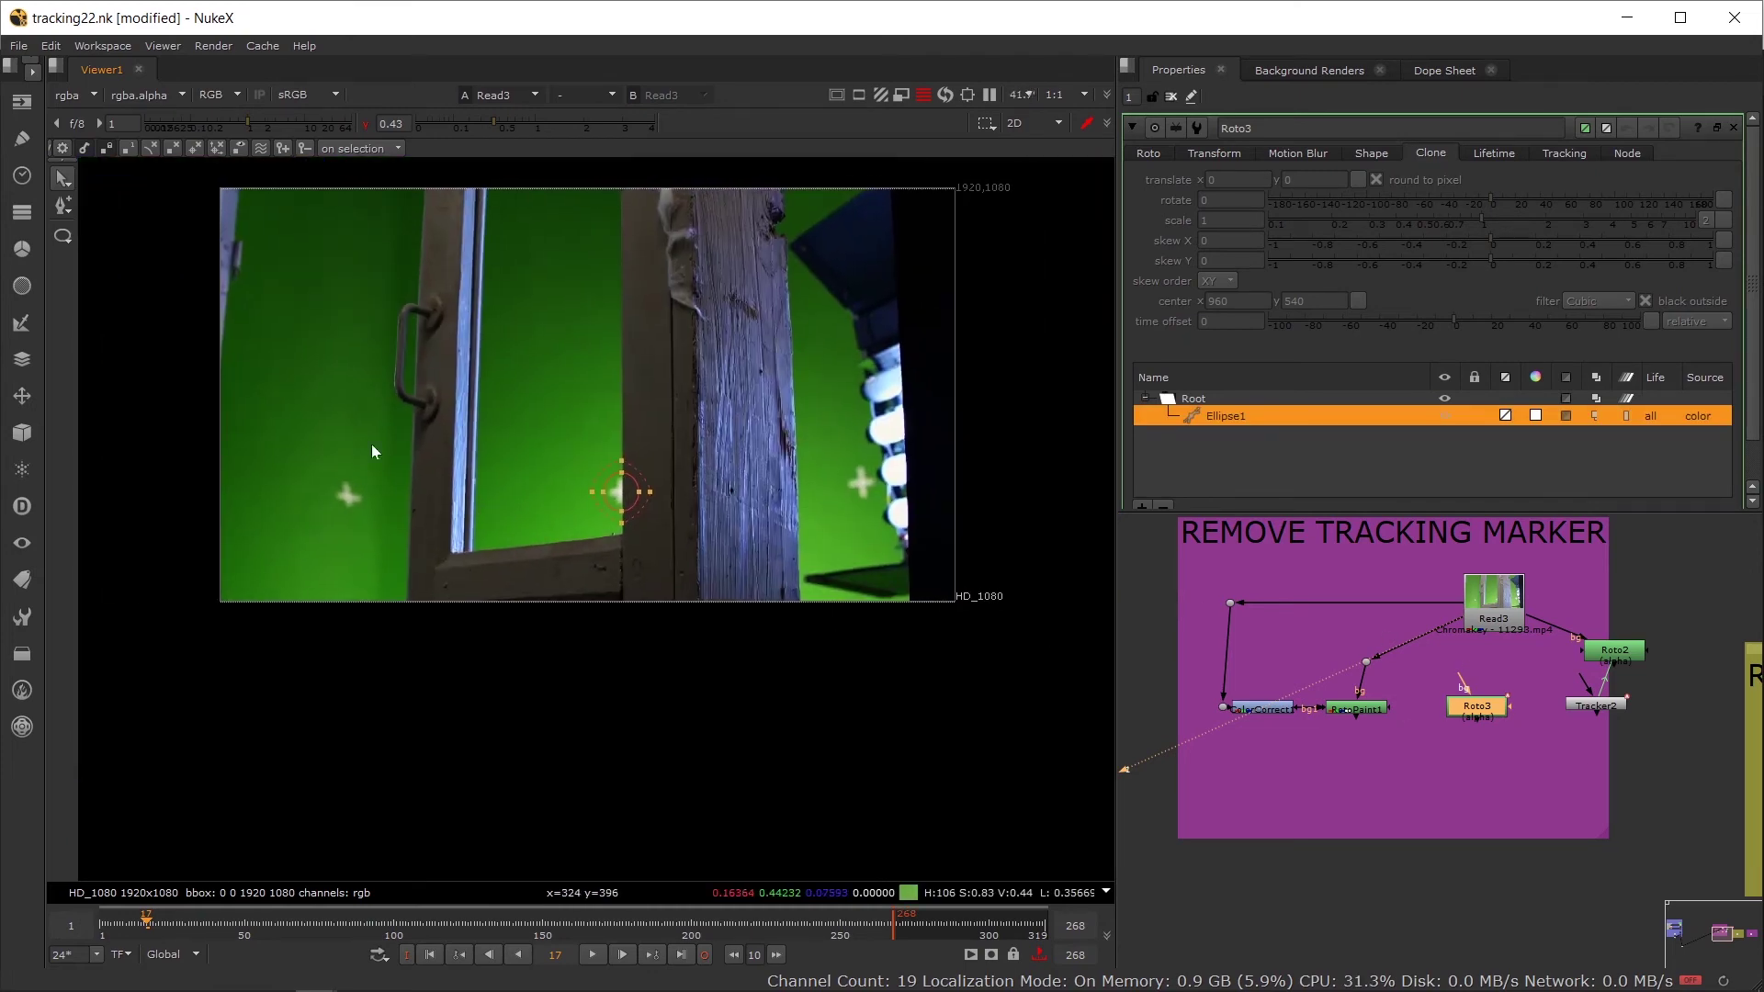
pyautogui.scroll(3, 564, 487)
pyautogui.moveTo(608, 423); pyautogui.dragTo(741, 555)
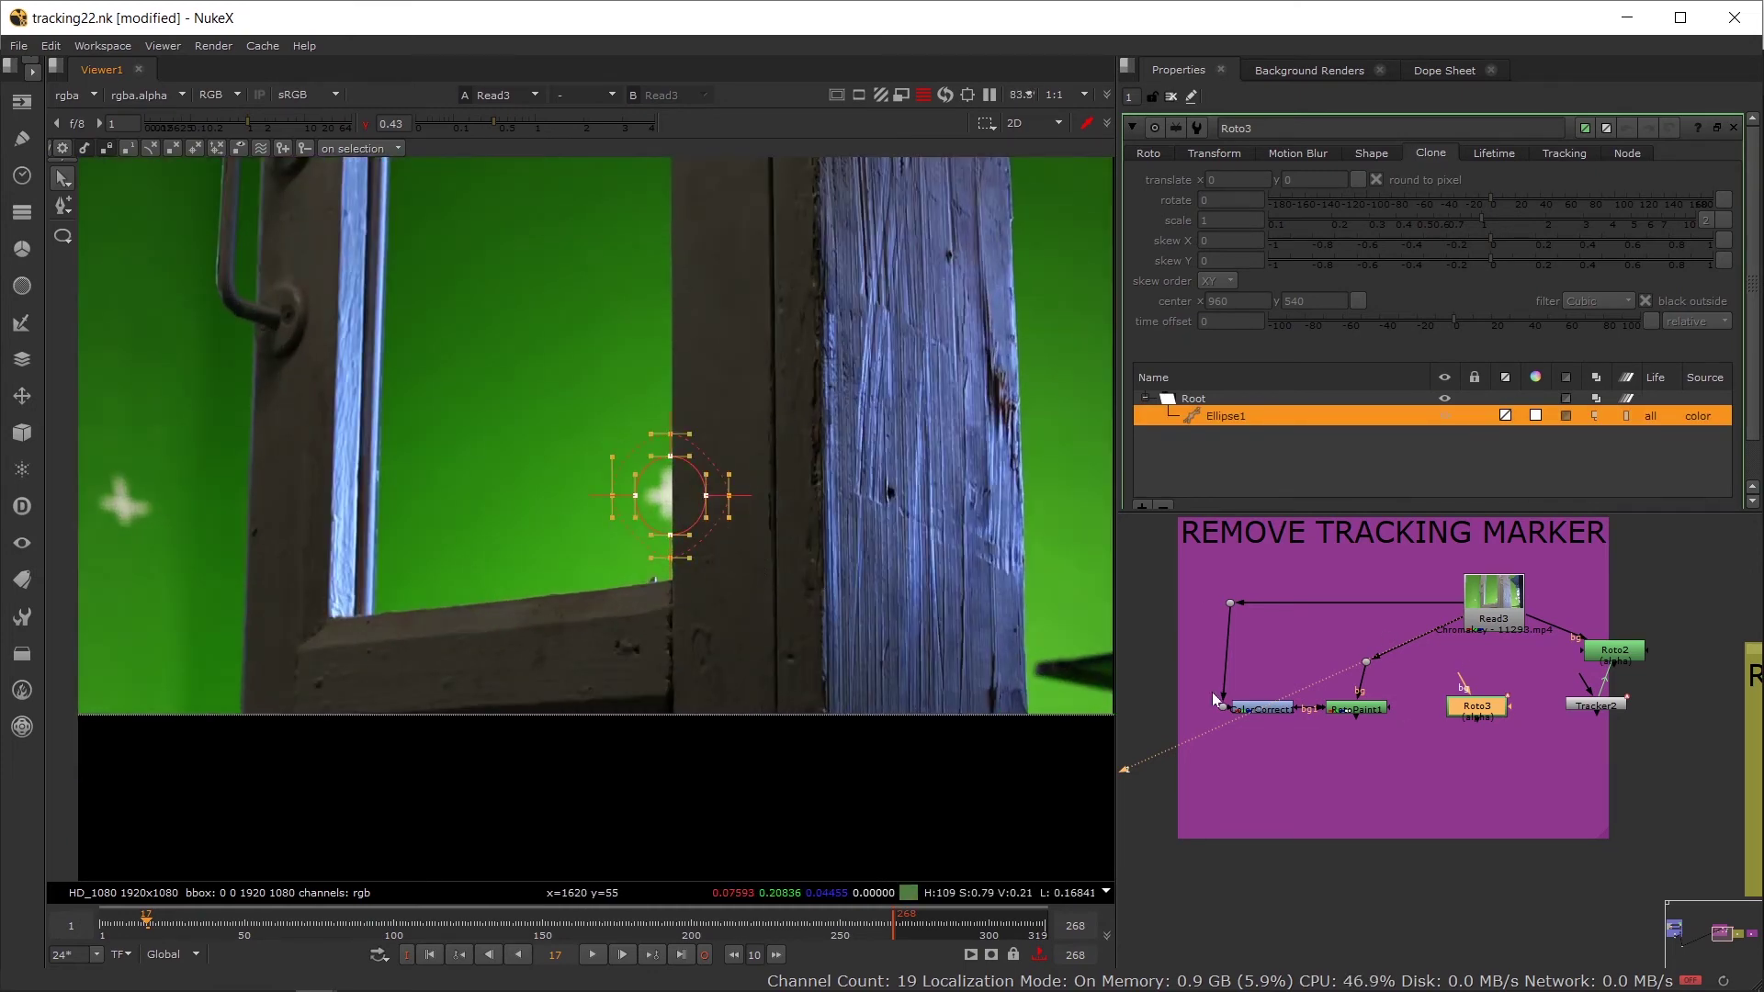
# Step: With Tracker2 open, check frames 148 and 201 for the mask against the moving marker
pyautogui.doubleClick(1595, 703)
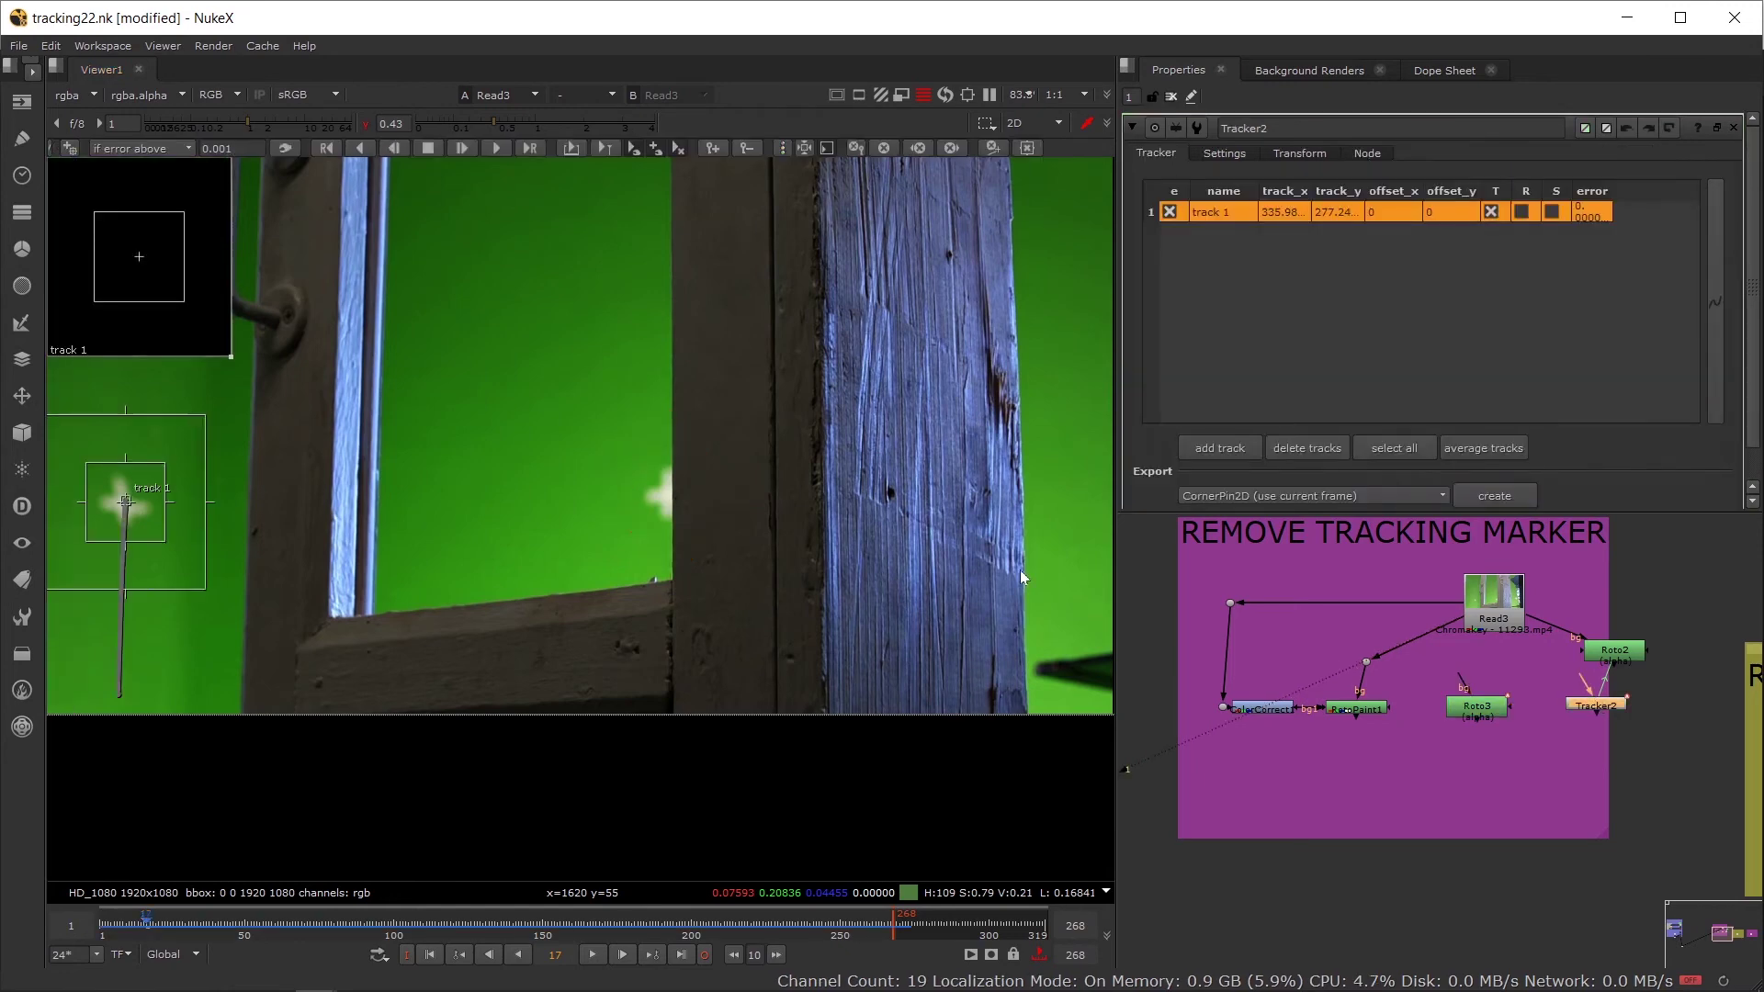
pyautogui.scroll(-2, 652, 676)
pyautogui.click(537, 921)
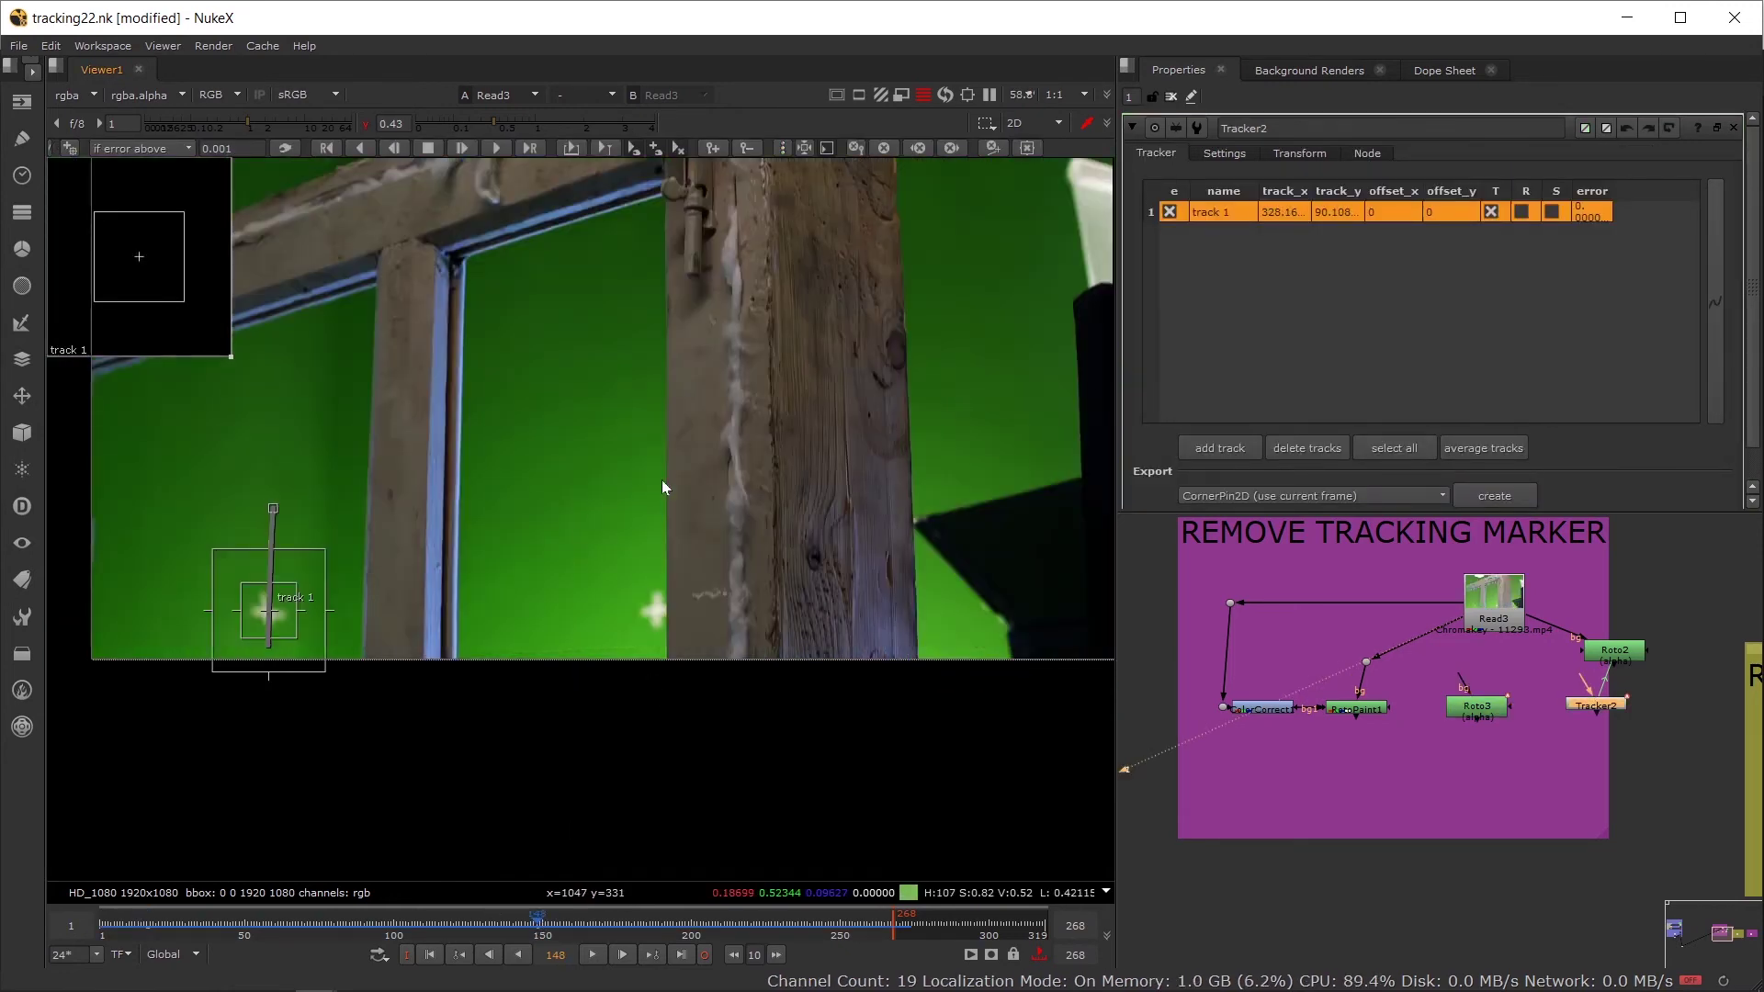
pyautogui.click(697, 919)
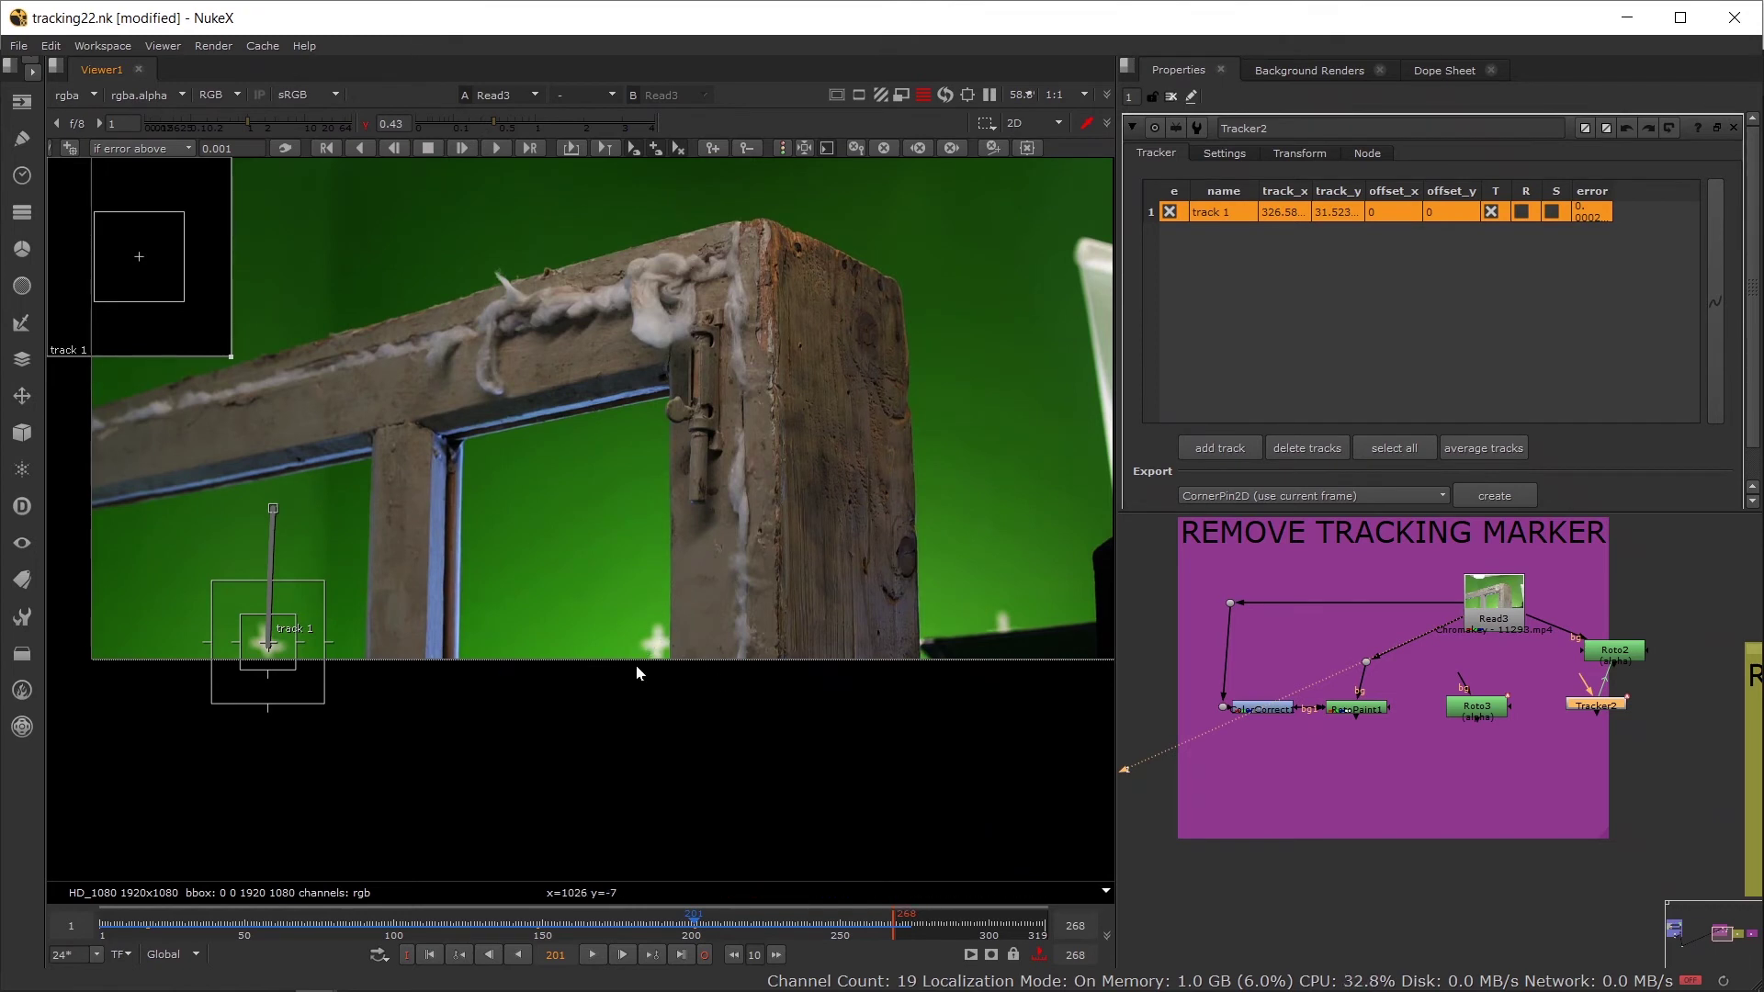
# Step: Select Roto3's Ellipse1, return to frame 17 and reopen Tracker2's properties
pyautogui.doubleClick(1503, 710)
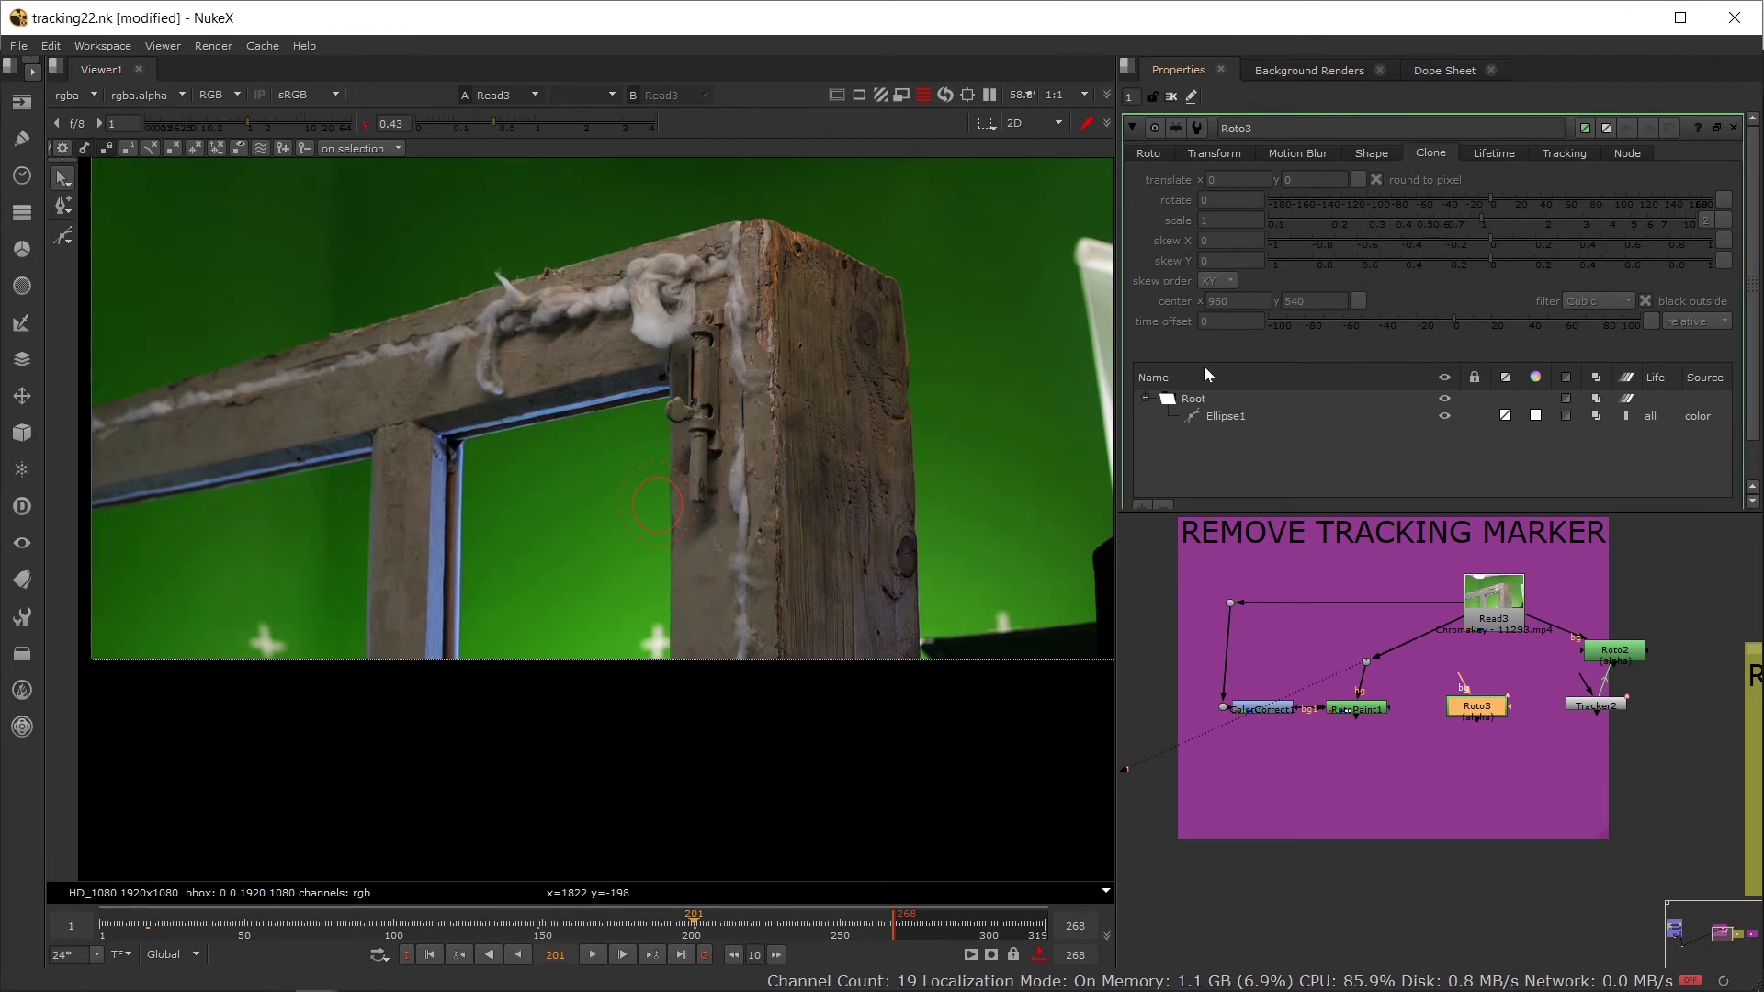
pyautogui.click(1214, 417)
pyautogui.click(1149, 152)
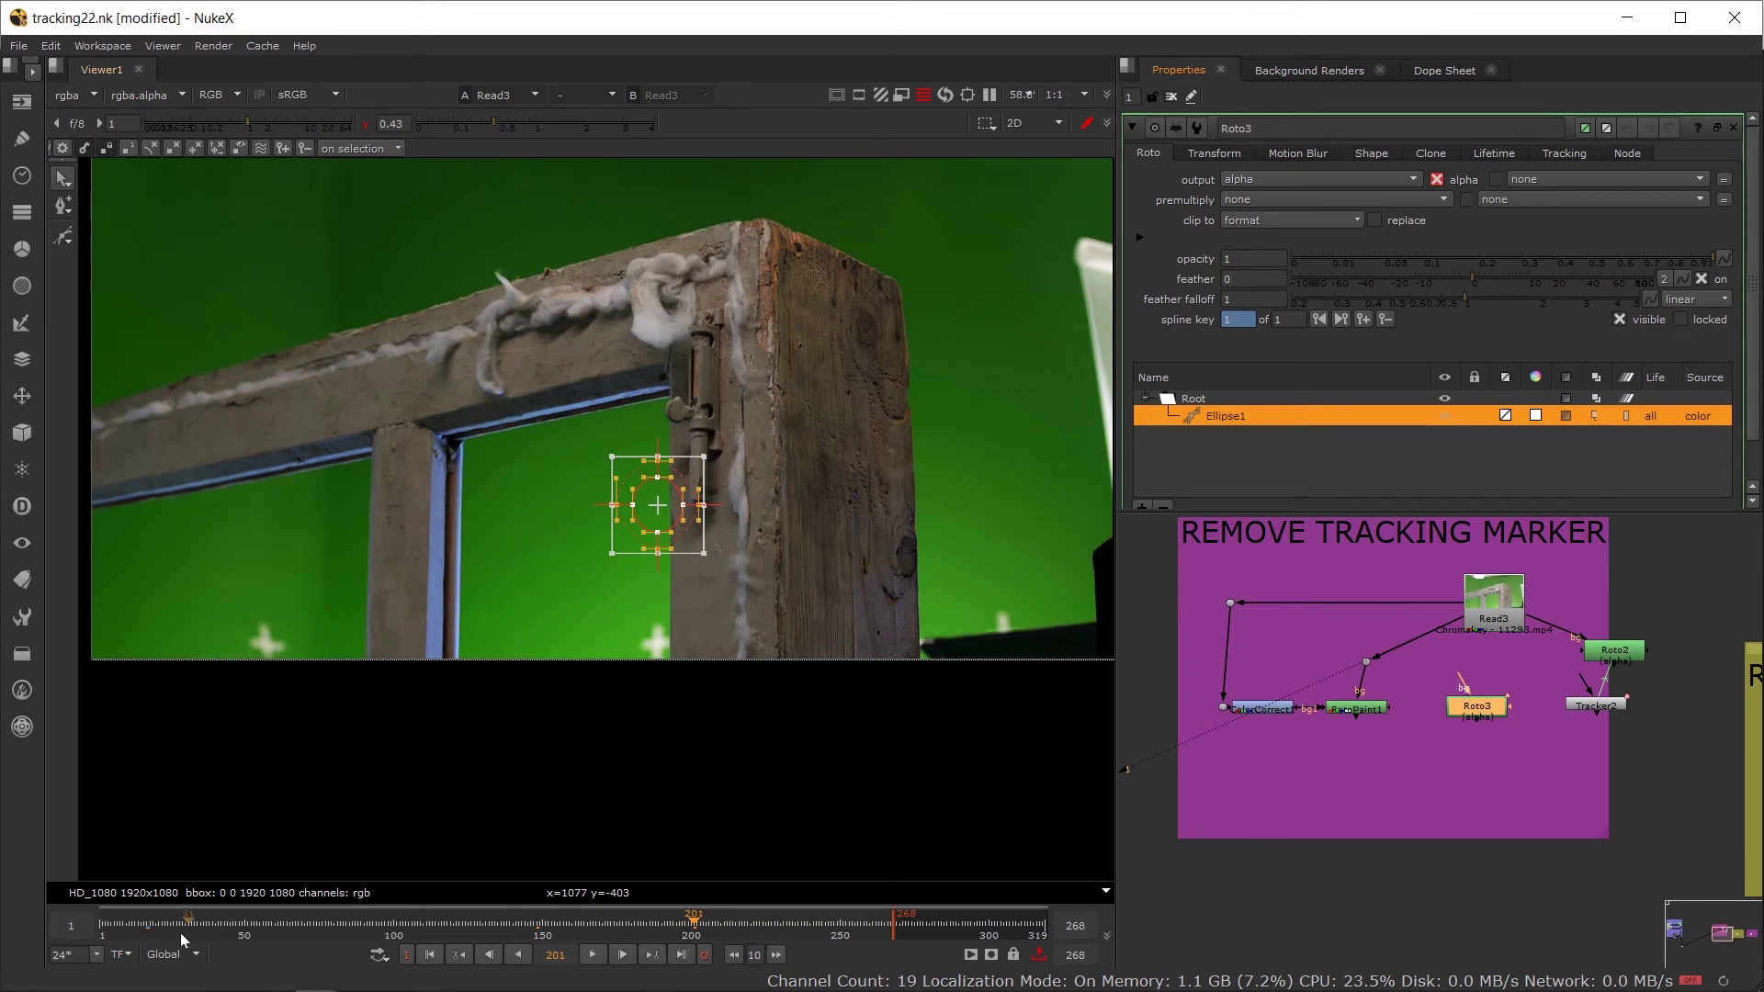
pyautogui.click(147, 928)
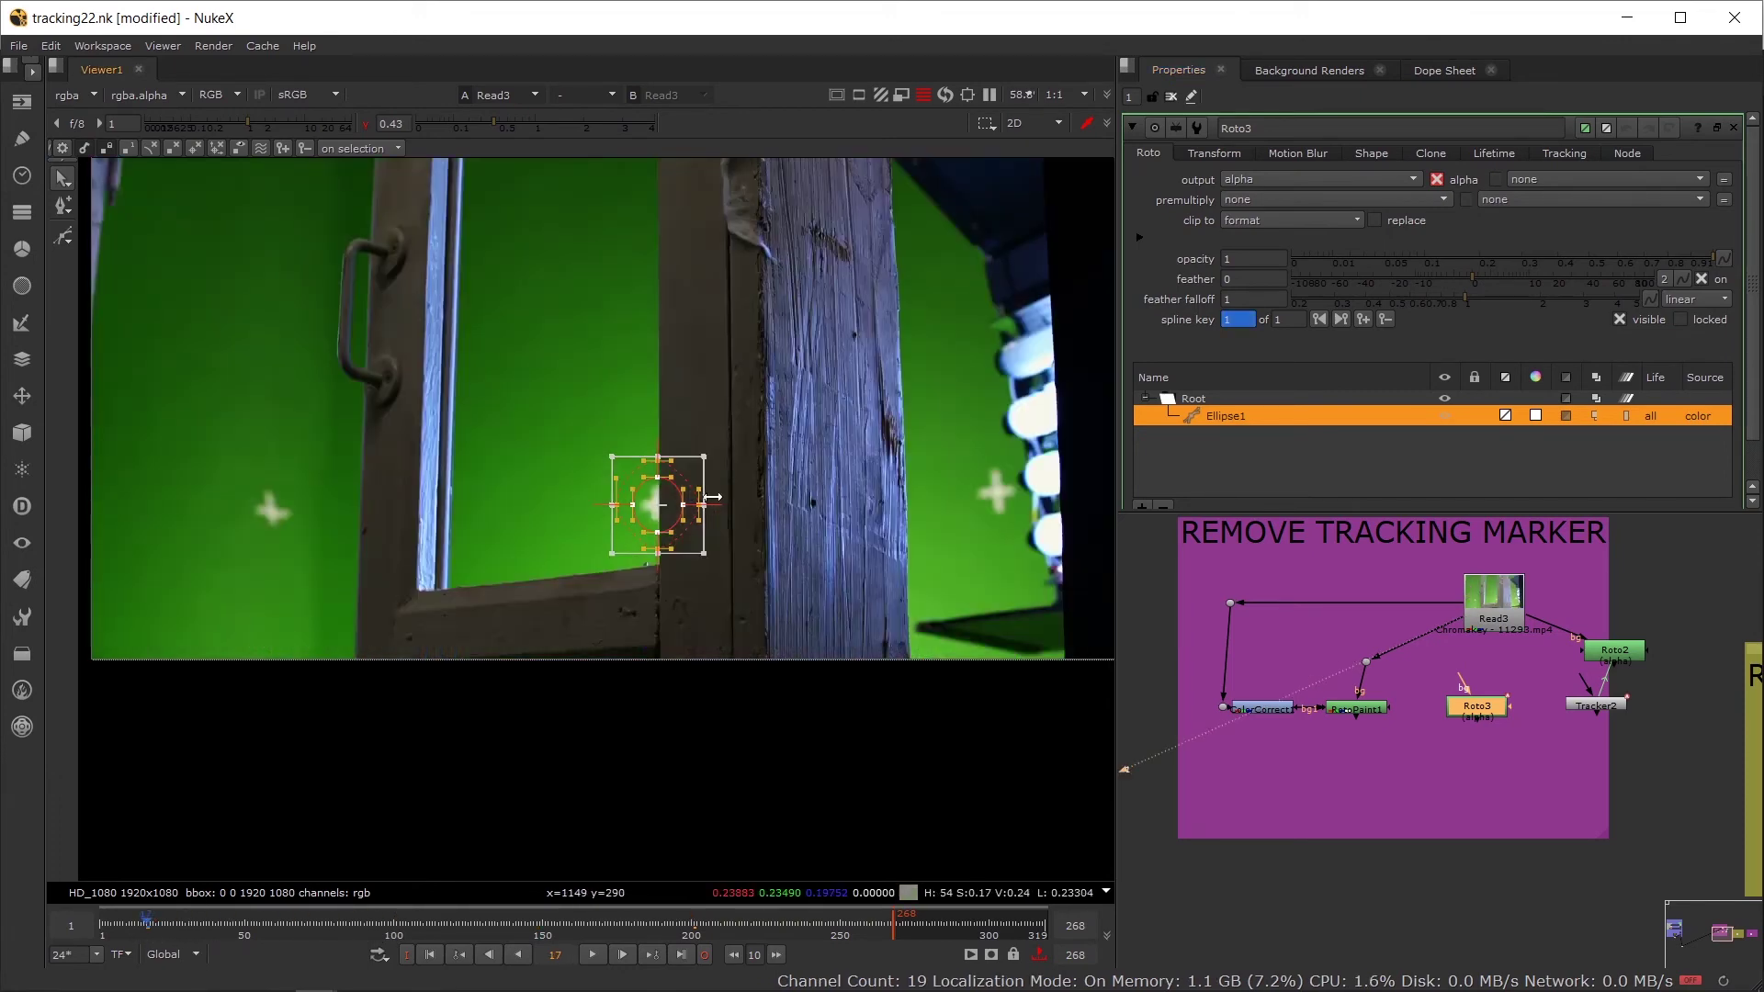
pyautogui.scroll(4, 594, 539)
pyautogui.scroll(-2, 809, 602)
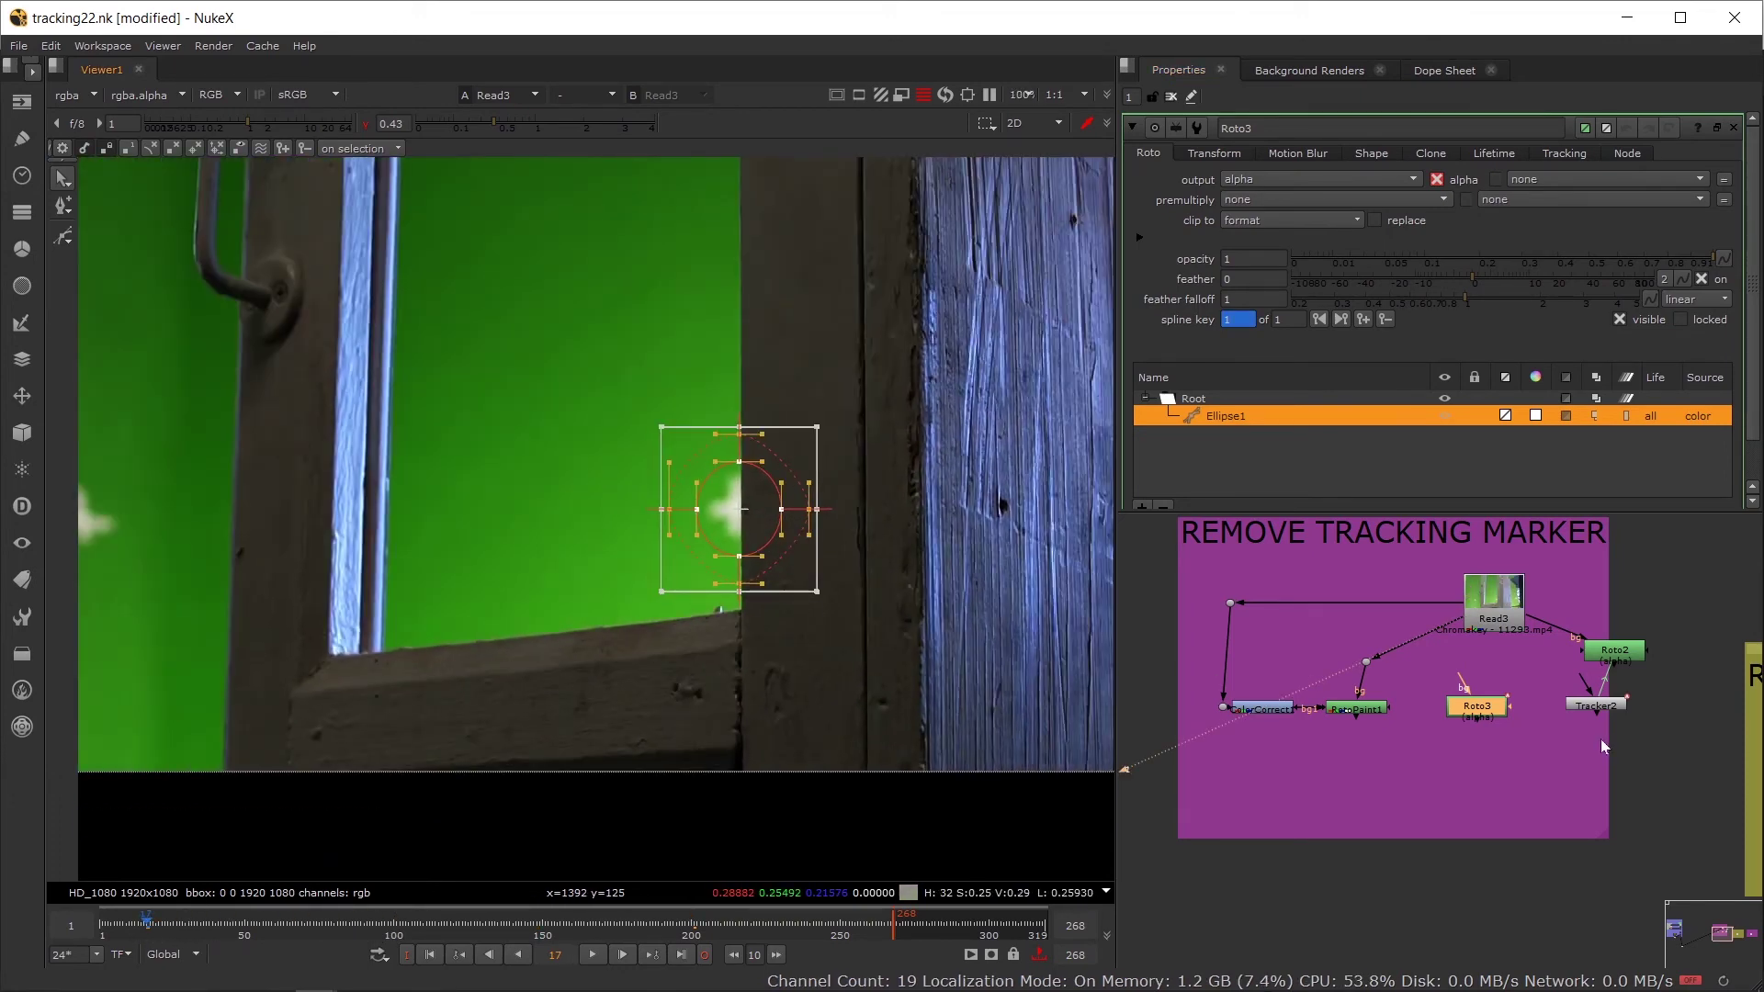
pyautogui.moveTo(1442, 740); pyautogui.dragTo(1552, 735)
pyautogui.doubleClick(1553, 735)
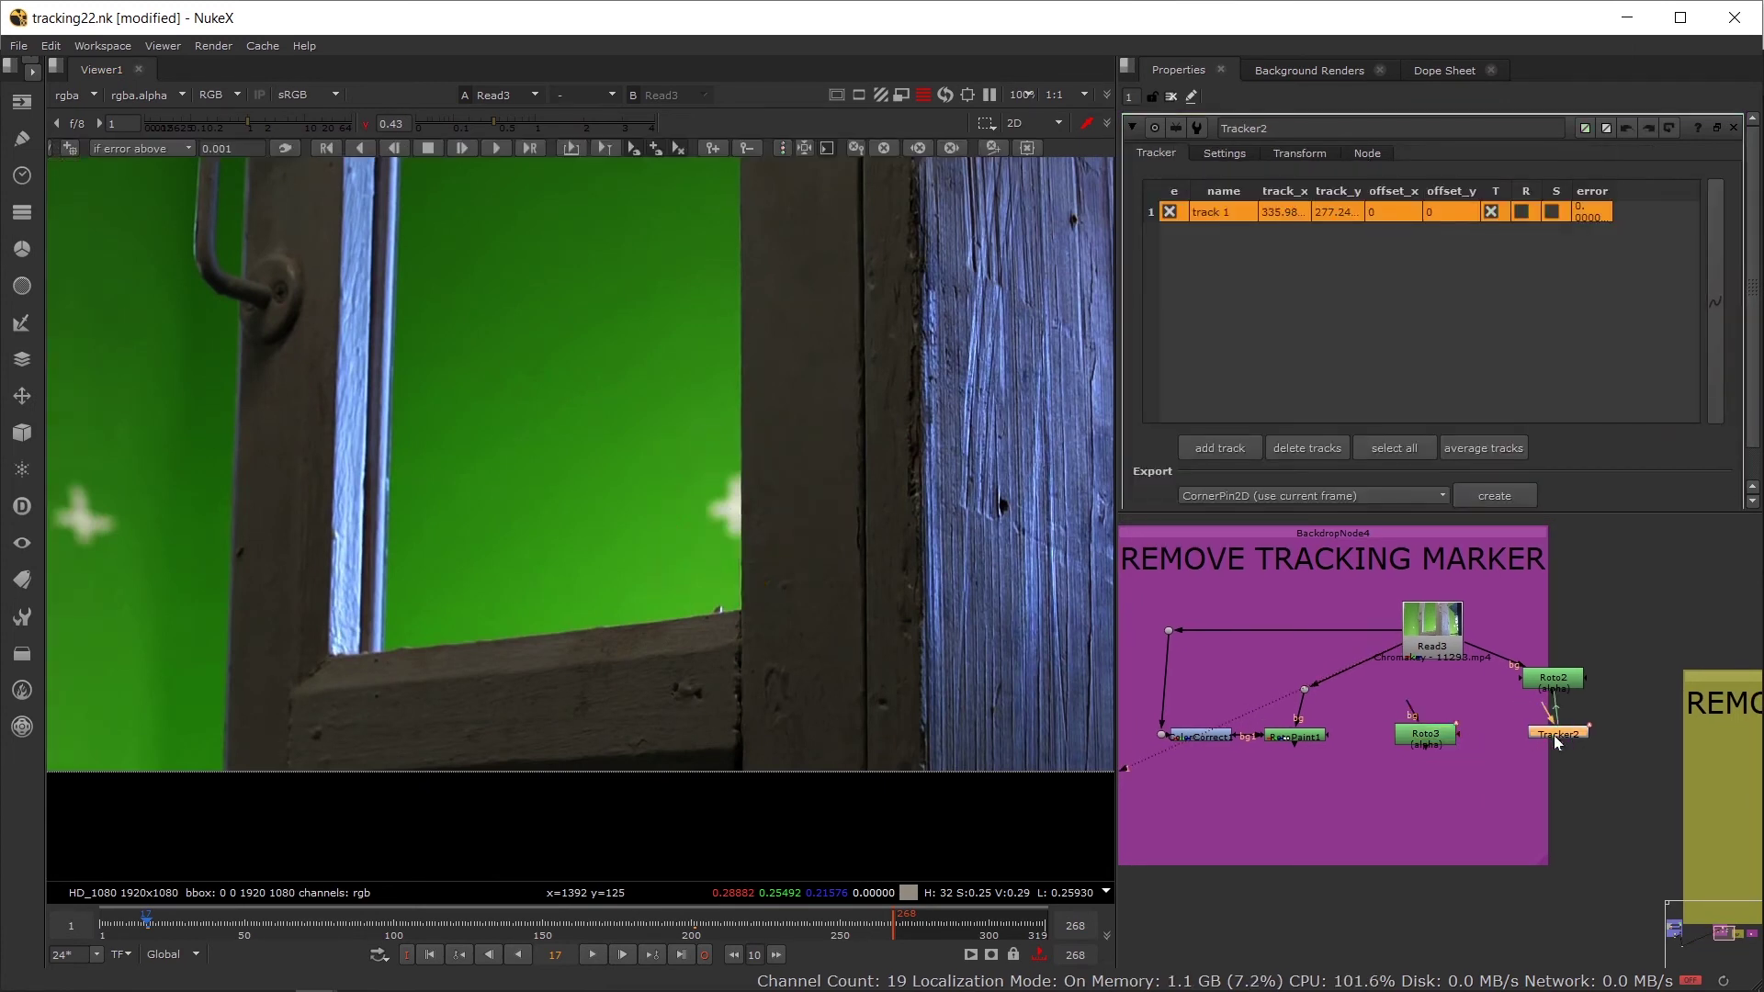
# Step: Set the maximum number of open properties panels to 2, with Roto3's properties open
pyautogui.click(1248, 150)
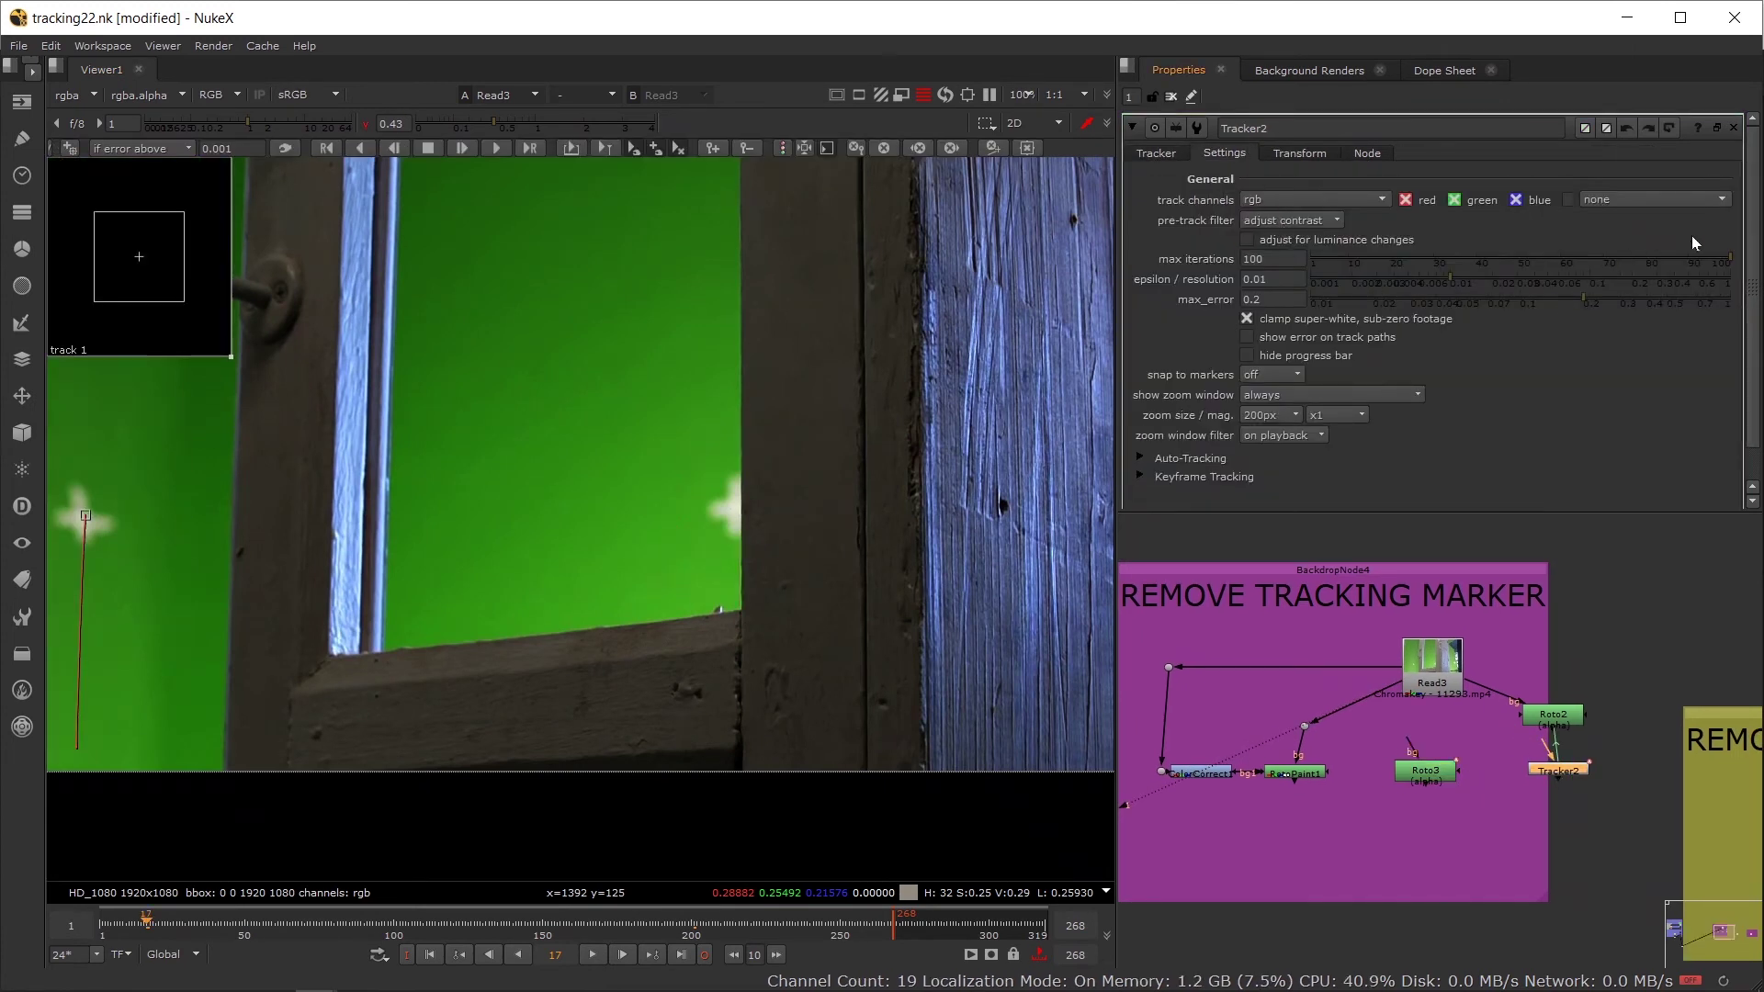
pyautogui.click(1299, 152)
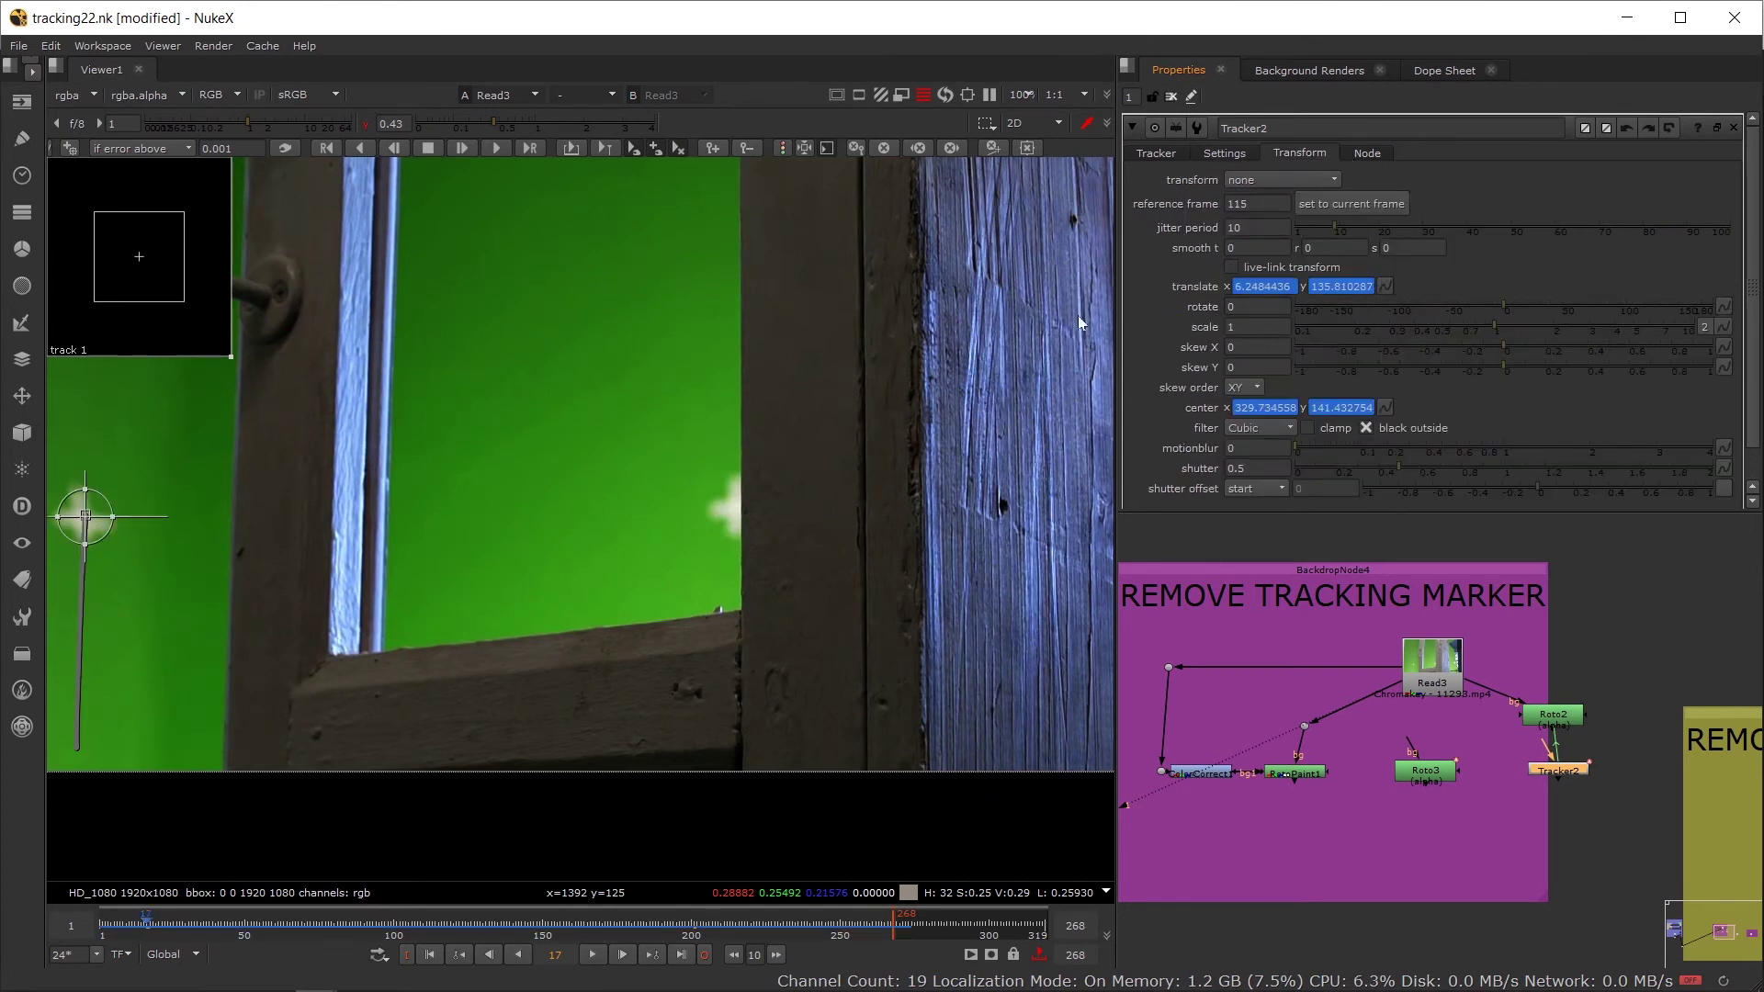
pyautogui.doubleClick(1426, 772)
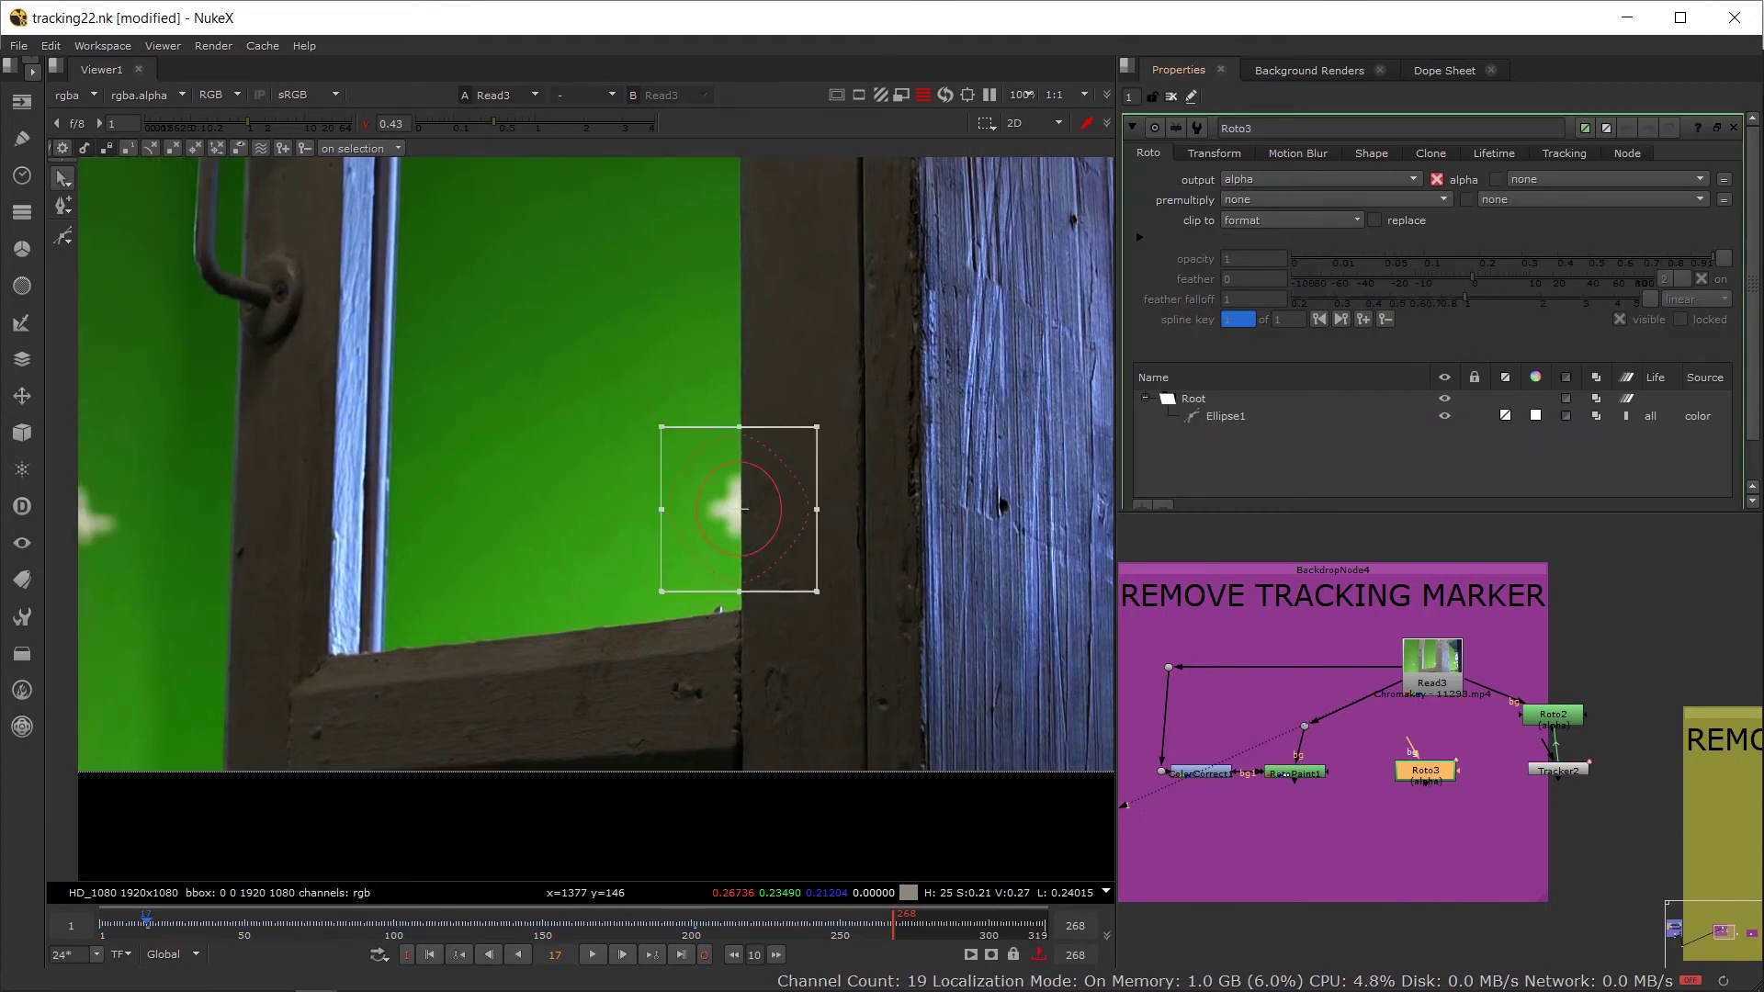
pyautogui.click(1134, 96)
pyautogui.press('BackSpace')
pyautogui.write('2')
pyautogui.click(1552, 817)
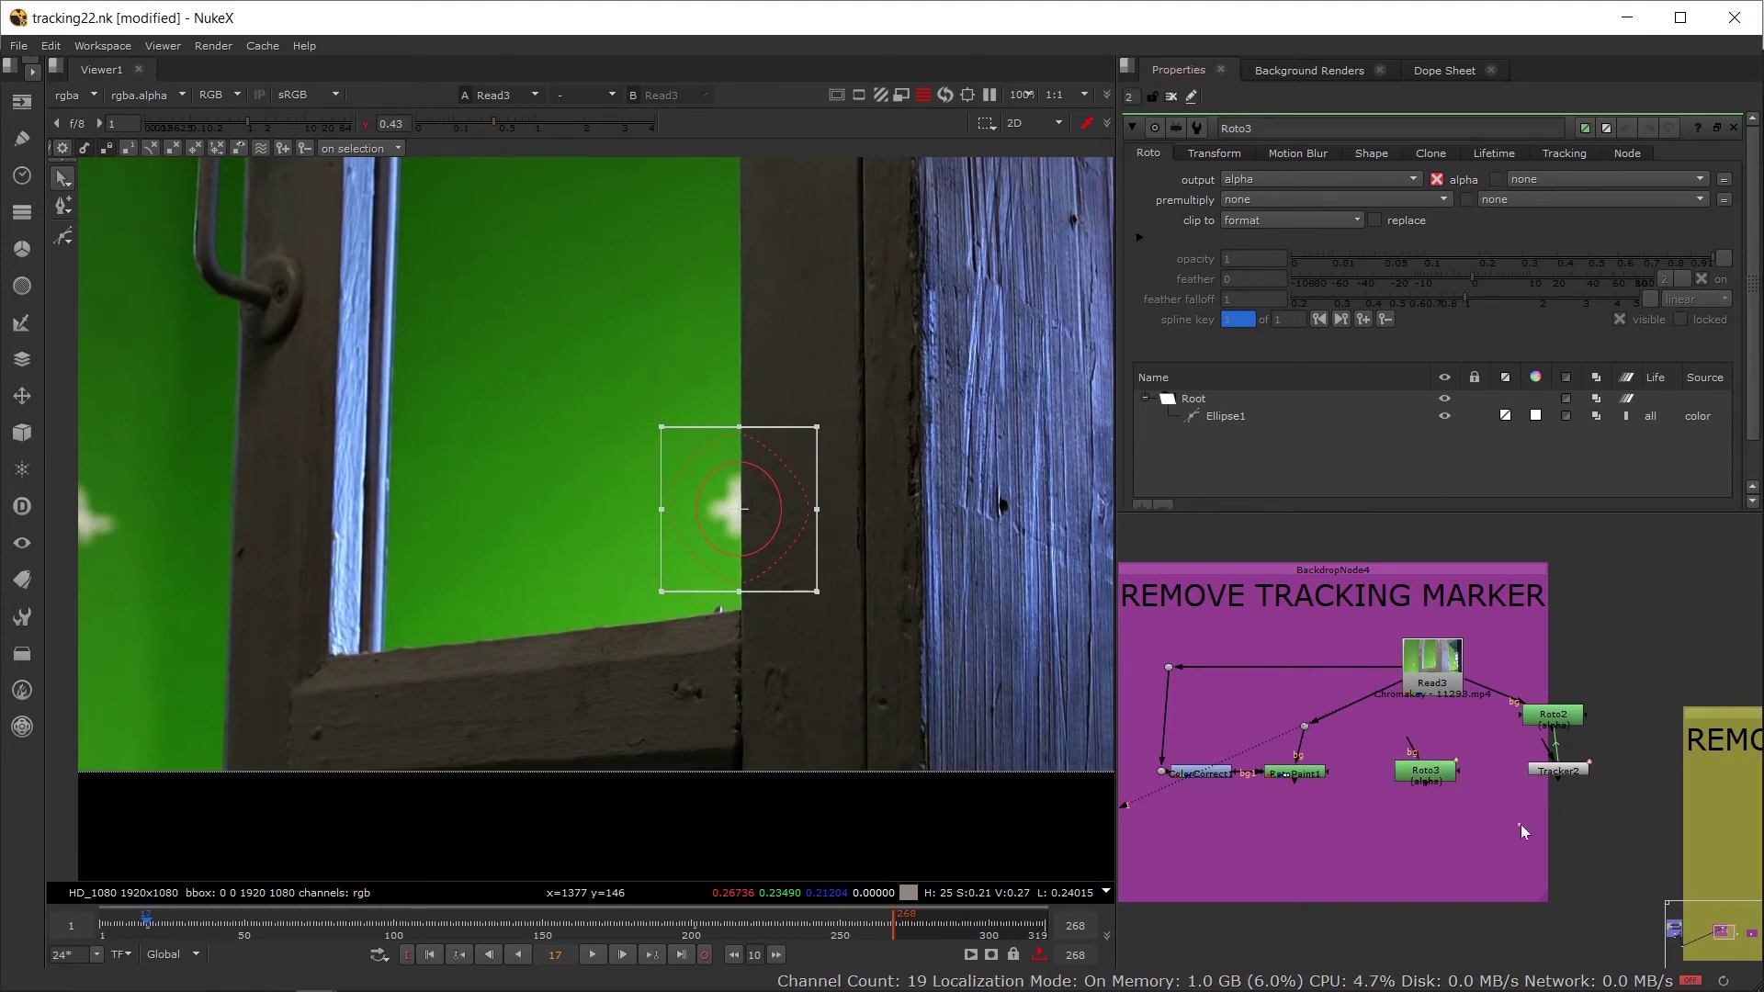
pyautogui.click(1452, 778)
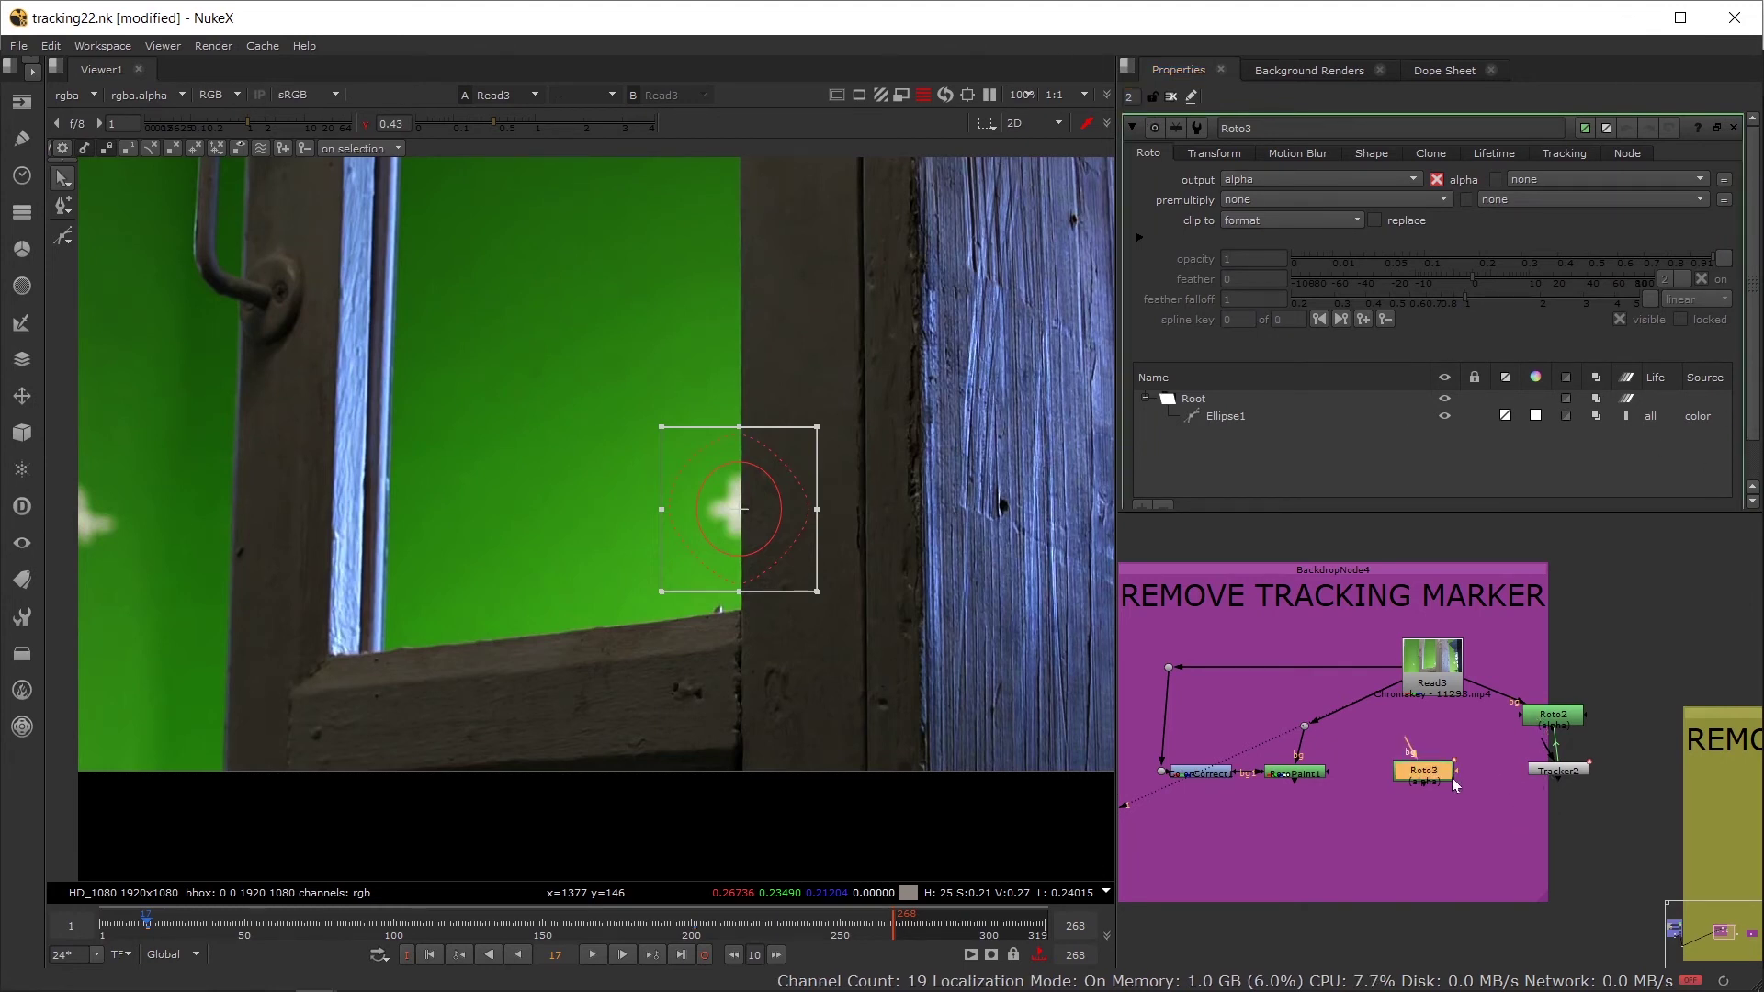
# Step: Show Tracker2's and Roto3's Transform values side by side, with Ellipse1 selected
pyautogui.doubleClick(1568, 772)
pyautogui.scroll(-5, 1749, 407)
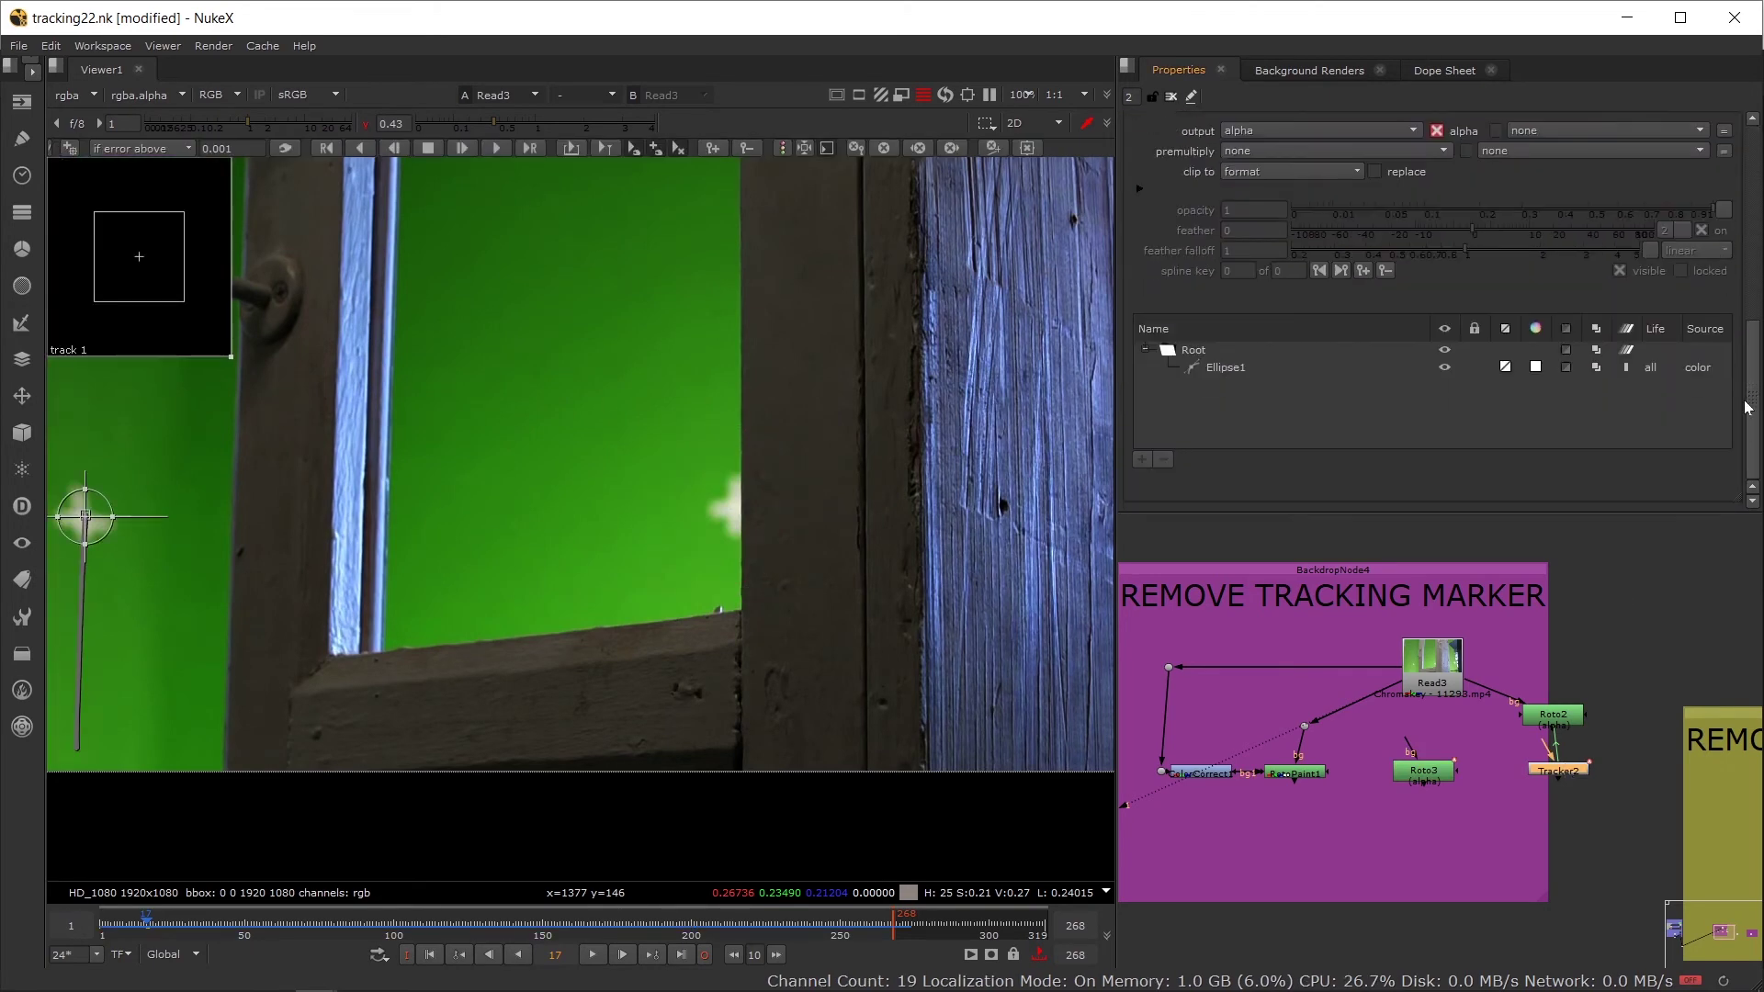
pyautogui.scroll(5, 1748, 407)
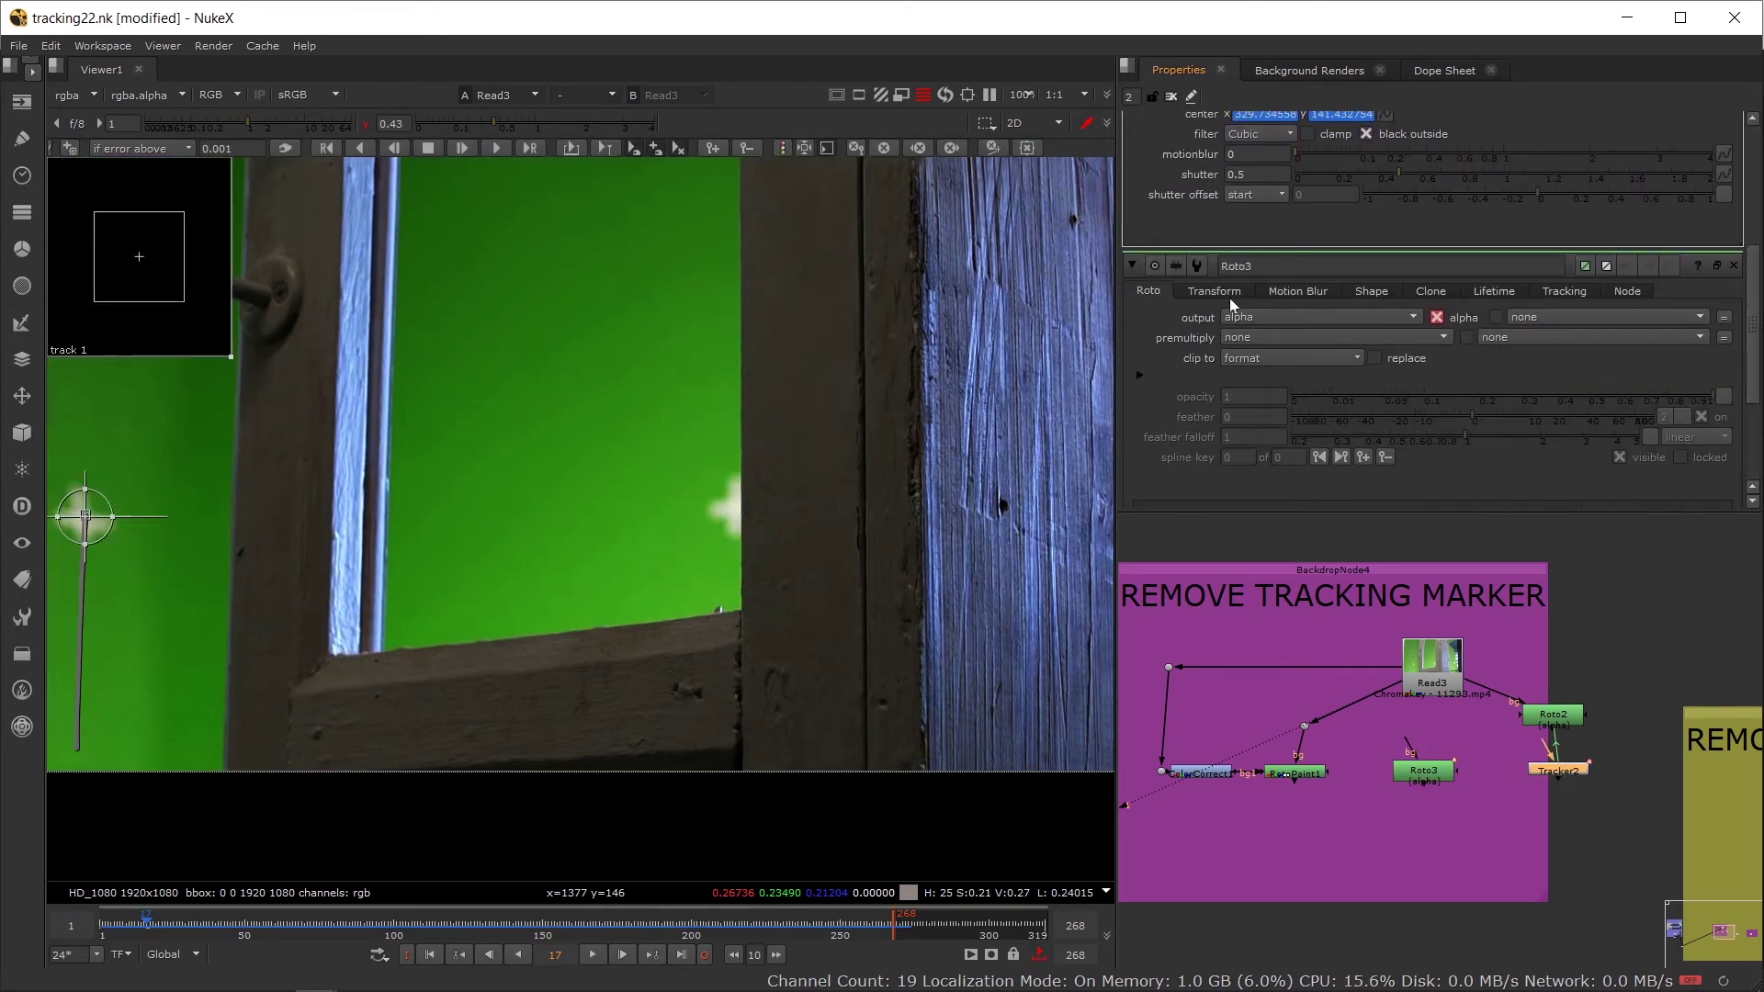
pyautogui.click(1228, 290)
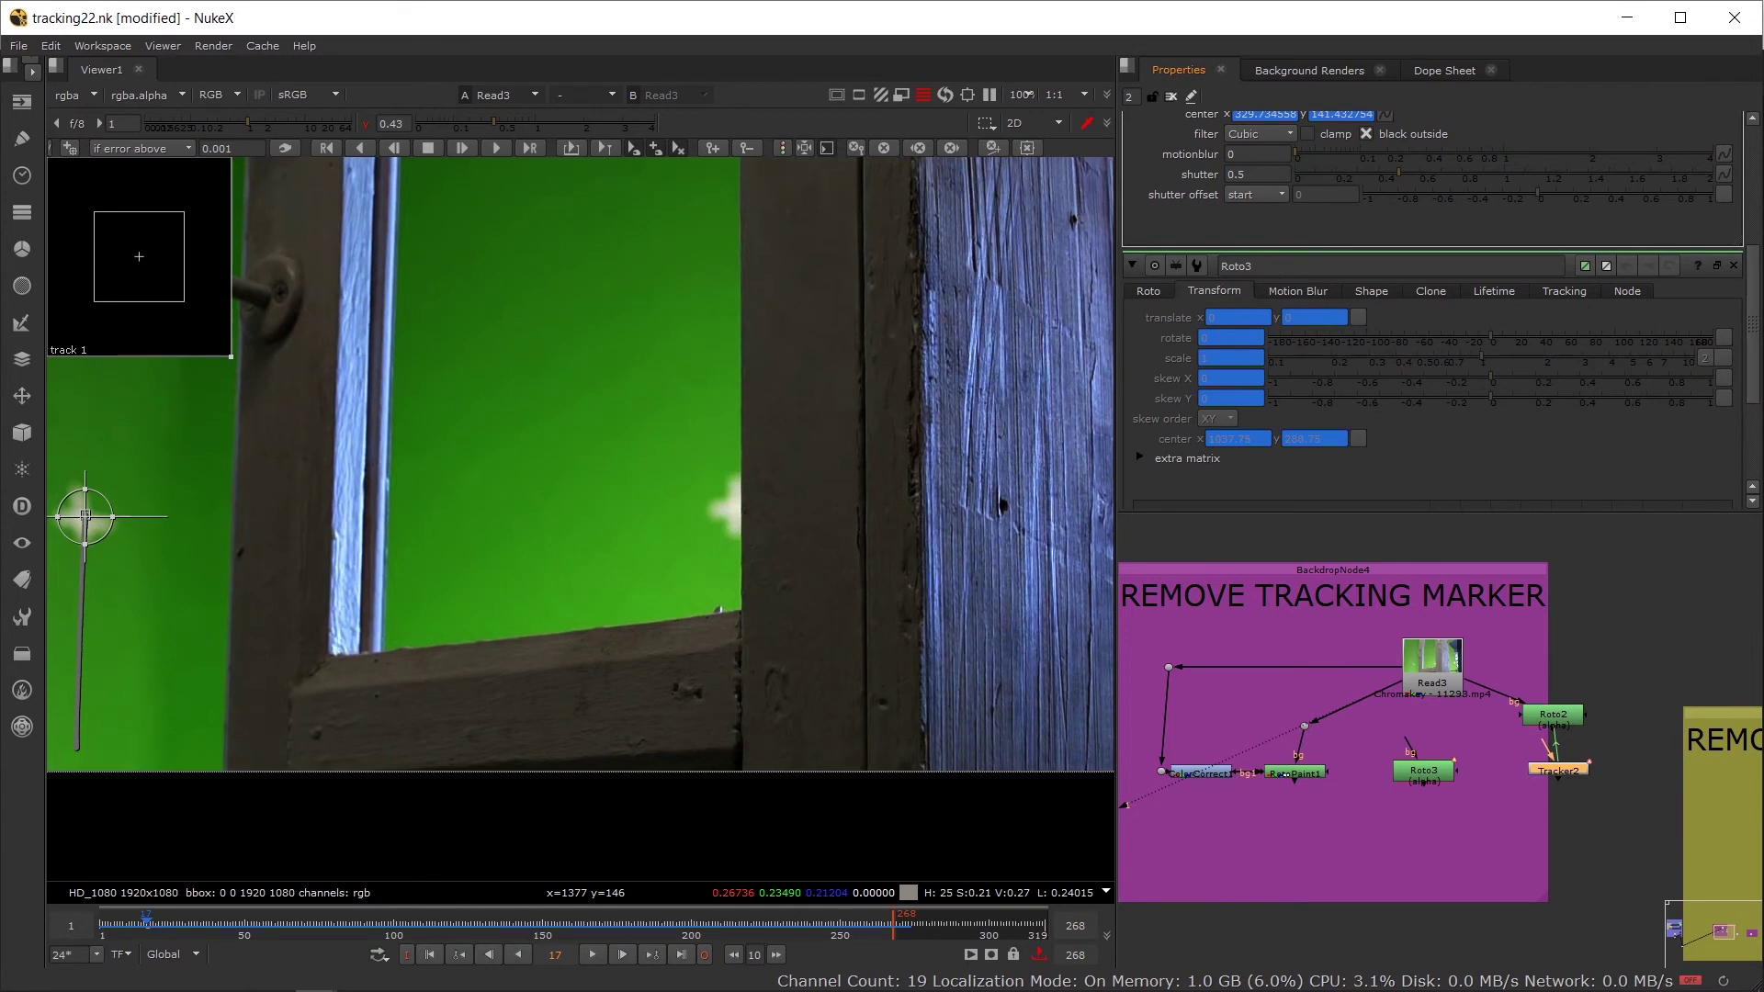
pyautogui.moveTo(1256, 266); pyautogui.dragTo(1220, 266)
pyautogui.moveTo(1757, 315); pyautogui.dragTo(1738, 266)
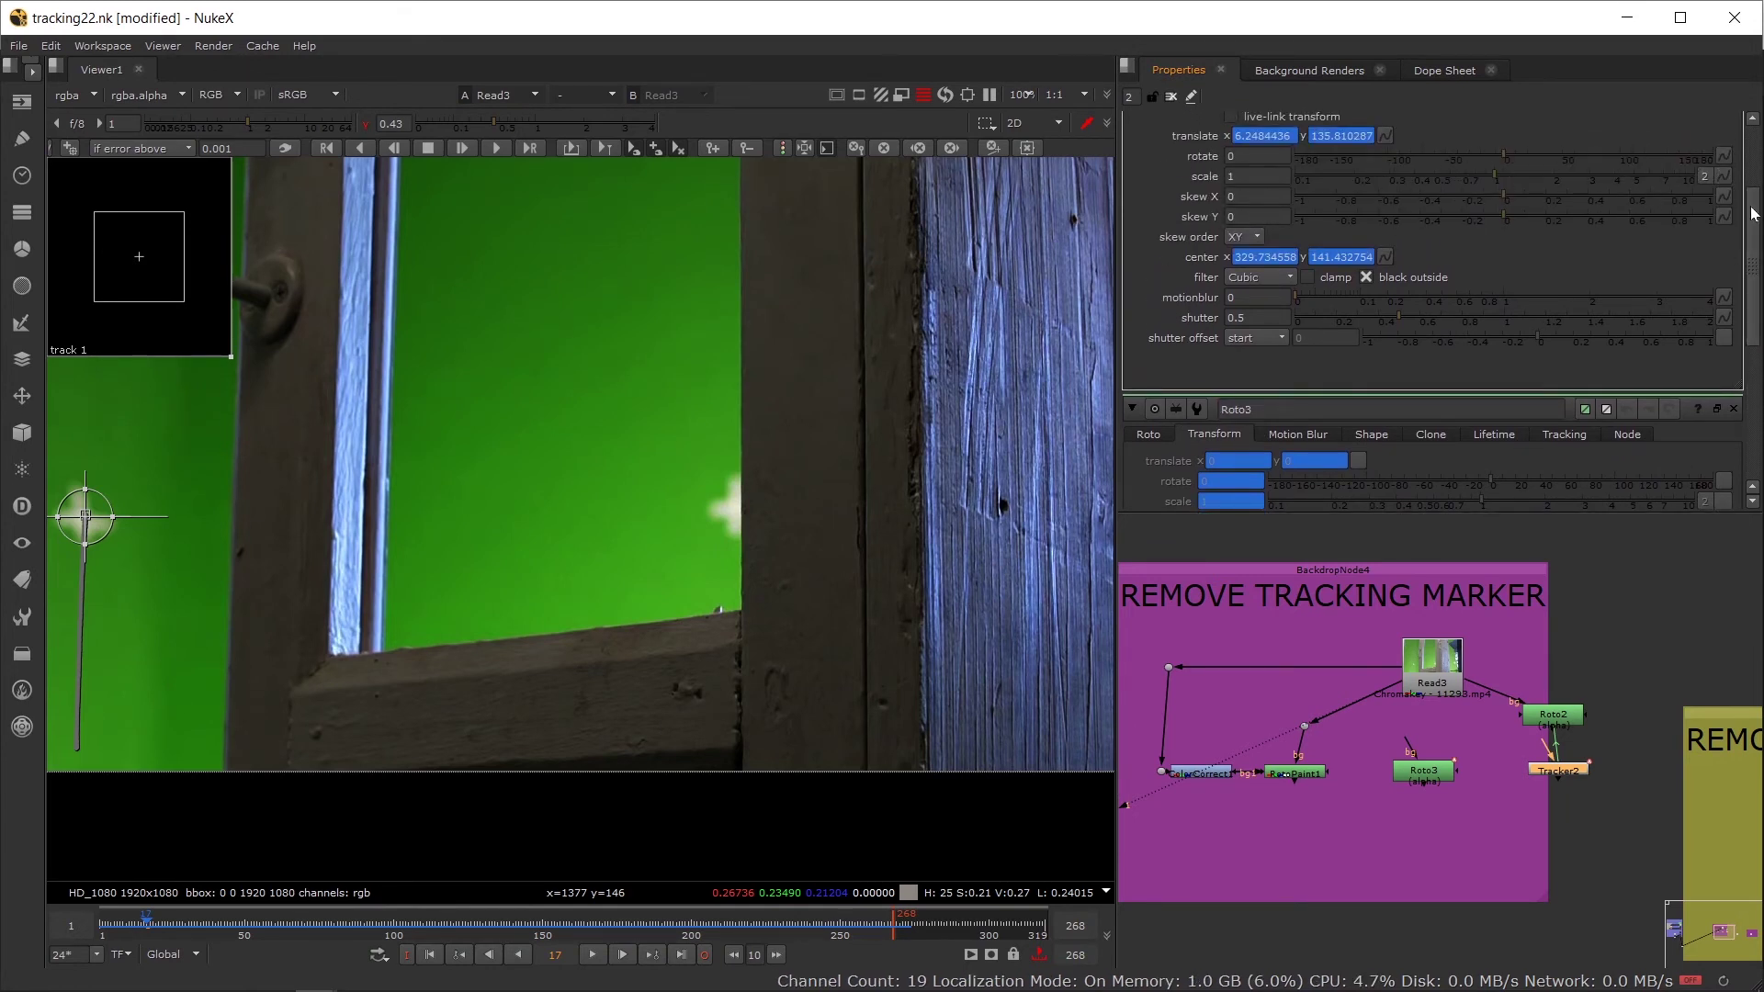
pyautogui.scroll(3, 1589, 187)
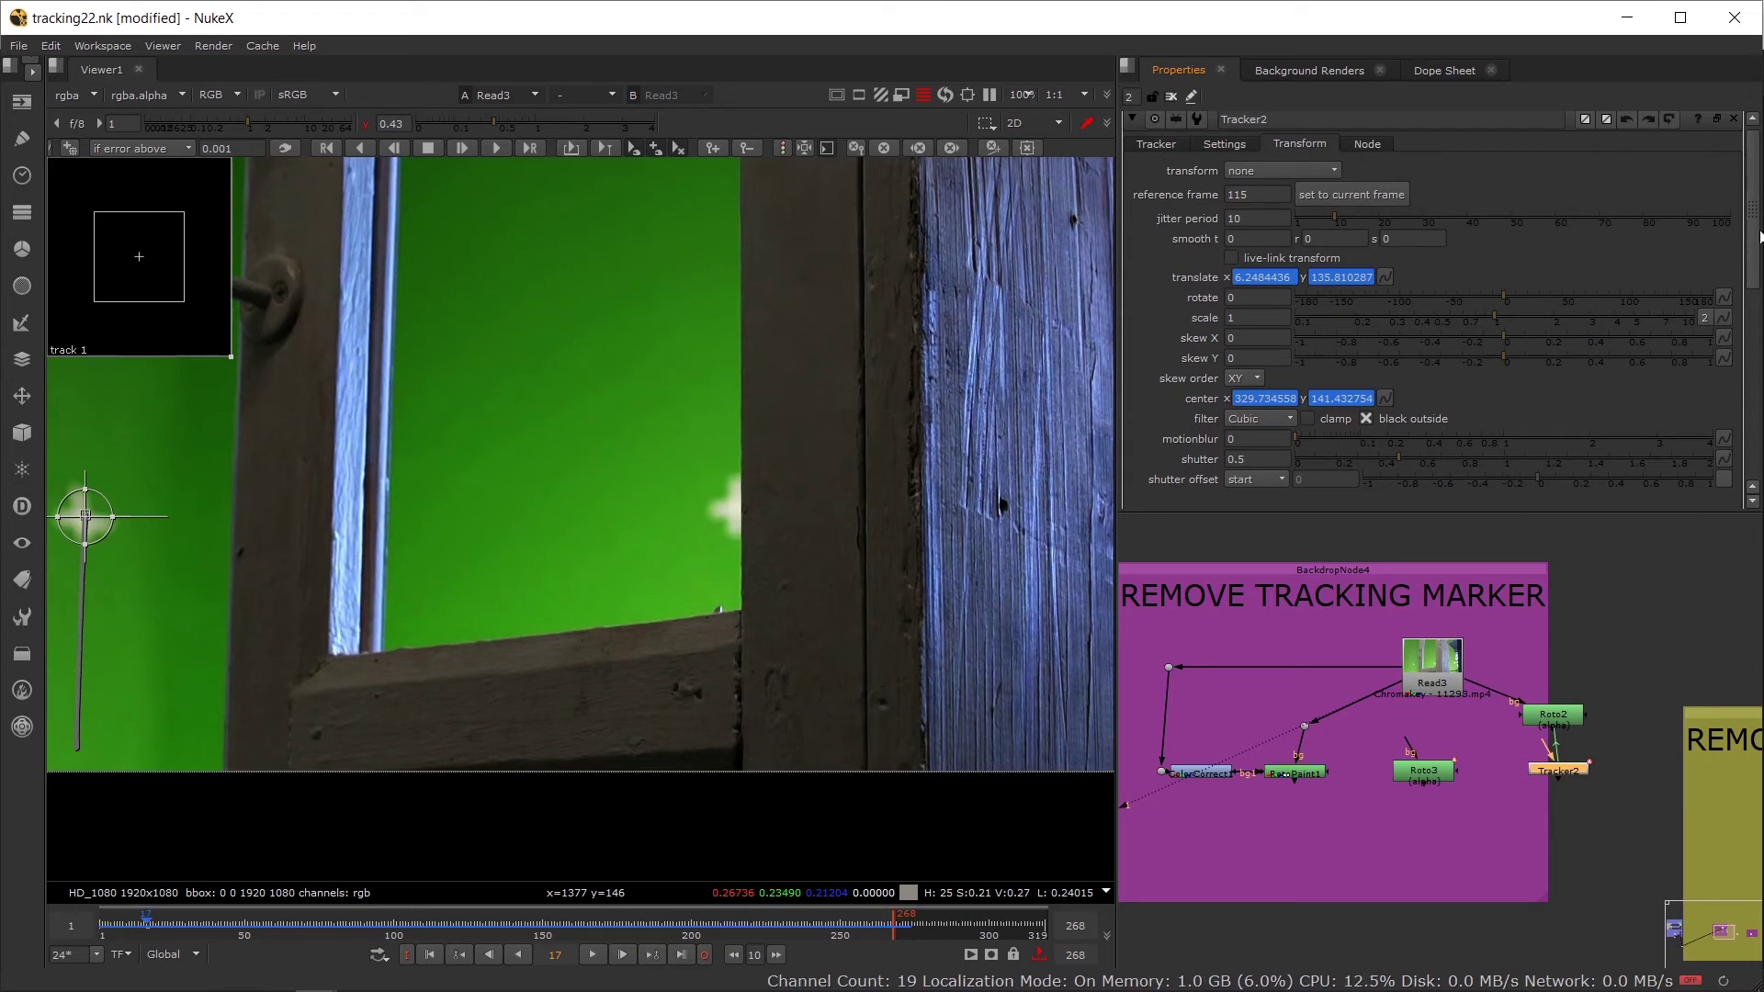
pyautogui.scroll(-3, 1397, 147)
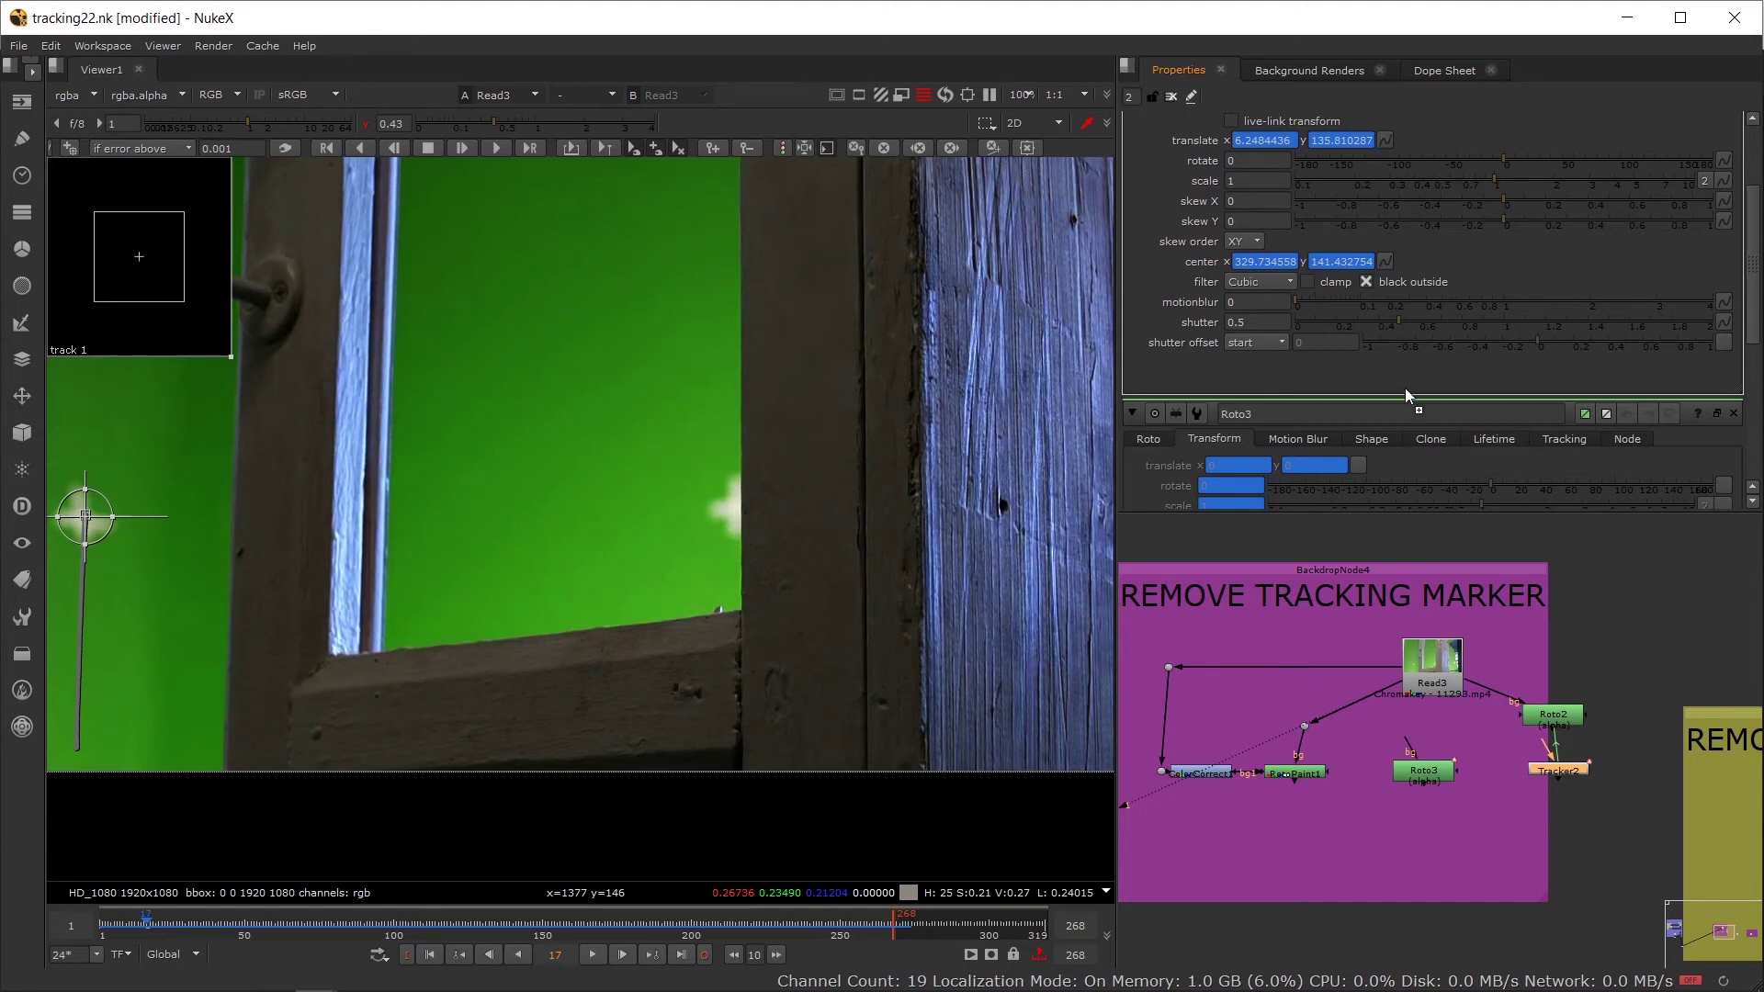
pyautogui.scroll(-1, 1360, 470)
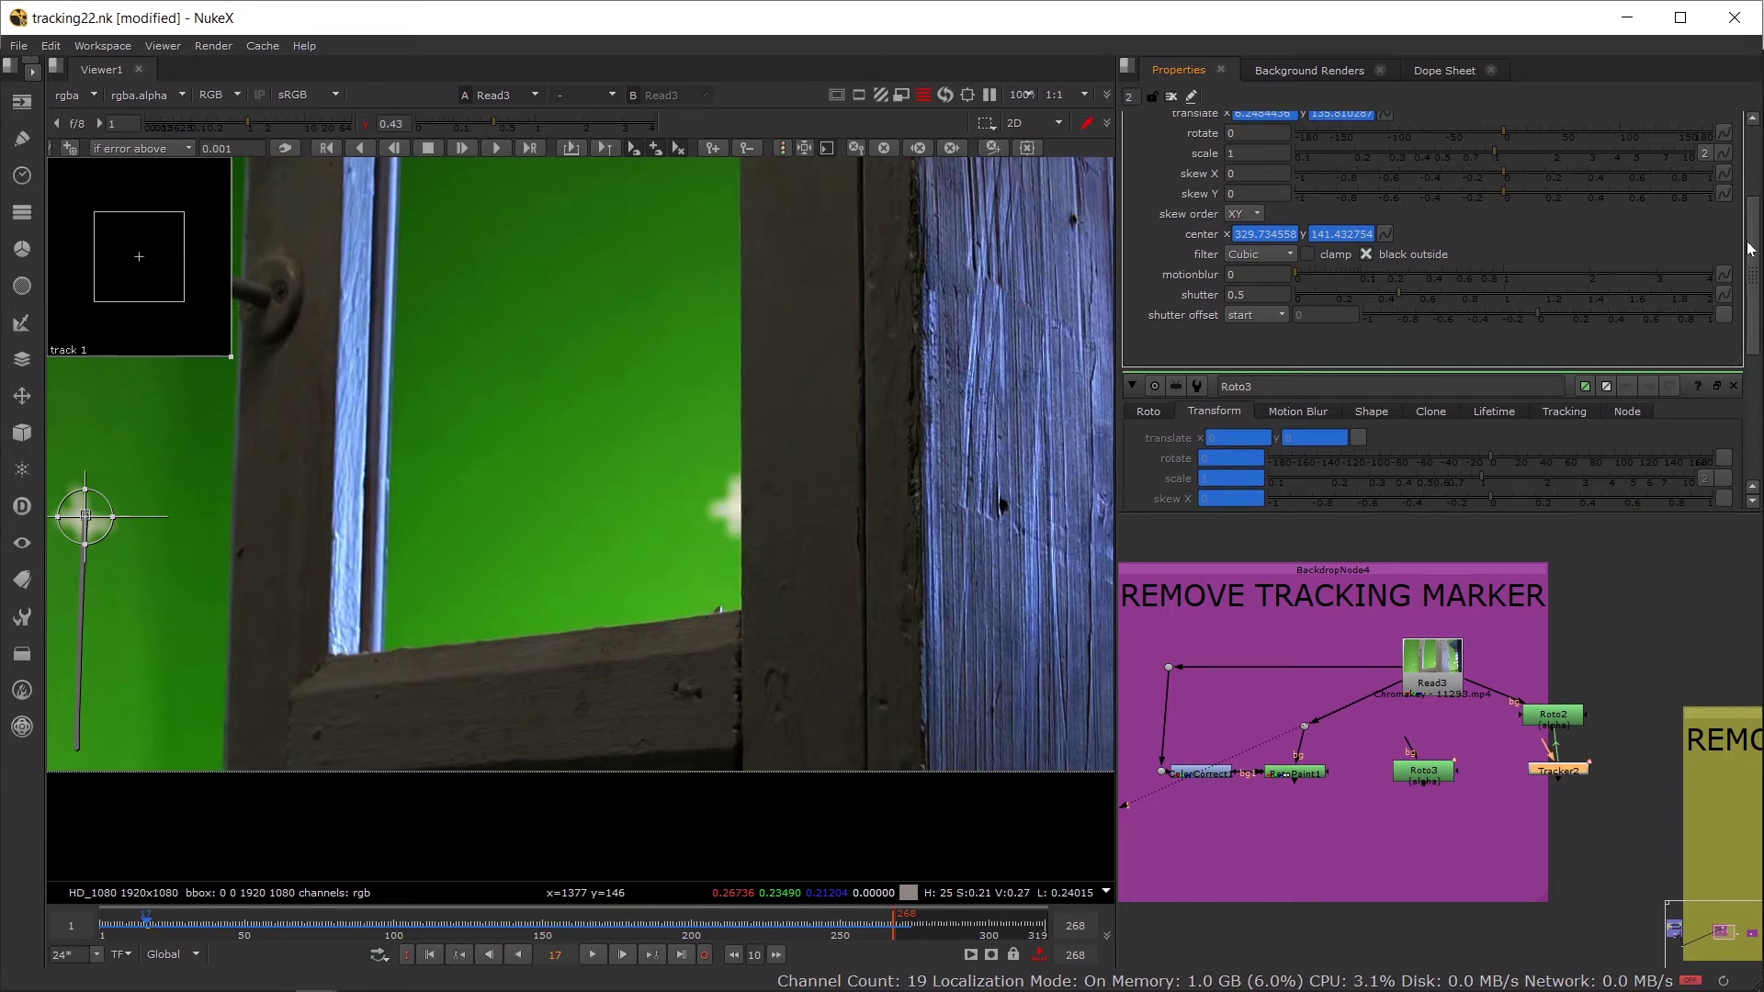
pyautogui.moveTo(1749, 248); pyautogui.dragTo(1748, 322)
pyautogui.click(1220, 500)
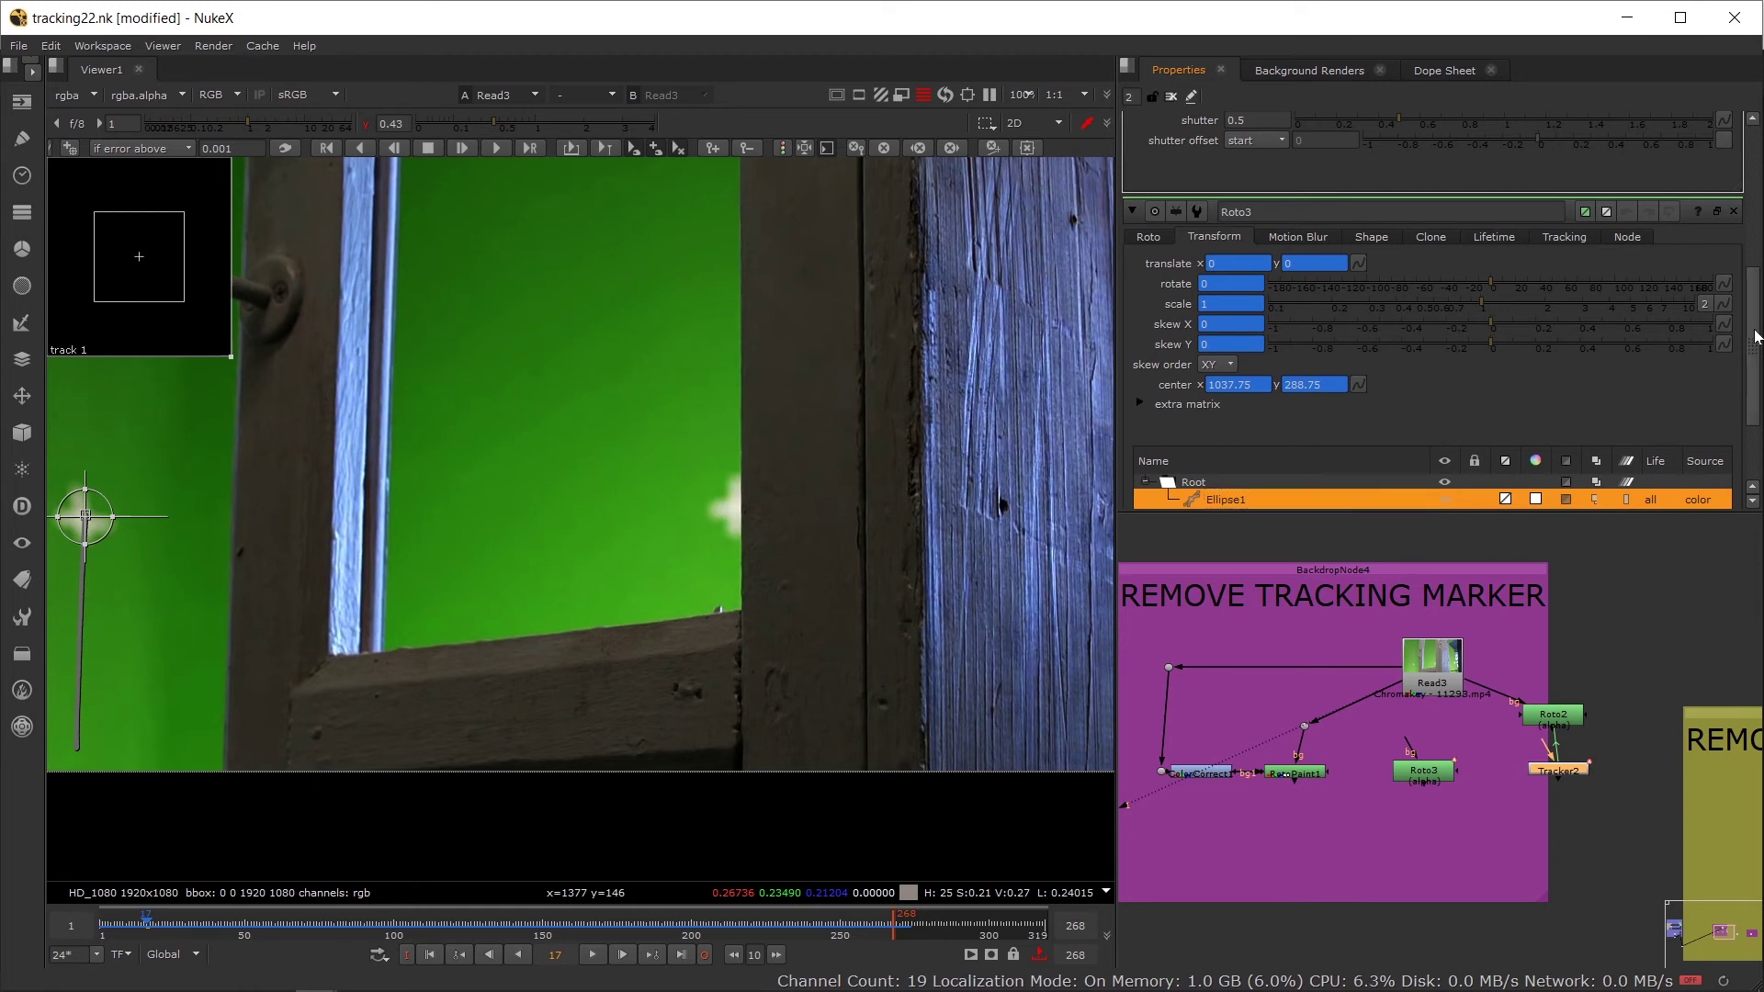
pyautogui.moveTo(1755, 336); pyautogui.dragTo(1751, 213)
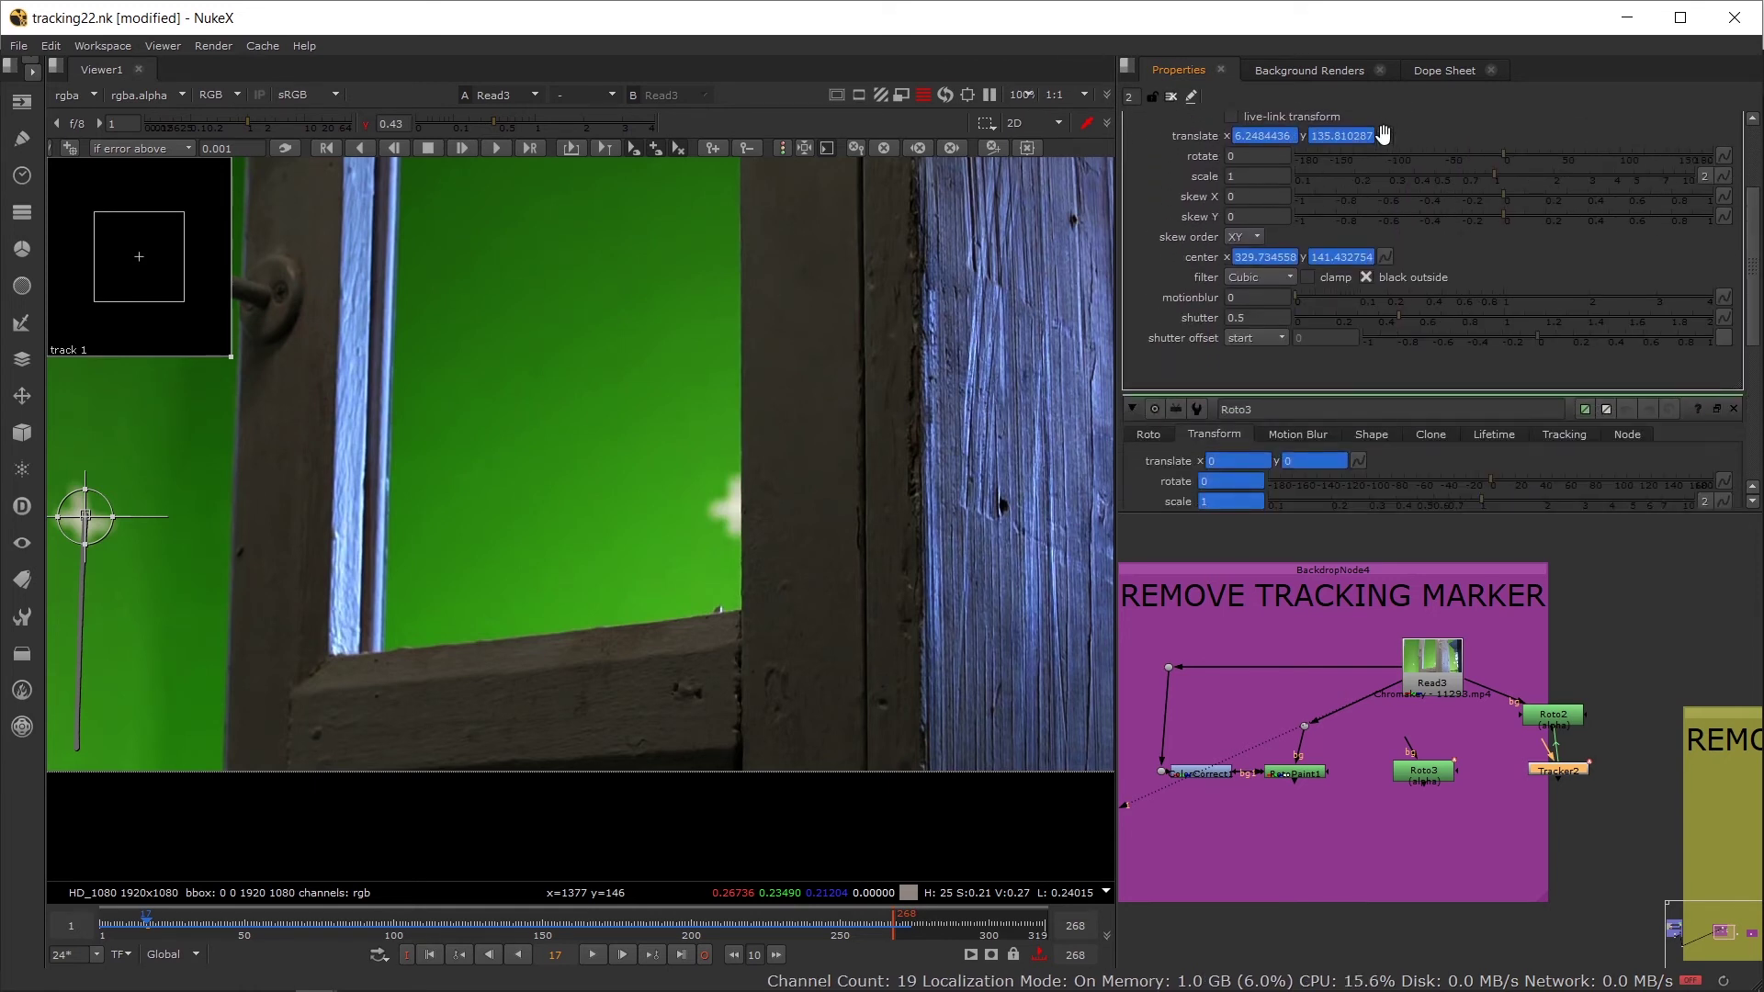
# Step: Link Tracker2's translate to Roto3's translate, giving x 6.2484 and y 135.8103
pyautogui.moveTo(1384, 135); pyautogui.dragTo(1360, 462)
pyautogui.scroll(-3, 608, 548)
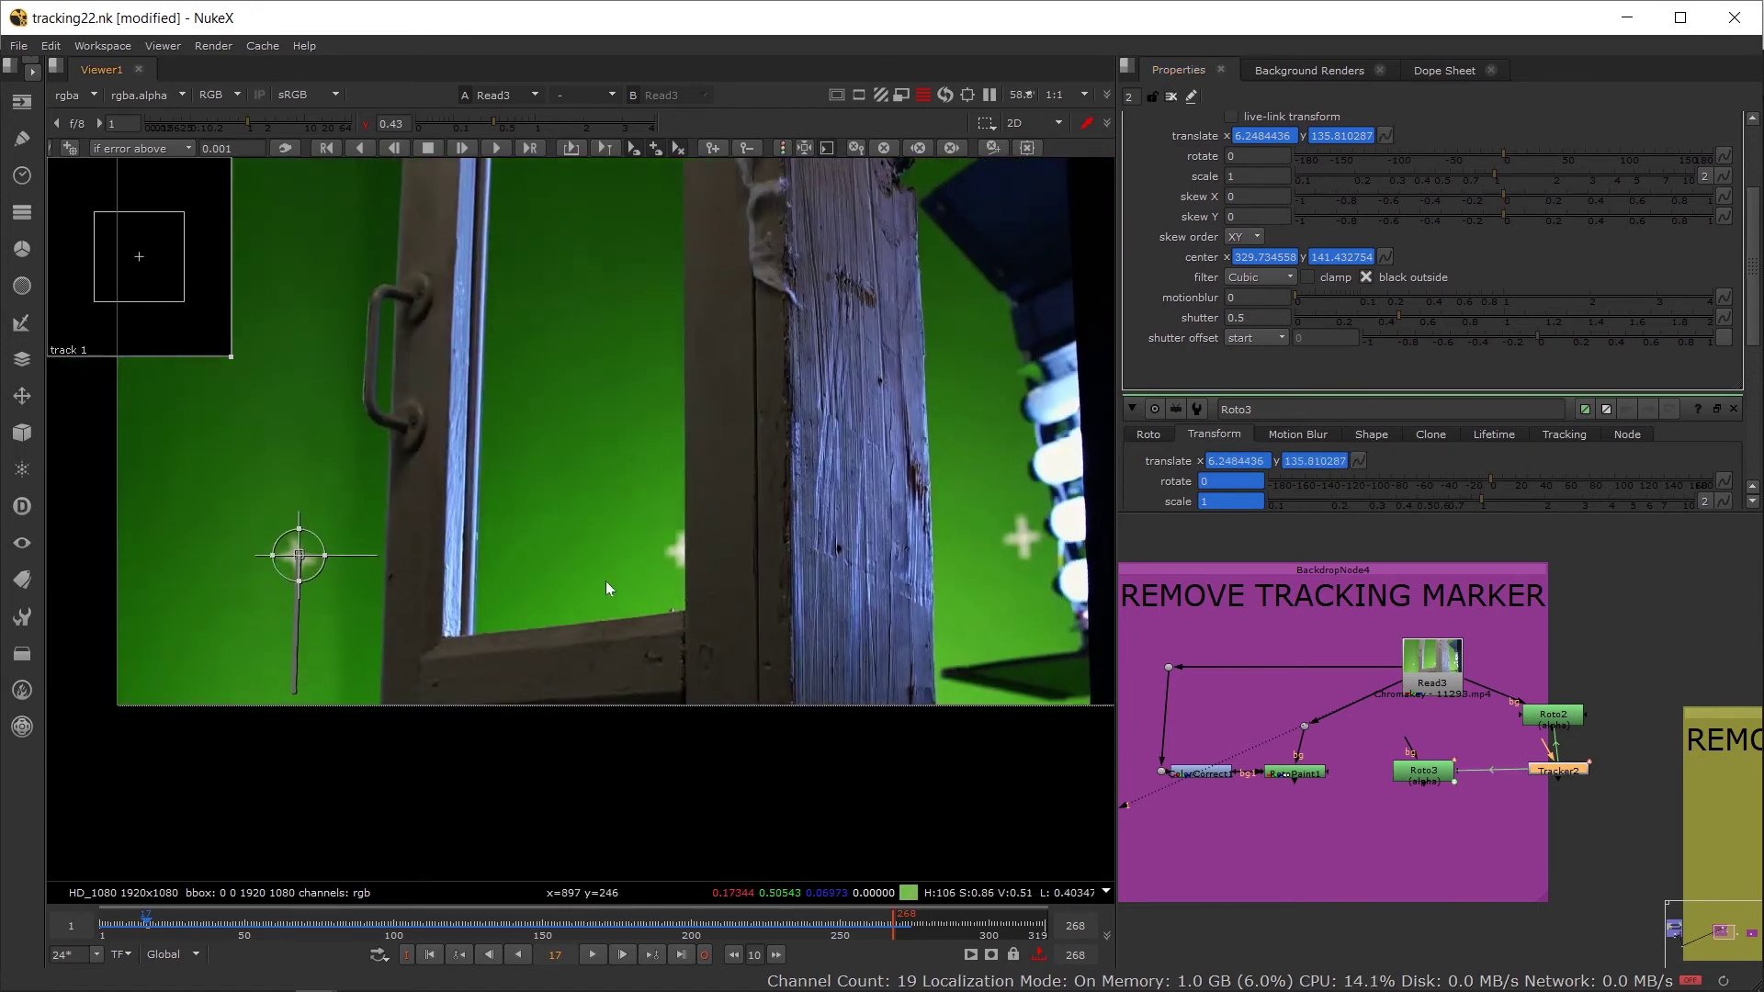
pyautogui.moveTo(605, 582); pyautogui.dragTo(609, 619)
pyautogui.doubleClick(1431, 781)
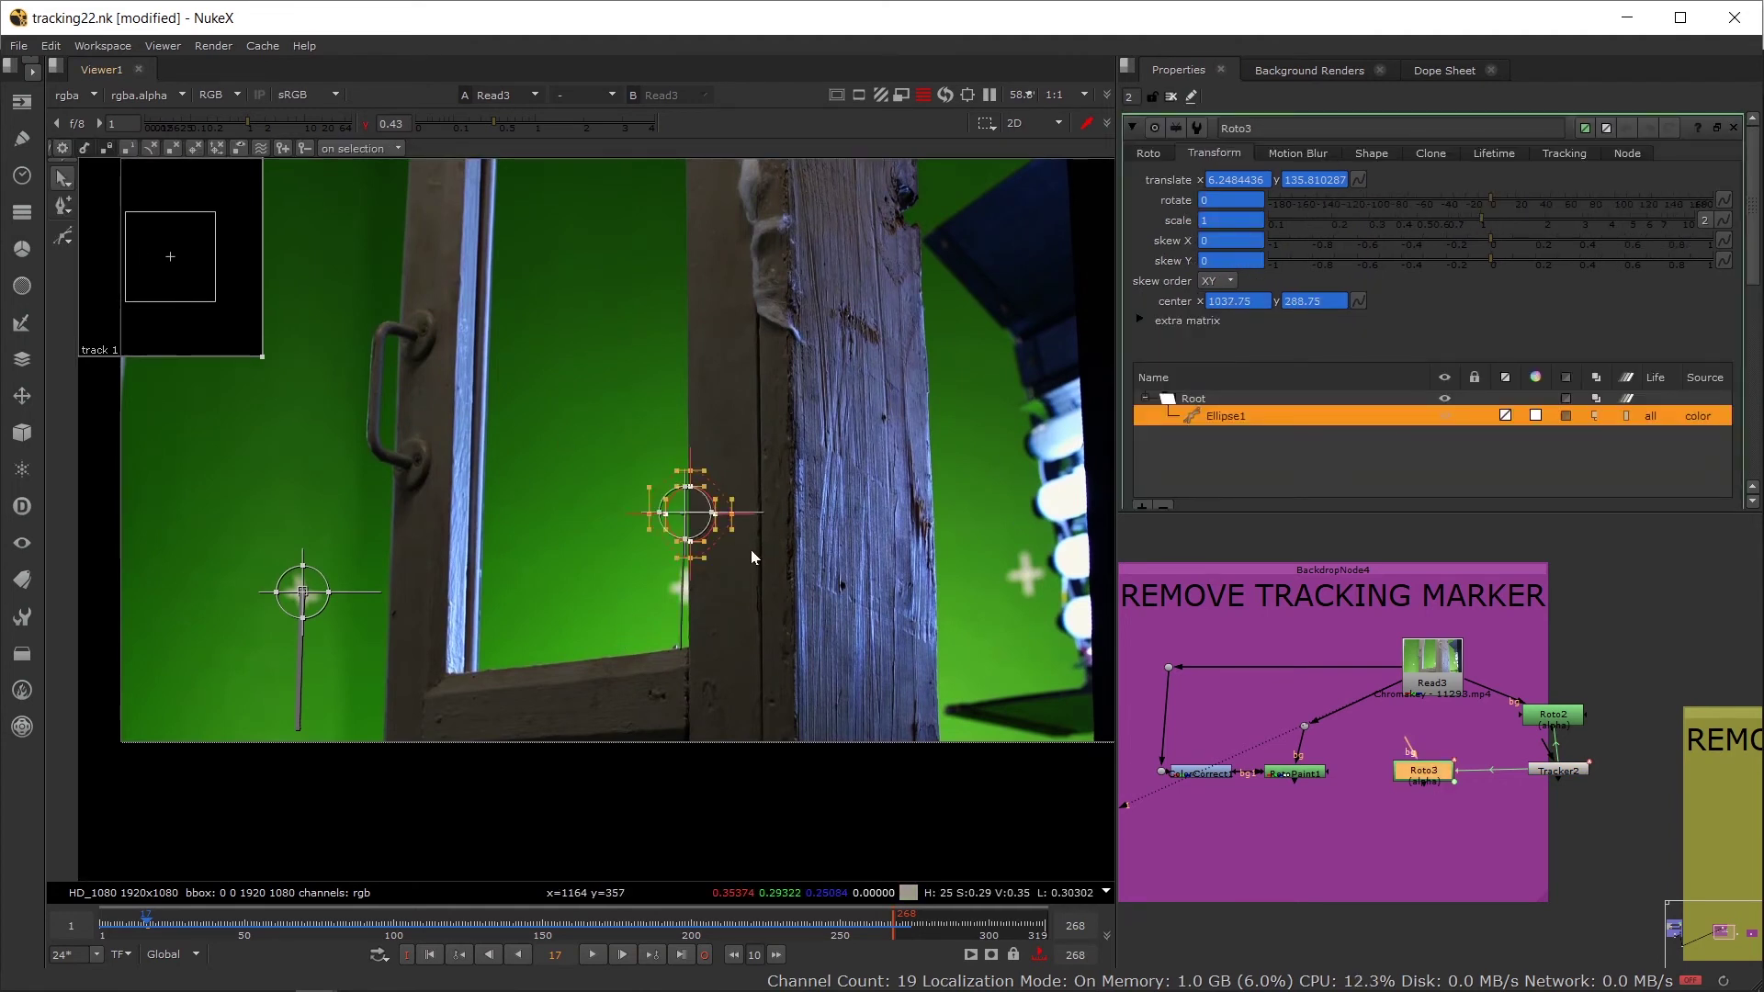
# Step: Limit open properties panels back to 1, with Roto3's Ellipse1 selected
pyautogui.doubleClick(1562, 771)
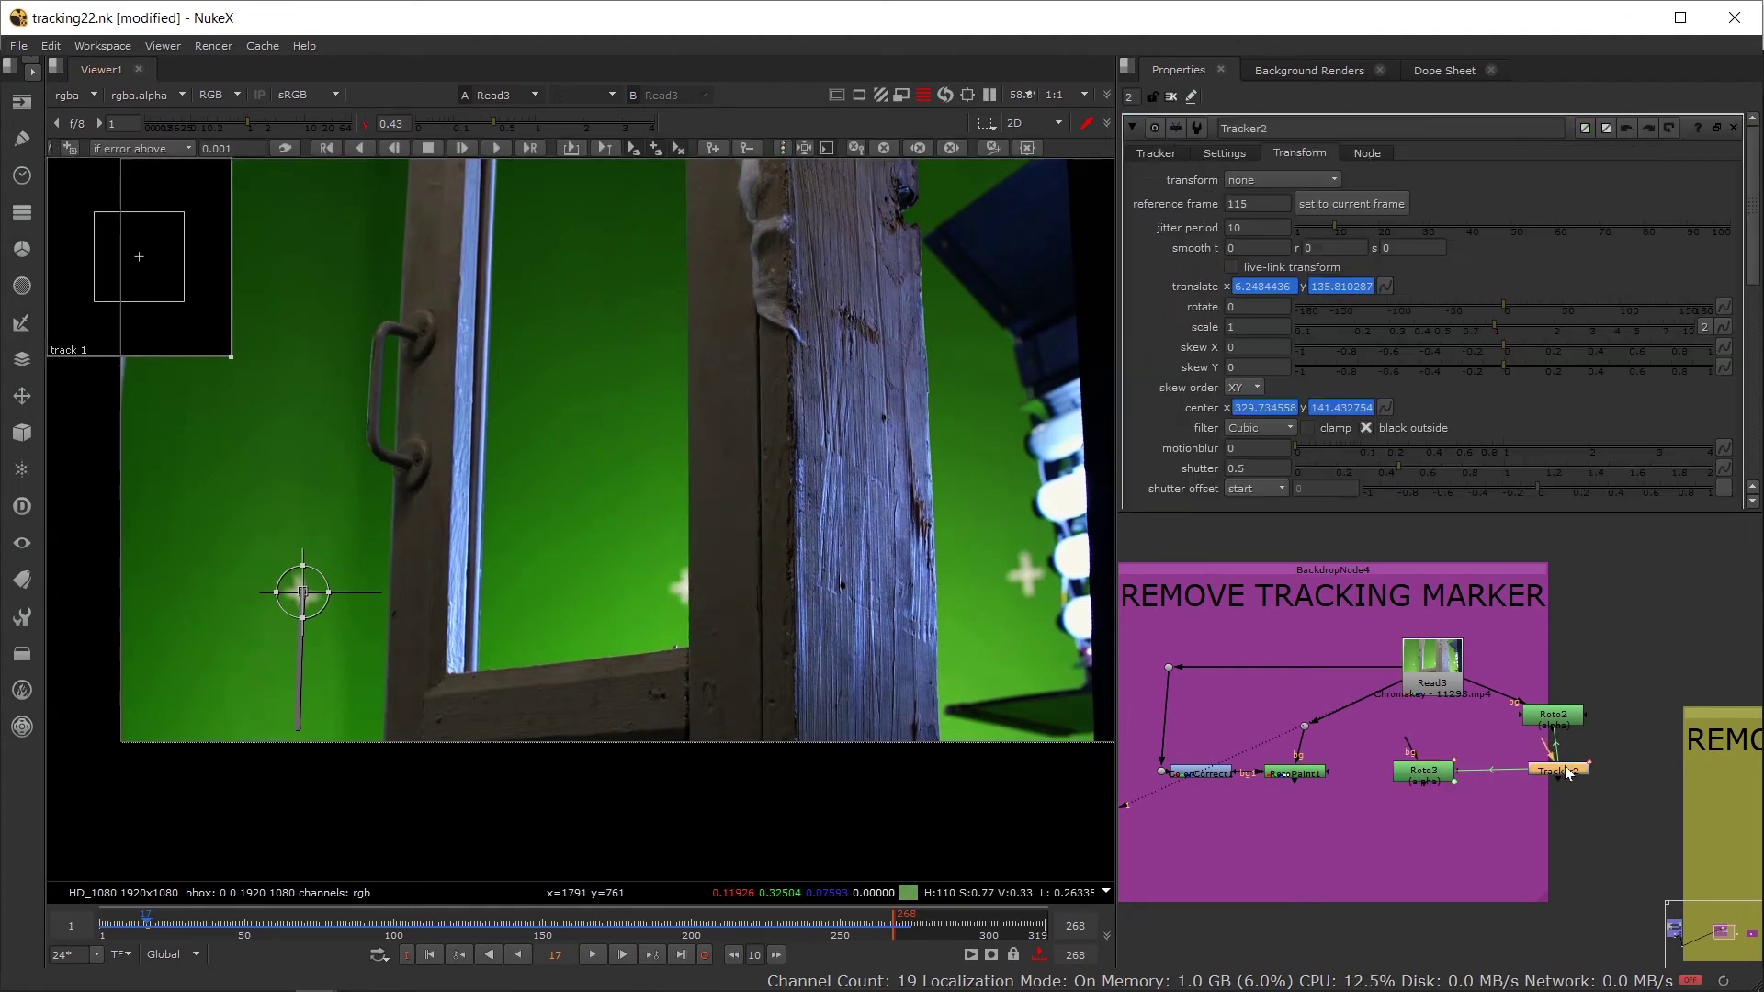
pyautogui.doubleClick(1419, 776)
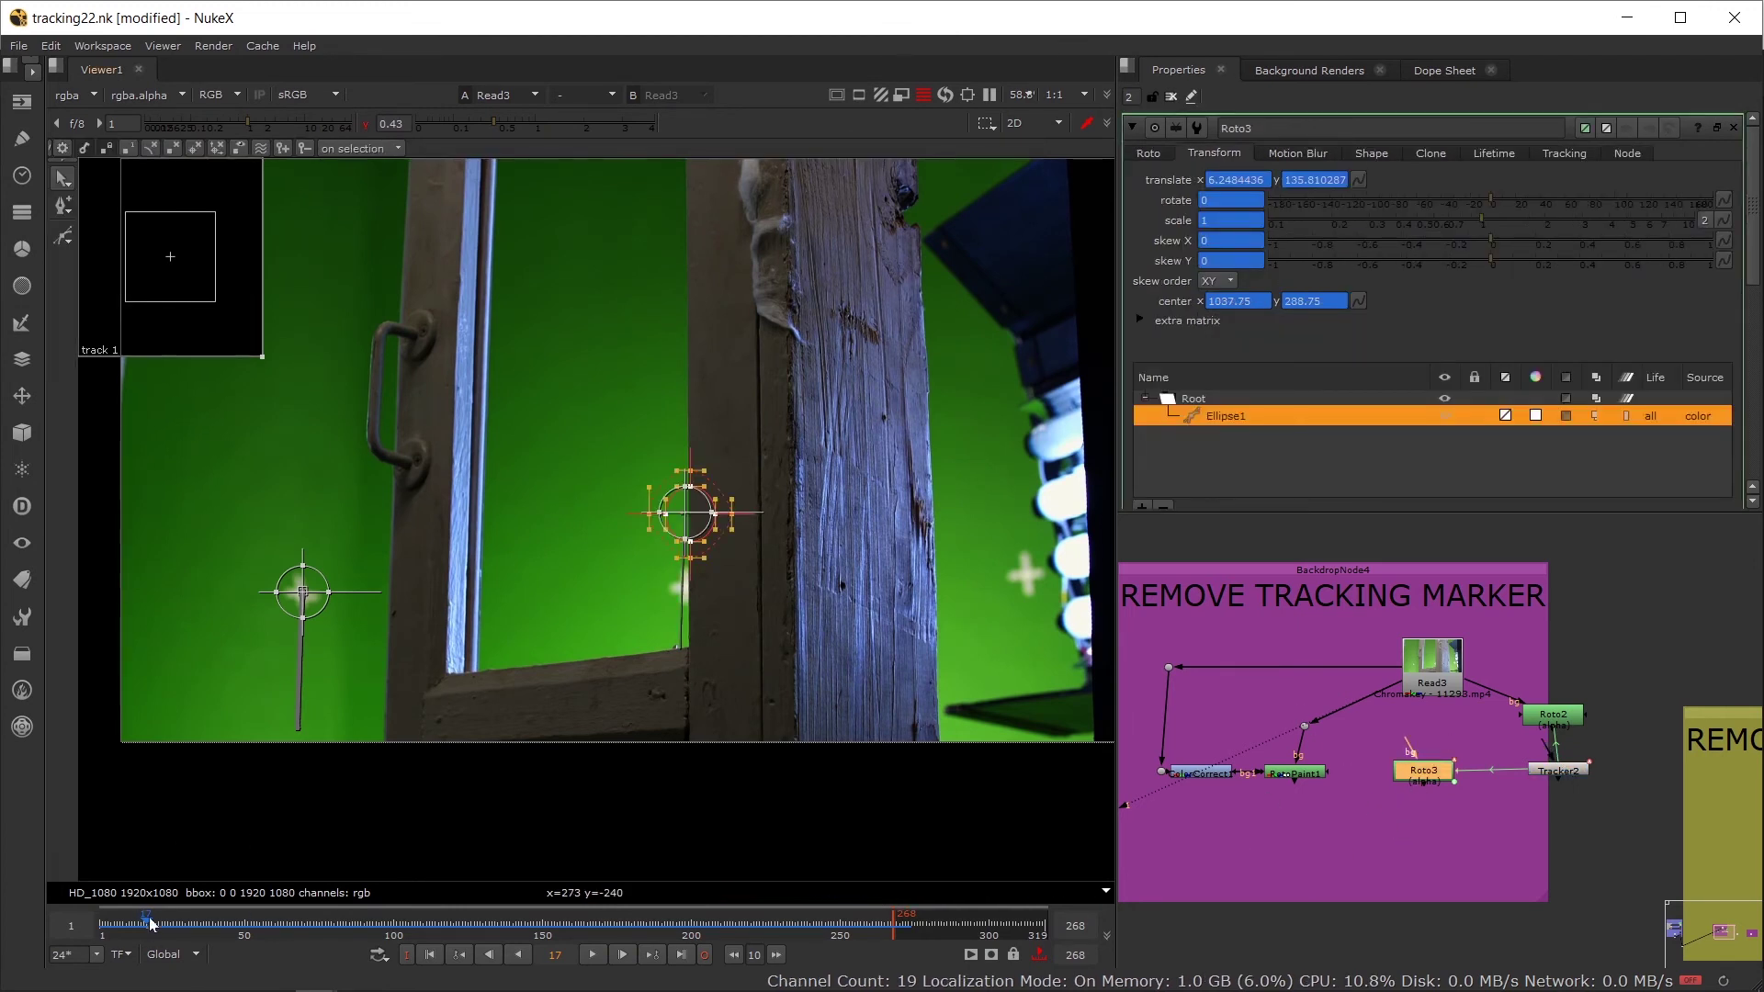
pyautogui.click(1149, 152)
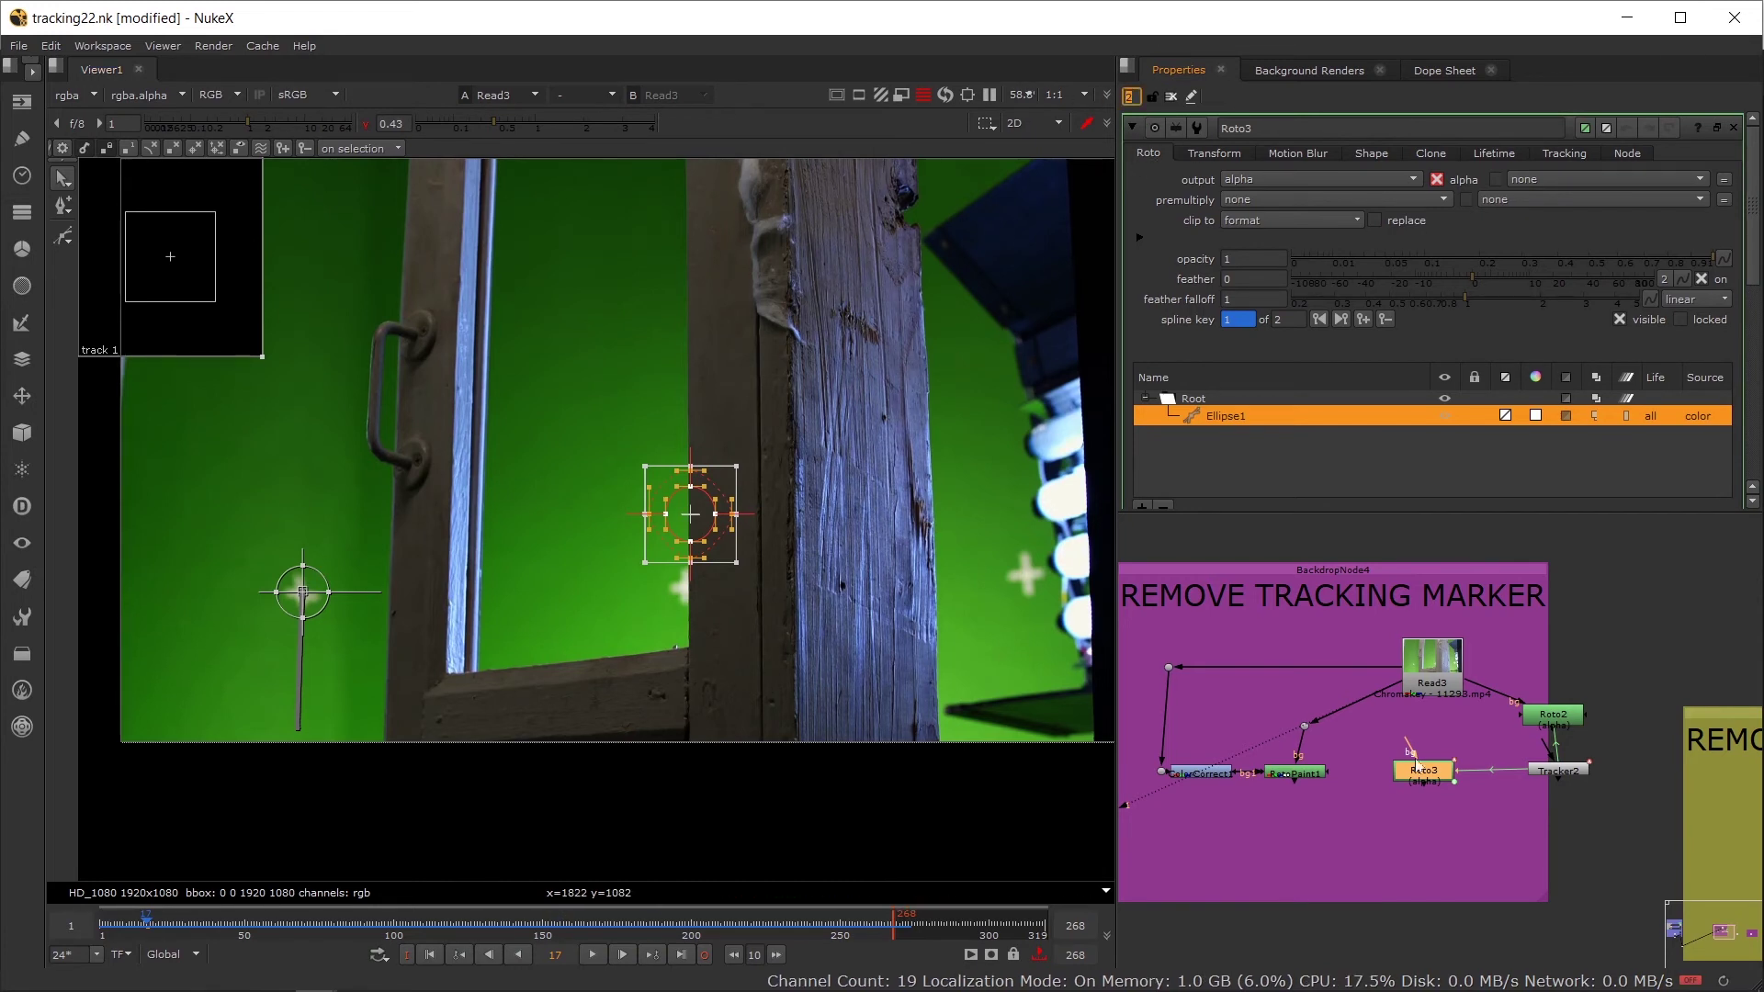
pyautogui.doubleClick(1569, 775)
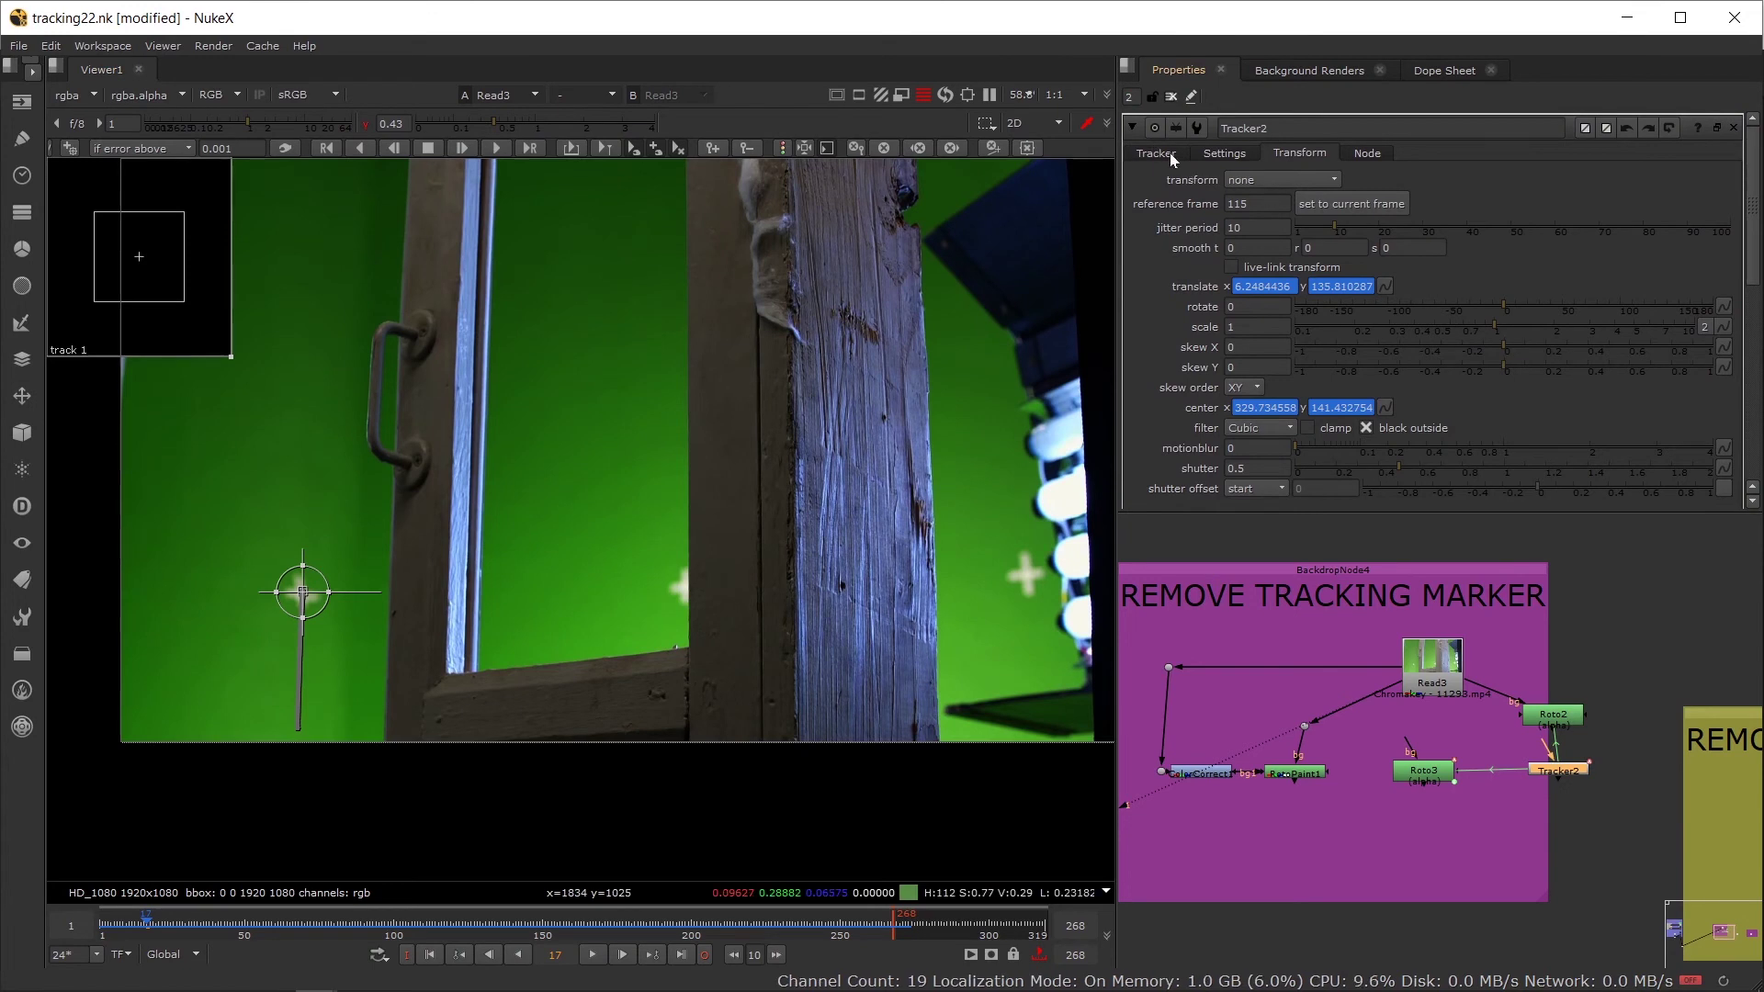
pyautogui.moveTo(1137, 97); pyautogui.dragTo(1069, 160)
pyautogui.write('1')
pyautogui.doubleClick(1424, 771)
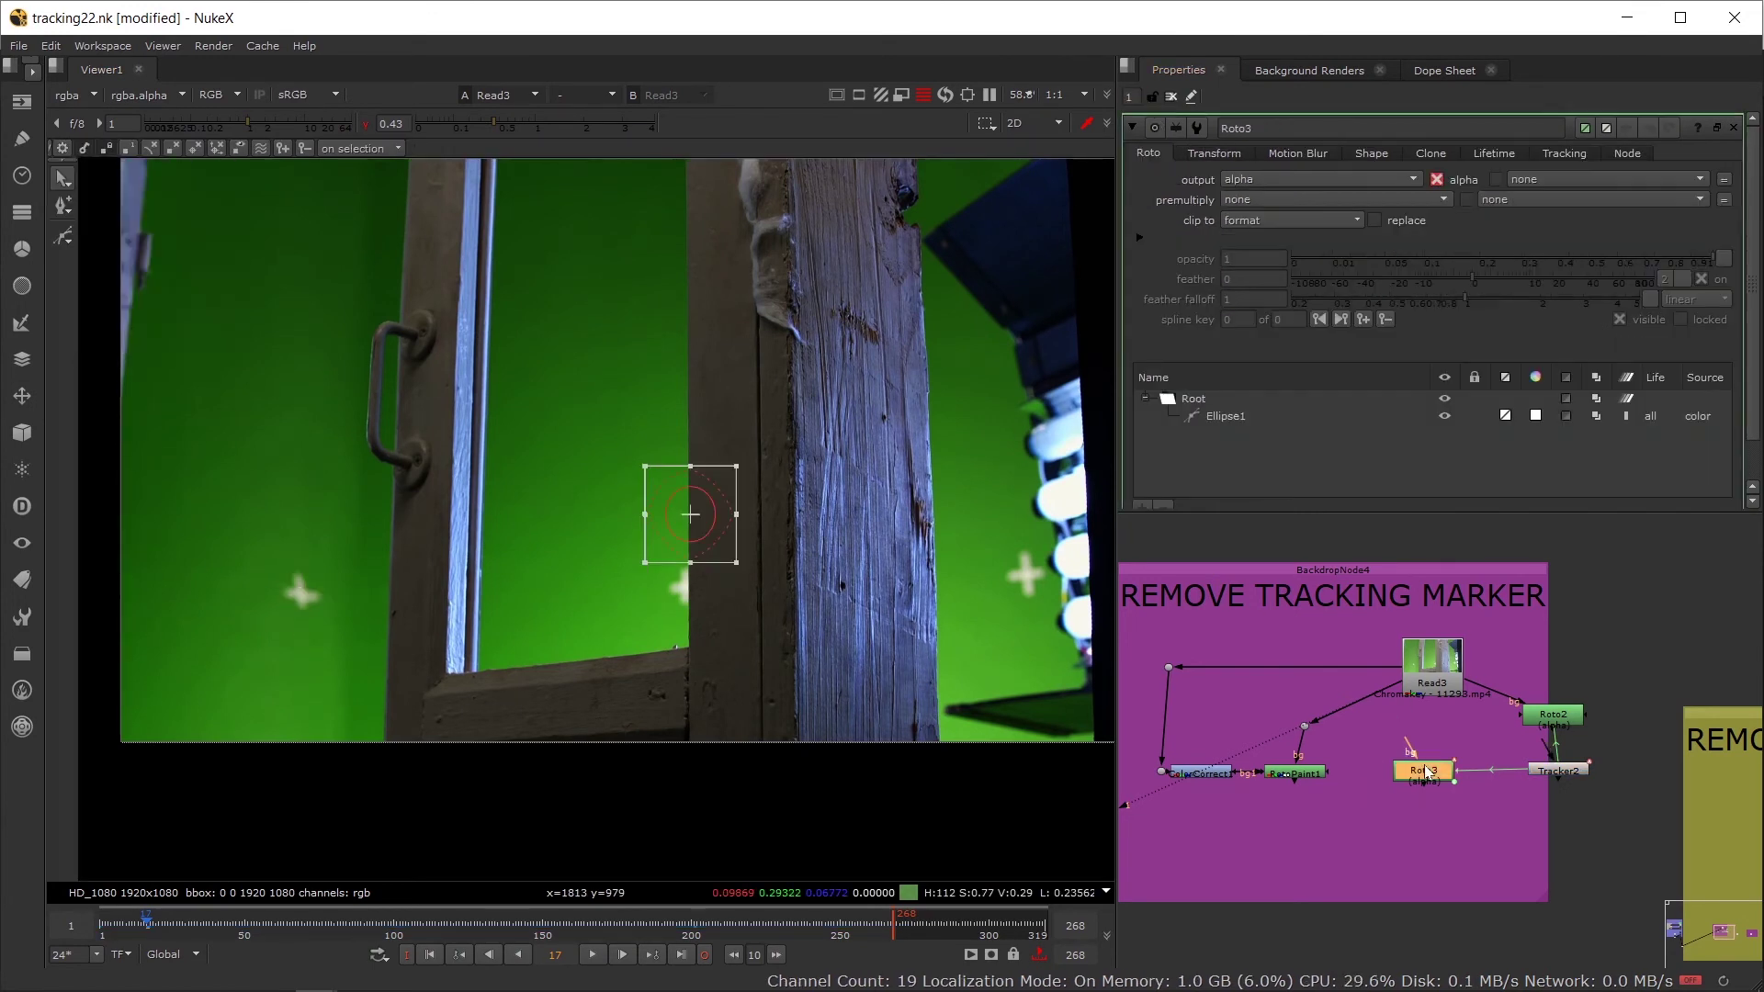
pyautogui.click(1227, 416)
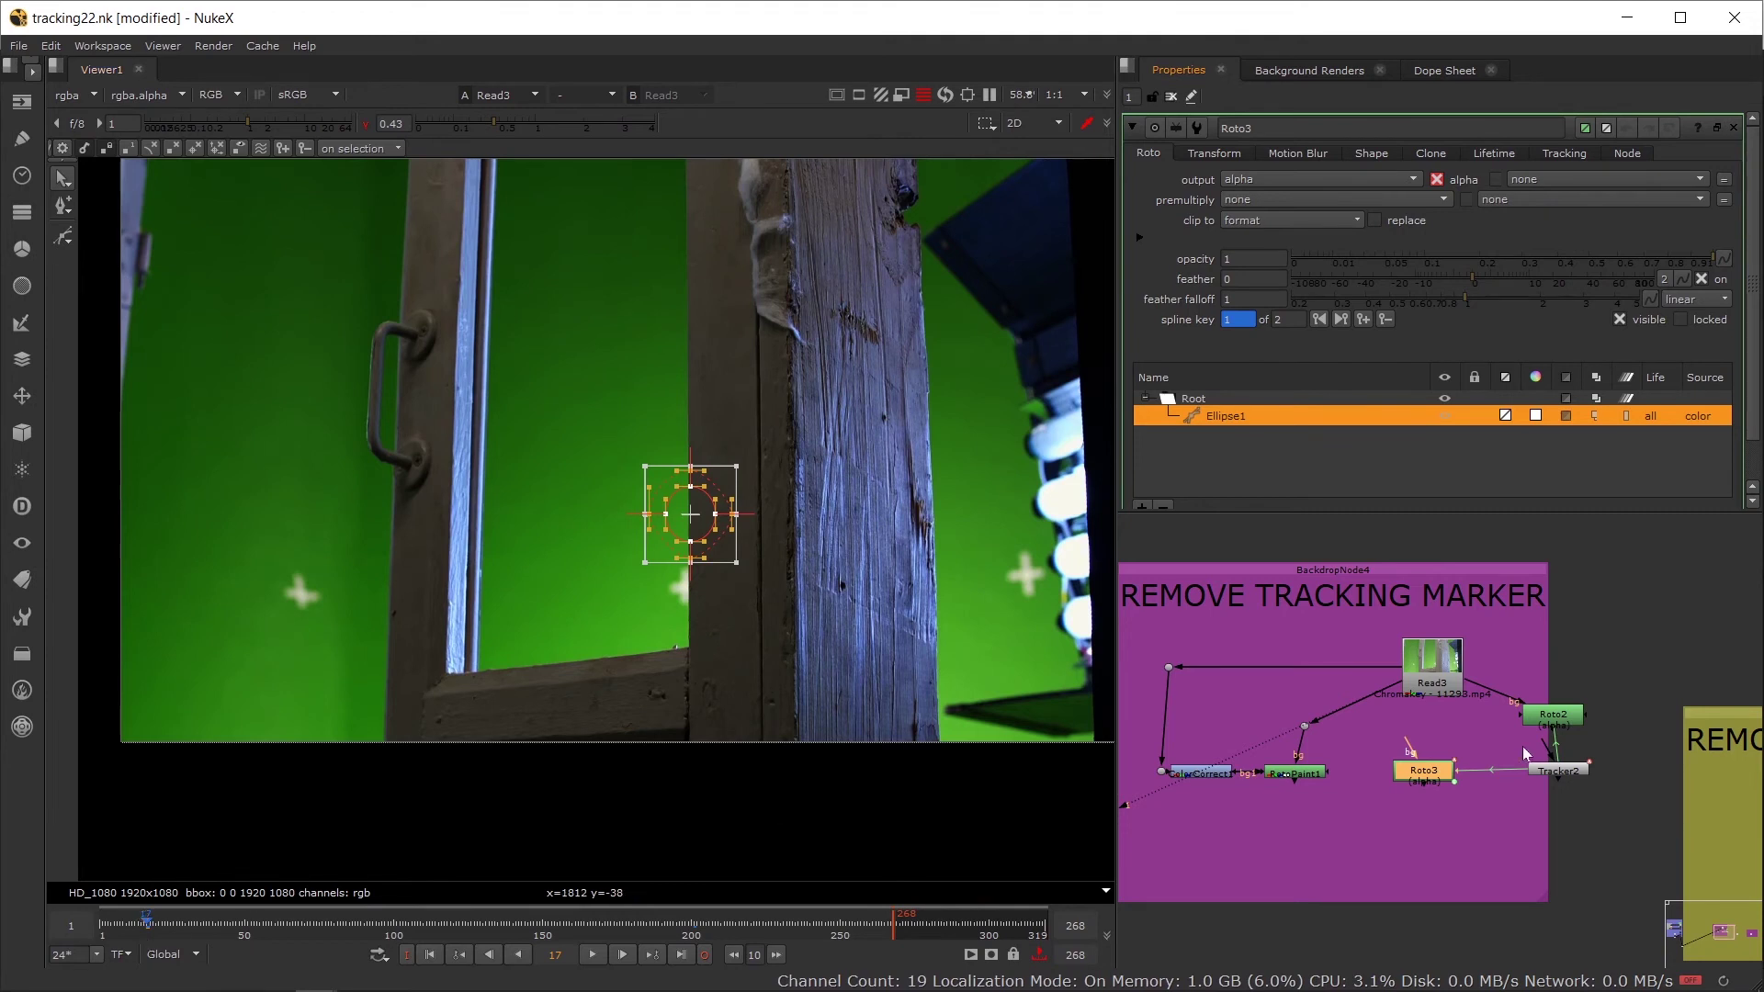
# Step: Make frame 17 Tracker2's reference frame so its translate resets to zero
pyautogui.doubleClick(1557, 772)
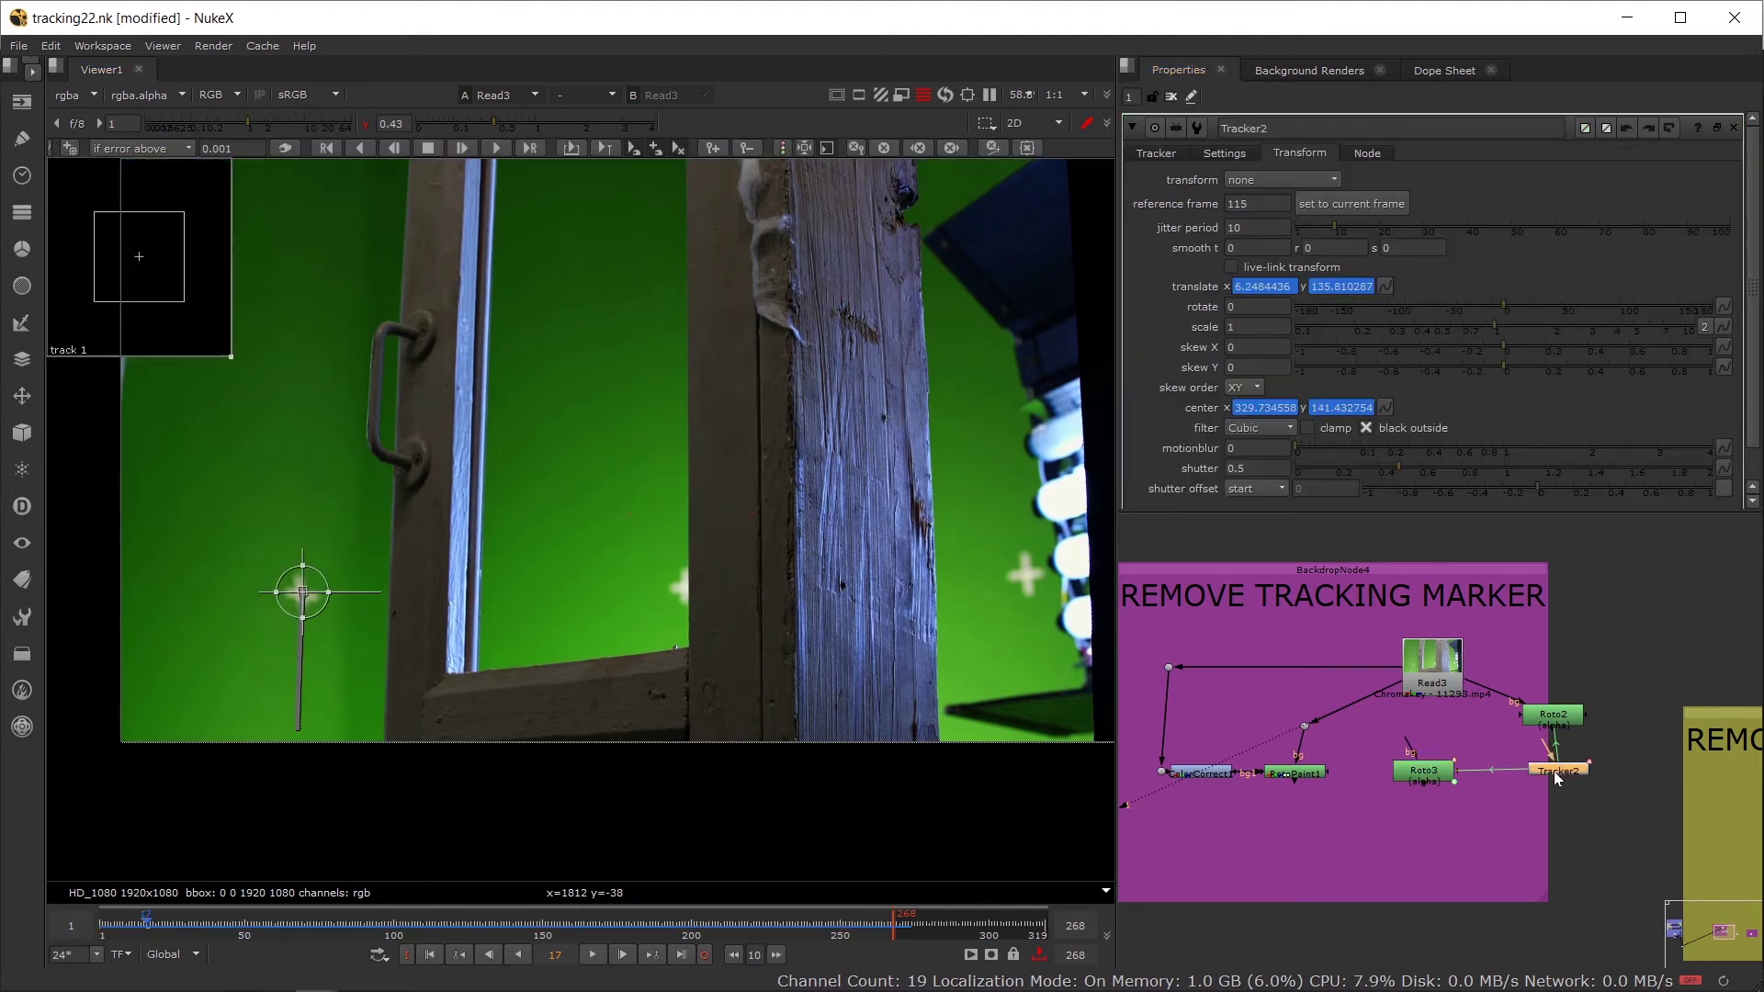
pyautogui.click(1337, 199)
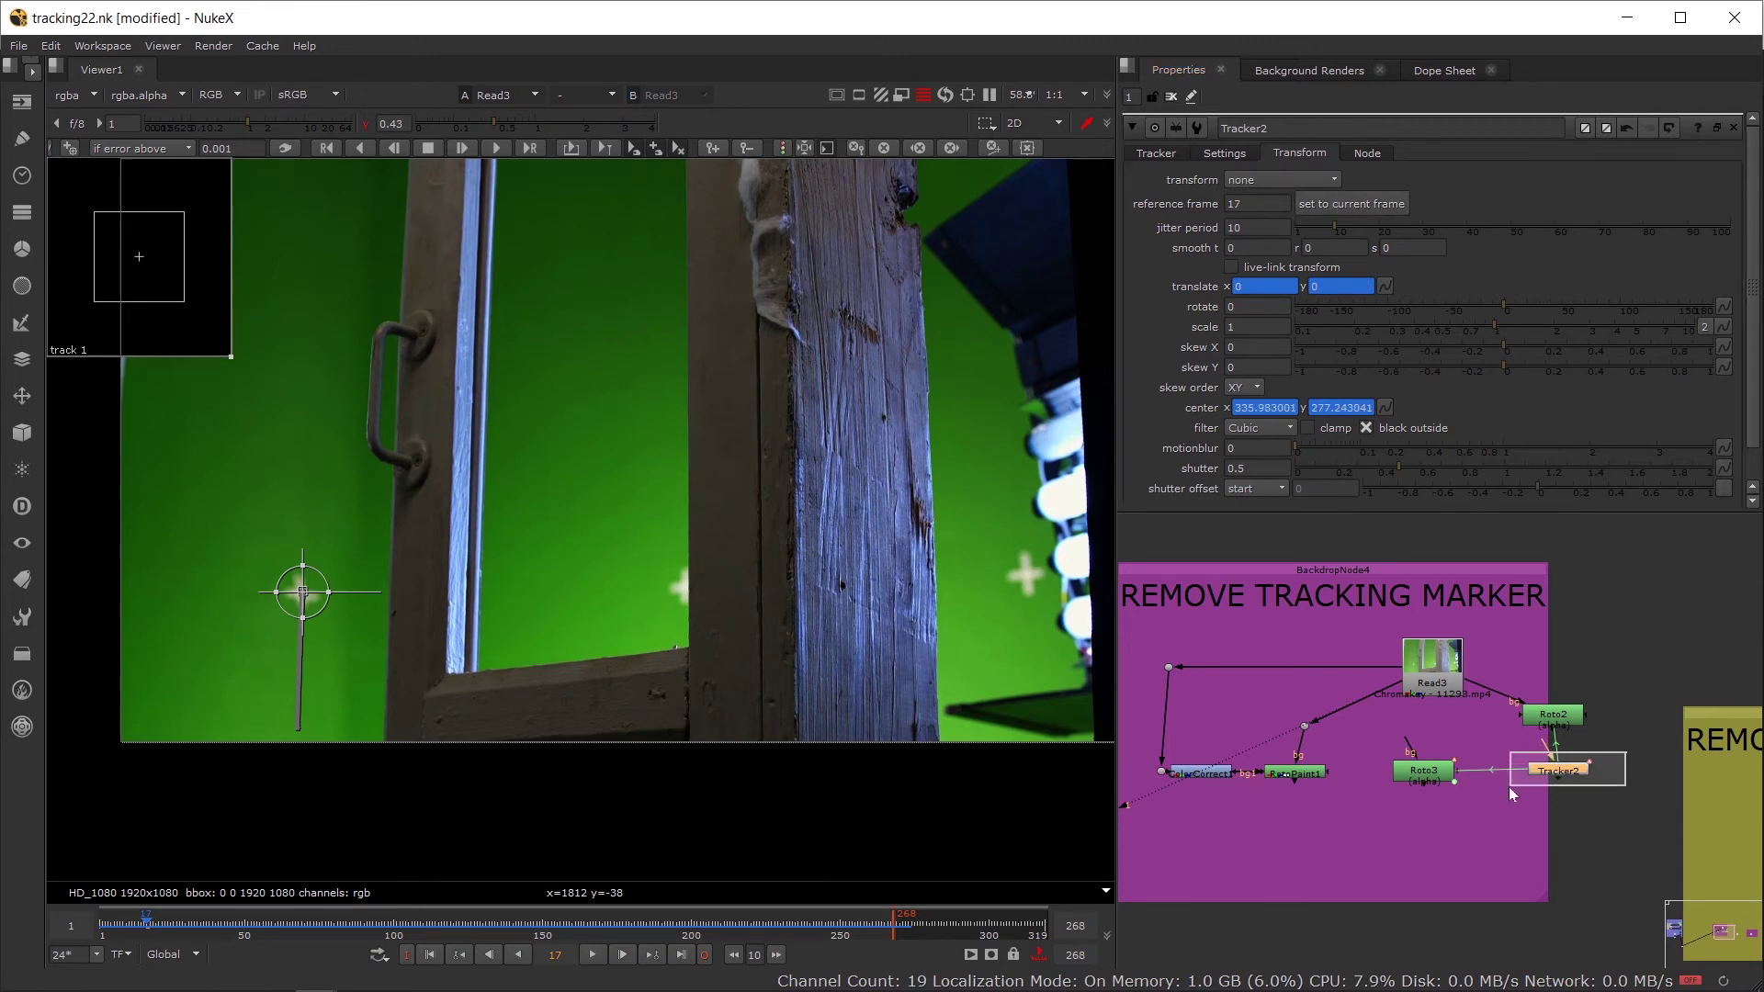
pyautogui.doubleClick(1429, 779)
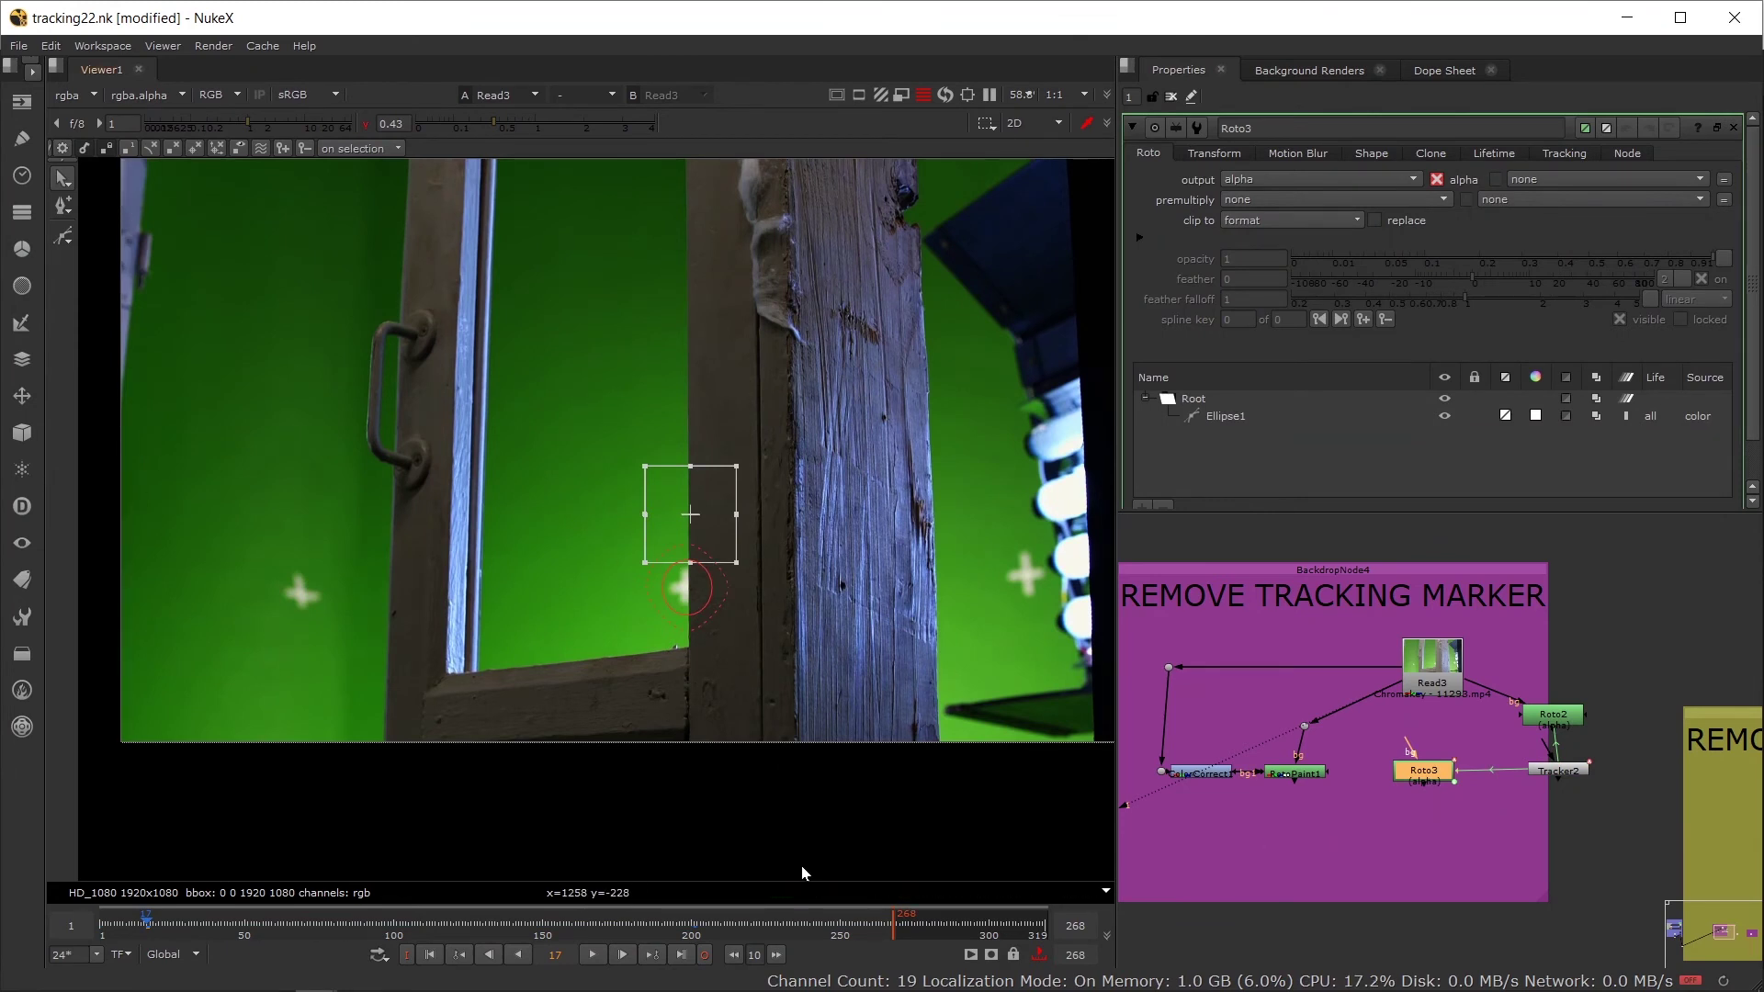
# Step: Go to frame 44 and place Roto3 directly below Tracker2
pyautogui.moveTo(173, 934); pyautogui.dragTo(227, 935)
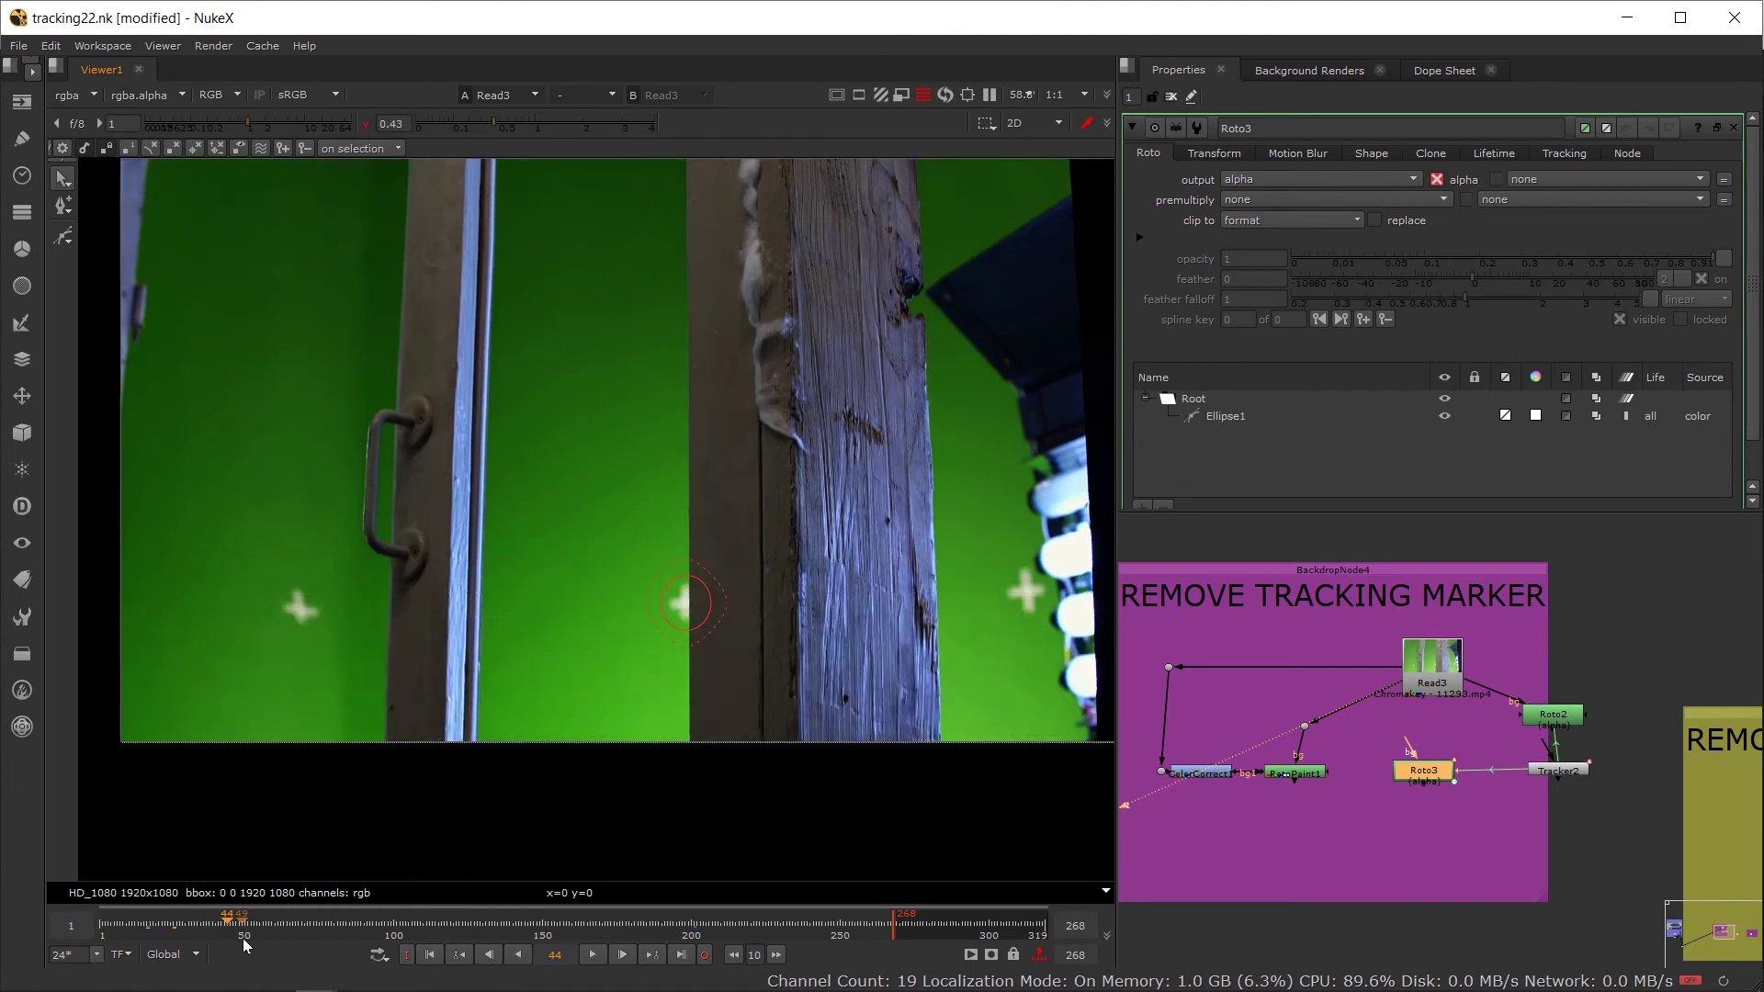
pyautogui.moveTo(1427, 781); pyautogui.dragTo(1536, 774)
pyautogui.click(1553, 774)
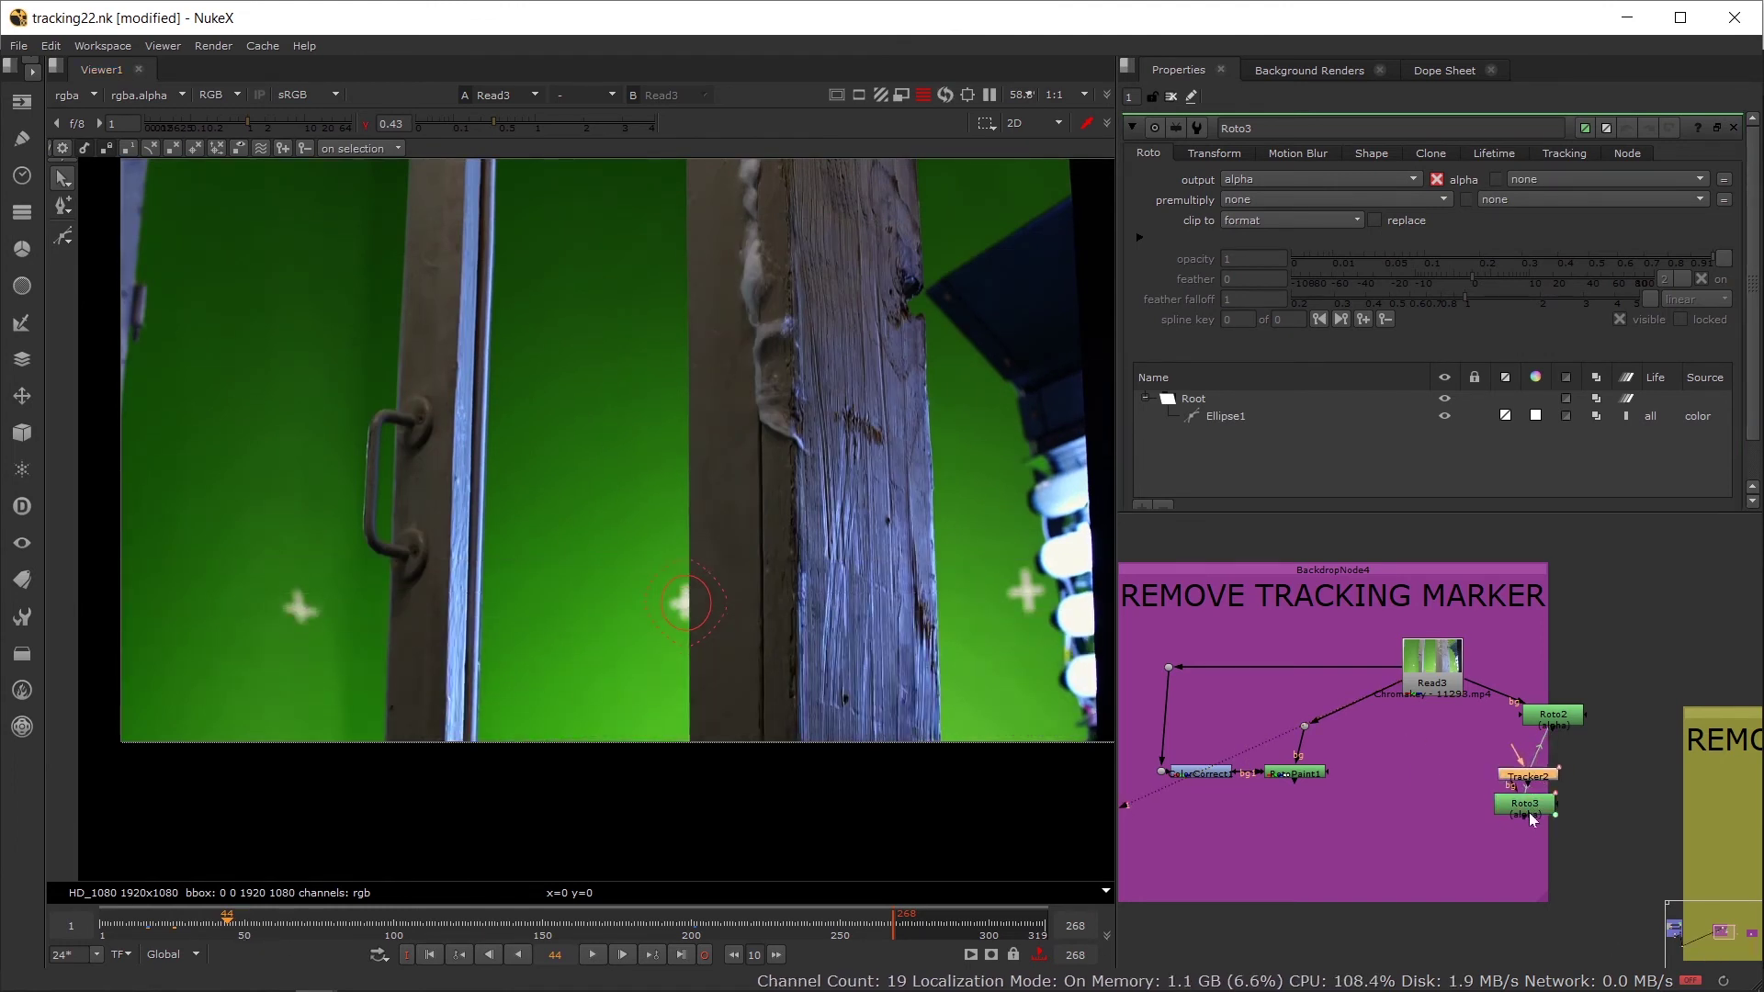
# Step: View Roto3's output in the alpha channel to check the soft ellipse matte
pyautogui.click(1528, 811)
pyautogui.press('1')
pyautogui.press('a')
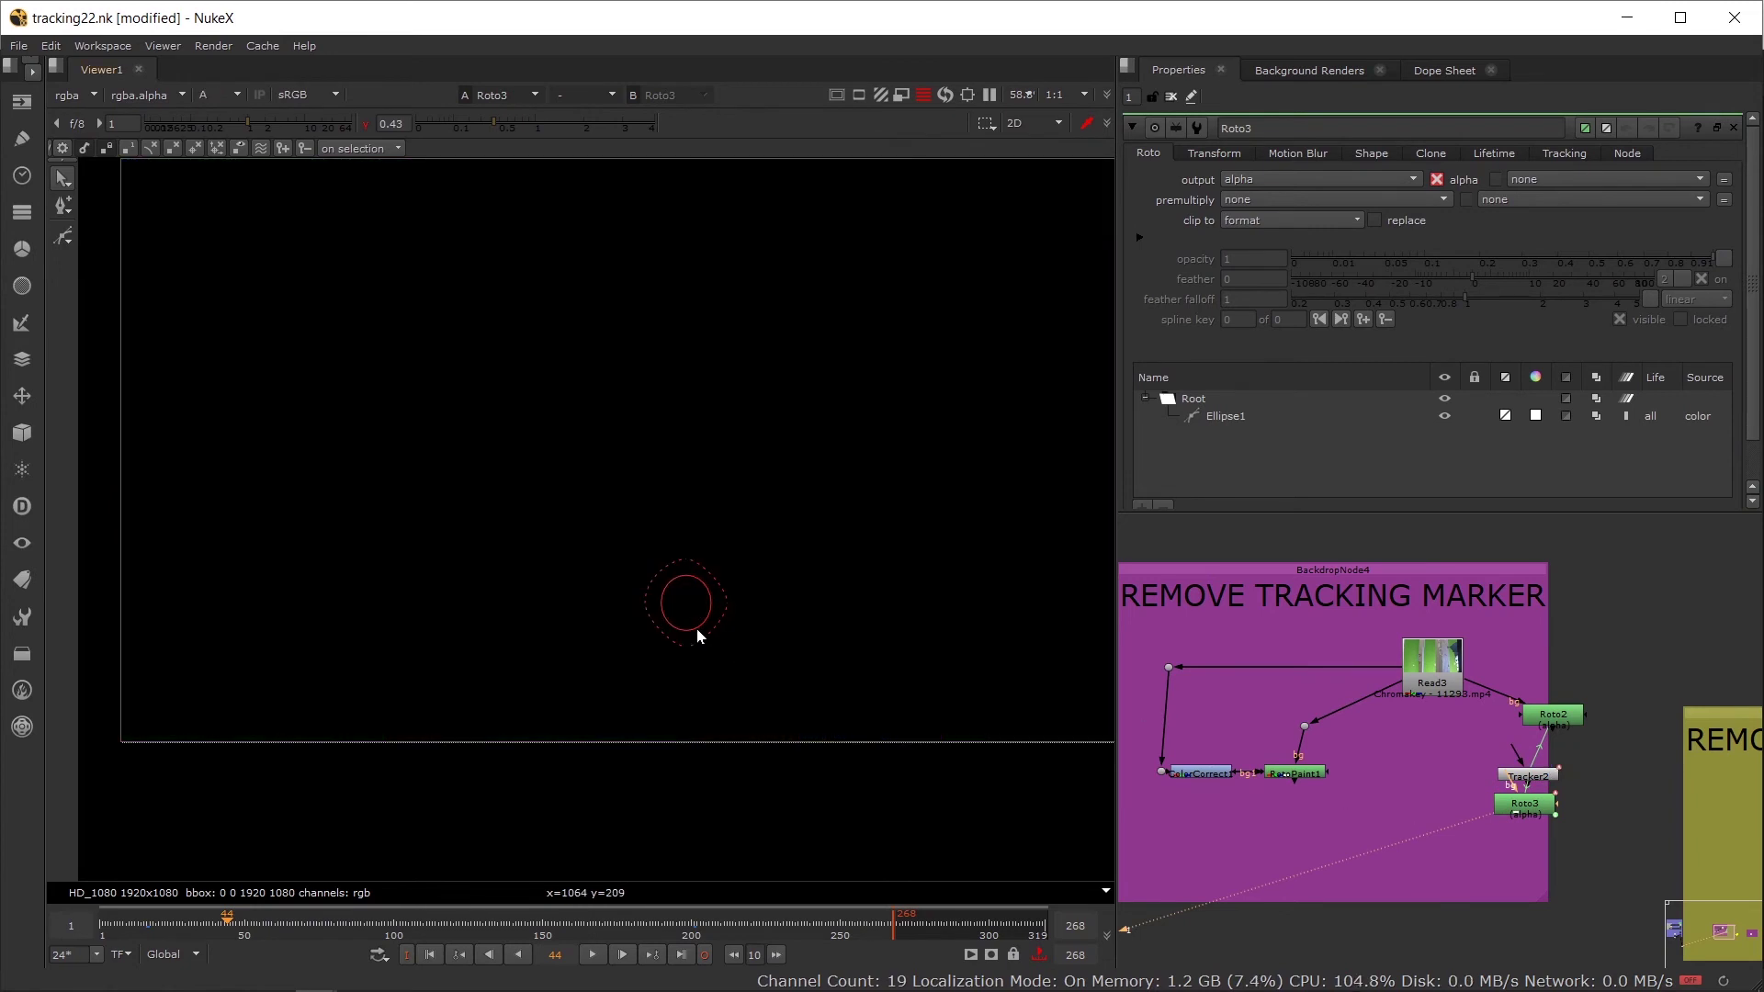
pyautogui.click(1529, 811)
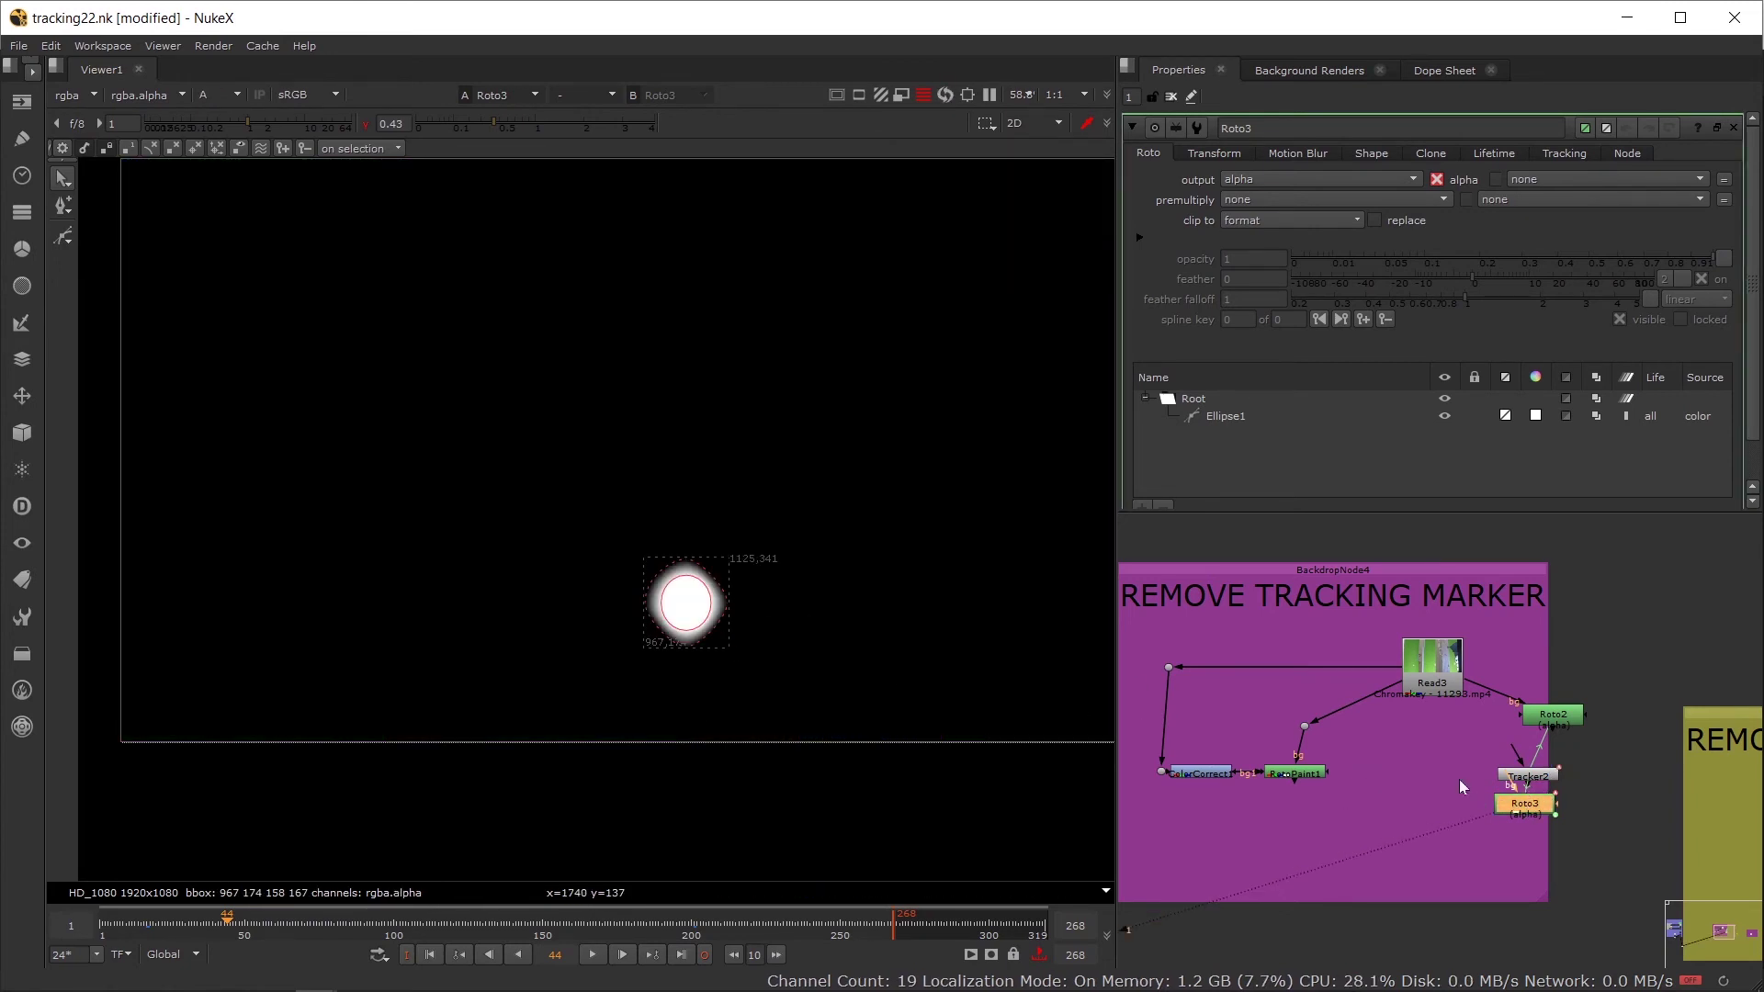
pyautogui.click(1415, 788)
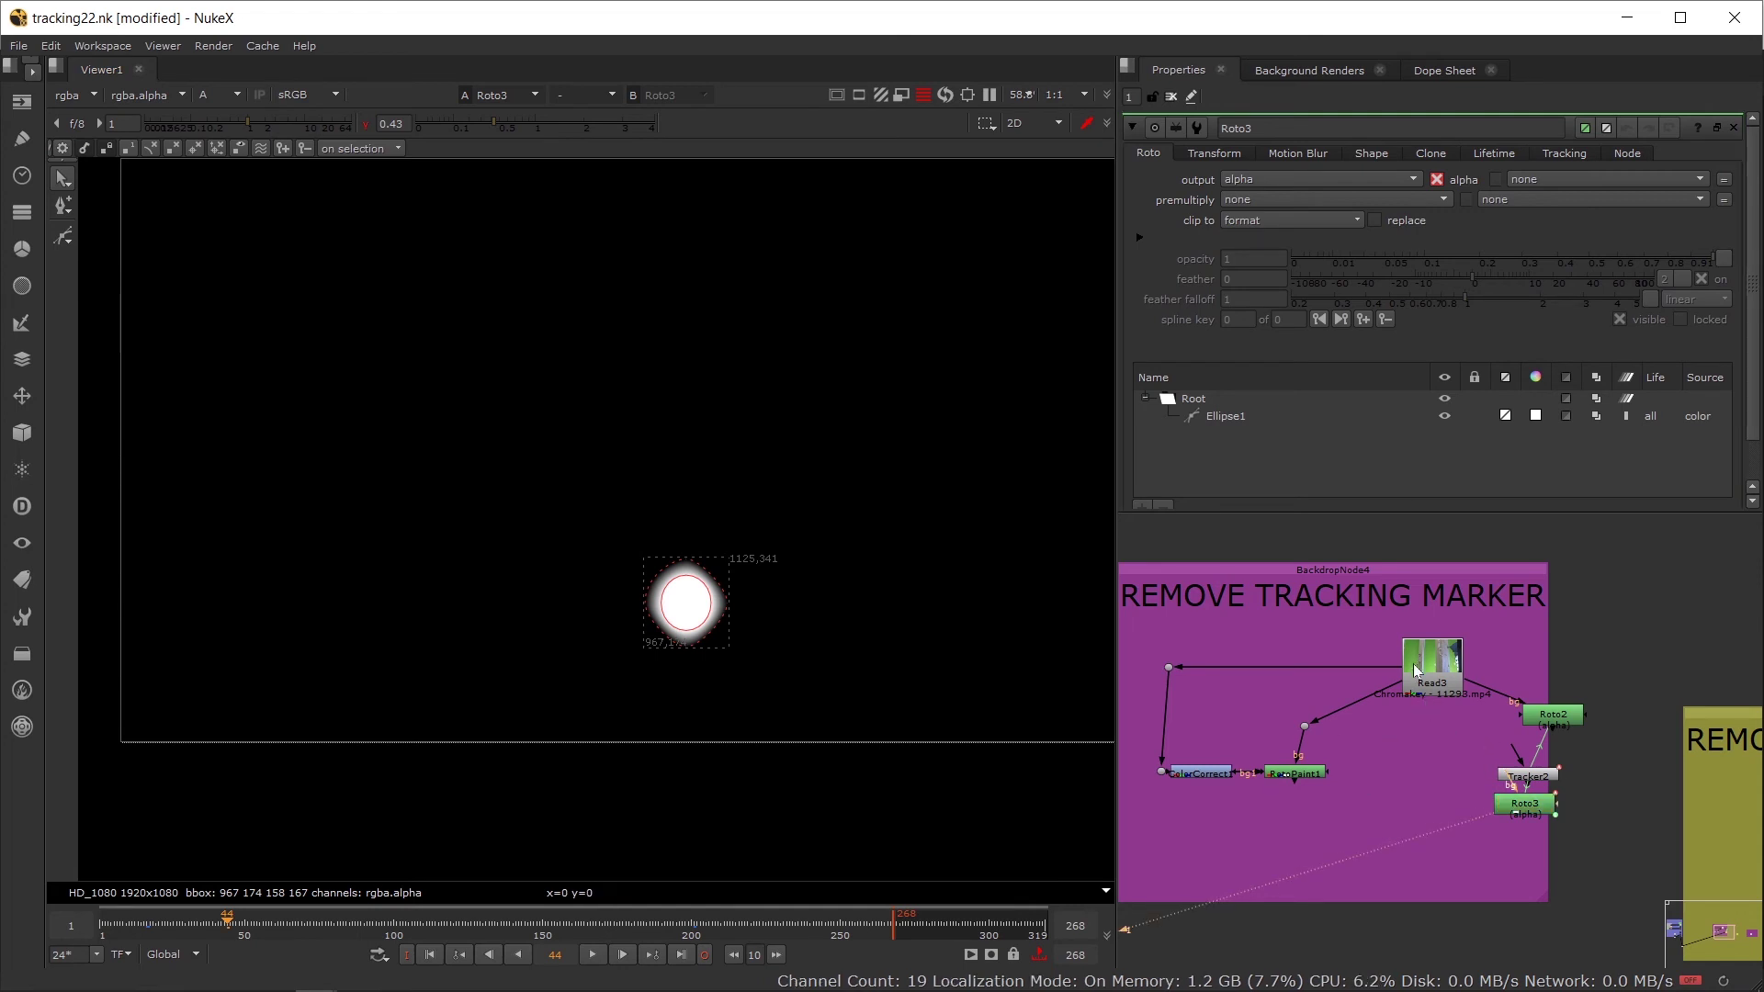
# Step: Add a Transform2 node fed from Read3 and view its output
pyautogui.press('t')
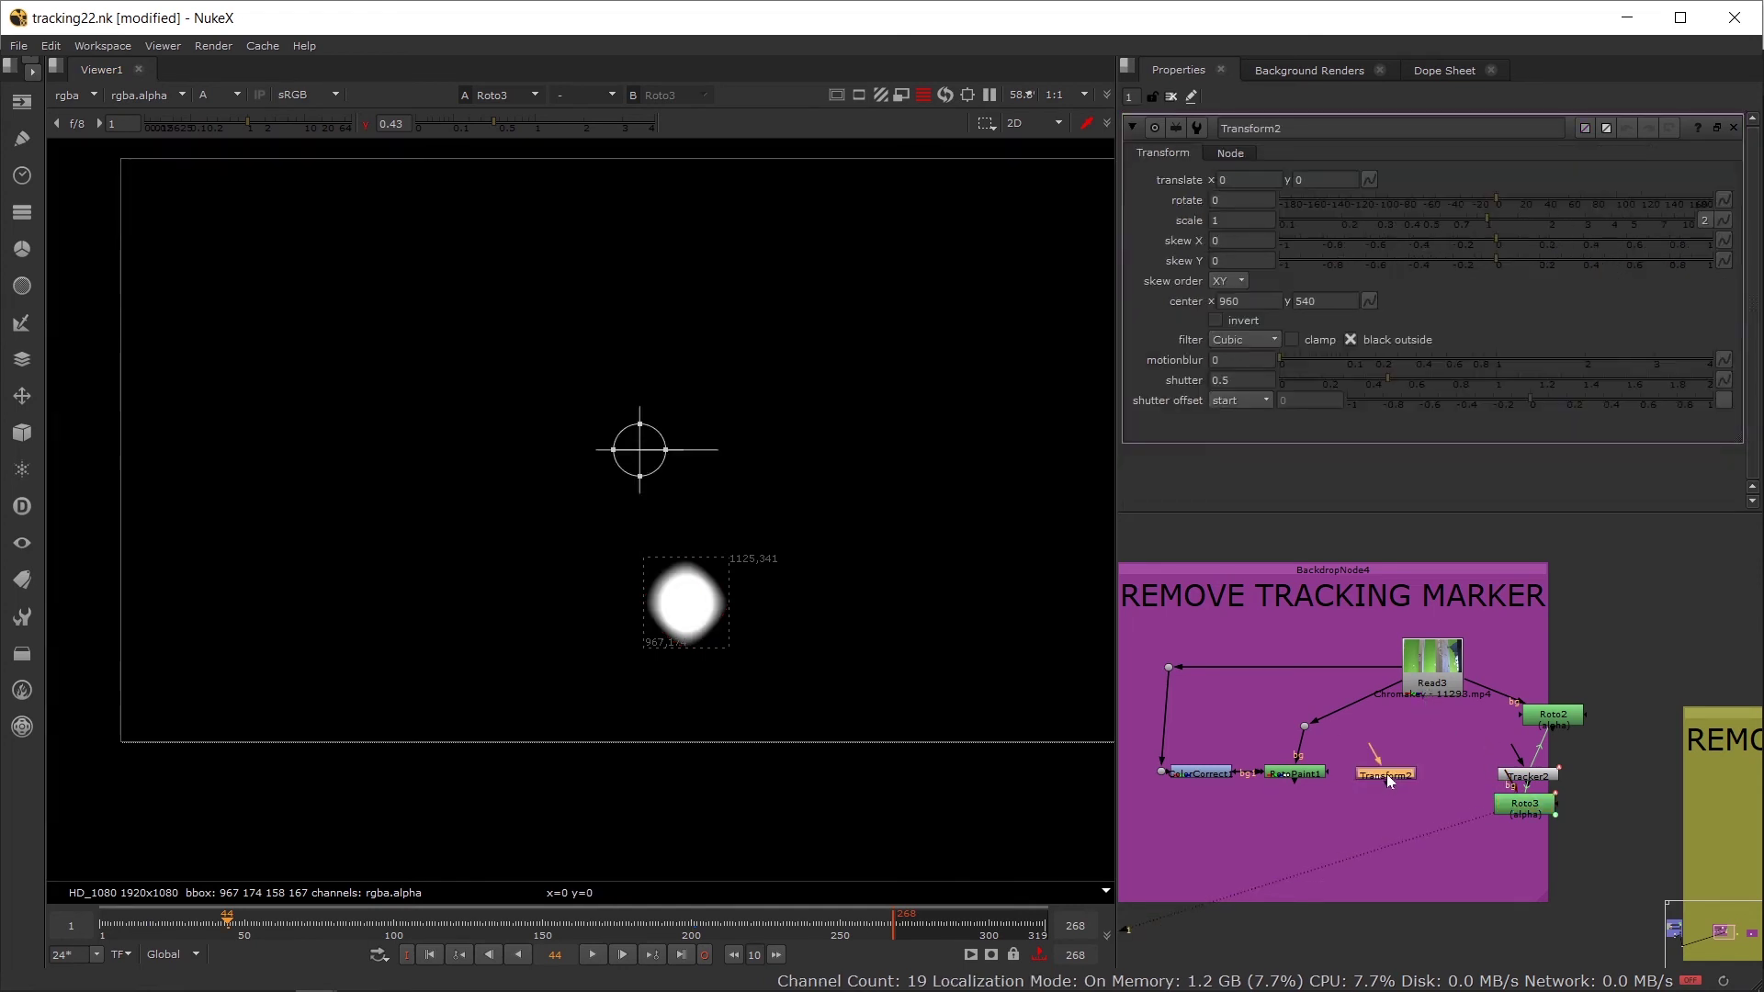
pyautogui.moveTo(1397, 774); pyautogui.dragTo(1392, 773)
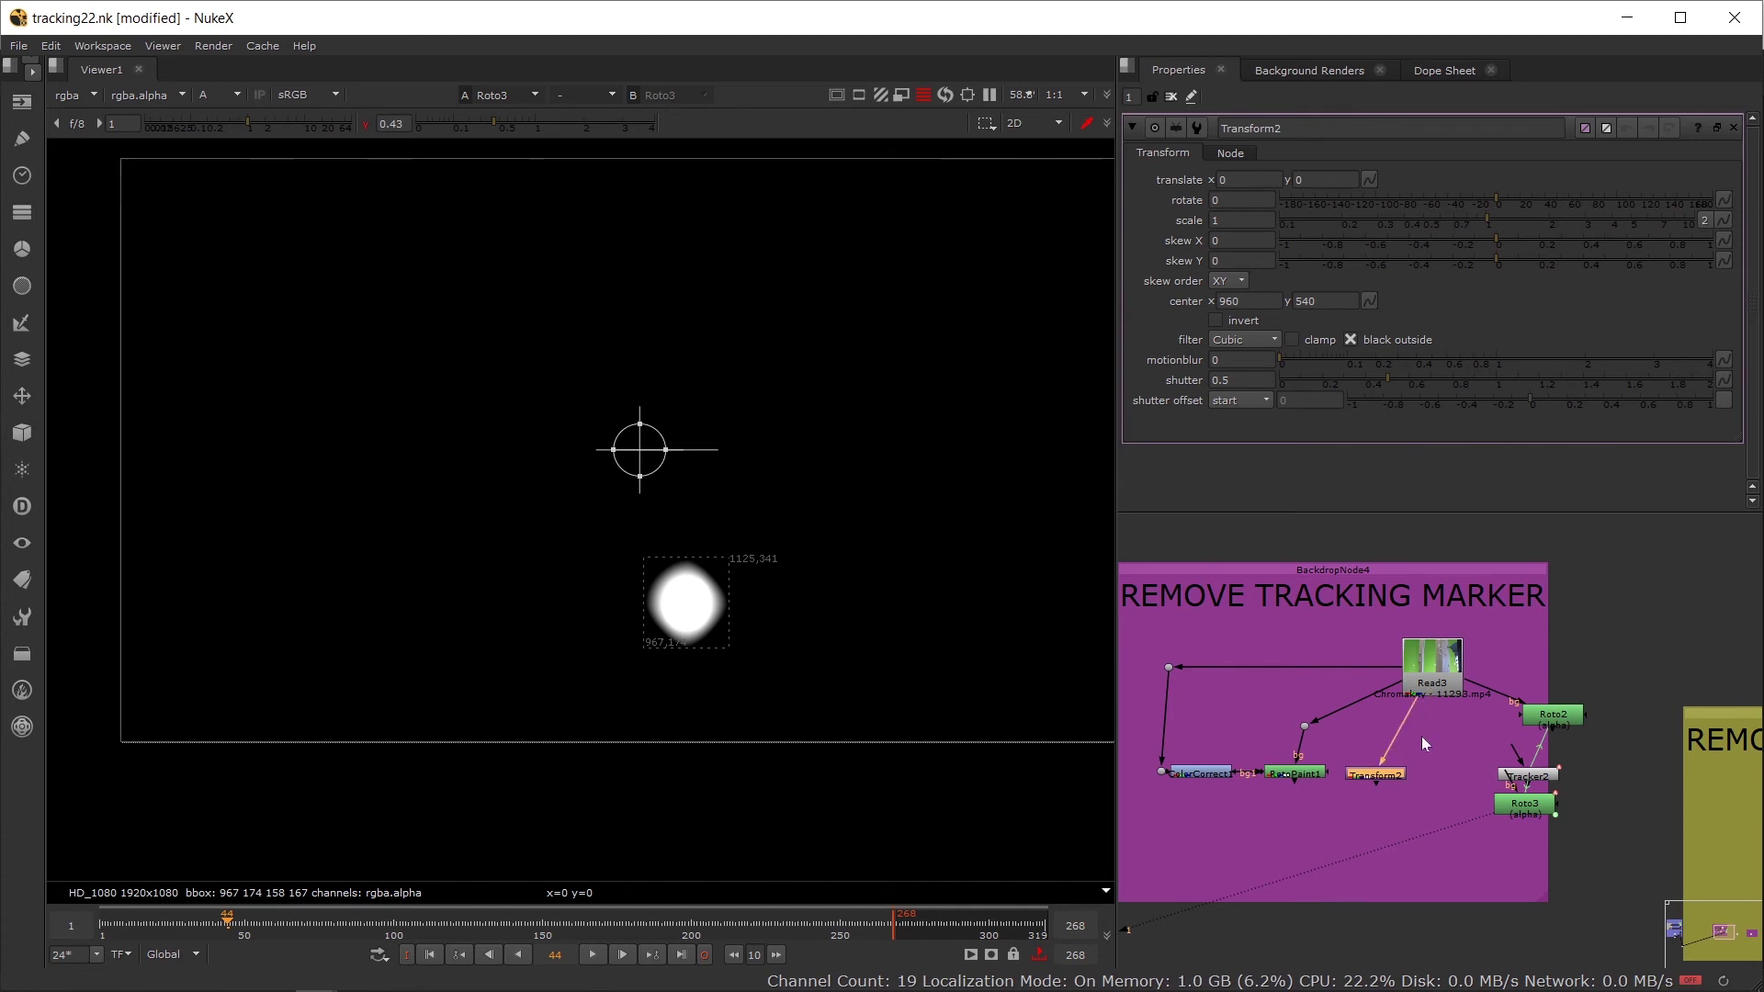
pyautogui.press('1')
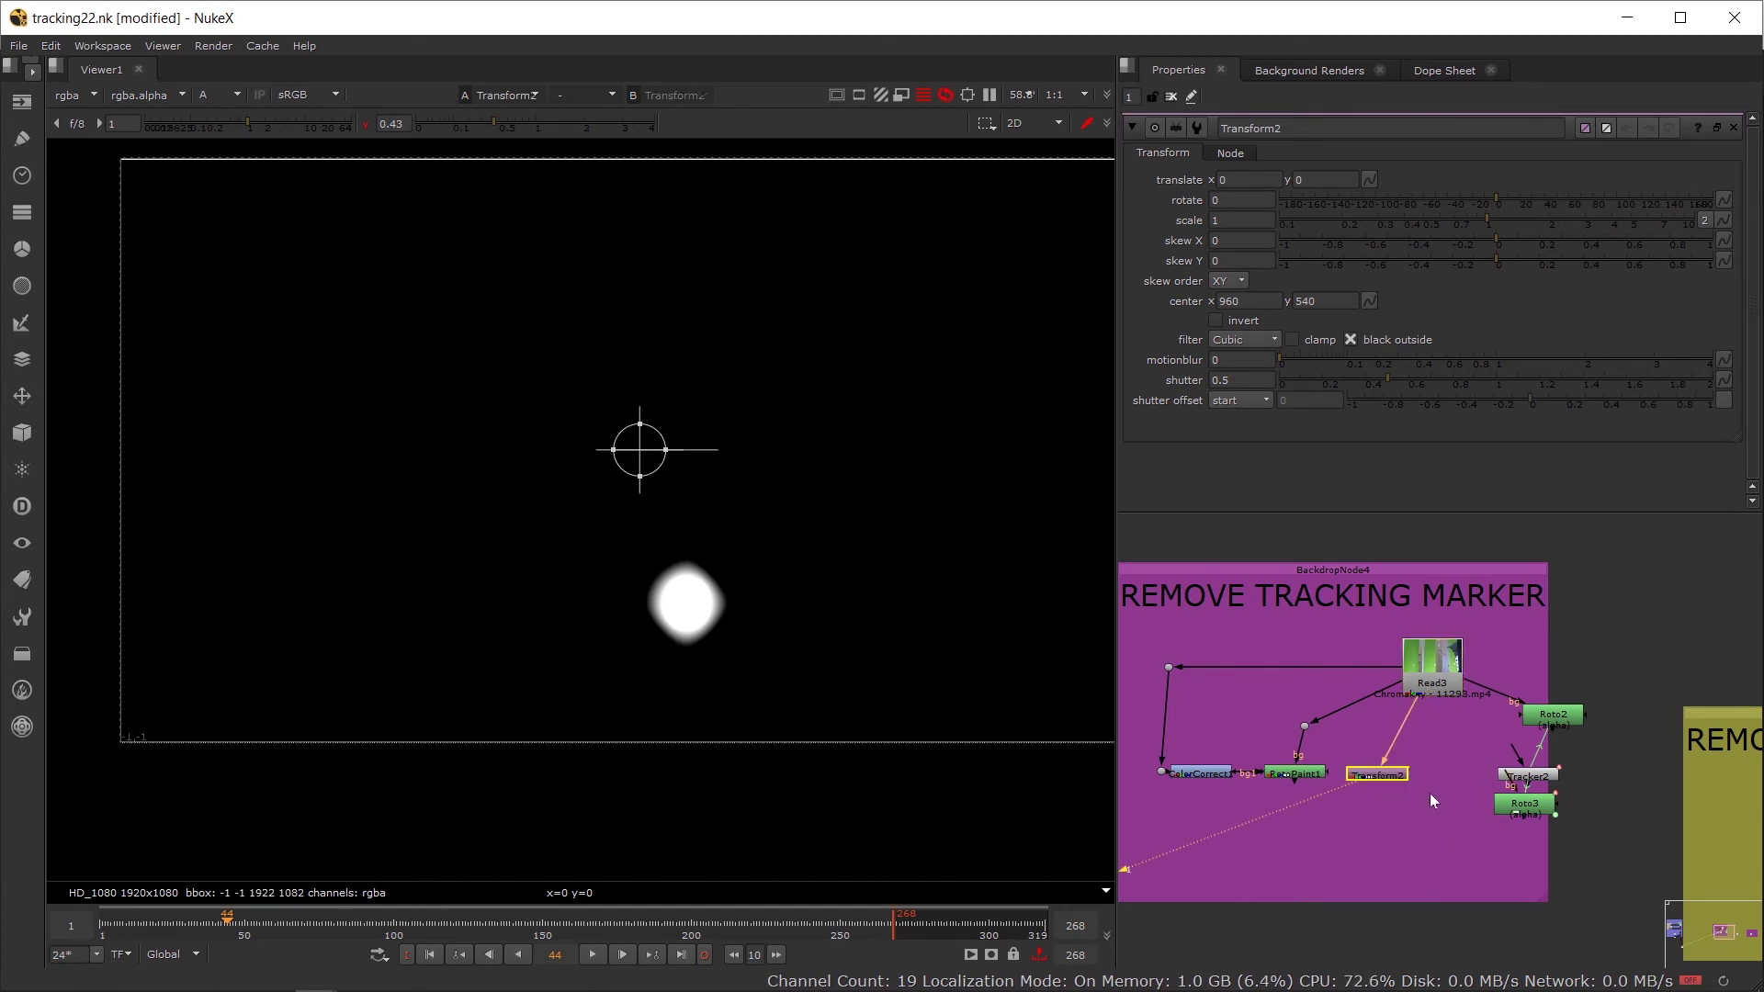
pyautogui.click(1430, 796)
# Step: Return the viewer to RGB and add a Merge3 (over) node and a Keymix1 node
pyautogui.press('a')
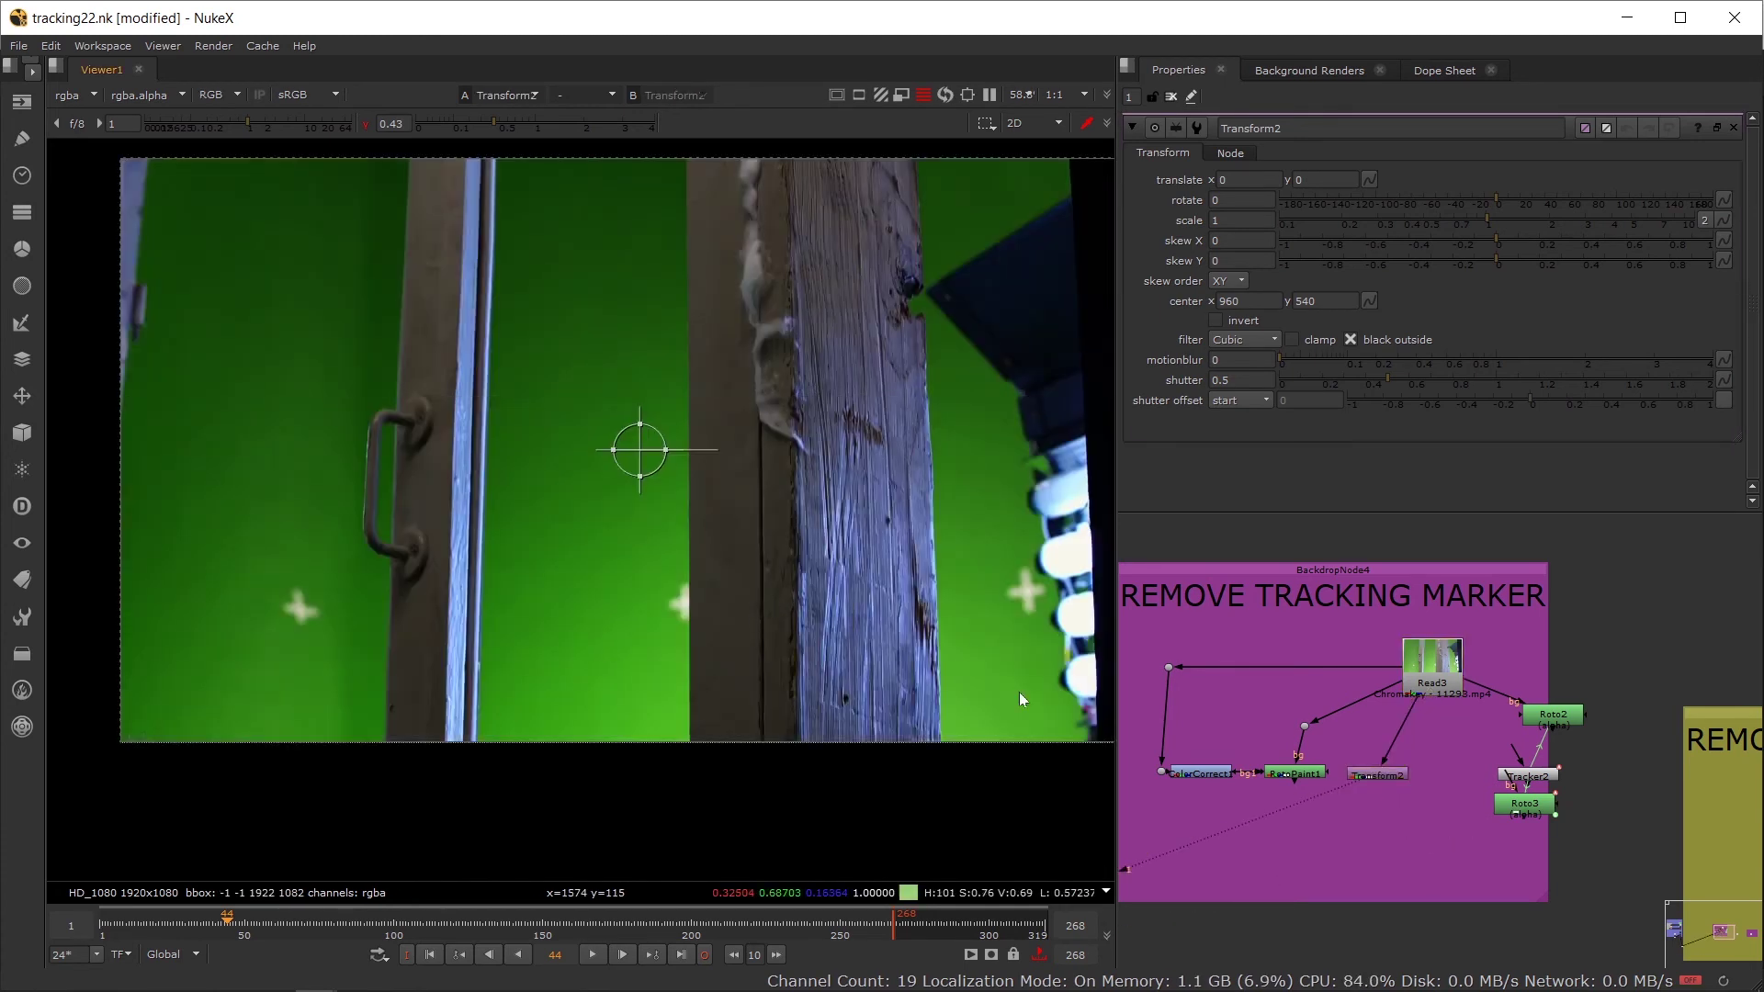
pyautogui.press('m')
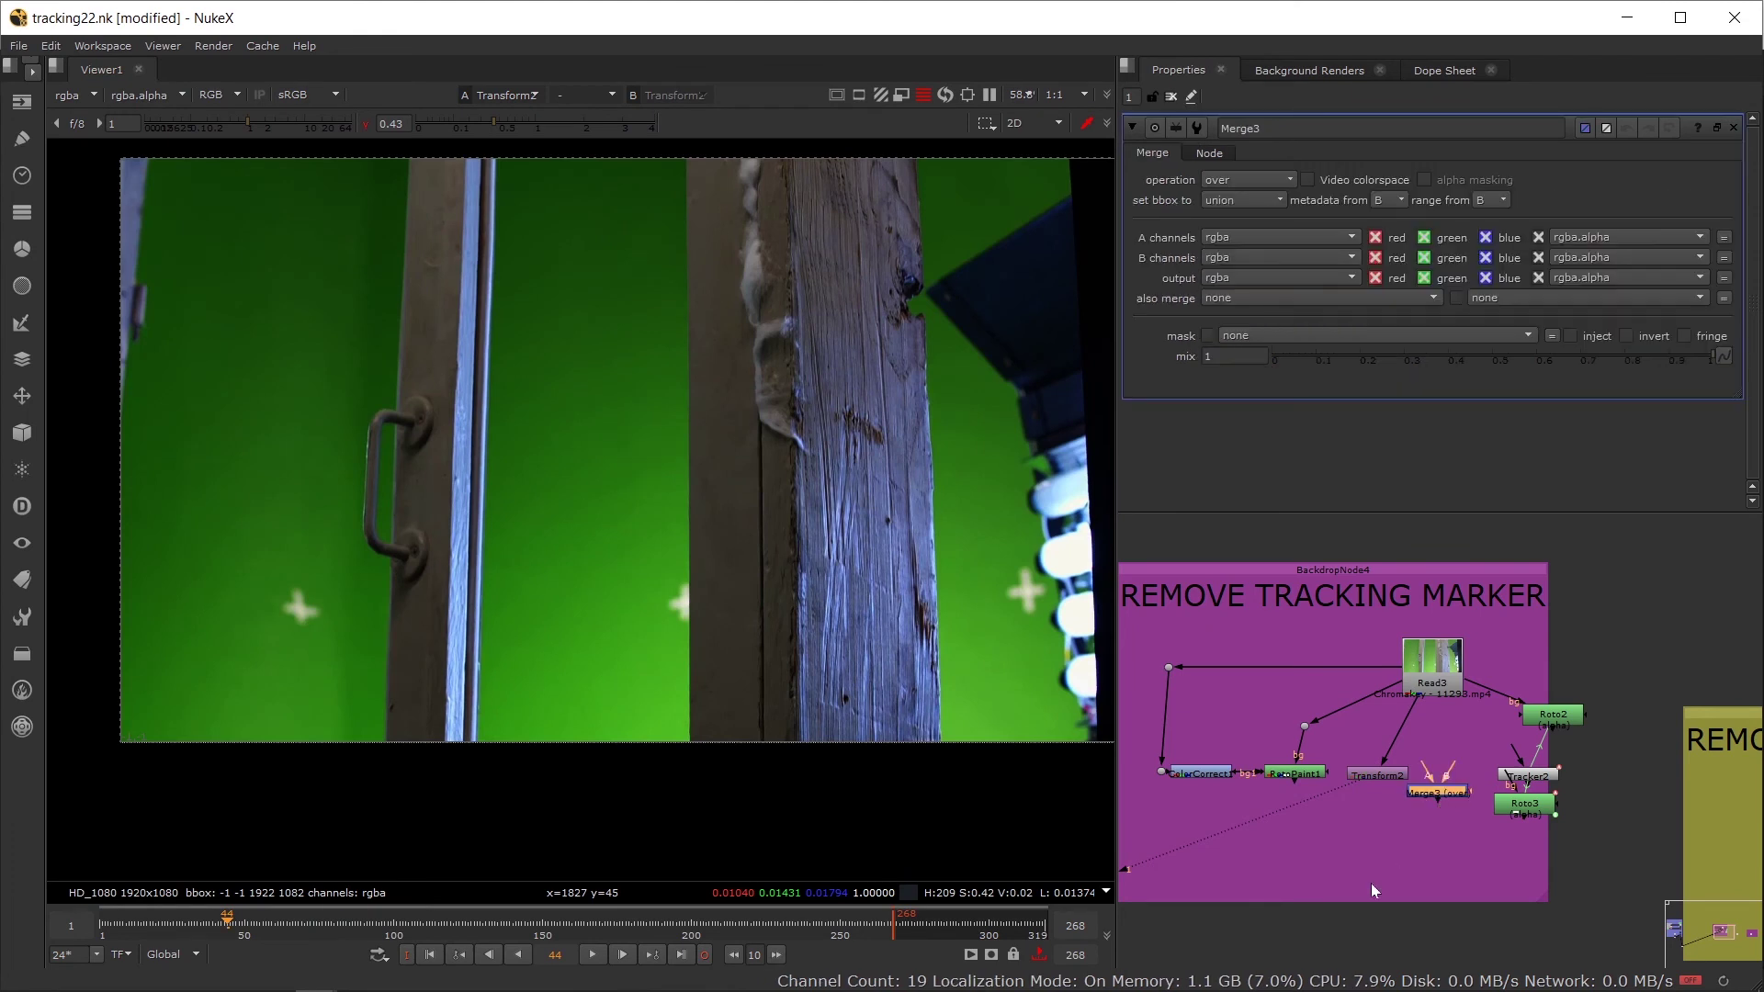
pyautogui.click(1354, 852)
pyautogui.press('Tab')
pyautogui.write('k')
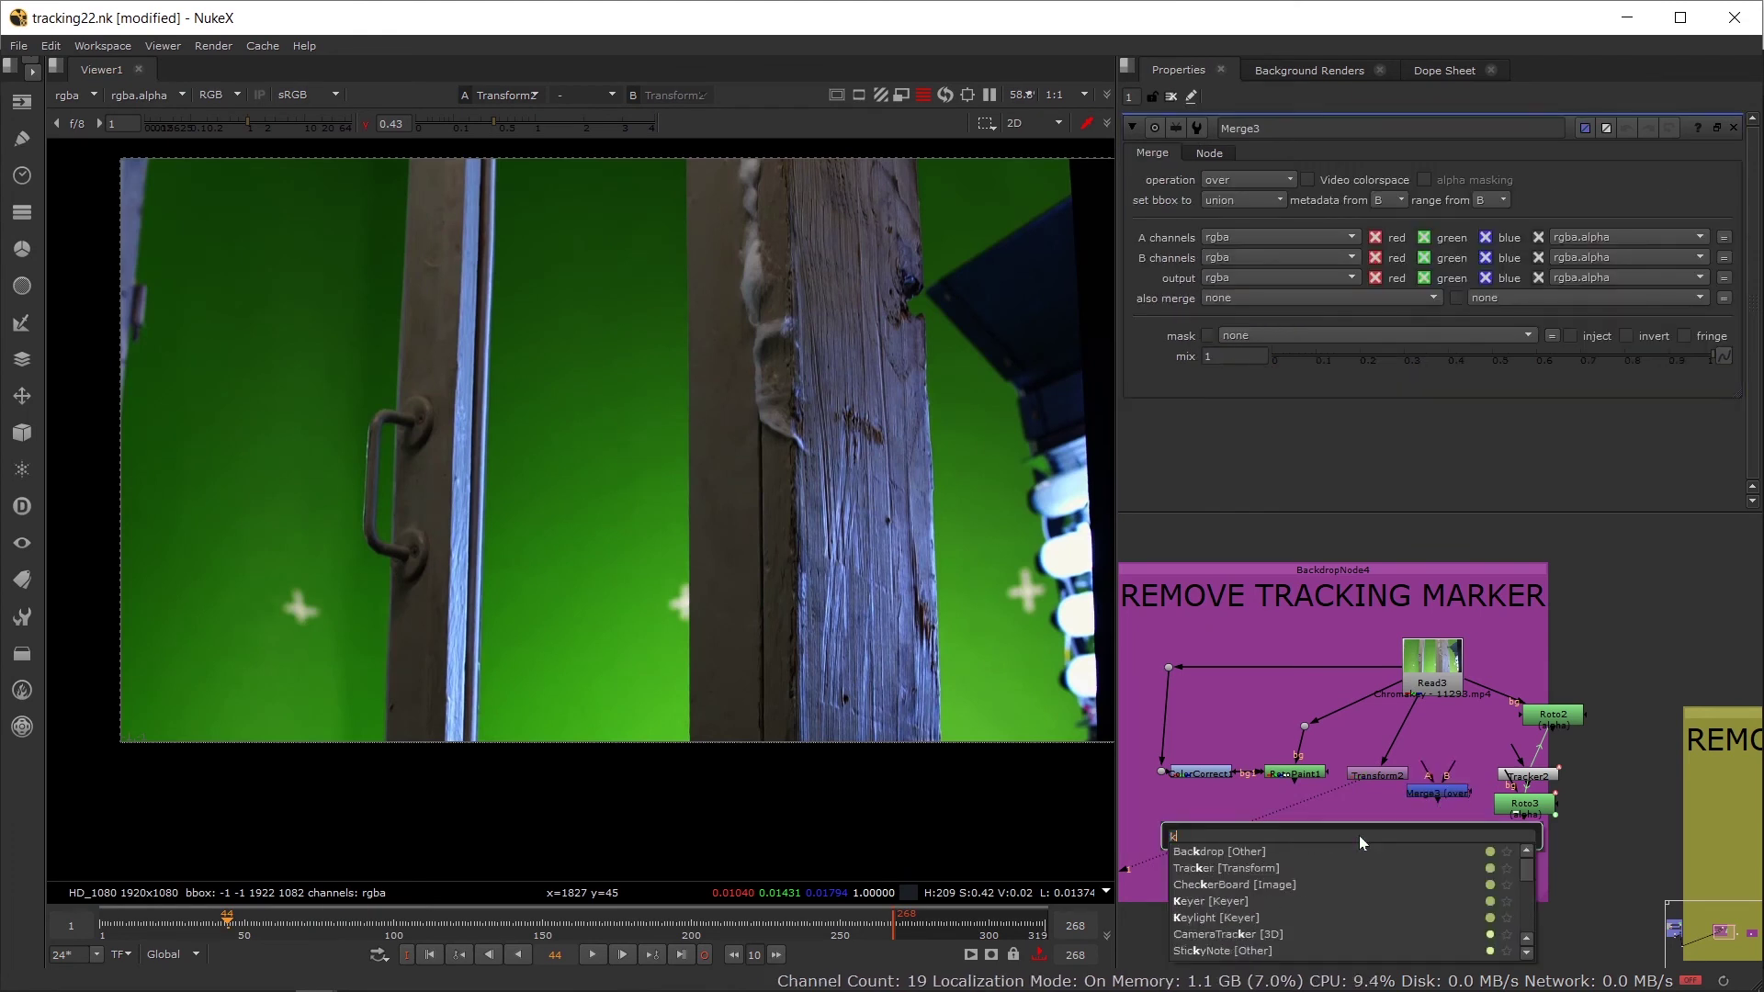
pyautogui.write('eymix')
pyautogui.press('Return')
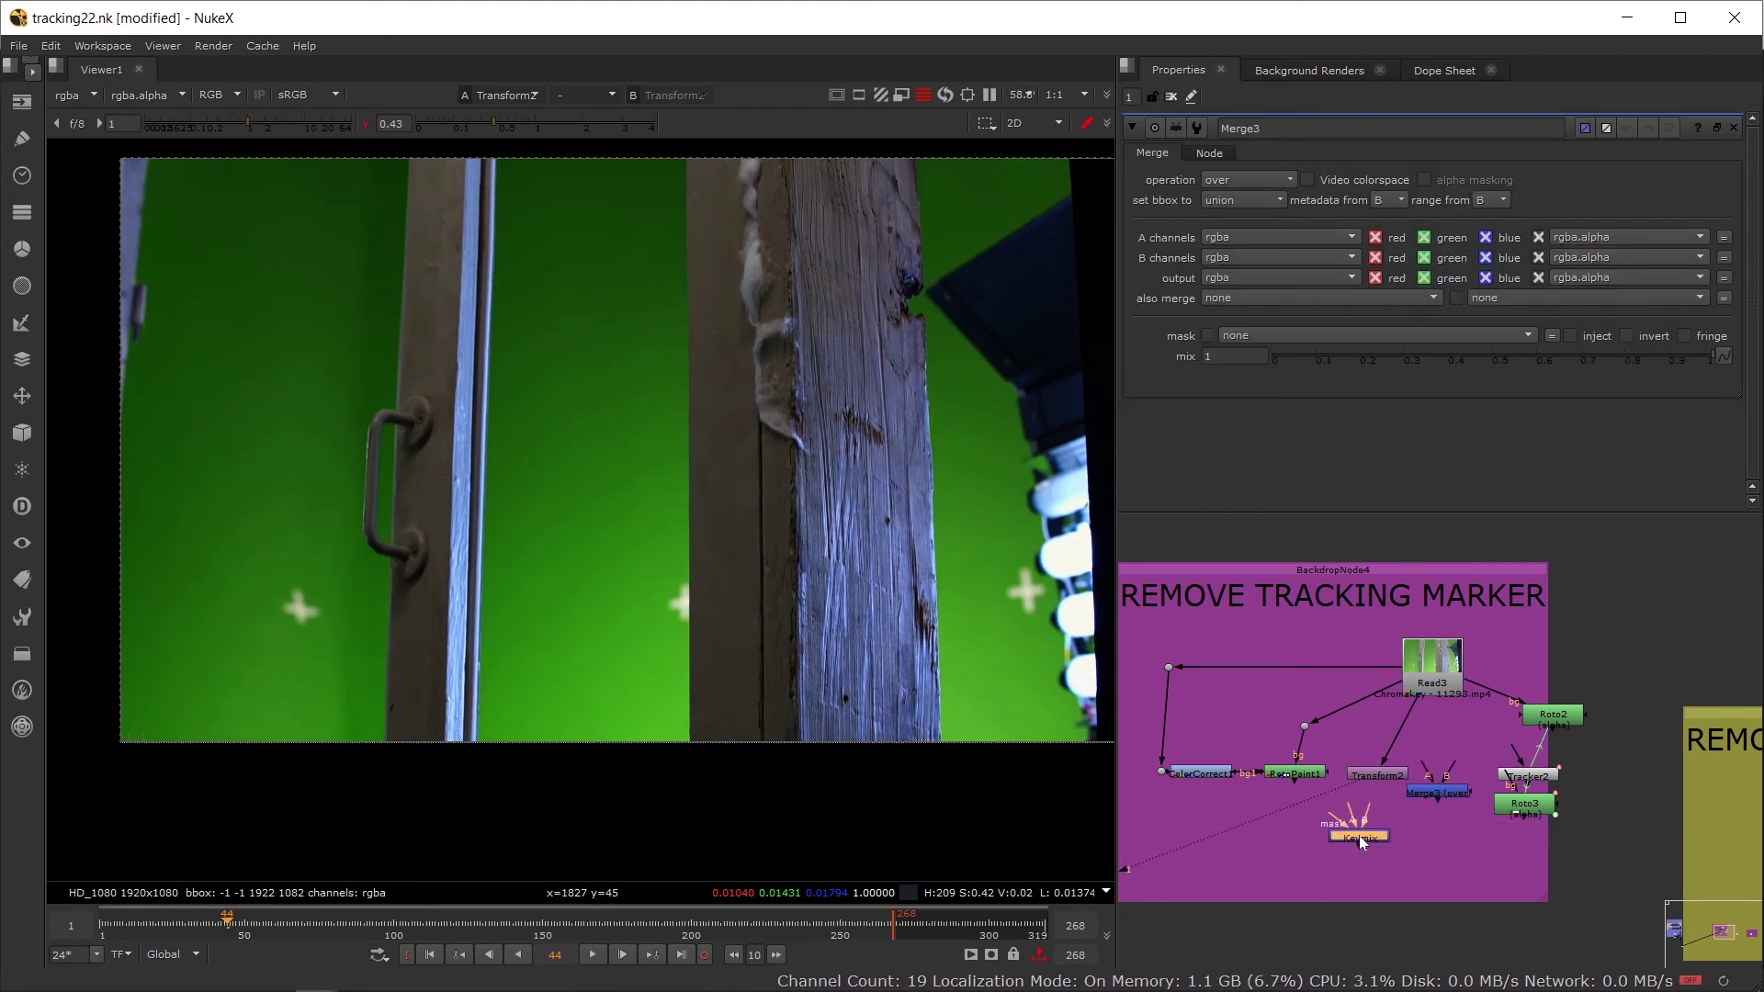
pyautogui.moveTo(1380, 847); pyautogui.dragTo(1375, 847)
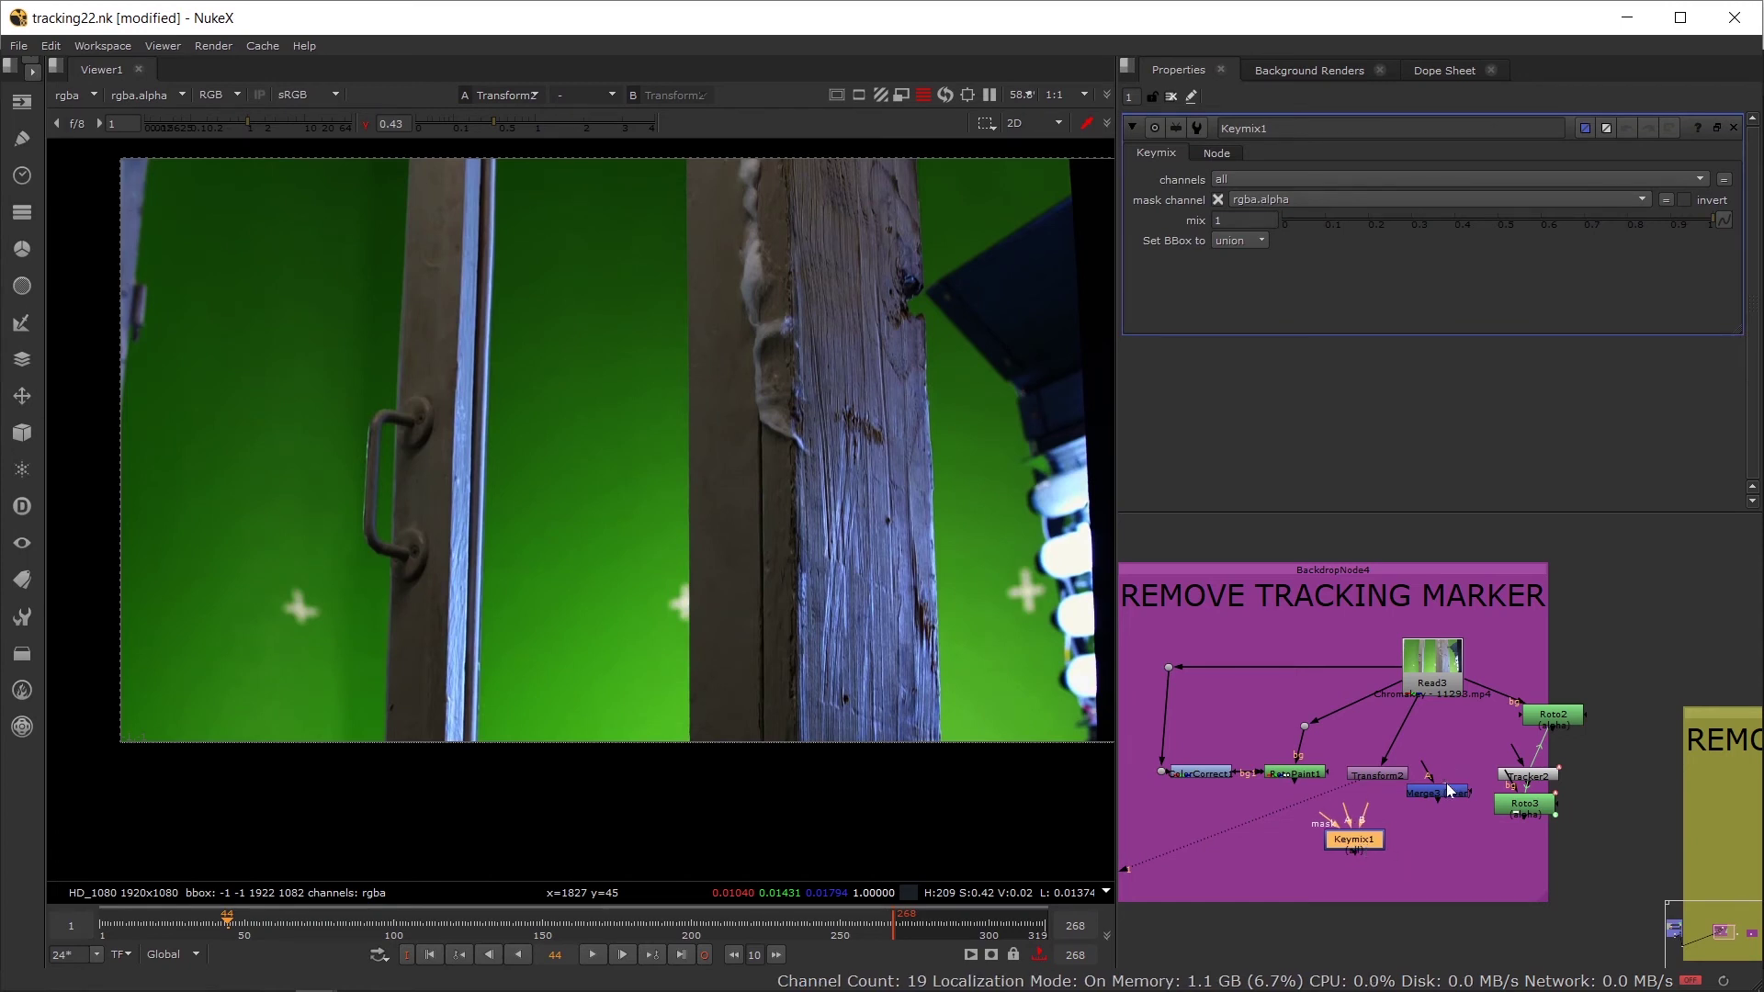
# Step: Connect Merge3's B input to Read3 and view Merge3's output
pyautogui.click(1449, 790)
pyautogui.press('1')
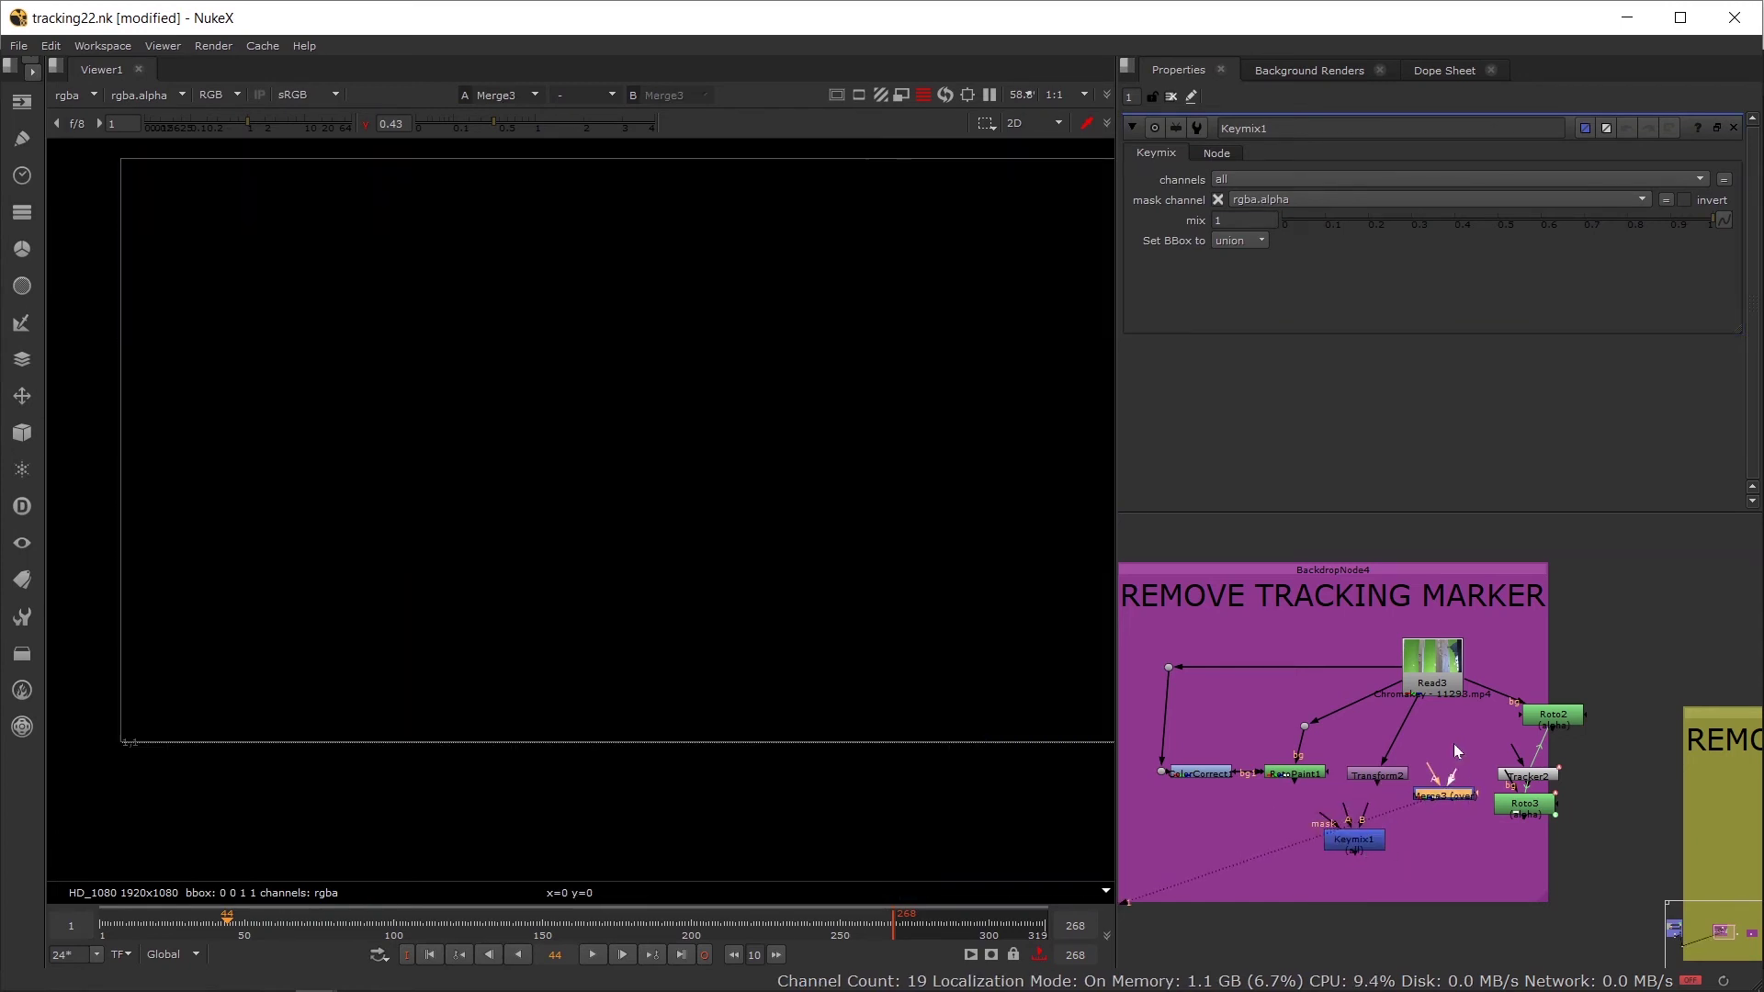
pyautogui.moveTo(1455, 745); pyautogui.dragTo(1449, 655)
pyautogui.moveTo(1445, 655); pyautogui.dragTo(1460, 662)
# Step: Delete Roto2 and move Tracker2 and Roto3 out of the backdrop
pyautogui.click(1565, 714)
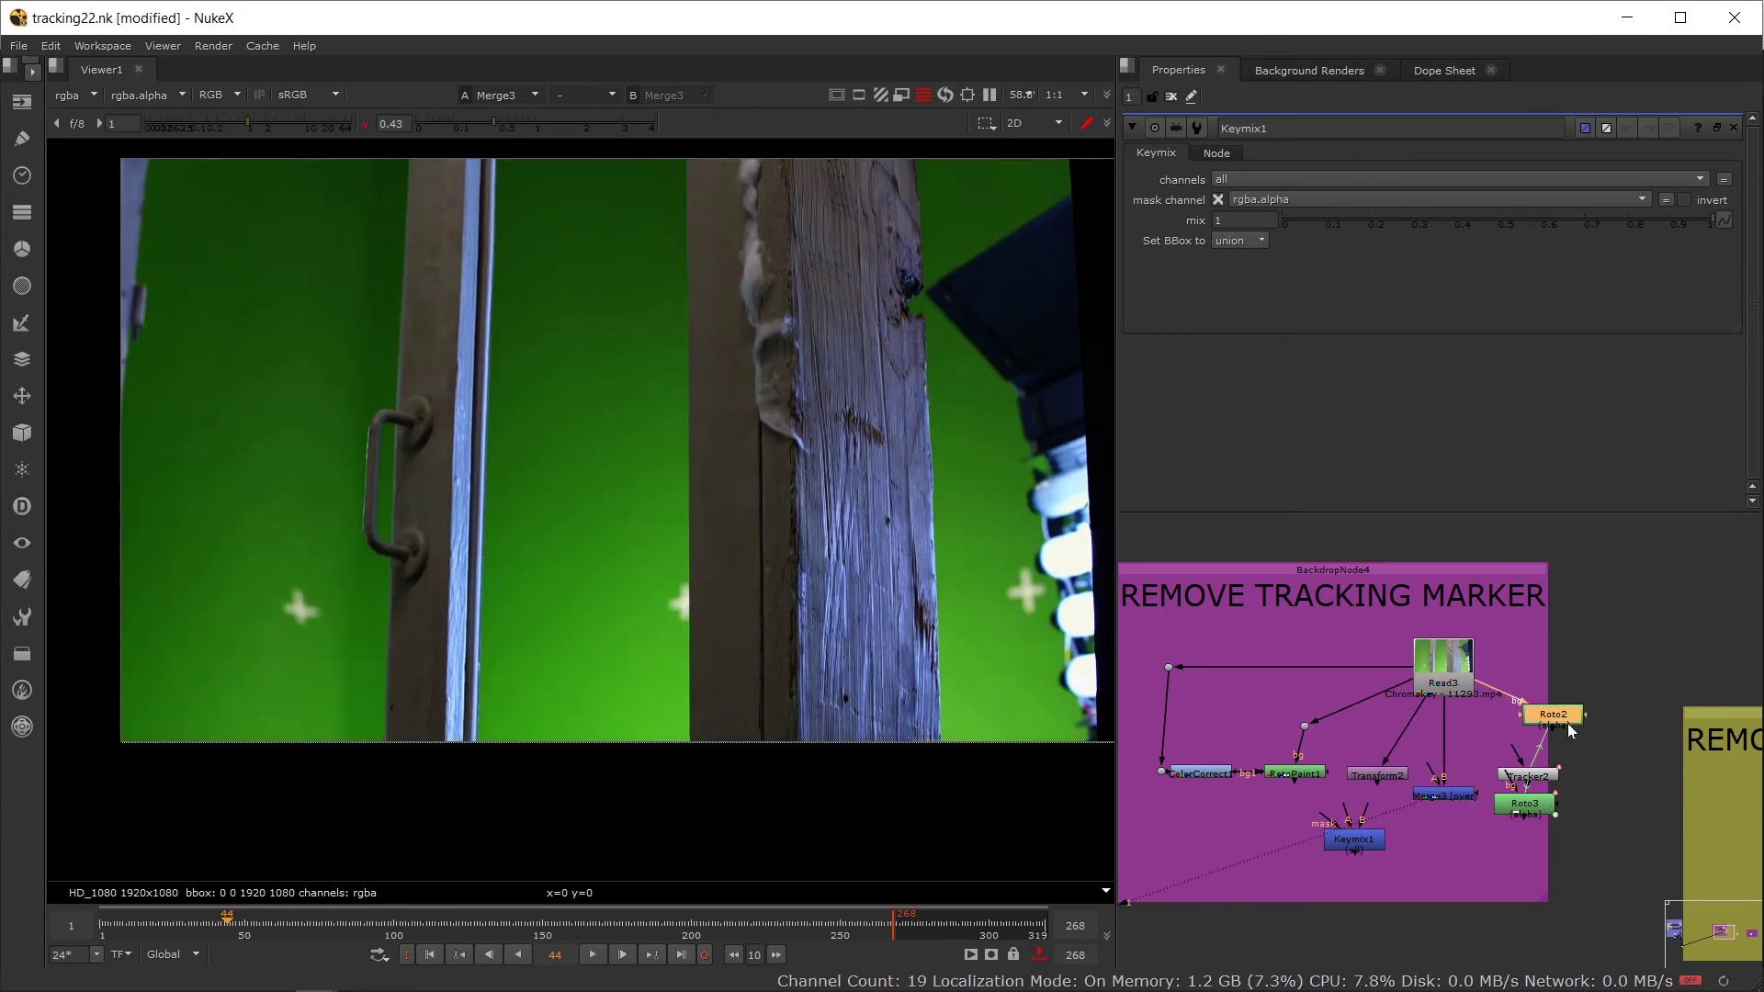
pyautogui.press('Delete')
pyautogui.moveTo(1608, 723); pyautogui.dragTo(1596, 769)
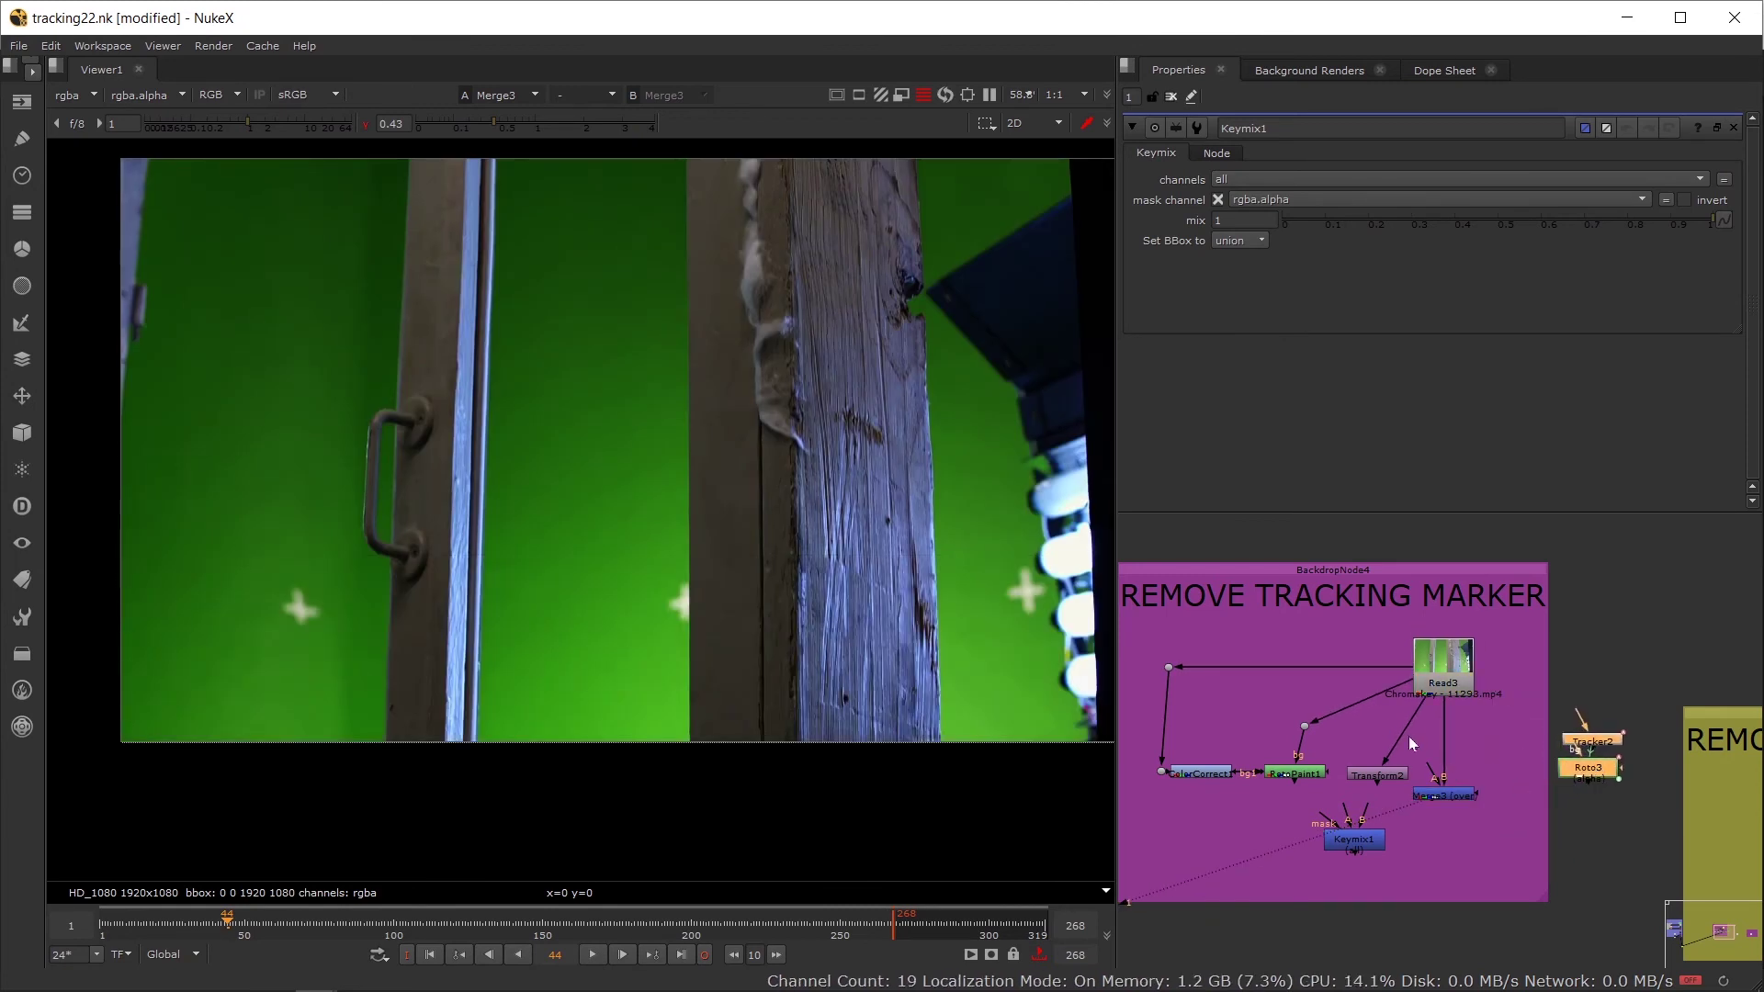
# Step: Move ColorCorrect1 and RotoPaint1 up-left, and connect Merge3's A input to Transform2
pyautogui.moveTo(1347, 726); pyautogui.dragTo(1130, 804)
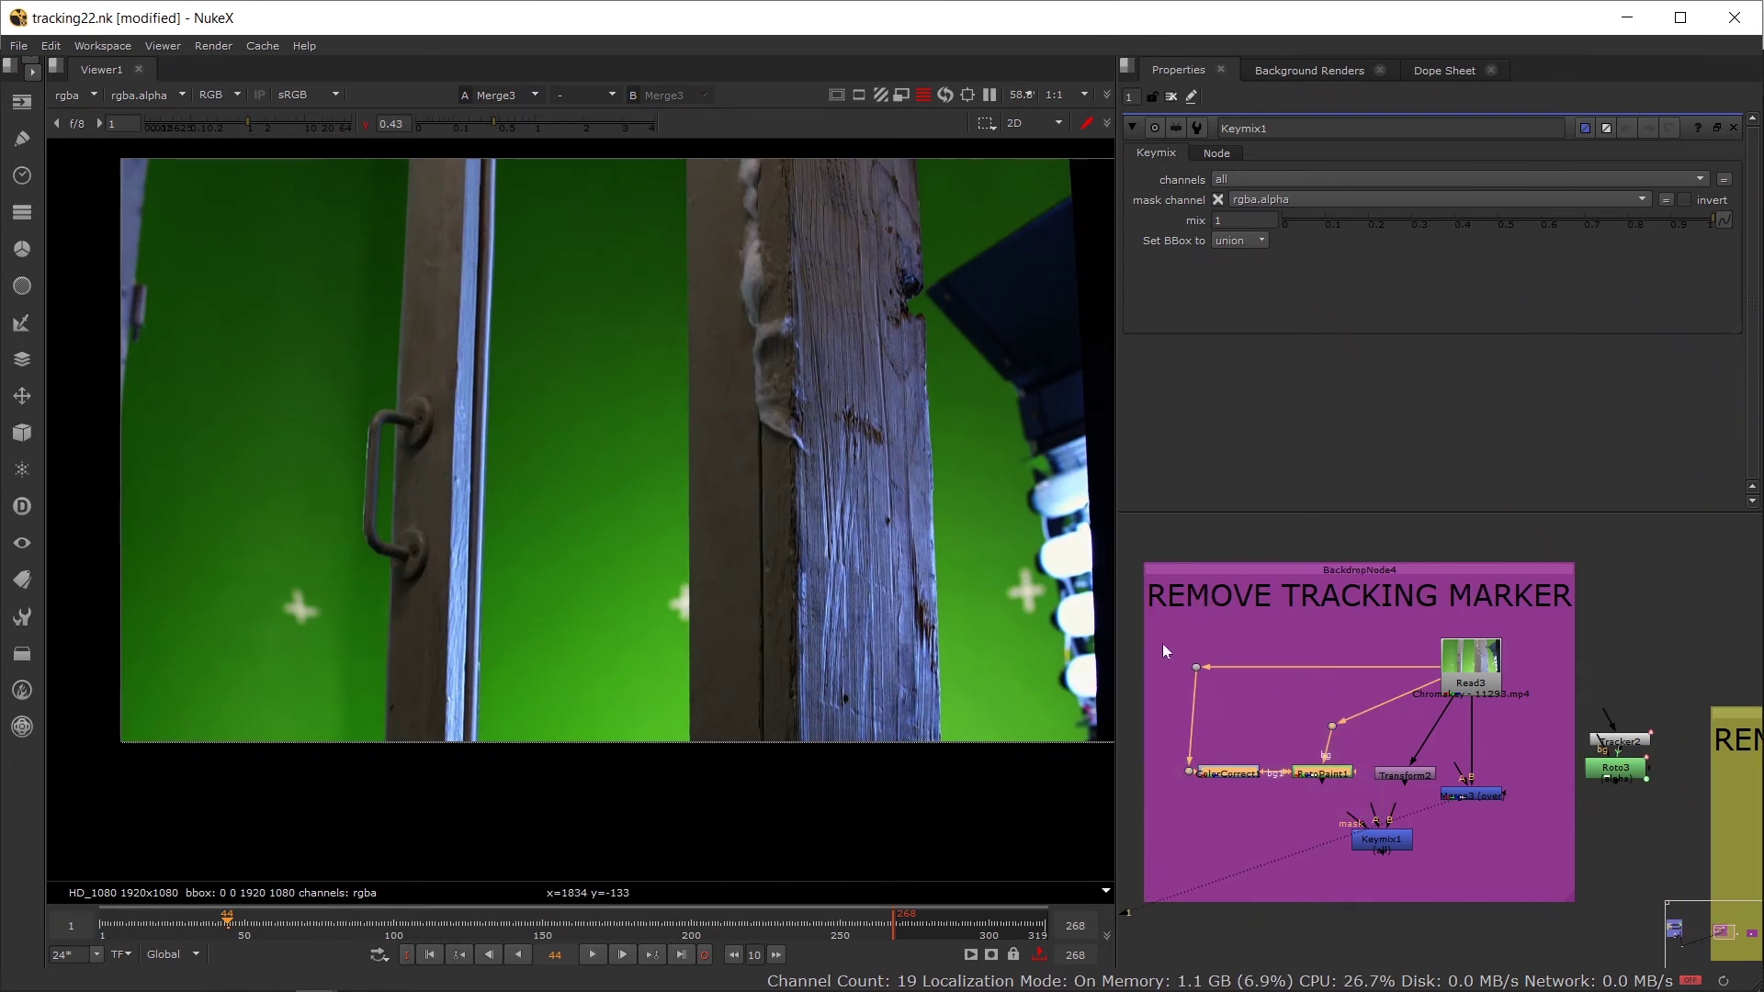
pyautogui.moveTo(1163, 646)
pyautogui.mouseDown()
pyautogui.moveTo(1364, 800)
pyautogui.moveTo(1378, 831)
pyautogui.mouseUp()
pyautogui.moveTo(1323, 774); pyautogui.dragTo(1253, 731)
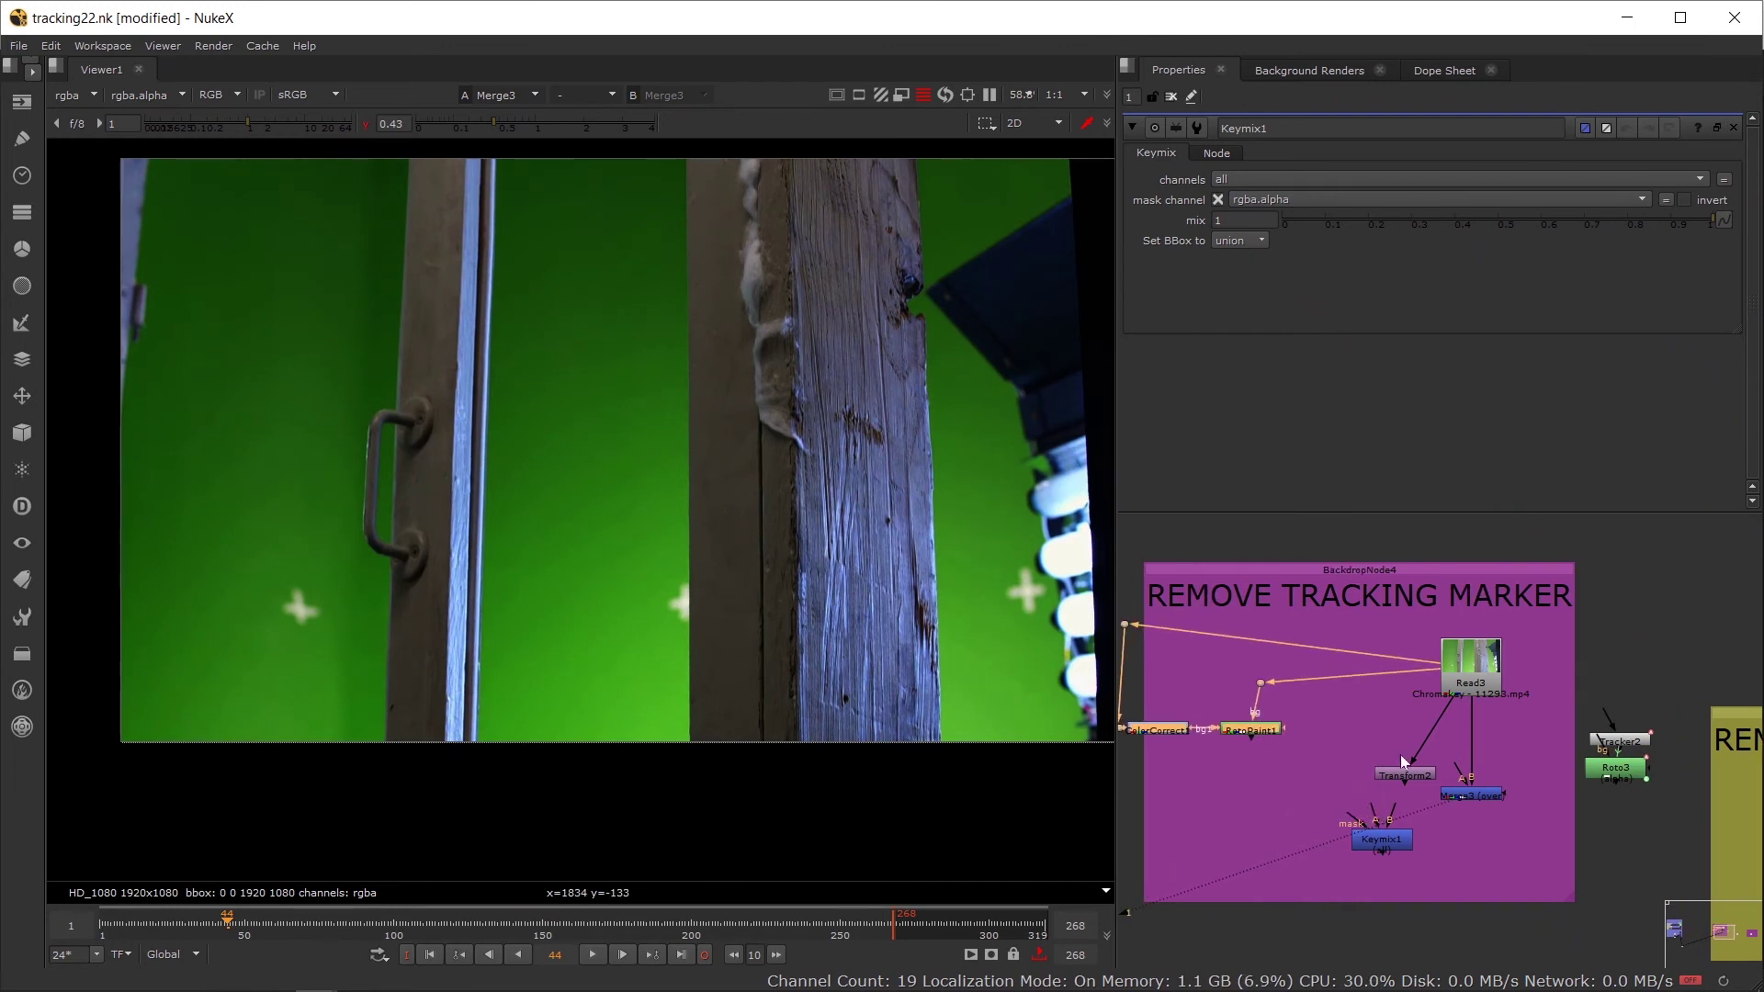
pyautogui.moveTo(1403, 773)
pyautogui.mouseDown()
pyautogui.moveTo(1365, 758)
pyautogui.moveTo(1389, 759)
pyautogui.mouseUp()
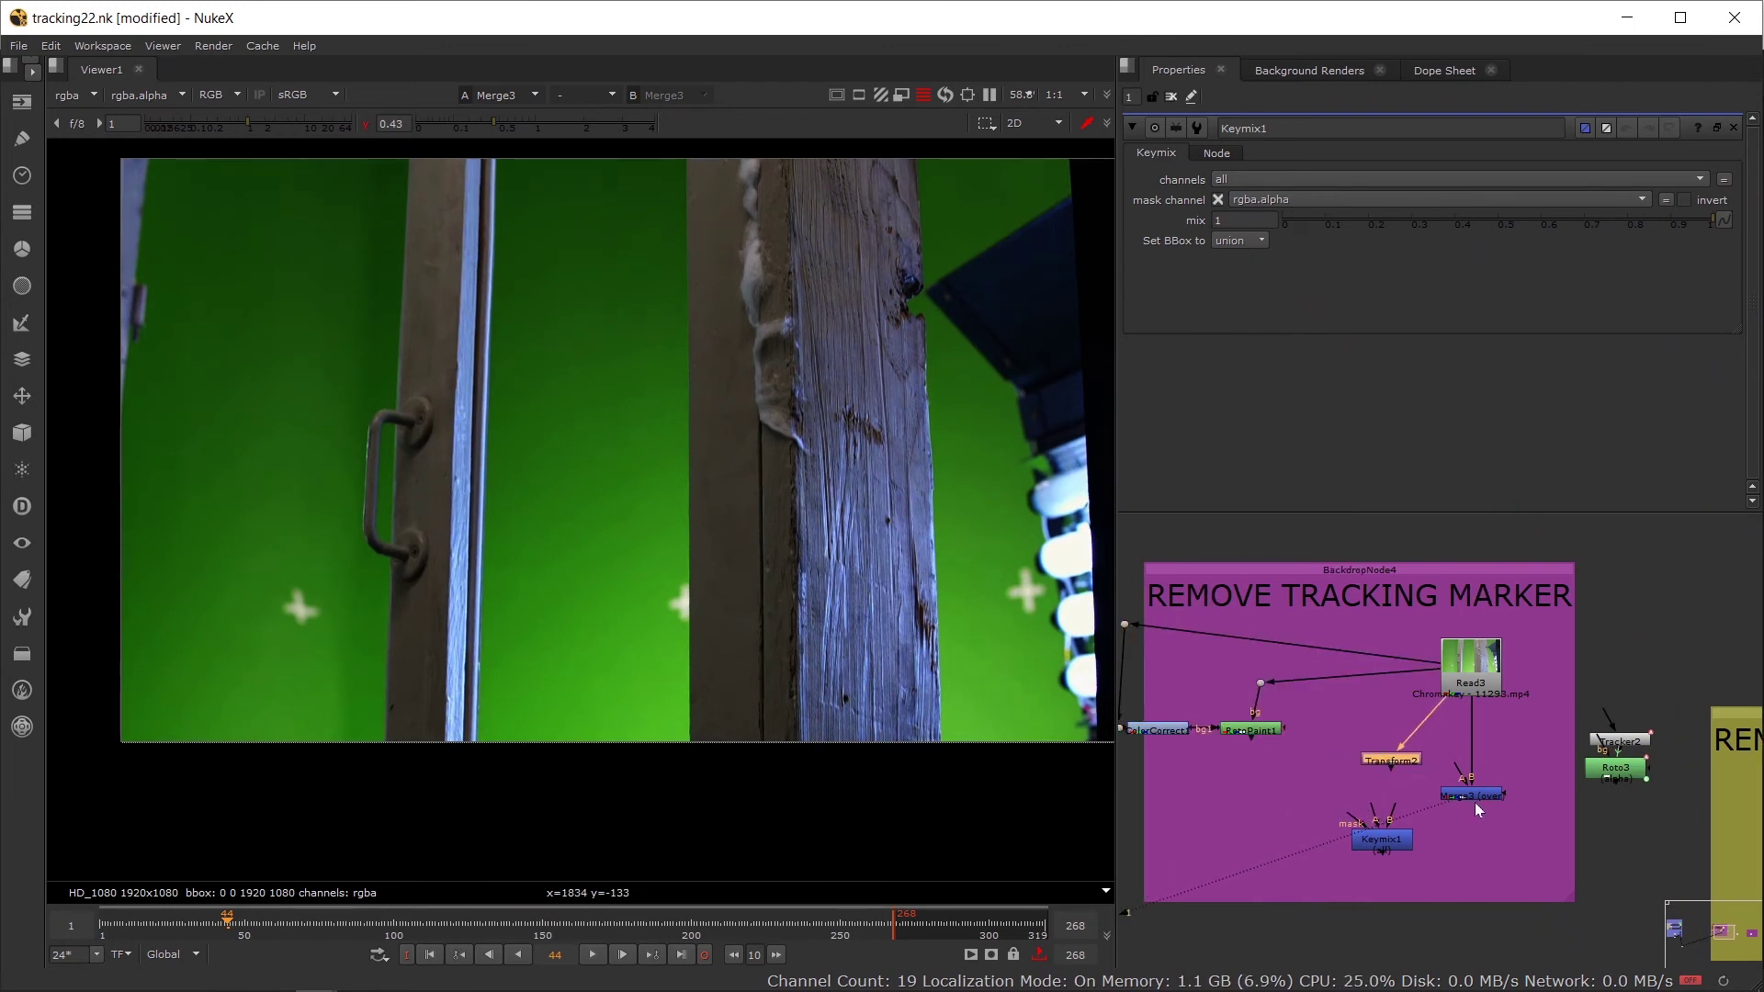
pyautogui.moveTo(1475, 802)
pyautogui.mouseDown()
pyautogui.moveTo(1474, 783)
pyautogui.moveTo(1398, 762)
pyautogui.moveTo(1471, 777)
pyautogui.mouseUp()
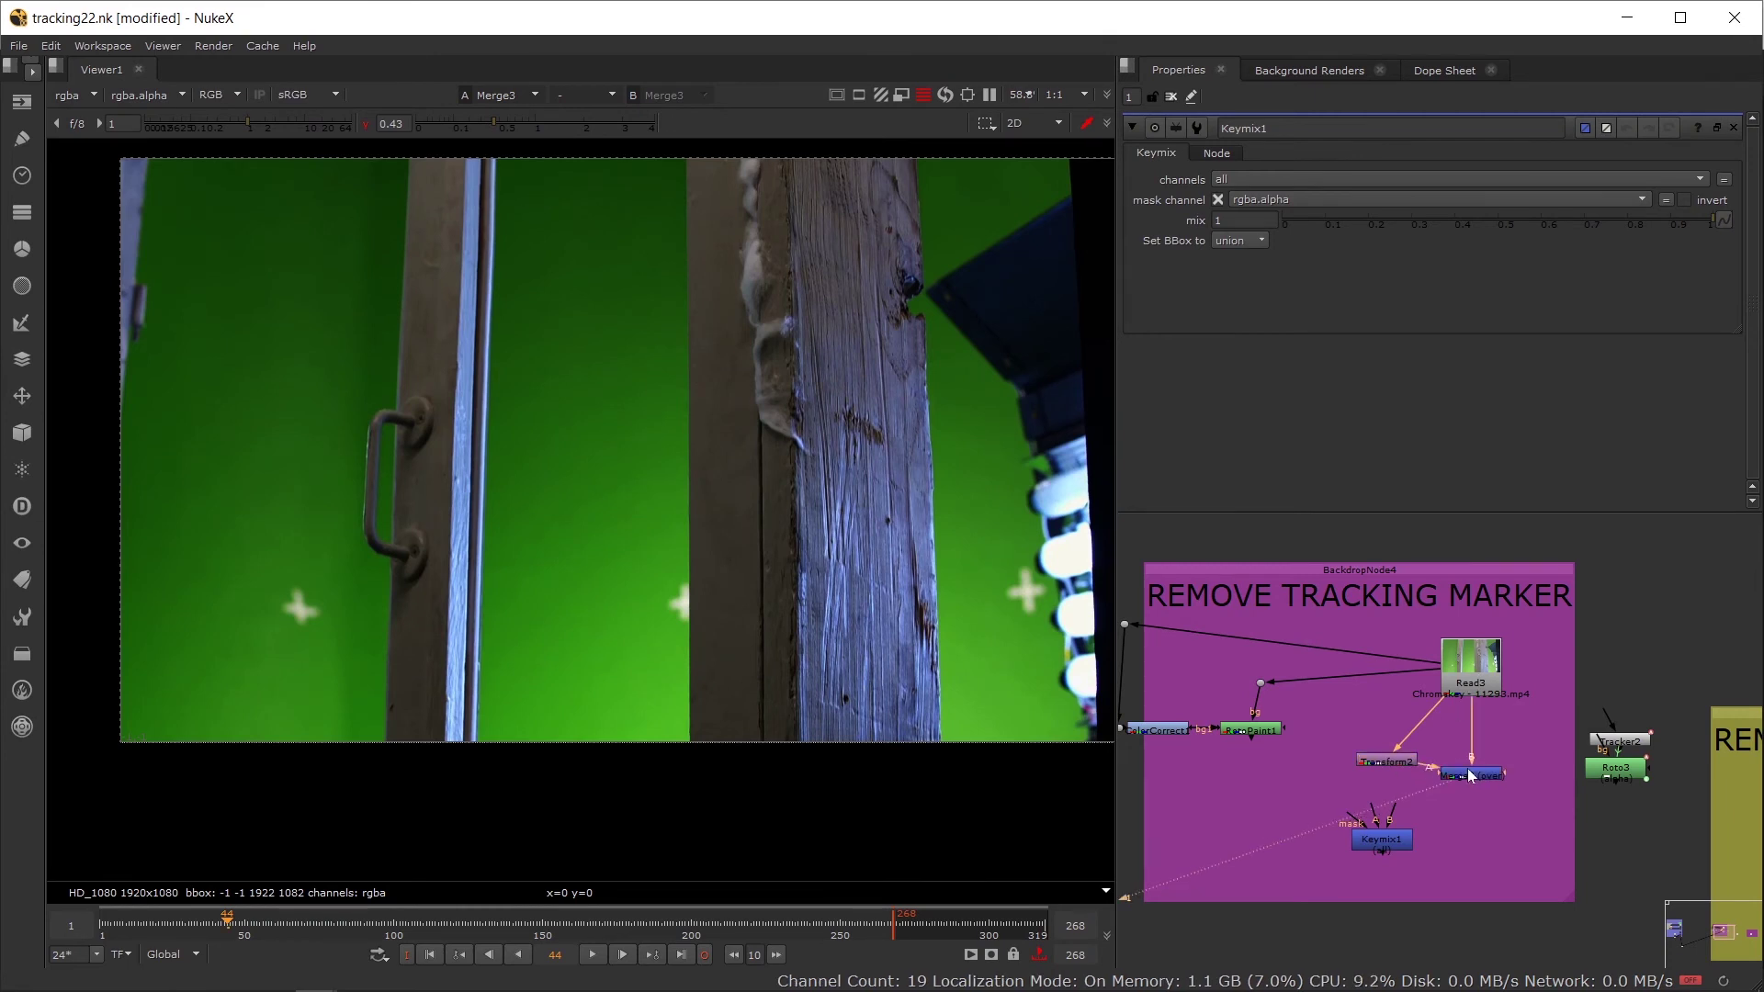
# Step: Use Roto3 as Merge3's mask input
pyautogui.doubleClick(1471, 776)
pyautogui.scroll(2, 1507, 776)
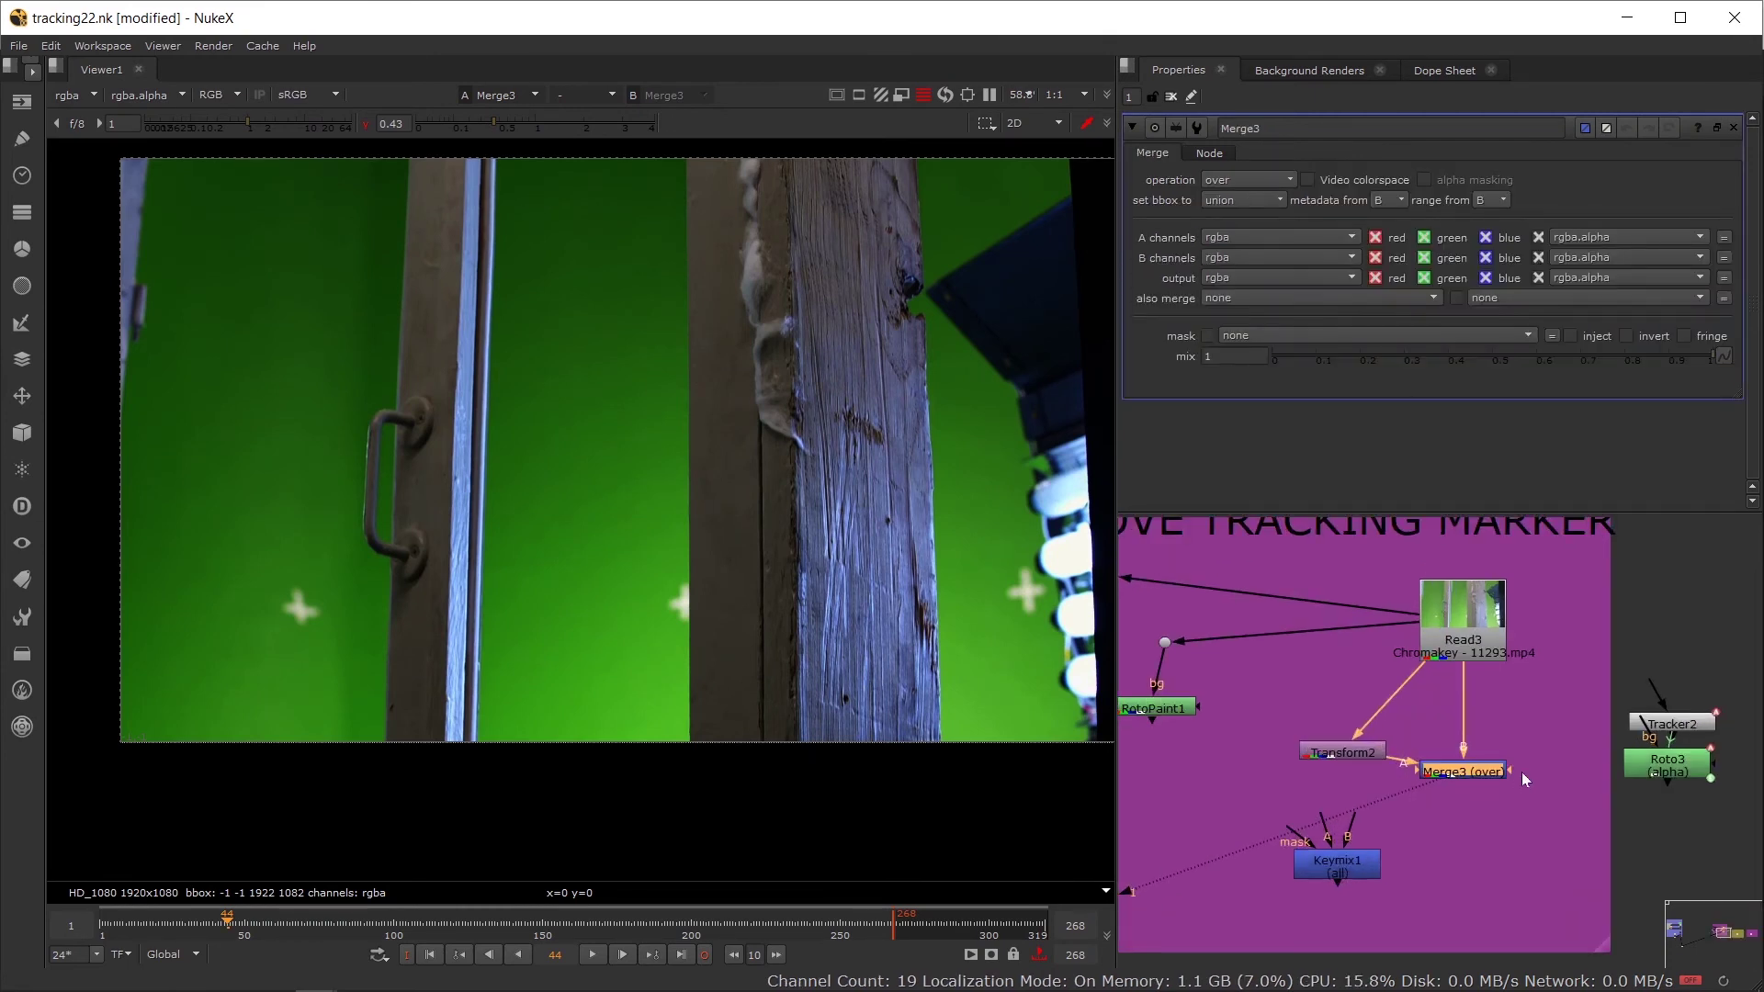
pyautogui.moveTo(1522, 771); pyautogui.dragTo(1687, 775)
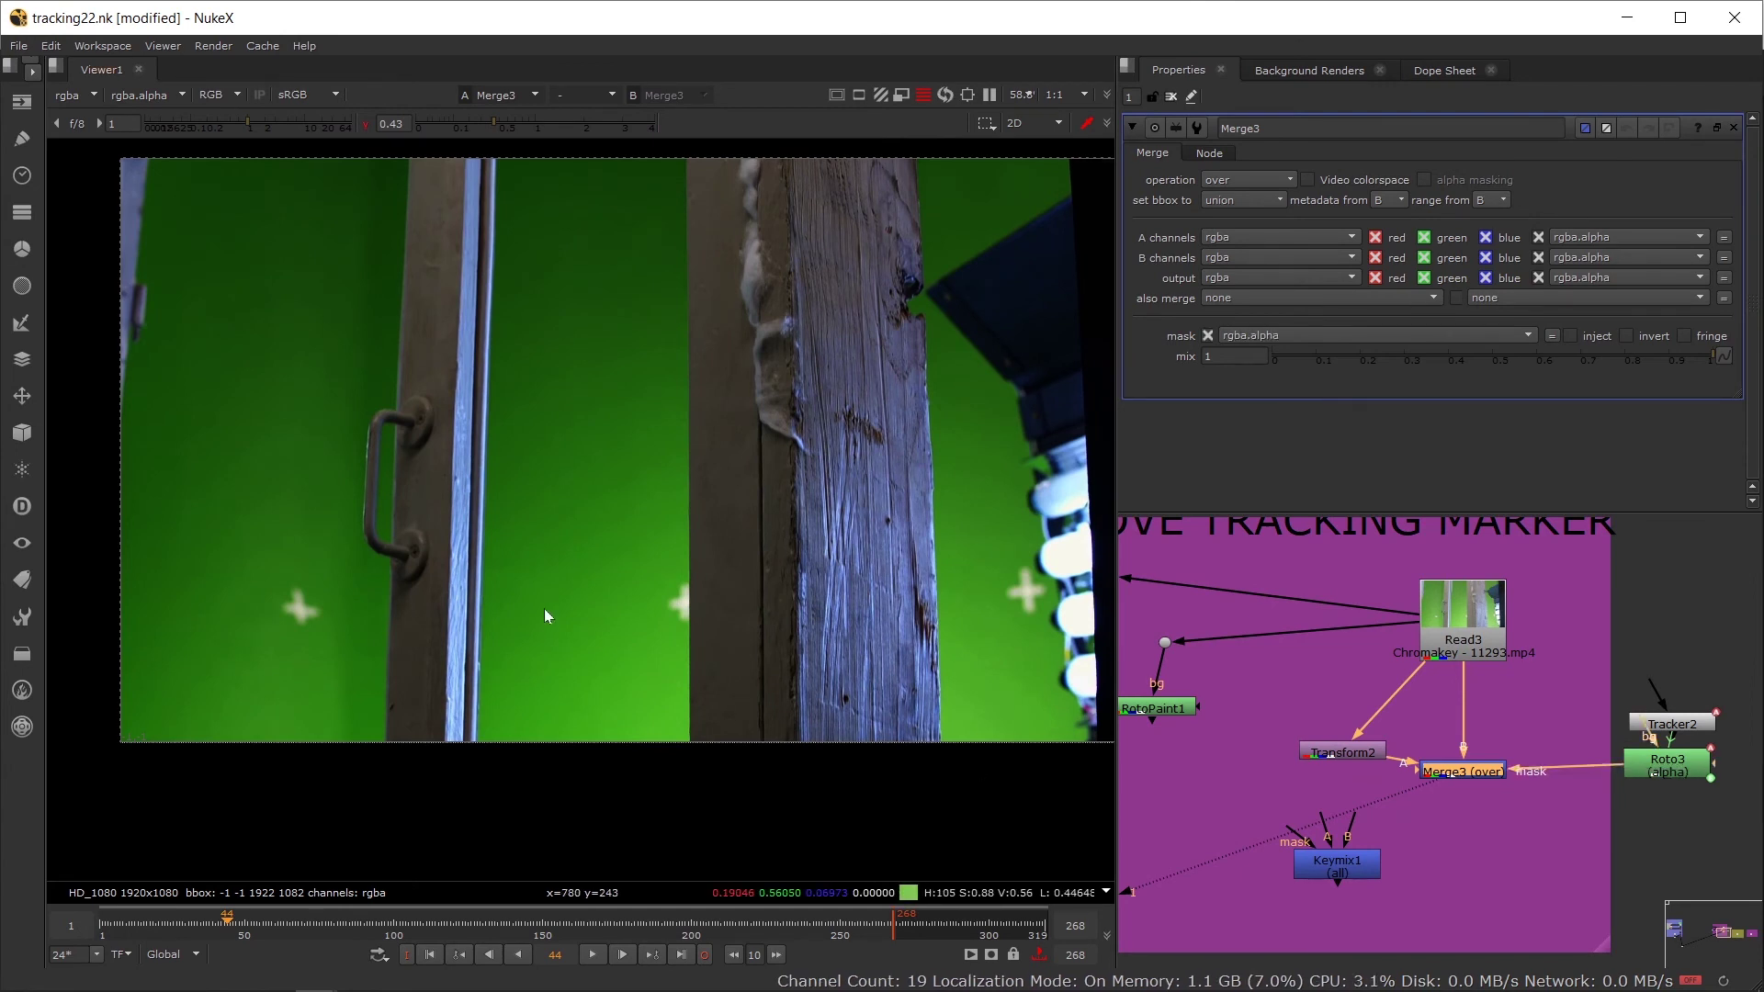
pyautogui.doubleClick(1659, 759)
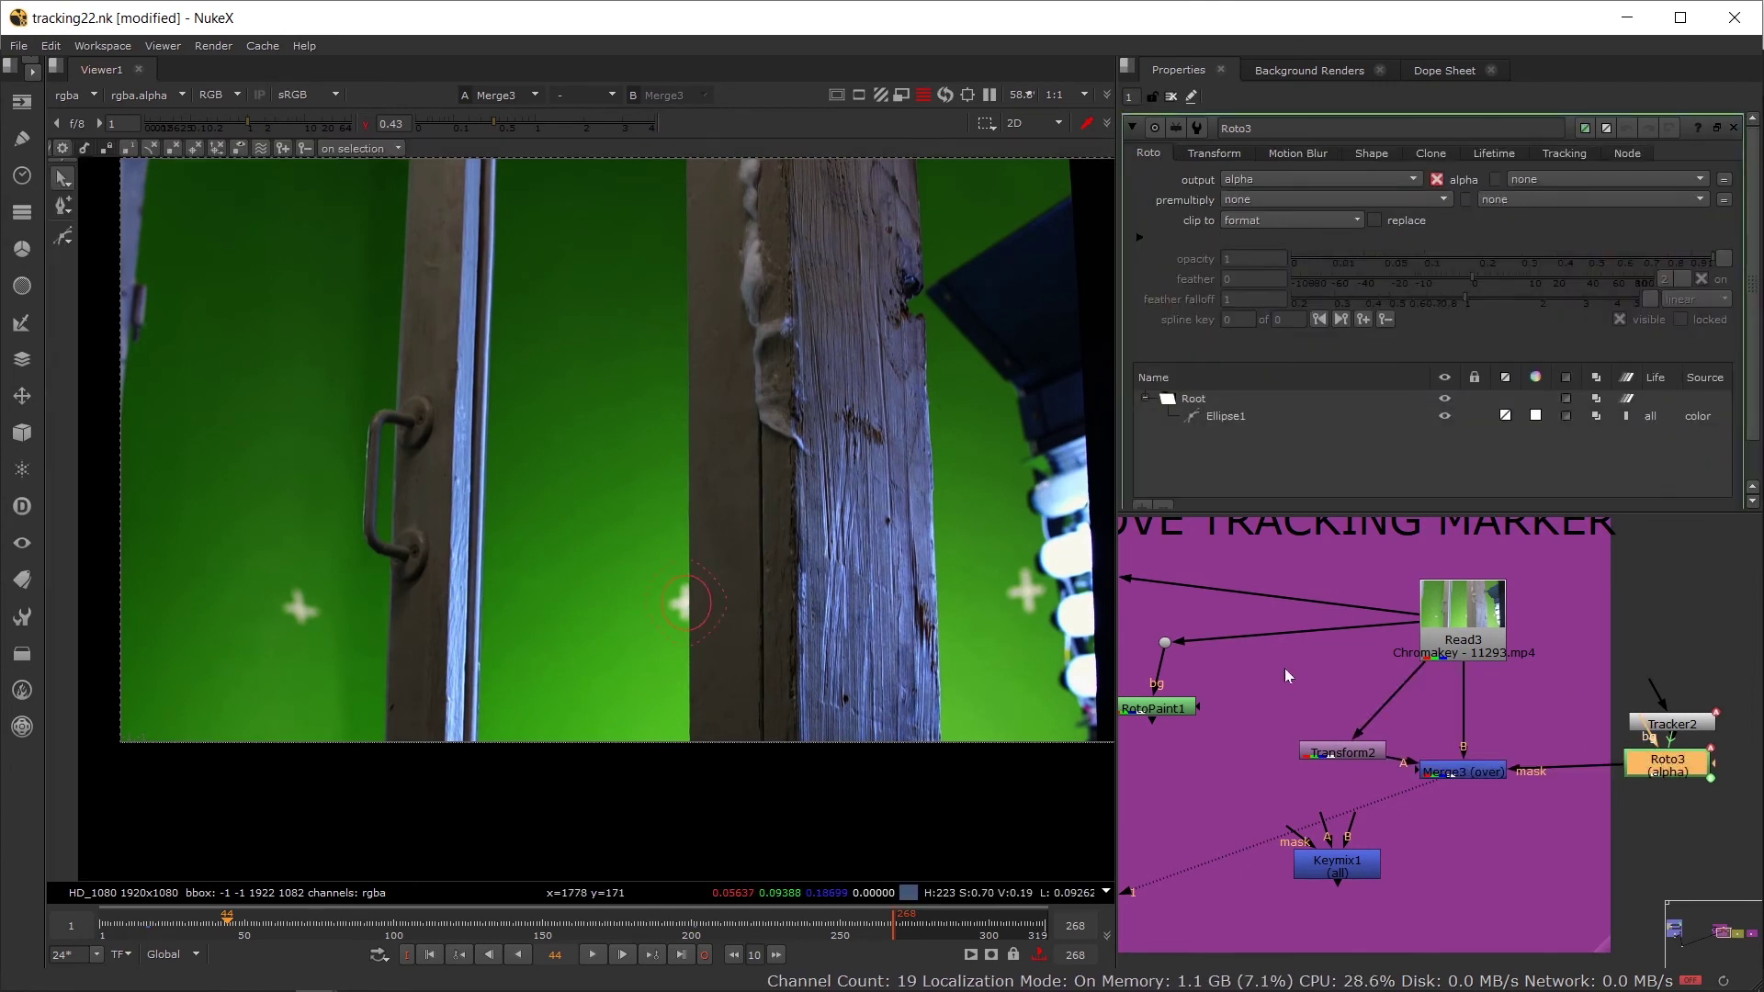
# Step: Move Transform2's centre onto the marker and shift the patch 58 pixels in x
pyautogui.doubleClick(1355, 754)
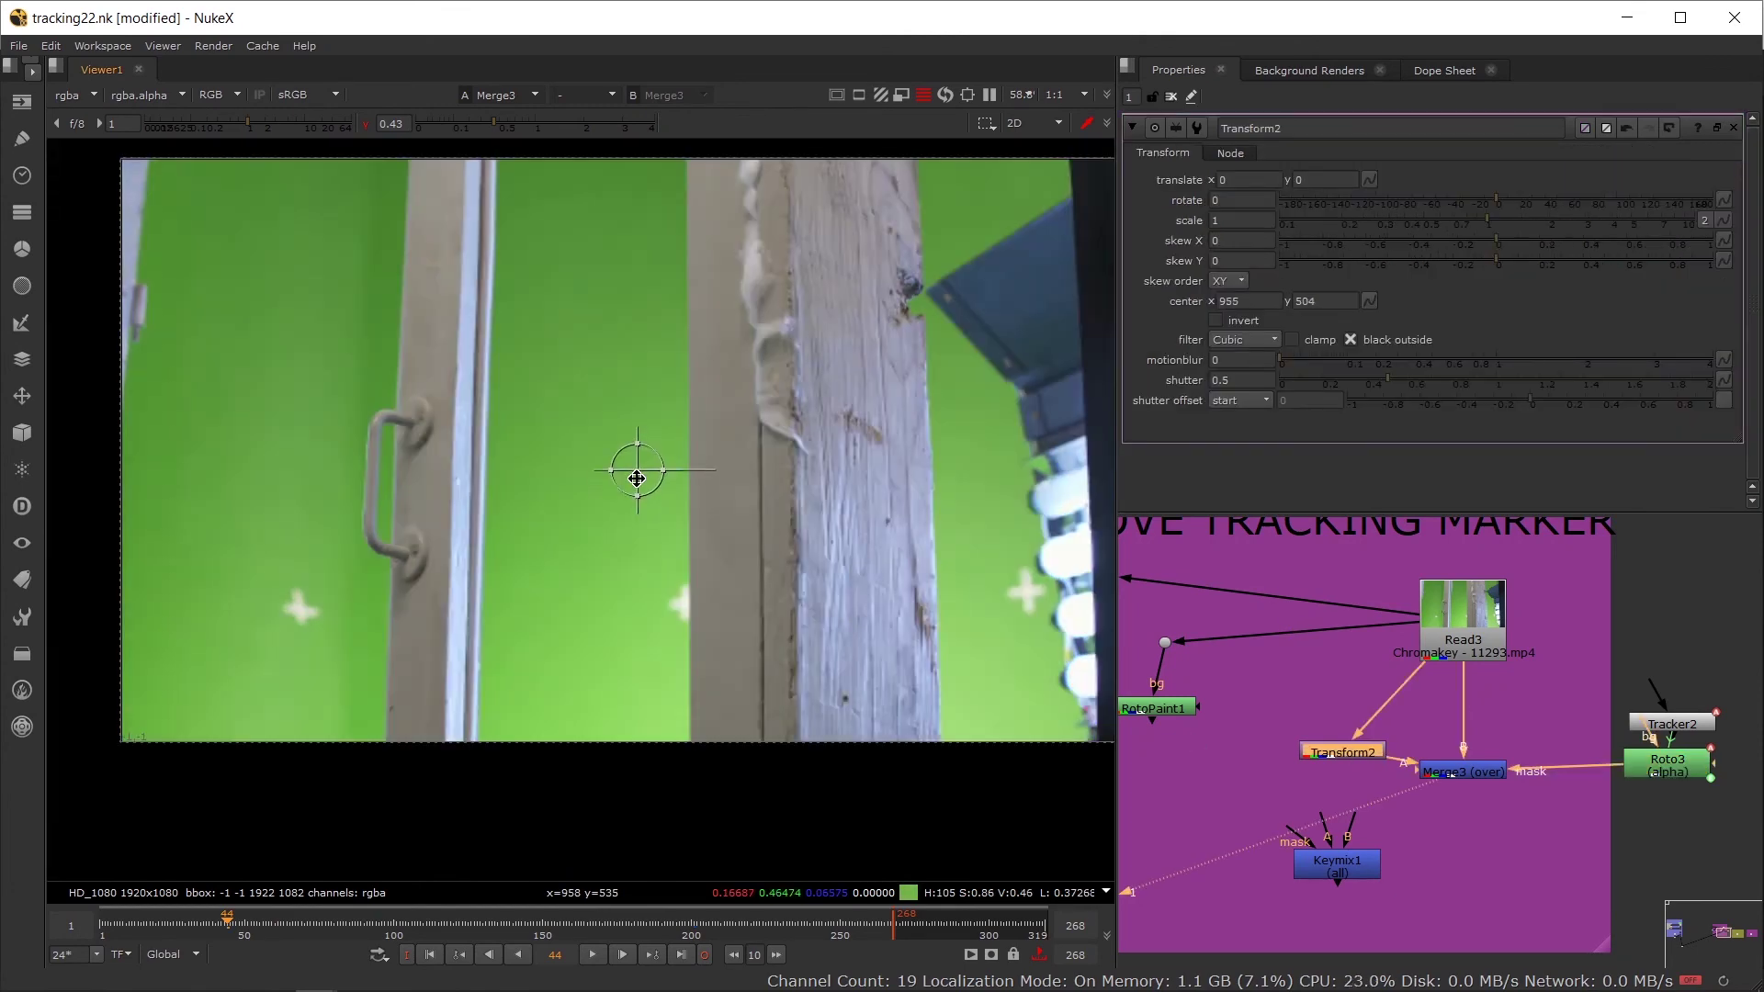
pyautogui.moveTo(637, 479); pyautogui.dragTo(706, 610)
pyautogui.scroll(1, 675, 611)
pyautogui.scroll(1, 686, 610)
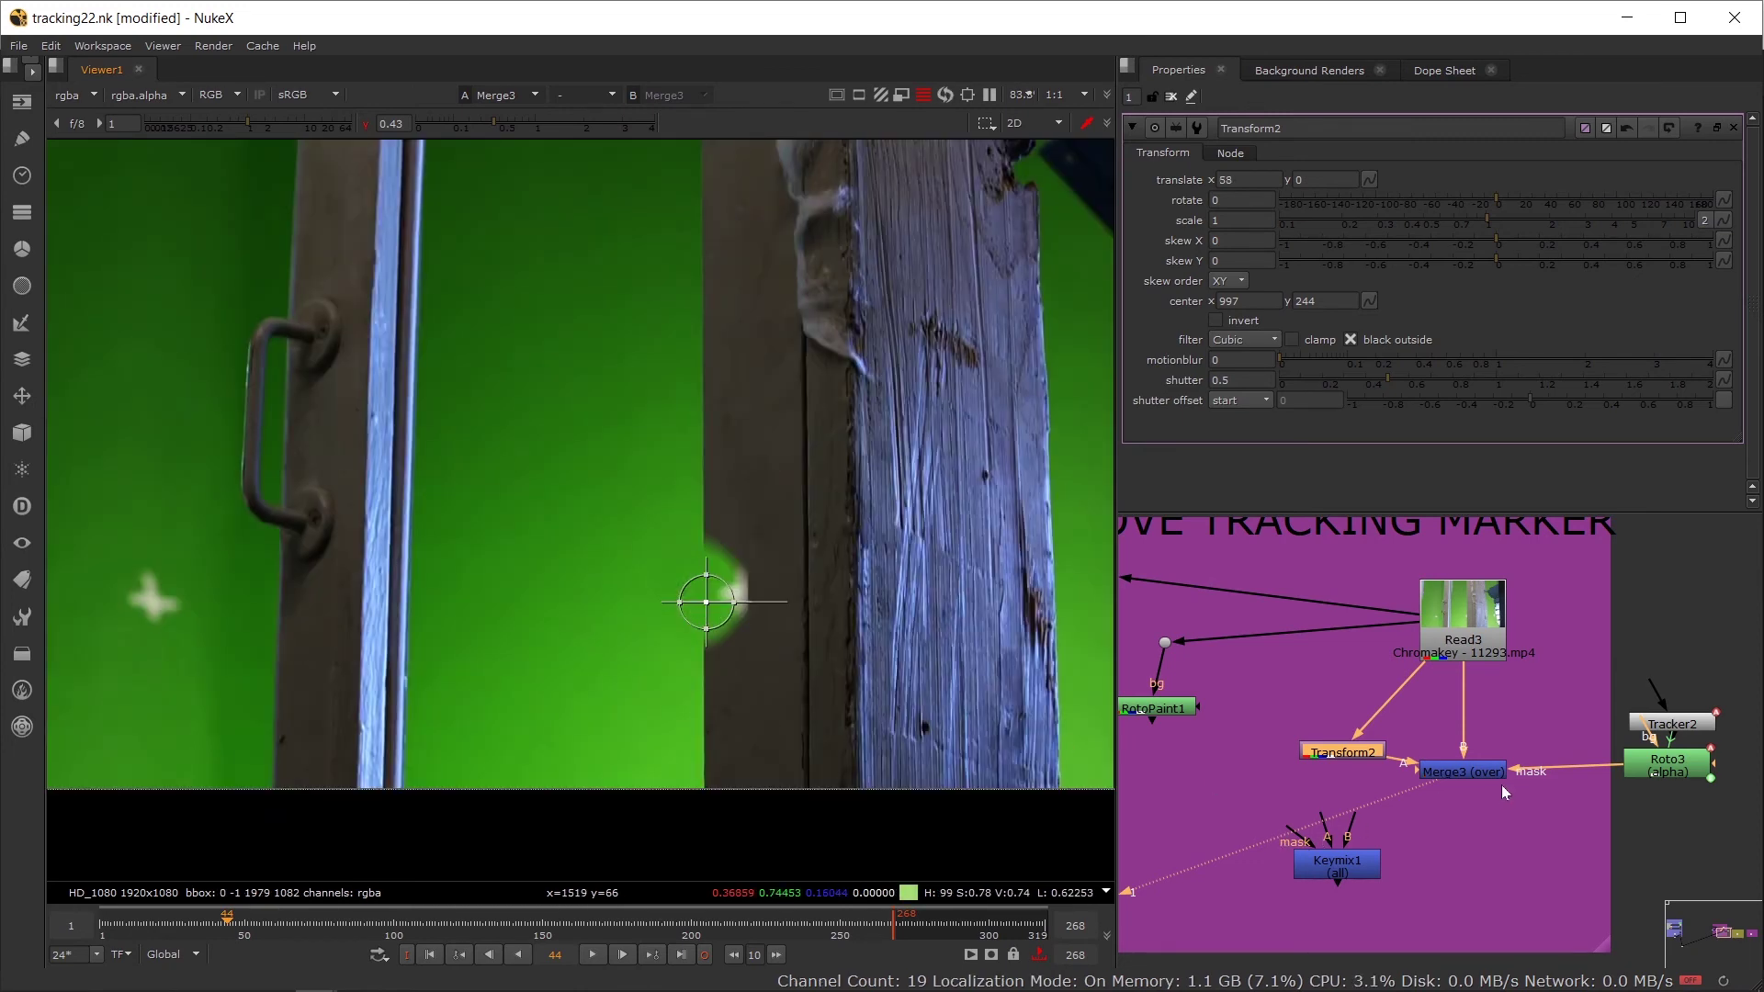
# Step: Move Tracker2 and Roto3 closer to Merge3 in the node graph
pyautogui.moveTo(1371, 748); pyautogui.dragTo(1367, 758)
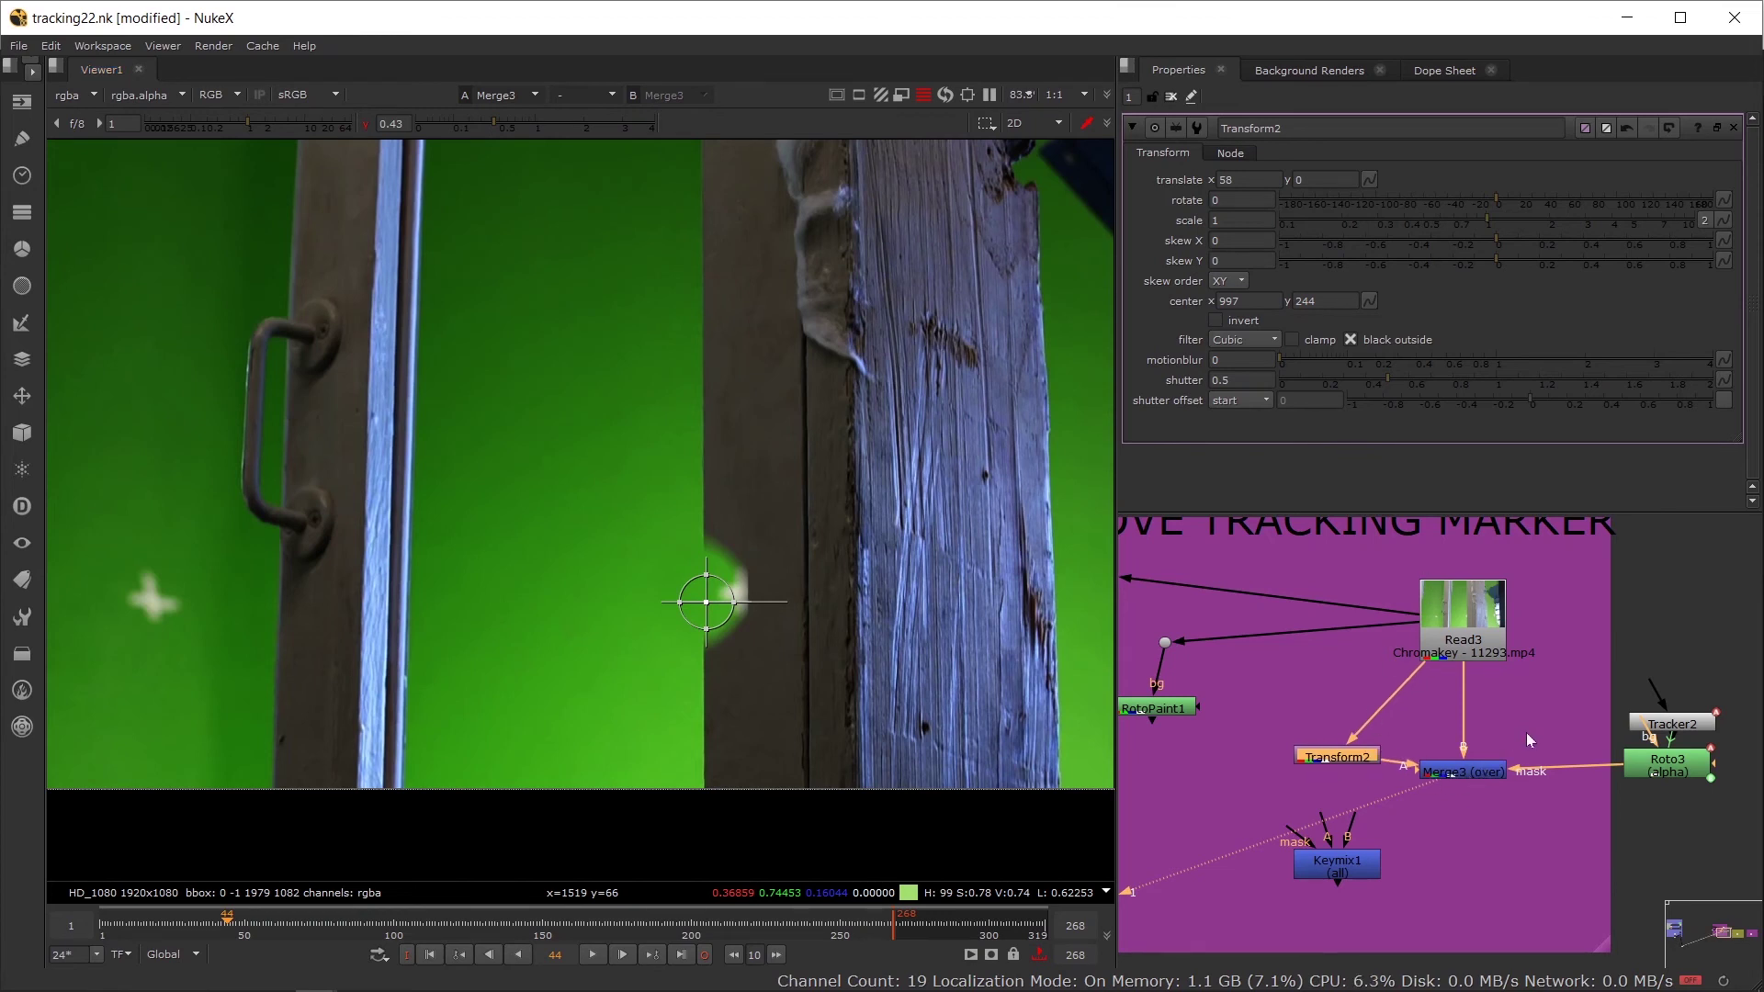
pyautogui.click(1466, 772)
pyautogui.moveTo(1750, 829); pyautogui.dragTo(1575, 685)
pyautogui.moveTo(1672, 770); pyautogui.dragTo(1619, 767)
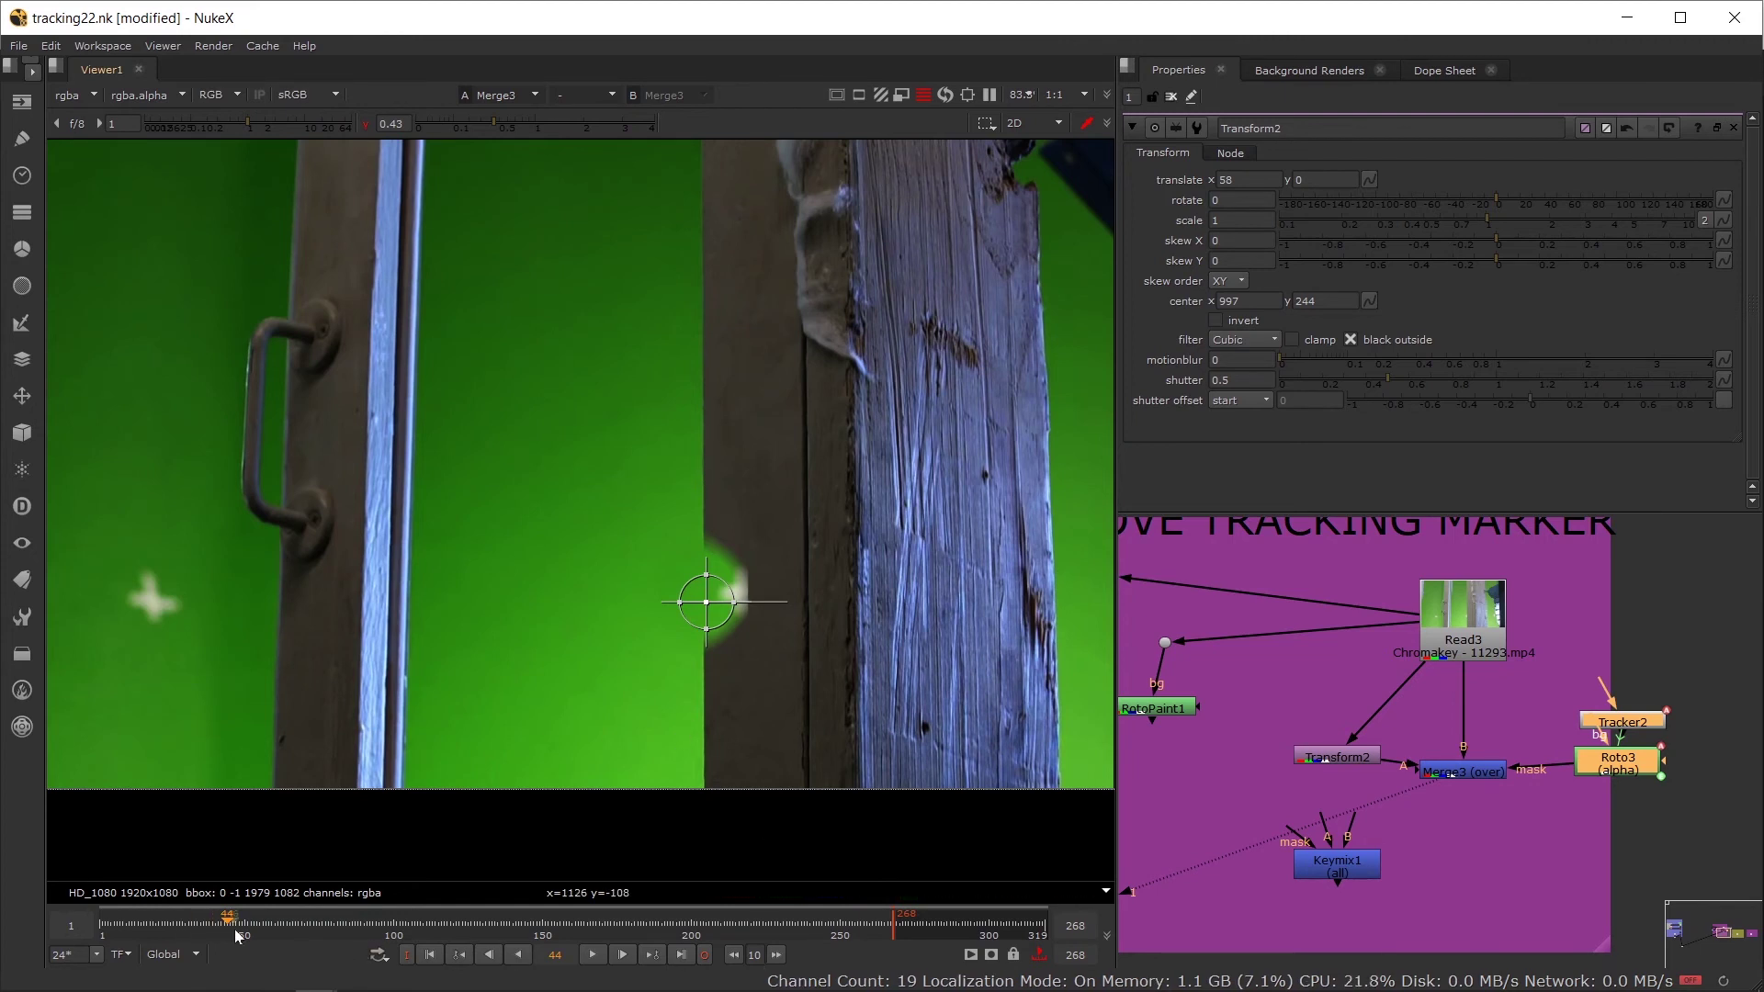
# Step: Check the patch at frames 54 and 68, then return to frame 15
pyautogui.click(257, 924)
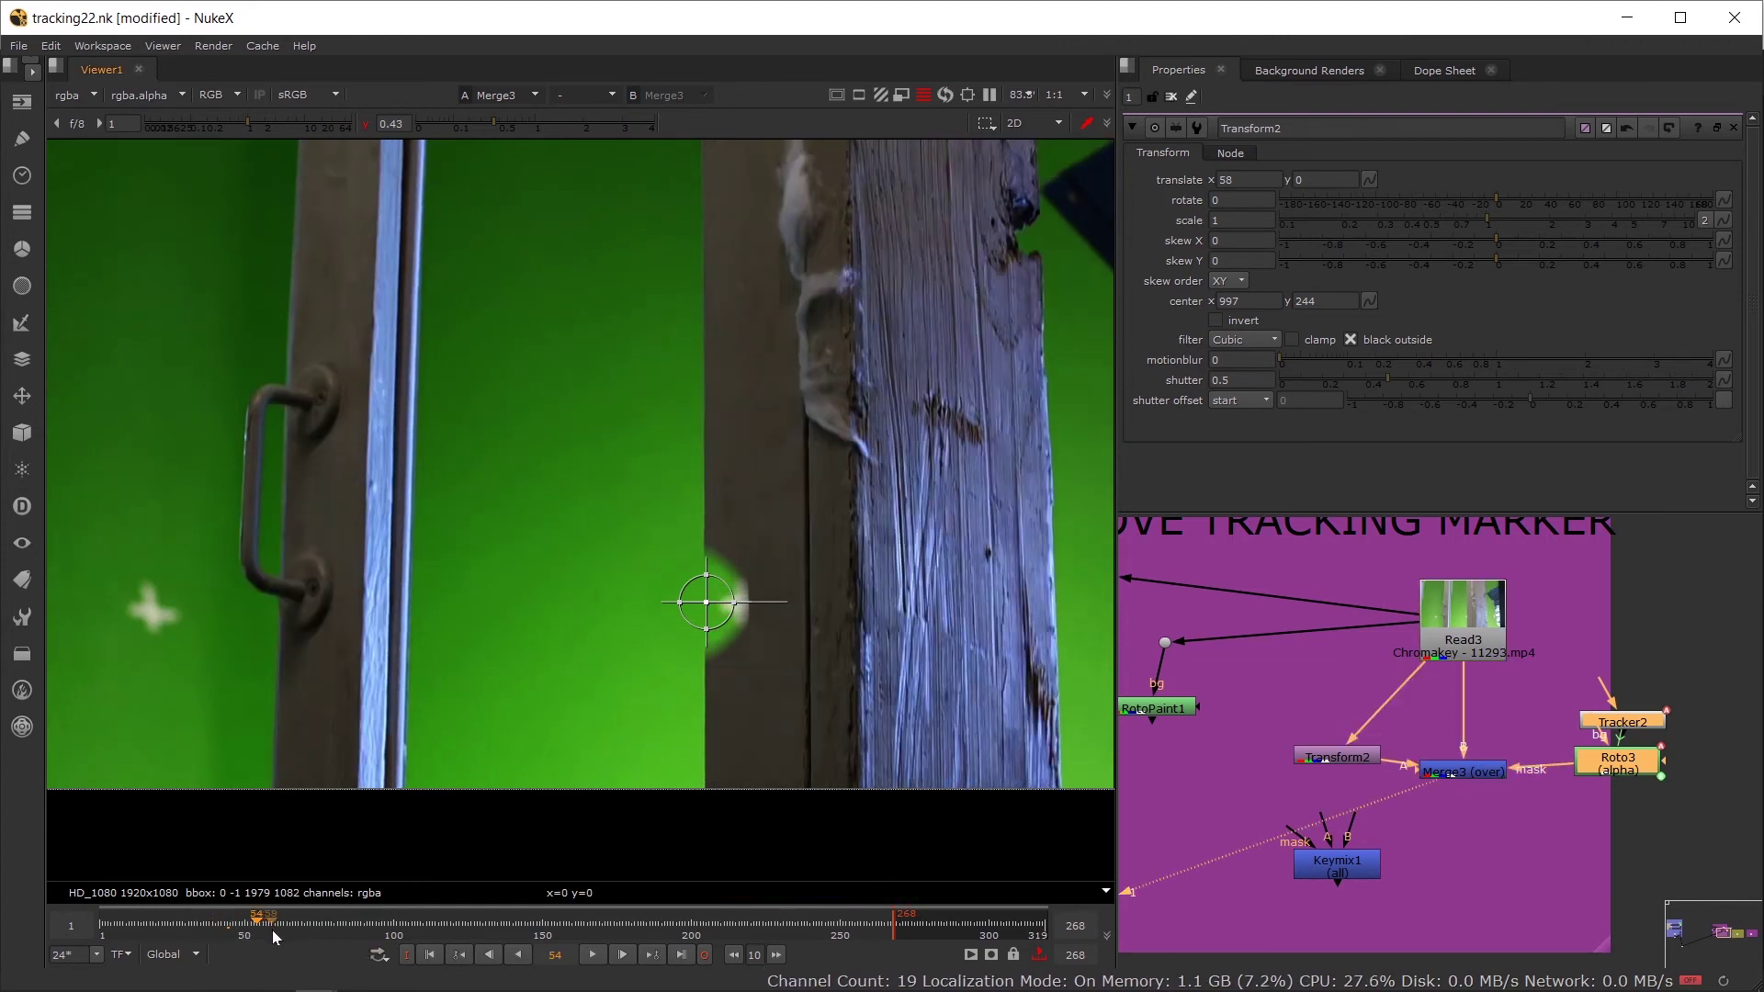
pyautogui.click(298, 929)
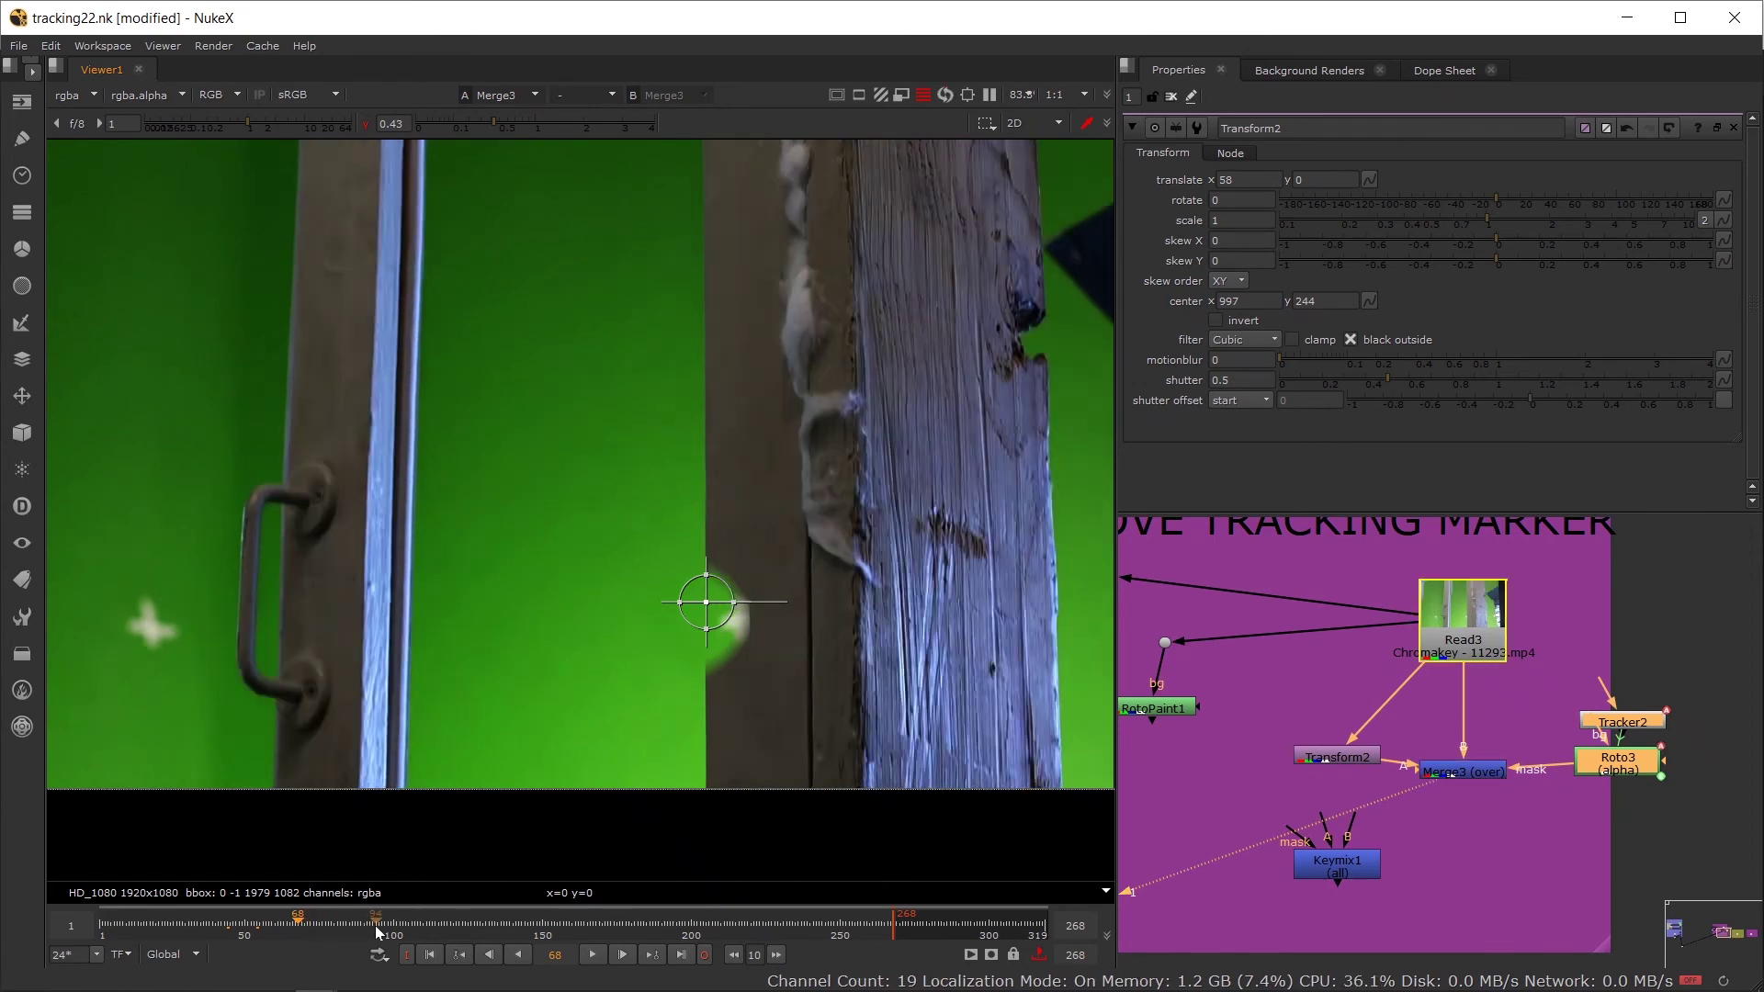
pyautogui.click(140, 922)
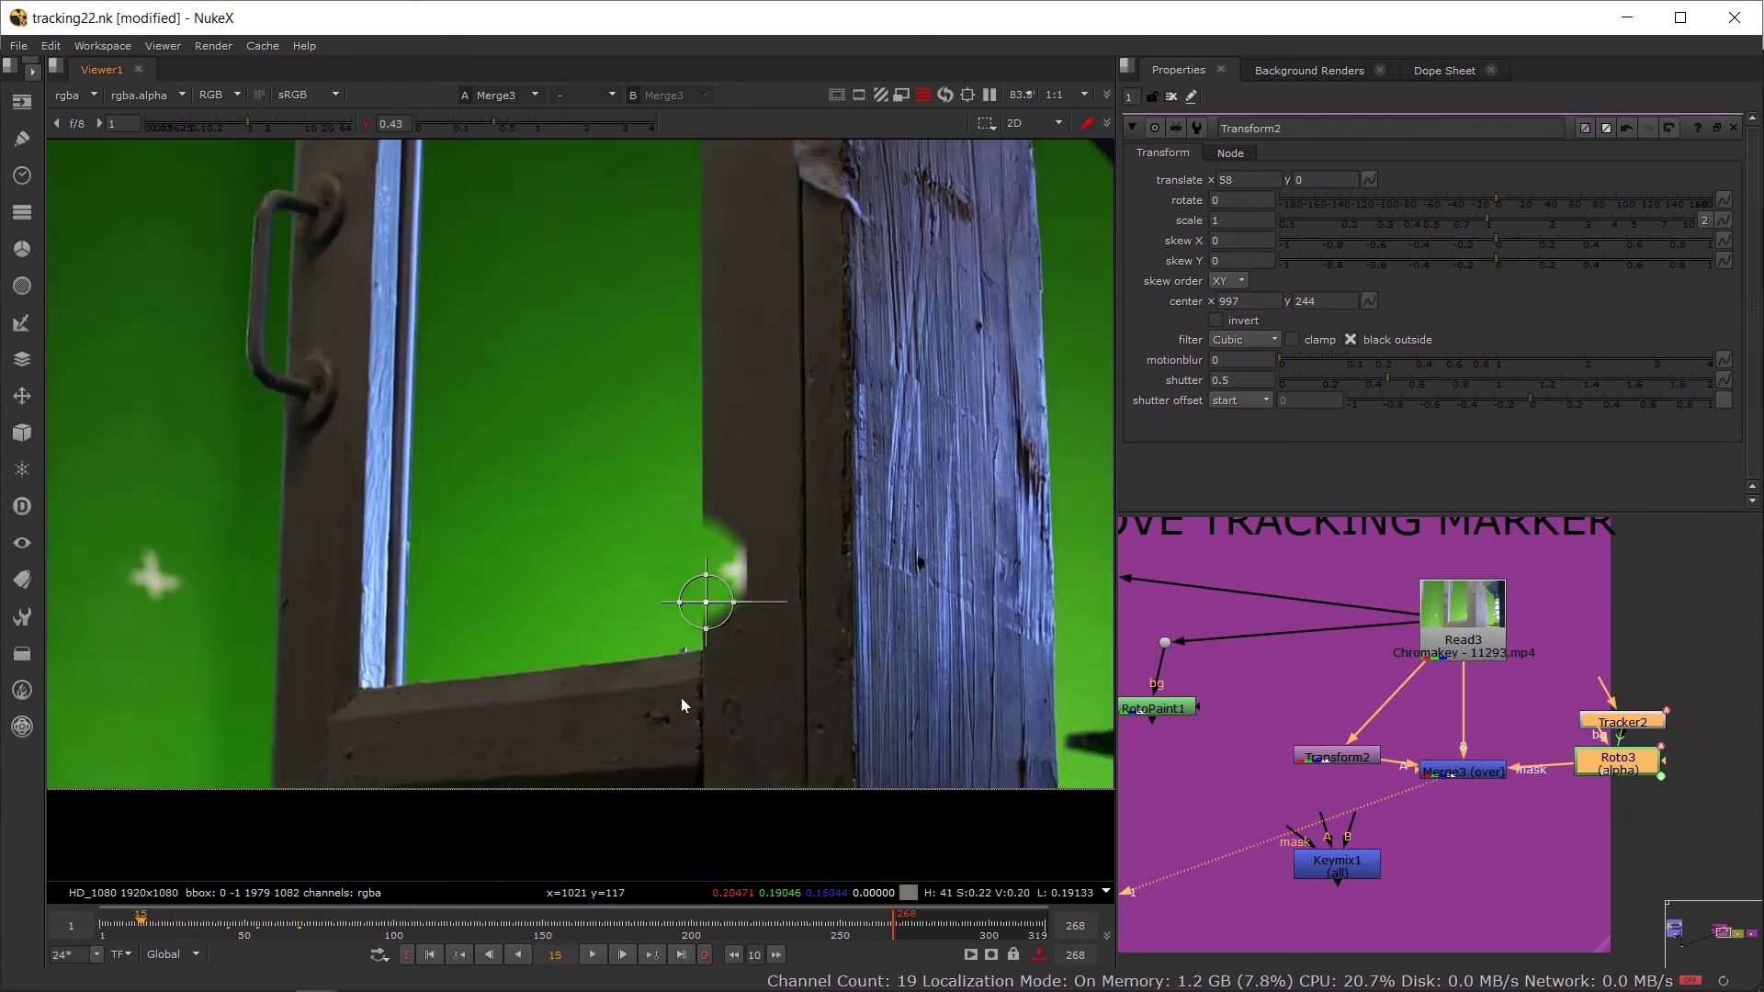
pyautogui.scroll(3, 708, 654)
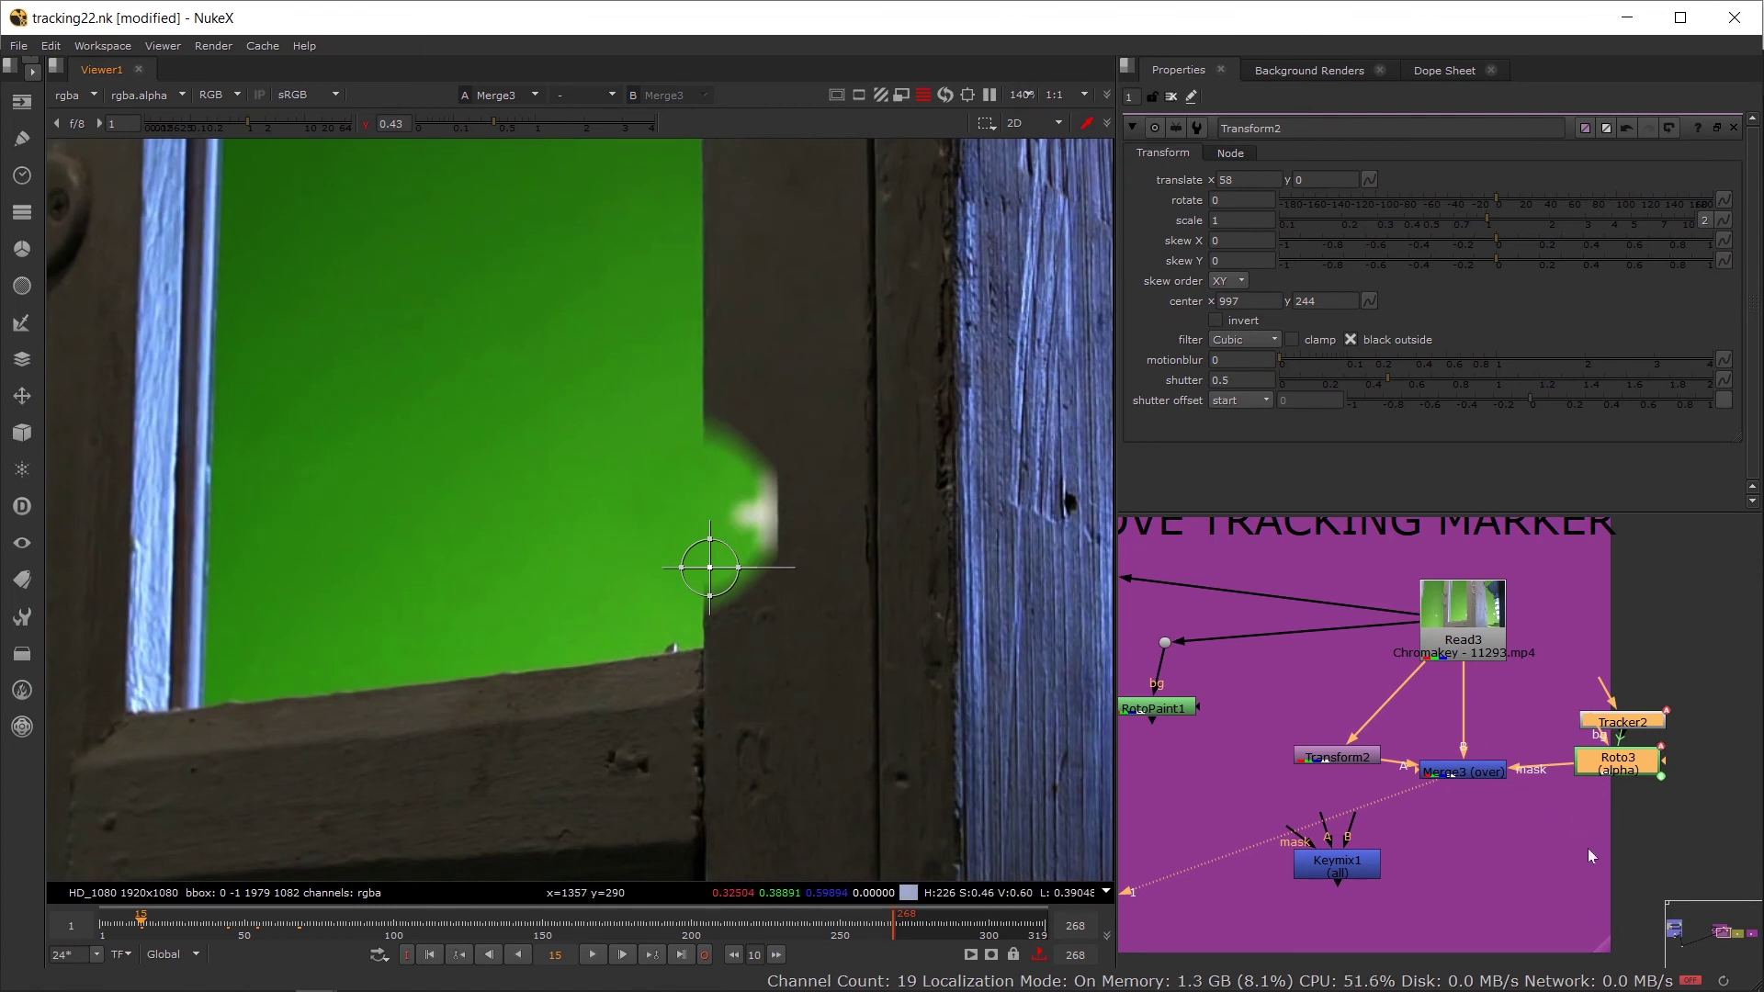
# Step: Open Roto3 with Ellipse1 selected, switch to the Bezier tool, and select Merge3
pyautogui.moveTo(1636, 770); pyautogui.dragTo(1641, 779)
pyautogui.doubleClick(1641, 779)
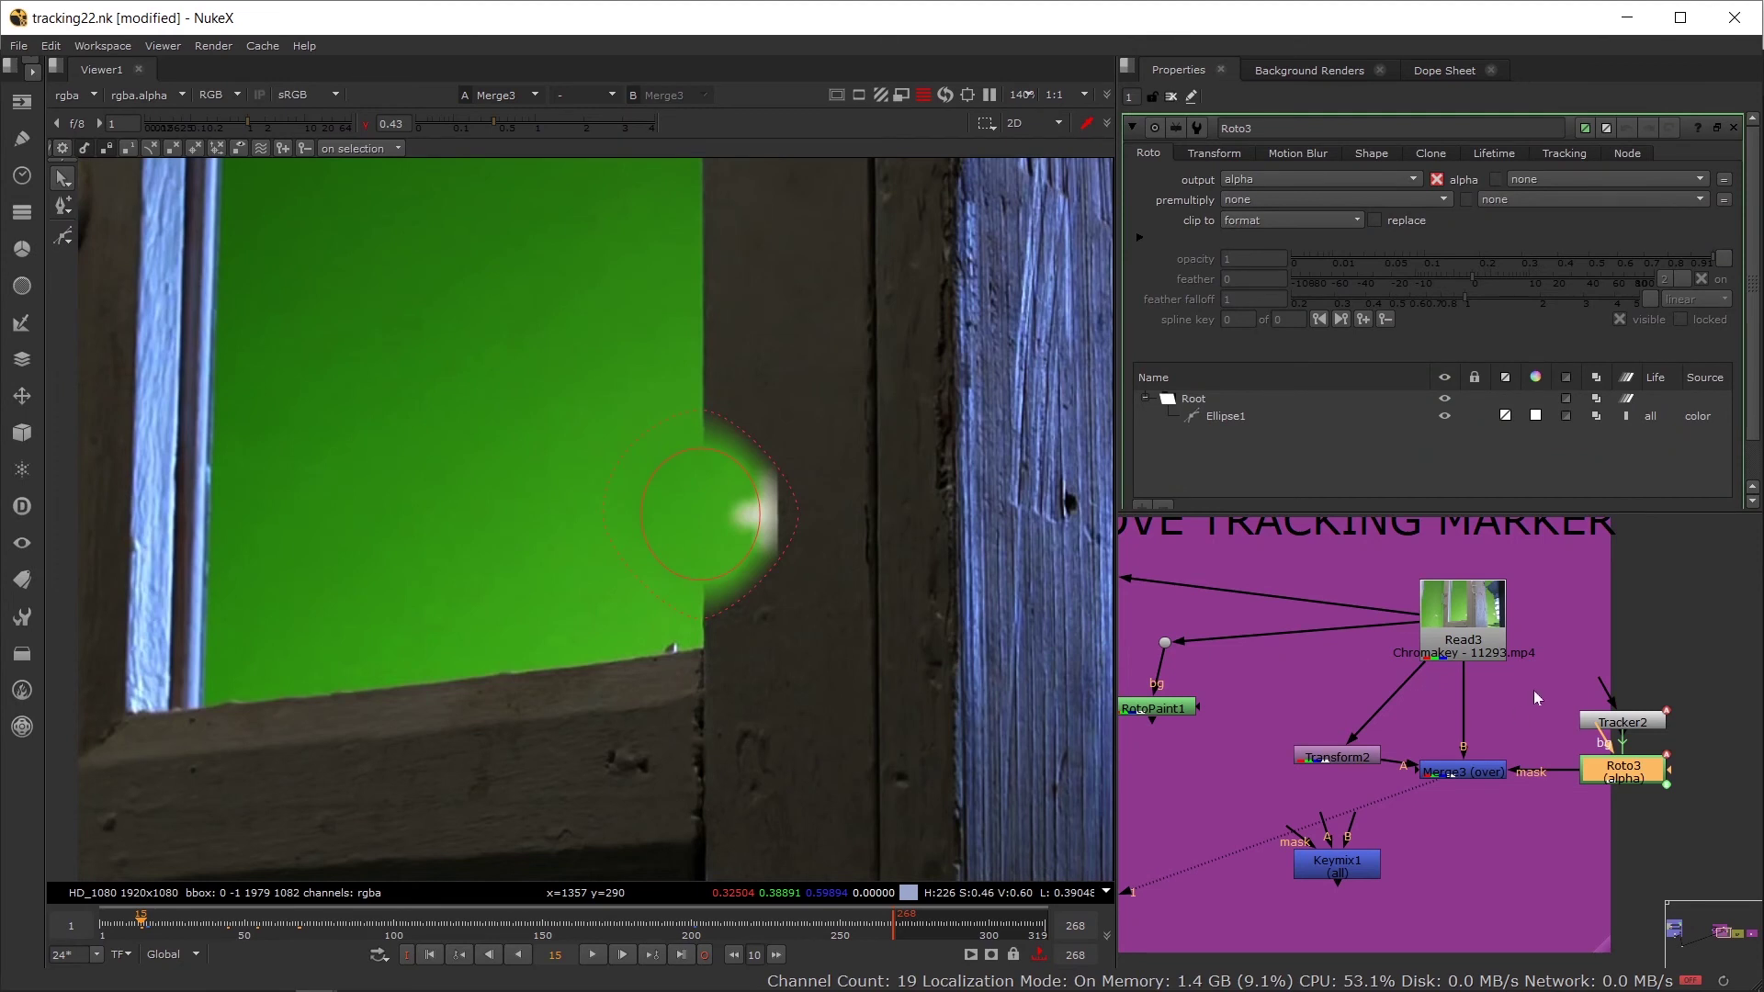
pyautogui.click(1202, 401)
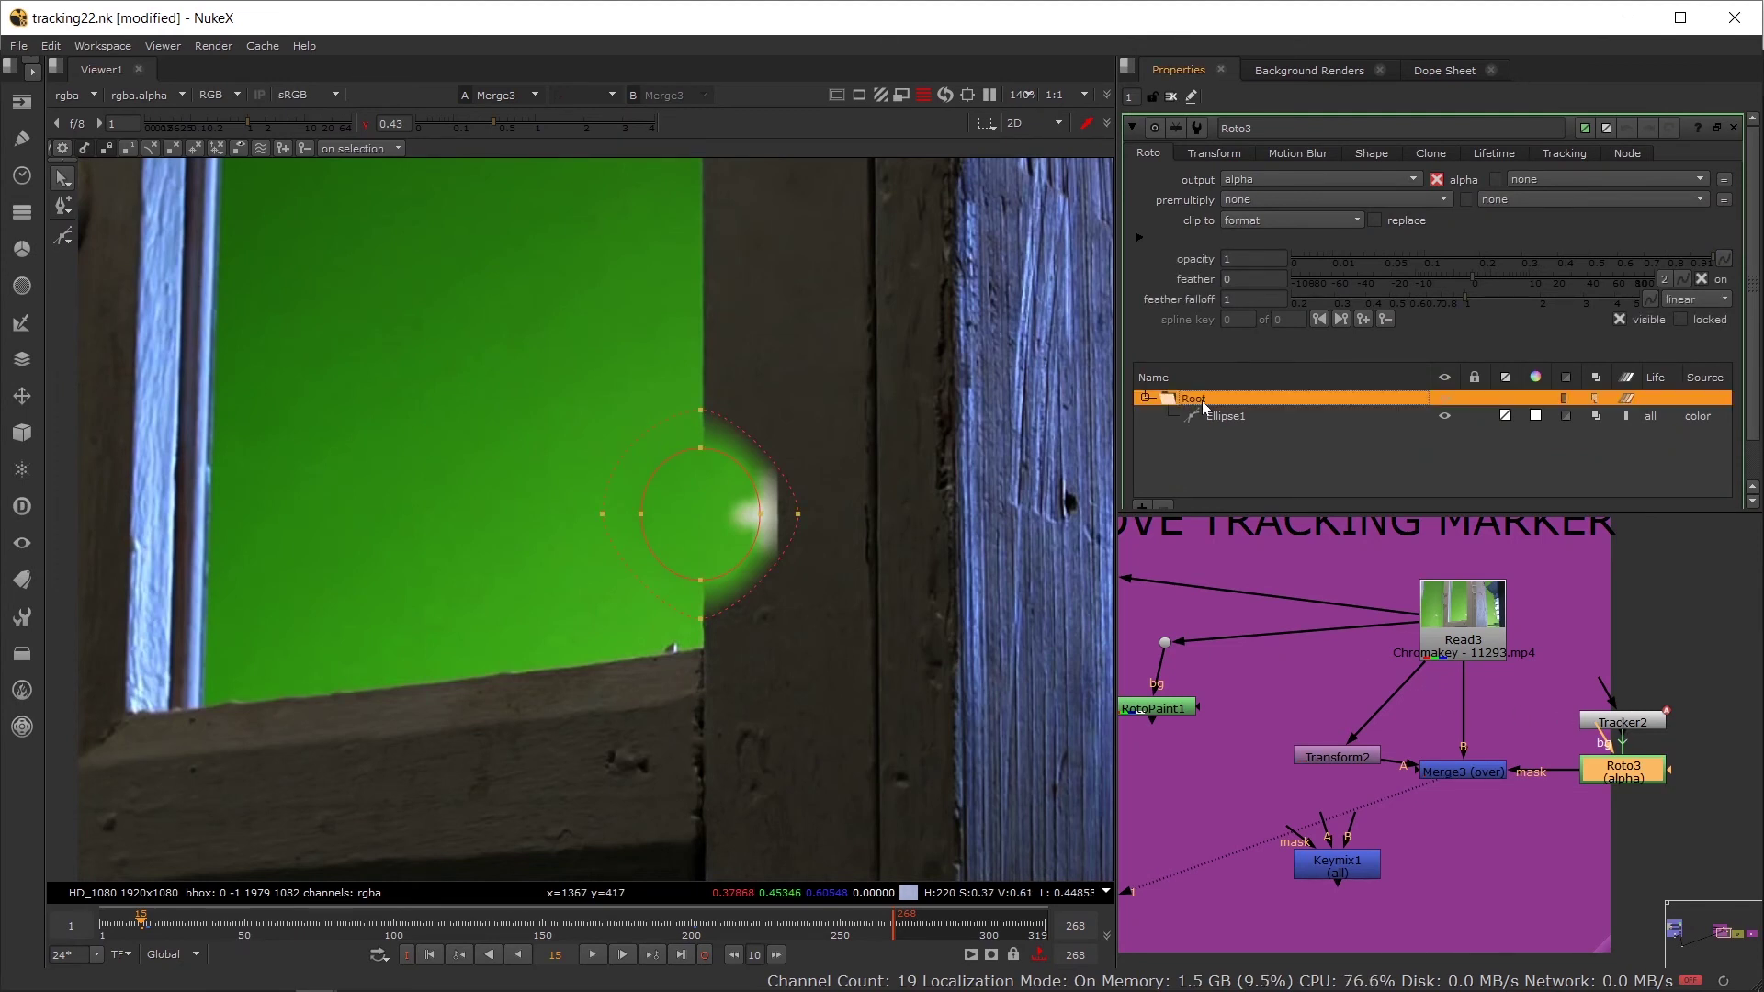
pyautogui.click(1216, 416)
pyautogui.rightClick(64, 237)
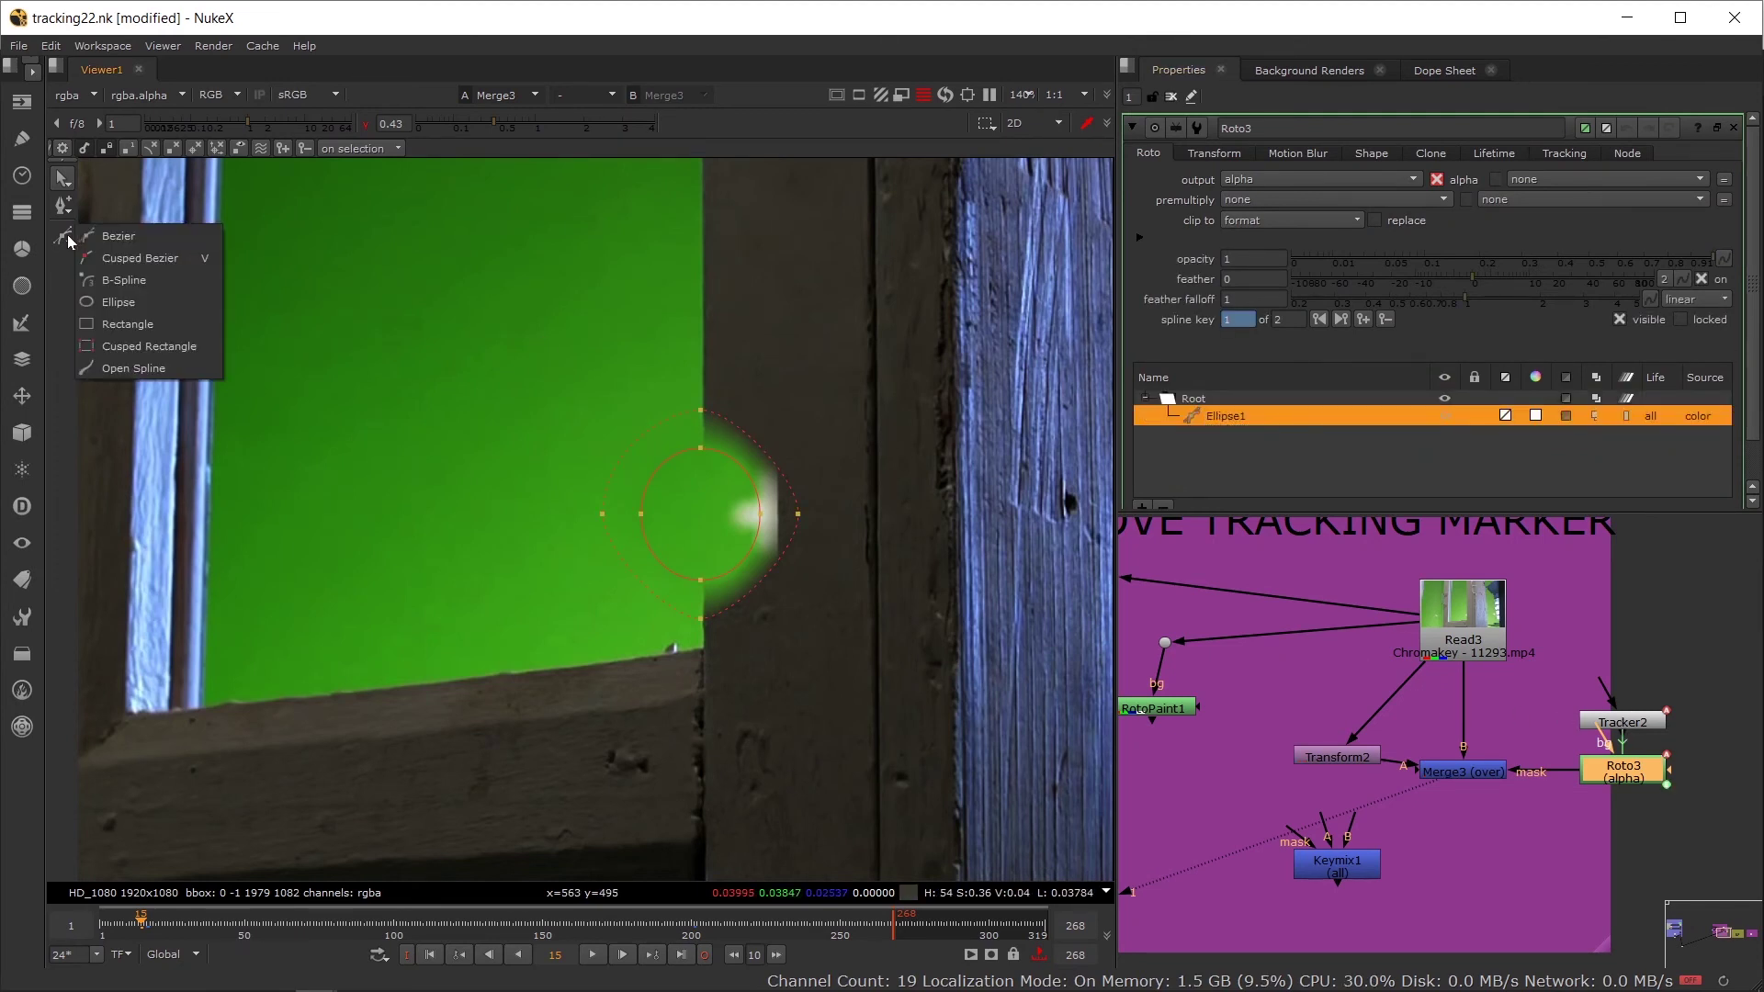
pyautogui.click(107, 237)
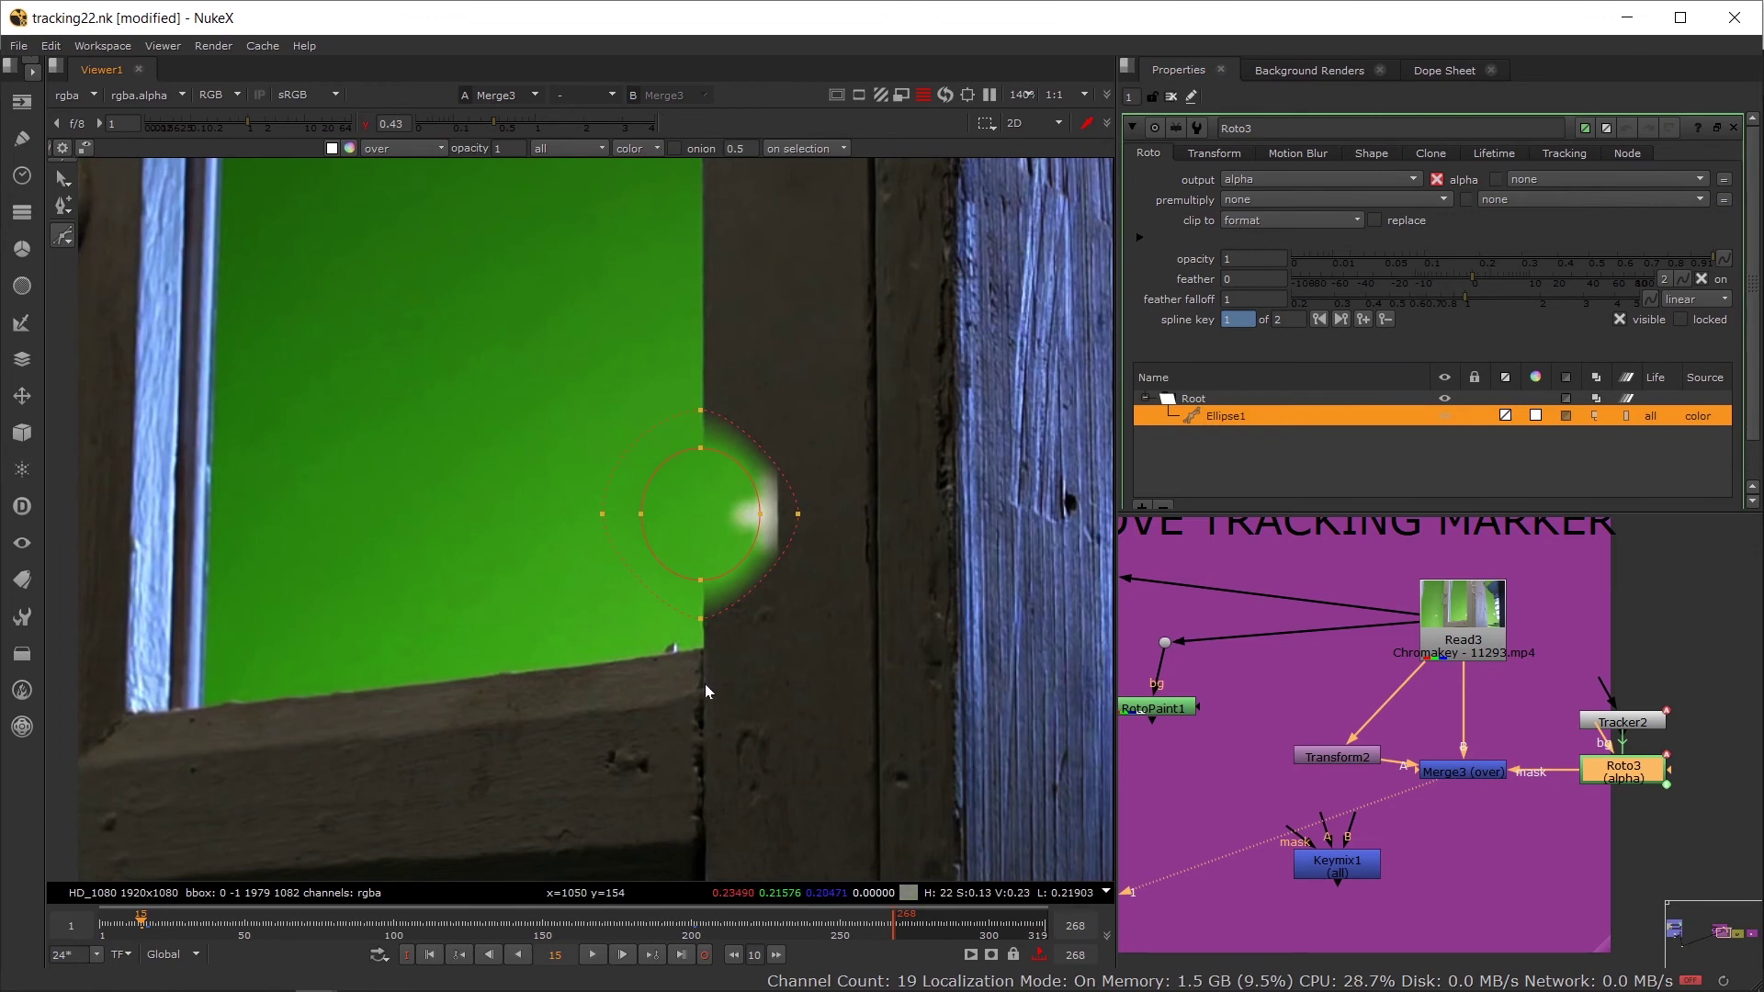
pyautogui.click(1466, 774)
# Step: Disable Merge3 and draw a closed four-point Bezier1 shape over the wooden post
pyautogui.press('d')
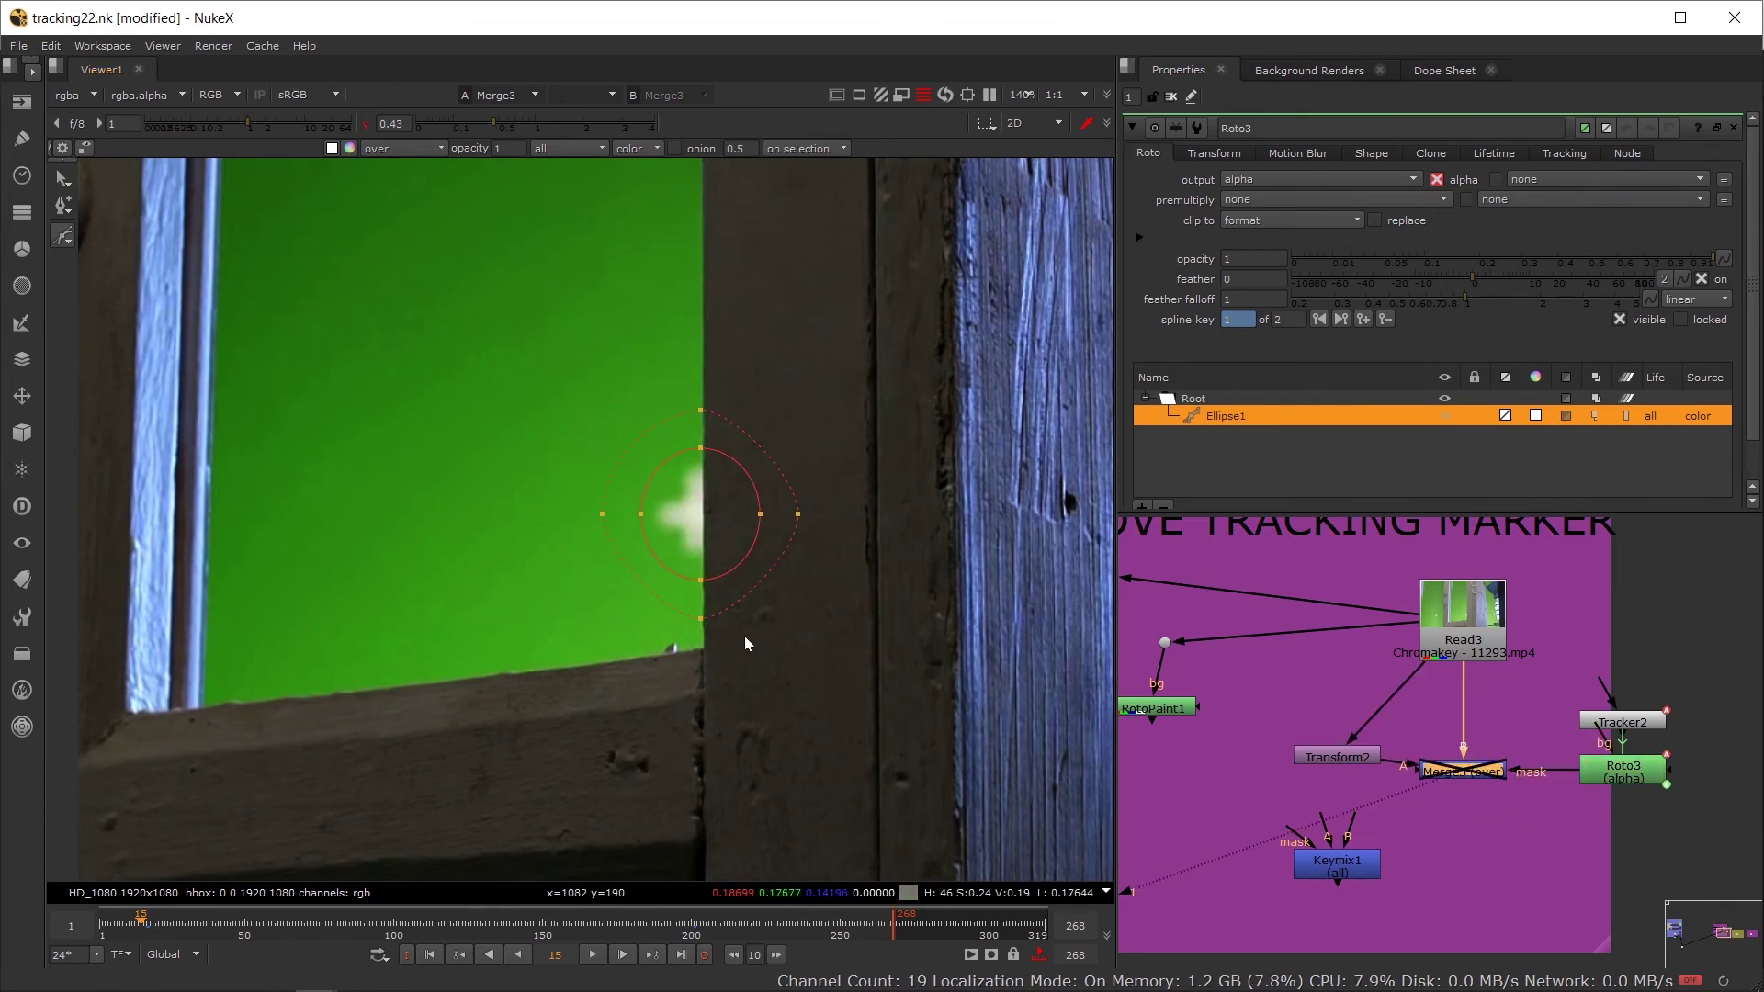
pyautogui.scroll(2, 740, 634)
pyautogui.click(678, 660)
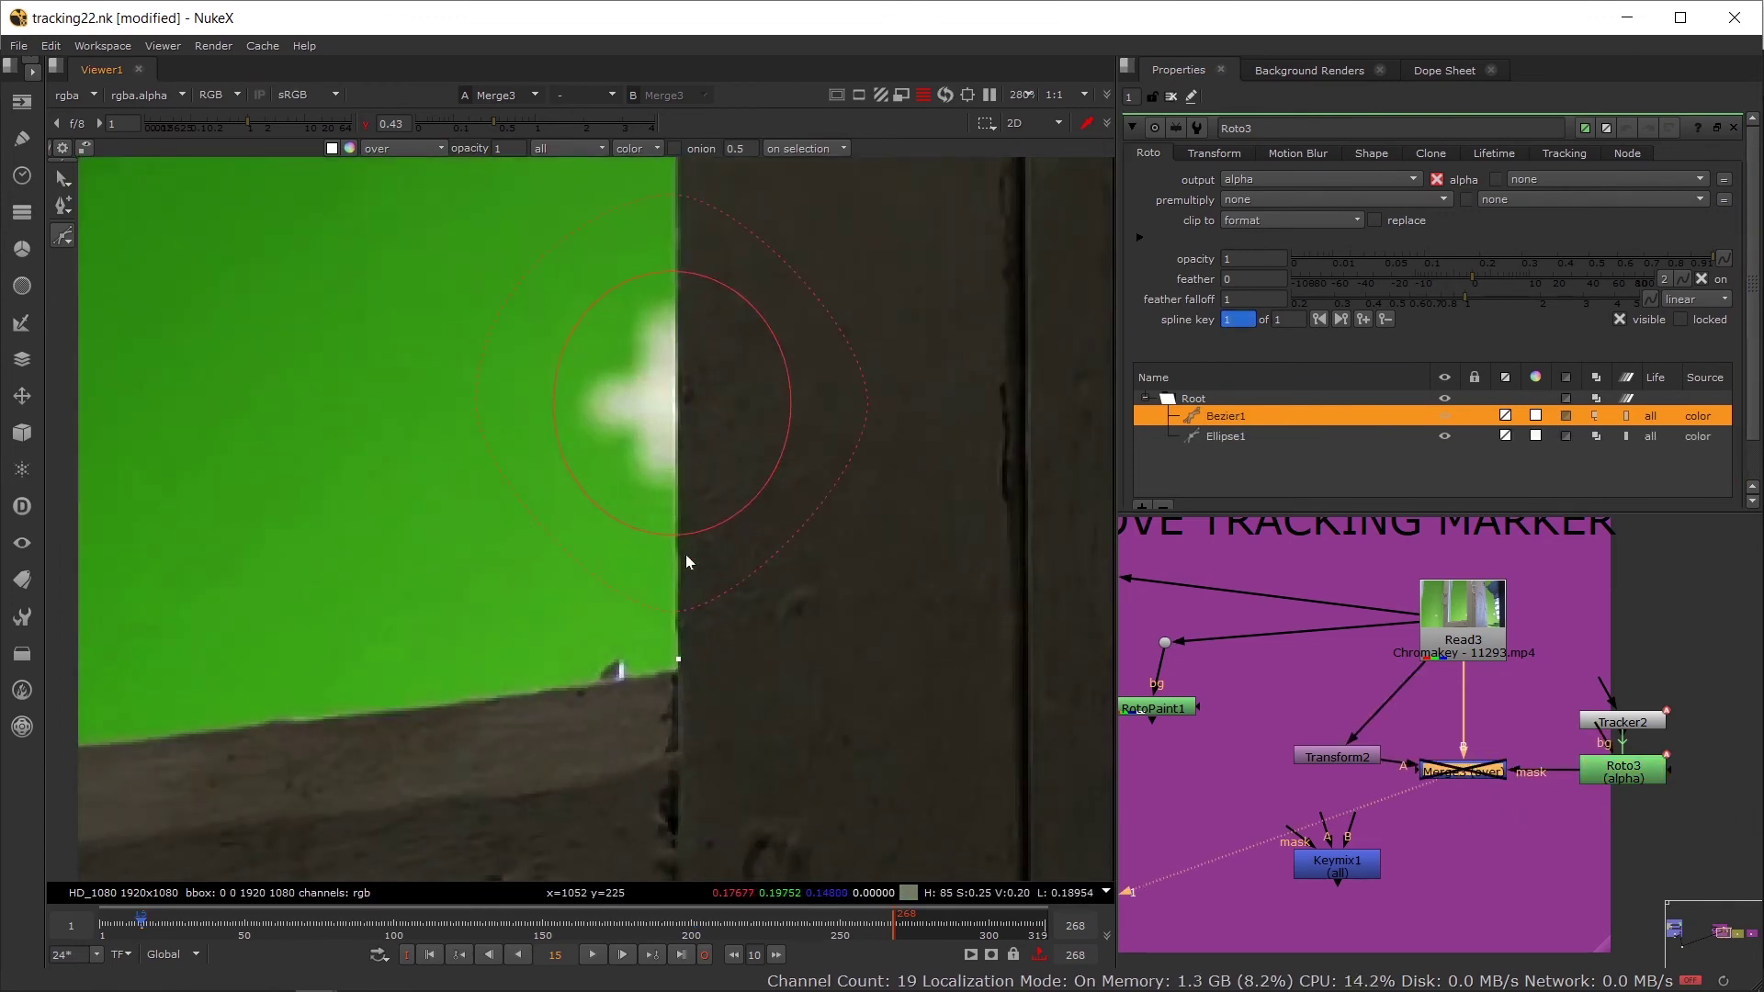
pyautogui.click(679, 460)
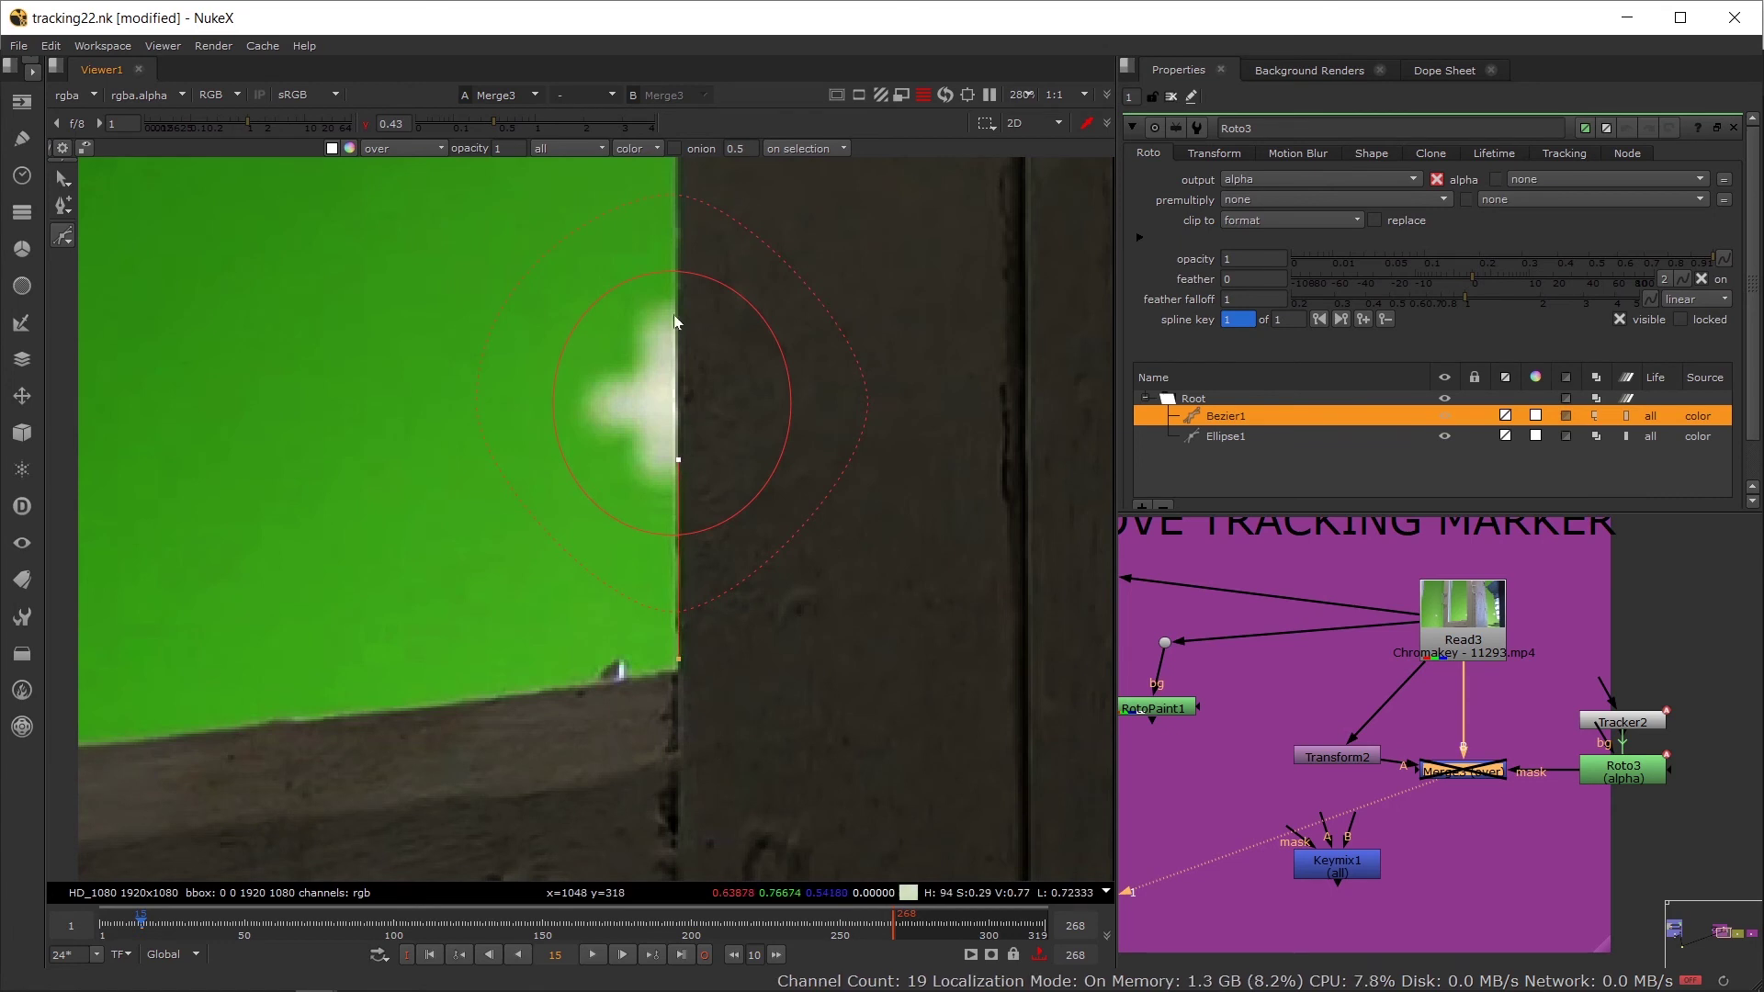
pyautogui.click(676, 184)
pyautogui.scroll(-1, 799, 276)
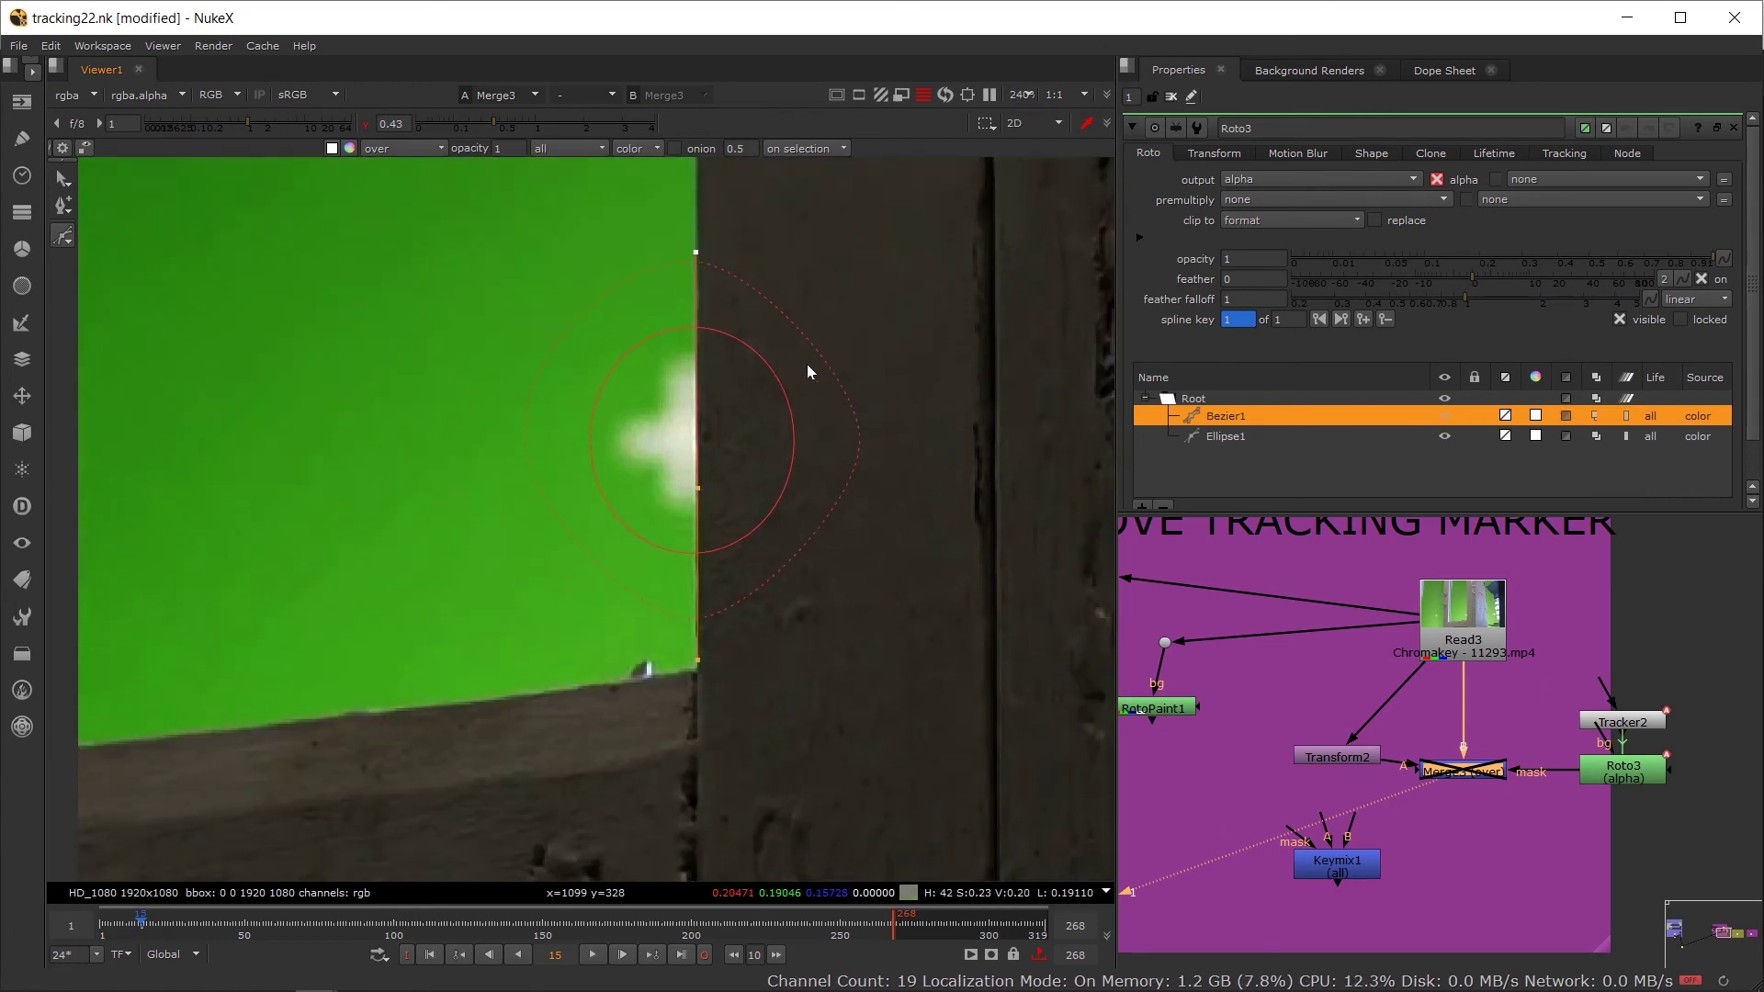
pyautogui.click(871, 242)
pyautogui.click(893, 792)
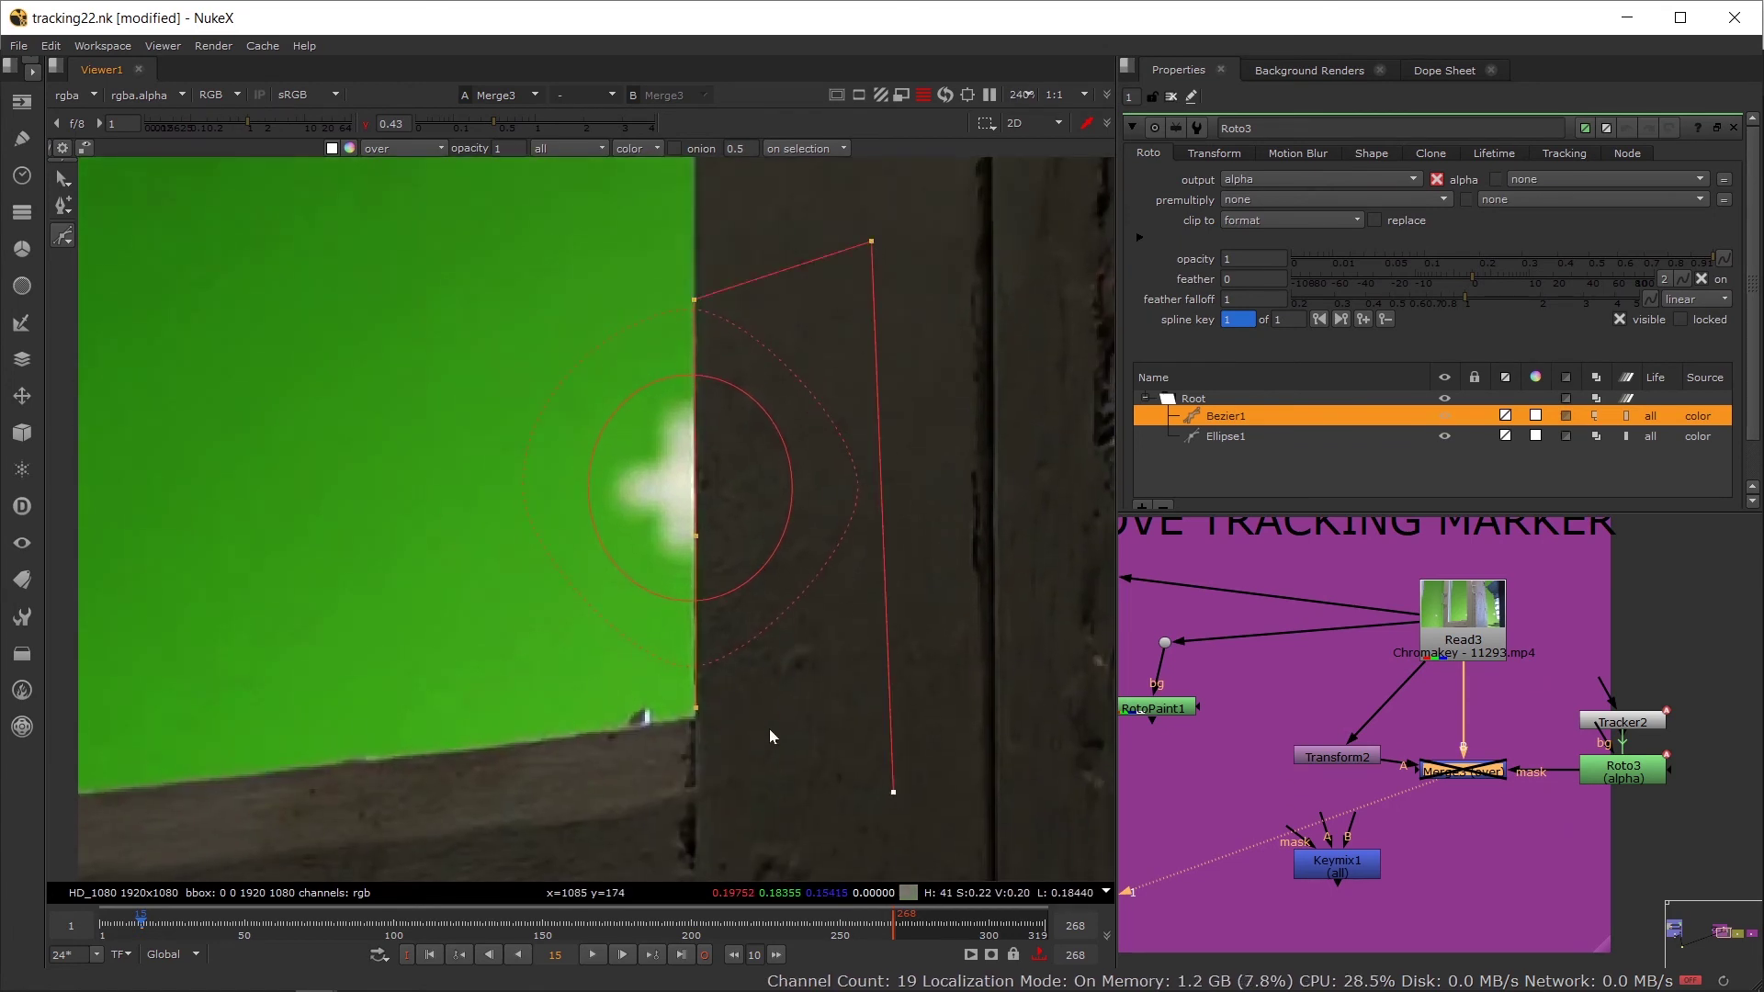
pyautogui.click(696, 708)
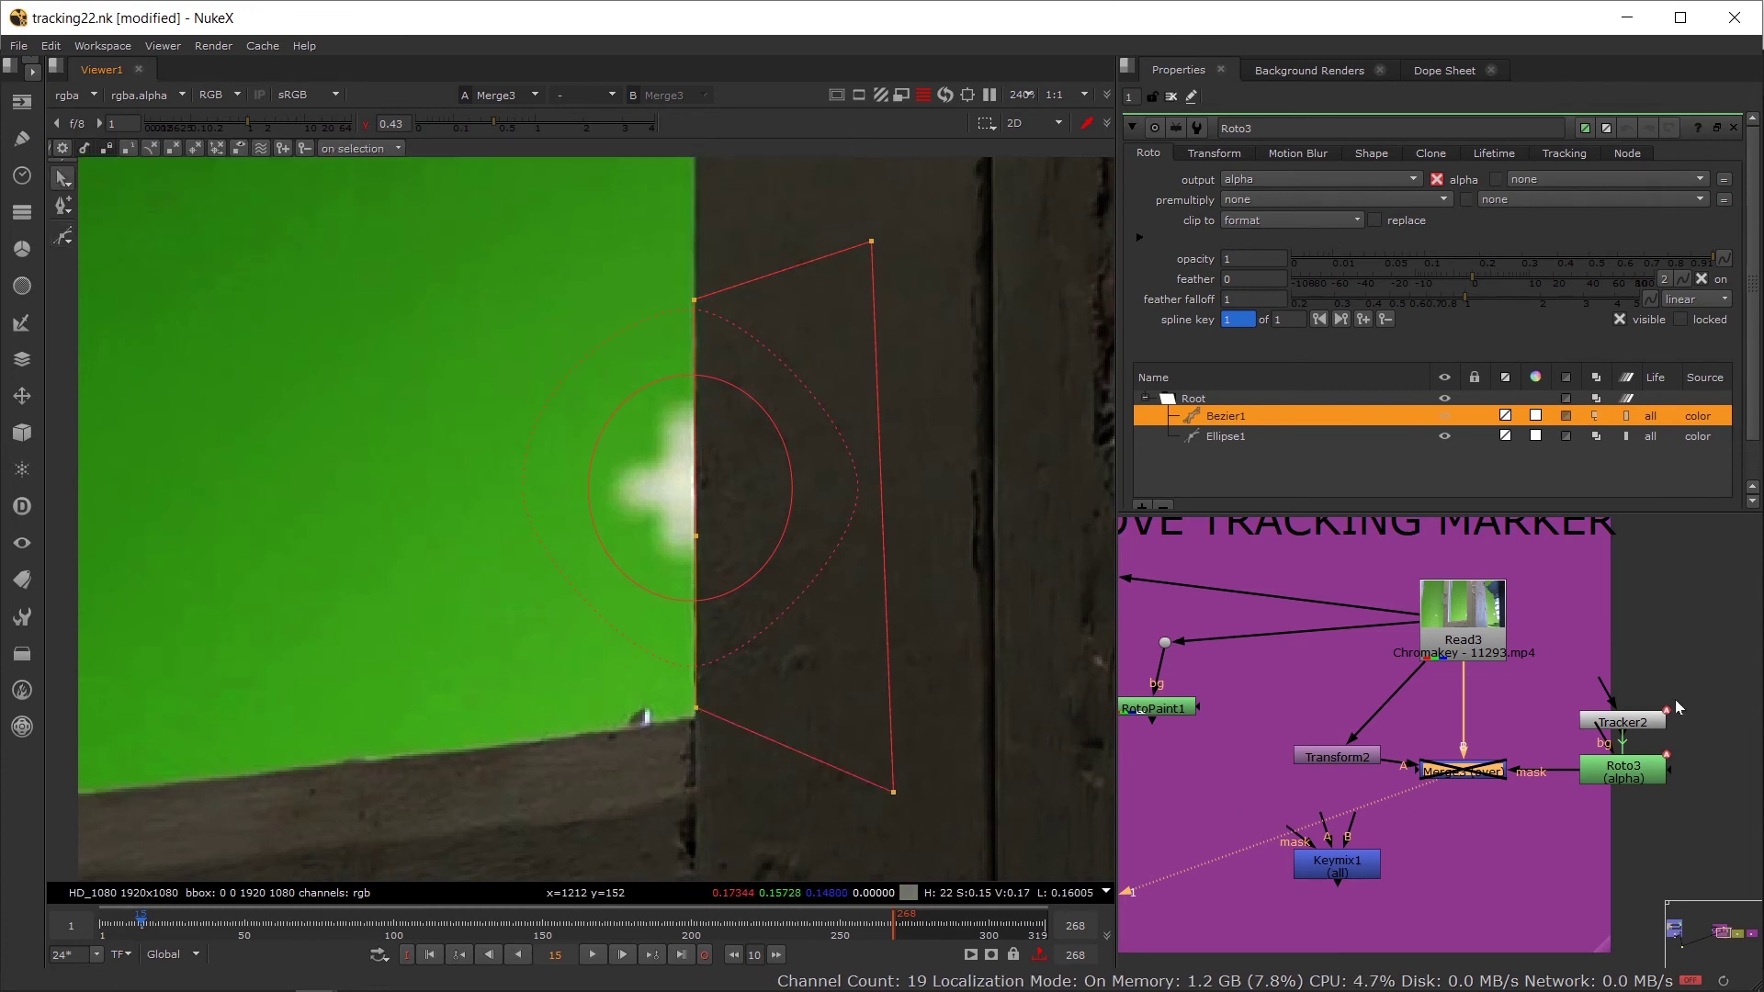
# Step: Reopen Tracker2's and Roto3's settings and step forward to frame 17
pyautogui.doubleClick(1645, 721)
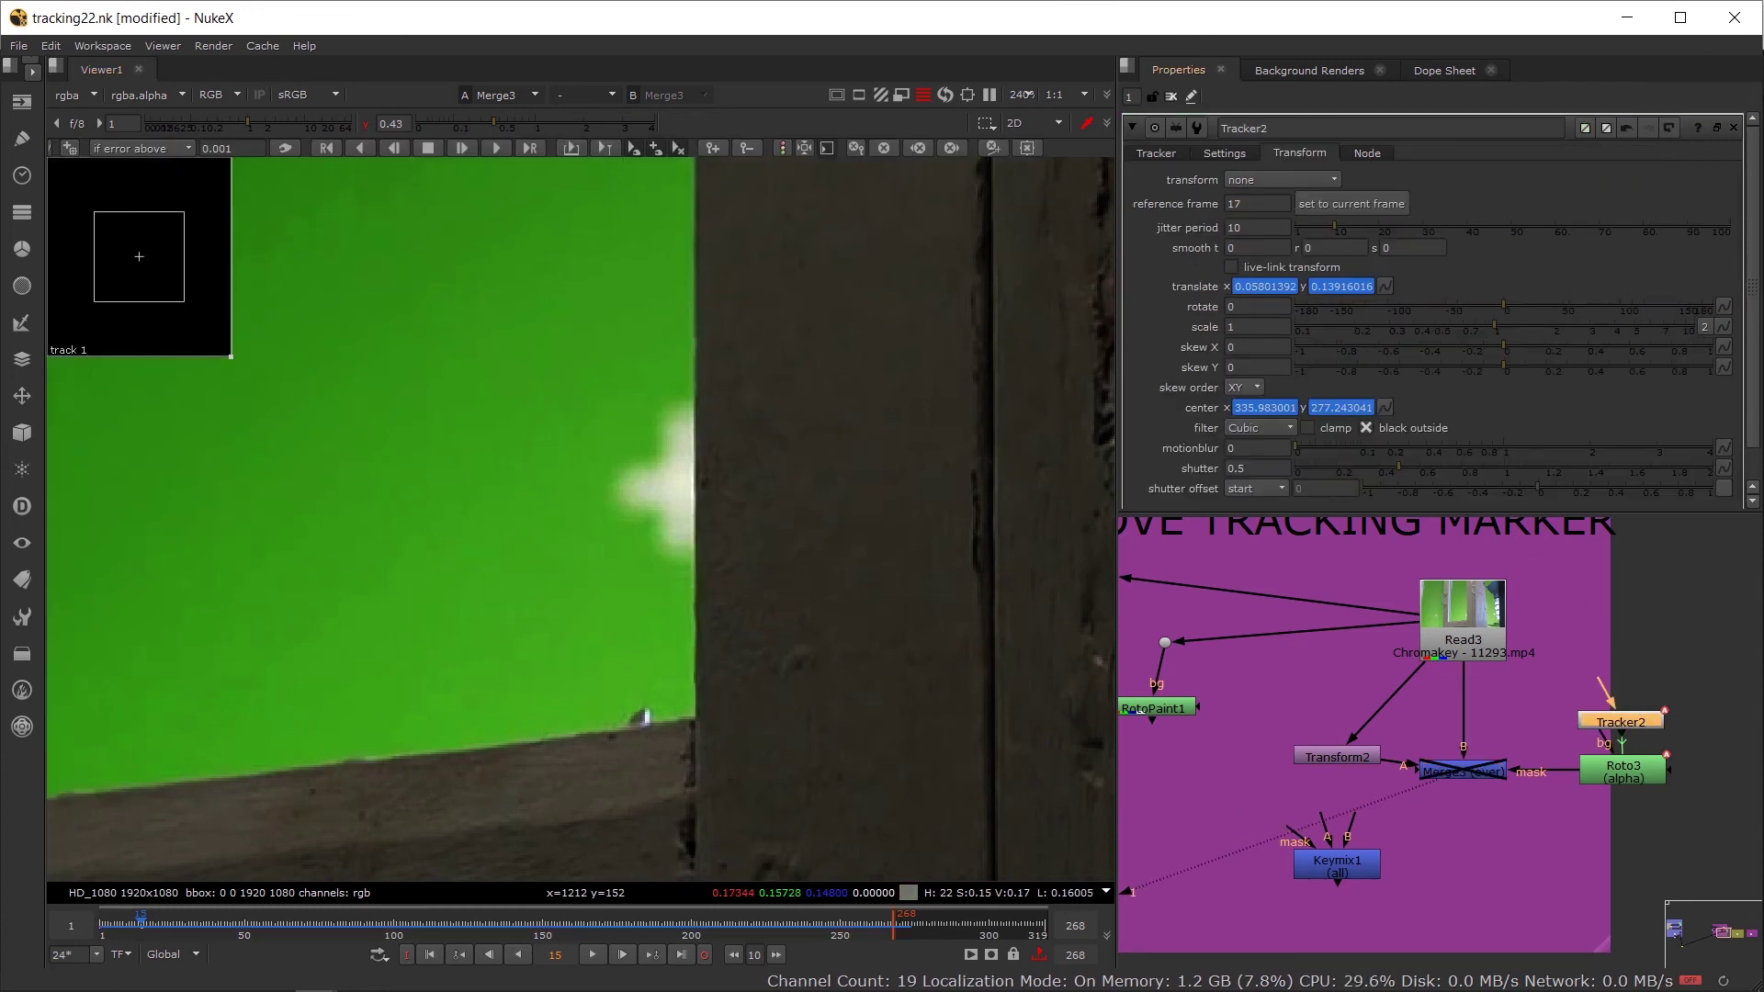
pyautogui.doubleClick(1606, 772)
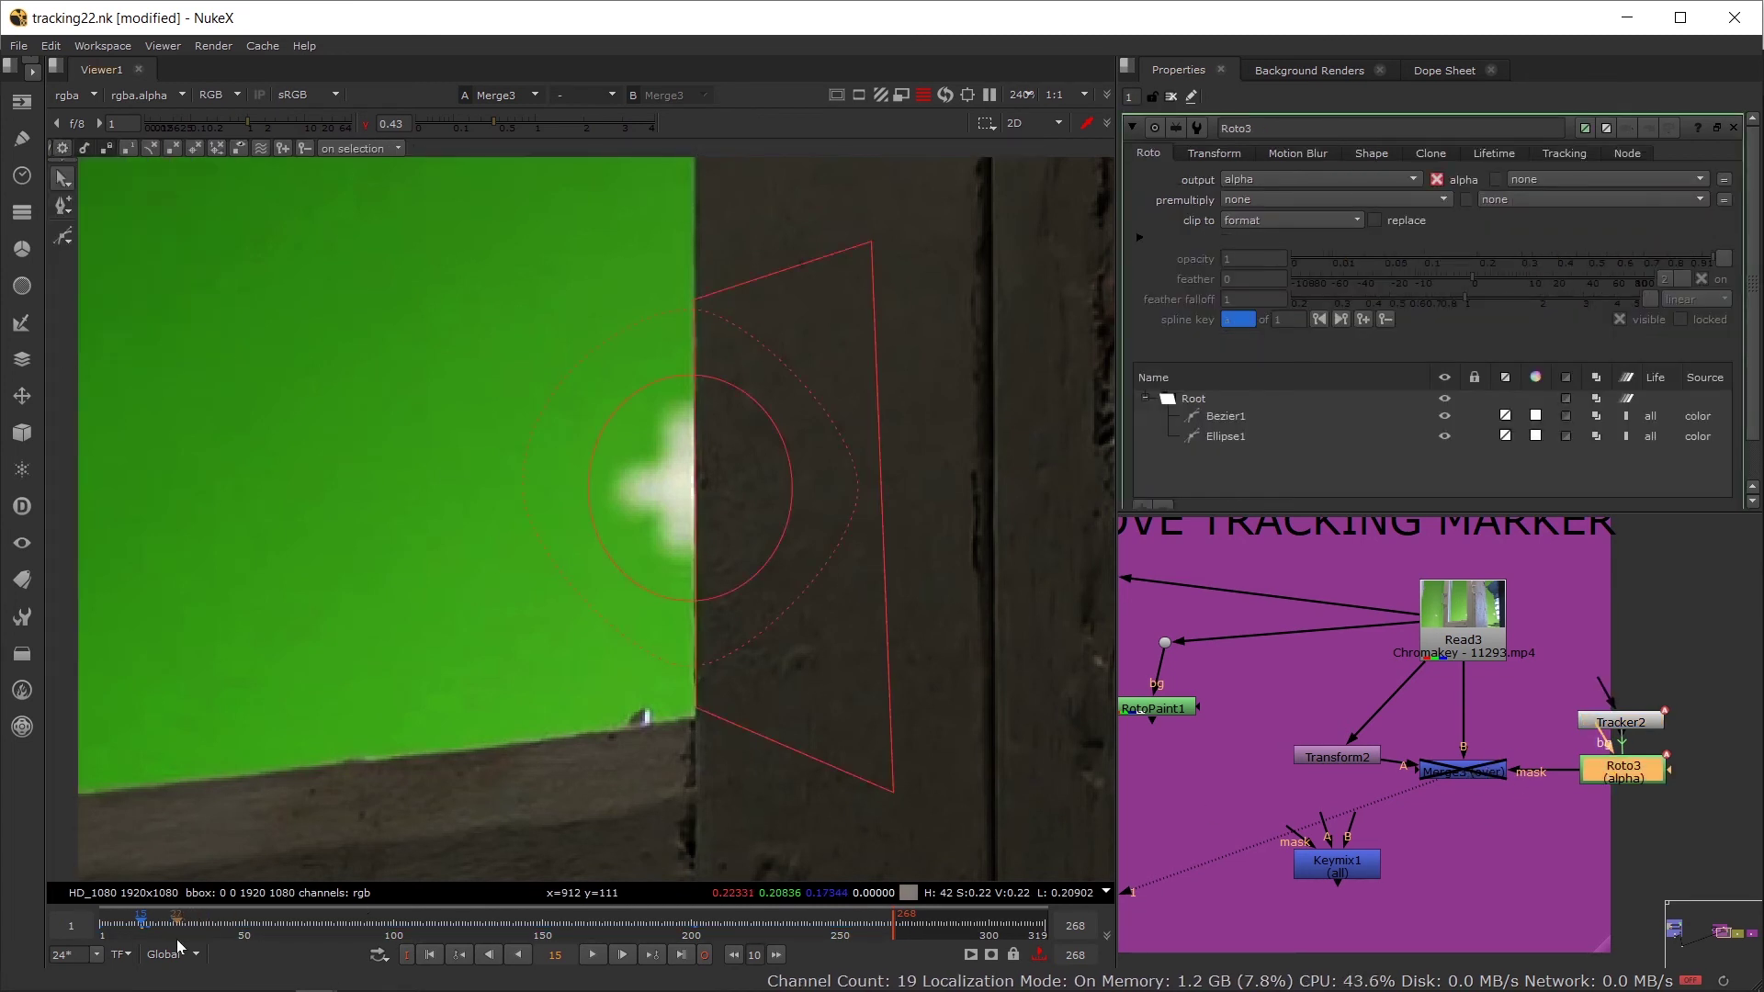
pyautogui.press('Right')
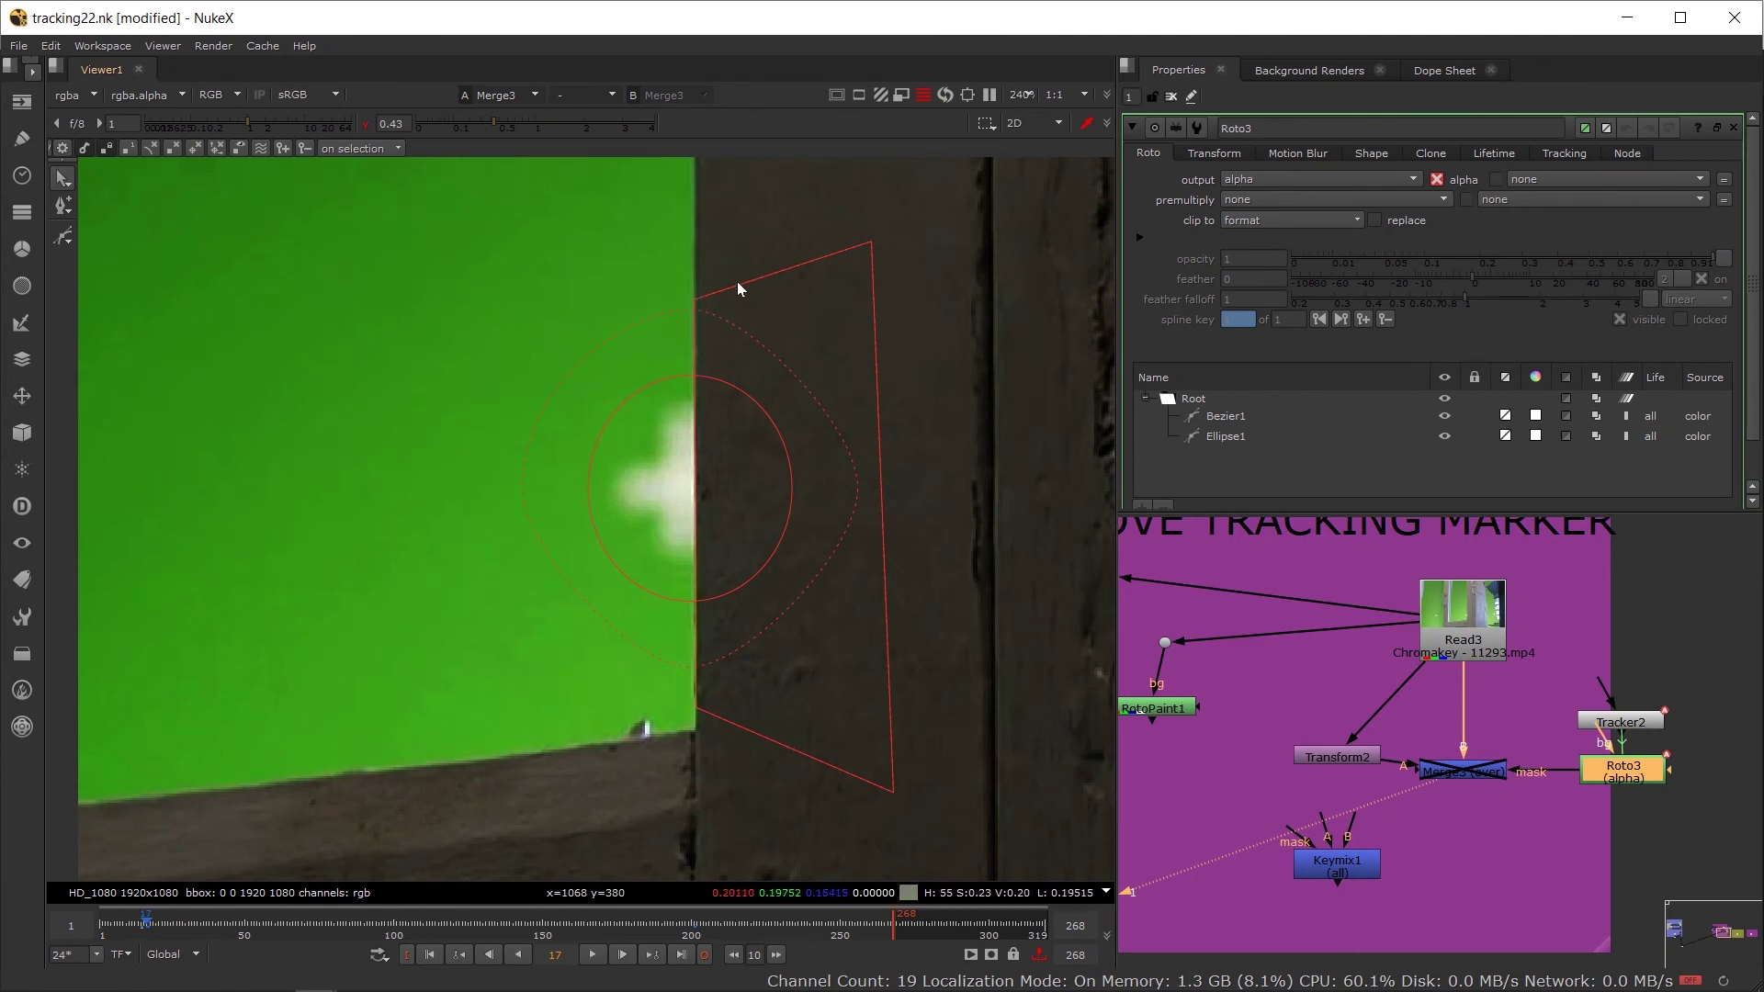
# Step: Re-enable Merge3 and set Bezier1's blend mode to minus
pyautogui.click(1435, 772)
pyautogui.press('d')
pyautogui.click(1222, 416)
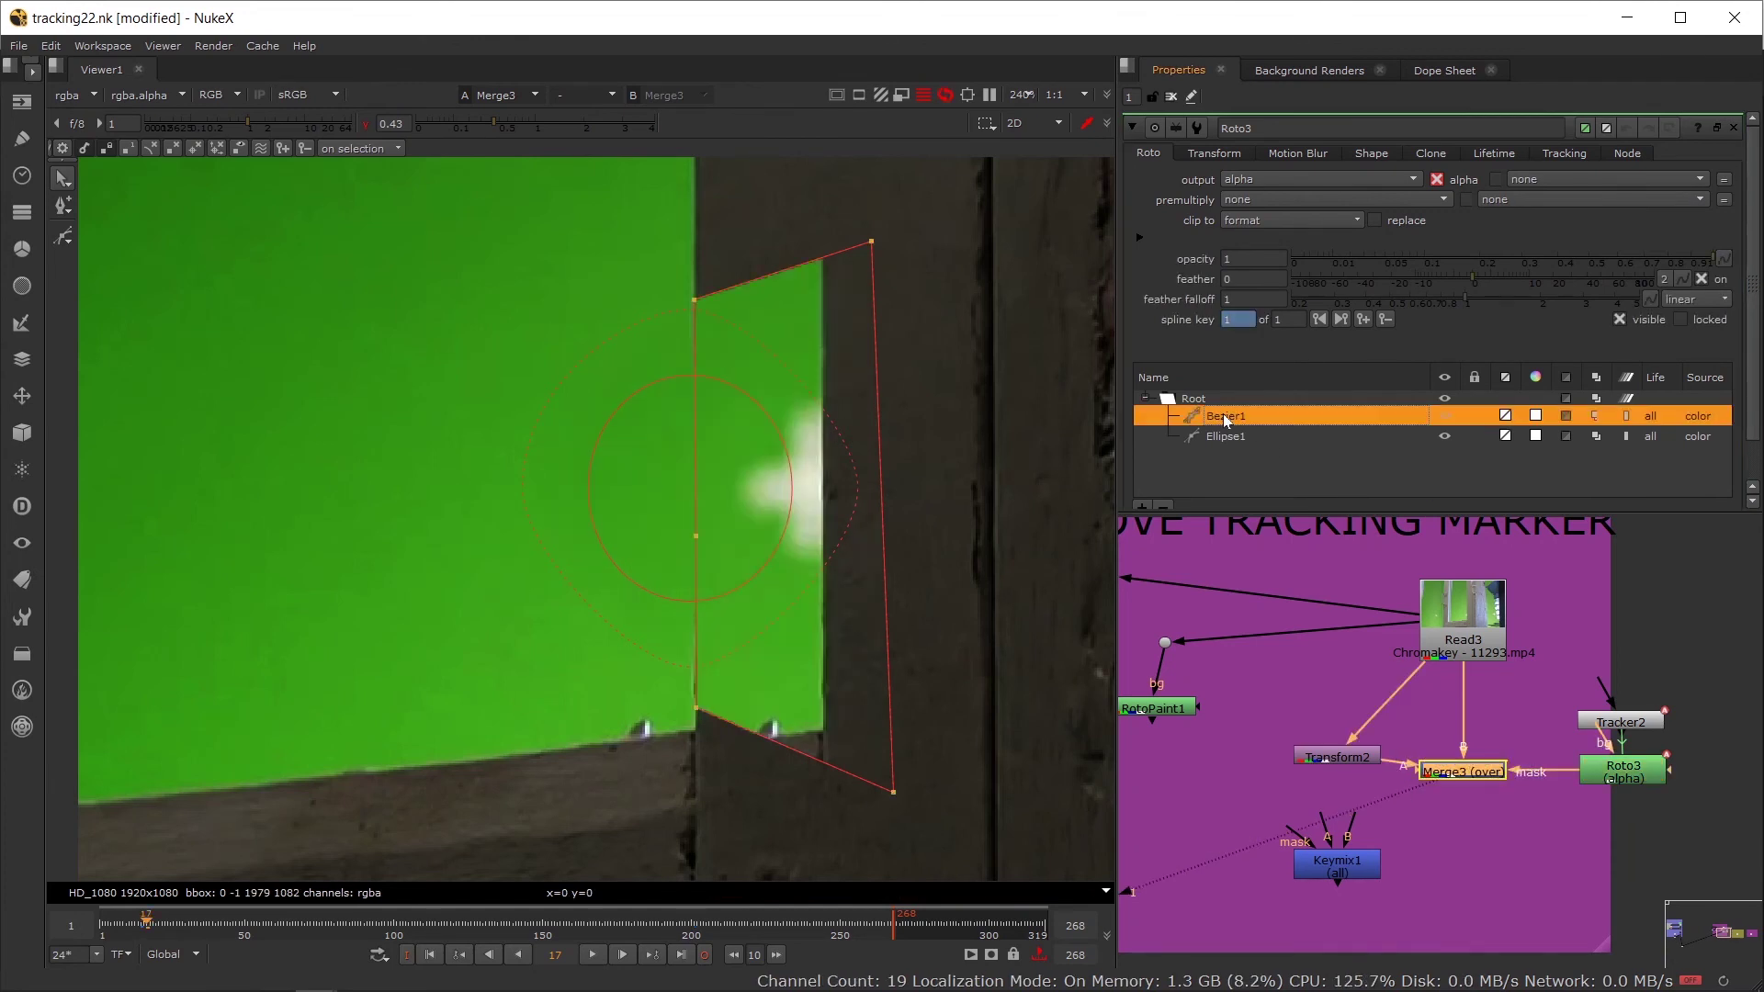
pyautogui.click(1223, 416)
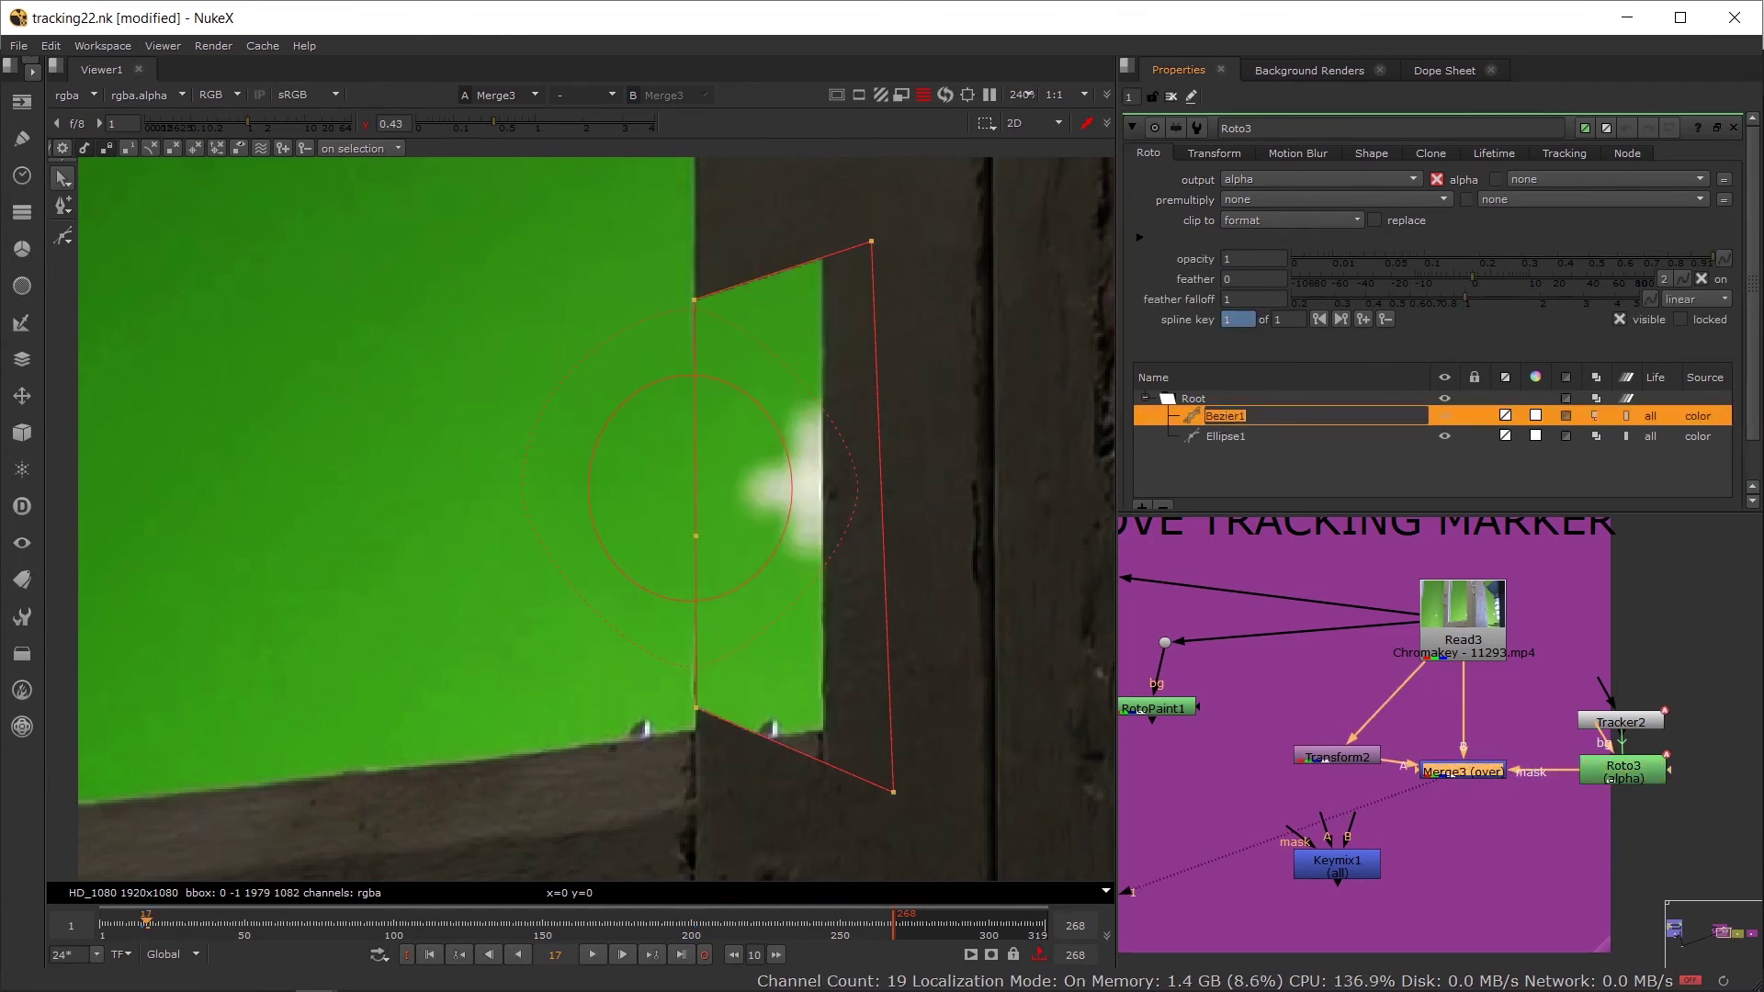
pyautogui.click(1568, 416)
pyautogui.click(1595, 416)
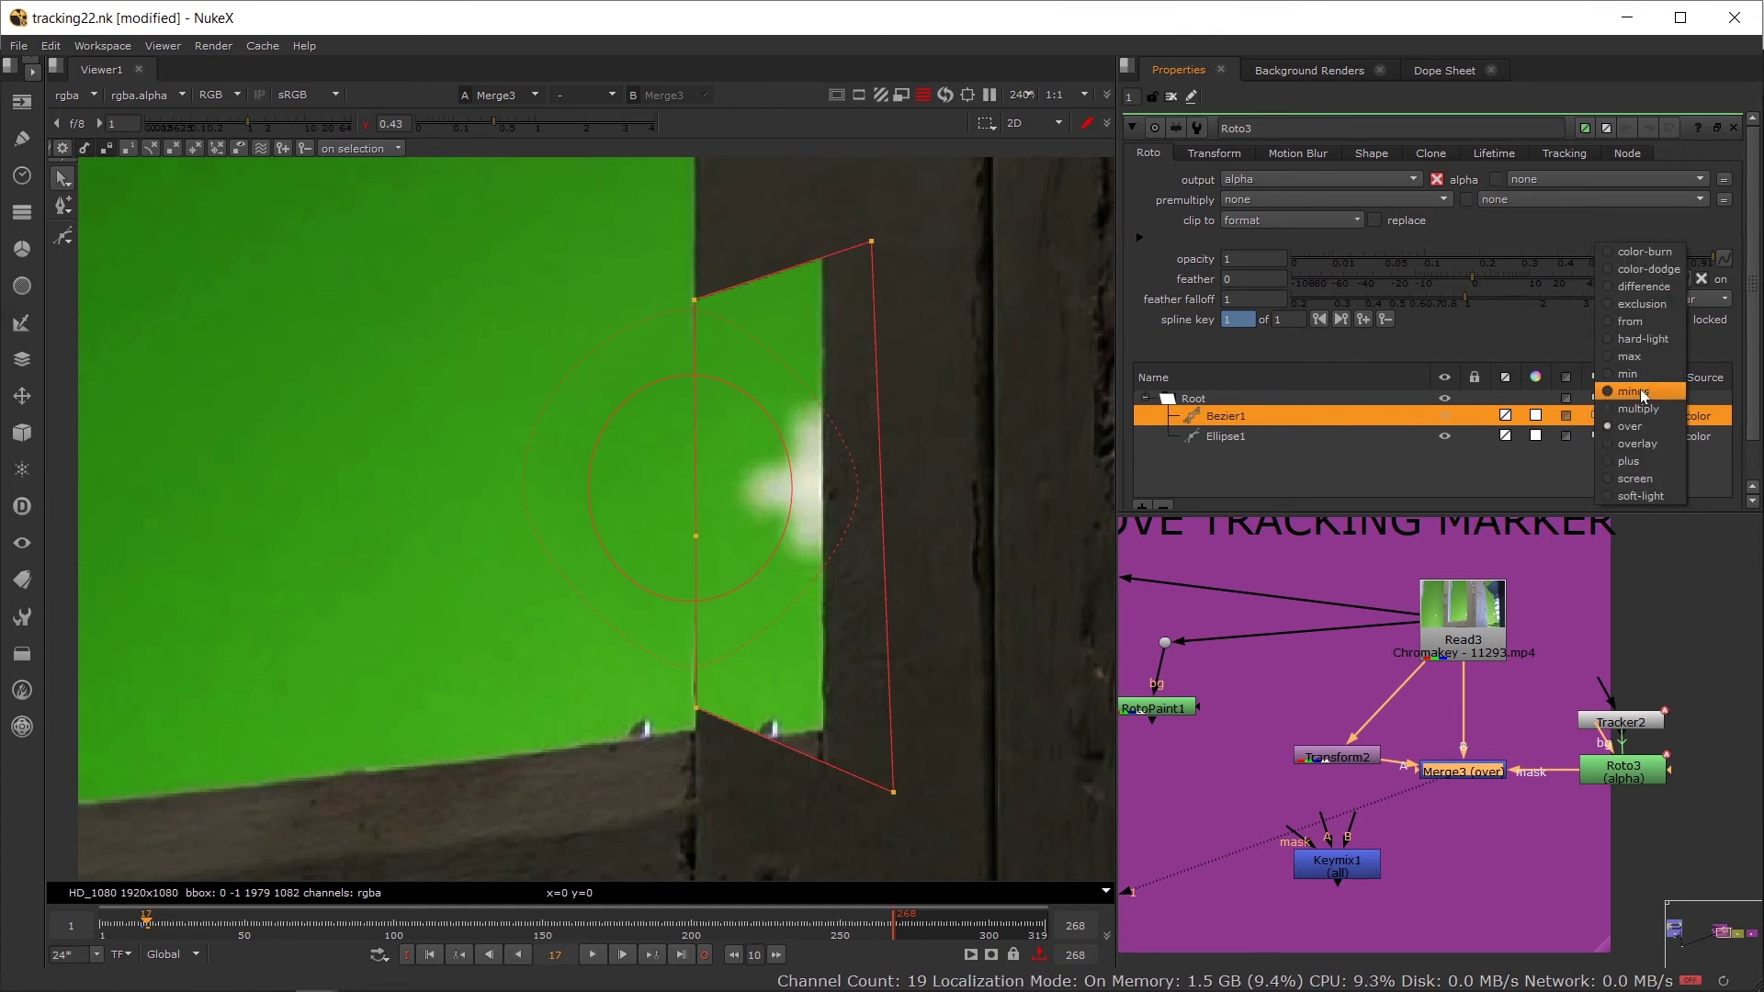
pyautogui.click(1641, 391)
# Step: Compare Roto3's alpha with Bezier1 hidden and shown, then view Merge3 in RGB
pyautogui.press('1')
pyautogui.press('a')
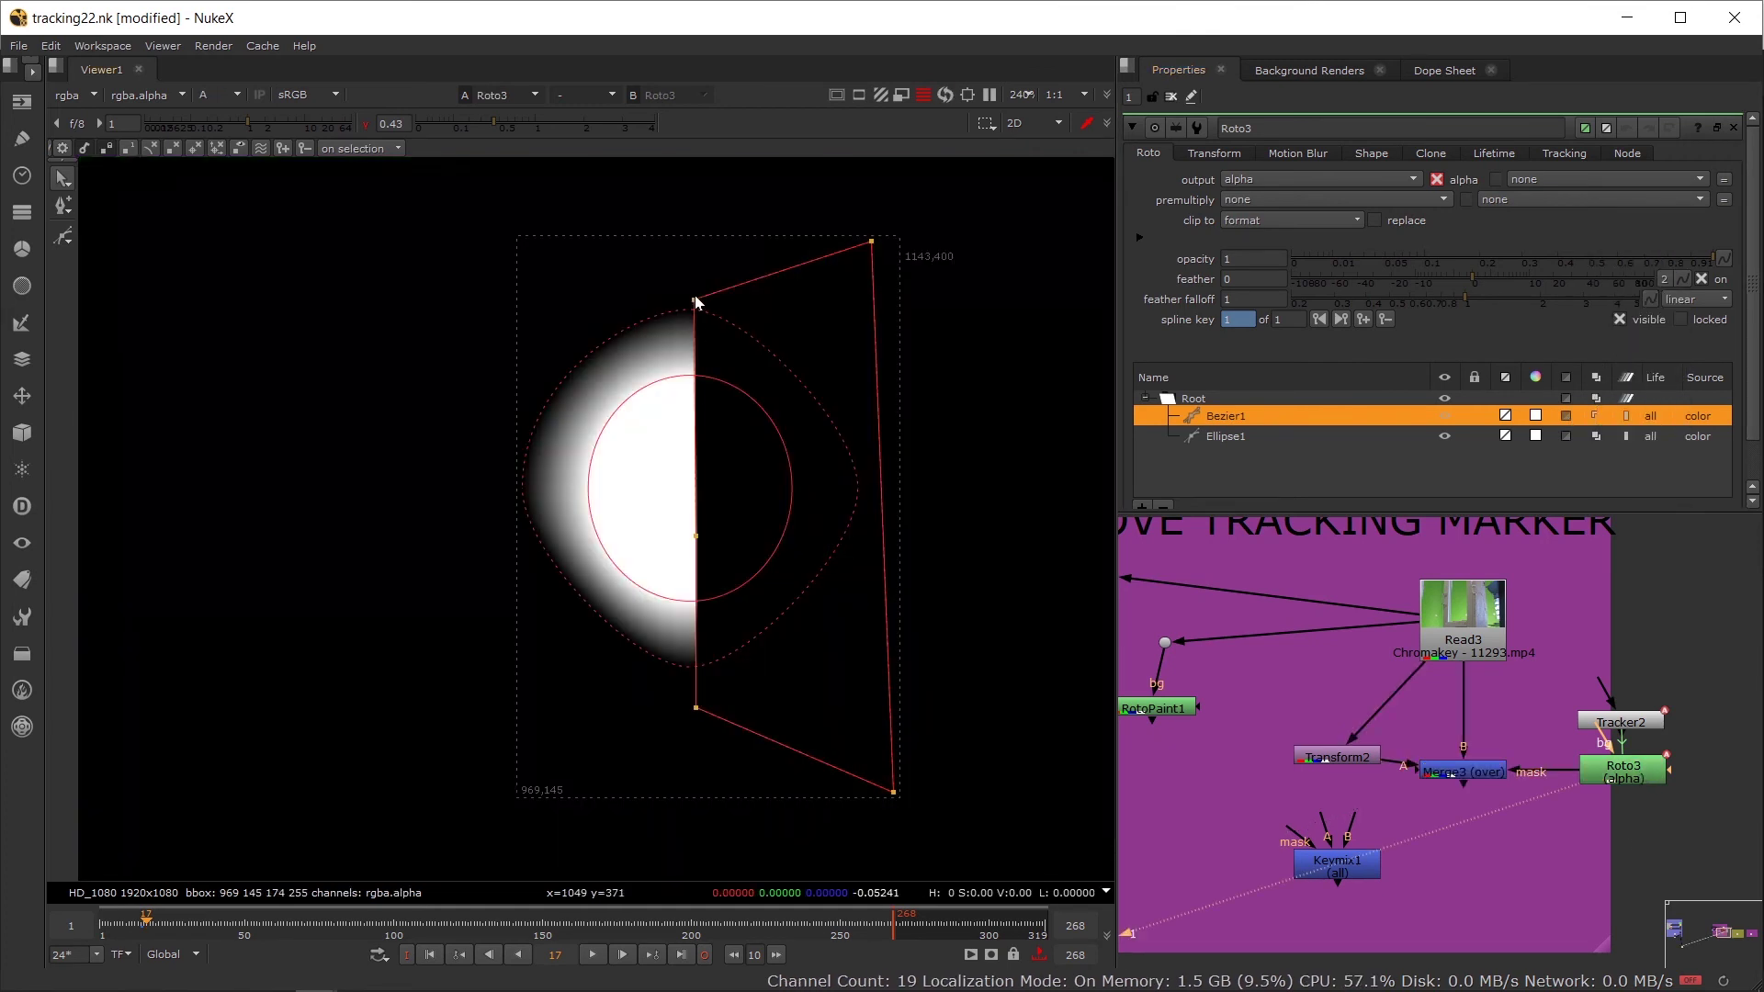
pyautogui.click(1448, 418)
pyautogui.click(1445, 419)
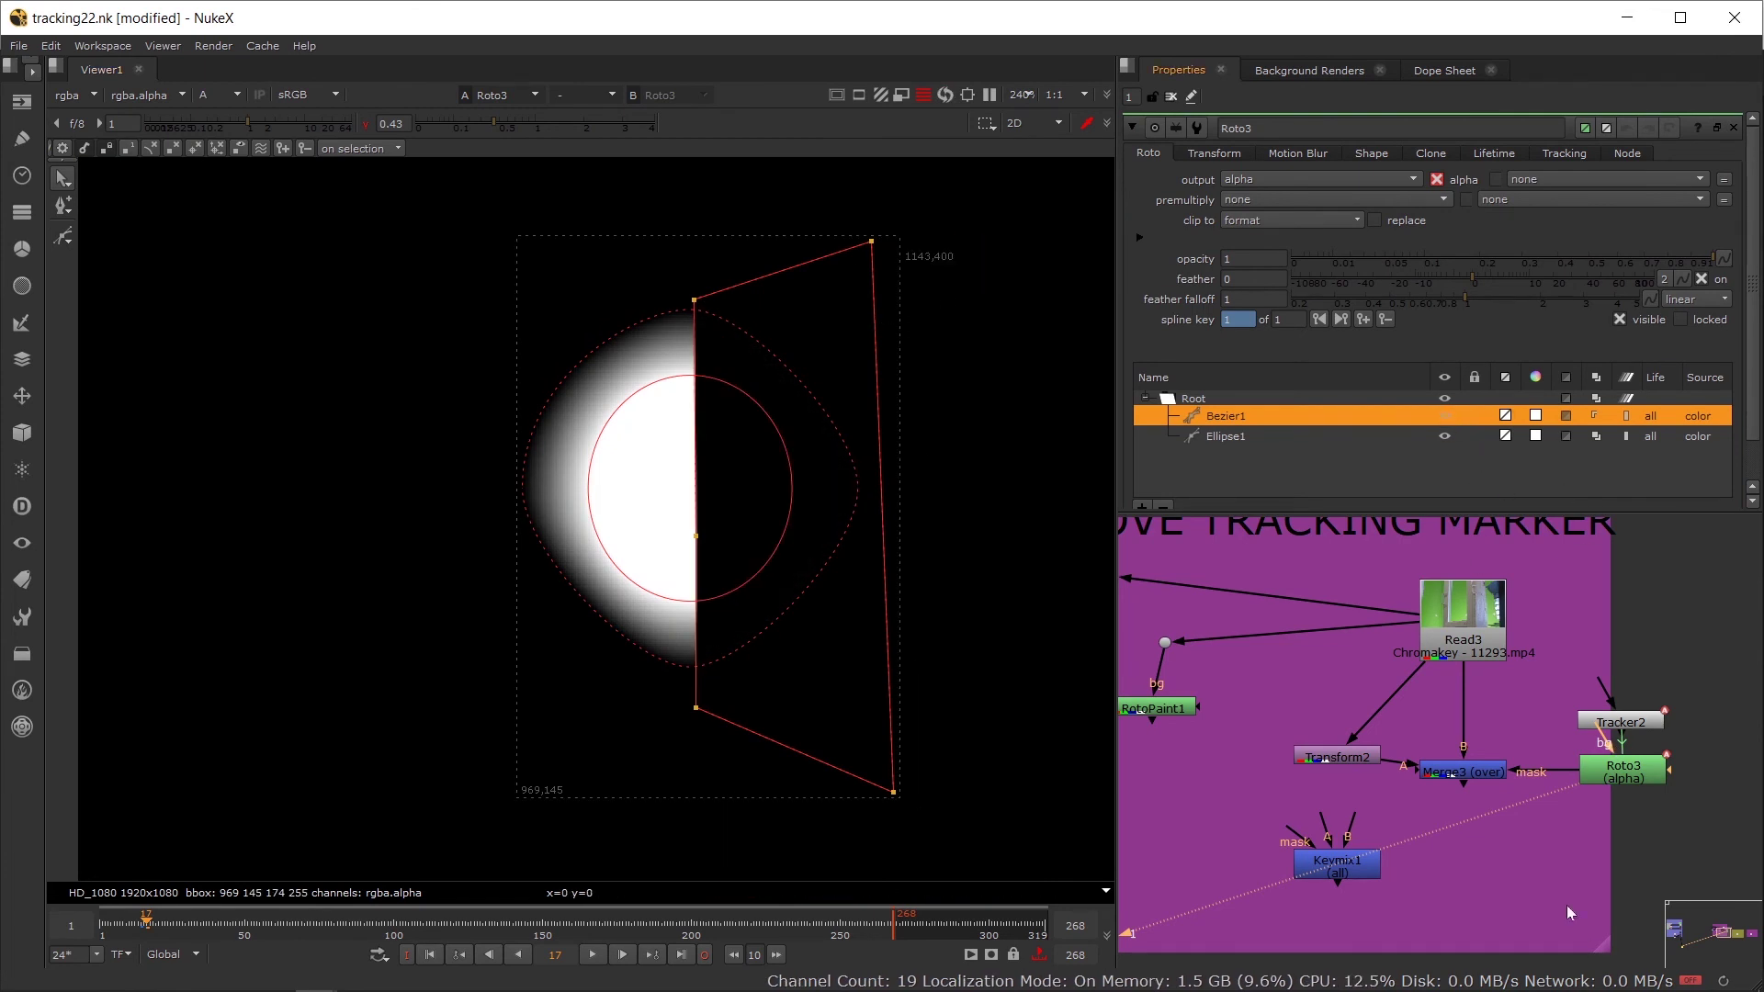
pyautogui.click(1463, 771)
pyautogui.press('1')
pyautogui.press('a')
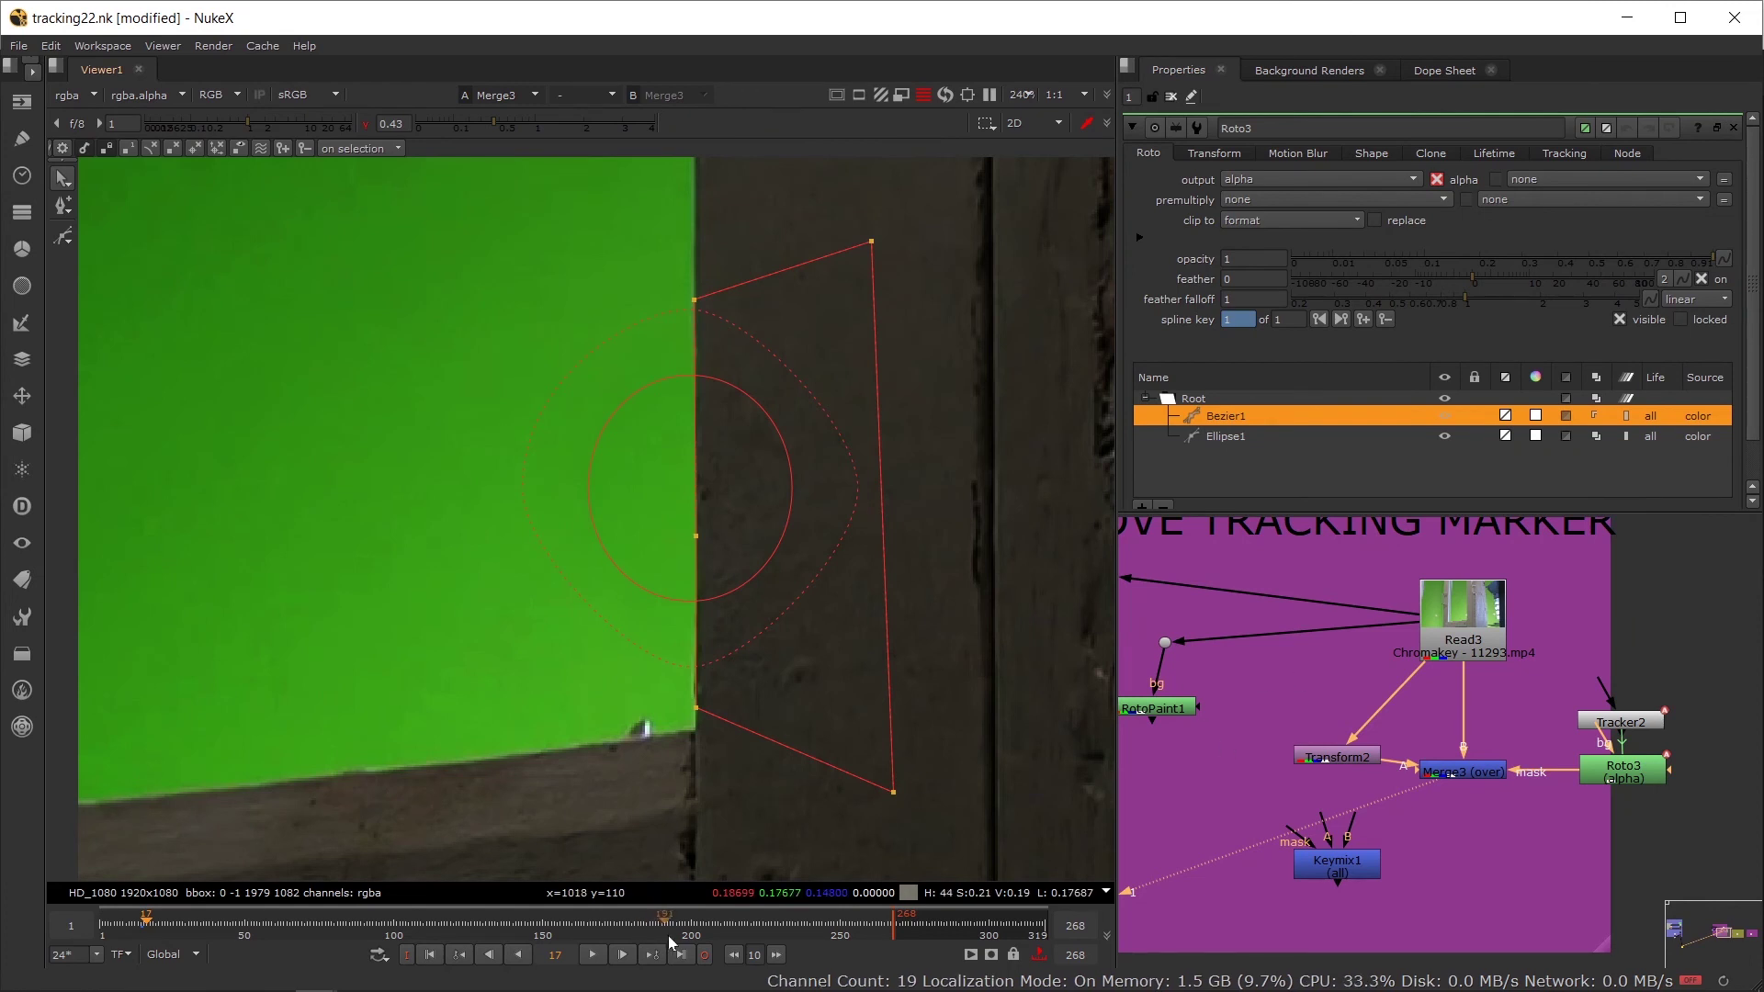
# Step: Copy the animation of Tracker2's translate
pyautogui.click(1214, 154)
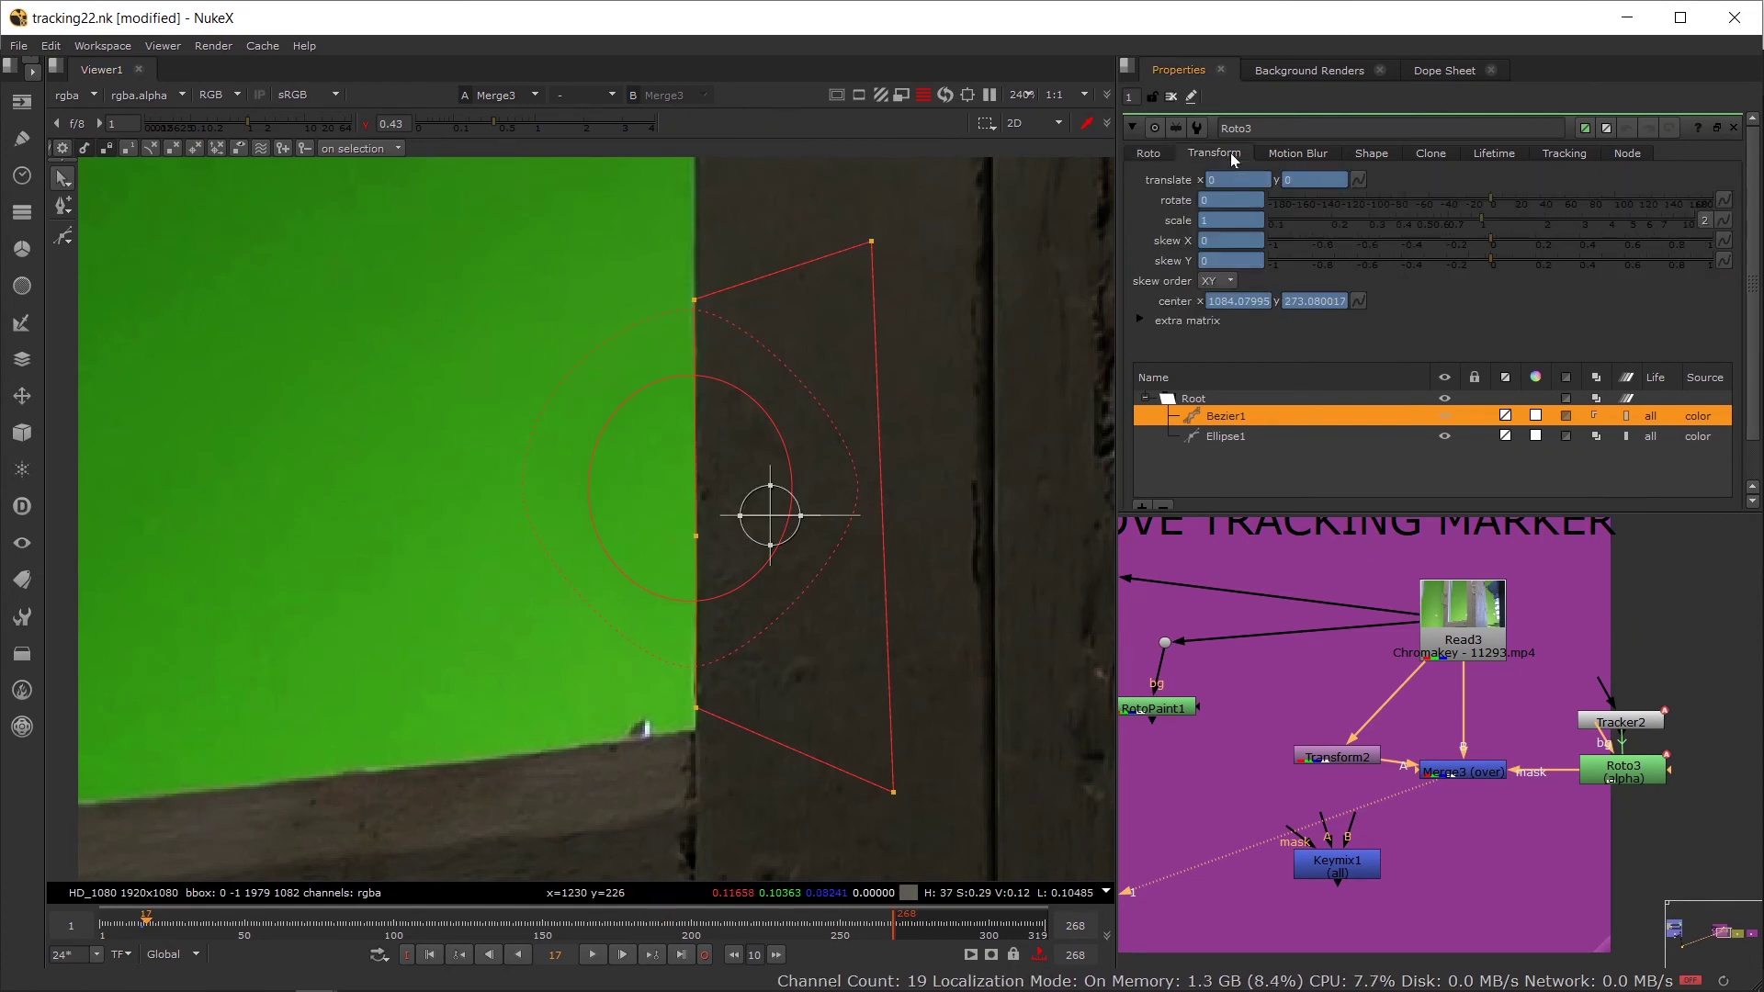
pyautogui.doubleClick(1620, 724)
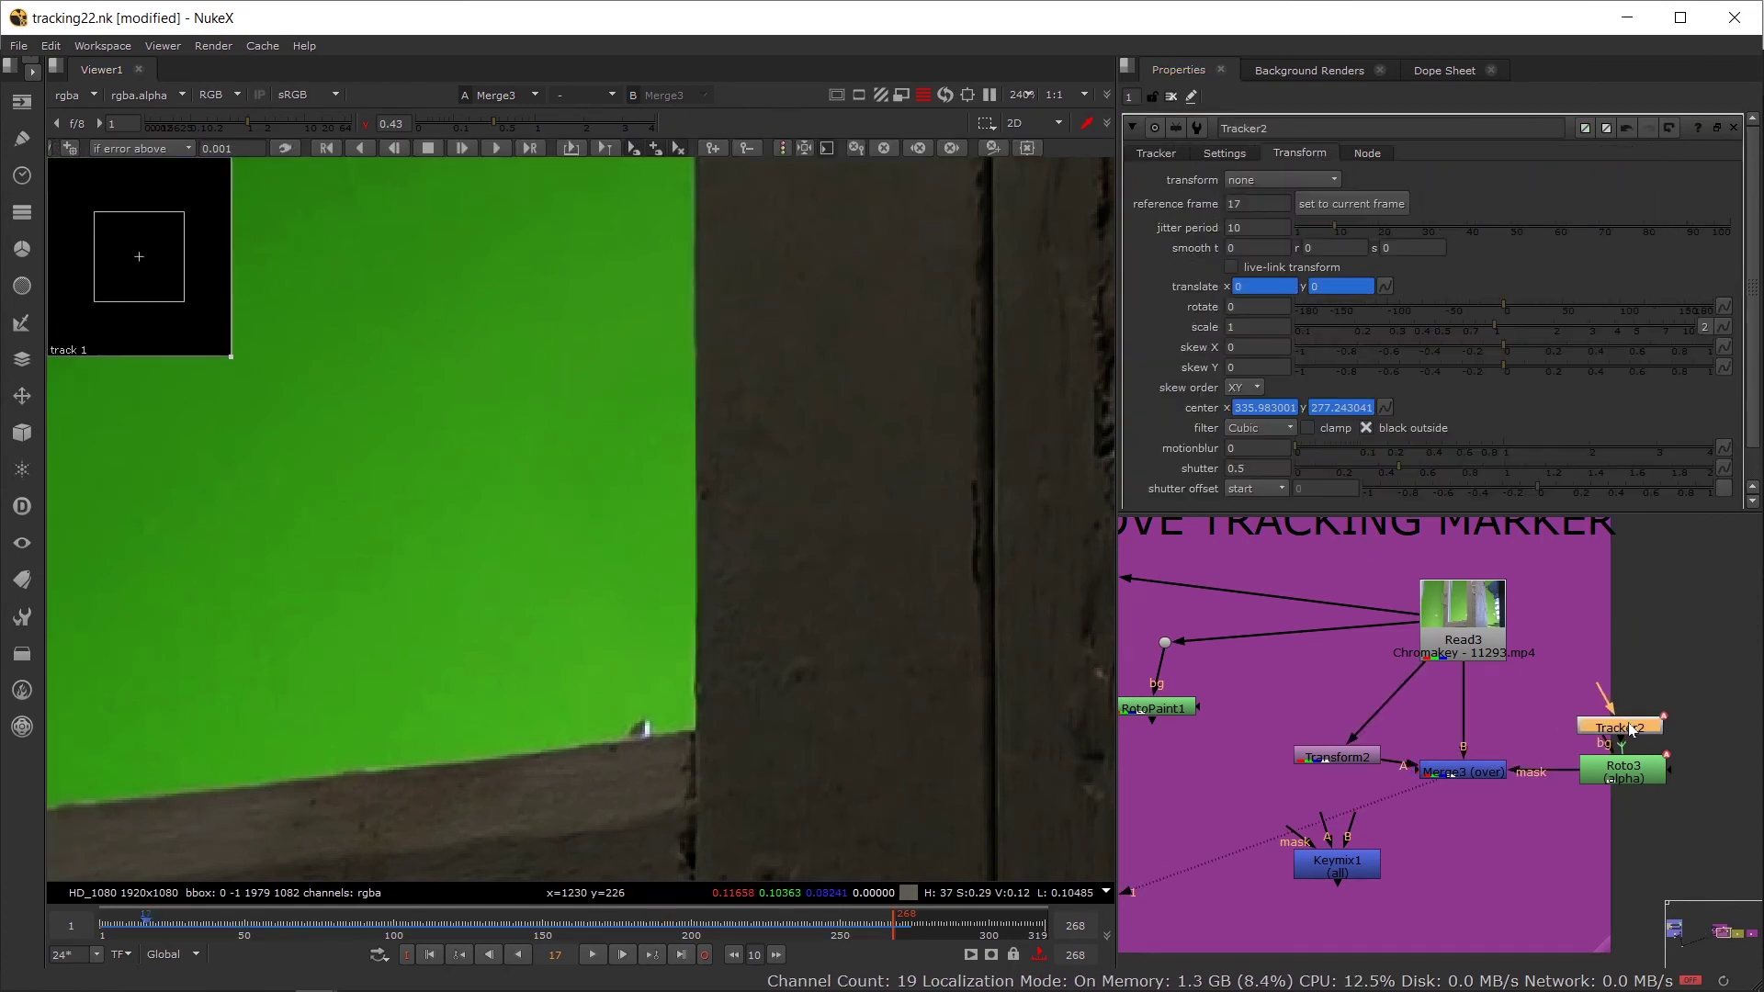
pyautogui.click(1385, 286)
pyautogui.moveTo(1495, 451)
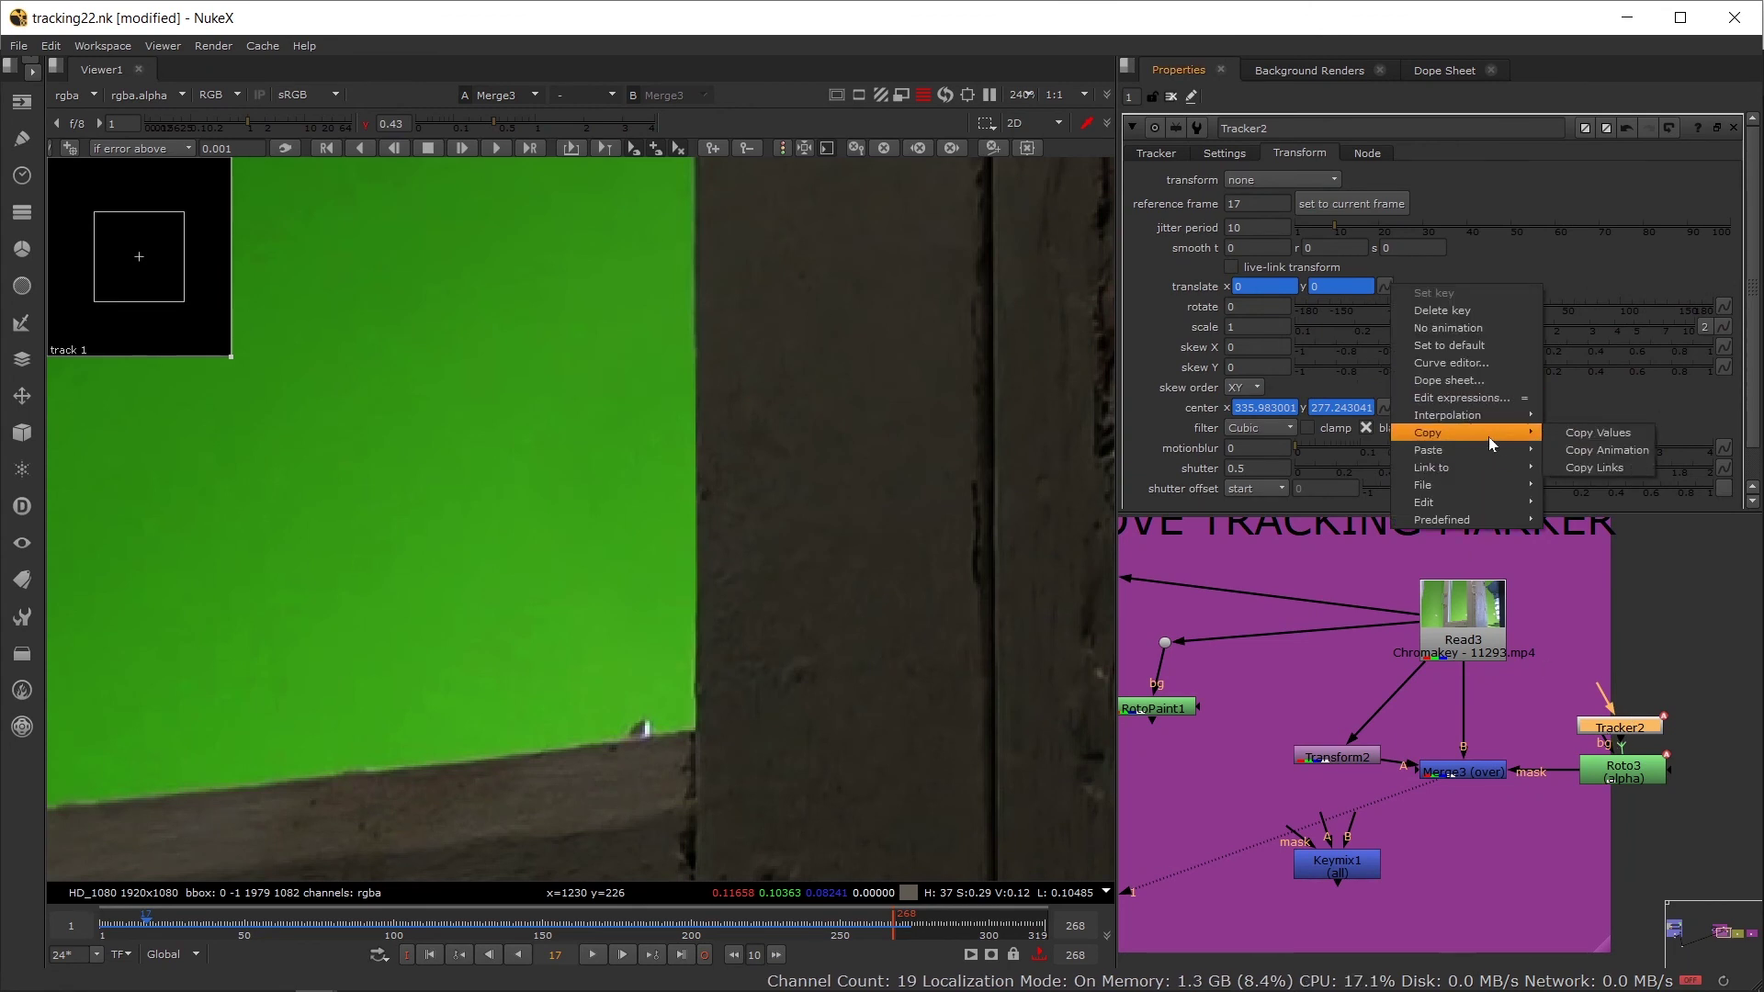
pyautogui.click(1591, 451)
# Step: Paste the track animation absolute into Bezier1's translate and scrub to verify it follows
pyautogui.doubleClick(1624, 774)
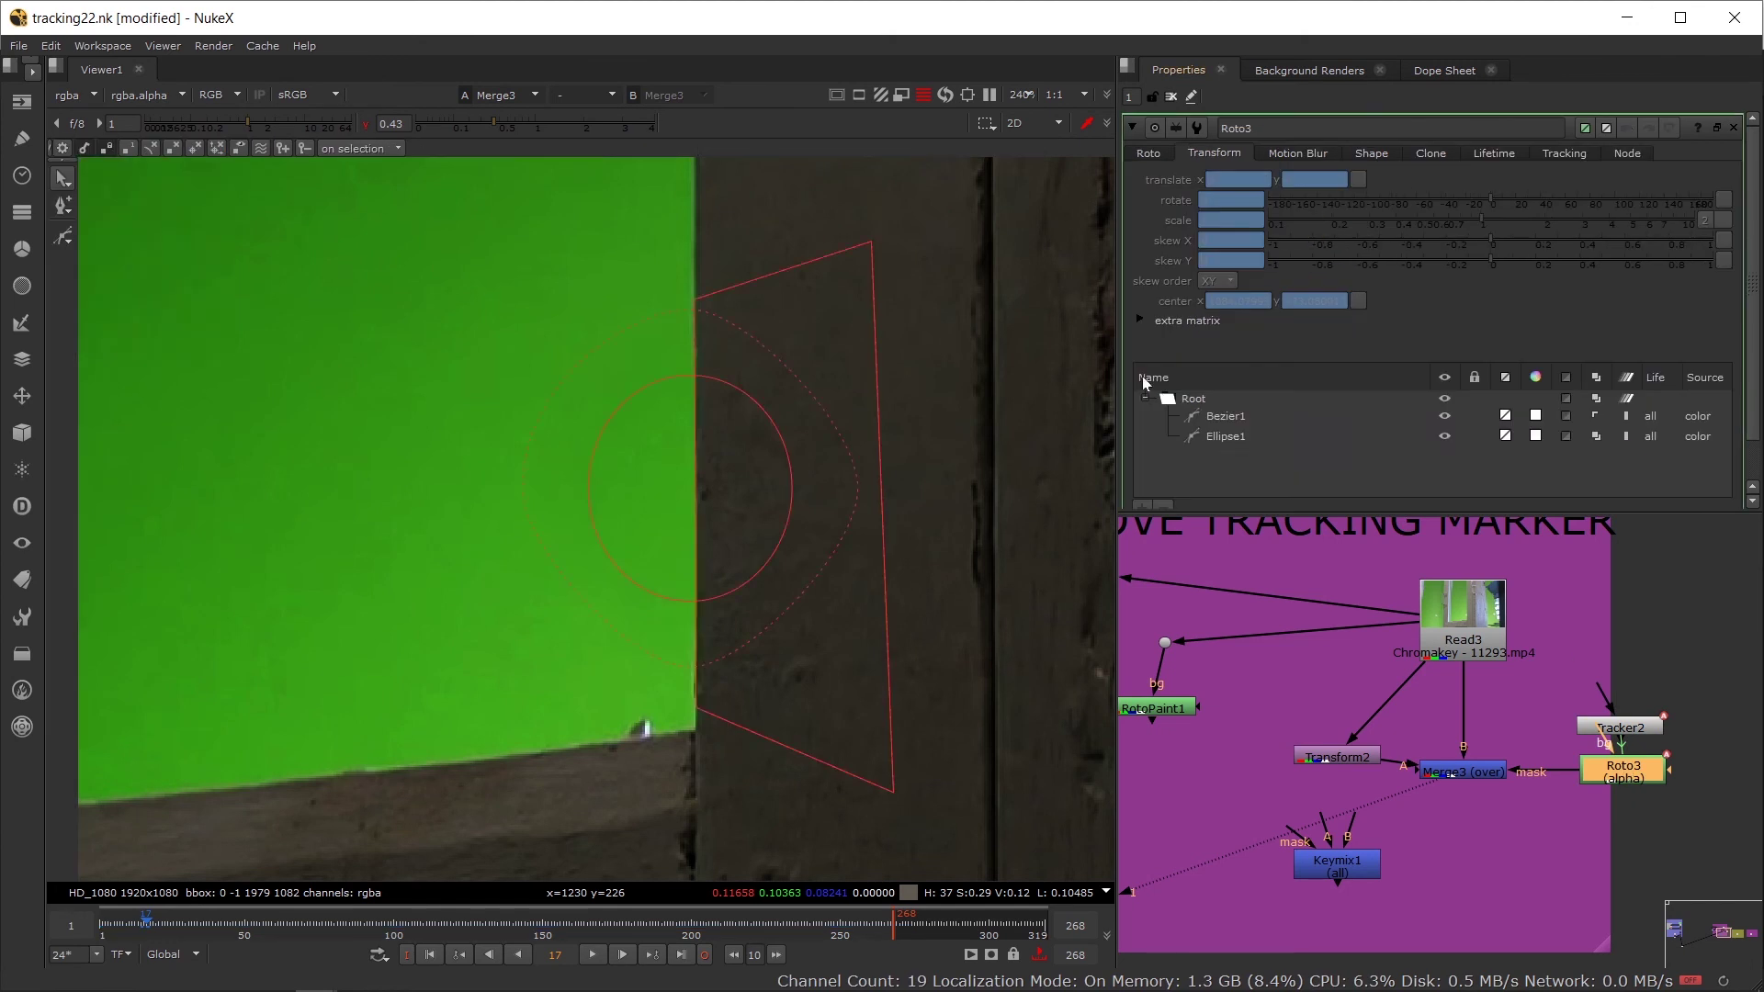
pyautogui.click(1223, 415)
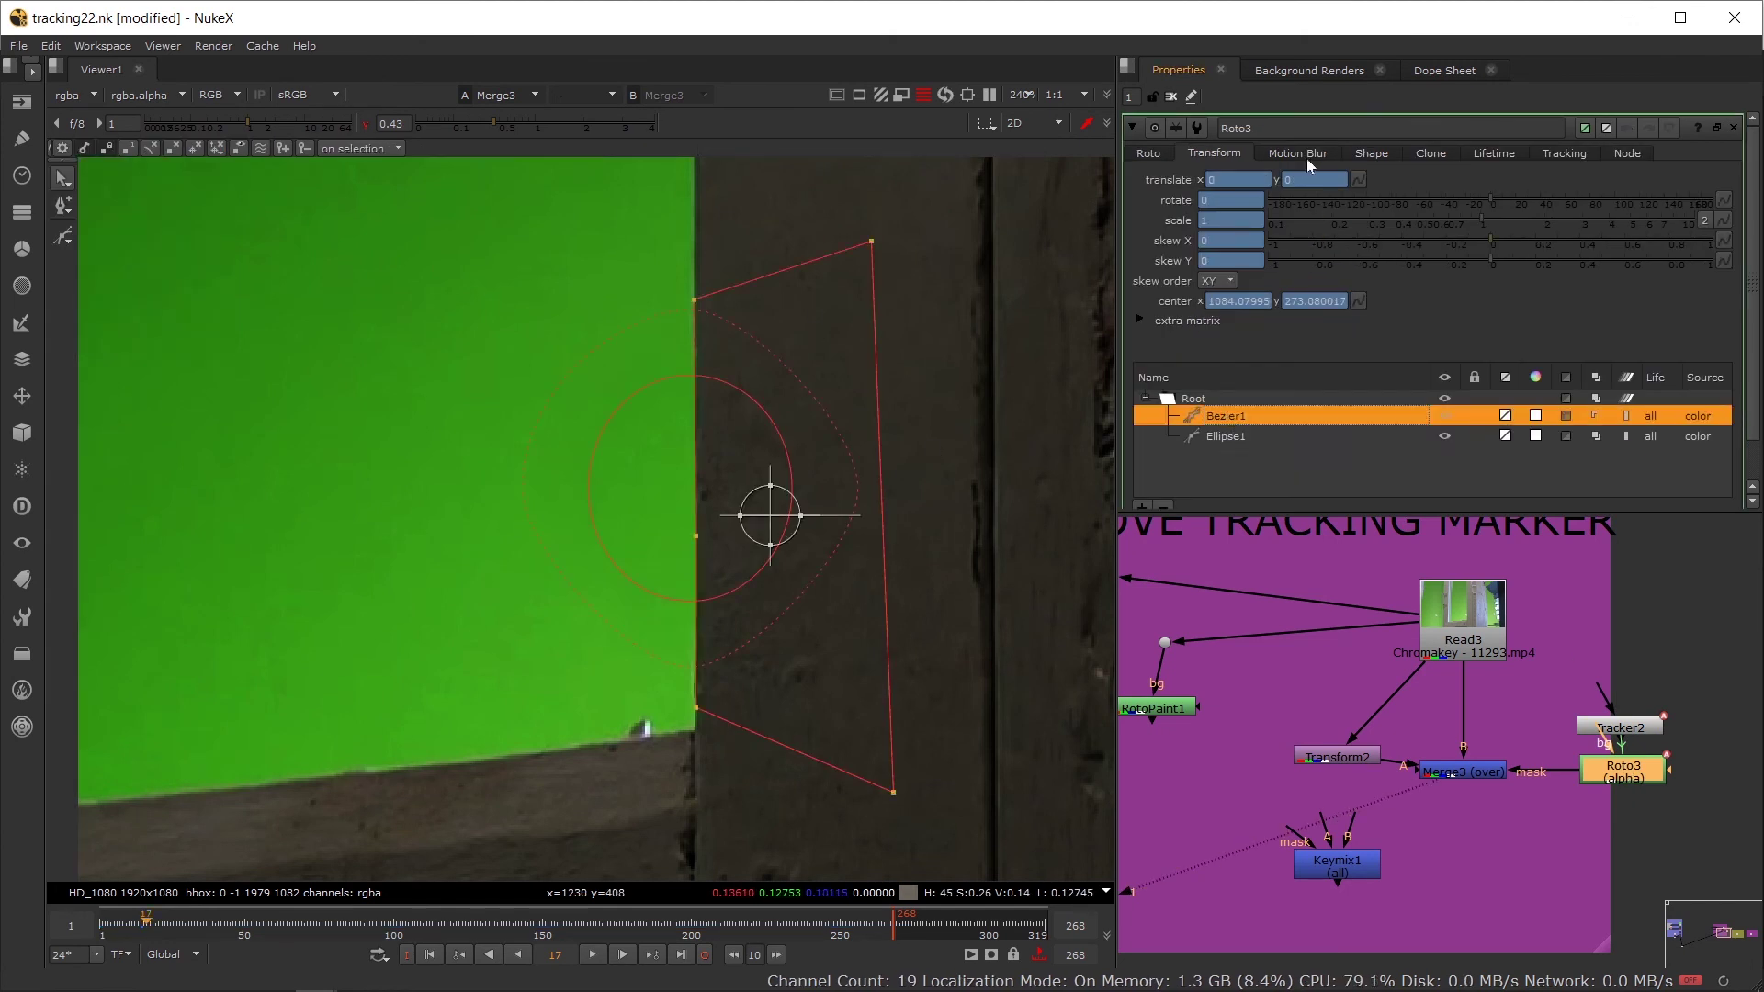
pyautogui.rightClick(1361, 176)
pyautogui.moveTo(1479, 305)
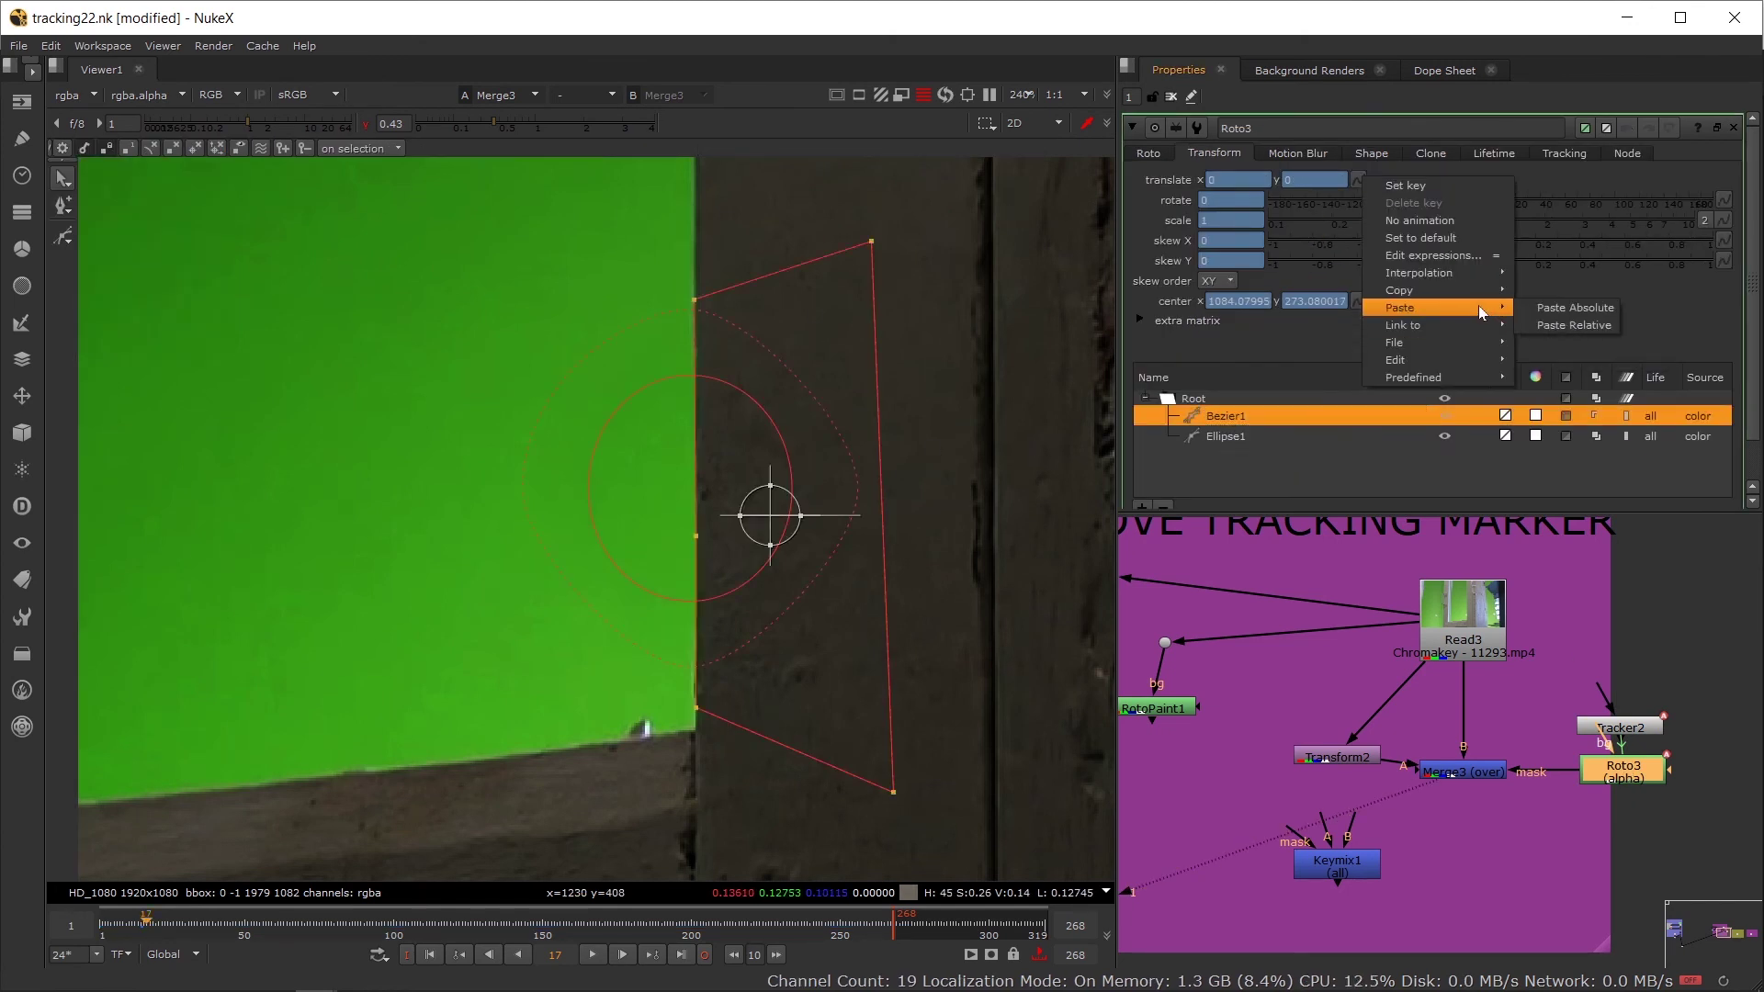
pyautogui.click(1573, 307)
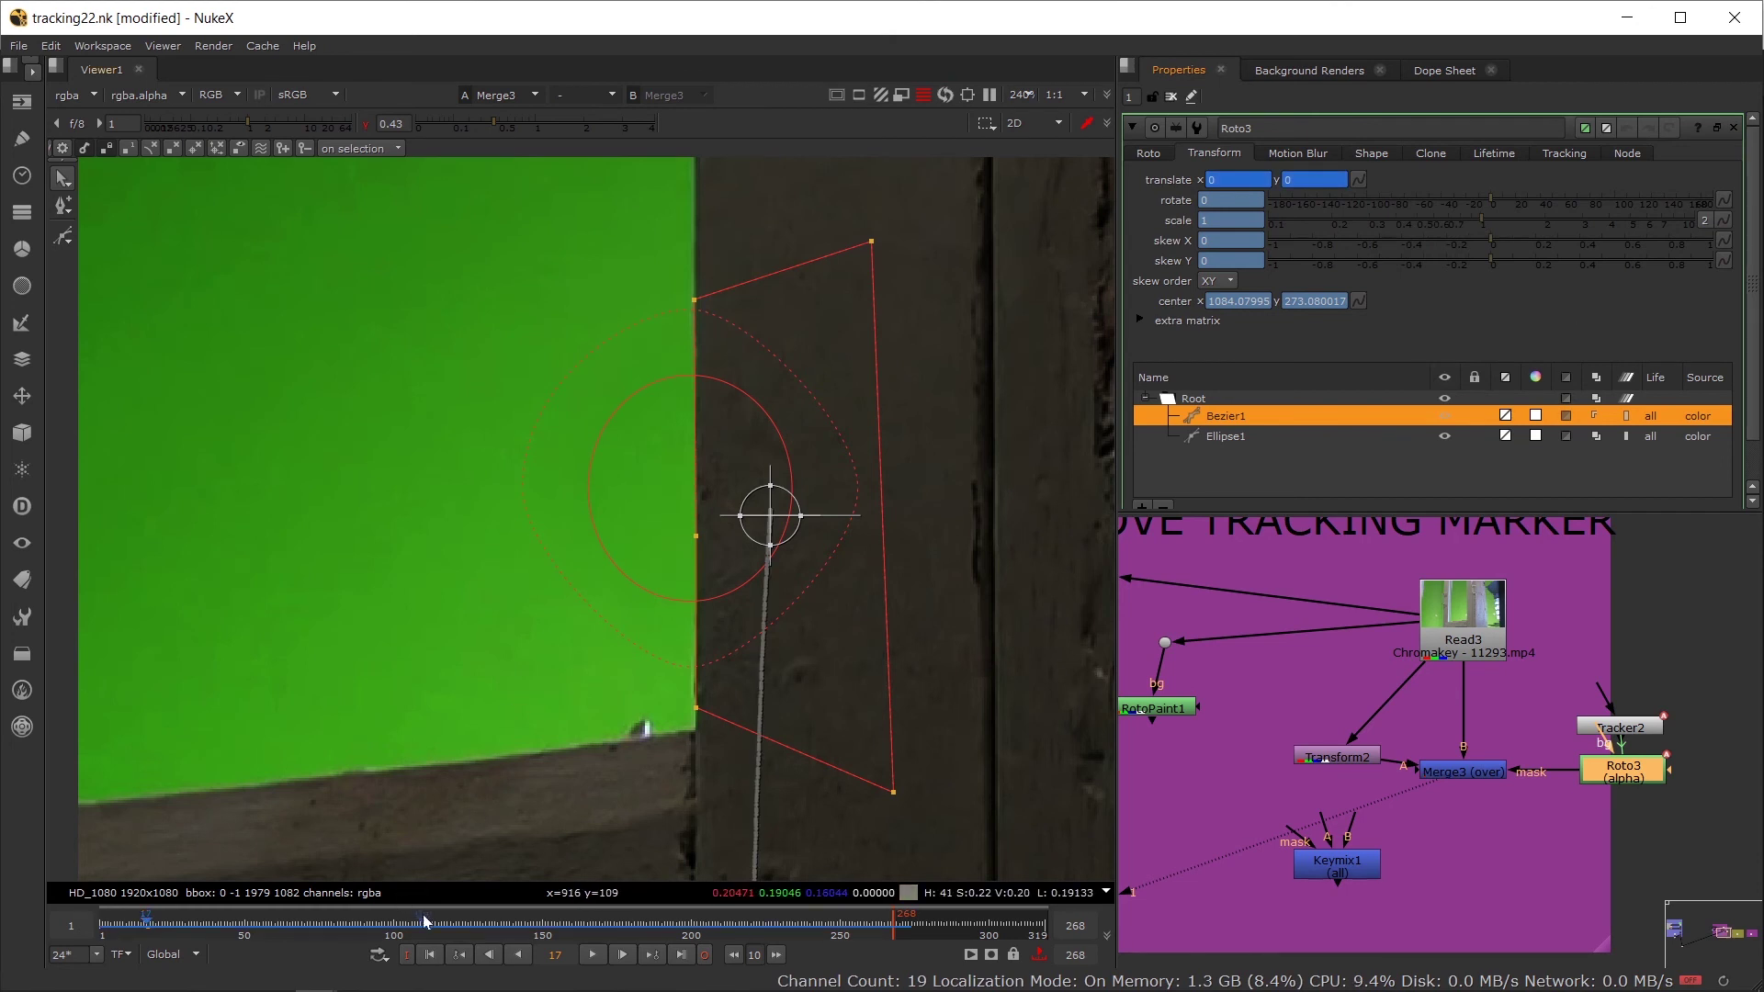
pyautogui.moveTo(167, 924); pyautogui.dragTo(295, 928)
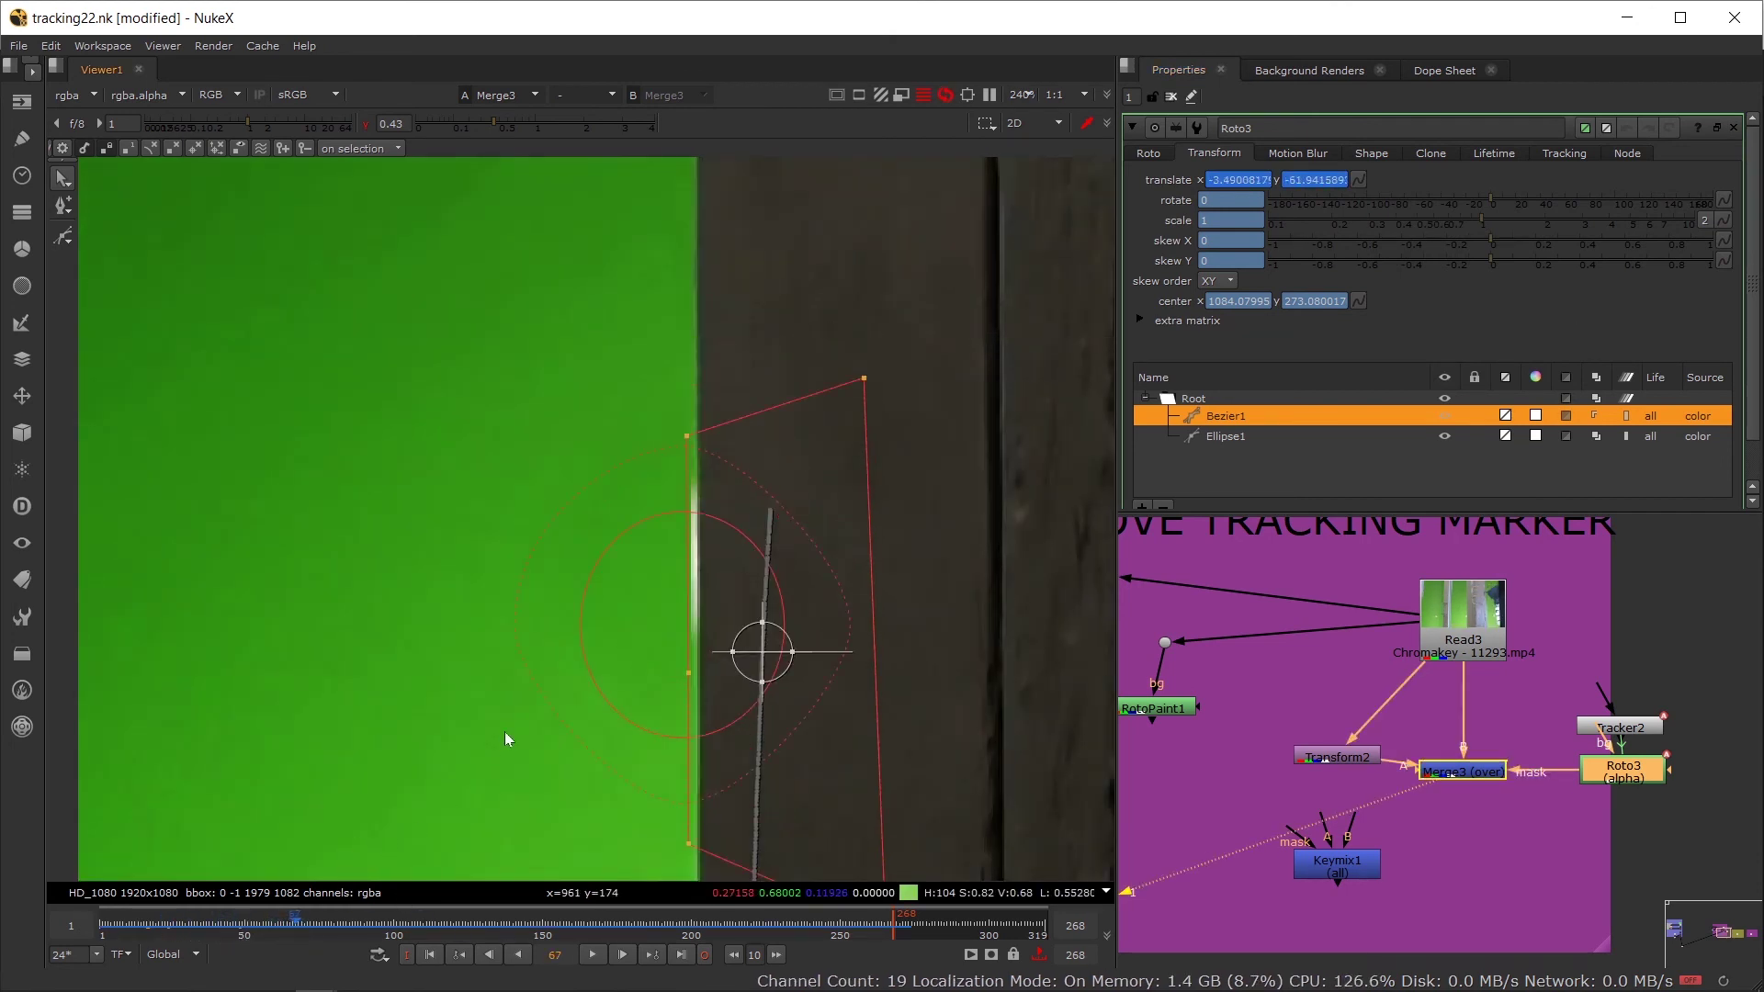
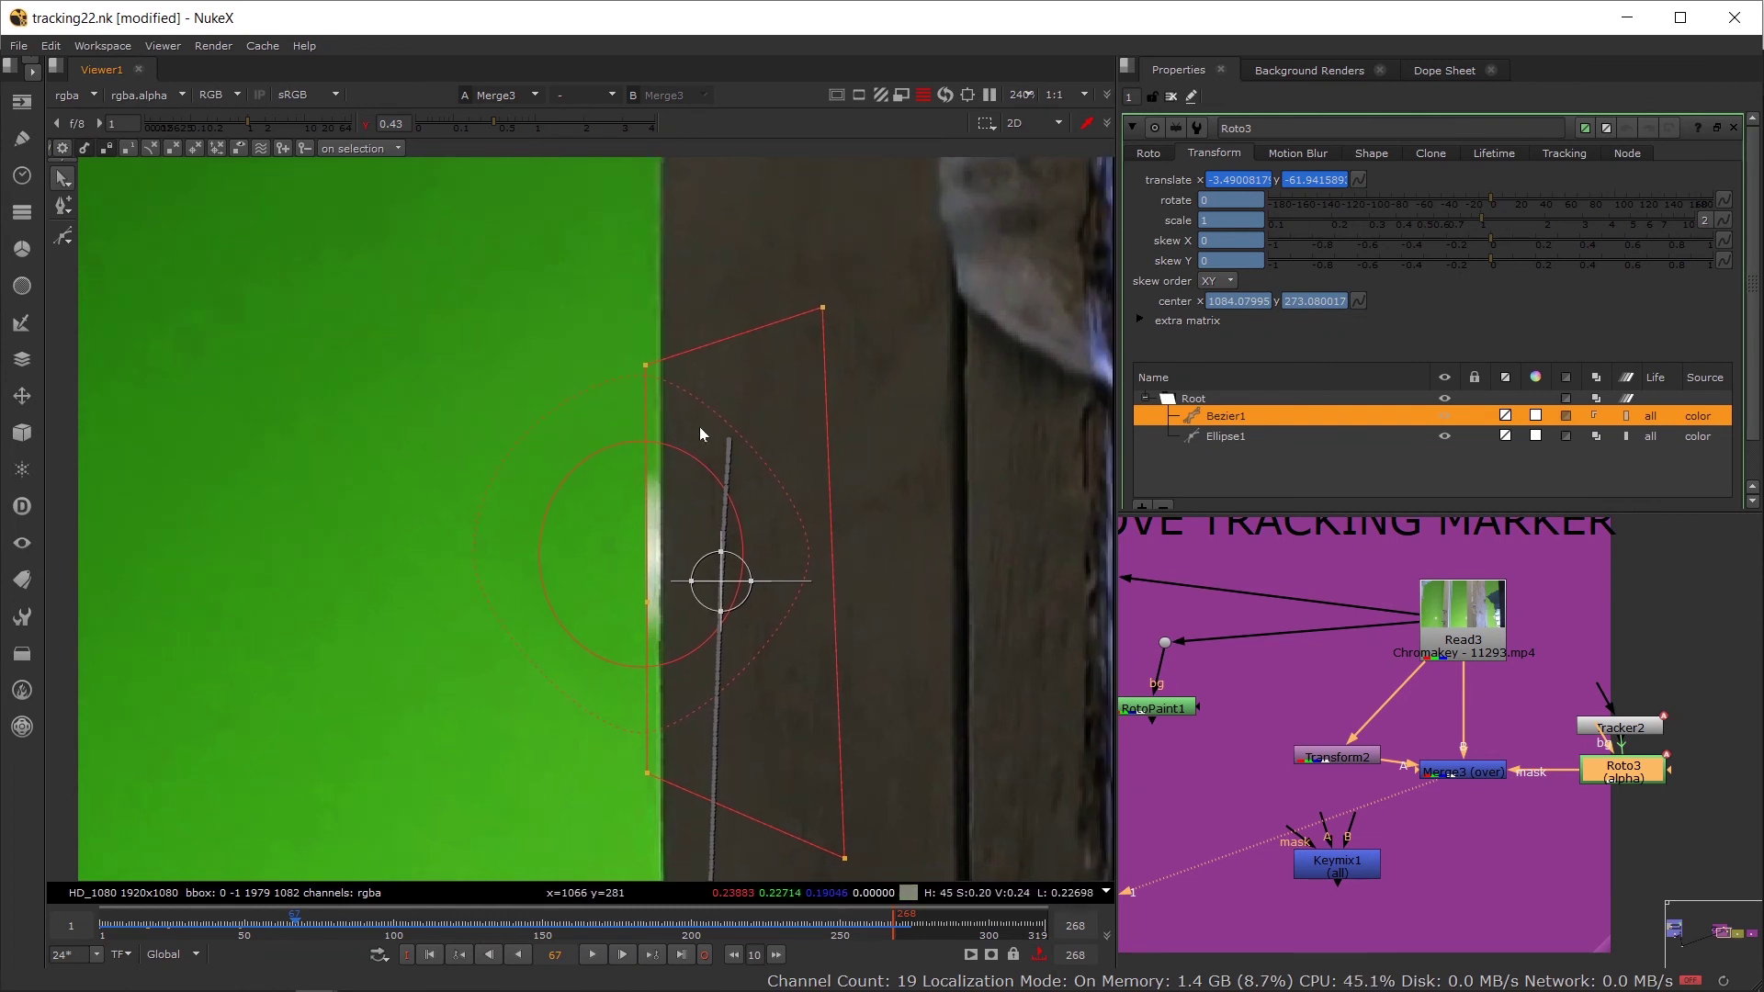
# Step: Align Bezier1's left-edge points with the green border at frame 67
pyautogui.moveTo(645, 363); pyautogui.dragTo(659, 363)
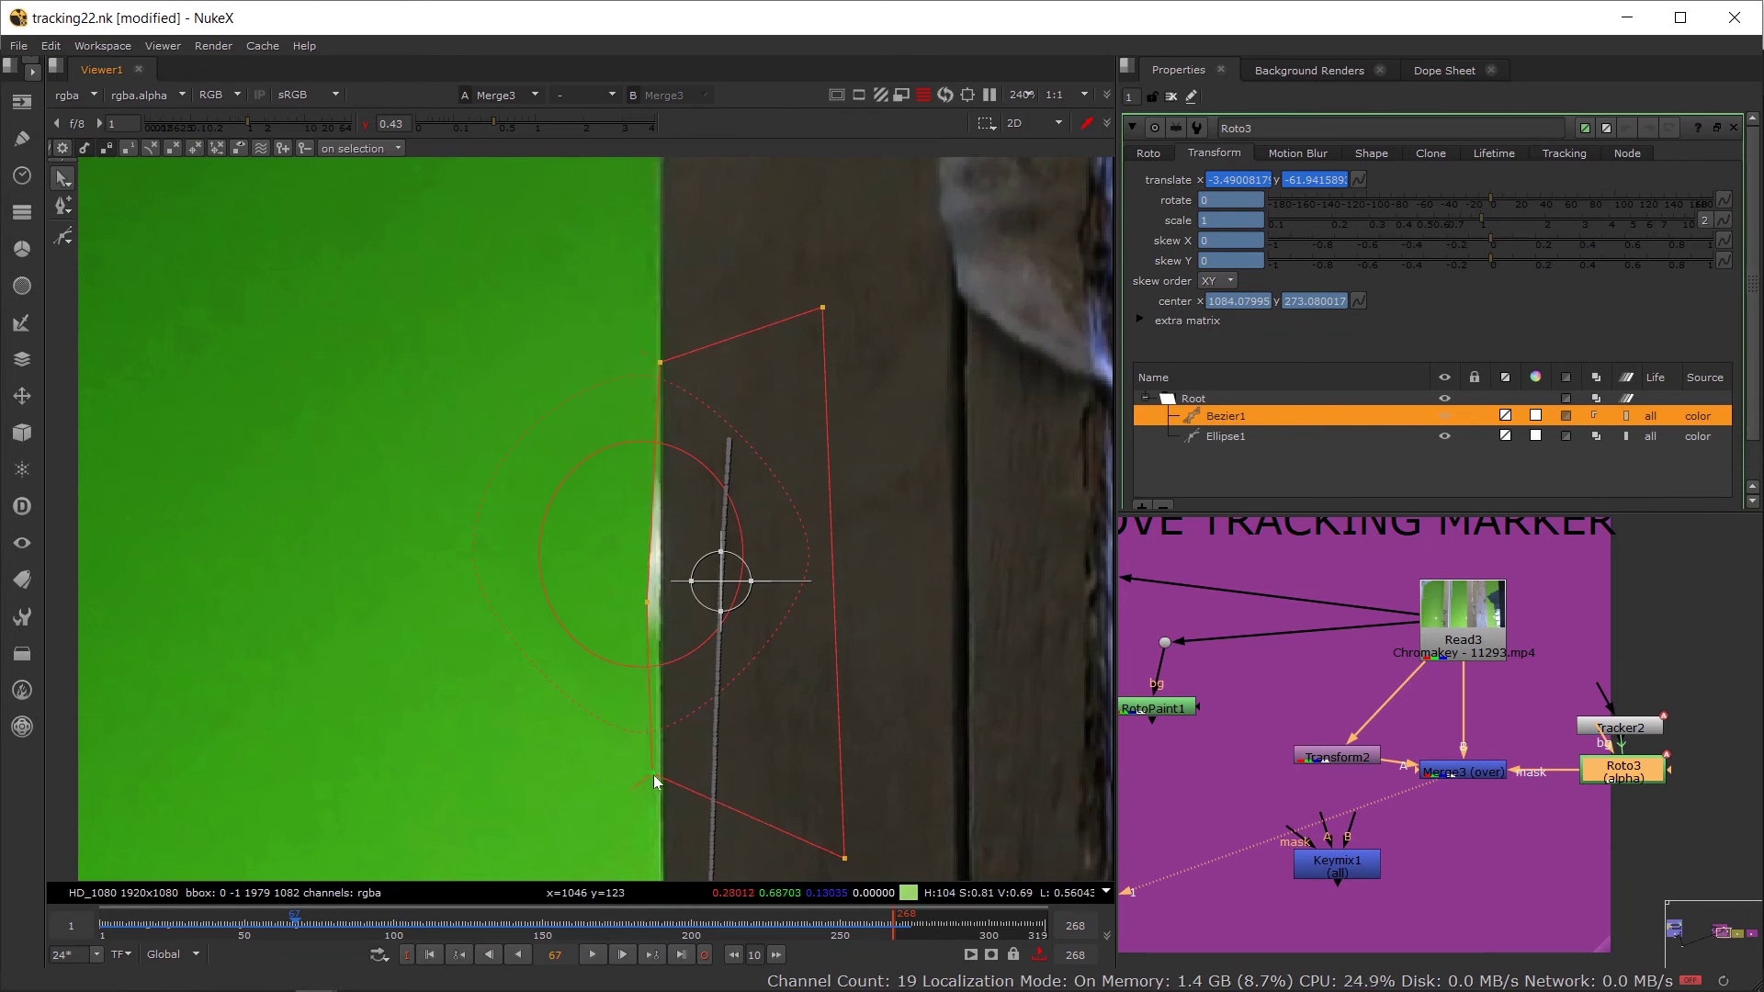
pyautogui.moveTo(665, 775); pyautogui.dragTo(659, 775)
pyautogui.moveTo(649, 603); pyautogui.dragTo(664, 598)
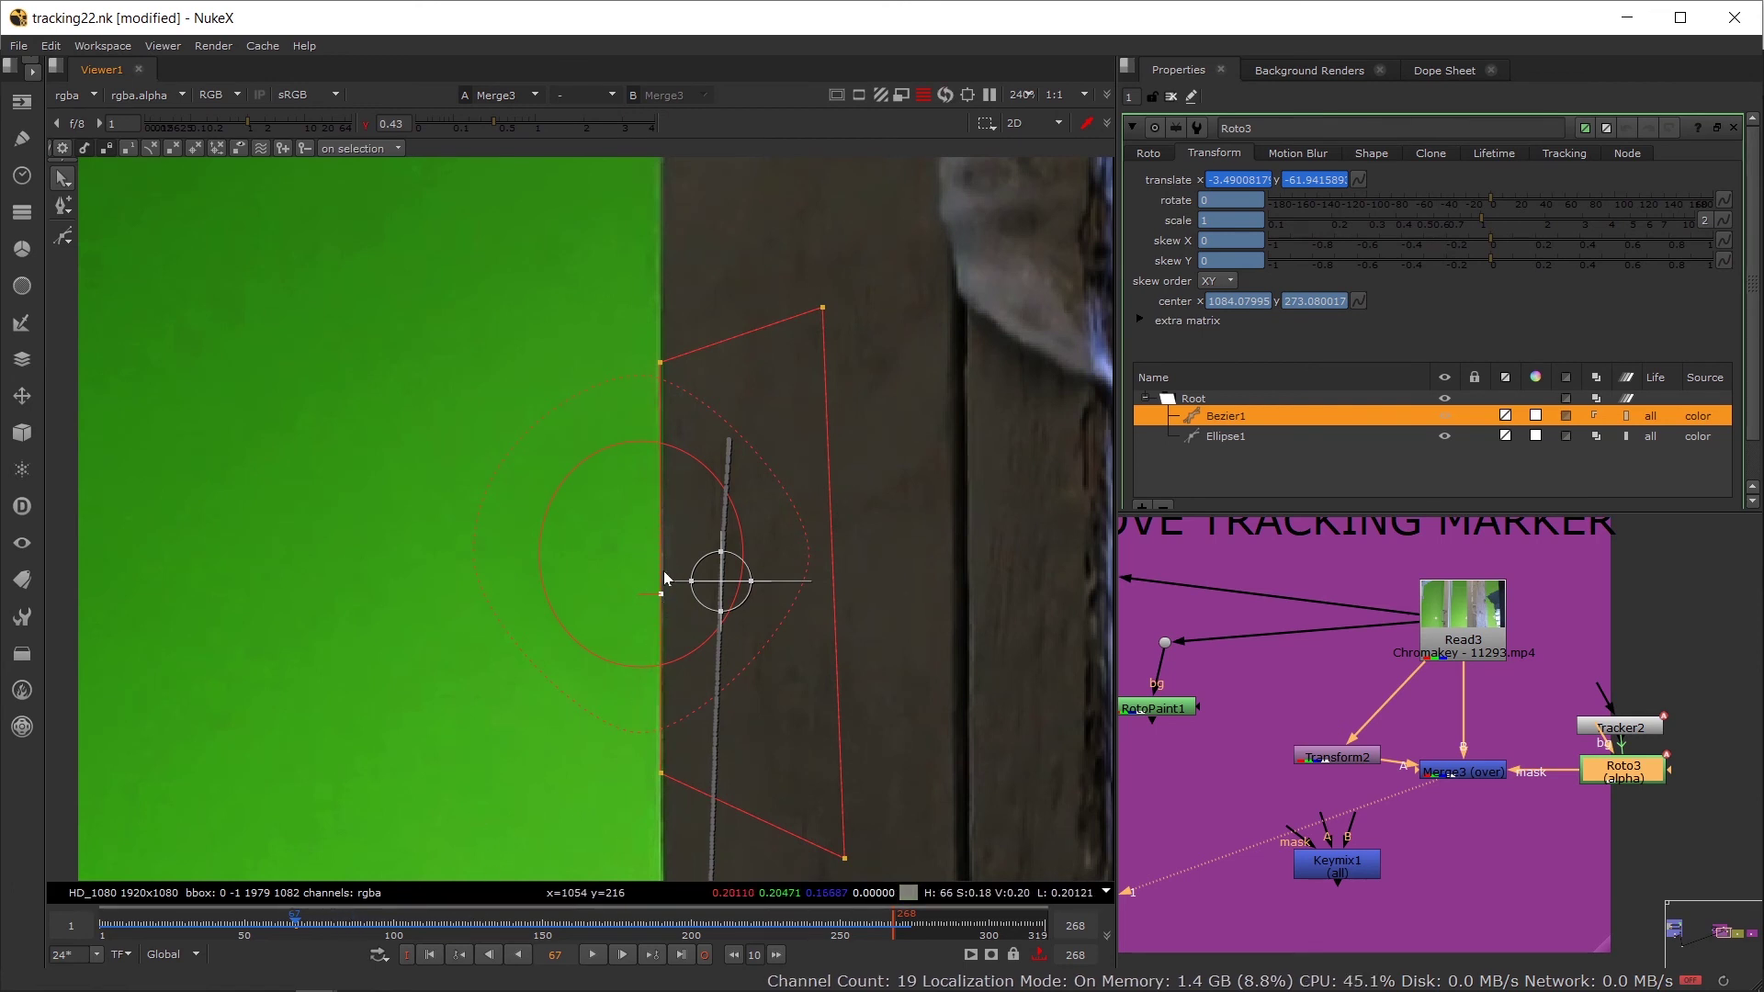
pyautogui.scroll(-1, 590, 825)
# Step: Check the mask at frames 17 and 116, realigning the top-left point at frame 116
pyautogui.moveTo(184, 919); pyautogui.dragTo(147, 919)
pyautogui.click(443, 921)
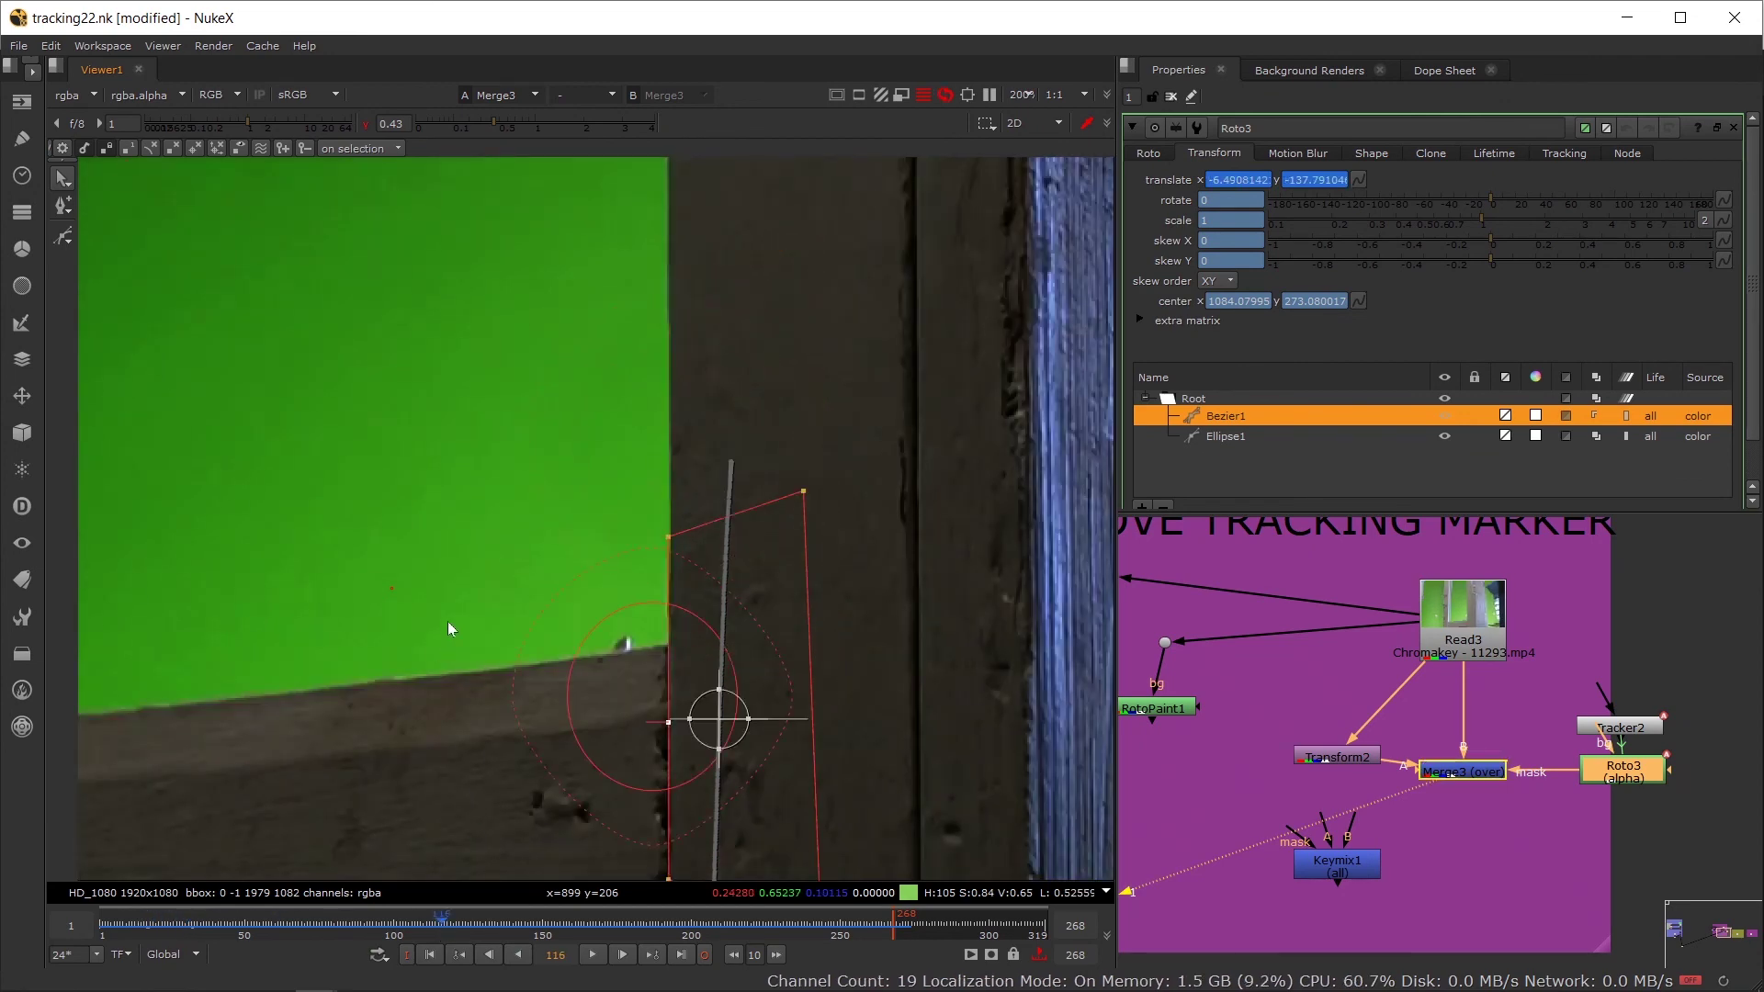
pyautogui.scroll(-2, 476, 625)
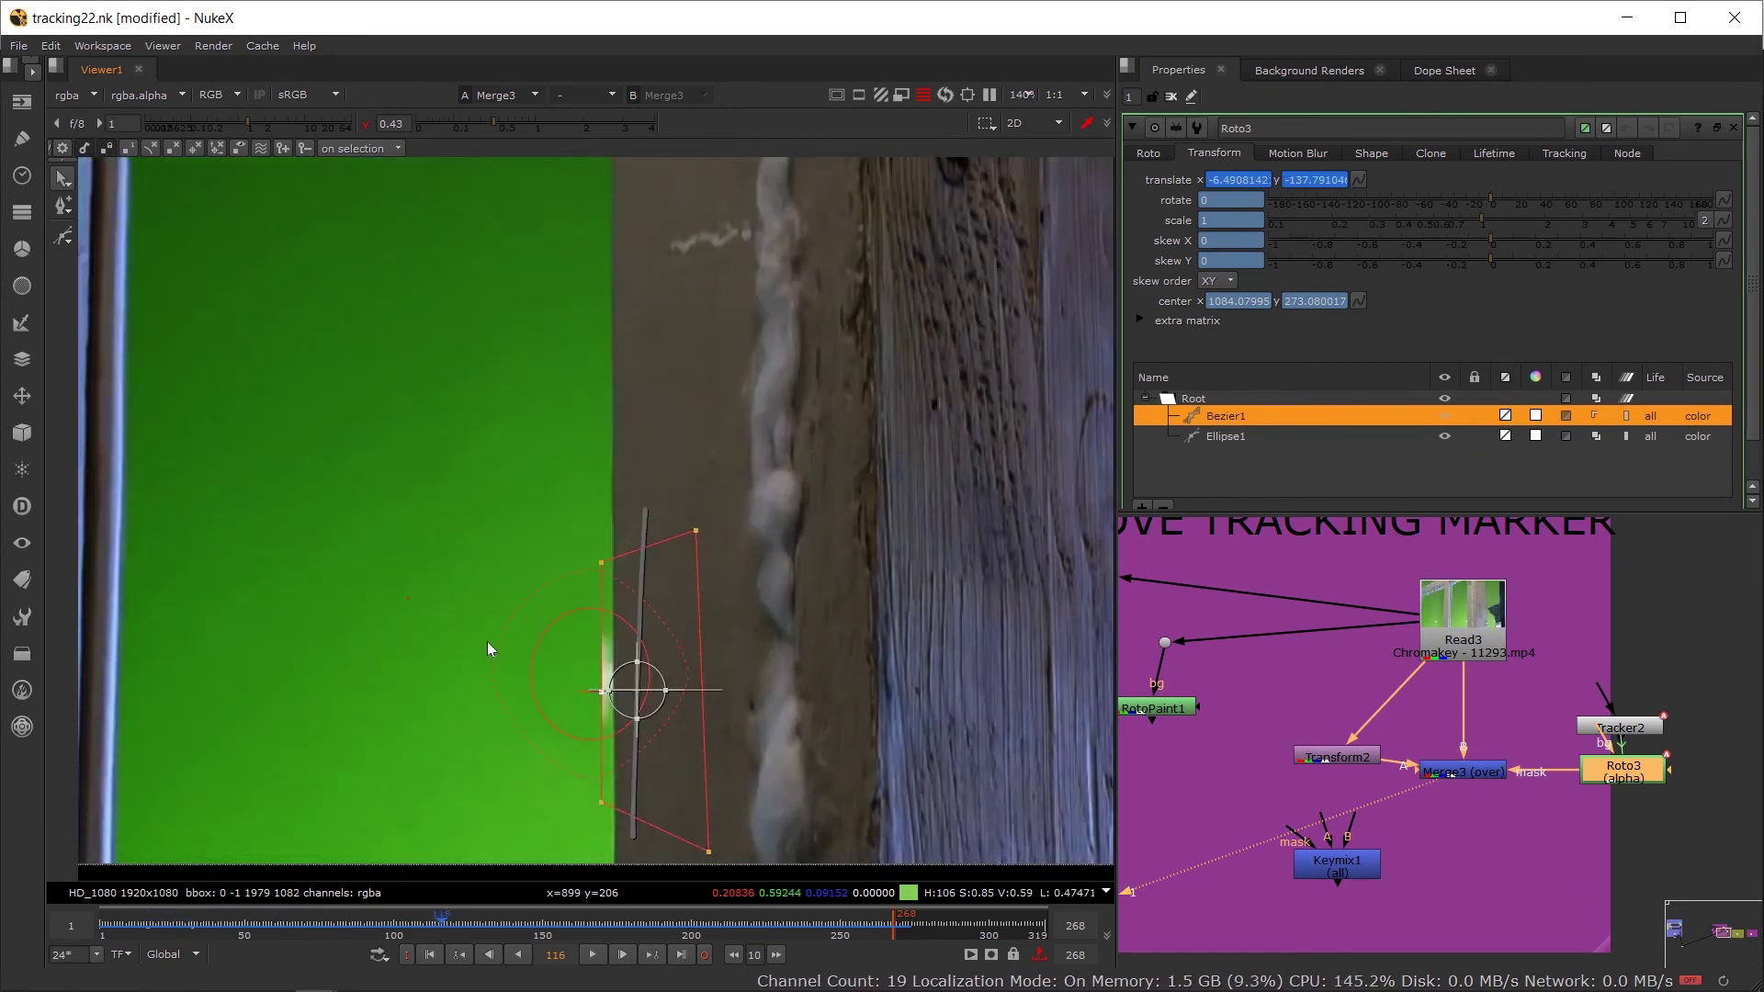
pyautogui.moveTo(579, 518); pyautogui.dragTo(596, 515)
pyautogui.scroll(2, 582, 658)
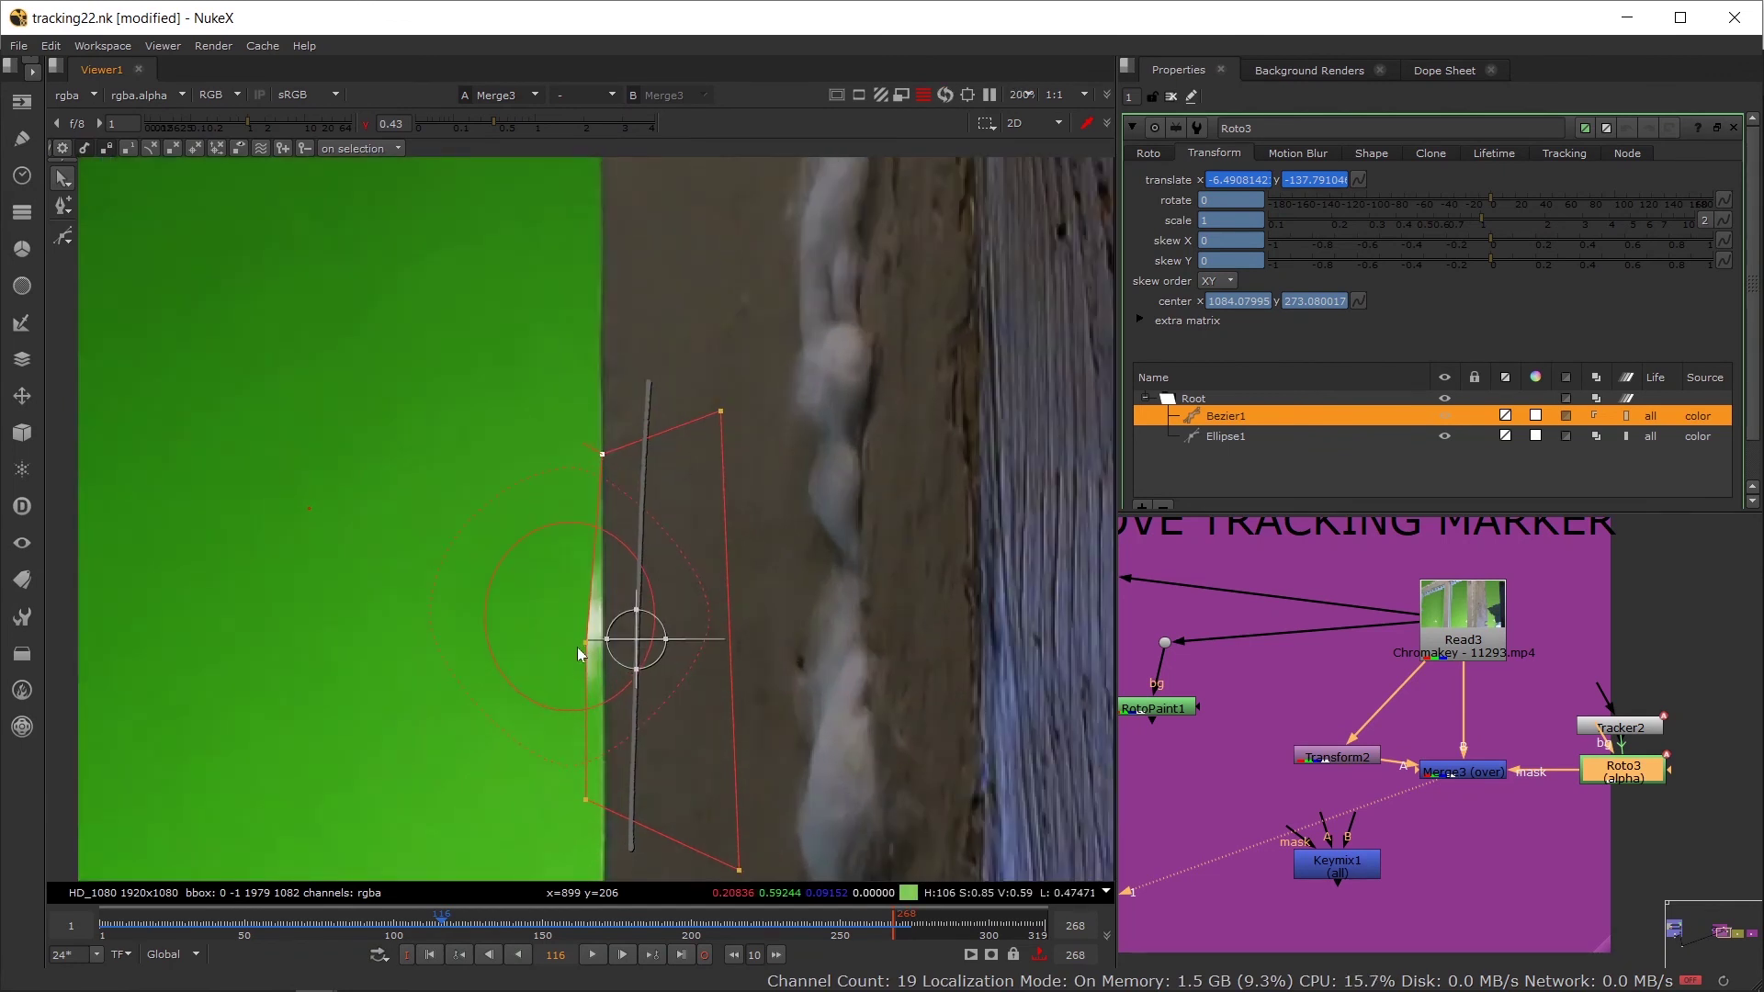
pyautogui.click(1156, 153)
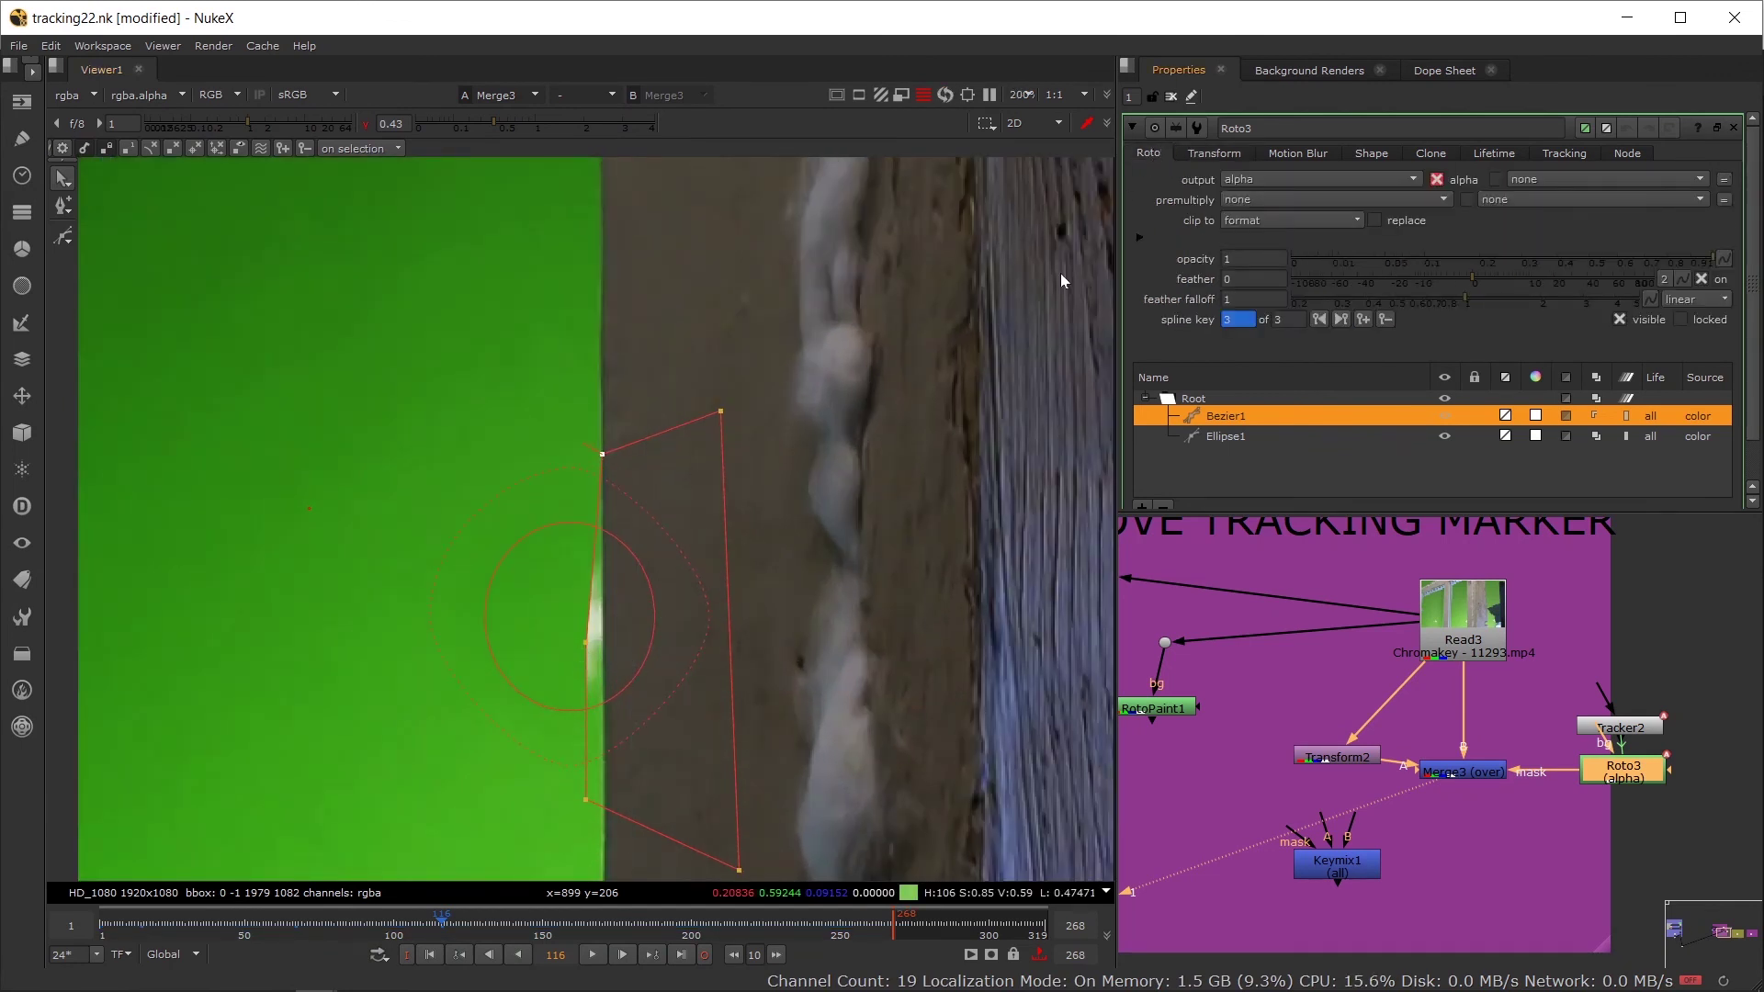
# Step: Move the lower-left mask point onto the green edge and hide the shape overlay
pyautogui.click(602, 641)
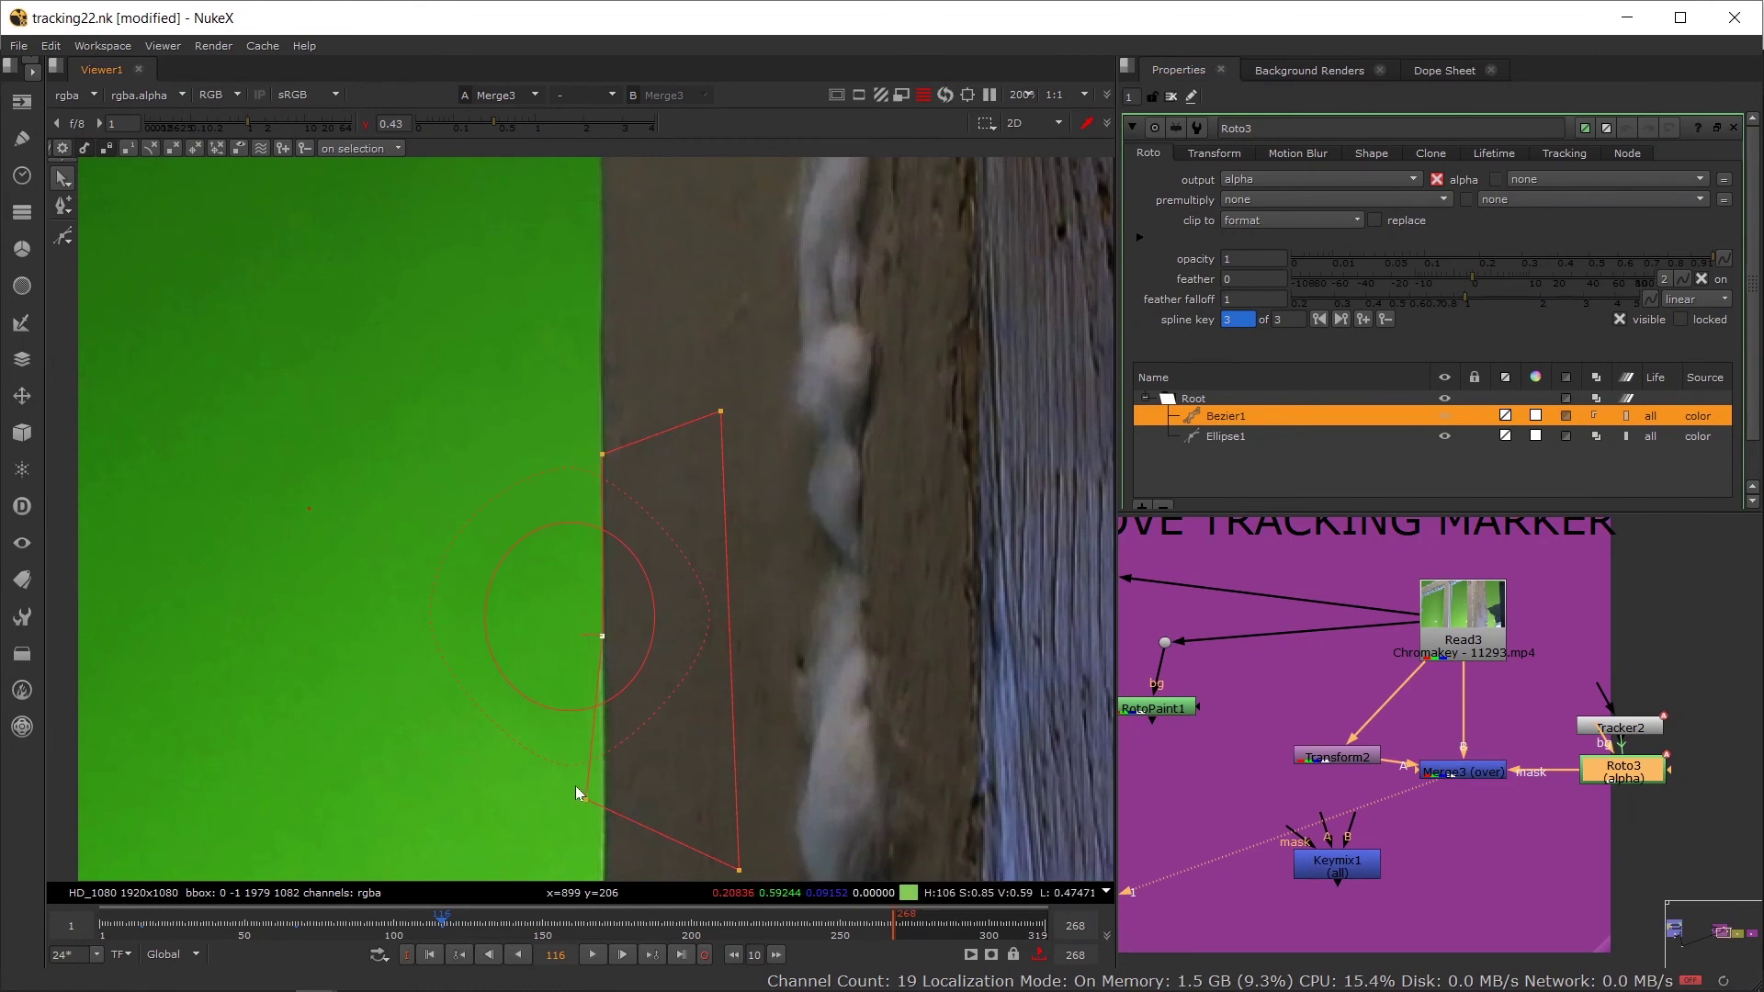
pyautogui.moveTo(575, 793); pyautogui.dragTo(599, 790)
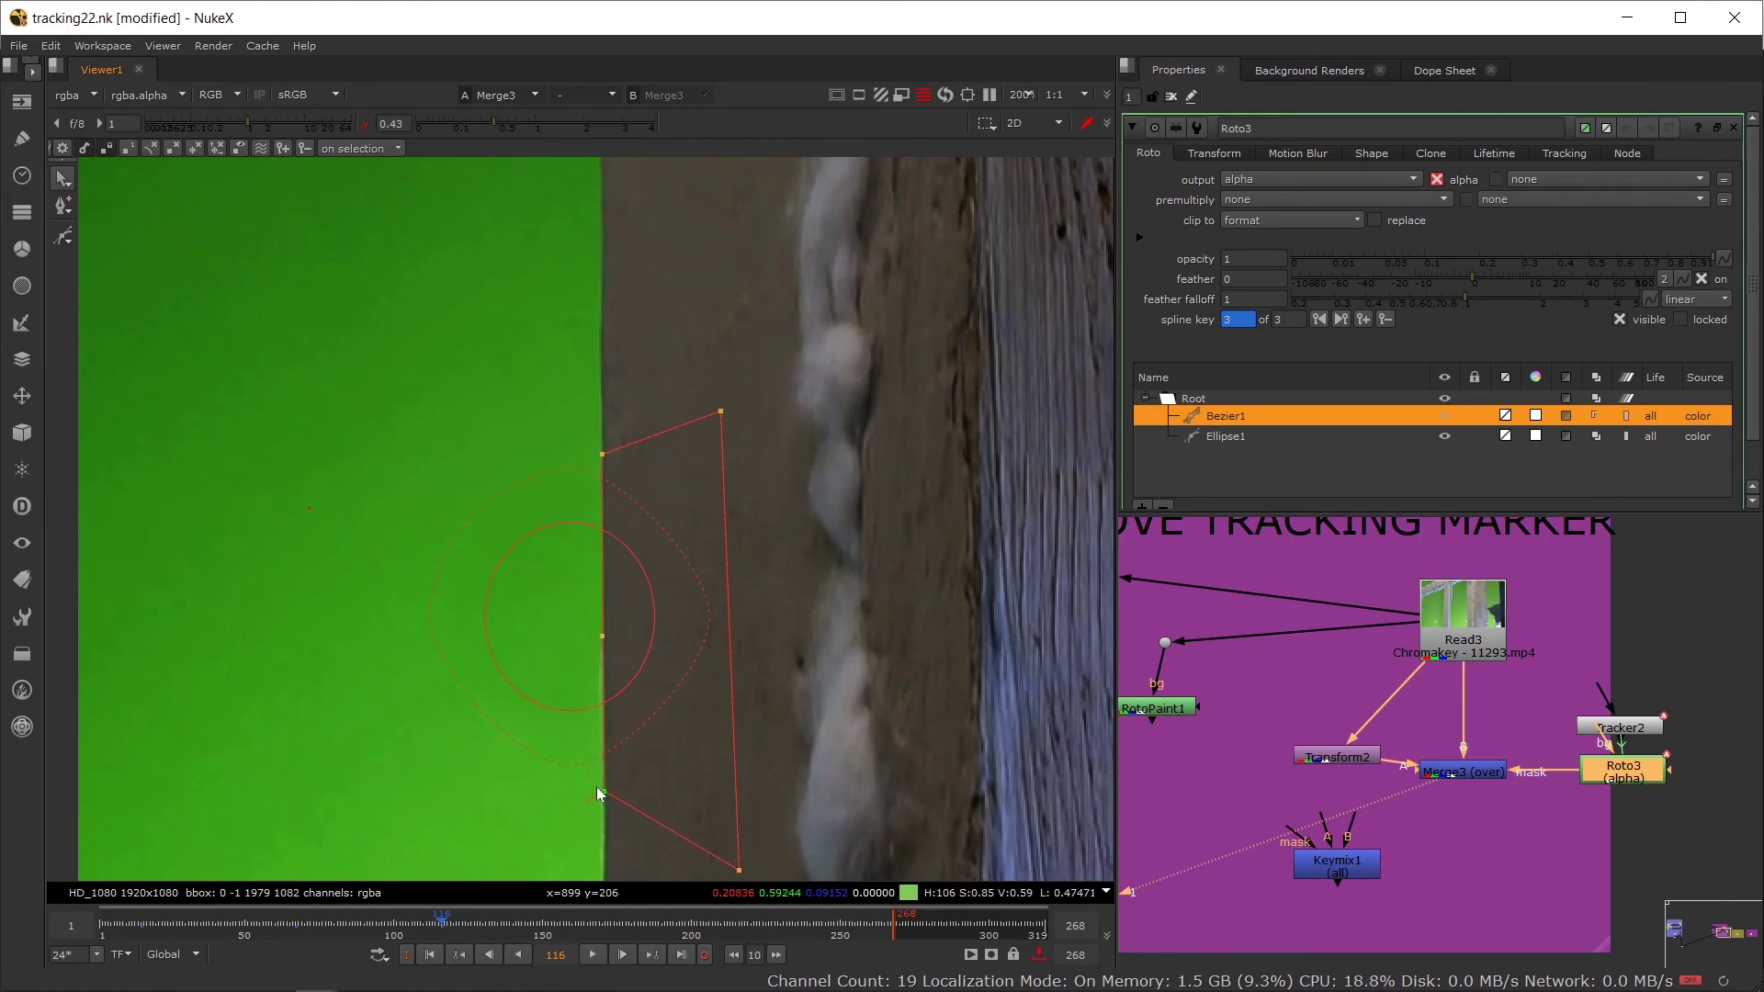
pyautogui.press('o')
pyautogui.scroll(-2, 597, 784)
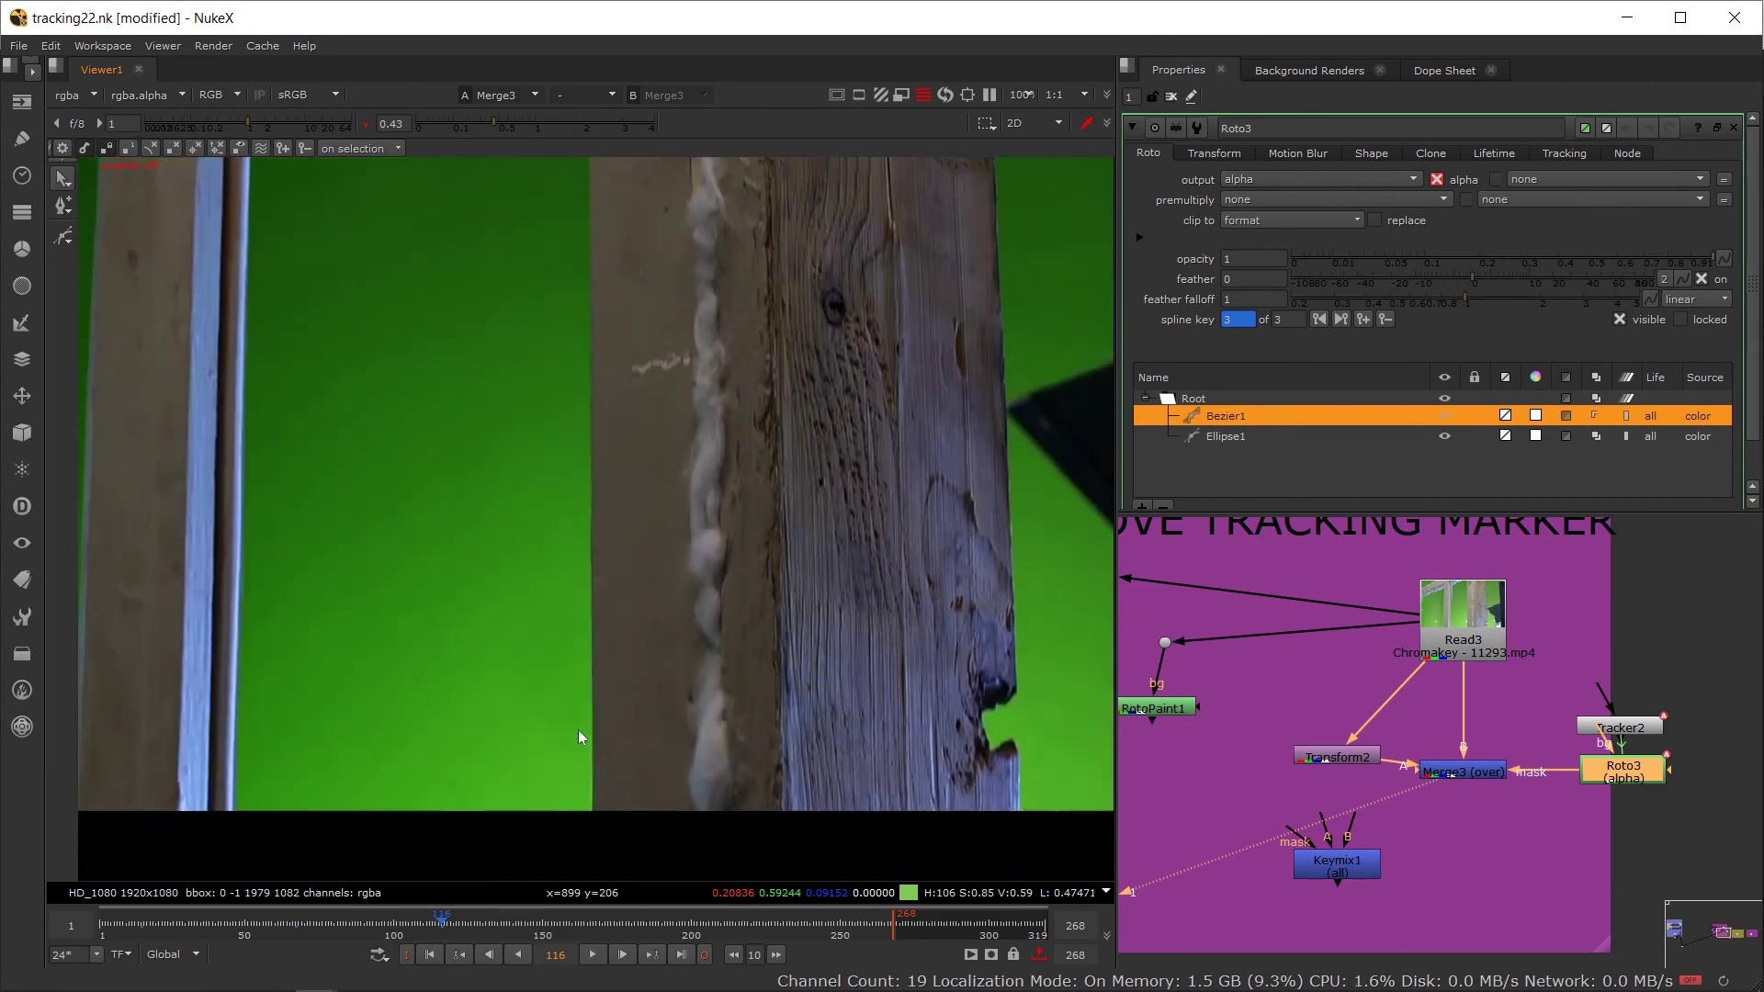
pyautogui.scroll(-2, 551, 696)
pyautogui.moveTo(562, 676); pyautogui.dragTo(424, 650)
pyautogui.scroll(3, 704, 711)
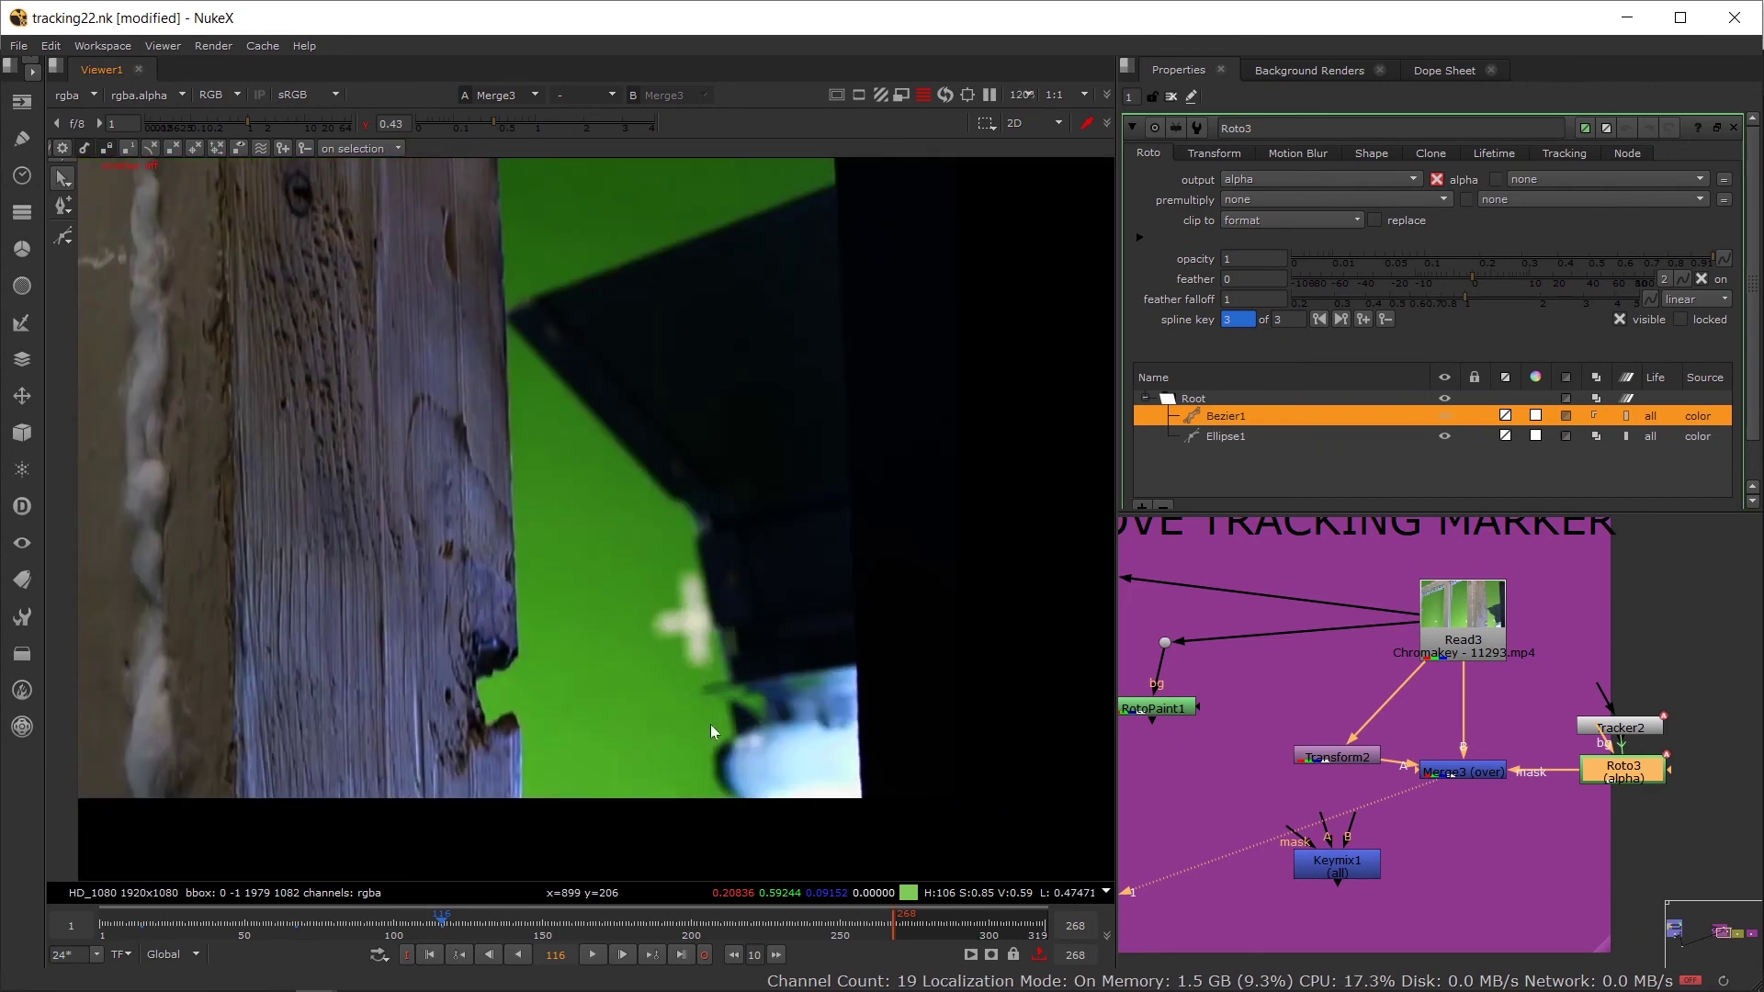
pyautogui.scroll(-1, 708, 724)
# Step: Review the plate at frames 146 and 56 with the whole frame recentred, then select RotoPaint1
pyautogui.click(531, 919)
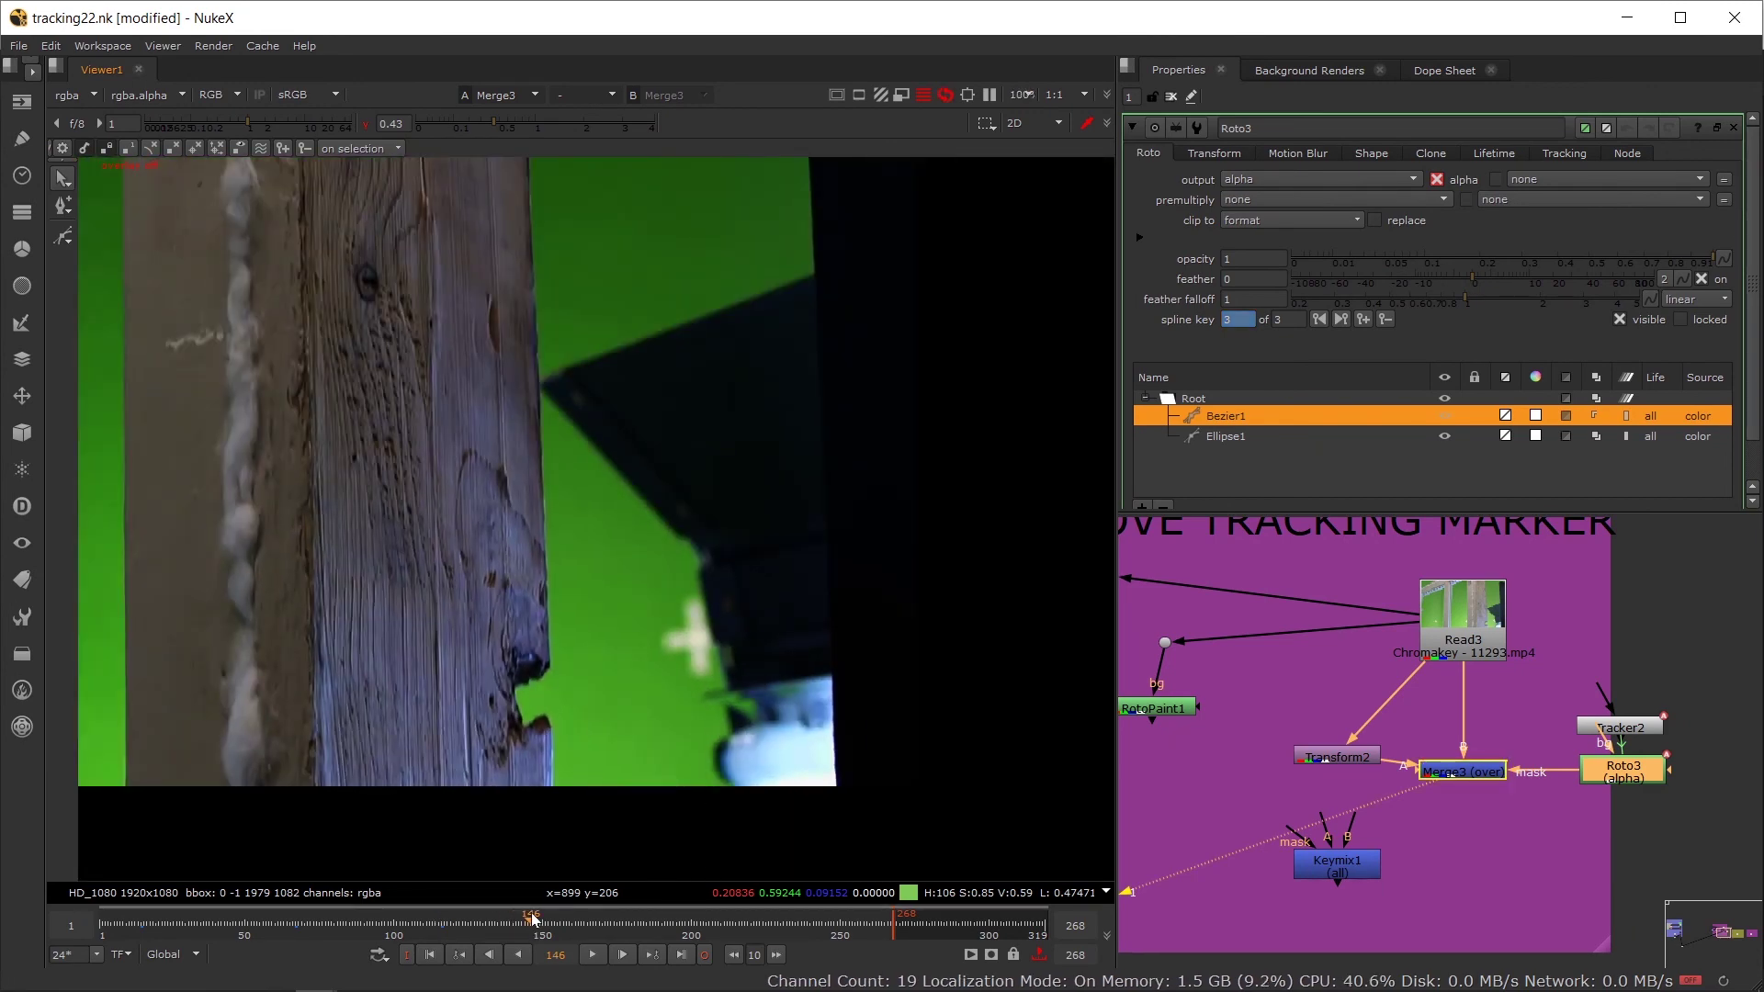
pyautogui.click(263, 919)
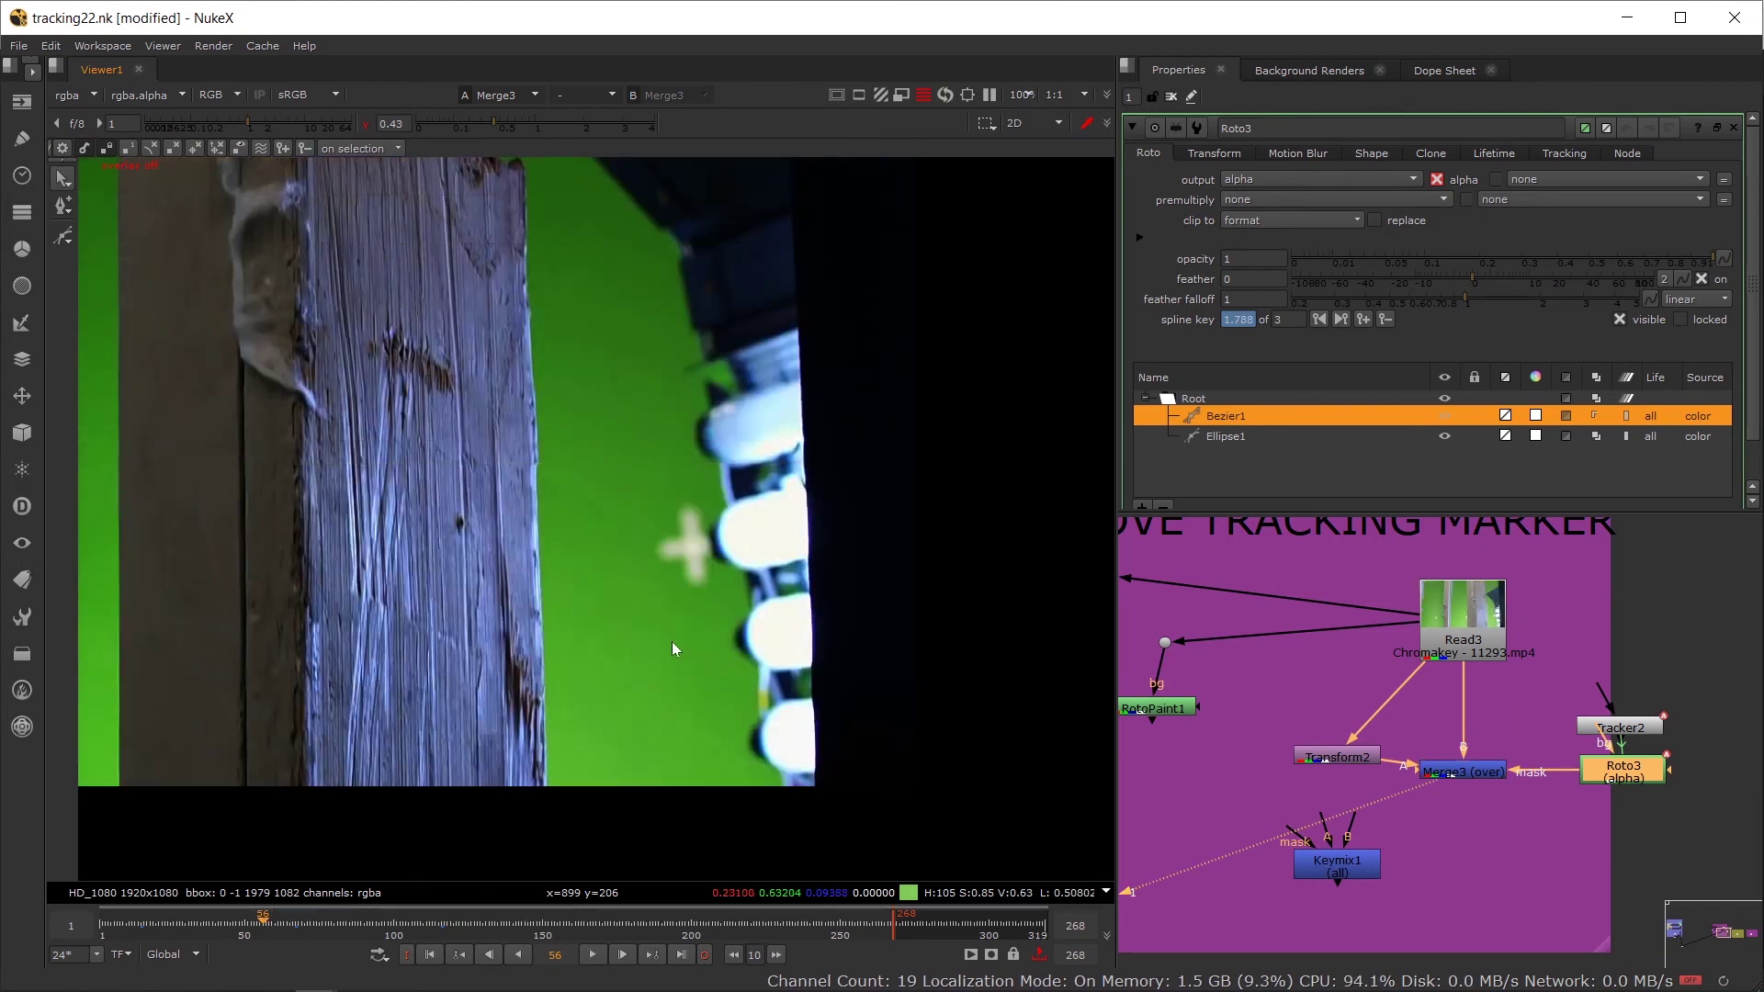
pyautogui.scroll(-1, 674, 638)
pyautogui.scroll(-2, 674, 637)
pyautogui.scroll(3, 624, 599)
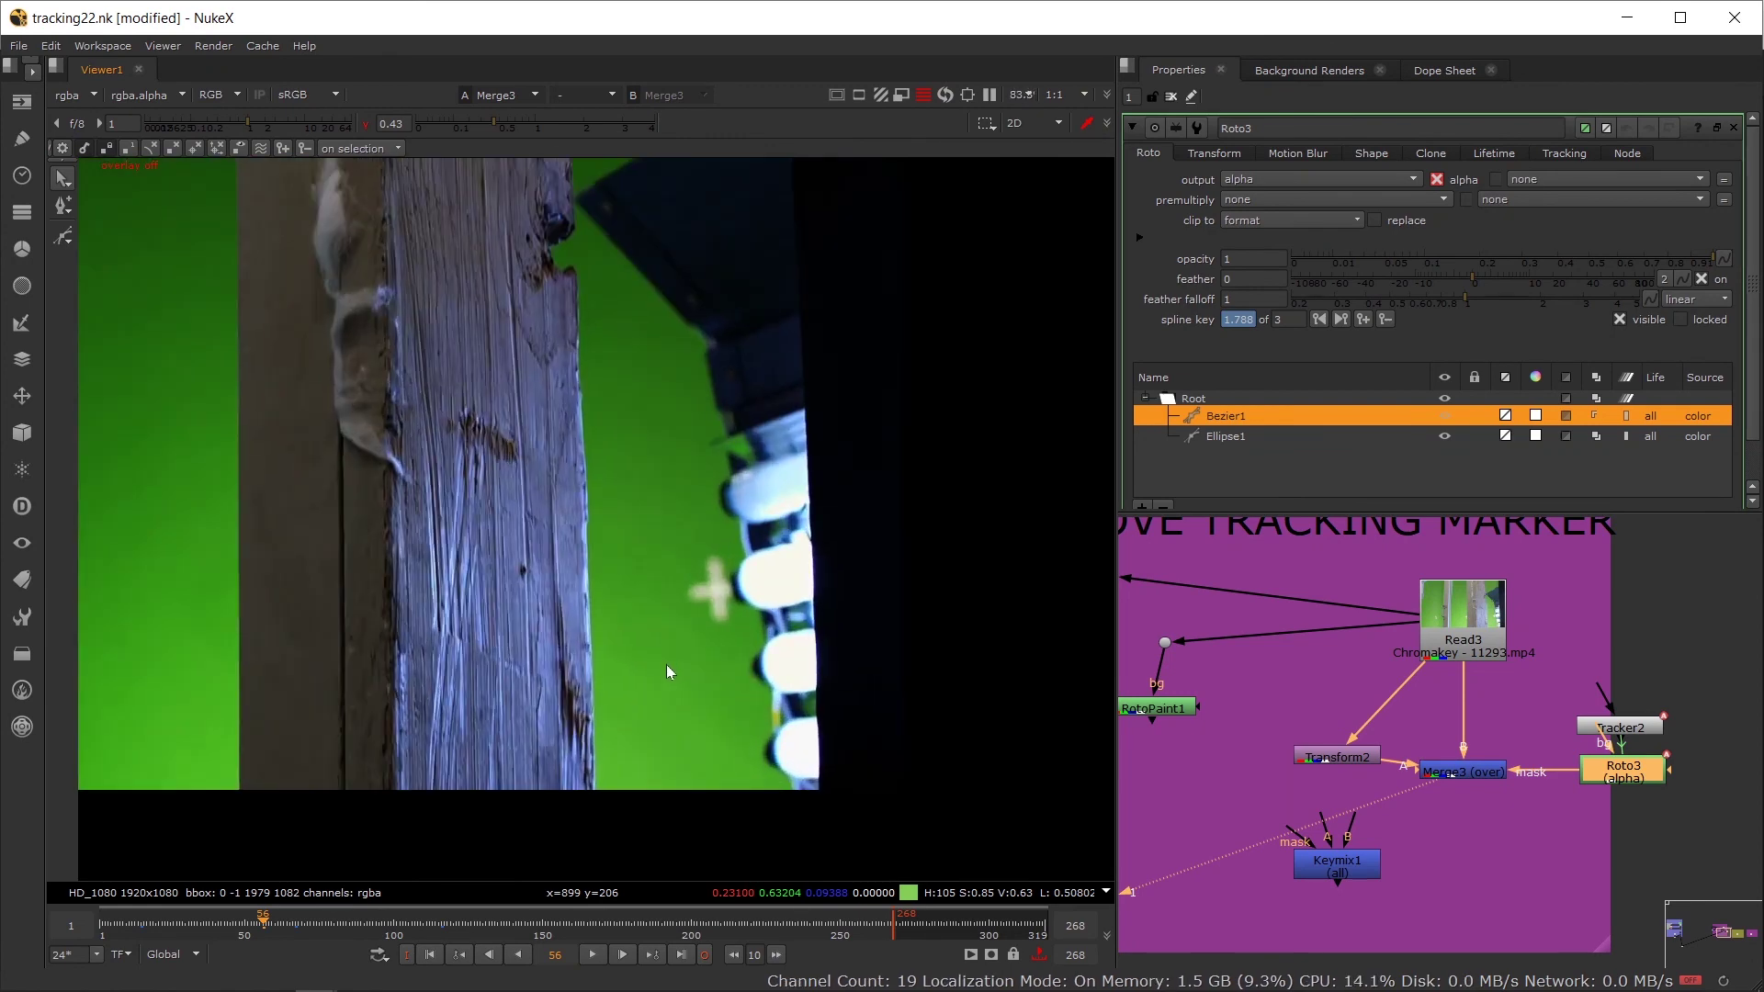
pyautogui.scroll(-2, 1288, 715)
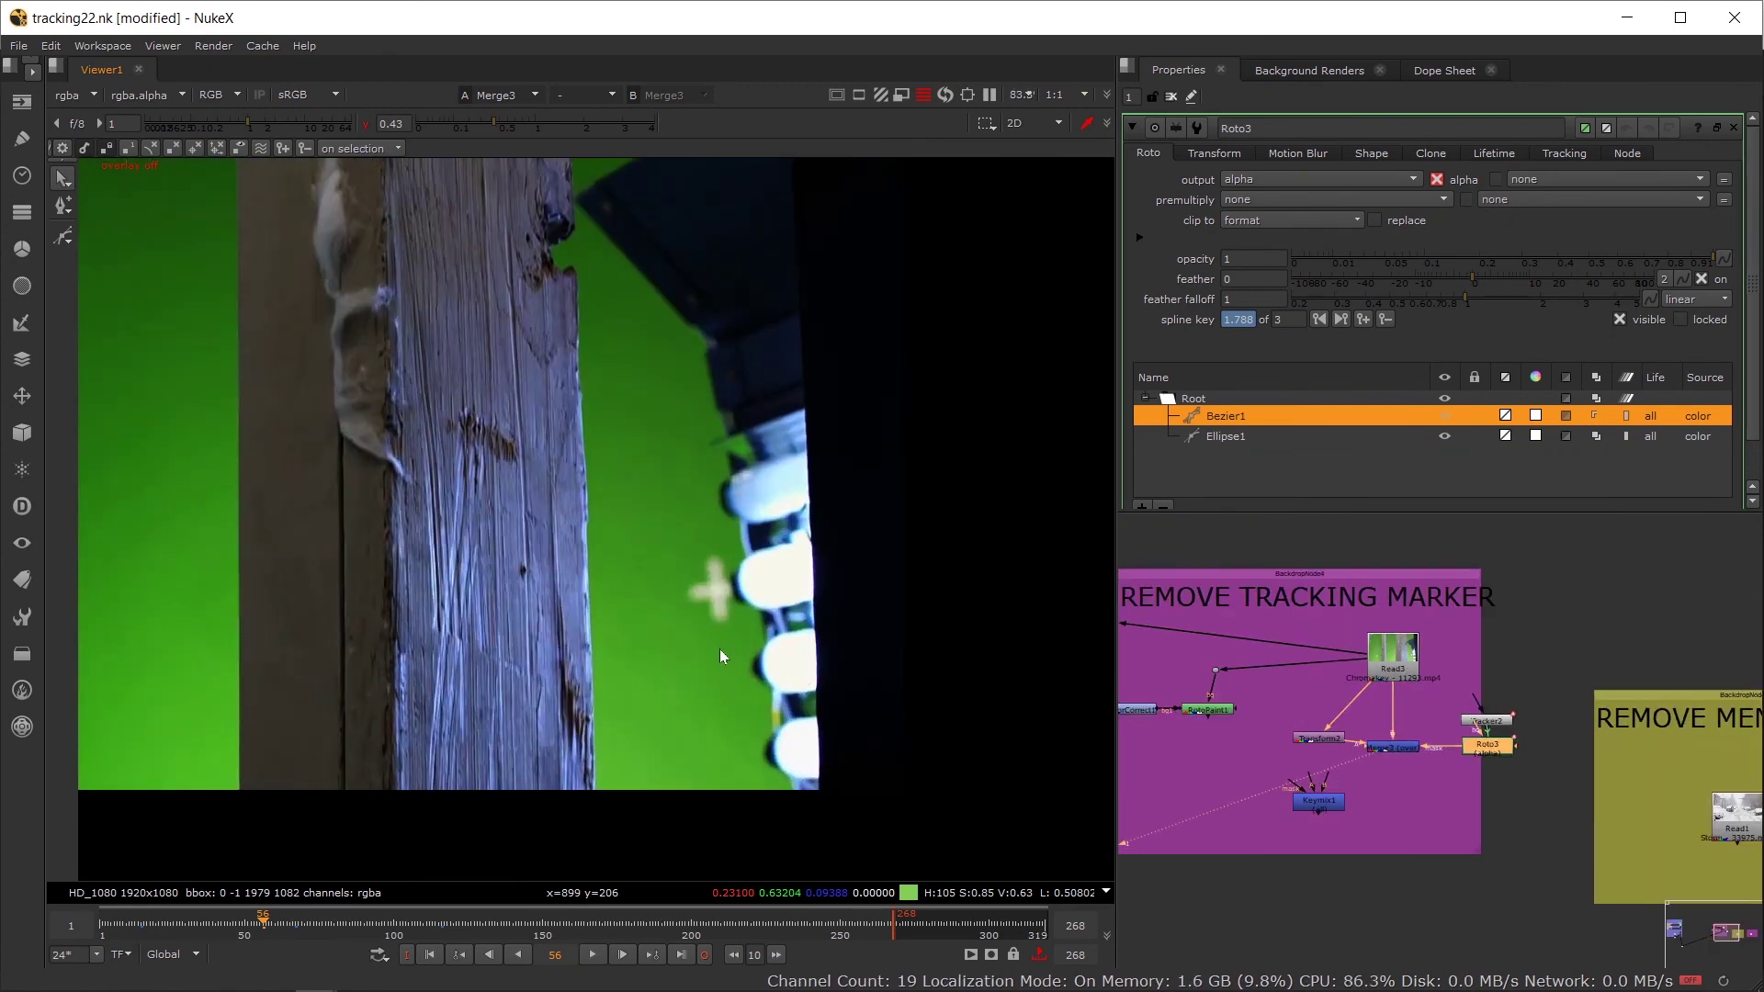
pyautogui.moveTo(735, 604); pyautogui.dragTo(752, 637)
pyautogui.scroll(3, 742, 607)
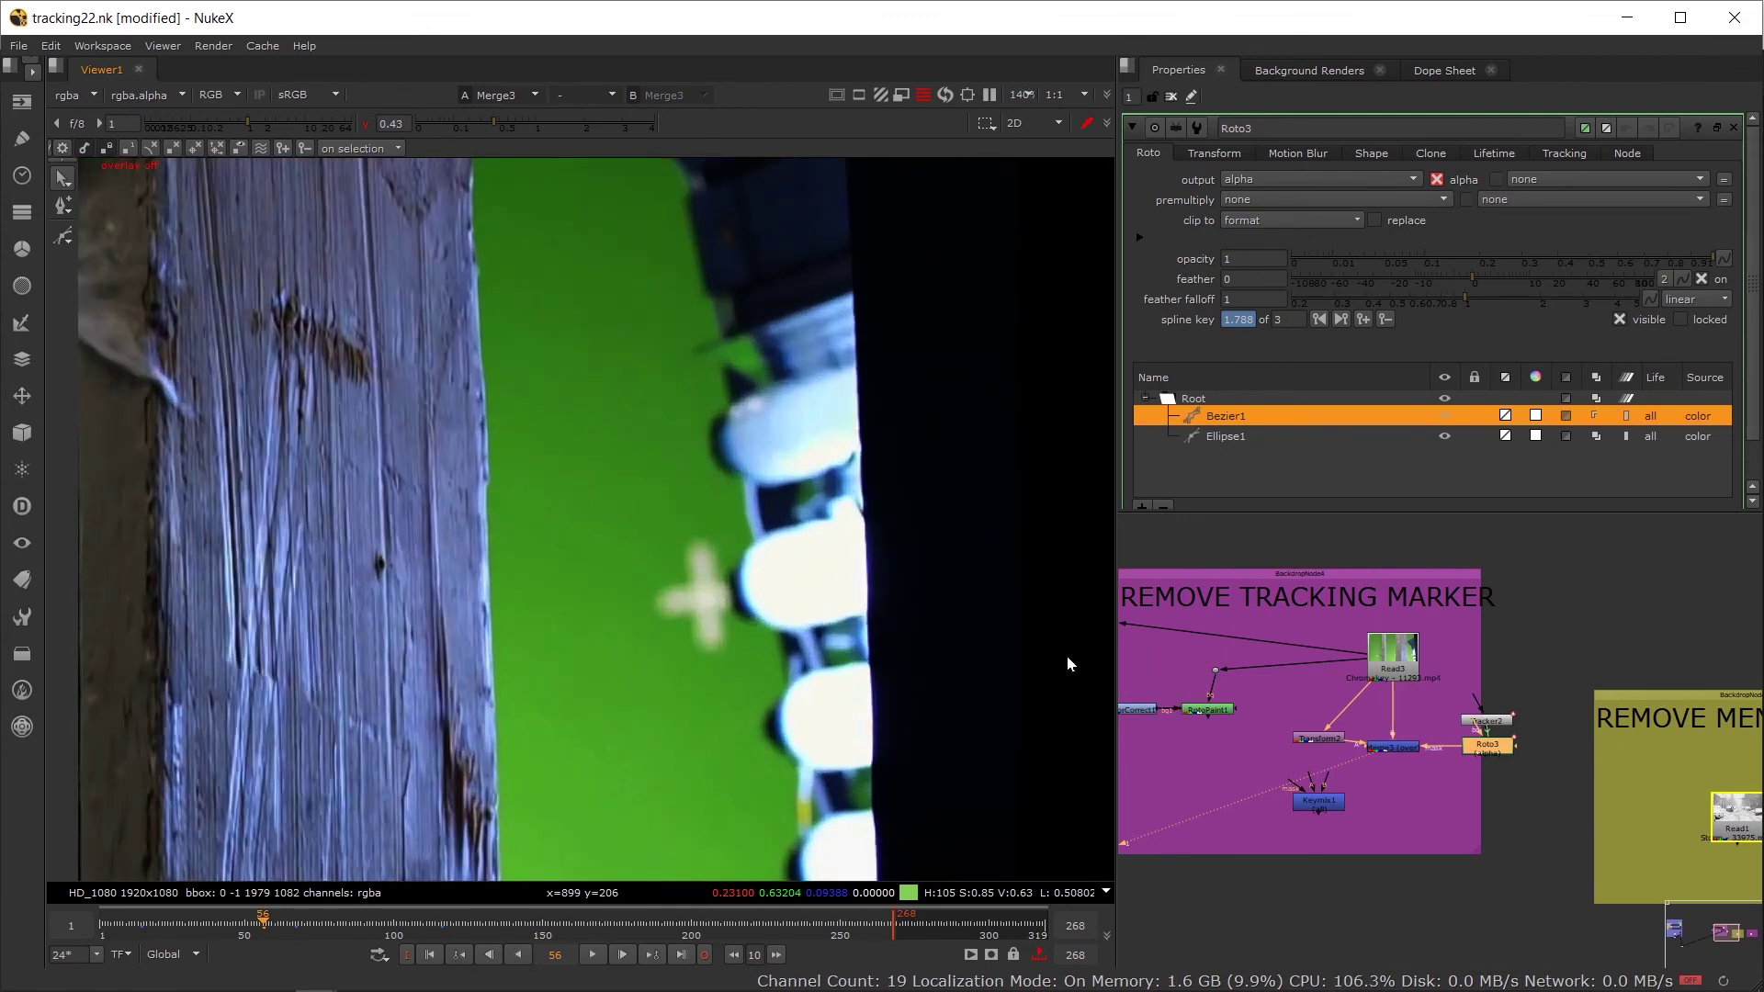
pyautogui.scroll(-3, 1413, 765)
pyautogui.scroll(-4, 687, 625)
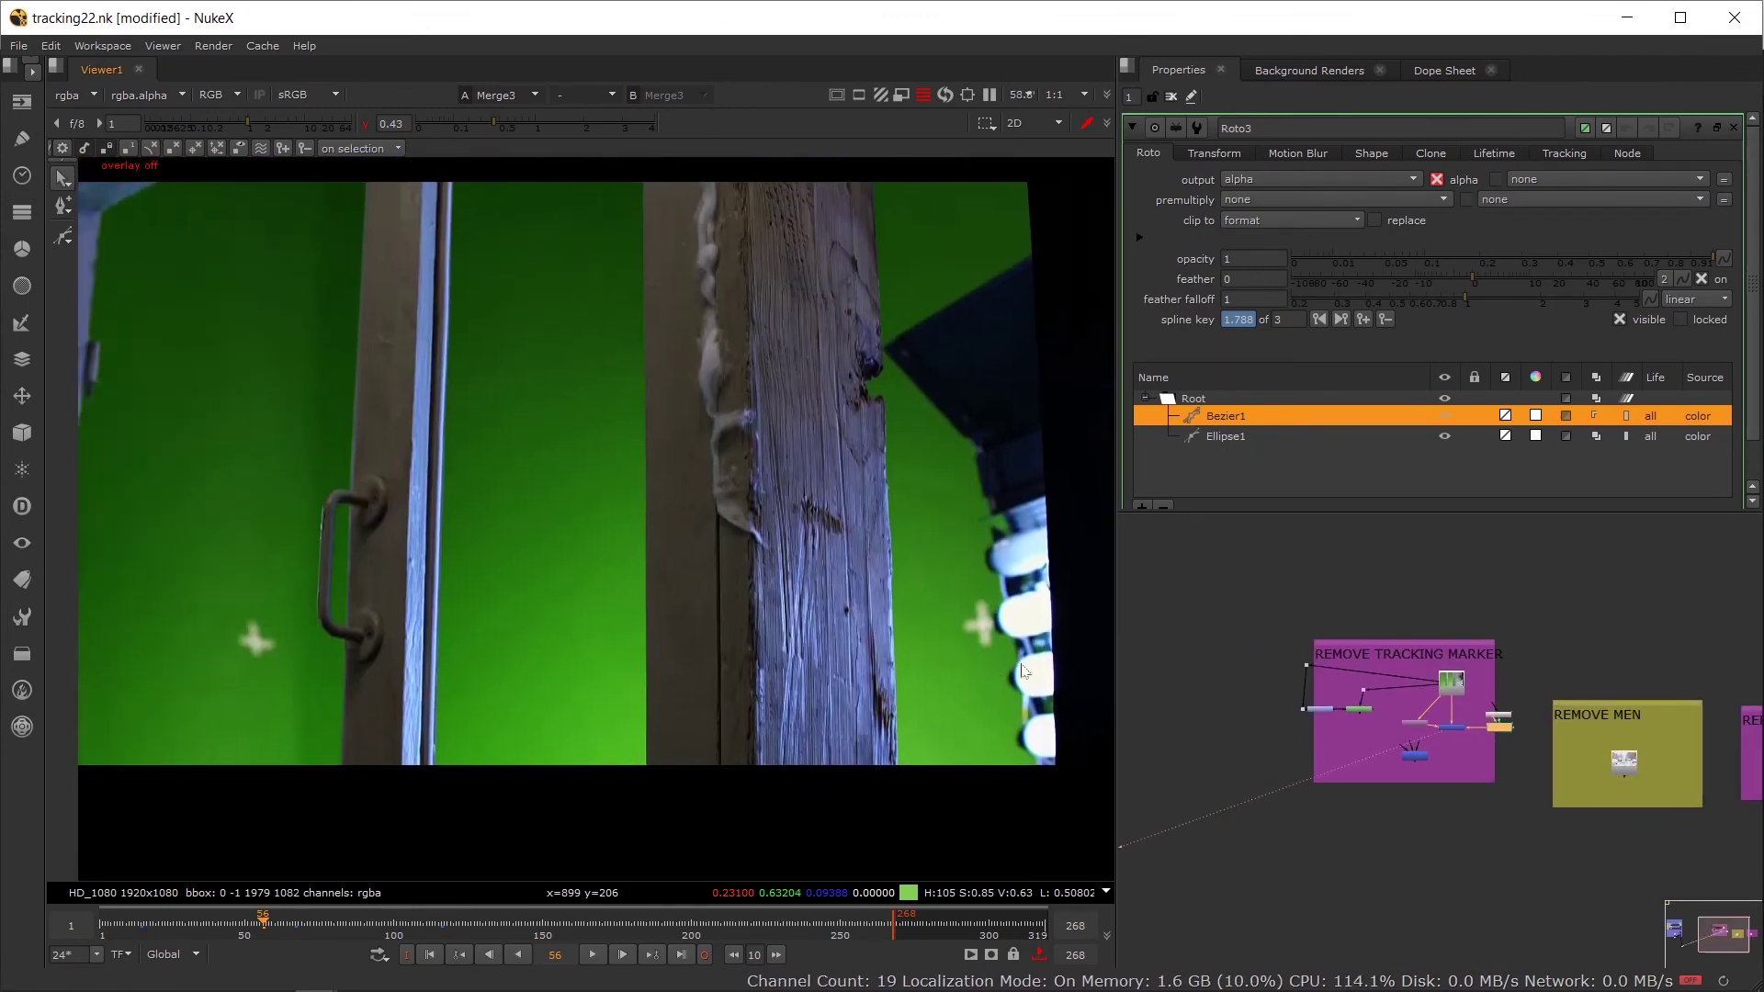
pyautogui.moveTo(675, 675); pyautogui.dragTo(653, 647)
pyautogui.scroll(3, 1562, 768)
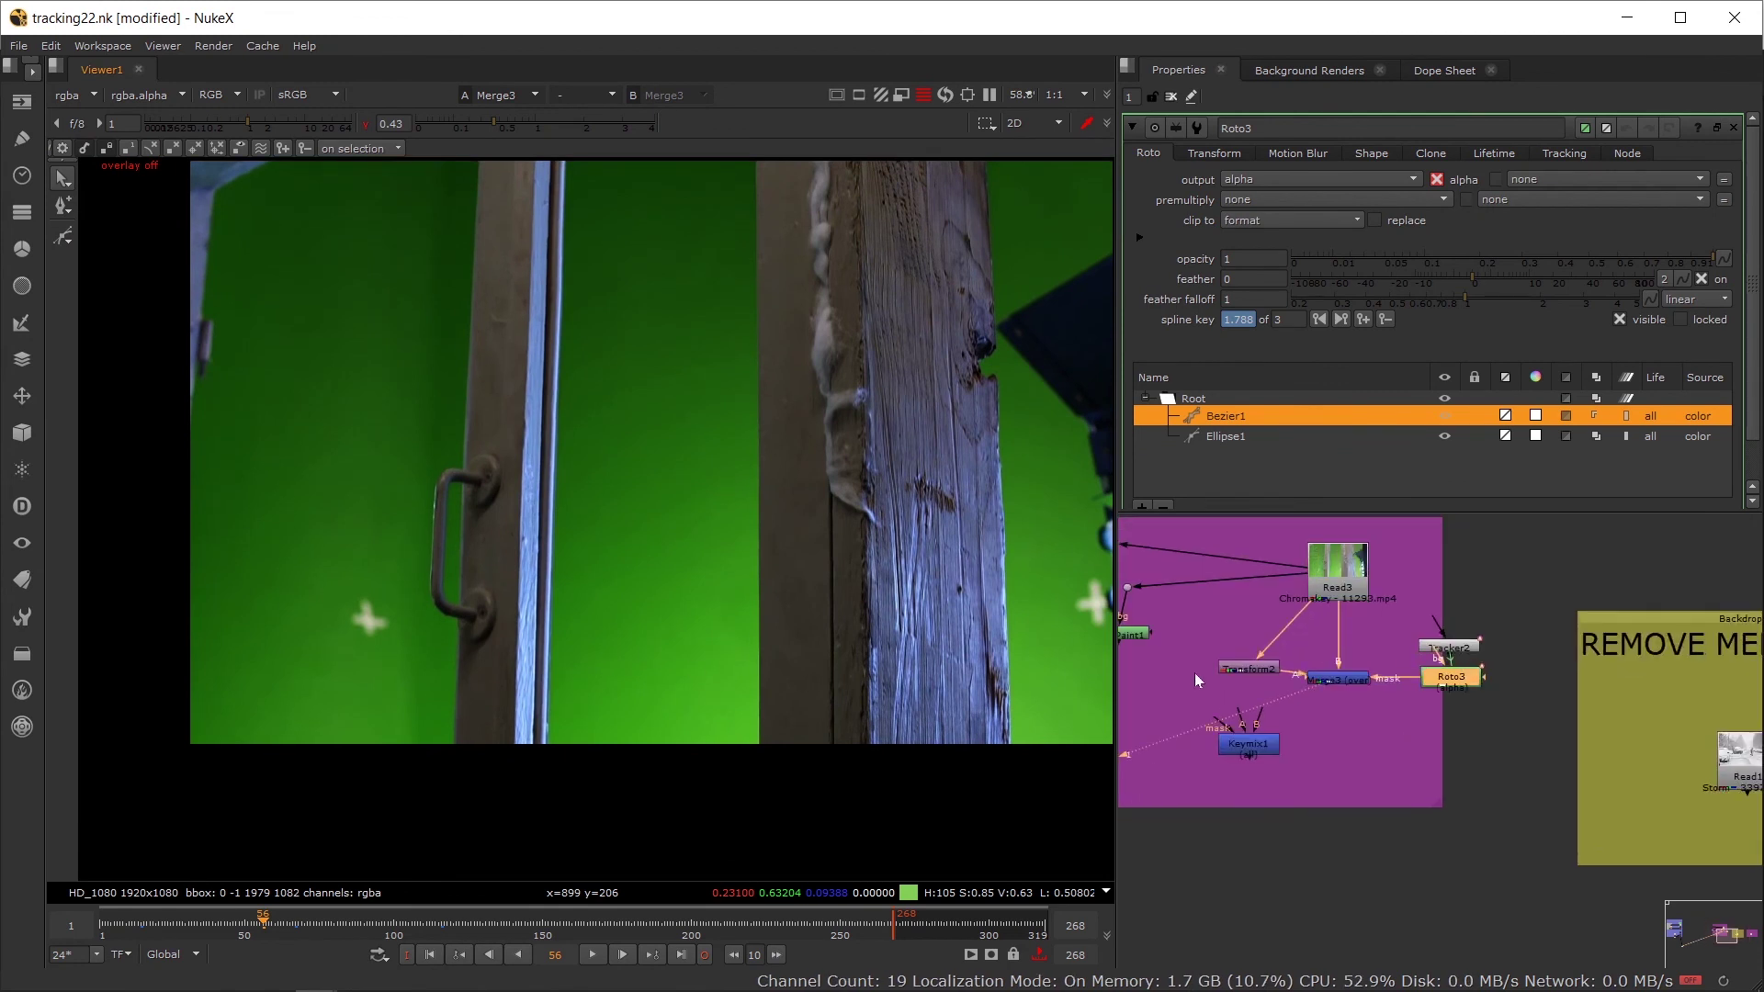
pyautogui.scroll(2, 1395, 660)
pyautogui.click(1369, 639)
# Step: View RotoPaint1, inspect its Ellipse1 clone offset, and scrub from frame 28 to watch the clone
pyautogui.press('1')
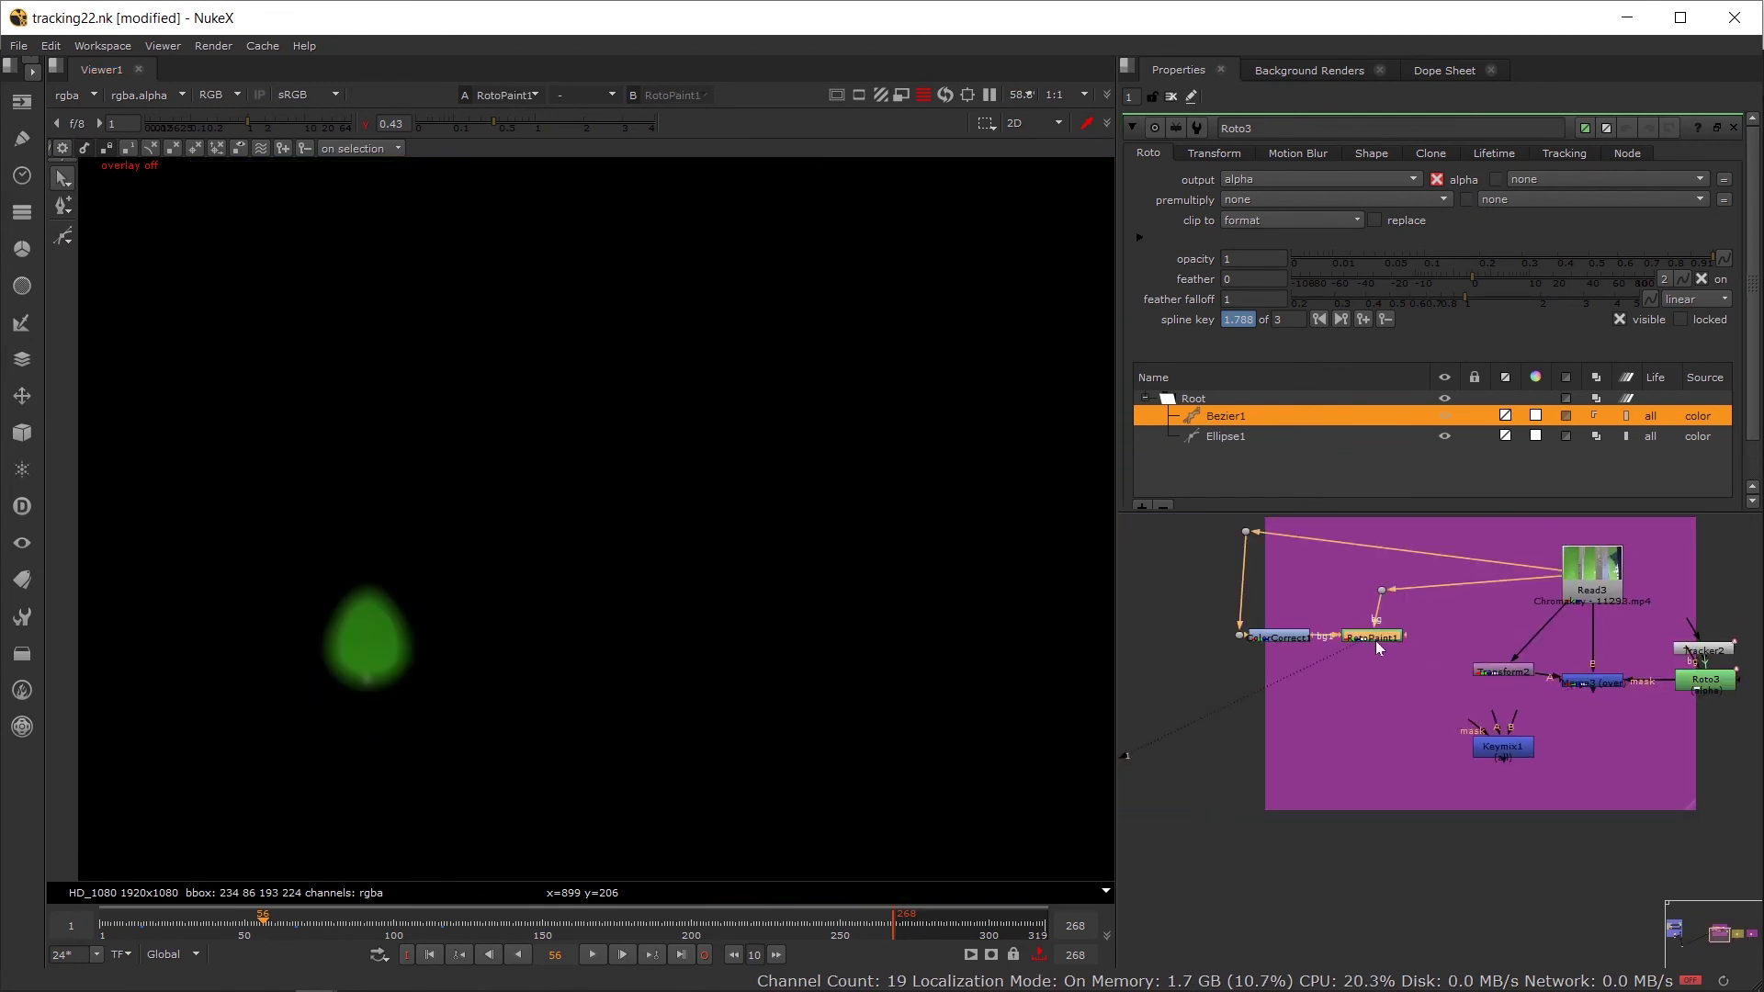
pyautogui.doubleClick(1376, 639)
pyautogui.click(1261, 419)
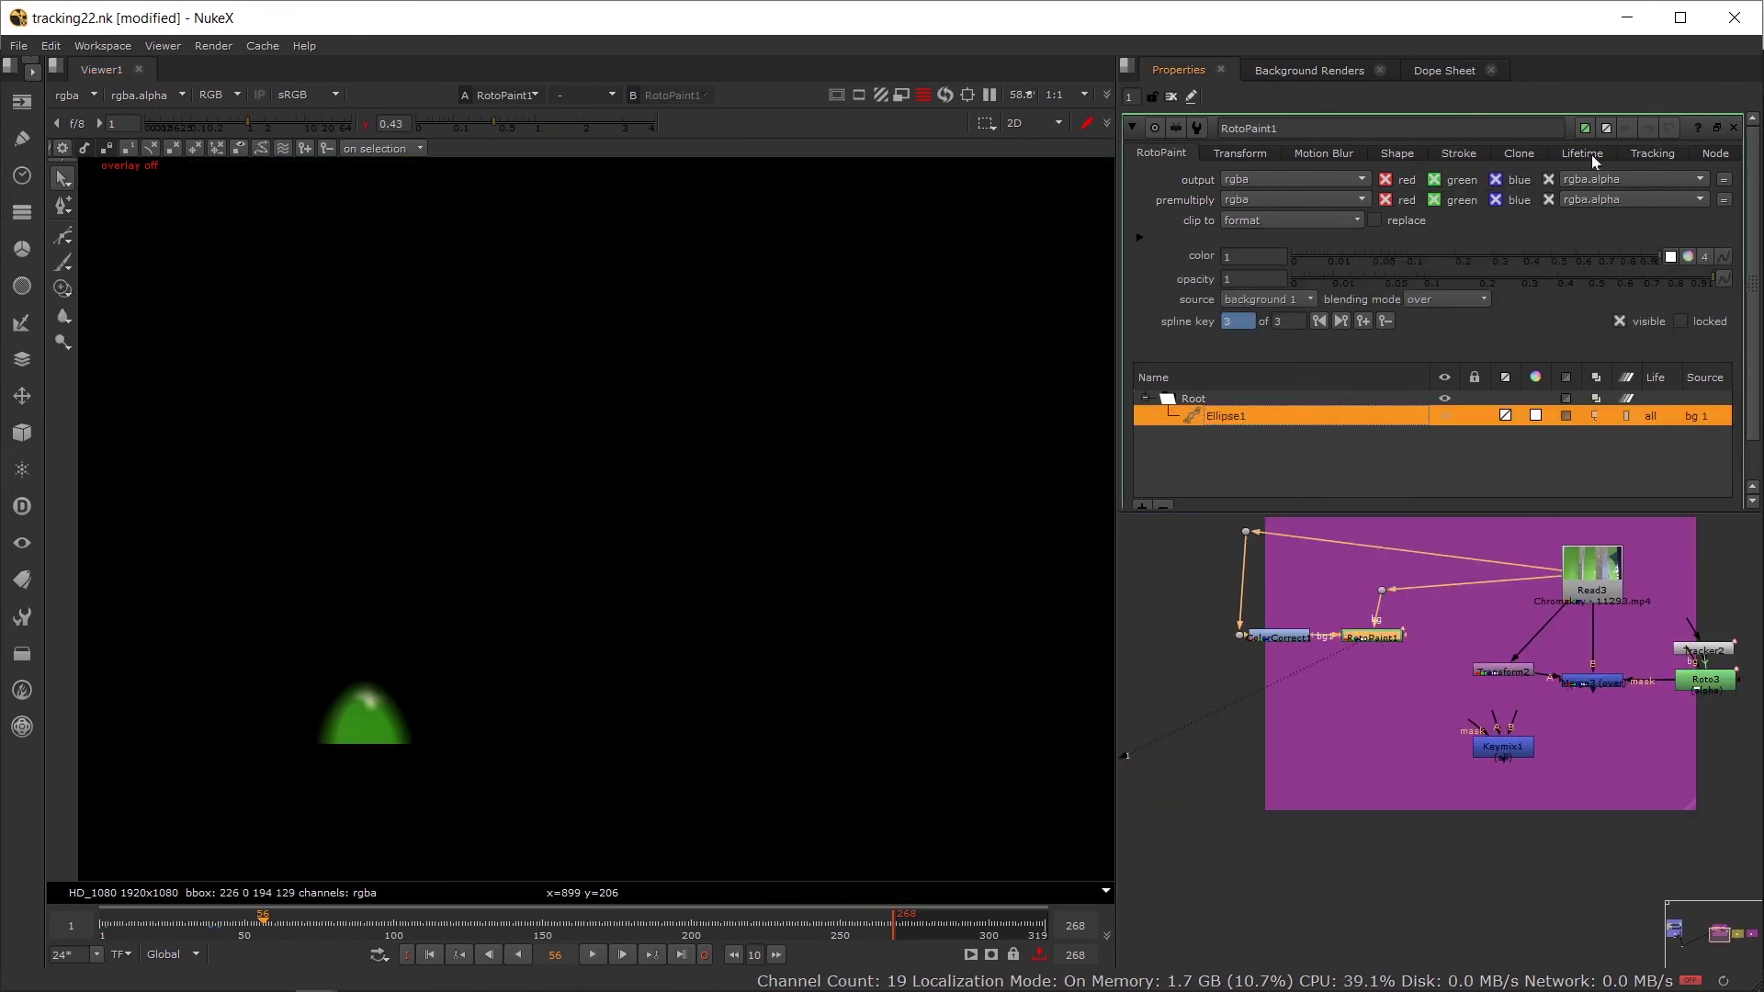
pyautogui.click(1519, 154)
pyautogui.click(1181, 153)
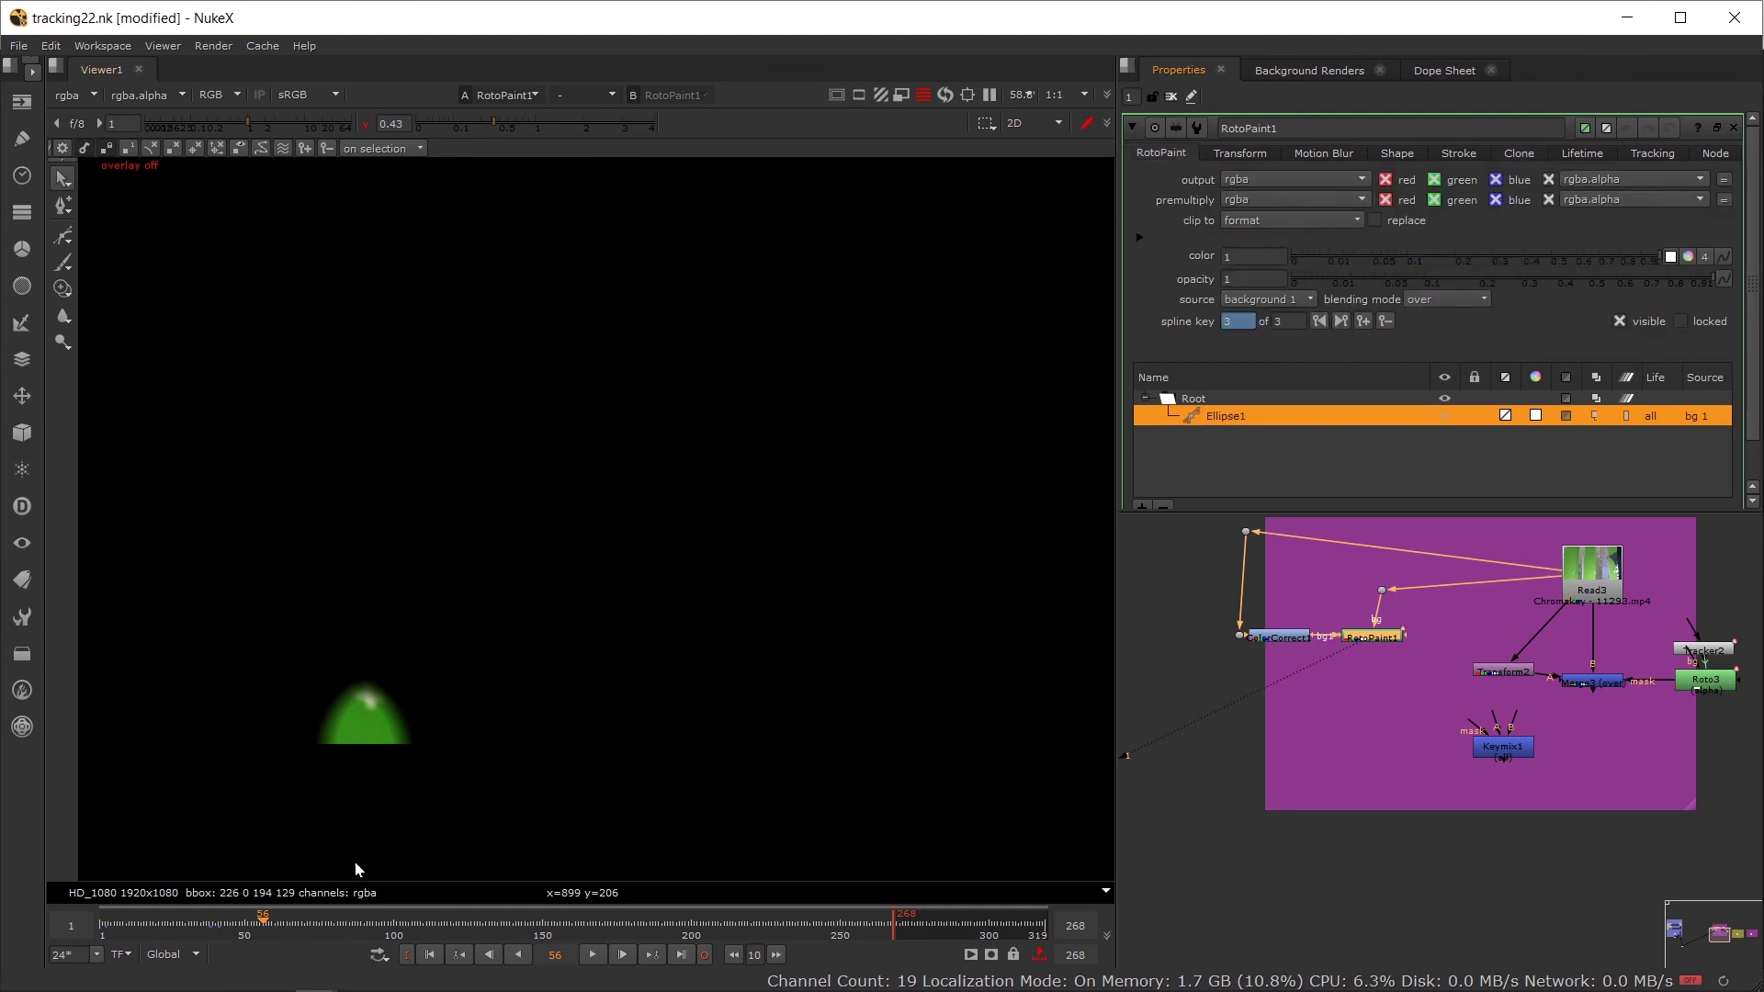
pyautogui.click(211, 921)
pyautogui.click(179, 920)
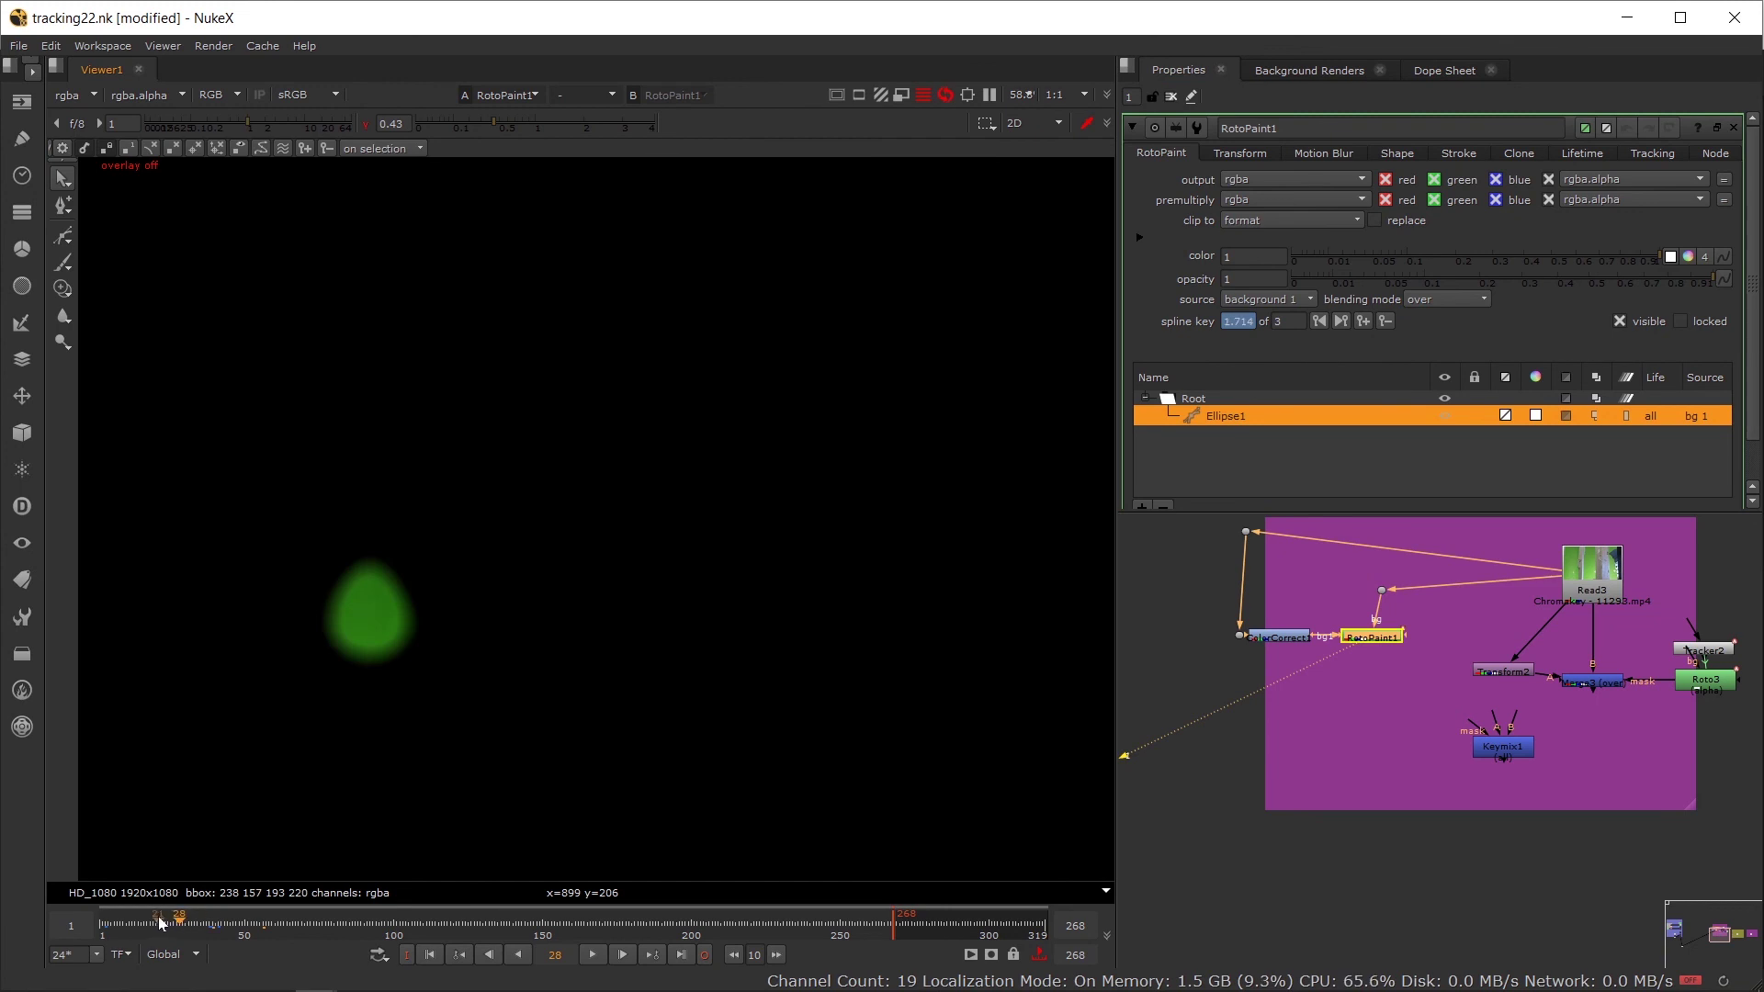
pyautogui.moveTo(145, 910); pyautogui.dragTo(279, 919)
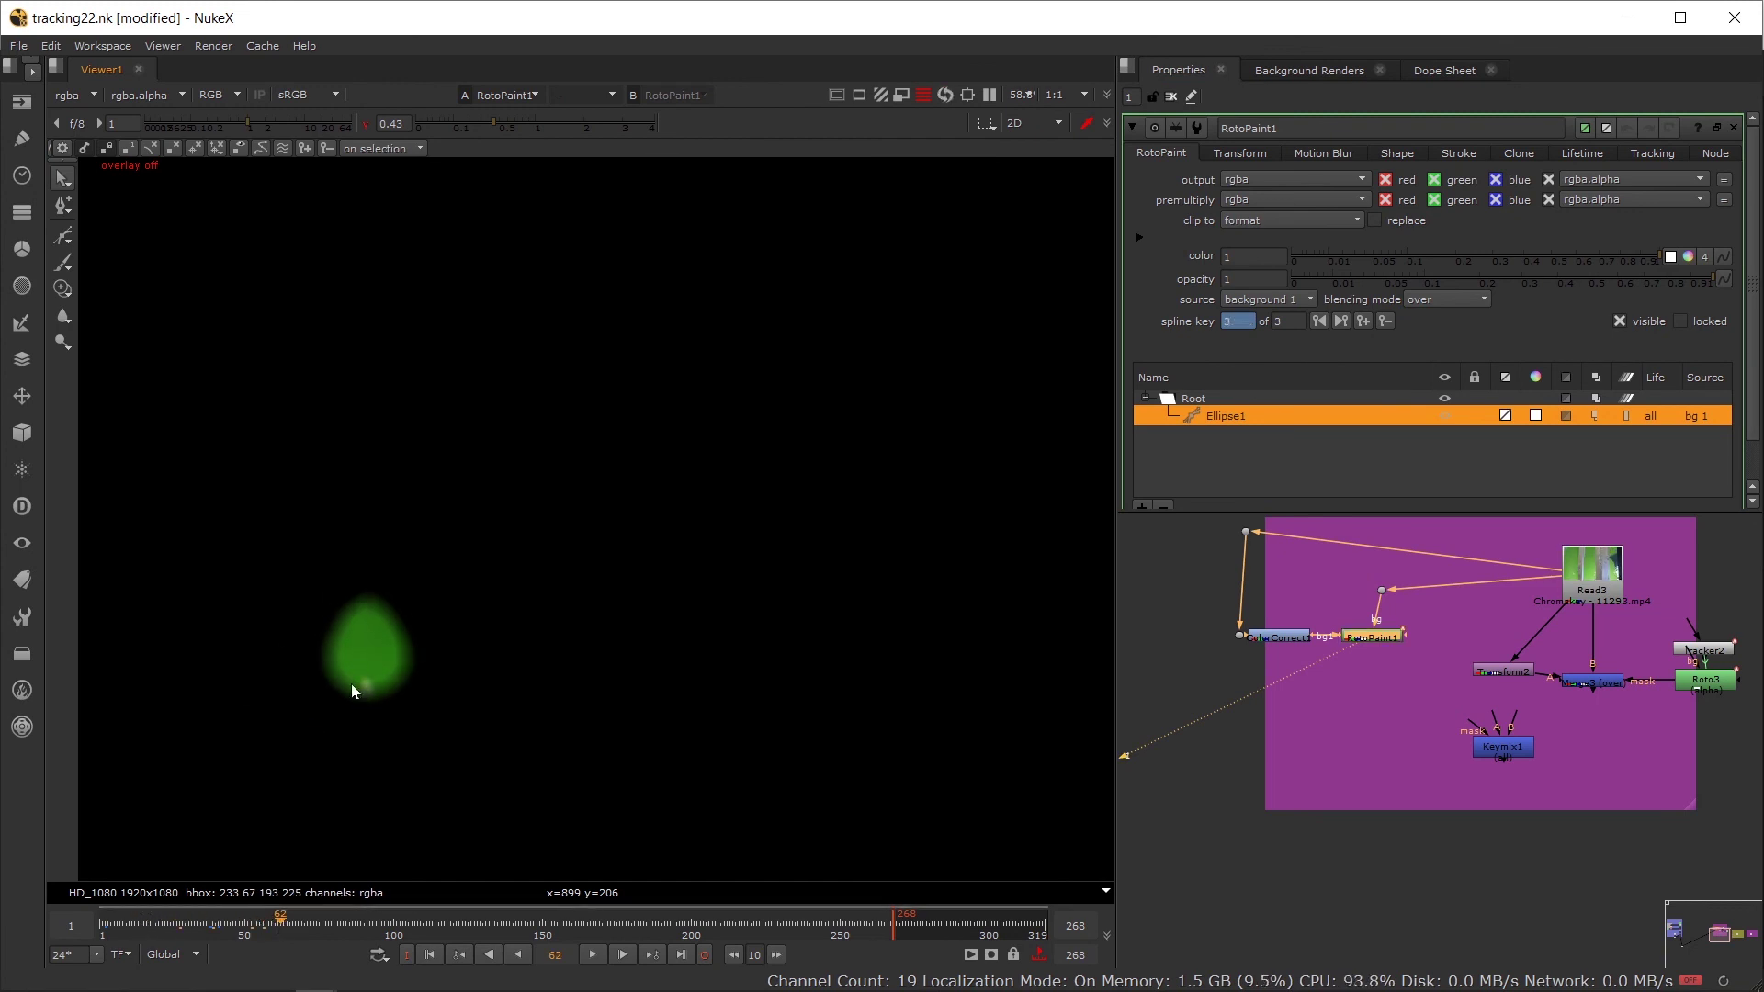
# Step: Move Transform2, Merge3, Tracker2, Roto3 and Keymix1 down, keeping RotoPaint1 in place
pyautogui.moveTo(1410, 756); pyautogui.dragTo(1343, 755)
pyautogui.click(215, 919)
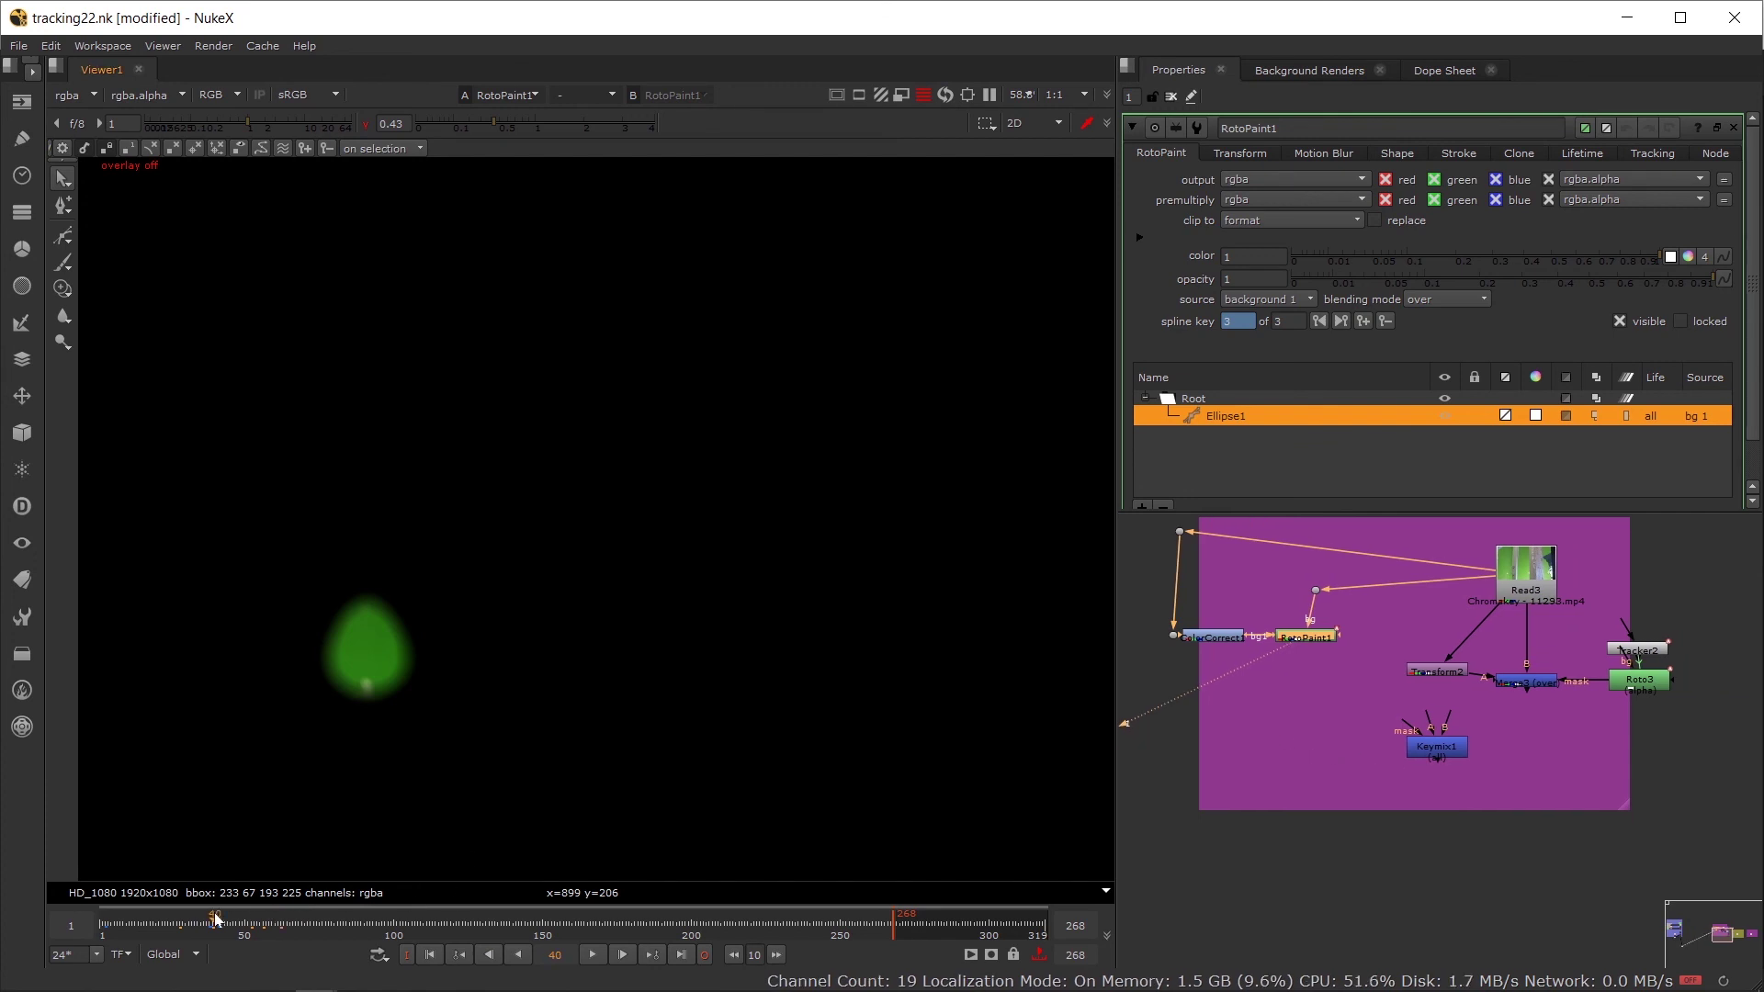
pyautogui.moveTo(1409, 681); pyautogui.dragTo(1378, 689)
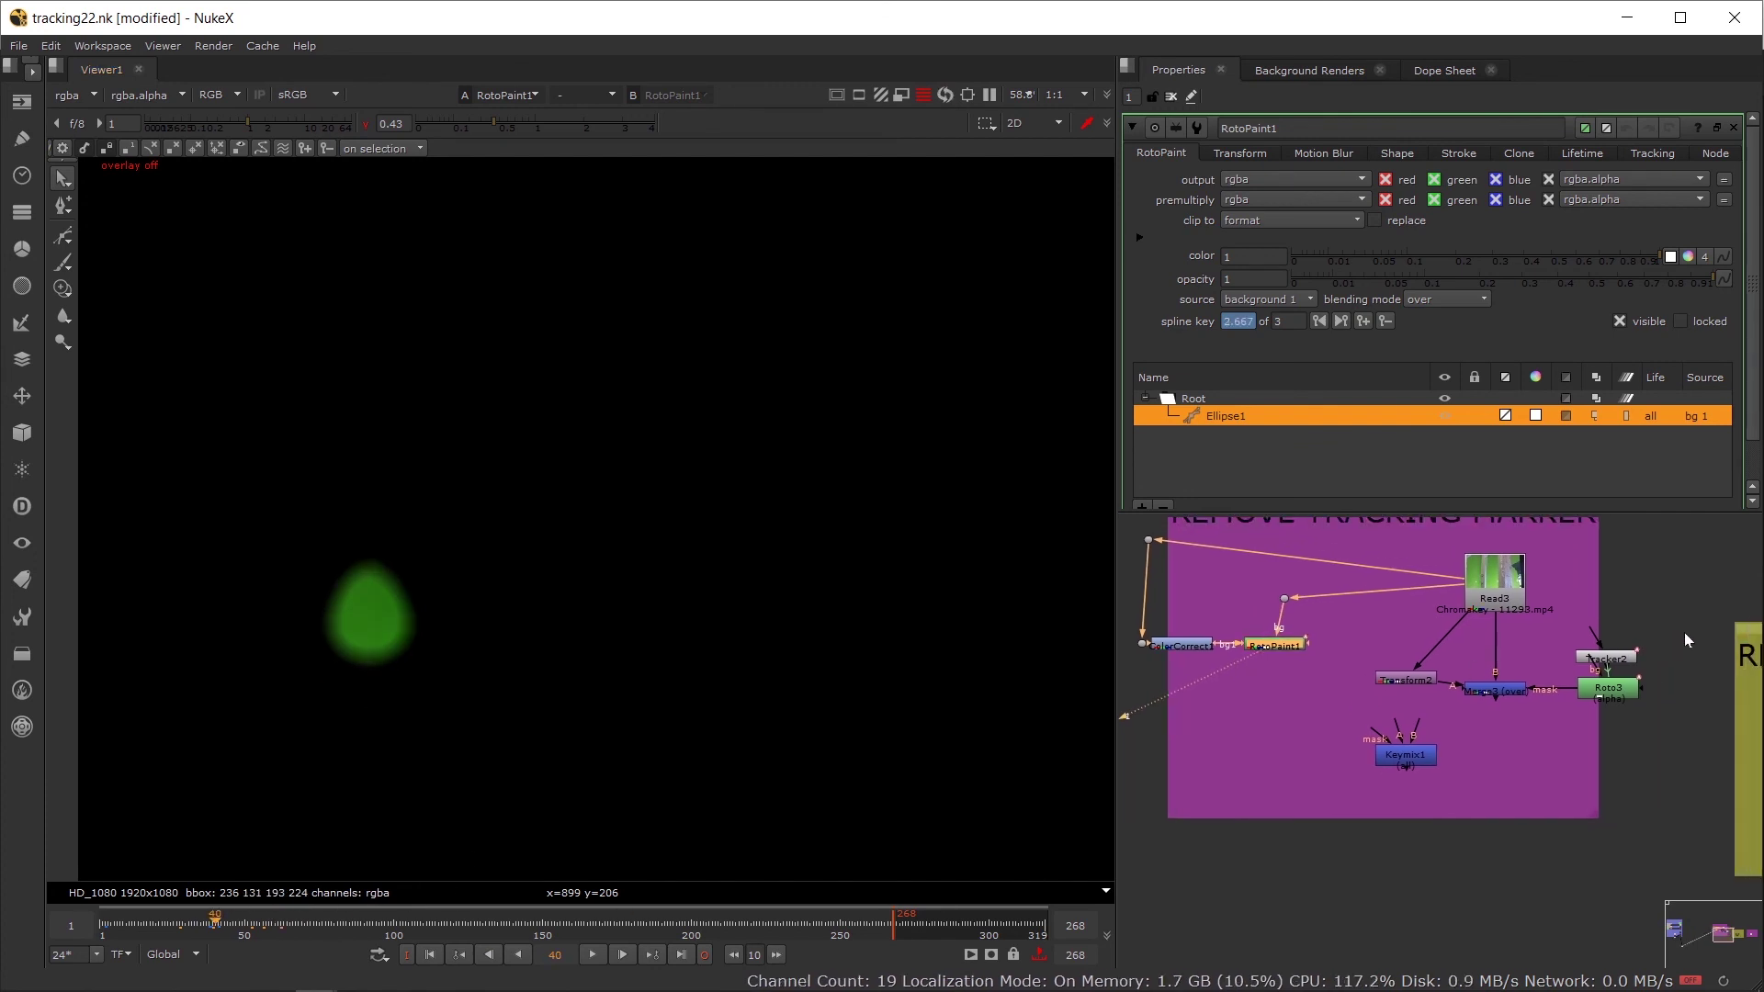
pyautogui.moveTo(1684, 633); pyautogui.dragTo(1186, 865)
pyautogui.moveTo(1403, 676); pyautogui.dragTo(1395, 758)
pyautogui.click(1334, 695)
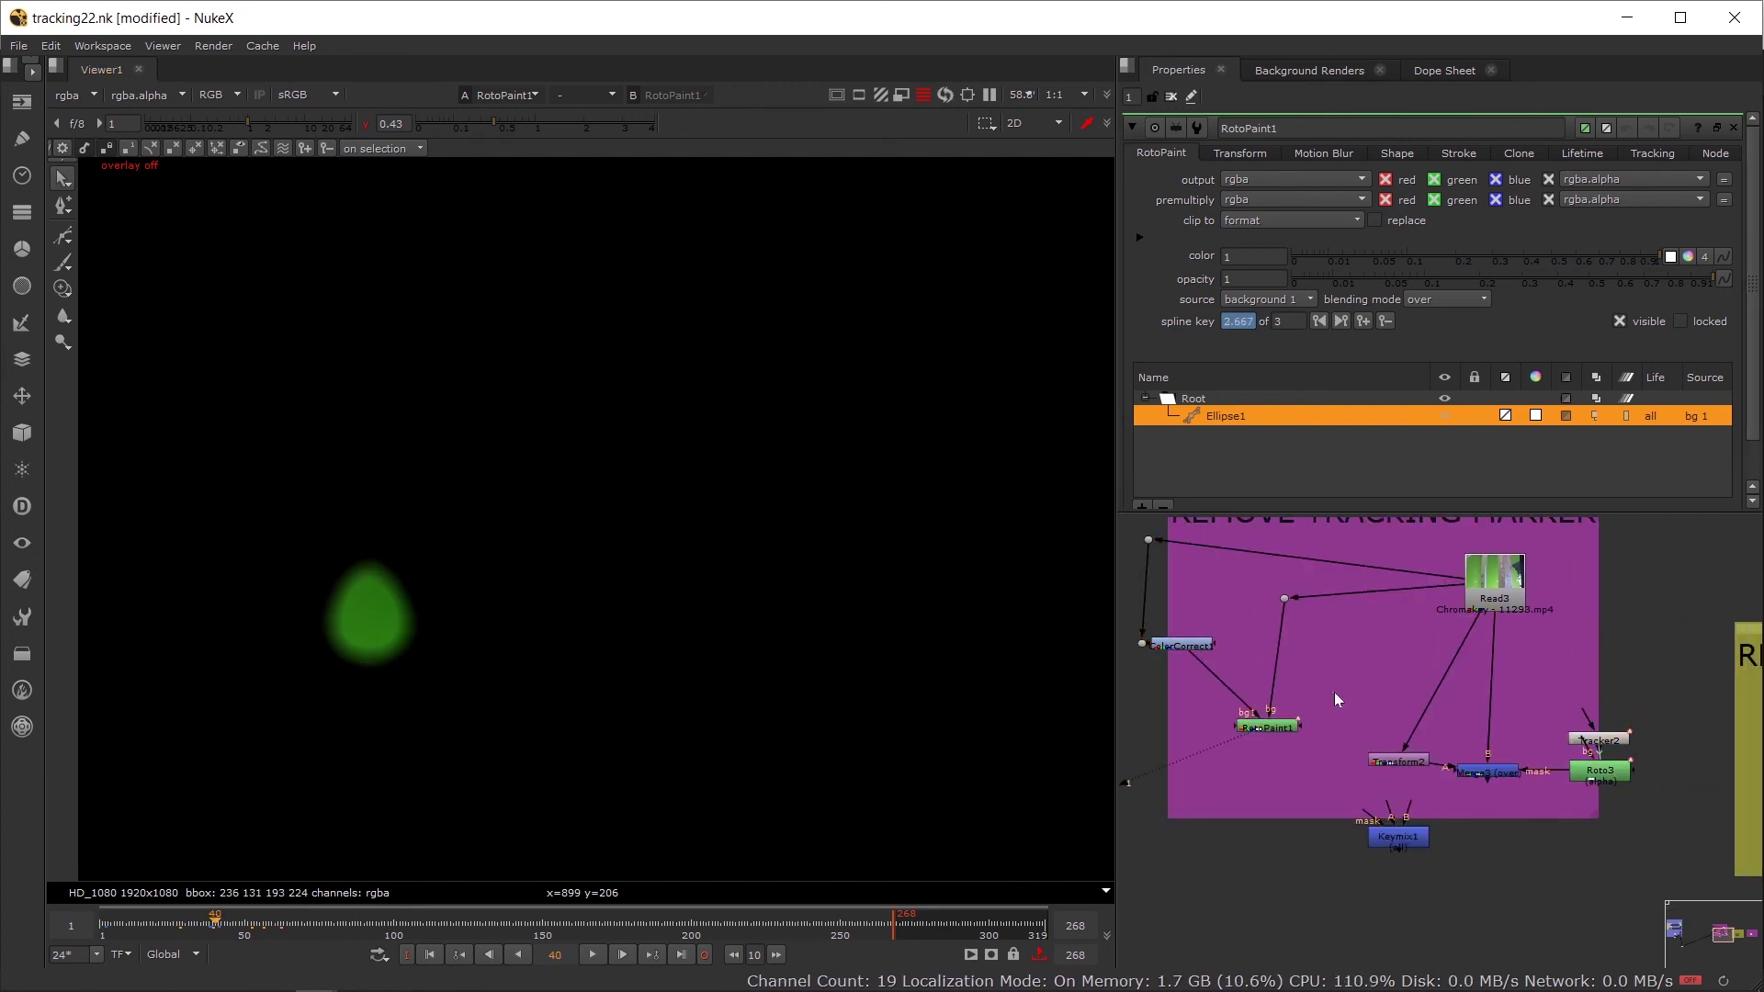
pyautogui.moveTo(1282, 730); pyautogui.dragTo(1283, 649)
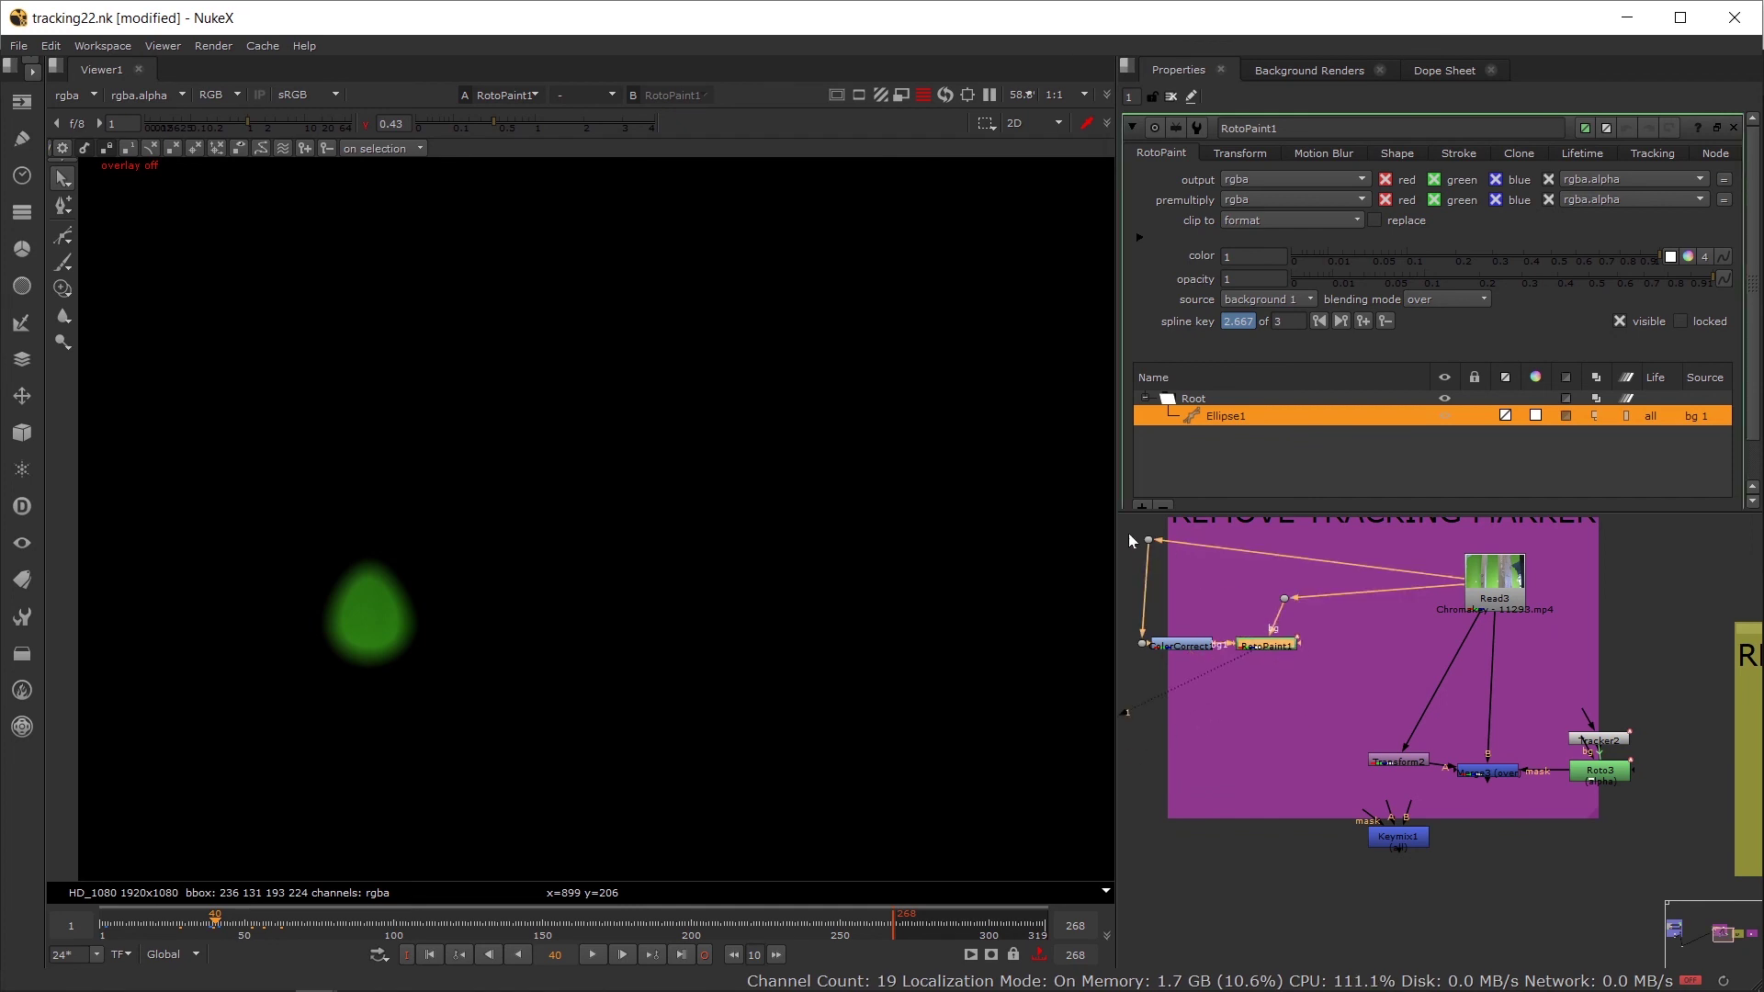
# Step: Add a Merge node right after RotoPaint1
pyautogui.moveTo(1128, 524); pyautogui.dragTo(1336, 665)
pyautogui.click(1337, 691)
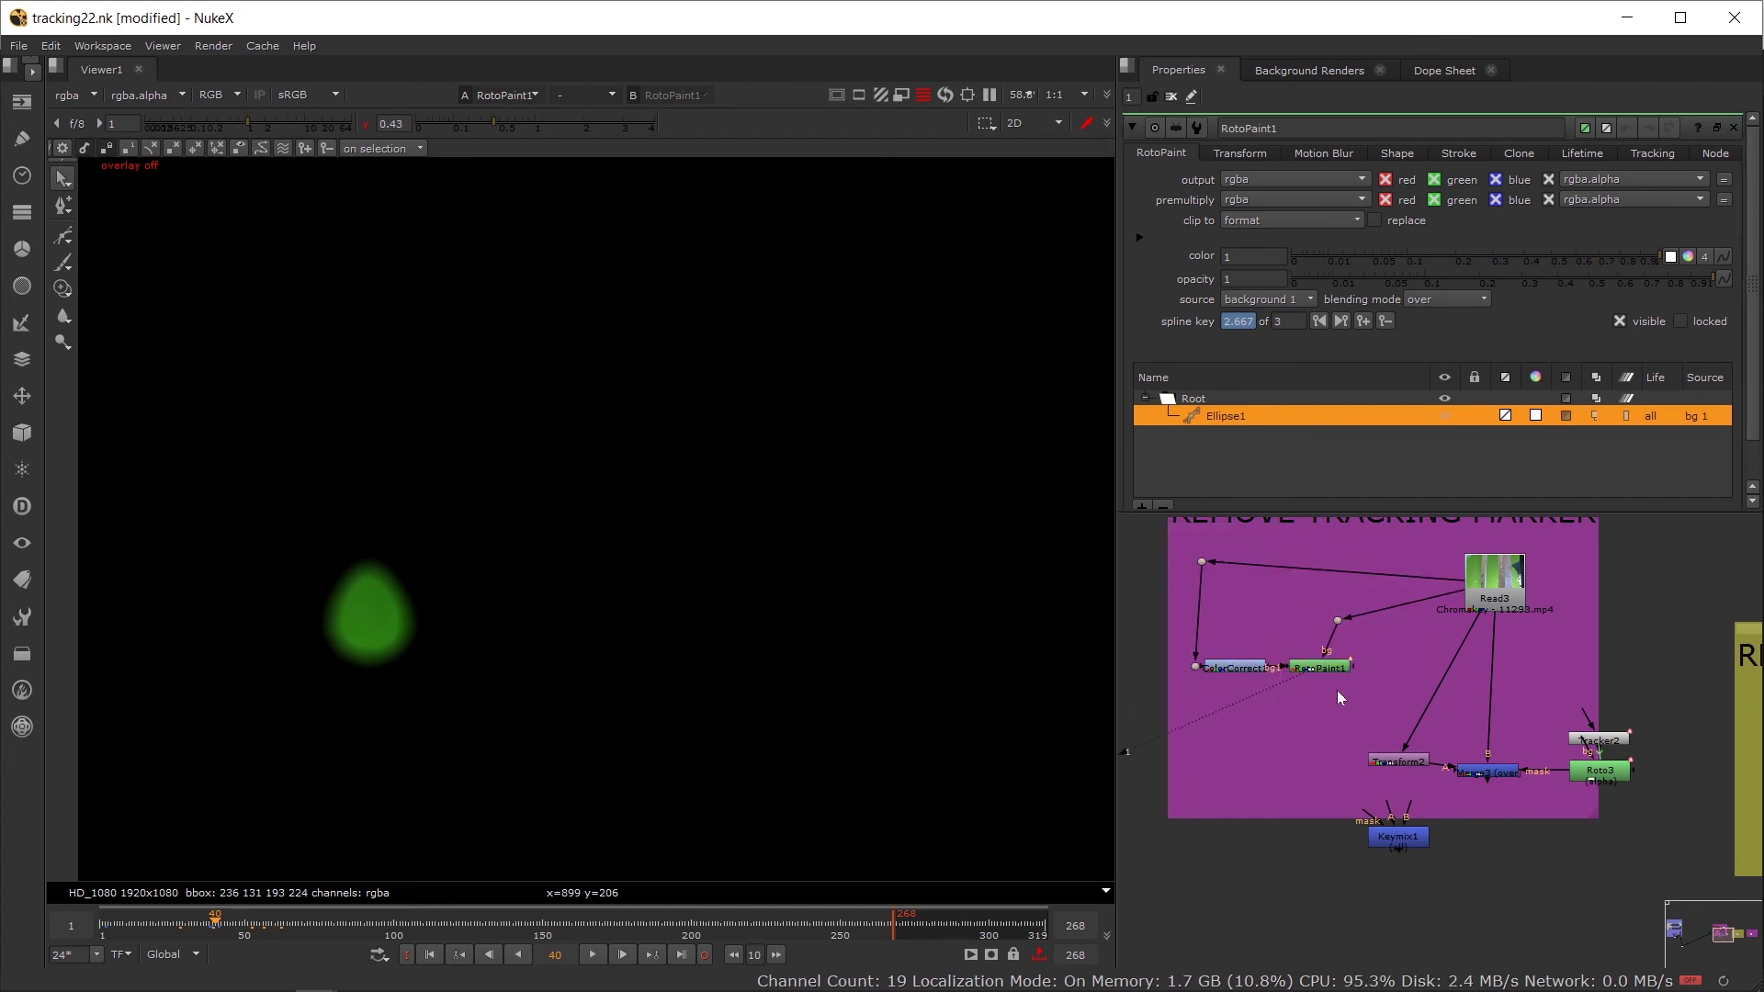
pyautogui.click(1338, 671)
pyautogui.press('m')
pyautogui.click(1404, 667)
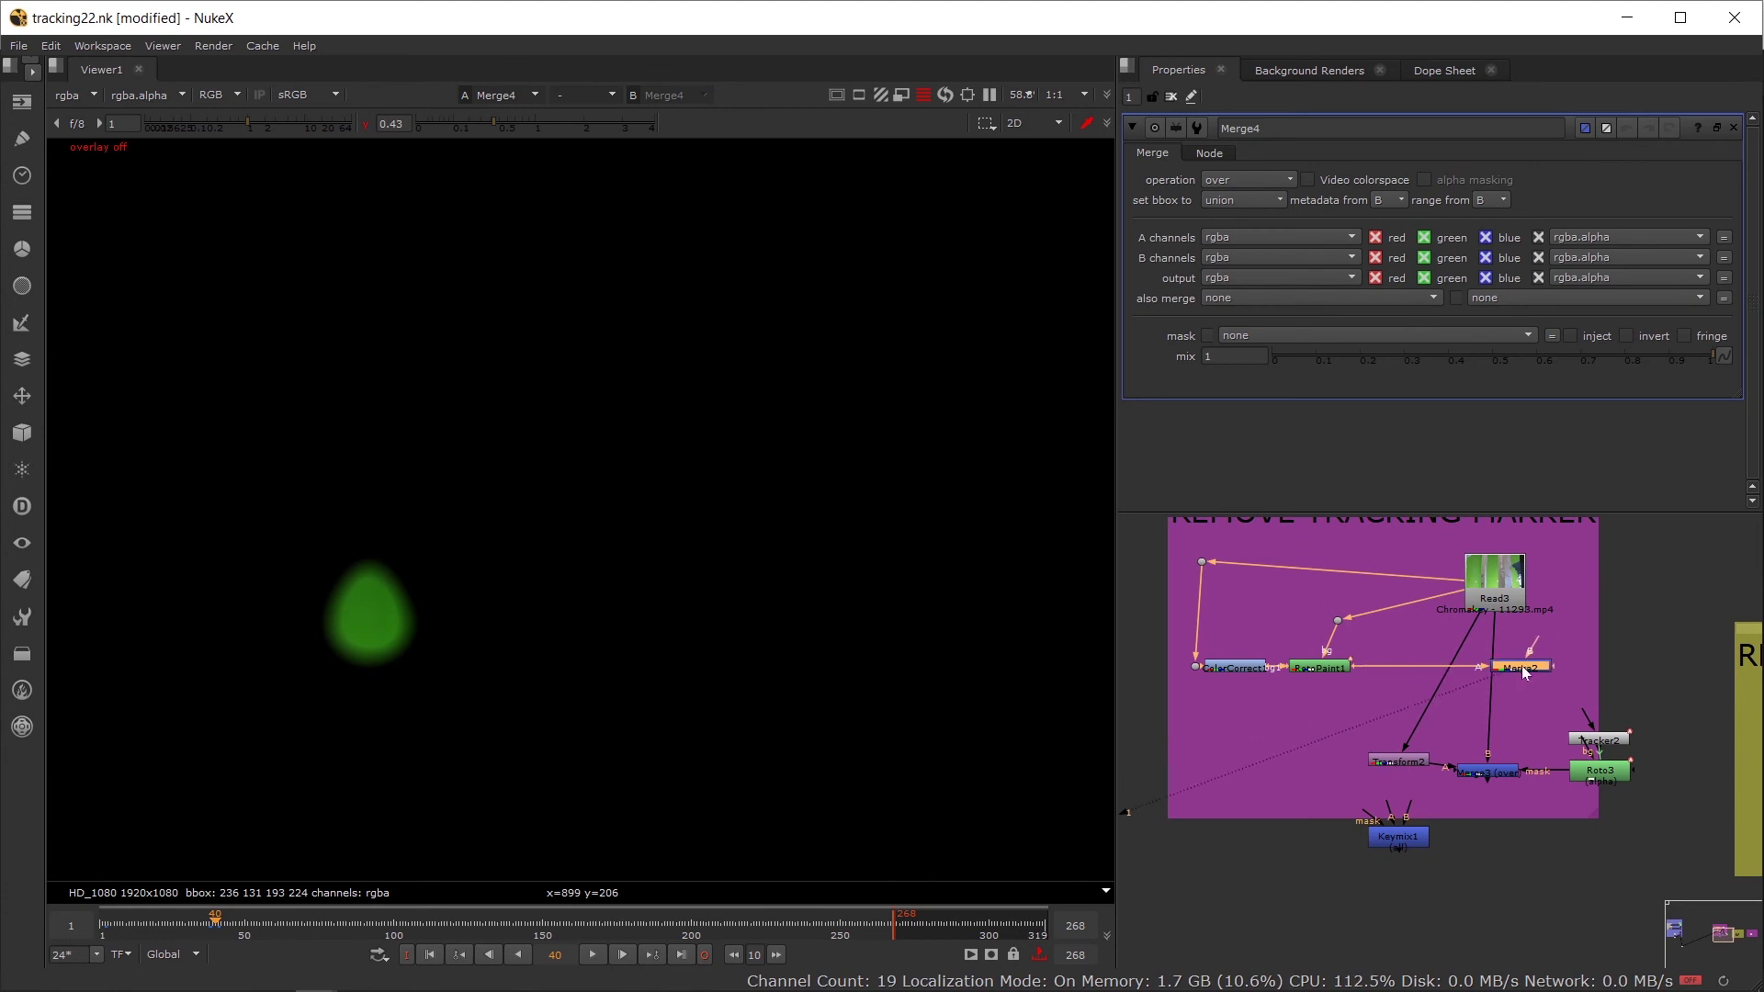
# Step: Insert Merge4 into the Read3-to-Merge3 pipe and turn on Read3's Auto Alpha
pyautogui.moveTo(1523, 672); pyautogui.dragTo(1514, 669)
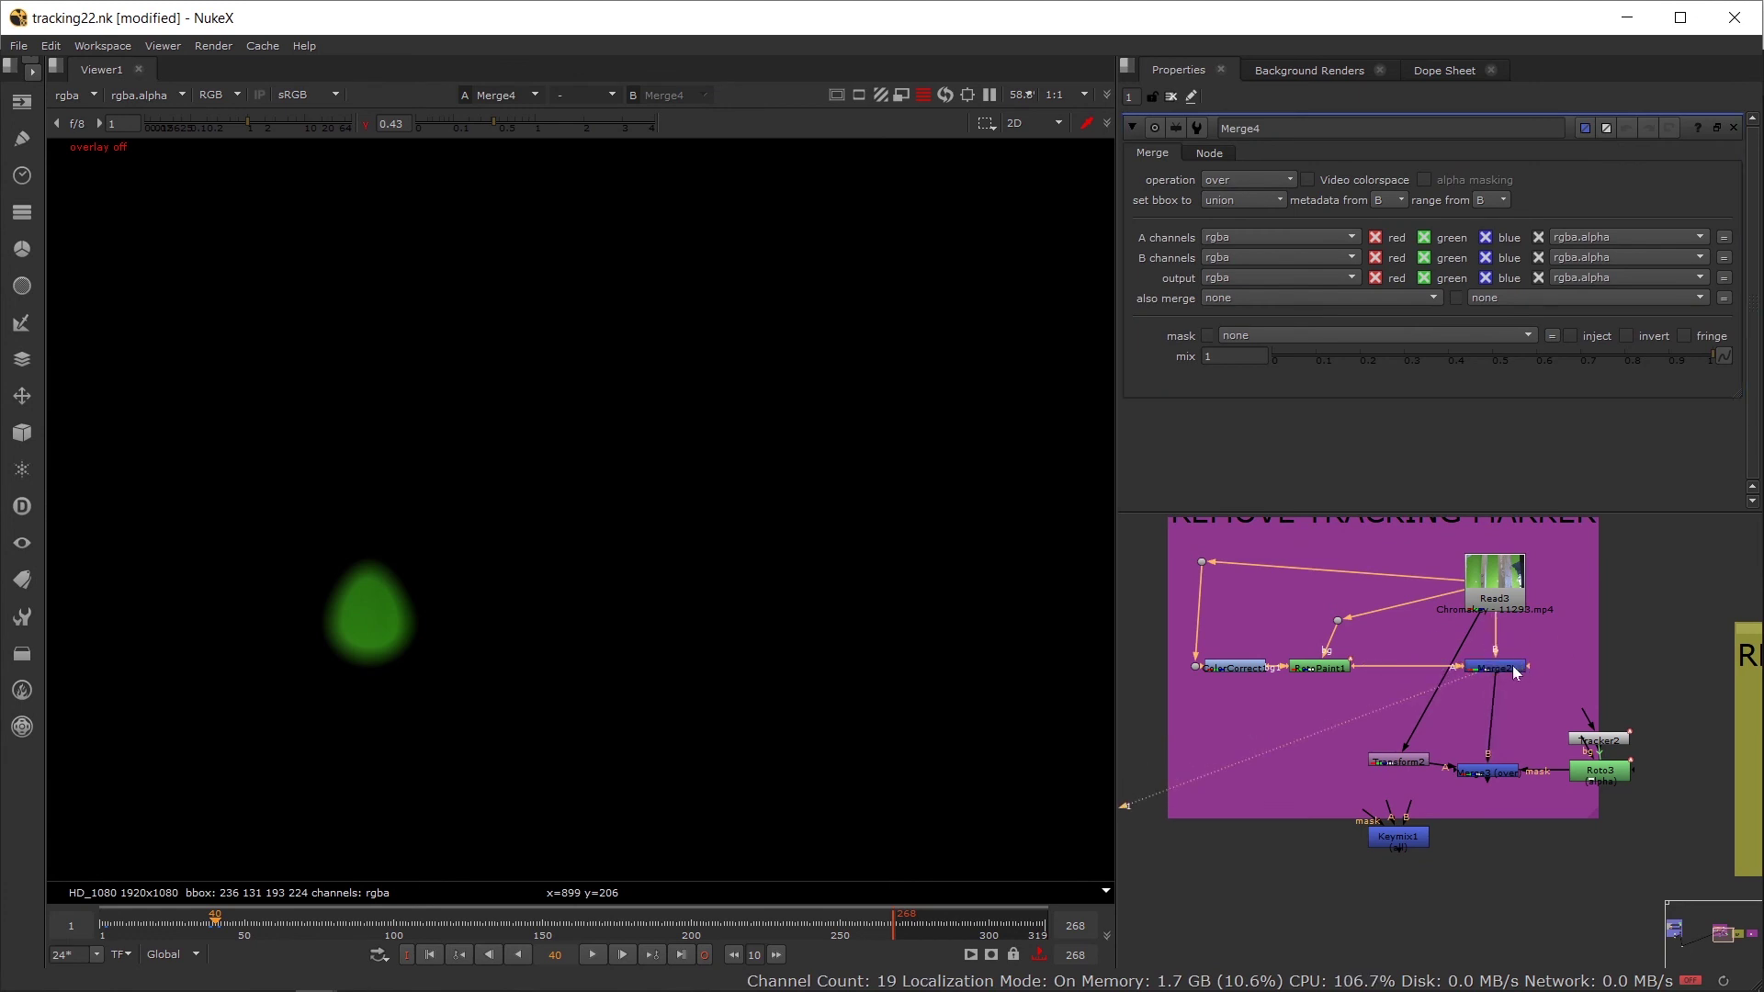
pyautogui.doubleClick(1495, 577)
pyautogui.click(1658, 389)
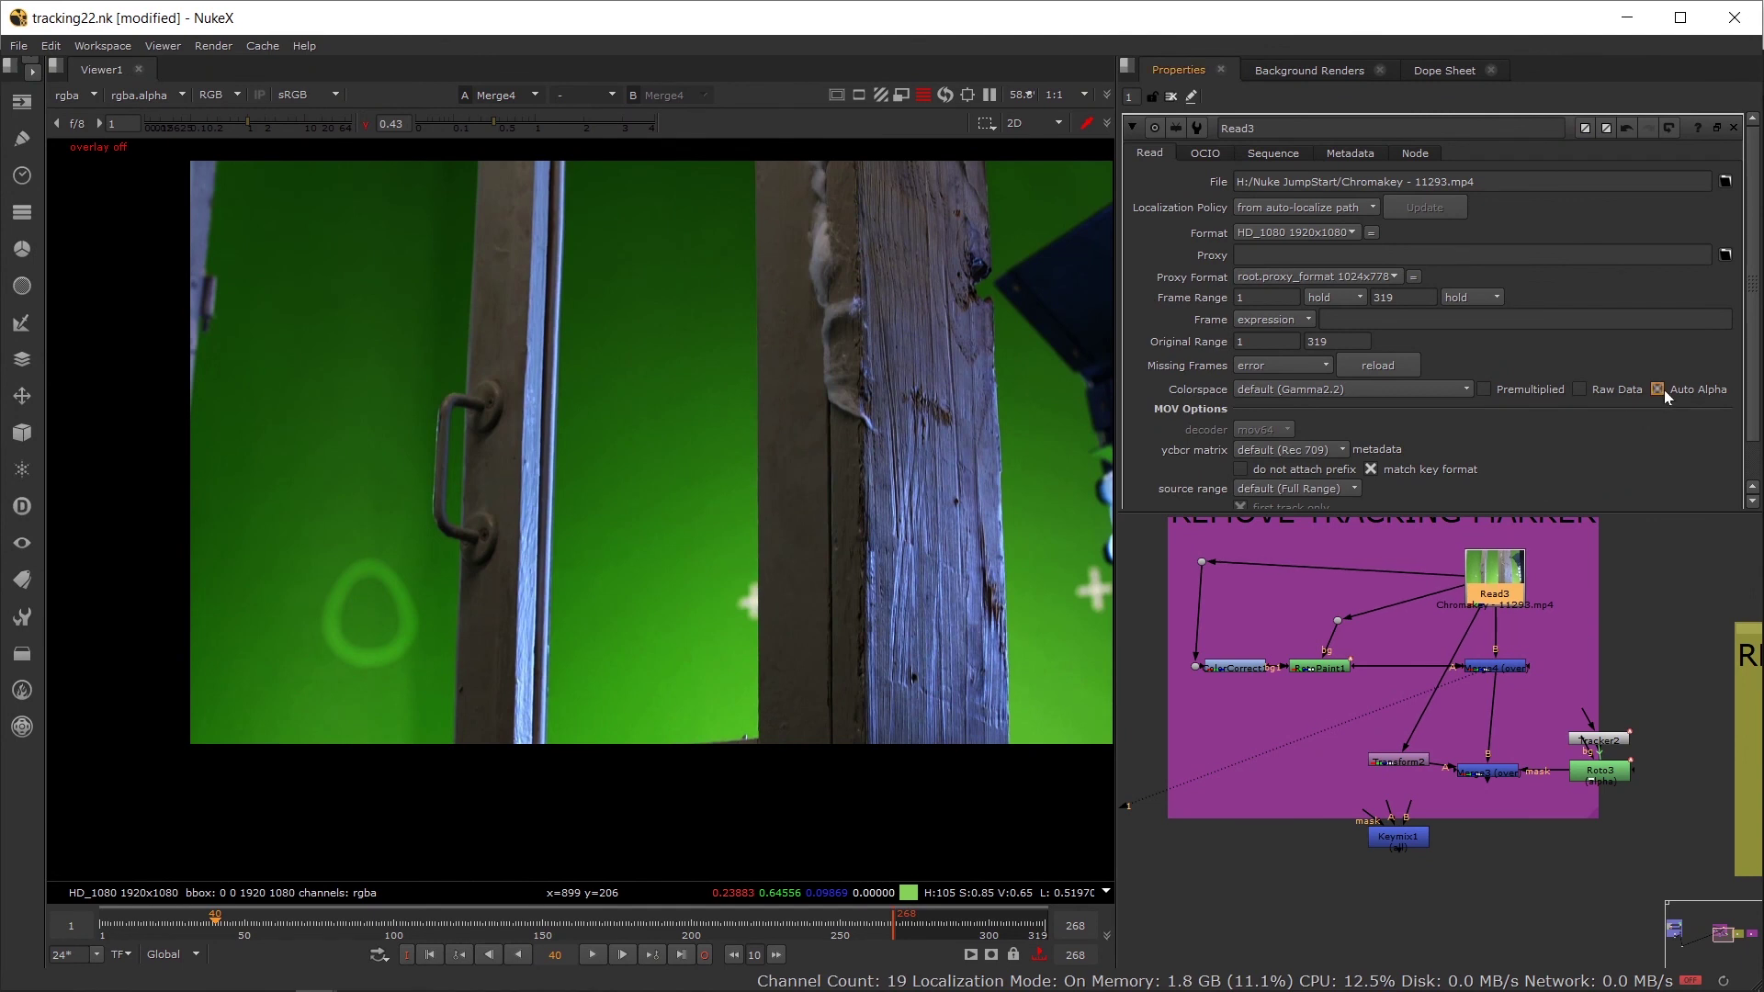
pyautogui.scroll(1, 1445, 696)
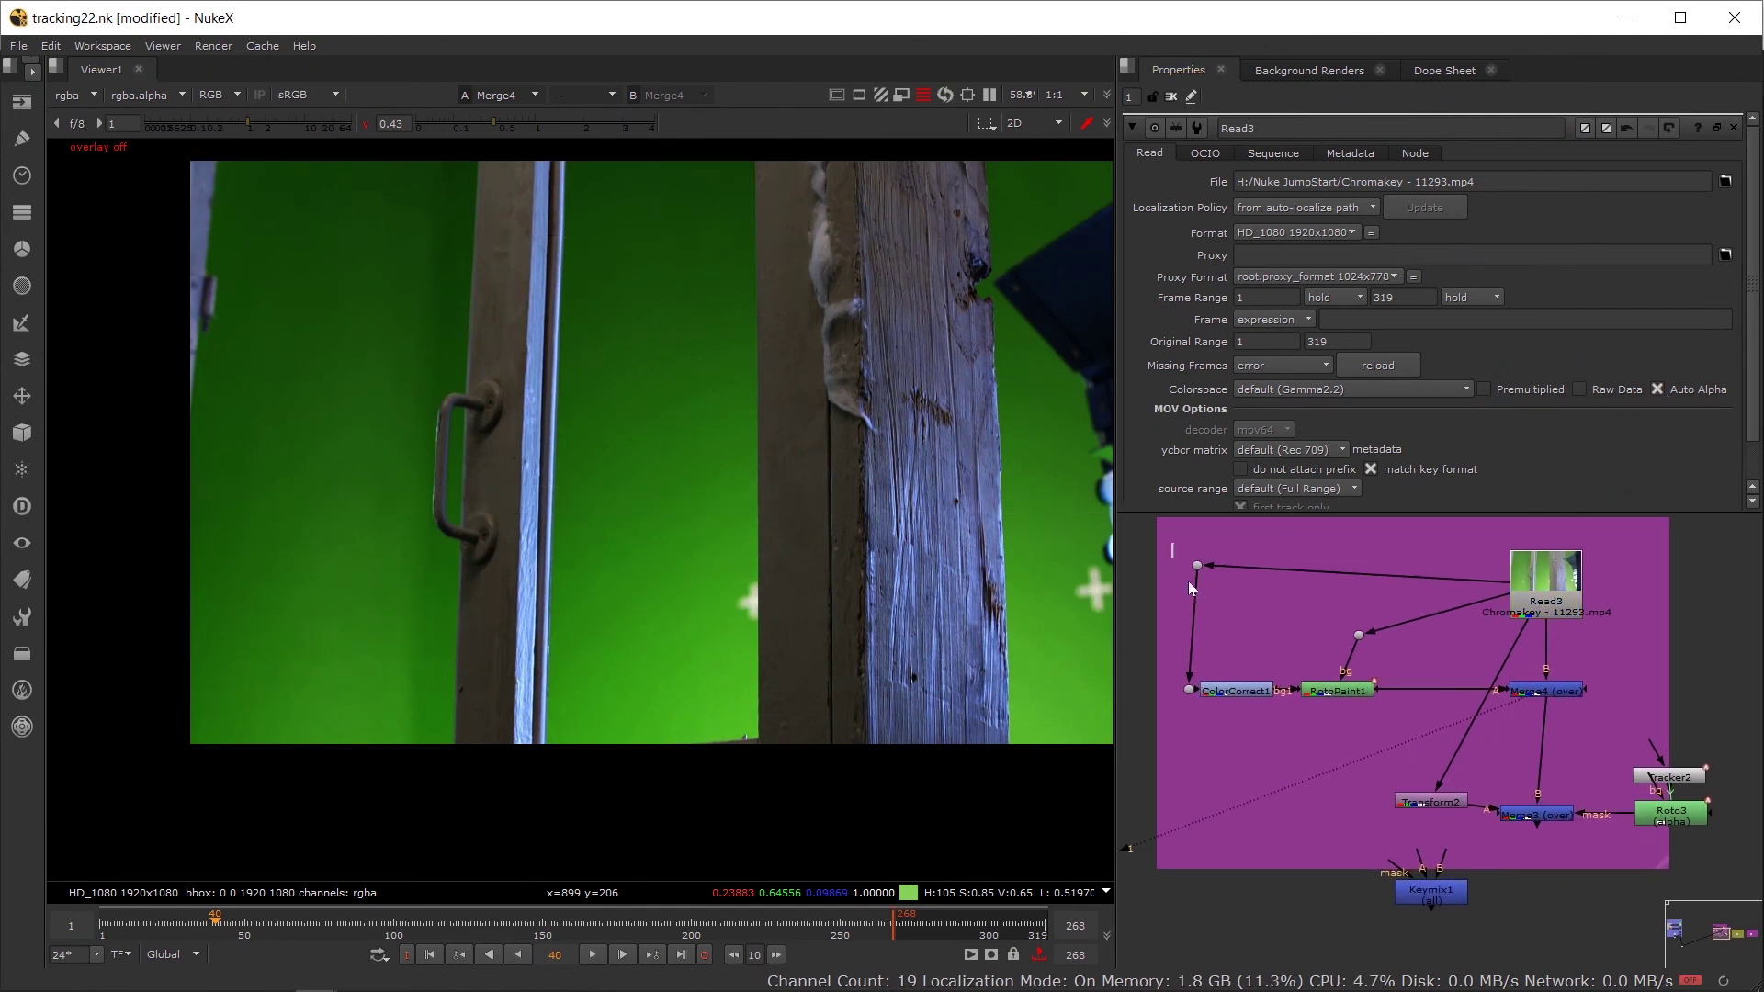
# Step: Toggle Merge4 off and on to compare, then view Merge3's output
pyautogui.moveTo(1173, 544); pyautogui.dragTo(1414, 725)
pyautogui.click(1581, 688)
pyautogui.press('d')
pyautogui.press('d')
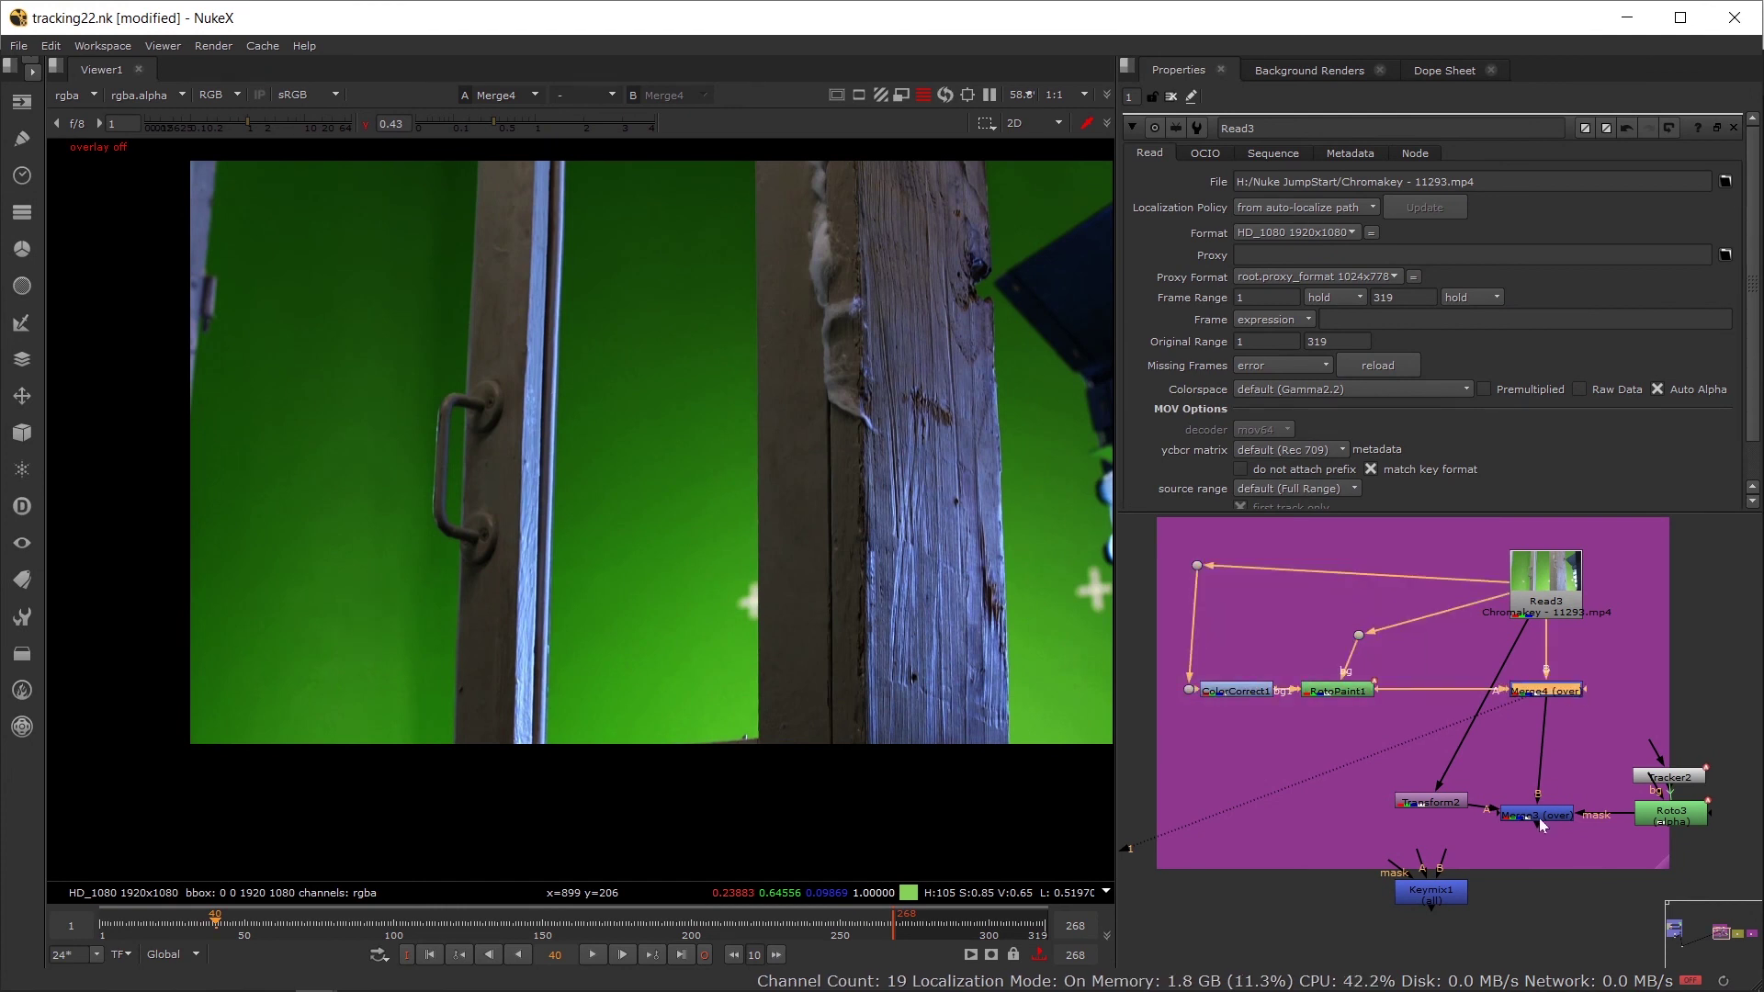
pyautogui.click(1557, 811)
pyautogui.press('1')
# Step: Add an elbow dot on the Read3-to-Transform2 pipe
pyautogui.moveTo(1558, 823); pyautogui.dragTo(1323, 793)
pyautogui.click(1337, 783)
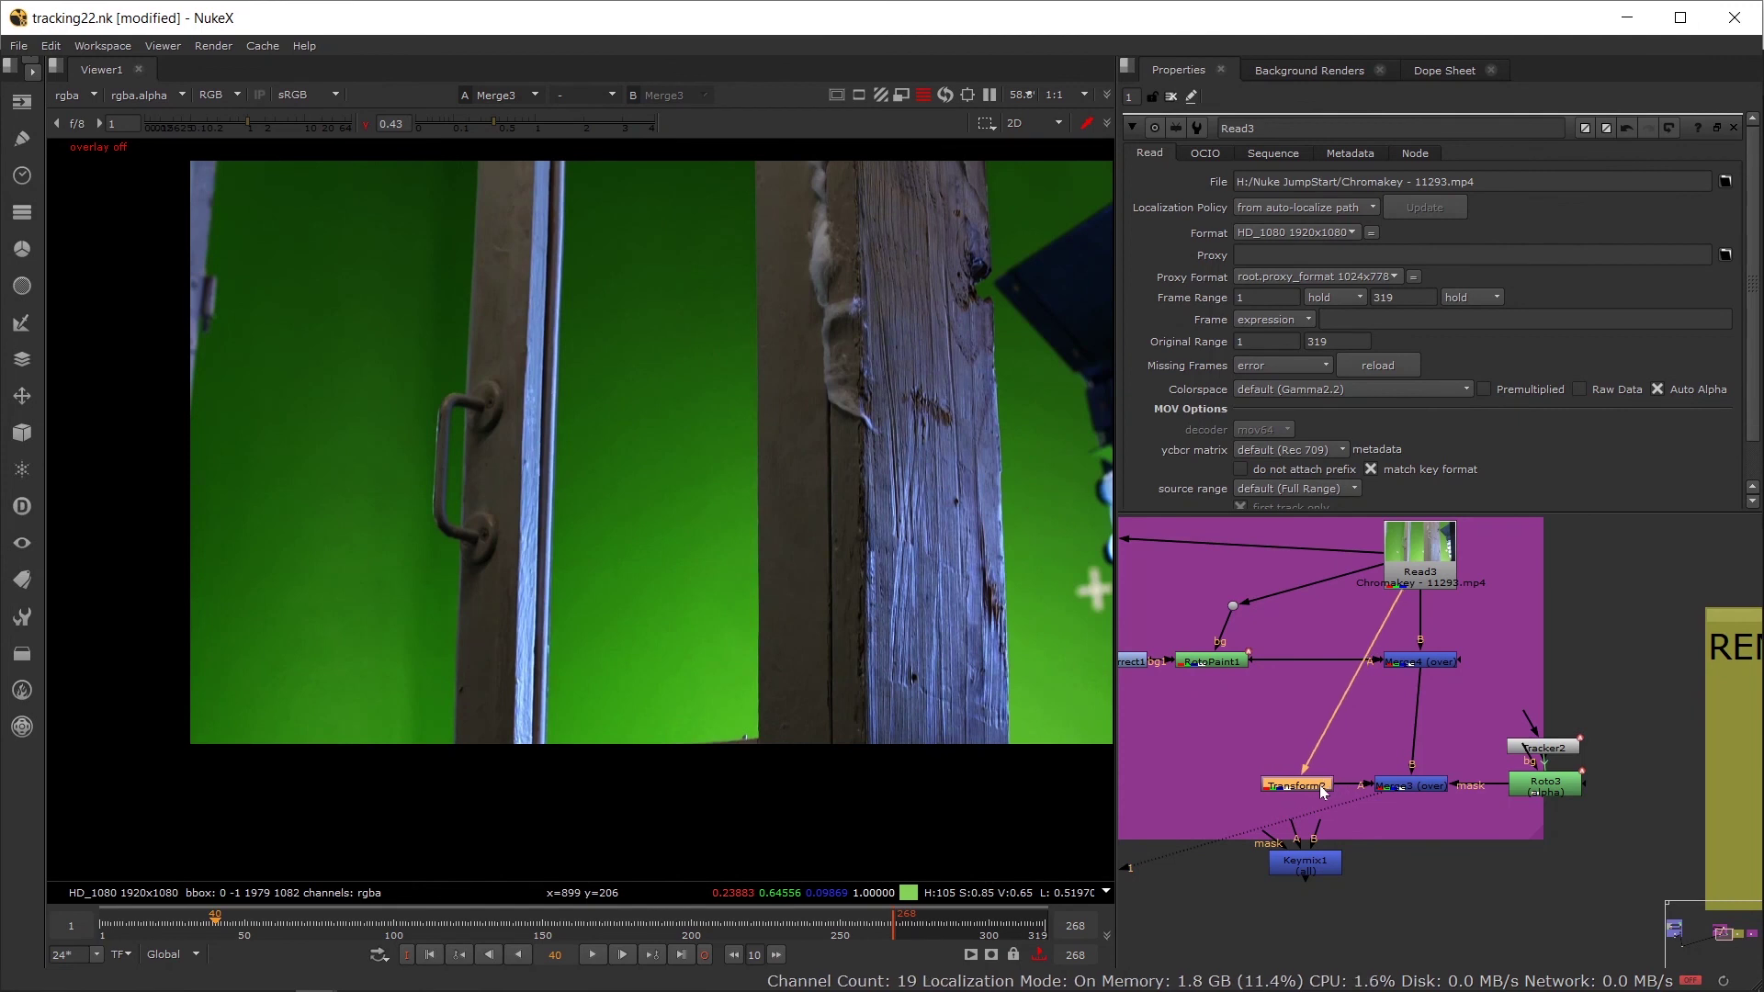
pyautogui.moveTo(1349, 691); pyautogui.dragTo(1329, 698)
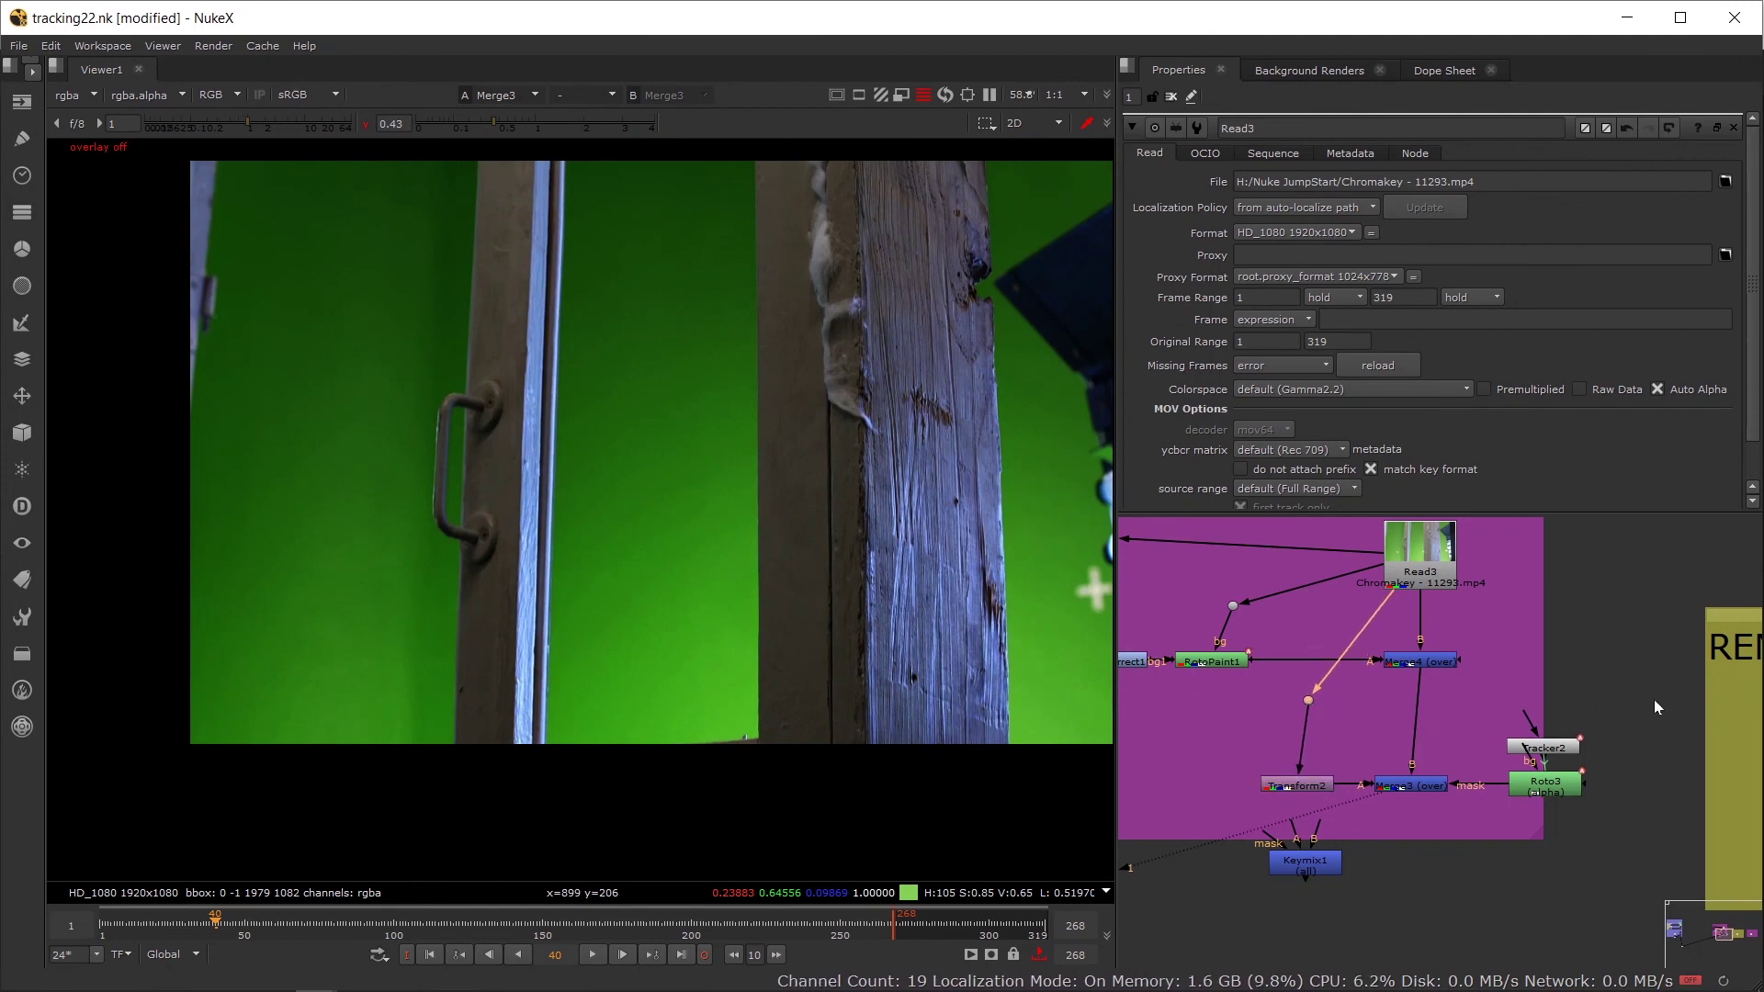
# Step: Open Roto3's properties with its shape overlays shown in the viewer
pyautogui.moveTo(1656, 702); pyautogui.dragTo(1187, 830)
pyautogui.click(1593, 805)
pyautogui.click(1542, 792)
pyautogui.doubleClick(1542, 790)
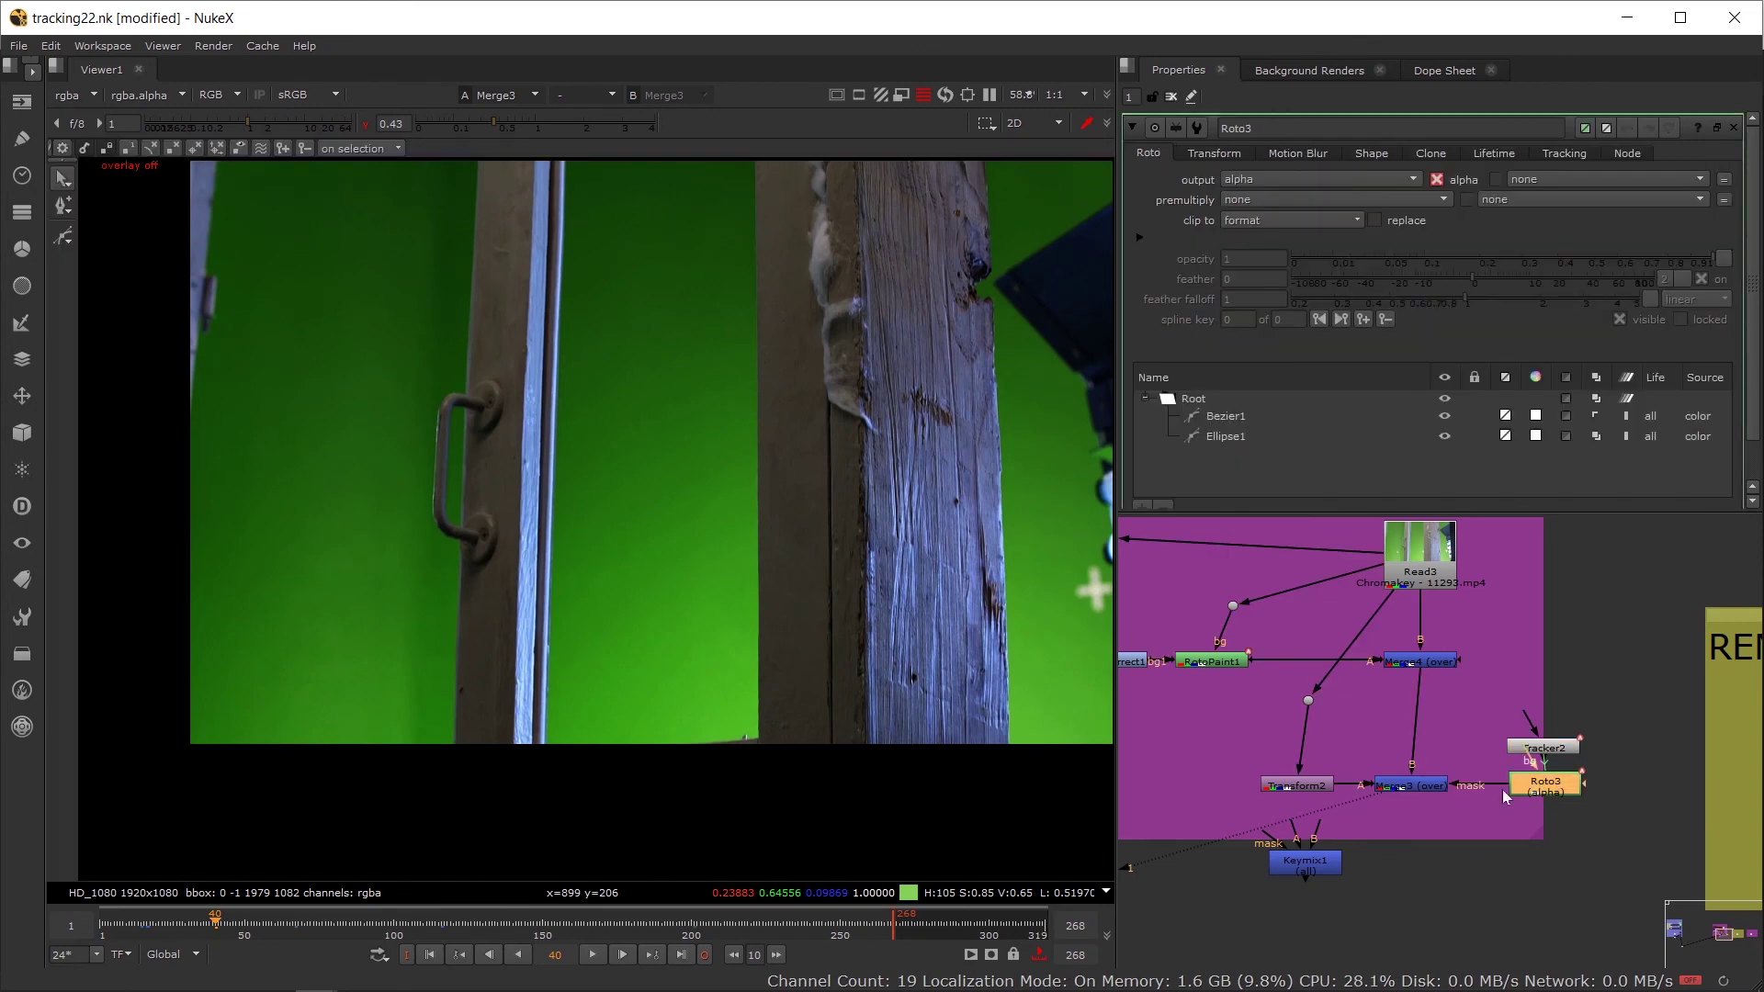
pyautogui.press('o')
# Step: Reposition Keymix1 below the node tree and shift the lower nodes left
pyautogui.scroll(3, 784, 592)
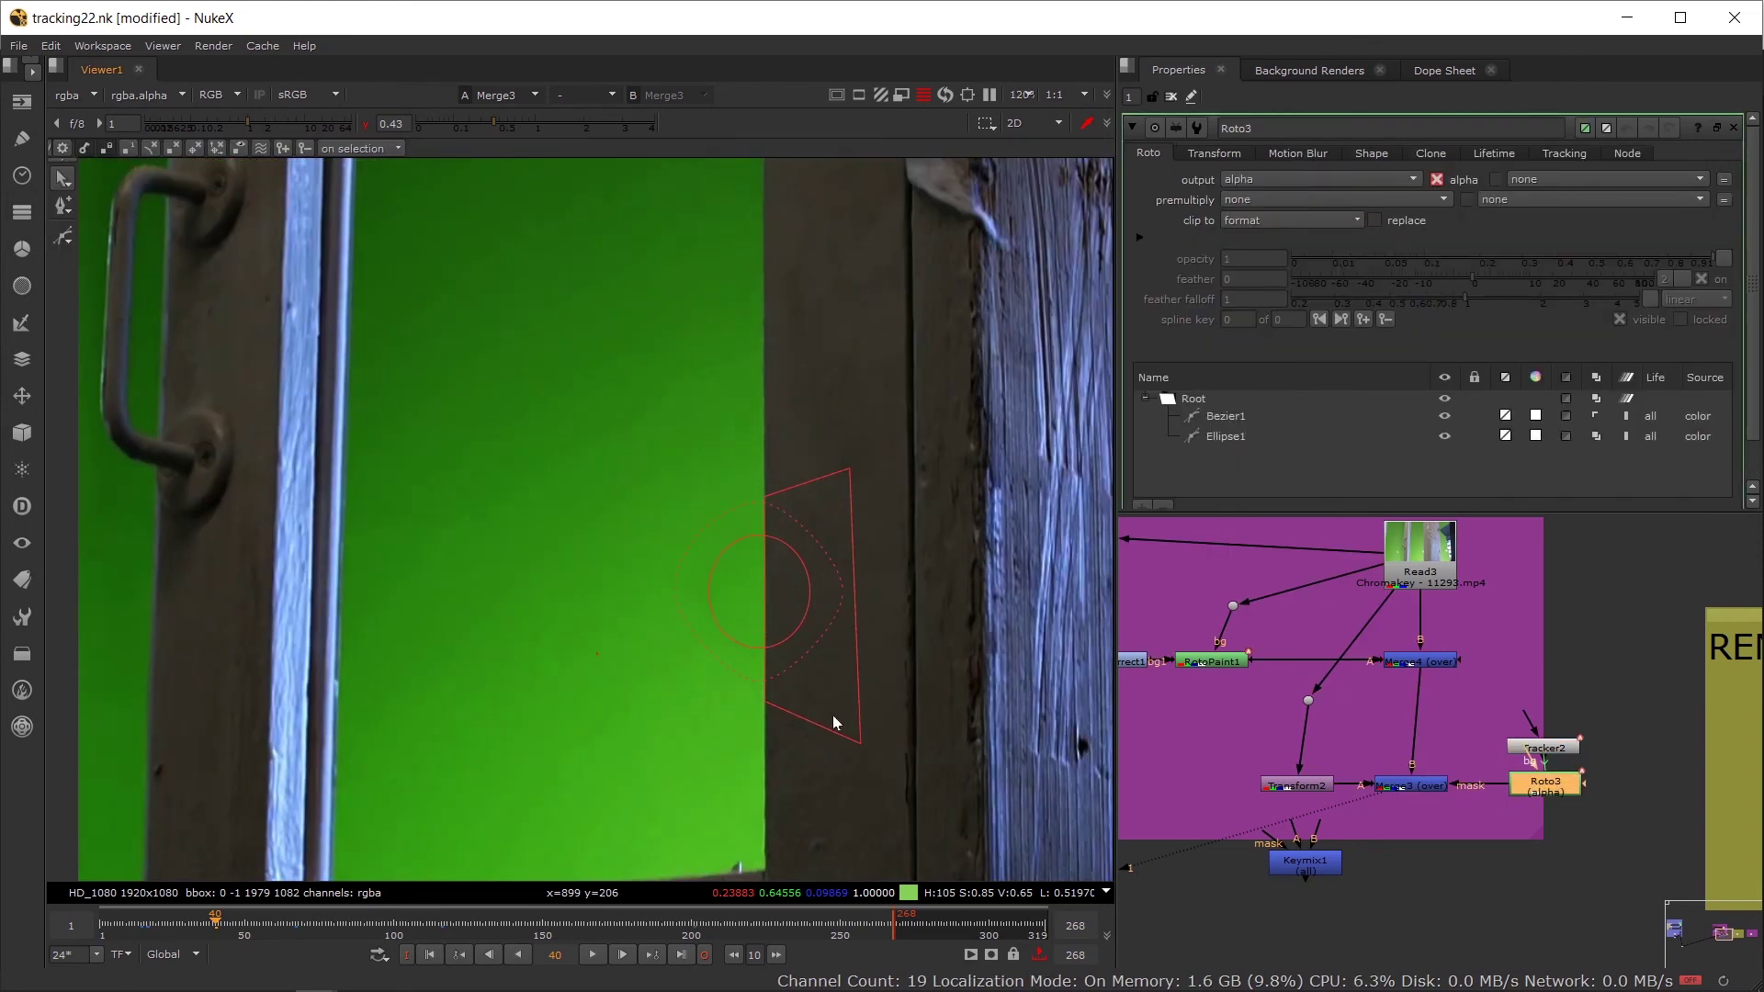
pyautogui.scroll(-4, 821, 450)
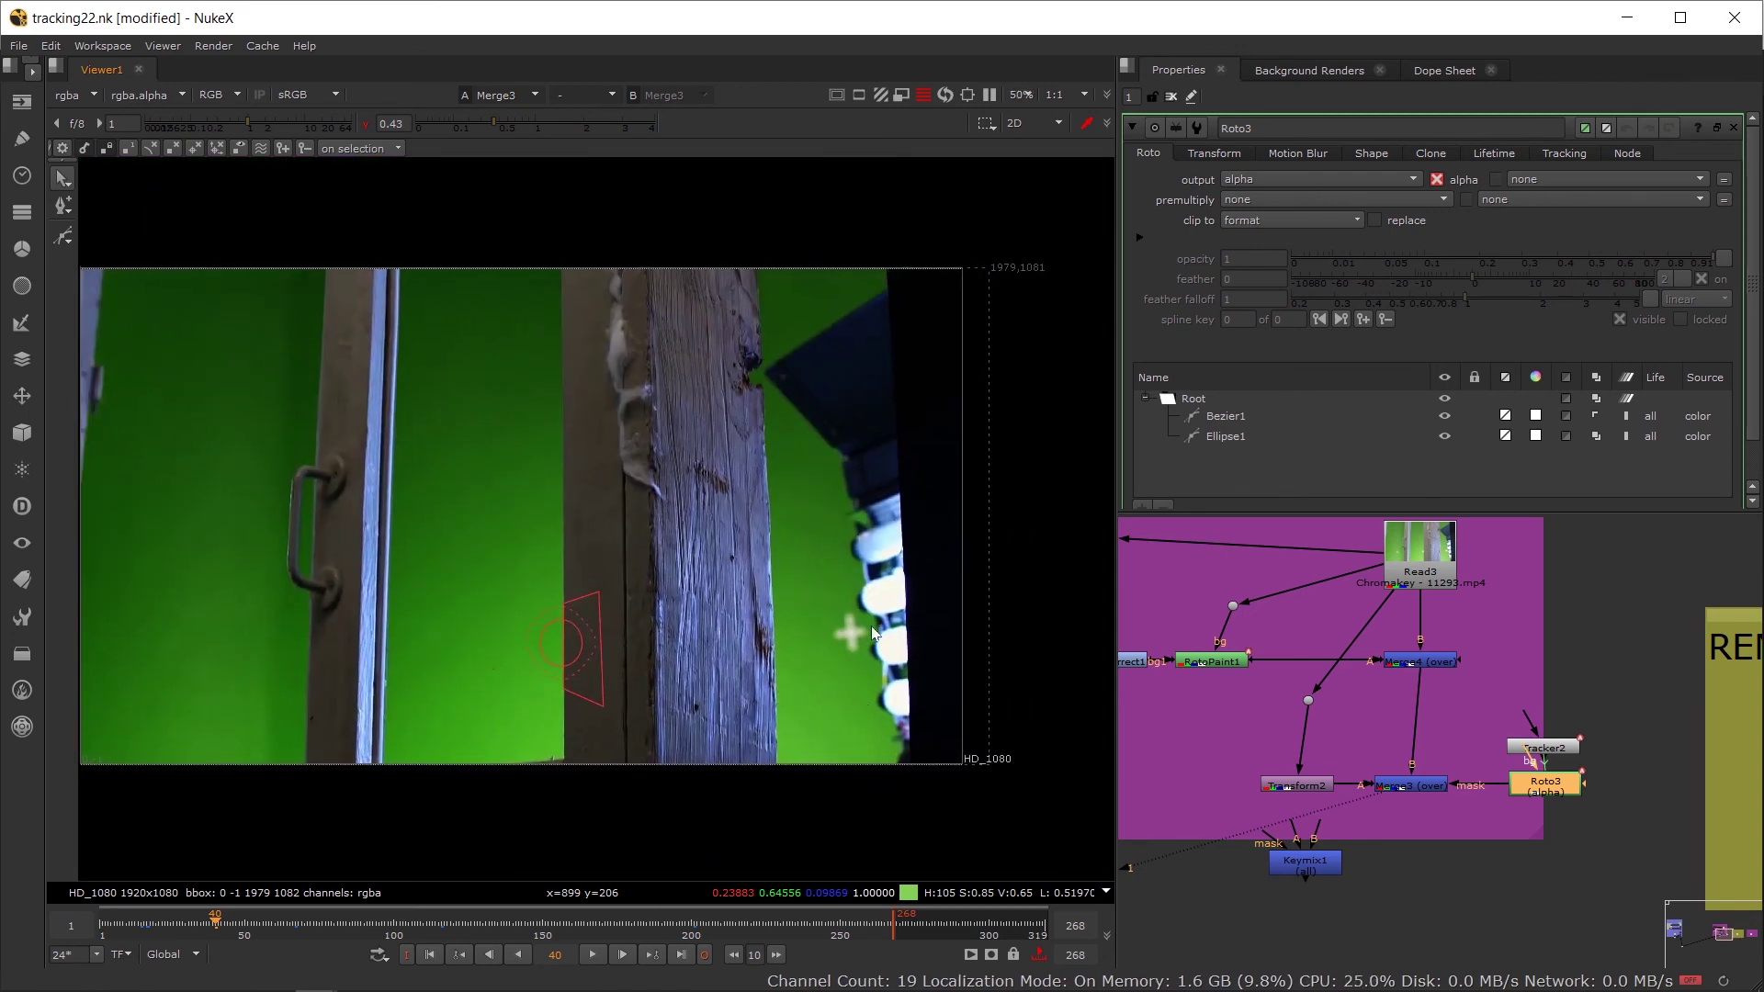
pyautogui.scroll(2, 873, 632)
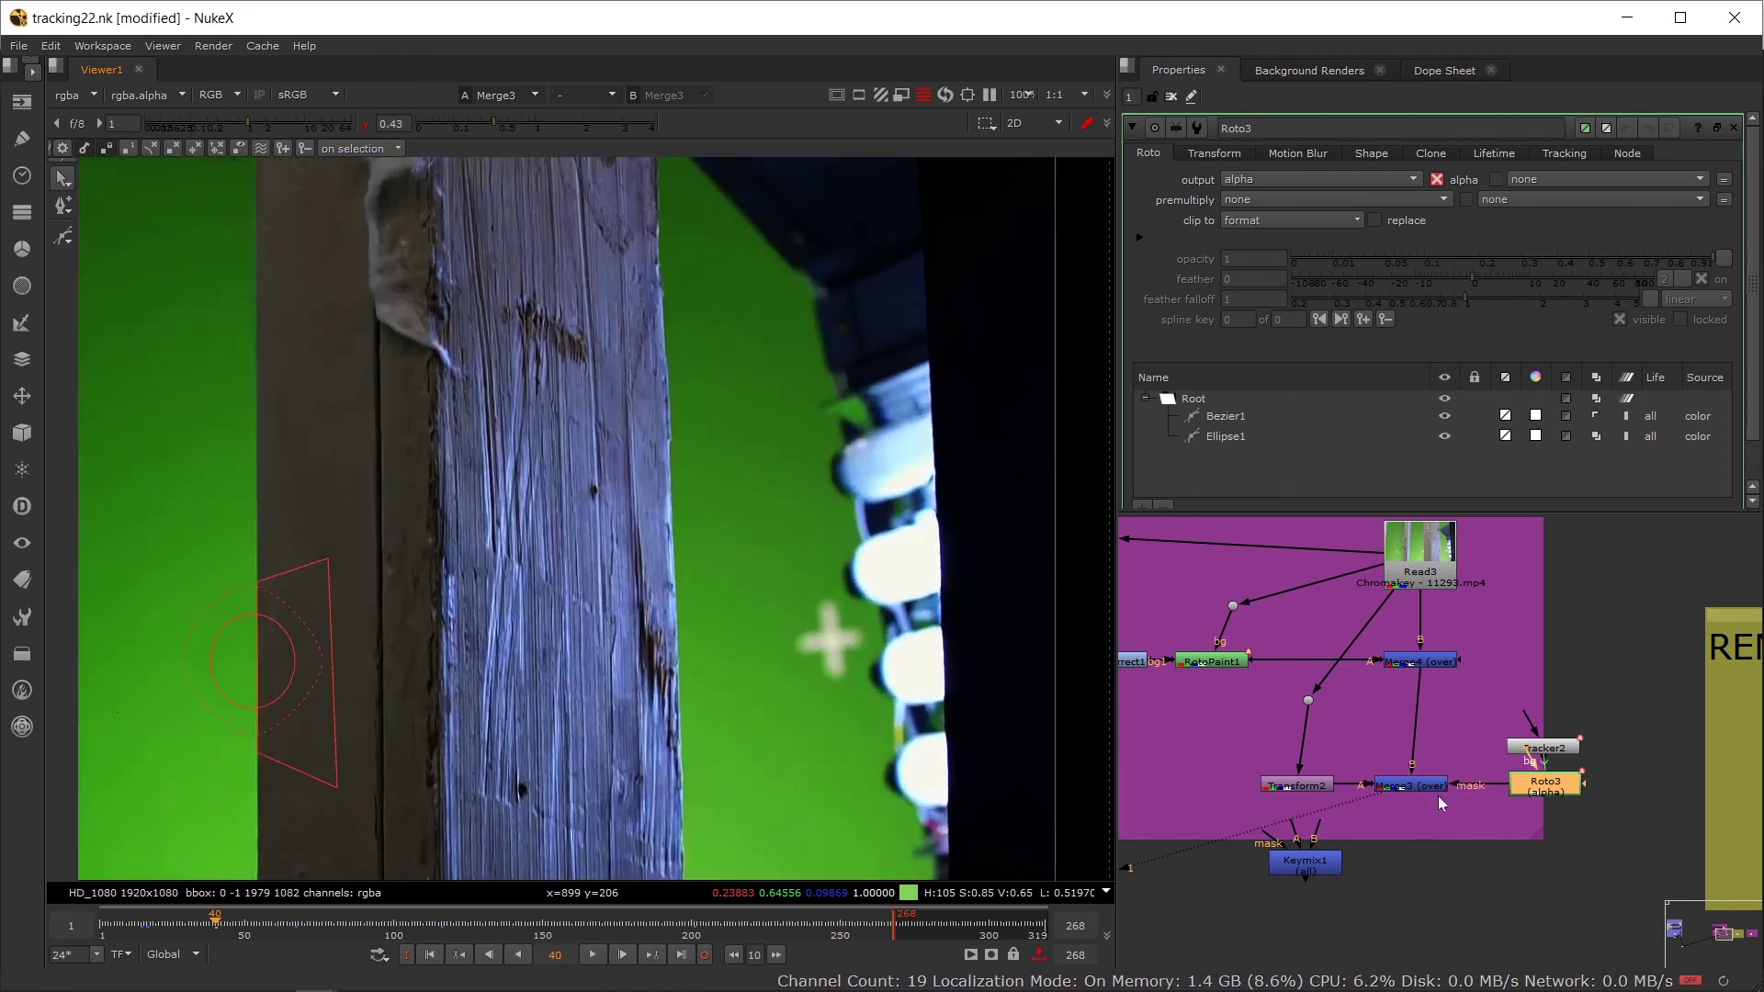
pyautogui.scroll(1, 943, 672)
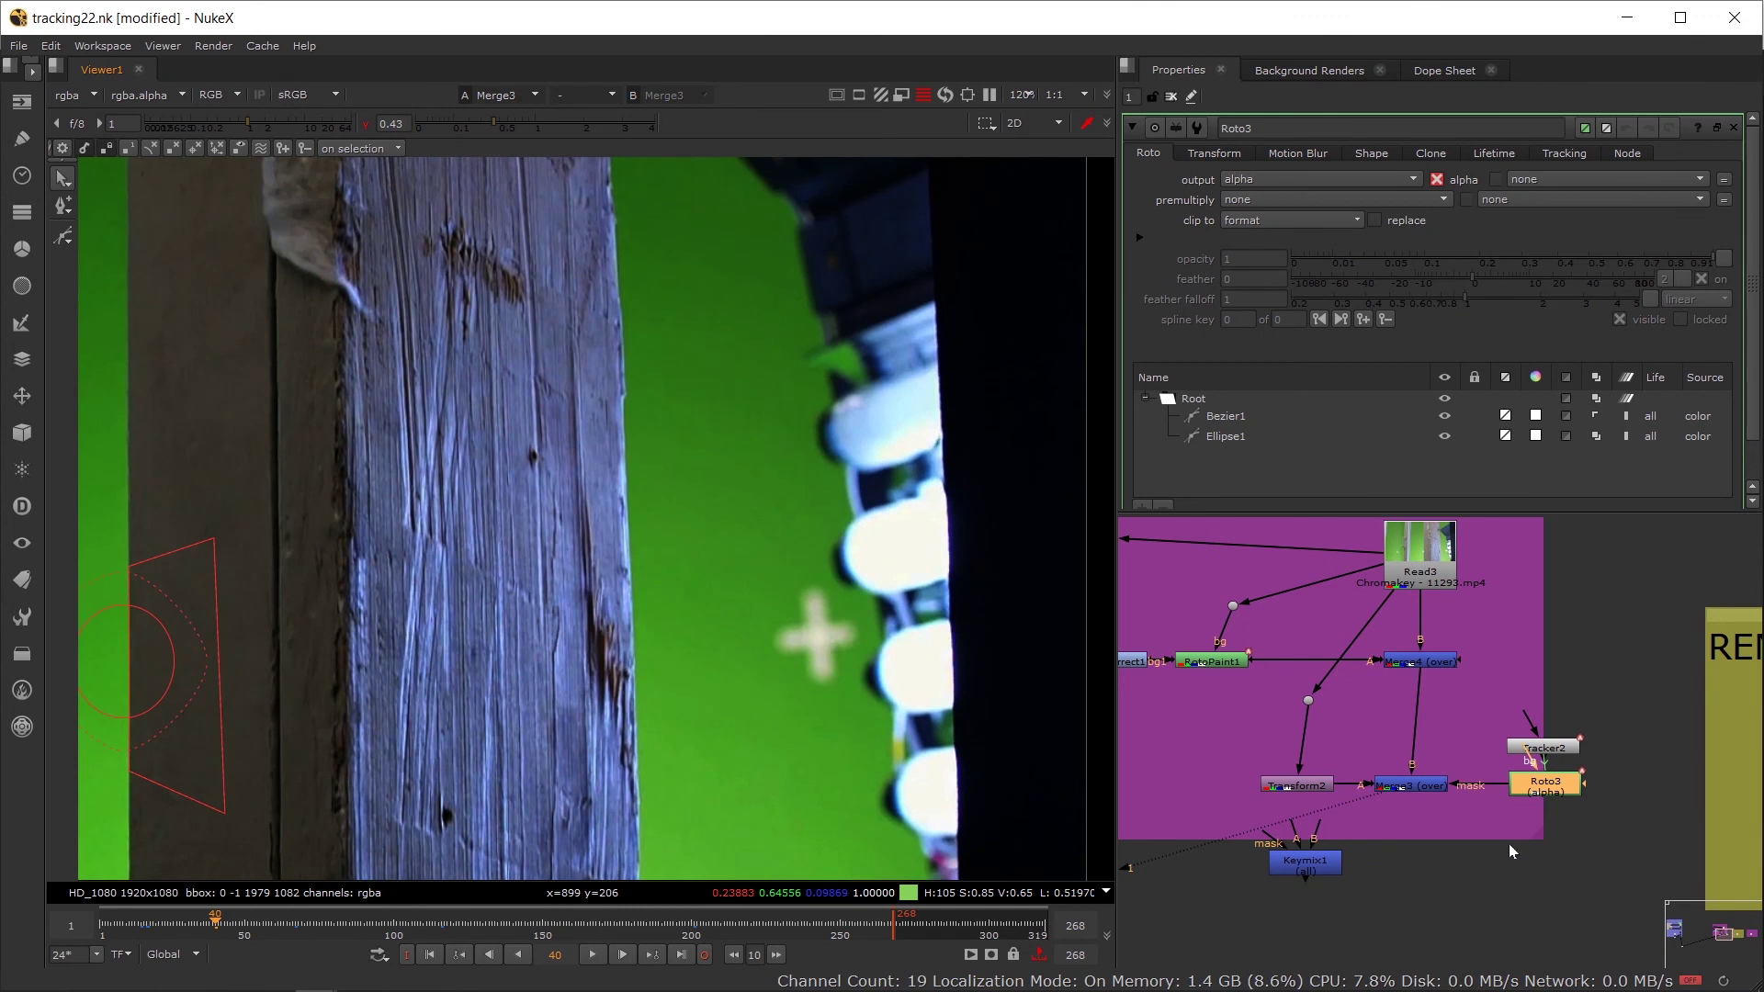
pyautogui.moveTo(1403, 869); pyautogui.dragTo(1335, 904)
pyautogui.scroll(-2, 1575, 829)
pyautogui.moveTo(1575, 830); pyautogui.dragTo(1454, 831)
pyautogui.moveTo(1268, 879)
pyautogui.mouseDown()
pyautogui.moveTo(1438, 886)
pyautogui.moveTo(1254, 848)
pyautogui.mouseUp()
# Step: Undo the node move and create a MarkerRemoval node via the 'mar' search
pyautogui.hotkey('ctrl', 'z')
pyautogui.click(1437, 779)
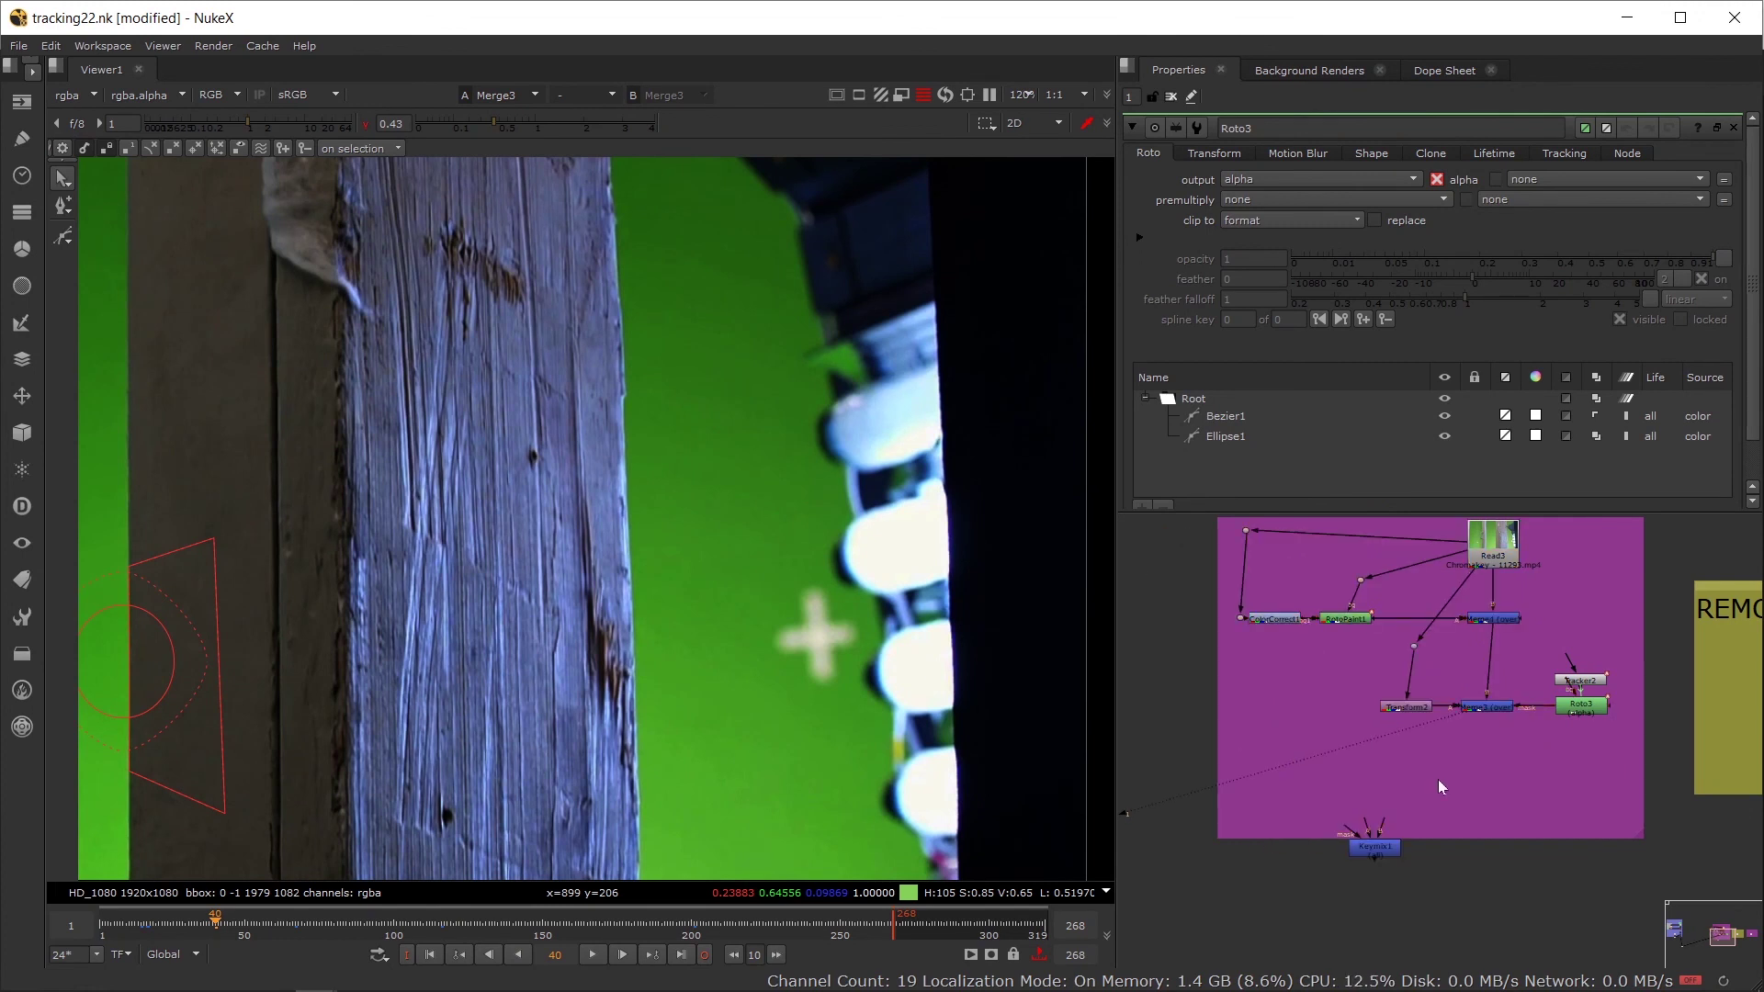
pyautogui.press('Tab')
pyautogui.write('mar')
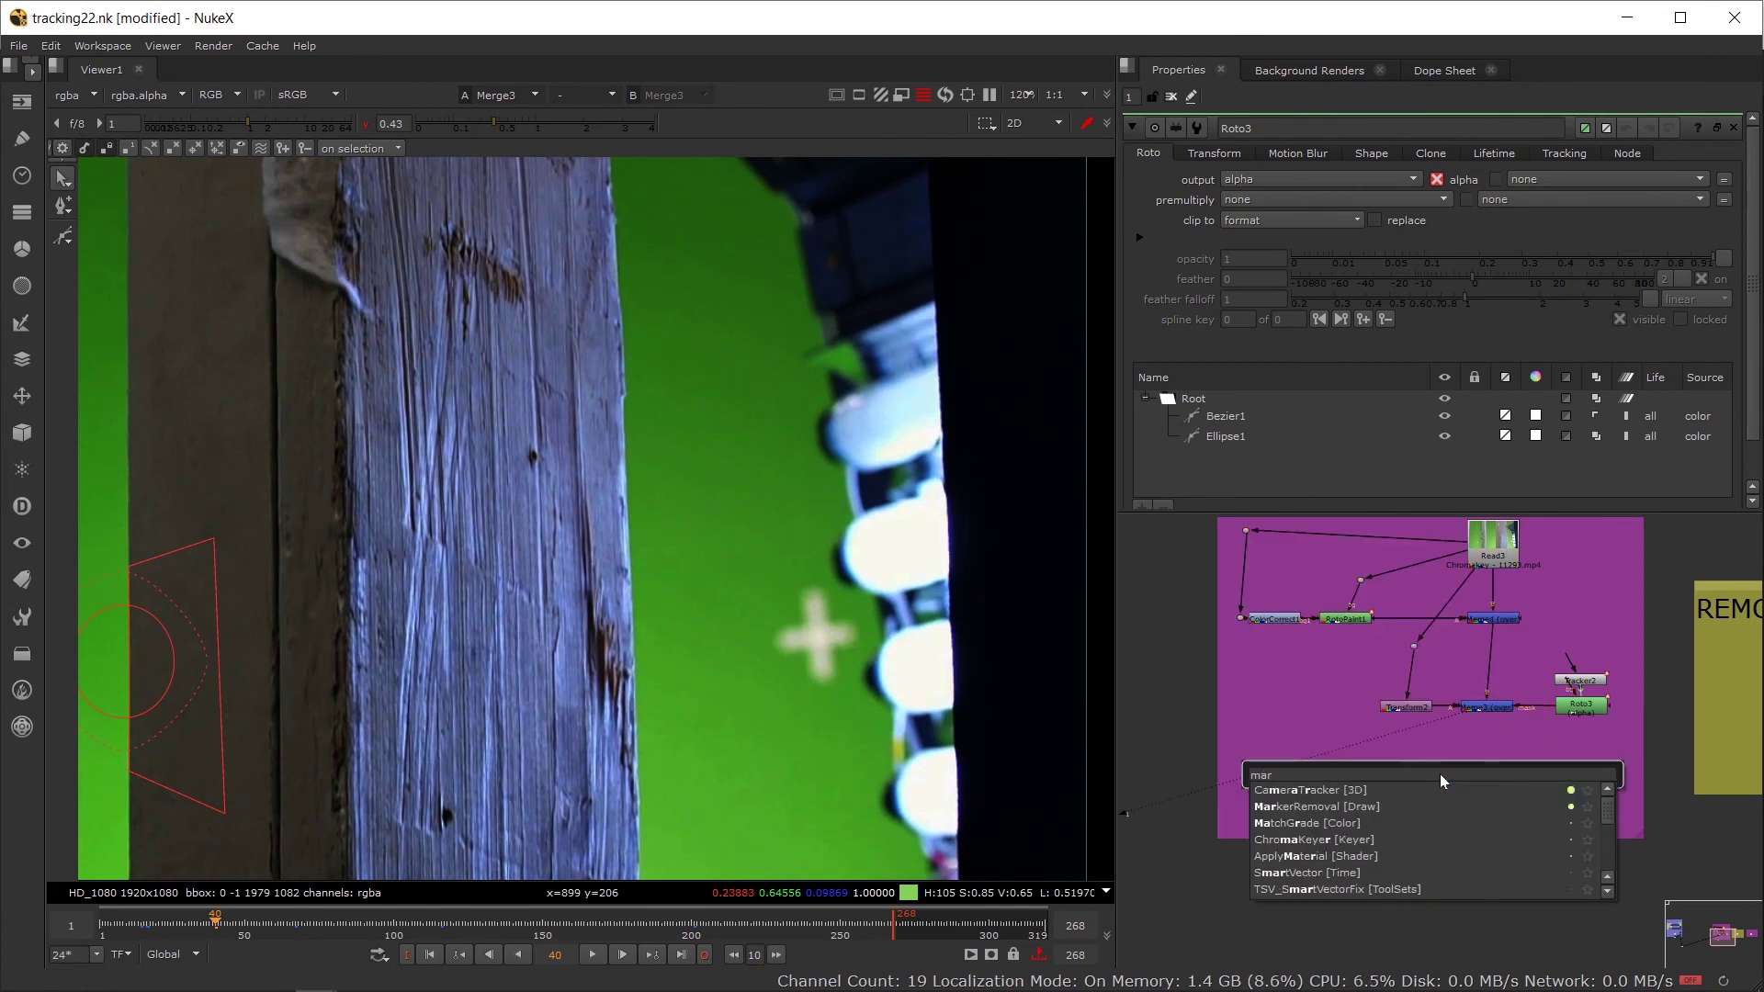
pyautogui.click(1316, 810)
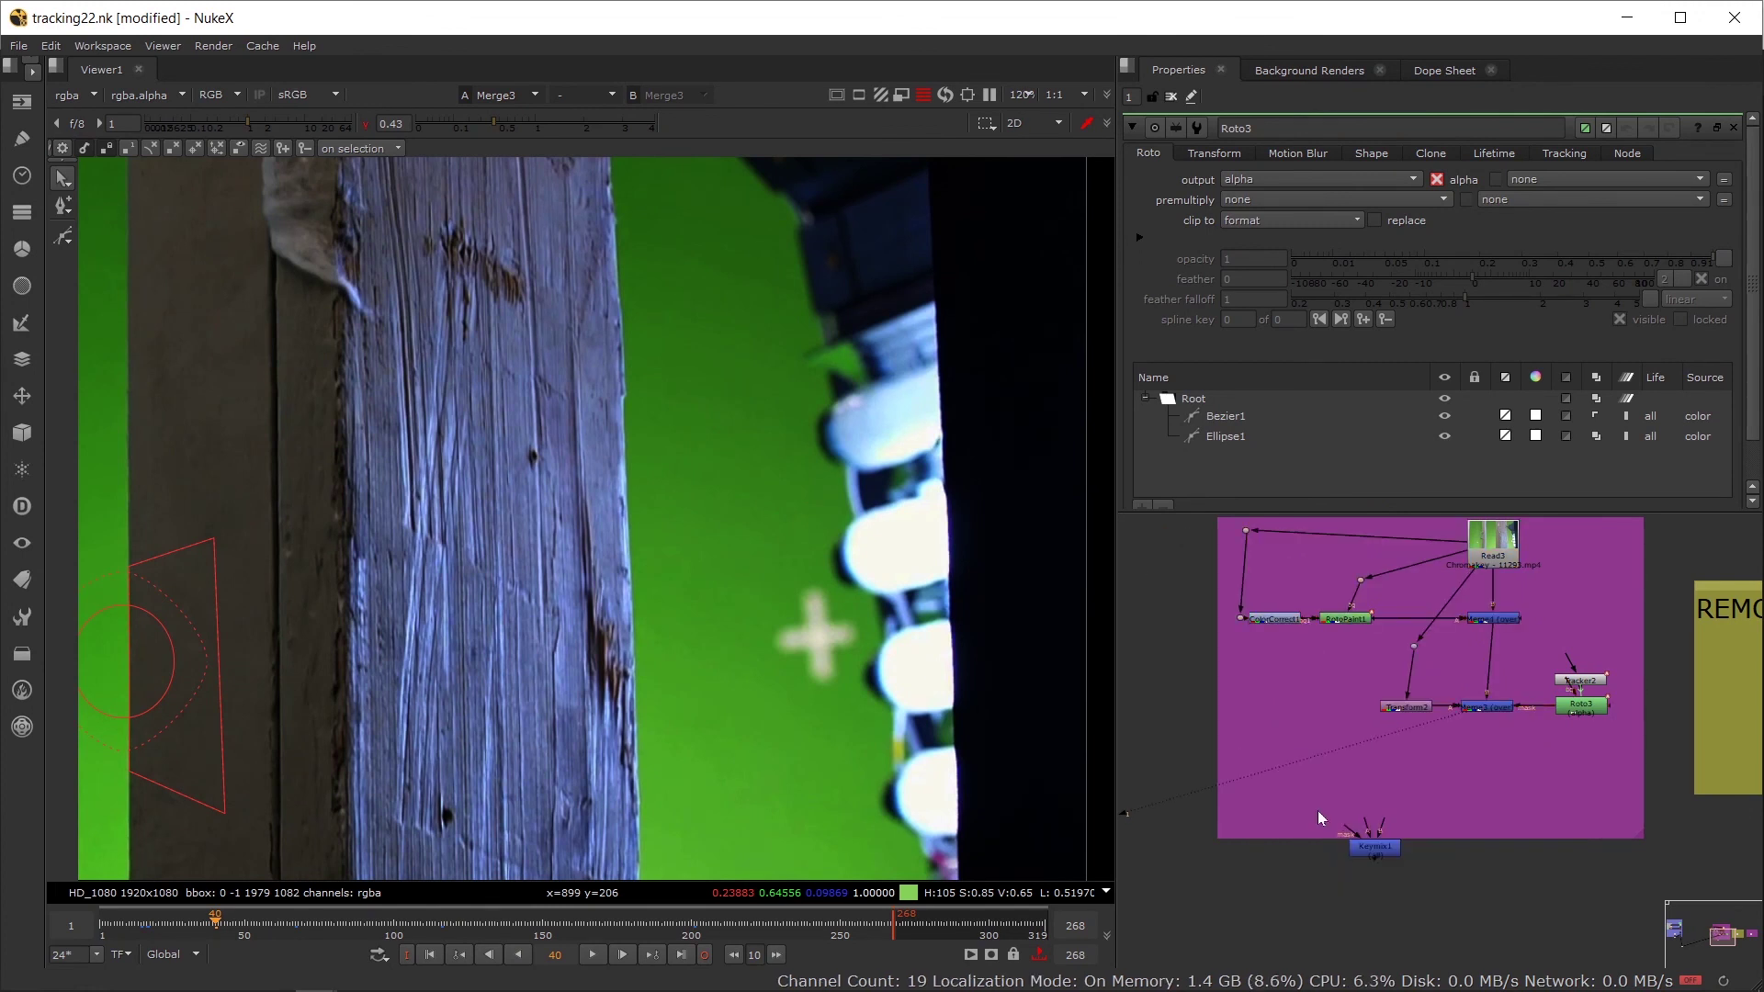
pyautogui.moveTo(1442, 801); pyautogui.dragTo(1443, 805)
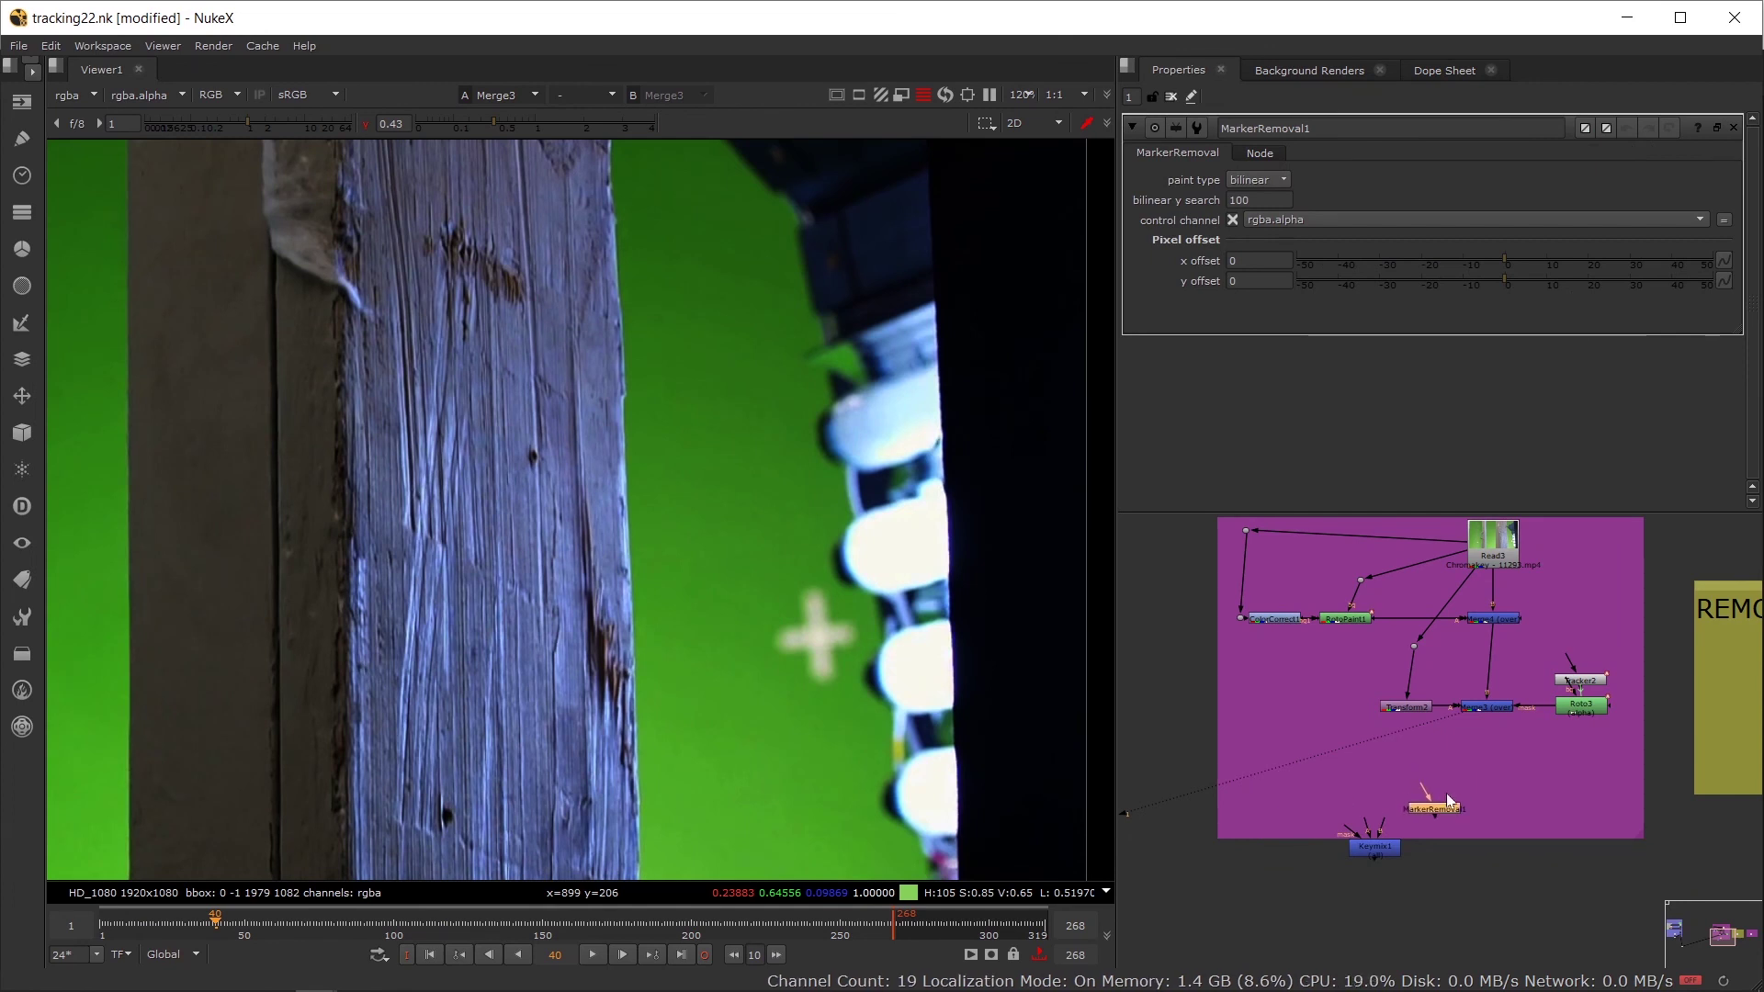
# Step: Check Merge3's alpha, then paste a copy of Read3 as a new Read6 node
pyautogui.click(1486, 711)
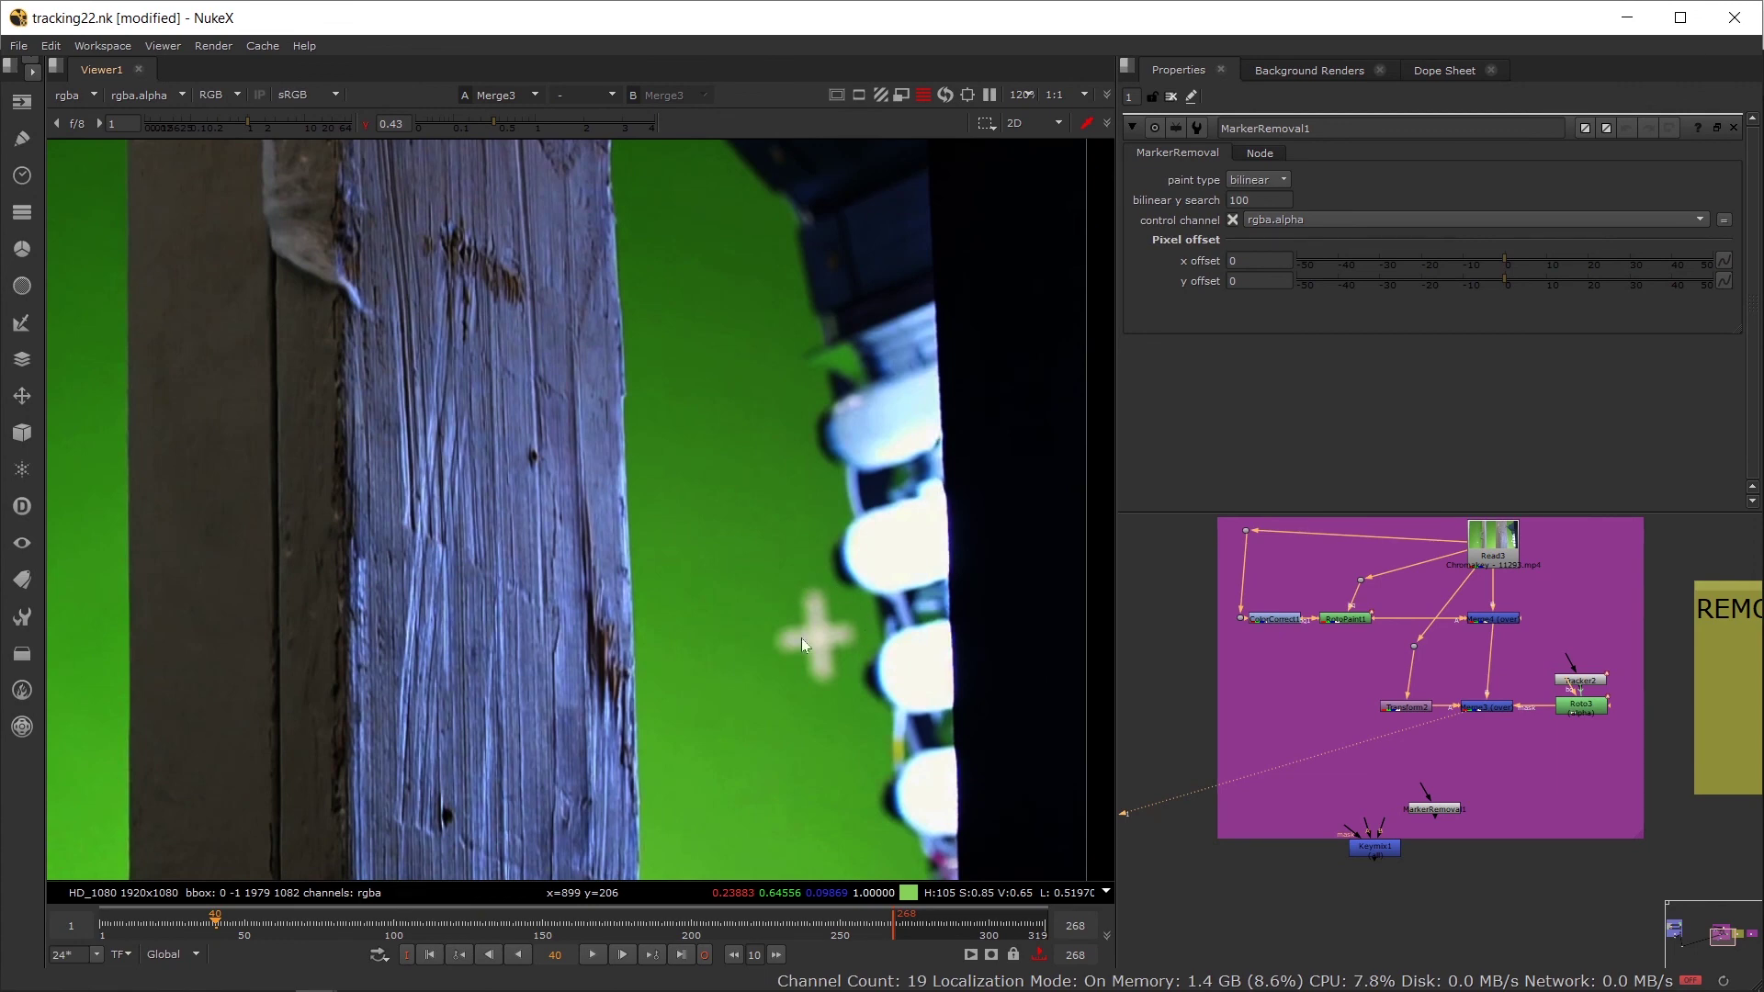
pyautogui.scroll(2, 1501, 833)
pyautogui.press('a')
pyautogui.press('a')
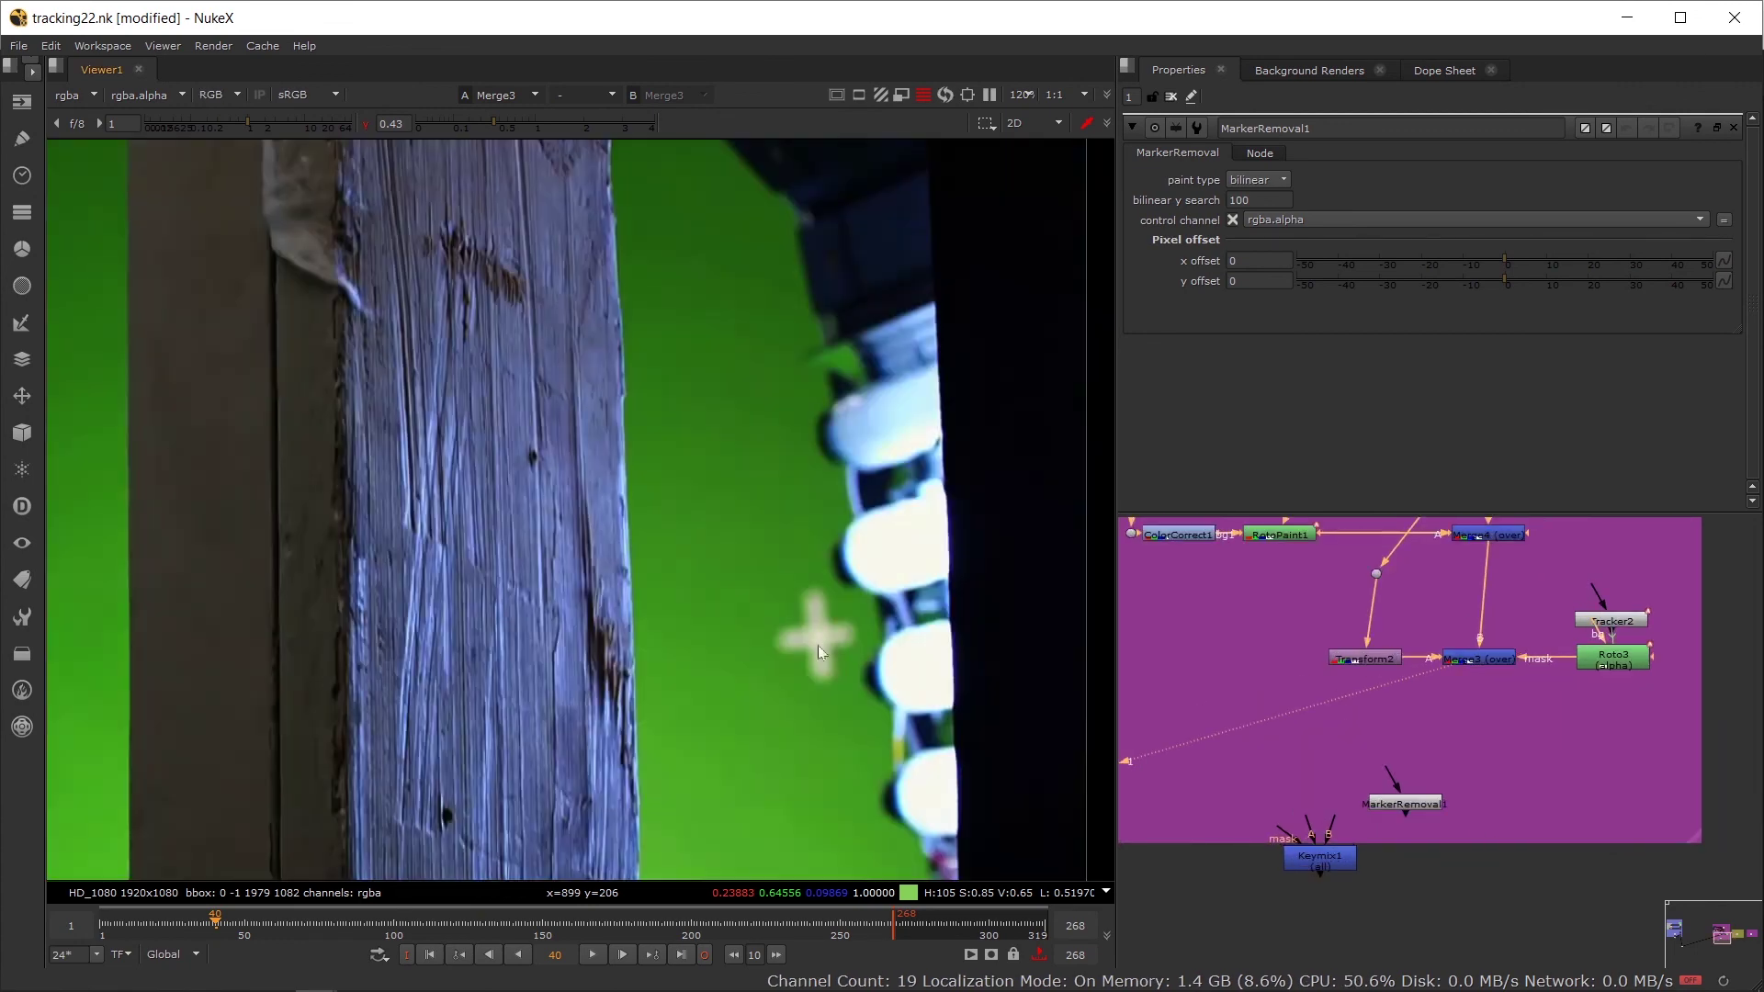
pyautogui.scroll(-2, 1509, 721)
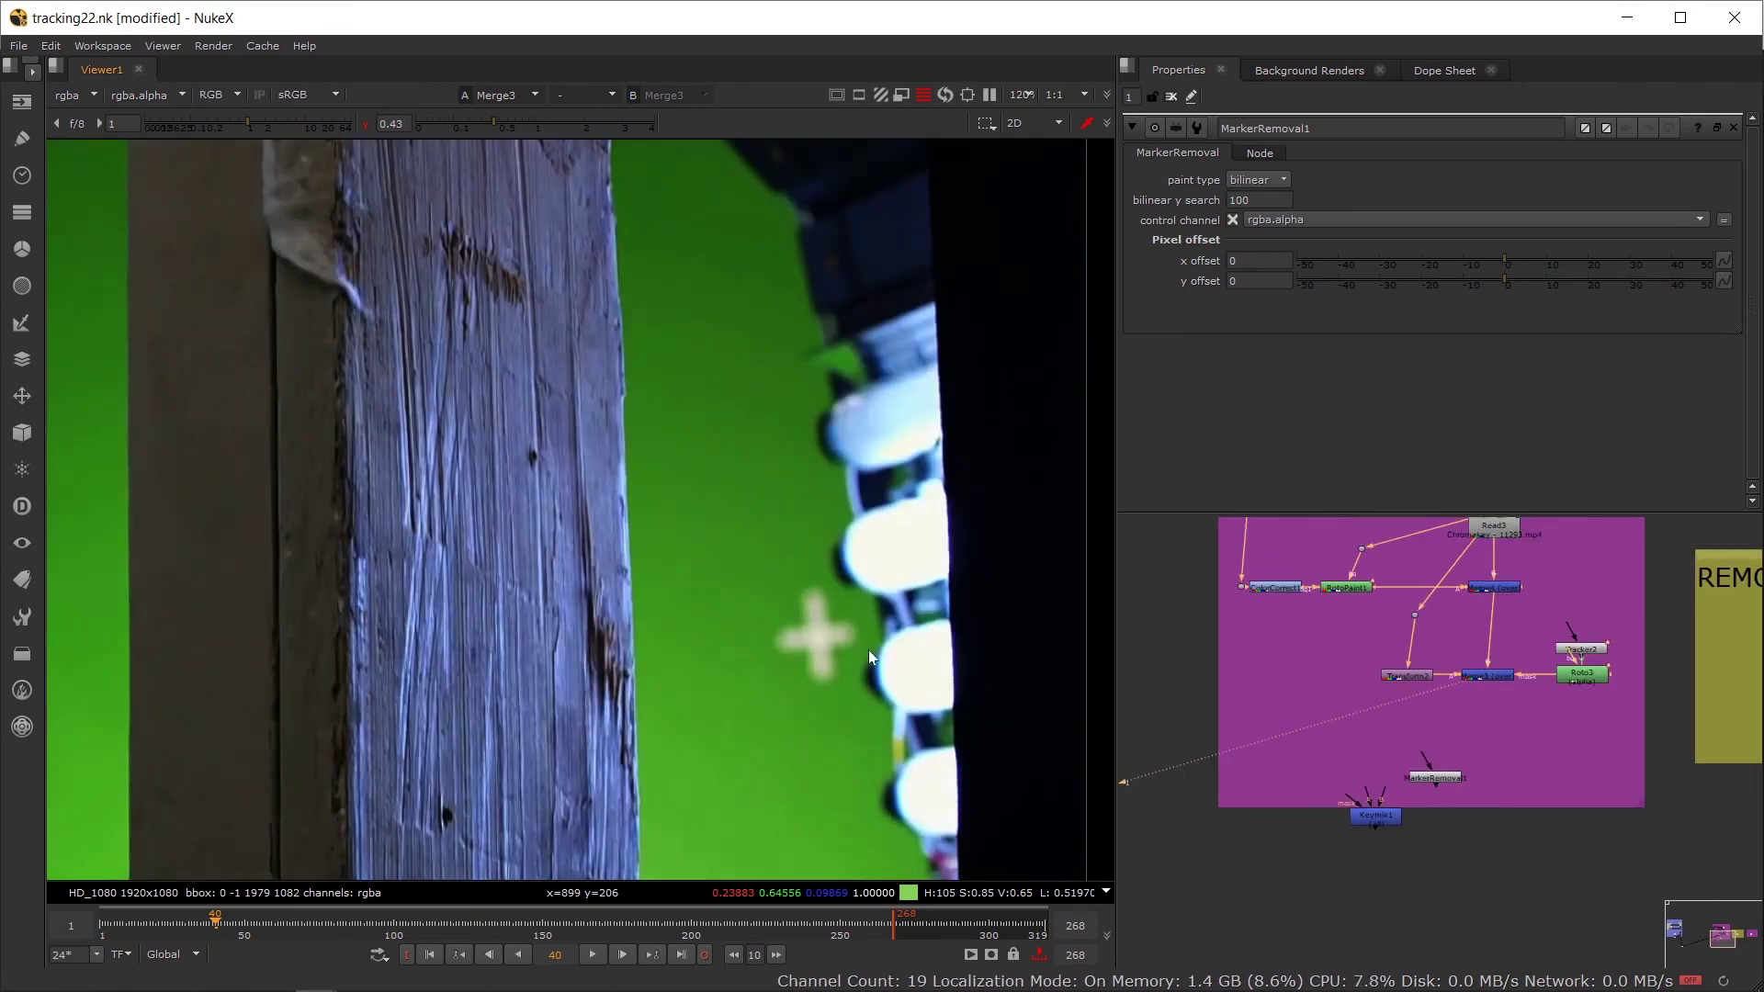
pyautogui.moveTo(1503, 551); pyautogui.dragTo(1472, 612)
pyautogui.click(1468, 583)
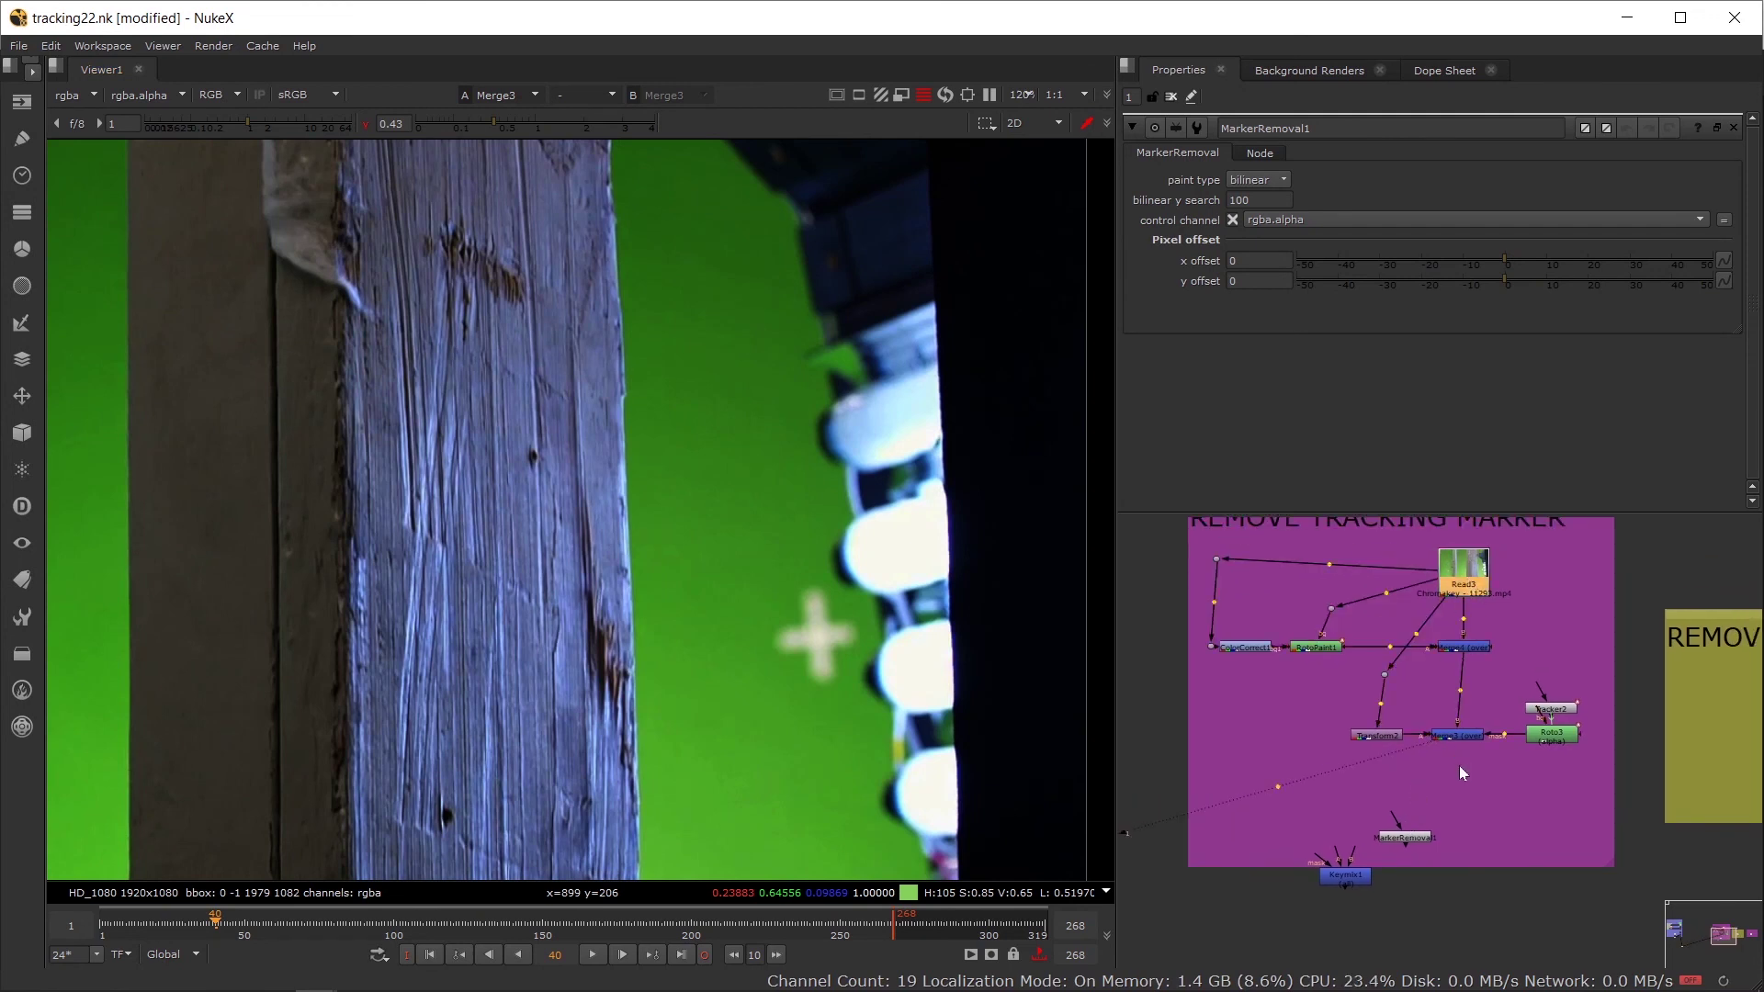
pyautogui.moveTo(1468, 817); pyautogui.dragTo(1357, 749)
pyautogui.hotkey('ctrl', 'v')
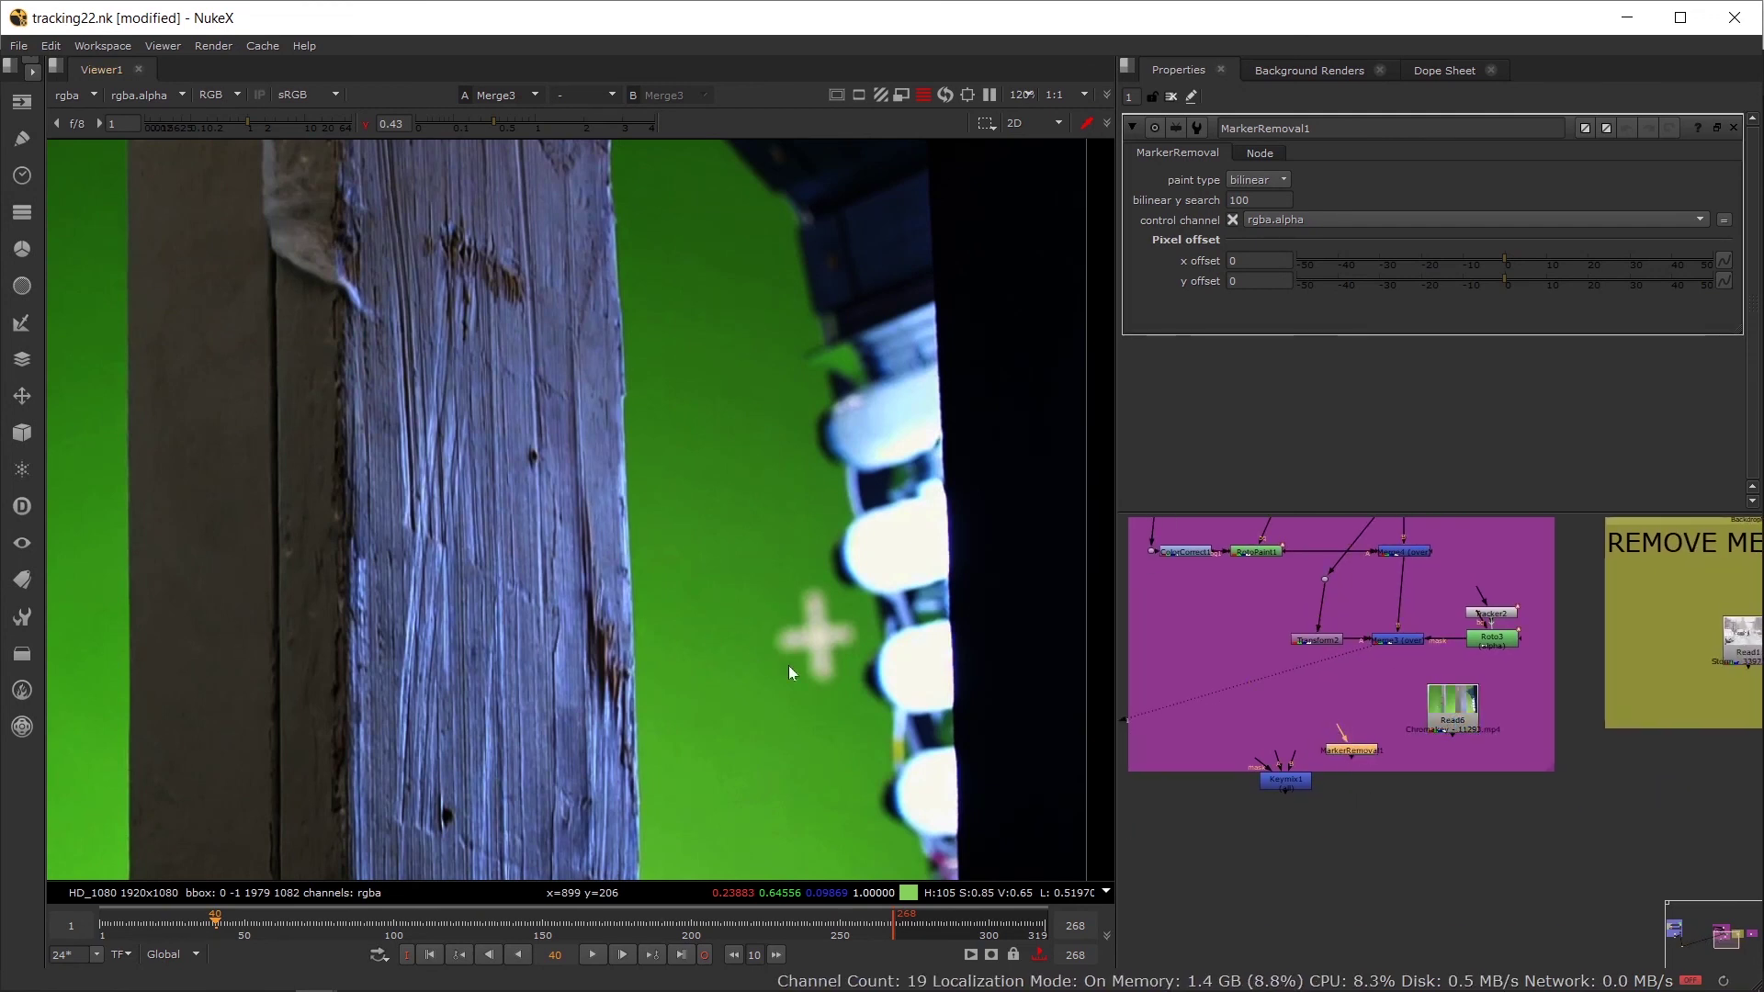
# Step: View Read6 fitted in the viewer and turn off its Auto Alpha
pyautogui.click(1459, 704)
pyautogui.press('1')
pyautogui.press('a')
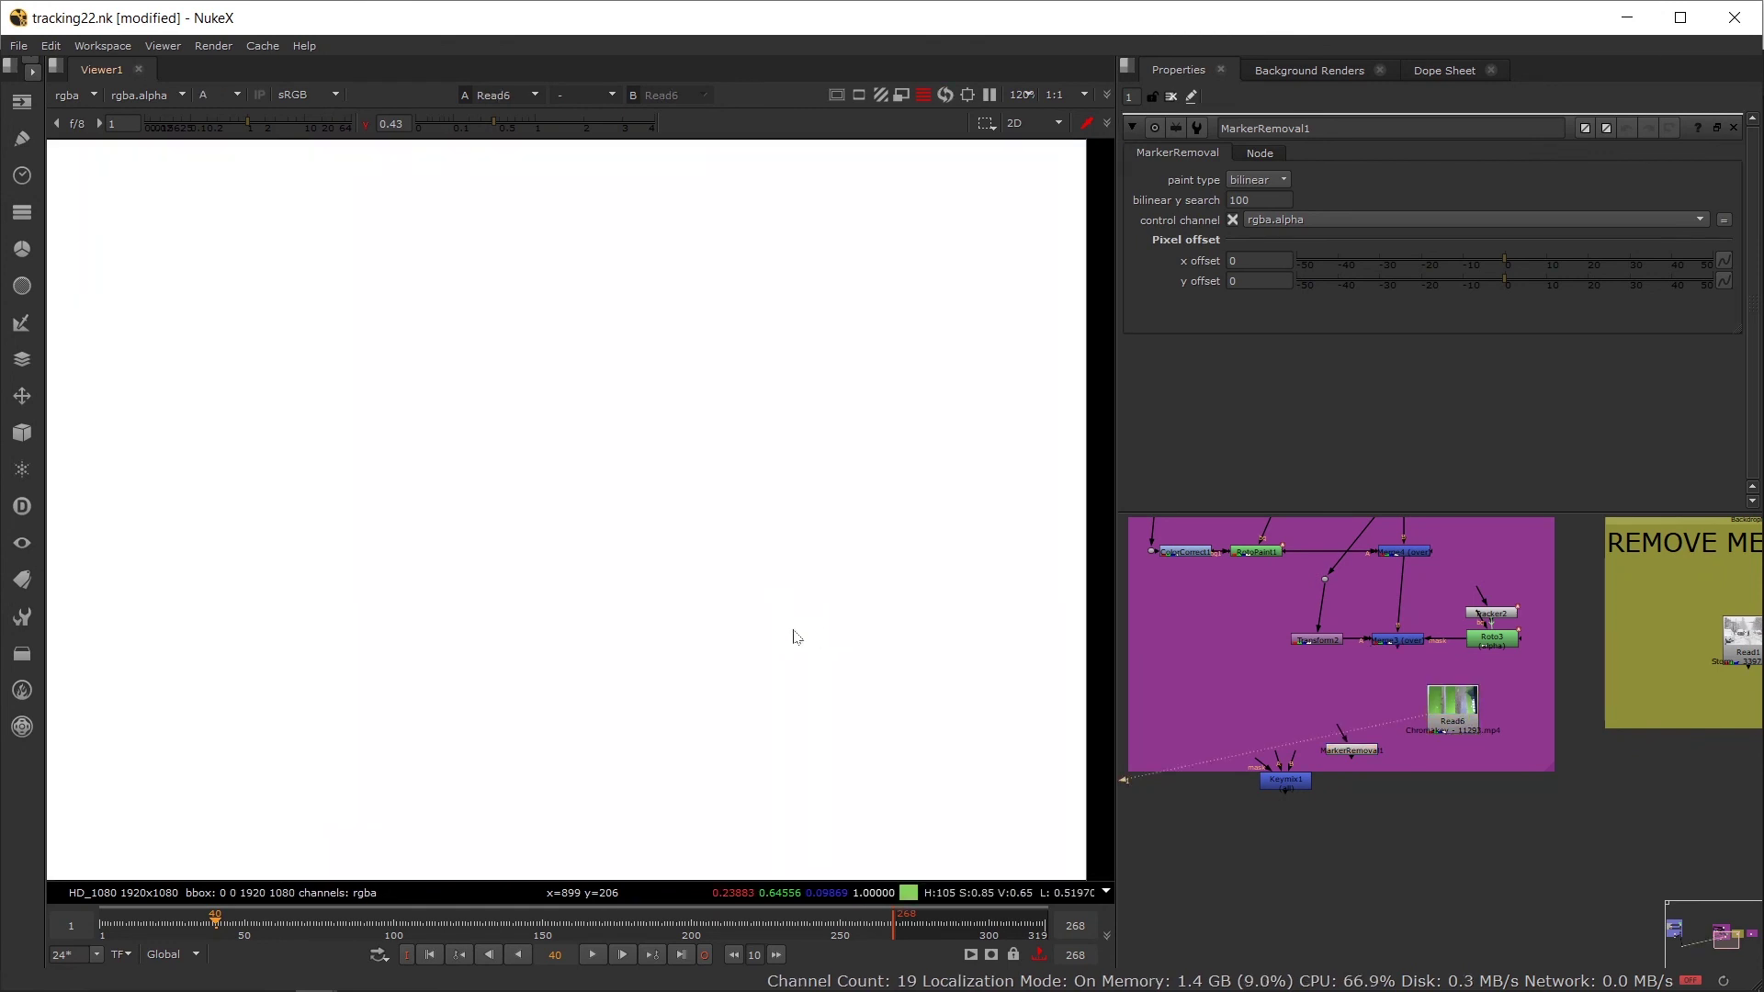
pyautogui.scroll(-2, 785, 619)
pyautogui.press('f')
pyautogui.doubleClick(1475, 719)
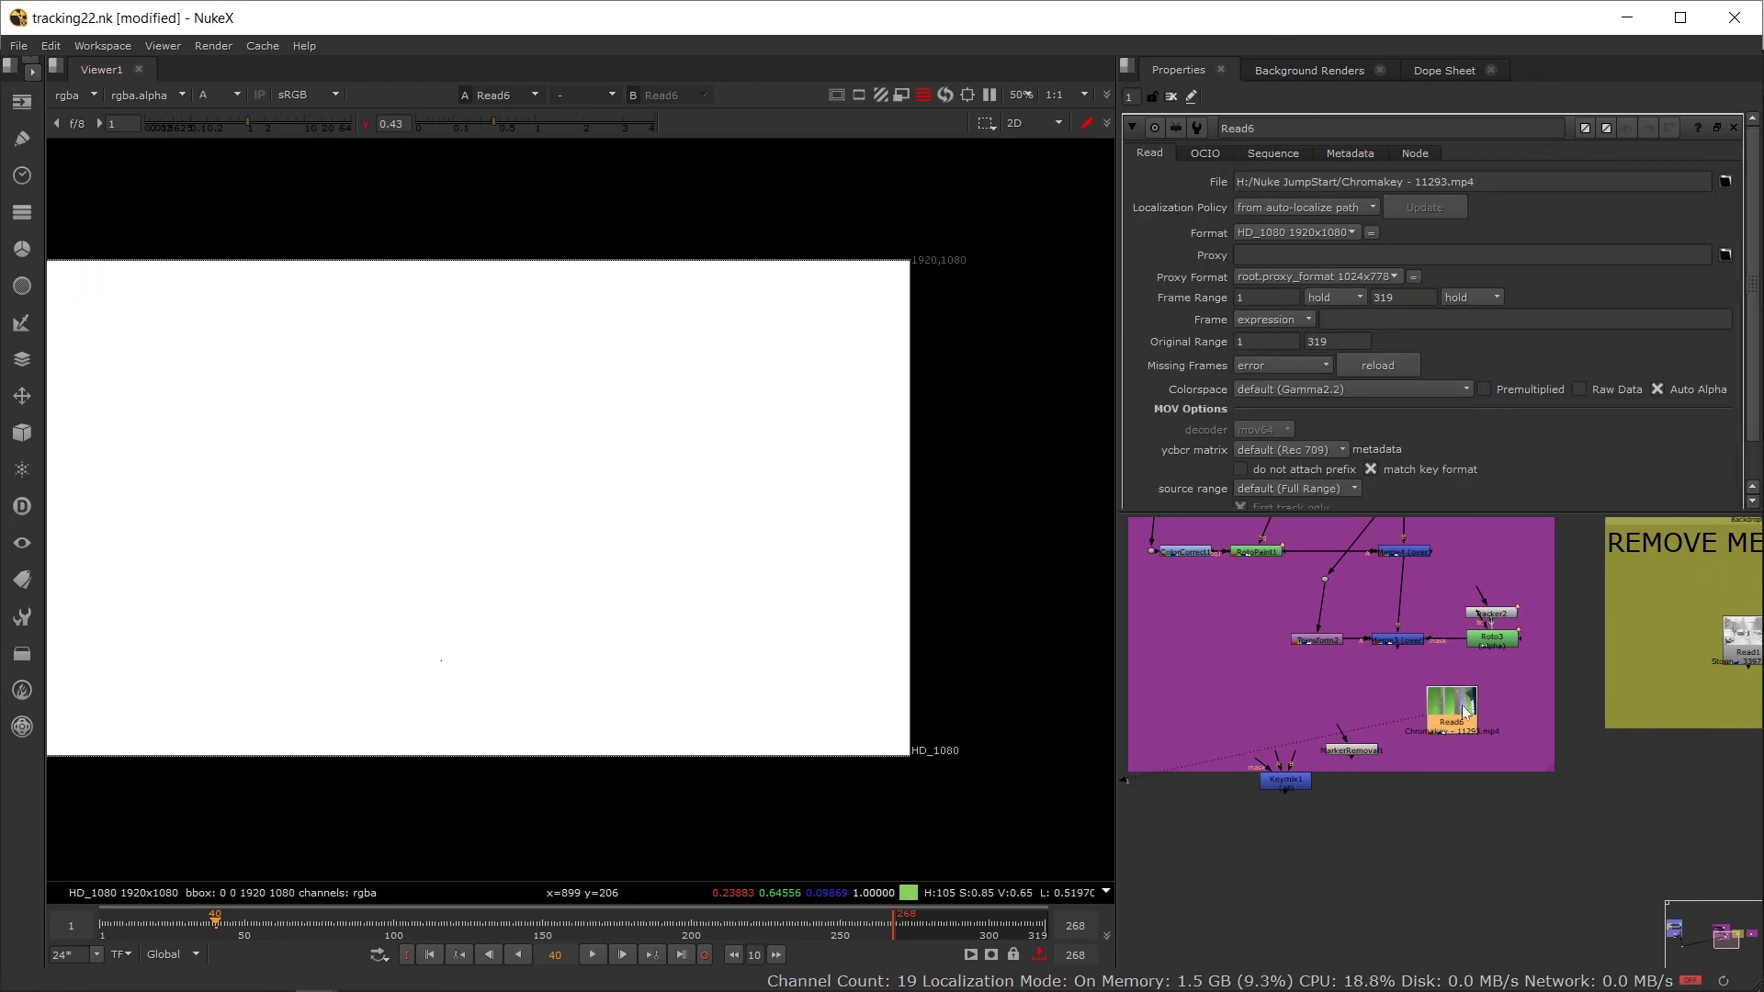
pyautogui.click(1665, 389)
pyautogui.press('a')
pyautogui.scroll(6, 768, 659)
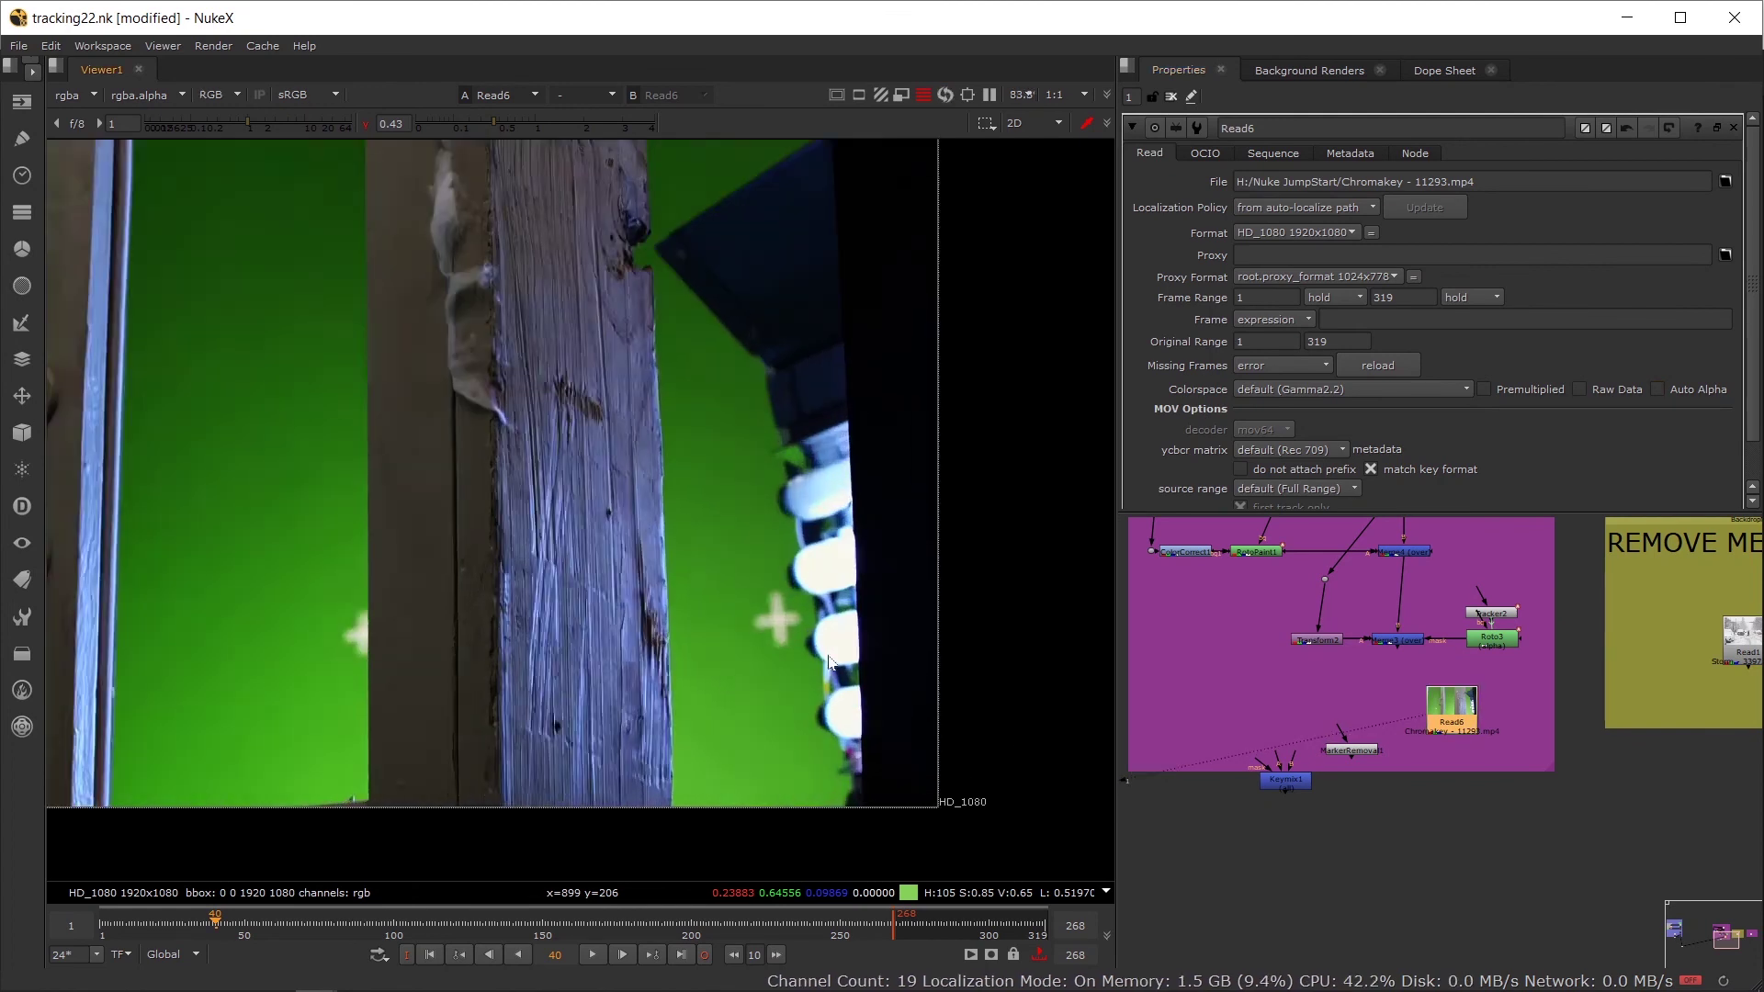
# Step: Add a Roto node under Read6 and draw a Bezier outline around the cross marker
pyautogui.press('o')
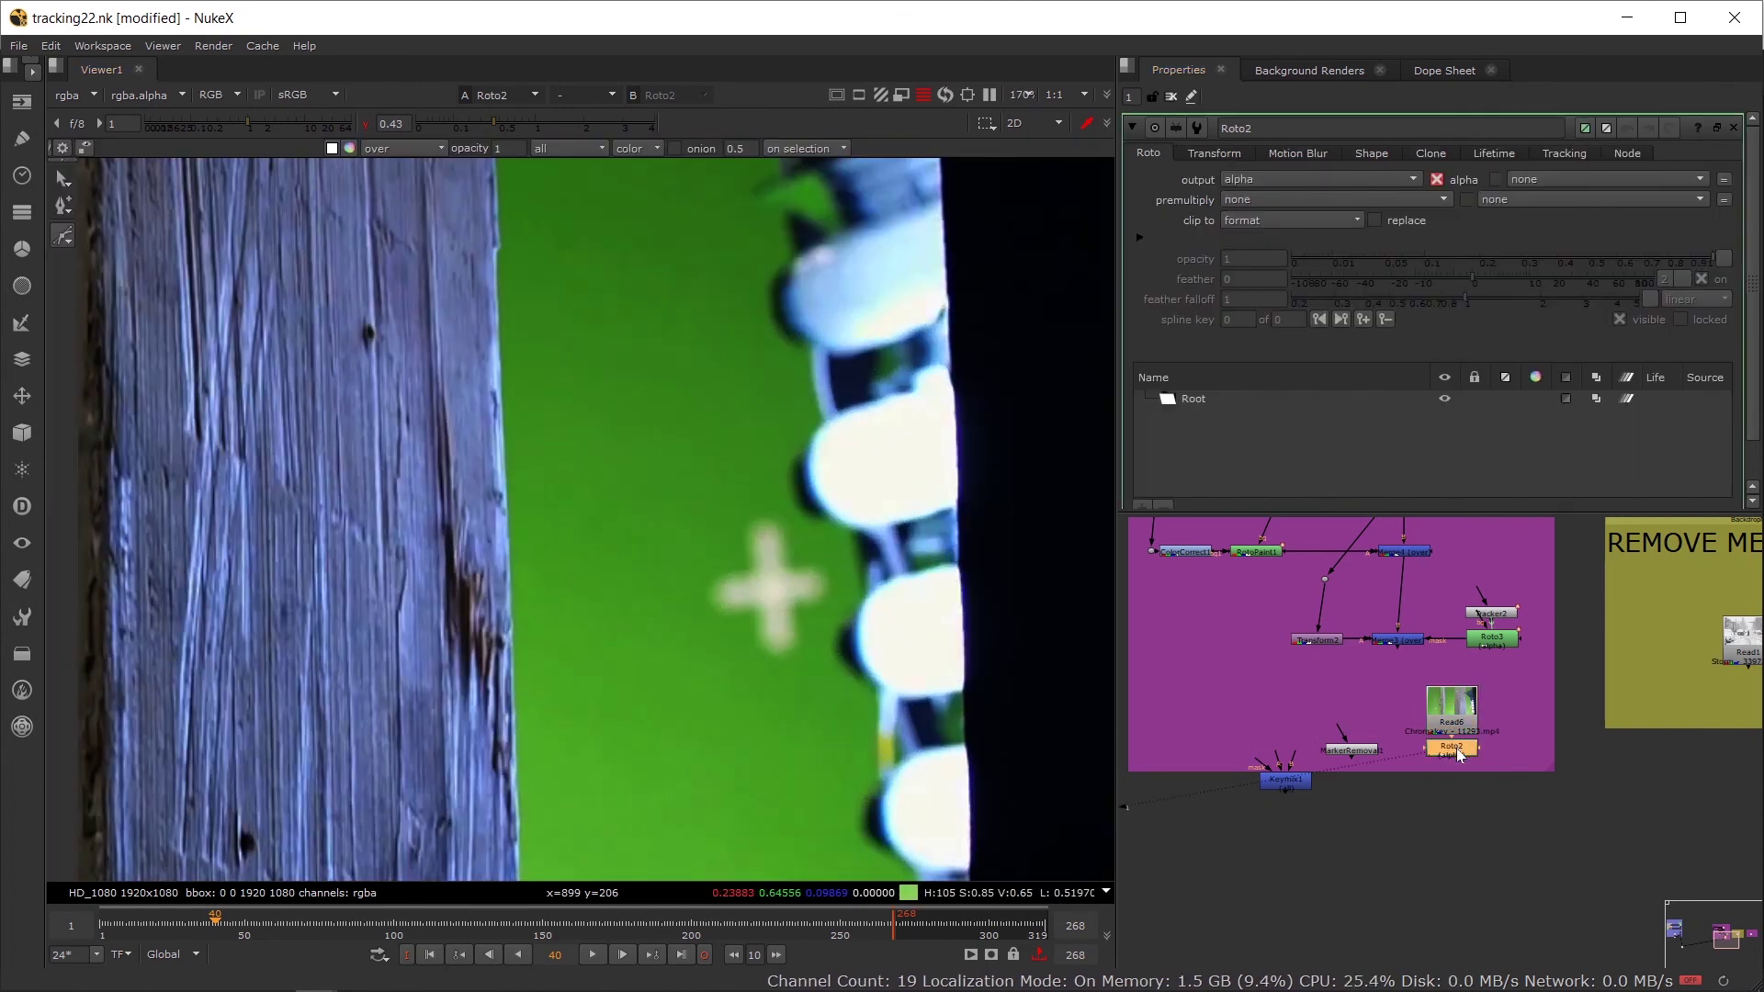
pyautogui.scroll(3, 1456, 750)
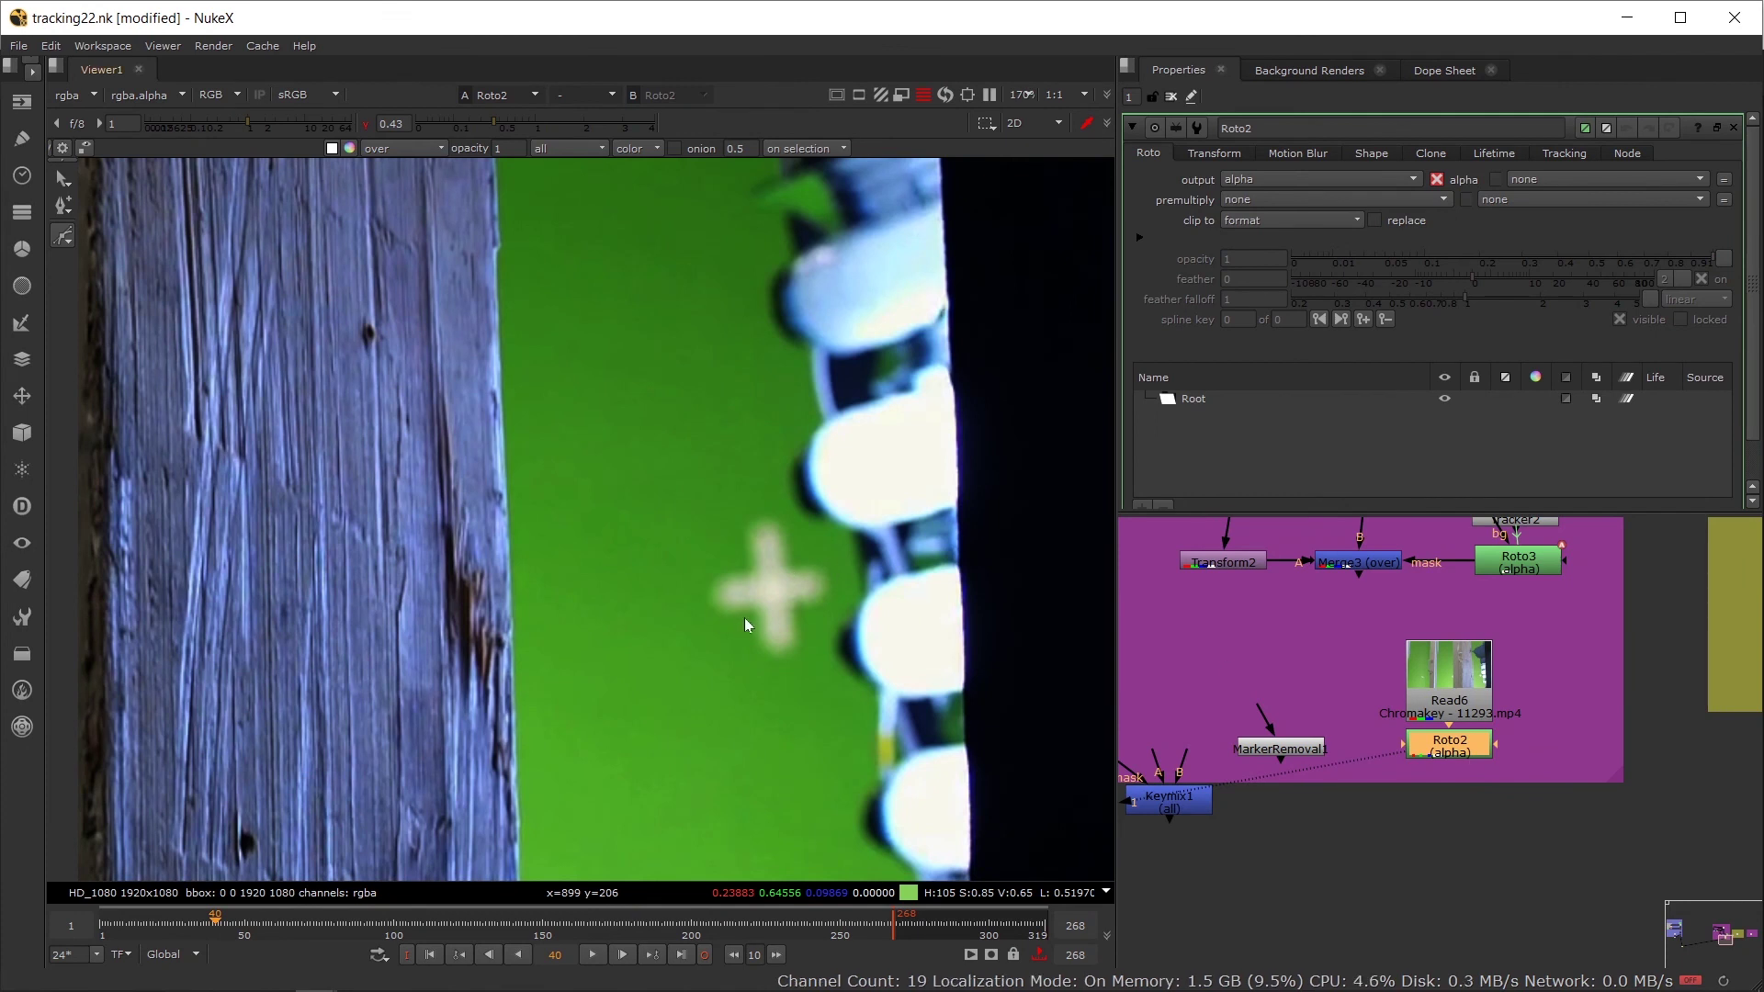
pyautogui.moveTo(744, 615); pyautogui.dragTo(792, 537)
pyautogui.click(749, 519)
pyautogui.click(815, 556)
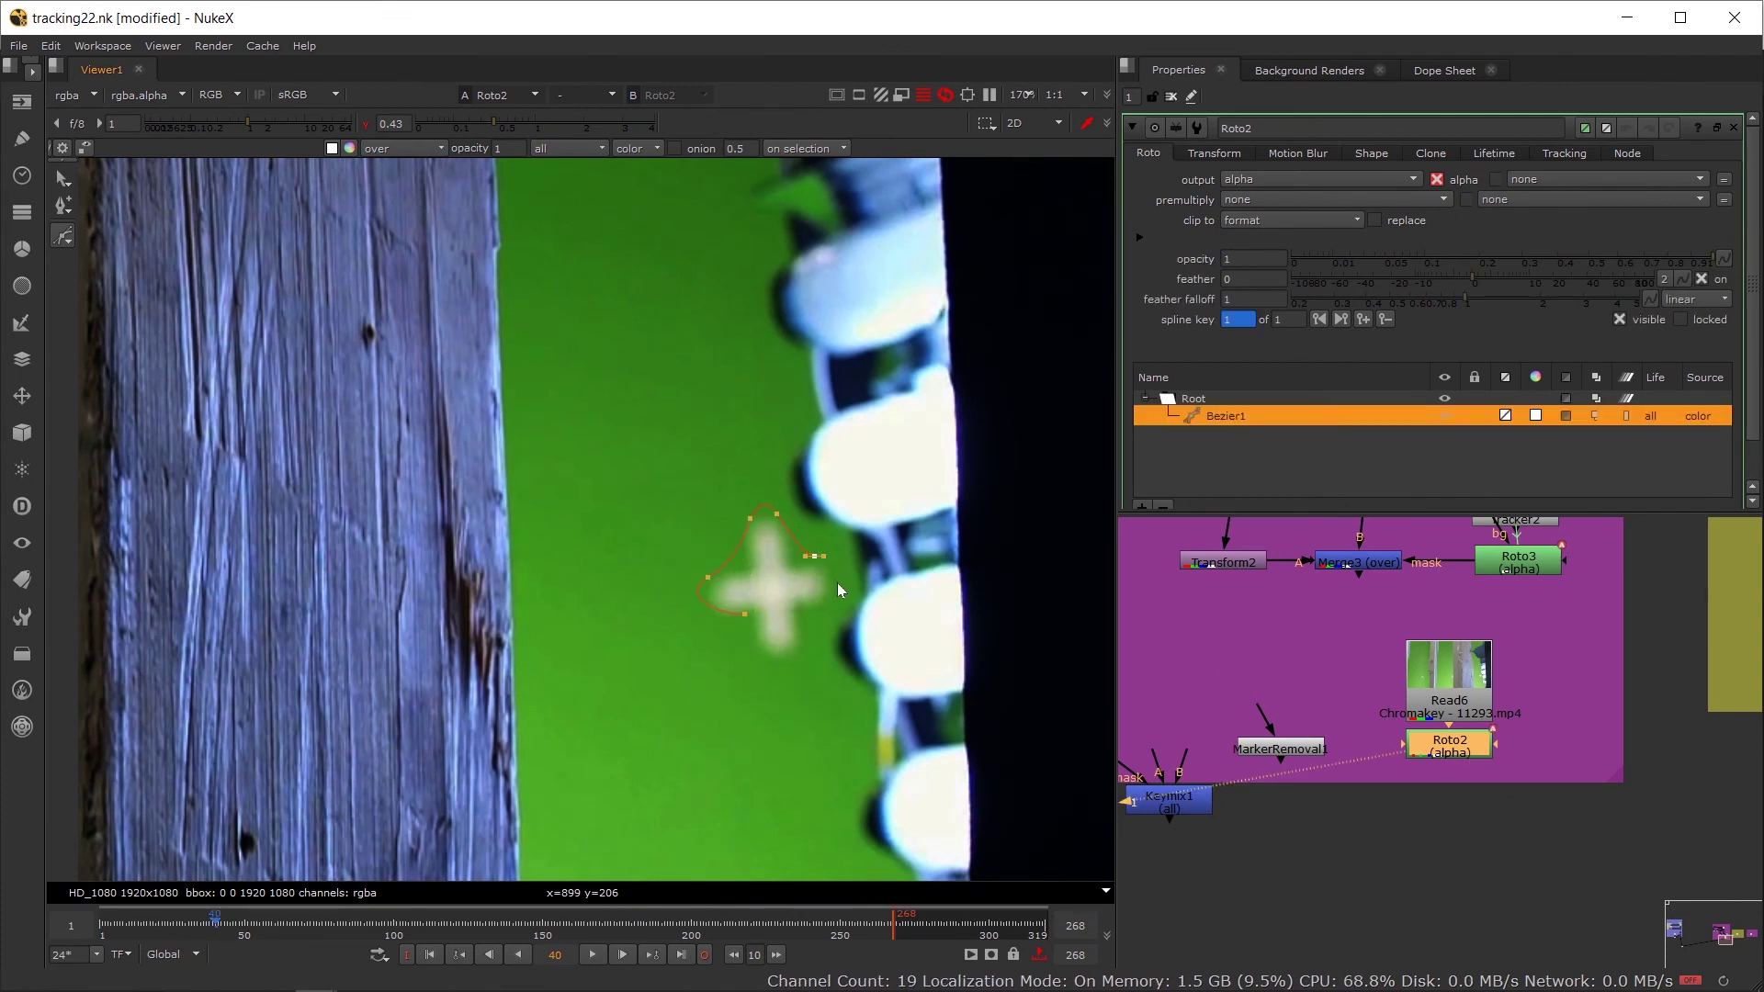
pyautogui.click(836, 589)
pyautogui.click(808, 626)
pyautogui.moveTo(798, 662); pyautogui.dragTo(822, 659)
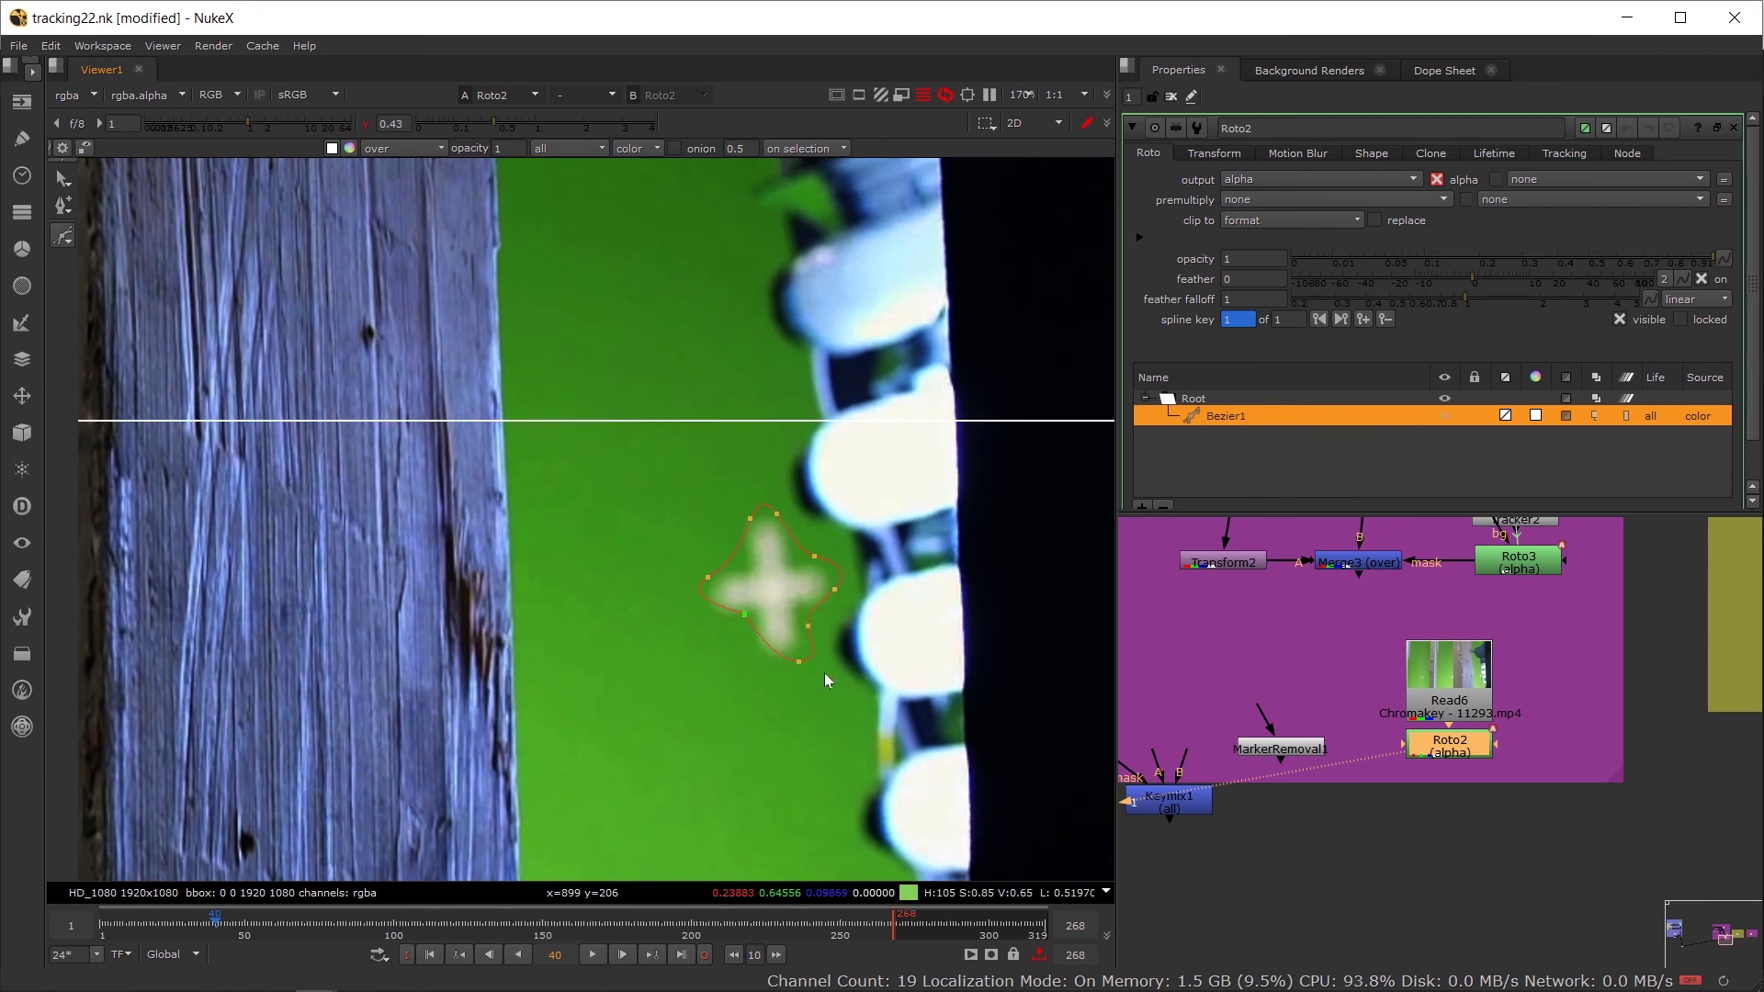
# Step: Connect MarkerRemoval1 below Roto2 and view its alpha
pyautogui.moveTo(1272, 751)
pyautogui.mouseDown()
pyautogui.moveTo(1411, 807)
pyautogui.moveTo(1438, 754)
pyautogui.mouseUp()
pyautogui.press('1')
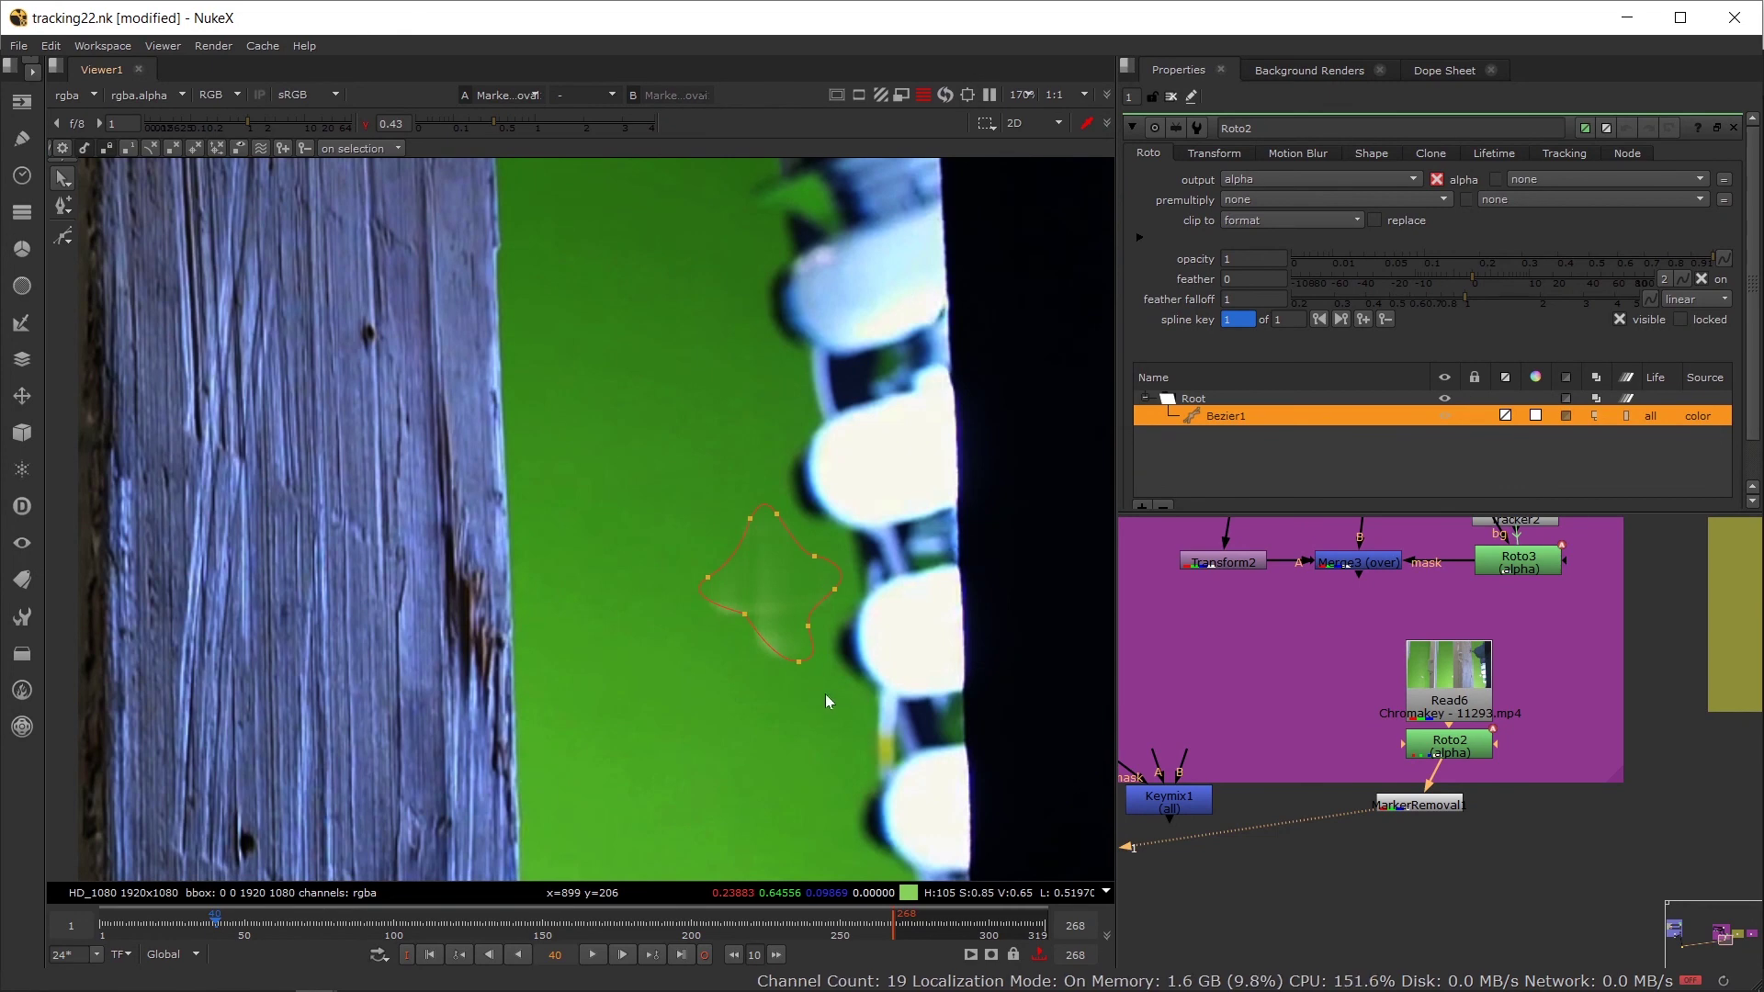
pyautogui.press('a')
pyautogui.press('a')
# Step: Refine the marker outline's points and tangents to fit the marker
pyautogui.scroll(3, 767, 632)
pyautogui.scroll(2, 770, 626)
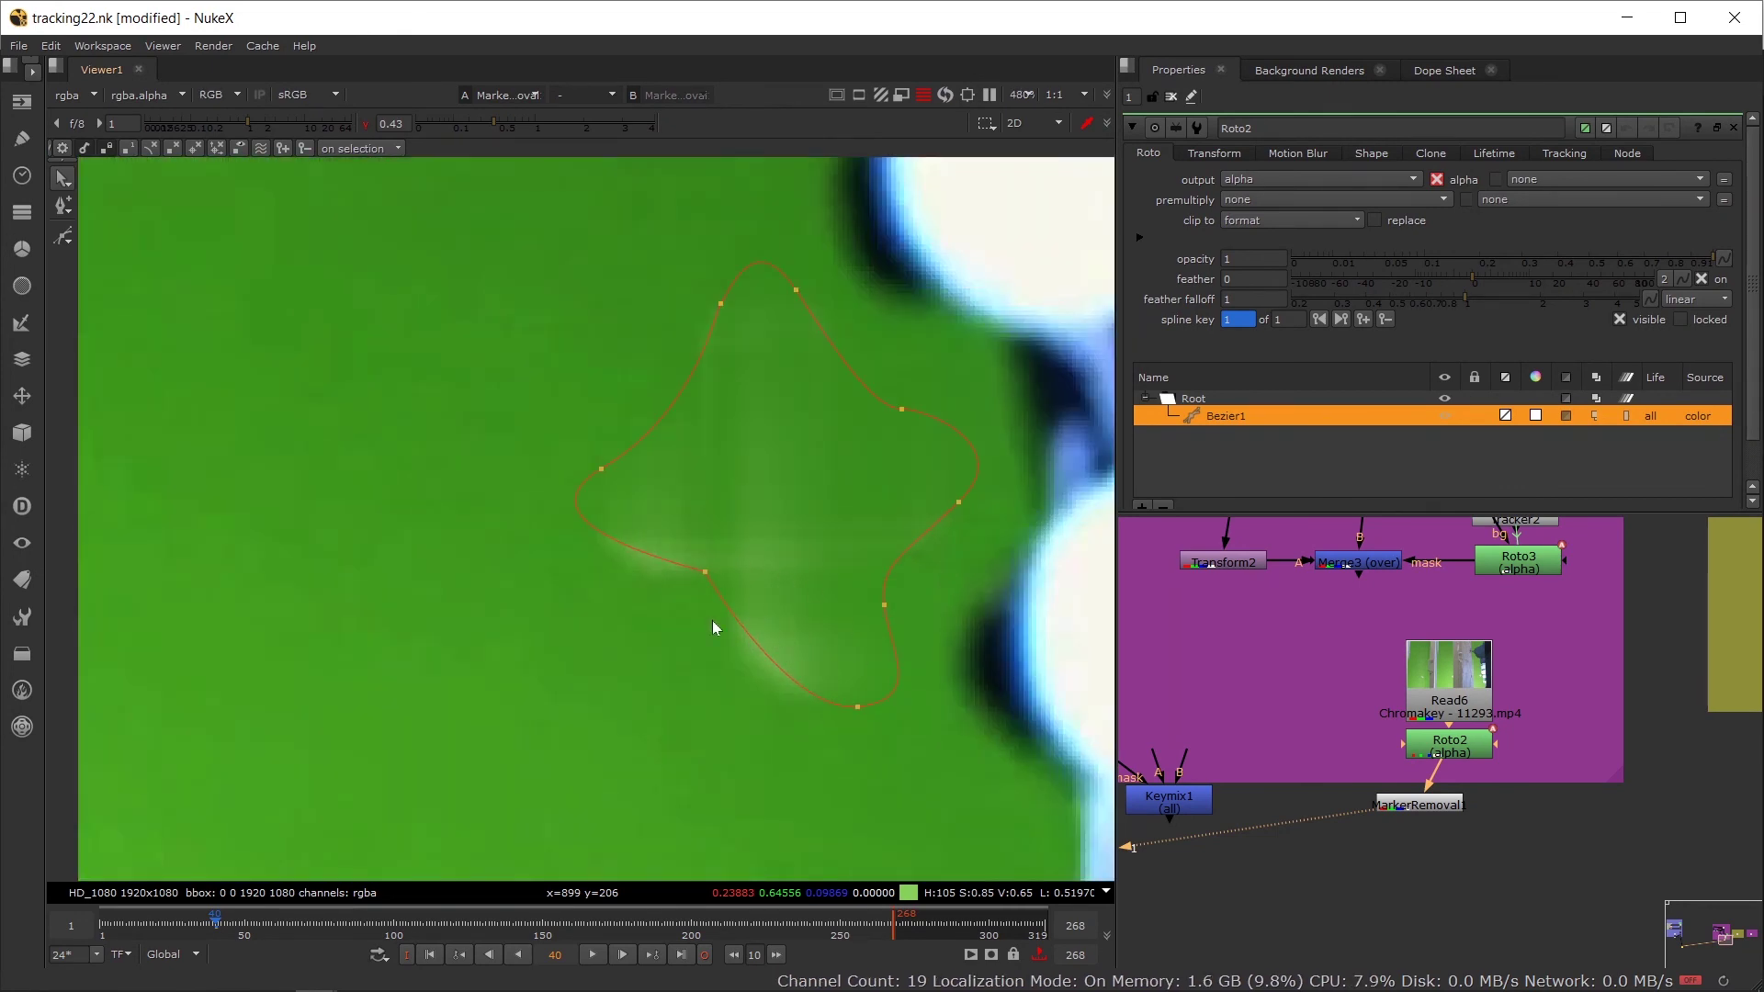
pyautogui.moveTo(701, 567); pyautogui.dragTo(700, 575)
pyautogui.moveTo(600, 471); pyautogui.dragTo(599, 488)
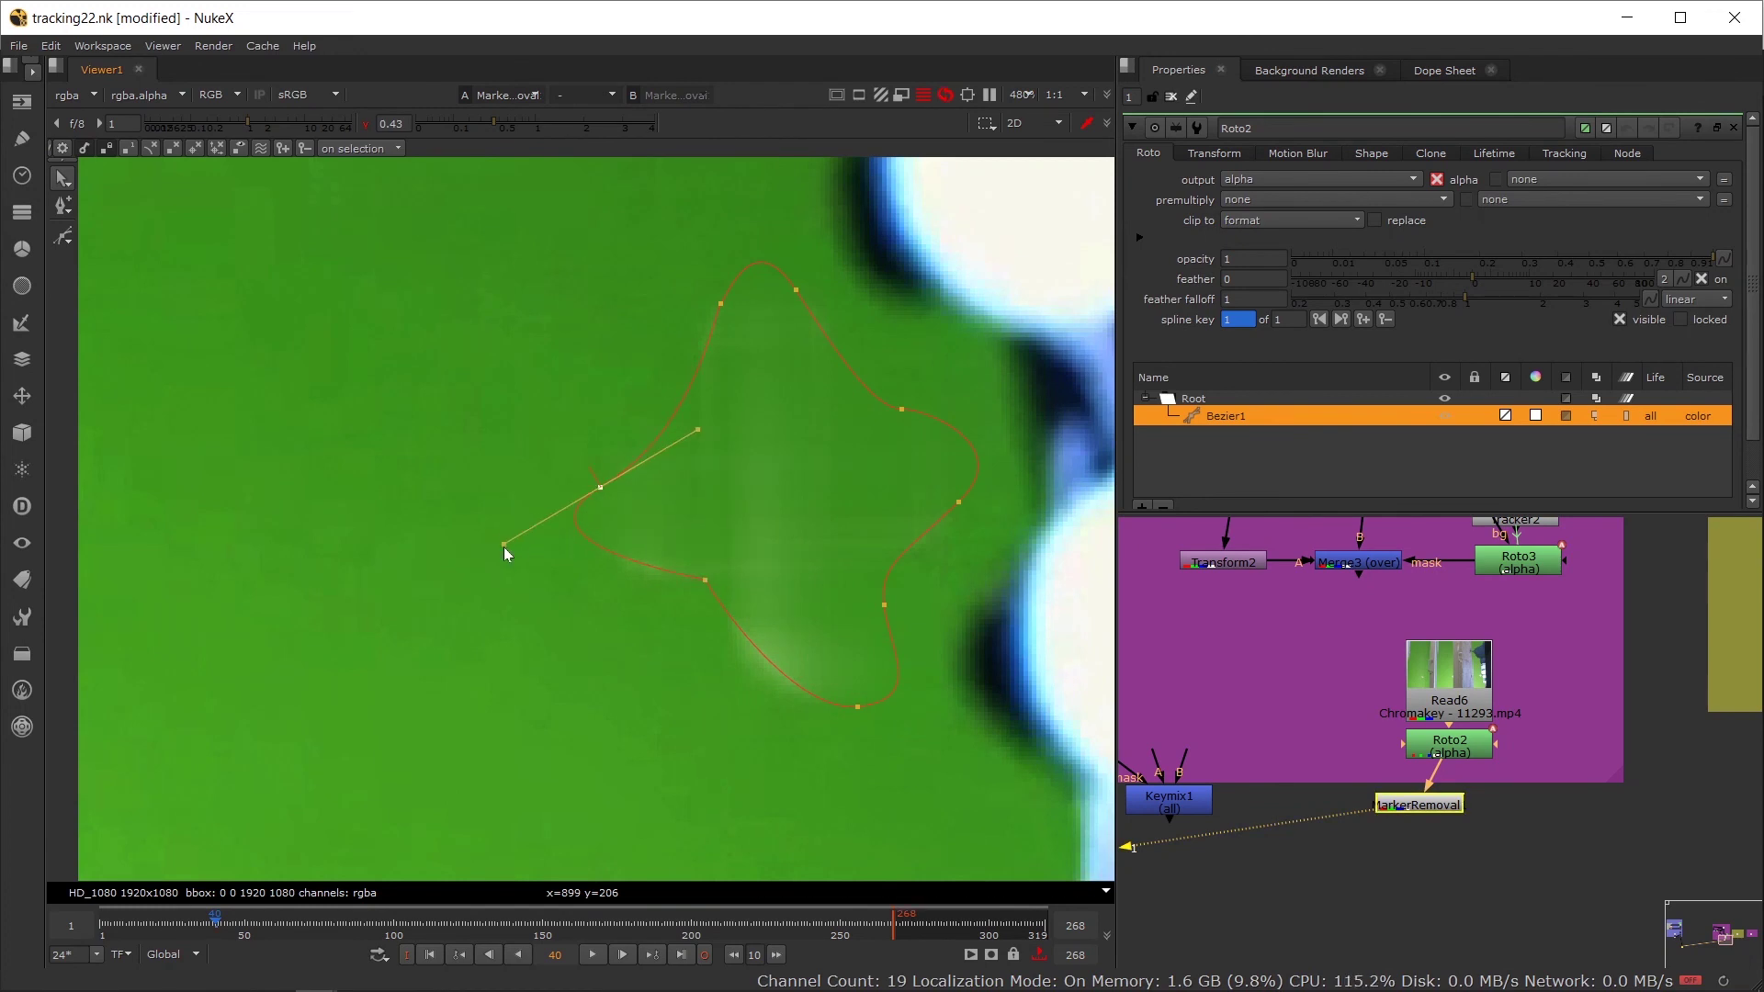
pyautogui.moveTo(505, 543); pyautogui.dragTo(538, 636)
pyautogui.moveTo(857, 707); pyautogui.dragTo(649, 739)
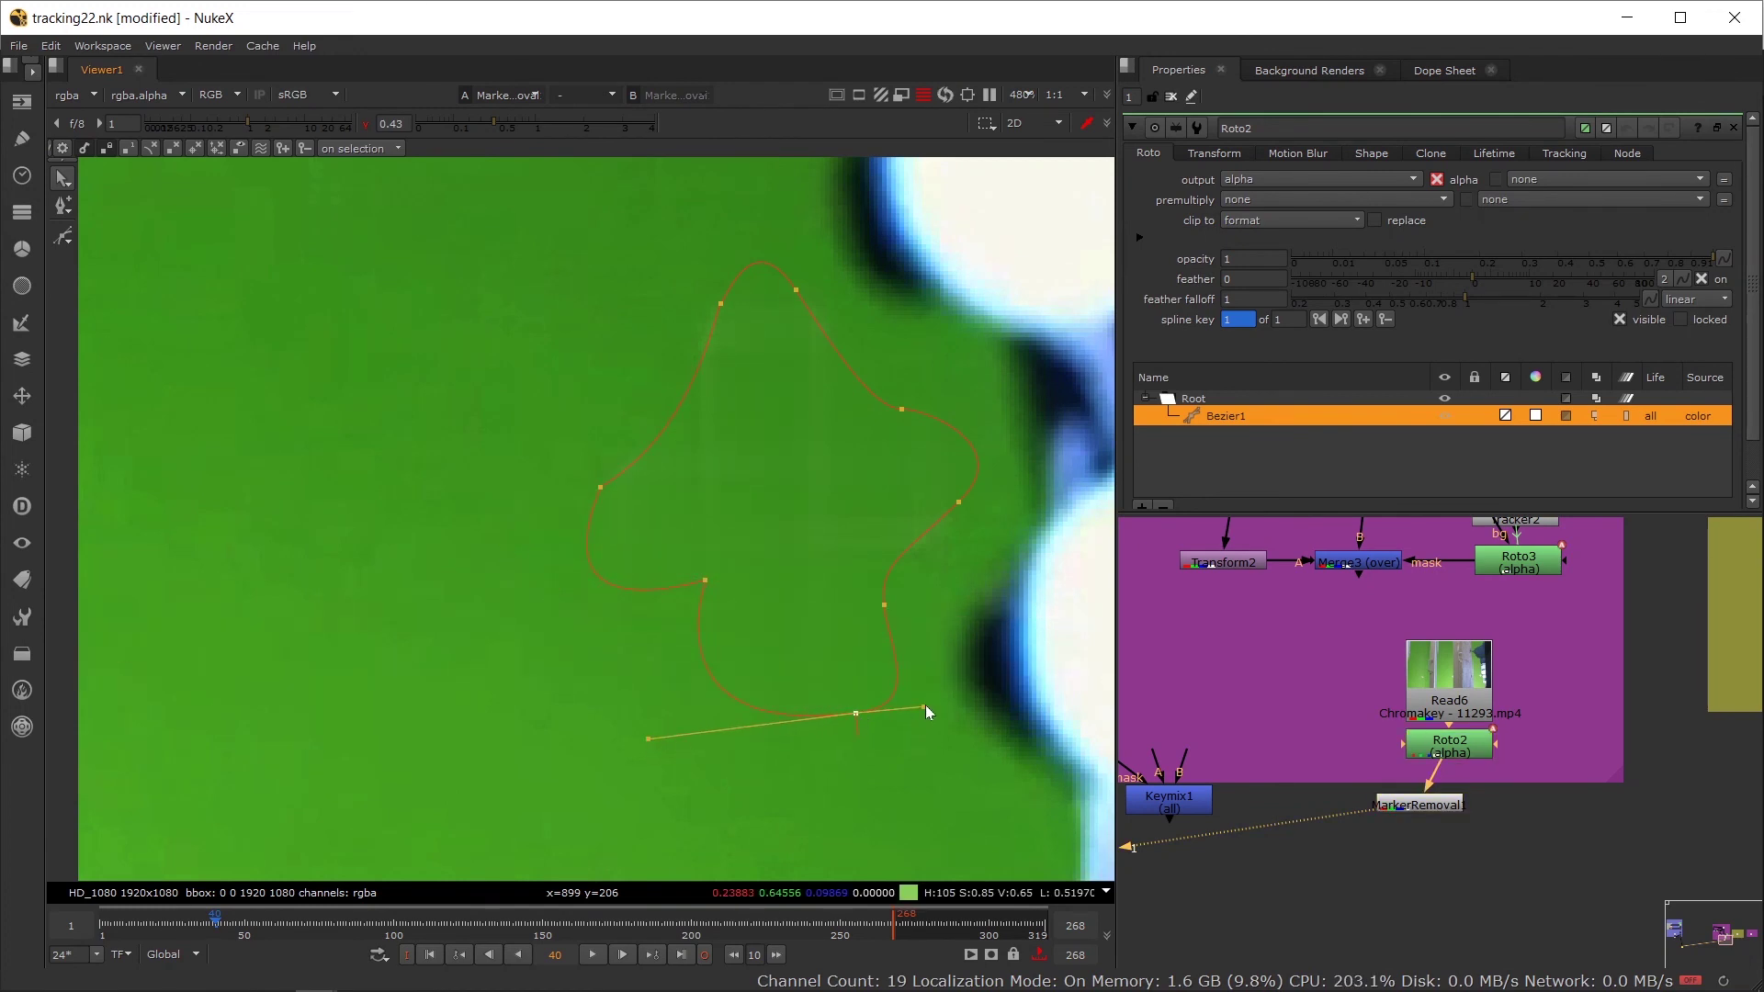
# Step: Place MarkerRemoval directly under Roto2 and enlarge the backdrop around the three nodes
pyautogui.scroll(3, 726, 469)
pyautogui.scroll(-3, 843, 570)
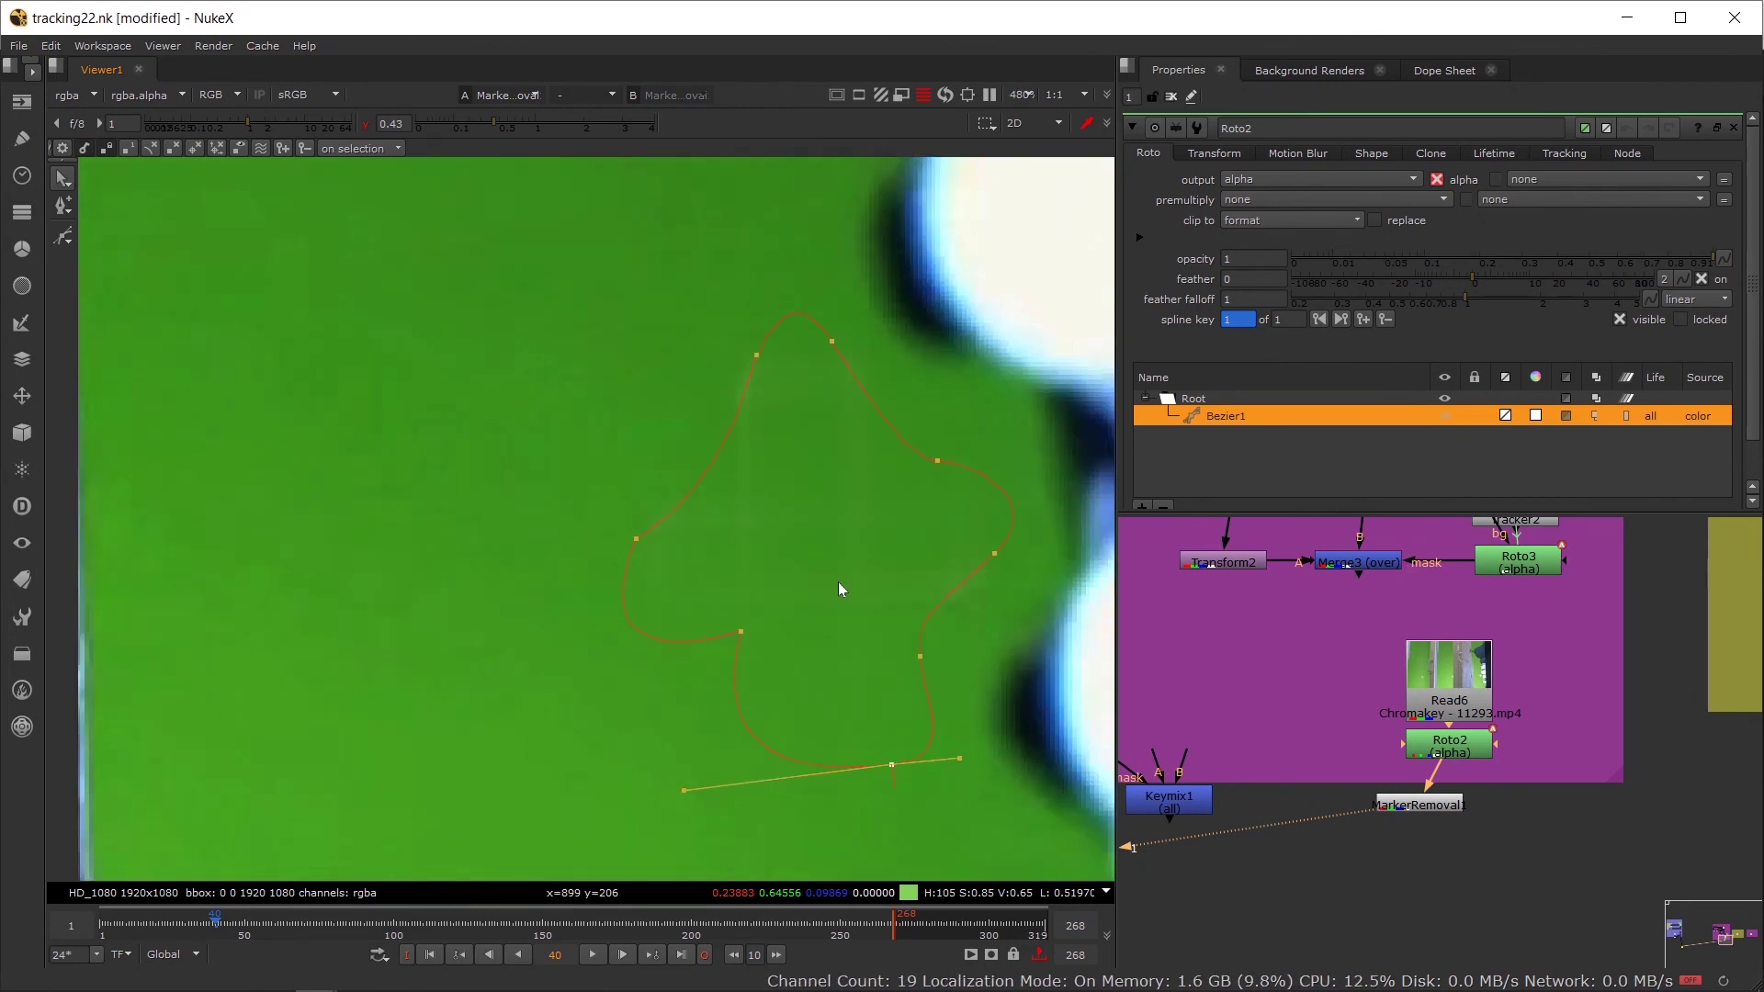
pyautogui.moveTo(1444, 806); pyautogui.dragTo(1462, 798)
pyautogui.moveTo(1617, 781); pyautogui.dragTo(1639, 855)
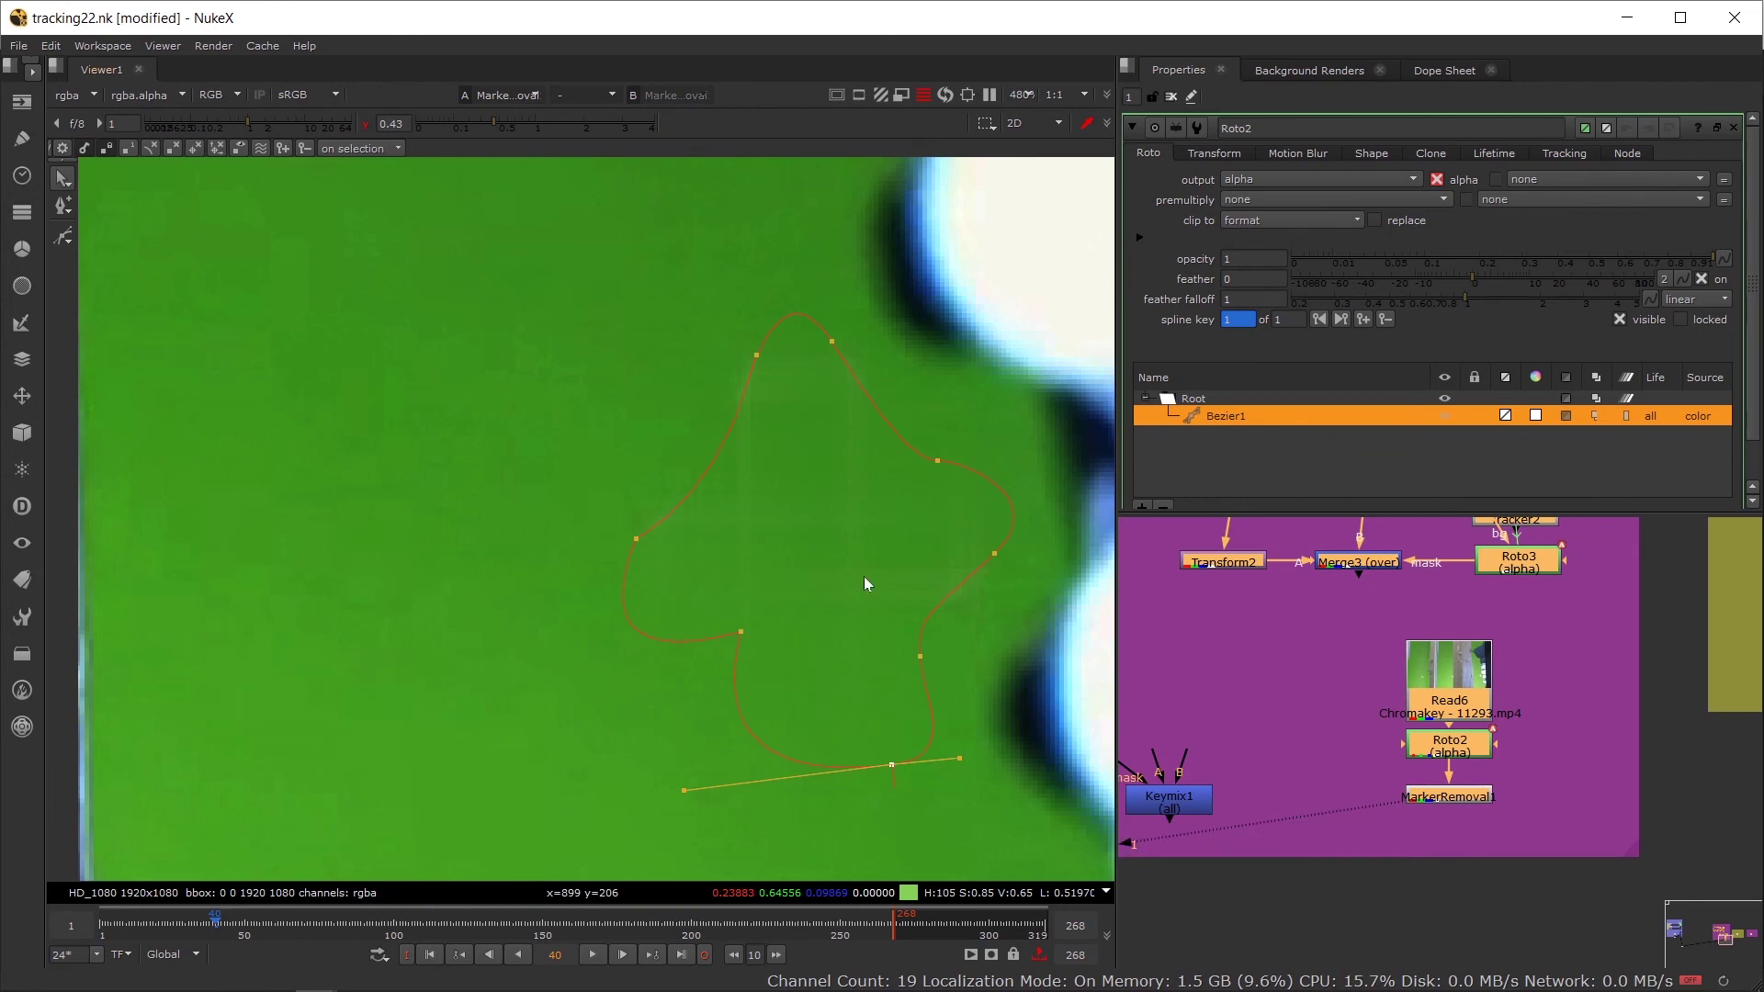
pyautogui.scroll(-4, 864, 597)
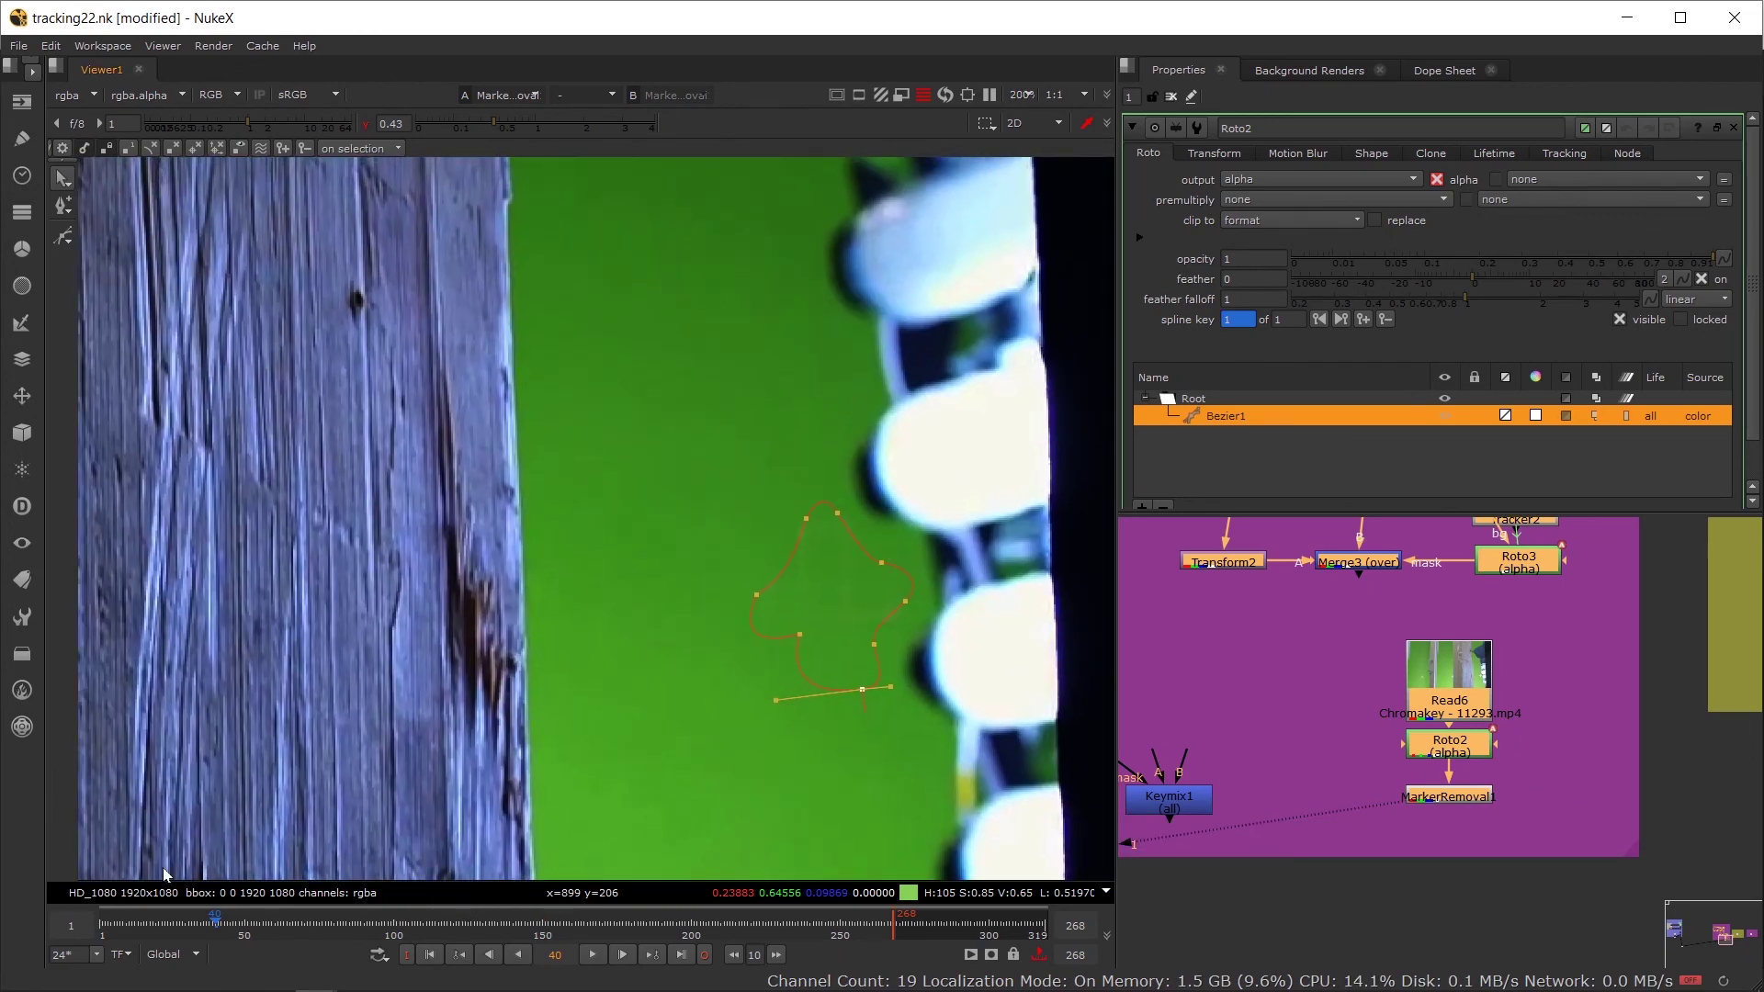
# Step: At frame 90, move the whole Bezier1 shape down over the marker
pyautogui.click(280, 925)
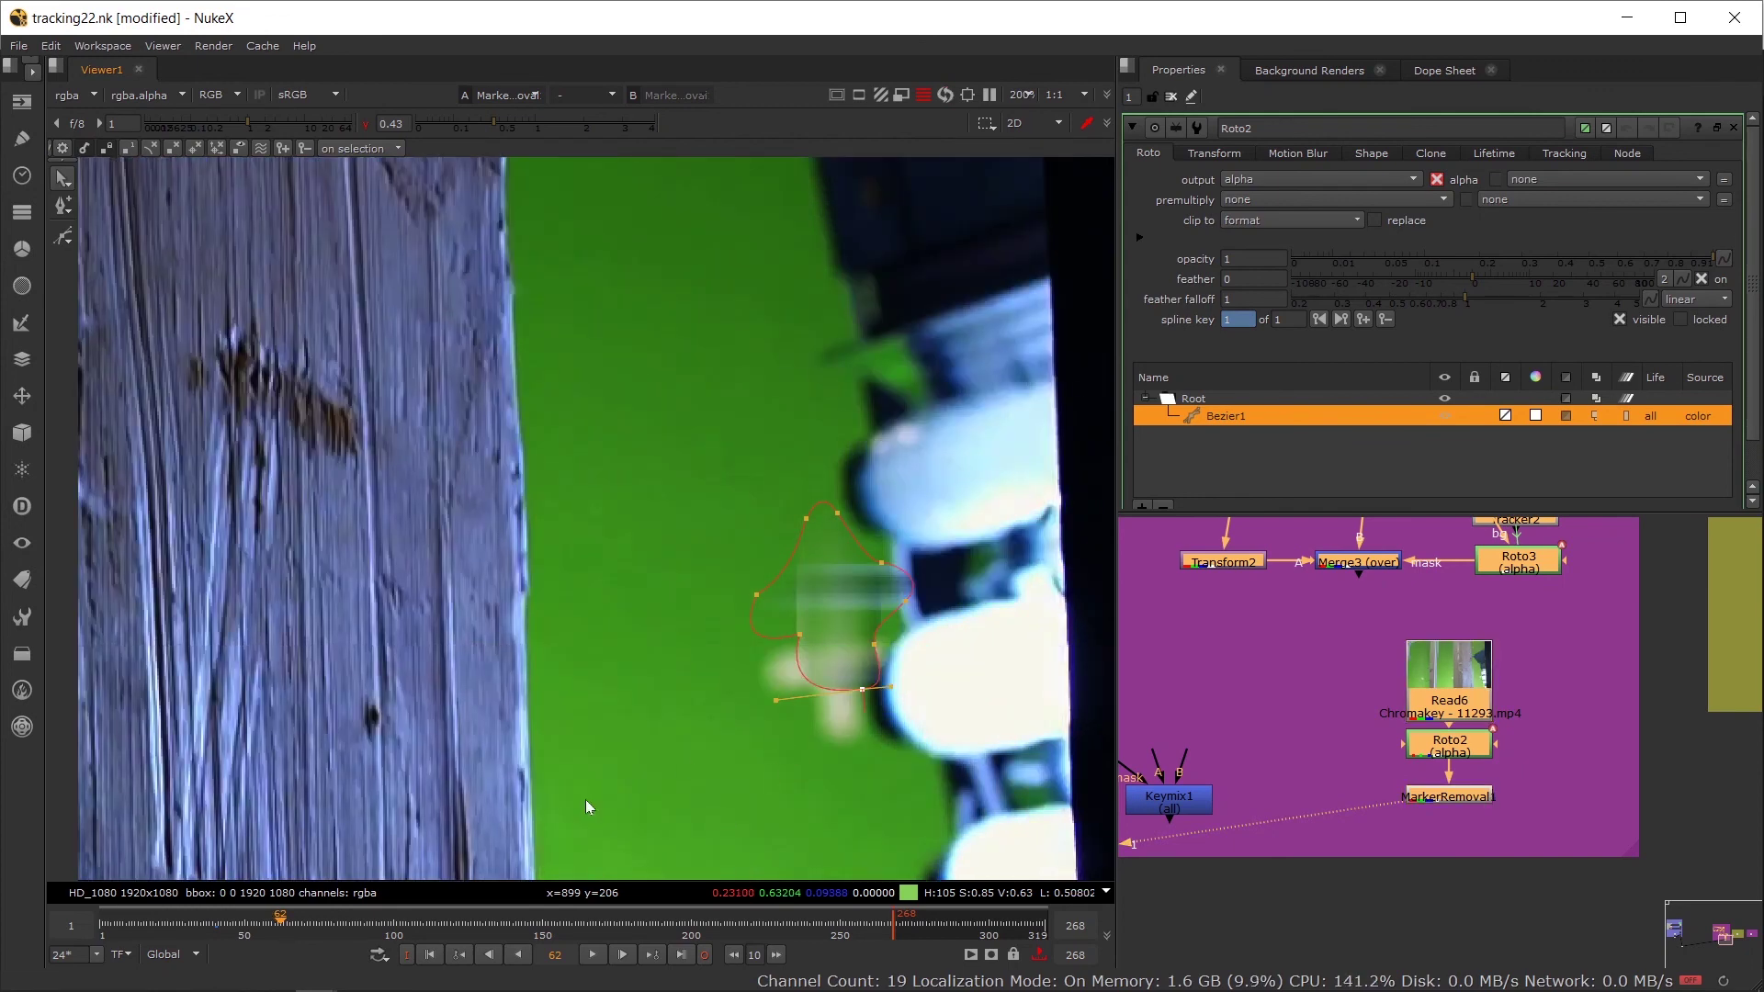
pyautogui.click(363, 923)
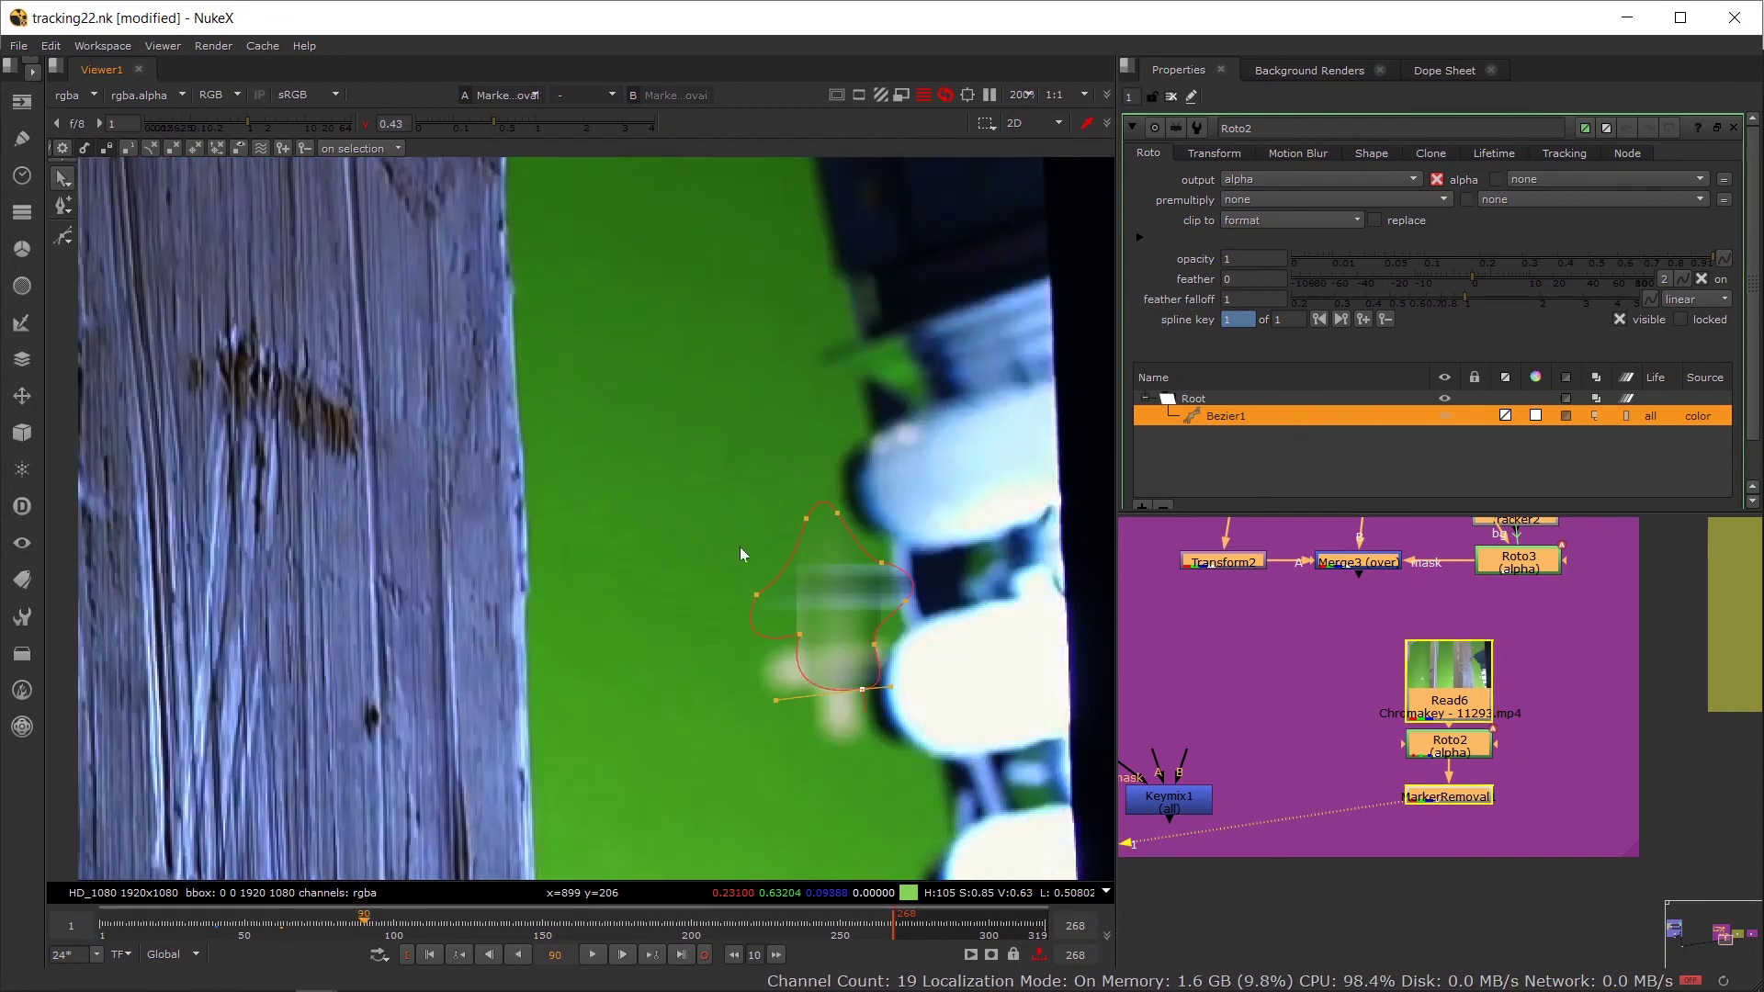
pyautogui.click(835, 520)
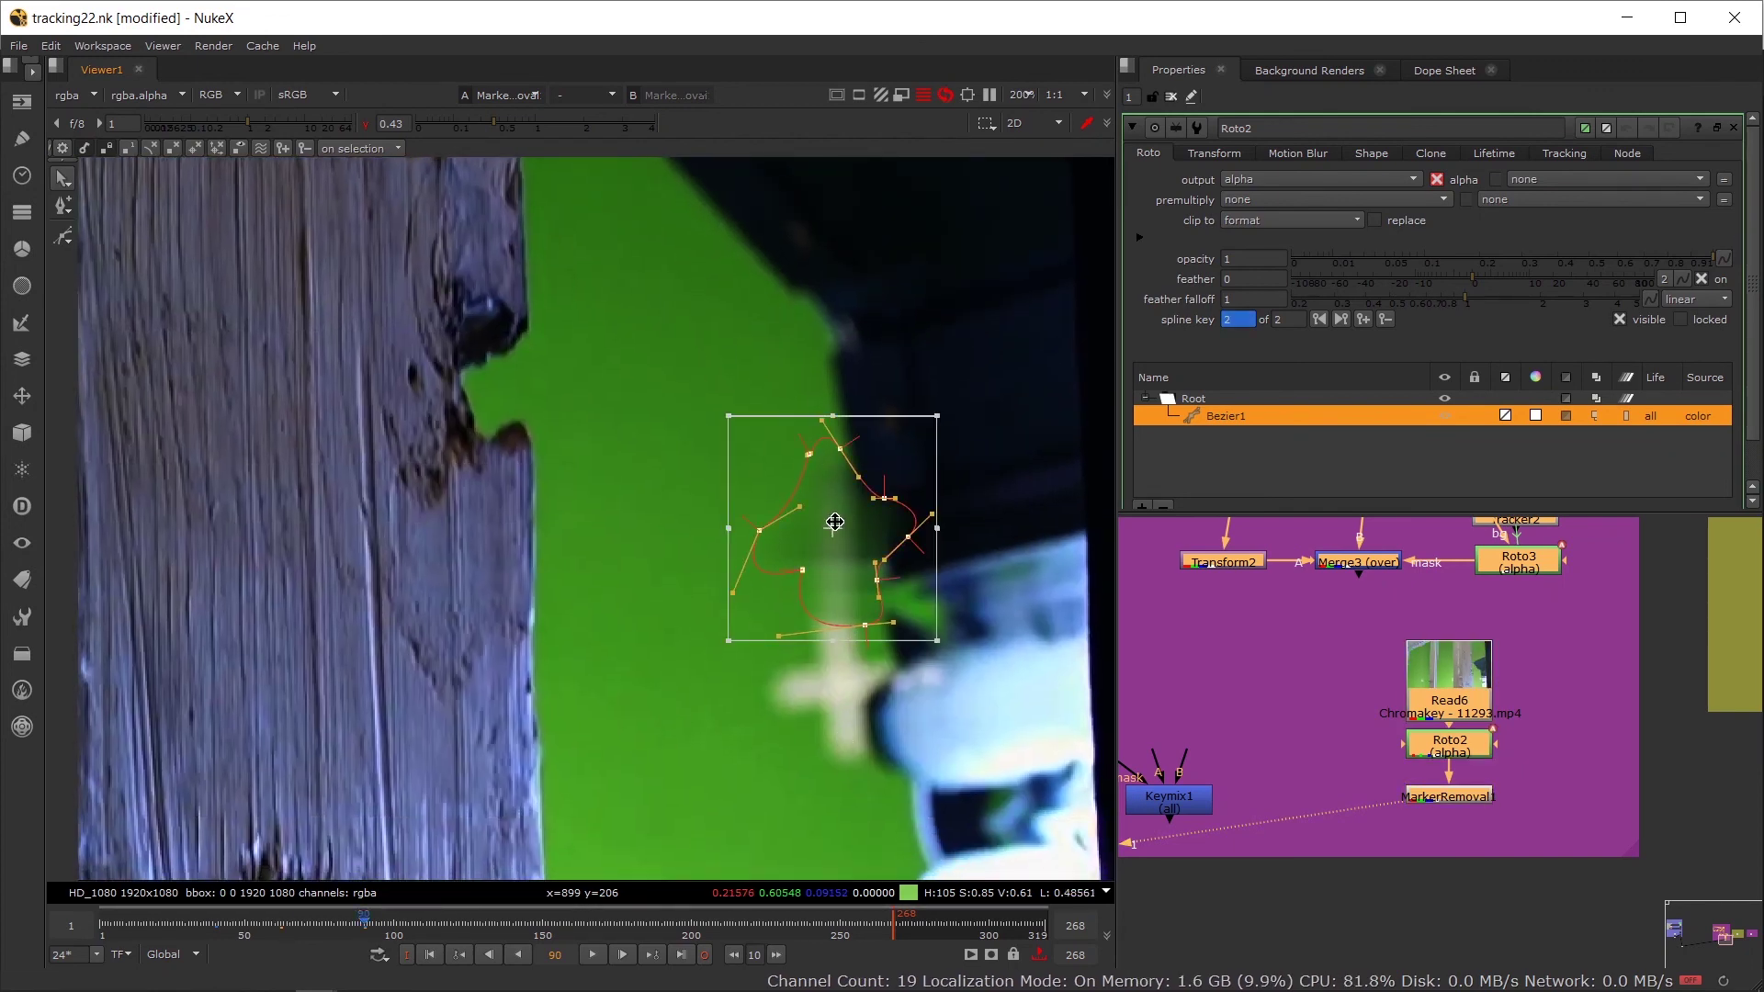
pyautogui.moveTo(835, 520); pyautogui.dragTo(830, 678)
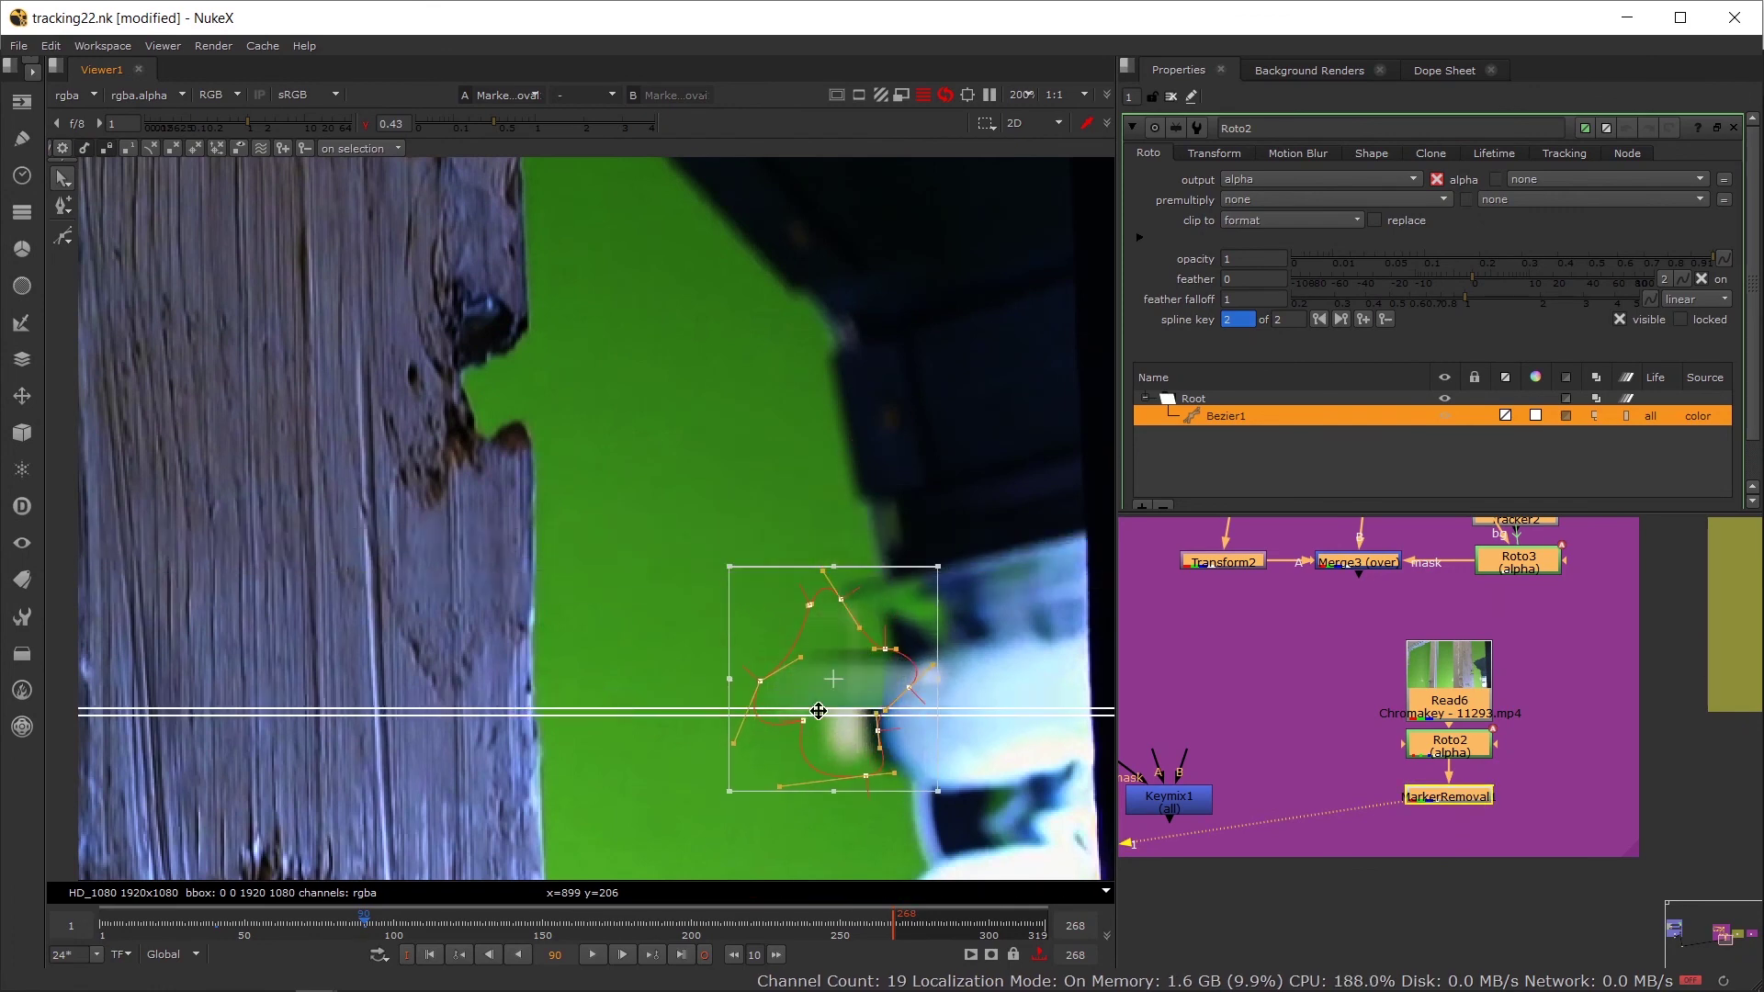
pyautogui.scroll(2, 850, 731)
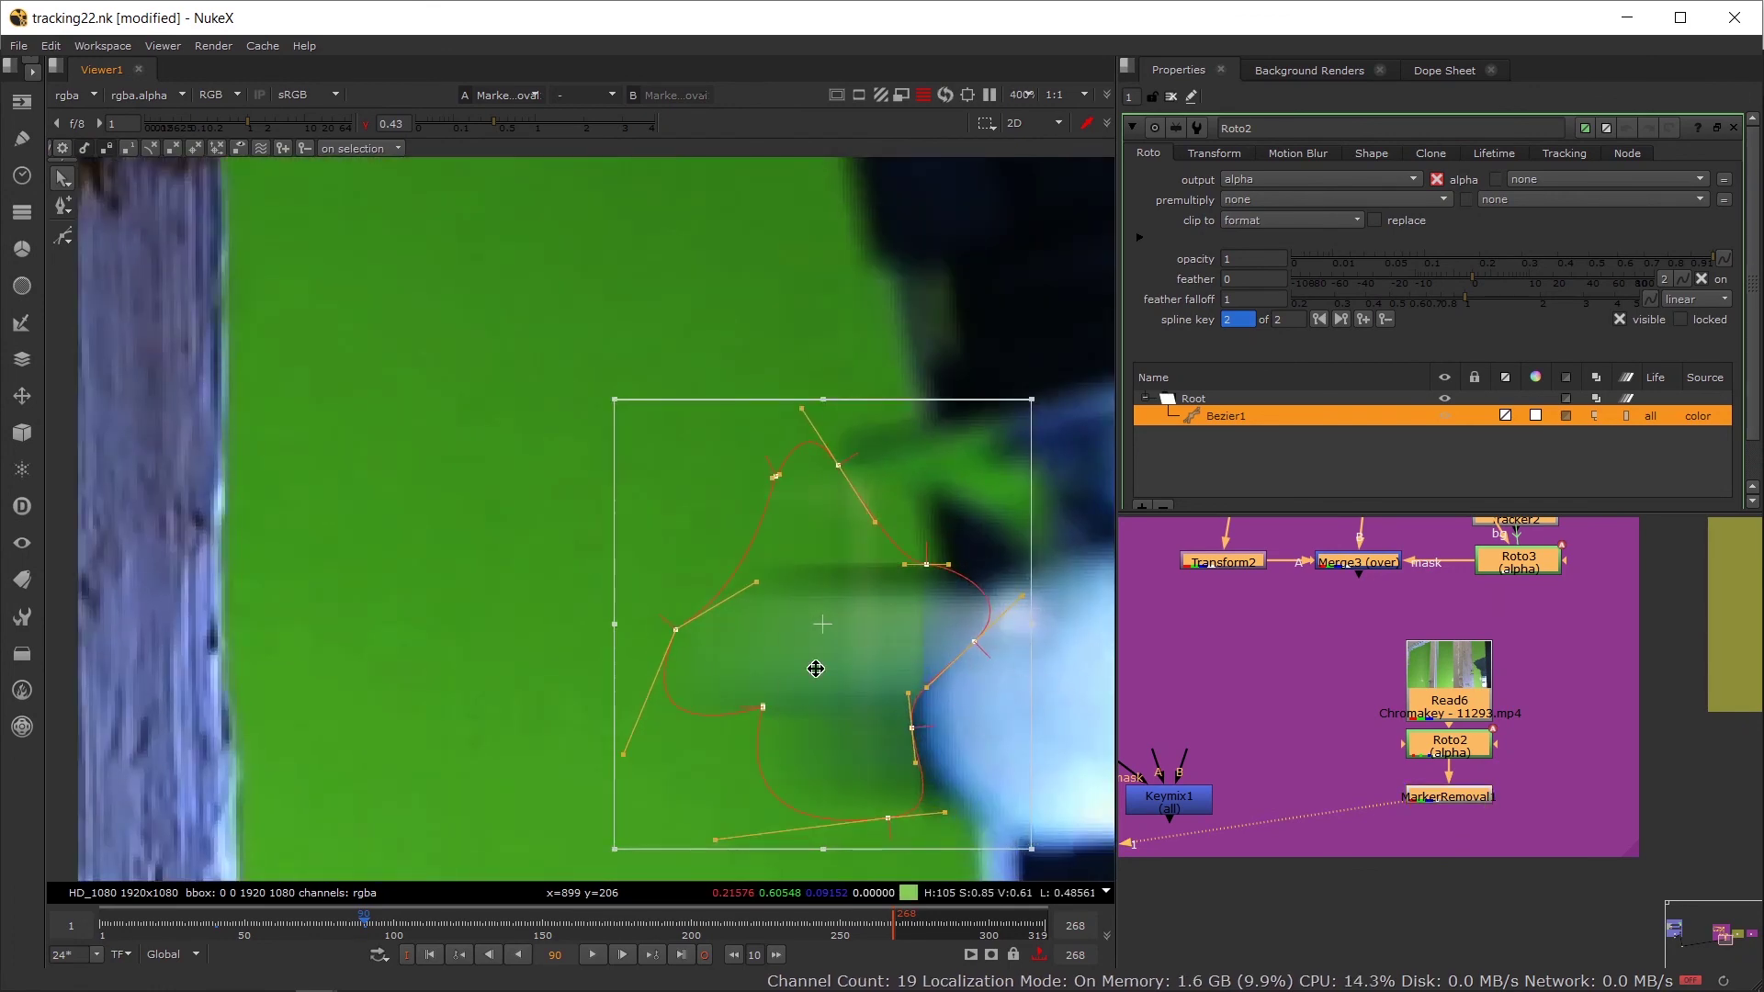
# Step: Rearrange Read6, Roto2 and MarkerRemoval, reselect all shape points, then select Merge3
pyautogui.moveTo(1548, 623); pyautogui.dragTo(1440, 818)
pyautogui.click(1507, 799)
pyautogui.moveTo(1517, 652); pyautogui.dragTo(1342, 875)
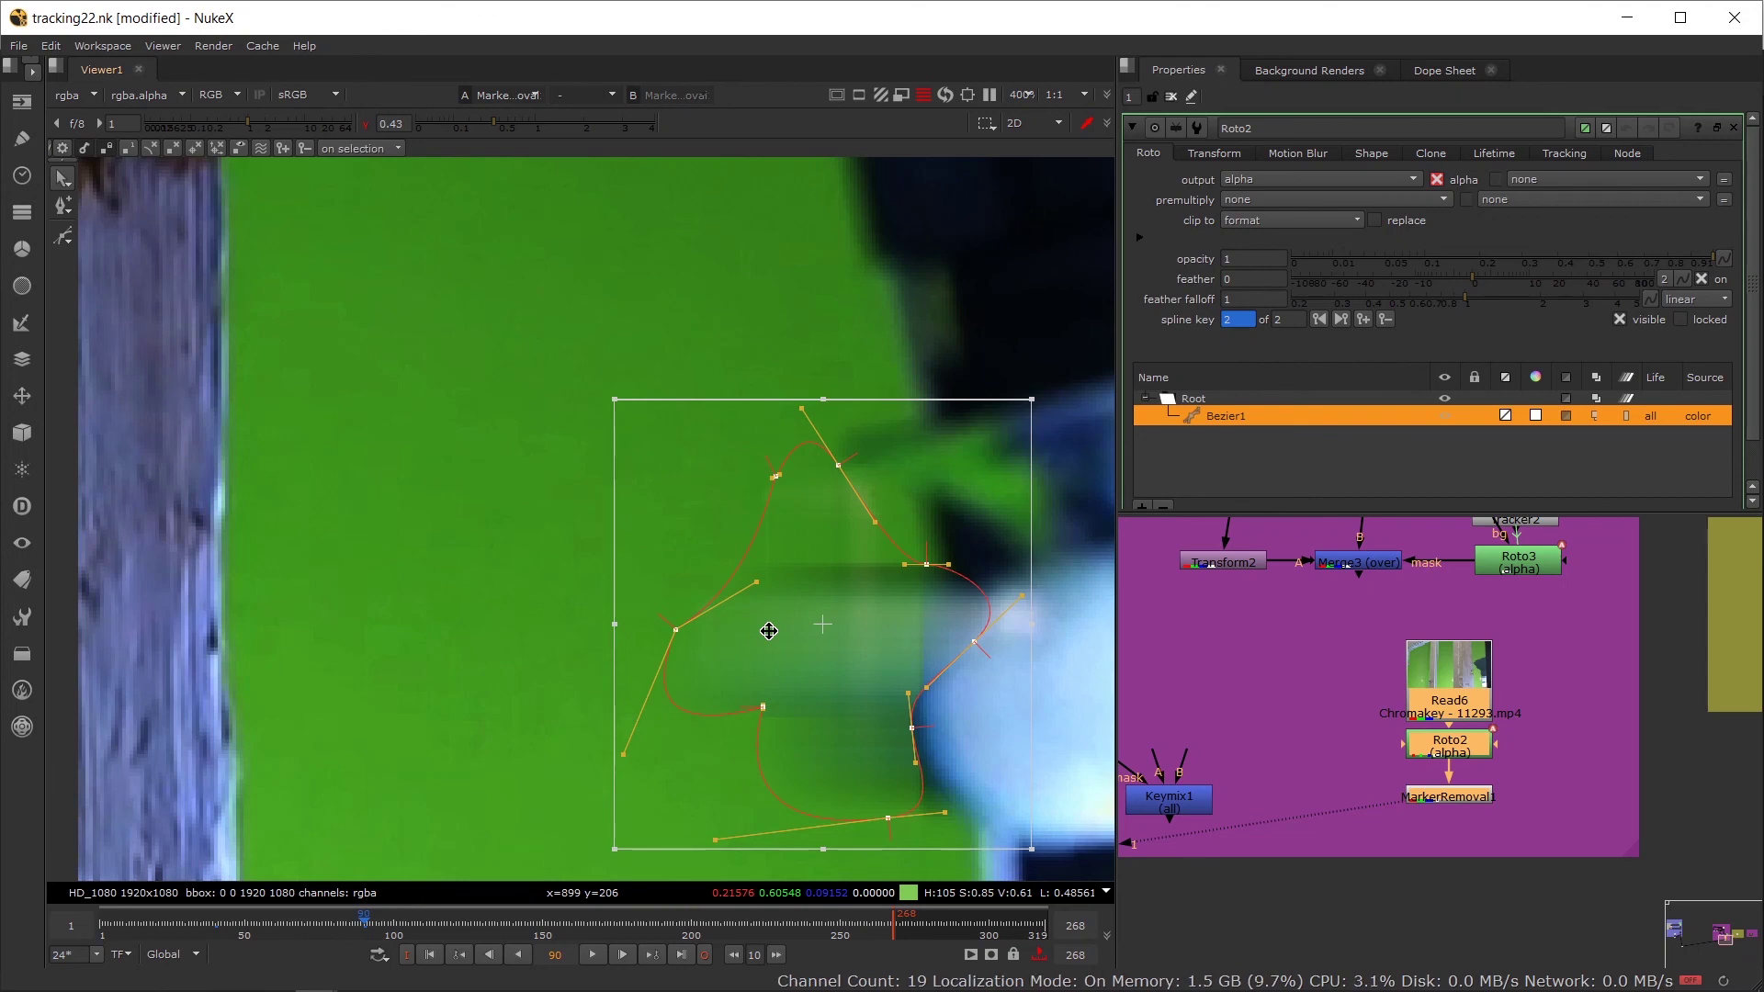
pyautogui.scroll(-3, 465, 602)
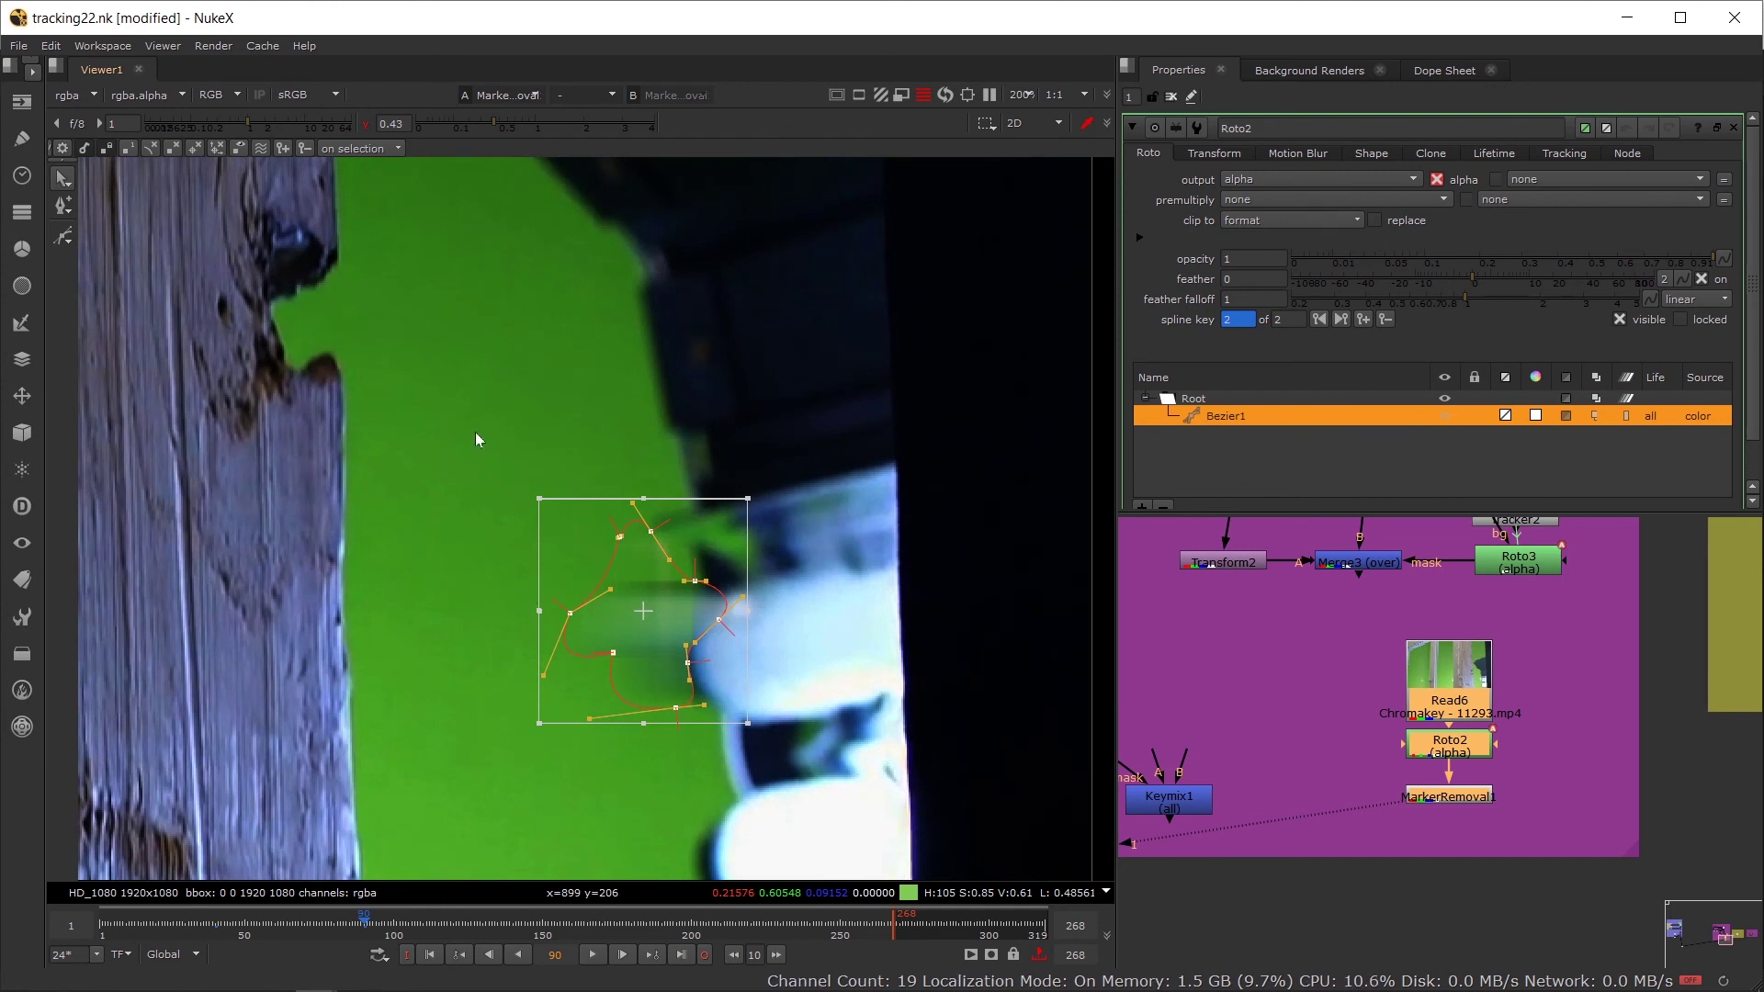
pyautogui.moveTo(474, 426); pyautogui.dragTo(788, 731)
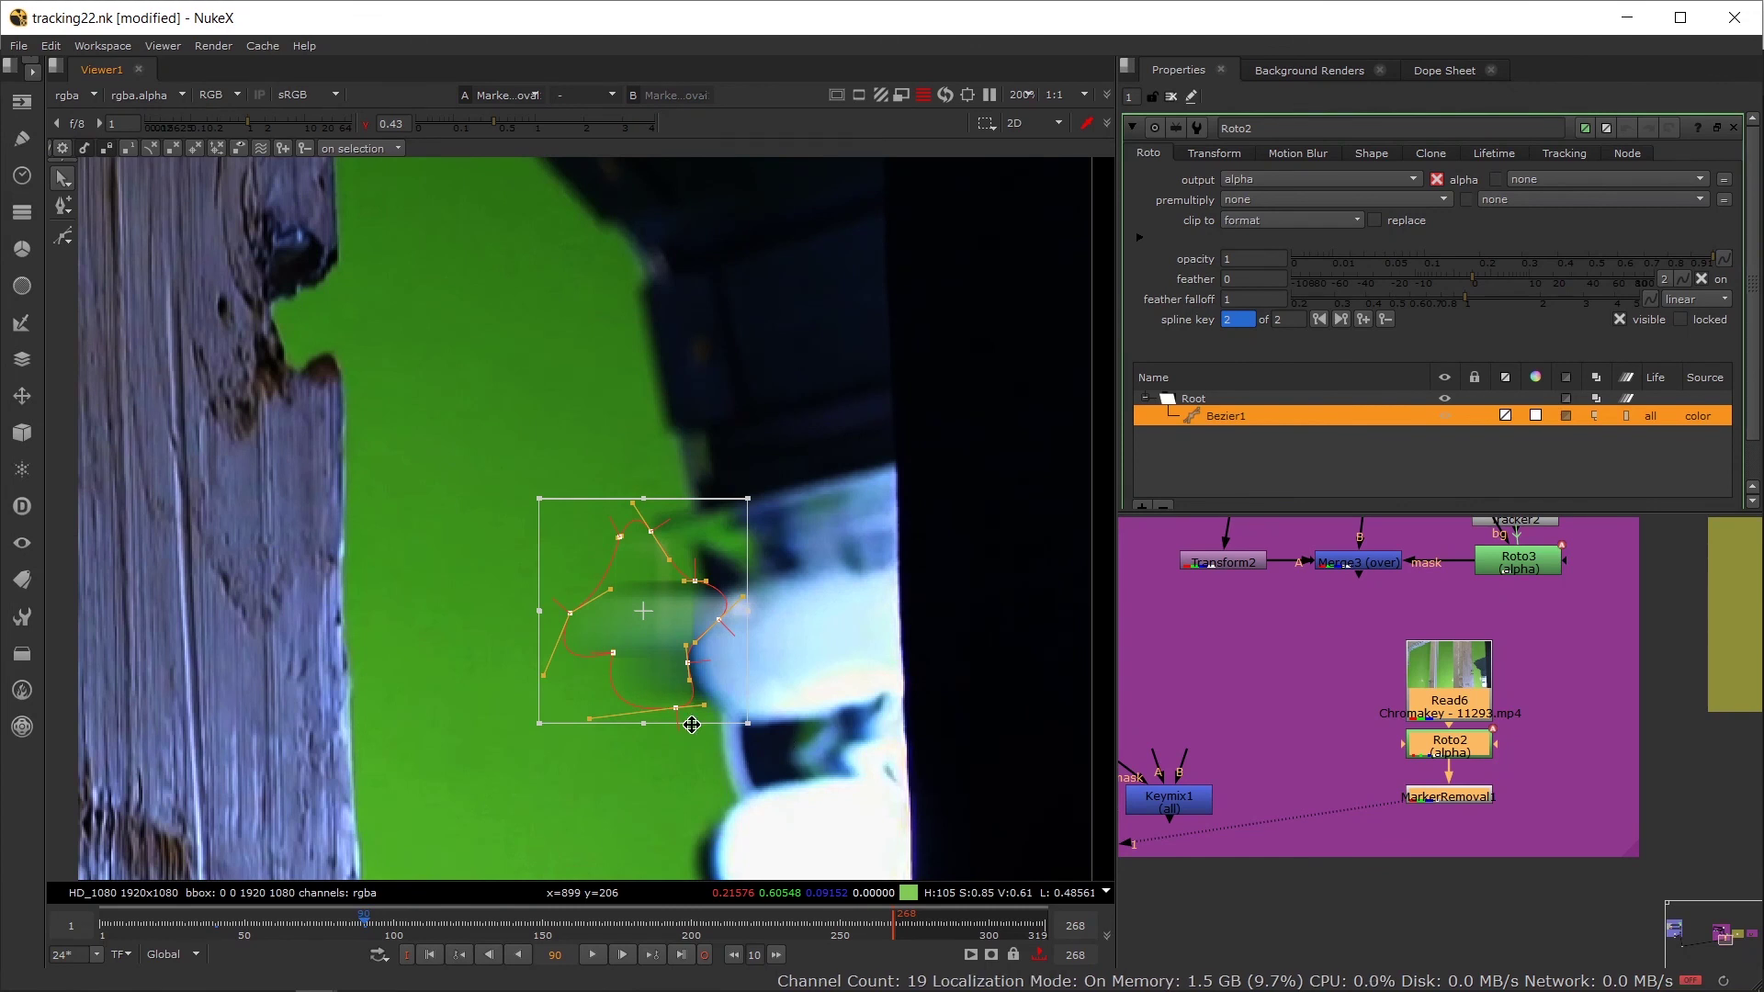
pyautogui.click(1358, 551)
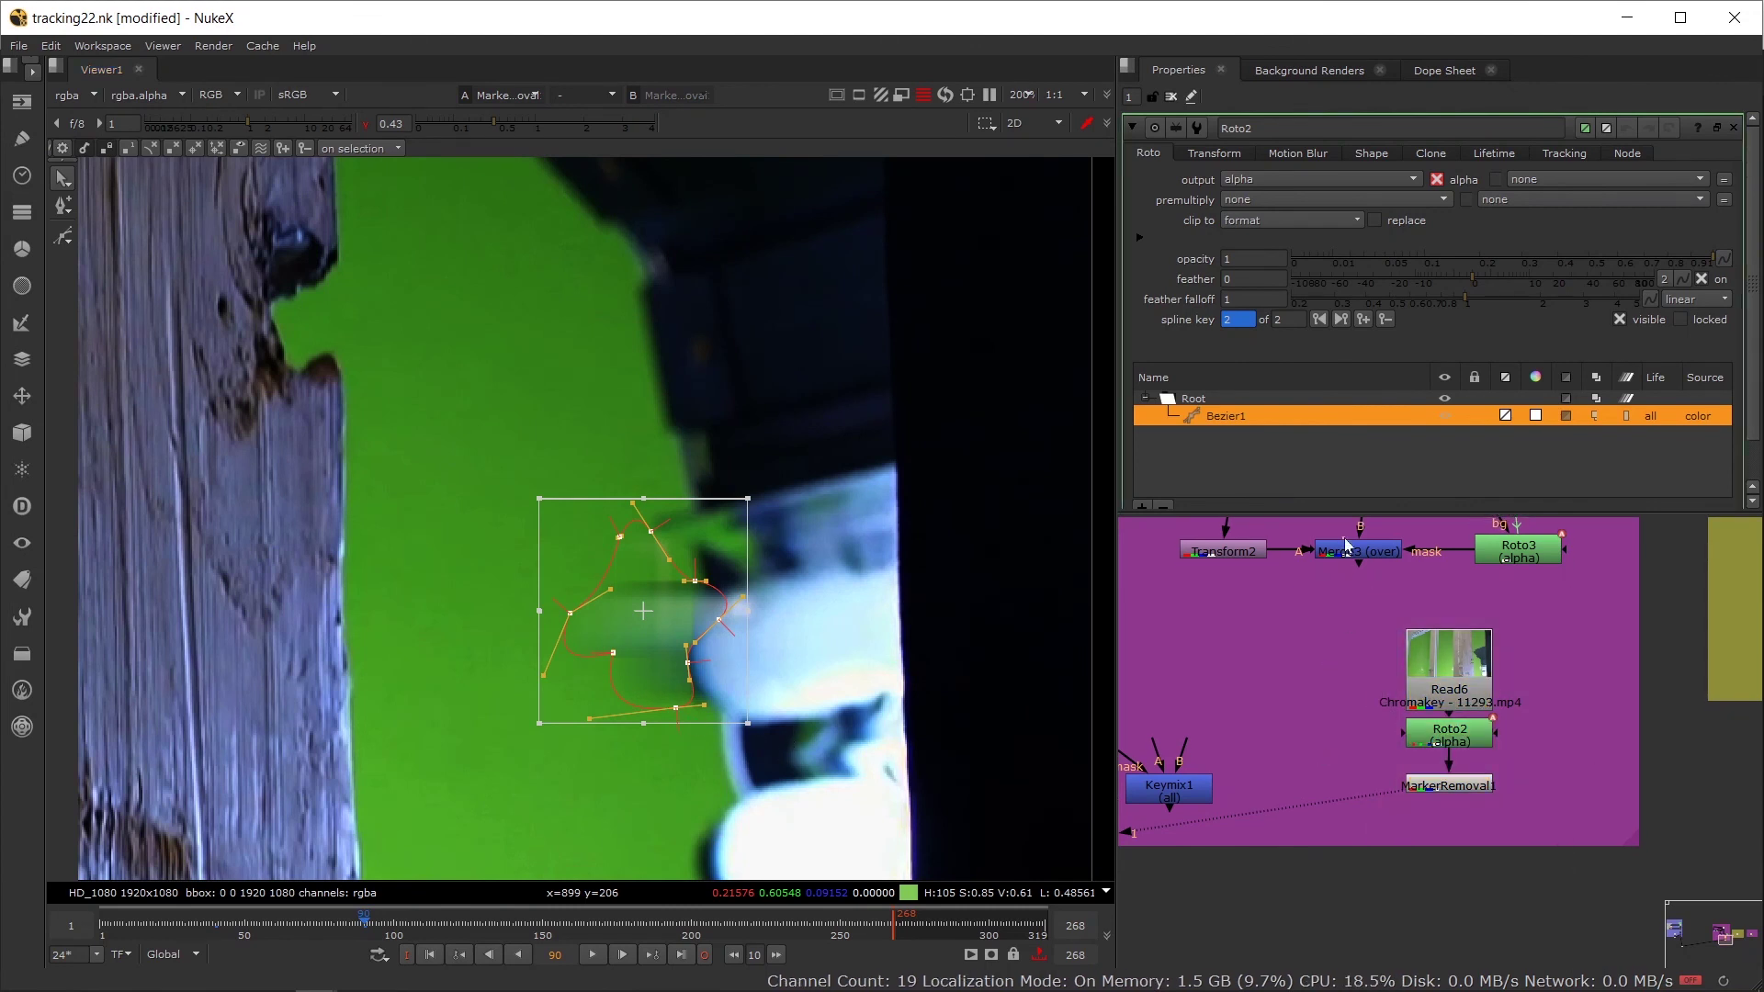
# Step: Delete the Read6, Roto2 and MarkerRemoval1 demo nodes from the node graph
pyautogui.press('1')
pyautogui.moveTo(1522, 604); pyautogui.dragTo(1535, 805)
pyautogui.press('Delete')
pyautogui.scroll(-6, 1292, 805)
# Step: Show the PLATE read node (Read4) in the viewer
pyautogui.moveTo(1305, 766); pyautogui.dragTo(1436, 756)
pyautogui.click(1335, 627)
pyautogui.press('1')
pyautogui.scroll(-6, 593, 601)
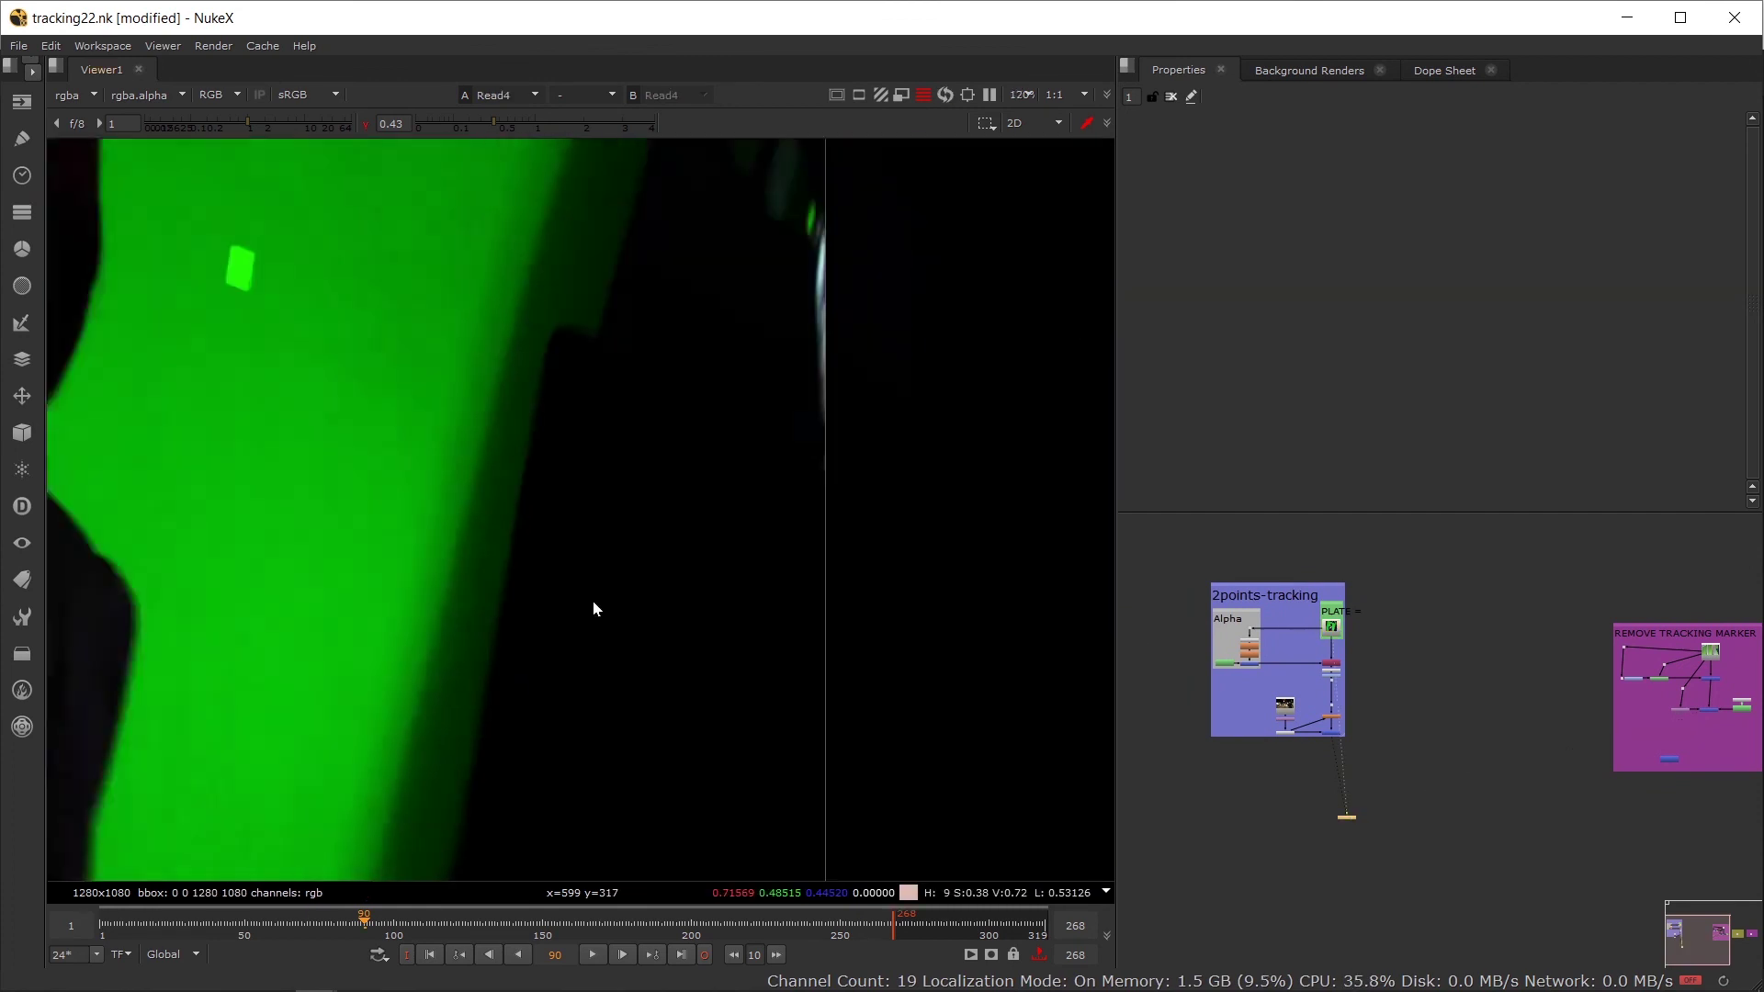
pyautogui.scroll(4, 489, 525)
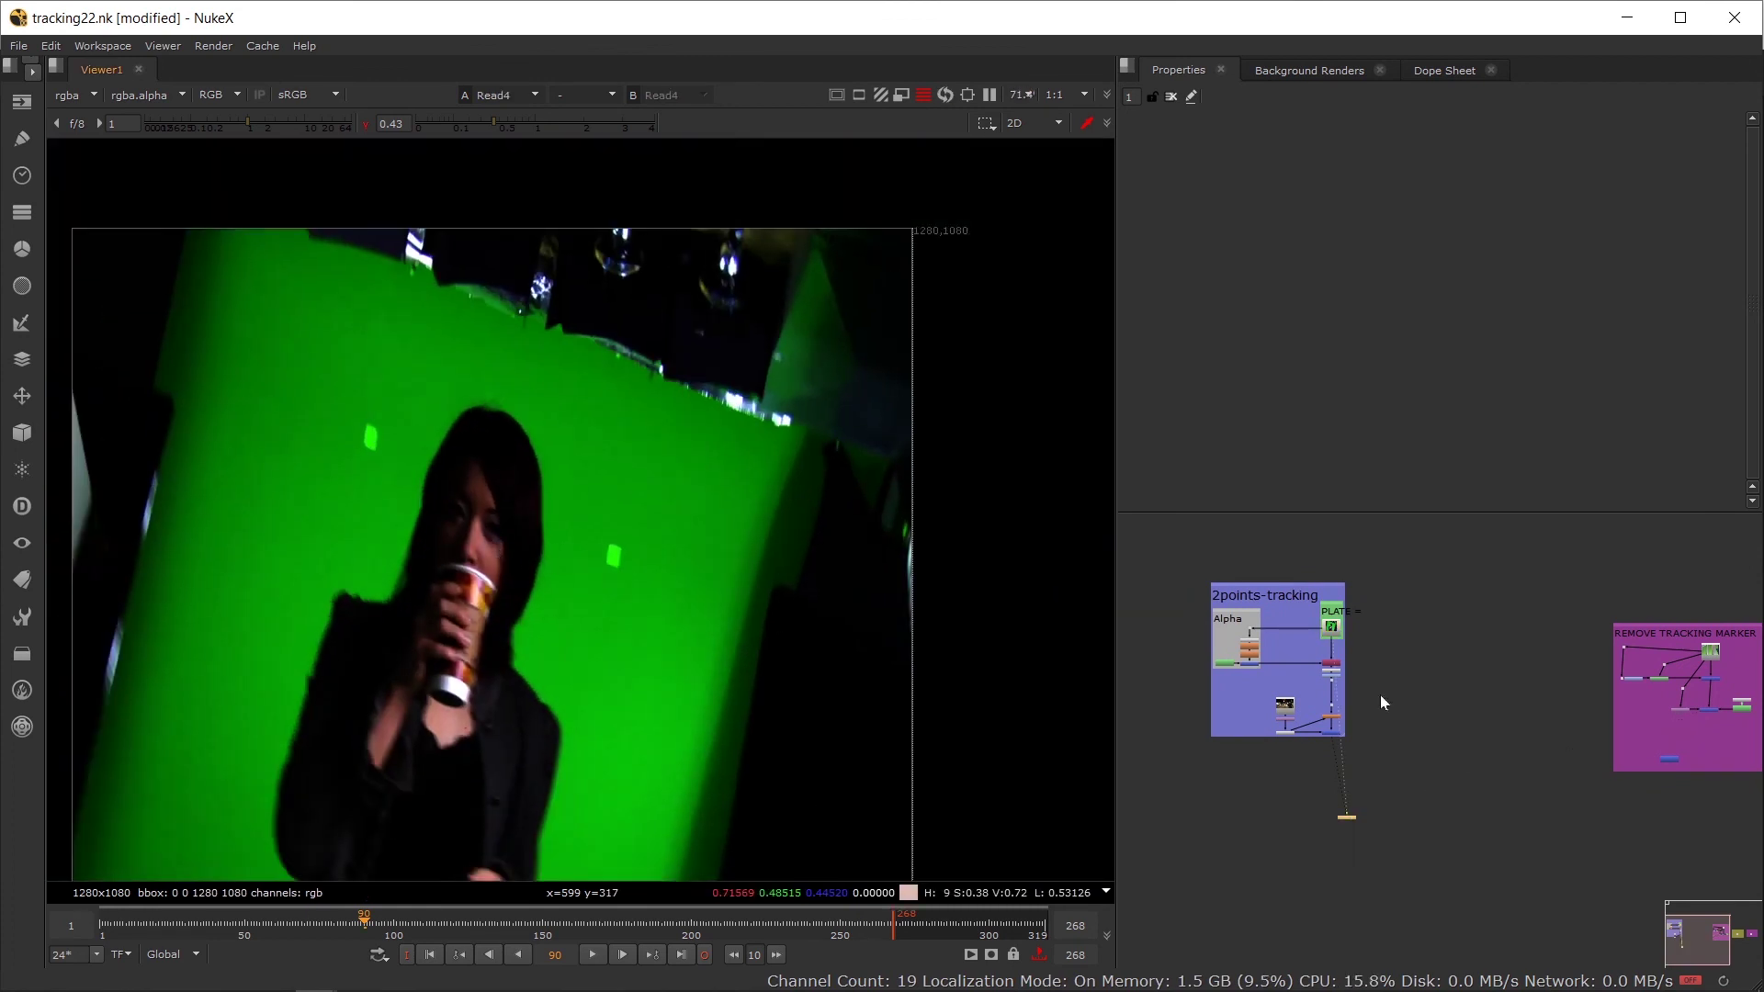
# Step: Center the plate in the viewer and select Merge3 in the REMOVE TRACKING MARKER backdrop
pyautogui.moveTo(1560, 757); pyautogui.dragTo(1476, 691)
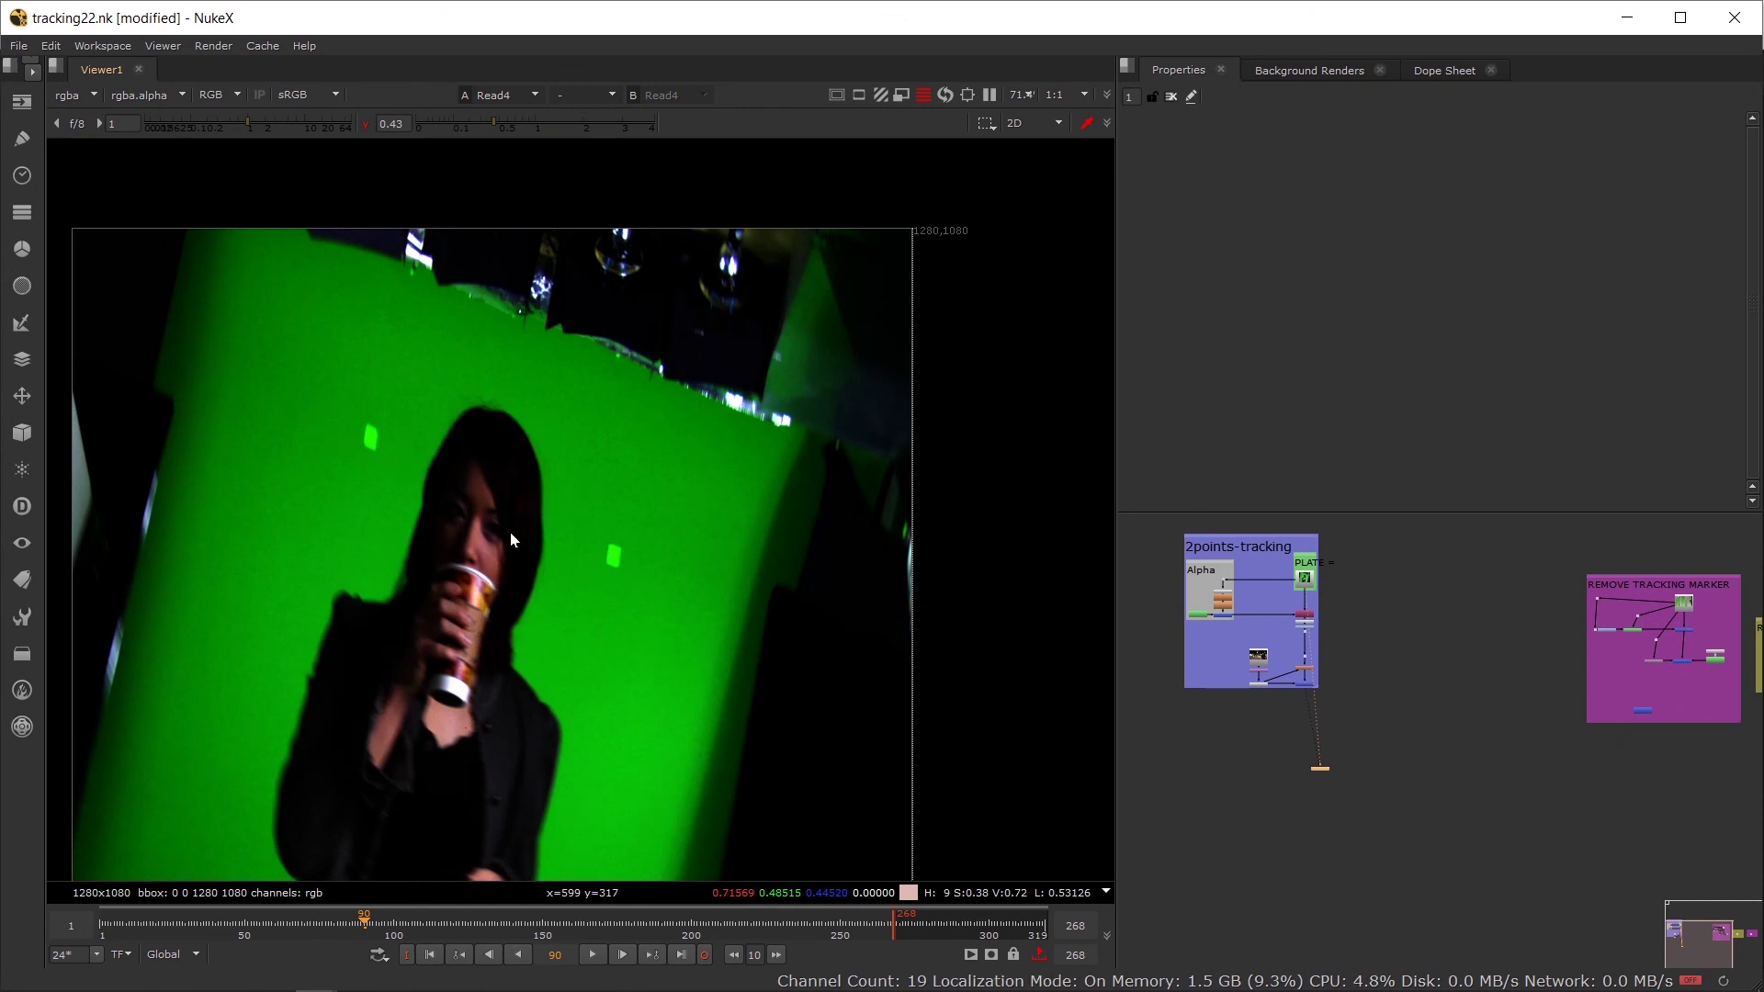
pyautogui.scroll(-2, 590, 568)
pyautogui.moveTo(571, 599); pyautogui.dragTo(648, 597)
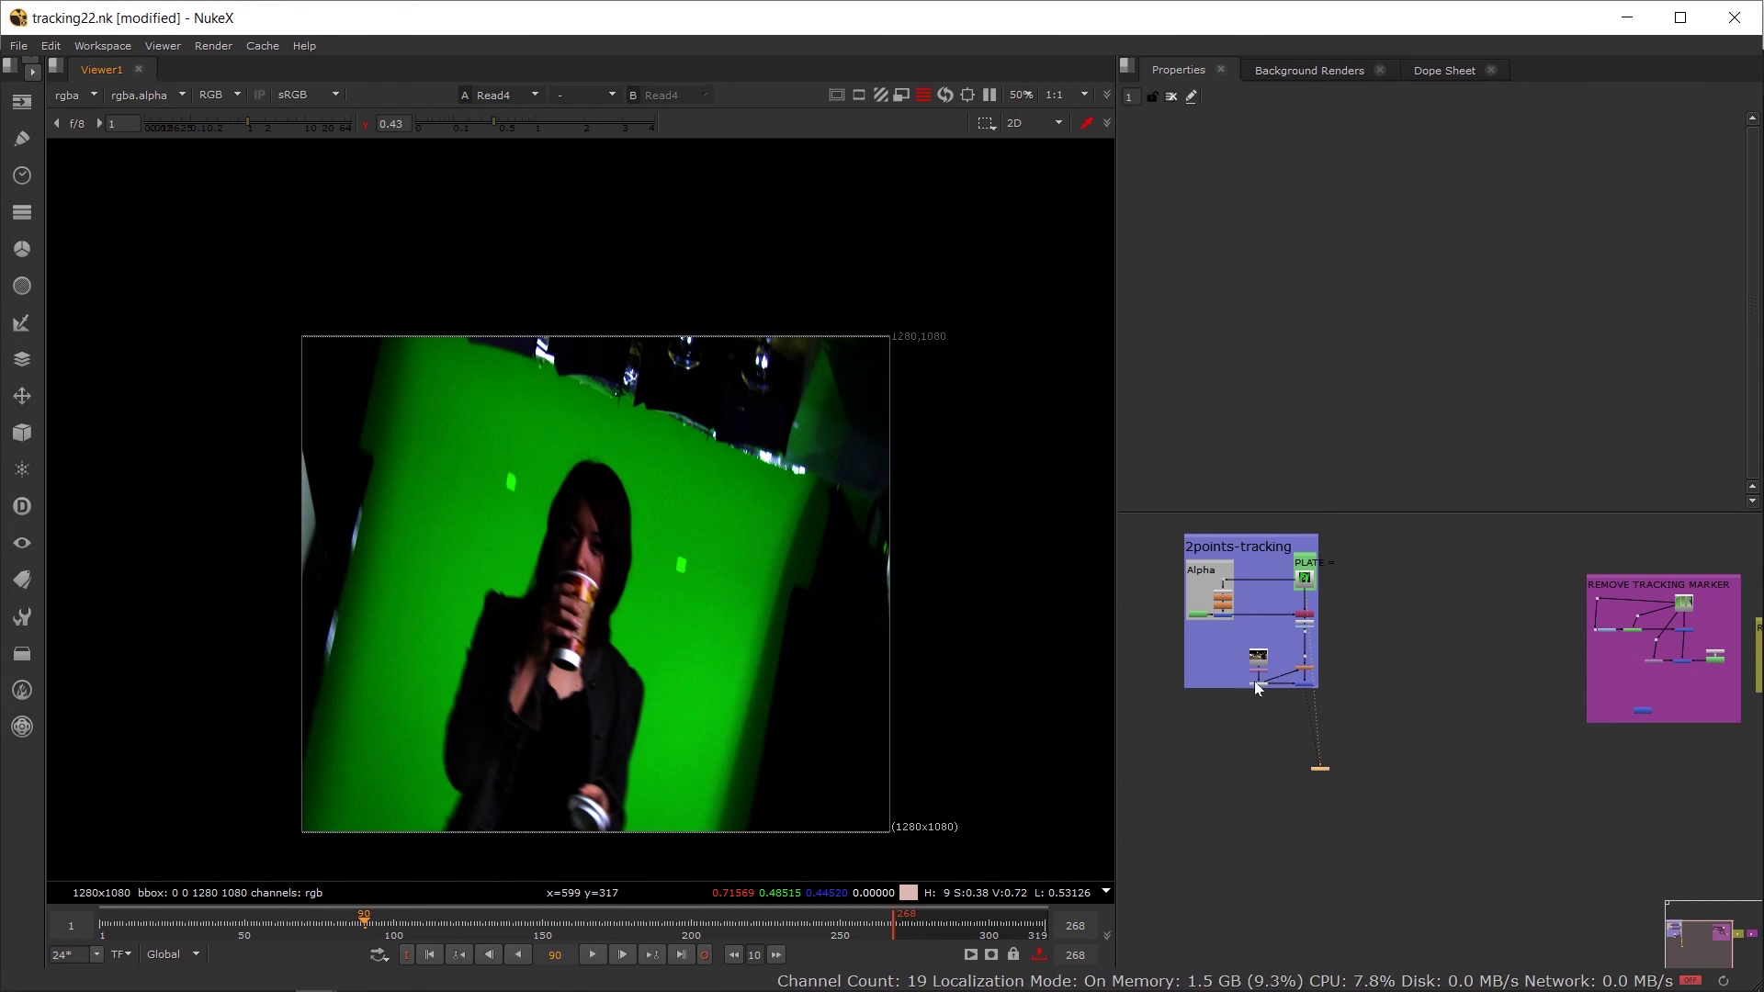
pyautogui.scroll(4, 1369, 682)
pyautogui.scroll(-3, 1367, 702)
pyautogui.moveTo(1610, 710); pyautogui.dragTo(1512, 730)
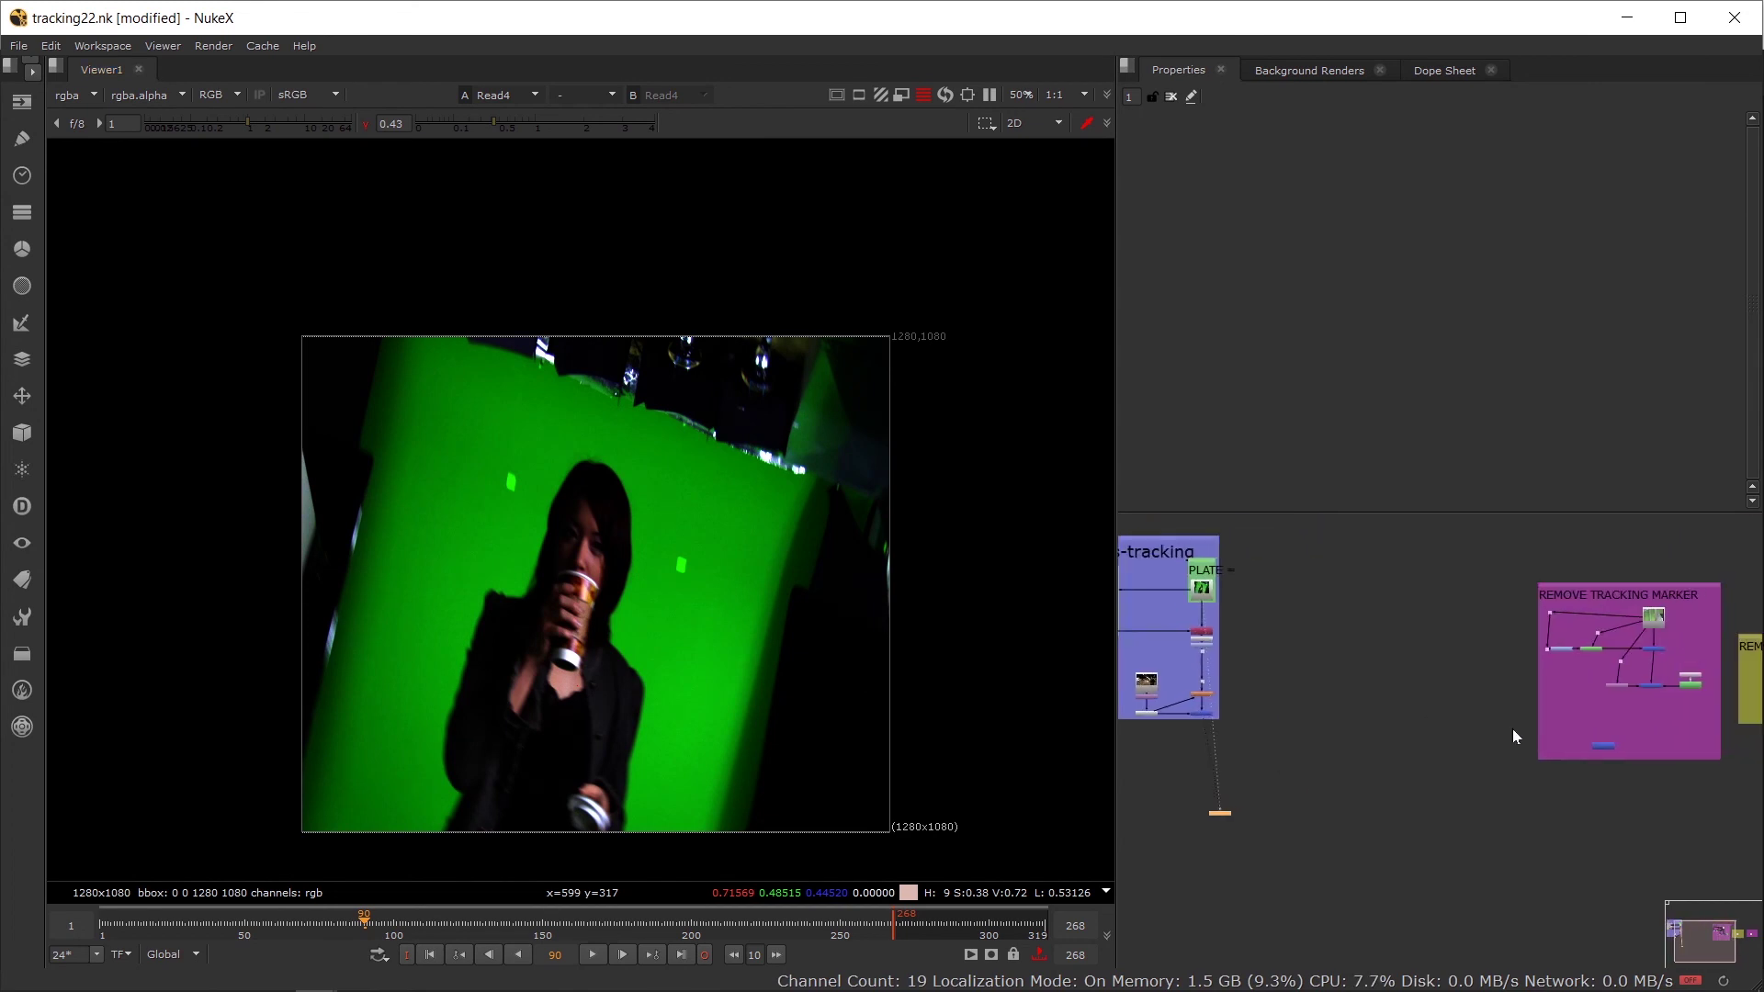
pyautogui.scroll(3, 1515, 735)
pyautogui.click(1487, 619)
# Step: View Merge3's output, open Tracker2's properties, then view the REMOVE TRACKING MARKER Read node
pyautogui.press('1')
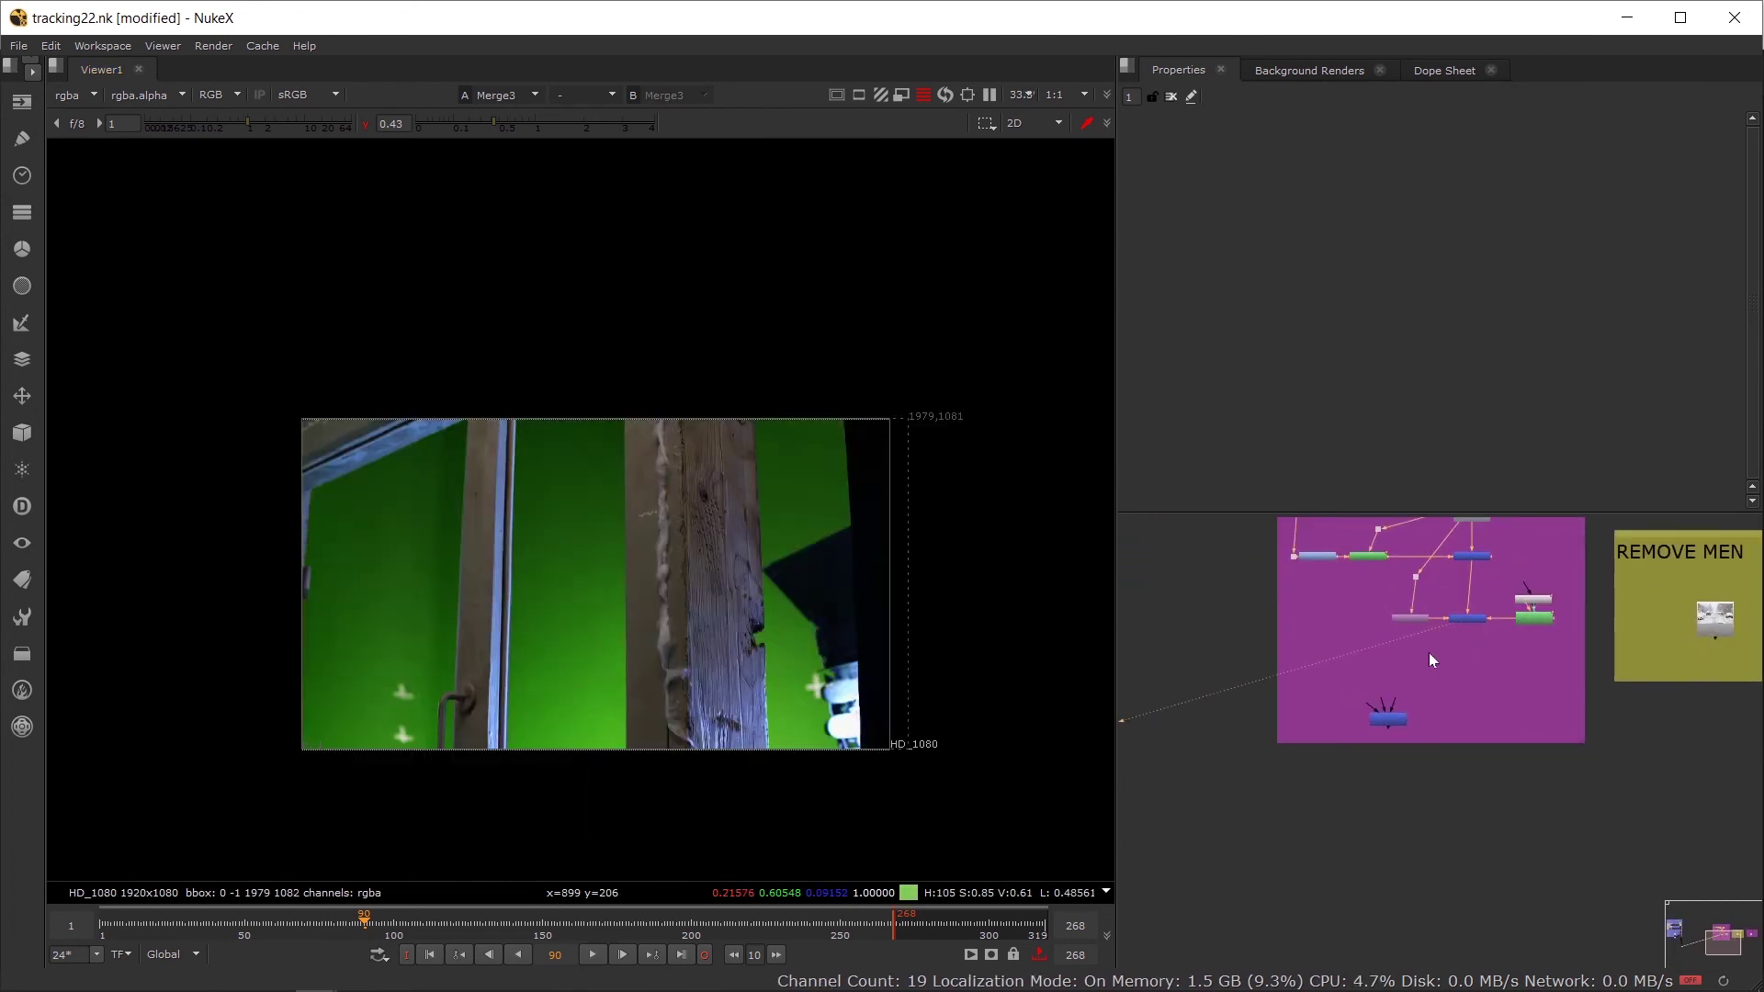
pyautogui.scroll(2, 1430, 660)
pyautogui.doubleClick(1554, 593)
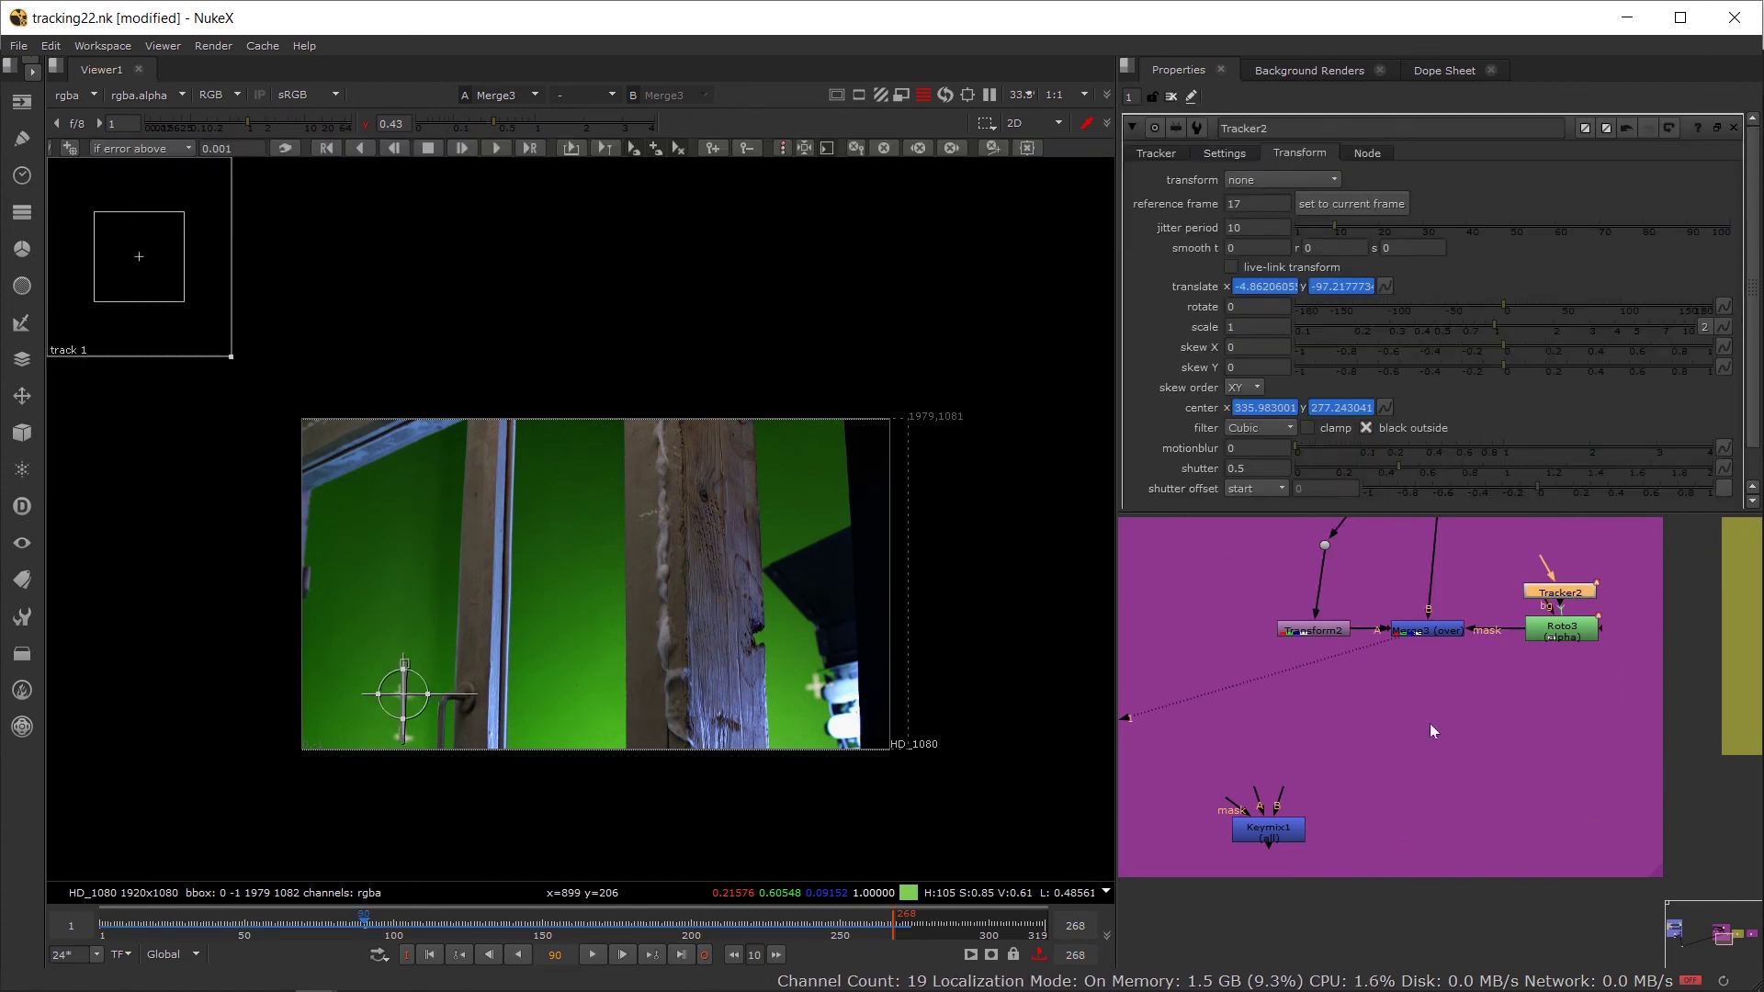
pyautogui.scroll(-2, 1429, 725)
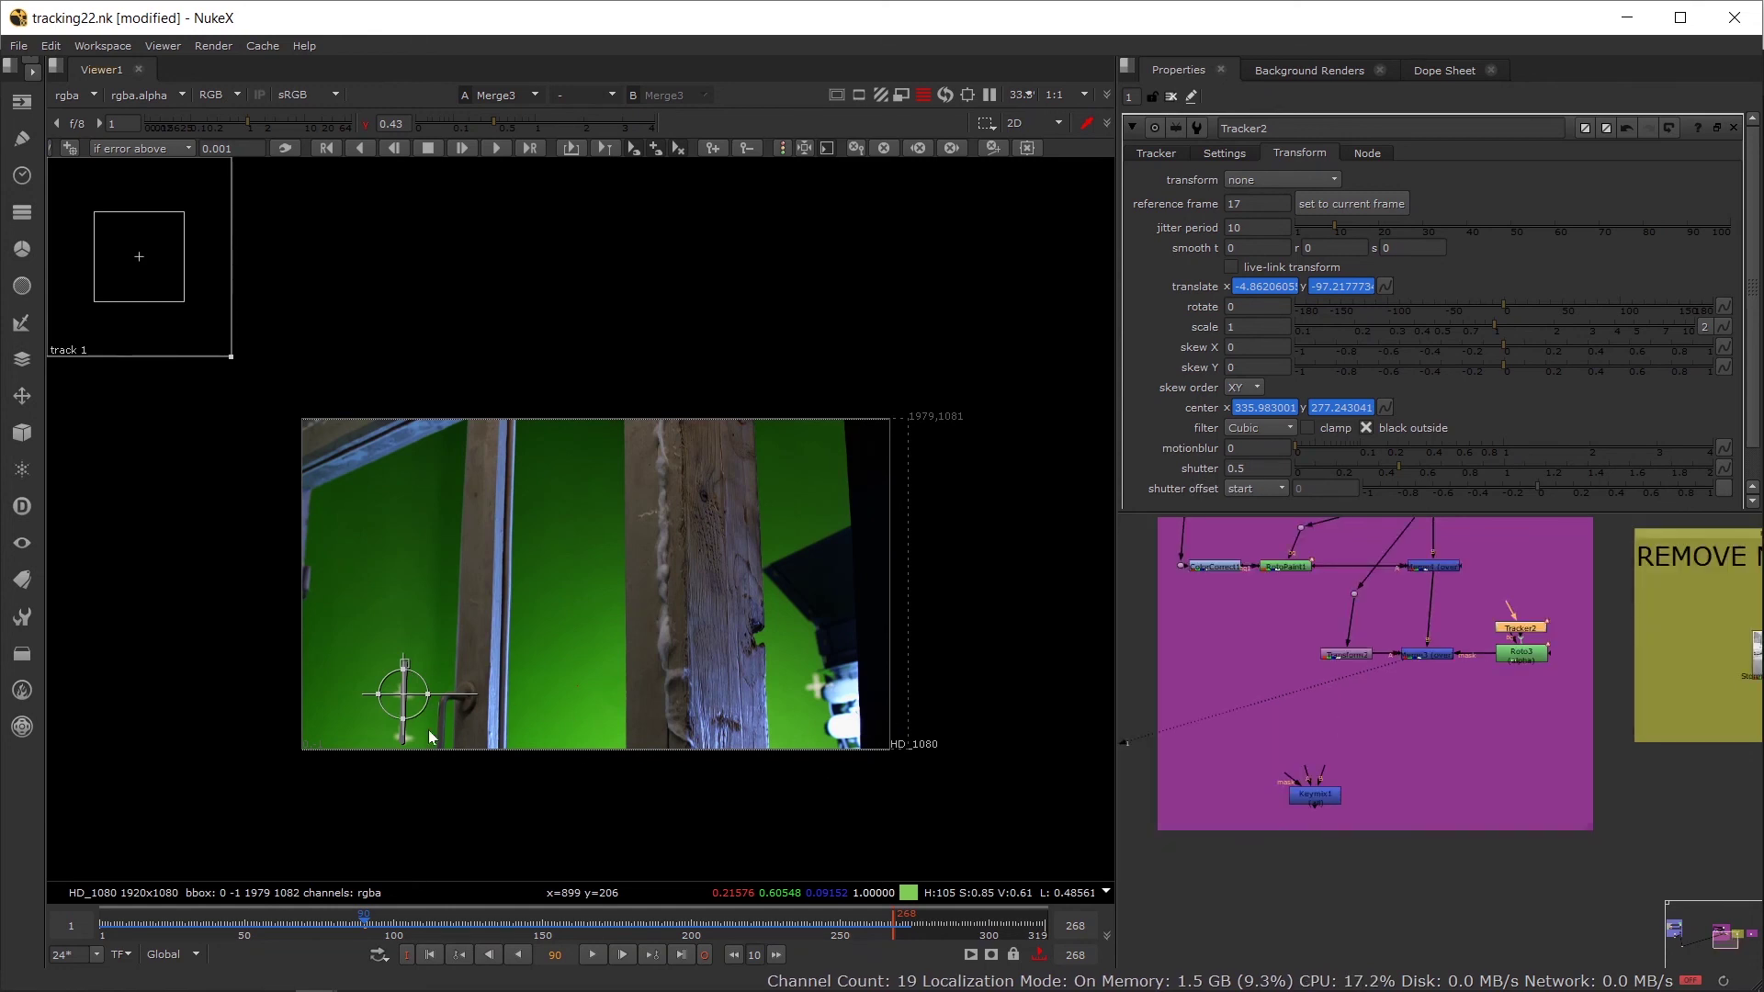
pyautogui.scroll(-5, 1435, 703)
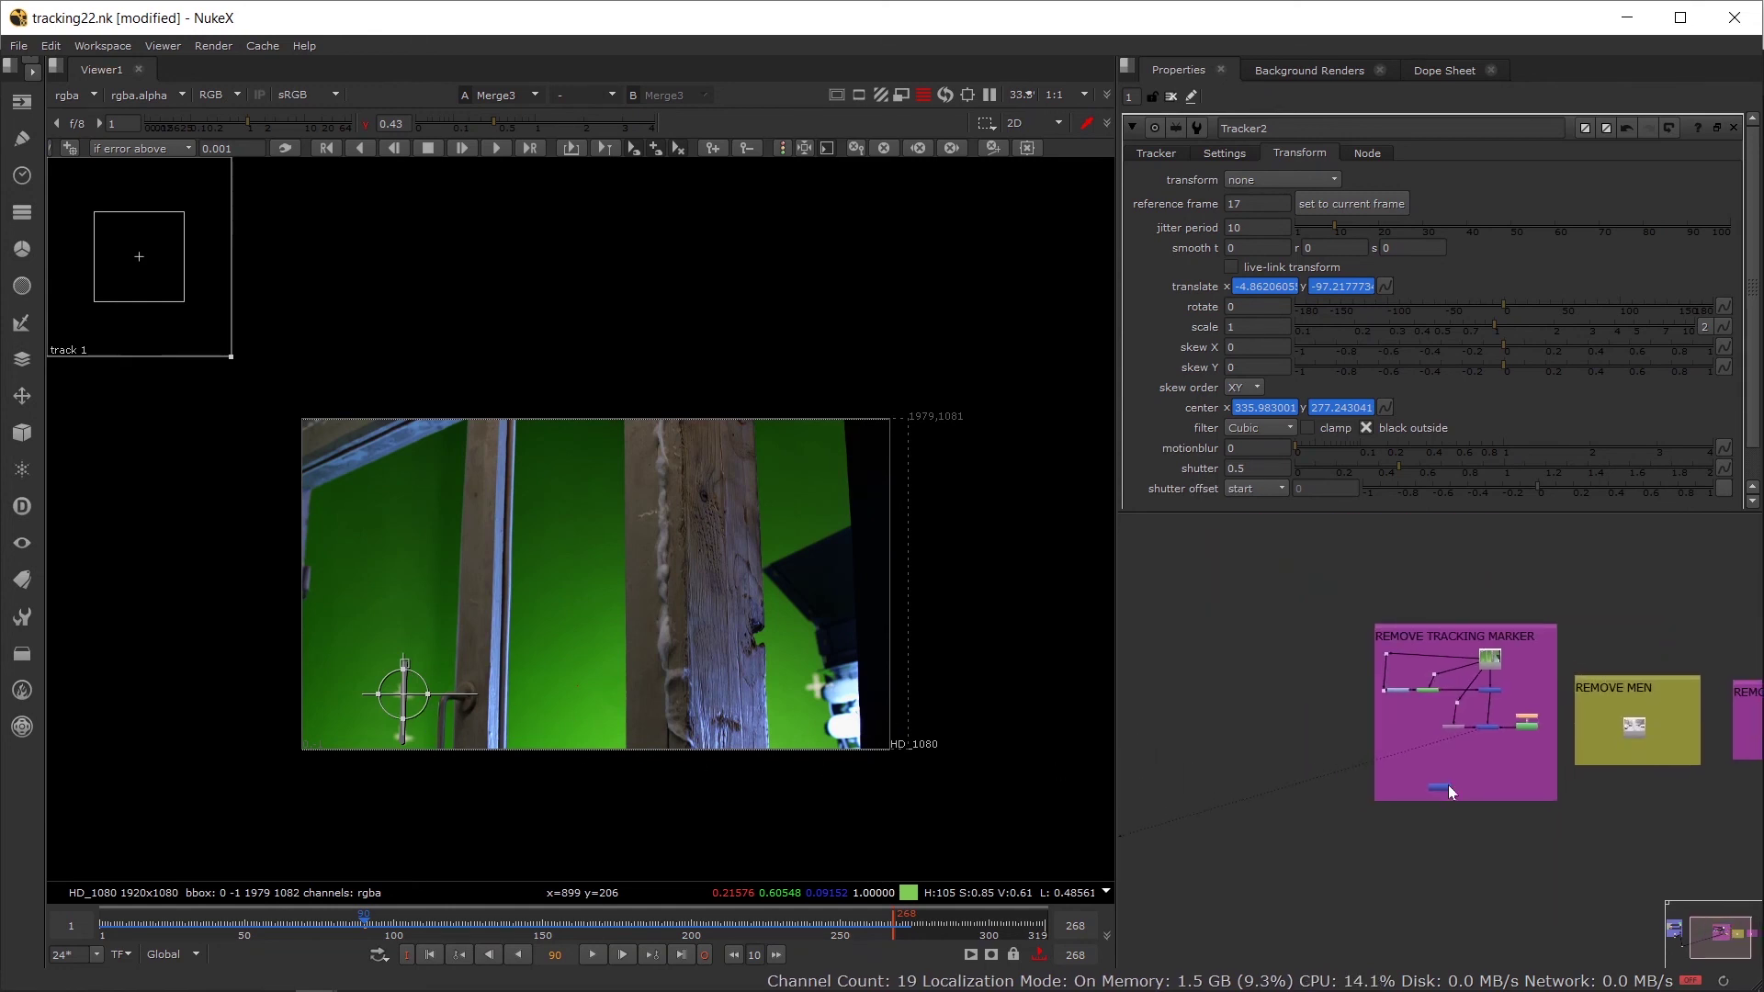
pyautogui.press('1')
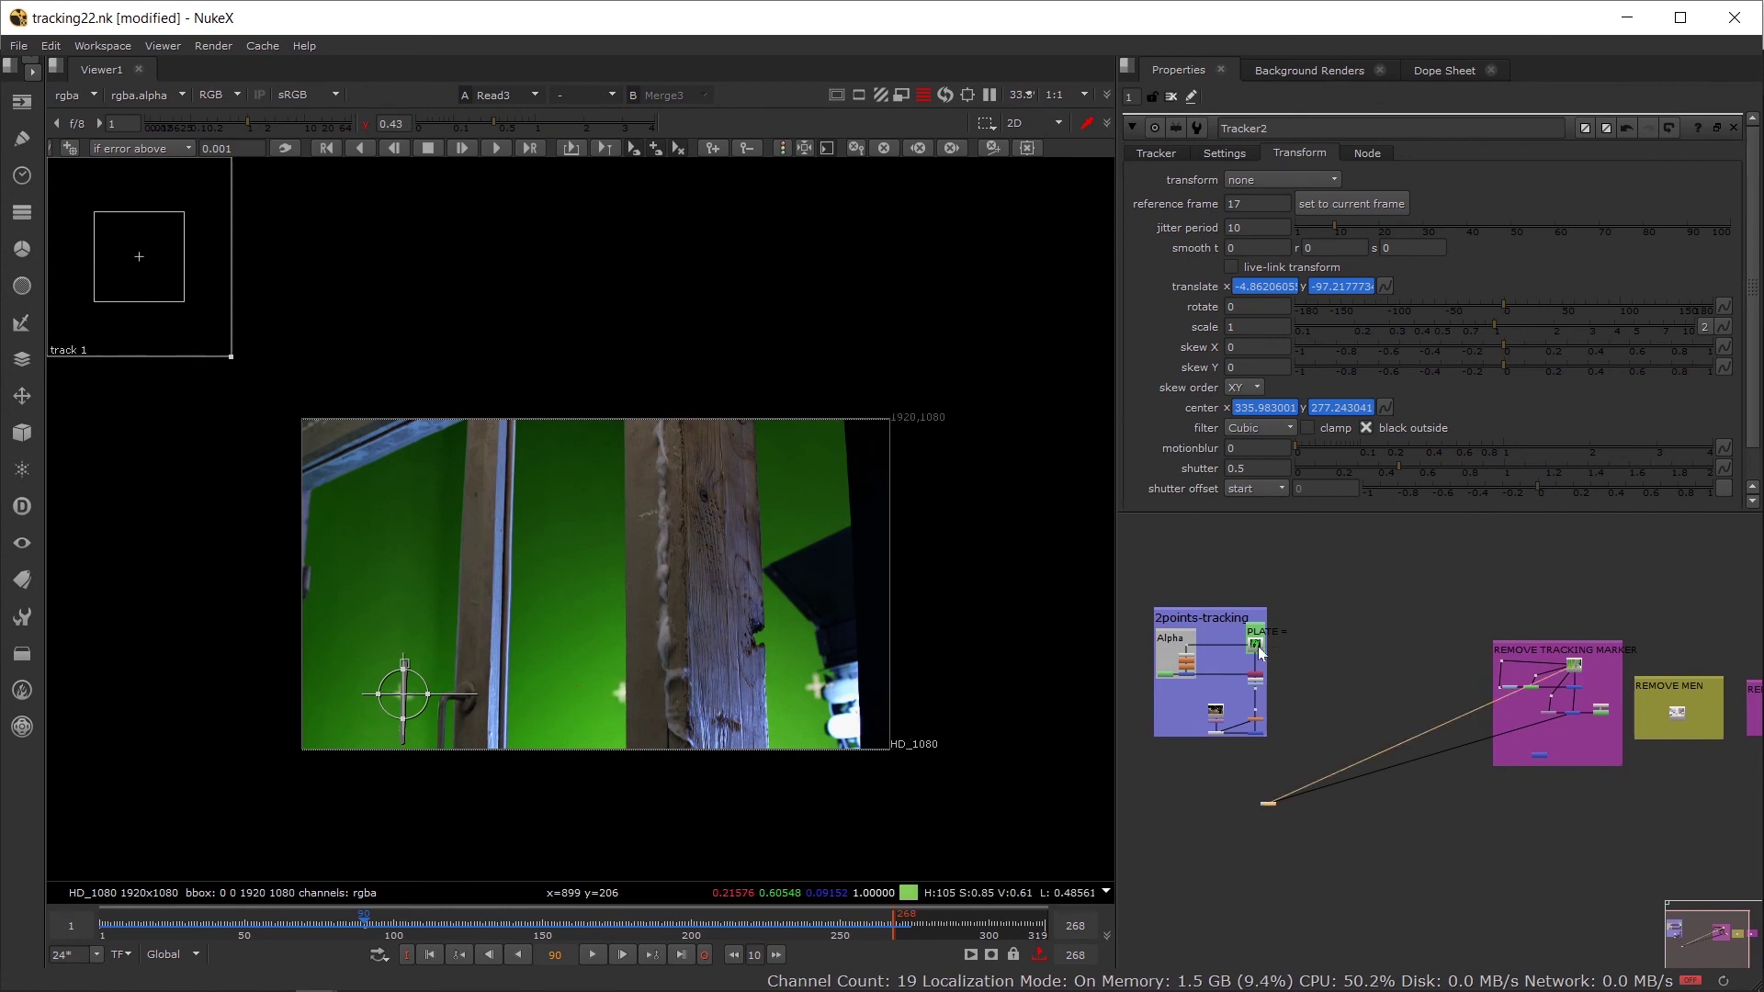
# Step: Shift the REMOVE MEN and REMOVE THE RIDER backdrops together further to the right
pyautogui.click(1256, 650)
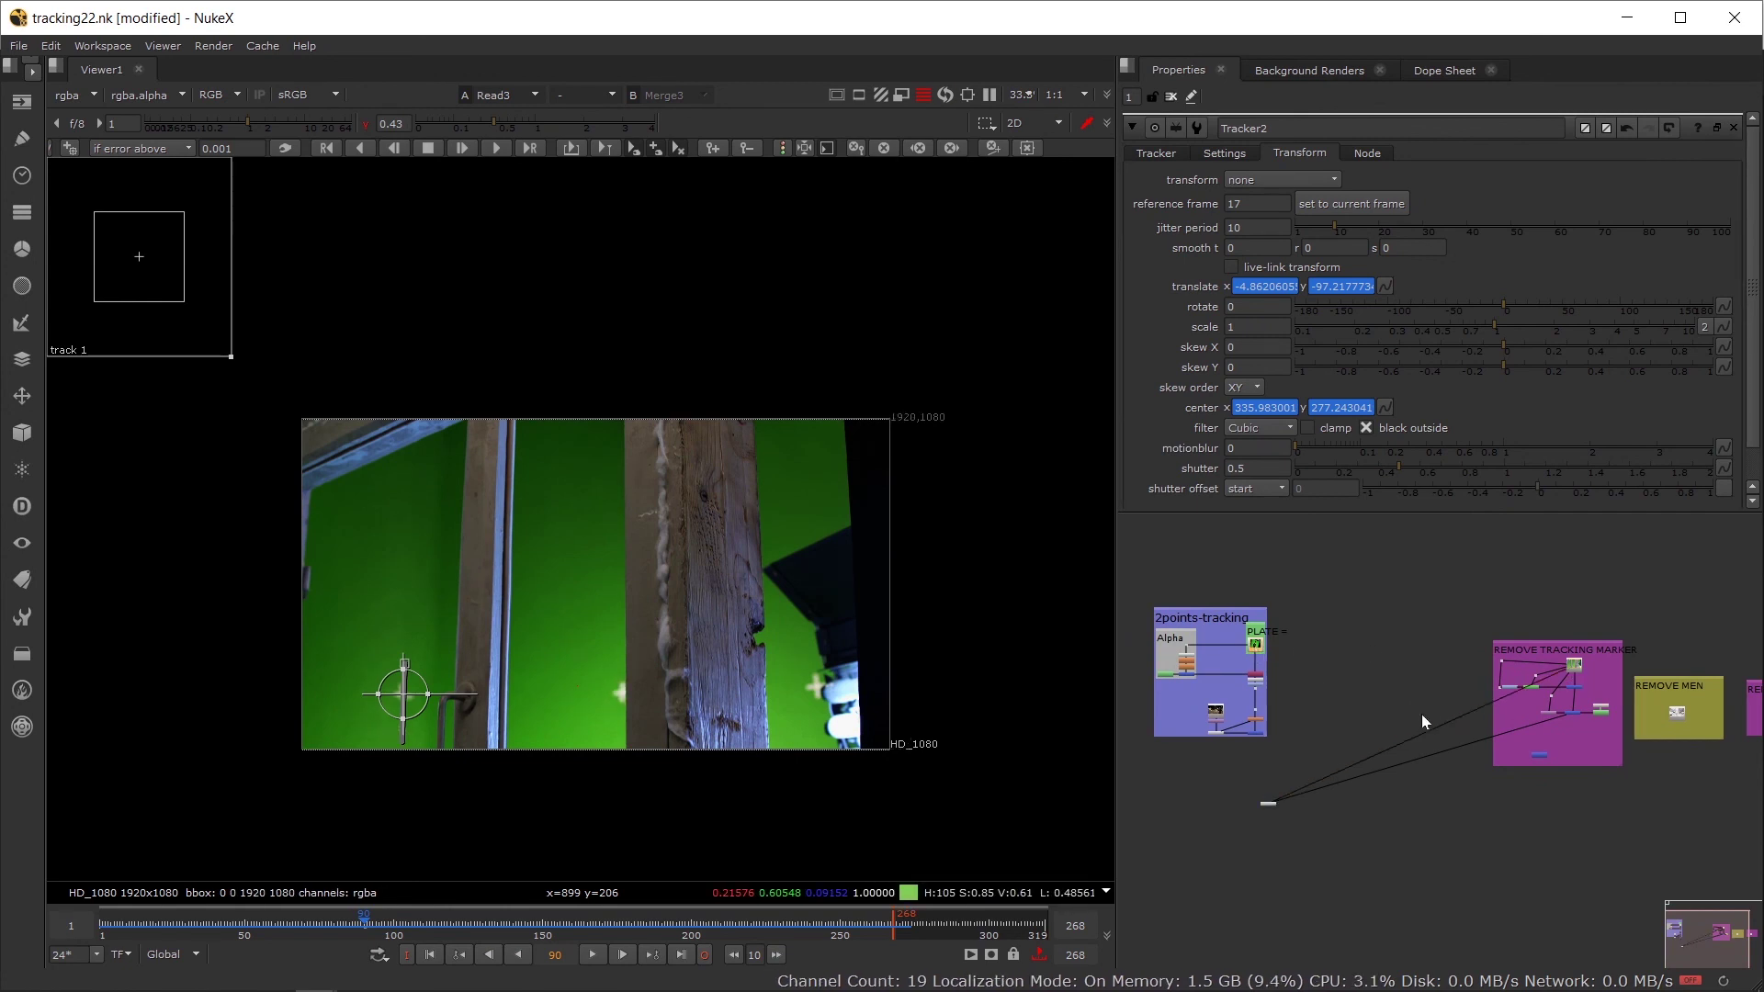
pyautogui.scroll(-1, 1422, 715)
pyautogui.moveTo(1476, 747); pyautogui.dragTo(1392, 736)
pyautogui.scroll(-1, 1456, 728)
pyautogui.moveTo(1513, 721); pyautogui.dragTo(1369, 675)
pyautogui.scroll(5, 1413, 663)
pyautogui.moveTo(1486, 689); pyautogui.dragTo(1400, 701)
pyautogui.scroll(4, 1349, 681)
pyautogui.scroll(-2, 1350, 682)
pyautogui.moveTo(1676, 548); pyautogui.dragTo(1237, 711)
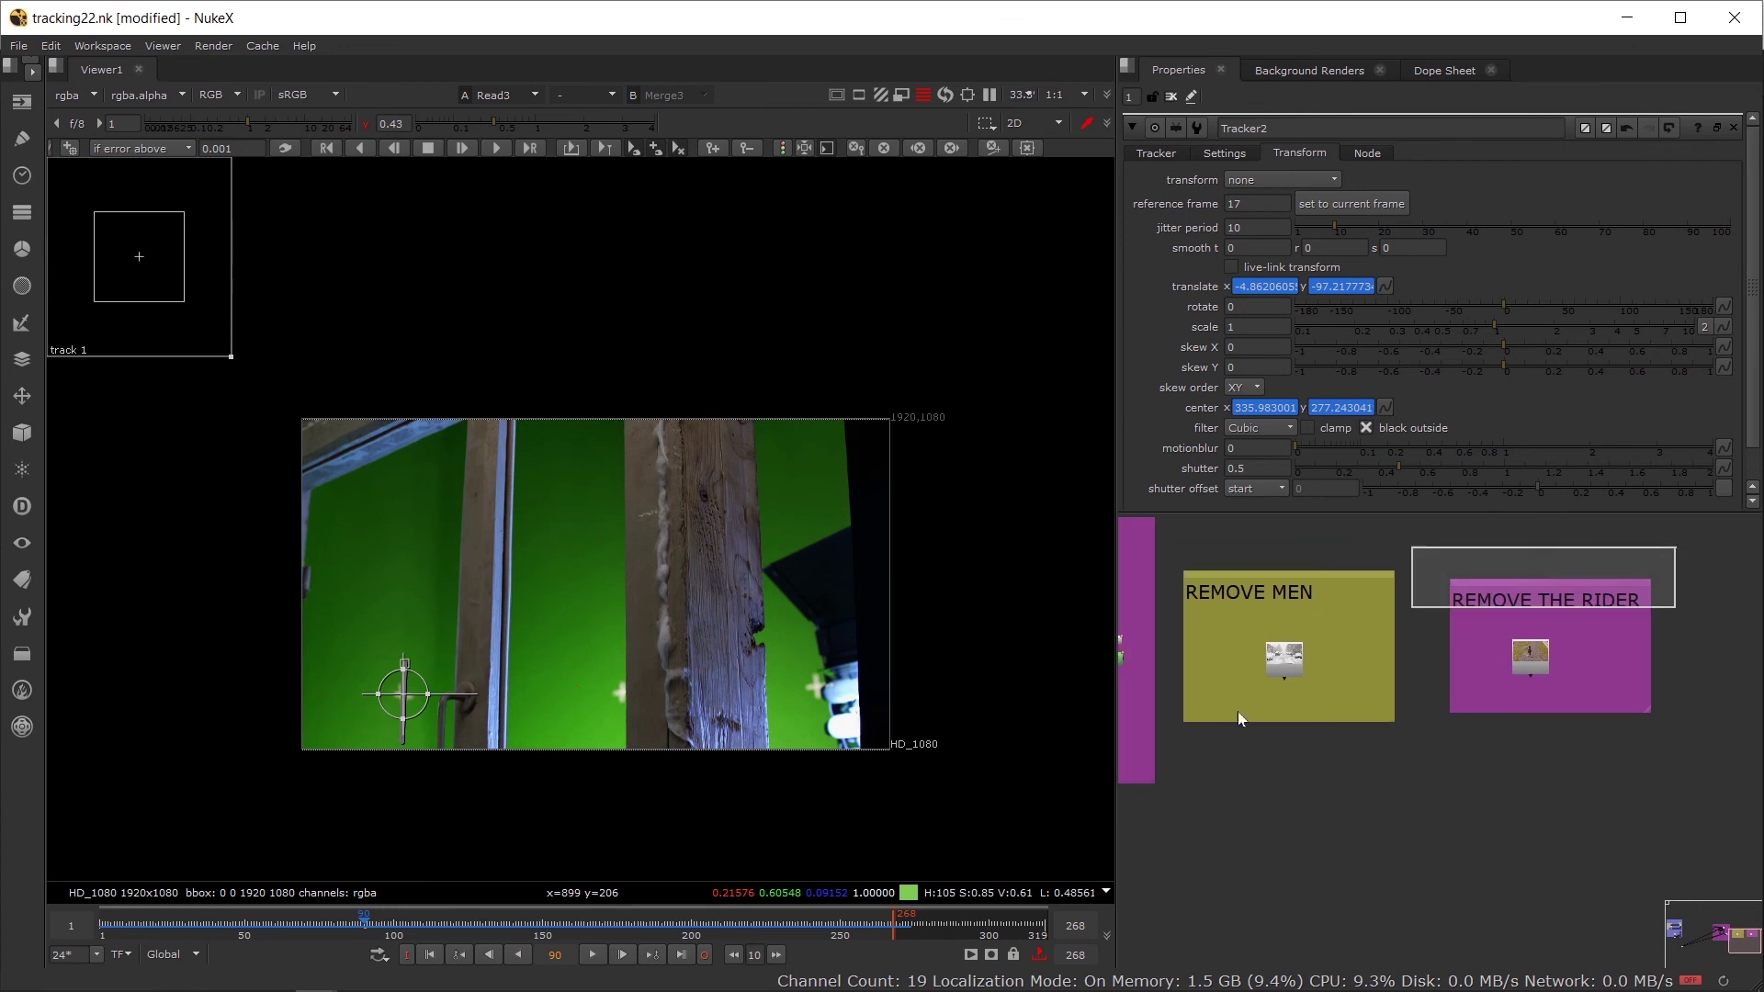
pyautogui.moveTo(1248, 572); pyautogui.dragTo(1439, 559)
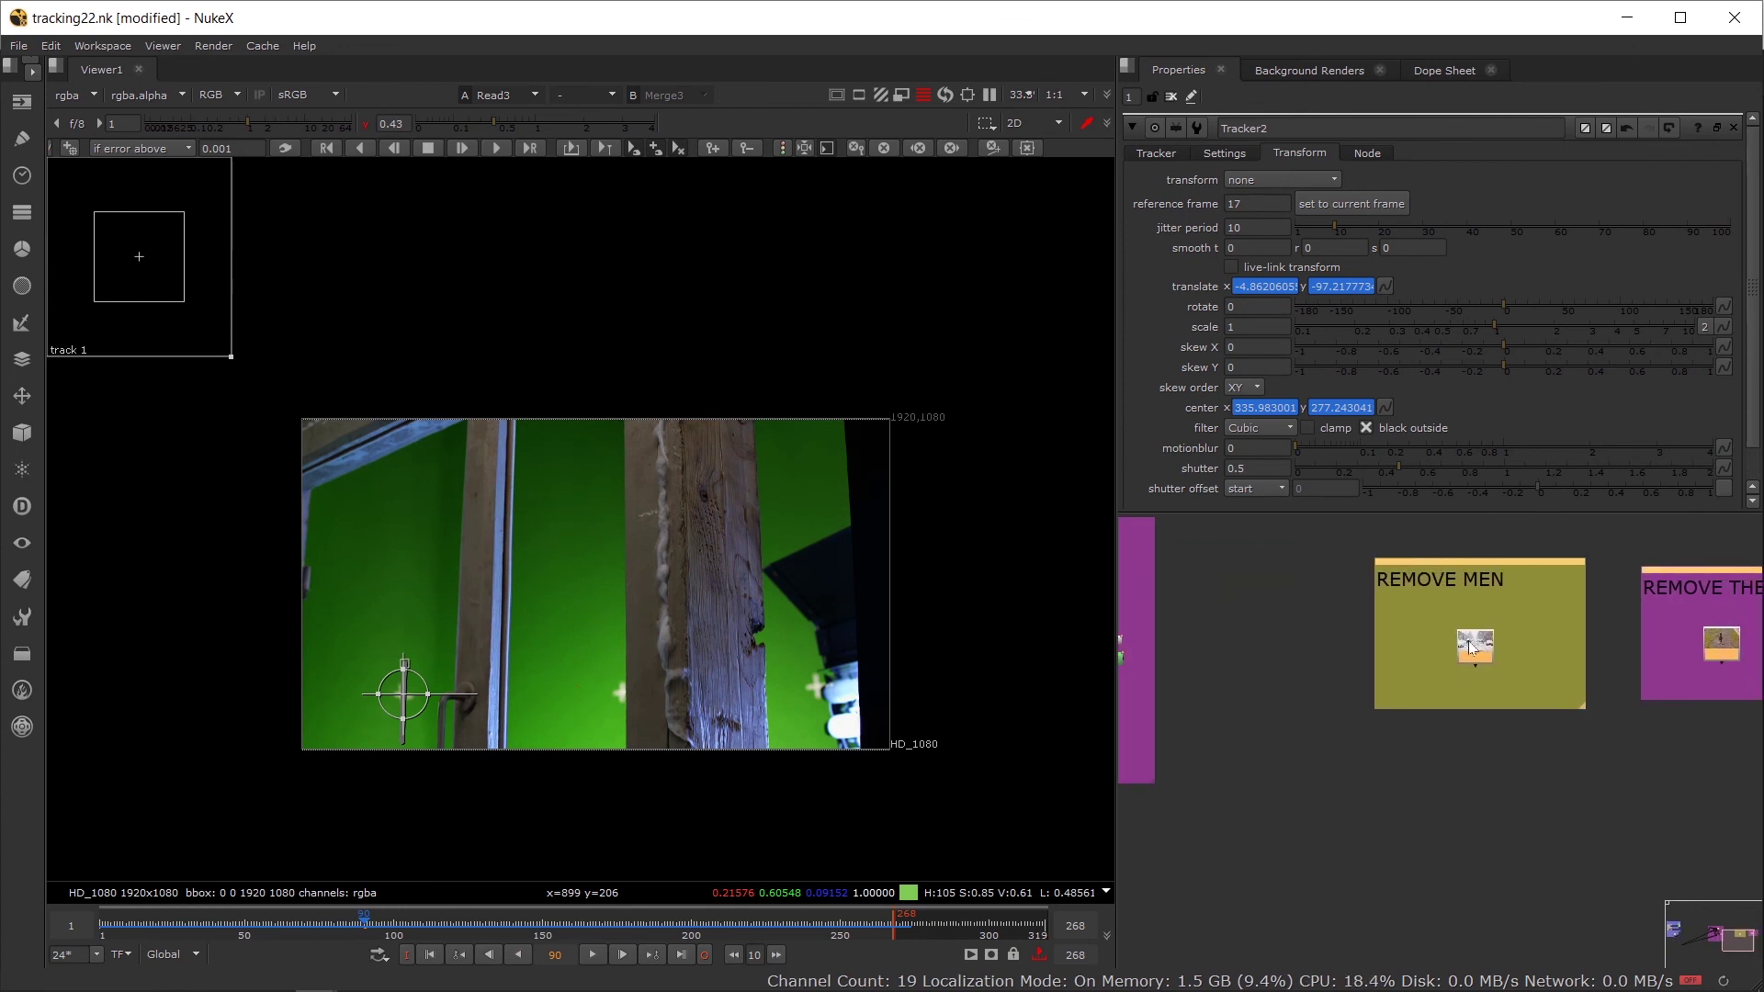
pyautogui.click(1470, 647)
# Step: Preview the Read1 green-screen, snowy street and horse-rider clips in the viewer
pyautogui.press('1')
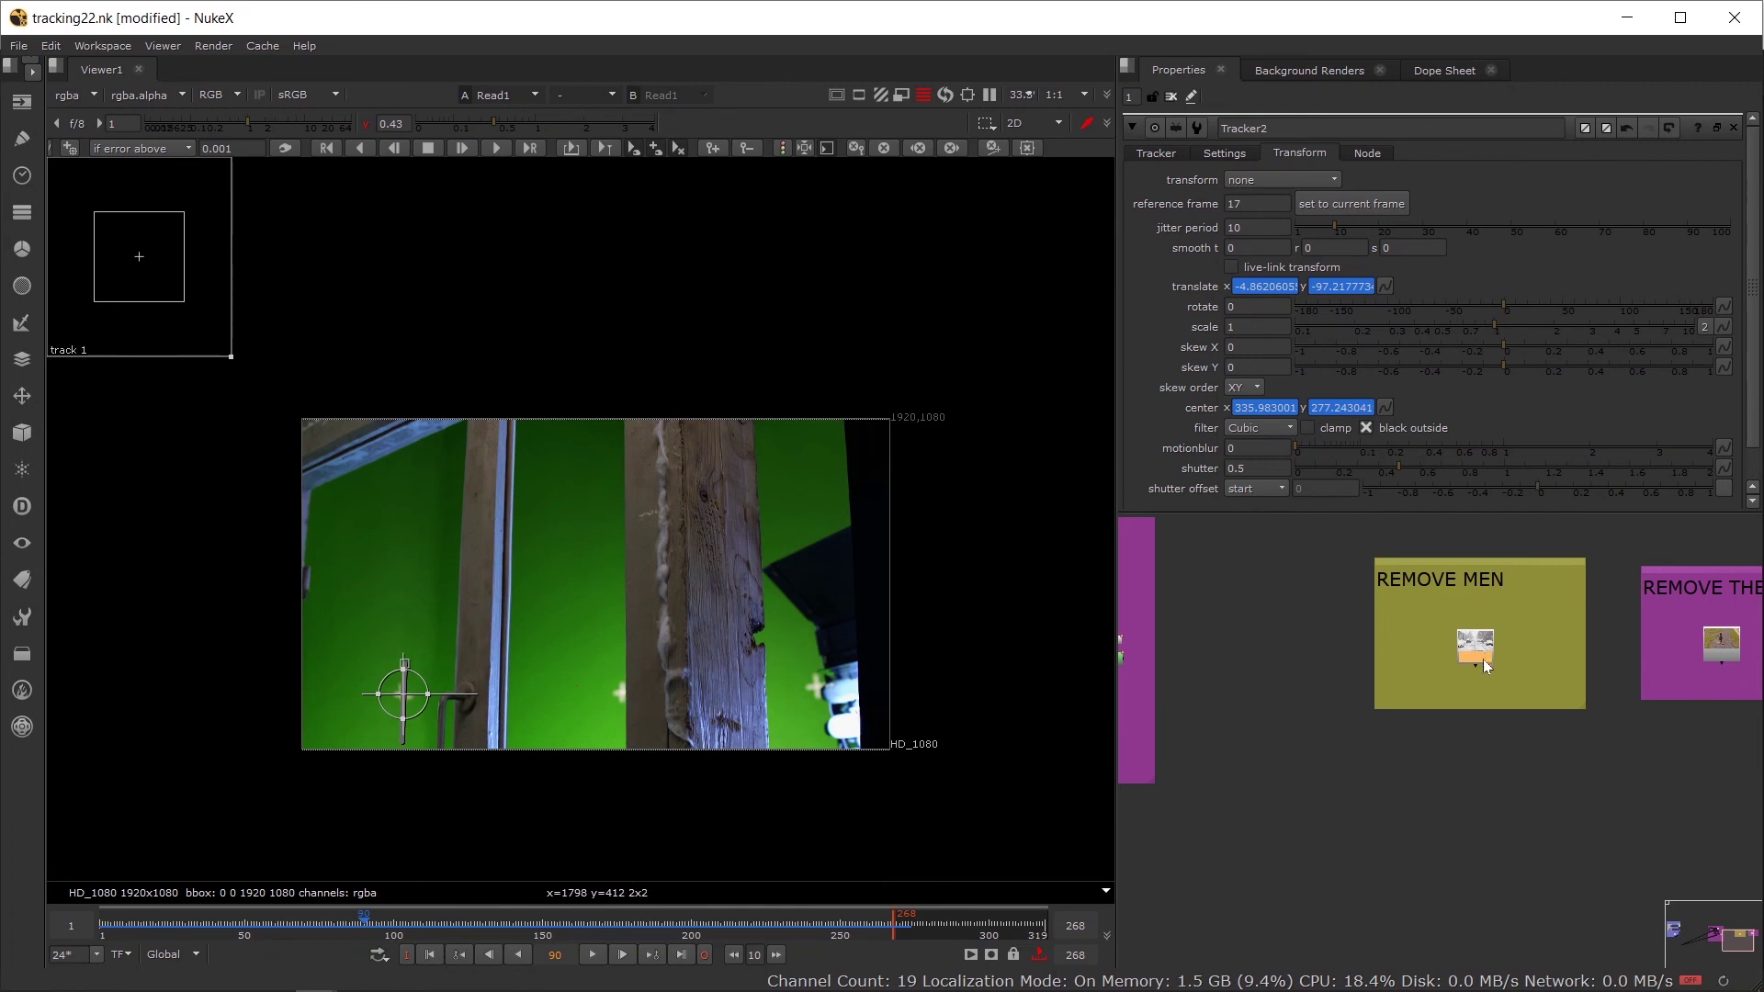
pyautogui.press('1')
pyautogui.click(1724, 643)
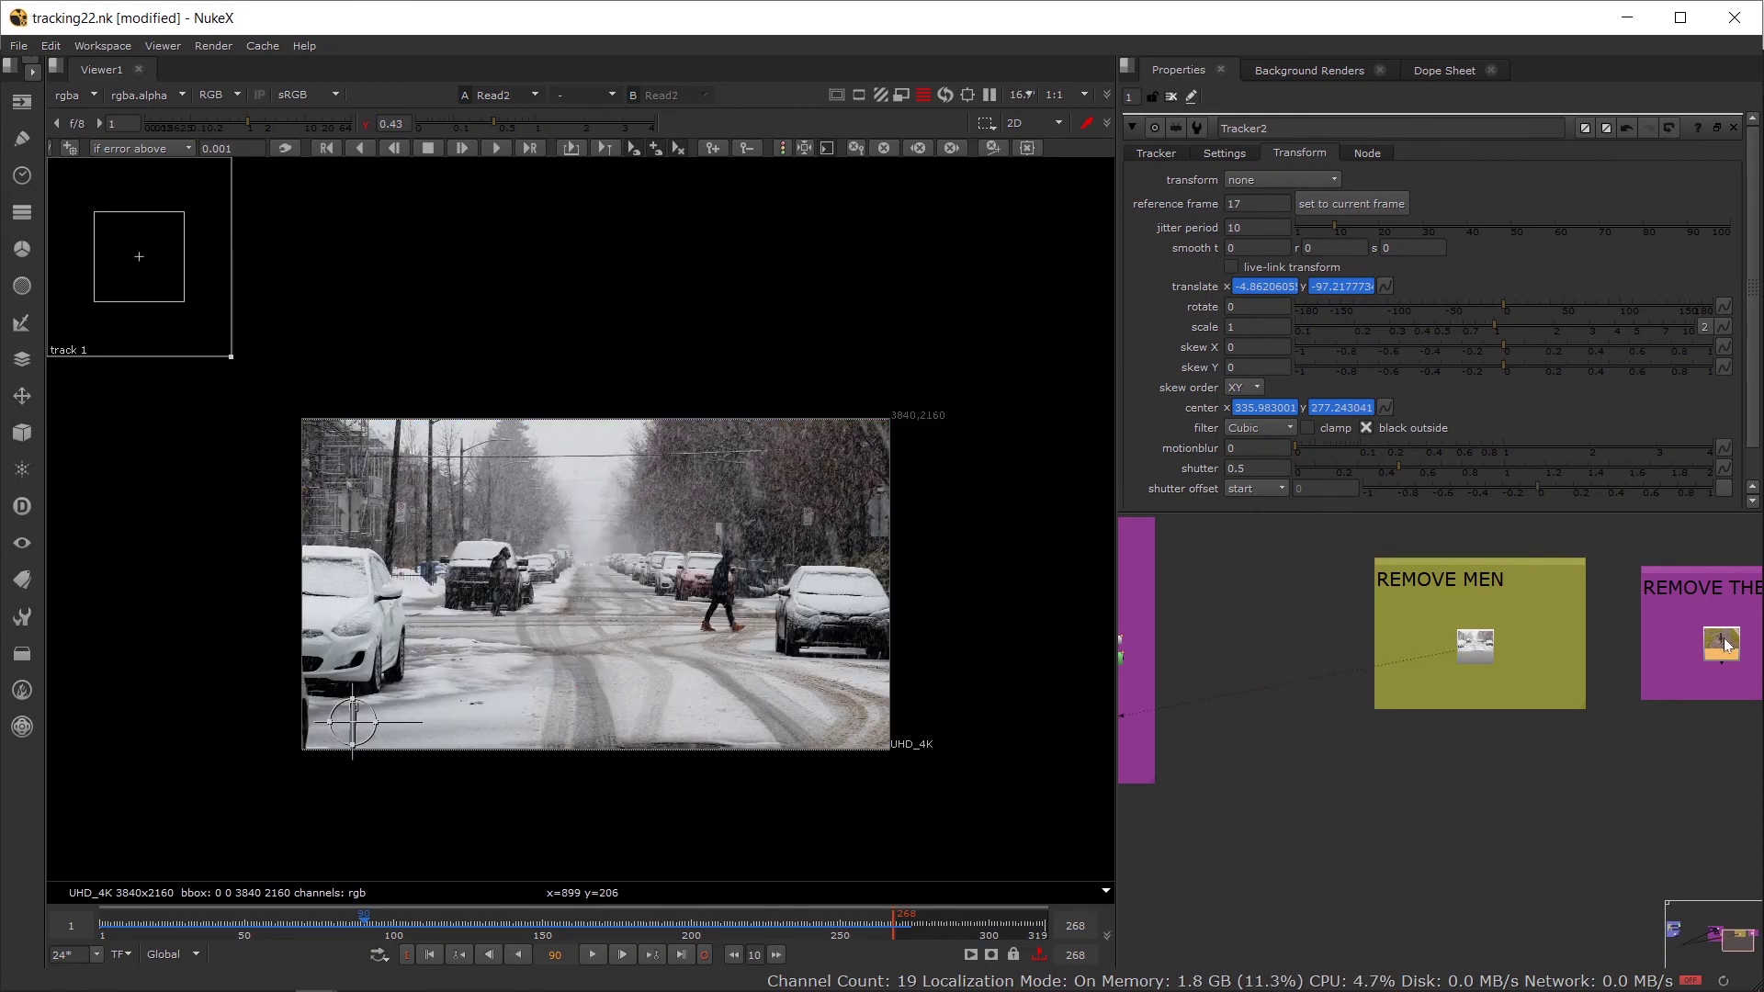
pyautogui.press('1')
pyautogui.scroll(5, 616, 528)
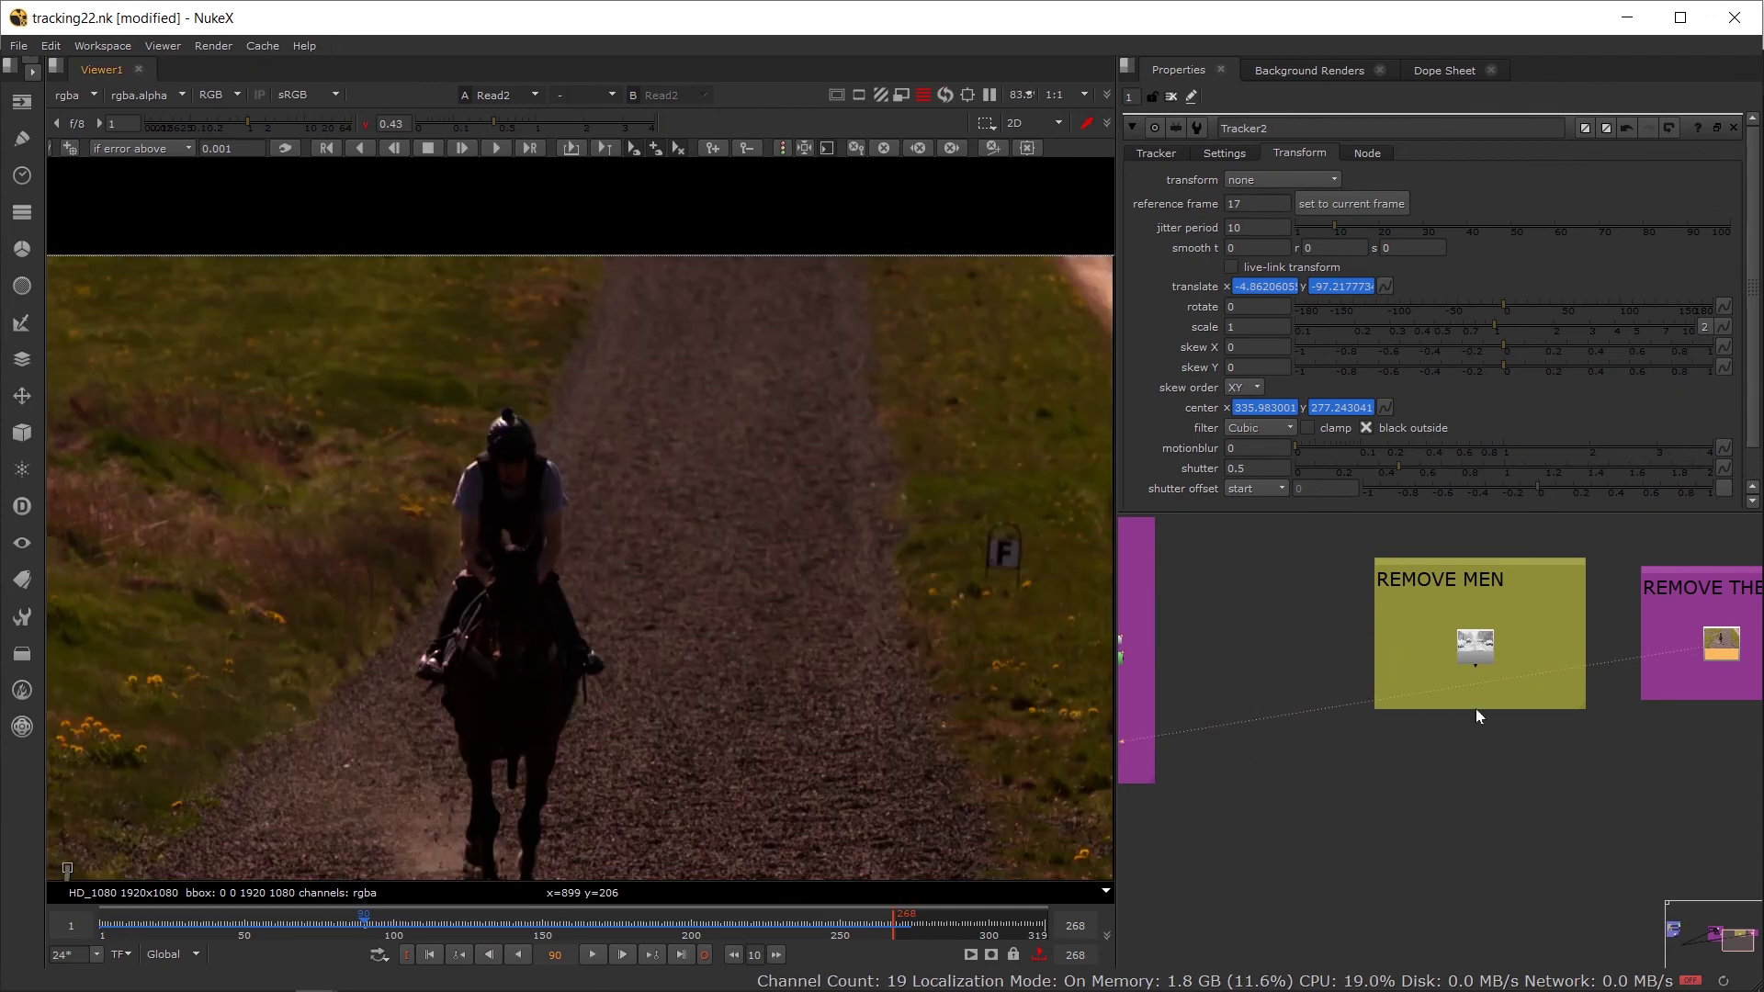
pyautogui.scroll(-3, 1475, 709)
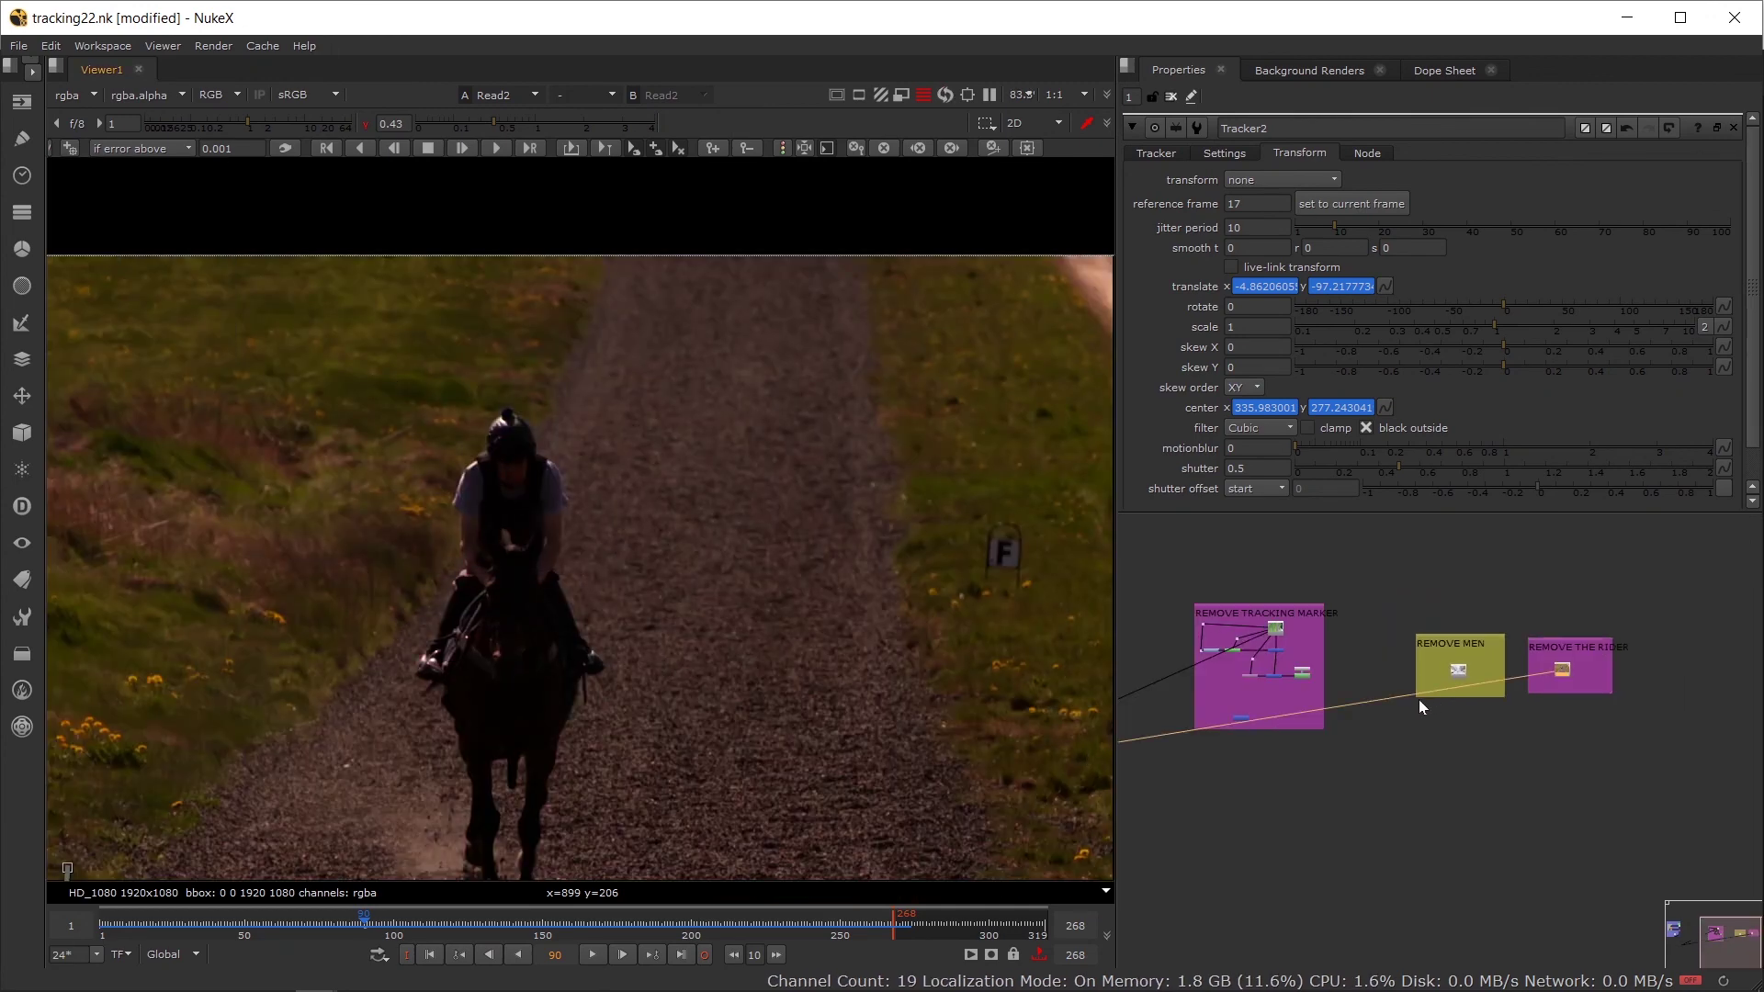